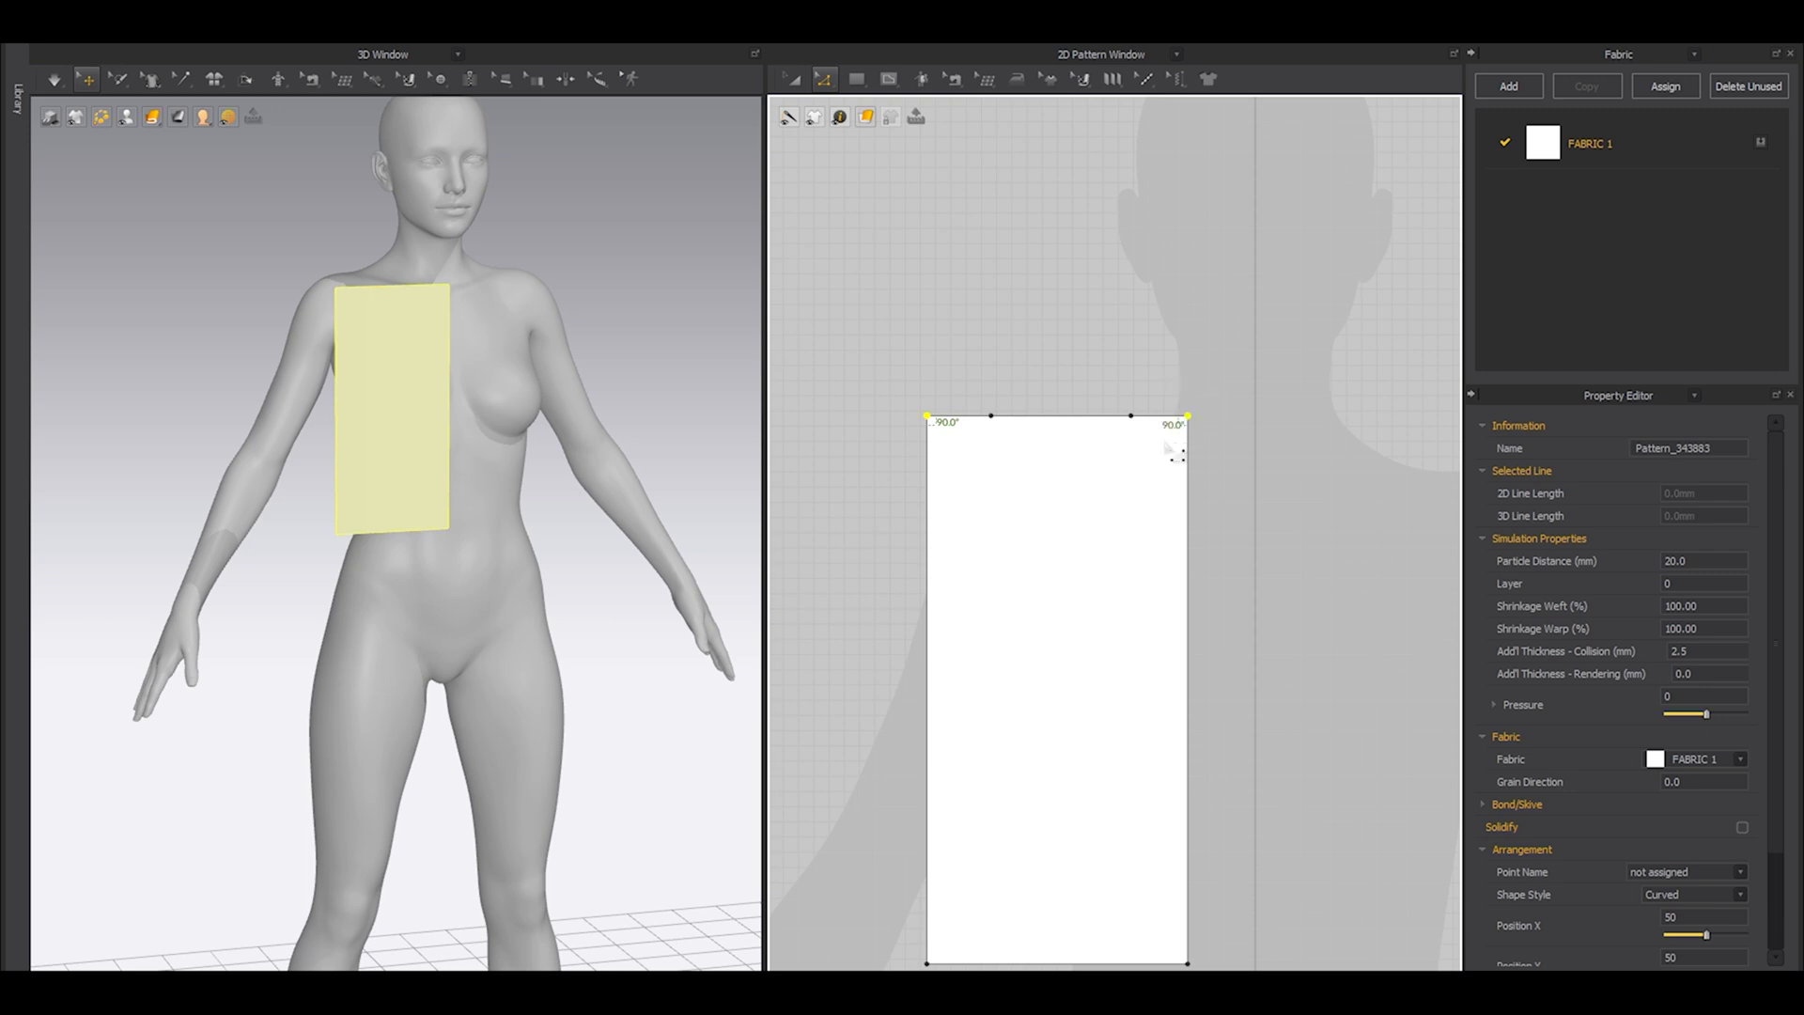
Lower the rectangle's two upper corner points to taper its top, bringing the outer one down further to underarm level.
{"action": "left_click_drag", "start_coordinate": [1190, 423], "coordinate": [1189, 568]}
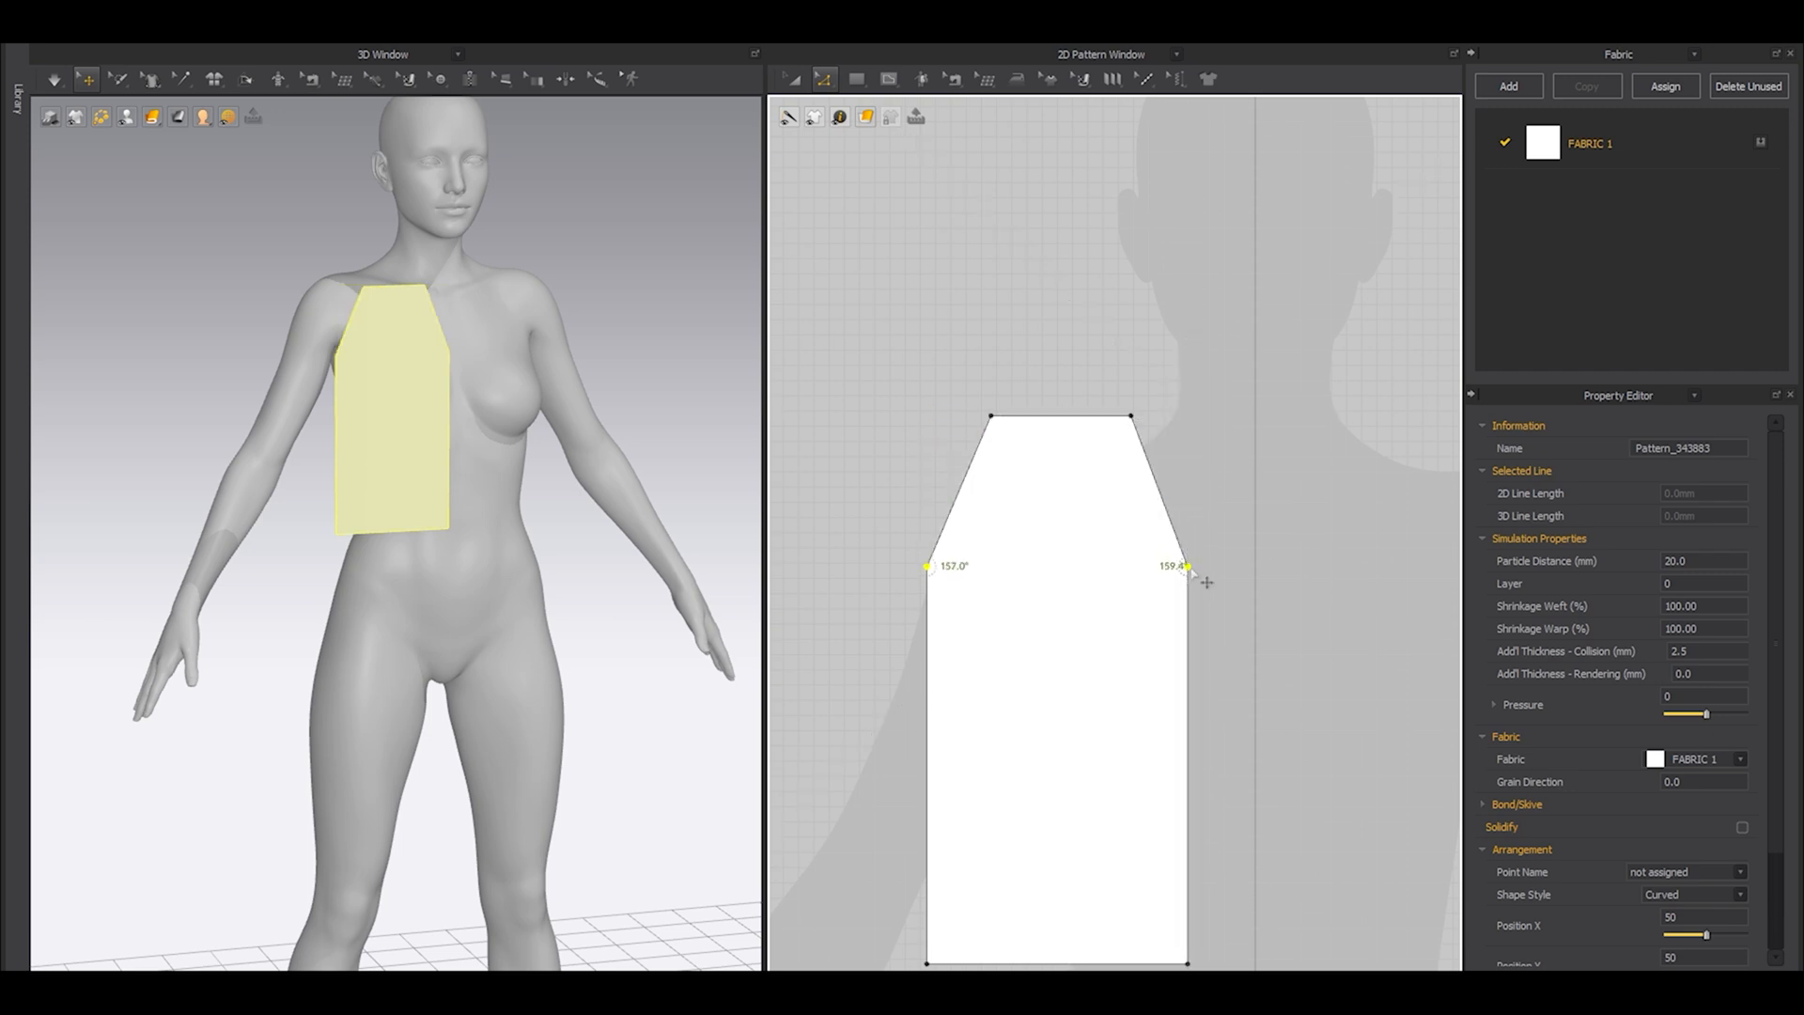
{"action": "scroll", "coordinate": [1019, 551], "scroll_direction": "up", "scroll_amount": 2}
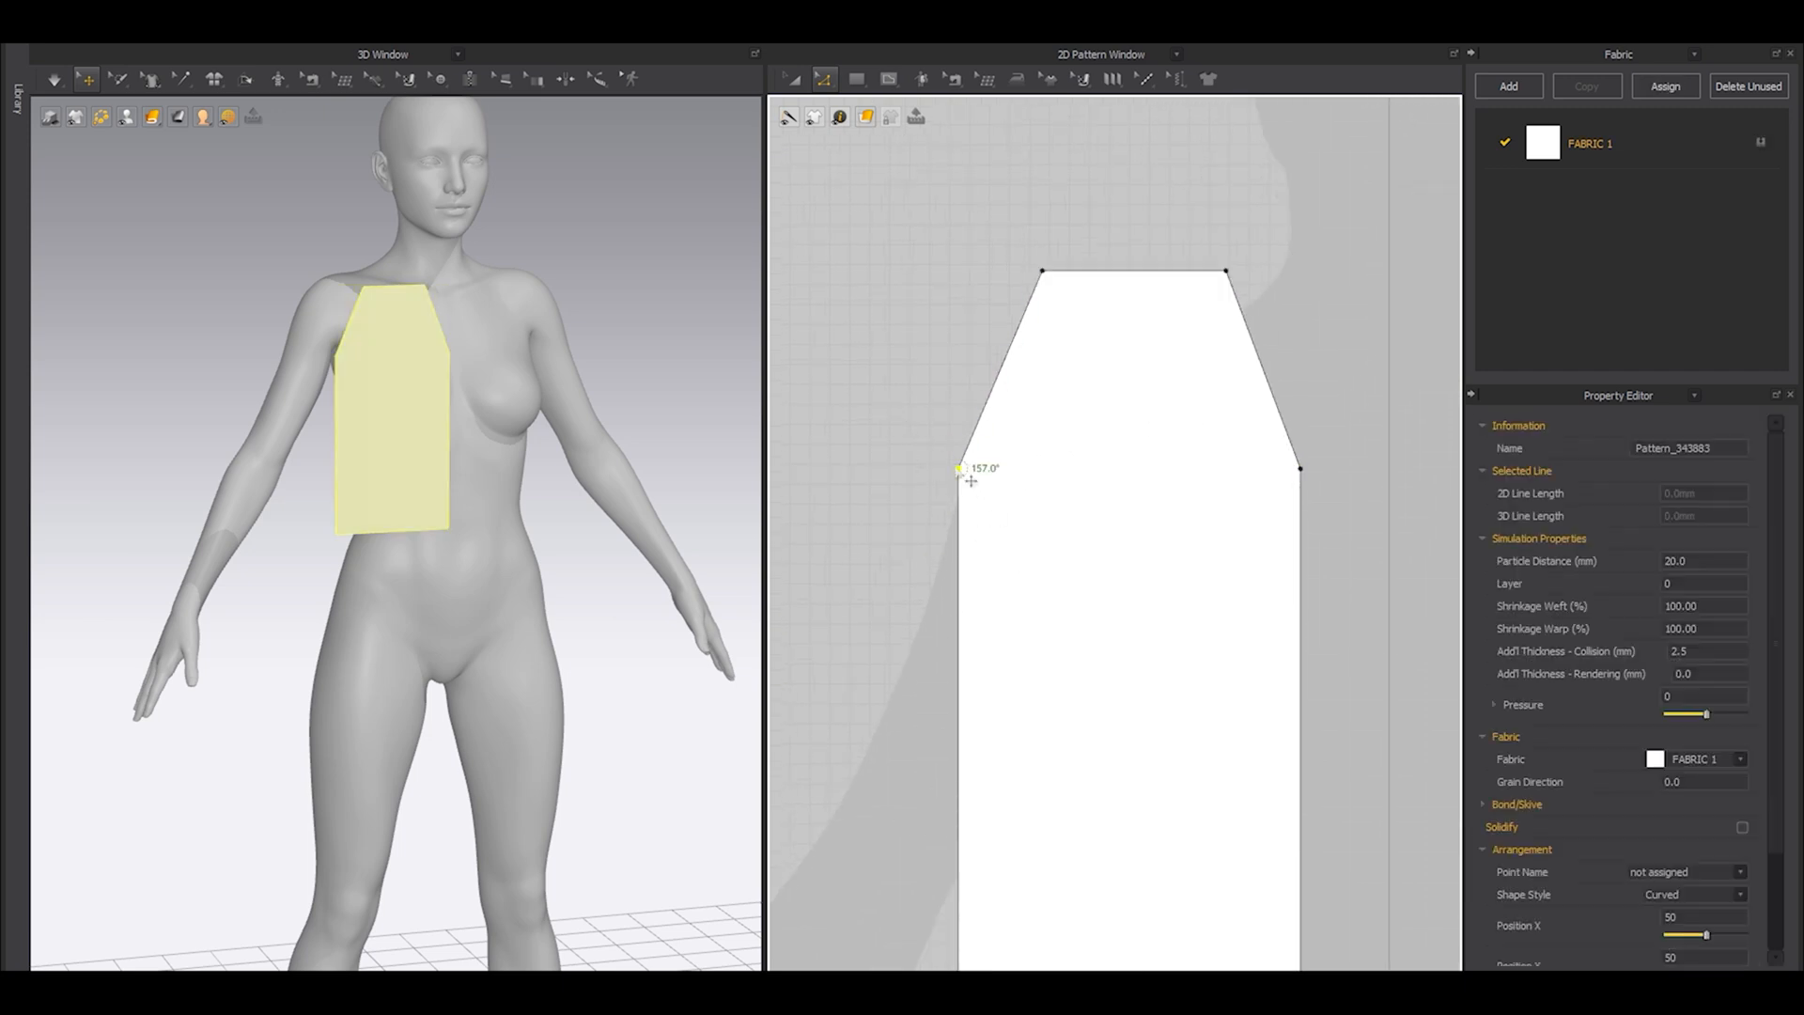
{"action": "left_click_drag", "start_coordinate": [962, 472], "coordinate": [966, 652]}
{"action": "scroll", "coordinate": [967, 652], "scroll_direction": "down", "scroll_amount": 2}
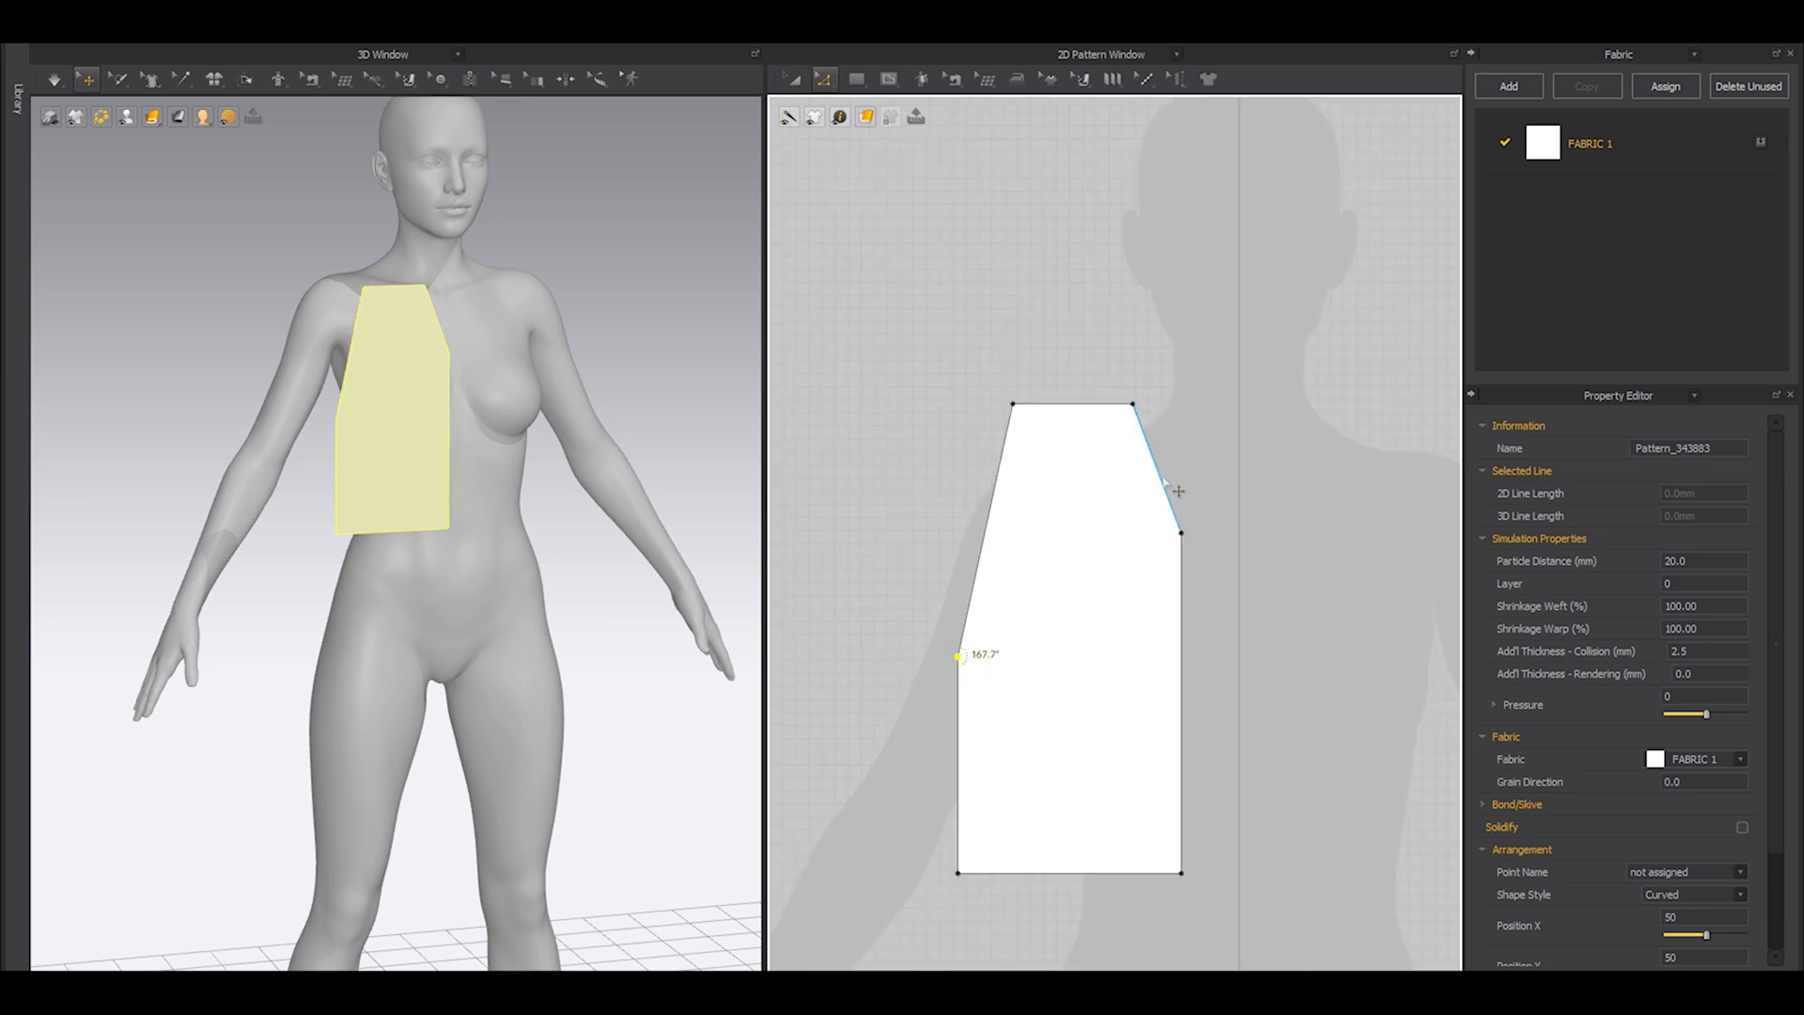
Curve the neckline and armhole edges of the bodice piece inward and lower its outer shoulder point to slope the shoulder.
{"action": "left_click", "coordinate": [1194, 596]}
{"action": "scroll", "coordinate": [1185, 564], "scroll_direction": "up", "scroll_amount": 2}
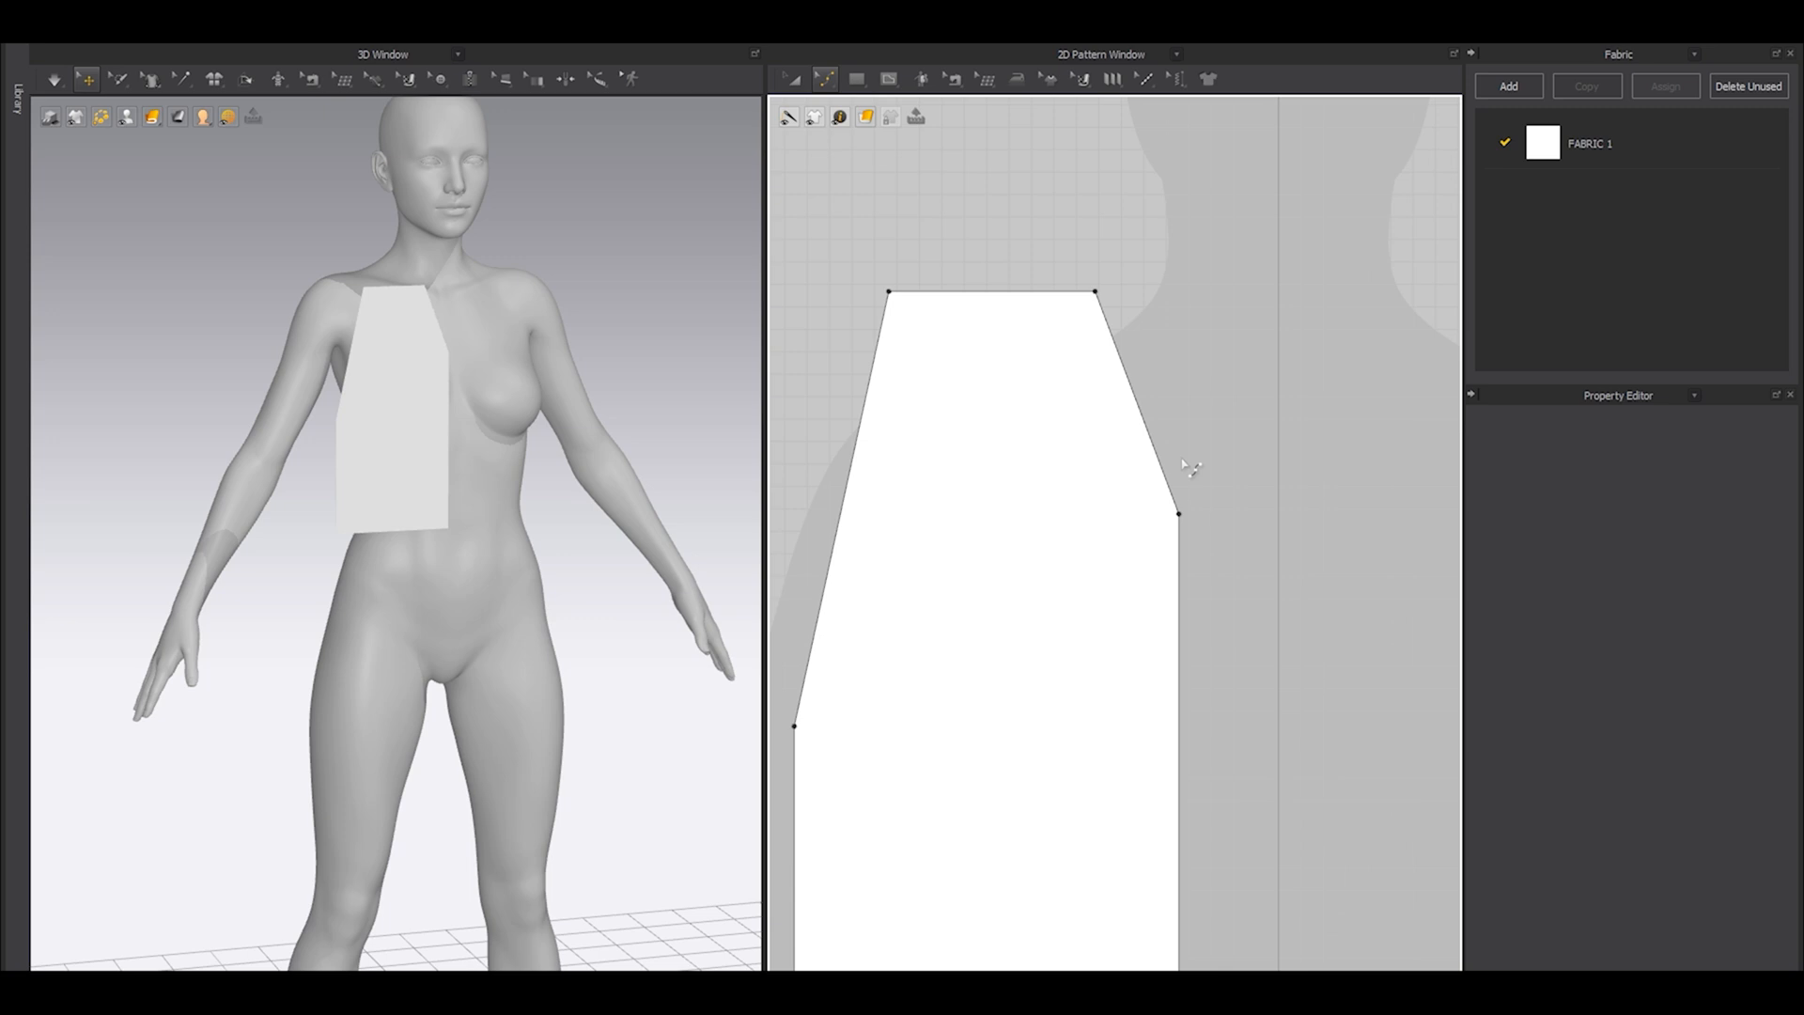
{"action": "scroll", "coordinate": [1190, 468], "scroll_direction": "down", "scroll_amount": 2}
{"action": "left_click_drag", "start_coordinate": [1168, 434], "coordinate": [1180, 519]}
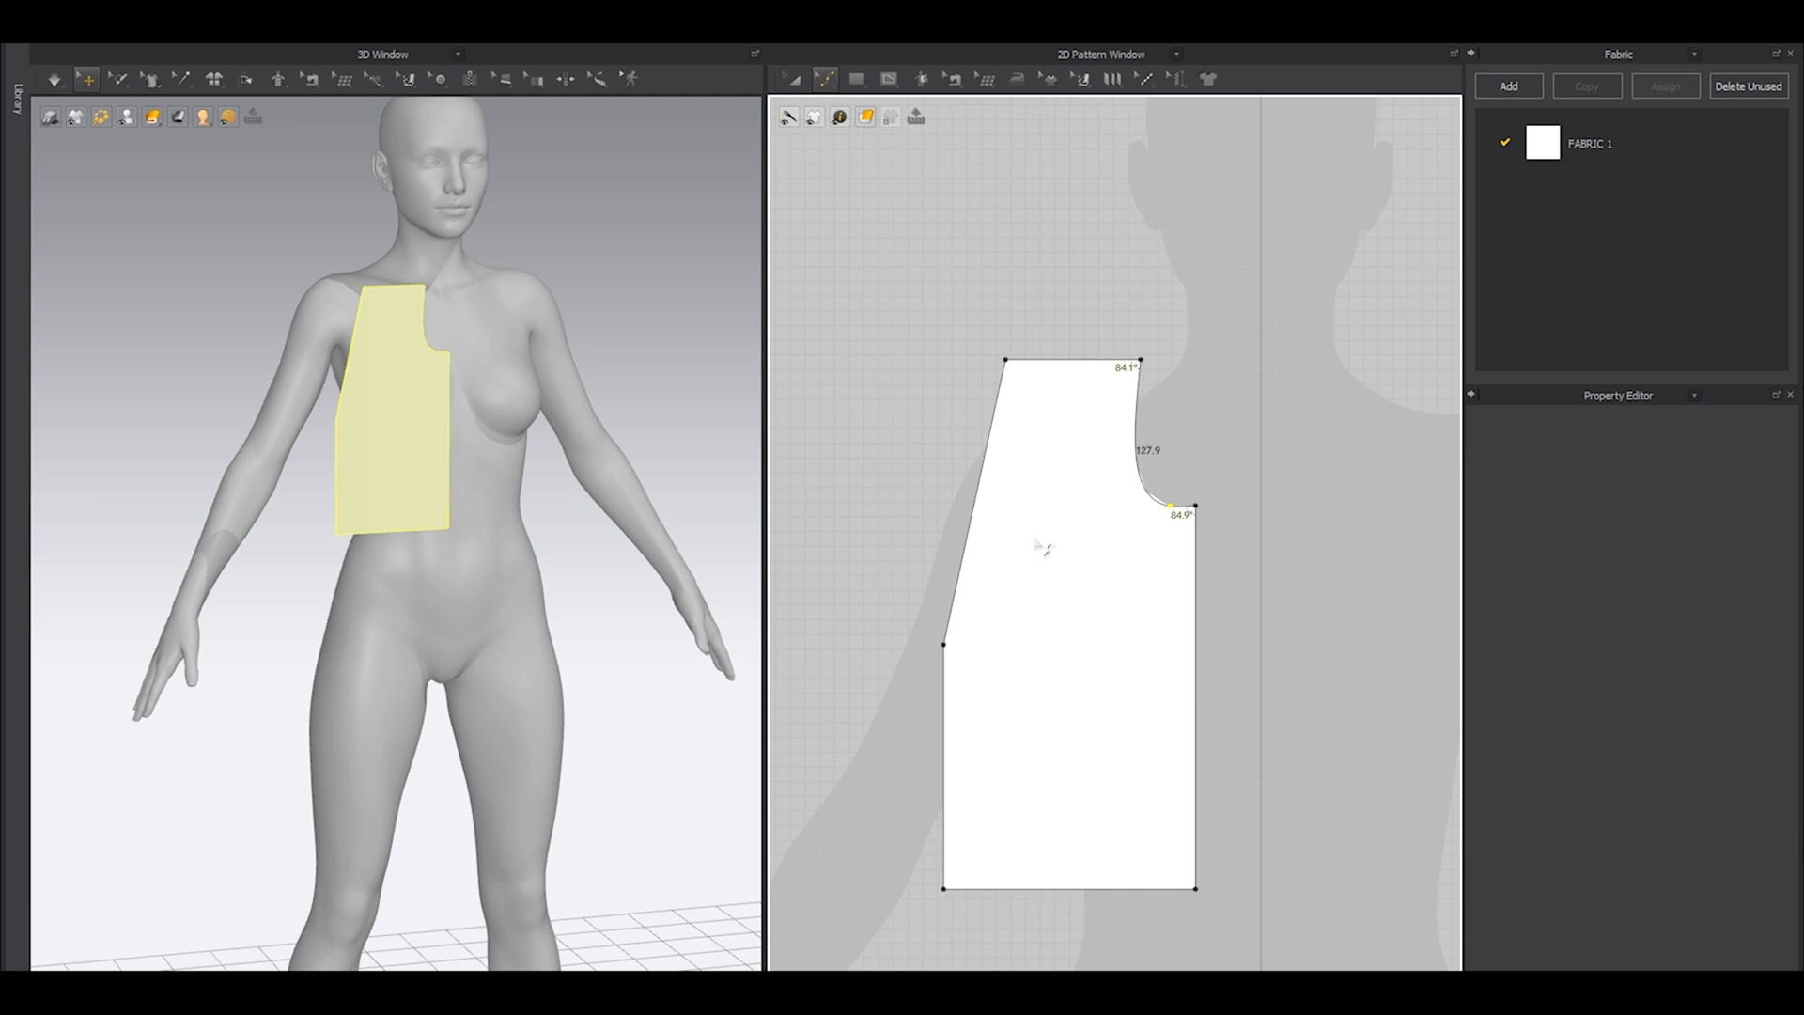
{"action": "left_click_drag", "start_coordinate": [966, 574], "coordinate": [1028, 600]}
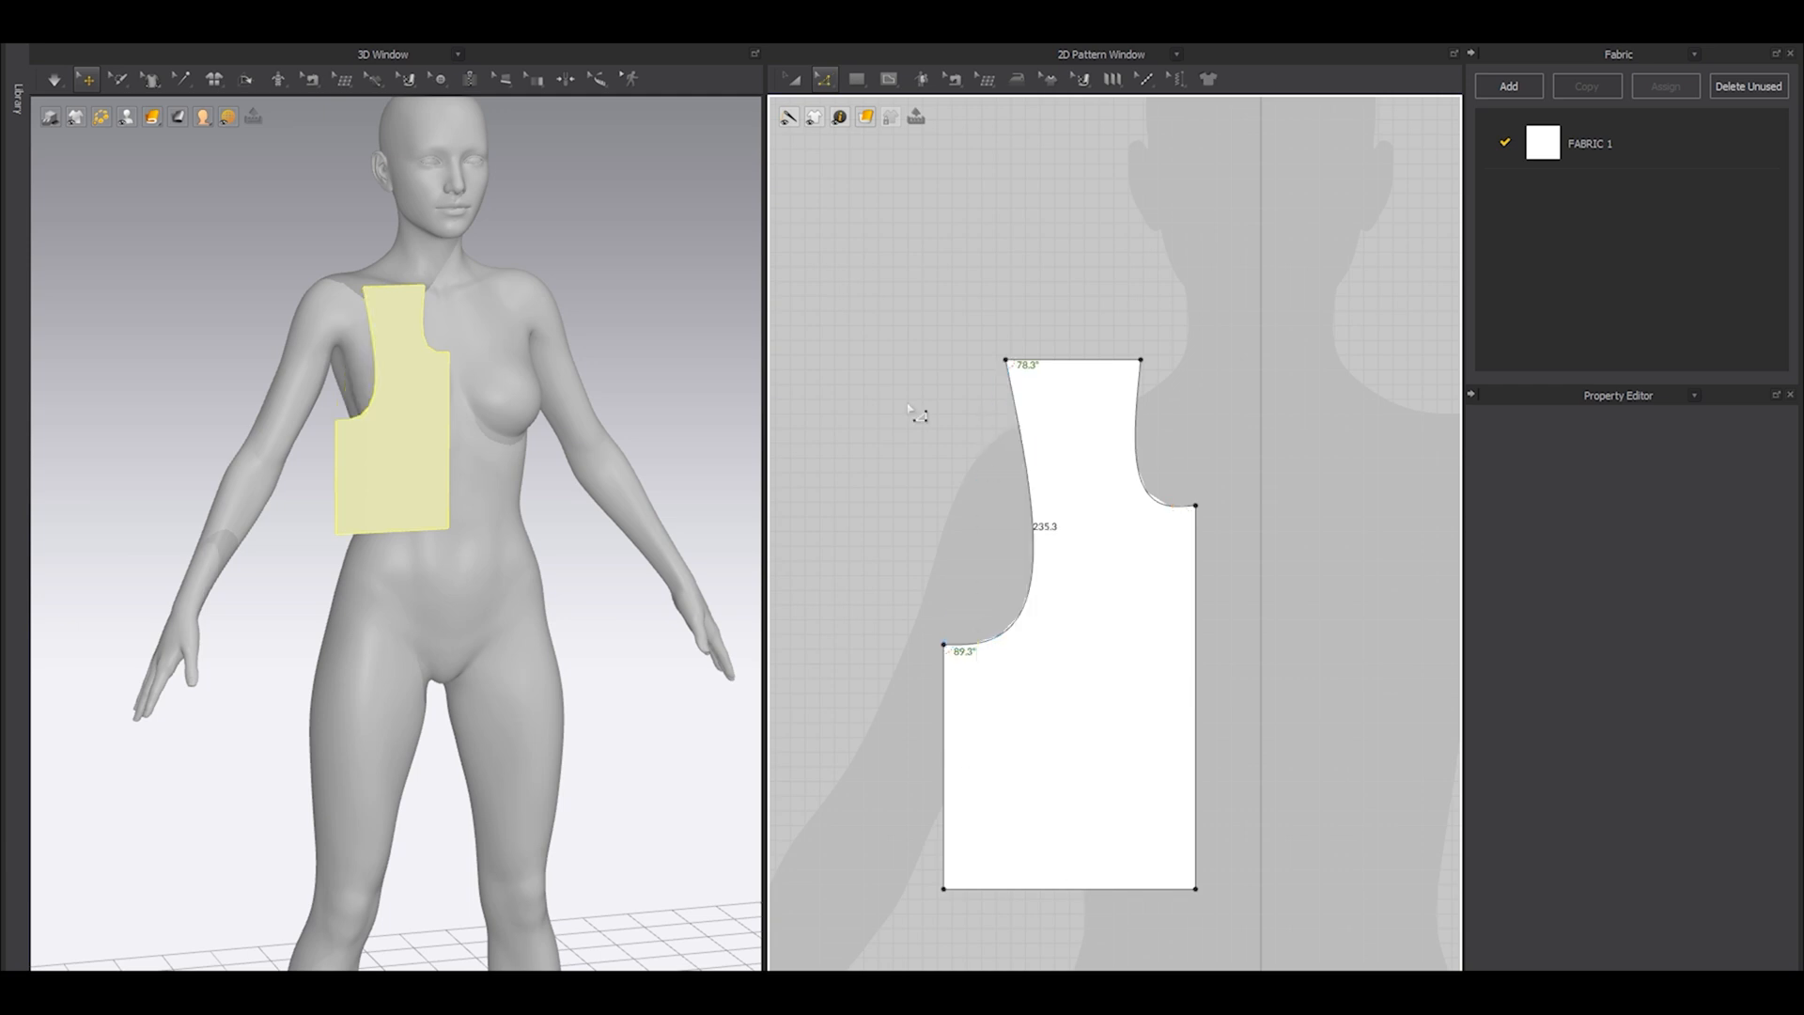
{"action": "left_click_drag", "start_coordinate": [1006, 361], "coordinate": [1006, 394]}
Move the bodice piece up slightly against the avatar silhouette and paste a copy of it on its armhole side.
{"action": "key", "text": "a"}
{"action": "left_click_drag", "start_coordinate": [1057, 605], "coordinate": [1073, 548]}
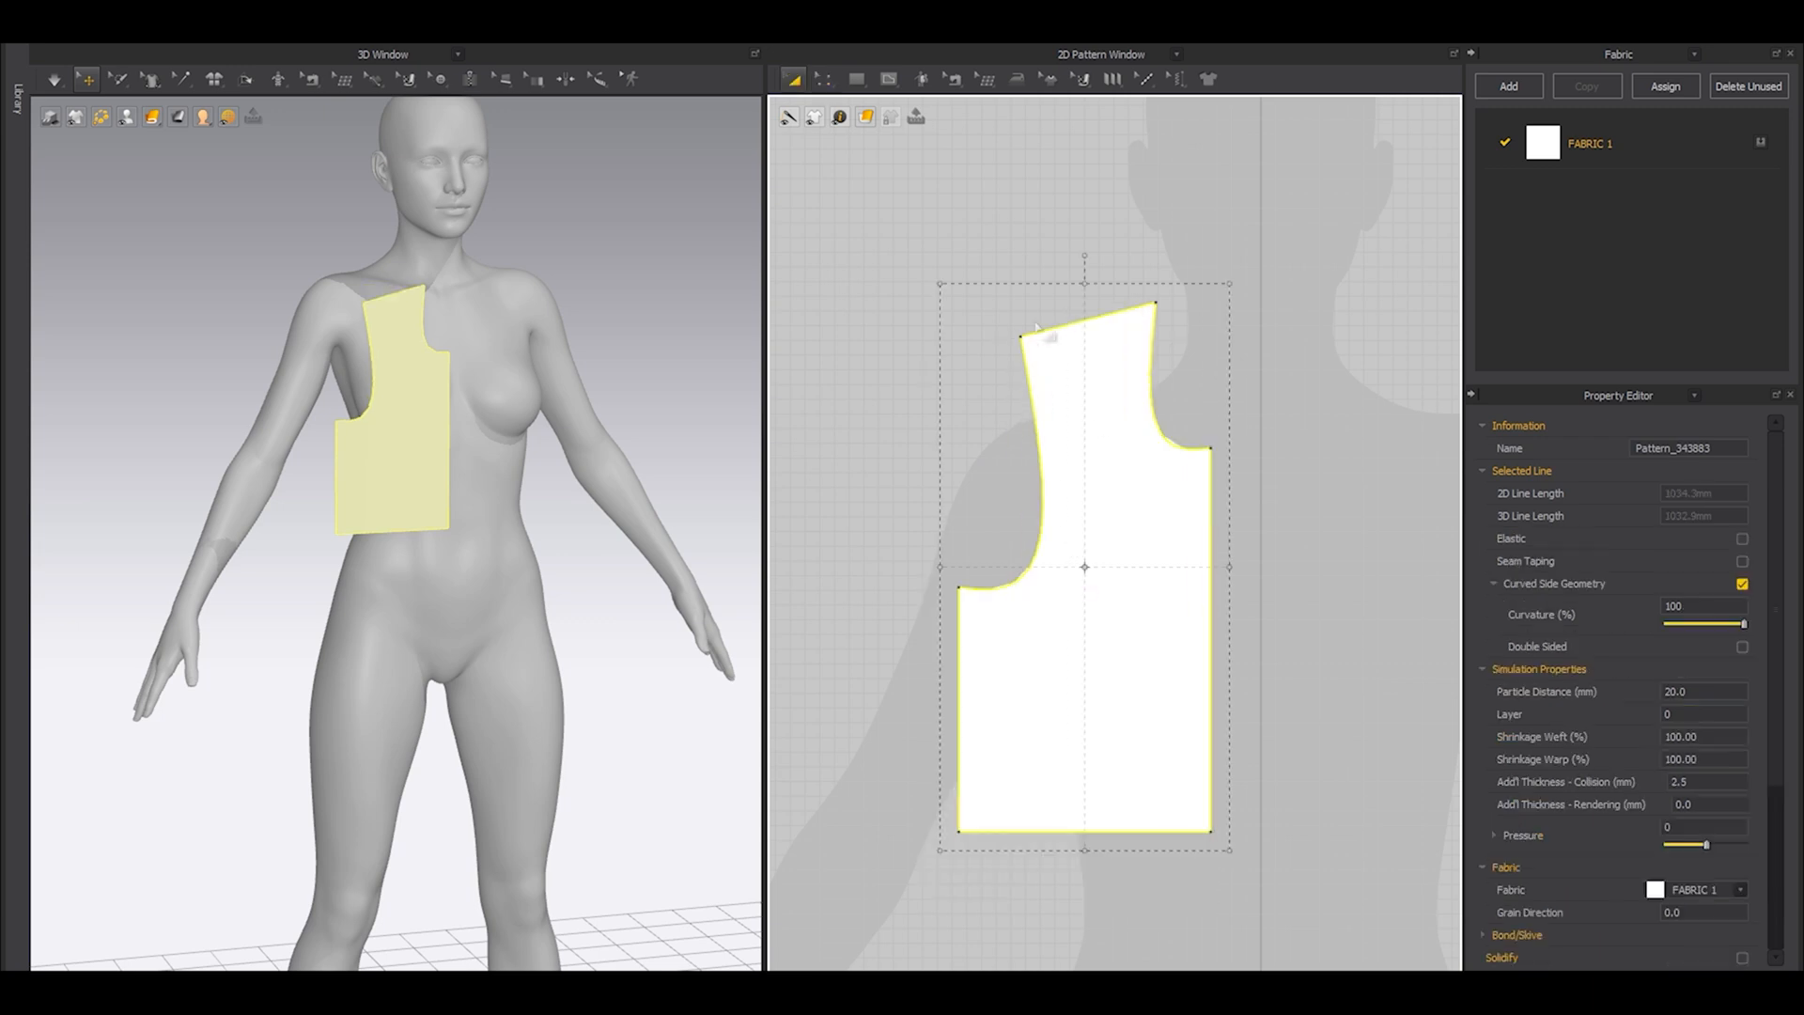
{"action": "scroll", "coordinate": [1034, 322], "scroll_direction": "down", "scroll_amount": 3}
{"action": "left_click_drag", "start_coordinate": [1077, 562], "coordinate": [1089, 564]}
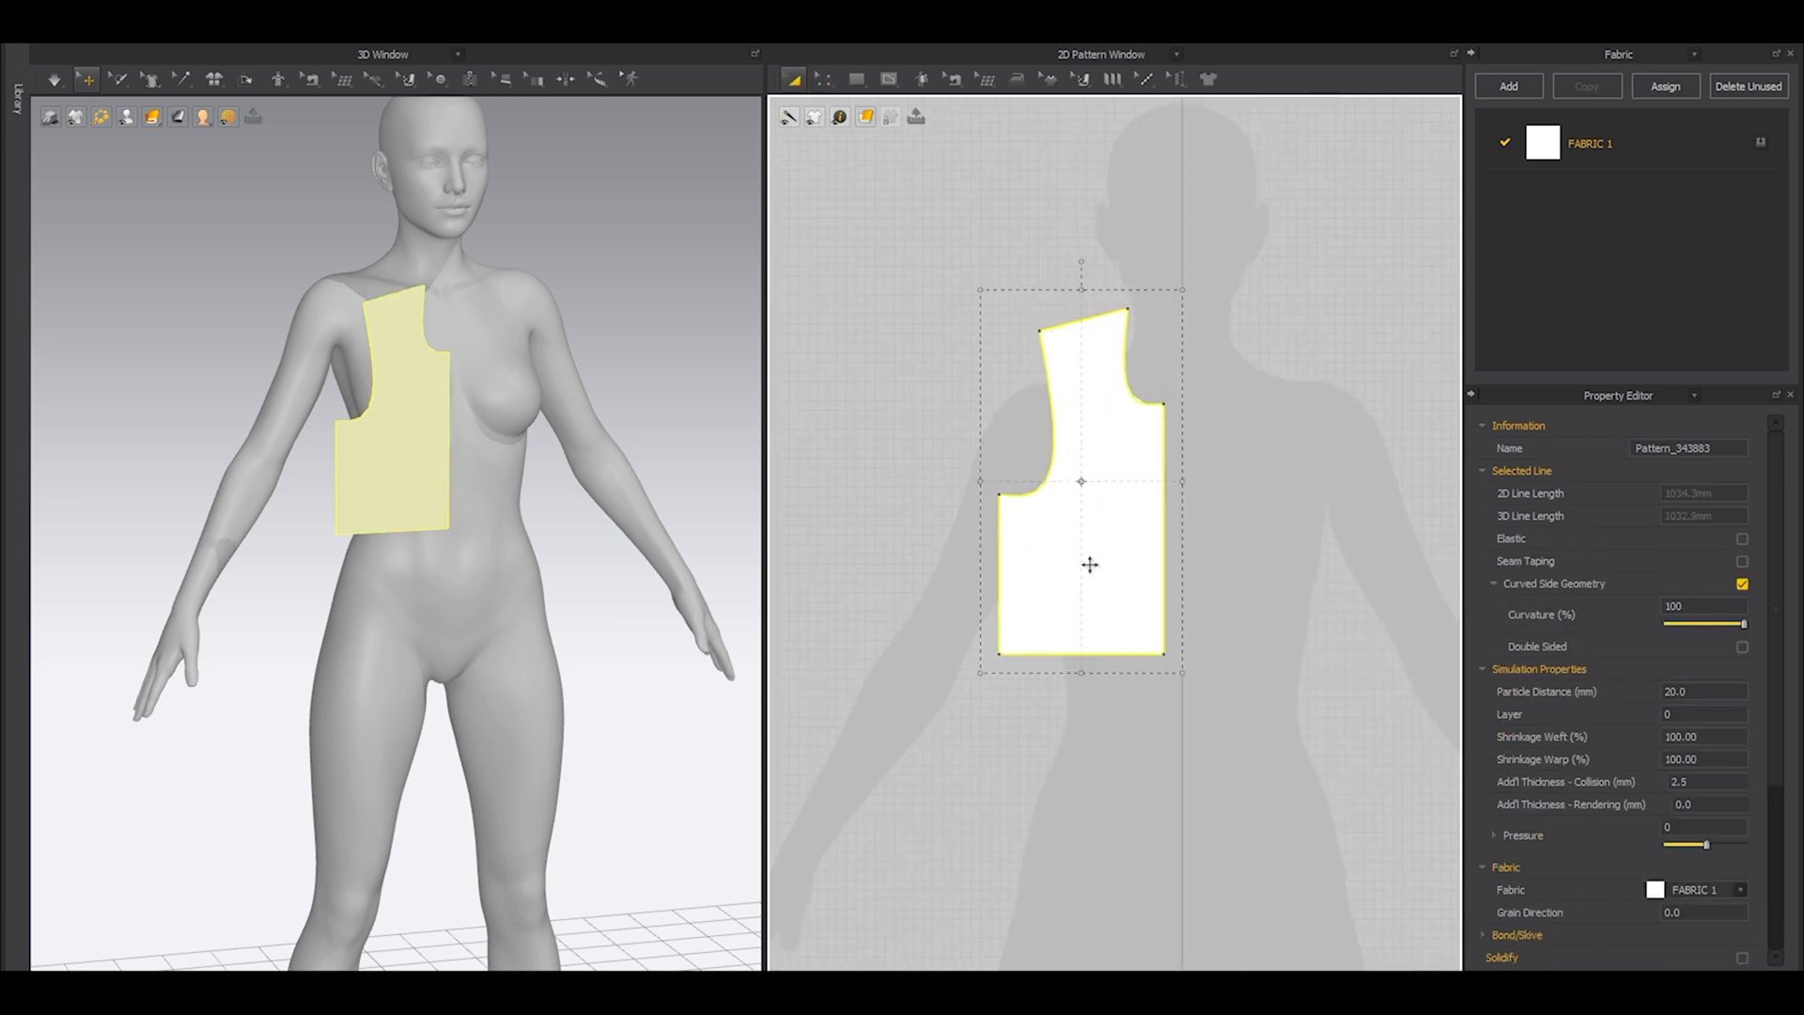
{"action": "middle_click_drag", "start_coordinate": [1018, 584], "coordinate": [1130, 603]}
{"action": "key", "text": "ctrl+c"}
{"action": "key", "text": "ctrl+v"}
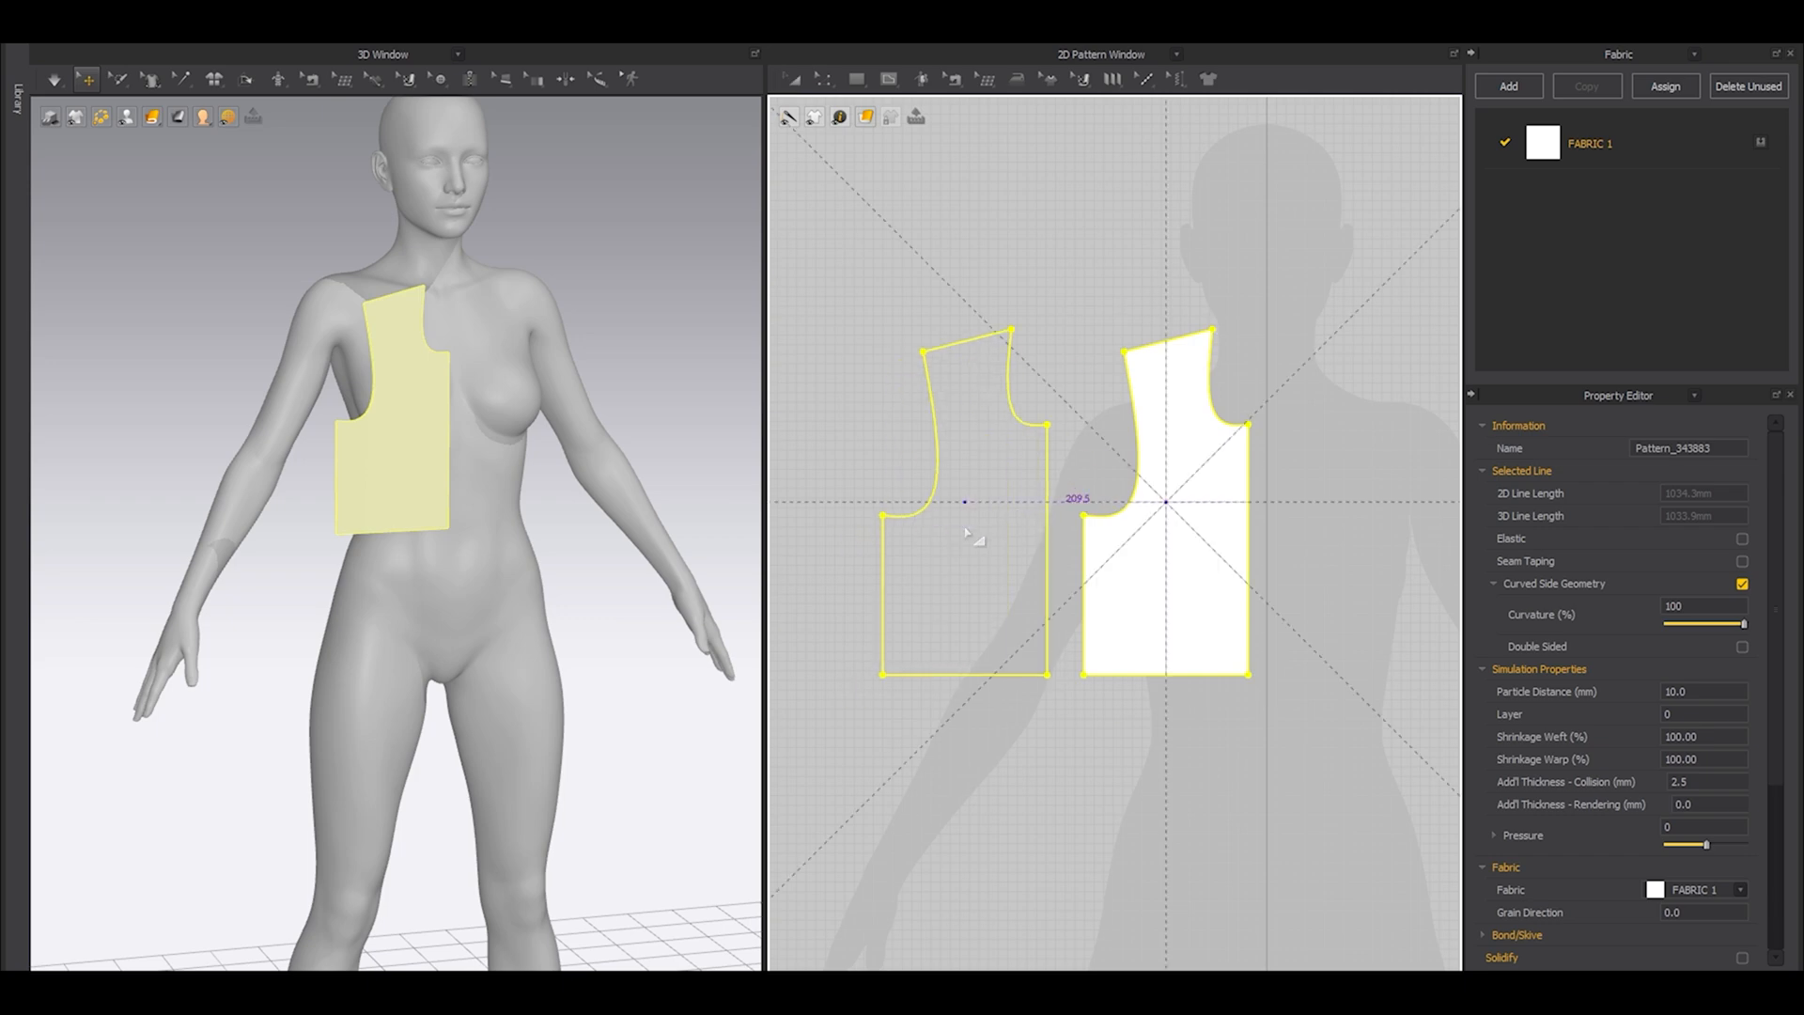
{"action": "left_click", "coordinate": [951, 587]}
Flip the copied piece horizontally and place it behind the avatar as the back panel.
{"action": "right_click_drag", "start_coordinate": [259, 516], "coordinate": [316, 635]}
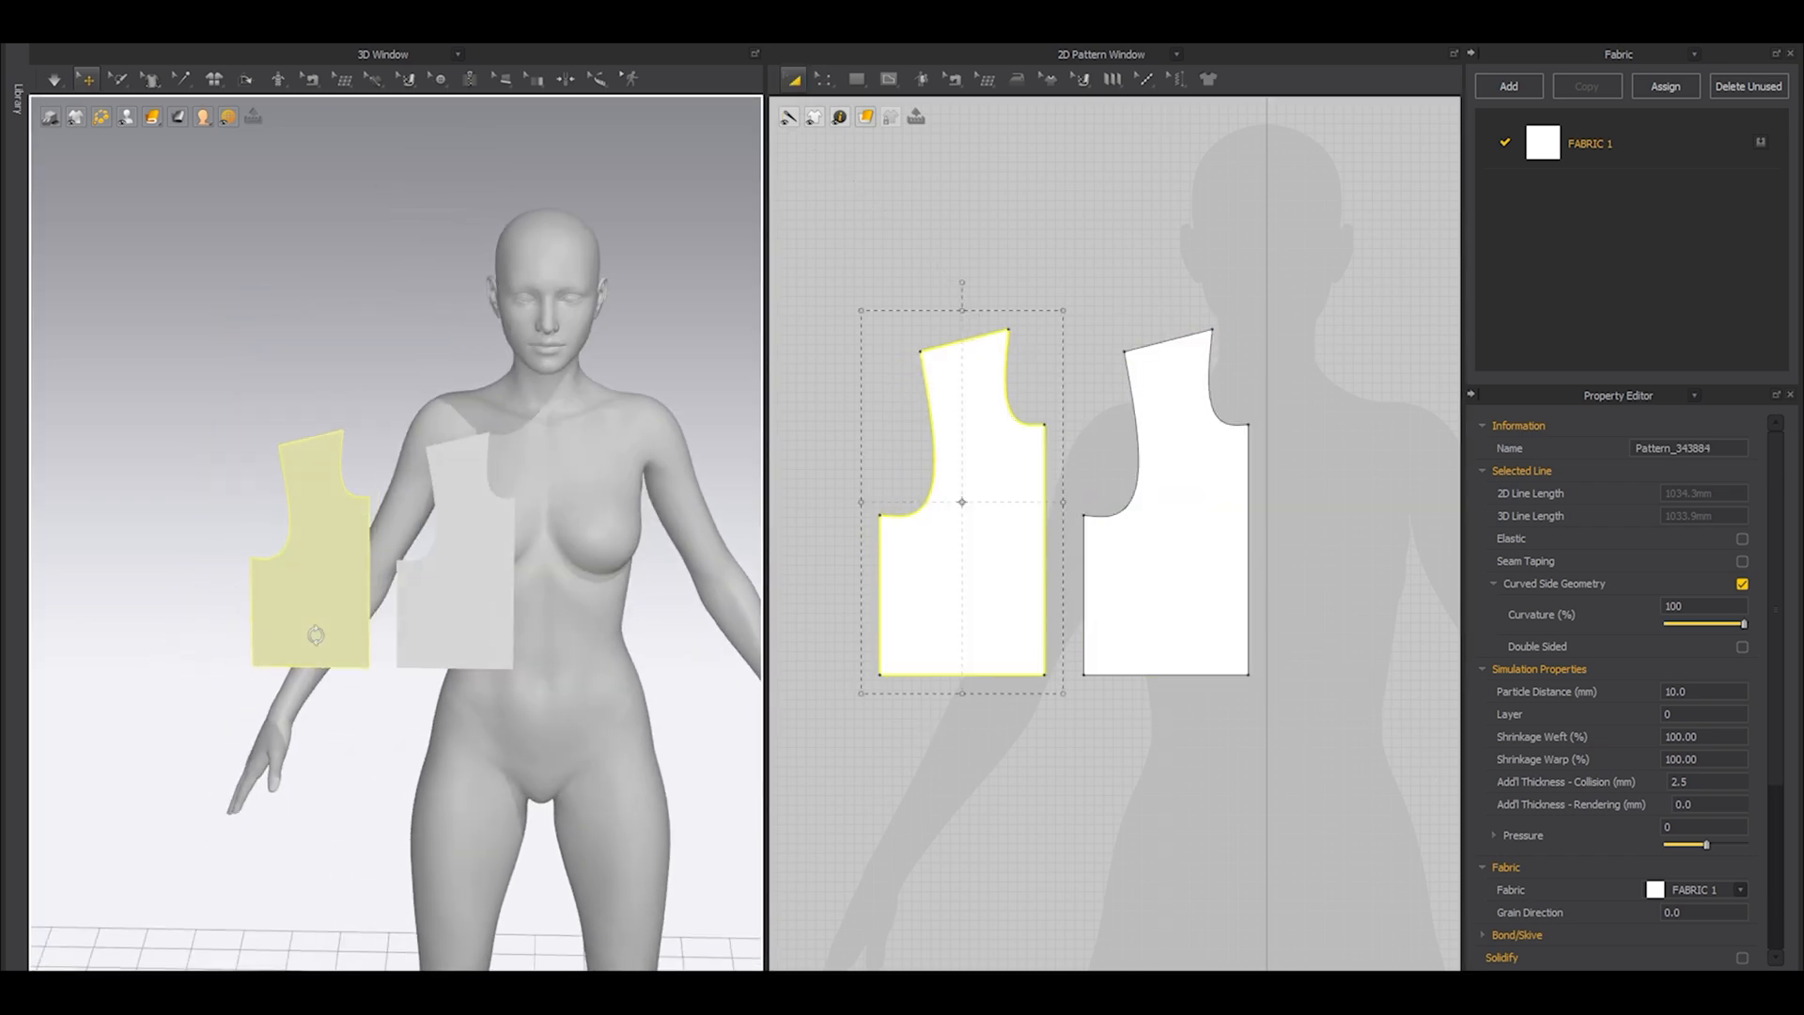
{"action": "right_click", "coordinate": [312, 563]}
{"action": "left_click", "coordinate": [376, 273]}
{"action": "right_click_drag", "start_coordinate": [376, 272], "coordinate": [369, 636]}
{"action": "middle_click_drag", "start_coordinate": [369, 636], "coordinate": [462, 542]}
{"action": "left_click_drag", "start_coordinate": [475, 541], "coordinate": [367, 697]}
{"action": "key", "text": "8"}
{"action": "scroll", "coordinate": [398, 583], "scroll_direction": "up", "scroll_amount": 4}
{"action": "left_click_drag", "start_coordinate": [378, 539], "coordinate": [393, 516]}
{"action": "right_click_drag", "start_coordinate": [425, 521], "coordinate": [693, 530]}
Copy the front and back panels together and paste them as mirrored symmetric pieces for the other half of the body.
{"action": "left_click", "coordinate": [669, 506], "text": "shift"}
{"action": "middle_click_drag", "start_coordinate": [1231, 517], "coordinate": [1201, 523]}
{"action": "scroll", "coordinate": [1202, 523], "scroll_direction": "down", "scroll_amount": 3}
{"action": "key", "text": "ctrl+c"}
{"action": "key", "text": "ctrl+v"}
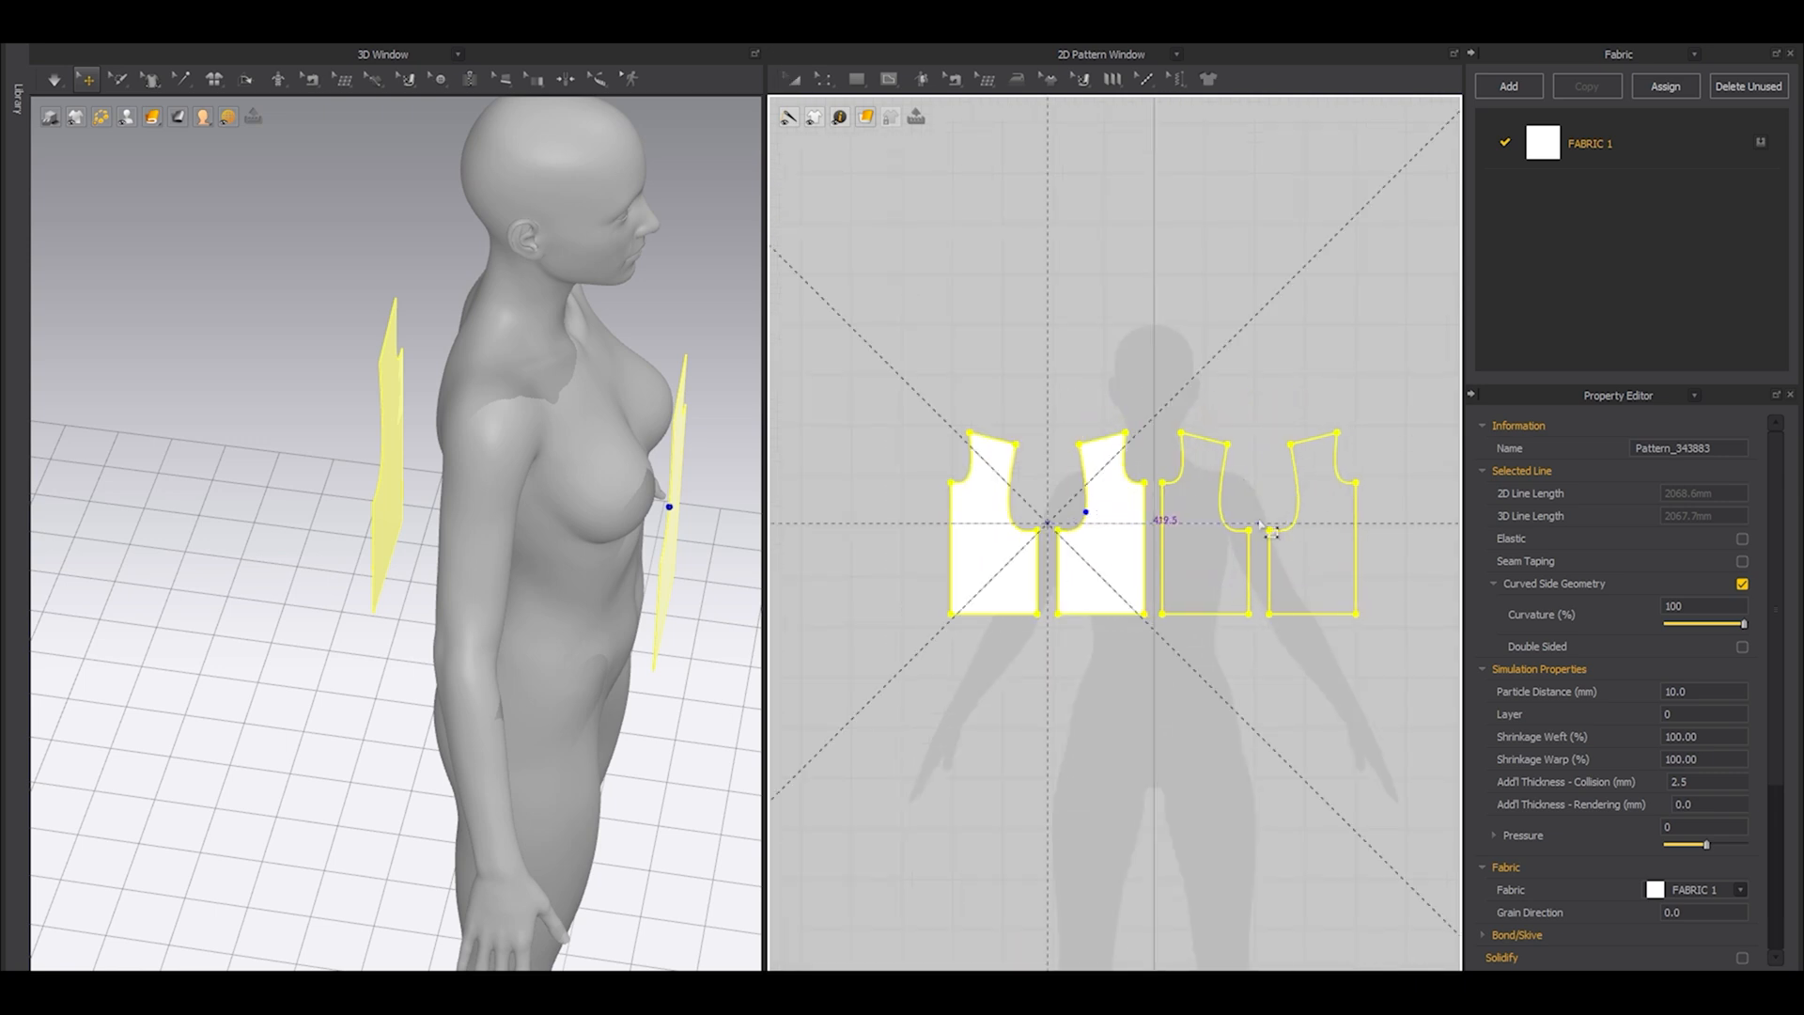
{"action": "left_click", "coordinate": [1260, 517]}
{"action": "key", "text": "2"}
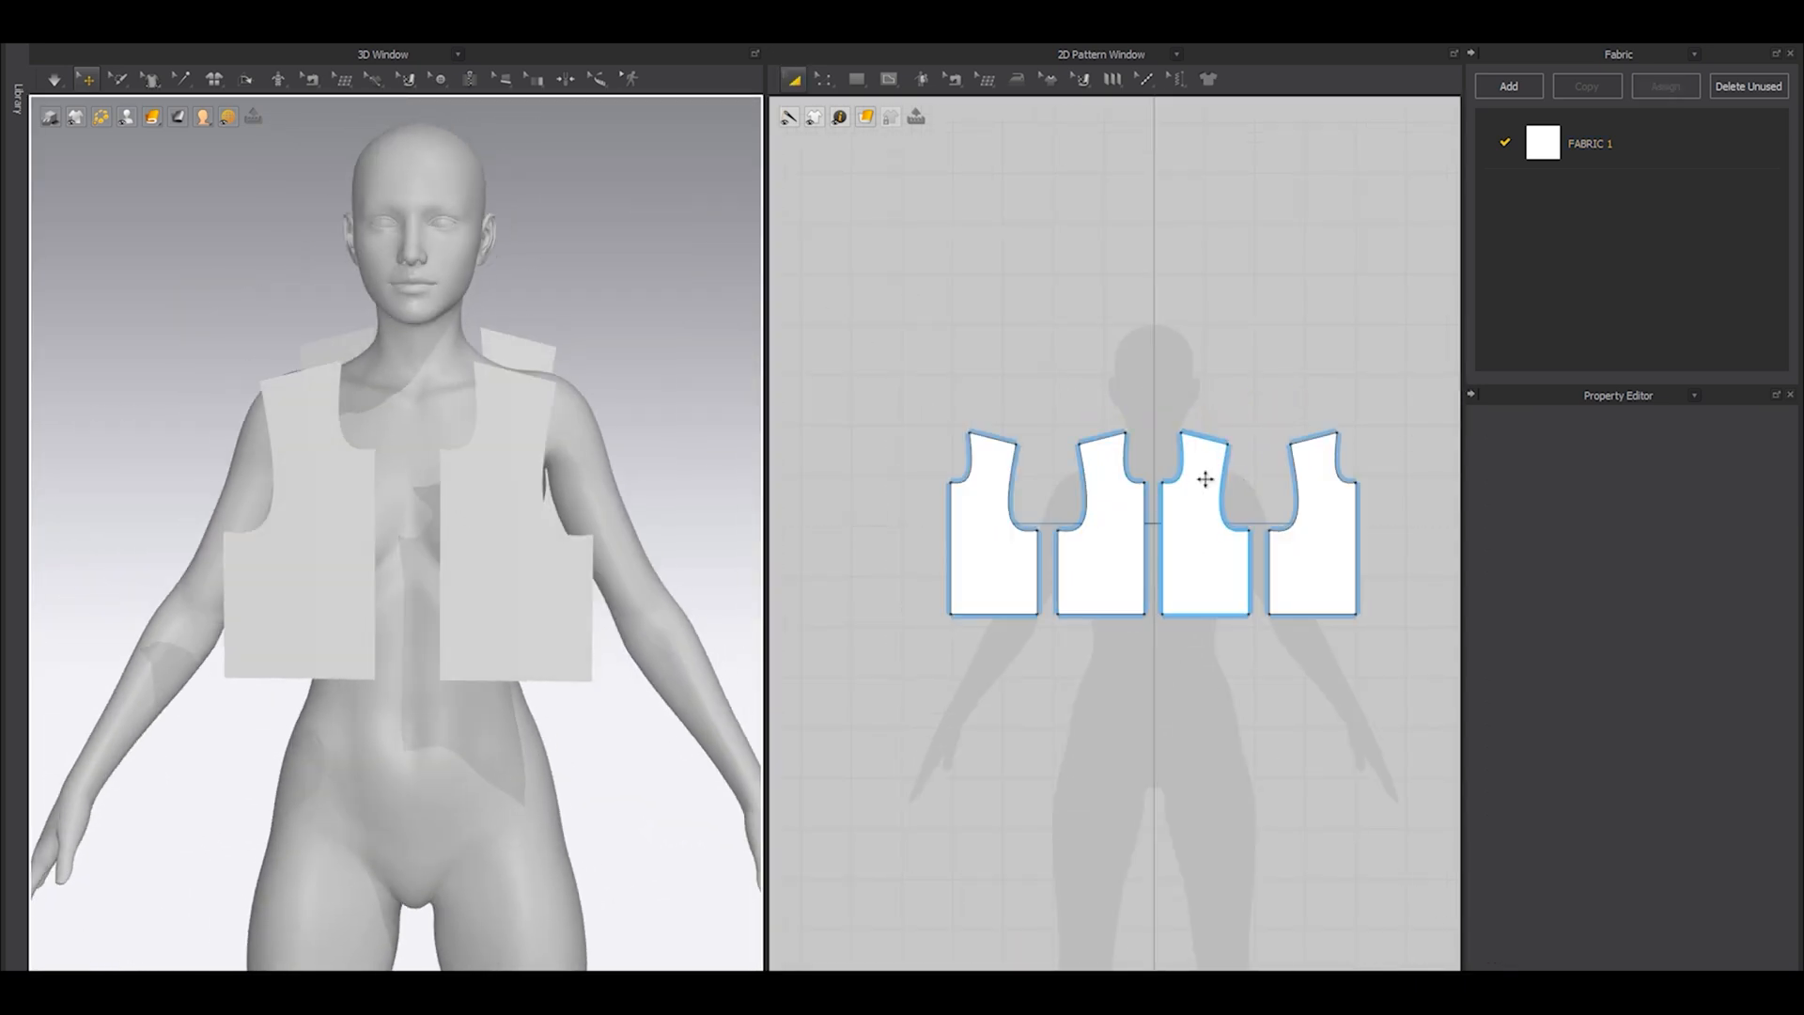
Sew the centre-front edges, the centre-back edges and the front and back shoulder edges together.
{"action": "key", "text": "n"}
{"action": "left_click", "coordinate": [1144, 526]}
{"action": "left_click", "coordinate": [1161, 528]}
{"action": "left_click", "coordinate": [950, 541]}
{"action": "left_click", "coordinate": [1356, 531]}
{"action": "left_click", "coordinate": [1005, 441]}
{"action": "left_click", "coordinate": [1088, 442]}
{"action": "right_click_drag", "start_coordinate": [648, 376], "coordinate": [480, 397]}
Run the simulation to drape the sewn panels onto the avatar and check the fit from the front and sides.
{"action": "key", "text": "q"}
{"action": "middle_click_drag", "start_coordinate": [375, 683], "coordinate": [375, 655]}
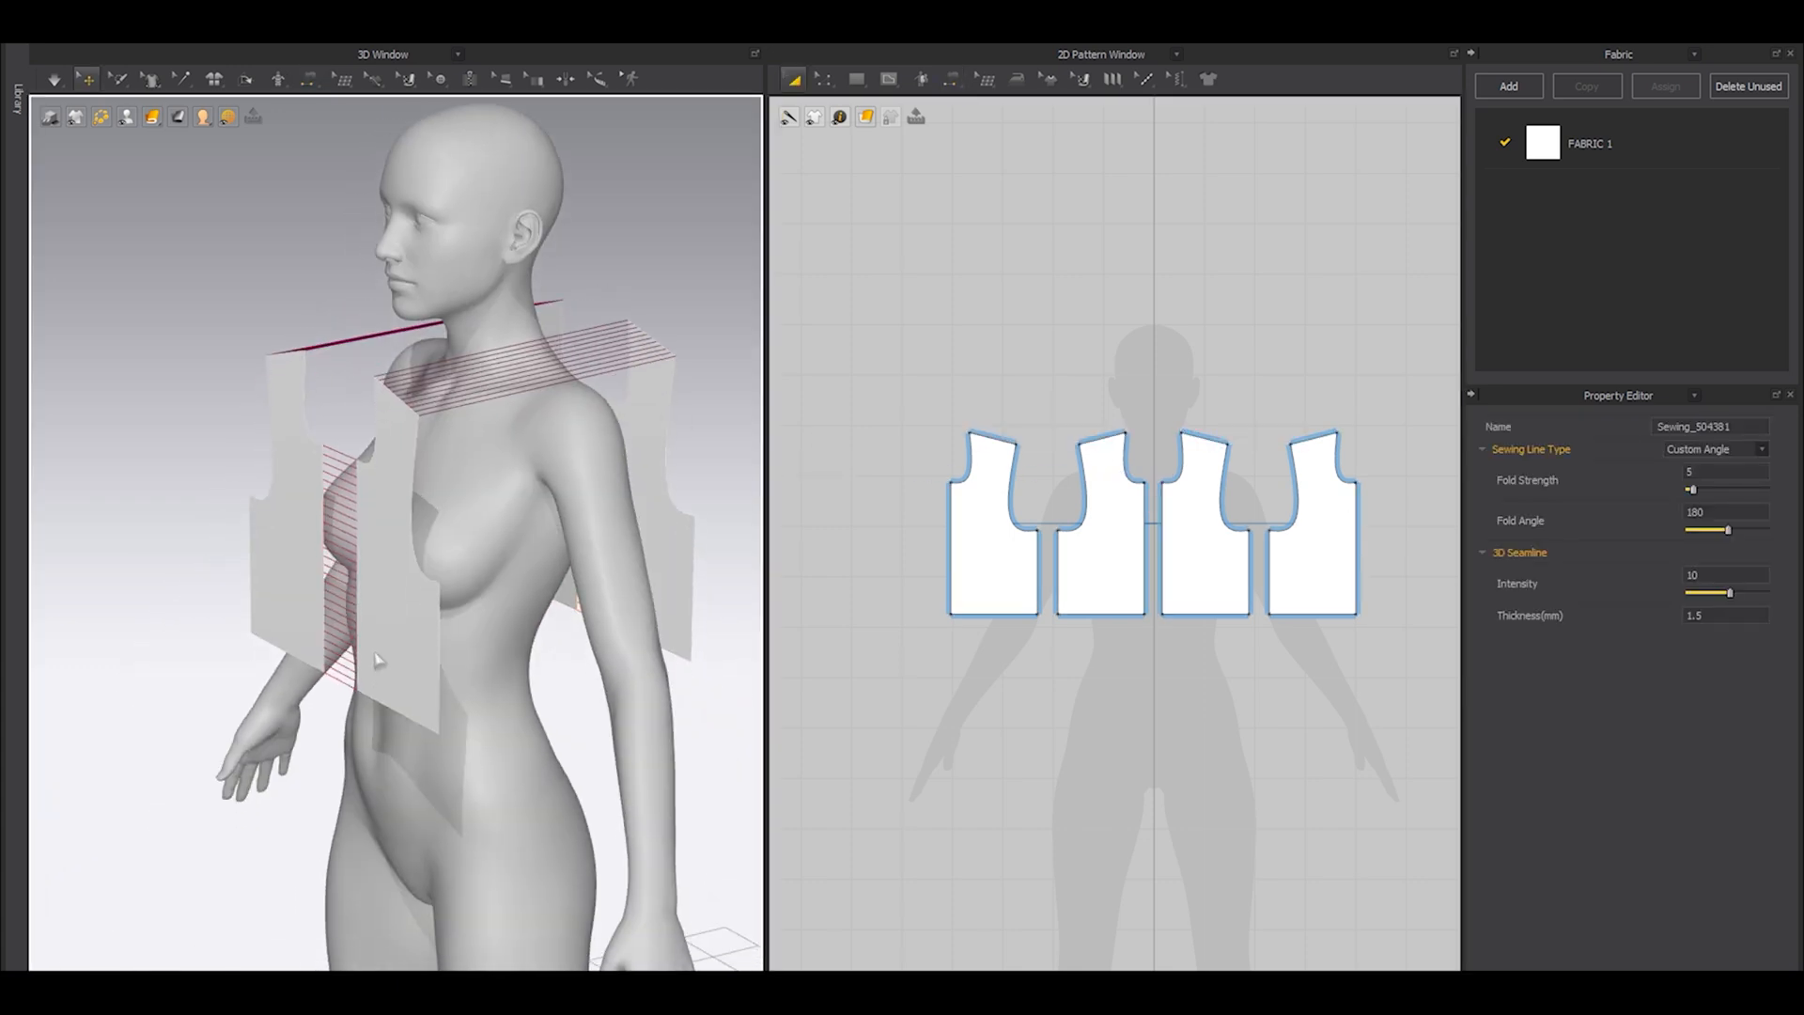
{"action": "key", "text": "space"}
{"action": "key", "text": "2"}
{"action": "left_click_drag", "start_coordinate": [439, 489], "coordinate": [427, 611]}
{"action": "right_click_drag", "start_coordinate": [502, 451], "coordinate": [380, 510]}
{"action": "left_click", "coordinate": [556, 387]}
{"action": "key", "text": "2"}
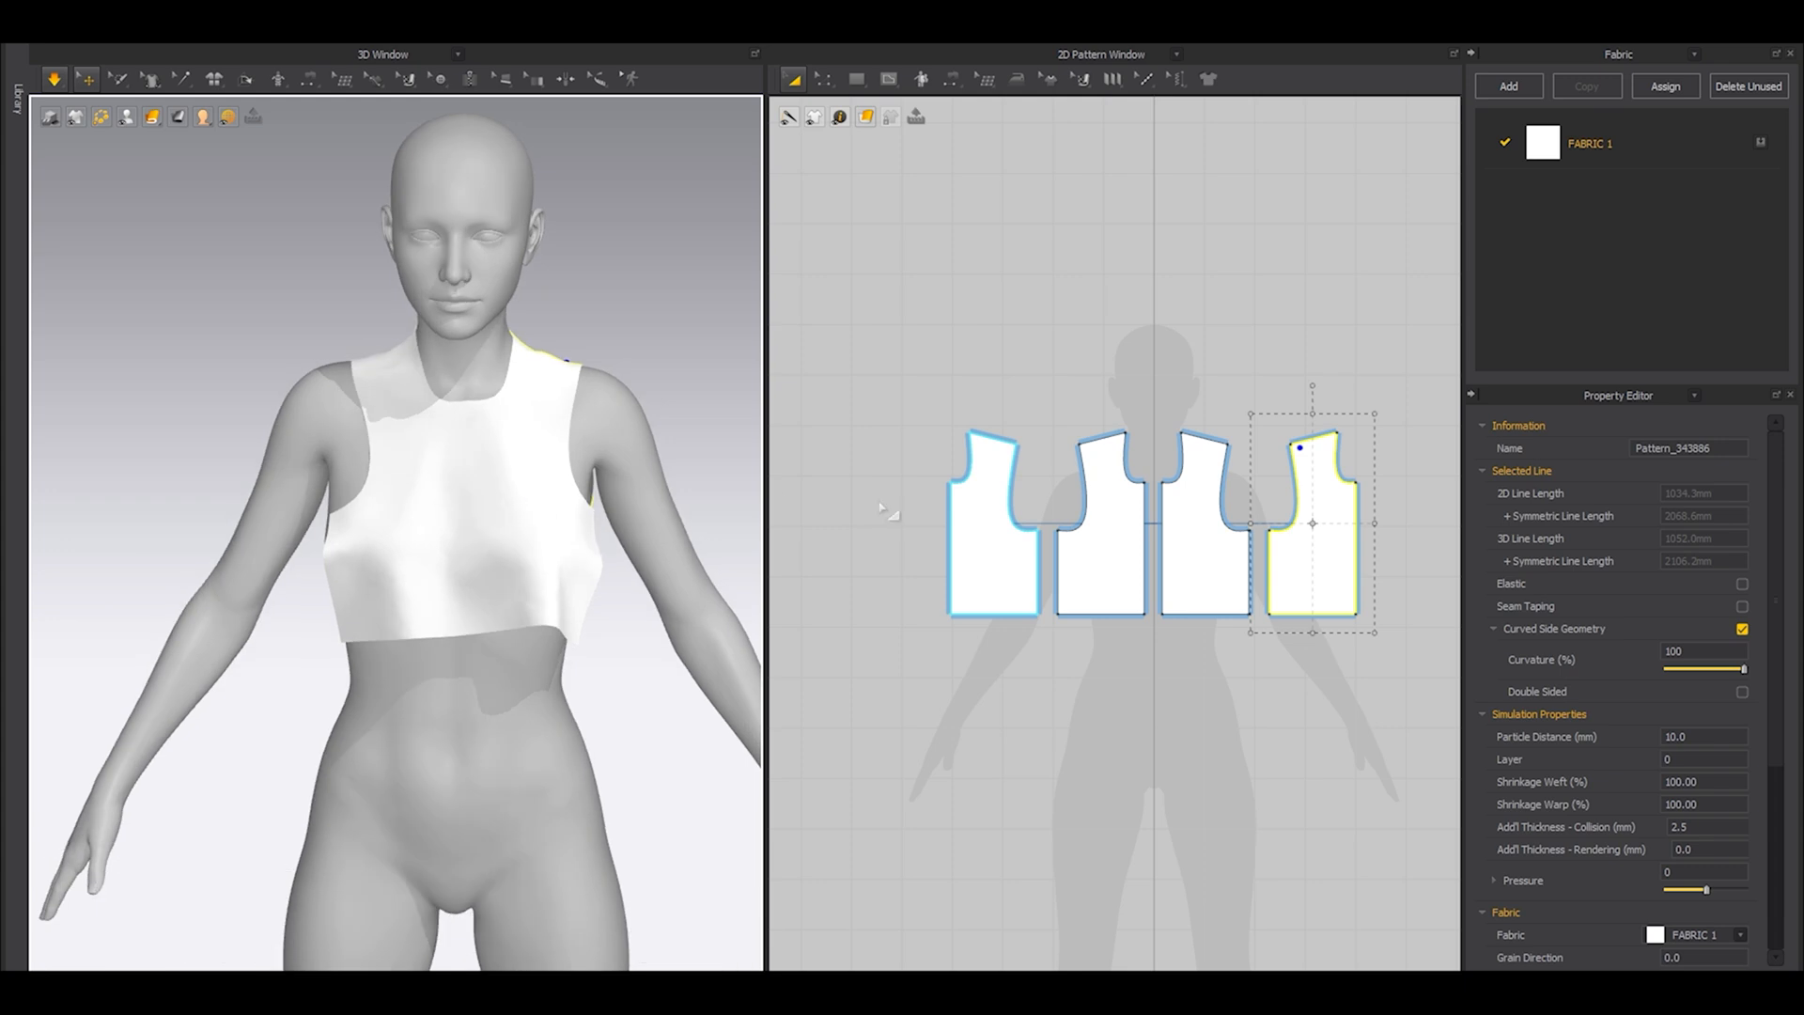
Select all four panels, widen them and enlarge them slightly, then simulate the bigger garment.
{"action": "scroll", "coordinate": [1008, 464], "scroll_direction": "up", "scroll_amount": 2}
{"action": "scroll", "coordinate": [1009, 464], "scroll_direction": "down", "scroll_amount": 3}
{"action": "left_click_drag", "start_coordinate": [909, 317], "coordinate": [1361, 646]}
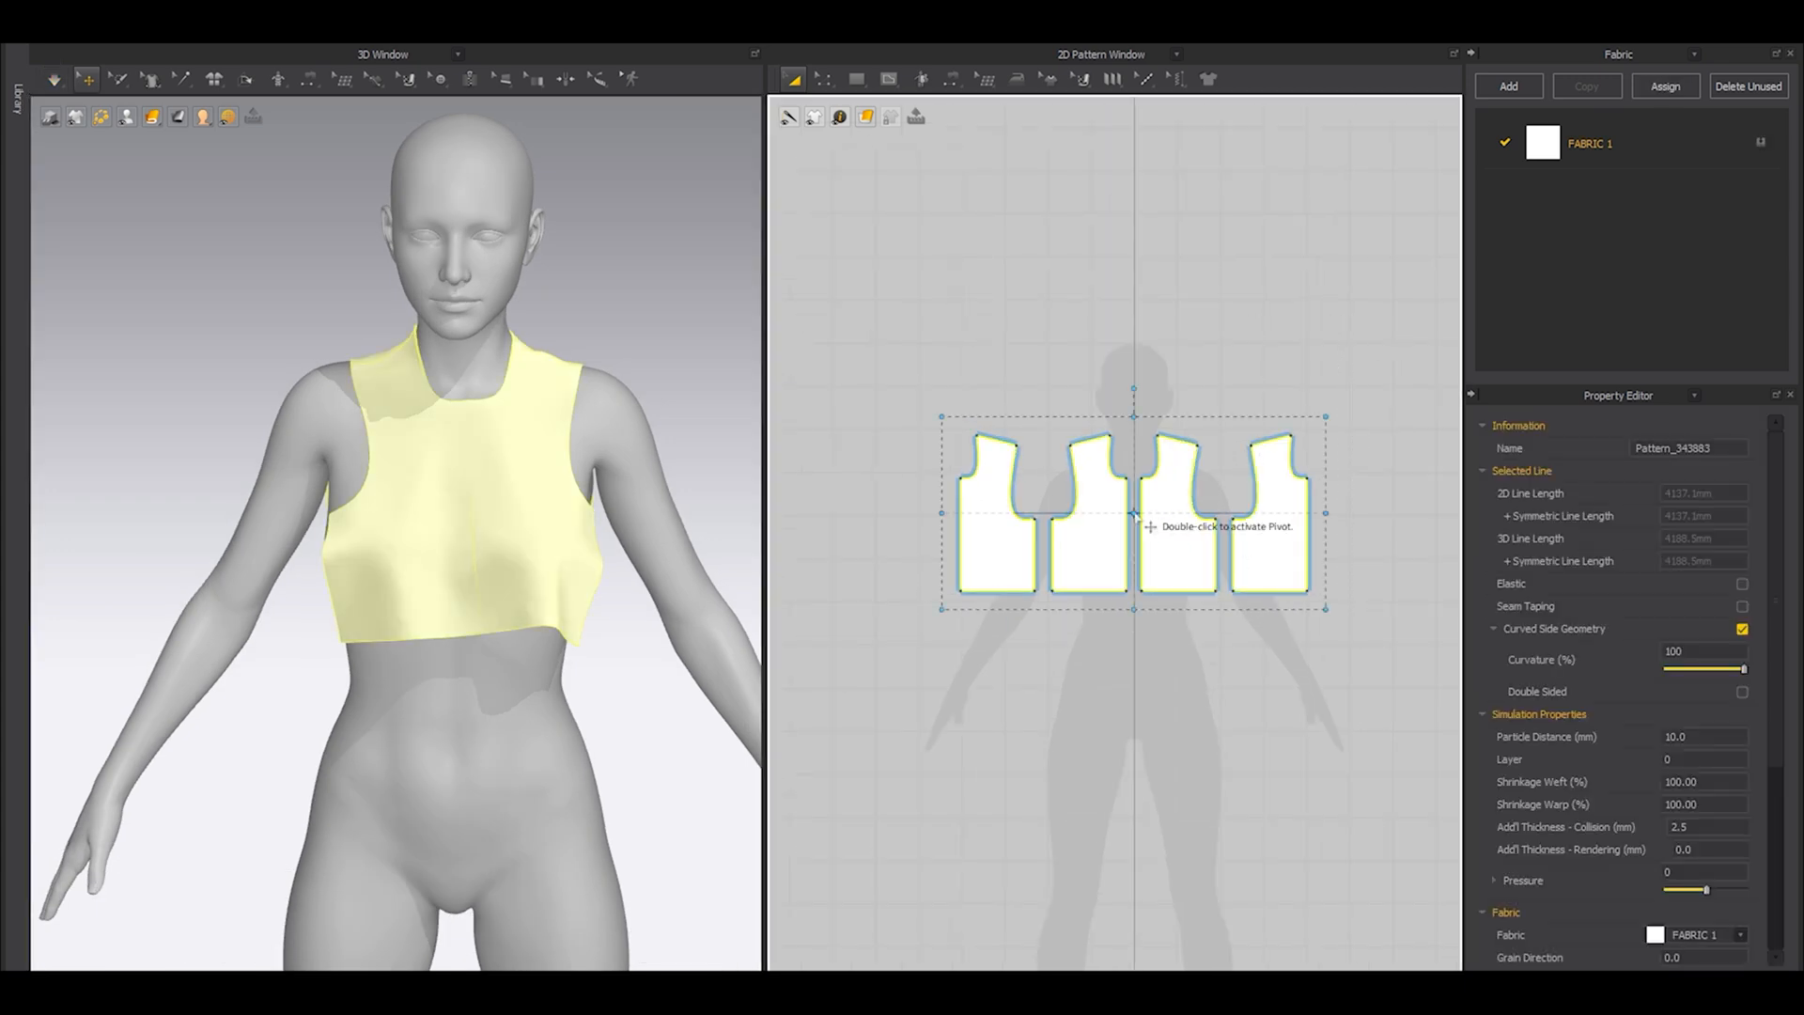
{"action": "left_click_drag", "start_coordinate": [1327, 510], "coordinate": [1349, 513]}
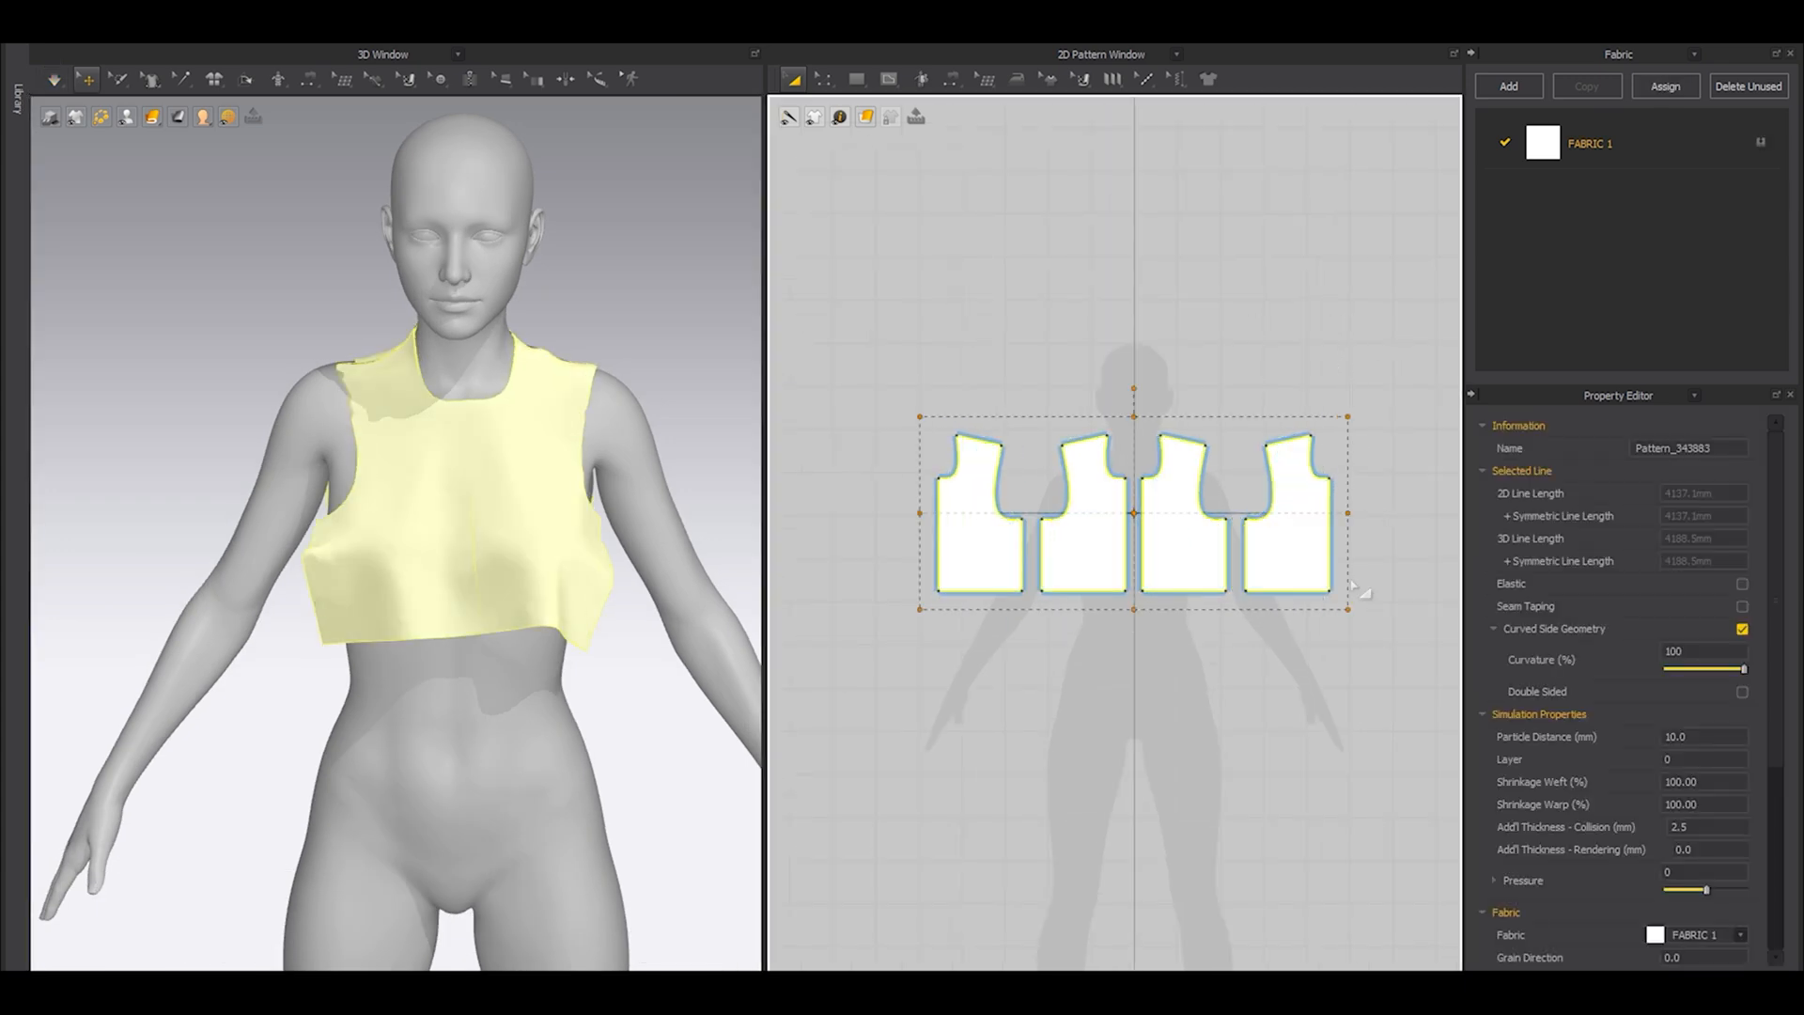
{"action": "left_click_drag", "start_coordinate": [1346, 609], "coordinate": [1359, 650]}
{"action": "key", "text": "space"}
{"action": "right_click_drag", "start_coordinate": [451, 622], "coordinate": [300, 618]}
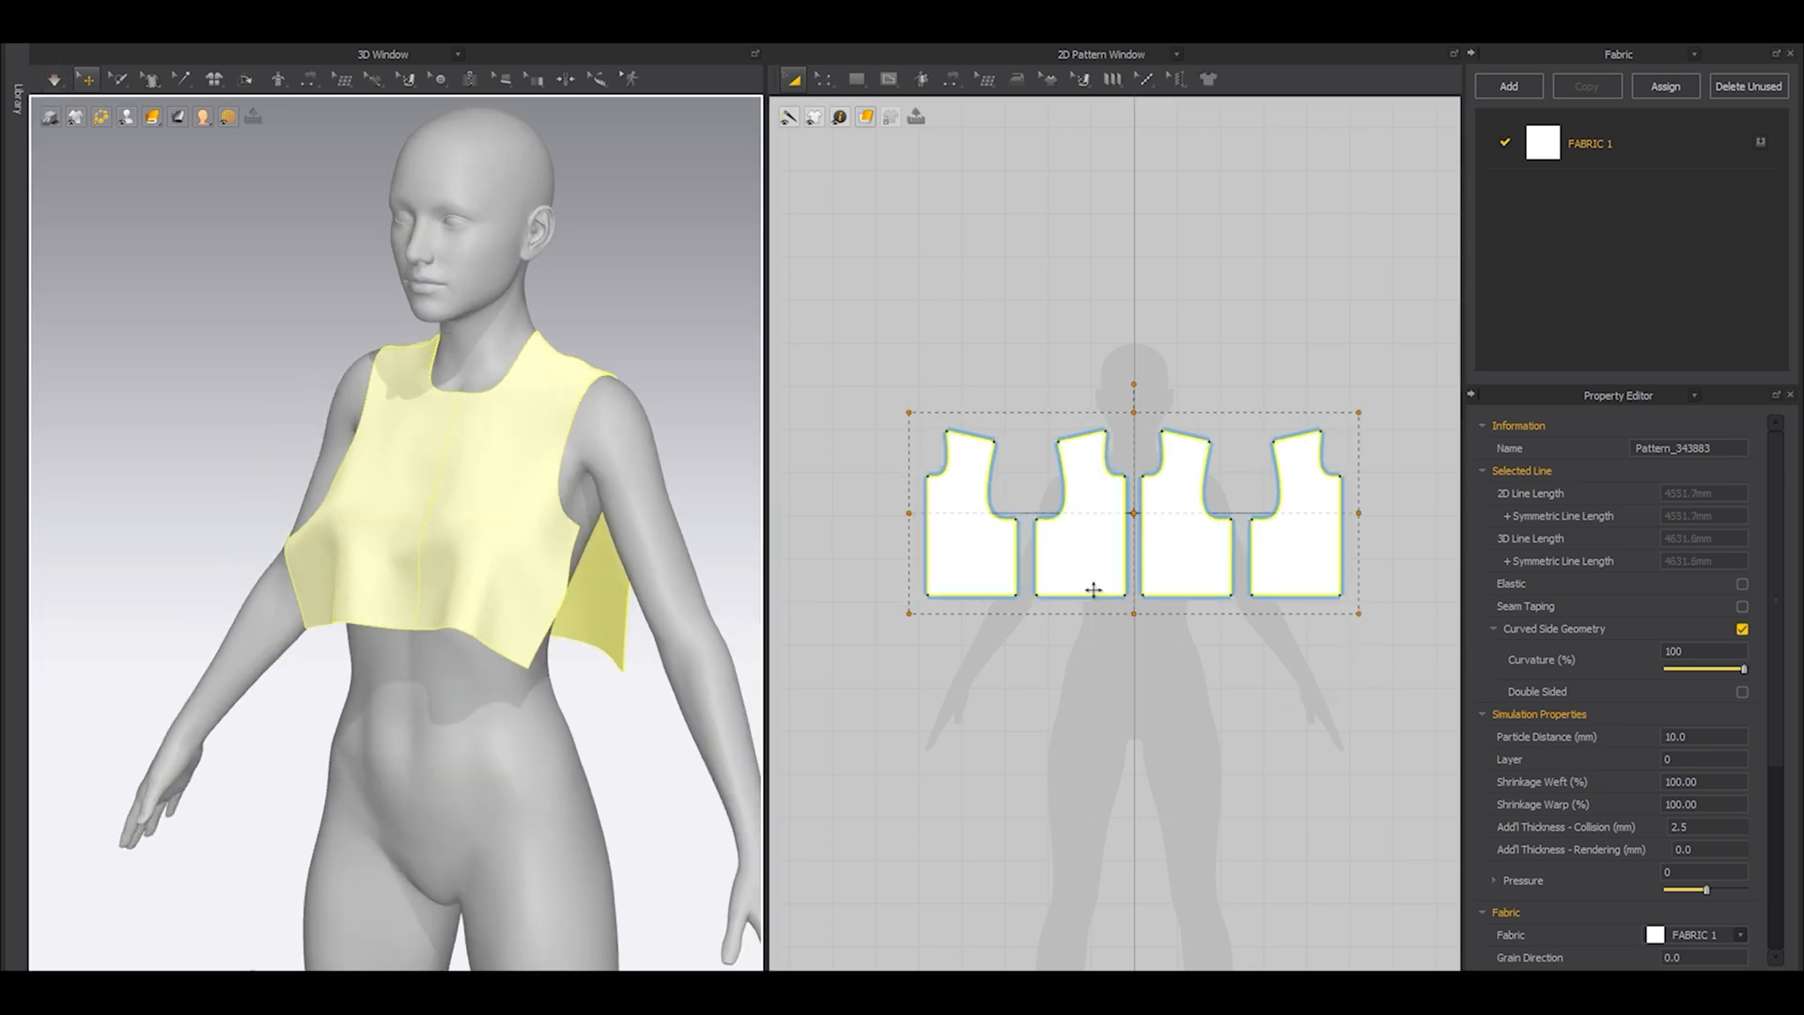
Sew the front and back side edges together and simulate to close the side seams.
{"action": "scroll", "coordinate": [971, 564], "scroll_direction": "up", "scroll_amount": 3}
{"action": "key", "text": "n"}
{"action": "left_click", "coordinate": [1047, 534]}
{"action": "left_click", "coordinate": [1079, 543]}
{"action": "key", "text": "a"}
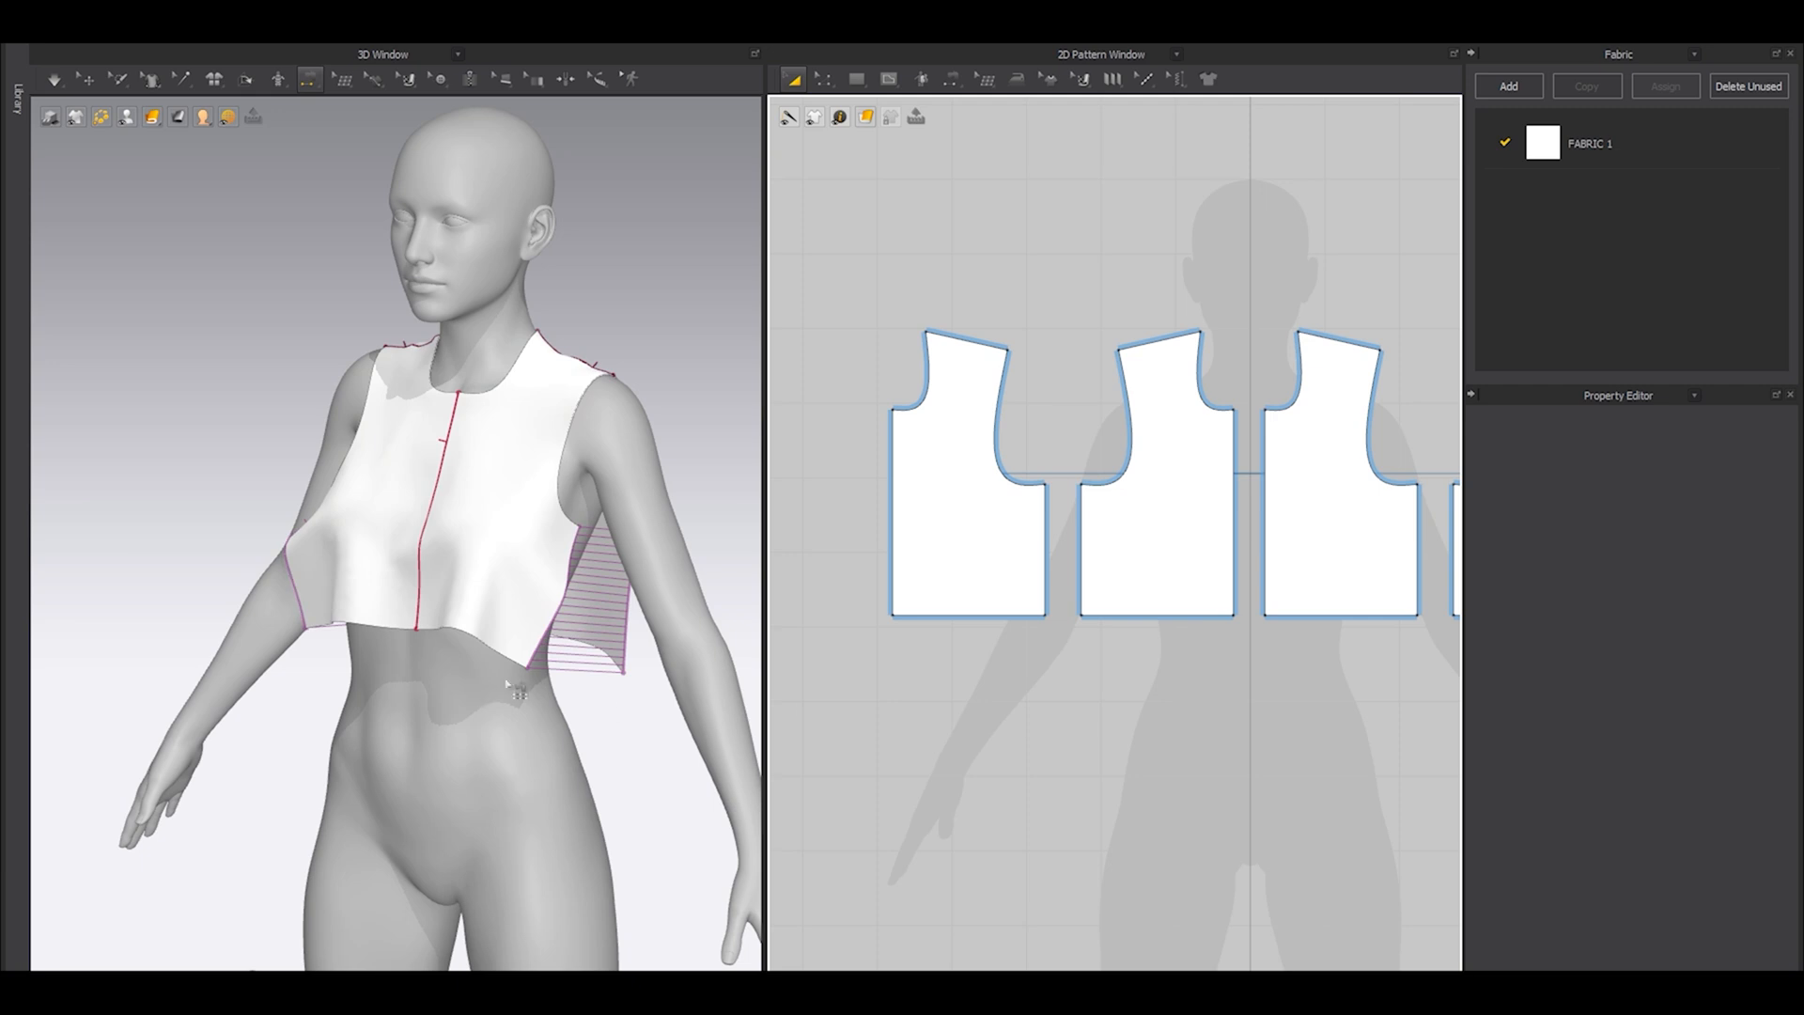
{"action": "middle_click_drag", "start_coordinate": [655, 668], "coordinate": [604, 638]}
{"action": "key", "text": "space"}
{"action": "right_click_drag", "start_coordinate": [529, 612], "coordinate": [608, 550]}
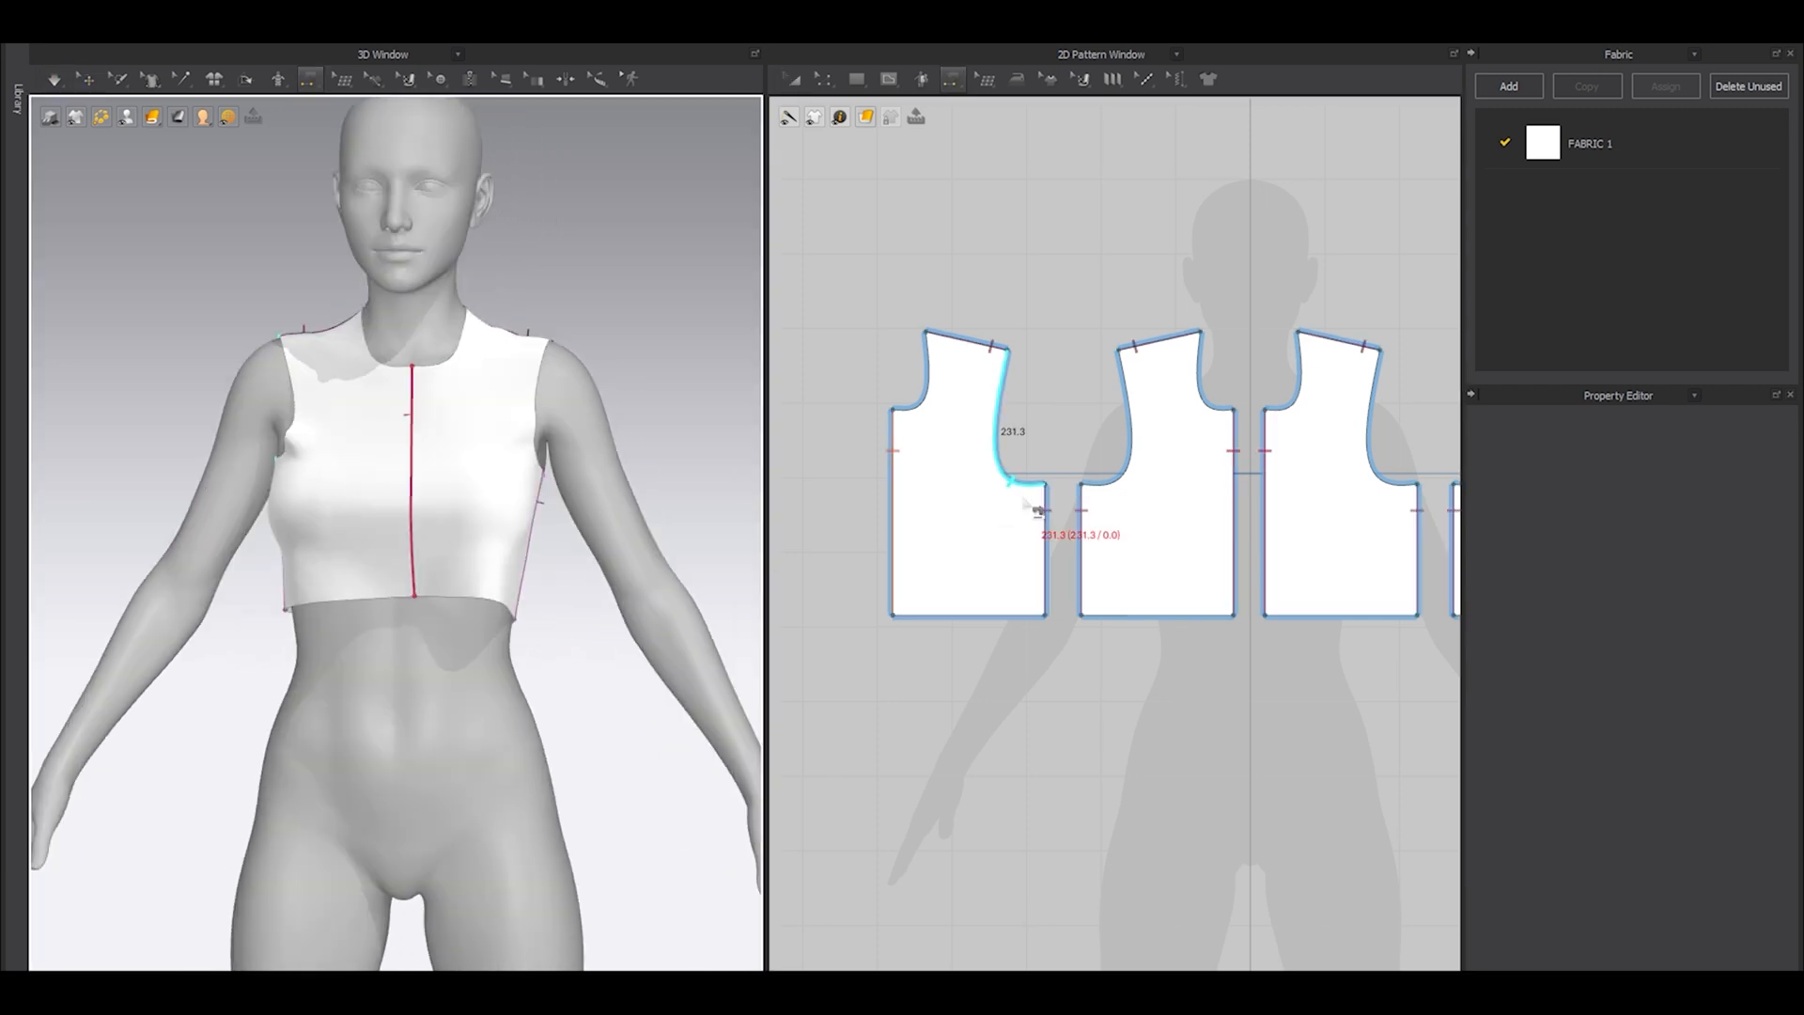
Widen all four panels further and simulate the looser fit.
{"action": "scroll", "coordinate": [991, 507], "scroll_direction": "down", "scroll_amount": 3}
{"action": "key", "text": "space"}
{"action": "left_click_drag", "start_coordinate": [1238, 584], "coordinate": [1327, 650]}
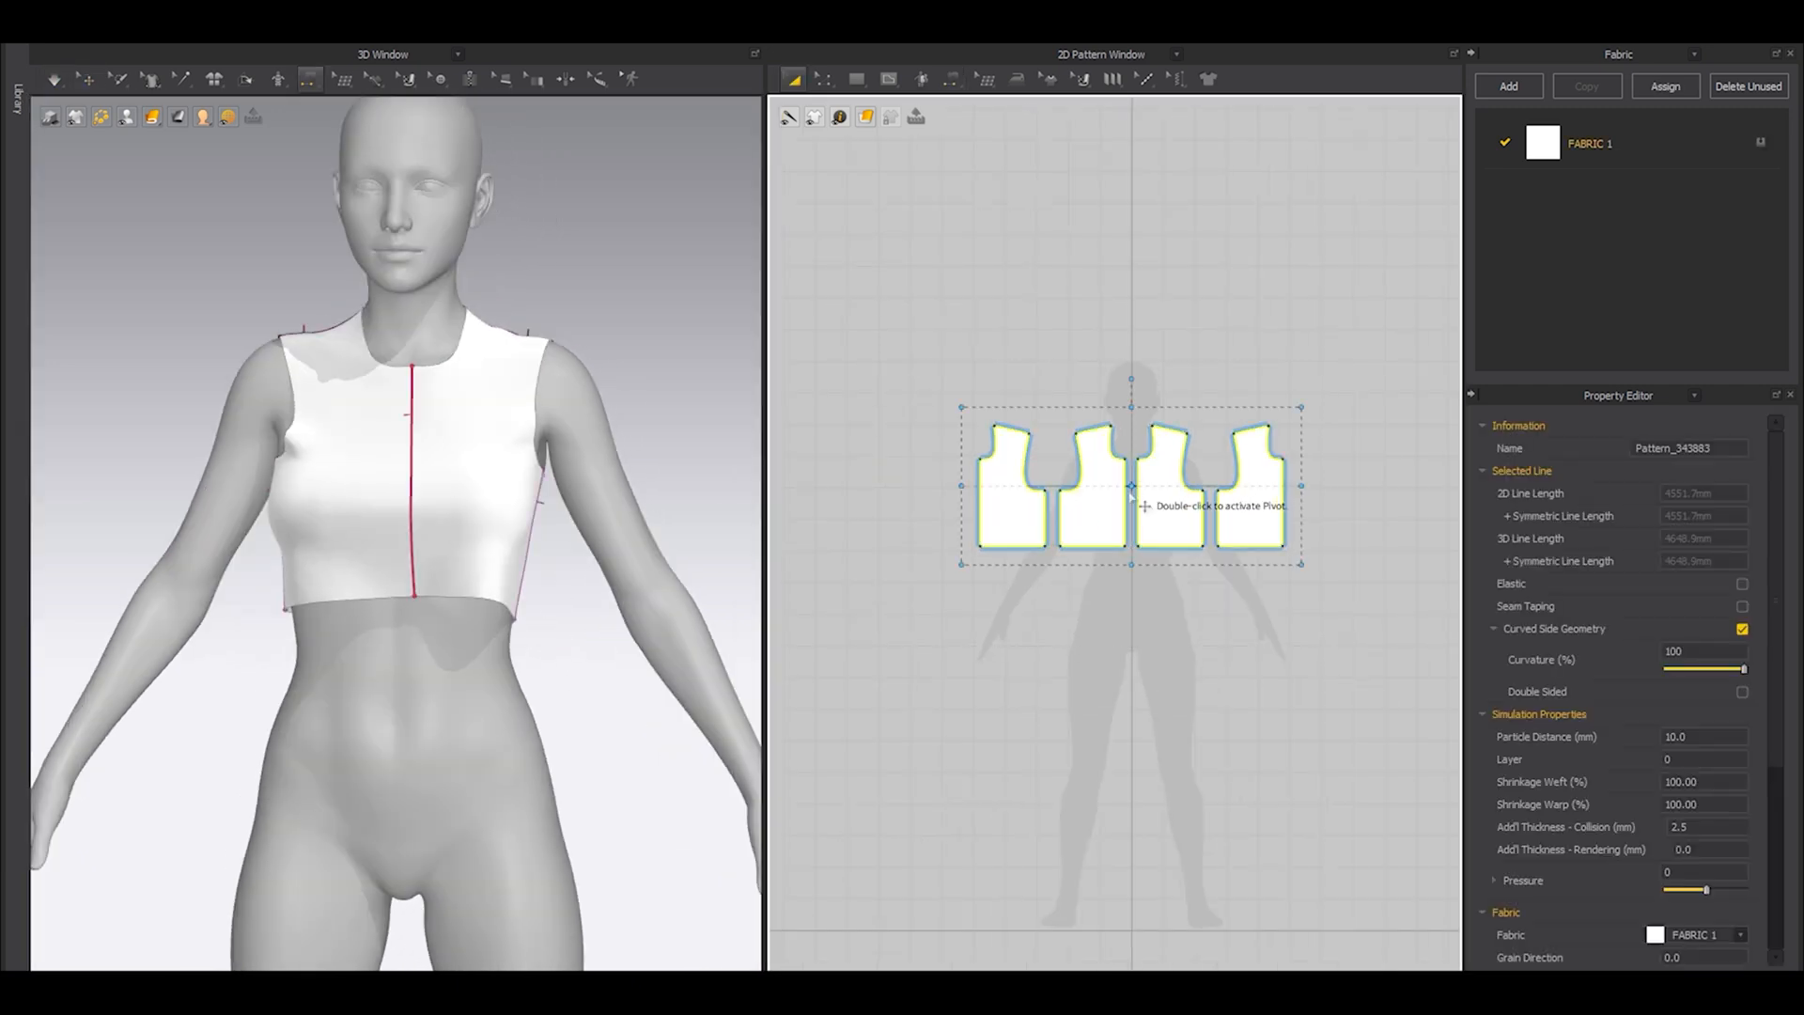
{"action": "left_click_drag", "start_coordinate": [1299, 489], "coordinate": [1334, 479]}
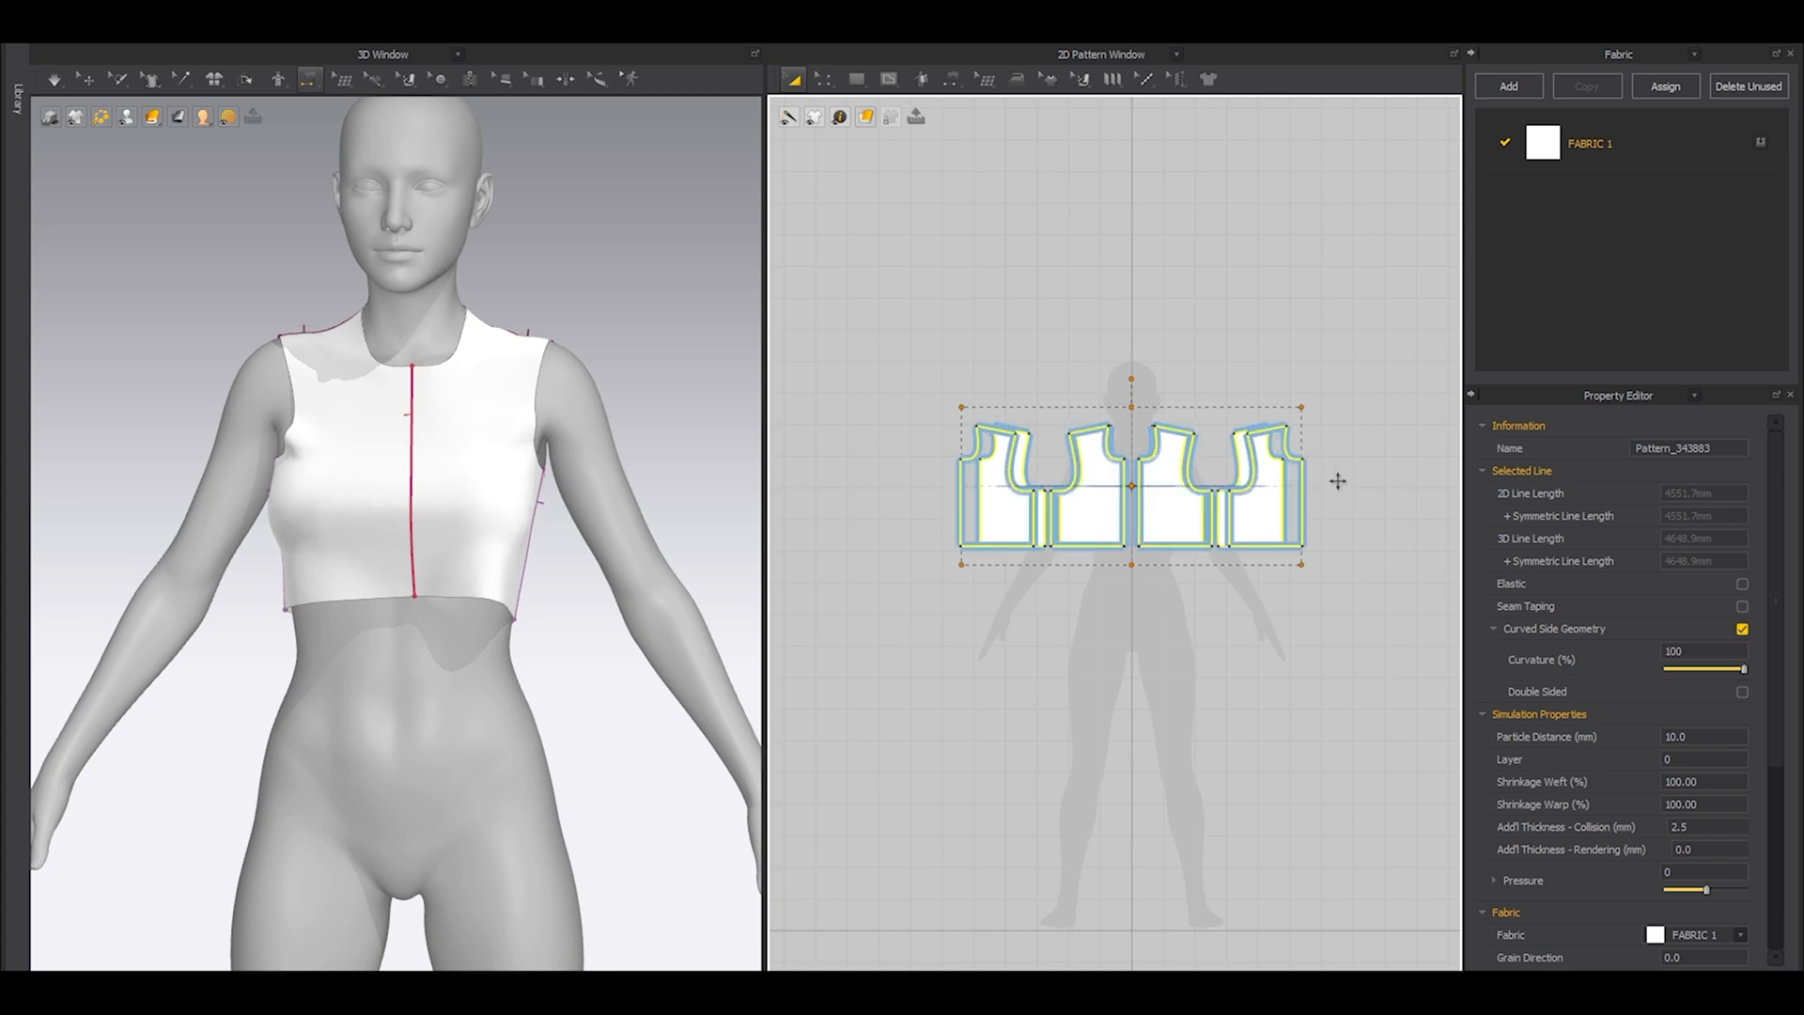
{"action": "left_click", "coordinate": [1257, 725]}
{"action": "key", "text": "space"}
Narrow all four panels slightly and check the top's fit on the avatar.
{"action": "left_click_drag", "start_coordinate": [825, 347], "coordinate": [1310, 556]}
{"action": "left_click_drag", "start_coordinate": [1321, 486], "coordinate": [1312, 487]}
{"action": "left_click", "coordinate": [1230, 648]}
{"action": "right_click_drag", "start_coordinate": [572, 692], "coordinate": [648, 640]}
{"action": "right_click_drag", "start_coordinate": [253, 429], "coordinate": [285, 495]}
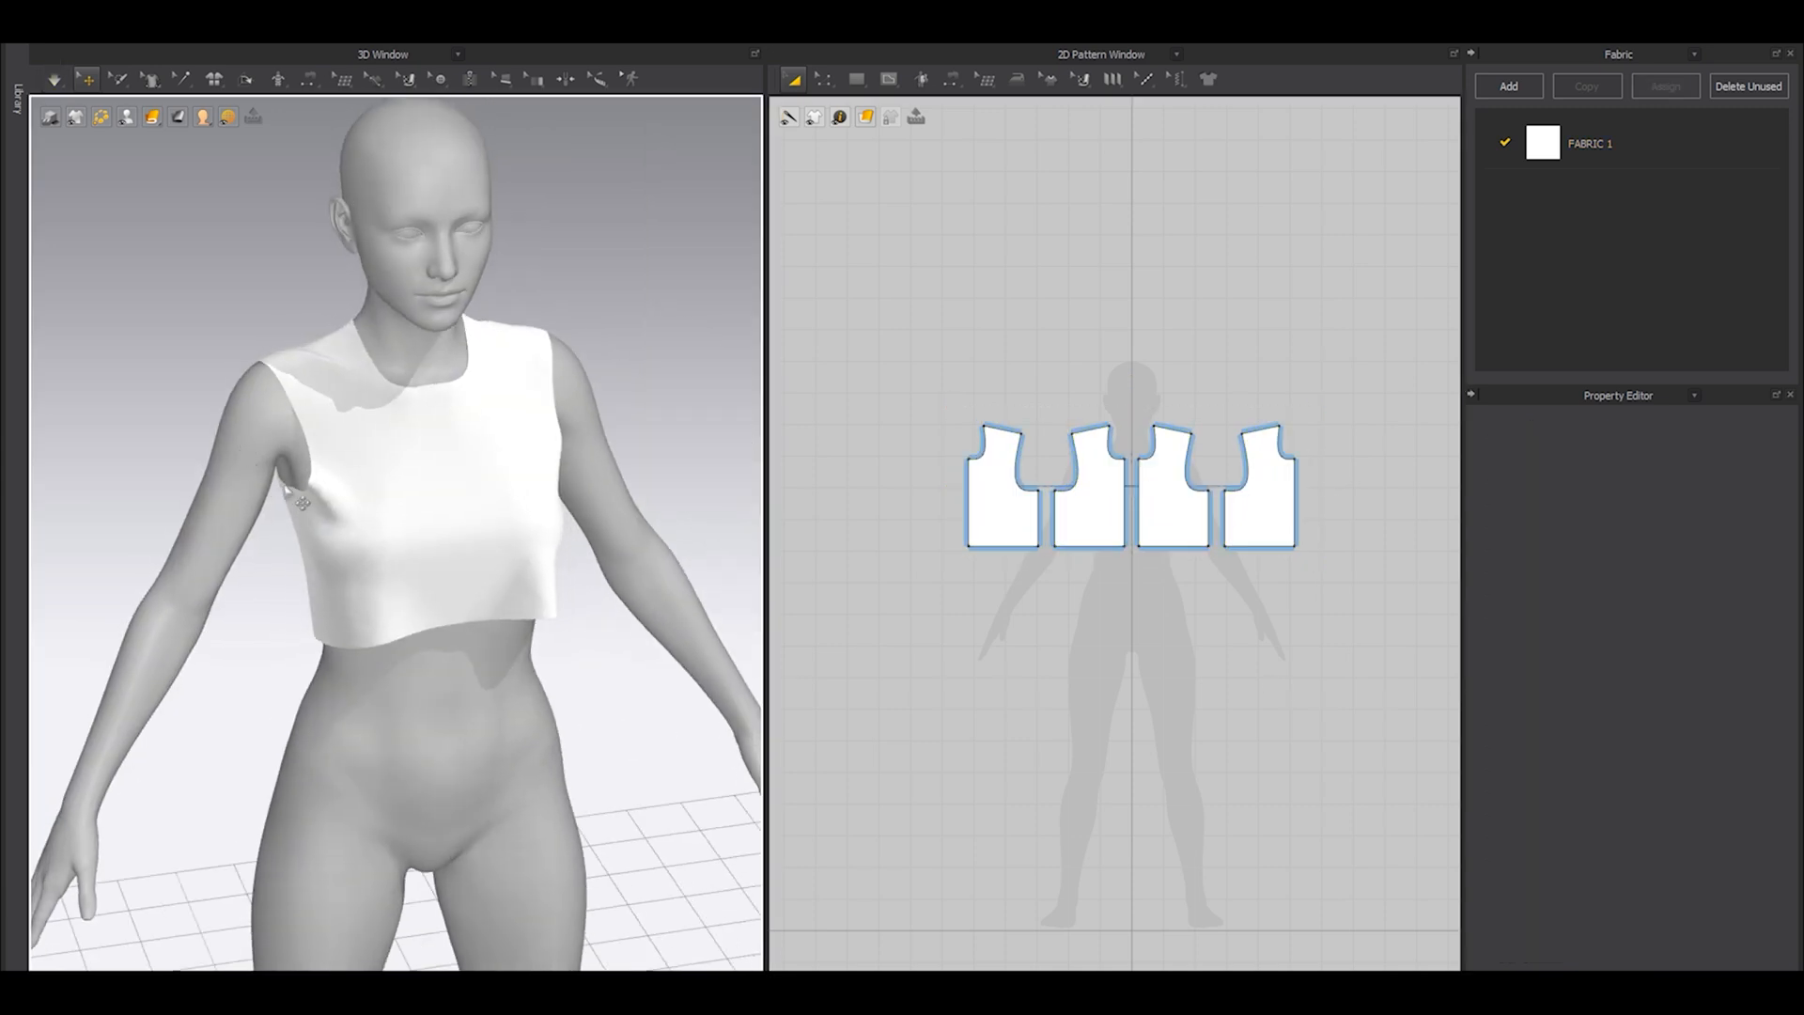
Raise the centre-back neck point, reshape the back neckline into a shallow curve and simulate the change.
{"action": "scroll", "coordinate": [916, 465], "scroll_direction": "up", "scroll_amount": 5}
{"action": "key", "text": "z"}
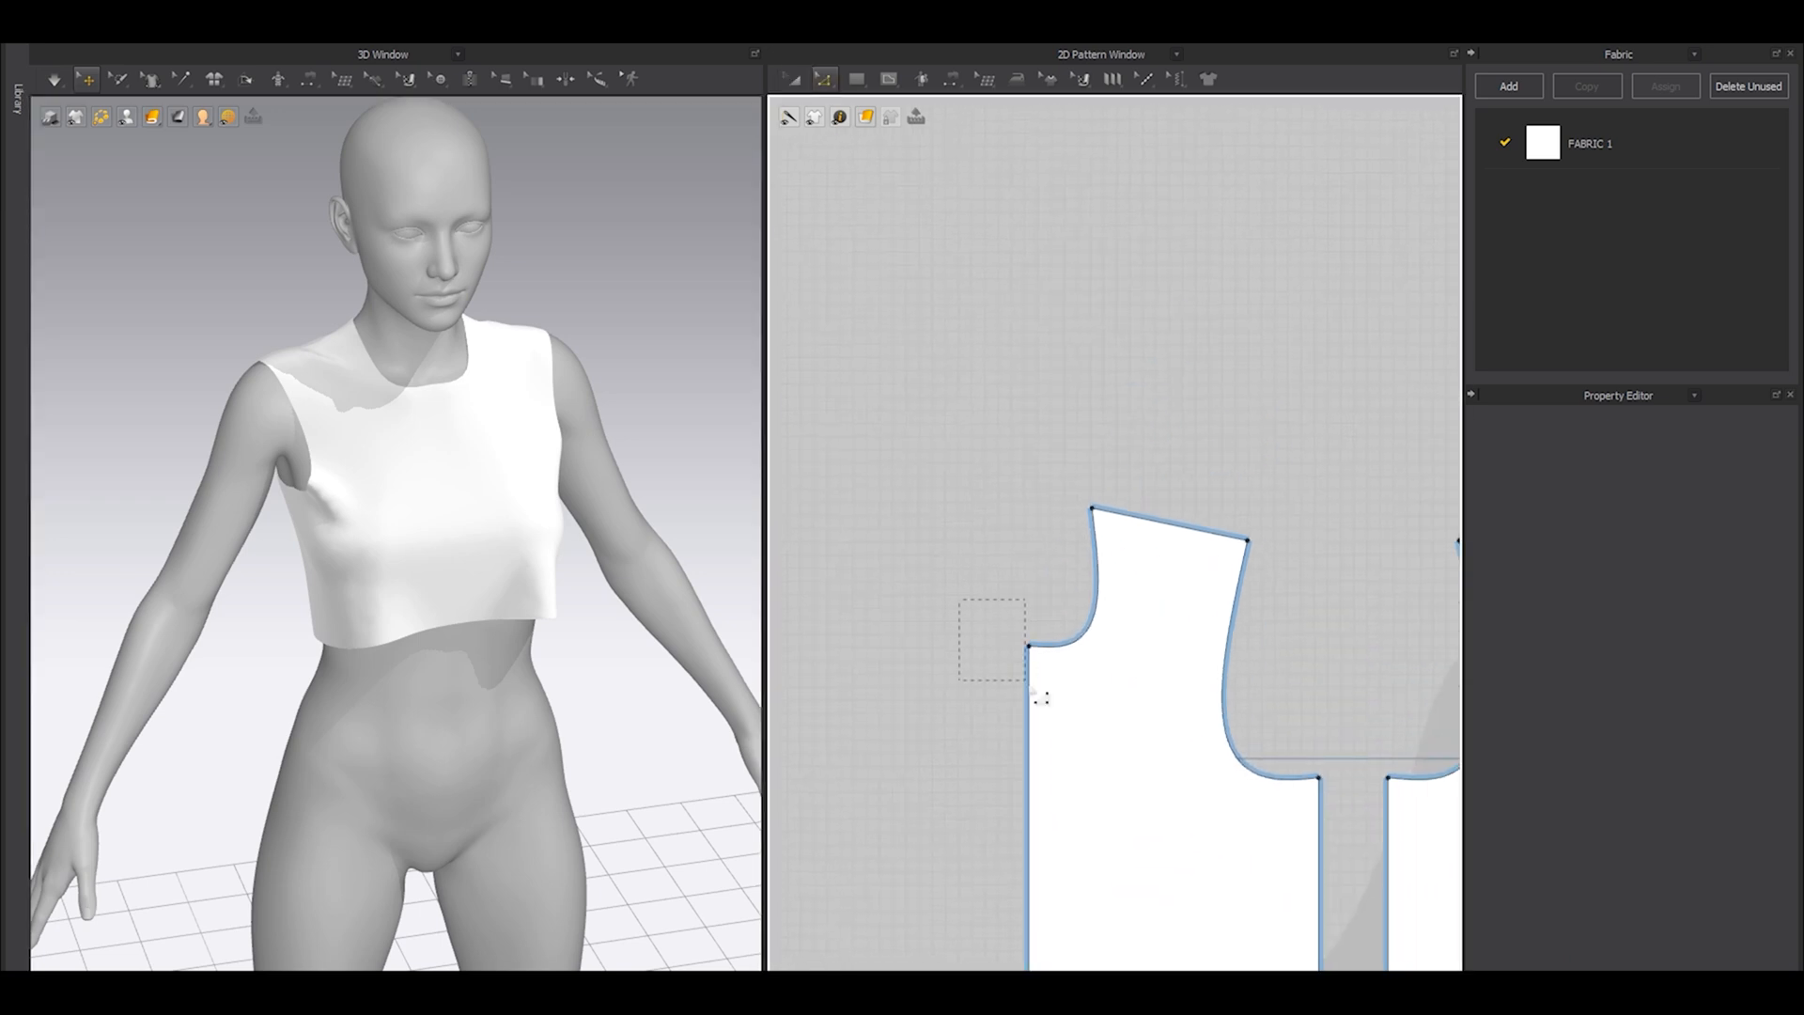
{"action": "left_click", "coordinate": [316, 556]}
{"action": "right_click_drag", "start_coordinate": [218, 580], "coordinate": [369, 550]}
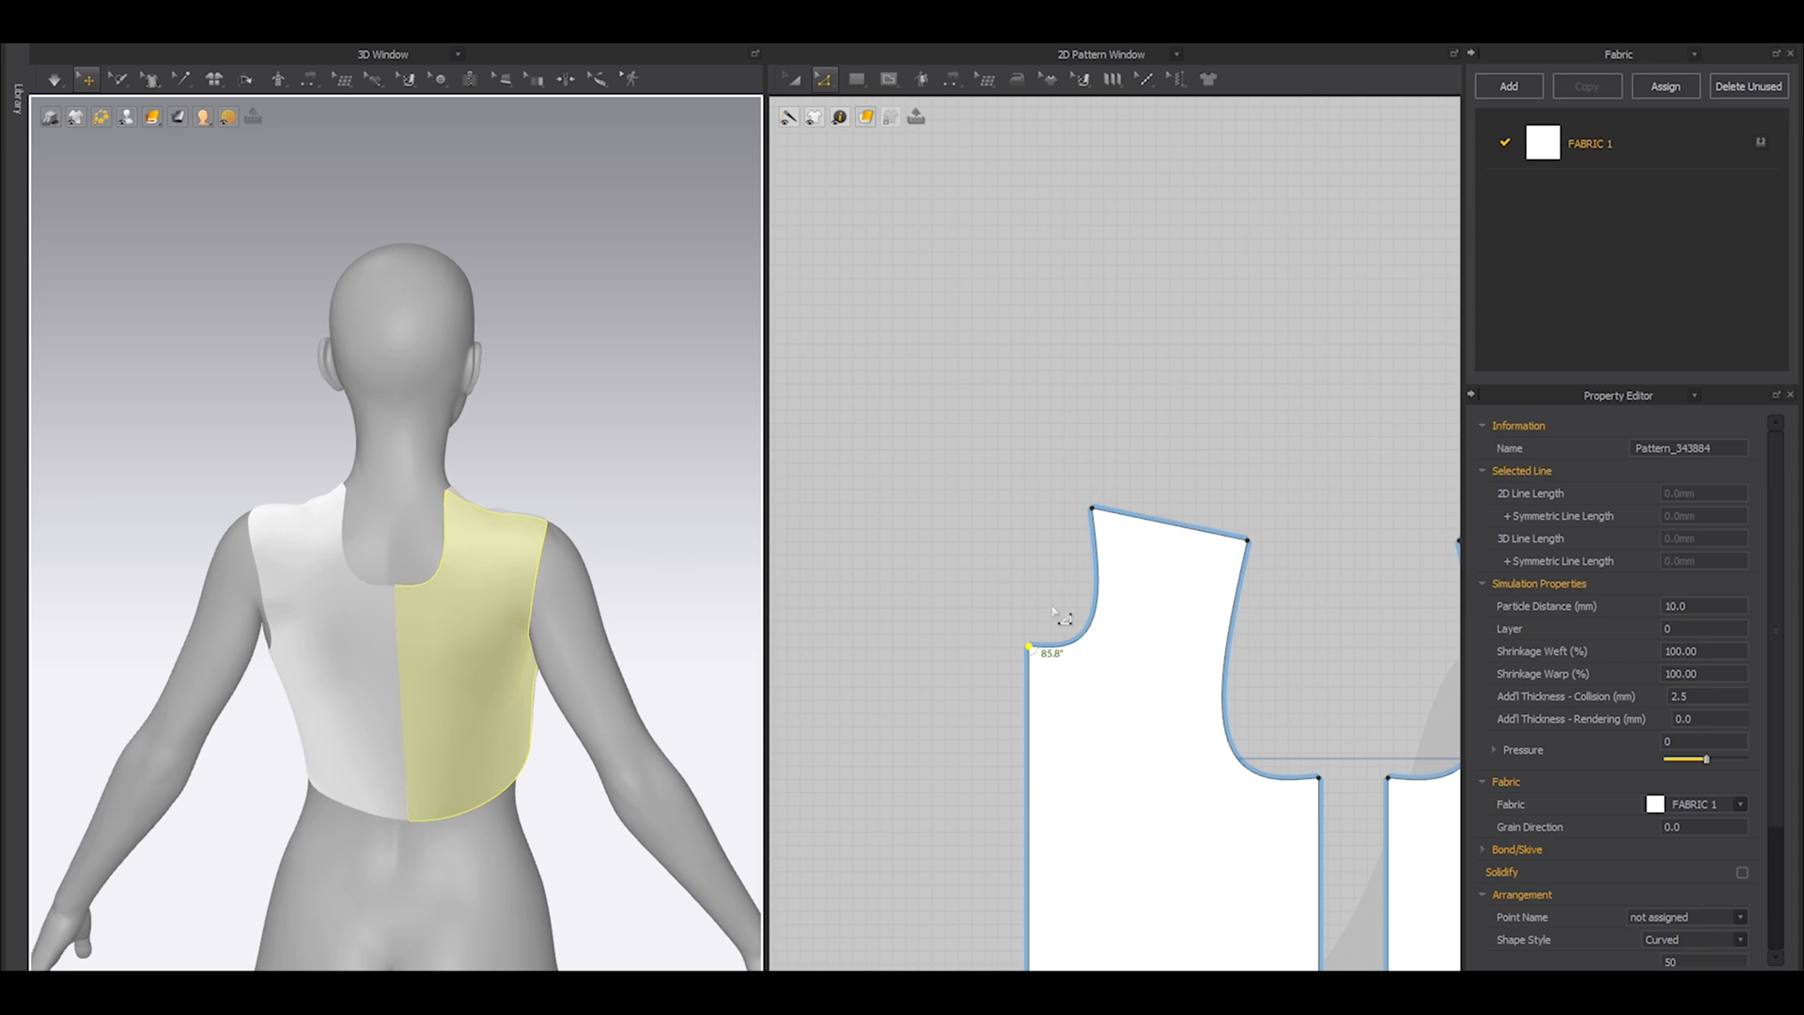
{"action": "scroll", "coordinate": [1012, 614], "scroll_direction": "up", "scroll_amount": 3}
{"action": "left_click", "coordinate": [1018, 592]}
{"action": "left_click_drag", "start_coordinate": [1043, 673], "coordinate": [1039, 478]}
{"action": "scroll", "coordinate": [1077, 447], "scroll_direction": "up", "scroll_amount": 3}
{"action": "left_click_drag", "start_coordinate": [1103, 548], "coordinate": [1190, 464]}
{"action": "key", "text": "a"}
{"action": "key", "text": "space"}
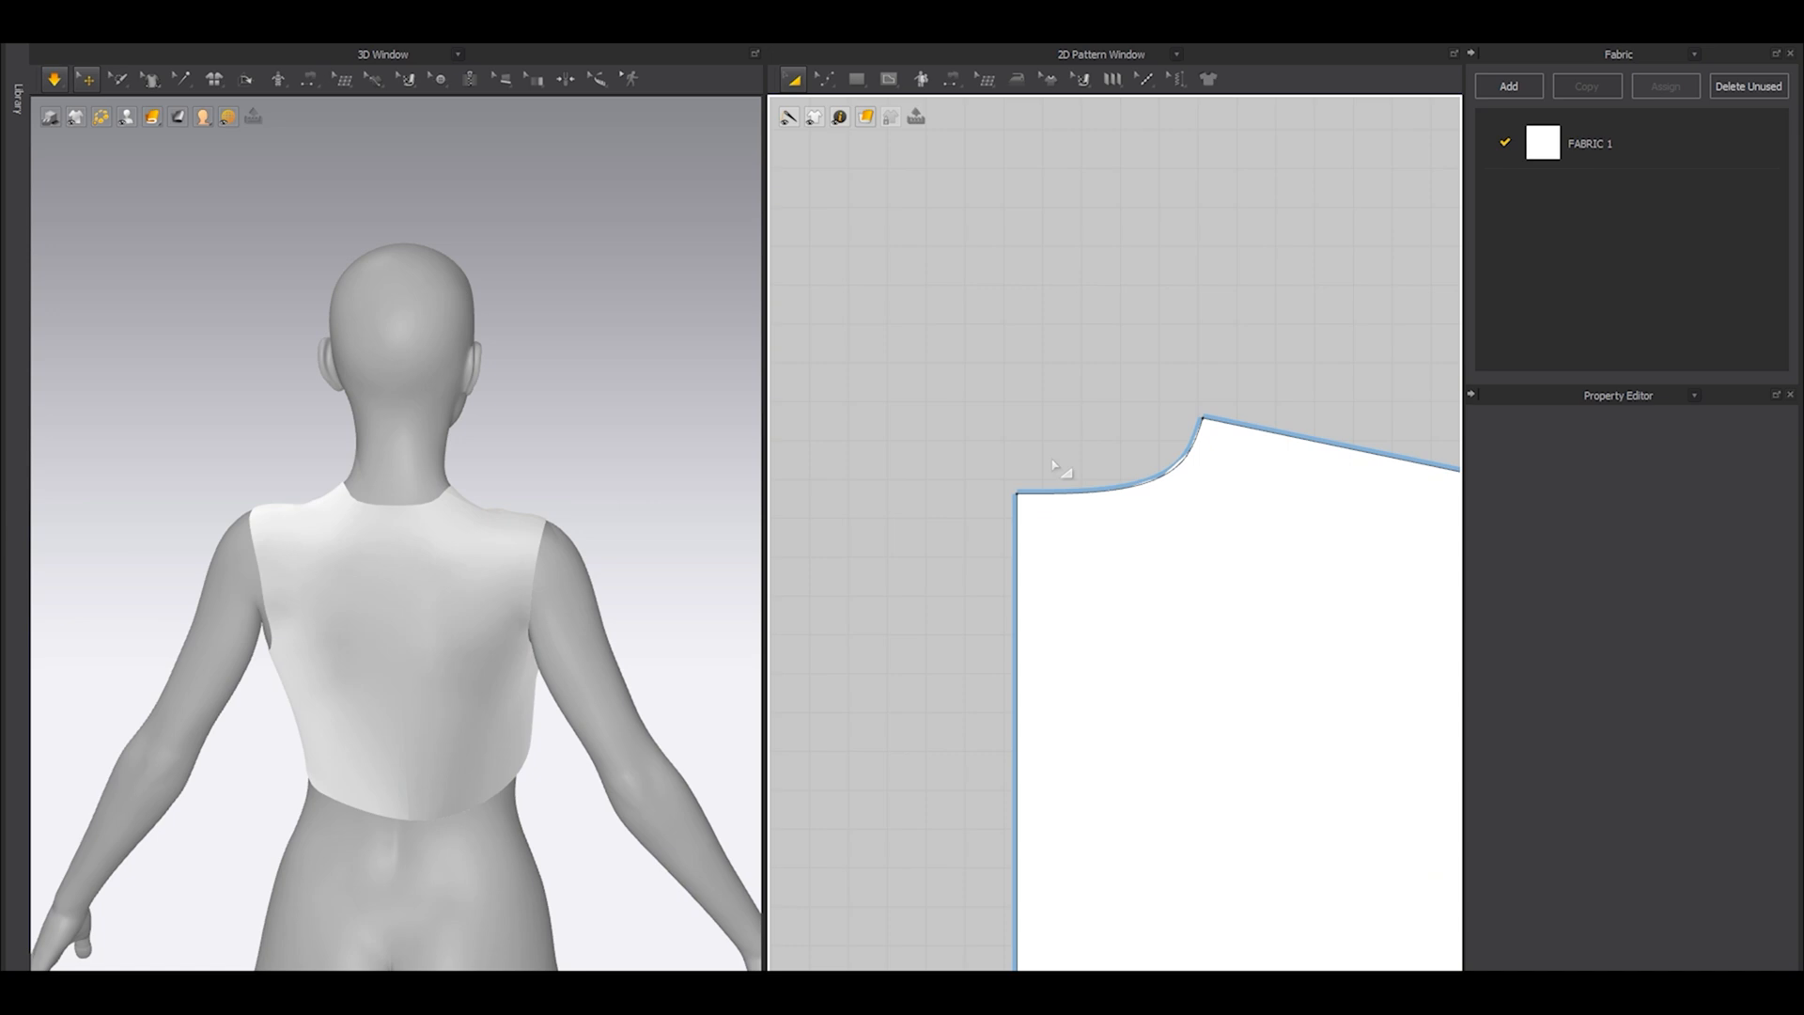
{"action": "key", "text": "space"}
Examine the garment's side and armhole up close with the avatar hidden.
{"action": "scroll", "coordinate": [573, 564], "scroll_direction": "down", "scroll_amount": 6}
{"action": "right_click_drag", "start_coordinate": [564, 586], "coordinate": [291, 583]}
{"action": "scroll", "coordinate": [410, 645], "scroll_direction": "up", "scroll_amount": 5}
{"action": "middle_click_drag", "start_coordinate": [410, 645], "coordinate": [657, 605]}
{"action": "scroll", "coordinate": [1061, 451], "scroll_direction": "down", "scroll_amount": 5}
{"action": "middle_click_drag", "start_coordinate": [1174, 489], "coordinate": [867, 329]}
{"action": "right_click_drag", "start_coordinate": [385, 610], "coordinate": [564, 644]}
{"action": "scroll", "coordinate": [563, 644], "scroll_direction": "up", "scroll_amount": 3}
{"action": "middle_click_drag", "start_coordinate": [564, 644], "coordinate": [489, 639]}
{"action": "right_click_drag", "start_coordinate": [488, 639], "coordinate": [376, 601]}
{"action": "key", "text": "shift+a"}
{"action": "scroll", "coordinate": [312, 538], "scroll_direction": "up", "scroll_amount": 3}
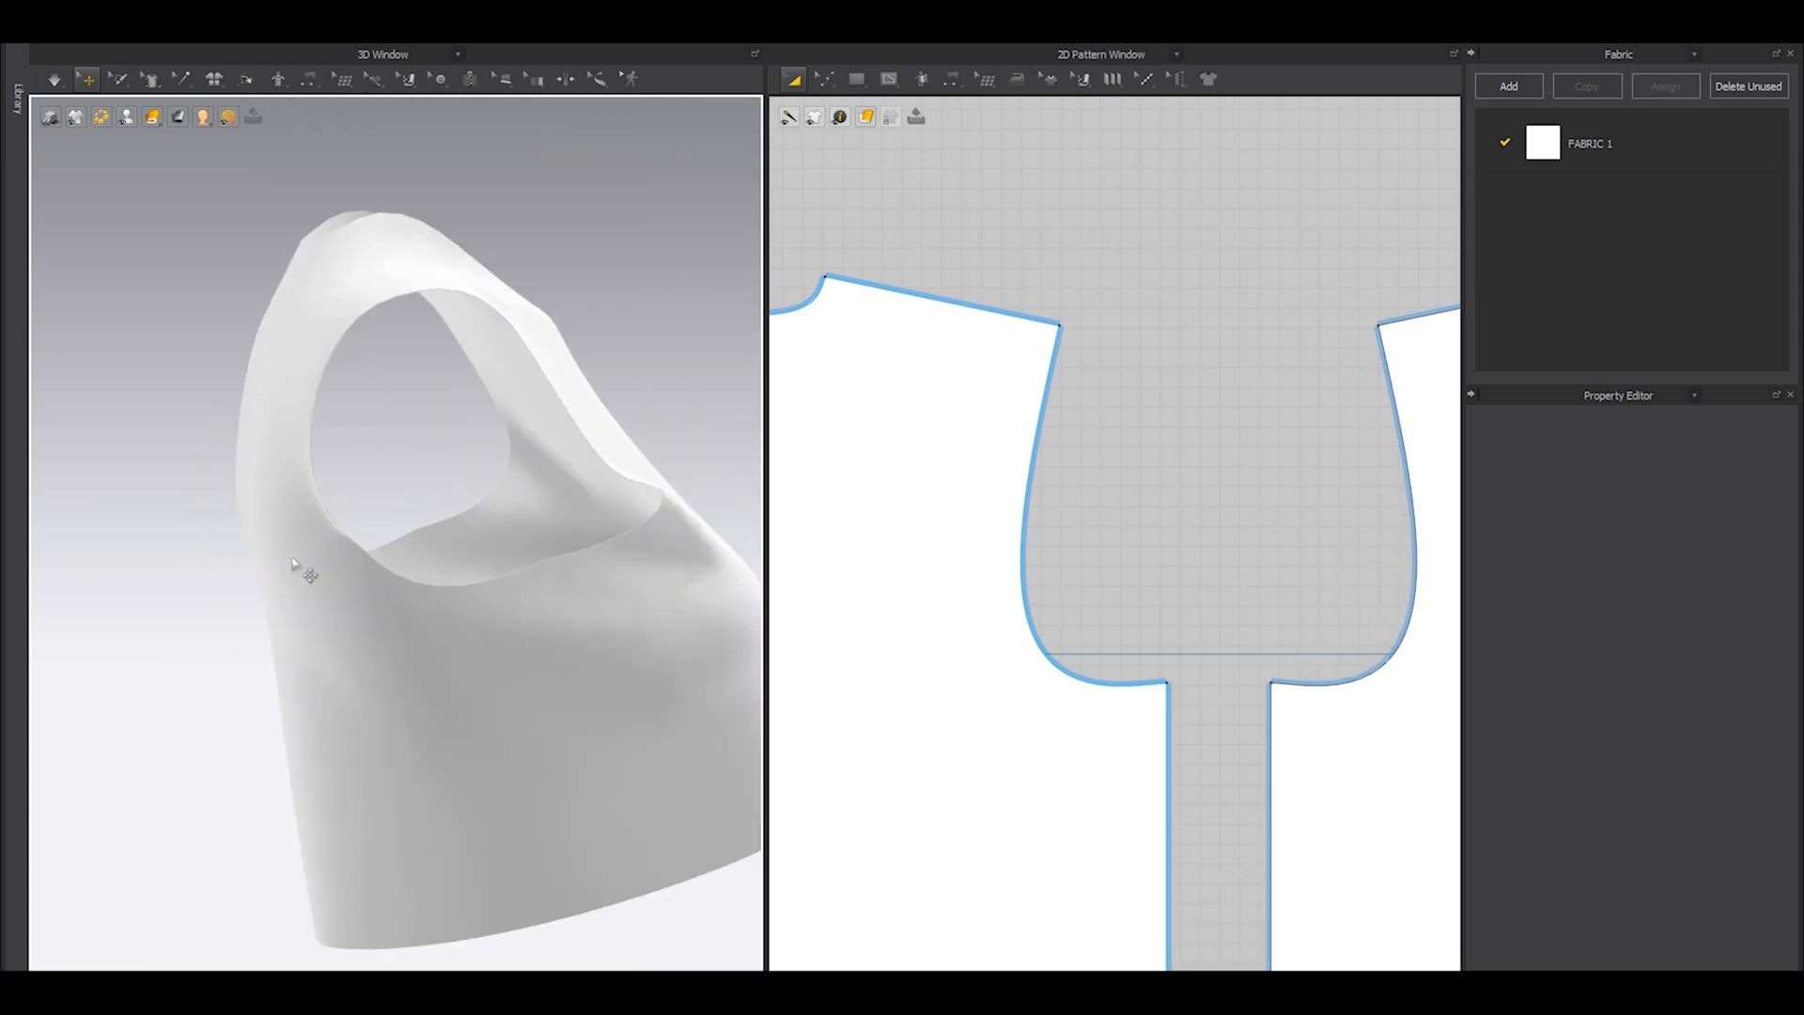
Move the back and front armhole curve points toward the side seam so both underarm curves meet it smoothly.
{"action": "scroll", "coordinate": [1057, 616], "scroll_direction": "down", "scroll_amount": 4}
{"action": "scroll", "coordinate": [1090, 657], "scroll_direction": "up", "scroll_amount": 4}
{"action": "left_click_drag", "start_coordinate": [1091, 652], "coordinate": [1178, 653]}
{"action": "left_click", "coordinate": [1196, 517]}
{"action": "scroll", "coordinate": [1128, 522], "scroll_direction": "up", "scroll_amount": 2}
{"action": "key", "text": "z"}
{"action": "scroll", "coordinate": [1043, 648], "scroll_direction": "up", "scroll_amount": 2}
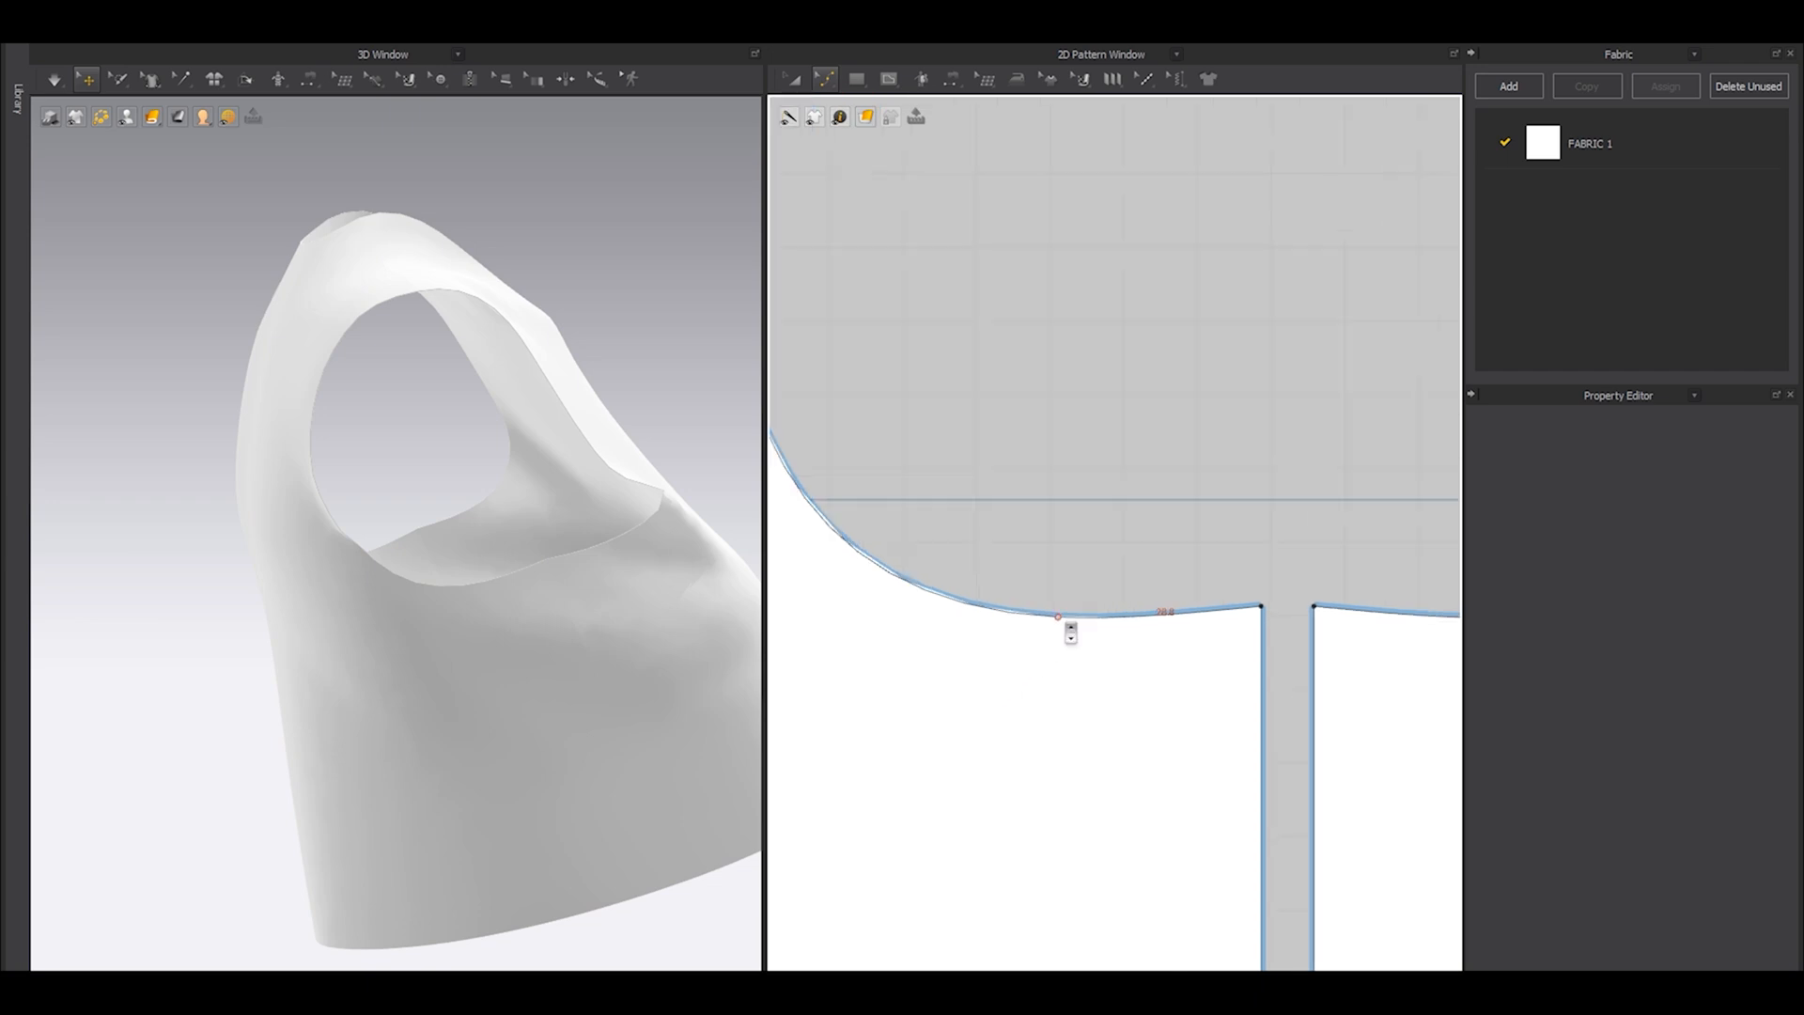
{"action": "left_click", "coordinate": [1059, 618]}
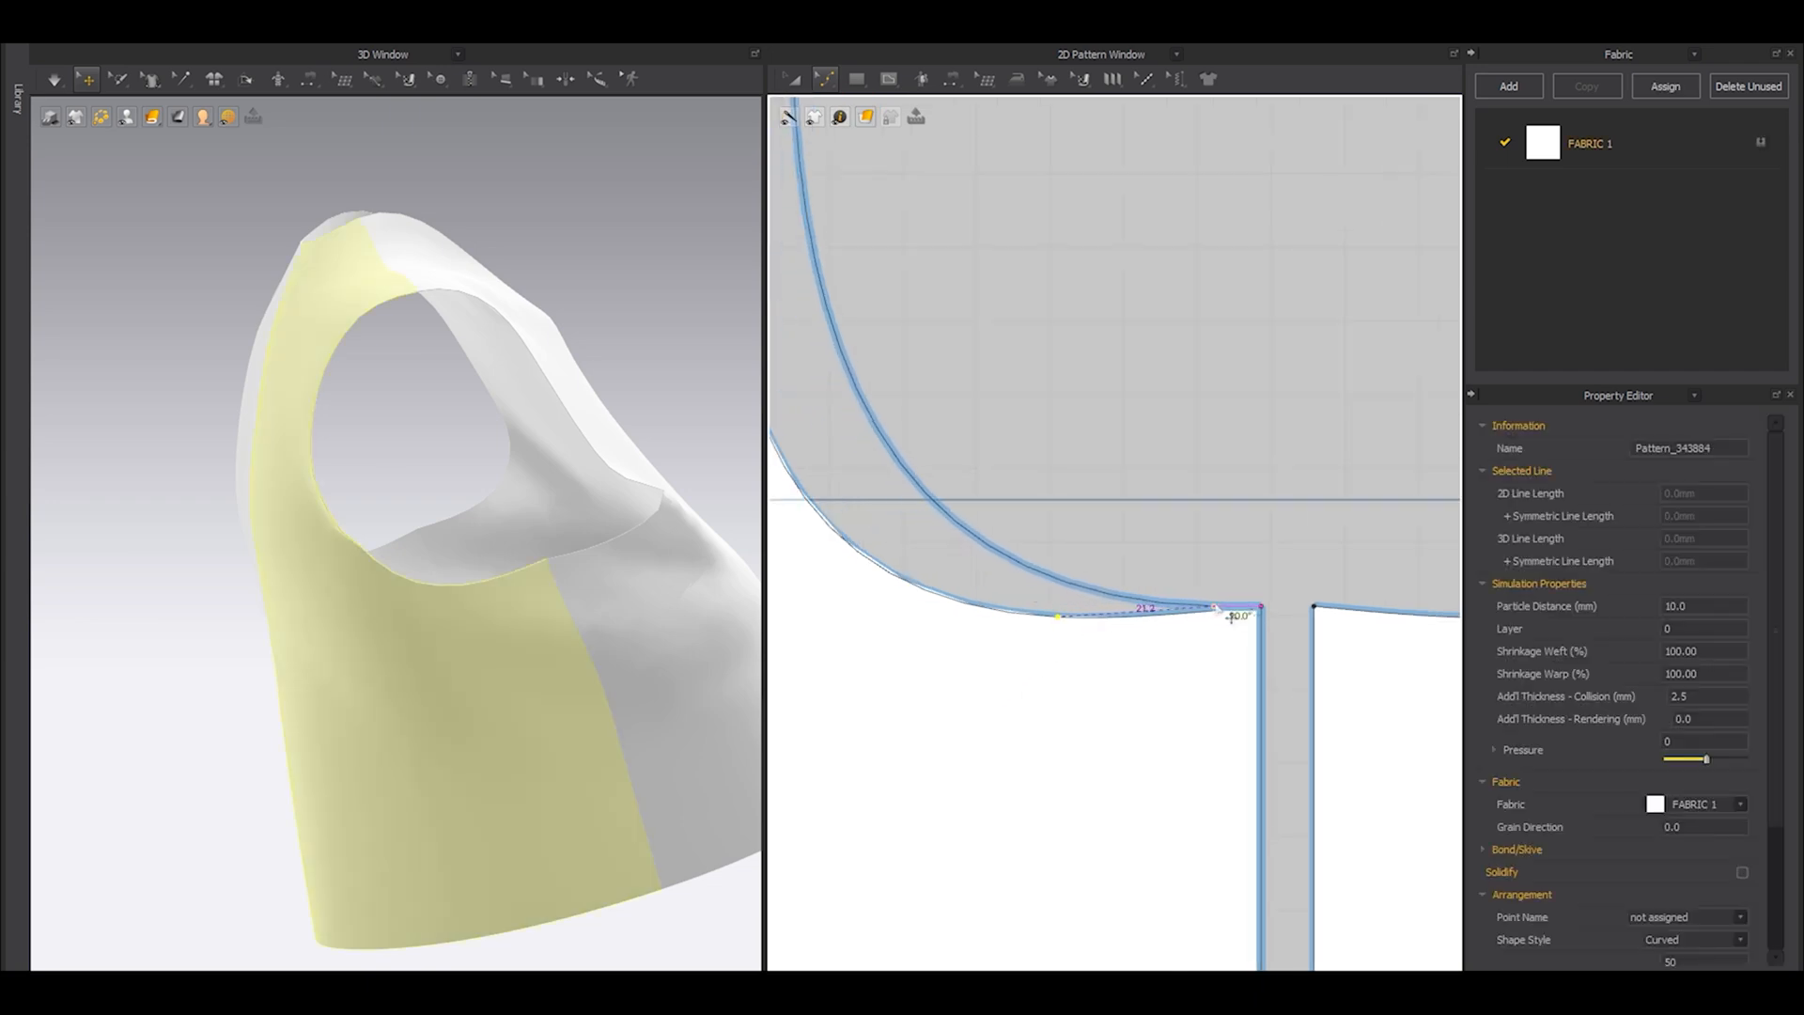
{"action": "scroll", "coordinate": [1126, 645], "scroll_direction": "down", "scroll_amount": 2}
{"action": "scroll", "coordinate": [1126, 644], "scroll_direction": "down", "scroll_amount": 2}
{"action": "scroll", "coordinate": [1240, 714], "scroll_direction": "up", "scroll_amount": 2}
{"action": "left_click", "coordinate": [1240, 714]}
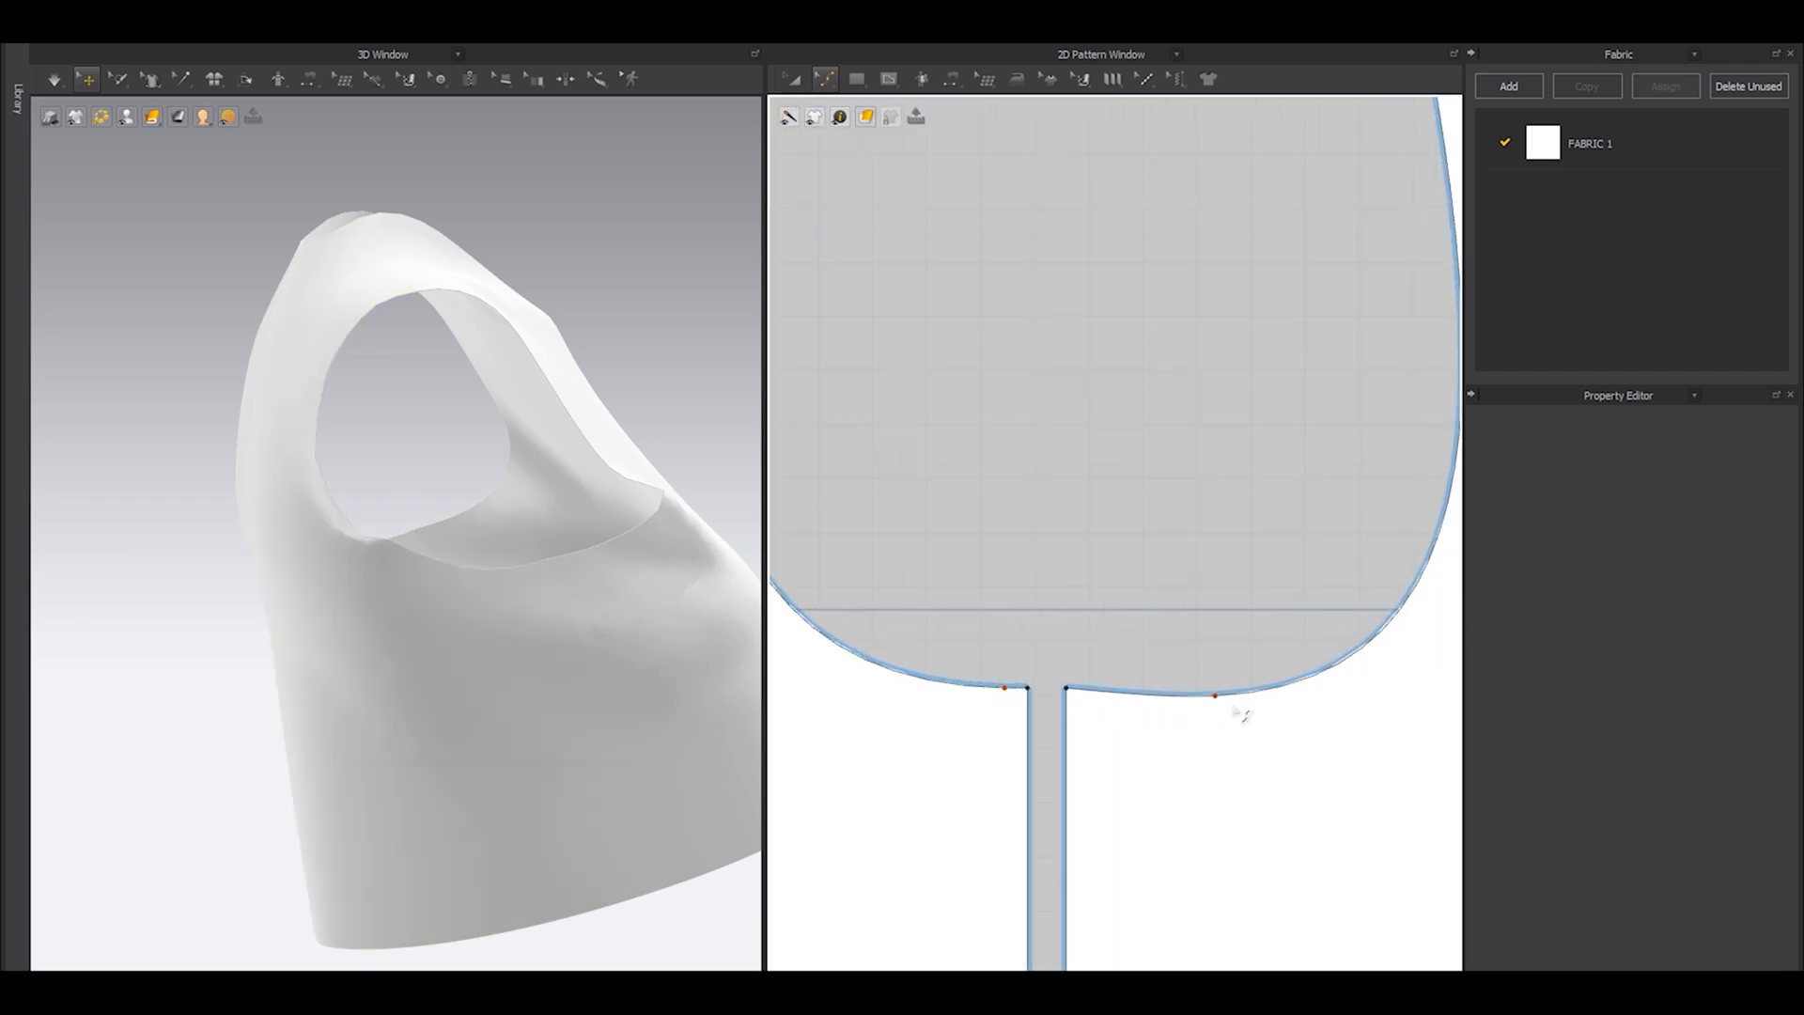
{"action": "left_click_drag", "start_coordinate": [1210, 696], "coordinate": [1094, 690]}
{"action": "key", "text": "ctrl+z"}
Show the avatar again and simulate the garment with the reshaped armholes.
{"action": "key", "text": "a"}
{"action": "key", "text": "shift+a"}
{"action": "right_click_drag", "start_coordinate": [548, 564], "coordinate": [582, 597]}
{"action": "scroll", "coordinate": [556, 582], "scroll_direction": "down", "scroll_amount": 4}
{"action": "key", "text": "space"}
{"action": "key", "text": "space"}
{"action": "scroll", "coordinate": [581, 598], "scroll_direction": "up", "scroll_amount": 5}
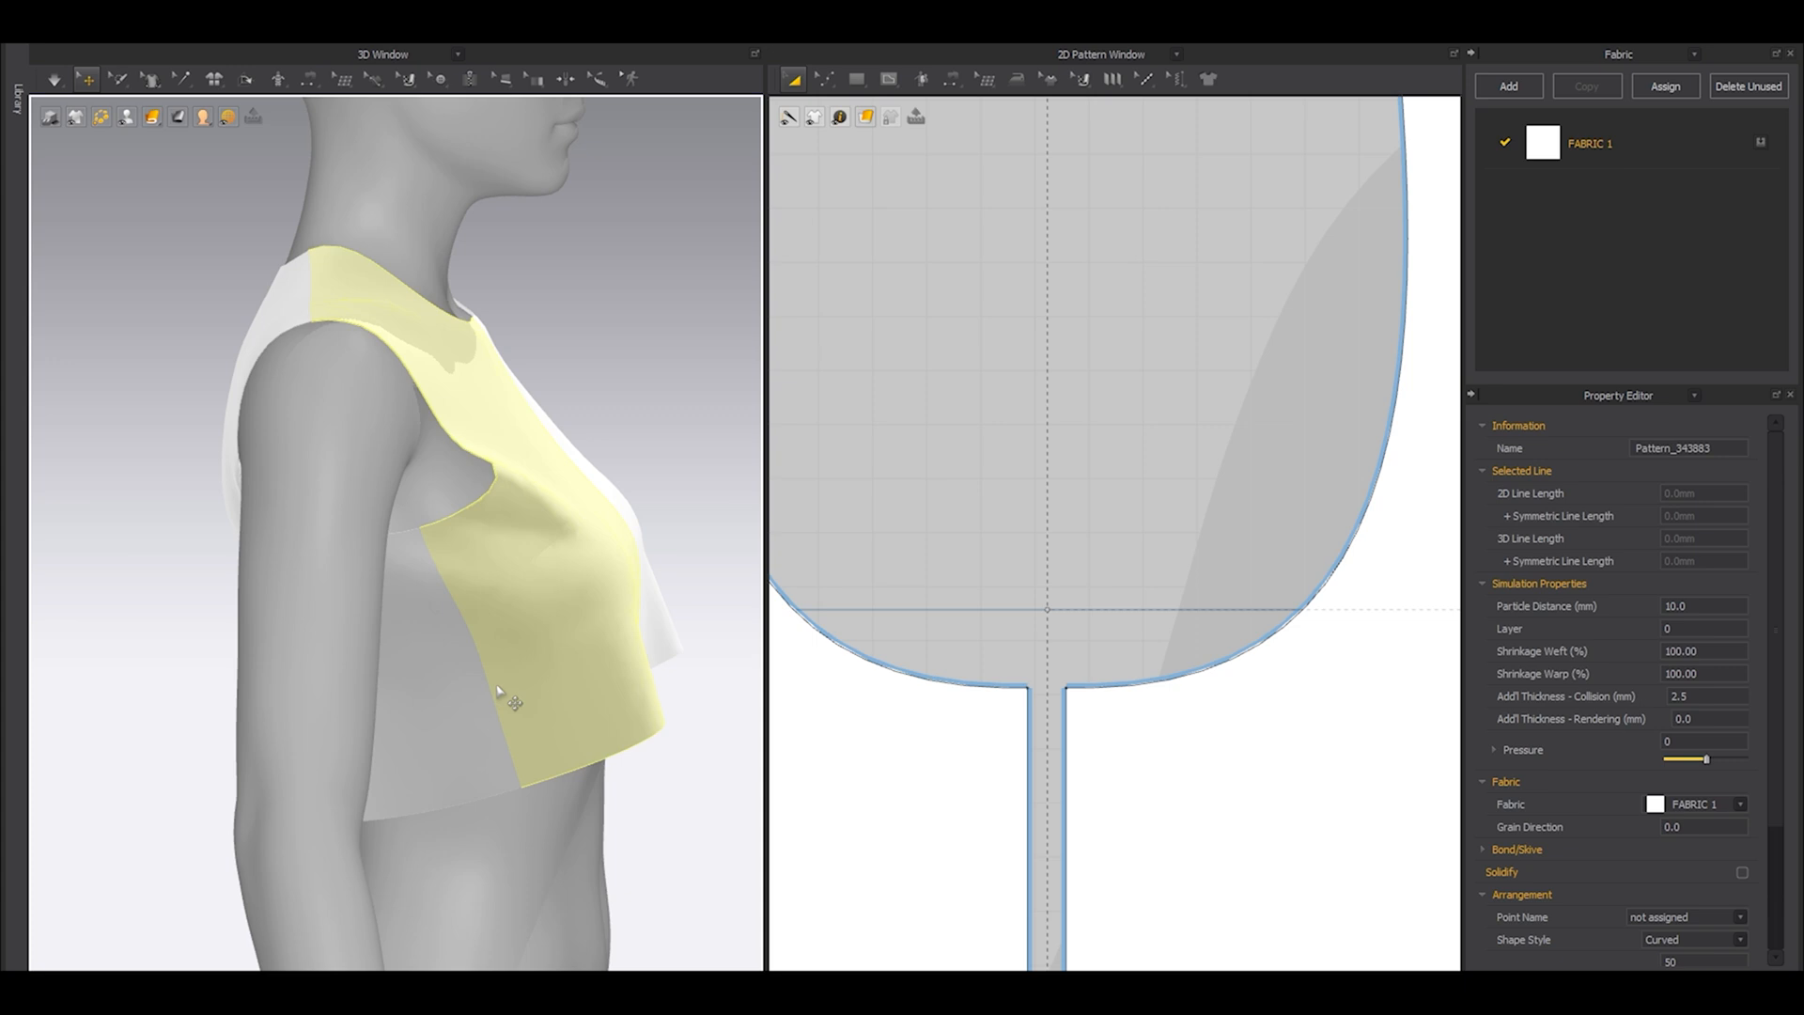
Shift the bottom points of the front and back side seam toward the back panel in two moves, simulating each one.
{"action": "scroll", "coordinate": [886, 549], "scroll_direction": "down", "scroll_amount": 4}
{"action": "middle_click_drag", "start_coordinate": [941, 721], "coordinate": [1093, 540]}
{"action": "key", "text": "z"}
{"action": "left_click_drag", "start_coordinate": [1236, 856], "coordinate": [921, 674]}
{"action": "left_click_drag", "start_coordinate": [1085, 747], "coordinate": [1020, 751]}
{"action": "key", "text": "space"}
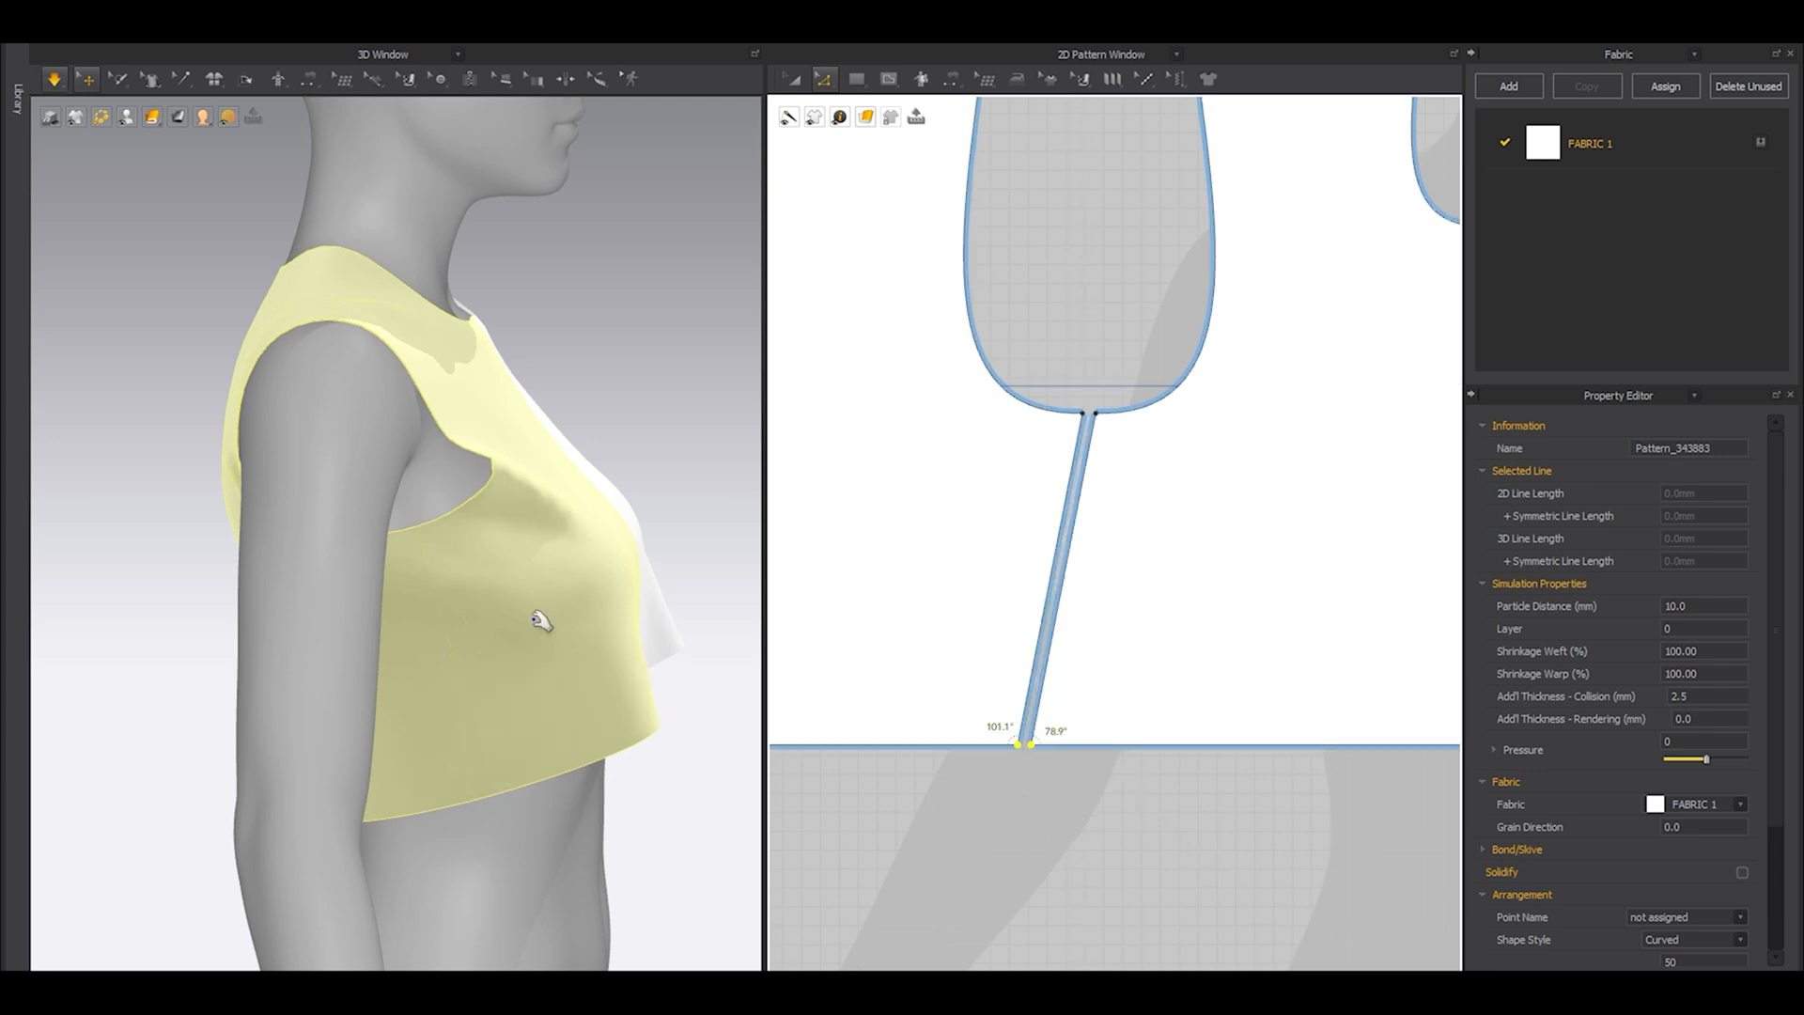
{"action": "key", "text": "space"}
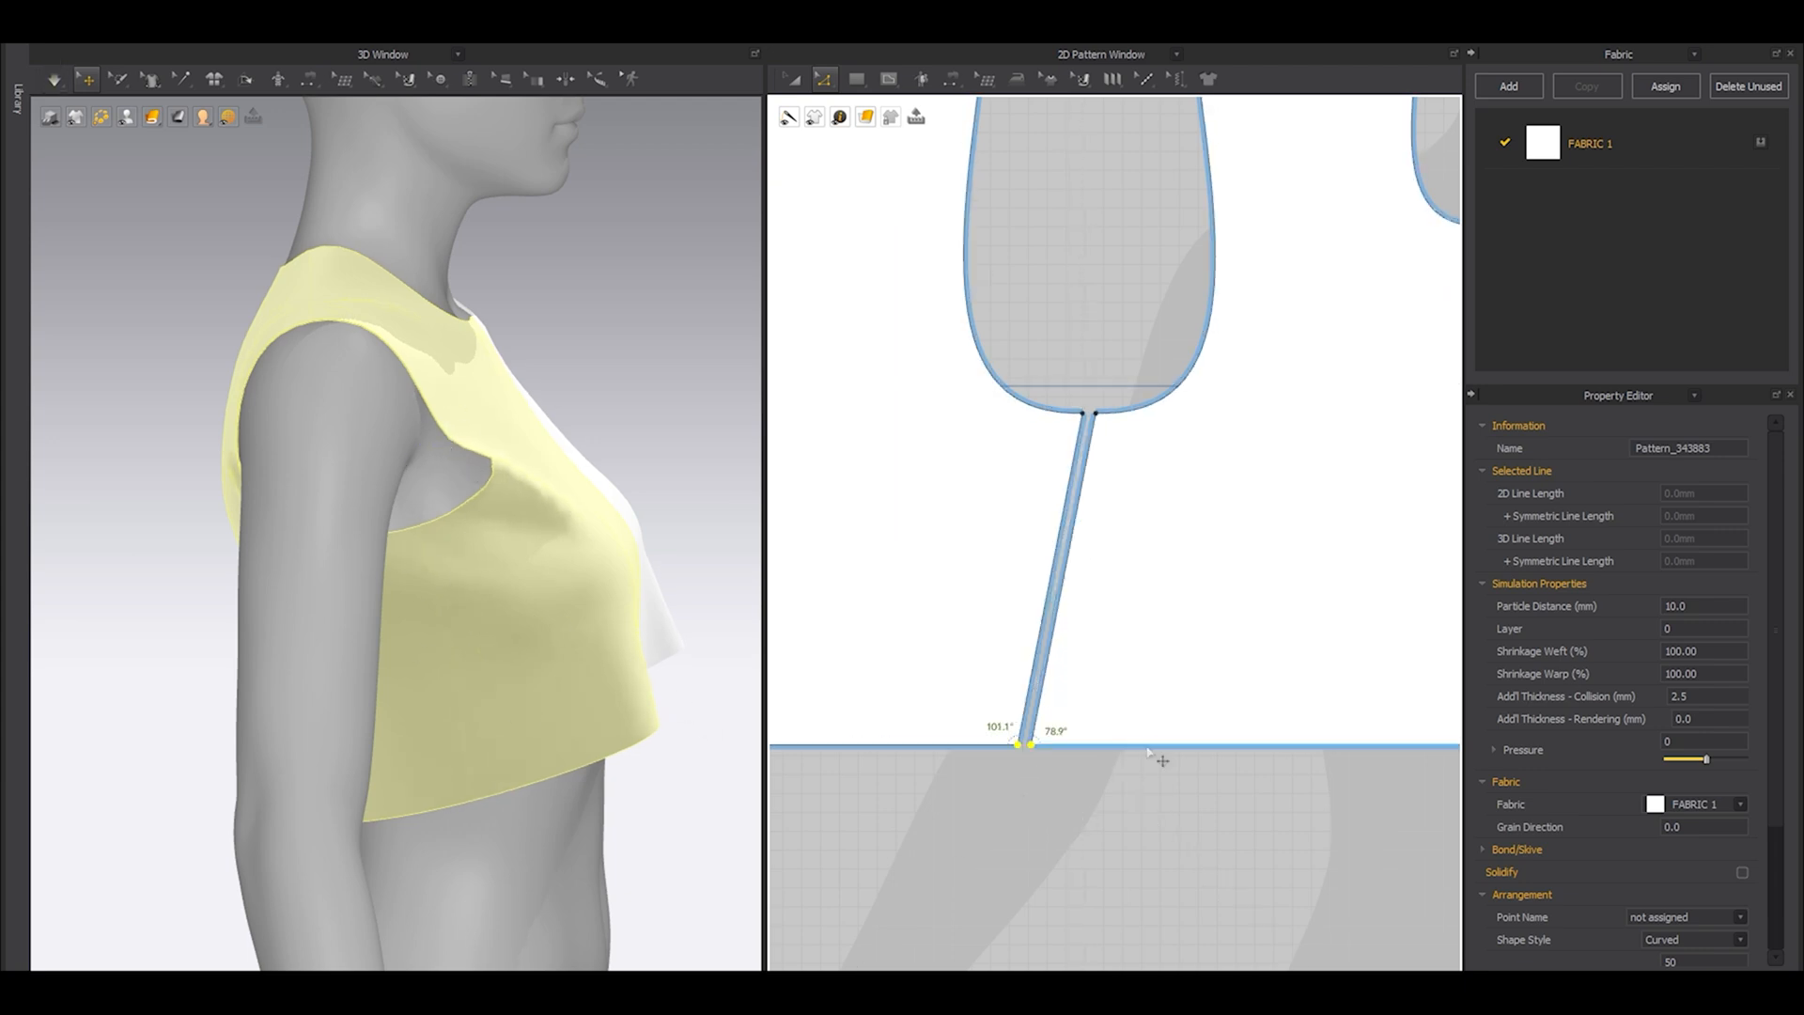
{"action": "left_click_drag", "start_coordinate": [1031, 747], "coordinate": [1003, 745]}
{"action": "key", "text": "space"}
{"action": "key", "text": "space"}
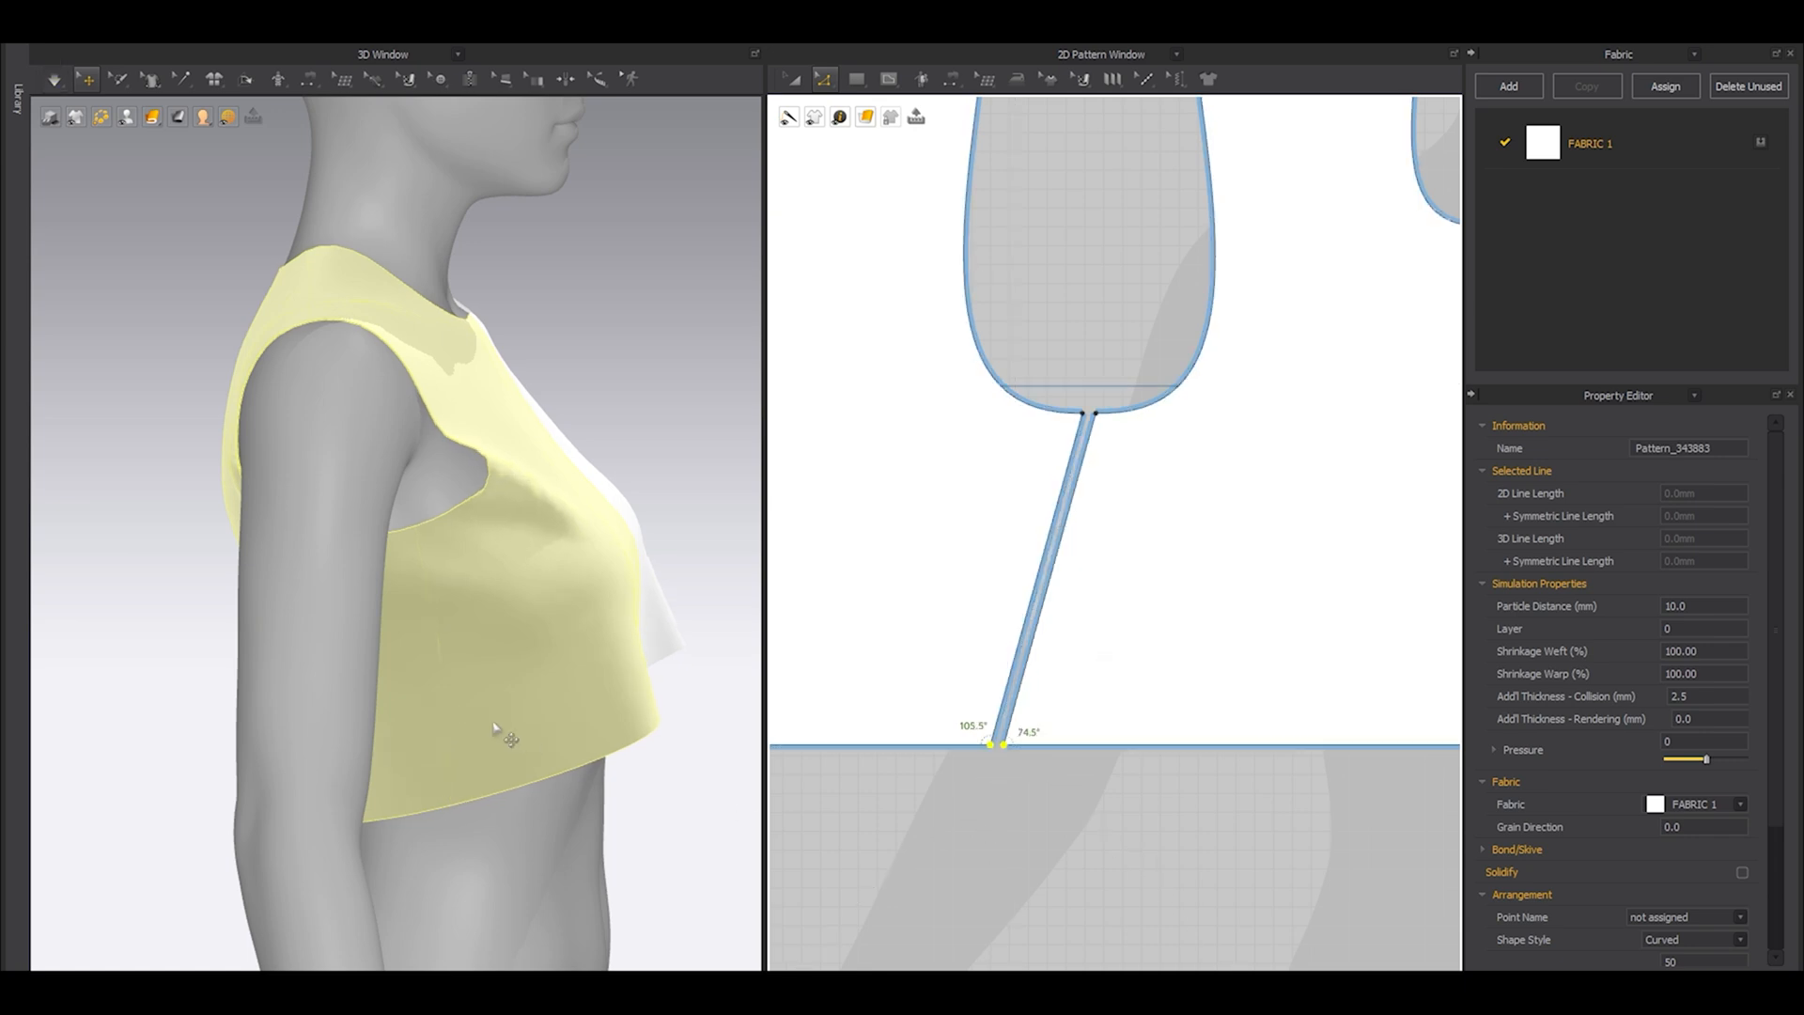
Hide the avatar and move the whole side seam, front and back edges together, toward the back panel.
{"action": "key", "text": "shift+a"}
{"action": "left_click_drag", "start_coordinate": [1253, 931], "coordinate": [934, 373]}
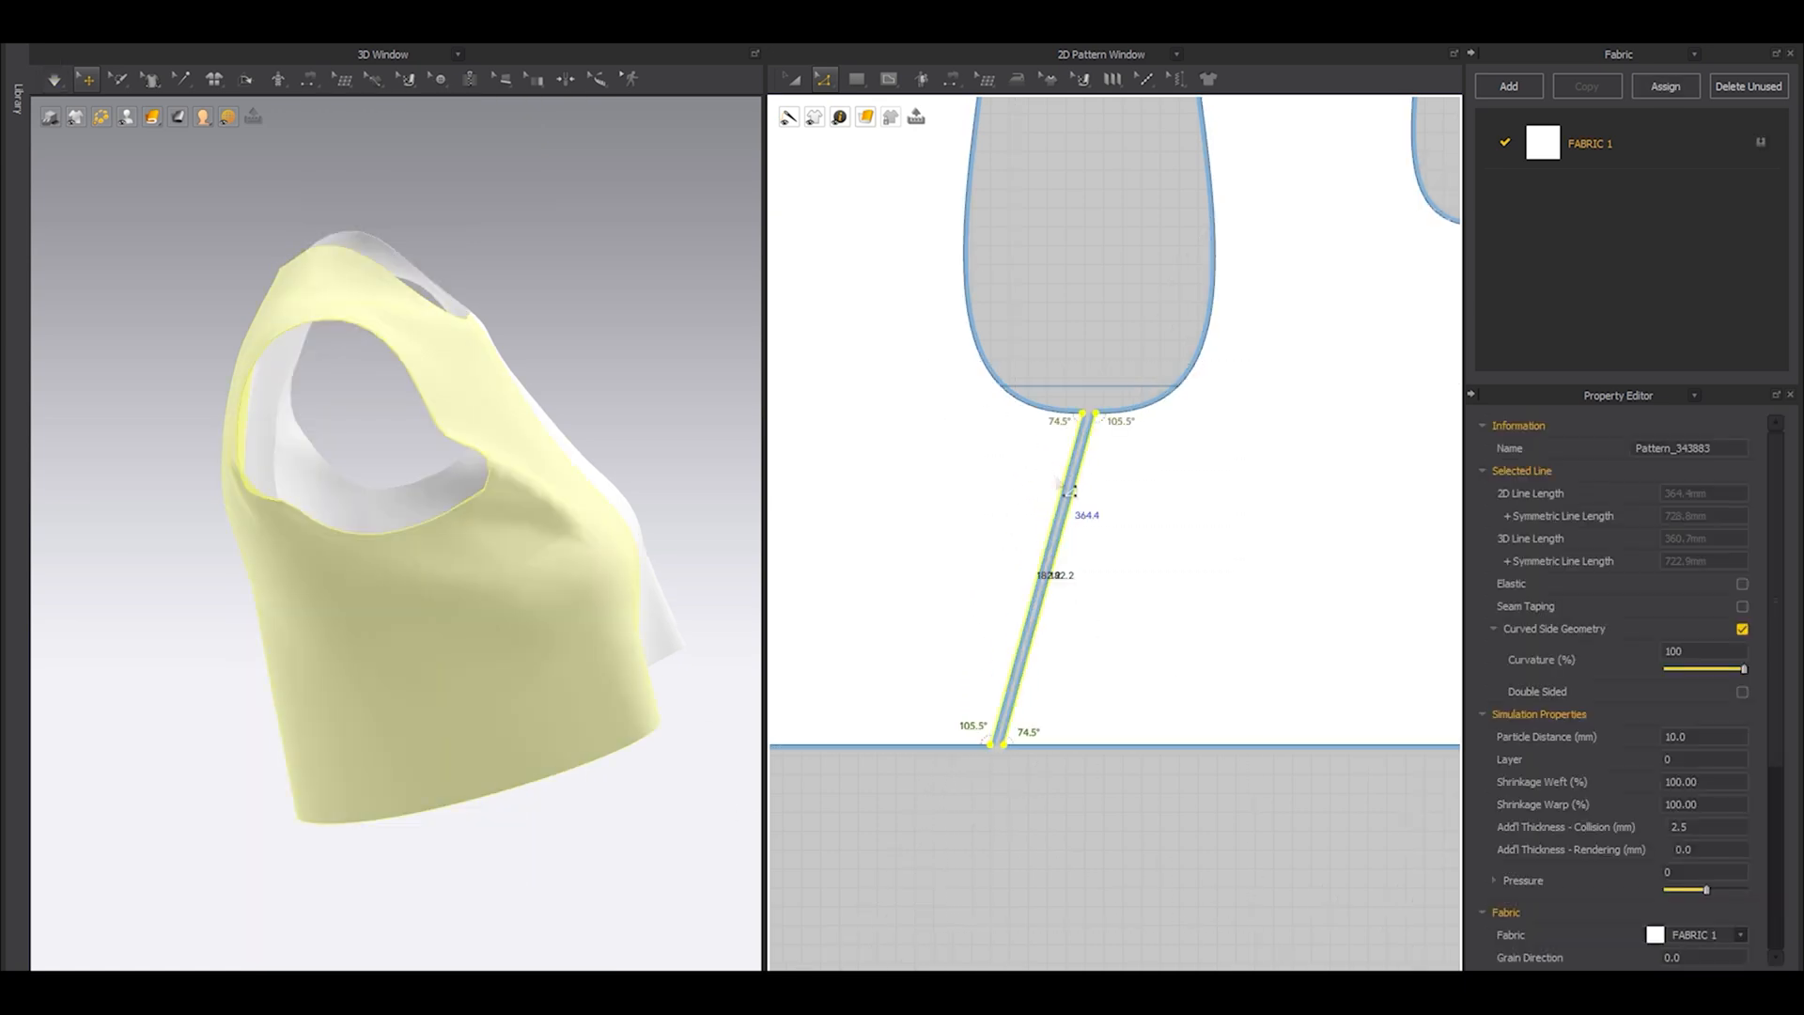
{"action": "left_click_drag", "start_coordinate": [1069, 531], "coordinate": [1041, 532]}
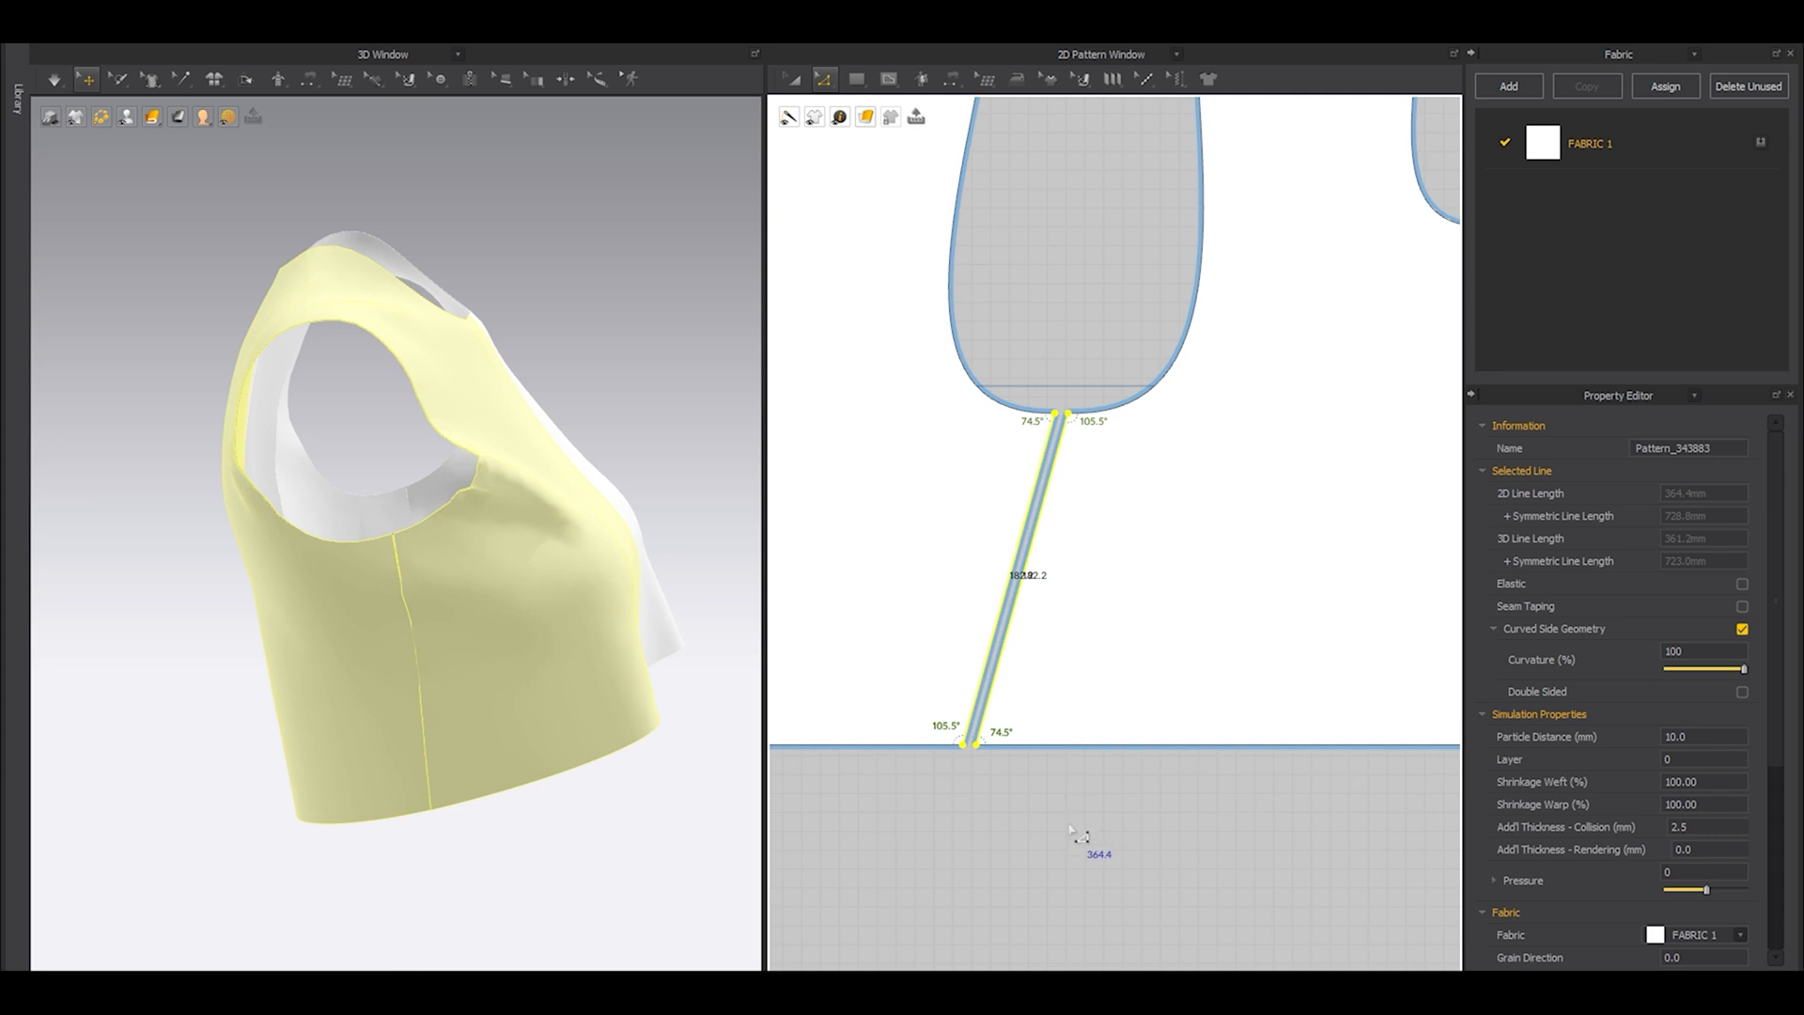
Simulate the garment with the moved side seam, show the avatar again and check the fit from the side and front.
{"action": "key", "text": "space"}
{"action": "key", "text": "shift+a"}
{"action": "mouse_move", "coordinate": [550, 705]}
{"action": "right_mouse_down"}
{"action": "mouse_move", "coordinate": [536, 655]}
{"action": "mouse_move", "coordinate": [569, 708]}
{"action": "right_mouse_up"}
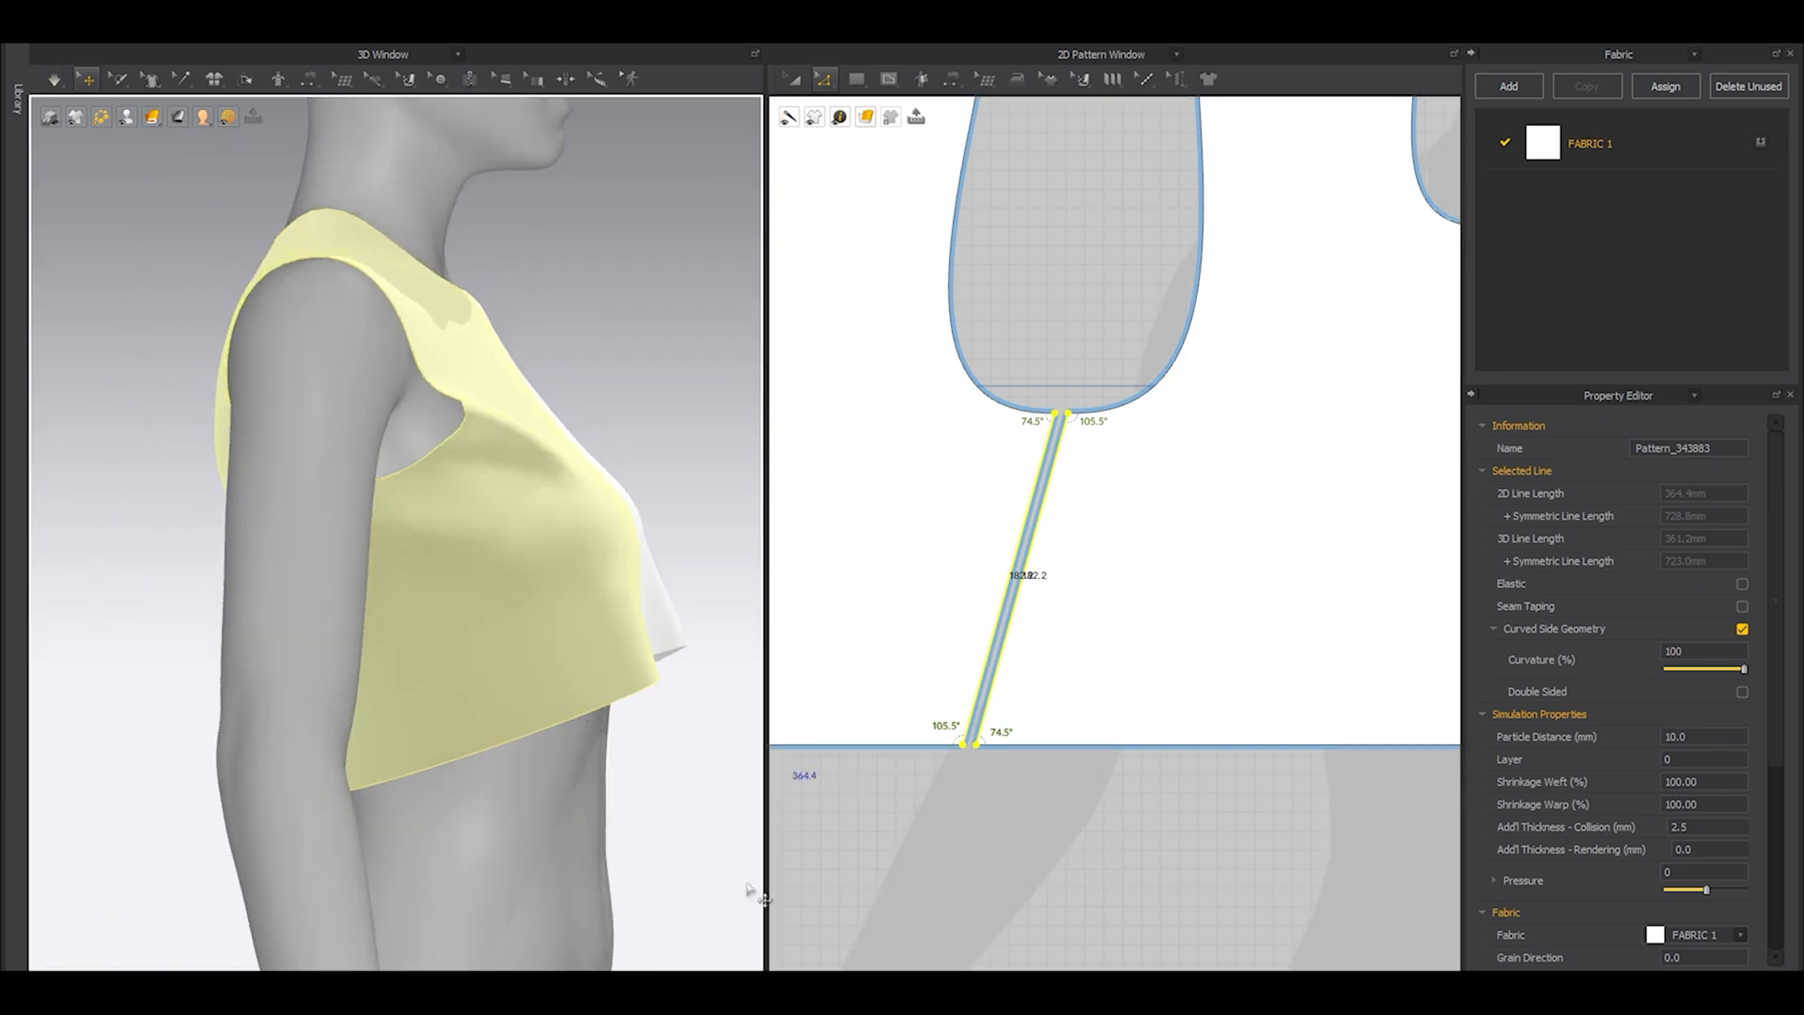
{"action": "left_click", "coordinate": [1001, 828]}
{"action": "key", "text": "2"}
{"action": "middle_click_drag", "start_coordinate": [517, 639], "coordinate": [677, 687]}
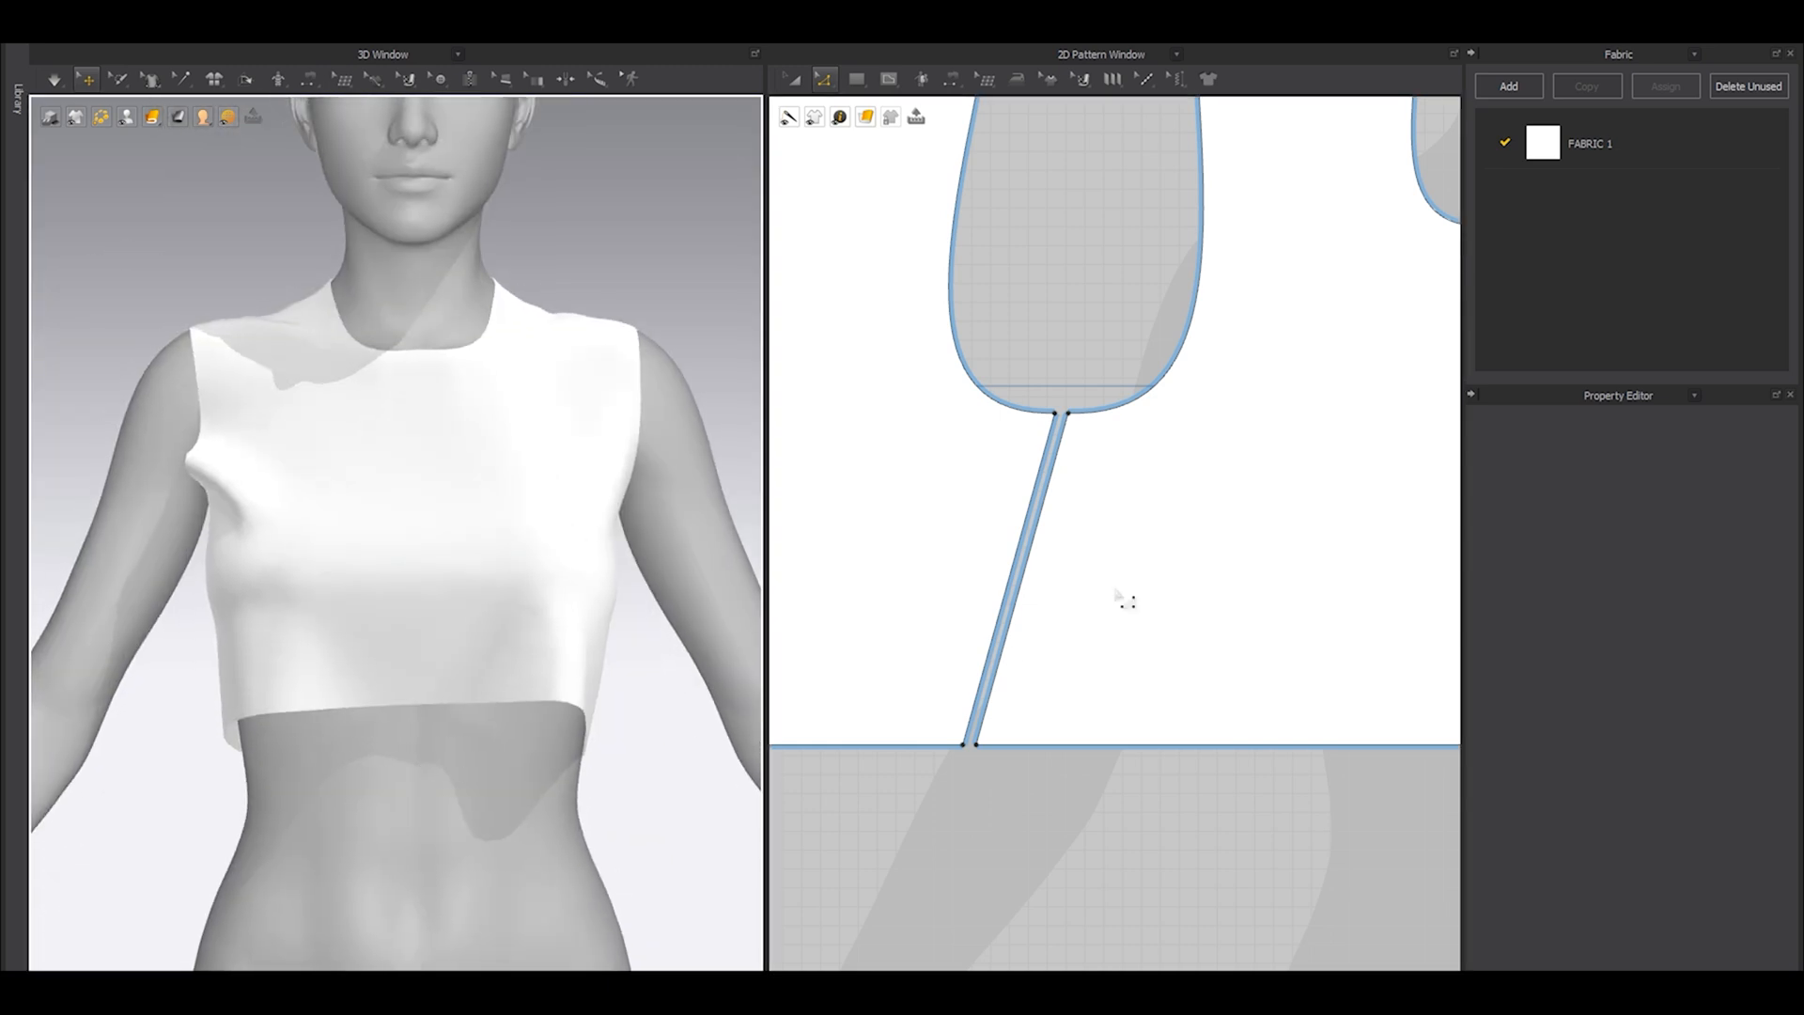
Select the front and back hem edges, hide the avatar and examine the hem line from the side.
{"action": "scroll", "coordinate": [1010, 656], "scroll_direction": "down", "scroll_amount": 3}
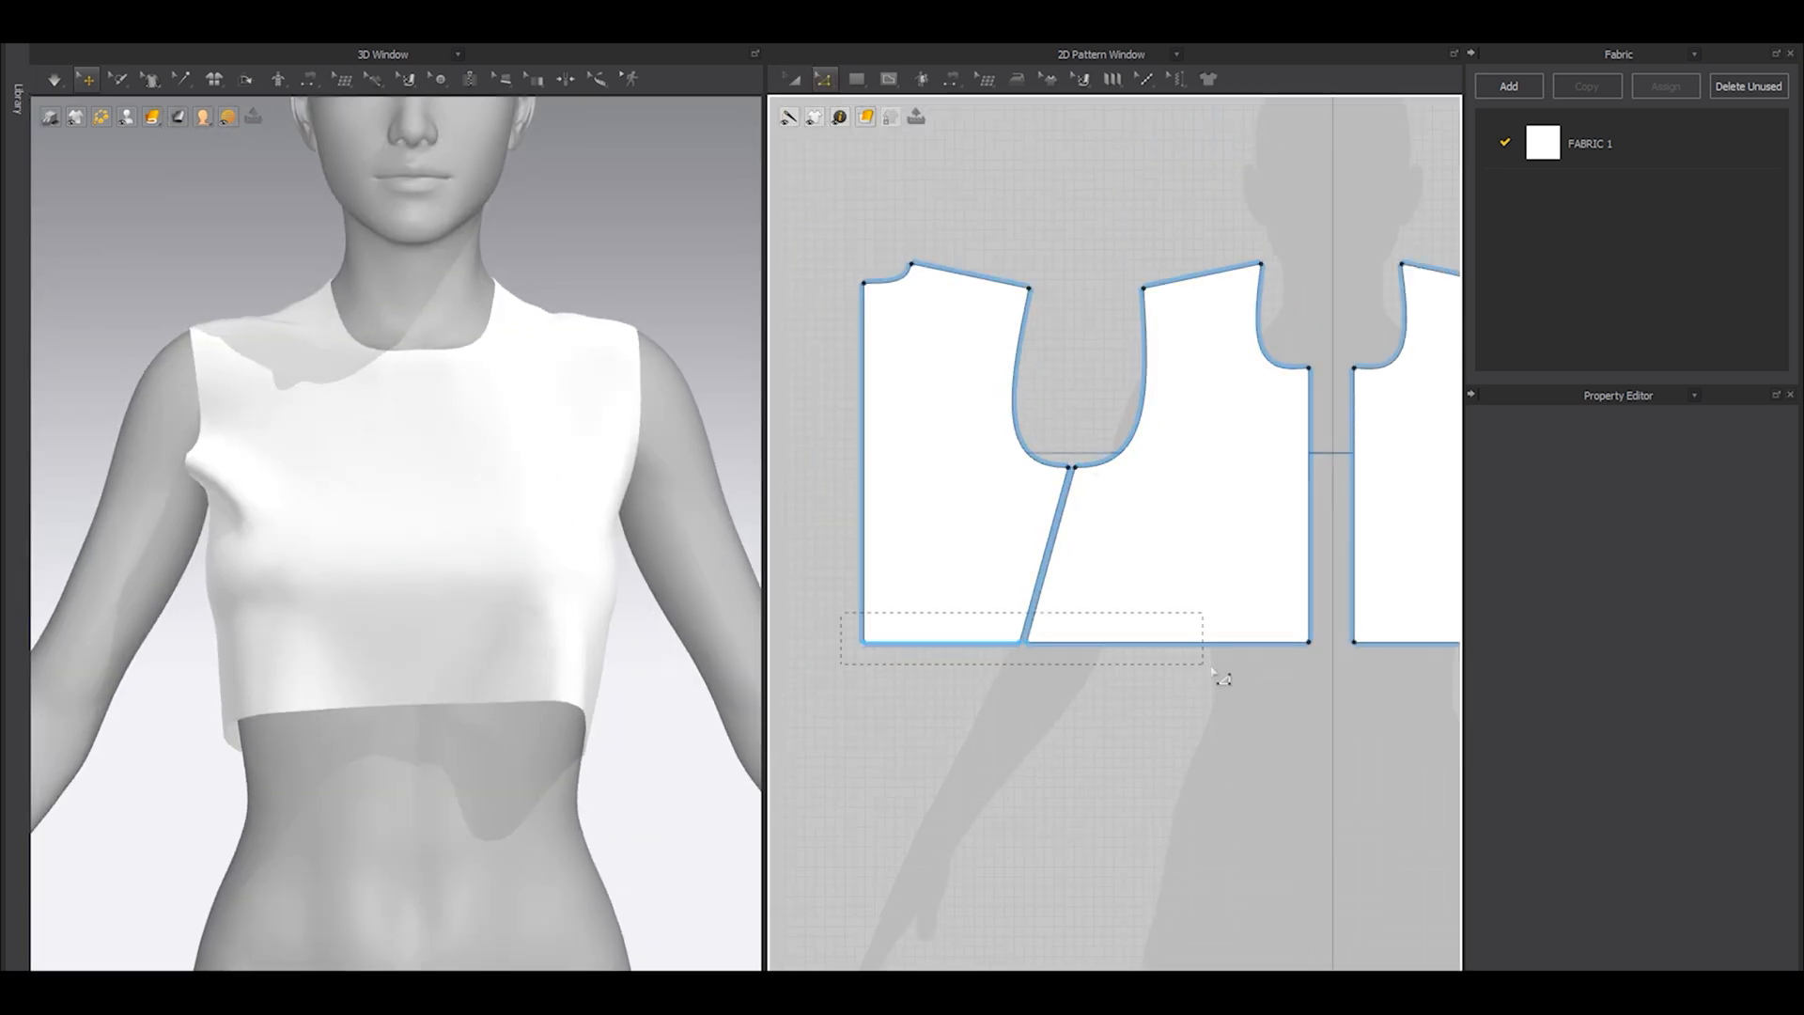
{"action": "left_click_drag", "start_coordinate": [1334, 703], "coordinate": [1334, 704]}
{"action": "right_click_drag", "start_coordinate": [391, 713], "coordinate": [564, 667]}
{"action": "middle_click_drag", "start_coordinate": [563, 667], "coordinate": [390, 625]}
{"action": "key", "text": "shift+a"}
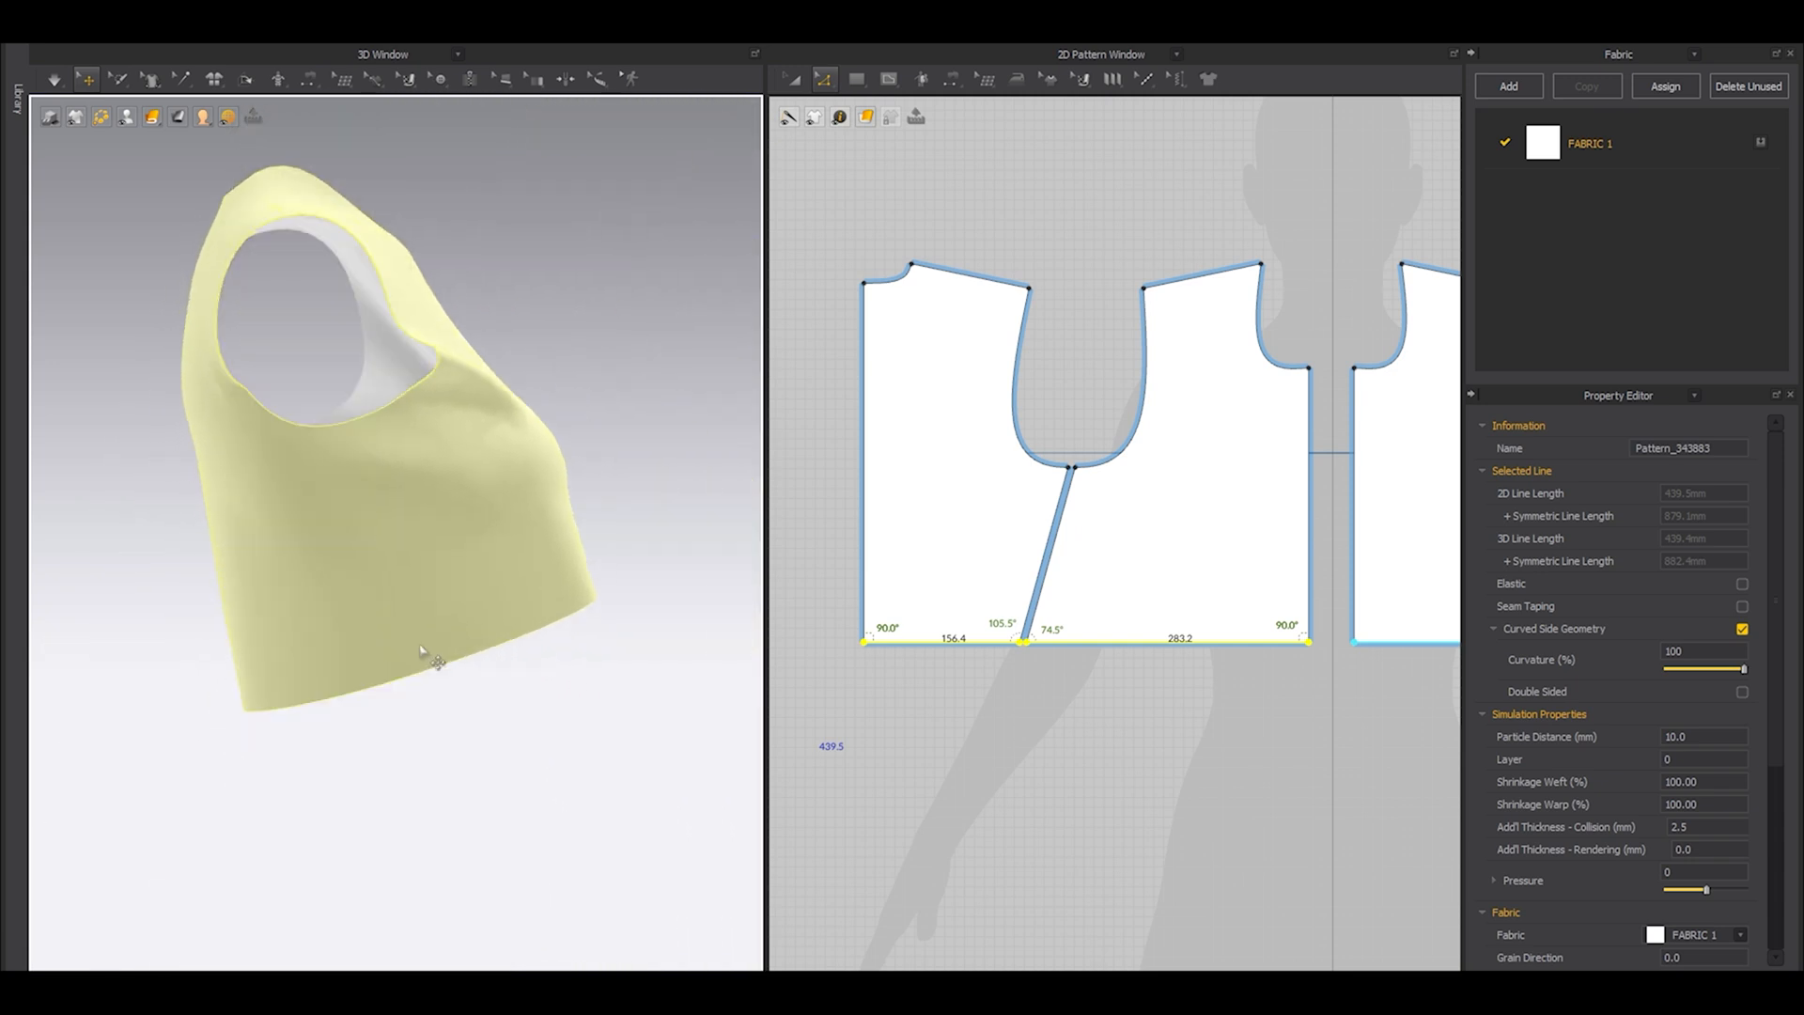
{"action": "left_click", "coordinate": [454, 707]}
{"action": "right_click_drag", "start_coordinate": [430, 732], "coordinate": [355, 742]}
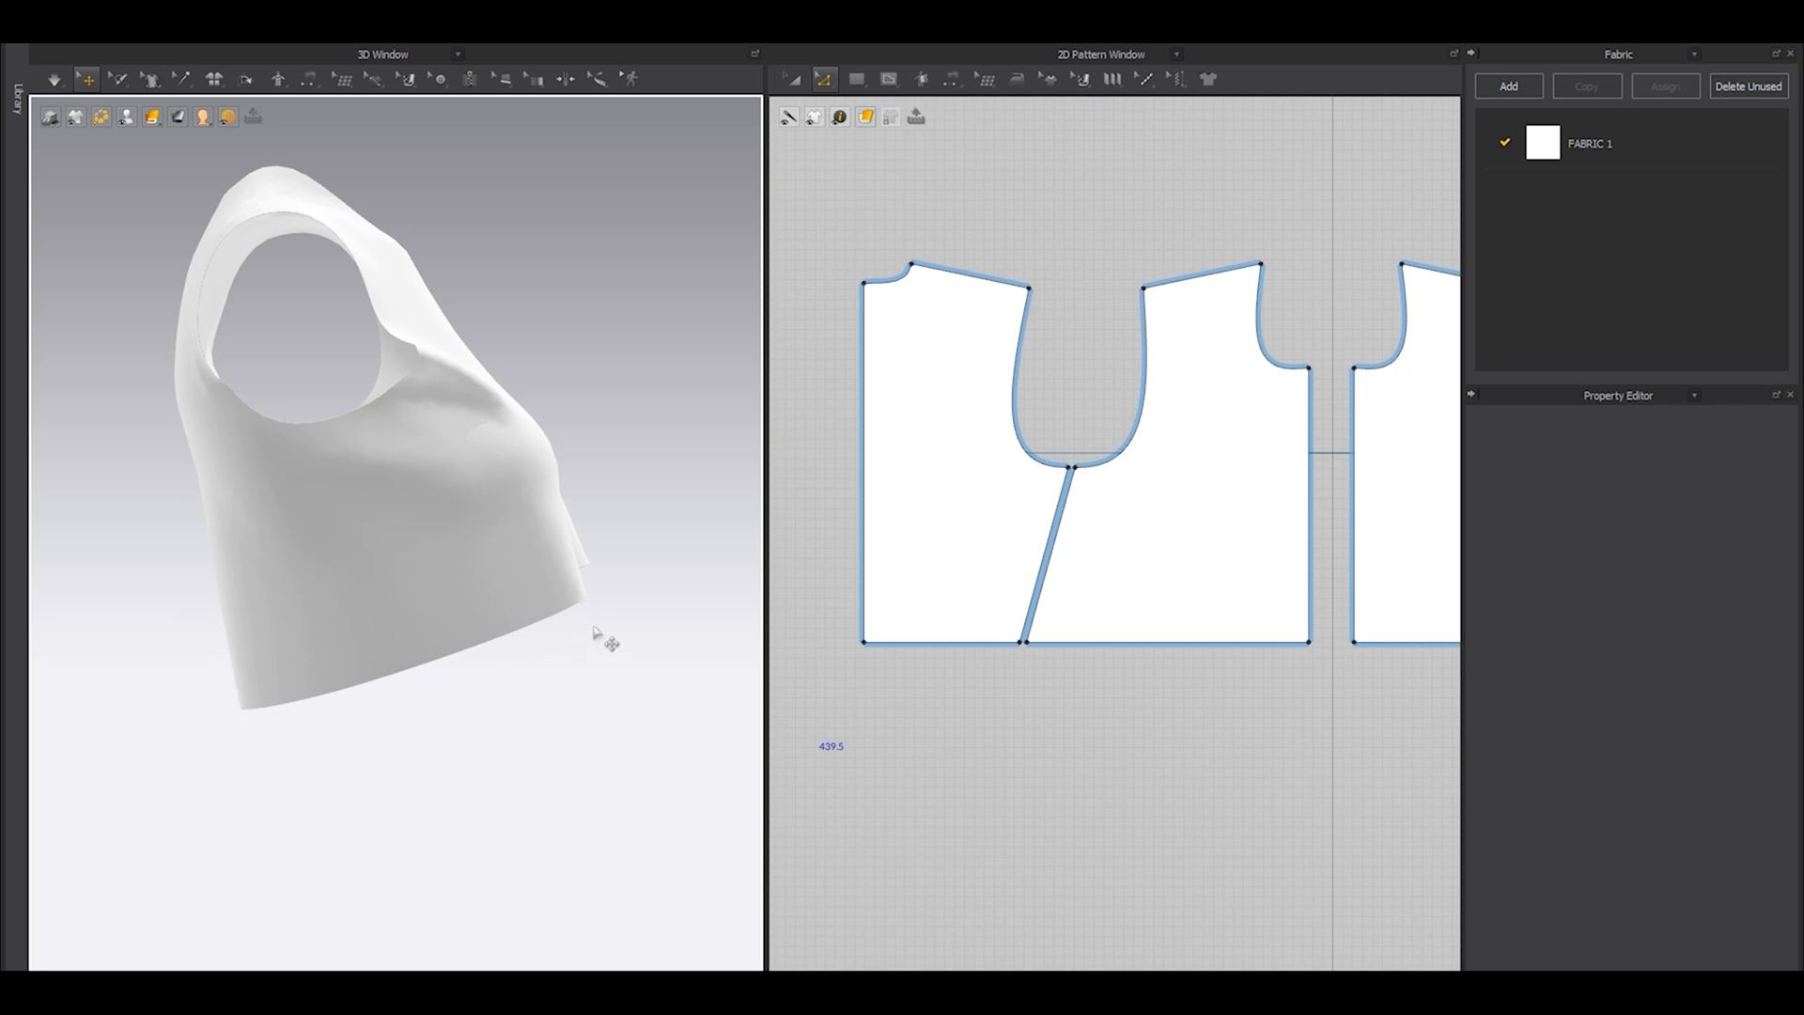
Raise the centre-back hem point so the back hem slopes upward from the side seam, and simulate the garment.
{"action": "scroll", "coordinate": [869, 647], "scroll_direction": "up", "scroll_amount": 3}
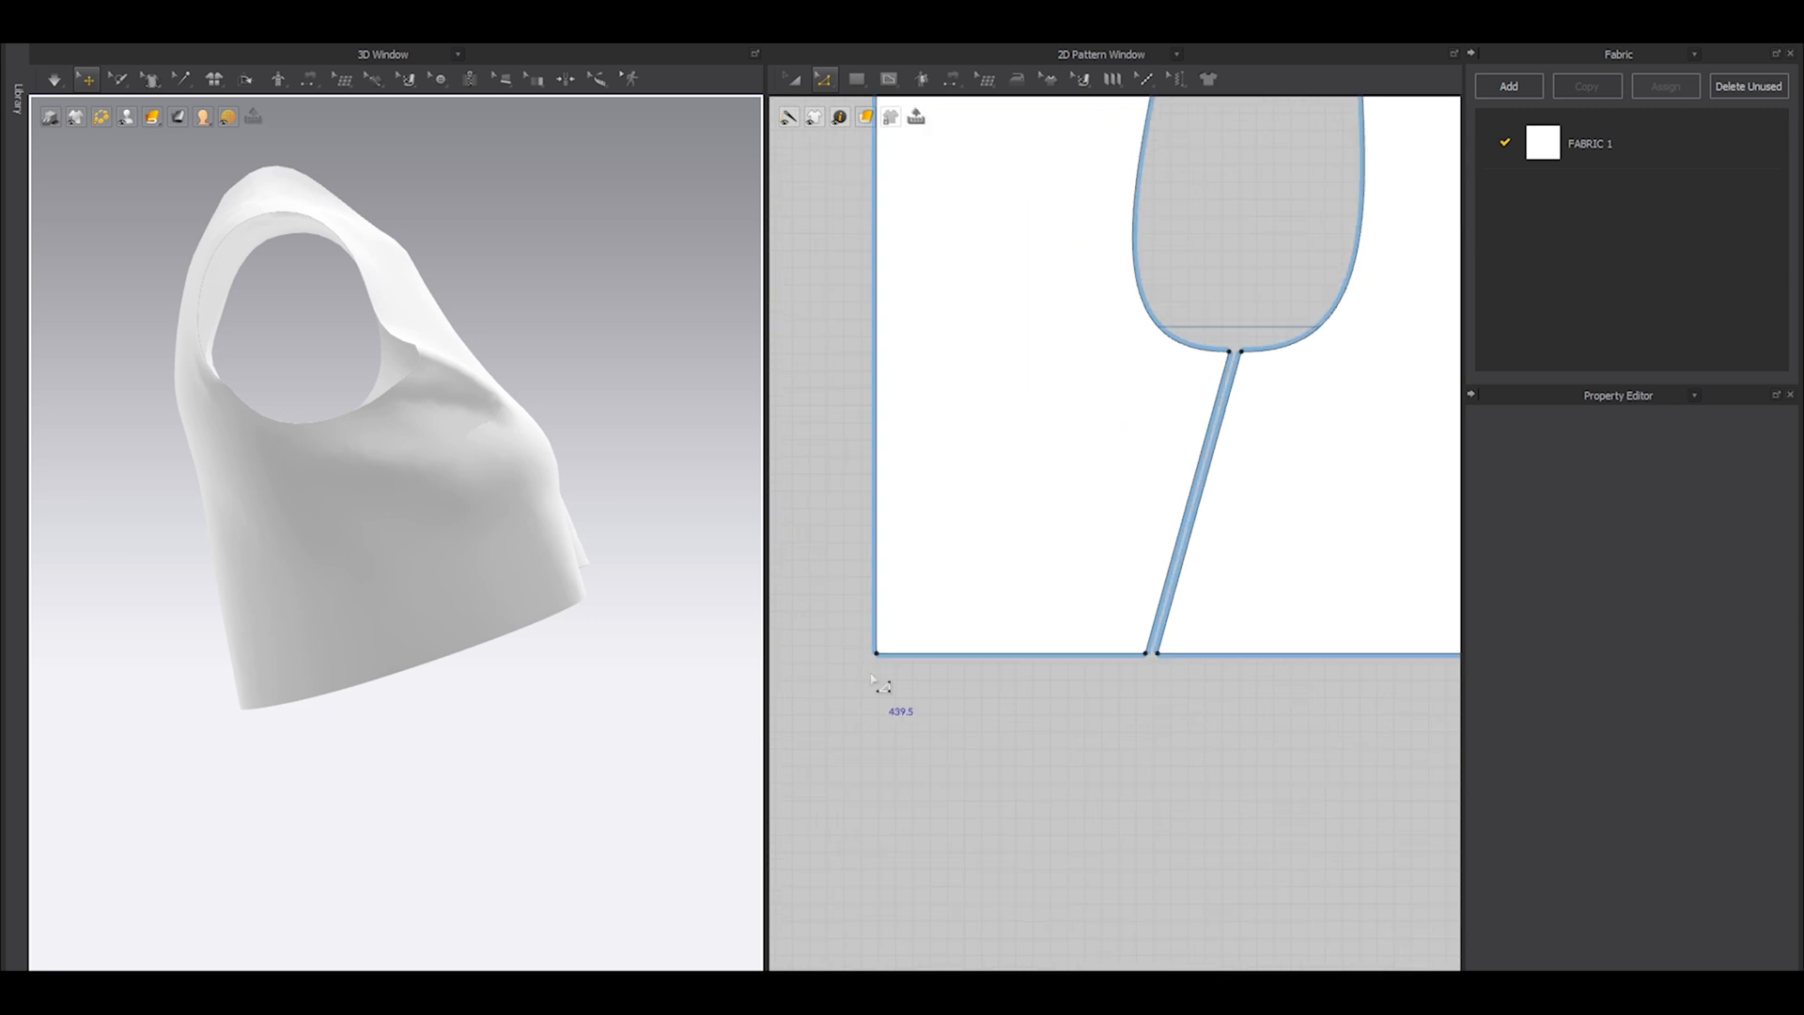
{"action": "left_click", "coordinate": [878, 651]}
{"action": "left_click_drag", "start_coordinate": [877, 652], "coordinate": [876, 539]}
{"action": "key", "text": "space"}
{"action": "scroll", "coordinate": [1163, 668], "scroll_direction": "down", "scroll_amount": 4}
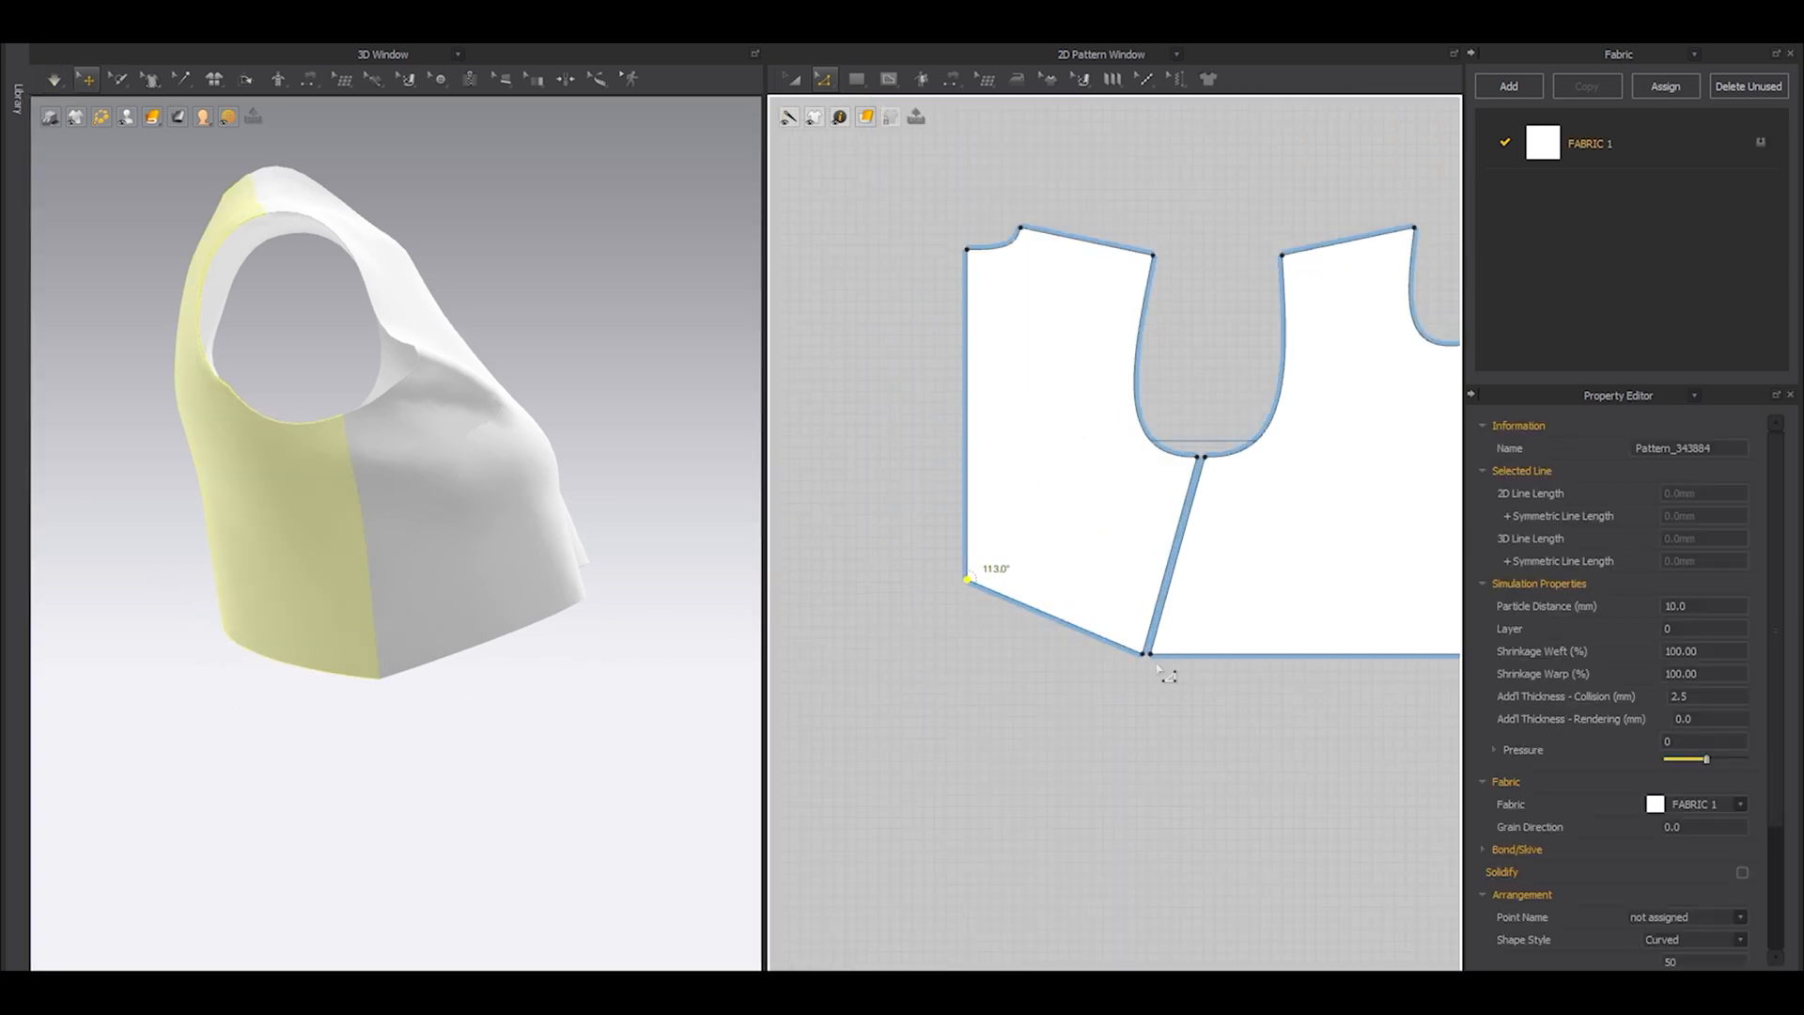
Lower the centre-front hem point in several moves and shift its edge slightly toward the side seam.
{"action": "scroll", "coordinate": [1014, 674], "scroll_direction": "up", "scroll_amount": 4}
{"action": "left_click", "coordinate": [1004, 670]}
{"action": "middle_click_drag", "start_coordinate": [1258, 662], "coordinate": [1020, 629]}
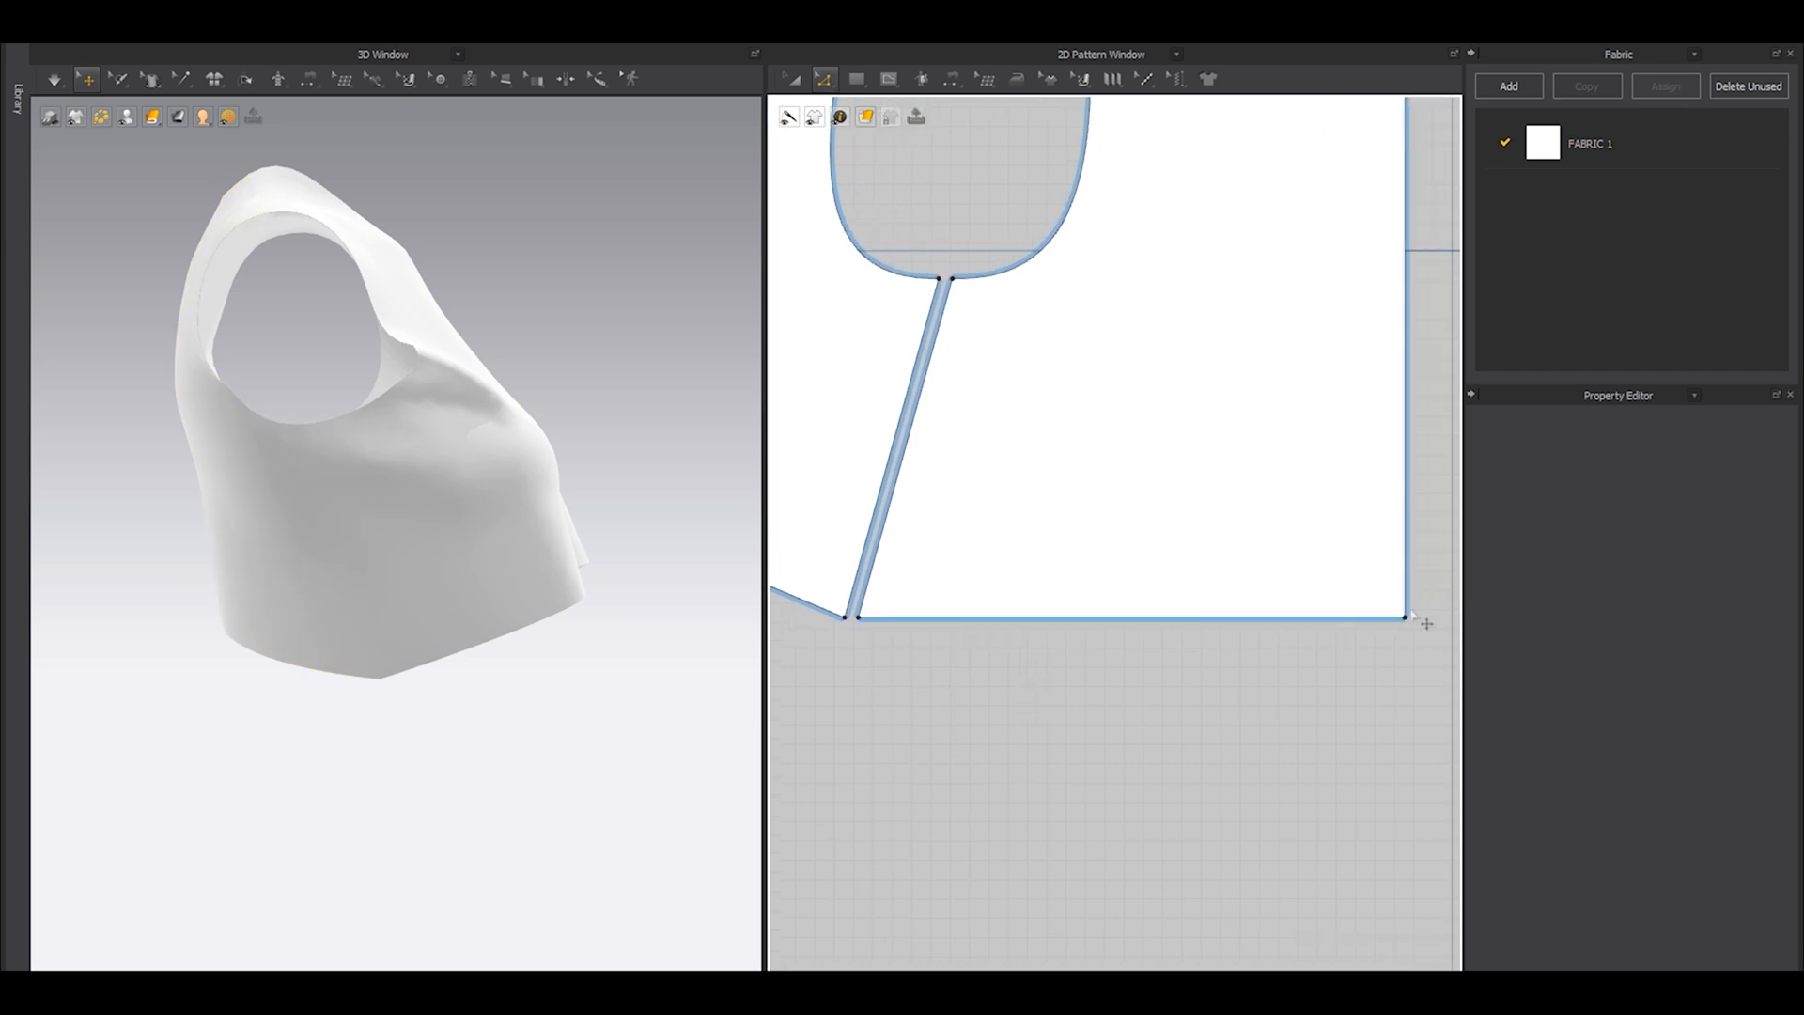
{"action": "left_click_drag", "start_coordinate": [1408, 622], "coordinate": [1403, 663]}
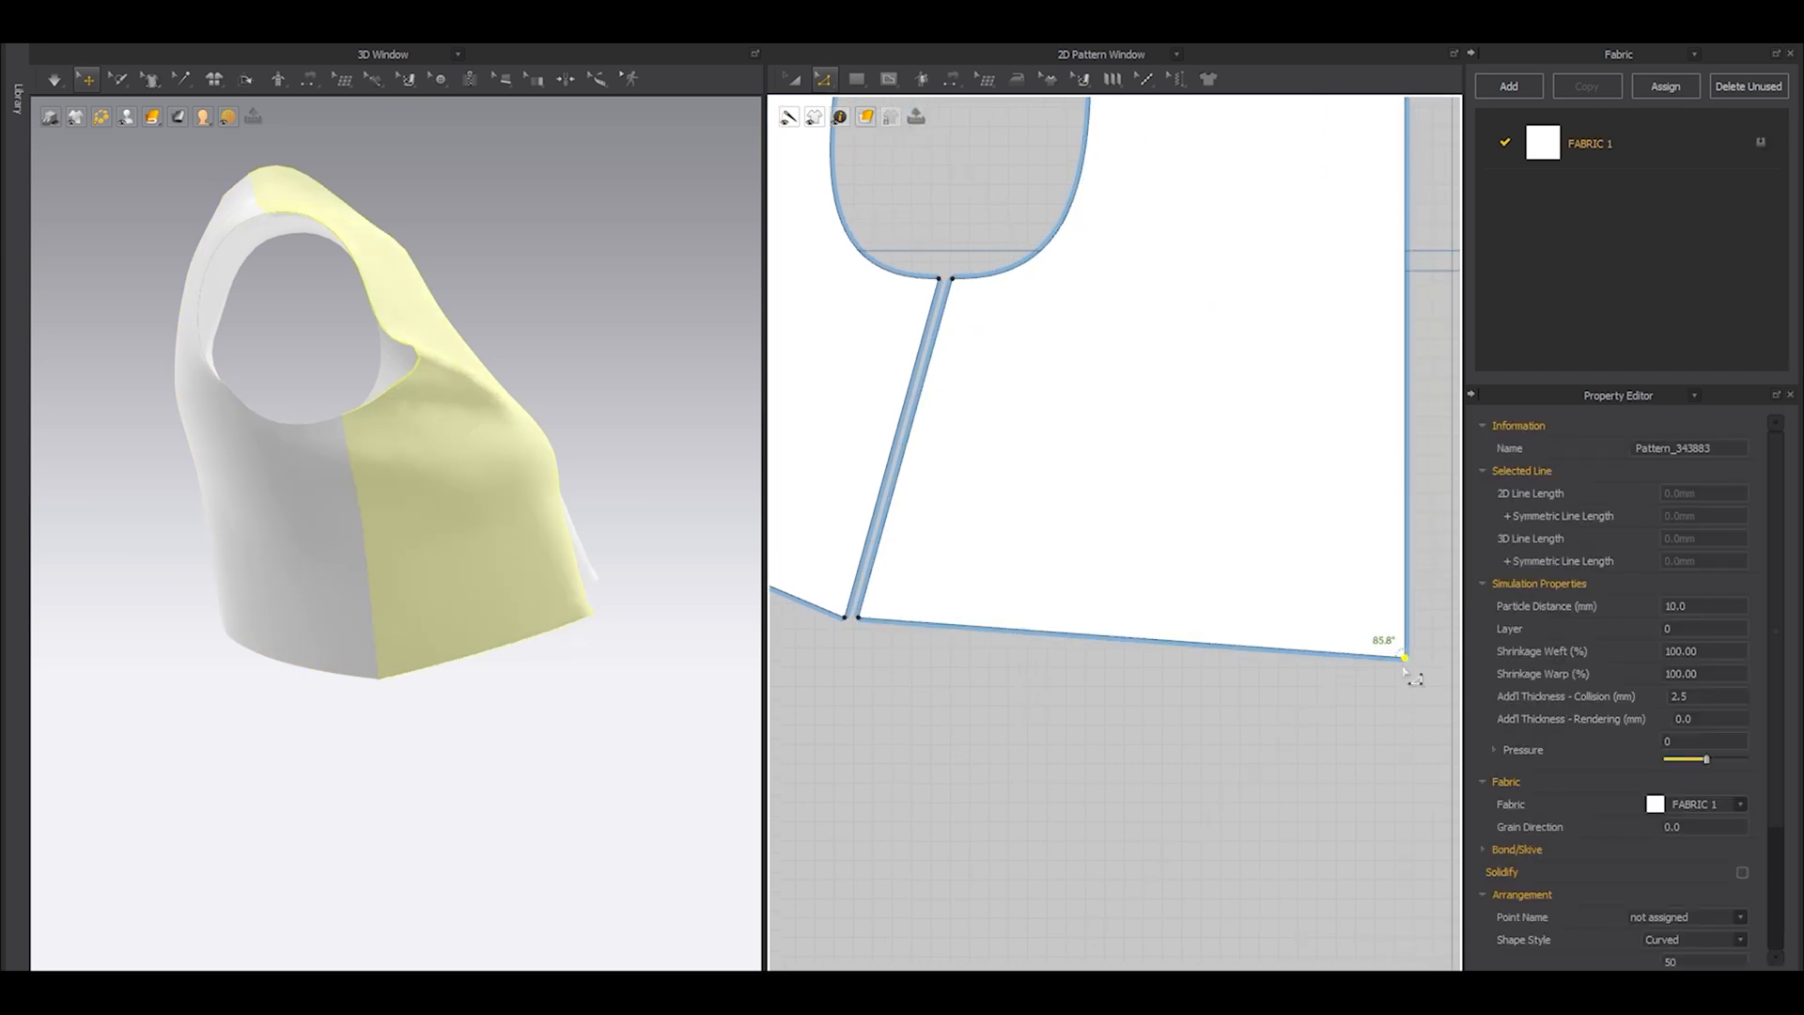
{"action": "scroll", "coordinate": [1270, 684], "scroll_direction": "down", "scroll_amount": 3}
{"action": "left_click_drag", "start_coordinate": [1330, 675], "coordinate": [1325, 683]}
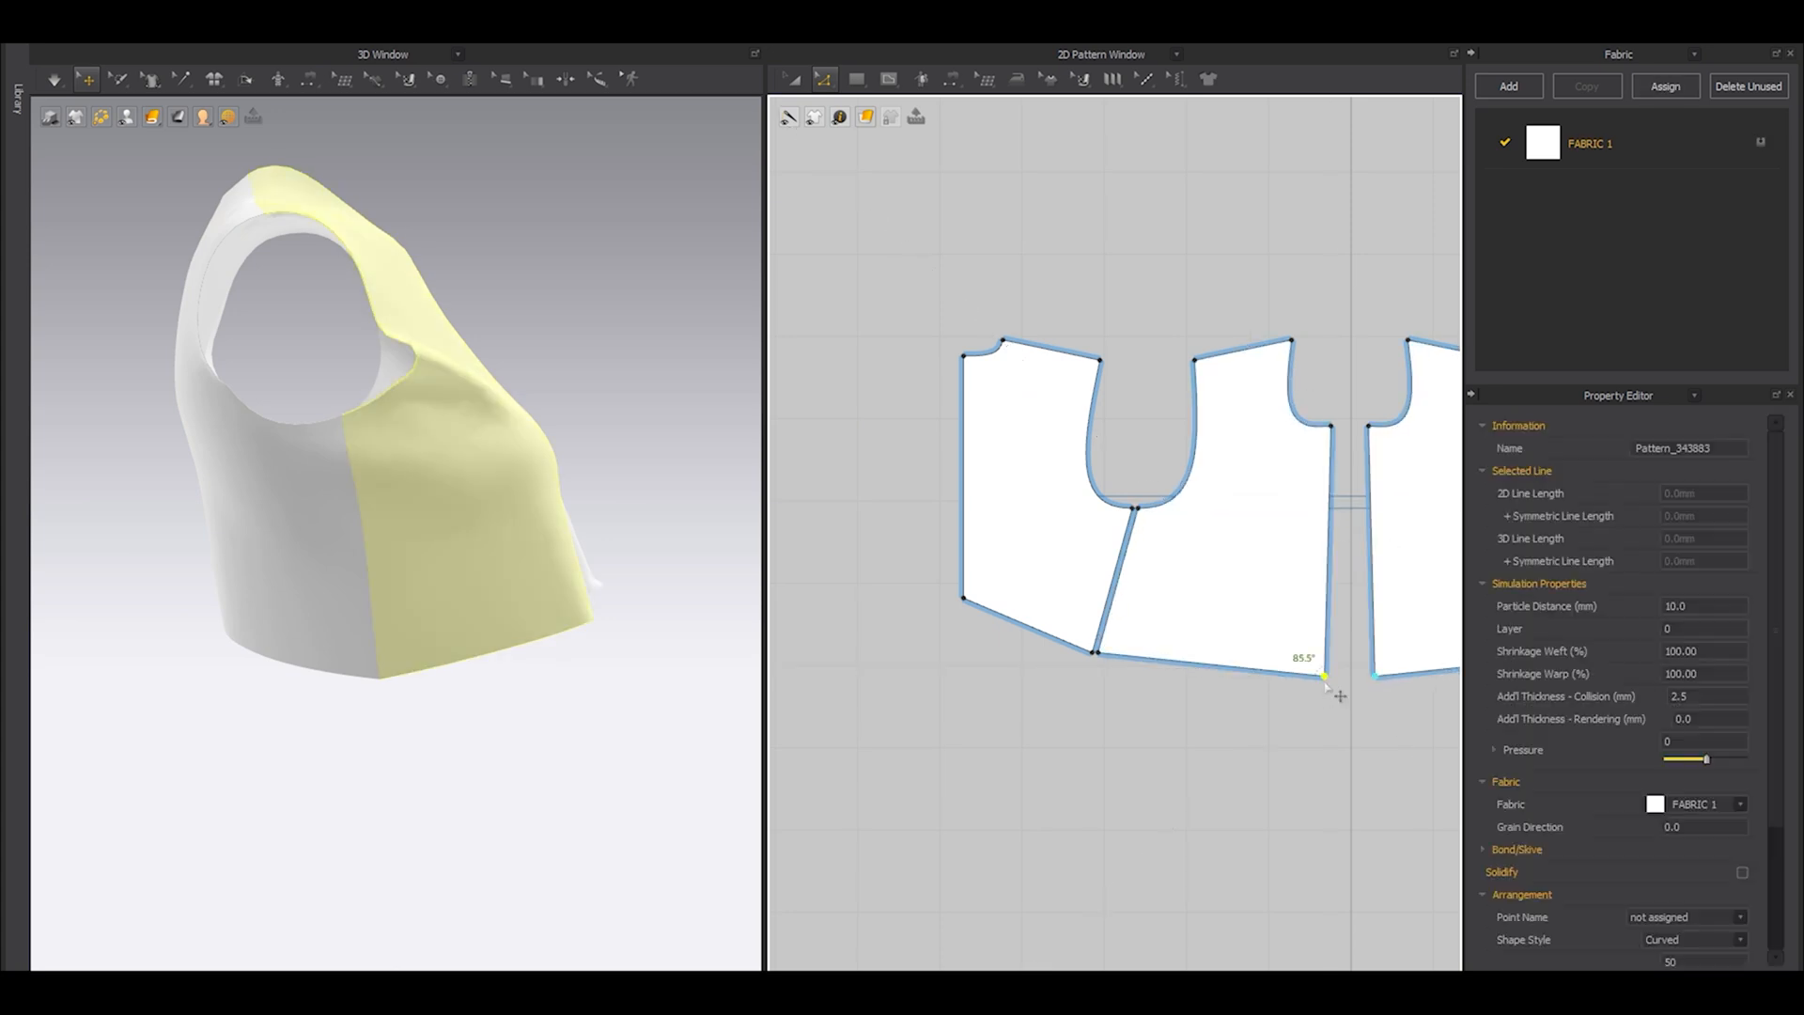
{"action": "left_click", "coordinate": [1326, 693]}
{"action": "left_click_drag", "start_coordinate": [1321, 678], "coordinate": [1324, 690]}
{"action": "right_click_drag", "start_coordinate": [282, 604], "coordinate": [508, 606]}
Rotate the back panel to the Y-axis by its side seam line and place it apart from the front panel.
{"action": "scroll", "coordinate": [1107, 628], "scroll_direction": "up", "scroll_amount": 5}
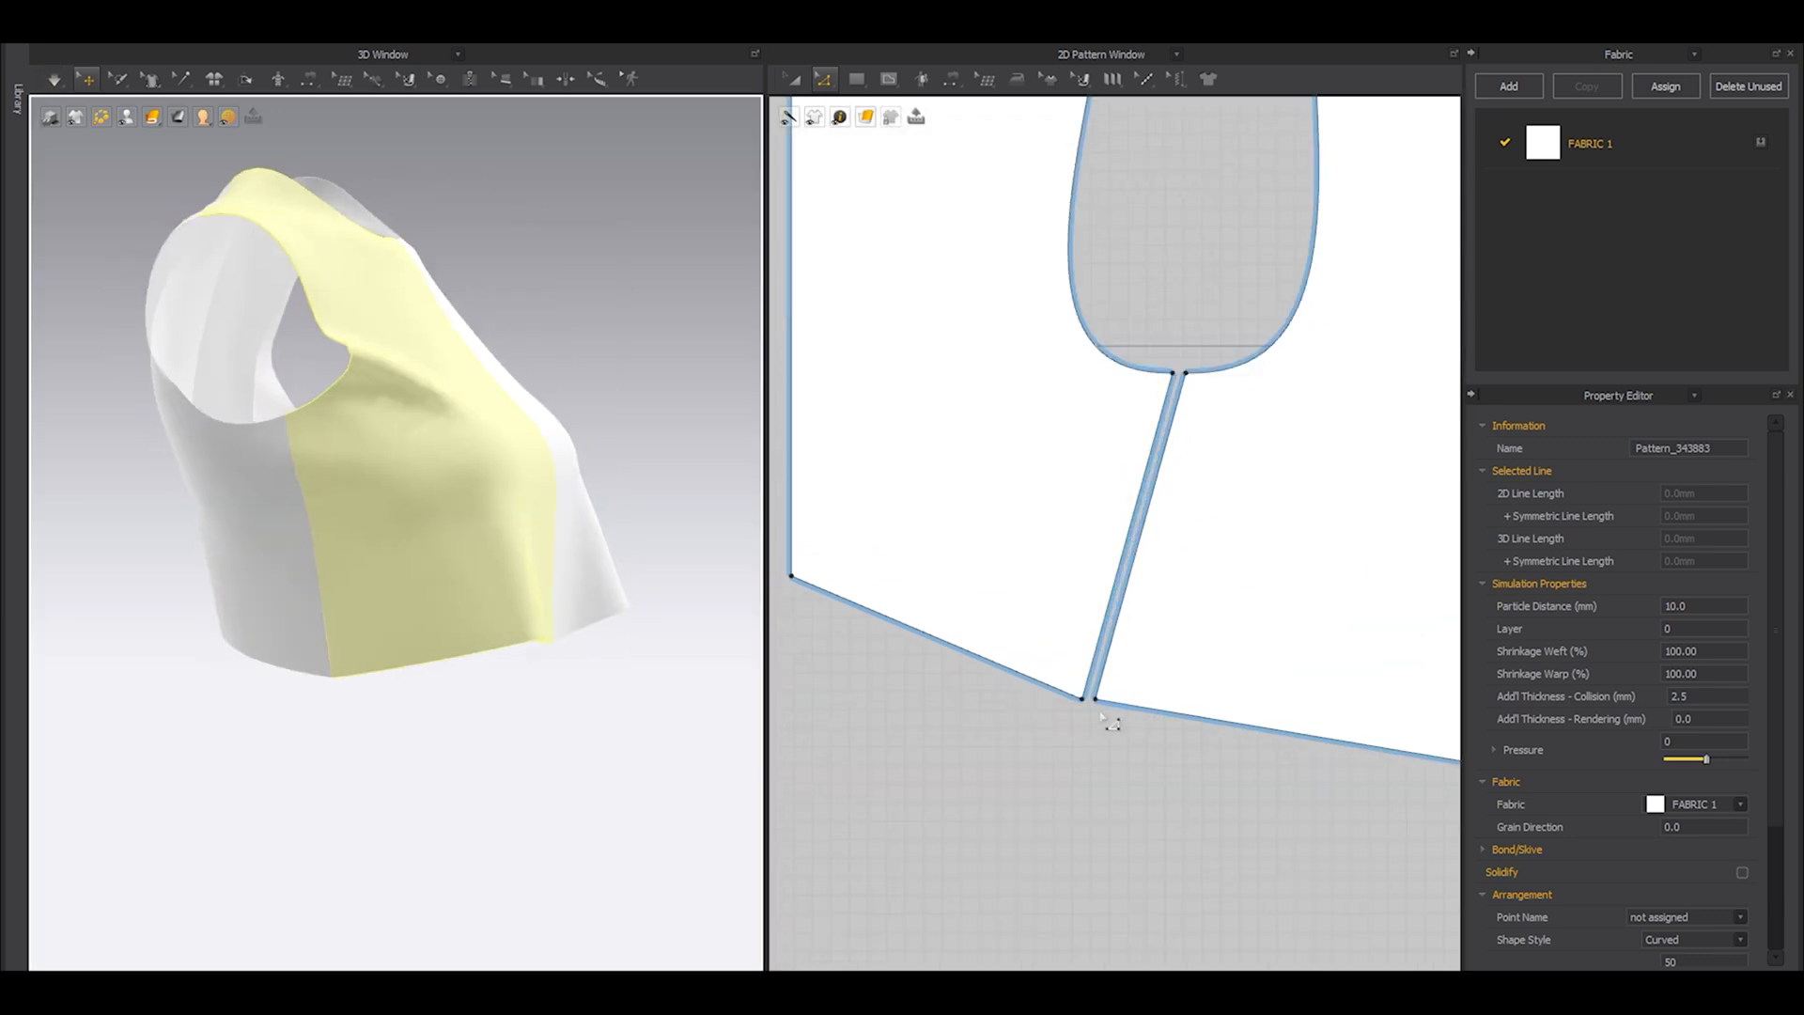
{"action": "scroll", "coordinate": [1106, 721], "scroll_direction": "up", "scroll_amount": 2}
{"action": "scroll", "coordinate": [1131, 684], "scroll_direction": "down", "scroll_amount": 4}
{"action": "key", "text": "a"}
{"action": "left_click", "coordinate": [1070, 491]}
{"action": "scroll", "coordinate": [1117, 589], "scroll_direction": "up", "scroll_amount": 4}
{"action": "scroll", "coordinate": [1137, 643], "scroll_direction": "down", "scroll_amount": 4}
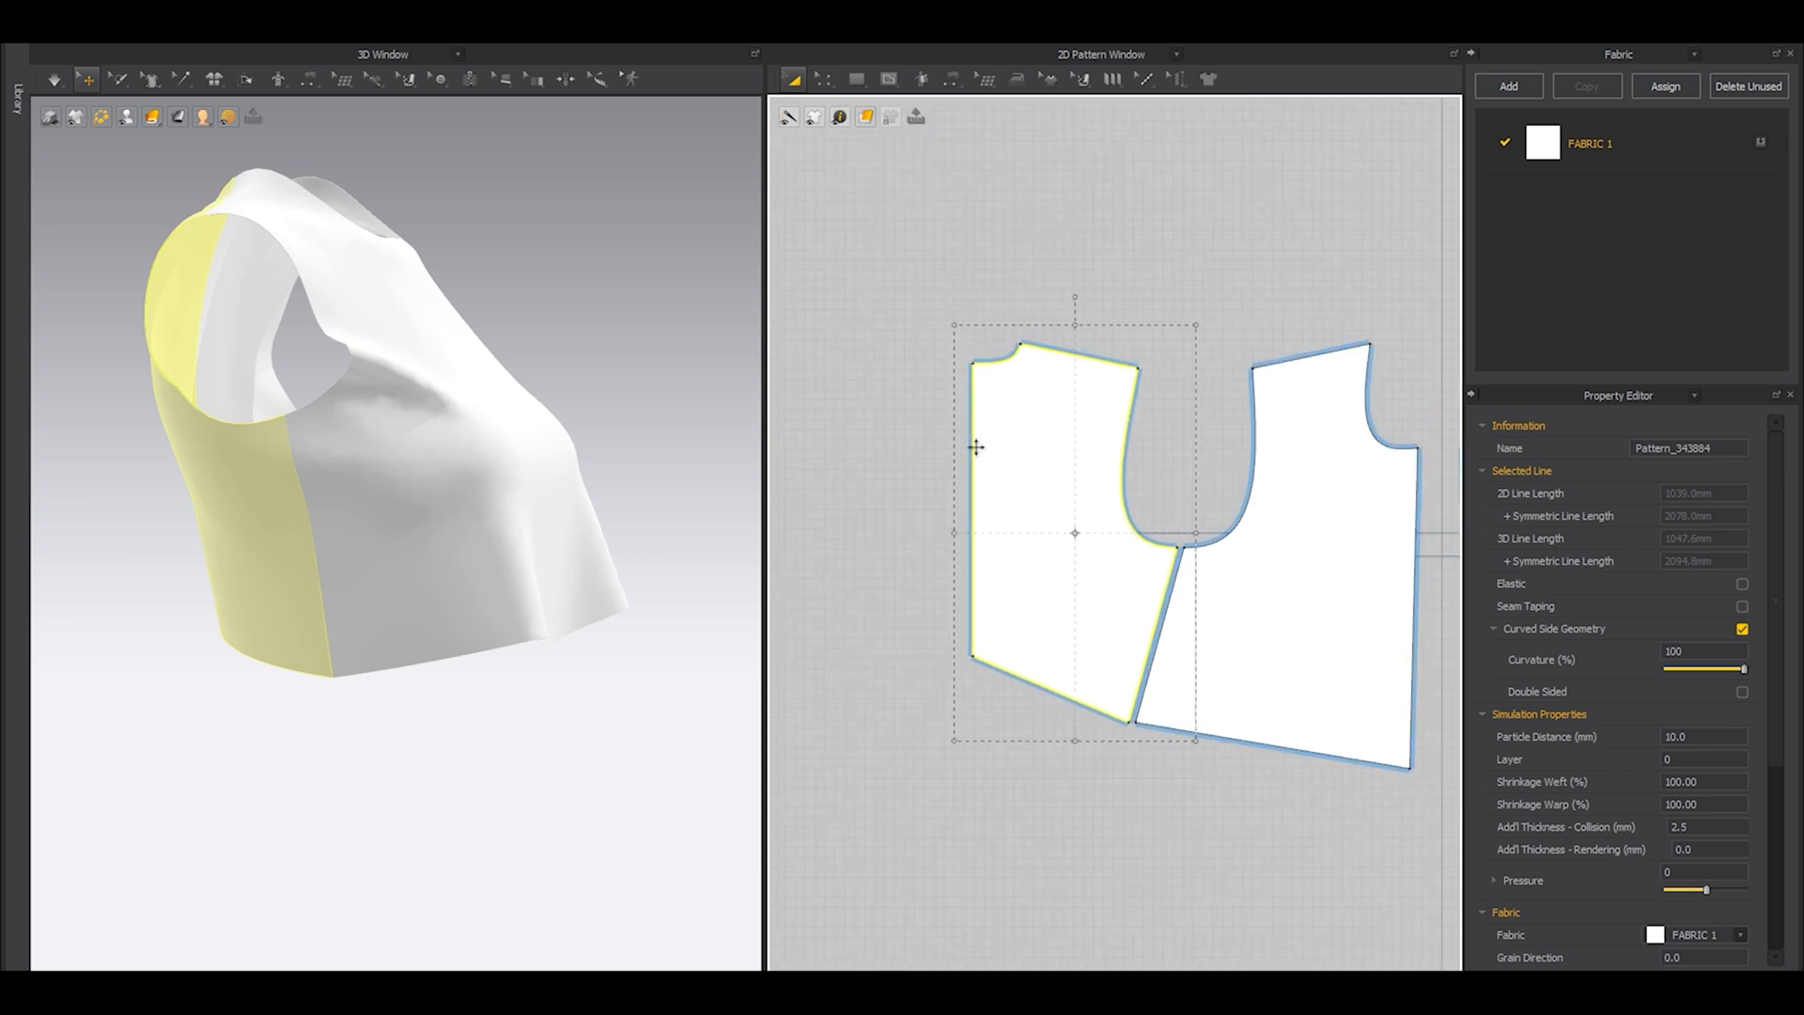
{"action": "right_click", "coordinate": [1079, 469]}
{"action": "mouse_move", "coordinate": [1163, 575]}
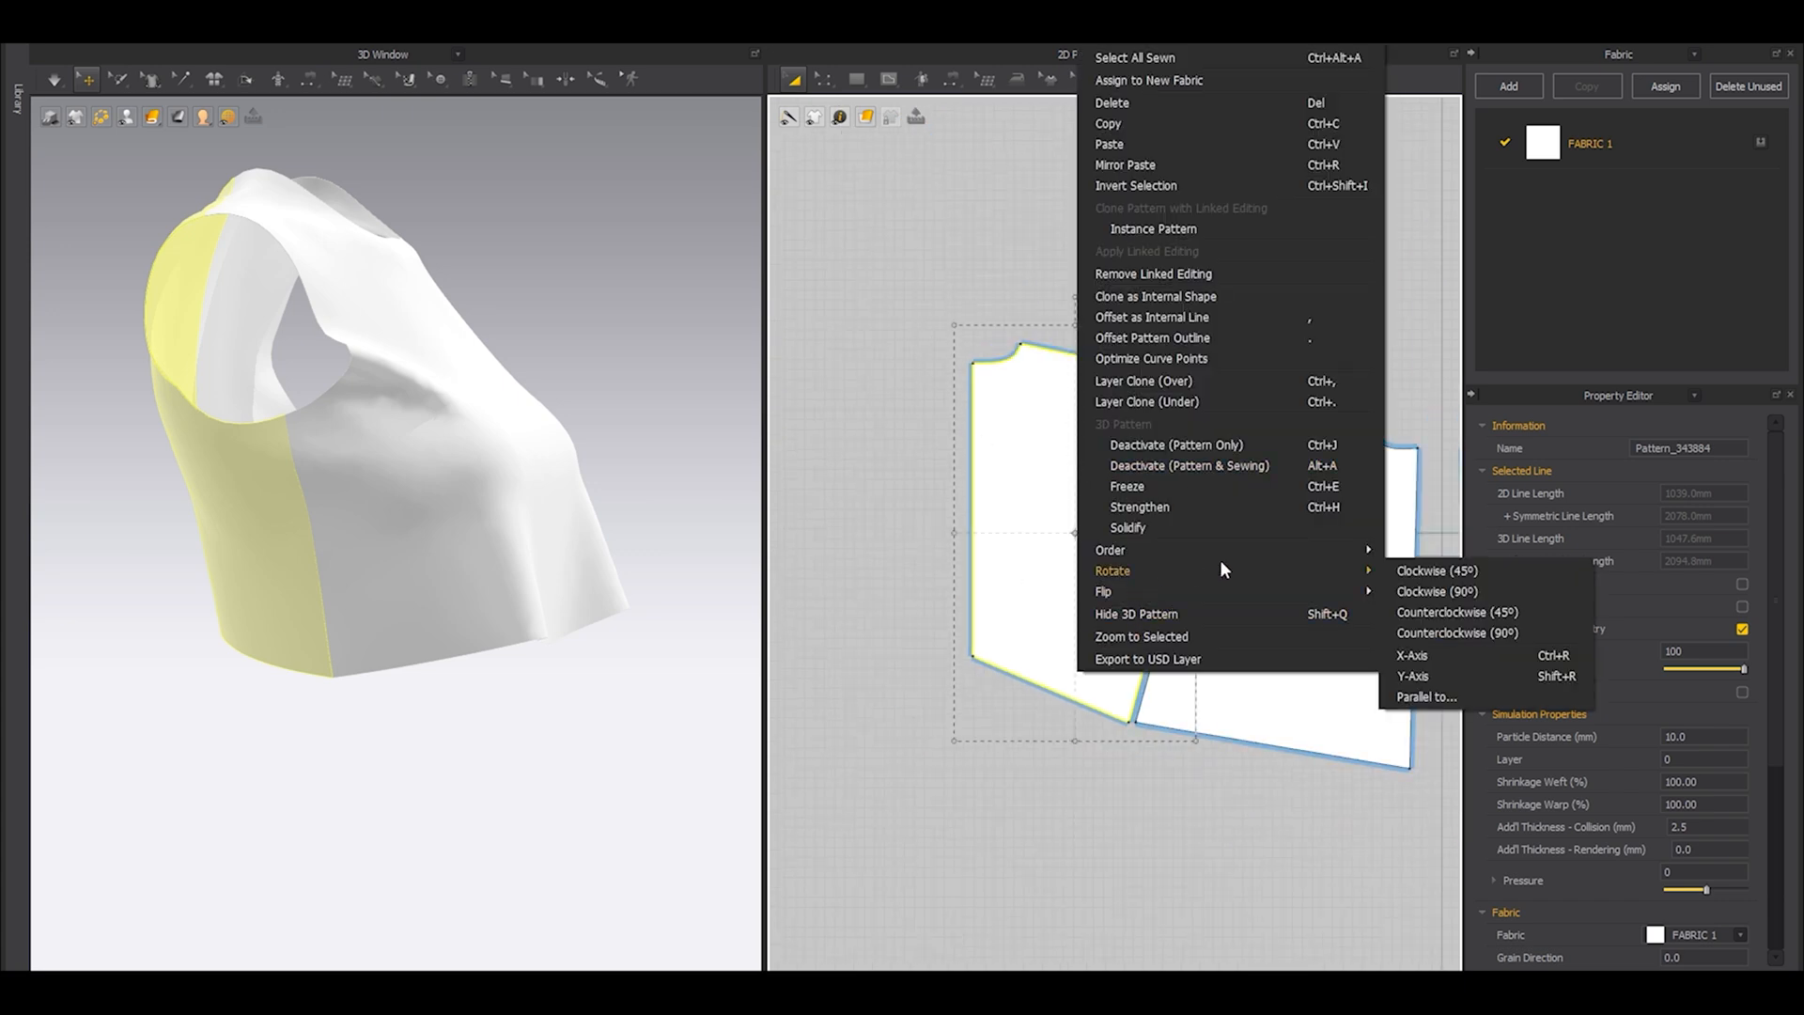
{"action": "left_click", "coordinate": [1396, 669]}
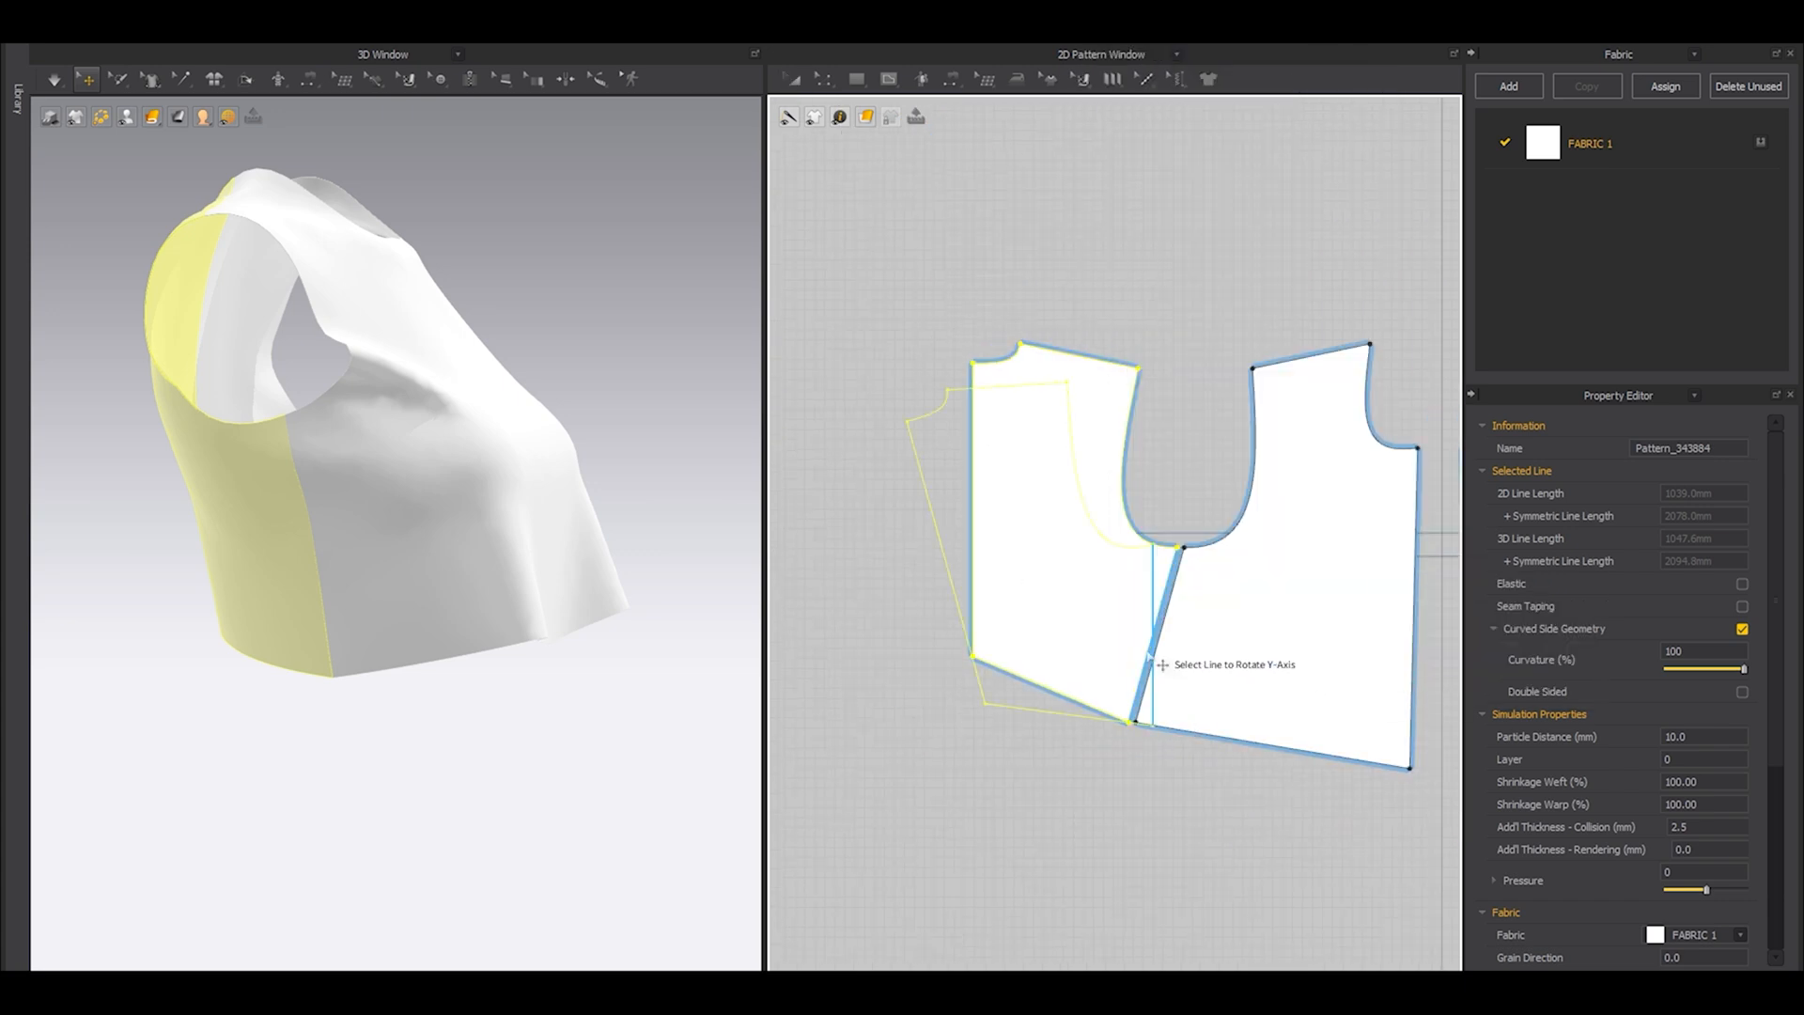
{"action": "left_click_drag", "start_coordinate": [1082, 638], "coordinate": [1021, 631]}
{"action": "left_click", "coordinate": [1045, 735]}
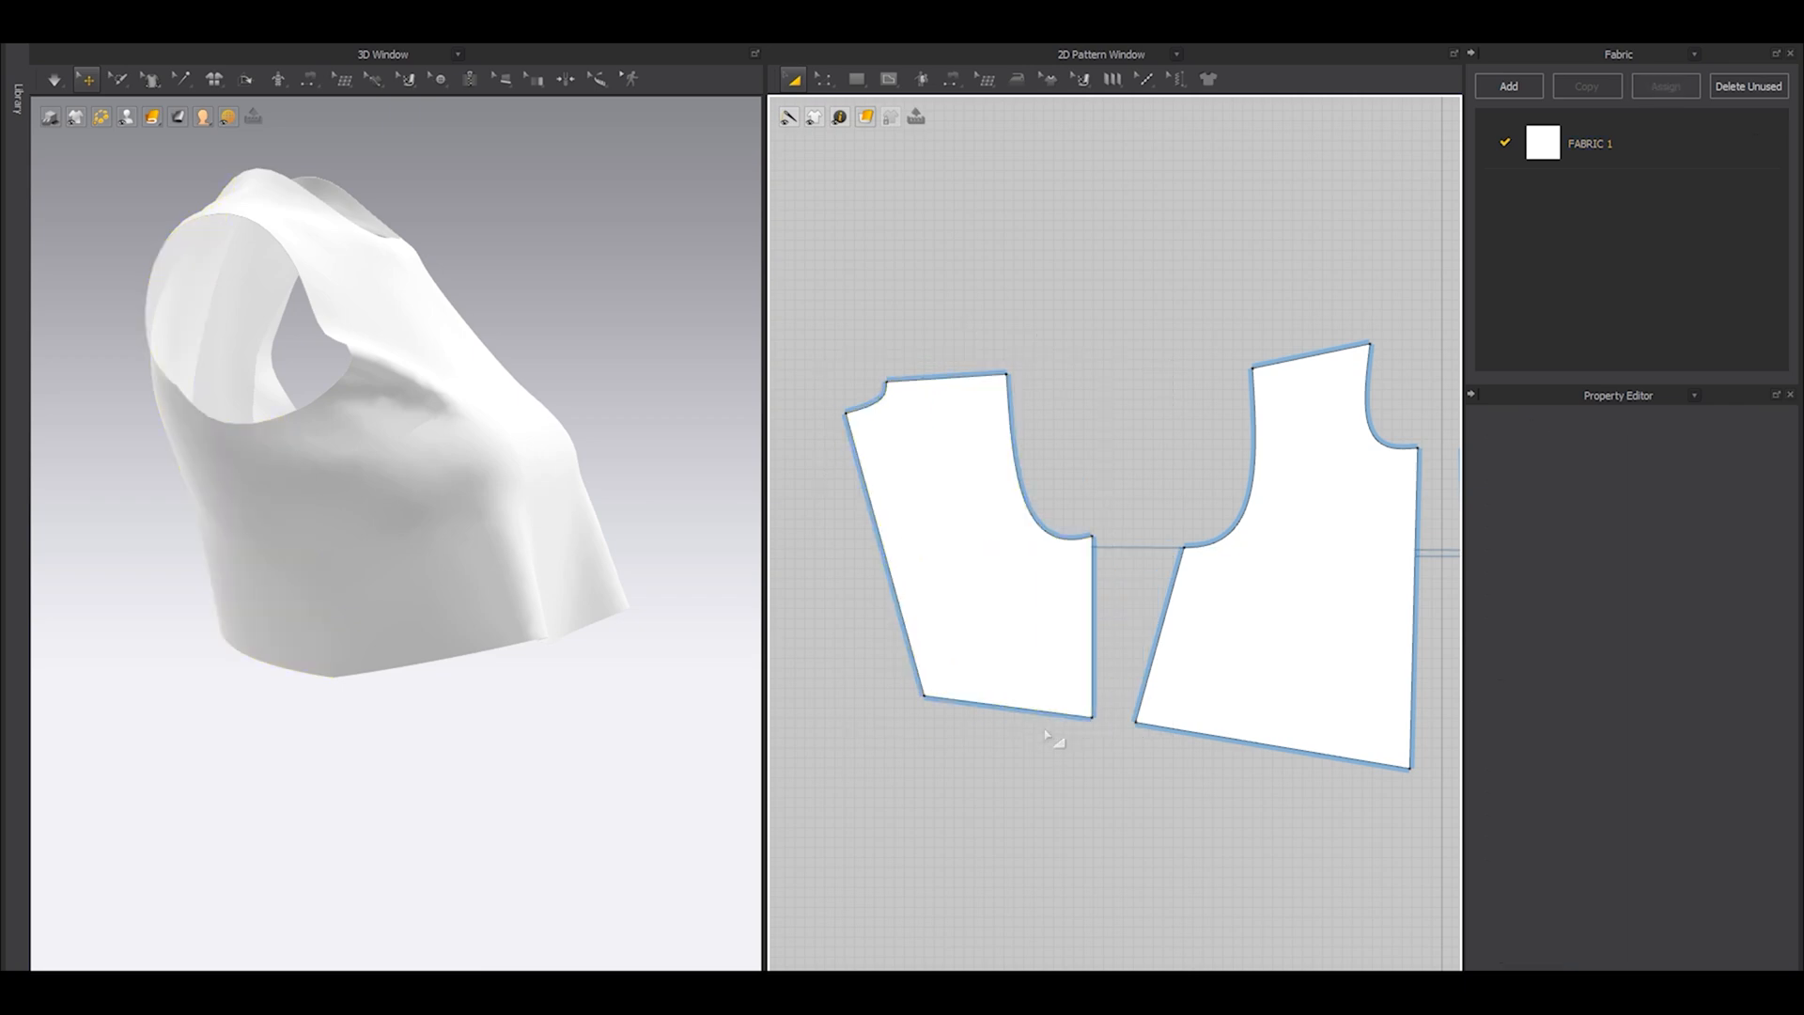
Rotate the front panel to the Y-axis by its side seam line so it stands parallel to the back panel's side seam.
{"action": "left_click", "coordinate": [1192, 626]}
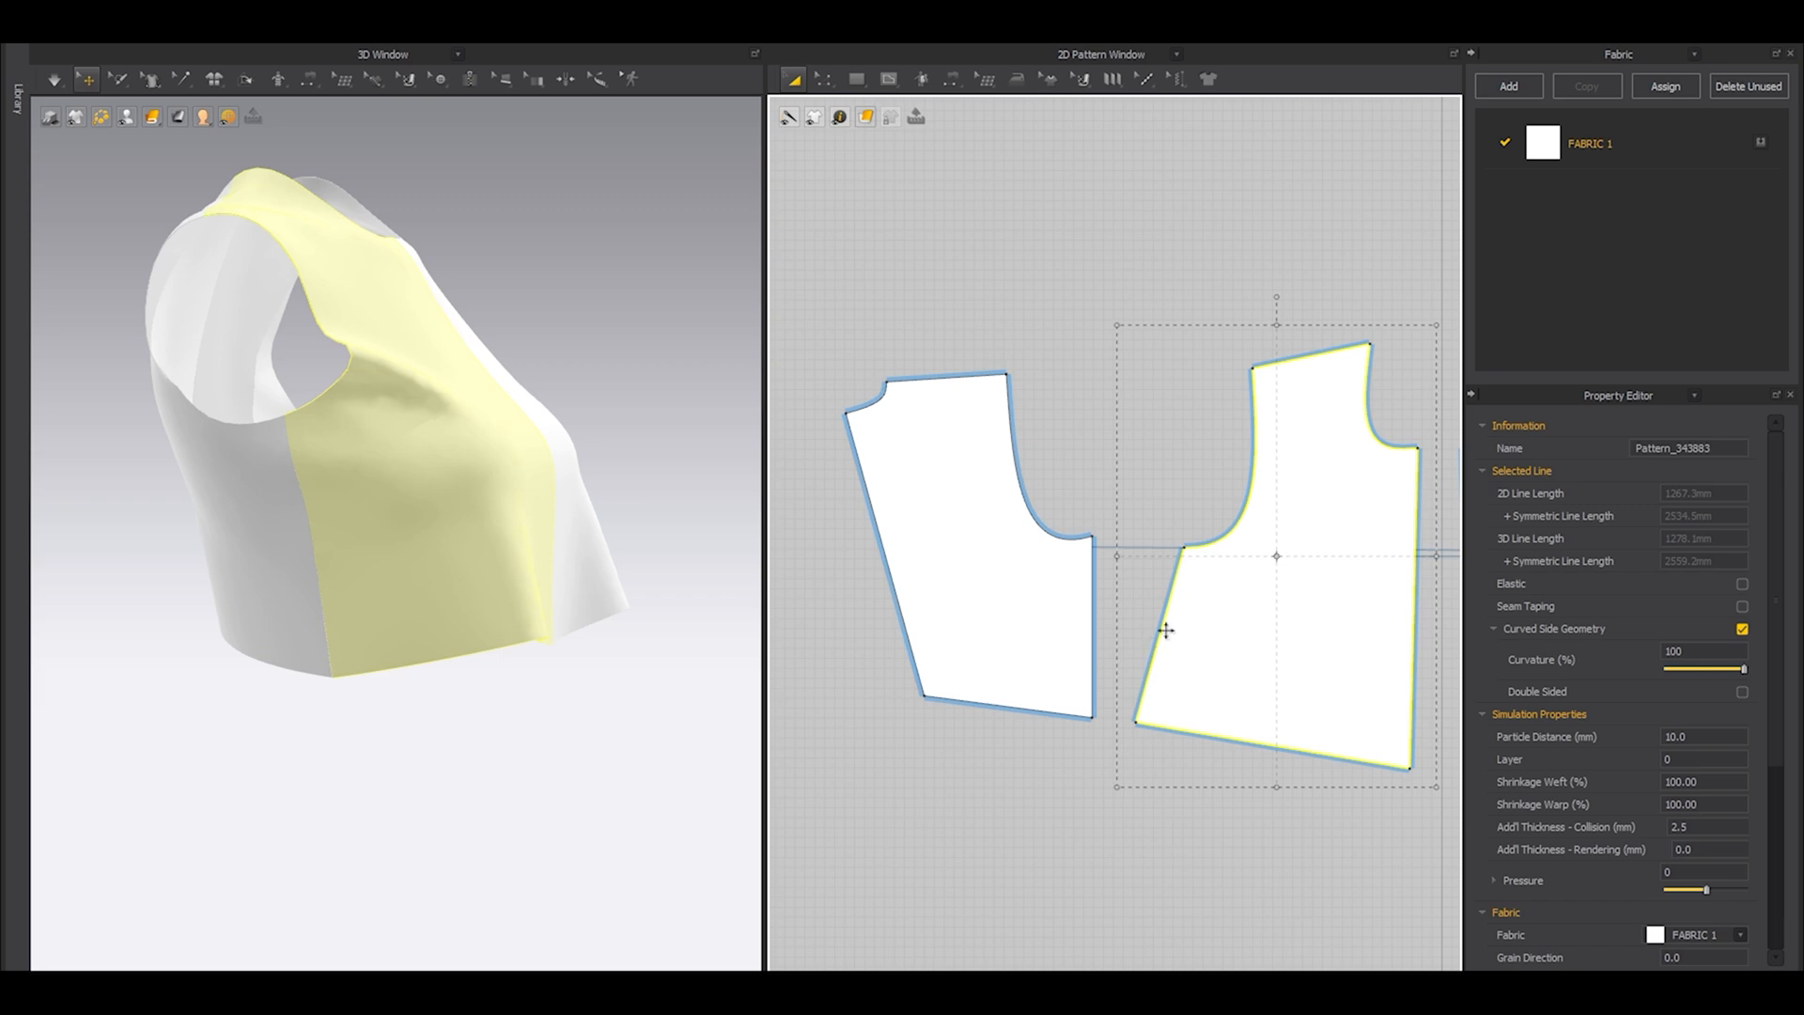
{"action": "key", "text": "y"}
{"action": "left_click", "coordinate": [1161, 645]}
{"action": "left_click", "coordinate": [1160, 733]}
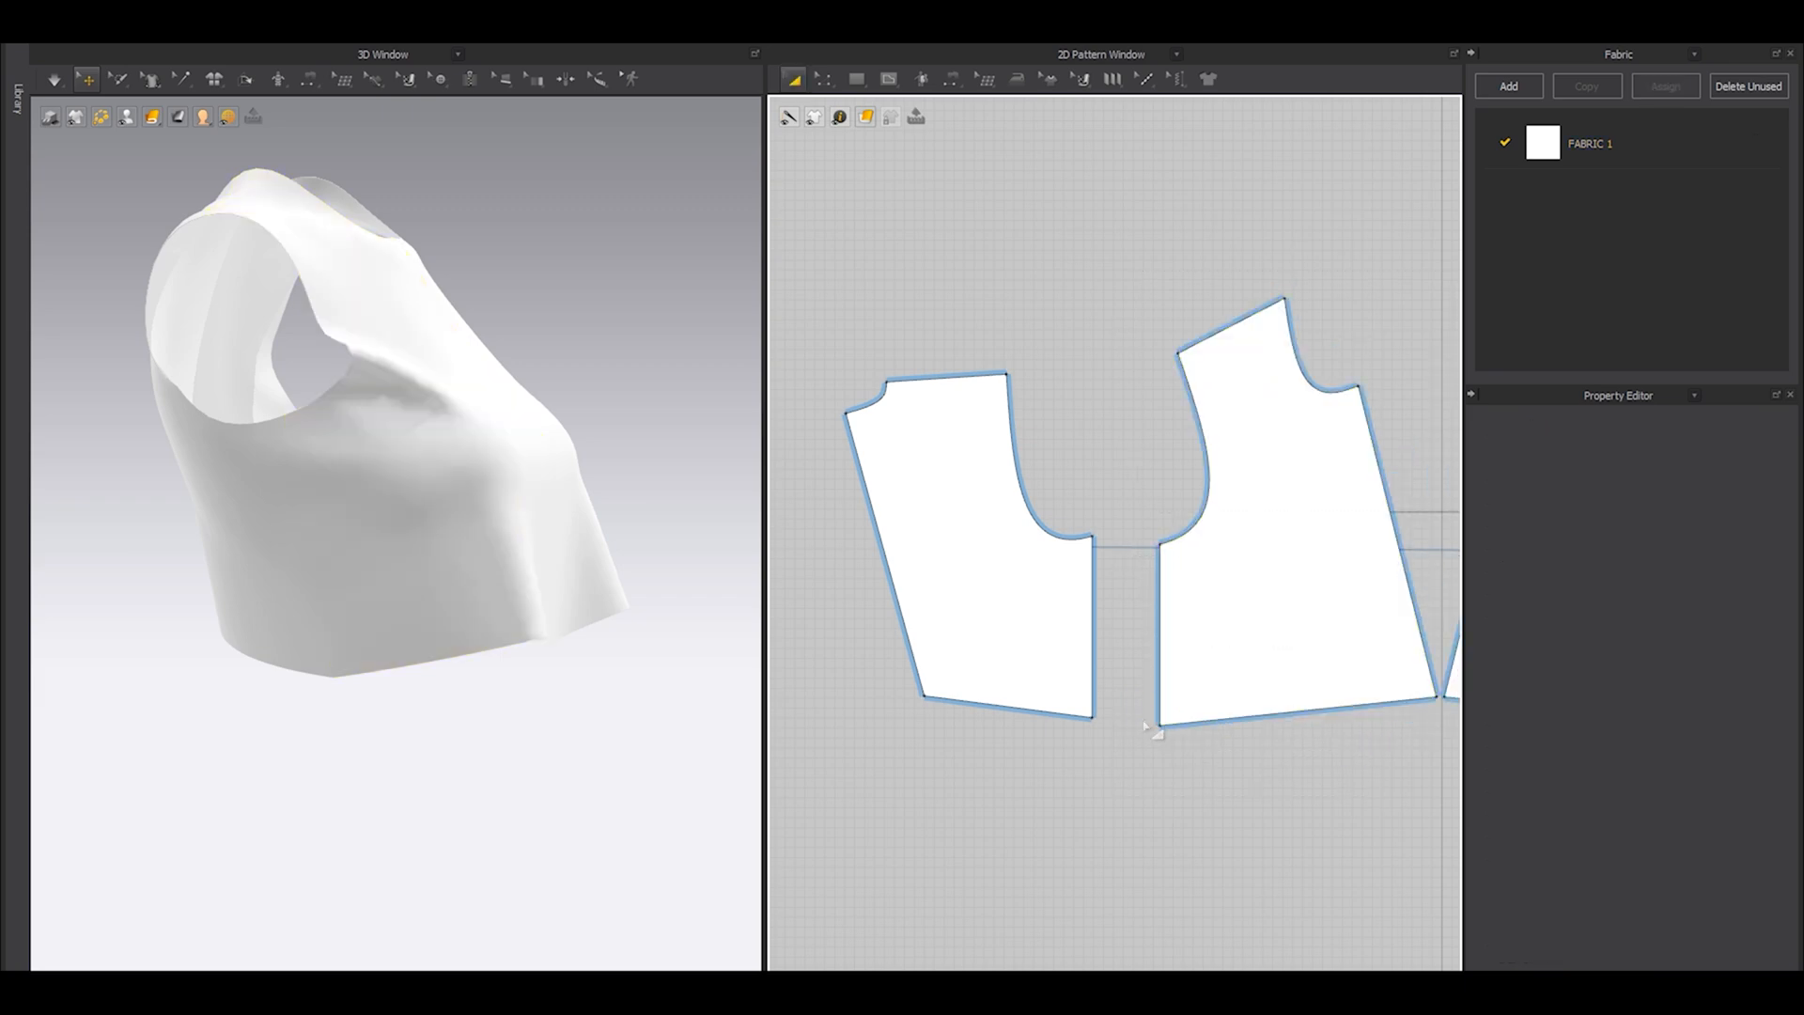
{"action": "scroll", "coordinate": [1113, 623], "scroll_direction": "up", "scroll_amount": 3}
Scale the two bottom side seam points apart symmetrically to taper the waist, and simulate on the avatar.
{"action": "key", "text": "z"}
{"action": "left_click_drag", "start_coordinate": [1245, 668], "coordinate": [1157, 623]}
{"action": "key", "text": "z"}
{"action": "left_click_drag", "start_coordinate": [1202, 860], "coordinate": [921, 619]}
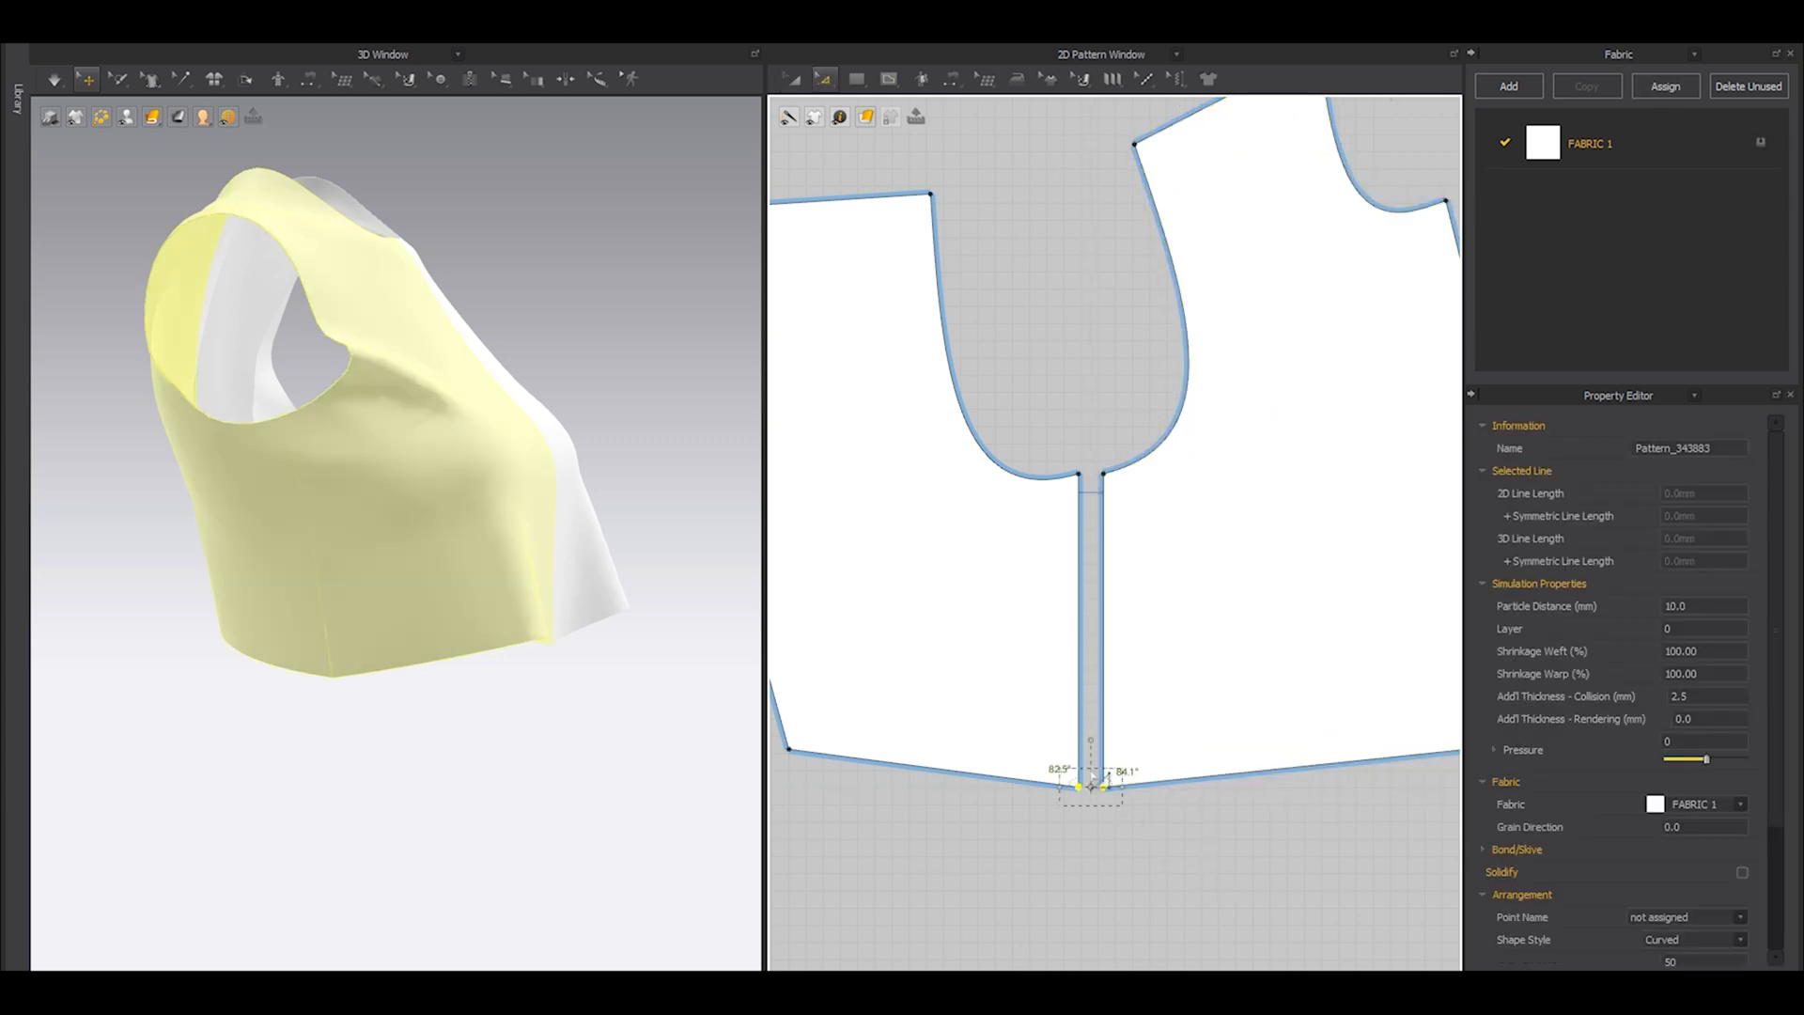
{"action": "left_click", "coordinate": [824, 84]}
{"action": "left_click_drag", "start_coordinate": [1123, 787], "coordinate": [1191, 777]}
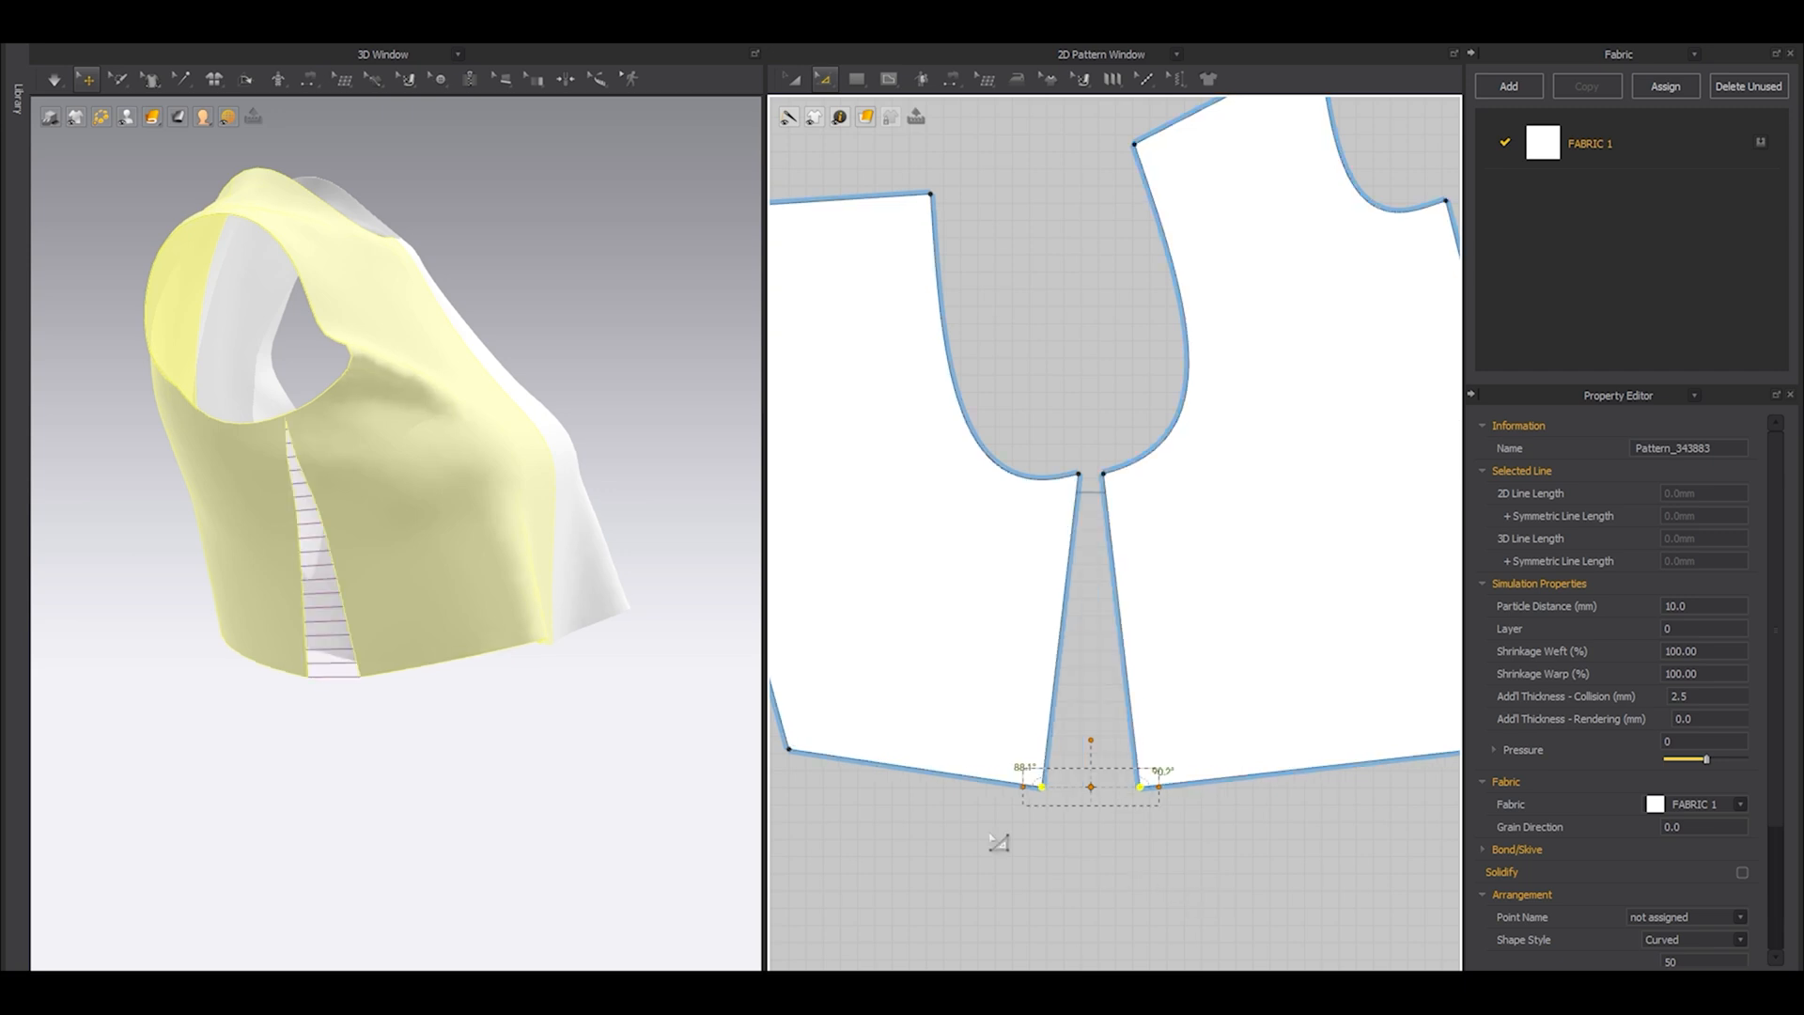
{"action": "key", "text": "space"}
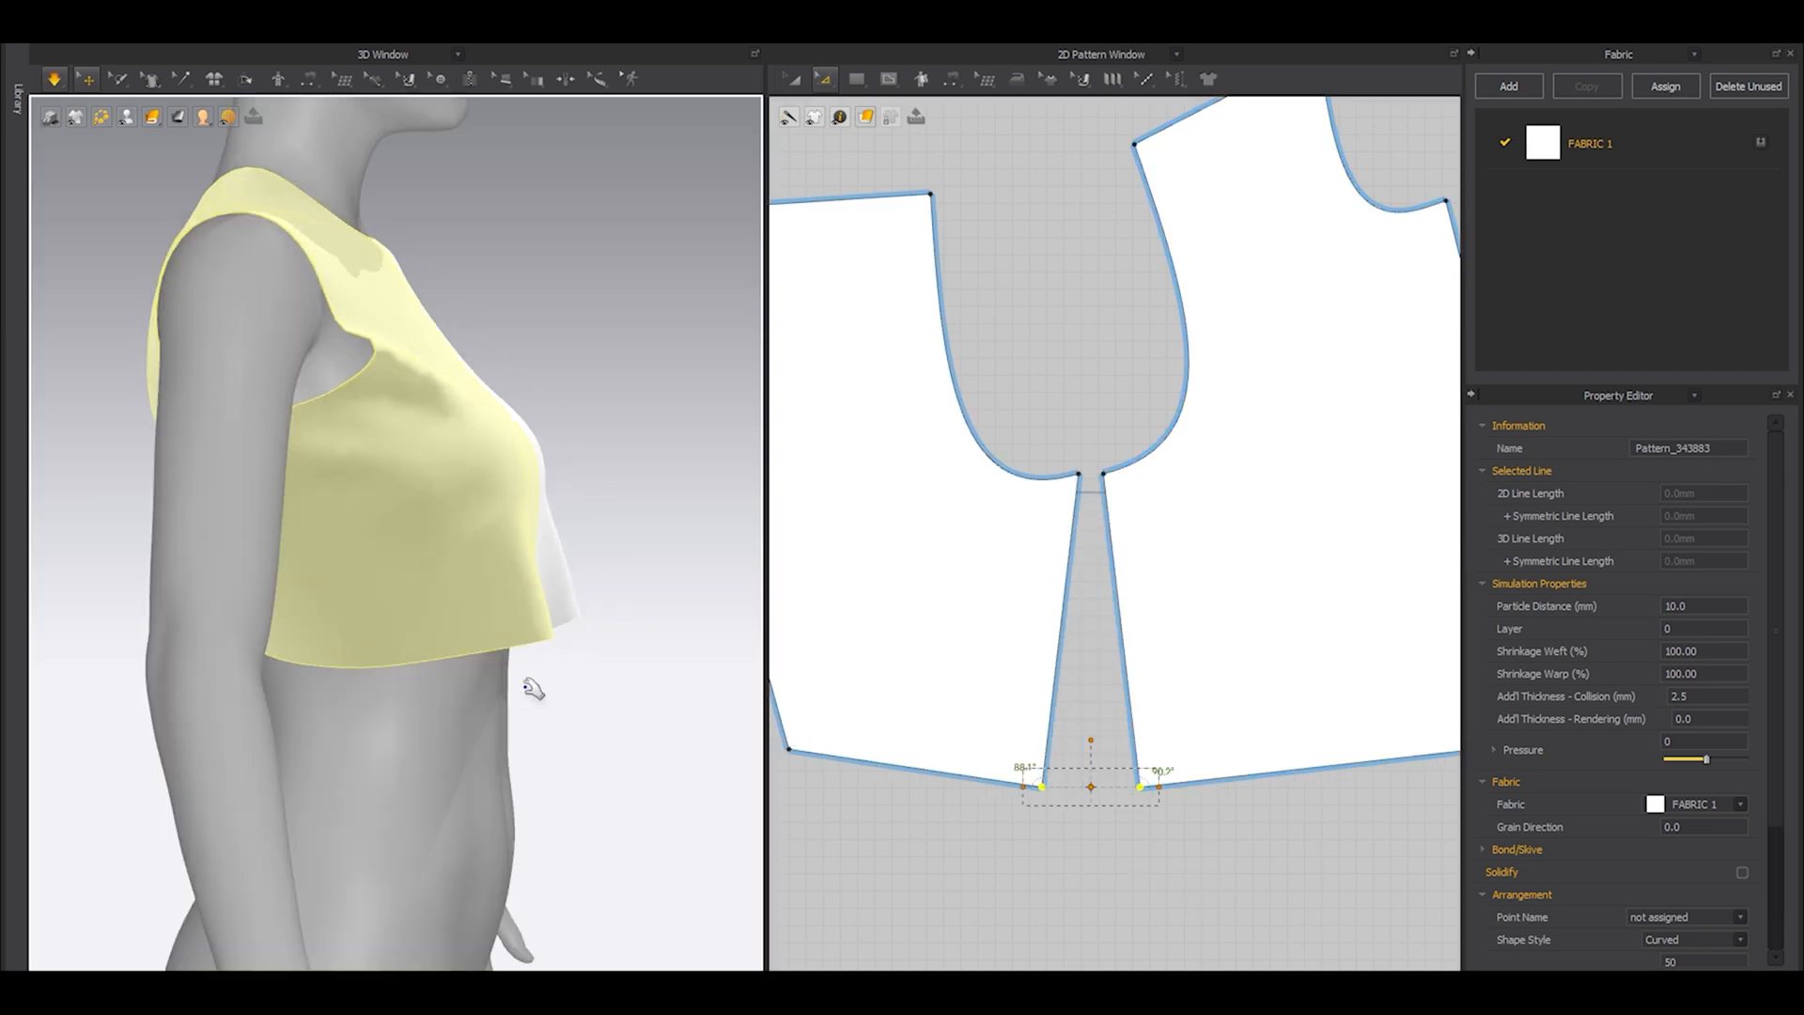
{"action": "right_click_drag", "start_coordinate": [549, 697], "coordinate": [748, 756]}
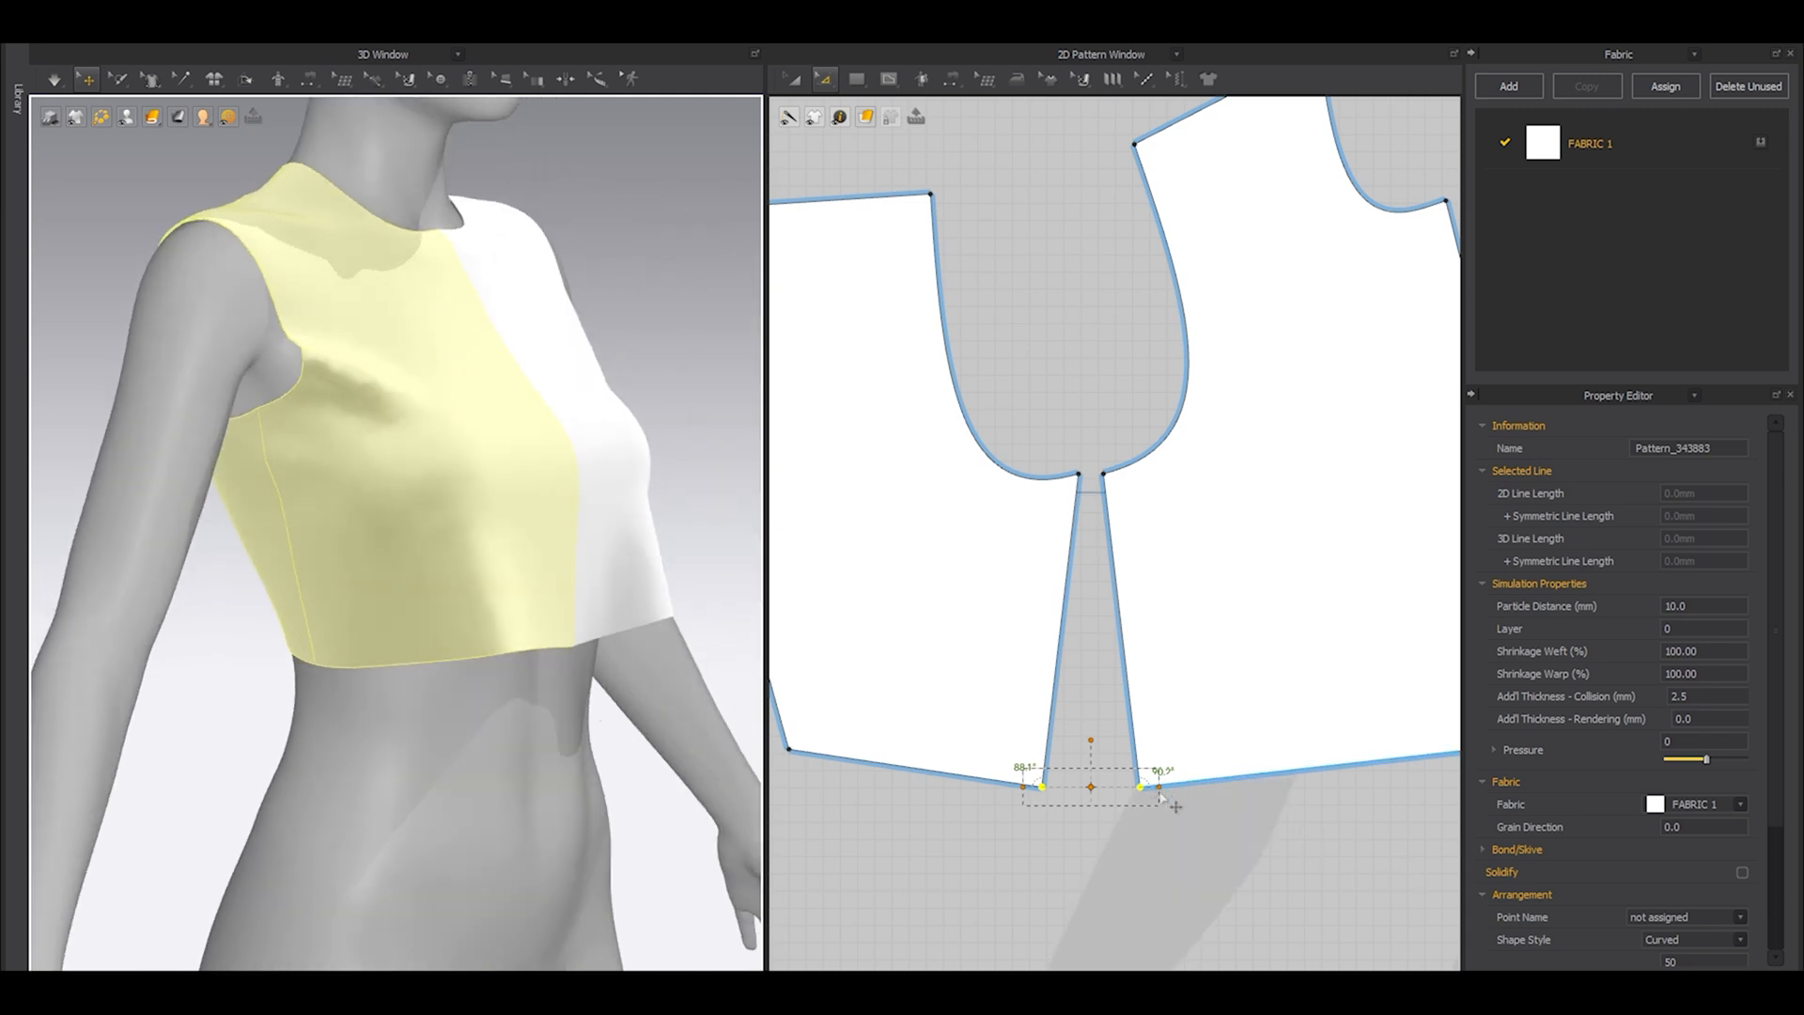
Spread the bottom side seam points further apart, simulate the fit, then view it from the front with the avatar hidden.
{"action": "left_click_drag", "start_coordinate": [1169, 808], "coordinate": [1198, 806]}
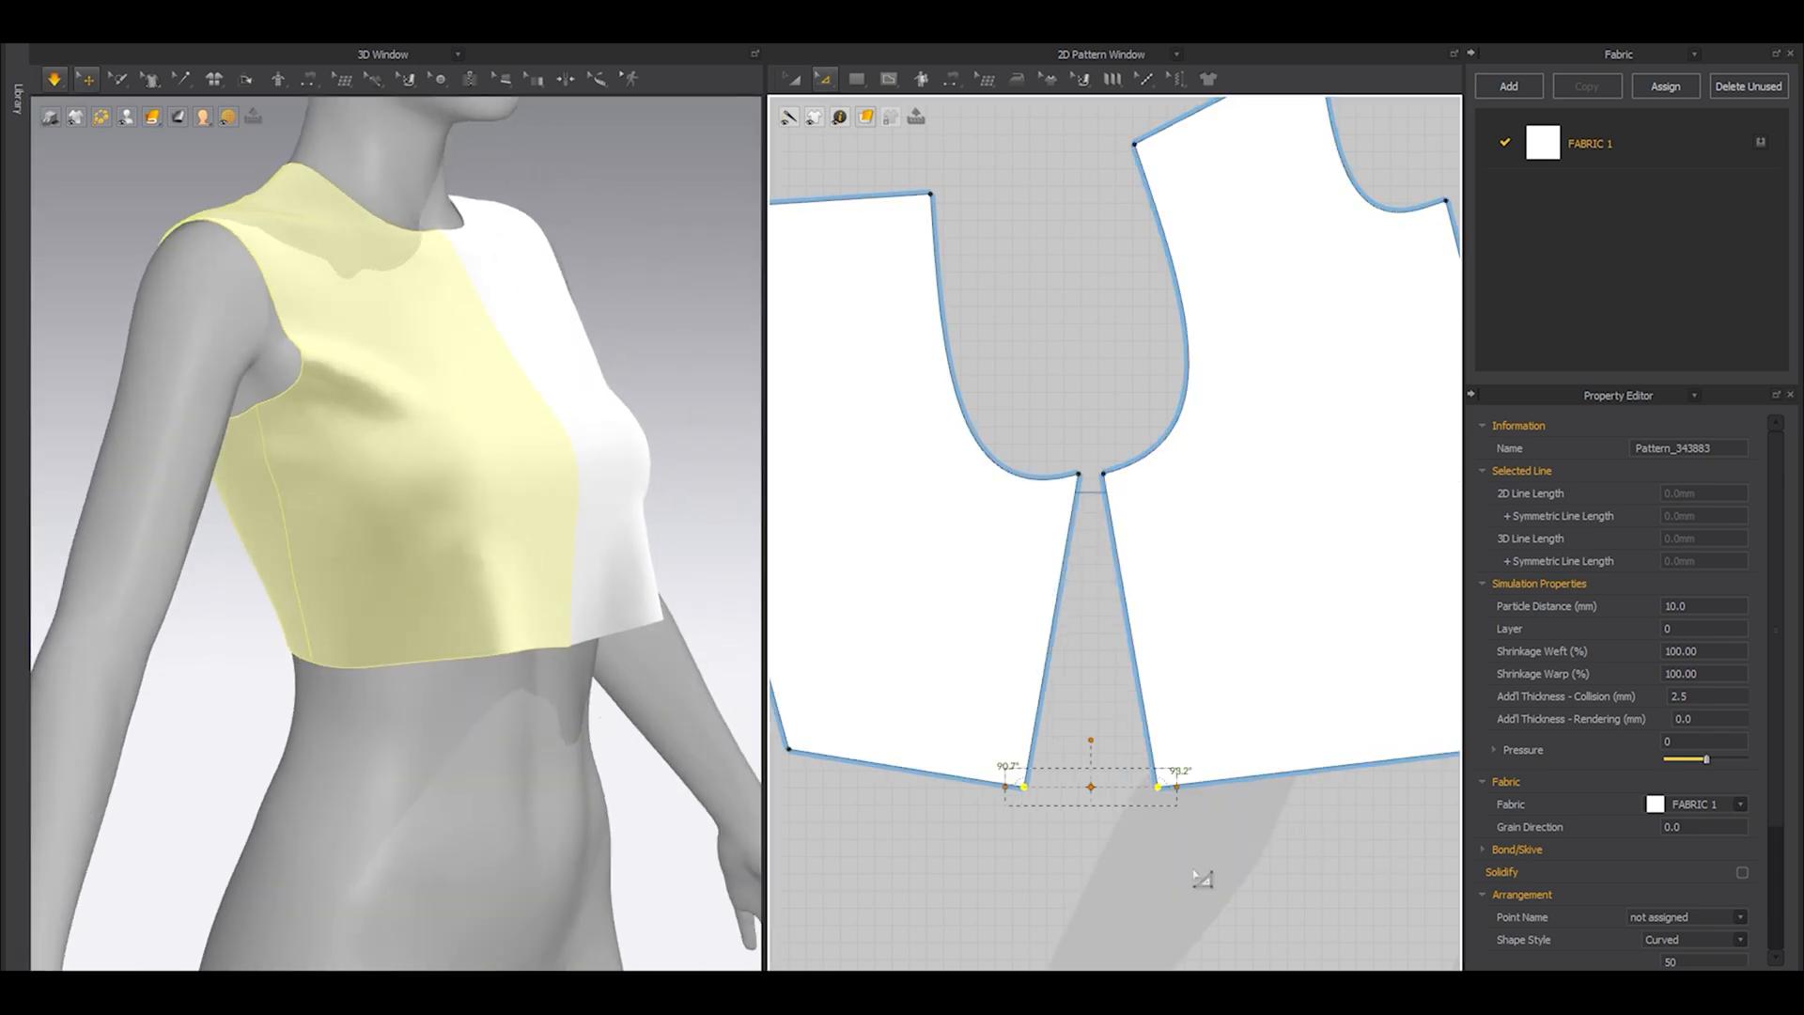
{"action": "key", "text": "2"}
{"action": "right_click_drag", "start_coordinate": [410, 677], "coordinate": [463, 652]}
{"action": "key", "text": "shift+a"}
{"action": "scroll", "coordinate": [1079, 508], "scroll_direction": "down", "scroll_amount": 2}
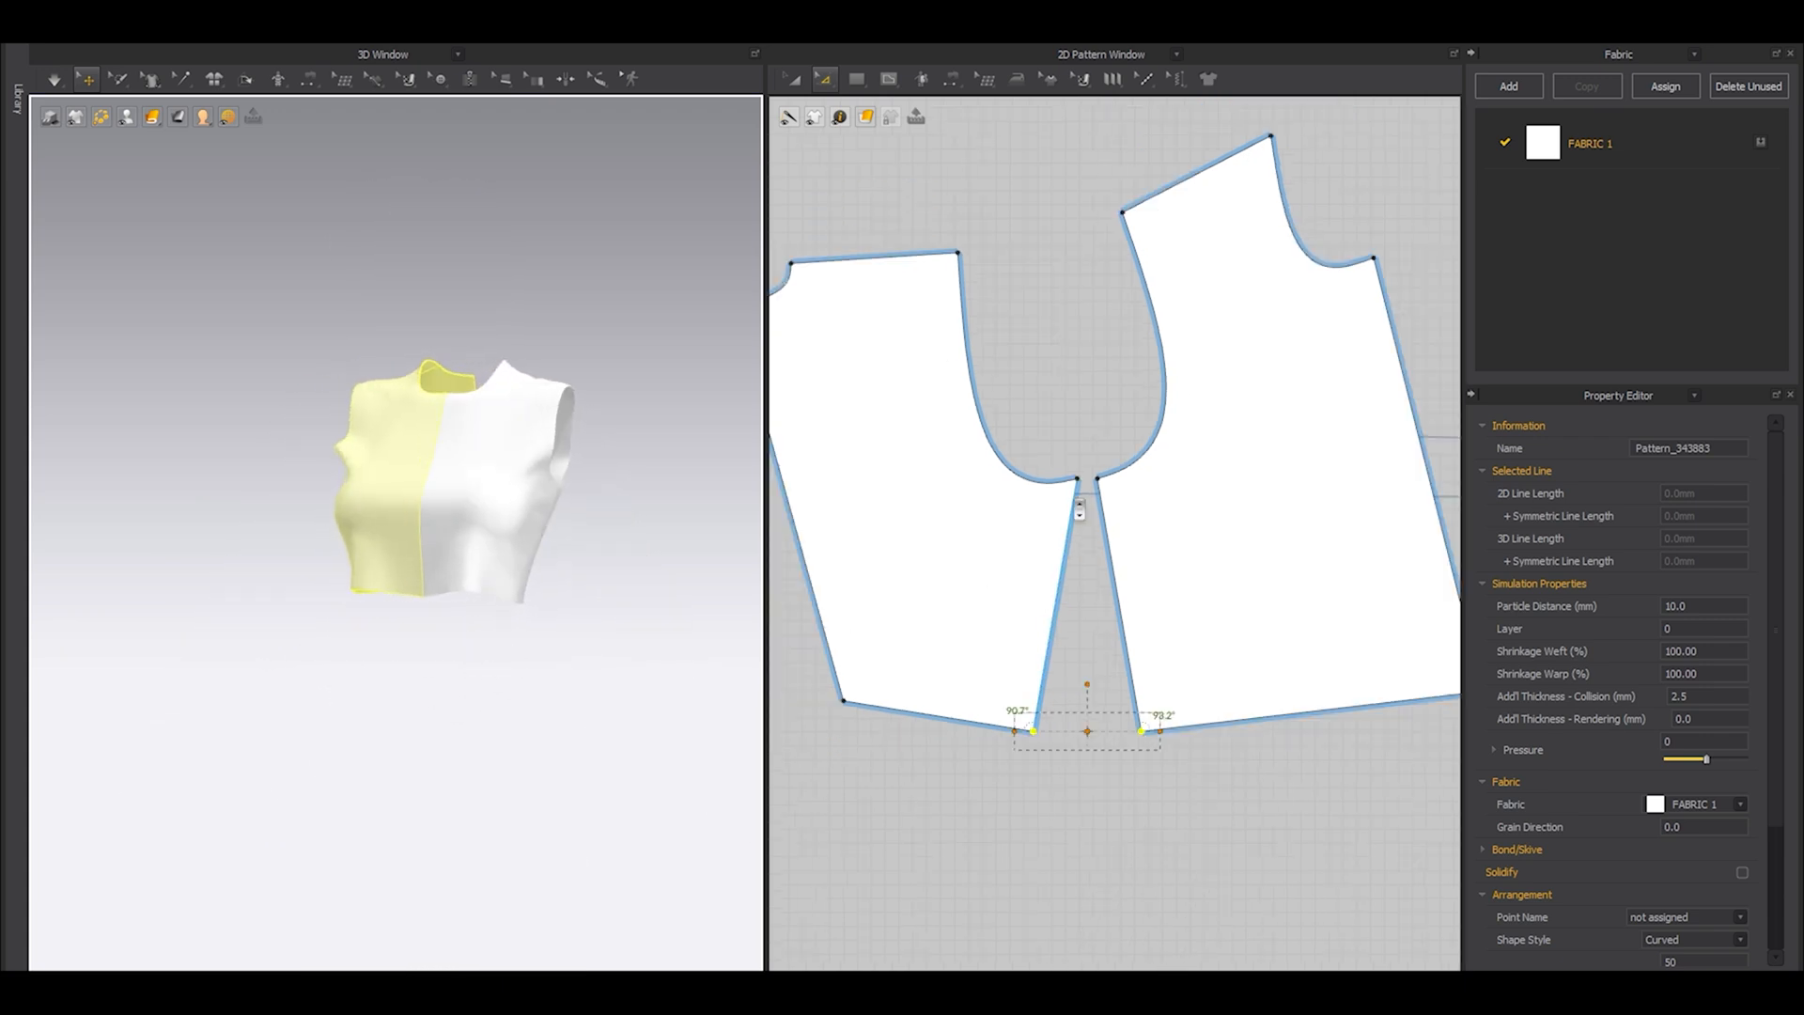
Rotate the back panel to the Y-axis by its centre-back line so that edge stands vertical.
{"action": "scroll", "coordinate": [1080, 508], "scroll_direction": "down", "scroll_amount": 5}
{"action": "key", "text": "a"}
{"action": "scroll", "coordinate": [1079, 545], "scroll_direction": "up", "scroll_amount": 3}
{"action": "left_click", "coordinate": [886, 505]}
{"action": "middle_click_drag", "start_coordinate": [964, 476], "coordinate": [1060, 508]}
{"action": "left_click", "coordinate": [1021, 500]}
{"action": "key", "text": "y"}
{"action": "left_click", "coordinate": [986, 505]}
Rotate the front panel to the Y-axis by its centre-front line so that edge stands vertical.
{"action": "middle_click_drag", "start_coordinate": [1322, 538], "coordinate": [1228, 577]}
{"action": "left_click", "coordinate": [1228, 577]}
{"action": "key", "text": "y"}
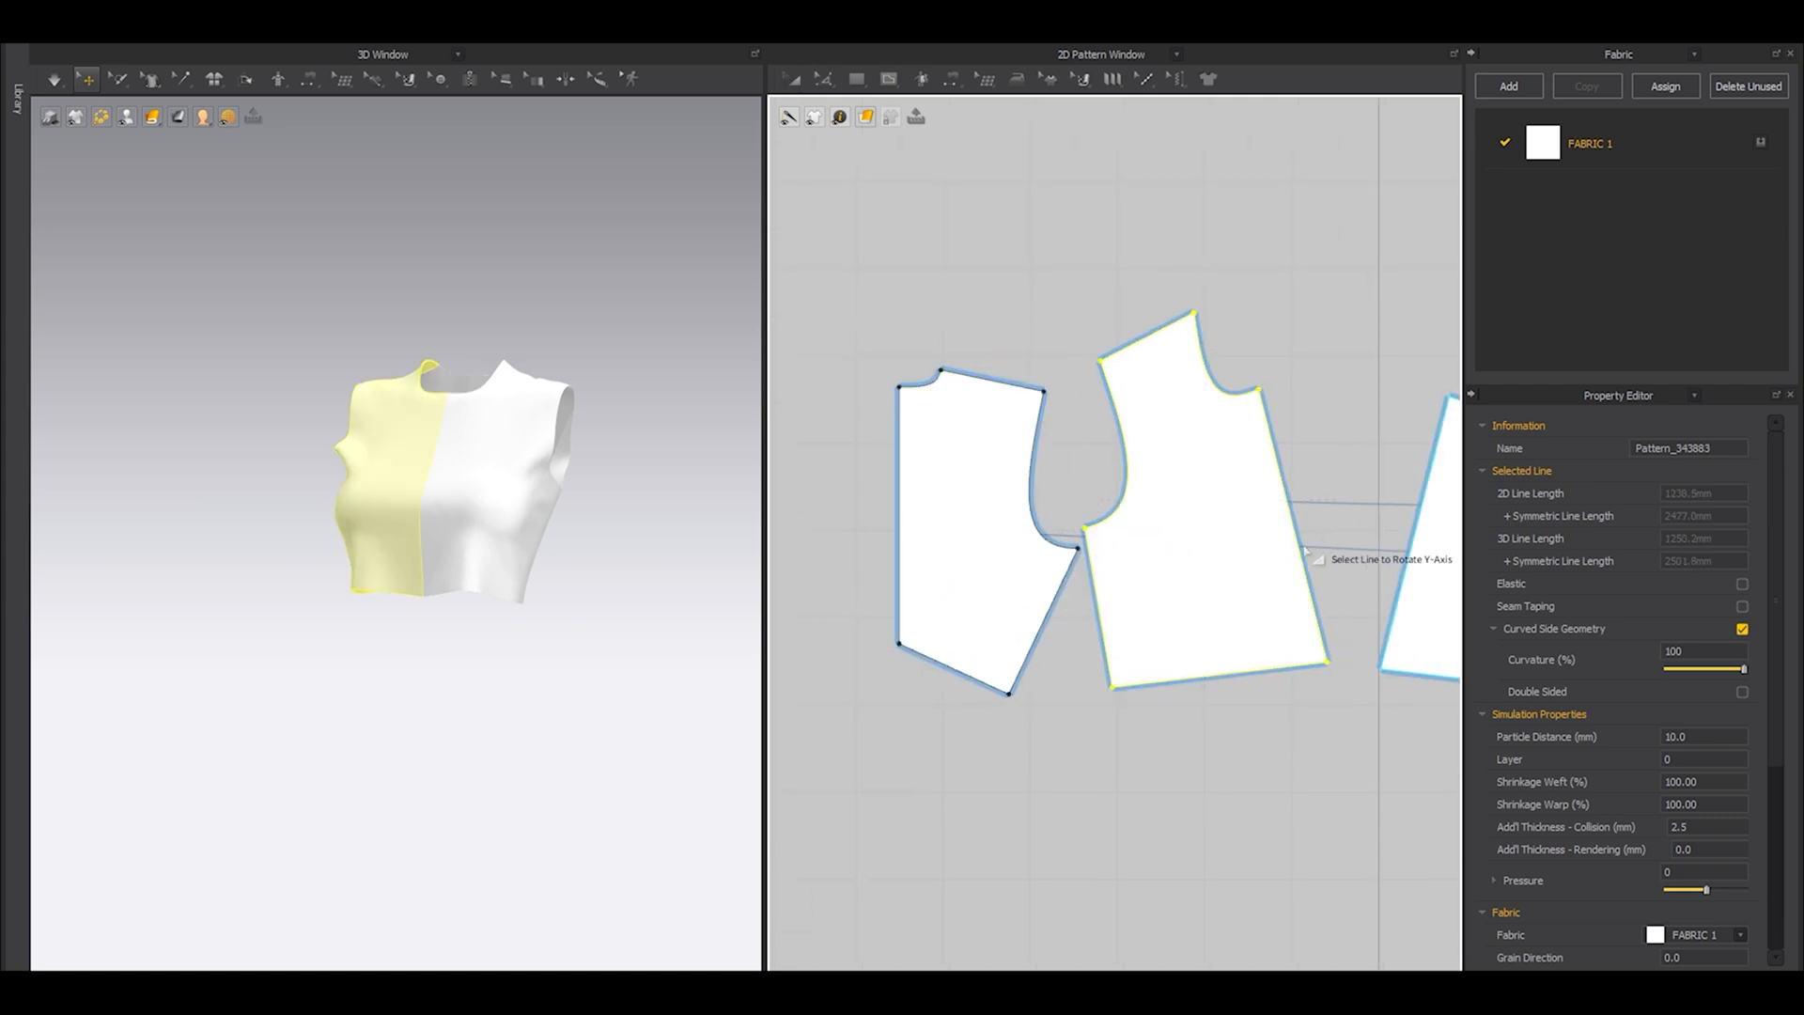
{"action": "left_click", "coordinate": [1302, 551]}
{"action": "left_click_drag", "start_coordinate": [1260, 576], "coordinate": [1272, 636]}
{"action": "left_click_drag", "start_coordinate": [1023, 611], "coordinate": [1028, 603]}
Reposition the front panel and its mirrored half so they sit level beside each other.
{"action": "left_click", "coordinate": [1232, 663]}
{"action": "middle_click_drag", "start_coordinate": [1320, 712], "coordinate": [1129, 801]}
{"action": "left_click", "coordinate": [1207, 843]}
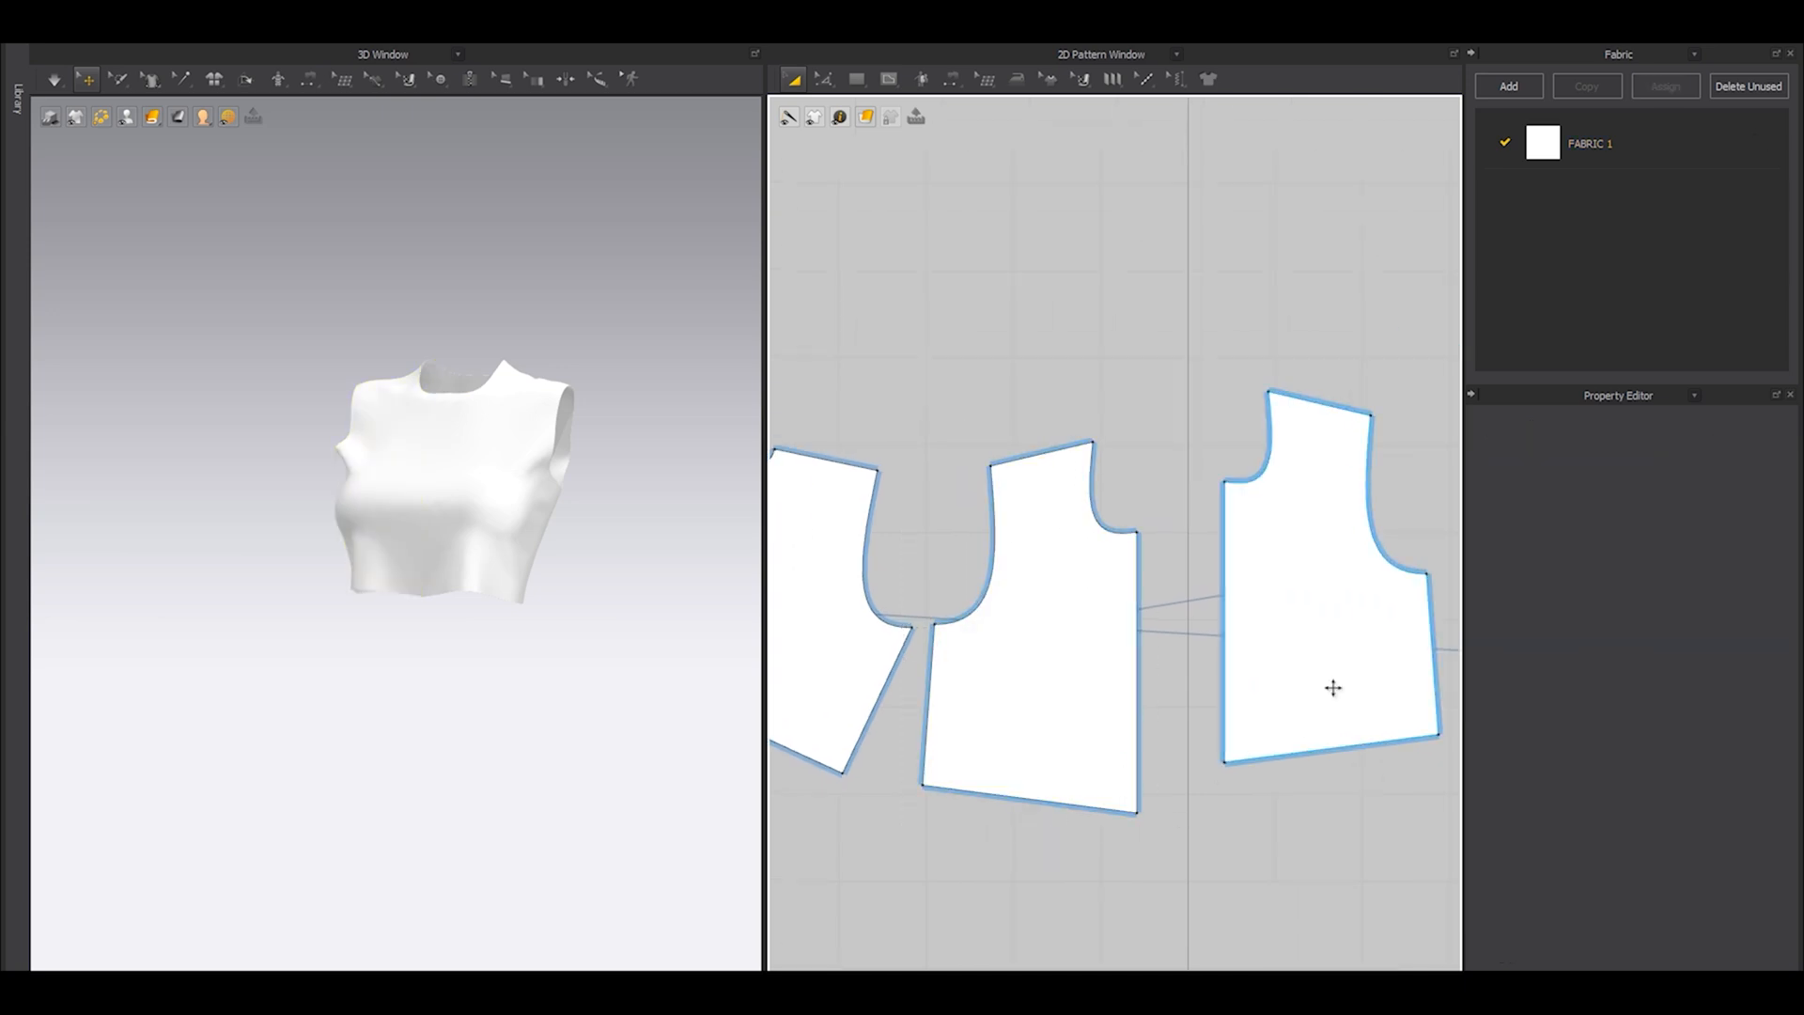
{"action": "left_click_drag", "start_coordinate": [1333, 688], "coordinate": [1319, 730]}
{"action": "left_click", "coordinate": [1210, 839]}
Bend the back hem into an inward curve between the centre back and the side seam.
{"action": "mouse_move", "coordinate": [512, 624]}
{"action": "right_mouse_down"}
{"action": "mouse_move", "coordinate": [552, 616]}
{"action": "mouse_move", "coordinate": [413, 629]}
{"action": "mouse_move", "coordinate": [466, 652]}
{"action": "mouse_move", "coordinate": [487, 632]}
{"action": "right_mouse_up"}
{"action": "scroll", "coordinate": [551, 616], "scroll_direction": "up", "scroll_amount": 4}
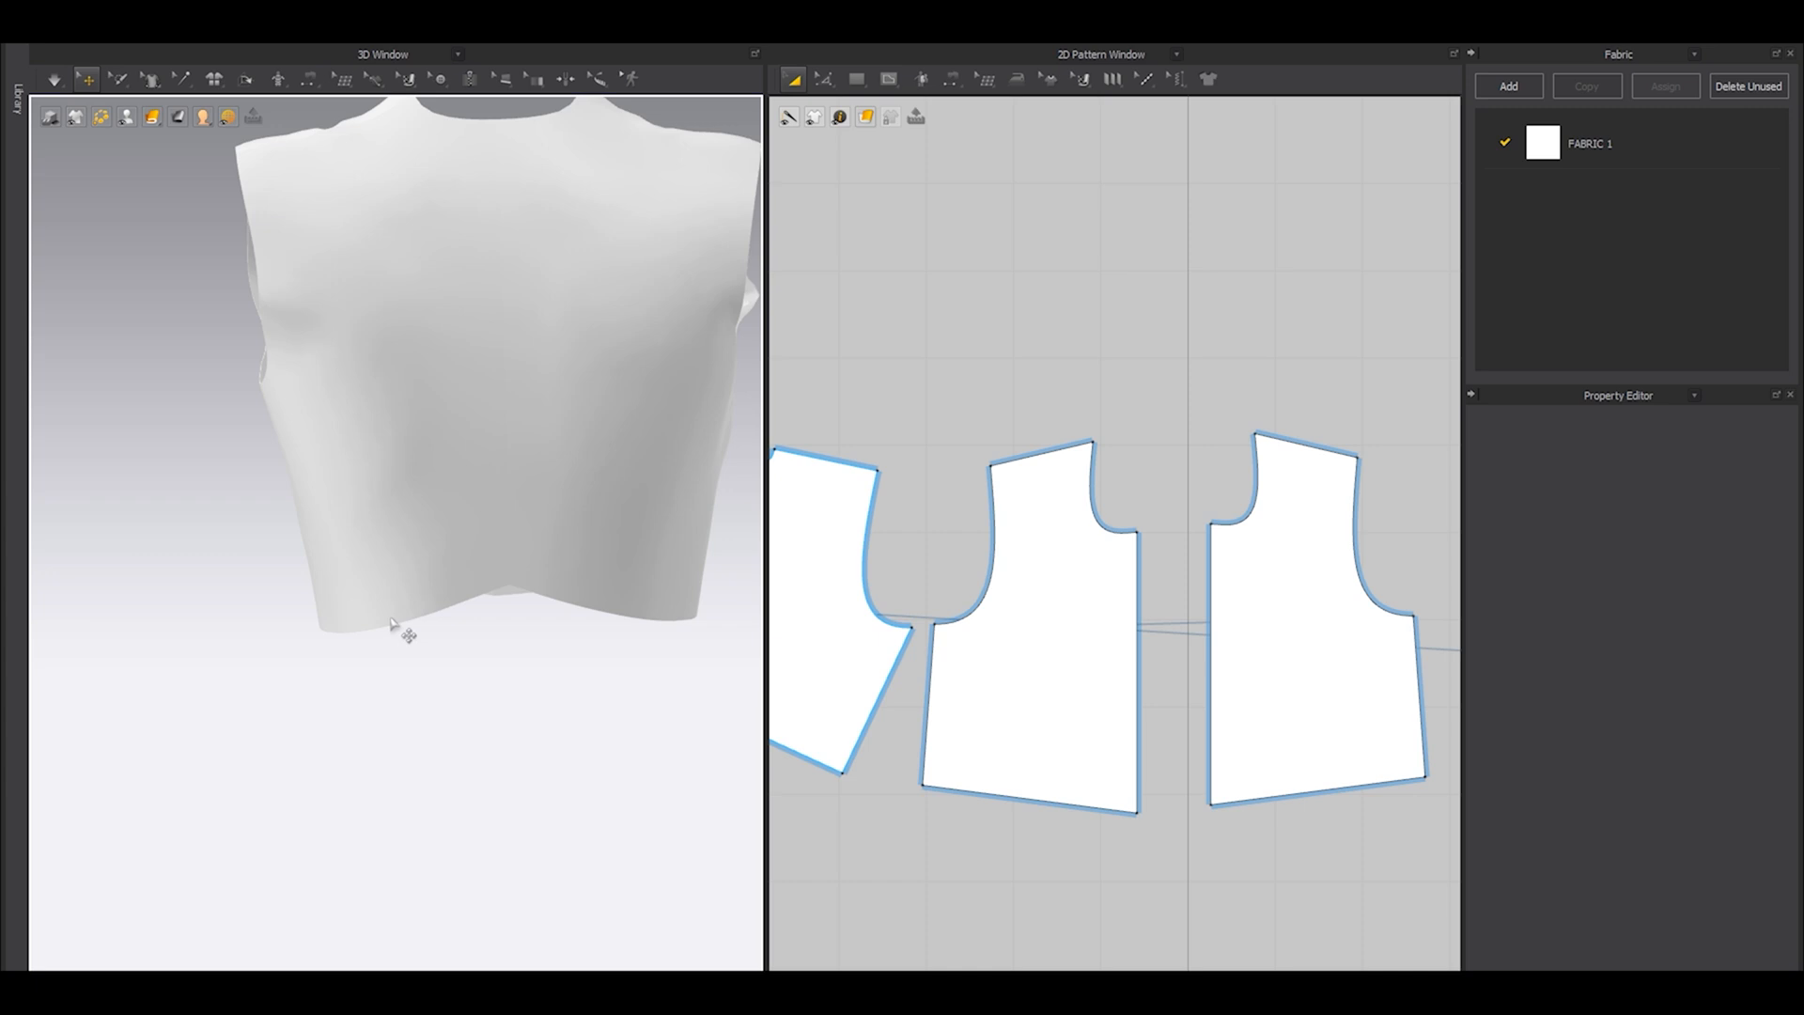
{"action": "scroll", "coordinate": [930, 632], "scroll_direction": "up", "scroll_amount": 5}
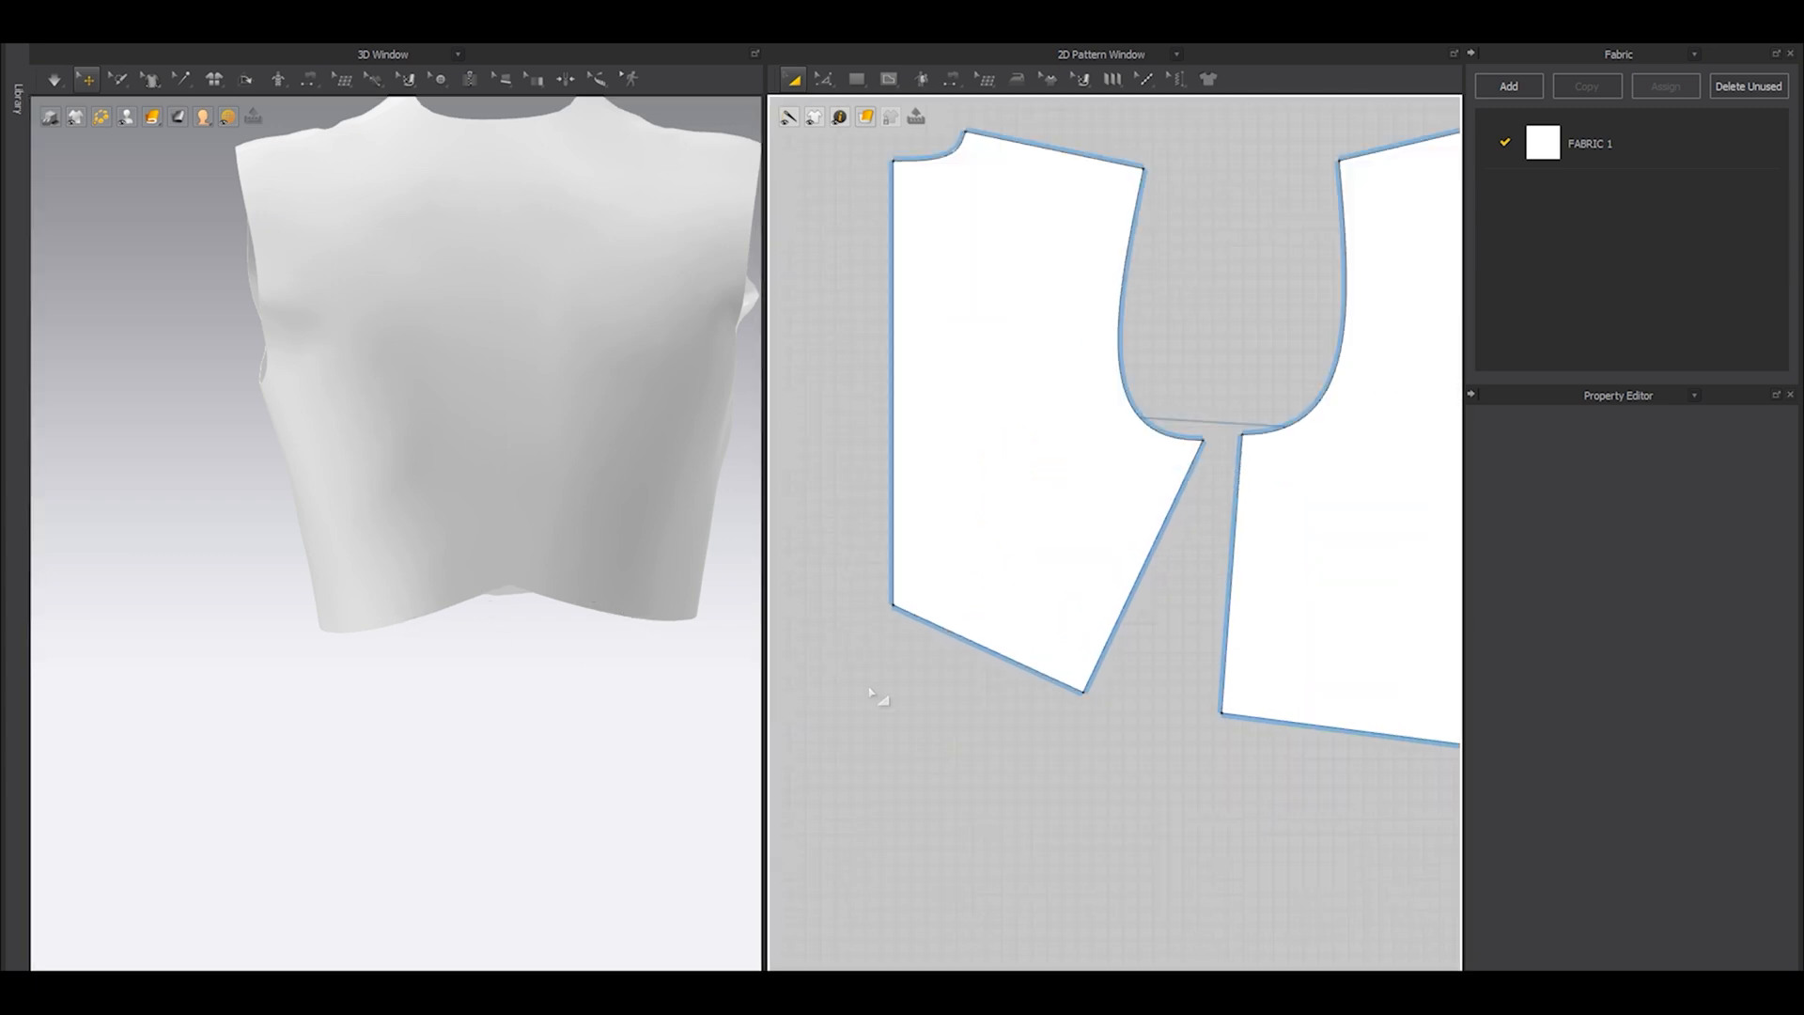
{"action": "left_click_drag", "start_coordinate": [994, 615], "coordinate": [1010, 700]}
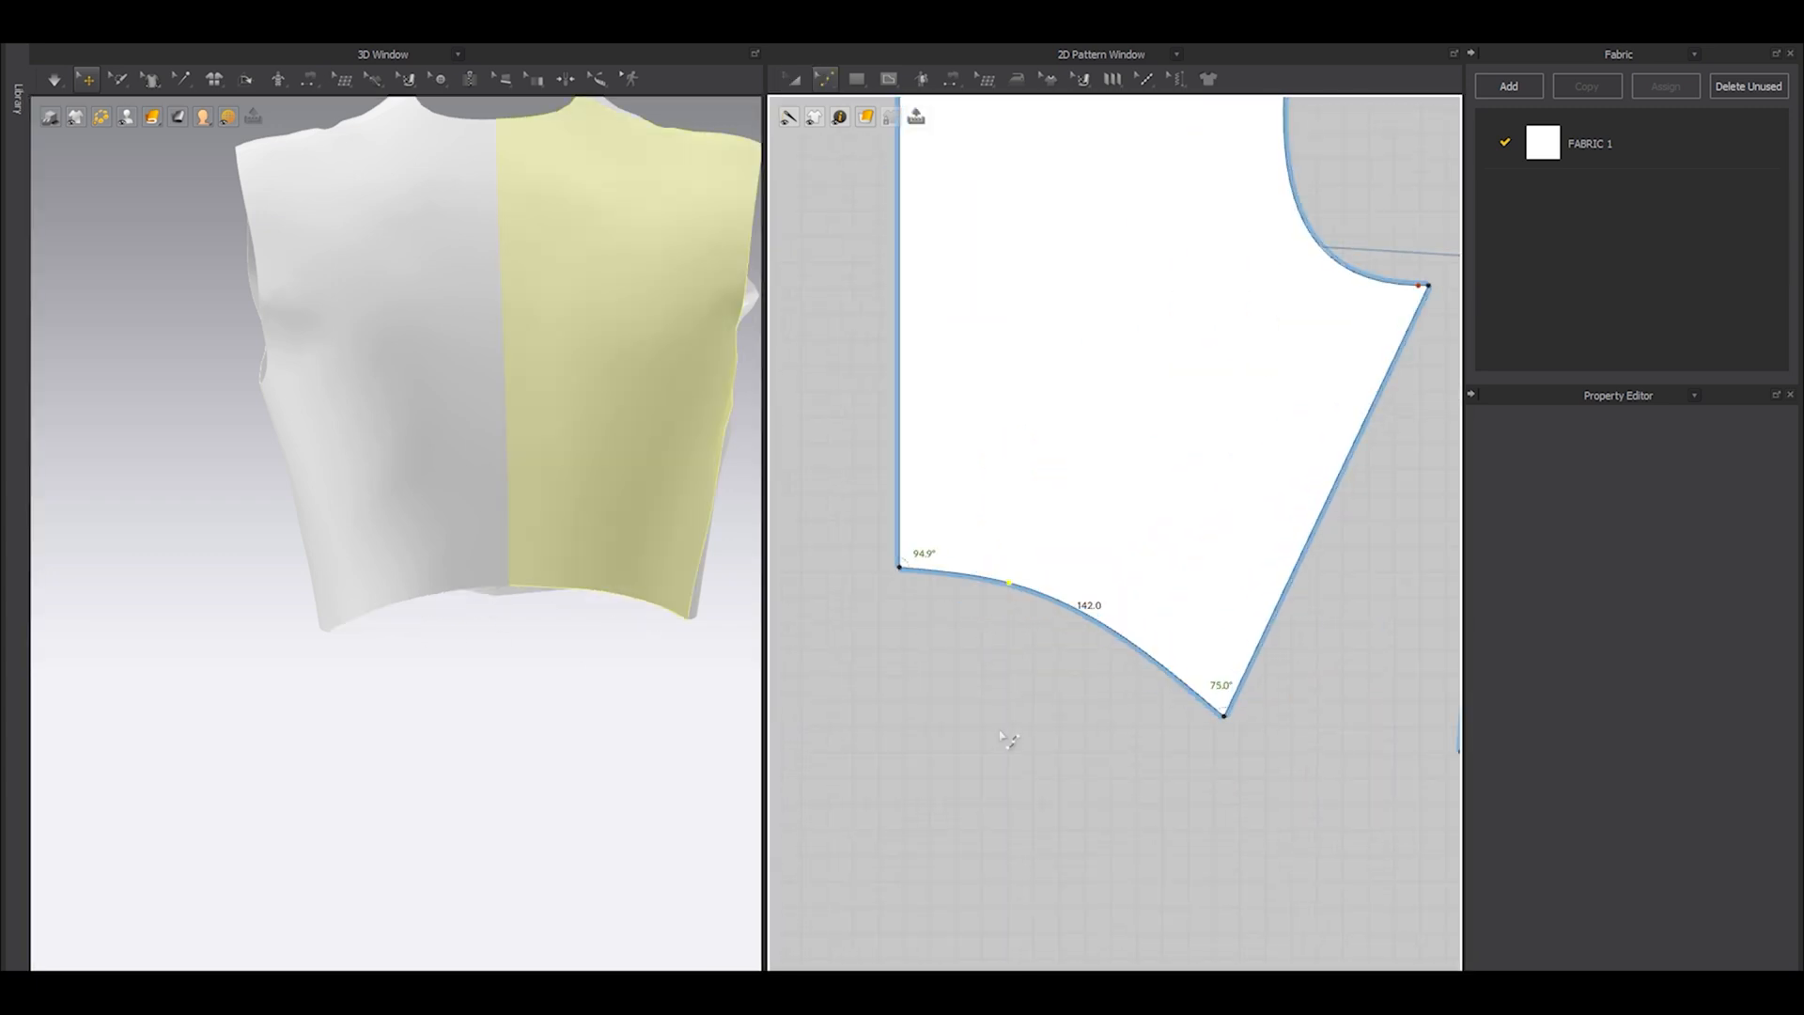
{"action": "right_click_drag", "start_coordinate": [625, 637], "coordinate": [604, 673]}
{"action": "scroll", "coordinate": [916, 584], "scroll_direction": "down", "scroll_amount": 1}
{"action": "scroll", "coordinate": [915, 584], "scroll_direction": "up", "scroll_amount": 2}
Lower the centre-back hem point slightly and simulate the garment.
{"action": "scroll", "coordinate": [984, 575], "scroll_direction": "up", "scroll_amount": 1}
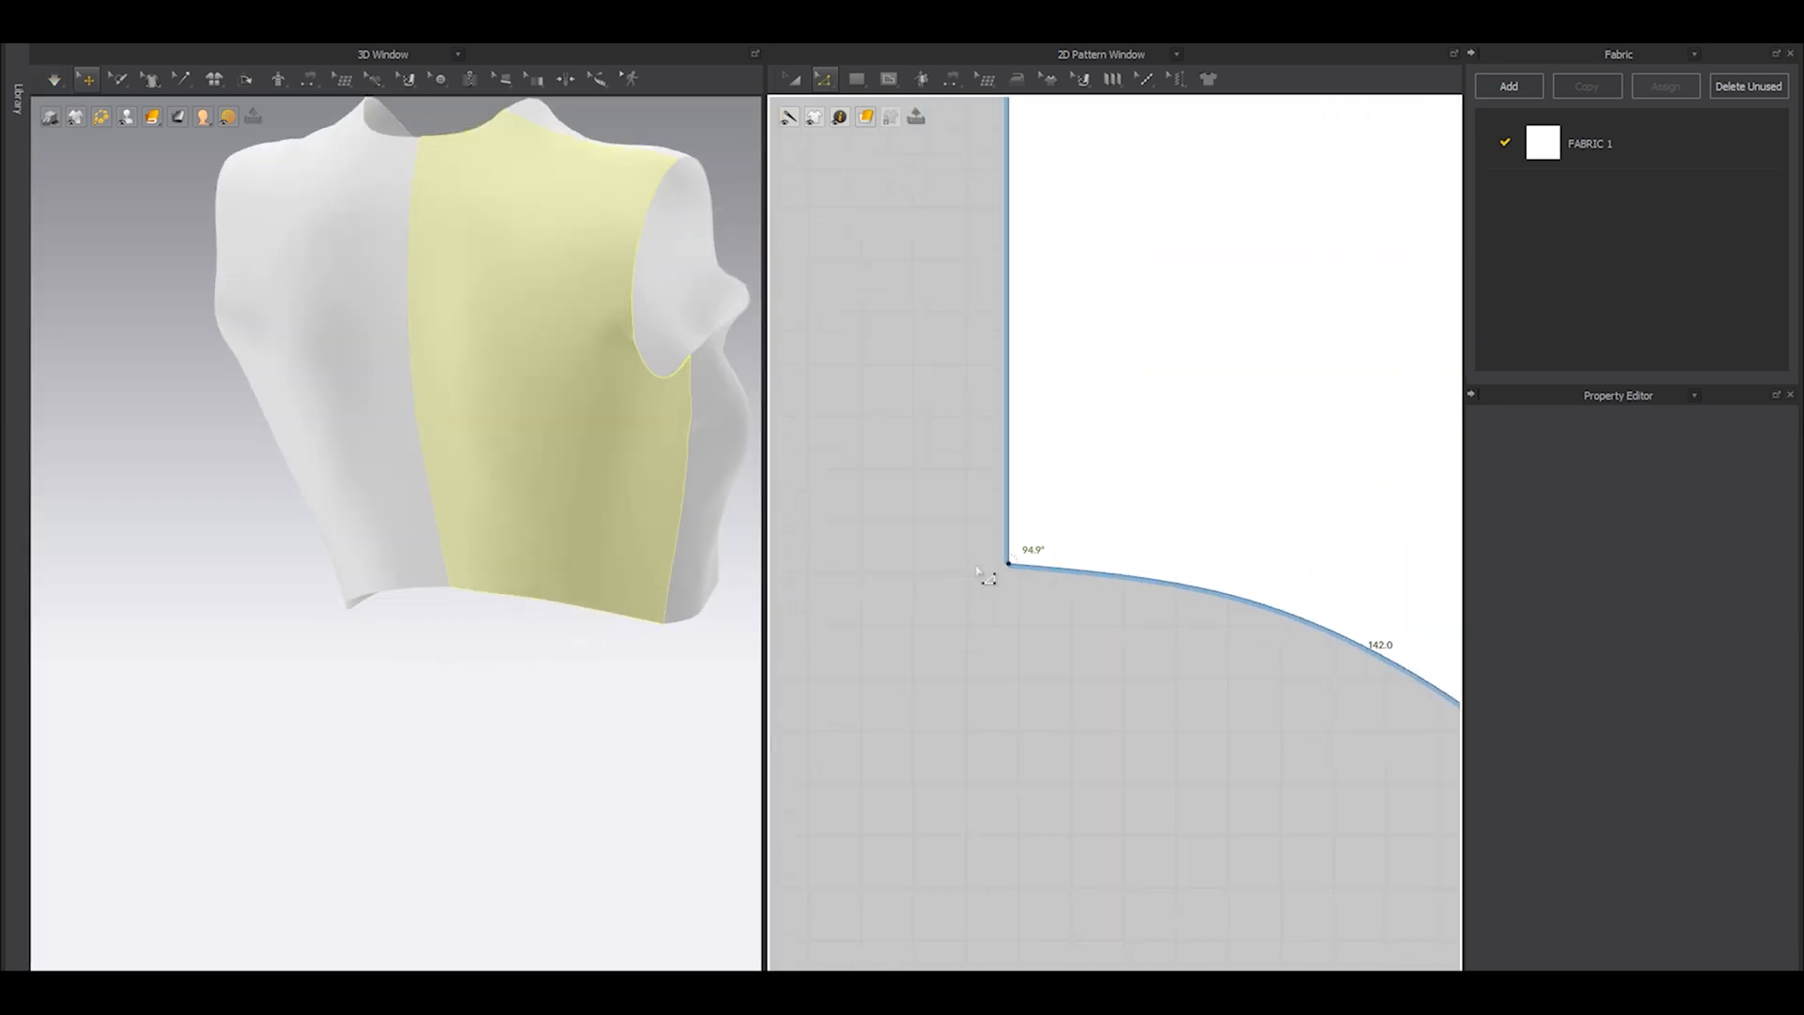
{"action": "left_click_drag", "start_coordinate": [1008, 563], "coordinate": [1009, 604]}
{"action": "left_click", "coordinate": [1031, 716]}
{"action": "key", "text": "space"}
{"action": "key", "text": "space"}
{"action": "right_click_drag", "start_coordinate": [712, 641], "coordinate": [509, 661]}
Bend the front hem into a gentle outward curve from the side seam to the centre front, and simulate it.
{"action": "scroll", "coordinate": [873, 572], "scroll_direction": "down", "scroll_amount": 5}
{"action": "middle_click_drag", "start_coordinate": [1210, 675], "coordinate": [1119, 648]}
{"action": "scroll", "coordinate": [1119, 648], "scroll_direction": "down", "scroll_amount": 1}
{"action": "middle_click_drag", "start_coordinate": [1262, 660], "coordinate": [1007, 660]}
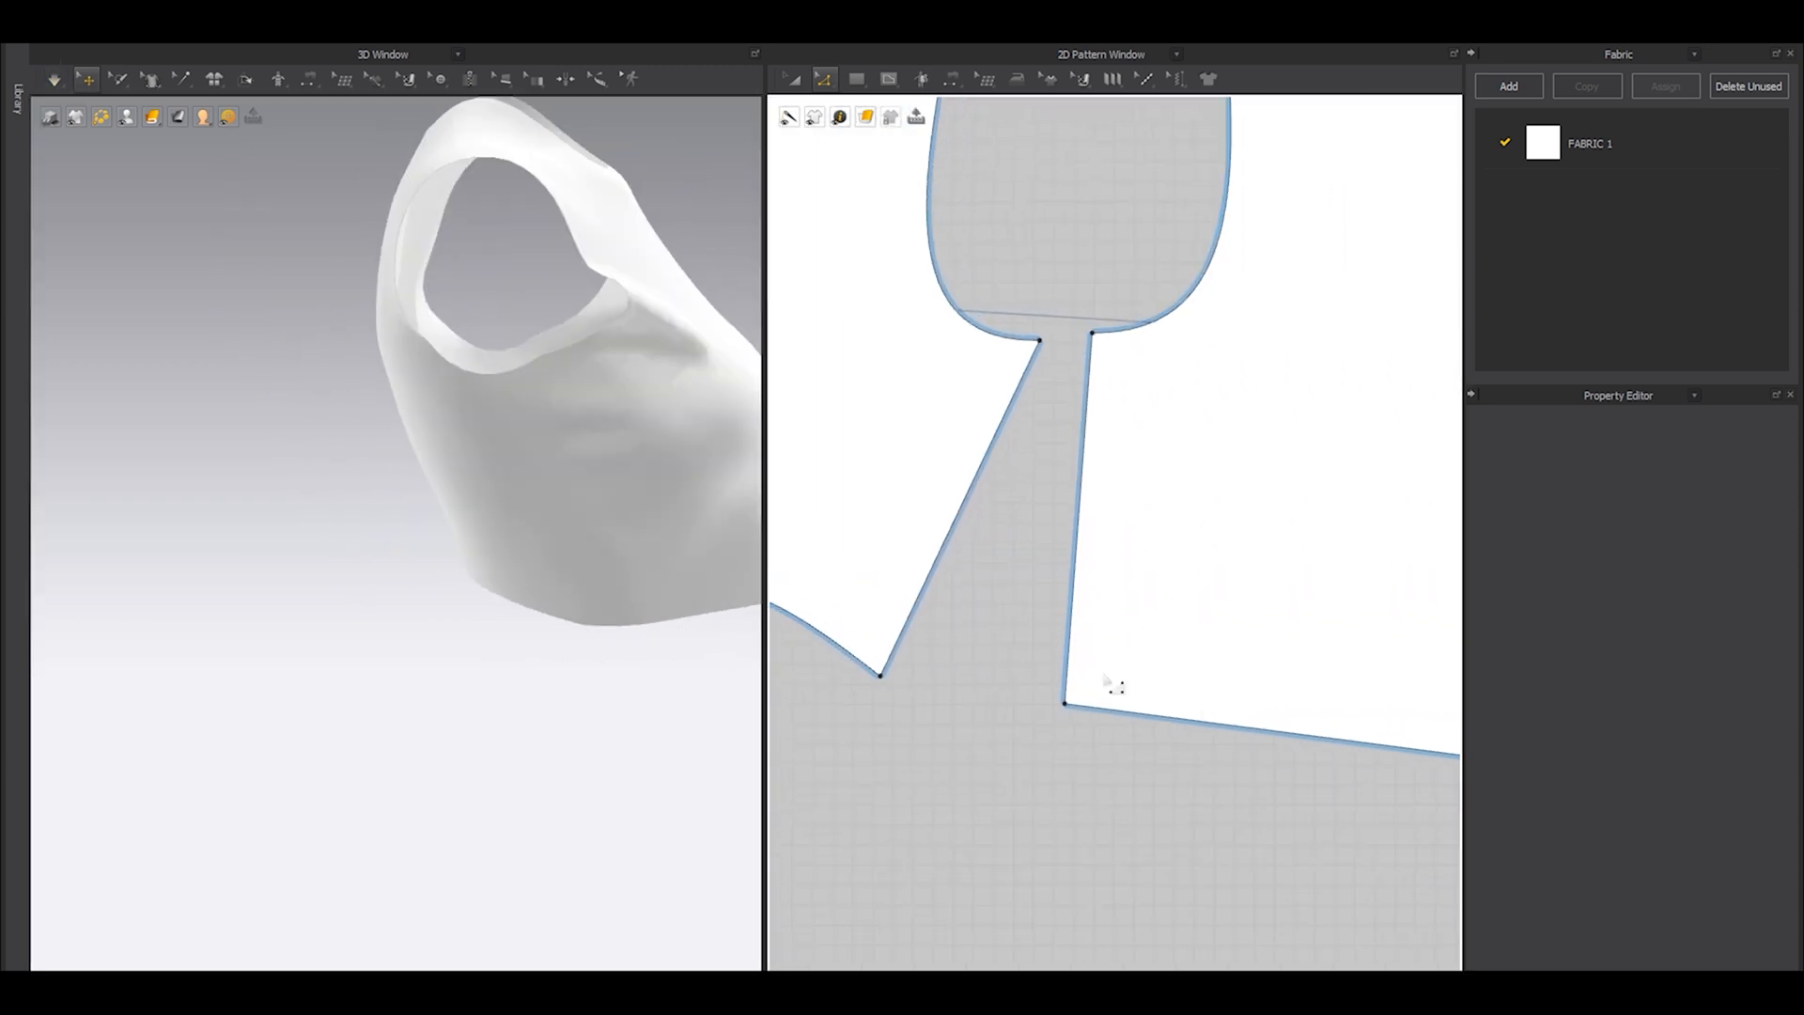
{"action": "middle_click_drag", "start_coordinate": [1227, 719], "coordinate": [967, 661]}
{"action": "scroll", "coordinate": [968, 662], "scroll_direction": "up", "scroll_amount": 2}
{"action": "scroll", "coordinate": [967, 661], "scroll_direction": "down", "scroll_amount": 2}
{"action": "key", "text": "v"}
{"action": "left_click_drag", "start_coordinate": [1147, 691], "coordinate": [1130, 702]}
{"action": "key", "text": "space"}
{"action": "right_click_drag", "start_coordinate": [515, 654], "coordinate": [555, 651]}
Raise the centre-front hem point and adjust the front hem's curve point upward to match.
{"action": "scroll", "coordinate": [1092, 640], "scroll_direction": "down", "scroll_amount": 5}
{"action": "middle_click_drag", "start_coordinate": [1037, 659], "coordinate": [1120, 636]}
{"action": "scroll", "coordinate": [1221, 640], "scroll_direction": "up", "scroll_amount": 5}
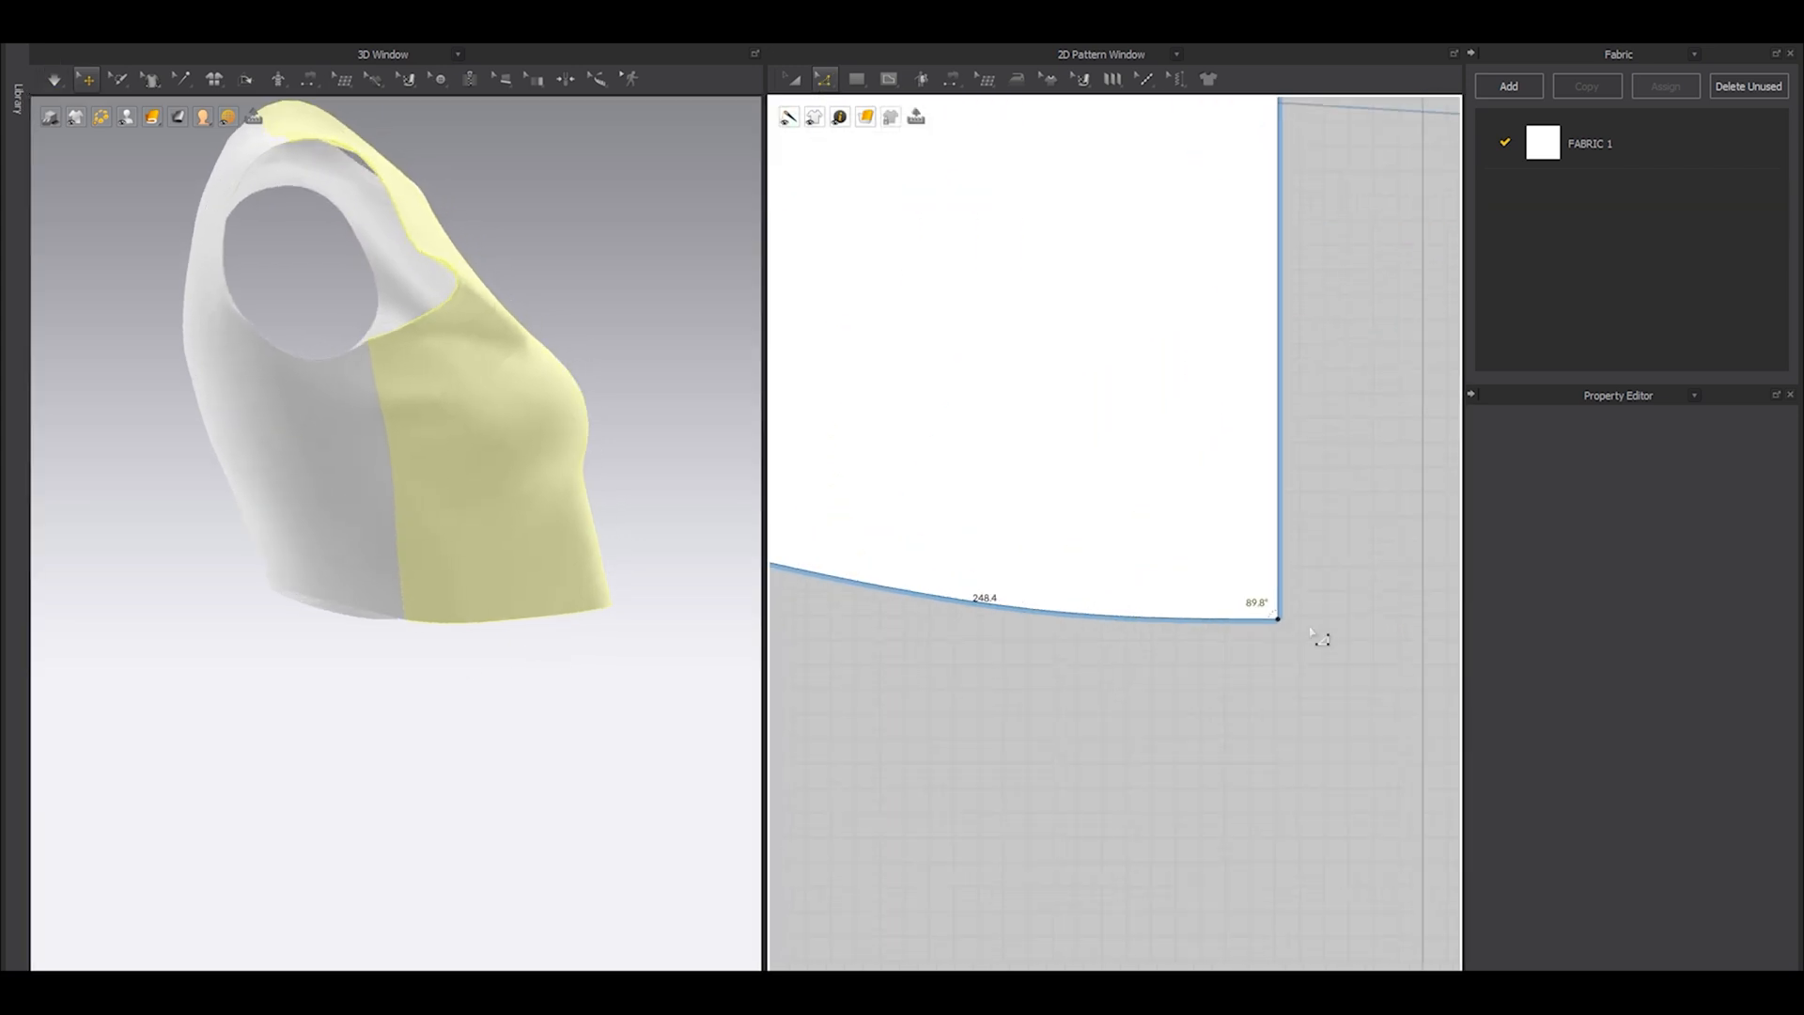
{"action": "left_click_drag", "start_coordinate": [1278, 619], "coordinate": [1278, 583]}
{"action": "left_click", "coordinate": [1101, 636]}
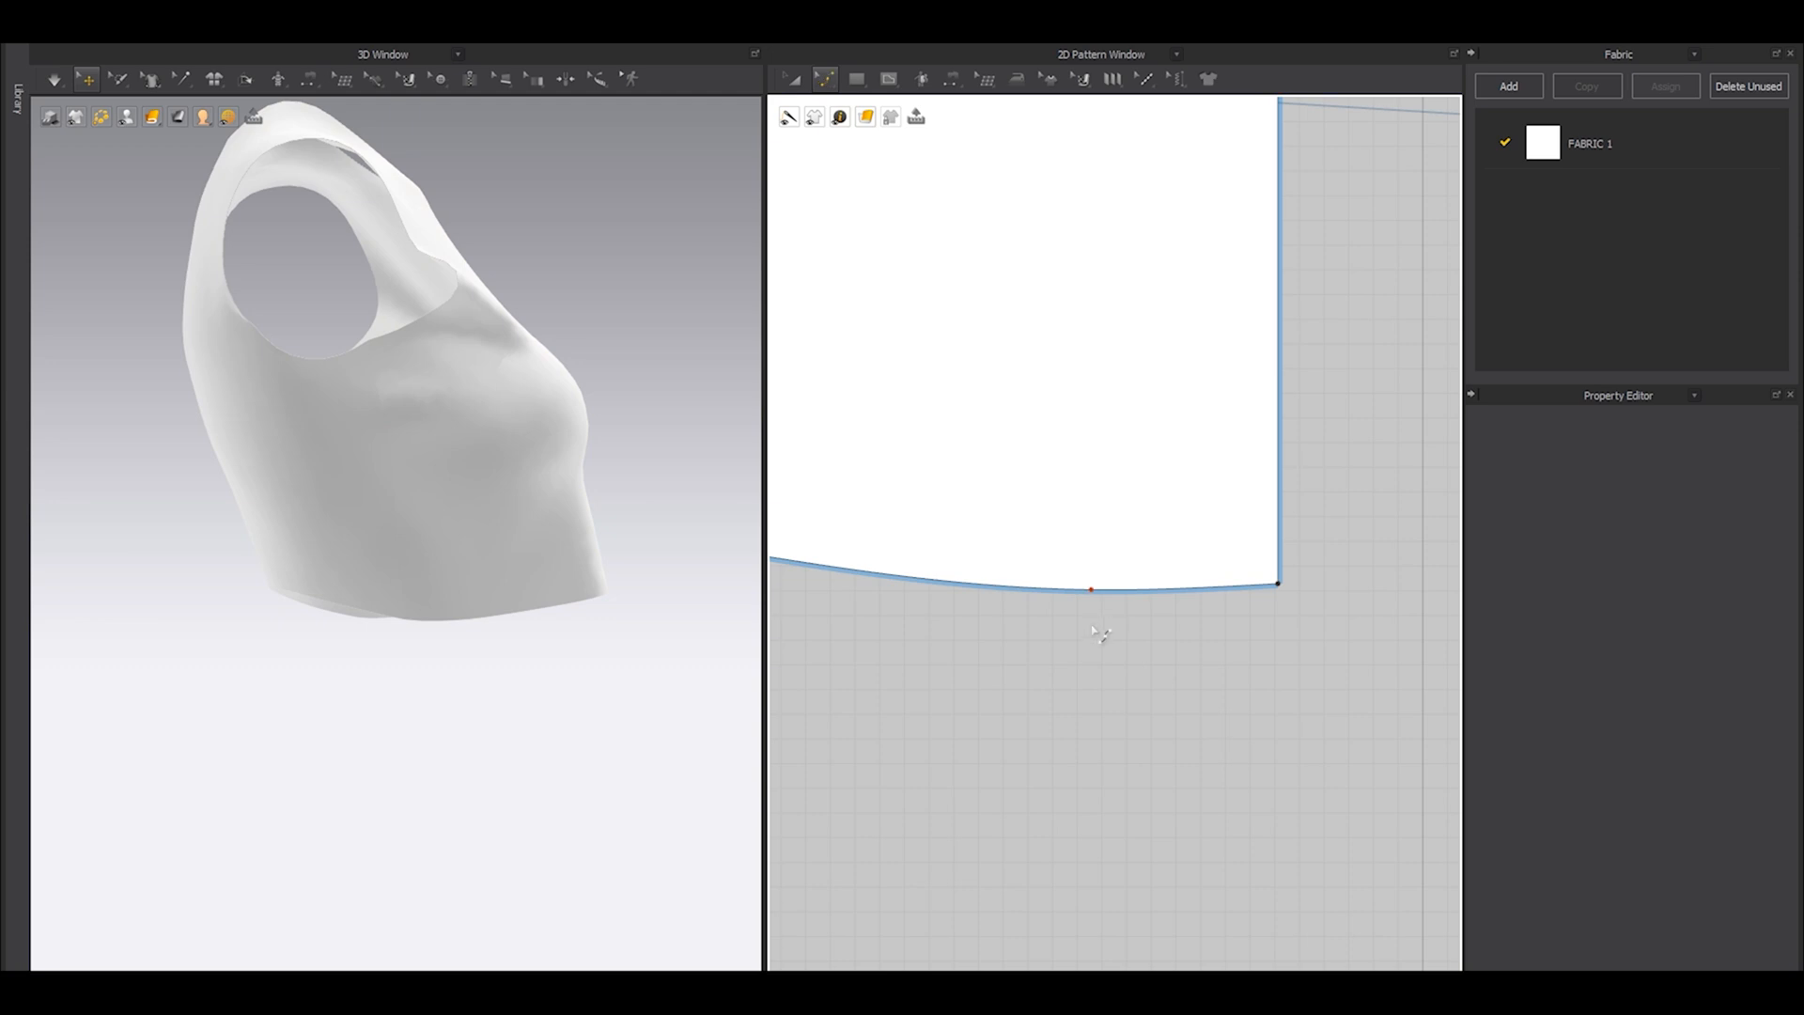
{"action": "left_click_drag", "start_coordinate": [1090, 589], "coordinate": [1088, 583]}
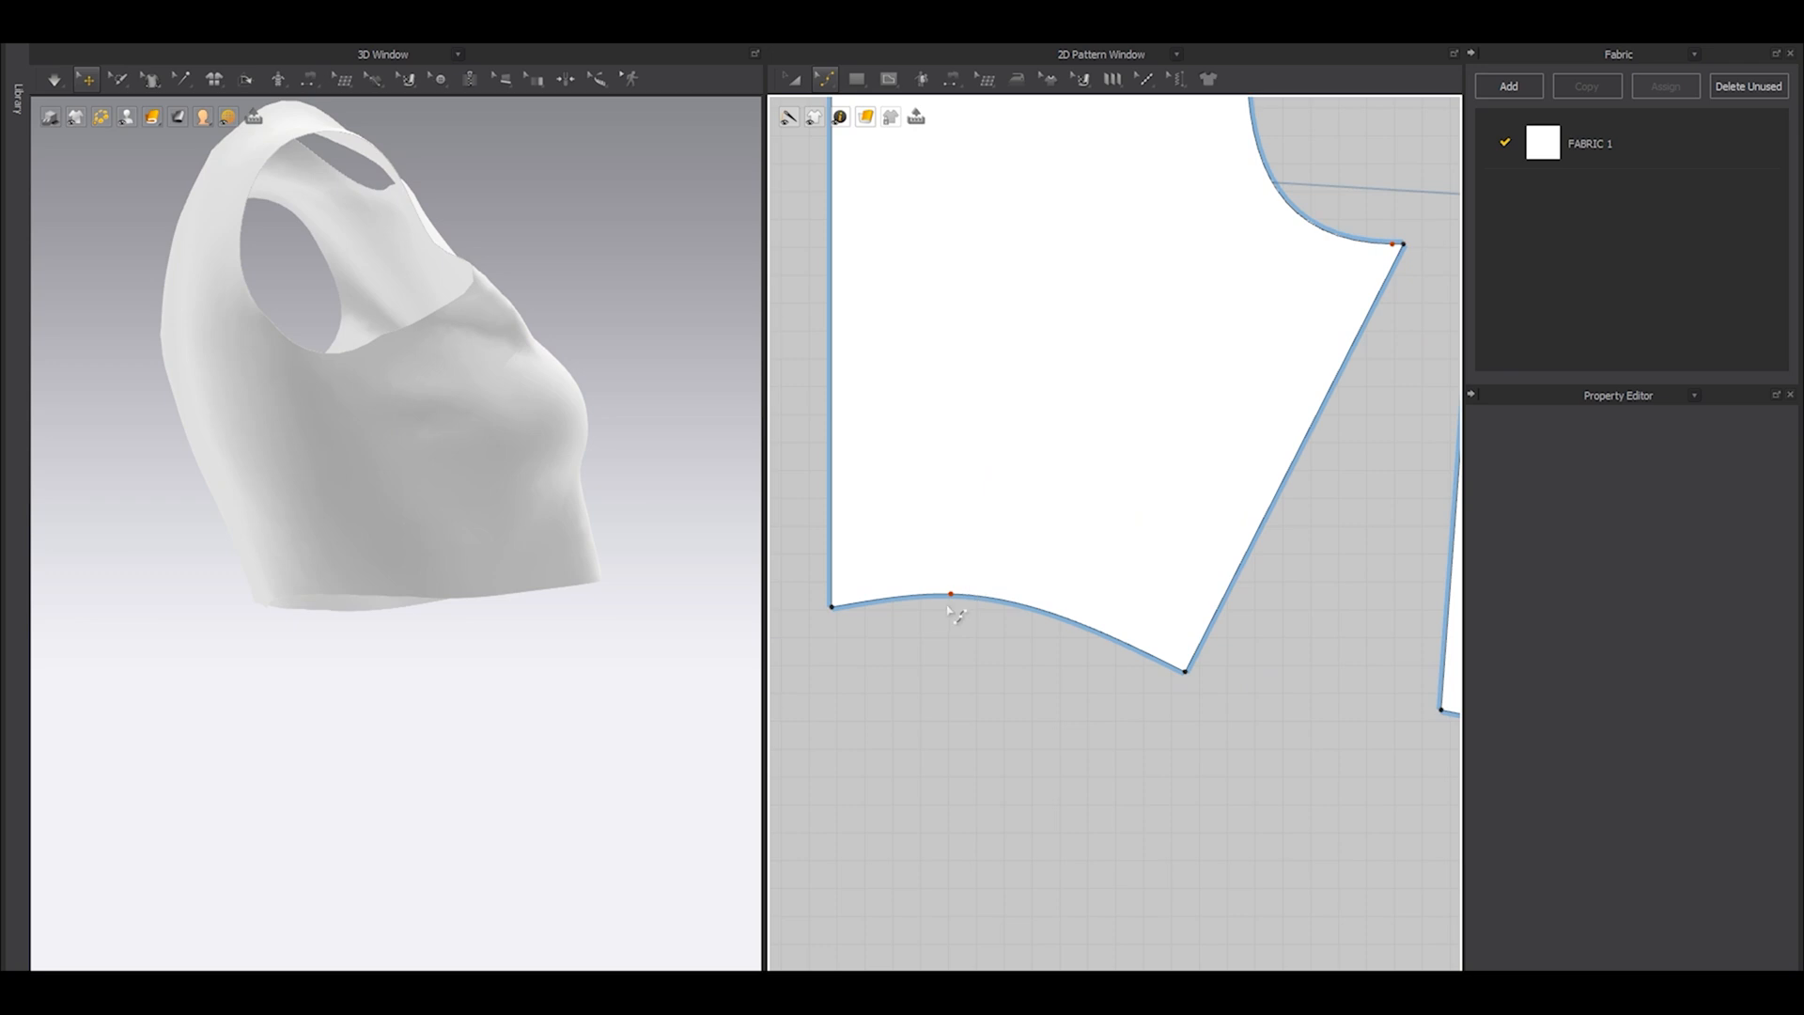
Lower the back hem's curve point so the hem leaves the centre back almost level, and simulate the garment.
{"action": "left_click", "coordinate": [953, 609]}
{"action": "left_click", "coordinate": [945, 731]}
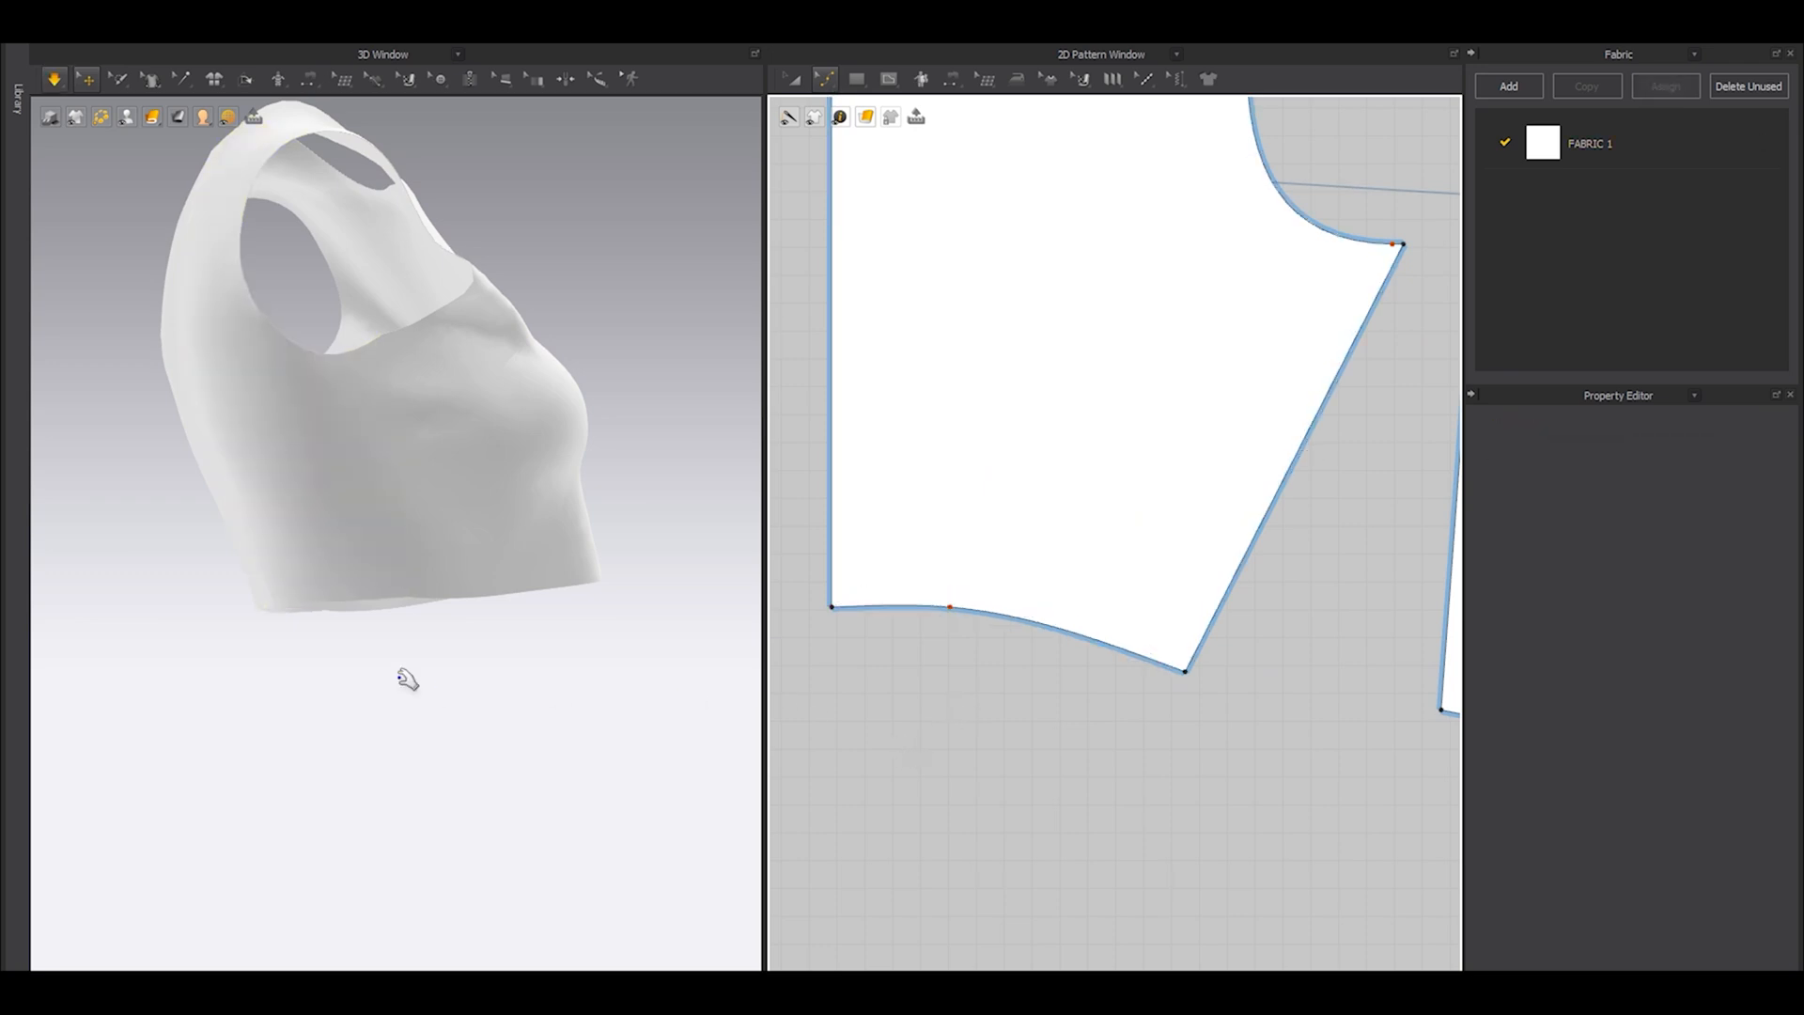
{"action": "key", "text": "space"}
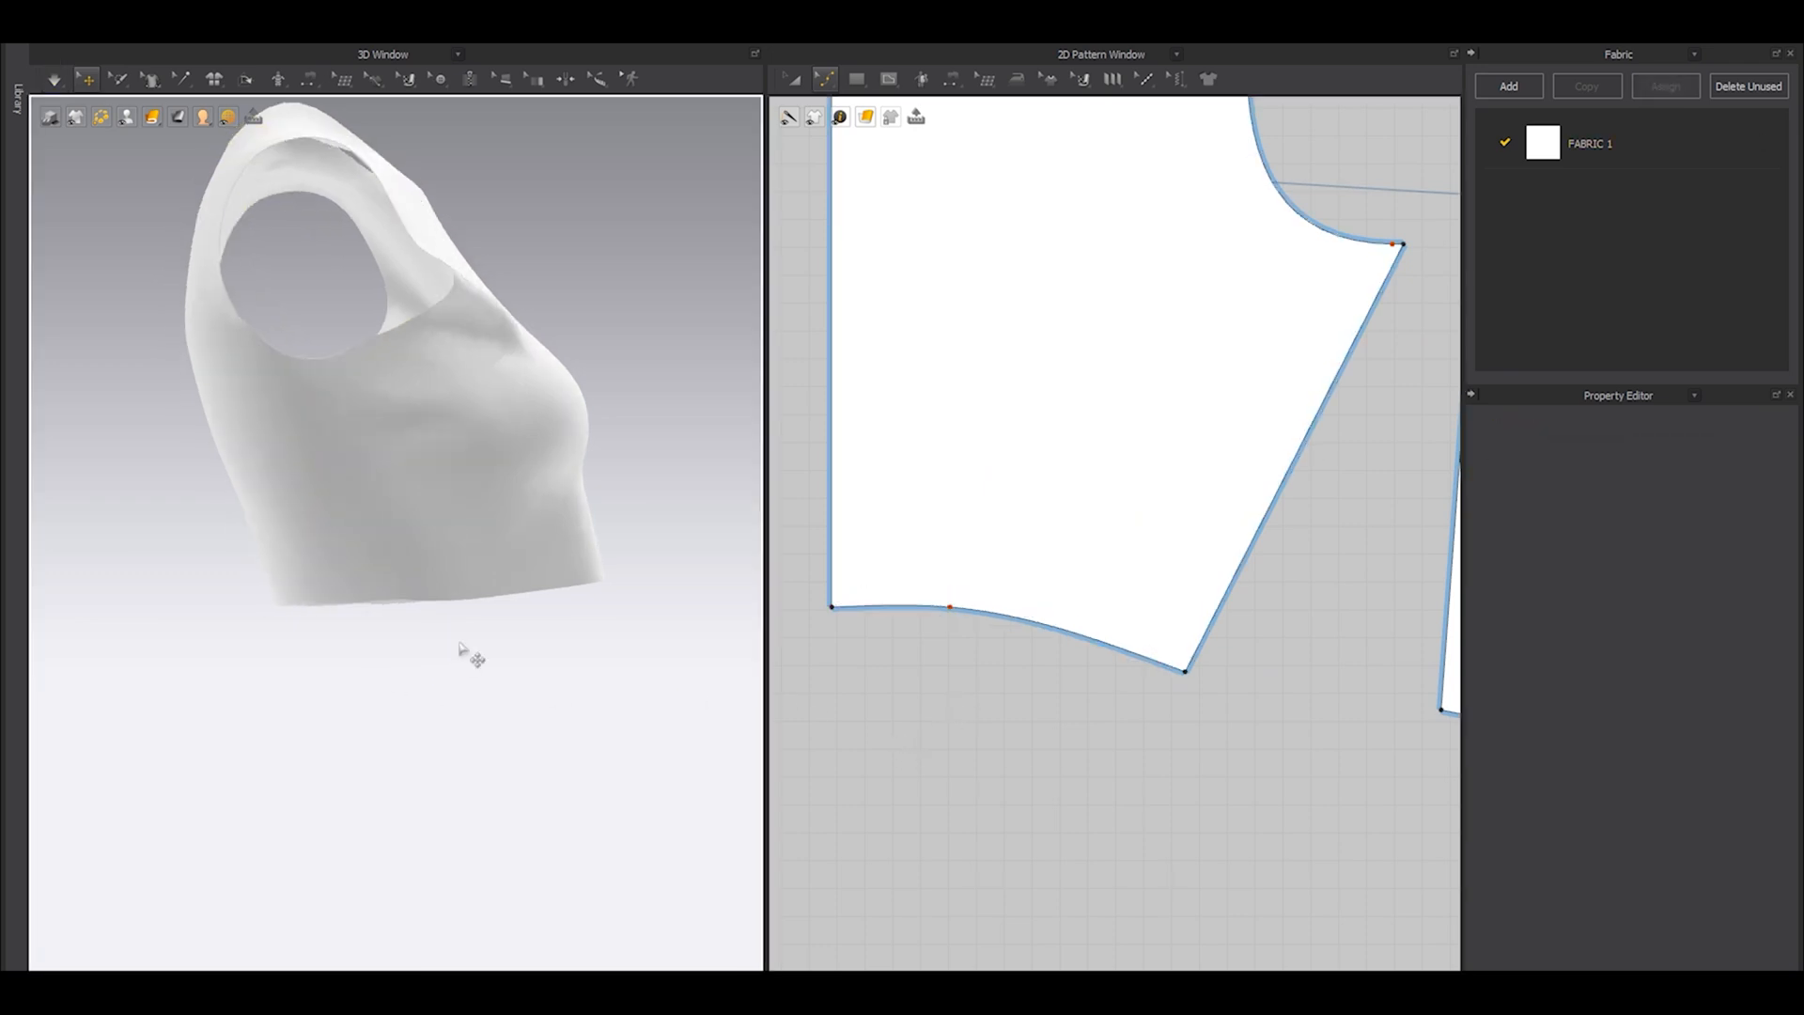
Add a curve point to the front hem near the side seam, pull it slightly upward, and simulate the garment.
{"action": "scroll", "coordinate": [465, 650], "scroll_direction": "up", "scroll_amount": 10}
{"action": "scroll", "coordinate": [991, 601], "scroll_direction": "down", "scroll_amount": 2}
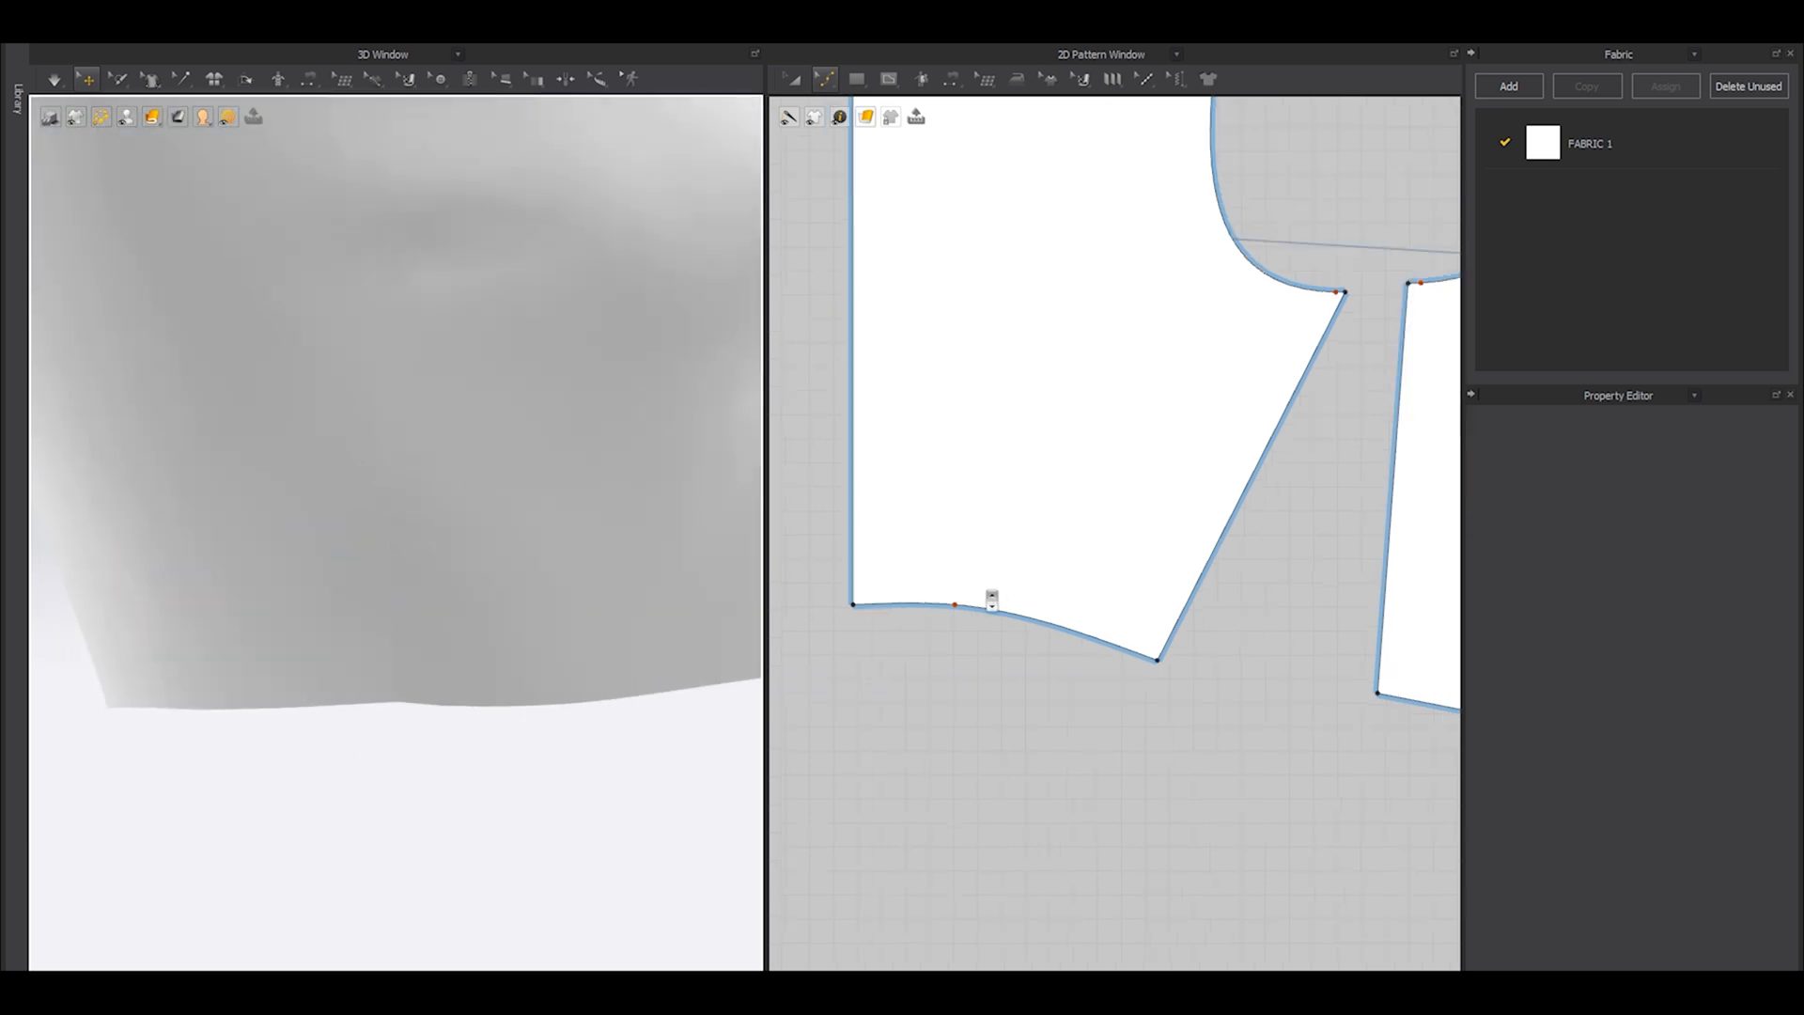
{"action": "scroll", "coordinate": [991, 600], "scroll_direction": "down", "scroll_amount": 2}
{"action": "middle_click_drag", "start_coordinate": [1325, 699], "coordinate": [909, 644]}
{"action": "scroll", "coordinate": [954, 637], "scroll_direction": "up", "scroll_amount": 3}
{"action": "scroll", "coordinate": [1003, 655], "scroll_direction": "down", "scroll_amount": 1}
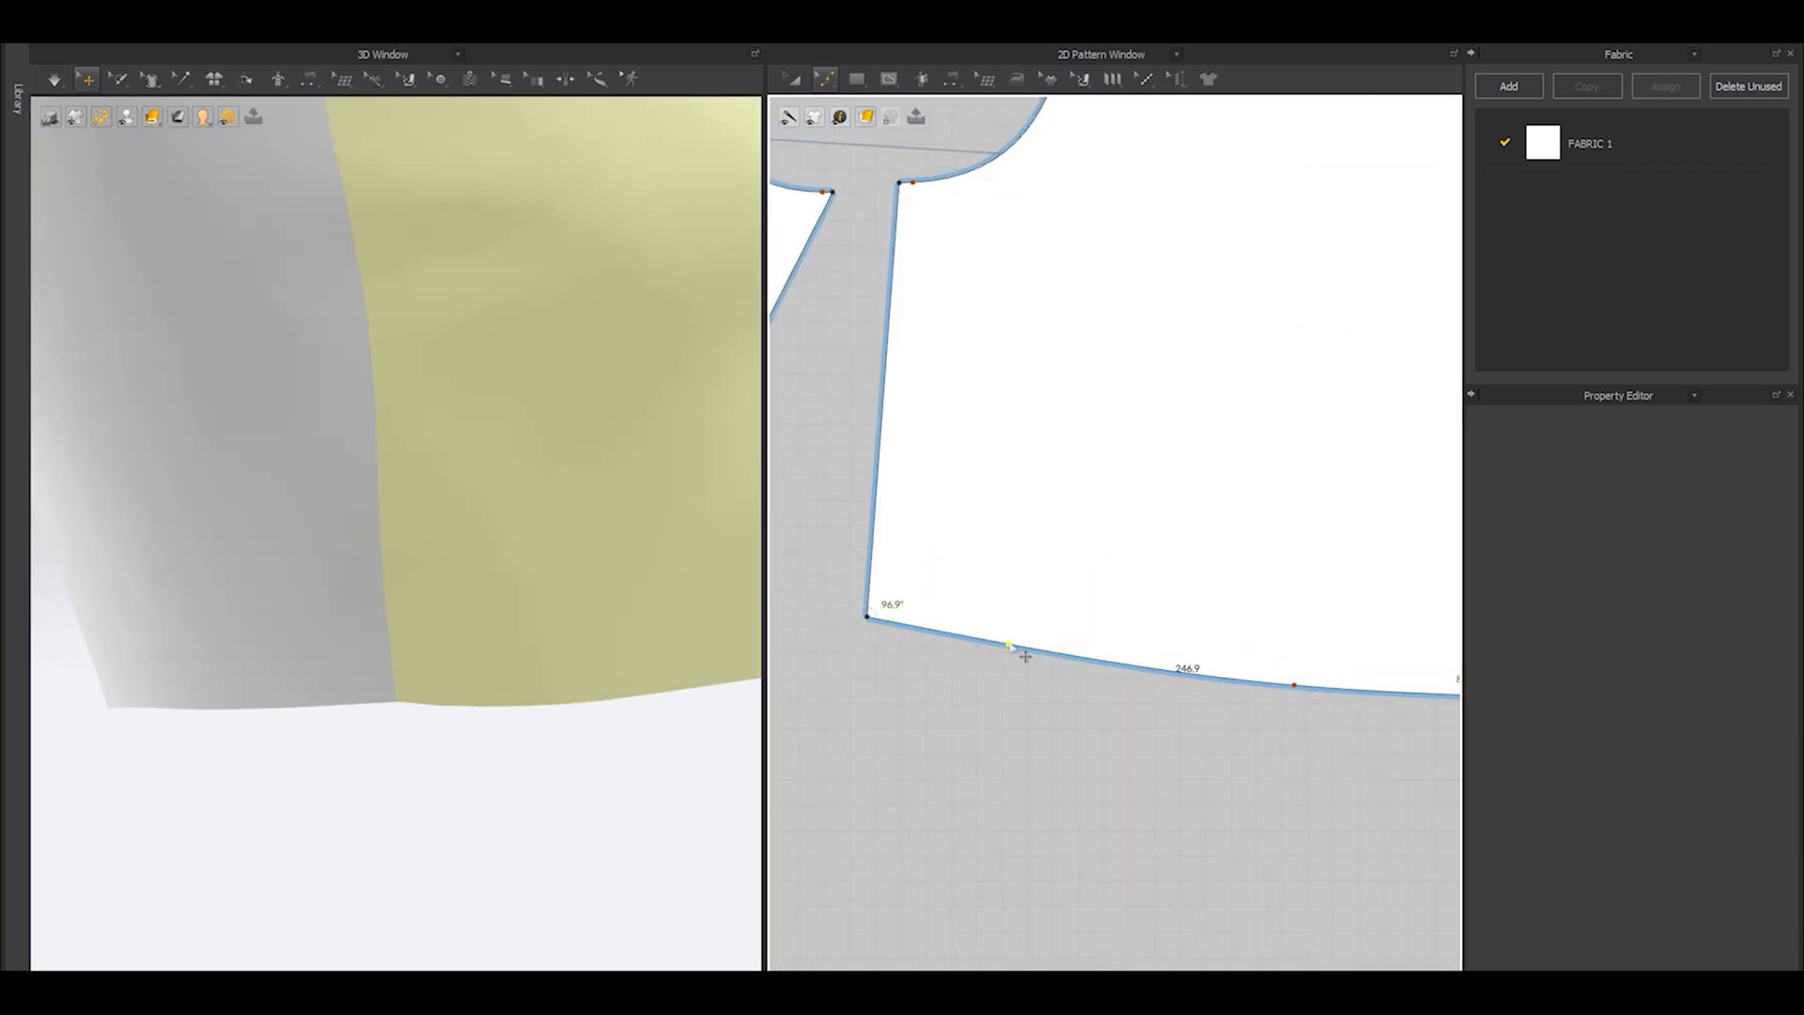
{"action": "scroll", "coordinate": [1003, 658], "scroll_direction": "up", "scroll_amount": 5}
{"action": "left_click_drag", "start_coordinate": [1024, 627], "coordinate": [1035, 593]}
{"action": "key", "text": "space"}
{"action": "scroll", "coordinate": [616, 676], "scroll_direction": "down", "scroll_amount": 4}
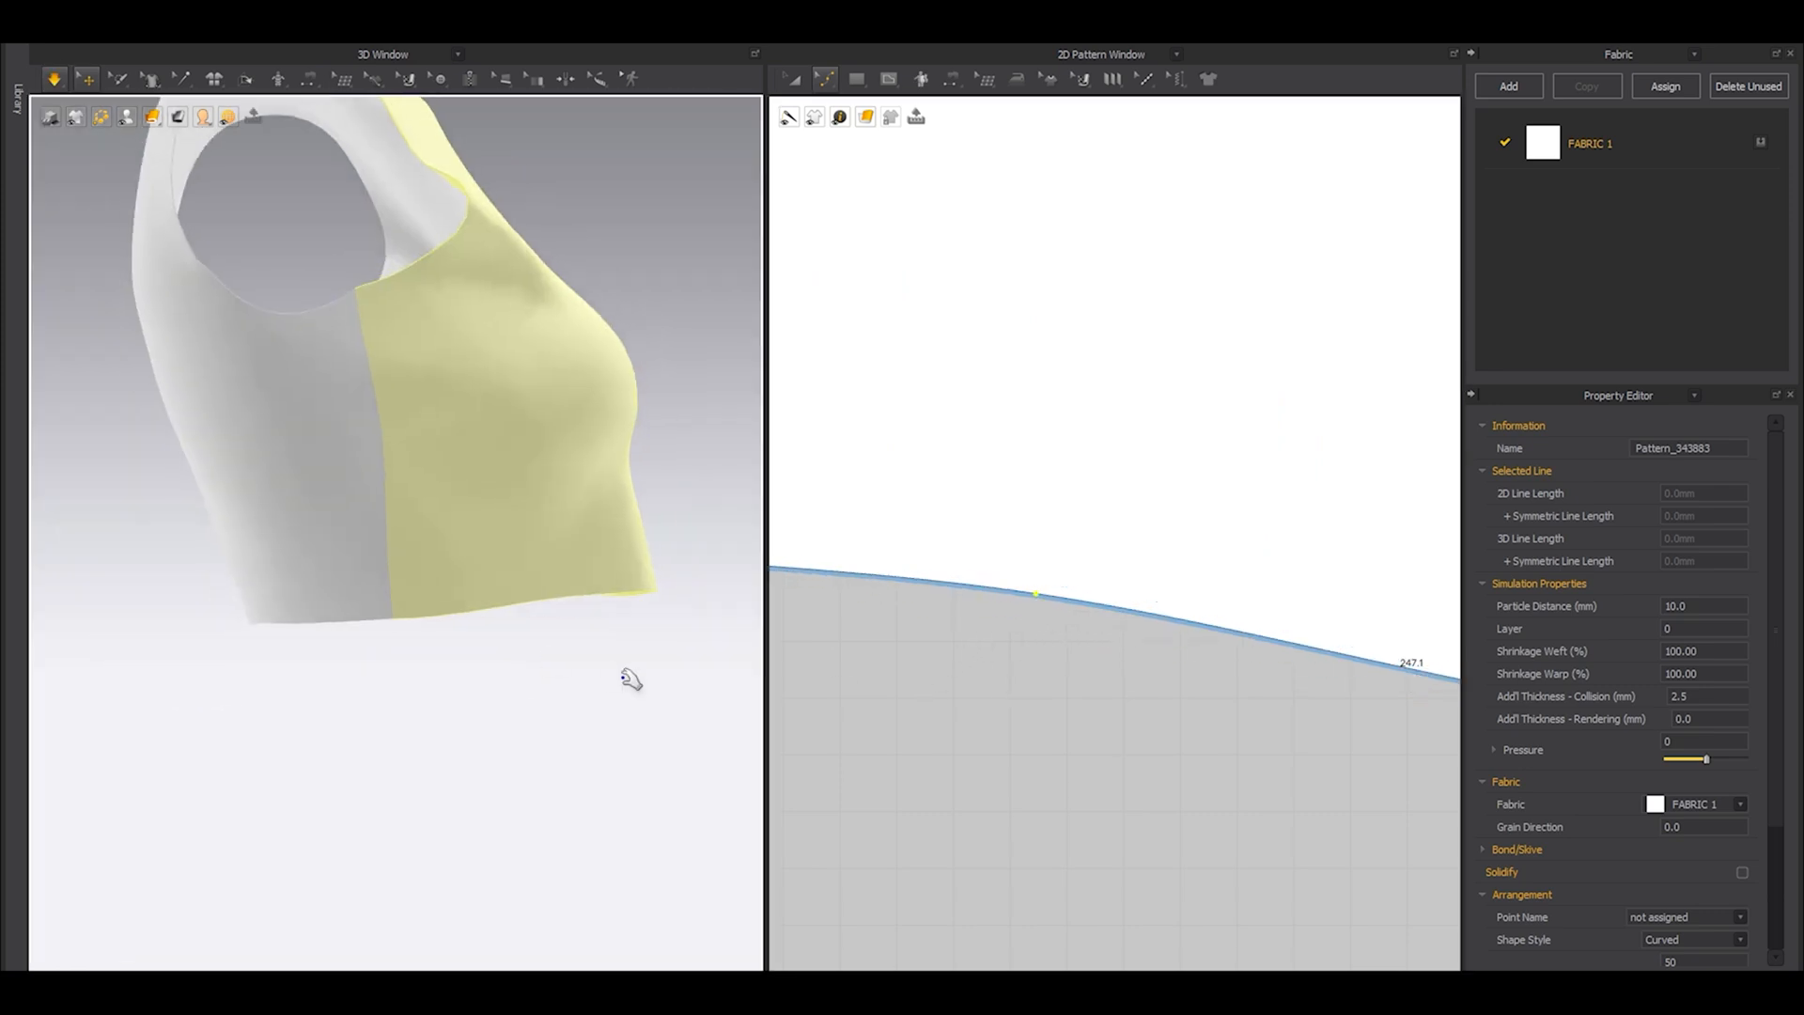
Raise the front and back hem lines together by a small amount and simulate the garment.
{"action": "right_click_drag", "start_coordinate": [617, 677], "coordinate": [433, 682]}
{"action": "scroll", "coordinate": [604, 644], "scroll_direction": "down", "scroll_amount": 6}
{"action": "right_click_drag", "start_coordinate": [624, 664], "coordinate": [310, 658]}
{"action": "scroll", "coordinate": [1033, 601], "scroll_direction": "down", "scroll_amount": 6}
{"action": "left_click_drag", "start_coordinate": [851, 547], "coordinate": [1221, 665]}
{"action": "scroll", "coordinate": [1144, 601], "scroll_direction": "up", "scroll_amount": 2}
{"action": "left_click_drag", "start_coordinate": [1155, 609], "coordinate": [1155, 590], "text": "shift"}
{"action": "key", "text": "space"}
{"action": "right_click_drag", "start_coordinate": [451, 635], "coordinate": [554, 650]}
{"action": "scroll", "coordinate": [554, 650], "scroll_direction": "up", "scroll_amount": 5}
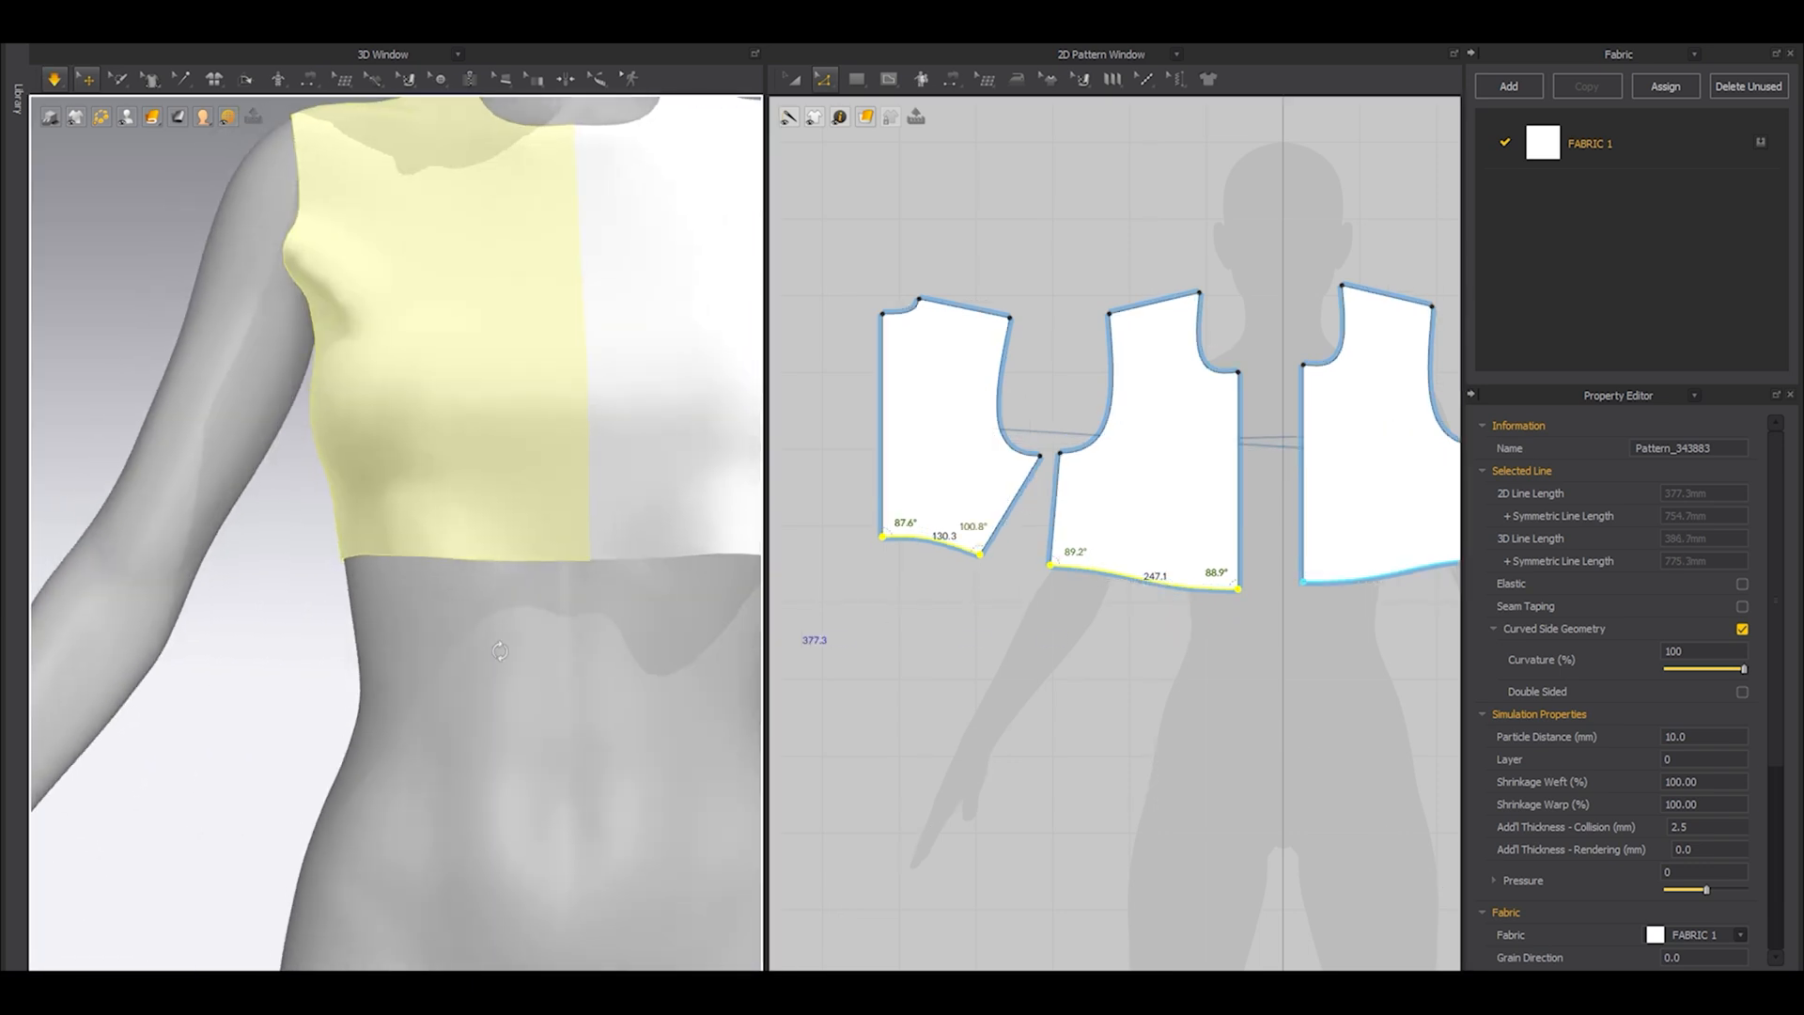
Adjust the front hem's curve slightly near the centre front and simulate the garment.
{"action": "key", "text": "space"}
{"action": "left_click_drag", "start_coordinate": [1195, 599], "coordinate": [1180, 594], "text": "shift"}
{"action": "left_click", "coordinate": [1143, 652]}
{"action": "key", "text": "space"}
{"action": "scroll", "coordinate": [480, 555], "scroll_direction": "down", "scroll_amount": 4}
{"action": "mouse_move", "coordinate": [517, 562]}
{"action": "right_mouse_down"}
{"action": "mouse_move", "coordinate": [372, 573]}
{"action": "mouse_move", "coordinate": [501, 576]}
{"action": "right_mouse_up"}
{"action": "key", "text": "space"}
{"action": "scroll", "coordinate": [1195, 599], "scroll_direction": "up", "scroll_amount": 5}
Select the front and back hem lines, raise both slightly, and check the hem with the avatar hidden.
{"action": "left_click", "coordinate": [1186, 592]}
{"action": "scroll", "coordinate": [1186, 594], "scroll_direction": "down", "scroll_amount": 4}
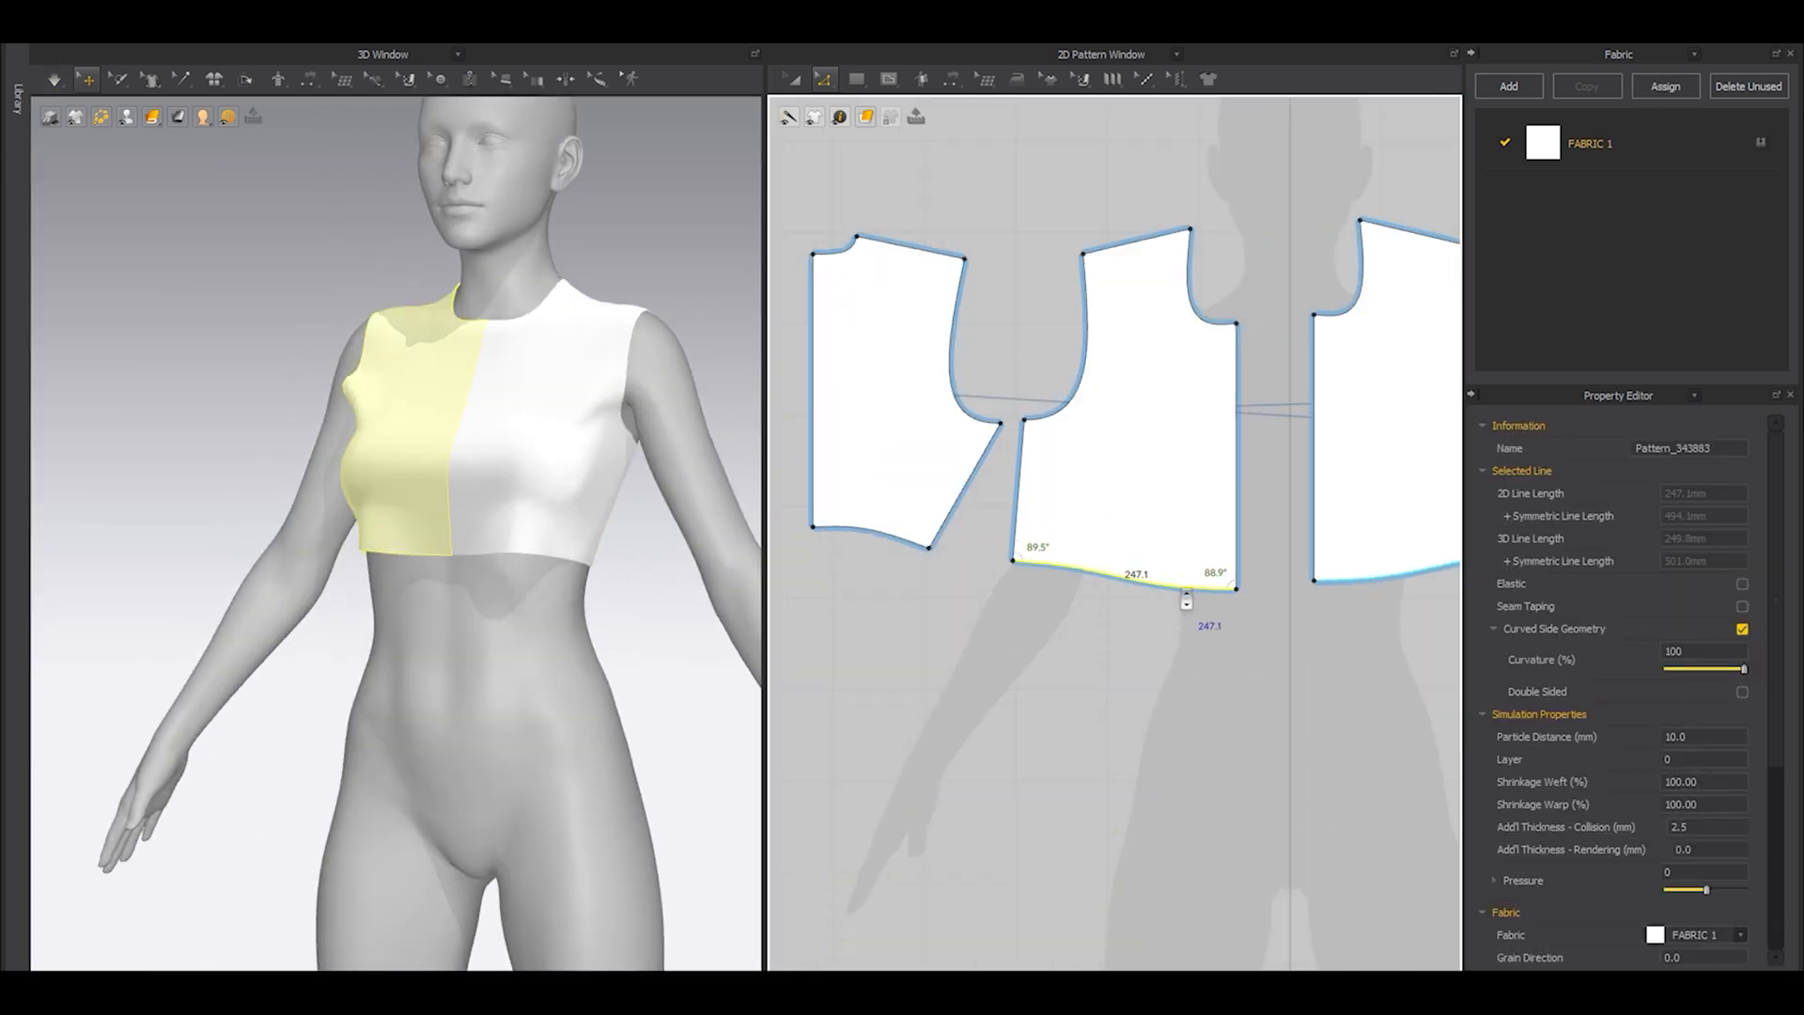
{"action": "left_click", "coordinate": [883, 538], "text": "shift"}
{"action": "left_click_drag", "start_coordinate": [1185, 592], "coordinate": [1186, 586], "text": "shift"}
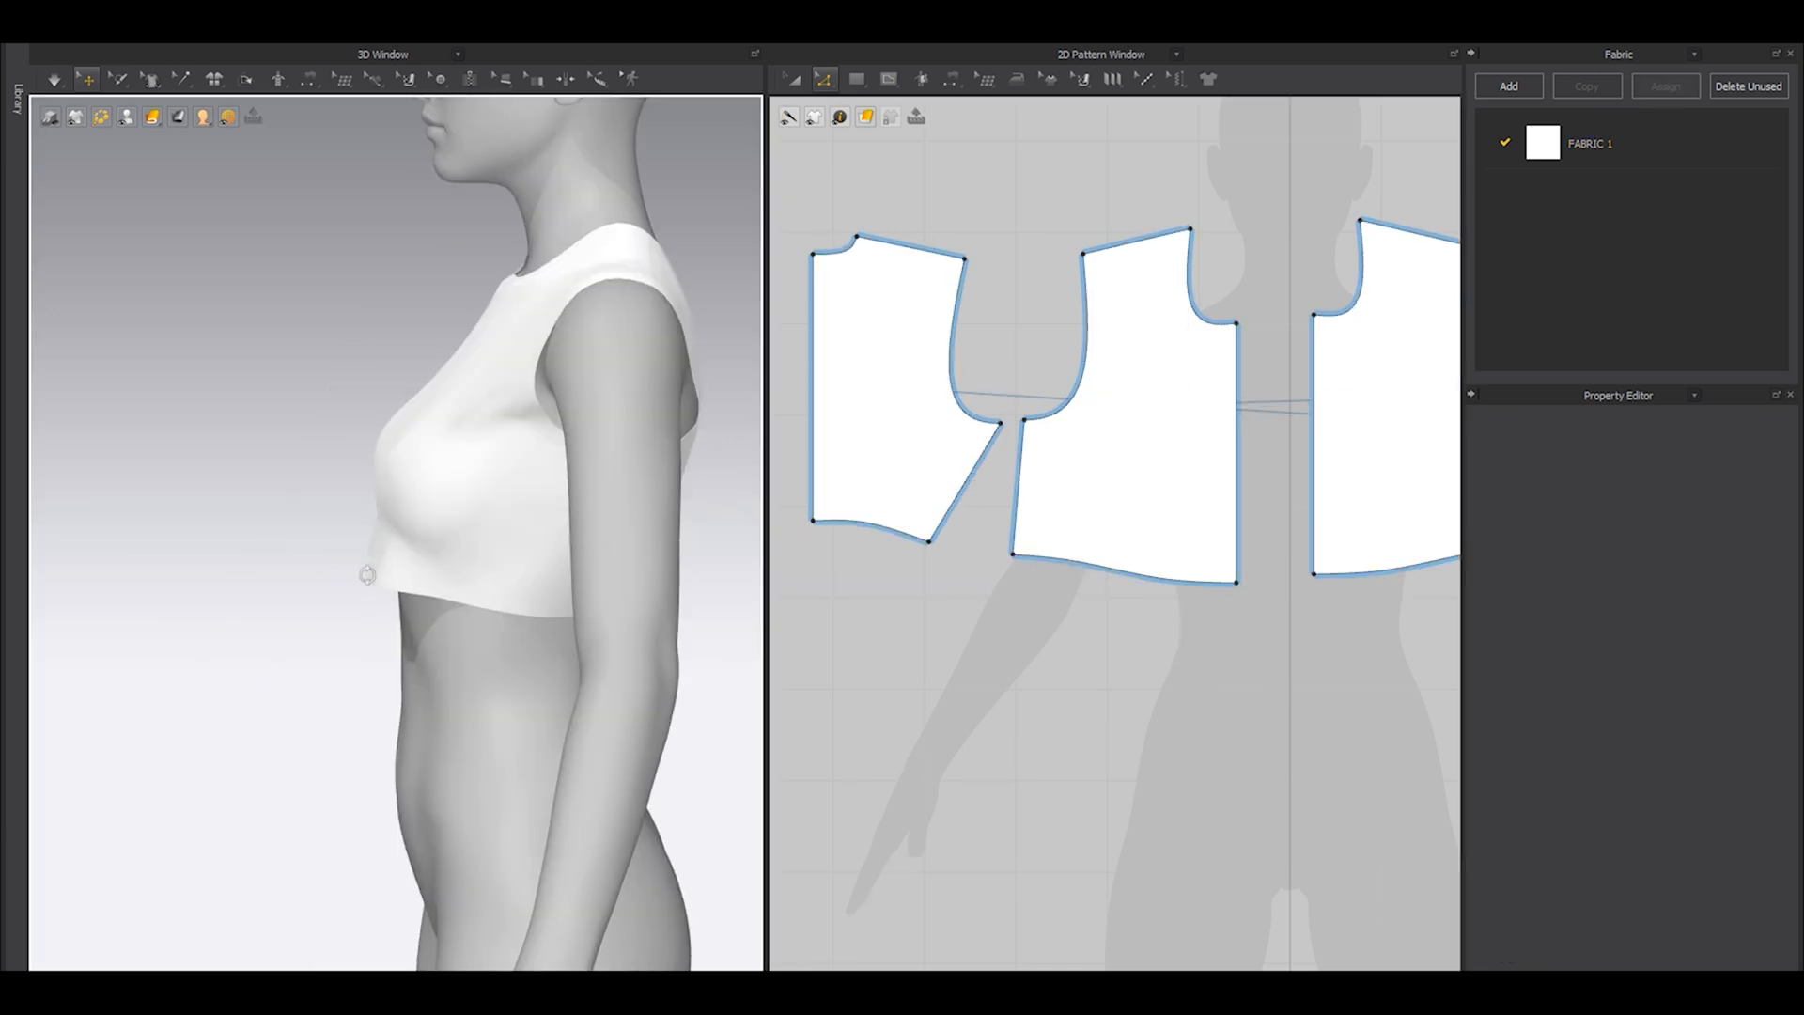
{"action": "key", "text": "shift+a"}
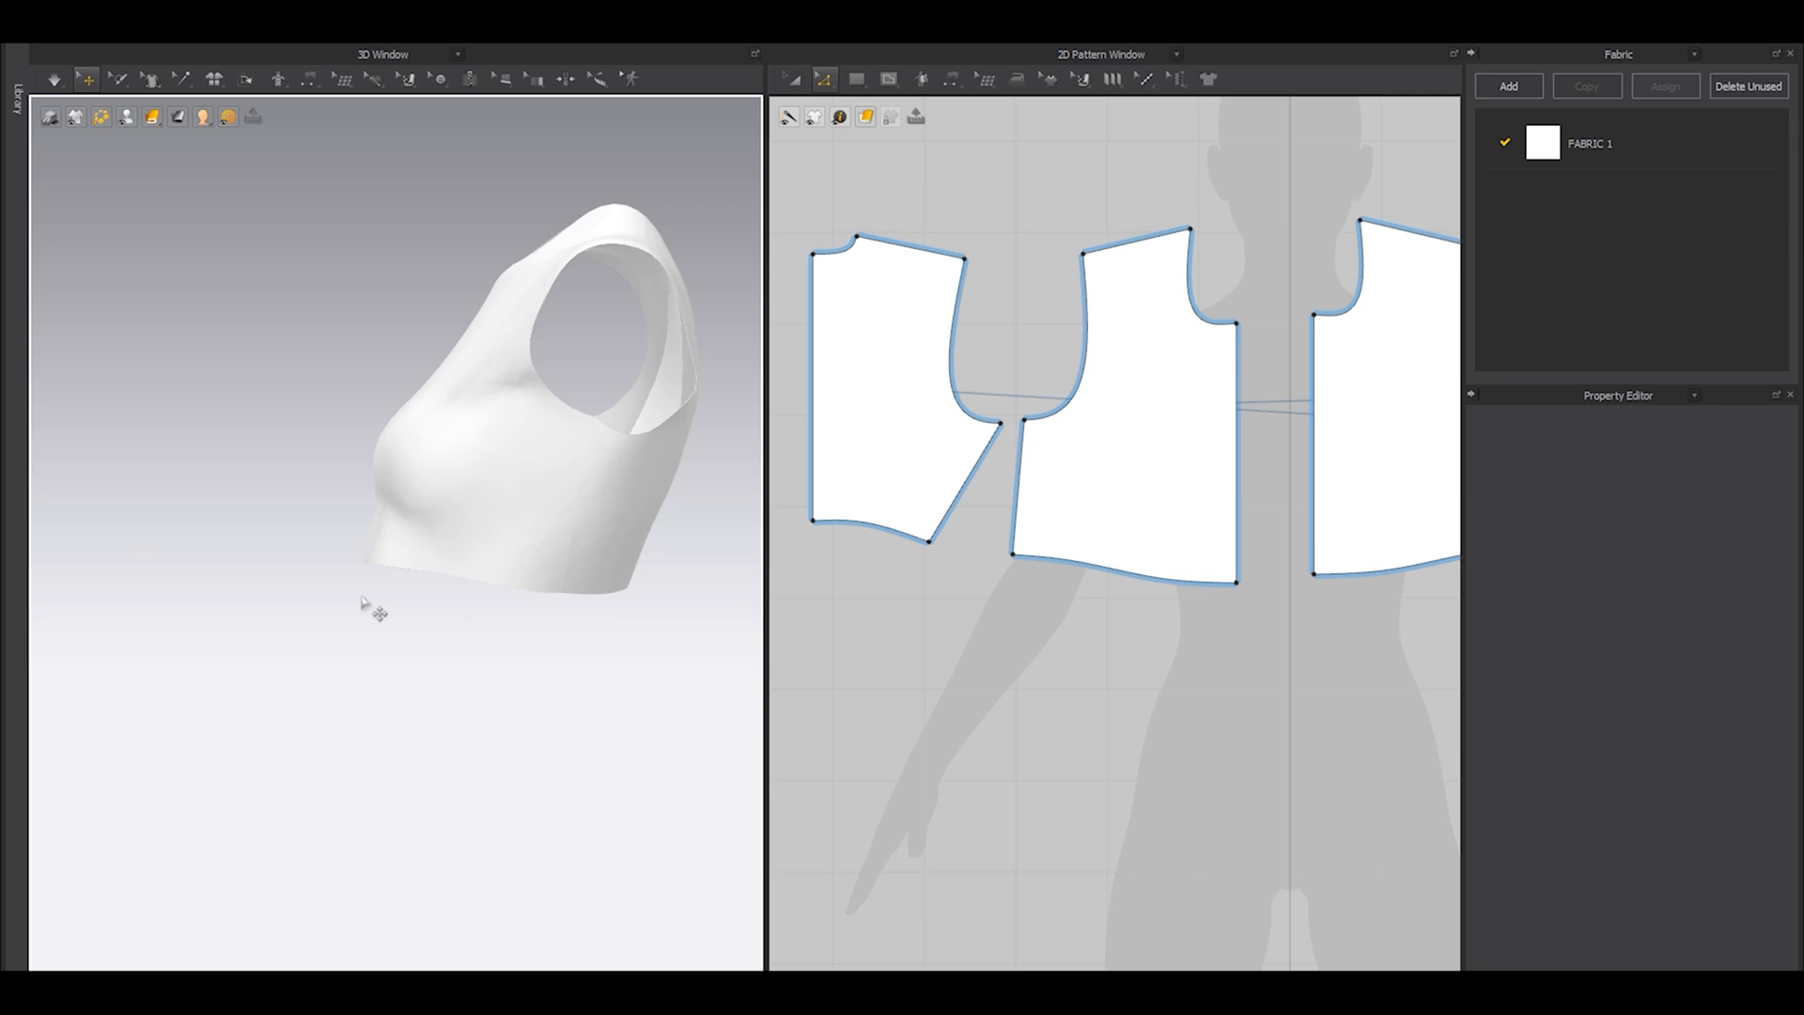
{"action": "key", "text": "shift+a"}
Raise the centre-back neck point and pull the back neckline's curve point upward into a shallower curve.
{"action": "right_click_drag", "start_coordinate": [298, 615], "coordinate": [502, 620]}
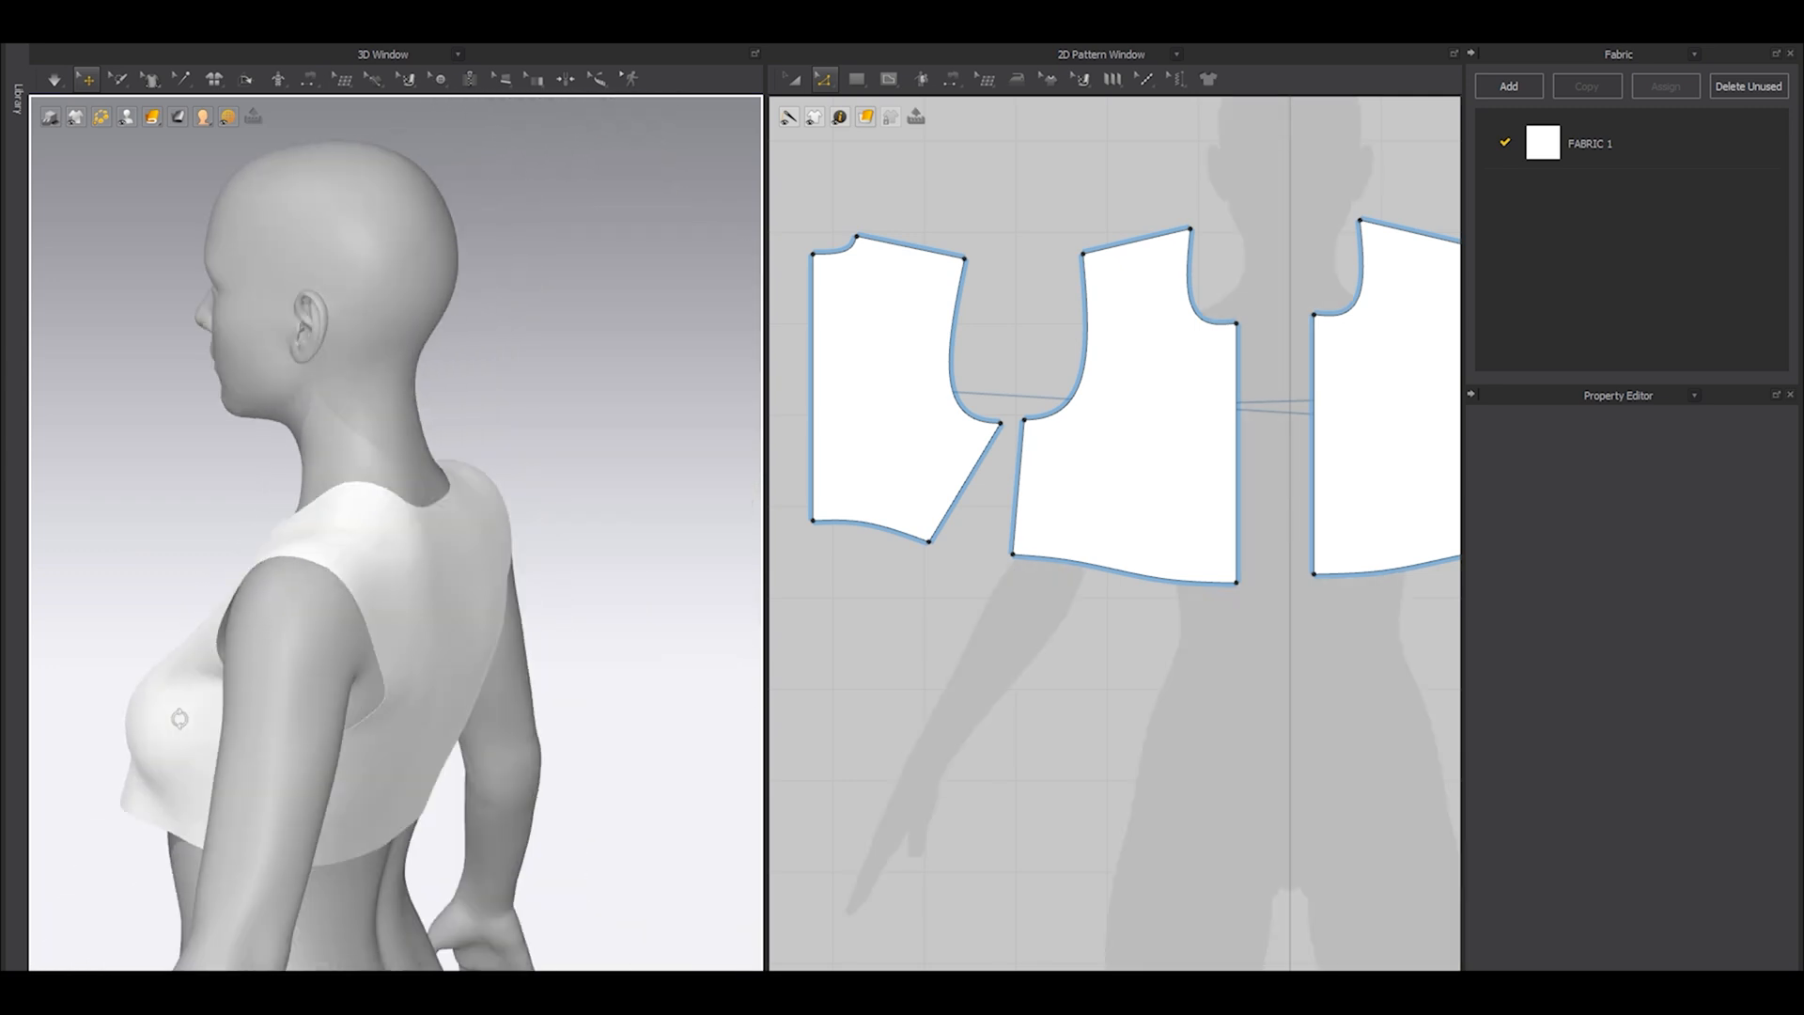
{"action": "right_click_drag", "start_coordinate": [179, 719], "coordinate": [93, 722]}
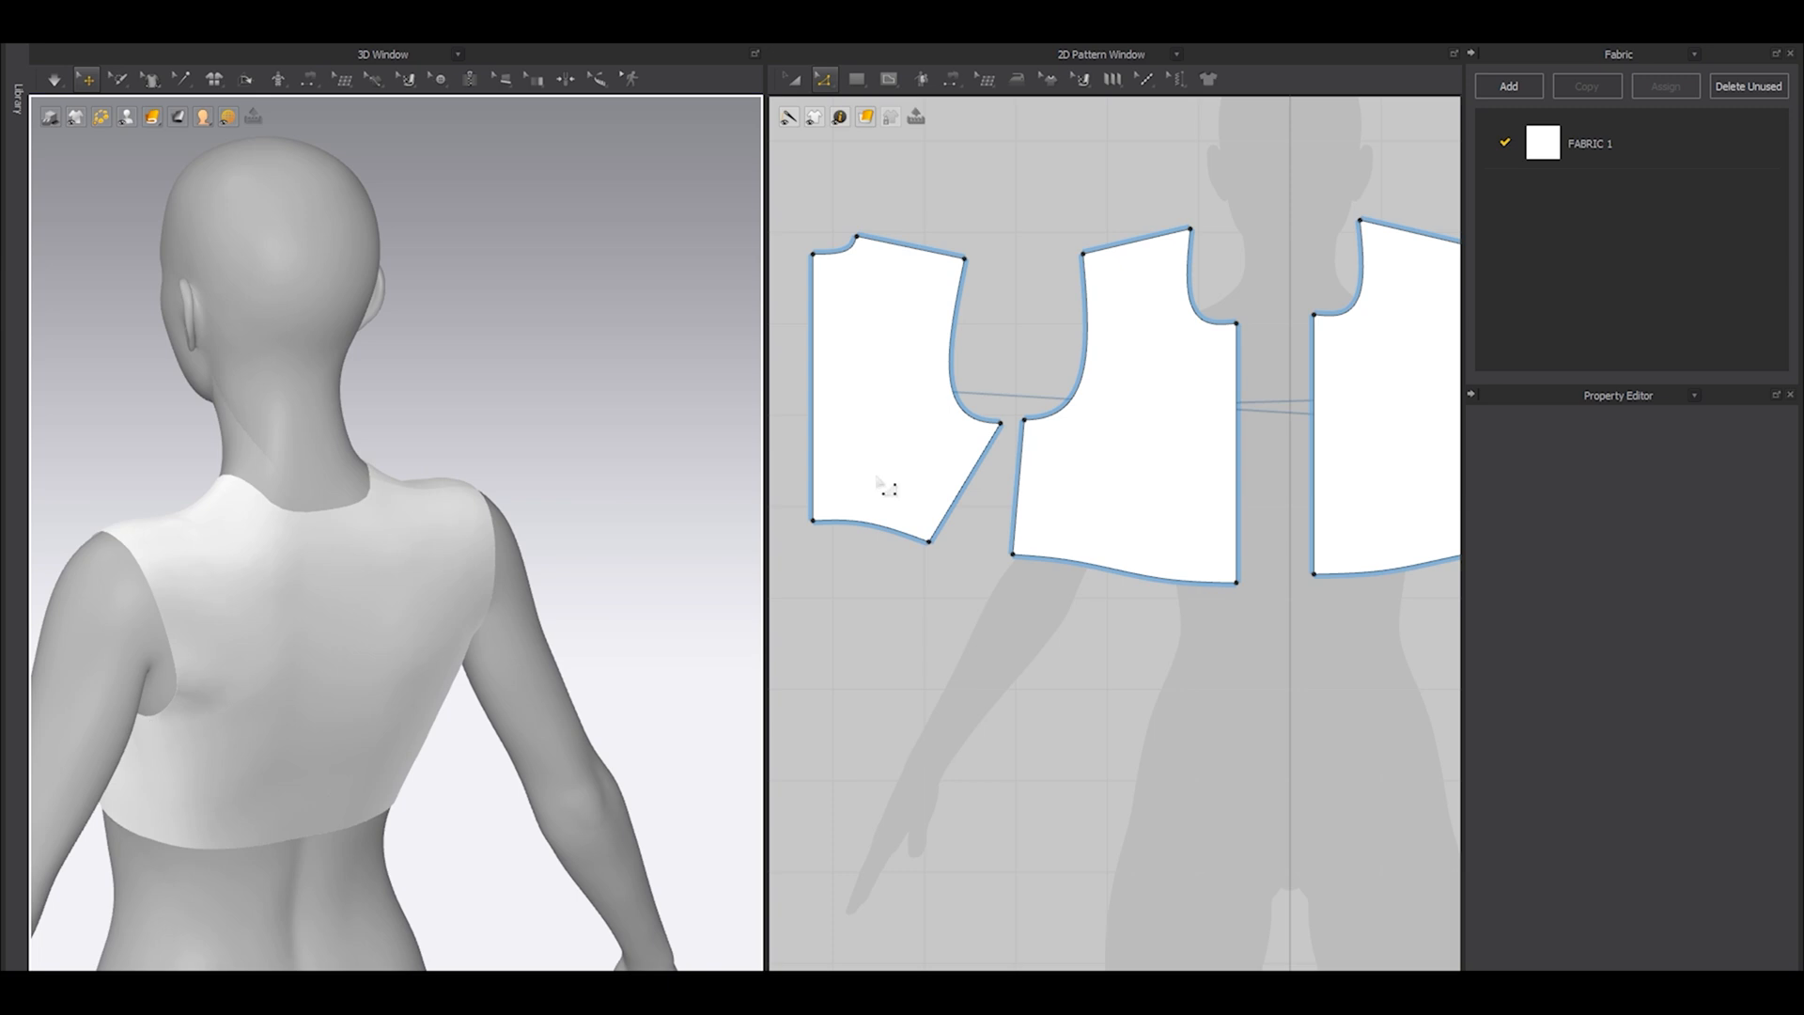
{"action": "scroll", "coordinate": [879, 484], "scroll_direction": "up", "scroll_amount": 6}
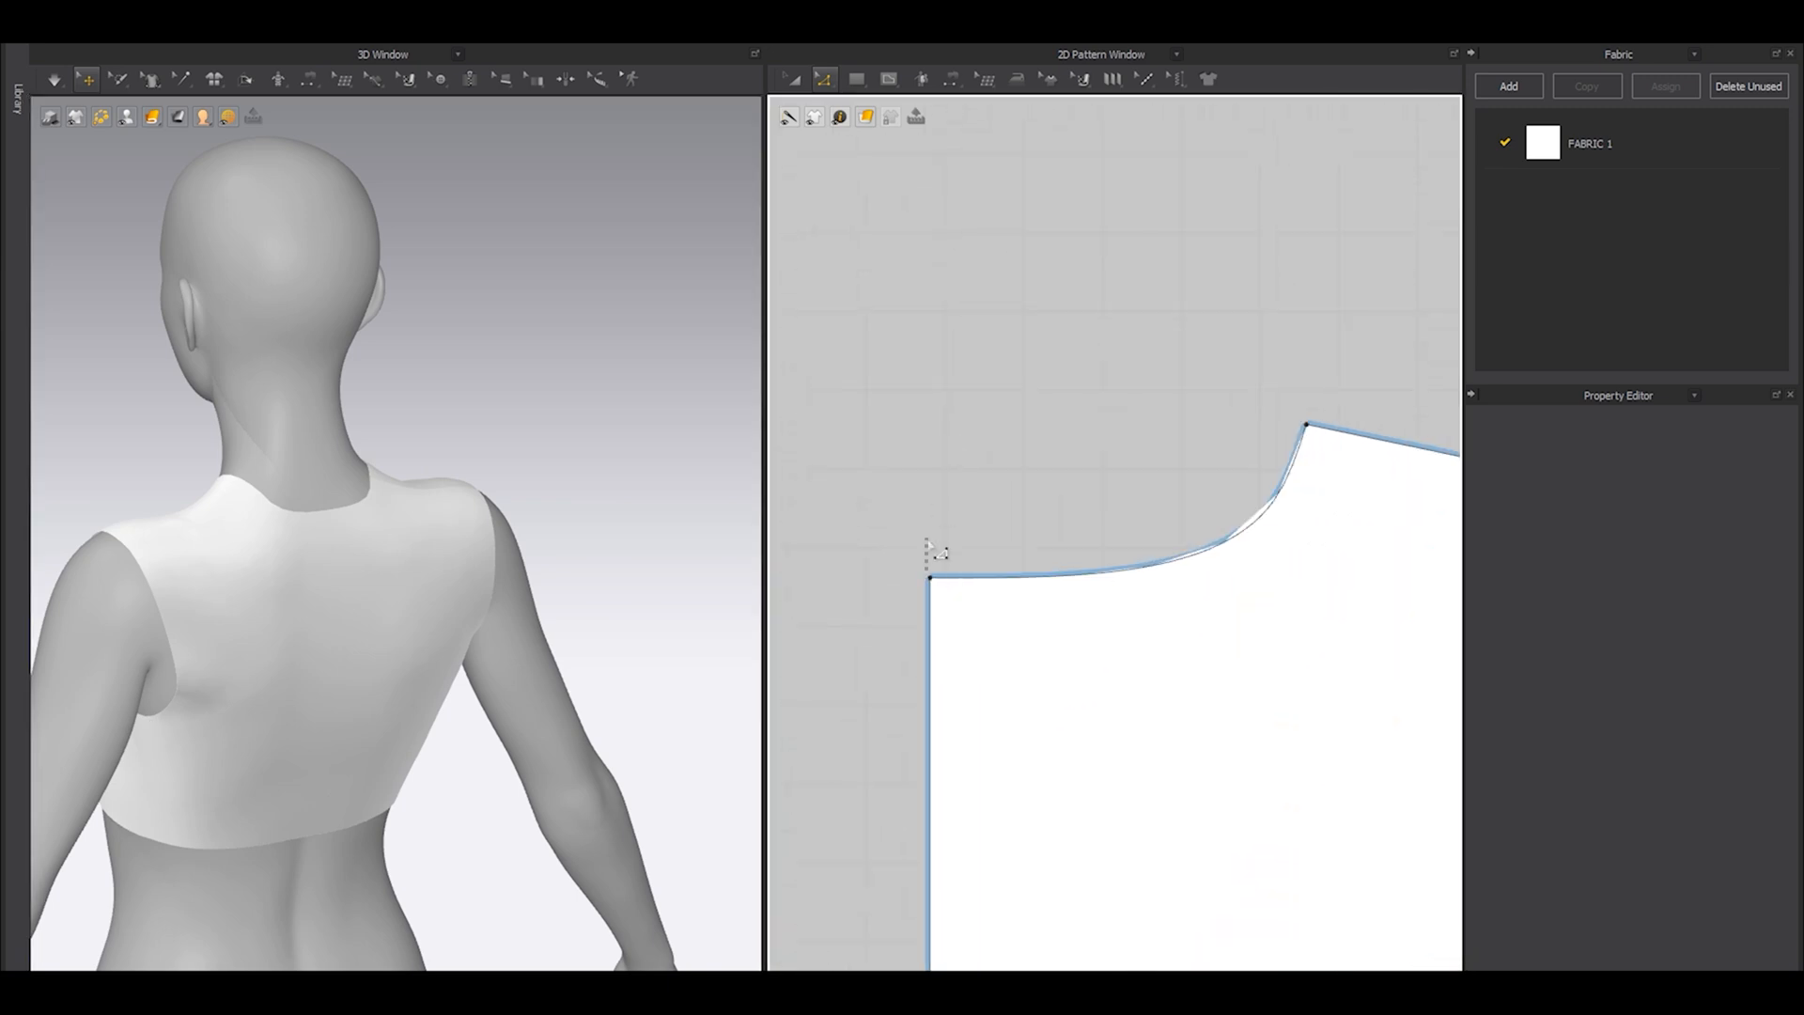
{"action": "left_click_drag", "start_coordinate": [930, 578], "coordinate": [931, 535]}
{"action": "left_click", "coordinate": [980, 432]}
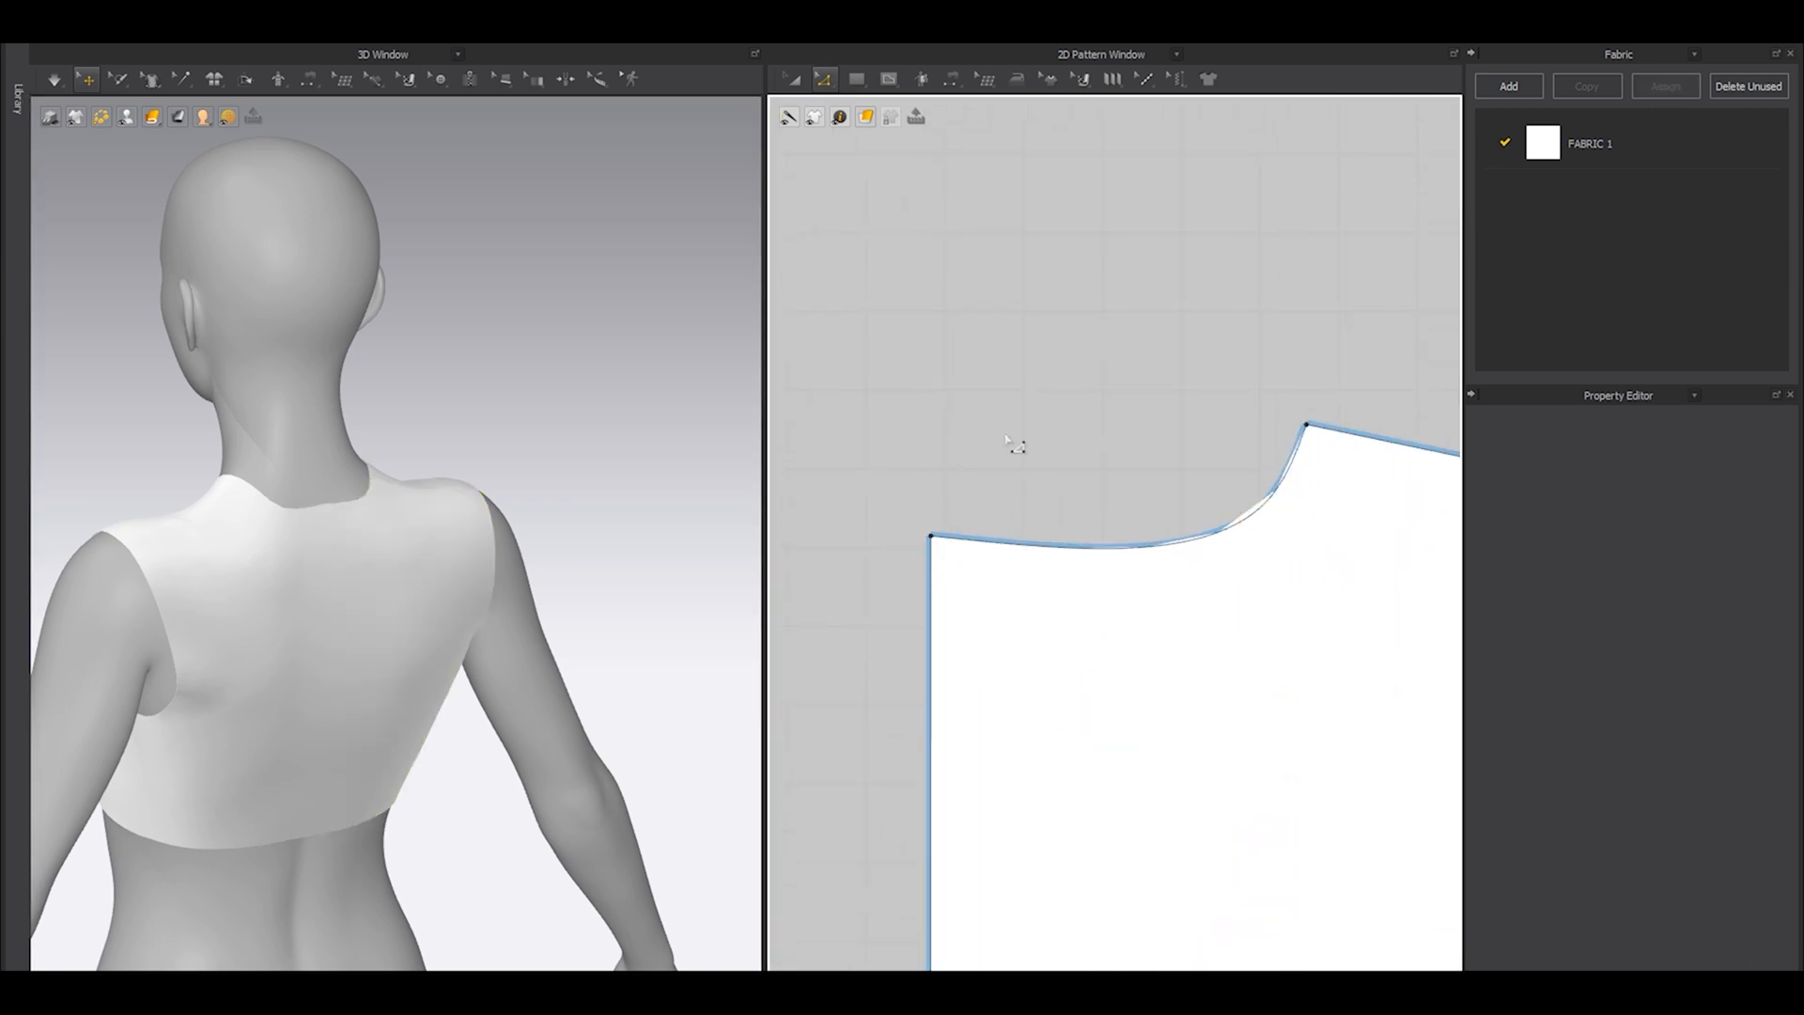
{"action": "scroll", "coordinate": [1158, 510], "scroll_direction": "up", "scroll_amount": 2}
{"action": "left_click_drag", "start_coordinate": [1311, 494], "coordinate": [1323, 443]}
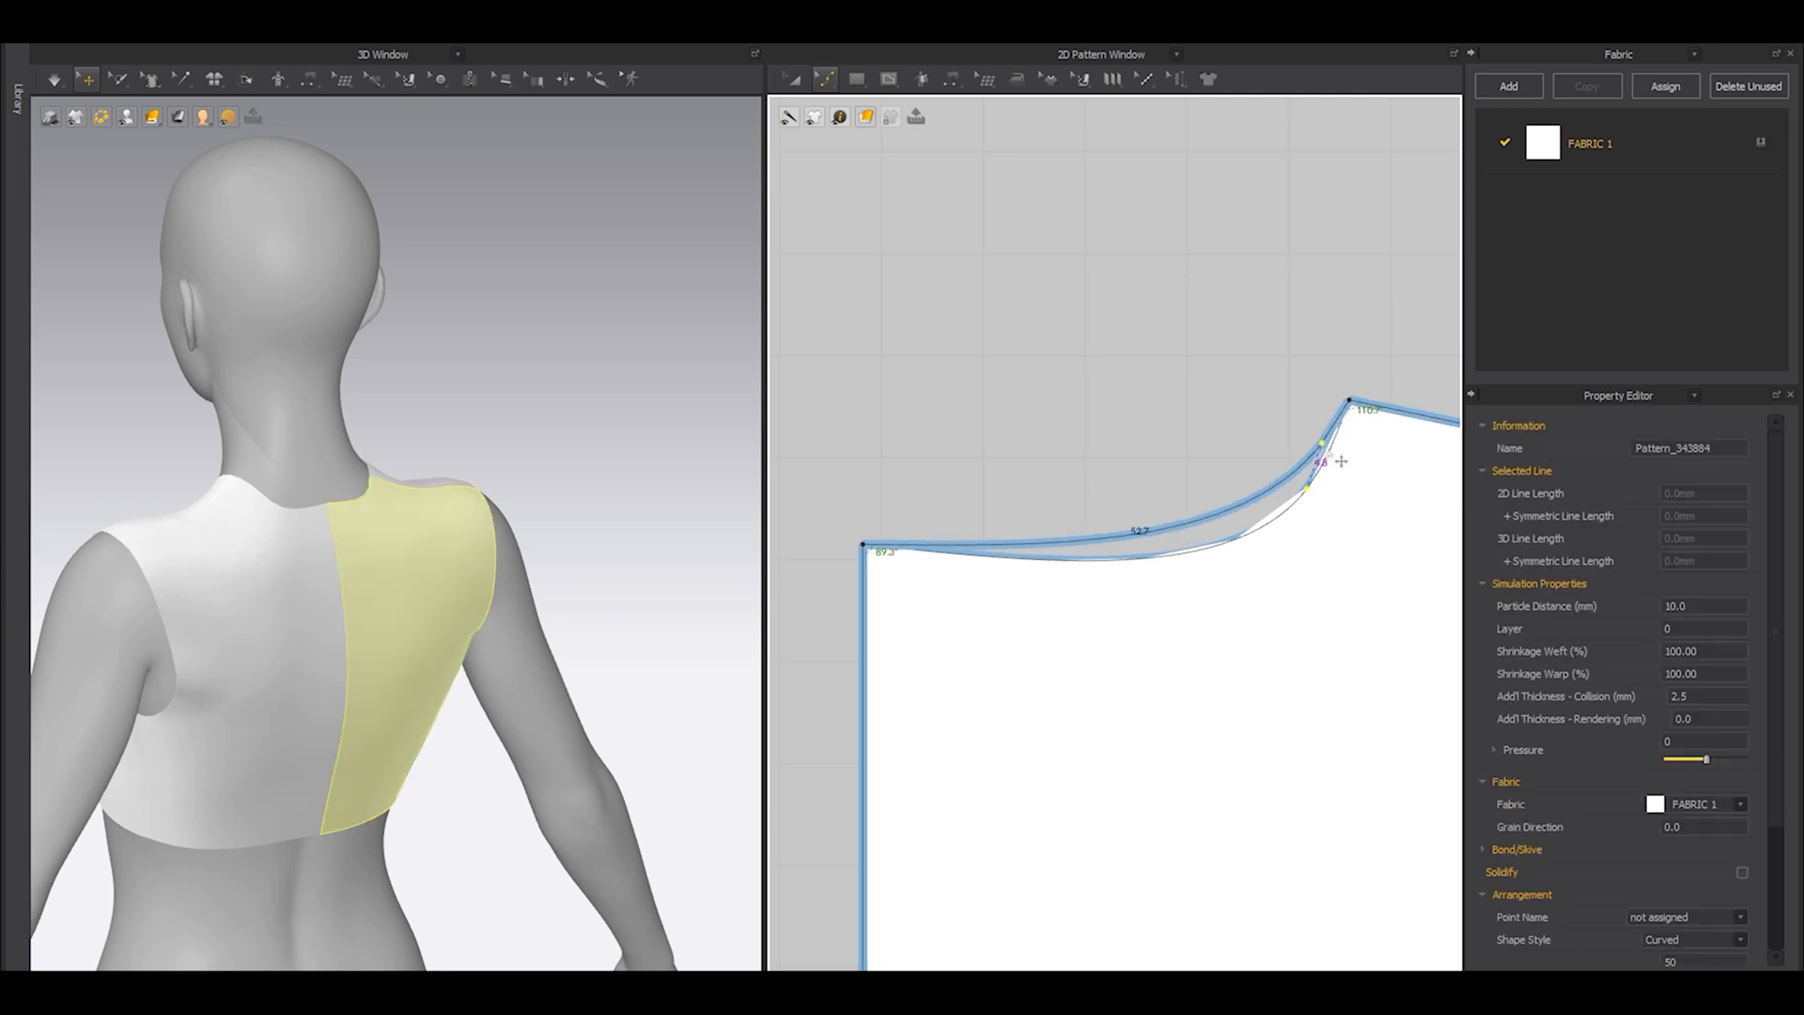
{"action": "left_click", "coordinate": [836, 562]}
{"action": "mouse_move", "coordinate": [864, 544]}
{"action": "left_mouse_down"}
{"action": "mouse_move", "coordinate": [865, 507]}
{"action": "mouse_move", "coordinate": [863, 529]}
{"action": "left_mouse_up"}
Match up the back shoulder line with the front shoulder line using the To Start option.
{"action": "right_click_drag", "start_coordinate": [221, 589], "coordinate": [705, 555]}
{"action": "scroll", "coordinate": [909, 495], "scroll_direction": "down", "scroll_amount": 8}
{"action": "right_click_drag", "start_coordinate": [268, 556], "coordinate": [301, 668]}
{"action": "scroll", "coordinate": [302, 668], "scroll_direction": "up", "scroll_amount": 4}
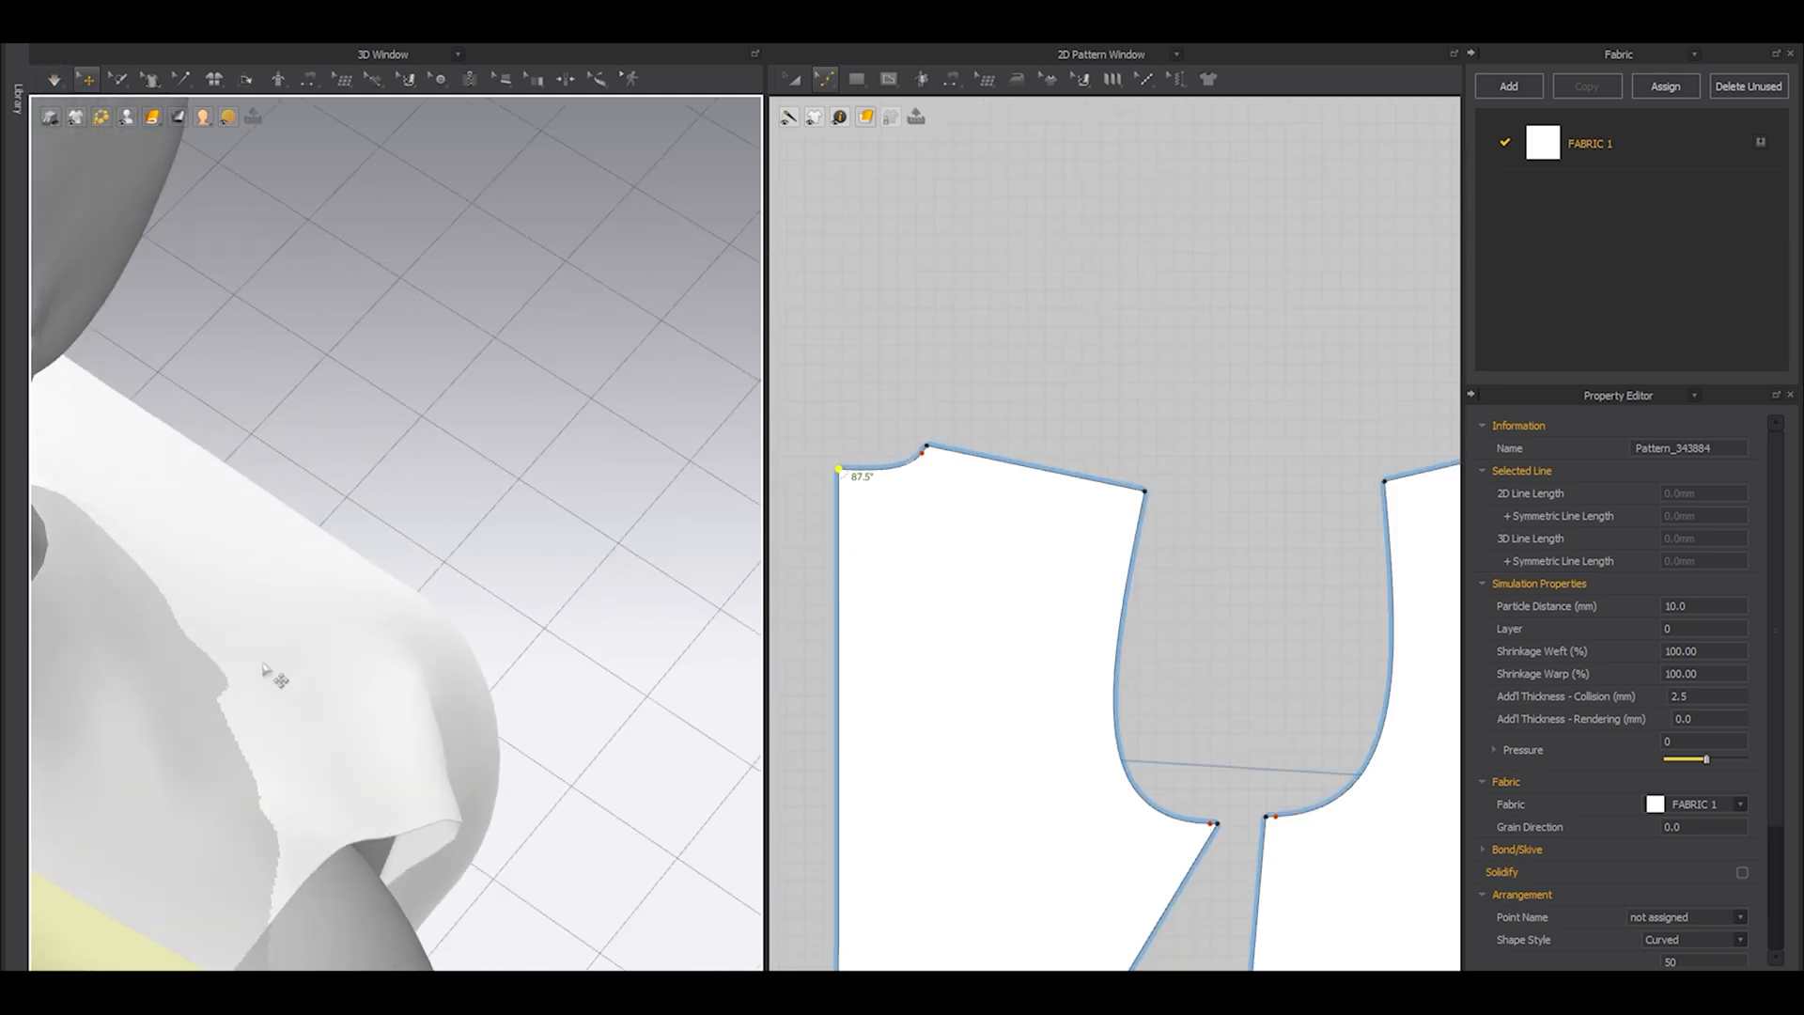
{"action": "middle_click_drag", "start_coordinate": [301, 668], "coordinate": [471, 584]}
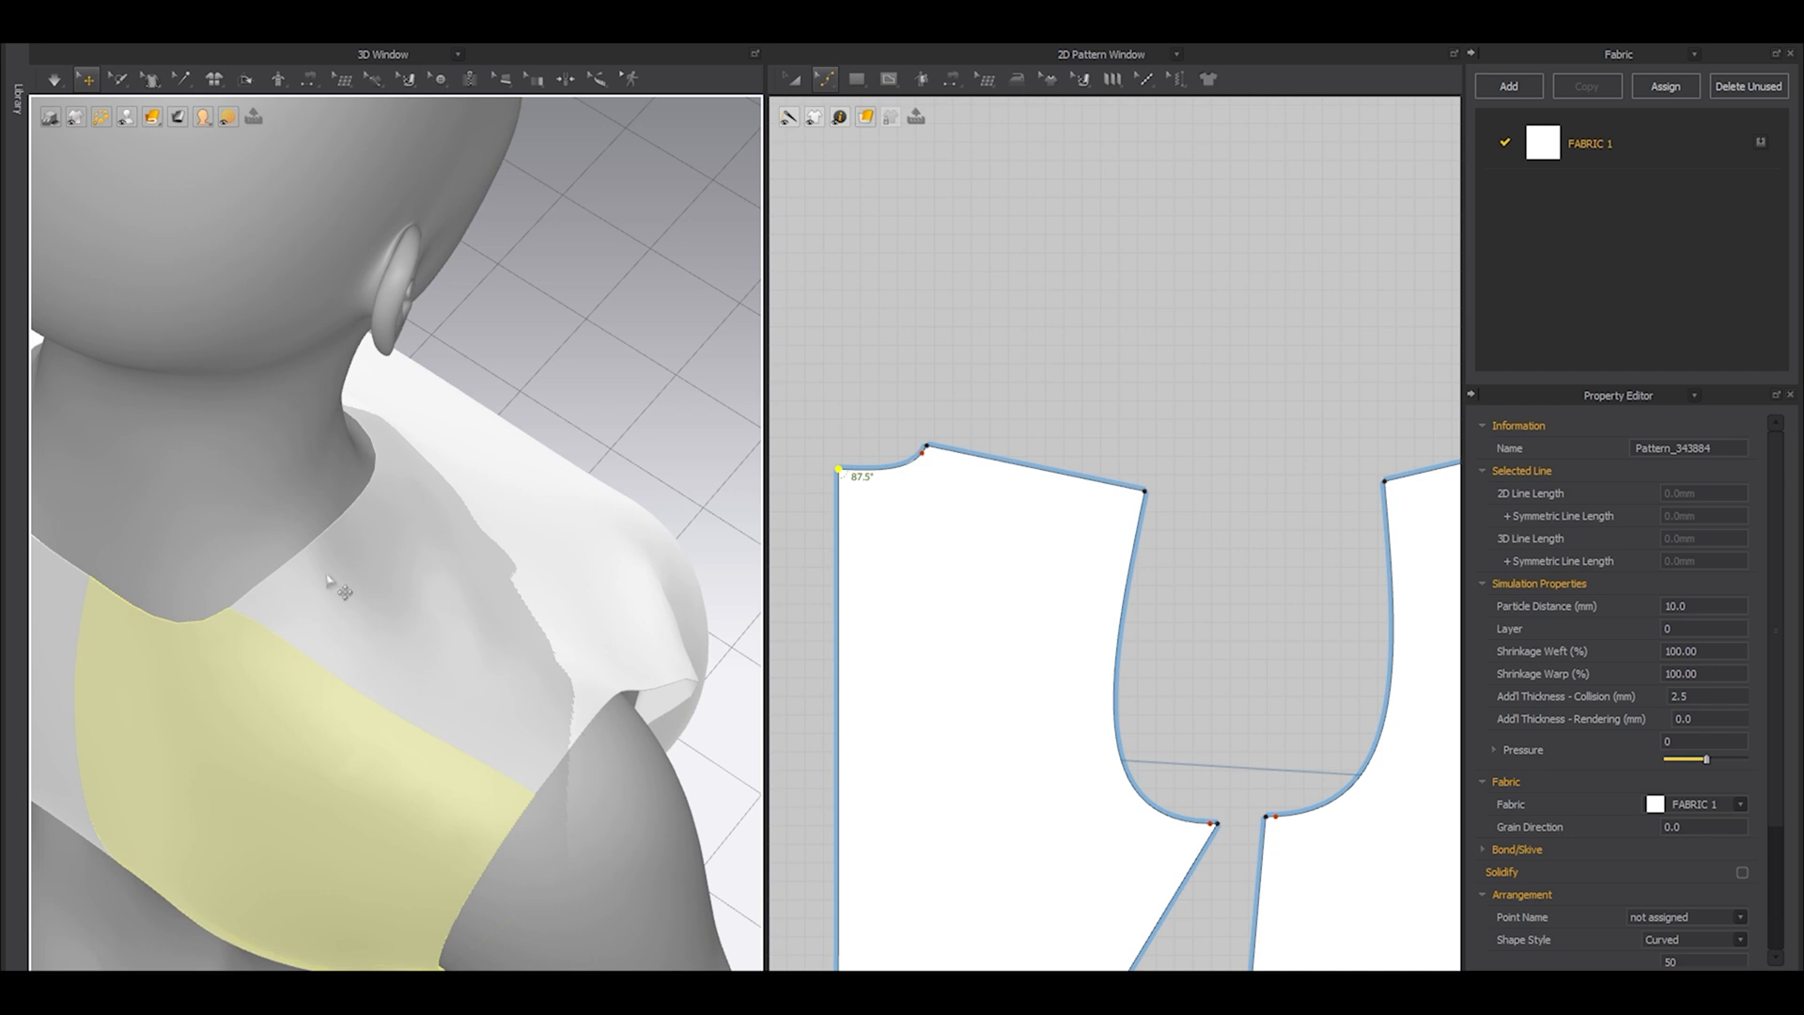
{"action": "scroll", "coordinate": [1046, 567], "scroll_direction": "down", "scroll_amount": 4}
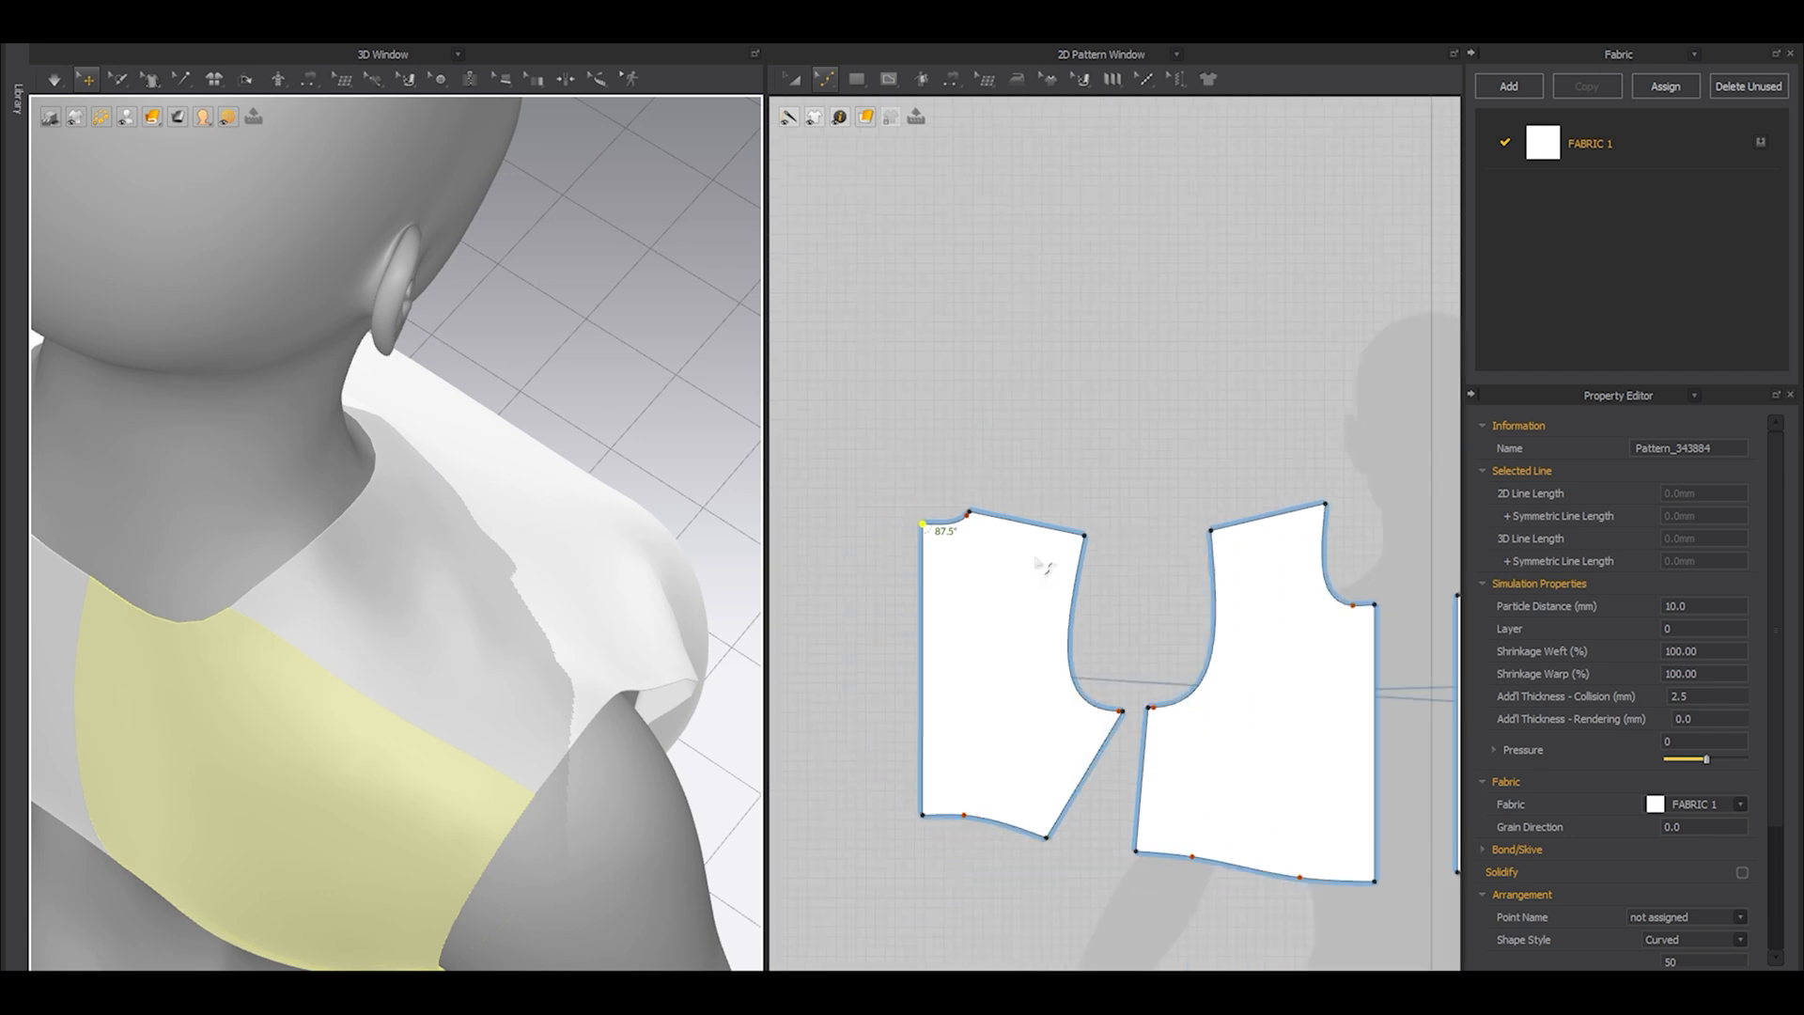
{"action": "left_click_drag", "start_coordinate": [960, 474], "coordinate": [1295, 543]}
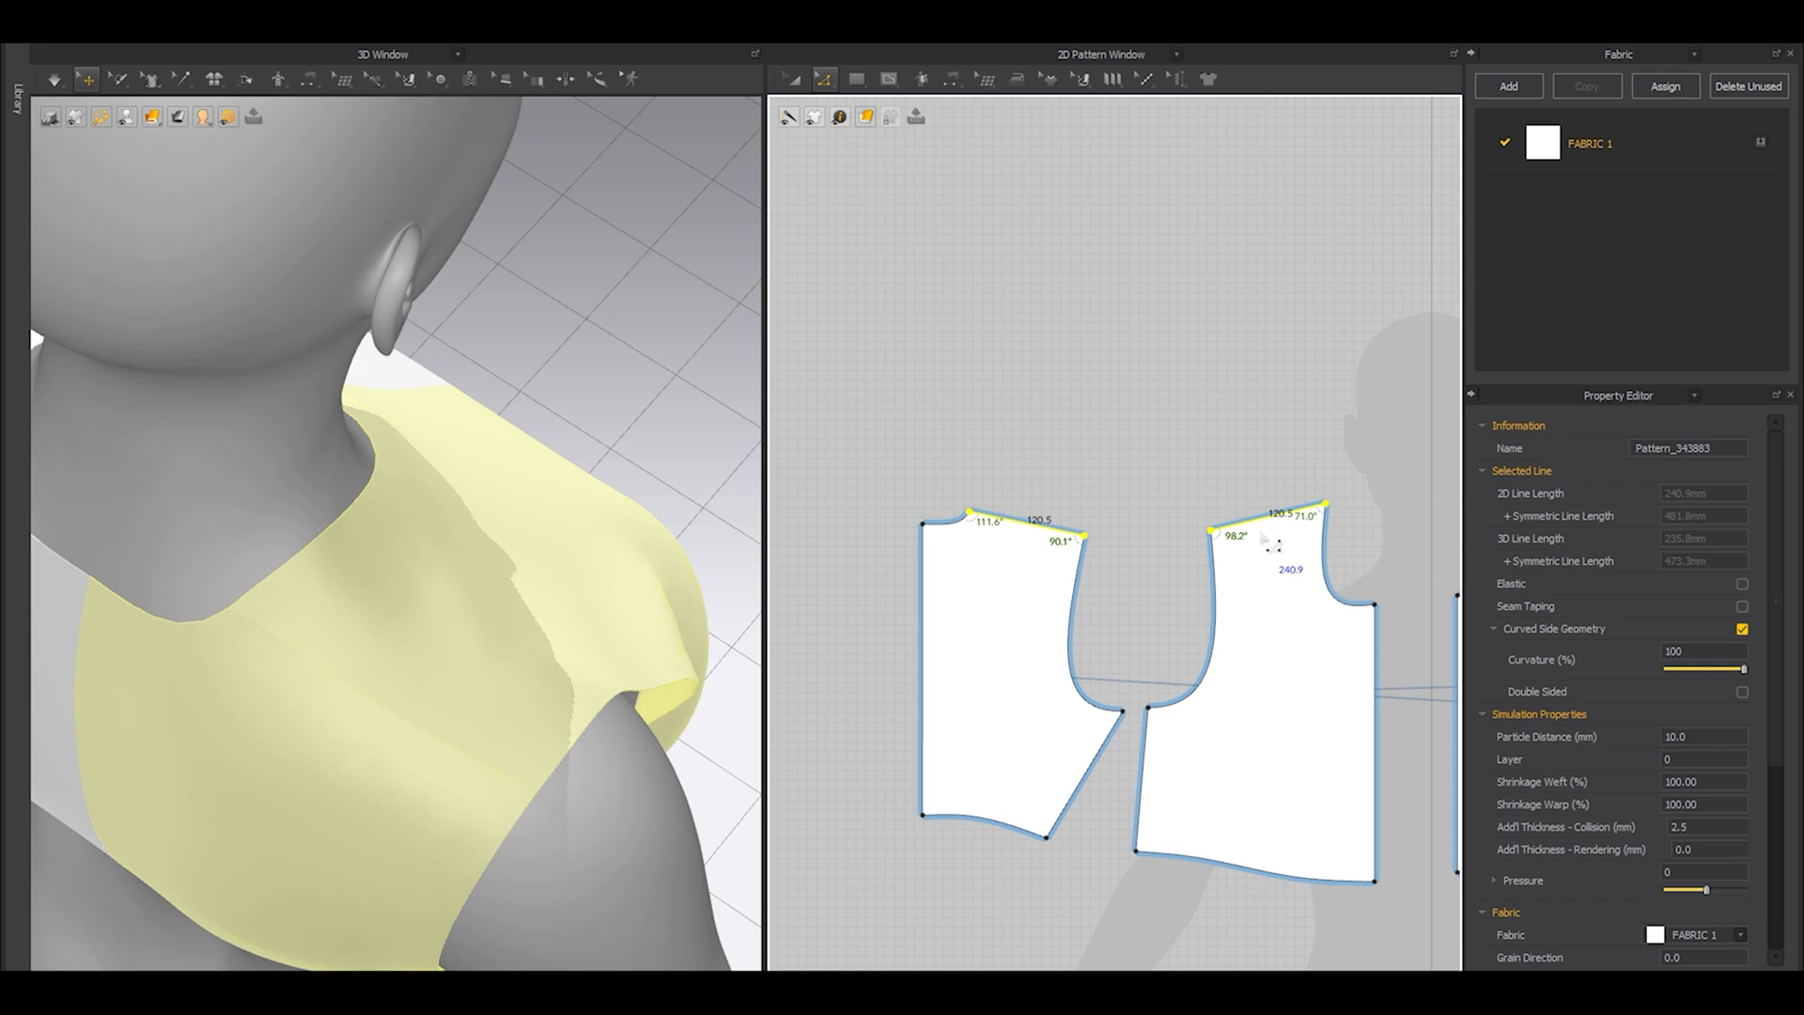
{"action": "right_click", "coordinate": [1263, 531]}
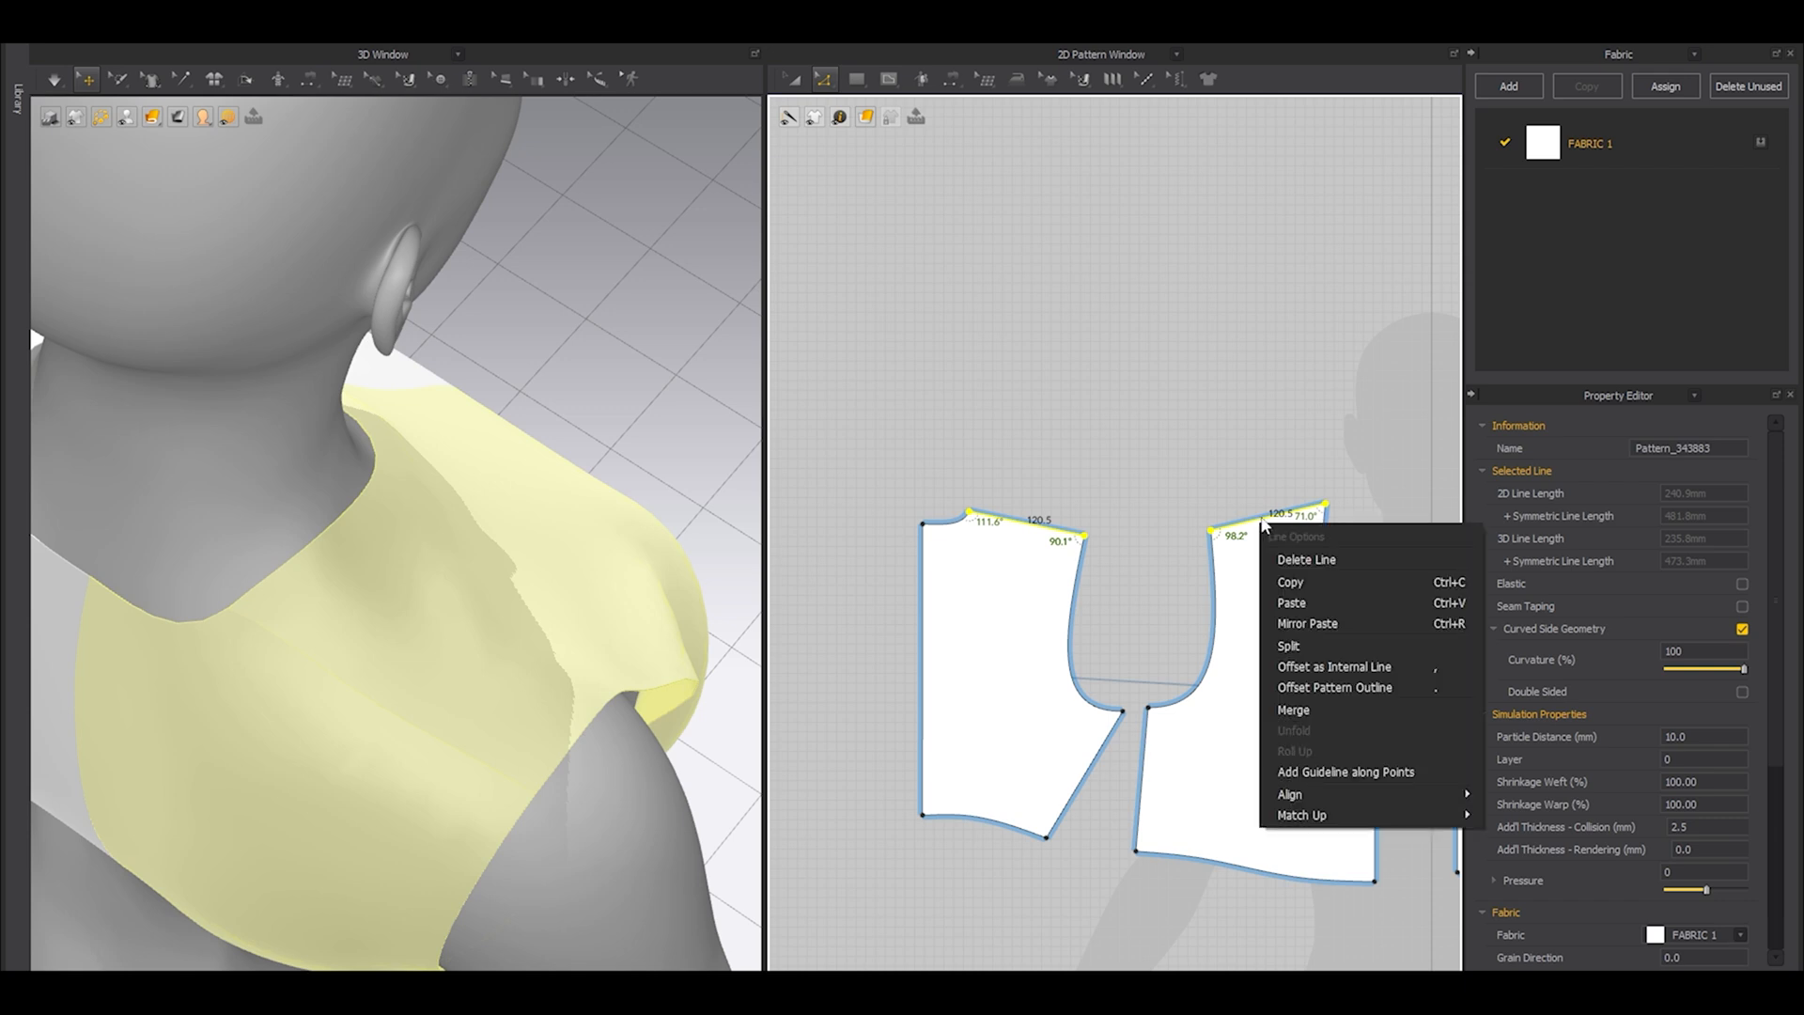
{"action": "mouse_move", "coordinate": [1353, 800]}
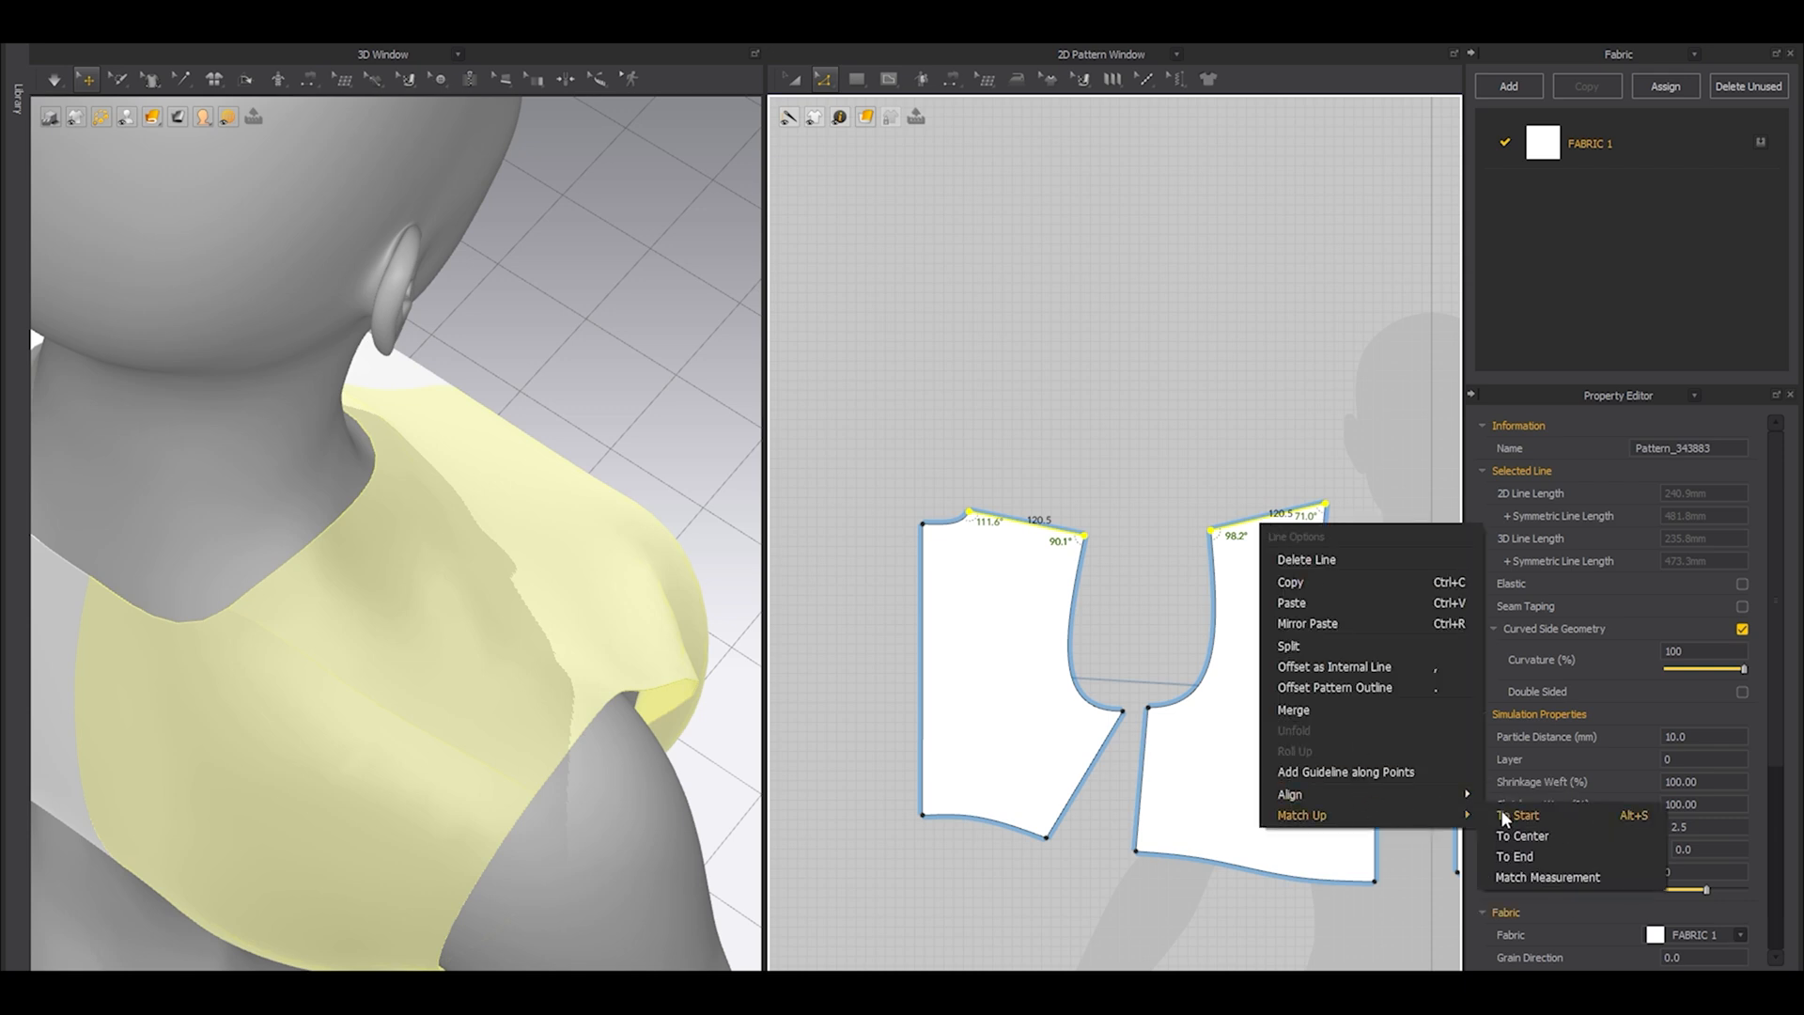
{"action": "left_click", "coordinate": [1508, 814]}
Move the matched shoulder line toward the front, lower its neck end slightly, and simulate the garment.
{"action": "scroll", "coordinate": [1296, 508], "scroll_direction": "up", "scroll_amount": 3}
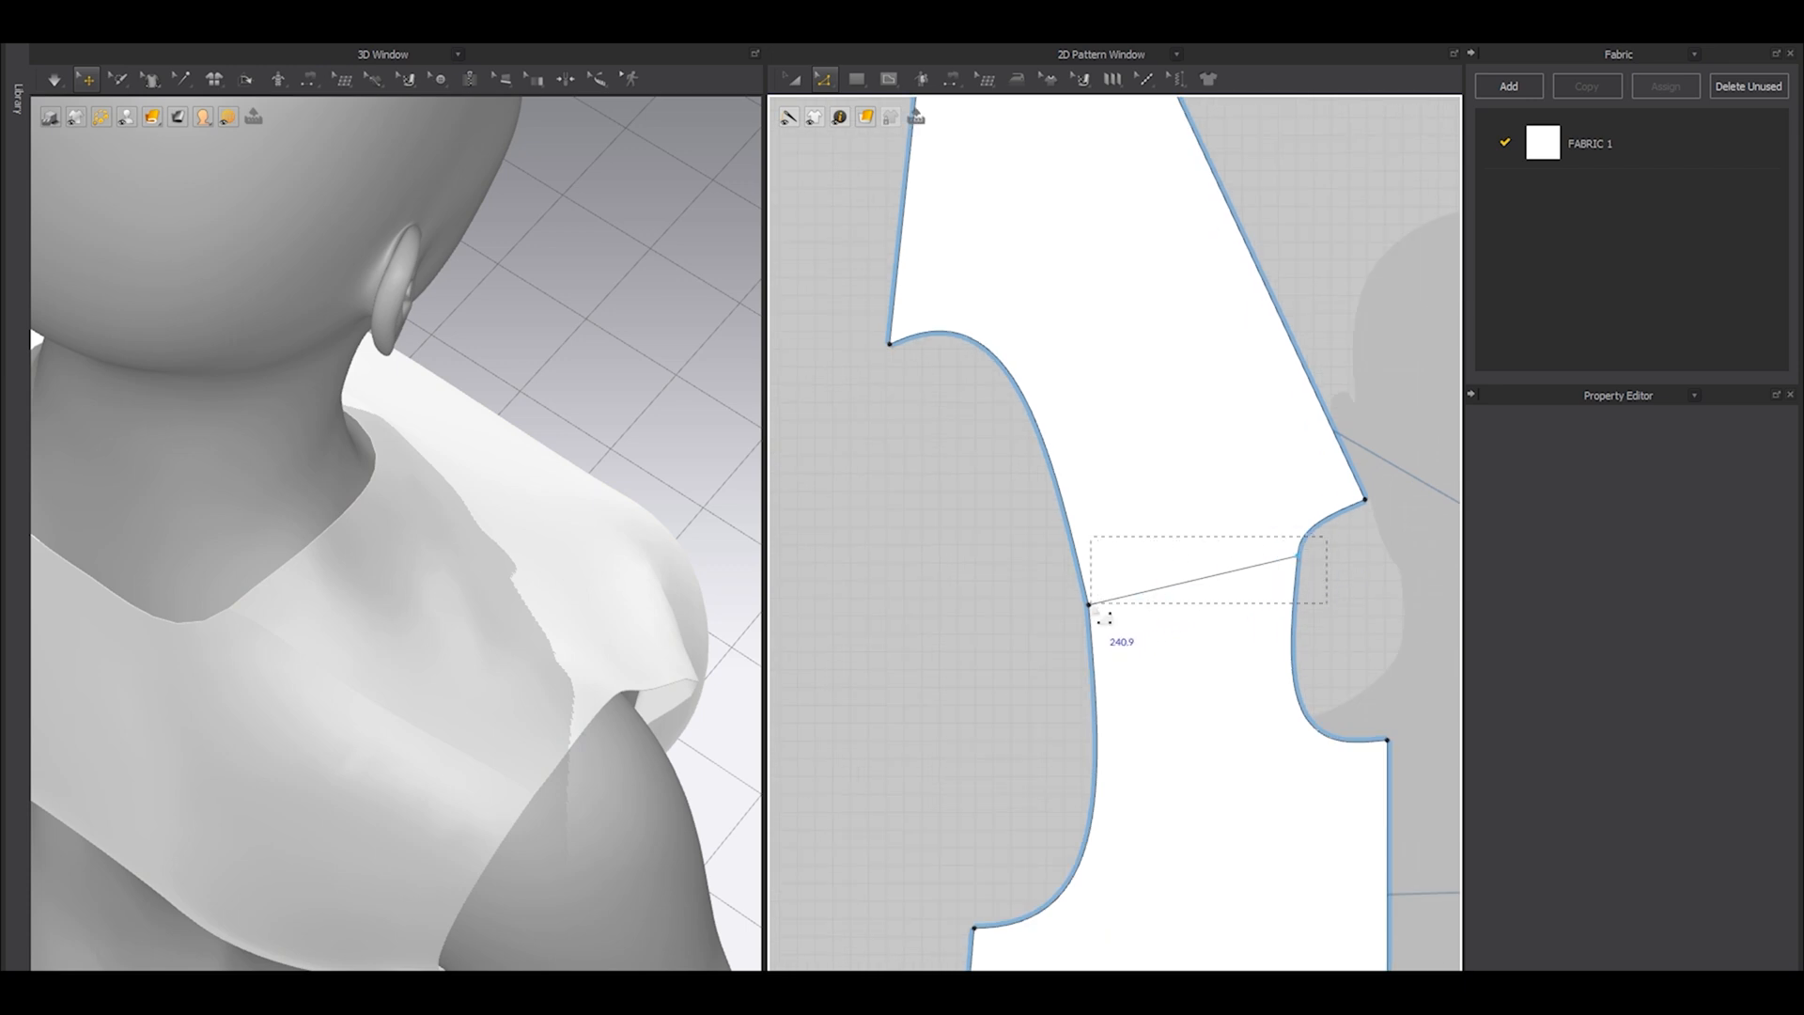
{"action": "left_click_drag", "start_coordinate": [1094, 609], "coordinate": [1093, 607]}
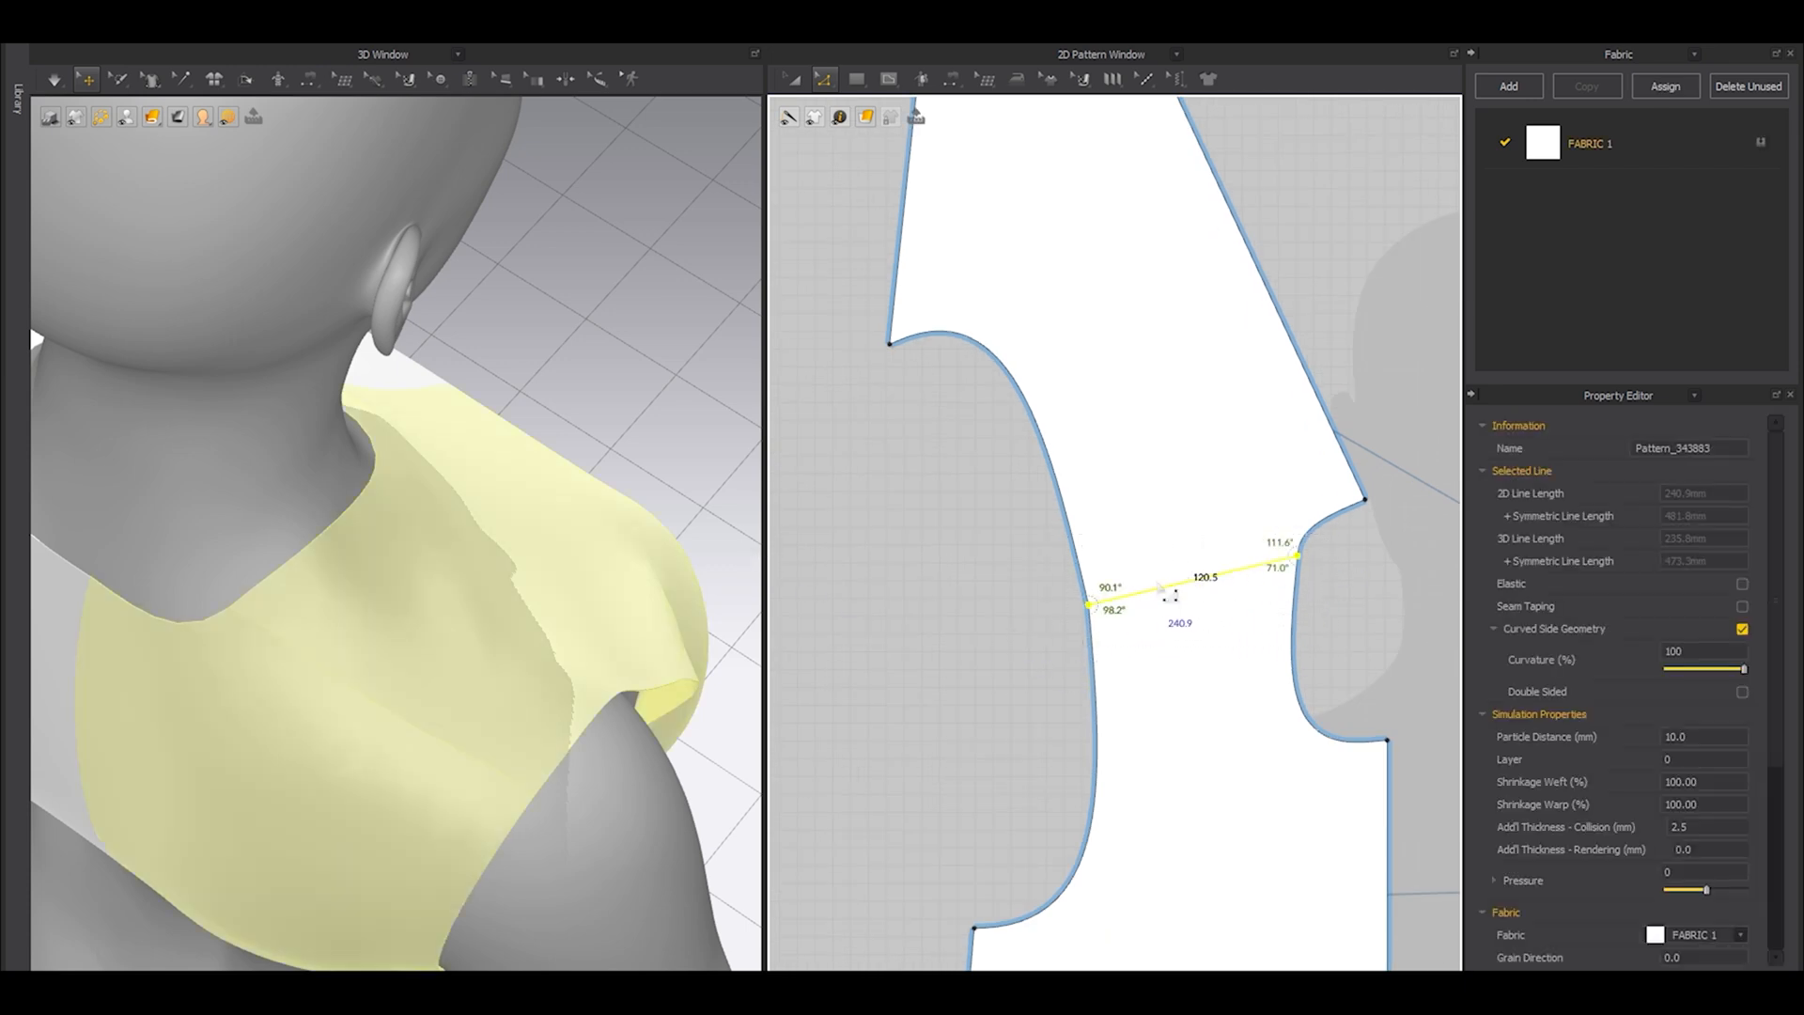
{"action": "left_click_drag", "start_coordinate": [1171, 601], "coordinate": [1179, 669]}
{"action": "right_click_drag", "start_coordinate": [368, 615], "coordinate": [301, 572]}
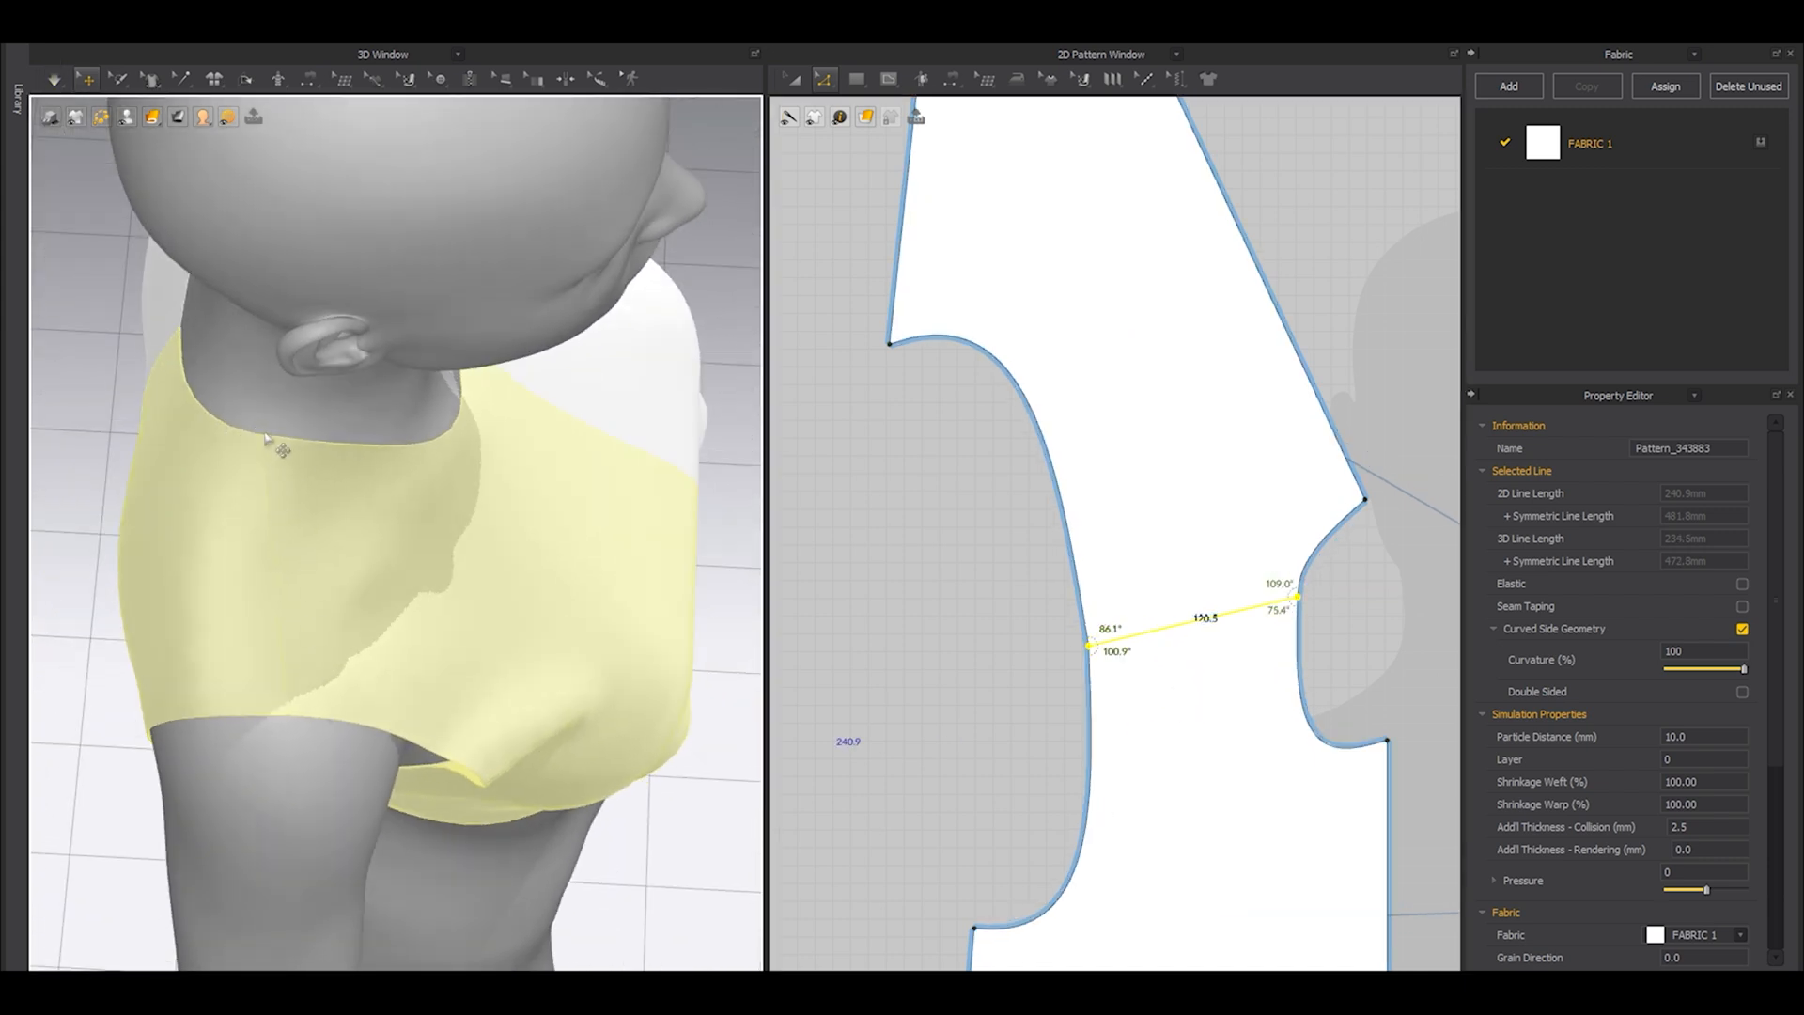
{"action": "left_click", "coordinate": [1071, 640]}
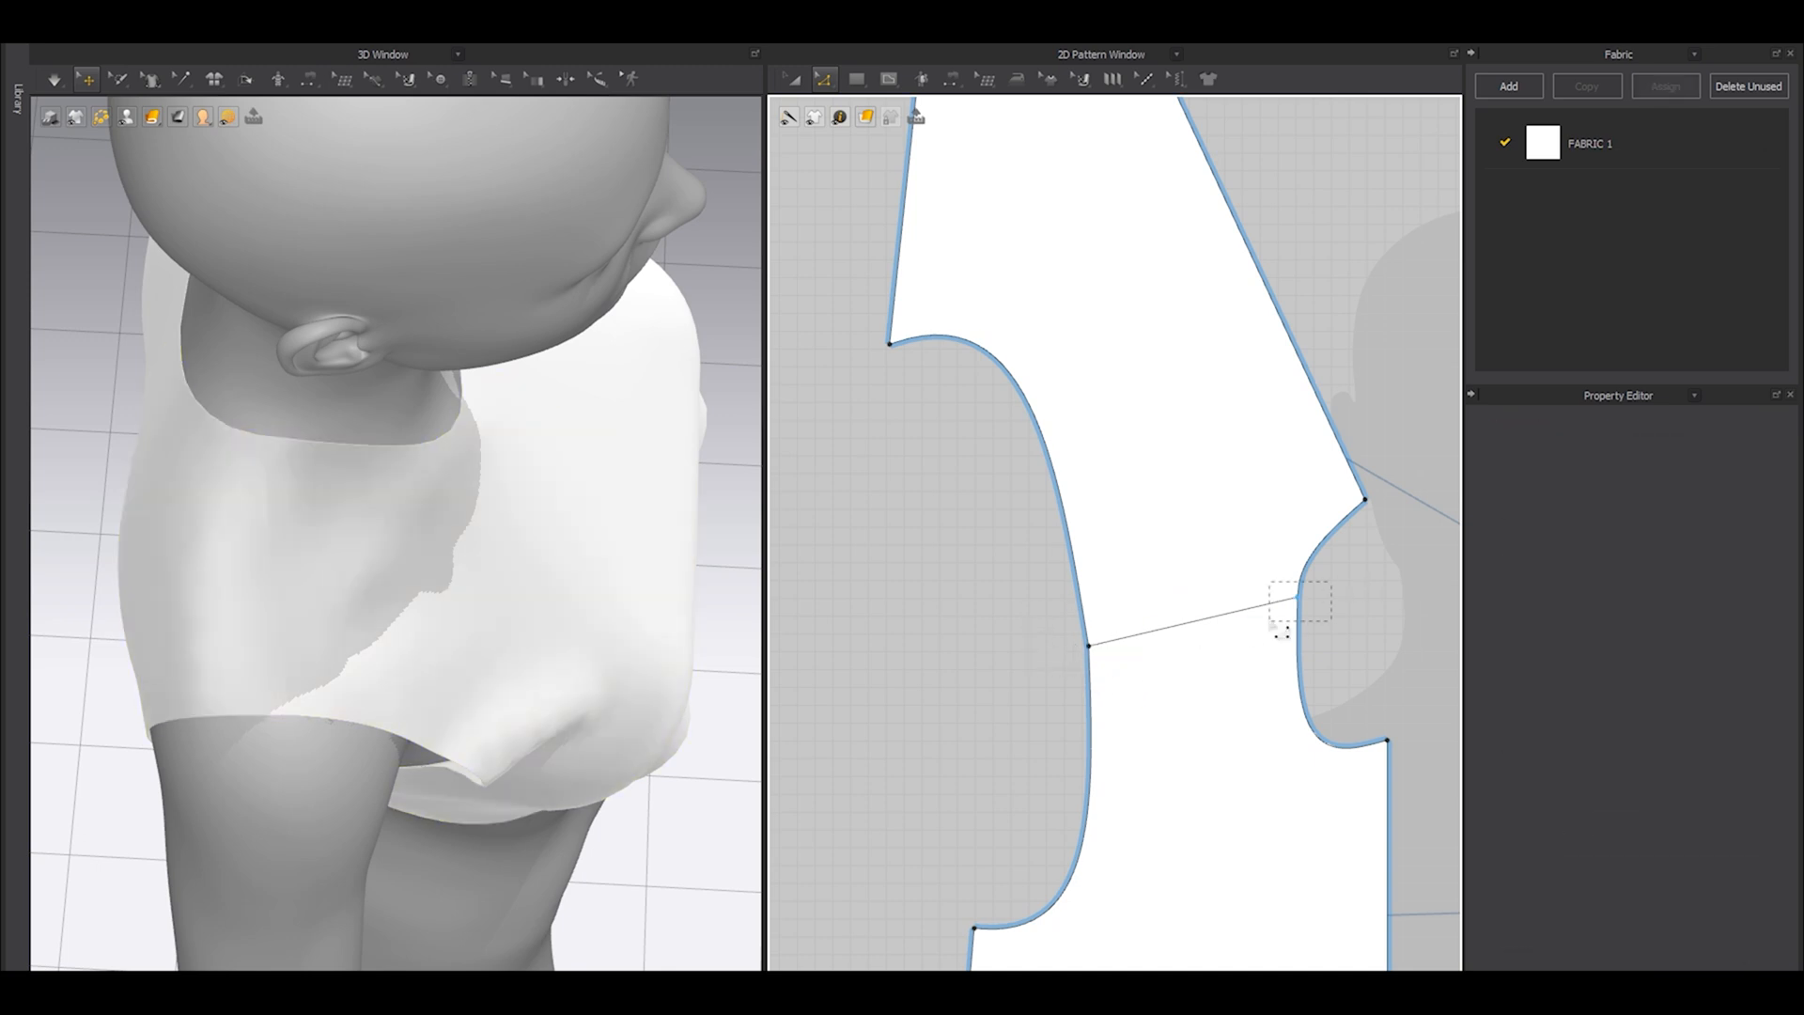
{"action": "left_click", "coordinate": [1297, 606]}
{"action": "right_click_drag", "start_coordinate": [362, 636], "coordinate": [583, 544]}
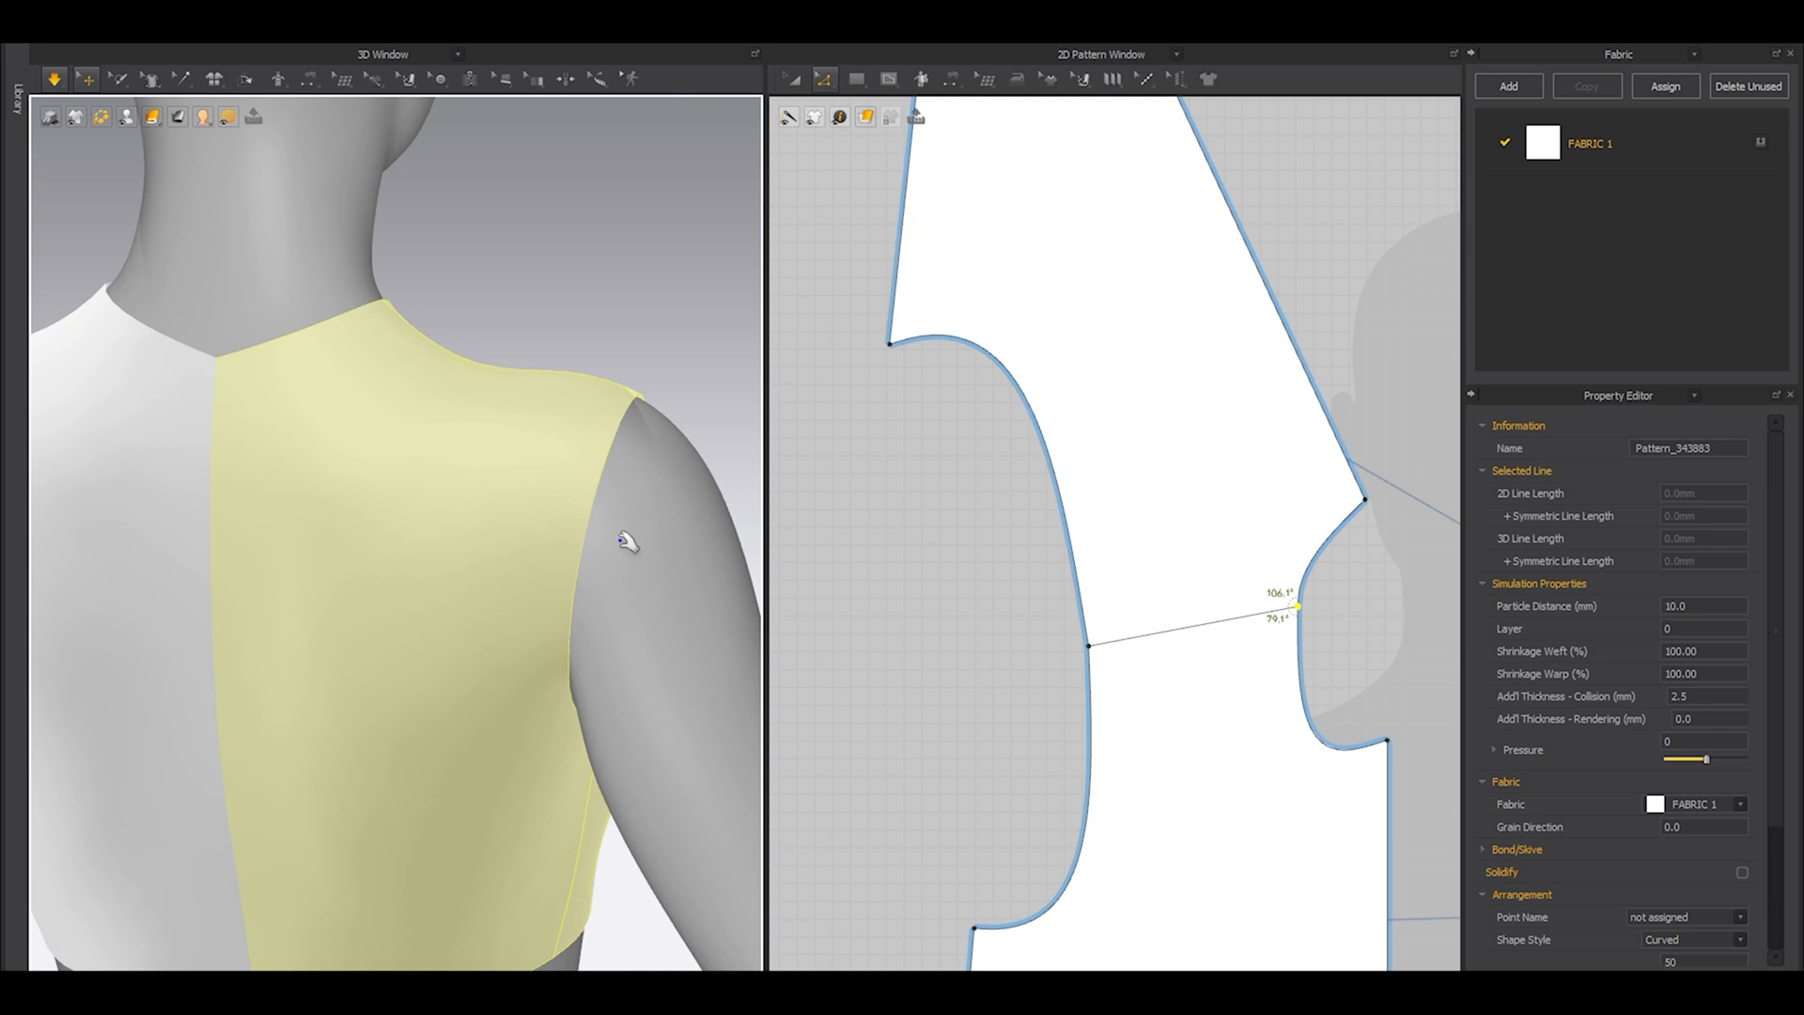
{"action": "key", "text": "space"}
Match up the back piece's side seam with the front piece's side seam.
{"action": "scroll", "coordinate": [1147, 544], "scroll_direction": "down", "scroll_amount": 4}
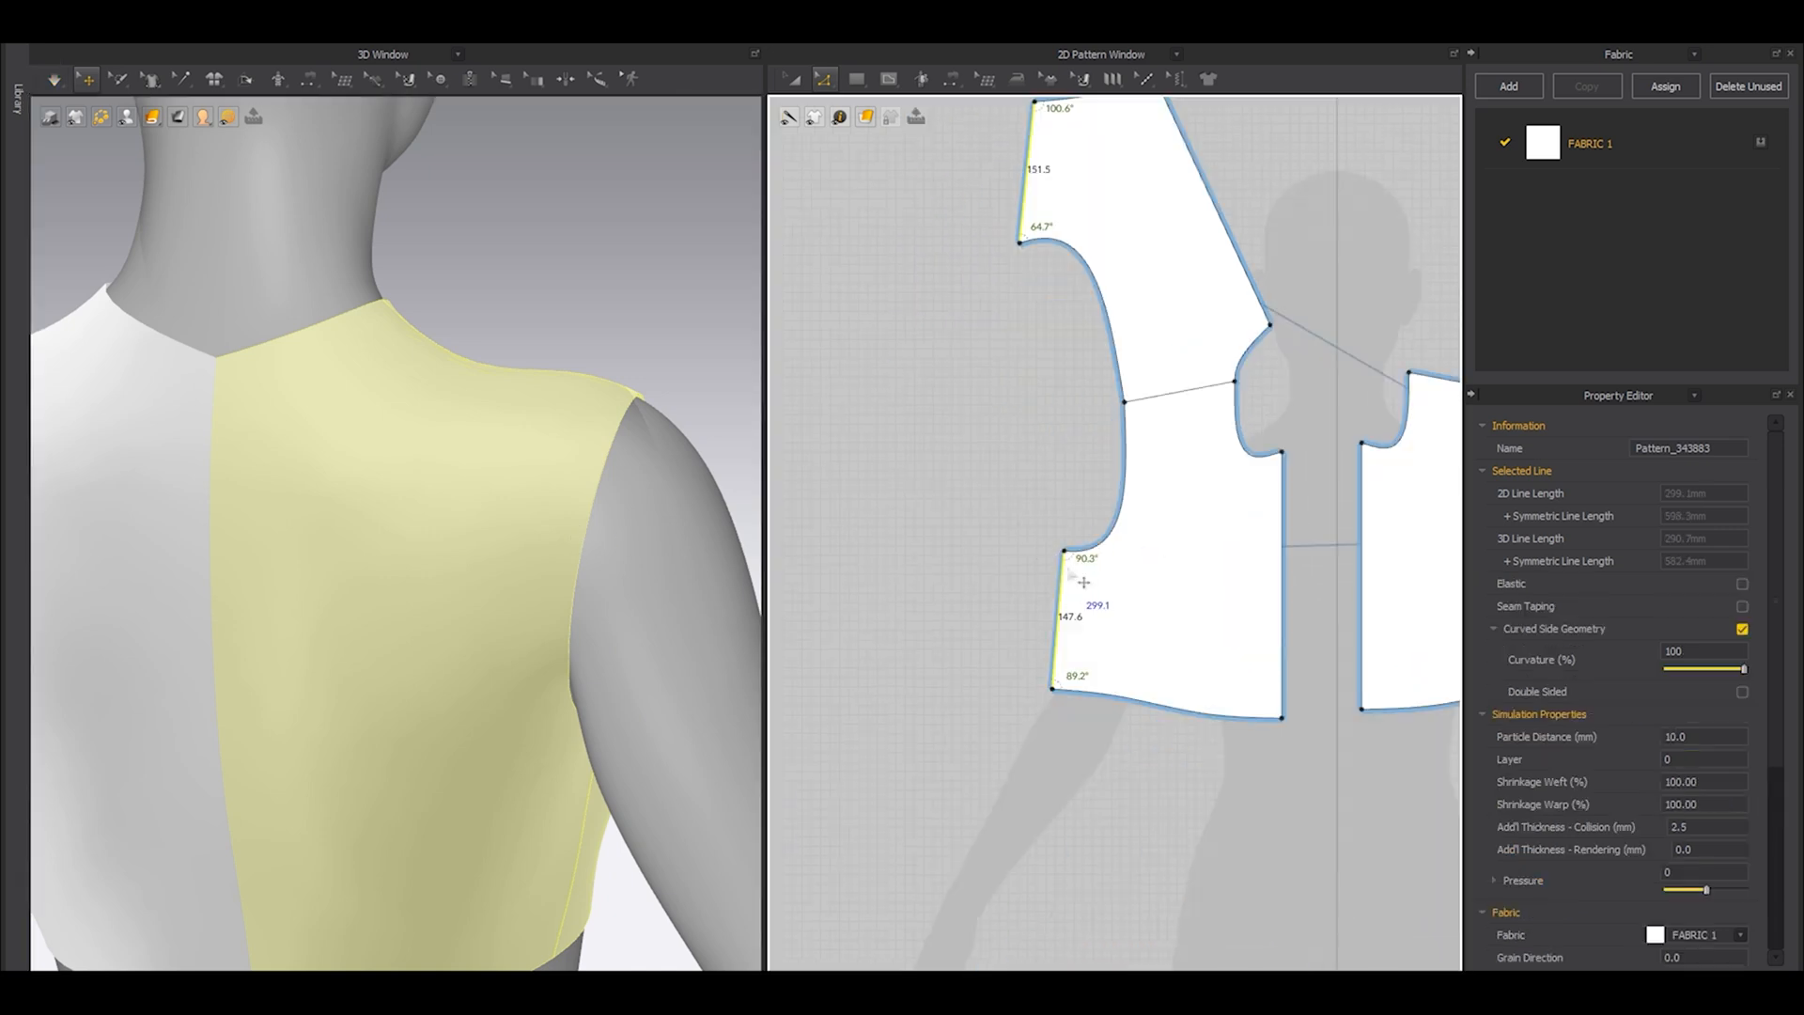
{"action": "right_click", "coordinate": [1055, 567]}
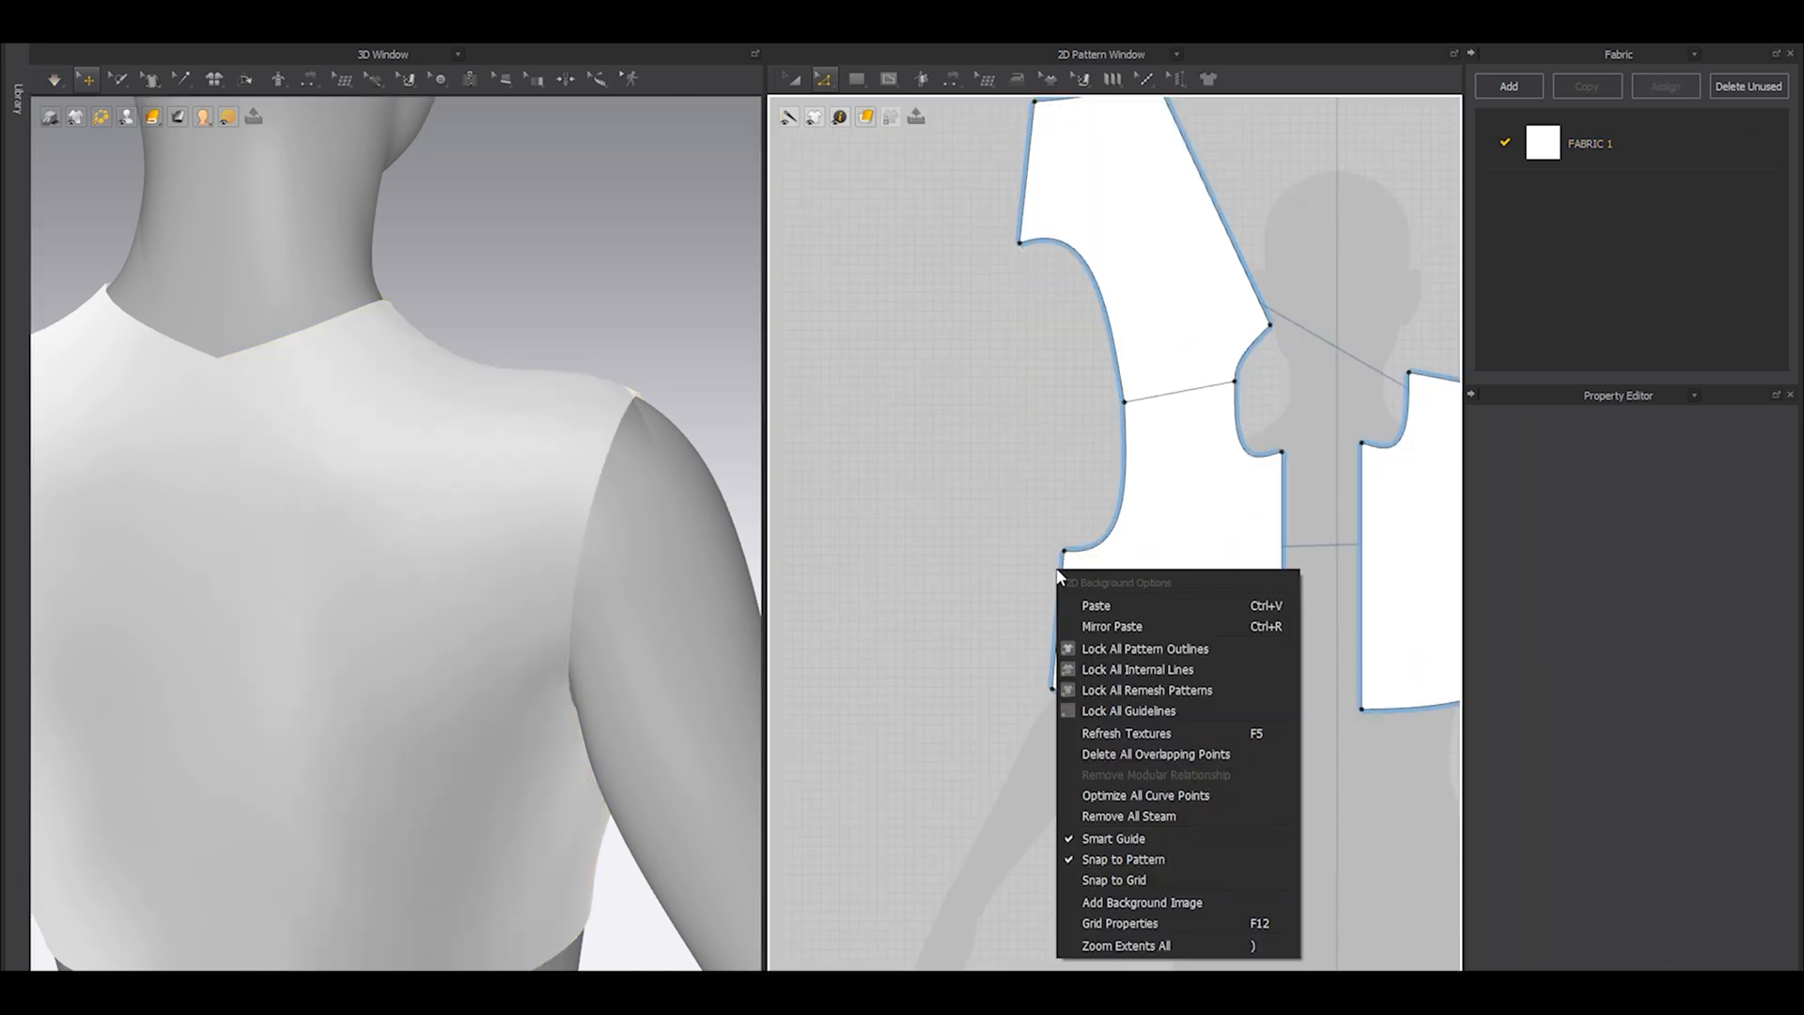
{"action": "left_click", "coordinate": [962, 550]}
{"action": "key", "text": "ctrl+z"}
{"action": "right_click", "coordinate": [1064, 568]}
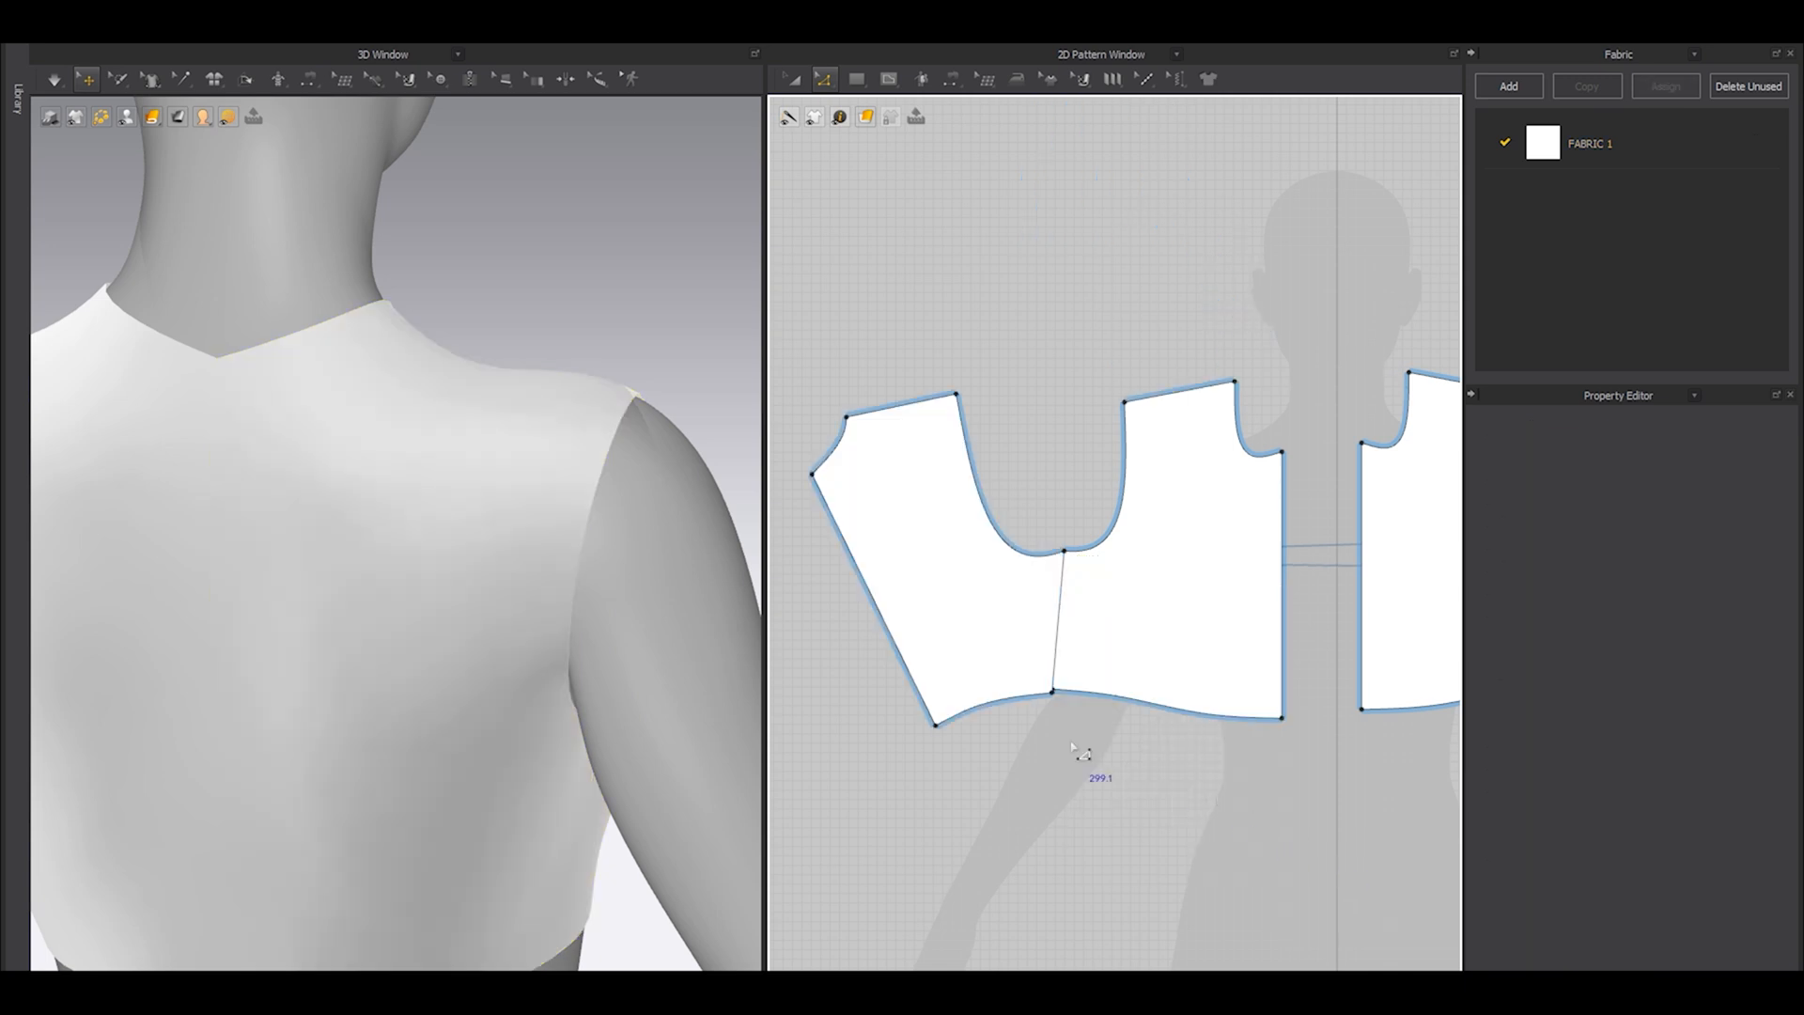
Rotate the back piece so its centre-back line is vertical and place it beside the front piece.
{"action": "key", "text": "a"}
{"action": "left_click", "coordinate": [918, 555]}
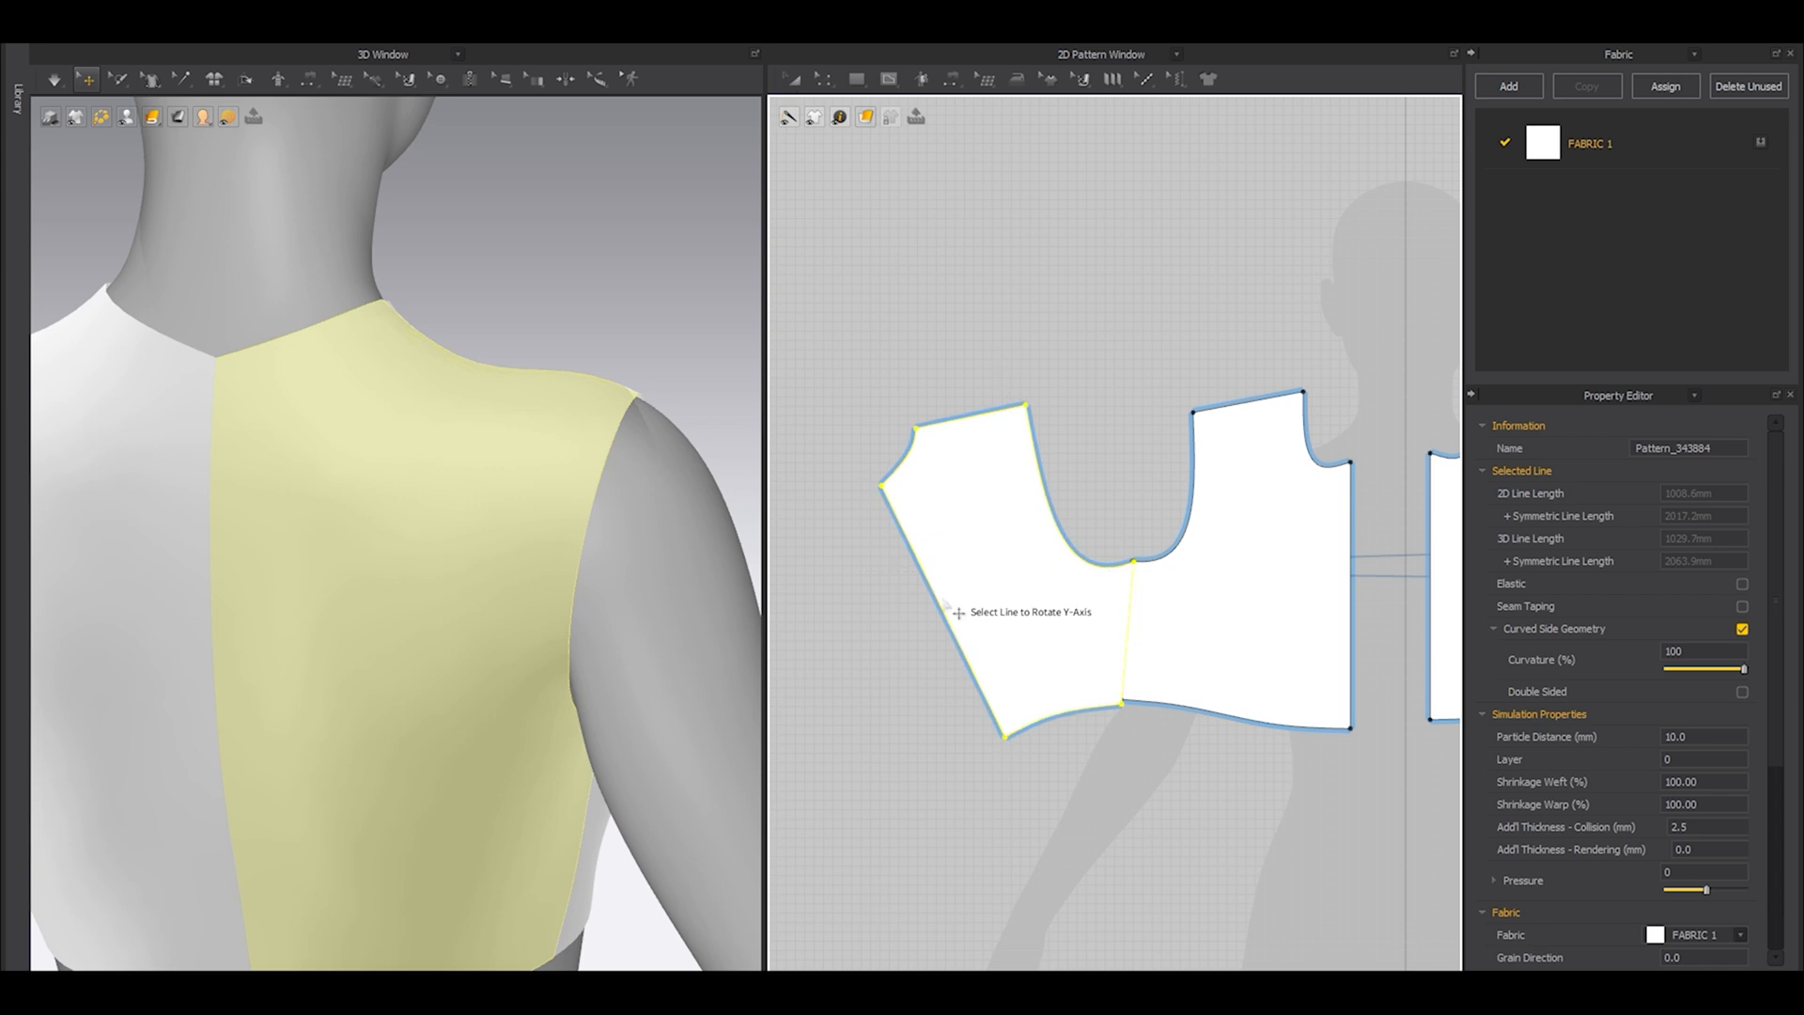
{"action": "left_click", "coordinate": [953, 612]}
{"action": "left_click_drag", "start_coordinate": [985, 630], "coordinate": [964, 581]}
{"action": "left_click", "coordinate": [1098, 661]}
{"action": "middle_click_drag", "start_coordinate": [1148, 685], "coordinate": [1001, 719]}
Raise the centre-back neck point until the back neckline is nearly level at the centre.
{"action": "right_click_drag", "start_coordinate": [229, 552], "coordinate": [461, 576]}
{"action": "scroll", "coordinate": [944, 483], "scroll_direction": "up", "scroll_amount": 6}
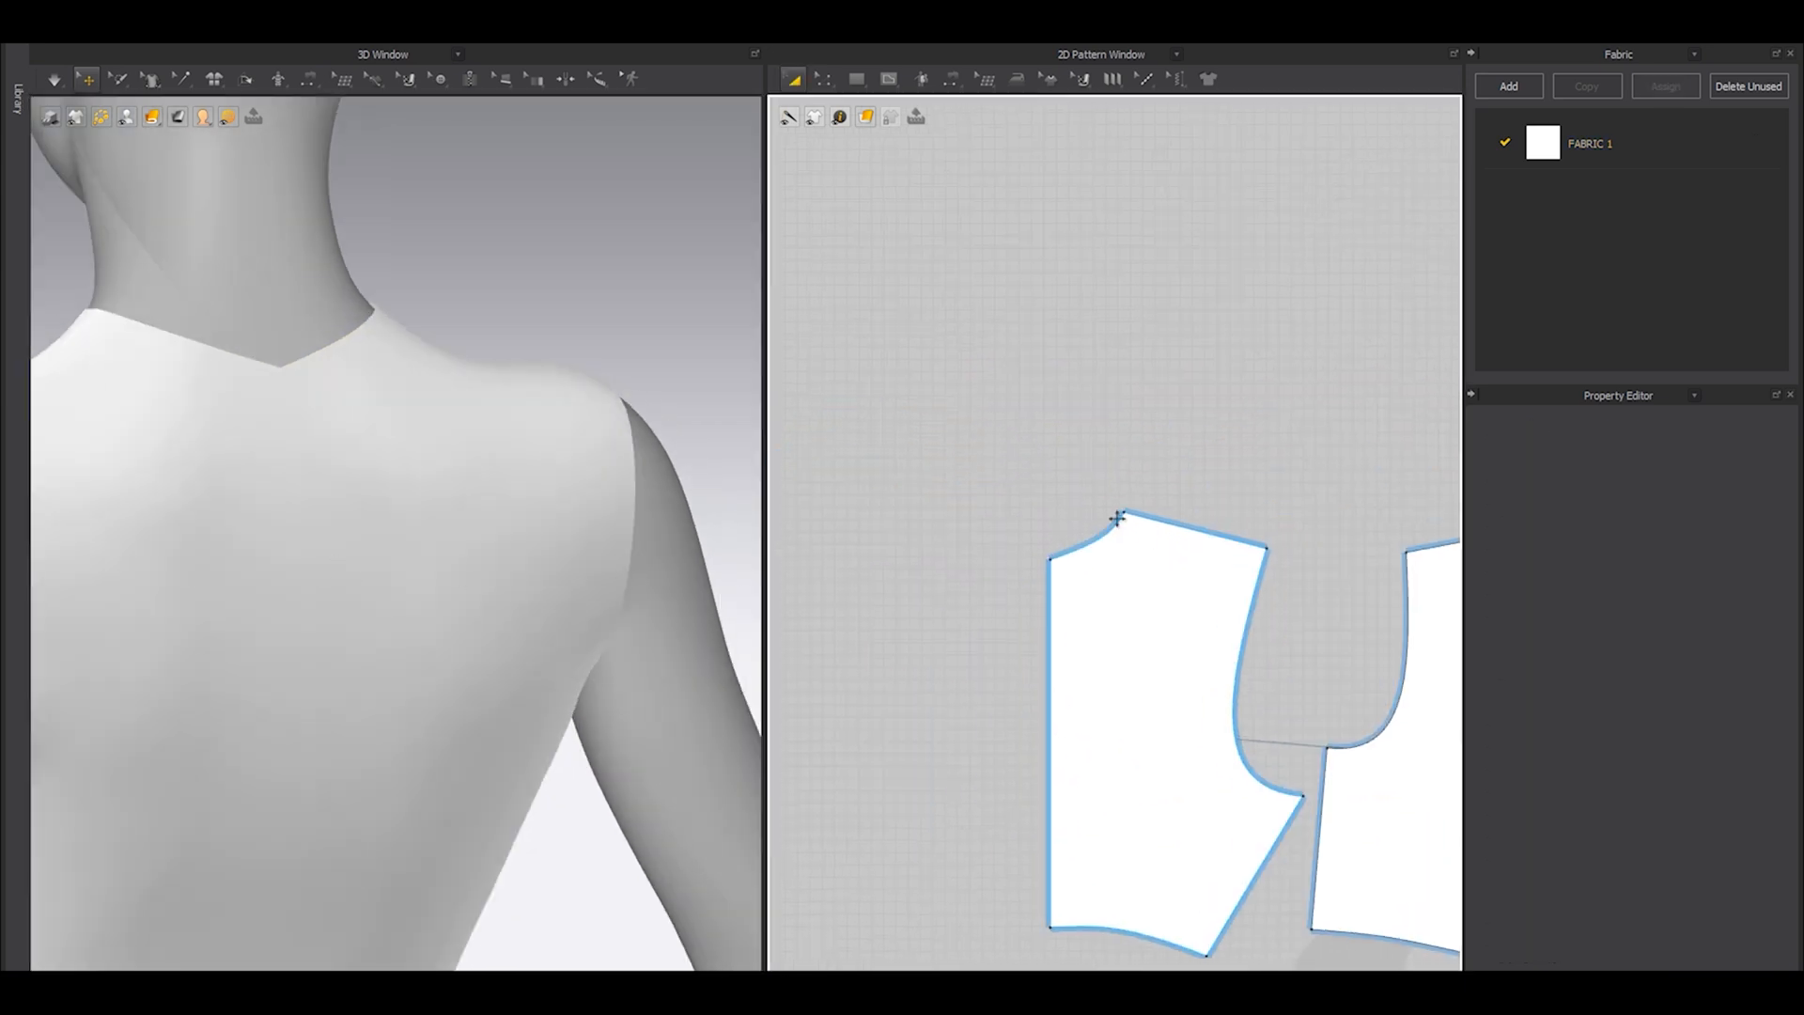
{"action": "key", "text": "z"}
{"action": "left_click", "coordinate": [1026, 621]}
{"action": "left_click_drag", "start_coordinate": [1030, 621], "coordinate": [1029, 505]}
{"action": "right_click_drag", "start_coordinate": [391, 492], "coordinate": [418, 465]}
{"action": "right_click_drag", "start_coordinate": [490, 512], "coordinate": [450, 479]}
{"action": "scroll", "coordinate": [893, 496], "scroll_direction": "down", "scroll_amount": 5}
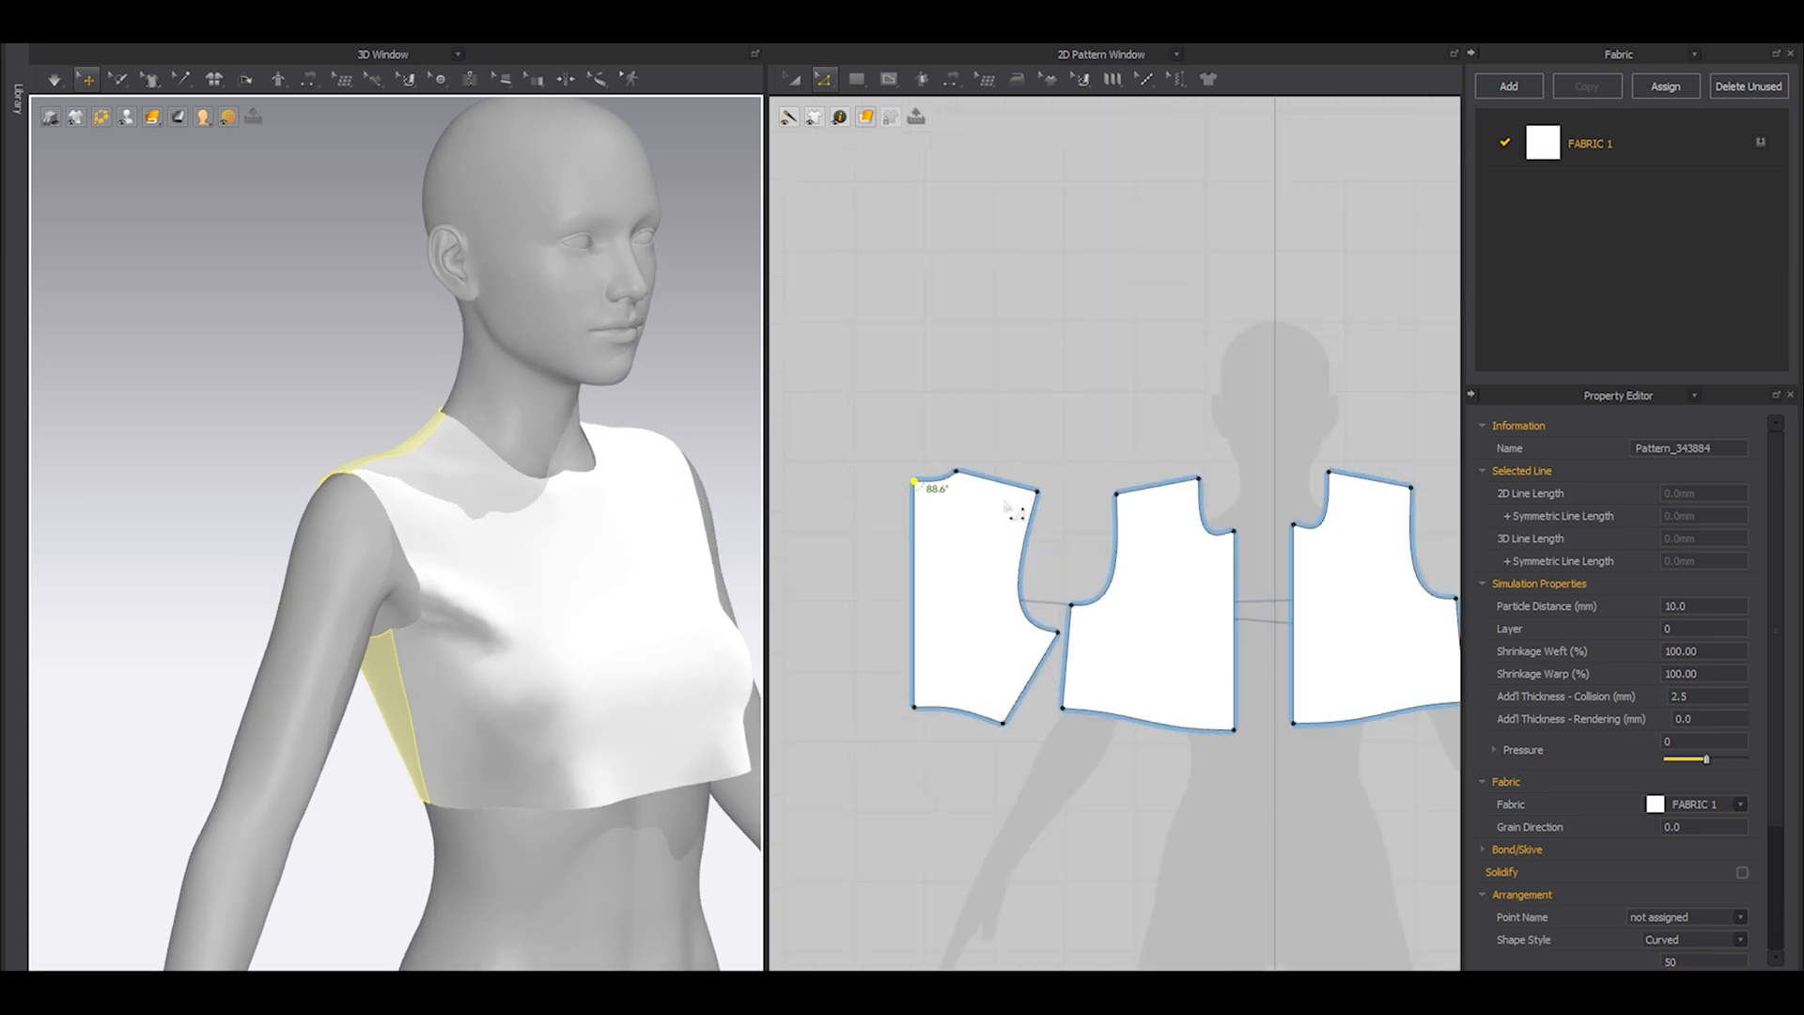
Reposition the front piece slightly closer to the centre line.
{"action": "key", "text": "a"}
{"action": "scroll", "coordinate": [1005, 505], "scroll_direction": "down", "scroll_amount": 2}
{"action": "scroll", "coordinate": [1097, 659], "scroll_direction": "up", "scroll_amount": 4}
{"action": "left_click_drag", "start_coordinate": [1145, 593], "coordinate": [1160, 604]}
{"action": "middle_click_drag", "start_coordinate": [1160, 611], "coordinate": [1138, 639]}
{"action": "left_click", "coordinate": [1124, 796]}
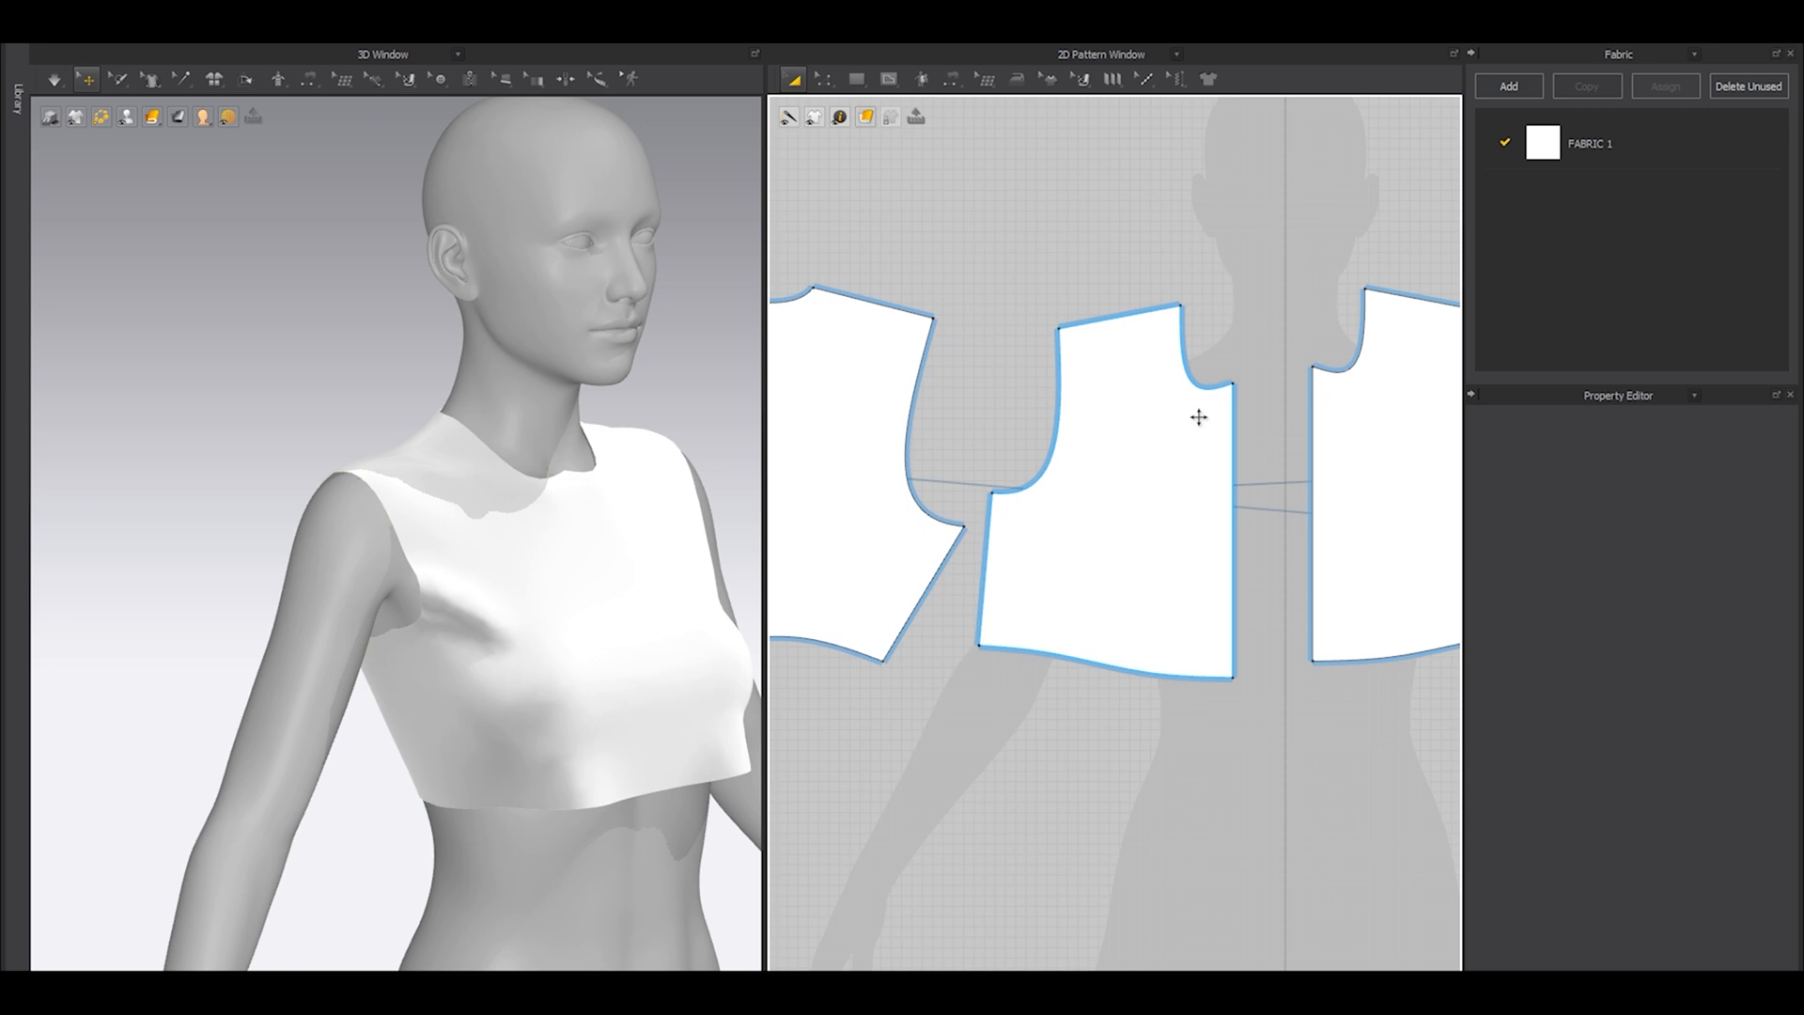
Pull the centre-front neck point down close to the hem to form a plunging V-neckline, and simulate the garment.
{"action": "scroll", "coordinate": [1199, 417], "scroll_direction": "up", "scroll_amount": 4}
{"action": "key", "text": "z"}
{"action": "left_click", "coordinate": [1142, 621]}
{"action": "left_click_drag", "start_coordinate": [1142, 624], "coordinate": [1162, 889]}
{"action": "right_click_drag", "start_coordinate": [620, 620], "coordinate": [442, 584]}
{"action": "key", "text": "space"}
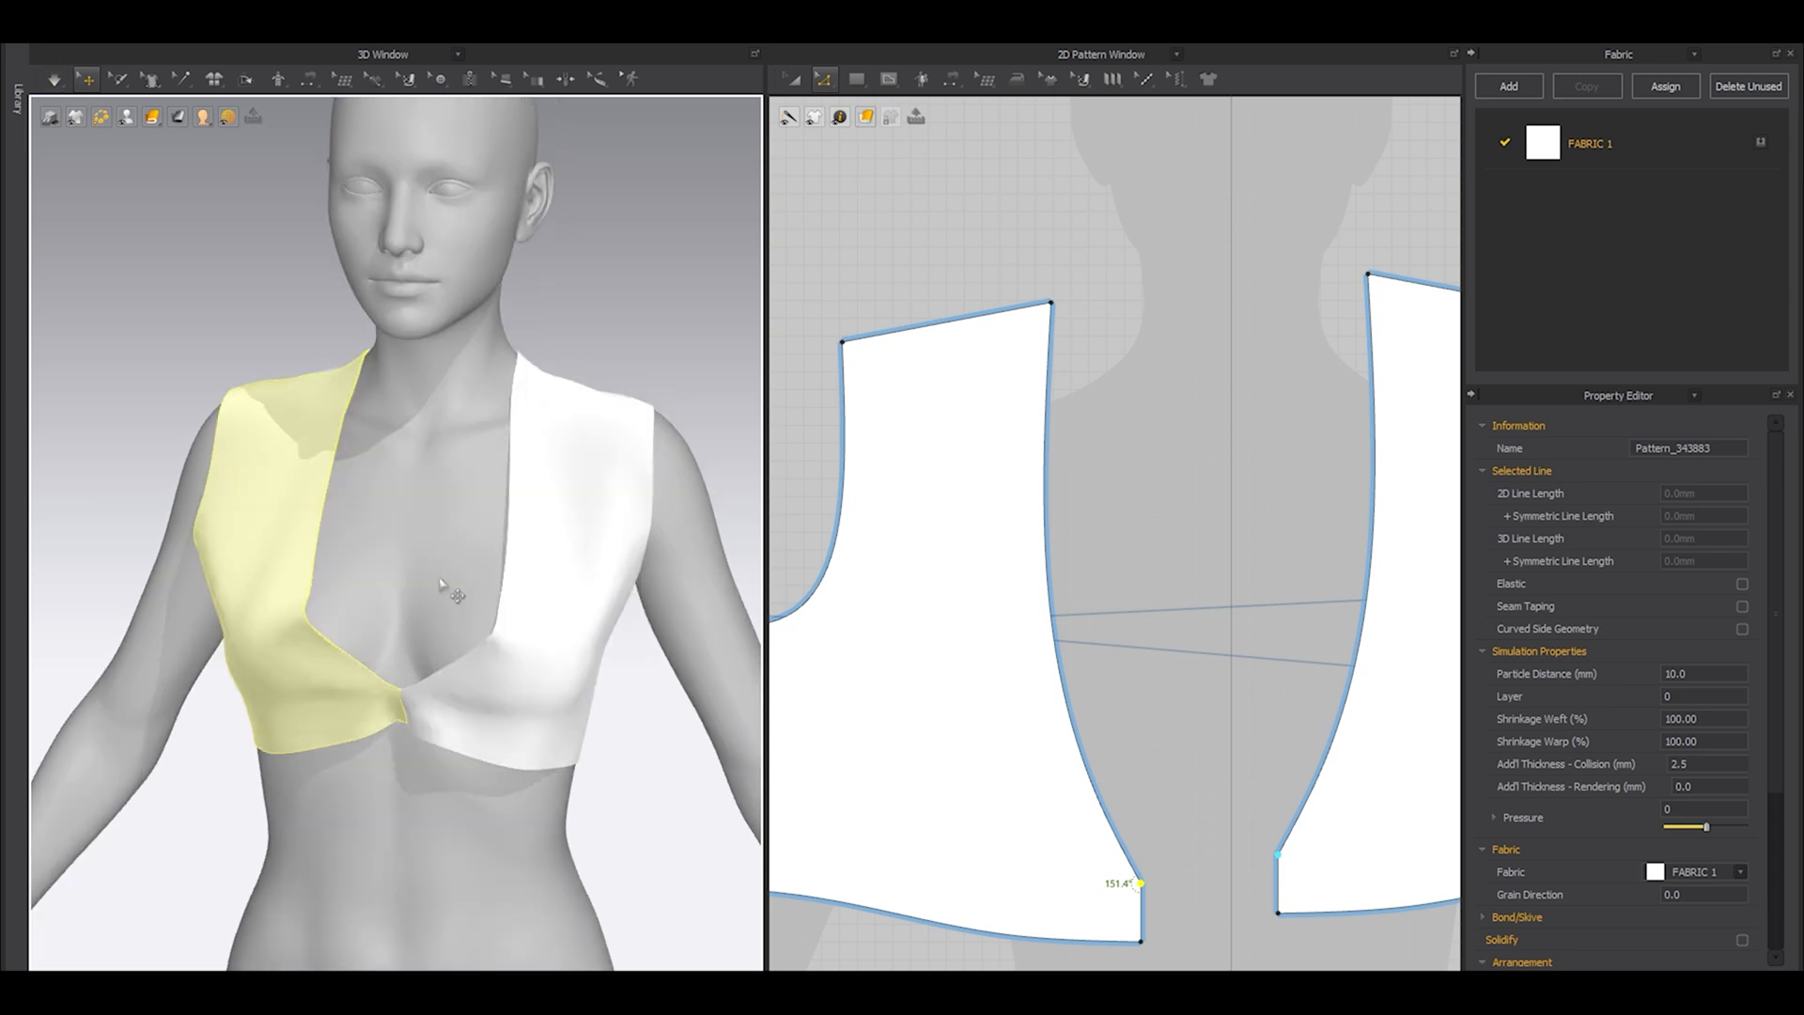
Select all the pattern pieces, solidify them, simulate the garment, and inspect the neckline and front hem up close.
{"action": "scroll", "coordinate": [1124, 518], "scroll_direction": "down", "scroll_amount": 7}
{"action": "key", "text": "a"}
{"action": "left_click_drag", "start_coordinate": [833, 358], "coordinate": [1345, 678]}
{"action": "right_click", "coordinate": [525, 548]}
{"action": "left_click", "coordinate": [1240, 440]}
{"action": "right_click", "coordinate": [501, 543]}
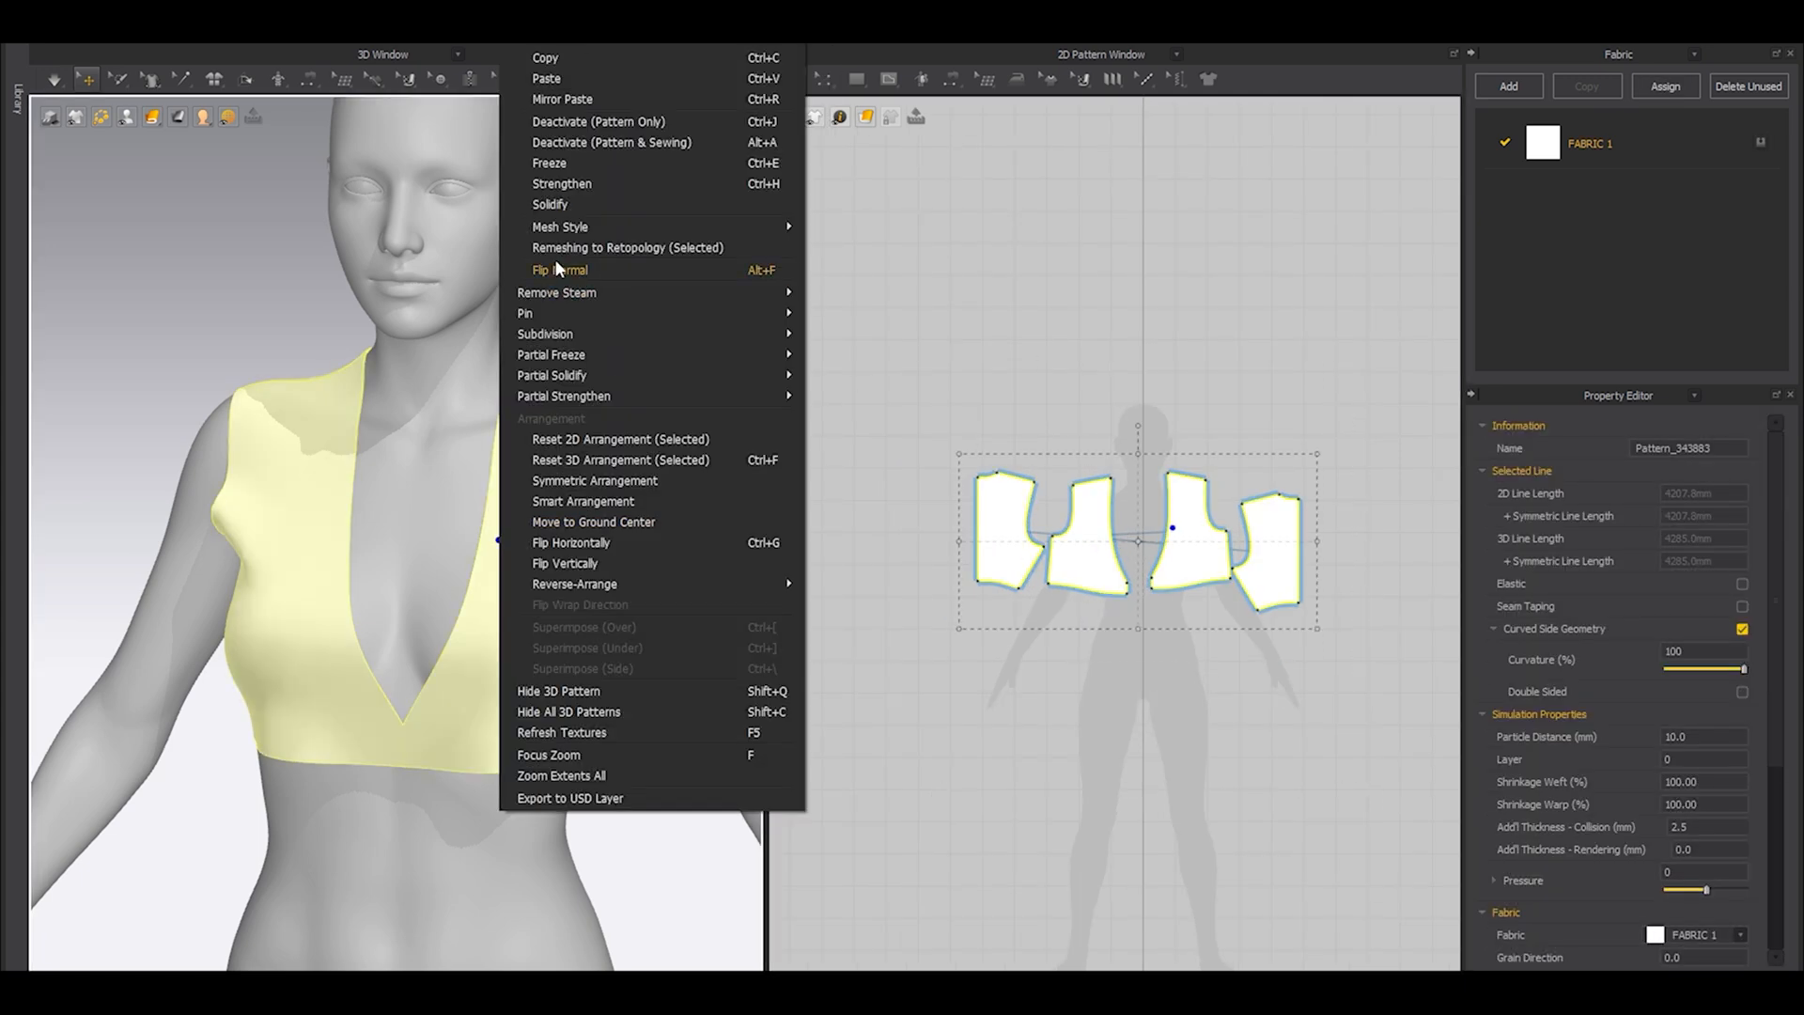
{"action": "left_click", "coordinate": [554, 203]}
{"action": "key", "text": "space"}
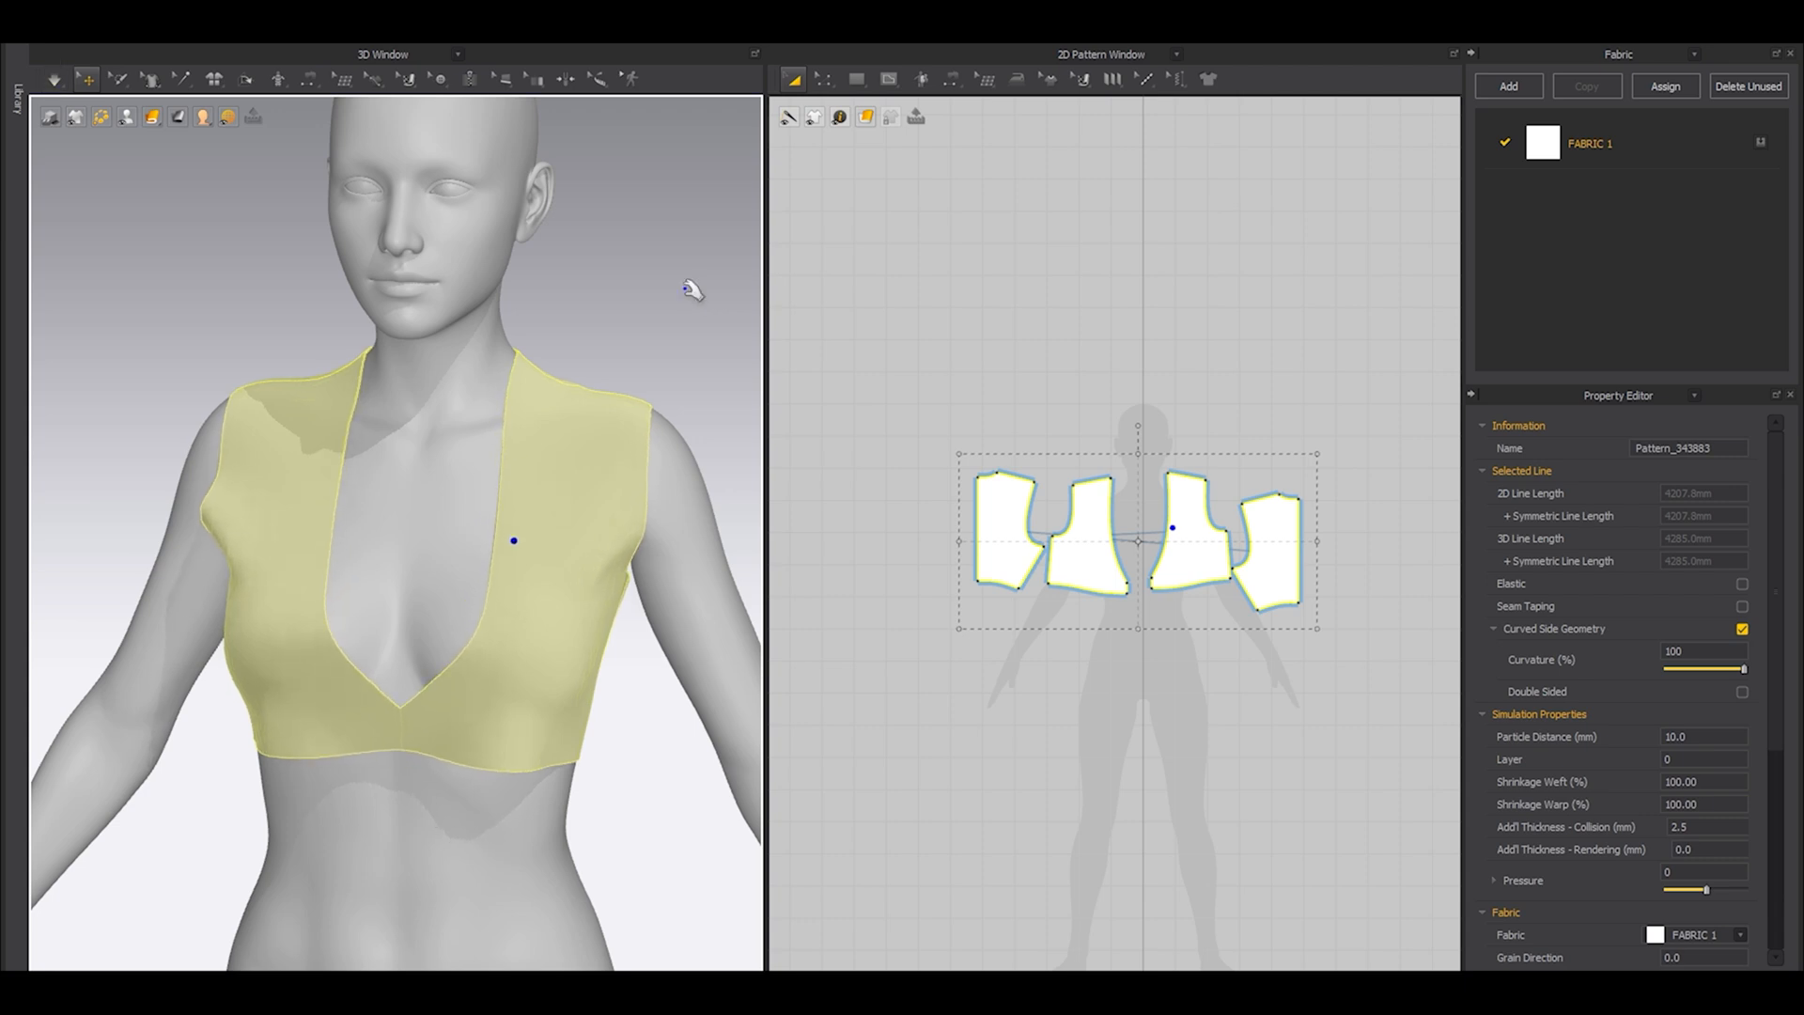
{"action": "scroll", "coordinate": [595, 544], "scroll_direction": "up", "scroll_amount": 3}
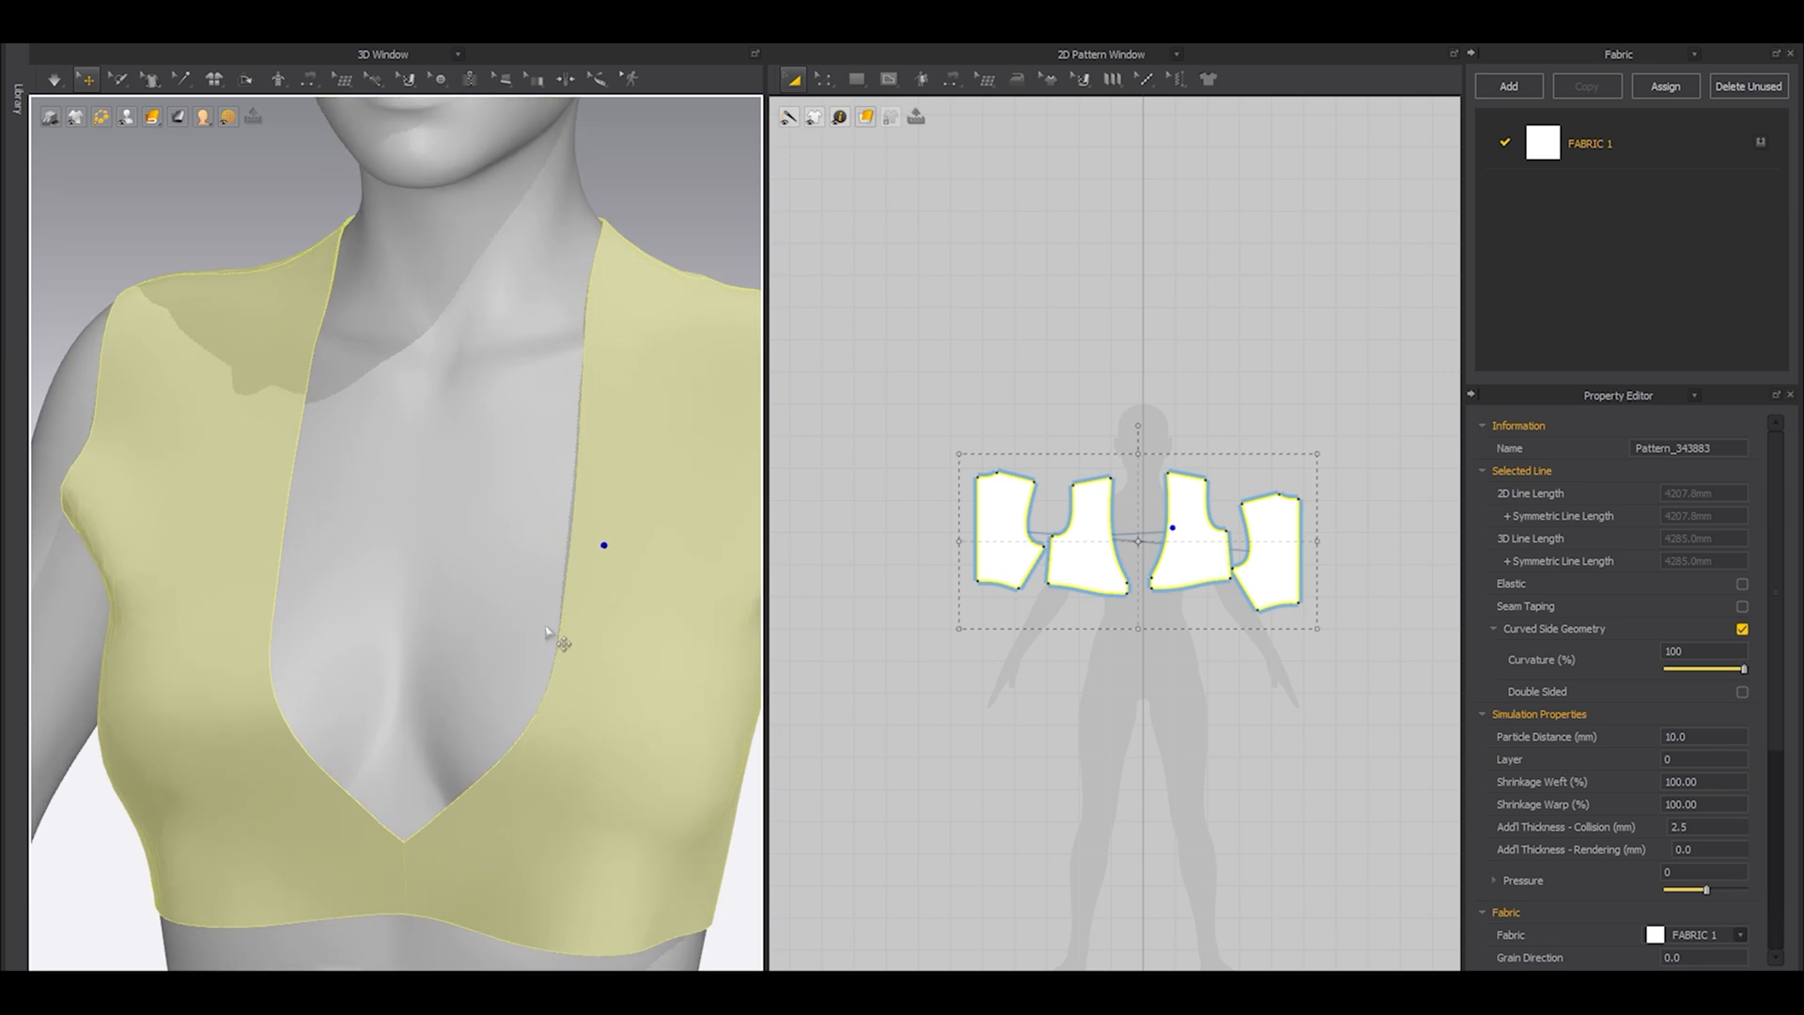
{"action": "right_click_drag", "start_coordinate": [596, 544], "coordinate": [499, 453]}
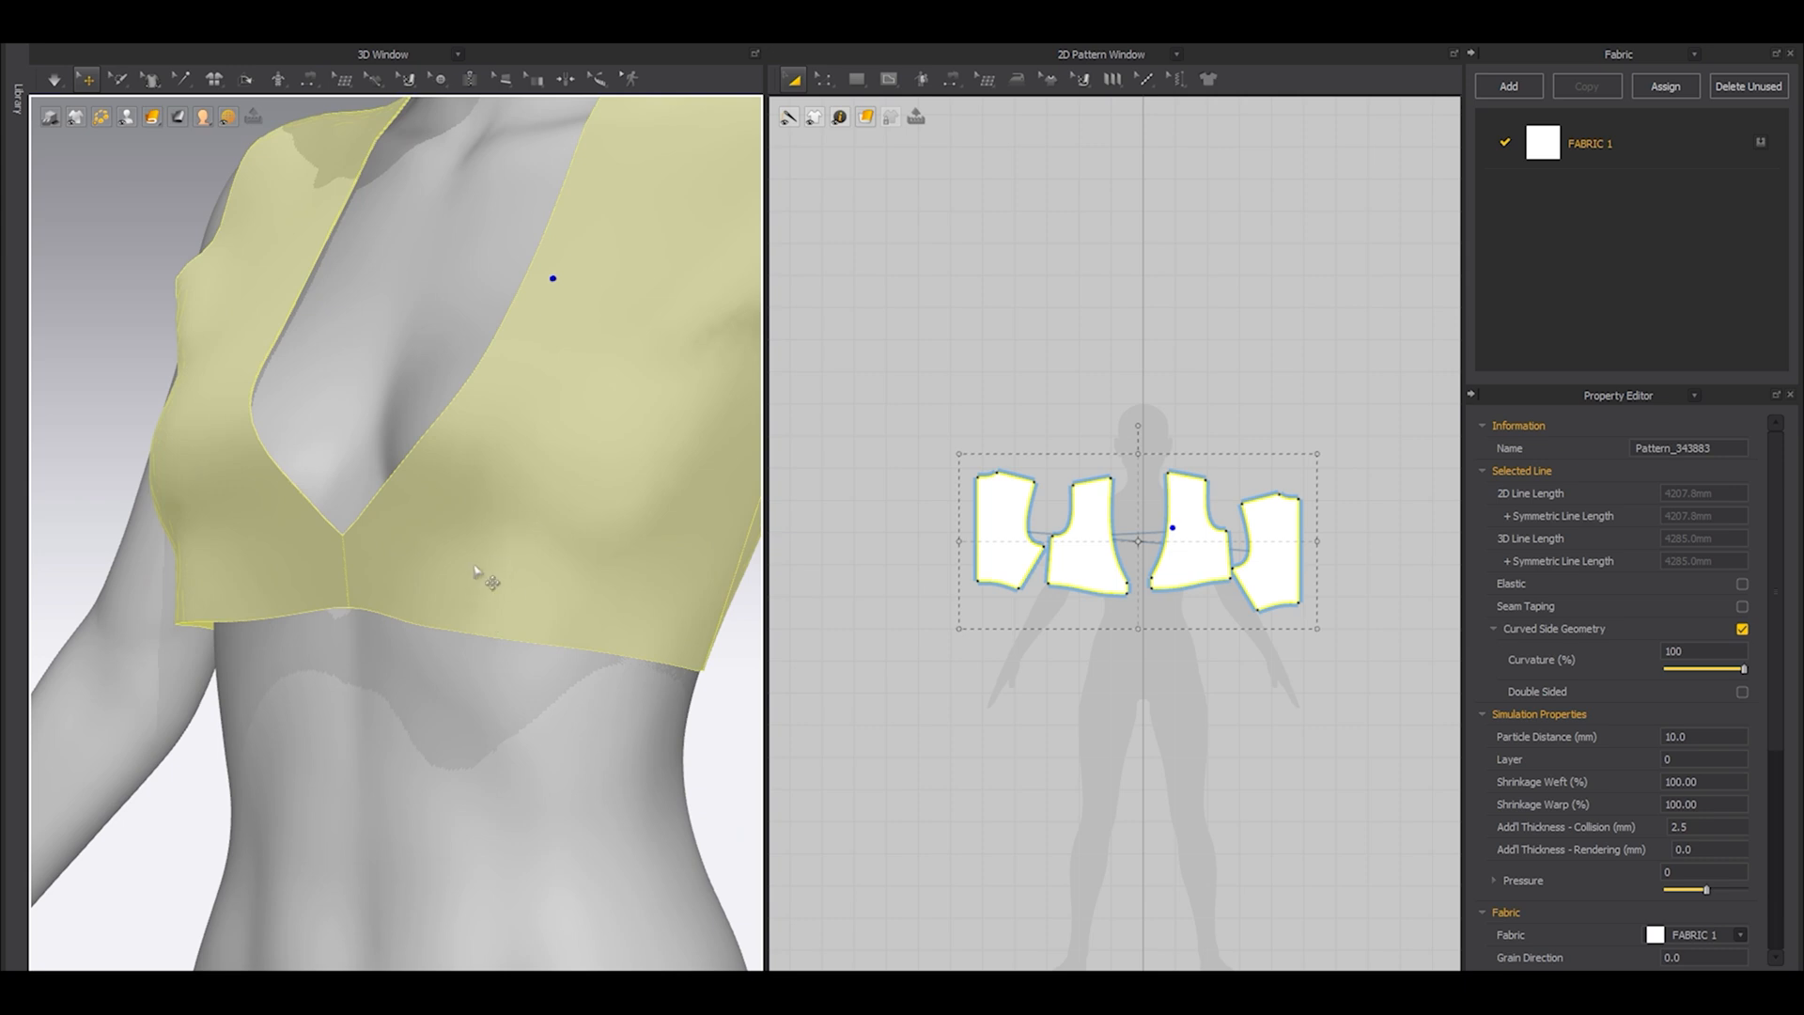
{"action": "right_click_drag", "start_coordinate": [474, 569], "coordinate": [494, 564]}
{"action": "scroll", "coordinate": [1037, 533], "scroll_direction": "up", "scroll_amount": 6}
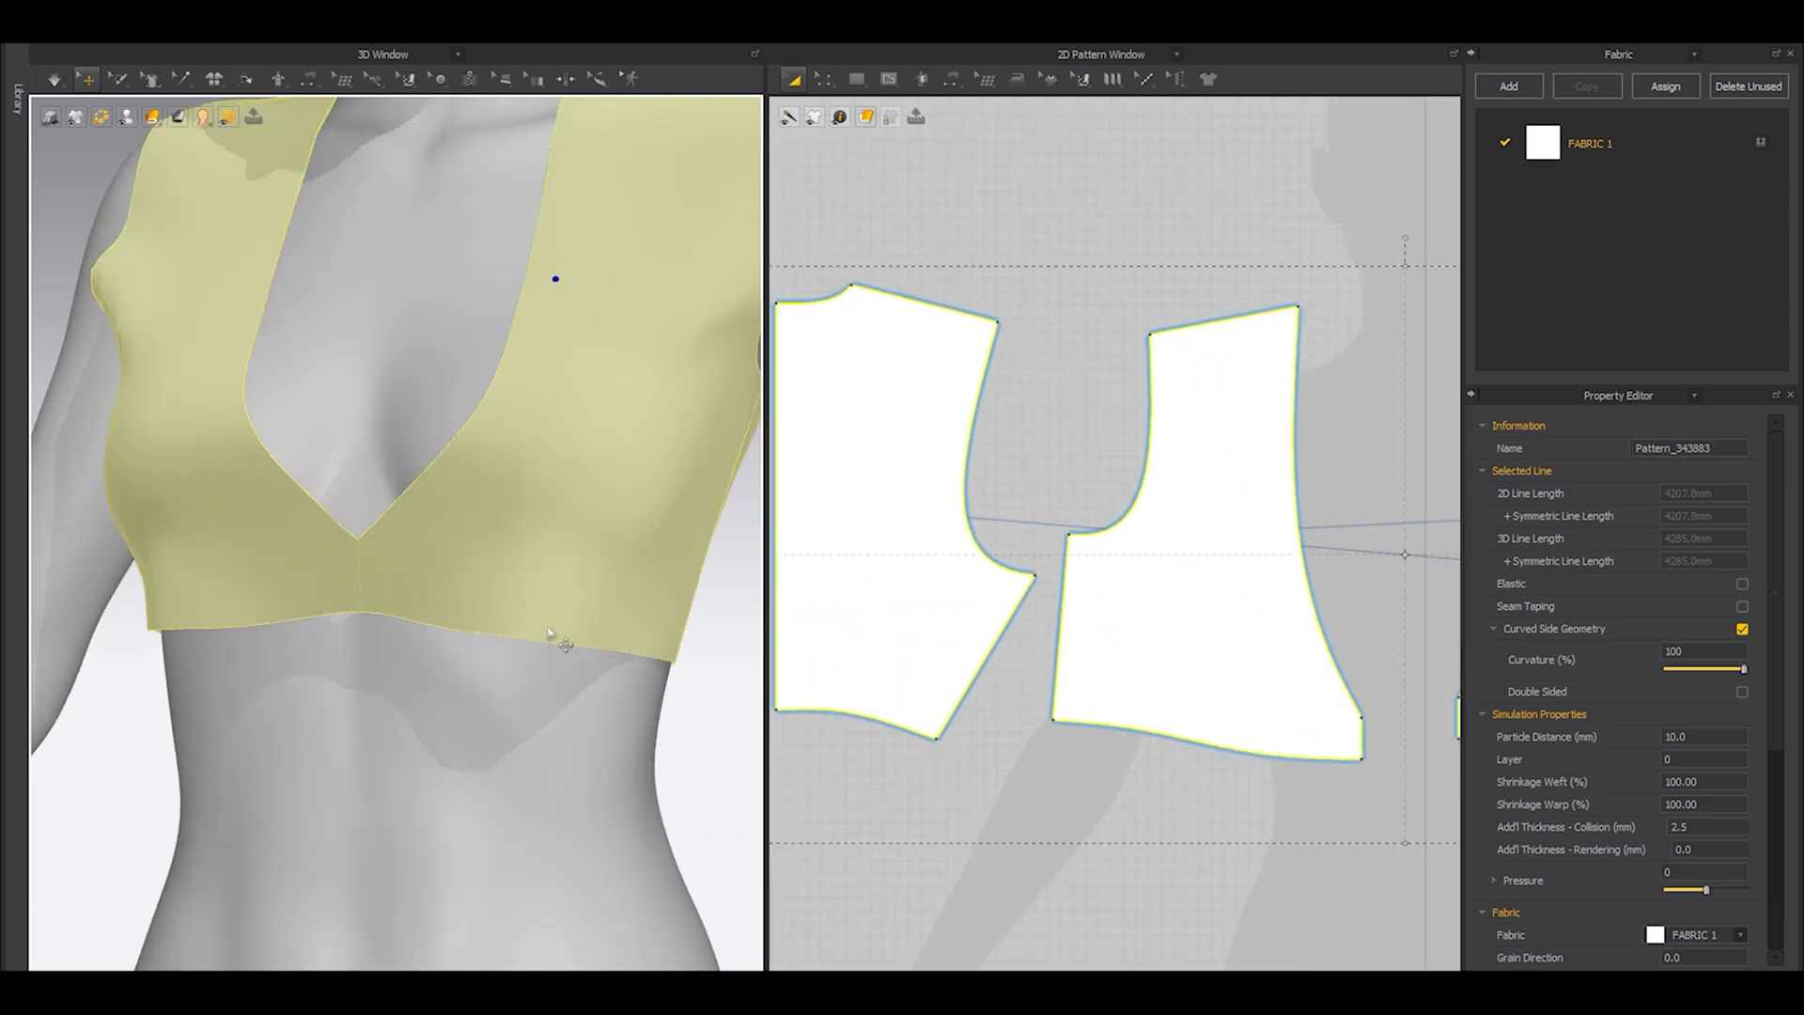
Try placing two points along the front piece's hem, beyond the centre-front corner, and sliding the outer one further toward the side seam.
{"action": "scroll", "coordinate": [1221, 737], "scroll_direction": "up", "scroll_amount": 4}
{"action": "scroll", "coordinate": [1232, 738], "scroll_direction": "down", "scroll_amount": 3}
{"action": "middle_click_drag", "start_coordinate": [1409, 711], "coordinate": [917, 640]}
{"action": "scroll", "coordinate": [1118, 691], "scroll_direction": "up", "scroll_amount": 6}
{"action": "left_click", "coordinate": [1136, 690]}
{"action": "key", "text": "z"}
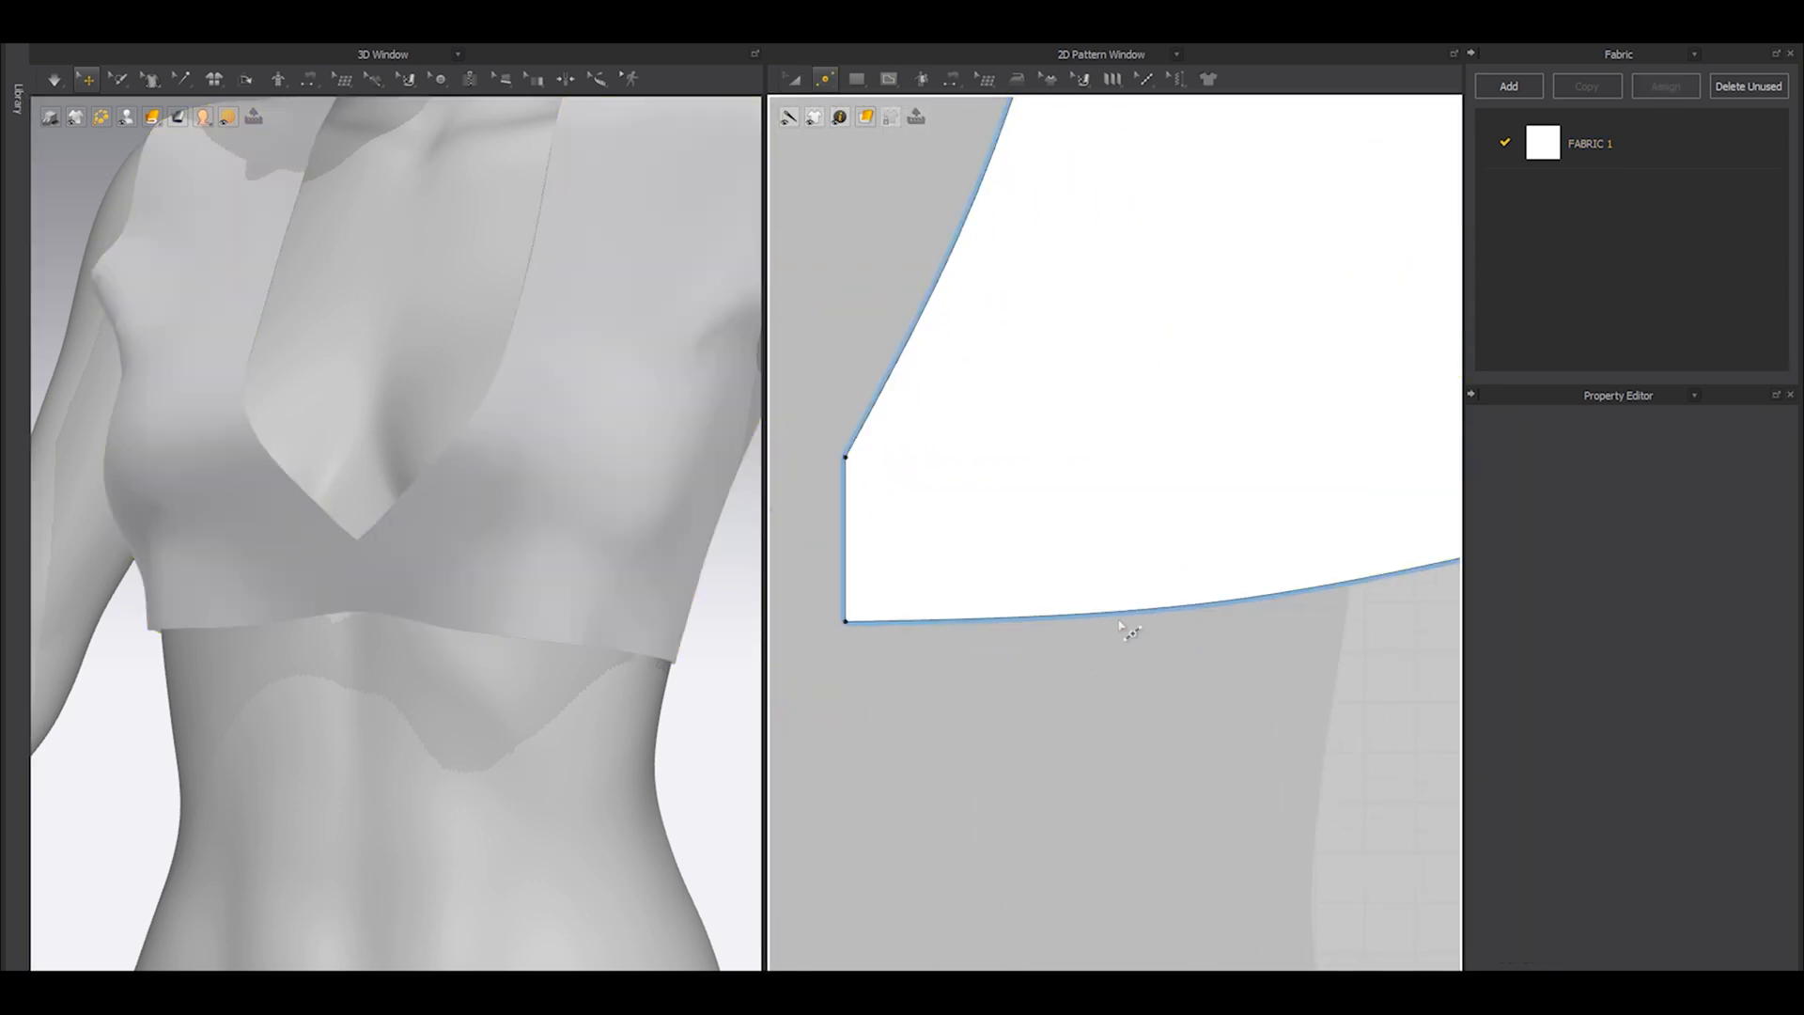
{"action": "left_click", "coordinate": [1117, 612]}
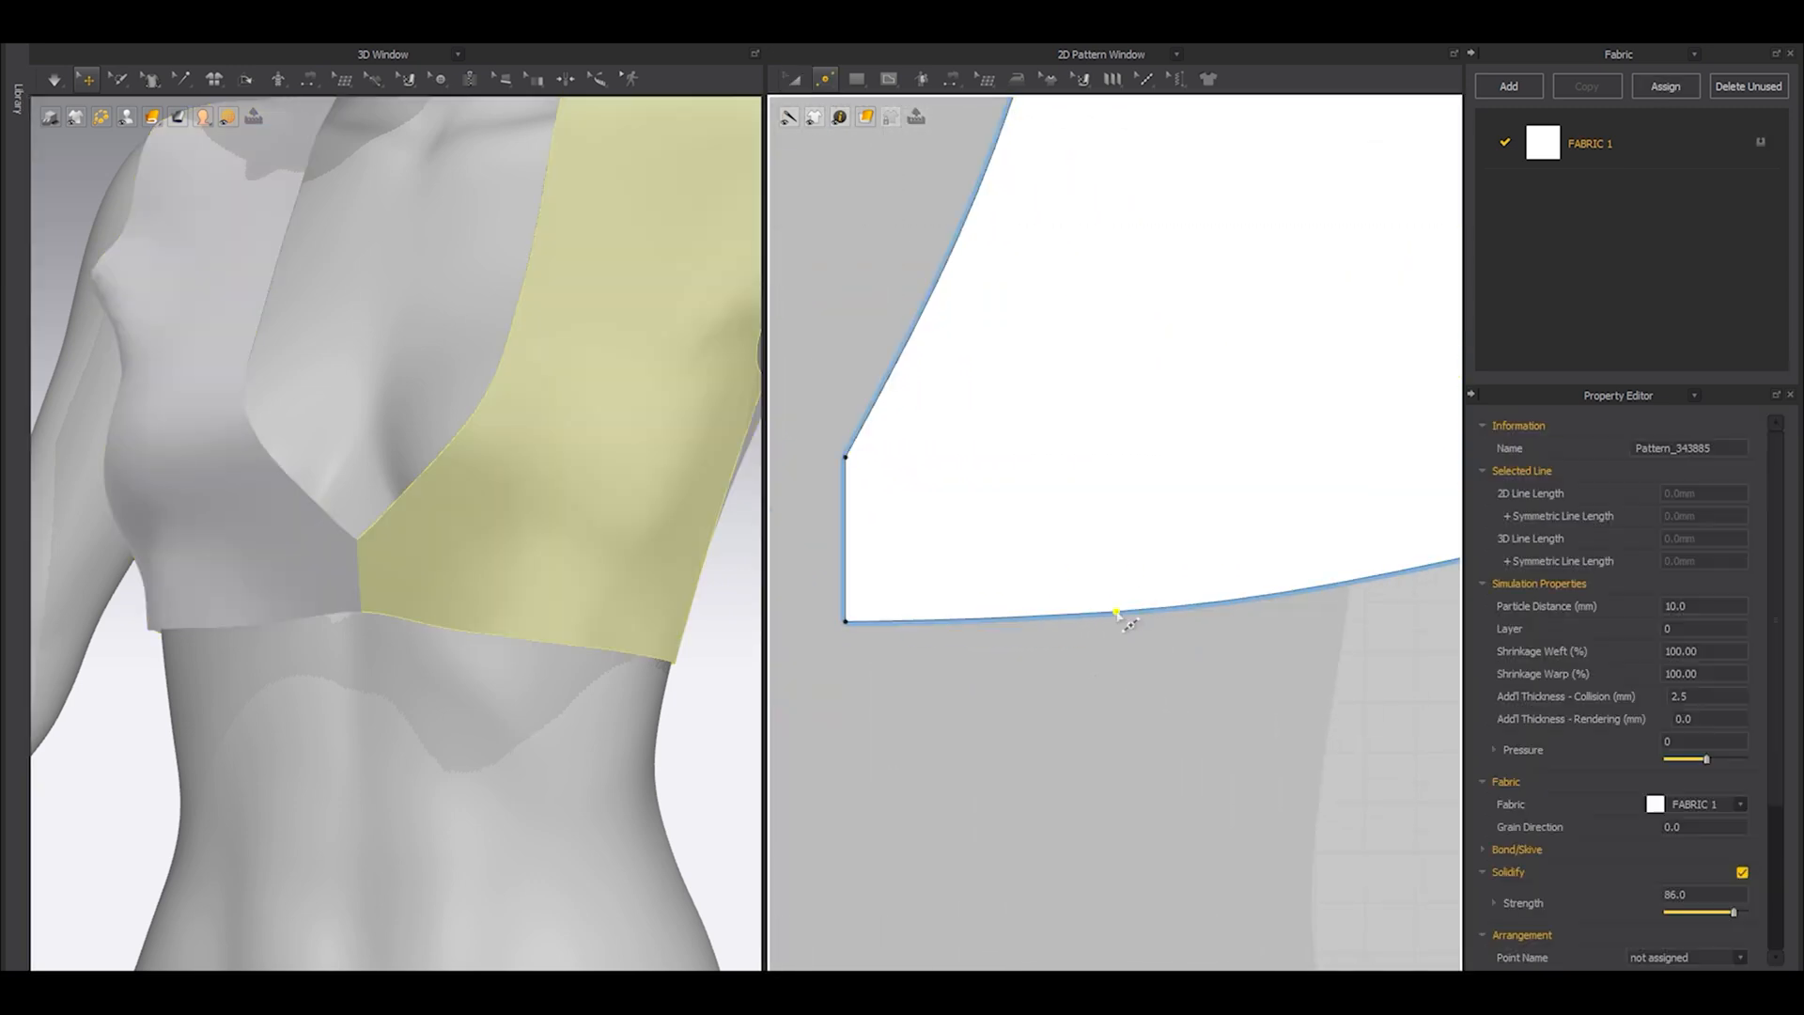
{"action": "left_click", "coordinate": [605, 640]}
{"action": "scroll", "coordinate": [1109, 648], "scroll_direction": "down", "scroll_amount": 3}
{"action": "middle_click_drag", "start_coordinate": [1196, 621], "coordinate": [1128, 649]}
{"action": "left_click", "coordinate": [1212, 632]}
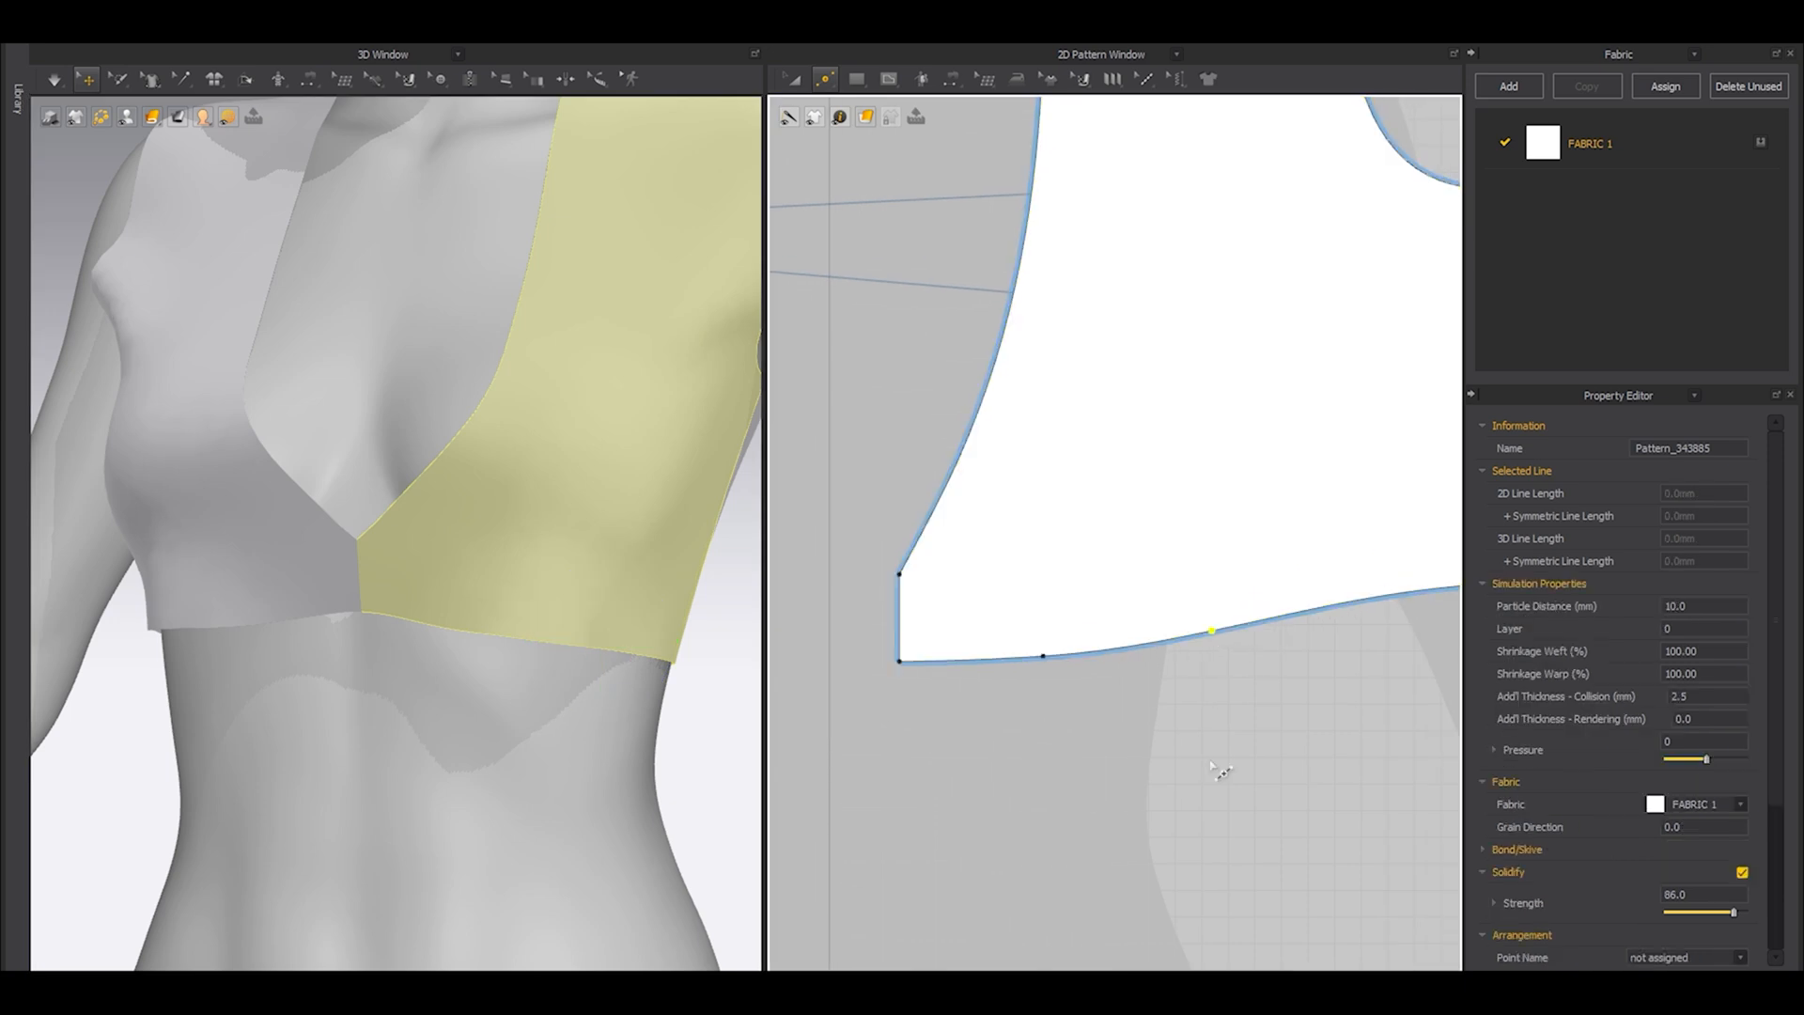
{"action": "scroll", "coordinate": [1156, 714], "scroll_direction": "down", "scroll_amount": 4}
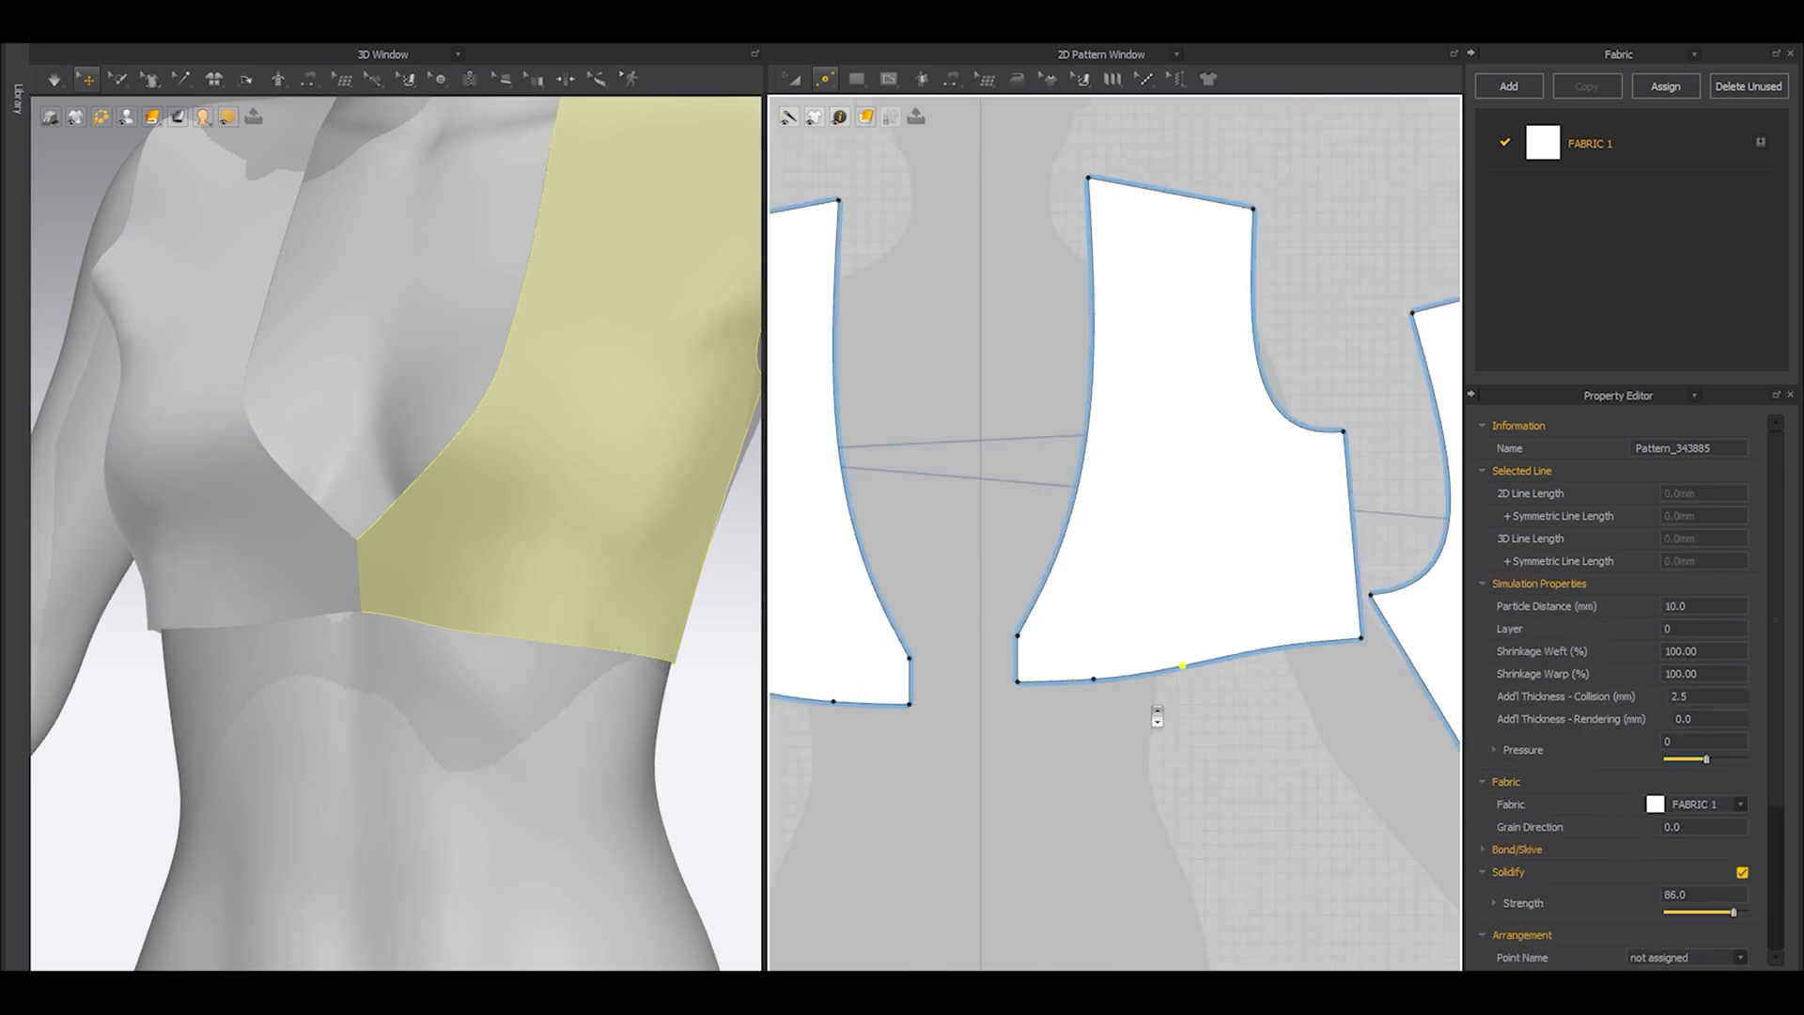
{"action": "left_click", "coordinate": [1158, 731]}
{"action": "left_click_drag", "start_coordinate": [1181, 666], "coordinate": [1218, 660]}
Undo the point edits on the front piece's hem.
{"action": "key", "text": "ctrl+z"}
{"action": "key", "text": "ctrl+z"}
{"action": "key", "text": "ctrl+z"}
{"action": "scroll", "coordinate": [1144, 693], "scroll_direction": "up", "scroll_amount": 4}
{"action": "key", "text": "ctrl+z"}
Add two points on the front piece's hem below the bust to mark the width of a dart.
{"action": "key", "text": "x"}
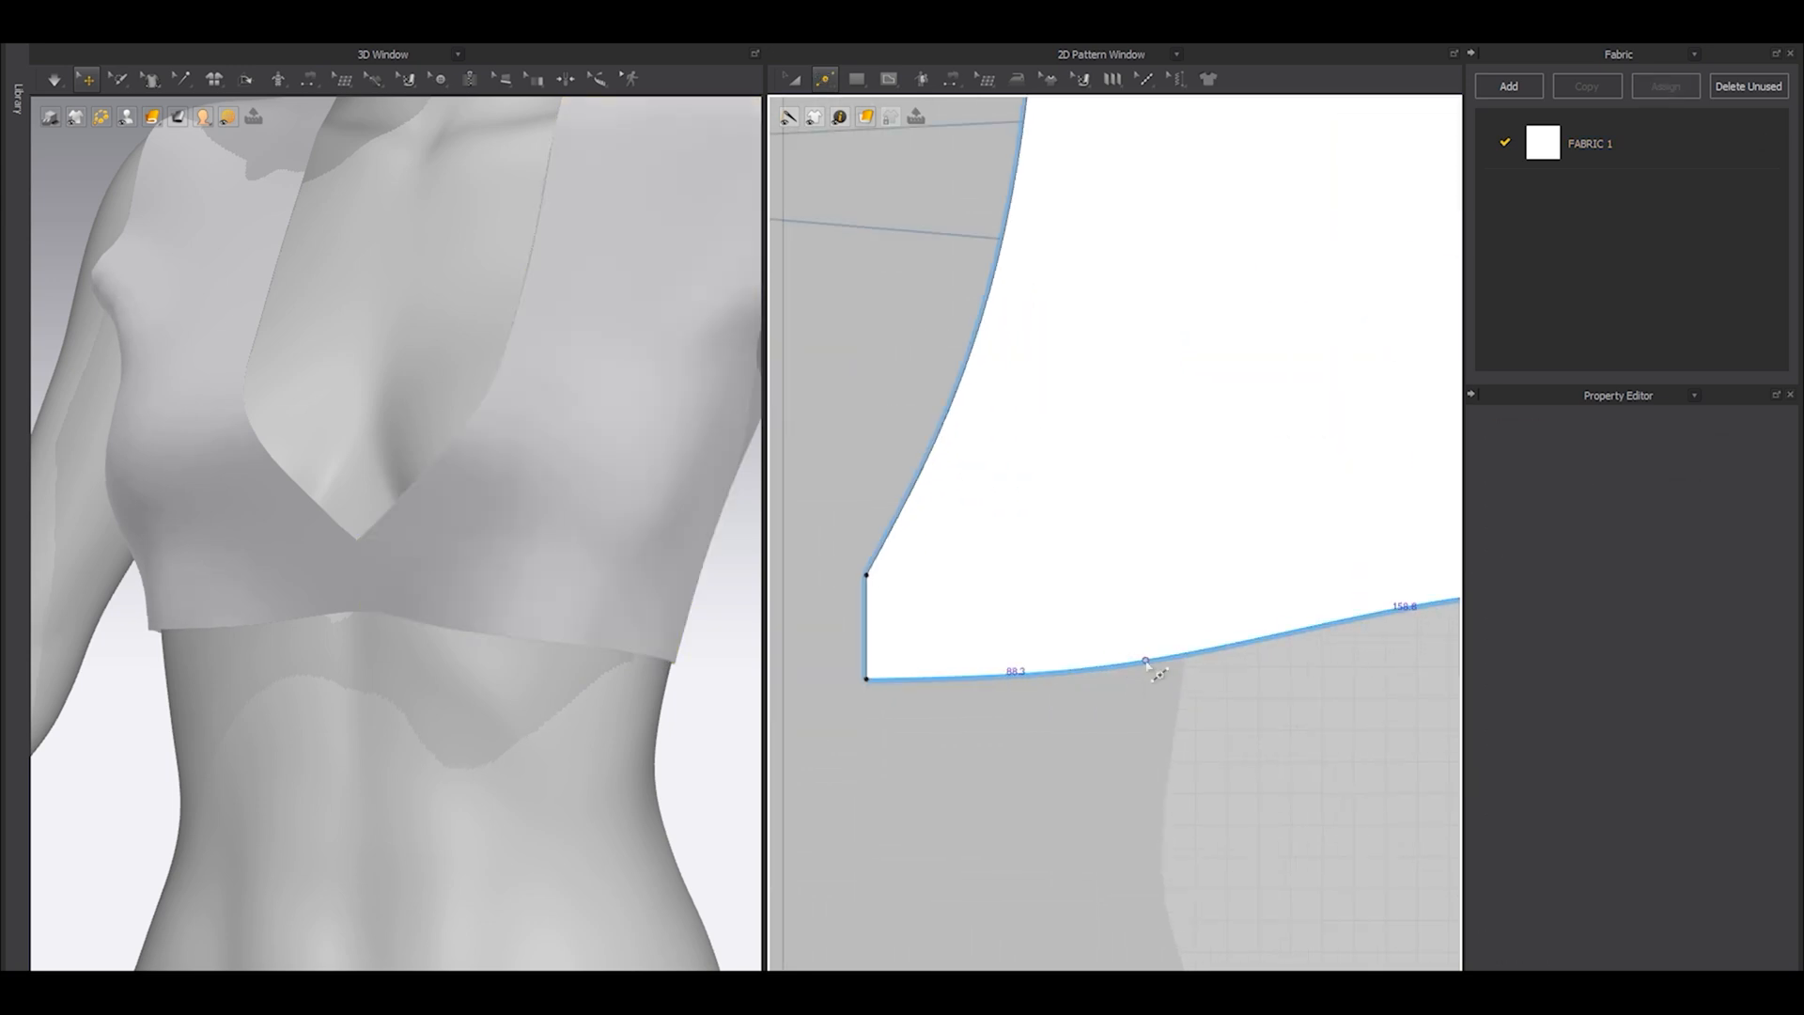
{"action": "left_click", "coordinate": [1163, 658]}
{"action": "scroll", "coordinate": [1165, 656], "scroll_direction": "down", "scroll_amount": 3}
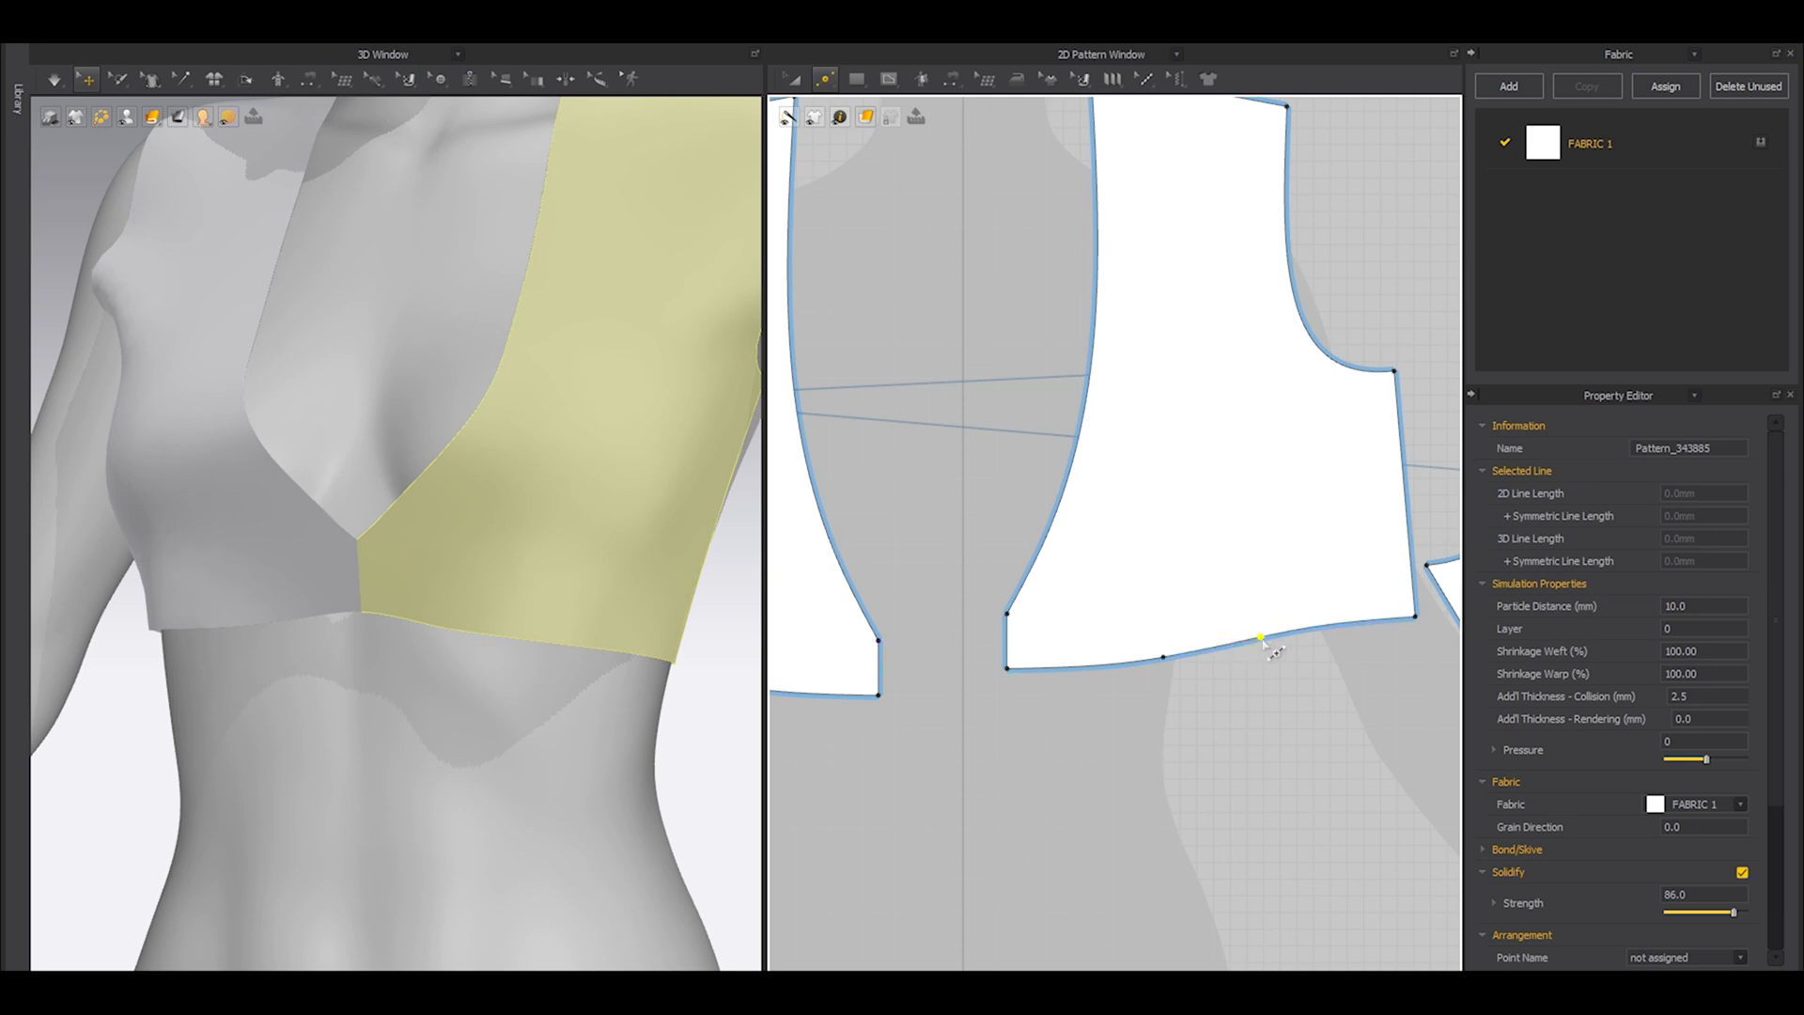
Split the hem segment between the two dart points uniformly into 2 segments.
{"action": "scroll", "coordinate": [1262, 640], "scroll_direction": "up", "scroll_amount": 3}
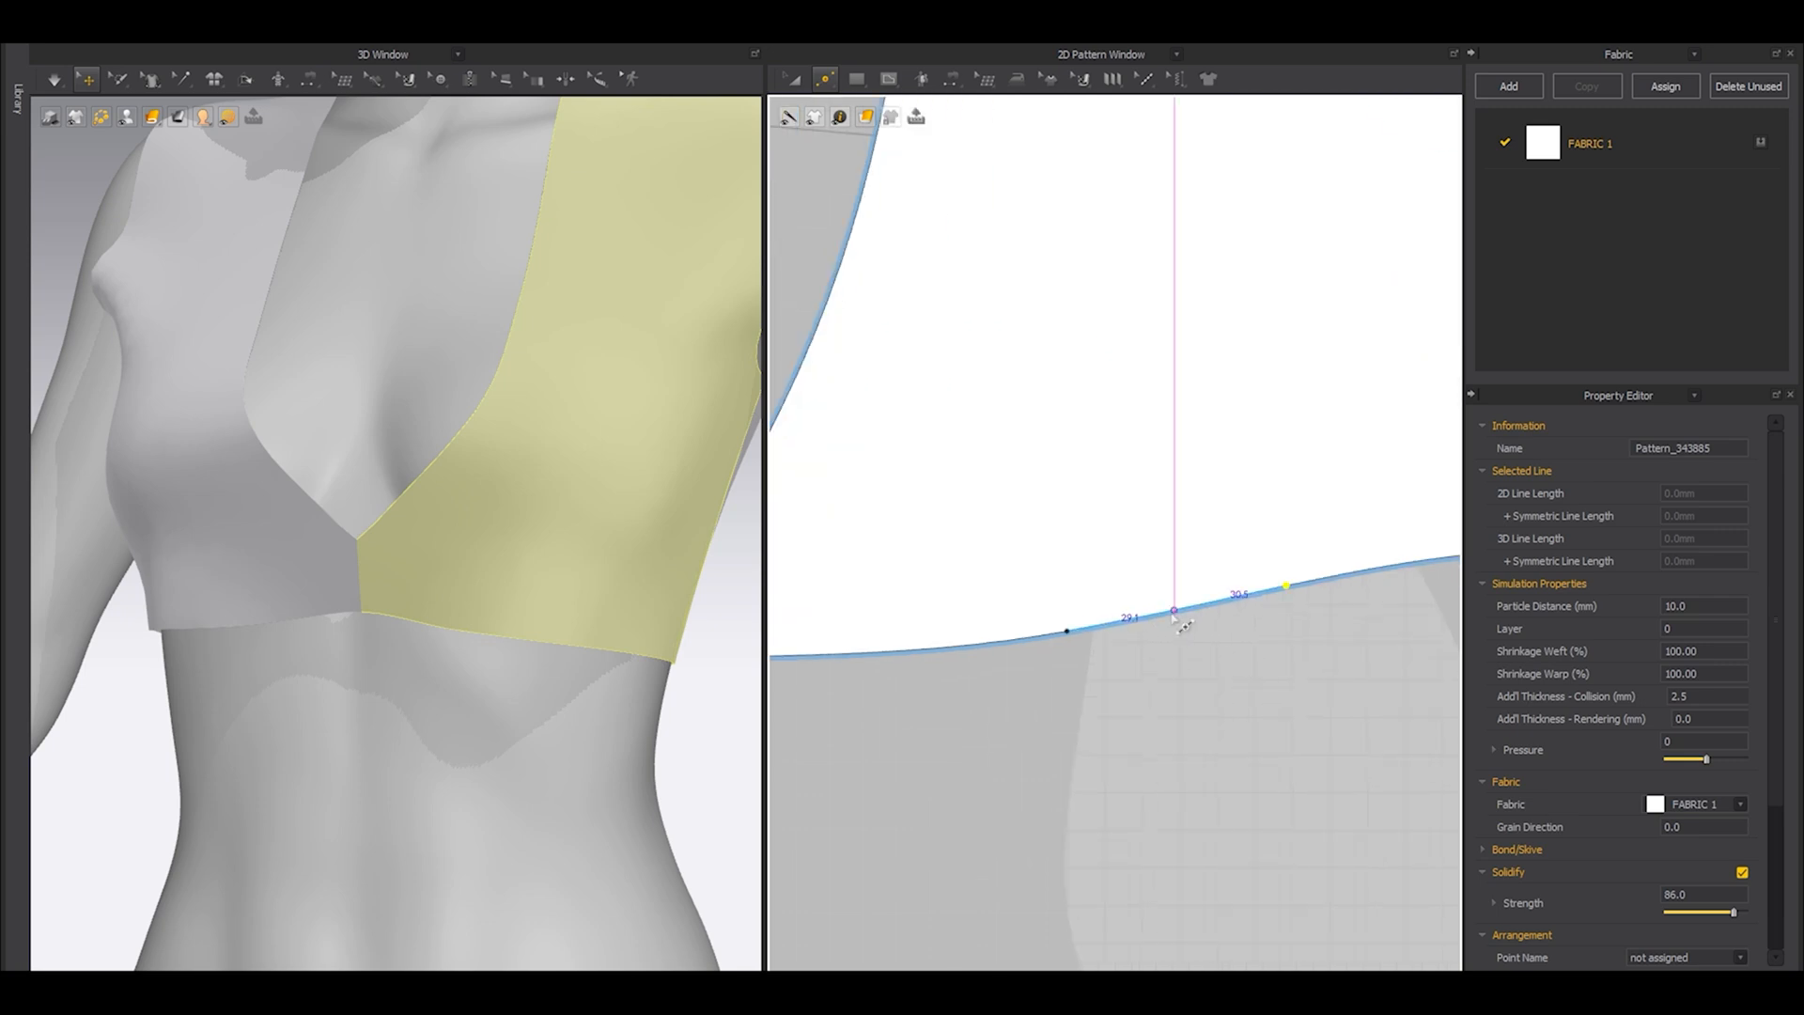
{"action": "right_click", "coordinate": [1172, 613]}
{"action": "left_click", "coordinate": [761, 538]}
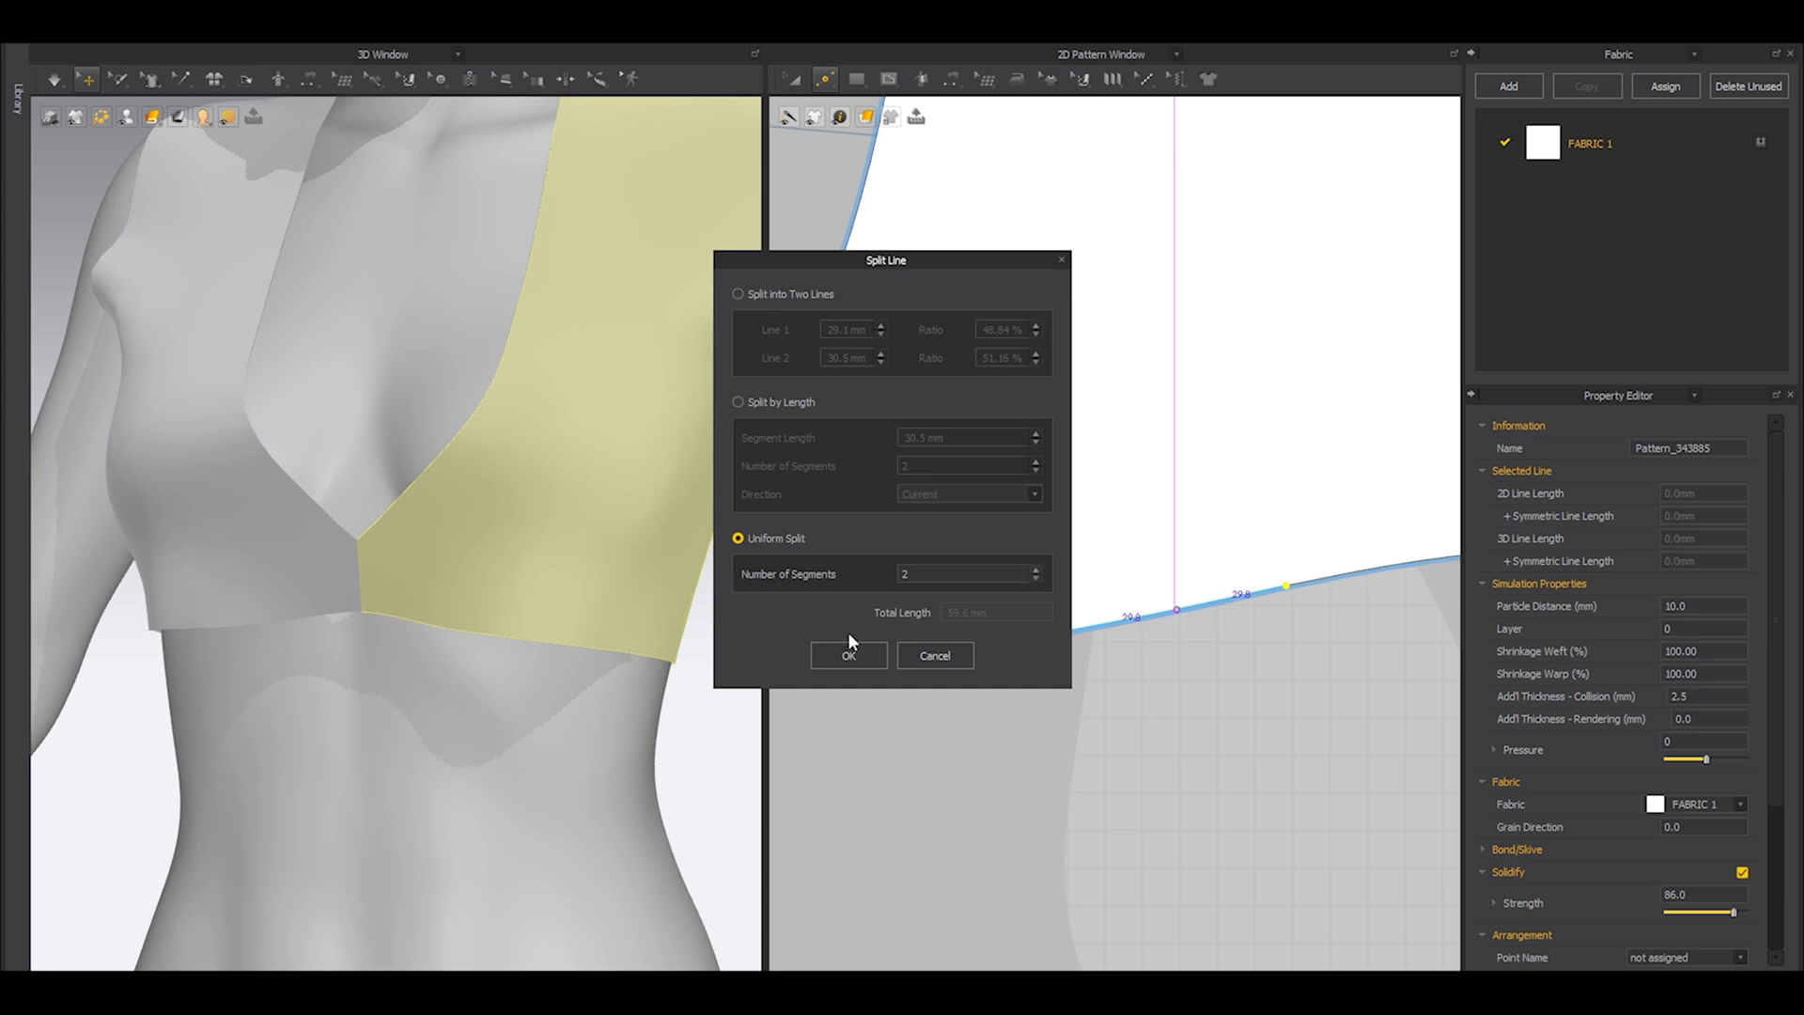
{"action": "left_click_drag", "start_coordinate": [899, 265], "coordinate": [764, 234]}
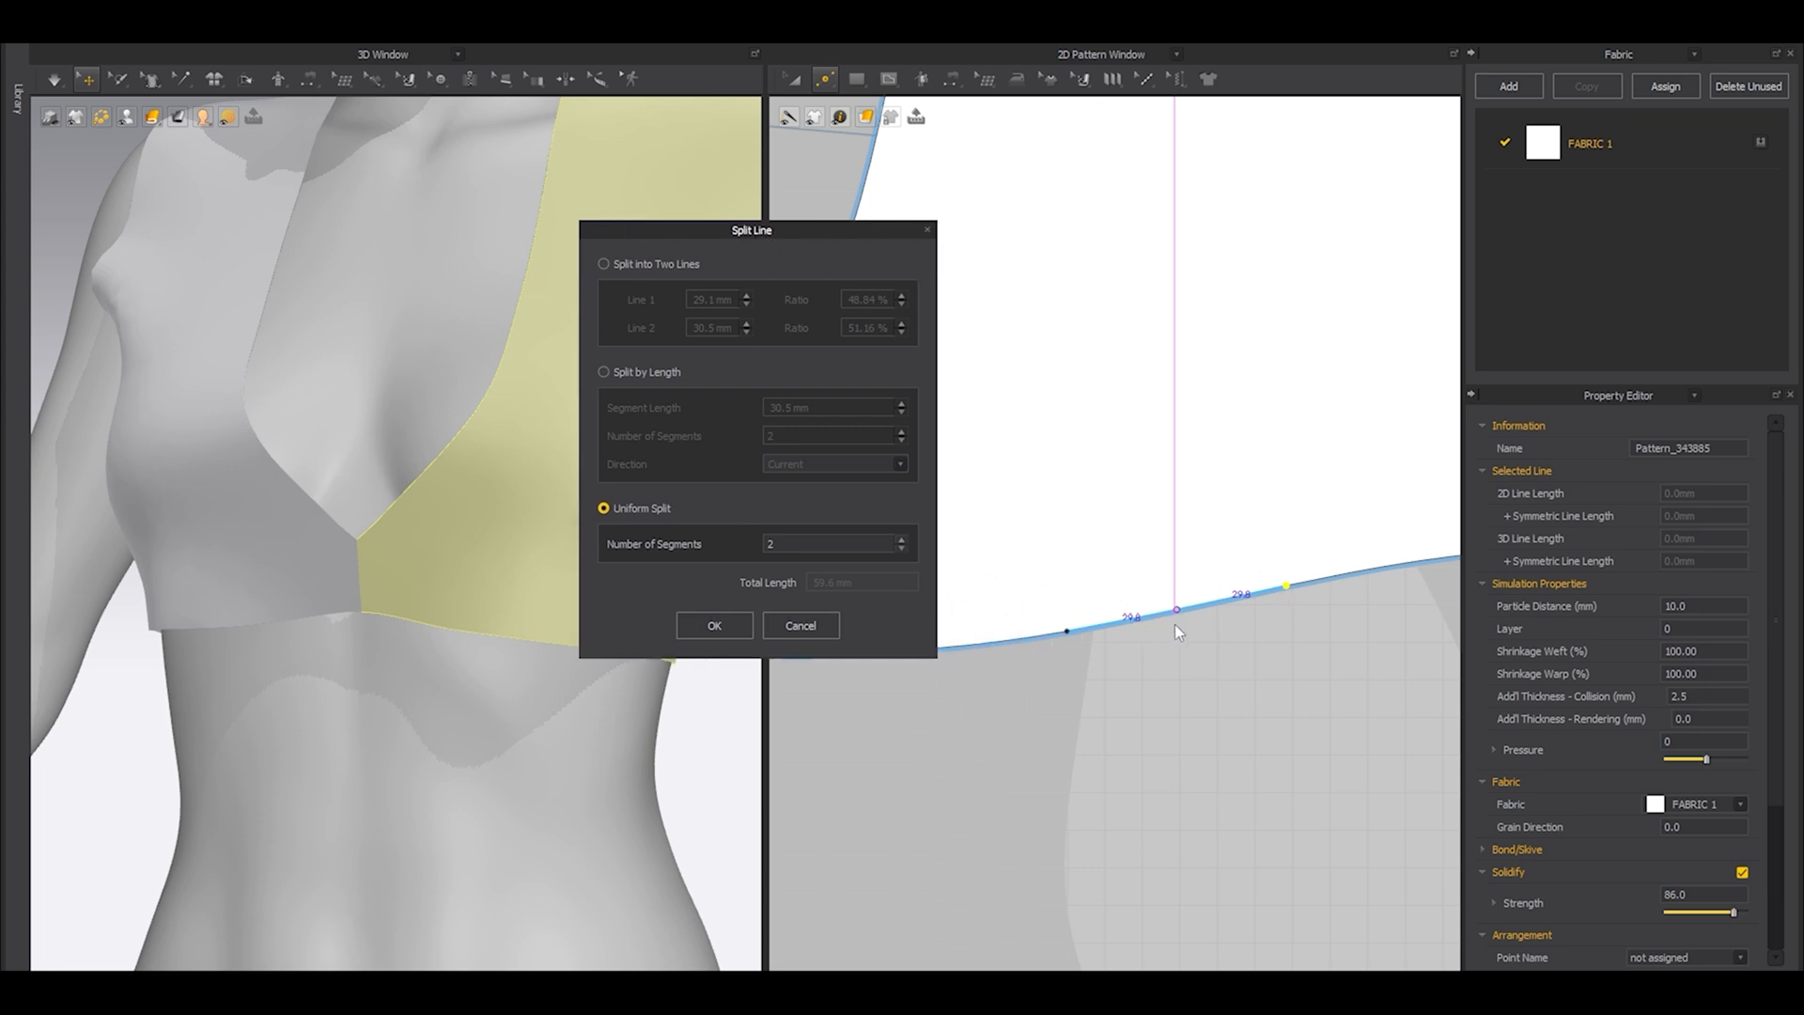
{"action": "left_click", "coordinate": [713, 624]}
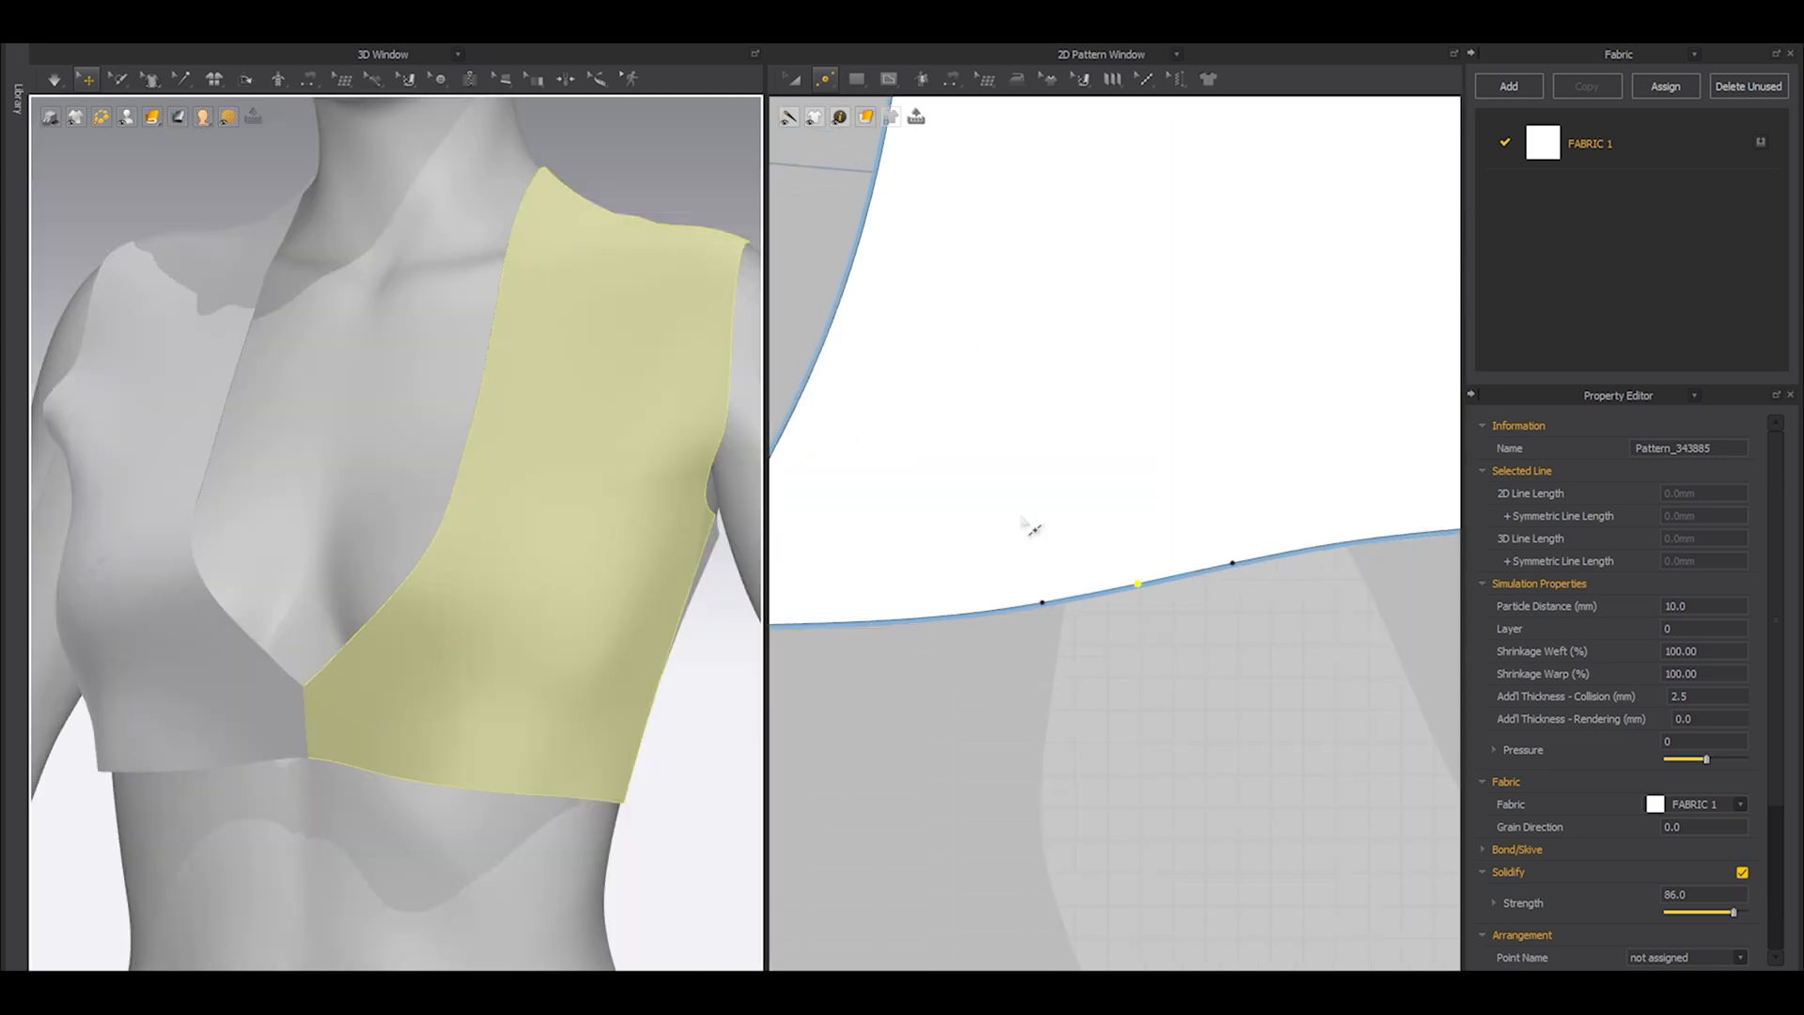
Pull the midpoint between the two hem points up toward the bust, forming an open triangular dart with a vertical inner leg.
{"action": "middle_click_drag", "start_coordinate": [545, 609], "coordinate": [523, 529]}
{"action": "left_click", "coordinate": [505, 531]}
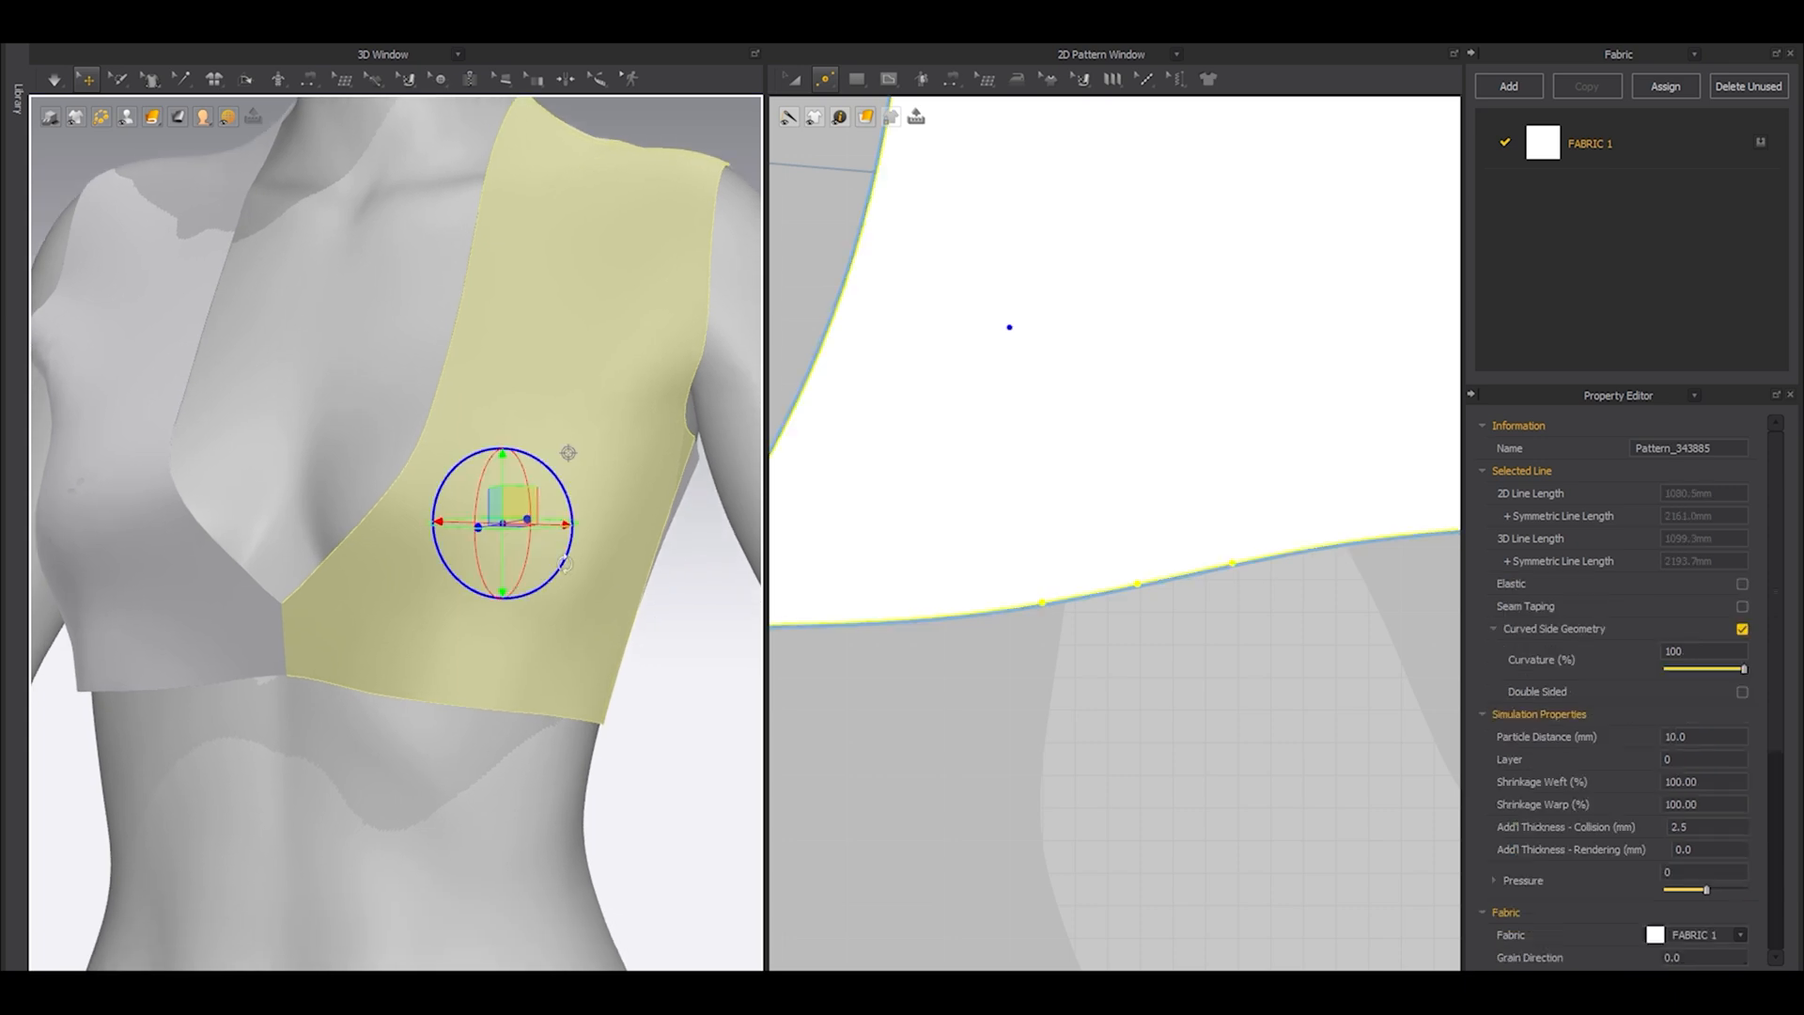
{"action": "scroll", "coordinate": [982, 442], "scroll_direction": "down", "scroll_amount": 3}
{"action": "middle_click_drag", "start_coordinate": [1080, 517], "coordinate": [1079, 628]}
{"action": "scroll", "coordinate": [1080, 628], "scroll_direction": "up", "scroll_amount": 2}
{"action": "key", "text": "z"}
{"action": "left_click_drag", "start_coordinate": [1127, 713], "coordinate": [1018, 498]}
{"action": "left_click_drag", "start_coordinate": [1083, 652], "coordinate": [1000, 462]}
{"action": "scroll", "coordinate": [604, 574], "scroll_direction": "up", "scroll_amount": 1}
{"action": "right_click_drag", "start_coordinate": [604, 574], "coordinate": [558, 611]}
{"action": "left_click", "coordinate": [537, 534]}
{"action": "scroll", "coordinate": [1018, 453], "scroll_direction": "up", "scroll_amount": 3}
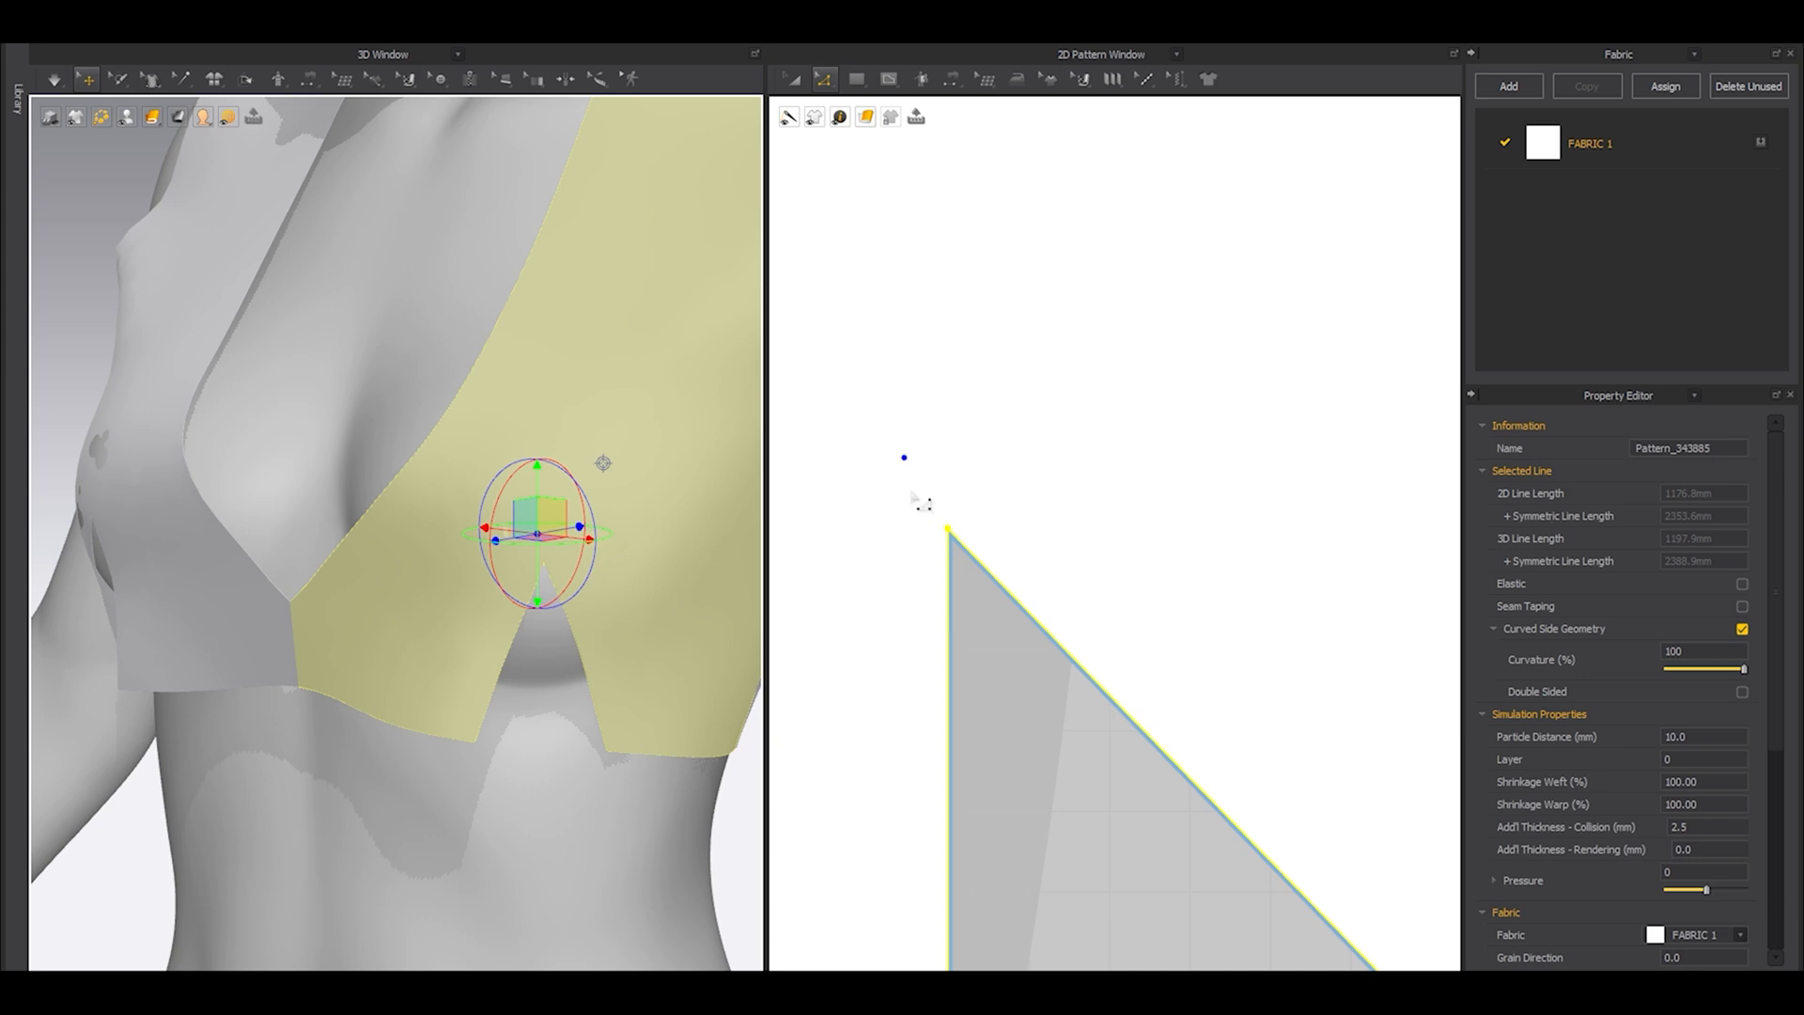
{"action": "scroll", "coordinate": [977, 567], "scroll_direction": "down", "scroll_amount": 6}
{"action": "scroll", "coordinate": [975, 663], "scroll_direction": "up", "scroll_amount": 2}
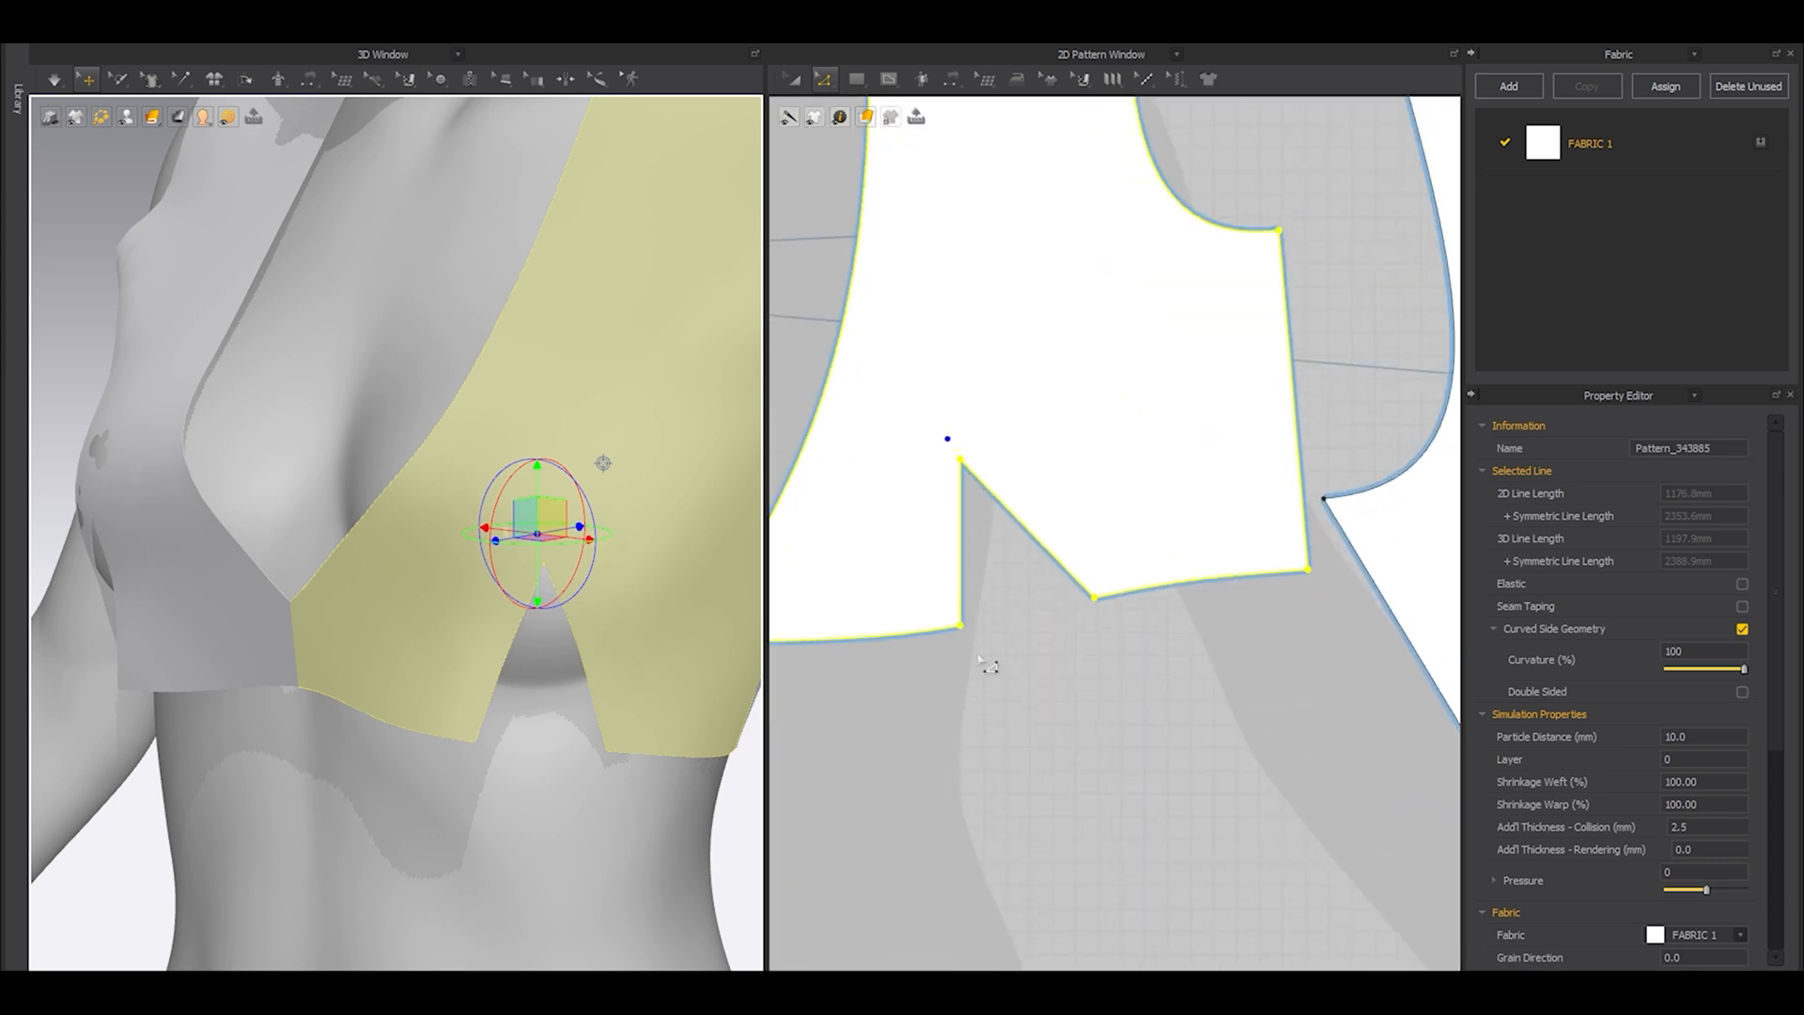
Sew the two legs of the front hem dart together with segment sewing.
{"action": "left_click", "coordinate": [976, 662]}
{"action": "middle_click_drag", "start_coordinate": [1072, 508], "coordinate": [1106, 605]}
{"action": "key", "text": "n"}
{"action": "left_click", "coordinate": [993, 634]}
{"action": "left_click", "coordinate": [1055, 617]}
Compare the lengths of the dart legs and lower the inner leg's hem point until that leg is about 79.1 mm long.
{"action": "scroll", "coordinate": [1049, 609], "scroll_direction": "up", "scroll_amount": 5}
{"action": "middle_click_drag", "start_coordinate": [1047, 693], "coordinate": [1047, 584]}
{"action": "key", "text": "z"}
{"action": "left_click", "coordinate": [992, 595]}
{"action": "left_click", "coordinate": [1145, 481], "text": "shift"}
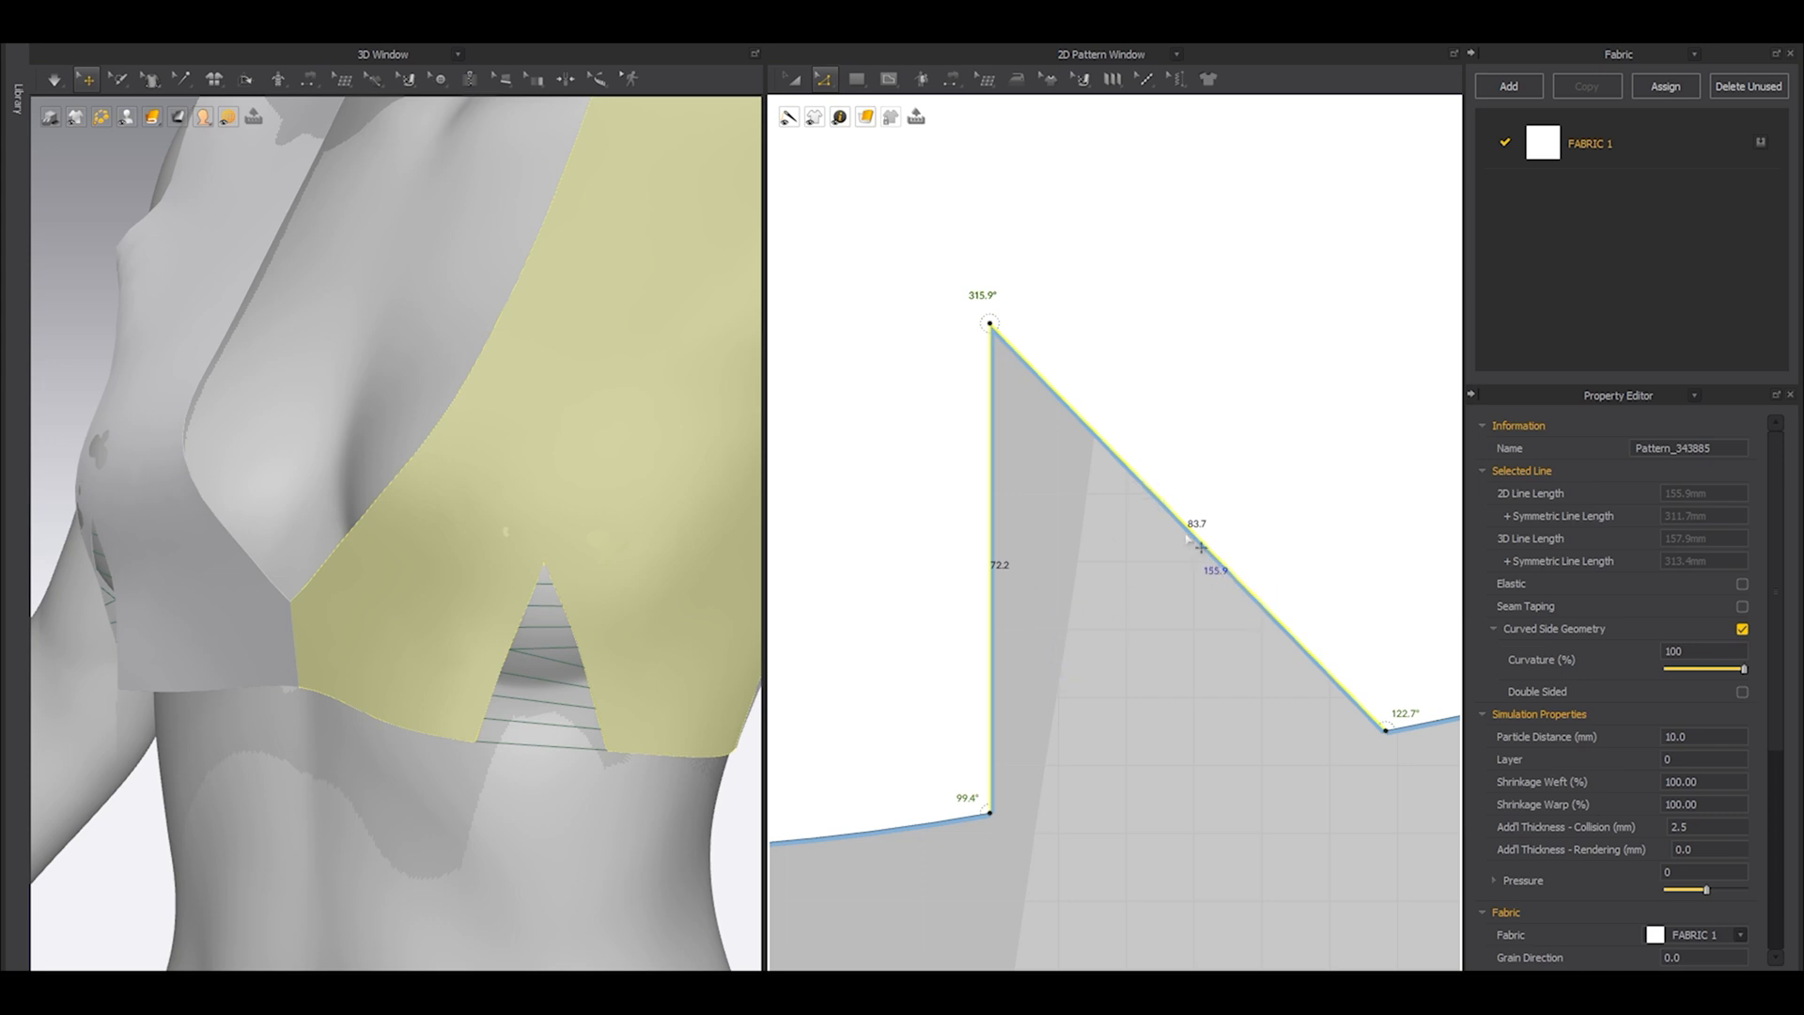
{"action": "scroll", "coordinate": [1047, 741], "scroll_direction": "up", "scroll_amount": 5}
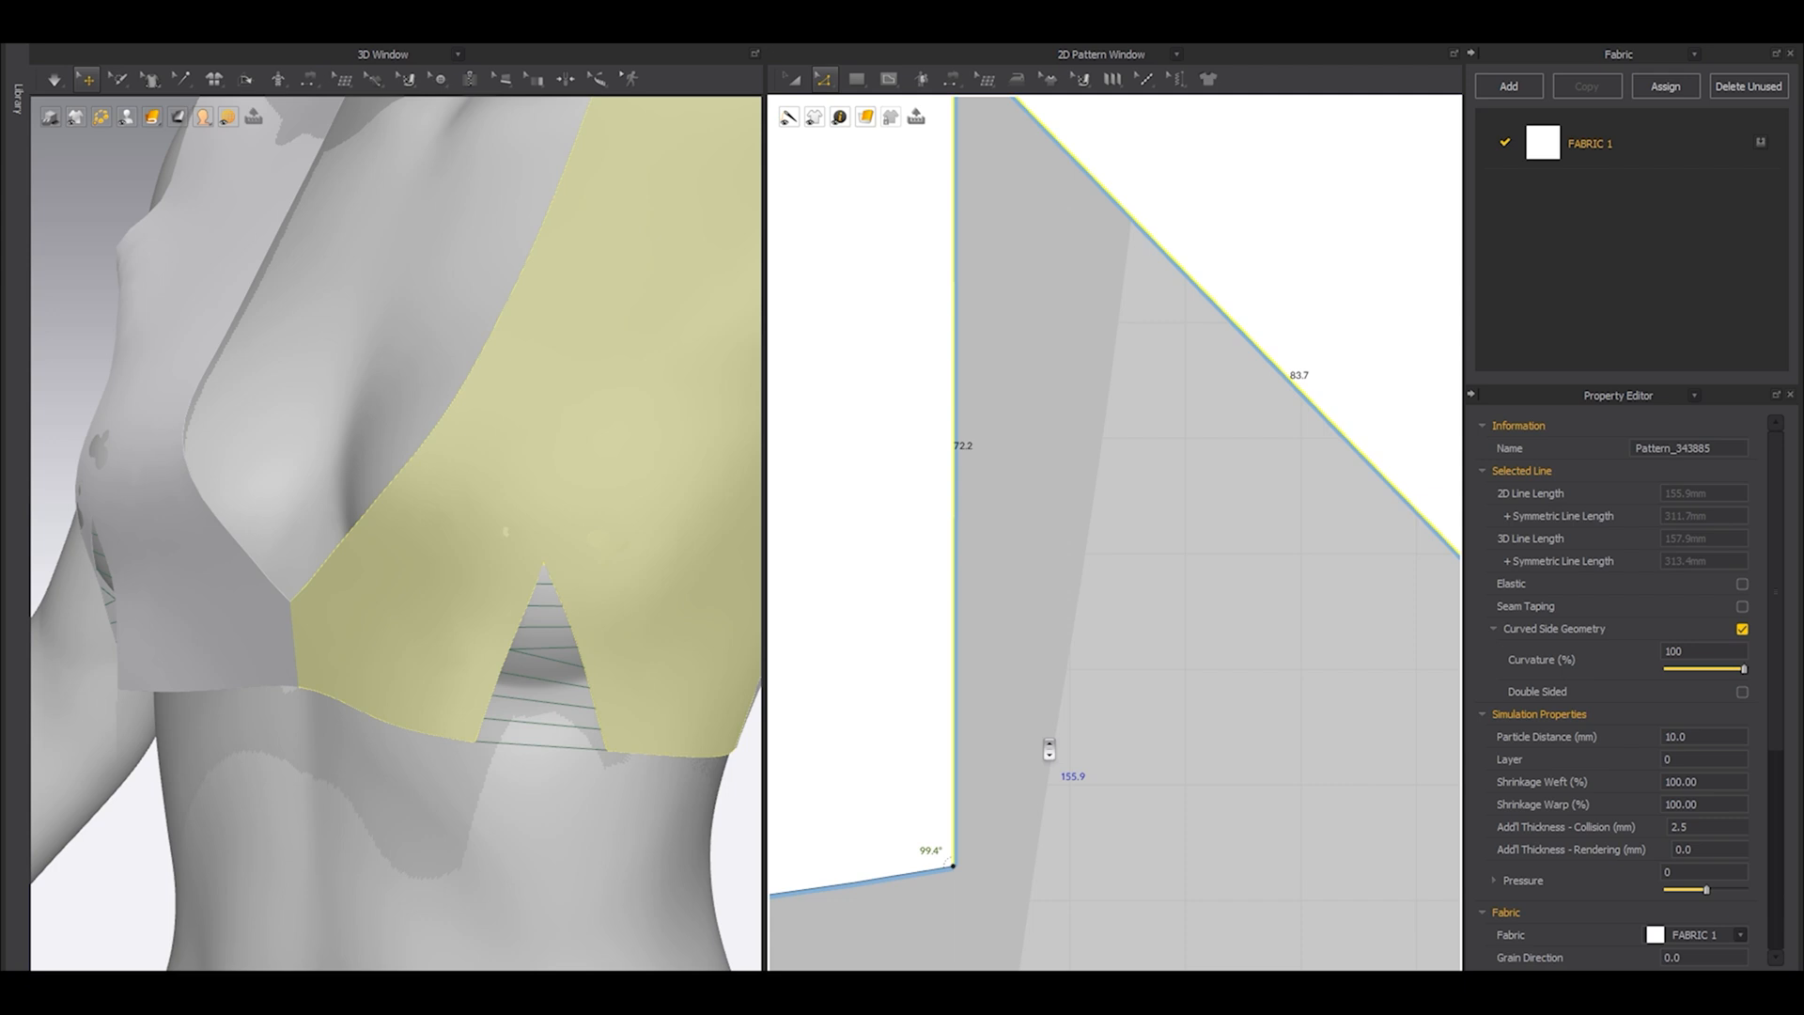
{"action": "left_click", "coordinate": [1048, 741]}
{"action": "scroll", "coordinate": [1043, 745], "scroll_direction": "down", "scroll_amount": 6}
{"action": "middle_click_drag", "start_coordinate": [1037, 770], "coordinate": [1090, 635]}
{"action": "left_click_drag", "start_coordinate": [1055, 667], "coordinate": [1050, 710]}
{"action": "key", "text": "b"}
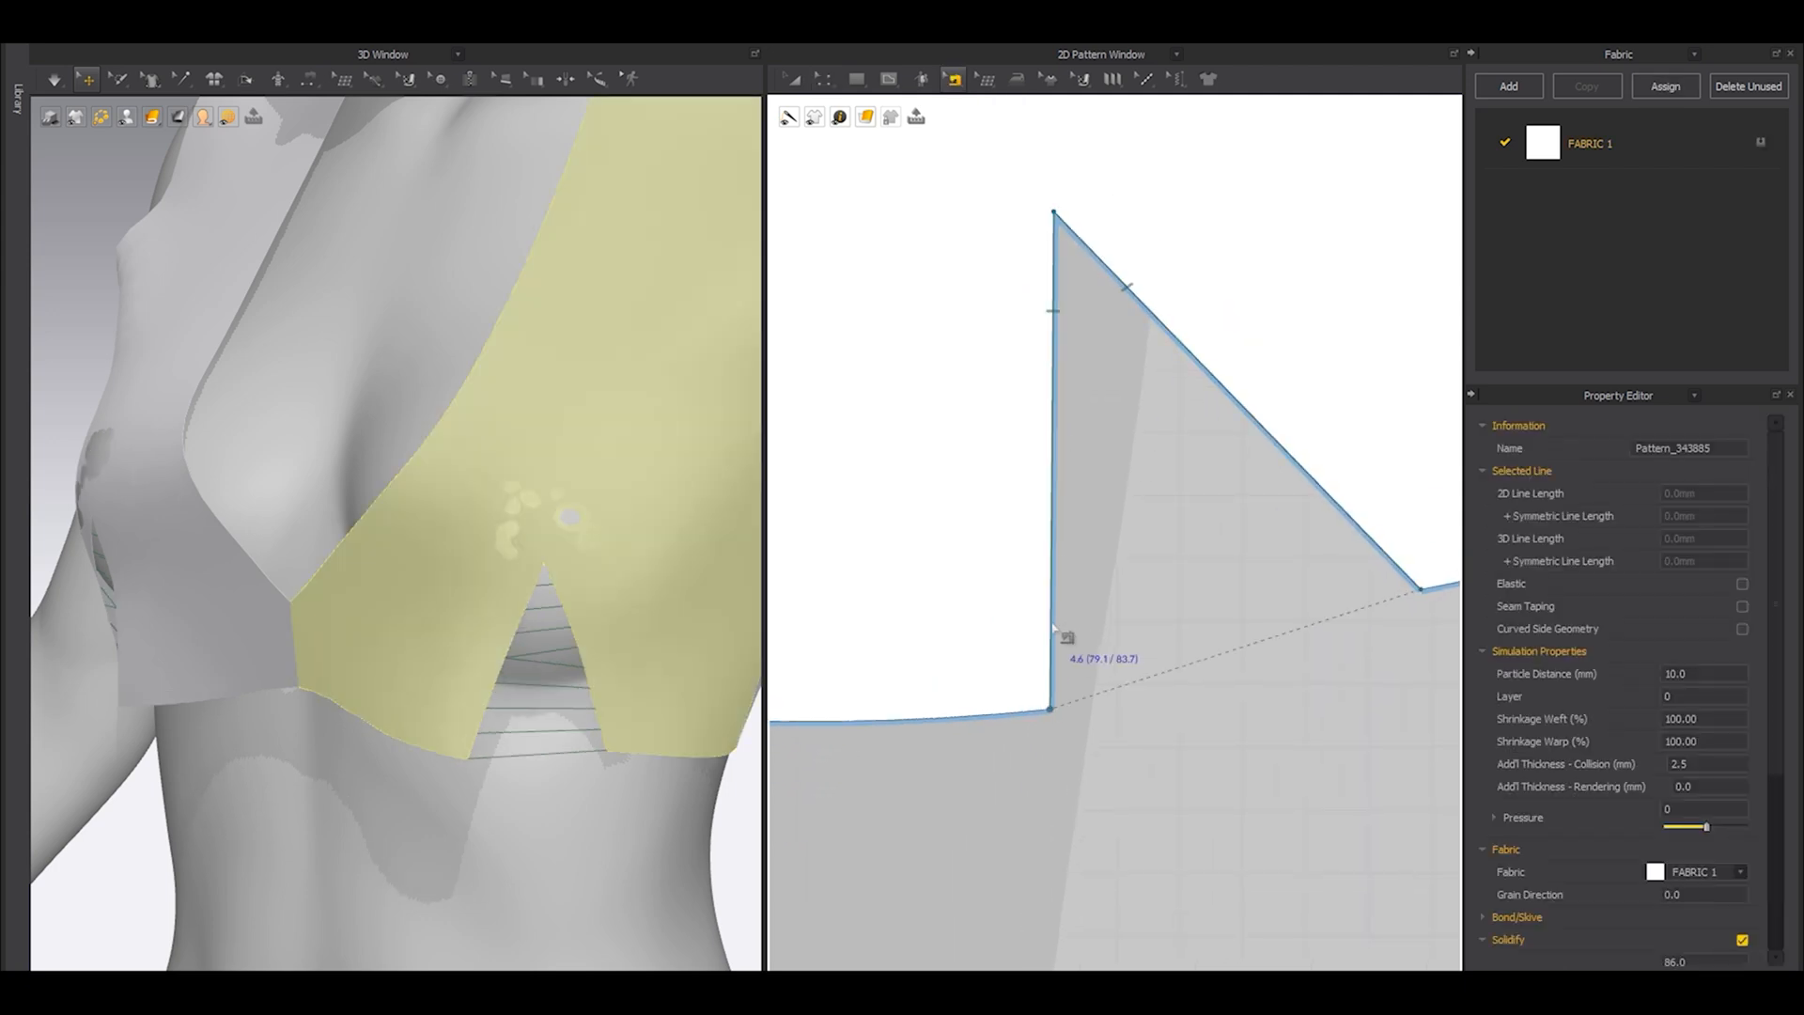
Lower the inner dart leg's hem point further until the leg is 83.7 mm long, matching the outer leg.
{"action": "key", "text": "a"}
{"action": "key", "text": "z"}
{"action": "left_click_drag", "start_coordinate": [1050, 710], "coordinate": [1050, 739]}
{"action": "key", "text": "b"}
{"action": "key", "text": "z"}
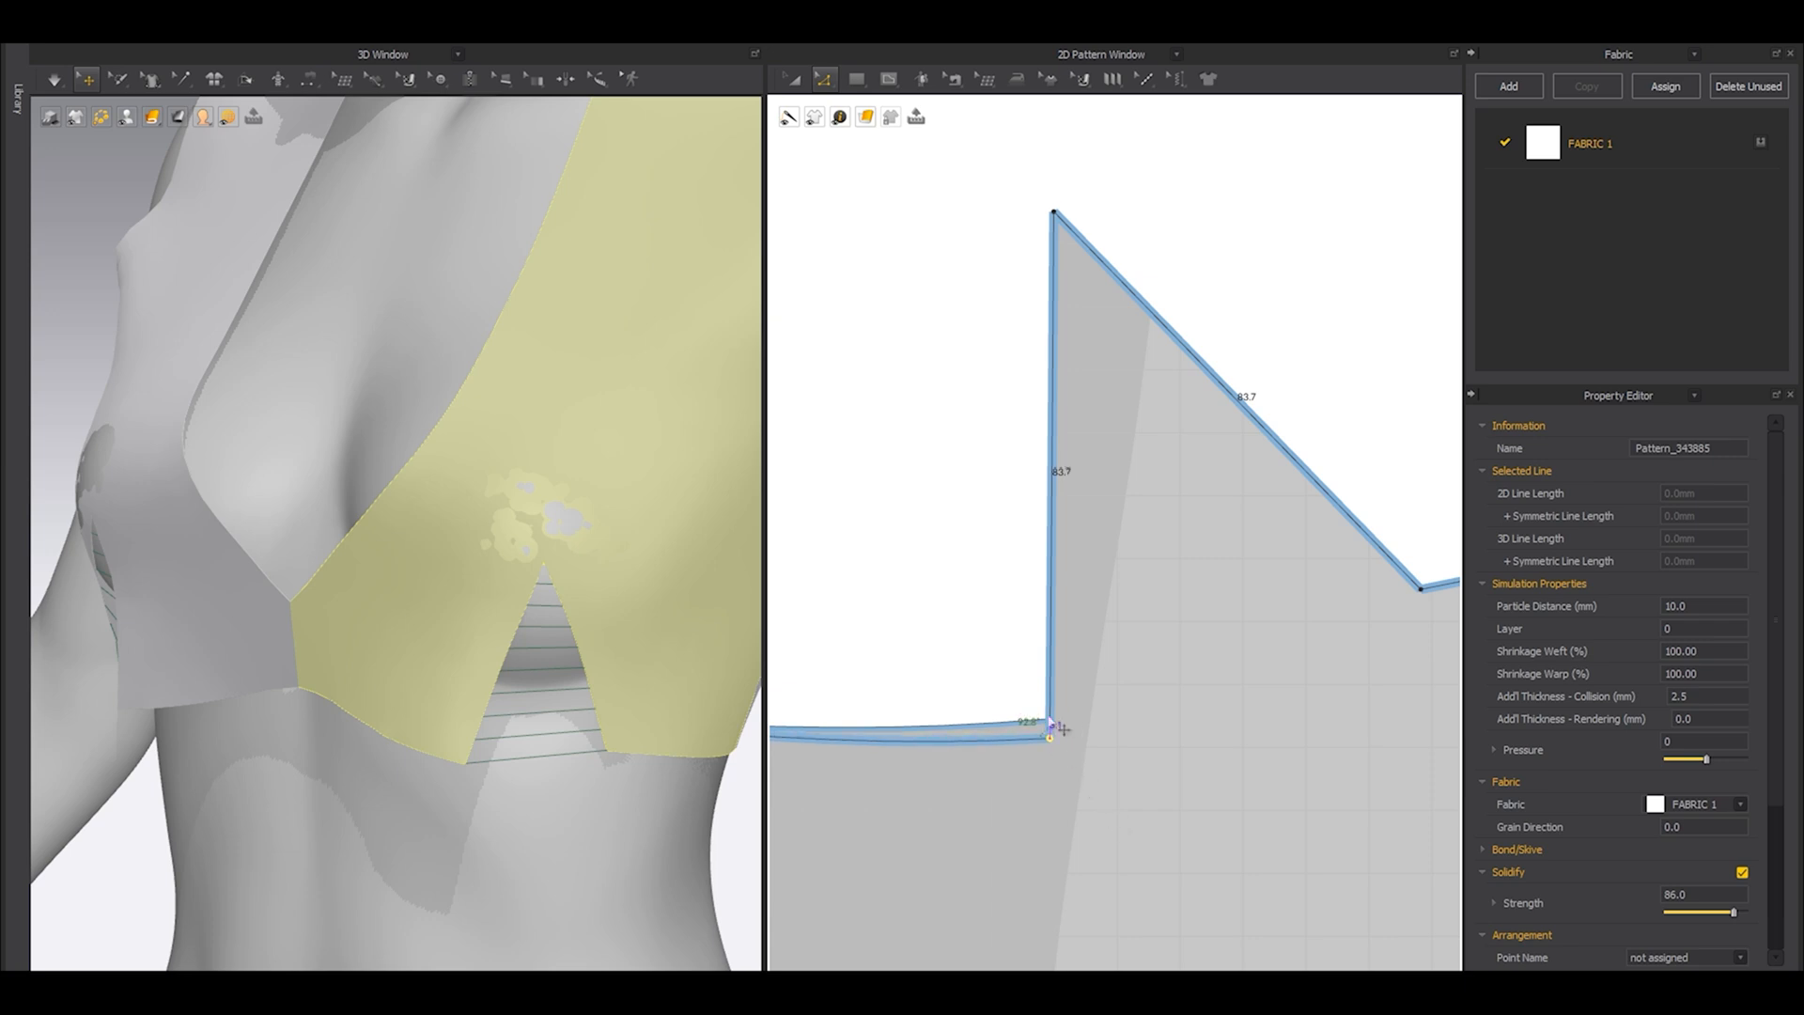
Simulate the garment to close the dart, and inspect the whole top on the avatar from the front.
{"action": "left_click", "coordinate": [990, 721]}
{"action": "key", "text": "space"}
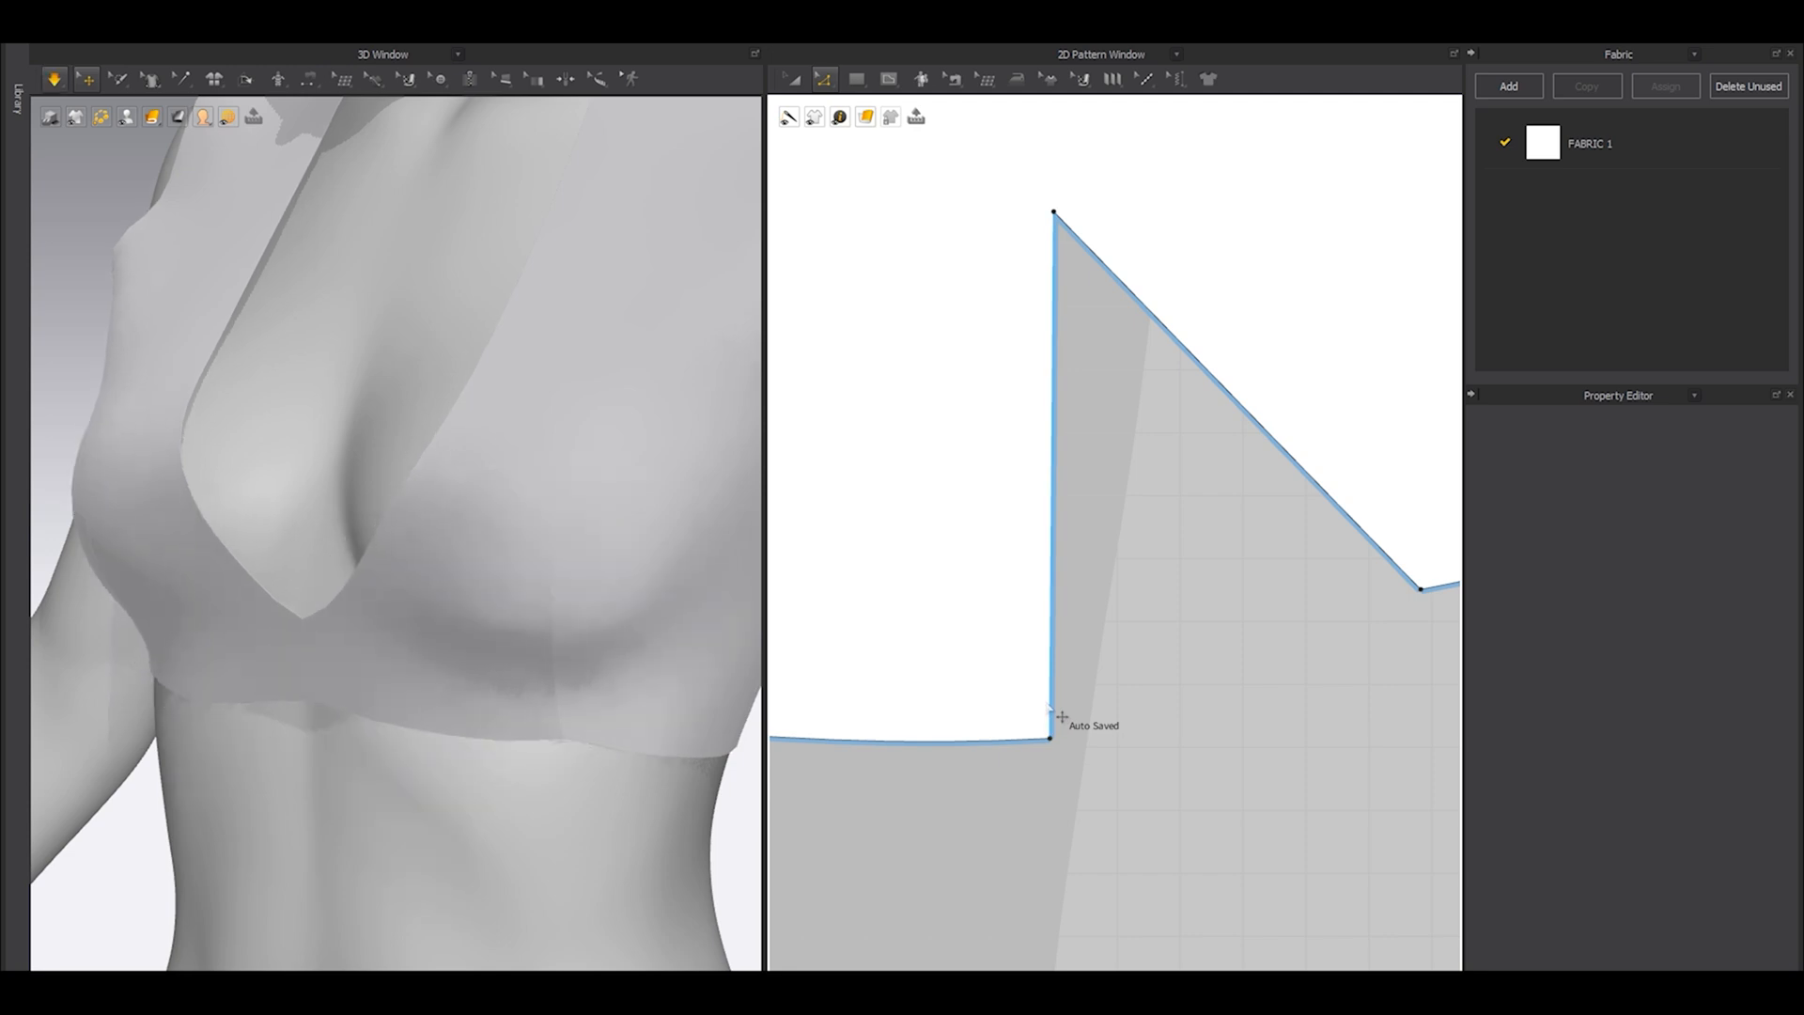
{"action": "scroll", "coordinate": [430, 648], "scroll_direction": "down", "scroll_amount": 3}
{"action": "scroll", "coordinate": [429, 648], "scroll_direction": "down", "scroll_amount": 3}
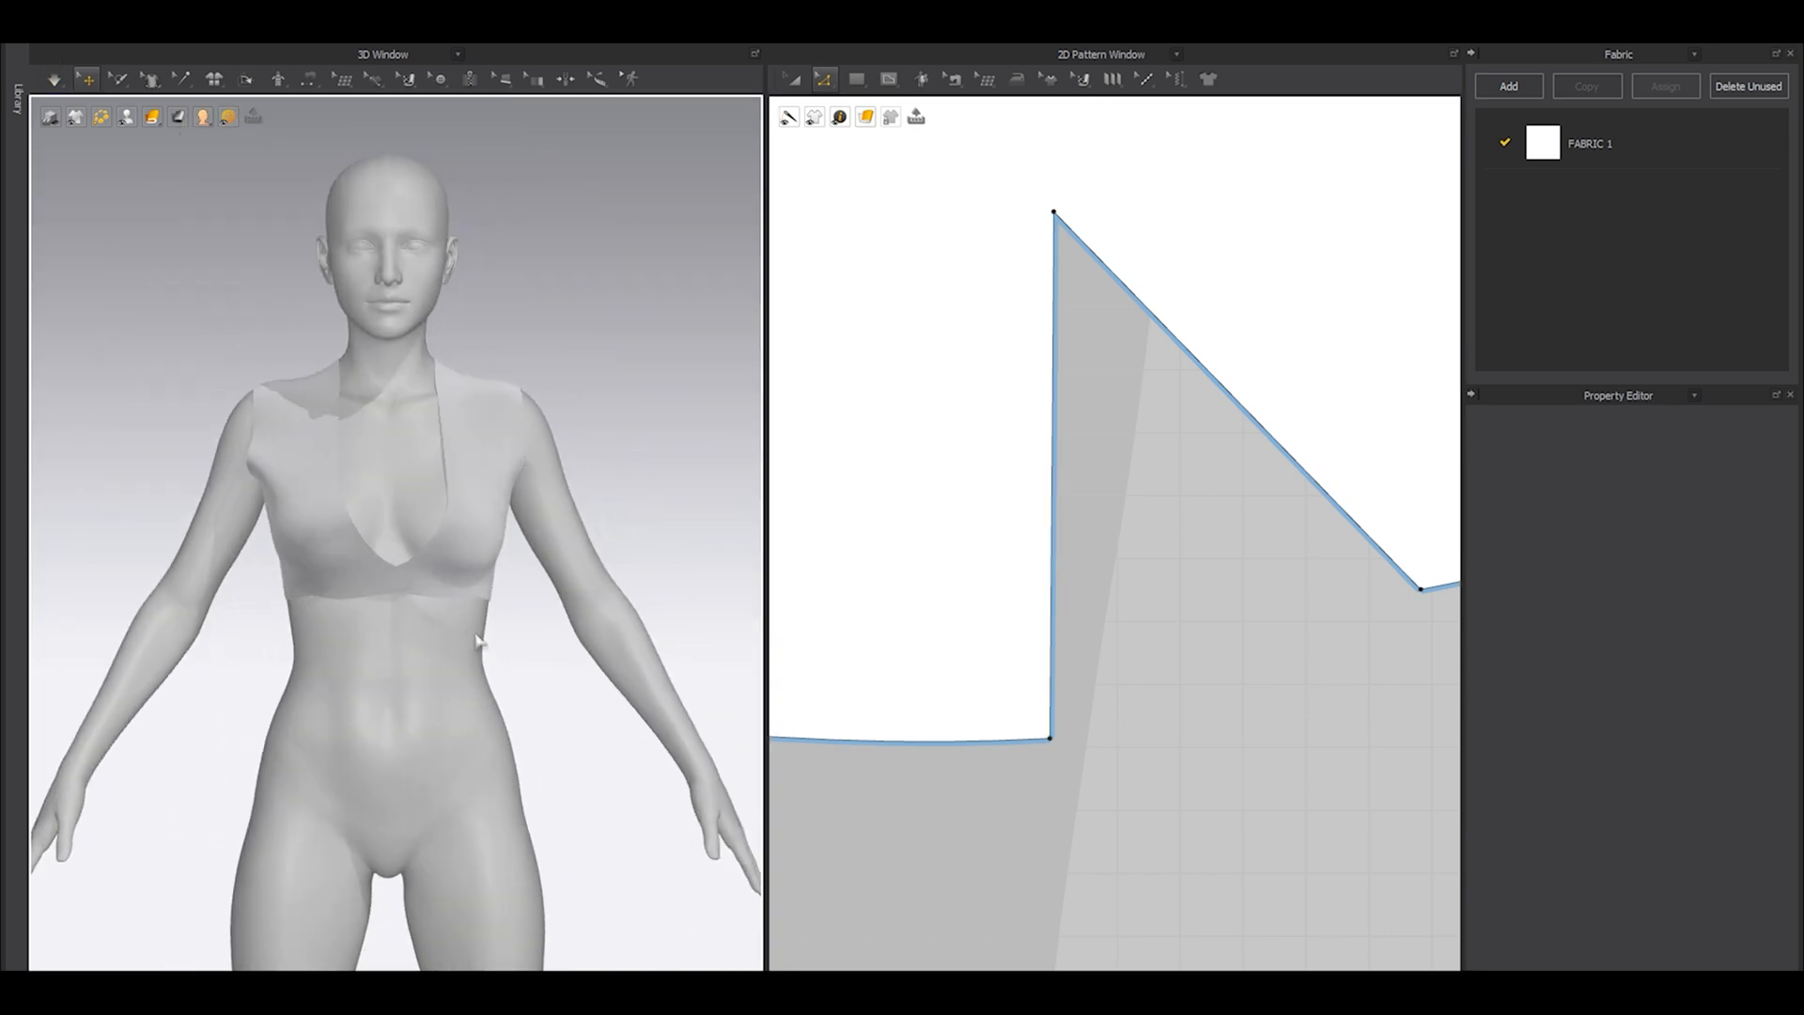
{"action": "key", "text": "shift+a"}
{"action": "right_click_drag", "start_coordinate": [478, 642], "coordinate": [584, 543]}
{"action": "key", "text": "shift+a"}
{"action": "key", "text": "2"}
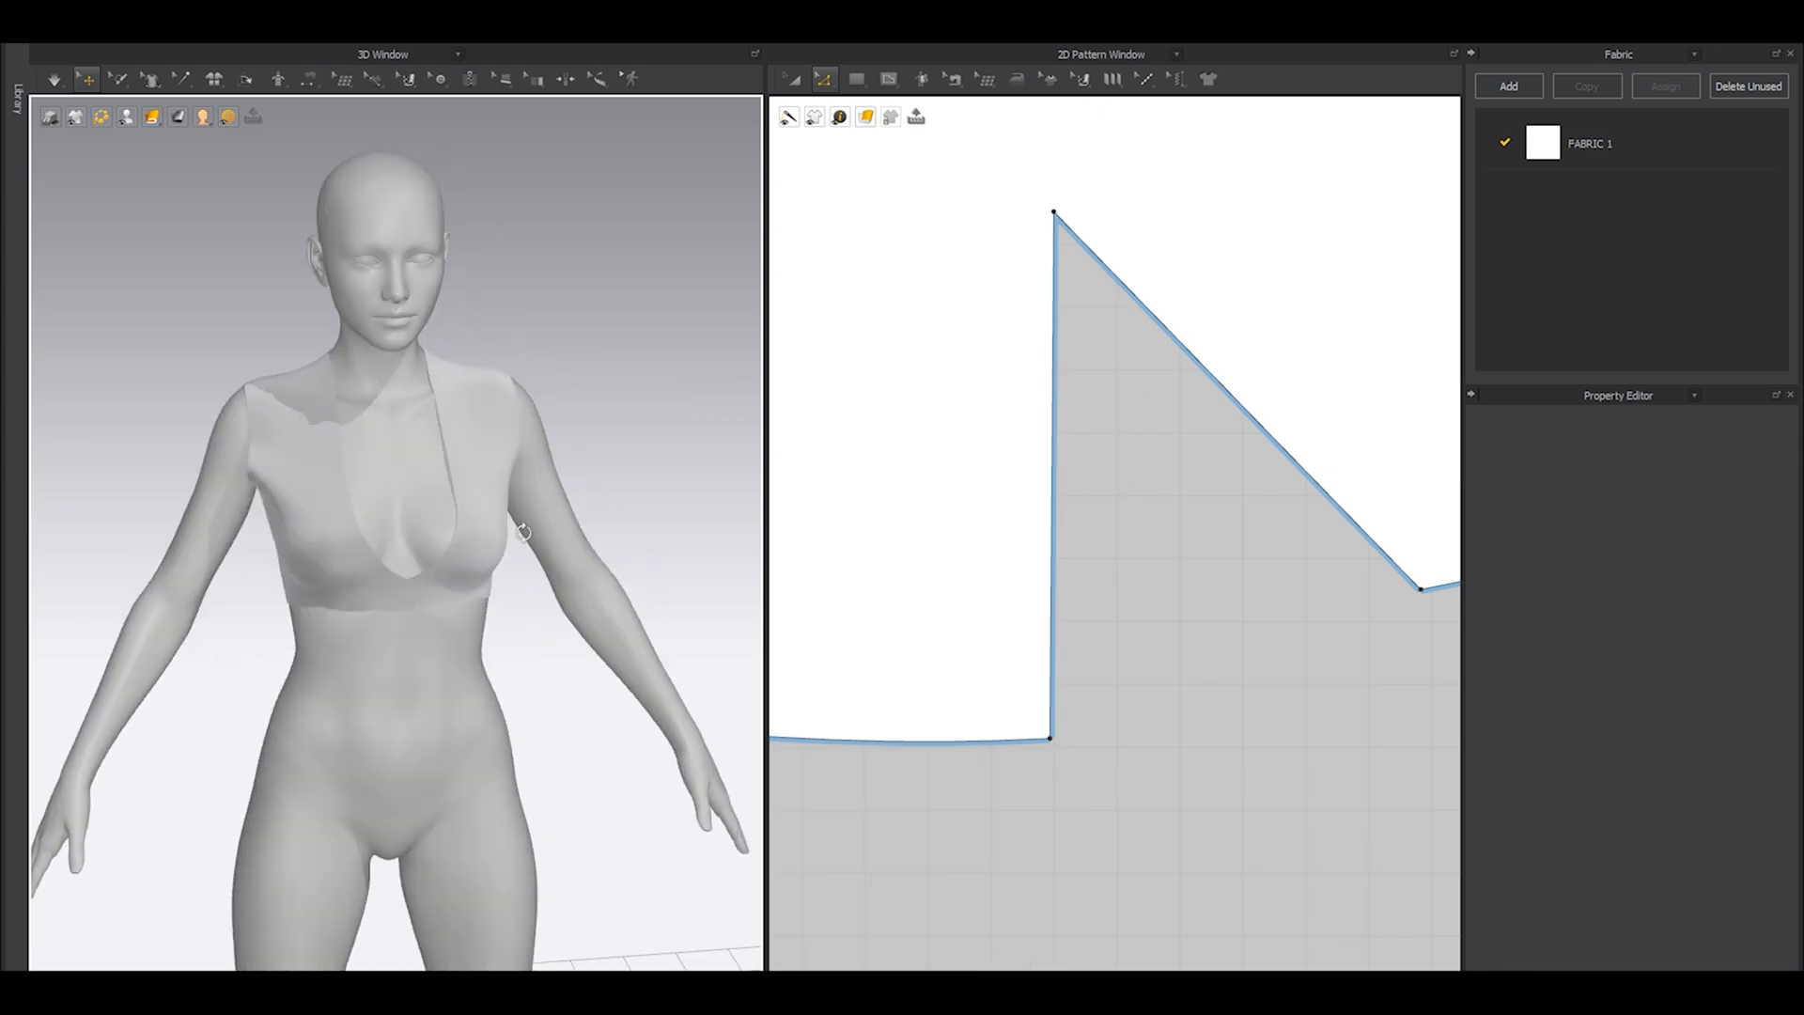
Reposition the front and back pieces next to each other so their underarm corners sit at nearly the same height.
{"action": "scroll", "coordinate": [1280, 484], "scroll_direction": "down", "scroll_amount": 6}
{"action": "middle_click_drag", "start_coordinate": [1236, 357], "coordinate": [1231, 540]}
{"action": "scroll", "coordinate": [1231, 540], "scroll_direction": "down", "scroll_amount": 4}
{"action": "scroll", "coordinate": [1248, 524], "scroll_direction": "up", "scroll_amount": 6}
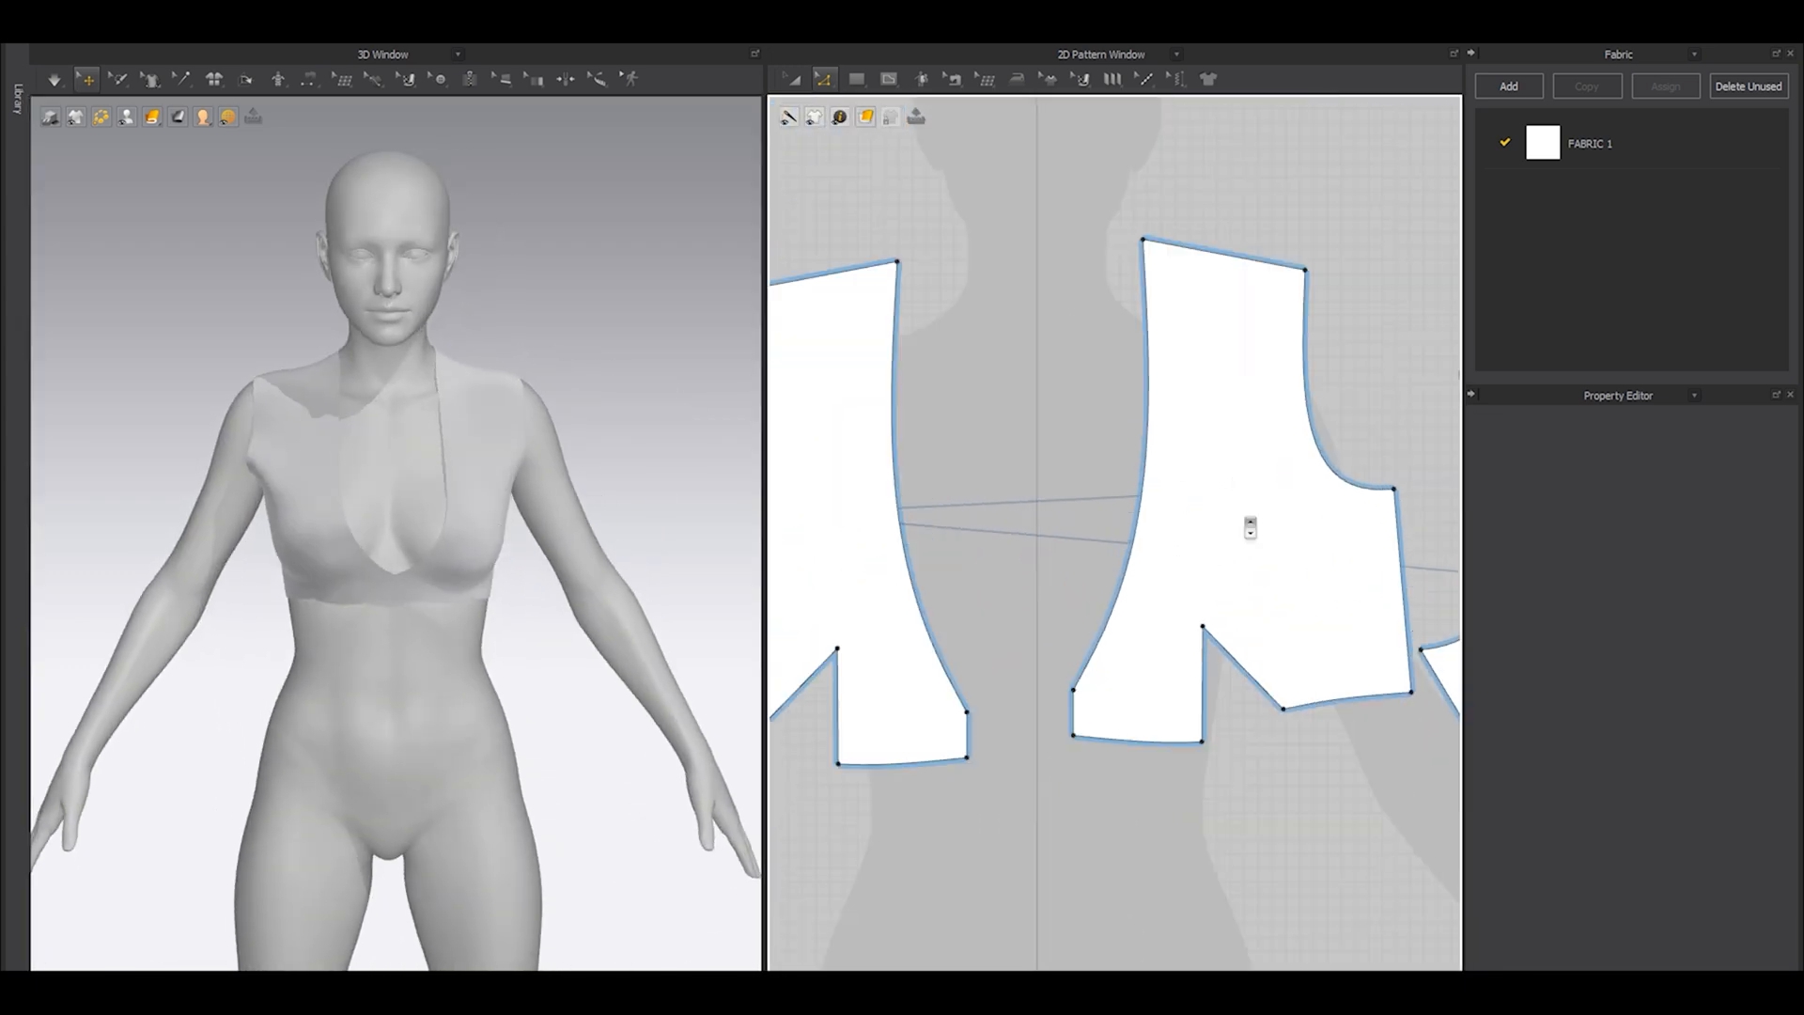
{"action": "key", "text": "a"}
{"action": "left_click_drag", "start_coordinate": [1212, 593], "coordinate": [1187, 593]}
{"action": "middle_click_drag", "start_coordinate": [1252, 618], "coordinate": [930, 624]}
{"action": "left_click", "coordinate": [1259, 679]}
{"action": "left_click_drag", "start_coordinate": [1259, 679], "coordinate": [1221, 529]}
{"action": "left_click", "coordinate": [1077, 428]}
{"action": "scroll", "coordinate": [1130, 506], "scroll_direction": "up", "scroll_amount": 3}
{"action": "left_click", "coordinate": [1055, 574]}
{"action": "scroll", "coordinate": [1052, 571], "scroll_direction": "down", "scroll_amount": 2}
Hide the avatar and examine the garment's armhole and side from close up.
{"action": "right_click_drag", "start_coordinate": [283, 564], "coordinate": [399, 542]}
{"action": "key", "text": "shift+a"}
{"action": "scroll", "coordinate": [402, 542], "scroll_direction": "up", "scroll_amount": 4}
{"action": "right_click_drag", "start_coordinate": [573, 517], "coordinate": [255, 176]}
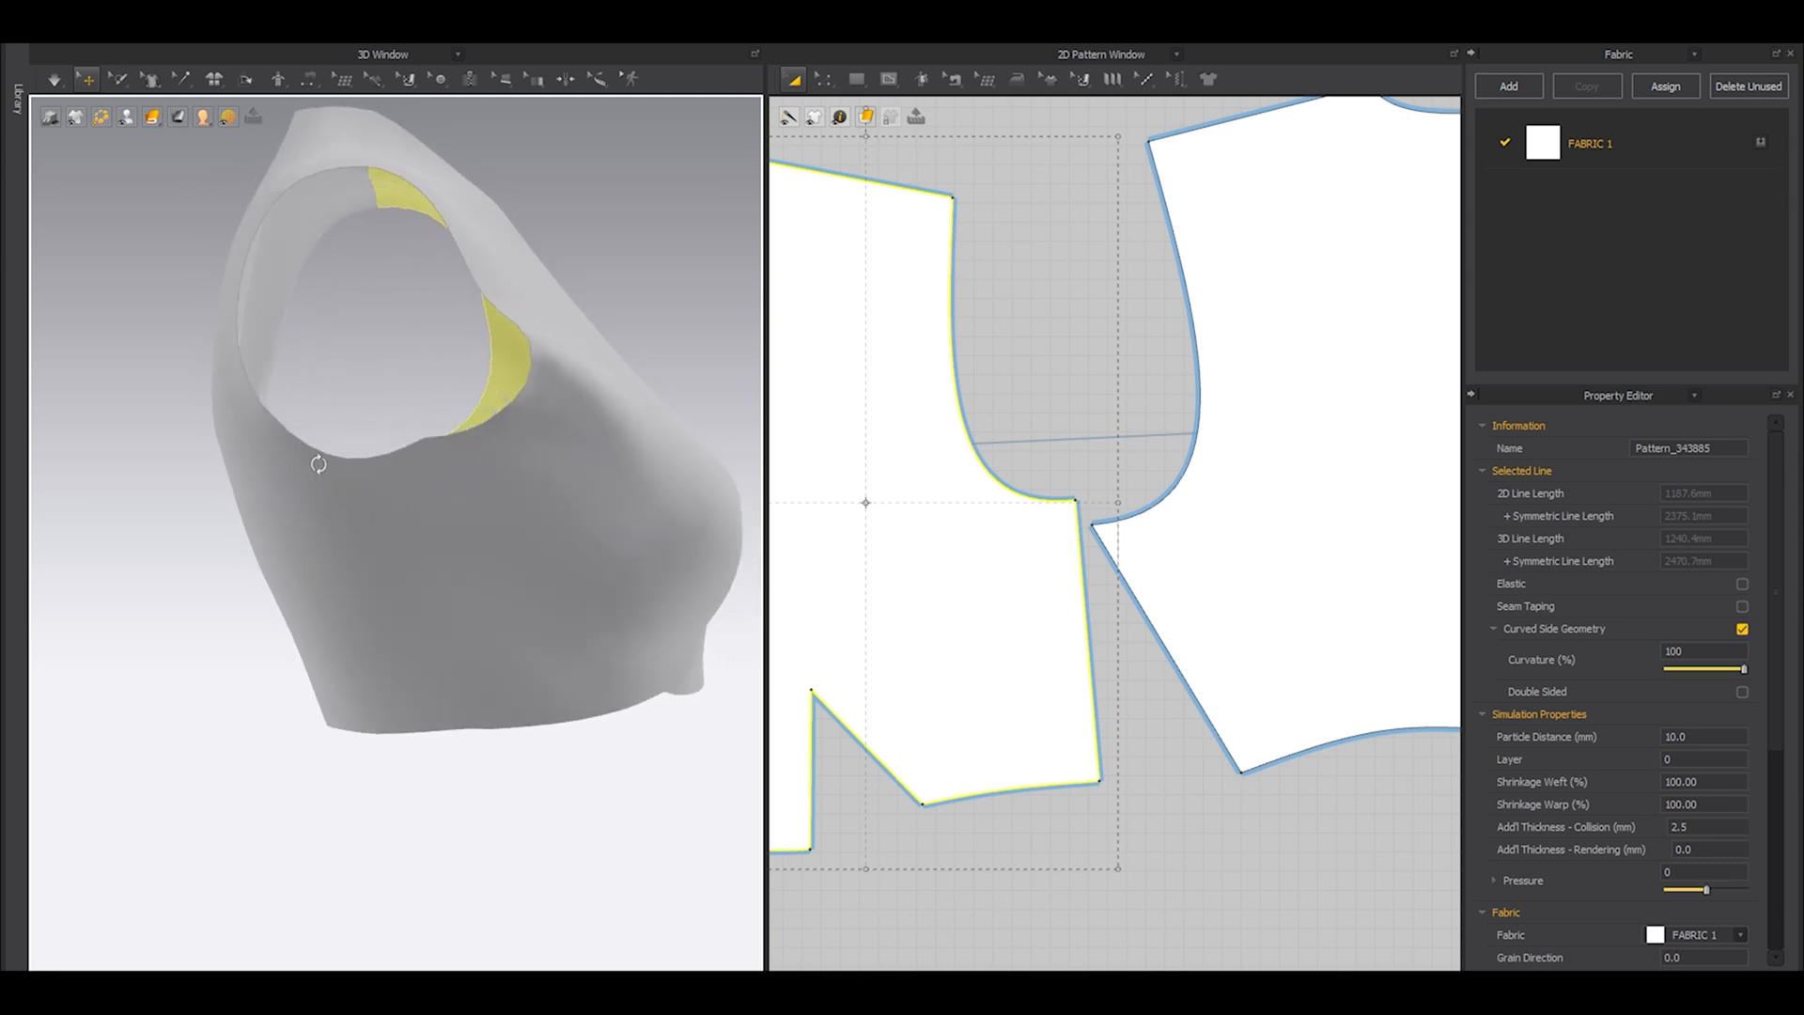
Rotate the front piece parallel to the Y-axis using its side seam as the reference line.
{"action": "right_click_drag", "start_coordinate": [1014, 623], "coordinate": [1048, 617]}
{"action": "right_click", "coordinate": [1066, 599]}
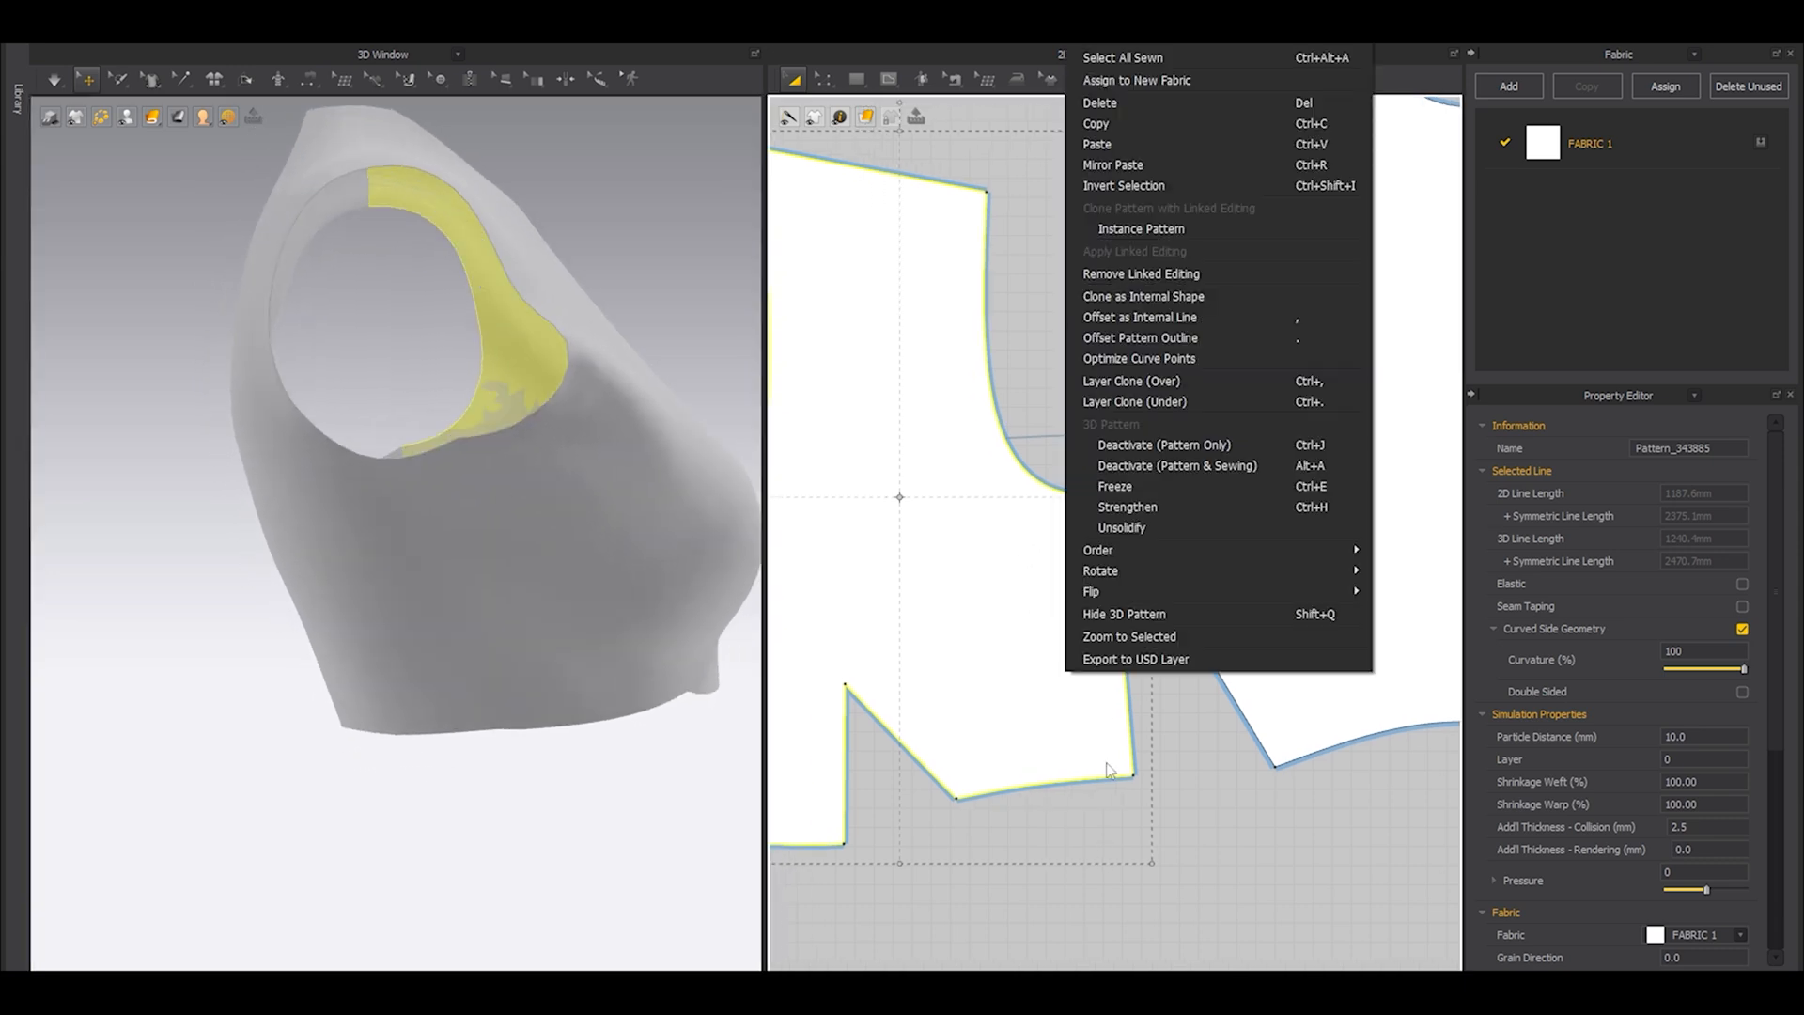
{"action": "mouse_move", "coordinate": [1114, 572]}
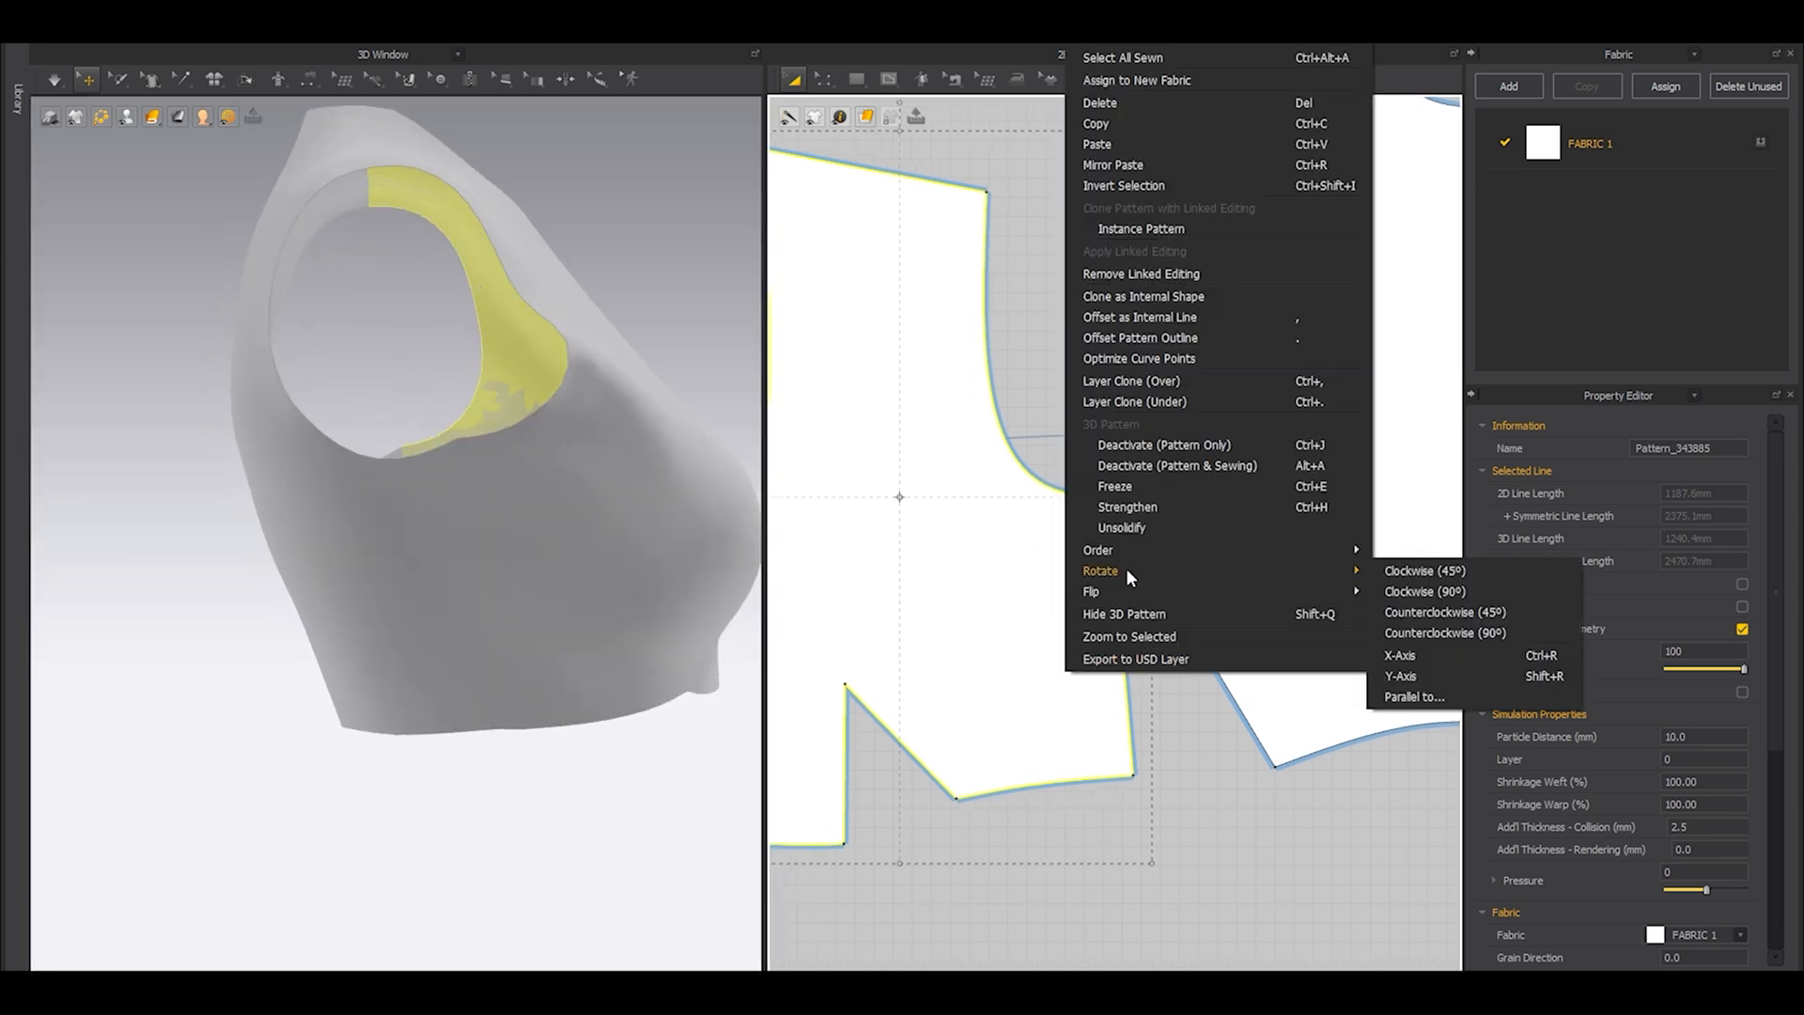
{"action": "left_click", "coordinate": [1425, 675]}
{"action": "left_click", "coordinate": [1127, 637]}
Rotate the back piece parallel to the Y-axis using its slanted side seam as the reference line.
{"action": "left_click_drag", "start_coordinate": [1213, 587], "coordinate": [1245, 579]}
{"action": "middle_click_drag", "start_coordinate": [1262, 649], "coordinate": [1177, 756]}
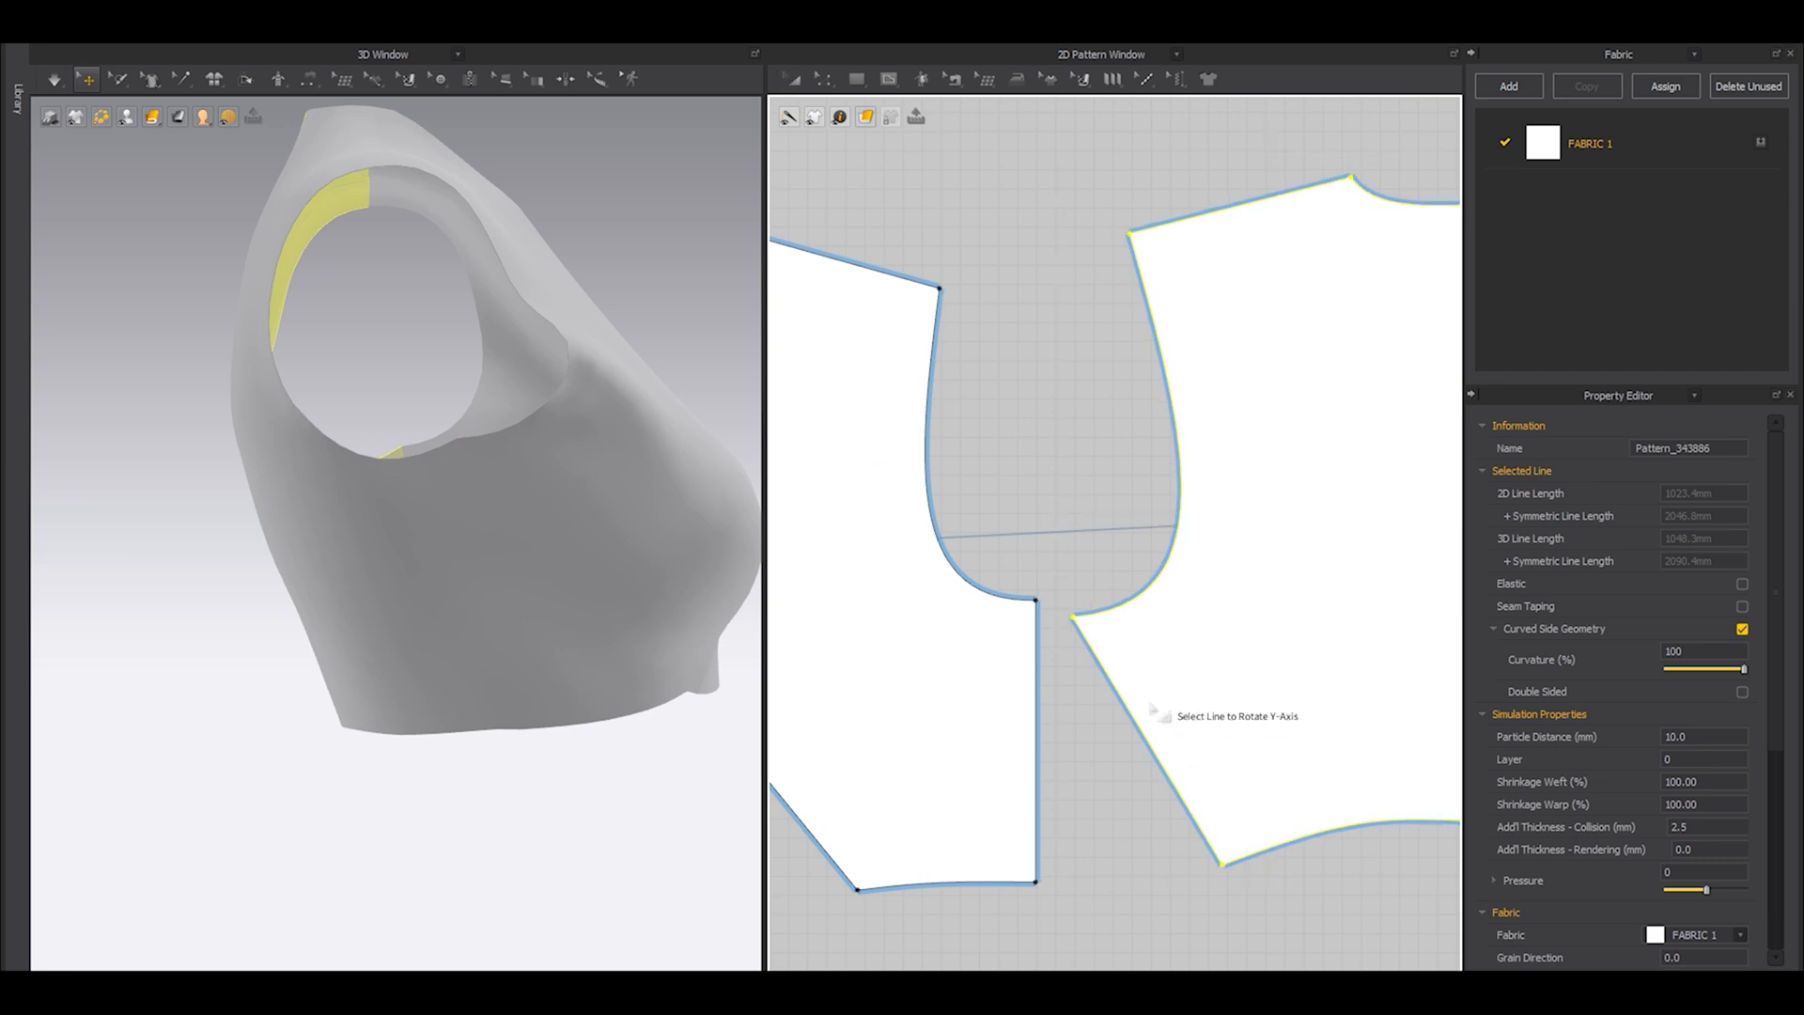
{"action": "left_click", "coordinate": [1141, 728]}
Move the back piece against the front piece so their vertical side seams meet, and check the underarm junction.
{"action": "left_click_drag", "start_coordinate": [1180, 765], "coordinate": [1073, 762]}
{"action": "left_click", "coordinate": [999, 437]}
{"action": "scroll", "coordinate": [1037, 538], "scroll_direction": "up", "scroll_amount": 5}
{"action": "middle_click_drag", "start_coordinate": [1051, 837], "coordinate": [1055, 447]}
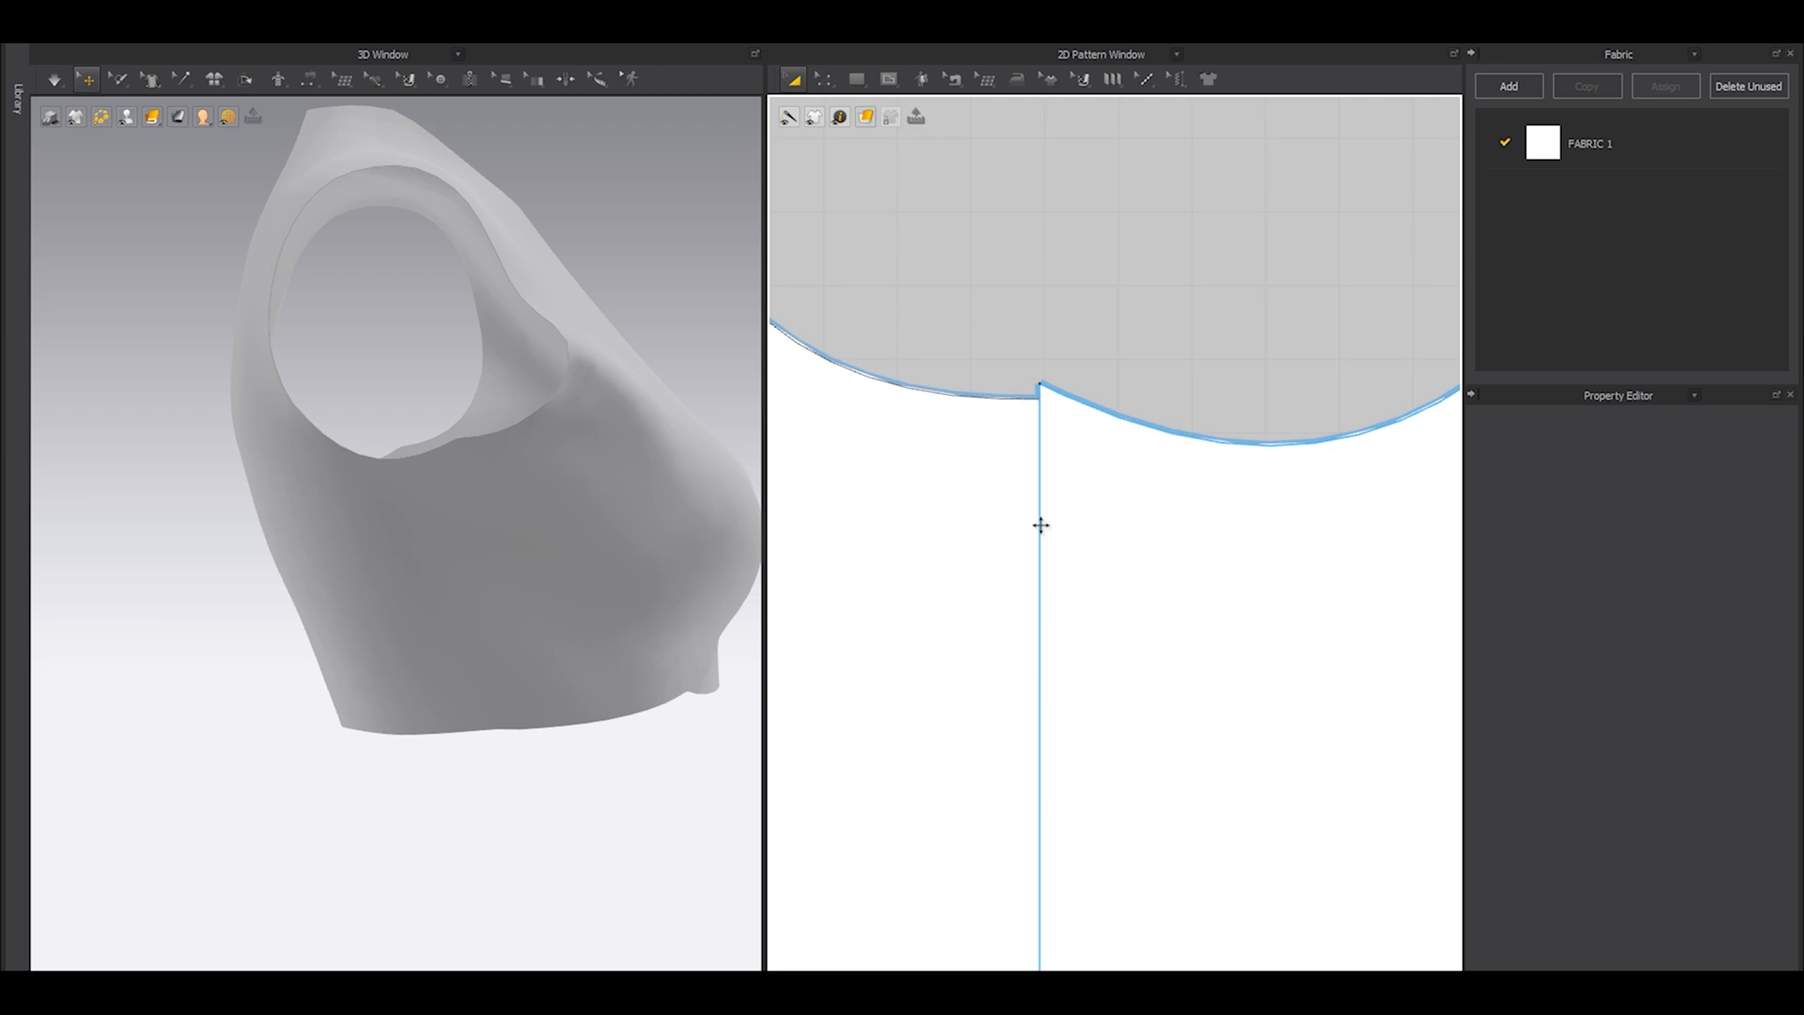
{"action": "scroll", "coordinate": [1055, 539], "scroll_direction": "down", "scroll_amount": 5}
{"action": "scroll", "coordinate": [1058, 691], "scroll_direction": "up", "scroll_amount": 3}
Separate the two pieces slightly, then realign them along the side seam with their underarm corners meeting.
{"action": "left_click_drag", "start_coordinate": [1059, 526], "coordinate": [1102, 533]}
{"action": "key", "text": "n"}
{"action": "key", "text": "a"}
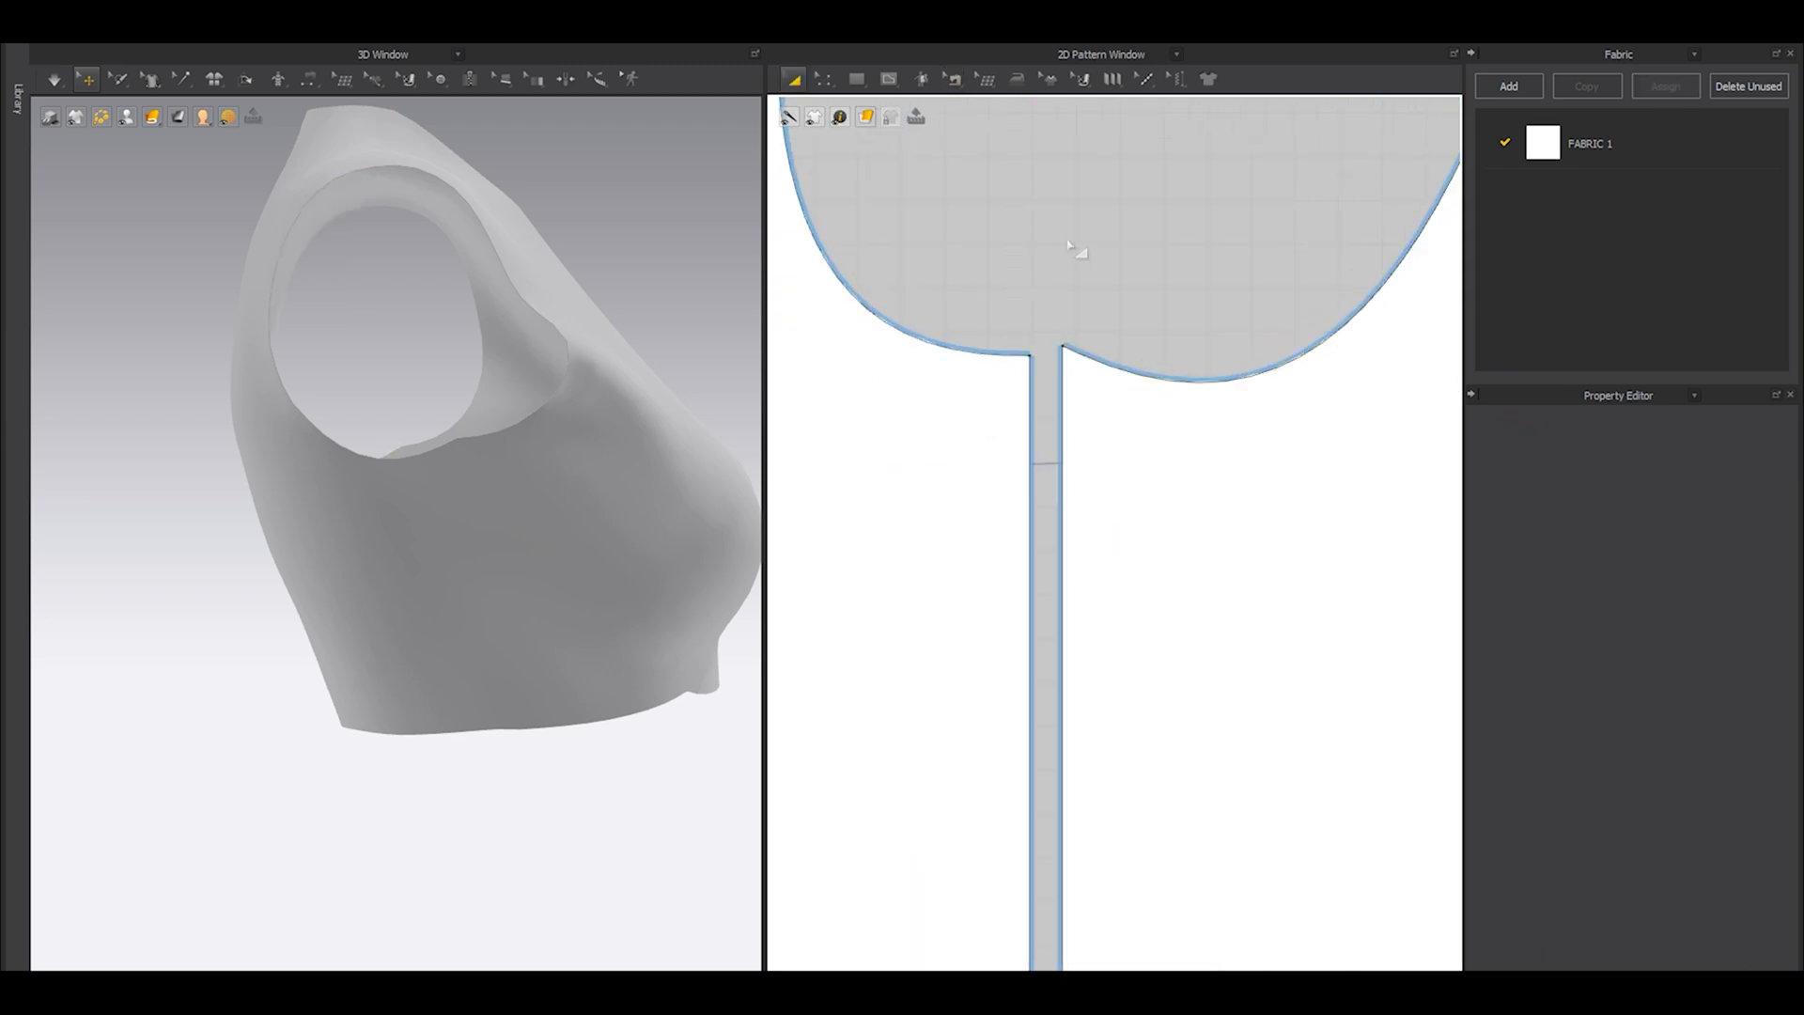
{"action": "left_click", "coordinate": [1080, 250]}
{"action": "scroll", "coordinate": [1080, 338], "scroll_direction": "up", "scroll_amount": 4}
{"action": "left_click_drag", "start_coordinate": [1074, 414], "coordinate": [1006, 429]}
{"action": "scroll", "coordinate": [1006, 429], "scroll_direction": "down", "scroll_amount": 6}
{"action": "scroll", "coordinate": [1007, 648], "scroll_direction": "up", "scroll_amount": 3}
Raise the back piece's hem point at the side seam to meet the front piece's hem.
{"action": "left_click", "coordinate": [1006, 646]}
{"action": "scroll", "coordinate": [991, 600], "scroll_direction": "up", "scroll_amount": 6}
{"action": "key", "text": "z"}
{"action": "left_click_drag", "start_coordinate": [974, 646], "coordinate": [974, 621]}
{"action": "scroll", "coordinate": [990, 568], "scroll_direction": "down", "scroll_amount": 5}
{"action": "middle_click_drag", "start_coordinate": [1001, 433], "coordinate": [1019, 584]}
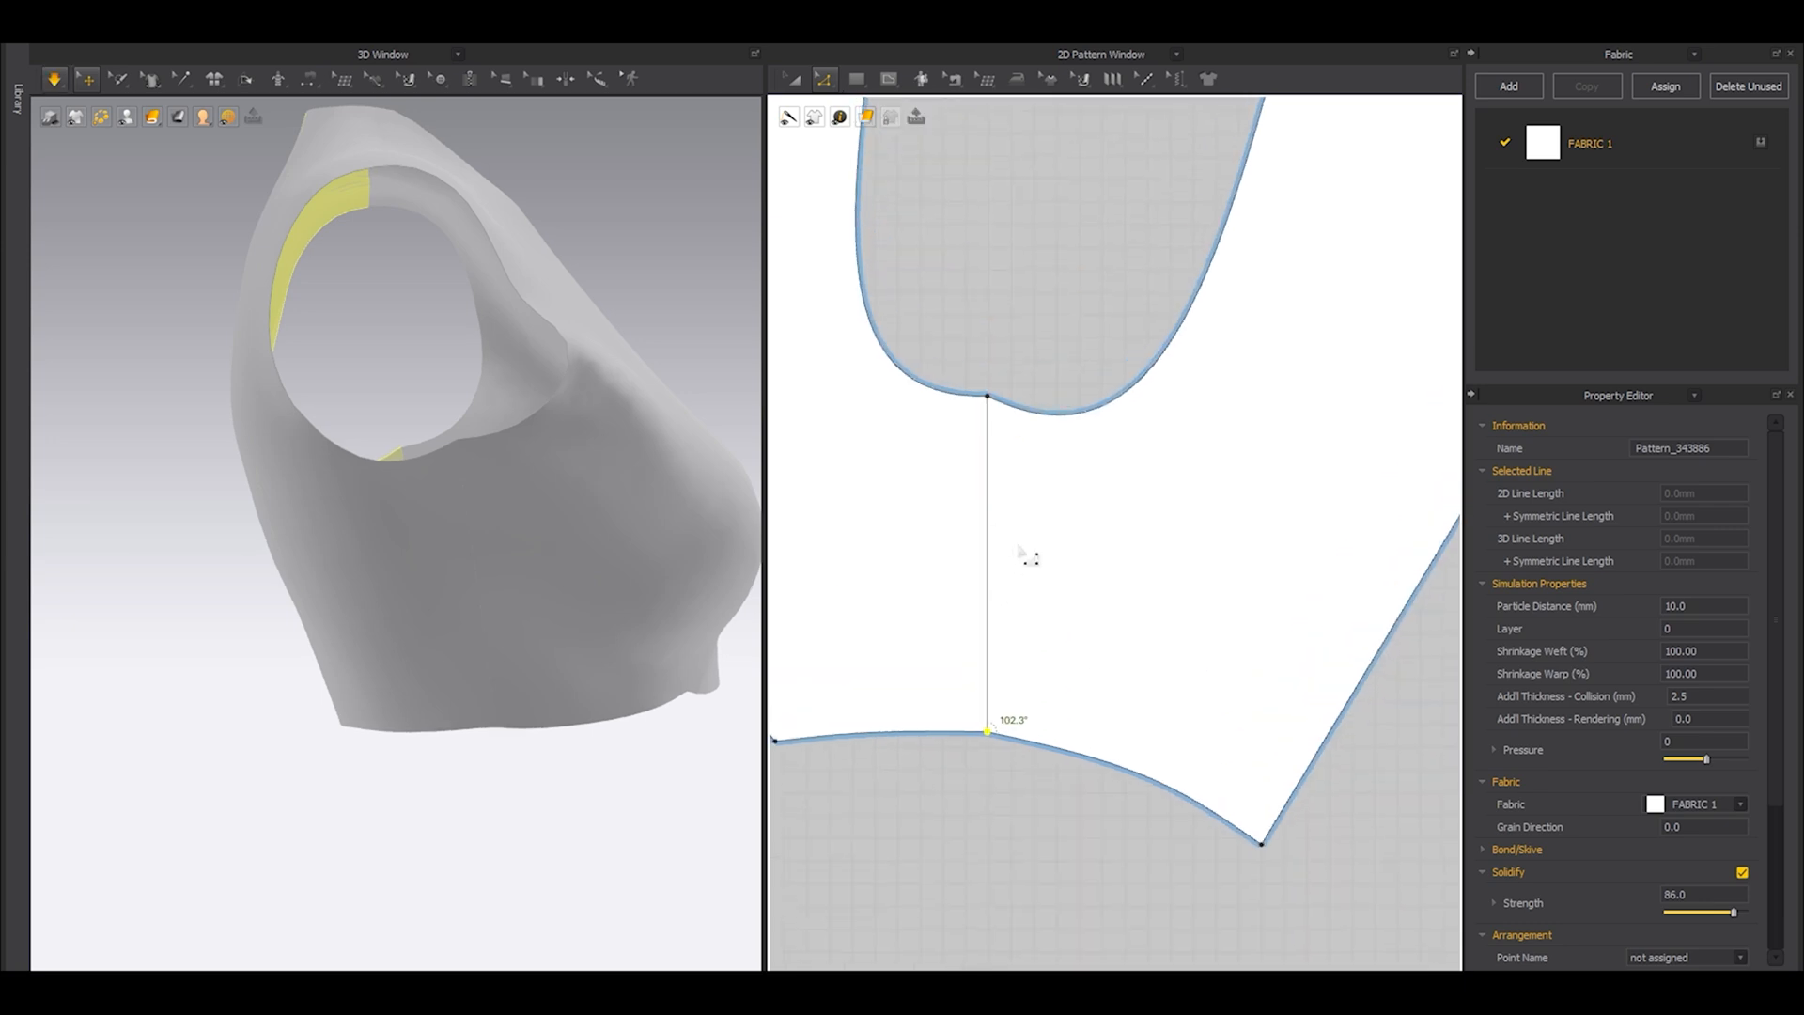
Raise the back armhole's curve point beside the underarm corner so the armhole flows smoothly across the side seam.
{"action": "left_click", "coordinate": [1019, 402]}
{"action": "scroll", "coordinate": [986, 400], "scroll_direction": "up", "scroll_amount": 4}
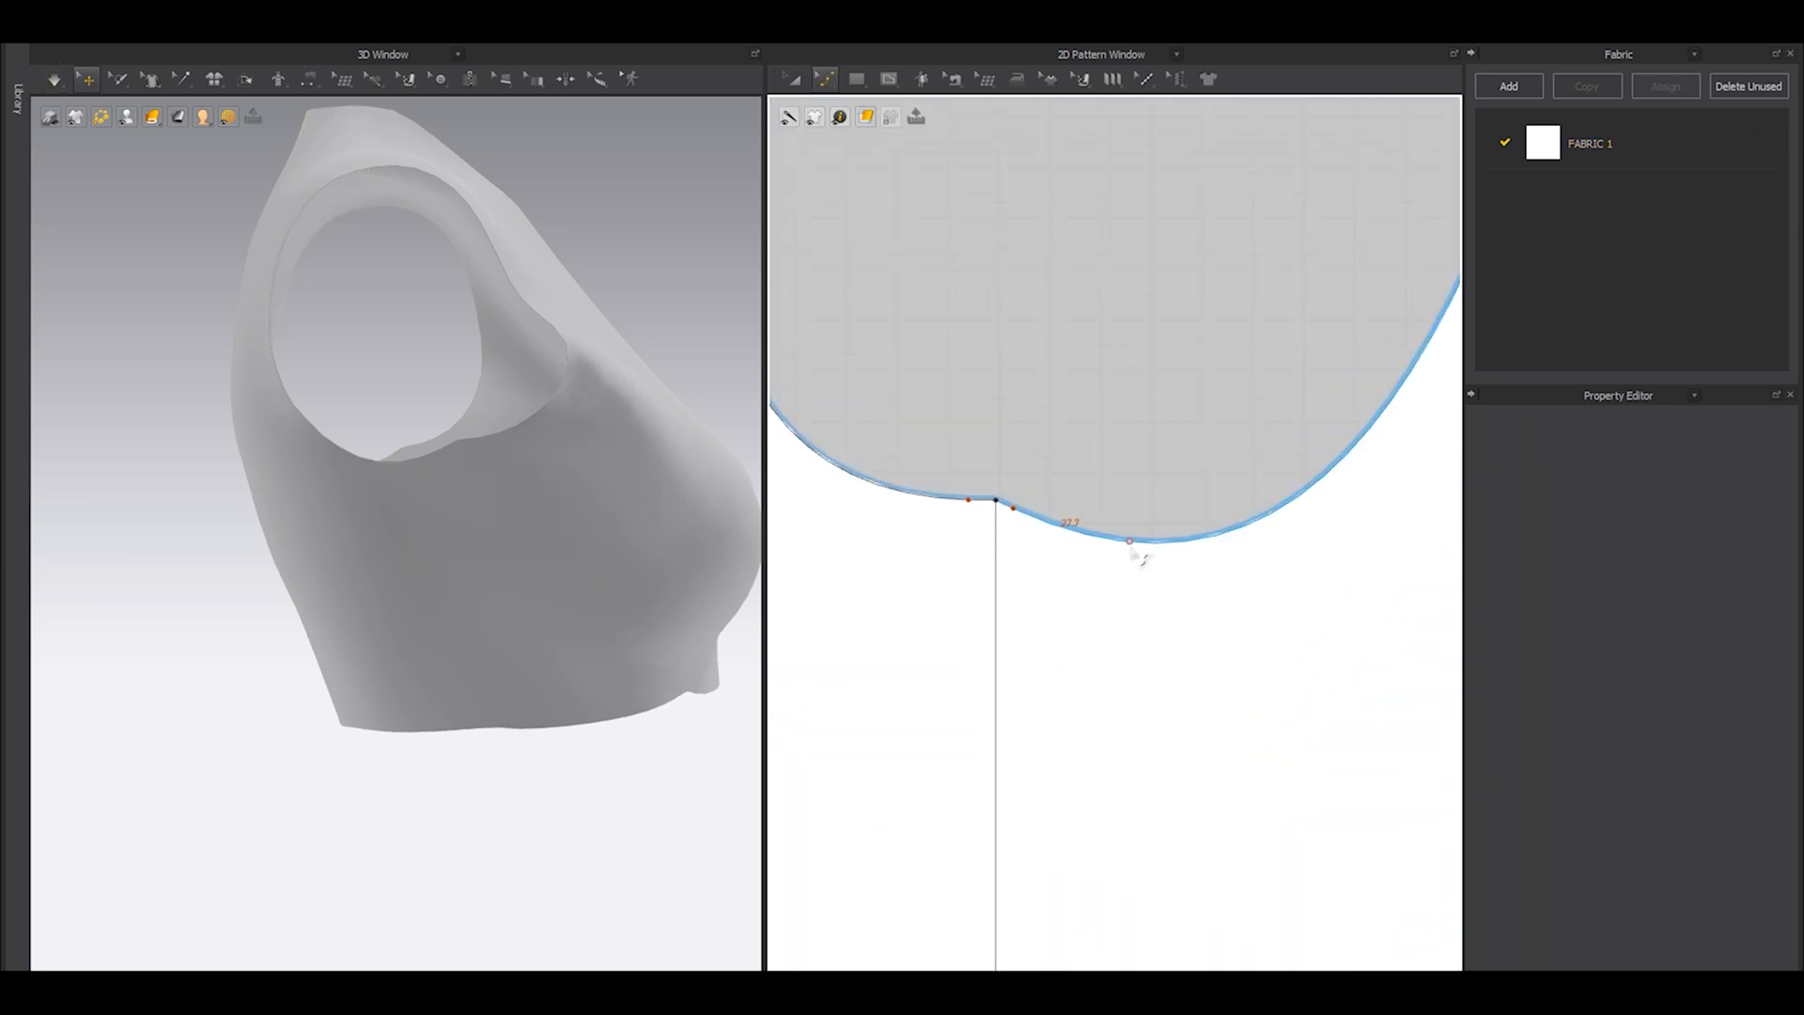
{"action": "scroll", "coordinate": [987, 481], "scroll_direction": "up", "scroll_amount": 3}
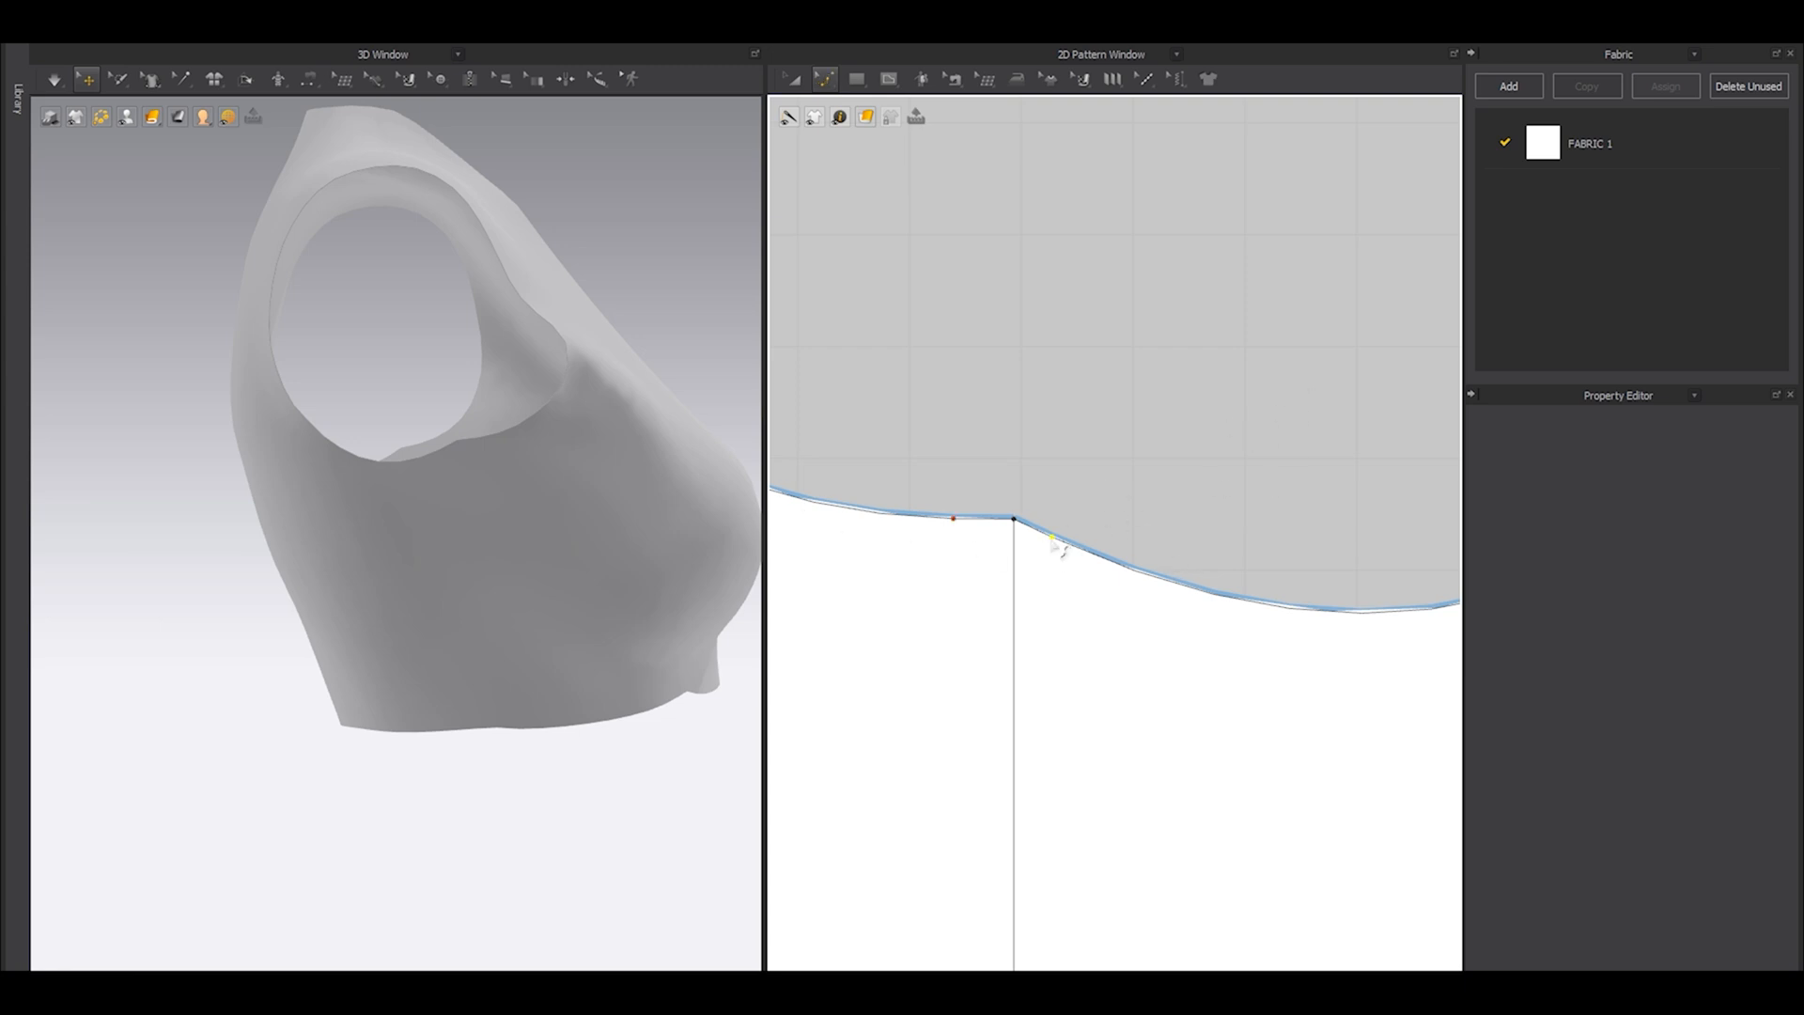
{"action": "left_click_drag", "start_coordinate": [1052, 542], "coordinate": [1058, 520]}
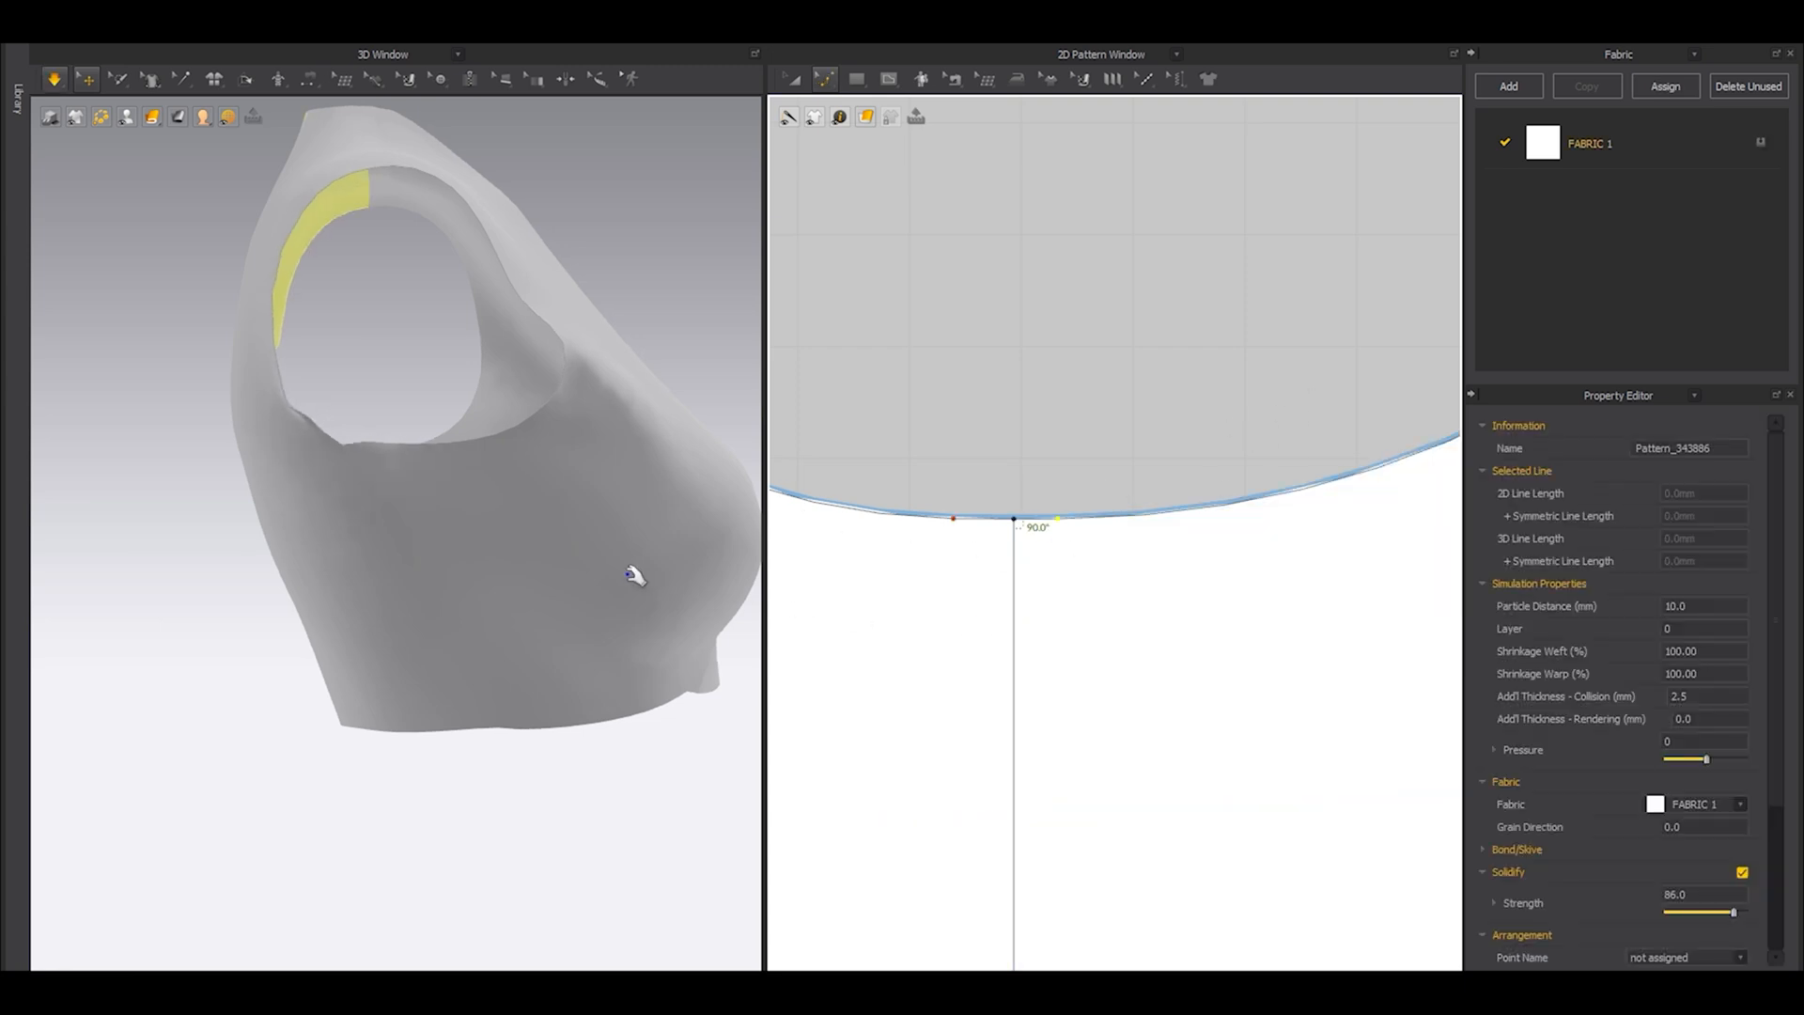
Simulate the garment while tugging the front and back side panels into place, and check the reshaped armhole in 3D and 2D.
{"action": "key", "text": "shift+a"}
{"action": "left_click_drag", "start_coordinate": [508, 554], "coordinate": [537, 642]}
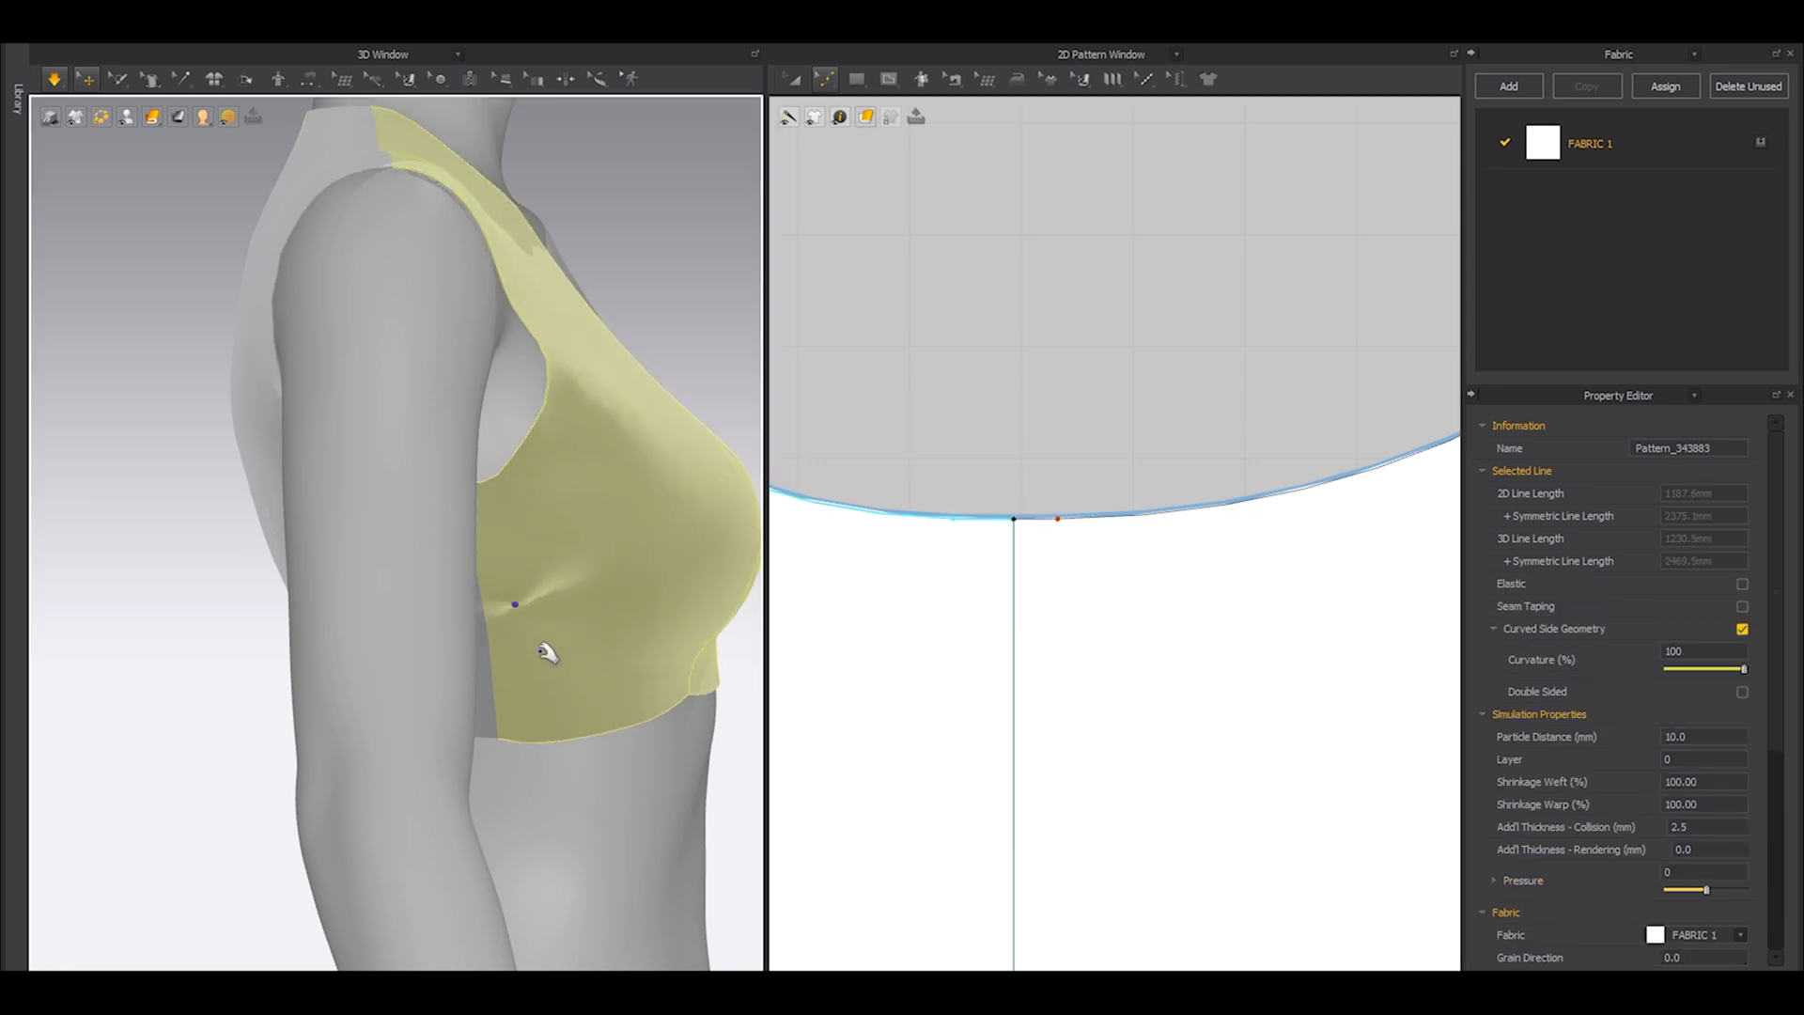
{"action": "key", "text": "shift+a"}
{"action": "mouse_move", "coordinate": [408, 593]}
{"action": "left_mouse_down"}
{"action": "mouse_move", "coordinate": [348, 707]}
{"action": "mouse_move", "coordinate": [346, 531]}
{"action": "mouse_move", "coordinate": [306, 716]}
{"action": "mouse_move", "coordinate": [314, 544]}
{"action": "mouse_move", "coordinate": [252, 582]}
{"action": "mouse_move", "coordinate": [435, 616]}
{"action": "left_mouse_up"}
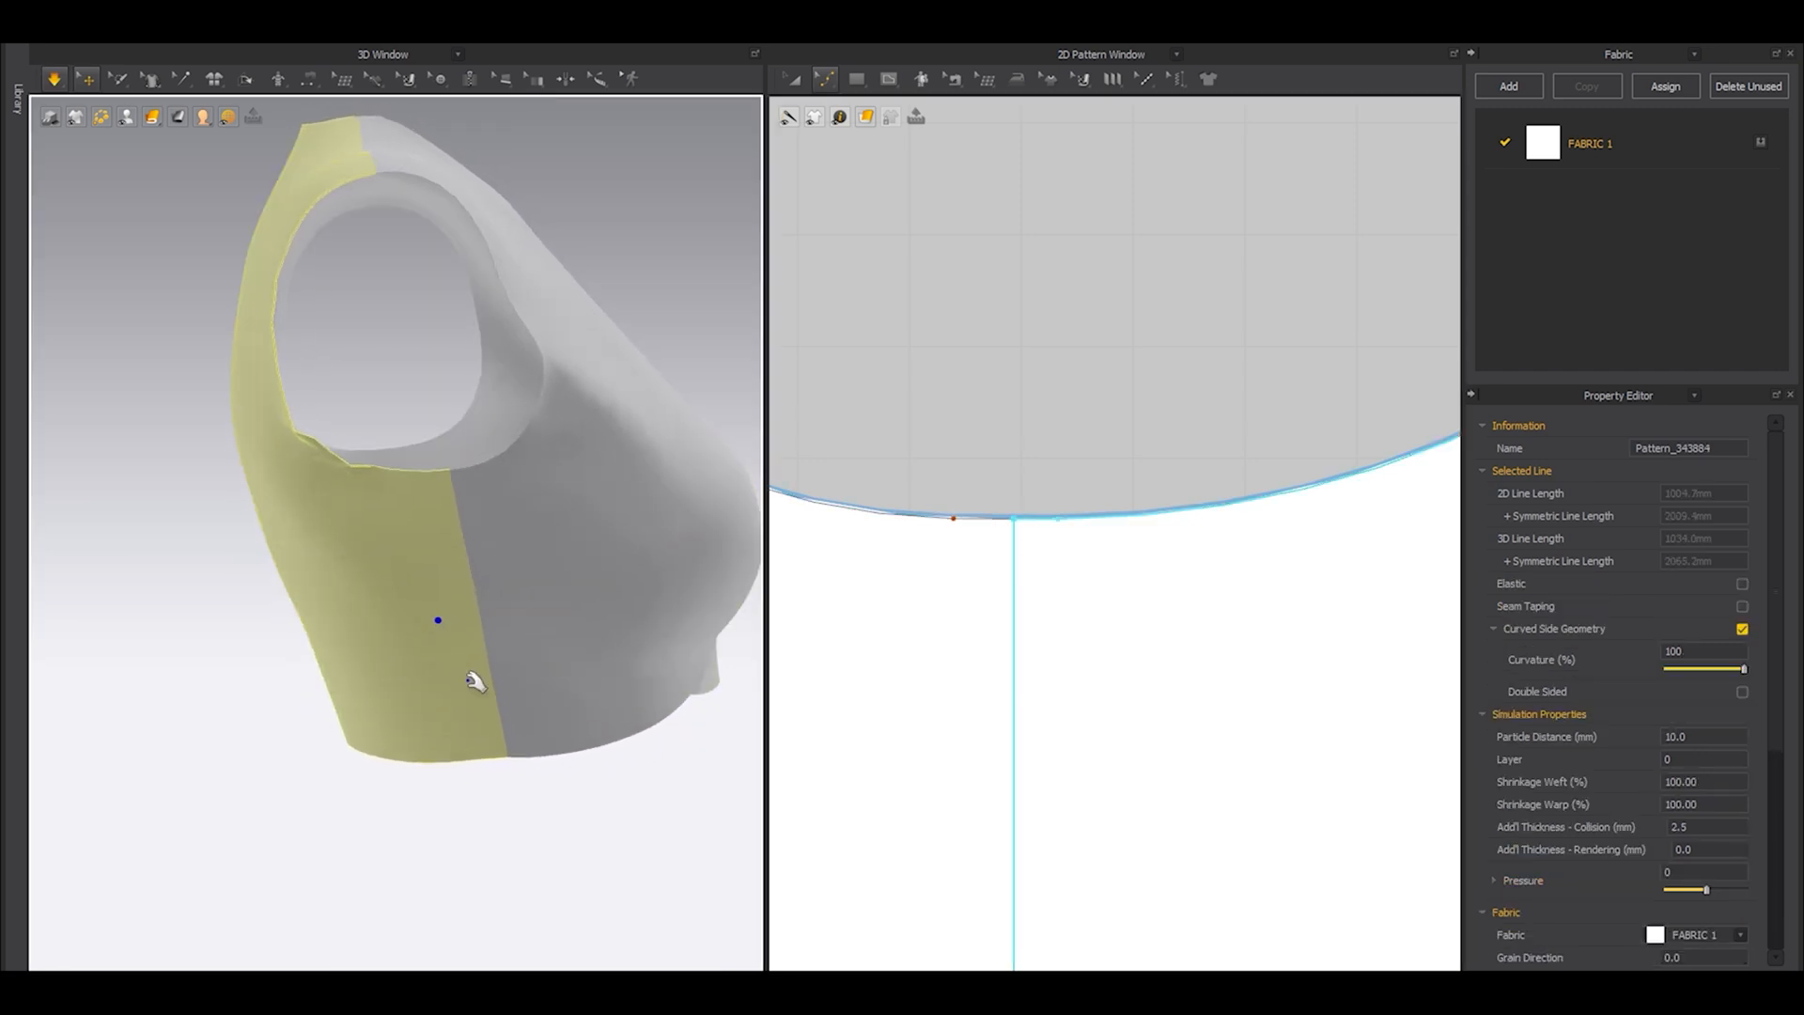
{"action": "right_click_drag", "start_coordinate": [552, 846], "coordinate": [388, 836]}
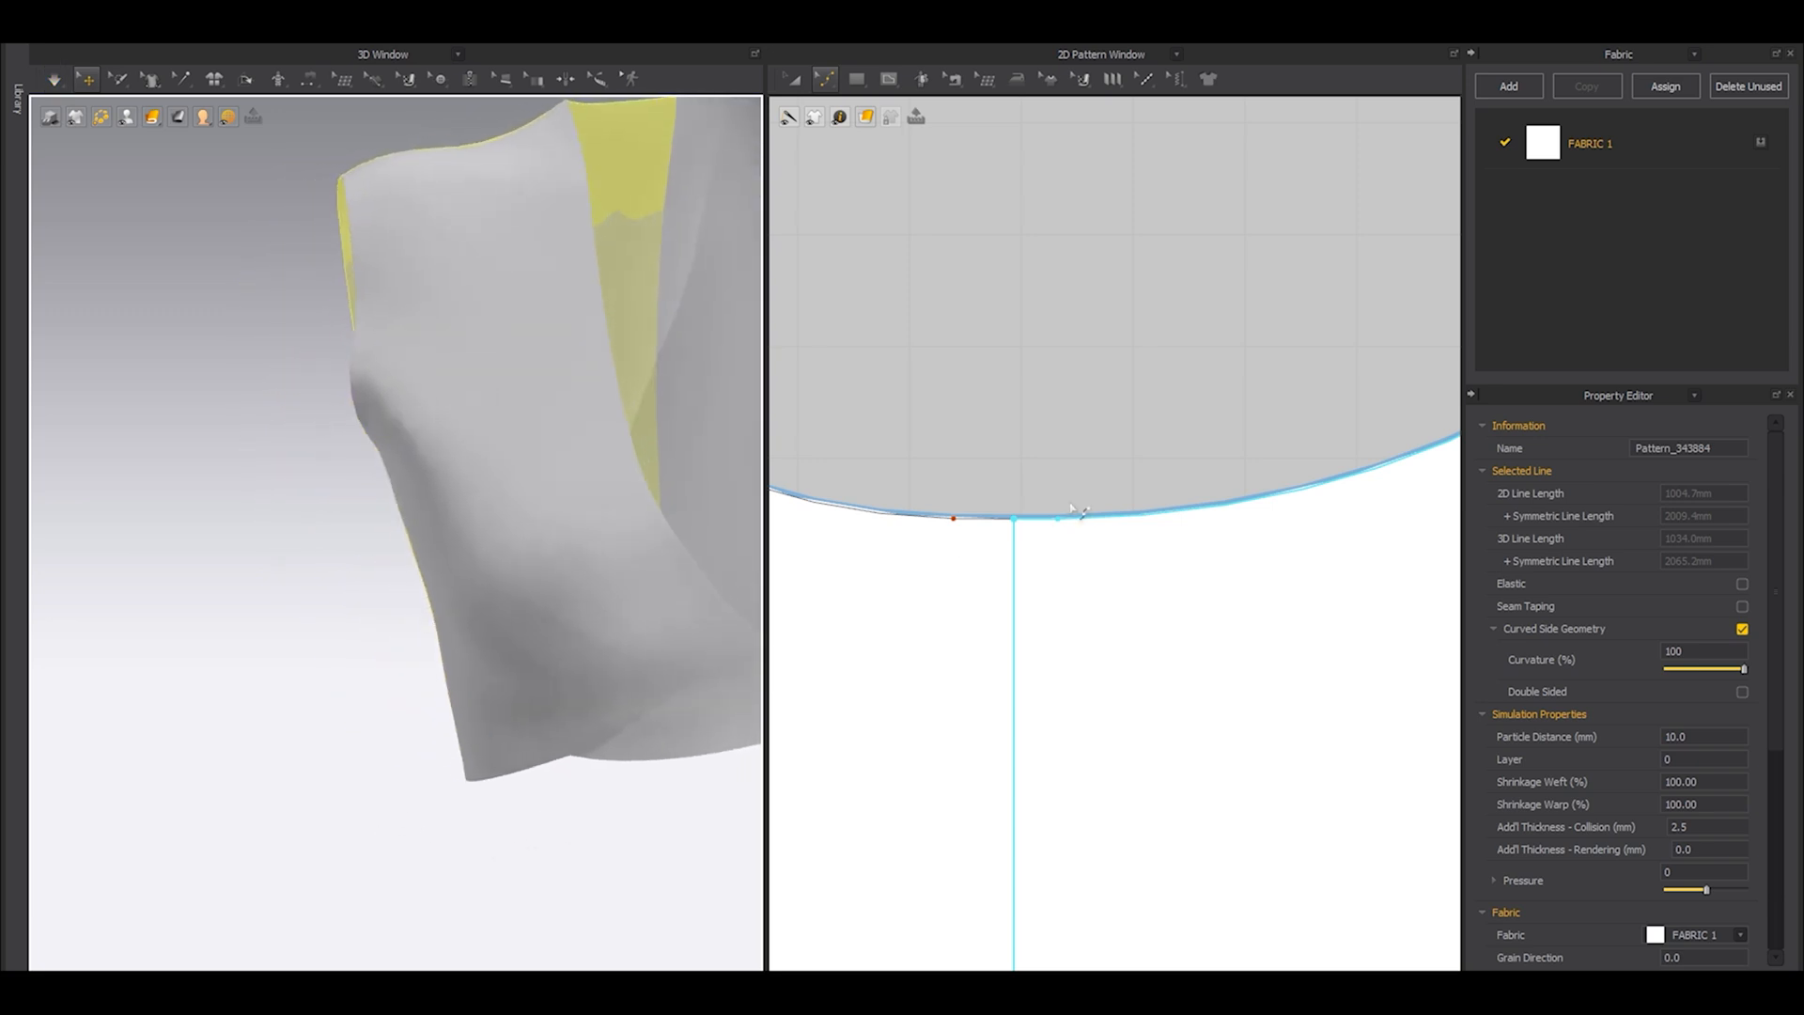
{"action": "scroll", "coordinate": [1075, 501], "scroll_direction": "down", "scroll_amount": 12}
{"action": "key", "text": "a"}
{"action": "scroll", "coordinate": [1117, 489], "scroll_direction": "up", "scroll_amount": 3}
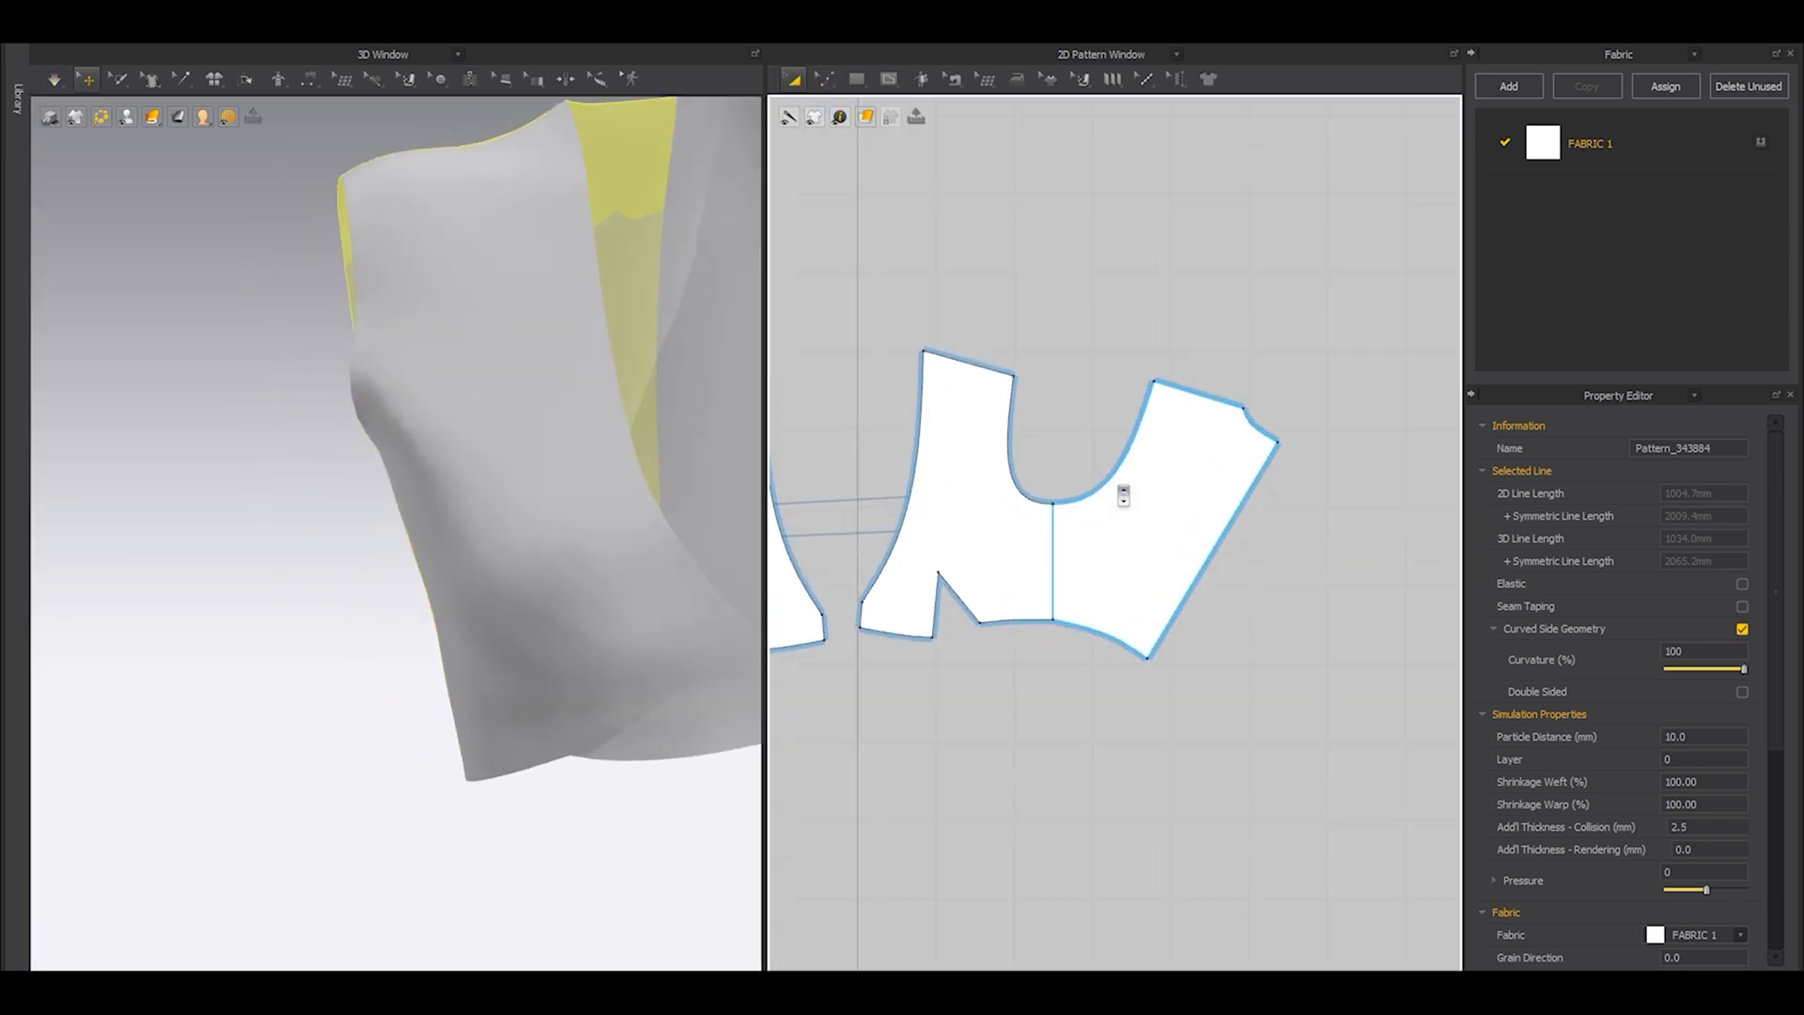
Check the top from the front with and without the avatar, then simulate it while tugging the front fabric into place.
{"action": "key", "text": "2"}
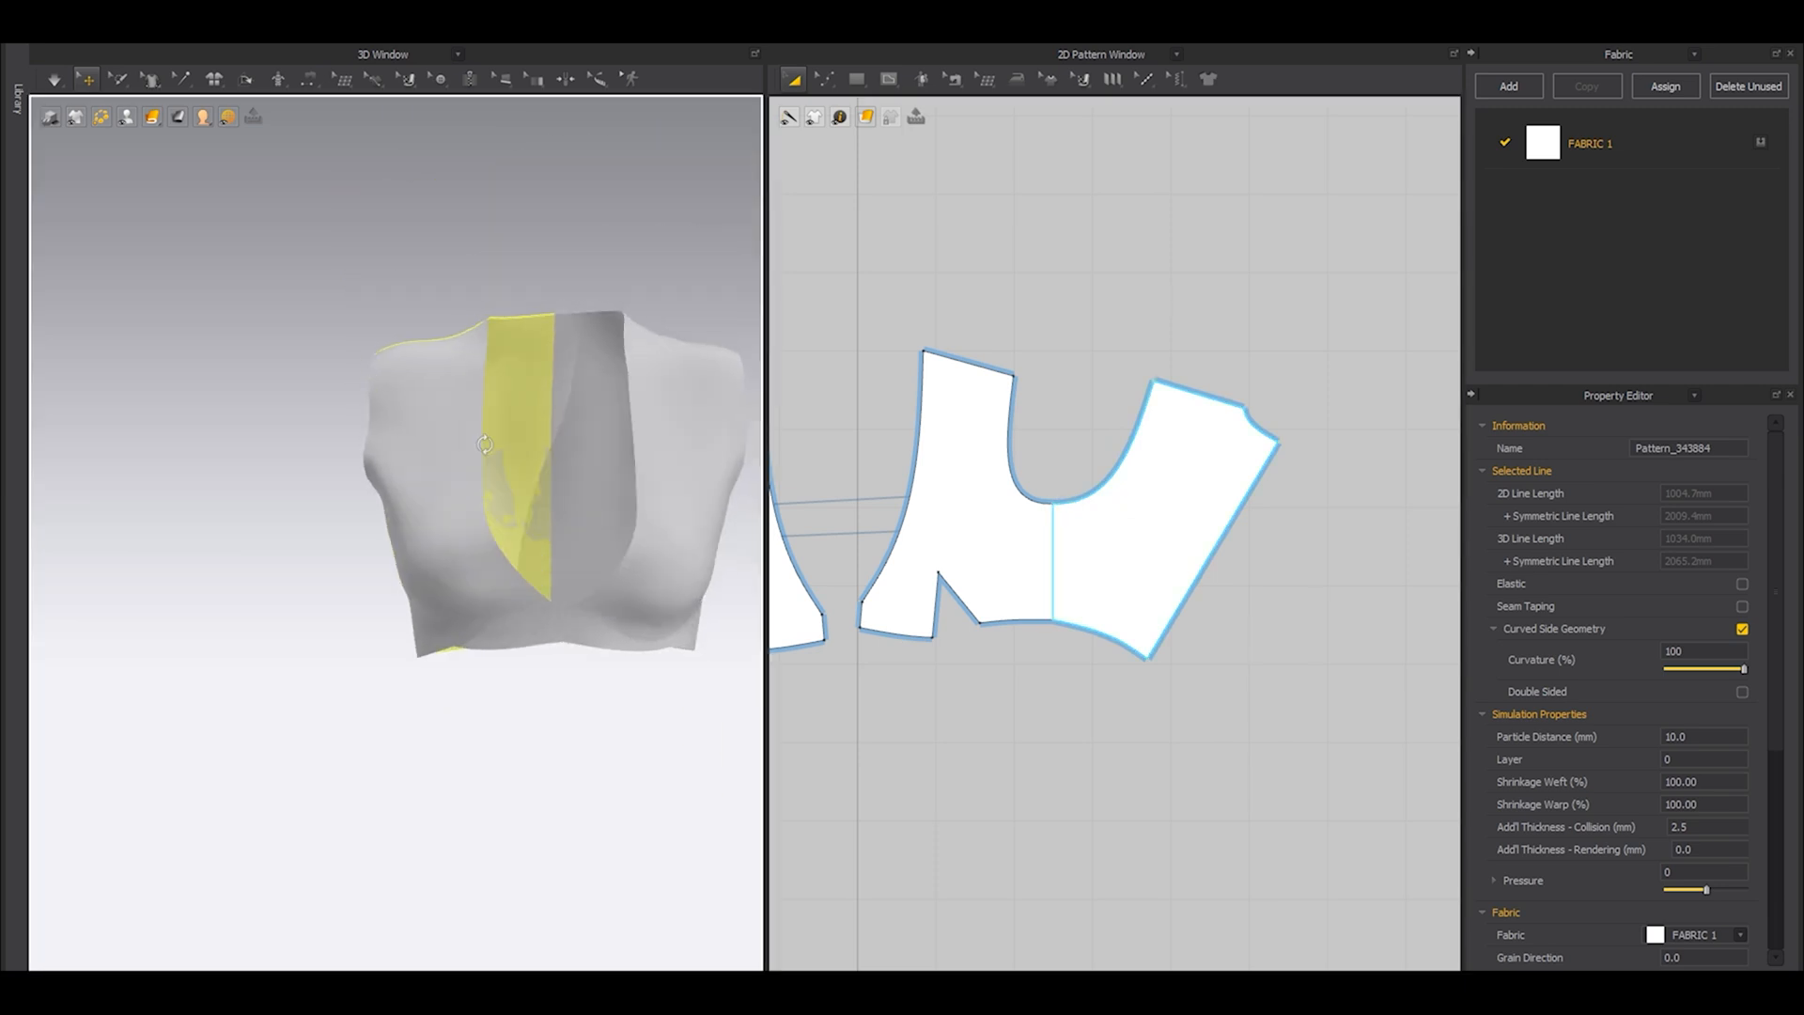
{"action": "key", "text": "shift+a"}
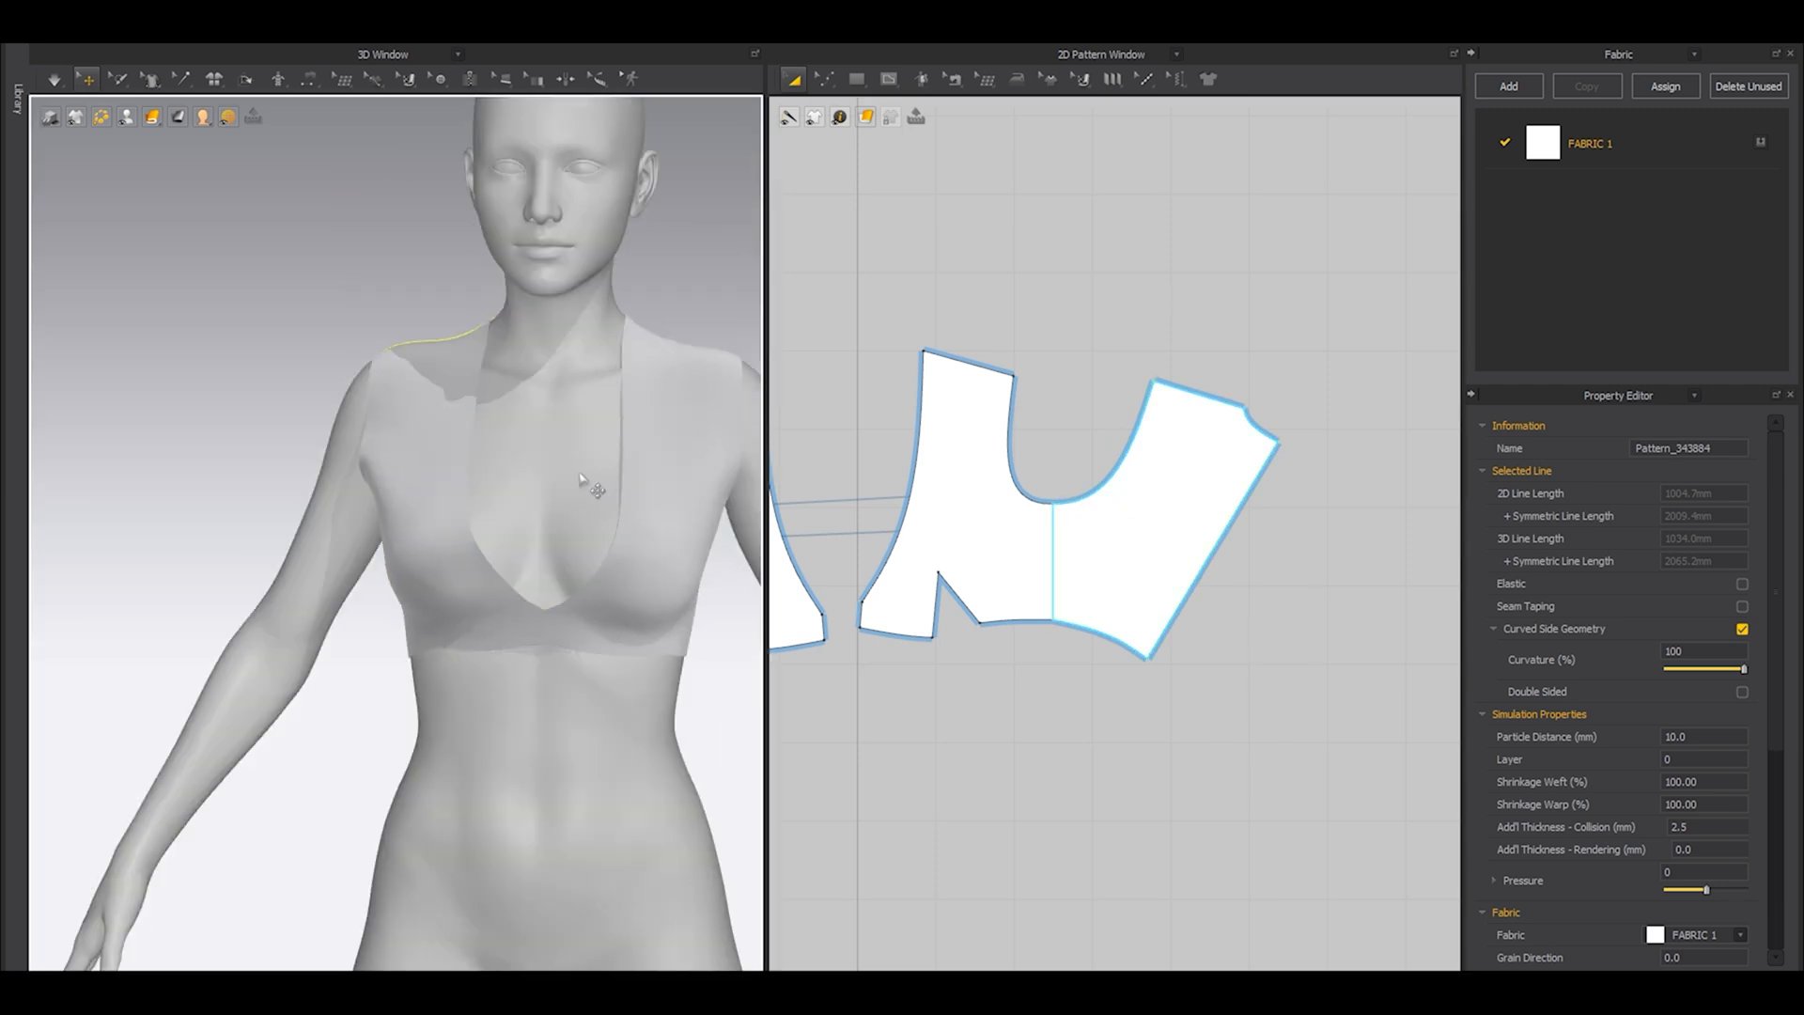
{"action": "right_click_drag", "start_coordinate": [316, 481], "coordinate": [376, 414]}
{"action": "left_click", "coordinate": [1194, 481]}
{"action": "key", "text": "shift+a"}
{"action": "scroll", "coordinate": [540, 471], "scroll_direction": "up", "scroll_amount": 3}
{"action": "middle_click_drag", "start_coordinate": [540, 471], "coordinate": [495, 540]}
{"action": "key", "text": "space"}
{"action": "left_click_drag", "start_coordinate": [390, 465], "coordinate": [391, 488]}
{"action": "left_click_drag", "start_coordinate": [423, 379], "coordinate": [616, 474]}
{"action": "mouse_move", "coordinate": [622, 476]}
{"action": "right_mouse_down"}
{"action": "mouse_move", "coordinate": [414, 481]}
{"action": "mouse_move", "coordinate": [628, 487]}
{"action": "right_mouse_up"}
{"action": "key", "text": "space"}
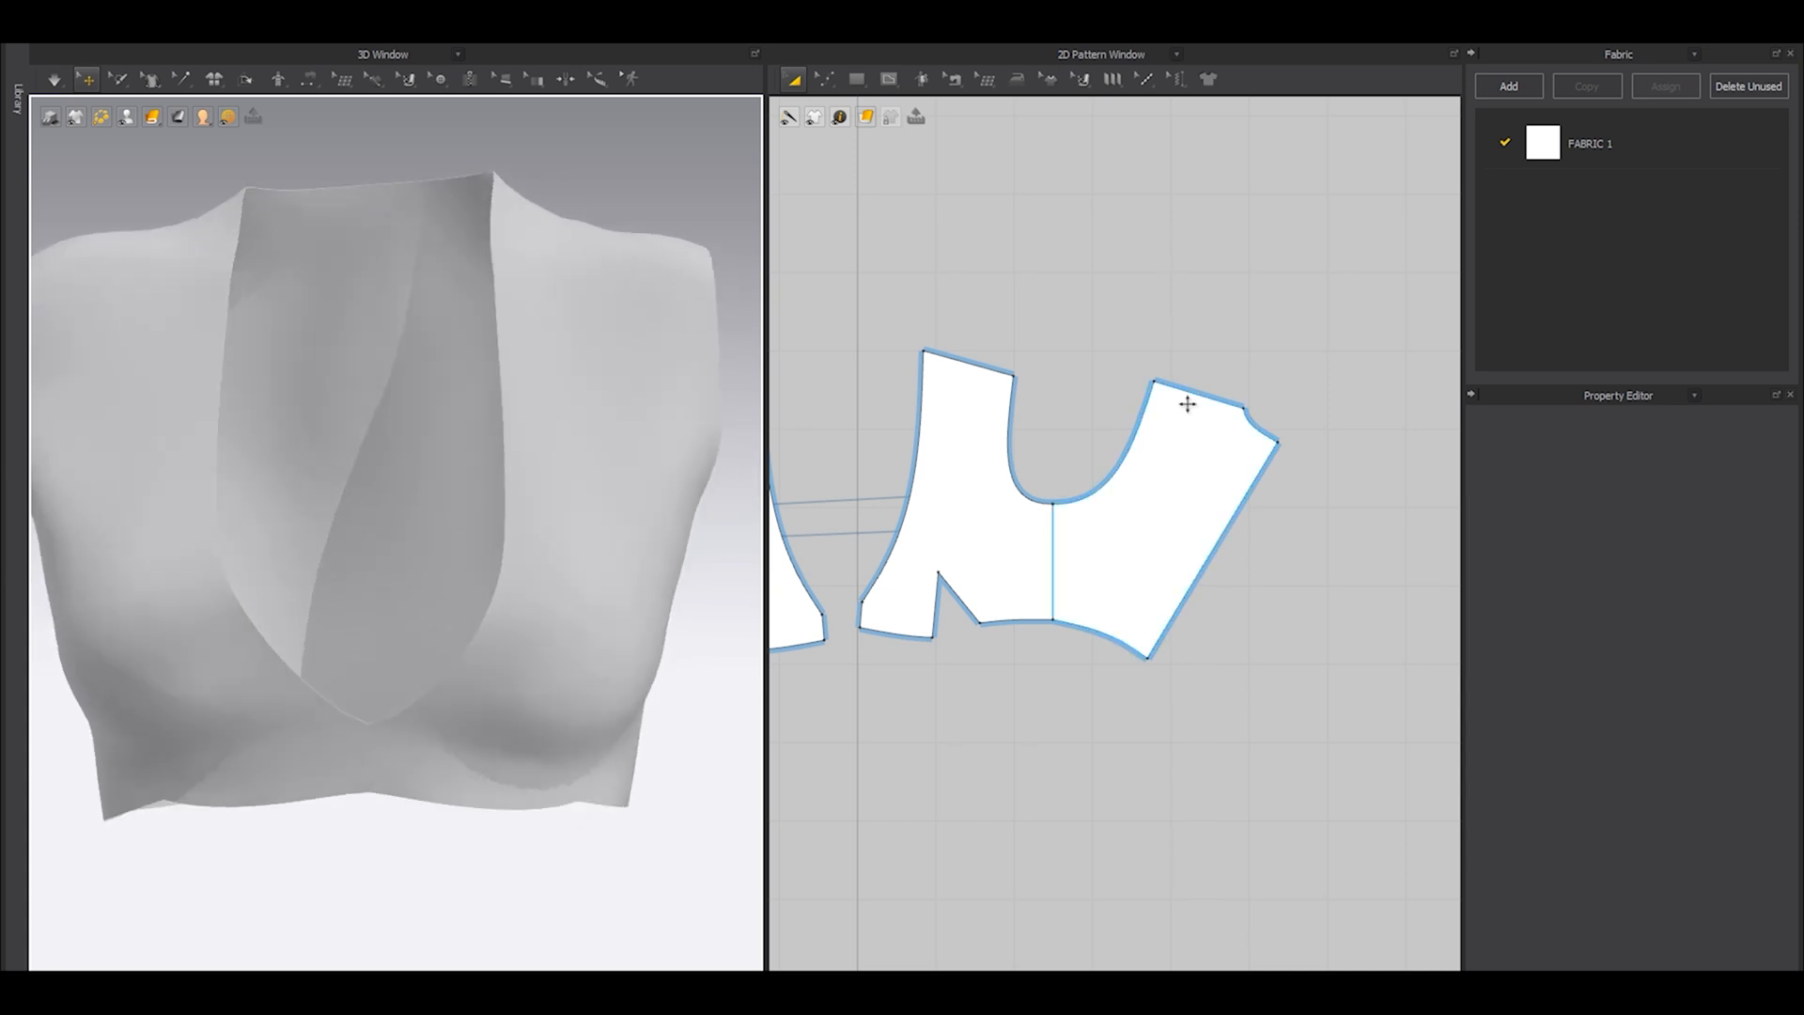
Draw a rectangle about 203 mm wide in the 2D pattern window above the armholes as the sleeve base.
{"action": "scroll", "coordinate": [1154, 540], "scroll_direction": "up", "scroll_amount": 1}
{"action": "middle_click_drag", "start_coordinate": [1151, 545], "coordinate": [1167, 498]}
{"action": "left_click", "coordinate": [1163, 486]}
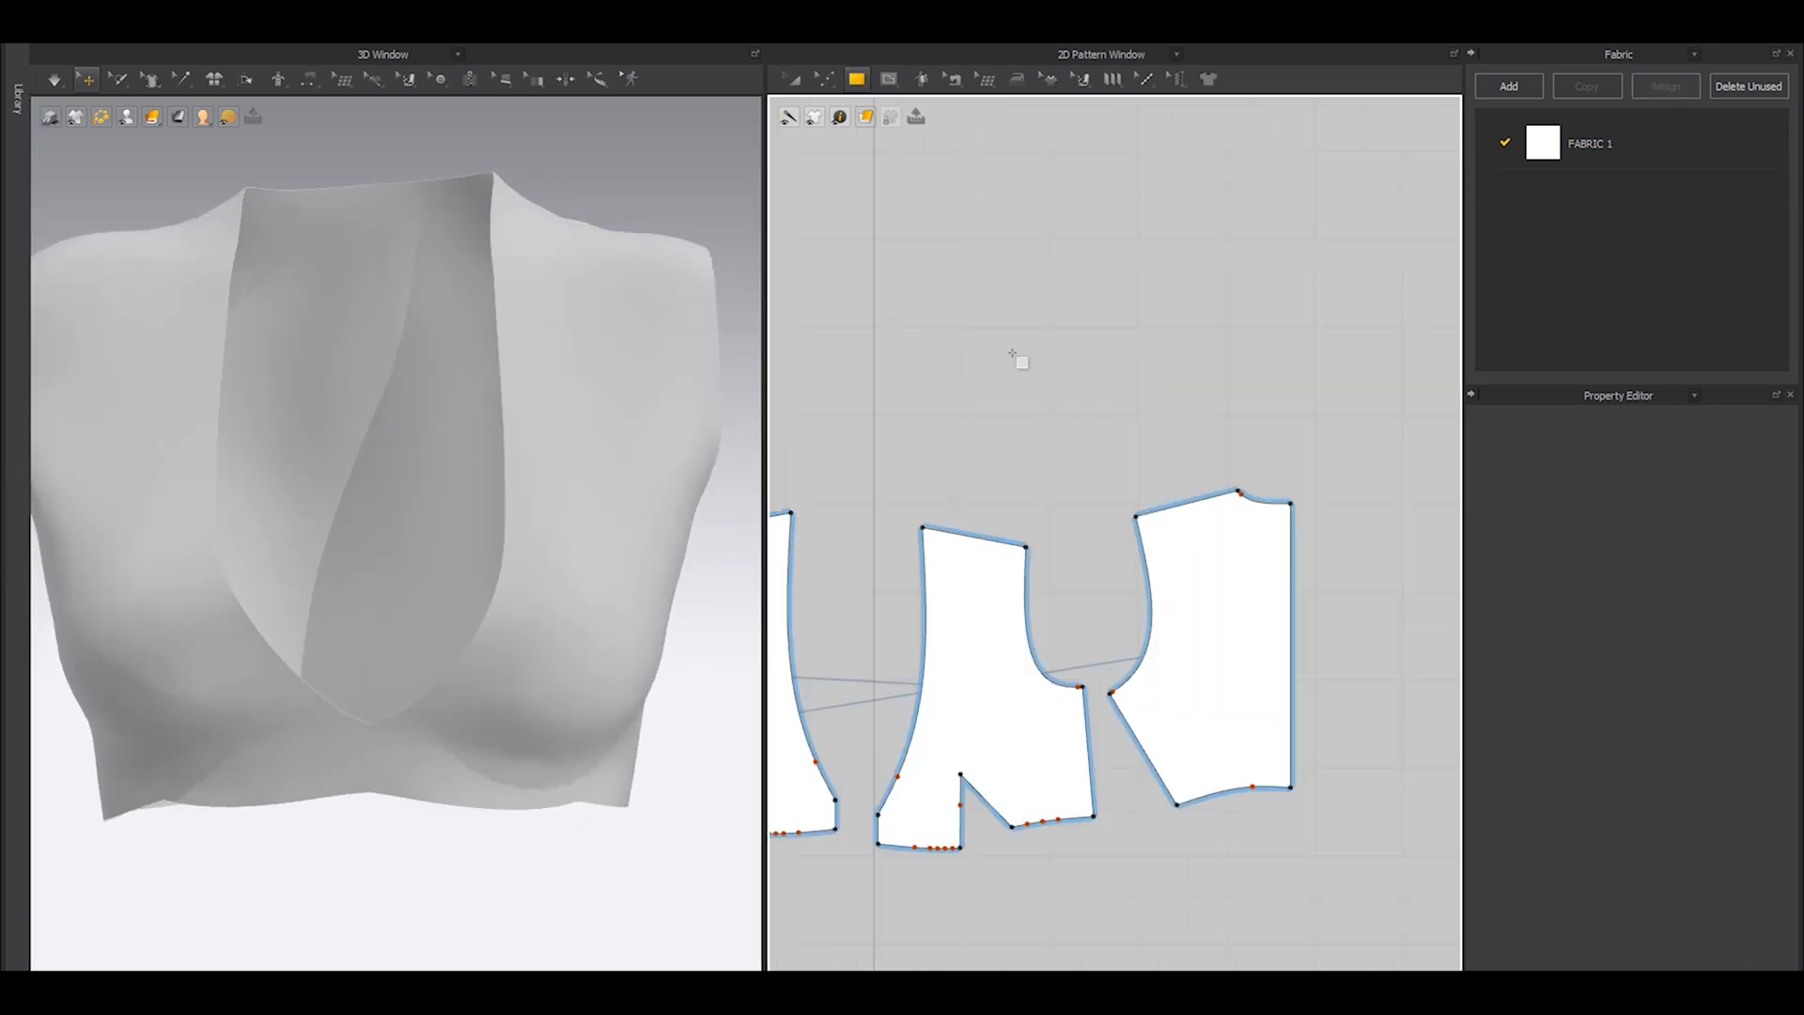
{"action": "left_click_drag", "start_coordinate": [994, 354], "coordinate": [1171, 448]}
{"action": "scroll", "coordinate": [1119, 354], "scroll_direction": "up", "scroll_amount": 4}
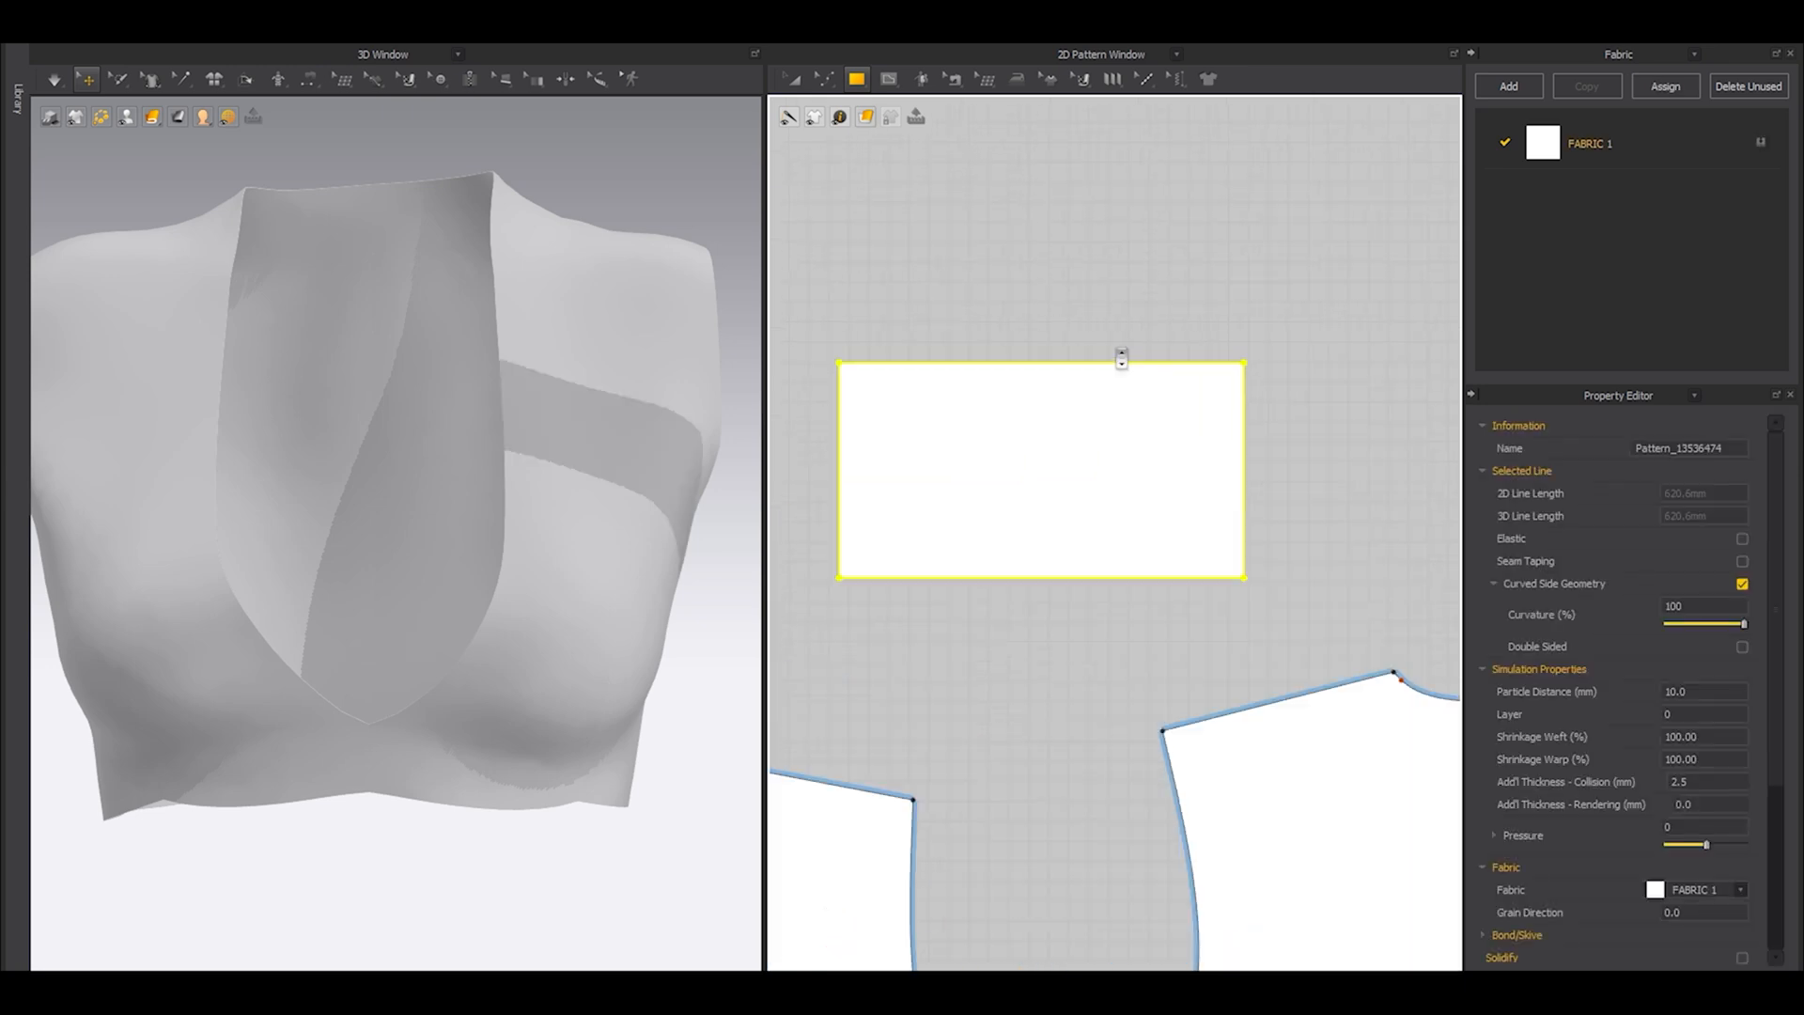
Add a point on the rectangle's upper edge and raise it to start the sleeve cap.
{"action": "key", "text": "z"}
{"action": "left_click", "coordinate": [1008, 270]}
{"action": "key", "text": "x"}
{"action": "left_click", "coordinate": [1023, 362]}
{"action": "middle_click_drag", "start_coordinate": [1029, 299], "coordinate": [1062, 484]}
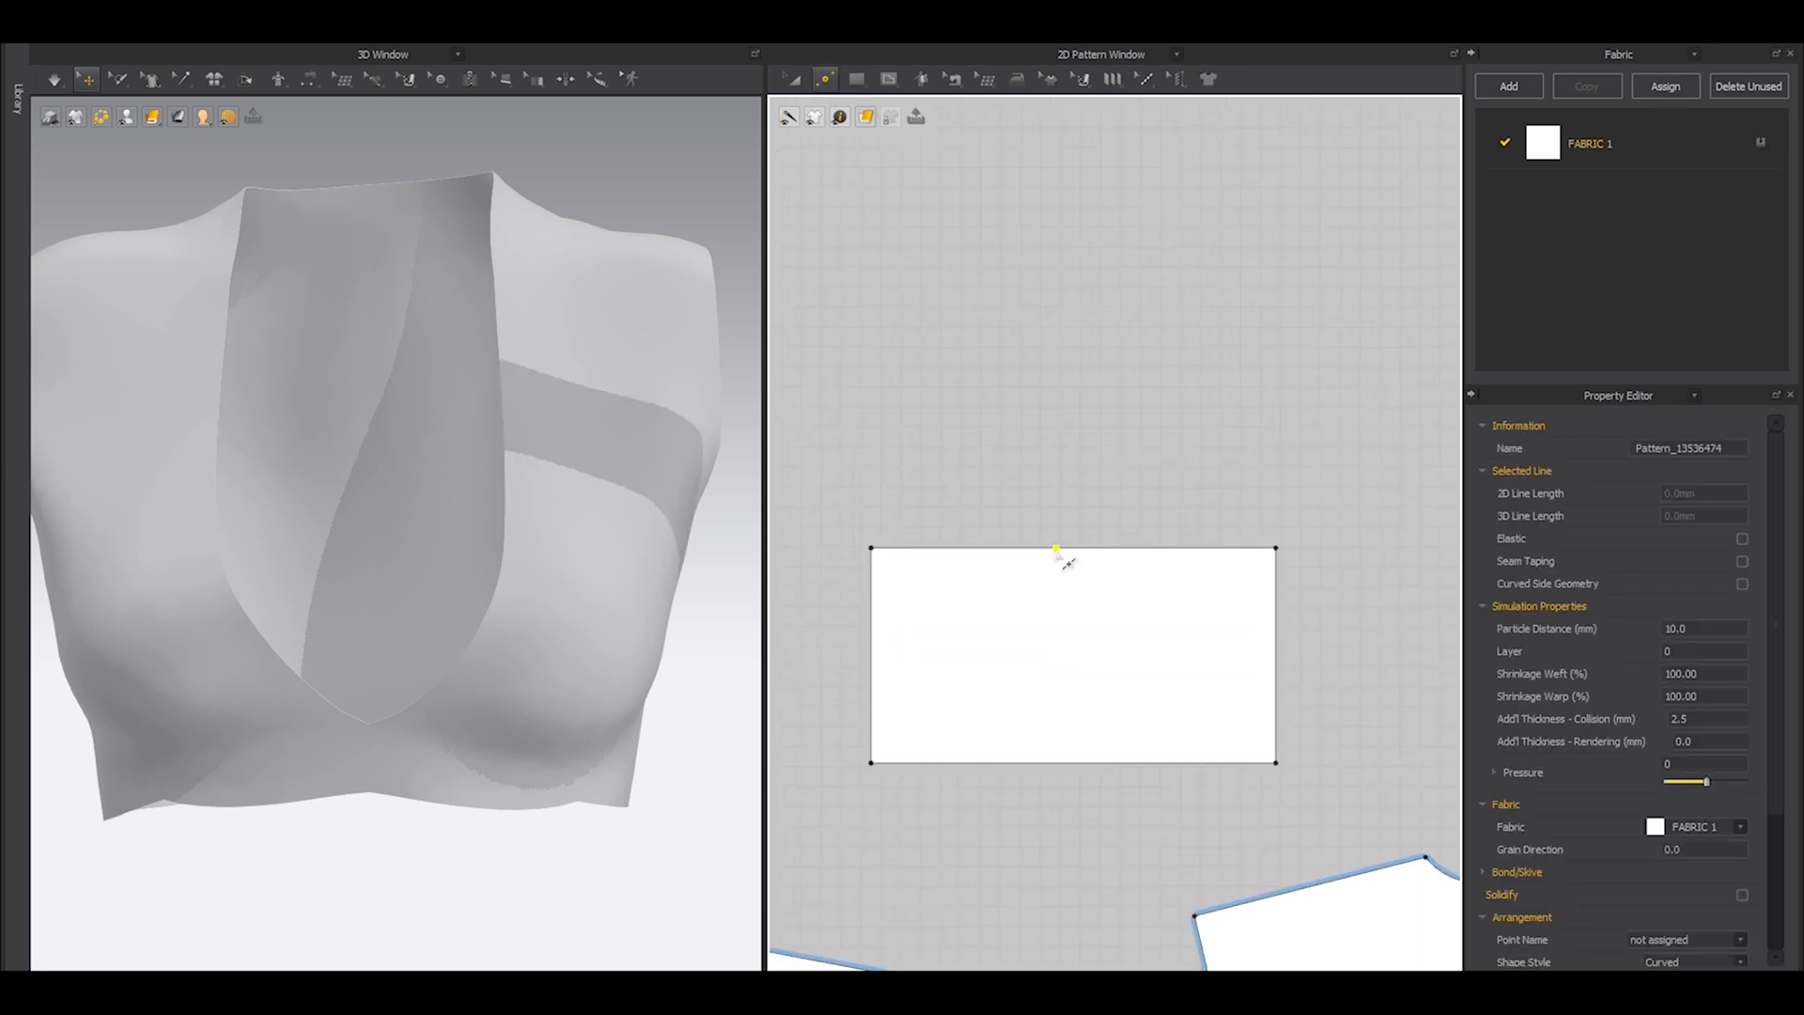
{"action": "left_click_drag", "start_coordinate": [1057, 550], "coordinate": [1046, 511]}
{"action": "left_click_drag", "start_coordinate": [1037, 409], "coordinate": [1043, 402], "text": "ctrl"}
Curve the upper edge into a smooth sleeve cap that rises from both underarm corners to a rounded crown.
{"action": "scroll", "coordinate": [955, 467], "scroll_direction": "up", "scroll_amount": 3}
{"action": "left_click_drag", "start_coordinate": [877, 575], "coordinate": [884, 619]}
{"action": "left_click_drag", "start_coordinate": [951, 554], "coordinate": [895, 484]}
{"action": "scroll", "coordinate": [895, 484], "scroll_direction": "down", "scroll_amount": 3}
{"action": "left_click_drag", "start_coordinate": [1174, 512], "coordinate": [978, 408]}
{"action": "scroll", "coordinate": [961, 416], "scroll_direction": "up", "scroll_amount": 2}
{"action": "left_click", "coordinate": [994, 413]}
{"action": "left_click_drag", "start_coordinate": [865, 498], "coordinate": [872, 495]}
{"action": "scroll", "coordinate": [924, 531], "scroll_direction": "down", "scroll_amount": 4}
Shorten the sleeve piece by raising its straight hem edge.
{"action": "key", "text": "a"}
{"action": "left_click", "coordinate": [1000, 400]}
{"action": "key", "text": "z"}
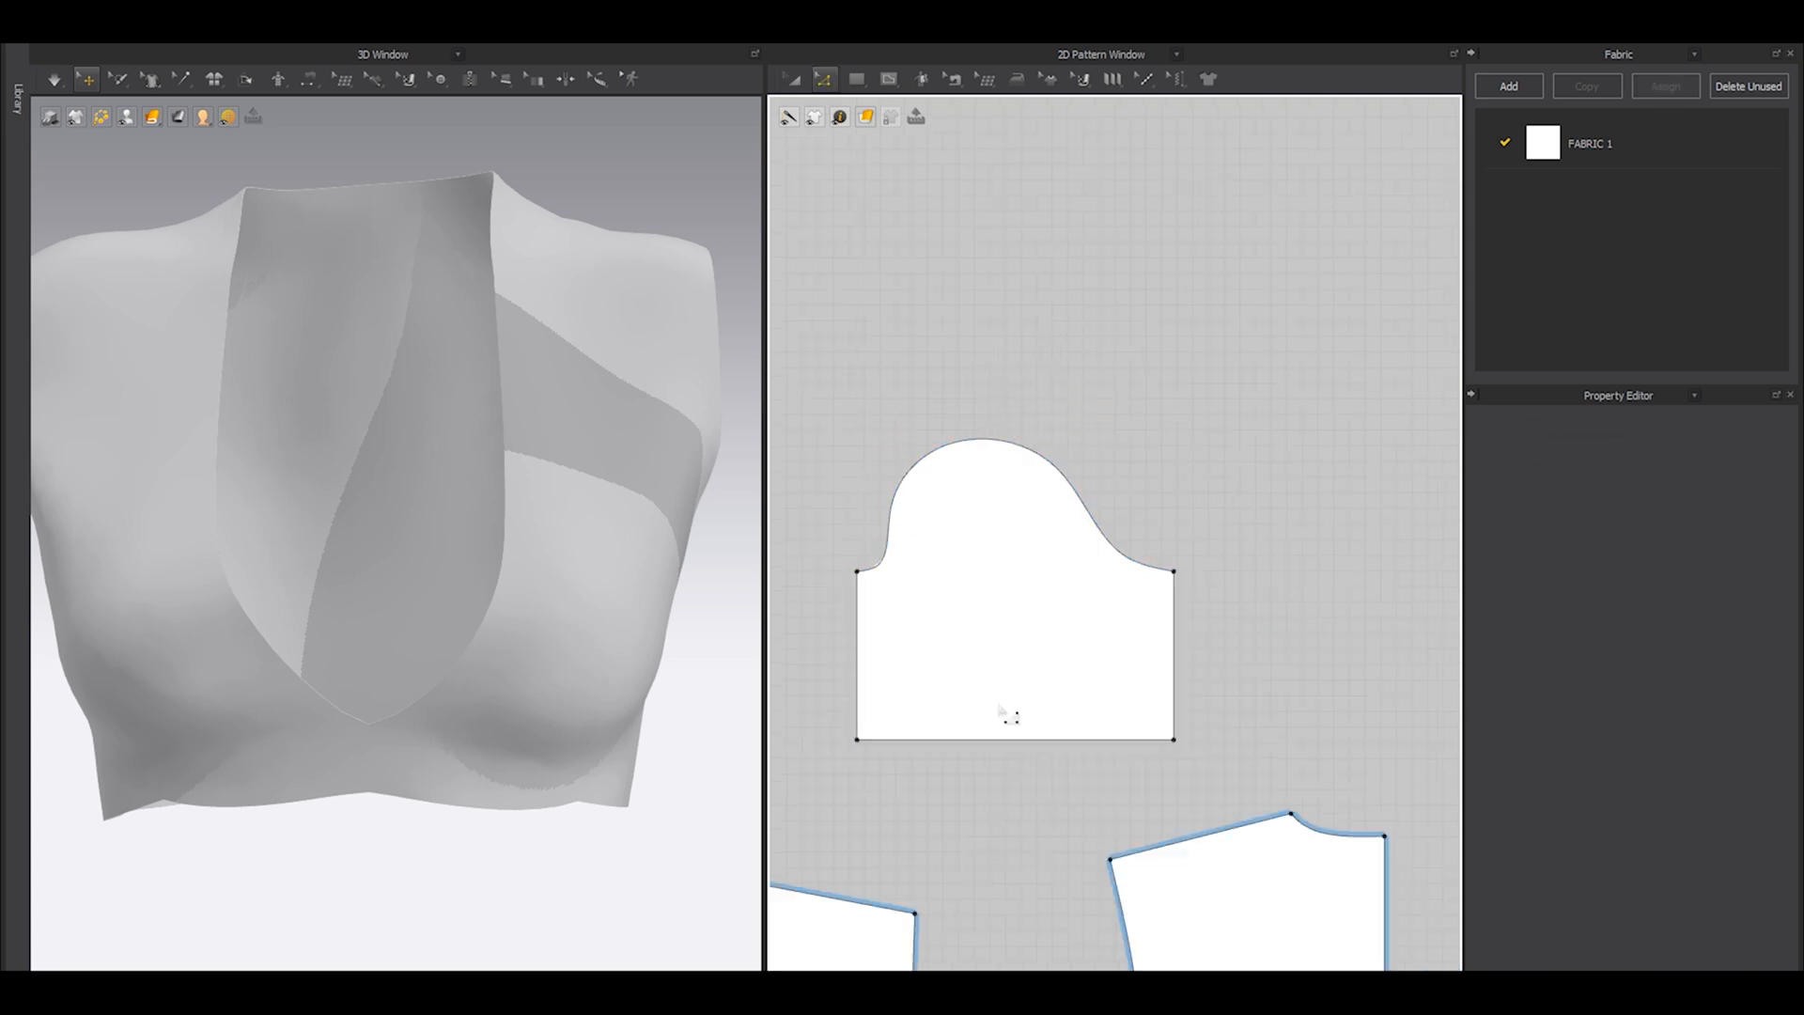
{"action": "left_click_drag", "start_coordinate": [988, 741], "coordinate": [988, 668]}
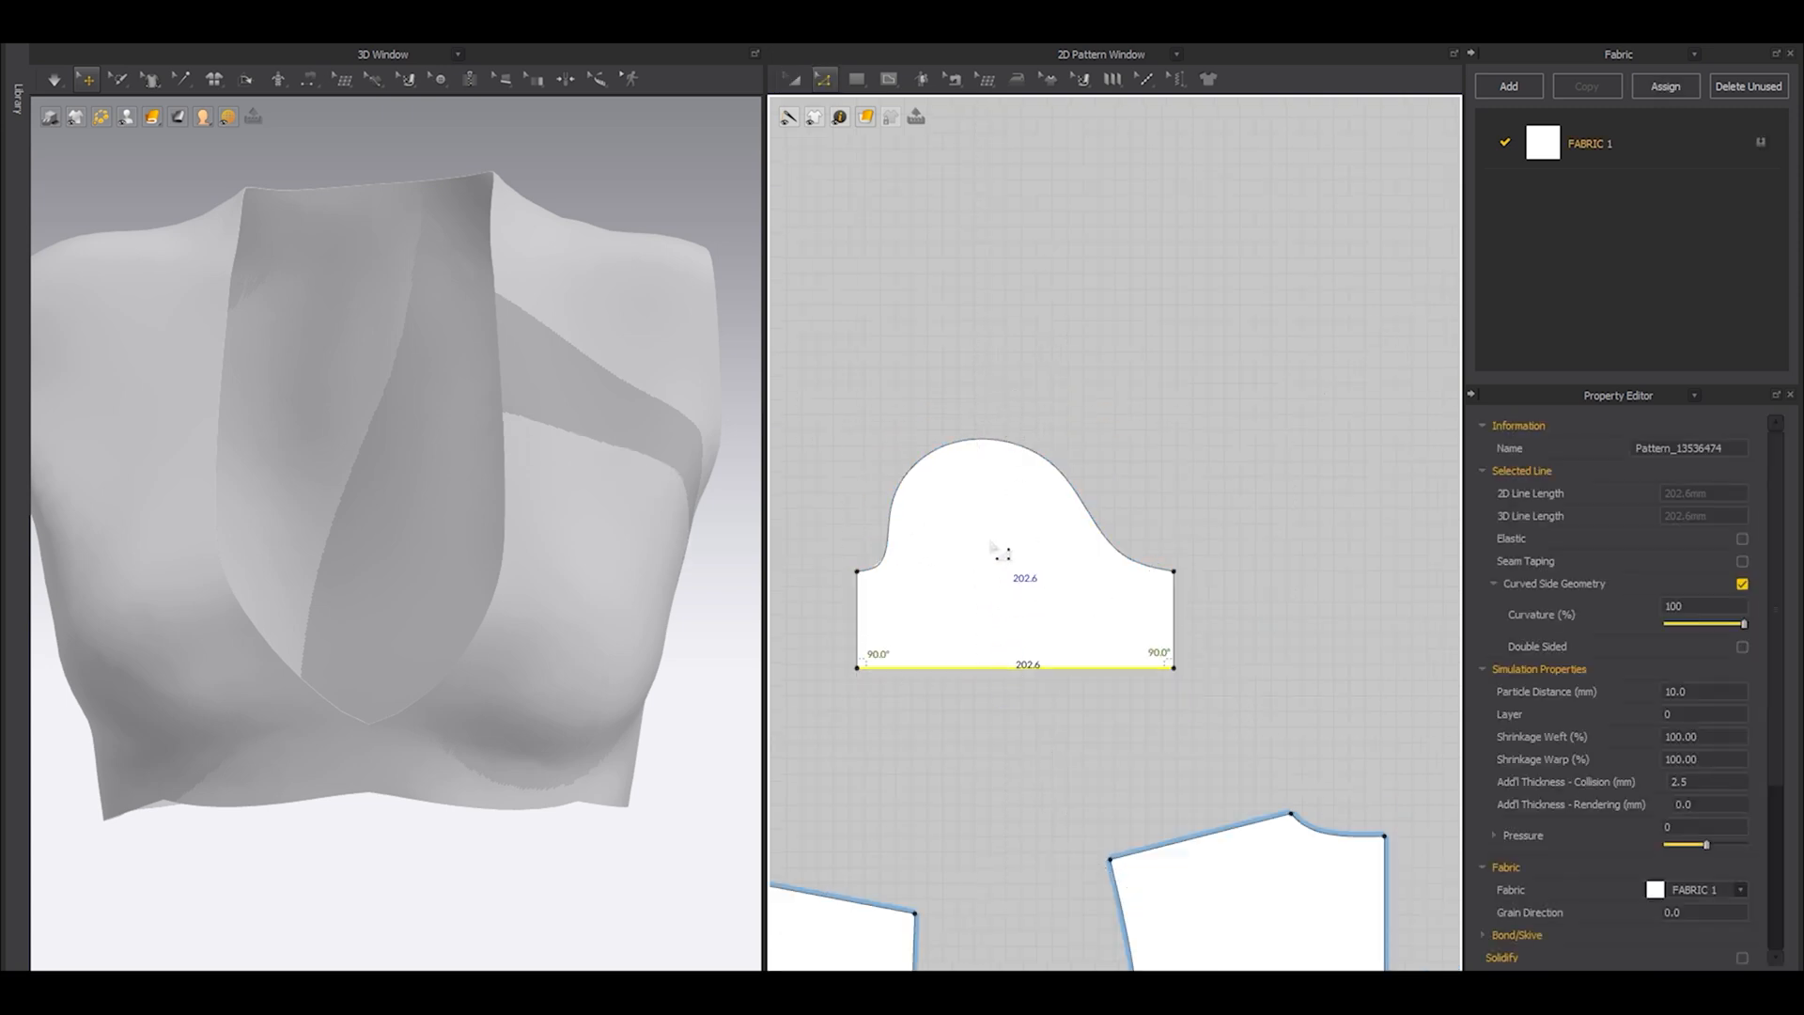
{"action": "left_click", "coordinate": [850, 568]}
Try to sew the full sleeve cap to the front and back armholes with free sewing, and undo that seam.
{"action": "key", "text": "m"}
{"action": "left_click", "coordinate": [856, 570]}
{"action": "left_click", "coordinate": [1173, 571]}
{"action": "scroll", "coordinate": [924, 504], "scroll_direction": "down", "scroll_amount": 4}
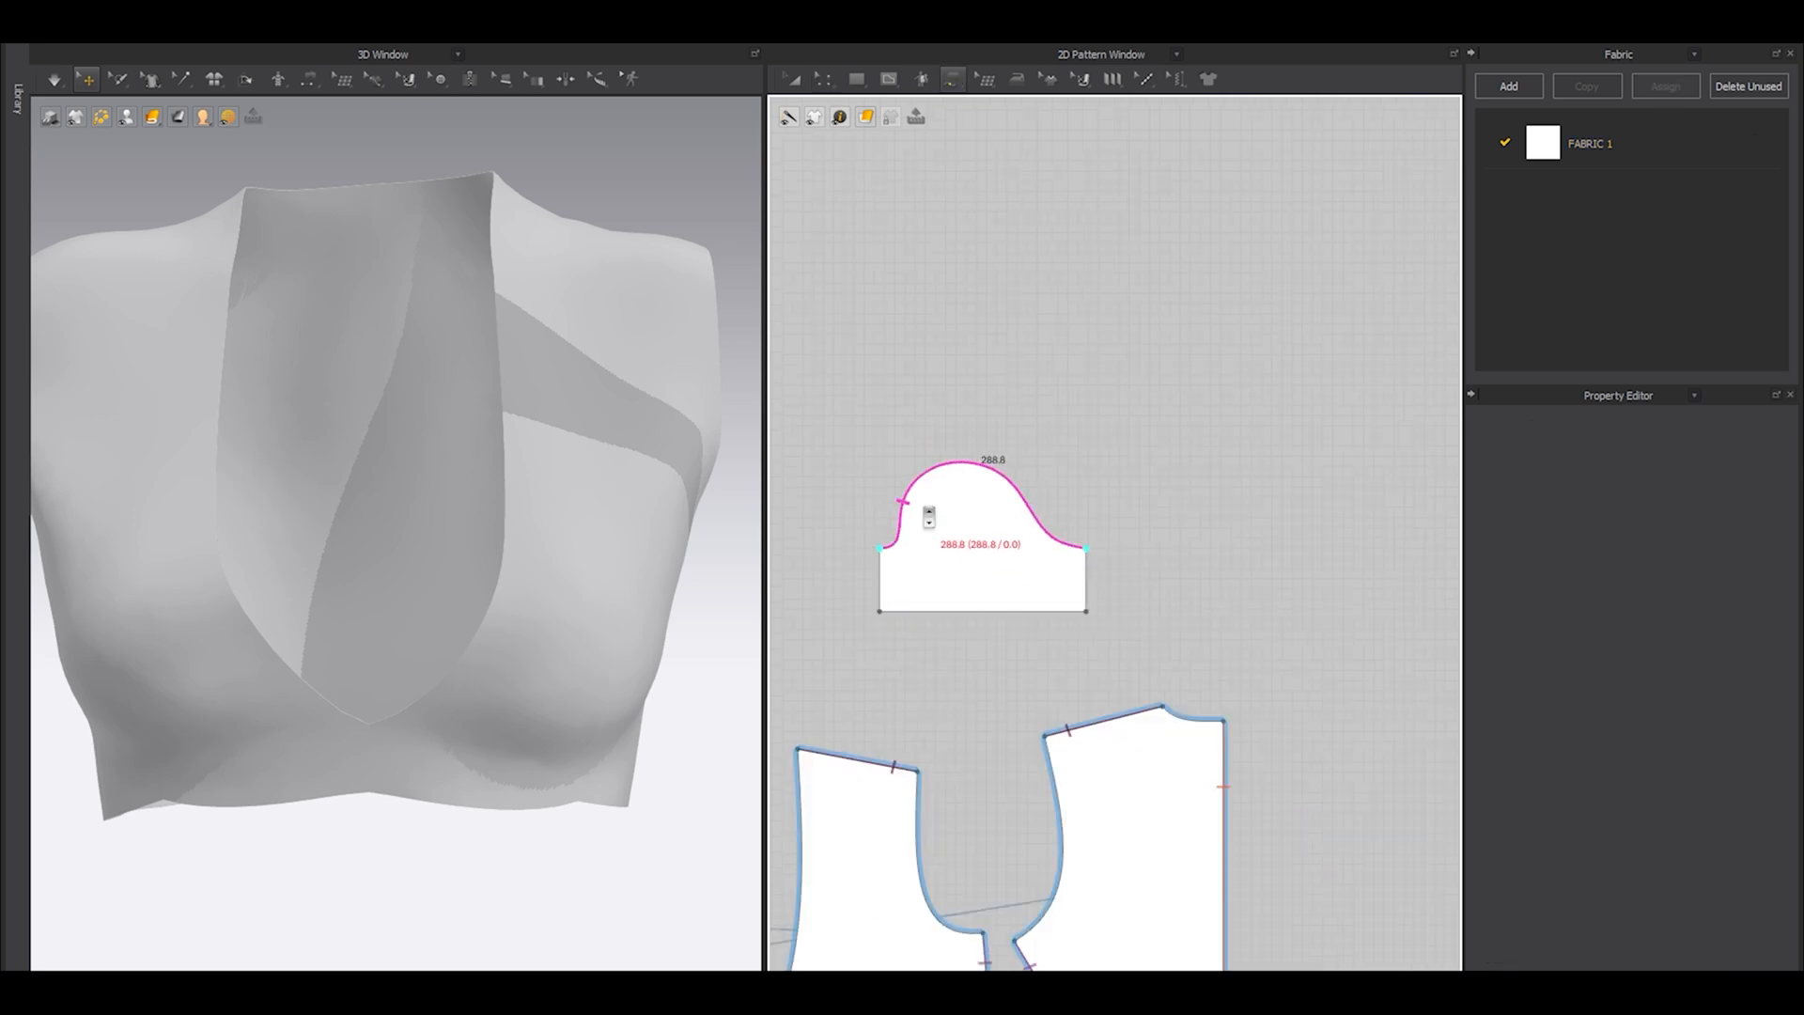
{"action": "middle_click_drag", "start_coordinate": [910, 715], "coordinate": [920, 589]}
{"action": "left_click", "coordinate": [996, 805]}
{"action": "left_click", "coordinate": [929, 643]}
{"action": "left_click", "coordinate": [1056, 610], "text": "shift"}
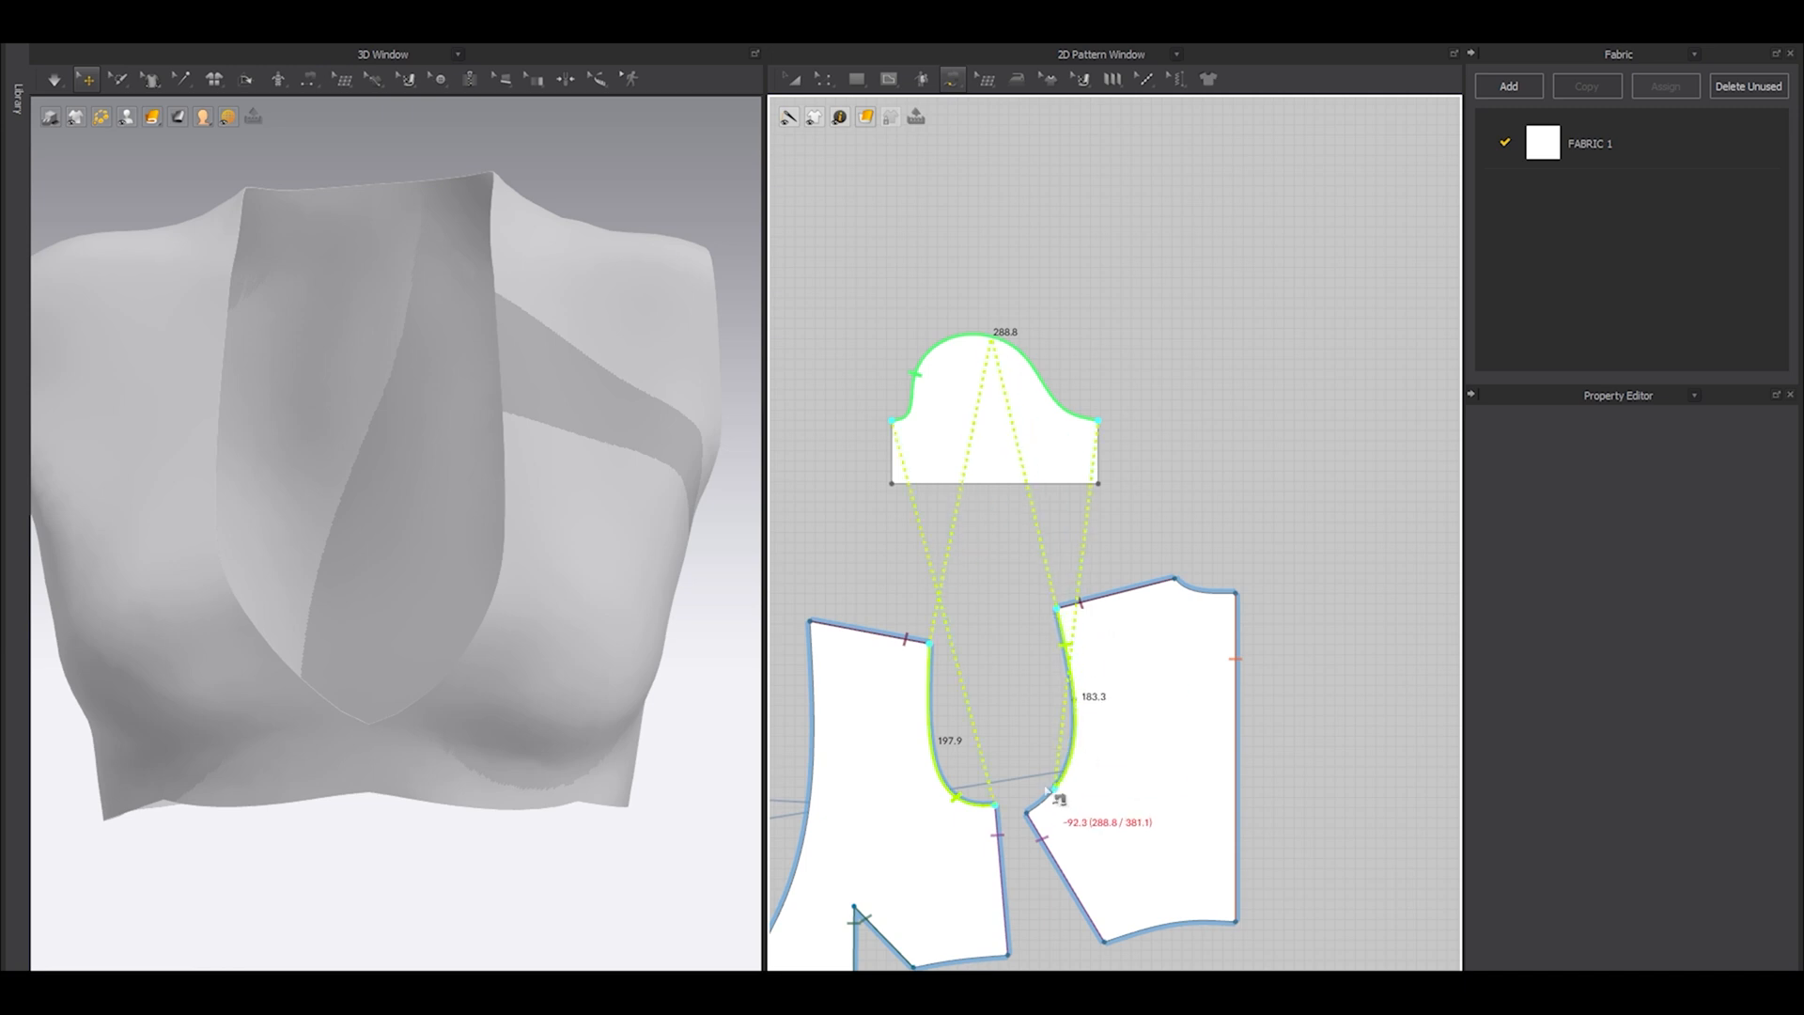
{"action": "left_click", "coordinate": [1025, 813], "text": "shift"}
{"action": "scroll", "coordinate": [1043, 614], "scroll_direction": "down", "scroll_amount": 5}
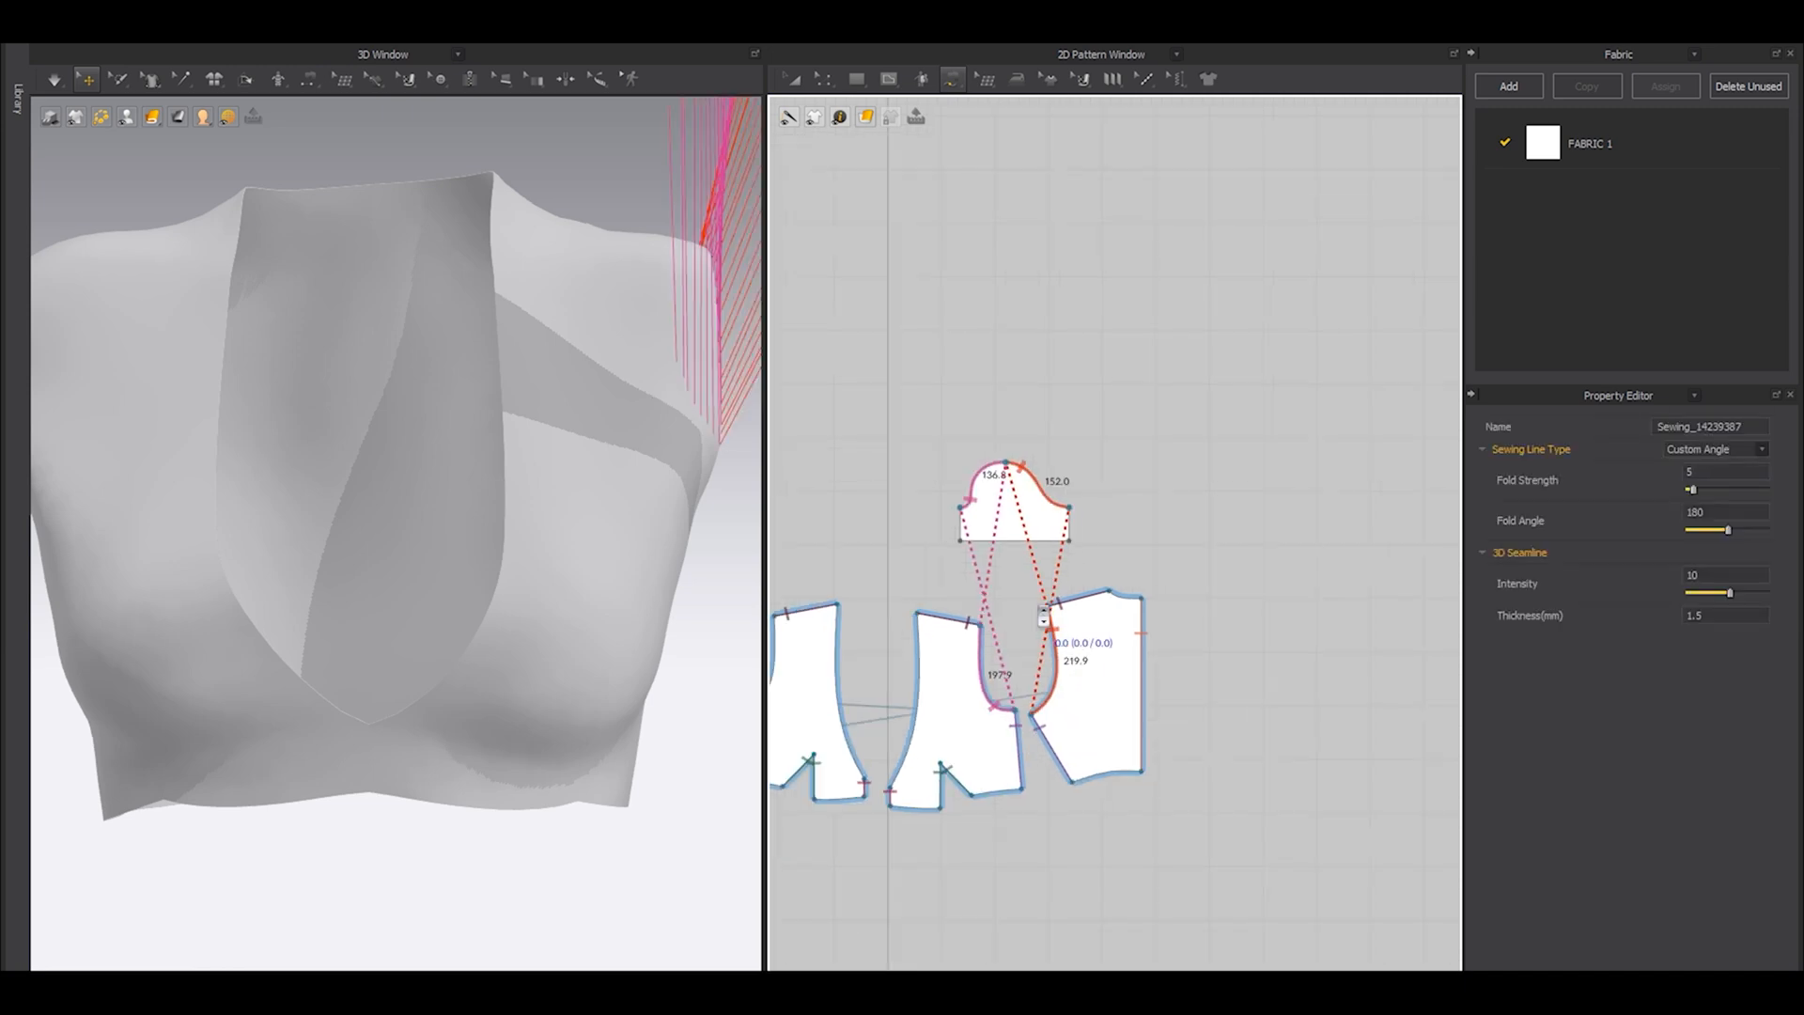
{"action": "key", "text": "ctrl+z"}
Sew the sleeve cap from corner to corner to the front armhole and the back armhole with free sewing.
{"action": "scroll", "coordinate": [1008, 523], "scroll_direction": "up", "scroll_amount": 2}
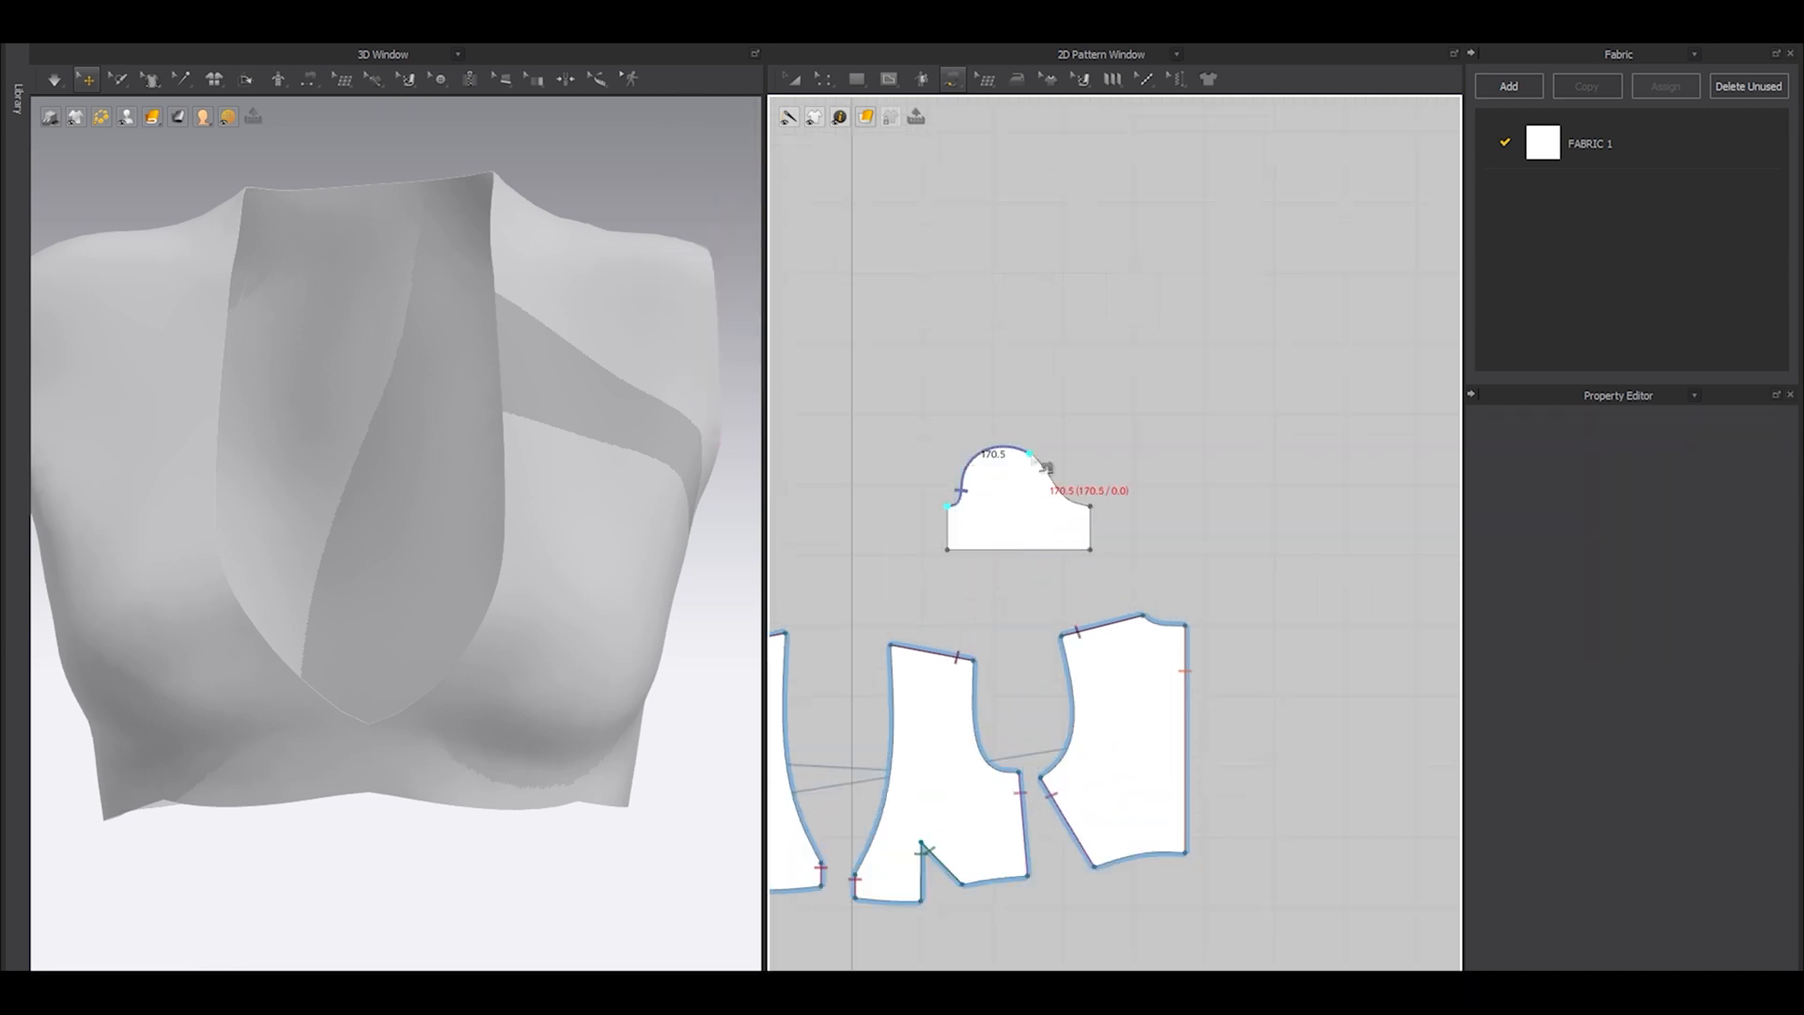
{"action": "scroll", "coordinate": [1028, 695], "scroll_direction": "up", "scroll_amount": 4}
{"action": "middle_click_drag", "start_coordinate": [1029, 799], "coordinate": [1039, 744]}
{"action": "left_click", "coordinate": [1021, 825]}
{"action": "left_click", "coordinate": [920, 569]}
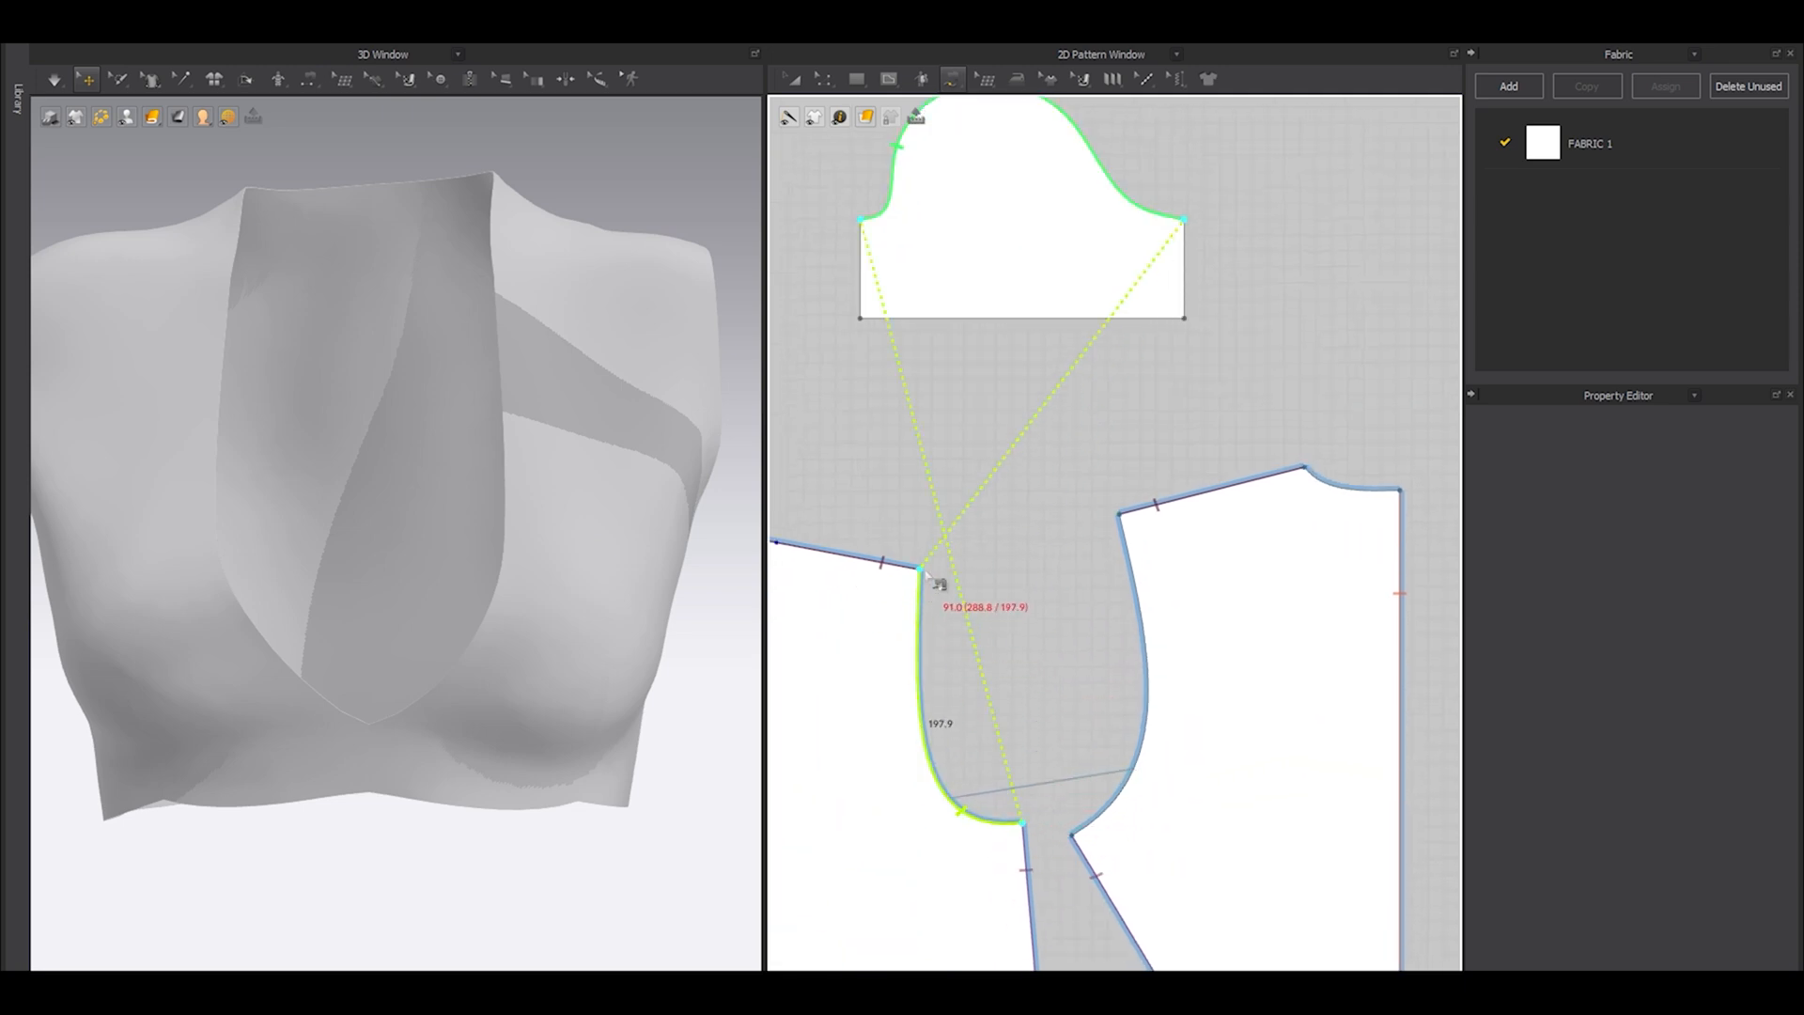
{"action": "left_click", "coordinate": [1118, 515]}
{"action": "left_click", "coordinate": [997, 646]}
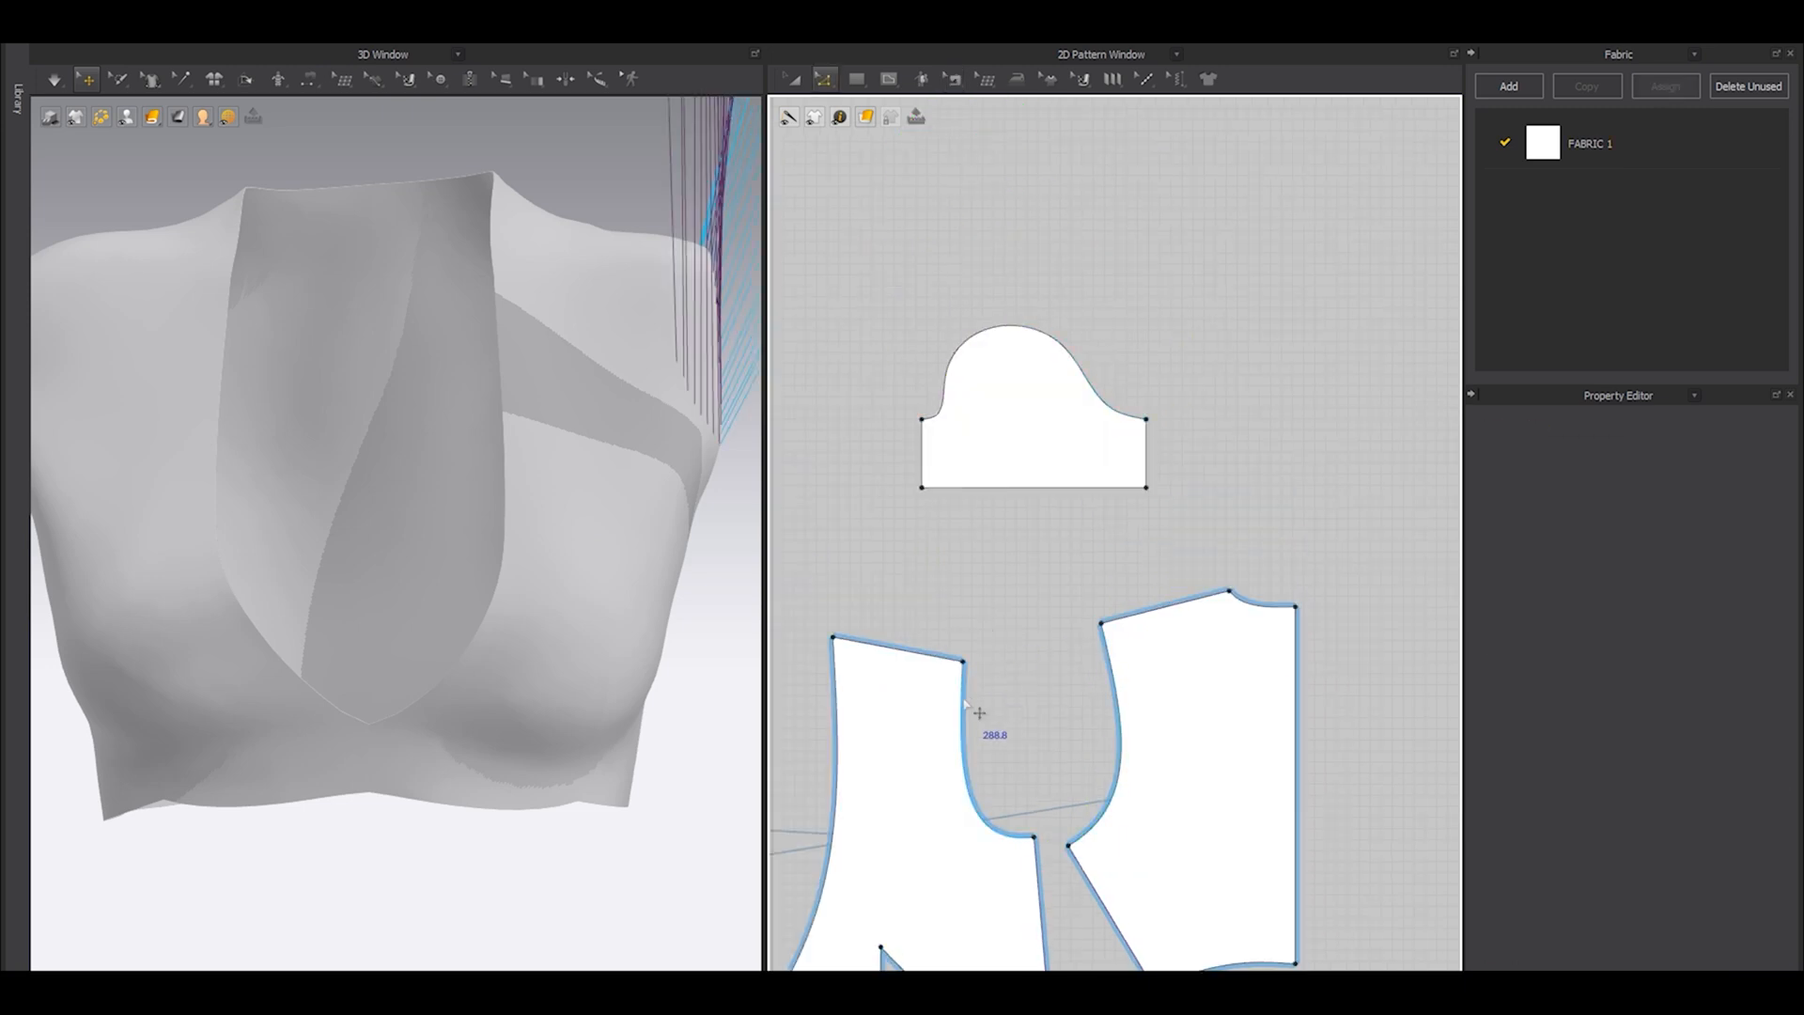
Measure the combined length of the front and back armholes and compare it with the sleeve cap's length.
{"action": "left_click", "coordinate": [966, 707]}
{"action": "left_click", "coordinate": [1131, 705], "text": "shift"}
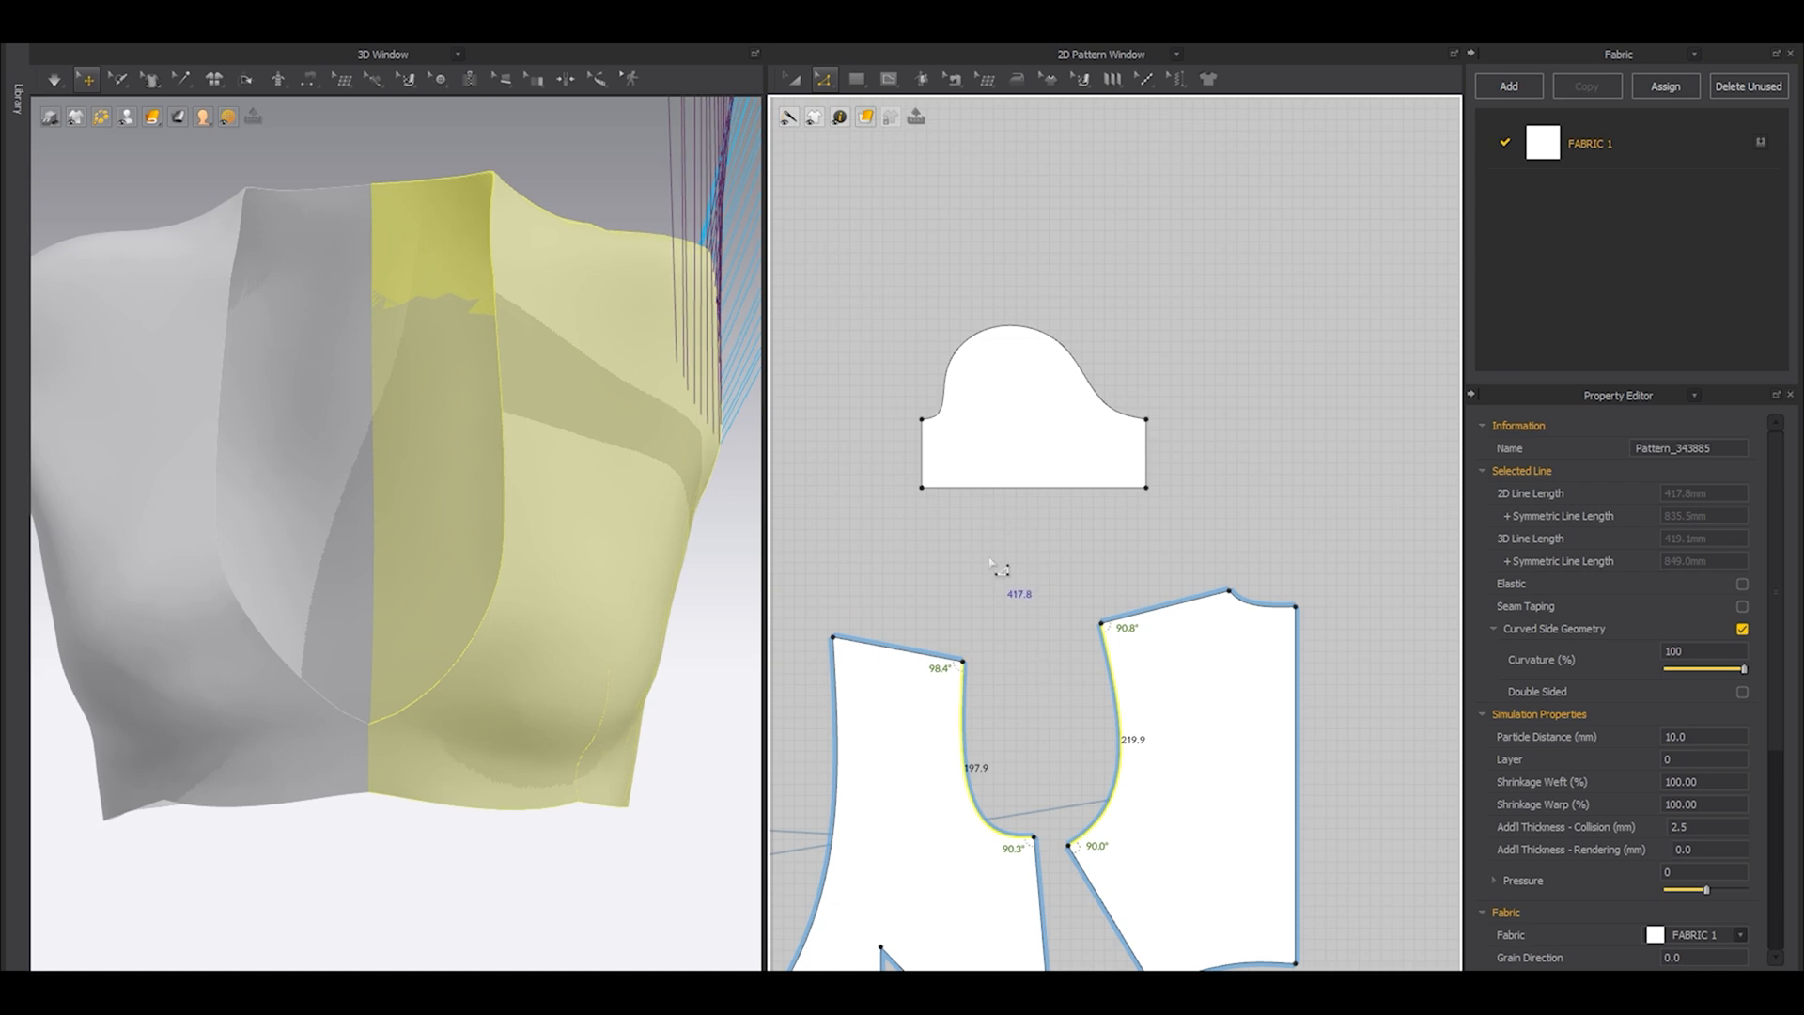
{"action": "left_click", "coordinate": [991, 291]}
{"action": "left_click", "coordinate": [998, 330]}
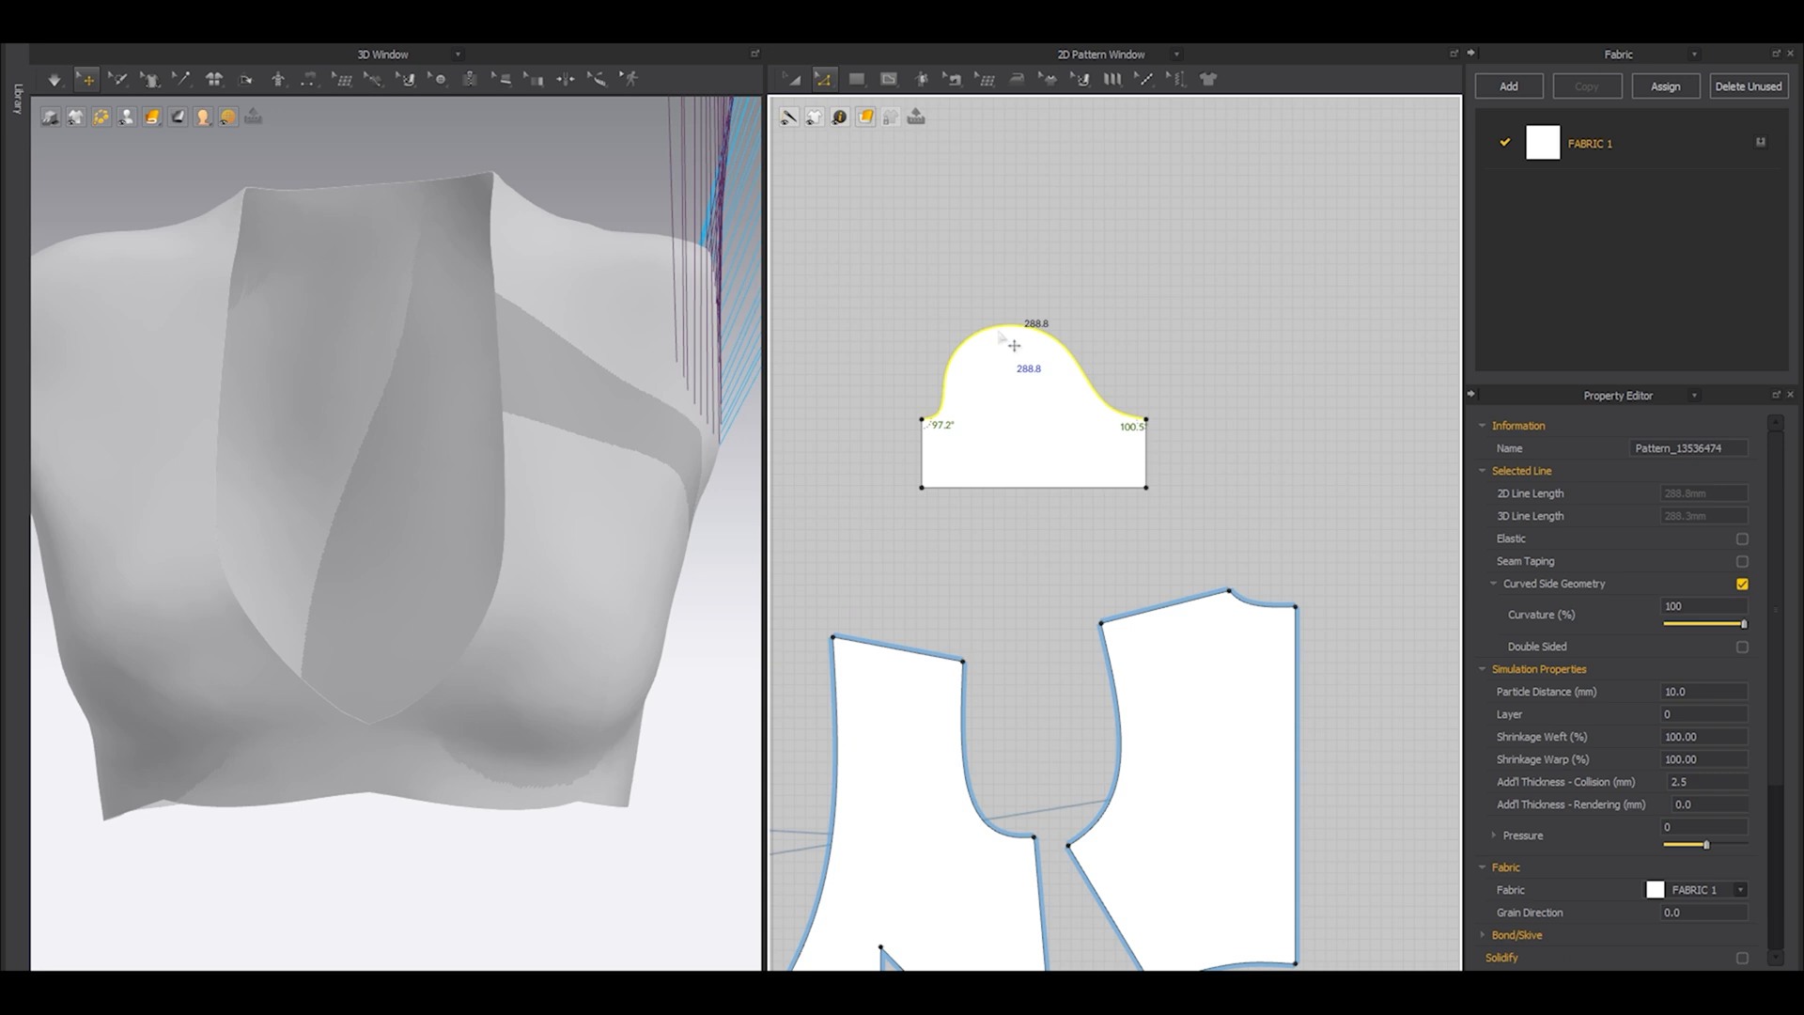
Enlarge the whole sleeve piece to bring its cap closer to the armhole length, and check its sewing lines.
{"action": "key", "text": "a"}
{"action": "left_click", "coordinate": [1037, 412]}
{"action": "left_click_drag", "start_coordinate": [1182, 308], "coordinate": [1272, 232]}
{"action": "key", "text": "c"}
{"action": "key", "text": "a"}
{"action": "left_click", "coordinate": [1134, 301]}
{"action": "key", "text": "b"}
{"action": "key", "text": "a"}
{"action": "key", "text": "b"}
{"action": "key", "text": "a"}
{"action": "key", "text": "b"}
{"action": "key", "text": "a"}
{"action": "key", "text": "b"}
{"action": "key", "text": "a"}
{"action": "key", "text": "b"}
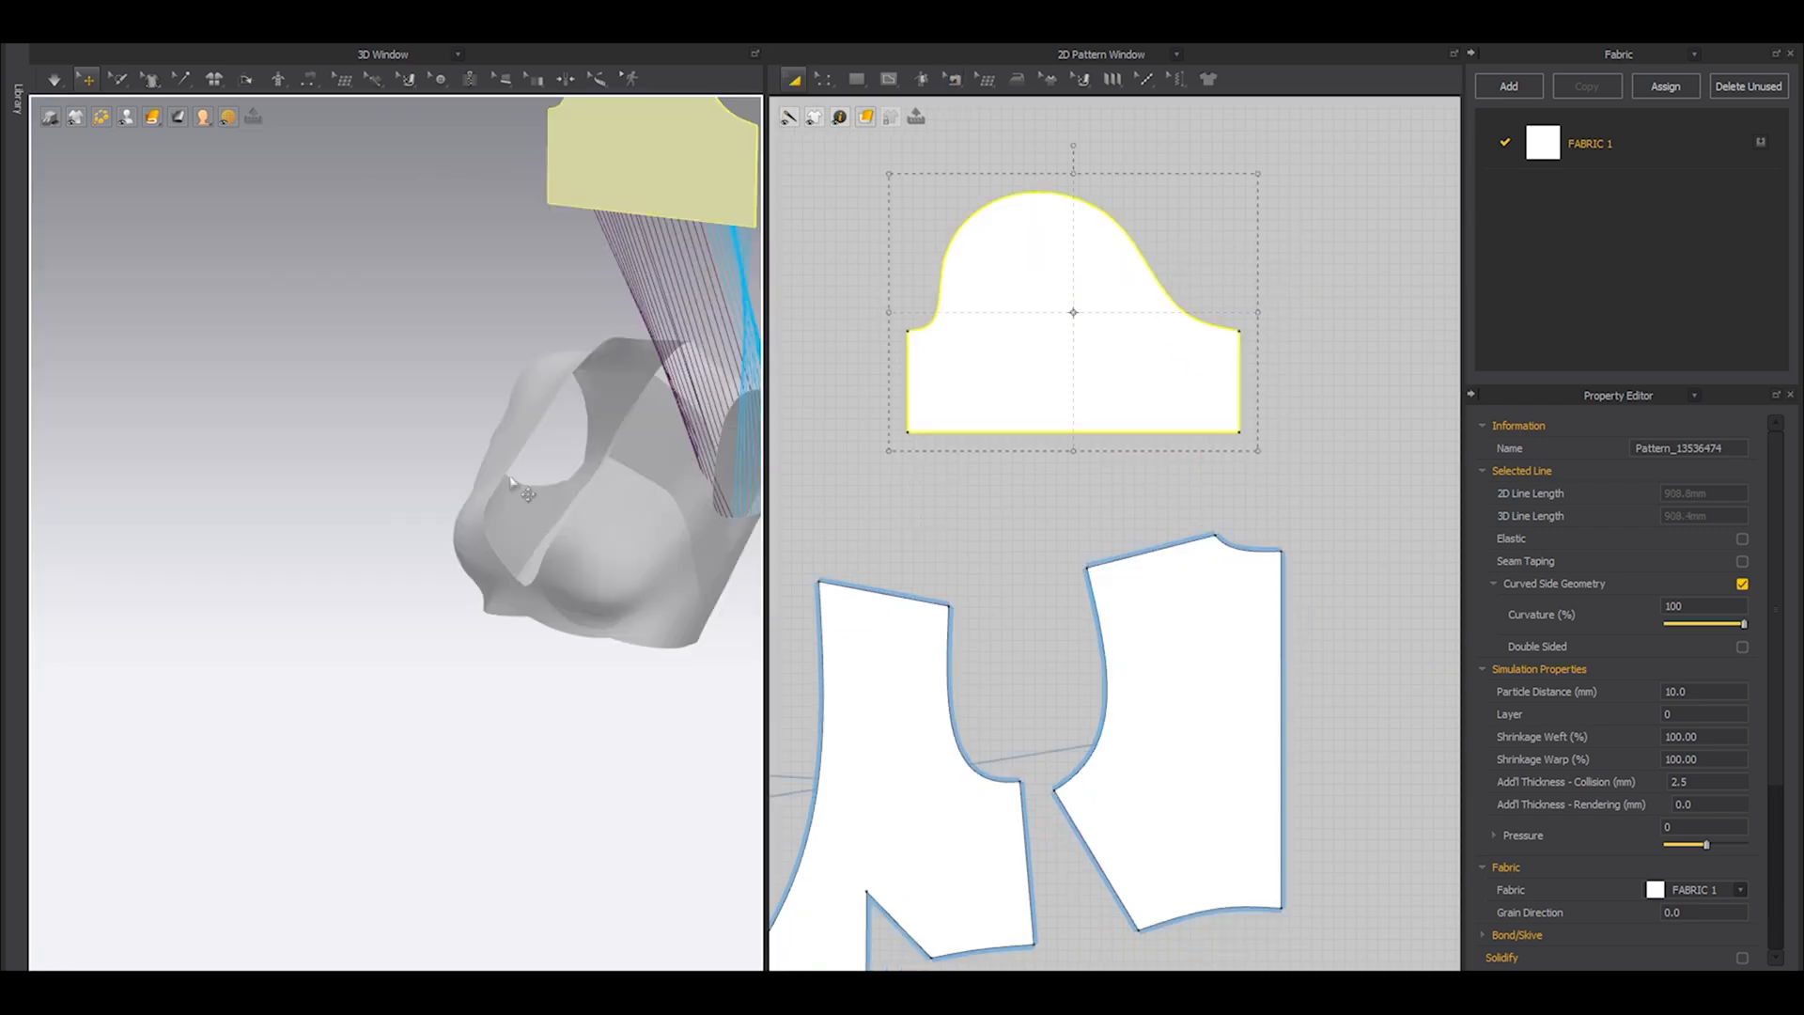
Show the avatar and wrap the sleeve around the upper arm at arrangement point Arm_Outside_1_L, close to the armhole.
{"action": "scroll", "coordinate": [526, 564], "scroll_direction": "down", "scroll_amount": 3}
{"action": "key", "text": "shift+a"}
{"action": "right_click_drag", "start_coordinate": [620, 573], "coordinate": [573, 592]}
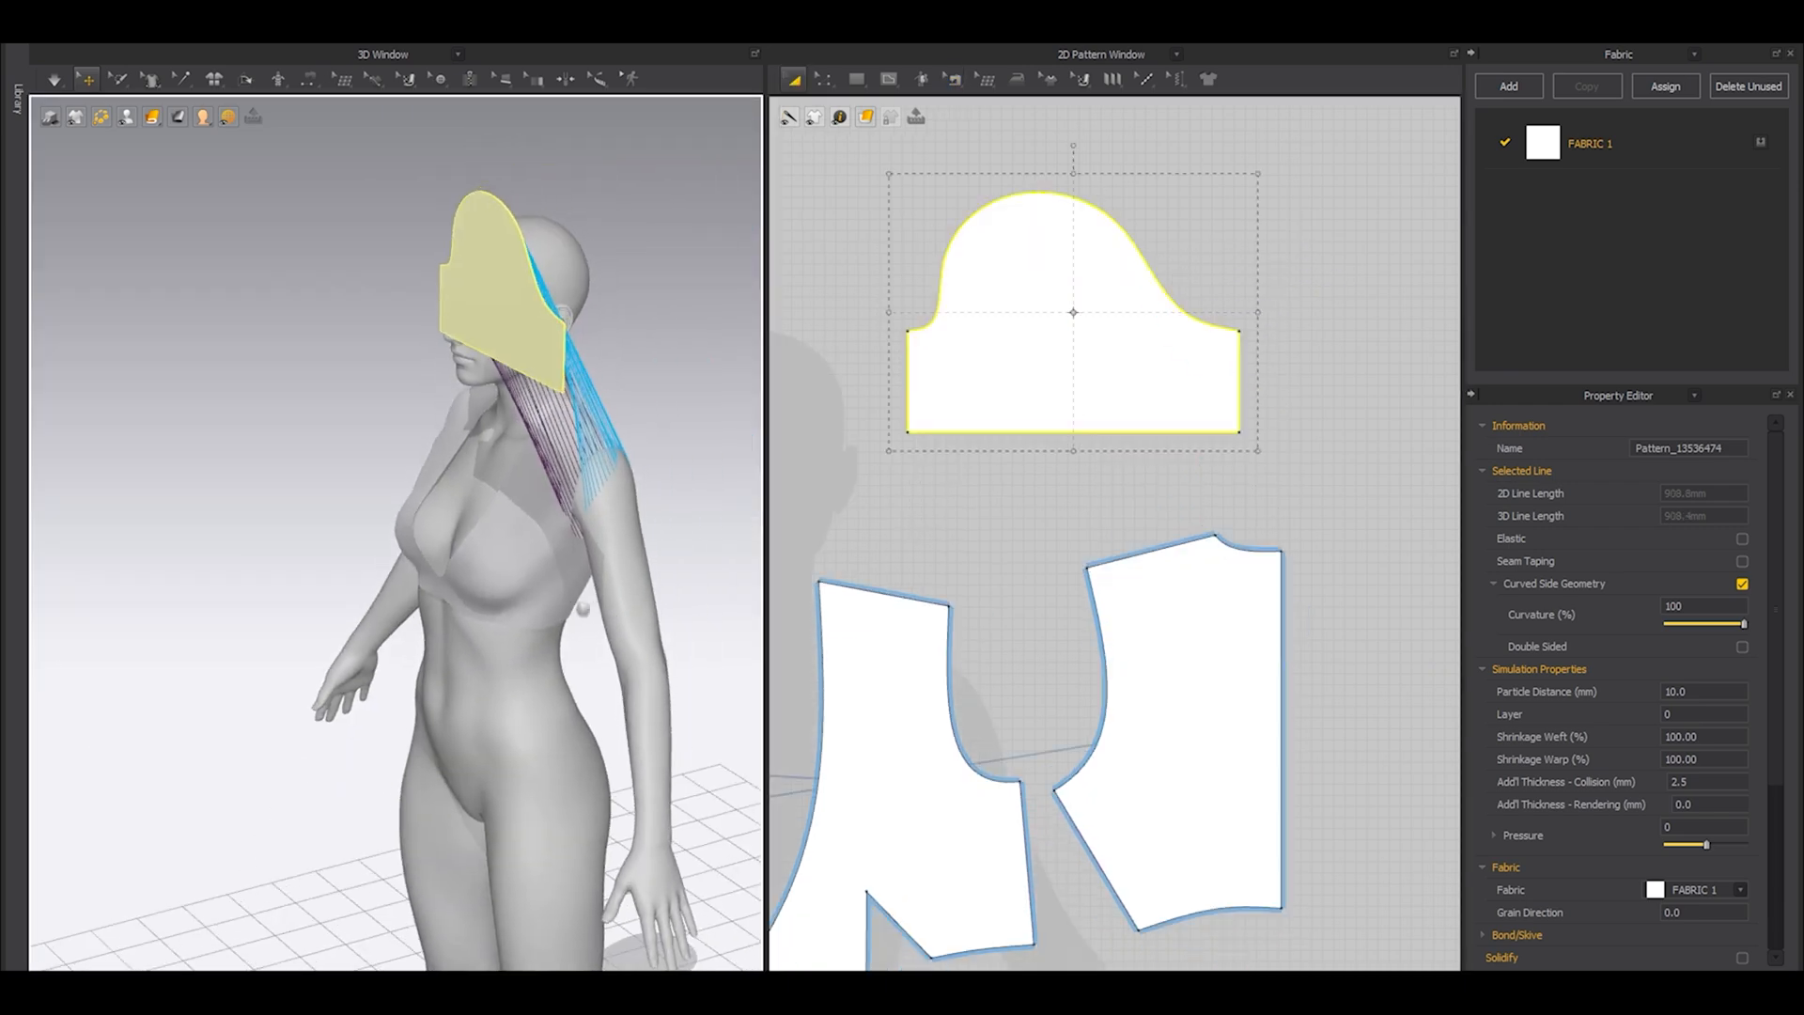
{"action": "middle_click_drag", "start_coordinate": [671, 592], "coordinate": [517, 635]}
{"action": "key", "text": "shift+f"}
{"action": "left_click", "coordinate": [520, 693]}
{"action": "key", "text": "shift+f"}
{"action": "right_click_drag", "start_coordinate": [516, 620], "coordinate": [559, 590]}
{"action": "left_click_drag", "start_coordinate": [556, 660], "coordinate": [530, 605]}
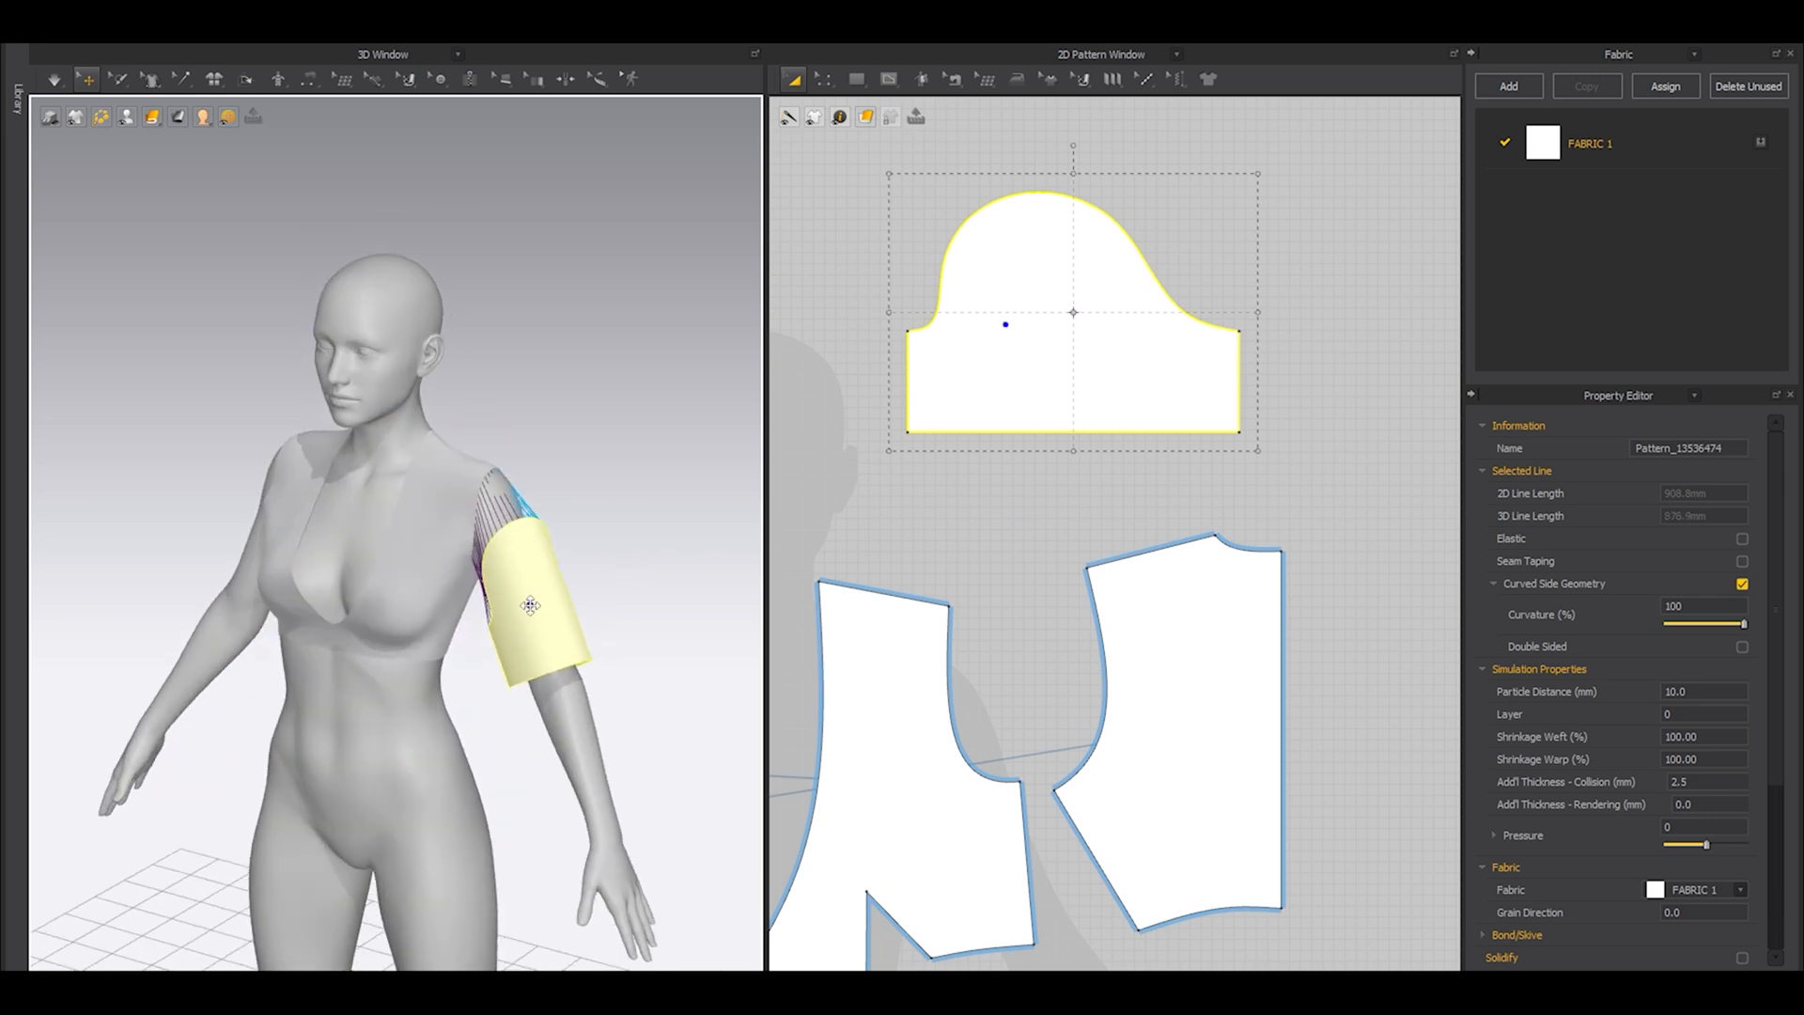
{"action": "right_click_drag", "start_coordinate": [531, 606], "coordinate": [546, 620]}
Freeze the bodice pieces and simulate the sleeve onto the arm, tugging it into place.
{"action": "key", "text": "ctrl+a"}
{"action": "key", "text": "ctrl+k"}
{"action": "left_click", "coordinate": [583, 550]}
{"action": "left_click", "coordinate": [547, 625]}
{"action": "key", "text": "space"}
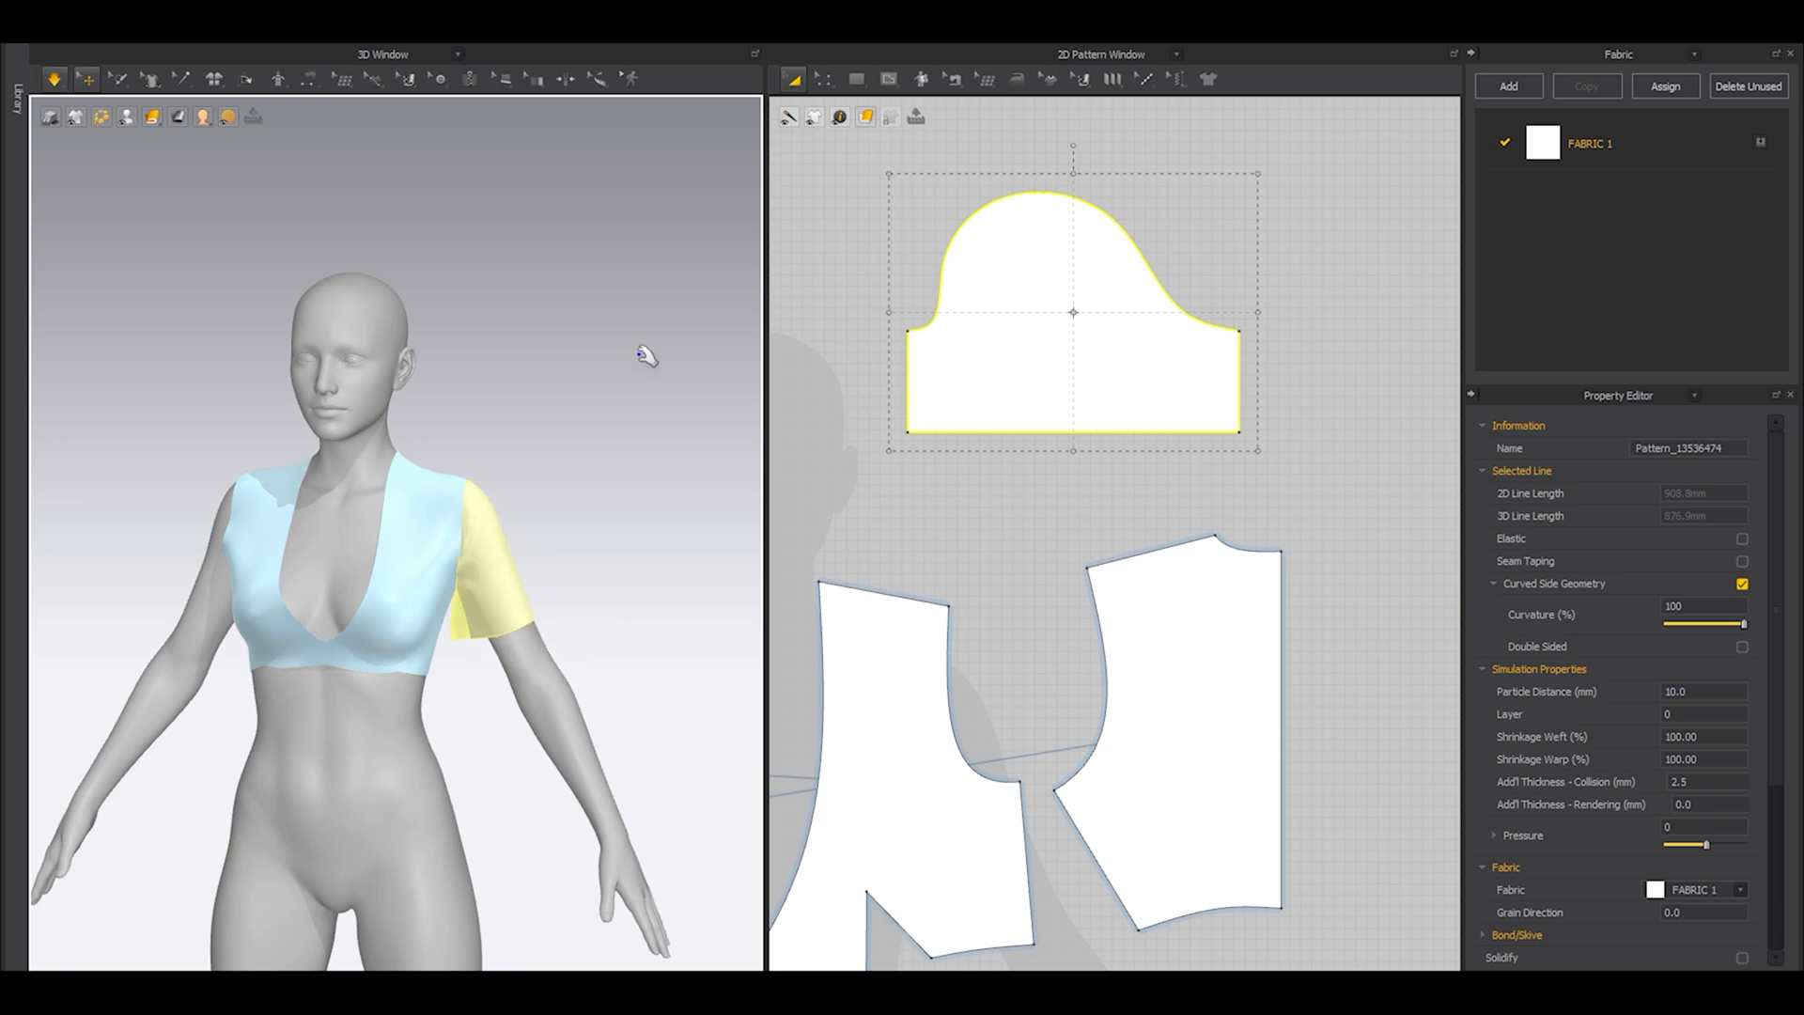
{"action": "mouse_move", "coordinate": [499, 523]}
{"action": "right_mouse_down"}
{"action": "mouse_move", "coordinate": [269, 516]}
{"action": "mouse_move", "coordinate": [636, 503]}
{"action": "mouse_move", "coordinate": [515, 509]}
{"action": "right_mouse_up"}
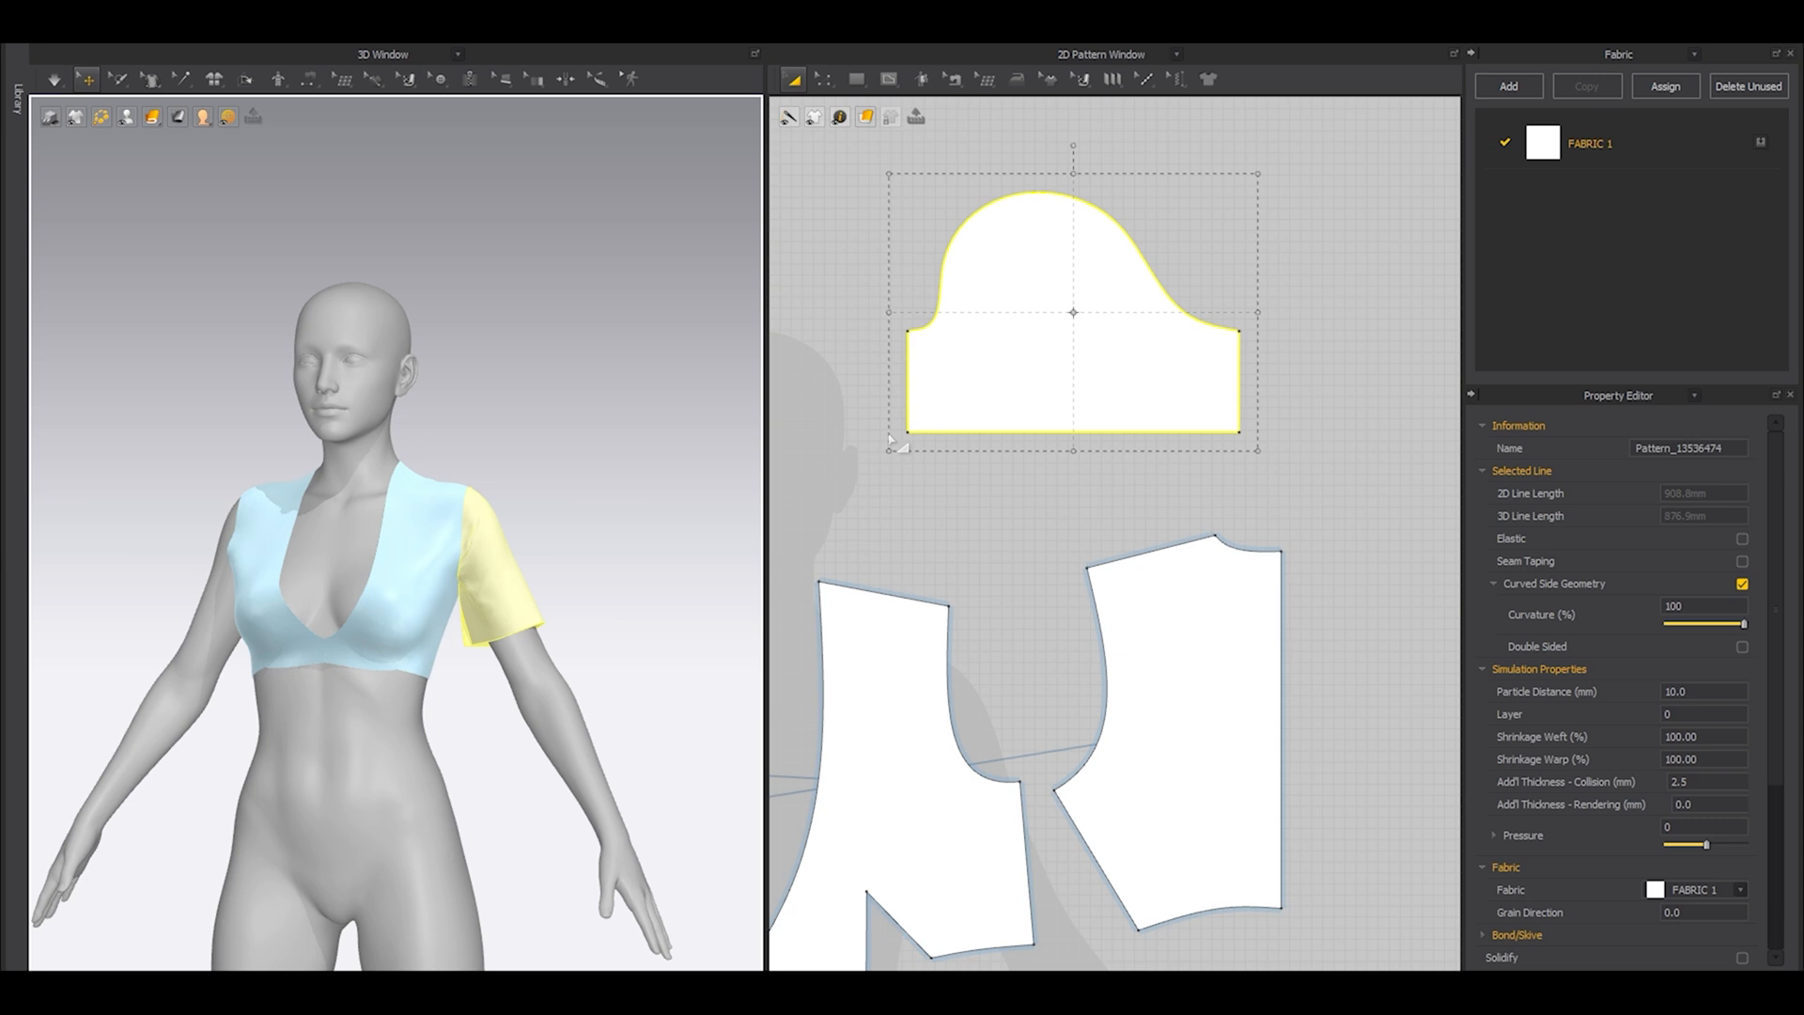
Examine the sleeve cap's curve points and measure the front and back armholes together again.
{"action": "middle_click_drag", "start_coordinate": [1065, 404], "coordinate": [1067, 572]}
{"action": "scroll", "coordinate": [1008, 488], "scroll_direction": "up", "scroll_amount": 2}
{"action": "key", "text": "z"}
{"action": "middle_click_drag", "start_coordinate": [969, 397], "coordinate": [997, 490]}
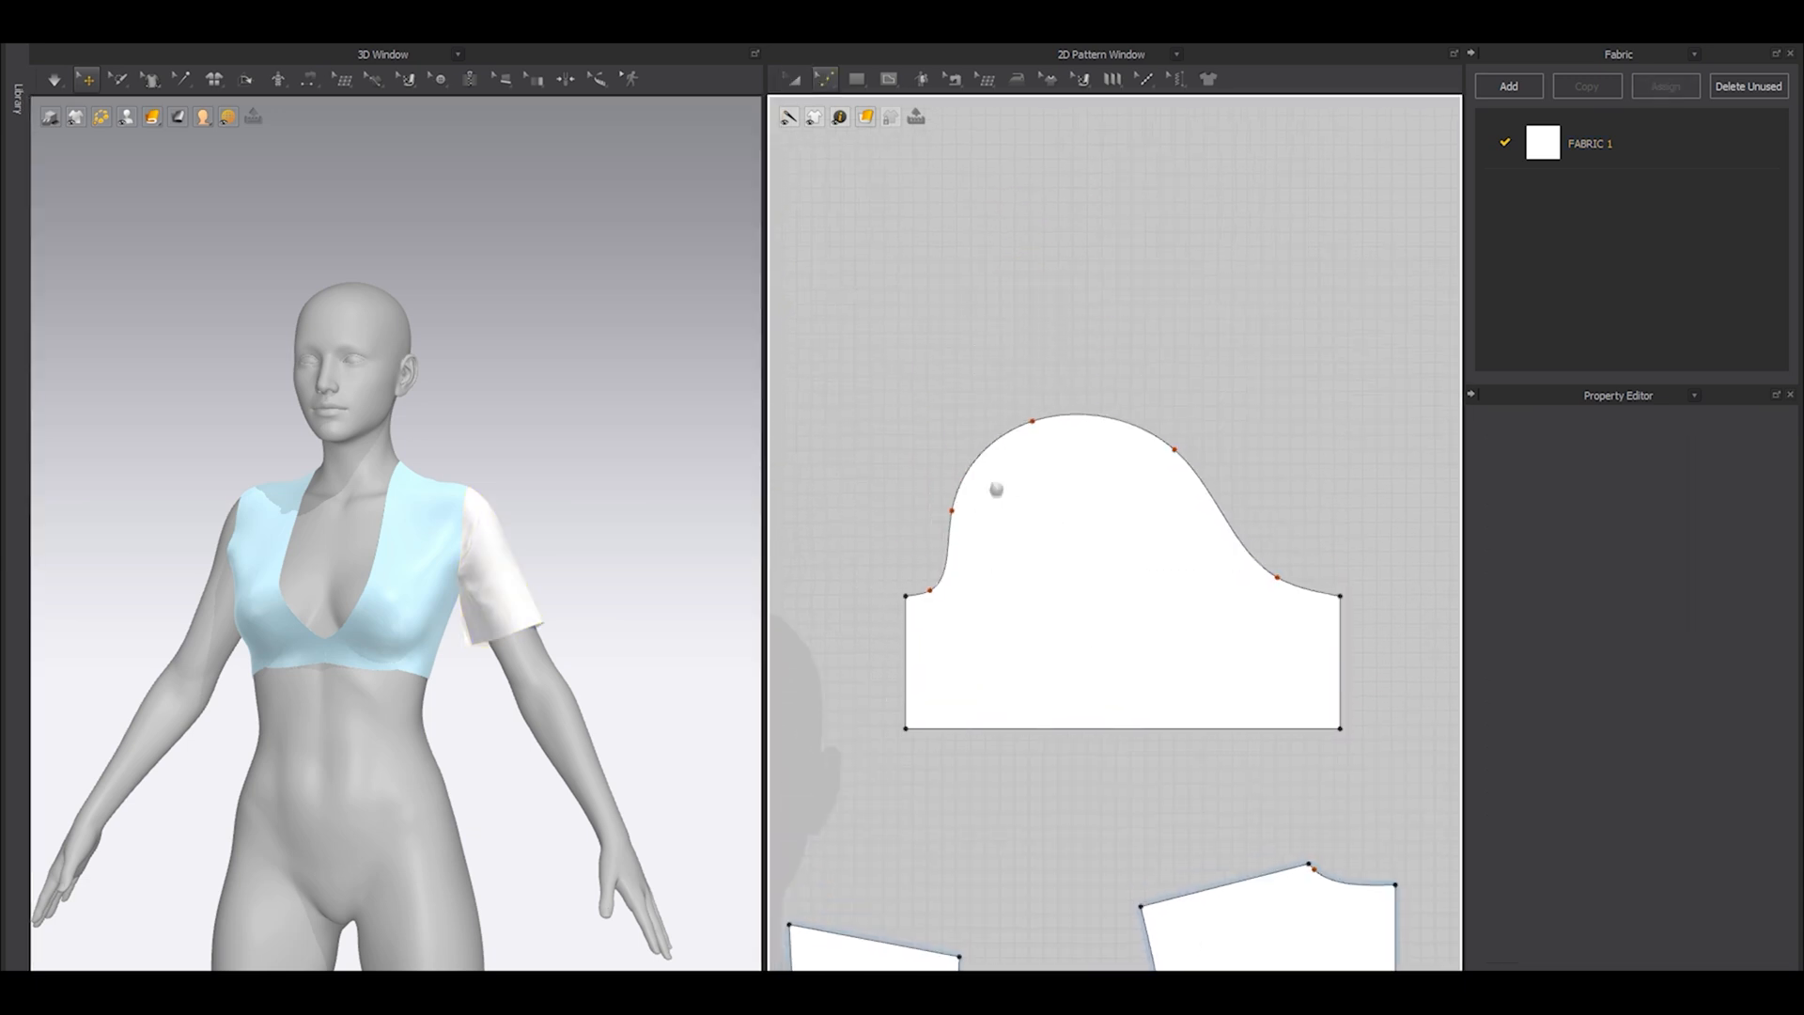
{"action": "scroll", "coordinate": [982, 522], "scroll_direction": "up", "scroll_amount": 1}
{"action": "scroll", "coordinate": [1031, 505], "scroll_direction": "down", "scroll_amount": 2}
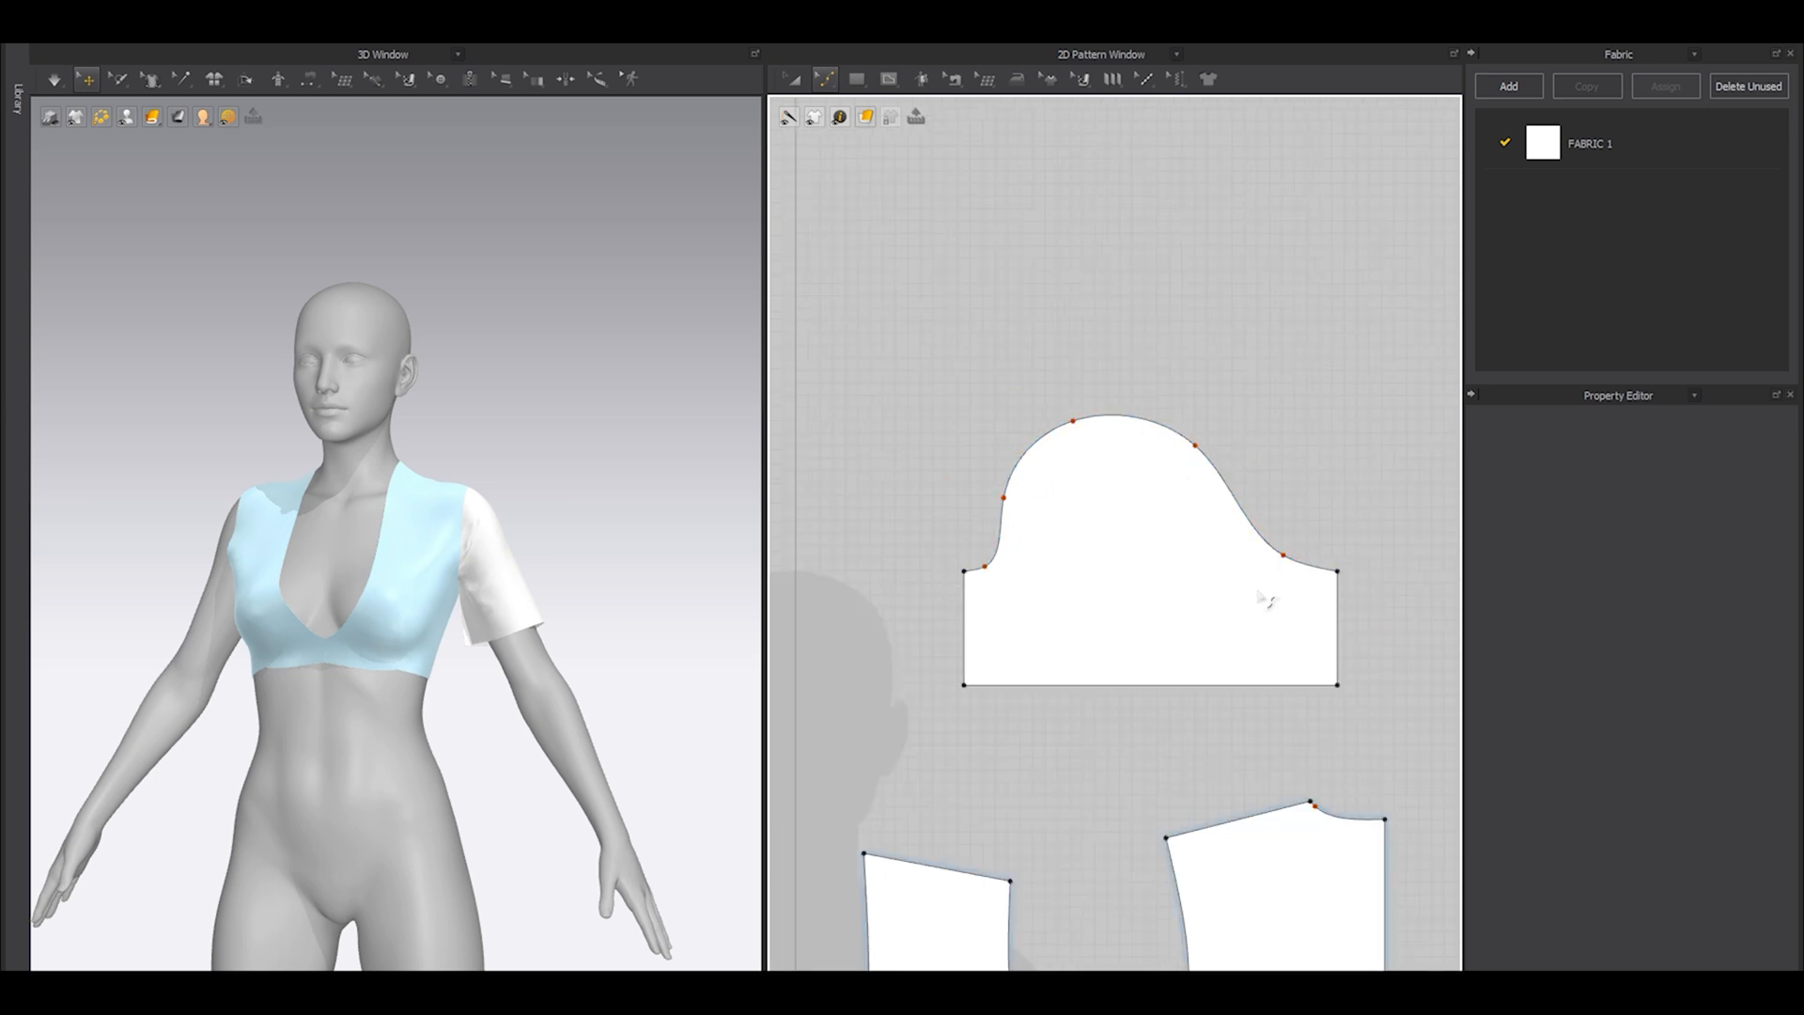
{"action": "middle_click_drag", "start_coordinate": [1127, 906], "coordinate": [1121, 731]}
{"action": "left_click", "coordinate": [1009, 810]}
{"action": "left_click", "coordinate": [1175, 732], "text": "shift"}
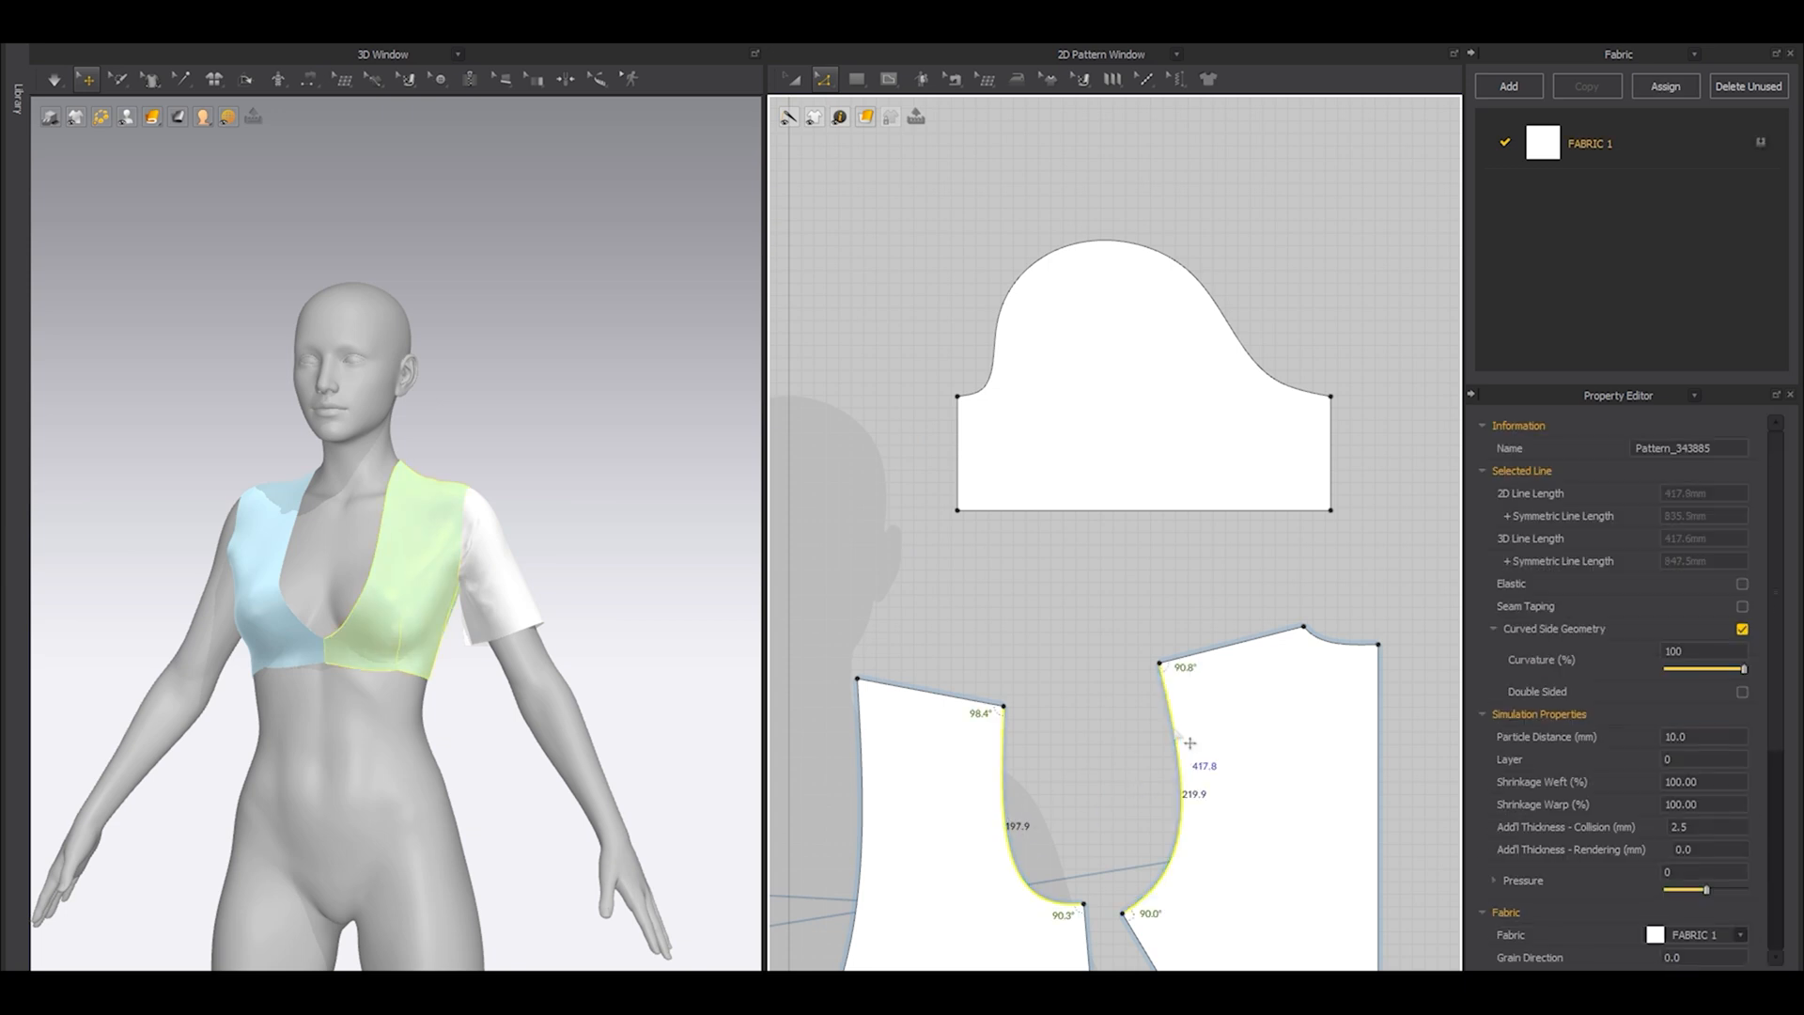
{"action": "key", "text": "a"}
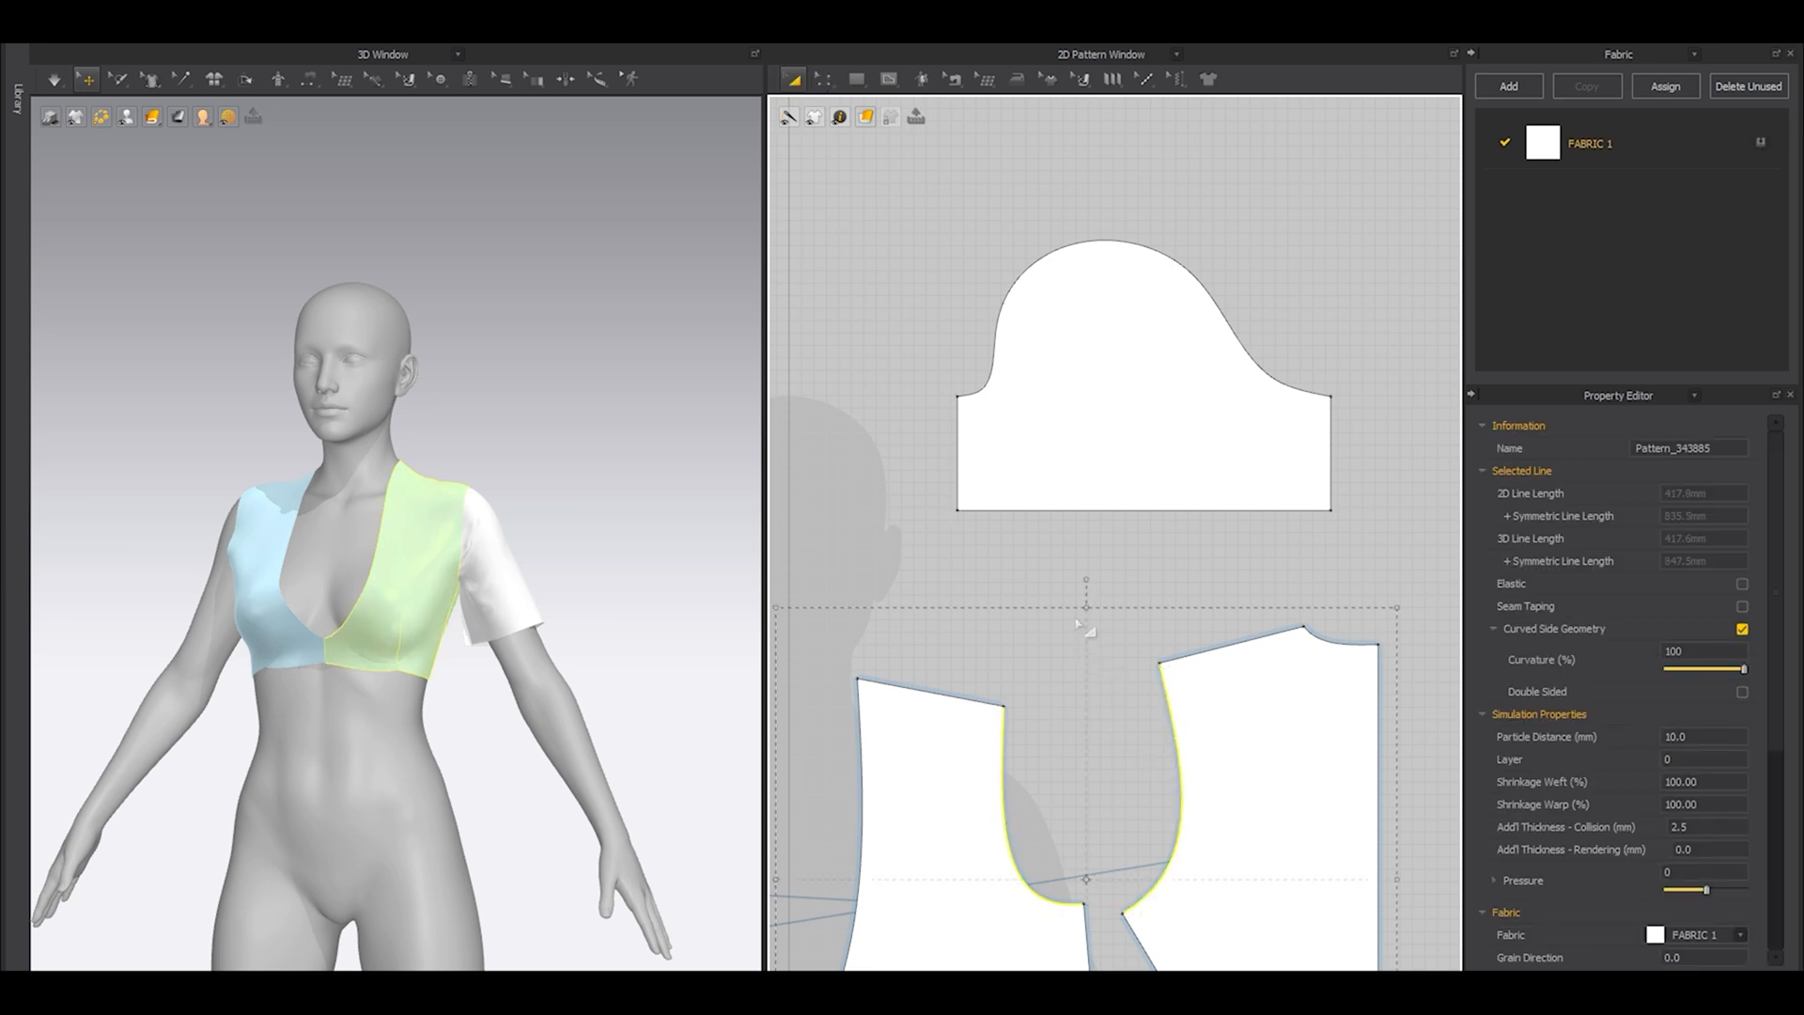
{"action": "middle_click_drag", "start_coordinate": [1082, 530], "coordinate": [1083, 755]}
{"action": "left_click", "coordinate": [894, 402]}
Pull the sleeve cap's upper curve points outward and upward to make the cap taller and fuller.
{"action": "key", "text": "v"}
{"action": "scroll", "coordinate": [1030, 512], "scroll_direction": "up", "scroll_amount": 3}
{"action": "left_click_drag", "start_coordinate": [988, 564], "coordinate": [943, 485]}
{"action": "left_click_drag", "start_coordinate": [1079, 461], "coordinate": [1038, 371]}
{"action": "left_click_drag", "start_coordinate": [1238, 493], "coordinate": [1256, 413]}
{"action": "scroll", "coordinate": [936, 635], "scroll_direction": "up", "scroll_amount": 4}
{"action": "scroll", "coordinate": [1015, 564], "scroll_direction": "down", "scroll_amount": 4}
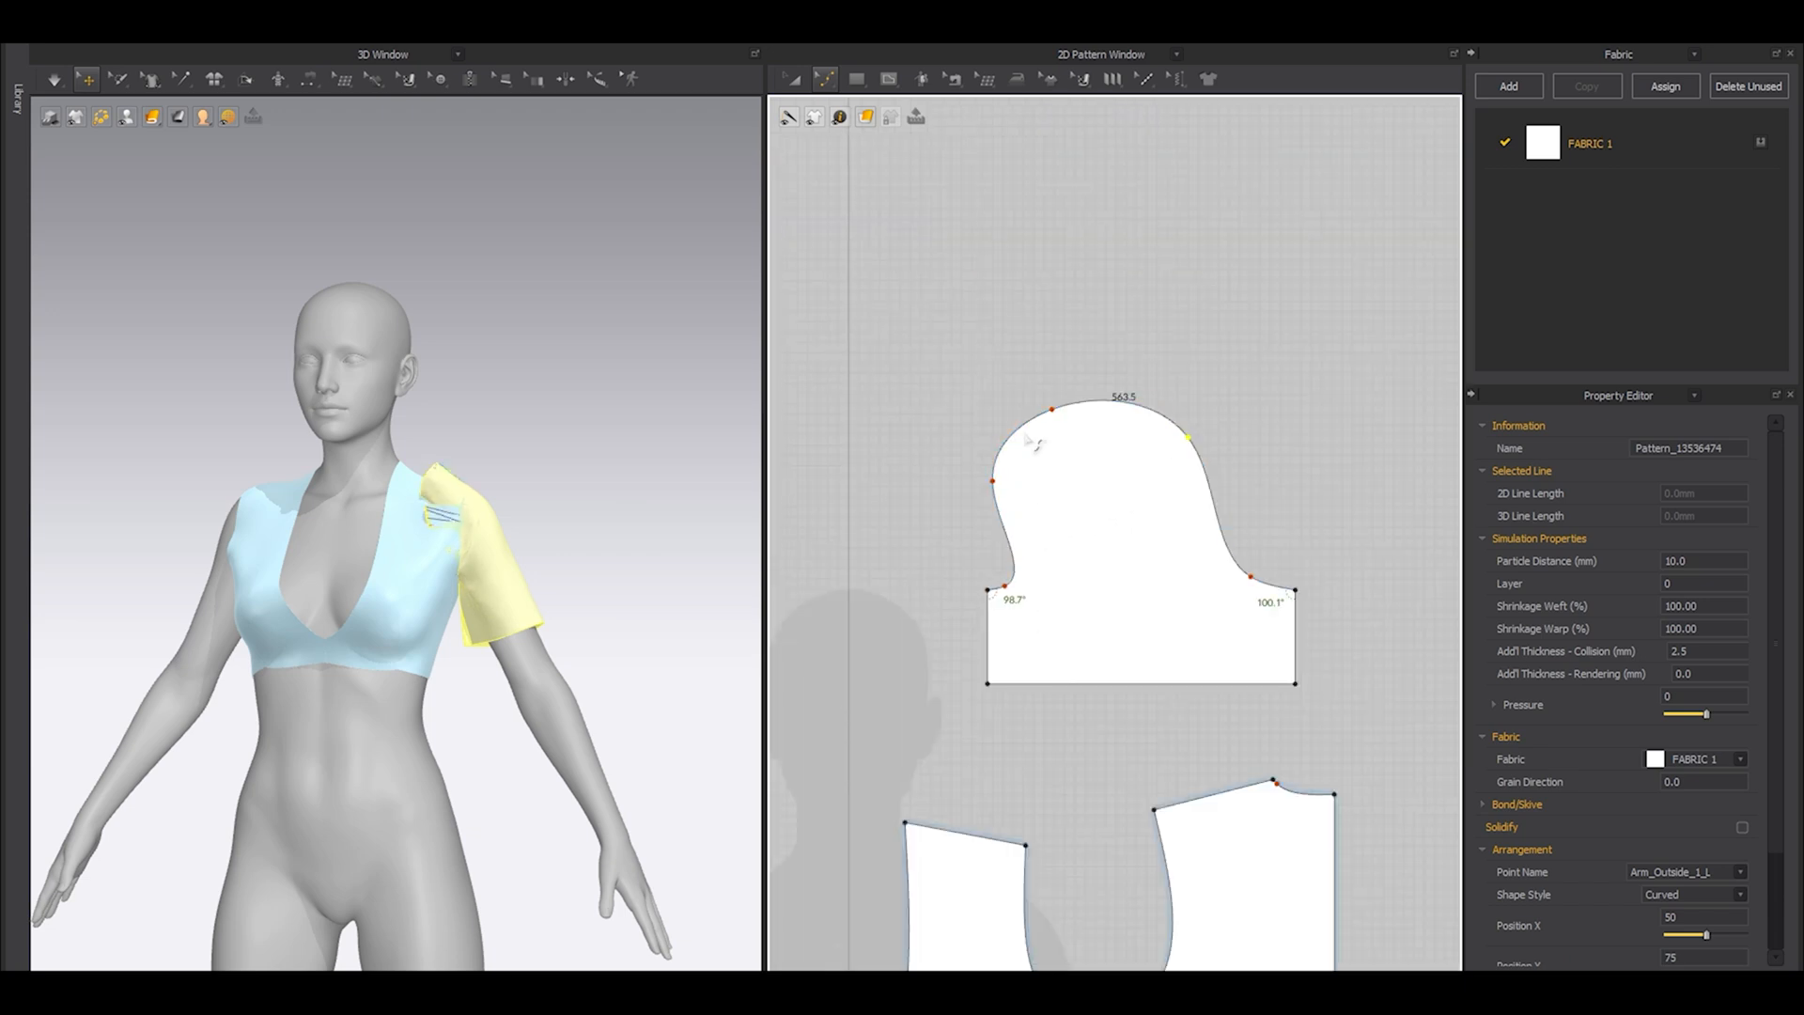
Push the same sleeve cap curve points slightly further out to add more fullness.
{"action": "scroll", "coordinate": [1024, 447], "scroll_direction": "up", "scroll_amount": 3}
{"action": "left_click_drag", "start_coordinate": [956, 533], "coordinate": [936, 496]}
{"action": "left_click_drag", "start_coordinate": [1089, 368], "coordinate": [1079, 328]}
{"action": "left_click_drag", "start_coordinate": [1396, 432], "coordinate": [1413, 419]}
{"action": "scroll", "coordinate": [1338, 374], "scroll_direction": "down", "scroll_amount": 4}
{"action": "key", "text": "a"}
{"action": "left_click", "coordinate": [1311, 339]}
Adjust the curve points beside both underarm corners so the sleeve cap ends flow smoothly.
{"action": "middle_click_drag", "start_coordinate": [1391, 450], "coordinate": [1127, 494]}
{"action": "scroll", "coordinate": [1294, 539], "scroll_direction": "up", "scroll_amount": 1}
{"action": "scroll", "coordinate": [1293, 538], "scroll_direction": "up", "scroll_amount": 3}
{"action": "key", "text": "z"}
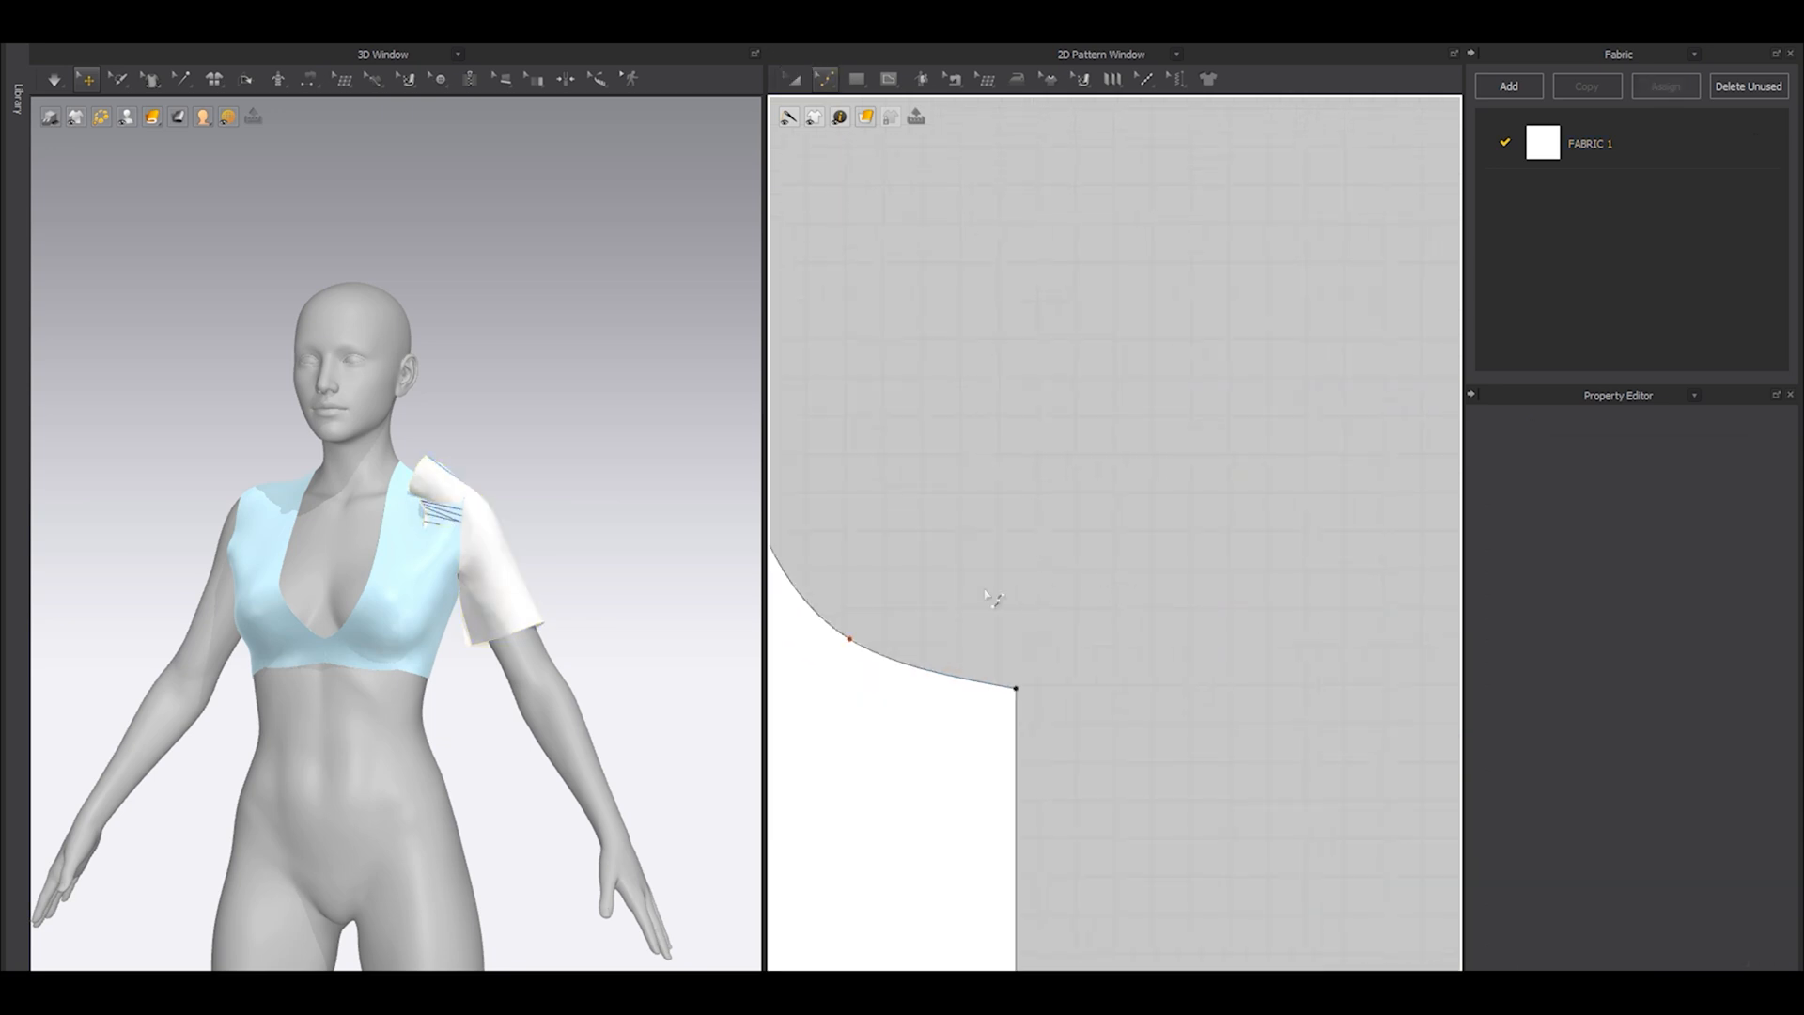
{"action": "left_click_drag", "start_coordinate": [1178, 637], "coordinate": [1192, 631]}
{"action": "scroll", "coordinate": [1189, 633], "scroll_direction": "down", "scroll_amount": 3}
{"action": "middle_click_drag", "start_coordinate": [1057, 681], "coordinate": [1404, 687]}
{"action": "scroll", "coordinate": [1043, 659], "scroll_direction": "up", "scroll_amount": 4}
{"action": "left_click_drag", "start_coordinate": [1115, 651], "coordinate": [1101, 620]}
{"action": "key", "text": "a"}
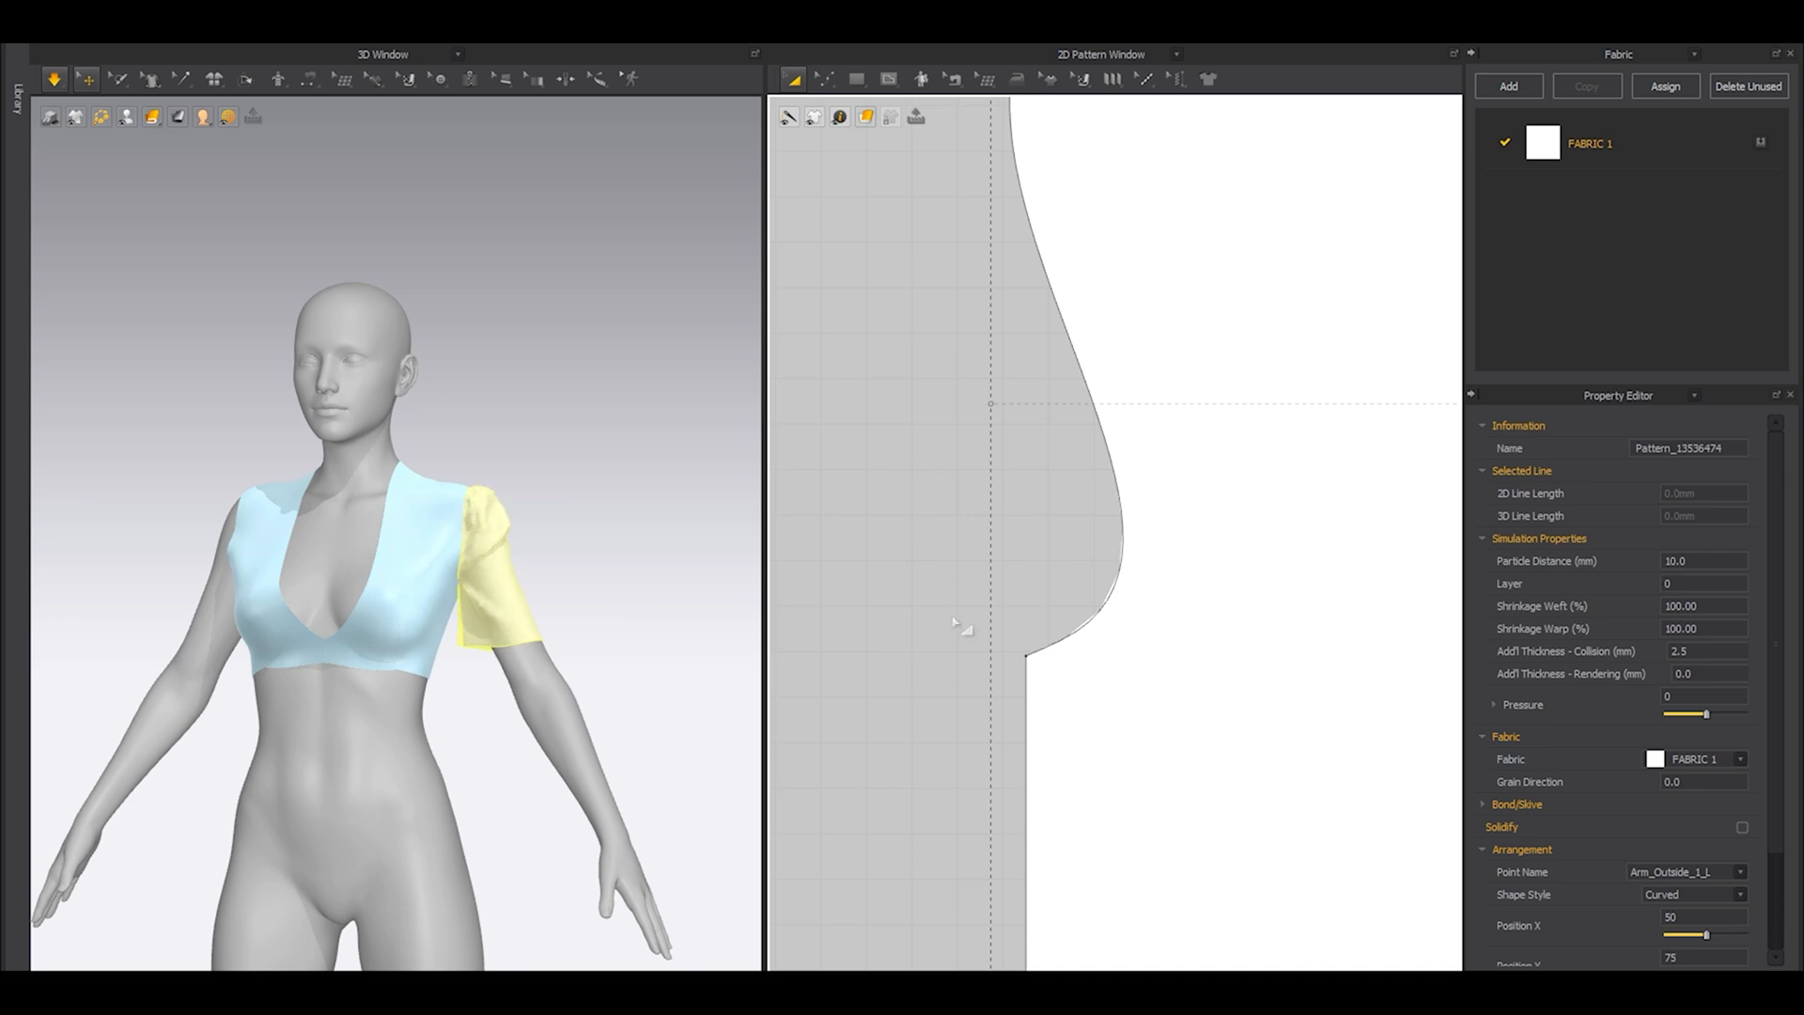
Move the crown's side and upper curve points further outward to give the sleeve cap a larger puff.
{"action": "scroll", "coordinate": [1163, 410], "scroll_direction": "down", "scroll_amount": 3}
{"action": "scroll", "coordinate": [1199, 555], "scroll_direction": "up", "scroll_amount": 3}
{"action": "key", "text": "z"}
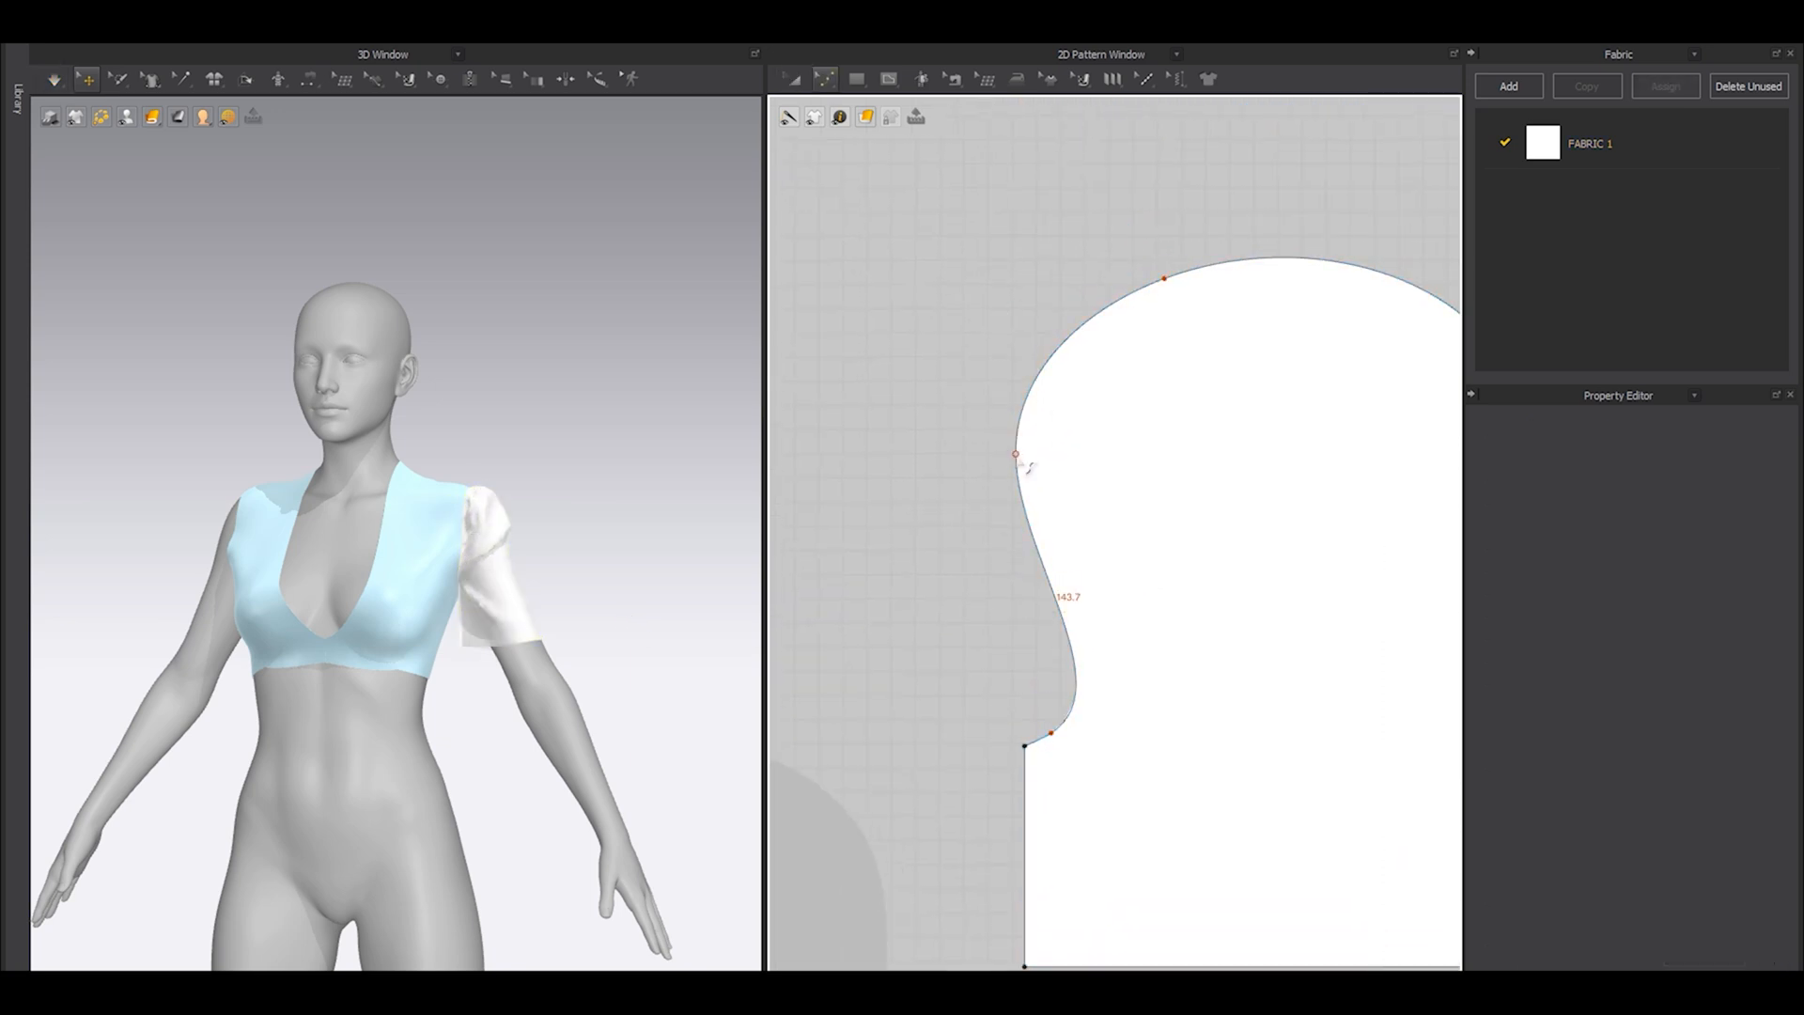
{"action": "left_click_drag", "start_coordinate": [1015, 454], "coordinate": [956, 393]}
{"action": "scroll", "coordinate": [1200, 310], "scroll_direction": "down", "scroll_amount": 2}
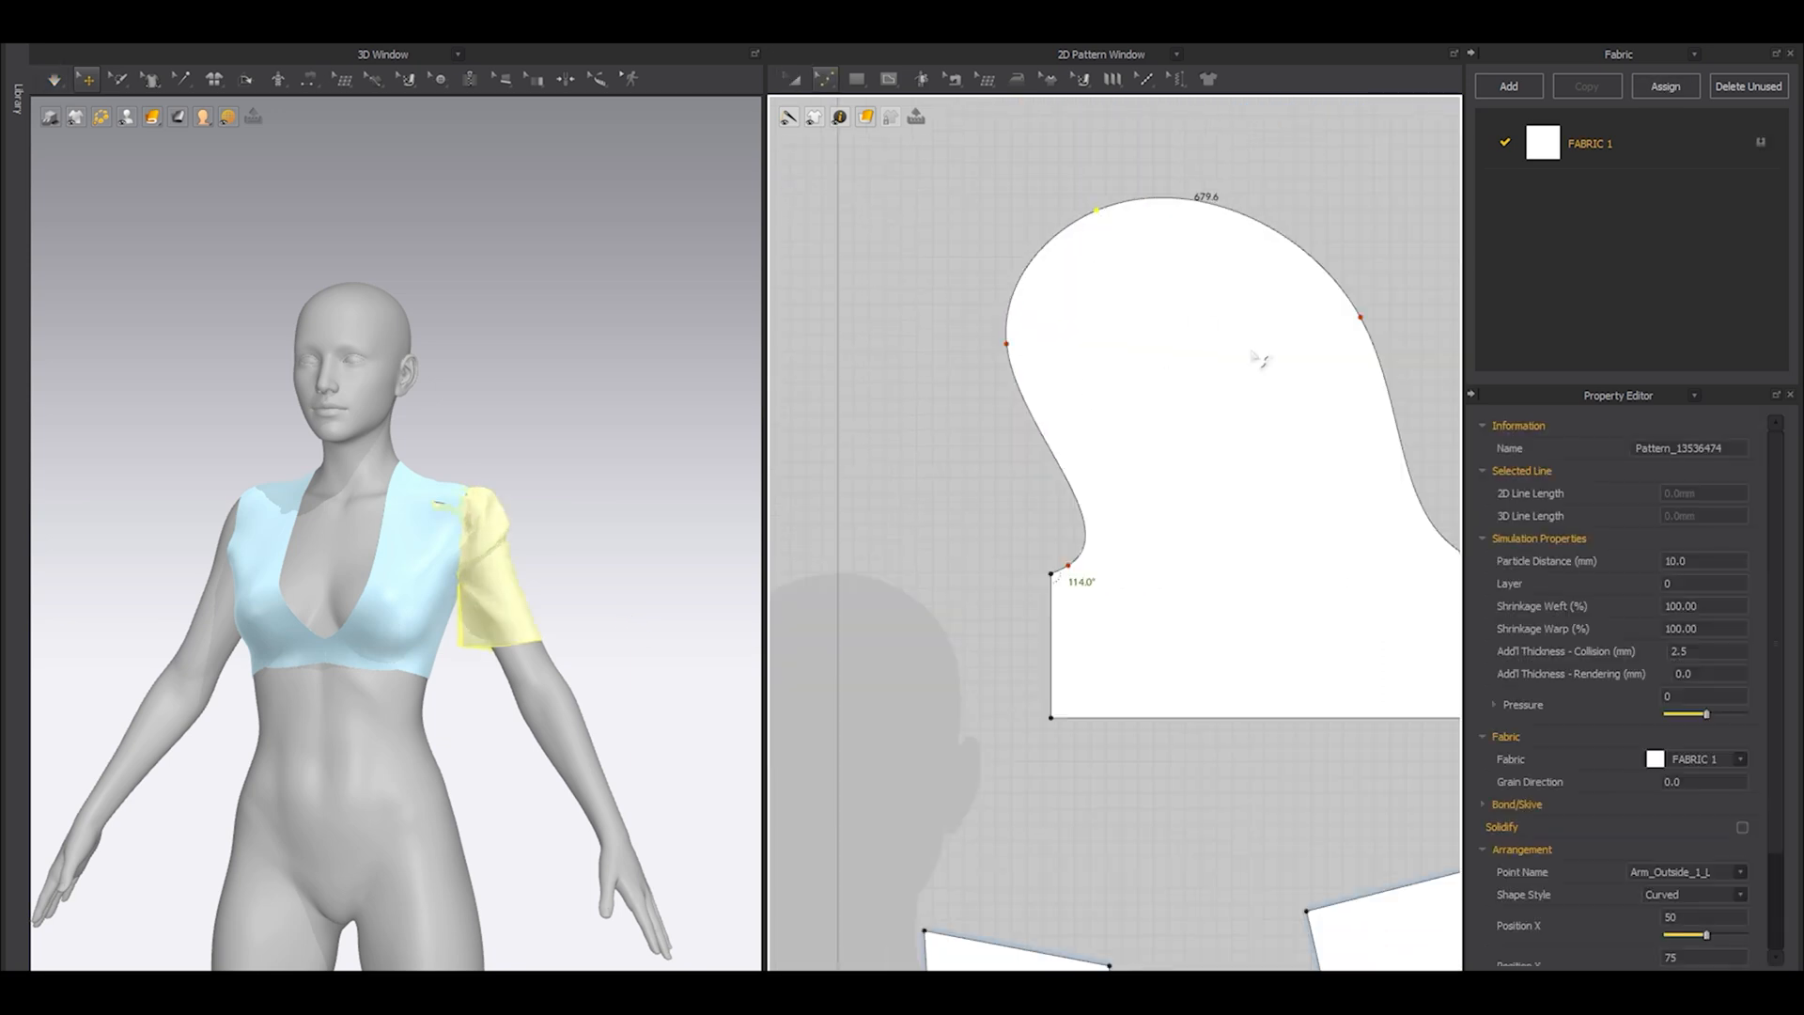
{"action": "scroll", "coordinate": [1220, 423], "scroll_direction": "up", "scroll_amount": 3}
{"action": "left_click_drag", "start_coordinate": [1243, 402], "coordinate": [1267, 348]}
Simulate the puffed sleeve and inspect how it drapes on the arm.
{"action": "key", "text": "a"}
{"action": "scroll", "coordinate": [580, 650], "scroll_direction": "up", "scroll_amount": 4}
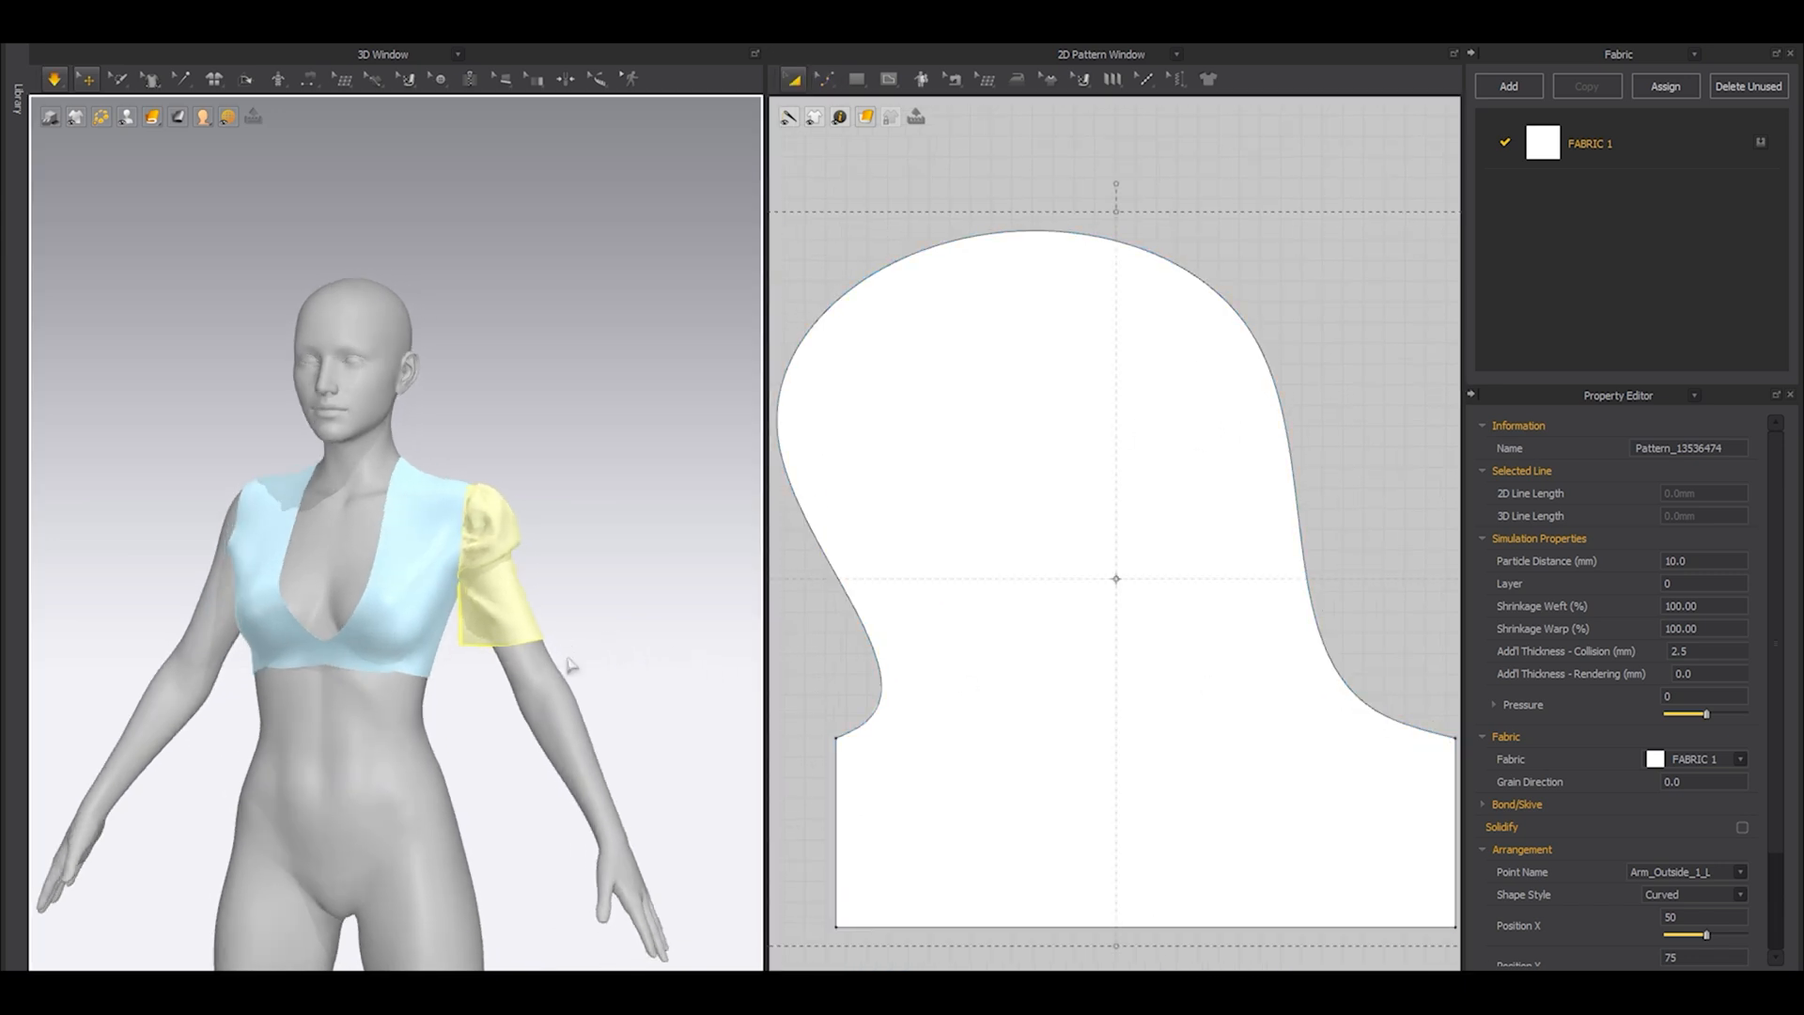
{"action": "left_click", "coordinate": [565, 625]}
{"action": "right_click_drag", "start_coordinate": [566, 625], "coordinate": [561, 681]}
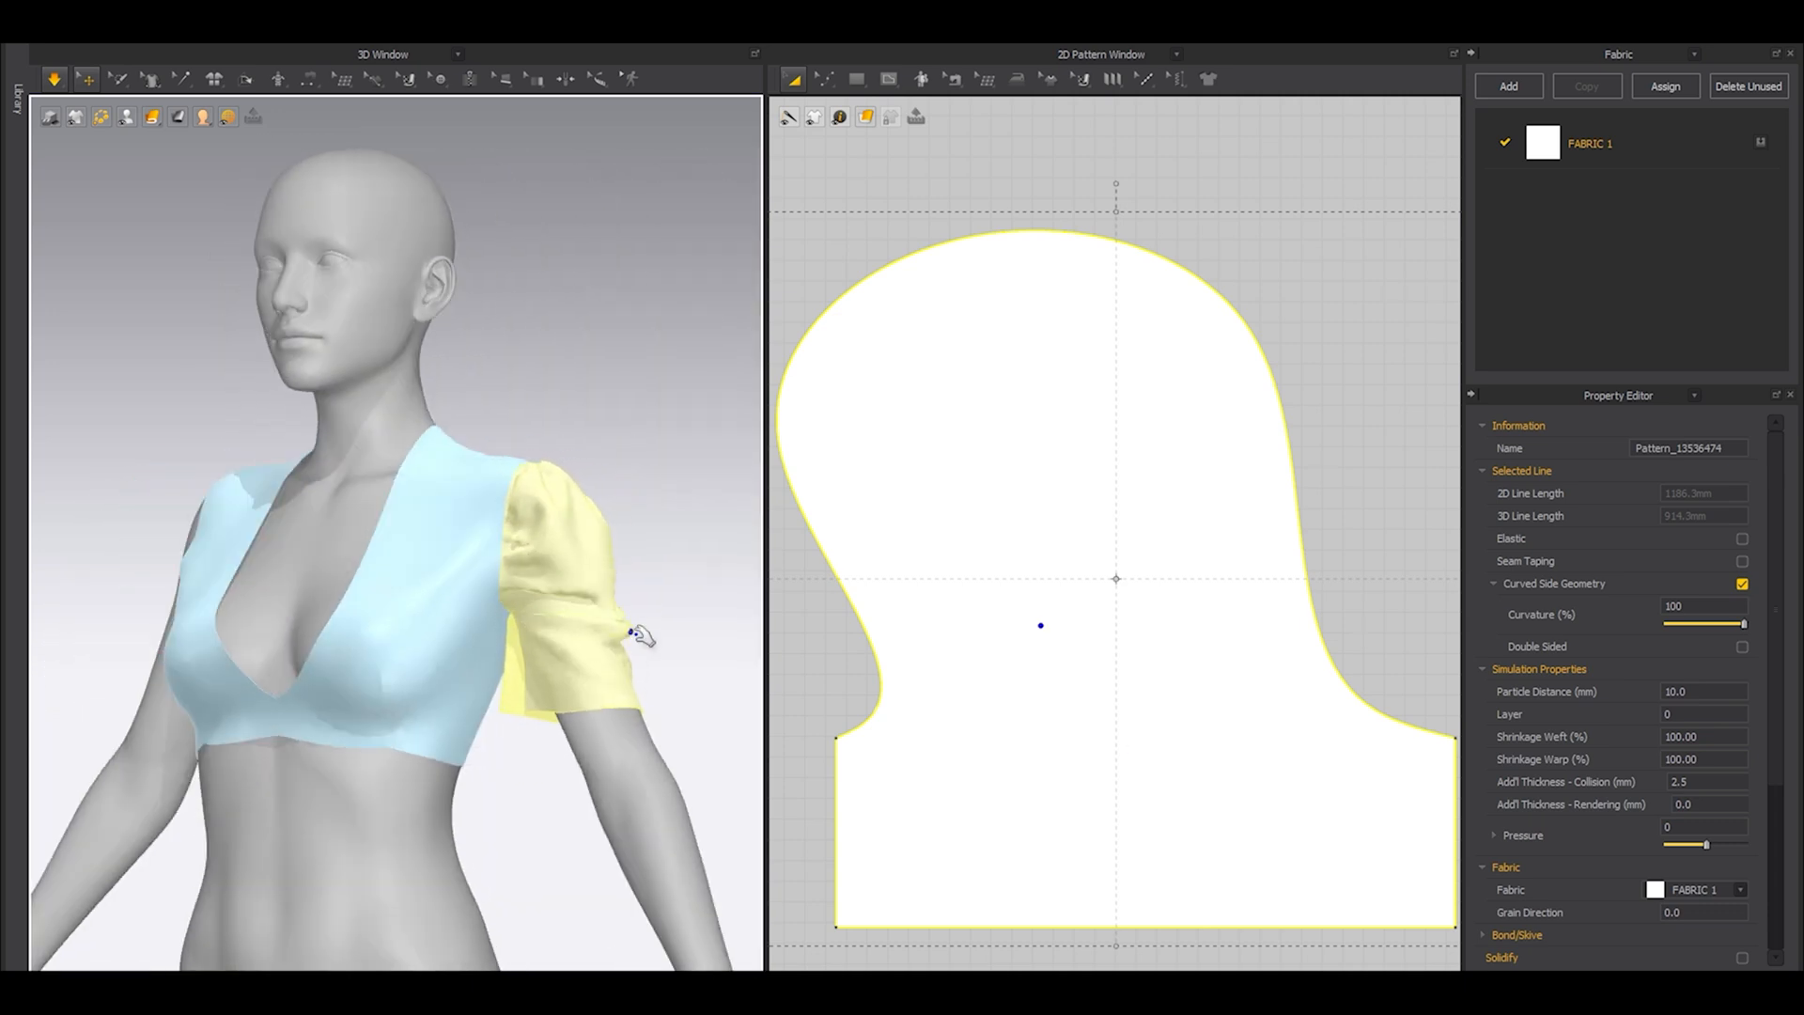
Raise the puffed sleeve's hem edge to shorten the part below the underarm.
{"action": "scroll", "coordinate": [1042, 588], "scroll_direction": "down", "scroll_amount": 3}
{"action": "left_click", "coordinate": [1004, 716]}
{"action": "scroll", "coordinate": [1029, 742], "scroll_direction": "up", "scroll_amount": 4}
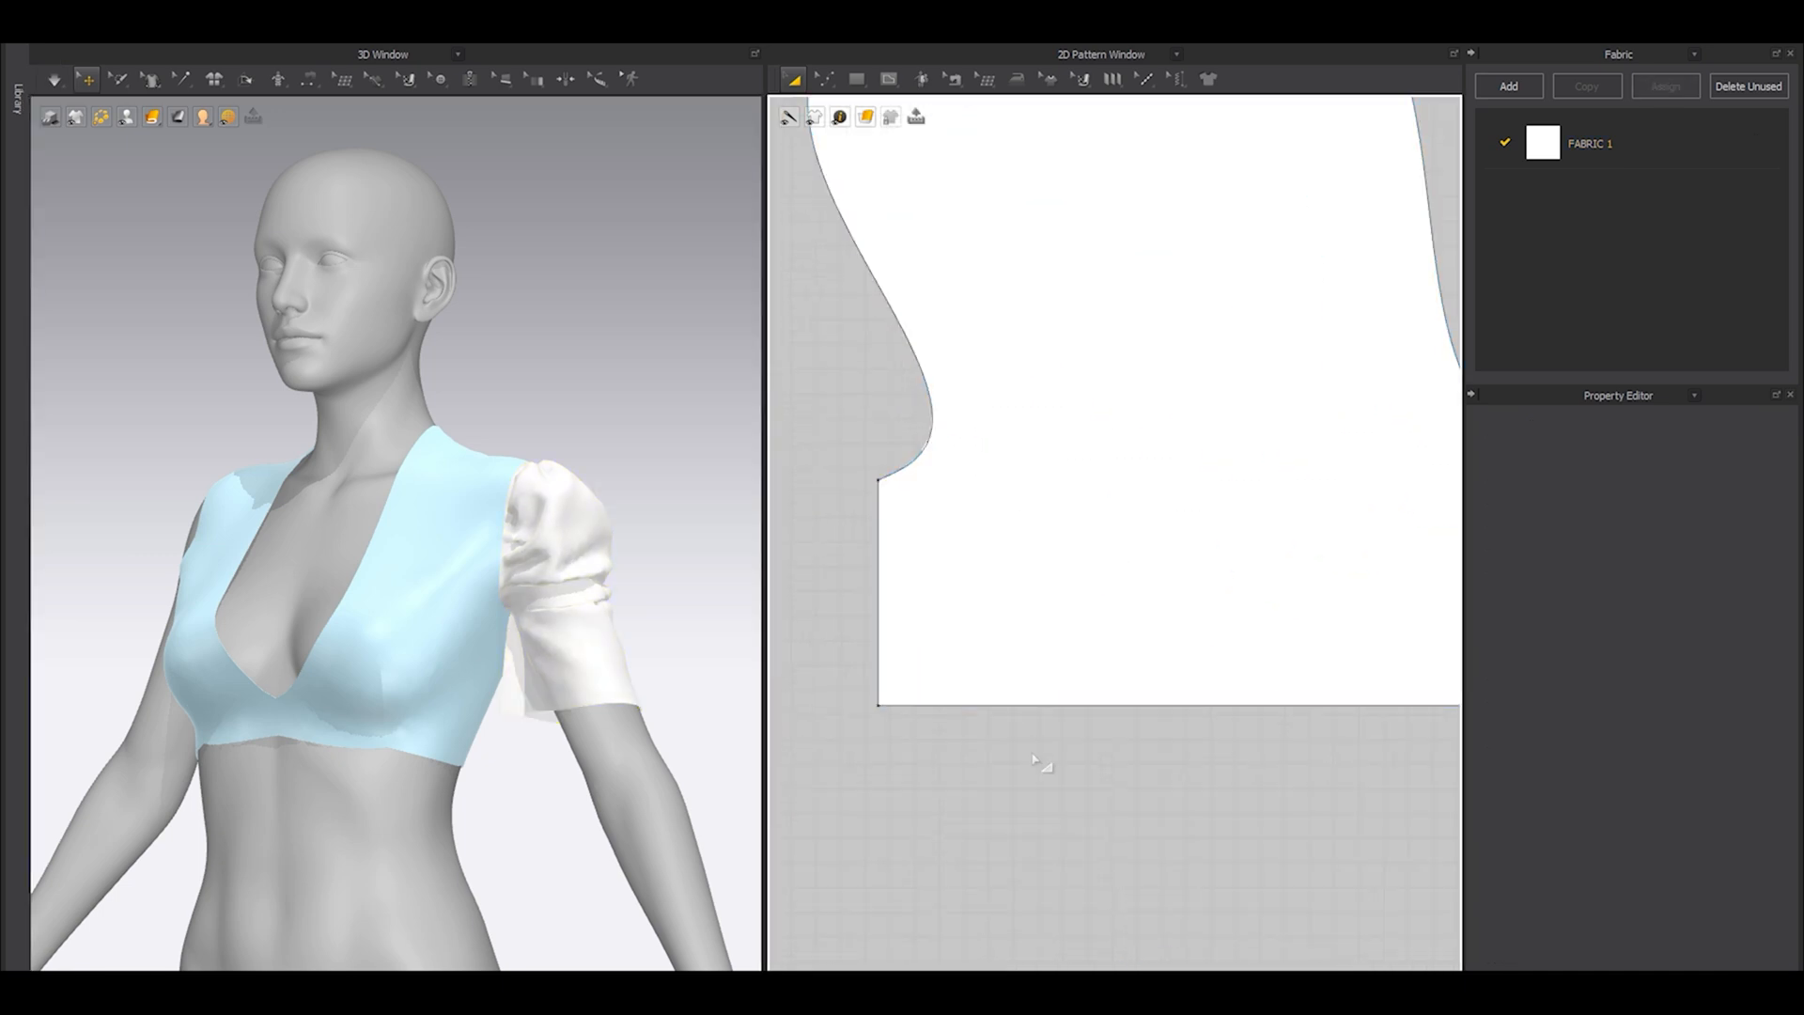
{"action": "left_click_drag", "start_coordinate": [1049, 716], "coordinate": [1067, 612]}
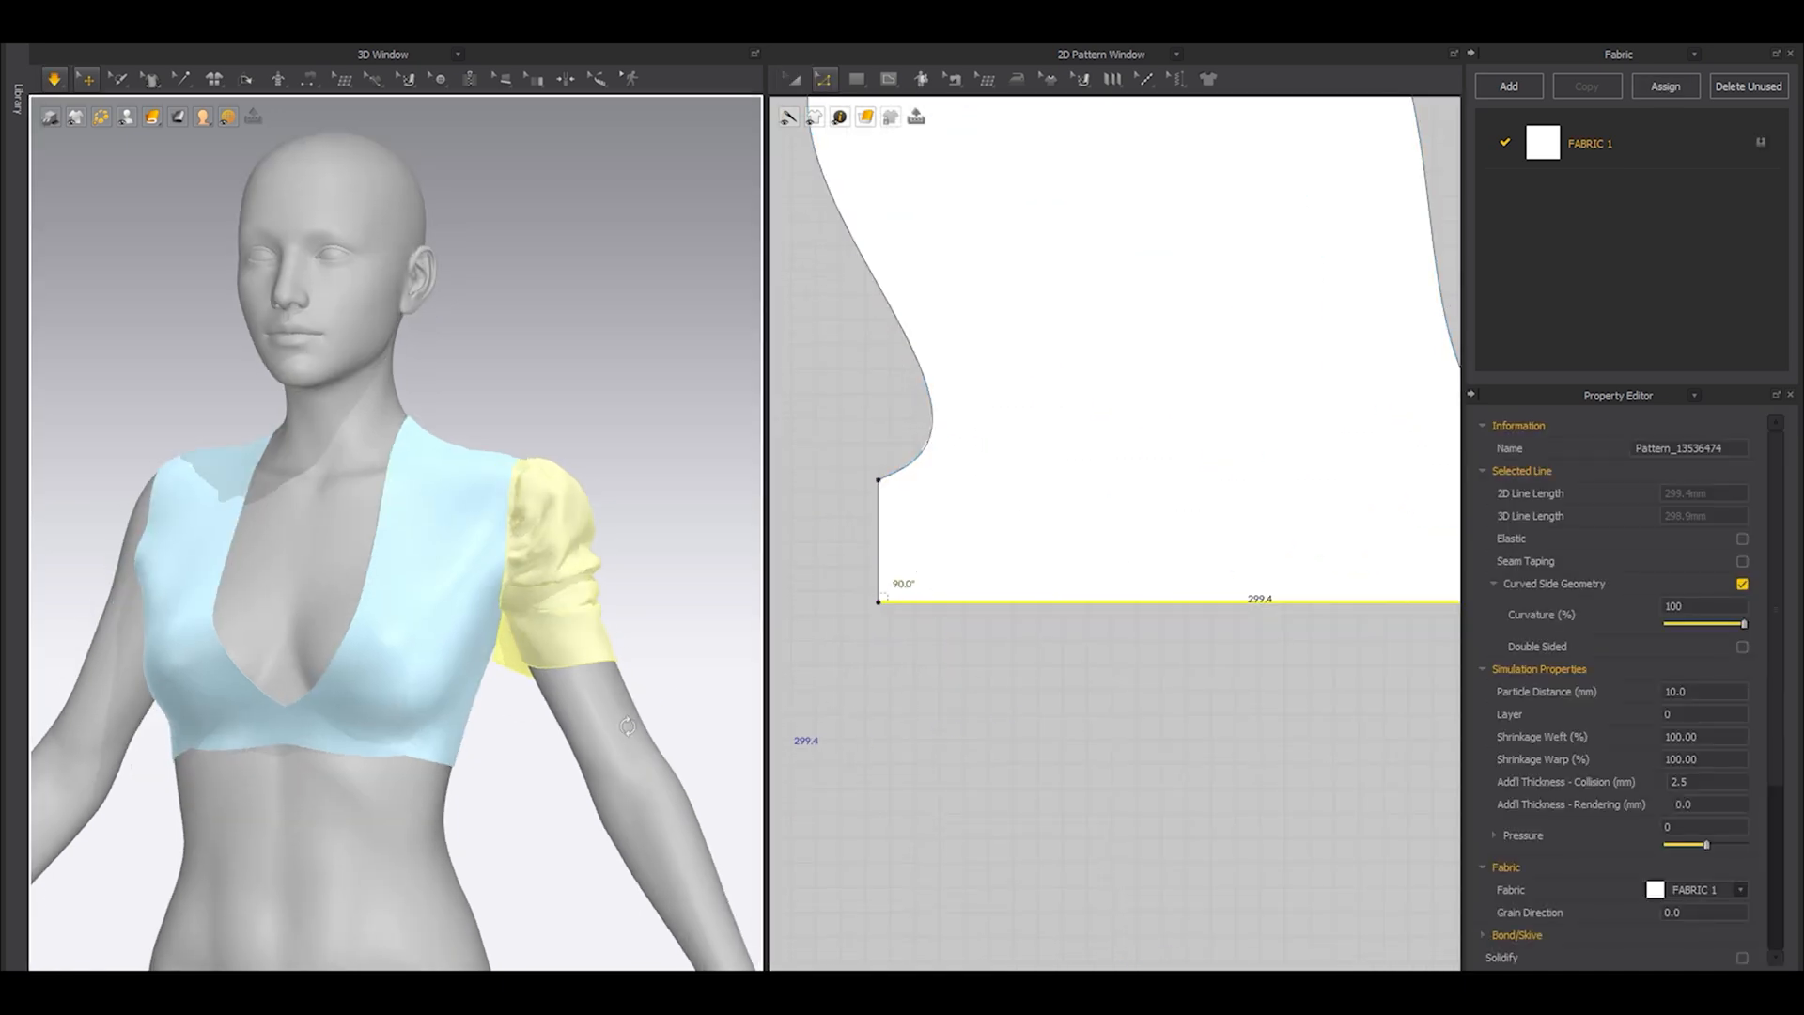
Sew the sleeve's two short side edges together to close the underarm seam.
{"action": "key", "text": "n"}
{"action": "left_click", "coordinate": [878, 526]}
{"action": "scroll", "coordinate": [878, 526], "scroll_direction": "down", "scroll_amount": 3}
{"action": "left_click", "coordinate": [1269, 528]}
Simulate the closed sleeve while tugging its fabric into place around the arm.
{"action": "key", "text": "a"}
{"action": "key", "text": "space"}
{"action": "left_click_drag", "start_coordinate": [584, 690], "coordinate": [590, 700]}
{"action": "right_click_drag", "start_coordinate": [657, 695], "coordinate": [678, 691]}
{"action": "key", "text": "space"}
Narrow the sleeve's hem evenly from both sides to about 271 mm and check the result up close in 3D.
{"action": "key", "text": "z"}
{"action": "left_click_drag", "start_coordinate": [1008, 567], "coordinate": [1250, 606]}
{"action": "left_click", "coordinate": [961, 661]}
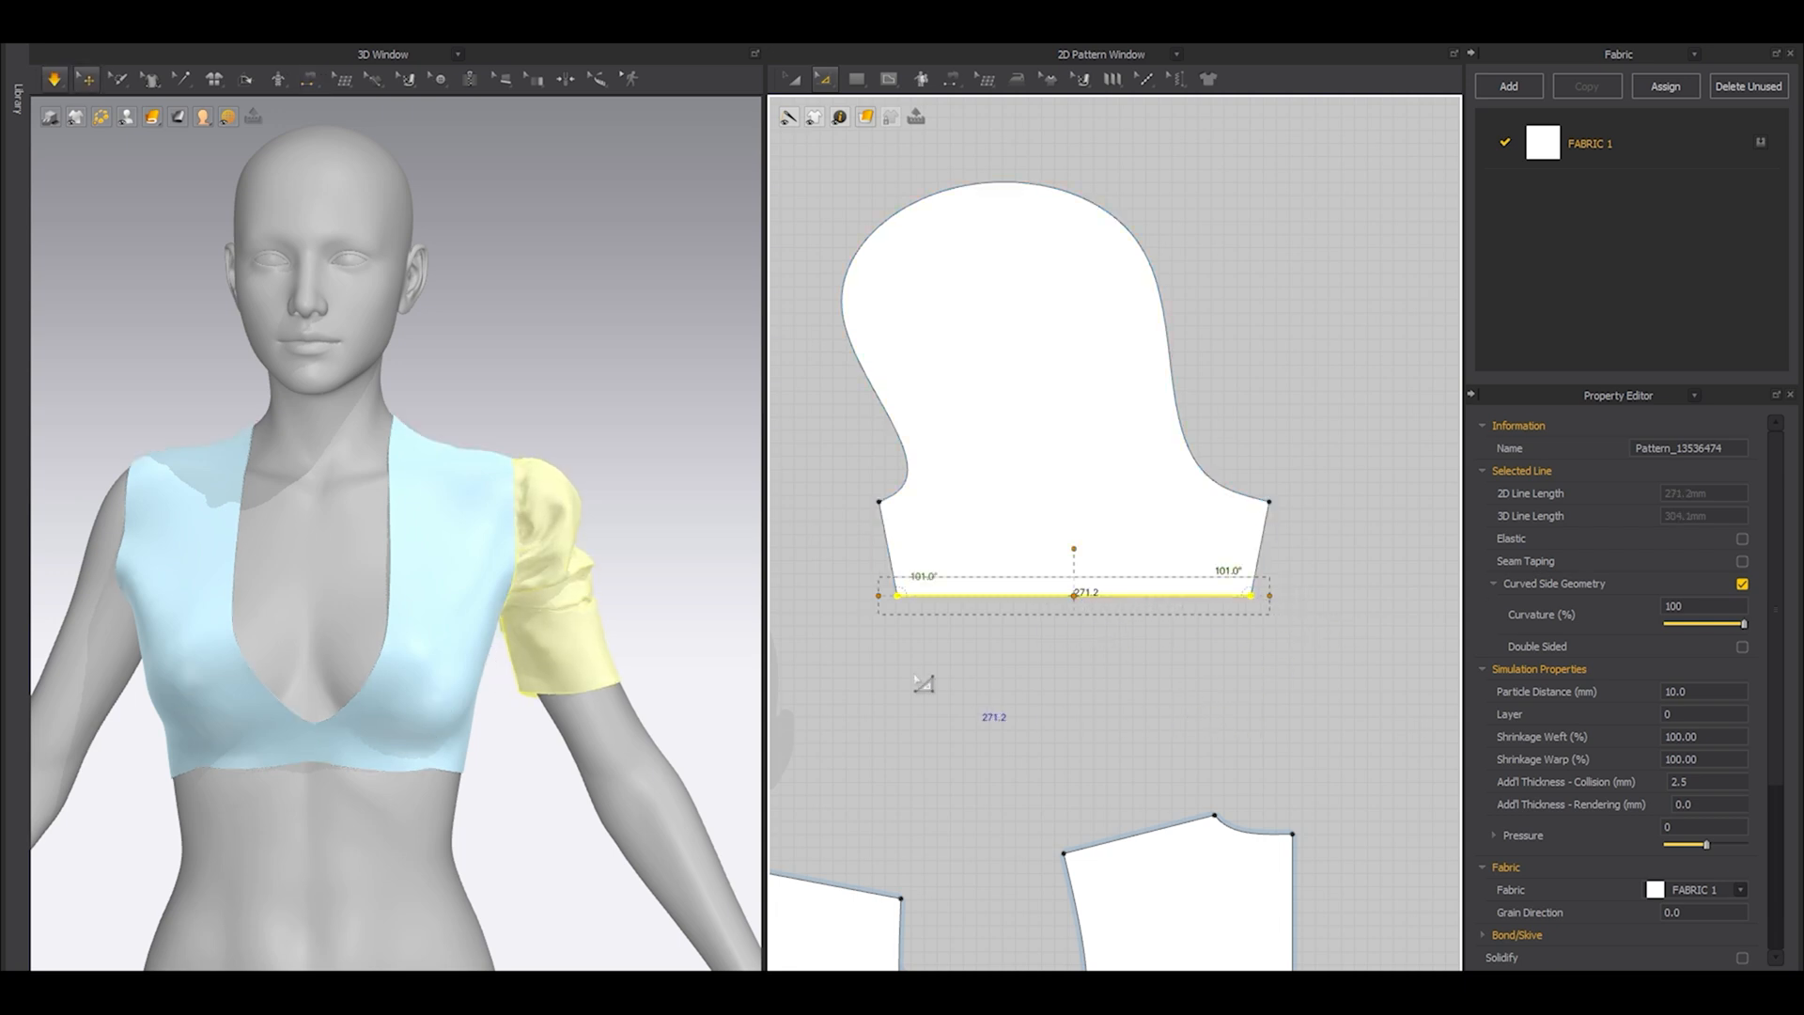
{"action": "left_click", "coordinate": [646, 651]}
{"action": "left_click", "coordinate": [85, 79]}
{"action": "scroll", "coordinate": [577, 609], "scroll_direction": "up", "scroll_amount": 5}
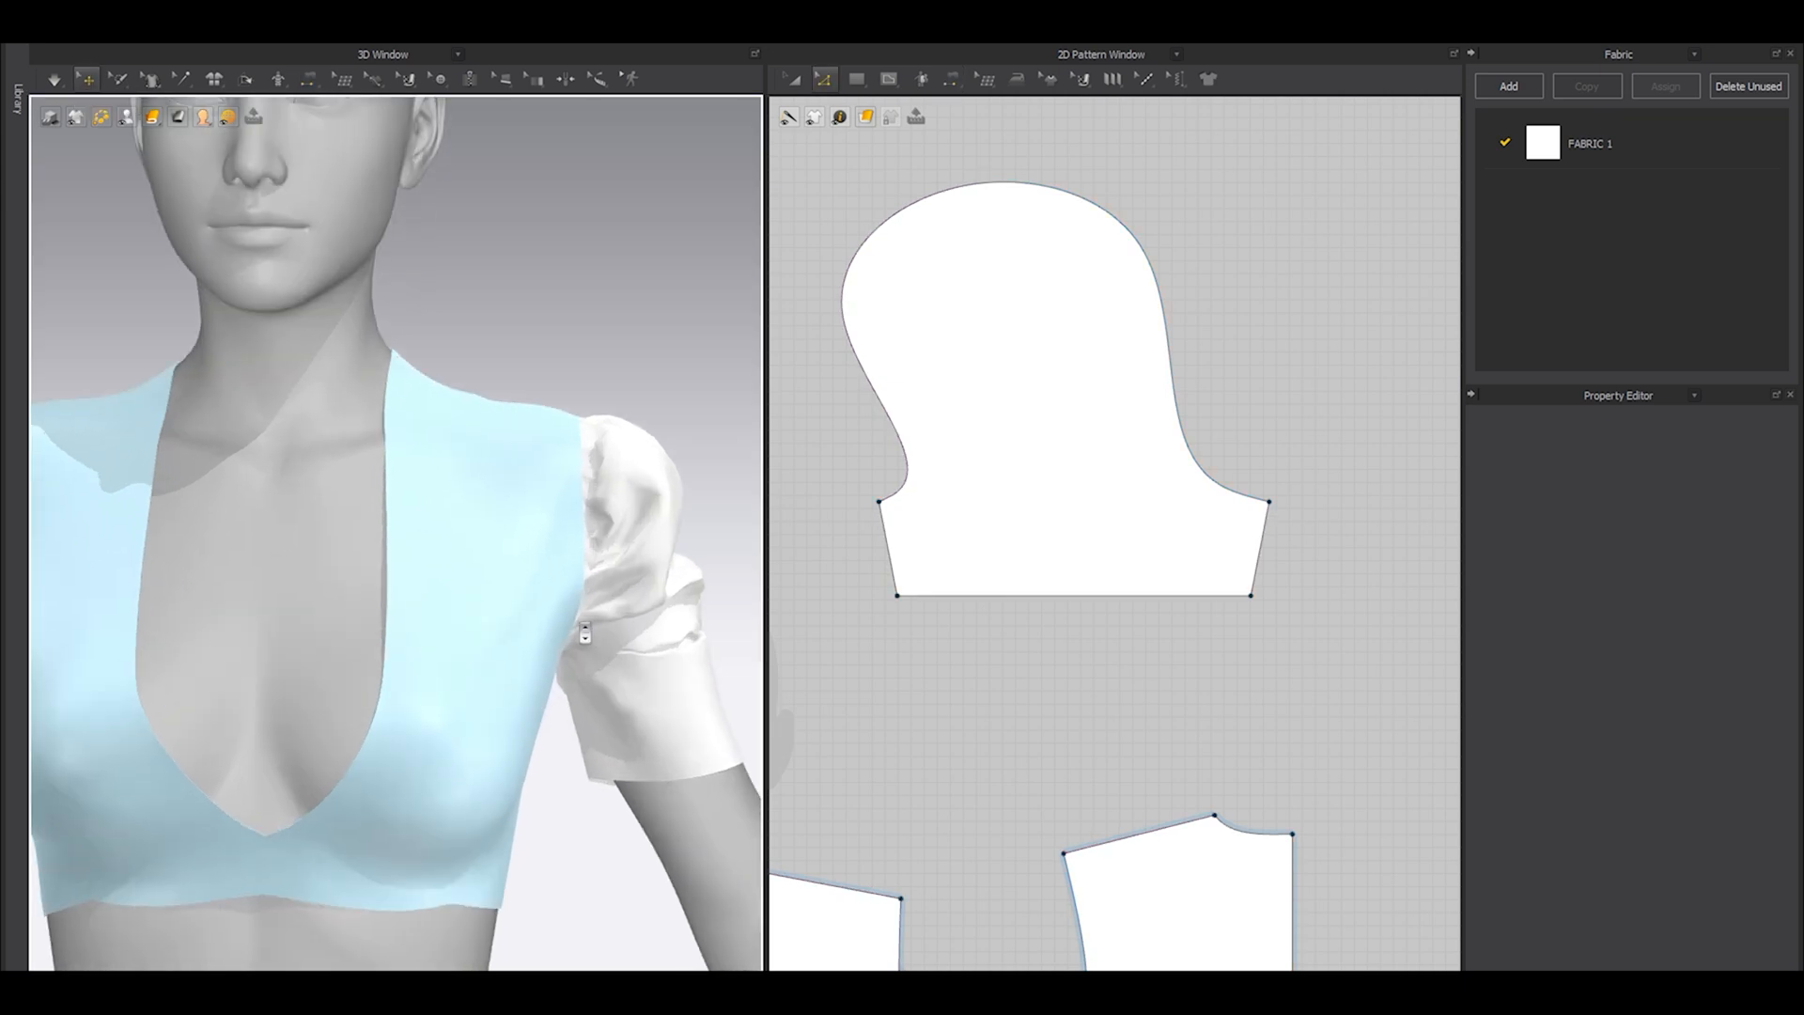
Narrow the sleeve's straight hem evenly from both sides to about 255 mm.
{"action": "mouse_move", "coordinate": [576, 595]}
{"action": "right_mouse_down"}
{"action": "mouse_move", "coordinate": [516, 627]}
{"action": "mouse_move", "coordinate": [578, 604]}
{"action": "right_mouse_up"}
{"action": "left_click", "coordinate": [1075, 596]}
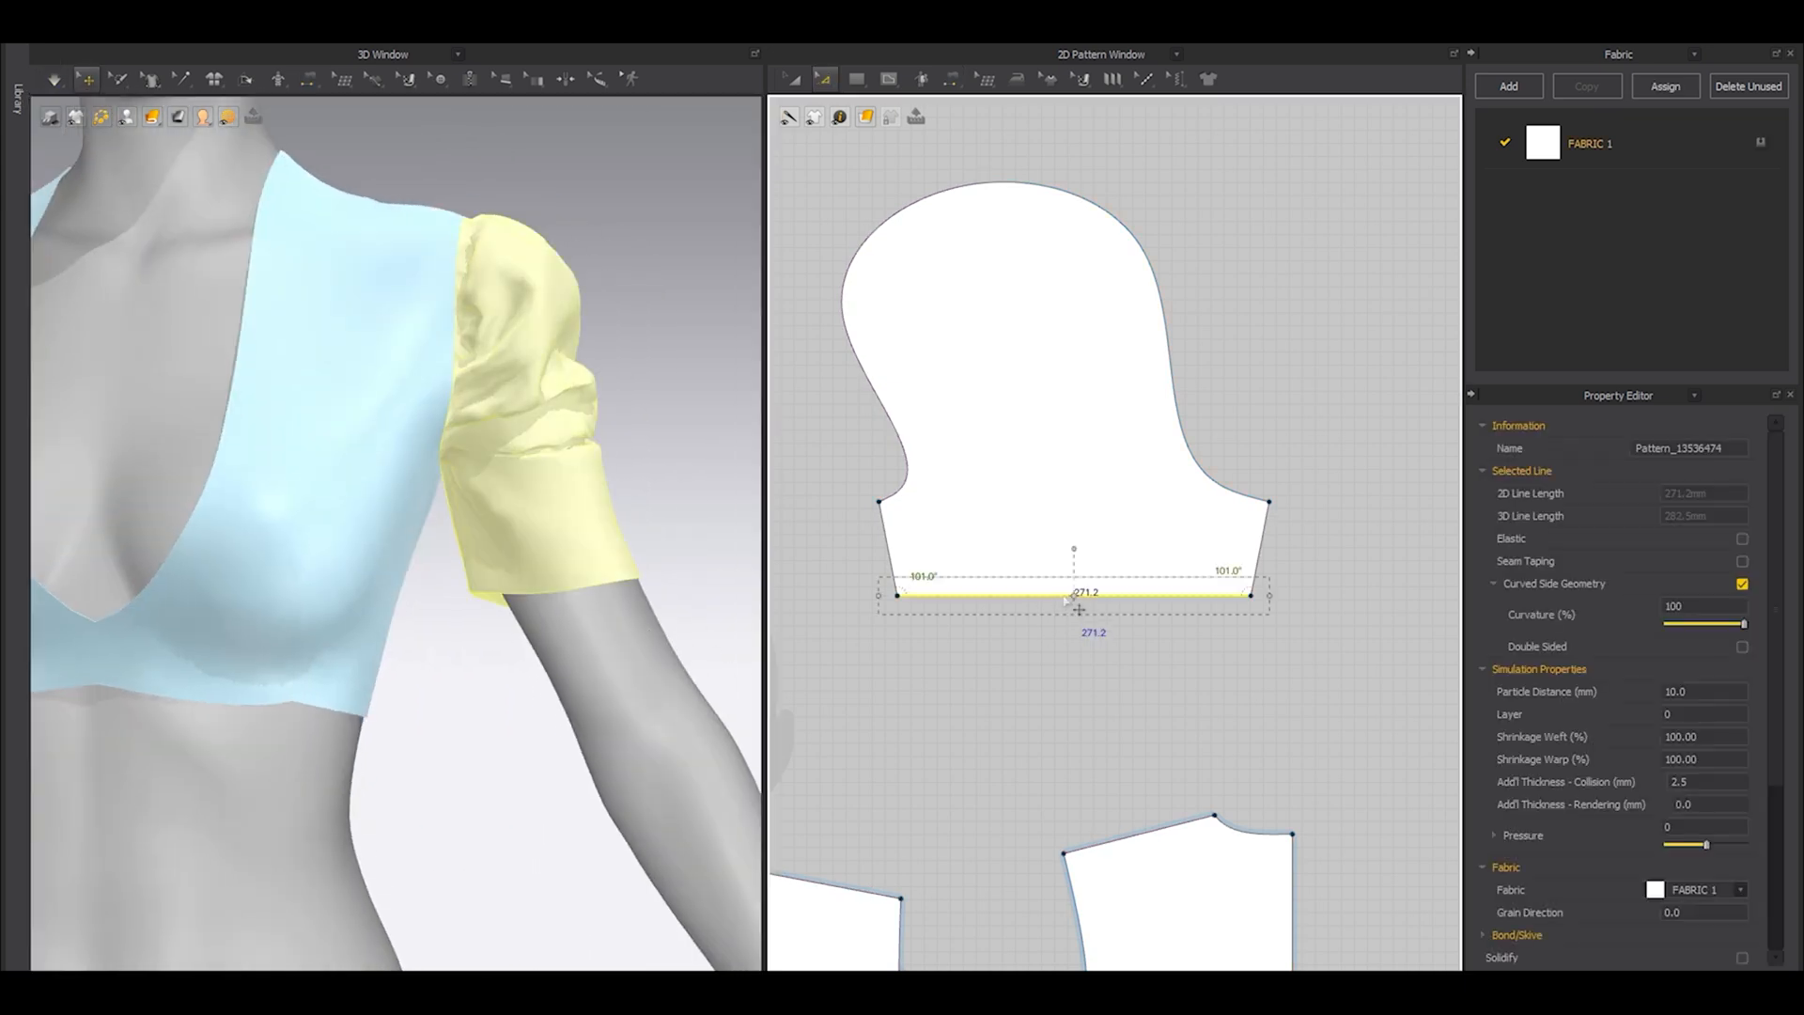
{"action": "left_click_drag", "start_coordinate": [1269, 592], "coordinate": [1259, 594]}
{"action": "scroll", "coordinate": [1099, 641], "scroll_direction": "up", "scroll_amount": 3}
{"action": "left_click", "coordinate": [916, 662]}
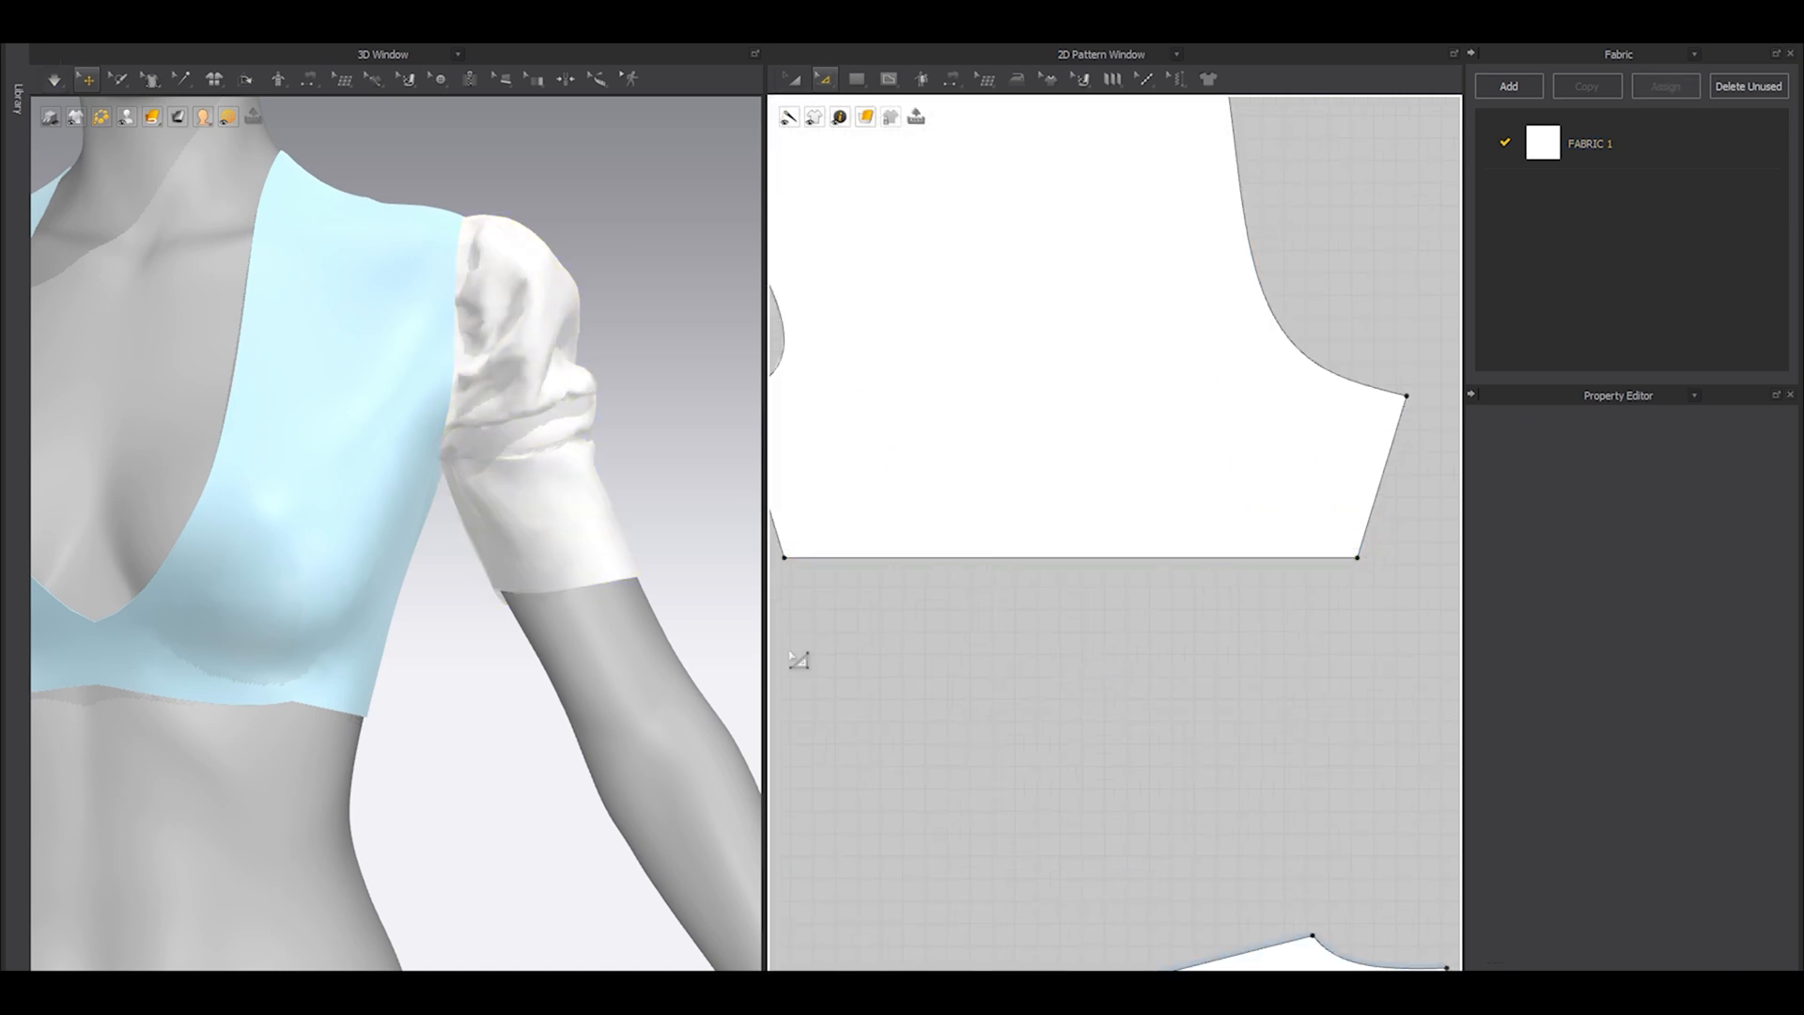
Hide the avatar to inspect the sleeve opening, and curve the middle of the sleeve pattern's hem edge upward.
{"action": "key", "text": "shift+a"}
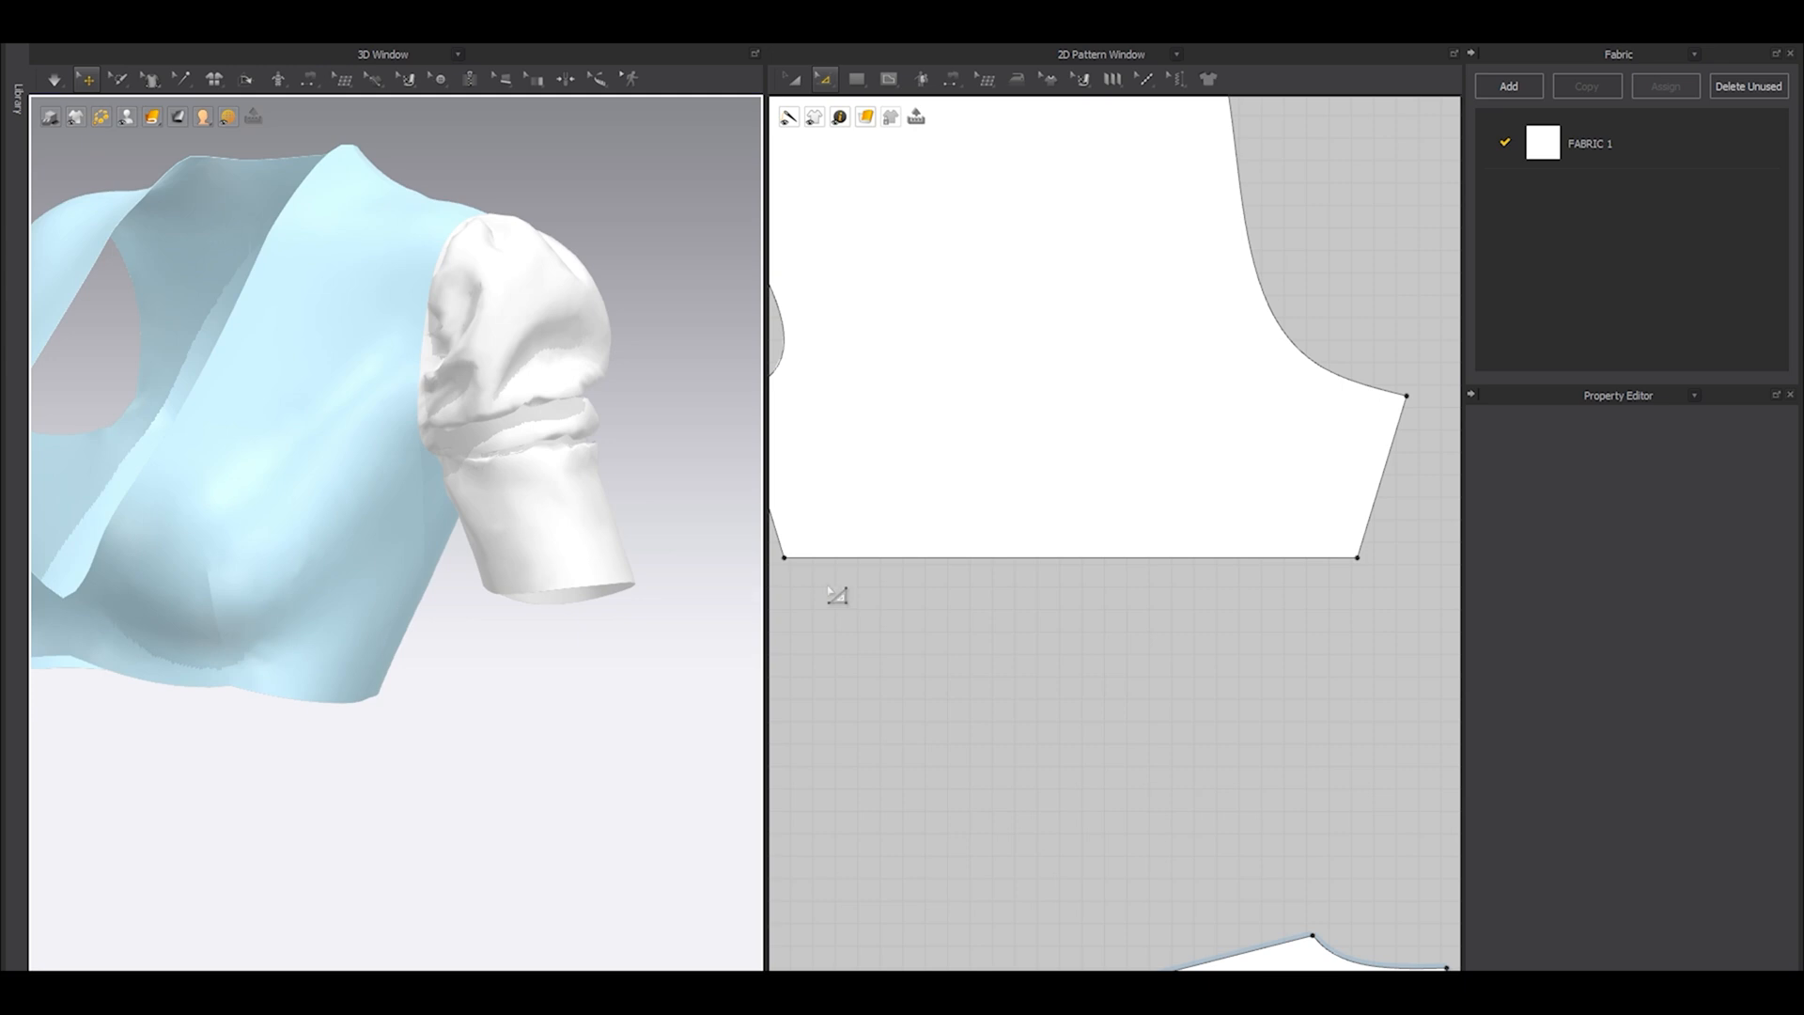
{"action": "left_click", "coordinate": [1412, 406]}
{"action": "mouse_move", "coordinate": [1112, 617]}
{"action": "middle_mouse_down"}
{"action": "mouse_move", "coordinate": [1120, 654]}
{"action": "mouse_move", "coordinate": [1148, 621]}
{"action": "middle_mouse_up"}
{"action": "left_click", "coordinate": [1123, 689]}
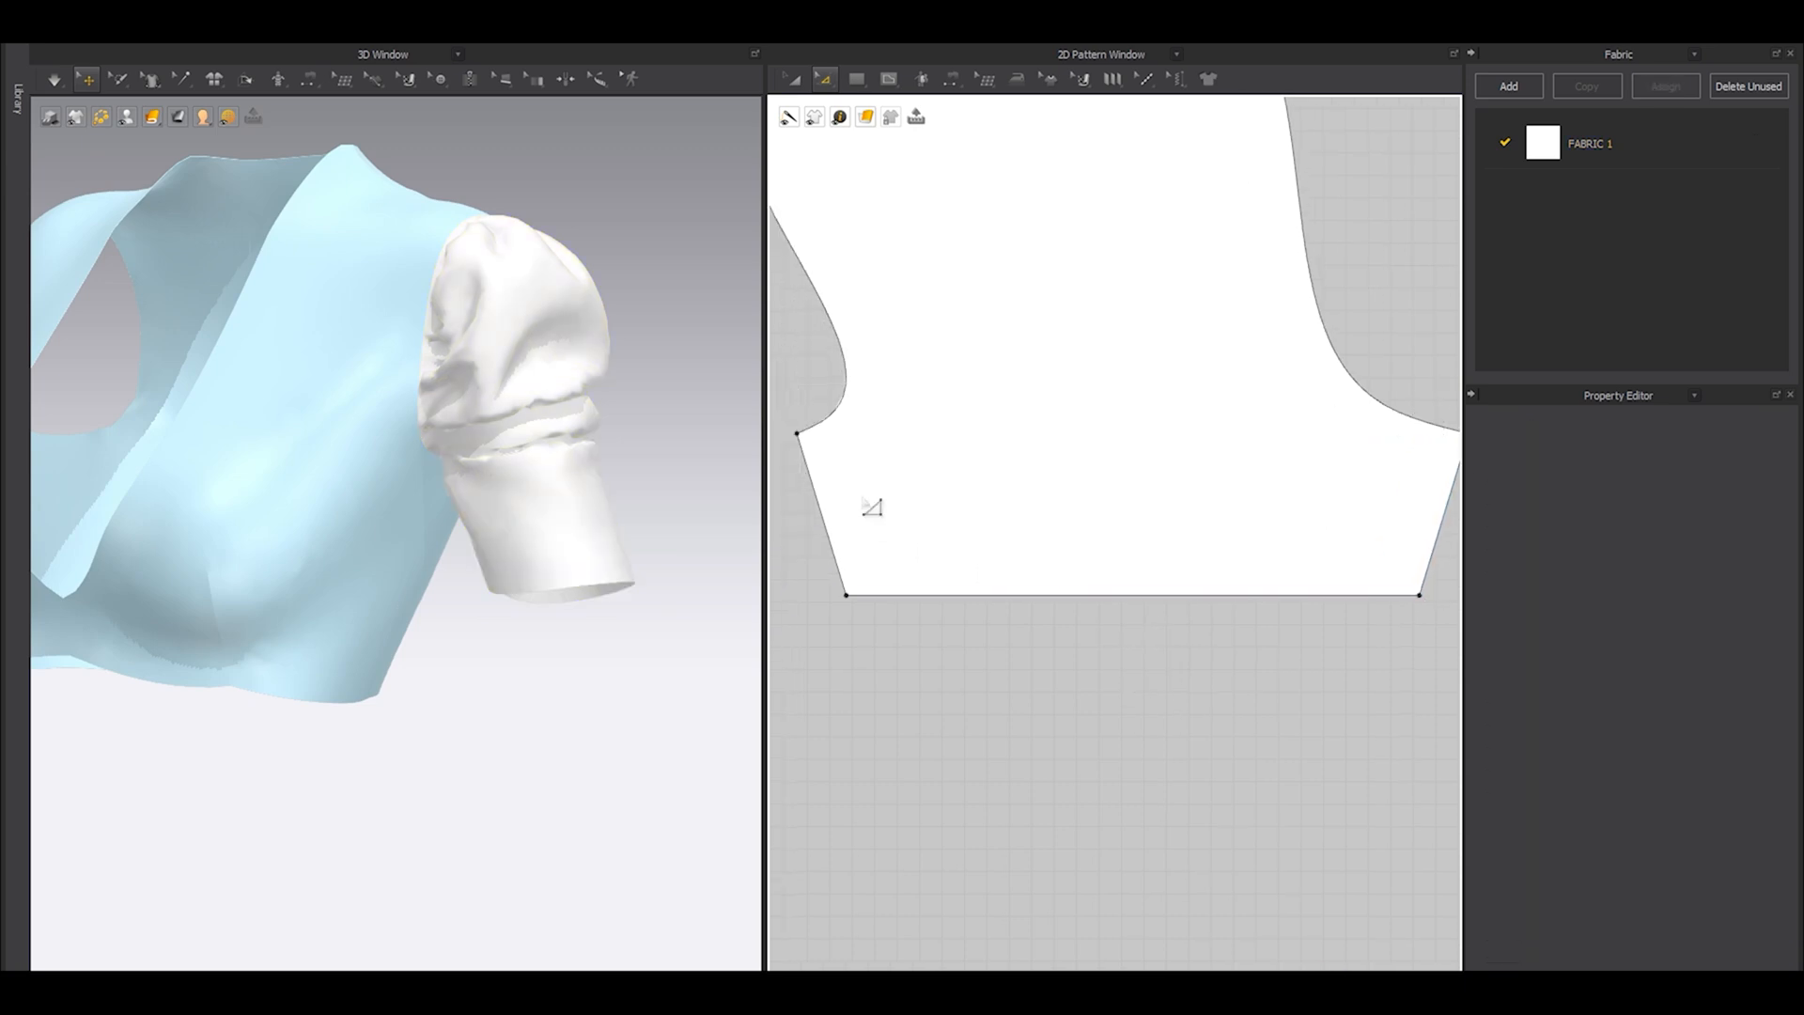
{"action": "right_click_drag", "start_coordinate": [518, 555], "coordinate": [369, 503]}
{"action": "scroll", "coordinate": [467, 547], "scroll_direction": "up", "scroll_amount": 8}
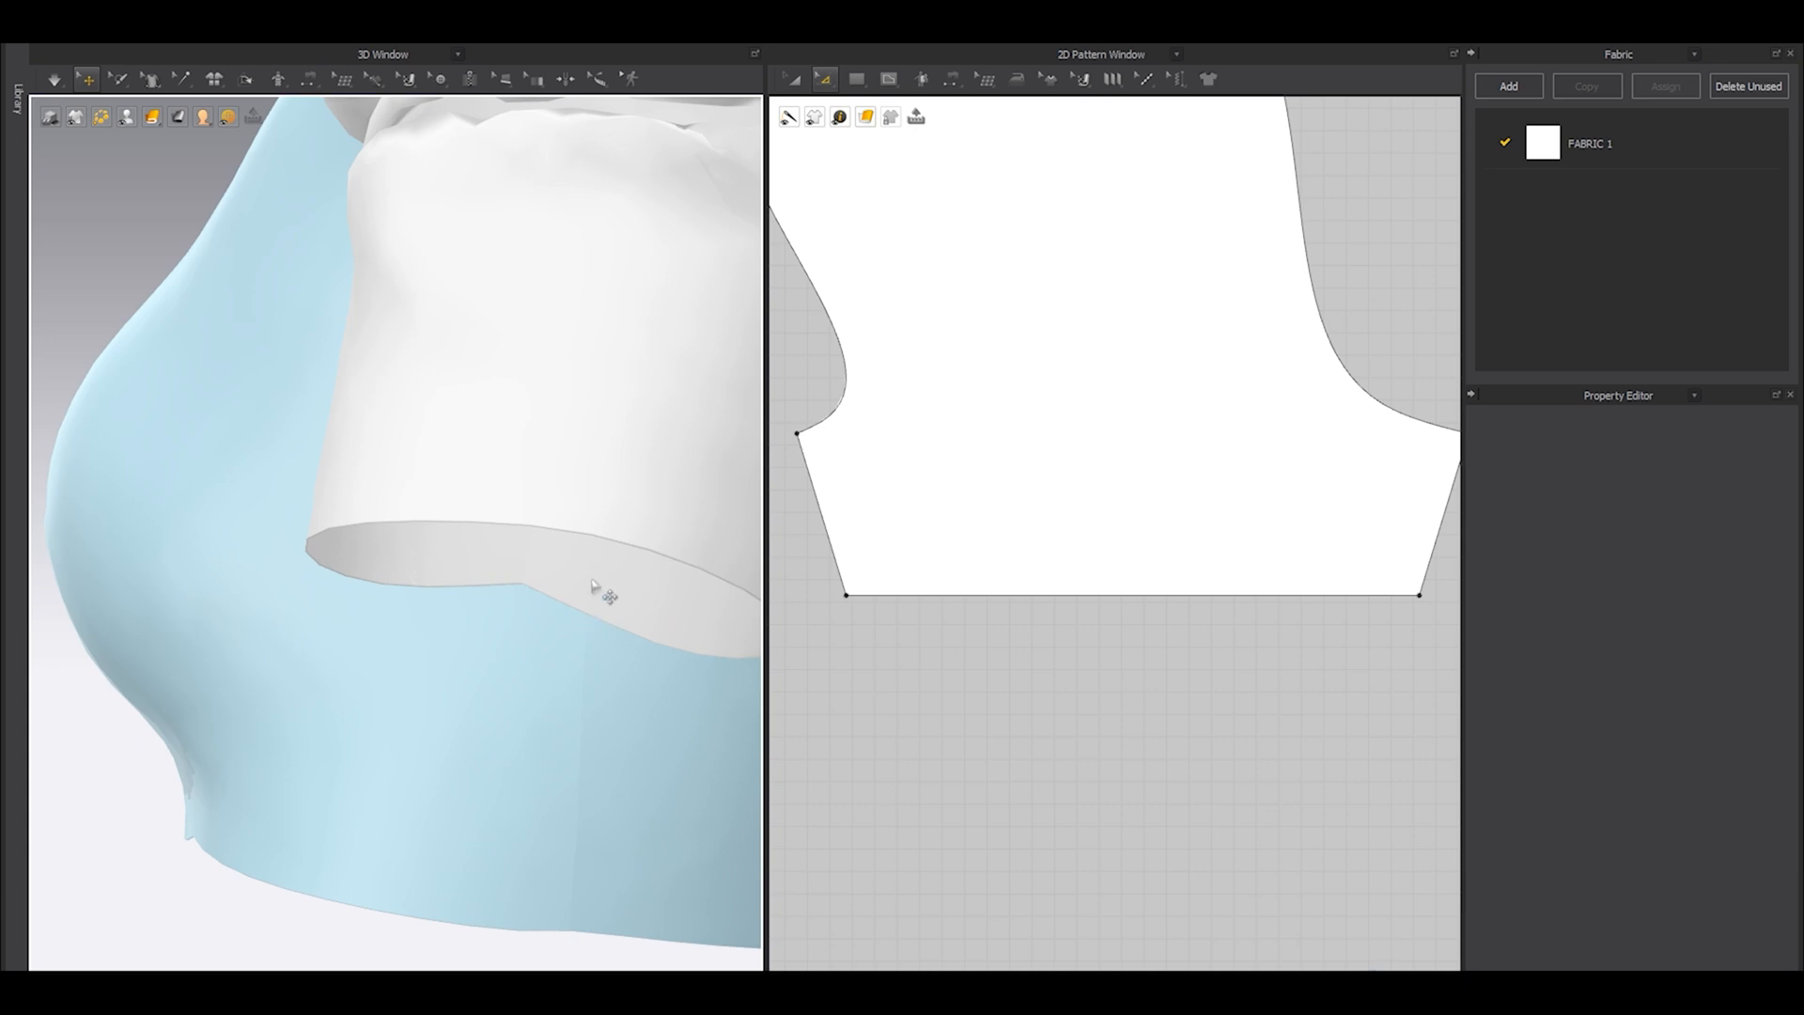
{"action": "middle_click_drag", "start_coordinate": [580, 559], "coordinate": [568, 592]}
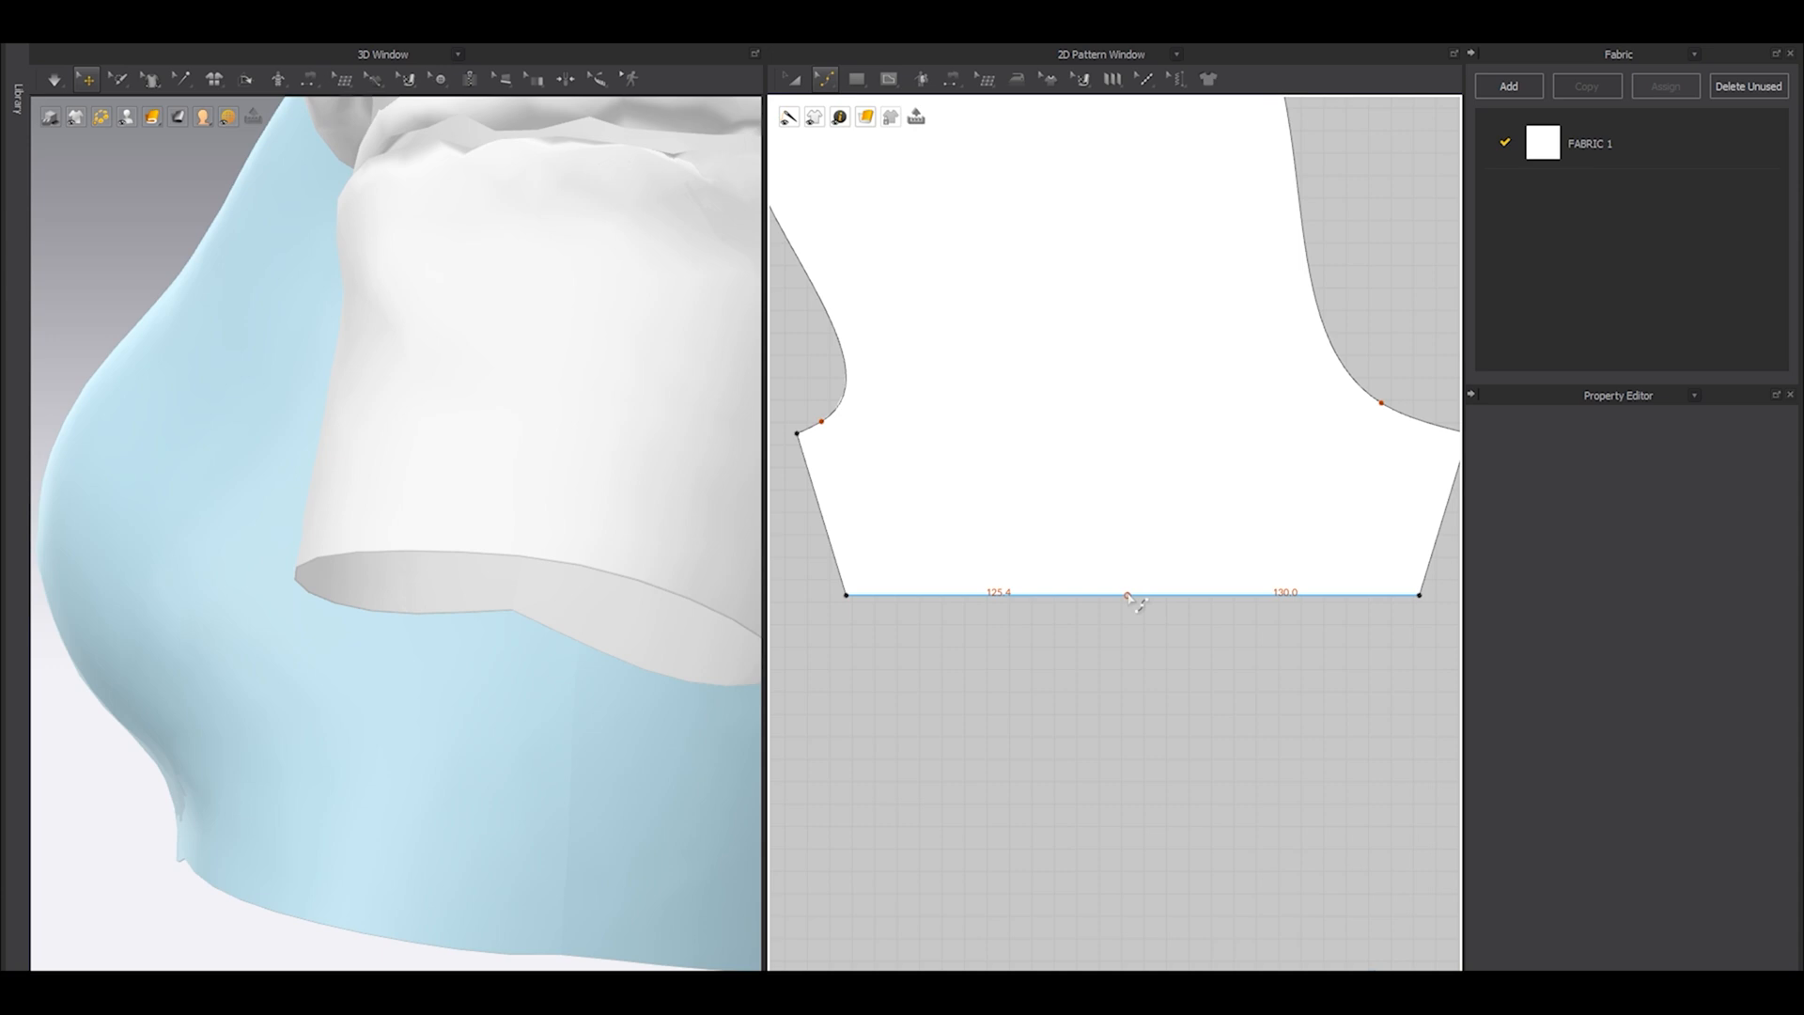
{"action": "left_click_drag", "start_coordinate": [1128, 596], "coordinate": [1135, 573]}
Show the avatar again and narrow the sleeve's curved hem evenly to about 255 mm.
{"action": "scroll", "coordinate": [632, 608], "scroll_direction": "down", "scroll_amount": 4}
{"action": "right_click_drag", "start_coordinate": [632, 608], "coordinate": [511, 627]}
{"action": "key", "text": "shift+a"}
{"action": "scroll", "coordinate": [481, 602], "scroll_direction": "up", "scroll_amount": 2}
{"action": "scroll", "coordinate": [934, 592], "scroll_direction": "down", "scroll_amount": 5}
{"action": "key", "text": "z"}
{"action": "left_click_drag", "start_coordinate": [845, 560], "coordinate": [1180, 656]}
{"action": "scroll", "coordinate": [986, 603], "scroll_direction": "up", "scroll_amount": 3}
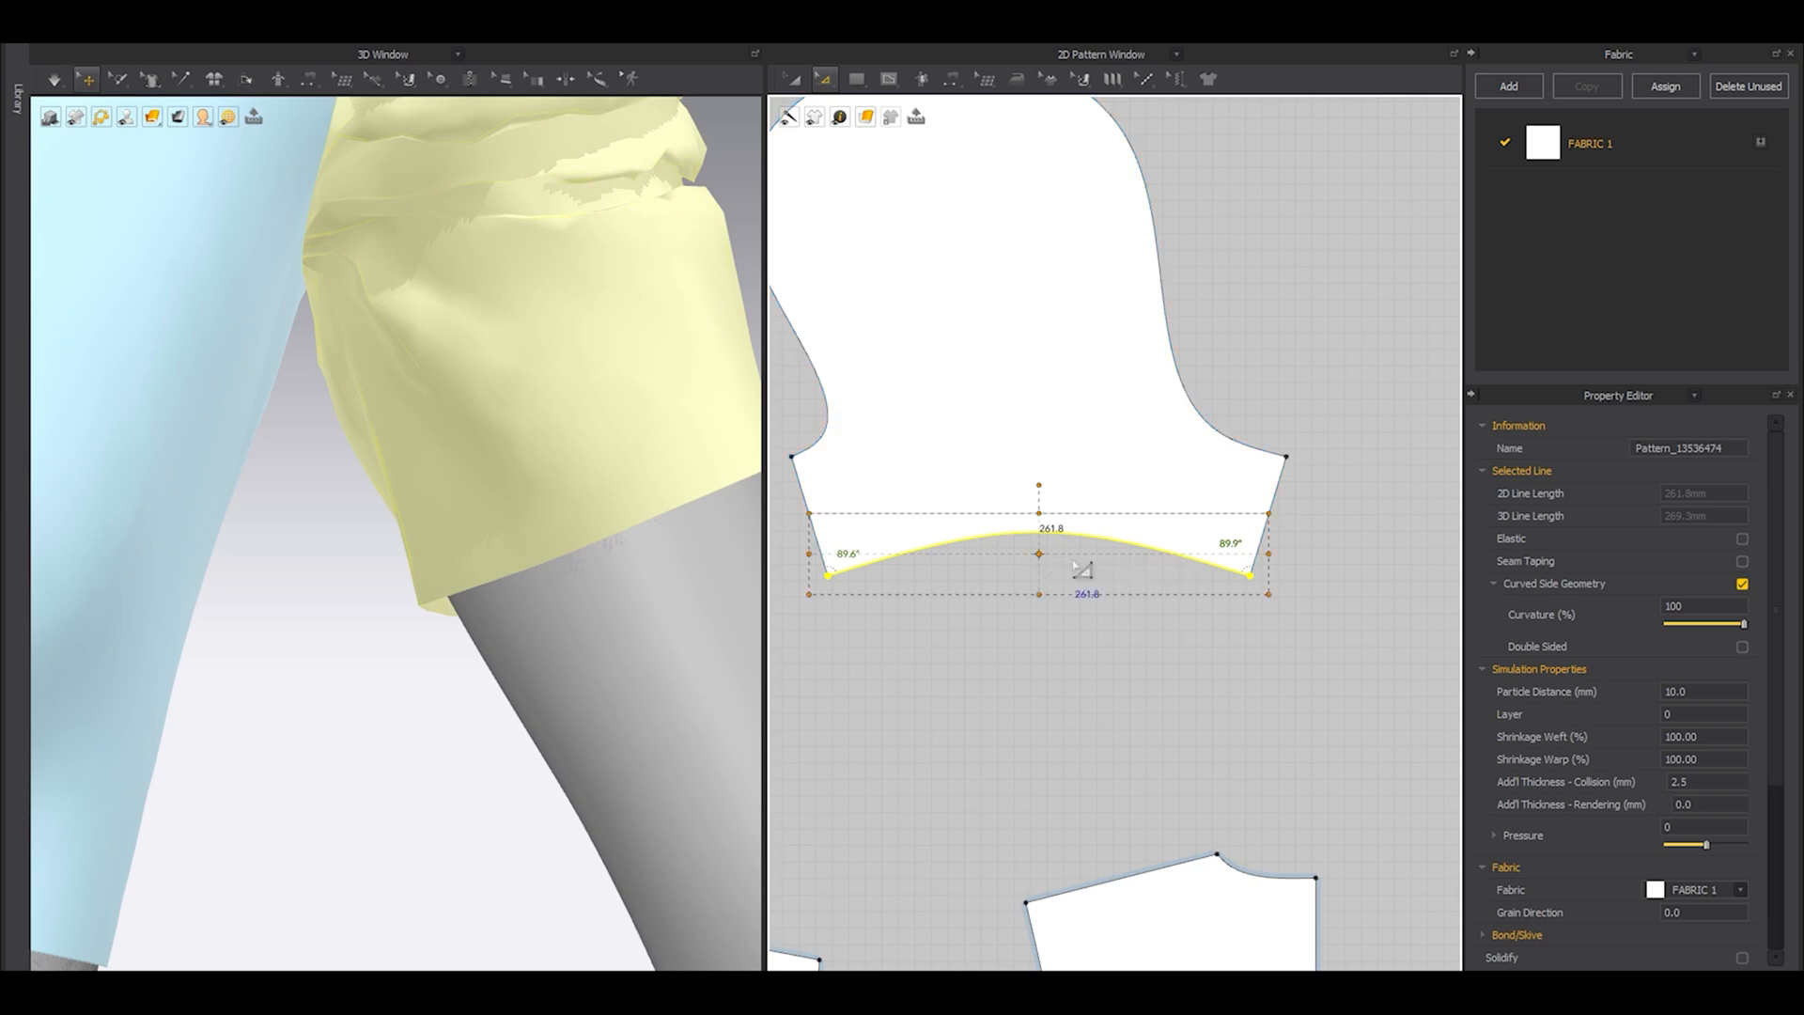
{"action": "left_click", "coordinate": [1169, 658]}
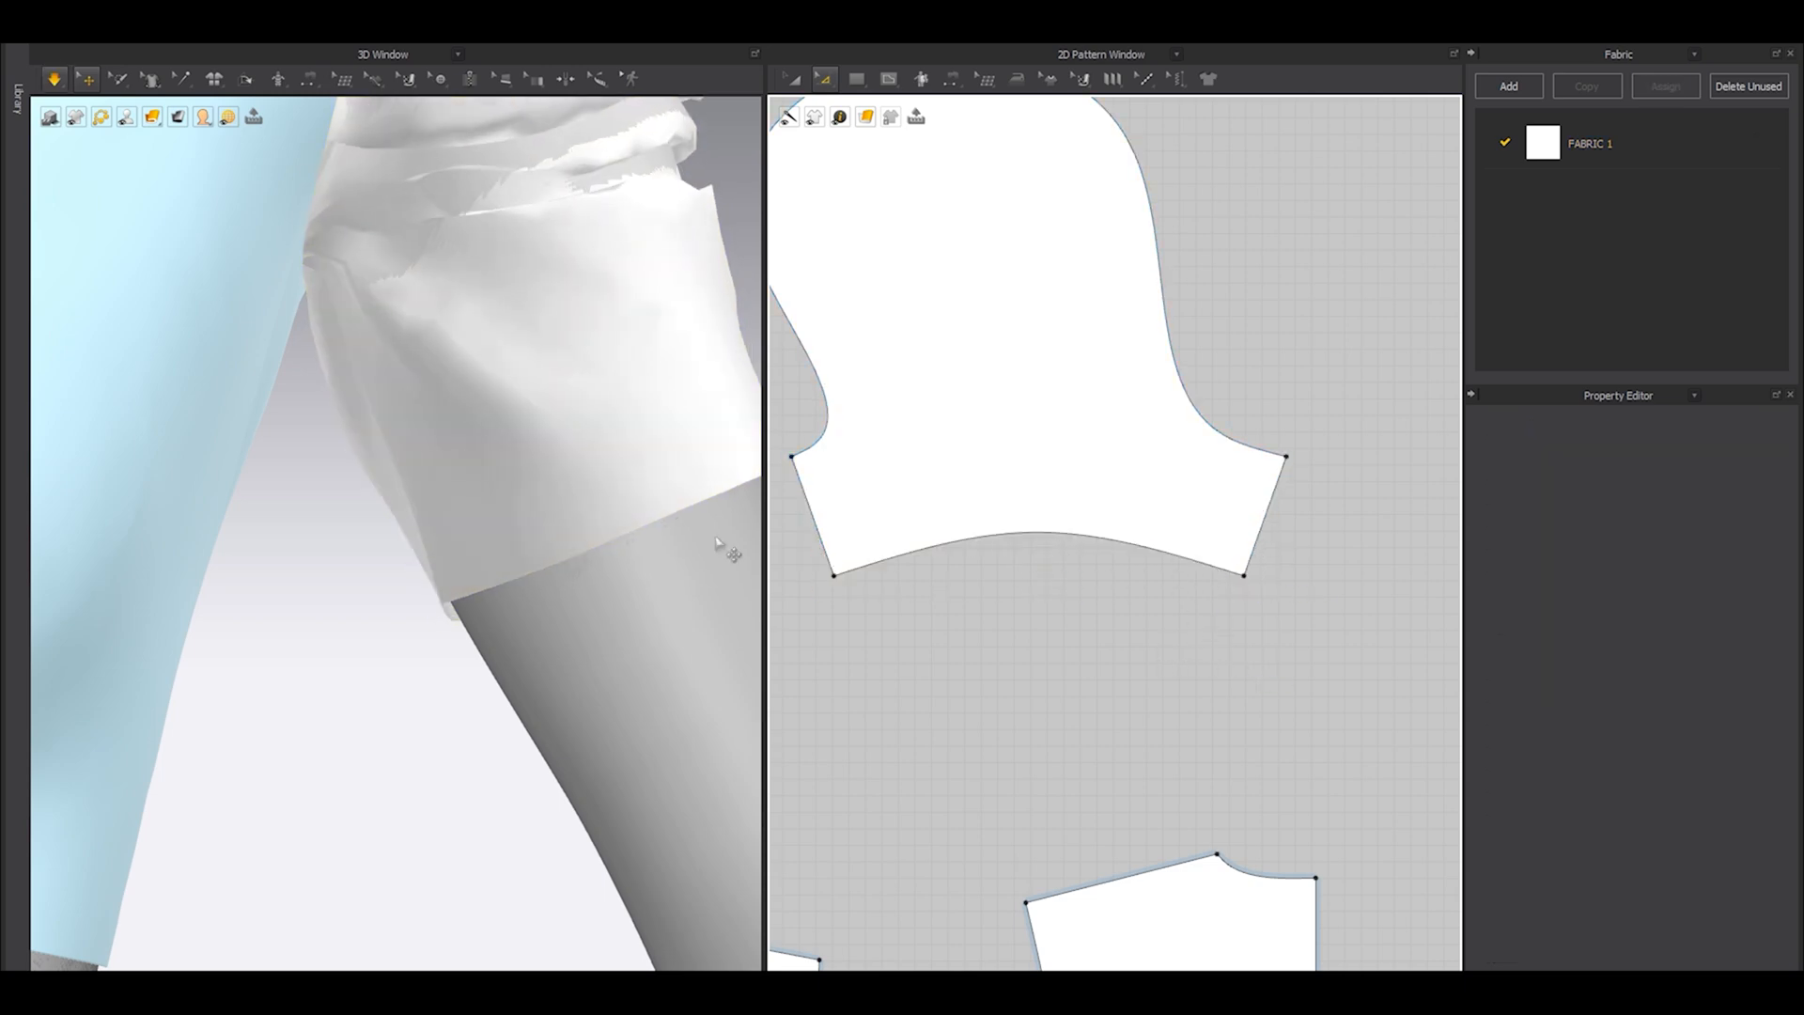
Simulate the sleeve and tug its lower fabric smooth around the upper arm.
{"action": "scroll", "coordinate": [471, 501], "scroll_direction": "down", "scroll_amount": 5}
{"action": "right_click_drag", "start_coordinate": [470, 502], "coordinate": [385, 516]}
{"action": "scroll", "coordinate": [467, 458], "scroll_direction": "up", "scroll_amount": 2}
{"action": "key", "text": "space"}
{"action": "left_click_drag", "start_coordinate": [466, 458], "coordinate": [474, 505]}
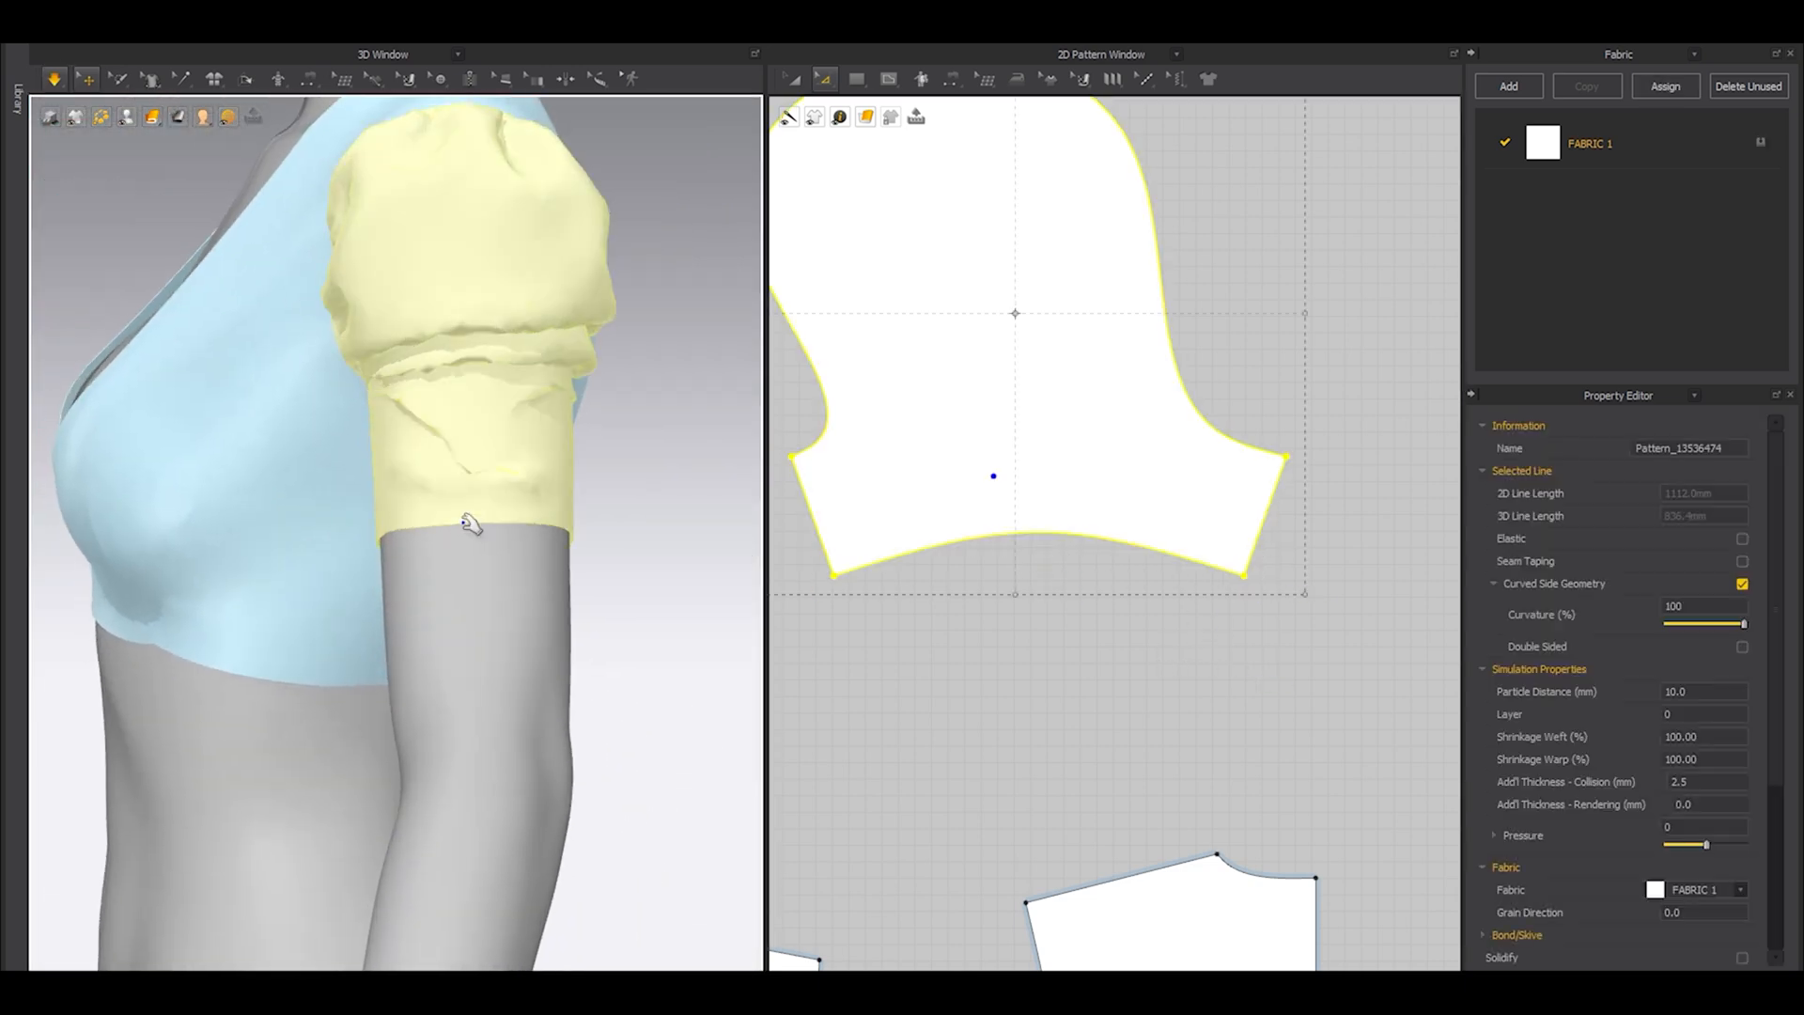
{"action": "right_click_drag", "start_coordinate": [414, 505], "coordinate": [482, 495]}
{"action": "left_click_drag", "start_coordinate": [414, 490], "coordinate": [357, 441]}
{"action": "key", "text": "space"}
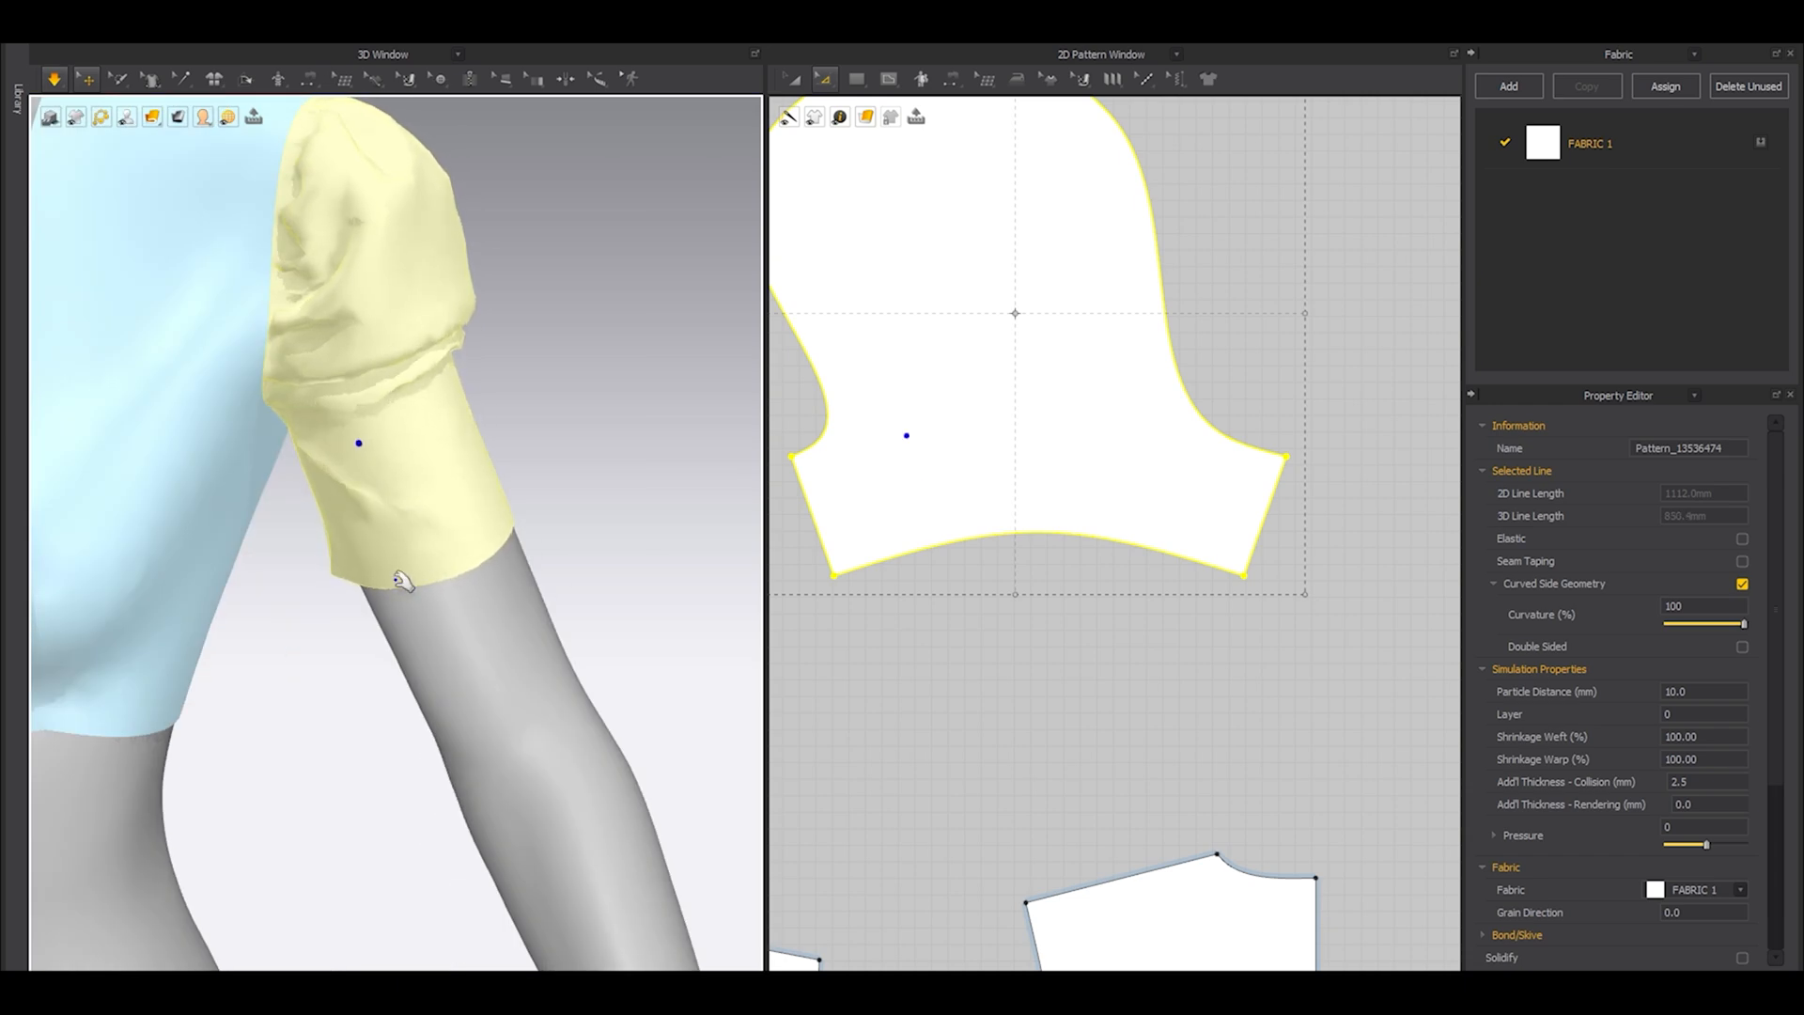
{"action": "left_click", "coordinate": [541, 471]}
{"action": "mouse_move", "coordinate": [399, 601]}
{"action": "right_mouse_down"}
{"action": "mouse_move", "coordinate": [470, 554]}
{"action": "mouse_move", "coordinate": [416, 582]}
{"action": "right_mouse_up"}
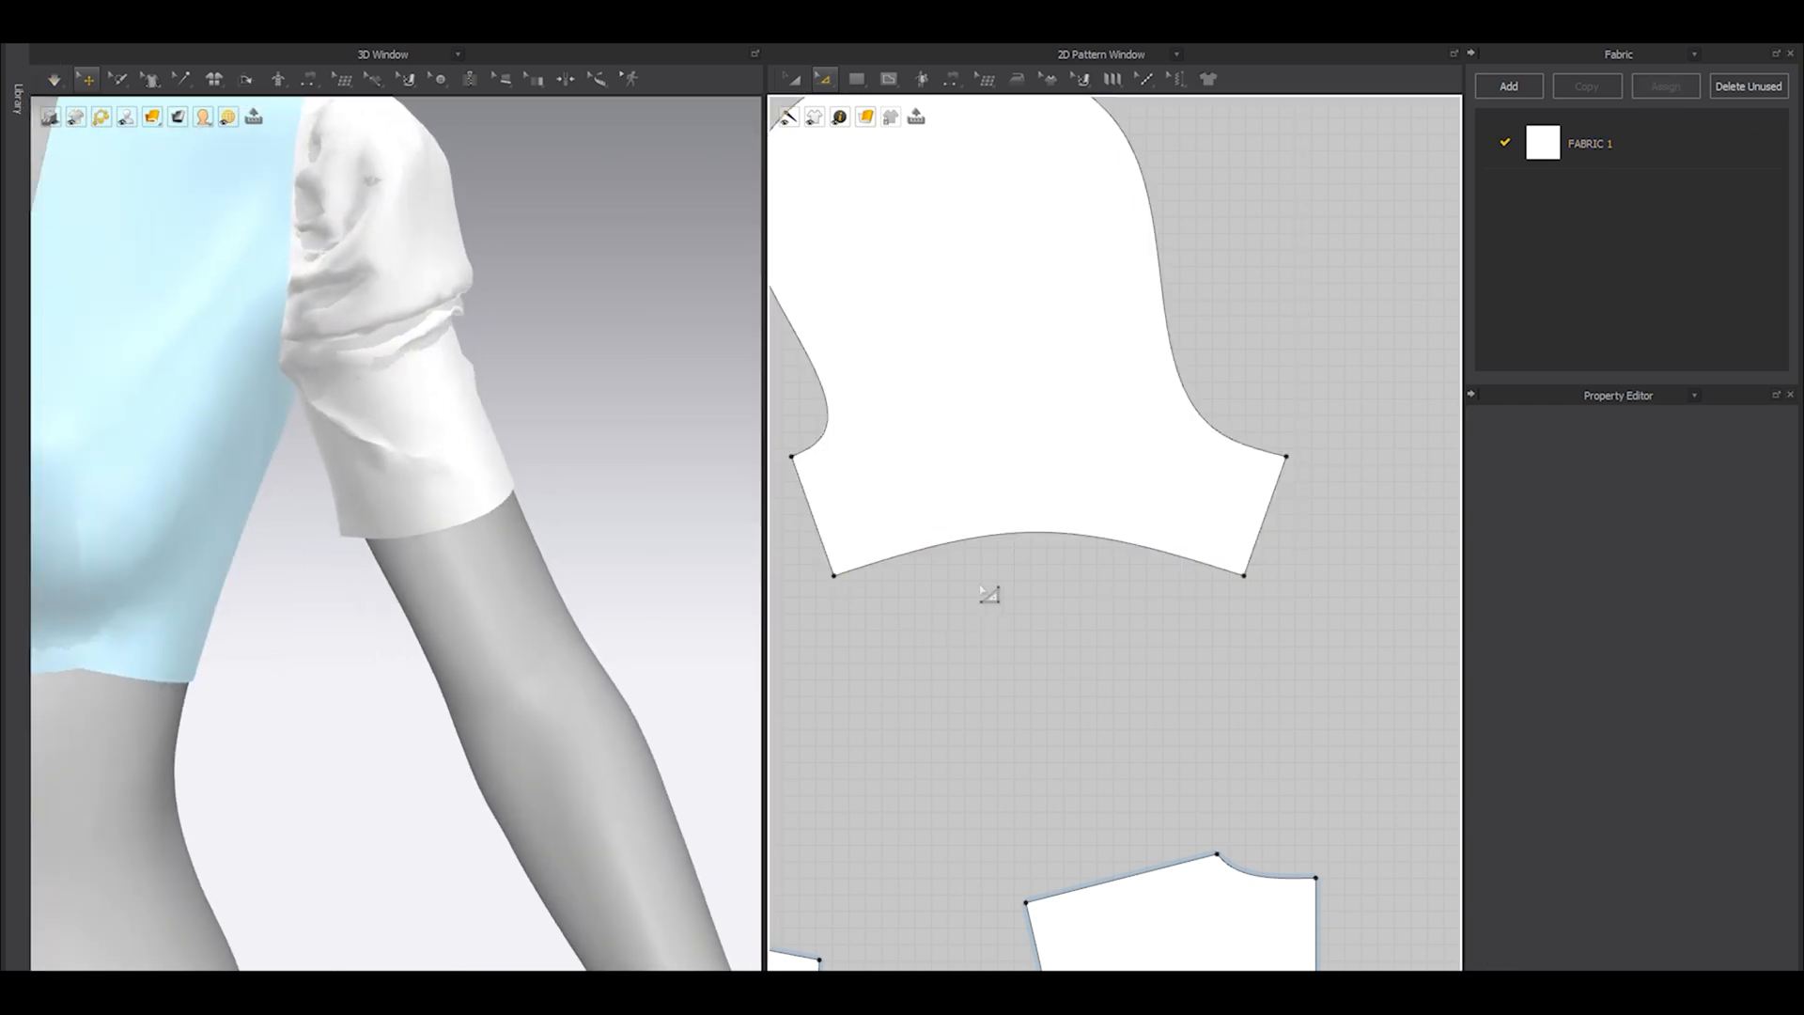
Raise the hem edge of the sleeve pattern to shorten the part below the underarm, and simulate the change.
{"action": "key", "text": "a"}
{"action": "scroll", "coordinate": [987, 591], "scroll_direction": "down", "scroll_amount": 4}
{"action": "middle_click_drag", "start_coordinate": [969, 643], "coordinate": [1039, 588]}
{"action": "scroll", "coordinate": [1006, 542], "scroll_direction": "up", "scroll_amount": 5}
{"action": "left_click_drag", "start_coordinate": [1112, 468], "coordinate": [1113, 435]}
{"action": "left_click", "coordinate": [1110, 508]}
{"action": "key", "text": "space"}
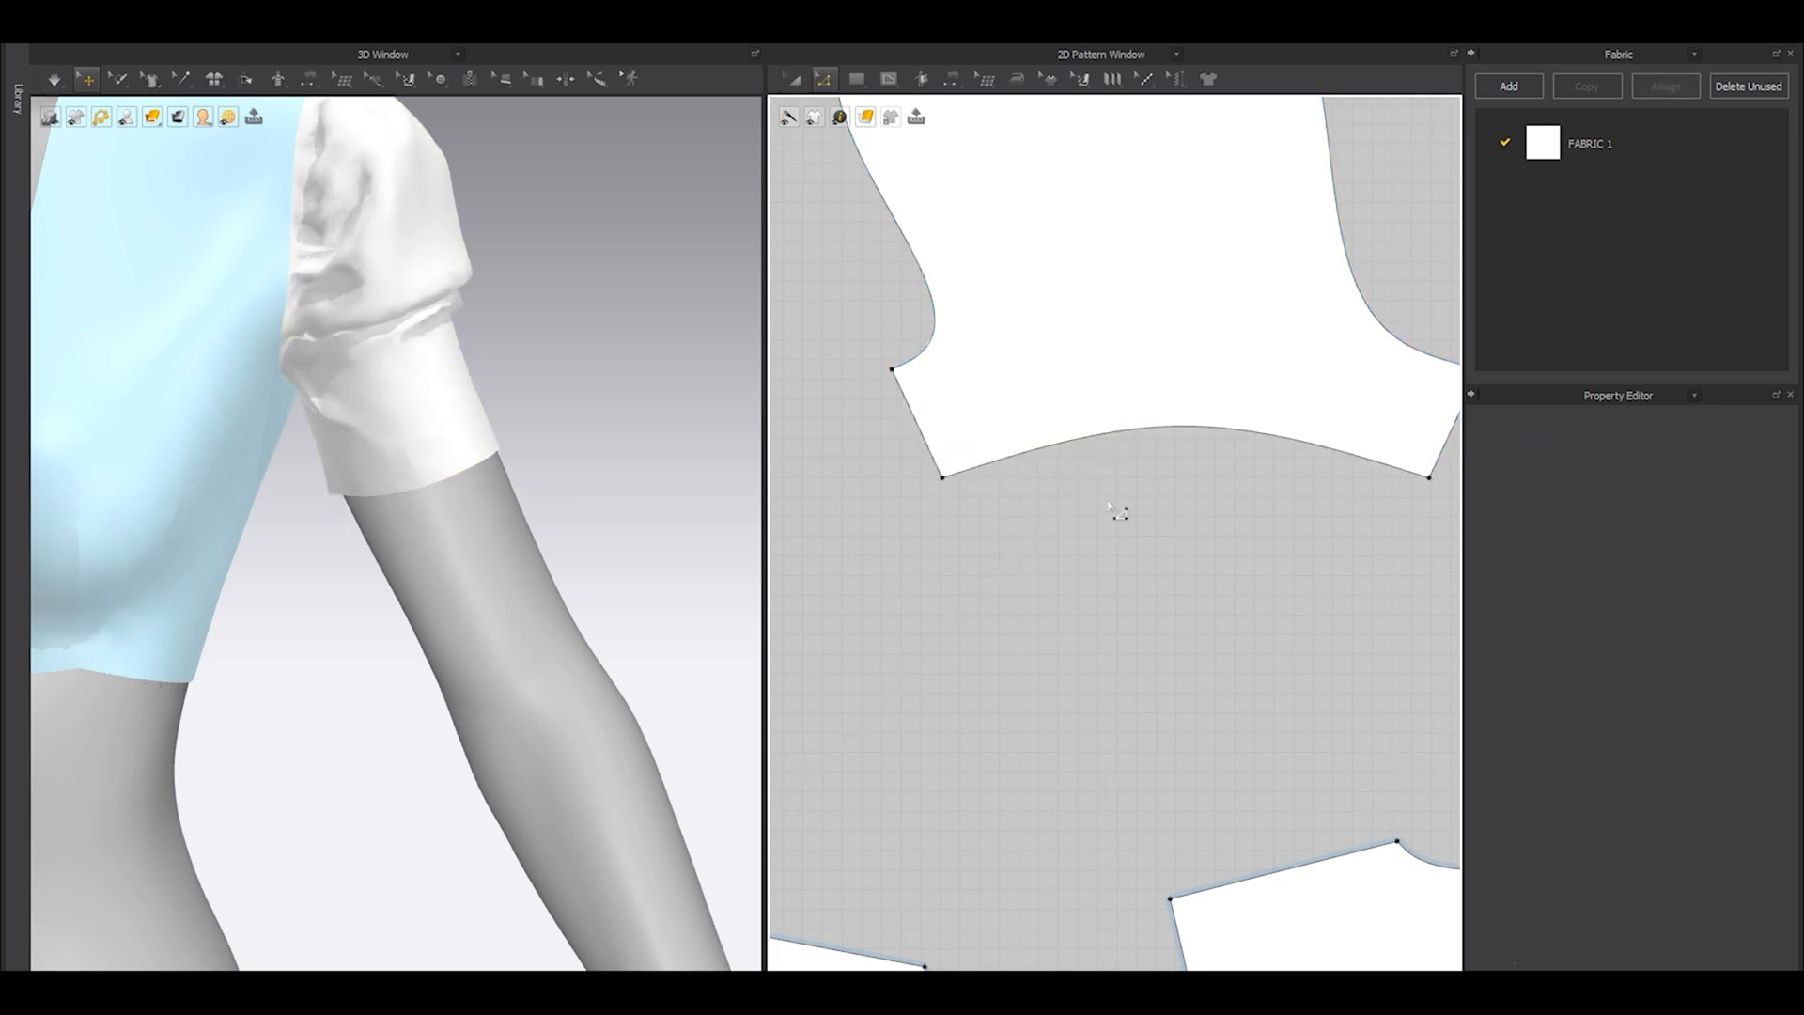
Widen the sleeve's curved hem evenly on both sides to about 278 mm.
{"action": "middle_click_drag", "start_coordinate": [1109, 508], "coordinate": [1047, 566]}
{"action": "left_click", "coordinate": [1071, 483]}
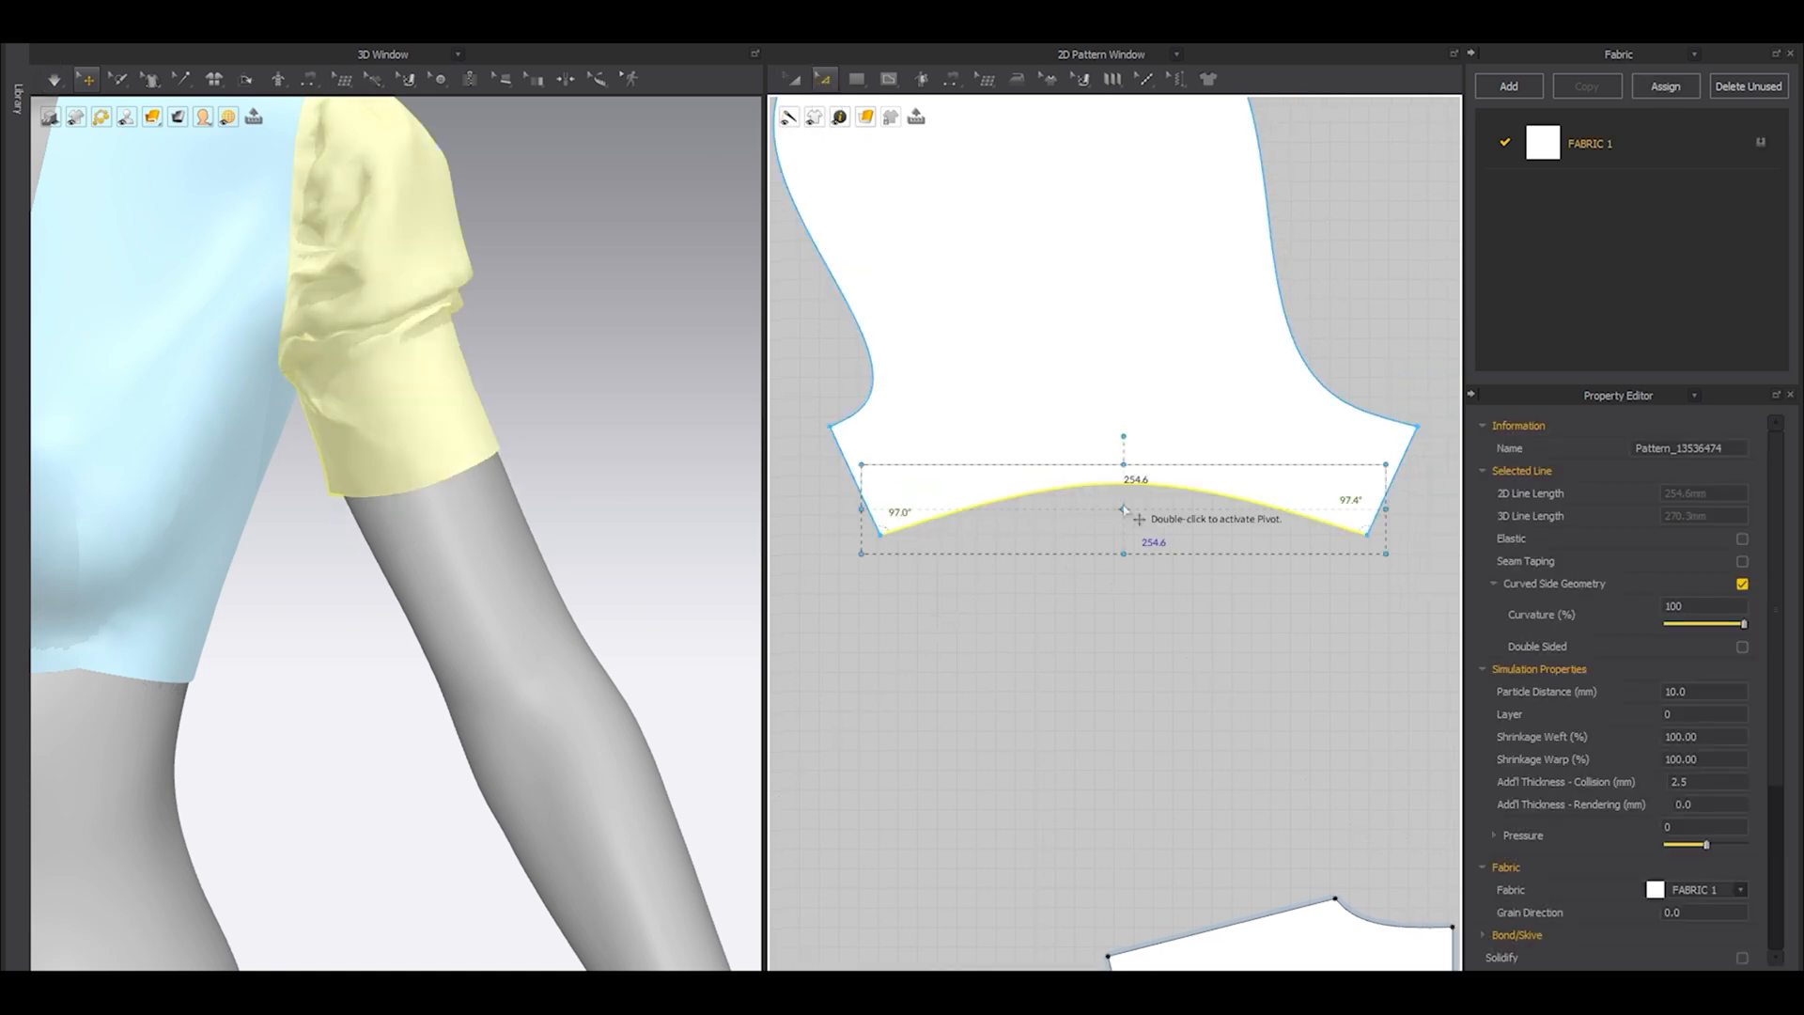
{"action": "left_click_drag", "start_coordinate": [1390, 513], "coordinate": [1434, 508]}
{"action": "left_click", "coordinate": [1343, 637]}
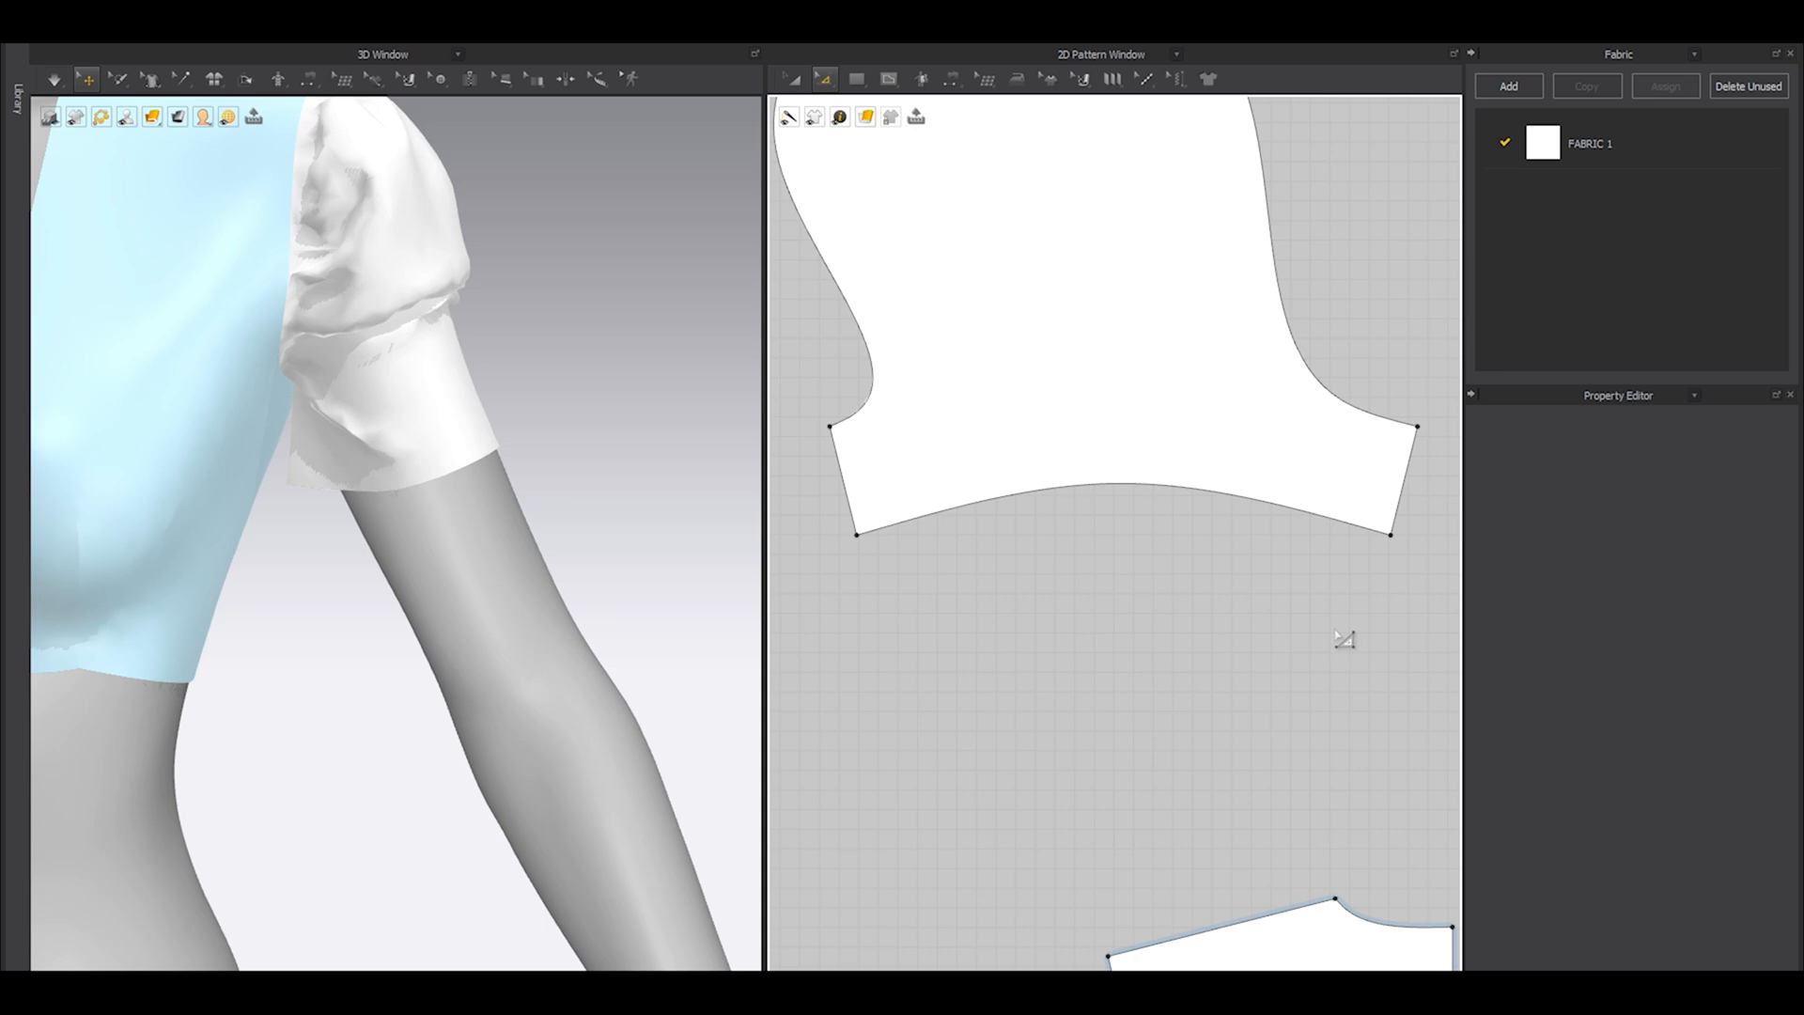
Delete all curve points of the sleeve hem and widen the straight hem evenly to about 288 mm.
{"action": "right_click", "coordinate": [1134, 488]}
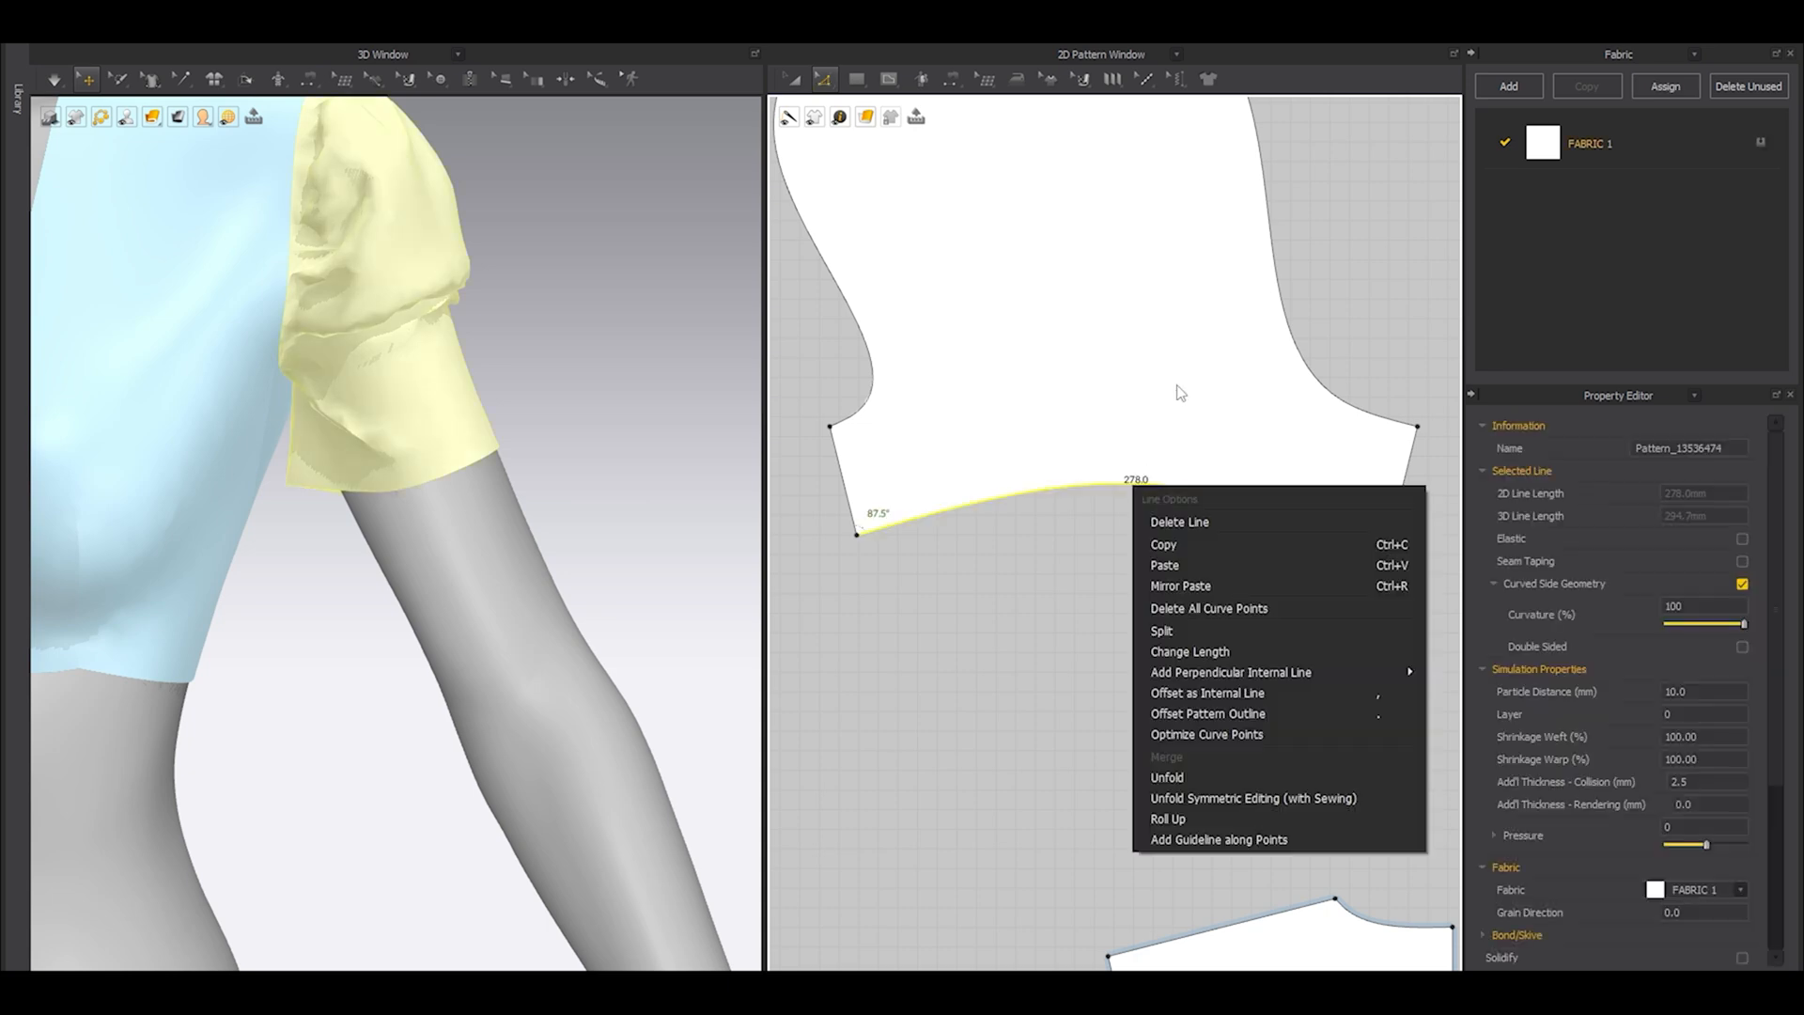
{"action": "left_click", "coordinate": [1244, 607]}
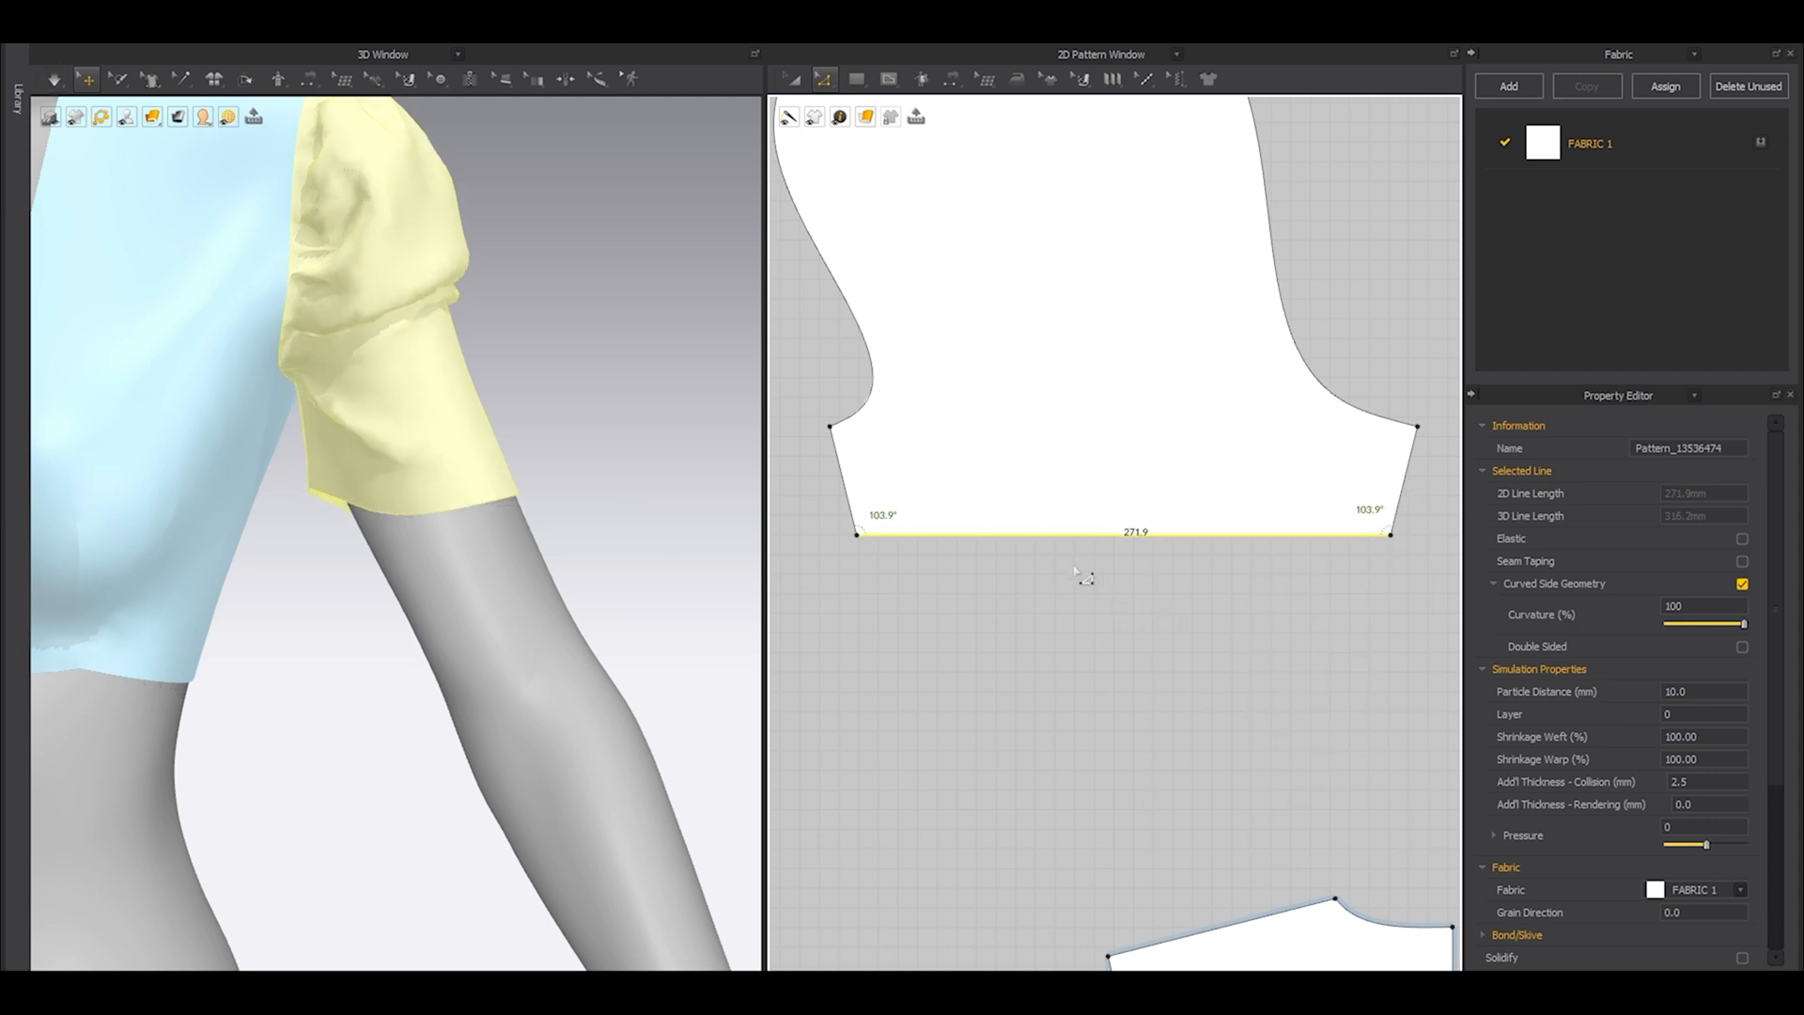
{"action": "left_click_drag", "start_coordinate": [843, 517], "coordinate": [1157, 604]}
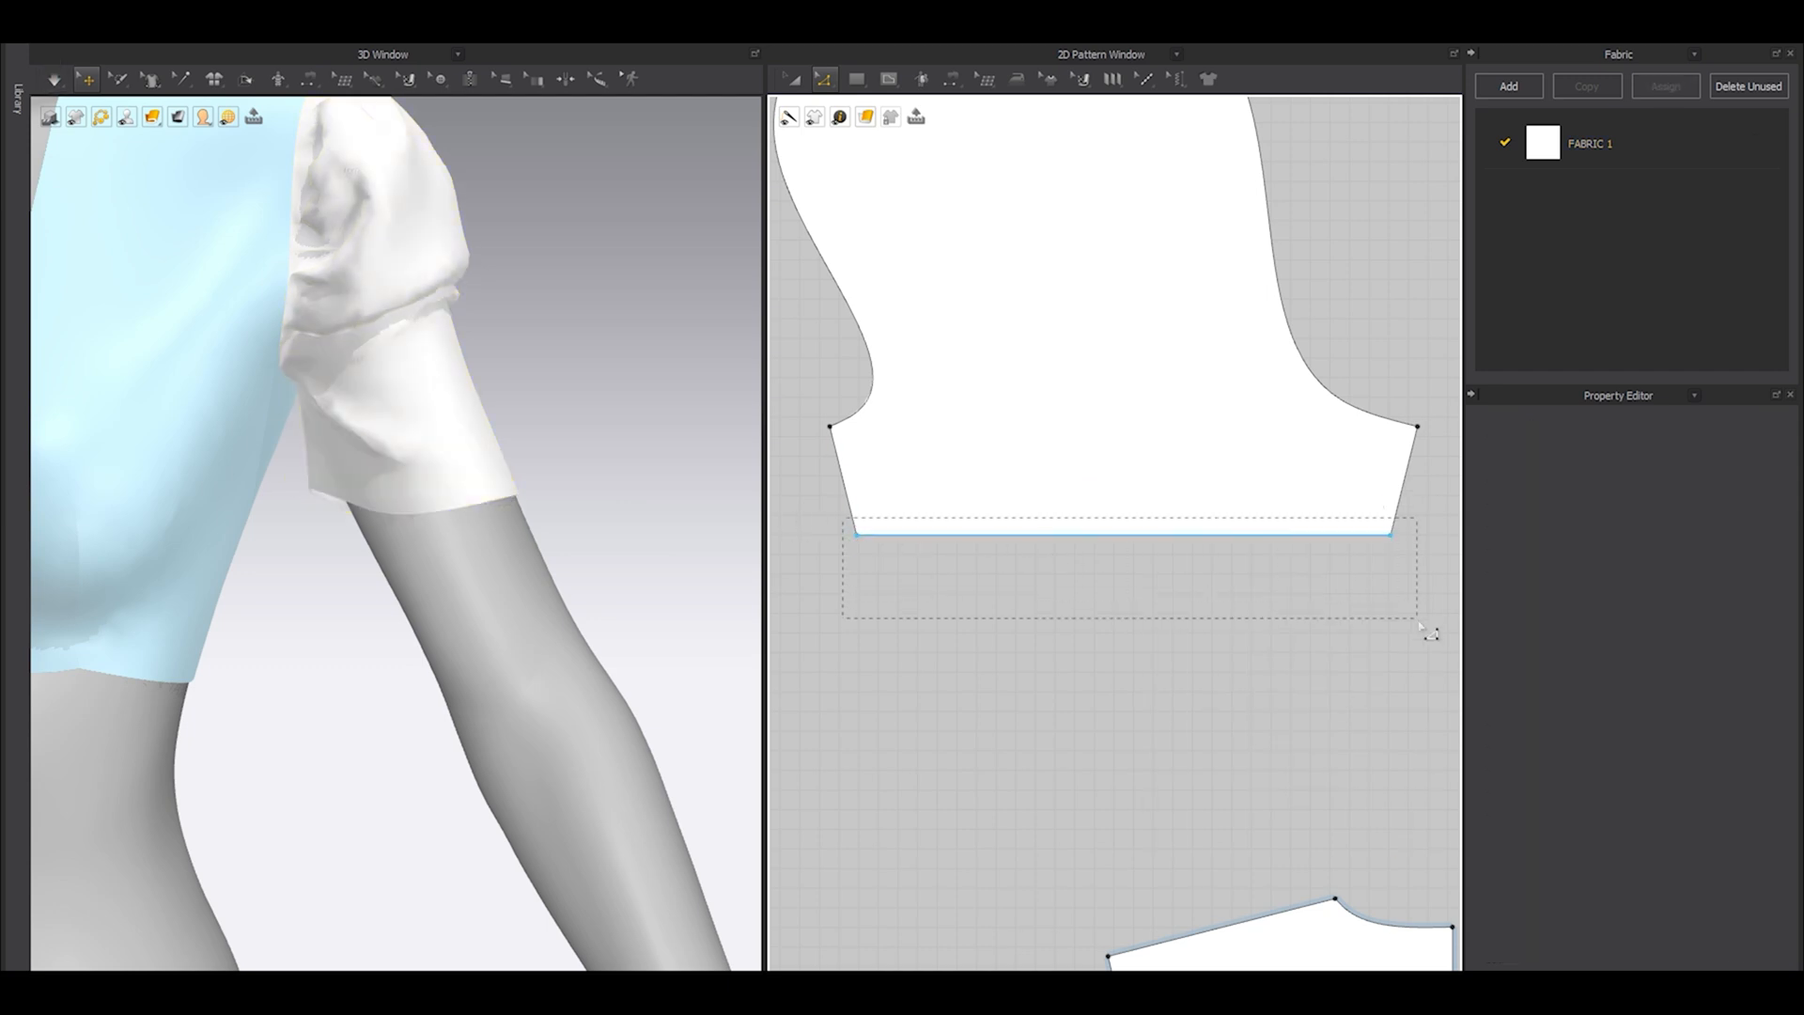
{"action": "left_click_drag", "start_coordinate": [1421, 627], "coordinate": [1423, 630]}
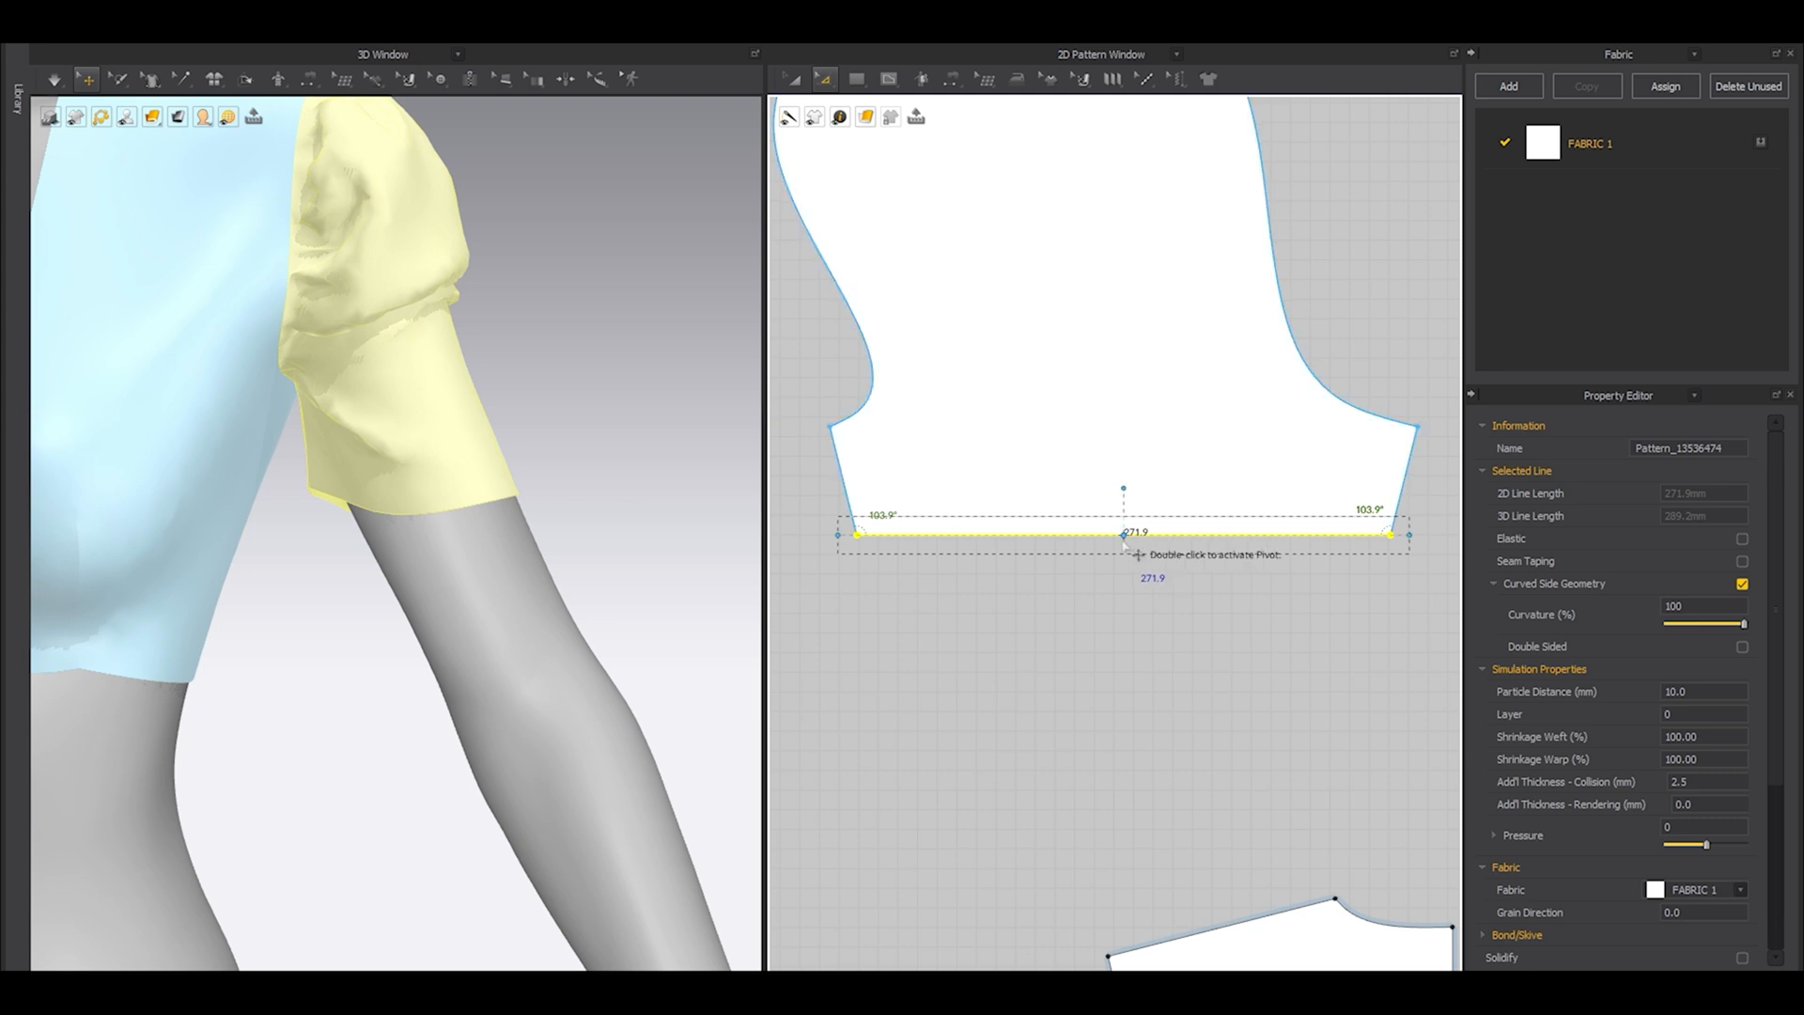
{"action": "left_click_drag", "start_coordinate": [1441, 527], "coordinate": [1441, 527]}
{"action": "left_click", "coordinate": [1403, 661]}
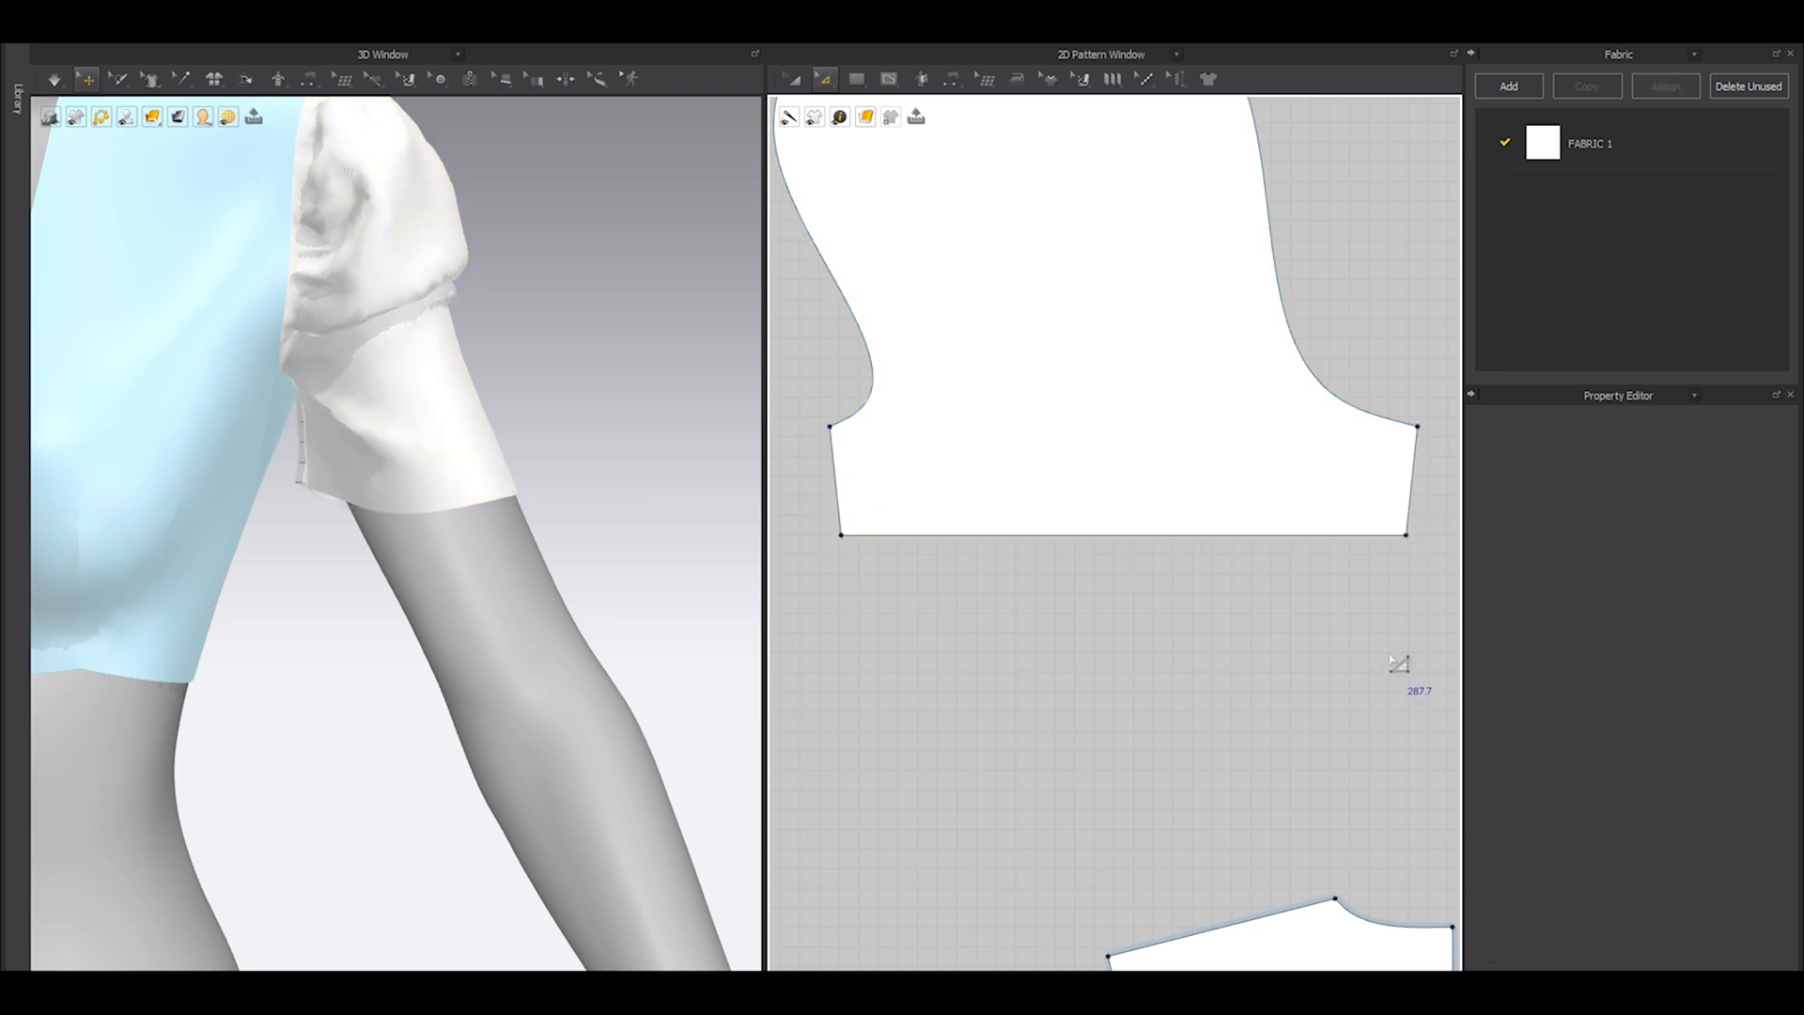
Curve the middle of the straight sleeve hem upward to a length of about 292 mm and simulate it.
{"action": "right_click_drag", "start_coordinate": [636, 561], "coordinate": [676, 580]}
{"action": "key", "text": "shift+a"}
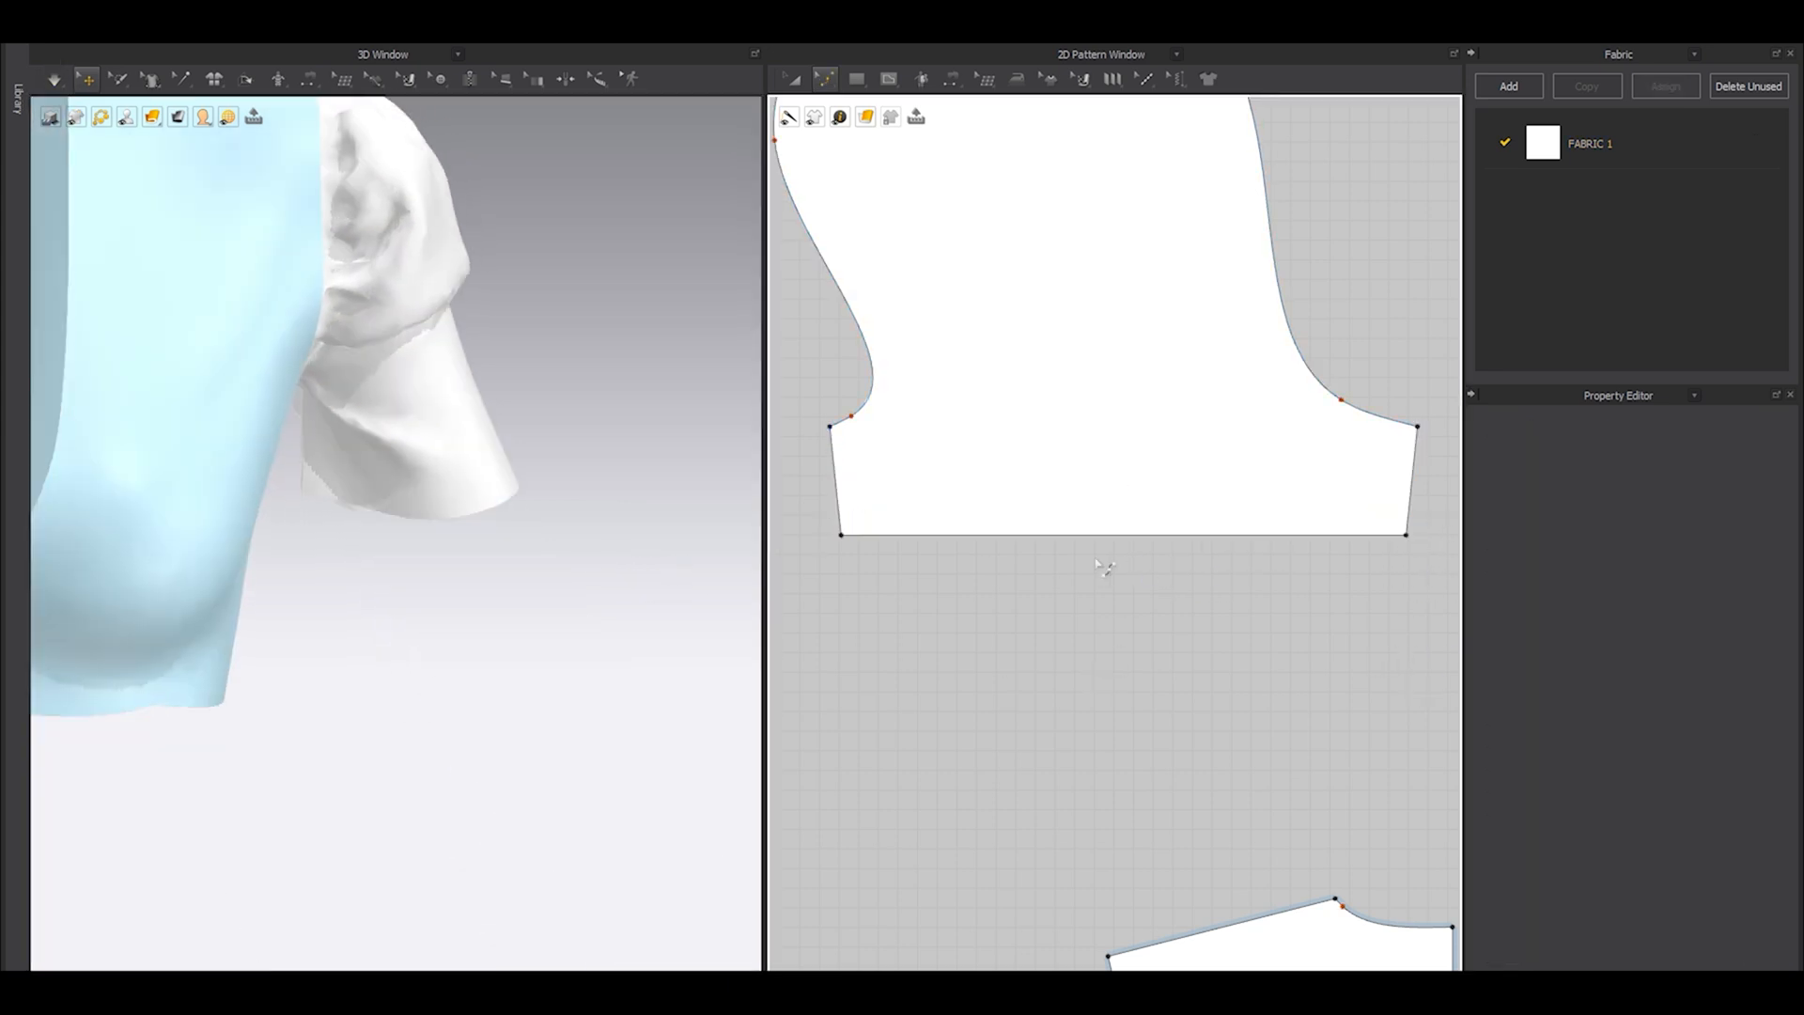
{"action": "left_click_drag", "start_coordinate": [1098, 536], "coordinate": [1101, 489]}
{"action": "key", "text": "space"}
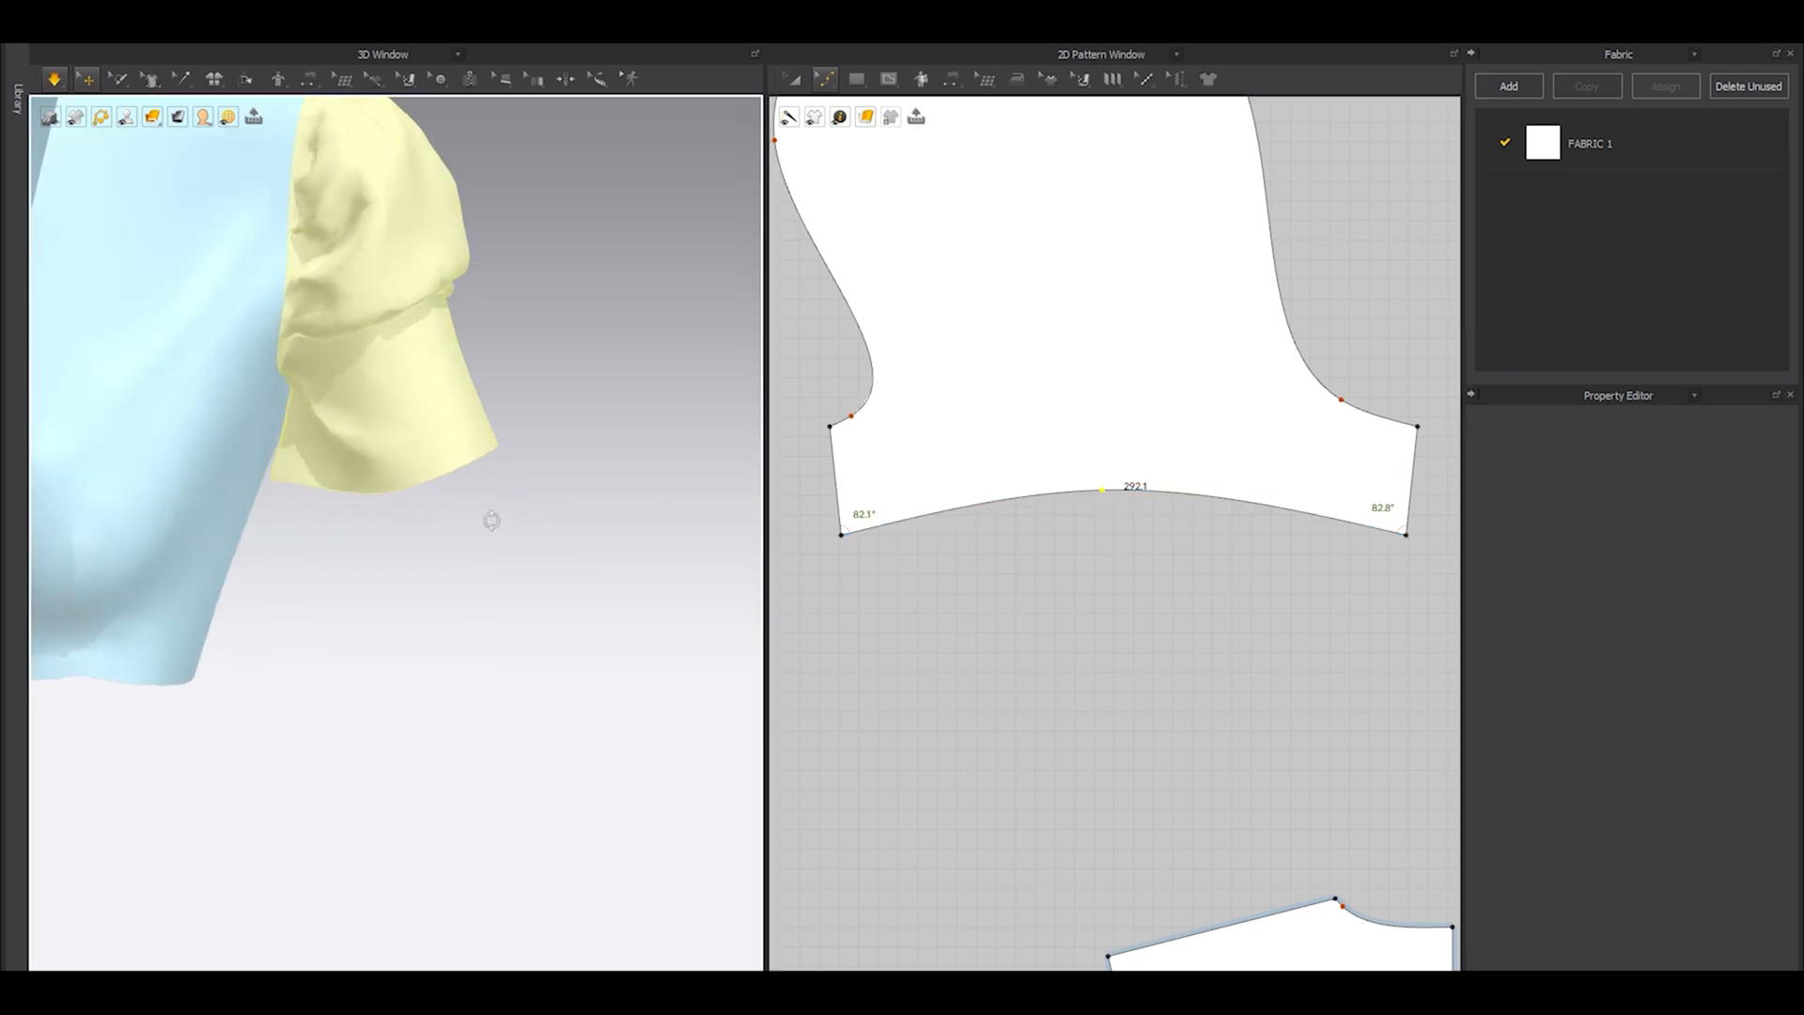
{"action": "key", "text": "space"}
{"action": "right_click_drag", "start_coordinate": [370, 529], "coordinate": [414, 512]}
Move the sleeve pattern upward and place a new narrow rectangular cuff strip centred just below its hem.
{"action": "key", "text": "a"}
{"action": "left_click_drag", "start_coordinate": [1113, 397], "coordinate": [1121, 331]}
{"action": "scroll", "coordinate": [1097, 441], "scroll_direction": "down", "scroll_amount": 5}
{"action": "key", "text": "z"}
{"action": "left_click", "coordinate": [1048, 549]}
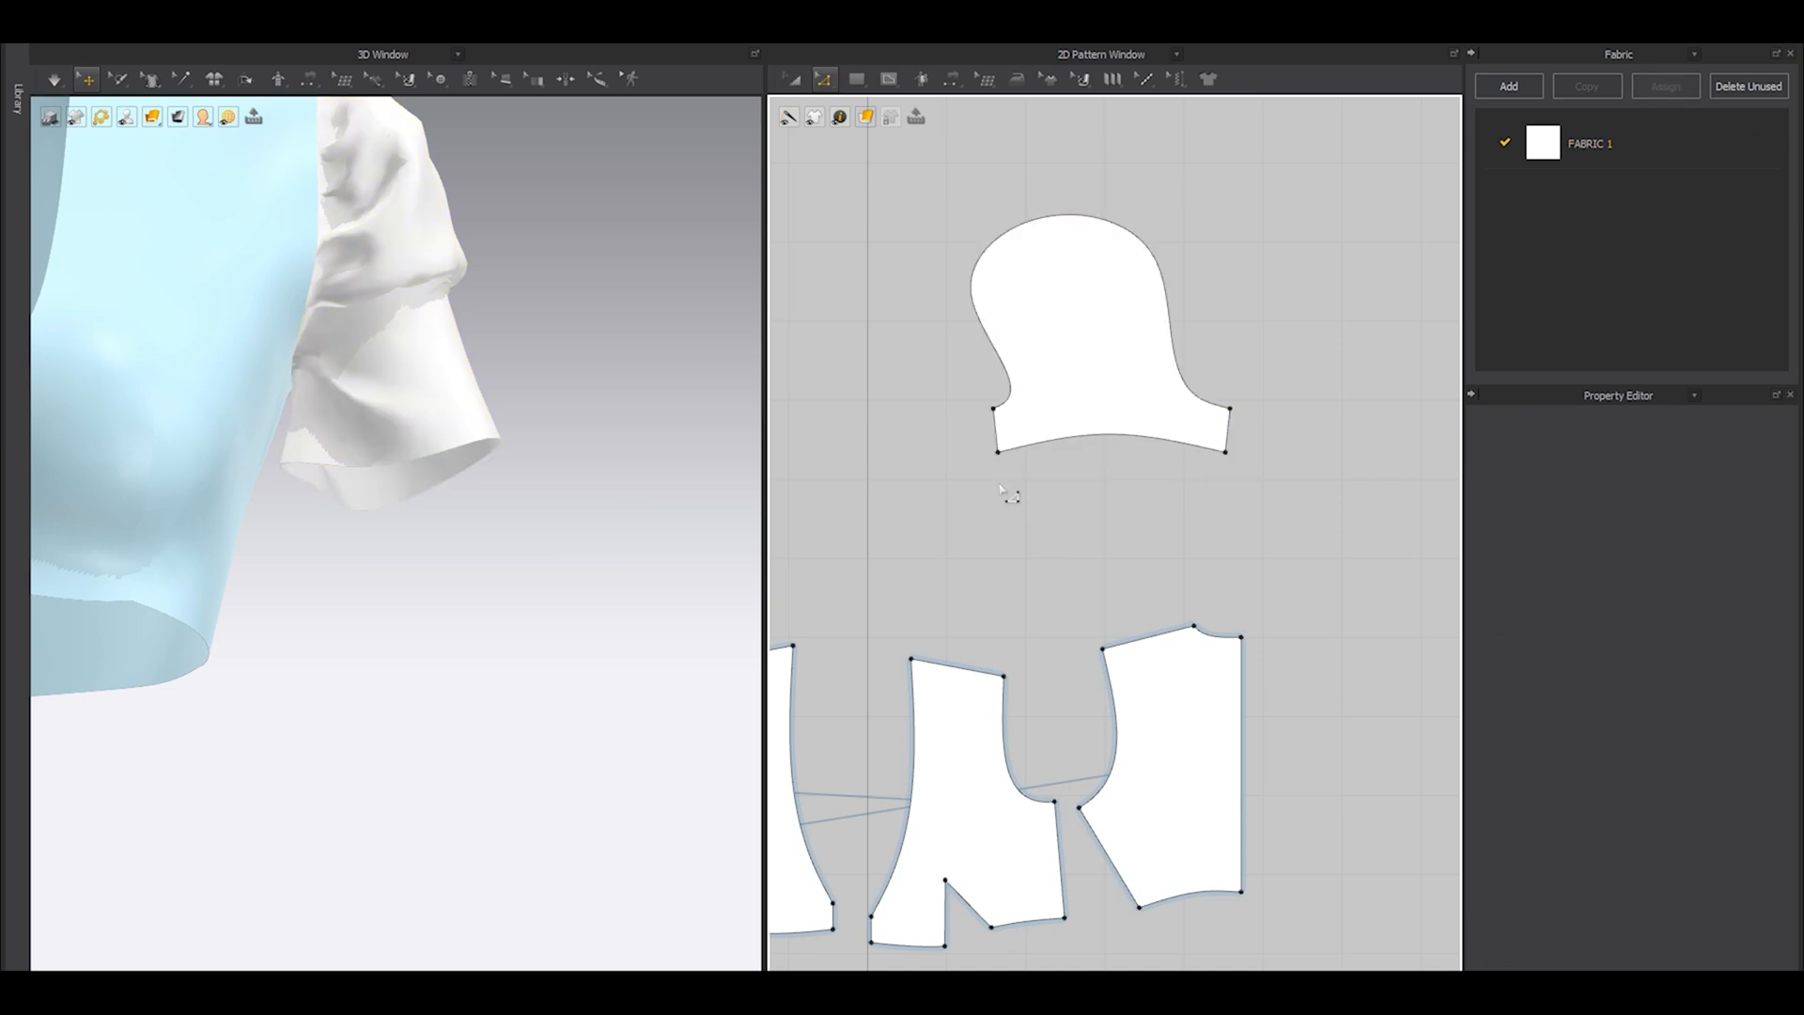
{"action": "scroll", "coordinate": [1003, 491], "scroll_direction": "up", "scroll_amount": 3}
{"action": "left_click_drag", "start_coordinate": [1024, 471], "coordinate": [1390, 522]}
{"action": "key", "text": "a"}
{"action": "left_click_drag", "start_coordinate": [1228, 511], "coordinate": [1194, 509]}
Show the avatar and wrap the cuff strip around the sleeved arm using an arrangement point.
{"action": "right_click_drag", "start_coordinate": [528, 535], "coordinate": [490, 566]}
{"action": "key", "text": "shift+a"}
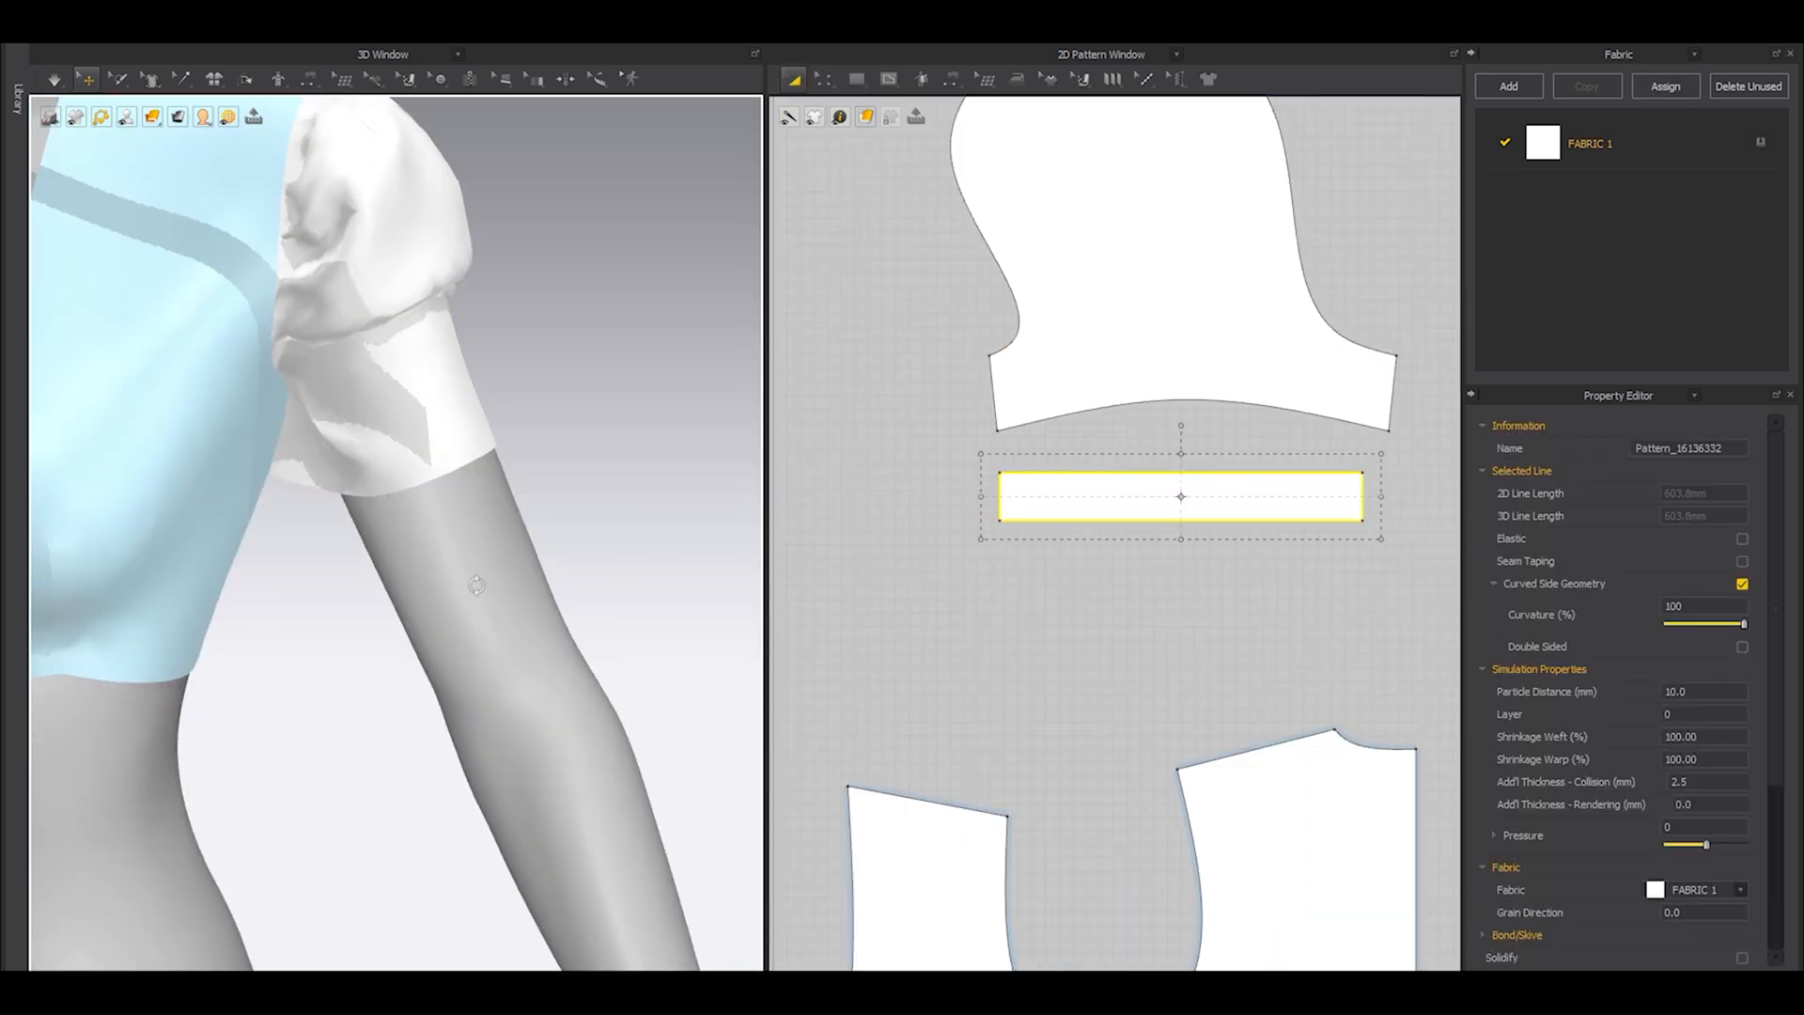
{"action": "key", "text": "shift+f"}
{"action": "left_click", "coordinate": [451, 689]}
{"action": "right_click_drag", "start_coordinate": [451, 689], "coordinate": [395, 672]}
{"action": "middle_click_drag", "start_coordinate": [394, 673], "coordinate": [554, 625]}
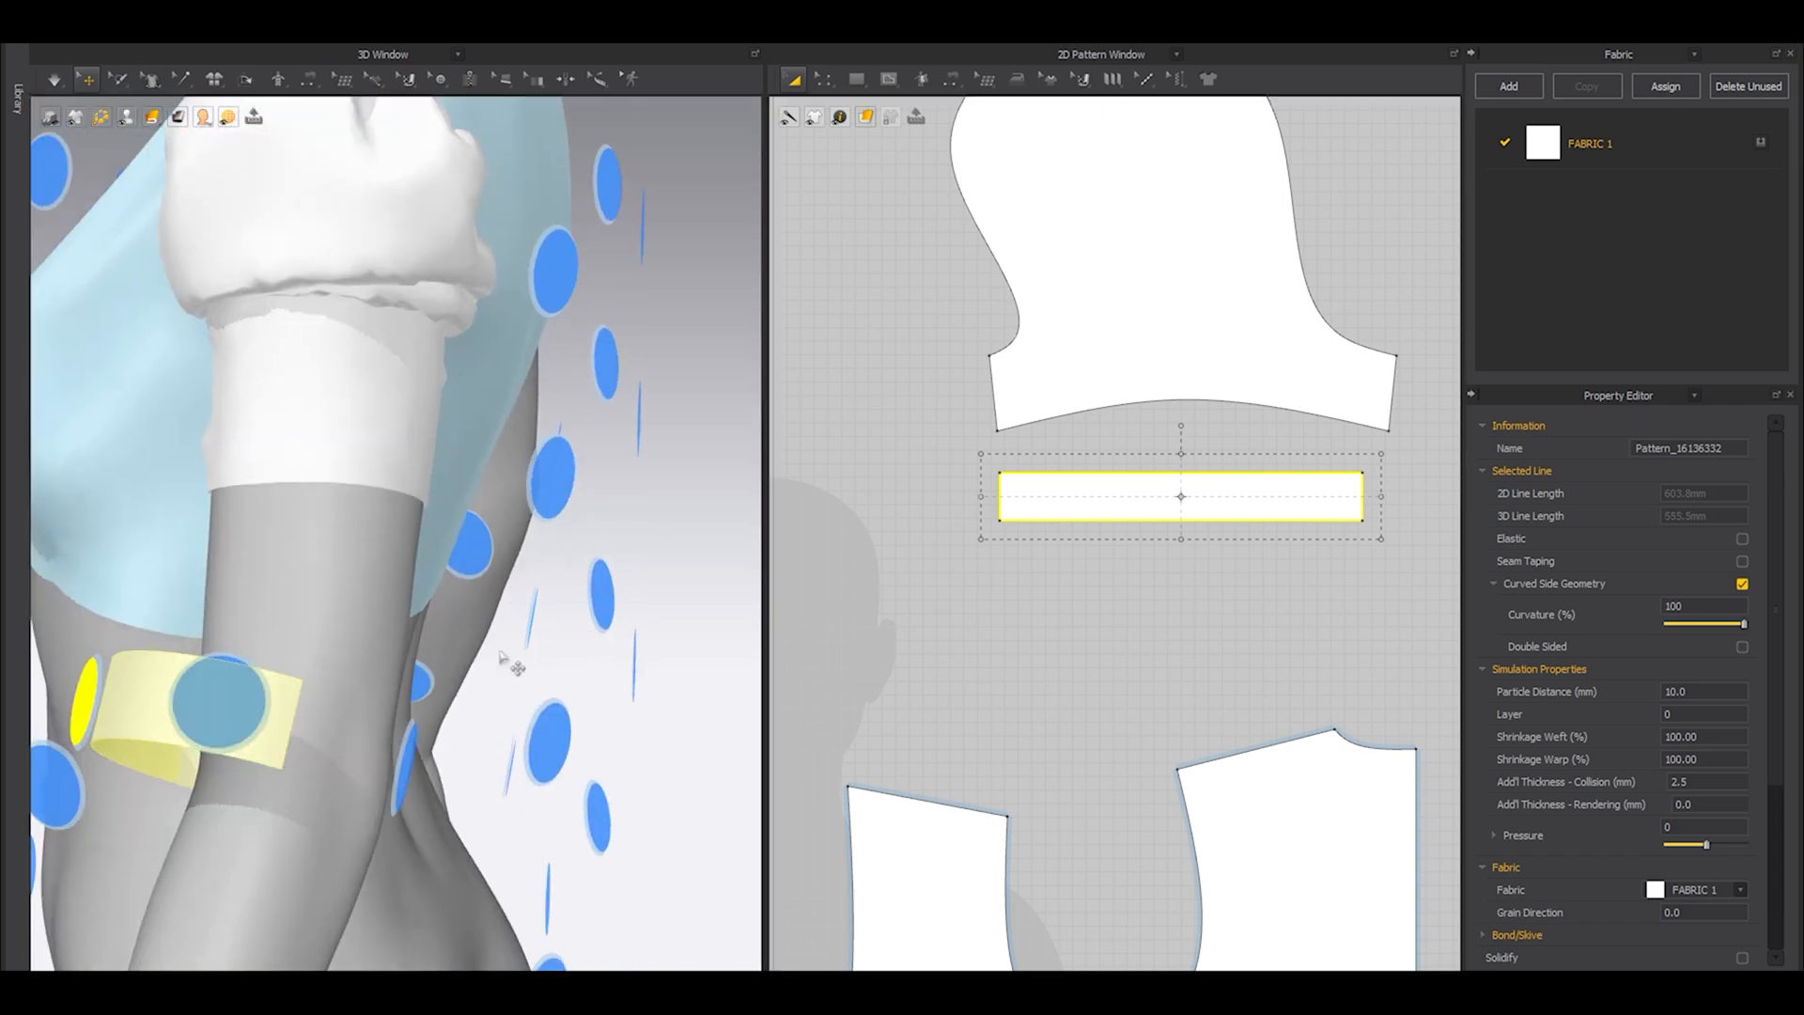
{"action": "key", "text": "shift+f"}
Move the cuff up near the sleeve opening, and sew its upper edge to the sleeve hem and its short ends together.
{"action": "left_click_drag", "start_coordinate": [221, 727], "coordinate": [289, 556]}
{"action": "right_click_drag", "start_coordinate": [290, 556], "coordinate": [313, 653]}
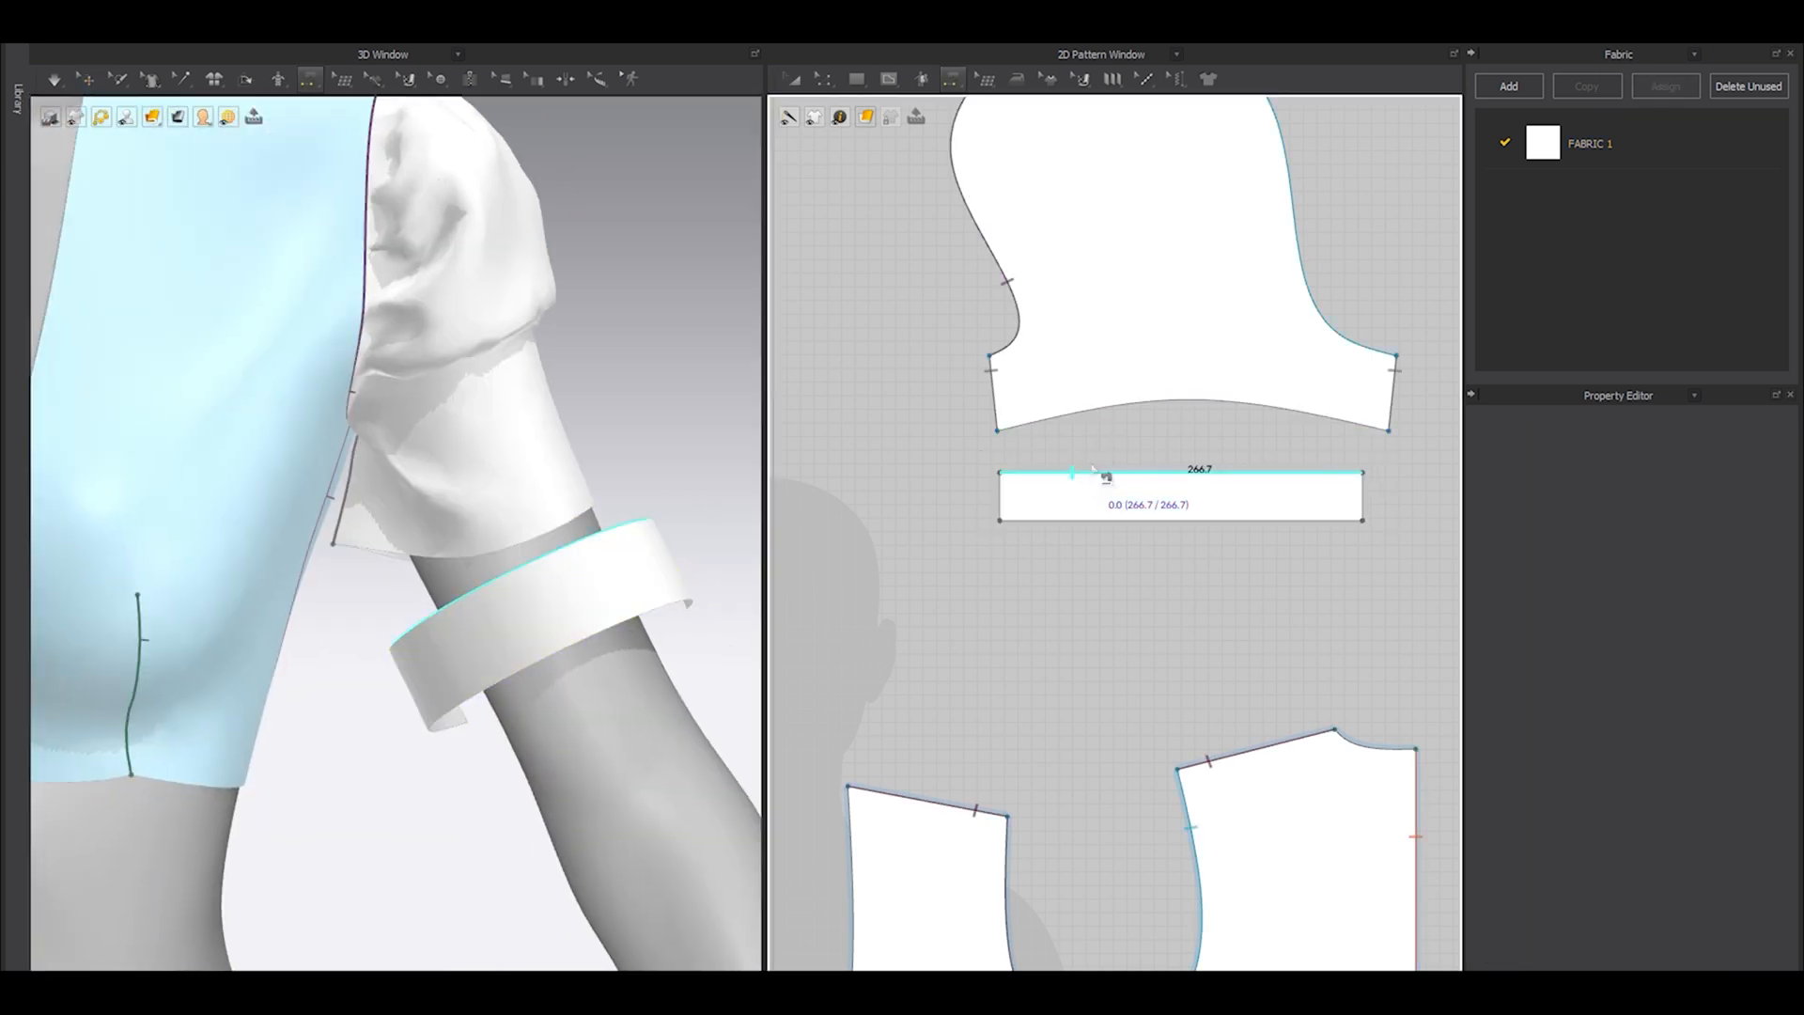
{"action": "left_click", "coordinate": [1108, 471]}
{"action": "left_click", "coordinate": [1000, 498]}
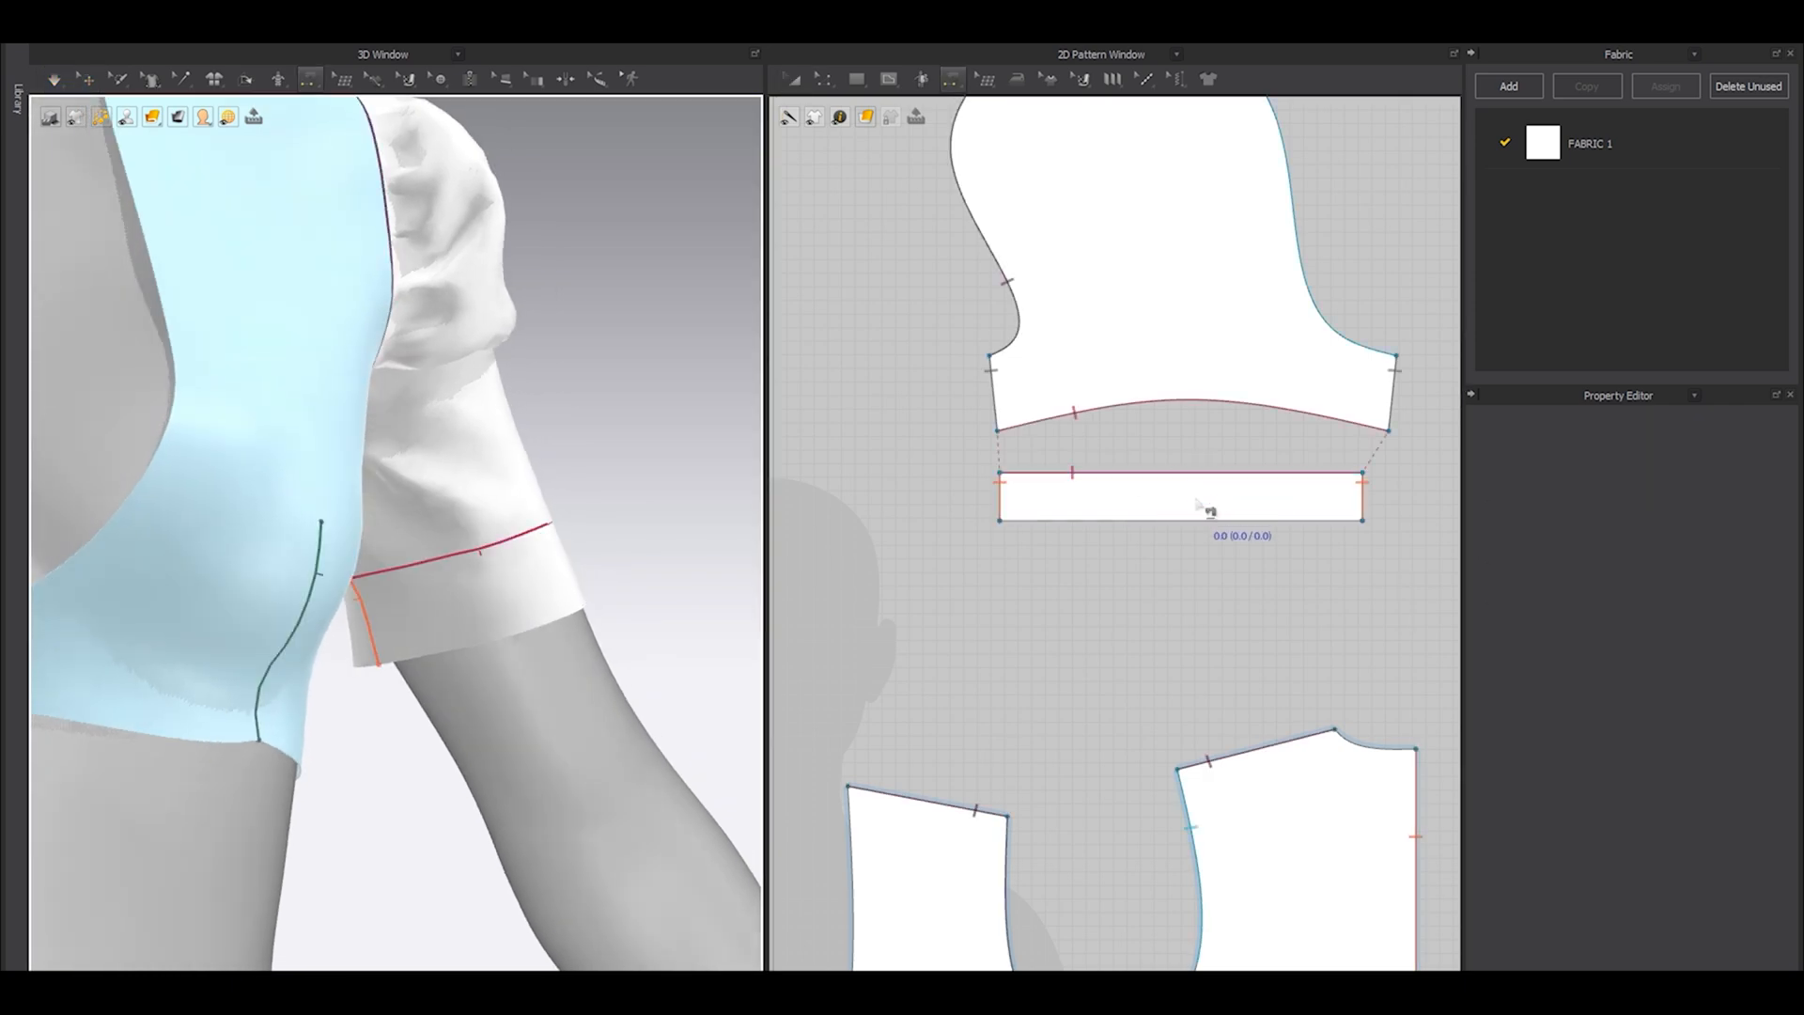
Narrow the cuff strip evenly from both sides while the simulation runs, so it fits tighter around the arm.
{"action": "key", "text": "a"}
{"action": "left_click", "coordinate": [1194, 497]}
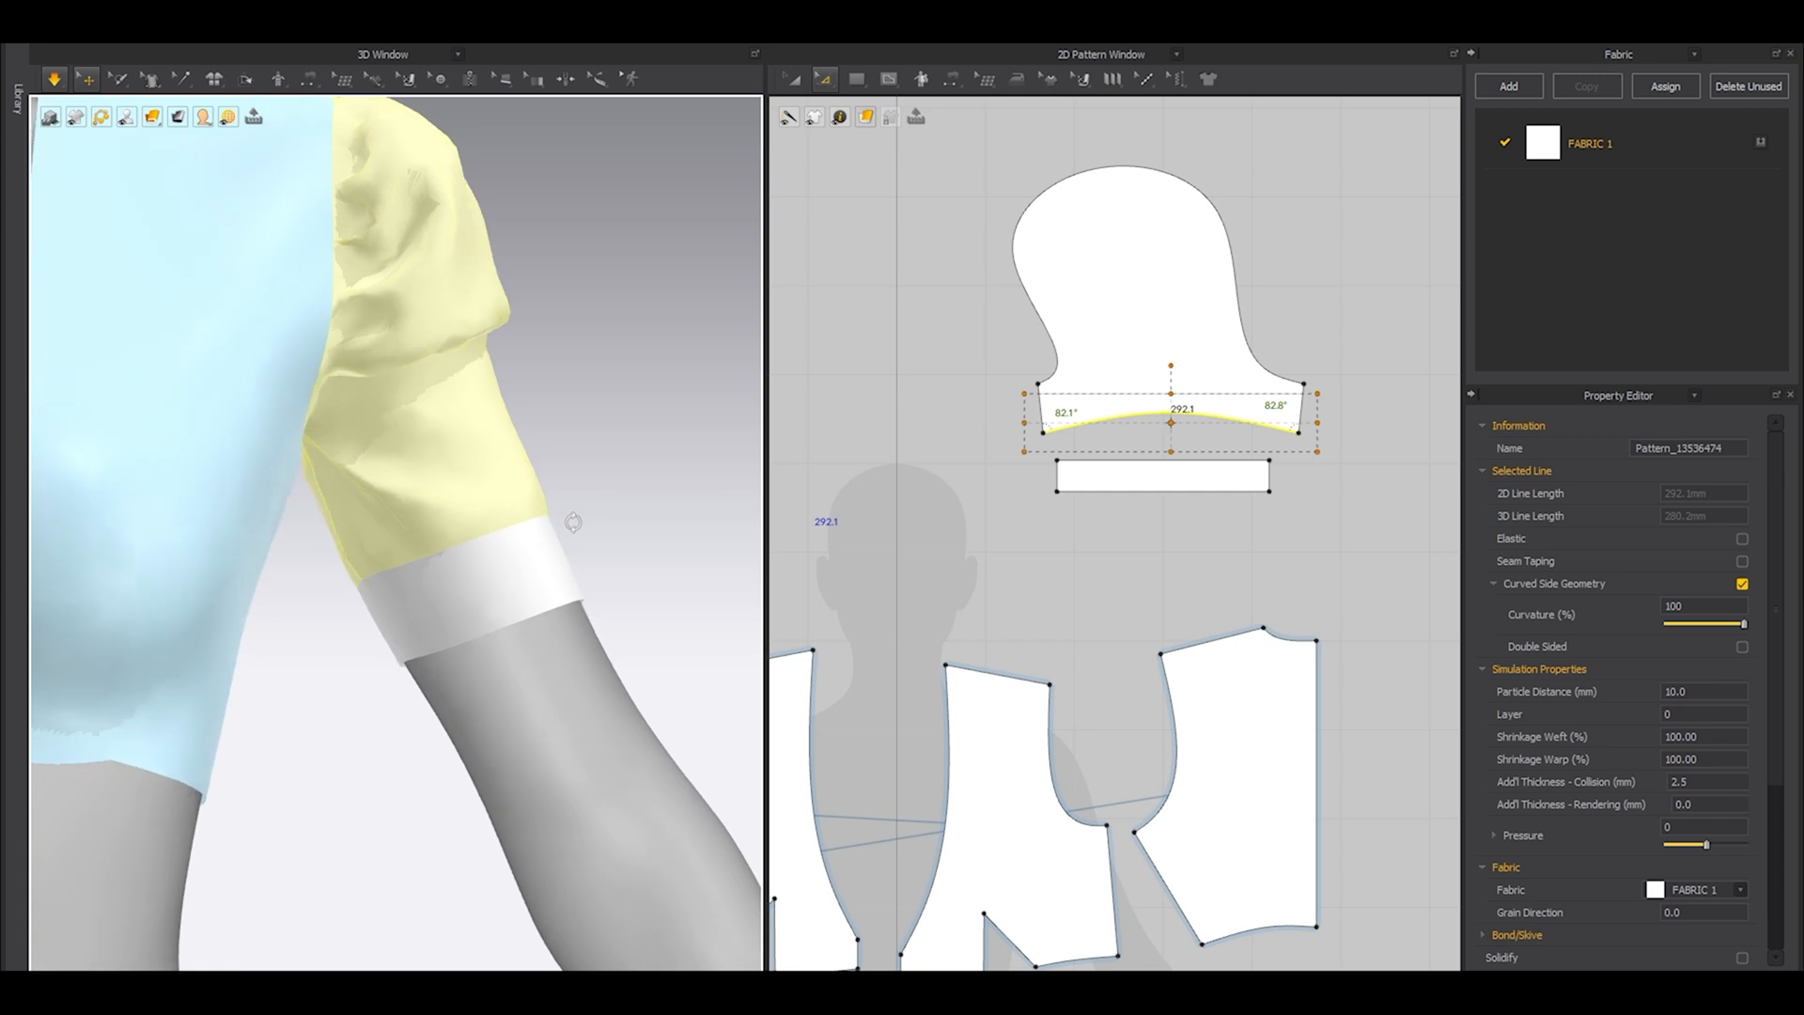
{"action": "right_click_drag", "start_coordinate": [573, 523], "coordinate": [566, 524]}
{"action": "key", "text": "space"}
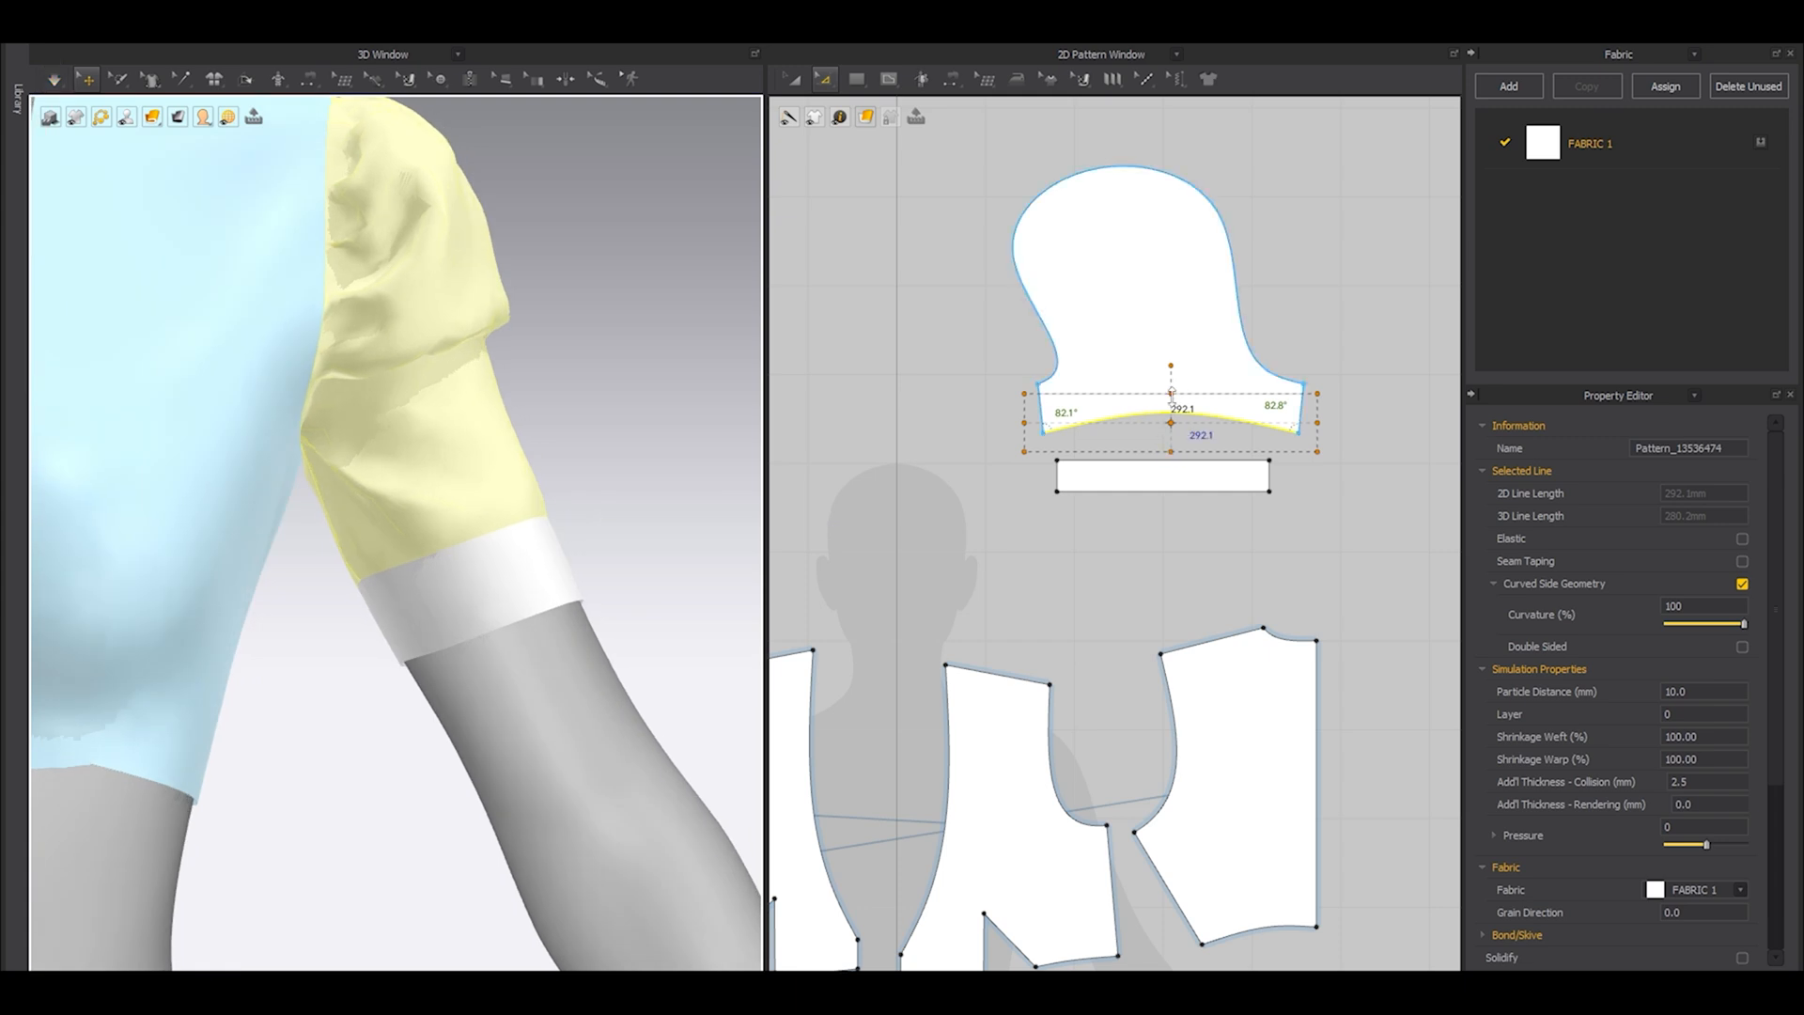
Narrow the sleeve's curved hem evenly from both sides to about 272 mm.
{"action": "scroll", "coordinate": [1175, 399], "scroll_direction": "up", "scroll_amount": 4}
{"action": "left_click", "coordinate": [1142, 477]}
{"action": "scroll", "coordinate": [1135, 451], "scroll_direction": "down", "scroll_amount": 3}
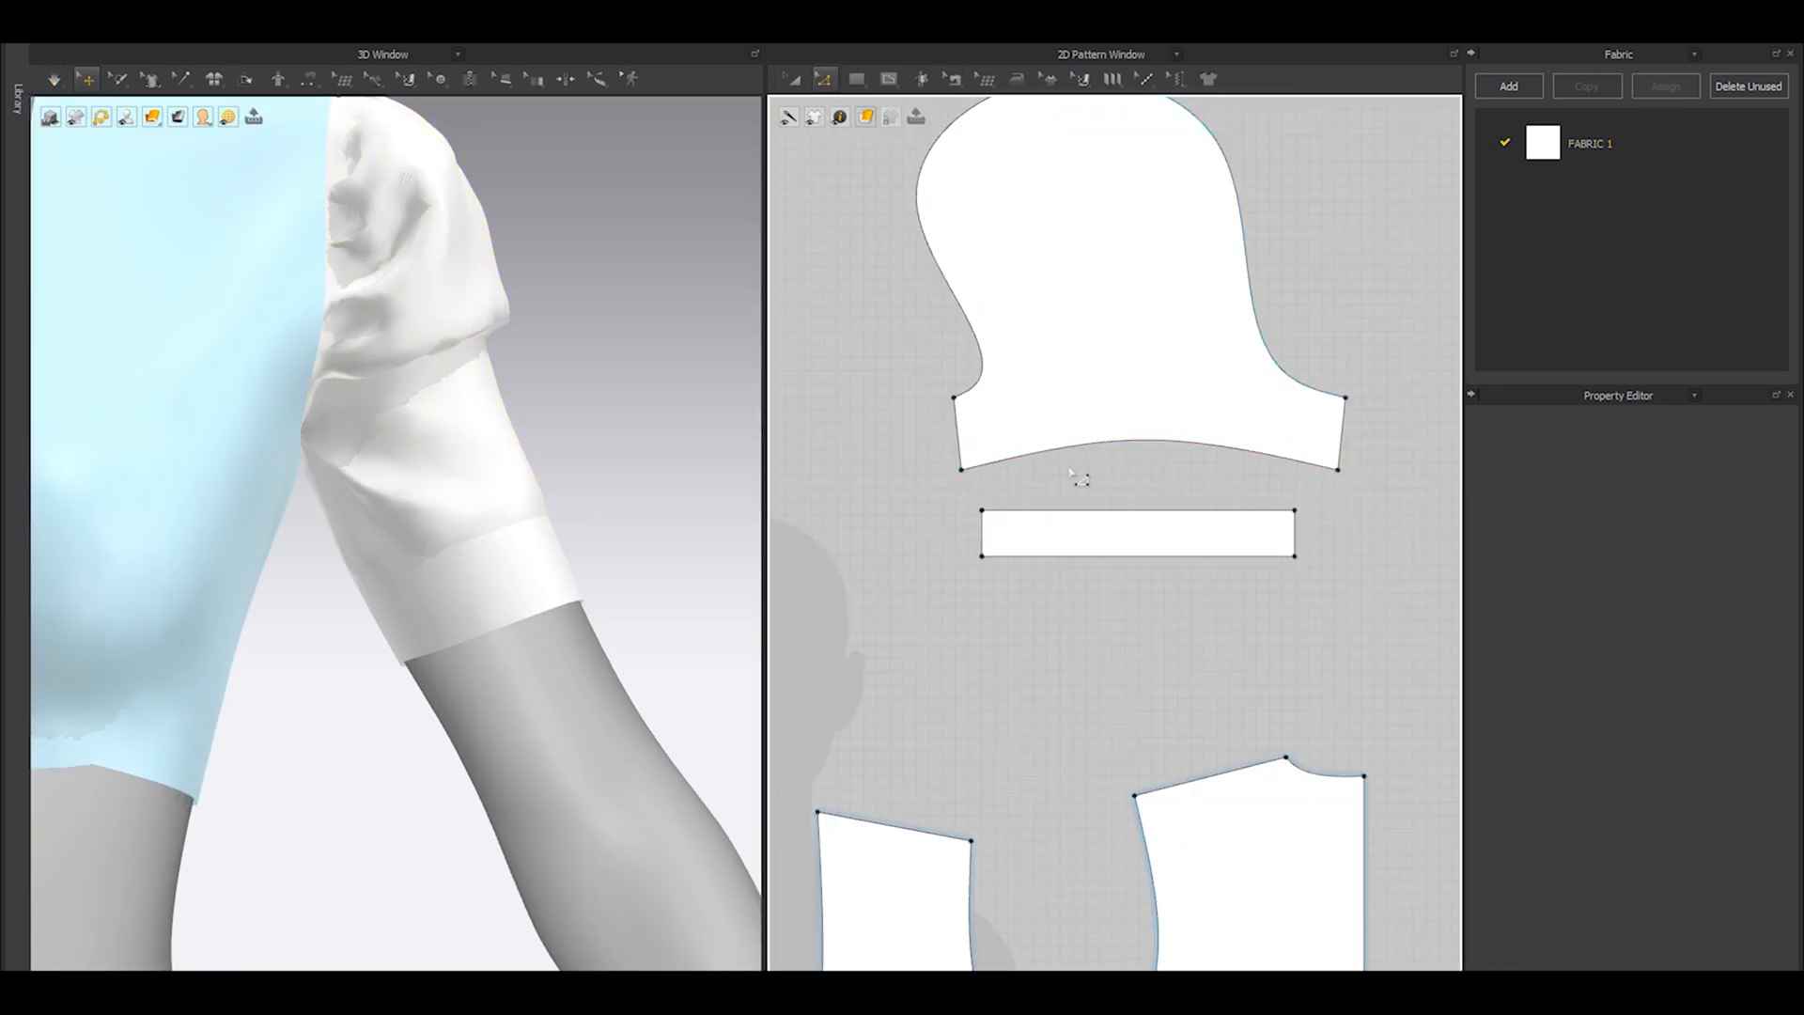
{"action": "left_click", "coordinate": [1145, 447]}
{"action": "left_click_drag", "start_coordinate": [1356, 455], "coordinate": [1343, 456]}
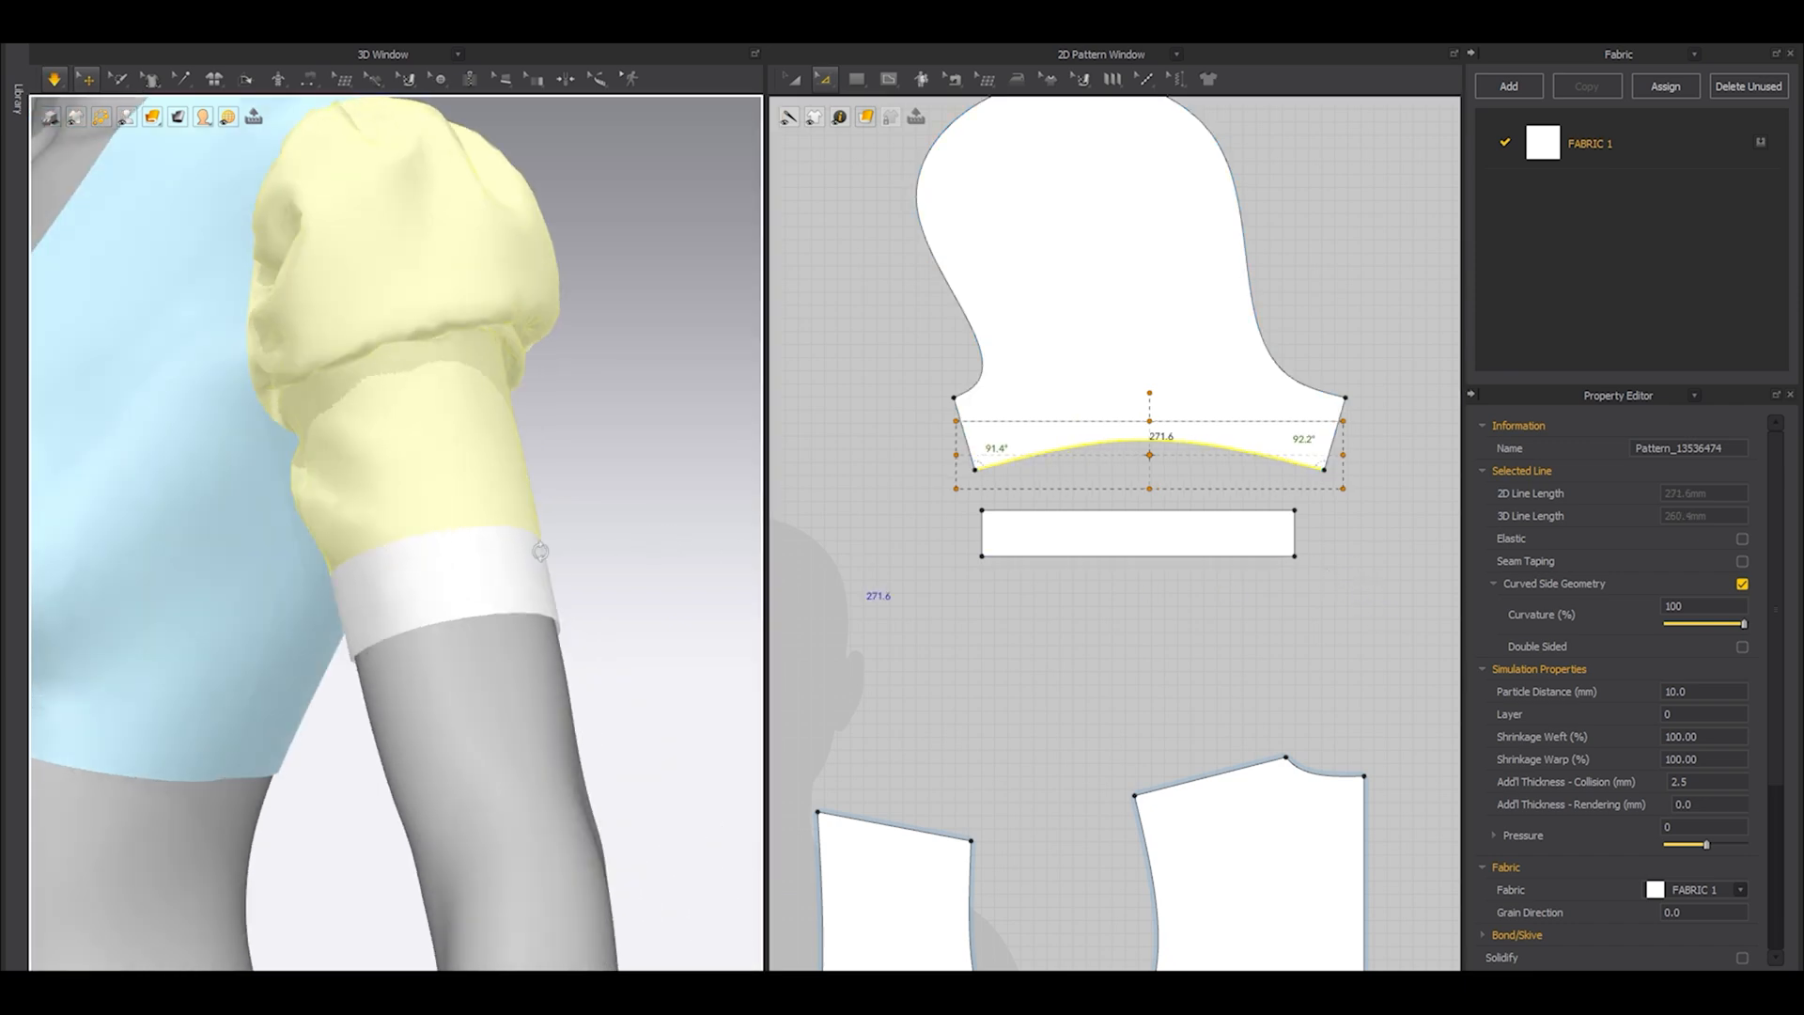
Simulate the cuffed sleeve while tugging its puff and lower folds into shape around the arm.
{"action": "left_click", "coordinate": [639, 542]}
{"action": "scroll", "coordinate": [442, 546], "scroll_direction": "down", "scroll_amount": 5}
{"action": "right_click_drag", "start_coordinate": [442, 547], "coordinate": [343, 507]}
{"action": "scroll", "coordinate": [398, 565], "scroll_direction": "up", "scroll_amount": 2}
{"action": "scroll", "coordinate": [451, 526], "scroll_direction": "up", "scroll_amount": 3}
{"action": "left_click", "coordinate": [422, 473]}
{"action": "left_click_drag", "start_coordinate": [411, 391], "coordinate": [413, 496]}
{"action": "right_click_drag", "start_coordinate": [498, 548], "coordinate": [418, 552]}
{"action": "left_click_drag", "start_coordinate": [441, 177], "coordinate": [423, 424]}
{"action": "scroll", "coordinate": [413, 475], "scroll_direction": "down", "scroll_amount": 5}
{"action": "right_click_drag", "start_coordinate": [406, 487], "coordinate": [554, 479]}
{"action": "key", "text": "space"}
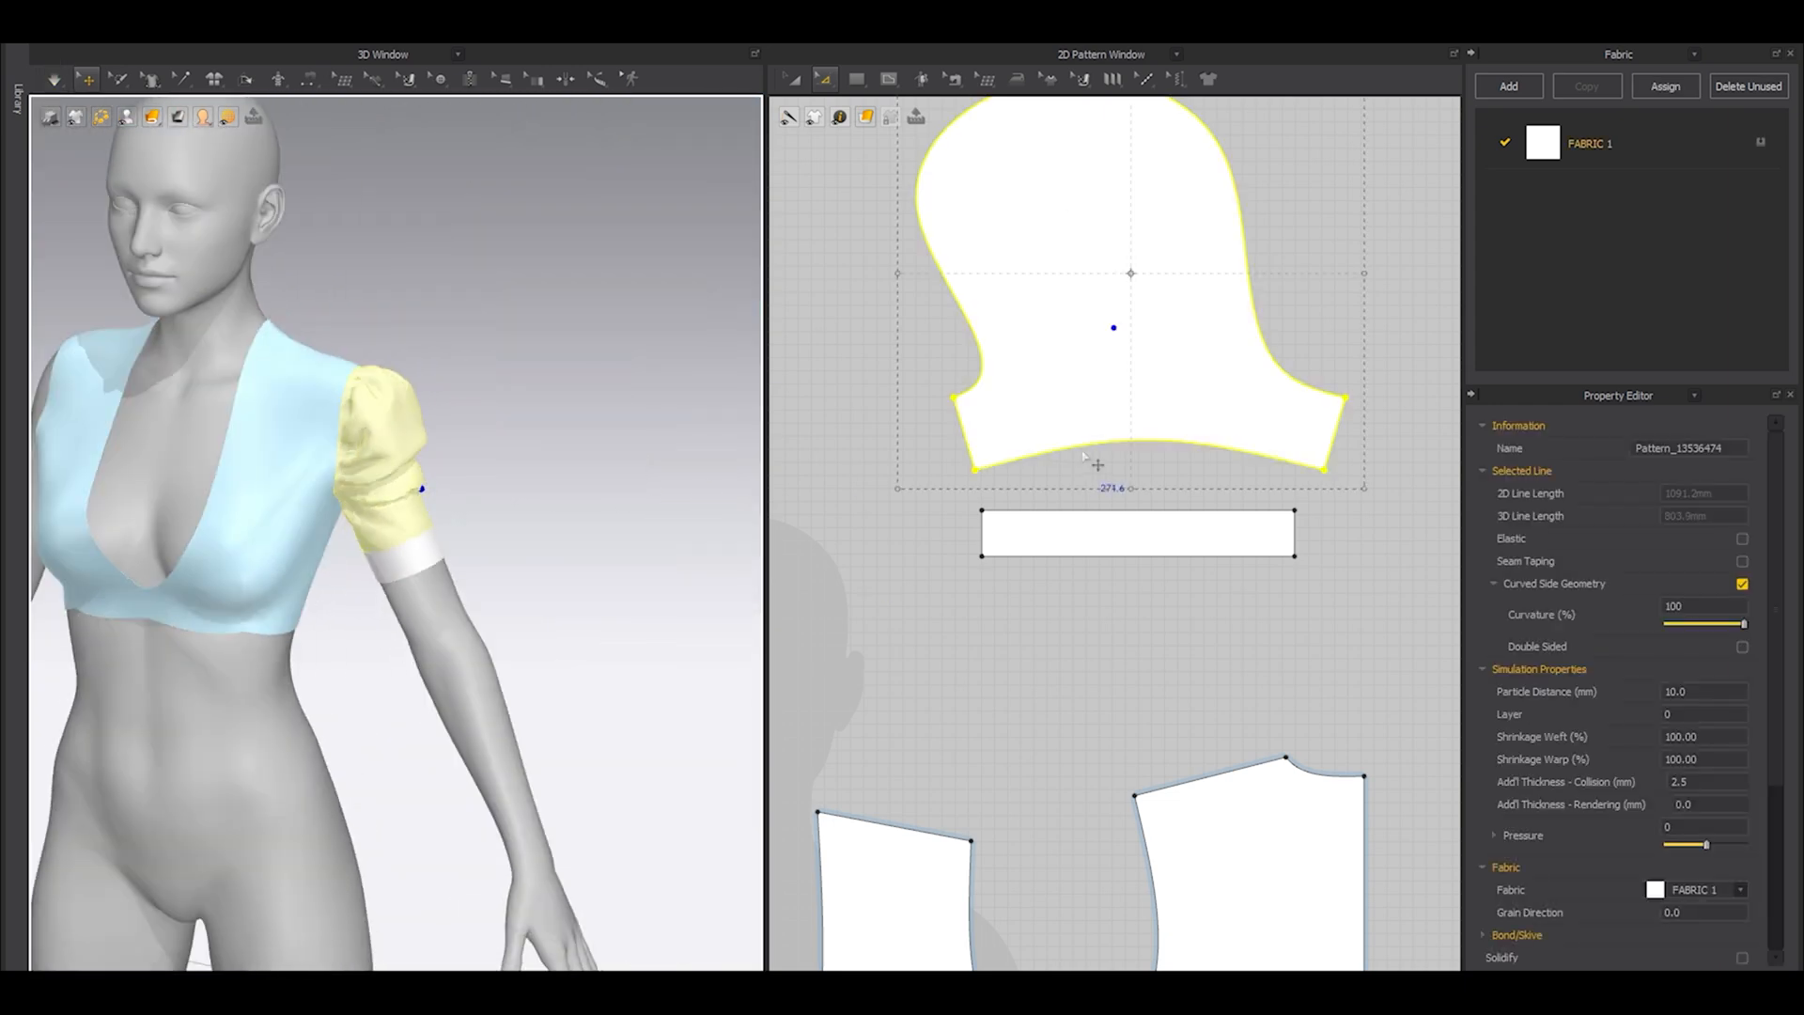
Create a symmetric copy of the sleeve and cuff patterns and place it on the opposite side of the layout.
{"action": "scroll", "coordinate": [1083, 437], "scroll_direction": "down", "scroll_amount": 5}
{"action": "key", "text": "a"}
{"action": "left_click_drag", "start_coordinate": [965, 249], "coordinate": [1185, 522]}
{"action": "middle_click_drag", "start_coordinate": [995, 467], "coordinate": [1288, 516]}
{"action": "key", "text": "ctrl+d"}
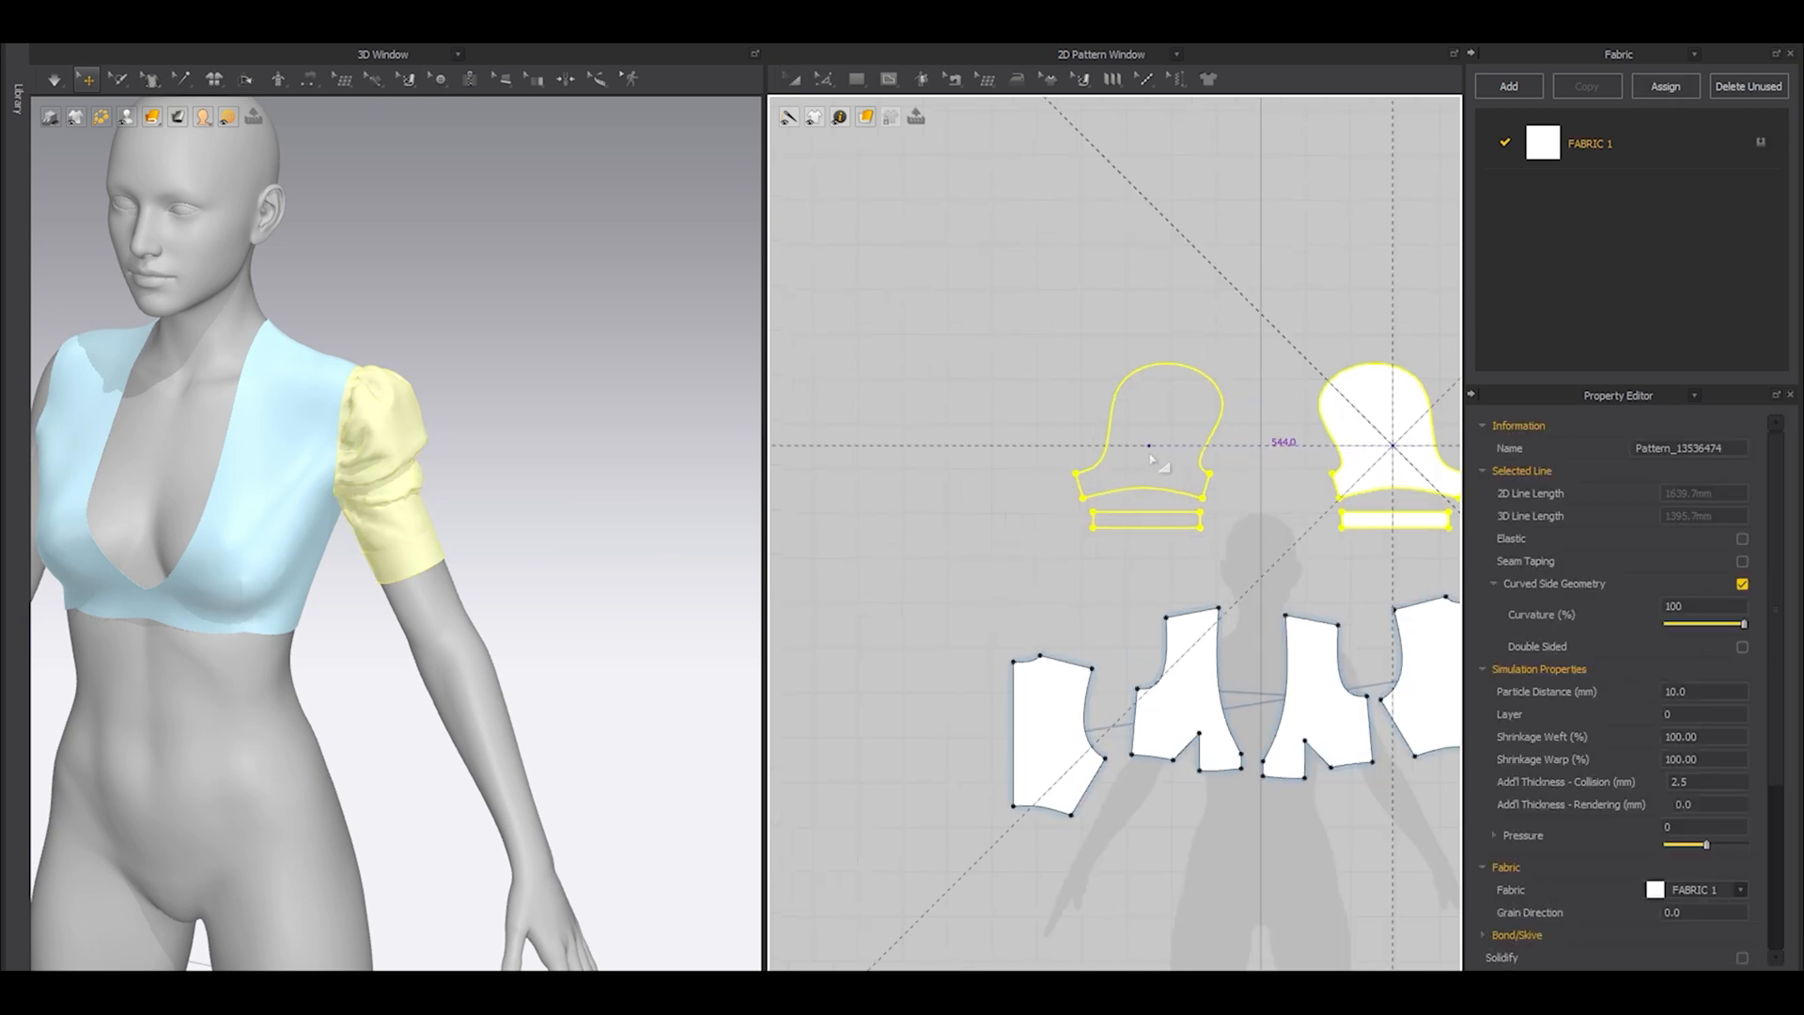
{"action": "left_click", "coordinate": [1157, 449]}
Simulate the top with the mirrored sleeve and cuff in place on the other arm.
{"action": "left_click", "coordinate": [995, 458]}
{"action": "middle_click_drag", "start_coordinate": [131, 529], "coordinate": [361, 590]}
{"action": "right_click_drag", "start_coordinate": [362, 590], "coordinate": [418, 573]}
{"action": "key", "text": "space"}
Unfreeze all pattern pieces and simulate the whole top together.
{"action": "key", "text": "space"}
{"action": "key", "text": "ctrl+a"}
{"action": "key", "text": "ctrl+k"}
{"action": "left_click", "coordinate": [594, 299]}
{"action": "key", "text": "space"}
{"action": "left_click_drag", "start_coordinate": [317, 541], "coordinate": [422, 553]}
Hide the avatar to examine the simulated top with both sleeves, then show the avatar again.
{"action": "key", "text": "shift+a"}
{"action": "scroll", "coordinate": [498, 575], "scroll_direction": "down", "scroll_amount": 2}
{"action": "right_click_drag", "start_coordinate": [566, 610], "coordinate": [480, 633]}
{"action": "left_click", "coordinate": [445, 632]}
{"action": "left_click", "coordinate": [591, 484]}
{"action": "right_click_drag", "start_coordinate": [591, 484], "coordinate": [594, 564]}
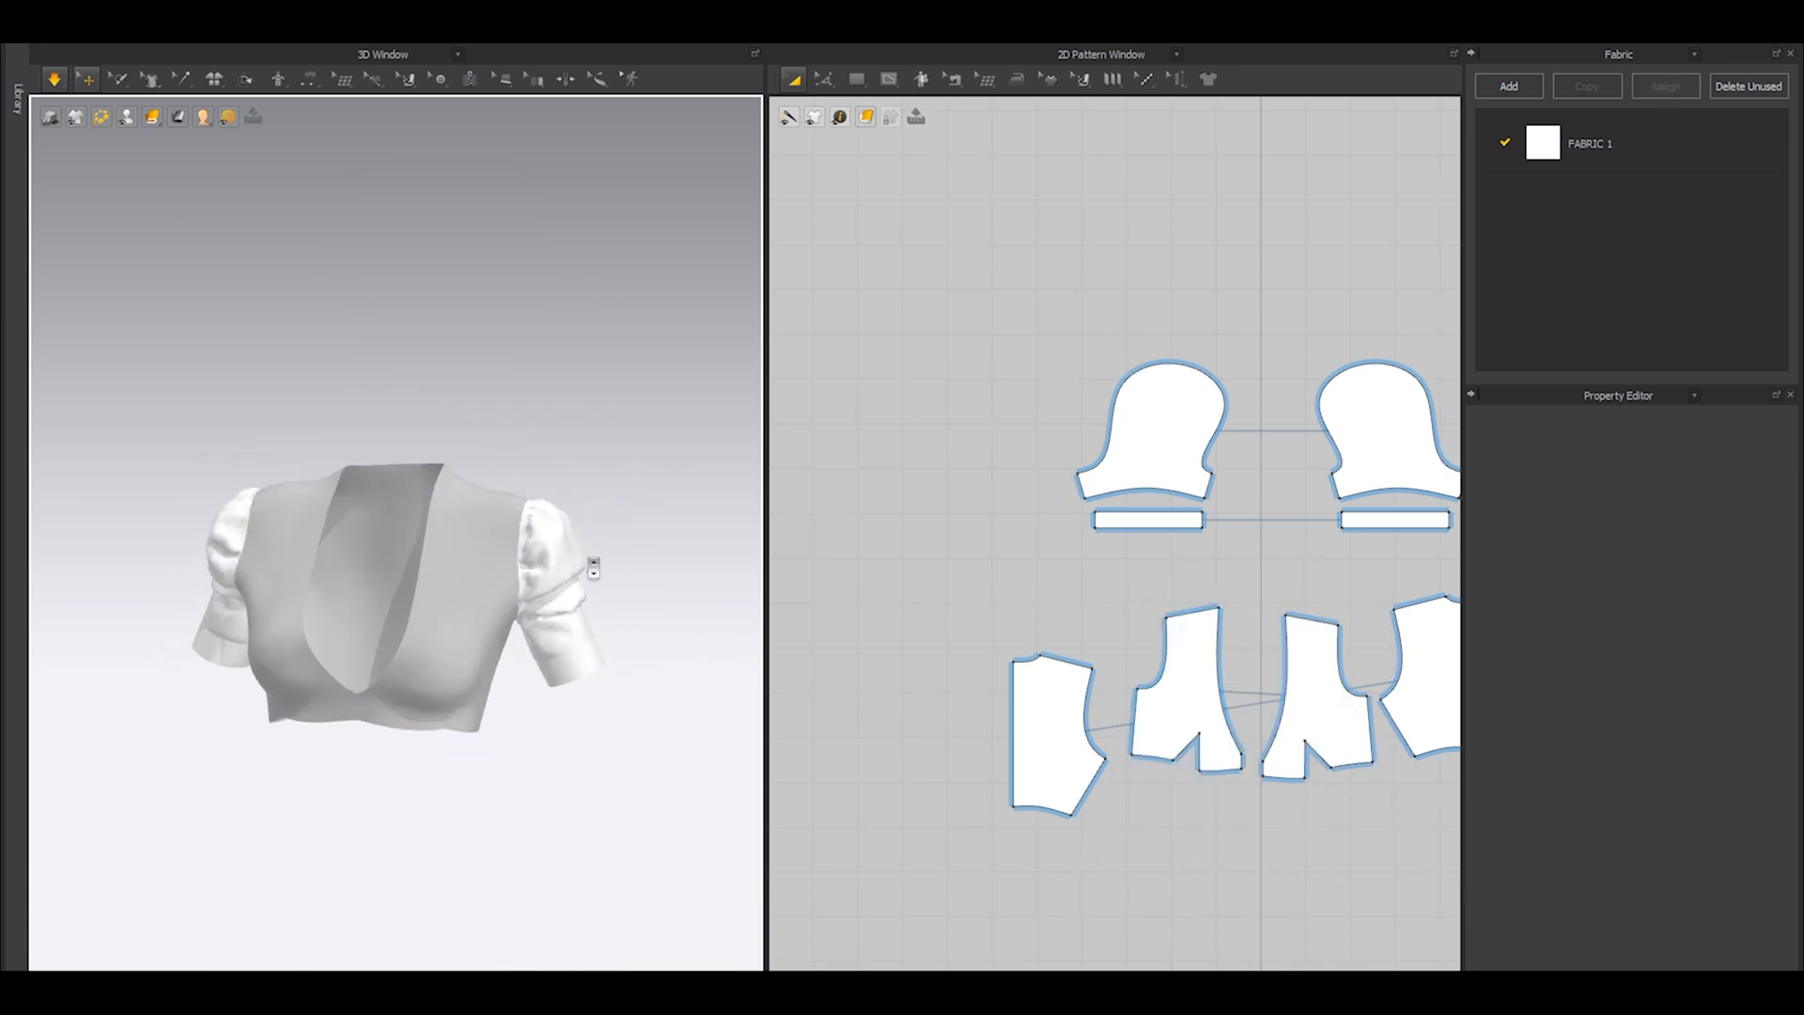
{"action": "scroll", "coordinate": [567, 588], "scroll_direction": "down", "scroll_amount": 2}
{"action": "key", "text": "shift+a"}
{"action": "scroll", "coordinate": [554, 590], "scroll_direction": "down", "scroll_amount": 3}
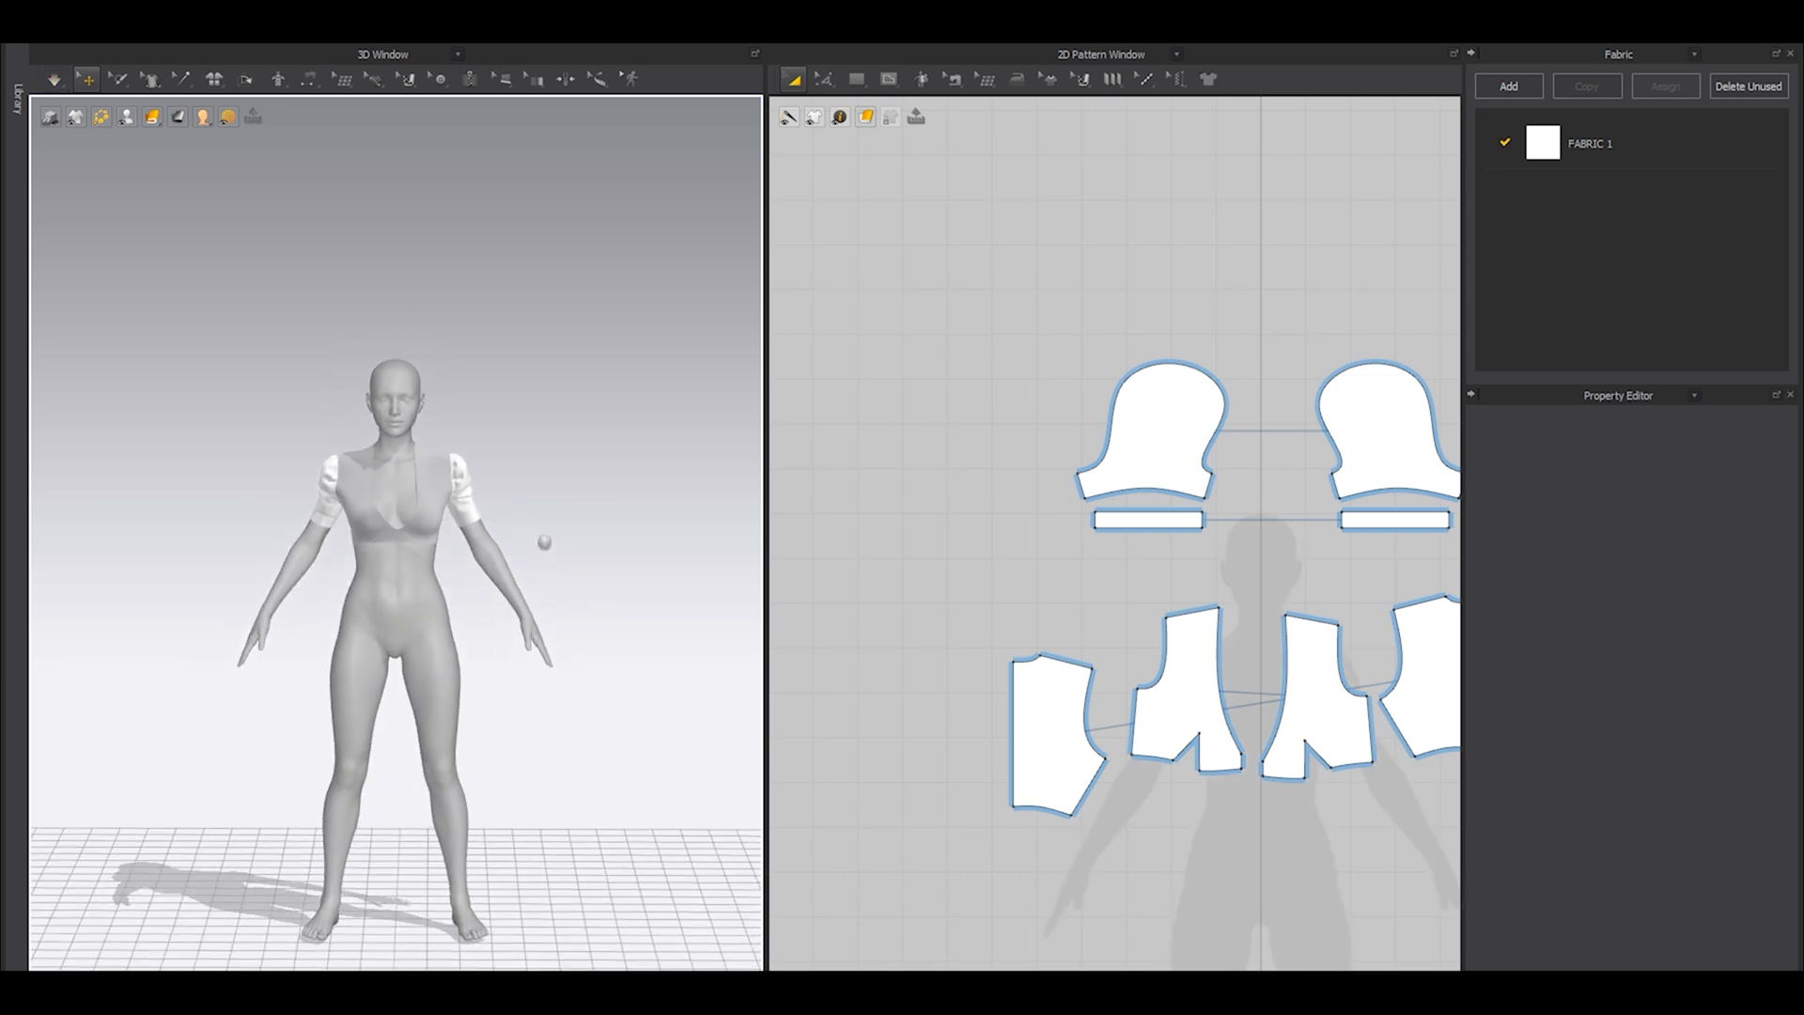
Freeze all pattern pieces of the top and view the garment on the full avatar.
{"action": "key", "text": "shift+a"}
{"action": "key", "text": "ctrl+a"}
{"action": "key", "text": "ctrl+k"}
{"action": "left_click", "coordinate": [554, 615]}
{"action": "right_click_drag", "start_coordinate": [554, 616], "coordinate": [376, 604]}
{"action": "key", "text": "shift+a"}
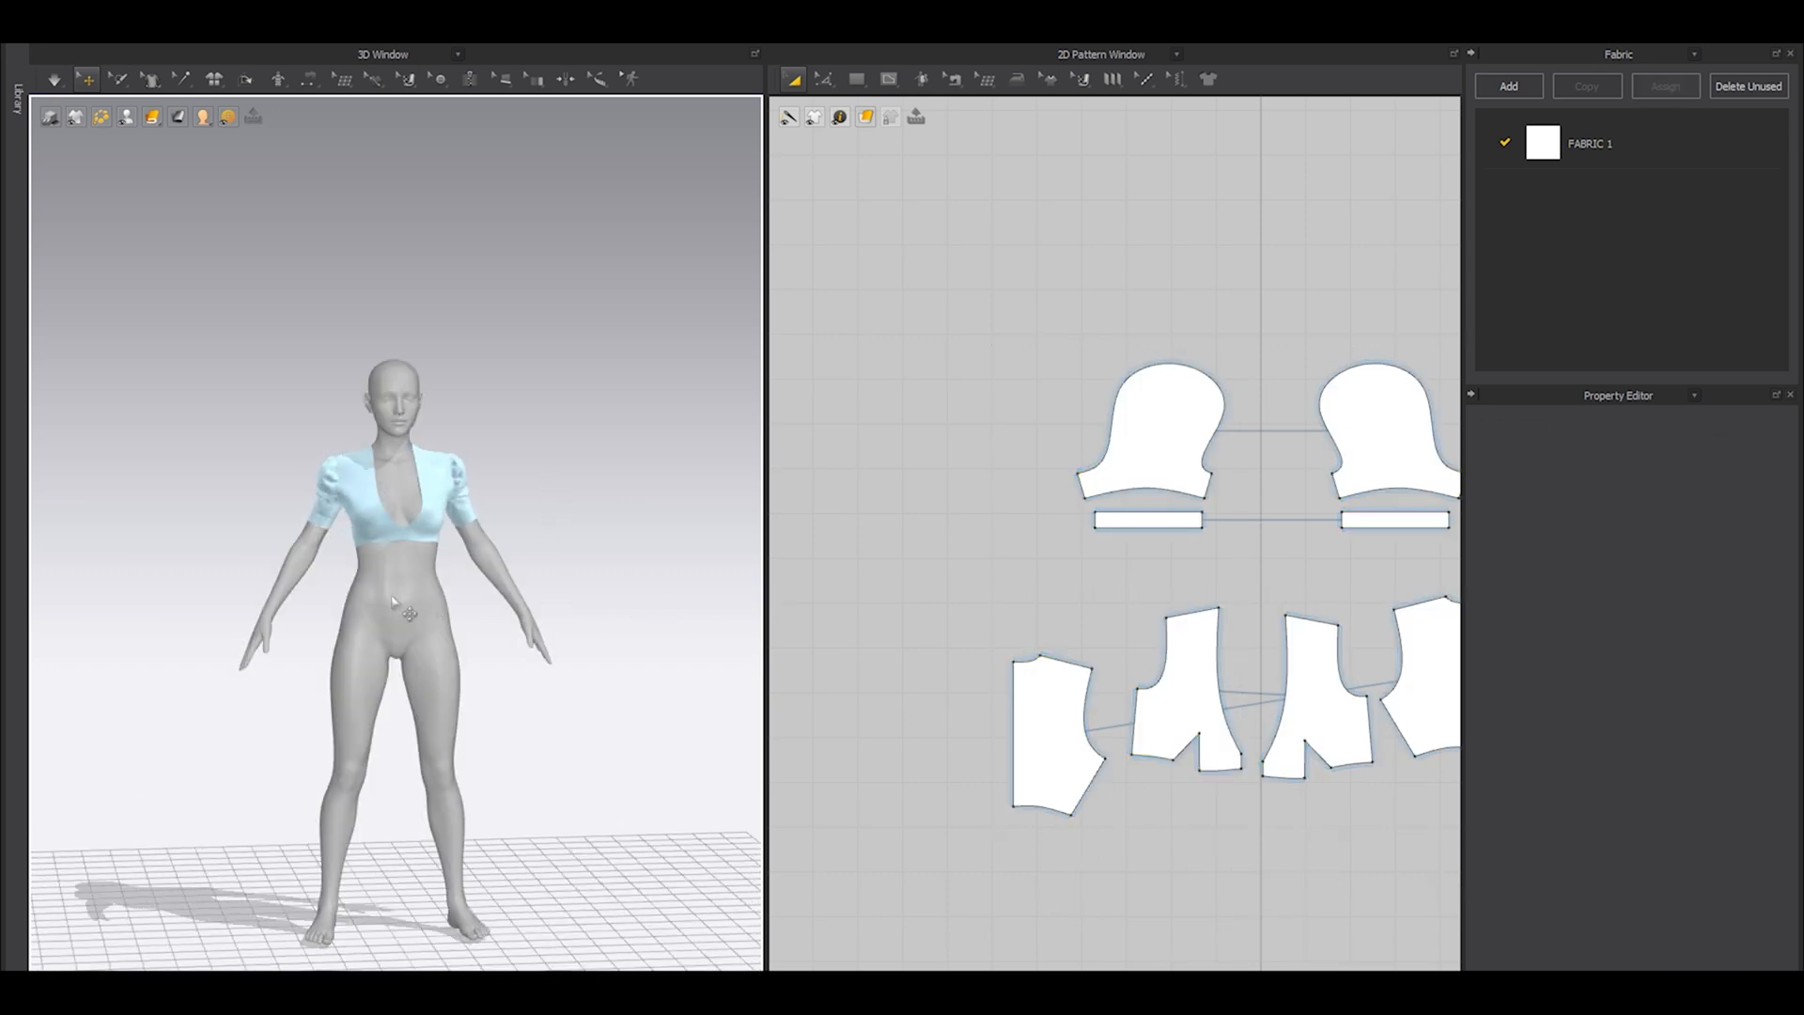
Unfreeze all pattern pieces and hide the avatar to view the front hem below the bust up close.
{"action": "scroll", "coordinate": [488, 619], "scroll_direction": "up", "scroll_amount": 5}
{"action": "scroll", "coordinate": [489, 619], "scroll_direction": "up", "scroll_amount": 2}
{"action": "scroll", "coordinate": [489, 619], "scroll_direction": "up", "scroll_amount": 2}
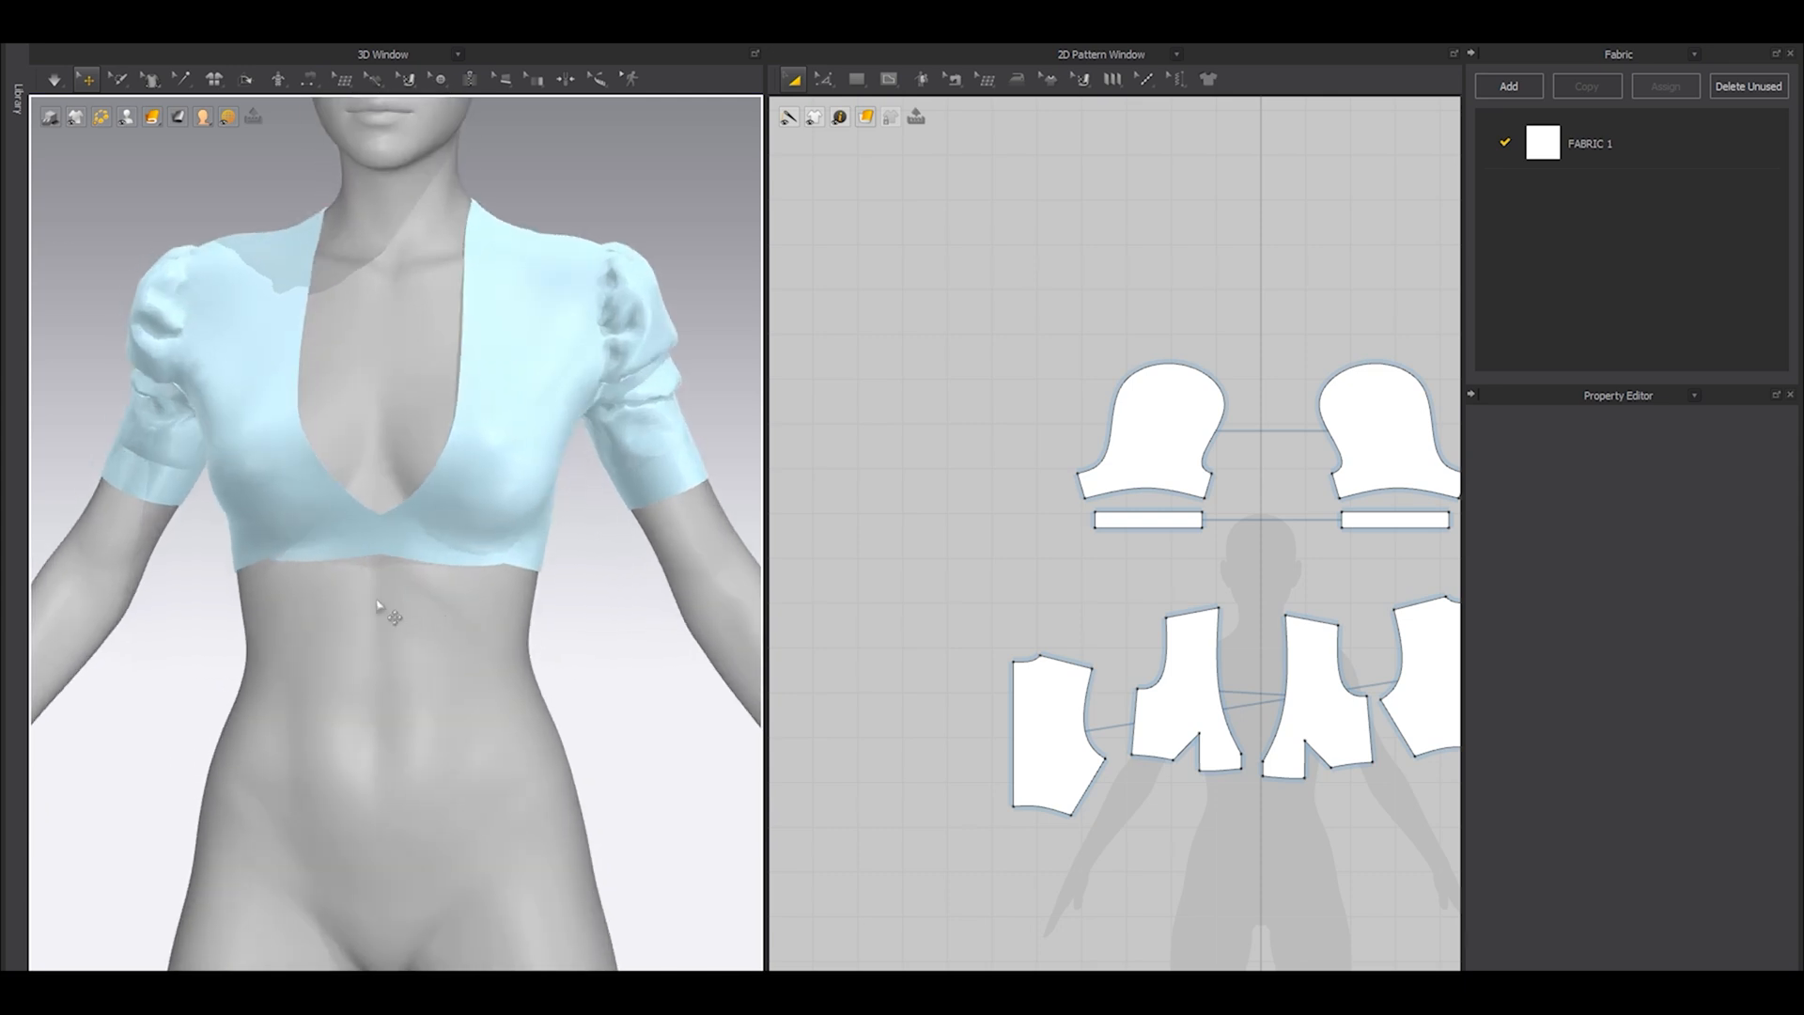
{"action": "scroll", "coordinate": [389, 612], "scroll_direction": "up", "scroll_amount": 4}
{"action": "key", "text": "ctrl+a"}
{"action": "key", "text": "ctrl+k"}
{"action": "left_click", "coordinate": [689, 598]}
{"action": "right_click_drag", "start_coordinate": [689, 598], "coordinate": [383, 578]}
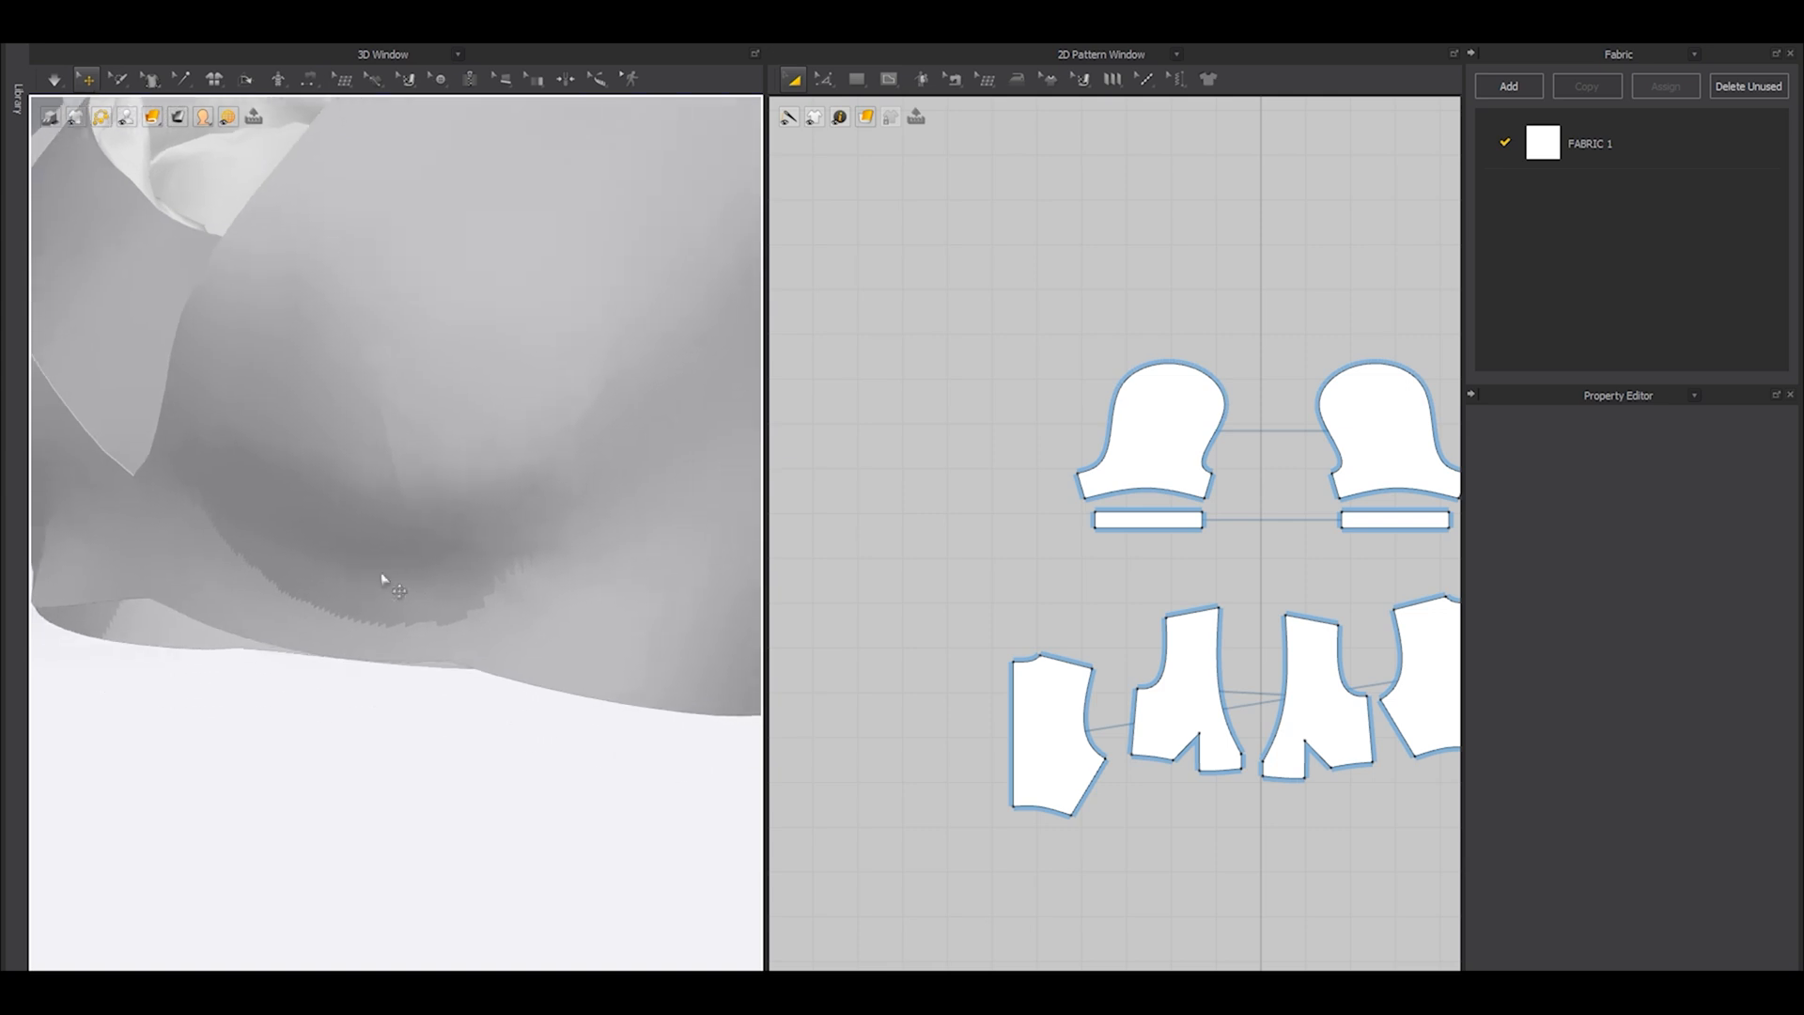
Raise the front hem's curve point nearest the dart on the side-seam side, and undo the extra adjustment of that point.
{"action": "scroll", "coordinate": [1204, 741], "scroll_direction": "up", "scroll_amount": 4}
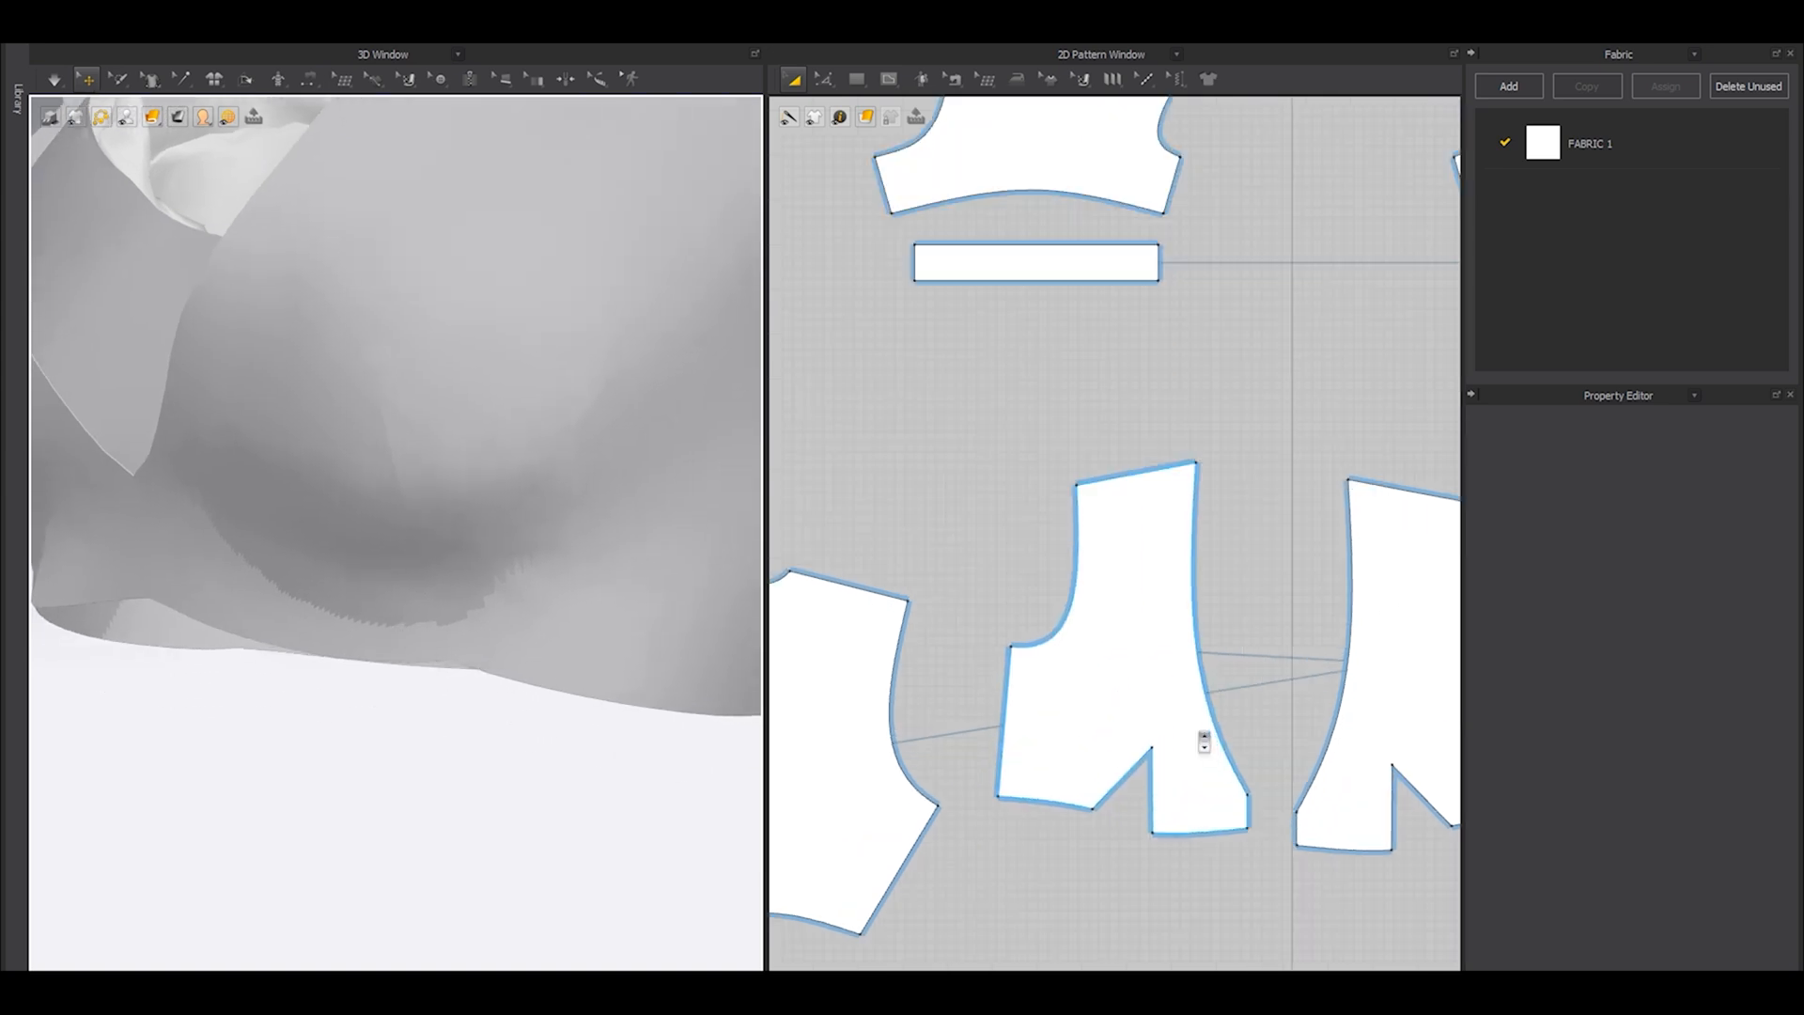
{"action": "right_click_drag", "start_coordinate": [757, 690], "coordinate": [486, 646]}
{"action": "scroll", "coordinate": [1109, 680], "scroll_direction": "up", "scroll_amount": 3}
{"action": "scroll", "coordinate": [1108, 678], "scroll_direction": "up", "scroll_amount": 4}
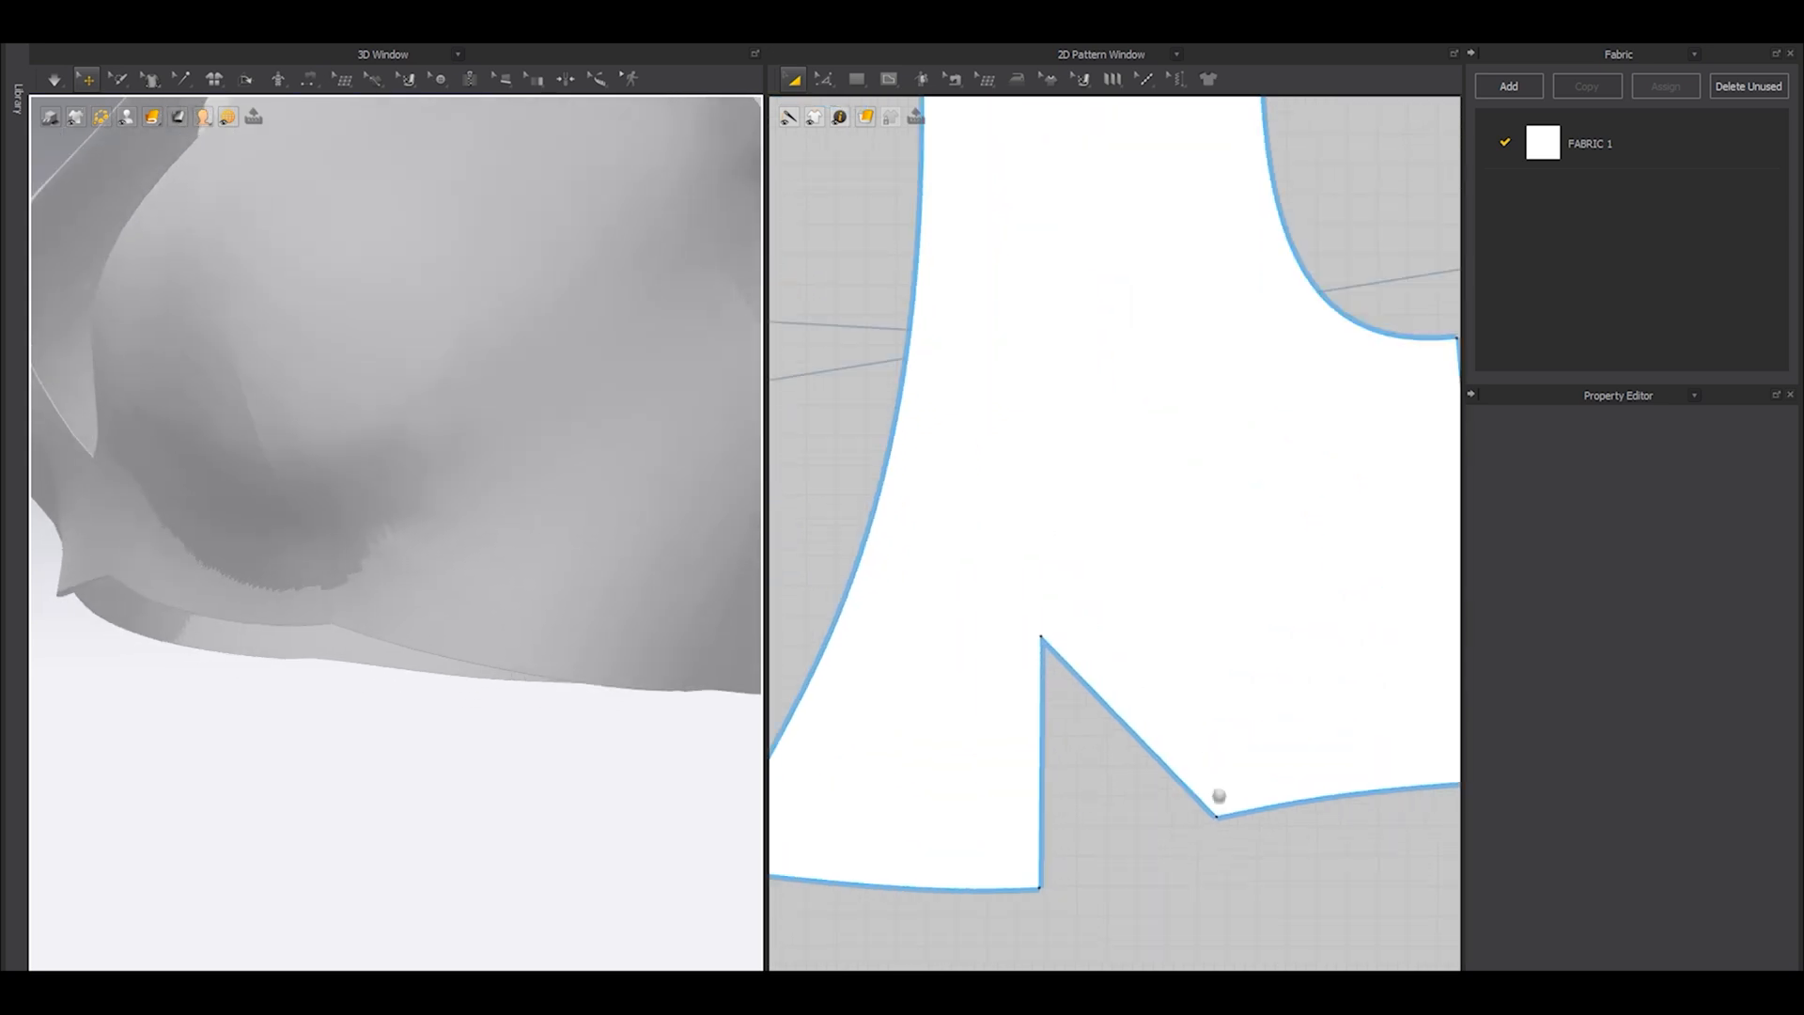
{"action": "key", "text": "z"}
{"action": "scroll", "coordinate": [1186, 718], "scroll_direction": "up", "scroll_amount": 2}
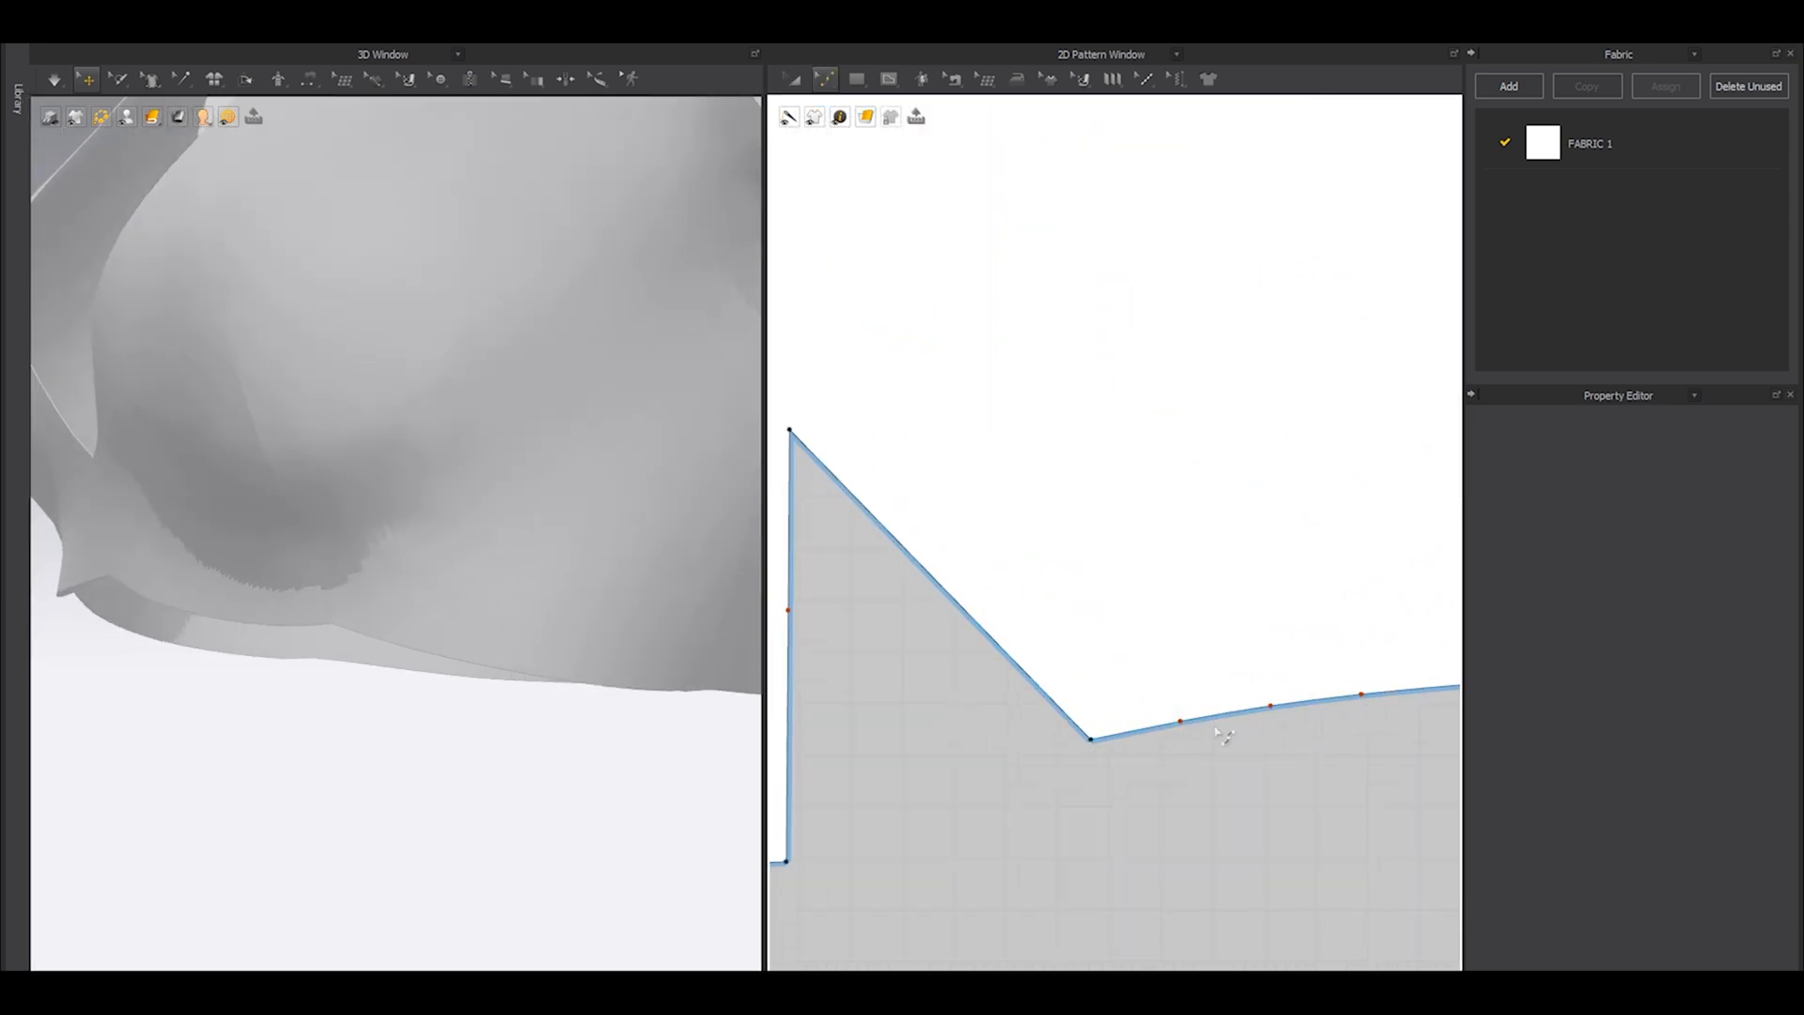
{"action": "scroll", "coordinate": [1190, 771], "scroll_direction": "down", "scroll_amount": 2}
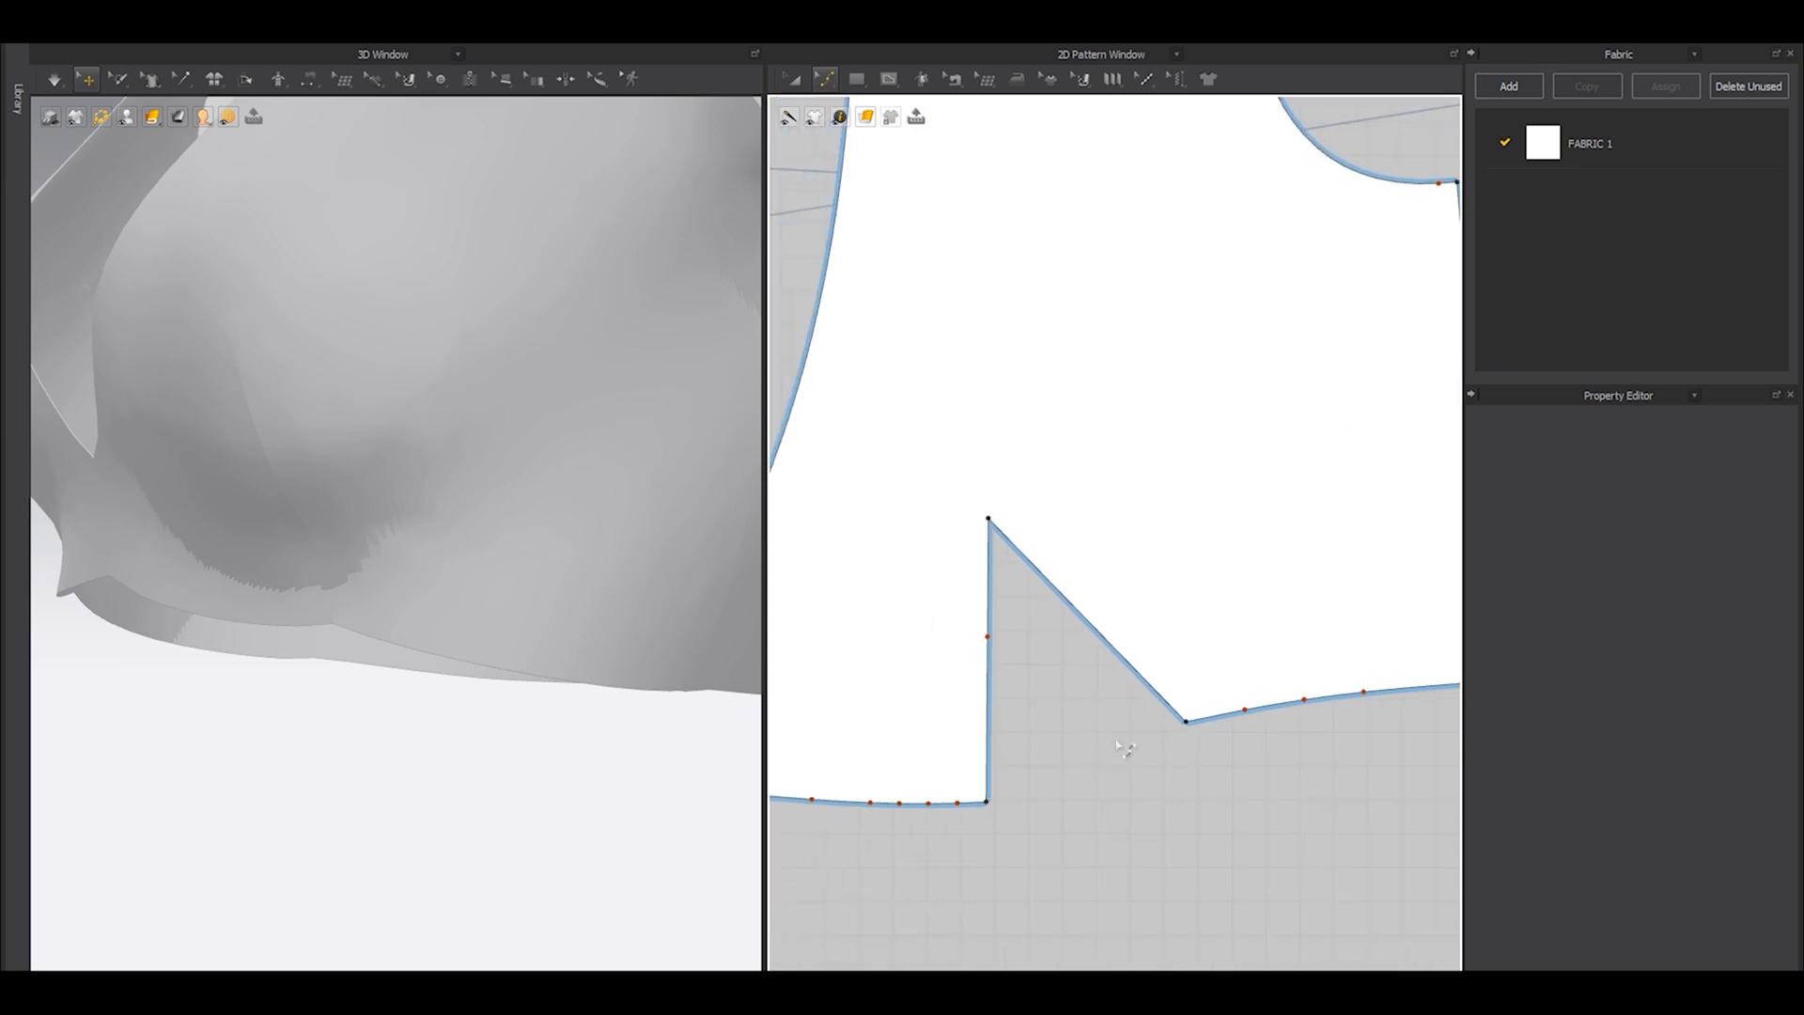
{"action": "scroll", "coordinate": [1245, 709], "scroll_direction": "up", "scroll_amount": 3}
{"action": "left_click_drag", "start_coordinate": [1240, 719], "coordinate": [1217, 708]}
{"action": "right_click_drag", "start_coordinate": [663, 705], "coordinate": [638, 703]}
{"action": "left_click_drag", "start_coordinate": [1220, 707], "coordinate": [1229, 736]}
{"action": "key", "text": "ctrl+z"}
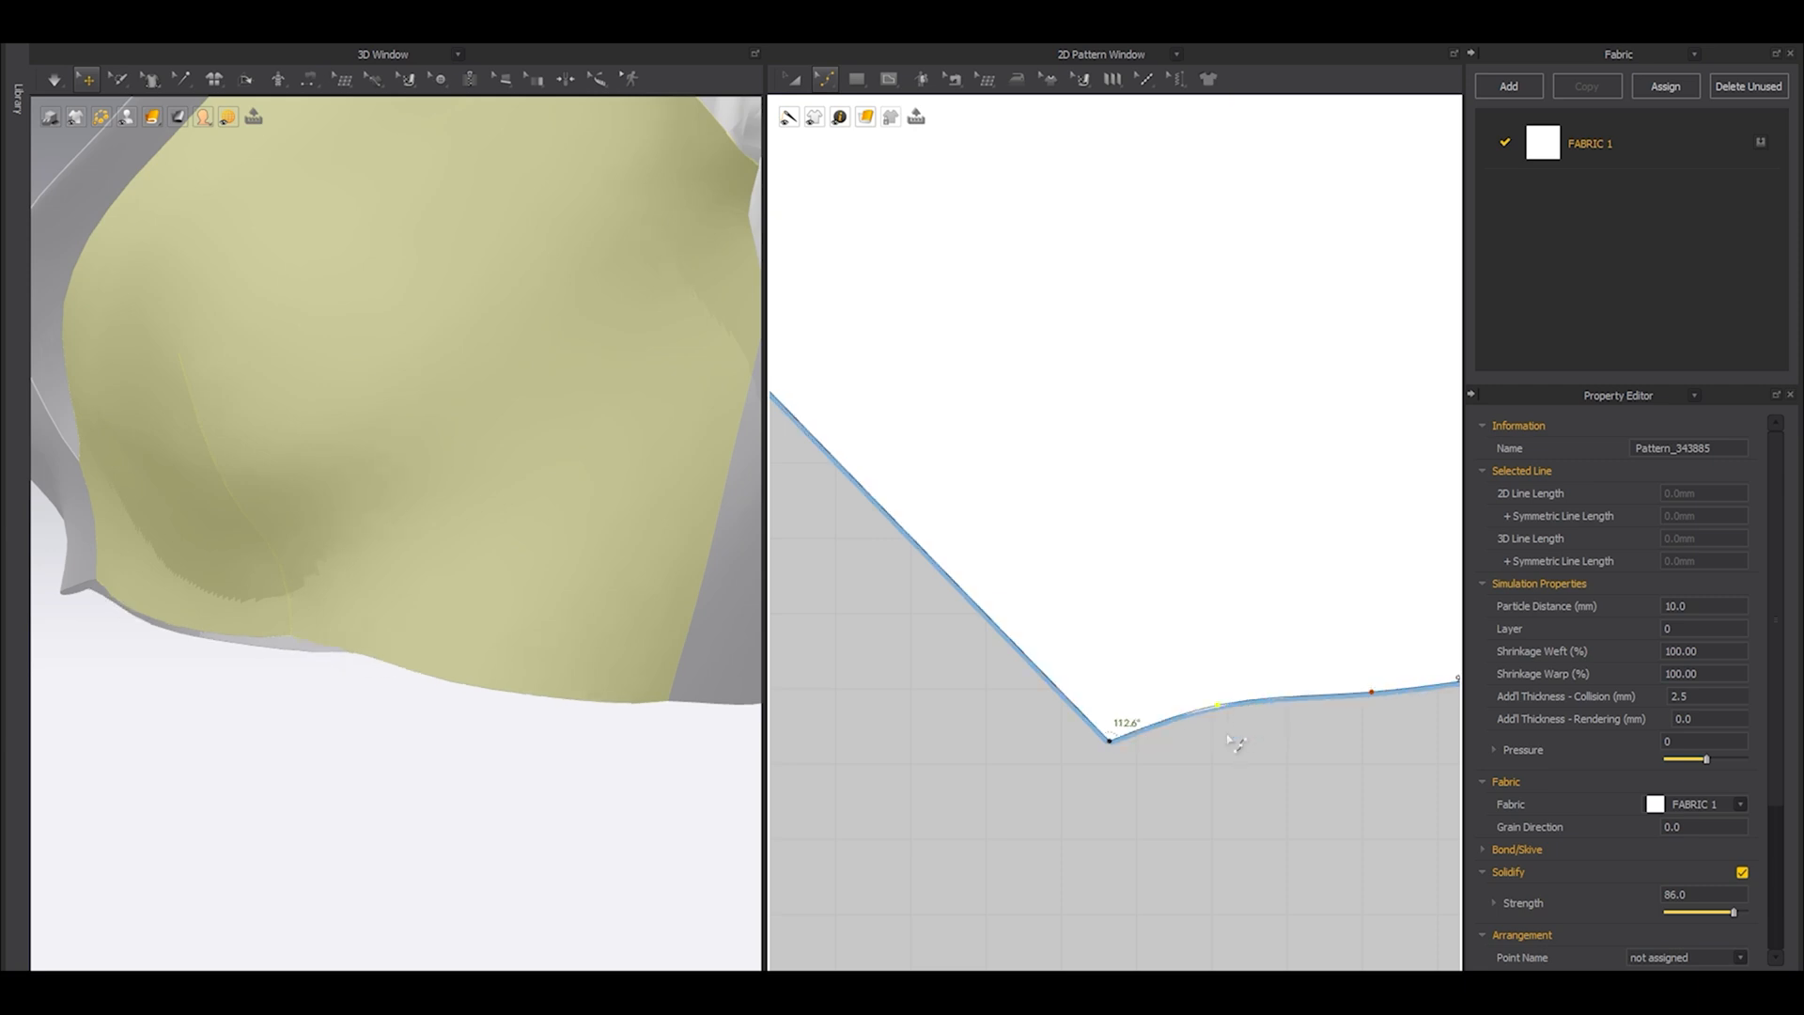
Reshape the hem between the dart and side seam by moving its next curve point up, and simulate the top.
{"action": "left_click_drag", "start_coordinate": [1371, 696], "coordinate": [1378, 681]}
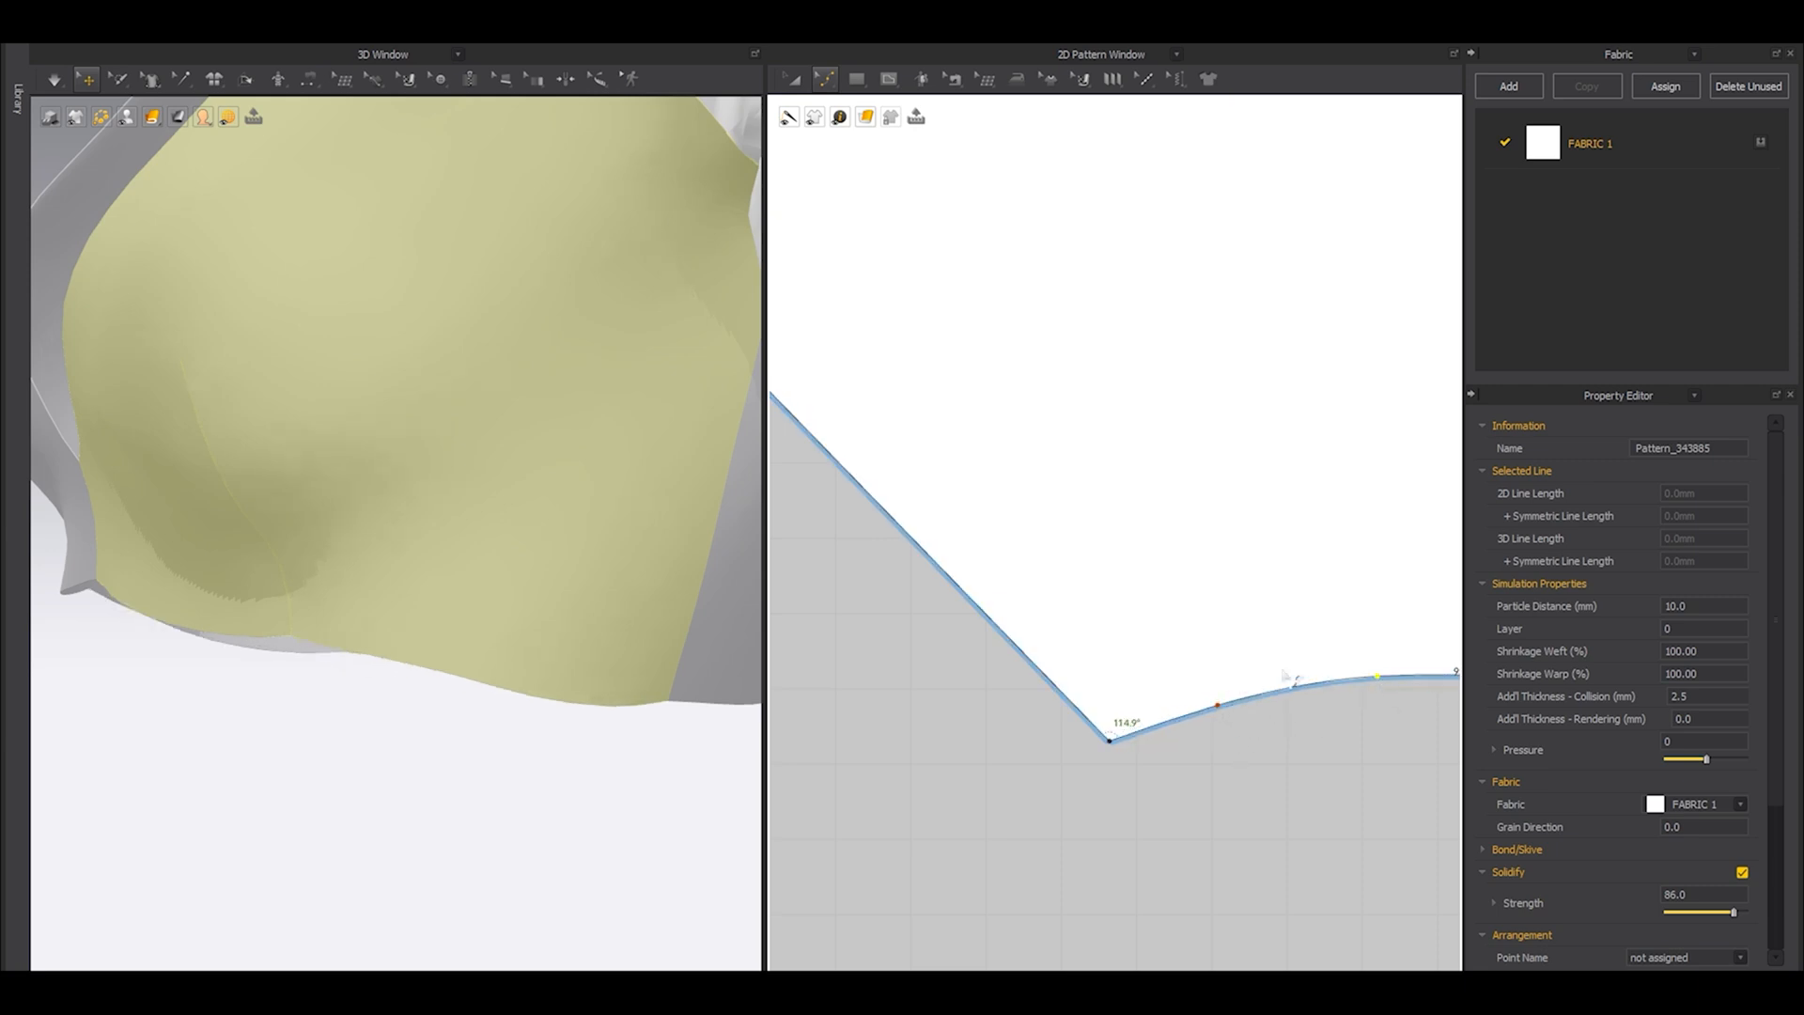
{"action": "middle_click_drag", "start_coordinate": [1319, 685], "coordinate": [1146, 719]}
{"action": "left_click_drag", "start_coordinate": [1341, 719], "coordinate": [1351, 715]}
{"action": "key", "text": "space"}
{"action": "right_click_drag", "start_coordinate": [364, 646], "coordinate": [410, 672]}
{"action": "key", "text": "space"}
Lower both end points of the front dart at the hem together and simulate the top.
{"action": "scroll", "coordinate": [1124, 626], "scroll_direction": "down", "scroll_amount": 4}
{"action": "middle_click_drag", "start_coordinate": [1111, 673], "coordinate": [1266, 622]}
{"action": "left_click_drag", "start_coordinate": [1240, 733], "coordinate": [940, 633]}
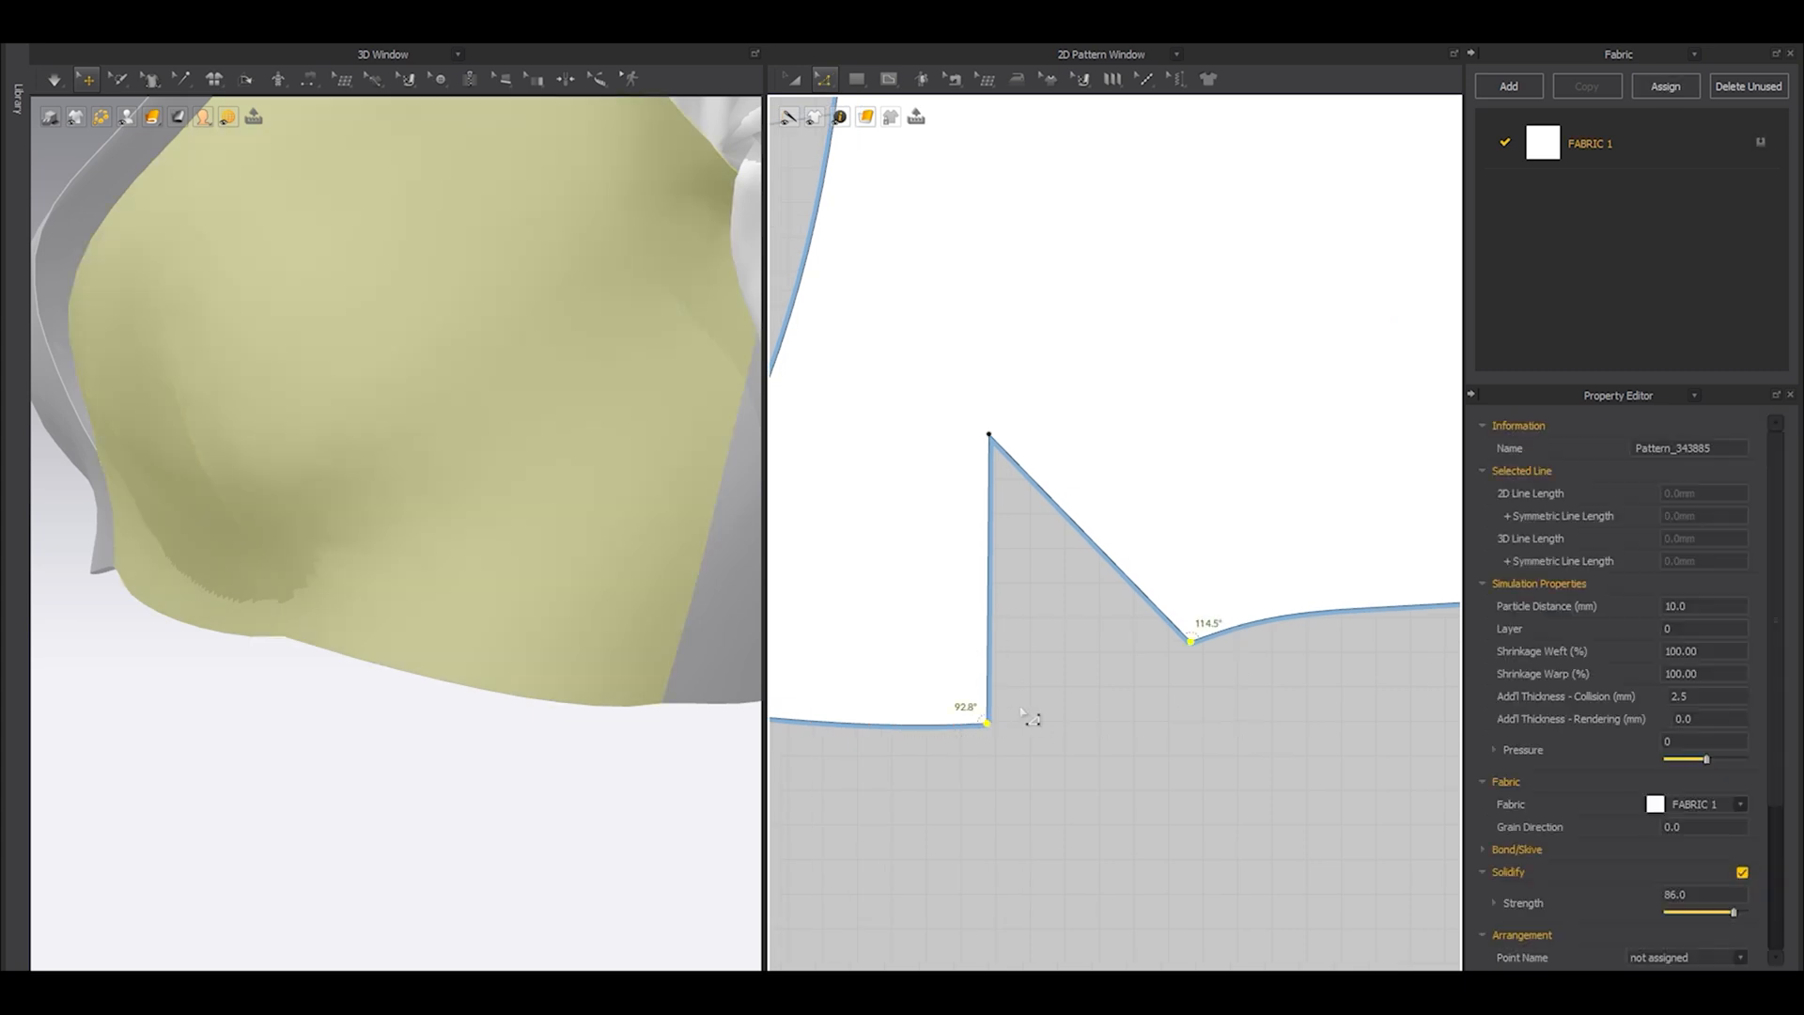
{"action": "left_click_drag", "start_coordinate": [1003, 736], "coordinate": [1006, 749]}
{"action": "key", "text": "space"}
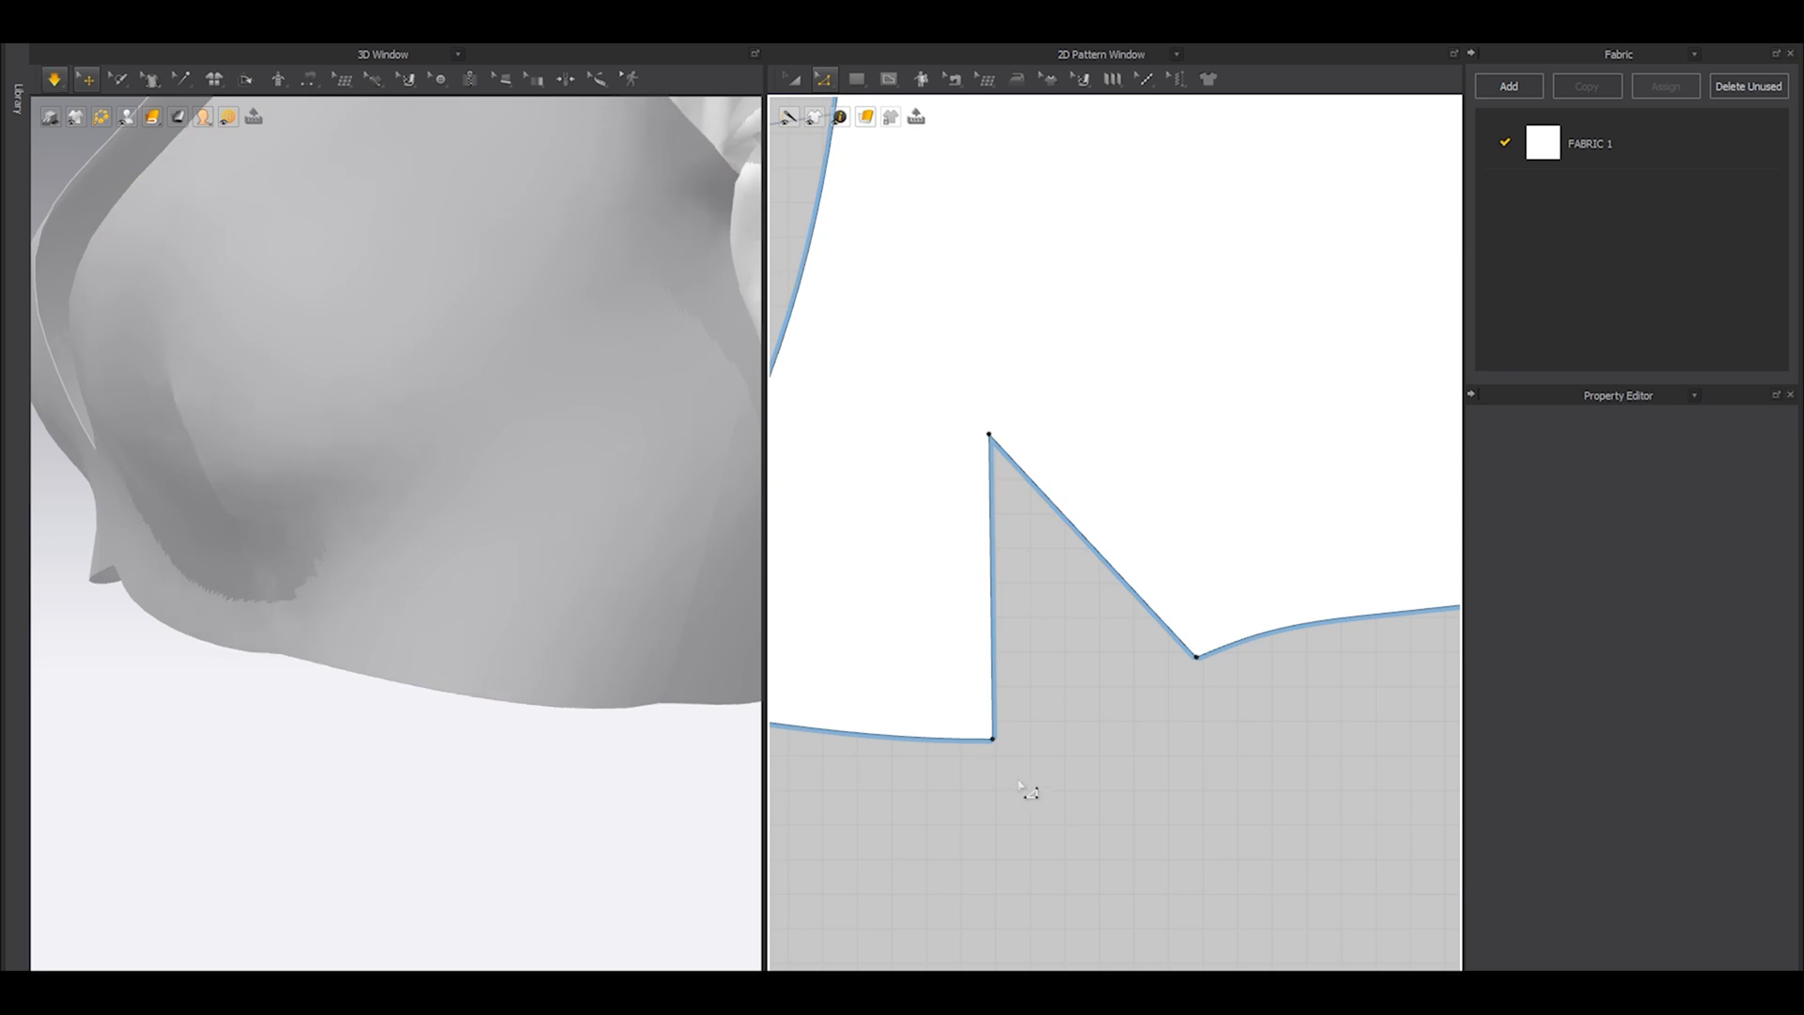
Delete the surplus curve points on the front hem between the center front and the dart.
{"action": "scroll", "coordinate": [950, 757], "scroll_direction": "up", "scroll_amount": 5}
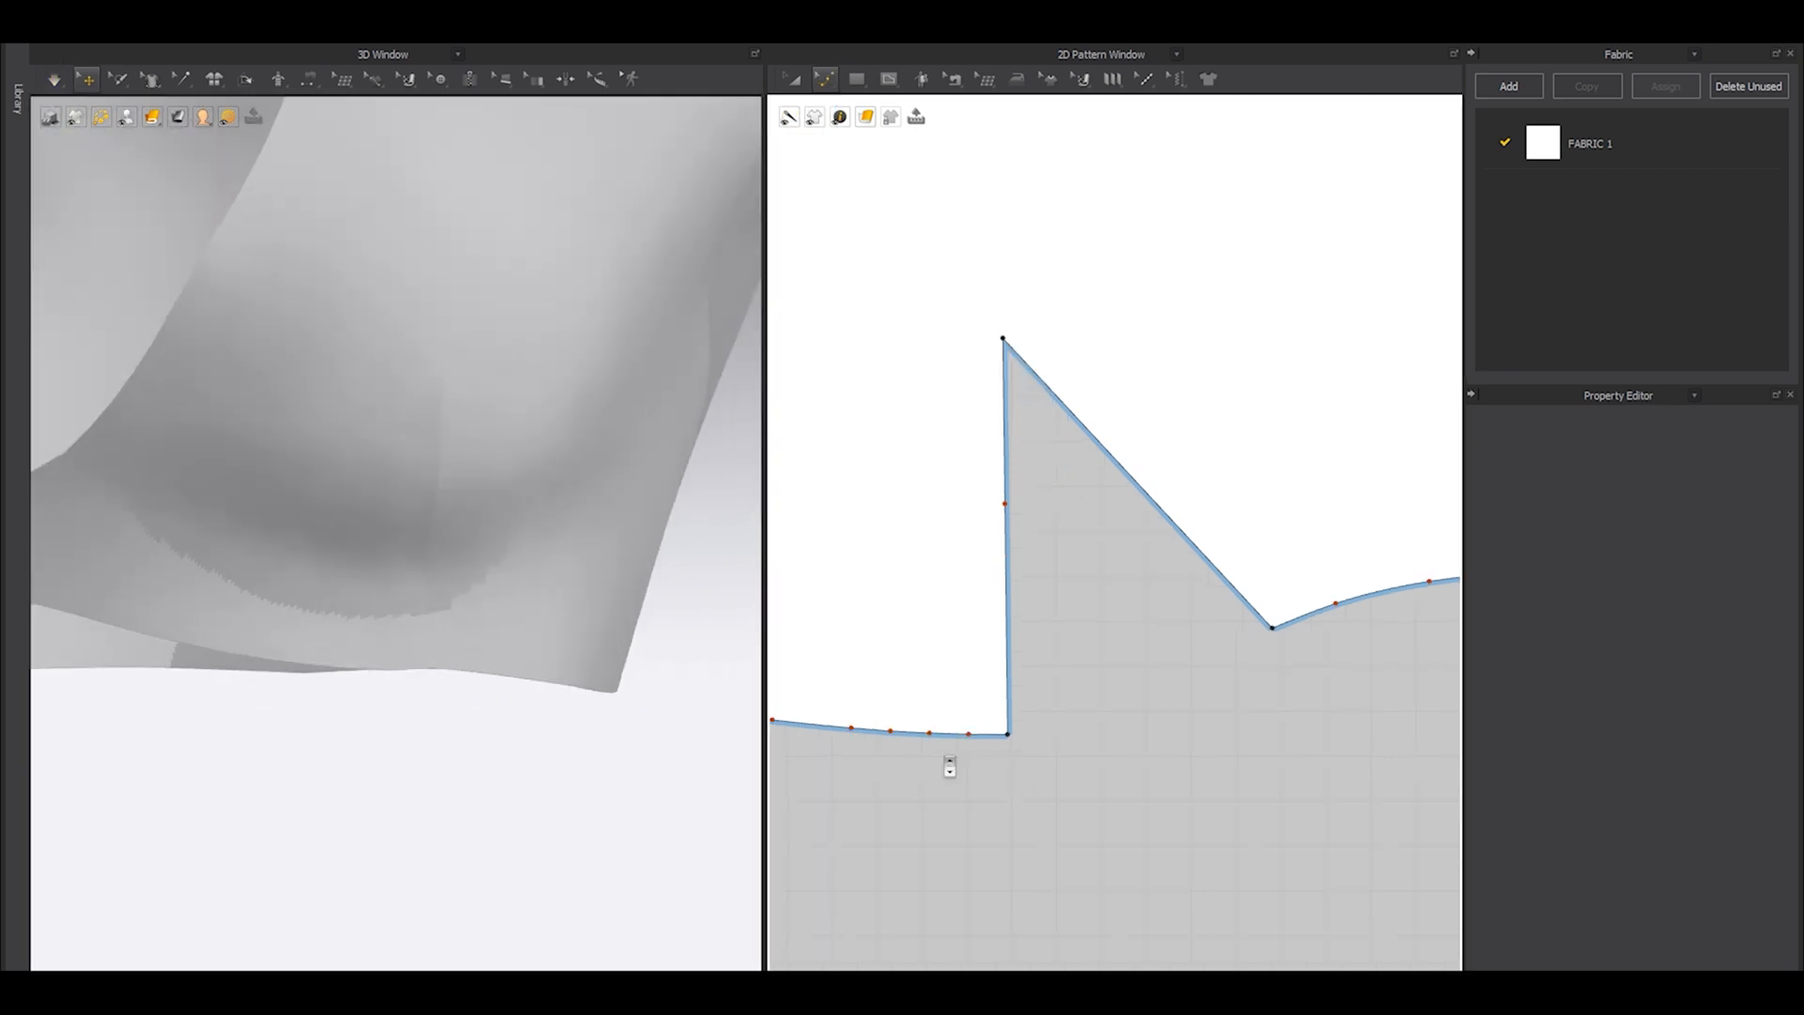
{"action": "middle_click_drag", "start_coordinate": [952, 759], "coordinate": [1093, 746]}
{"action": "left_click_drag", "start_coordinate": [1091, 756], "coordinate": [936, 651]}
{"action": "key", "text": "Delete"}
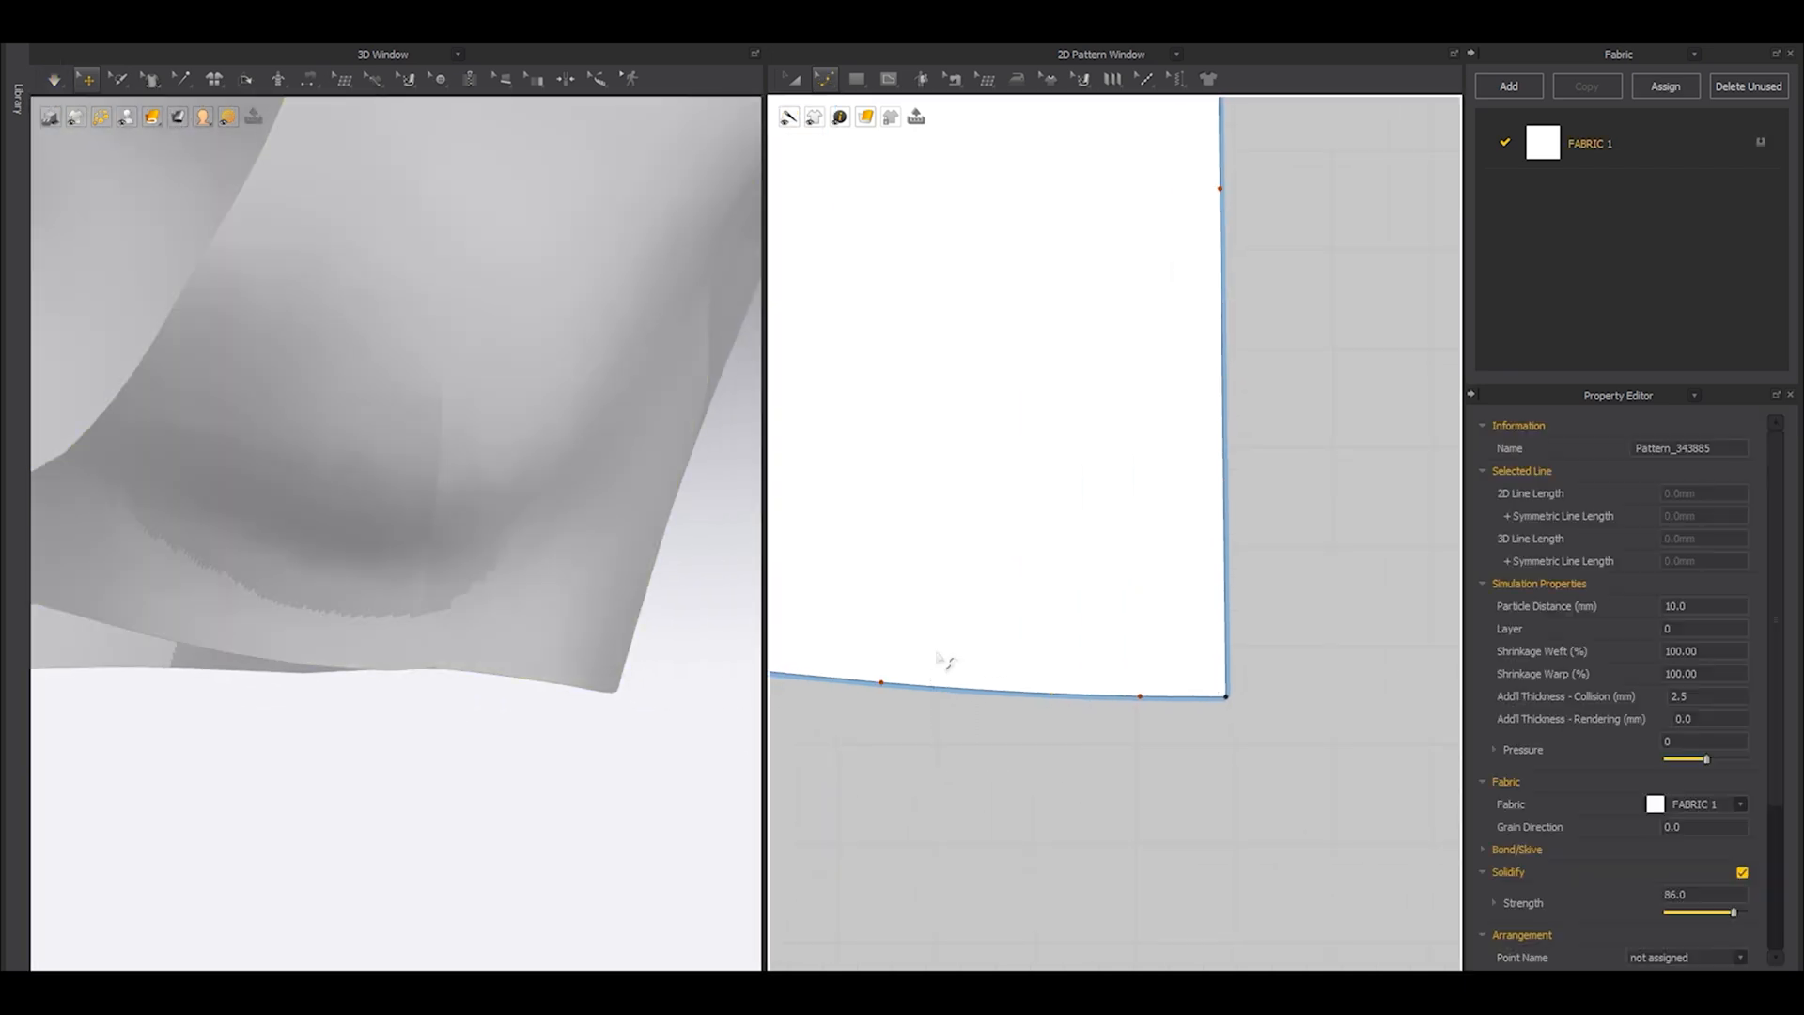
Raise the hem curve point on the center-front side of the dart, reshape the segment beside it with another curve point, and simulate.
{"action": "scroll", "coordinate": [1013, 712], "scroll_direction": "up", "scroll_amount": 2}
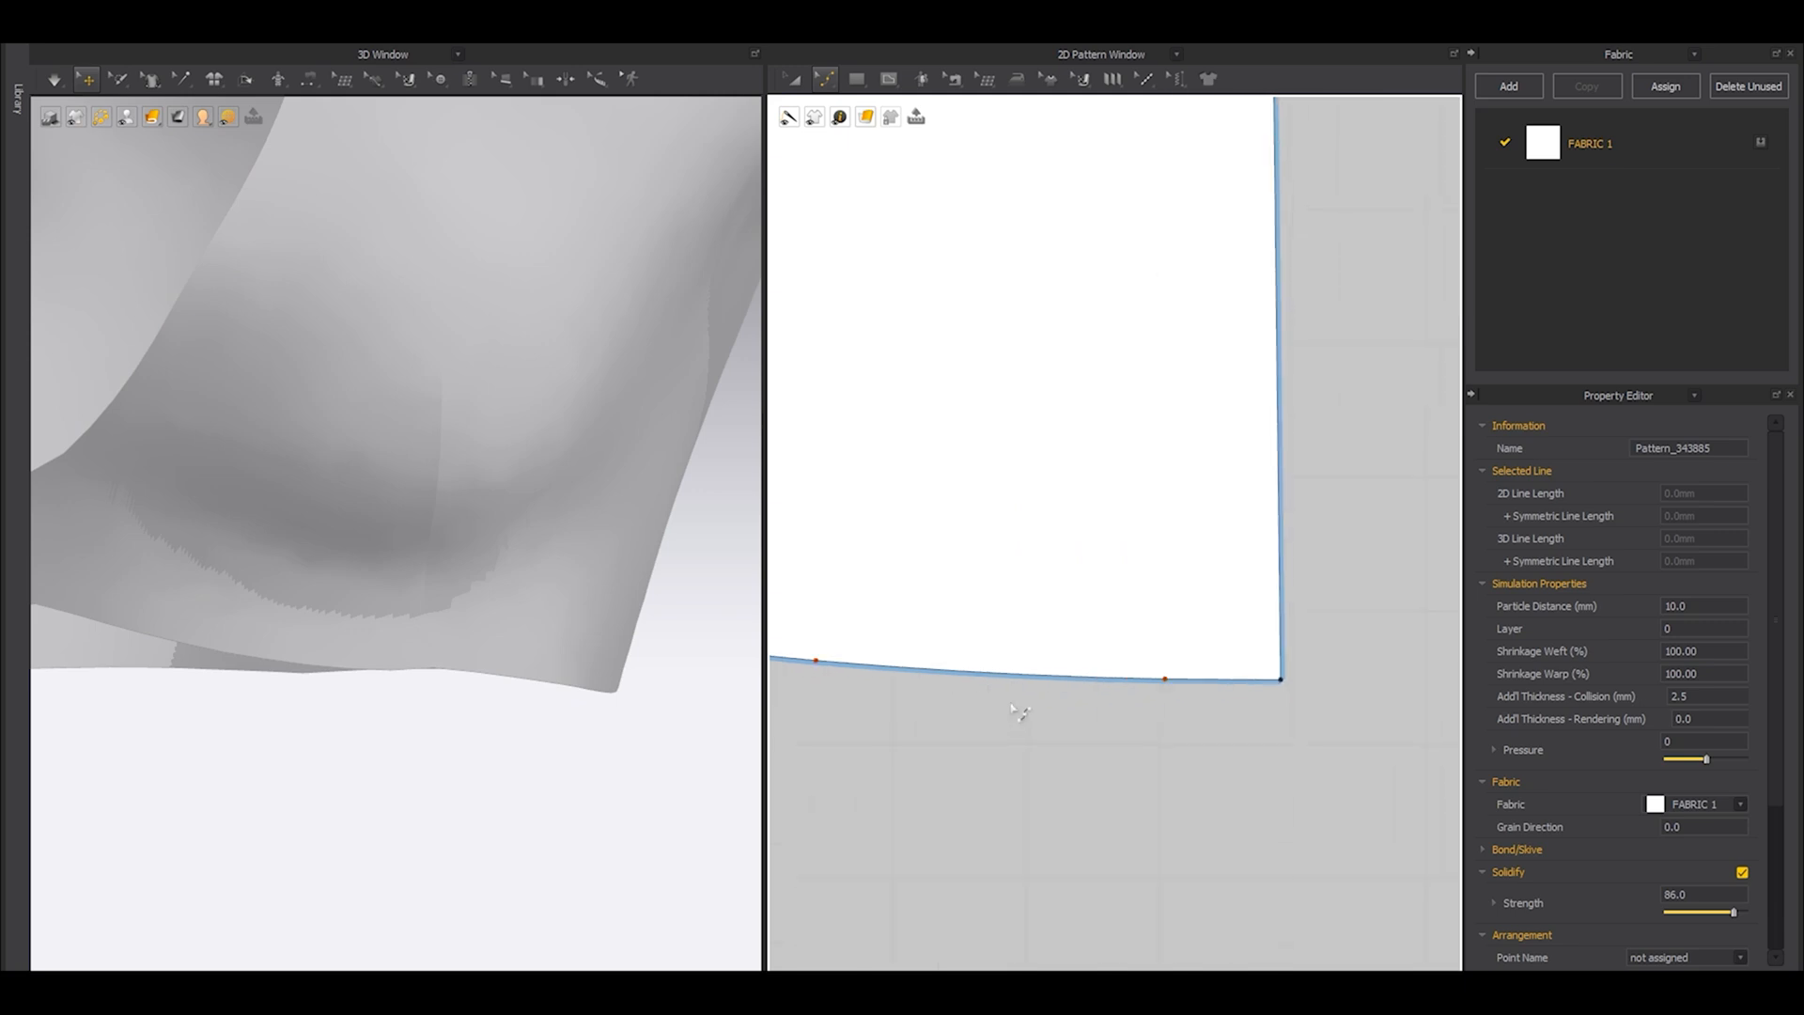
{"action": "left_click_drag", "start_coordinate": [1170, 691], "coordinate": [1136, 672]}
{"action": "scroll", "coordinate": [1135, 674], "scroll_direction": "down", "scroll_amount": 2}
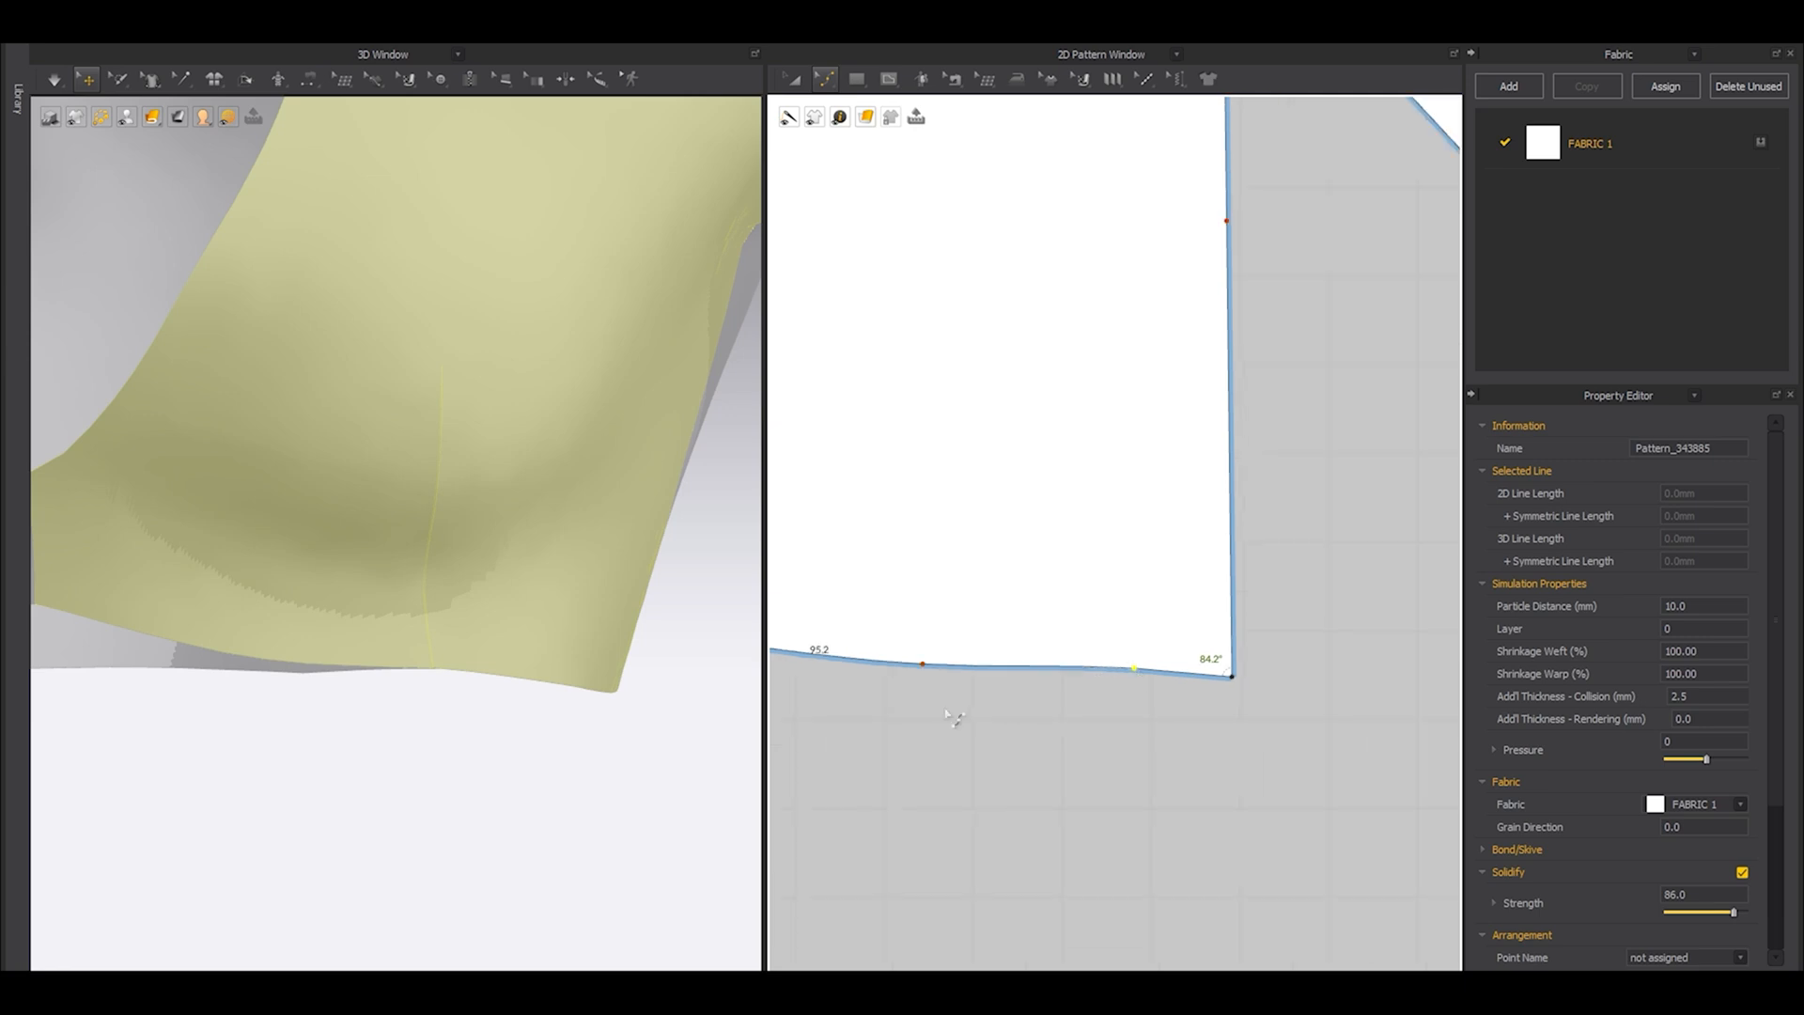
{"action": "middle_click_drag", "start_coordinate": [959, 720], "coordinate": [1087, 716]}
{"action": "left_click_drag", "start_coordinate": [1053, 668], "coordinate": [1057, 655]}
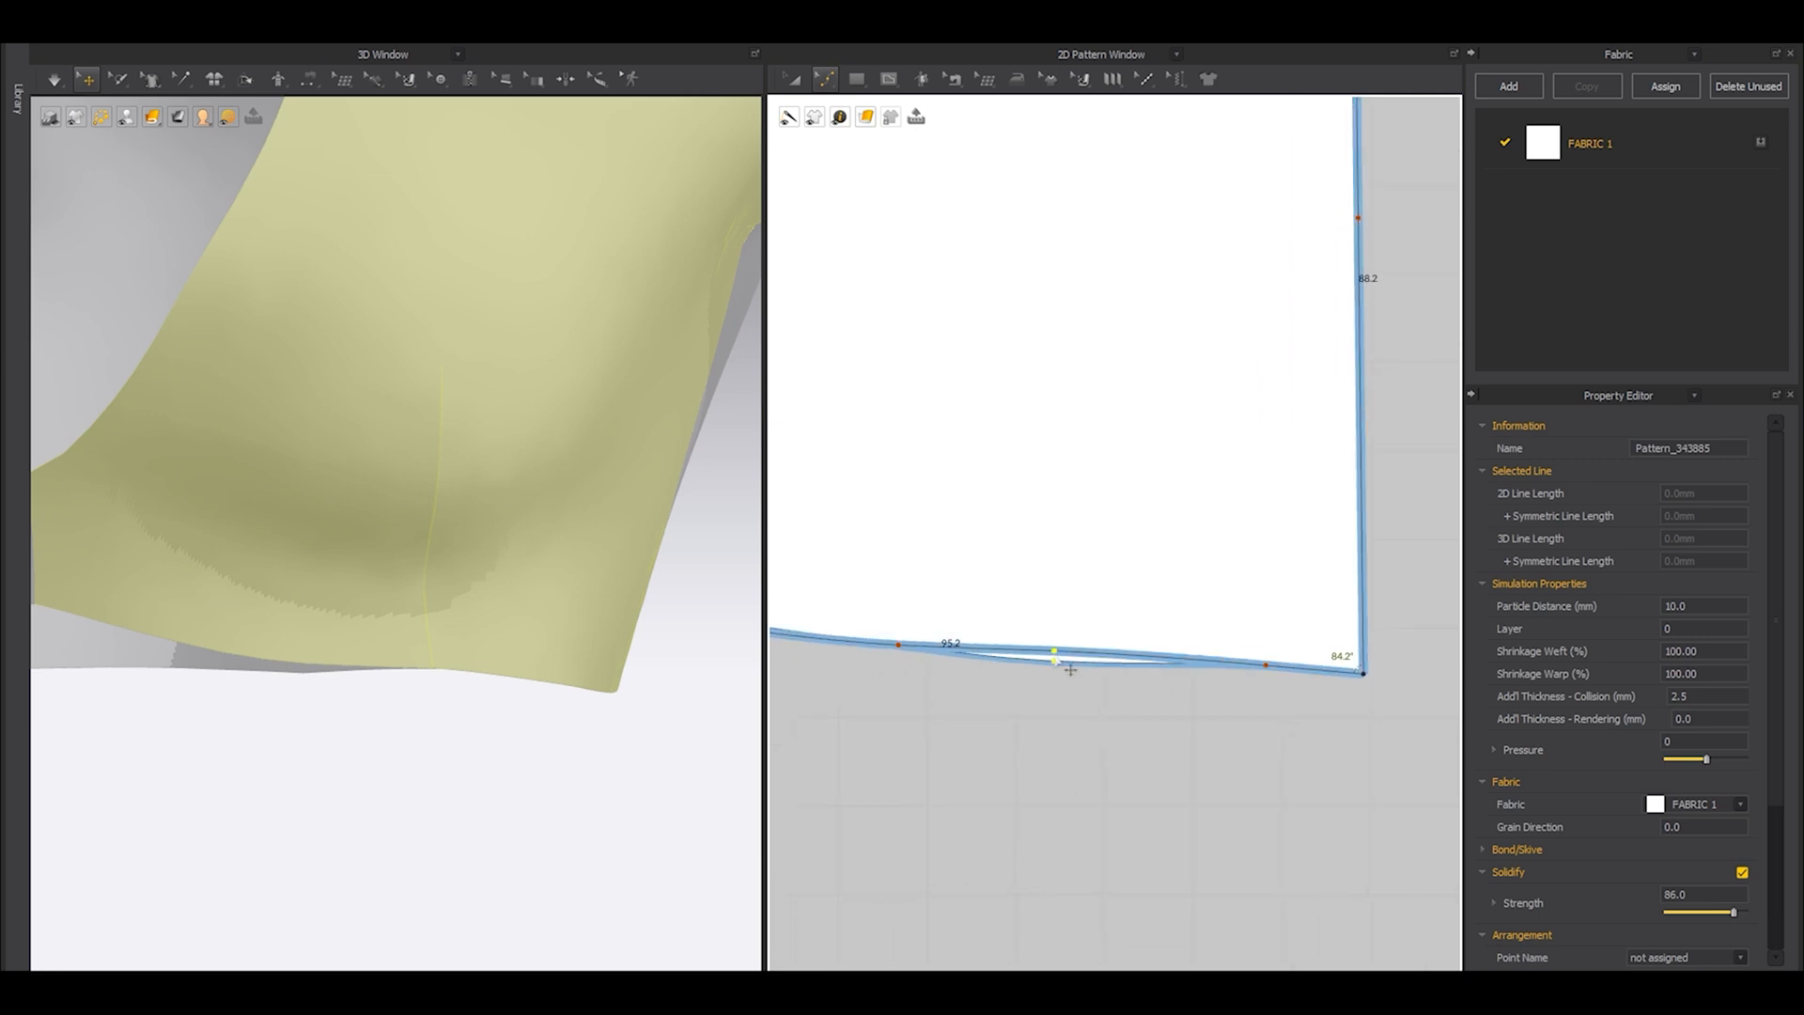
{"action": "scroll", "coordinate": [447, 737], "scroll_direction": "down", "scroll_amount": 3}
{"action": "key", "text": "space"}
Show the avatar to examine the front hemline on the body, then hide the avatar again.
{"action": "key", "text": "shift+a"}
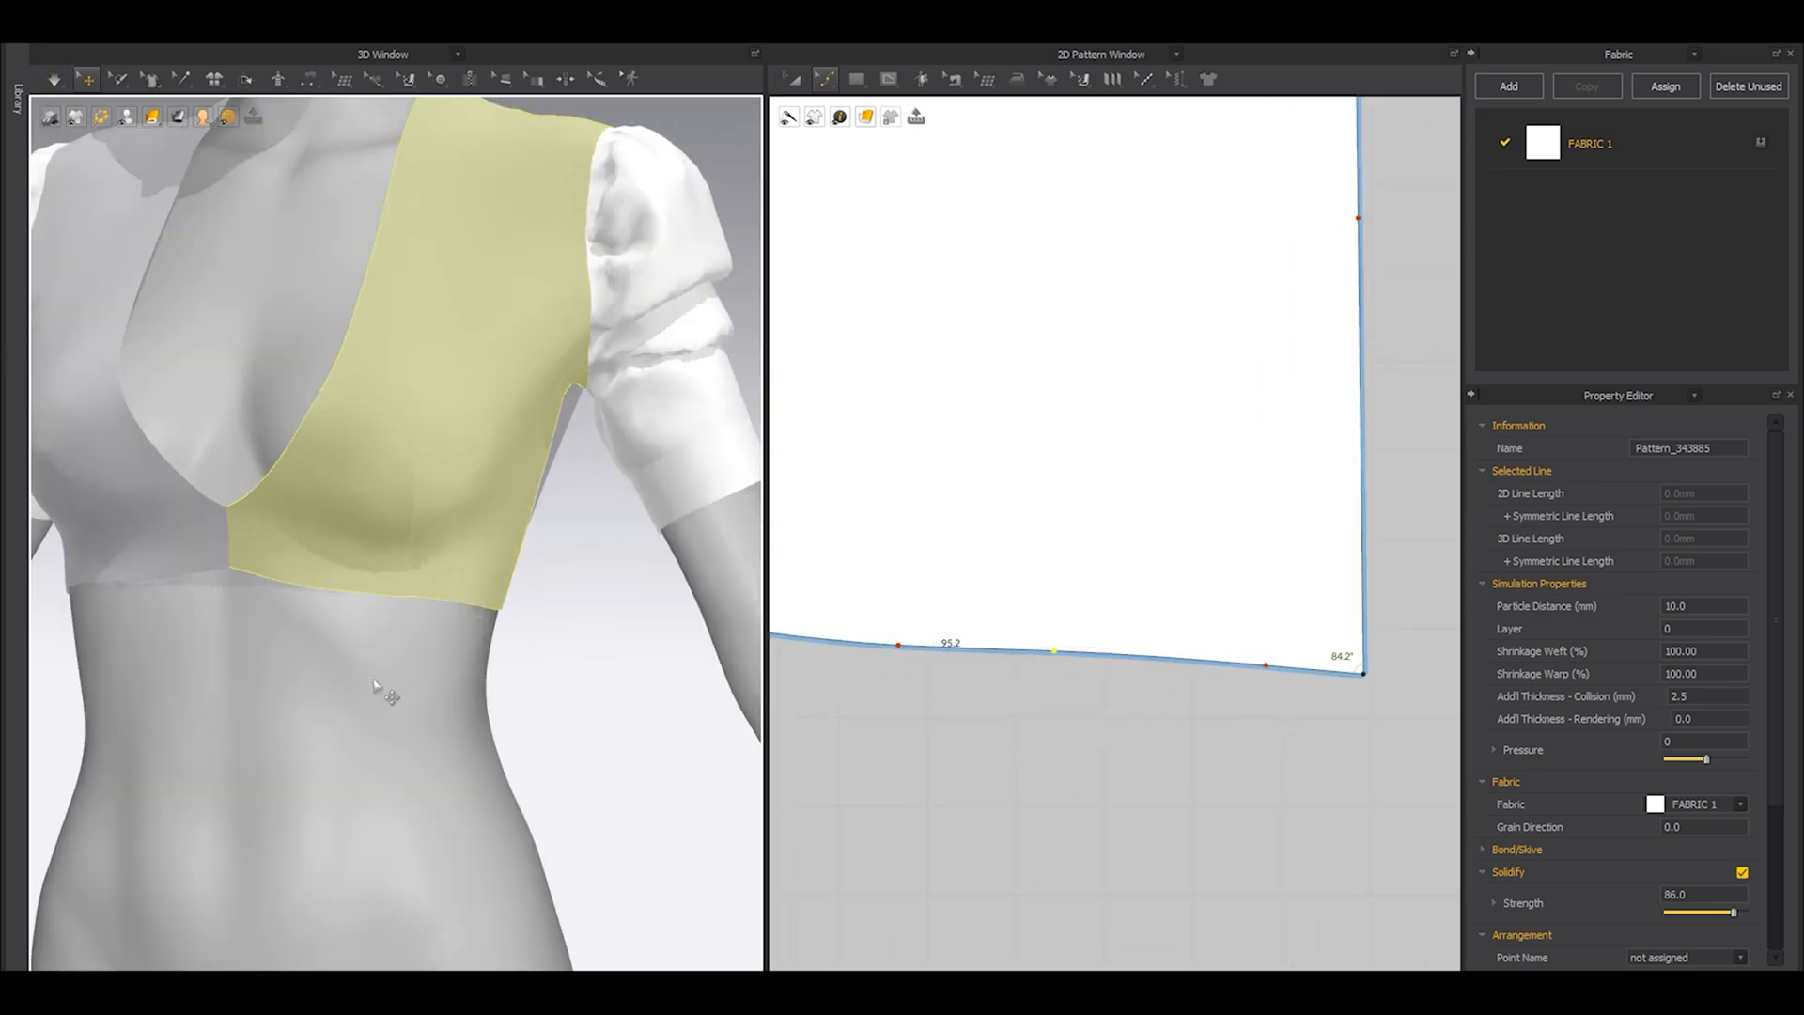
{"action": "right_click_drag", "start_coordinate": [382, 688], "coordinate": [351, 678]}
{"action": "scroll", "coordinate": [376, 684], "scroll_direction": "up", "scroll_amount": 3}
{"action": "left_click", "coordinate": [699, 711]}
{"action": "middle_click_drag", "start_coordinate": [299, 727], "coordinate": [415, 647]}
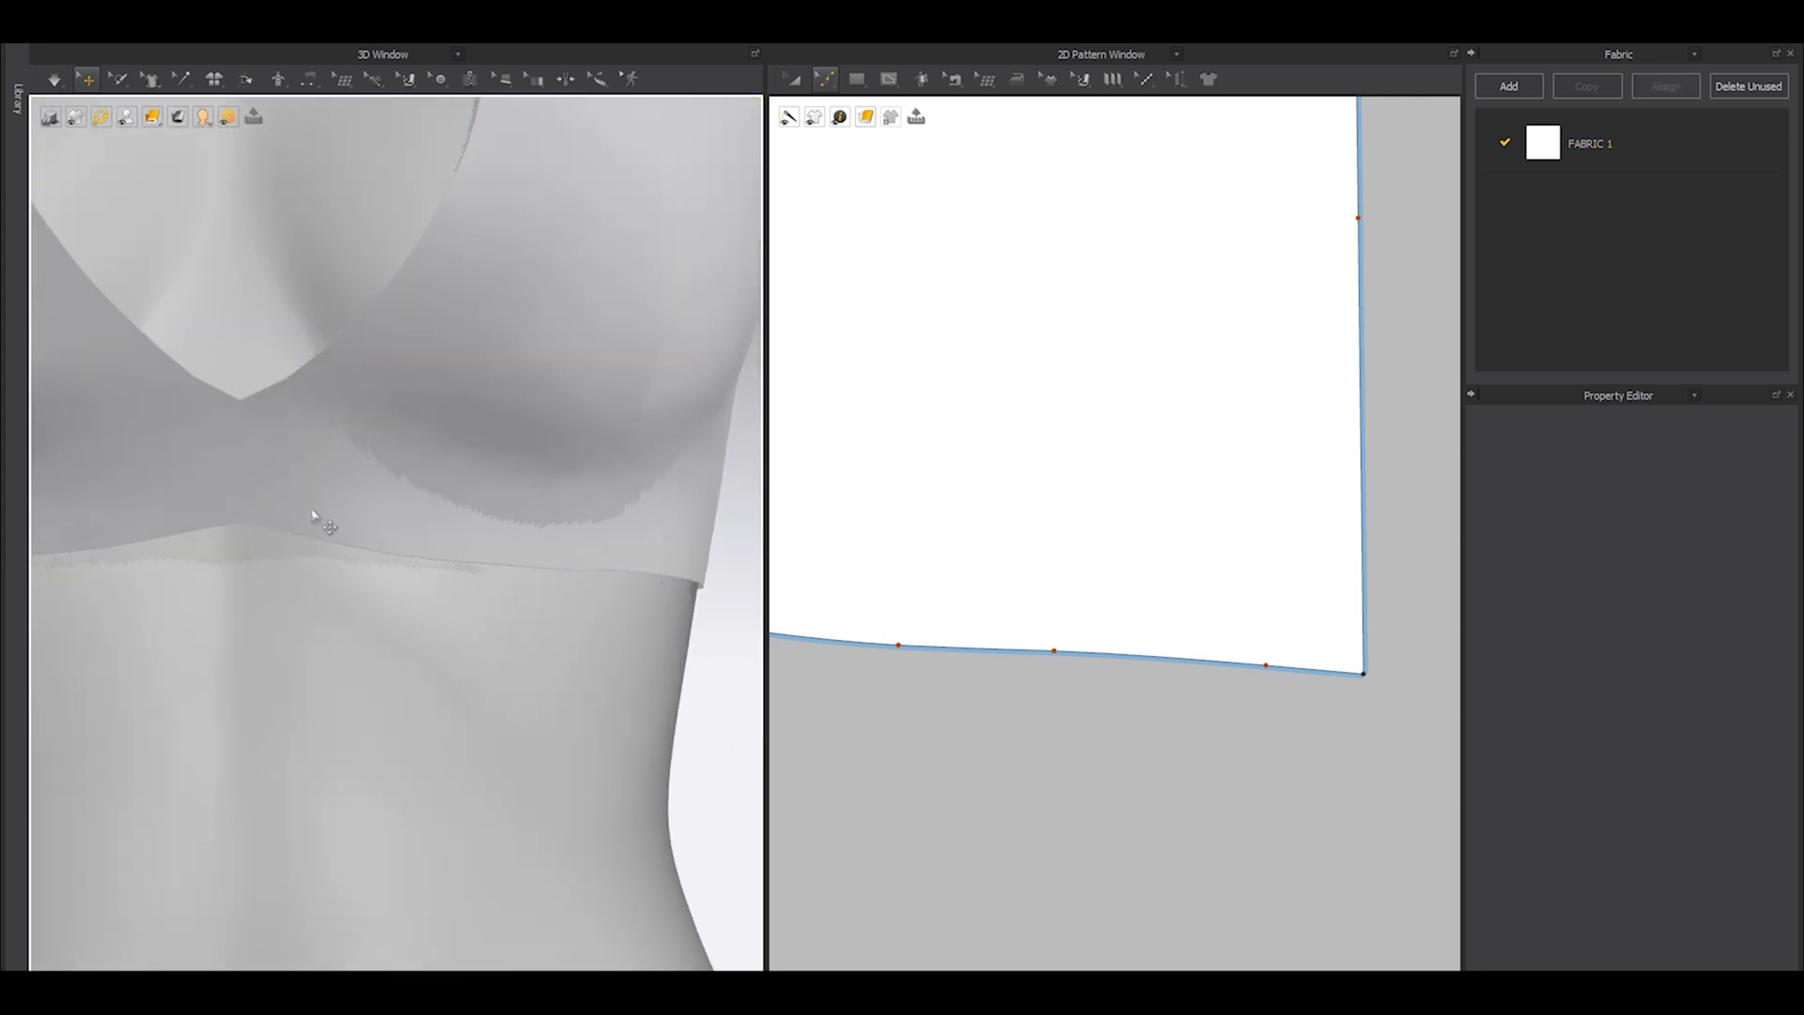
{"action": "right_click_drag", "start_coordinate": [595, 572], "coordinate": [281, 645]}
{"action": "key", "text": "shift+a"}
Refine the front hem near the side seam by raising two of its curve points.
{"action": "scroll", "coordinate": [334, 649], "scroll_direction": "up", "scroll_amount": 3}
{"action": "scroll", "coordinate": [1272, 568], "scroll_direction": "down", "scroll_amount": 5}
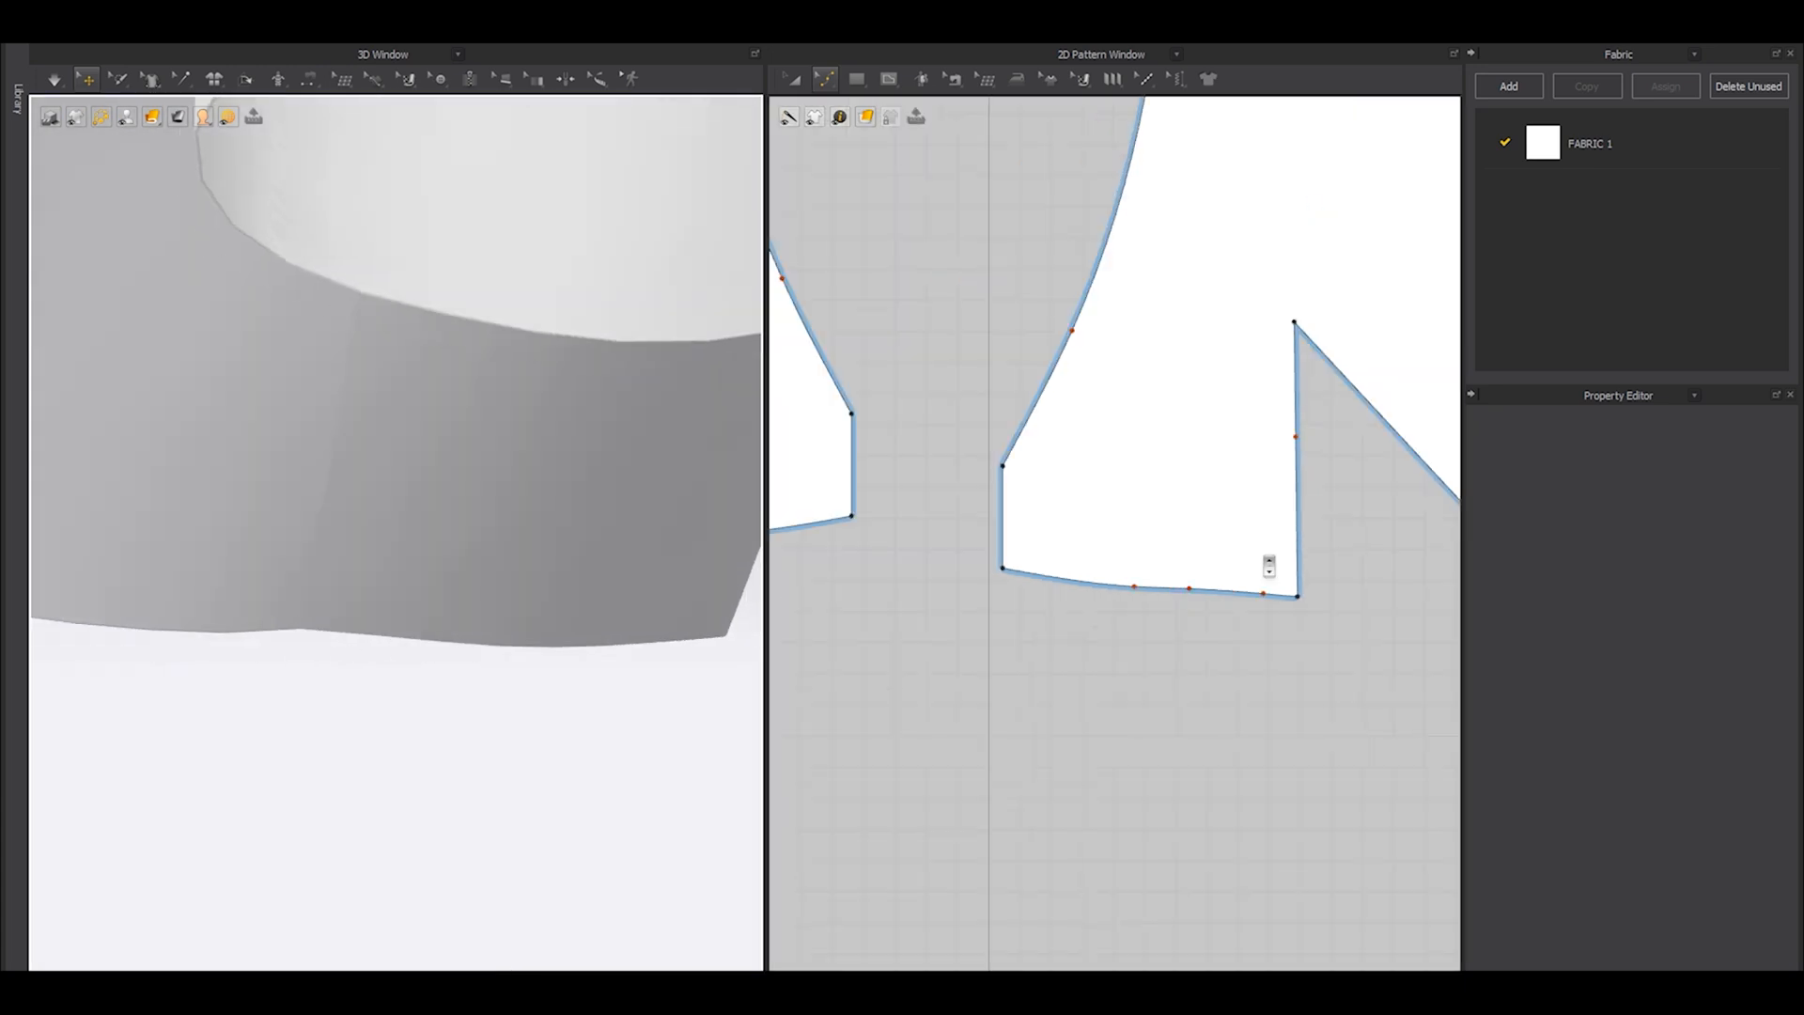
{"action": "scroll", "coordinate": [1224, 606], "scroll_direction": "up", "scroll_amount": 5}
{"action": "scroll", "coordinate": [1224, 606], "scroll_direction": "up", "scroll_amount": 3}
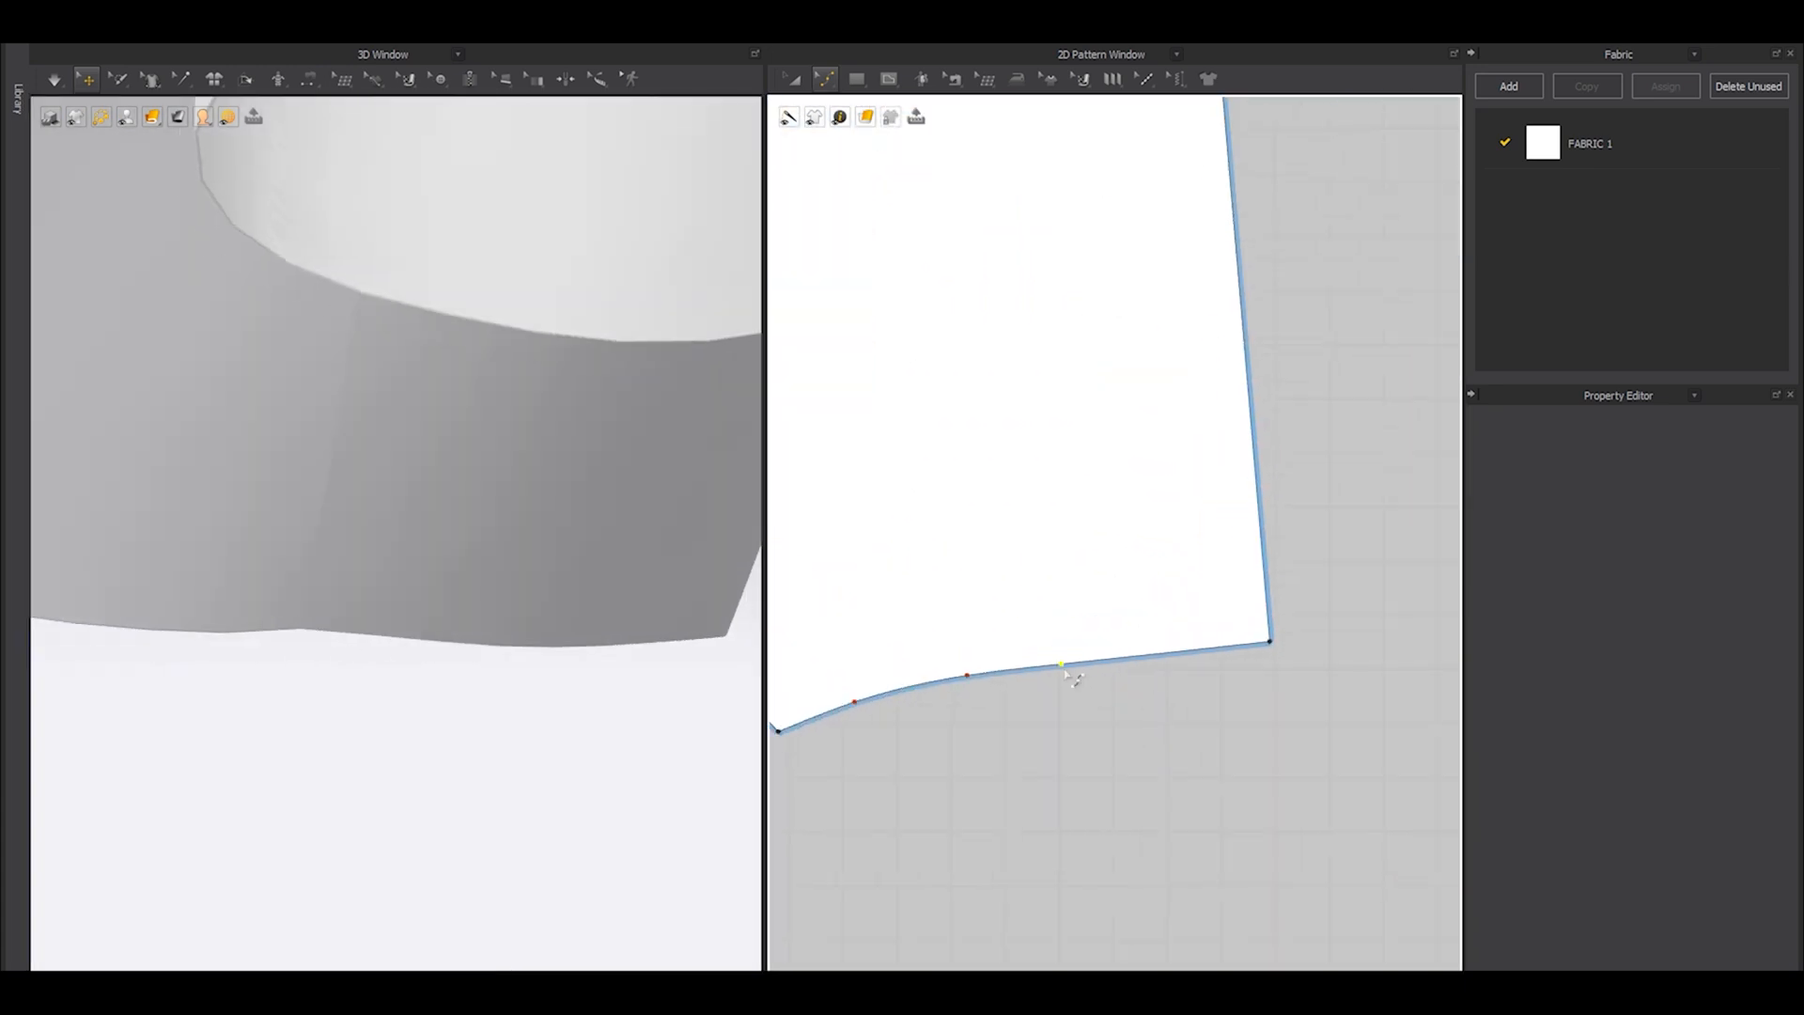
{"action": "scroll", "coordinate": [1185, 661], "scroll_direction": "up", "scroll_amount": 2}
{"action": "left_click_drag", "start_coordinate": [1180, 647], "coordinate": [1176, 641]}
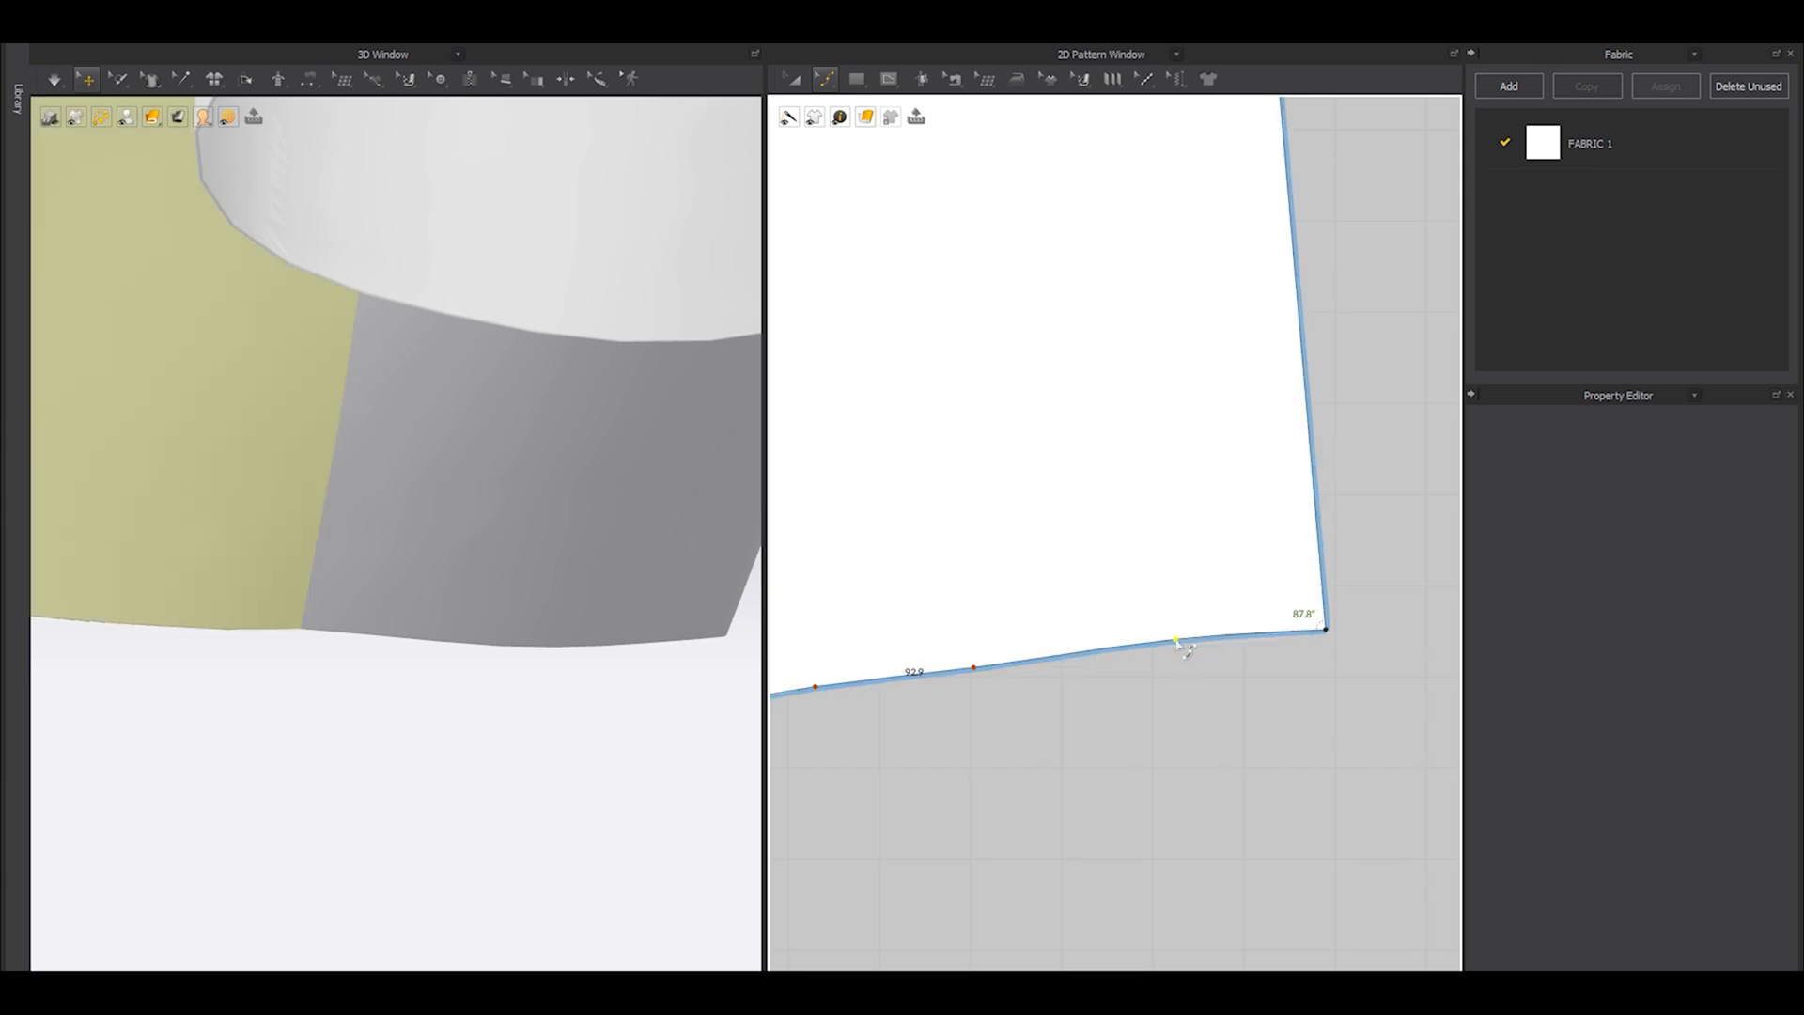
{"action": "scroll", "coordinate": [995, 697], "scroll_direction": "down", "scroll_amount": 2}
{"action": "scroll", "coordinate": [1050, 681], "scroll_direction": "up", "scroll_amount": 2}
{"action": "left_click_drag", "start_coordinate": [1035, 669], "coordinate": [1035, 659]}
{"action": "right_click_drag", "start_coordinate": [406, 648], "coordinate": [527, 692]}
{"action": "left_click", "coordinate": [535, 696]}
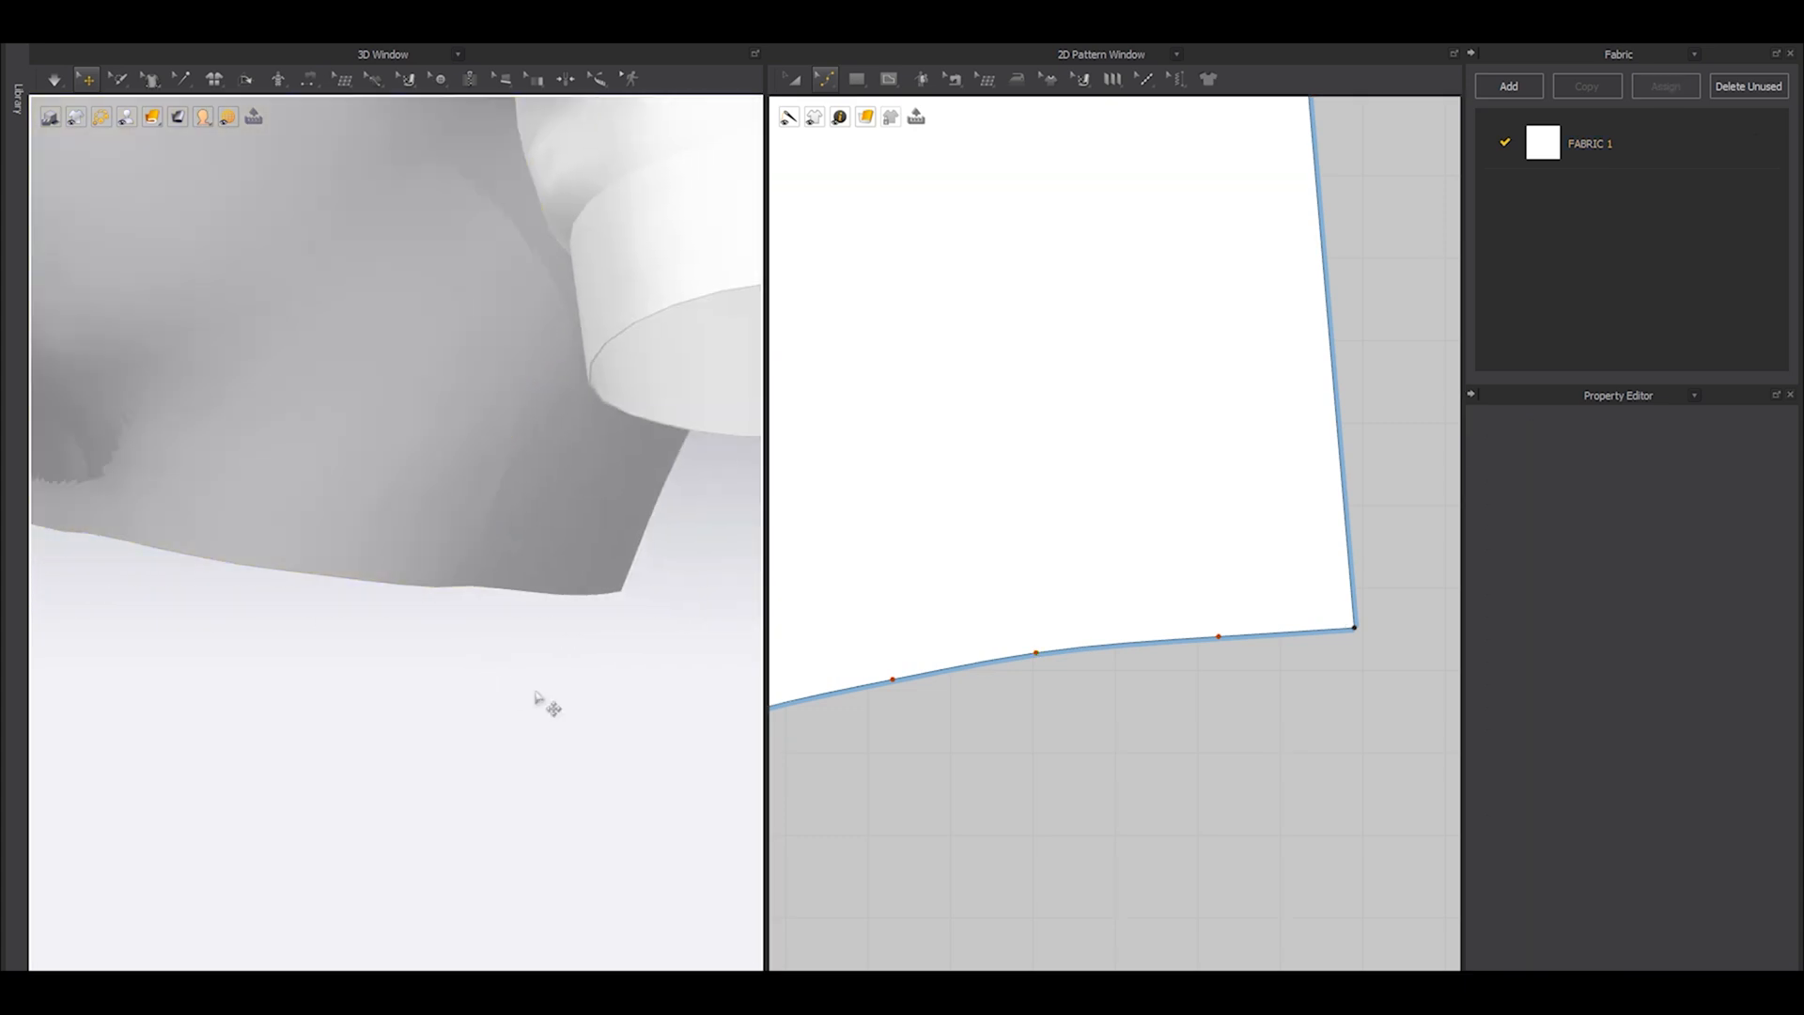
Fine-tune a further curve point on the front hem and simulate the top, viewed from the back.
{"action": "scroll", "coordinate": [1269, 601], "scroll_direction": "up", "scroll_amount": 3}
{"action": "left_click_drag", "start_coordinate": [1167, 701], "coordinate": [1269, 689]}
{"action": "right_click_drag", "start_coordinate": [676, 648], "coordinate": [401, 676]}
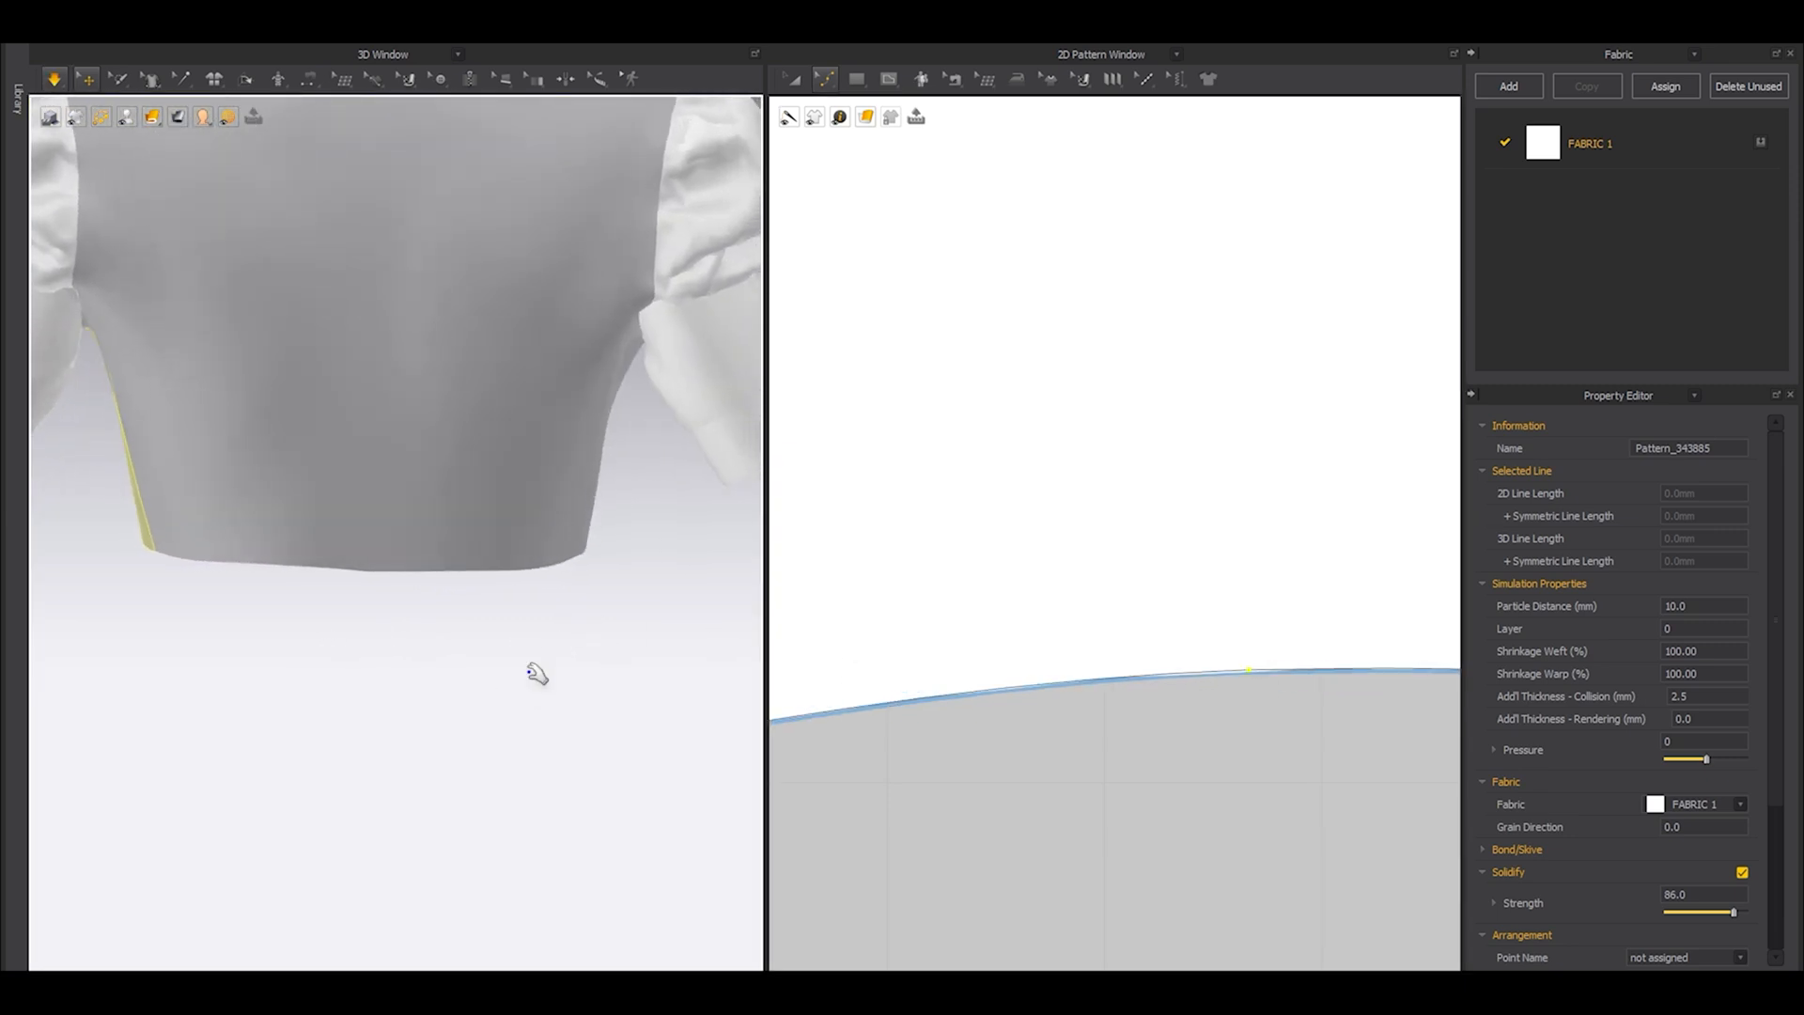
Lower the curve point of the back hem near the center back slightly and simulate the top.
{"action": "left_click", "coordinate": [369, 569]}
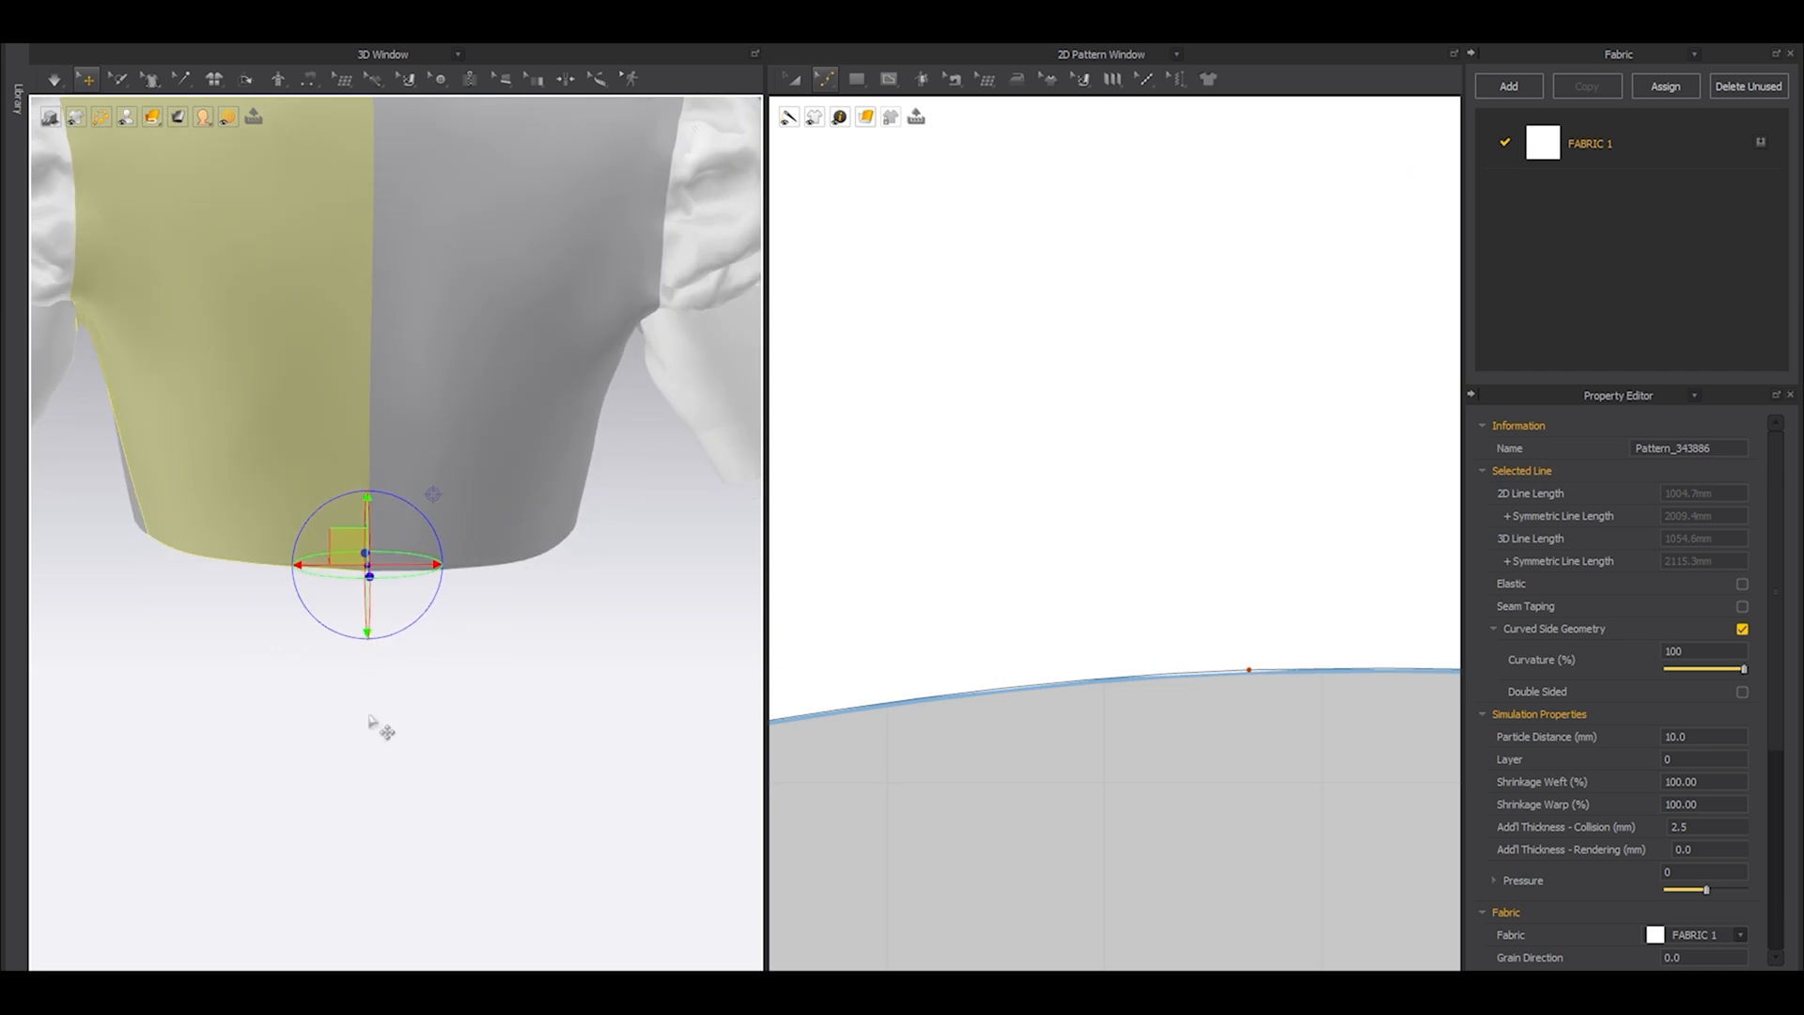
{"action": "left_click", "coordinate": [376, 728]}
{"action": "scroll", "coordinate": [1249, 533], "scroll_direction": "down", "scroll_amount": 3}
{"action": "scroll", "coordinate": [1250, 532], "scroll_direction": "down", "scroll_amount": 5}
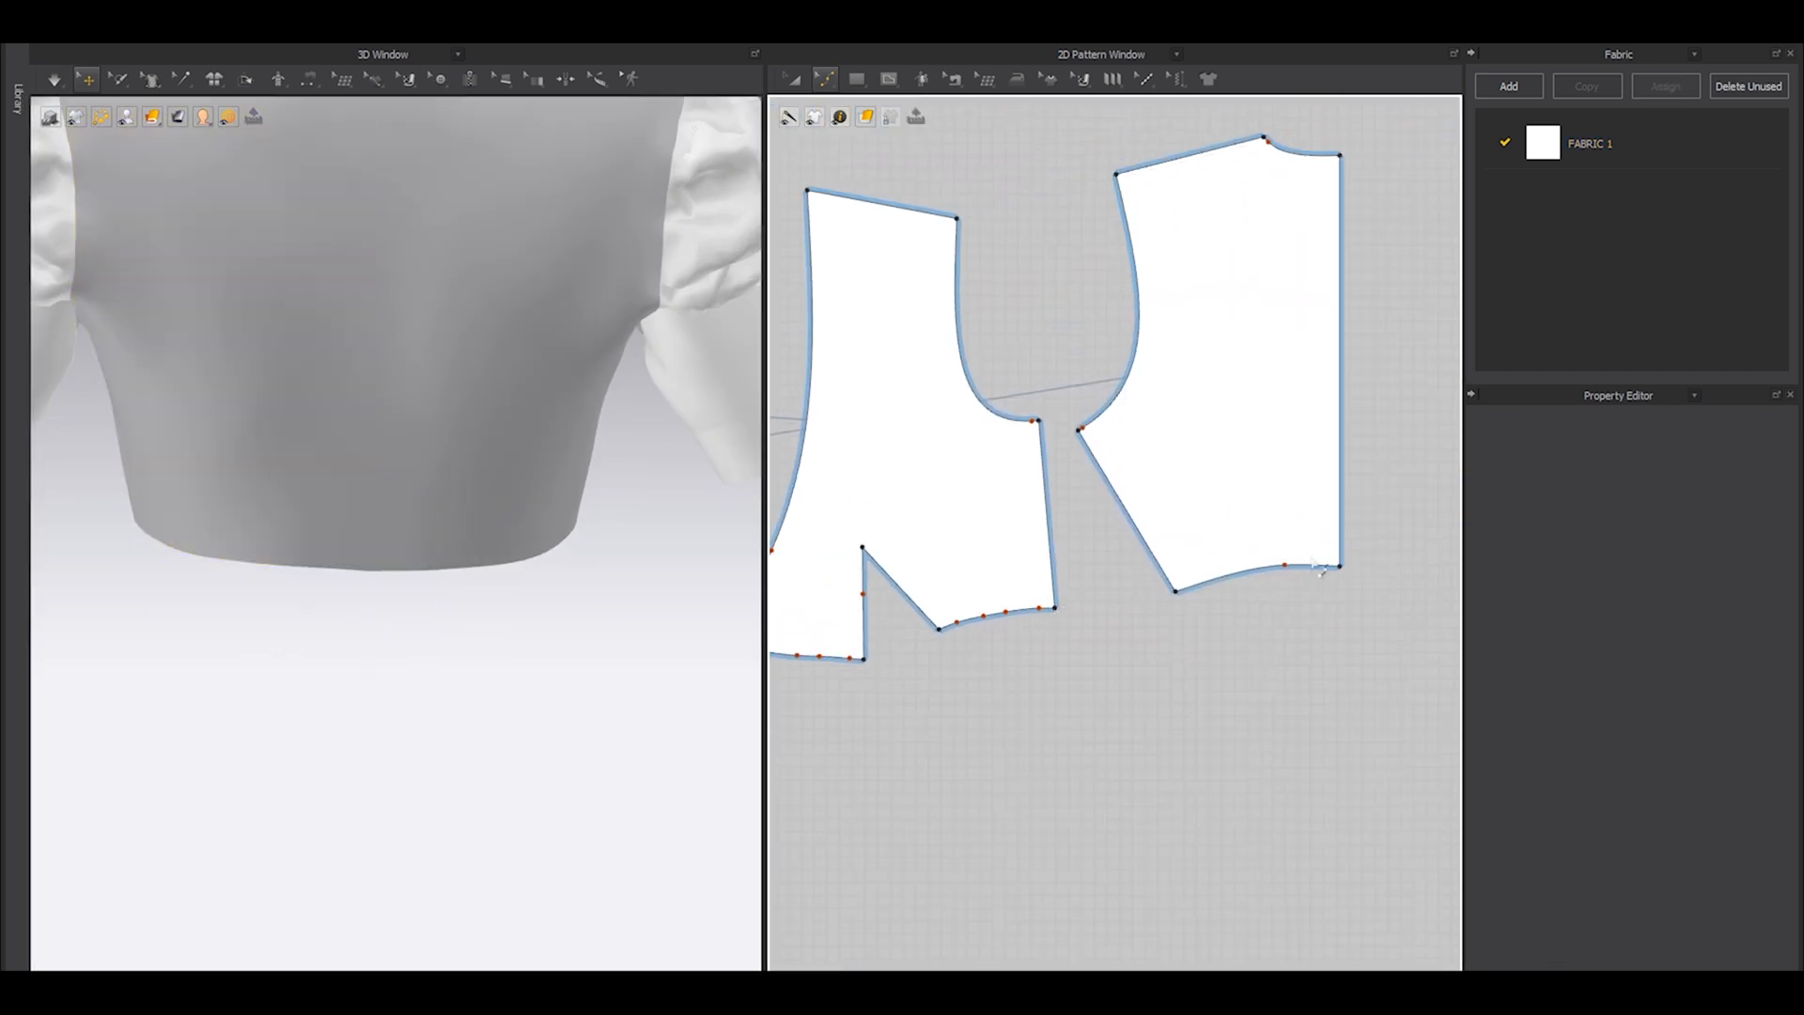
{"action": "scroll", "coordinate": [1314, 585], "scroll_direction": "up", "scroll_amount": 8}
{"action": "scroll", "coordinate": [1314, 584], "scroll_direction": "up", "scroll_amount": 3}
{"action": "scroll", "coordinate": [1136, 584], "scroll_direction": "down", "scroll_amount": 2}
{"action": "scroll", "coordinate": [1143, 586], "scroll_direction": "up", "scroll_amount": 3}
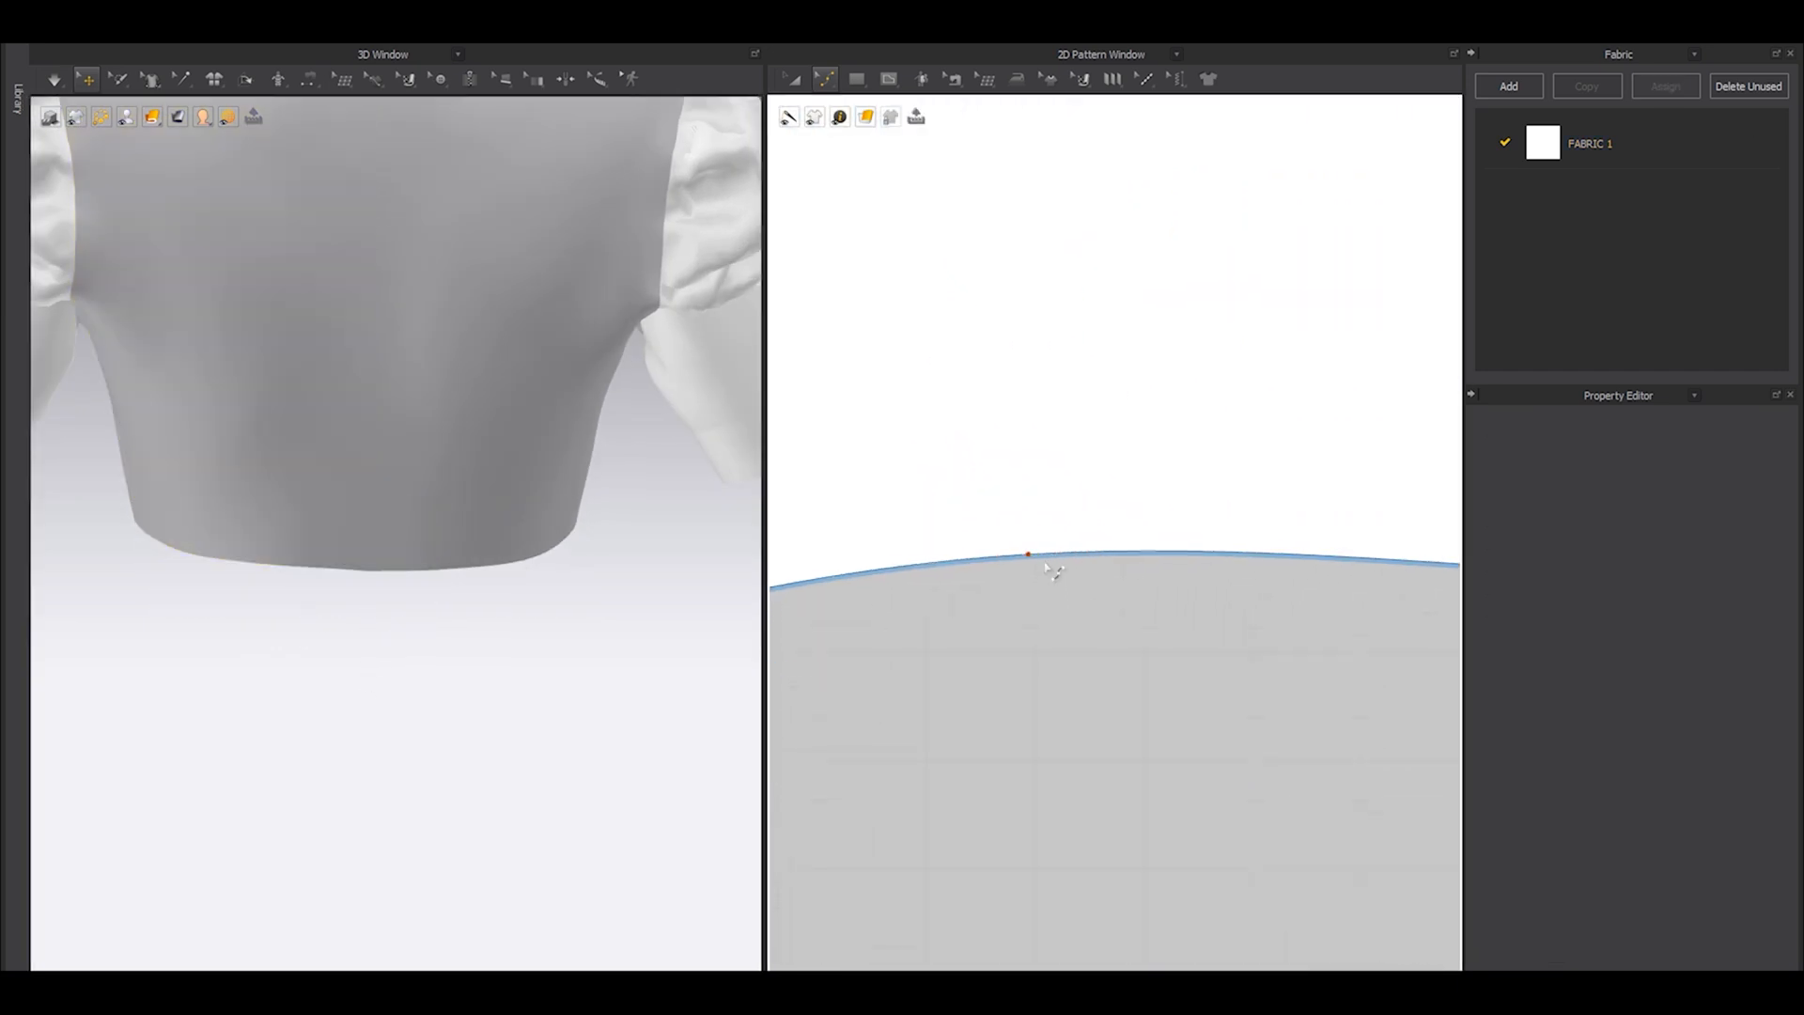
{"action": "left_click", "coordinate": [1029, 555]}
{"action": "mouse_move", "coordinate": [1029, 555]}
{"action": "left_mouse_down"}
{"action": "mouse_move", "coordinate": [1042, 576]}
{"action": "mouse_move", "coordinate": [1029, 568]}
{"action": "left_mouse_up"}
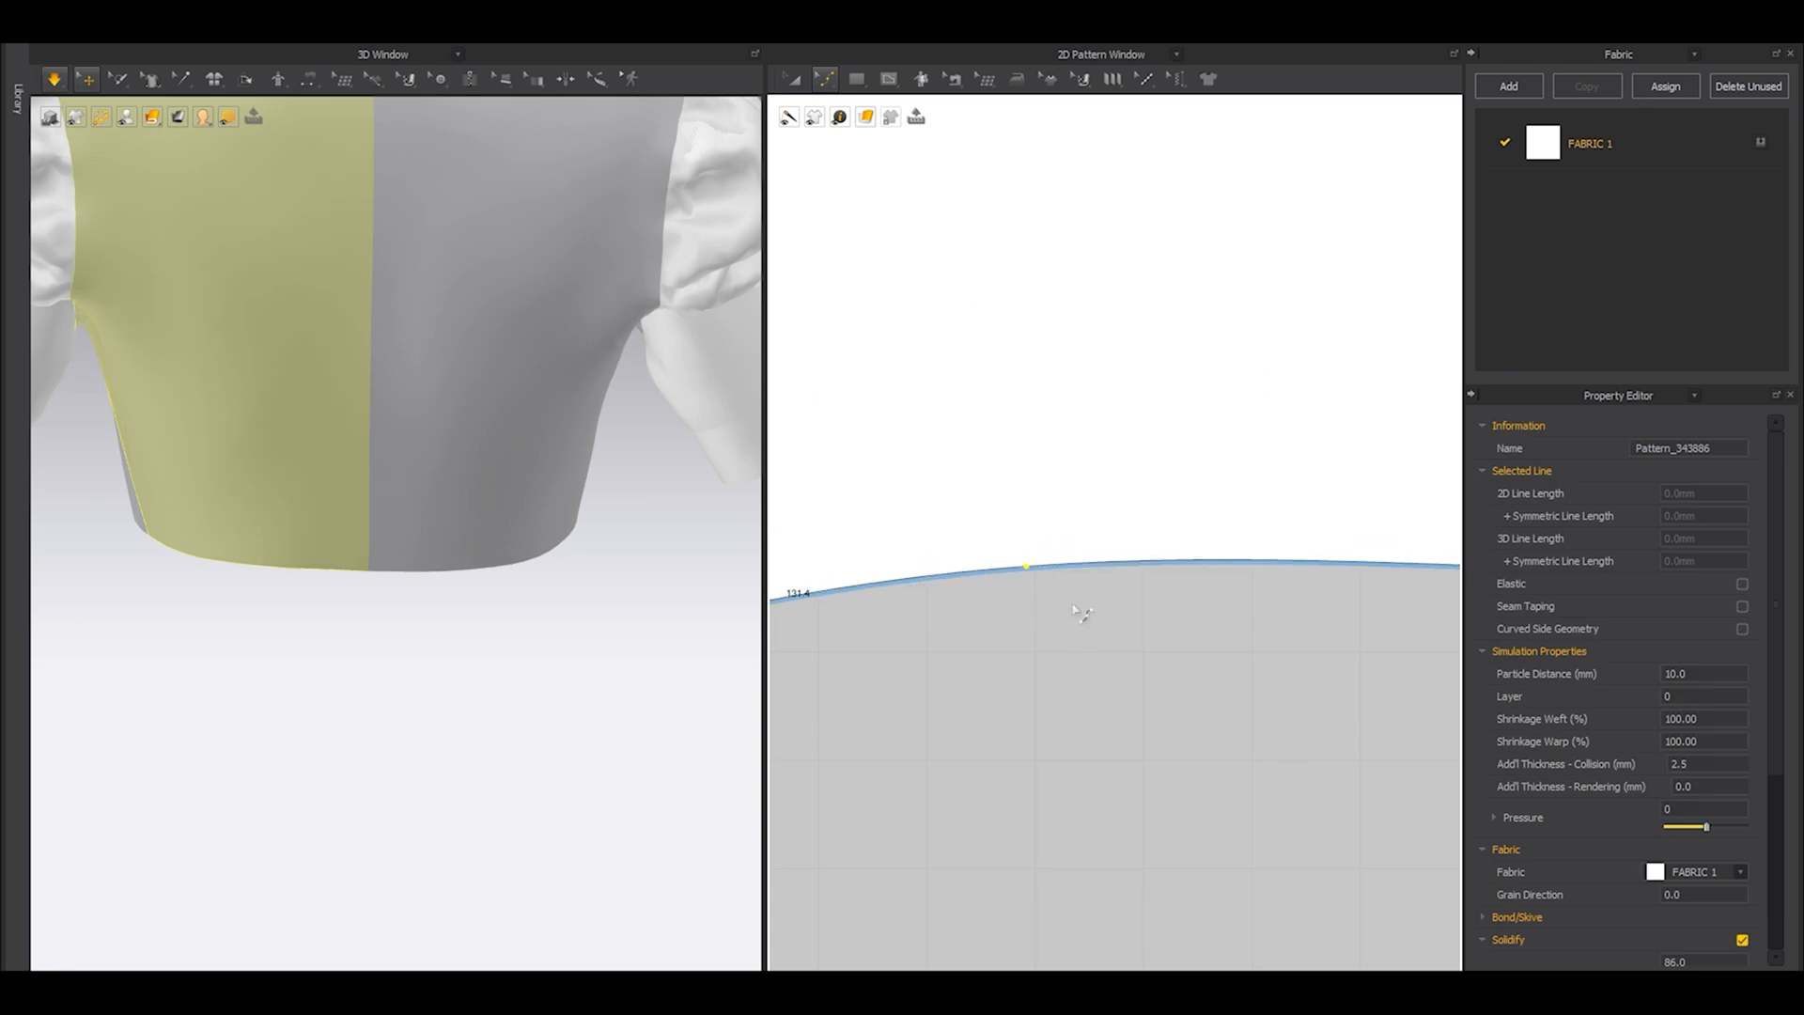
{"action": "left_click", "coordinate": [571, 624]}
Show the avatar and examine the refined hemline and neckline of the top from the front.
{"action": "scroll", "coordinate": [606, 637], "scroll_direction": "down", "scroll_amount": 3}
{"action": "right_click_drag", "start_coordinate": [606, 637], "coordinate": [337, 631]}
{"action": "key", "text": "shift+a"}
{"action": "scroll", "coordinate": [397, 633], "scroll_direction": "down", "scroll_amount": 2}
{"action": "scroll", "coordinate": [544, 647], "scroll_direction": "down", "scroll_amount": 2}
{"action": "mouse_move", "coordinate": [544, 647]}
{"action": "right_mouse_down"}
{"action": "mouse_move", "coordinate": [373, 645]}
{"action": "mouse_move", "coordinate": [551, 636]}
{"action": "right_mouse_up"}
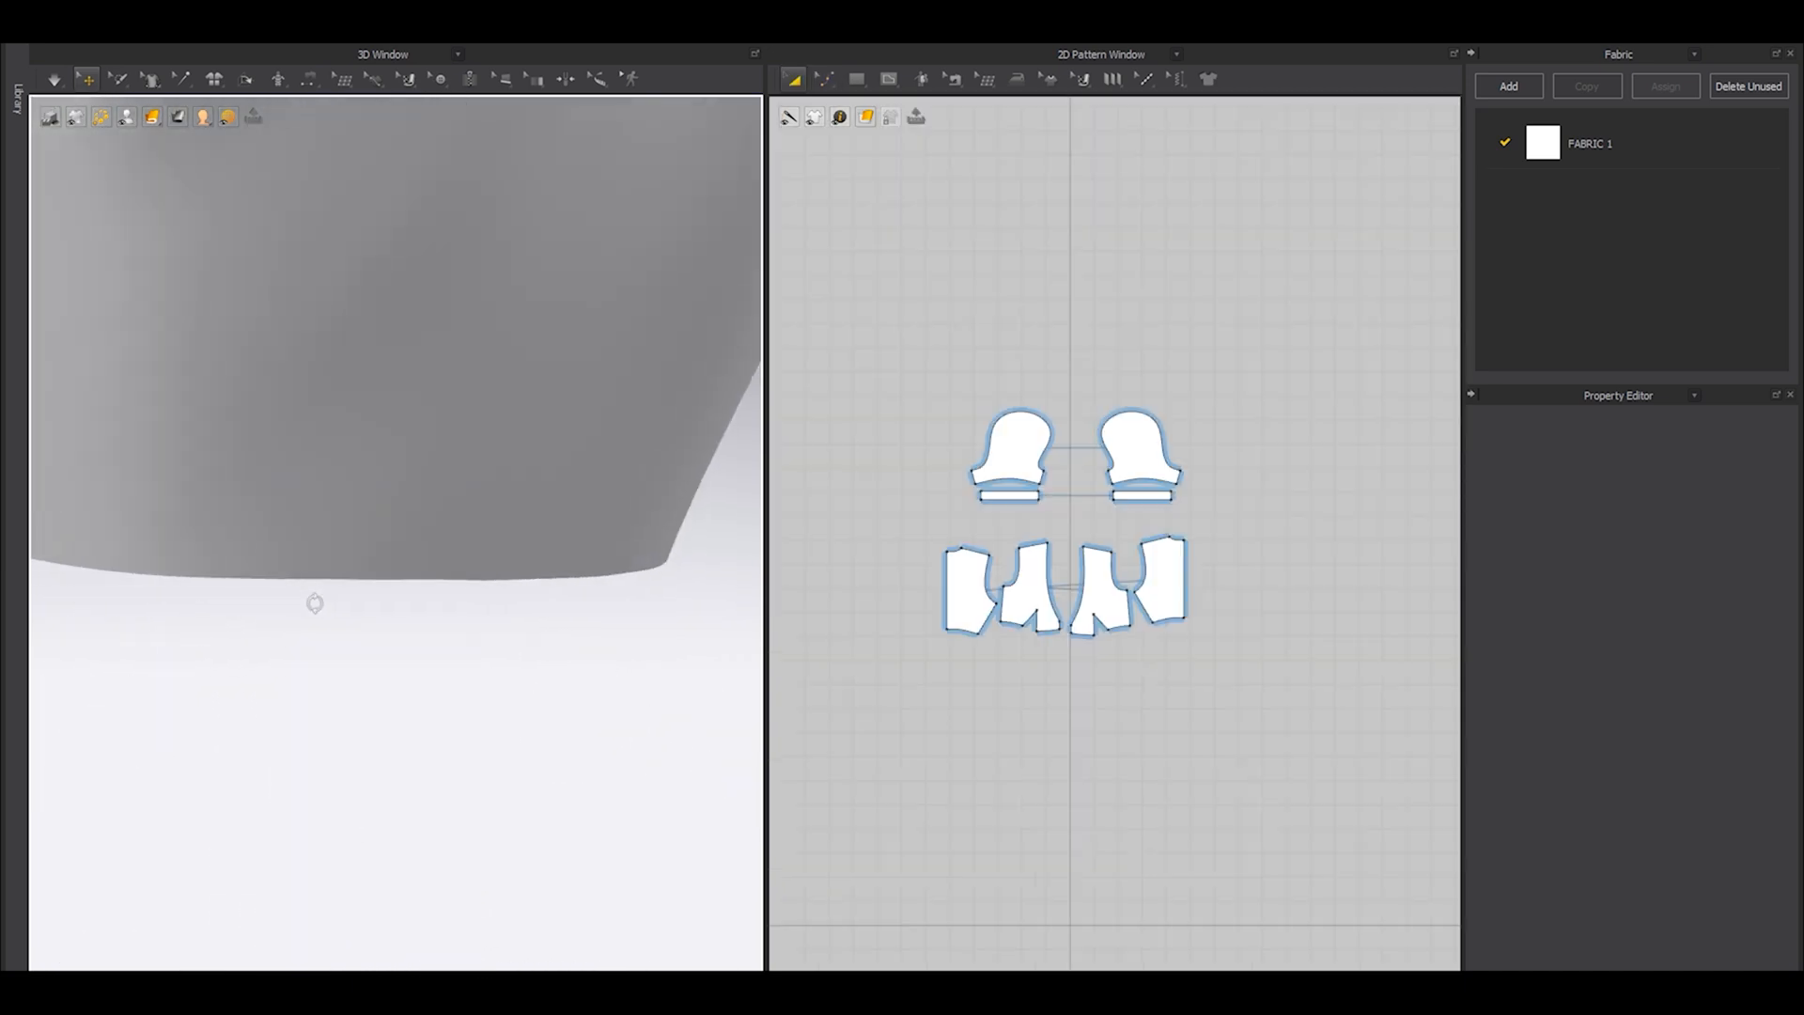
{"action": "right_click_drag", "start_coordinate": [314, 604], "coordinate": [498, 628]}
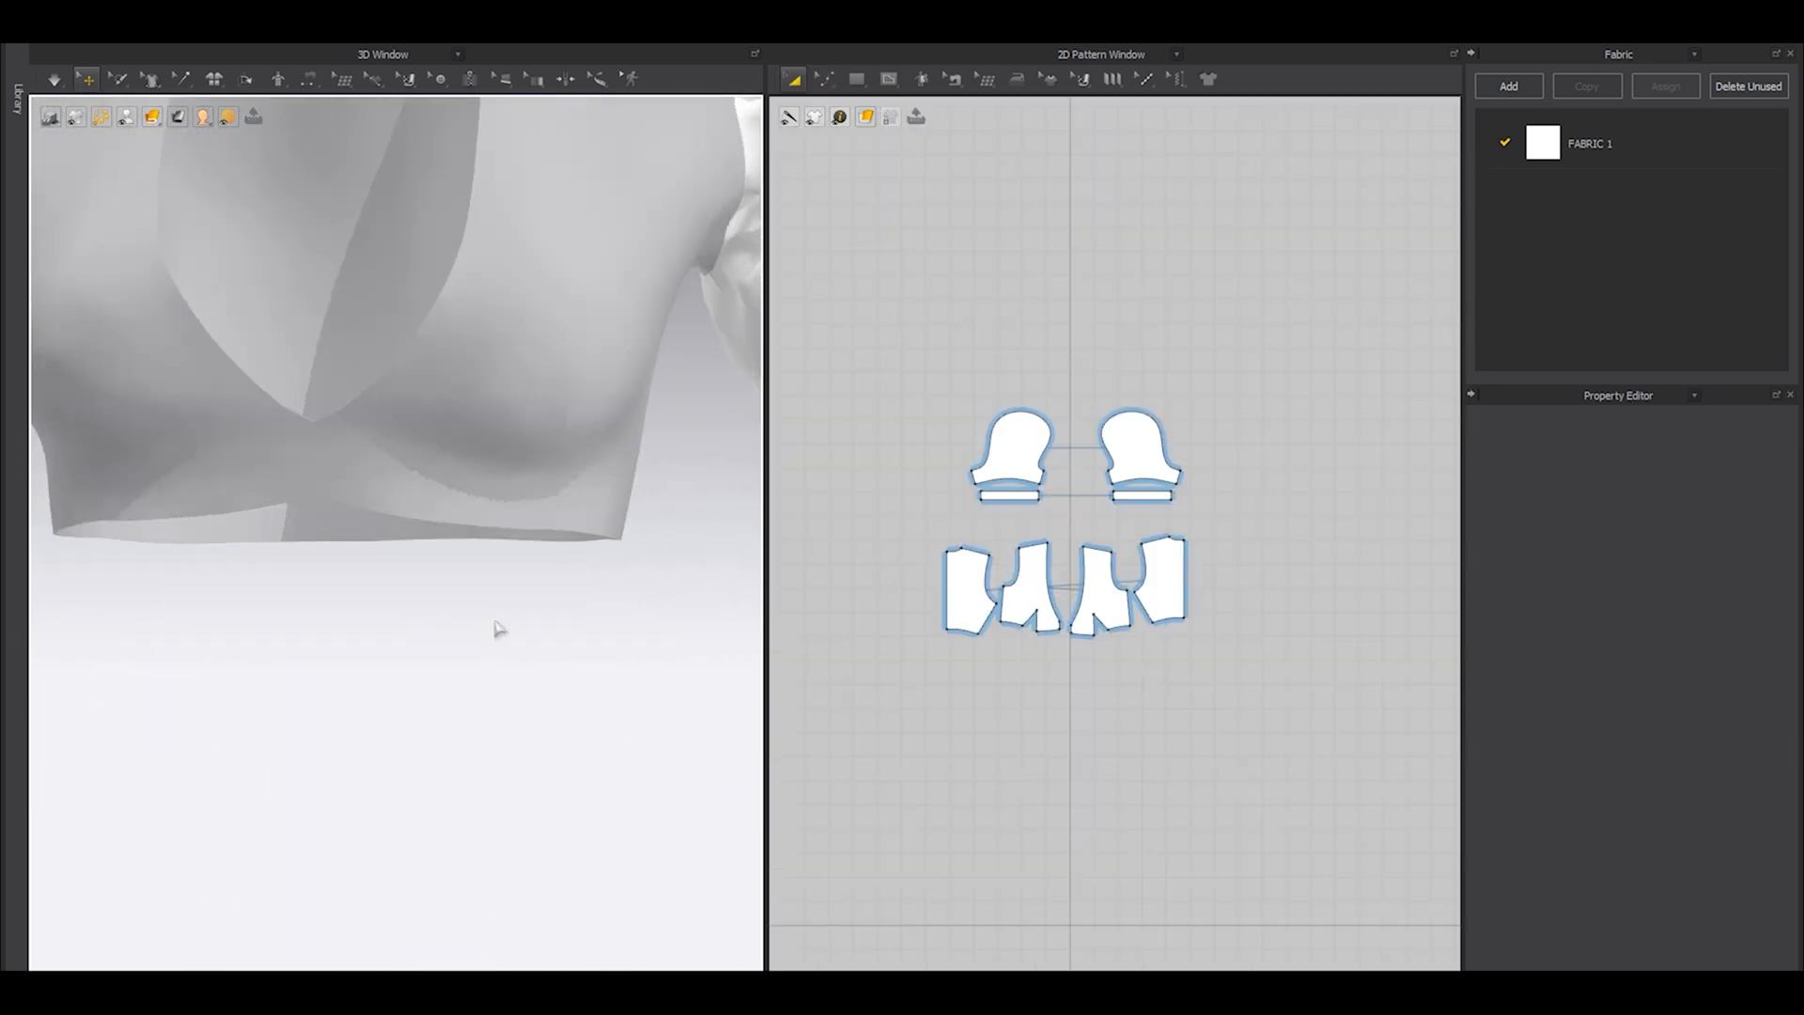
{"action": "scroll", "coordinate": [416, 571], "scroll_direction": "down", "scroll_amount": 3}
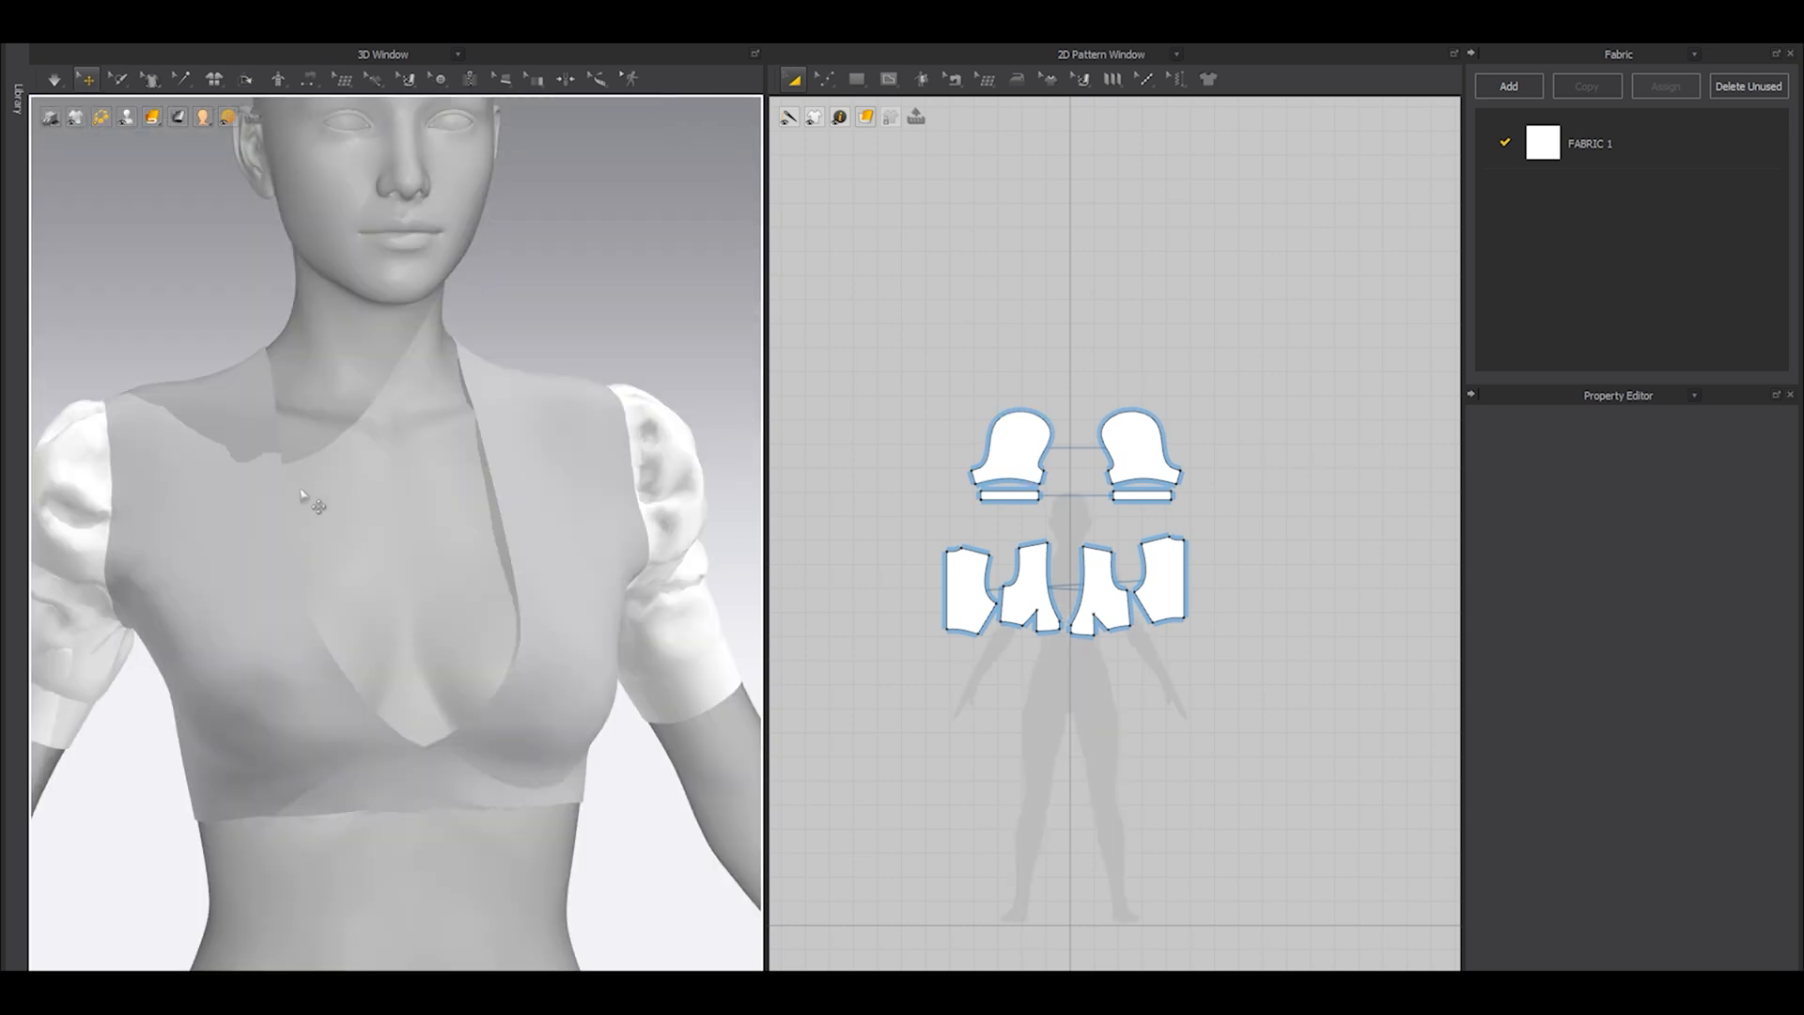
{"action": "right_click_drag", "start_coordinate": [552, 558], "coordinate": [517, 555]}
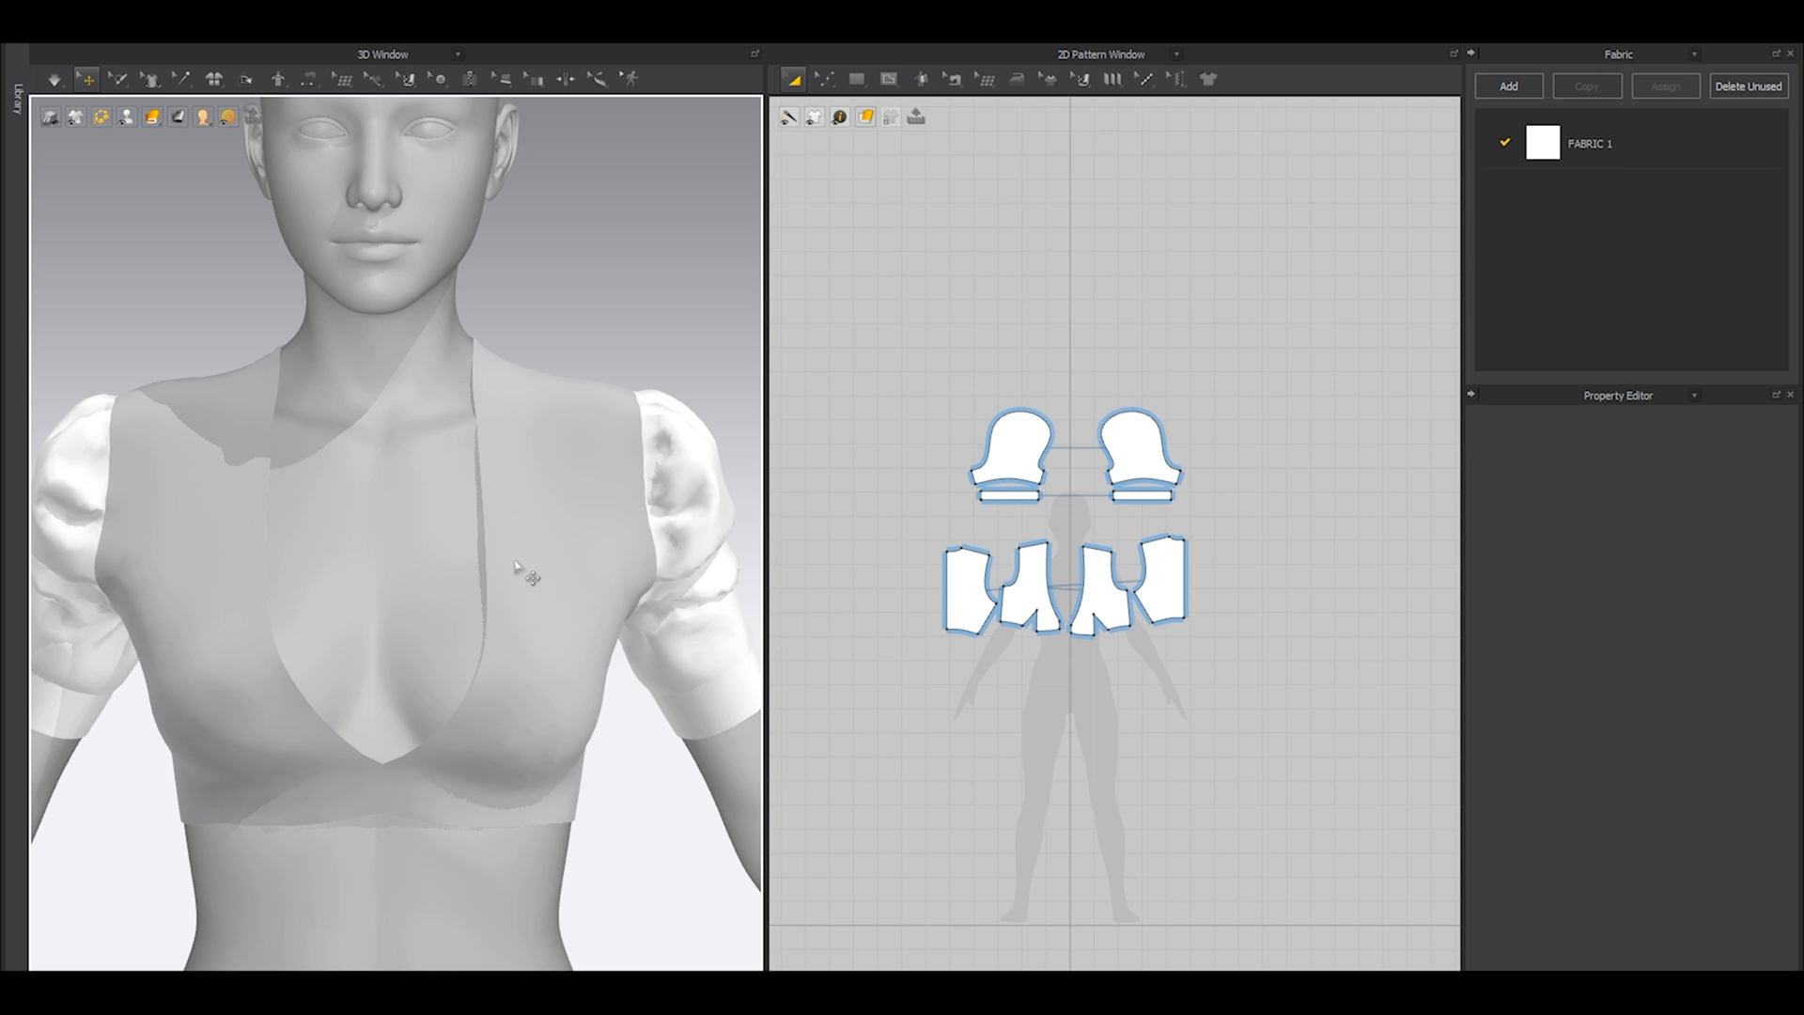
Add a point on the lower front neckline curve and split the line above it with Line 1 set to 15 mm.
{"action": "scroll", "coordinate": [1047, 752], "scroll_direction": "up", "scroll_amount": 6}
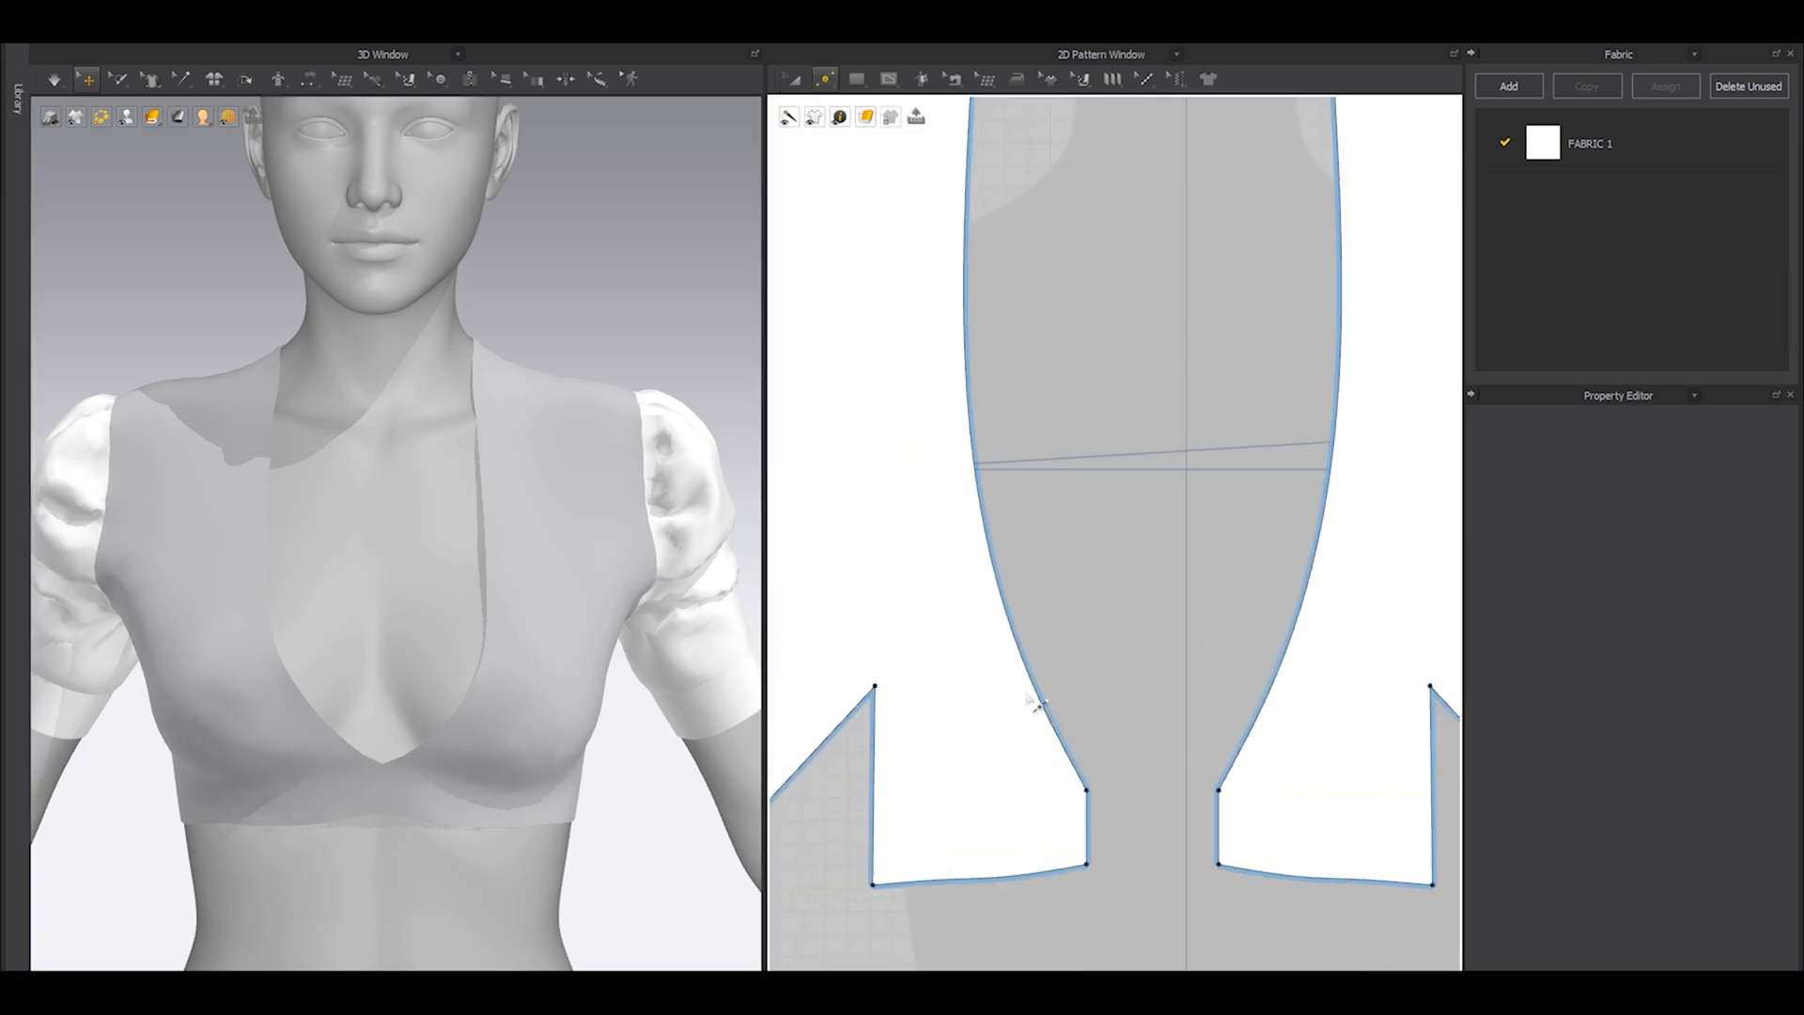
{"action": "left_click", "coordinate": [1049, 685]}
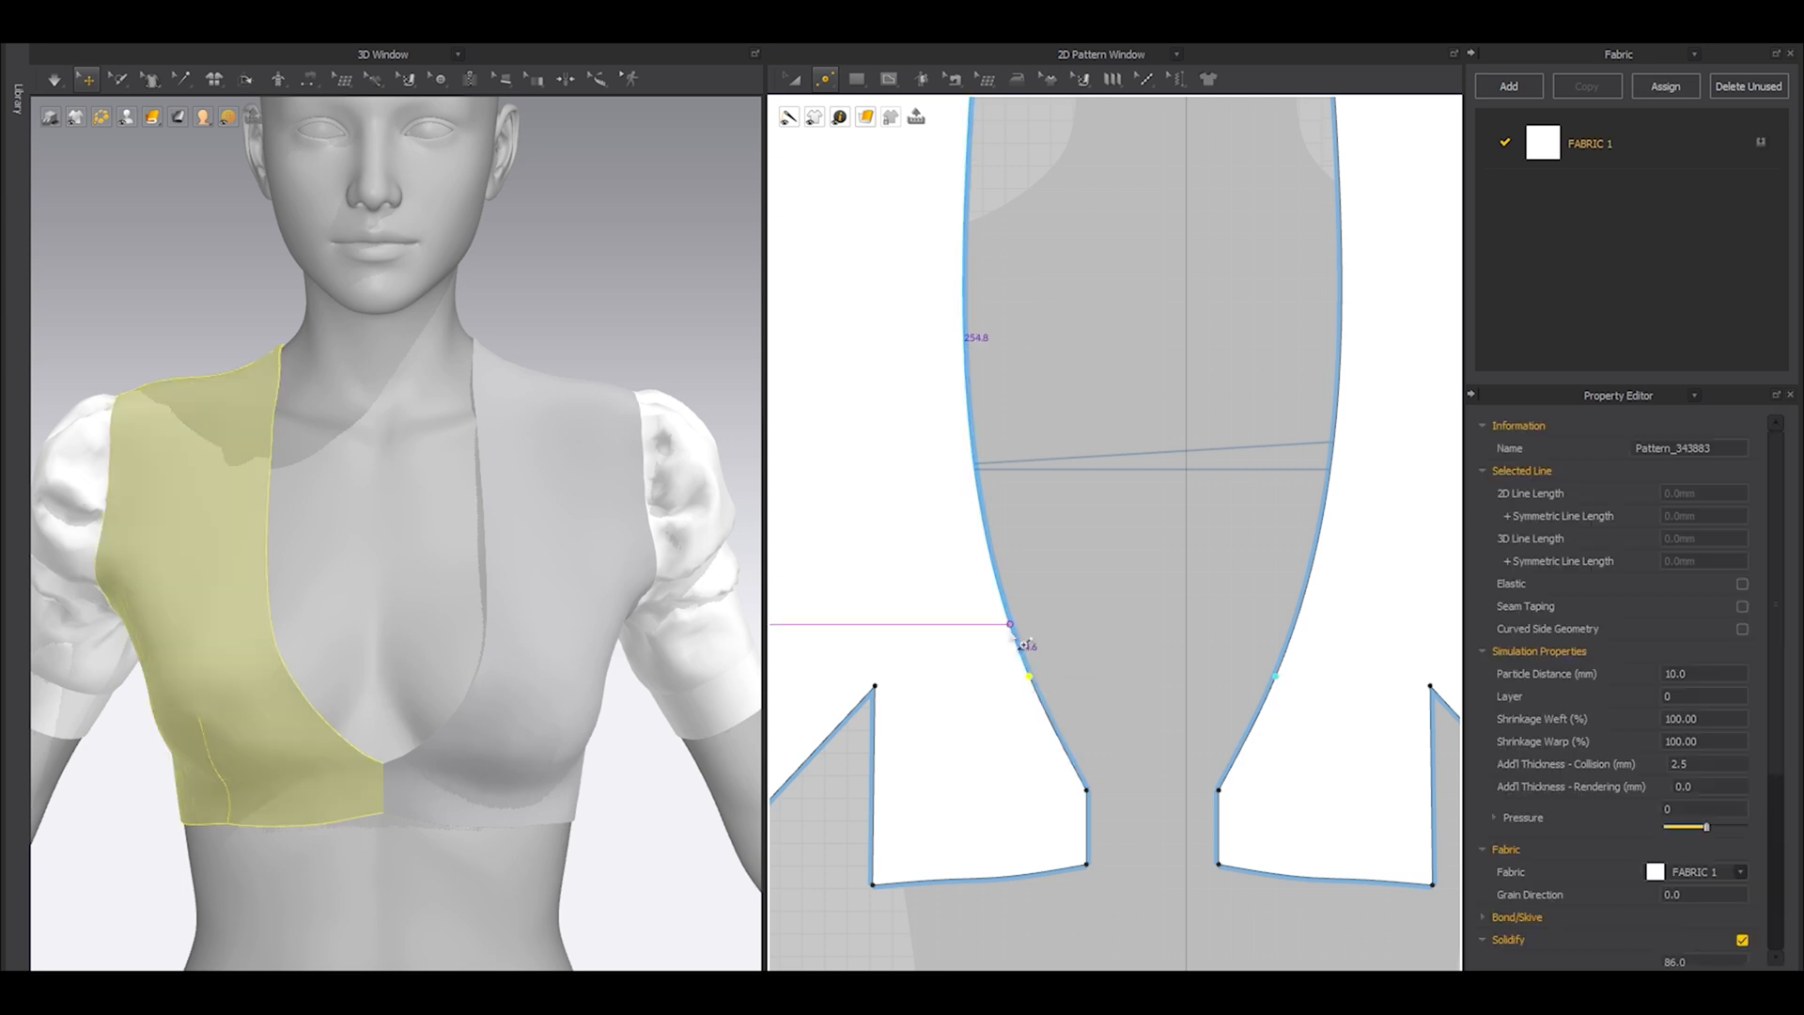
{"action": "right_click", "coordinate": [1022, 644]}
{"action": "left_click_drag", "start_coordinate": [878, 257], "coordinate": [598, 235]}
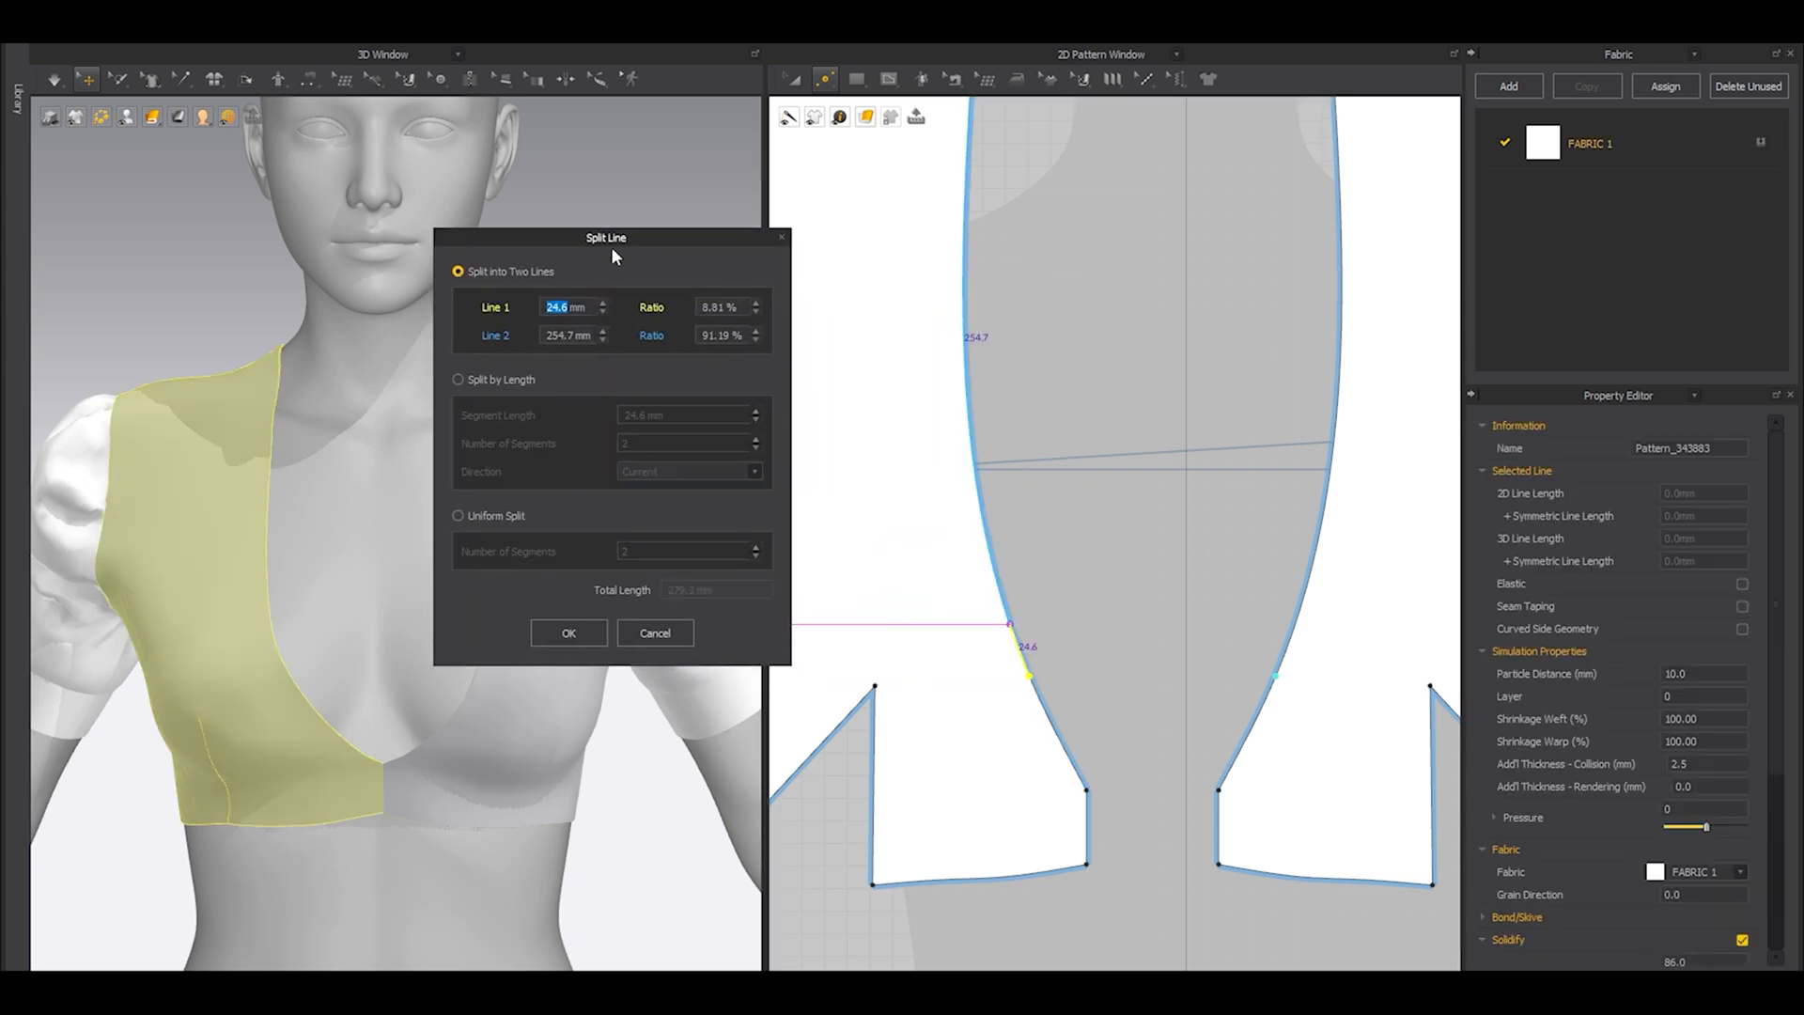
{"action": "type", "text": "15"}
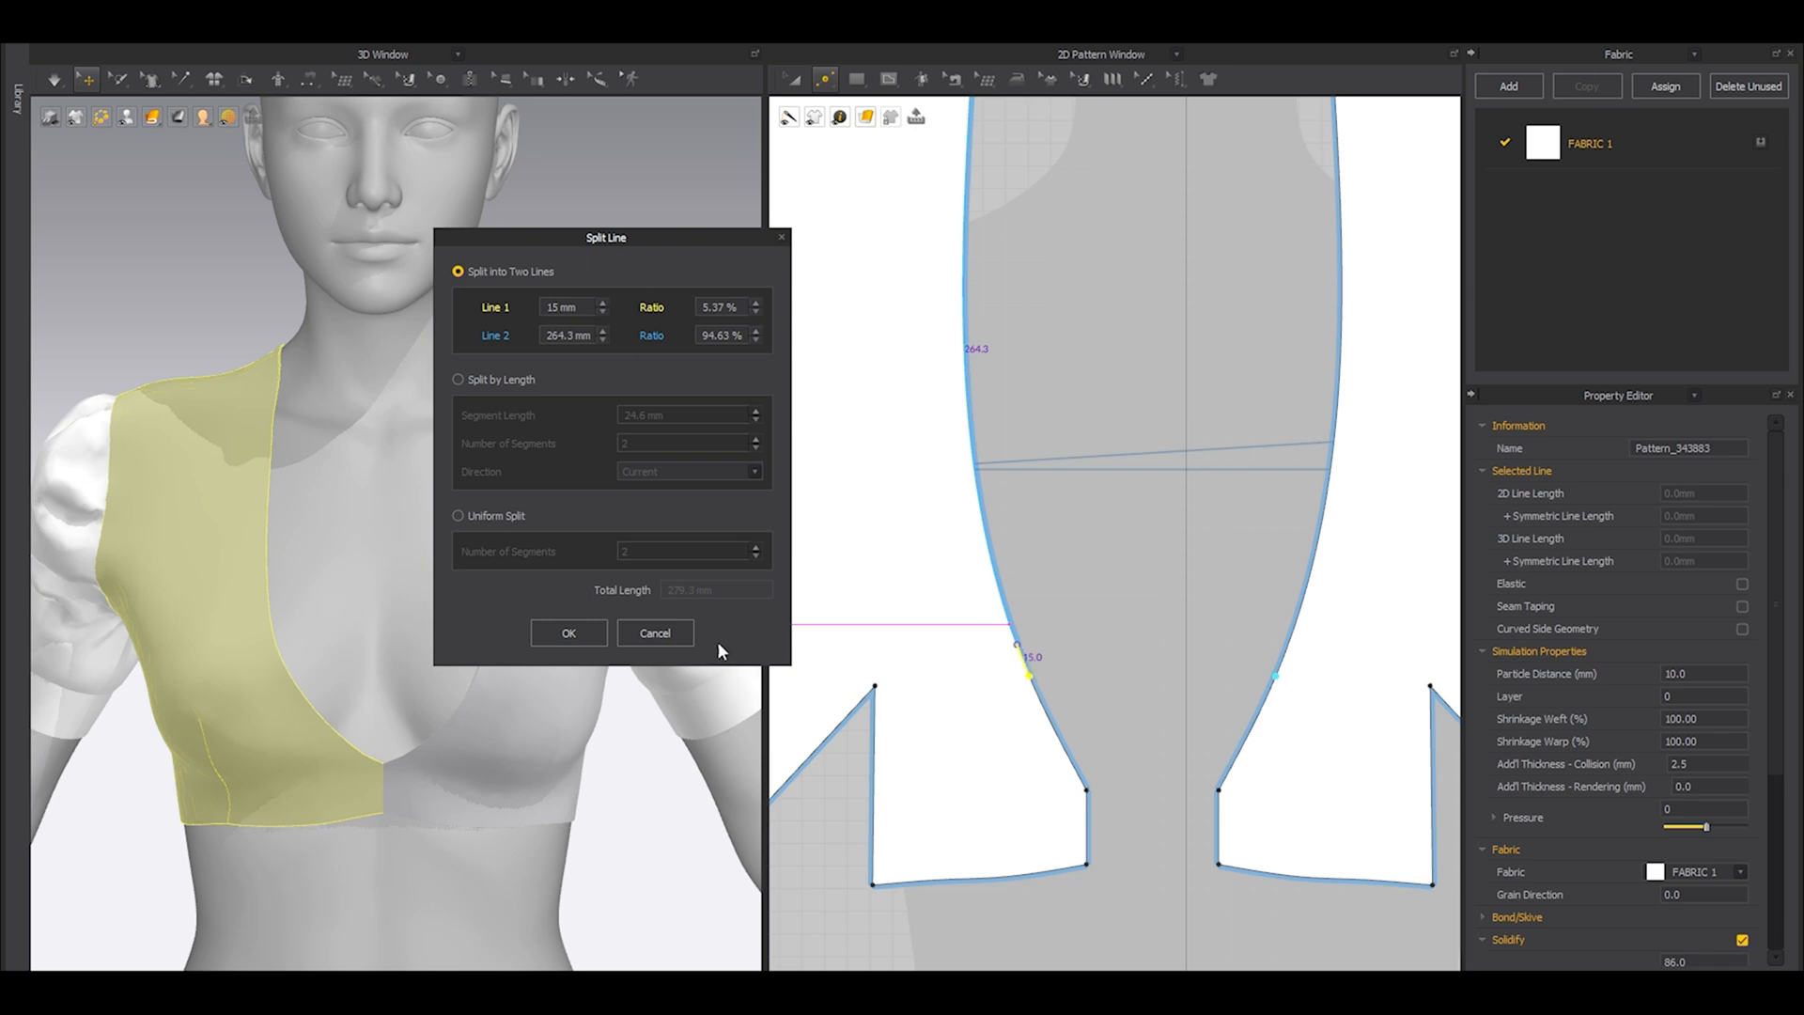
Apply the 15 mm split, add a higher point on the front neckline curve and split the line above it with Line 1 at 15 mm.
{"action": "left_click", "coordinate": [568, 632]}
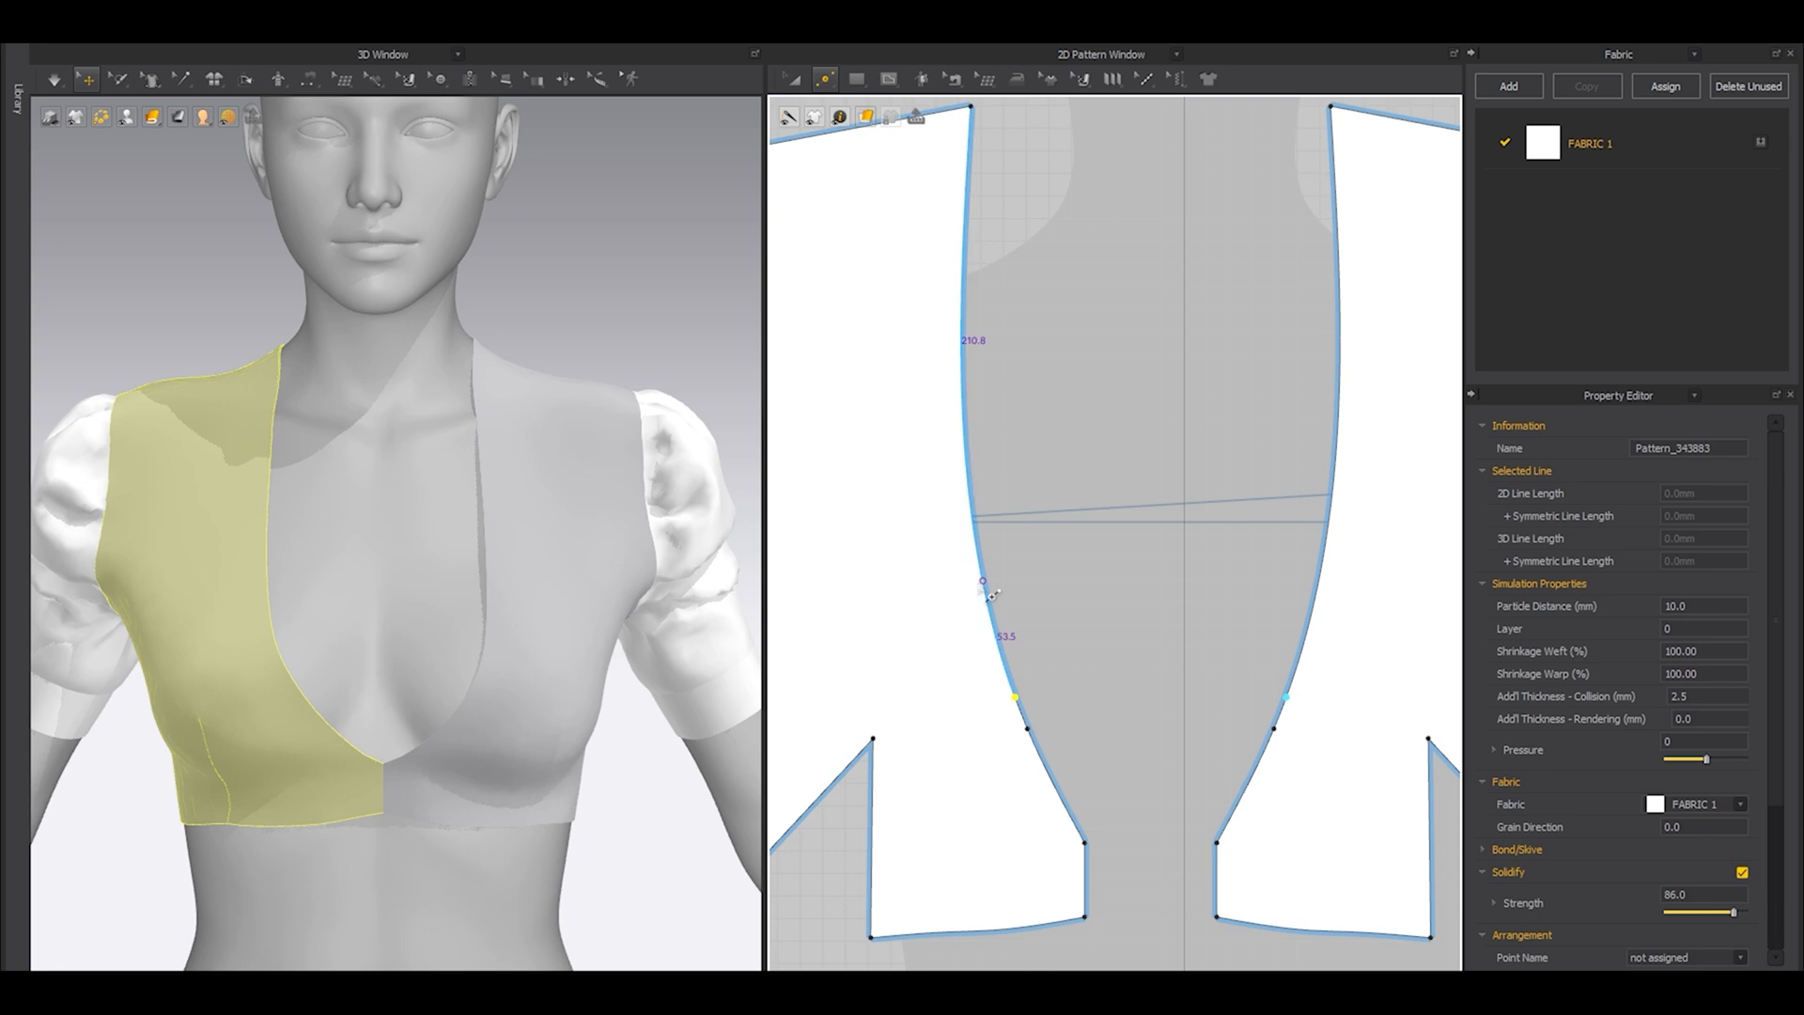
{"action": "left_click", "coordinate": [984, 587]}
{"action": "left_click", "coordinate": [848, 655]}
{"action": "right_click", "coordinate": [977, 543]}
{"action": "left_click", "coordinate": [949, 549]}
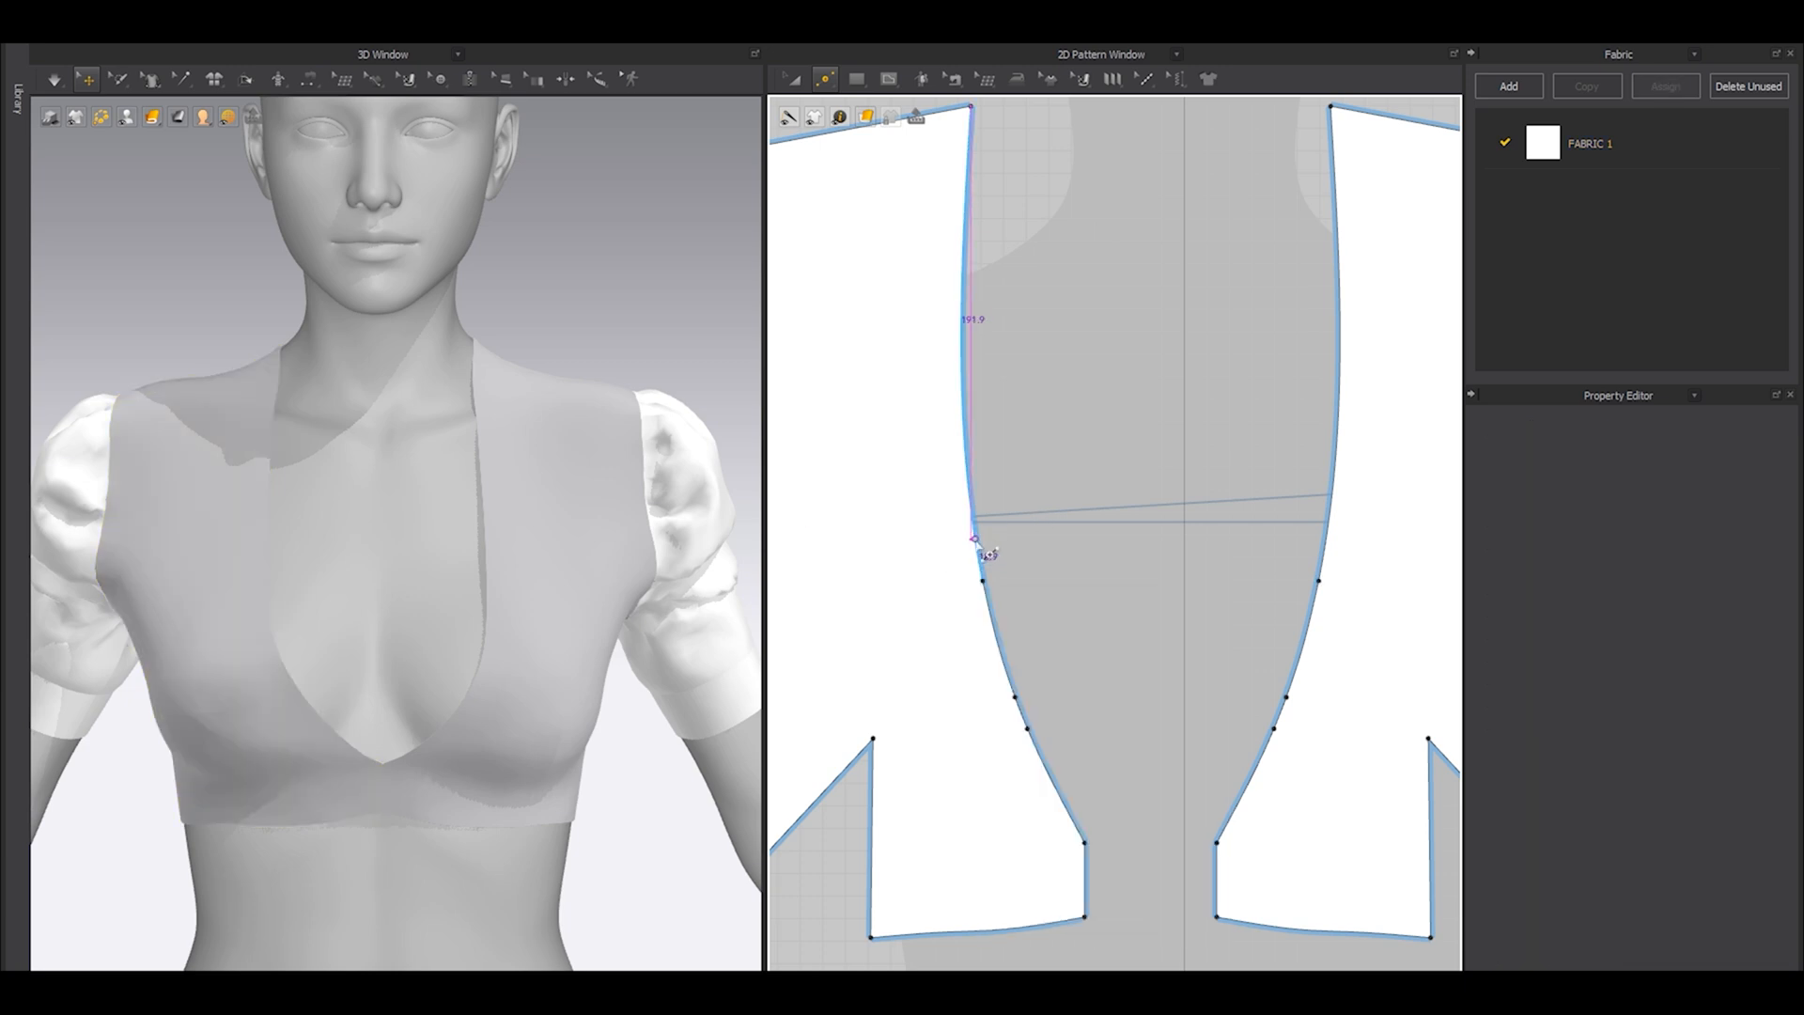
{"action": "right_click", "coordinate": [977, 538]}
{"action": "left_click_drag", "start_coordinate": [907, 256], "coordinate": [648, 285]}
{"action": "type", "text": "15mm"}
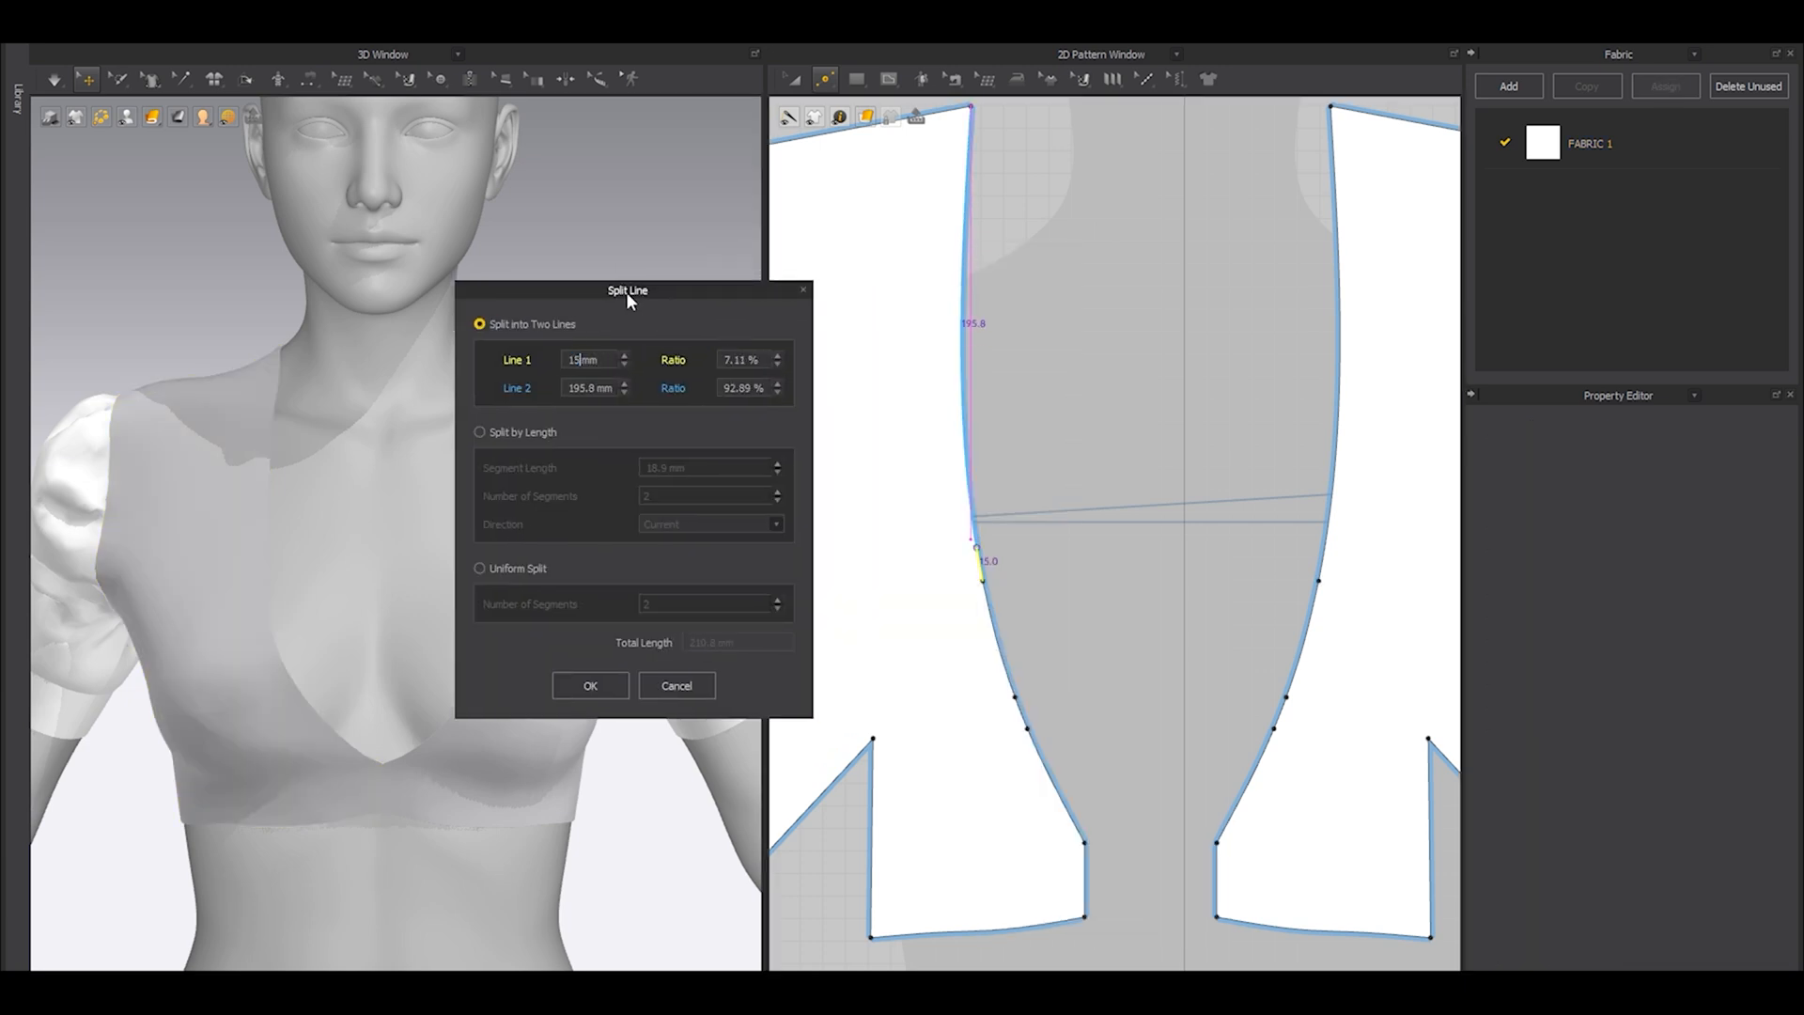
{"action": "left_click", "coordinate": [588, 685]}
Add two more points further up the front neckline curve and split the line above each with Line 1 set to 15 mm.
{"action": "middle_click_drag", "start_coordinate": [989, 377], "coordinate": [973, 447]}
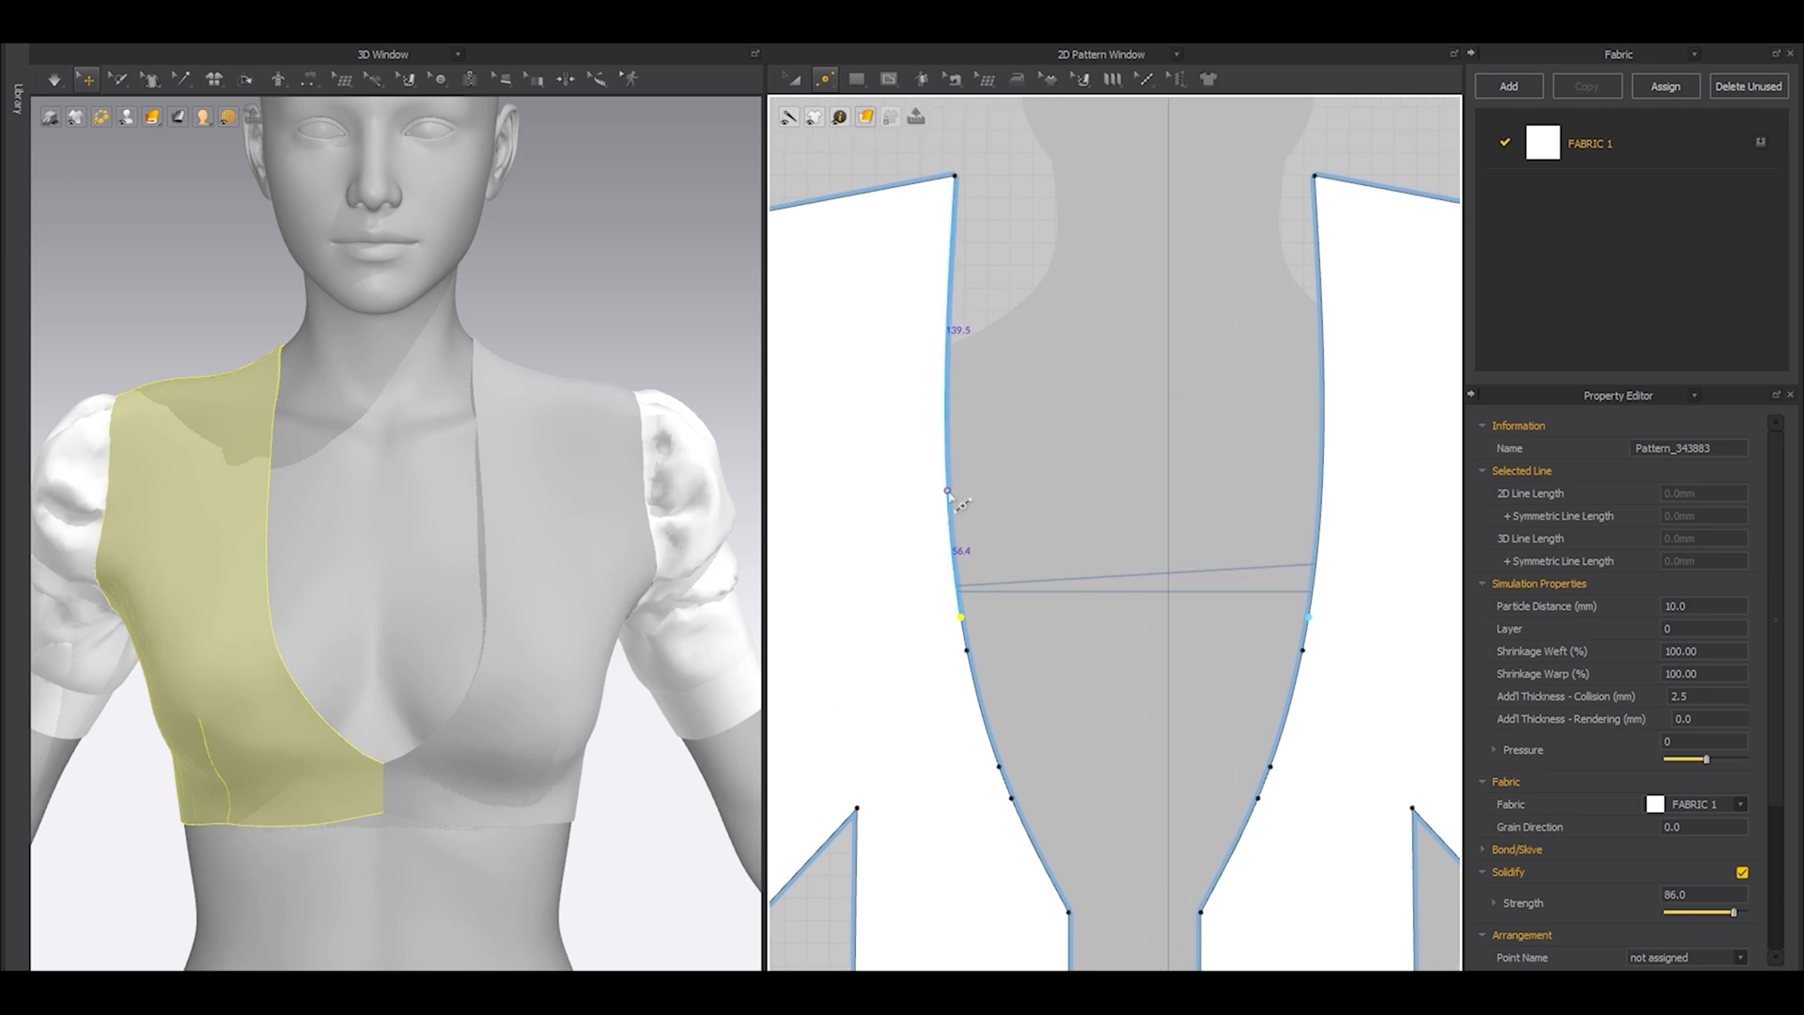
{"action": "right_click", "coordinate": [948, 448]}
{"action": "type", "text": "15"}
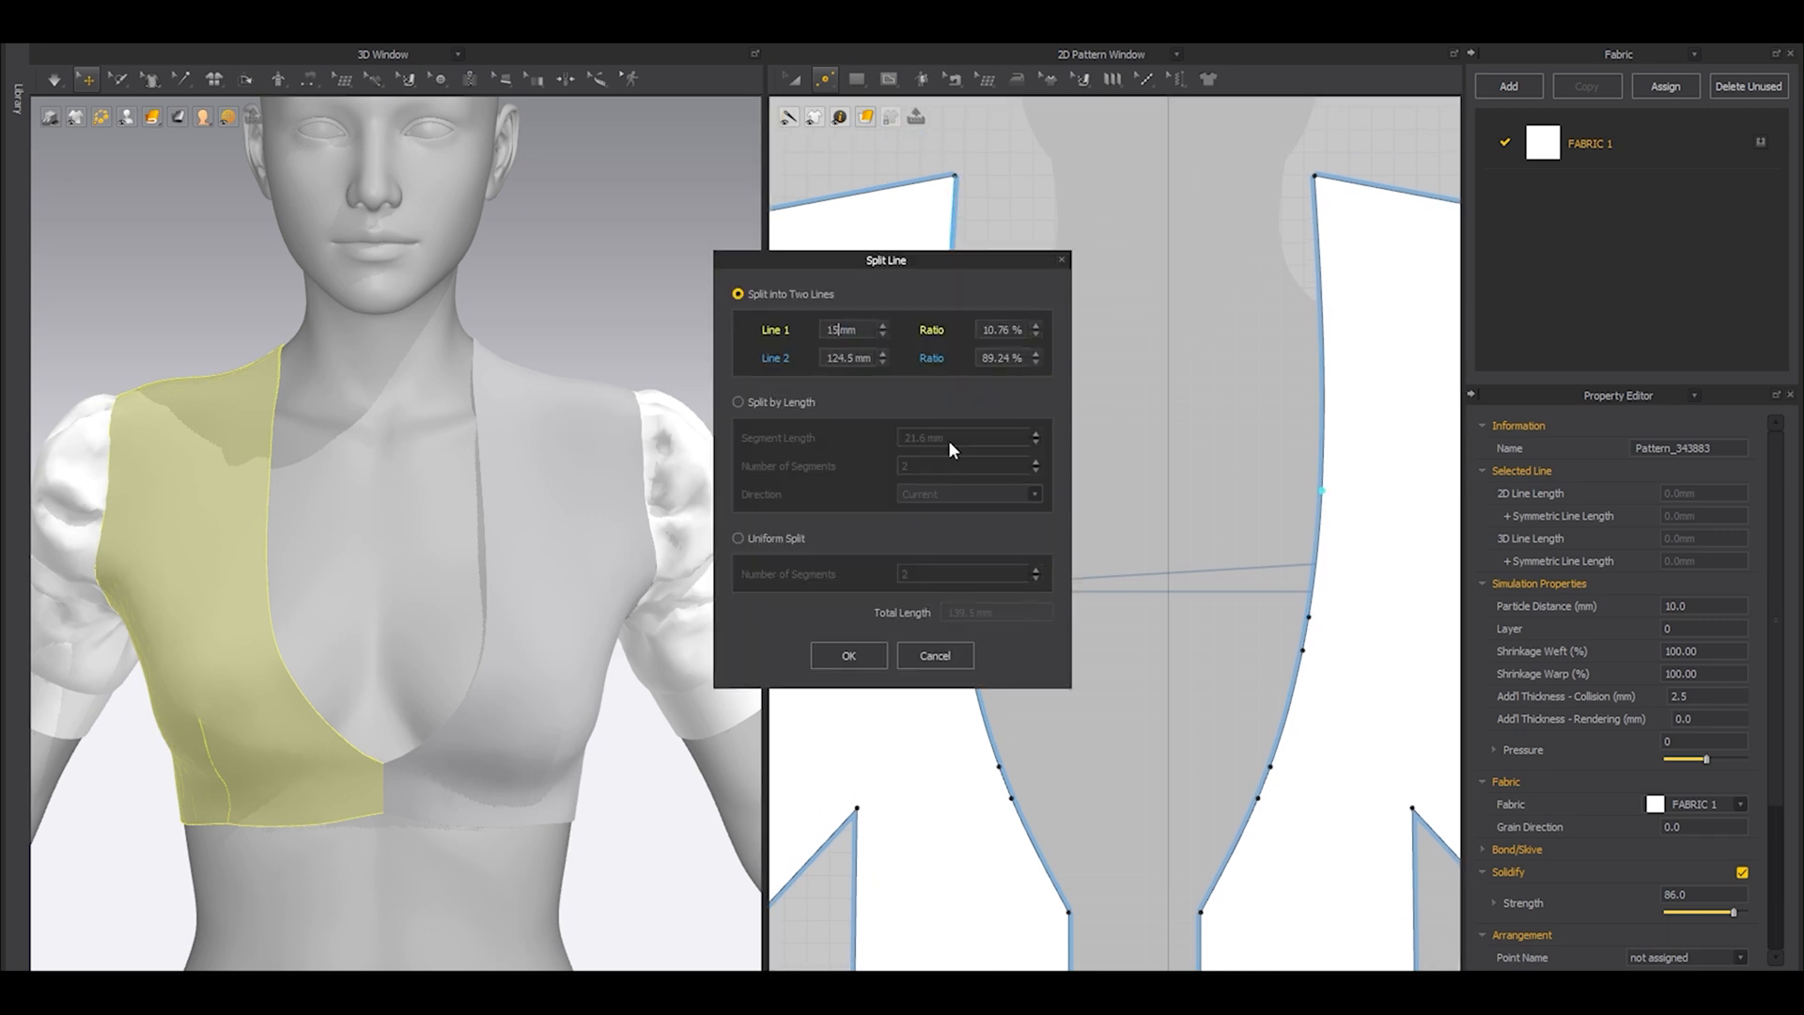
{"action": "left_click", "coordinate": [849, 654]}
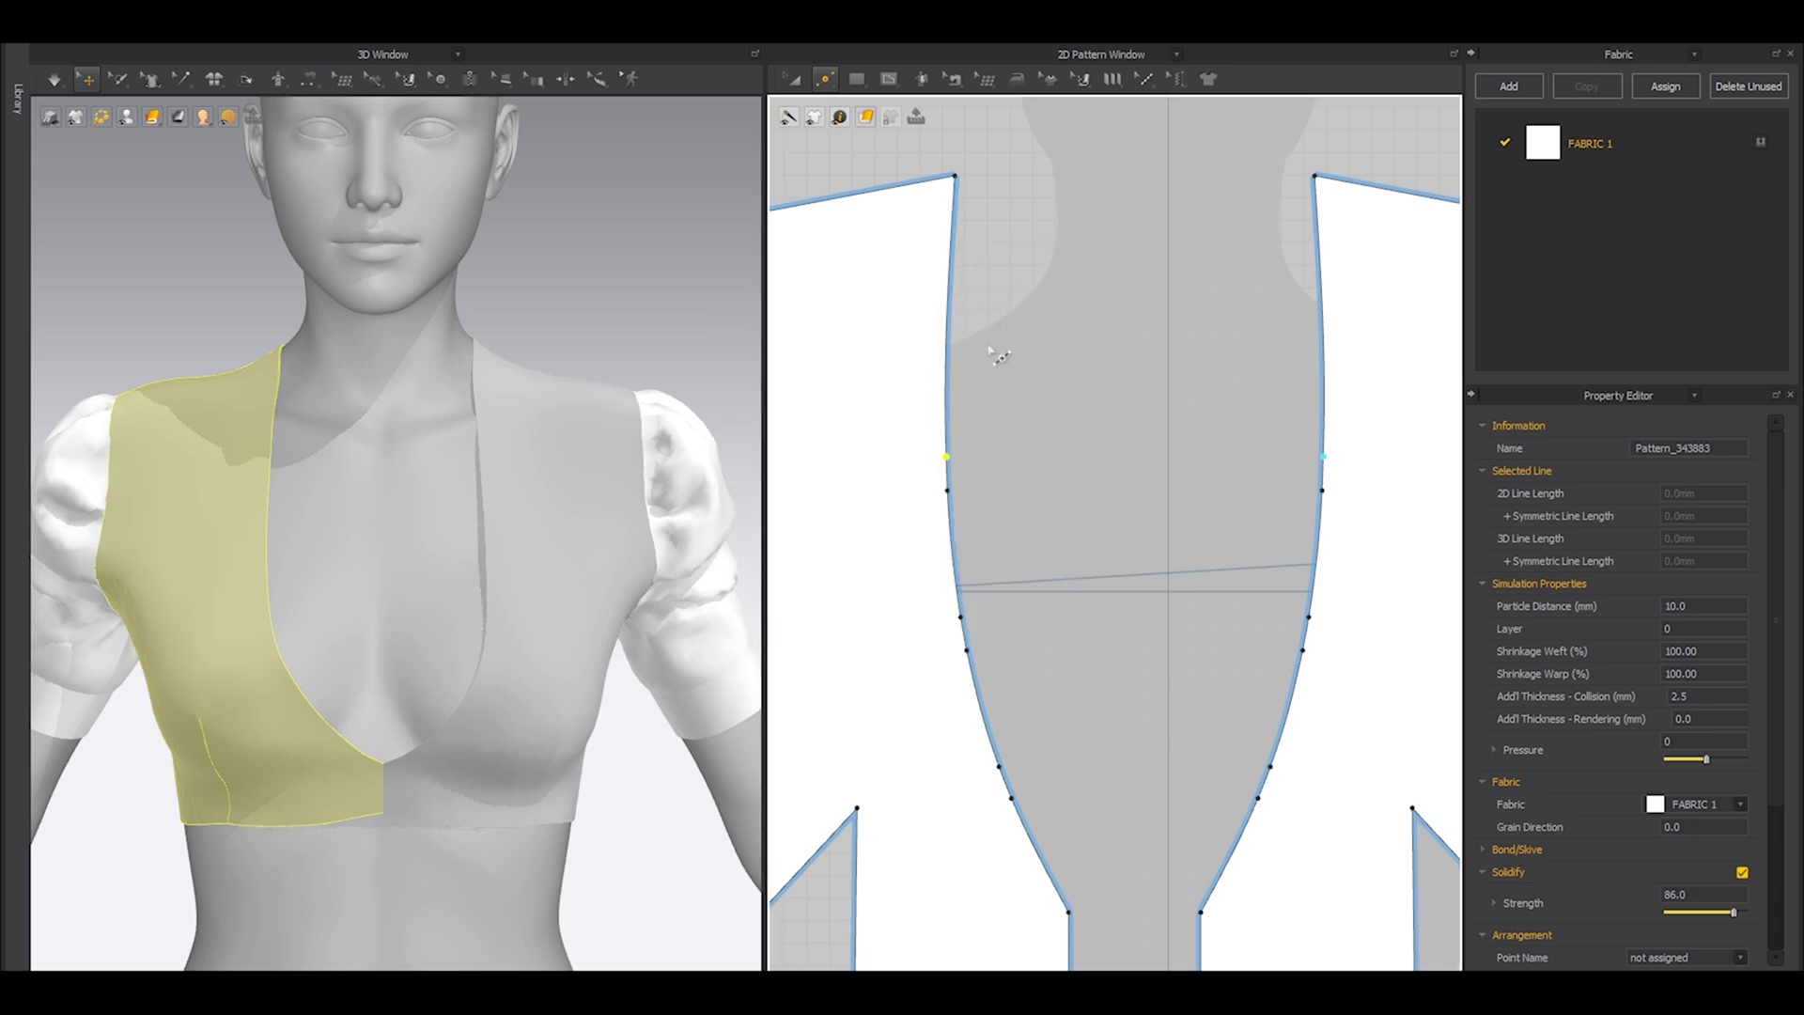
{"action": "right_click", "coordinate": [948, 318]}
{"action": "type", "text": "15"}
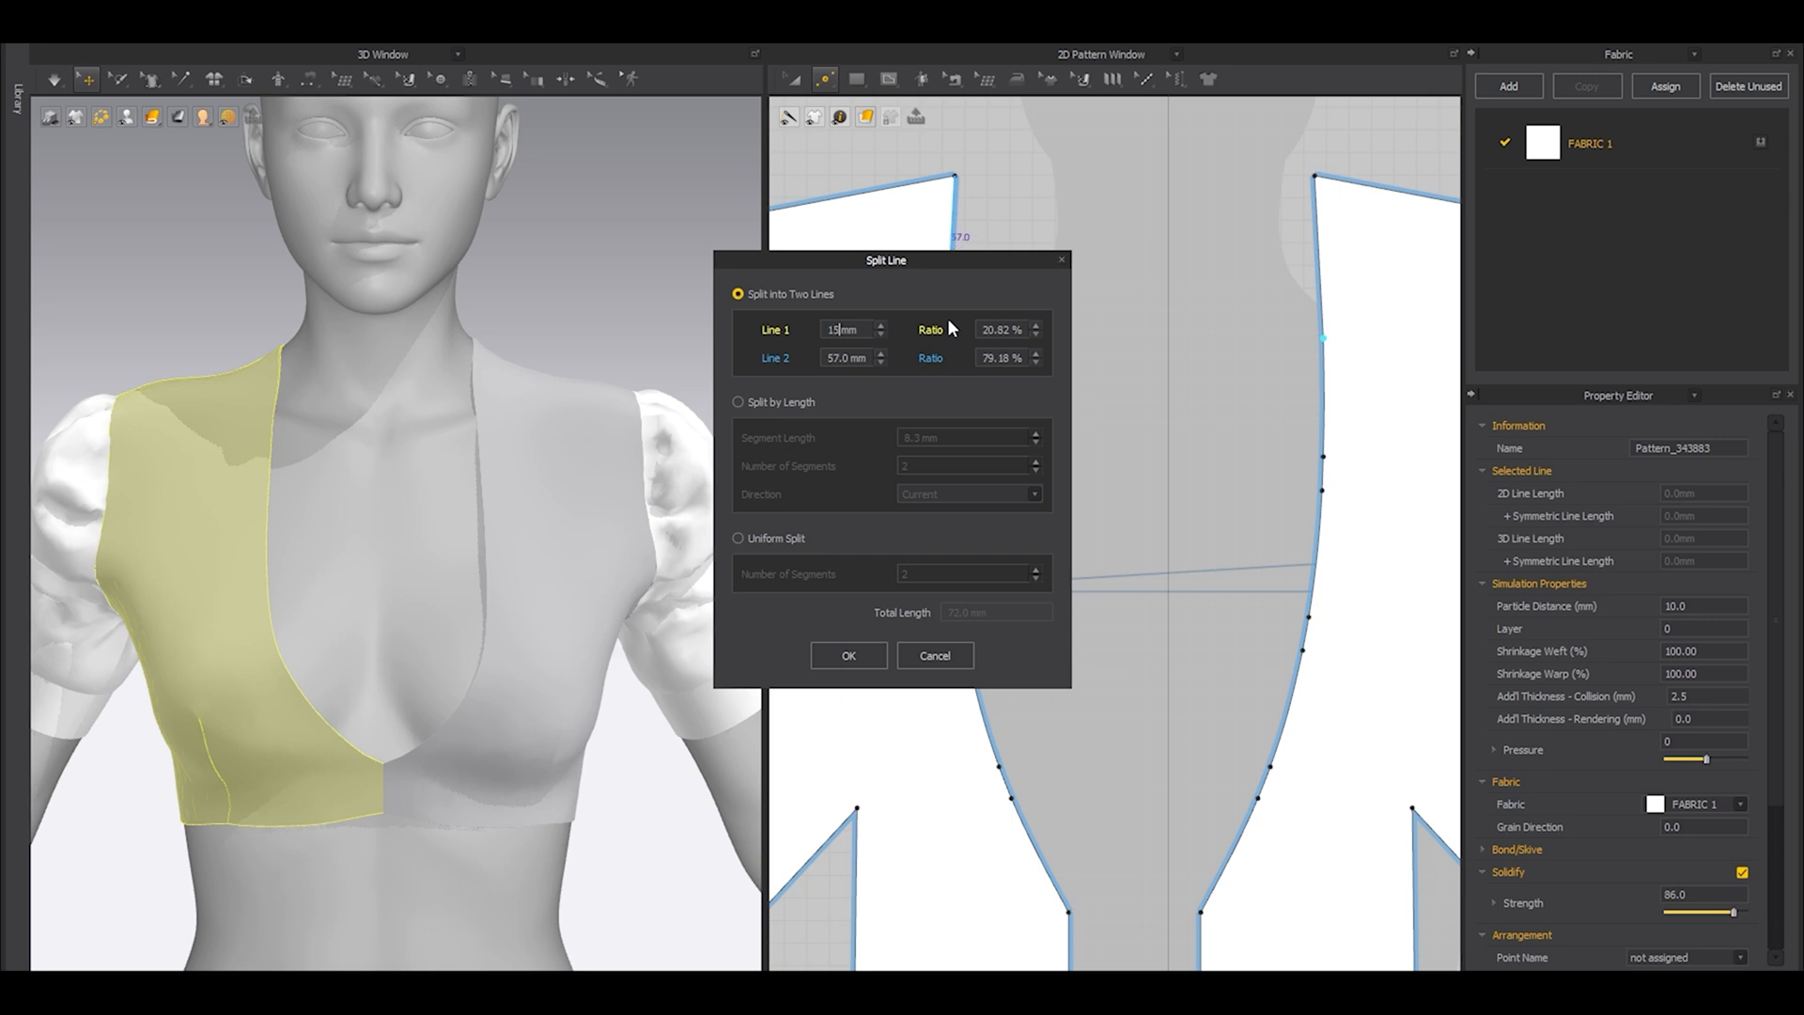
{"action": "left_click", "coordinate": [848, 660]}
Draw a narrow horizontal rectangular strip about 75 mm long and 8 mm high between the lower front neckline edges.
{"action": "middle_click_drag", "start_coordinate": [1115, 705], "coordinate": [1073, 465]}
{"action": "key", "text": "a"}
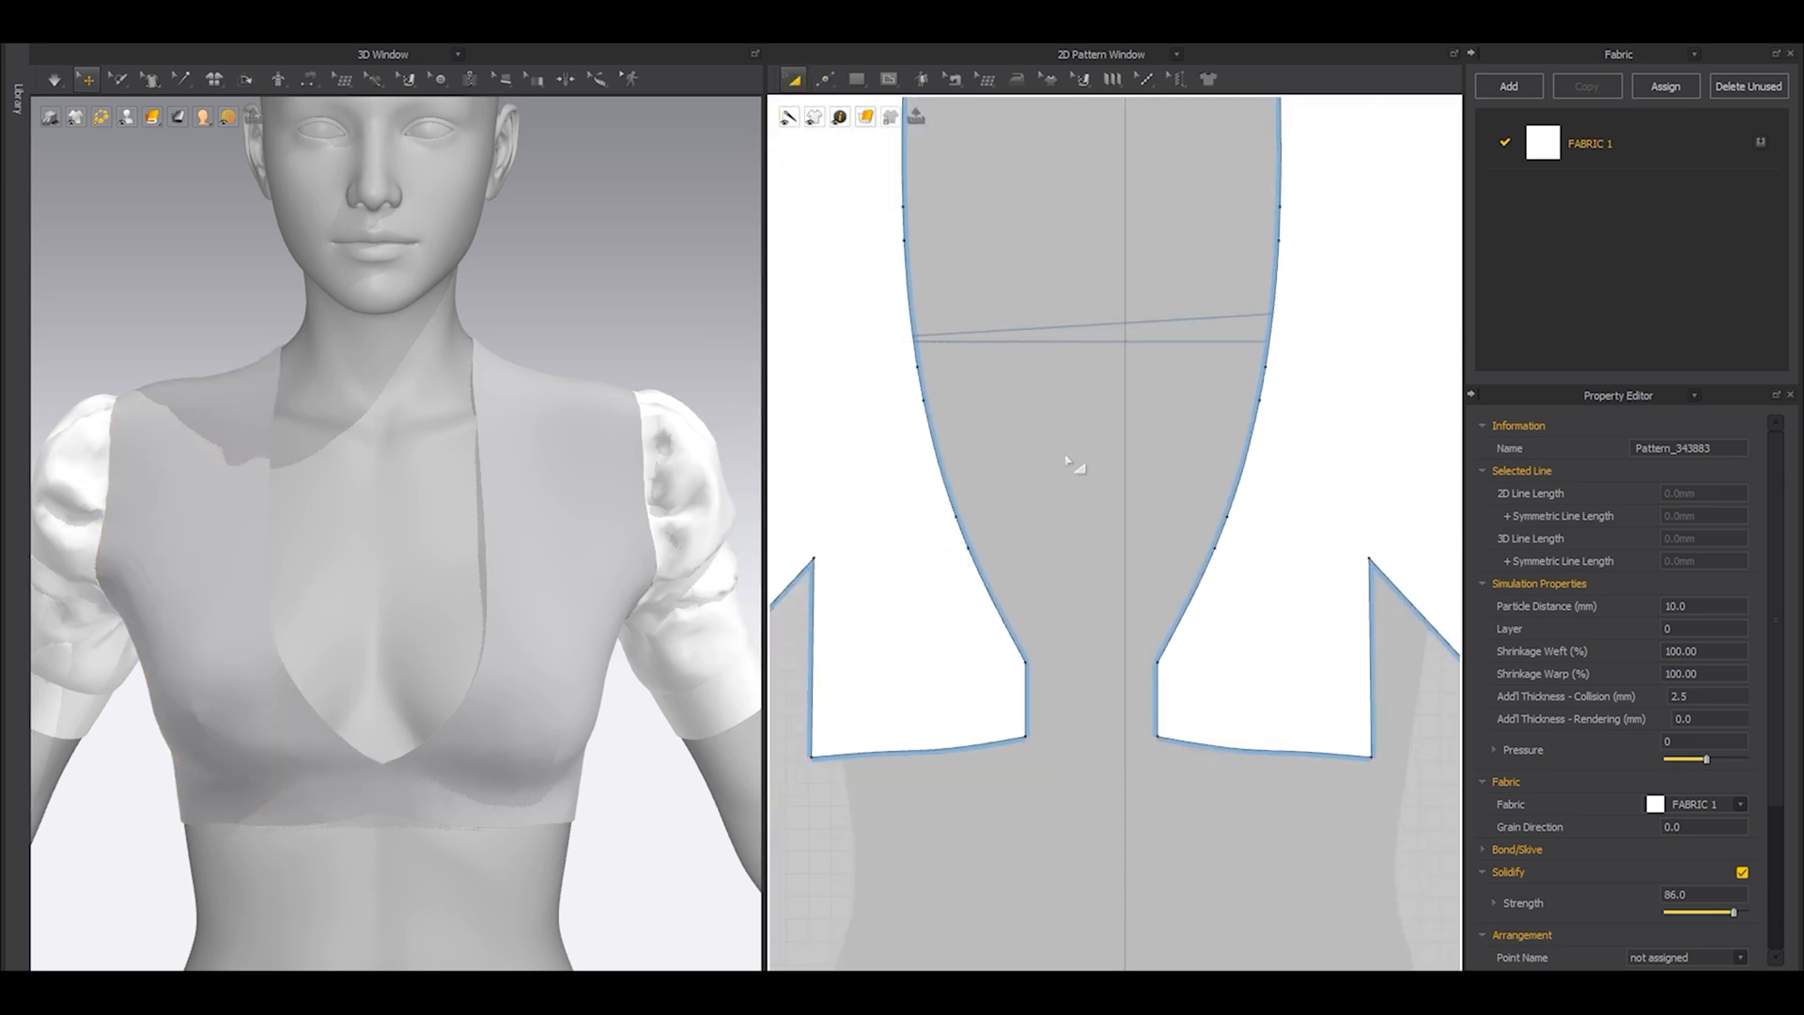
{"action": "scroll", "coordinate": [1071, 465], "scroll_direction": "up", "scroll_amount": 2}
{"action": "scroll", "coordinate": [1071, 464], "scroll_direction": "up", "scroll_amount": 1}
{"action": "key", "text": "s"}
{"action": "left_click_drag", "start_coordinate": [964, 535], "coordinate": [1260, 568]}
{"action": "key", "text": "n"}
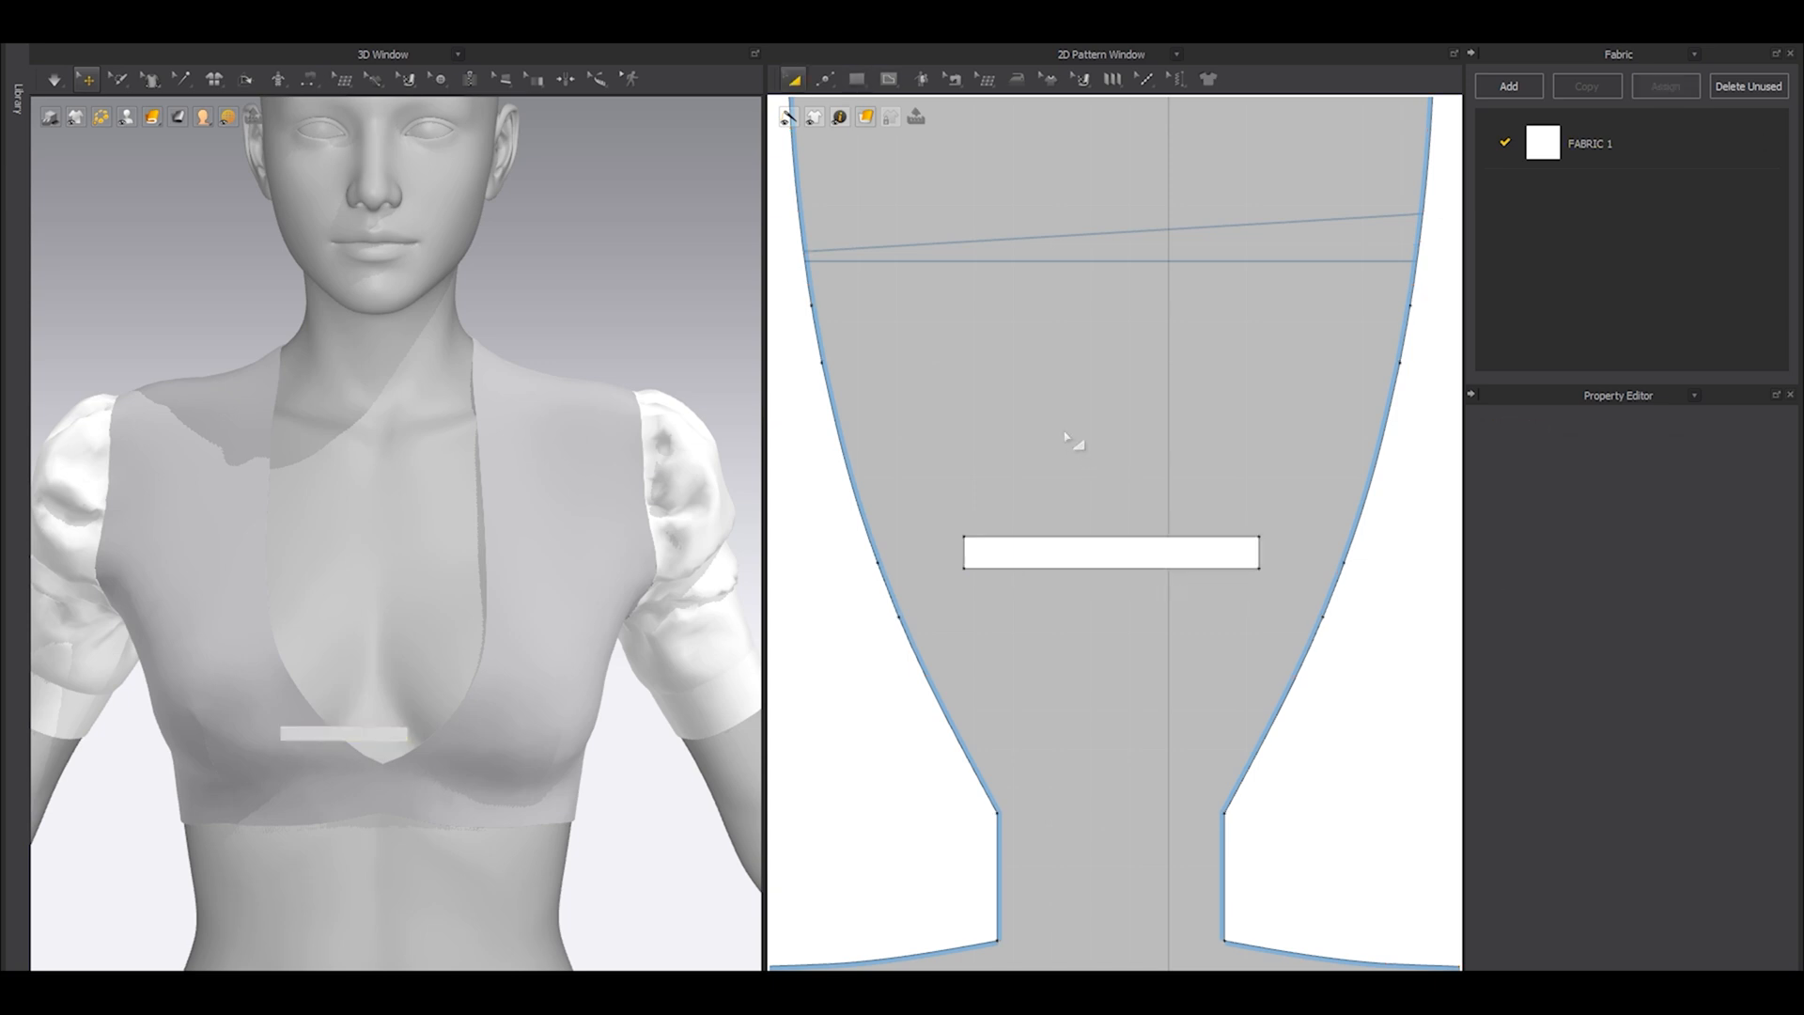
{"action": "middle_click_drag", "start_coordinate": [1011, 541], "coordinate": [1114, 490]}
{"action": "left_click", "coordinate": [1072, 496]}
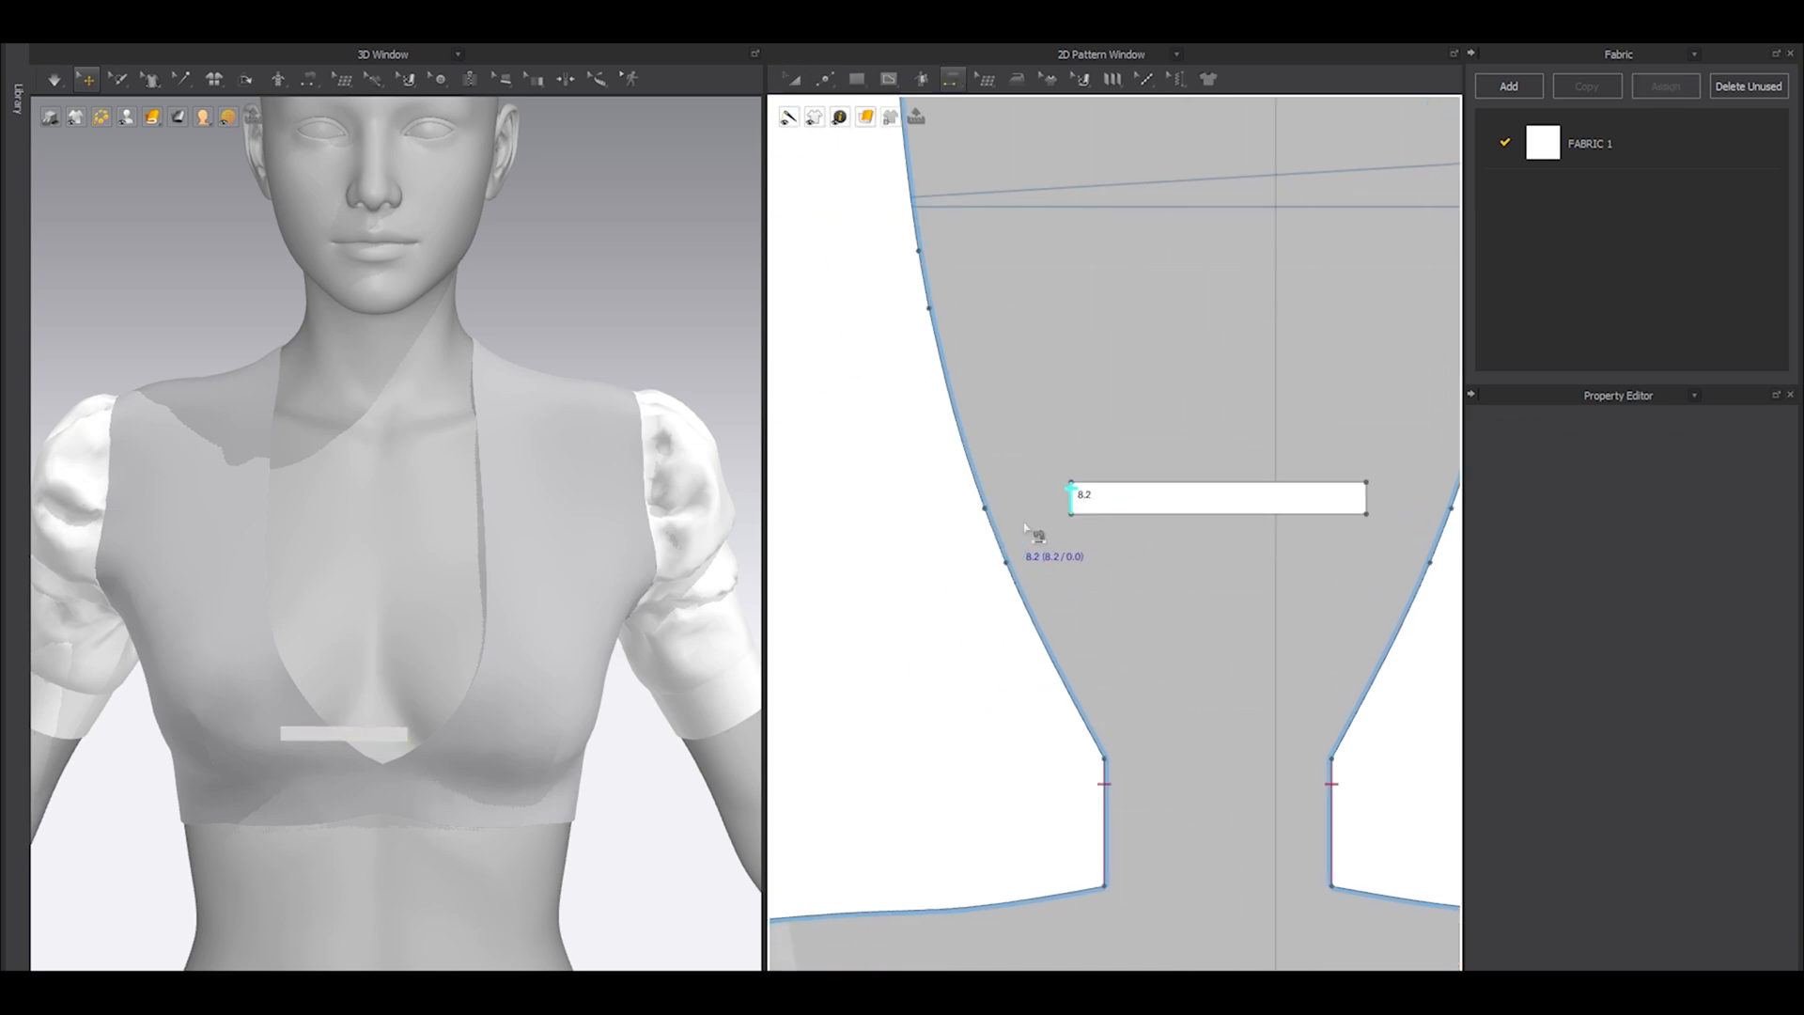
Move the strip's lower long edge downward so its short ends are 15 mm high.
{"action": "key", "text": "z"}
{"action": "scroll", "coordinate": [1068, 526], "scroll_direction": "up", "scroll_amount": 4}
{"action": "scroll", "coordinate": [1094, 495], "scroll_direction": "up", "scroll_amount": 3}
{"action": "left_click_drag", "start_coordinate": [1094, 510], "coordinate": [1093, 629]}
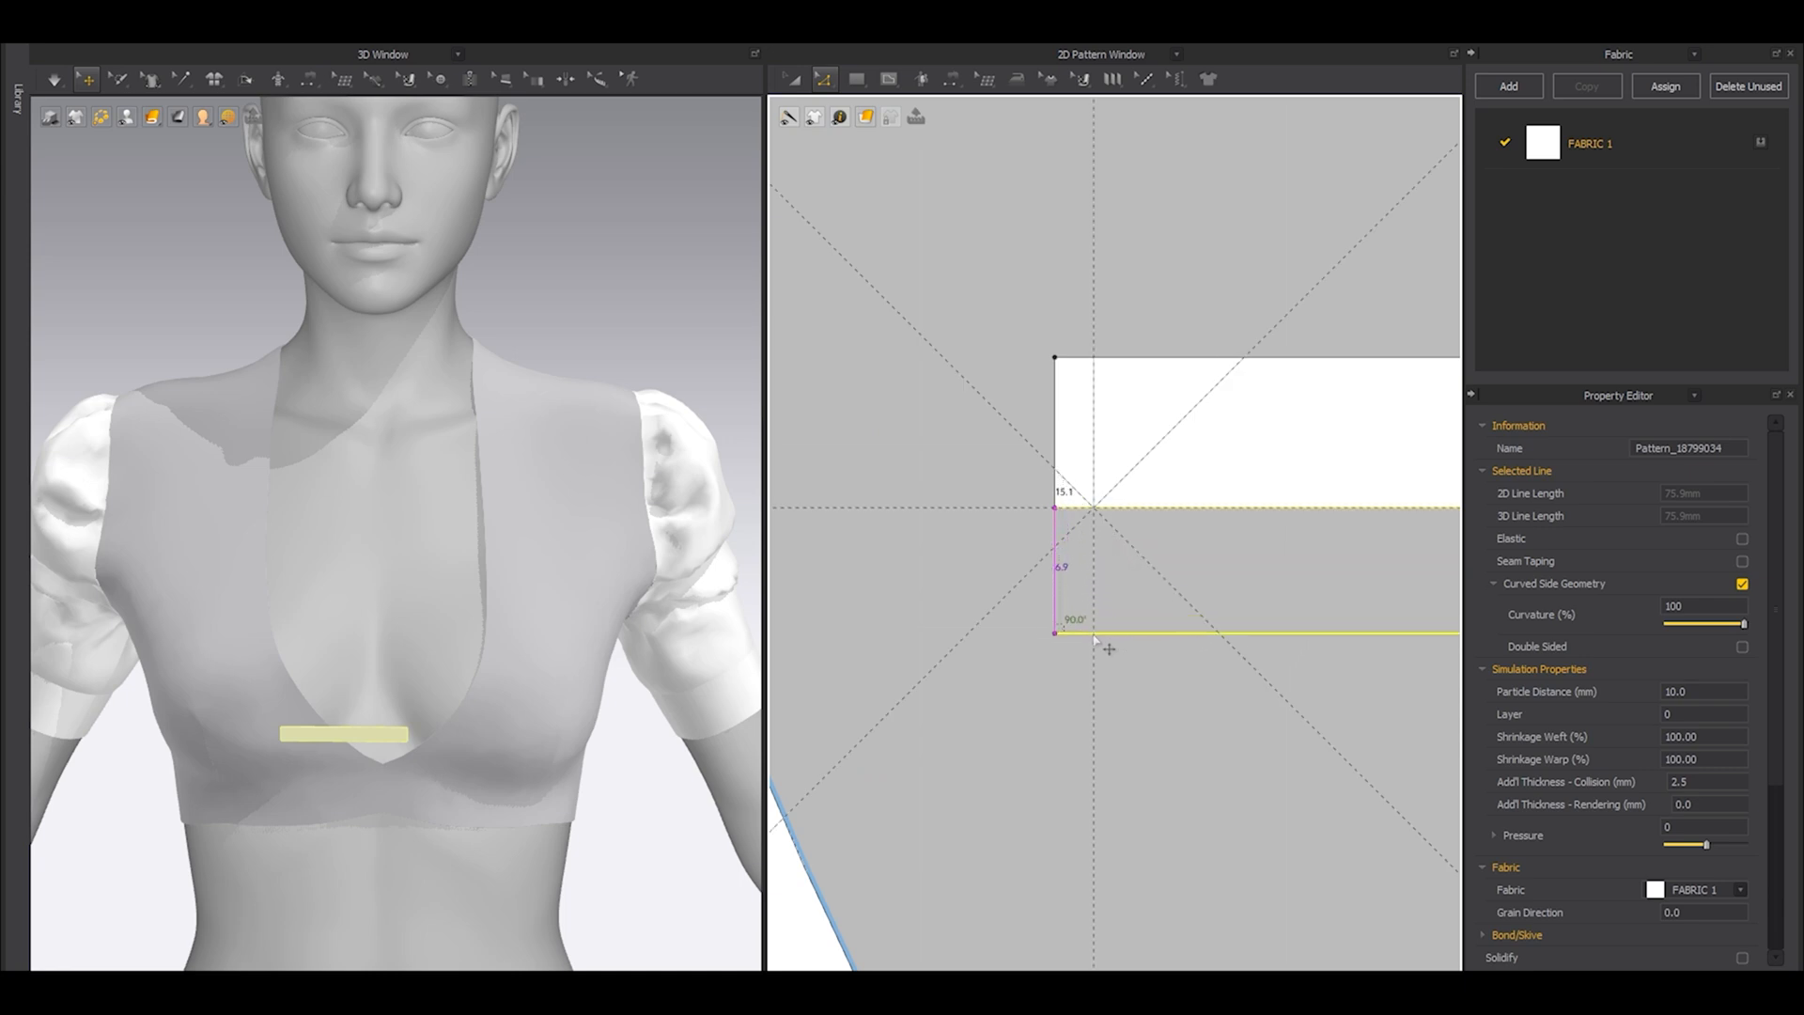
{"action": "left_click_drag", "start_coordinate": [1094, 640], "coordinate": [1093, 637]}
Sew the strip's left end to the lowest 15 mm segment of the left neckline and its right end to the next-higher right segment.
{"action": "scroll", "coordinate": [1088, 599], "scroll_direction": "down", "scroll_amount": 5}
{"action": "key", "text": "n"}
{"action": "left_click", "coordinate": [1087, 552]}
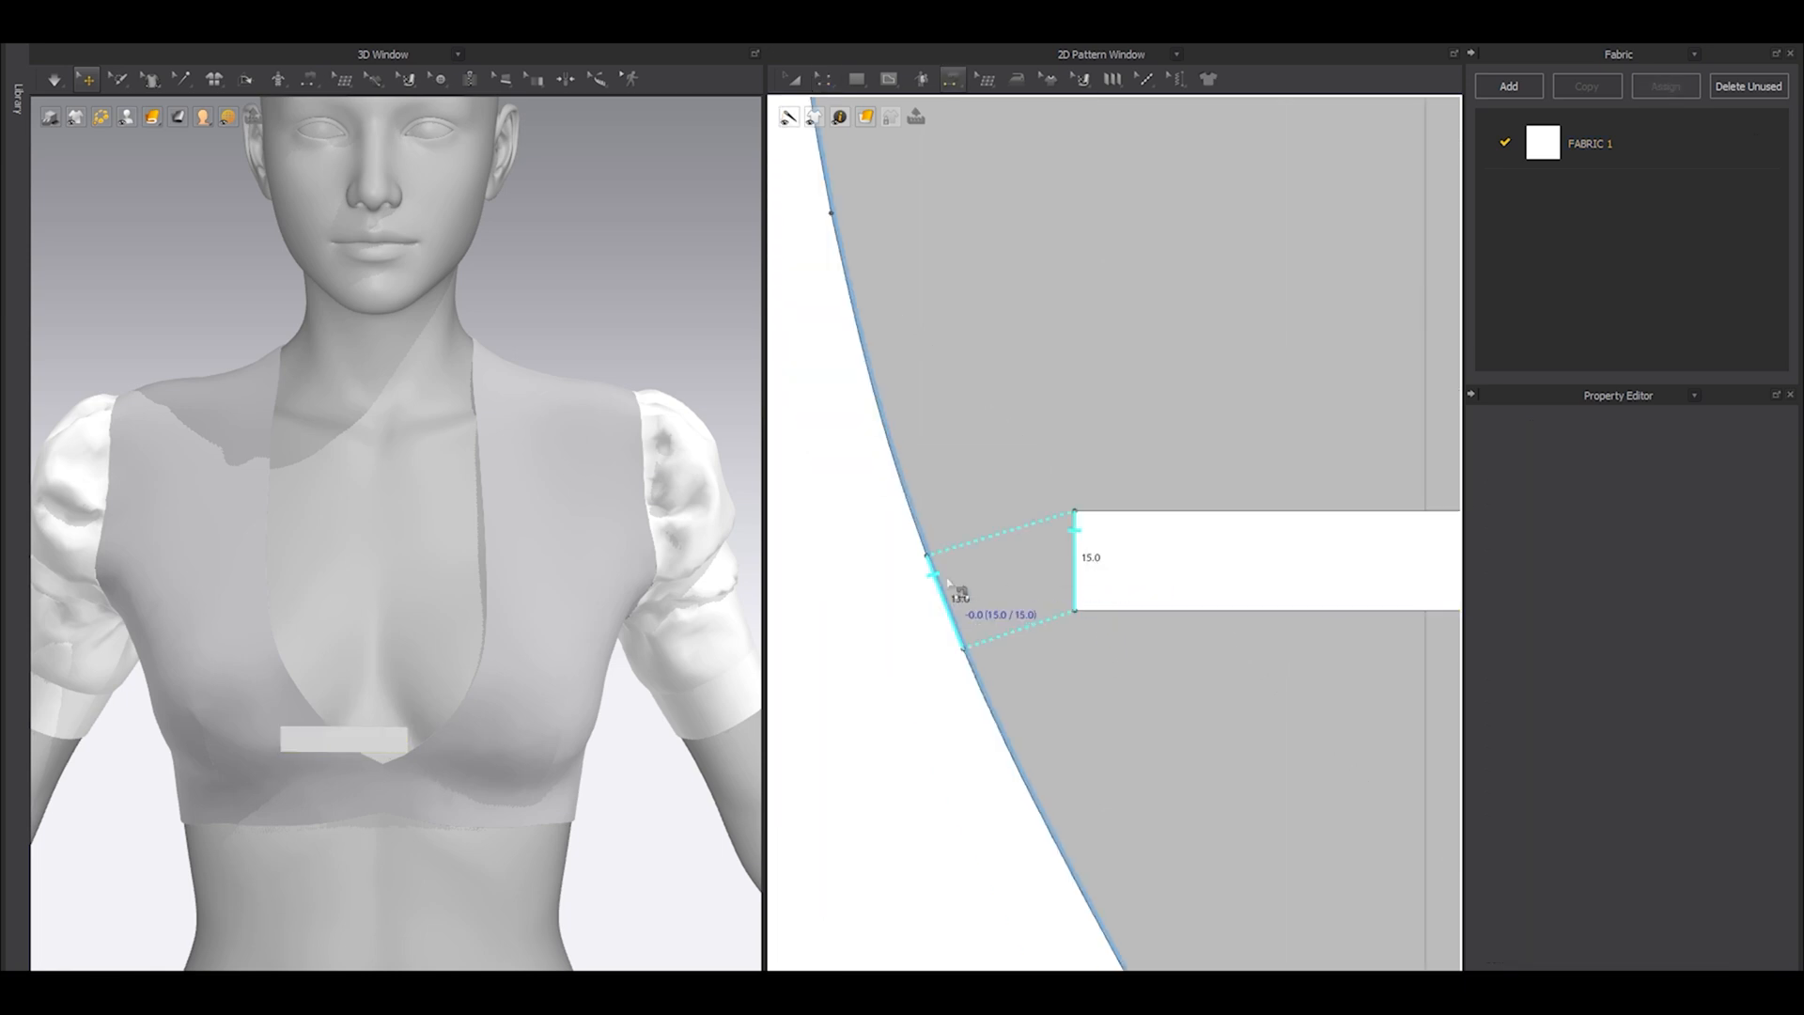
{"action": "left_click", "coordinate": [945, 580]}
{"action": "scroll", "coordinate": [943, 573], "scroll_direction": "down", "scroll_amount": 4}
{"action": "middle_click_drag", "start_coordinate": [1118, 550], "coordinate": [1007, 598]}
{"action": "left_click", "coordinate": [1251, 595]}
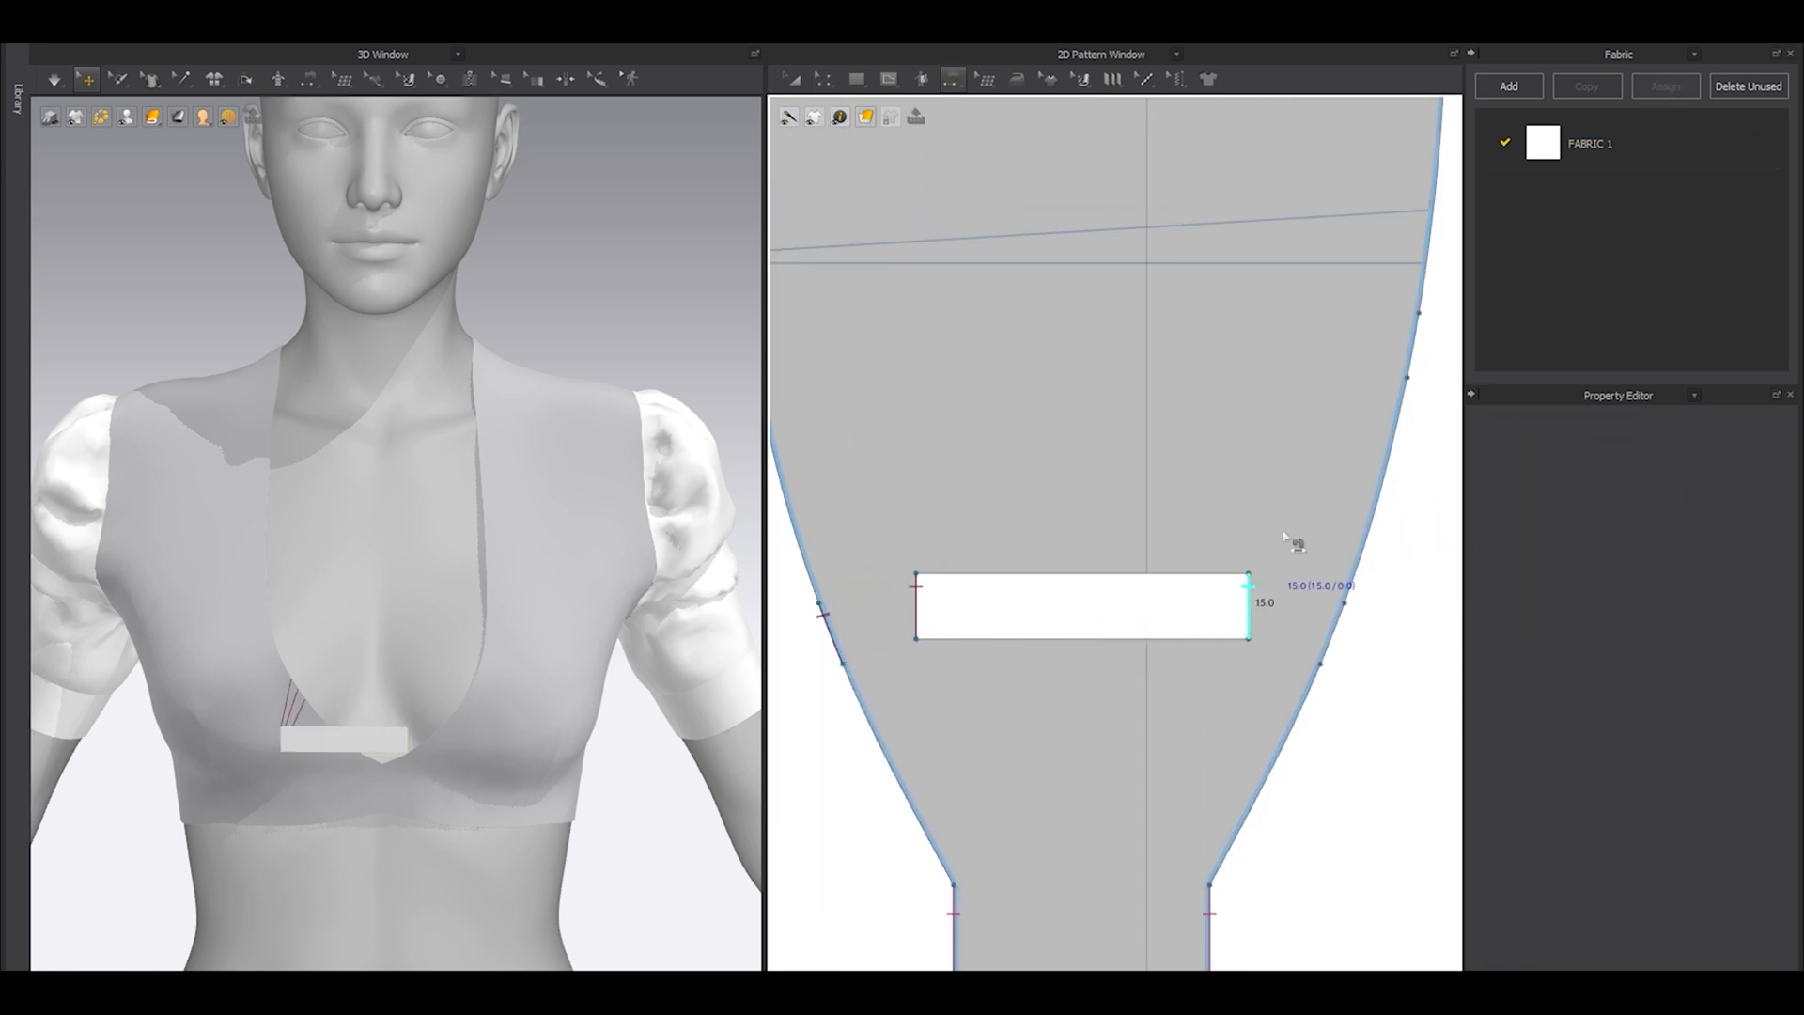
{"action": "left_click", "coordinate": [1418, 330]}
Lengthen the strip to a 2D line length of about 251 mm and simulate it across the neckline opening.
{"action": "key", "text": "a"}
{"action": "left_click", "coordinate": [1199, 575]}
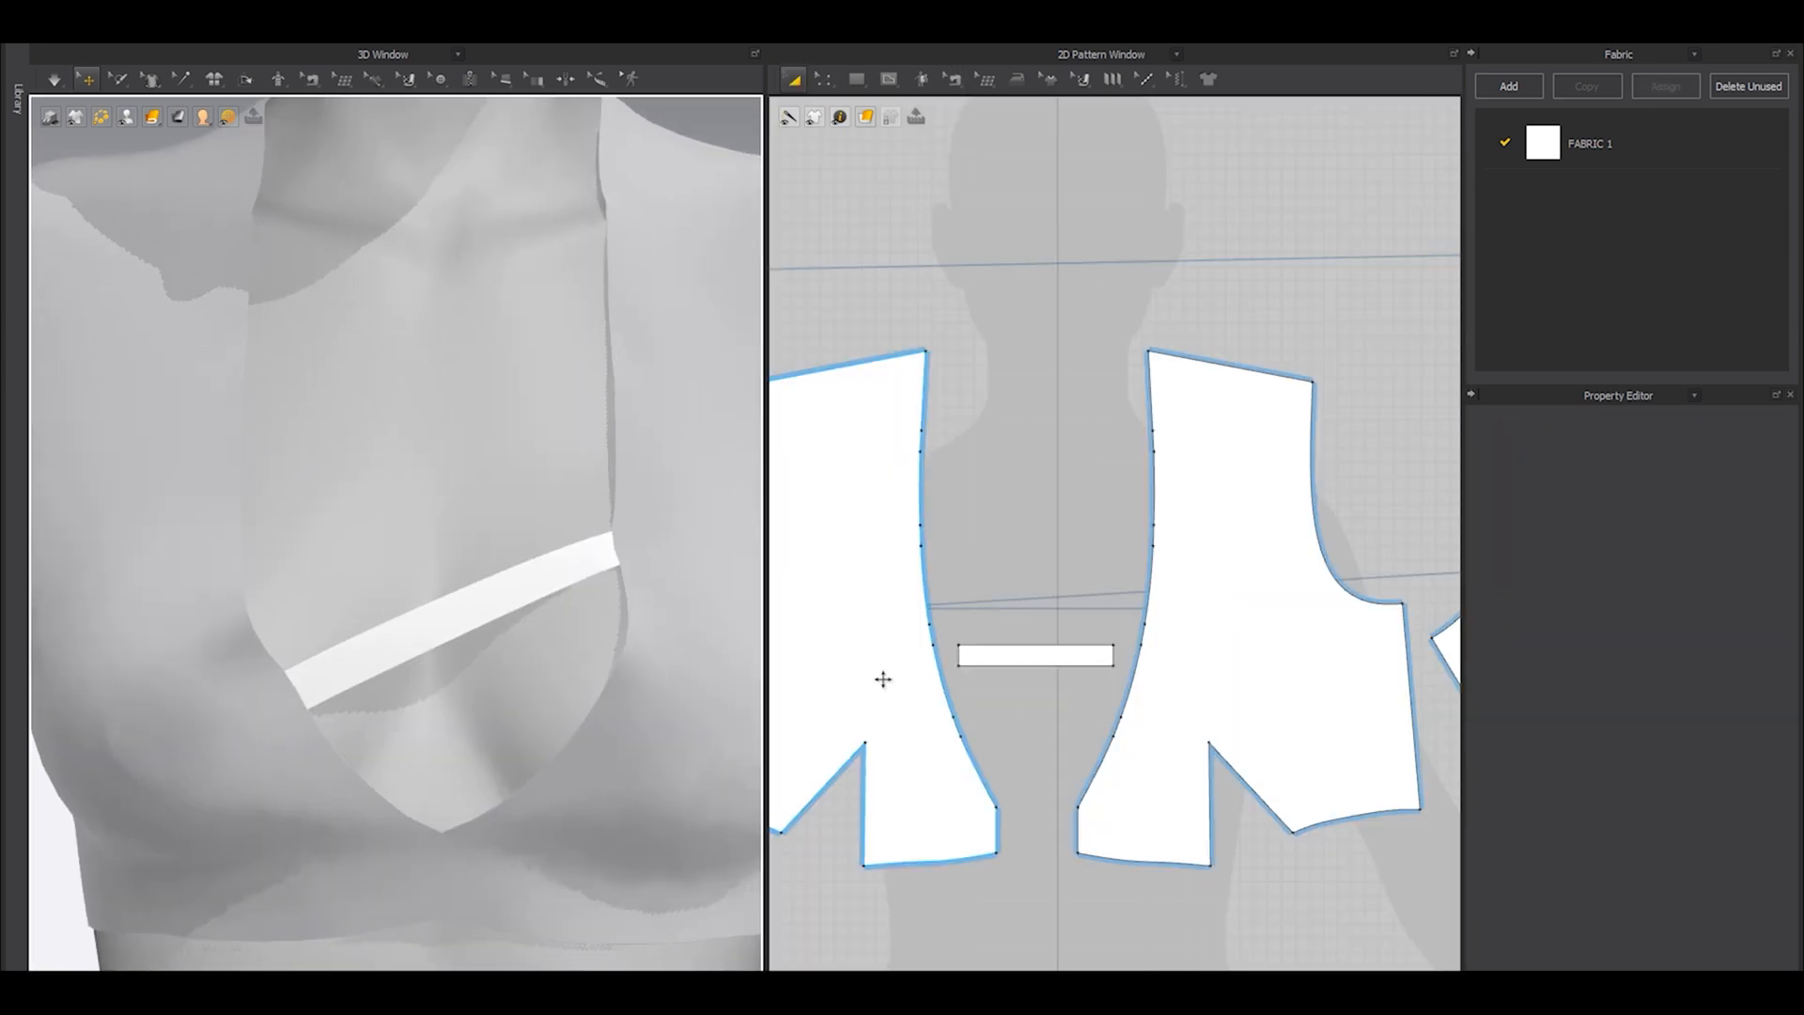
{"action": "scroll", "coordinate": [882, 676], "scroll_direction": "up", "scroll_amount": 3}
{"action": "left_click_drag", "start_coordinate": [1020, 650], "coordinate": [1020, 716]}
{"action": "scroll", "coordinate": [488, 639], "scroll_direction": "down", "scroll_amount": 3}
{"action": "right_click_drag", "start_coordinate": [487, 640], "coordinate": [344, 640]}
{"action": "key", "text": "shift+a"}
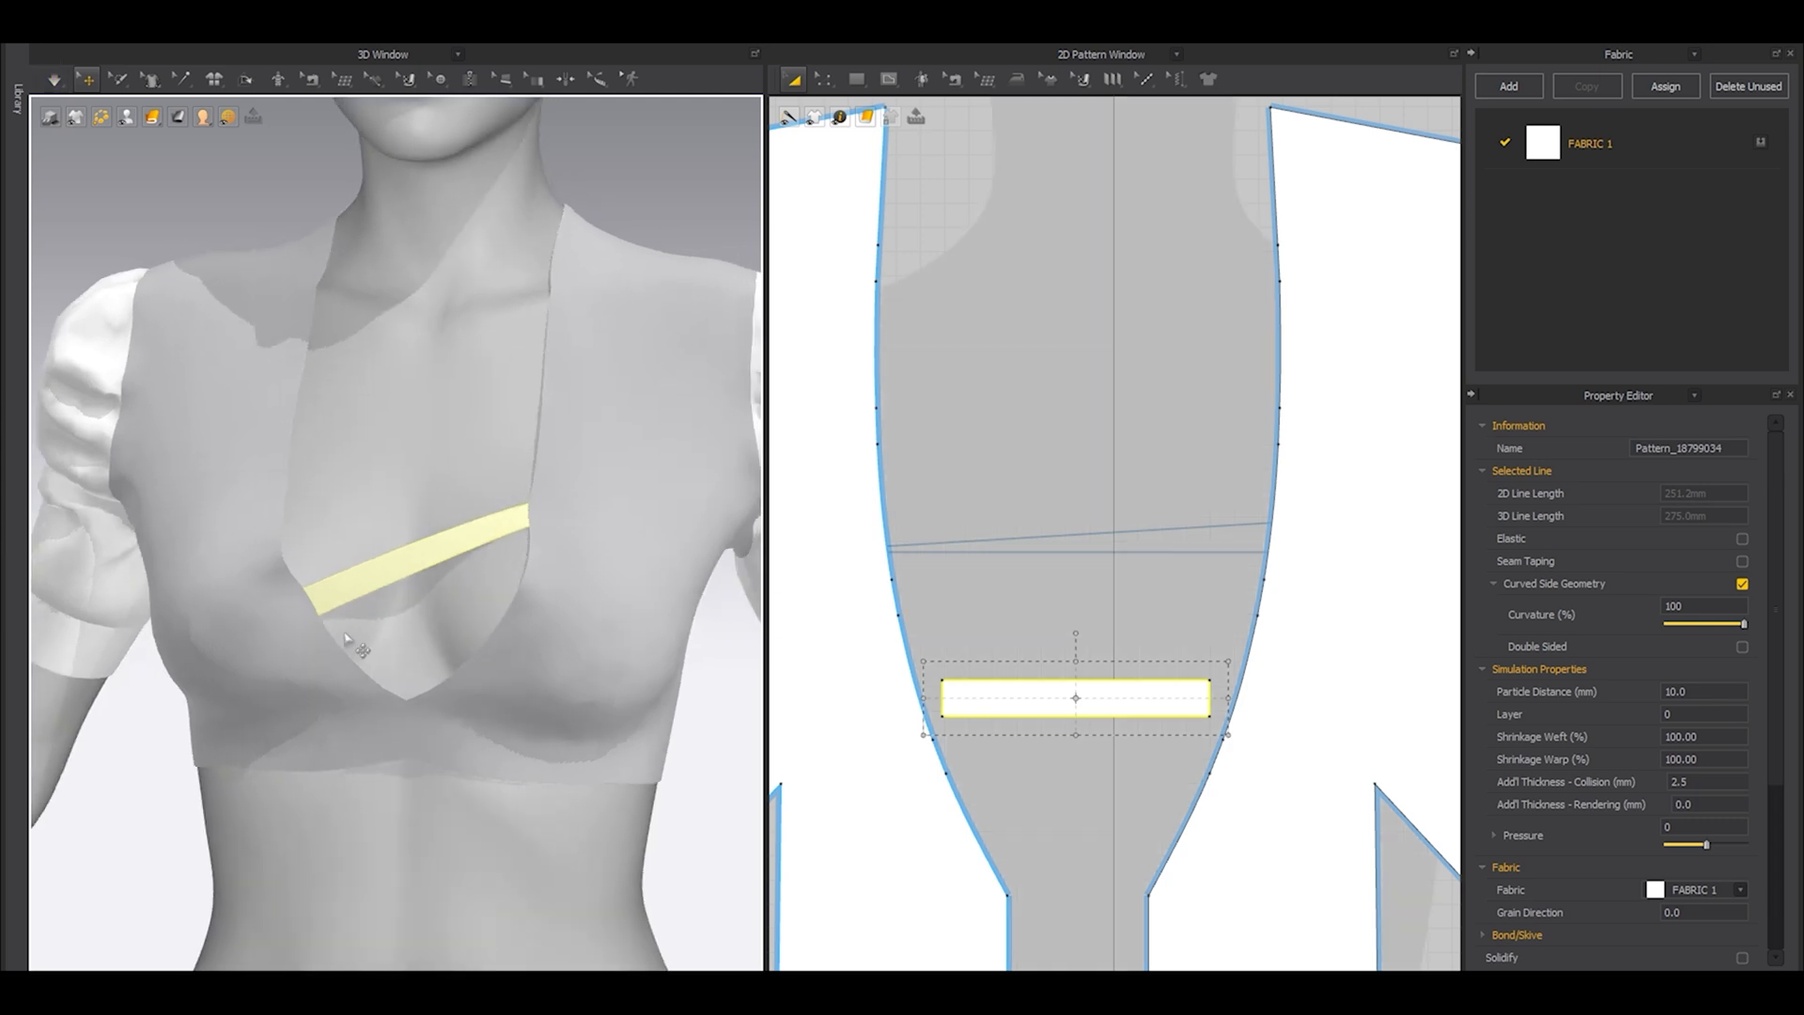
Try deactivating the strip together with its sewing.
{"action": "right_click", "coordinate": [427, 570]}
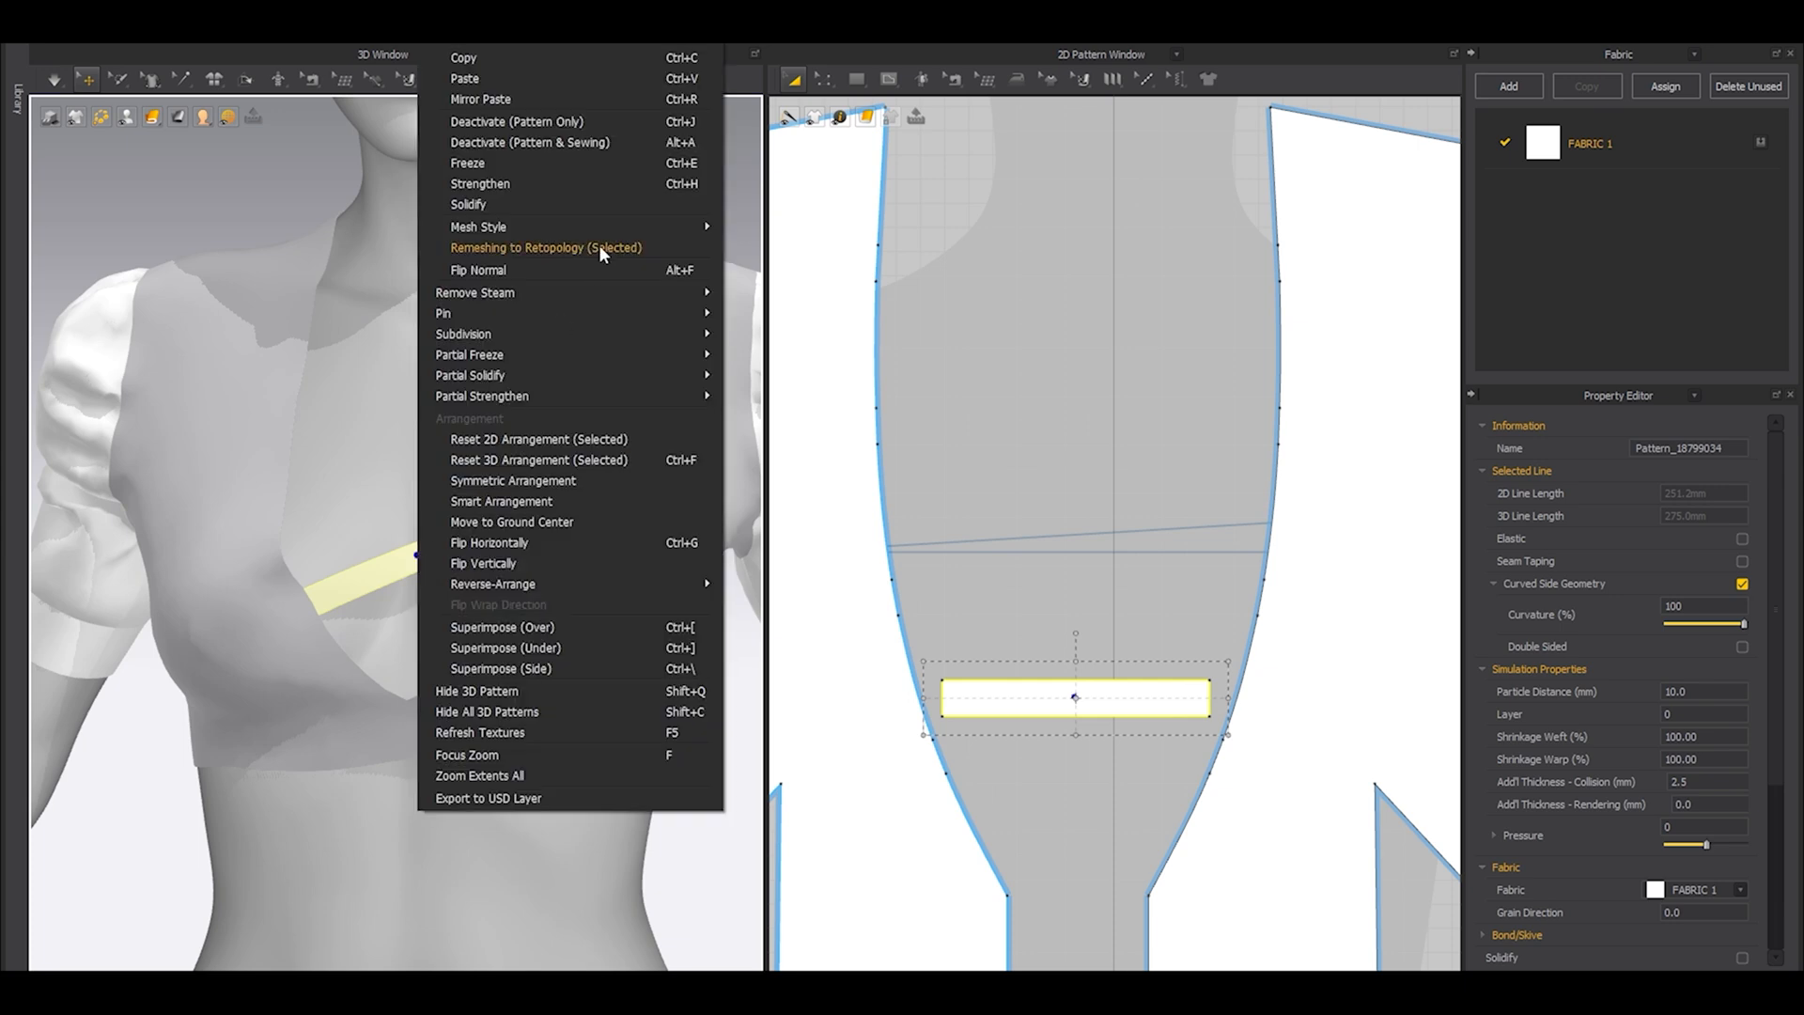
{"action": "left_click", "coordinate": [564, 144]}
{"action": "key", "text": "q"}
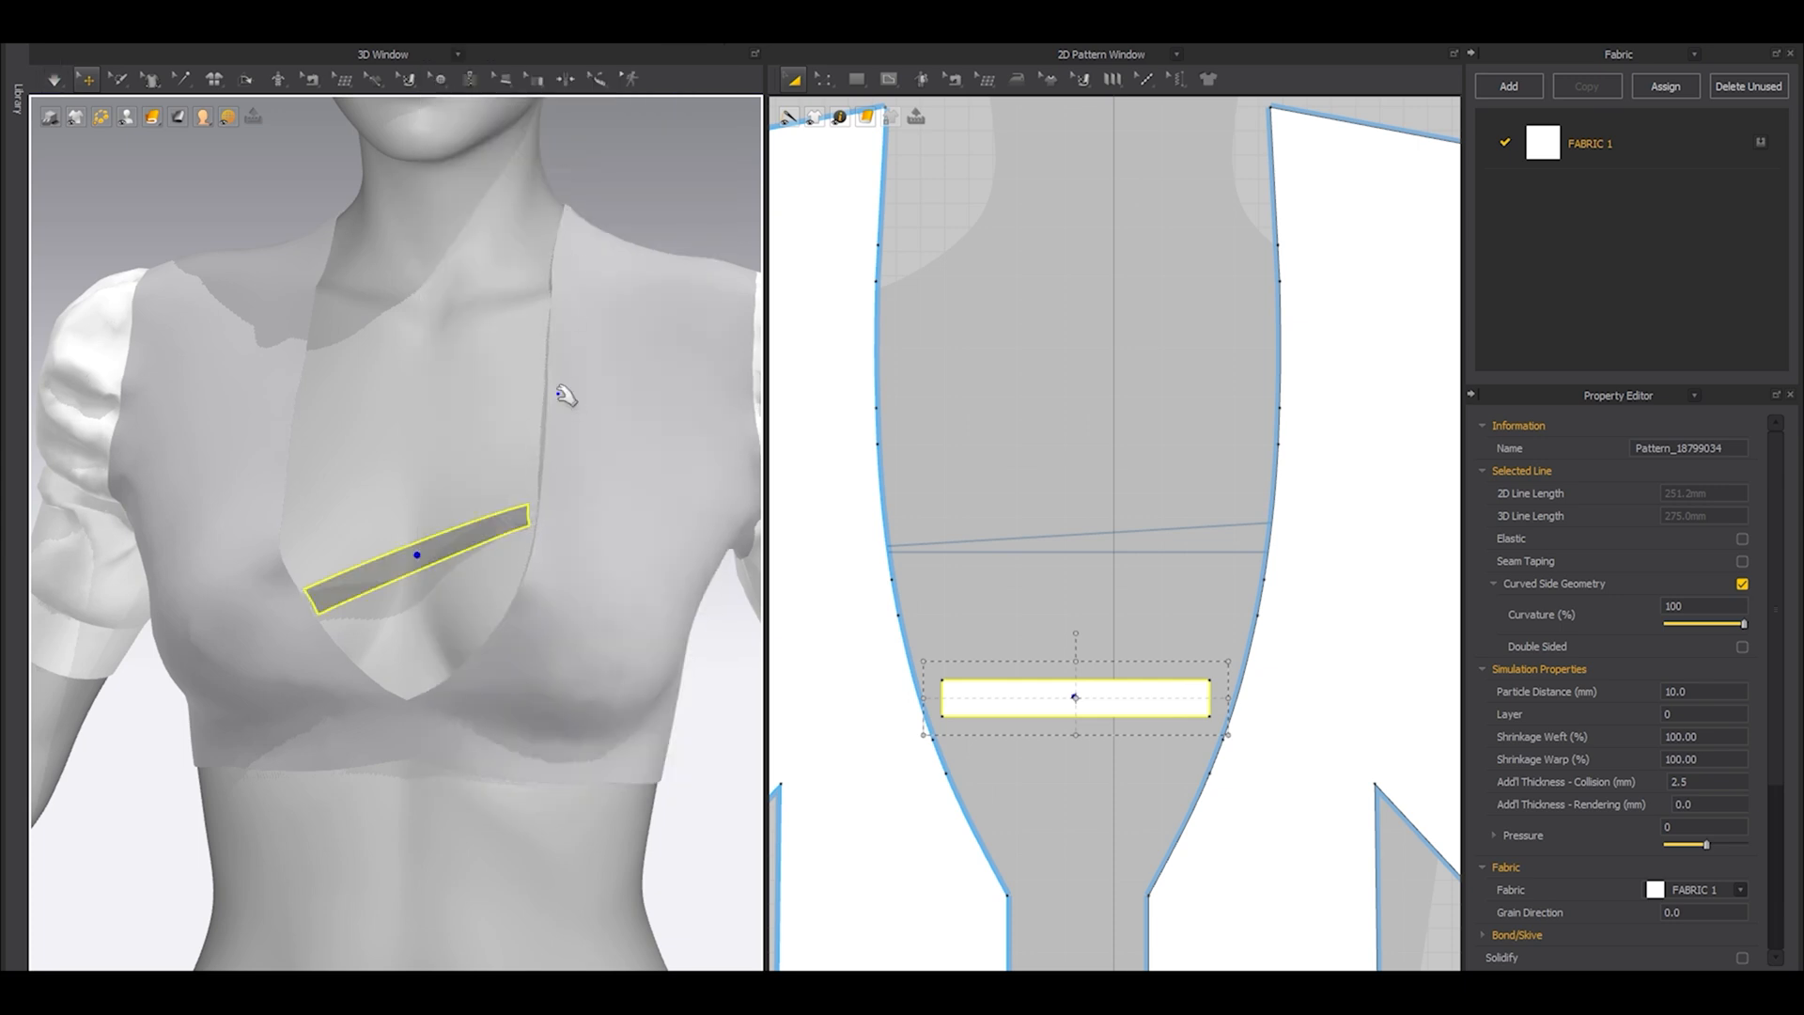
{"action": "key", "text": "ctrl+j"}
{"action": "key", "text": "ctrl+k"}
Adjust the strip's length symmetrically to a 2D line length of about 266 mm and simulate the top.
{"action": "key", "text": "space"}
{"action": "key", "text": "space"}
{"action": "scroll", "coordinate": [1116, 674], "scroll_direction": "up", "scroll_amount": 2}
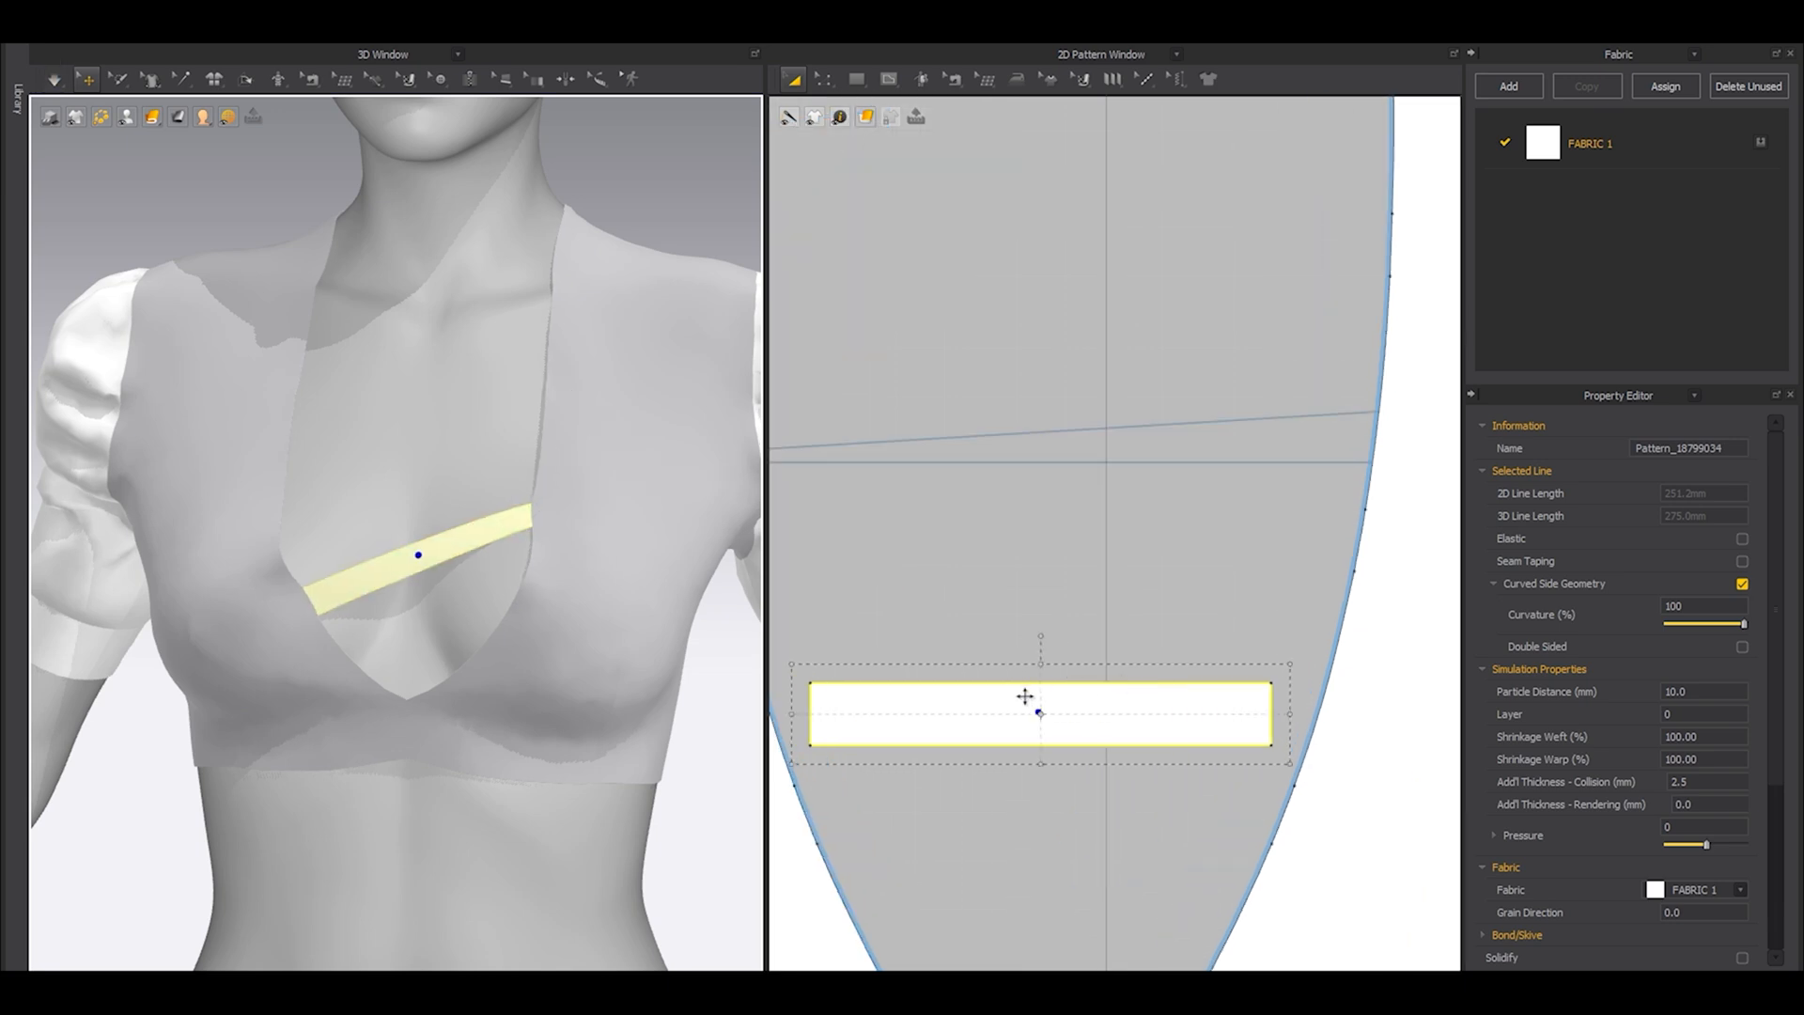
{"action": "left_click", "coordinate": [1043, 717]}
{"action": "left_click_drag", "start_coordinate": [1292, 715], "coordinate": [1304, 716]}
{"action": "key", "text": "space"}
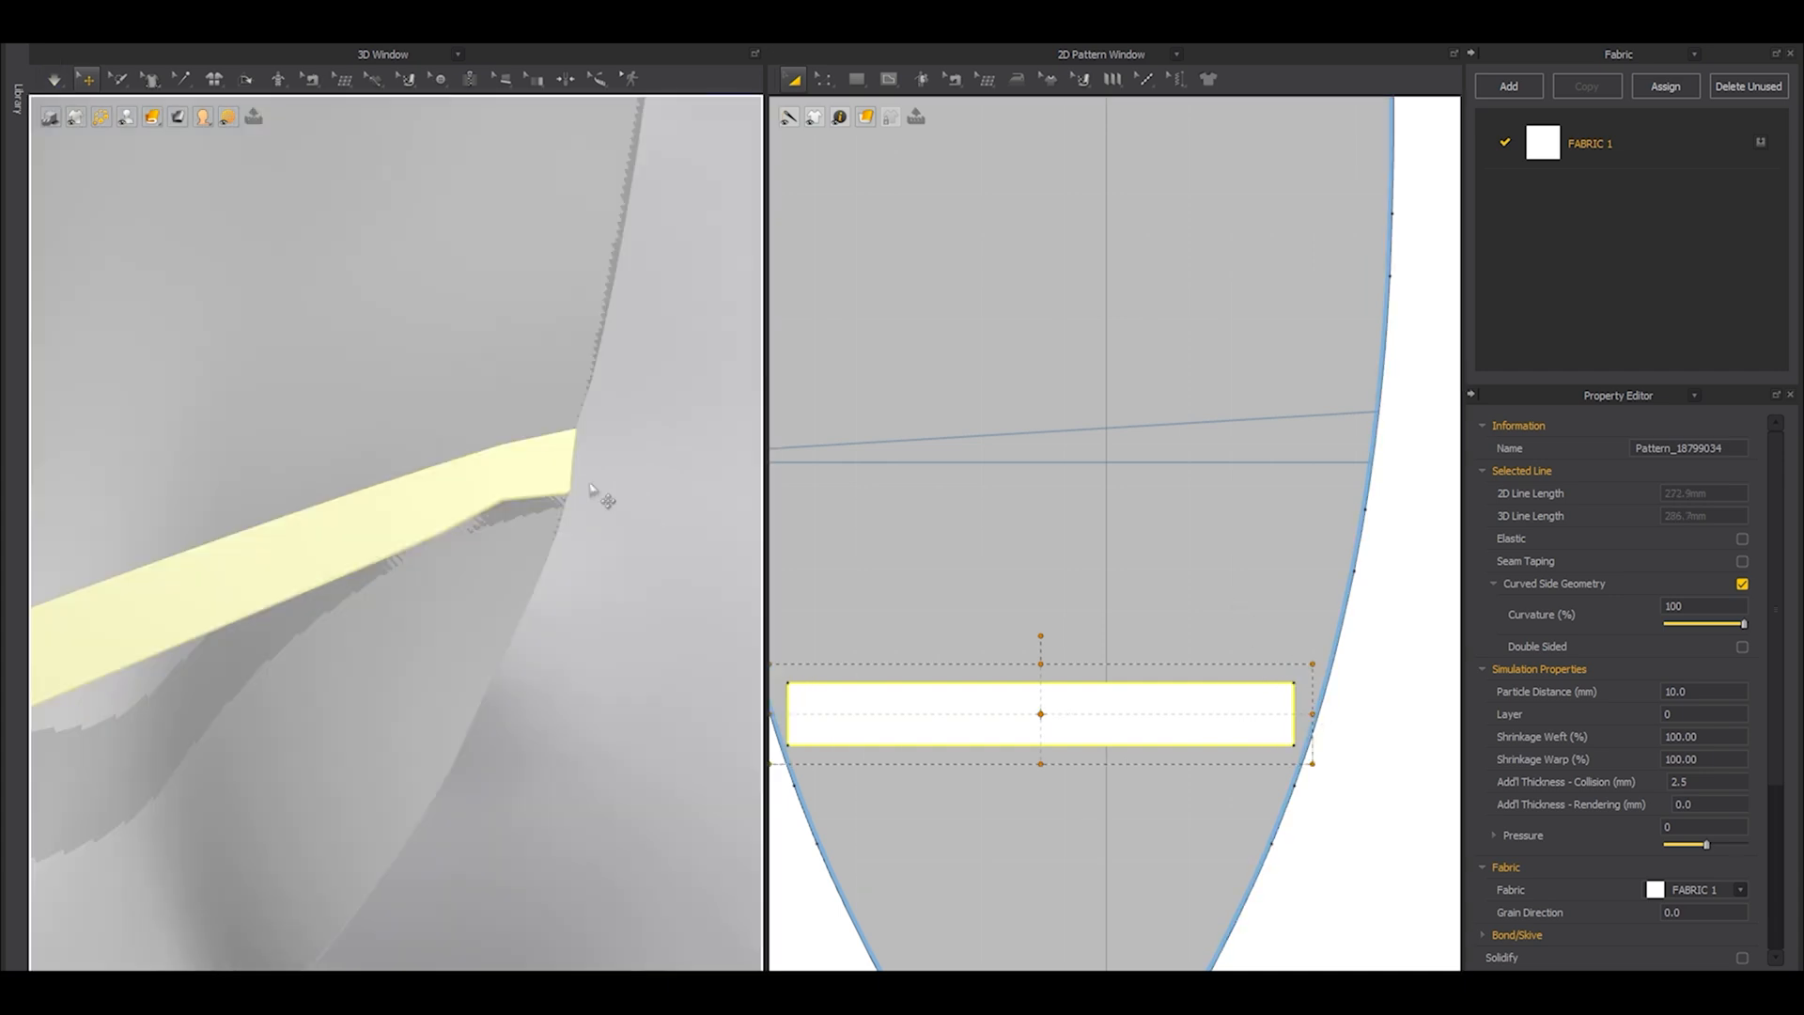
{"action": "scroll", "coordinate": [513, 534], "scroll_direction": "up", "scroll_amount": 2}
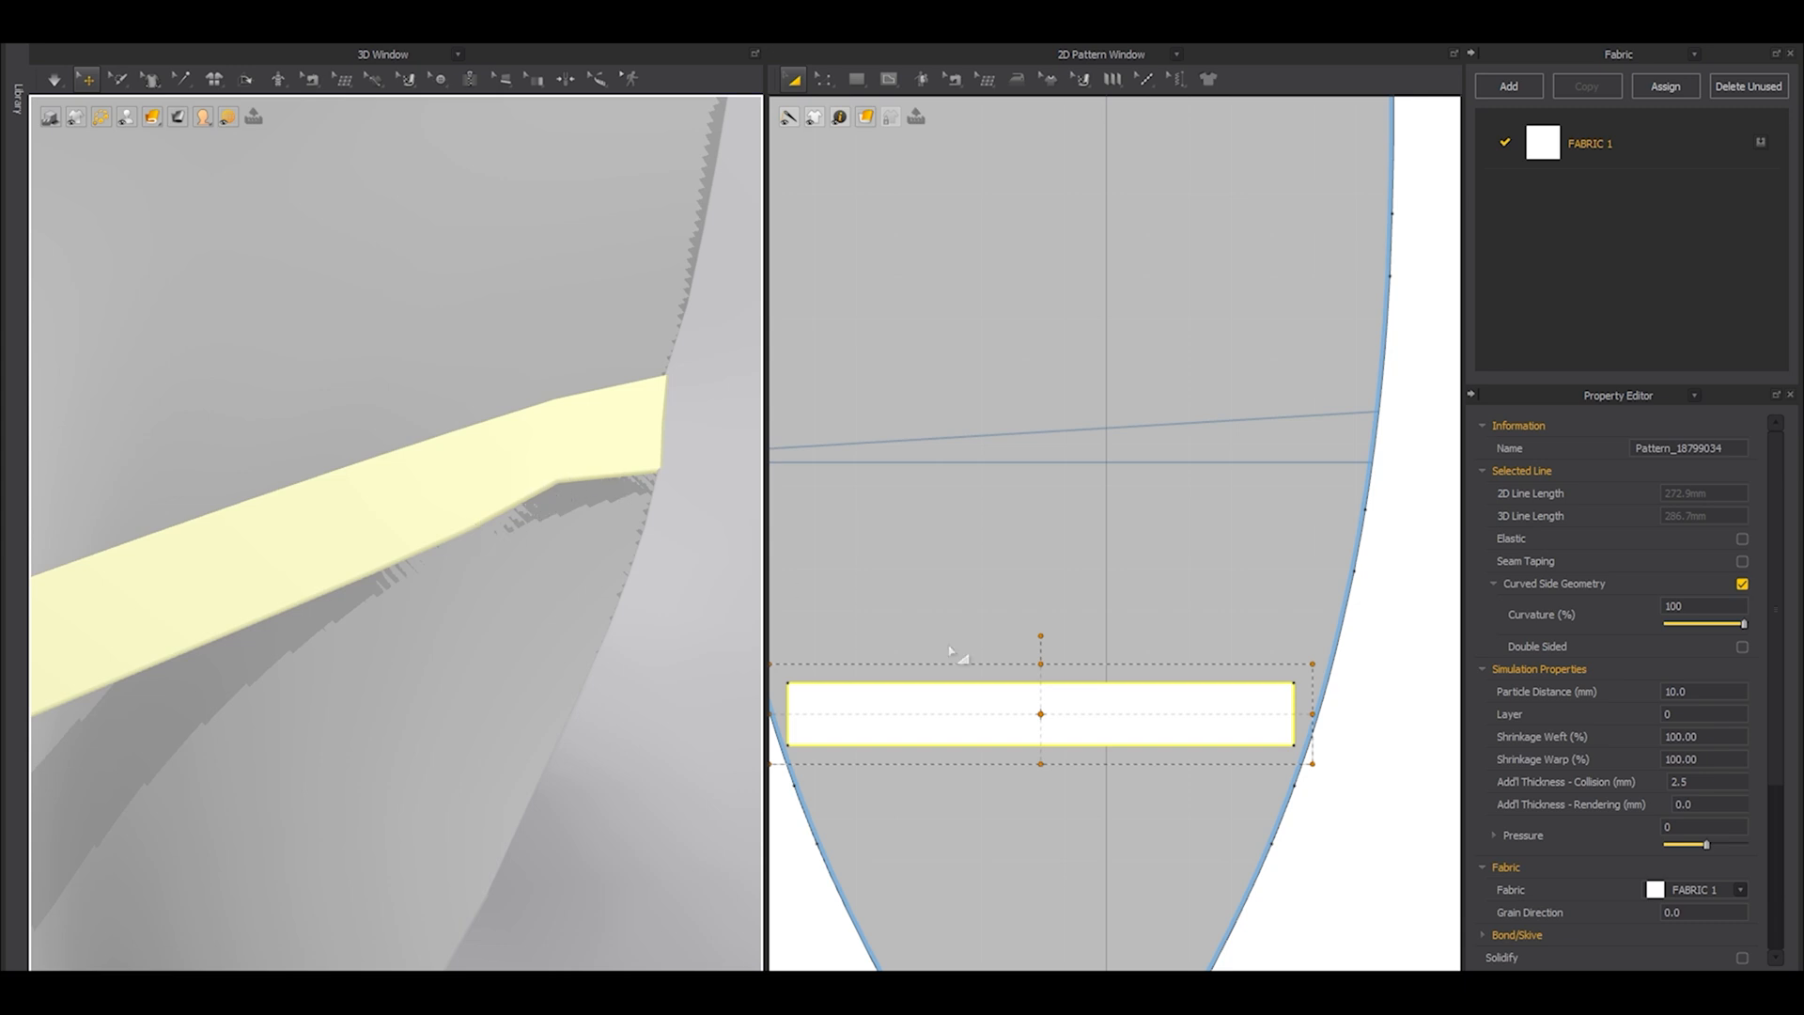
{"action": "left_click_drag", "start_coordinate": [1312, 714], "coordinate": [1305, 716]}
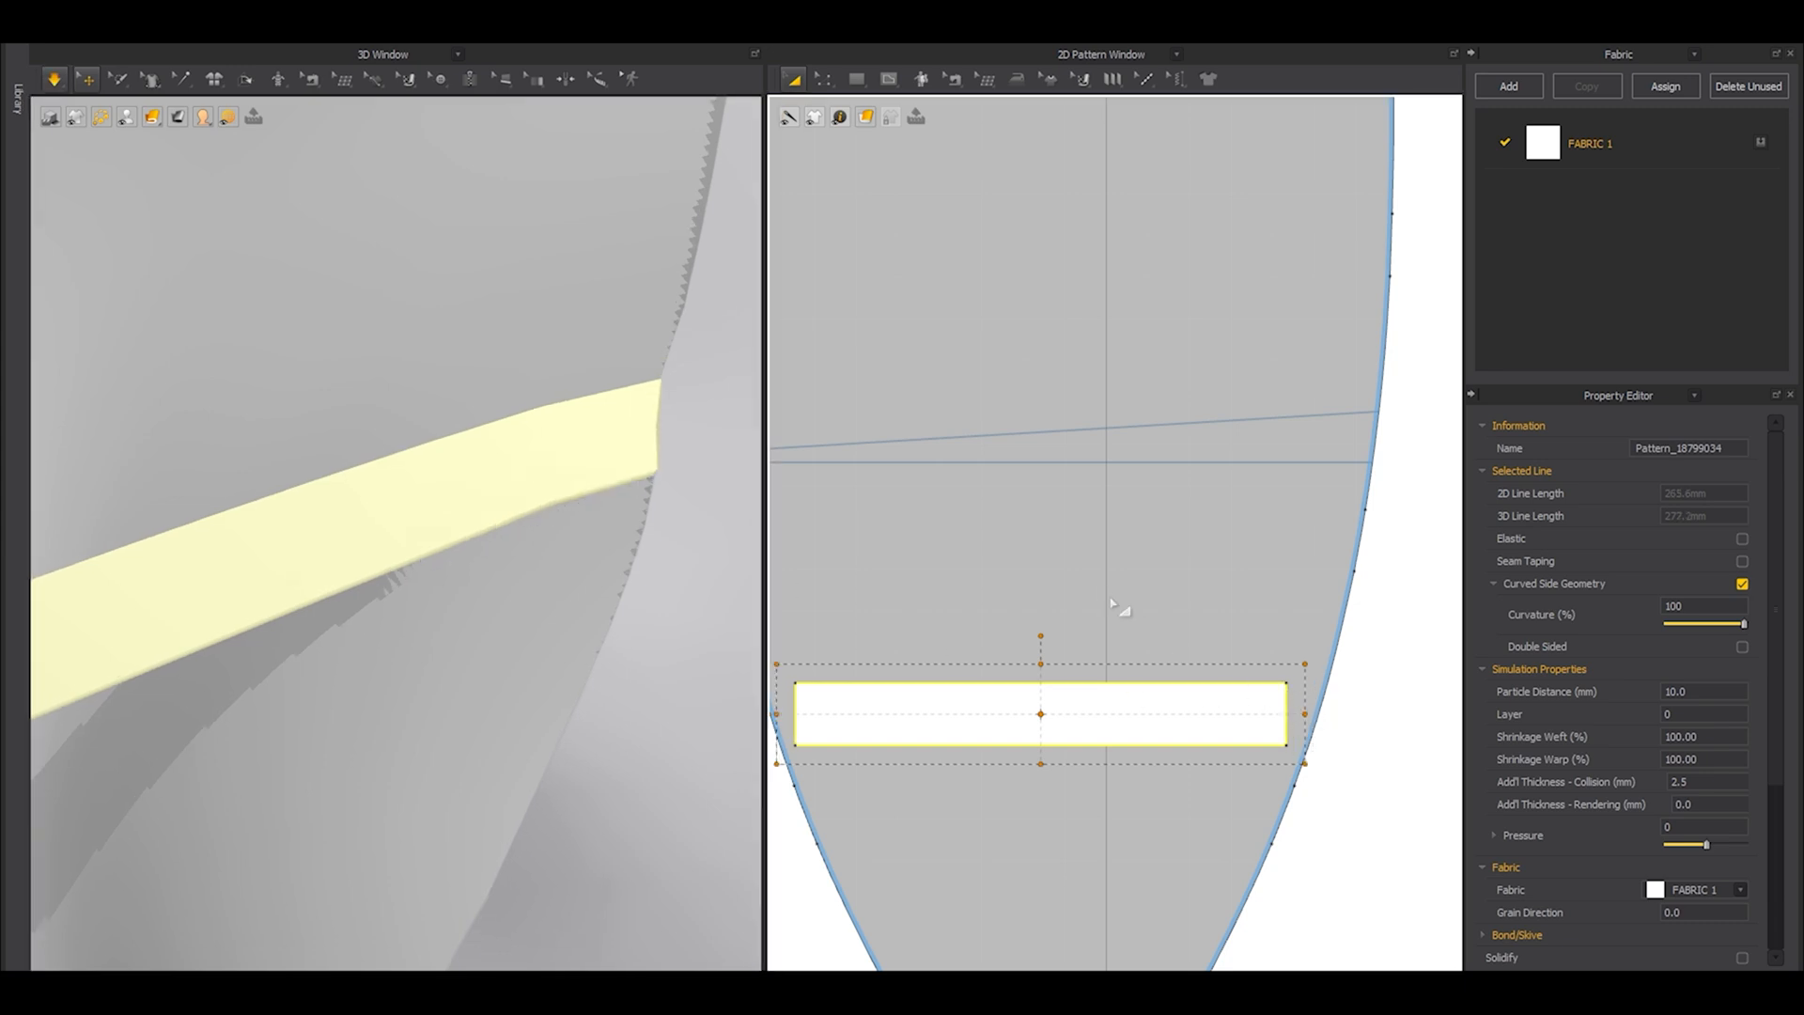
{"action": "scroll", "coordinate": [580, 561], "scroll_direction": "down", "scroll_amount": 5}
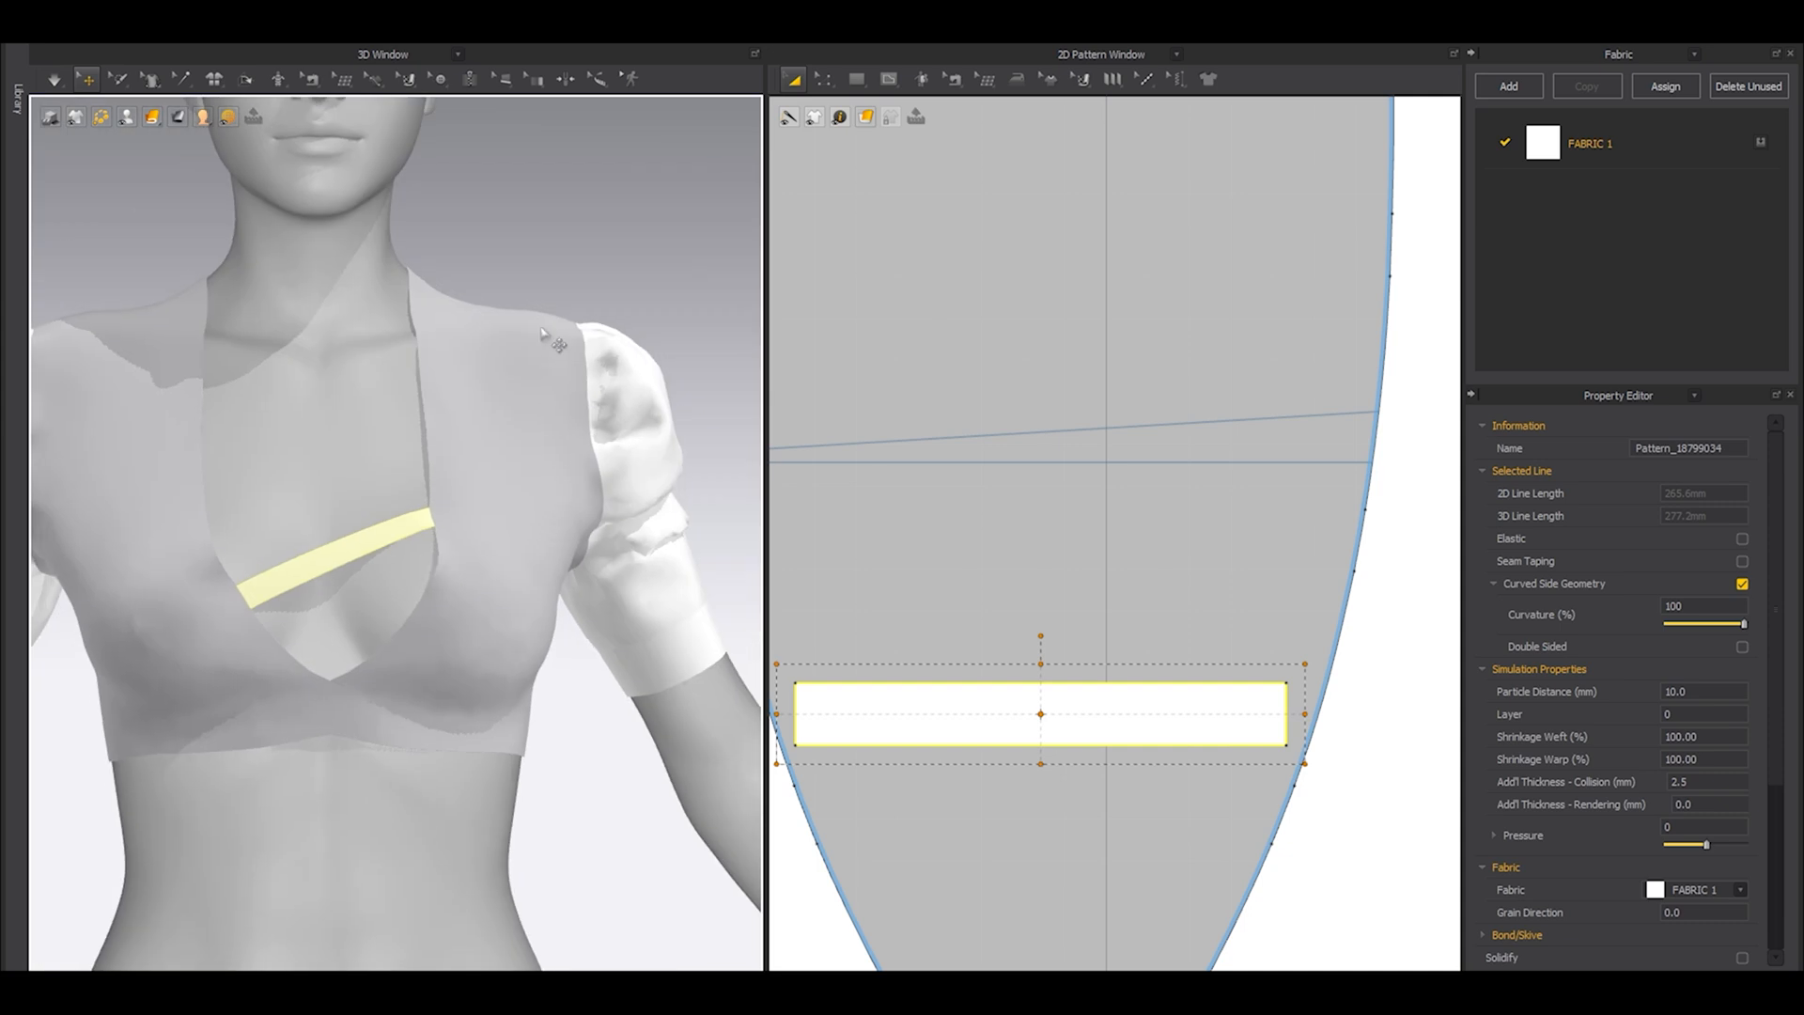
Paste a copy of the strip directly above the original, aligned with it.
{"action": "scroll", "coordinate": [799, 465], "scroll_direction": "down", "scroll_amount": 2}
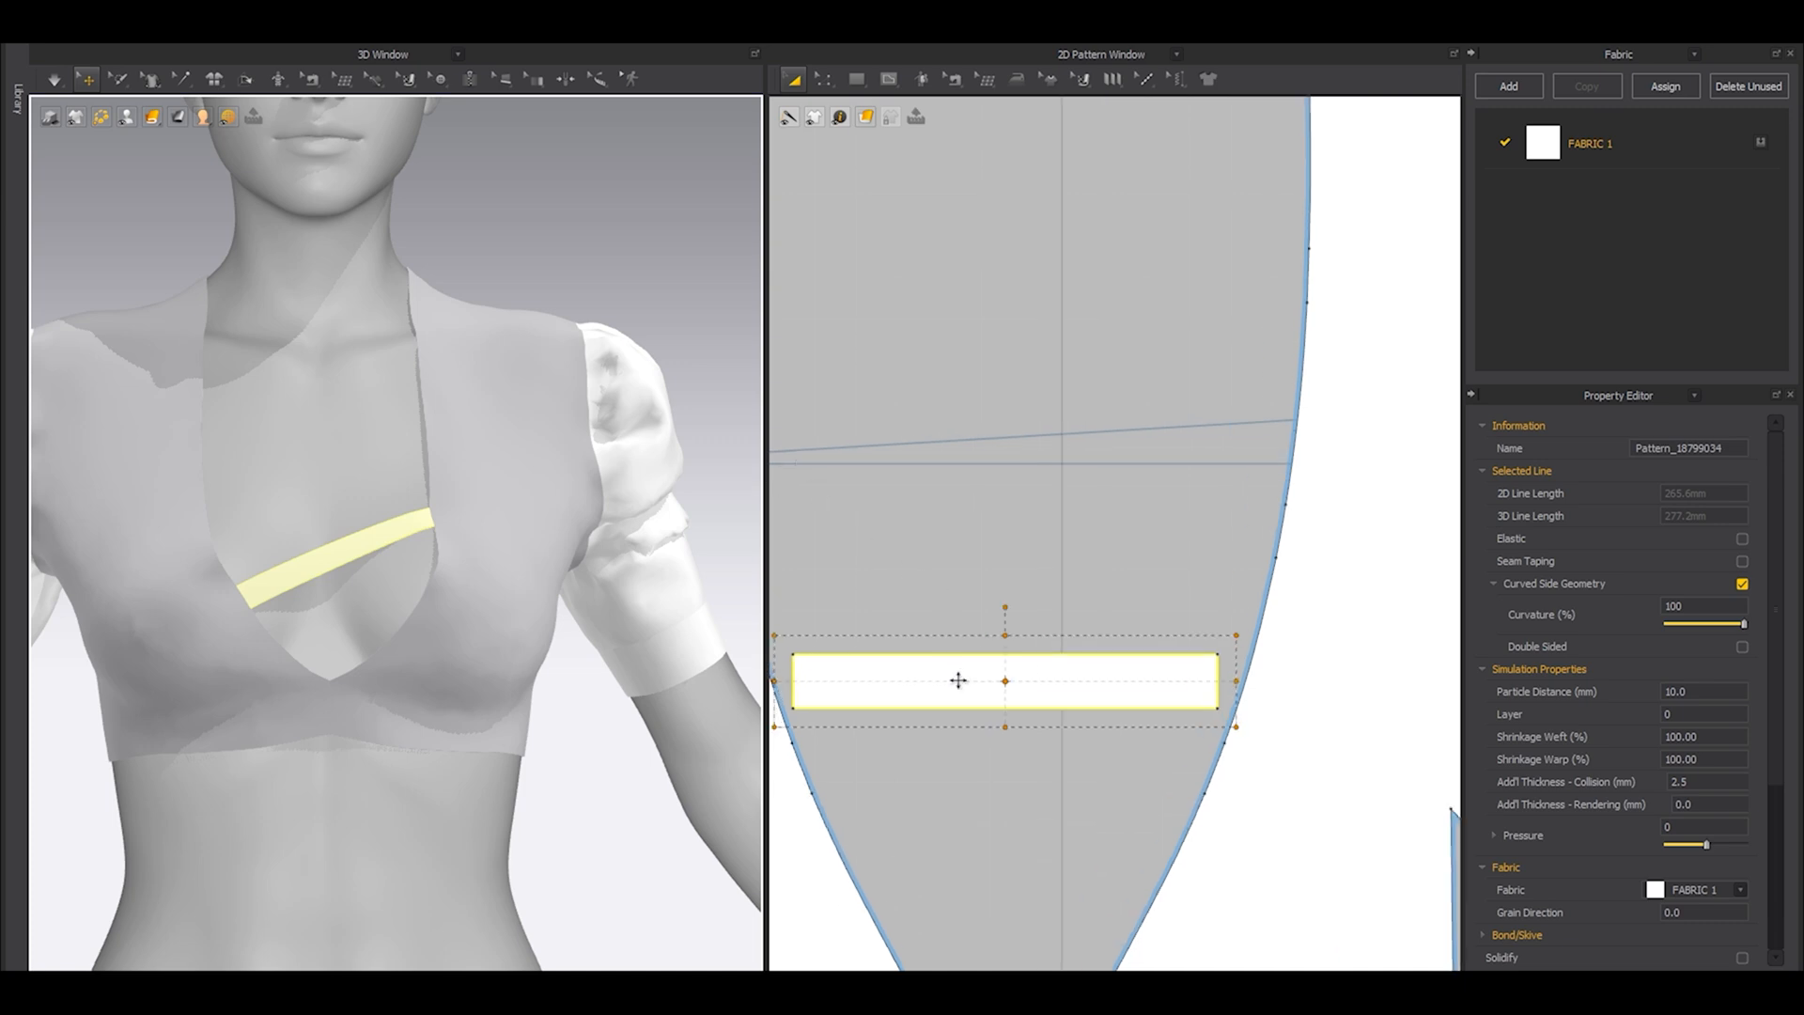
{"action": "right_click_drag", "start_coordinate": [959, 680], "coordinate": [1051, 619]}
{"action": "key", "text": "ctrl+v"}
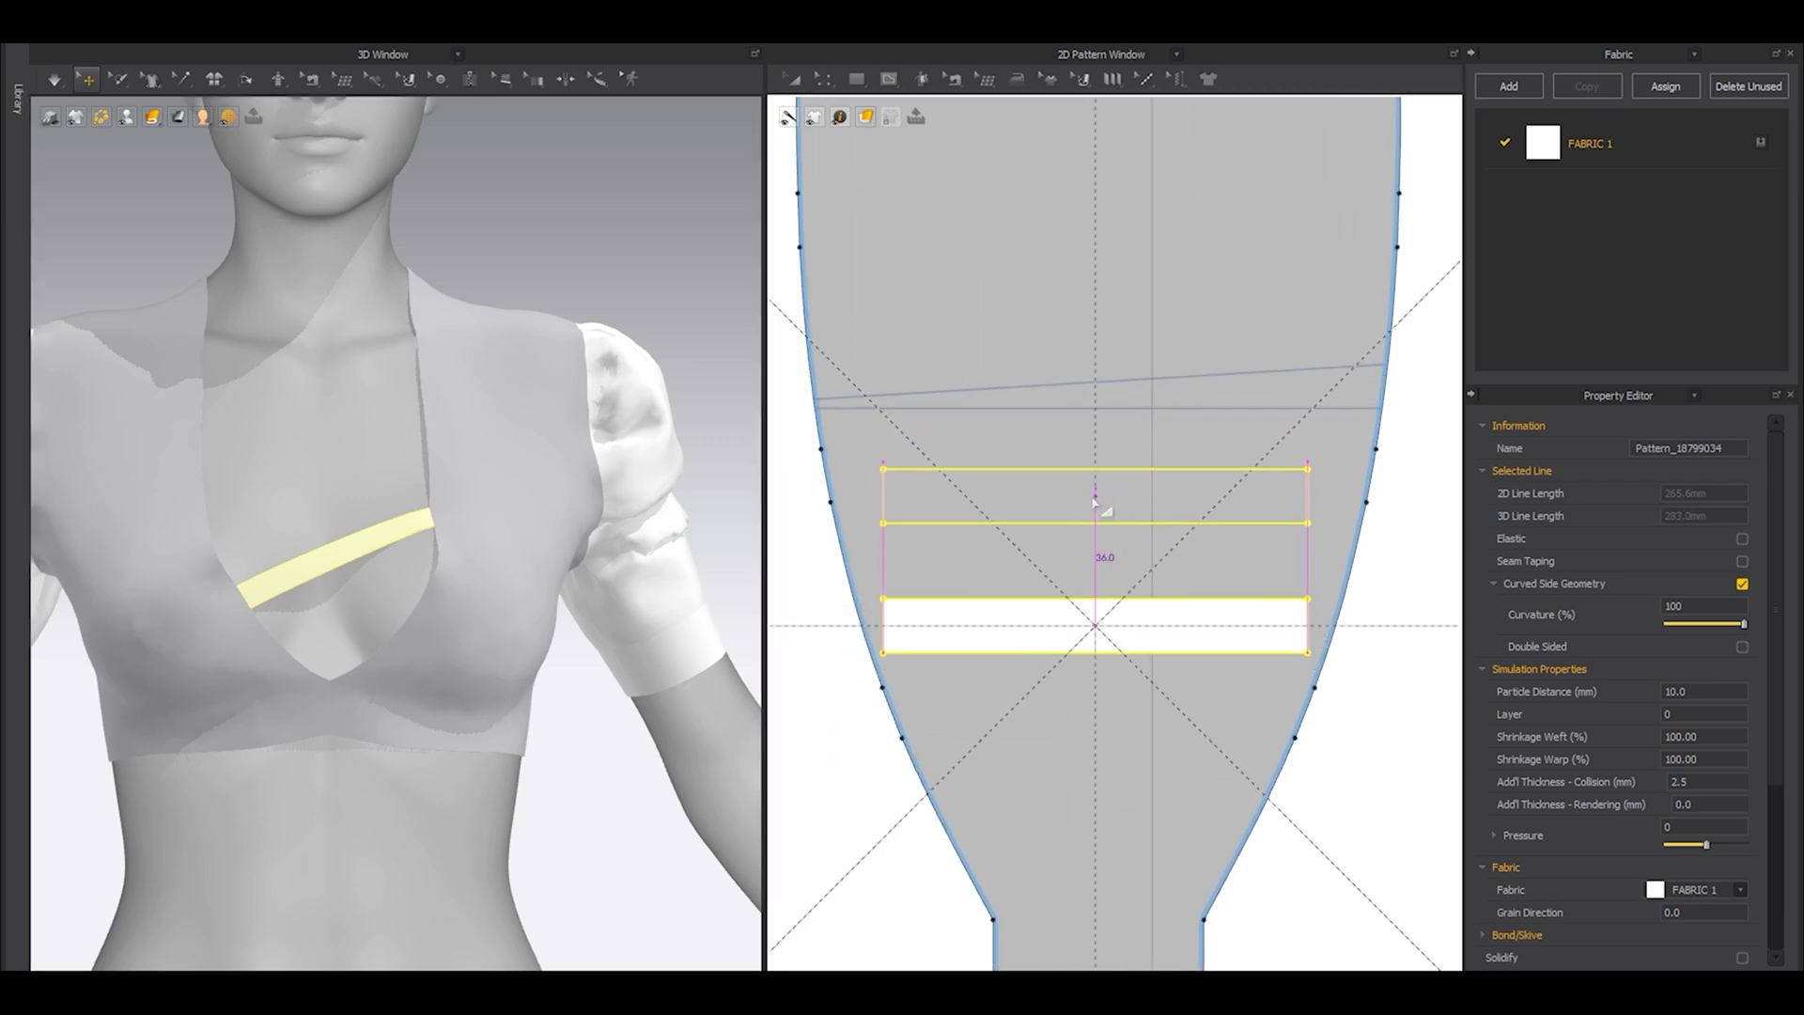
{"action": "left_click", "coordinate": [1099, 508], "text": "shift"}
{"action": "middle_click_drag", "start_coordinate": [1029, 511], "coordinate": [1091, 484]}
Sew the copied strip's left end to the second-lowest left neckline segment and its right end to the lowest right segment.
{"action": "key", "text": "n"}
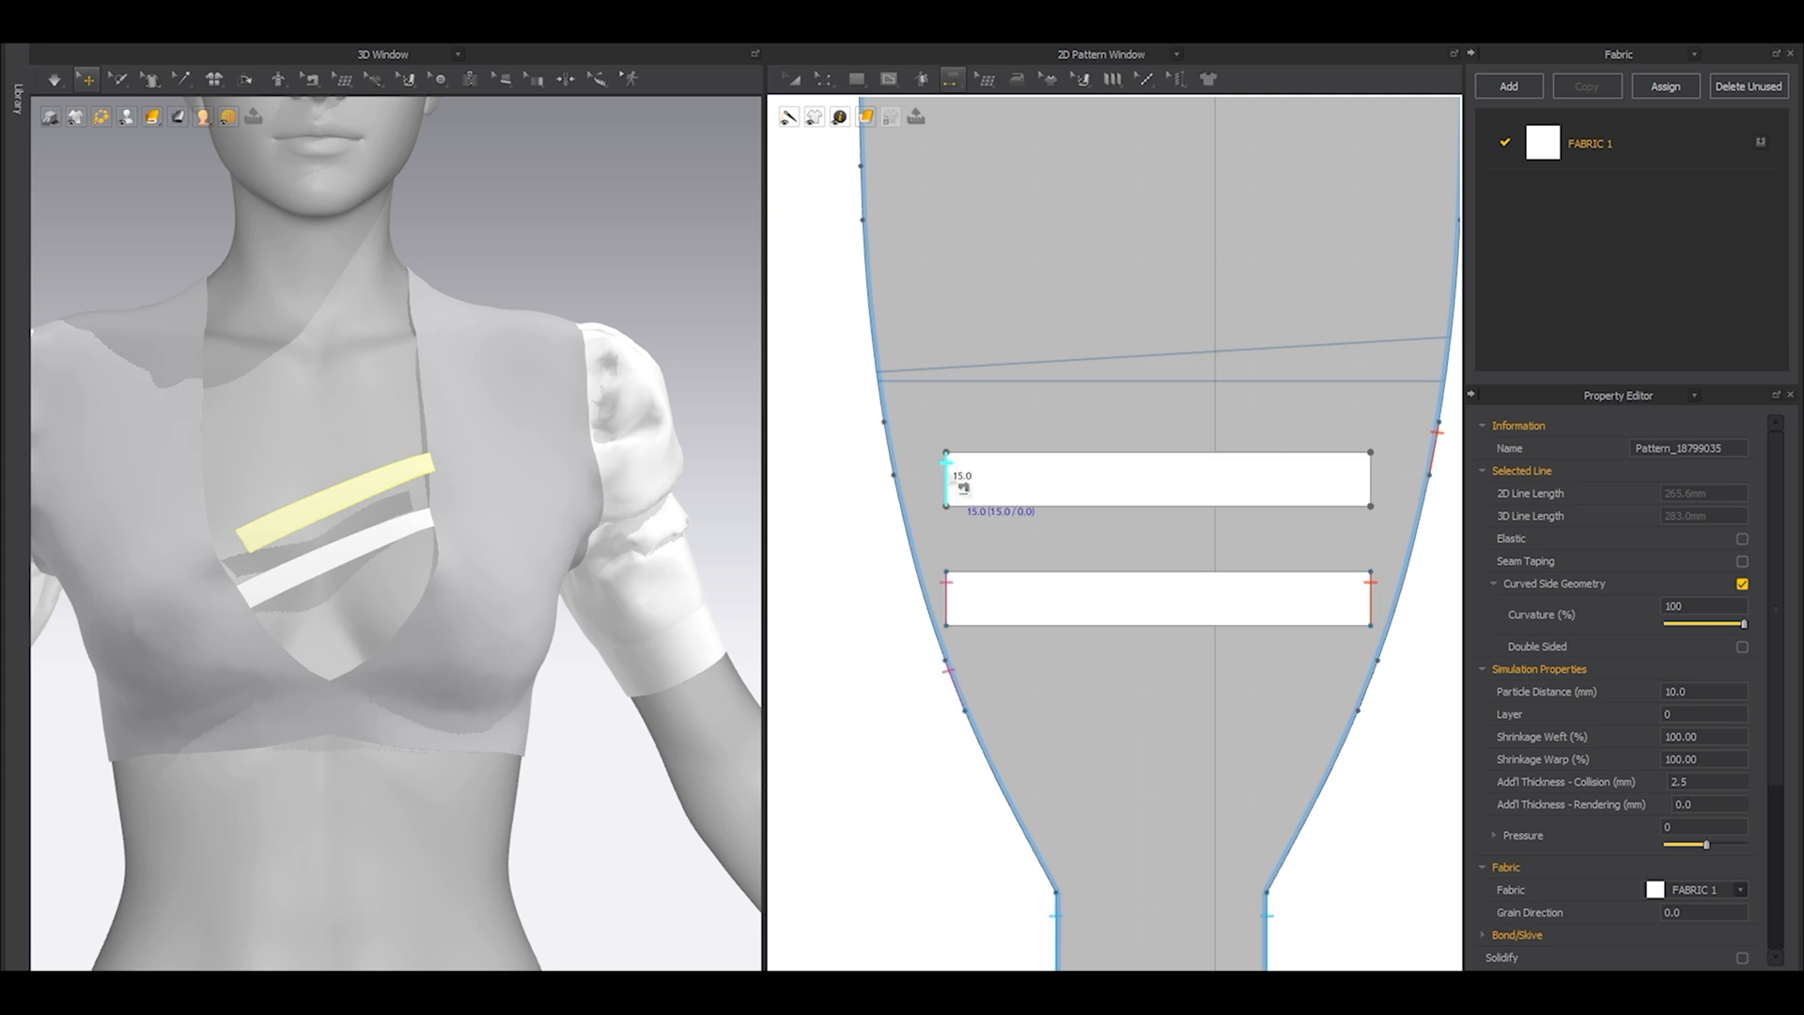
{"action": "left_click", "coordinate": [947, 475]}
{"action": "left_click", "coordinate": [889, 449]}
{"action": "left_click", "coordinate": [1370, 478]}
{"action": "left_click", "coordinate": [1373, 685]}
Simulate the two crossed neckline strips and hide the avatar.
{"action": "key", "text": "a"}
{"action": "key", "text": "space"}
{"action": "mouse_move", "coordinate": [431, 586]}
{"action": "right_mouse_down"}
{"action": "mouse_move", "coordinate": [387, 598]}
{"action": "mouse_move", "coordinate": [415, 616]}
{"action": "right_mouse_up"}
{"action": "key", "text": "space"}
{"action": "scroll", "coordinate": [447, 639], "scroll_direction": "up", "scroll_amount": 6}
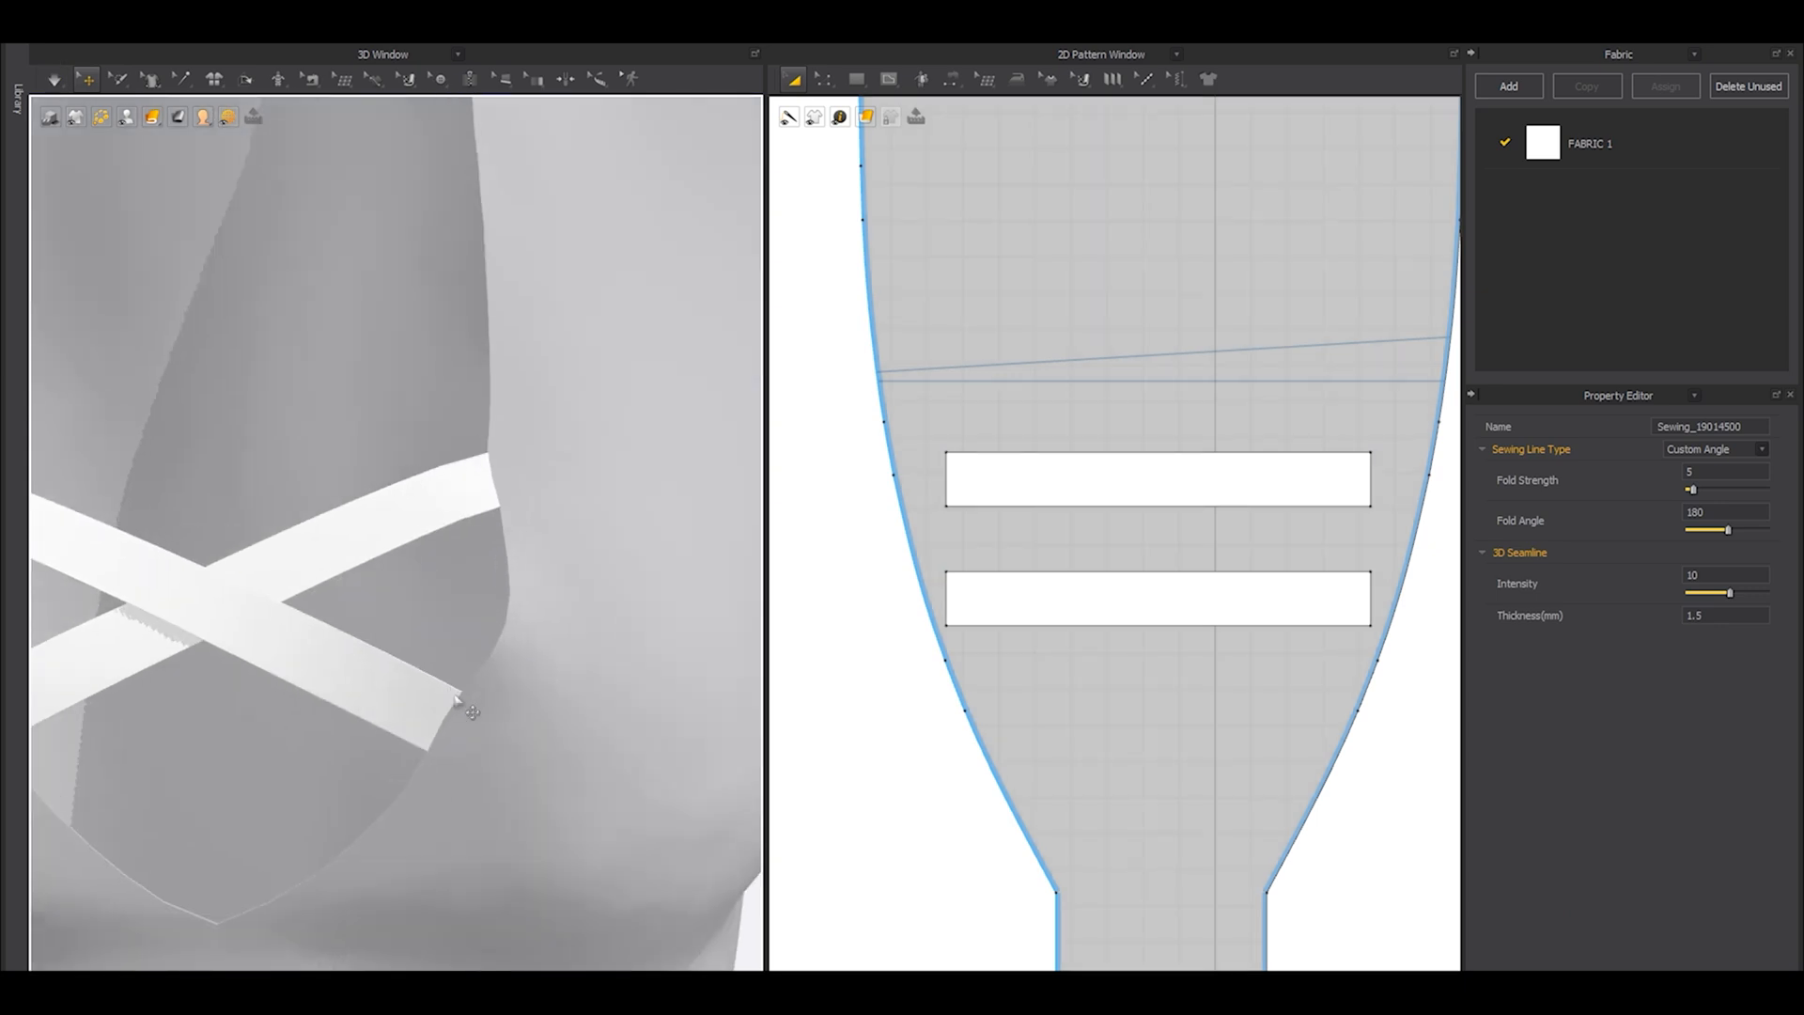
Lengthen the upper strip symmetrically in small increments to a 2D line length of about 285 mm, simulating after each change.
{"action": "left_click", "coordinate": [1141, 481]}
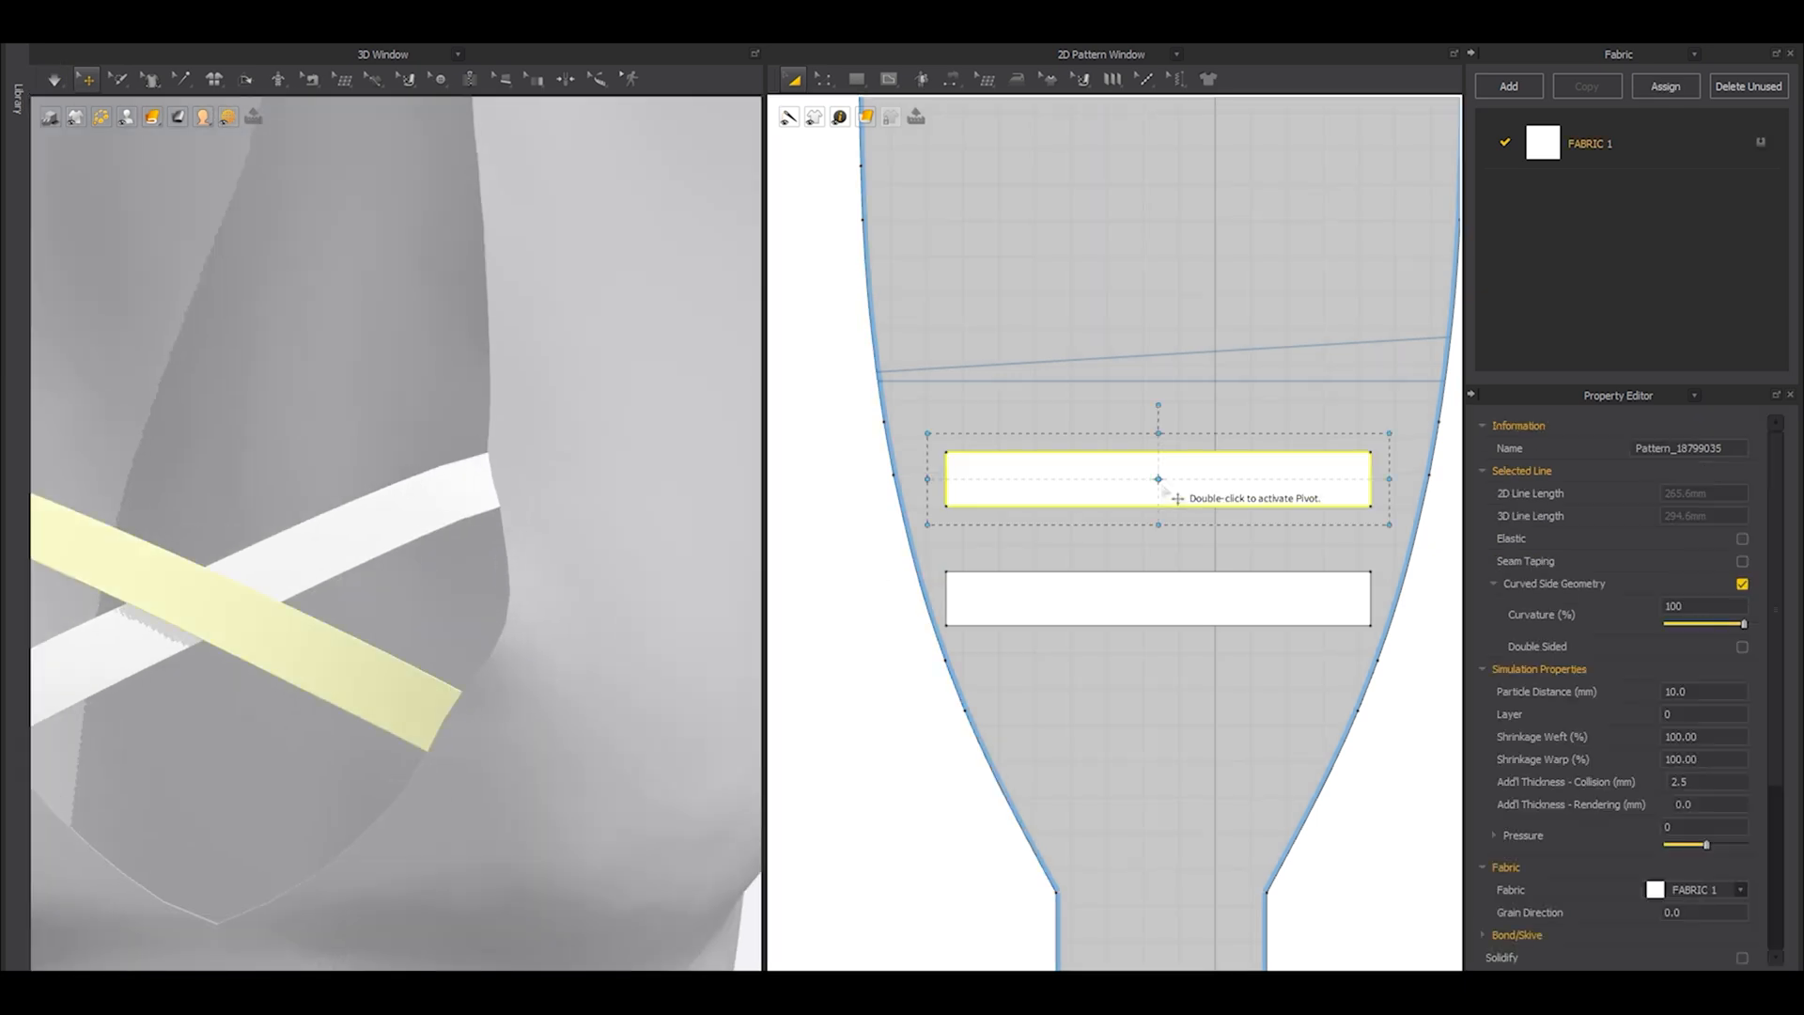
{"action": "left_click_drag", "start_coordinate": [1392, 480], "coordinate": [1400, 480]}
{"action": "key", "text": "space"}
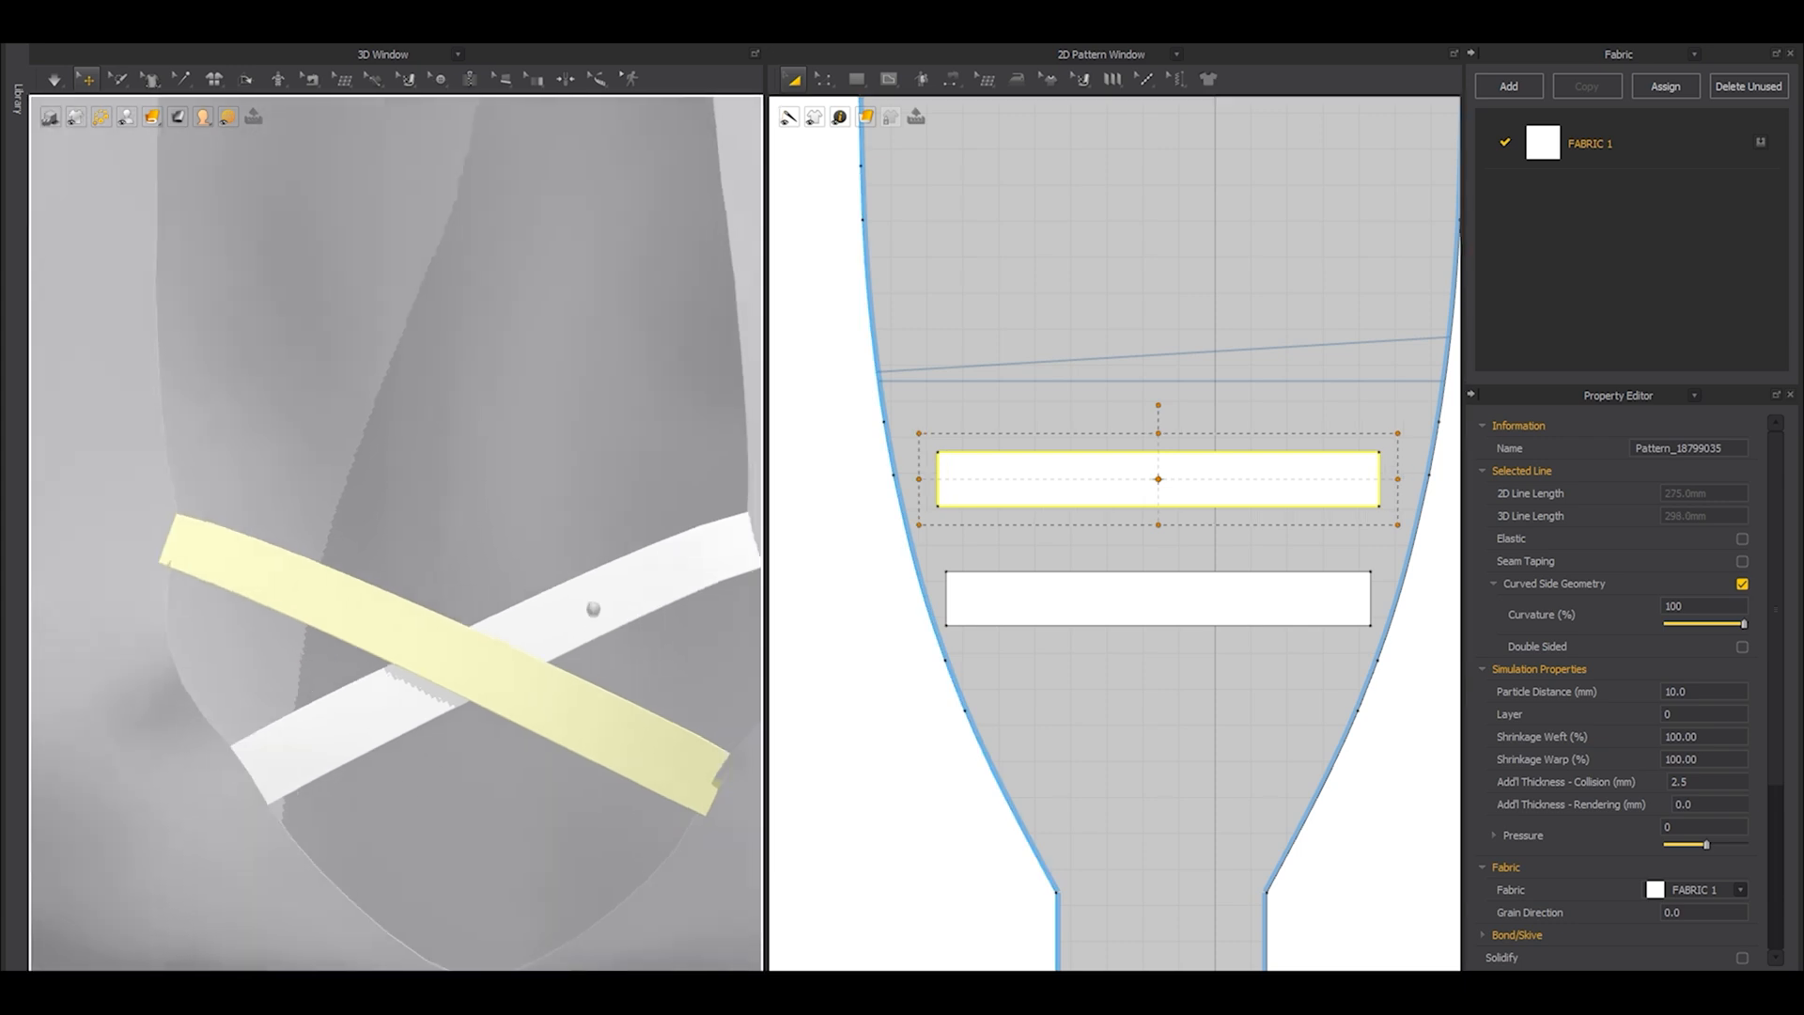
{"action": "key", "text": "space"}
{"action": "right_click_drag", "start_coordinate": [496, 663], "coordinate": [449, 609]}
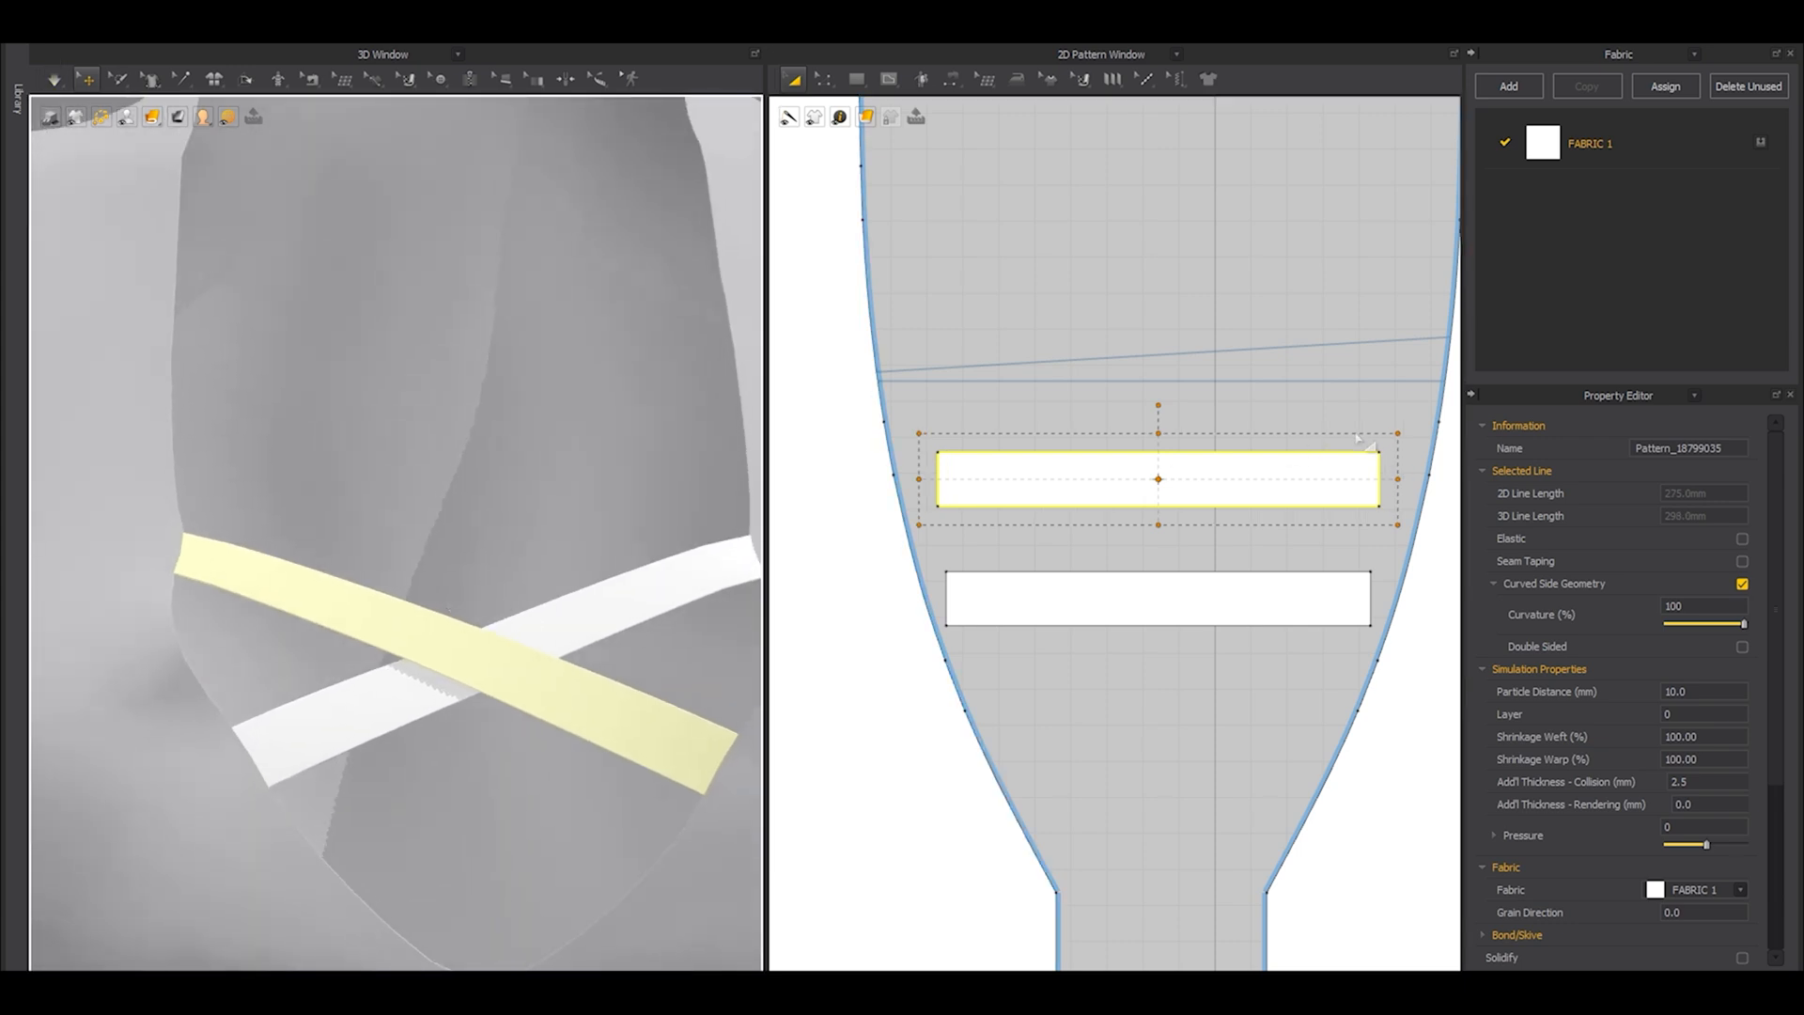
{"action": "left_click_drag", "start_coordinate": [1400, 478], "coordinate": [1409, 478]}
{"action": "key", "text": "space"}
{"action": "key", "text": "space"}
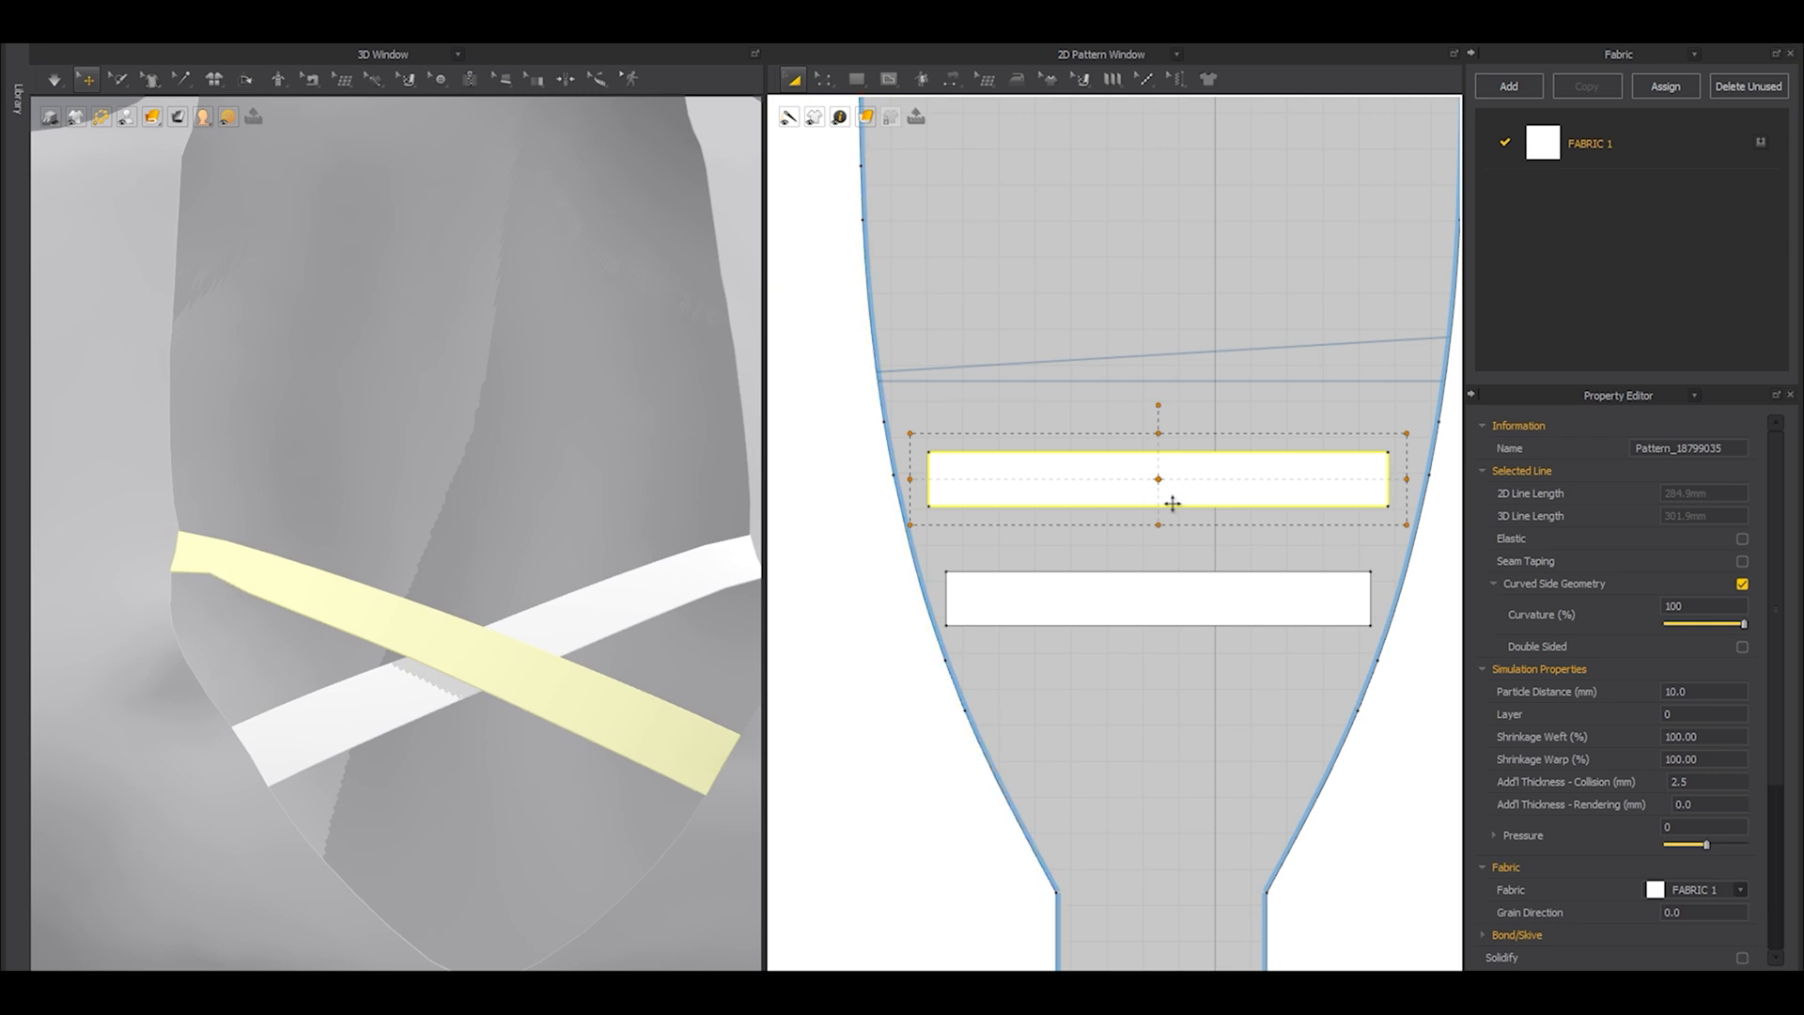
Shorten the upper strip slightly and simulate it so its sewn ends lie flat.
{"action": "left_click", "coordinate": [1403, 489]}
{"action": "left_click", "coordinate": [1300, 482]}
{"action": "key", "text": "ctrl+a"}
{"action": "left_click", "coordinate": [1163, 494]}
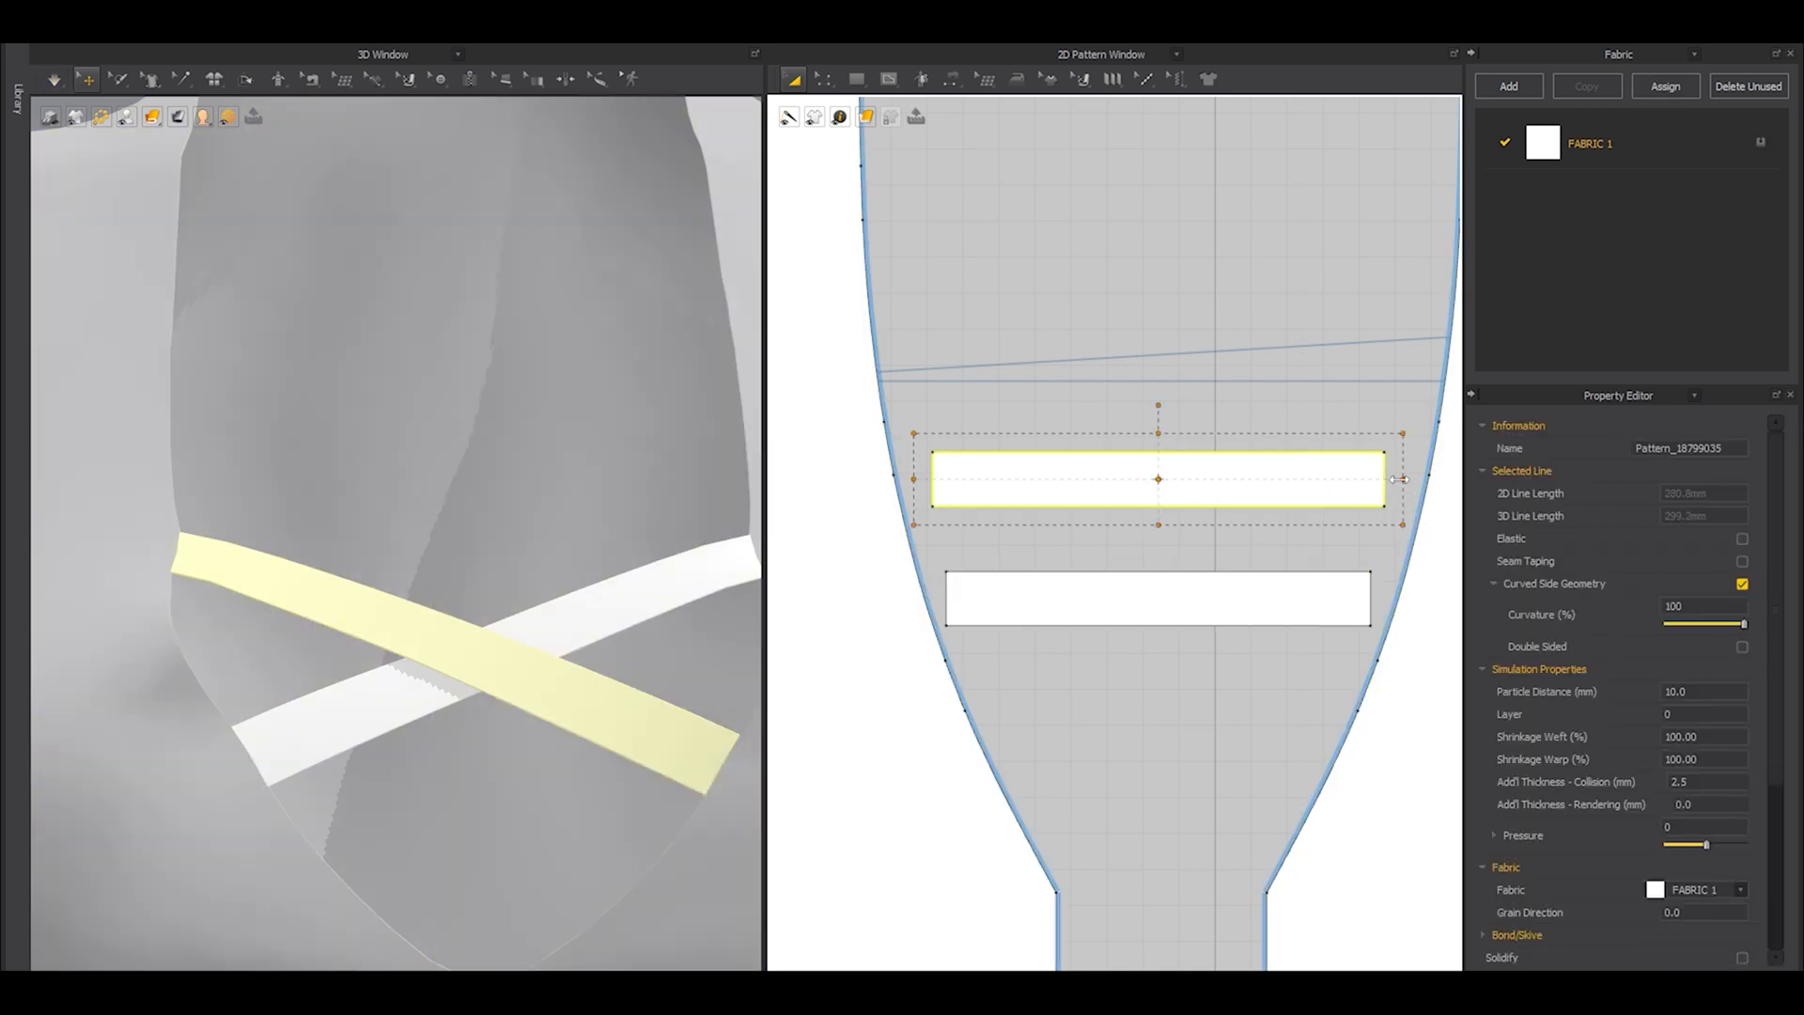
{"action": "left_click_drag", "start_coordinate": [1395, 479], "coordinate": [1394, 479]}
Copy the lower strip and paste it above the other two as a third neckline strip.
{"action": "scroll", "coordinate": [422, 442], "scroll_direction": "down", "scroll_amount": 5}
{"action": "right_click_drag", "start_coordinate": [423, 443], "coordinate": [522, 491]}
{"action": "left_click", "coordinate": [1130, 580]}
{"action": "scroll", "coordinate": [1177, 497], "scroll_direction": "down", "scroll_amount": 1}
{"action": "middle_click_drag", "start_coordinate": [1176, 503], "coordinate": [1168, 662]}
{"action": "key", "text": "ctrl+c"}
{"action": "key", "text": "ctrl+v"}
{"action": "left_click", "coordinate": [1143, 493]}
Sew the third strip's left end to the second-lowest left neckline segment and its right end to the third-lowest right segment.
{"action": "key", "text": "n"}
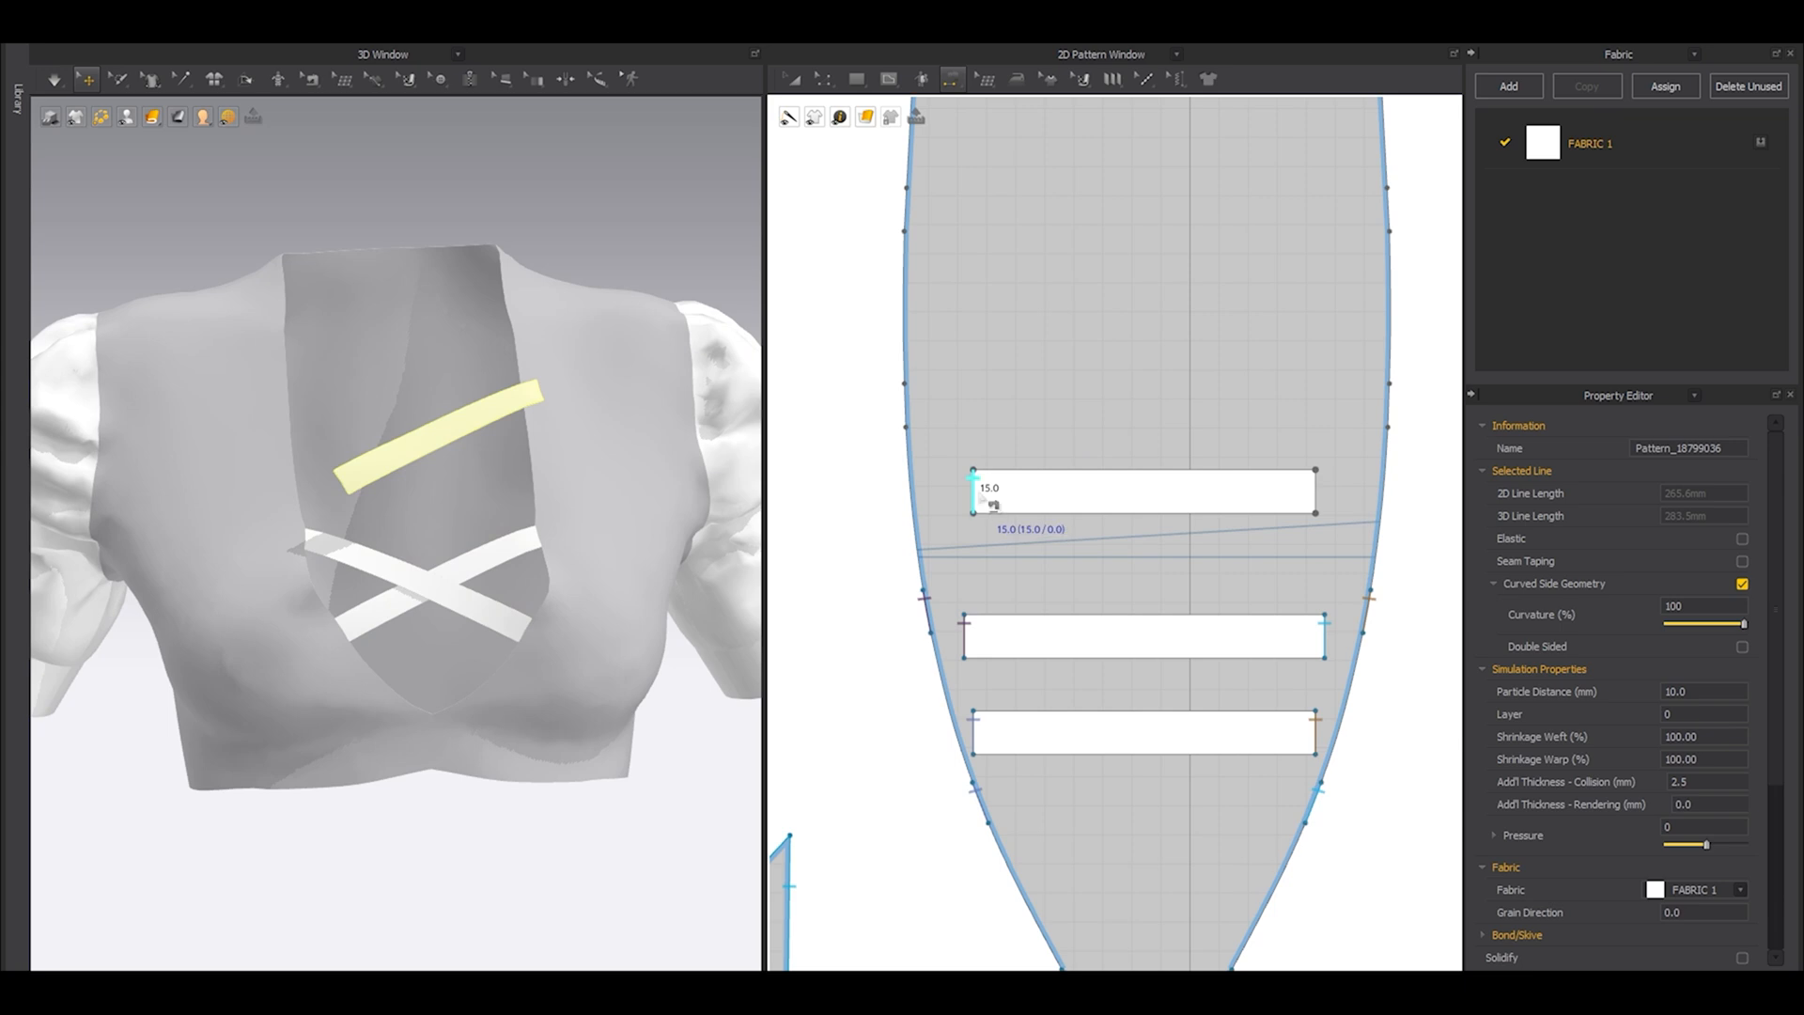
{"action": "left_click", "coordinate": [979, 495]}
{"action": "left_click", "coordinate": [929, 601]}
{"action": "left_click", "coordinate": [1309, 488]}
{"action": "left_click", "coordinate": [1388, 404]}
{"action": "key", "text": "a"}
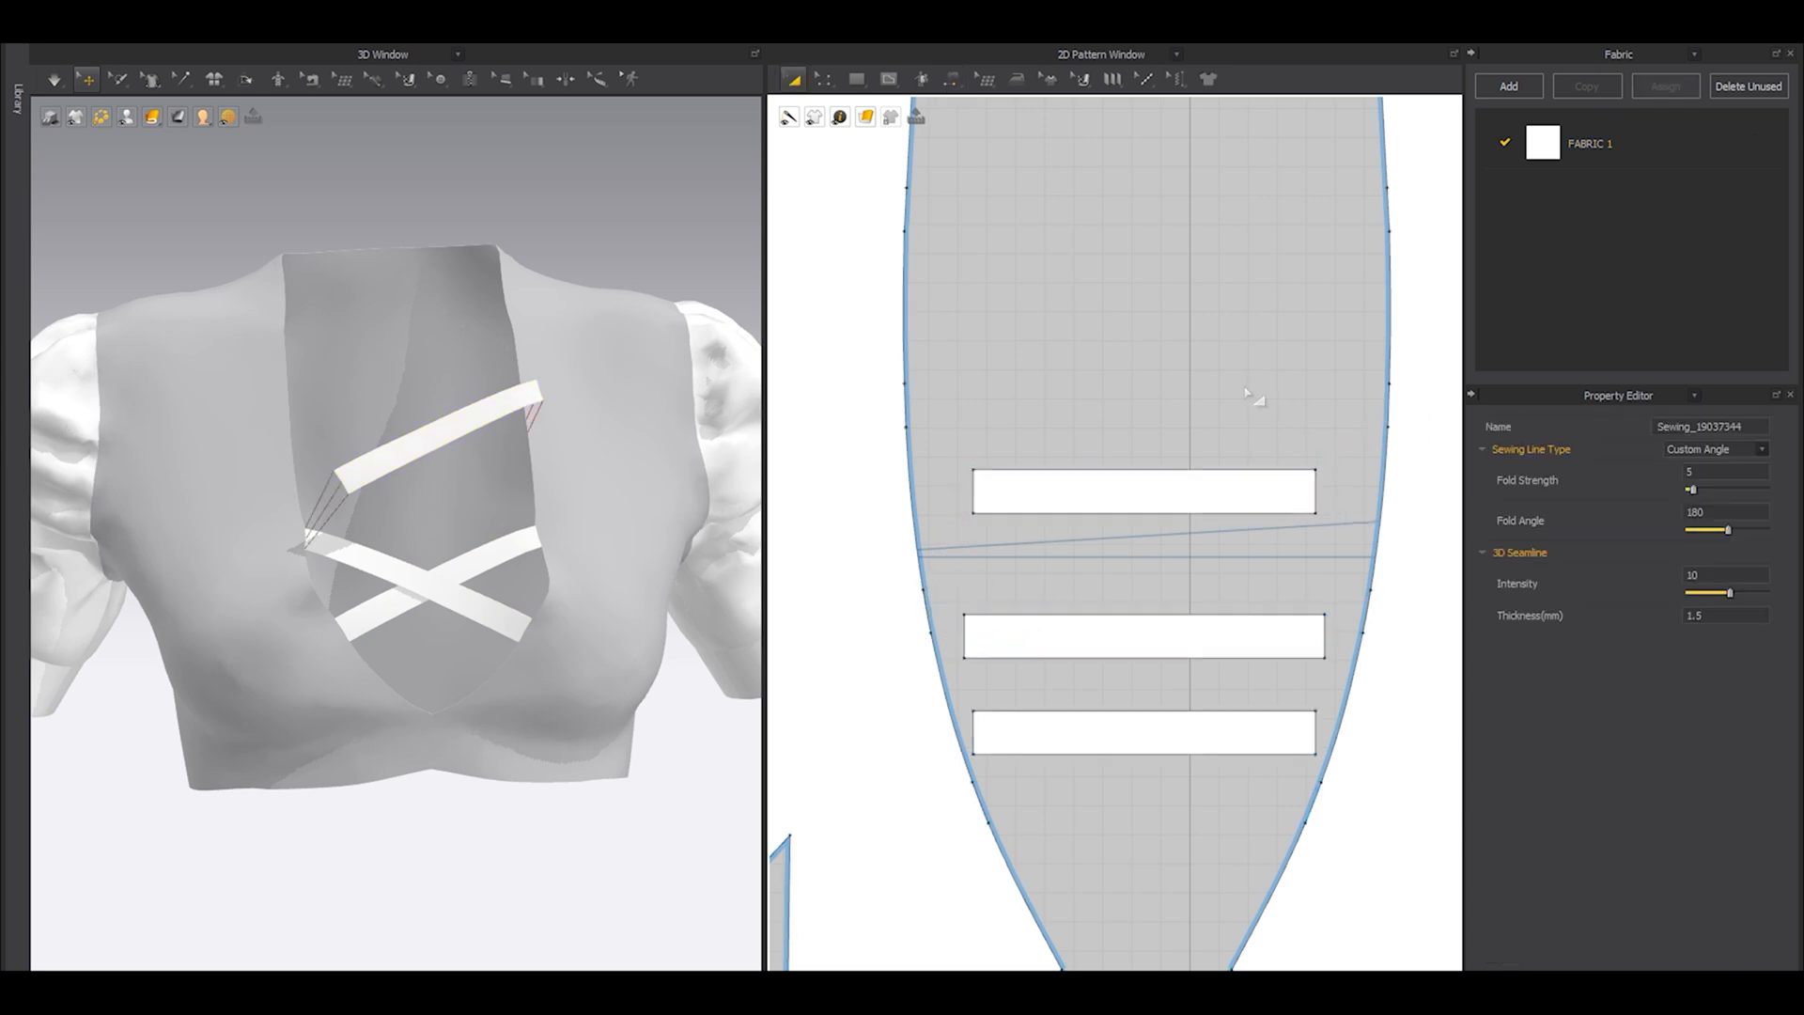
Try simulating the third strip with its new sewing.
{"action": "key", "text": "space"}
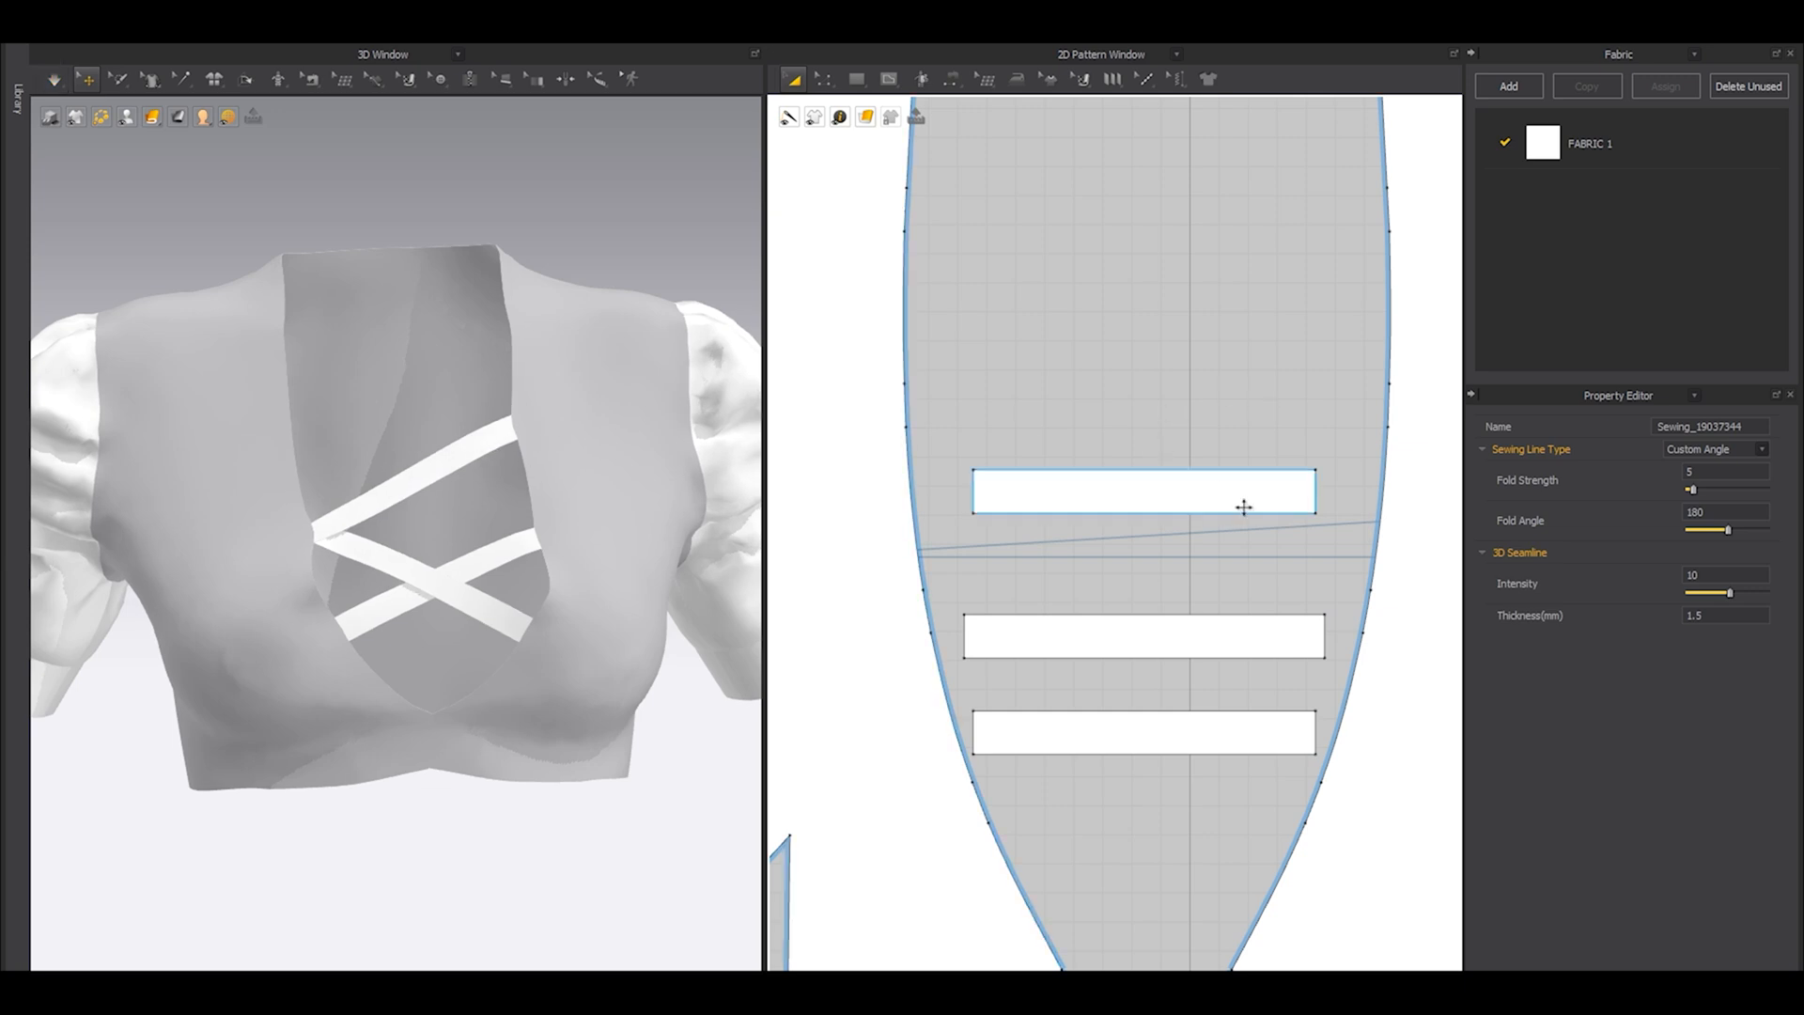
{"action": "left_click", "coordinate": [1178, 496]}
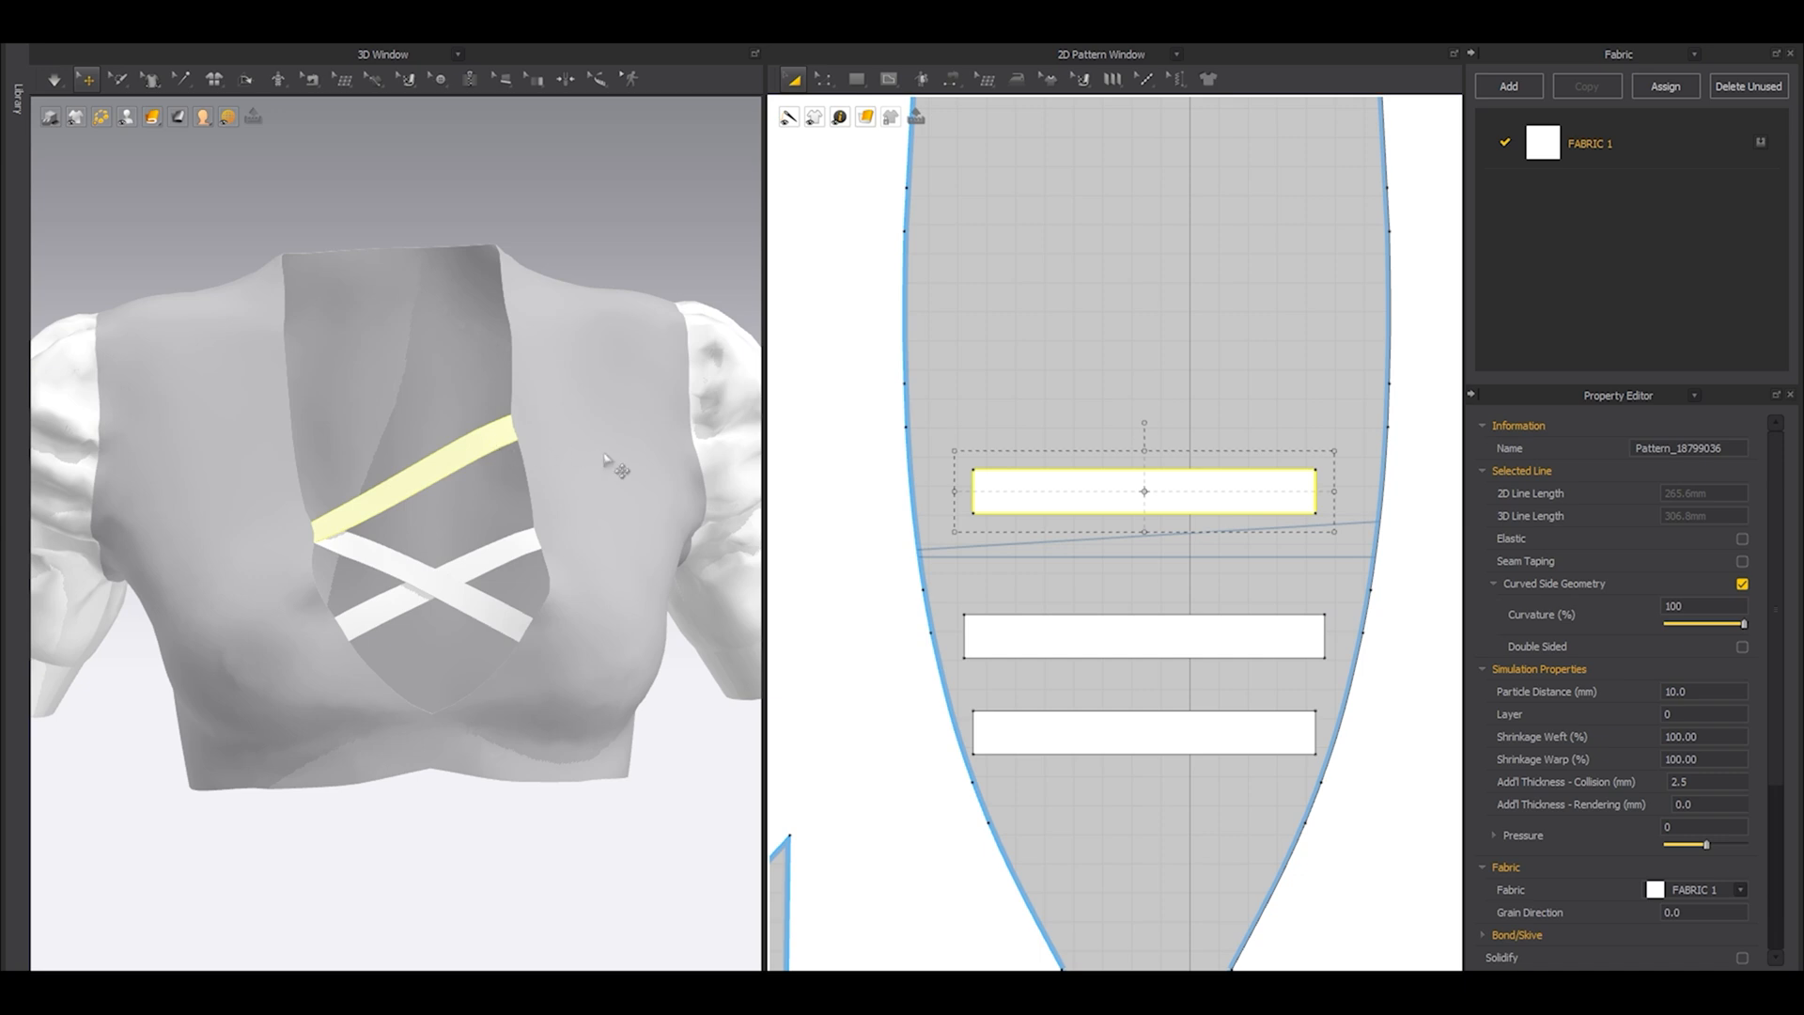
{"action": "key", "text": "ctrl+z"}
{"action": "key", "text": "ctrl+z"}
Lengthen the third strip on both sides to a 2D line length of about 310 mm and simulate its fit.
{"action": "right_click_drag", "start_coordinate": [613, 446], "coordinate": [568, 449]}
{"action": "left_click", "coordinate": [1145, 497]}
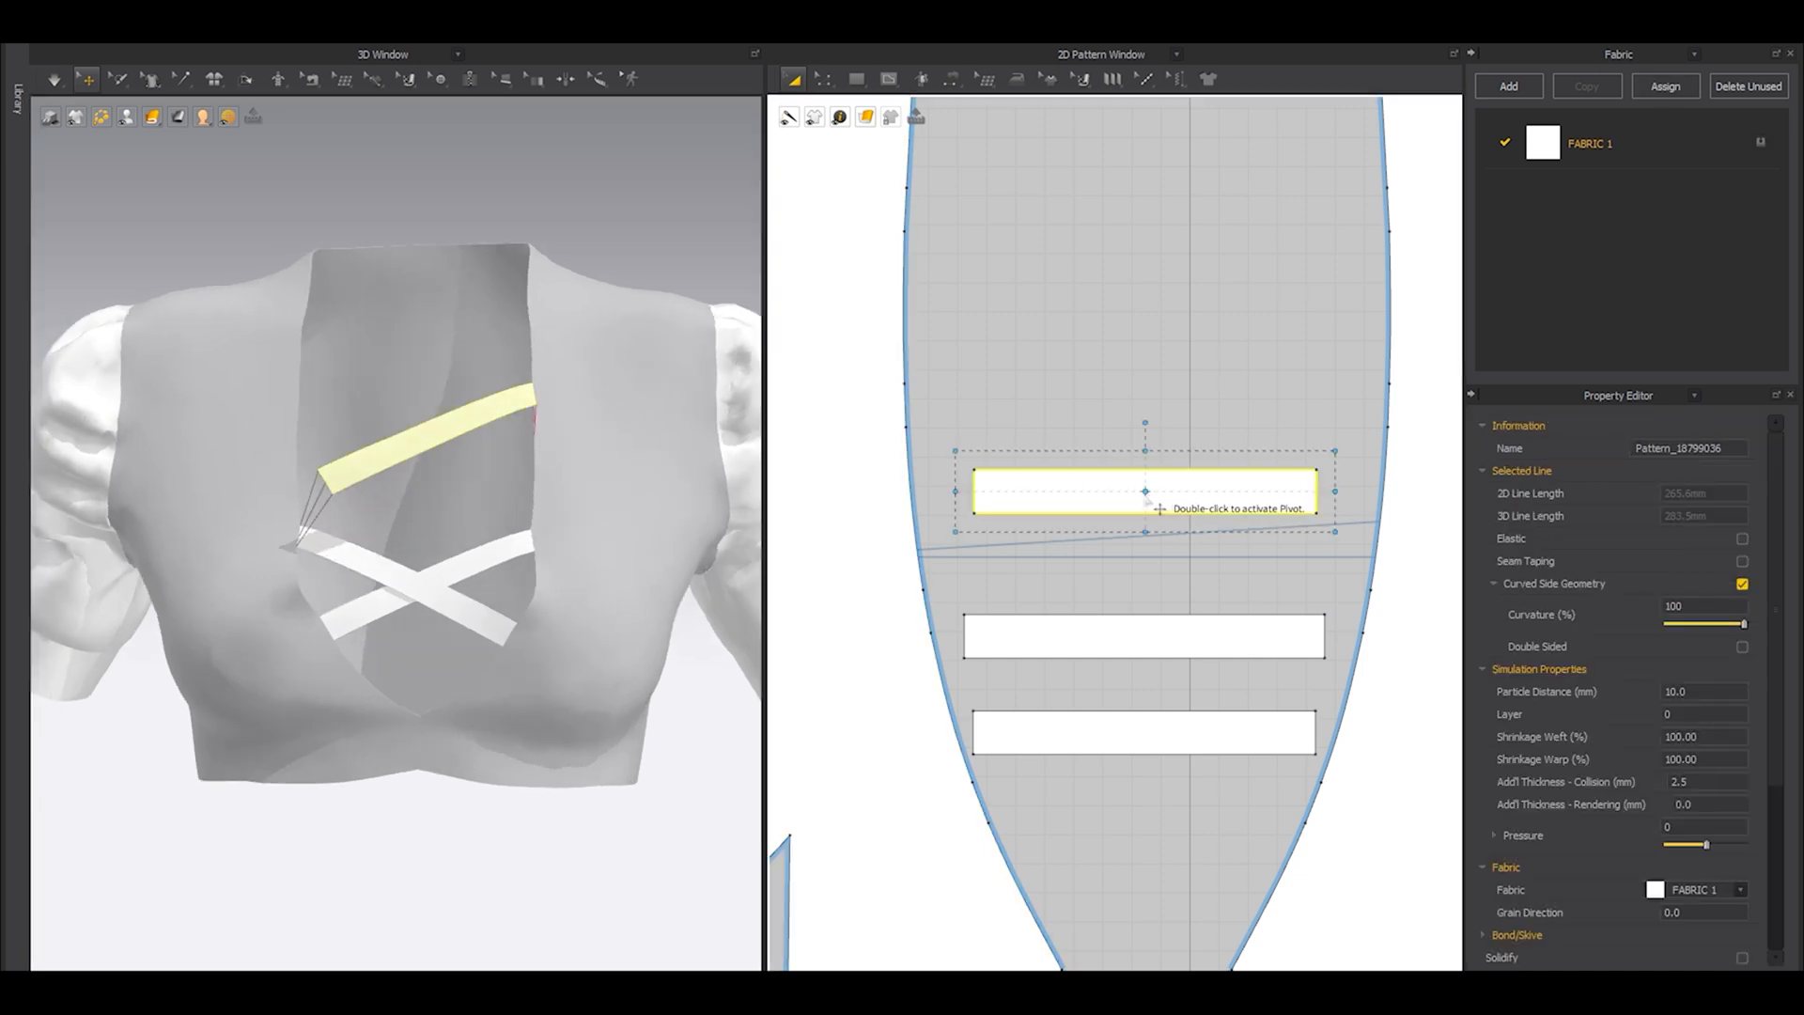
{"action": "left_click_drag", "start_coordinate": [1335, 494], "coordinate": [1384, 502]}
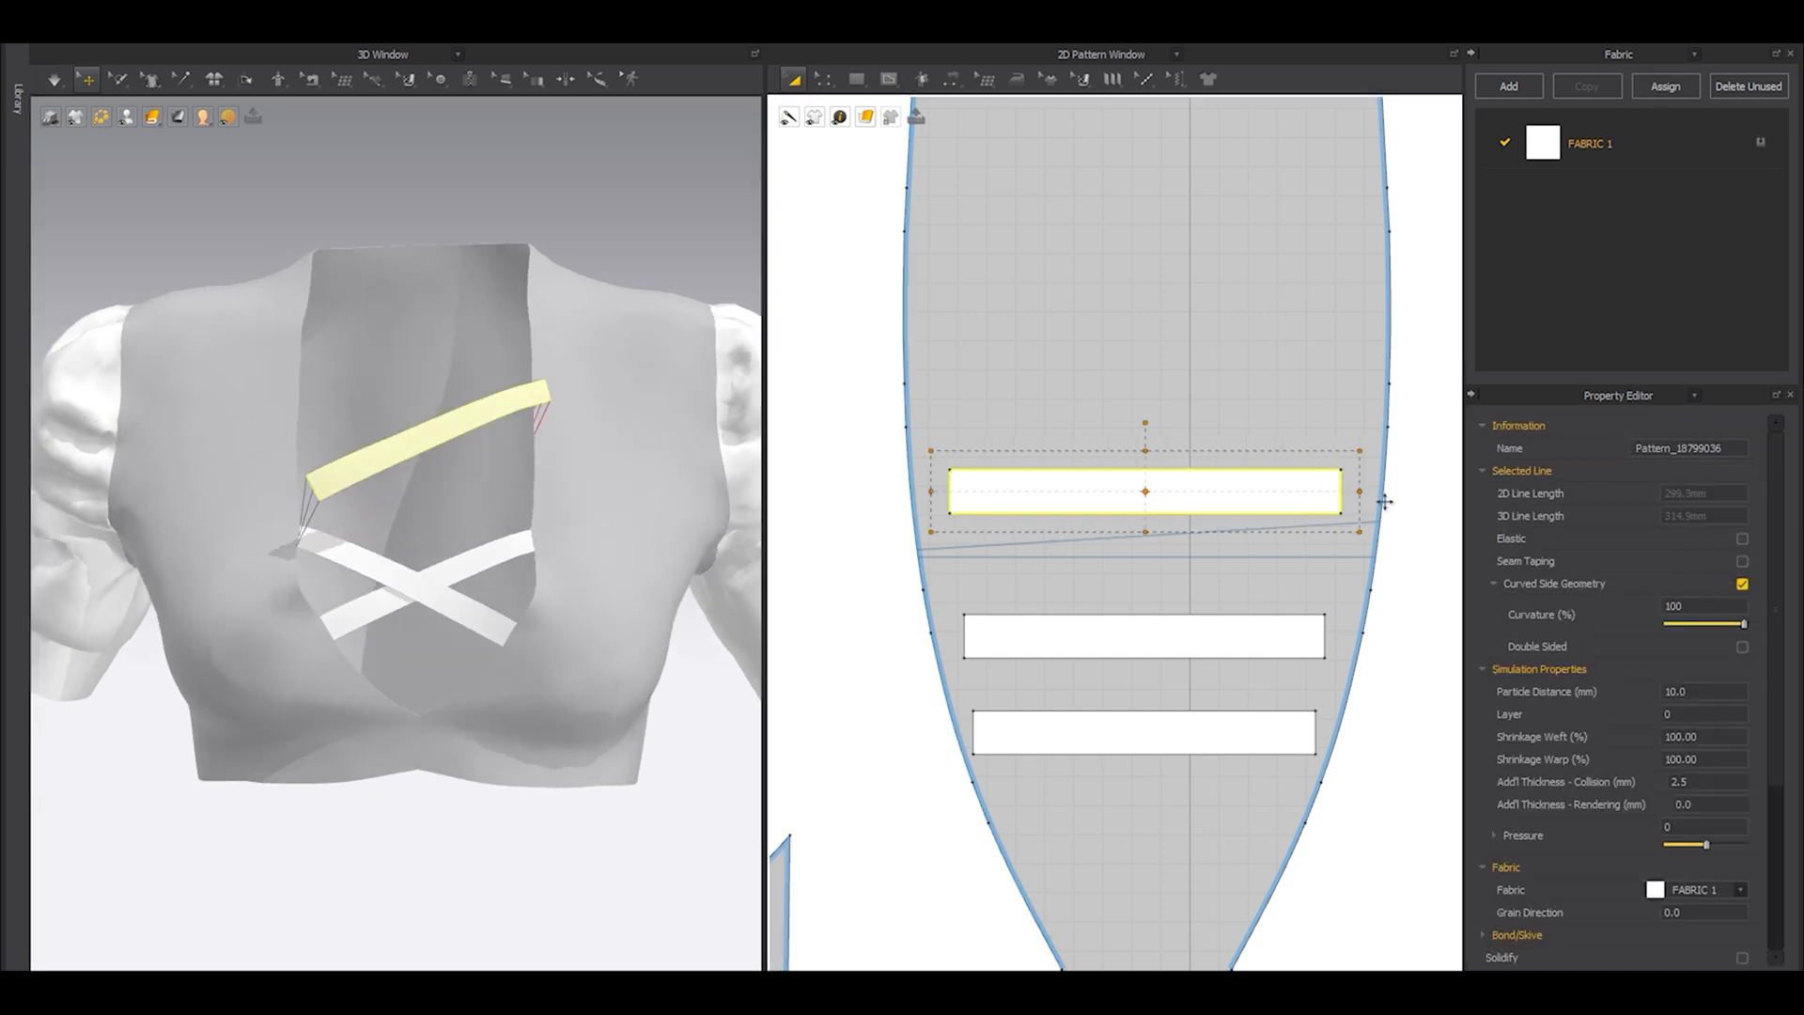
{"action": "key", "text": "space"}
{"action": "key", "text": "space"}
{"action": "key", "text": "ctrl+z"}
{"action": "left_click_drag", "start_coordinate": [1360, 495], "coordinate": [1367, 495]}
{"action": "key", "text": "space"}
{"action": "key", "text": "space"}
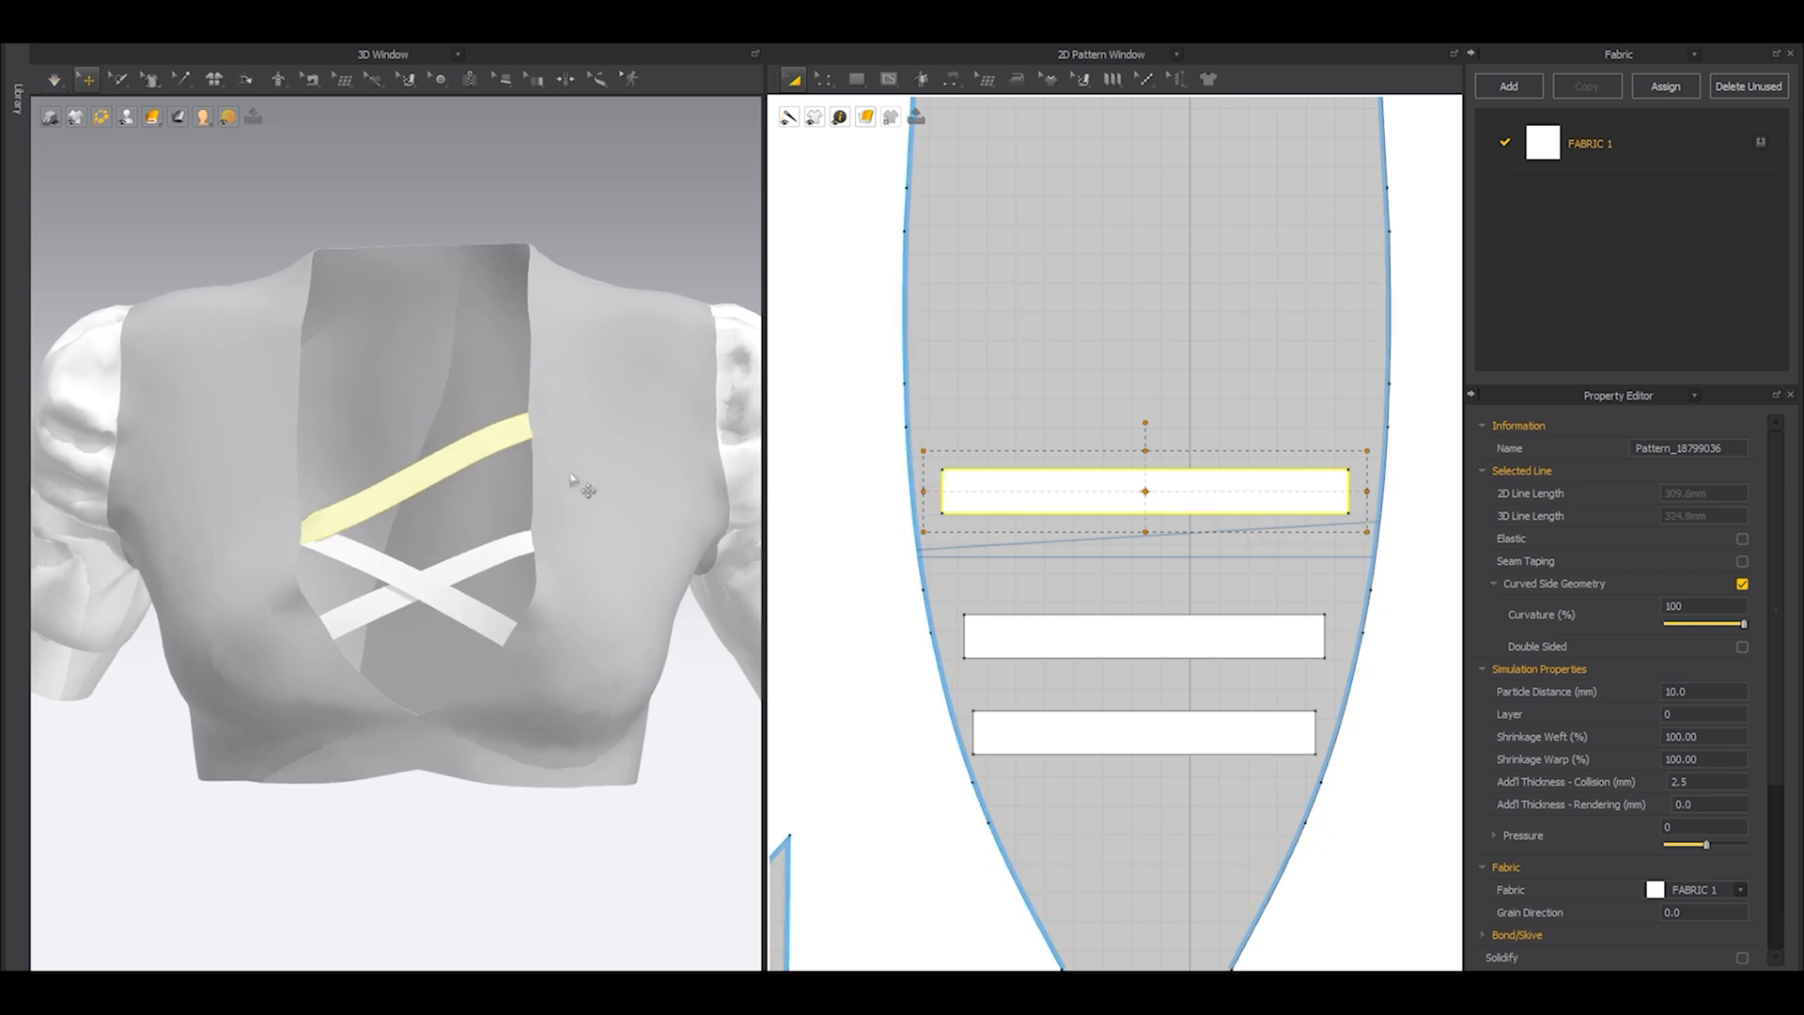
Try lengthening the third strip further to a 2D line length of about 330 mm and simulate it.
{"action": "left_click_drag", "start_coordinate": [1367, 491], "coordinate": [1381, 491]}
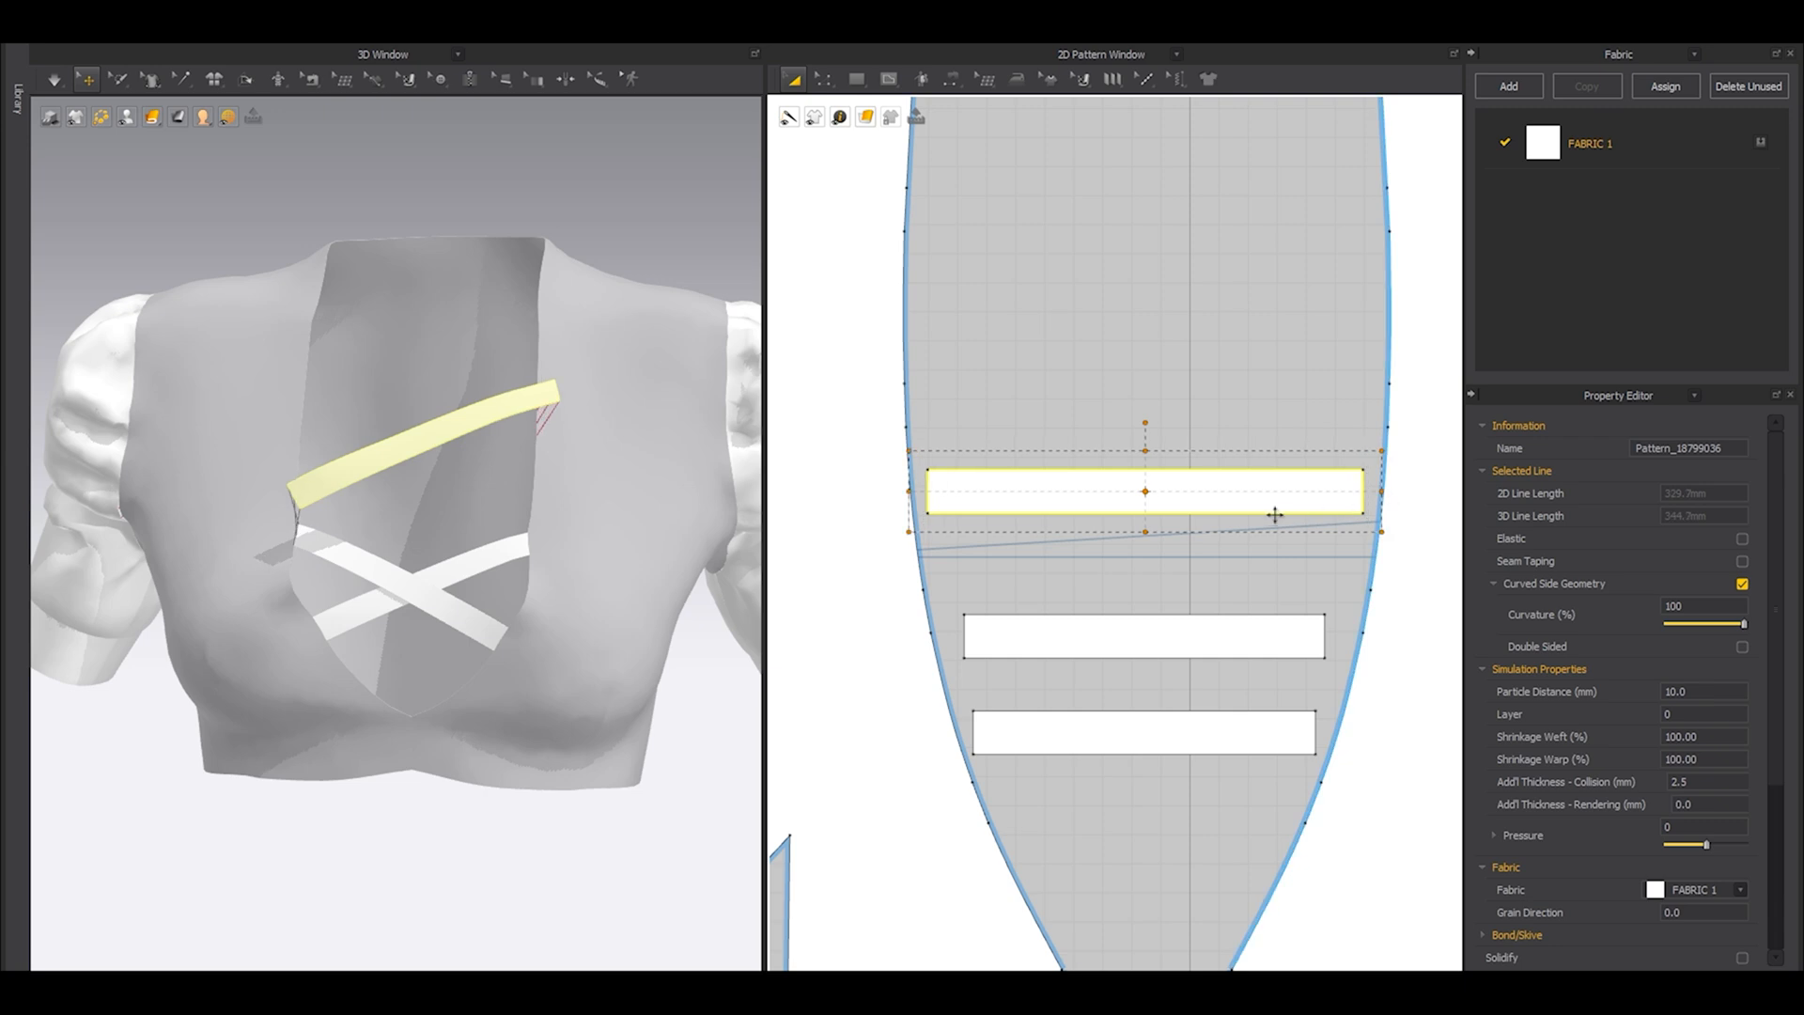
{"action": "key", "text": "space"}
{"action": "key", "text": "space"}
{"action": "scroll", "coordinate": [499, 568], "scroll_direction": "up", "scroll_amount": 10}
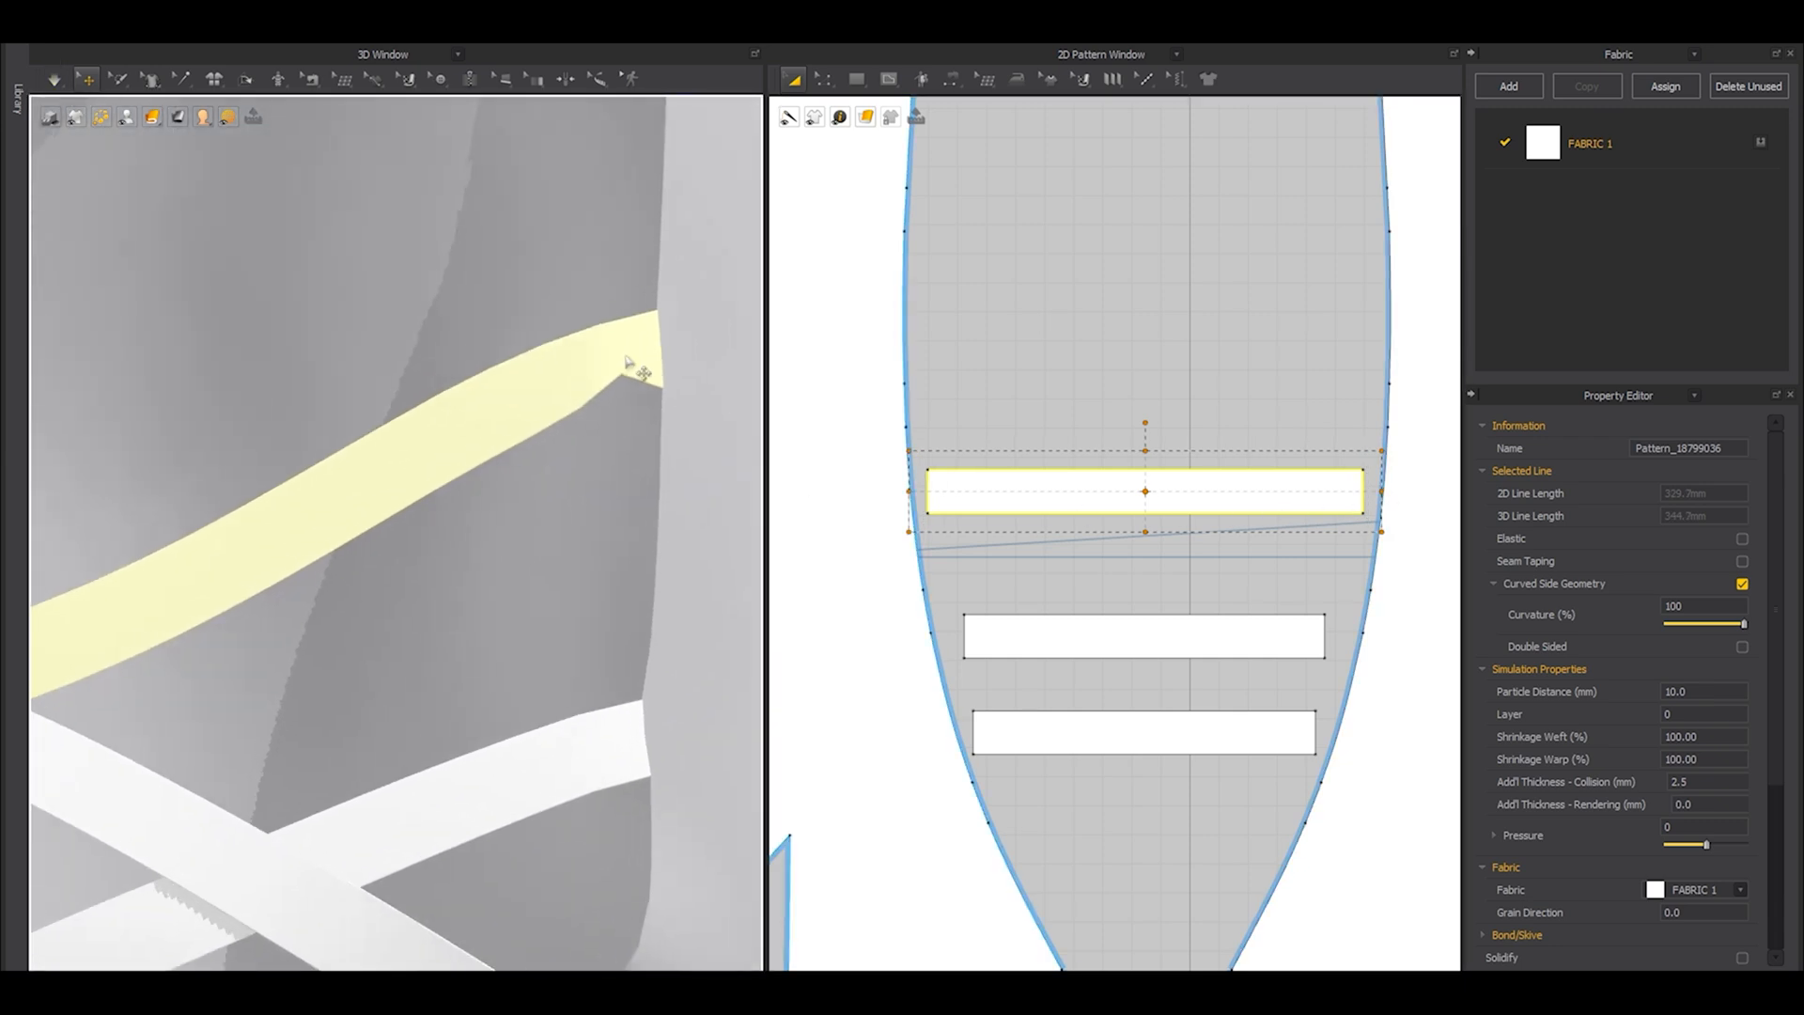
Shorten the third strip to a 2D line length of about 296 mm and check how it lies across the neckline.
{"action": "left_click_drag", "start_coordinate": [1381, 495], "coordinate": [1353, 495]}
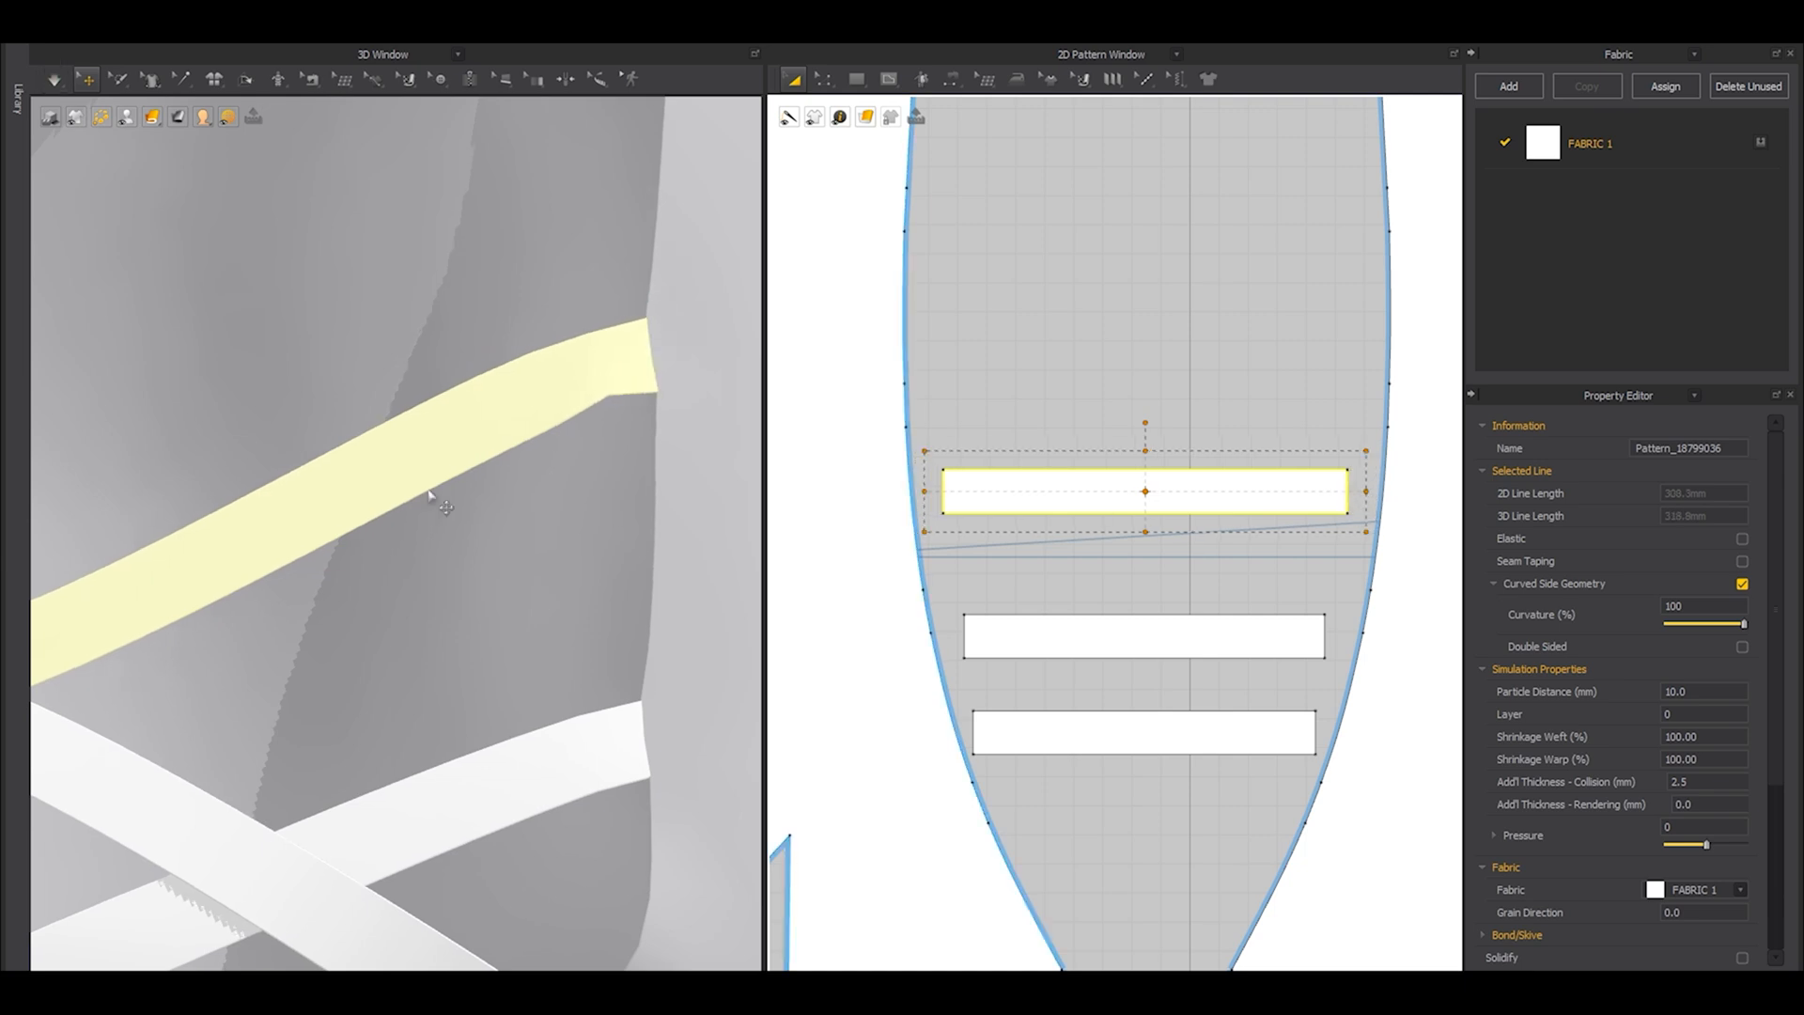
{"action": "left_click_drag", "start_coordinate": [1359, 496], "coordinate": [1360, 495]}
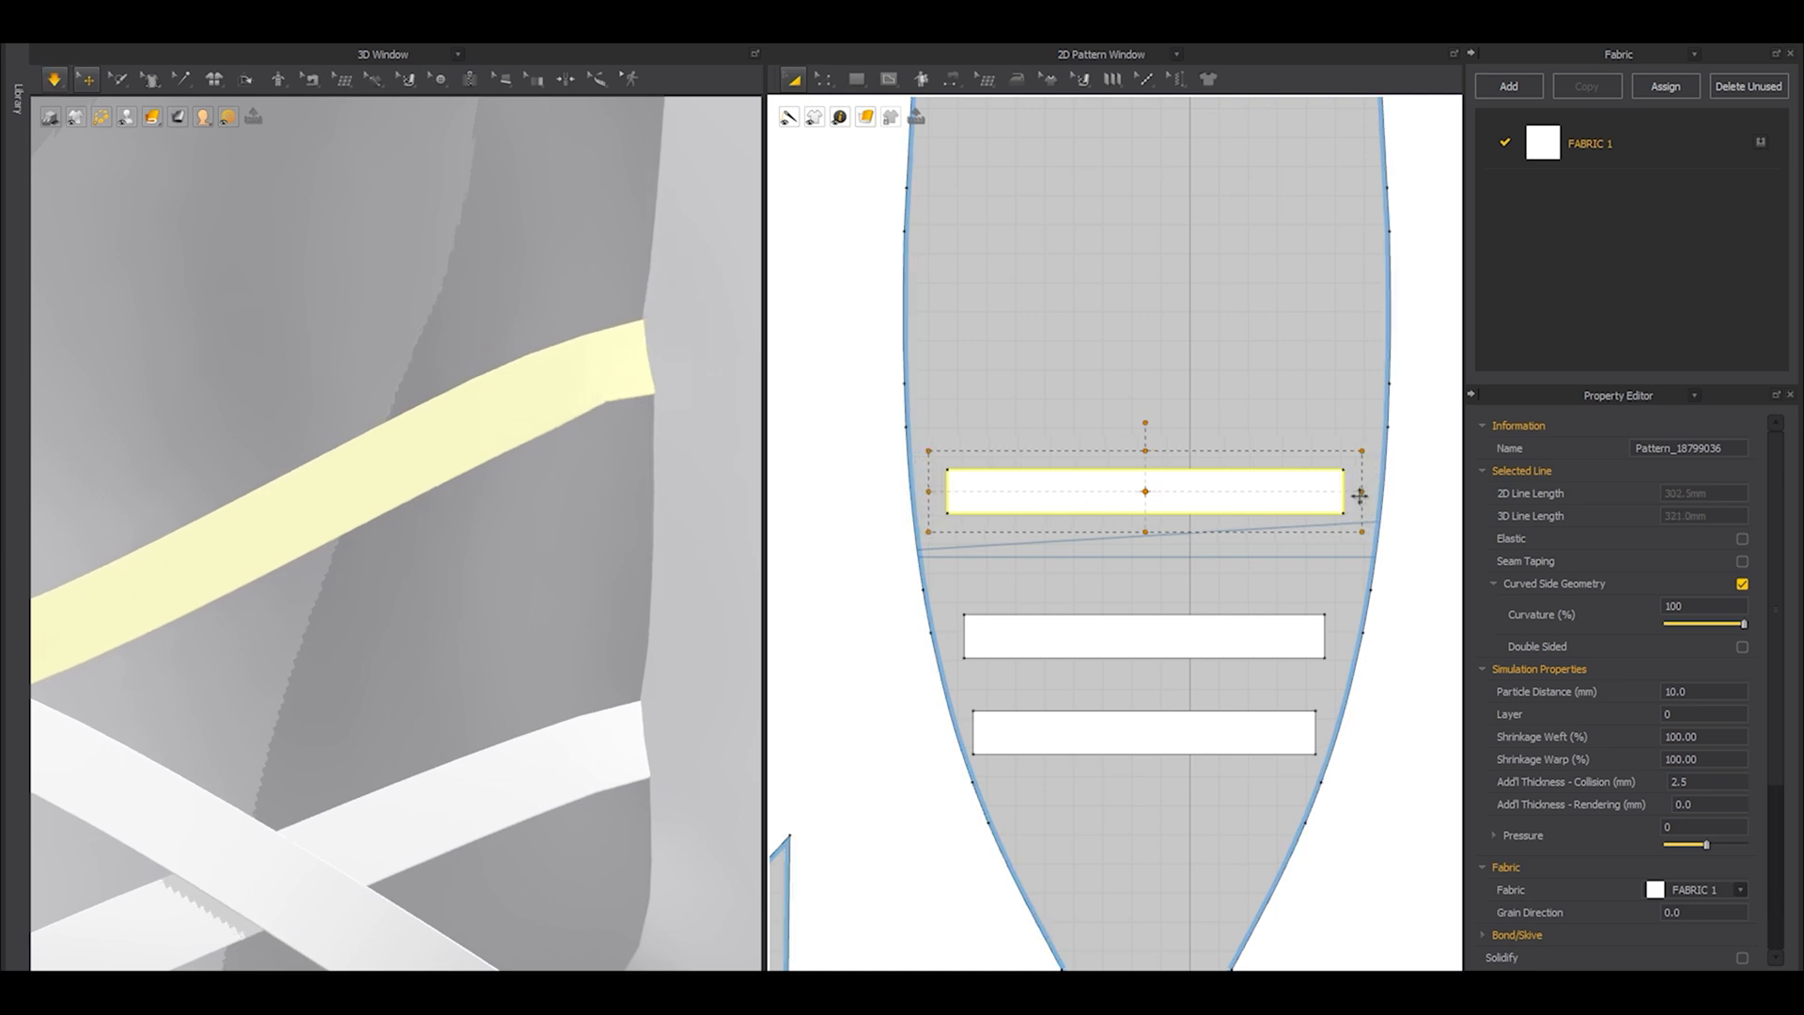
{"action": "scroll", "coordinate": [416, 500], "scroll_direction": "down", "scroll_amount": 10}
{"action": "left_click", "coordinate": [581, 294]}
{"action": "right_click_drag", "start_coordinate": [503, 454], "coordinate": [336, 471]}
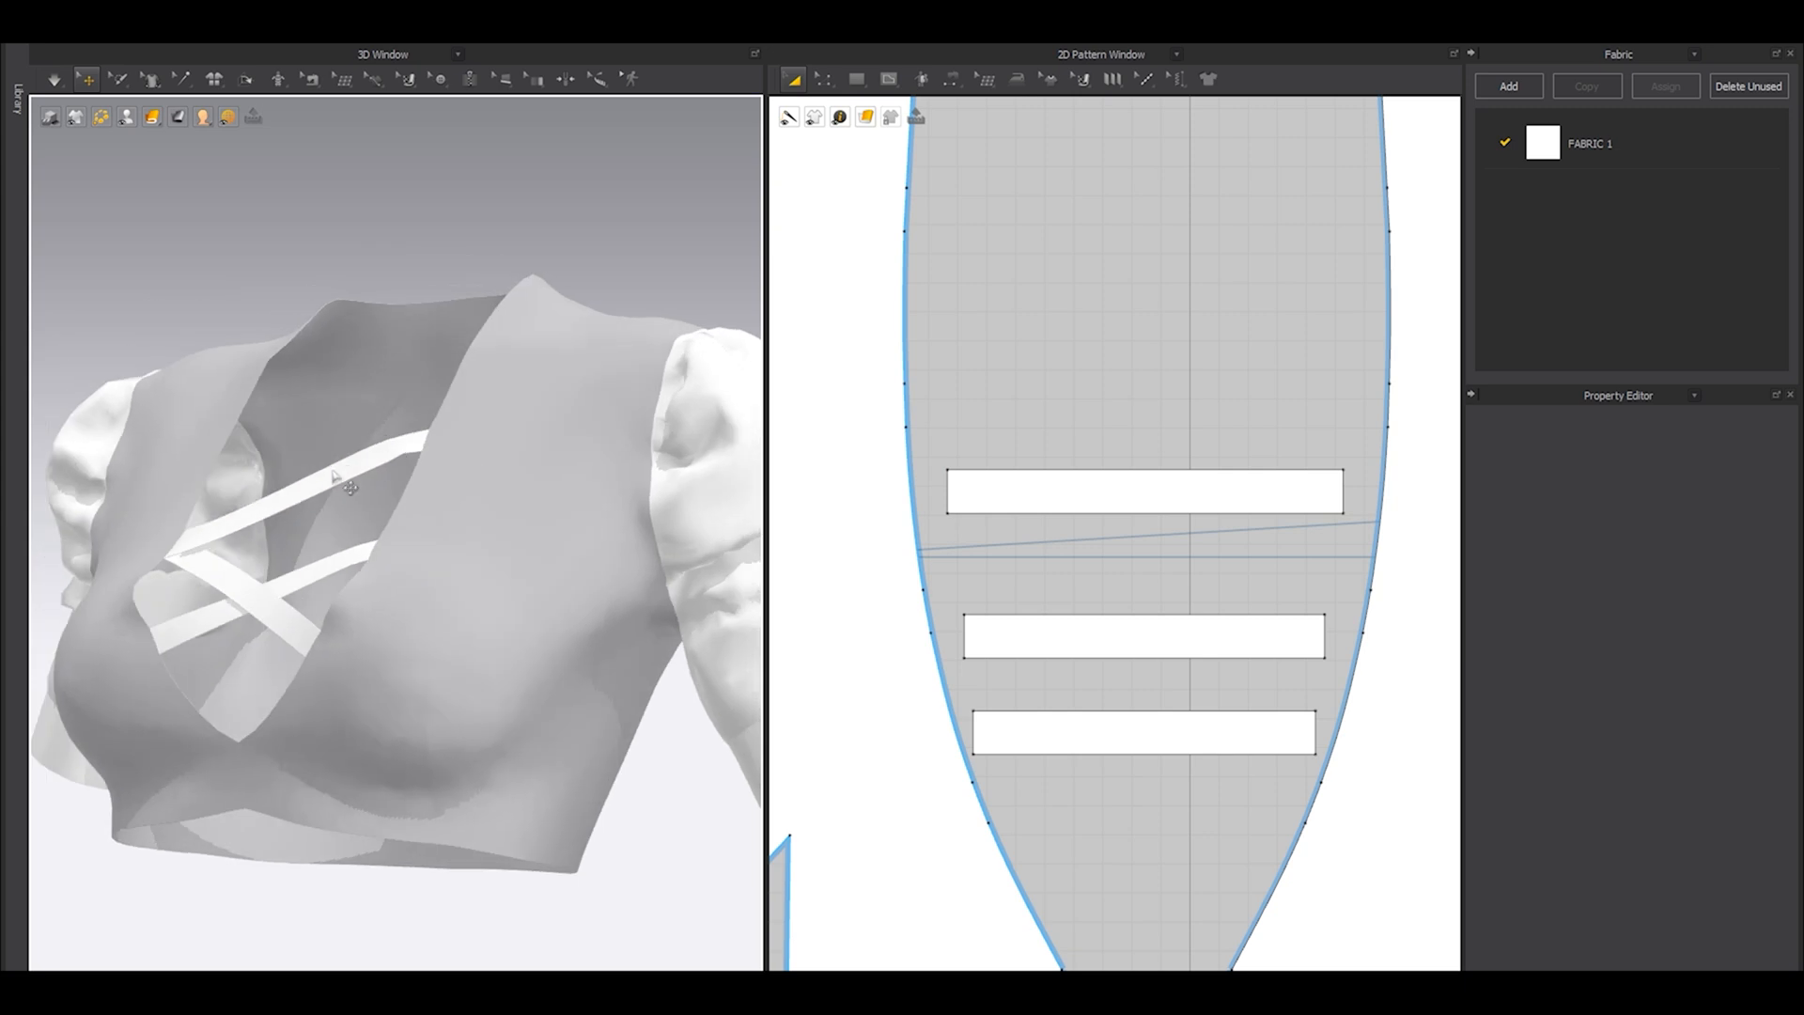
{"action": "left_click", "coordinate": [330, 474]}
{"action": "scroll", "coordinate": [354, 498], "scroll_direction": "up", "scroll_amount": 4}
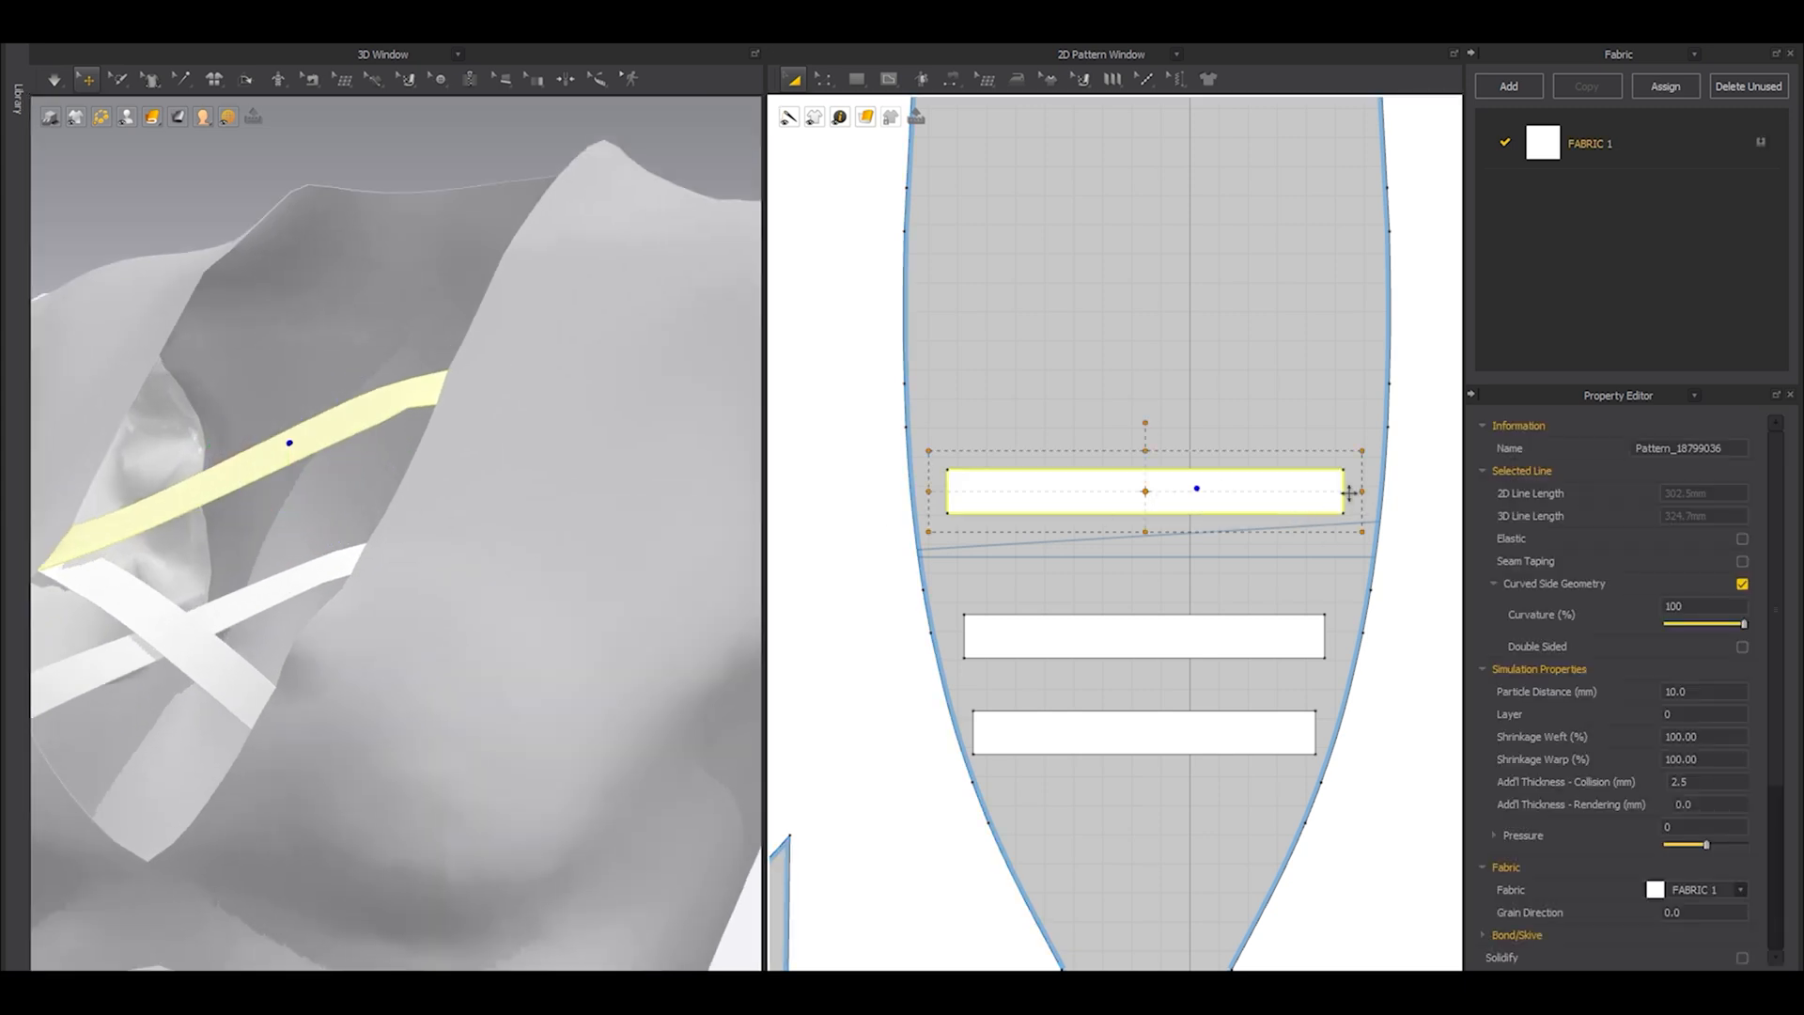
{"action": "left_click_drag", "start_coordinate": [1358, 498], "coordinate": [1352, 497]}
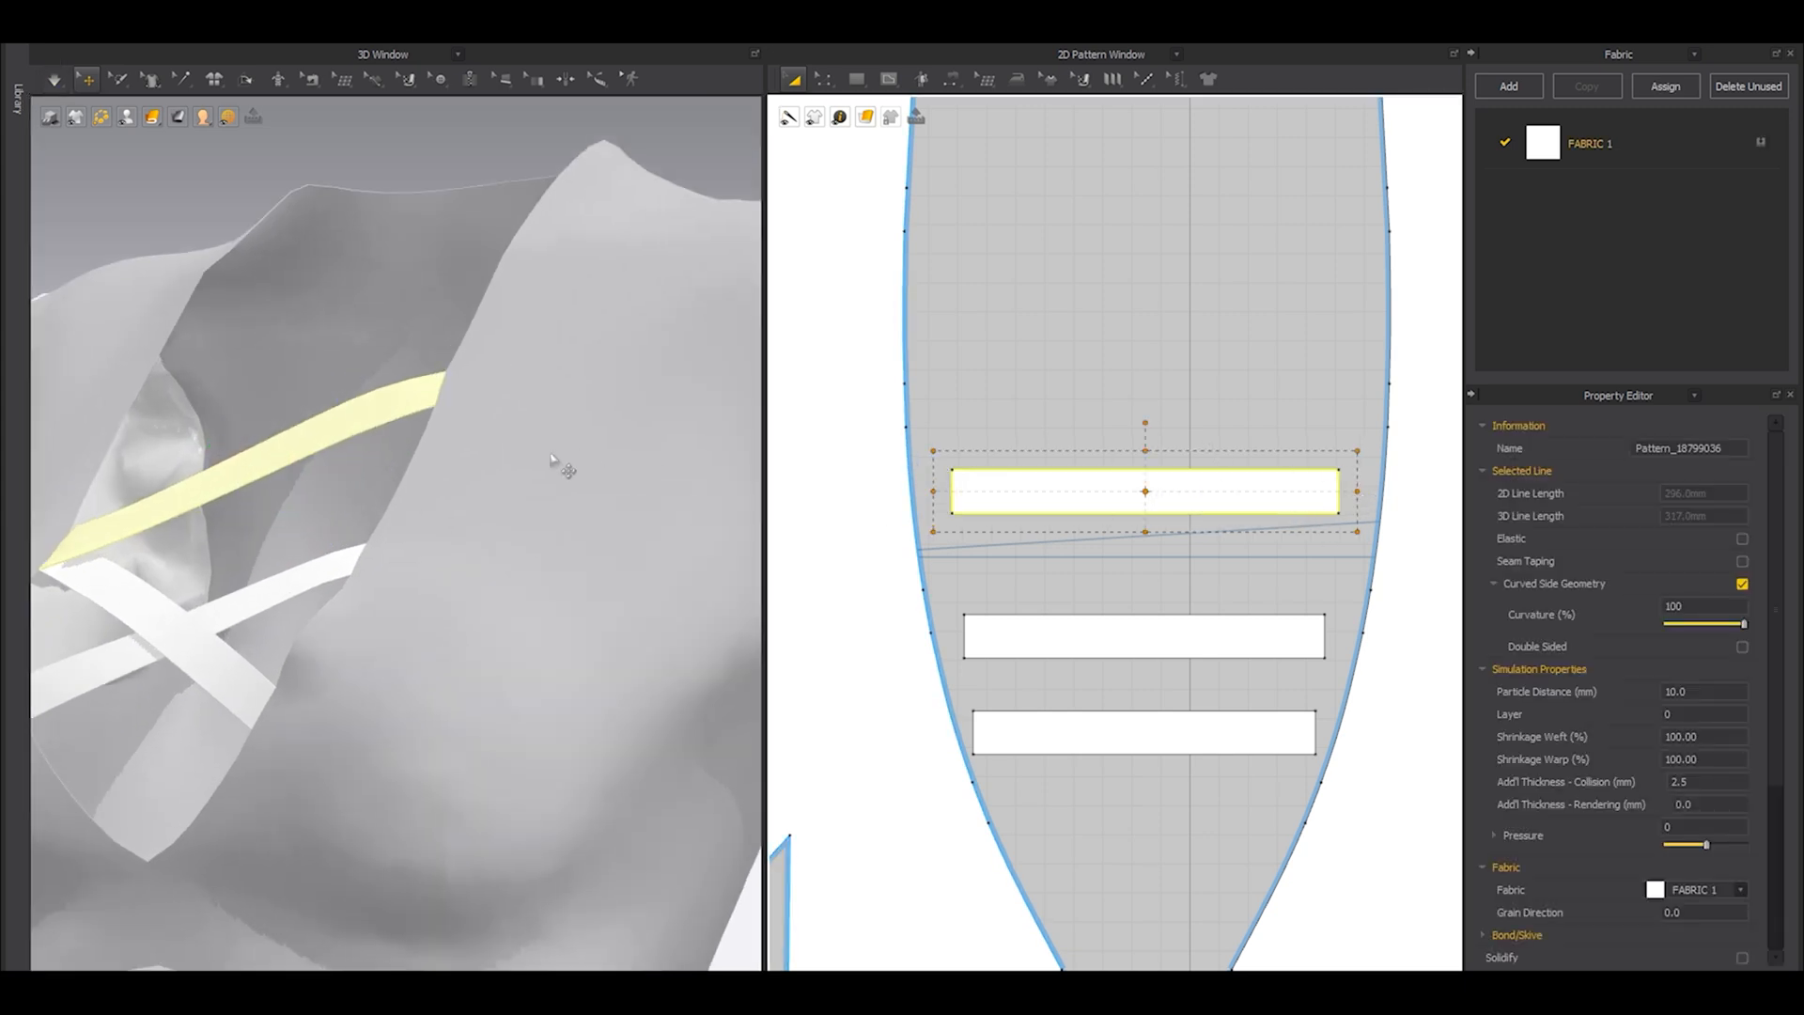
{"action": "scroll", "coordinate": [556, 493], "scroll_direction": "down", "scroll_amount": 5}
Copy the third strip and paste it directly above as a fourth neckline strip.
{"action": "right_click_drag", "start_coordinate": [1180, 475], "coordinate": [1213, 551]}
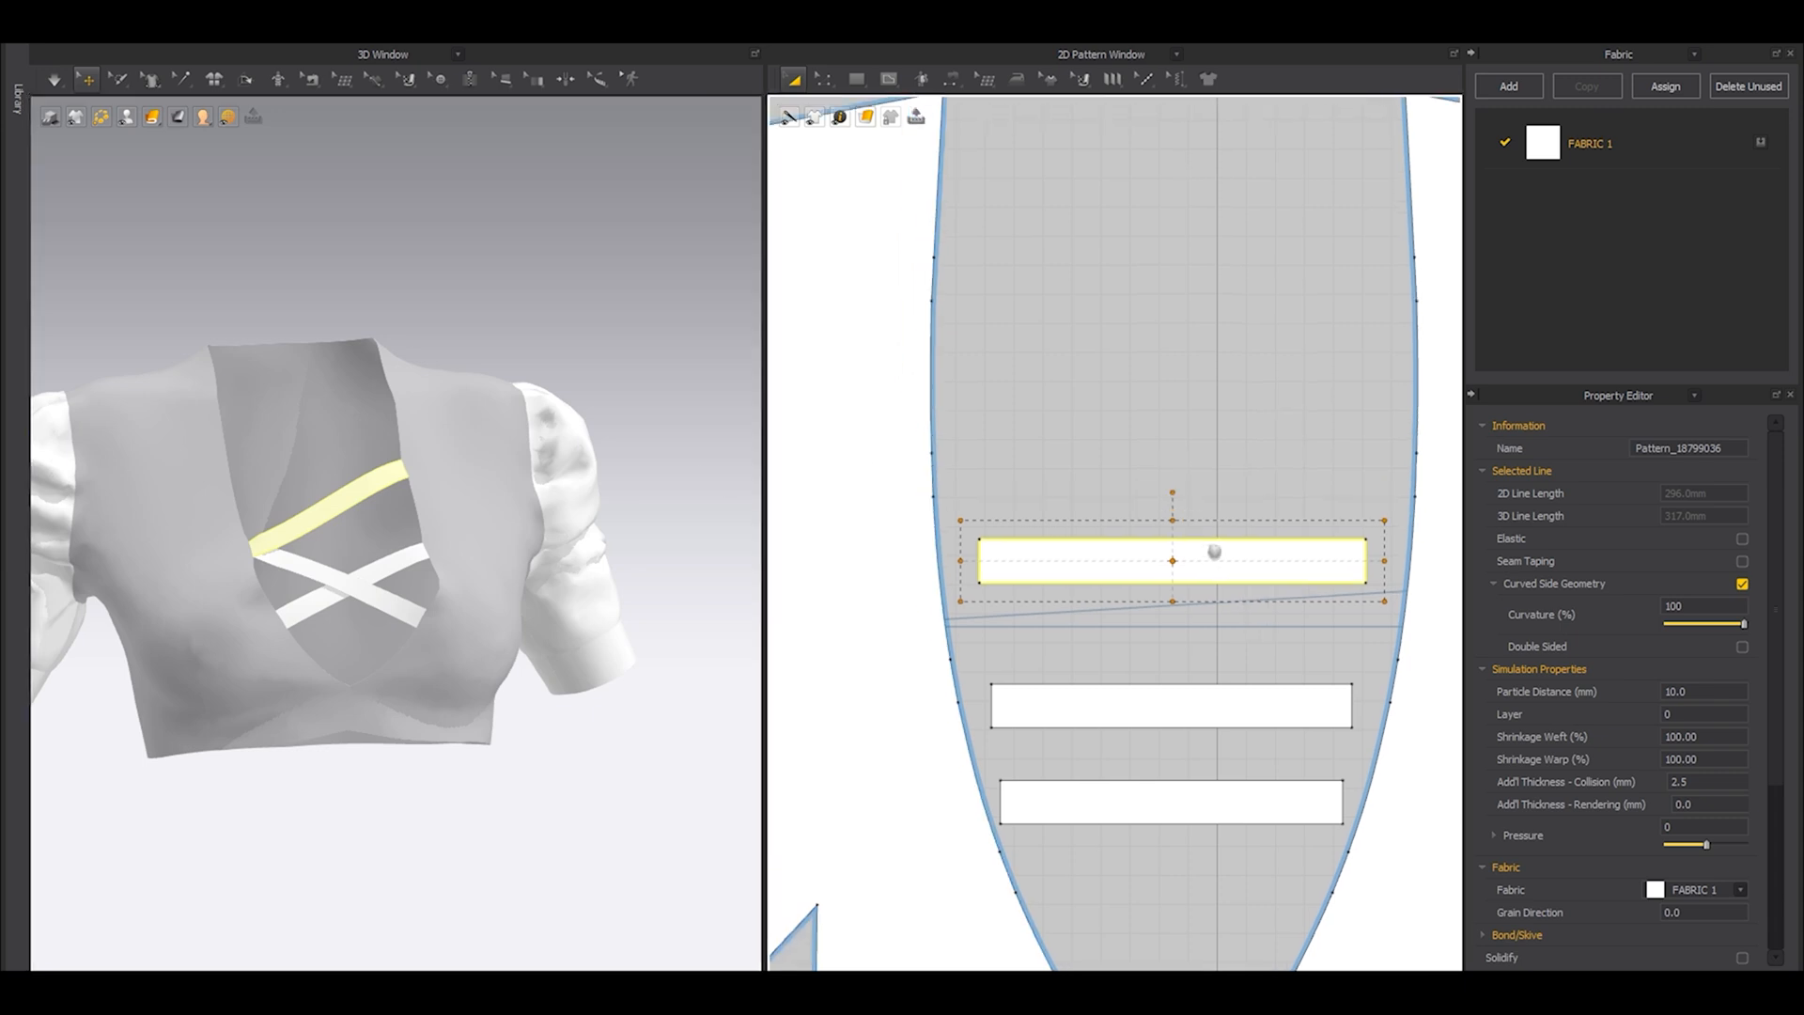
{"action": "key", "text": "ctrl+c"}
{"action": "key", "text": "ctrl+v"}
{"action": "left_click", "coordinate": [1173, 495]}
Sew the fourth strip's left end to the third-lowest left neckline segment and its right end to the second-lowest right segment.
{"action": "key", "text": "n"}
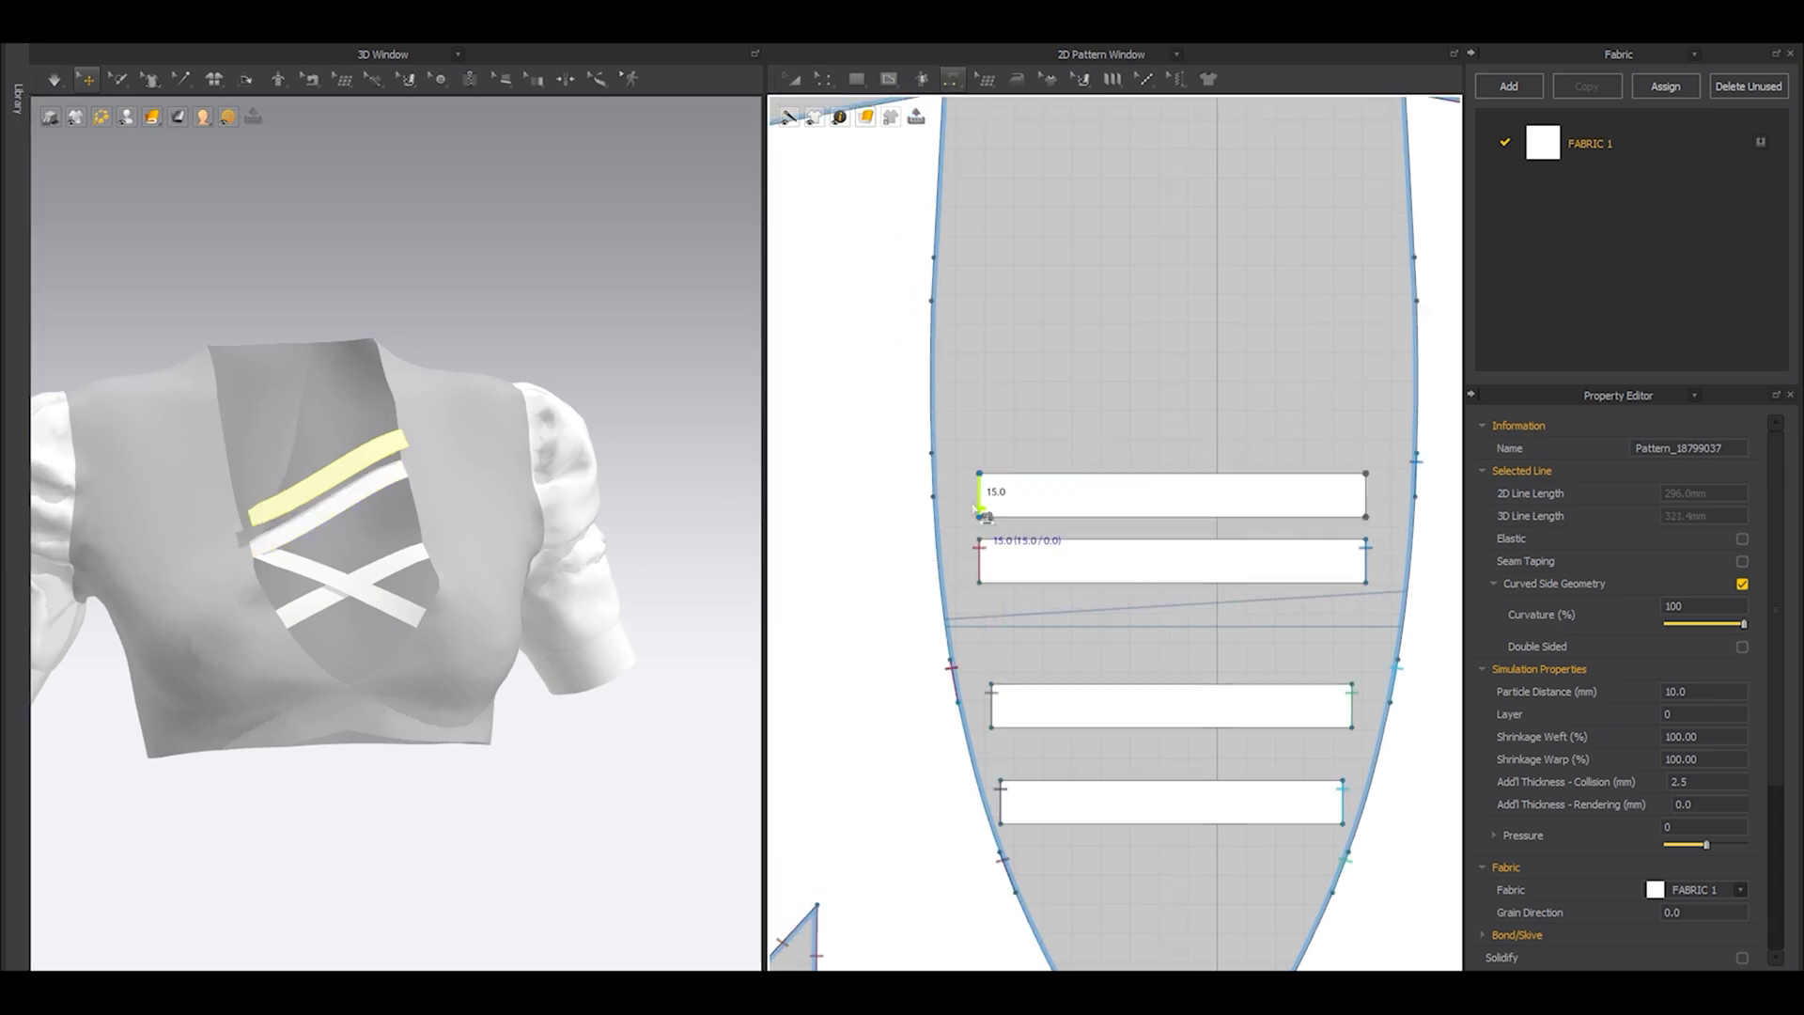
{"action": "left_click", "coordinate": [983, 498]}
{"action": "left_click", "coordinate": [935, 488]}
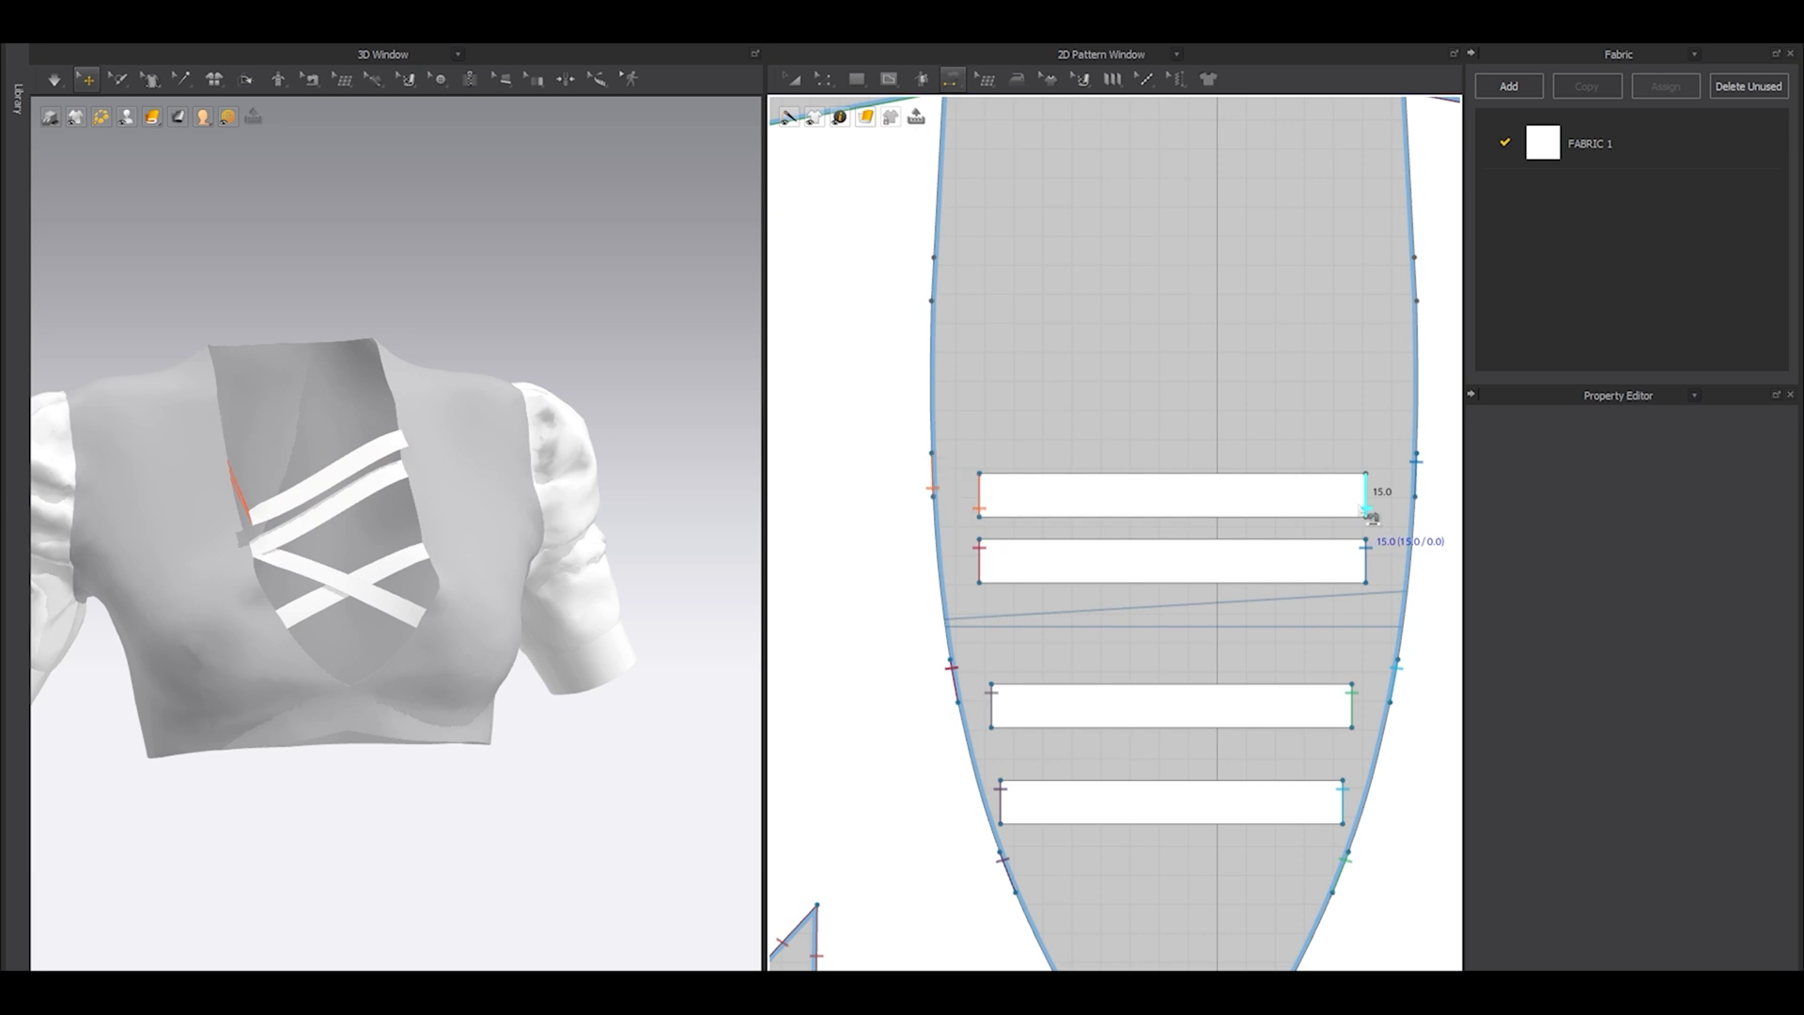
{"action": "left_click", "coordinate": [1366, 507]}
{"action": "left_click", "coordinate": [1396, 669]}
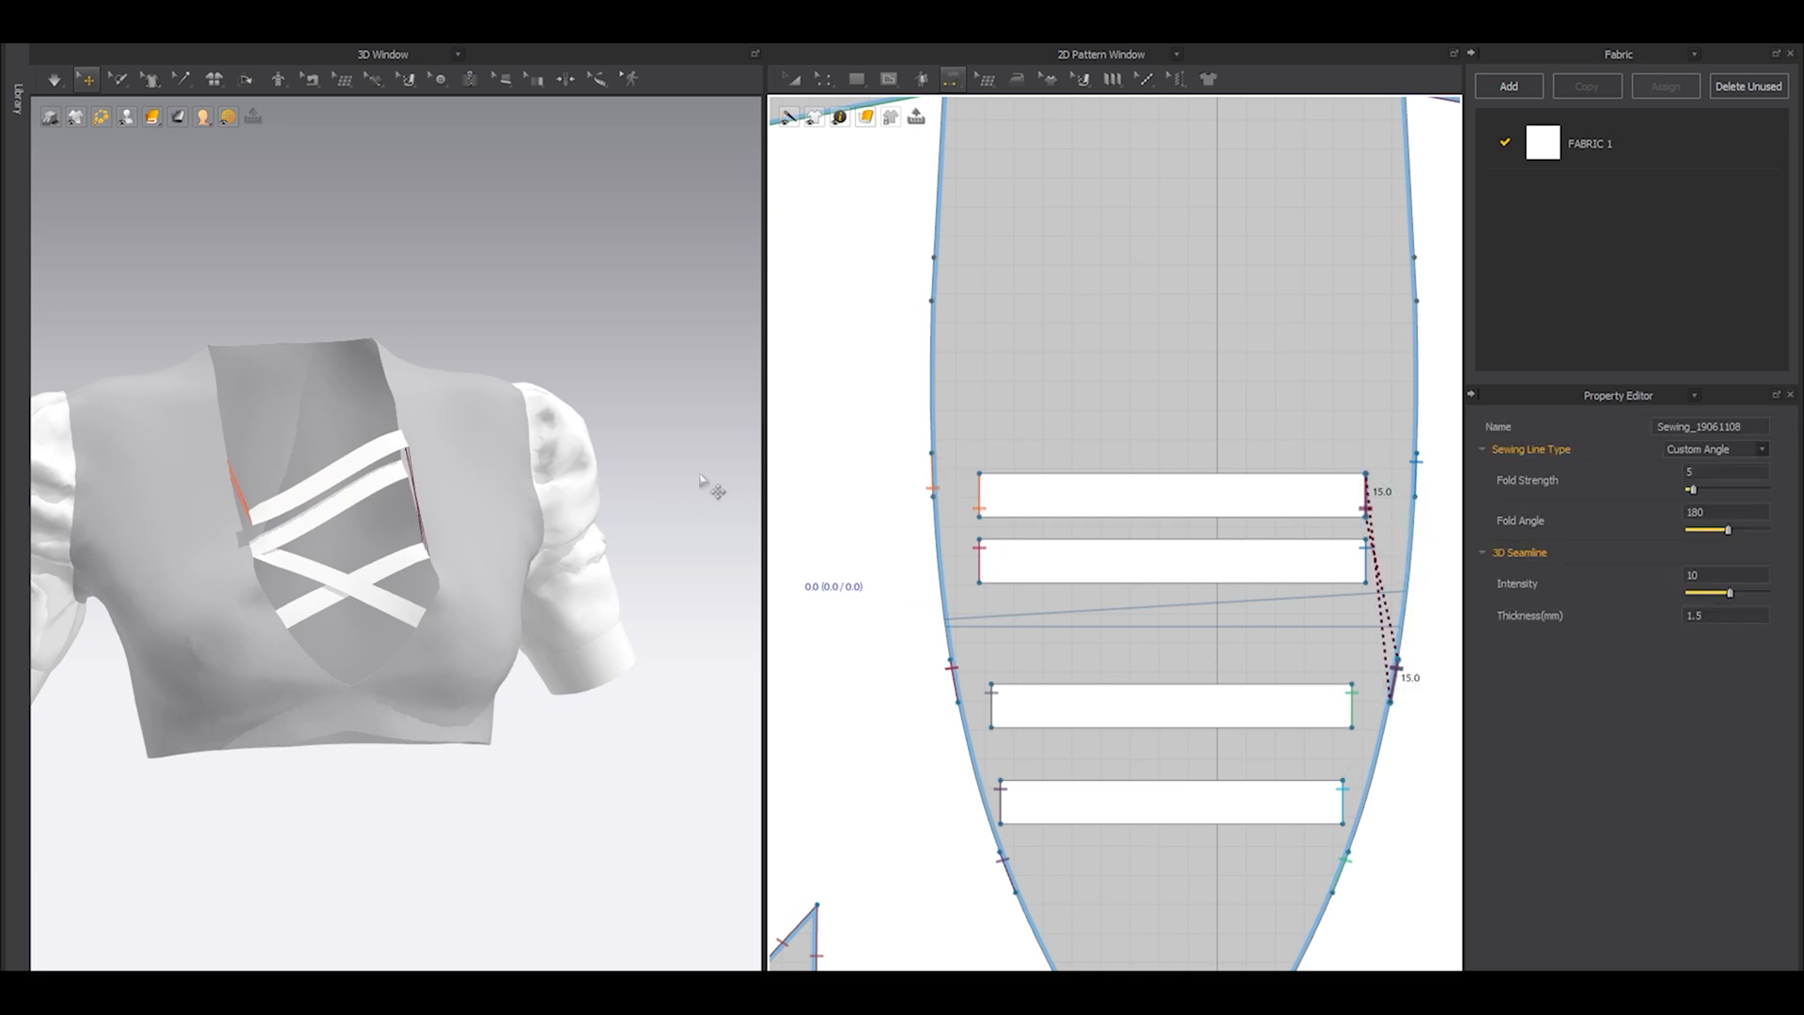
Undo the trial simulation, reverse the sewing at the fourth strip's right end, and simulate the strip into place.
{"action": "key", "text": "space"}
{"action": "key", "text": "space"}
{"action": "key", "text": "ctrl+z"}
{"action": "key", "text": "b"}
{"action": "right_click", "coordinate": [1368, 504]}
{"action": "left_click", "coordinate": [1404, 558]}
{"action": "key", "text": "space"}
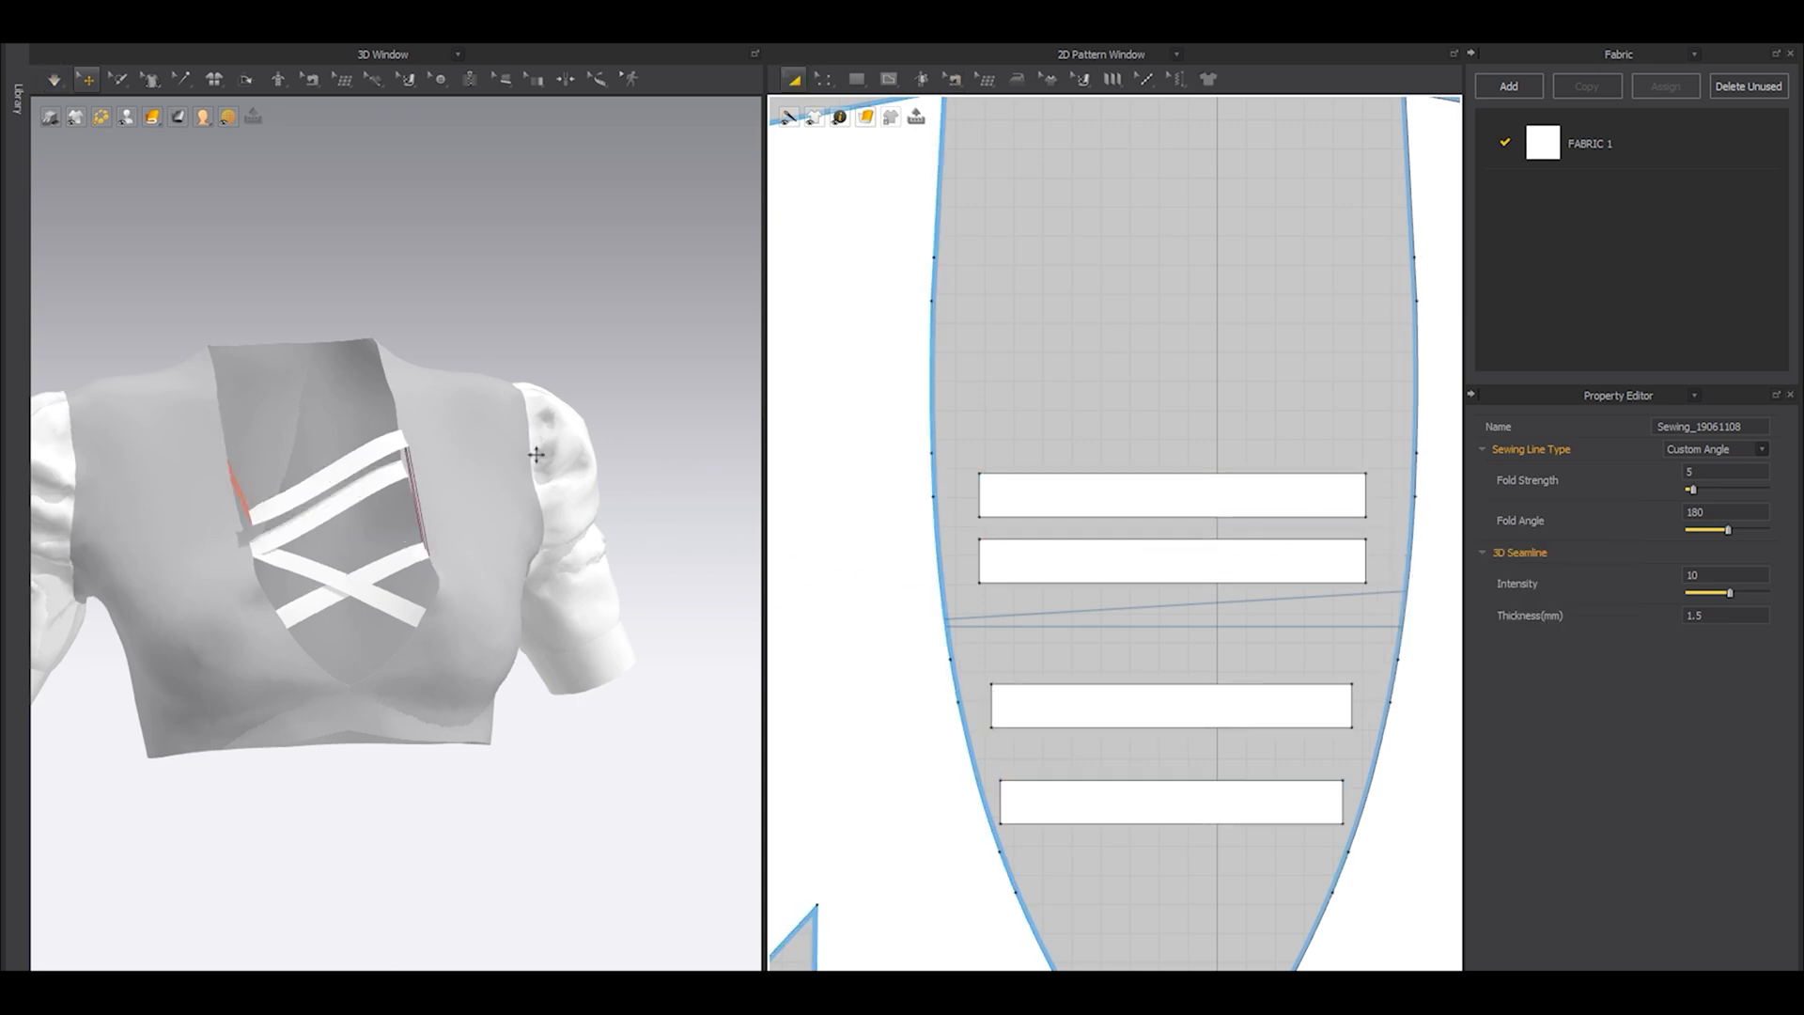
{"action": "right_click_drag", "start_coordinate": [419, 487], "coordinate": [414, 548]}
{"action": "scroll", "coordinate": [400, 548], "scroll_direction": "up", "scroll_amount": 5}
{"action": "middle_click_drag", "start_coordinate": [353, 517], "coordinate": [451, 583]}
{"action": "key", "text": "space"}
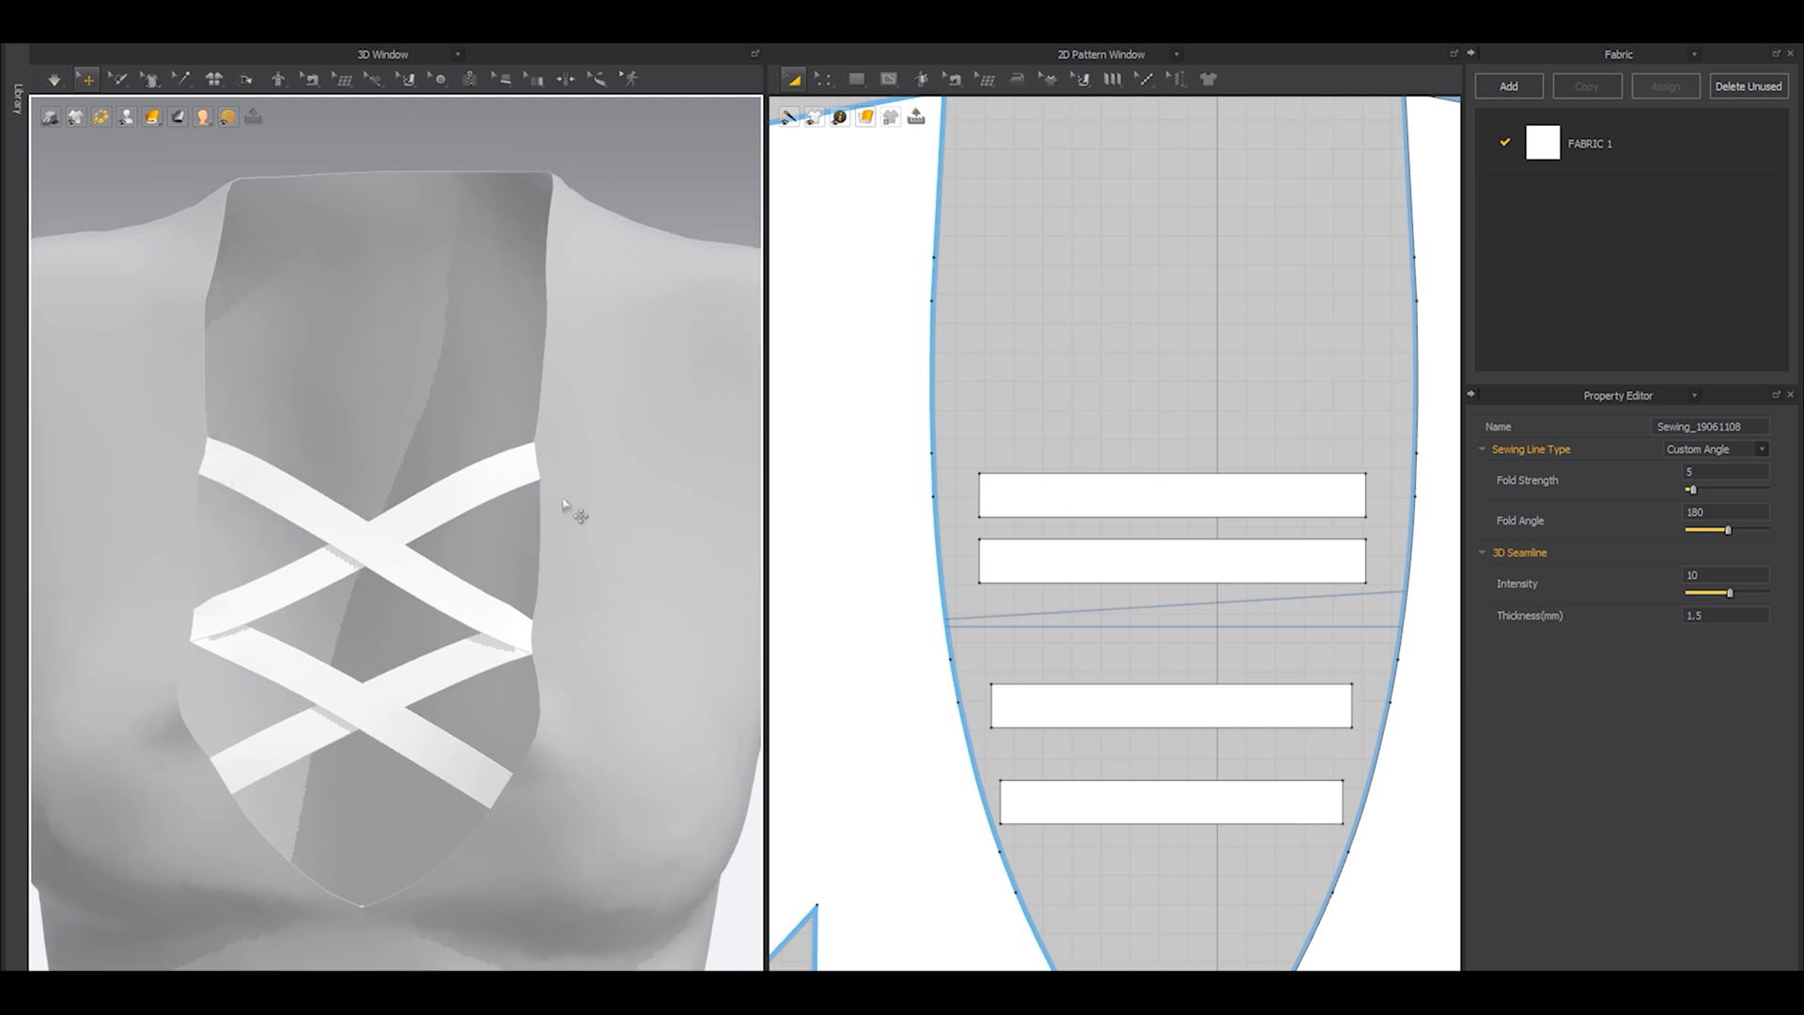
Adjust the fourth strip's length to a 2D line length of about 302 mm.
{"action": "left_click", "coordinate": [1122, 476]}
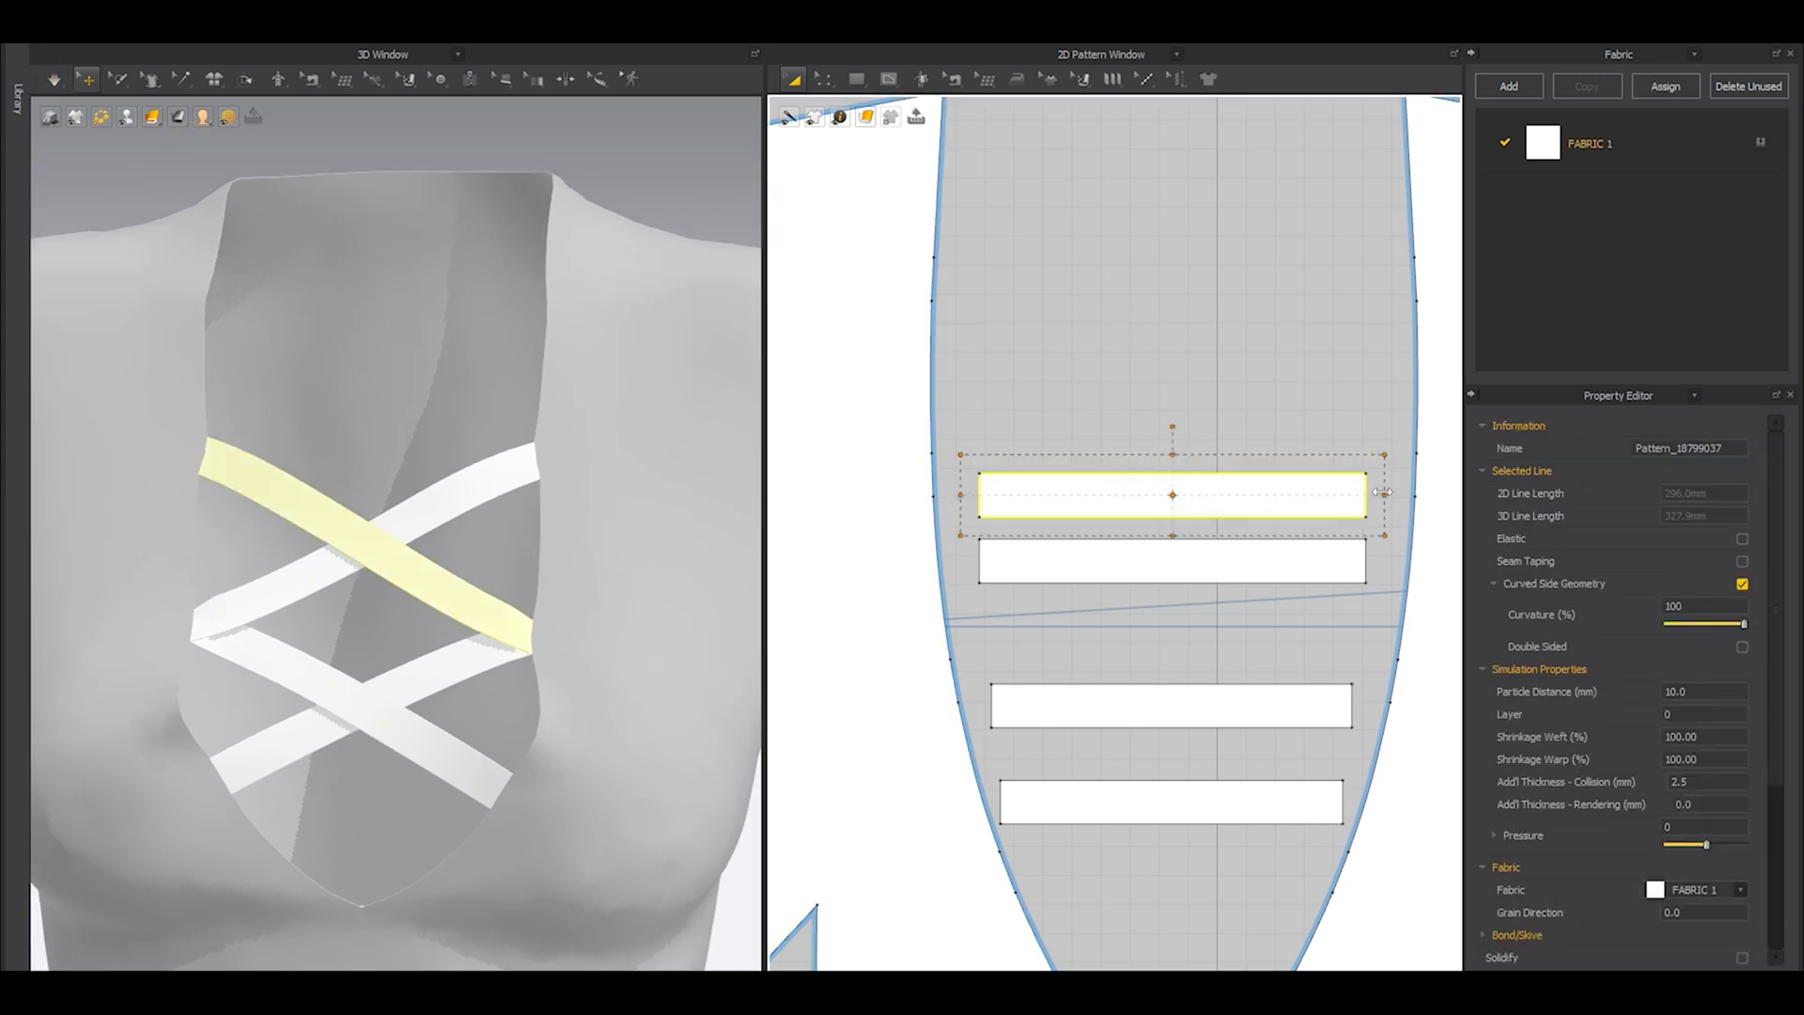
{"action": "left_click", "coordinate": [1226, 577]}
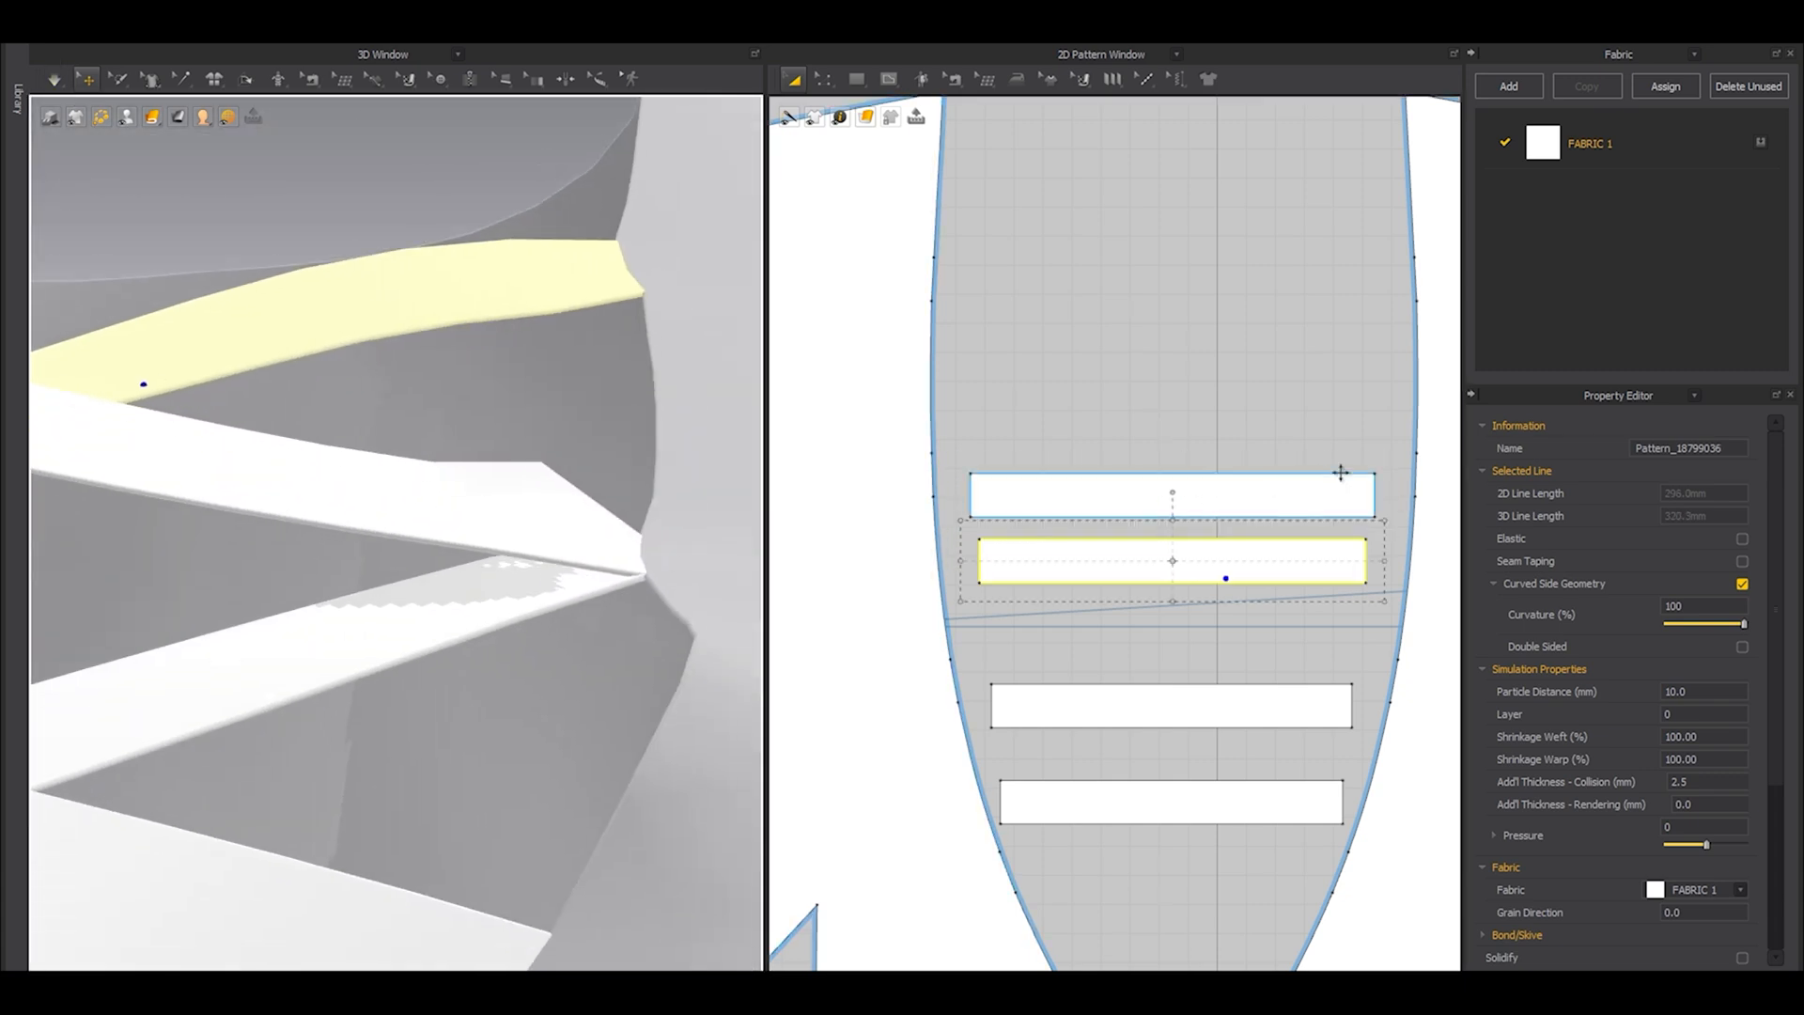
{"action": "left_click", "coordinate": [1236, 496]}
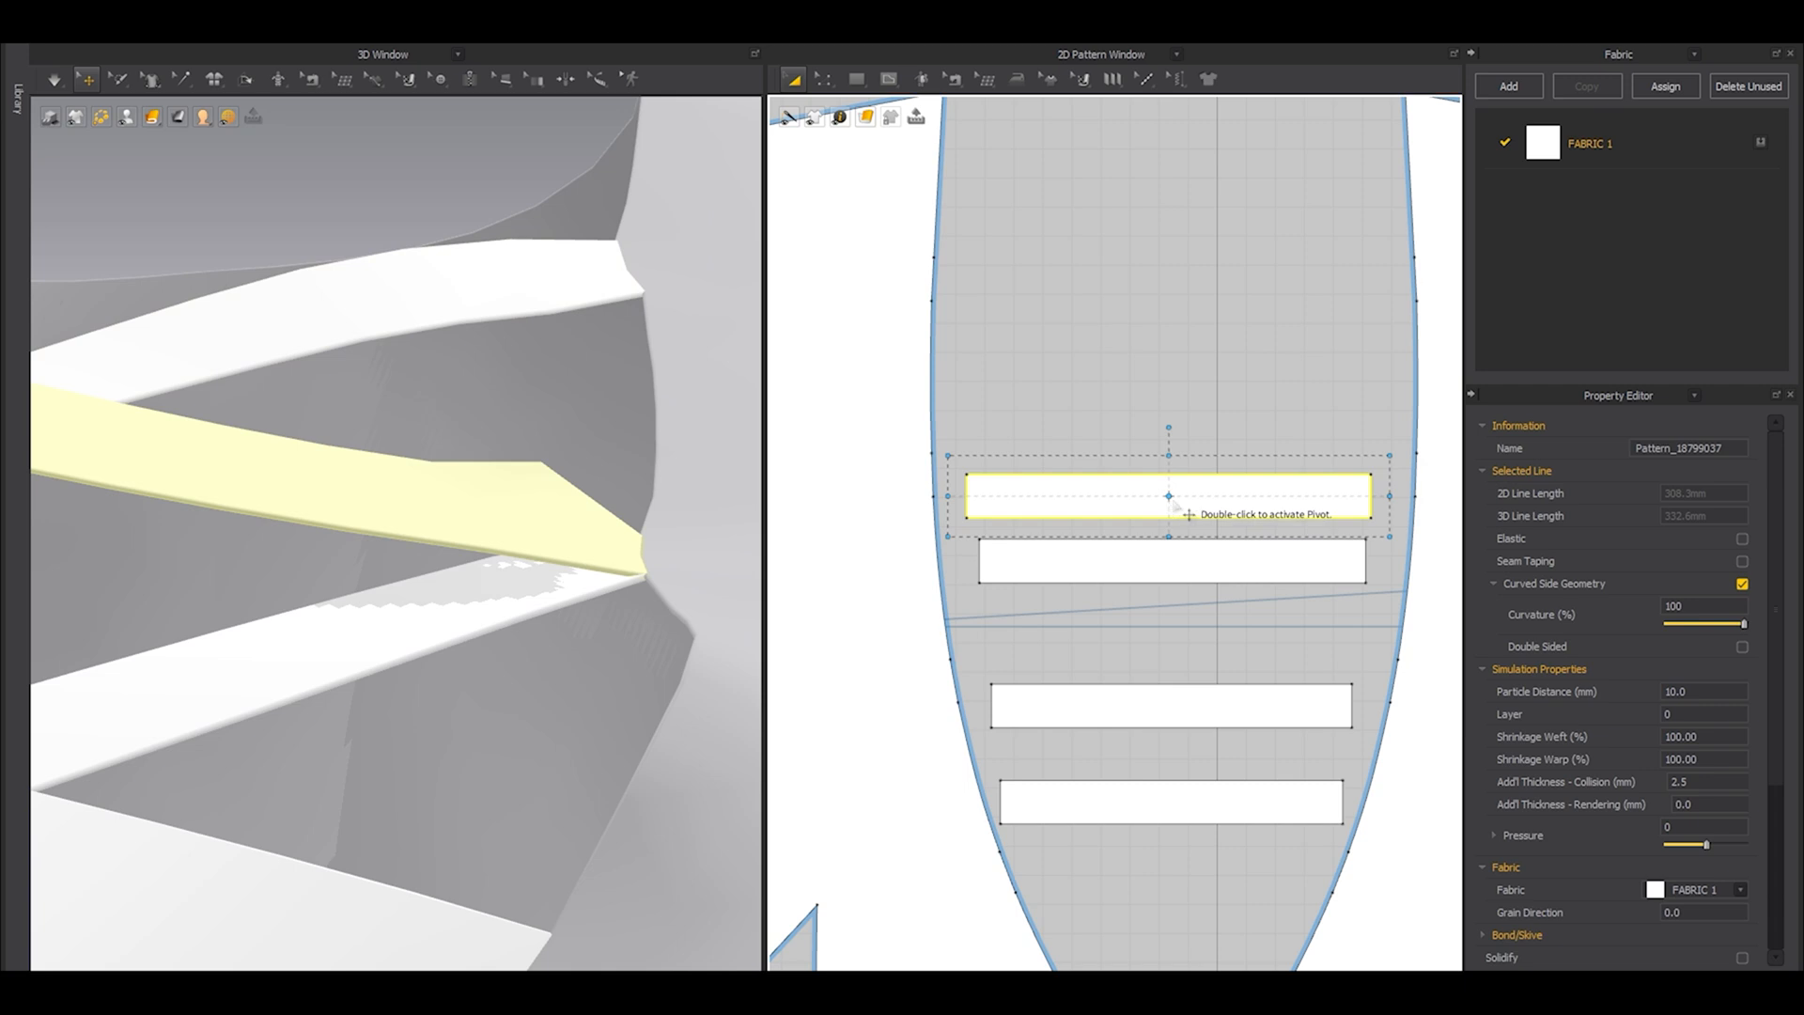
{"action": "key", "text": "ctrl+a"}
{"action": "left_click_drag", "start_coordinate": [1357, 497], "coordinate": [1362, 497]}
{"action": "left_click", "coordinate": [1208, 498]}
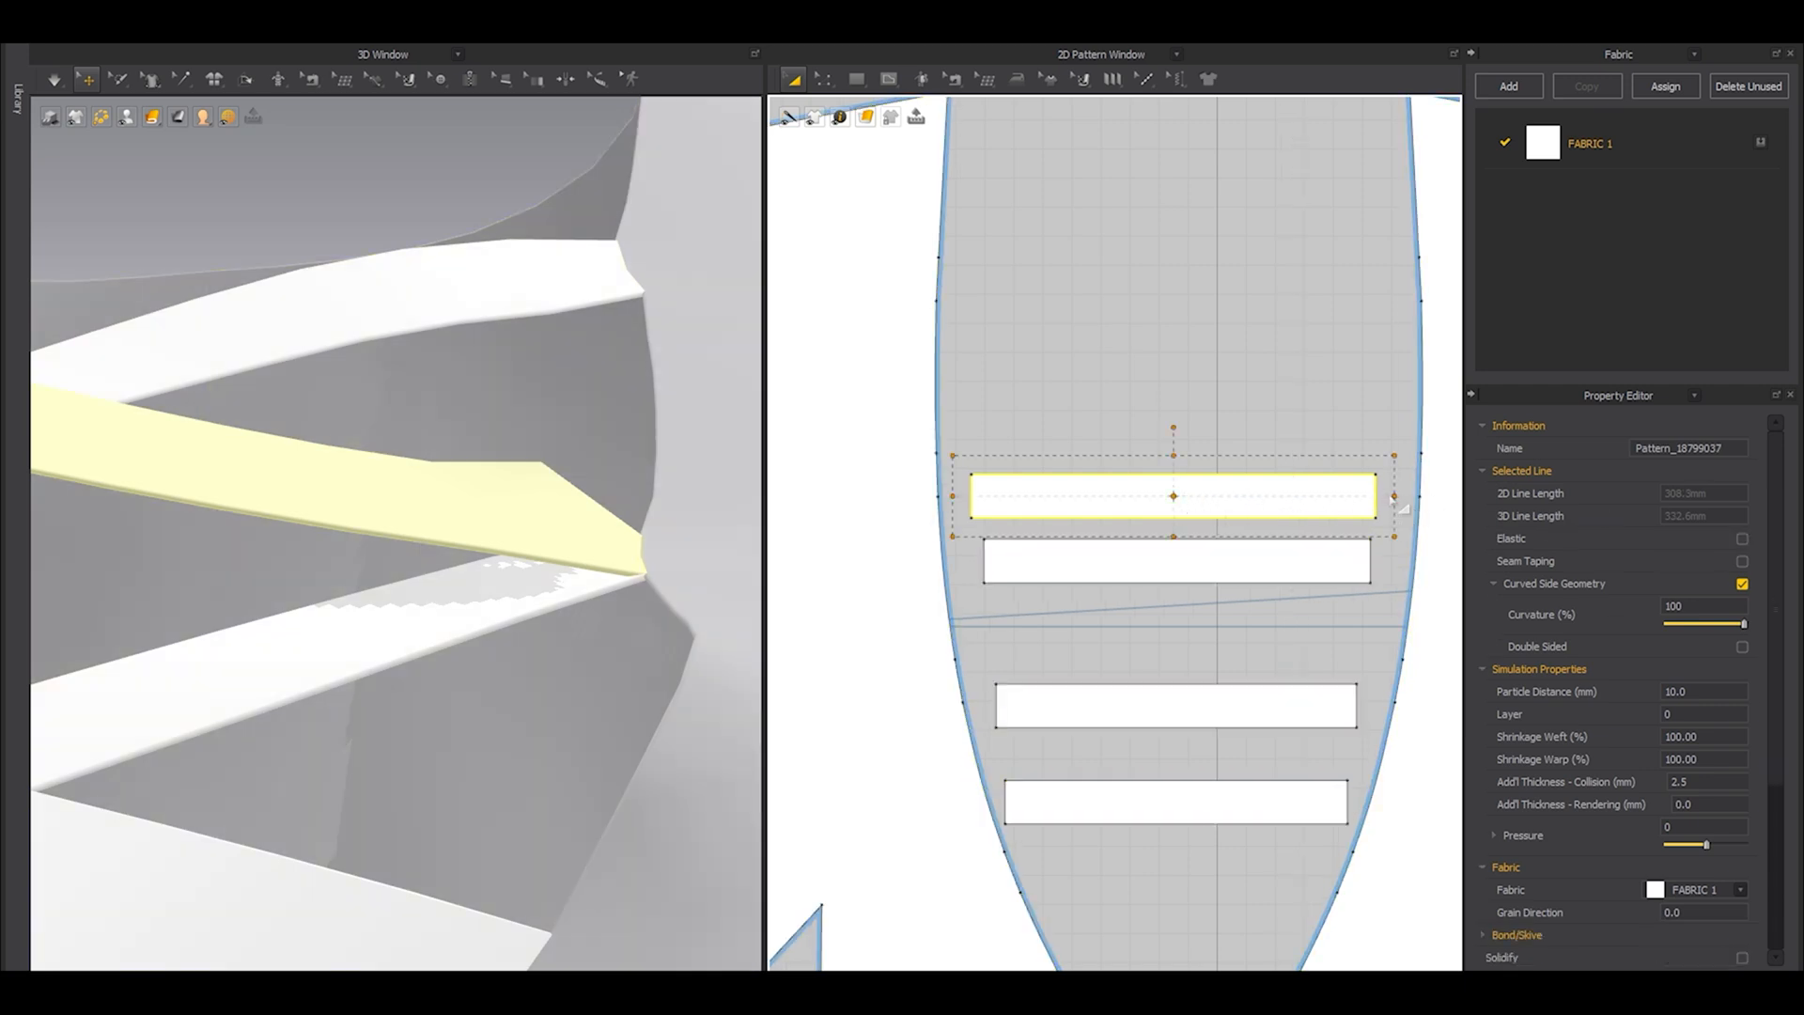
{"action": "left_click_drag", "start_coordinate": [1385, 496], "coordinate": [1340, 511]}
{"action": "right_click_drag", "start_coordinate": [617, 493], "coordinate": [571, 560]}
{"action": "scroll", "coordinate": [571, 561], "scroll_direction": "down", "scroll_amount": 10}
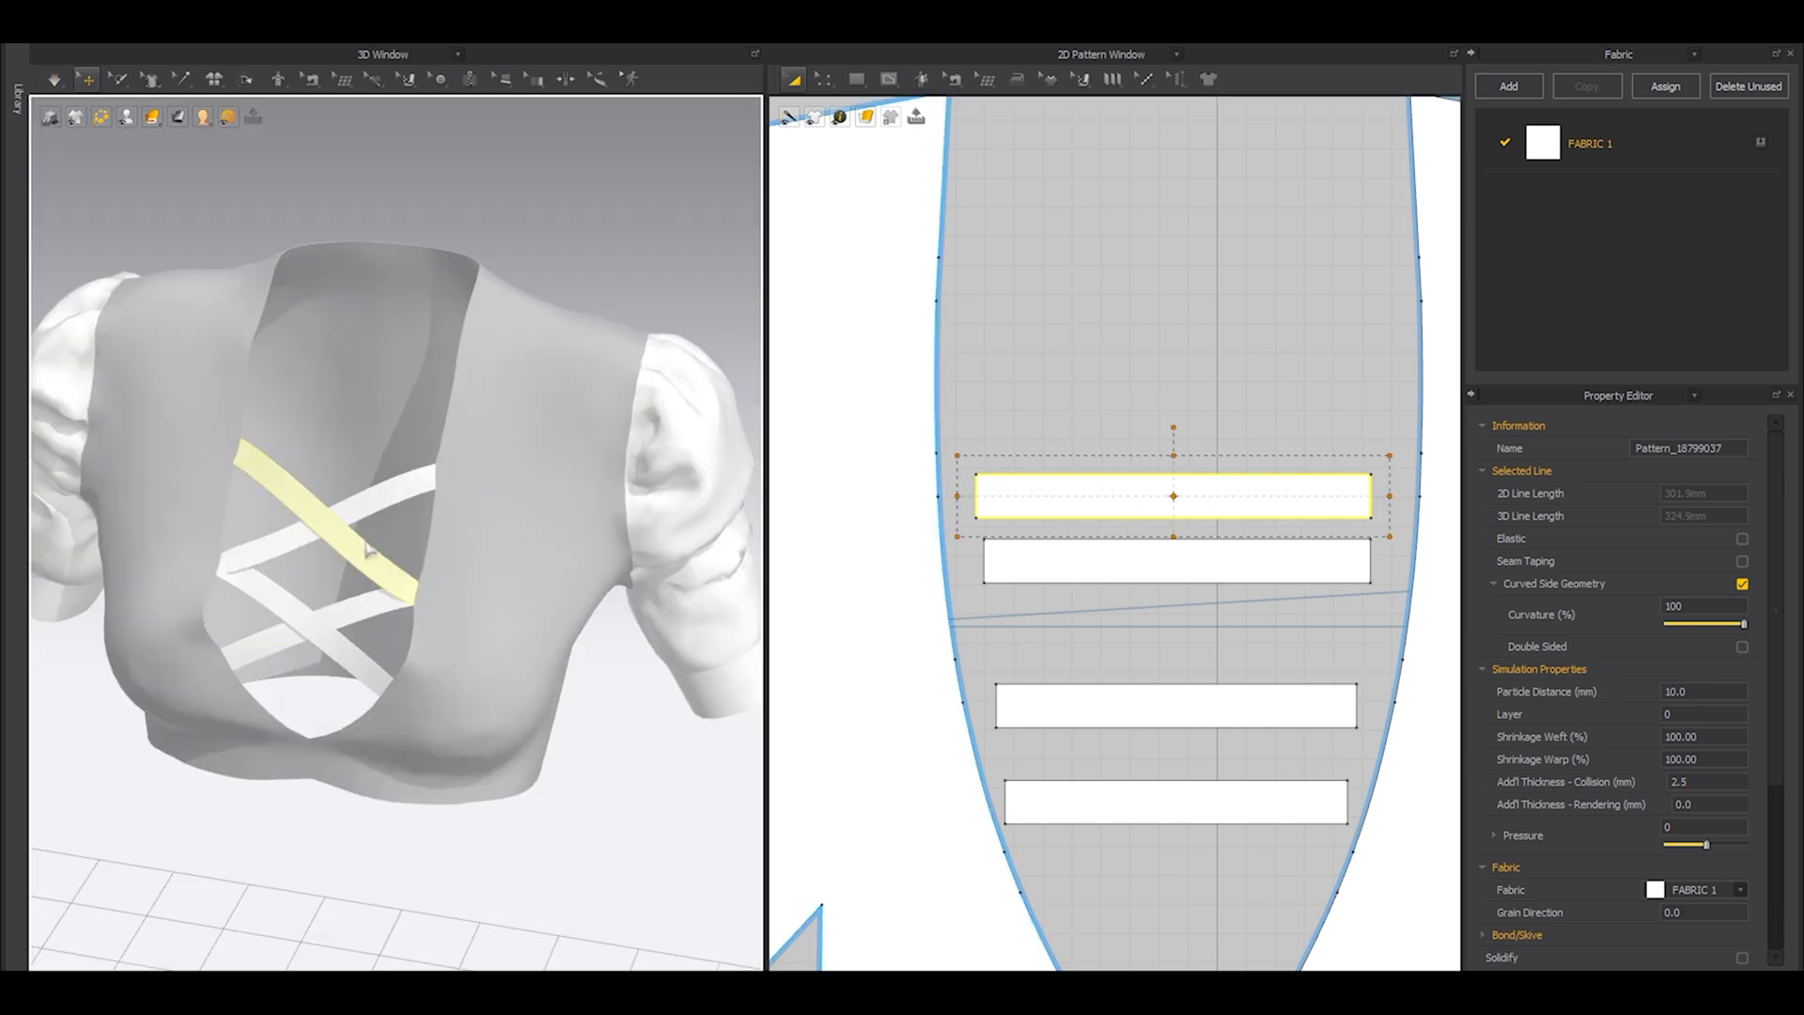
Copy the fourth strip and paste it higher up between the neckline edges as a fifth strip.
{"action": "middle_click_drag", "start_coordinate": [531, 412], "coordinate": [585, 496]}
{"action": "key", "text": "ctrl+a"}
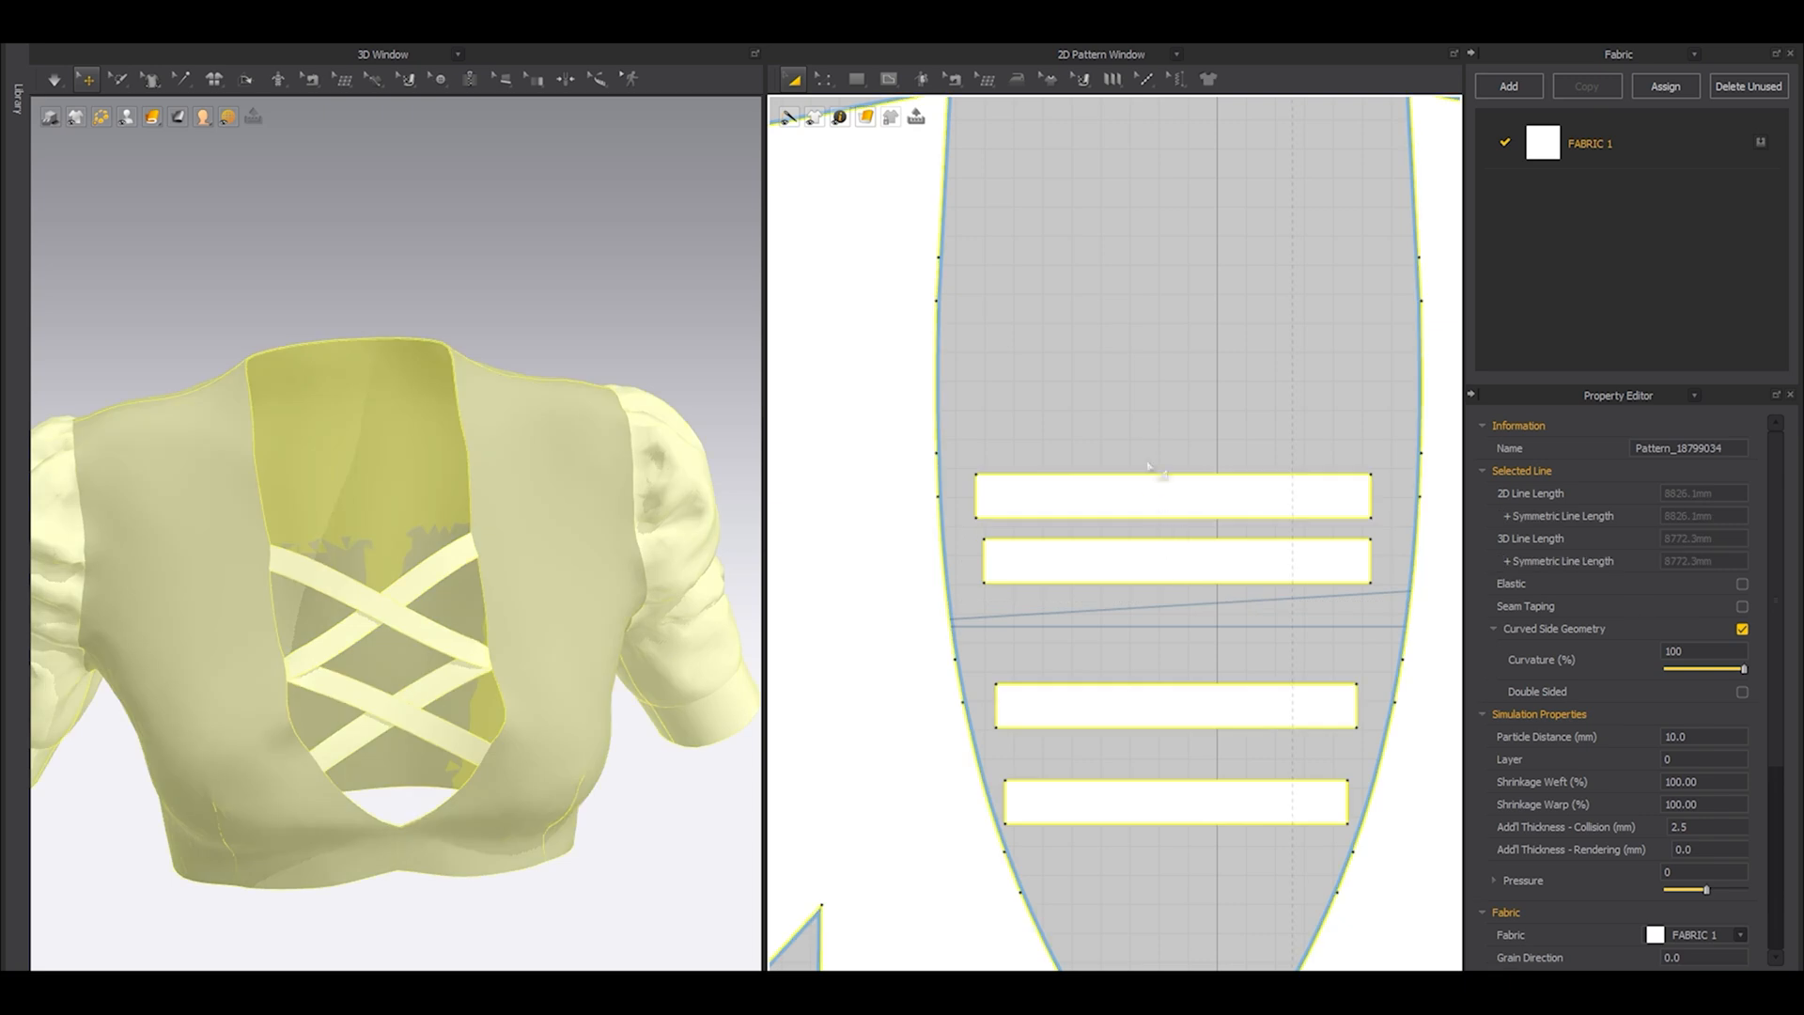
{"action": "left_click", "coordinate": [1124, 500]}
{"action": "middle_click_drag", "start_coordinate": [1166, 410], "coordinate": [1169, 504]}
{"action": "key", "text": "ctrl+c"}
{"action": "key", "text": "ctrl+v"}
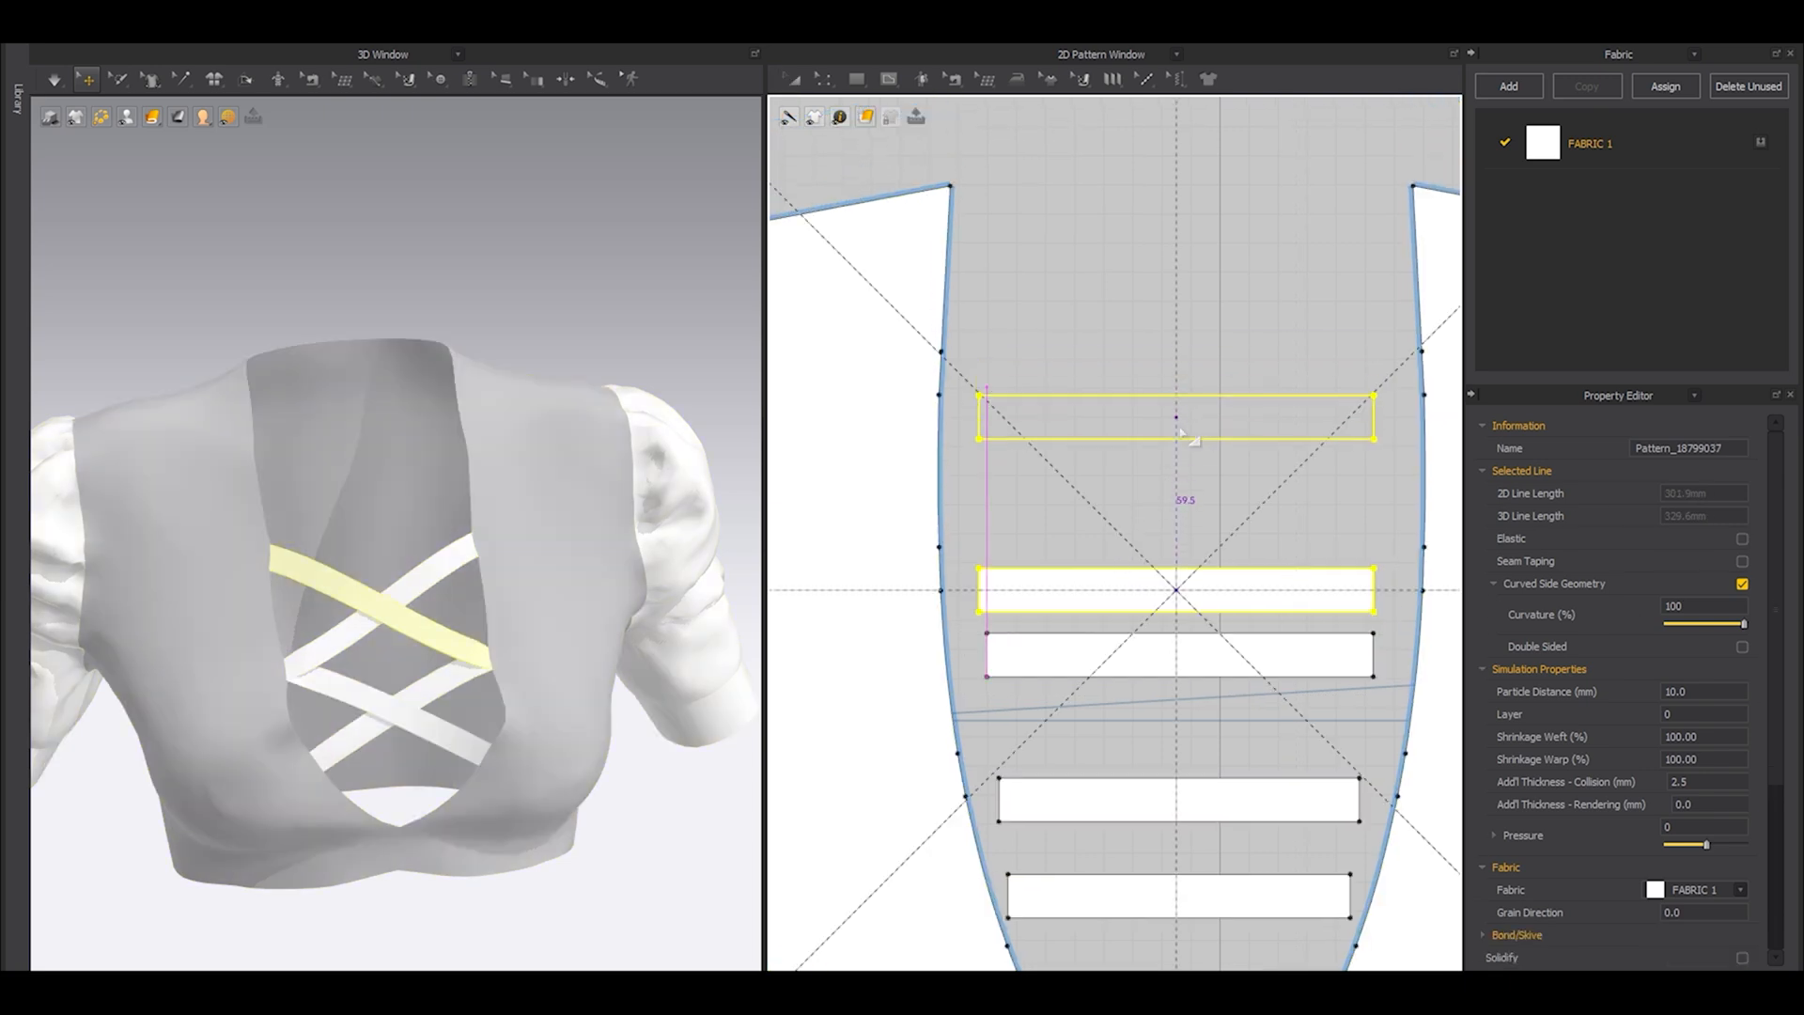
{"action": "left_click", "coordinate": [1176, 435]}
Sew the fifth strip's right end to the third-lowest right neckline segment and its left end to the topmost left segment.
{"action": "key", "text": "n"}
{"action": "left_click", "coordinate": [1373, 435]}
{"action": "left_click", "coordinate": [1428, 572]}
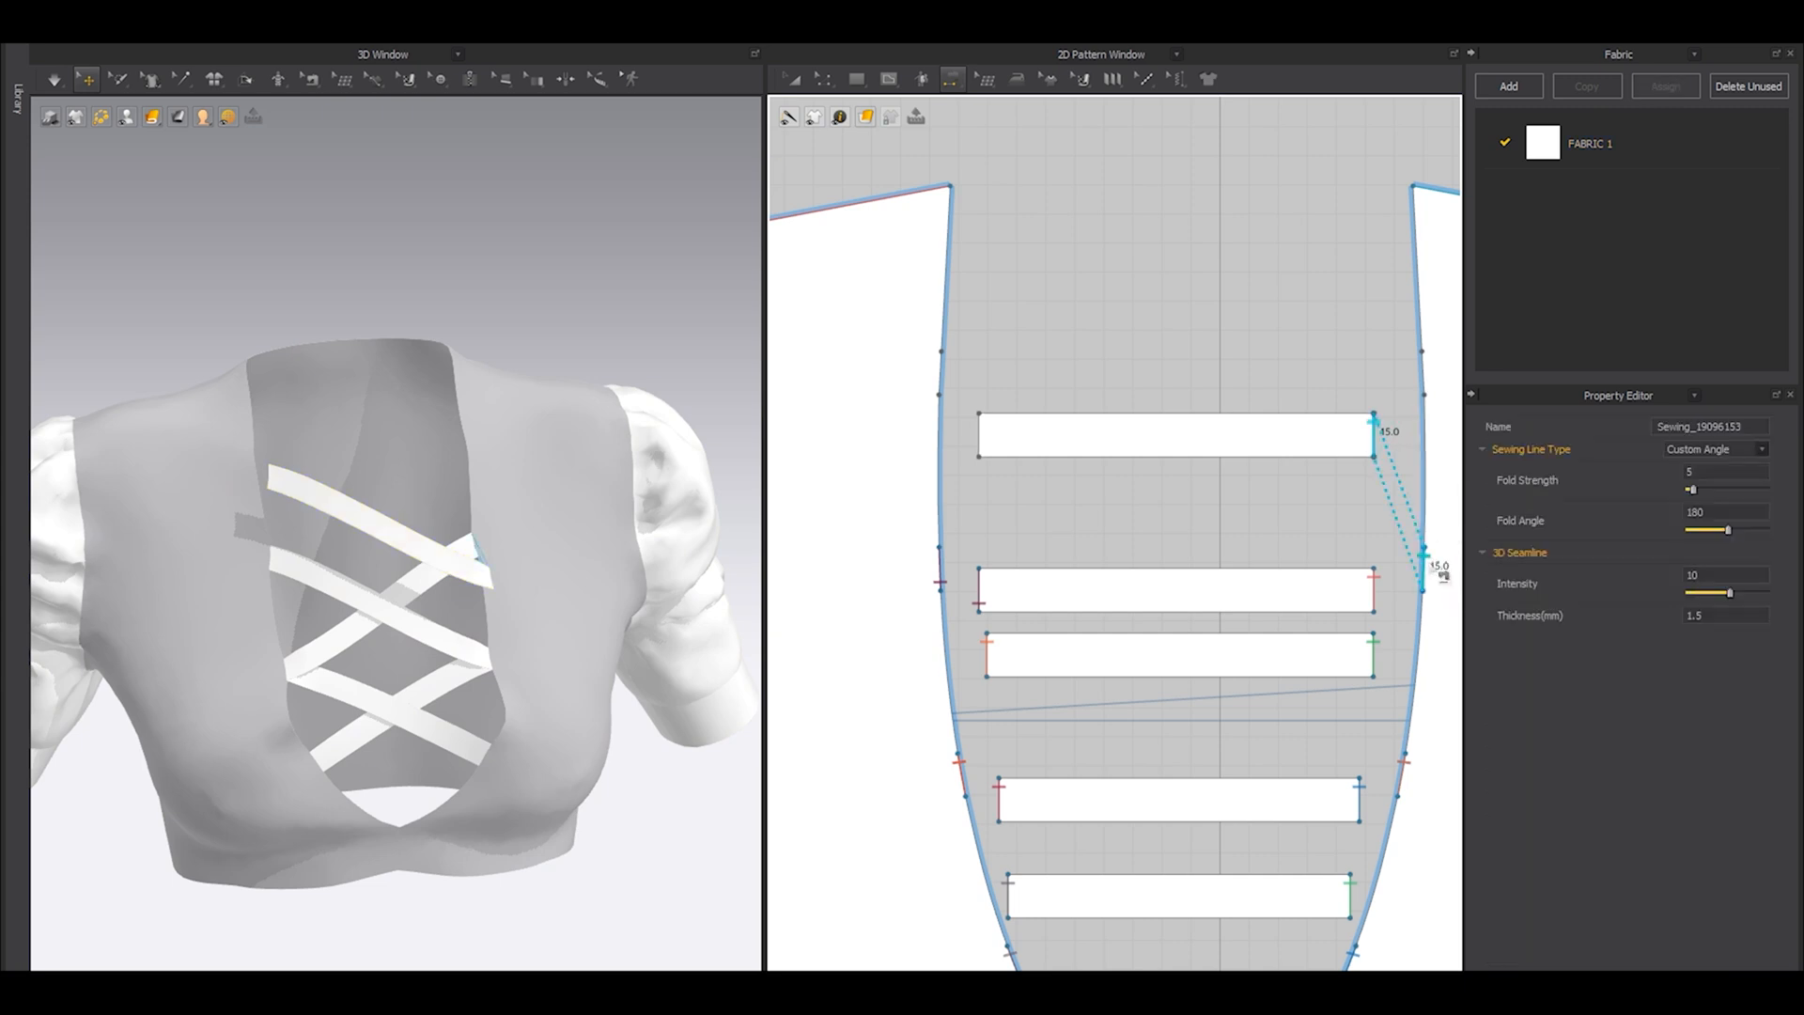
{"action": "left_click", "coordinate": [979, 435]}
{"action": "left_click", "coordinate": [943, 379]}
Simulate the fifth strip into place and shorten it to a 2D line length of about 293 mm.
{"action": "key", "text": "a"}
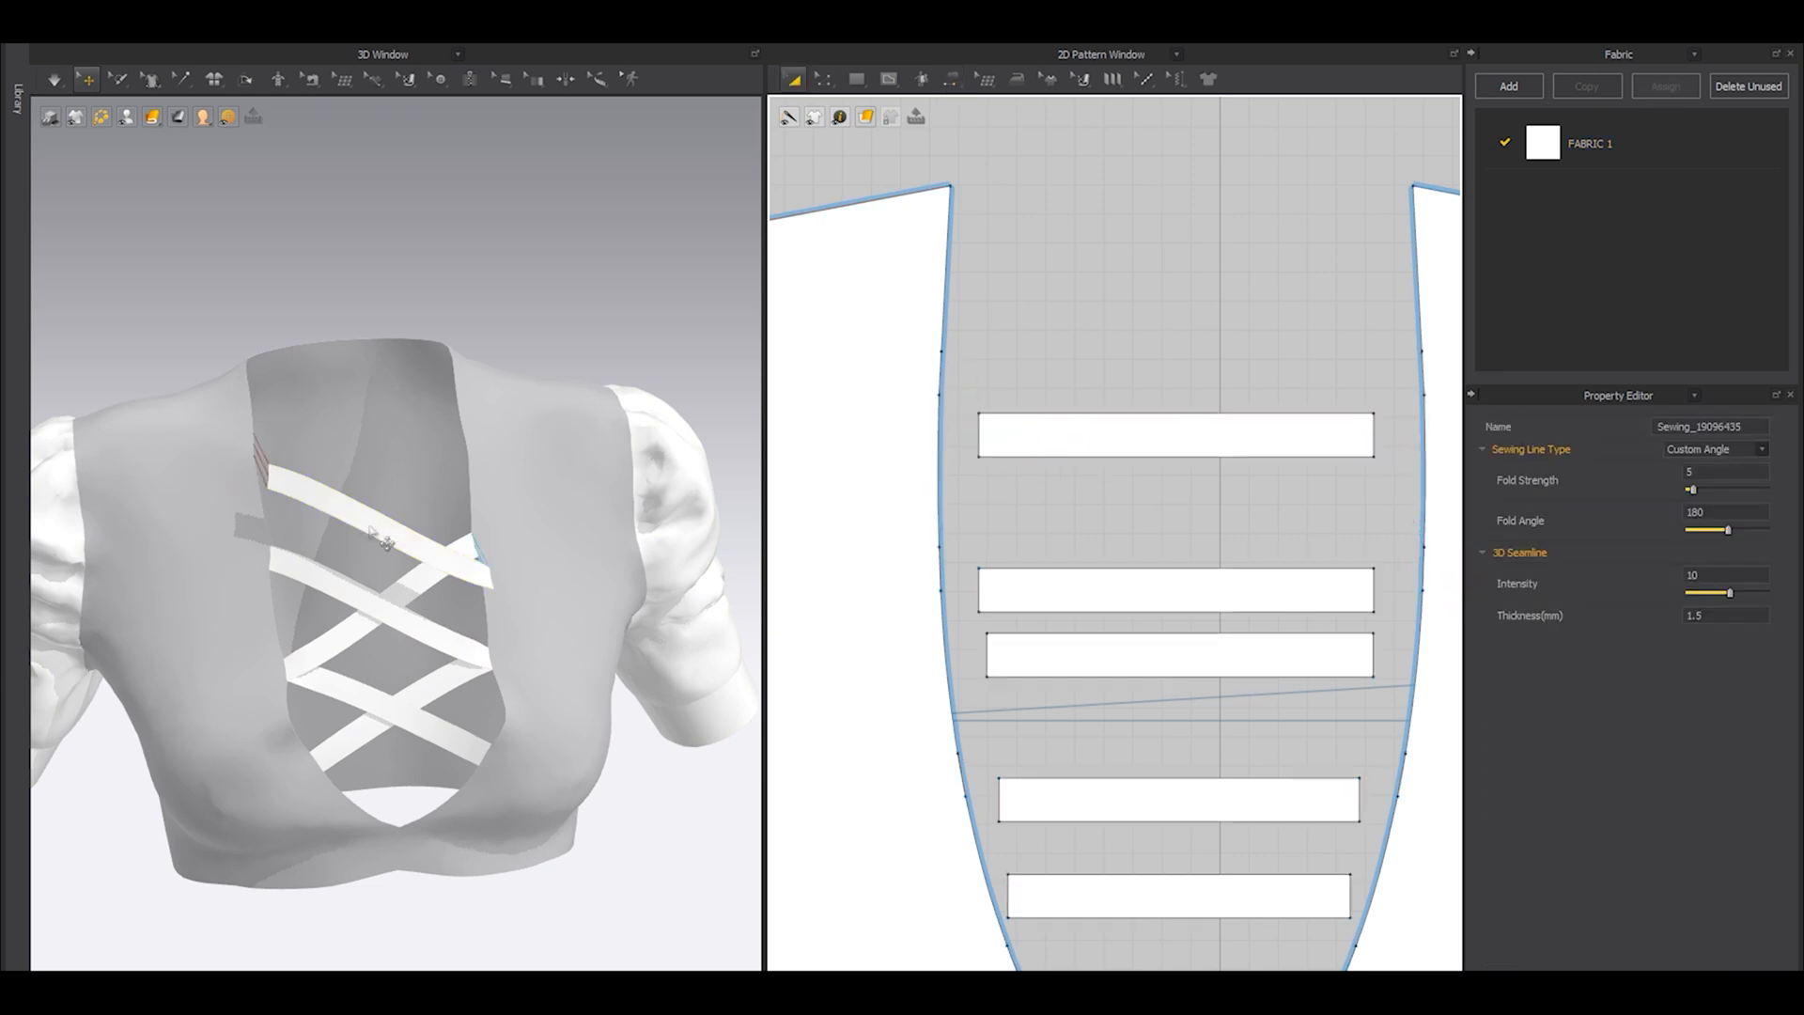
{"action": "key", "text": "space"}
{"action": "right_click_drag", "start_coordinate": [377, 513], "coordinate": [302, 482]}
{"action": "key", "text": "space"}
{"action": "left_click", "coordinate": [1220, 449]}
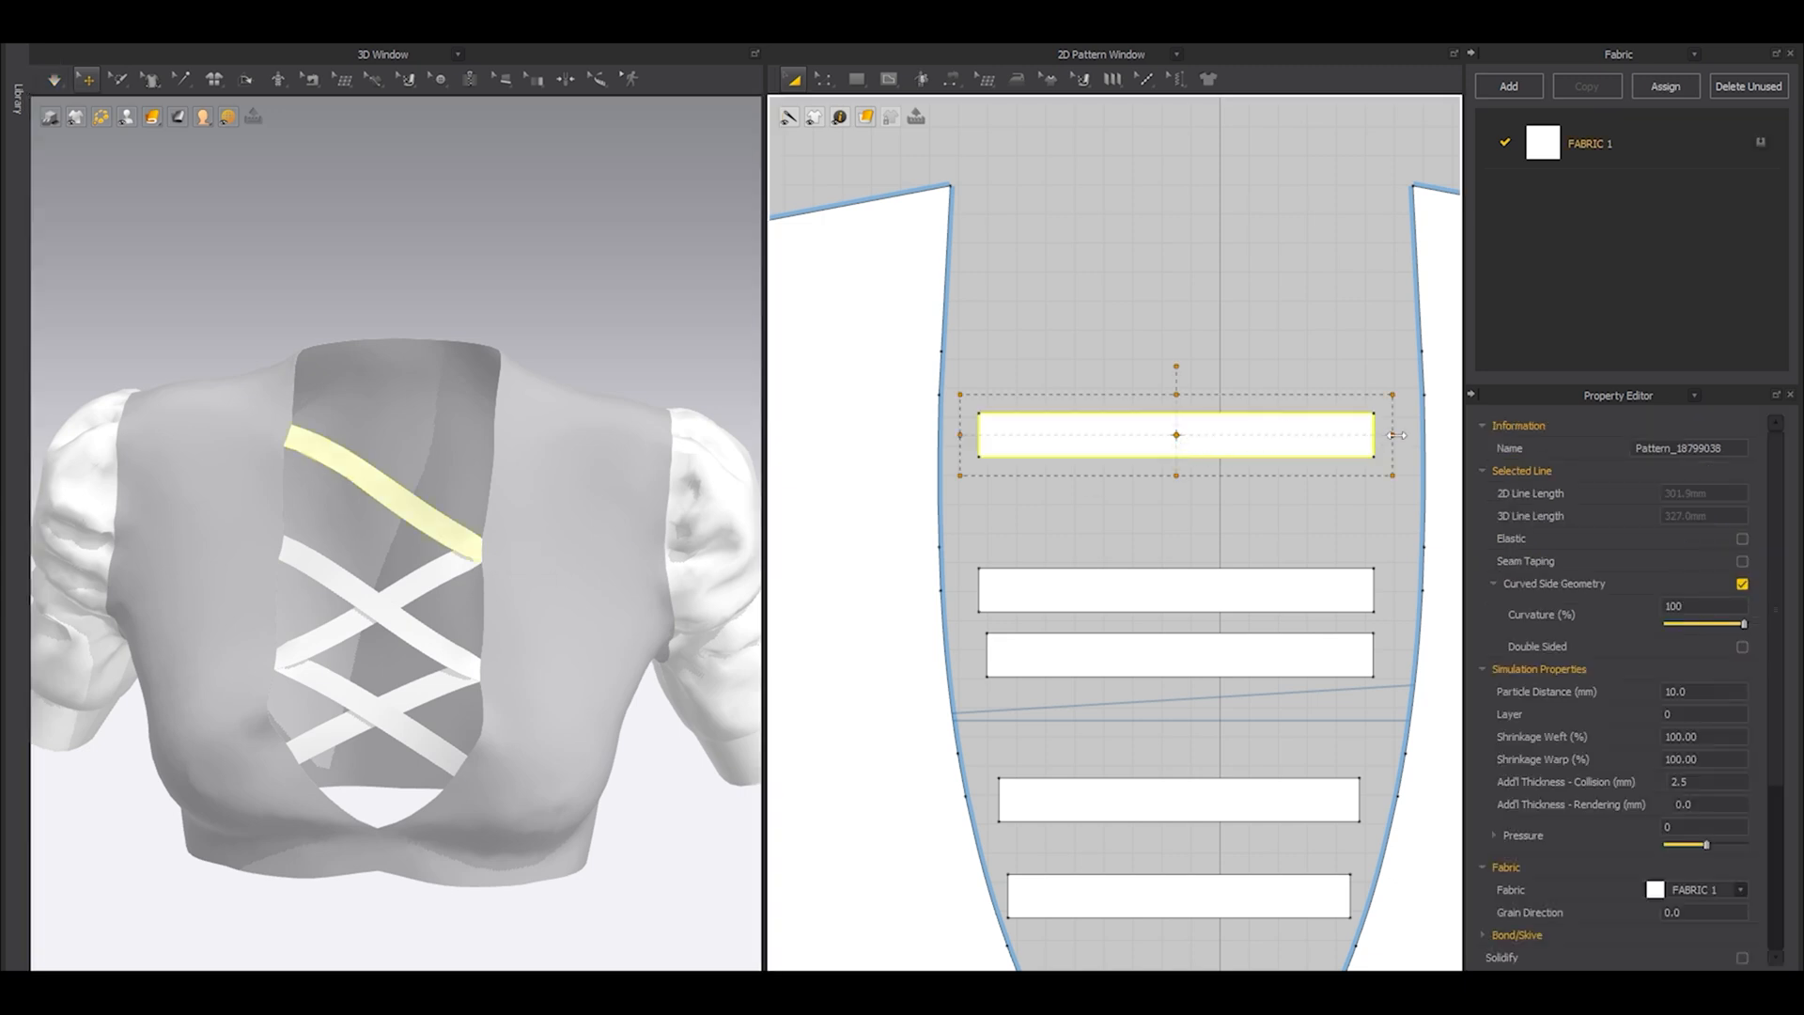
{"action": "left_click_drag", "start_coordinate": [1384, 437], "coordinate": [1377, 437]}
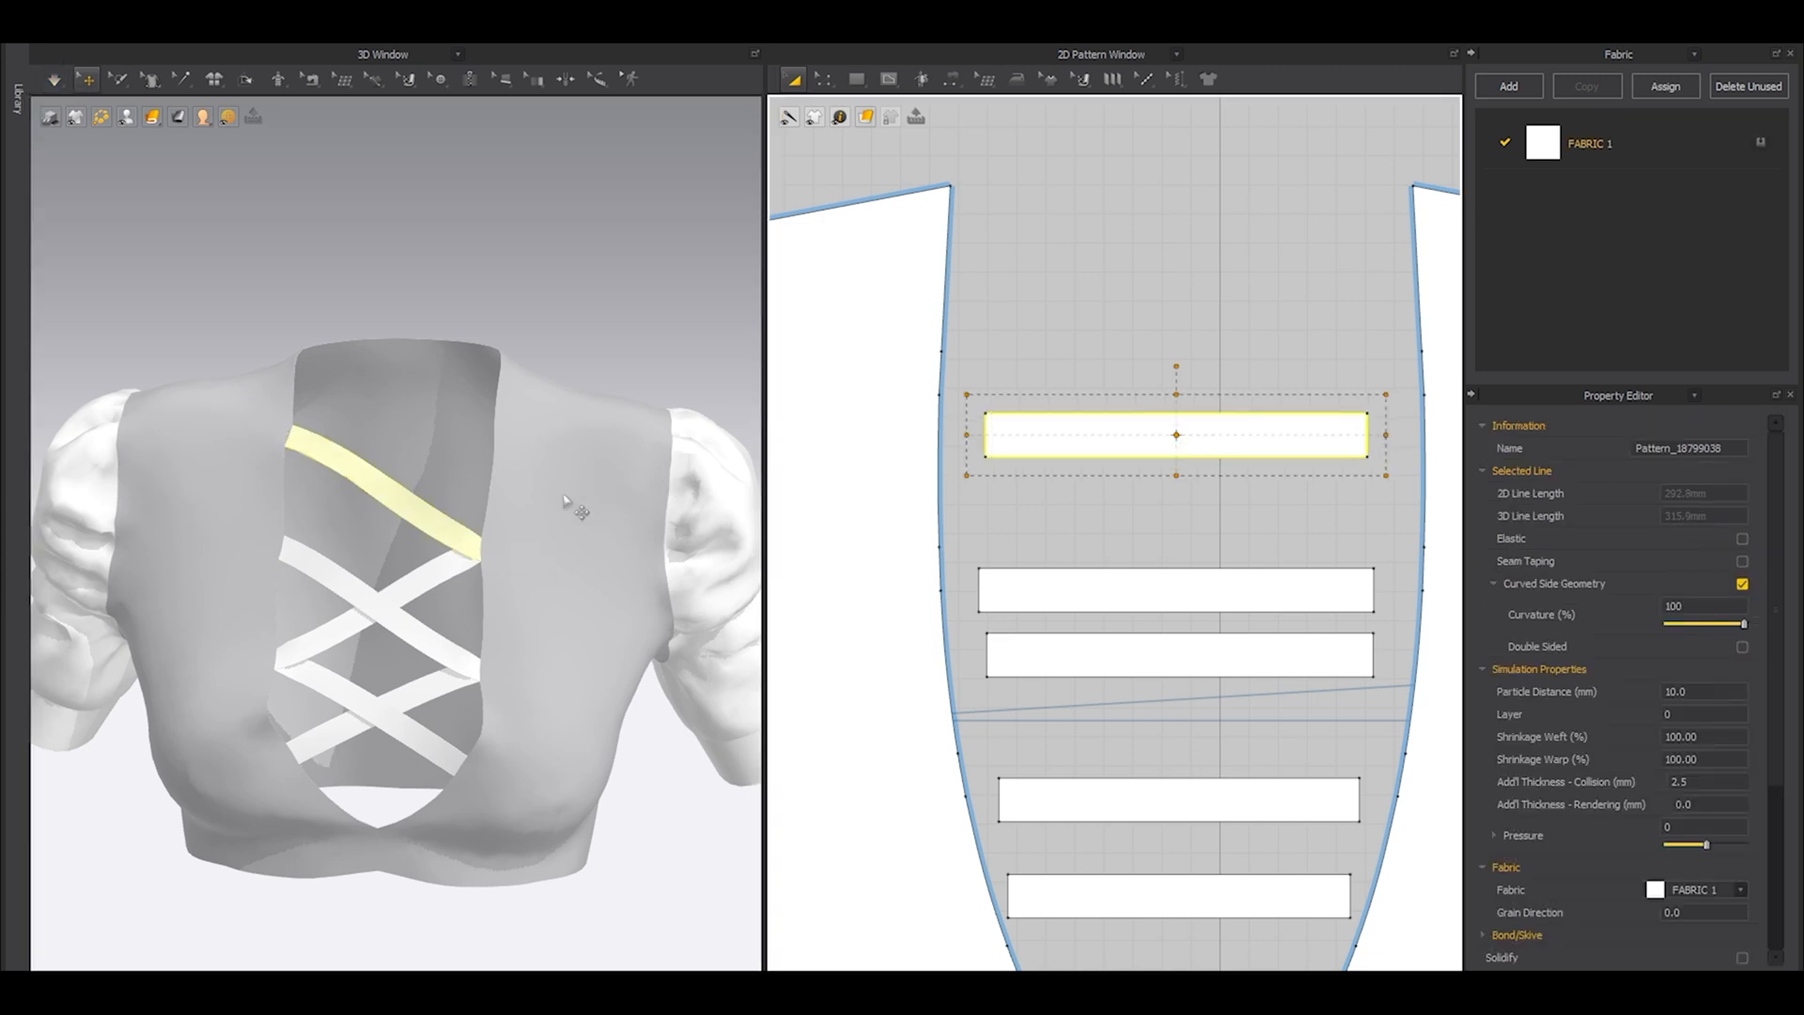
{"action": "right_click_drag", "start_coordinate": [584, 516], "coordinate": [521, 536]}
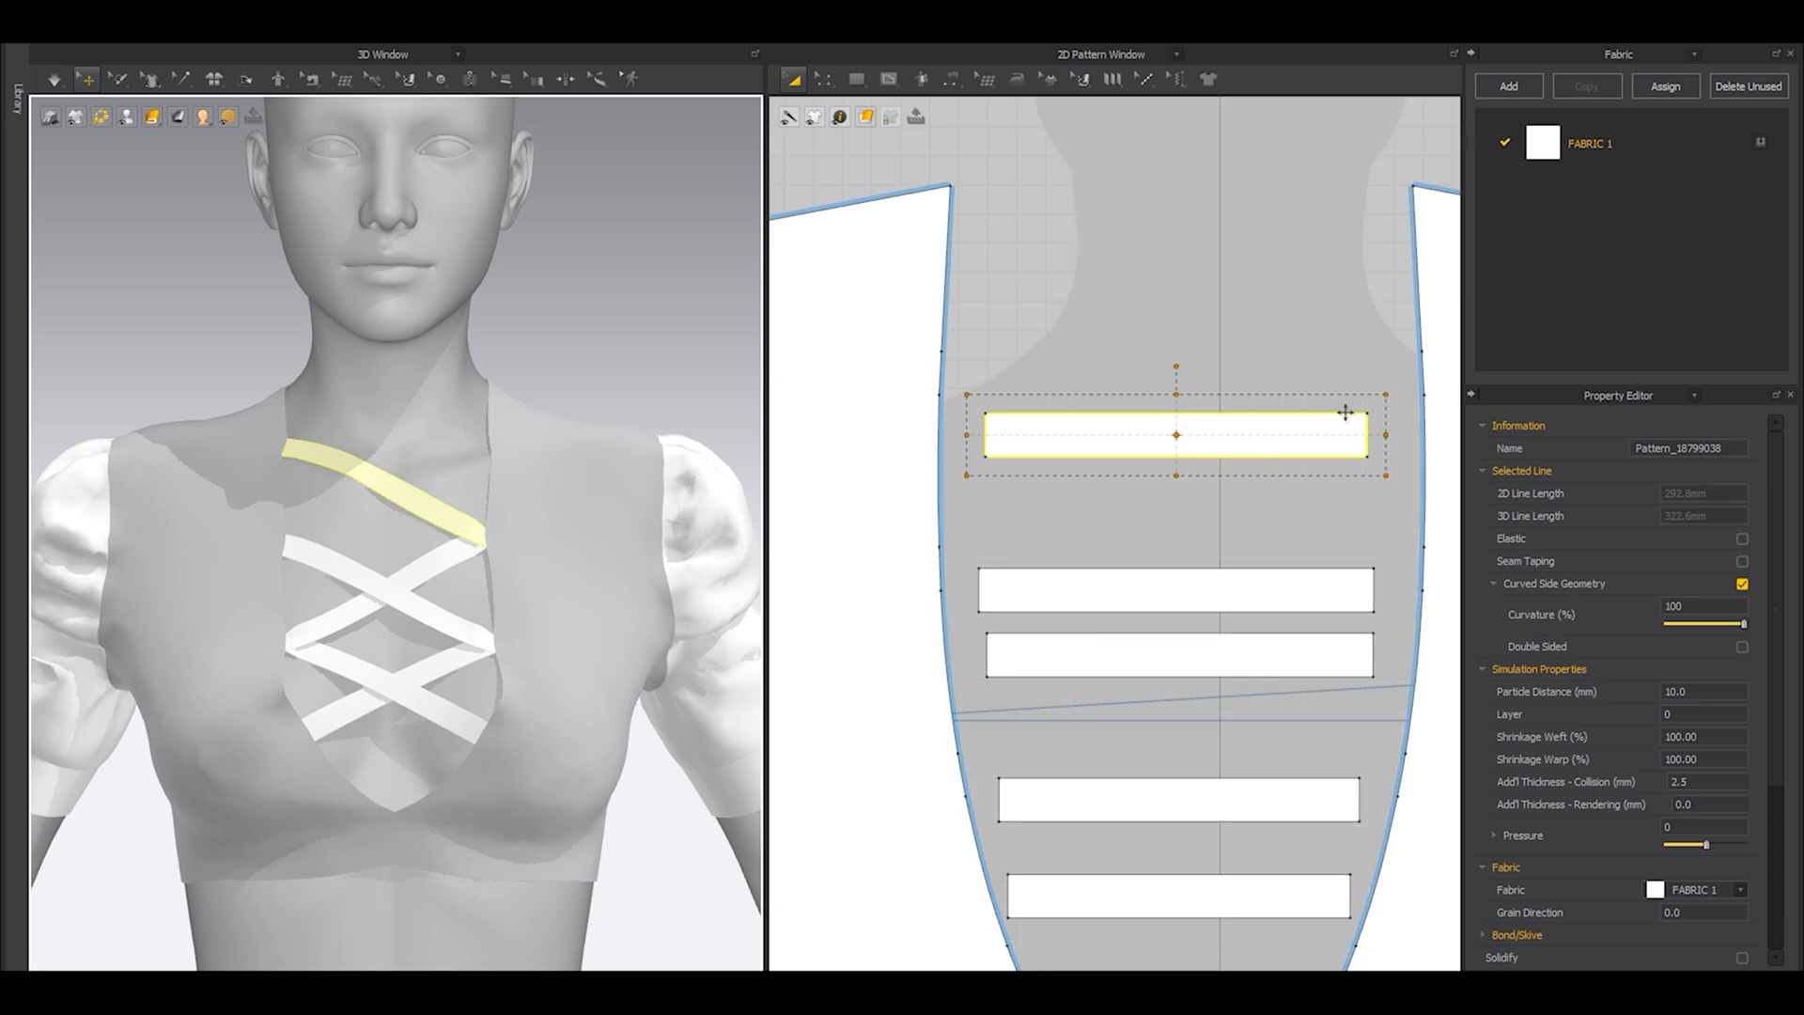
Copy the fifth strip and paste it above as a sixth neckline strip.
{"action": "middle_click_drag", "start_coordinate": [1231, 411], "coordinate": [1238, 467]}
{"action": "key", "text": "ctrl+c"}
{"action": "key", "text": "ctrl+v"}
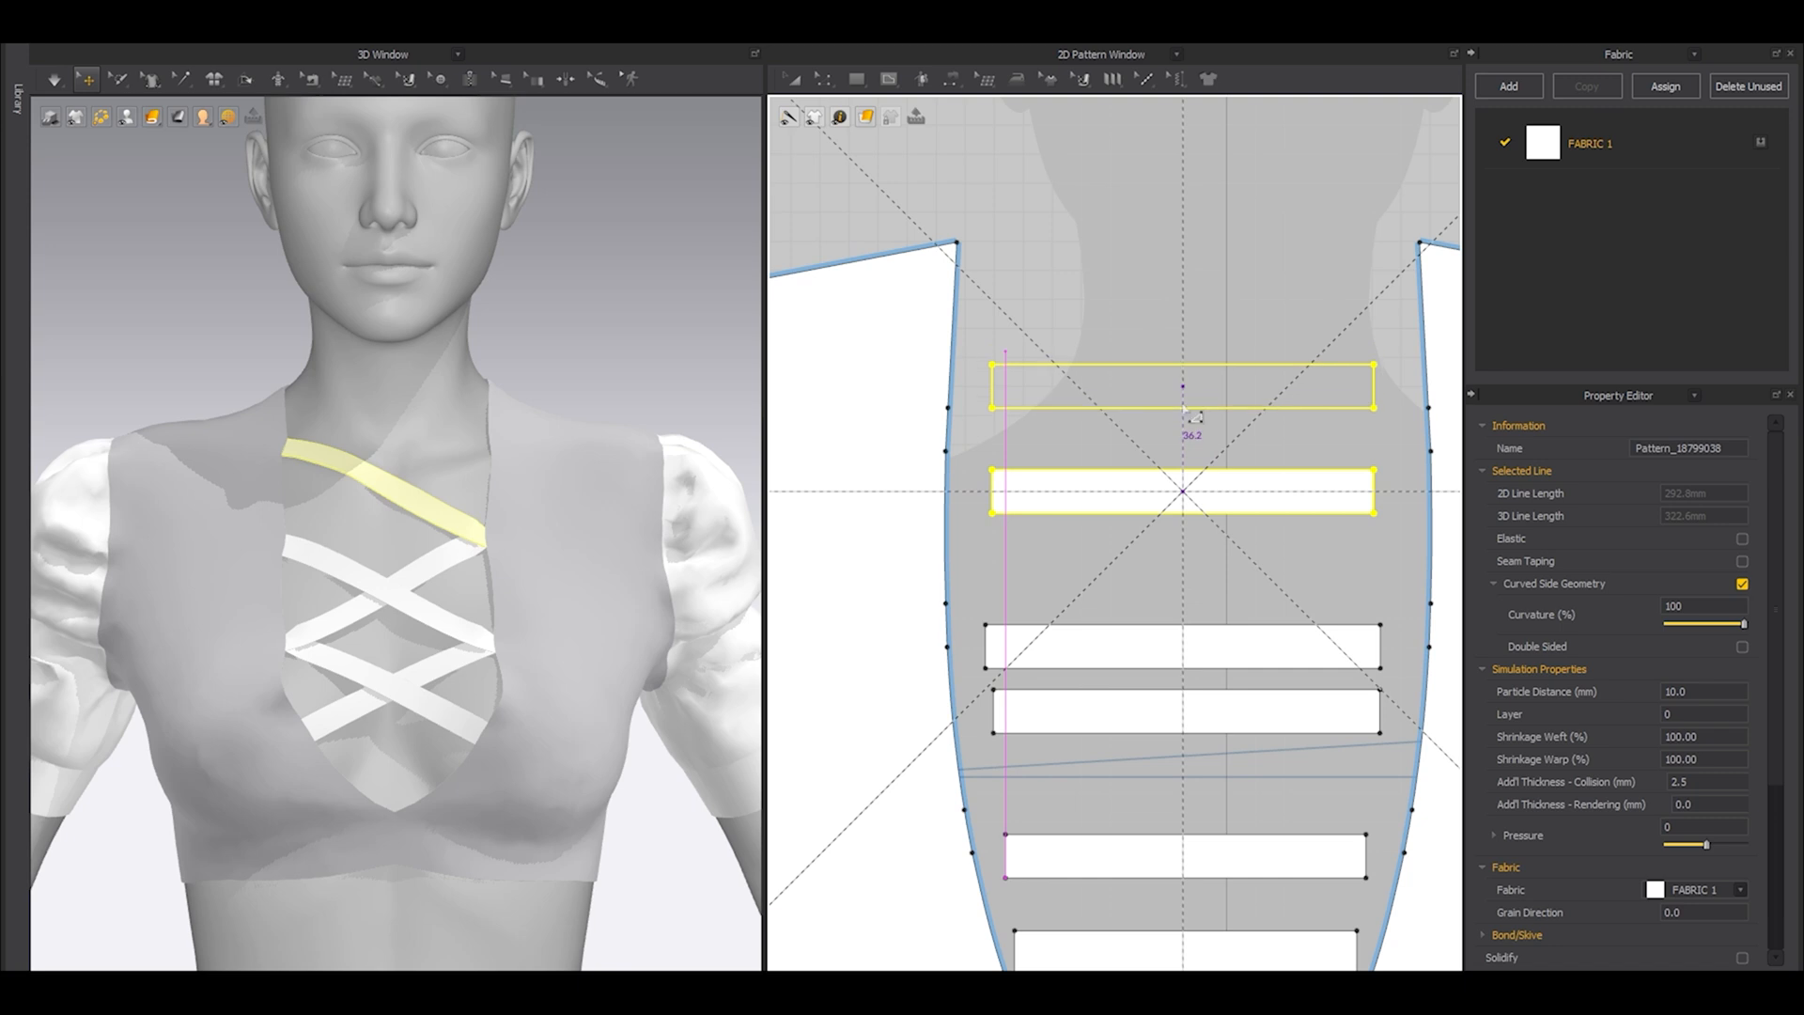
{"action": "left_click", "coordinate": [1187, 391], "text": "shift"}
Sew the sixth strip from the third-lowest left neckline segment to the topmost right segment and simulate it.
{"action": "key", "text": "n"}
{"action": "left_click", "coordinate": [994, 387]}
{"action": "left_click", "coordinate": [947, 526]}
{"action": "left_click", "coordinate": [1374, 387]}
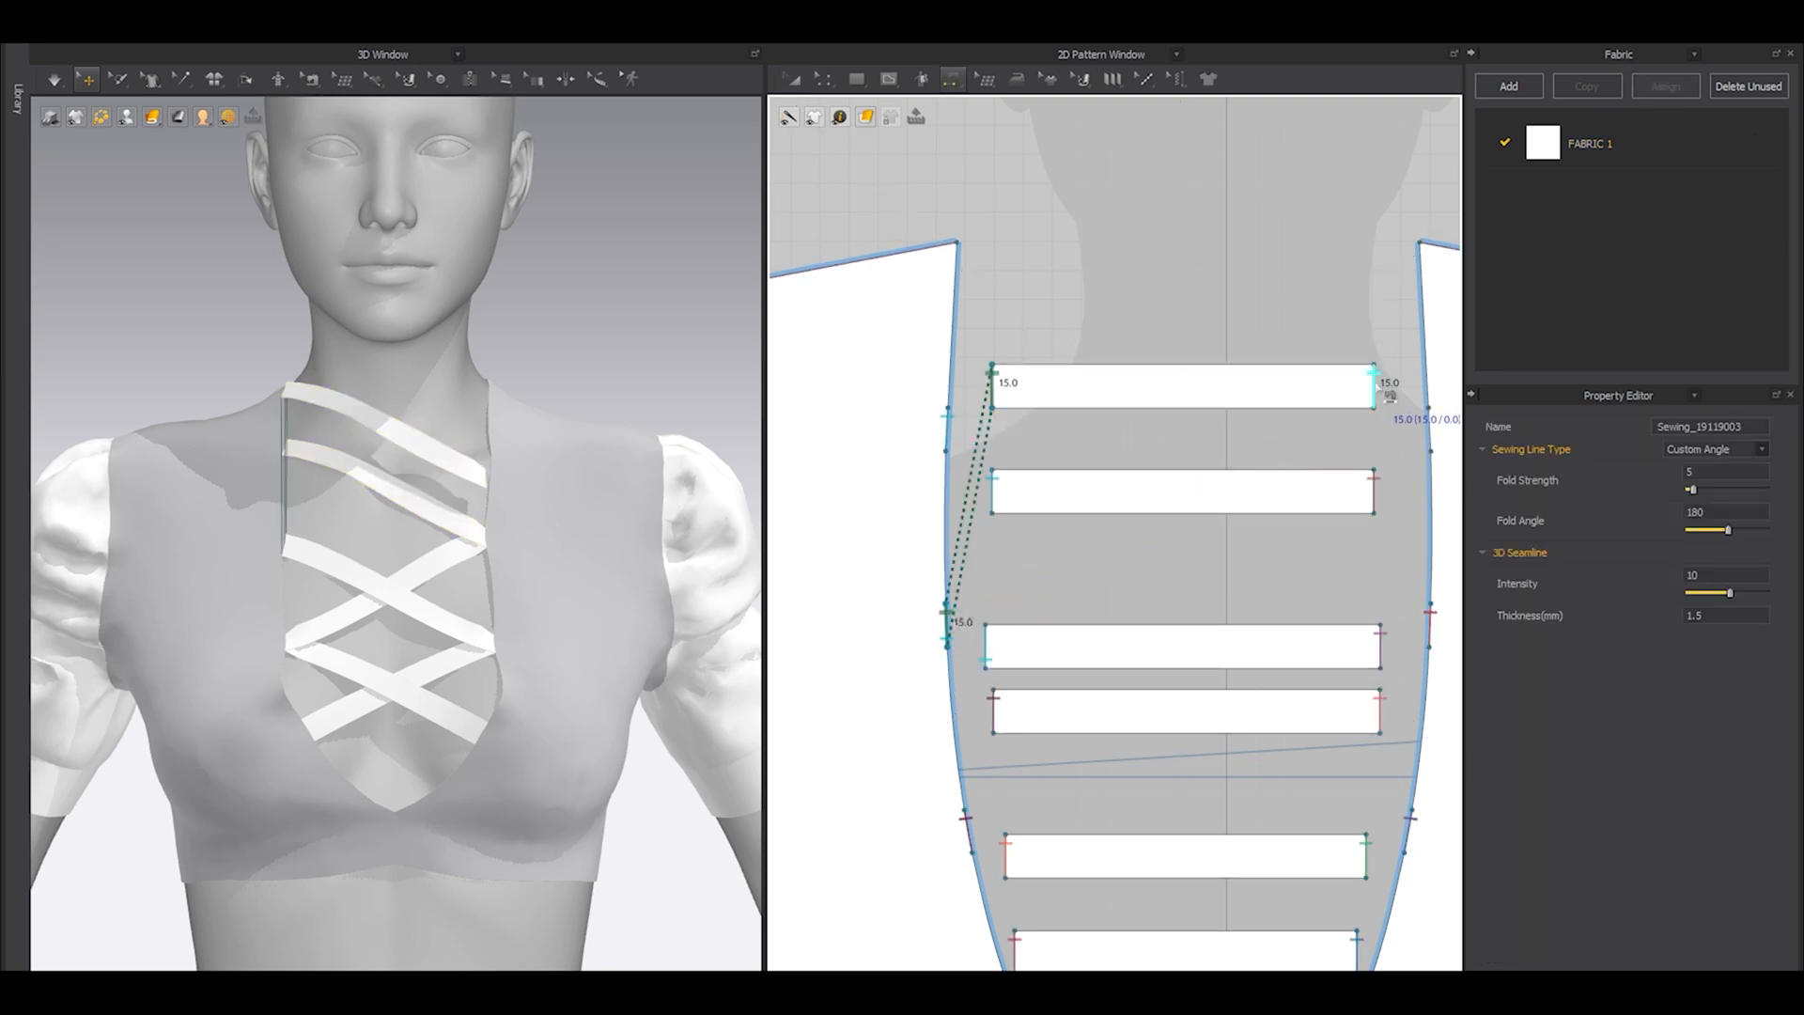
{"action": "left_click", "coordinate": [1421, 417]}
{"action": "key", "text": "space"}
{"action": "right_click_drag", "start_coordinate": [508, 502], "coordinate": [708, 479]}
{"action": "key", "text": "space"}
Examine the laced top from the side and back, with and without the avatar, and review the full pattern layout.
{"action": "key", "text": "shift+a"}
{"action": "scroll", "coordinate": [526, 479], "scroll_direction": "down", "scroll_amount": 4}
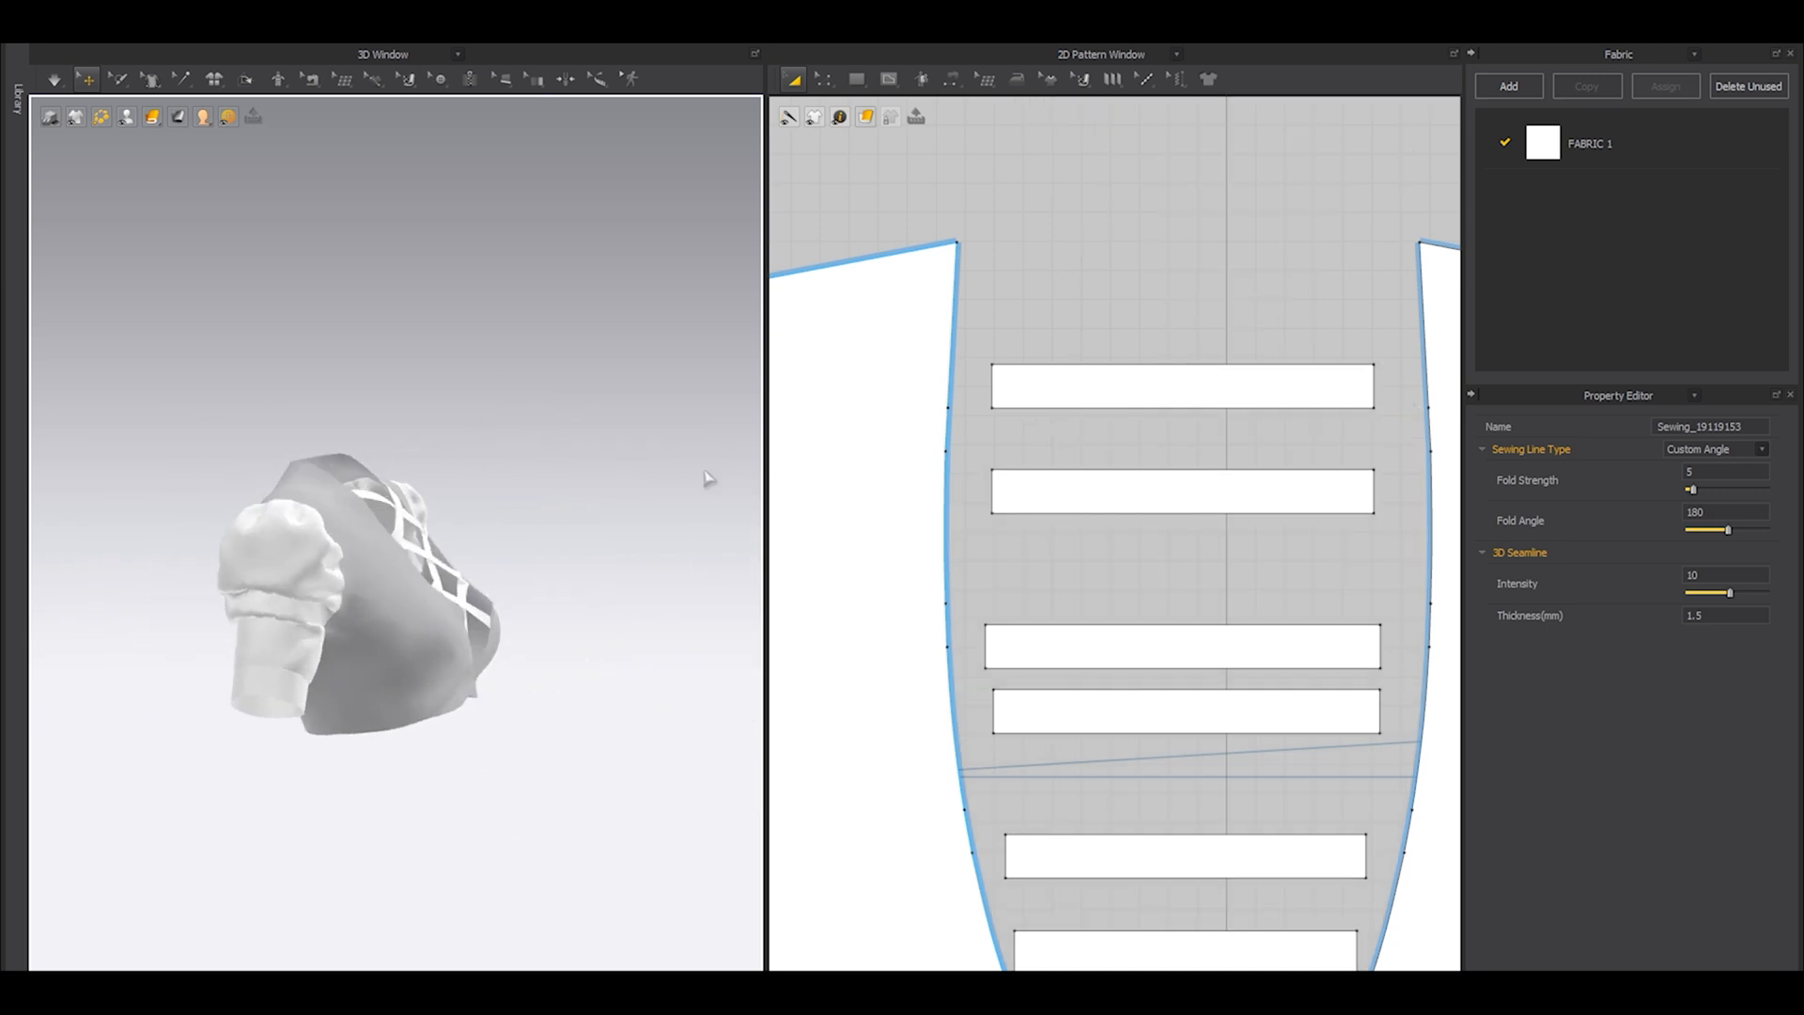
{"action": "key", "text": "shift+a"}
{"action": "right_click_drag", "start_coordinate": [532, 516], "coordinate": [237, 573]}
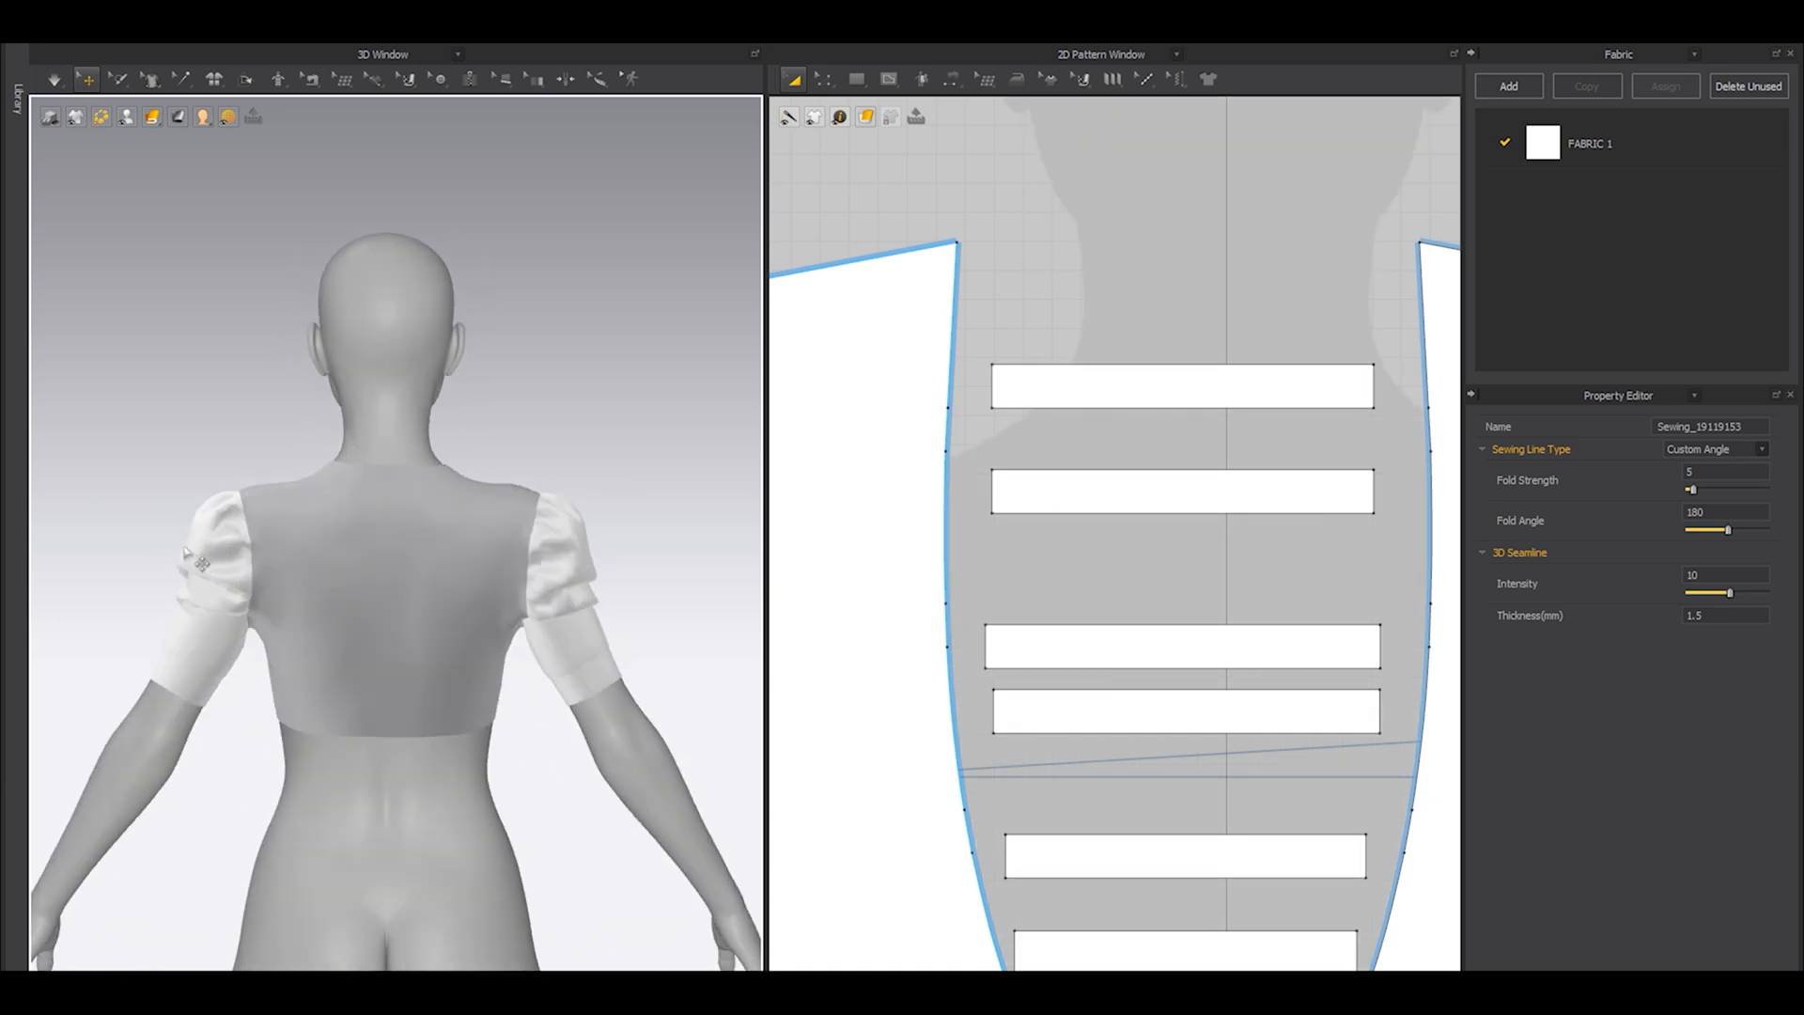
{"action": "right_click_drag", "start_coordinate": [357, 634], "coordinate": [371, 599]}
{"action": "key", "text": "shift+a"}
{"action": "scroll", "coordinate": [1082, 594], "scroll_direction": "down", "scroll_amount": 10}
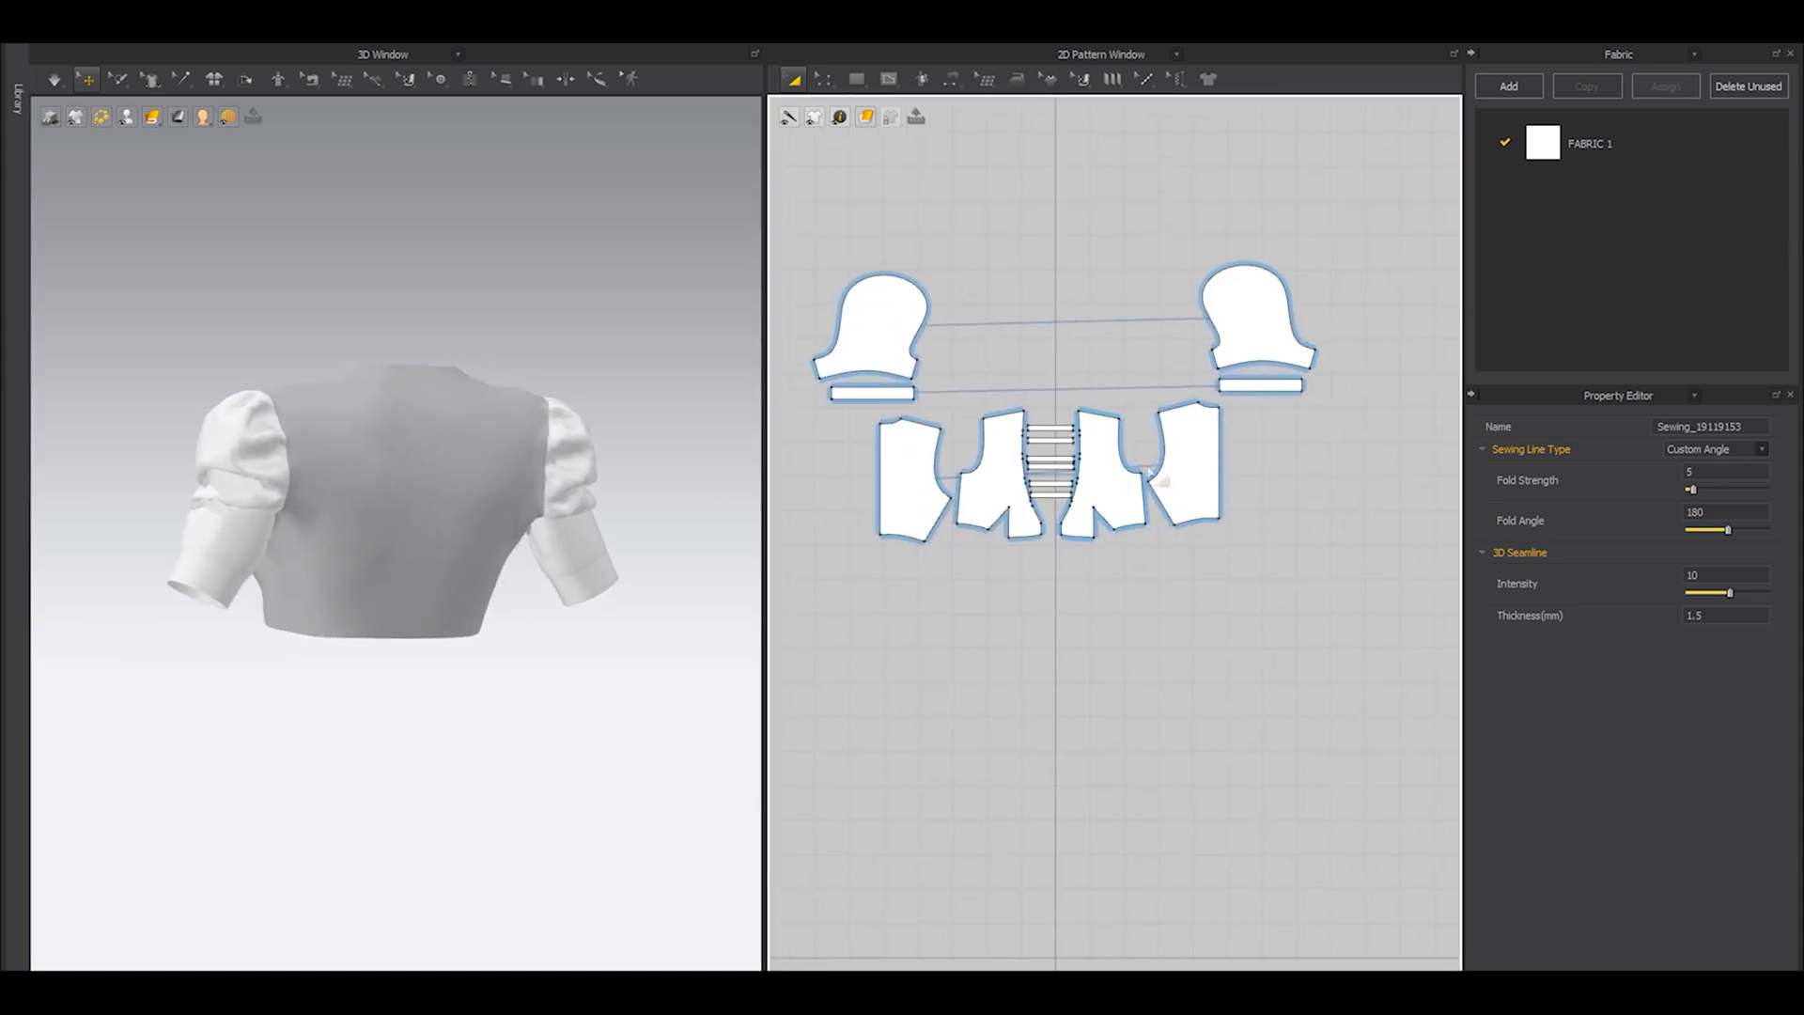
Move the left back panel beside the right back panel so their center-back edges meet.
{"action": "left_click", "coordinate": [1184, 471]}
{"action": "key", "text": "ctrl+a"}
{"action": "key", "text": "Escape"}
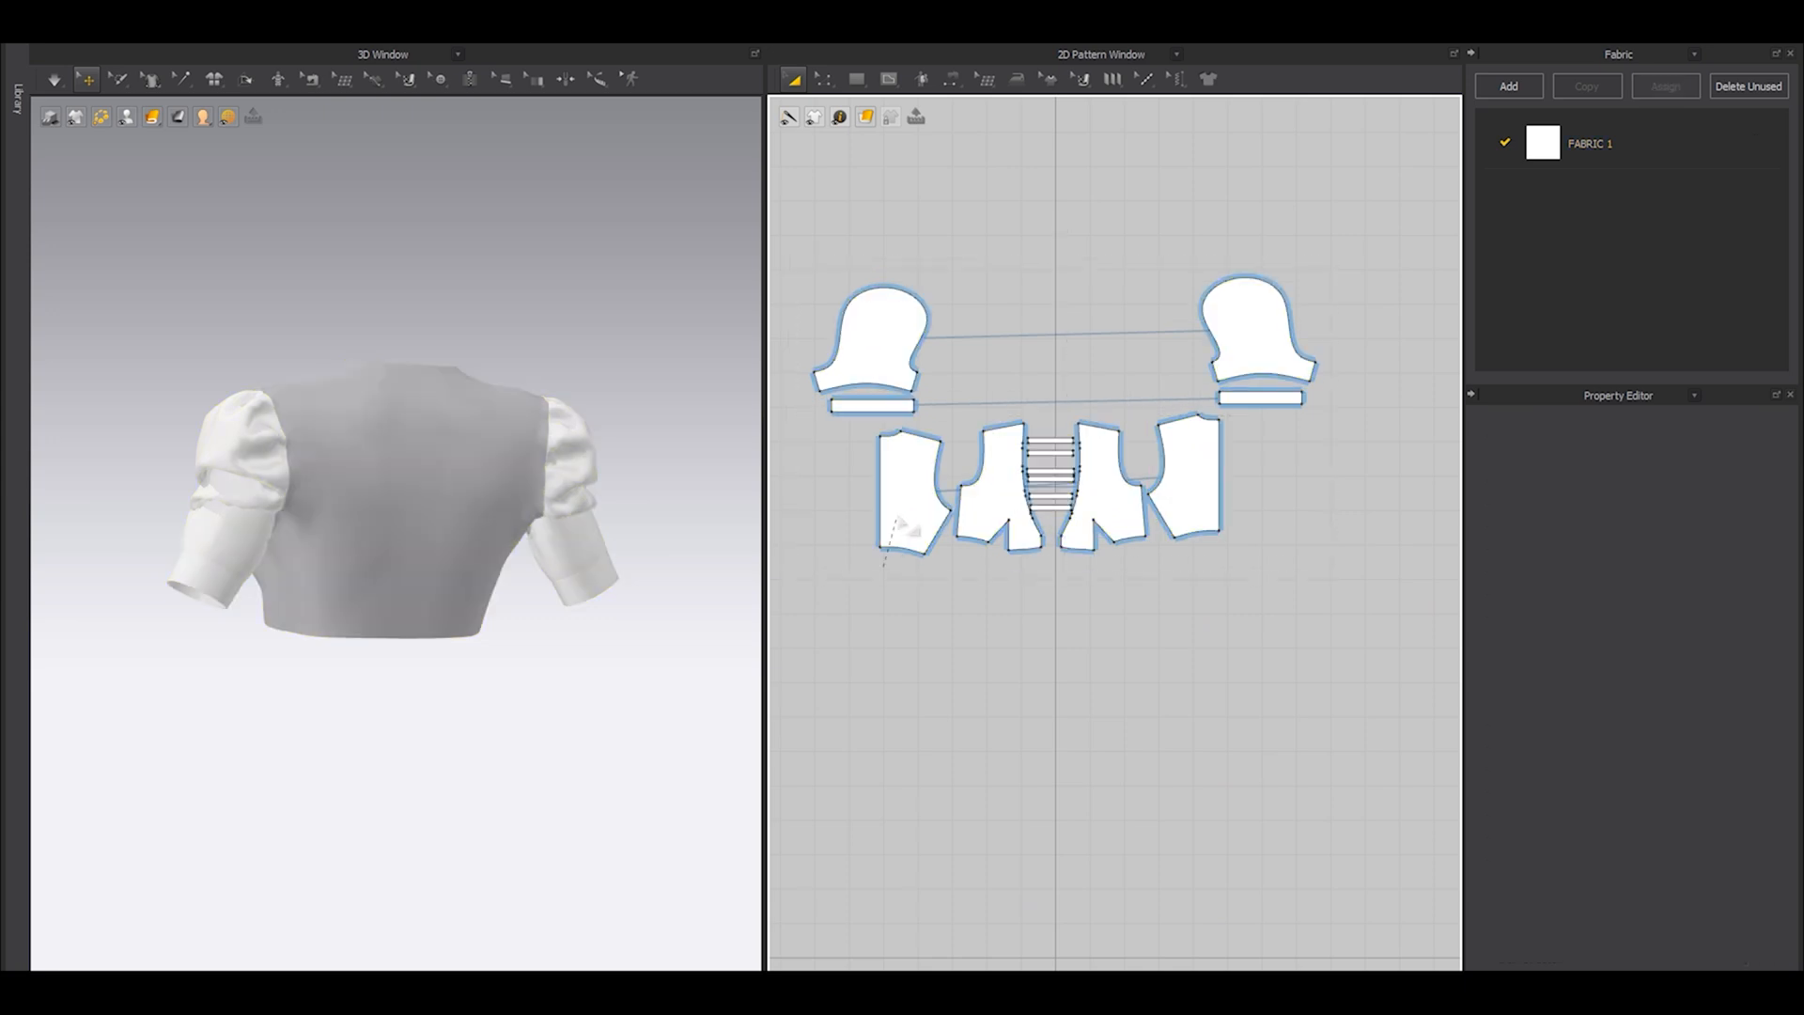
{"action": "left_click", "coordinate": [911, 505]}
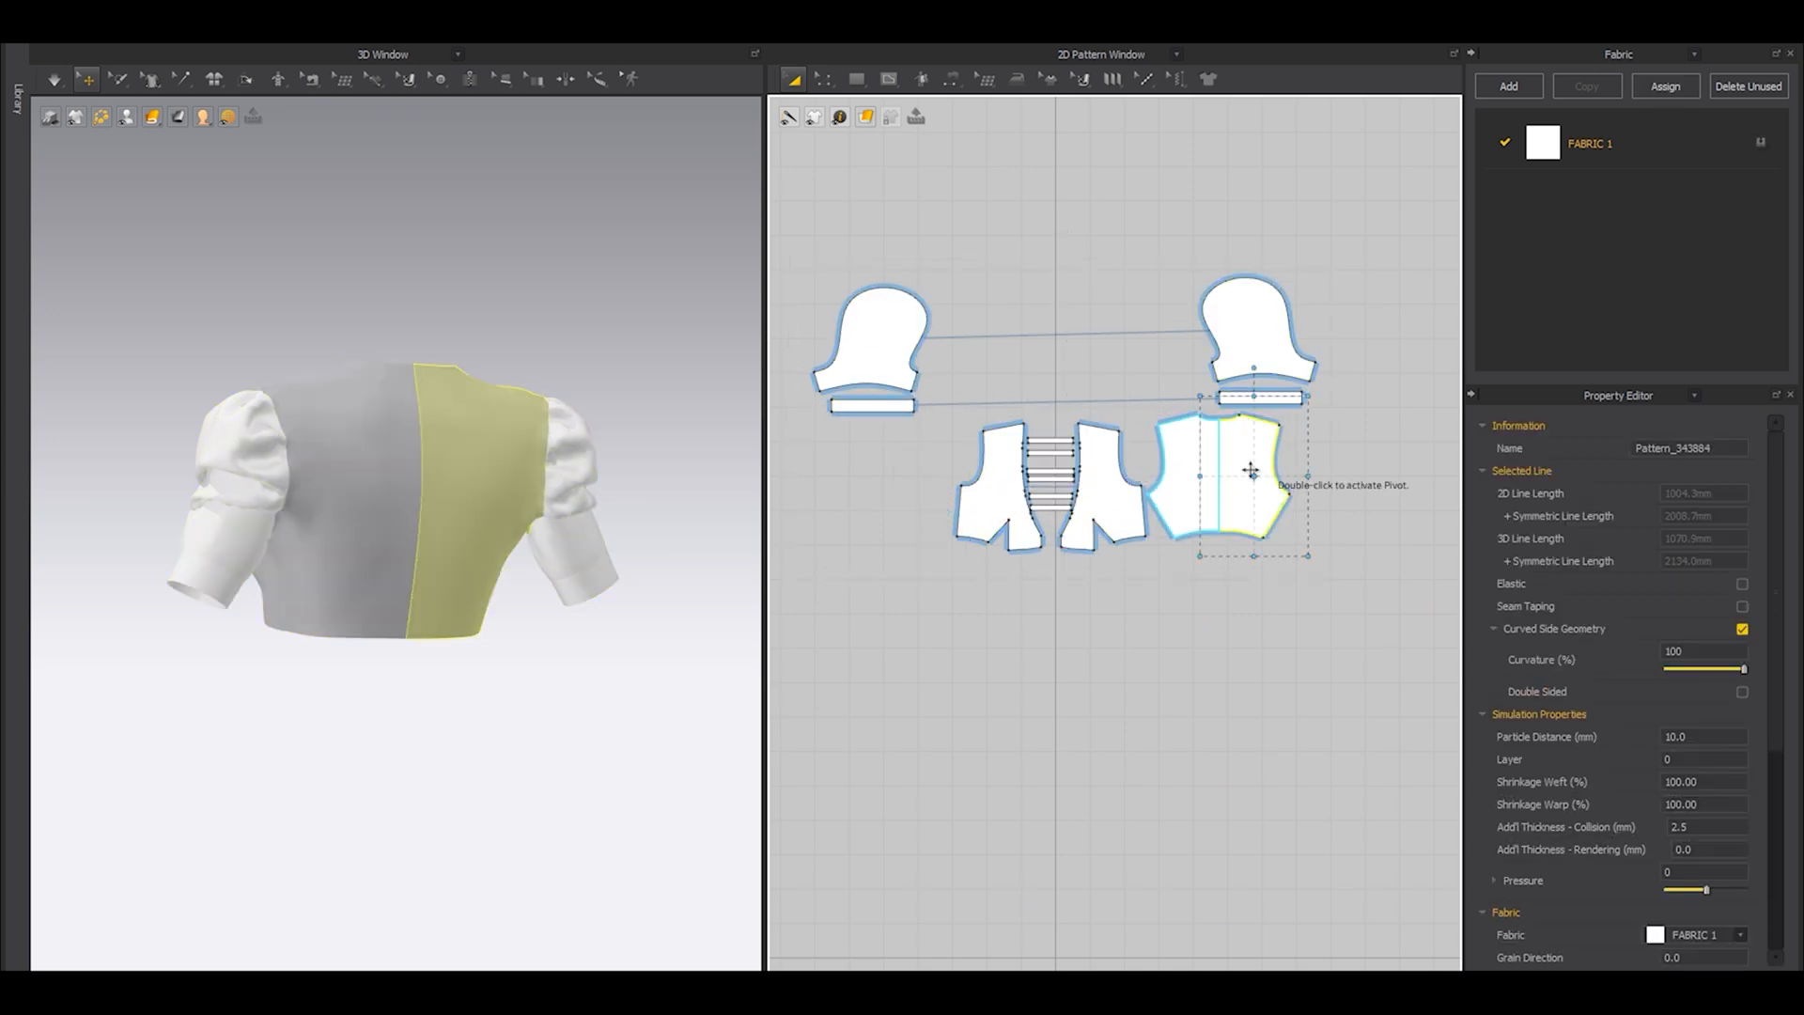
Level the two back panels with each other, leaving a narrow gap between their center-back edges.
{"action": "scroll", "coordinate": [1141, 531], "scroll_direction": "down", "scroll_amount": 2}
{"action": "left_click_drag", "start_coordinate": [981, 539], "coordinate": [1224, 520]}
{"action": "scroll", "coordinate": [1215, 464], "scroll_direction": "up", "scroll_amount": 5}
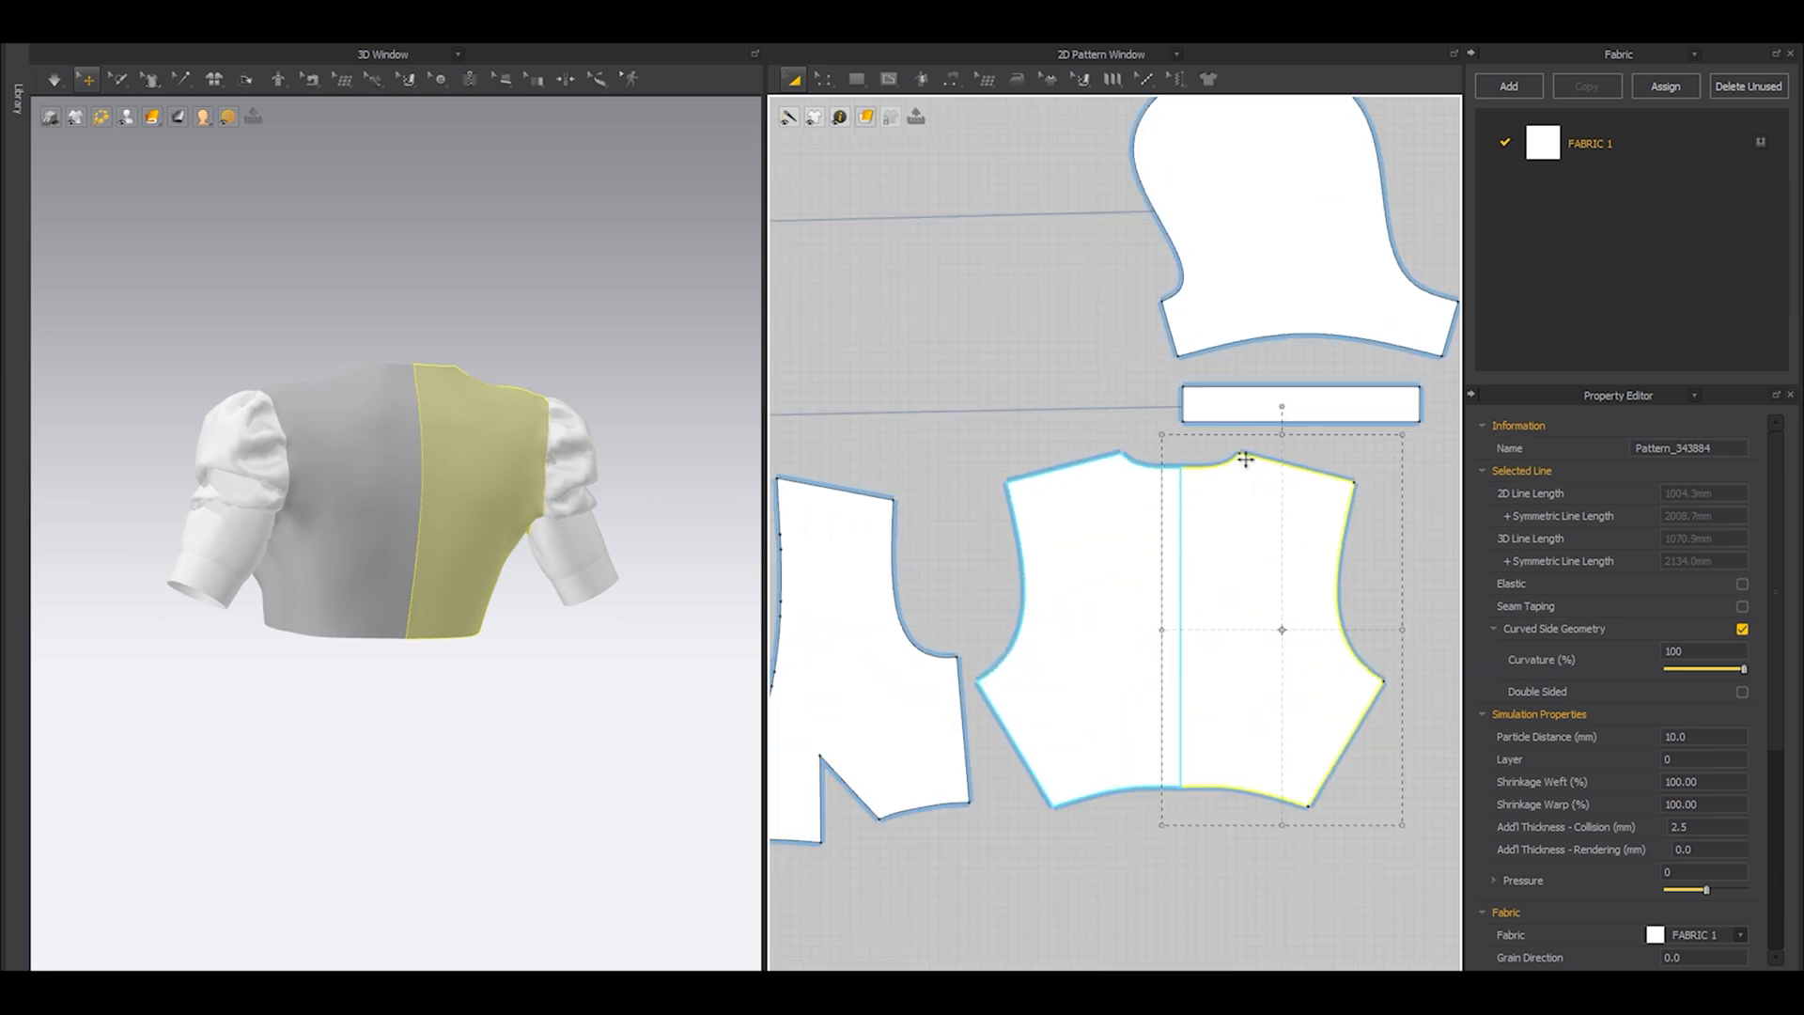
{"action": "key", "text": "Escape"}
{"action": "scroll", "coordinate": [1222, 505], "scroll_direction": "up", "scroll_amount": 4}
{"action": "left_click", "coordinate": [1203, 499]}
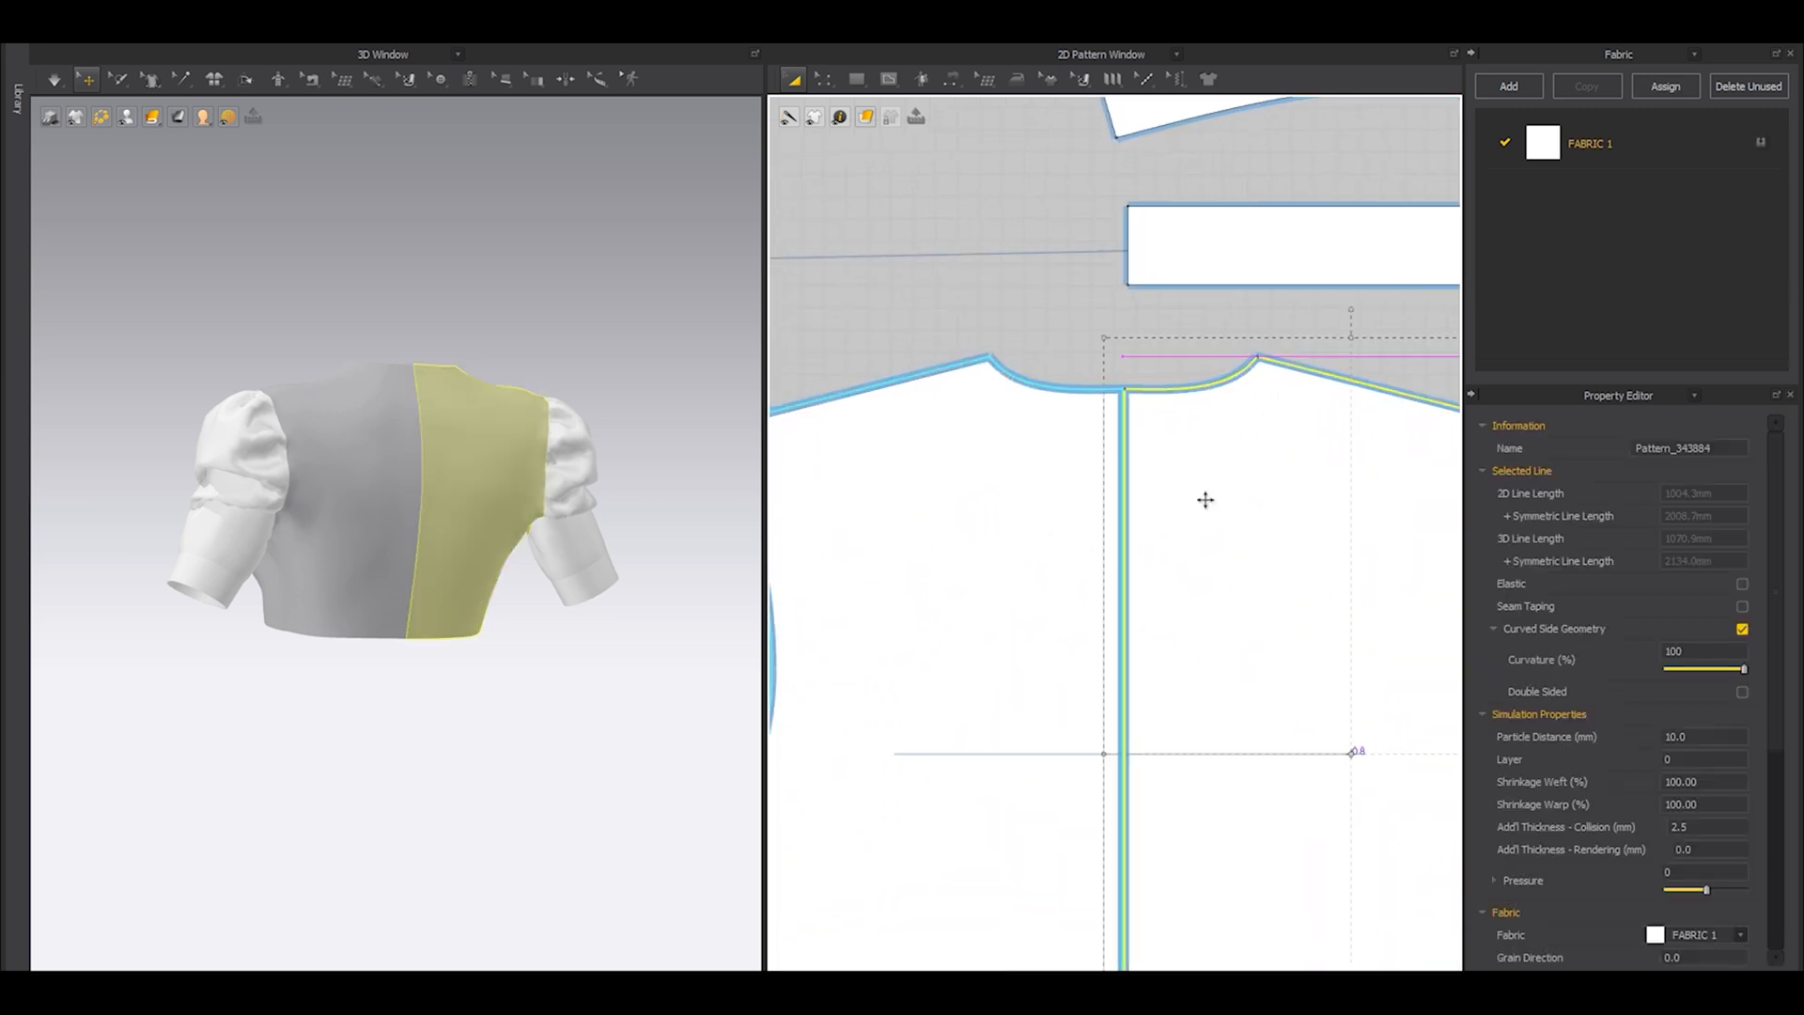
{"action": "left_click", "coordinate": [1027, 296]}
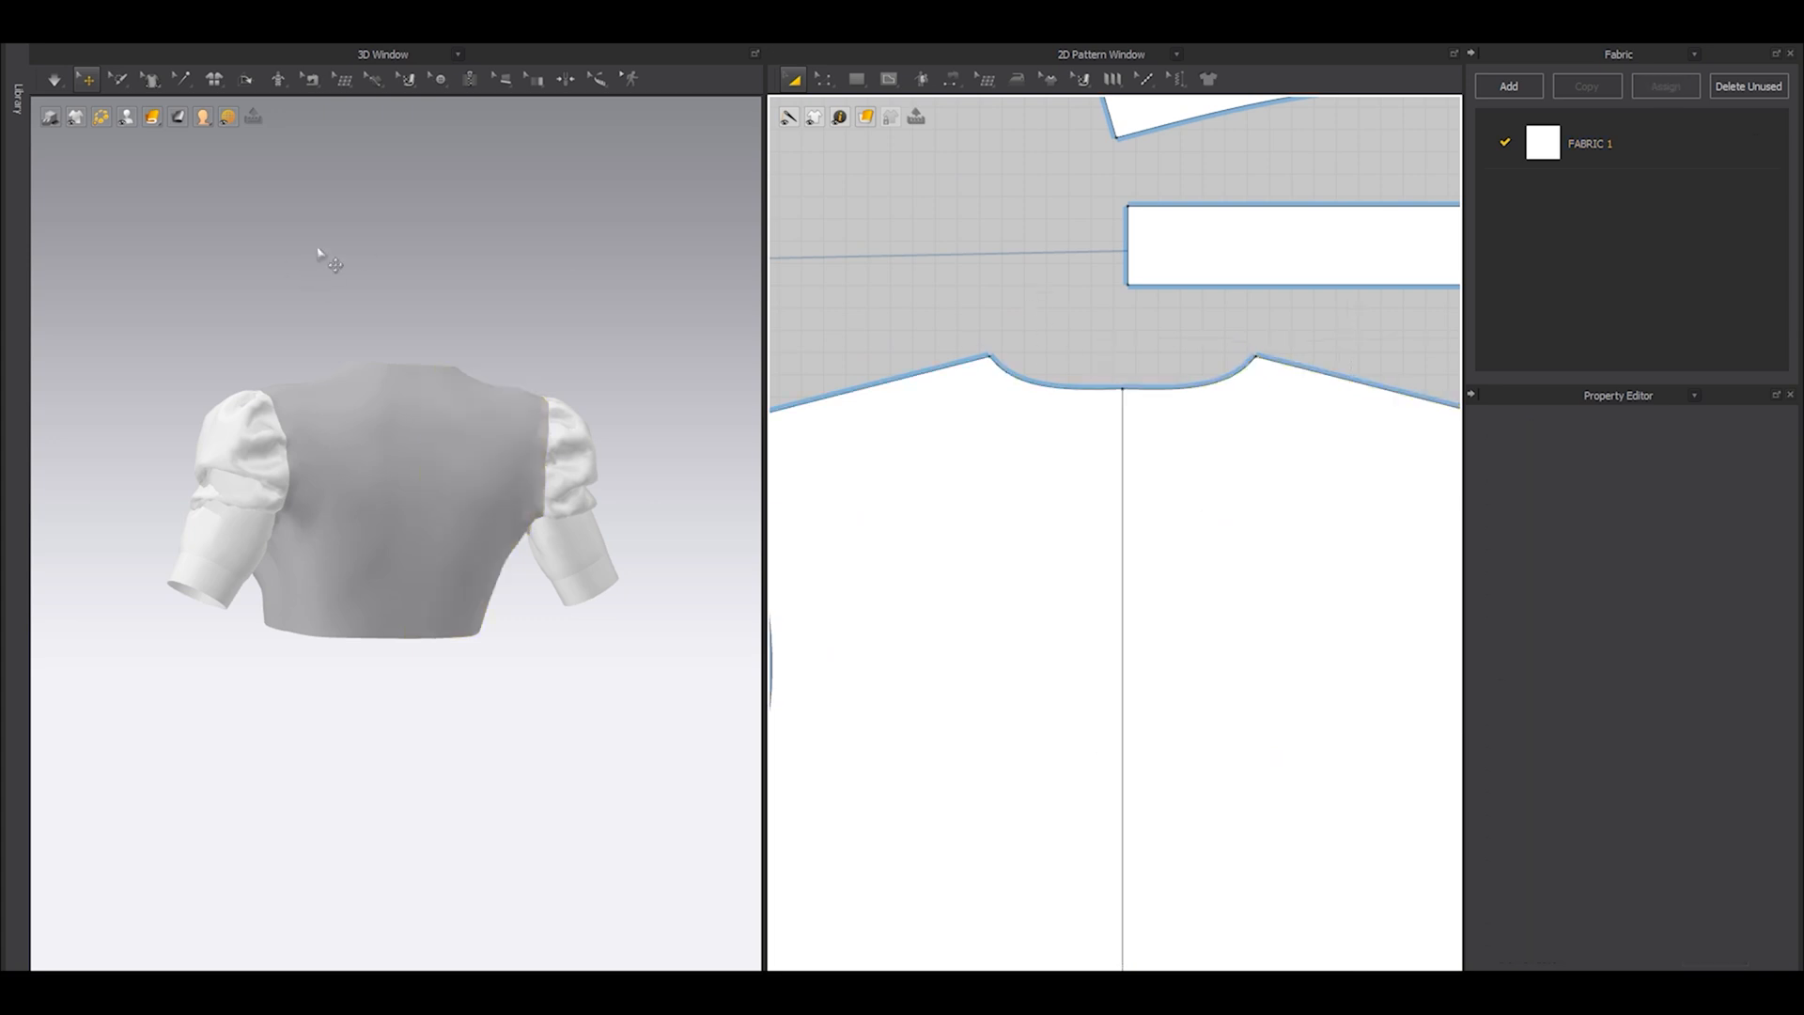
{"action": "left_click", "coordinate": [1250, 467]}
{"action": "left_click", "coordinate": [883, 270]}
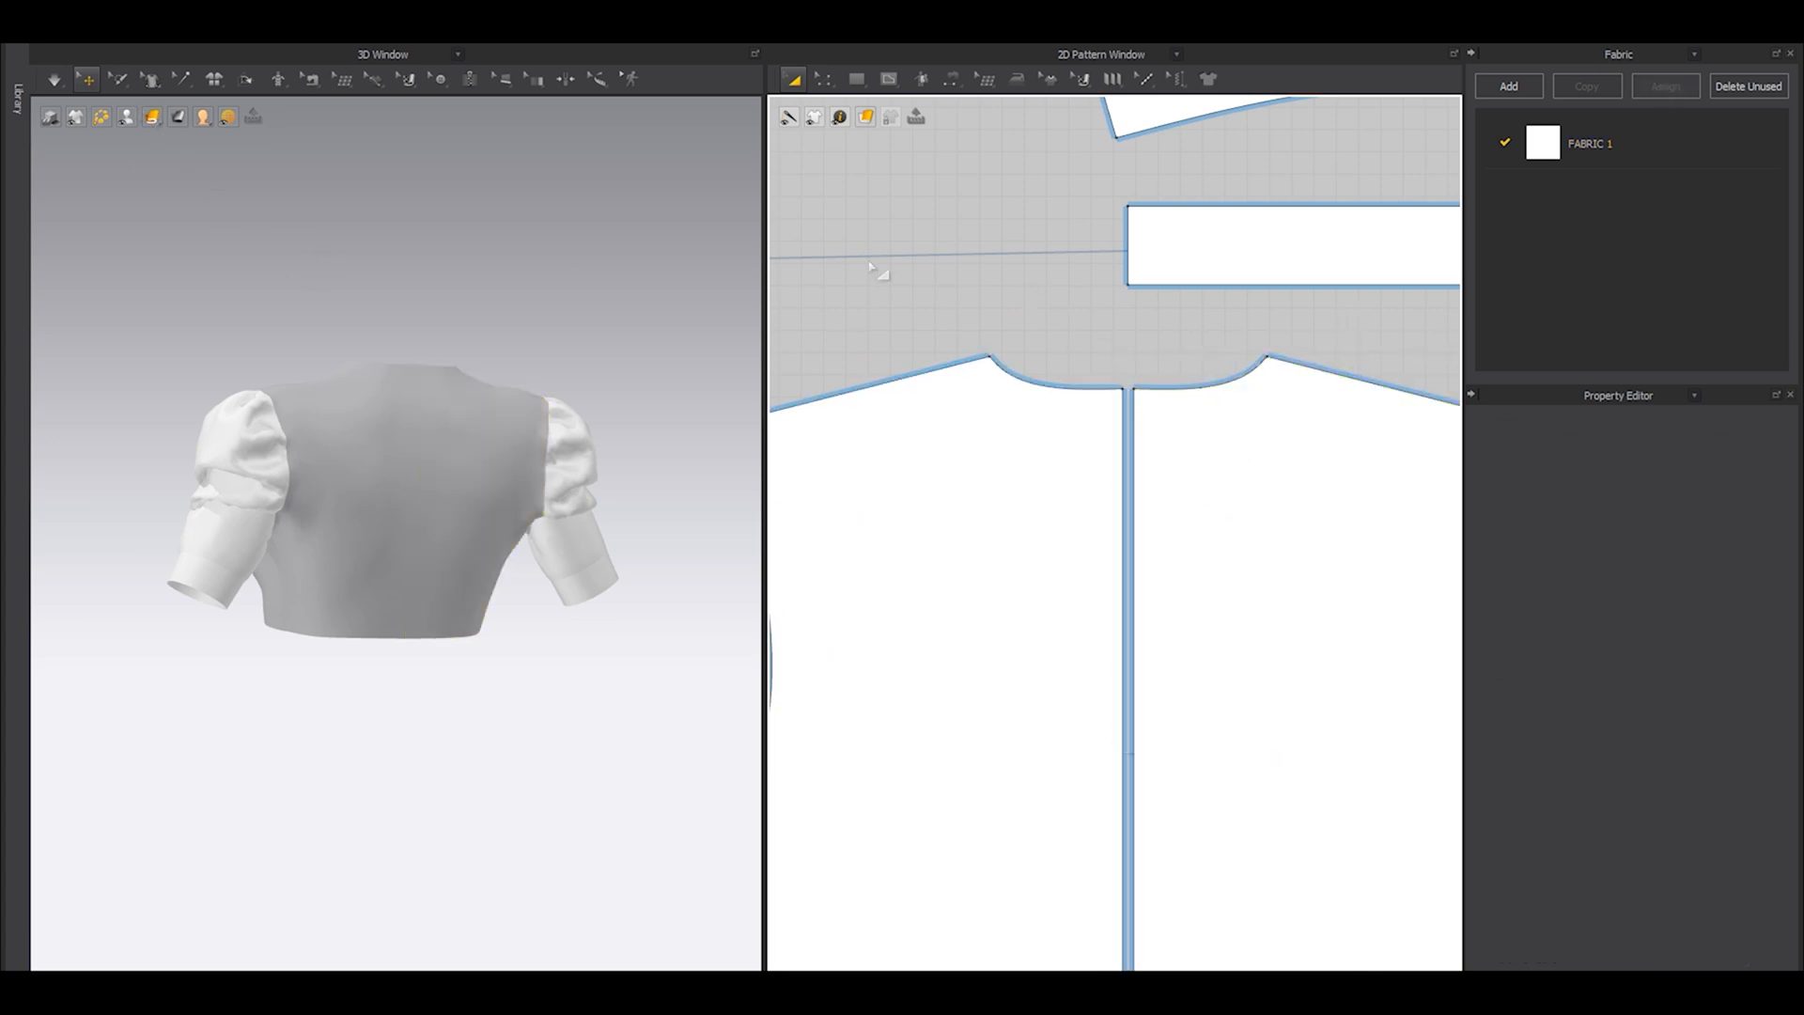
Draw a three-segment internal line about 465 mm long on the left-hand back panel, starting and ending on its center-back edge.
{"action": "mouse_move", "coordinate": [81, 119]}
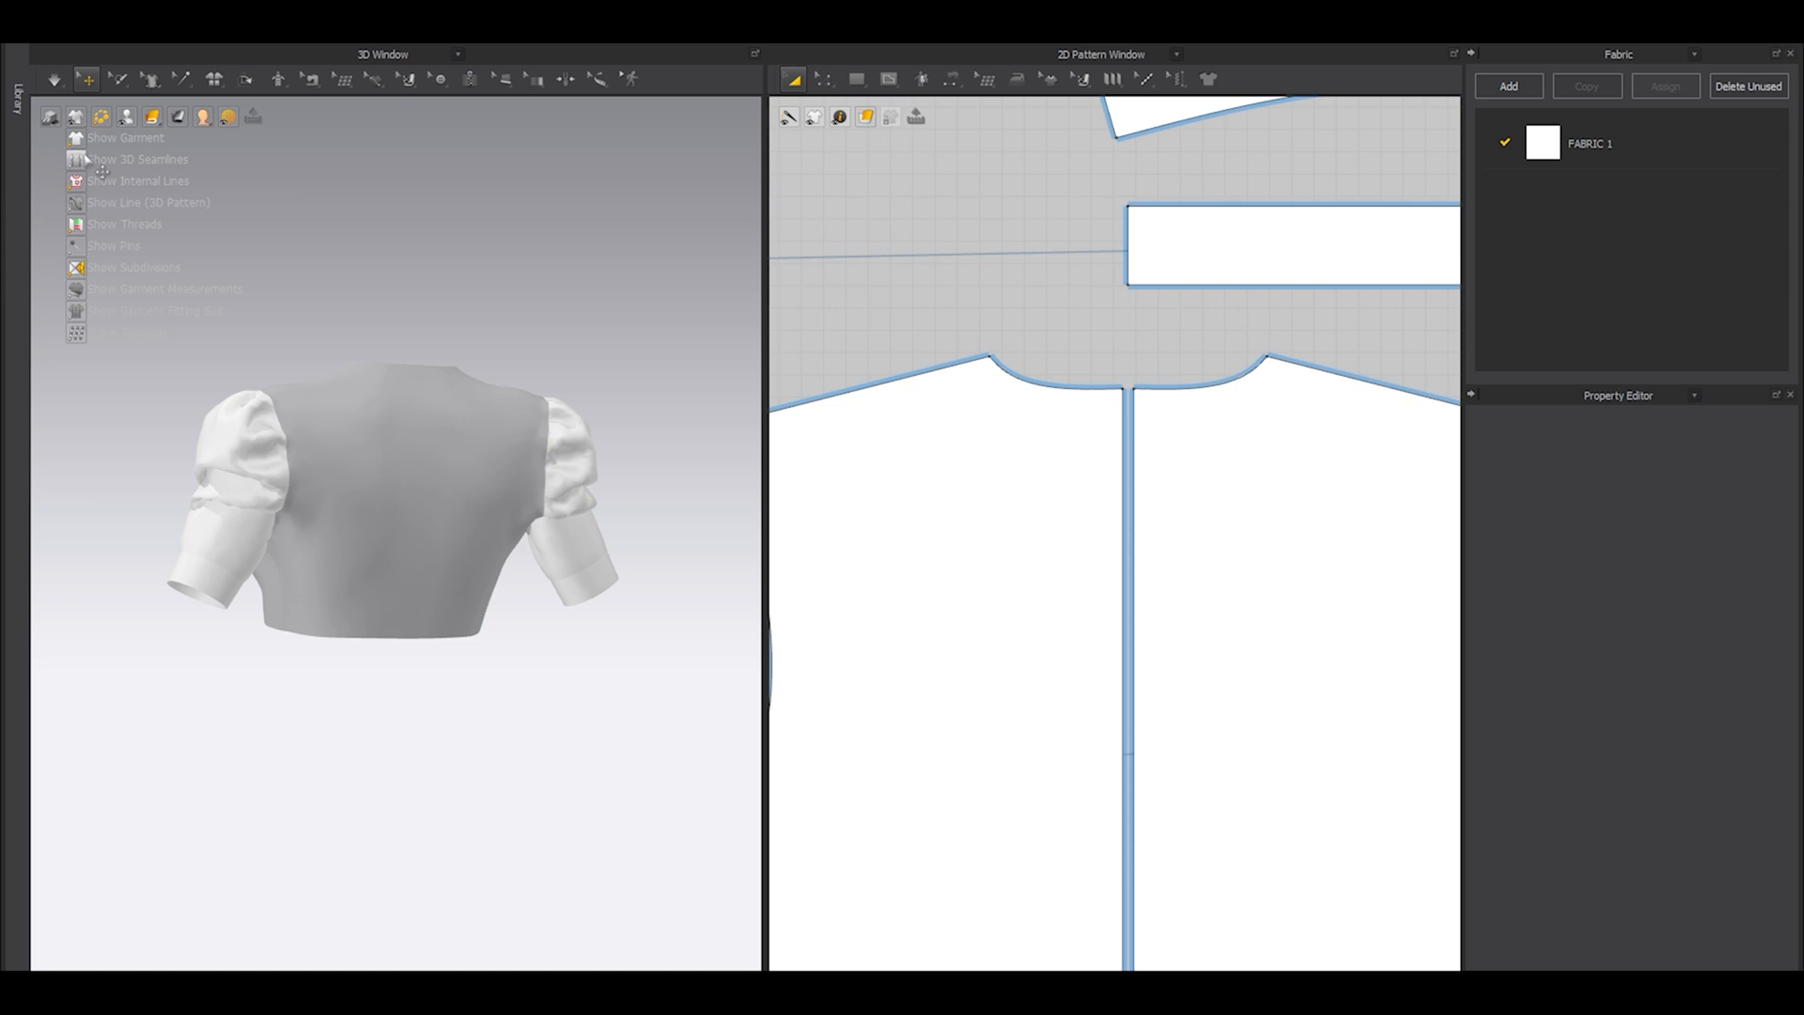
{"action": "middle_click_drag", "start_coordinate": [1097, 556], "coordinate": [1170, 501]}
{"action": "key", "text": "g"}
{"action": "left_click", "coordinate": [1195, 437]}
{"action": "left_click", "coordinate": [975, 407]}
{"action": "scroll", "coordinate": [974, 411], "scroll_direction": "down", "scroll_amount": 5}
{"action": "middle_click_drag", "start_coordinate": [1005, 565], "coordinate": [983, 449]}
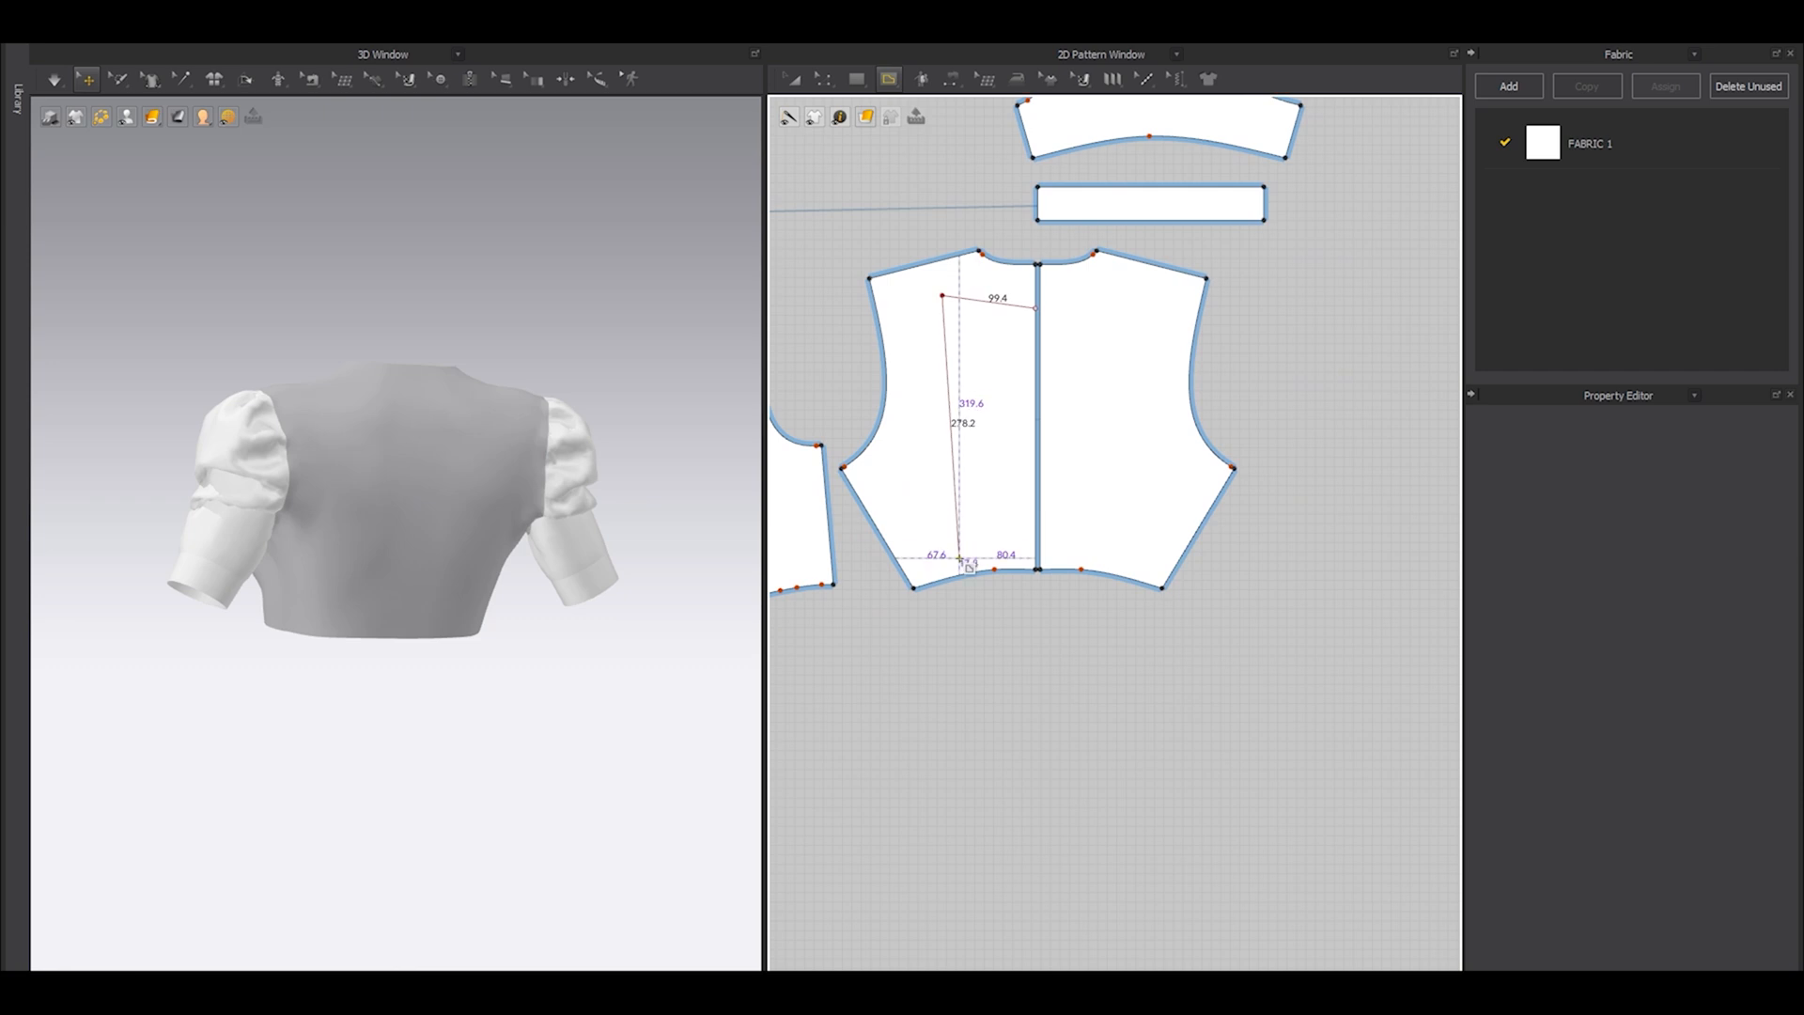
{"action": "scroll", "coordinate": [960, 559], "scroll_direction": "up", "scroll_amount": 5}
{"action": "left_click", "coordinate": [964, 586]}
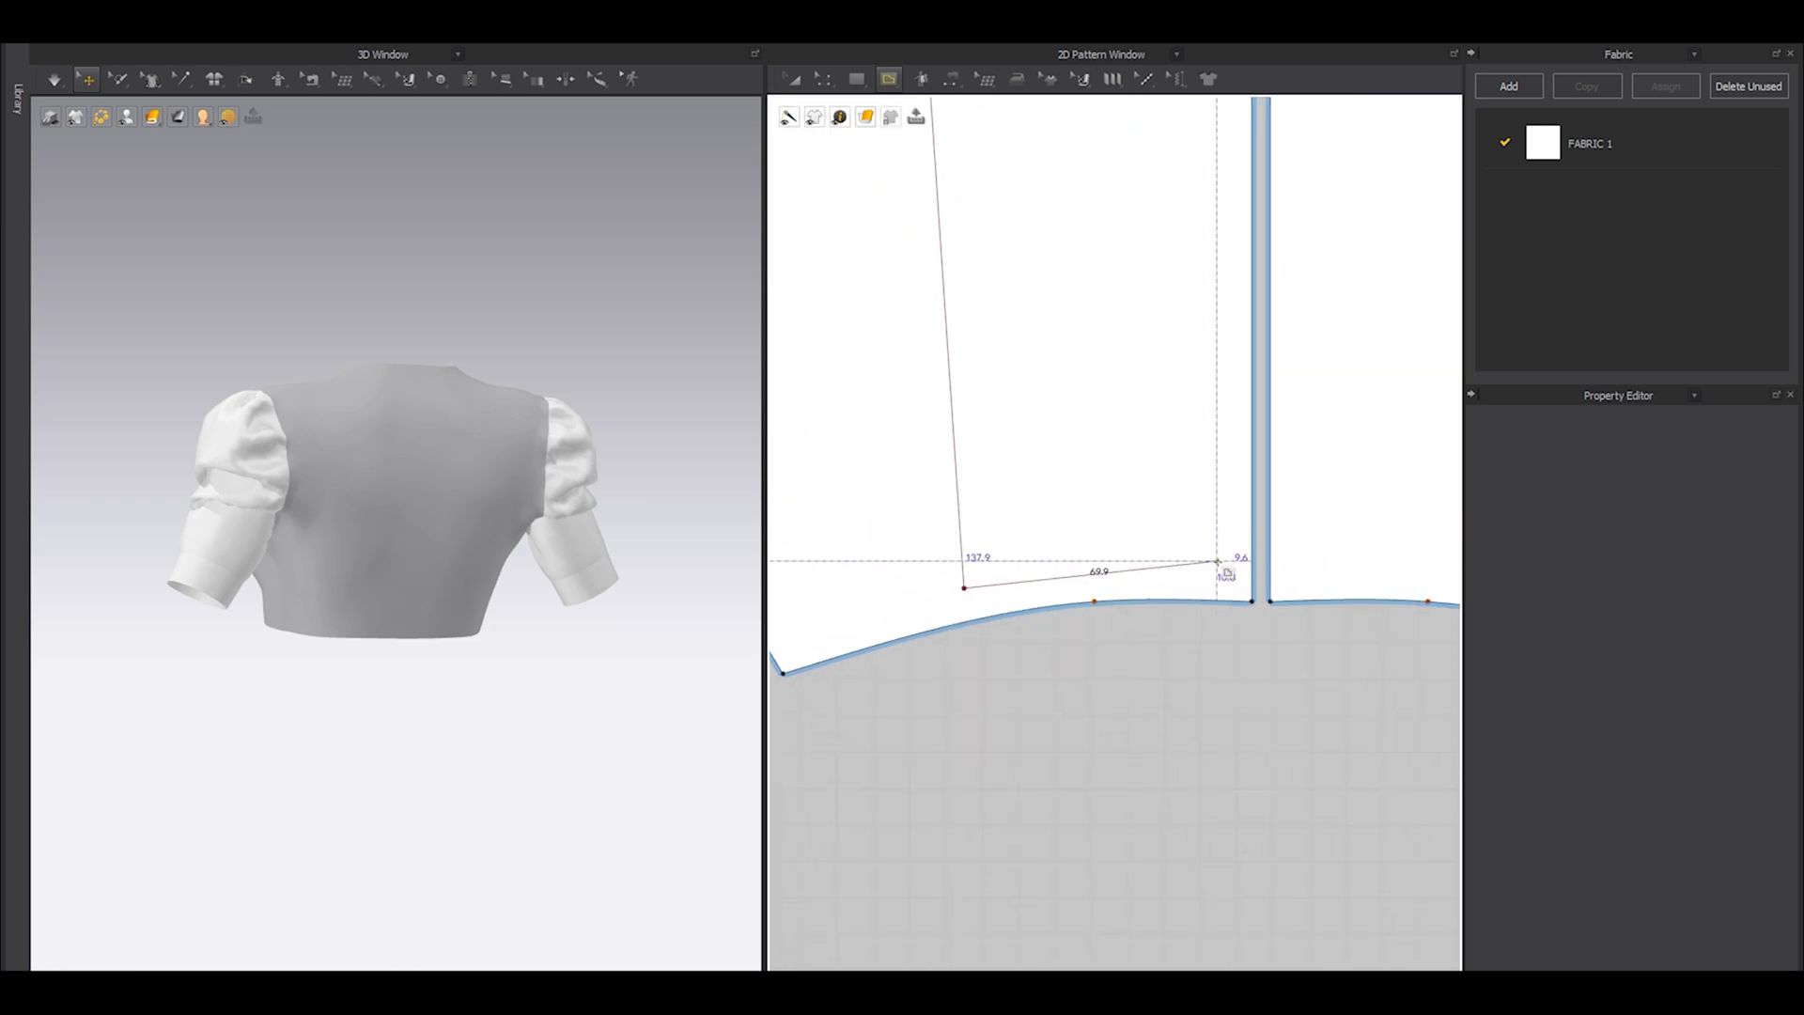
{"action": "left_click", "coordinate": [1190, 704]}
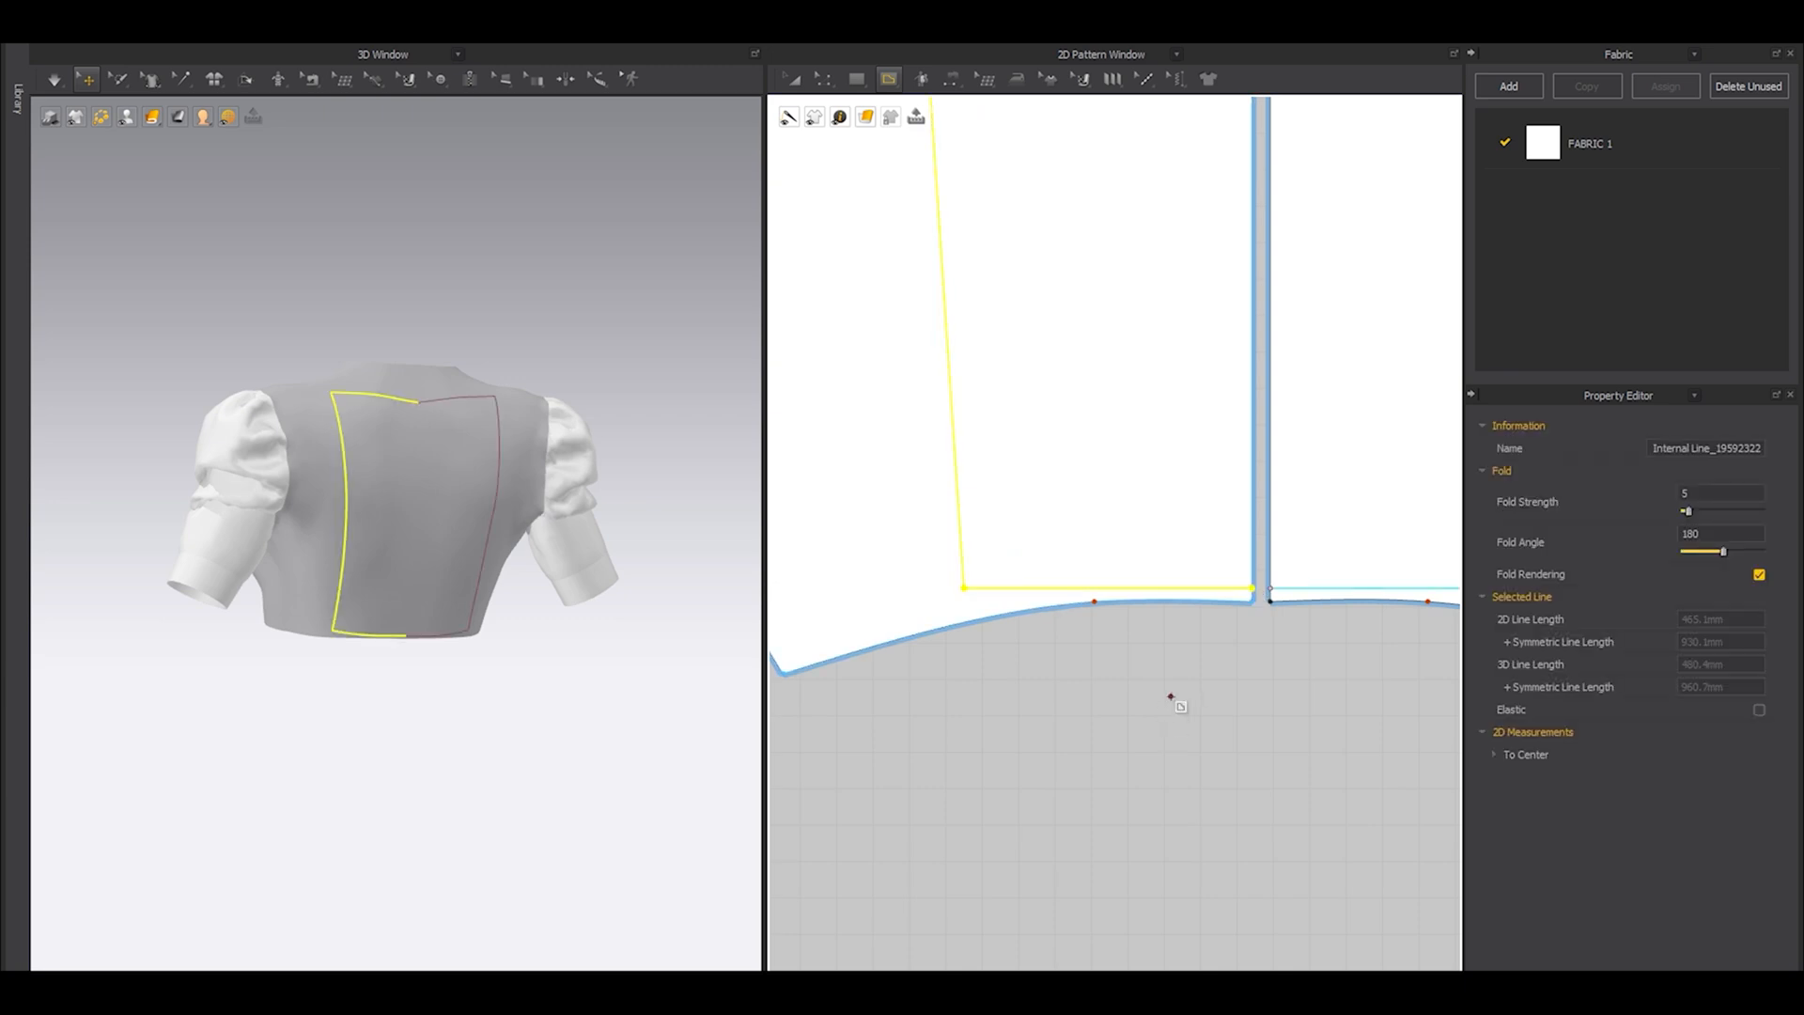
Round the upper outer corner of the back opening outline into a smooth curve.
{"action": "scroll", "coordinate": [1016, 436], "scroll_direction": "down", "scroll_amount": 8}
{"action": "key", "text": "z"}
{"action": "middle_click_drag", "start_coordinate": [1036, 394], "coordinate": [1045, 482]}
{"action": "scroll", "coordinate": [1029, 377], "scroll_direction": "up", "scroll_amount": 2}
{"action": "left_click", "coordinate": [1028, 377]}
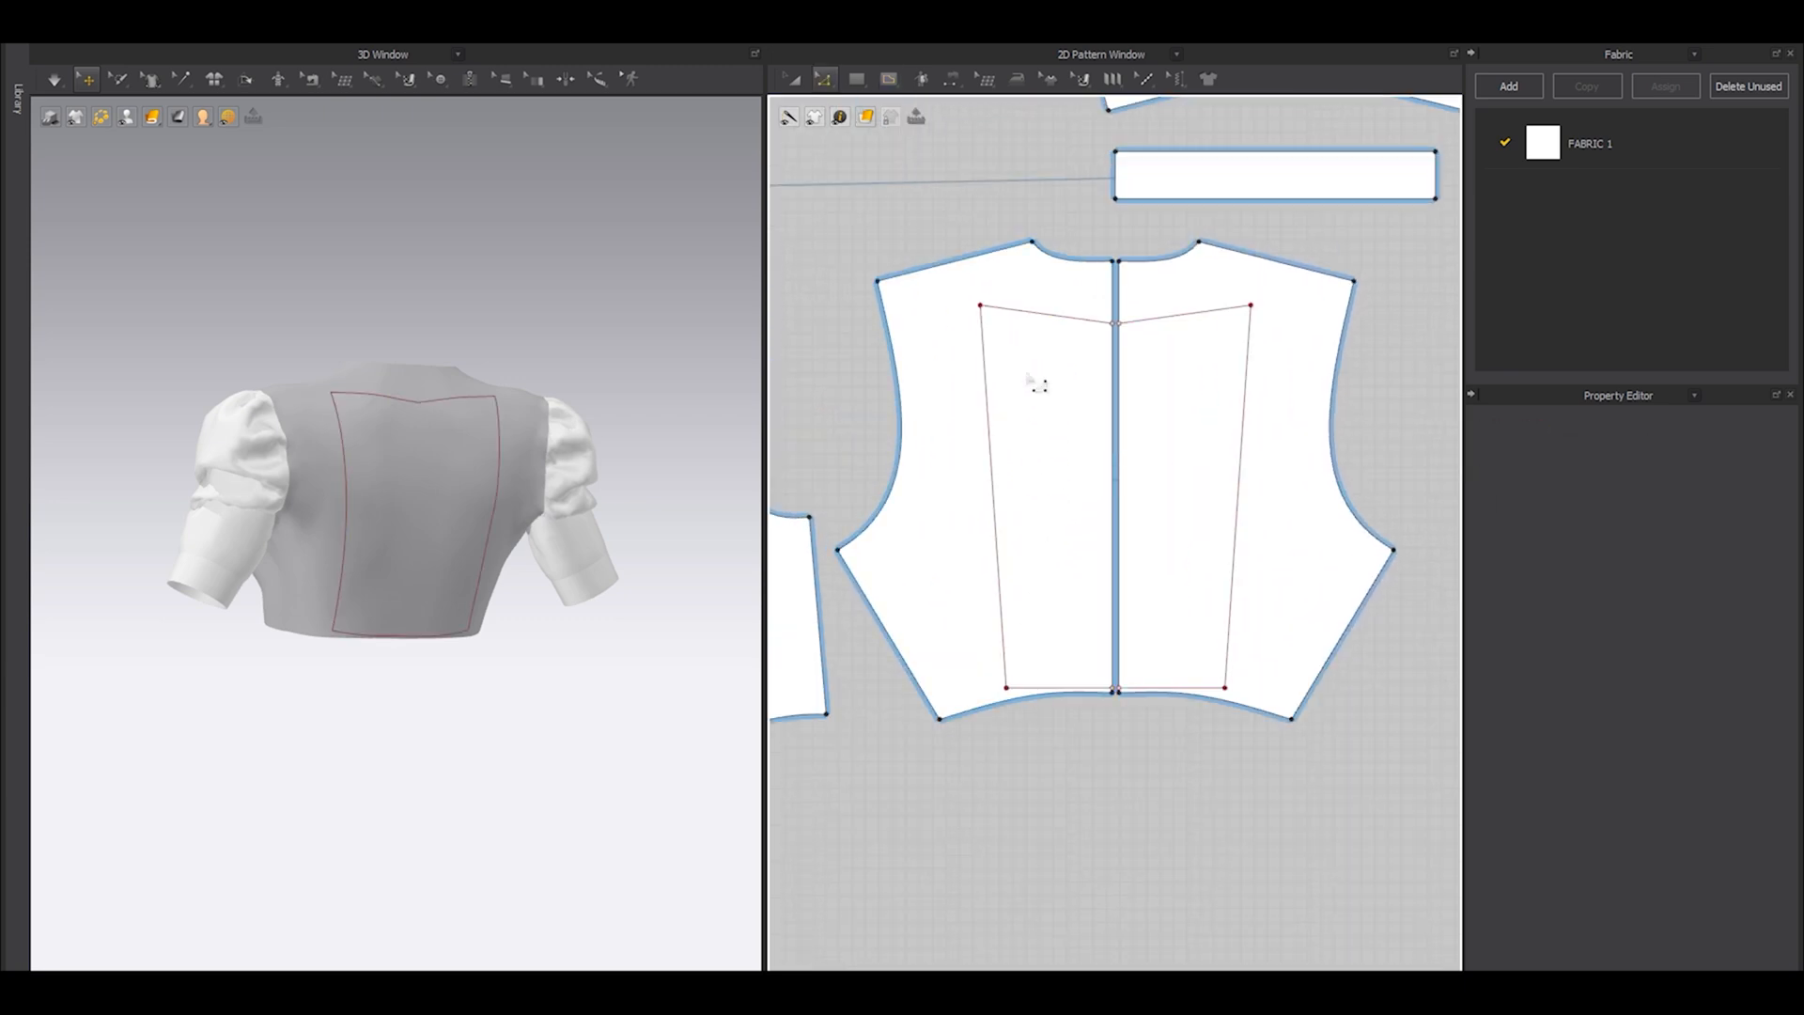
{"action": "scroll", "coordinate": [1033, 376], "scroll_direction": "up", "scroll_amount": 4}
{"action": "left_click_drag", "start_coordinate": [942, 268], "coordinate": [946, 262]}
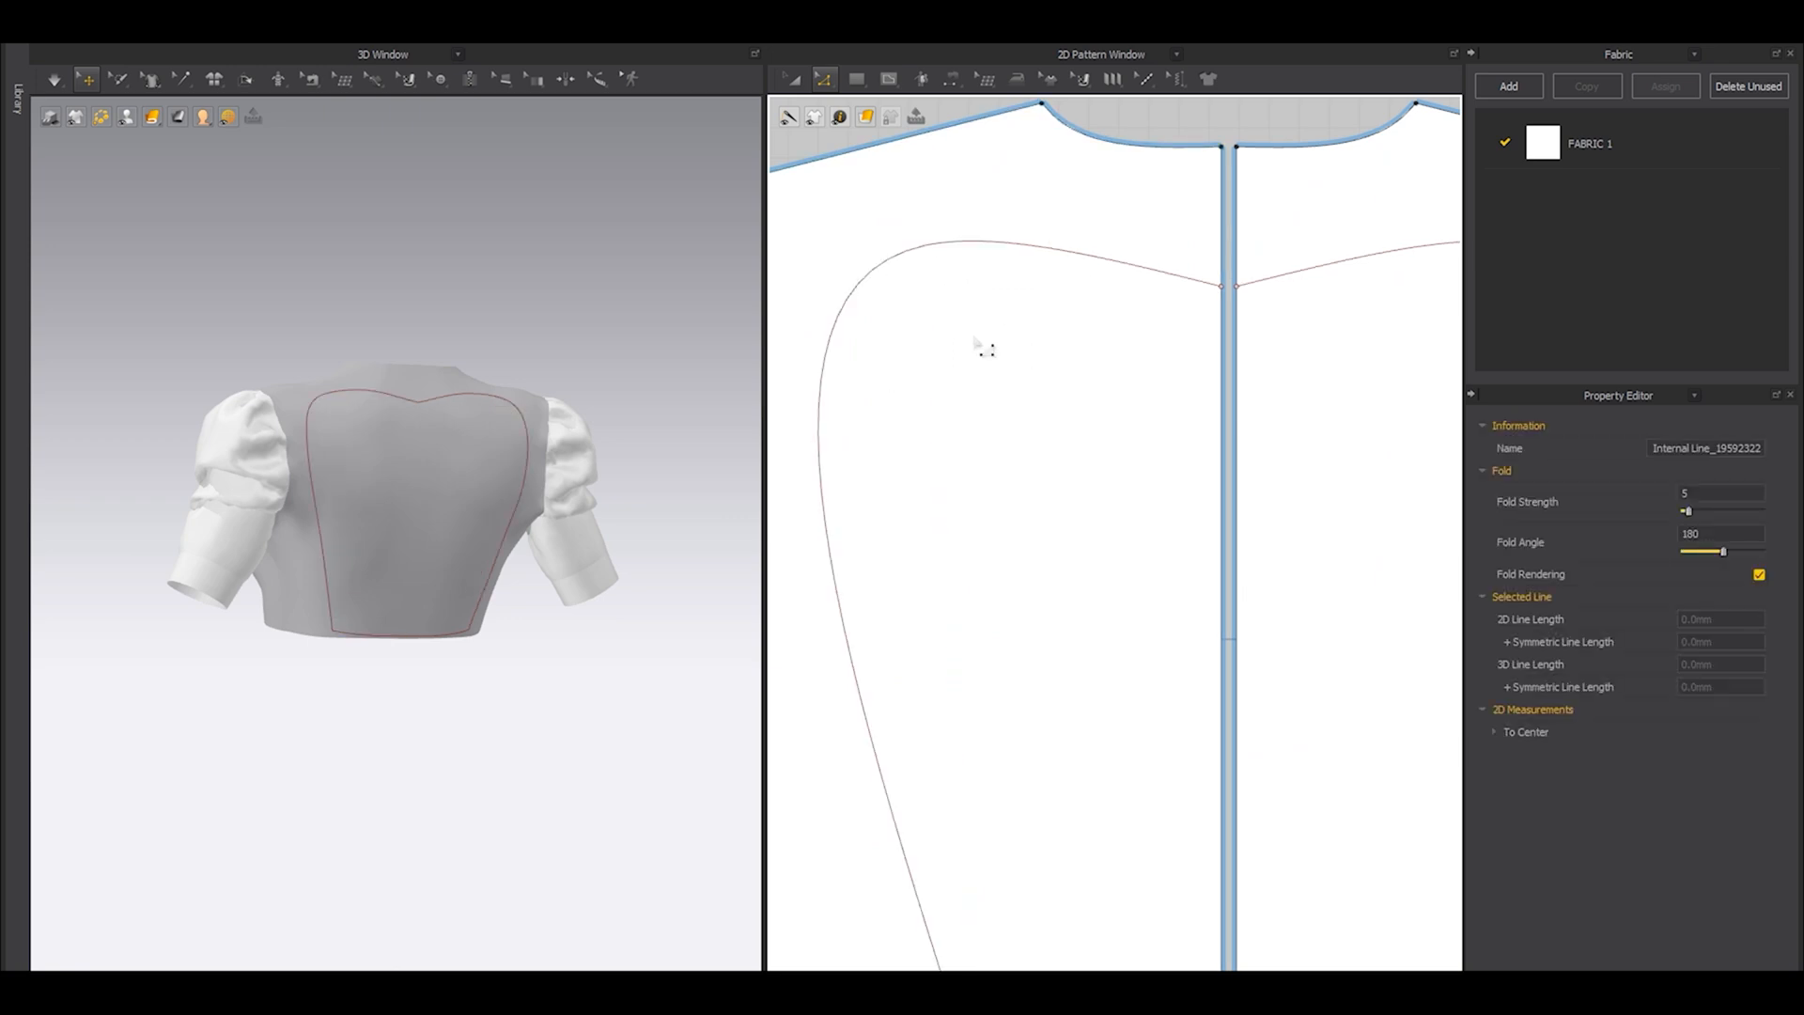
{"action": "scroll", "coordinate": [976, 357], "scroll_direction": "down", "scroll_amount": 4}
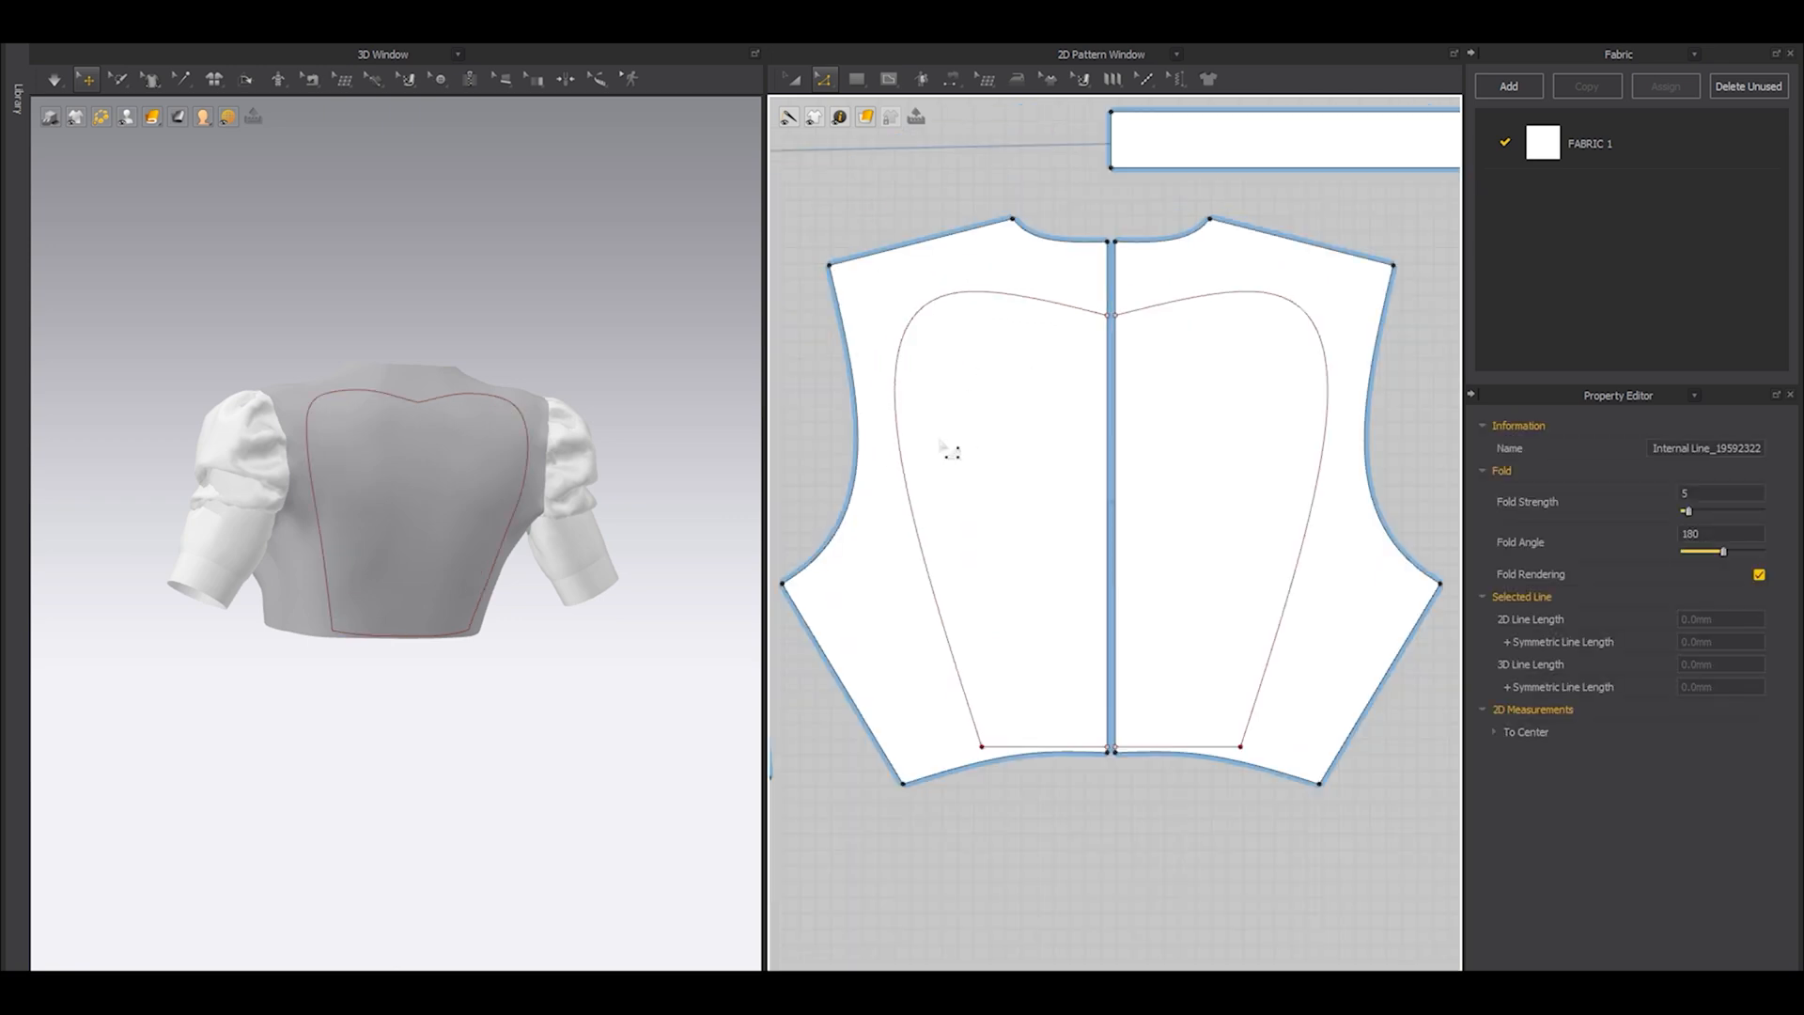
Flatten the top of the back outline and add a lower curve point that bows its side outward.
{"action": "key", "text": "v"}
{"action": "left_click_drag", "start_coordinate": [951, 293], "coordinate": [917, 323]}
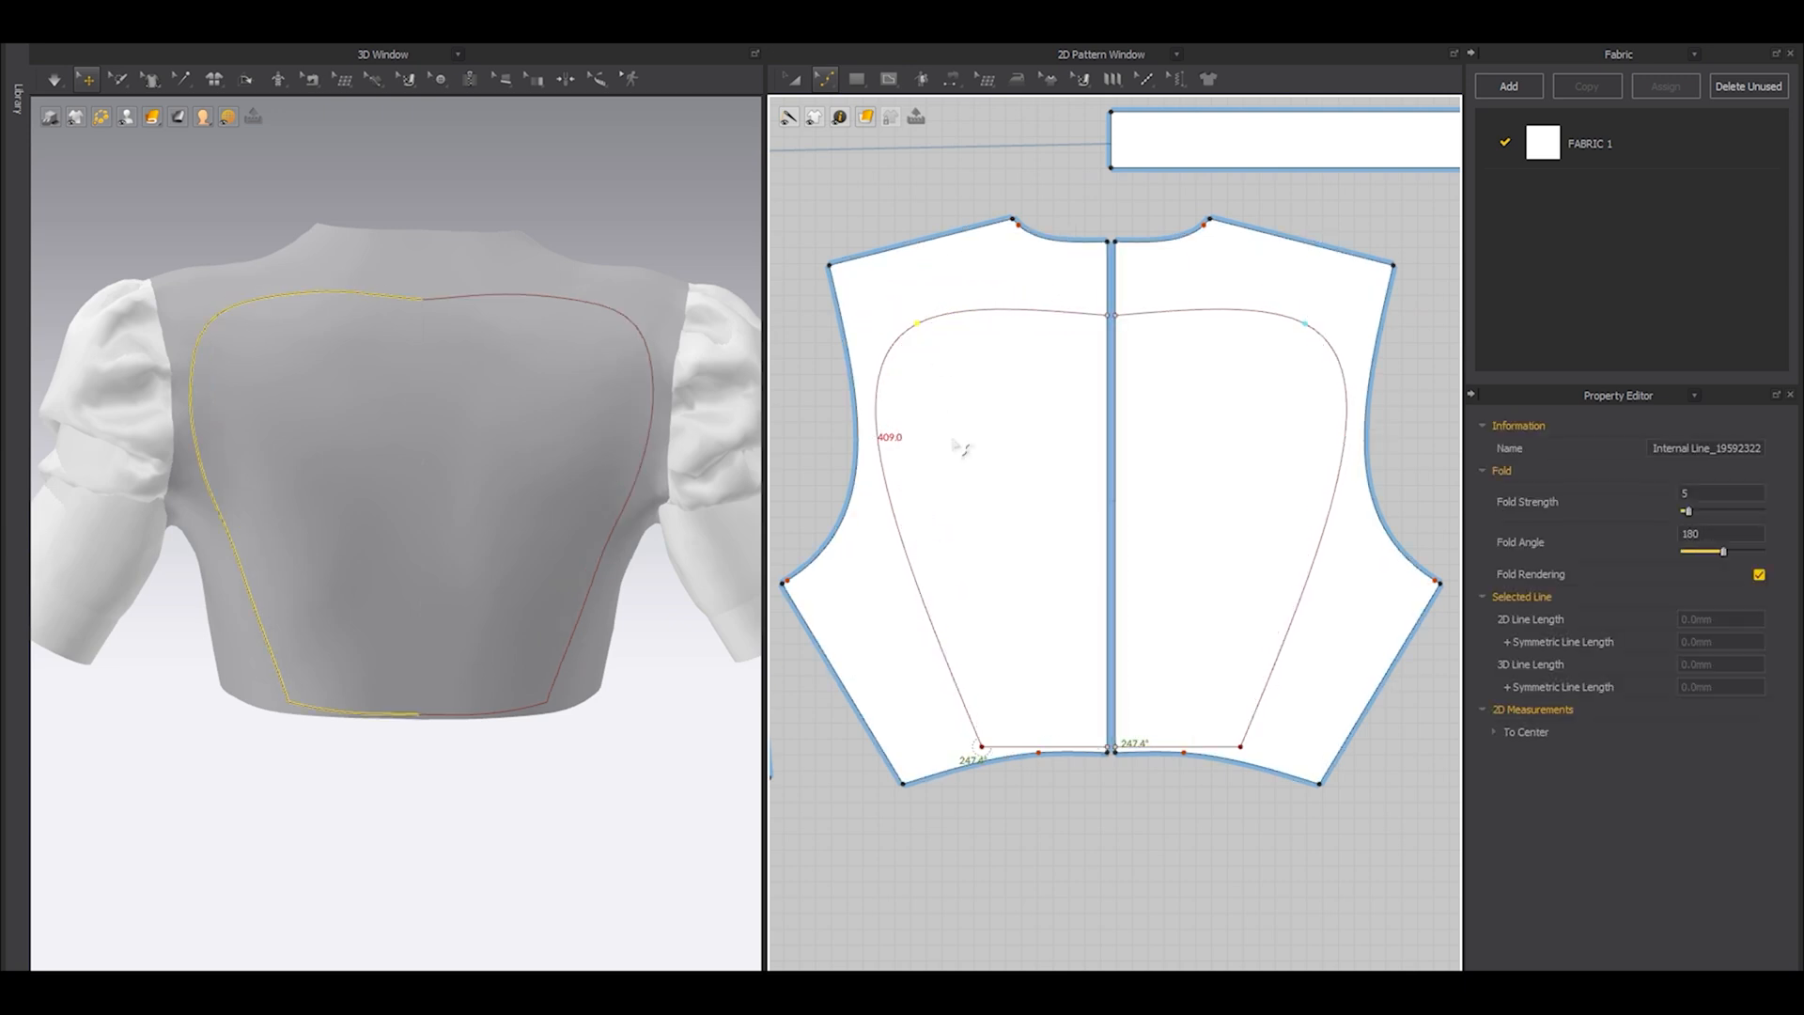
{"action": "scroll", "coordinate": [960, 470], "scroll_direction": "down", "scroll_amount": 2}
{"action": "middle_click_drag", "start_coordinate": [963, 557], "coordinate": [999, 451]}
{"action": "left_click_drag", "start_coordinate": [962, 459], "coordinate": [943, 479]}
{"action": "scroll", "coordinate": [947, 395], "scroll_direction": "up", "scroll_amount": 2}
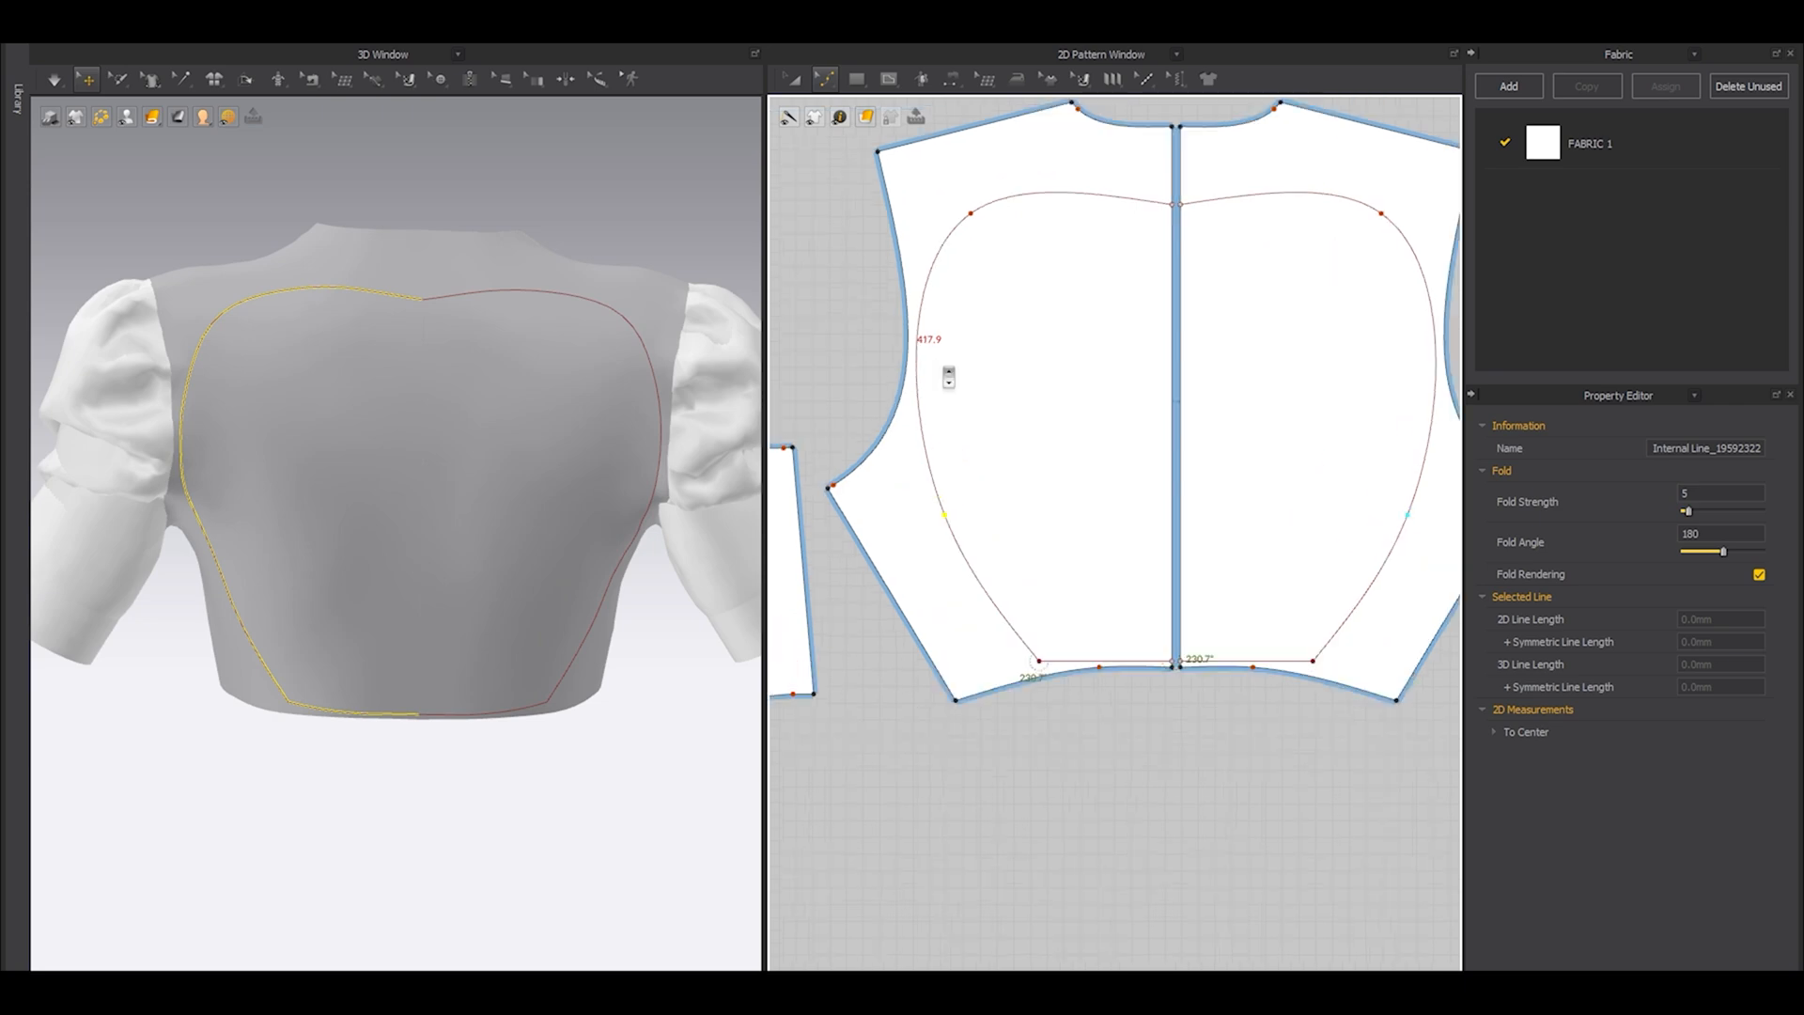
Shift the outline's upper and lower curve points inward, bringing the curved side to about 385 mm.
{"action": "mouse_move", "coordinate": [970, 213]}
{"action": "left_mouse_down"}
{"action": "mouse_move", "coordinate": [990, 215]}
{"action": "mouse_move", "coordinate": [983, 239]}
{"action": "left_mouse_up"}
{"action": "scroll", "coordinate": [989, 215], "scroll_direction": "up", "scroll_amount": 2}
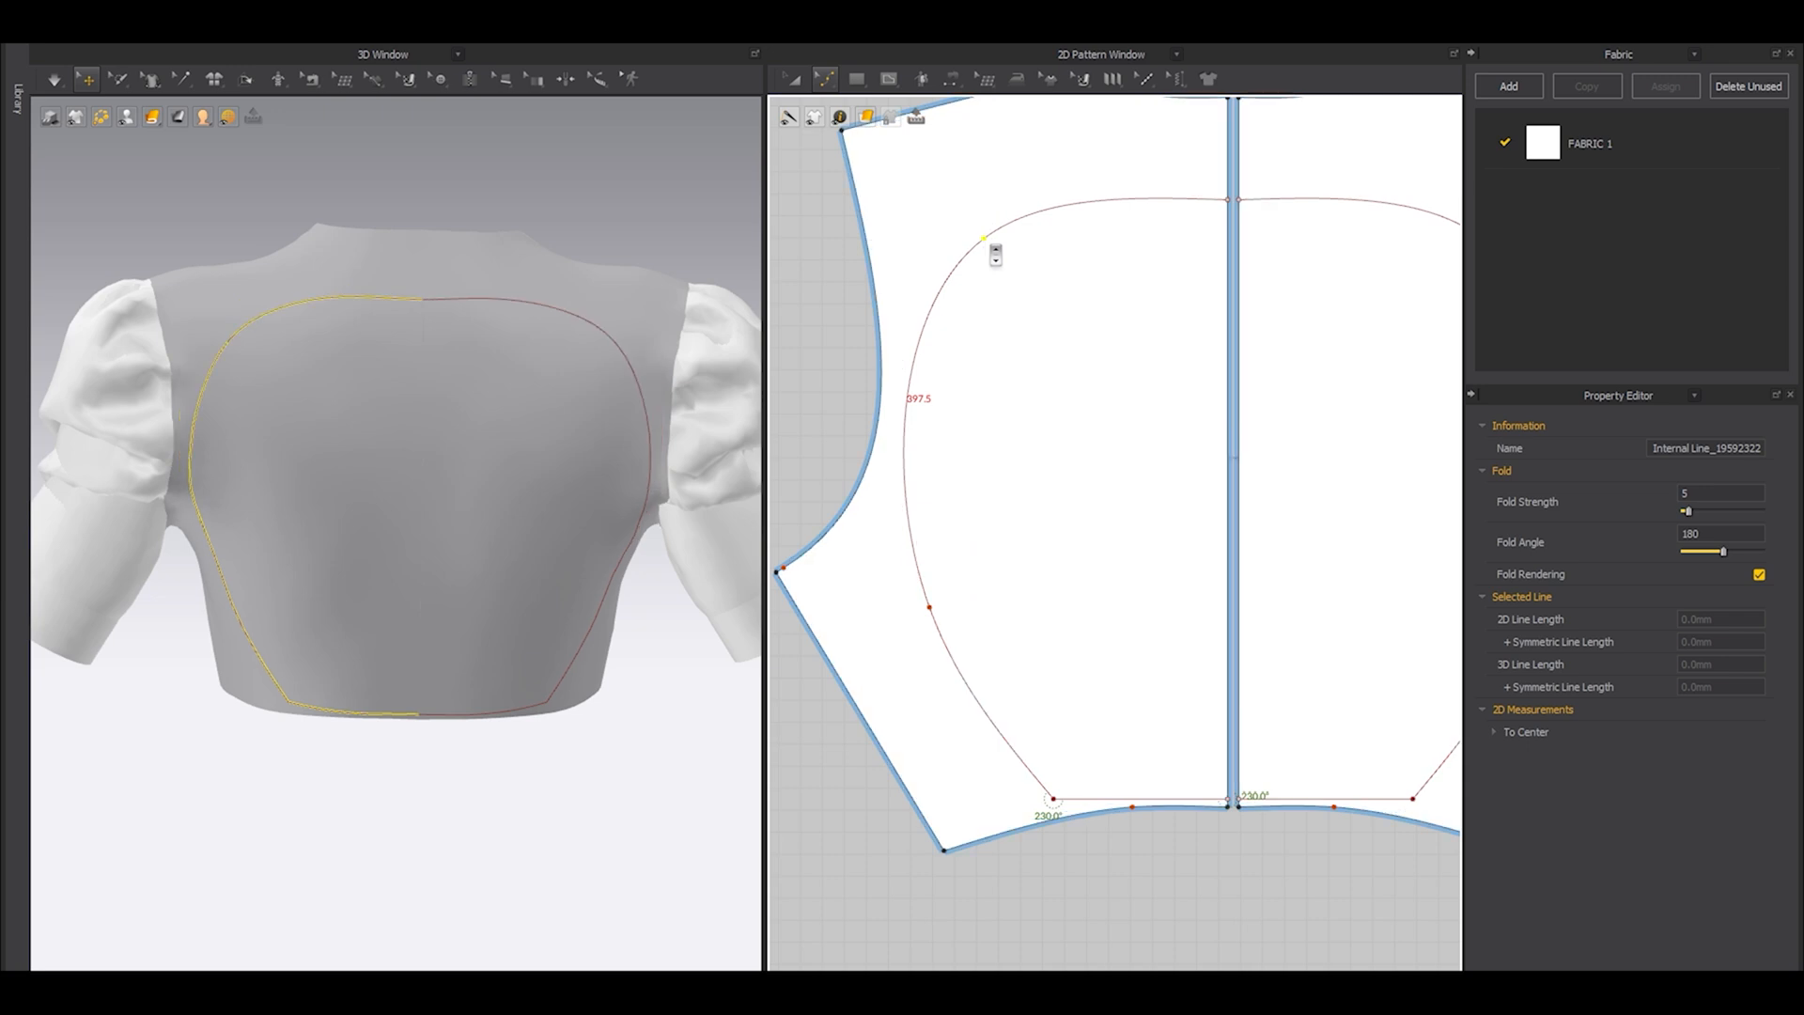
{"action": "right_click_drag", "start_coordinate": [543, 365], "coordinate": [518, 351]}
{"action": "left_click_drag", "start_coordinate": [944, 620], "coordinate": [968, 615]}
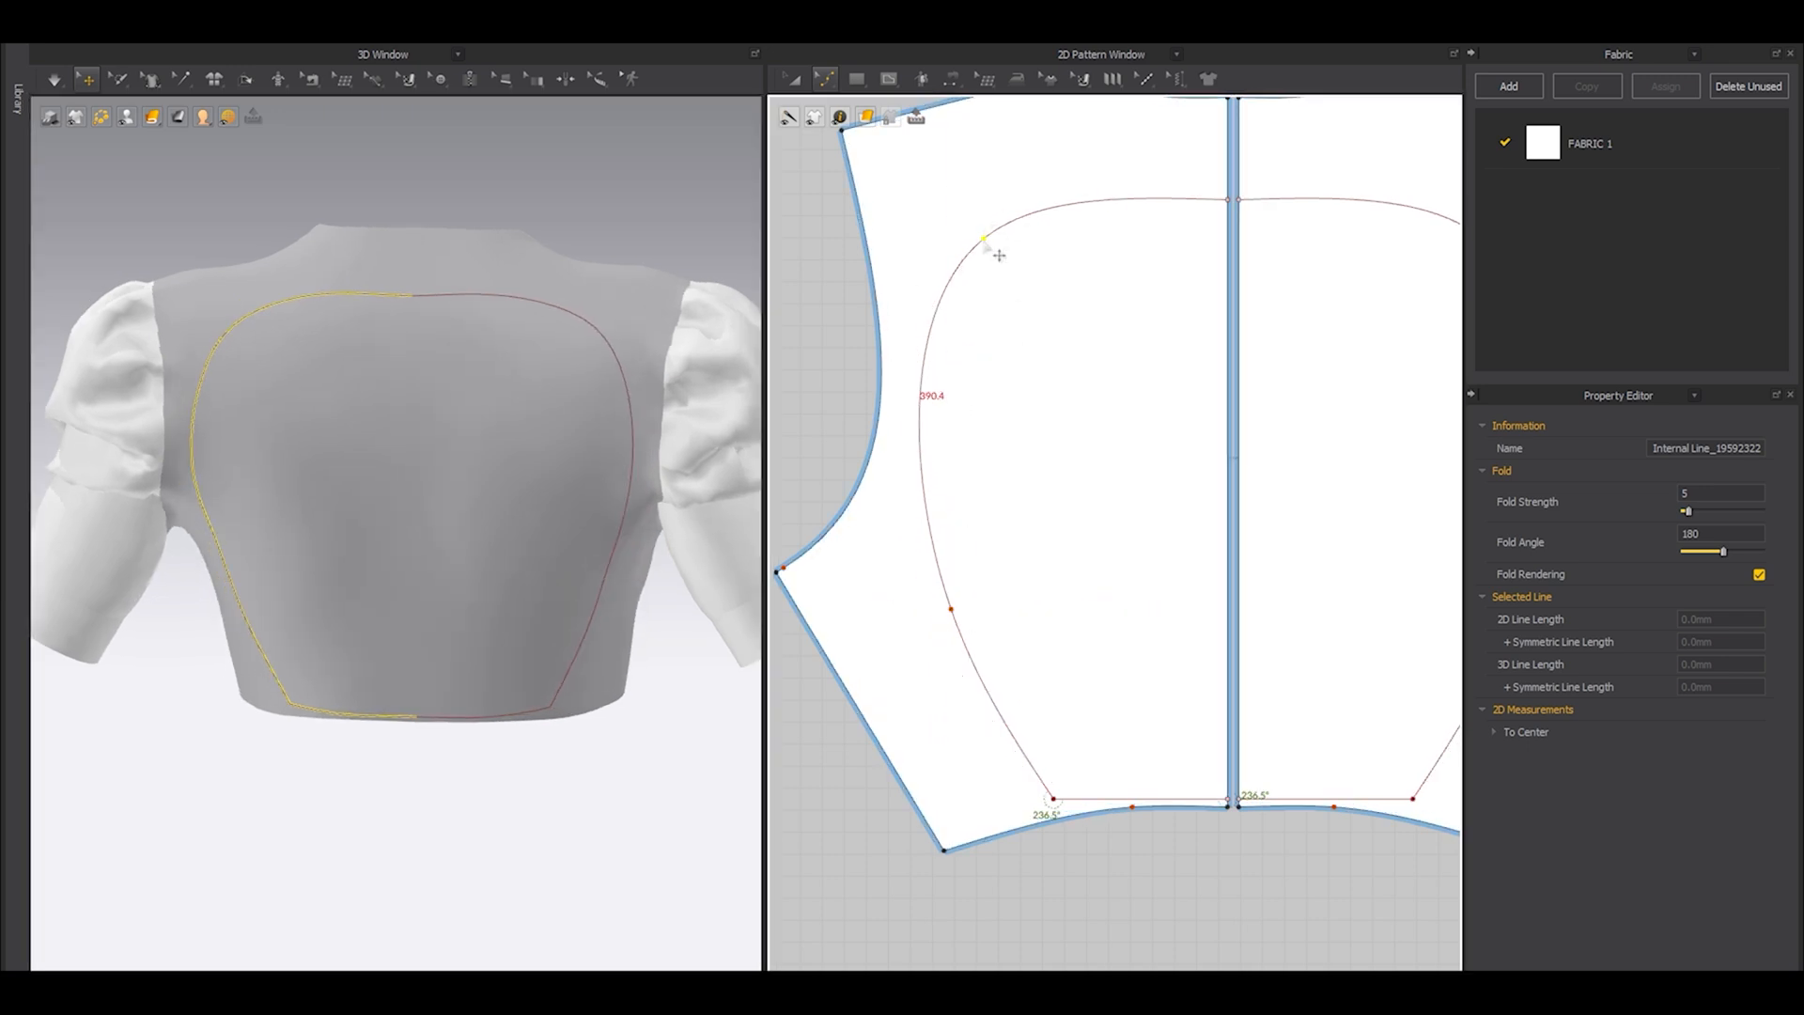
{"action": "left_click_drag", "start_coordinate": [999, 255], "coordinate": [1006, 259]}
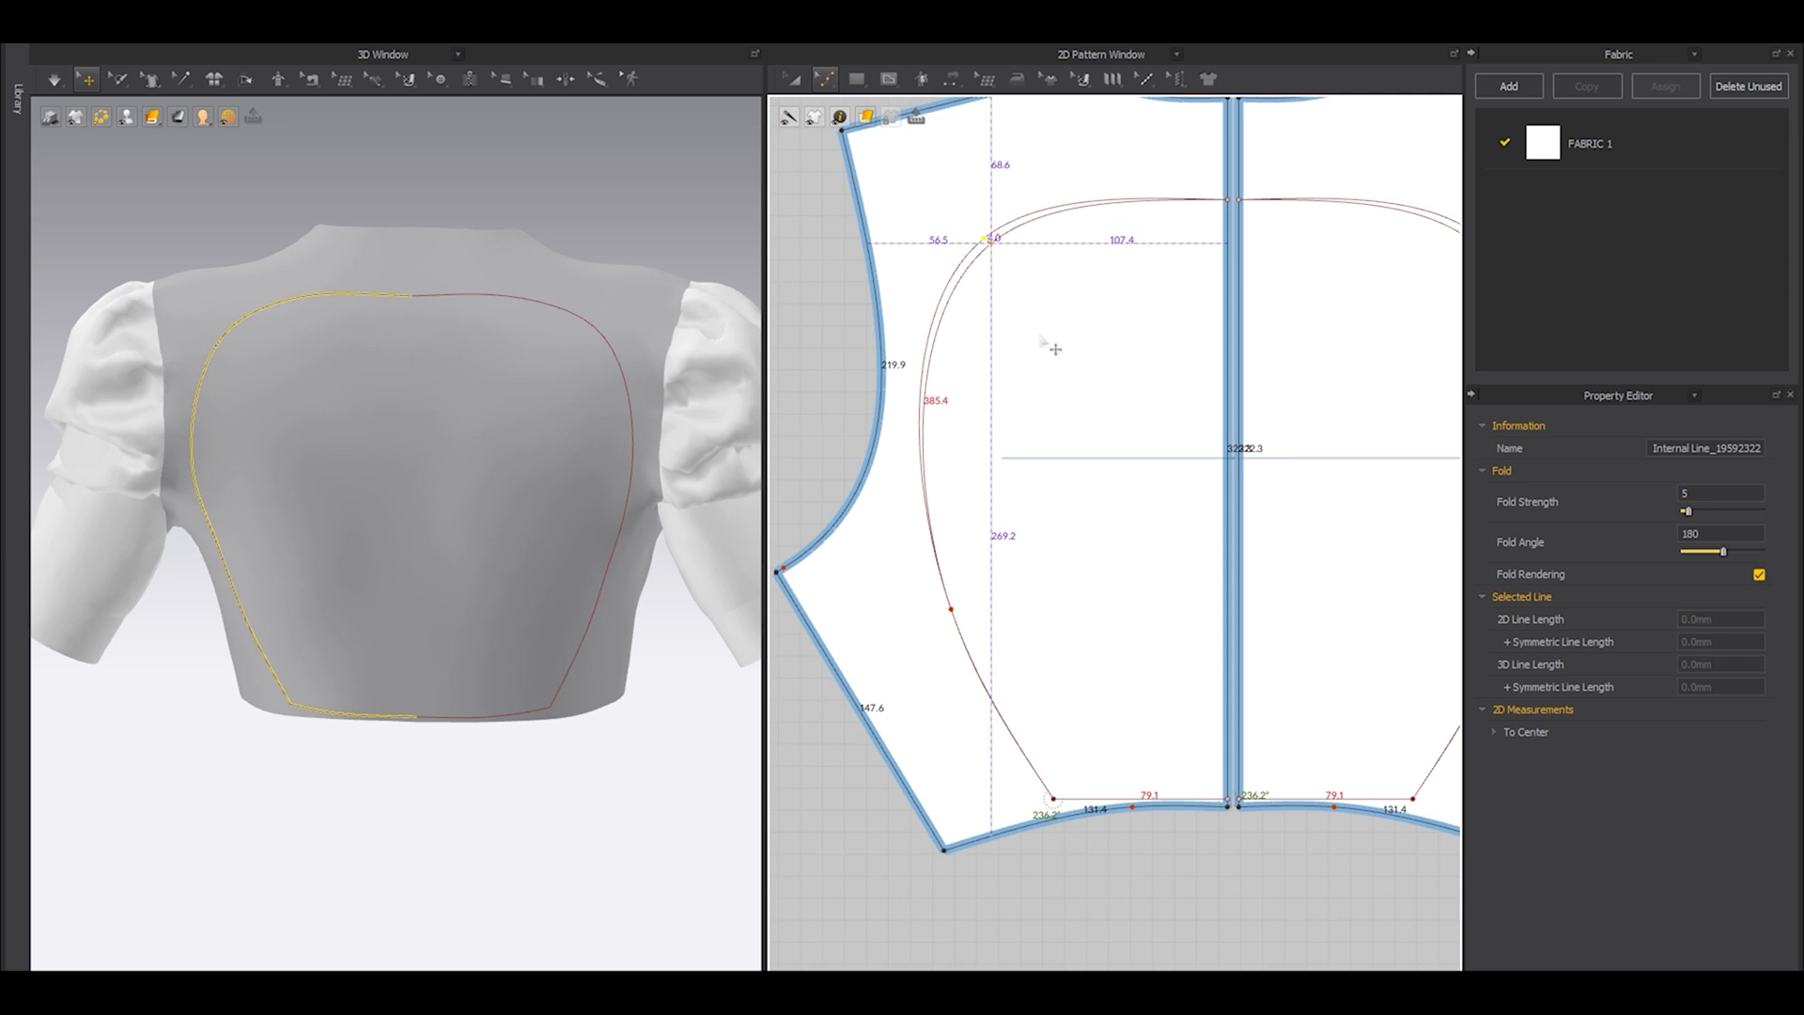
Move the bottom outer corner of the back outline down, closer to the hem.
{"action": "scroll", "coordinate": [1043, 340], "scroll_direction": "down", "scroll_amount": 4}
{"action": "key", "text": "a"}
{"action": "scroll", "coordinate": [1074, 562], "scroll_direction": "up", "scroll_amount": 4}
{"action": "left_click", "coordinate": [1073, 562]}
{"action": "scroll", "coordinate": [1074, 562], "scroll_direction": "up", "scroll_amount": 3}
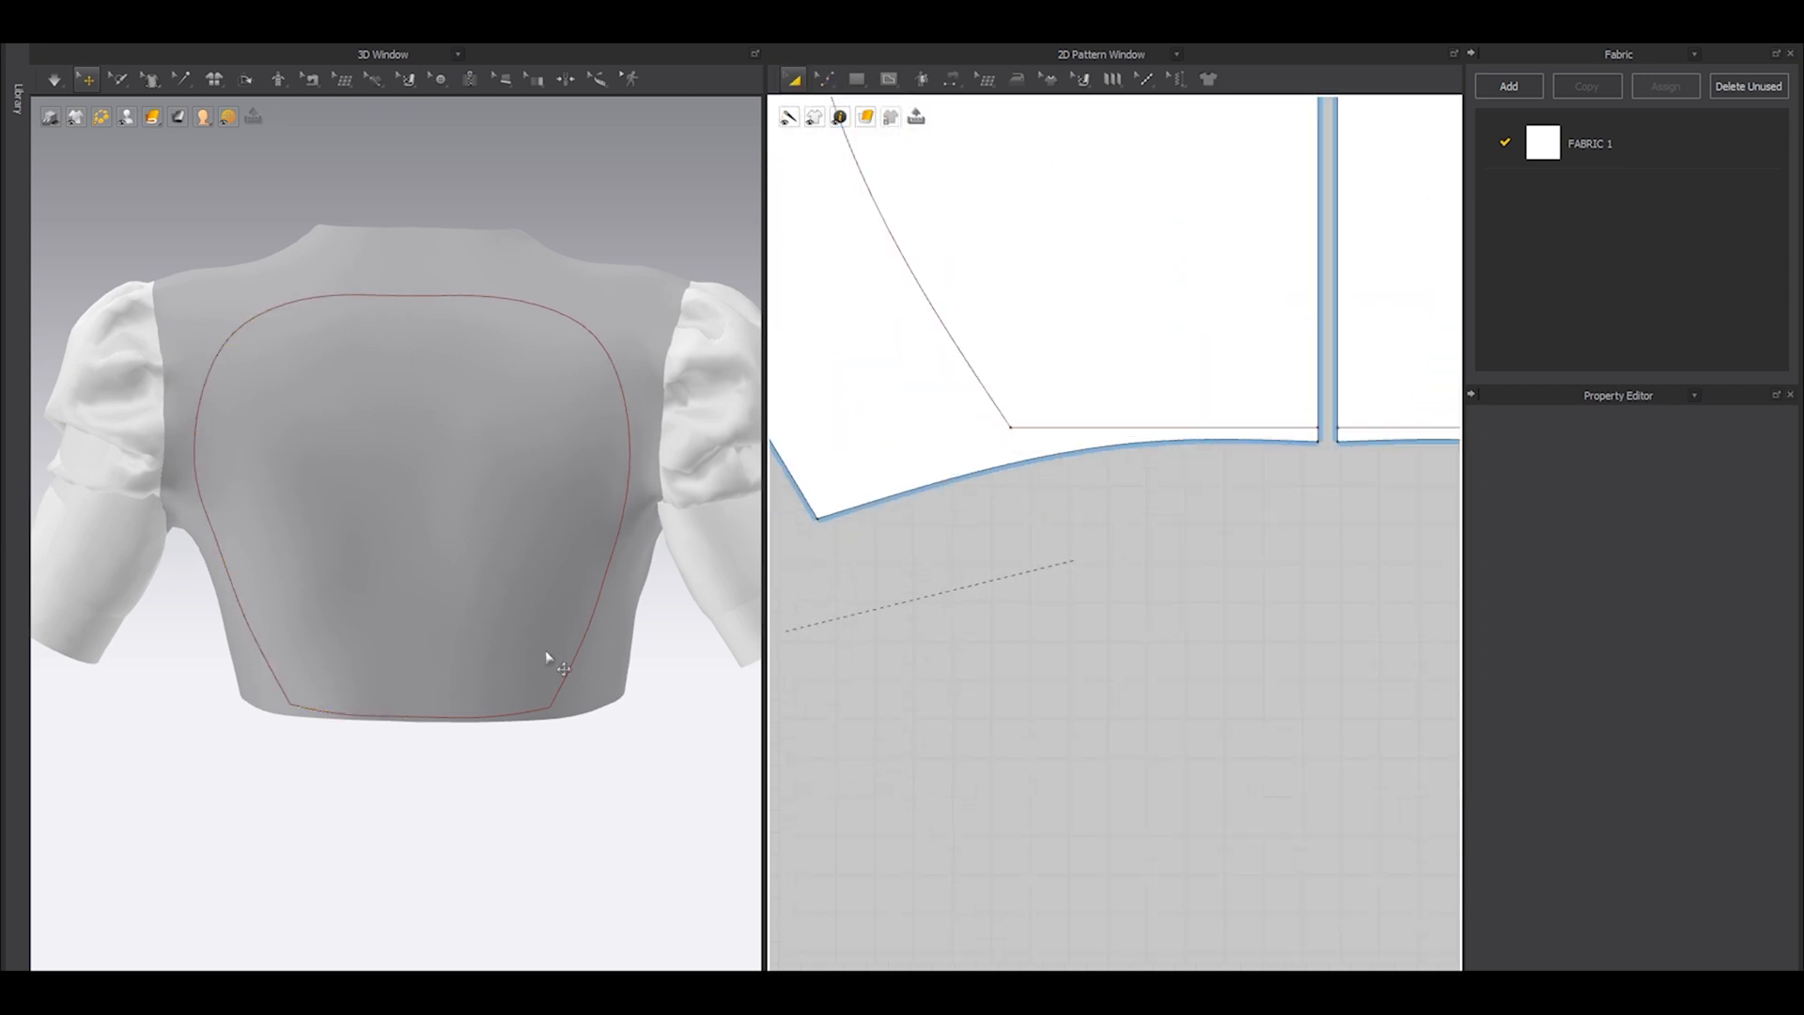
{"action": "right_click_drag", "start_coordinate": [645, 653], "coordinate": [494, 655]}
{"action": "scroll", "coordinate": [1038, 447], "scroll_direction": "up", "scroll_amount": 3}
{"action": "key", "text": "z"}
{"action": "mouse_move", "coordinate": [1039, 419]}
{"action": "left_mouse_down"}
{"action": "mouse_move", "coordinate": [1048, 455]}
{"action": "mouse_move", "coordinate": [1035, 435]}
{"action": "left_mouse_up"}
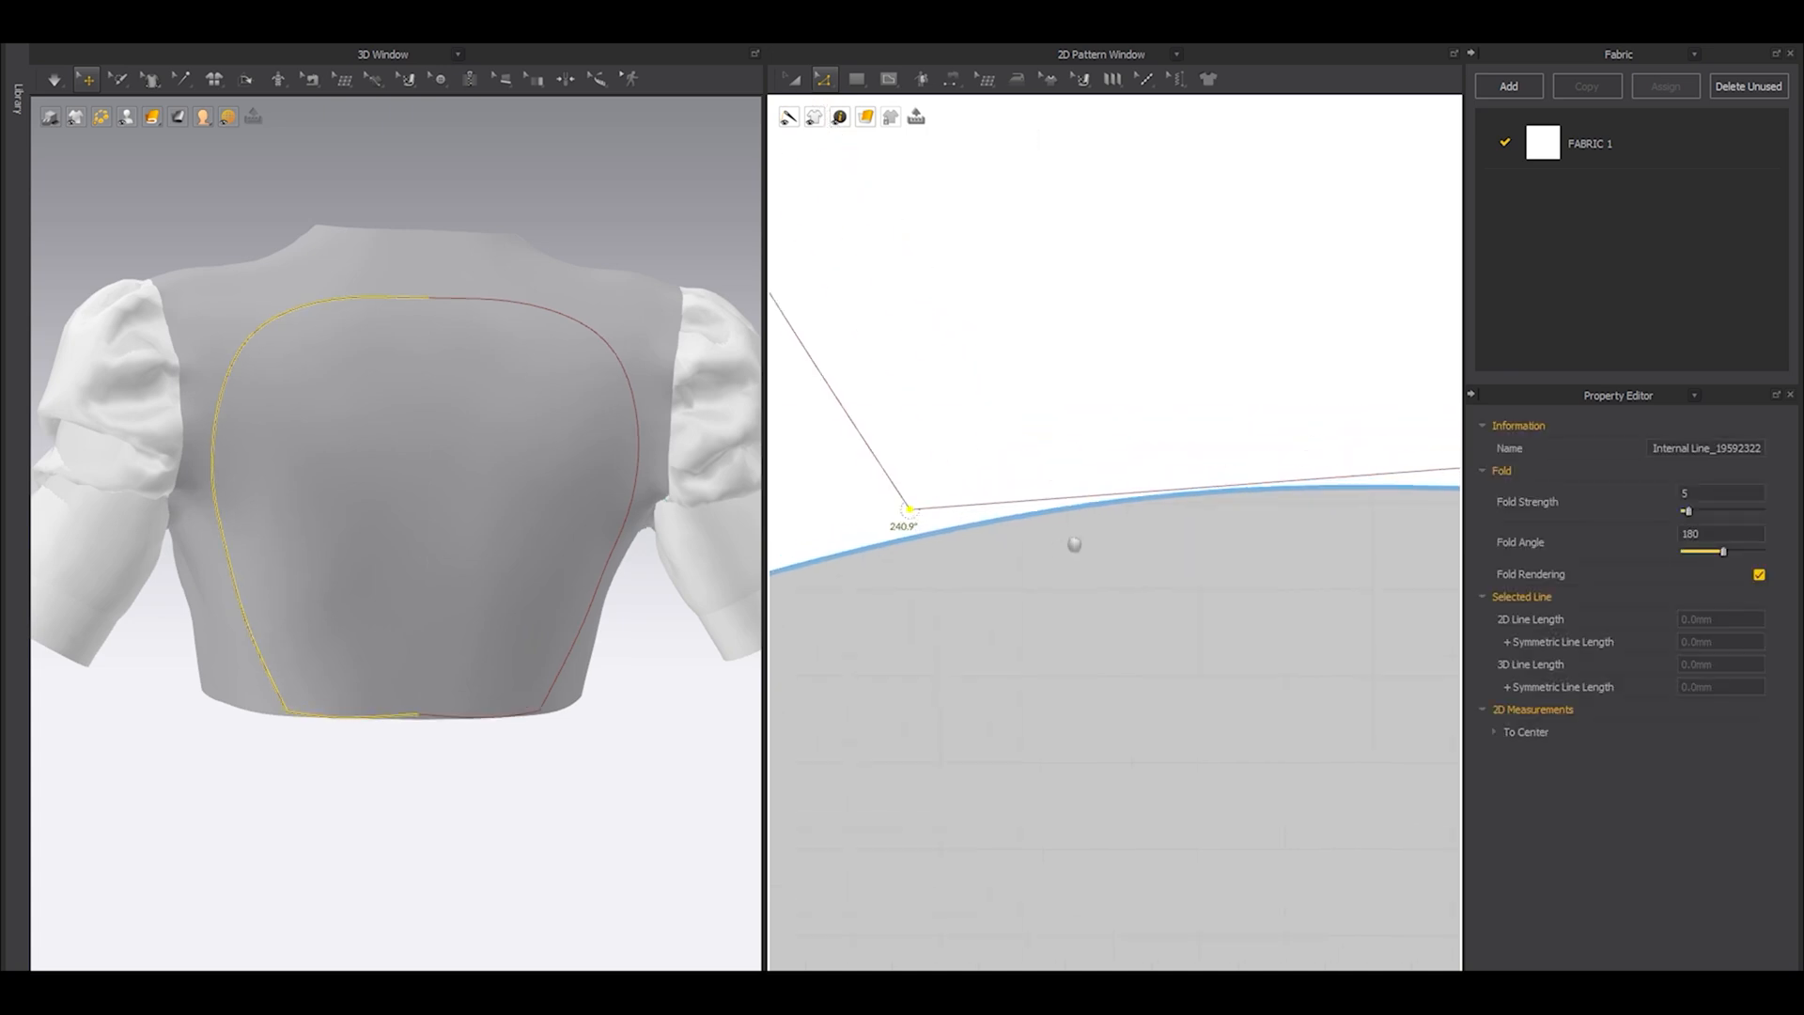
Curve the outline's bottom segment to about 78 mm so that it follows the hem up to the center back.
{"action": "left_click_drag", "start_coordinate": [1216, 489], "coordinate": [1213, 468]}
{"action": "scroll", "coordinate": [1184, 460], "scroll_direction": "down", "scroll_amount": 2}
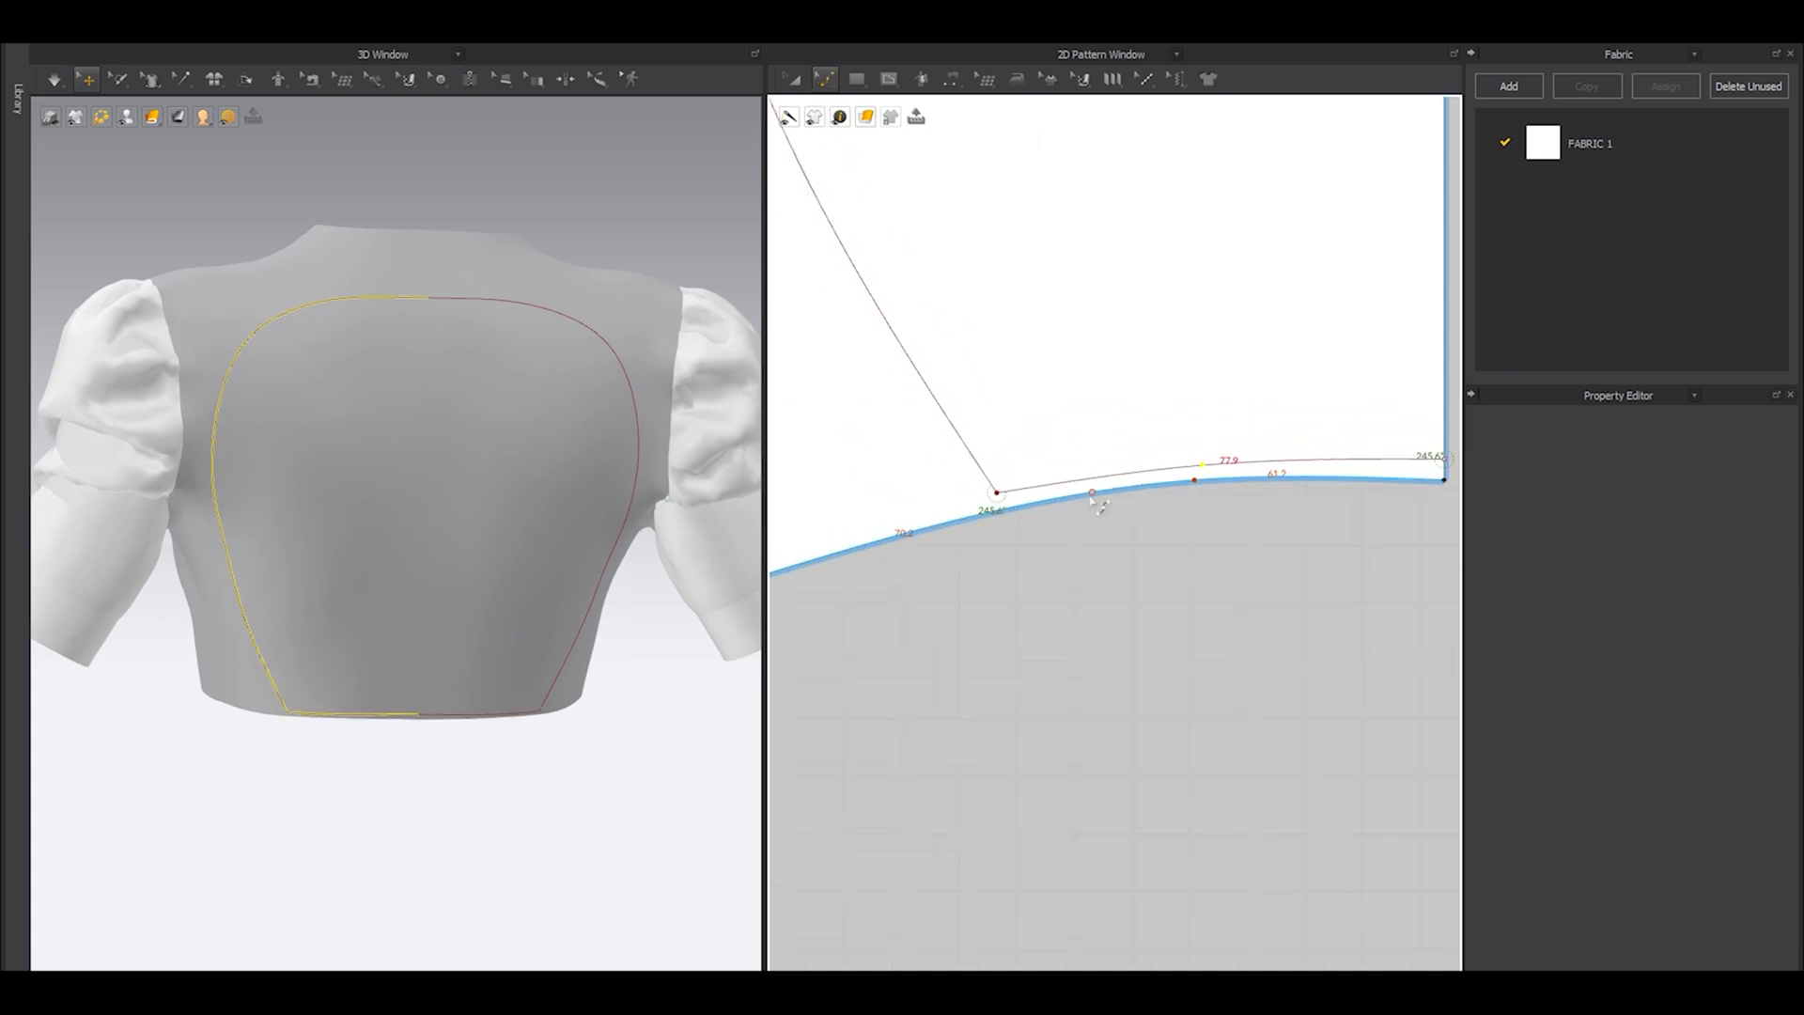
{"action": "scroll", "coordinate": [1212, 552], "scroll_direction": "up", "scroll_amount": 5}
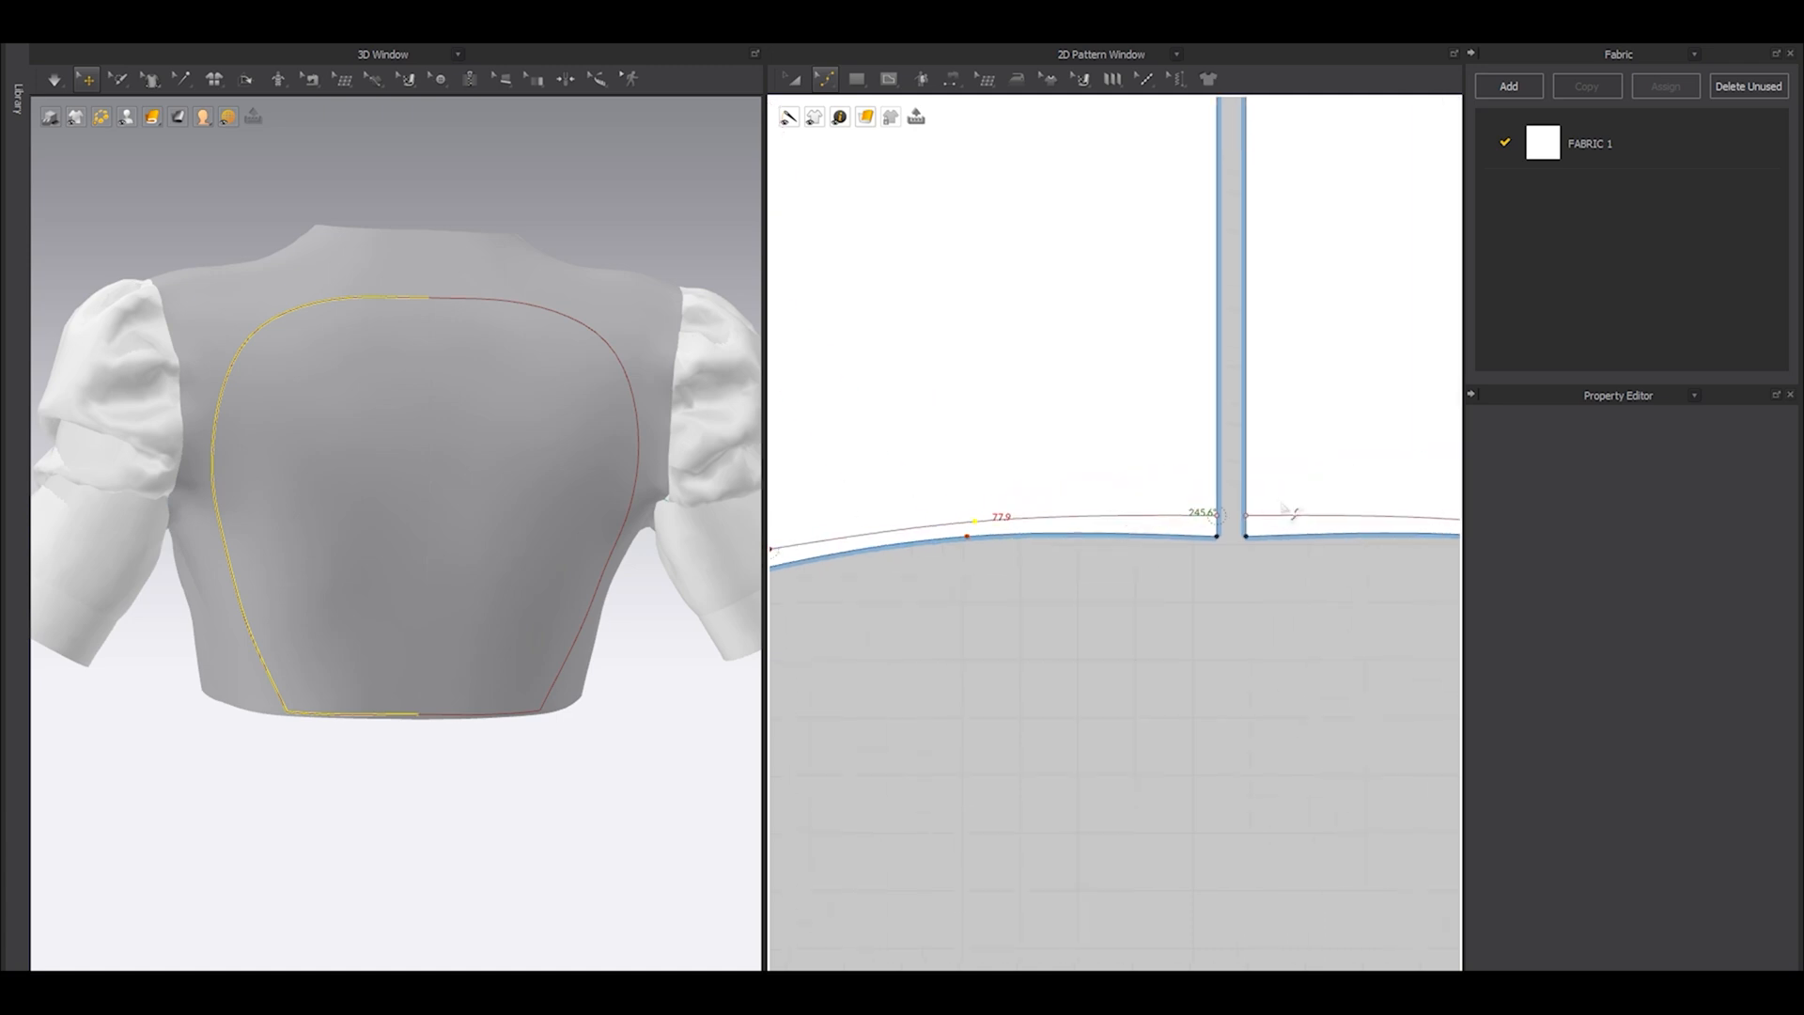
{"action": "left_click_drag", "start_coordinate": [1174, 532], "coordinate": [1174, 563]}
{"action": "scroll", "coordinate": [1183, 601], "scroll_direction": "down", "scroll_amount": 4}
{"action": "left_click", "coordinate": [1191, 648]}
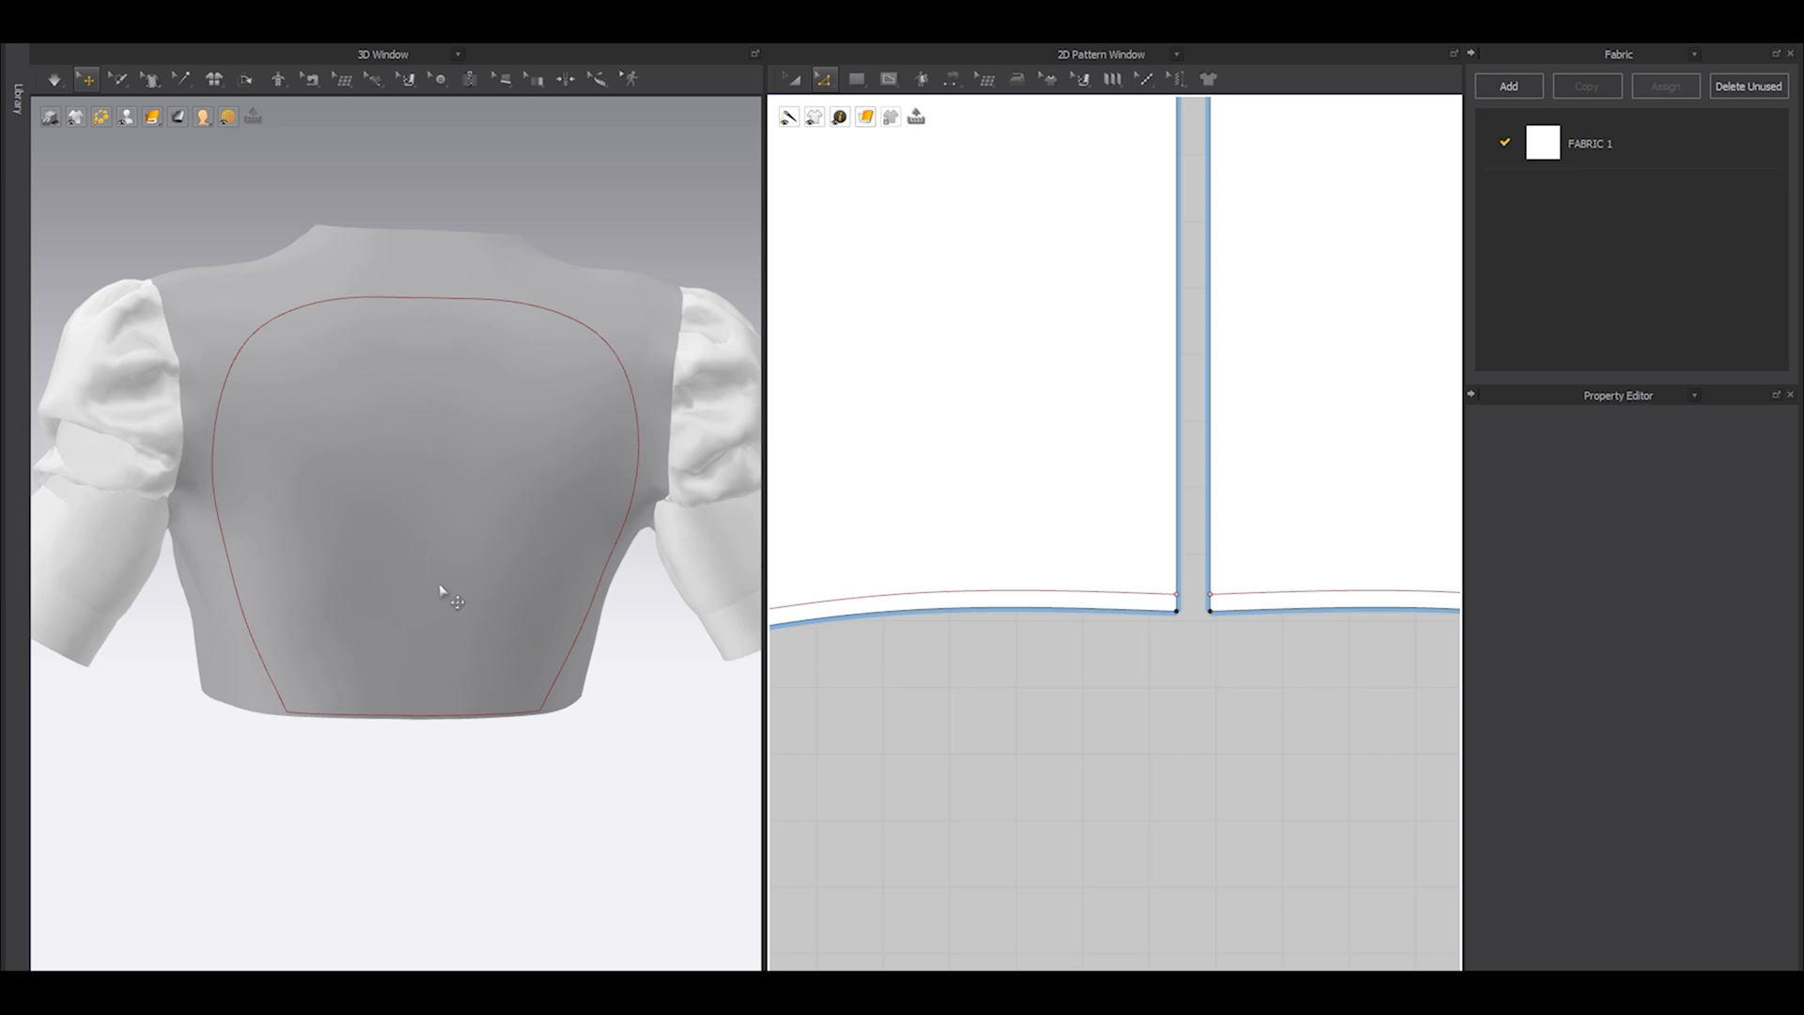
Nudge the outline's upper curve point slightly inward and check the shape from the side and back.
{"action": "scroll", "coordinate": [357, 610], "scroll_direction": "down", "scroll_amount": 3}
{"action": "right_click_drag", "start_coordinate": [576, 631], "coordinate": [657, 596]}
{"action": "scroll", "coordinate": [1103, 410], "scroll_direction": "down", "scroll_amount": 2}
{"action": "scroll", "coordinate": [1104, 411], "scroll_direction": "down", "scroll_amount": 3}
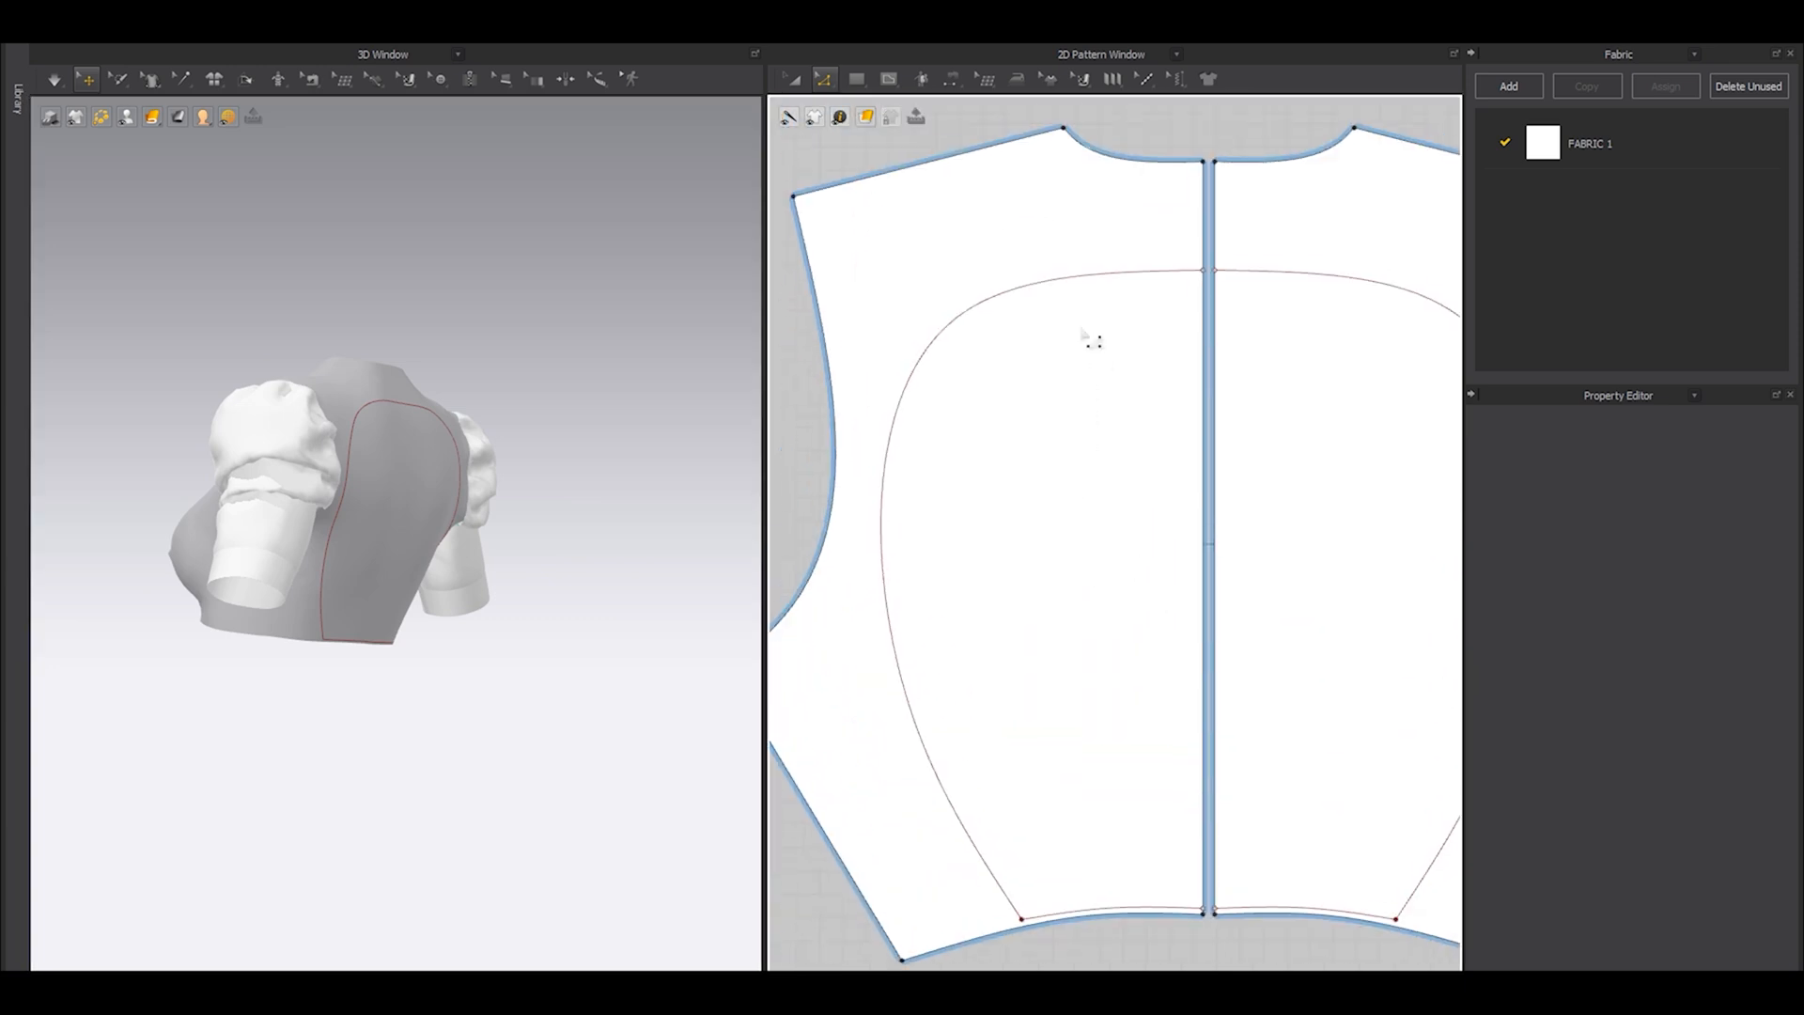
{"action": "scroll", "coordinate": [1071, 324], "scroll_direction": "up", "scroll_amount": 5}
{"action": "left_click", "coordinate": [863, 326]}
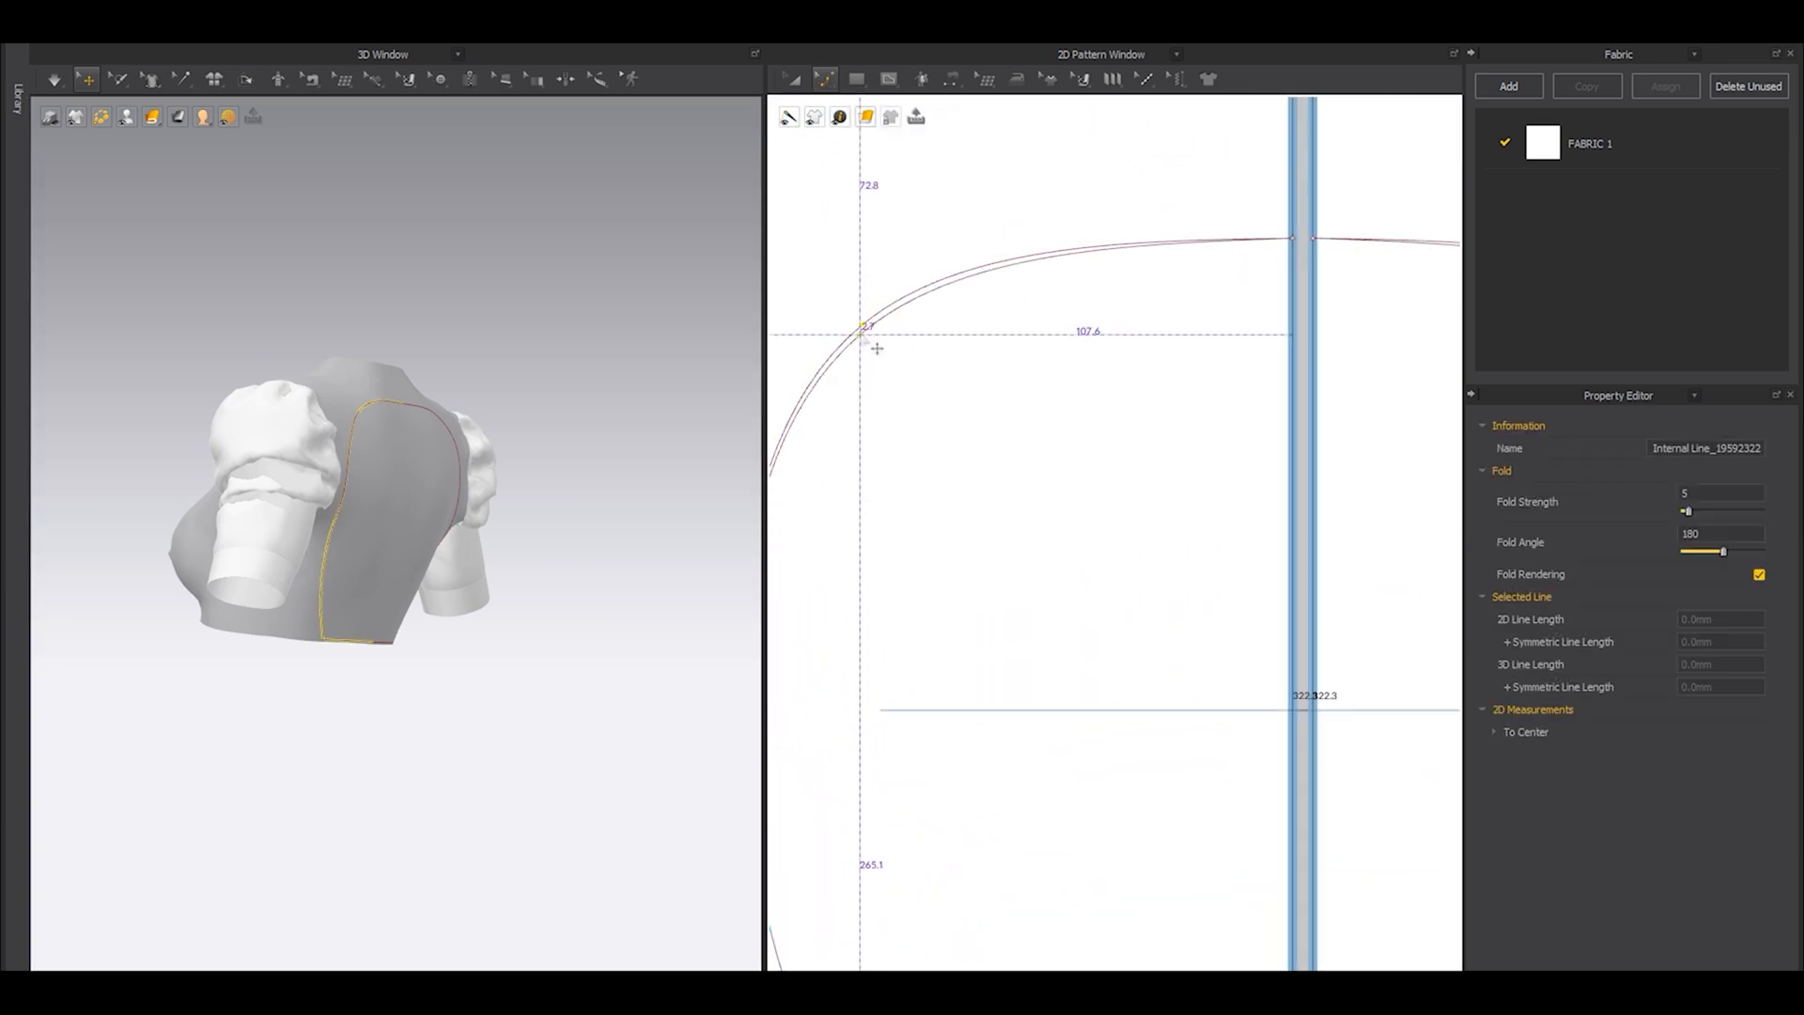
{"action": "right_click_drag", "start_coordinate": [604, 333], "coordinate": [435, 393]}
{"action": "right_click_drag", "start_coordinate": [441, 611], "coordinate": [404, 602]}
{"action": "scroll", "coordinate": [903, 449], "scroll_direction": "down", "scroll_amount": 4}
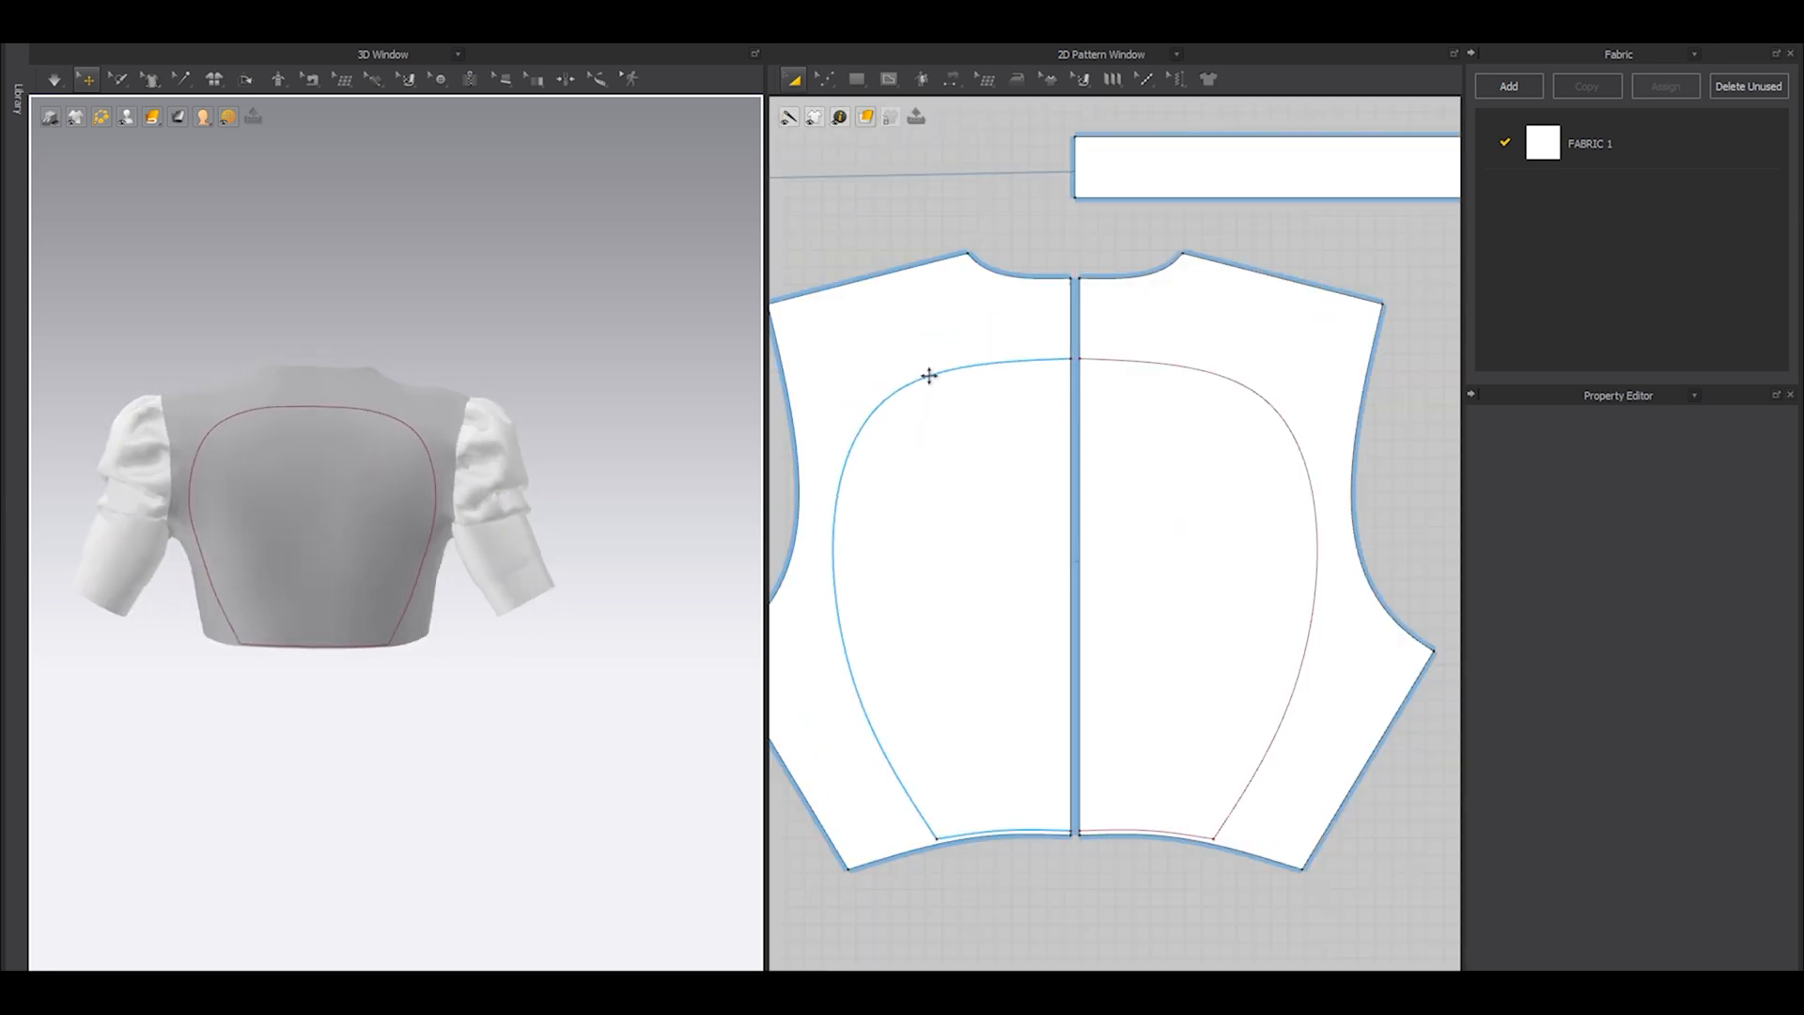
Try cutting and sewing the back panels along the opening outline.
{"action": "key", "text": "z"}
{"action": "left_click", "coordinate": [930, 378]}
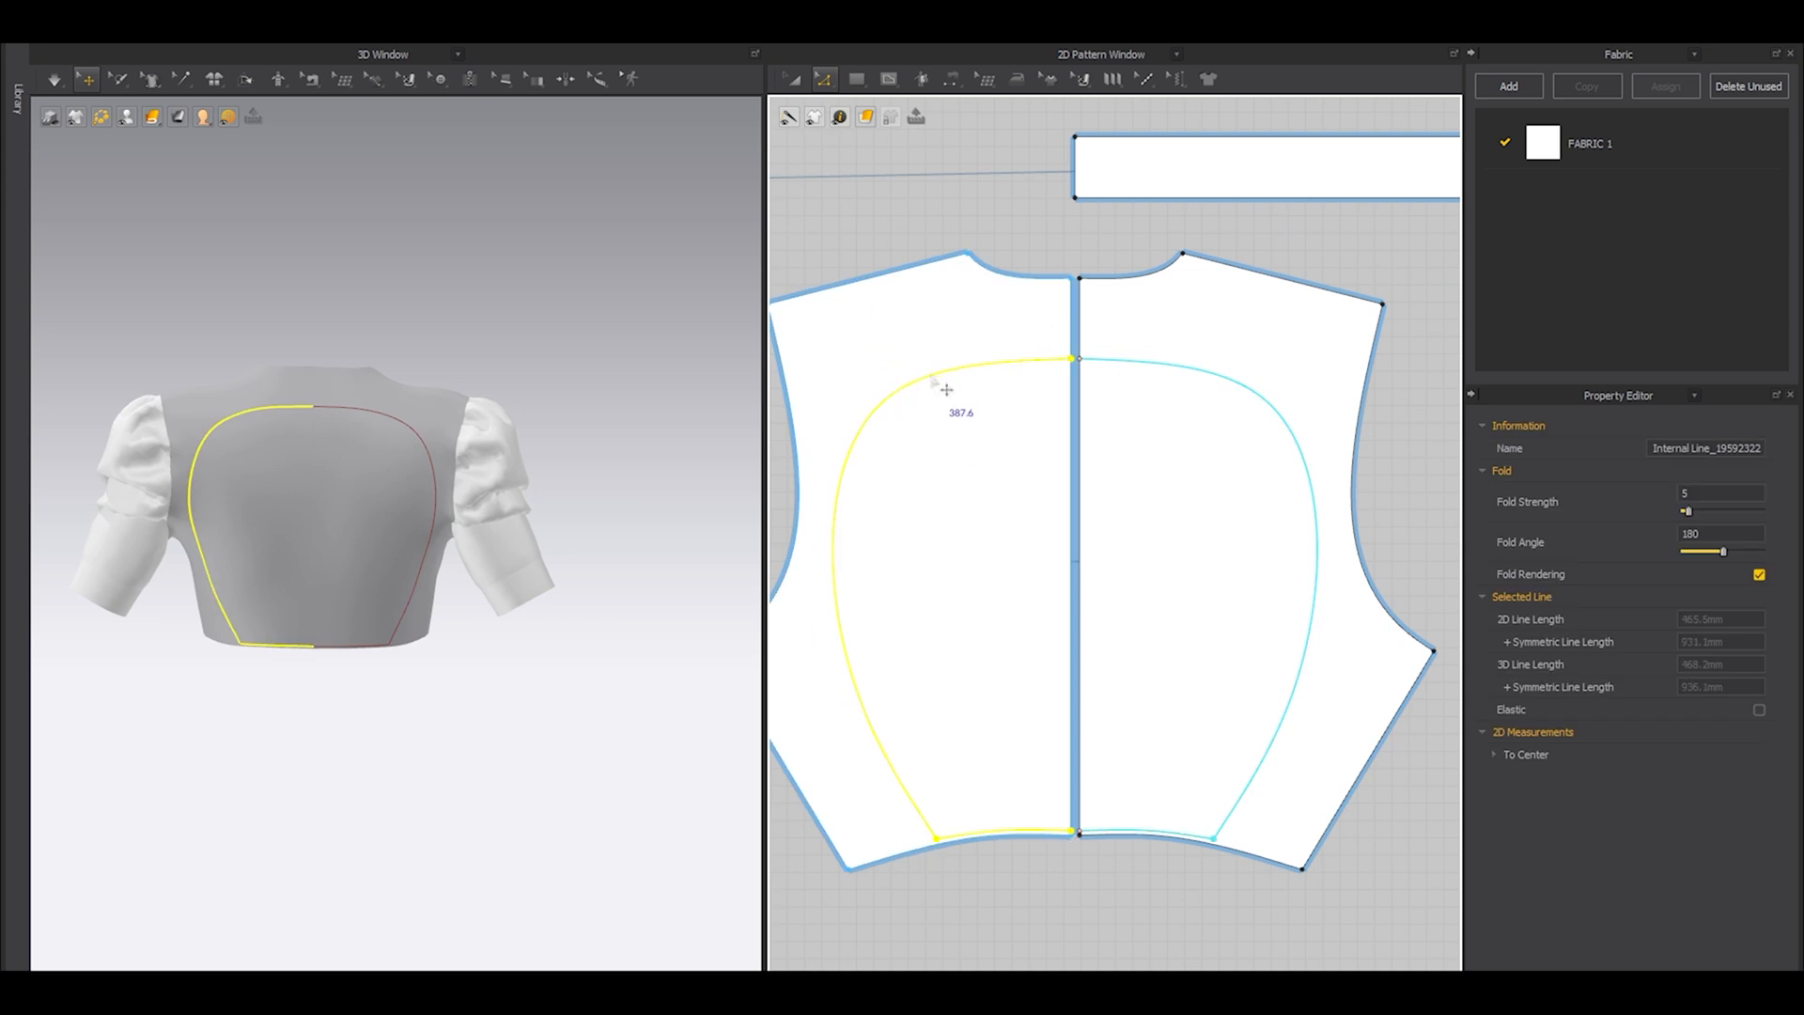
{"action": "right_click", "coordinate": [932, 379]}
{"action": "left_click", "coordinate": [977, 580]}
Try deleting both cut-out center back pieces and simulate the top on the avatar.
{"action": "key", "text": "a"}
{"action": "left_click", "coordinate": [1139, 555]}
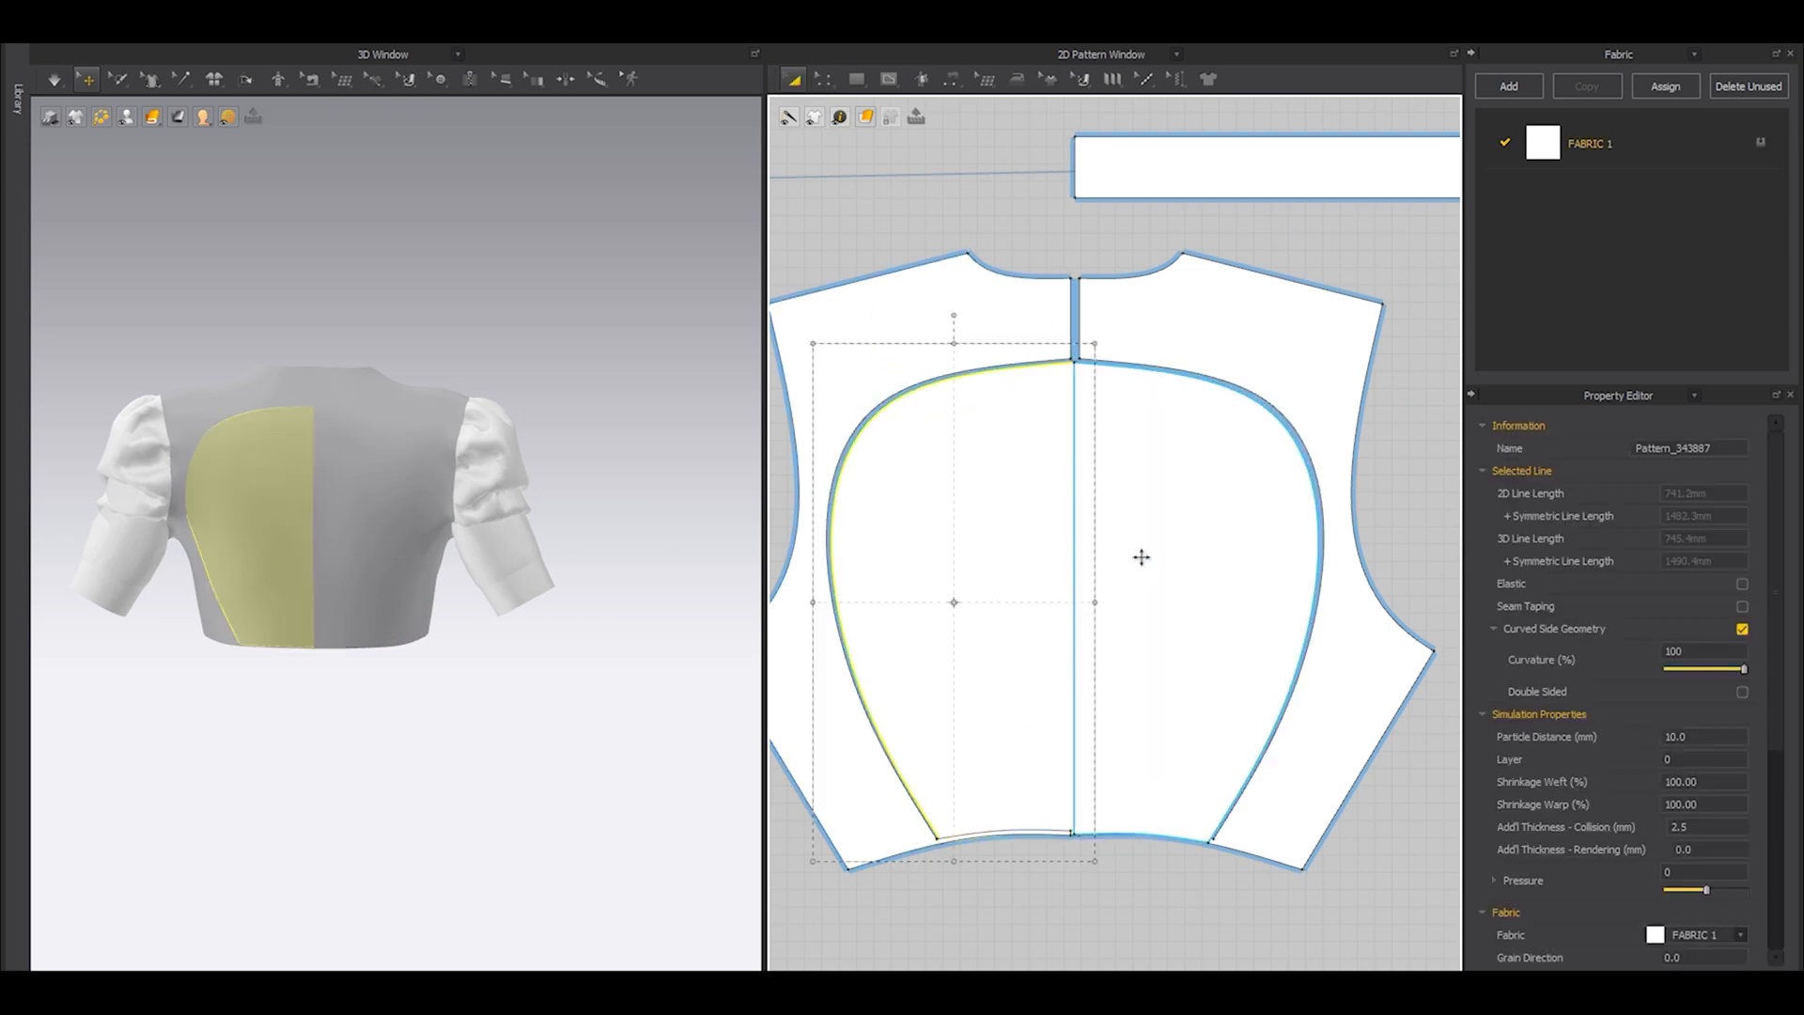
{"action": "key", "text": "Delete"}
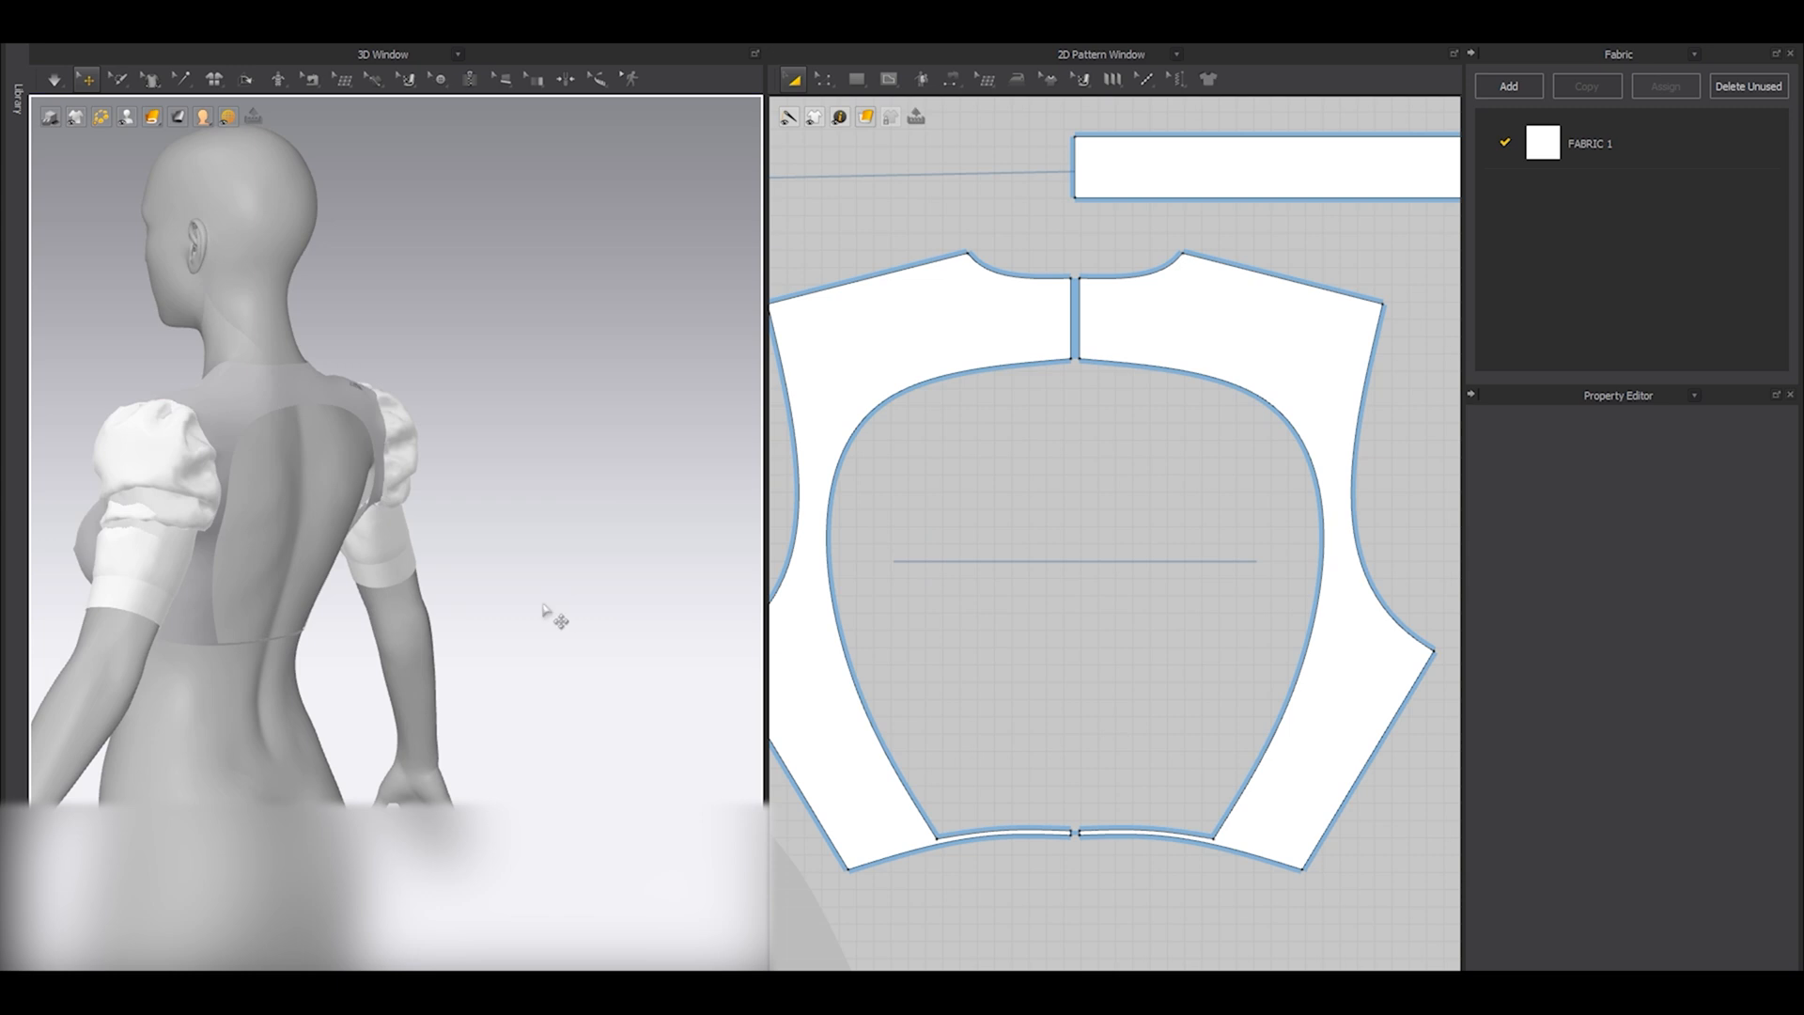
{"action": "key", "text": "space"}
{"action": "mouse_move", "coordinate": [498, 599]}
{"action": "right_mouse_down"}
{"action": "mouse_move", "coordinate": [338, 608]}
{"action": "mouse_move", "coordinate": [478, 616]}
{"action": "right_mouse_up"}
{"action": "scroll", "coordinate": [338, 608], "scroll_direction": "up", "scroll_amount": 3}
{"action": "middle_click_drag", "start_coordinate": [465, 654], "coordinate": [511, 572]}
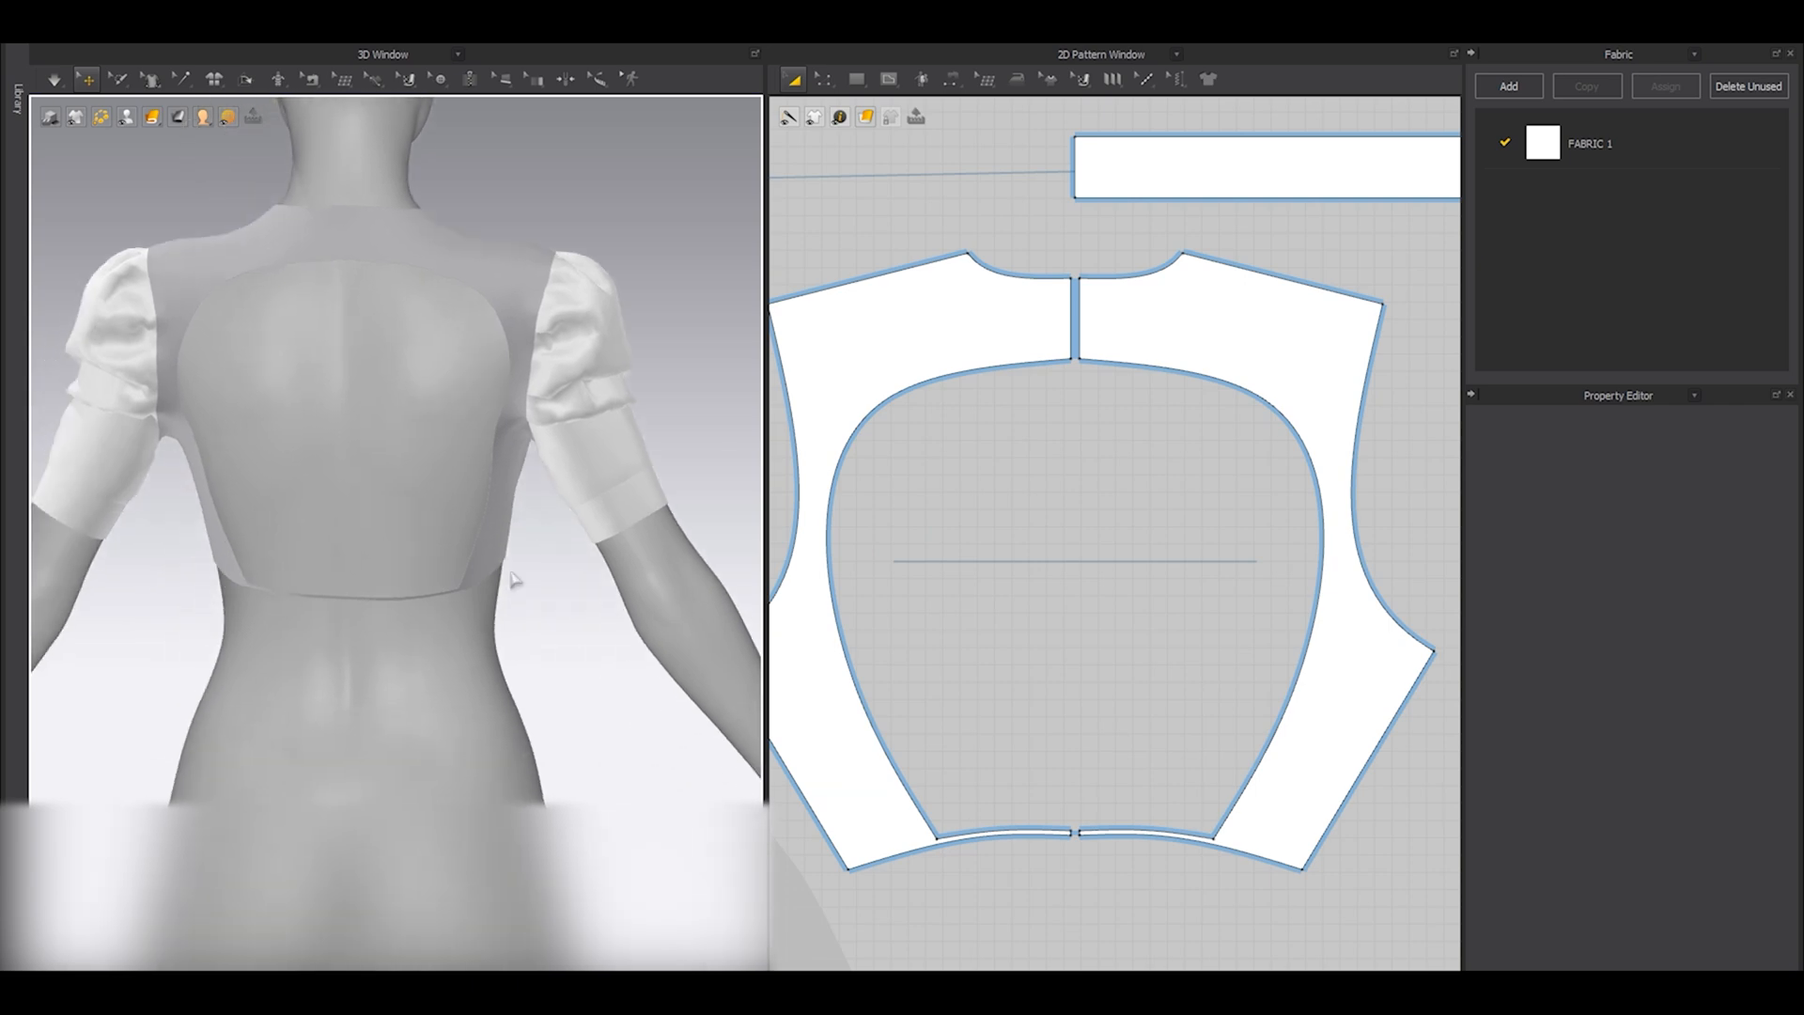
Undo the deletion of the center back pieces and the cut along the outline.
{"action": "left_click", "coordinate": [514, 580]}
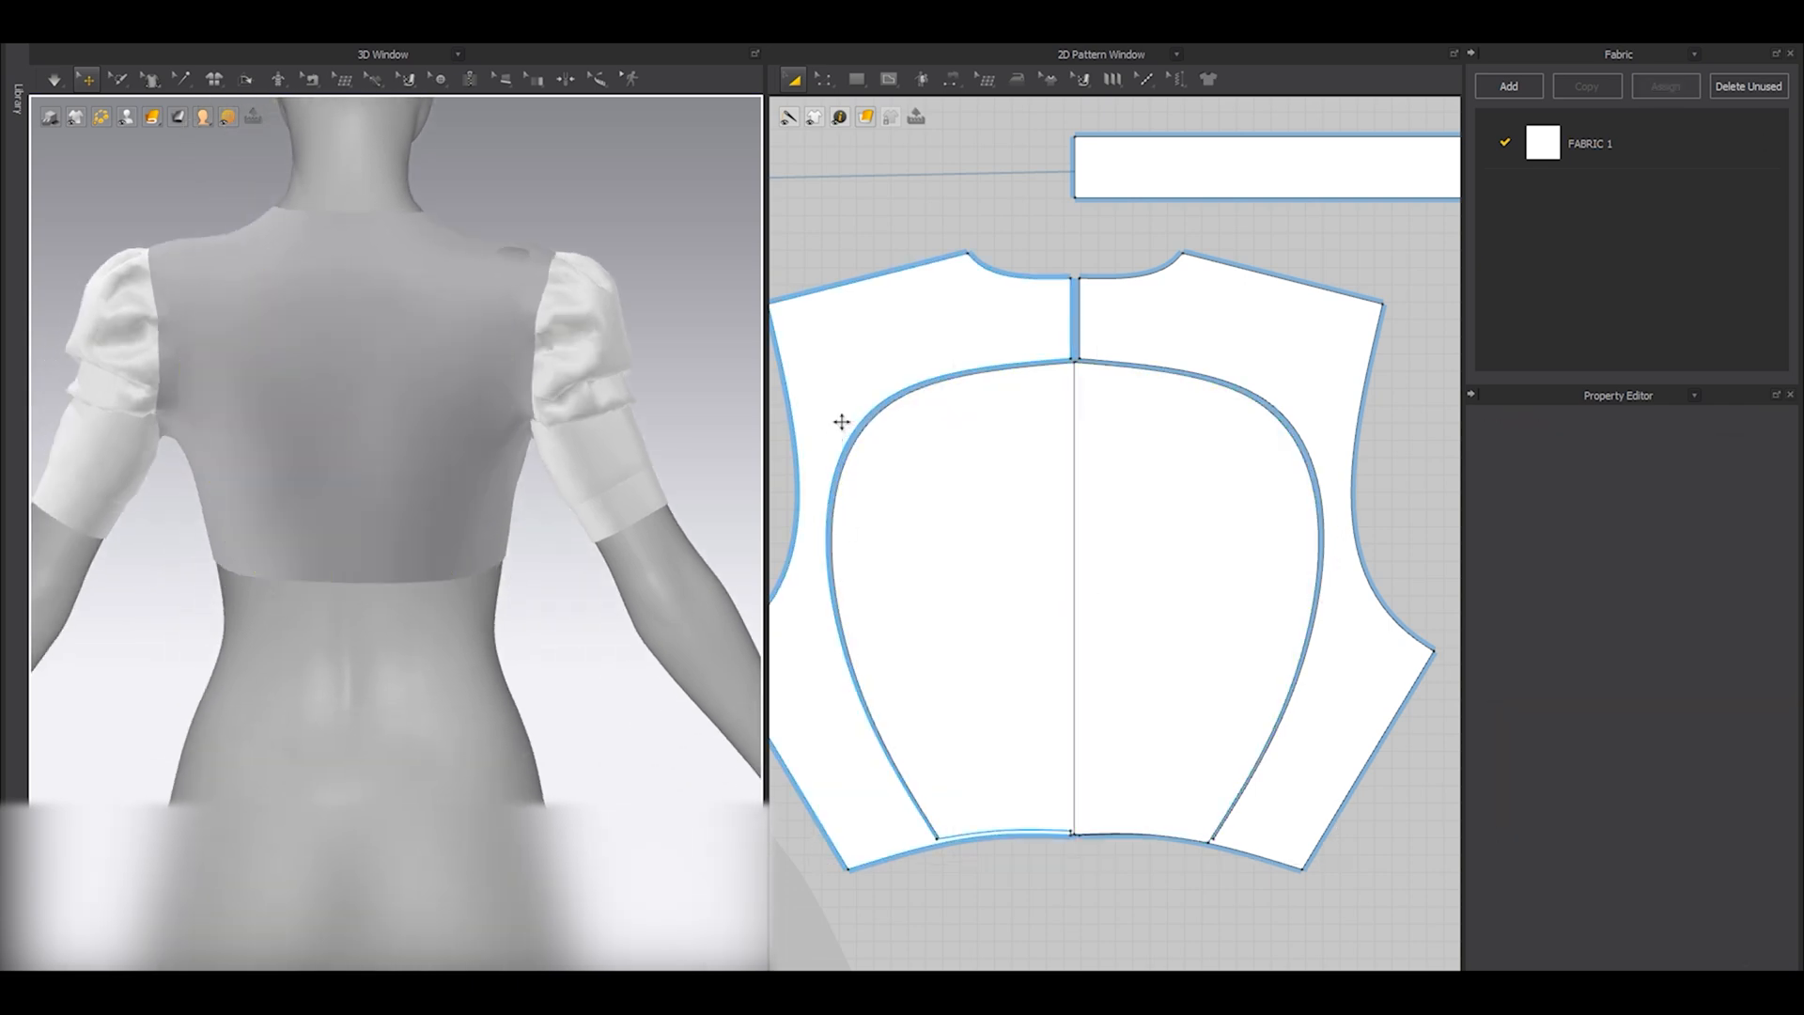
{"action": "left_click", "coordinate": [837, 416]}
{"action": "scroll", "coordinate": [837, 415], "scroll_direction": "up", "scroll_amount": 5}
{"action": "left_click", "coordinate": [932, 399]}
Narrow the back opening by moving the outline's upper and side curve points and bottom corner toward the center back.
{"action": "key", "text": "z"}
{"action": "left_click_drag", "start_coordinate": [911, 414], "coordinate": [972, 400]}
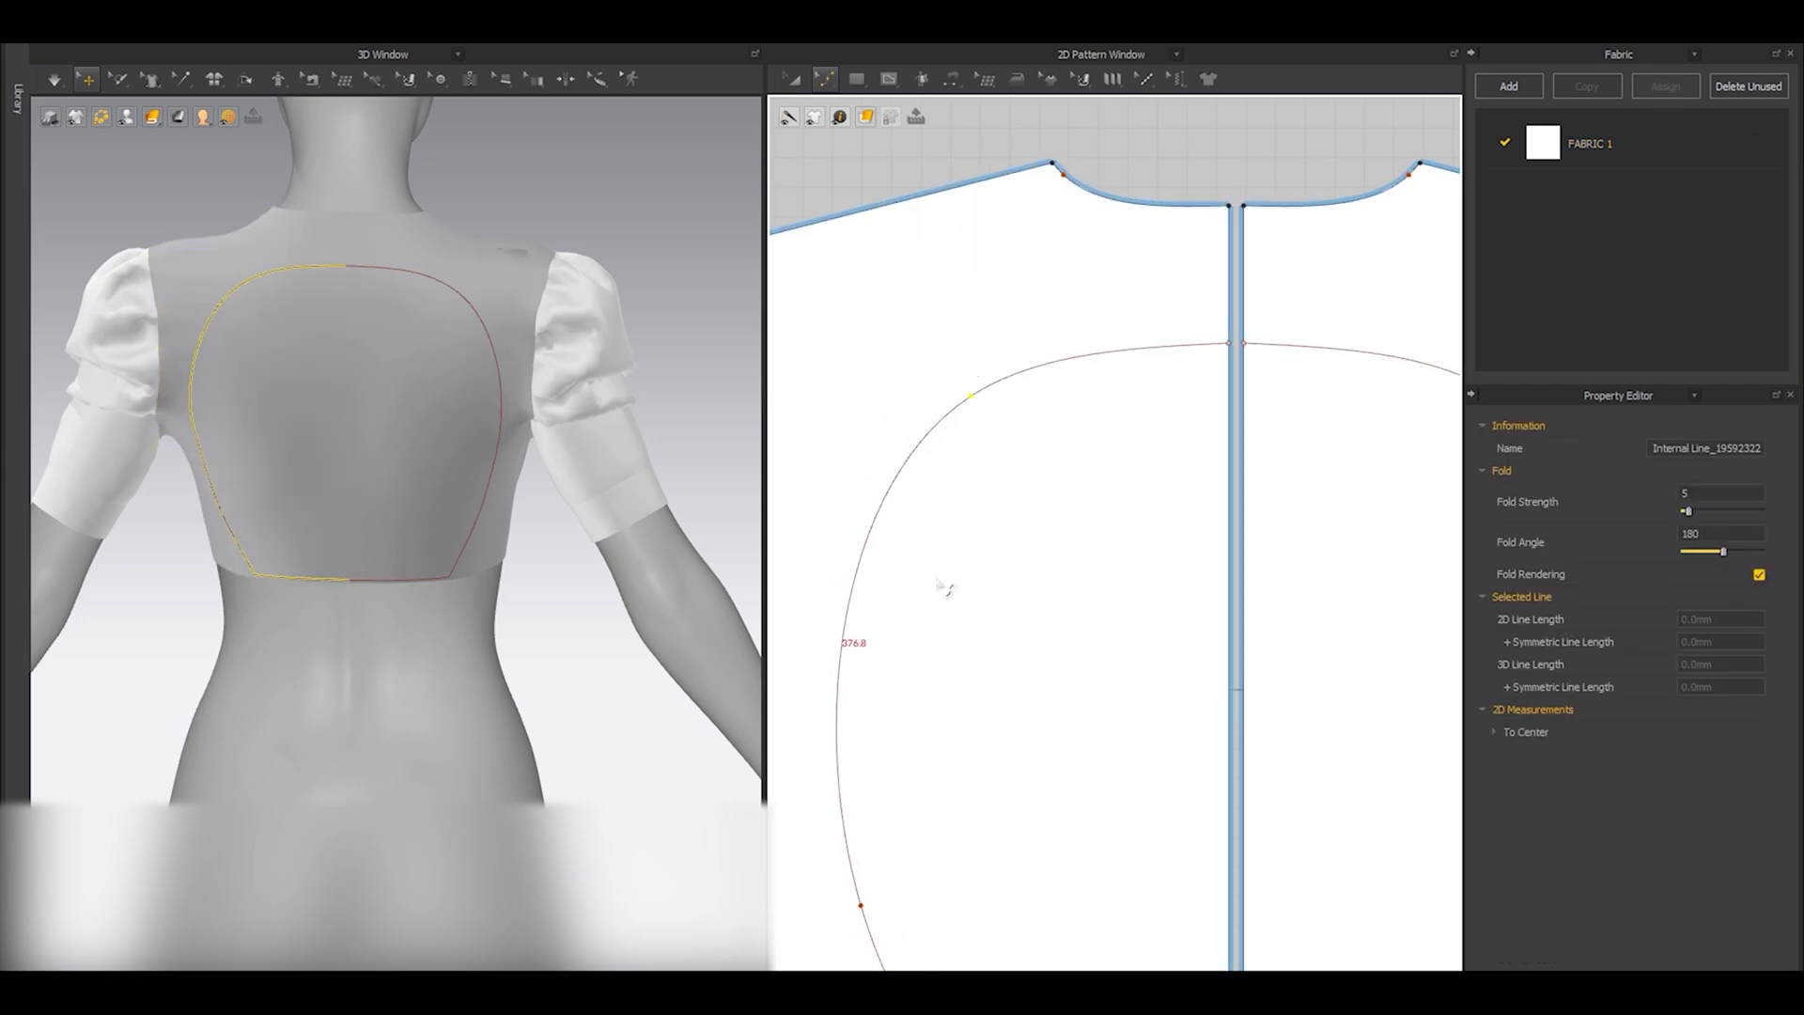
{"action": "middle_click_drag", "start_coordinate": [858, 945], "coordinate": [908, 579]}
{"action": "left_click_drag", "start_coordinate": [911, 540], "coordinate": [946, 533]}
{"action": "scroll", "coordinate": [1082, 814], "scroll_direction": "up", "scroll_amount": 3}
{"action": "left_click_drag", "start_coordinate": [1026, 784], "coordinate": [1062, 782]}
{"action": "scroll", "coordinate": [1072, 793], "scroll_direction": "up", "scroll_amount": 5}
Reshape the narrowed outline's bottom segment into a shallow curve just above the hem.
{"action": "key", "text": "z"}
{"action": "scroll", "coordinate": [1240, 675], "scroll_direction": "down", "scroll_amount": 2}
{"action": "middle_click_drag", "start_coordinate": [1418, 671], "coordinate": [1261, 733]}
{"action": "middle_click_drag", "start_coordinate": [1450, 698], "coordinate": [1206, 740]}
{"action": "scroll", "coordinate": [1204, 735], "scroll_direction": "up", "scroll_amount": 1}
{"action": "left_click_drag", "start_coordinate": [1193, 740], "coordinate": [1193, 711]}
{"action": "scroll", "coordinate": [1186, 750], "scroll_direction": "down", "scroll_amount": 6}
Raise the outline's bottom segment to leave a wider band of fabric above the hem.
{"action": "key", "text": "a"}
{"action": "key", "text": "z"}
{"action": "mouse_move", "coordinate": [388, 580]}
{"action": "right_mouse_down"}
{"action": "mouse_move", "coordinate": [423, 578]}
{"action": "mouse_move", "coordinate": [351, 578]}
{"action": "mouse_move", "coordinate": [373, 585]}
{"action": "right_mouse_up"}
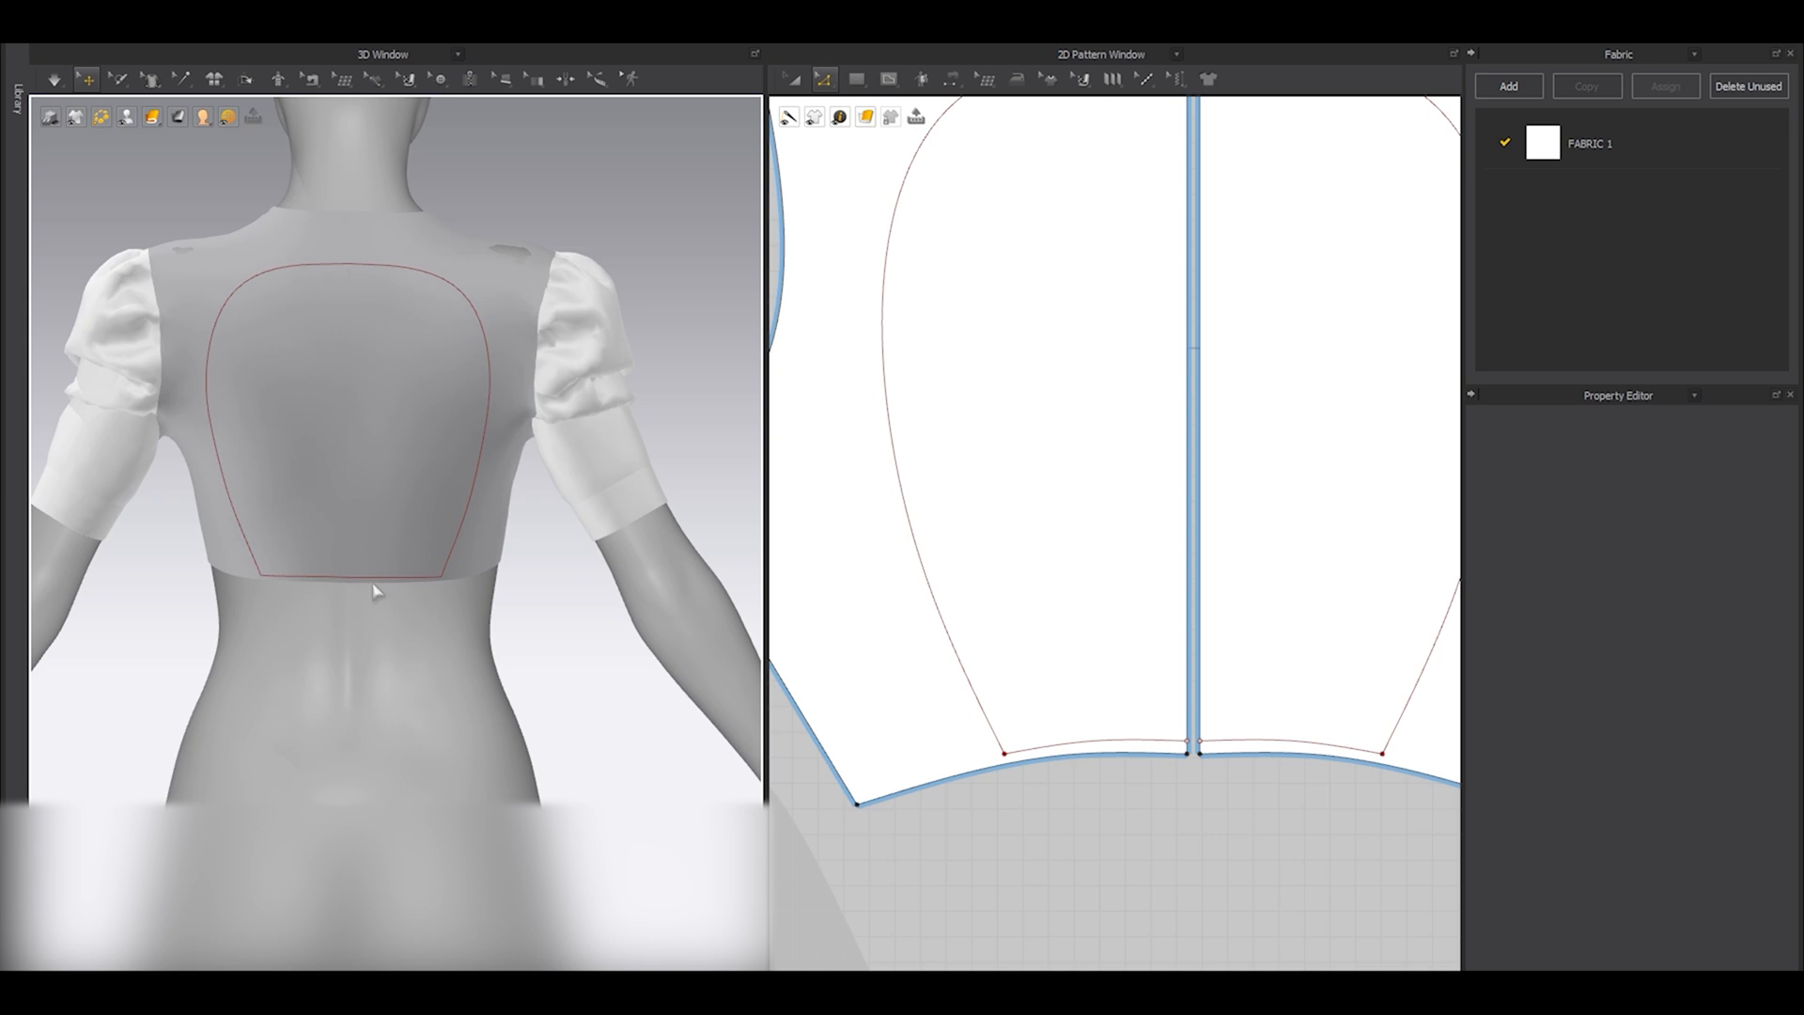
{"action": "mouse_move", "coordinate": [569, 639]}
{"action": "right_mouse_down"}
{"action": "mouse_move", "coordinate": [207, 634]}
{"action": "mouse_move", "coordinate": [556, 643]}
{"action": "right_mouse_up"}
{"action": "left_click_drag", "start_coordinate": [1080, 747], "coordinate": [1086, 720]}
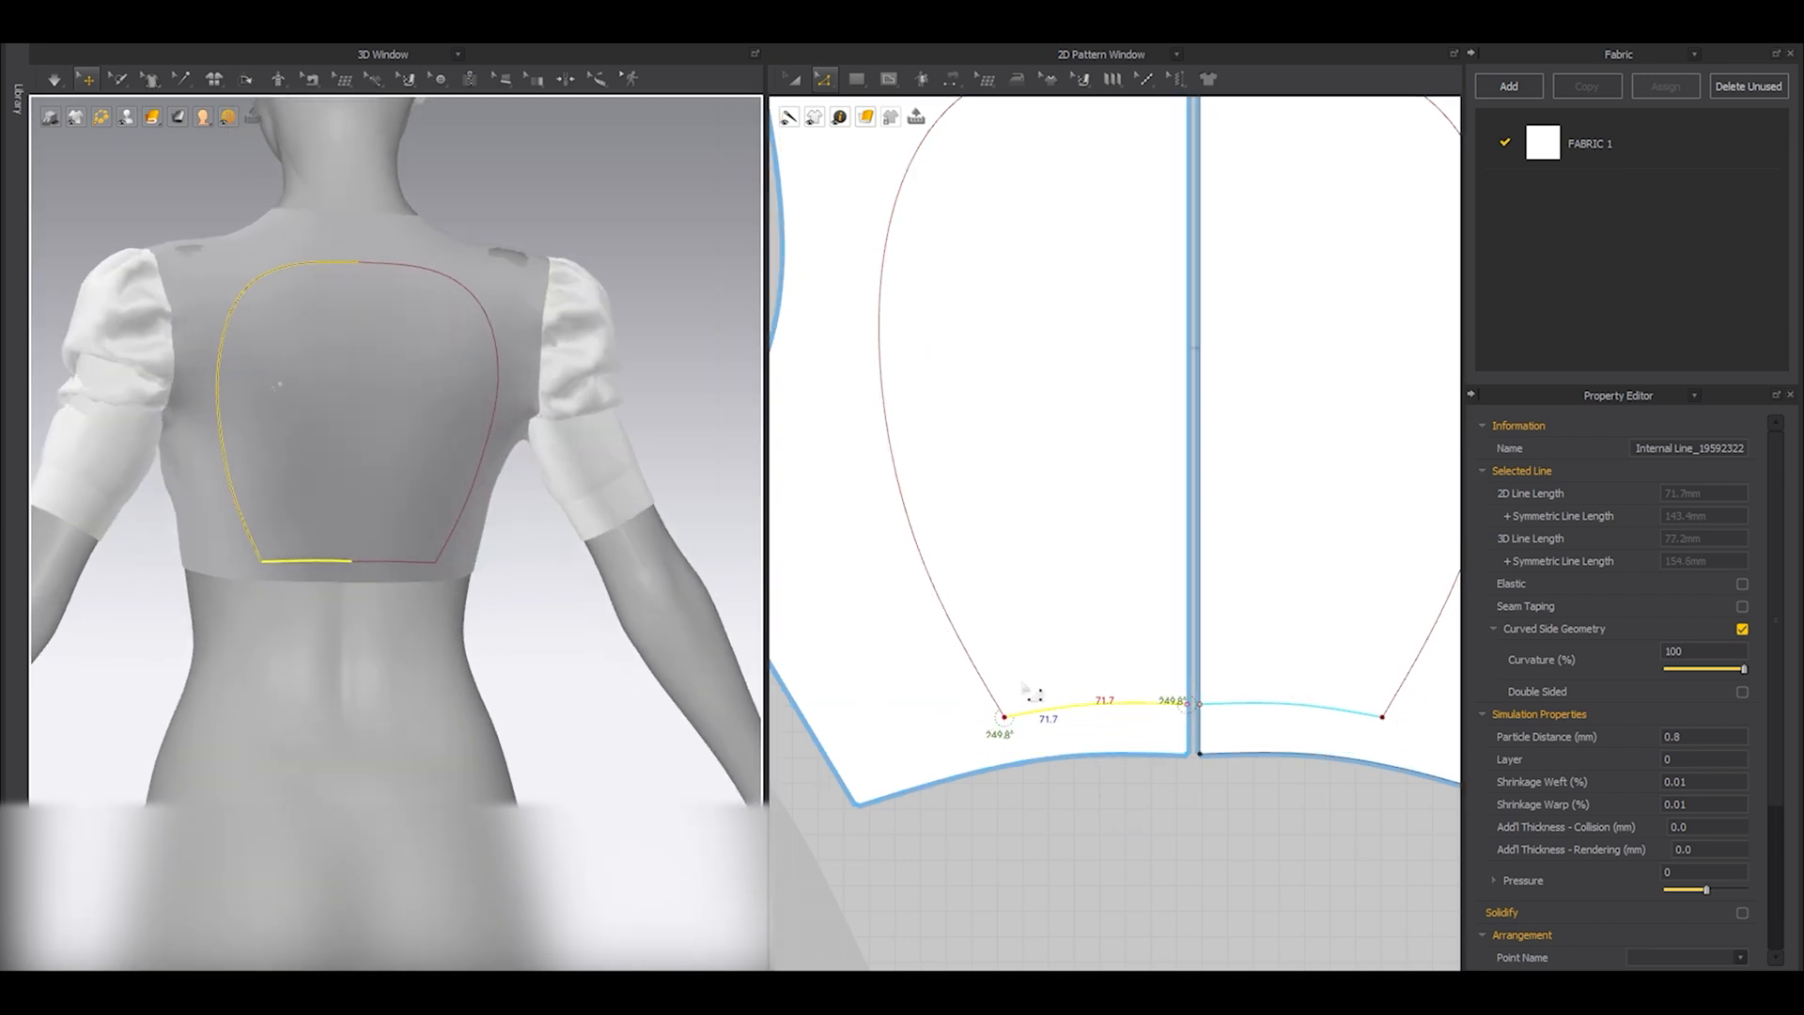
Cut and sew the back panels along the finished opening outline.
{"action": "scroll", "coordinate": [1059, 713], "scroll_direction": "down", "scroll_amount": 1}
{"action": "double_click", "coordinate": [1059, 712]}
{"action": "right_click", "coordinate": [1062, 712]}
{"action": "left_click", "coordinate": [1111, 535]}
Delete both center back pieces inside the outline to open the back.
{"action": "key", "text": "a"}
{"action": "left_click", "coordinate": [1111, 488]}
{"action": "left_click", "coordinate": [1202, 463], "text": "shift"}
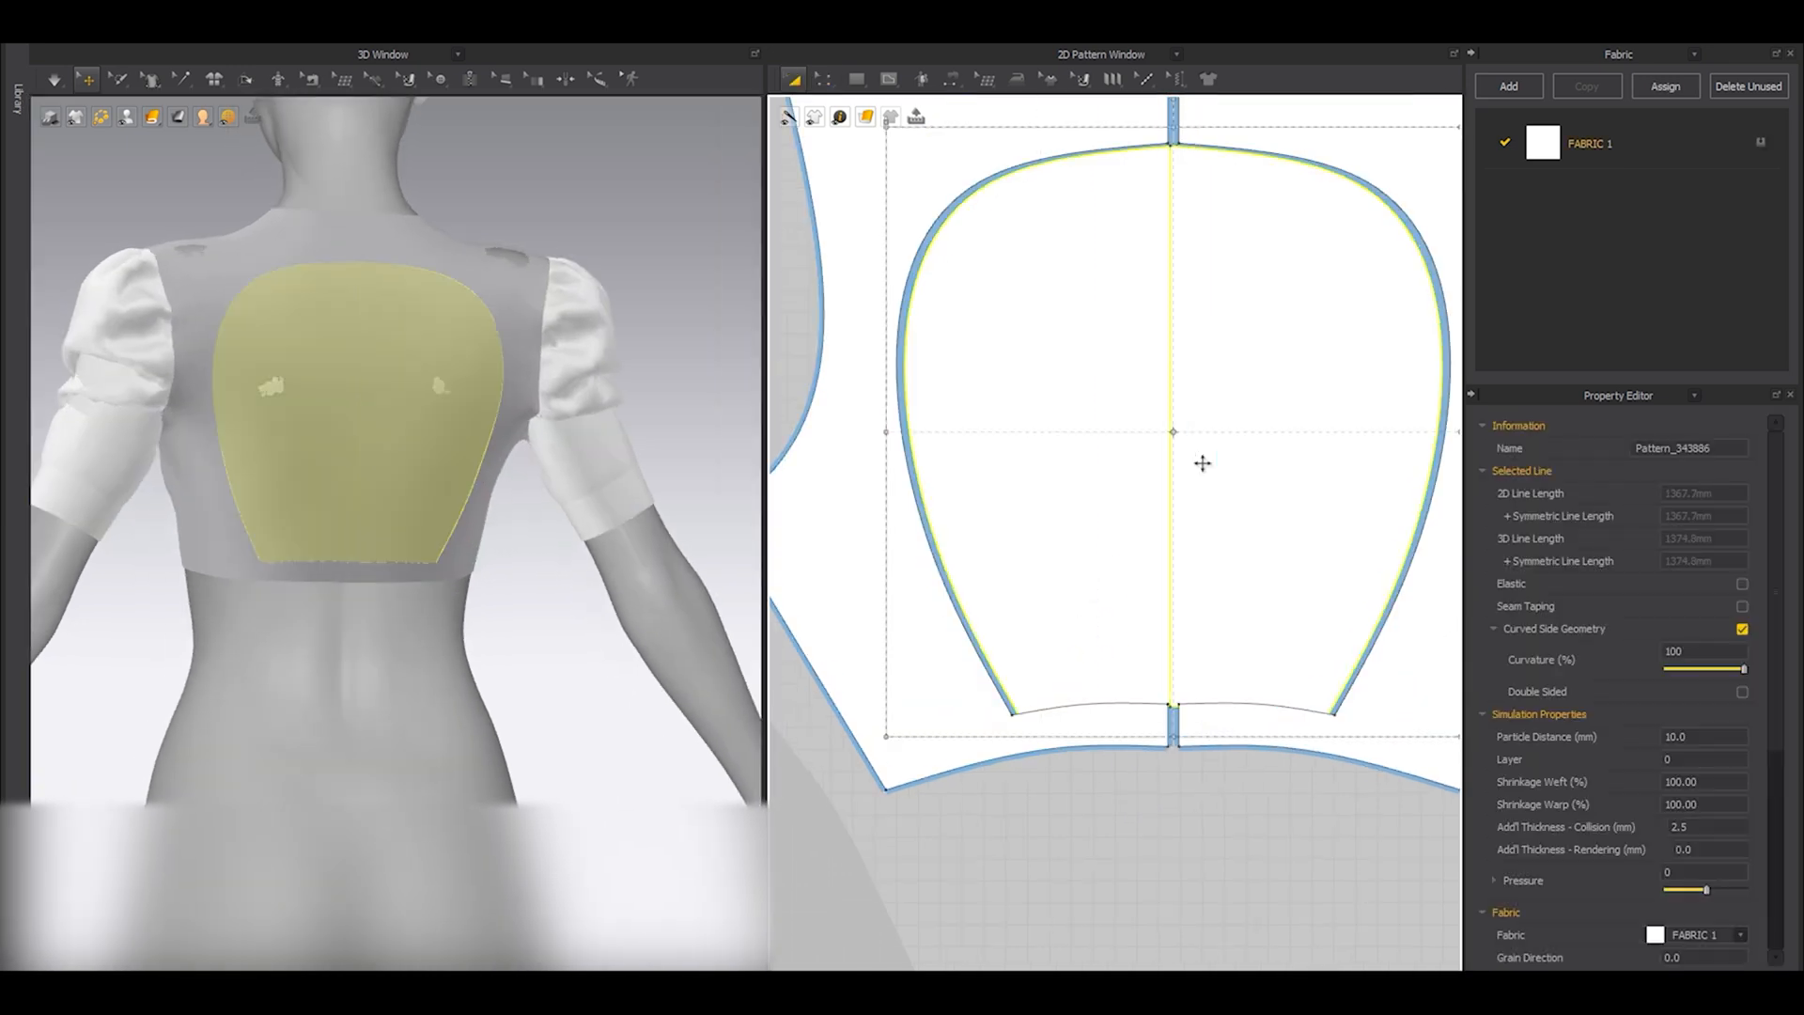
{"action": "key", "text": "Delete"}
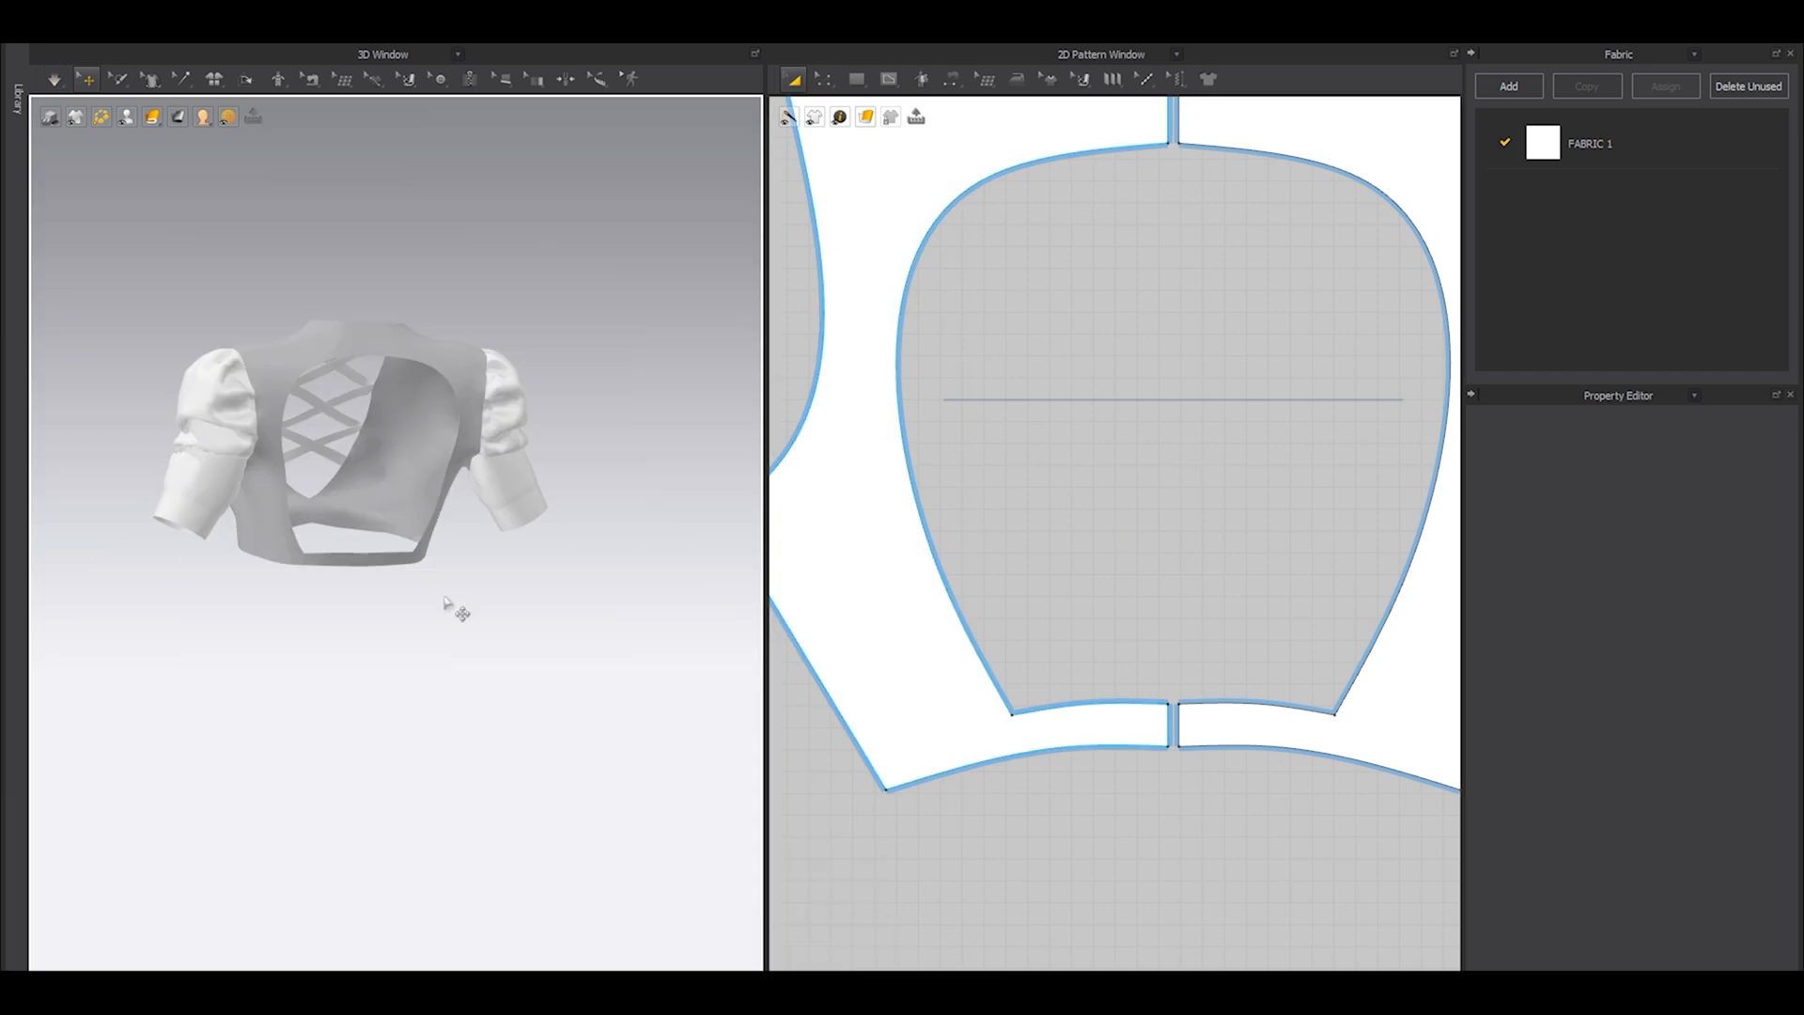
{"action": "scroll", "coordinate": [457, 611], "scroll_direction": "up", "scroll_amount": 3}
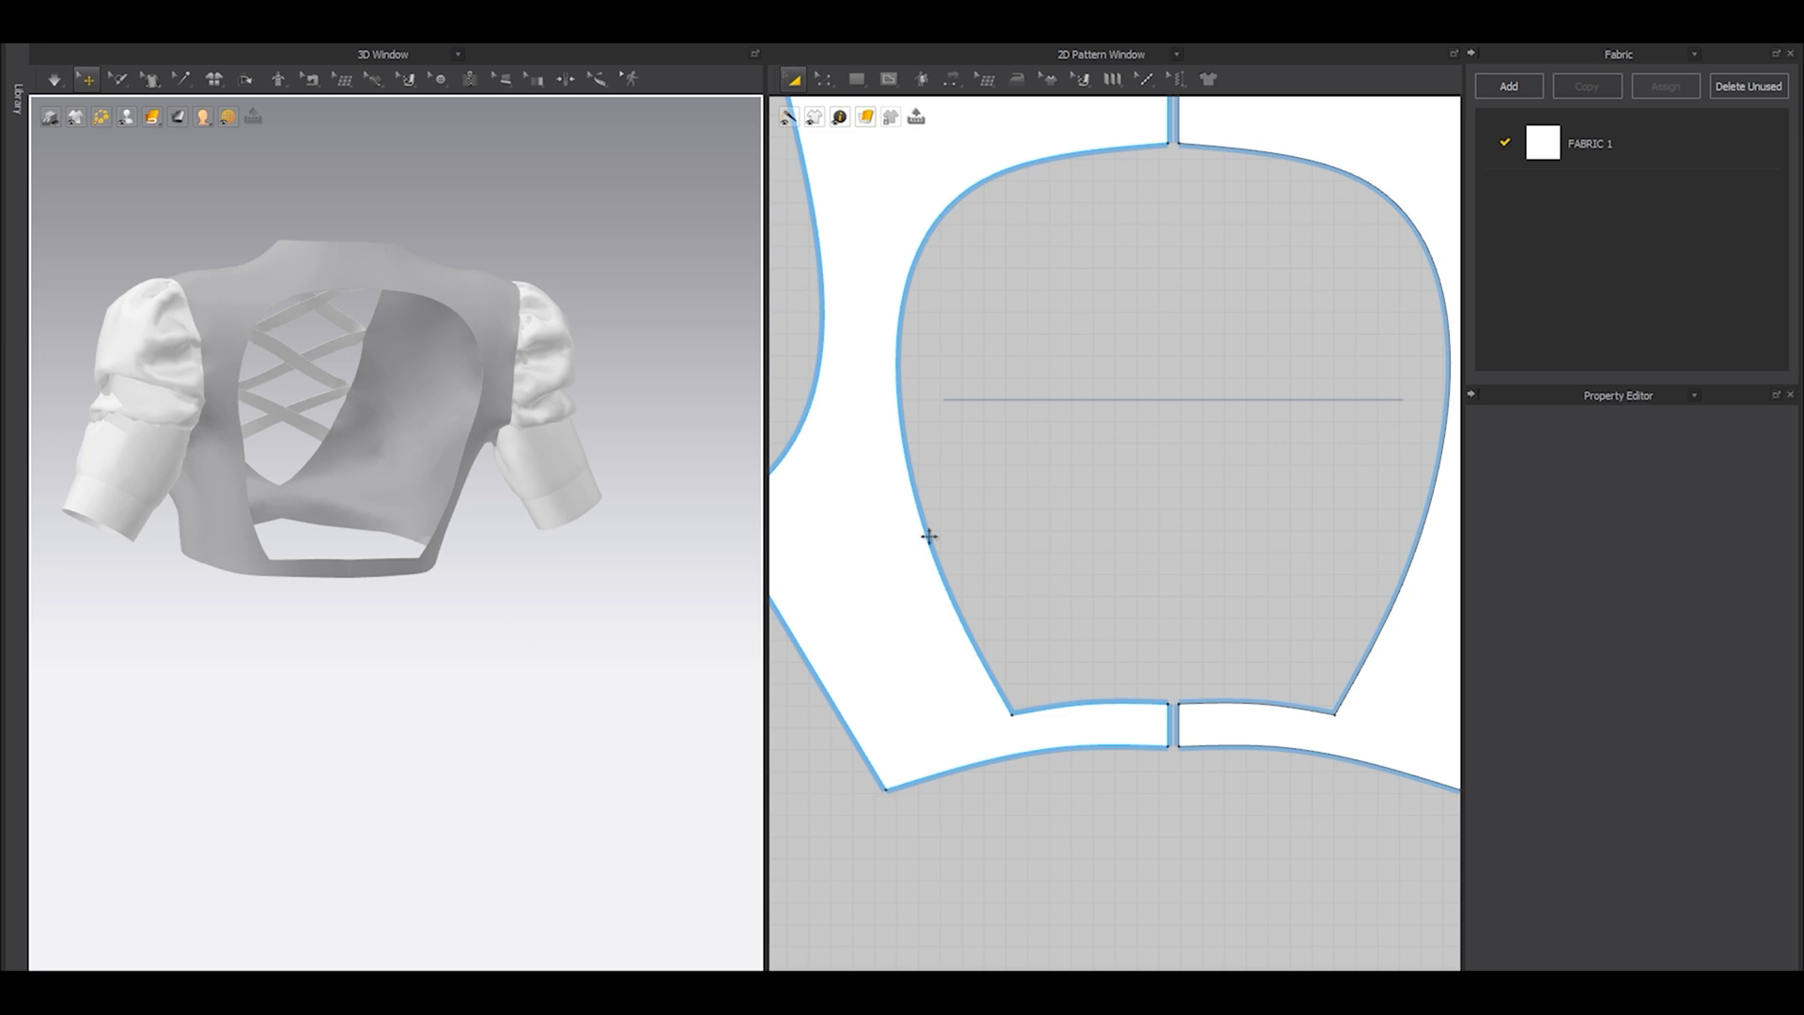
Select all pattern pieces, show the avatar and simulate the open-back top on it.
{"action": "scroll", "coordinate": [1054, 437], "scroll_direction": "down", "scroll_amount": 10}
{"action": "key", "text": "ctrl+a"}
{"action": "scroll", "coordinate": [1042, 442], "scroll_direction": "up", "scroll_amount": 5}
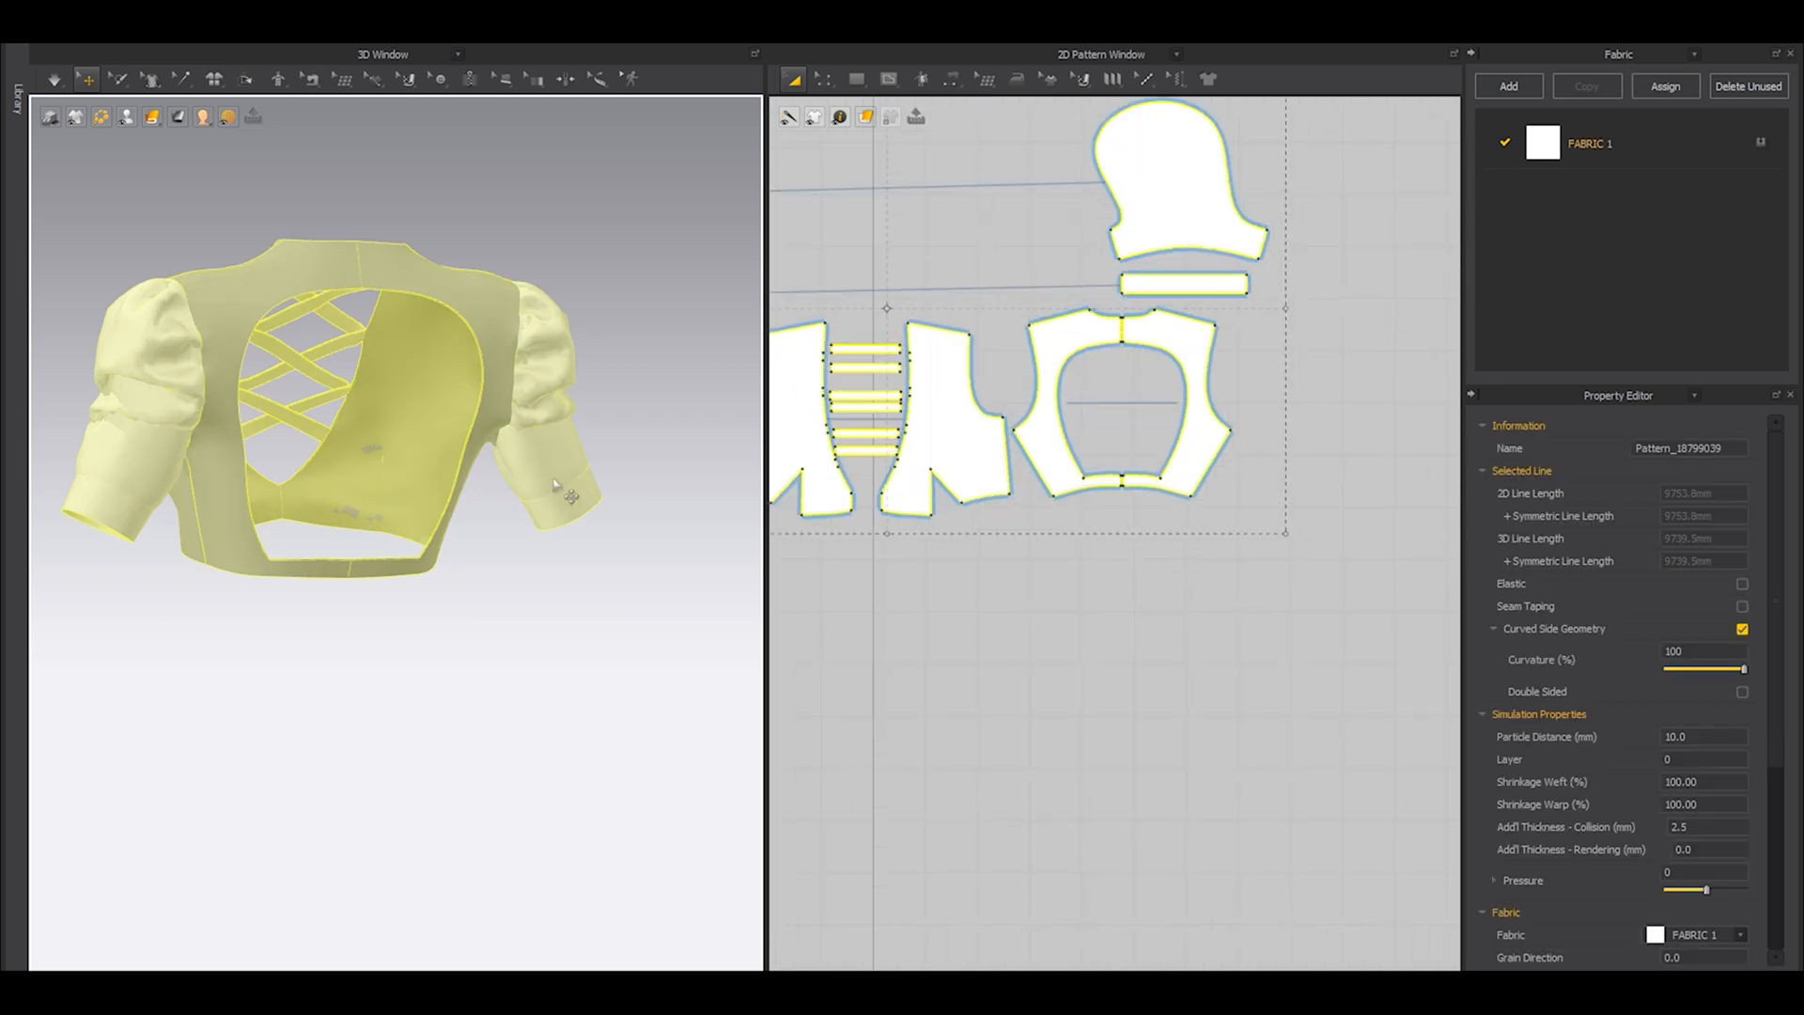
{"action": "right_click", "coordinate": [475, 310]}
{"action": "left_click", "coordinate": [522, 201]}
{"action": "key", "text": "space"}
{"action": "key", "text": "shift+a"}
{"action": "key", "text": "space"}
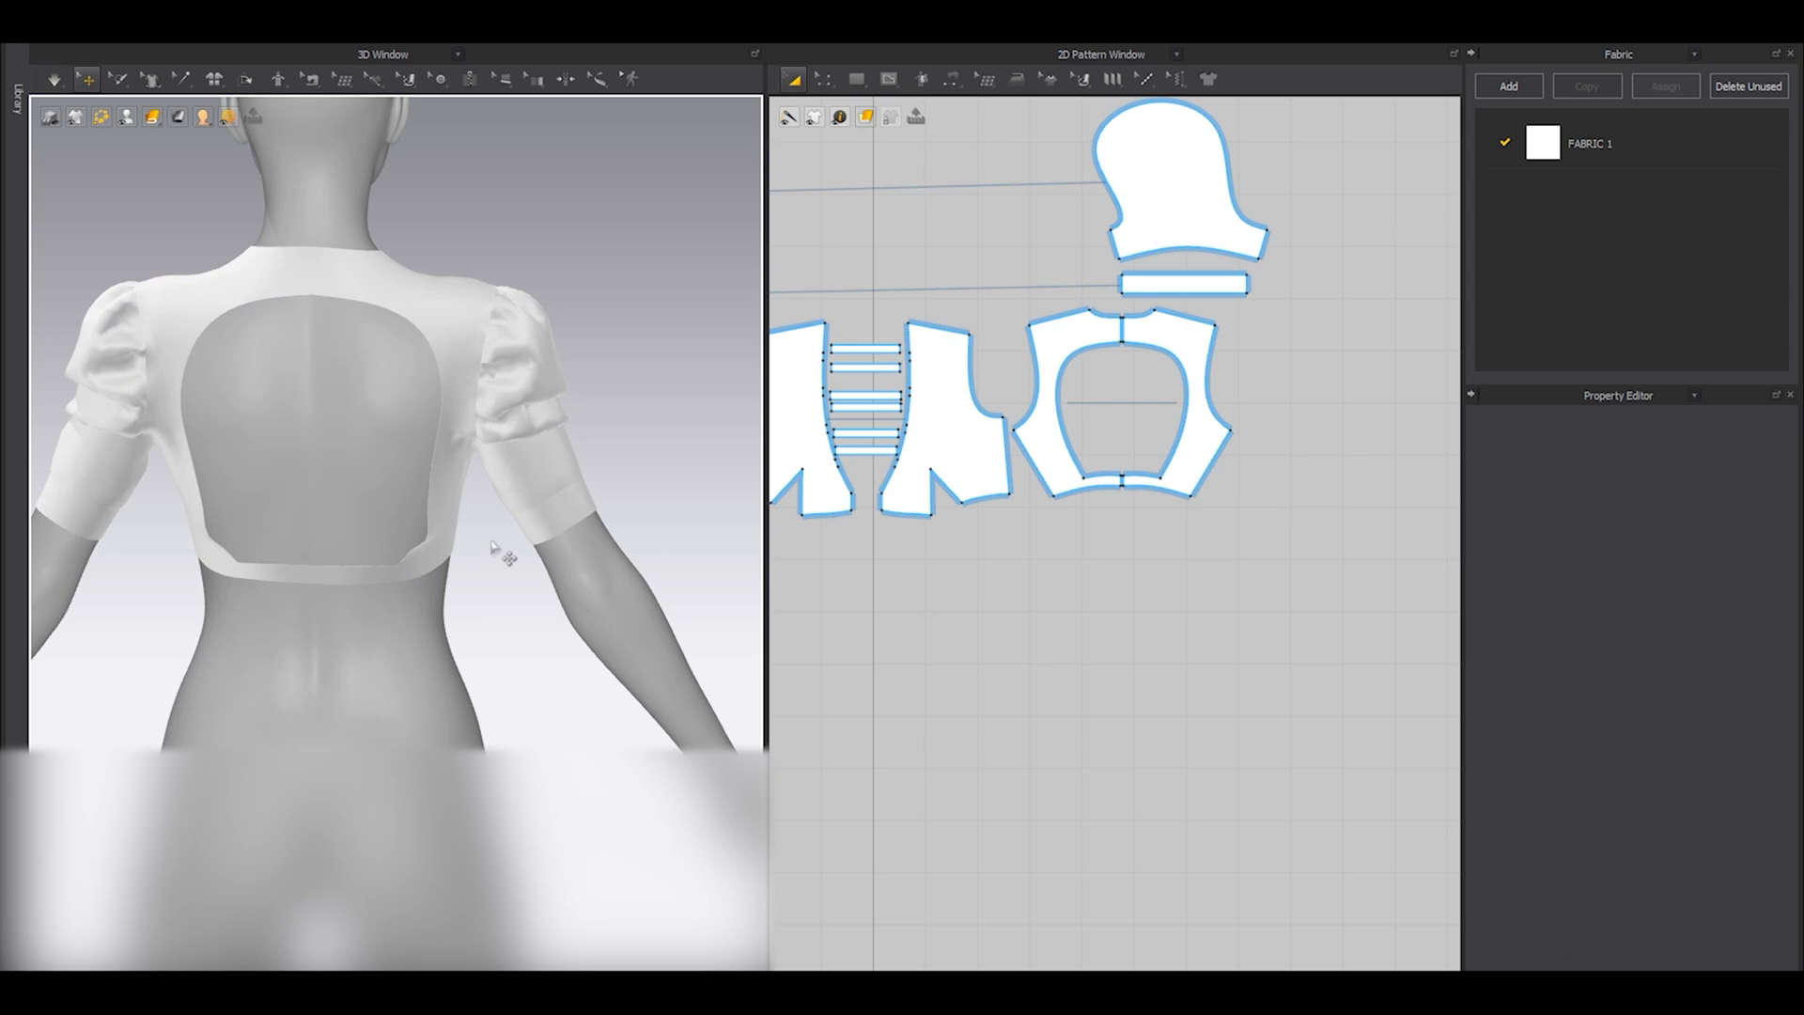
{"action": "key", "text": "ctrl+a"}
{"action": "left_click", "coordinate": [658, 389]}
{"action": "key", "text": "space"}
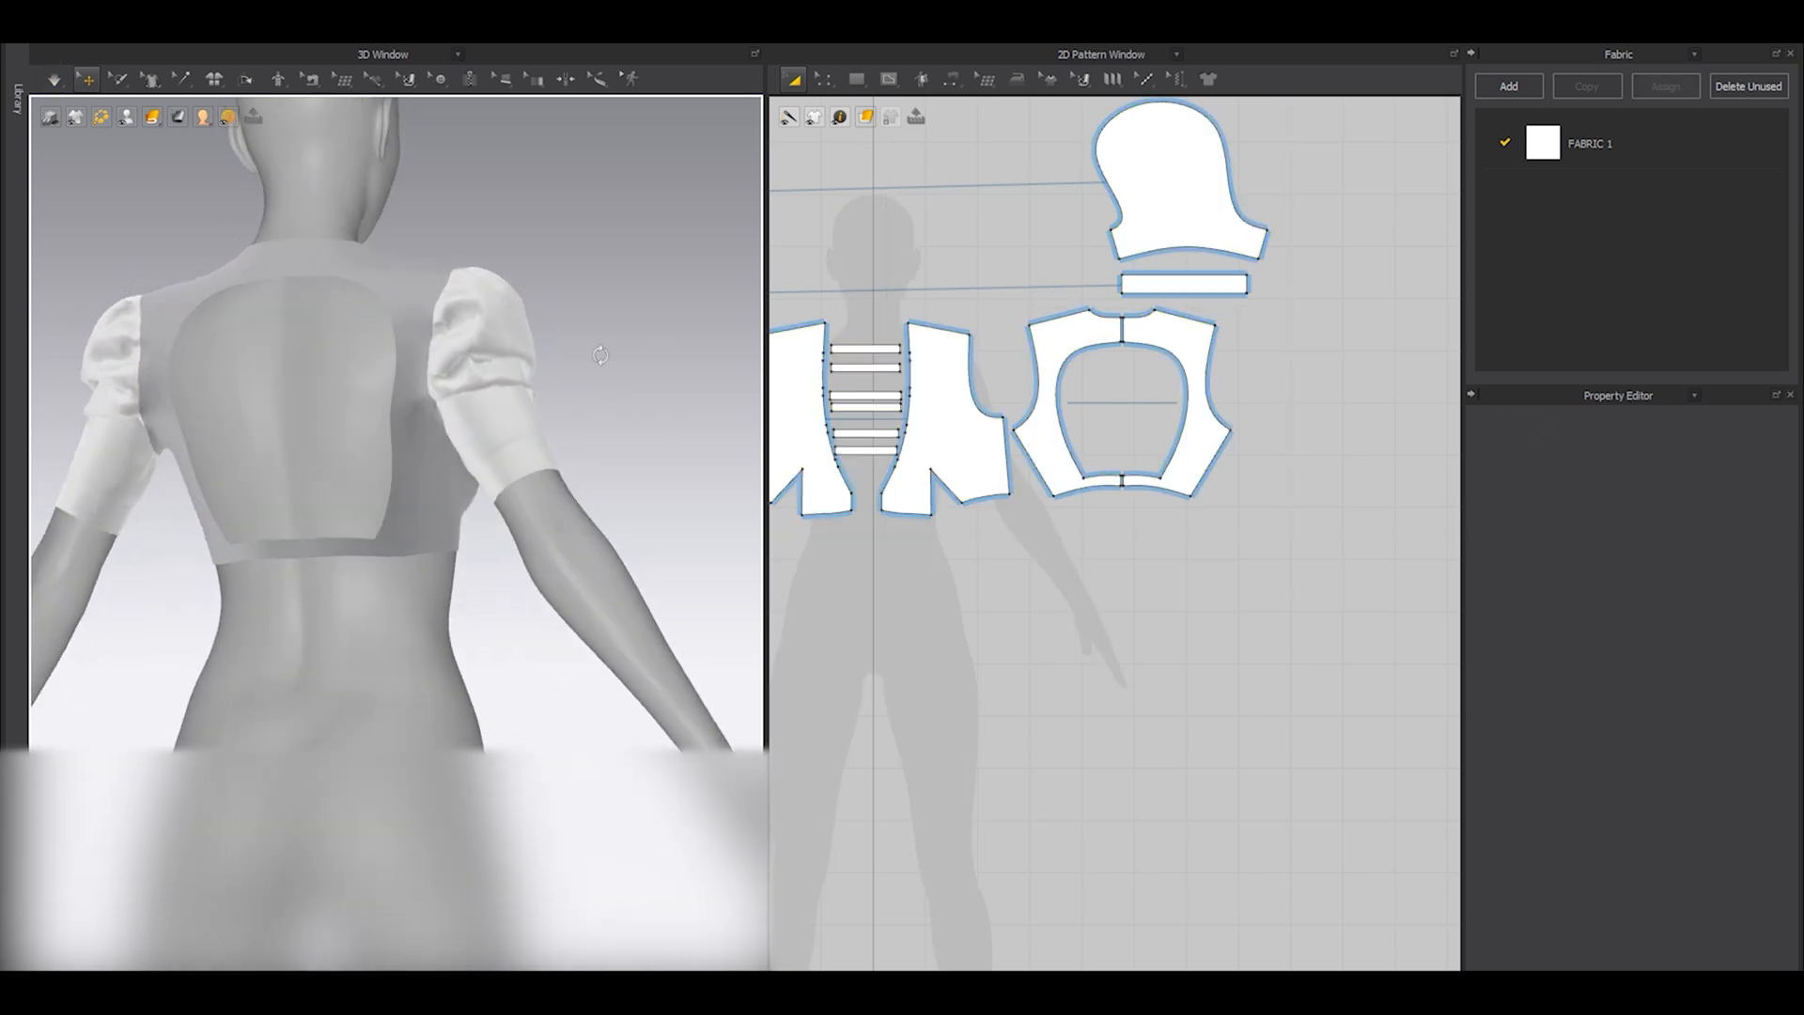
Examine the open-back top from the back, side and front with the avatar hidden and shown.
{"action": "key", "text": "shift+a"}
{"action": "right_click_drag", "start_coordinate": [554, 451], "coordinate": [612, 459]}
{"action": "scroll", "coordinate": [606, 457], "scroll_direction": "down", "scroll_amount": 4}
{"action": "right_click_drag", "start_coordinate": [521, 493], "coordinate": [184, 501]}
{"action": "right_click_drag", "start_coordinate": [375, 517], "coordinate": [511, 576]}
{"action": "scroll", "coordinate": [250, 534], "scroll_direction": "up", "scroll_amount": 4}
{"action": "scroll", "coordinate": [326, 559], "scroll_direction": "down", "scroll_amount": 4}
{"action": "key", "text": "shift+a"}
{"action": "middle_click_drag", "start_coordinate": [405, 518], "coordinate": [424, 608]}
{"action": "scroll", "coordinate": [1103, 552], "scroll_direction": "down", "scroll_amount": 5}
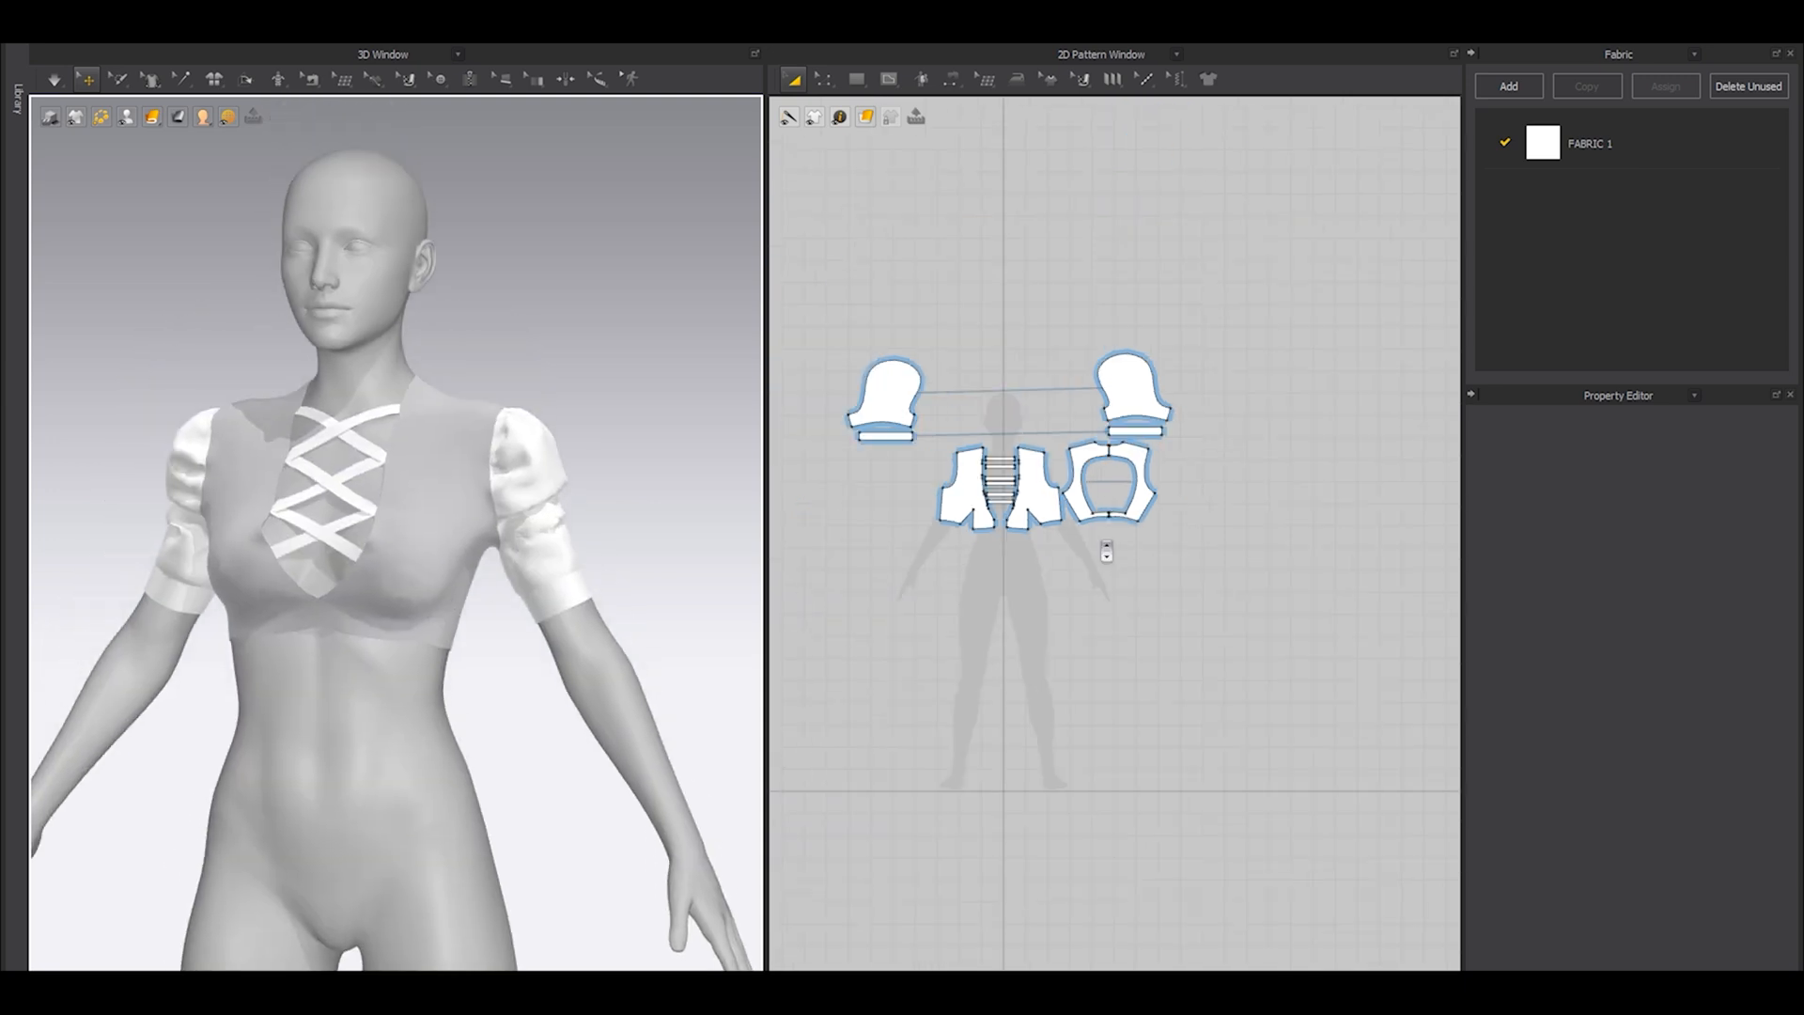
Rearrange the sleeve and back pieces symmetrically in the pattern layout, placing each back half beside its matching front piece.
{"action": "scroll", "coordinate": [1080, 540], "scroll_direction": "up", "scroll_amount": 5}
{"action": "left_click_drag", "start_coordinate": [861, 245], "coordinate": [1080, 530]}
{"action": "left_click_drag", "start_coordinate": [1006, 419], "coordinate": [1023, 485]}
{"action": "middle_click_drag", "start_coordinate": [1281, 438], "coordinate": [1029, 475]}
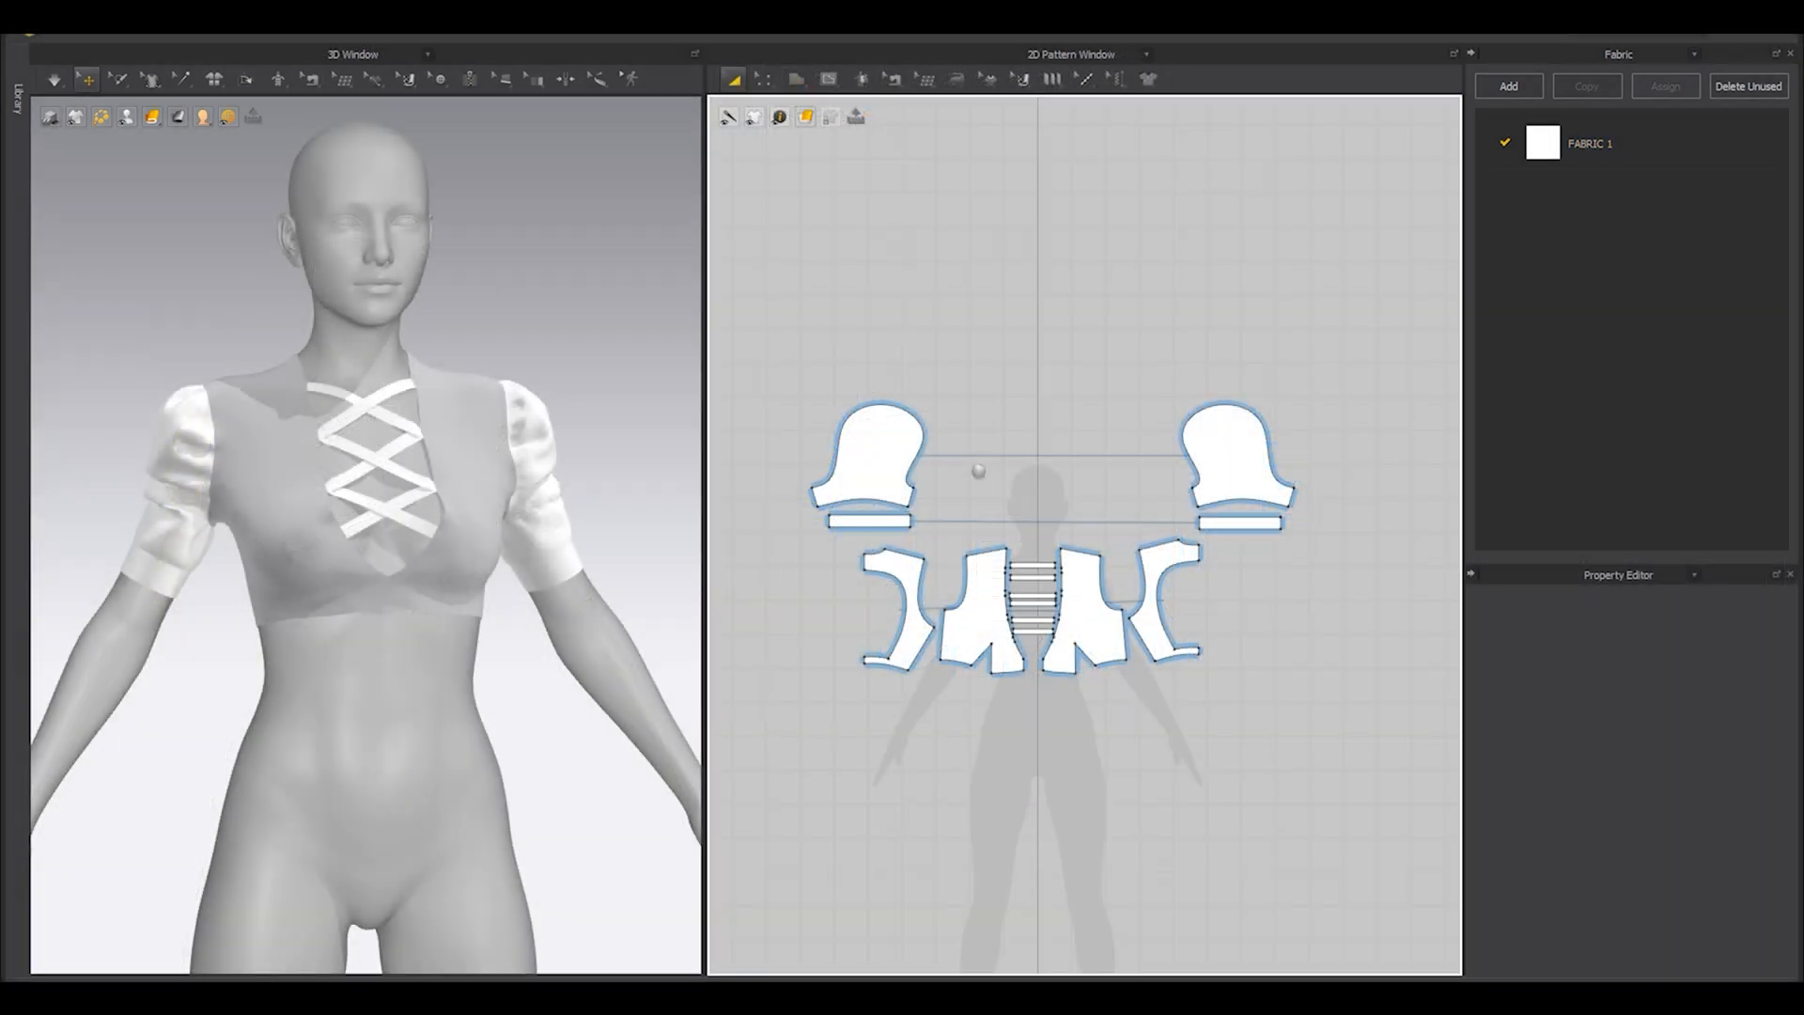
Select all pattern pieces of the top and freeze them.
{"action": "scroll", "coordinate": [958, 458], "scroll_direction": "down", "scroll_amount": 1}
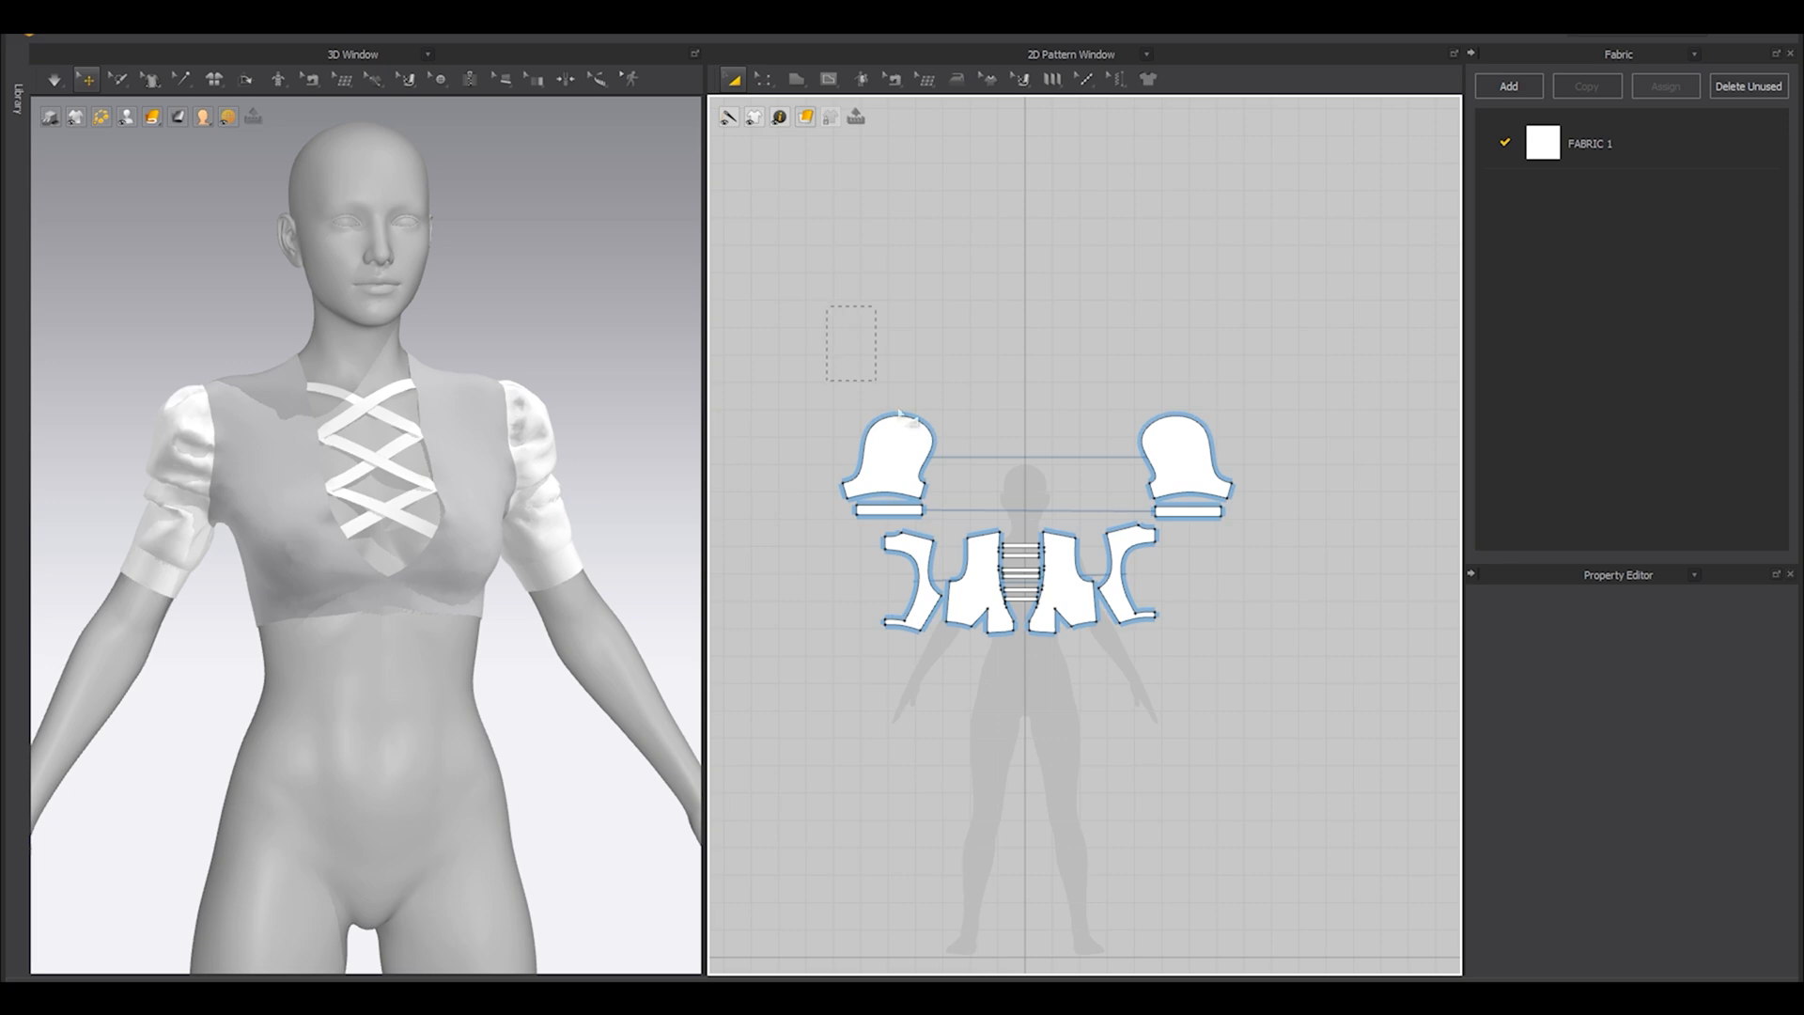
{"action": "left_click_drag", "start_coordinate": [1255, 754], "coordinate": [1255, 754]}
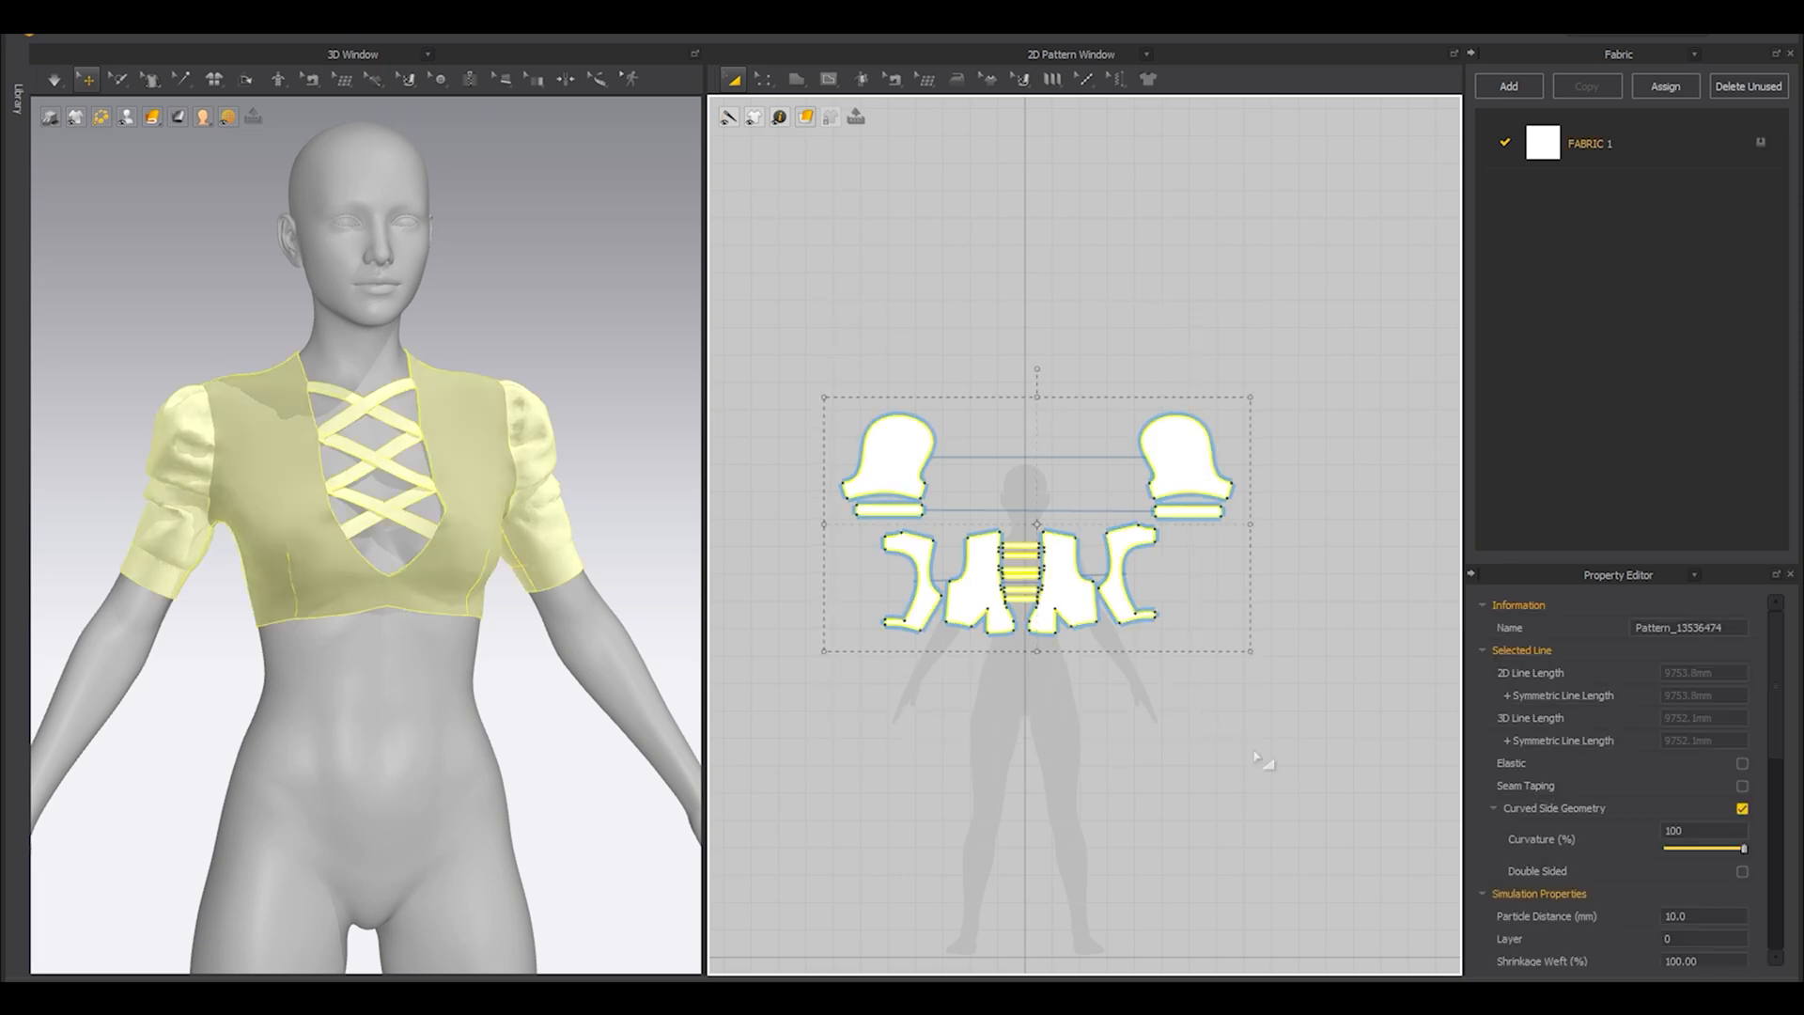
{"action": "right_click", "coordinate": [491, 445]}
{"action": "left_click", "coordinate": [569, 178]}
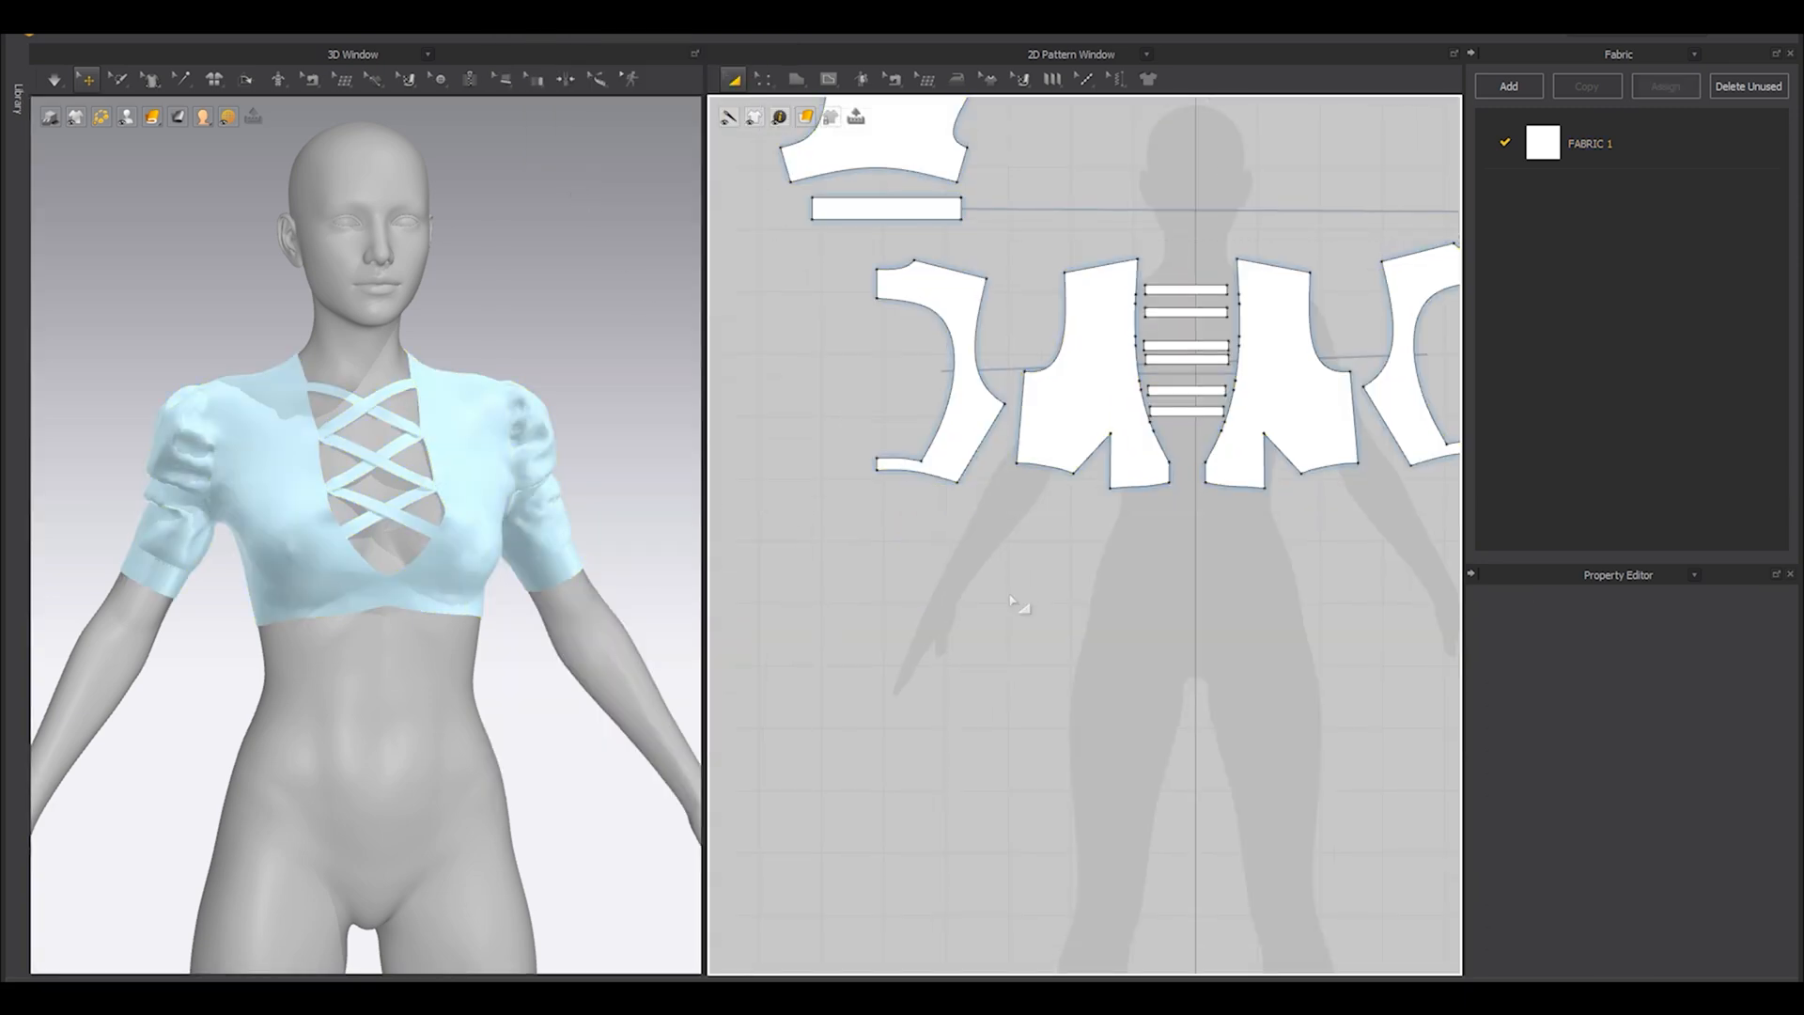
Draw a rectangular pattern about 442 by 170 mm below one half of the bodice for the waist.
{"action": "key", "text": "s"}
{"action": "left_click_drag", "start_coordinate": [884, 548], "coordinate": [1161, 652]}
{"action": "scroll", "coordinate": [984, 584], "scroll_direction": "up", "scroll_amount": 3}
{"action": "key", "text": "a"}
{"action": "middle_click_drag", "start_coordinate": [920, 528], "coordinate": [926, 555]}
Sew the rectangle's upper edge to the hems of the back piece and both sections of the front piece on that side.
{"action": "key", "text": "n"}
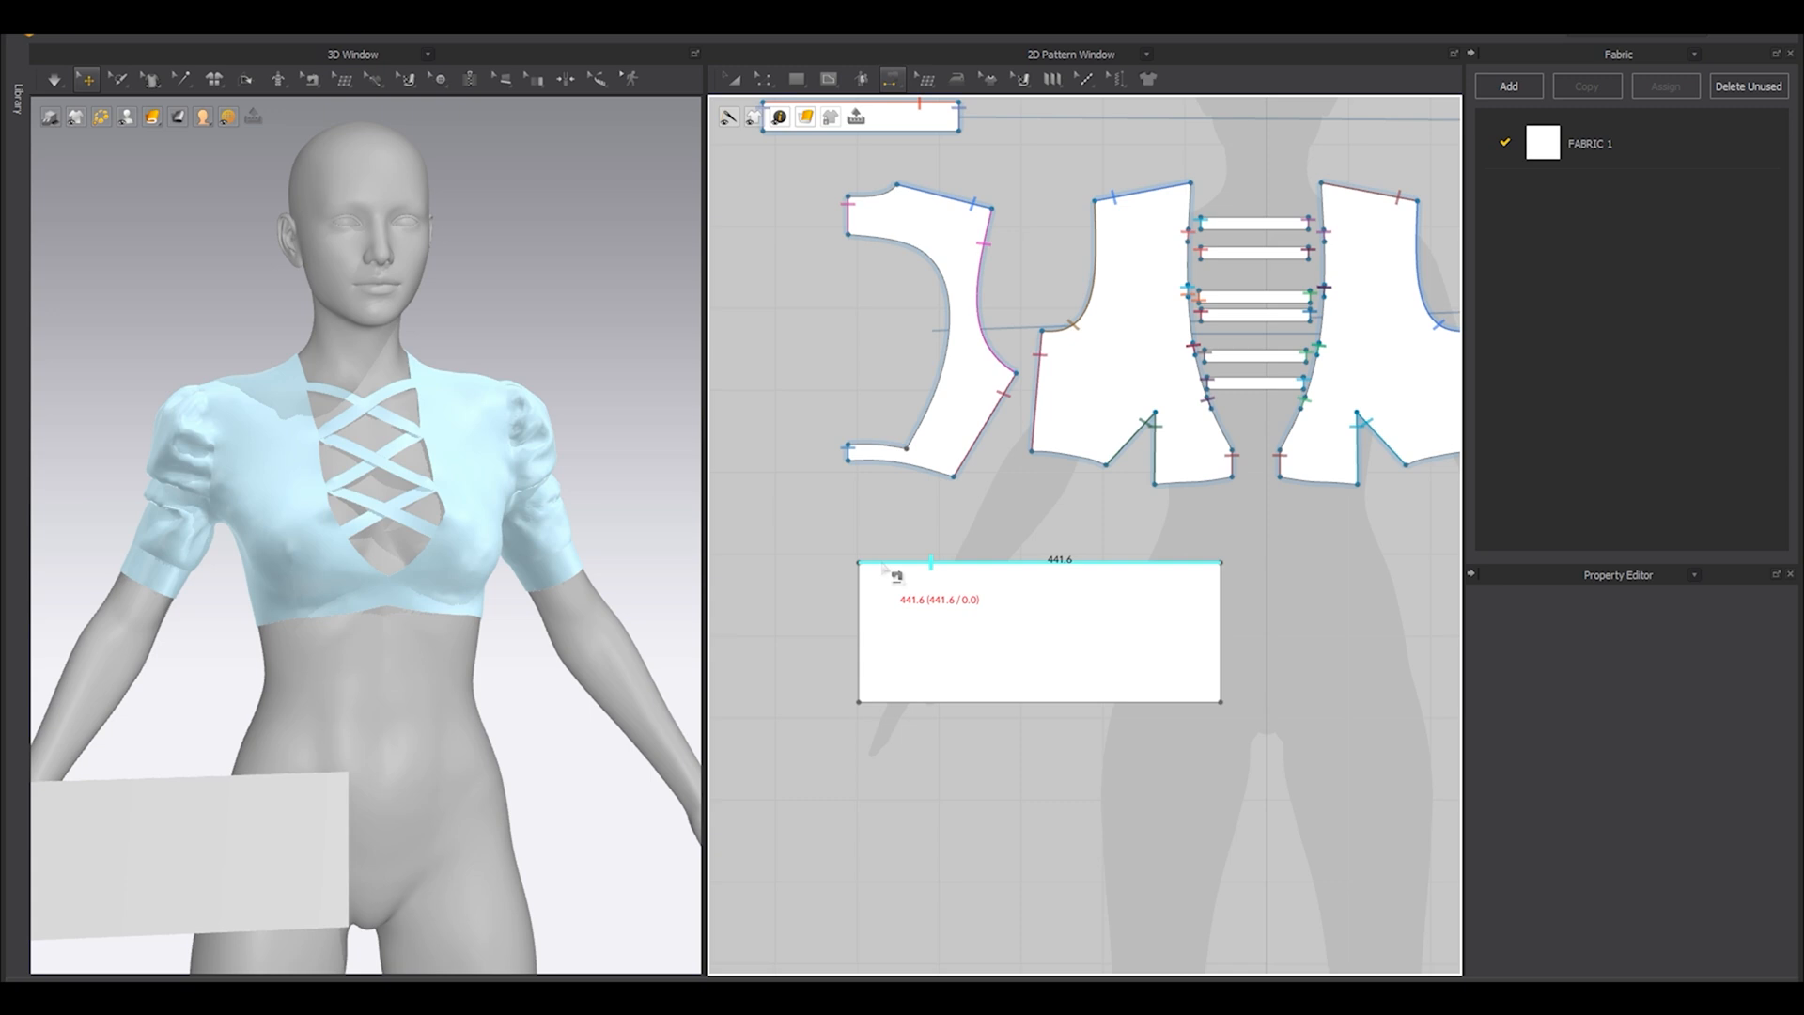
{"action": "left_click", "coordinate": [943, 564]}
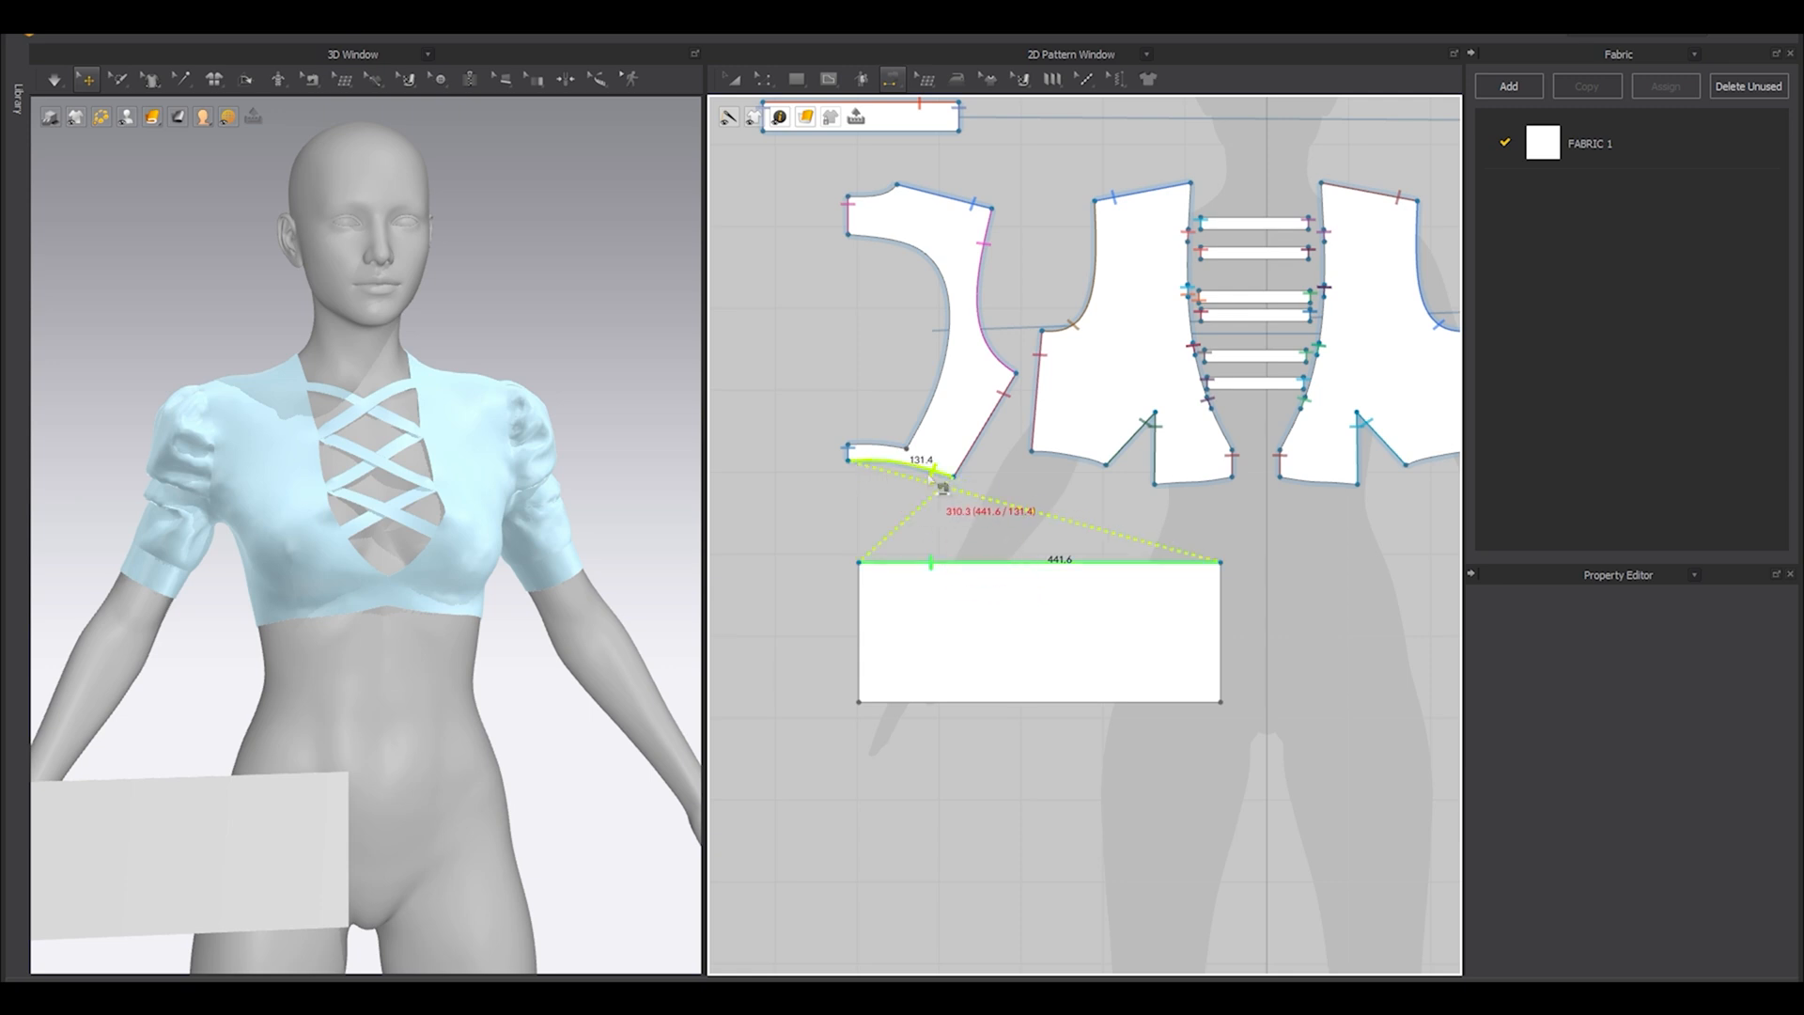
{"action": "left_click", "coordinate": [1006, 531]}
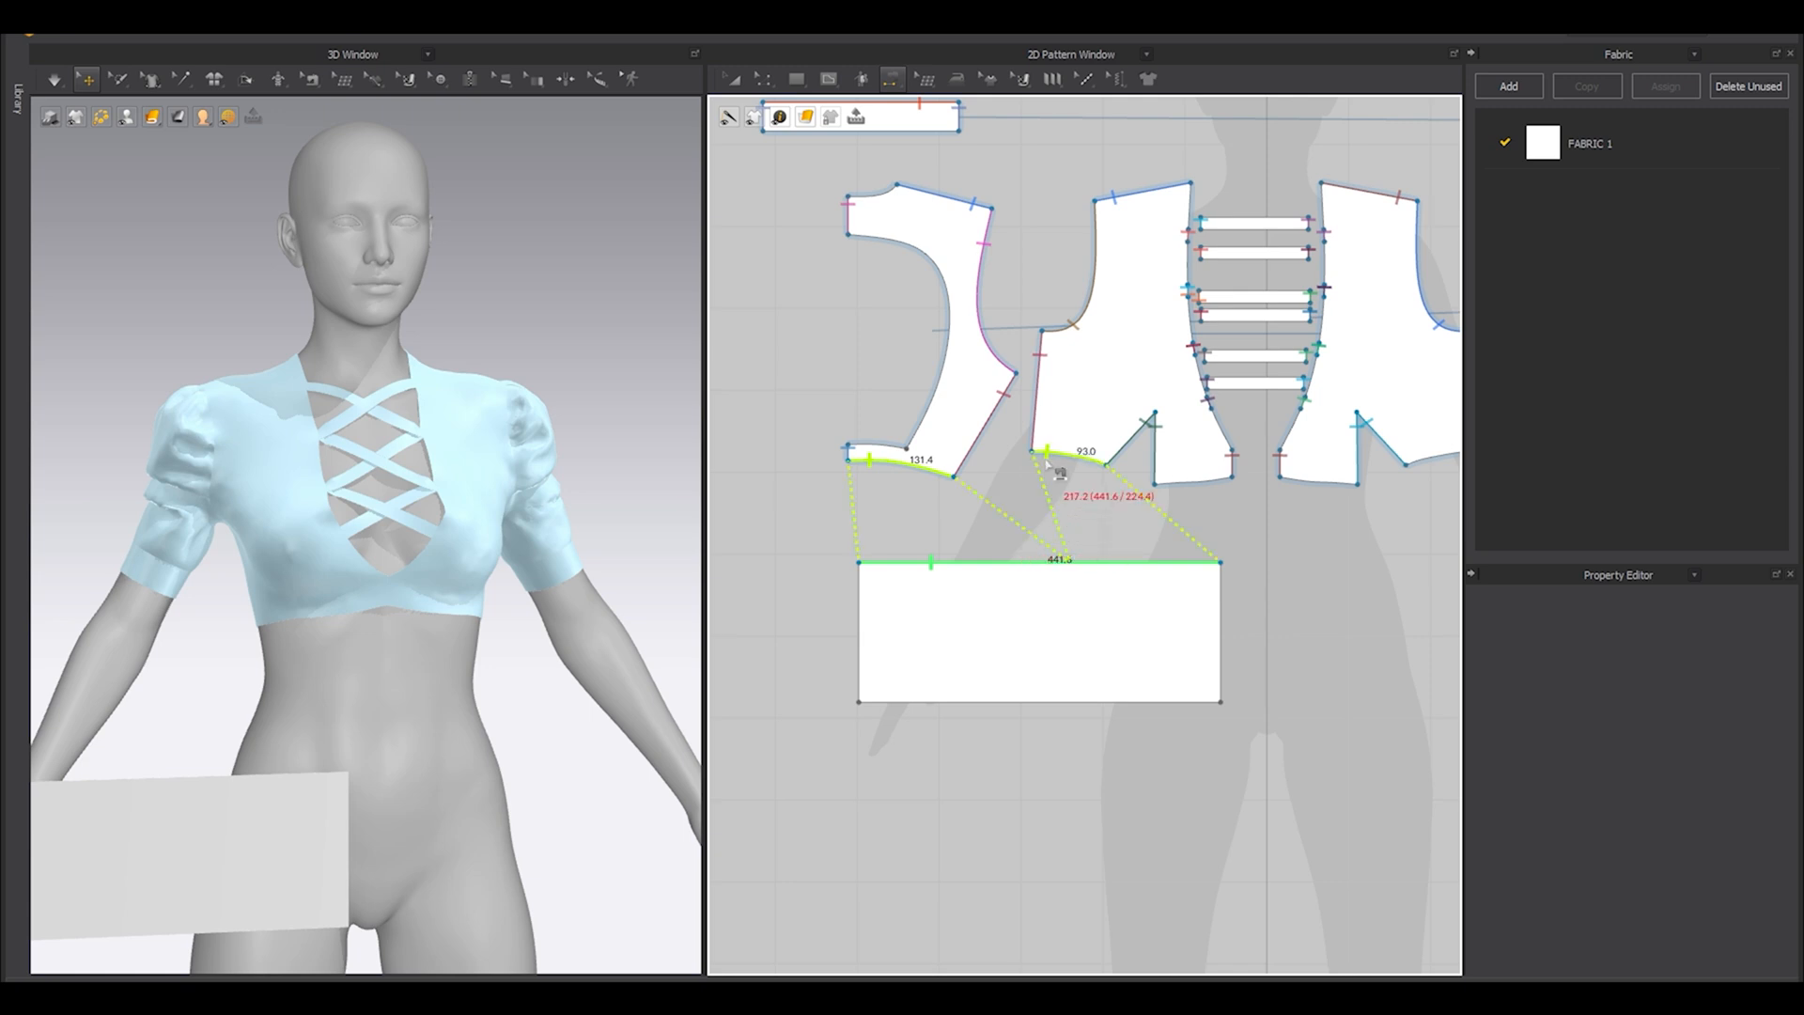
{"action": "left_click", "coordinate": [1055, 467]}
{"action": "left_click", "coordinate": [1176, 490]}
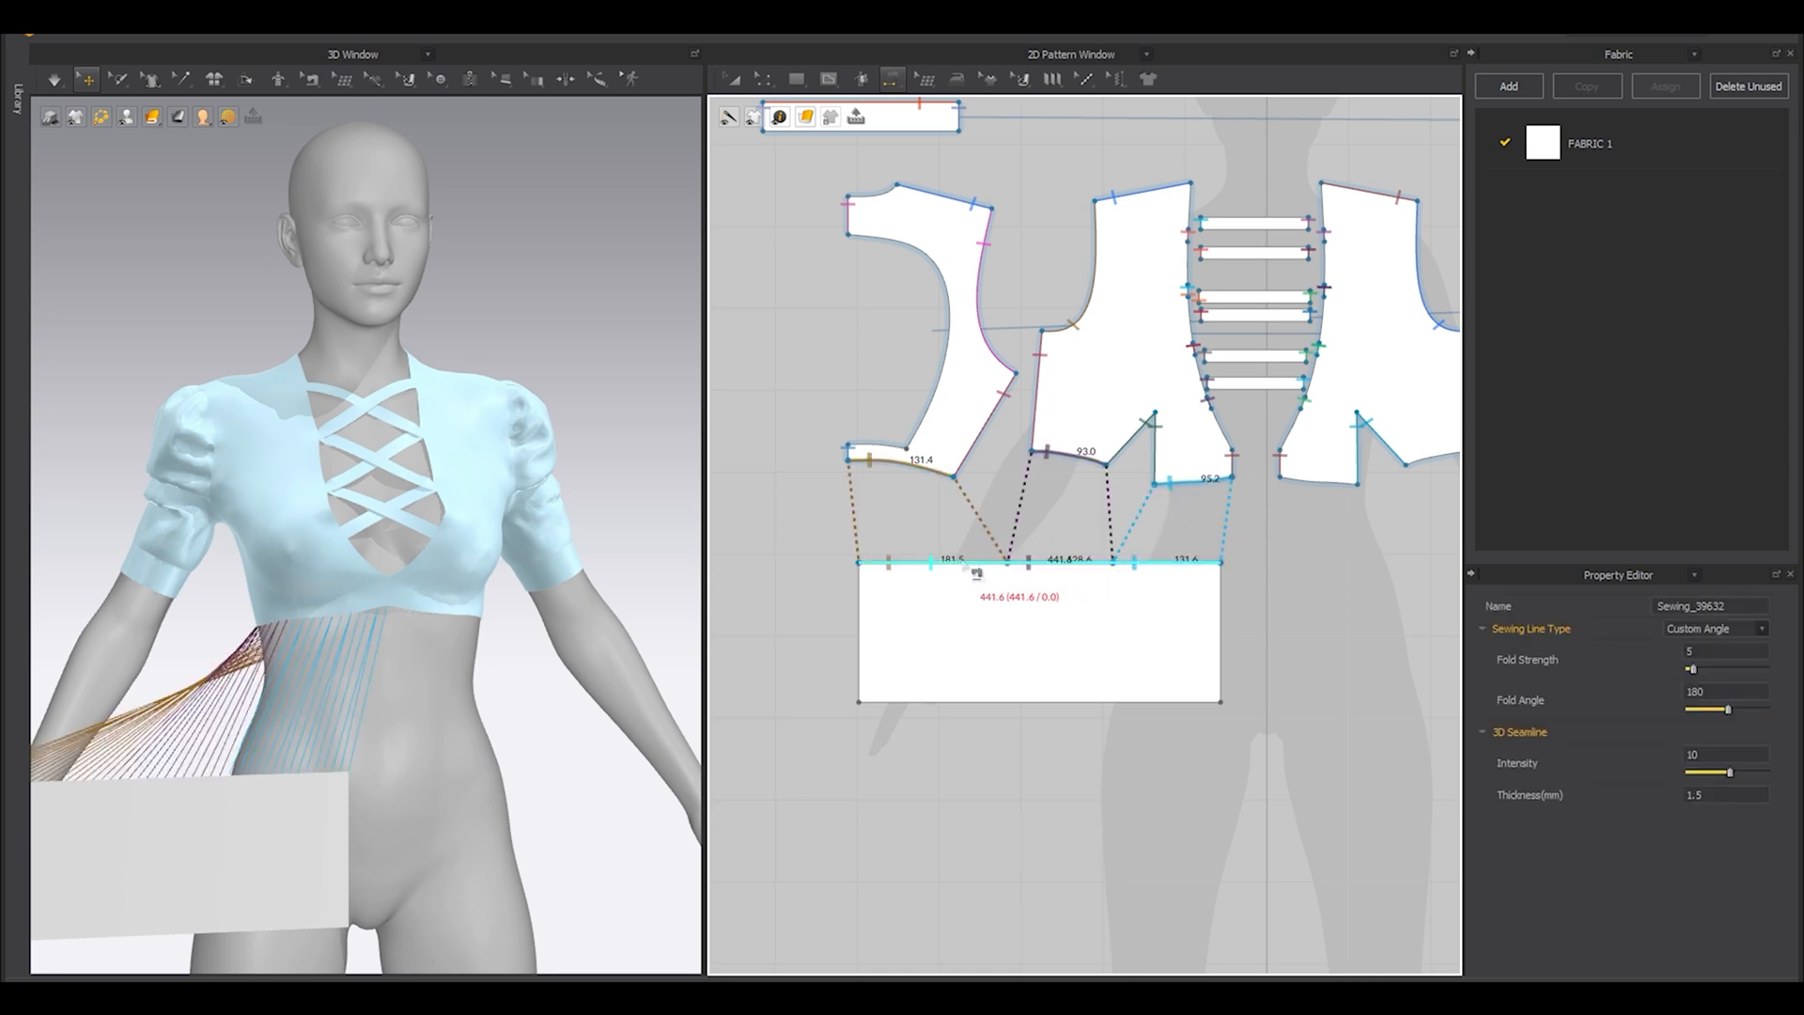
Shorten the first seam on the rectangle's upper edge to match the back piece's 131.4 mm hem.
{"action": "scroll", "coordinate": [976, 571], "scroll_direction": "up", "scroll_amount": 4}
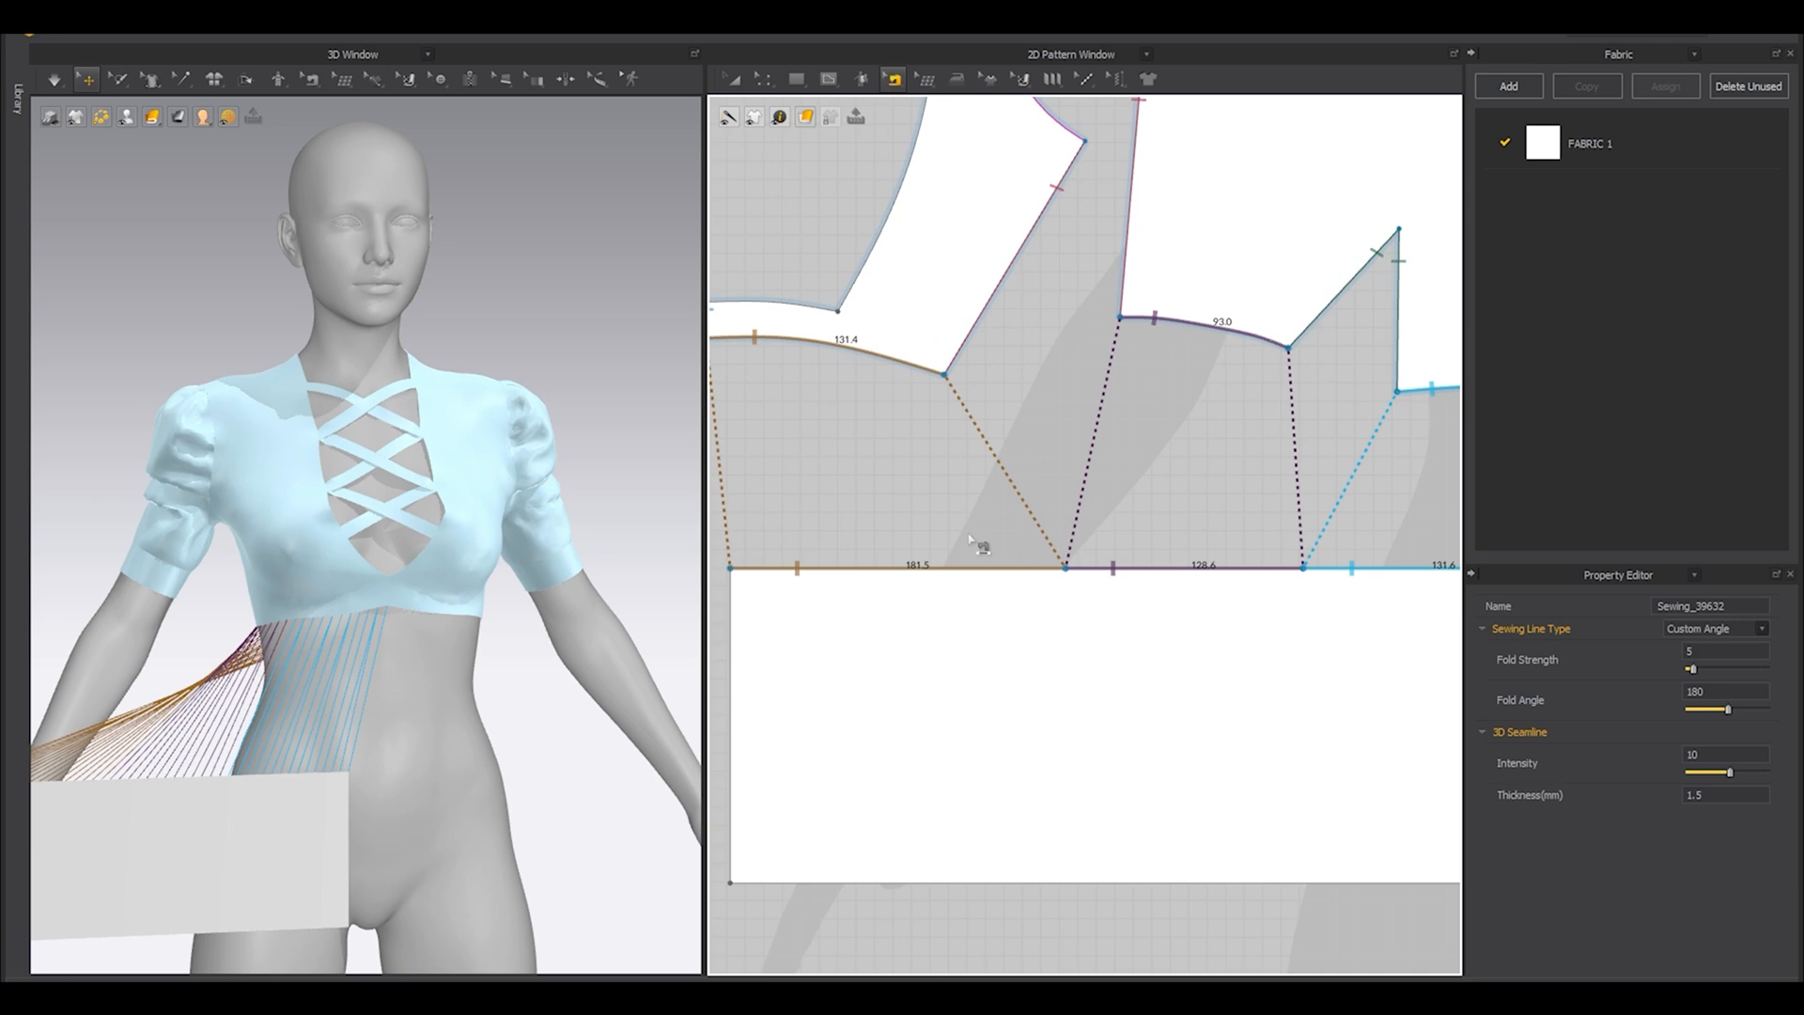
{"action": "scroll", "coordinate": [1038, 566], "scroll_direction": "up", "scroll_amount": 3}
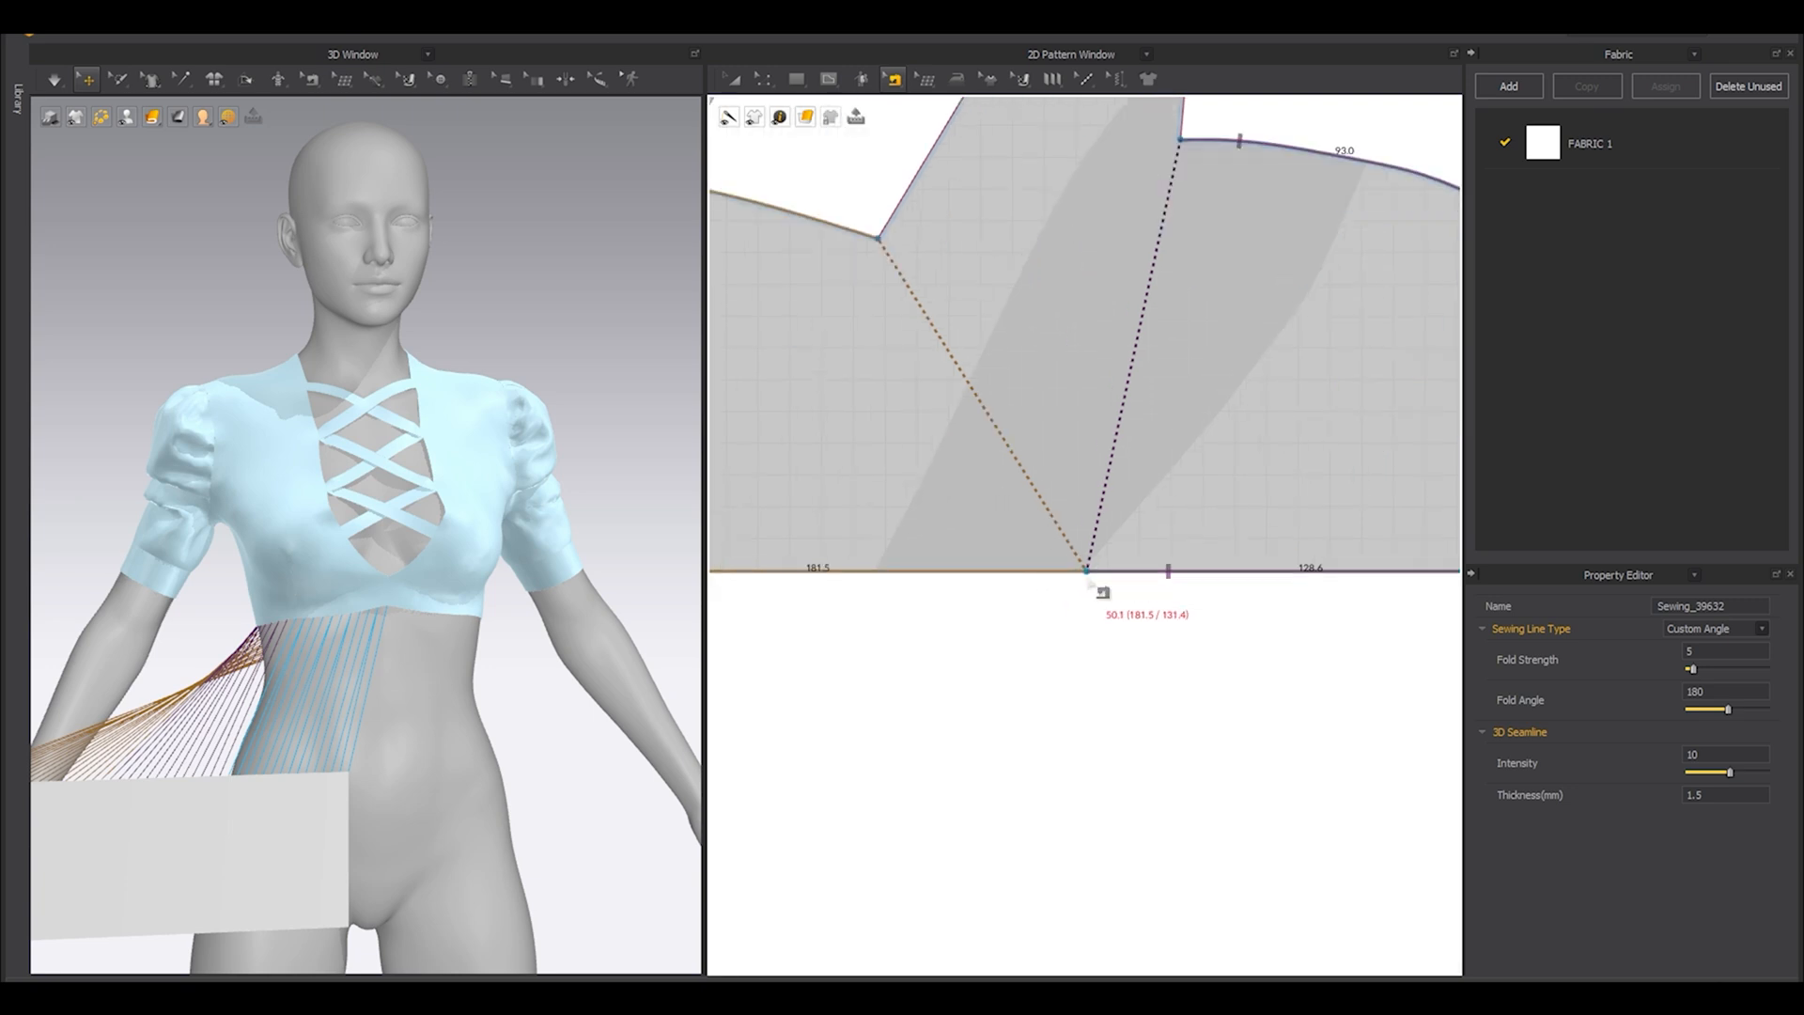
{"action": "scroll", "coordinate": [851, 243], "scroll_direction": "down", "scroll_amount": 5}
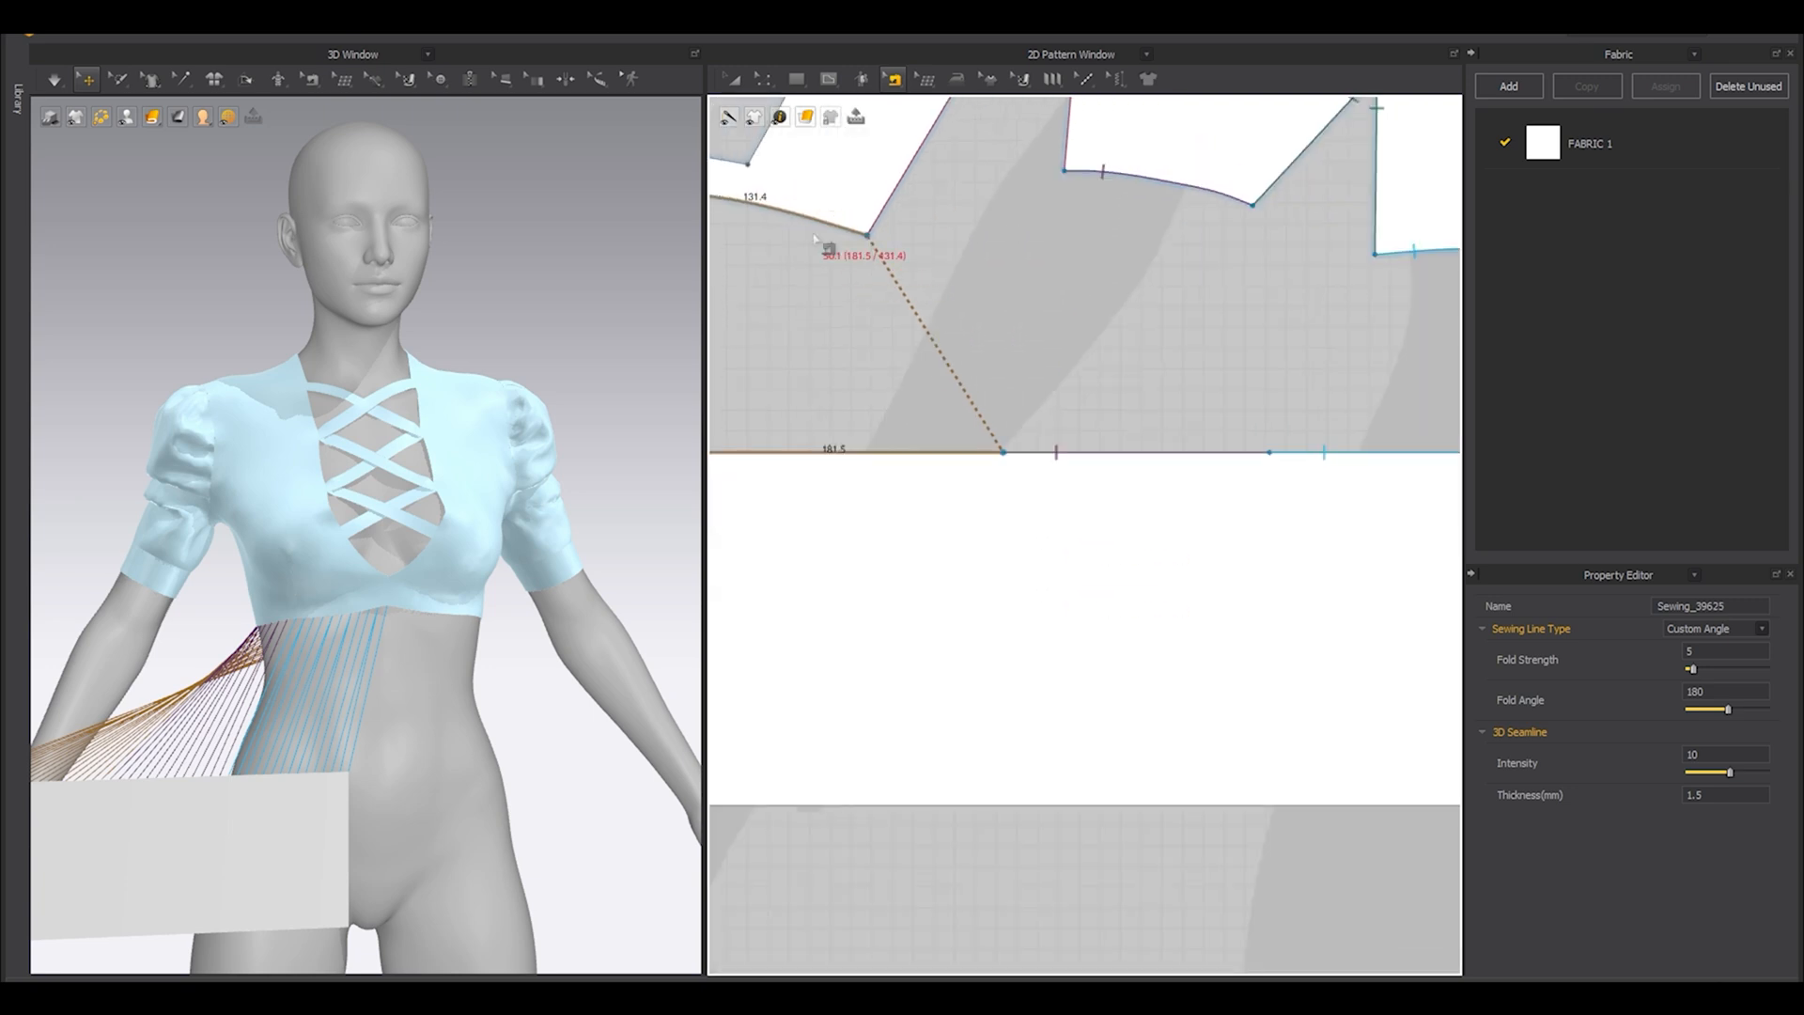
{"action": "scroll", "coordinate": [899, 320], "scroll_direction": "up", "scroll_amount": 2}
{"action": "scroll", "coordinate": [885, 324], "scroll_direction": "down", "scroll_amount": 1}
{"action": "middle_click_drag", "start_coordinate": [819, 300], "coordinate": [838, 372]}
{"action": "left_click", "coordinate": [992, 291]}
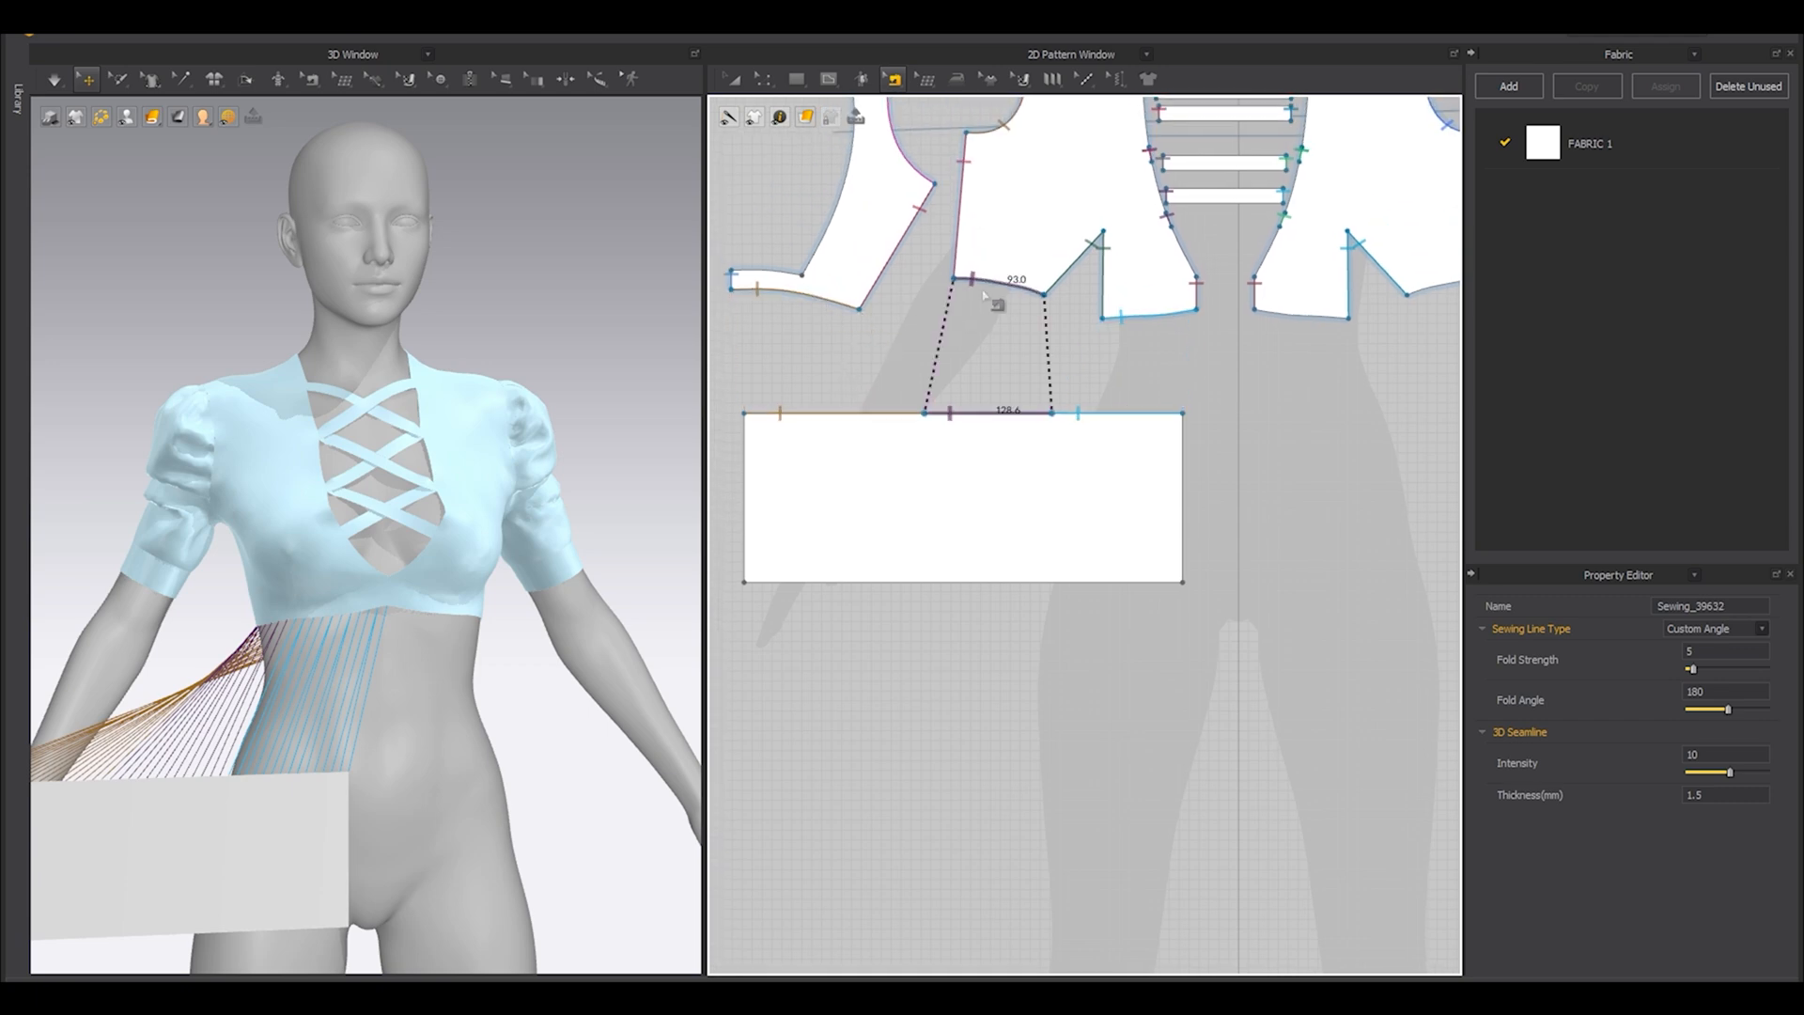
{"action": "left_click", "coordinate": [839, 303]}
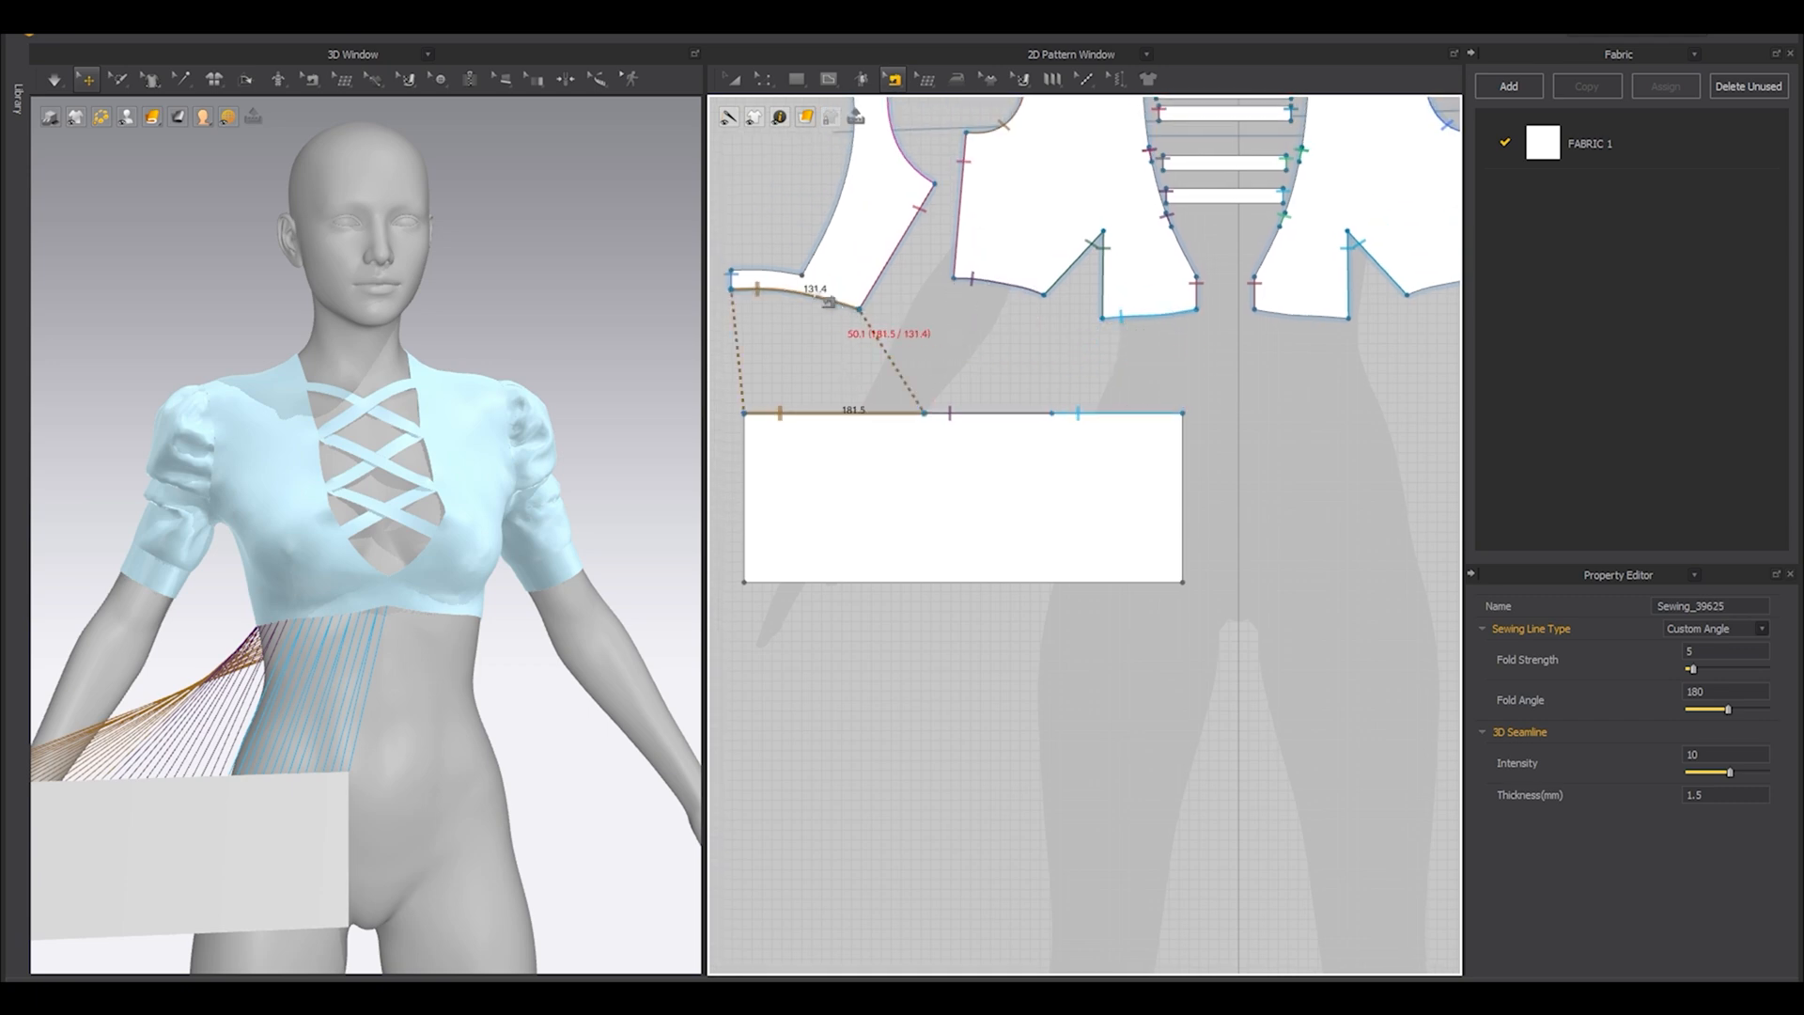
{"action": "scroll", "coordinate": [908, 406], "scroll_direction": "up", "scroll_amount": 3}
{"action": "left_click_drag", "start_coordinate": [938, 424], "coordinate": [851, 424]}
{"action": "scroll", "coordinate": [851, 425], "scroll_direction": "down", "scroll_amount": 2}
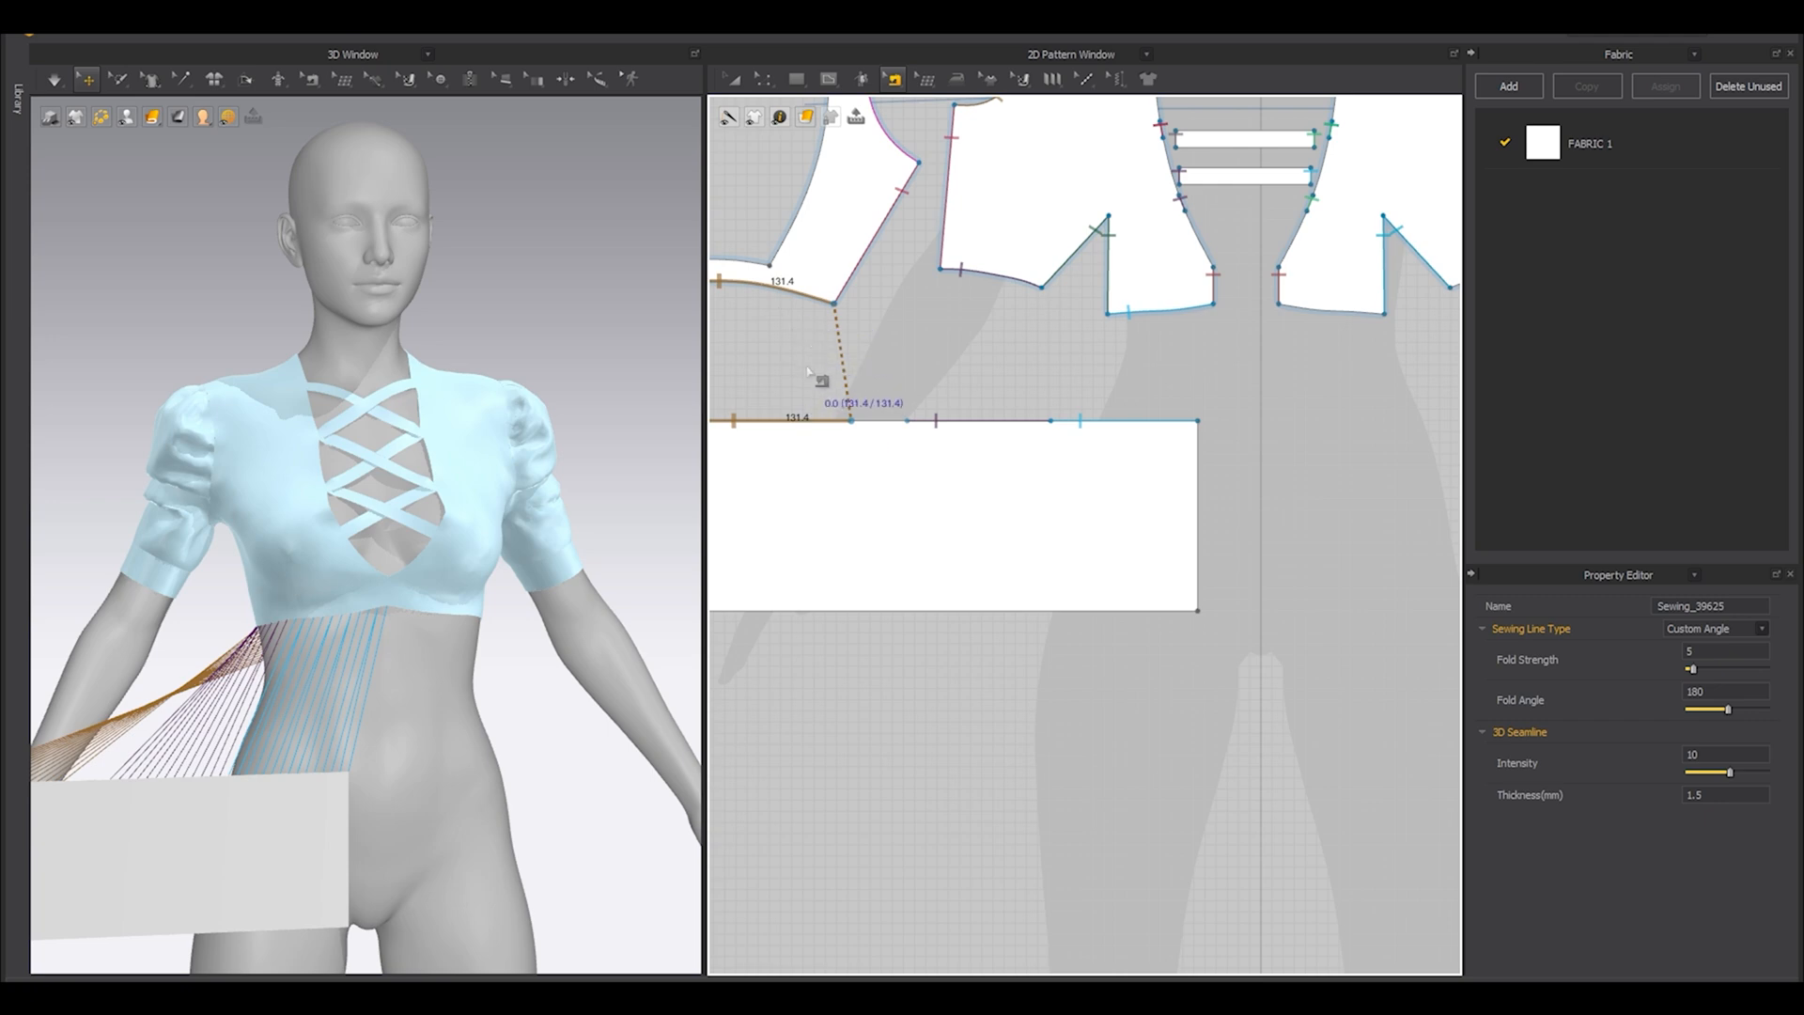
Move the middle seam to the end of the back seam and shorten it to the front side hem's 93.0 mm.
{"action": "scroll", "coordinate": [905, 421], "scroll_direction": "up", "scroll_amount": 3}
{"action": "left_click_drag", "start_coordinate": [975, 434], "coordinate": [873, 433]}
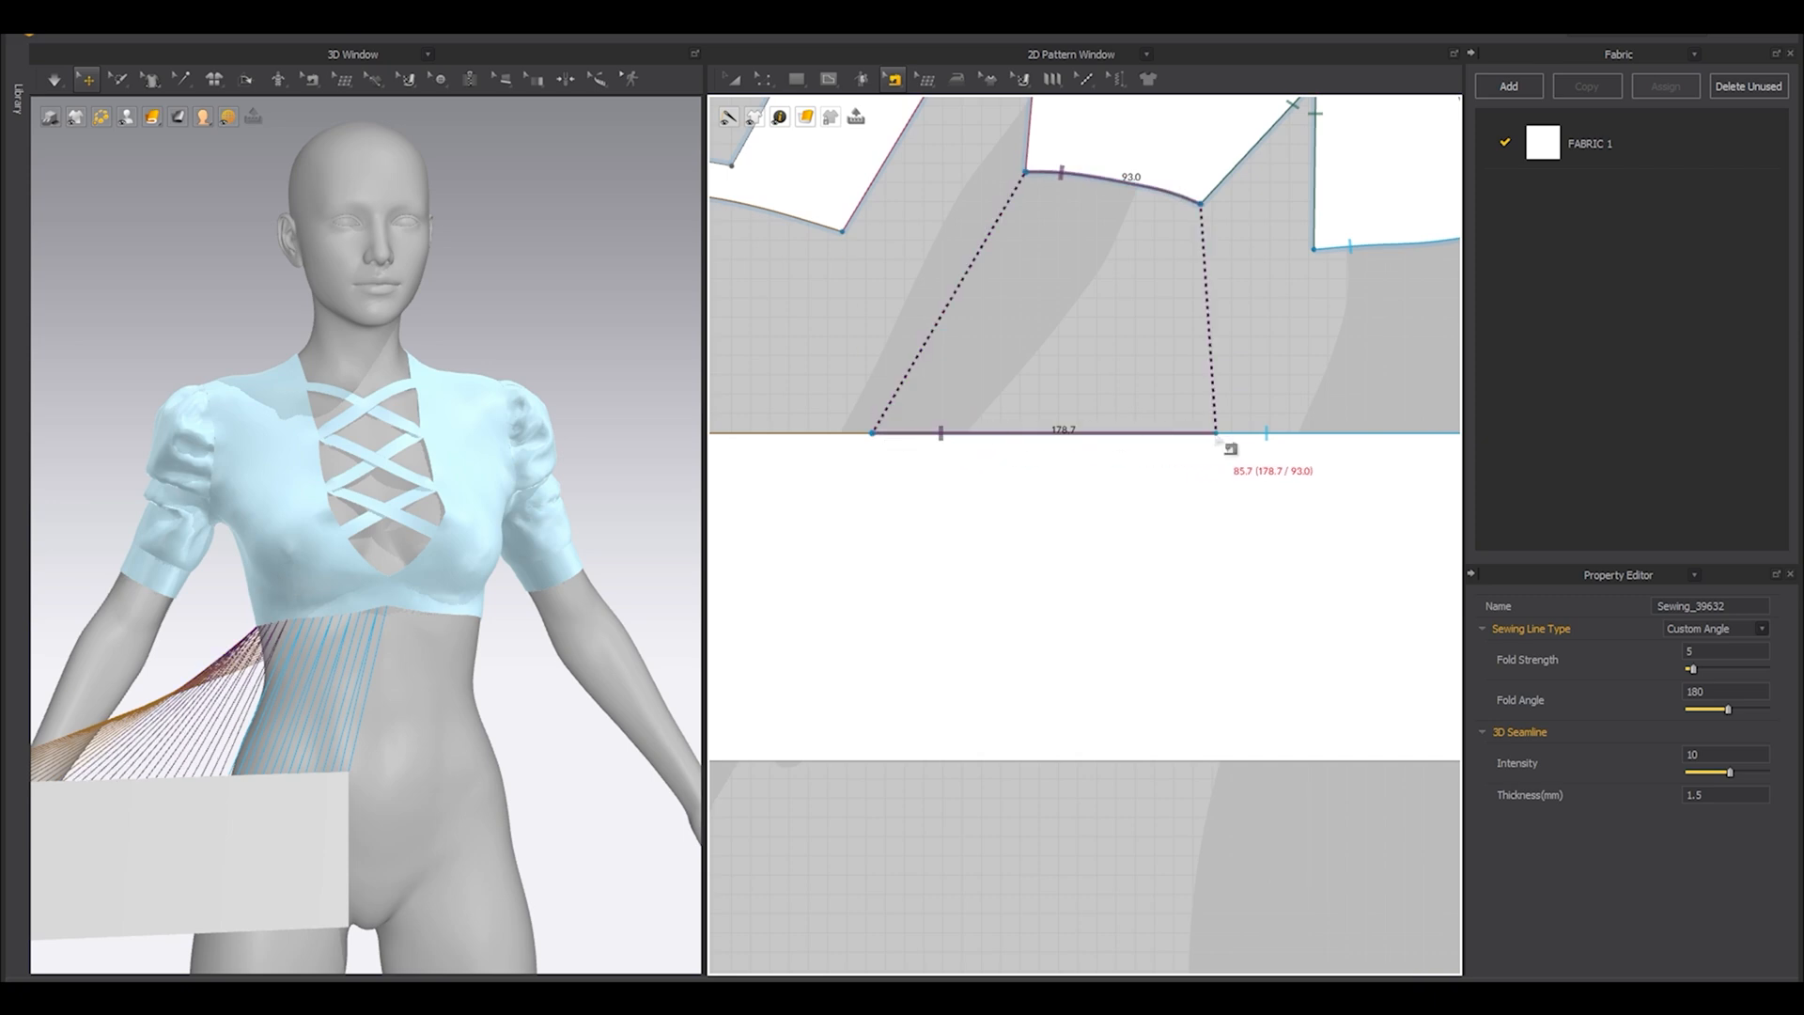
{"action": "left_click_drag", "start_coordinate": [1216, 434], "coordinate": [1051, 434]}
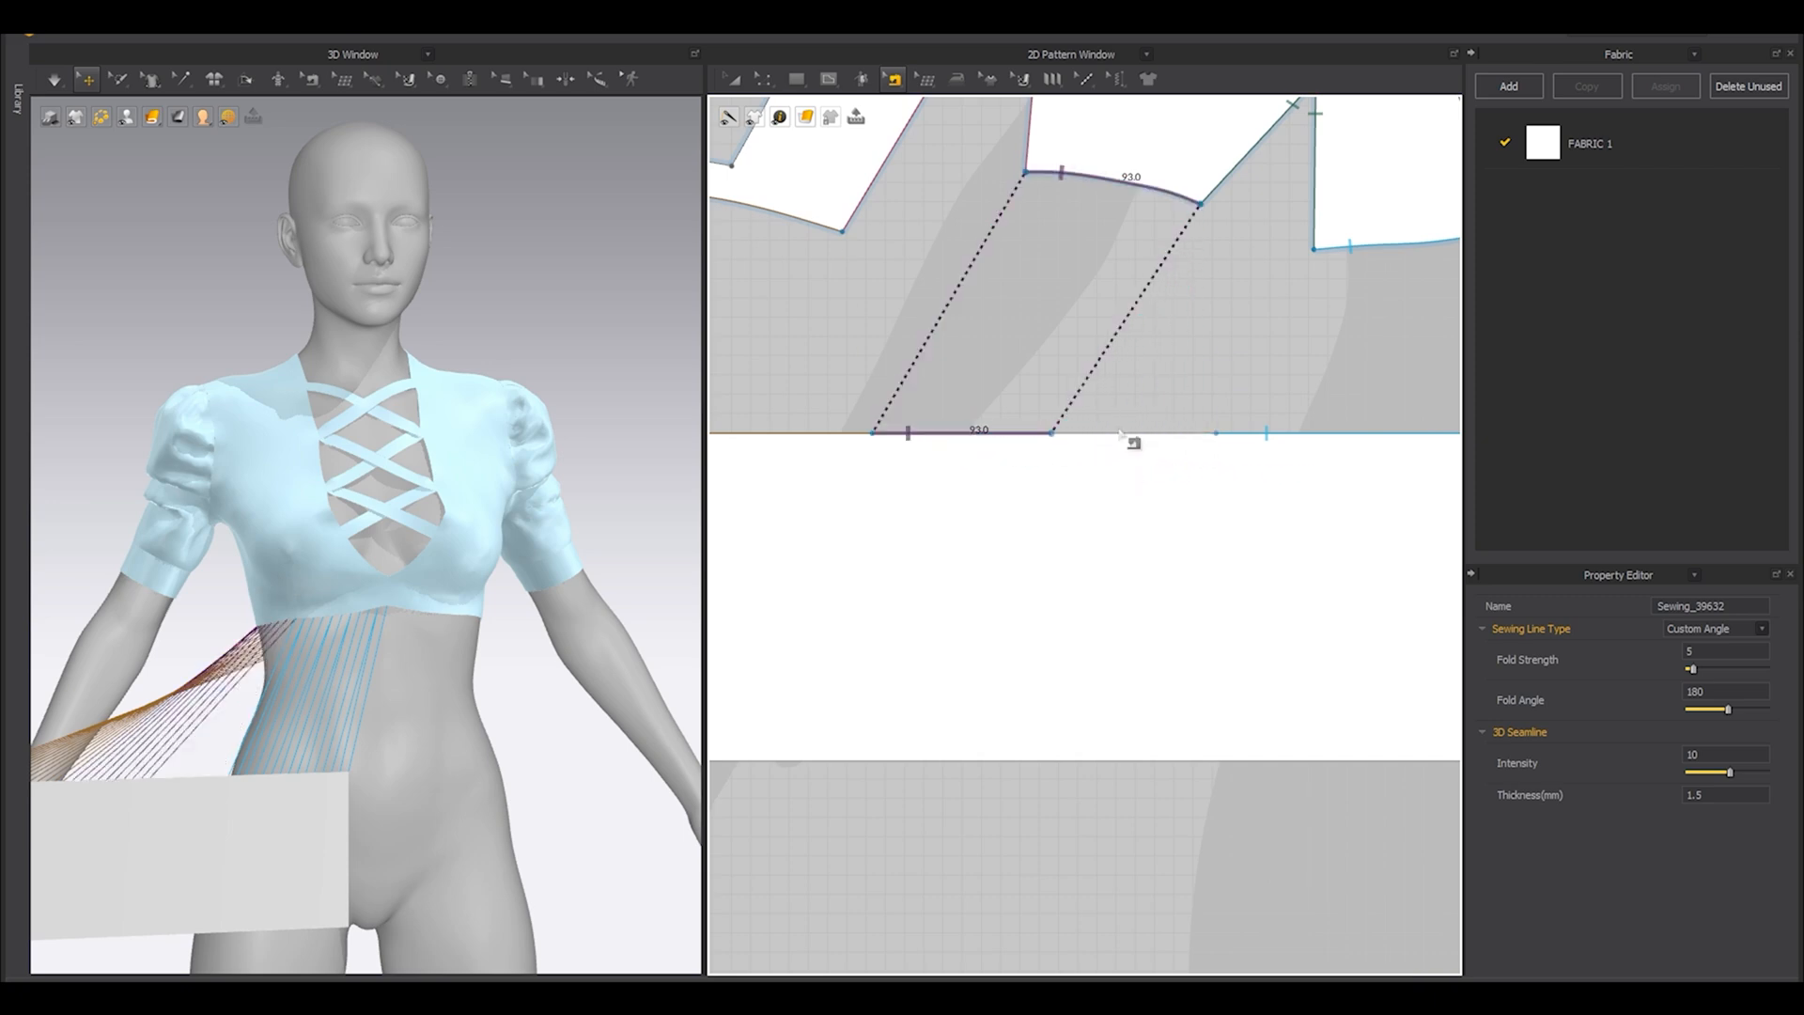
Shift the last seam against the middle one and shorten it to match the center front hem's 95.2 mm.
{"action": "left_click_drag", "start_coordinate": [1216, 435], "coordinate": [1051, 435]}
{"action": "middle_click_drag", "start_coordinate": [1152, 506], "coordinate": [789, 515]}
{"action": "left_click_drag", "start_coordinate": [1107, 444], "coordinate": [872, 445]}
{"action": "middle_click_drag", "start_coordinate": [828, 479], "coordinate": [959, 453]}
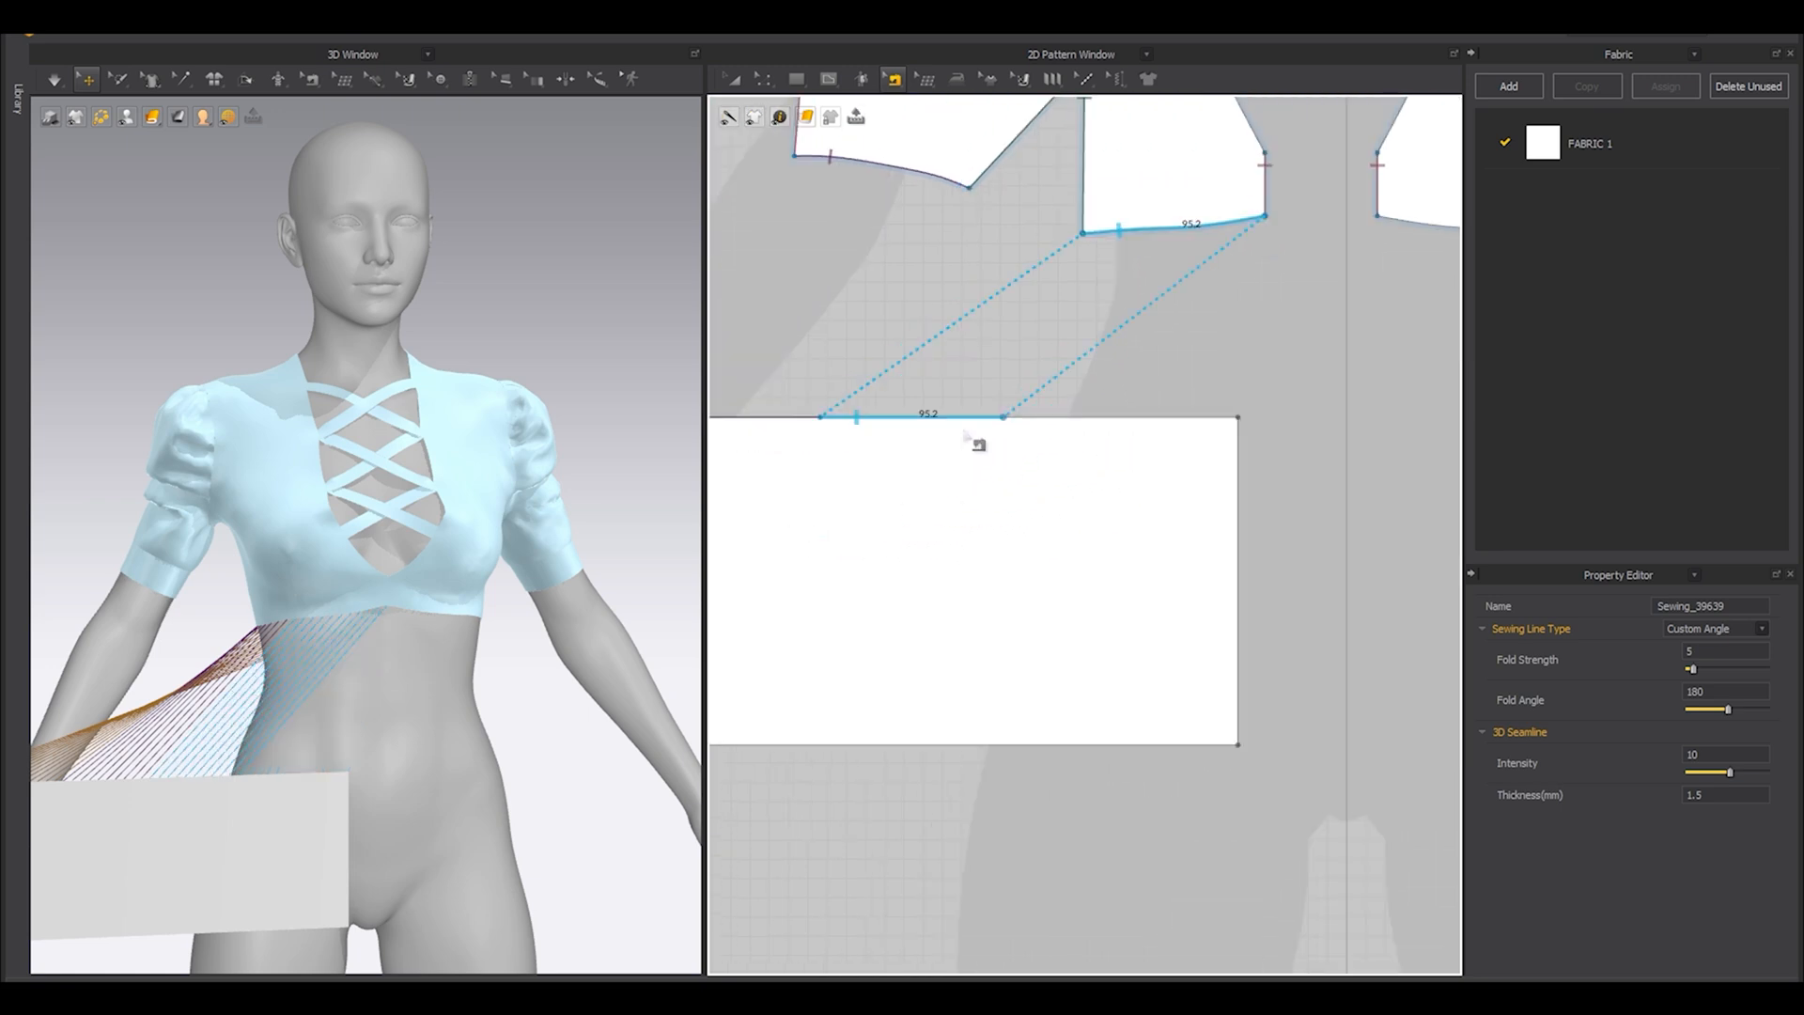
Add a pattern point at the end of the last seam and draw a vertical internal line from it to the rectangle's lower edge.
{"action": "right_click", "coordinate": [967, 424]}
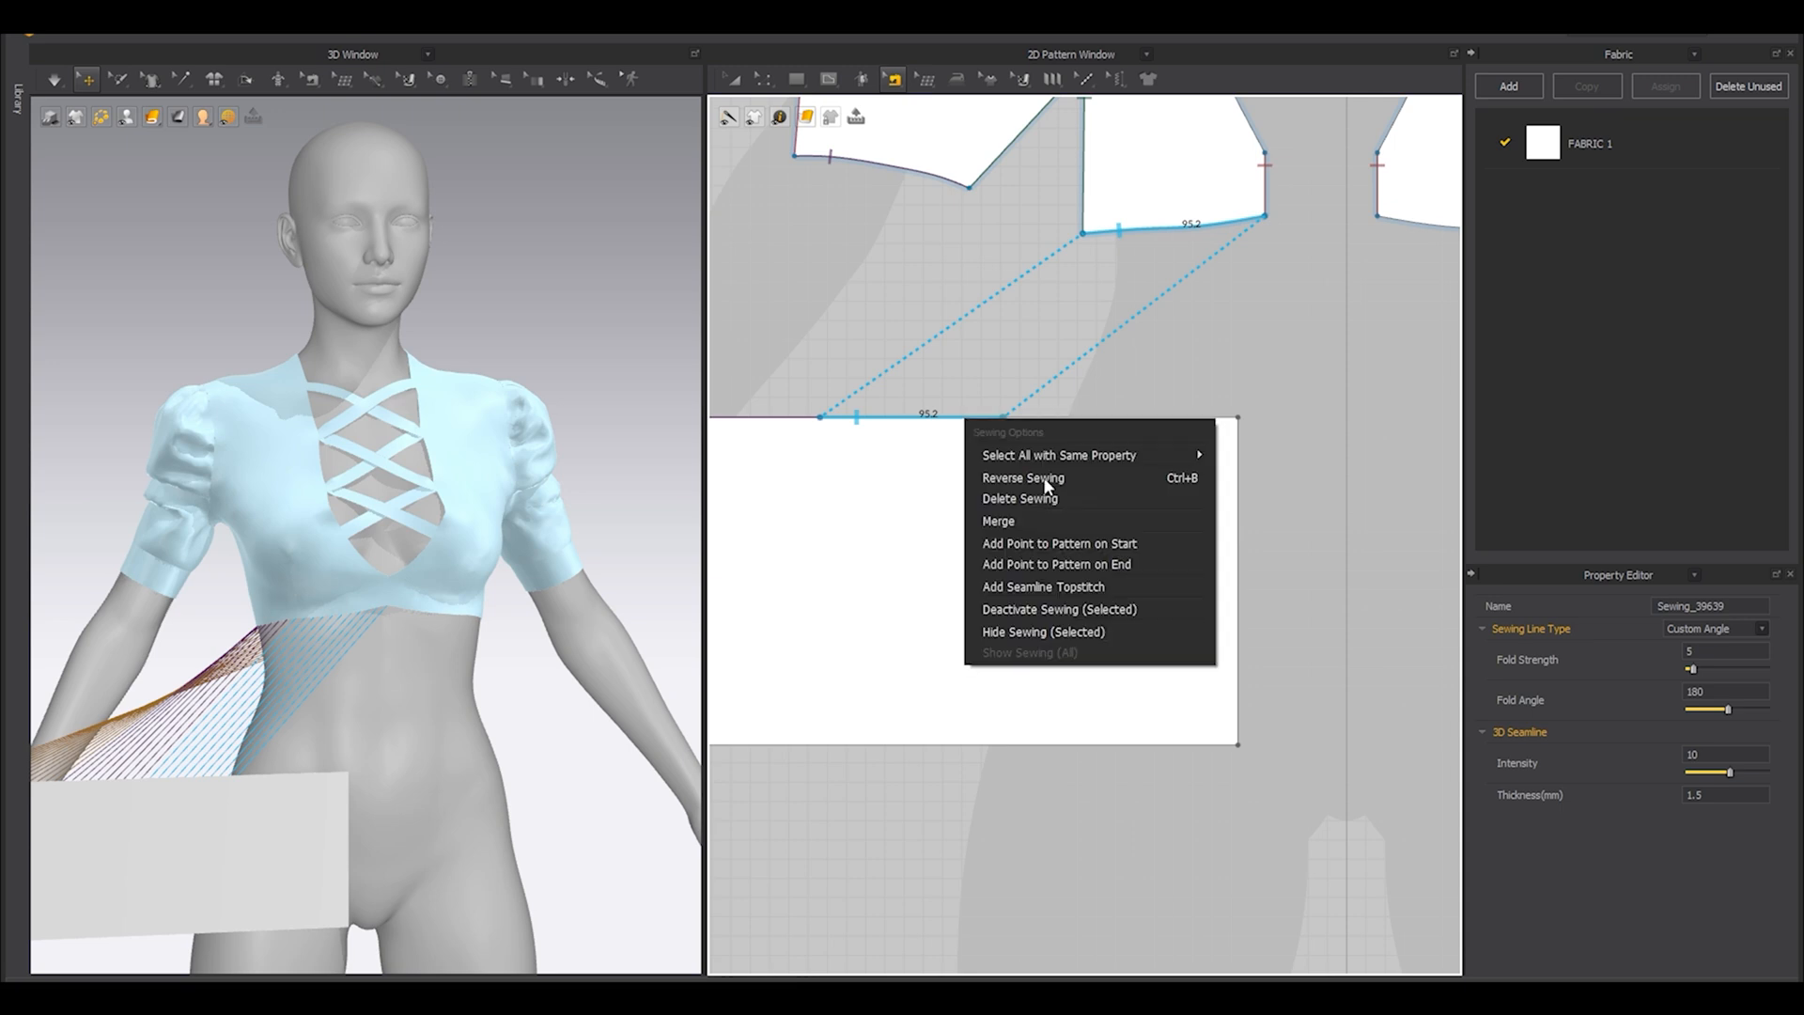
{"action": "left_click", "coordinate": [1022, 565]}
{"action": "scroll", "coordinate": [982, 443], "scroll_direction": "up", "scroll_amount": 3}
{"action": "key", "text": "g"}
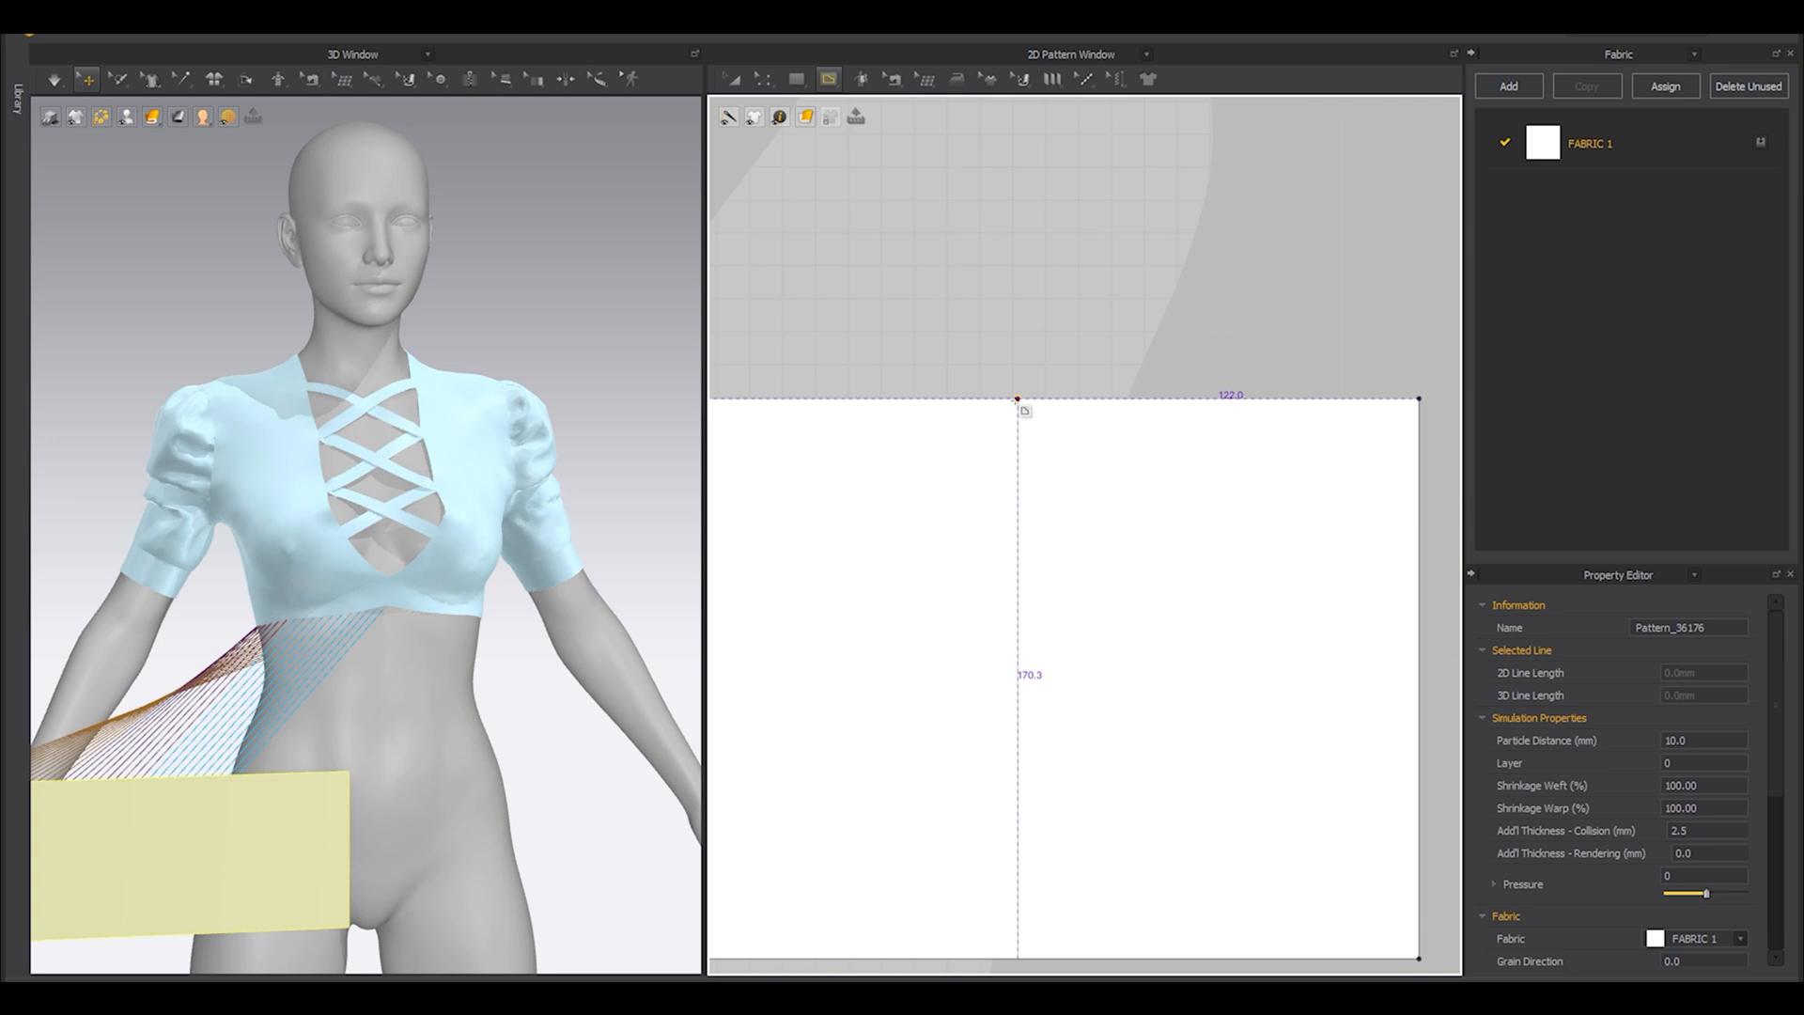
{"action": "key", "text": "b"}
{"action": "left_click", "coordinate": [1000, 401]}
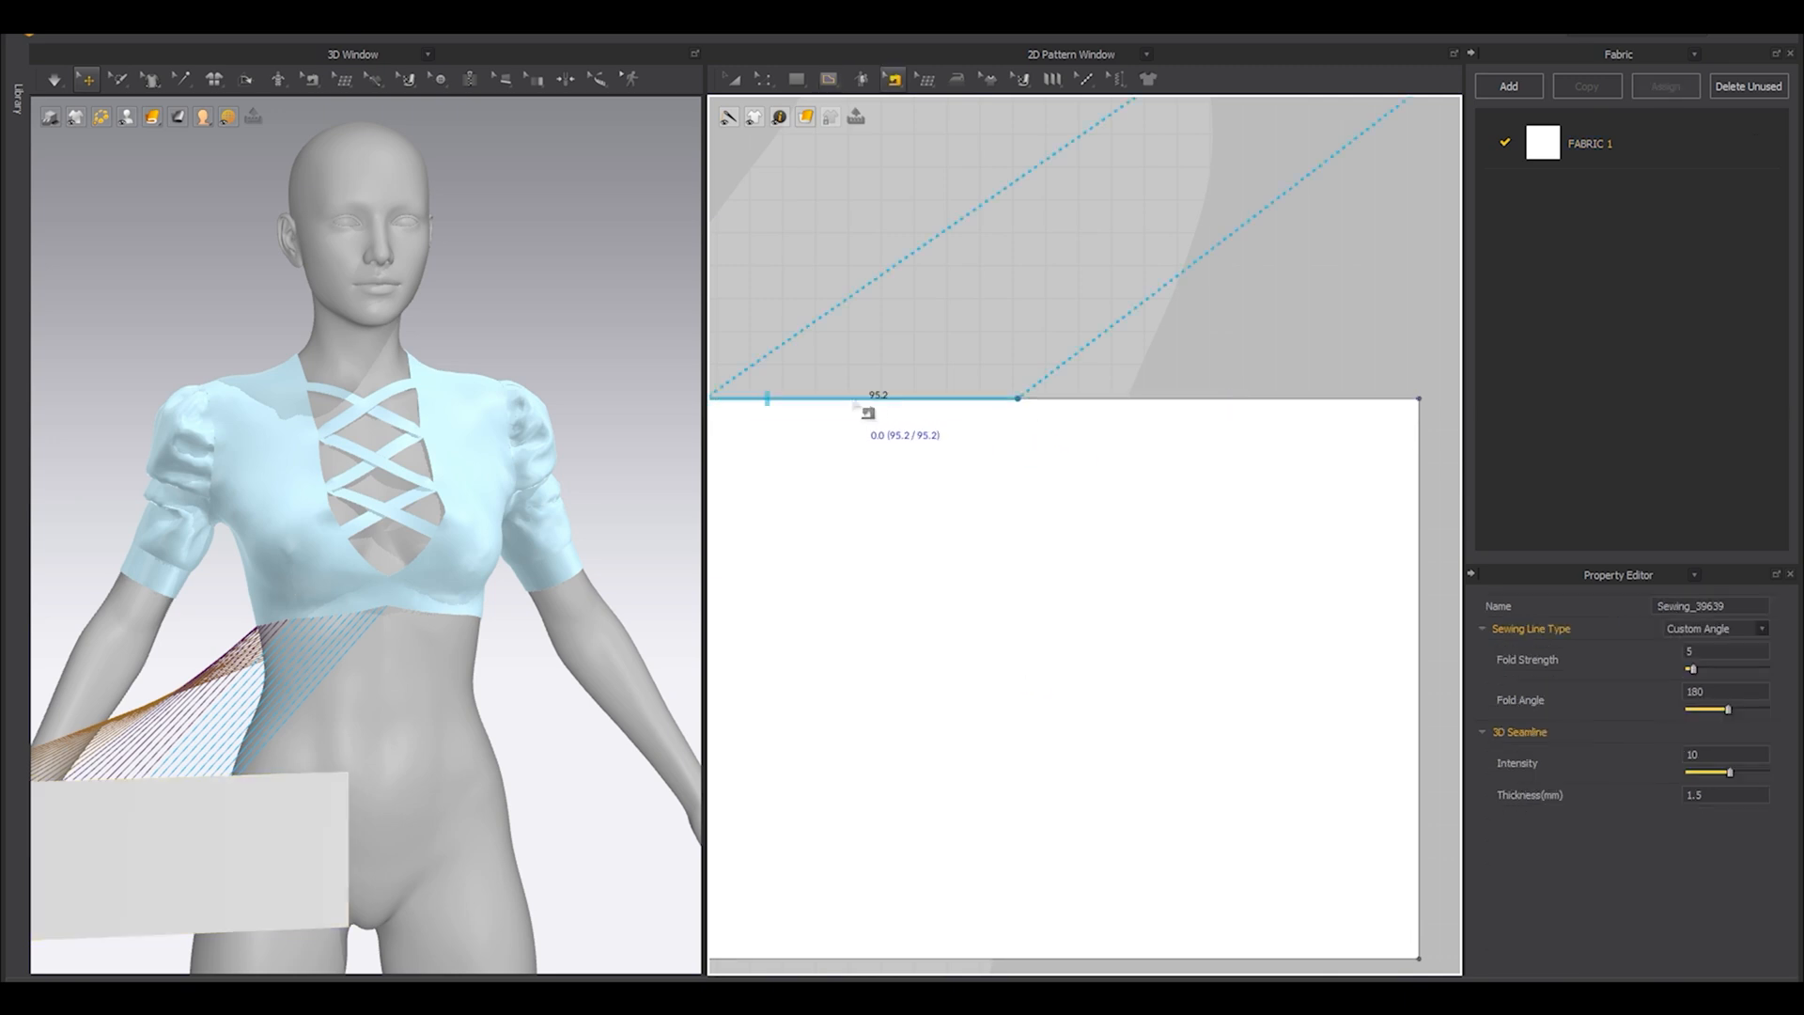
{"action": "scroll", "coordinate": [850, 398], "scroll_direction": "down", "scroll_amount": 3}
{"action": "key", "text": "g"}
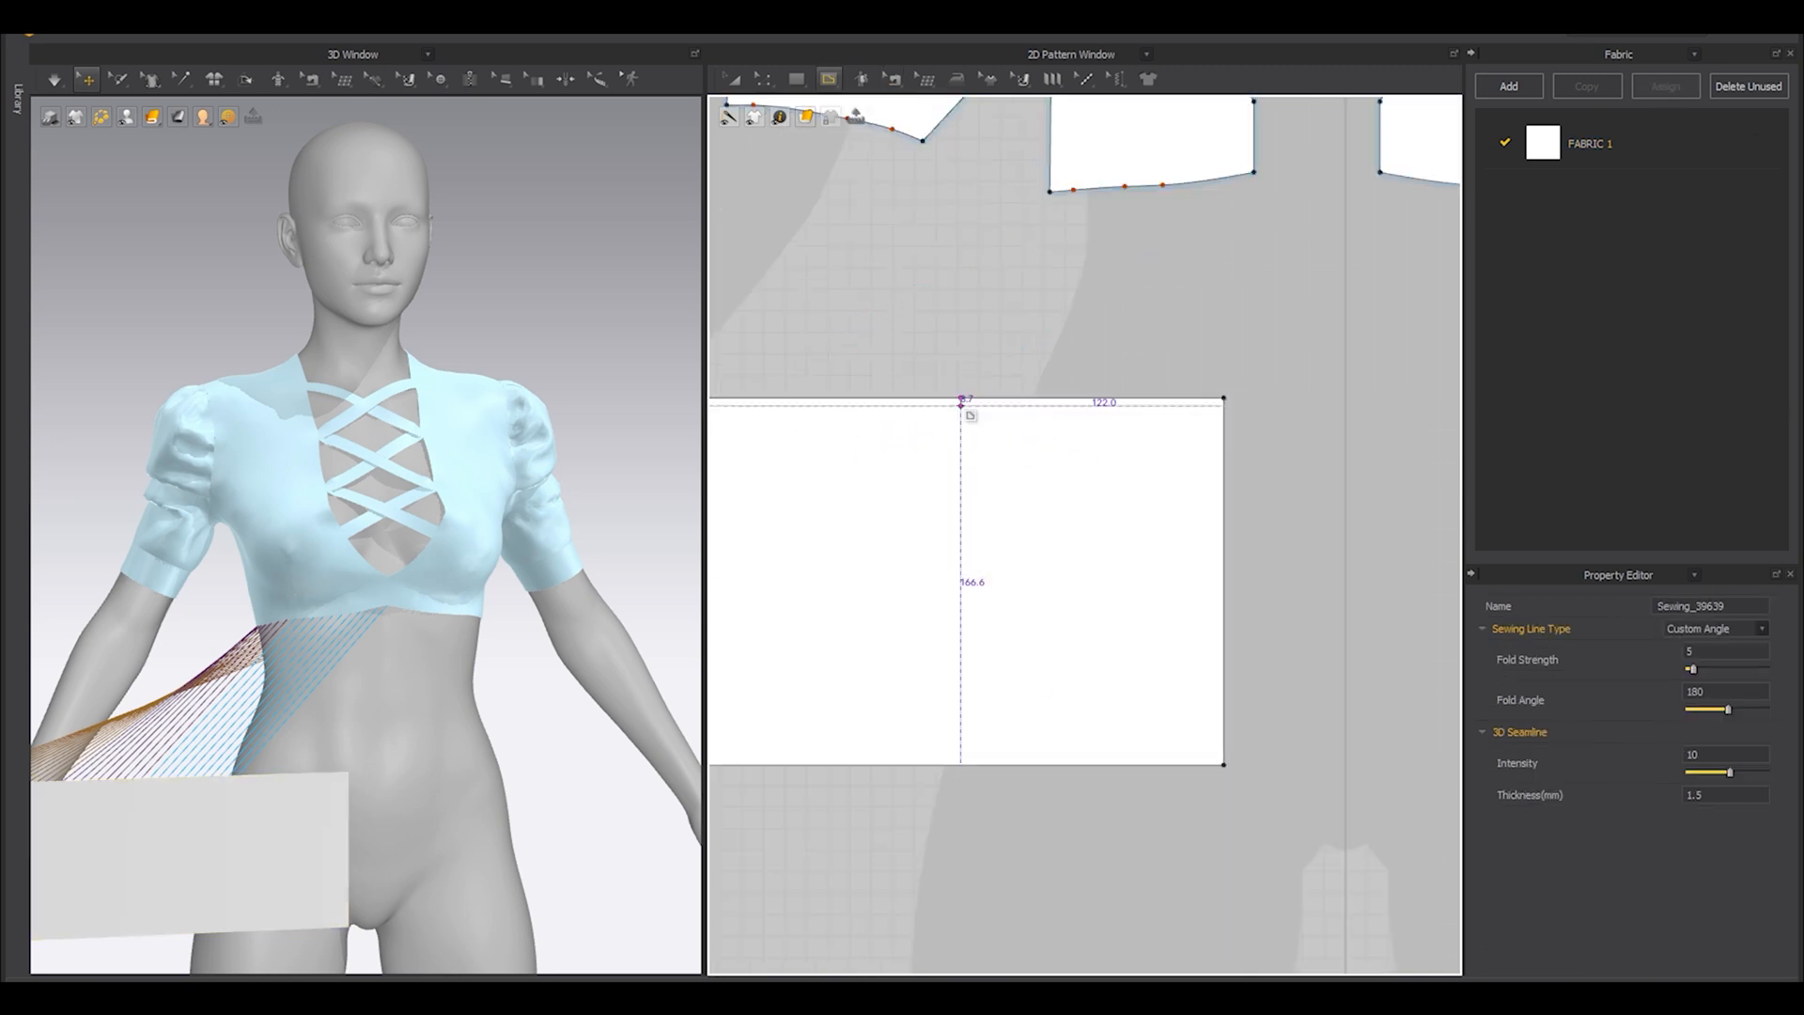
{"action": "left_click", "coordinate": [828, 81]}
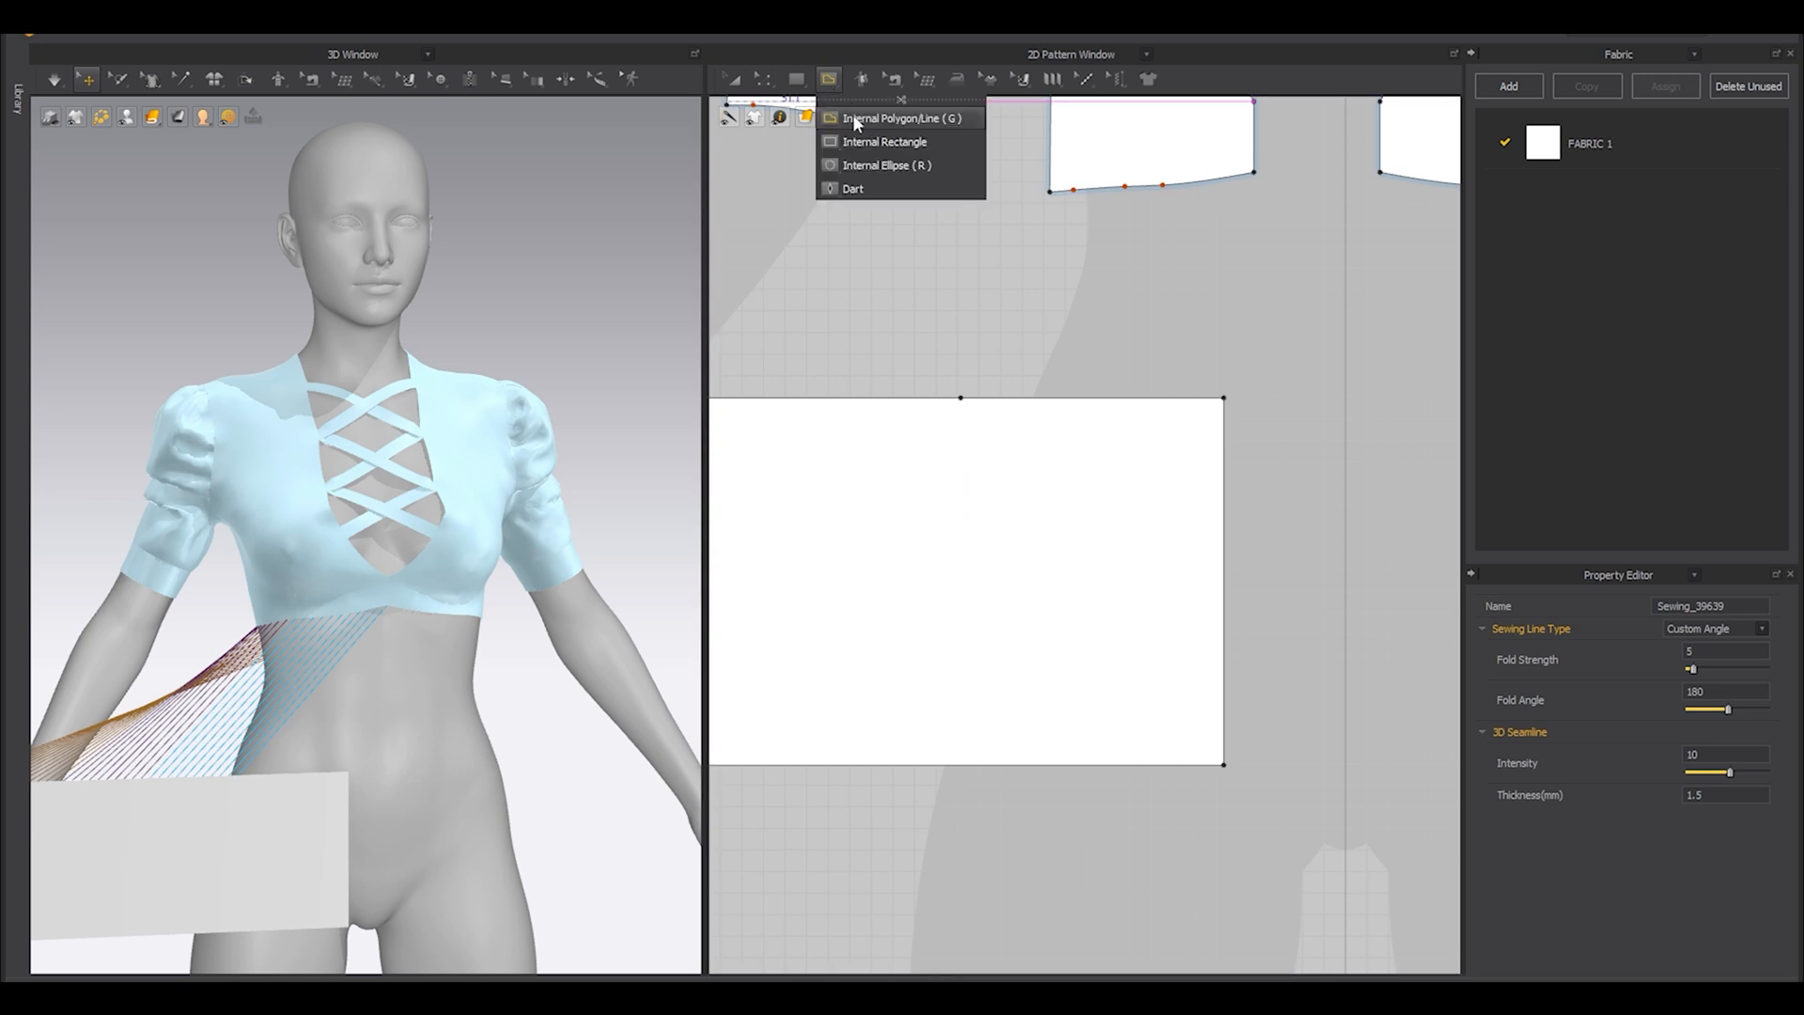
{"action": "scroll", "coordinate": [961, 397], "scroll_direction": "down", "scroll_amount": 3}
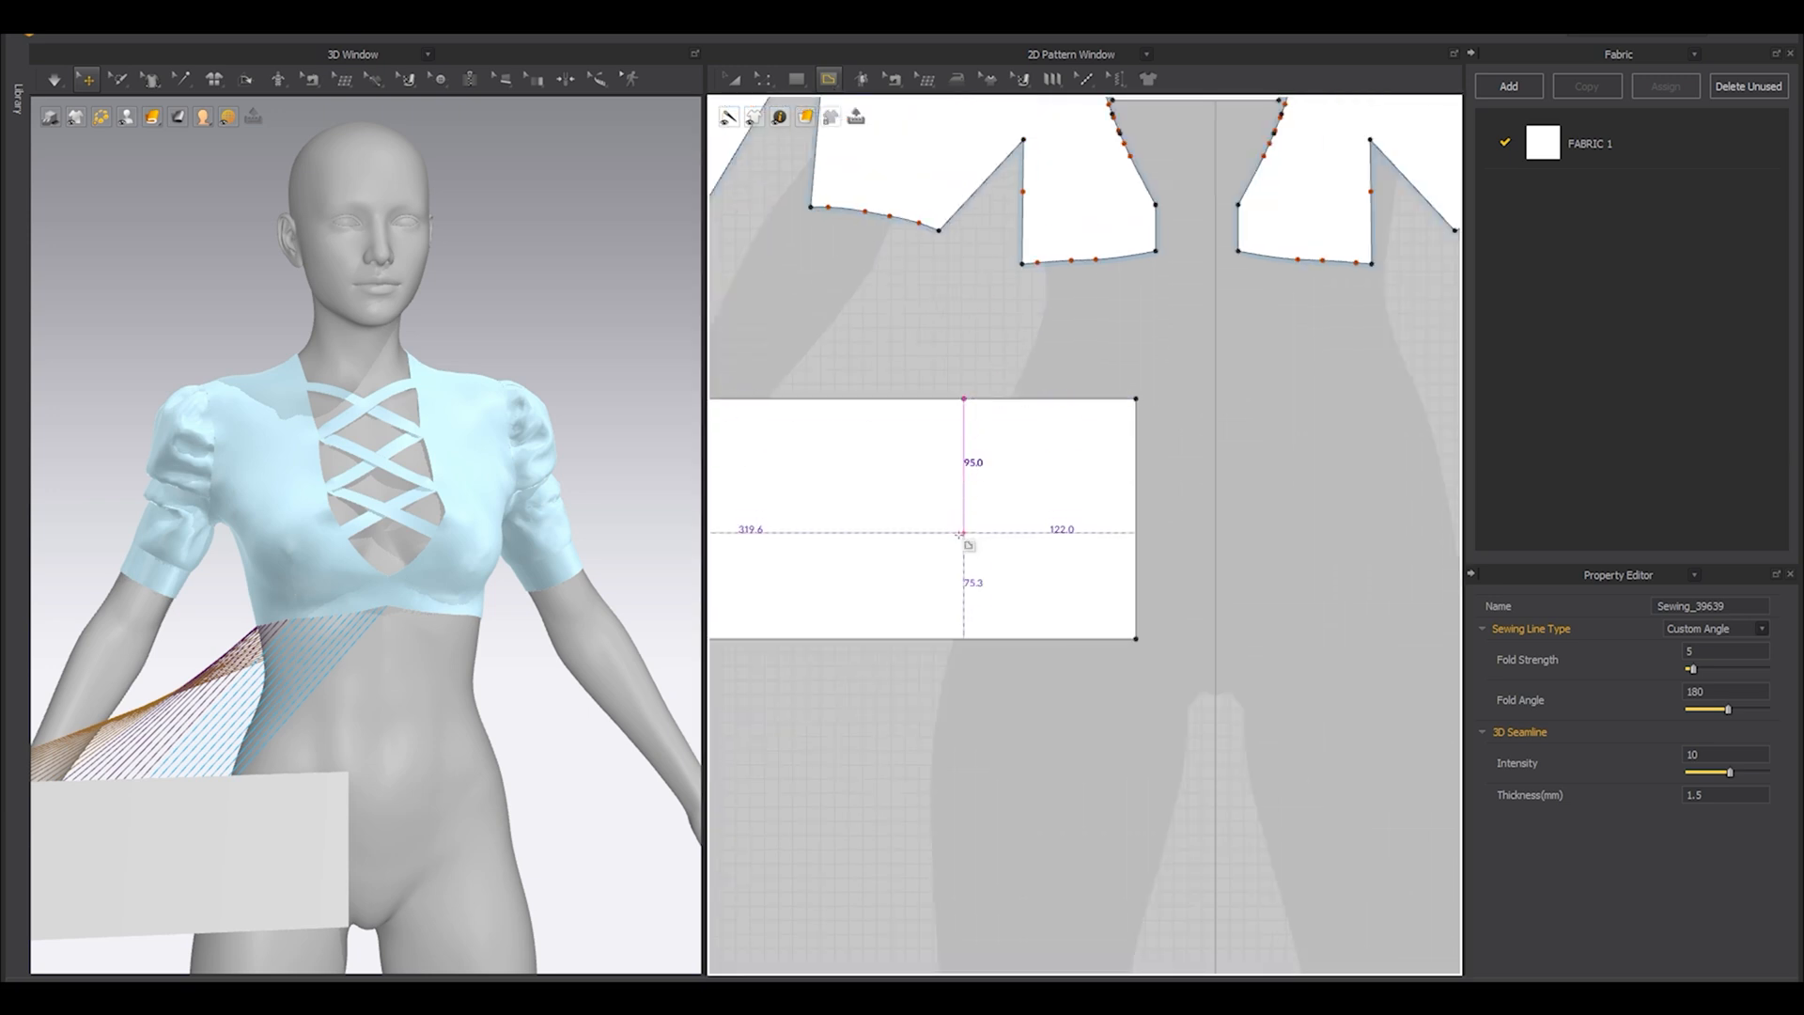
{"action": "left_click", "coordinate": [961, 639]}
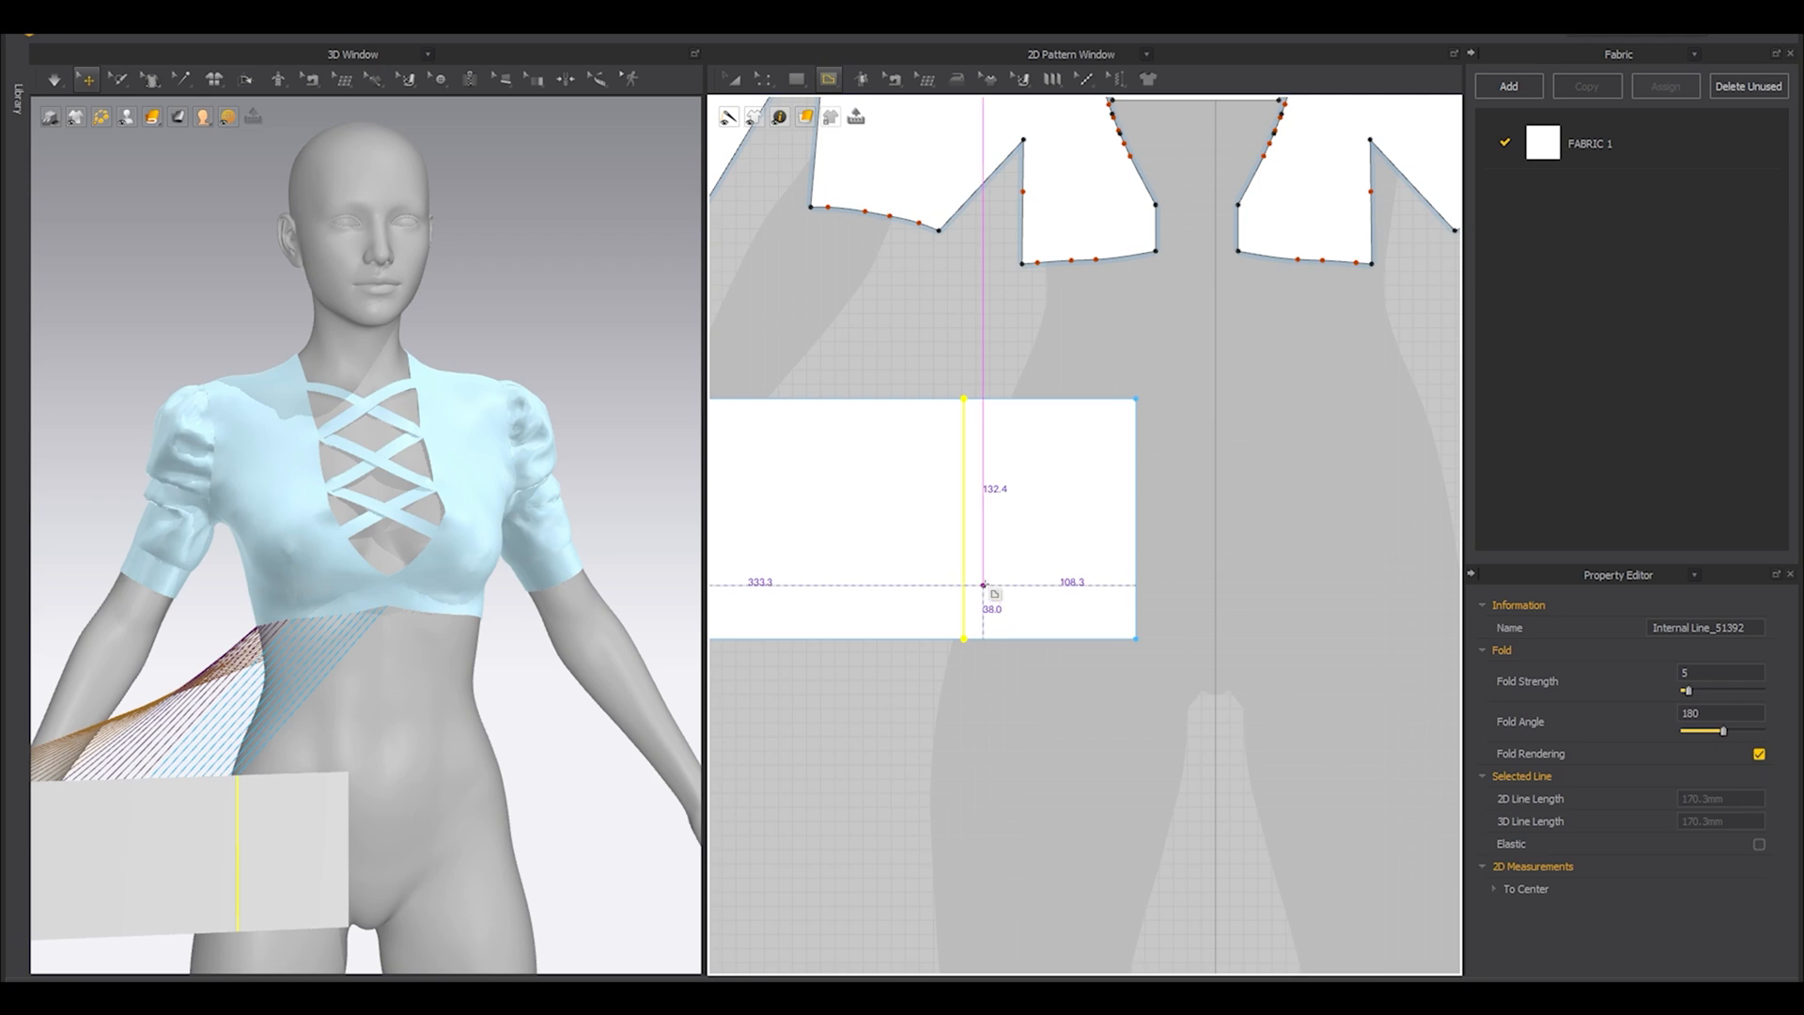
Cut the rectangle along the internal line and delete the surplus piece beyond the seam.
{"action": "key", "text": "z"}
{"action": "right_click", "coordinate": [972, 512]}
{"action": "left_click", "coordinate": [1020, 673]}
{"action": "left_click", "coordinate": [1062, 520]}
{"action": "key", "text": "Delete"}
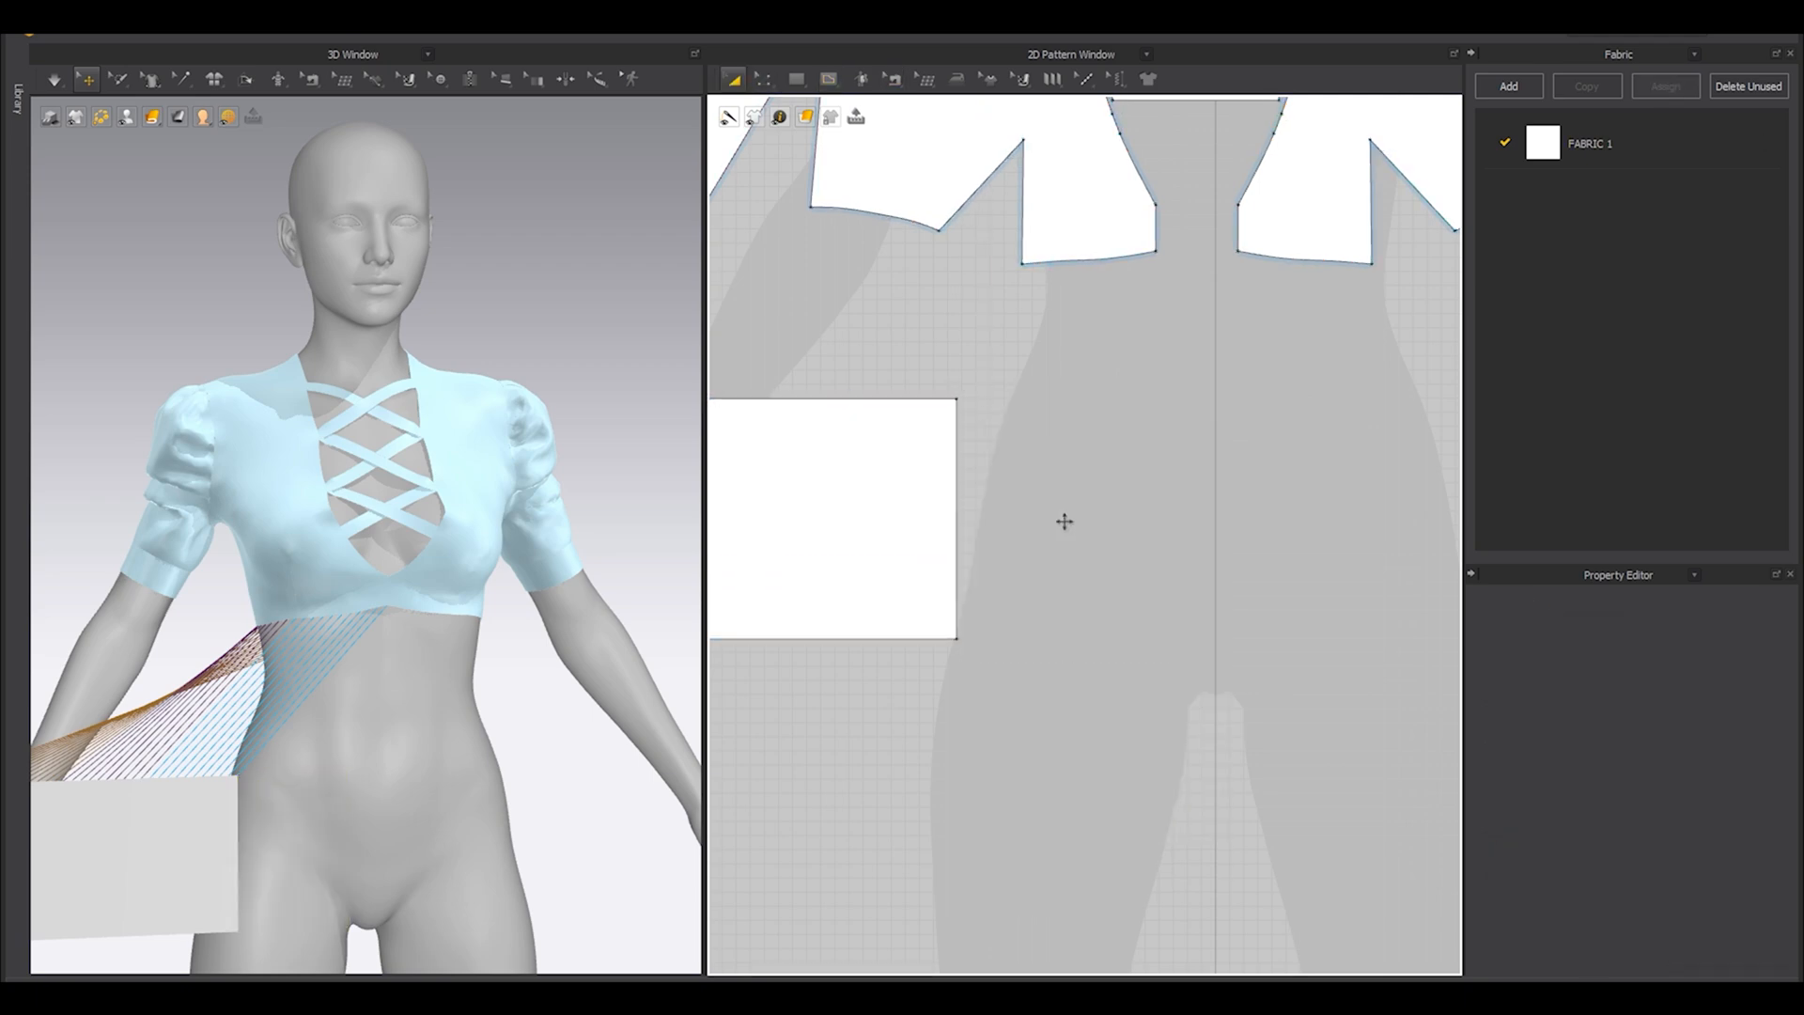
Compare the combined length of the three hem edges with the length of the trimmed rectangle's upper edge.
{"action": "scroll", "coordinate": [1064, 521], "scroll_direction": "down", "scroll_amount": 3}
{"action": "middle_click_drag", "start_coordinate": [968, 467], "coordinate": [1112, 520]}
{"action": "key", "text": "z"}
{"action": "left_click", "coordinate": [966, 423]}
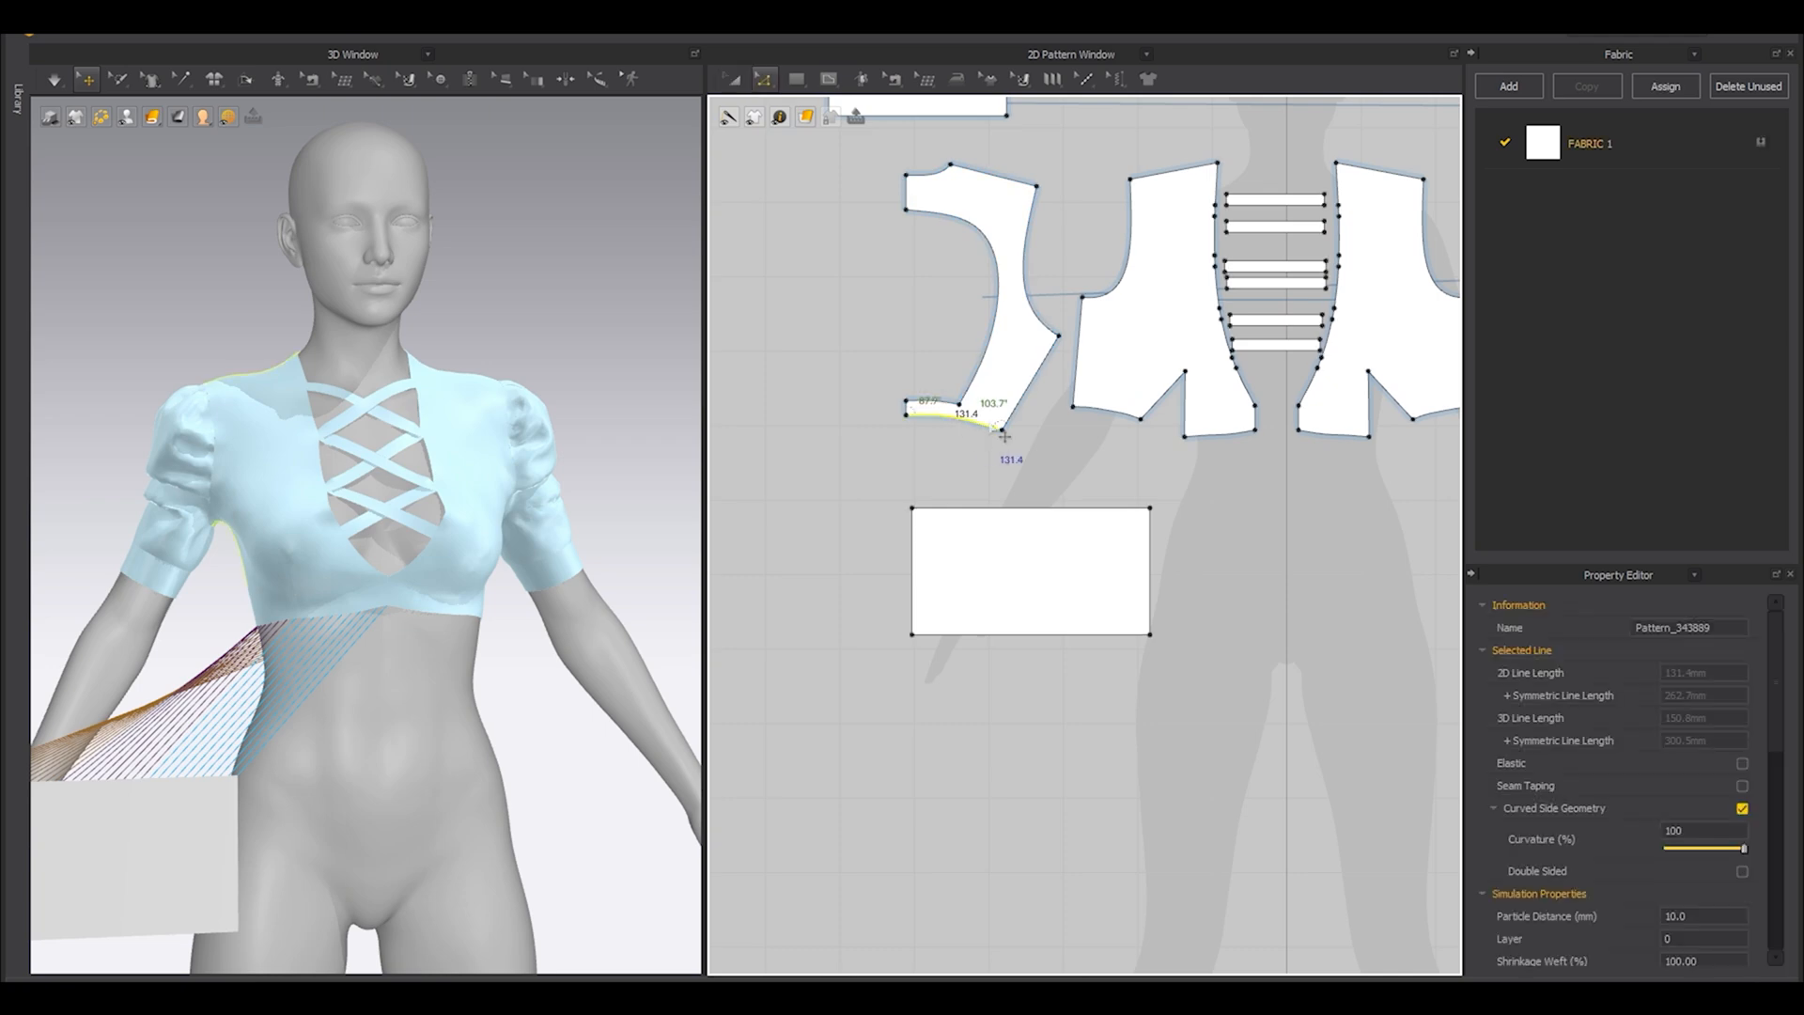
{"action": "left_click", "coordinate": [1105, 413], "text": "shift"}
{"action": "left_click", "coordinate": [1208, 437], "text": "shift"}
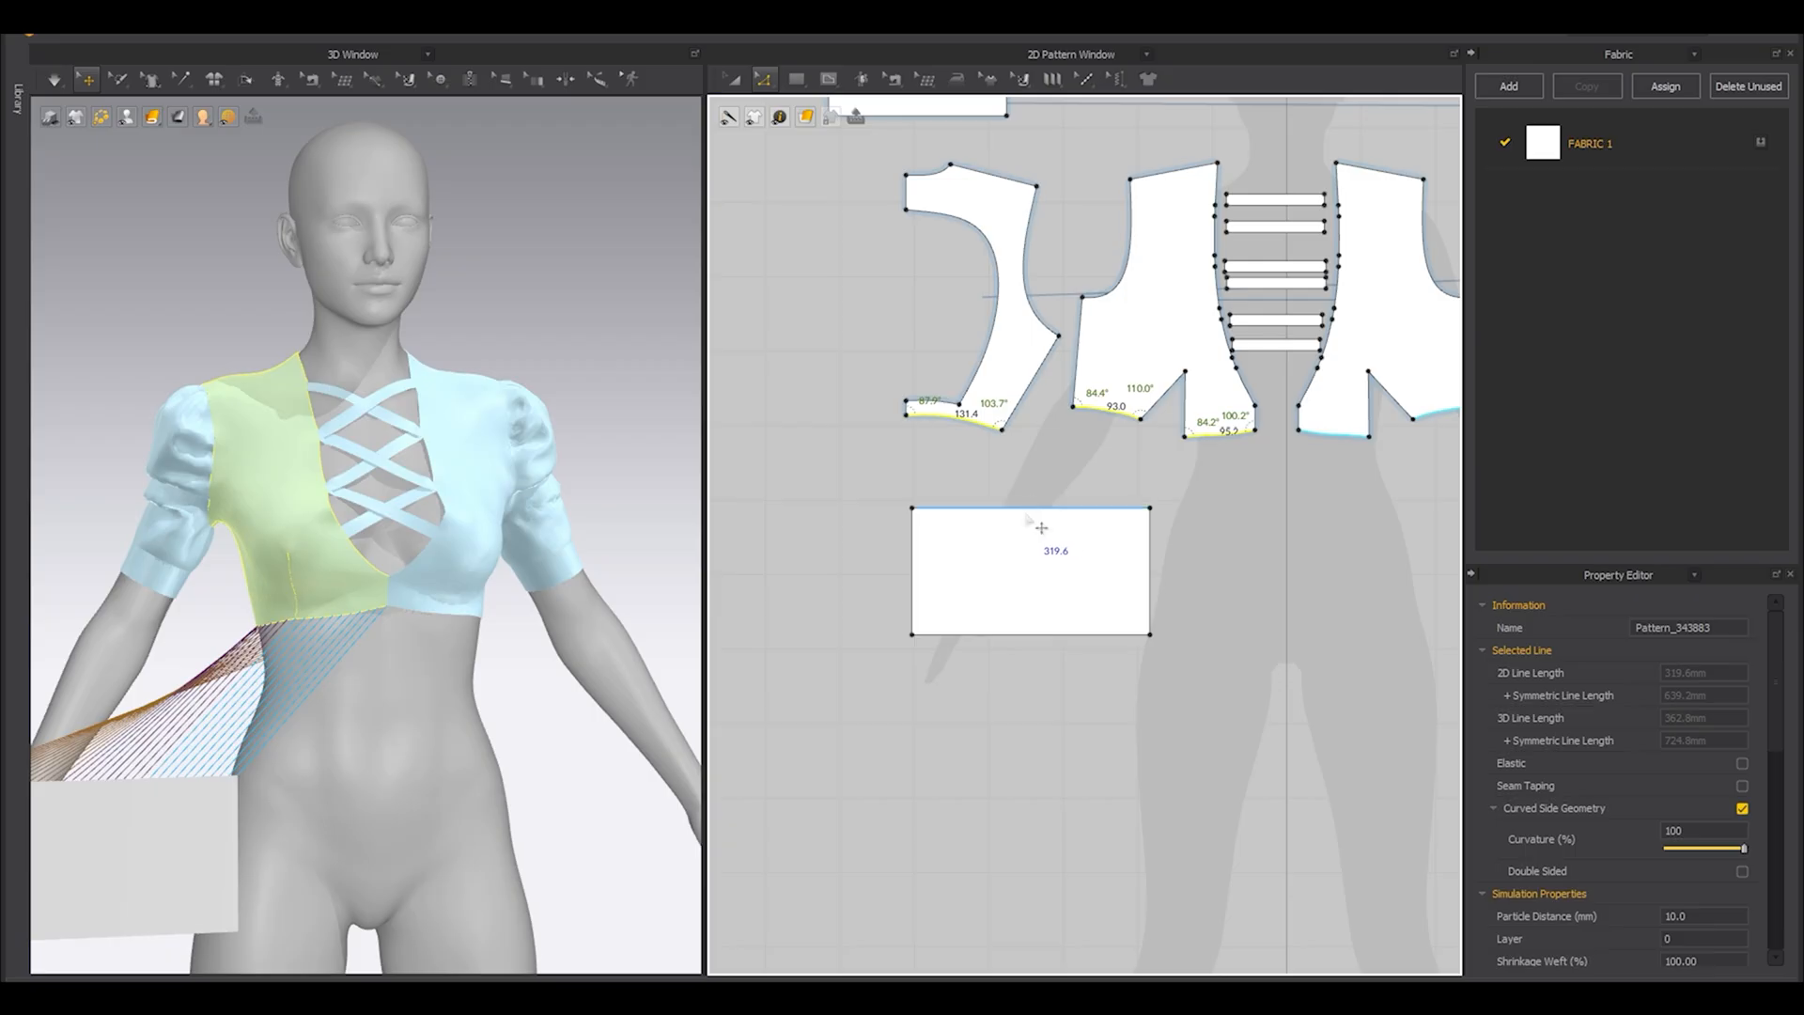
{"action": "left_click", "coordinate": [686, 510]}
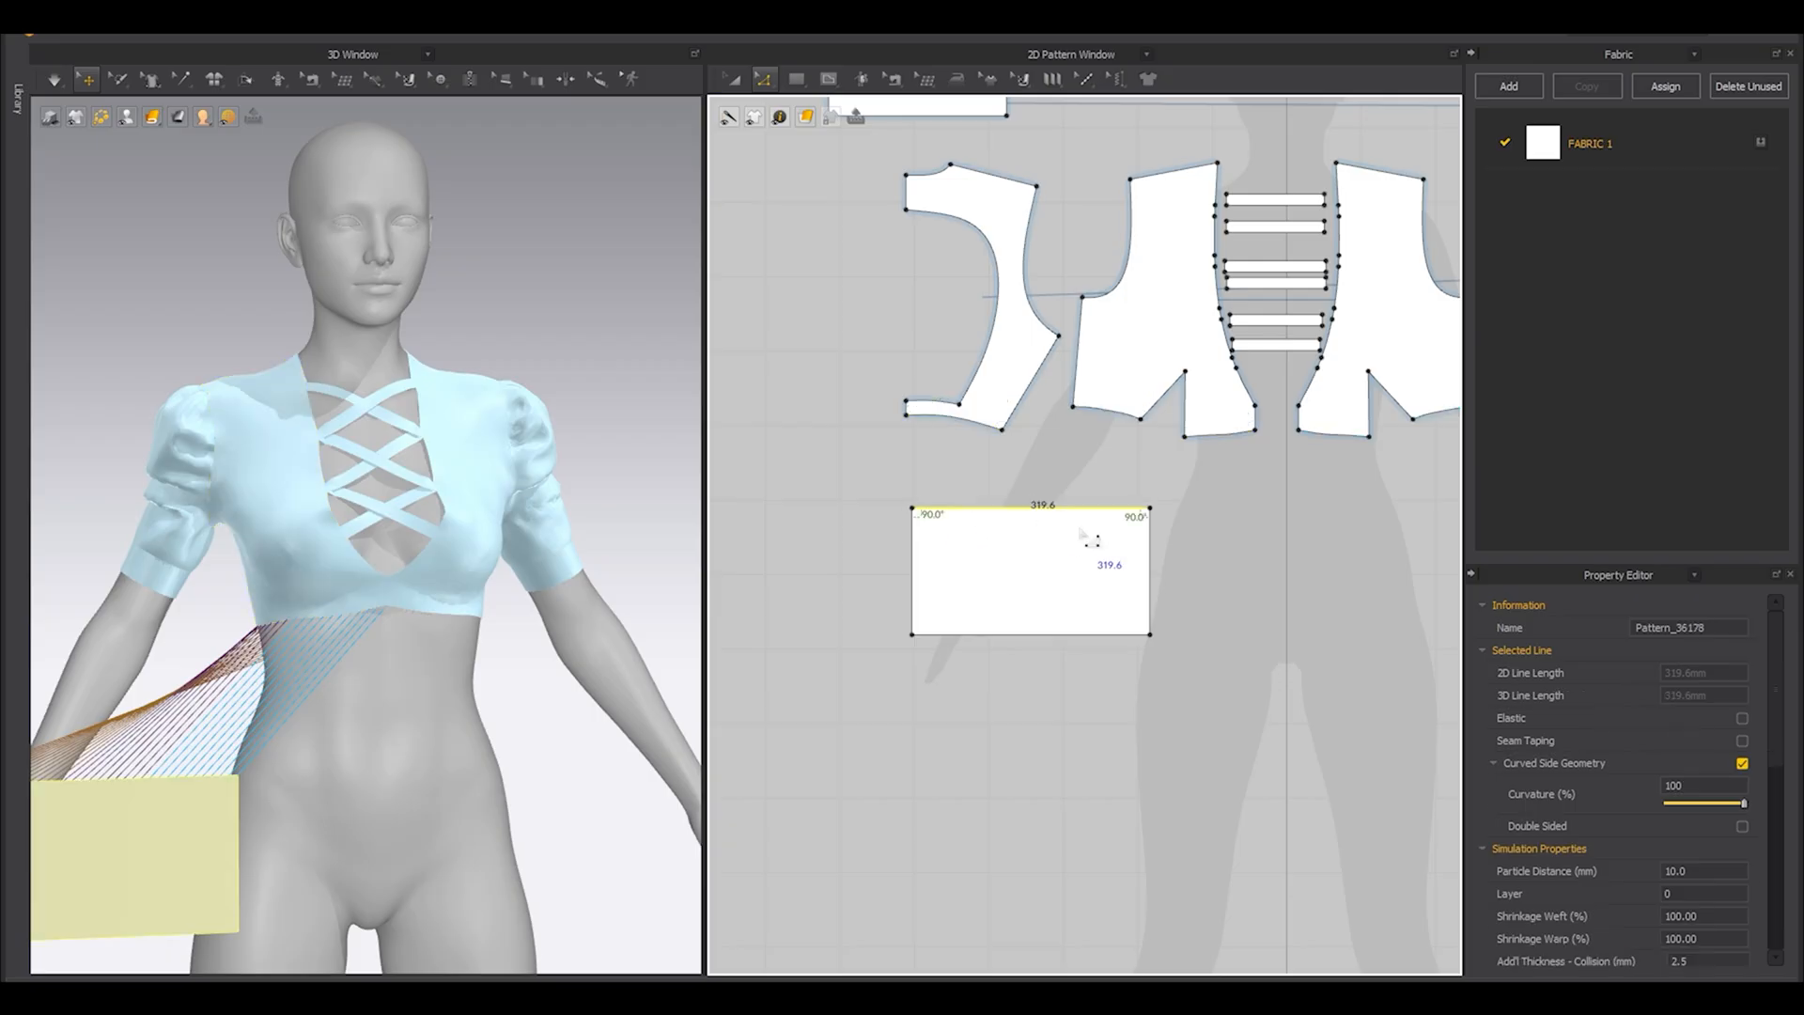
Rotate the trimmed rectangle and position it beside the avatar's waist, below the top's hem.
{"action": "scroll", "coordinate": [824, 585], "scroll_direction": "down", "scroll_amount": 1}
{"action": "key", "text": "a"}
{"action": "right_click_drag", "start_coordinate": [637, 747], "coordinate": [602, 874]}
{"action": "scroll", "coordinate": [376, 752], "scroll_direction": "down", "scroll_amount": 5}
{"action": "left_click", "coordinate": [263, 718]}
{"action": "left_click_drag", "start_coordinate": [263, 719], "coordinate": [266, 681]}
{"action": "left_click", "coordinate": [258, 701]}
{"action": "right_click_drag", "start_coordinate": [258, 700], "coordinate": [402, 619]}
{"action": "left_click_drag", "start_coordinate": [416, 649], "coordinate": [378, 565]}
{"action": "right_click_drag", "start_coordinate": [379, 565], "coordinate": [485, 626]}
{"action": "scroll", "coordinate": [551, 584], "scroll_direction": "up", "scroll_amount": 1}
{"action": "scroll", "coordinate": [552, 584], "scroll_direction": "up", "scroll_amount": 3}
Simulate the waist panel, pulling its fabric around the avatar's side and back until it settles.
{"action": "key", "text": "space"}
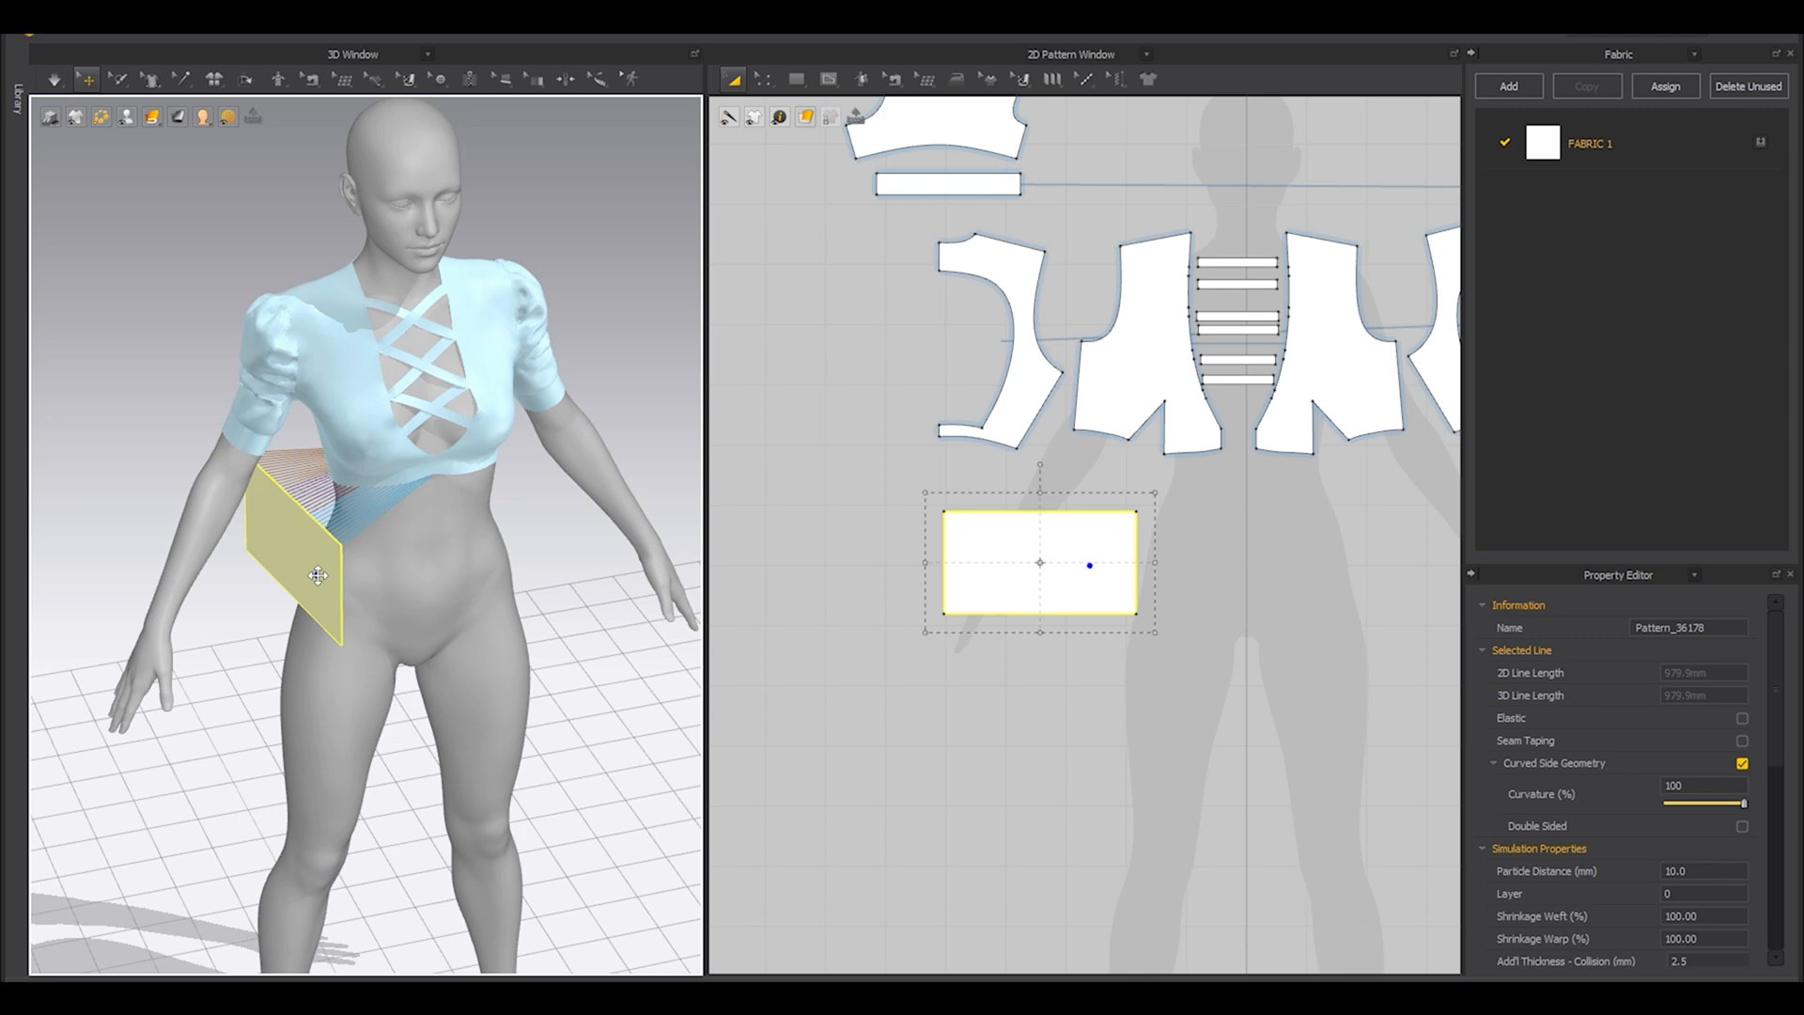
{"action": "right_click_drag", "start_coordinate": [308, 611], "coordinate": [338, 596]}
{"action": "scroll", "coordinate": [338, 596], "scroll_direction": "up", "scroll_amount": 4}
{"action": "middle_click_drag", "start_coordinate": [314, 655], "coordinate": [407, 655]}
{"action": "left_click_drag", "start_coordinate": [290, 567], "coordinate": [278, 636]}
{"action": "right_click_drag", "start_coordinate": [278, 636], "coordinate": [385, 564]}
{"action": "left_click_drag", "start_coordinate": [282, 526], "coordinate": [282, 554]}
{"action": "key", "text": "space"}
Paste a mirrored, sewn copy of the waist panel opposite the original across the body's centerline.
{"action": "scroll", "coordinate": [1008, 568], "scroll_direction": "down", "scroll_amount": 3}
{"action": "left_click_drag", "start_coordinate": [1069, 580], "coordinate": [1116, 574]}
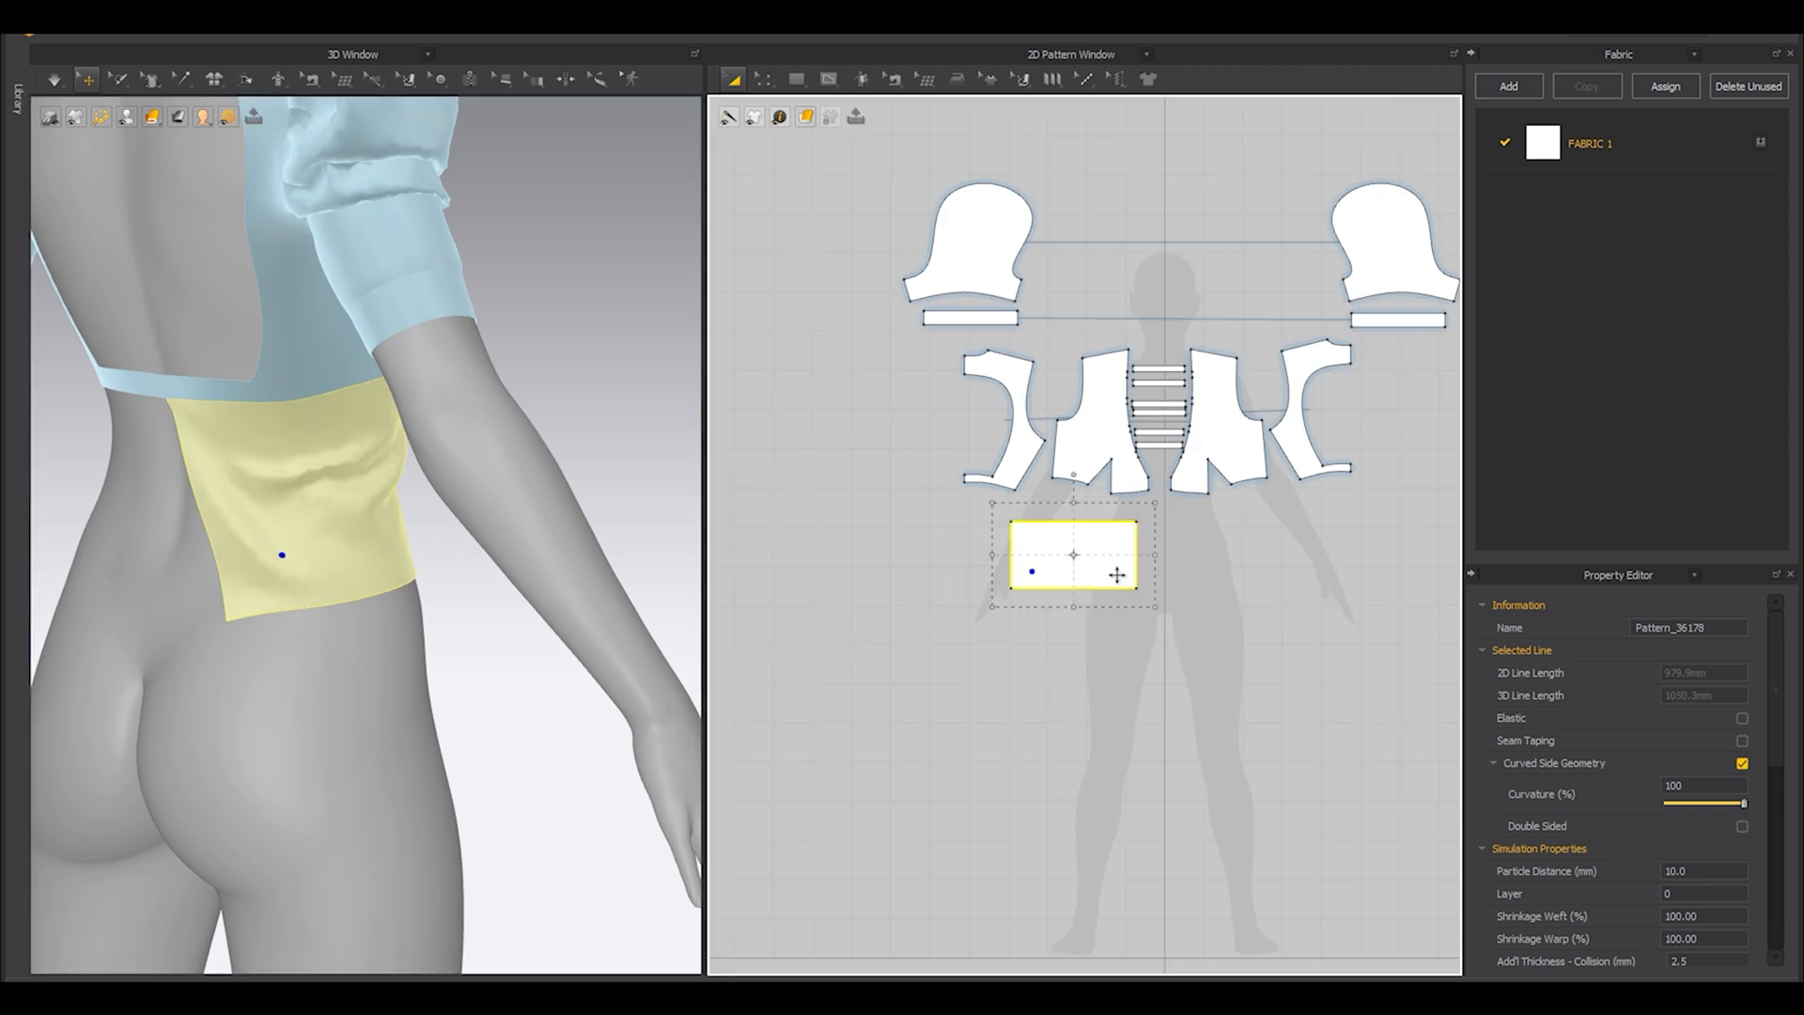
{"action": "scroll", "coordinate": [1116, 574], "scroll_direction": "up", "scroll_amount": 2}
{"action": "key", "text": "ctrl+c"}
{"action": "key", "text": "ctrl+v"}
{"action": "left_click", "coordinate": [1285, 560]}
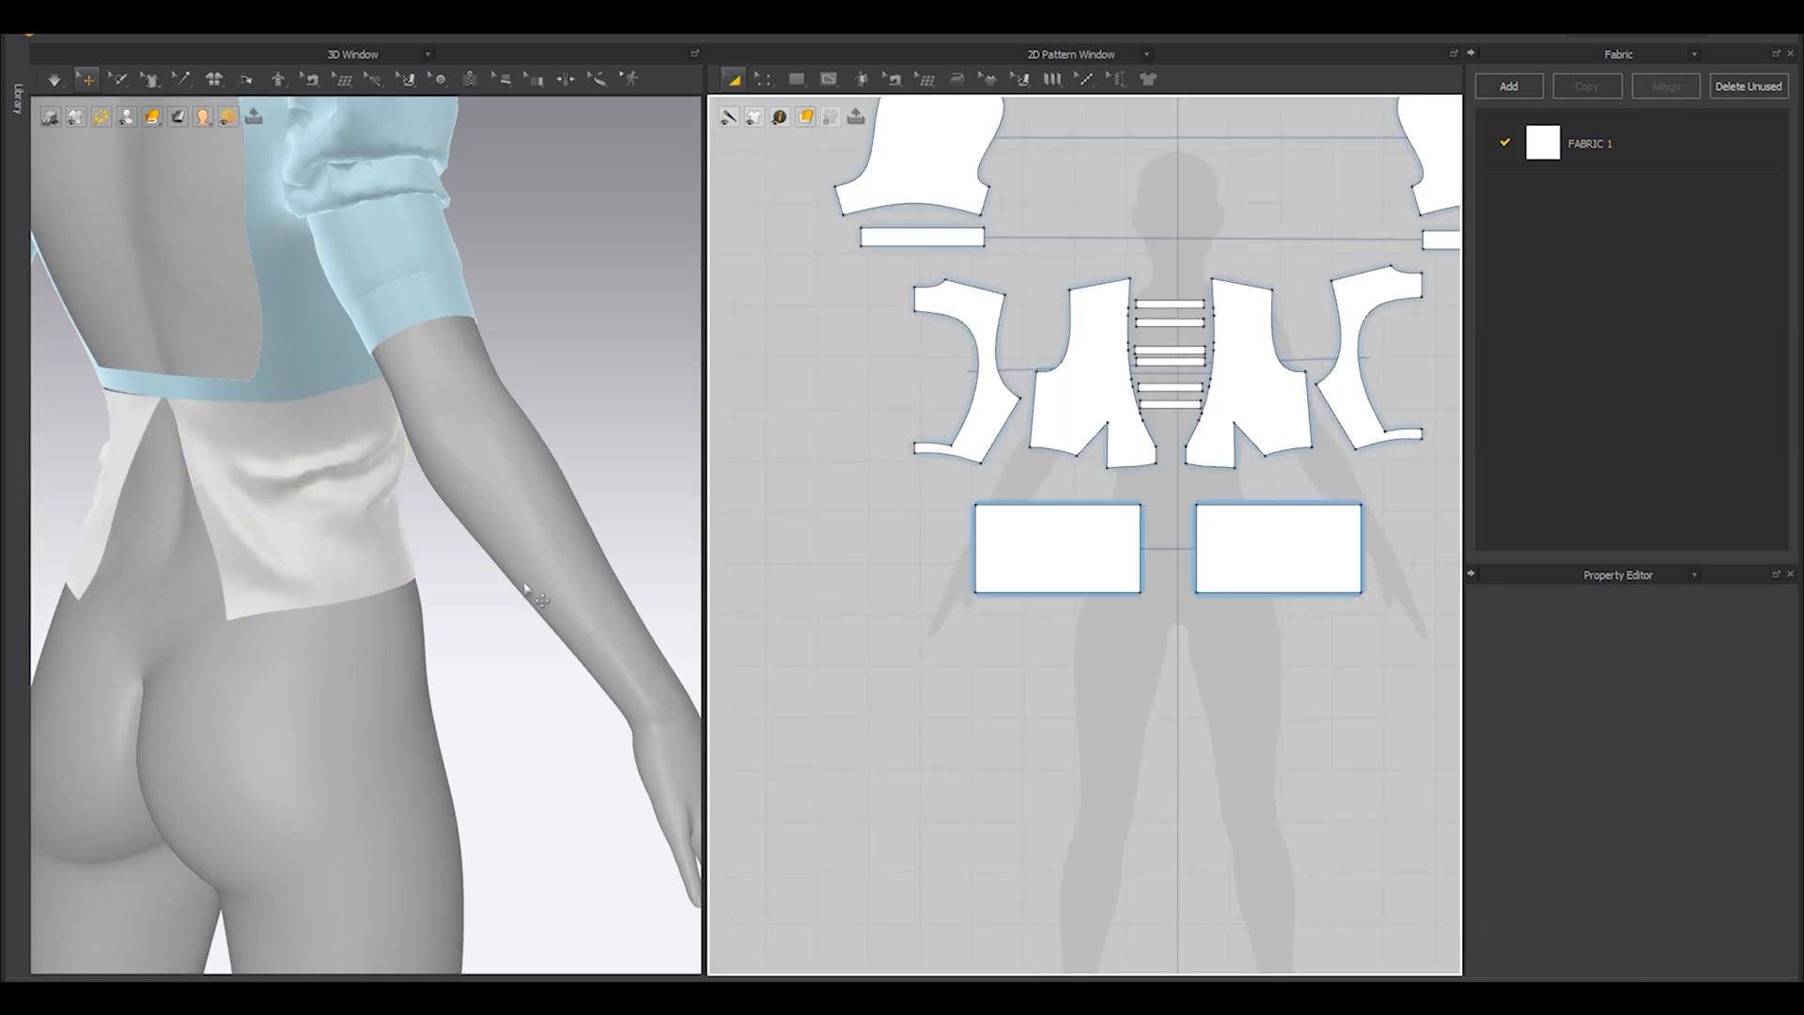
Simulate both waist panels so the mirrored one drapes around the avatar.
{"action": "right_click_drag", "start_coordinate": [289, 560], "coordinate": [62, 575]}
{"action": "key", "text": "space"}
{"action": "key", "text": "space"}
Sew the two waist panels together along their center front edges and their center back edges.
{"action": "key", "text": "n"}
{"action": "left_click", "coordinate": [1143, 529]}
{"action": "left_click", "coordinate": [1197, 536]}
{"action": "left_click", "coordinate": [978, 539]}
{"action": "left_click", "coordinate": [1362, 538]}
Pull the side of the joined waist panels down to smooth the fabric at the avatar's waist.
{"action": "right_click_drag", "start_coordinate": [362, 483], "coordinate": [625, 625]}
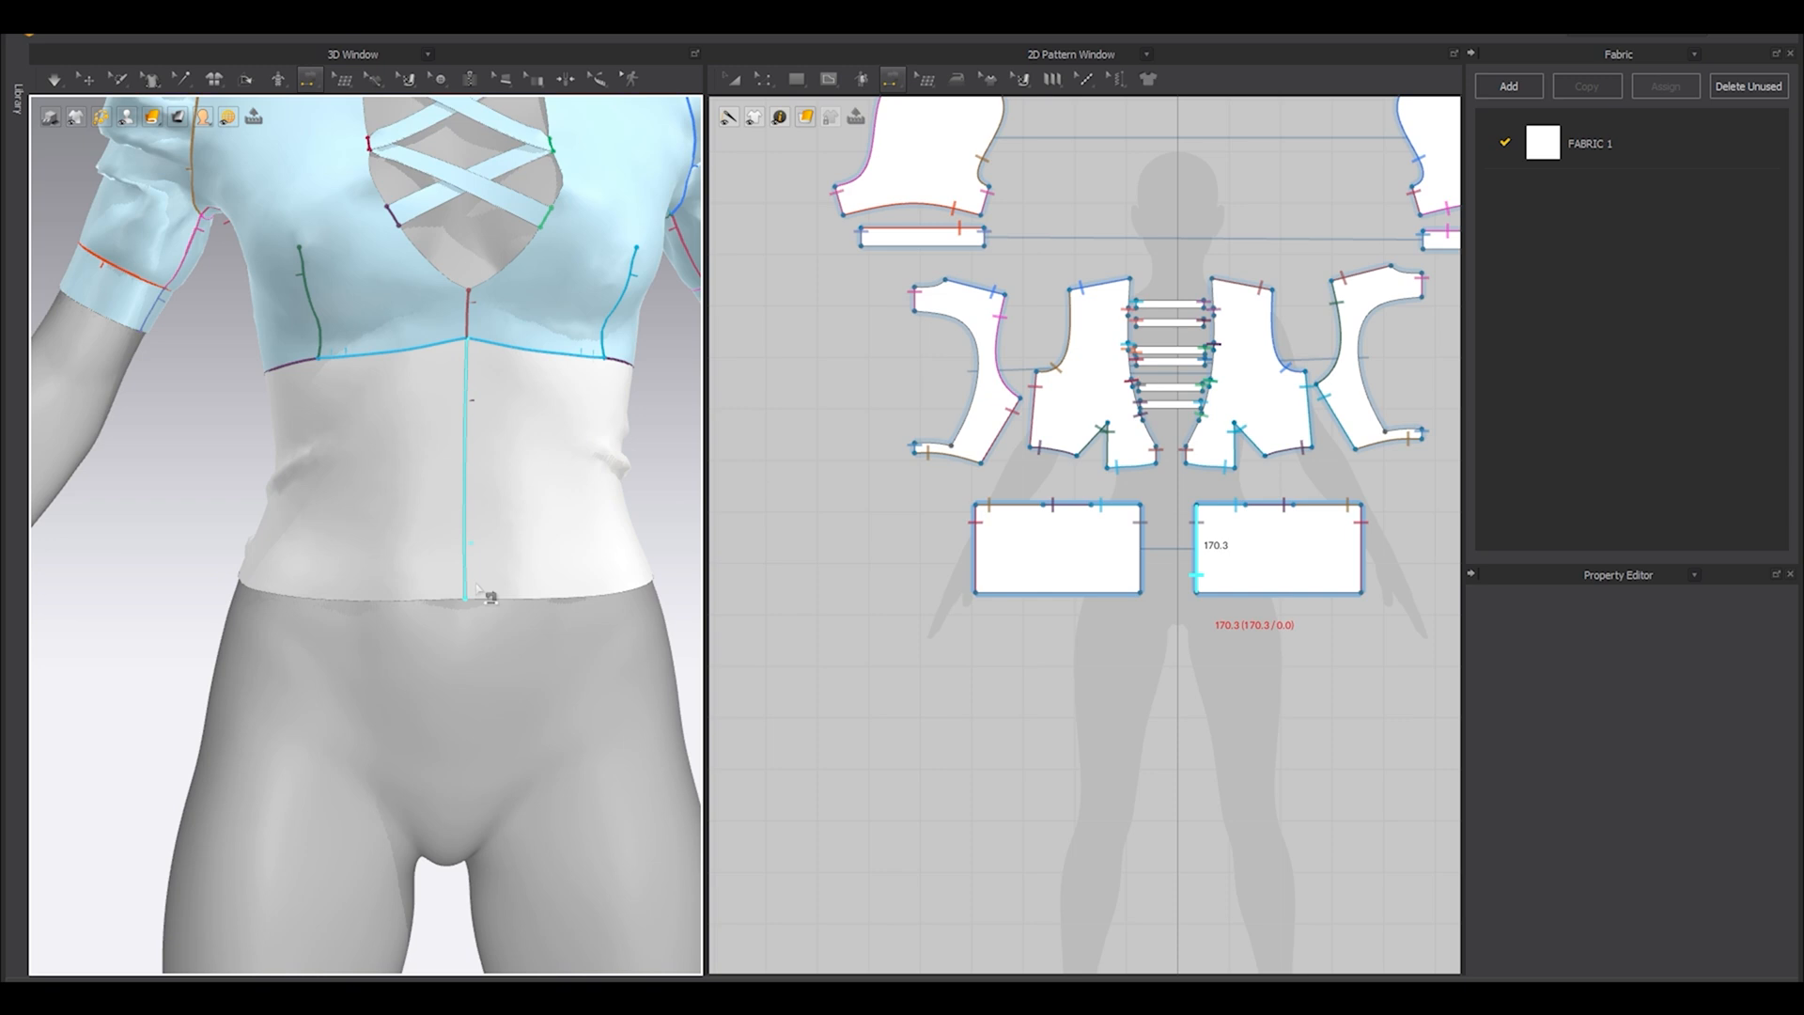
{"action": "scroll", "coordinate": [330, 565], "scroll_direction": "up", "scroll_amount": 2}
{"action": "left_click", "coordinate": [85, 80]}
{"action": "right_click_drag", "start_coordinate": [251, 419], "coordinate": [242, 470]}
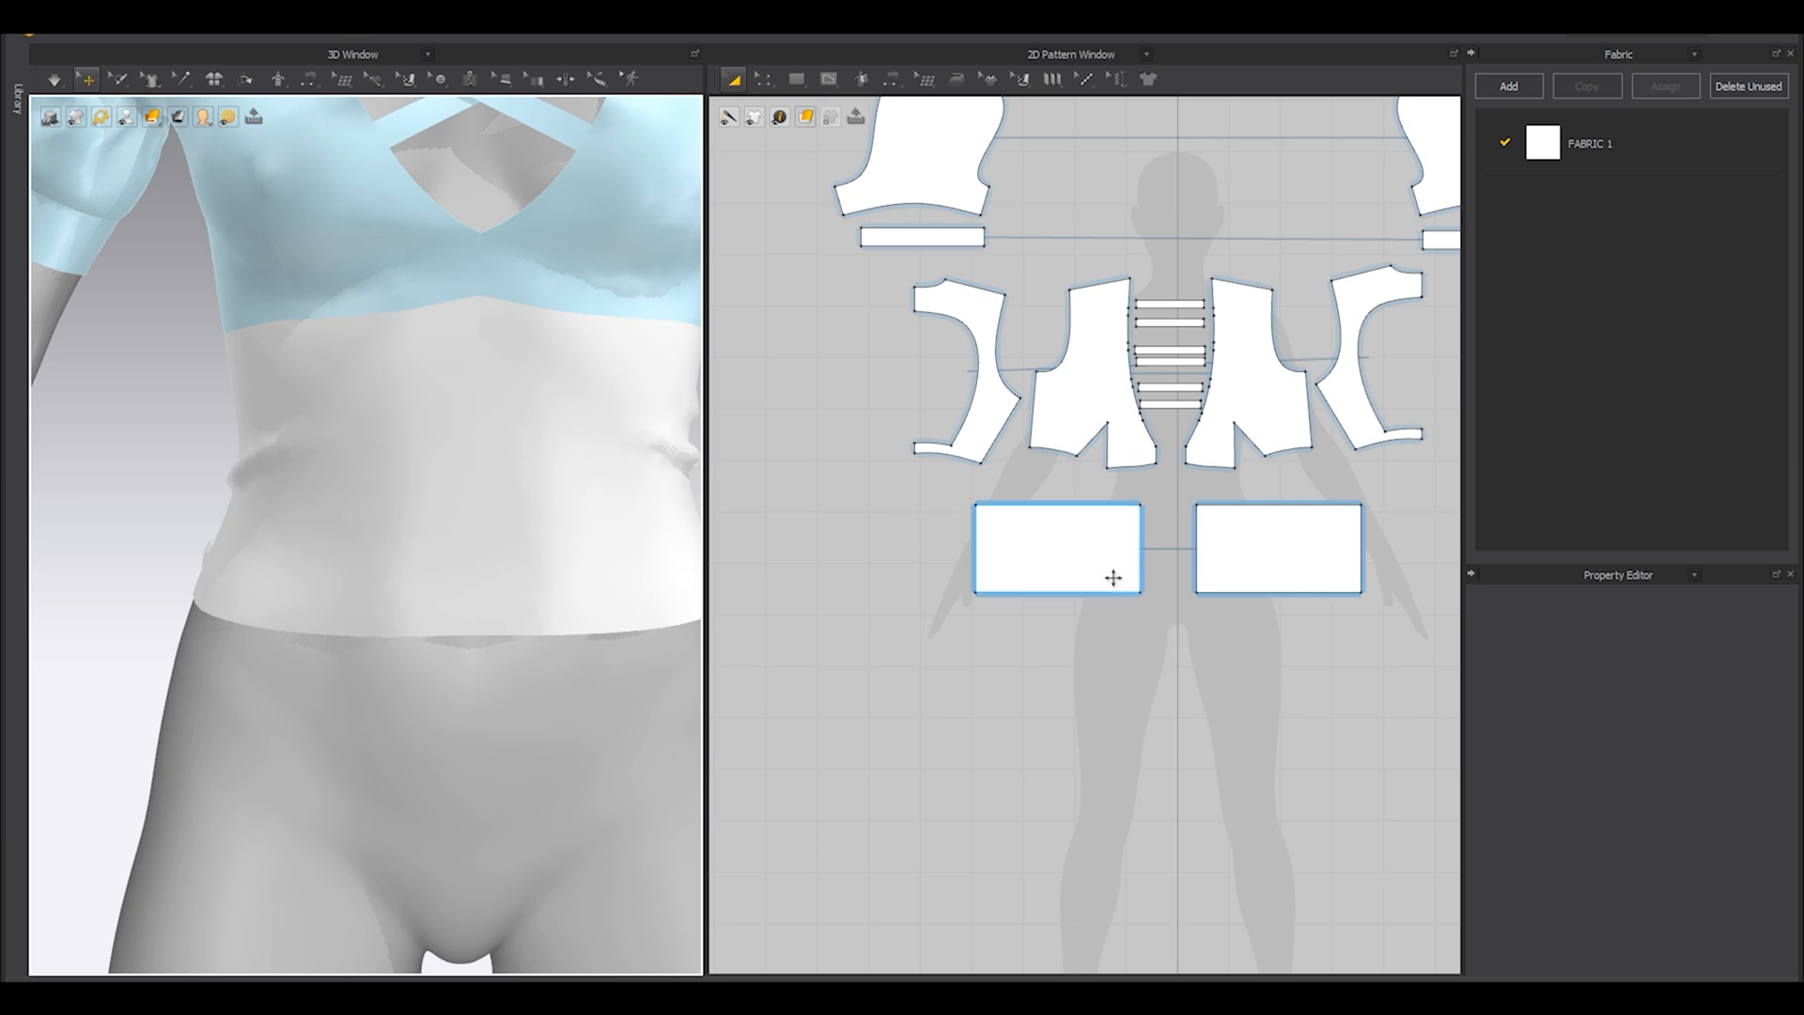
Shorten the two waist panels slightly by raising their bottom edge.
{"action": "key", "text": "z"}
{"action": "left_click_drag", "start_coordinate": [1058, 593], "coordinate": [1071, 586]}
{"action": "right_click_drag", "start_coordinate": [504, 583], "coordinate": [338, 610]}
{"action": "mouse_move", "coordinate": [339, 610]}
{"action": "left_mouse_down"}
{"action": "mouse_move", "coordinate": [379, 623]}
{"action": "mouse_move", "coordinate": [375, 552]}
{"action": "mouse_move", "coordinate": [346, 624]}
{"action": "mouse_move", "coordinate": [344, 596]}
{"action": "left_mouse_up"}
{"action": "right_click_drag", "start_coordinate": [465, 641], "coordinate": [465, 575]}
{"action": "left_click", "coordinate": [316, 594]}
Raise the waist panels' bottom edge slightly further and simulate the drape around the avatar.
{"action": "scroll", "coordinate": [431, 572], "scroll_direction": "down", "scroll_amount": 3}
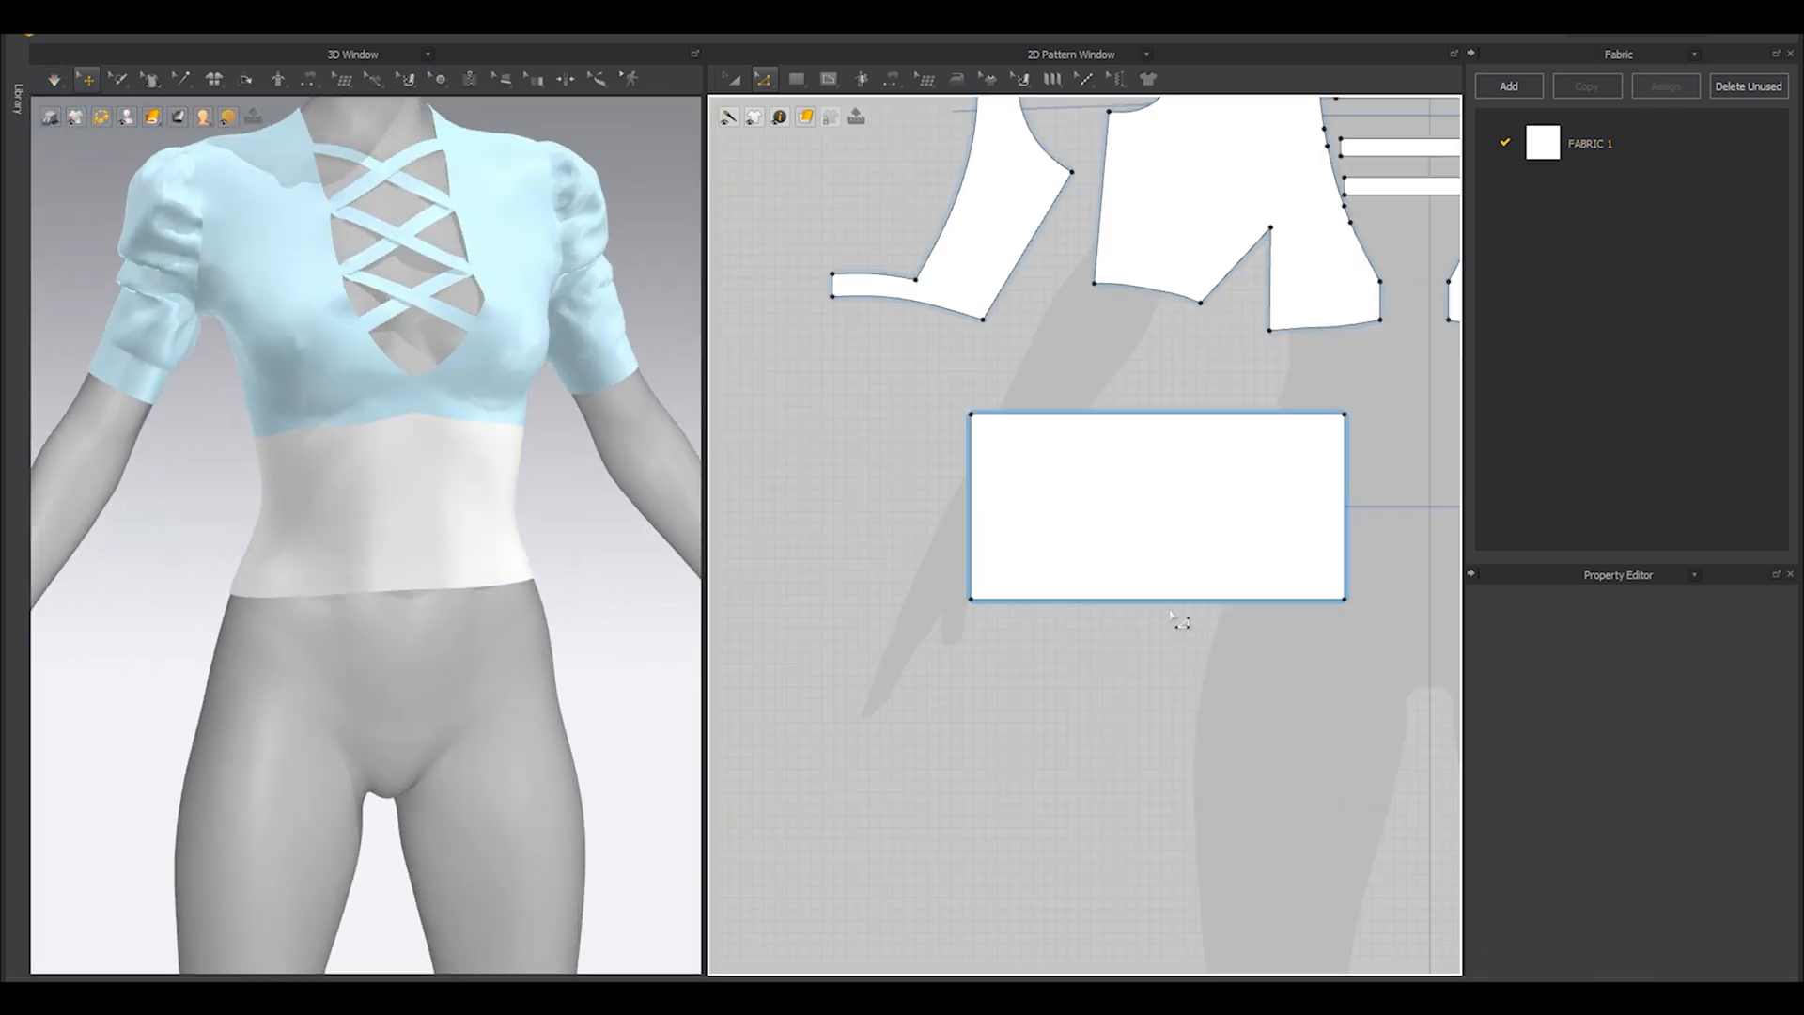
{"action": "left_click", "coordinate": [1172, 605]}
{"action": "left_click_drag", "start_coordinate": [1177, 609], "coordinate": [1176, 608]}
{"action": "left_click", "coordinate": [1118, 648]}
{"action": "key", "text": "space"}
{"action": "right_click_drag", "start_coordinate": [257, 624], "coordinate": [620, 640]}
Hide the avatar and stop the simulation once the waist panels have settled.
{"action": "key", "text": "shift+a"}
{"action": "middle_click_drag", "start_coordinate": [587, 633], "coordinate": [368, 585]}
{"action": "left_click_drag", "start_coordinate": [405, 536], "coordinate": [433, 608]}
{"action": "left_click", "coordinate": [554, 634]}
{"action": "key", "text": "space"}
{"action": "right_click_drag", "start_coordinate": [592, 624], "coordinate": [301, 592]}
{"action": "scroll", "coordinate": [1057, 554], "scroll_direction": "down", "scroll_amount": 6}
Freeze both waist panels and show the avatar again.
{"action": "key", "text": "a"}
{"action": "left_click", "coordinate": [1102, 532]}
{"action": "left_click", "coordinate": [1234, 536], "text": "shift"}
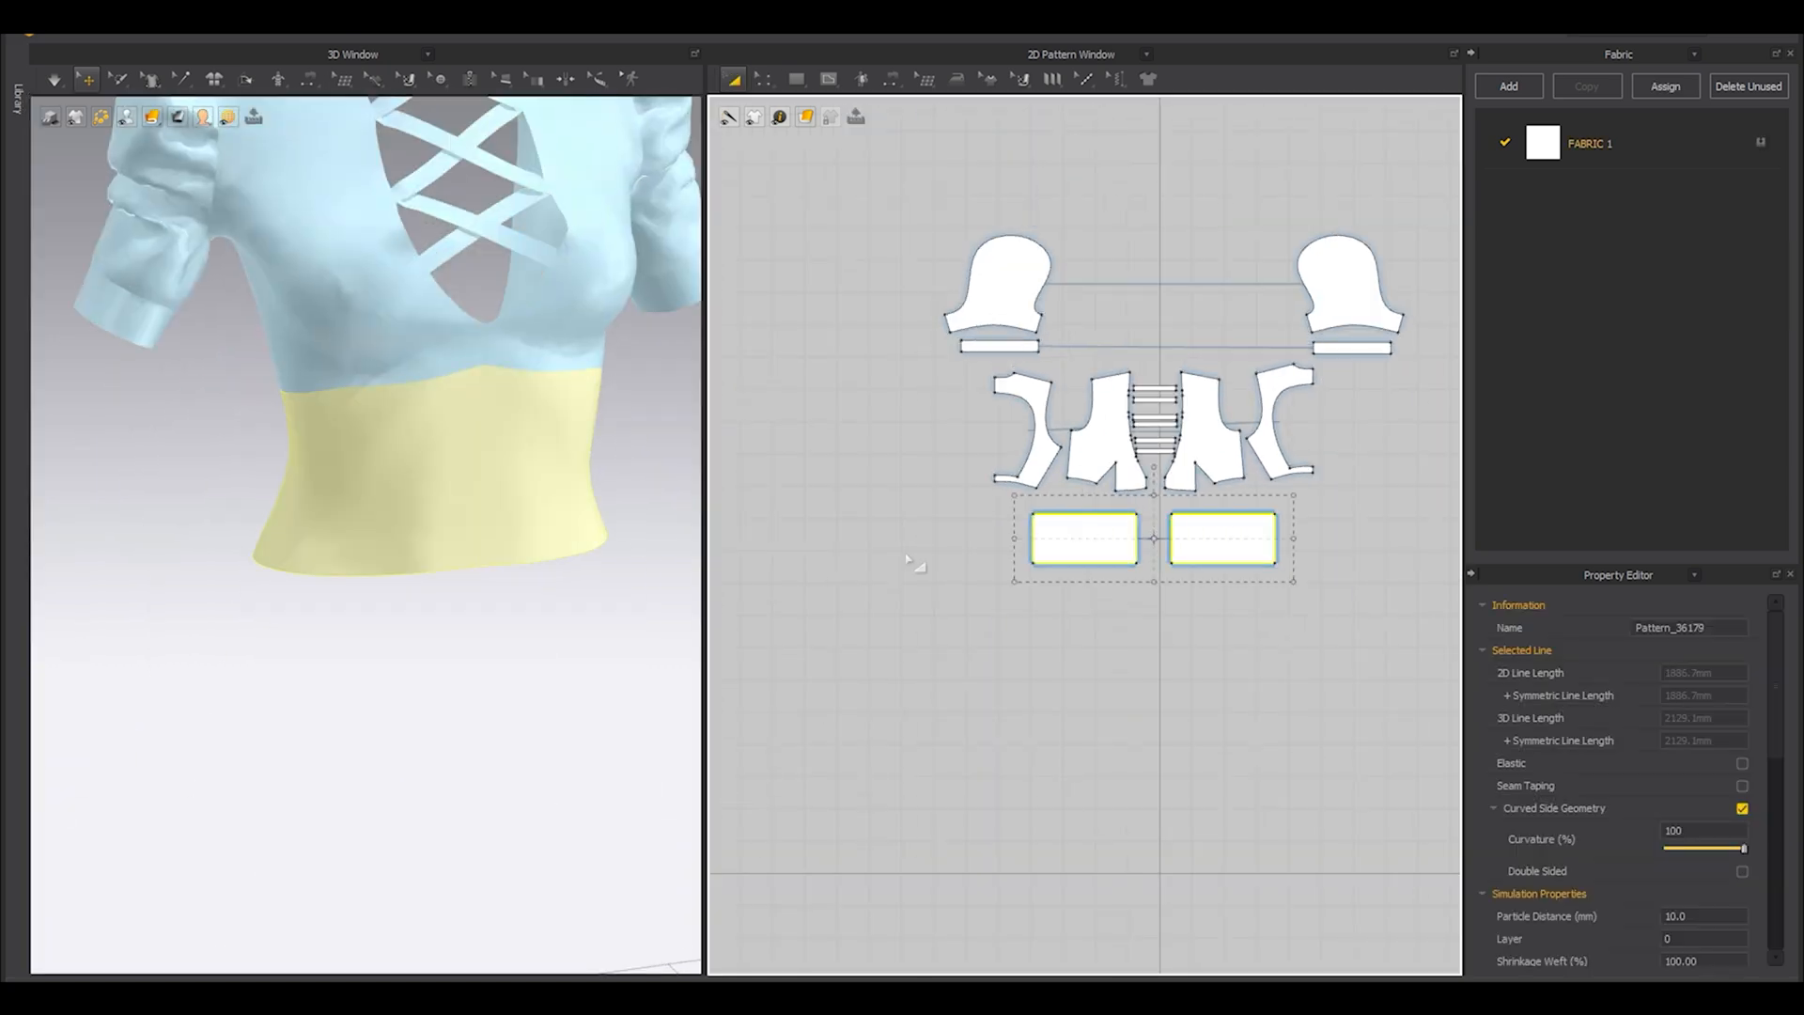
{"action": "right_click", "coordinate": [410, 485]}
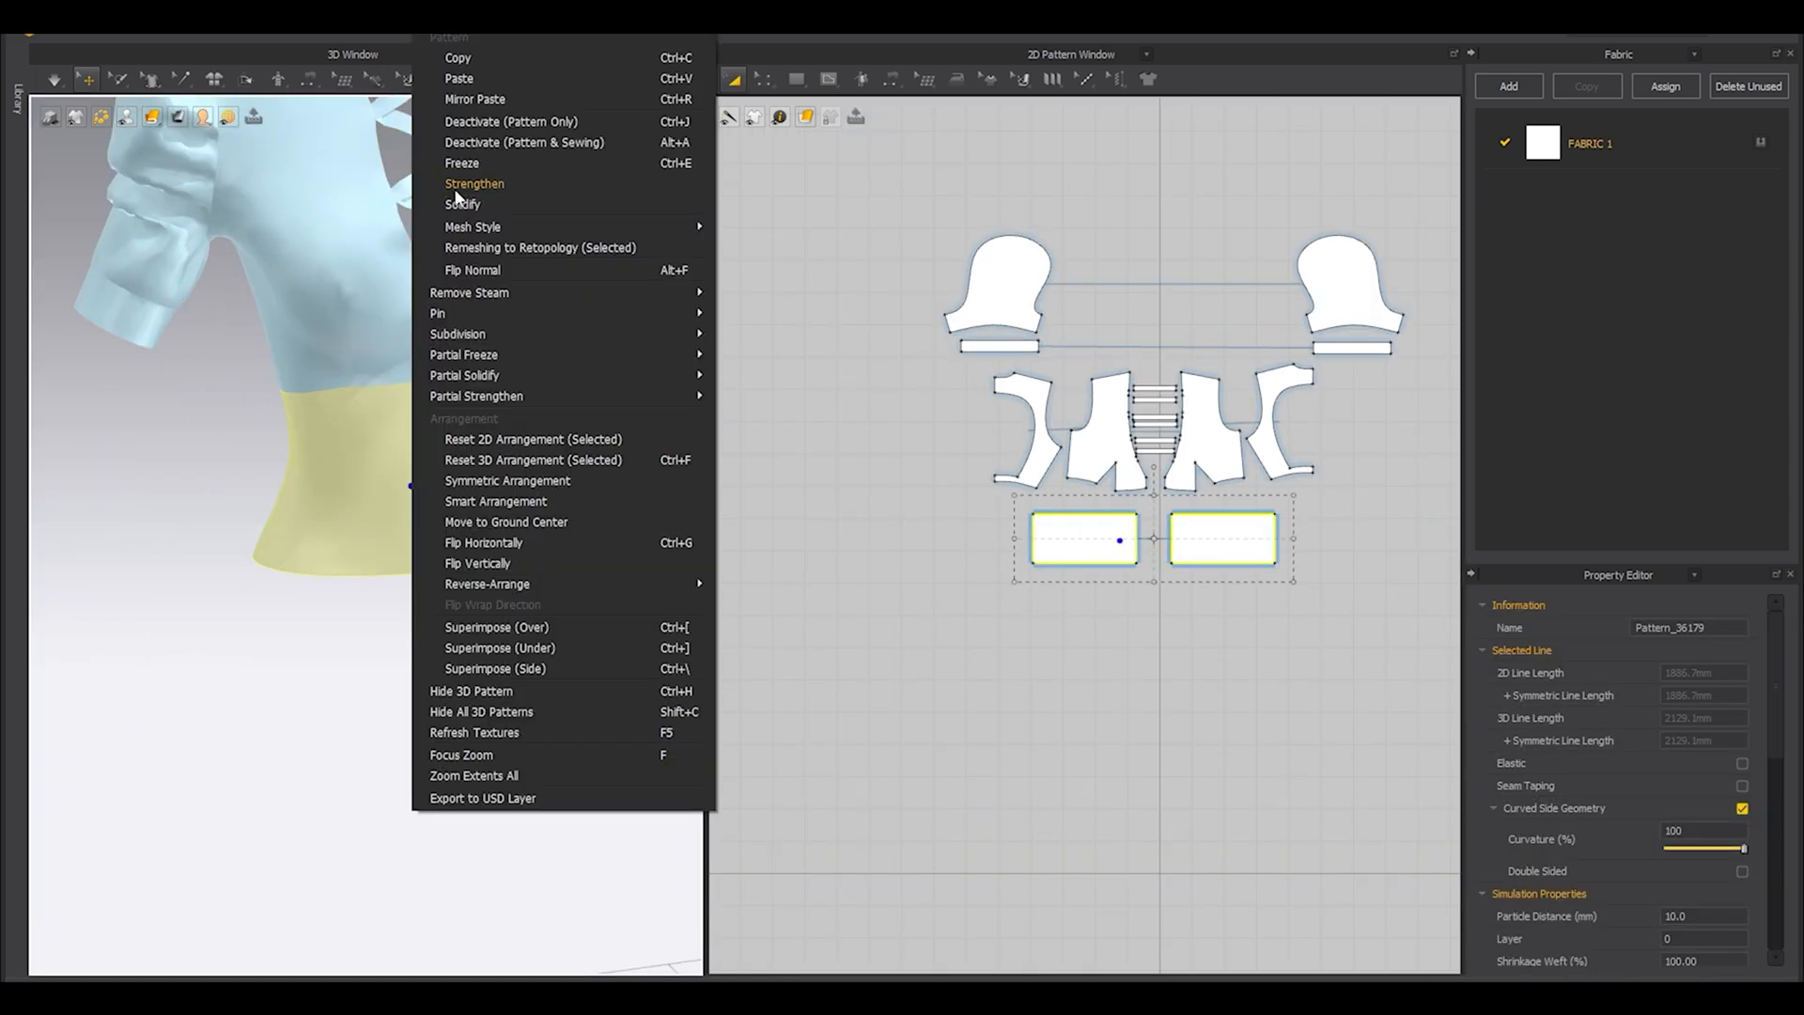
{"action": "left_click", "coordinate": [462, 164]}
{"action": "right_click_drag", "start_coordinate": [543, 530], "coordinate": [489, 561]}
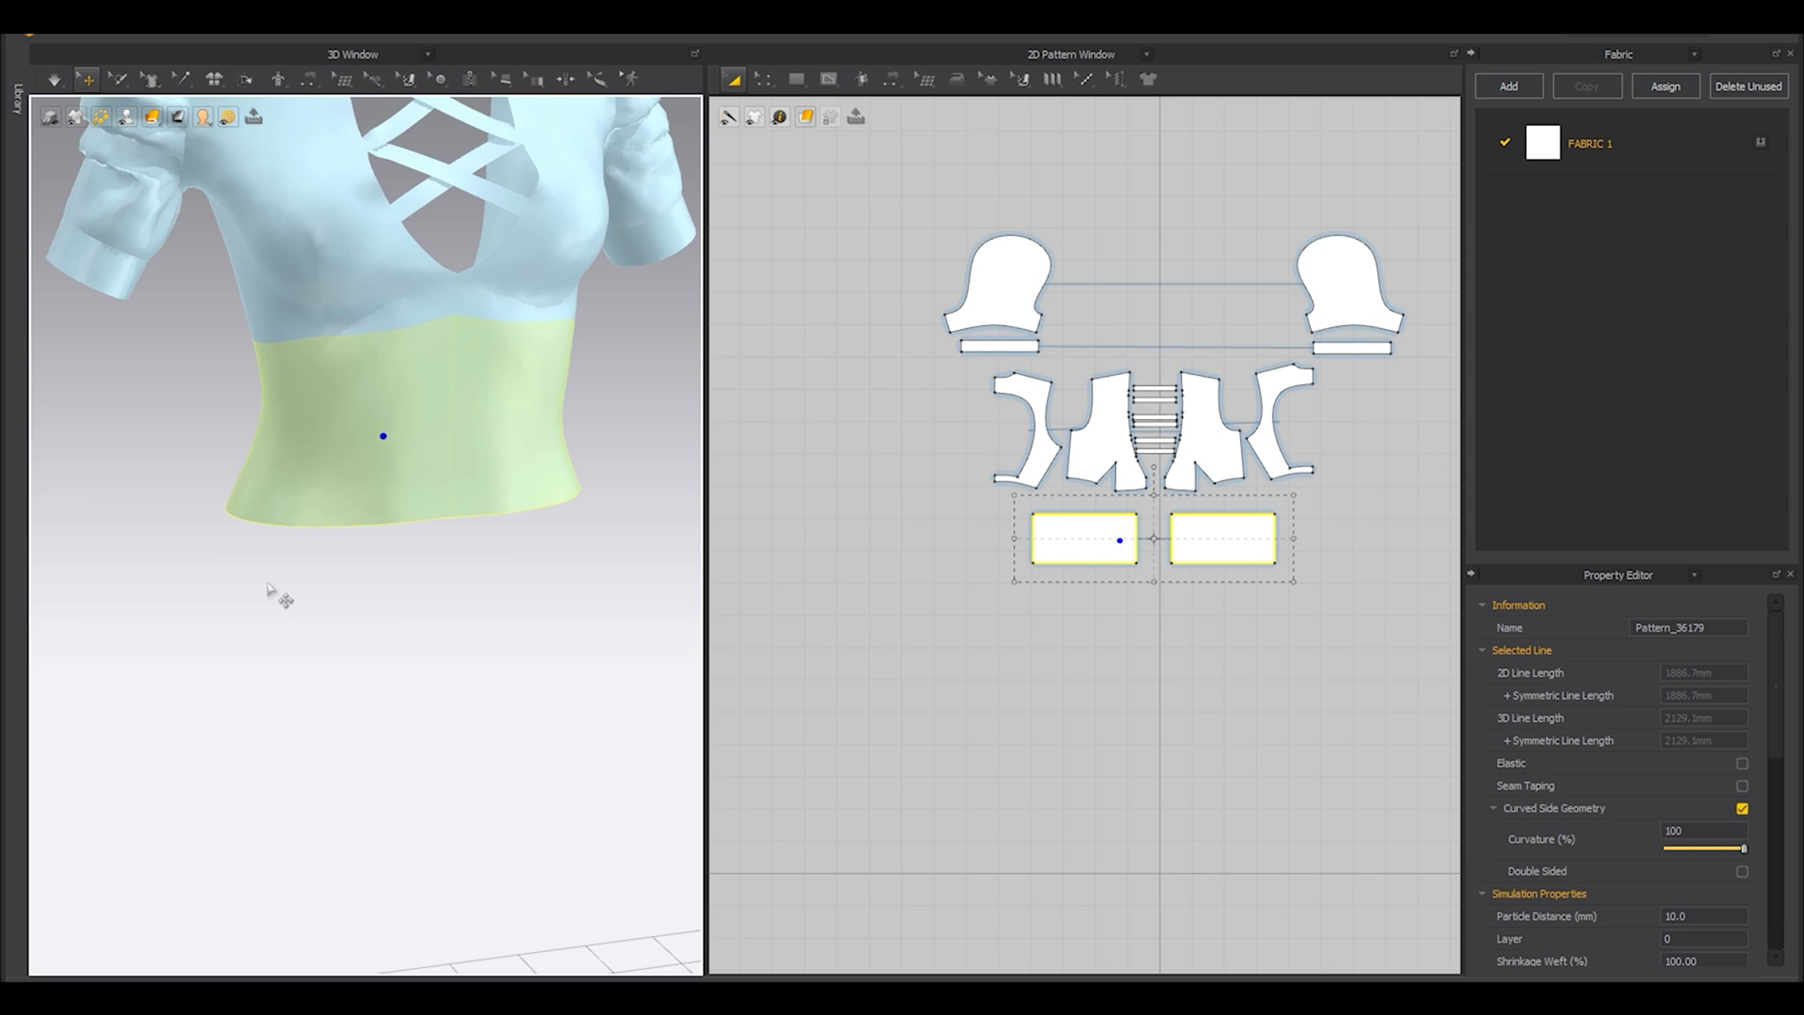
{"action": "scroll", "coordinate": [295, 540], "scroll_direction": "down", "scroll_amount": 5}
{"action": "right_click_drag", "start_coordinate": [314, 563], "coordinate": [389, 576]}
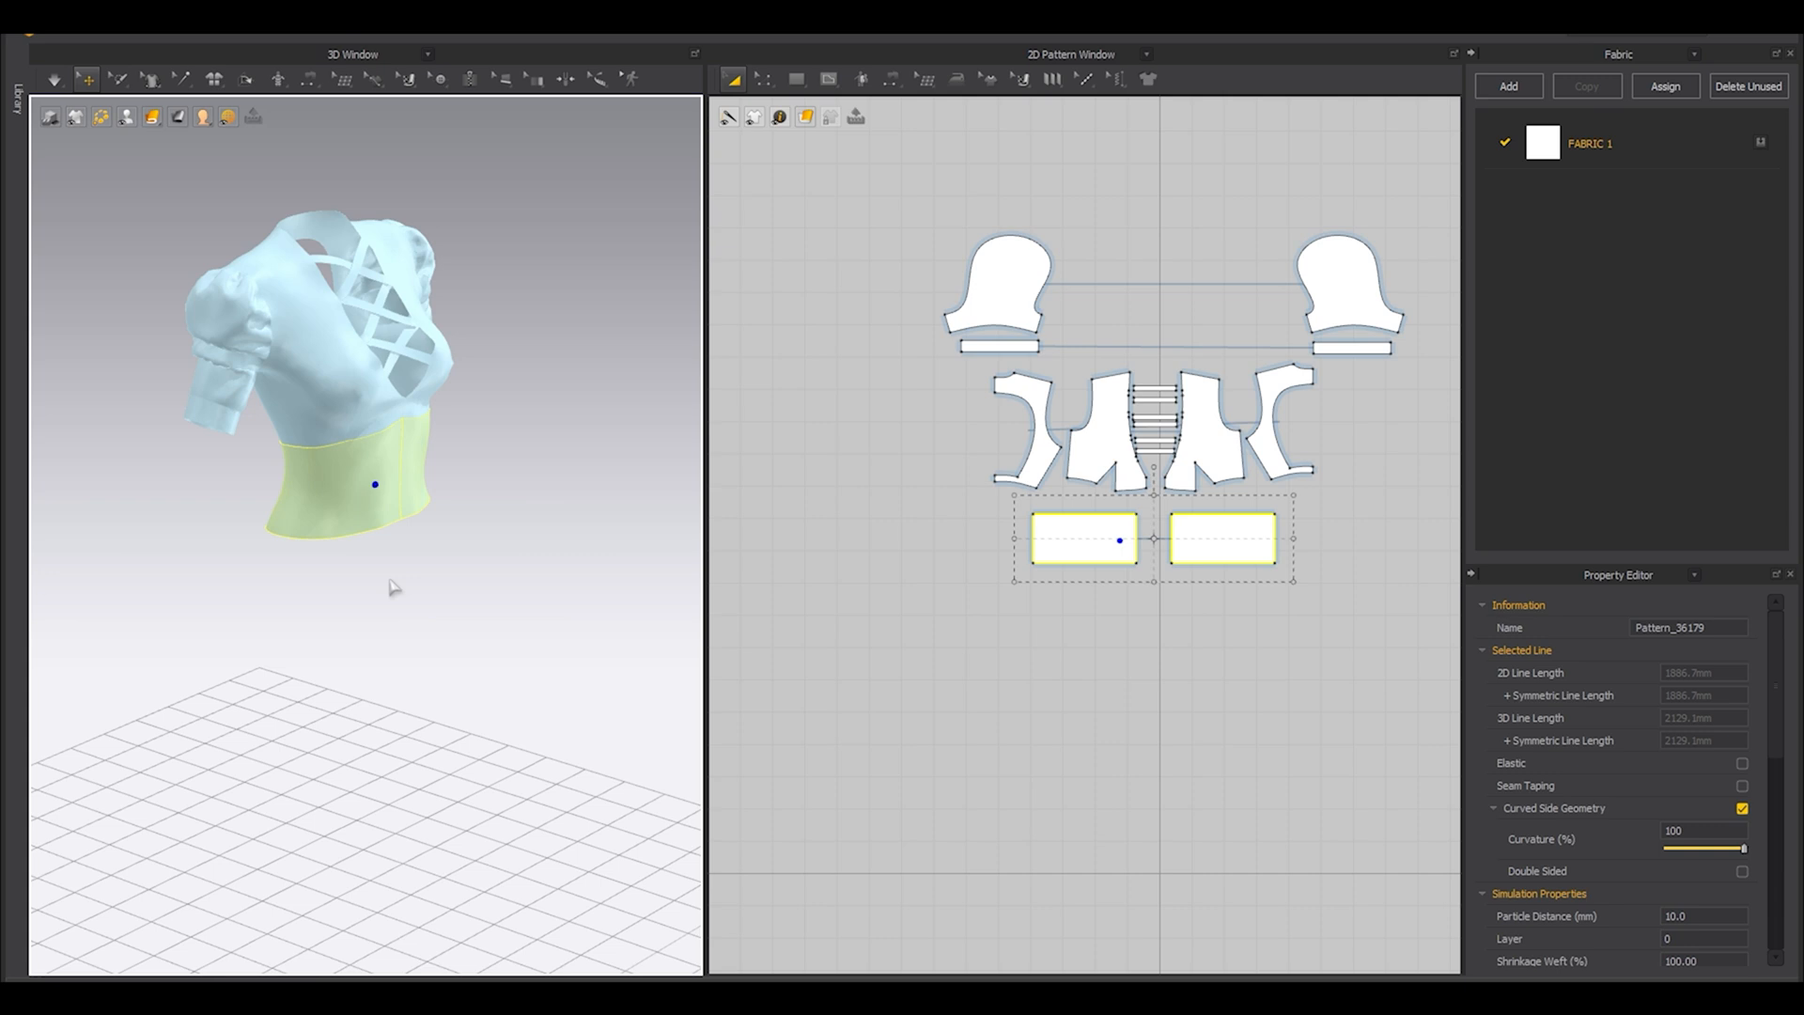
{"action": "scroll", "coordinate": [298, 623], "scroll_direction": "up", "scroll_amount": 3}
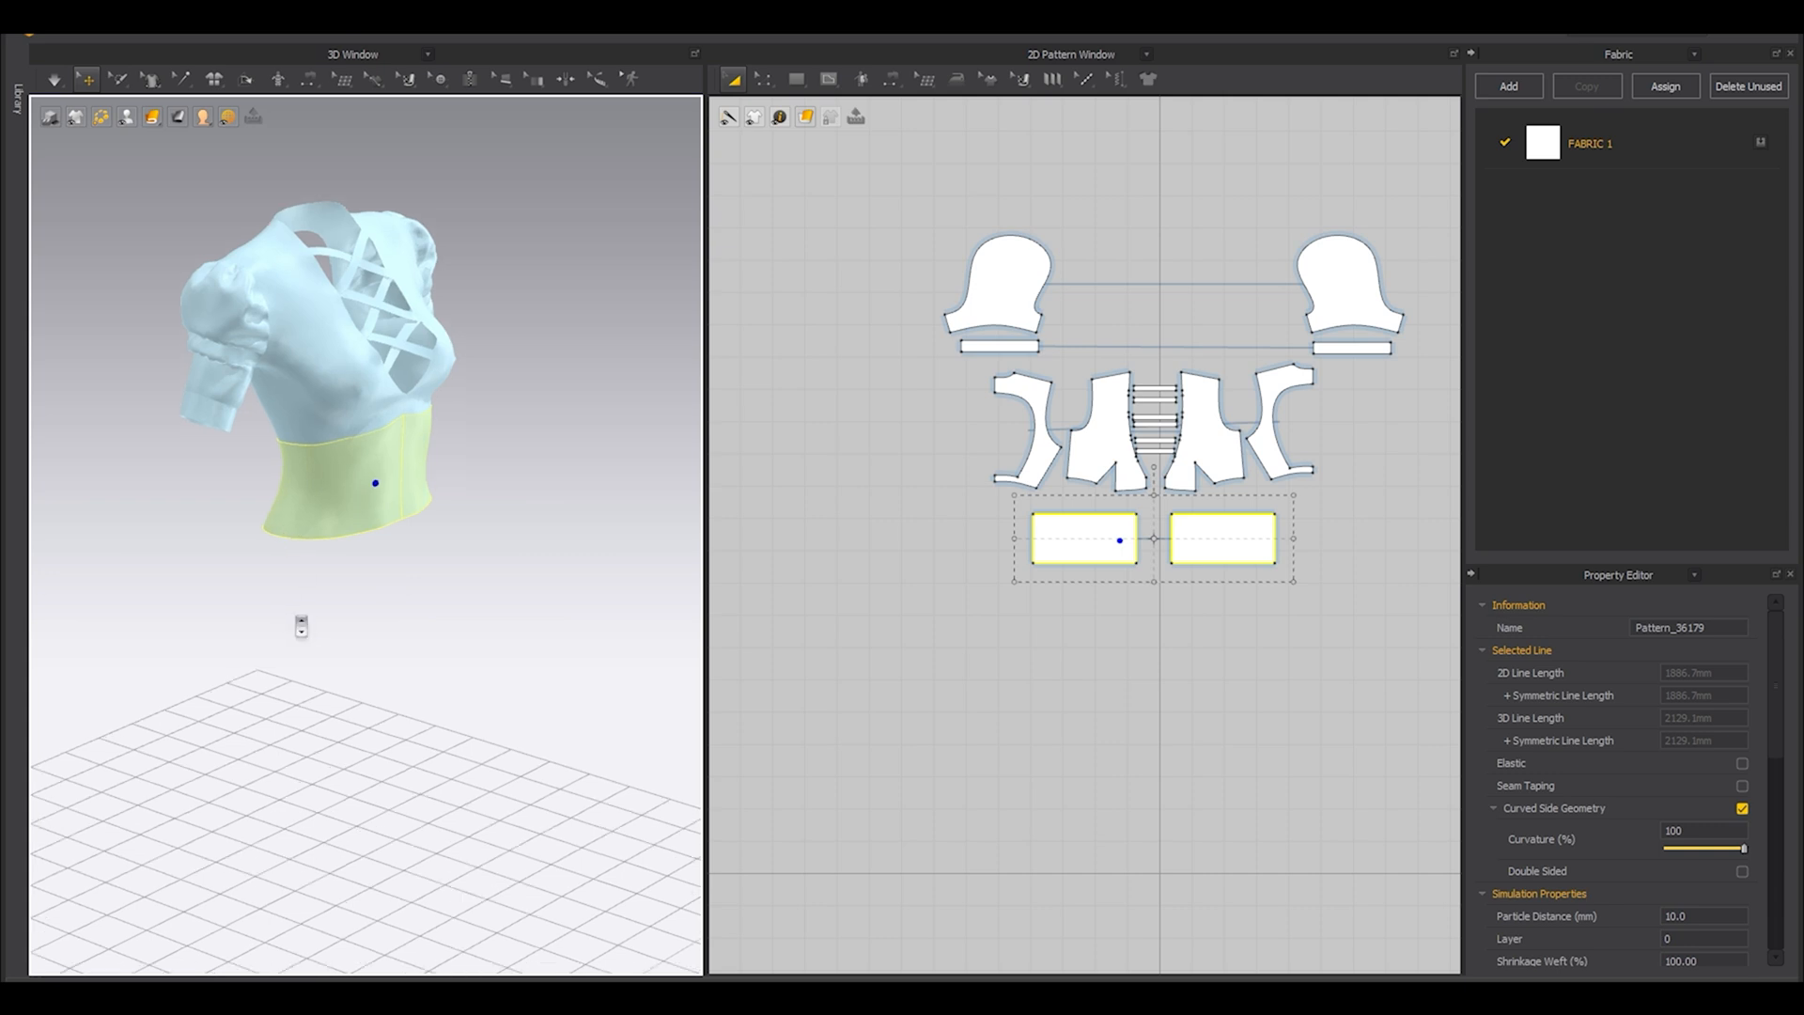
{"action": "middle_click_drag", "start_coordinate": [226, 691], "coordinate": [308, 583]}
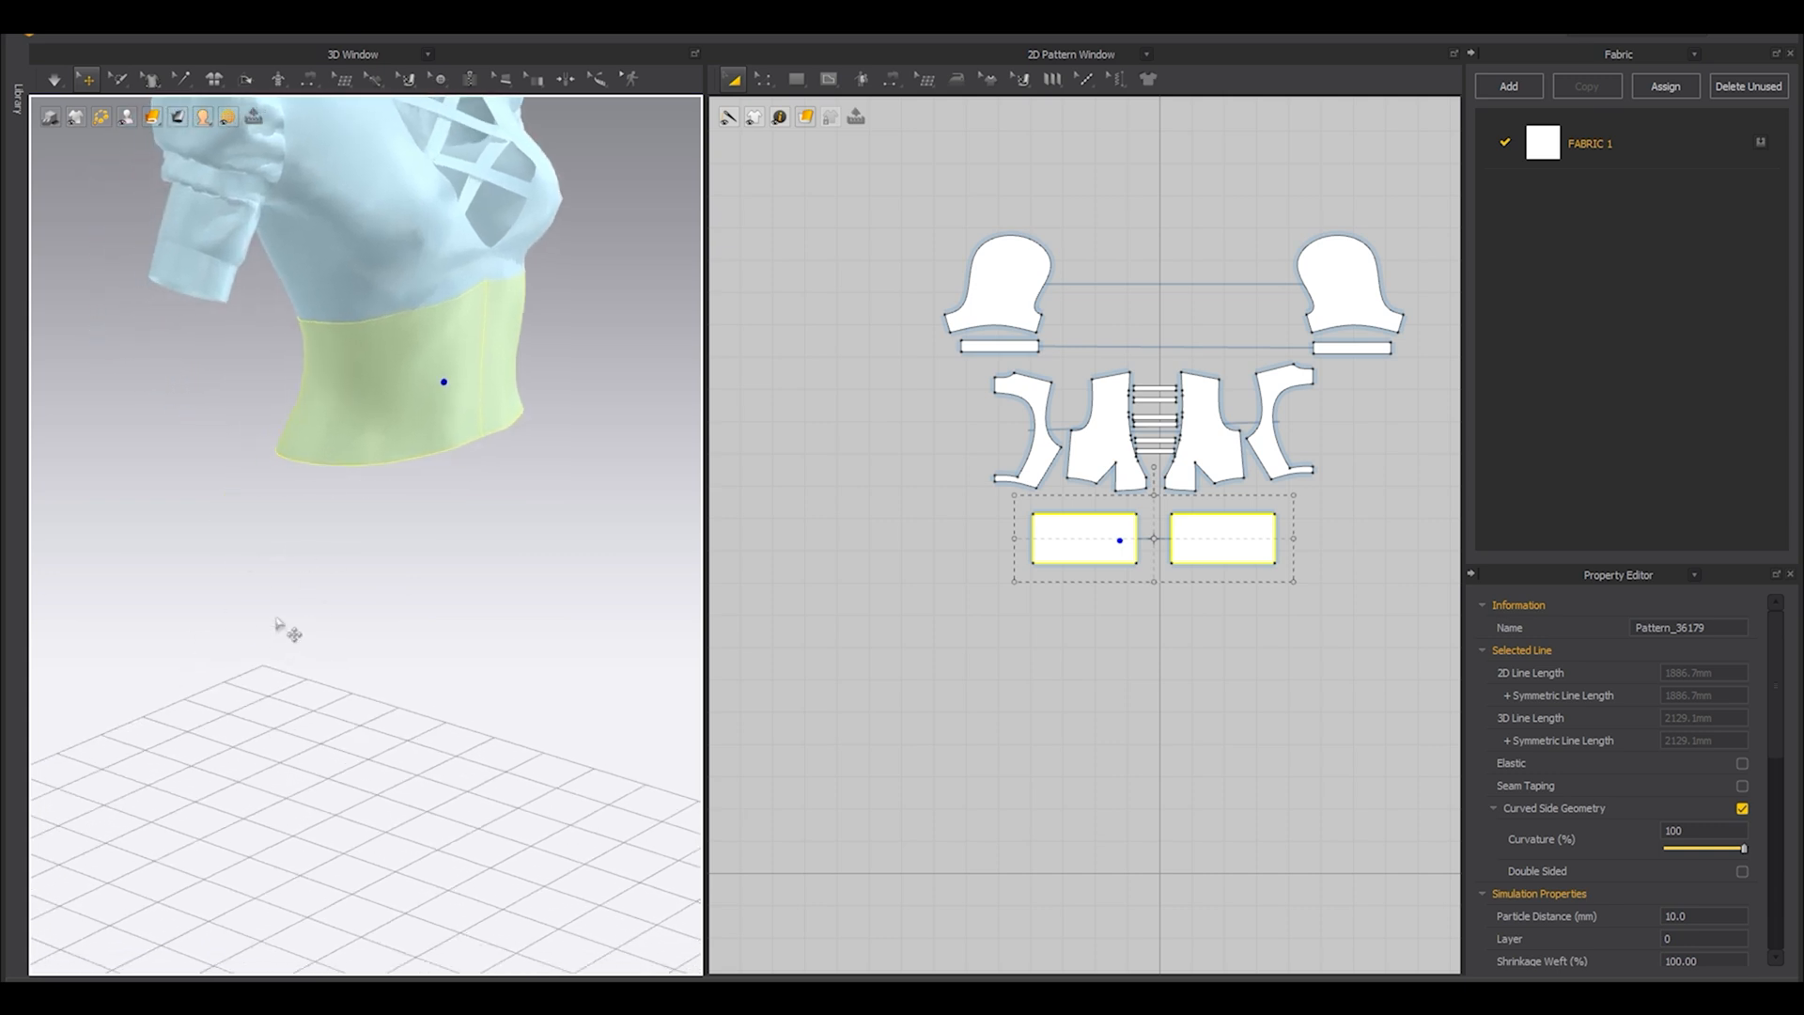
{"action": "key", "text": "shift+a"}
Split the waist panel's bottom edge with a uniform split into 3 segments.
{"action": "scroll", "coordinate": [1155, 624], "scroll_direction": "up", "scroll_amount": 3}
{"action": "left_click", "coordinate": [1156, 631]}
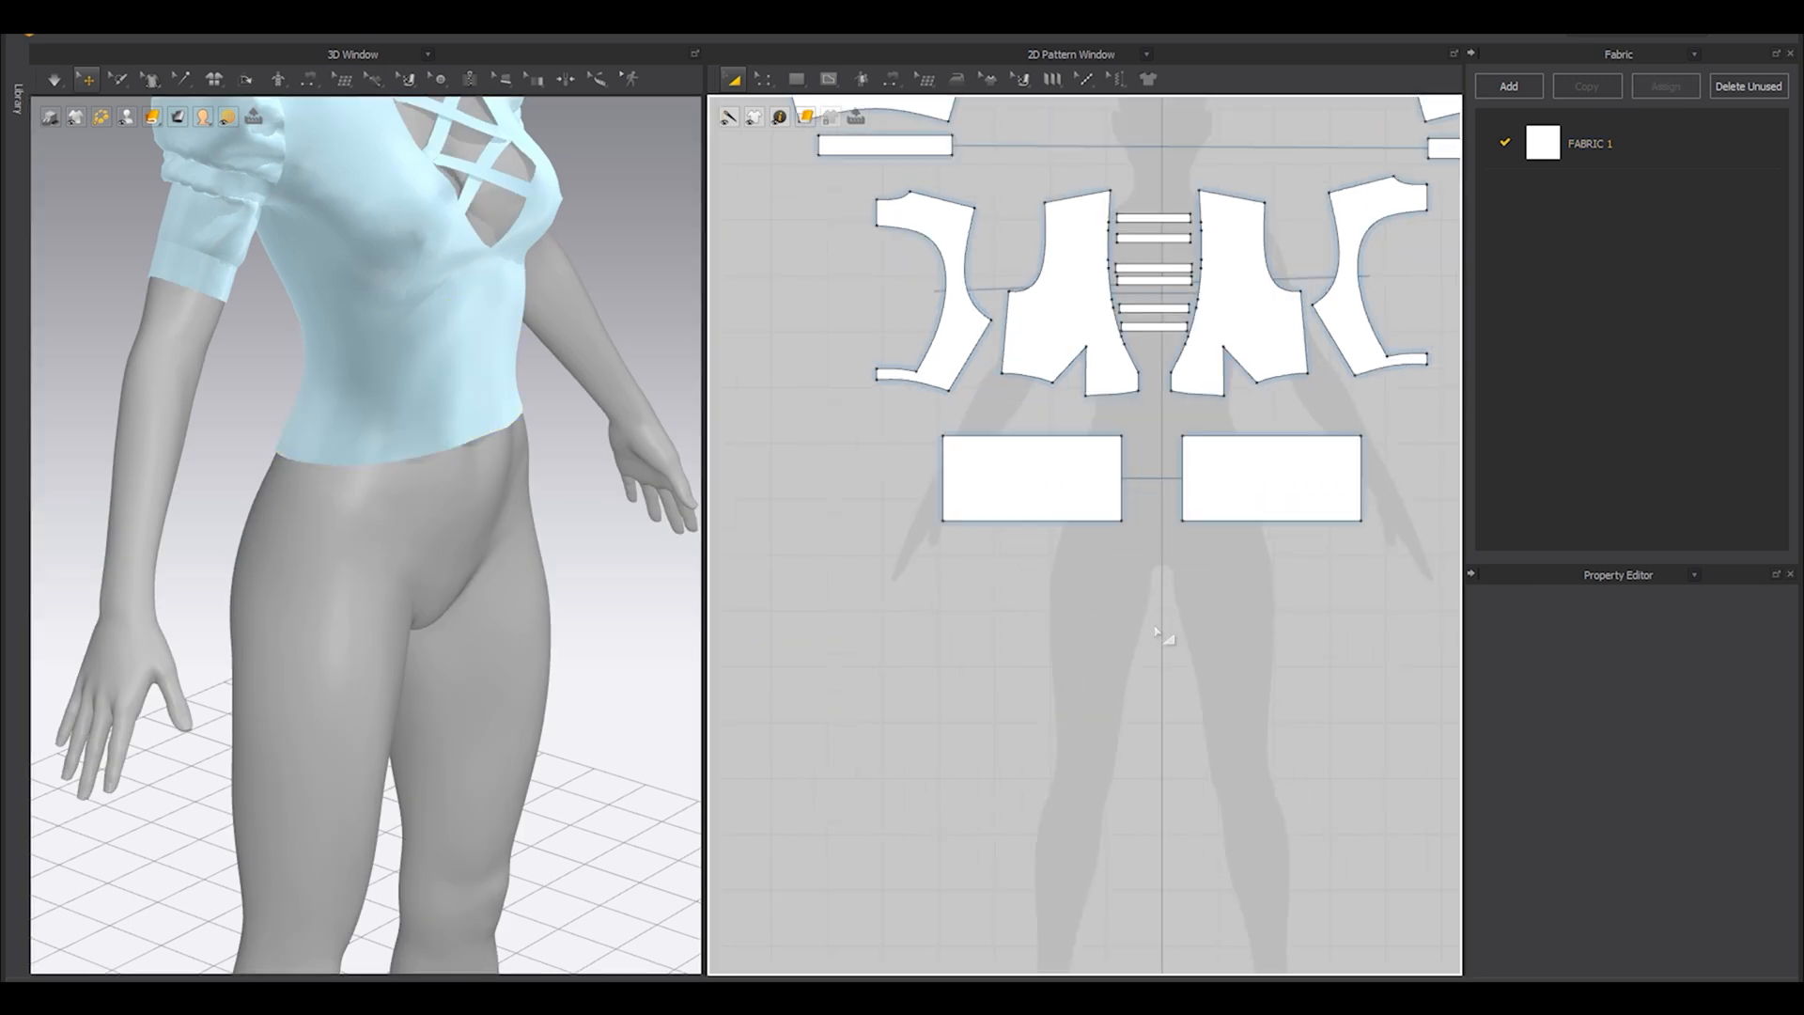
{"action": "scroll", "coordinate": [1059, 665], "scroll_direction": "up", "scroll_amount": 2}
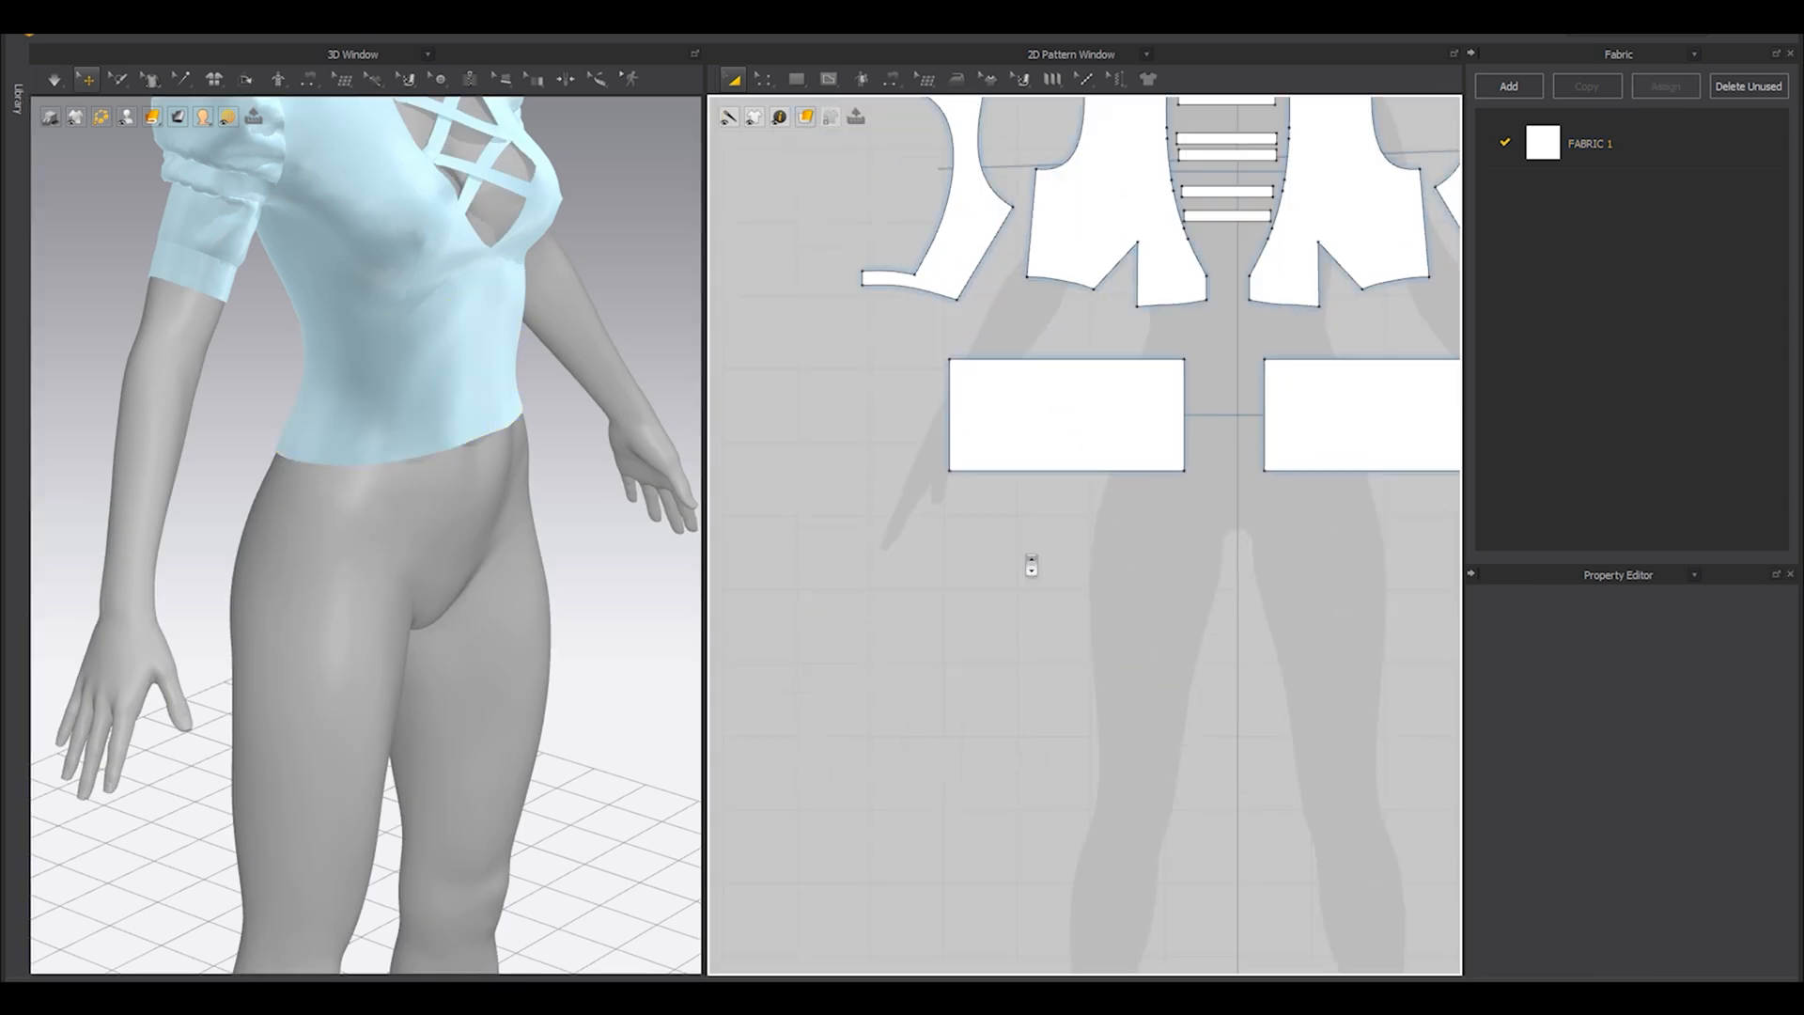
{"action": "key", "text": "x"}
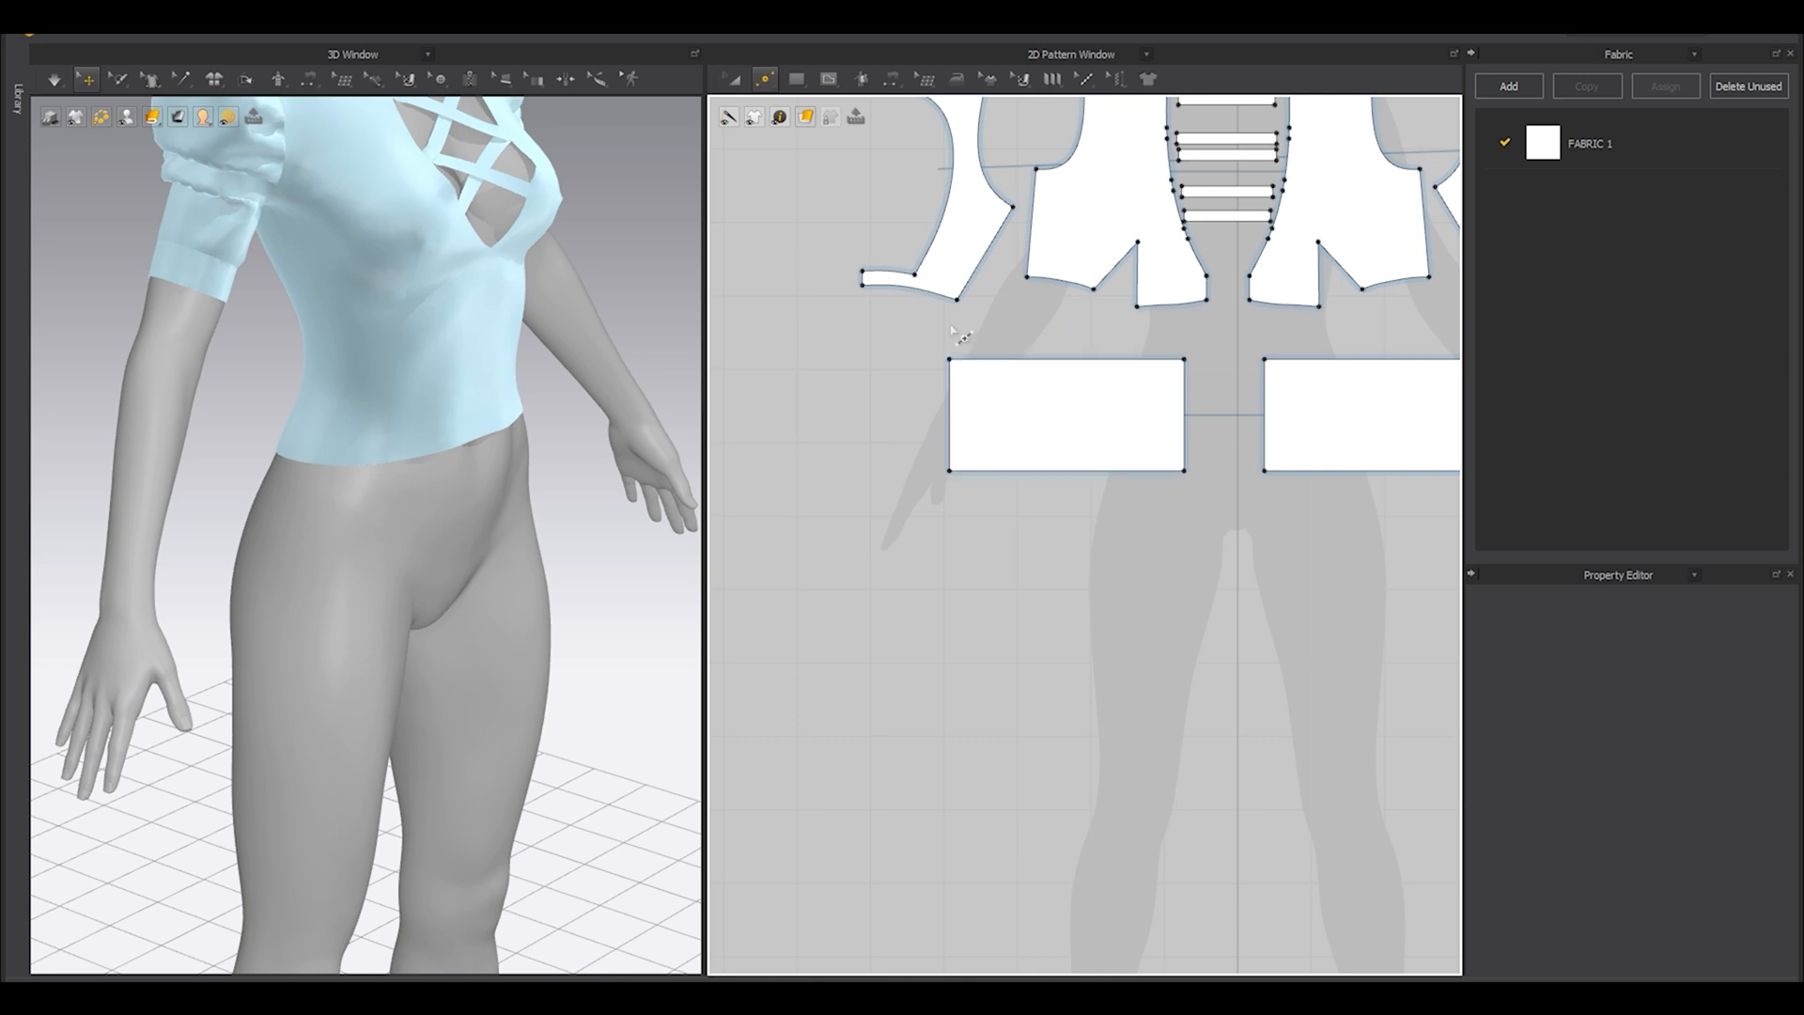
{"action": "left_click", "coordinate": [764, 79]}
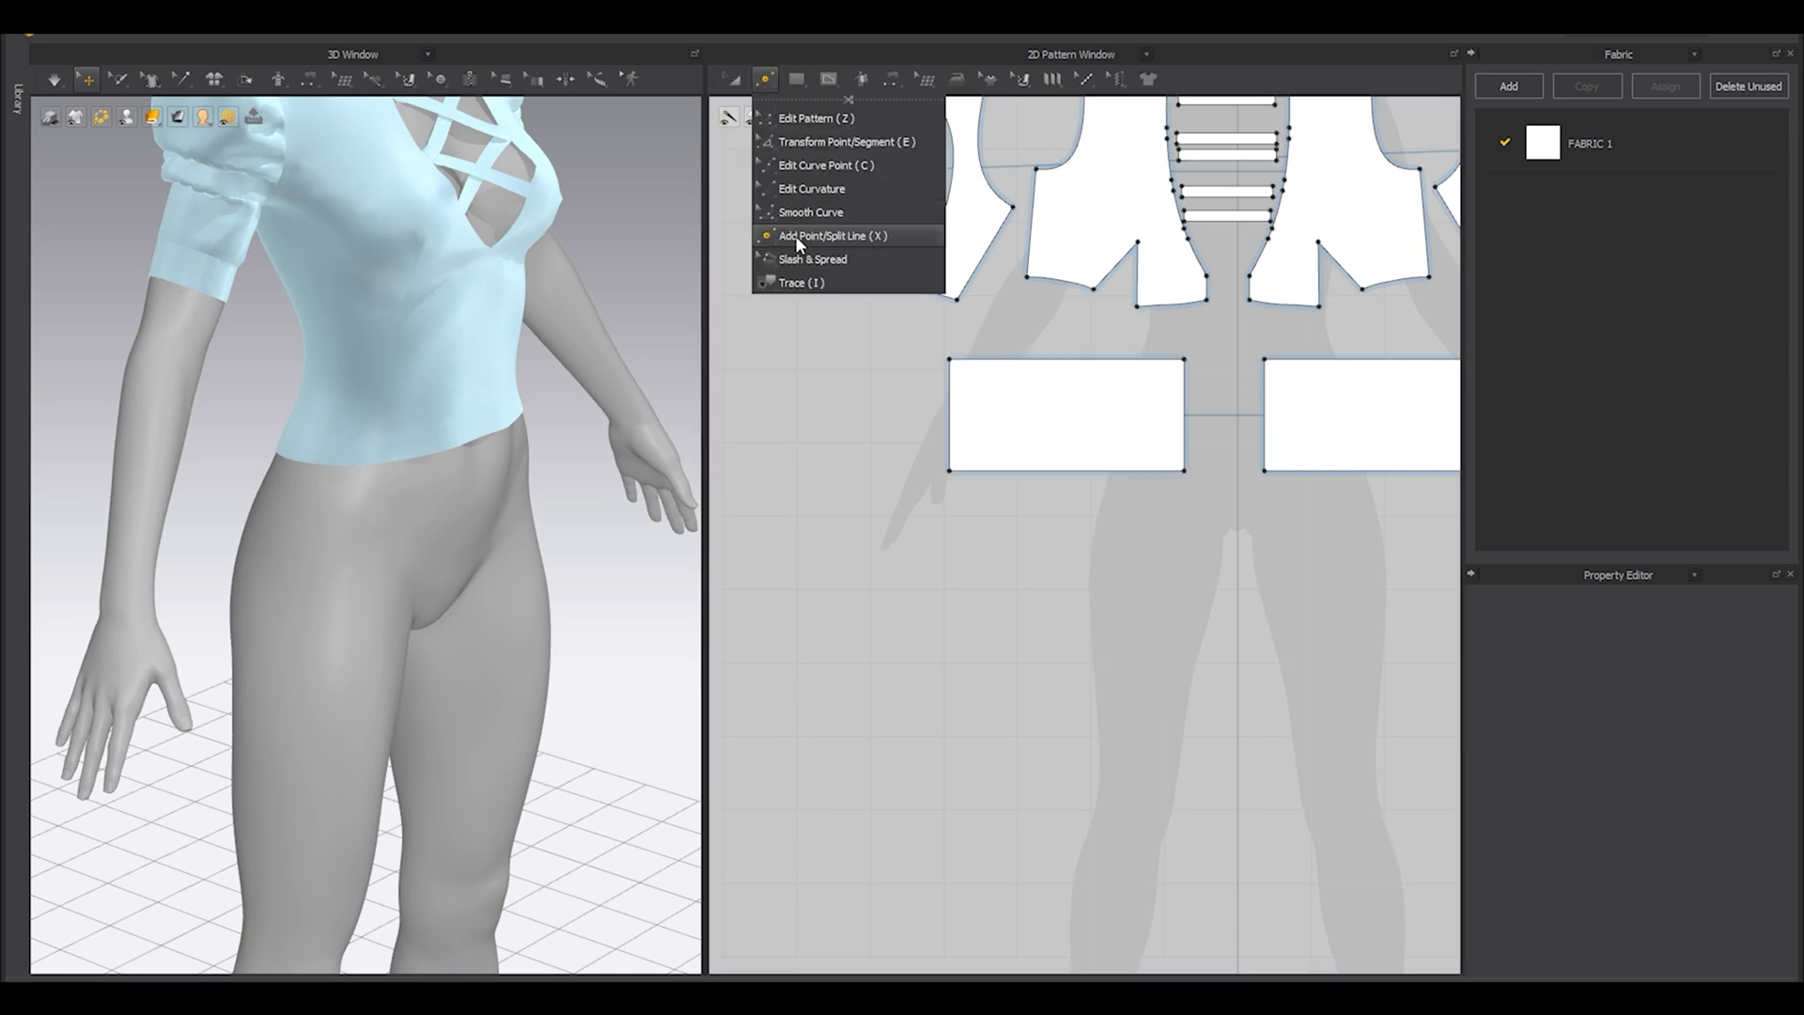
{"action": "scroll", "coordinate": [1057, 635], "scroll_direction": "up", "scroll_amount": 3}
{"action": "scroll", "coordinate": [1082, 319], "scroll_direction": "down", "scroll_amount": 1}
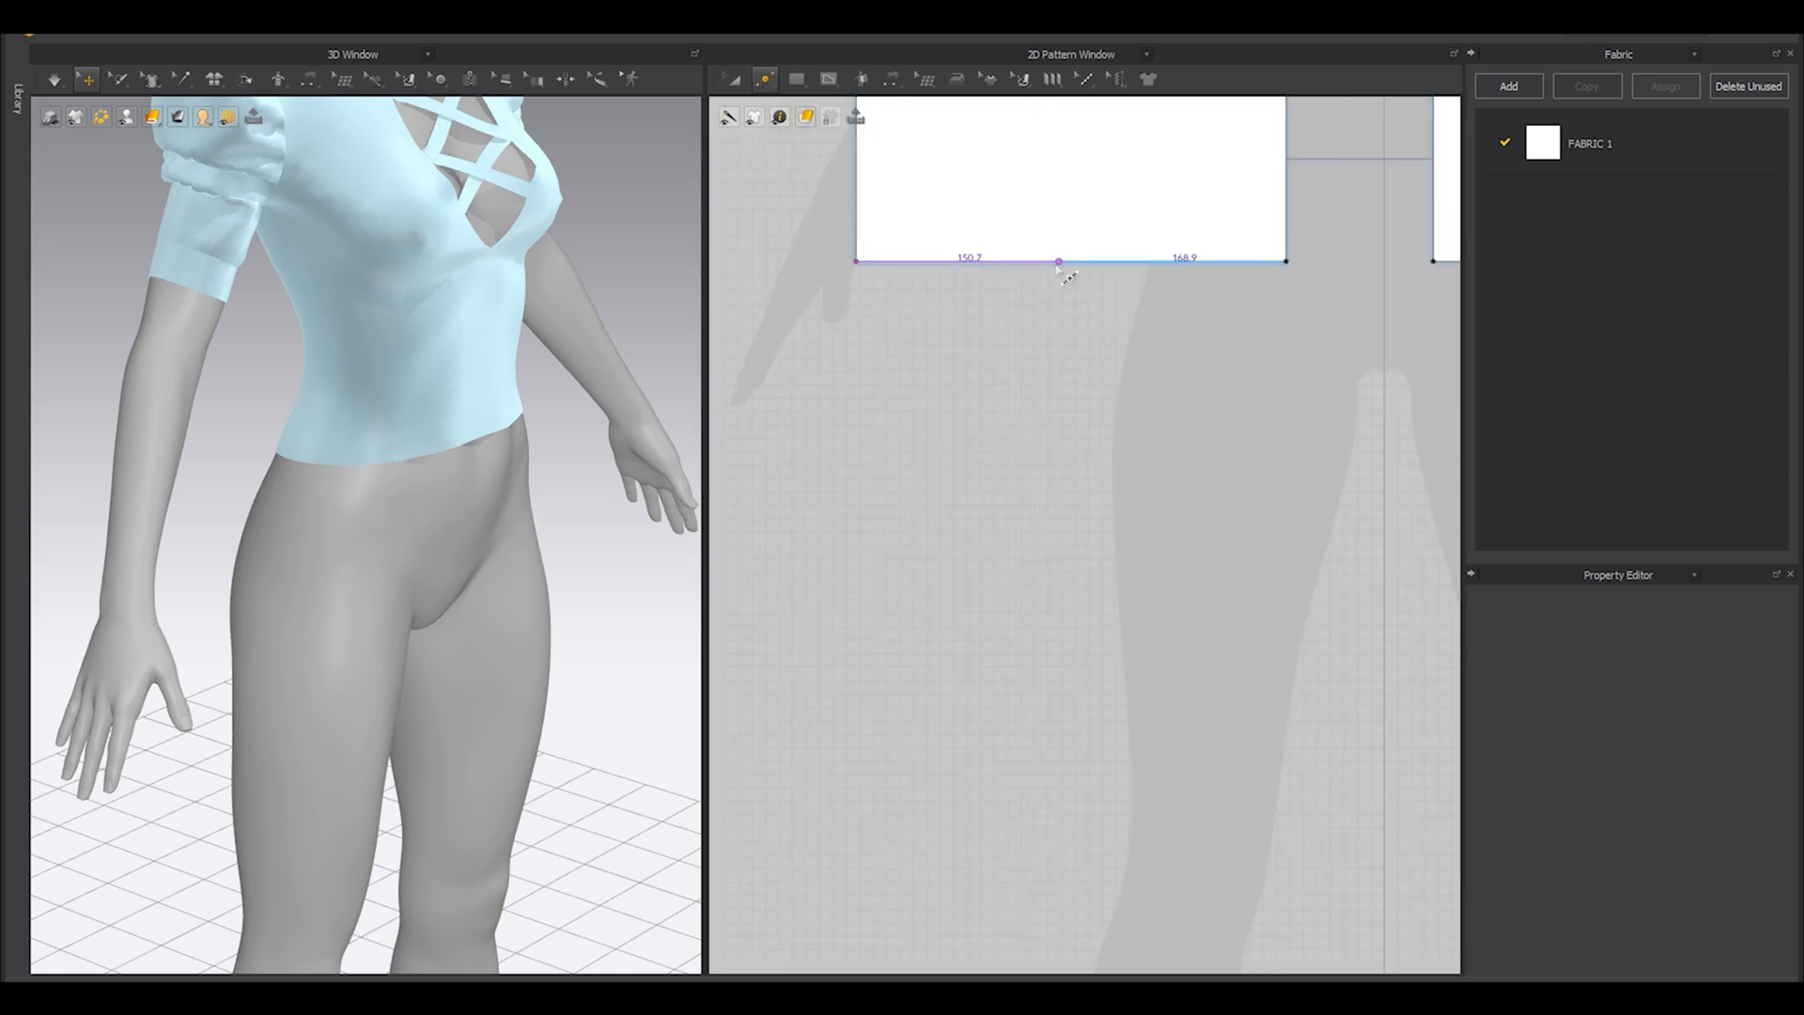
{"action": "right_click", "coordinate": [1065, 262]}
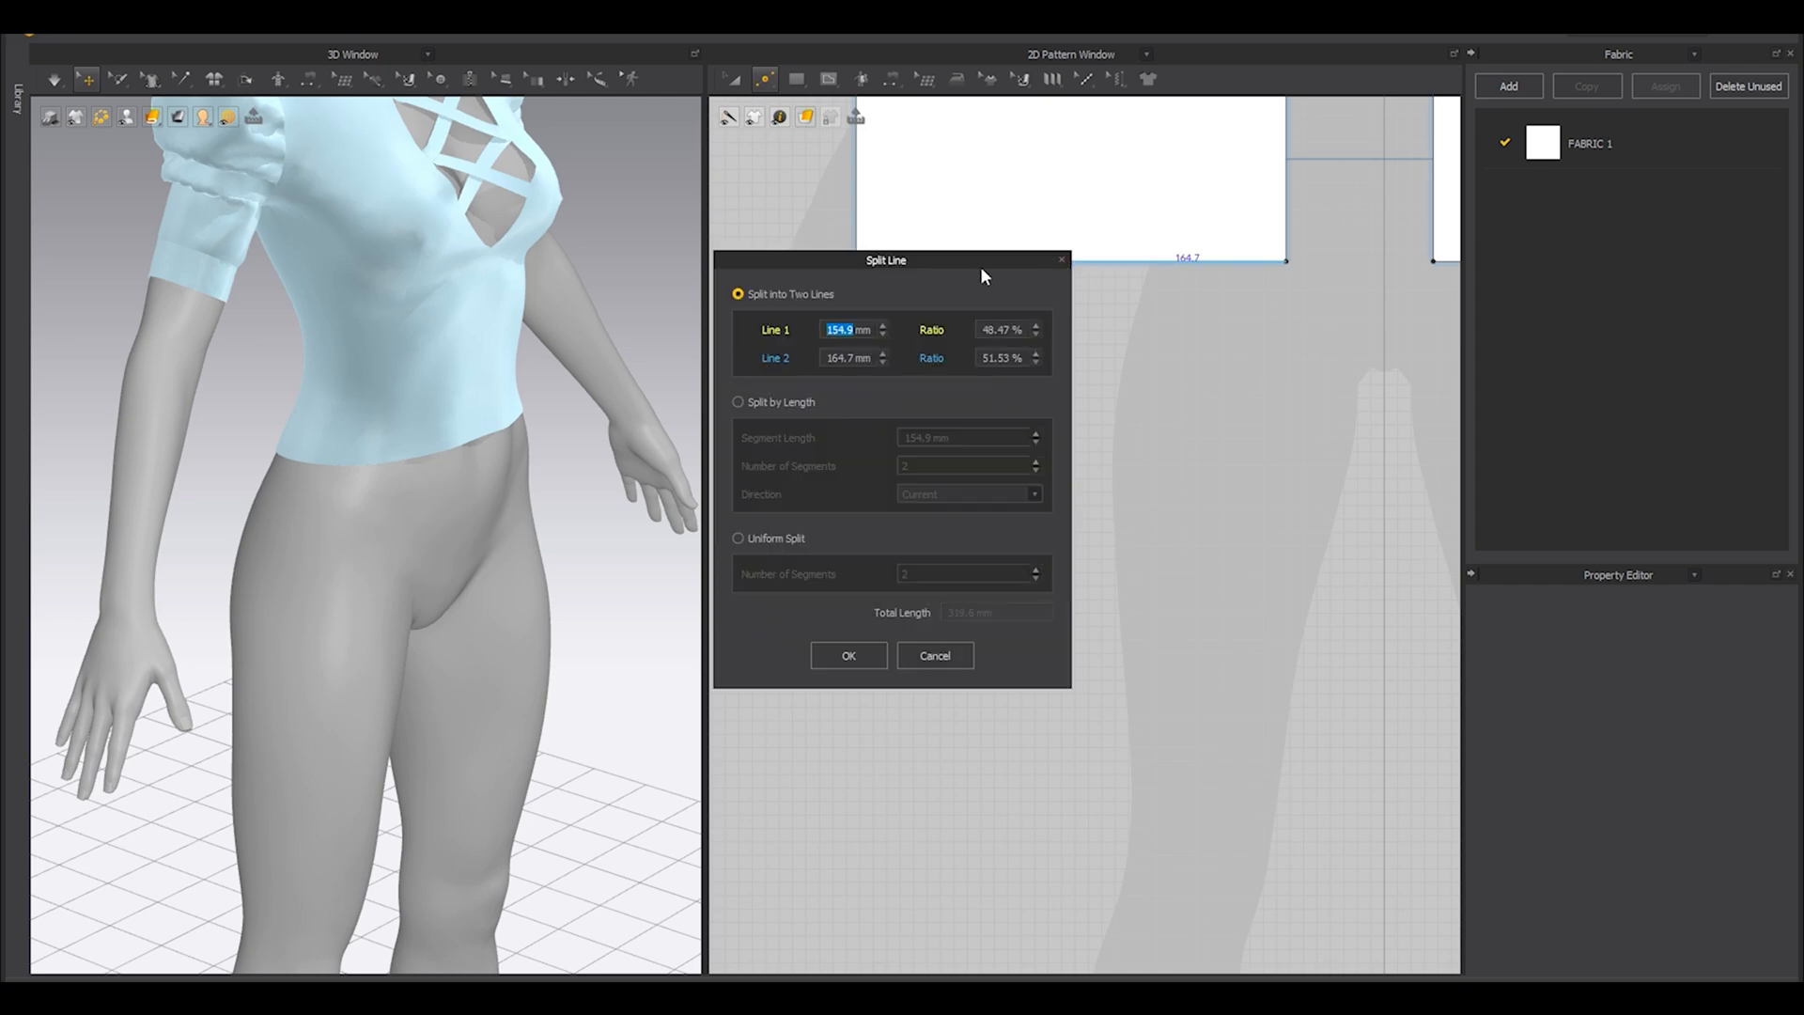
{"action": "left_click_drag", "start_coordinate": [977, 263], "coordinate": [787, 303]}
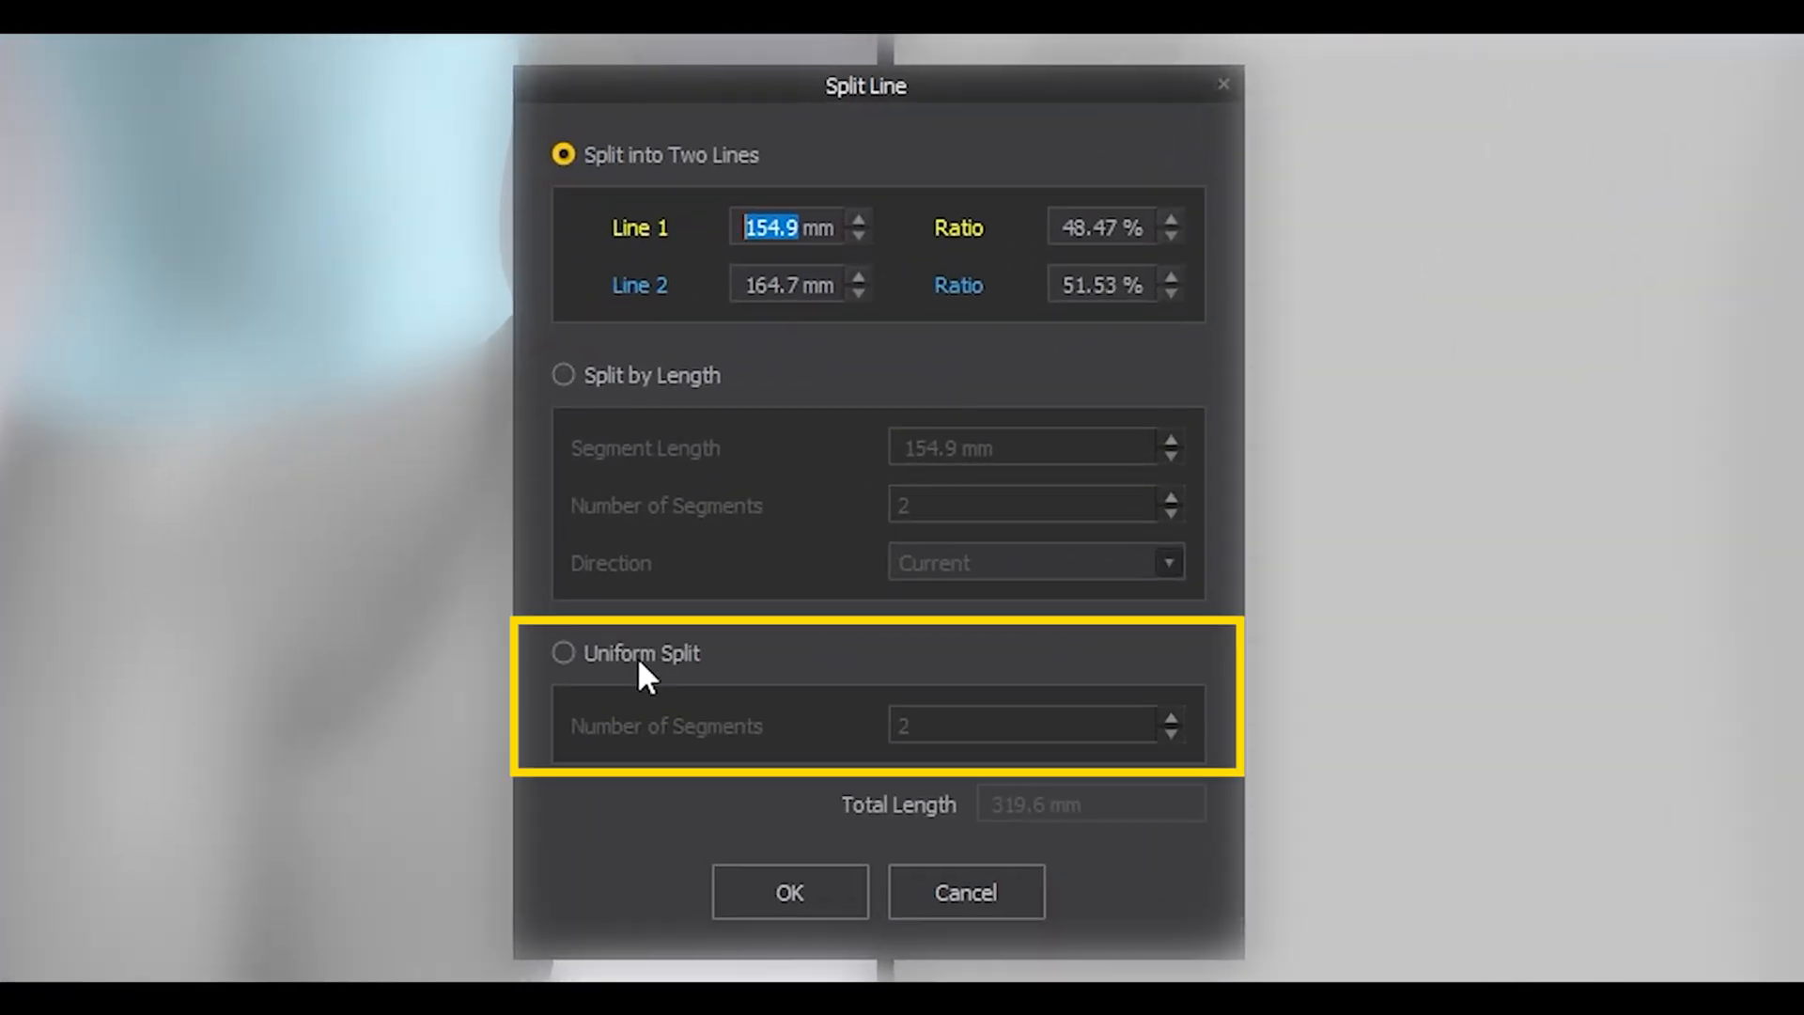
{"action": "left_click", "coordinate": [637, 654]}
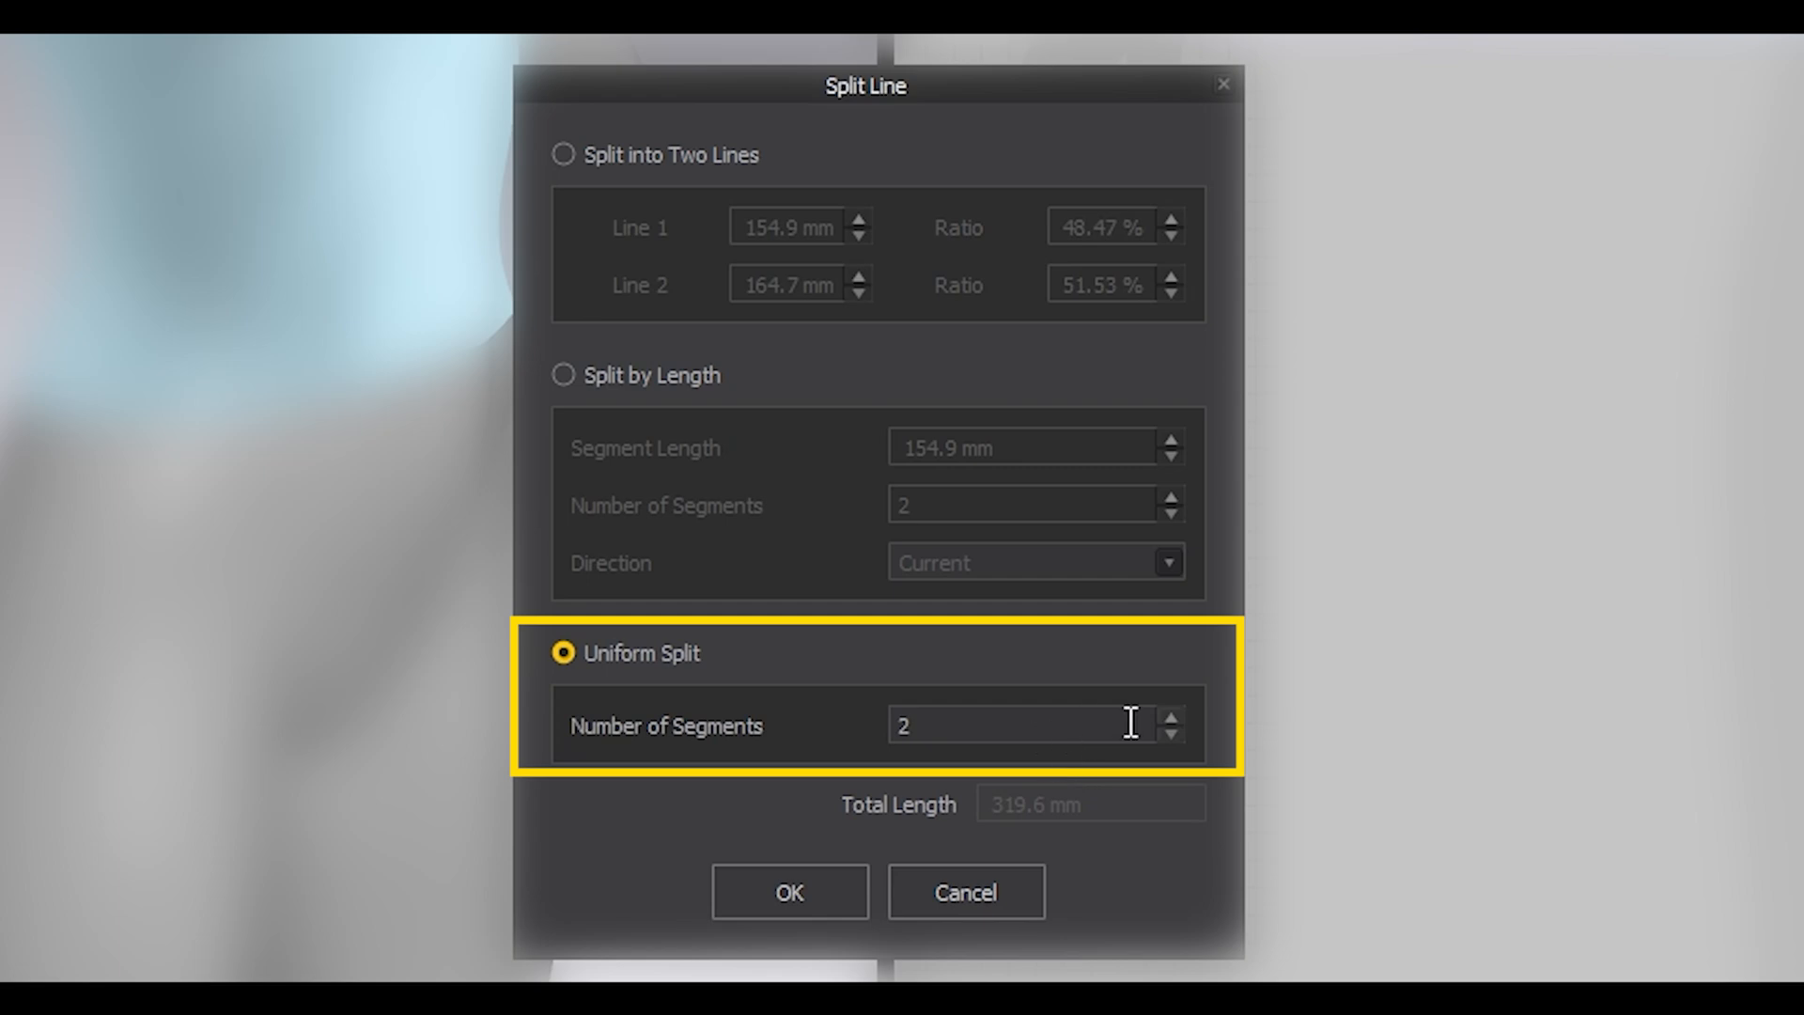
{"action": "left_click", "coordinate": [1170, 717]}
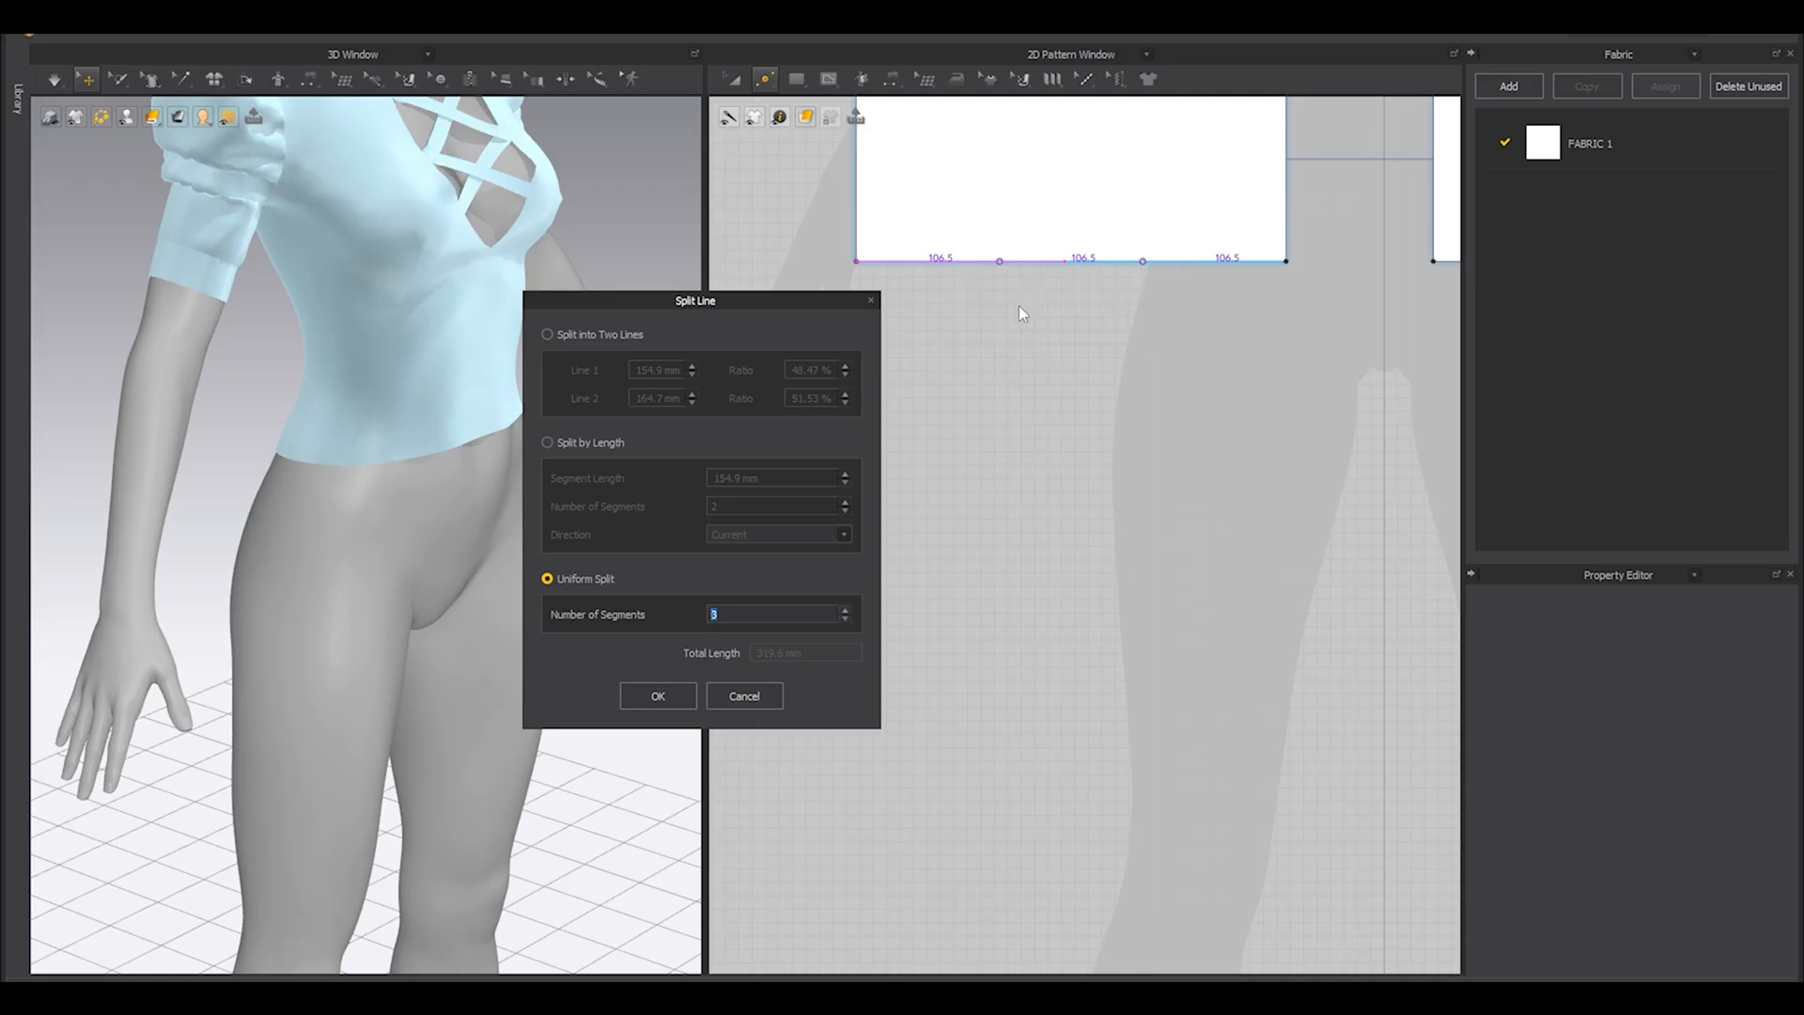
{"action": "left_click", "coordinate": [686, 695]}
Check the length of the middle segment on the waist panel's bottom edge and its position on the garment.
{"action": "scroll", "coordinate": [967, 404], "scroll_direction": "down", "scroll_amount": 3}
{"action": "scroll", "coordinate": [1007, 355], "scroll_direction": "up", "scroll_amount": 3}
{"action": "left_click", "coordinate": [1048, 296]}
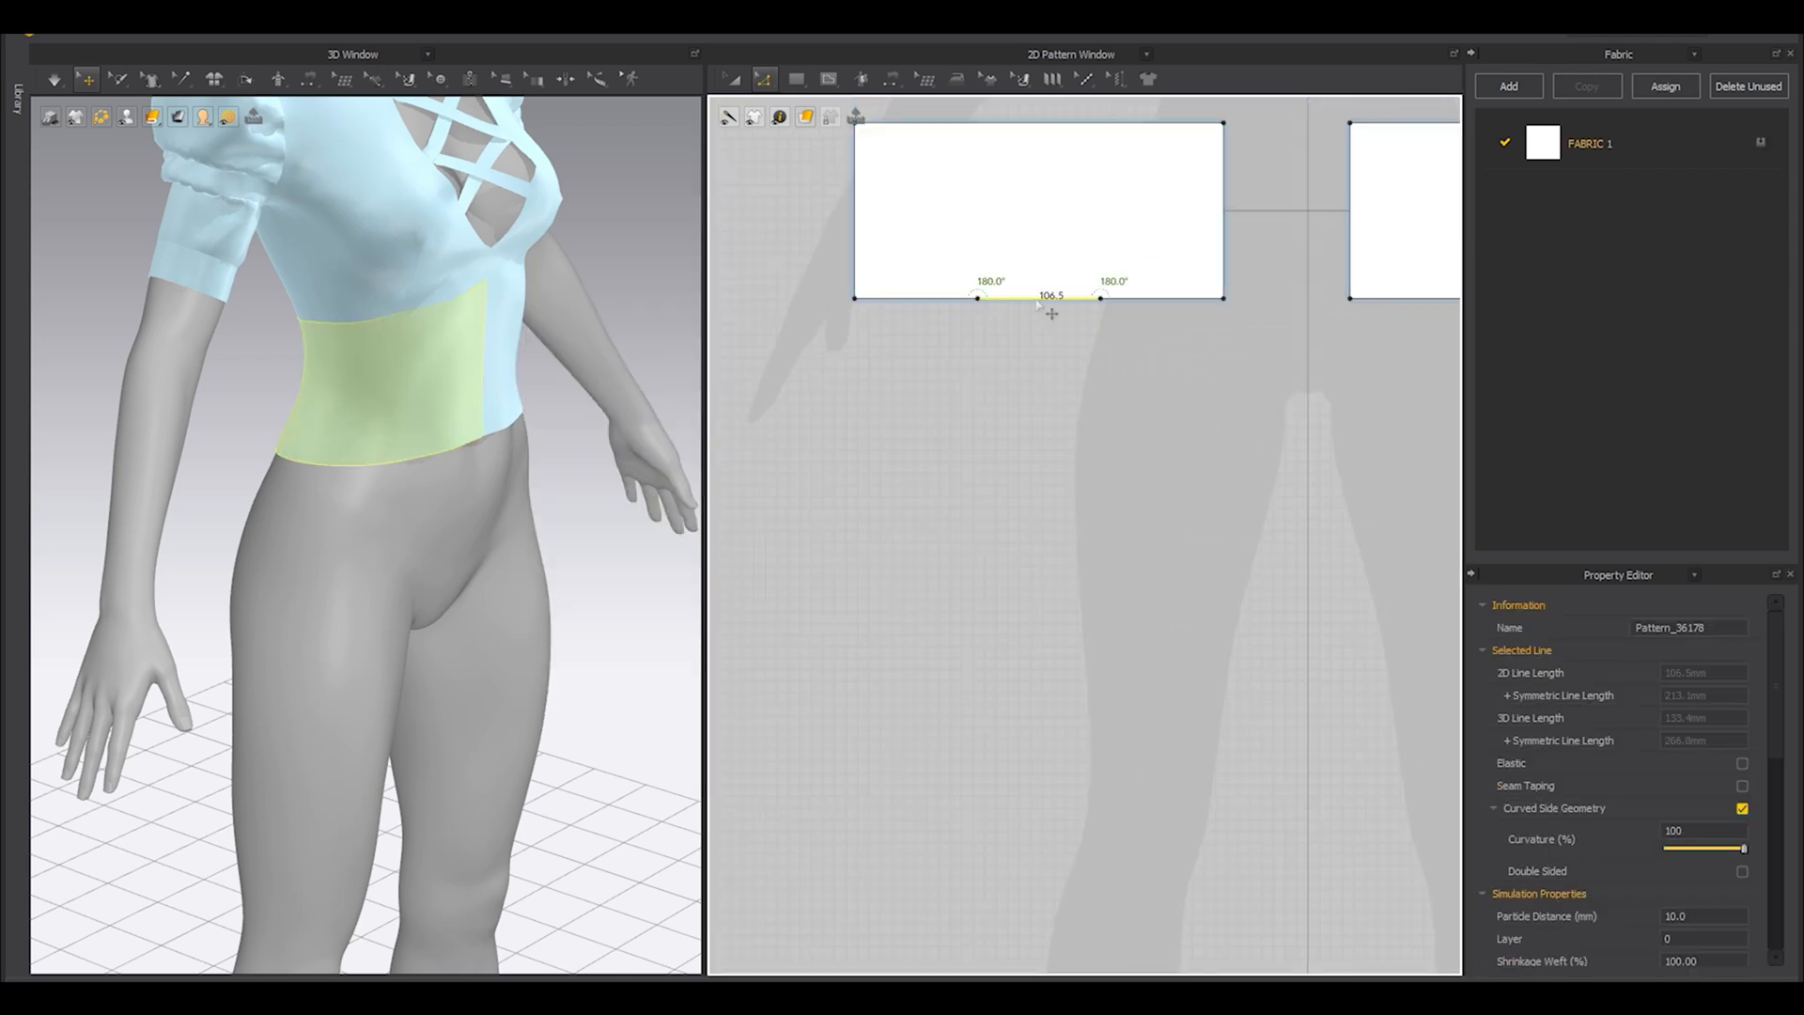
{"action": "right_click_drag", "start_coordinate": [379, 485], "coordinate": [405, 474]}
{"action": "left_click", "coordinate": [395, 468]}
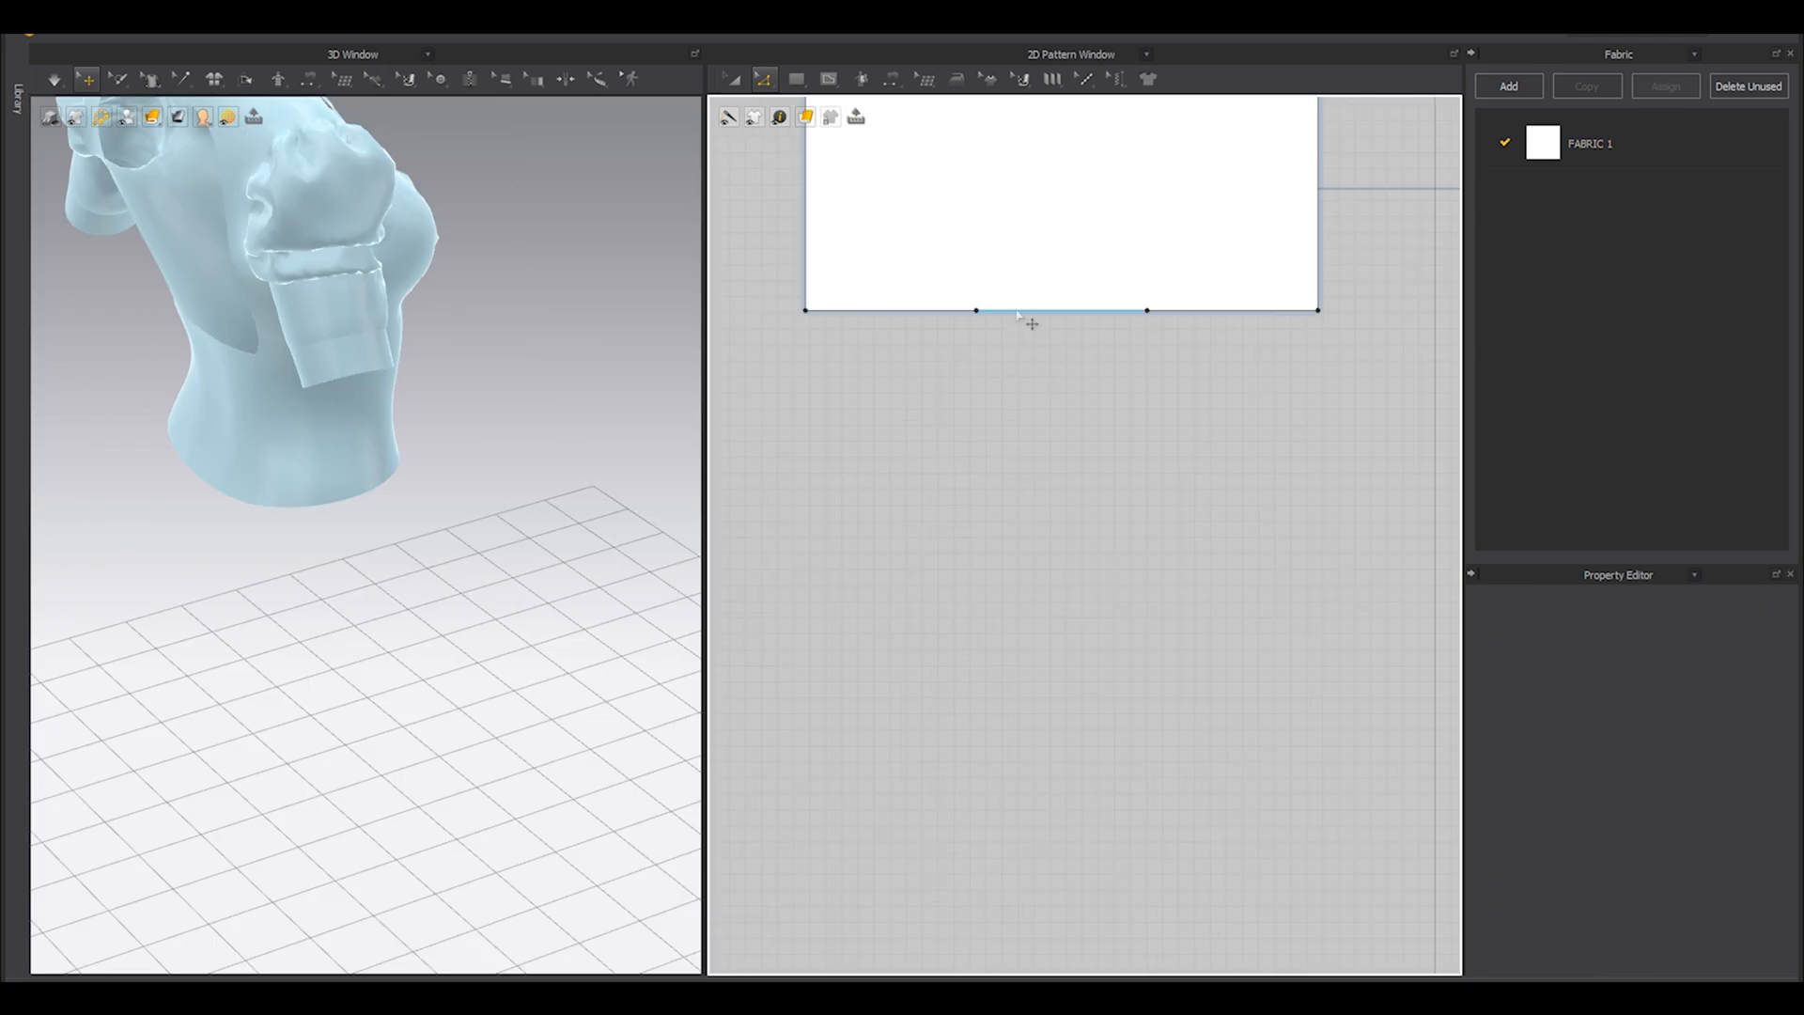
{"action": "left_click", "coordinate": [1017, 311]}
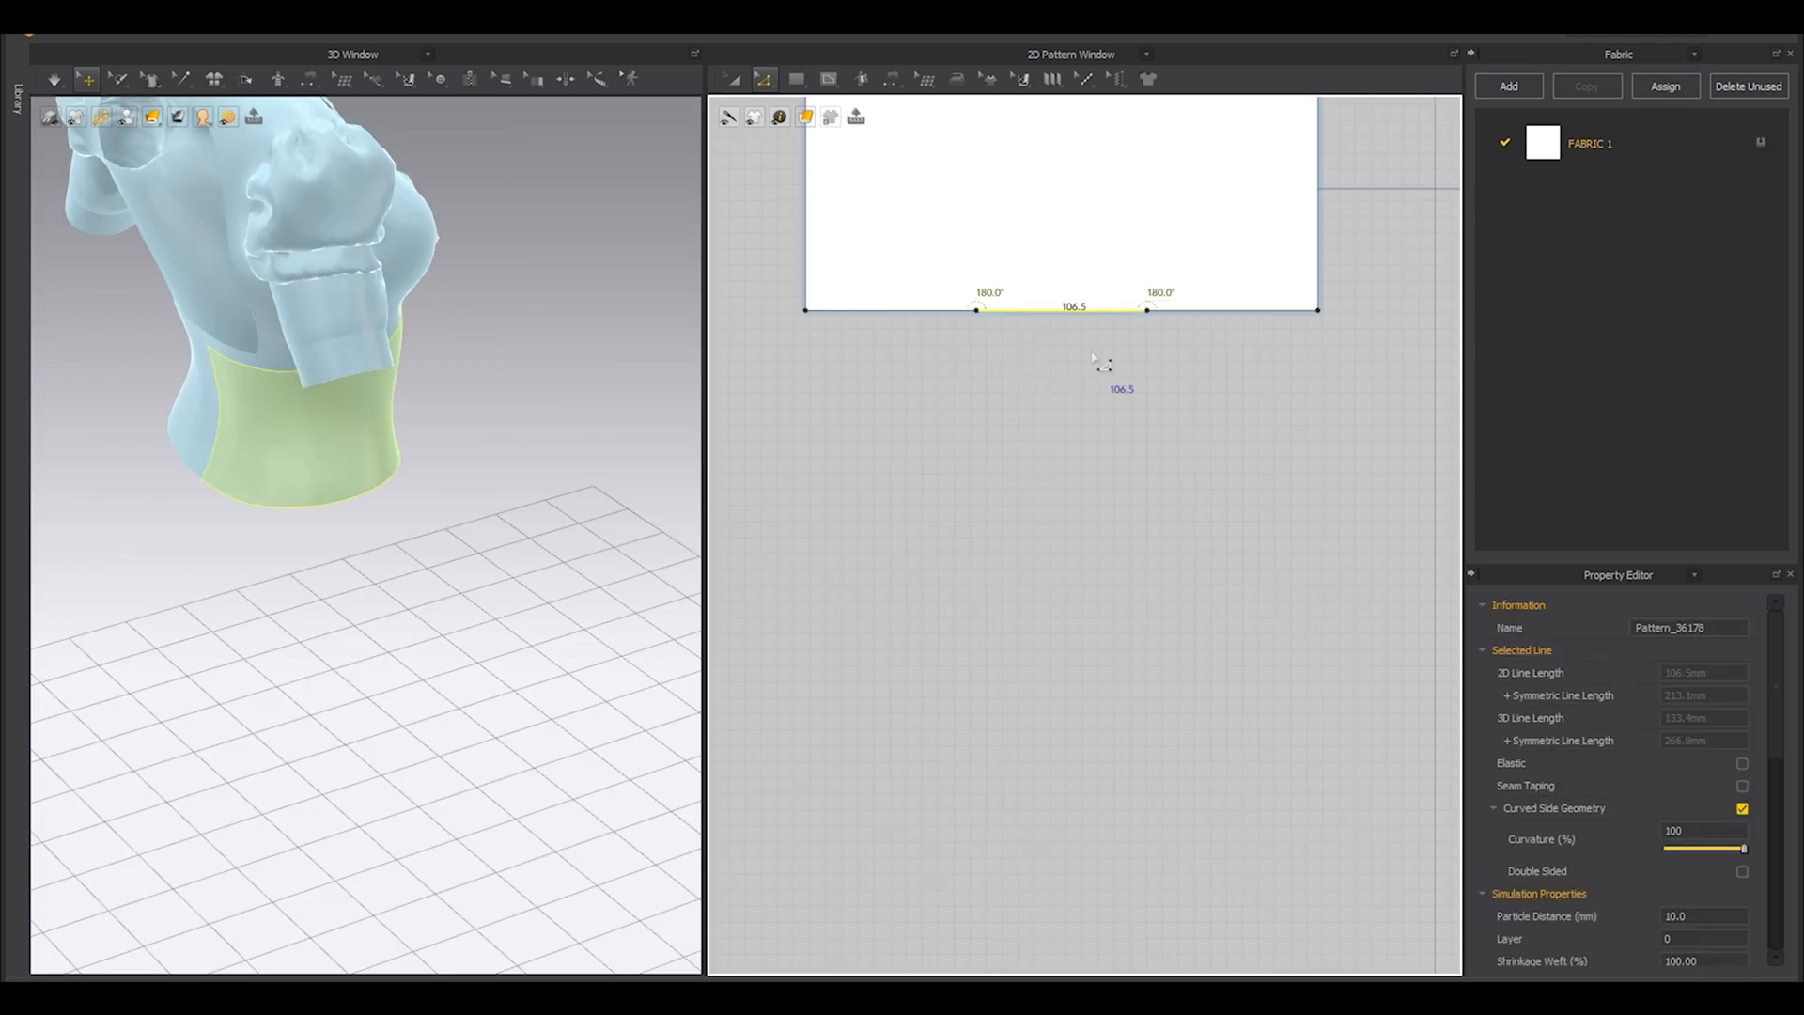
{"action": "scroll", "coordinate": [1094, 356], "scroll_direction": "down", "scroll_amount": 2}
{"action": "key", "text": "a"}
{"action": "left_click", "coordinate": [1011, 421]}
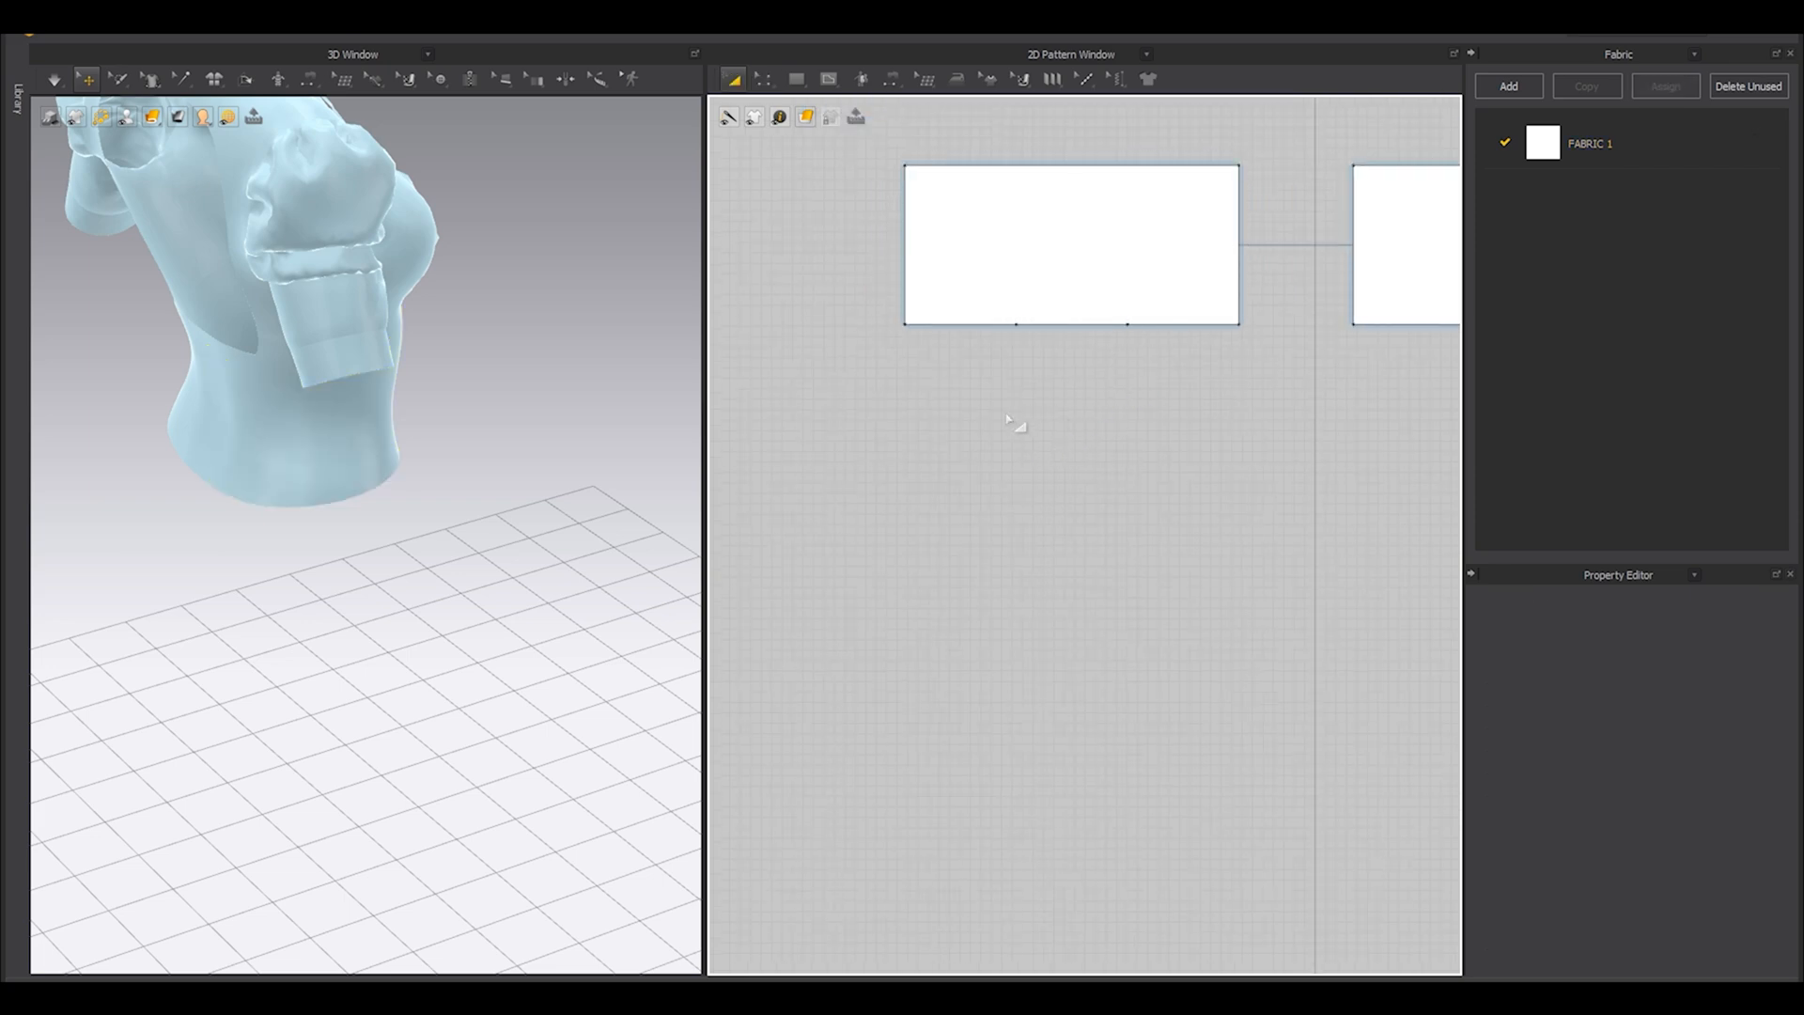
{"action": "key", "text": "z"}
{"action": "left_click", "coordinate": [1061, 325]}
{"action": "left_click", "coordinate": [951, 508]}
Create a rectangle pattern 106.5 mm wide and 500 mm high and place it below the waist panel.
{"action": "key", "text": "s"}
{"action": "left_click", "coordinate": [998, 496]}
{"action": "type", "text": "106."}
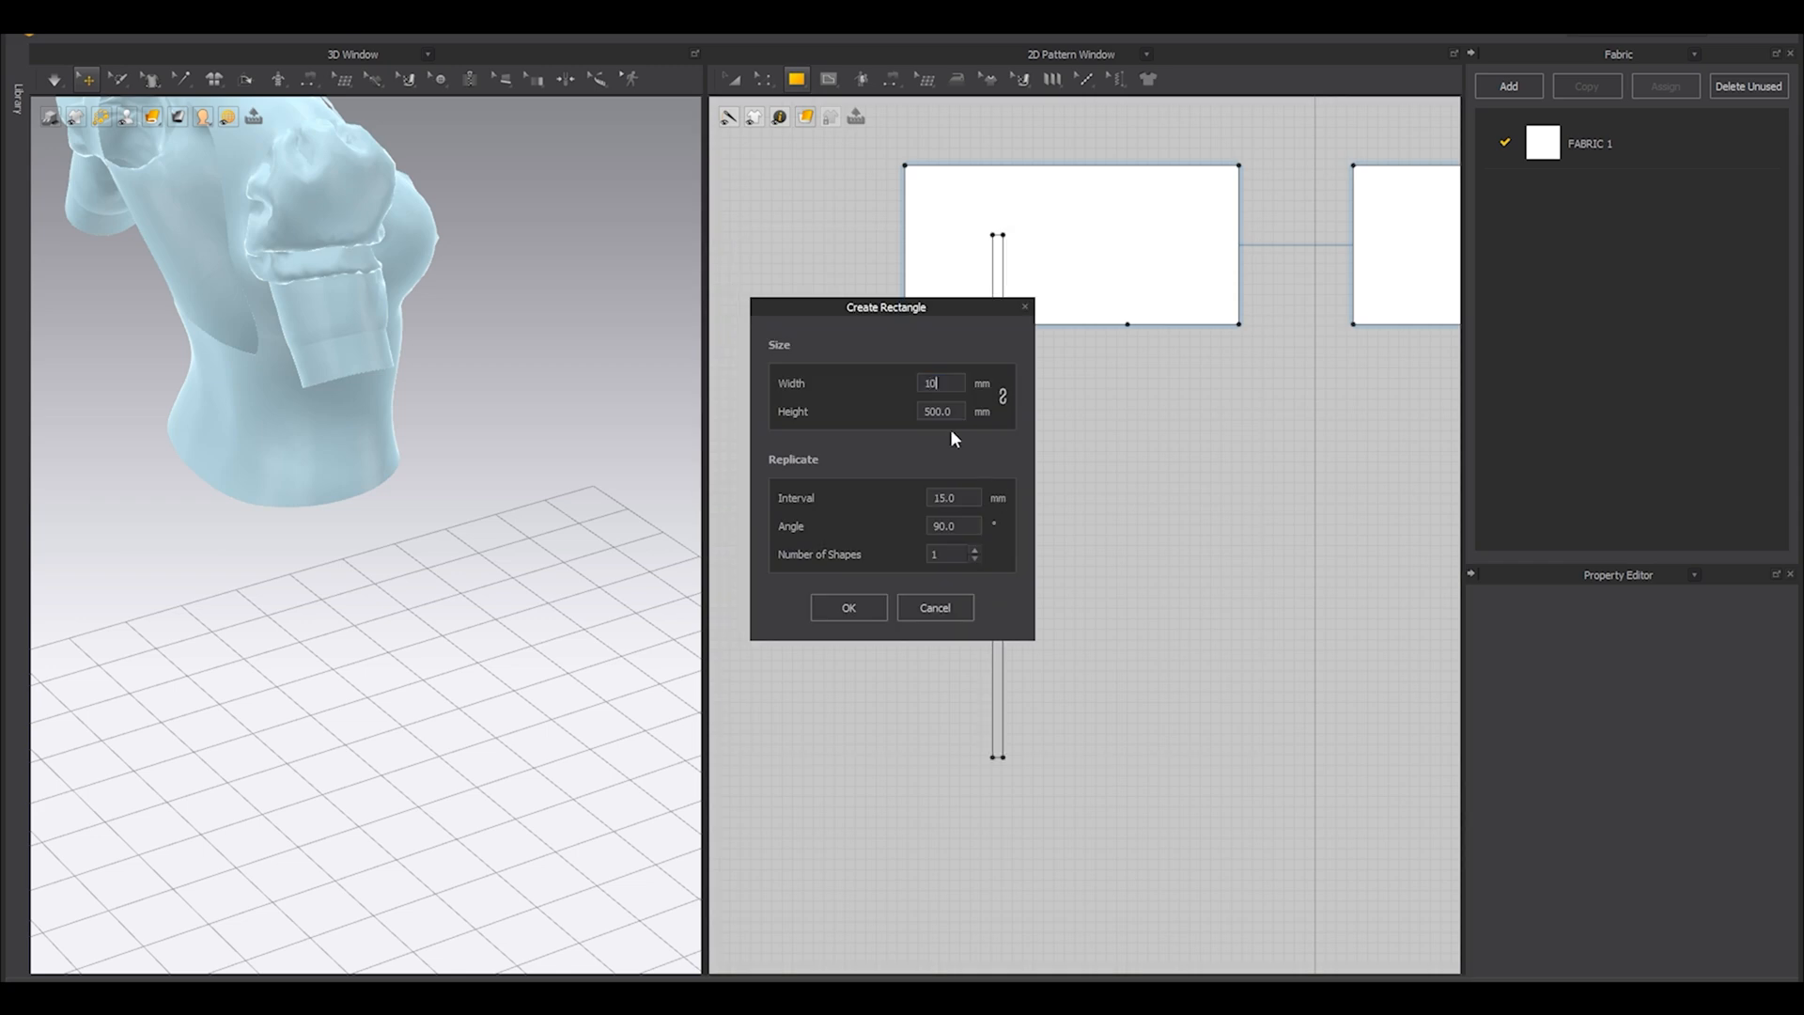
{"action": "left_click", "coordinate": [858, 615]}
{"action": "key", "text": "a"}
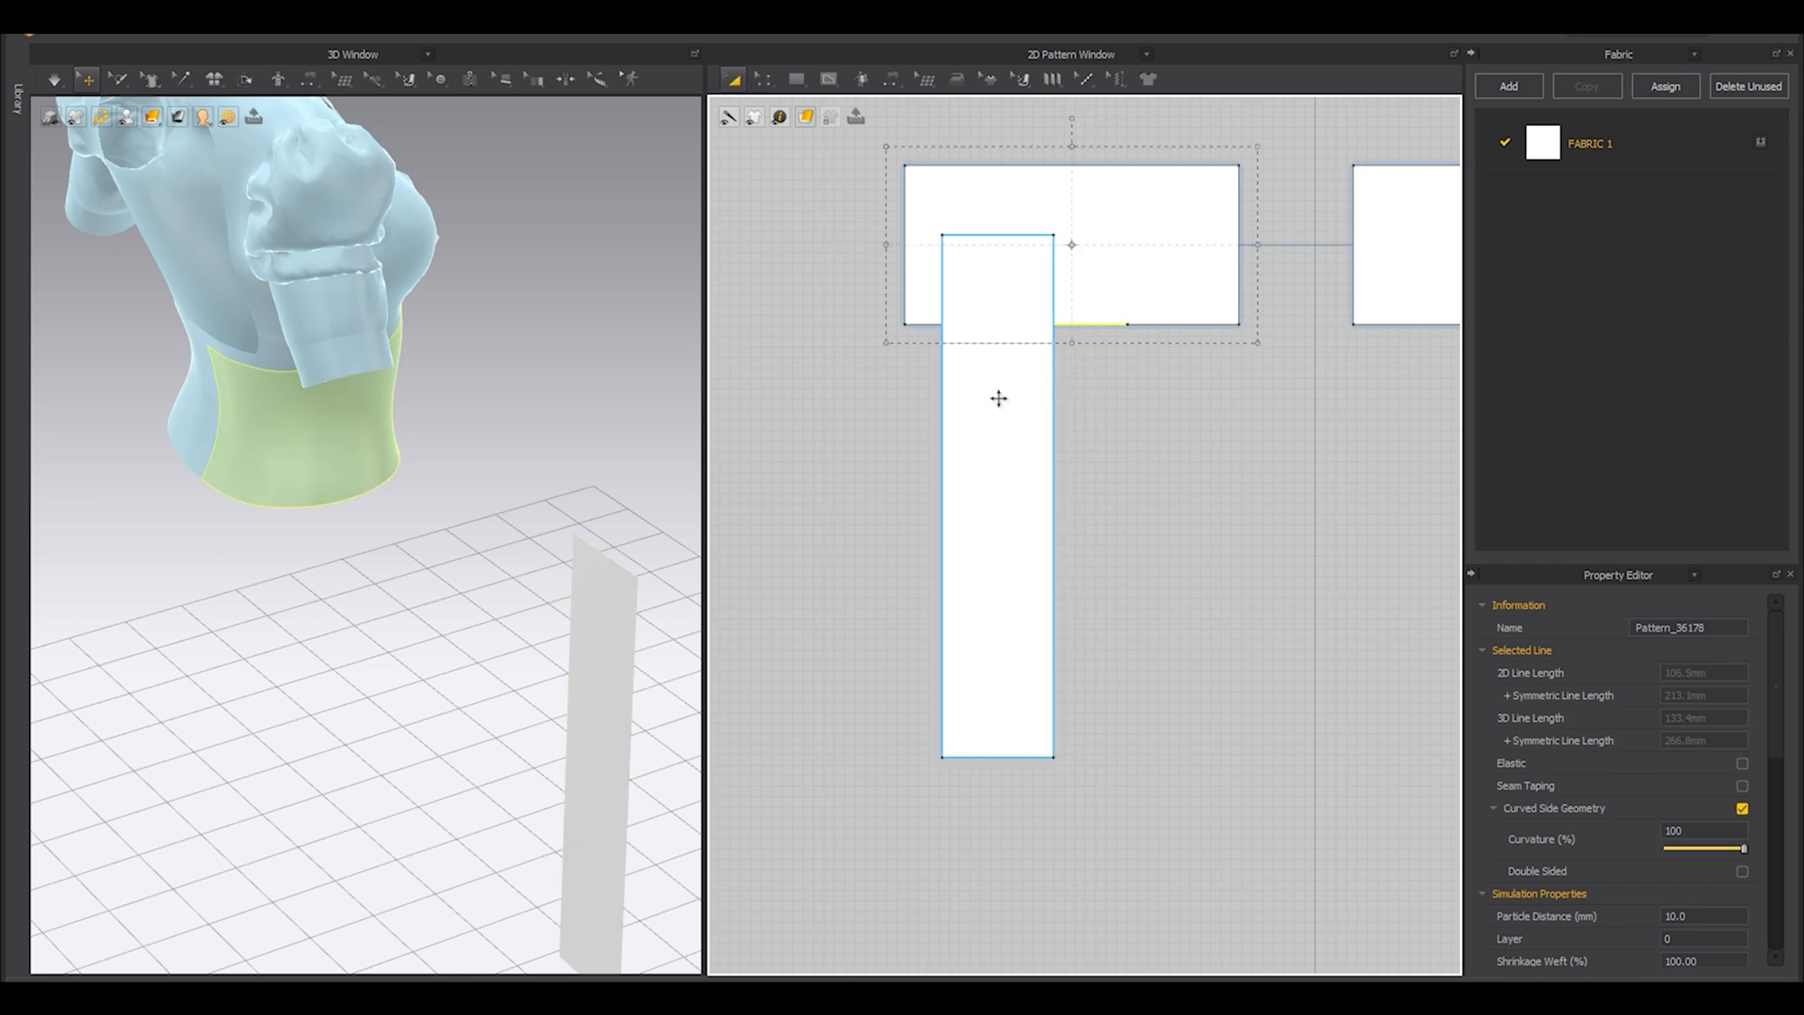
{"action": "left_click_drag", "start_coordinate": [998, 401], "coordinate": [1015, 539]}
Shorten the rectangular strip to about 471 mm by moving its bottom edge up.
{"action": "key", "text": "z"}
{"action": "left_click", "coordinate": [868, 602]}
{"action": "left_click_drag", "start_coordinate": [1018, 895], "coordinate": [1020, 695]}
{"action": "scroll", "coordinate": [545, 648], "scroll_direction": "down", "scroll_amount": 4}
{"action": "right_click_drag", "start_coordinate": [531, 634], "coordinate": [448, 675]}
{"action": "left_click_drag", "start_coordinate": [987, 696], "coordinate": [987, 871]}
{"action": "scroll", "coordinate": [484, 679], "scroll_direction": "down", "scroll_amount": 4}
{"action": "right_click_drag", "start_coordinate": [492, 680], "coordinate": [476, 679]}
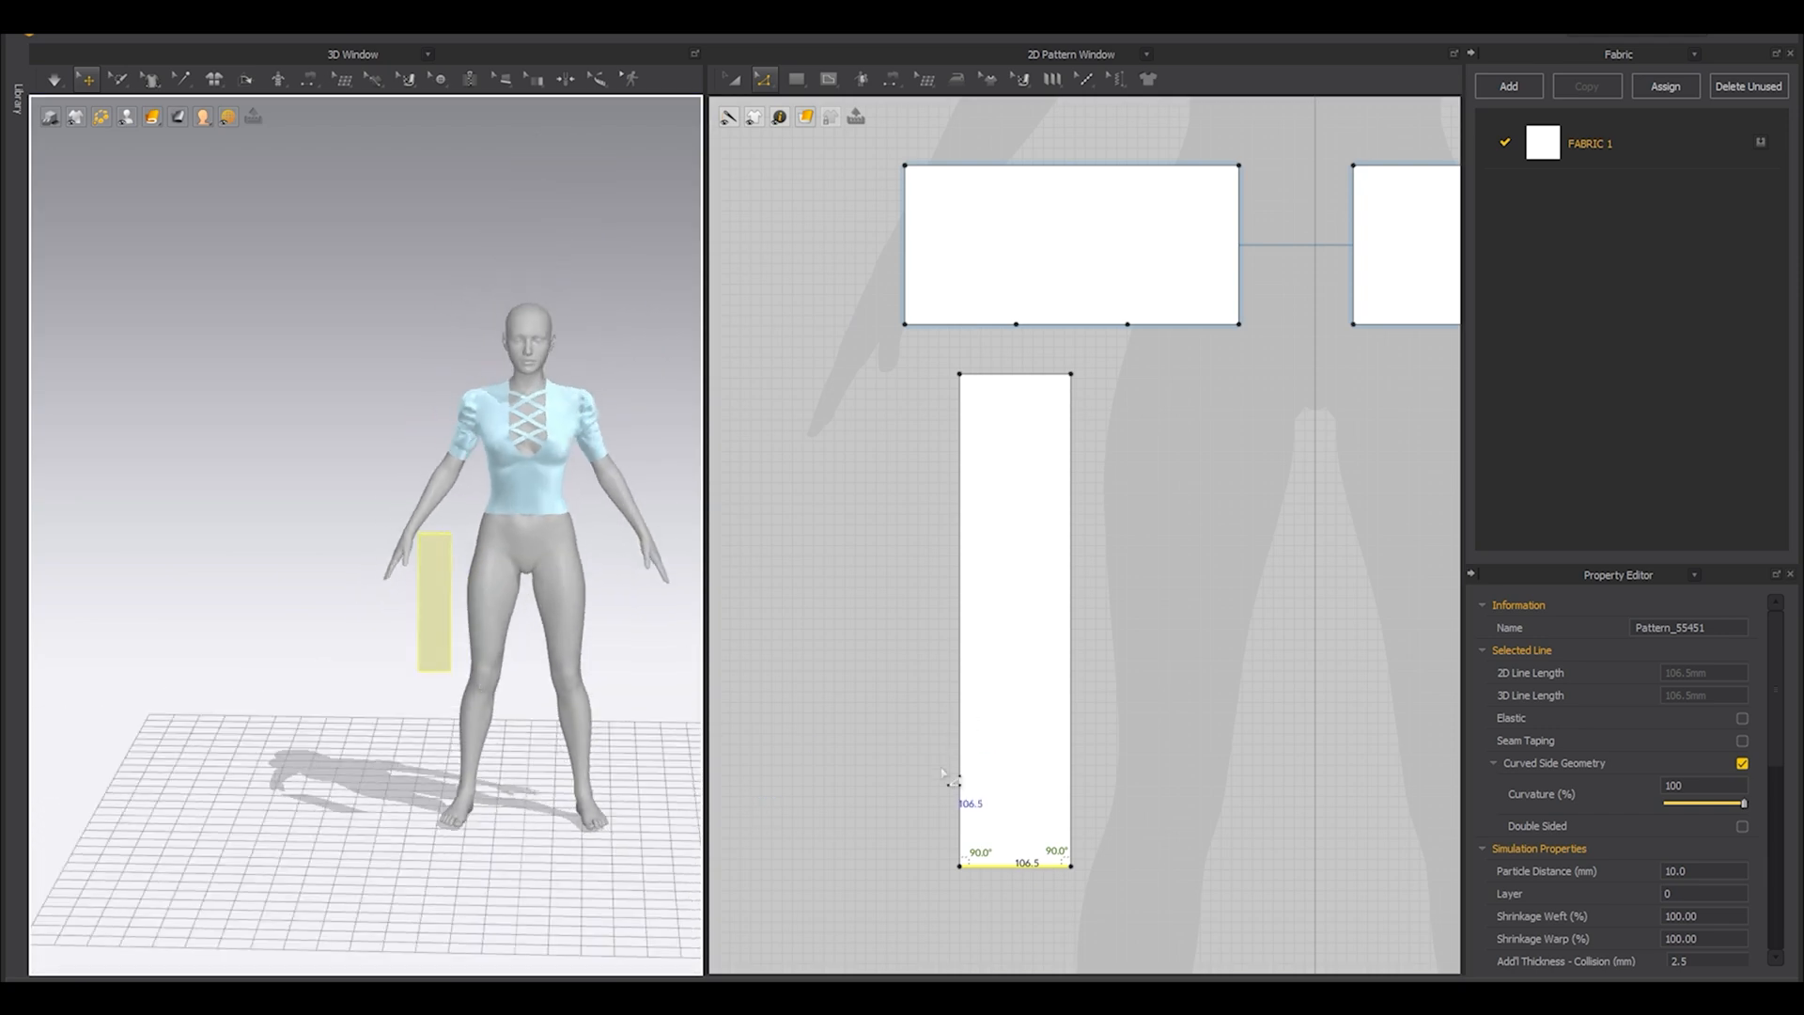
{"action": "middle_click_drag", "start_coordinate": [1006, 887], "coordinate": [1048, 675]}
{"action": "scroll", "coordinate": [1047, 648], "scroll_direction": "down", "scroll_amount": 7}
{"action": "scroll", "coordinate": [1118, 404], "scroll_direction": "up", "scroll_amount": 6}
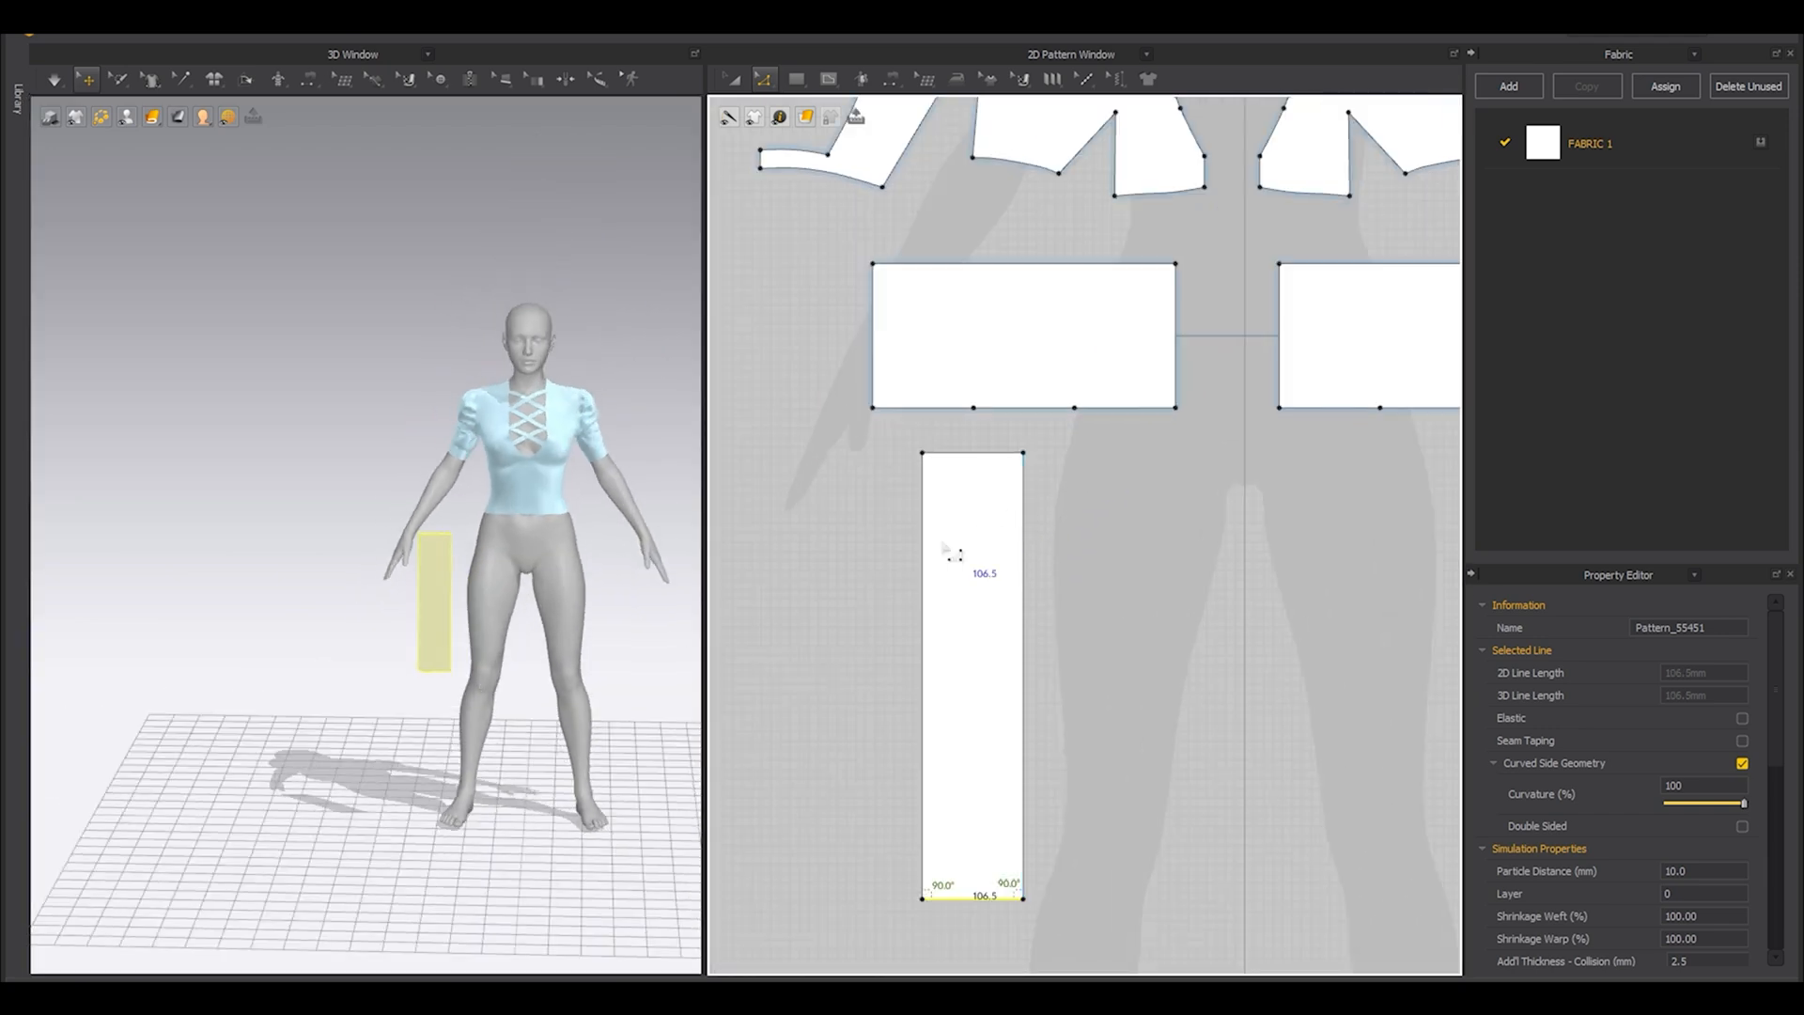
Reposition the strip below the waist panel and paste two copies in a row beside it.
{"action": "key", "text": "a"}
{"action": "left_click_drag", "start_coordinate": [981, 540], "coordinate": [923, 558]}
{"action": "scroll", "coordinate": [984, 563], "scroll_direction": "up", "scroll_amount": 3}
{"action": "scroll", "coordinate": [983, 566], "scroll_direction": "down", "scroll_amount": 4}
{"action": "middle_click_drag", "start_coordinate": [927, 666], "coordinate": [921, 602]}
{"action": "key", "text": "ctrl+c"}
{"action": "key", "text": "ctrl+v"}
{"action": "left_click", "coordinate": [1037, 584]}
{"action": "key", "text": "ctrl+v"}
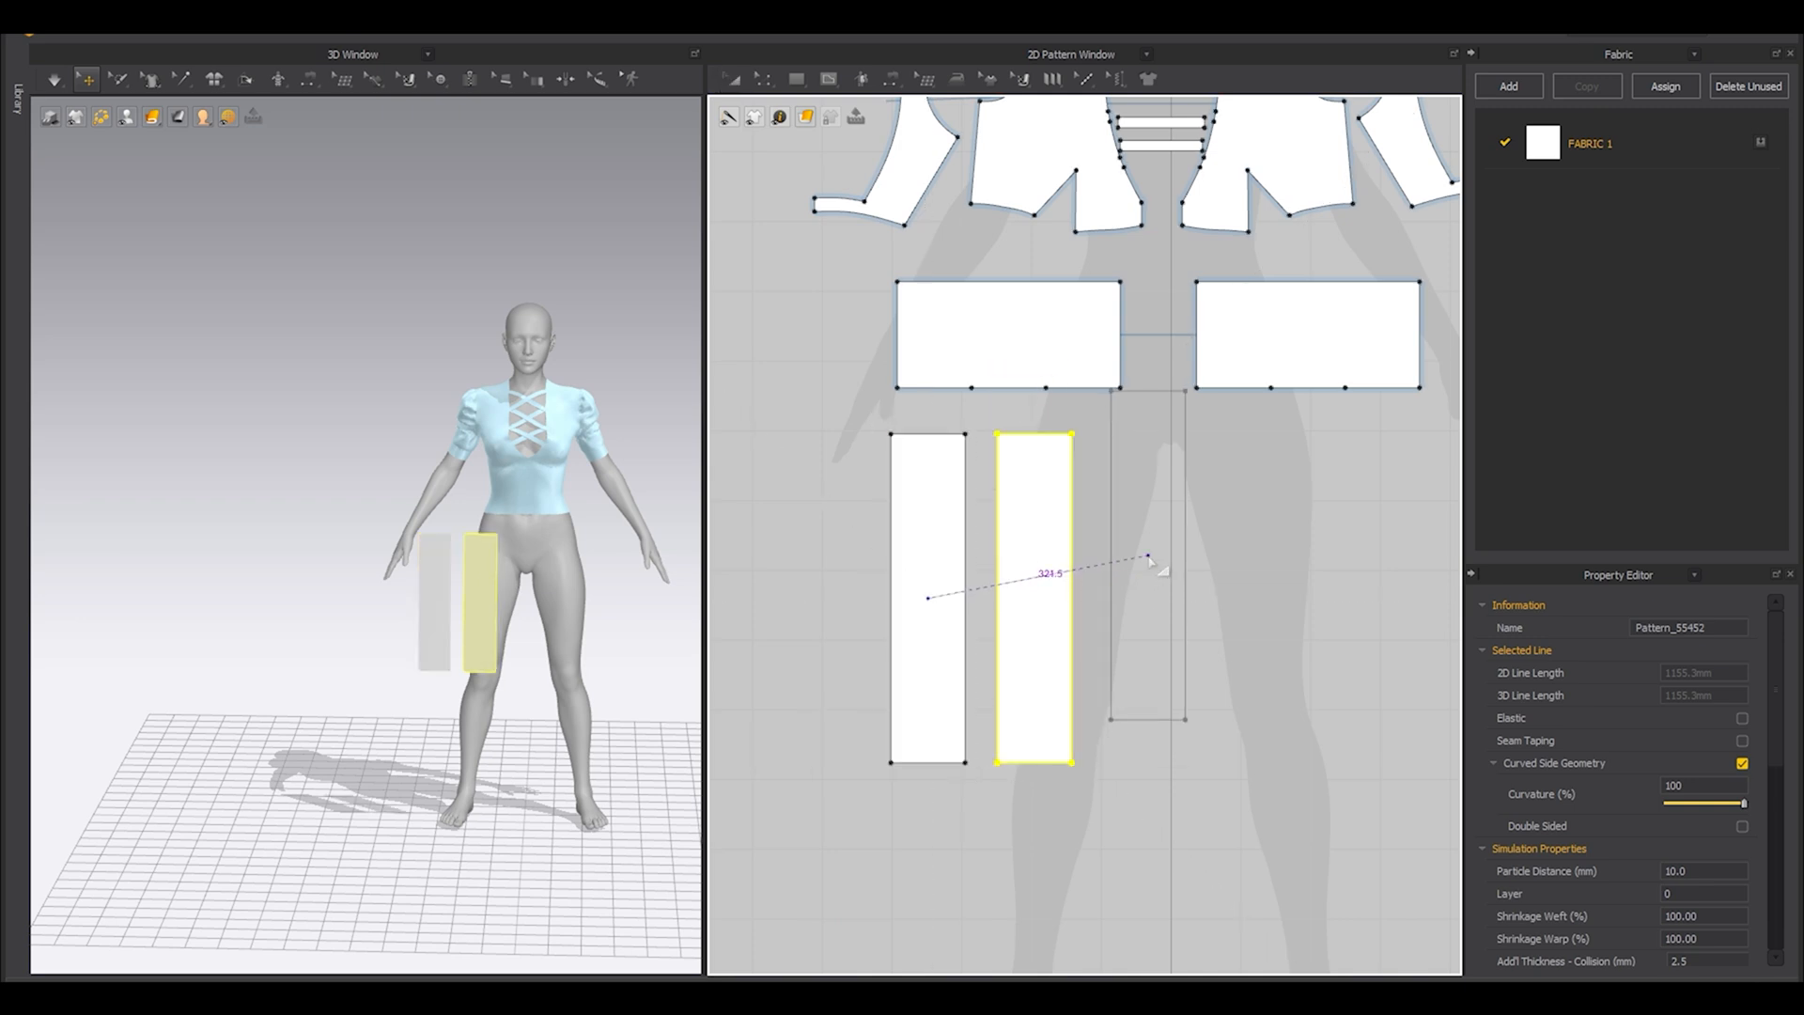
{"action": "left_click", "coordinate": [1150, 607]}
Merge the three strips along their adjacent long edges into a single skirt panel.
{"action": "scroll", "coordinate": [948, 449], "scroll_direction": "up", "scroll_amount": 4}
{"action": "key", "text": "z"}
{"action": "left_click", "coordinate": [1001, 504]}
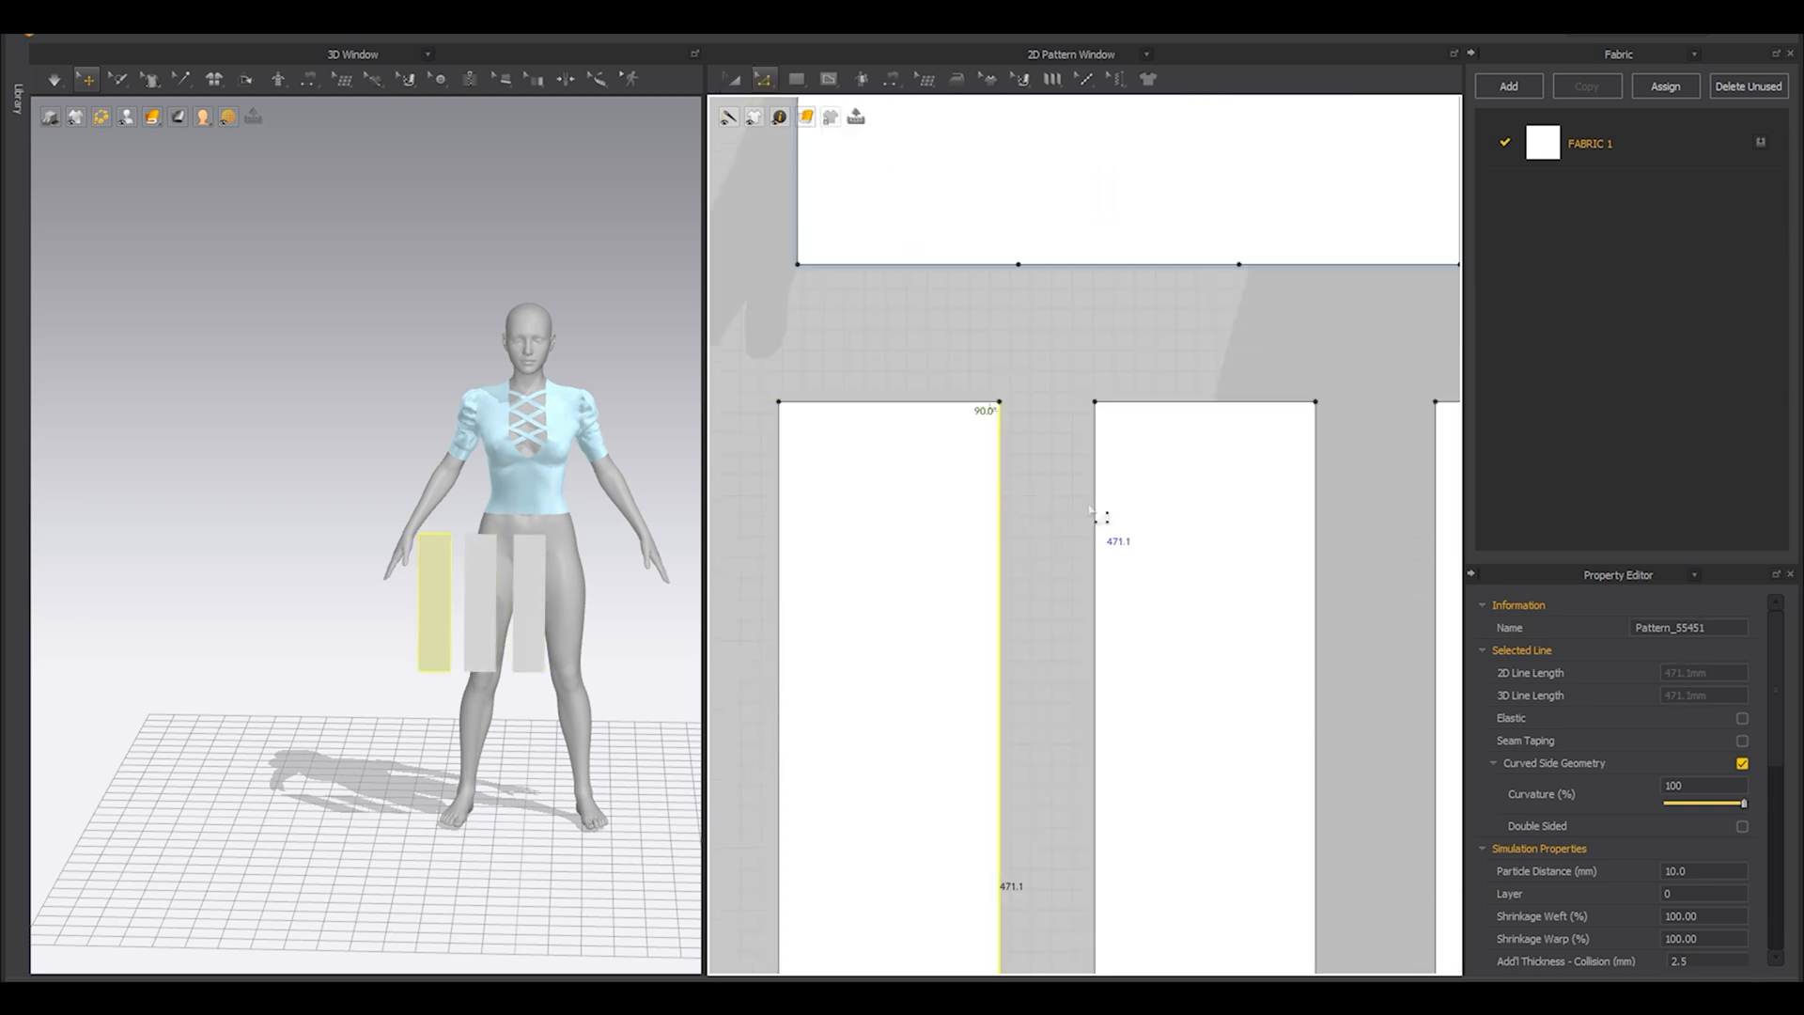
{"action": "left_click", "coordinate": [1097, 515], "text": "shift"}
{"action": "right_click", "coordinate": [1001, 508]}
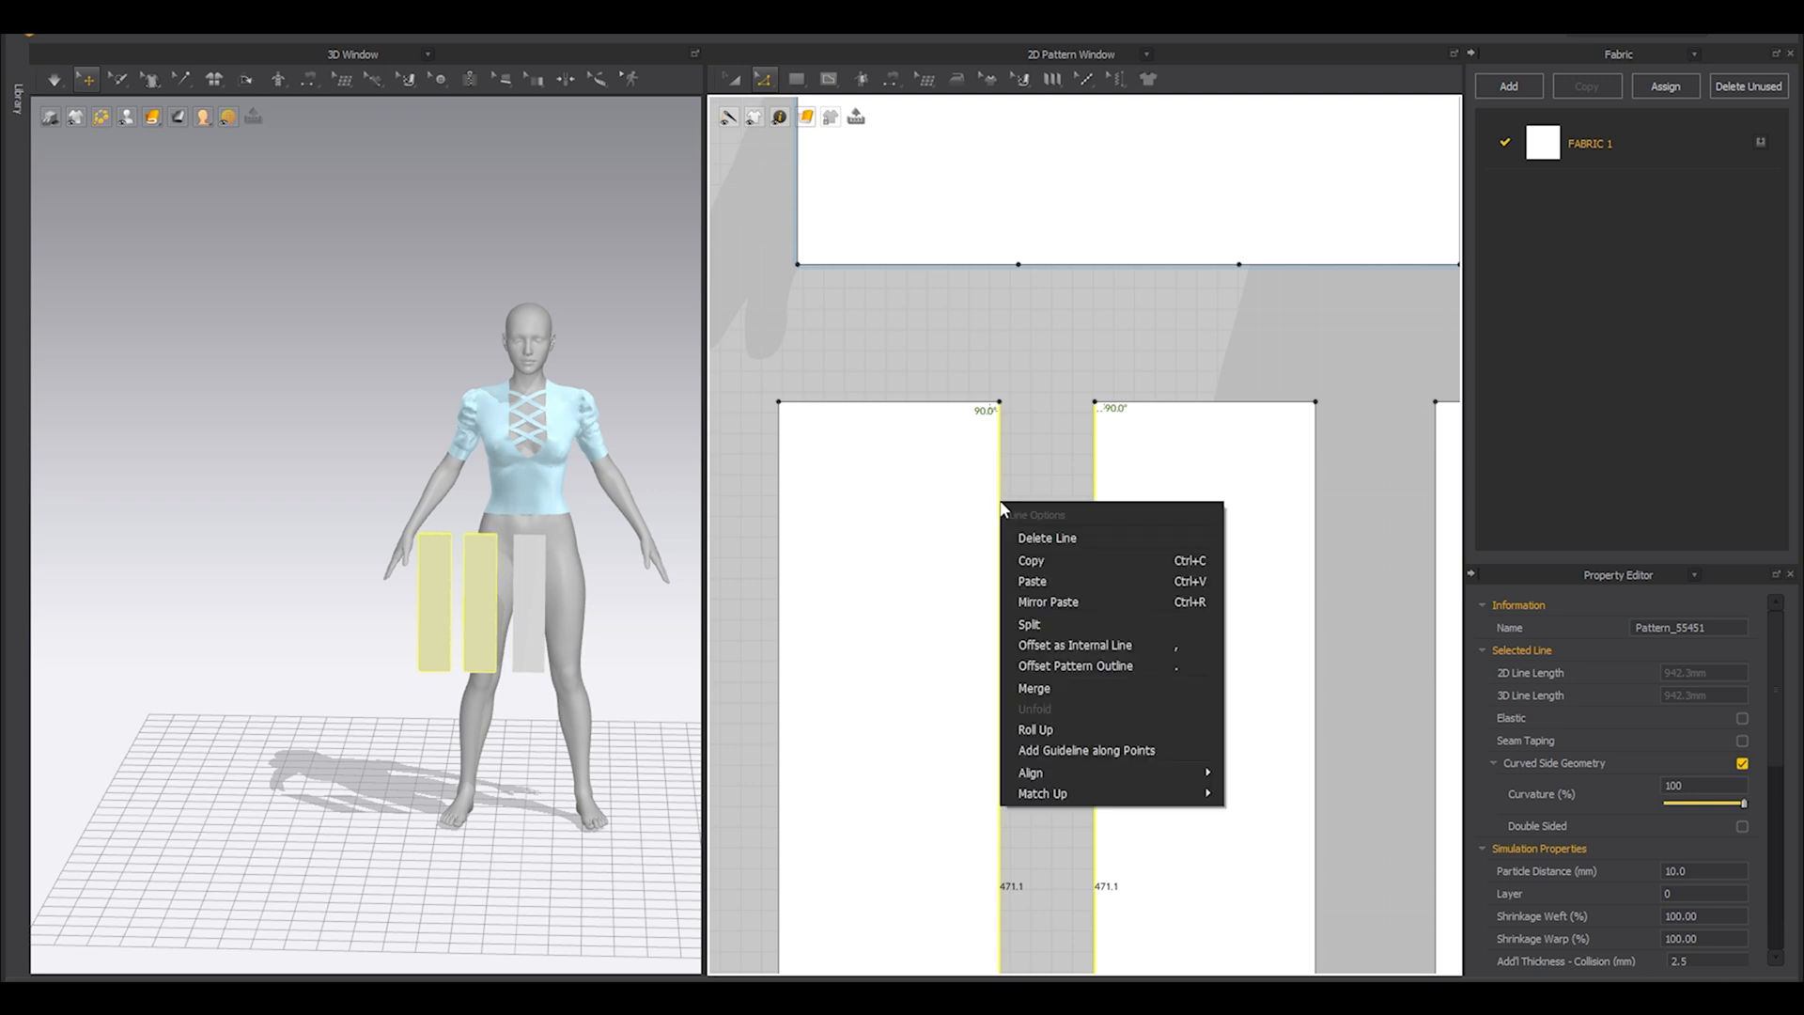
{"action": "left_click", "coordinate": [1034, 689]}
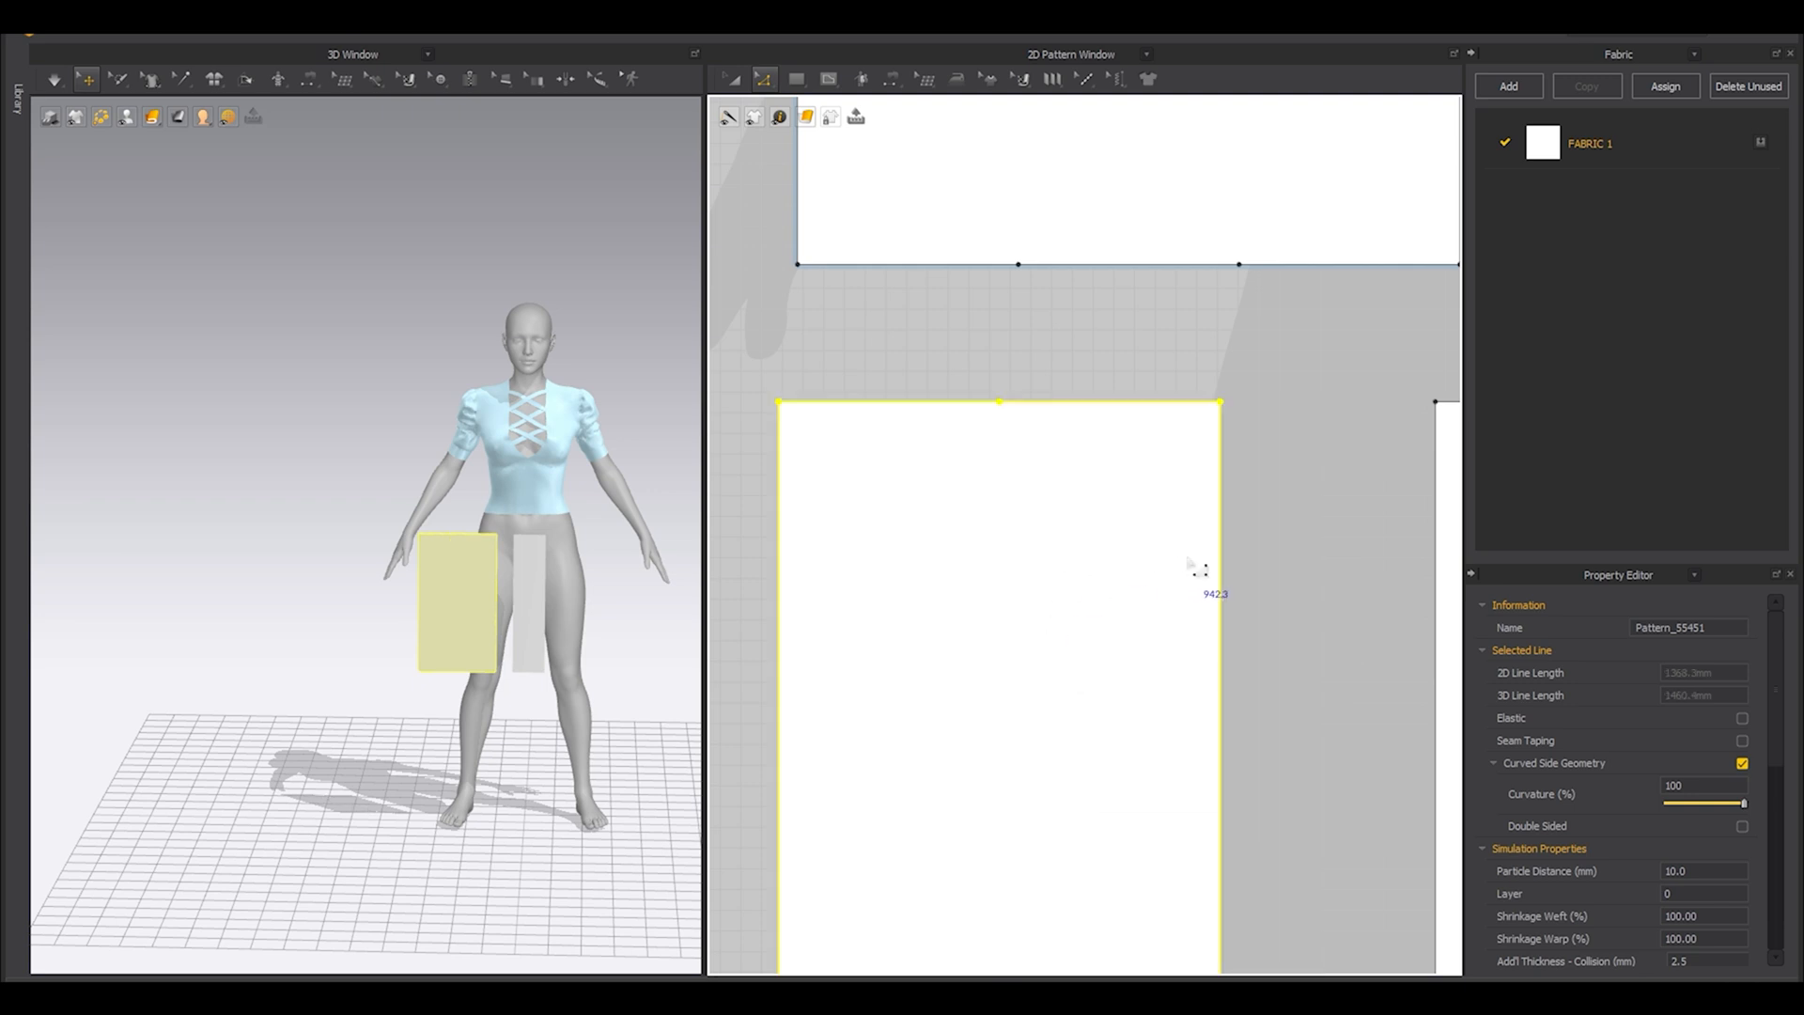
{"action": "left_click", "coordinate": [1318, 546], "text": "shift"}
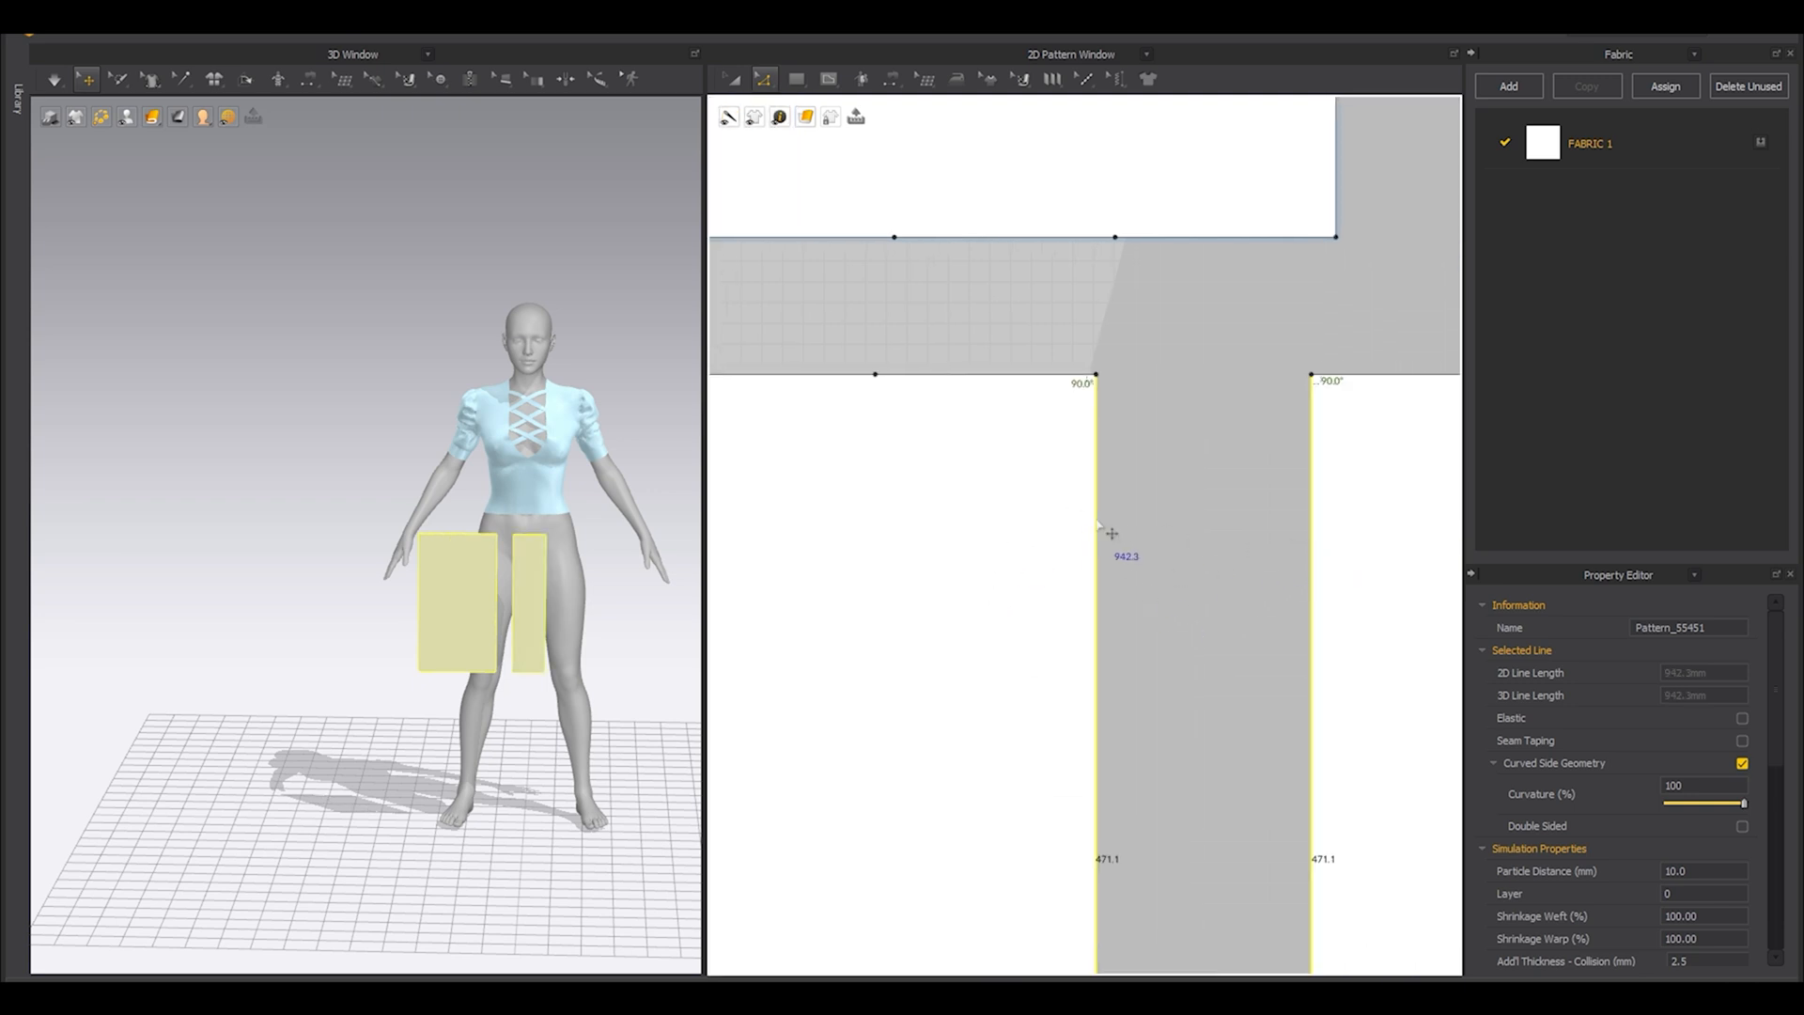
{"action": "right_click", "coordinate": [1097, 523]}
{"action": "left_click", "coordinate": [1134, 706]}
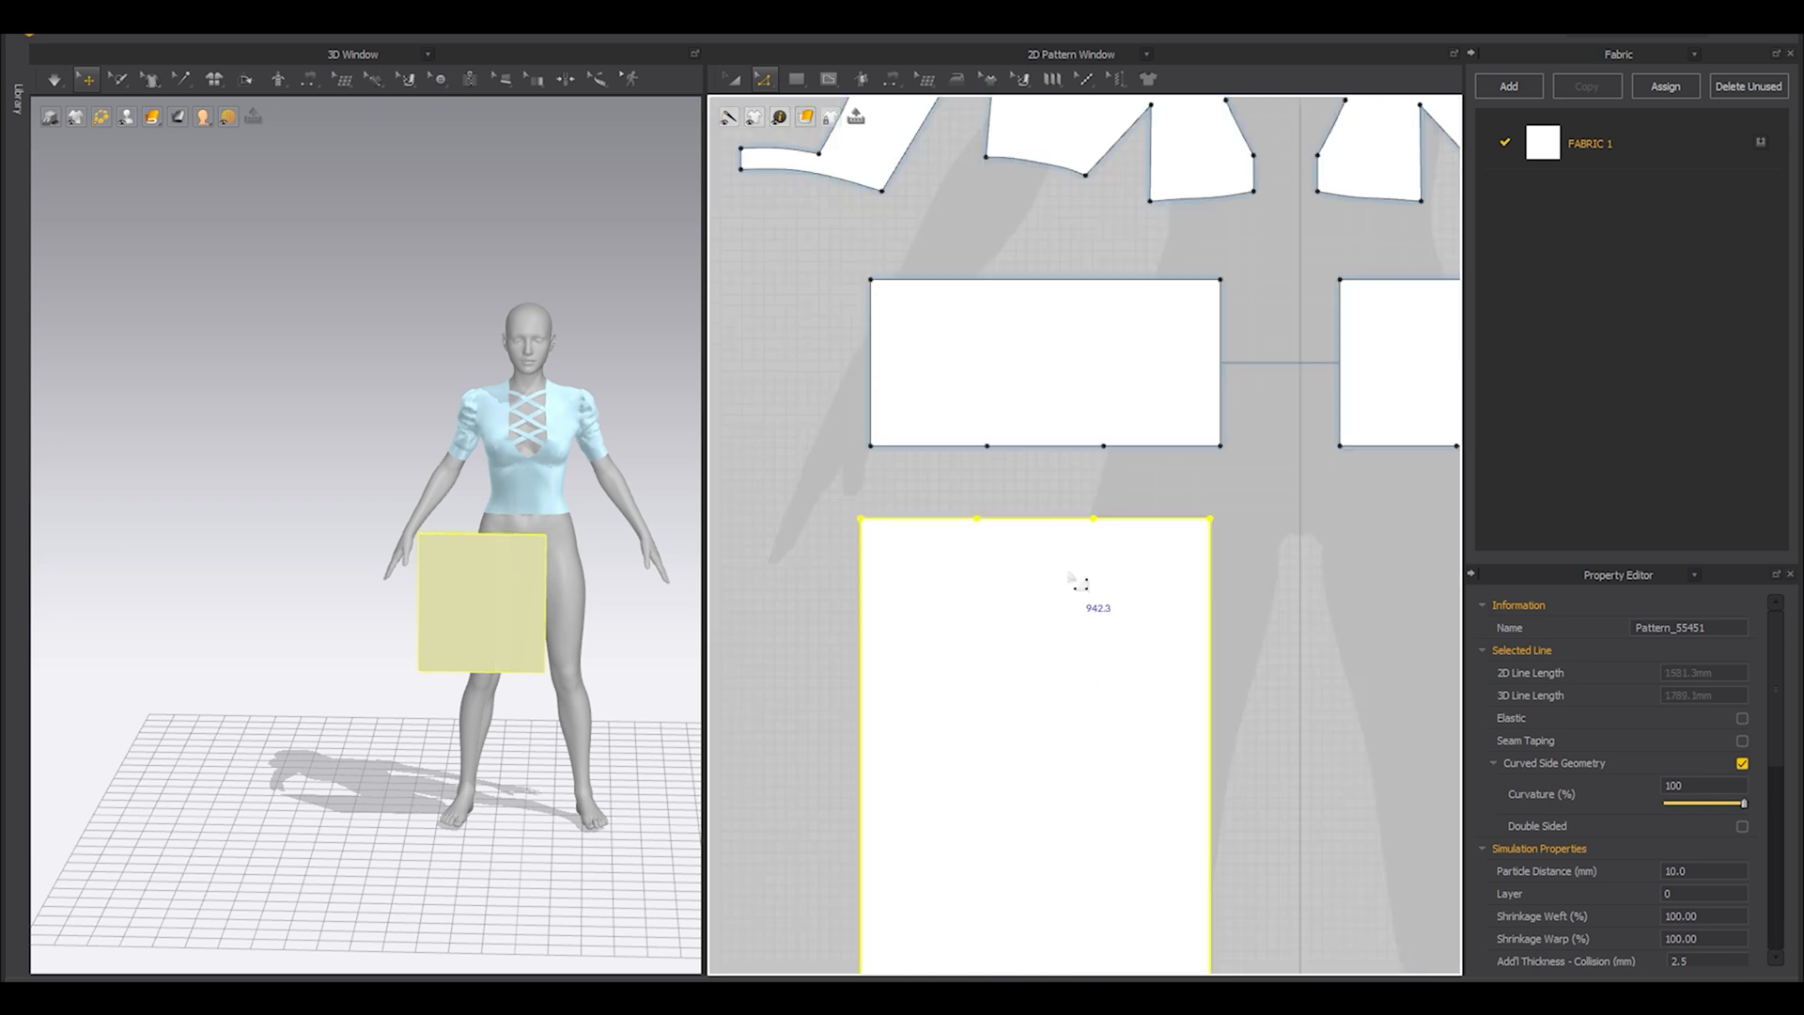
Remove the two intermediate points from the top edge of the merged skirt panel.
{"action": "left_click", "coordinate": [1052, 457]}
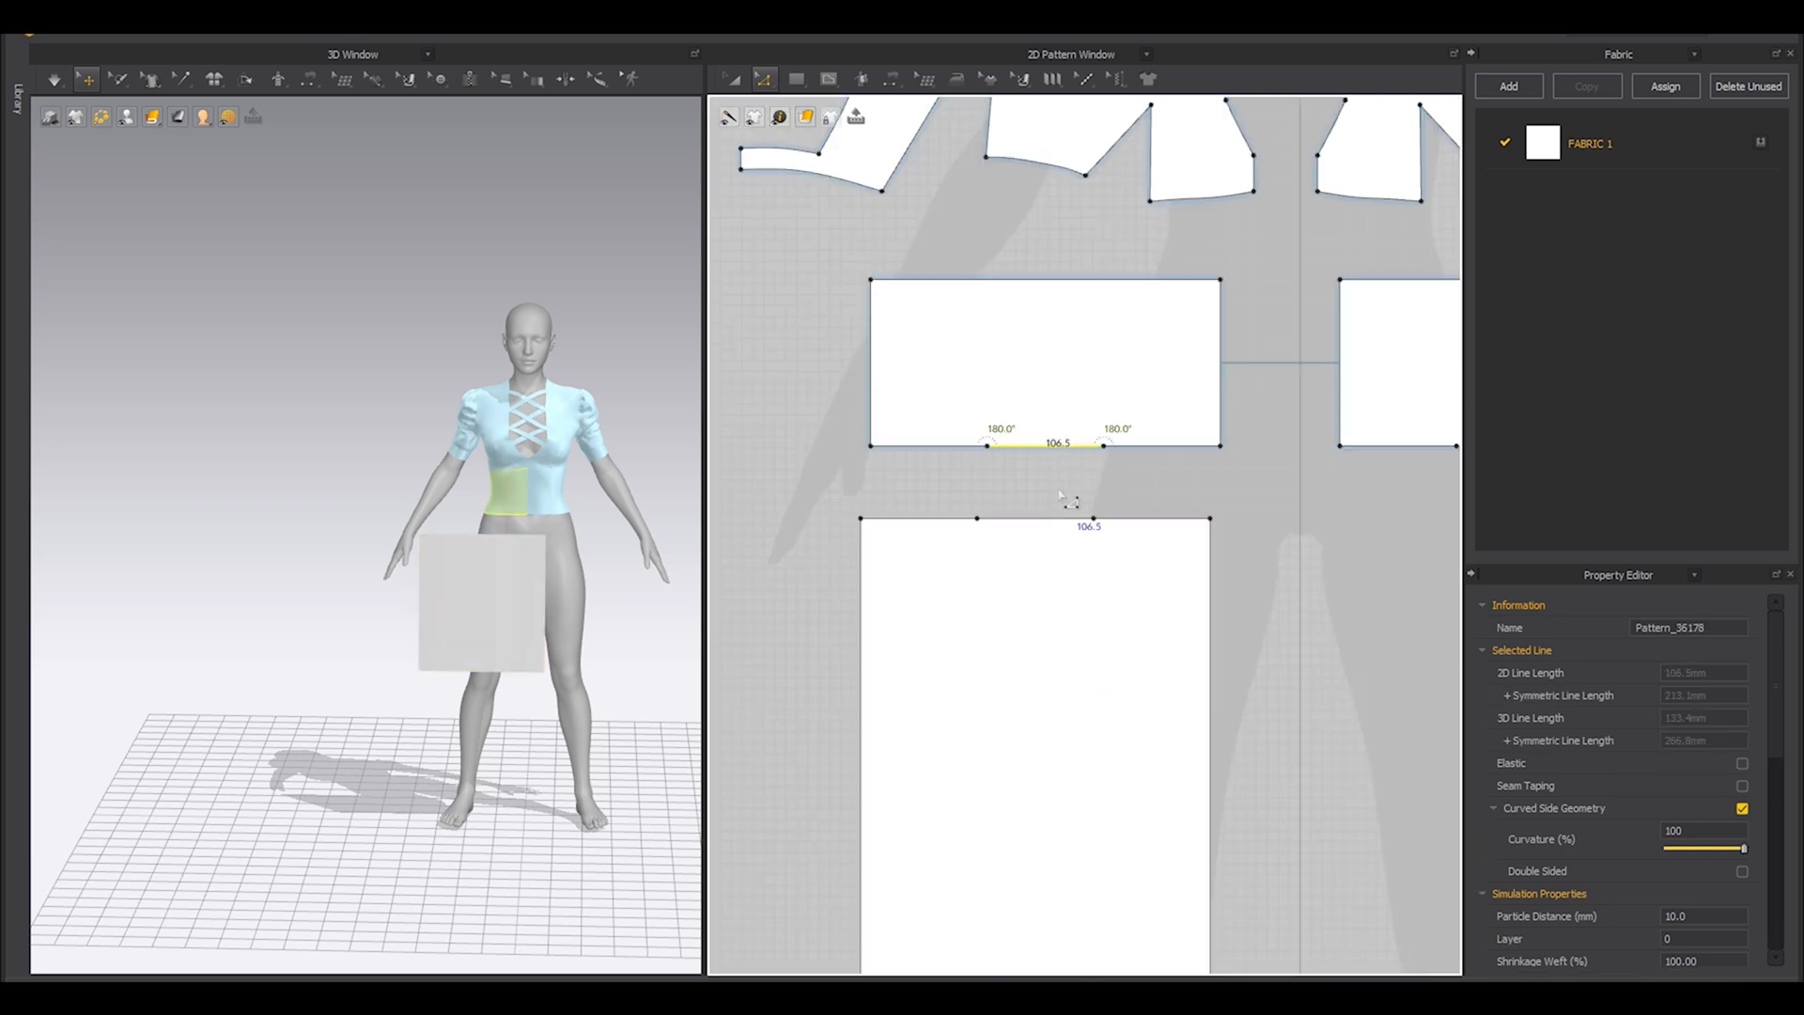
{"action": "scroll", "coordinate": [1062, 497], "scroll_direction": "up", "scroll_amount": 2}
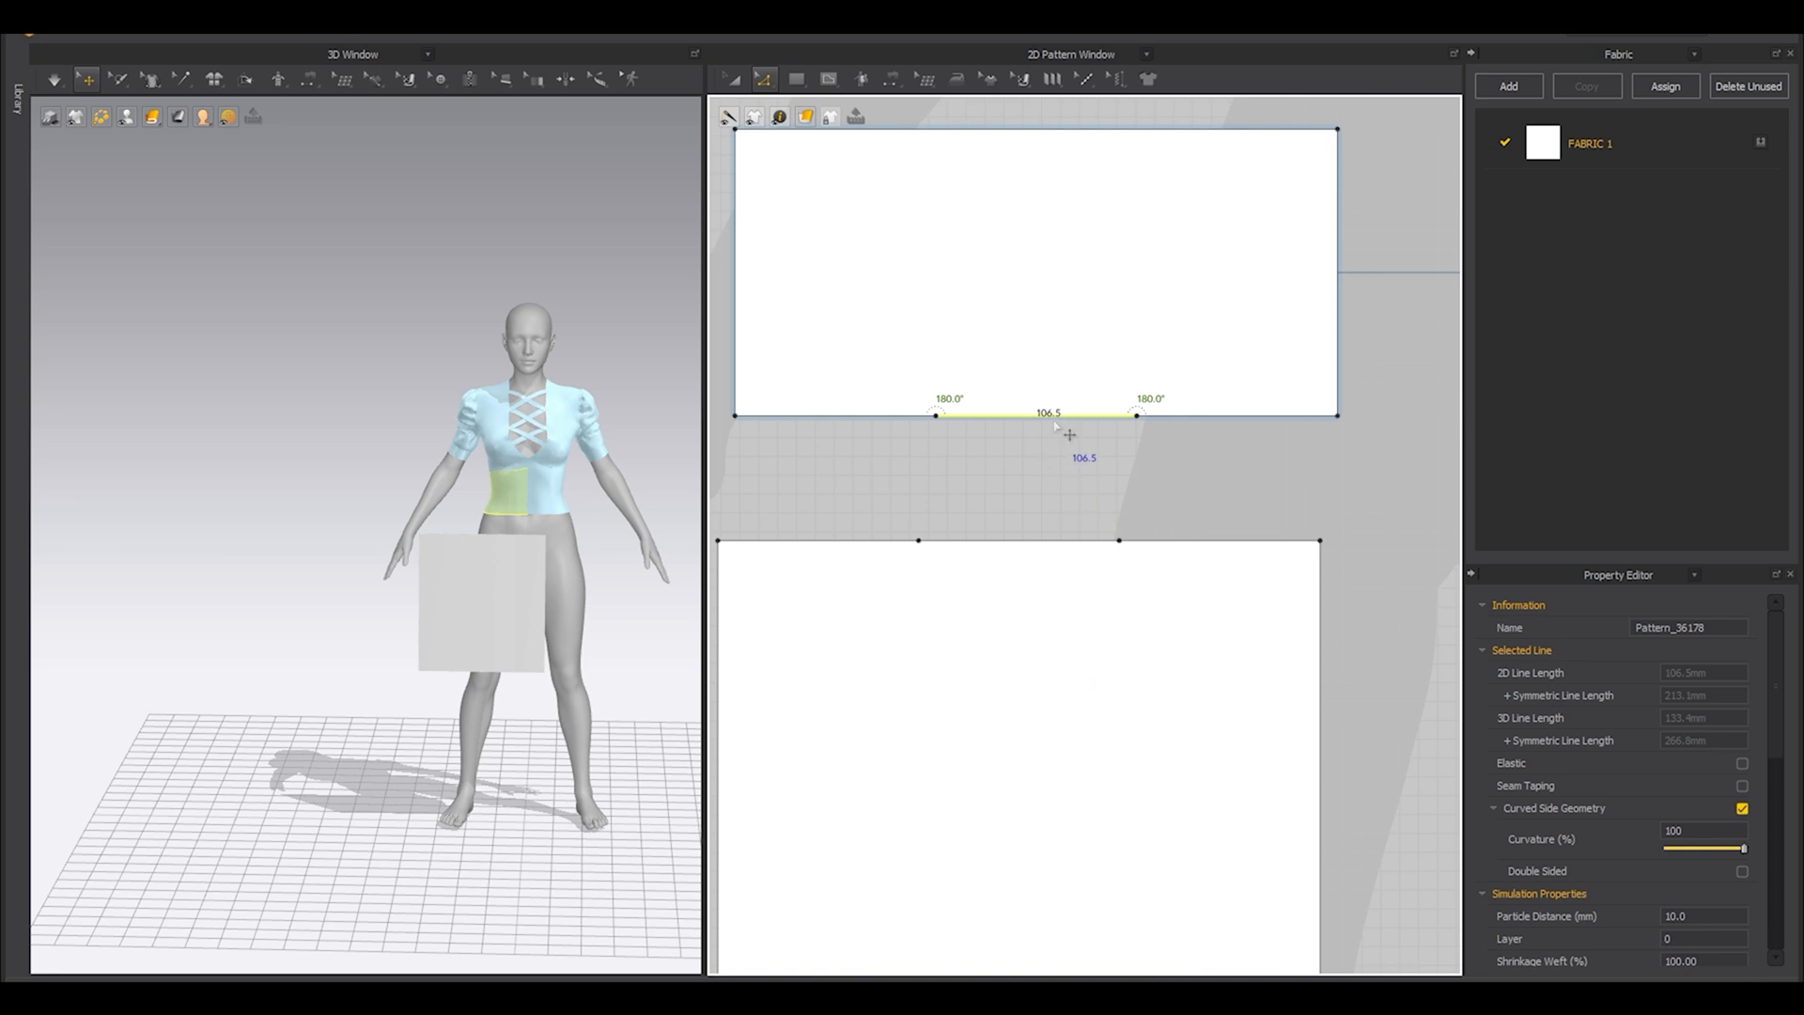
{"action": "scroll", "coordinate": [1025, 488], "scroll_direction": "down", "scroll_amount": 2}
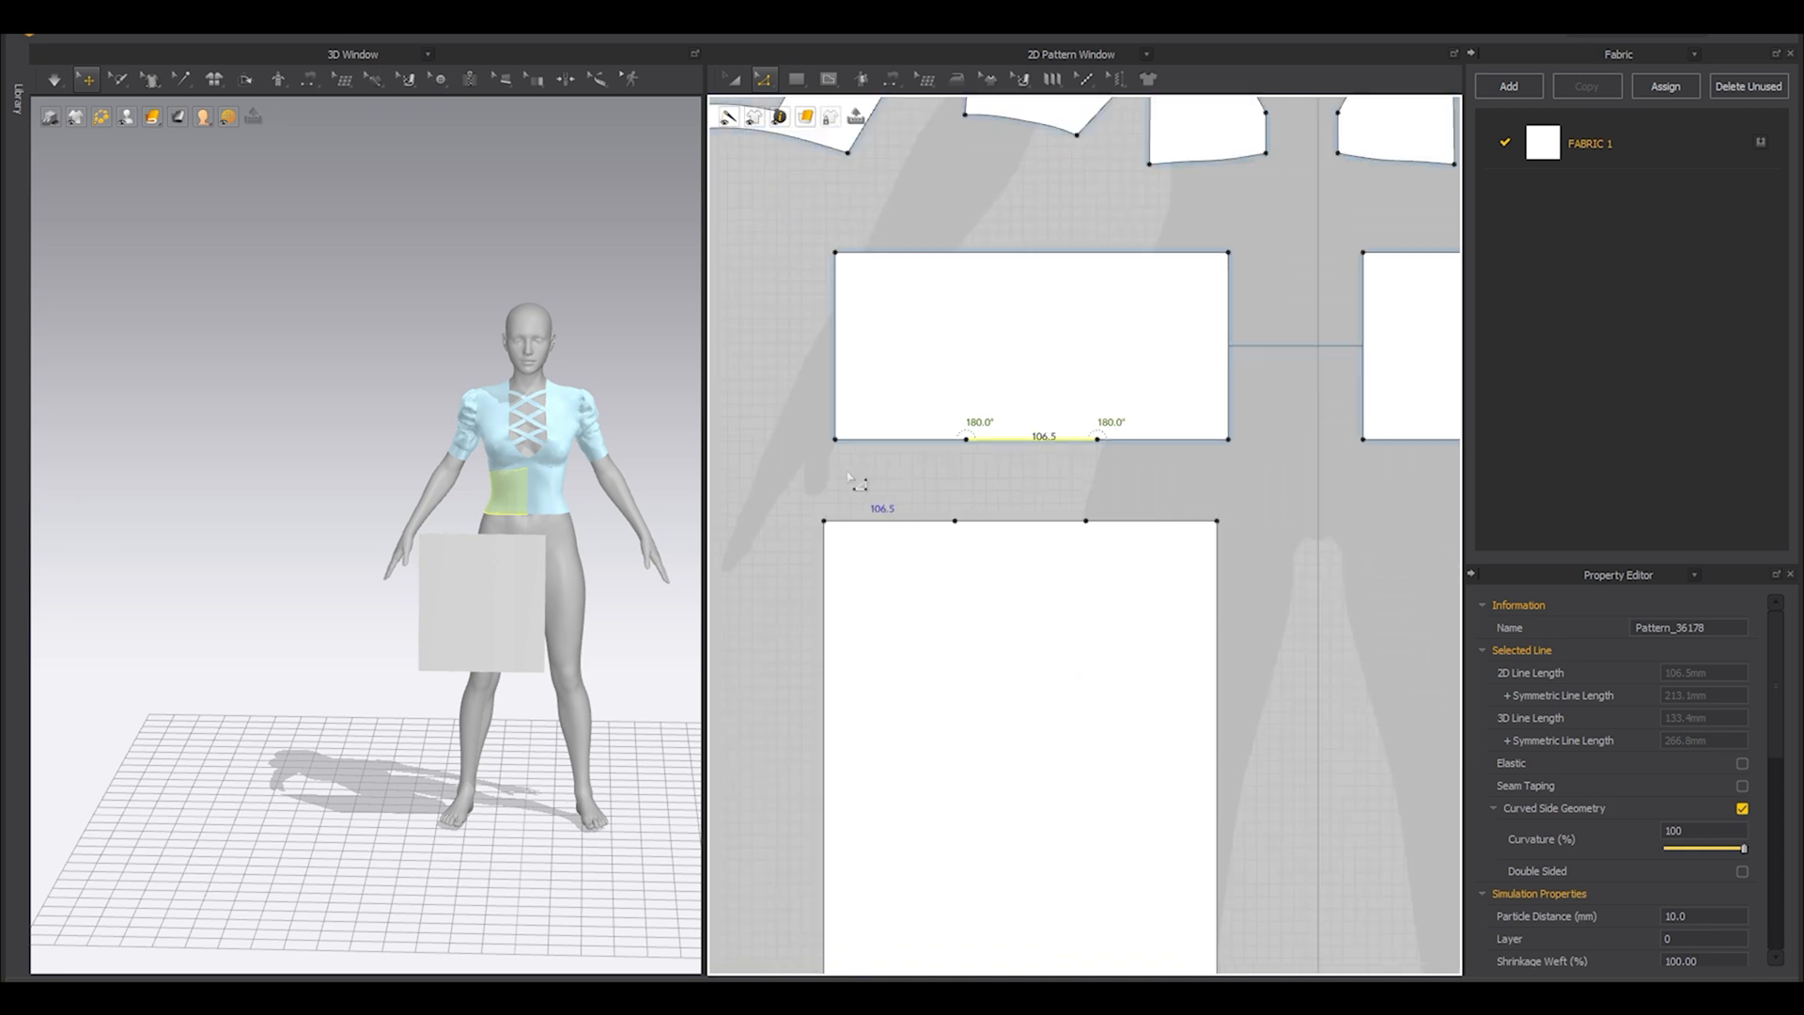
{"action": "left_click_drag", "start_coordinate": [808, 494], "coordinate": [1304, 582]}
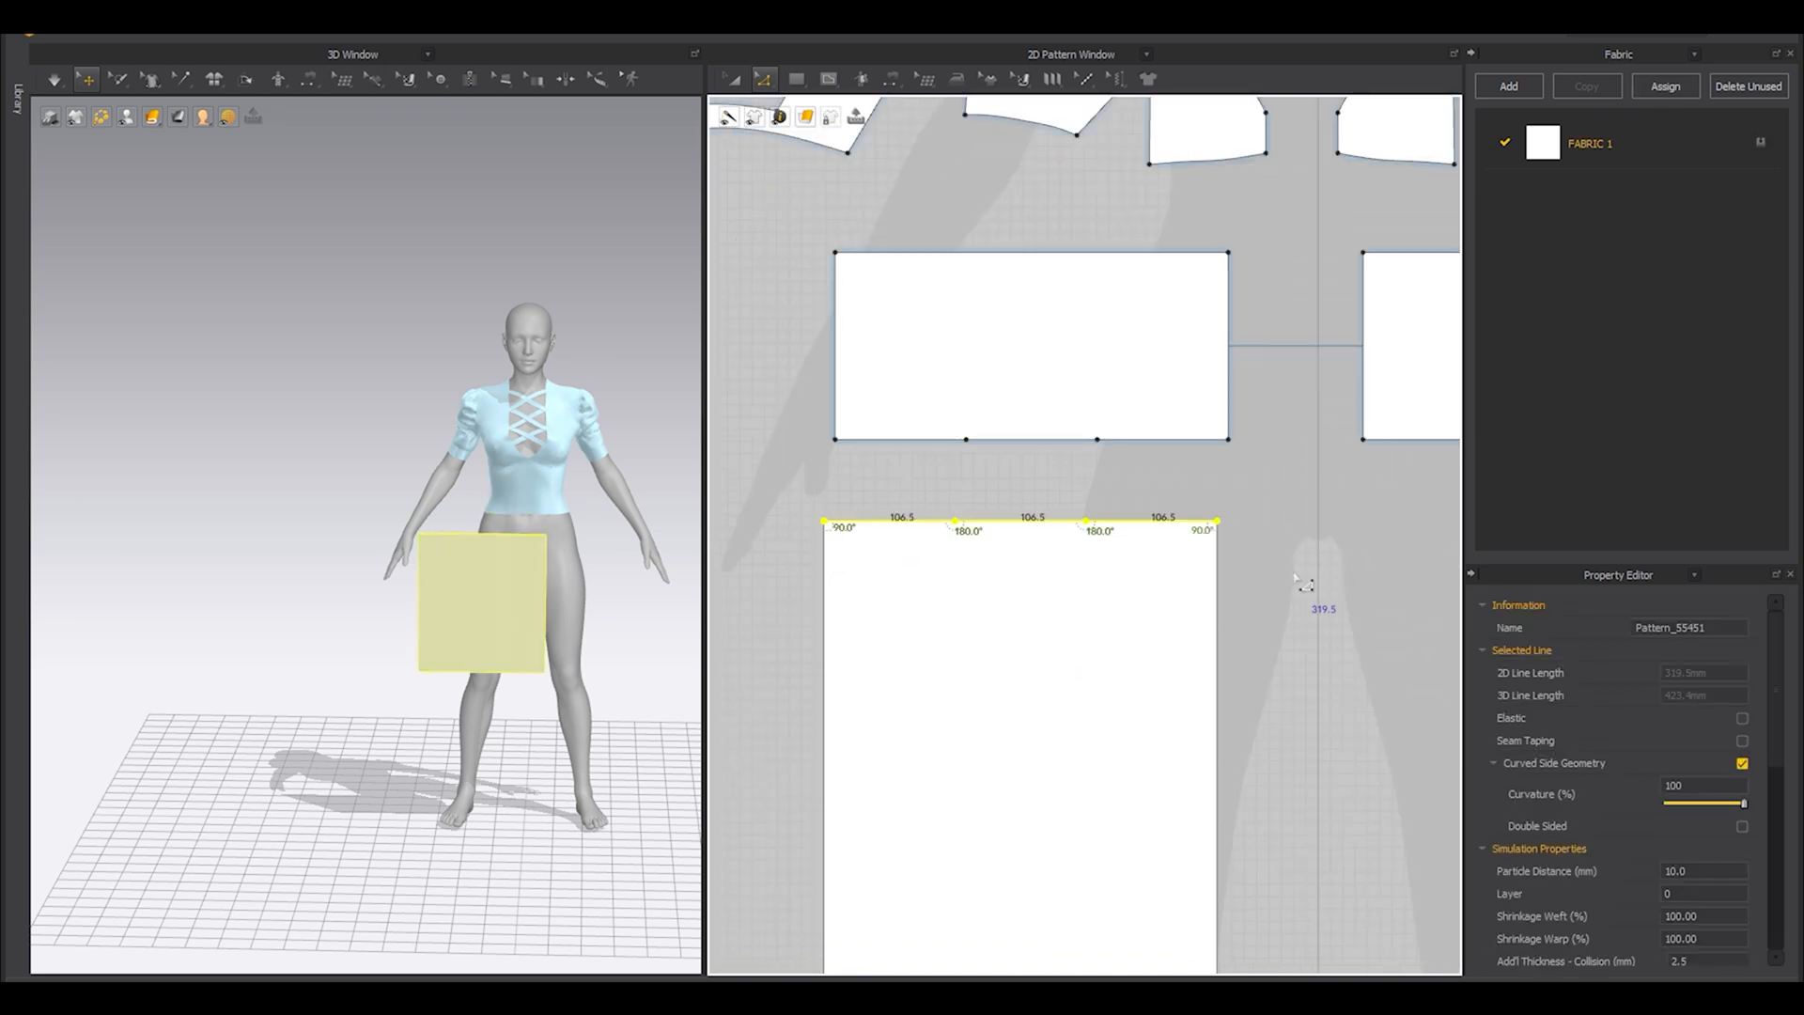
{"action": "key", "text": "ctrl+z"}
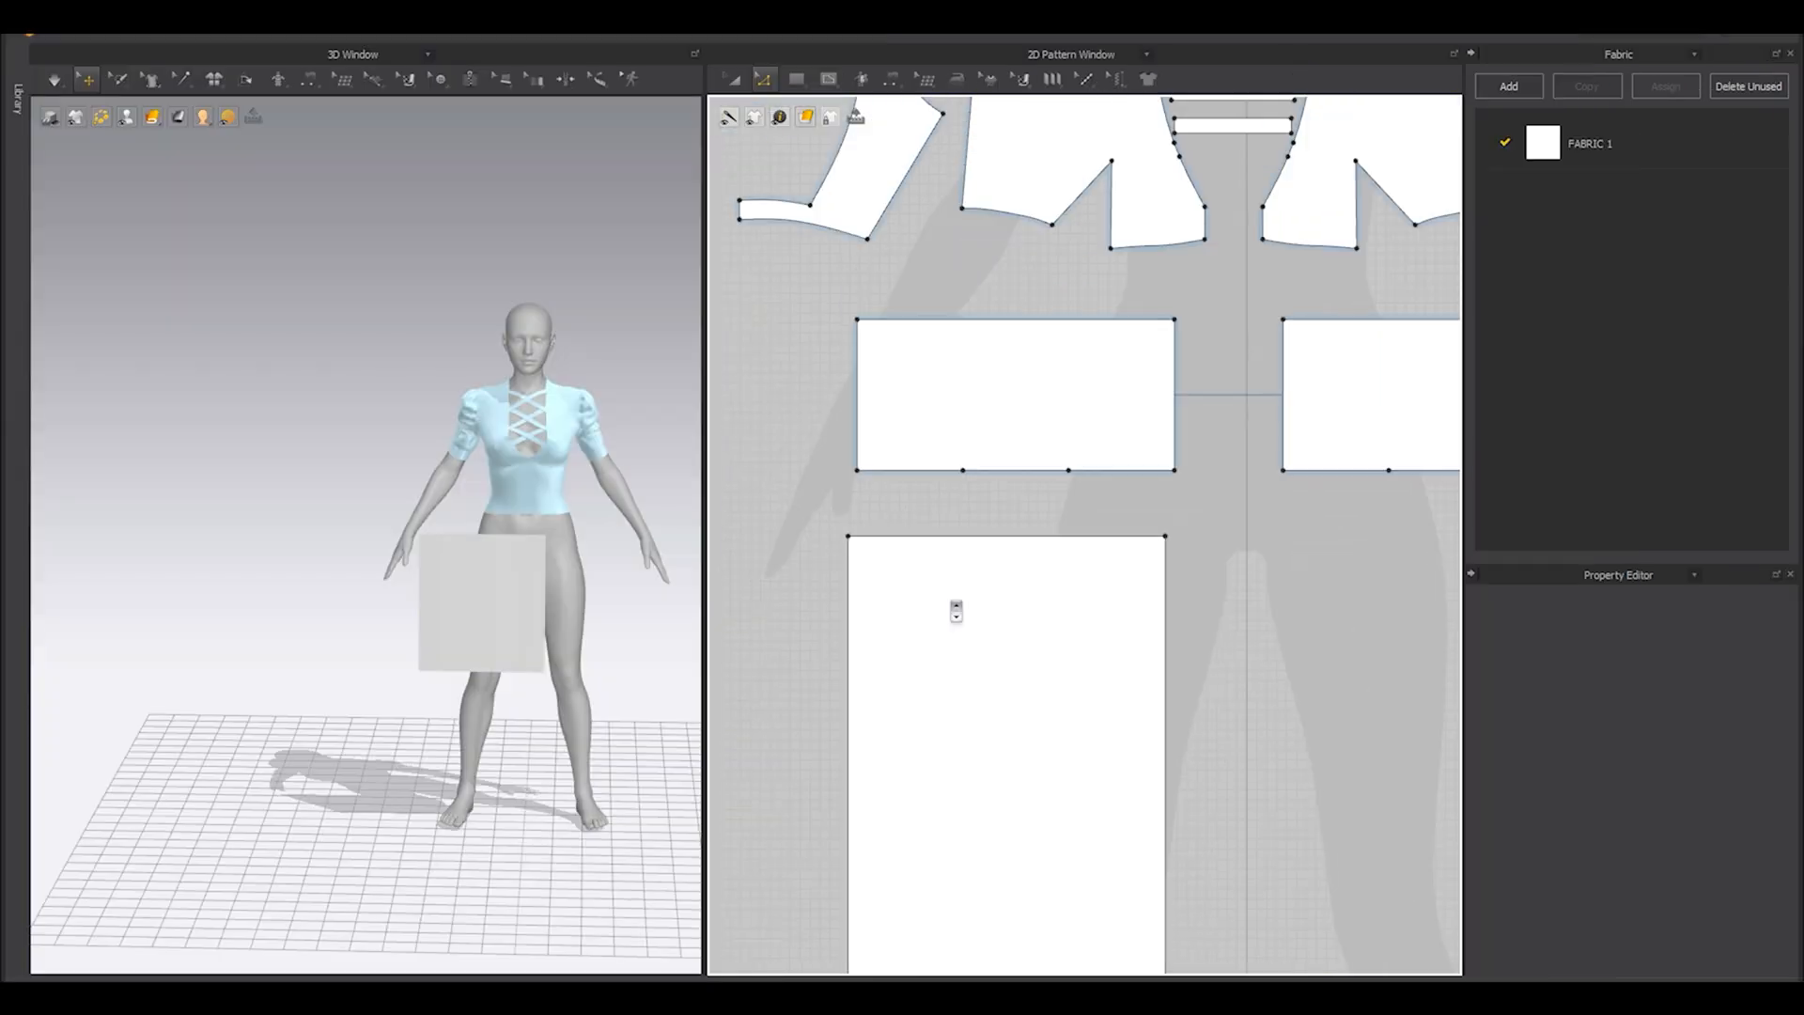
Remove the two intermediate points from the bottom edge of the skirt panel by deleting its middle segment.
{"action": "scroll", "coordinate": [940, 552], "scroll_direction": "down", "scroll_amount": 3}
{"action": "left_click", "coordinate": [992, 790]}
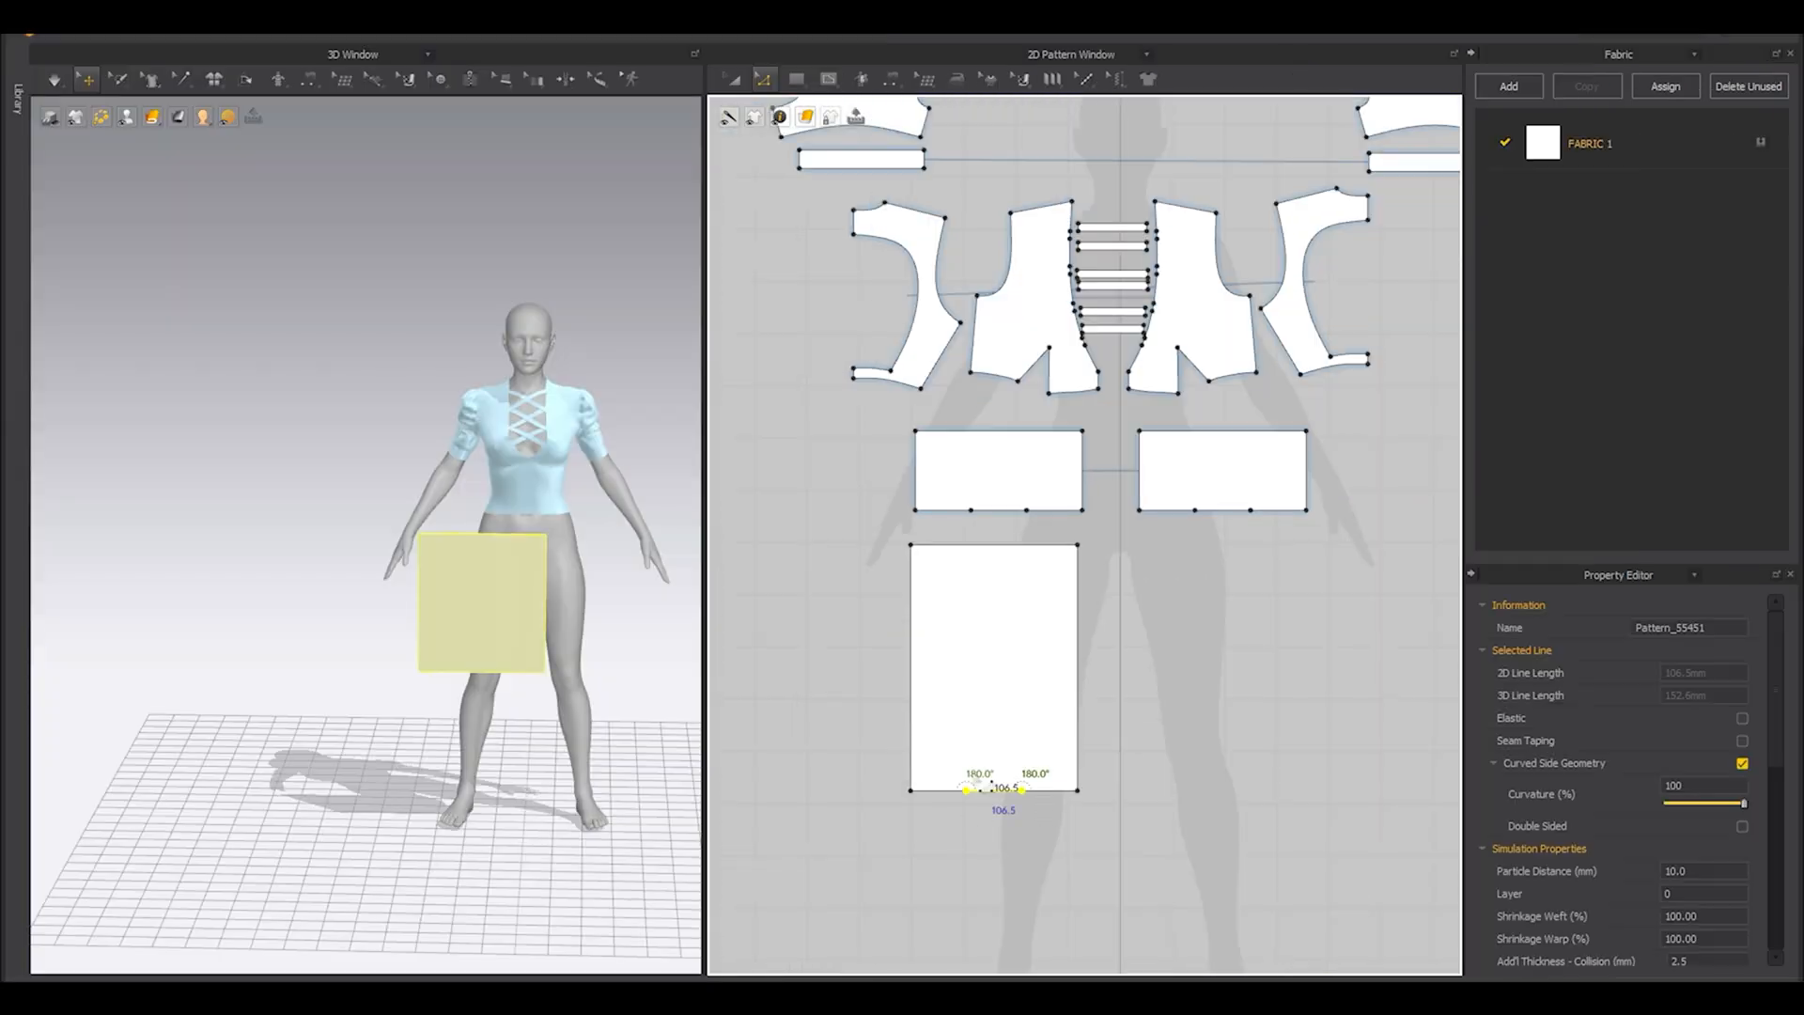
{"action": "key", "text": "Delete"}
Position the skirt panel beside the avatar's right hip in 3D, just below the waist panel, and hide the avatar.
{"action": "scroll", "coordinate": [983, 564], "scroll_direction": "up", "scroll_amount": 3}
{"action": "right_click_drag", "start_coordinate": [499, 583], "coordinate": [501, 680]}
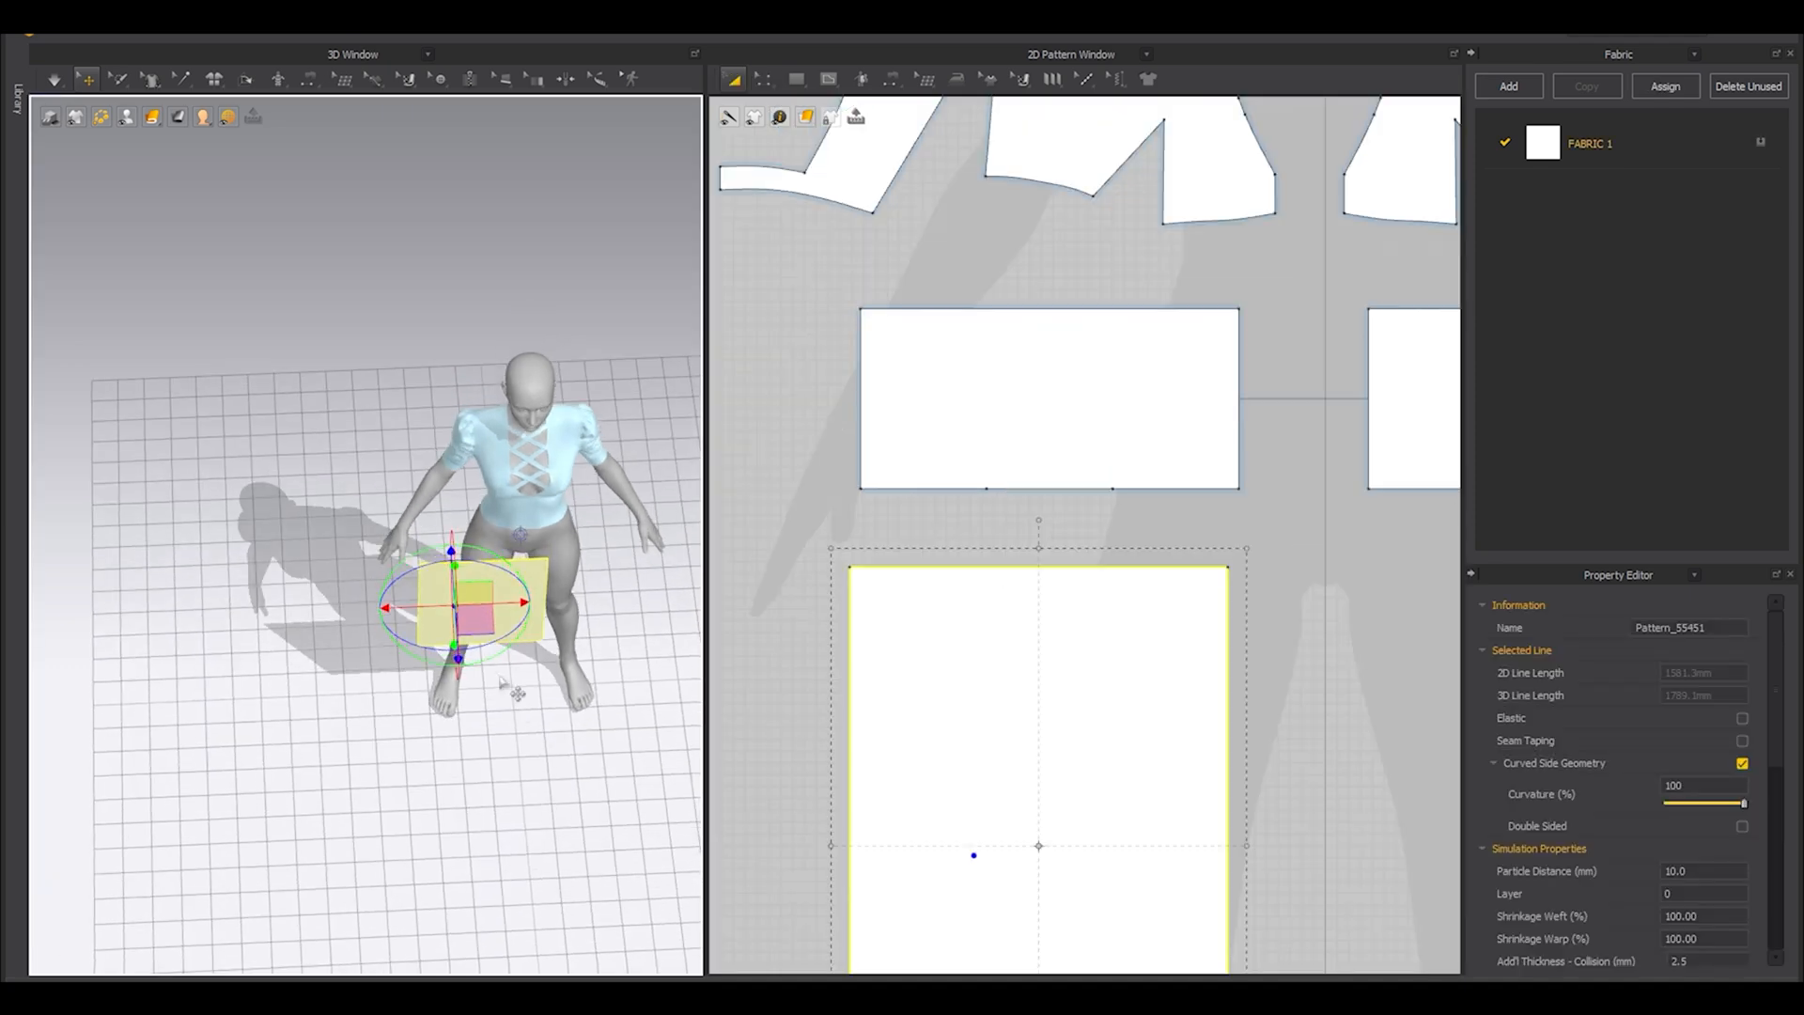
{"action": "left_click_drag", "start_coordinate": [480, 658], "coordinate": [387, 637]}
{"action": "key", "text": "4"}
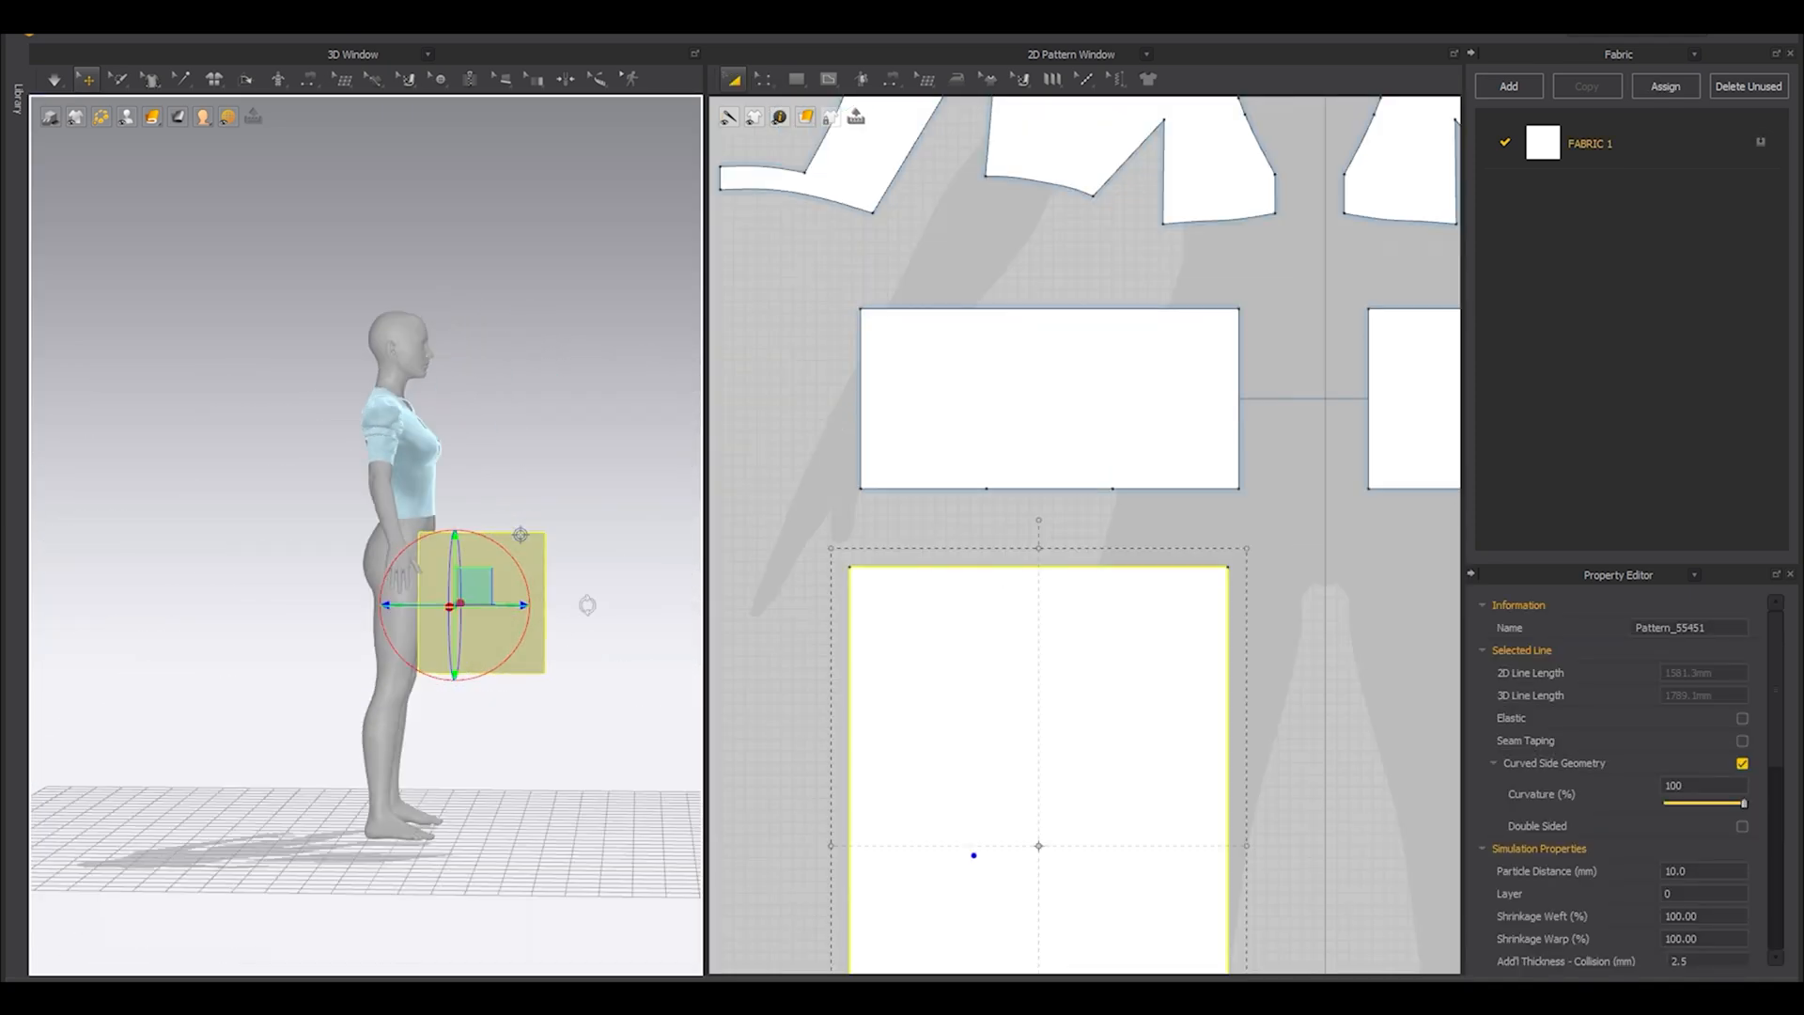
{"action": "right_click_drag", "start_coordinate": [507, 645], "coordinate": [361, 662]}
{"action": "middle_click_drag", "start_coordinate": [563, 649], "coordinate": [362, 613]}
{"action": "scroll", "coordinate": [366, 649], "scroll_direction": "up", "scroll_amount": 5}
{"action": "right_click_drag", "start_coordinate": [368, 673], "coordinate": [422, 669]}
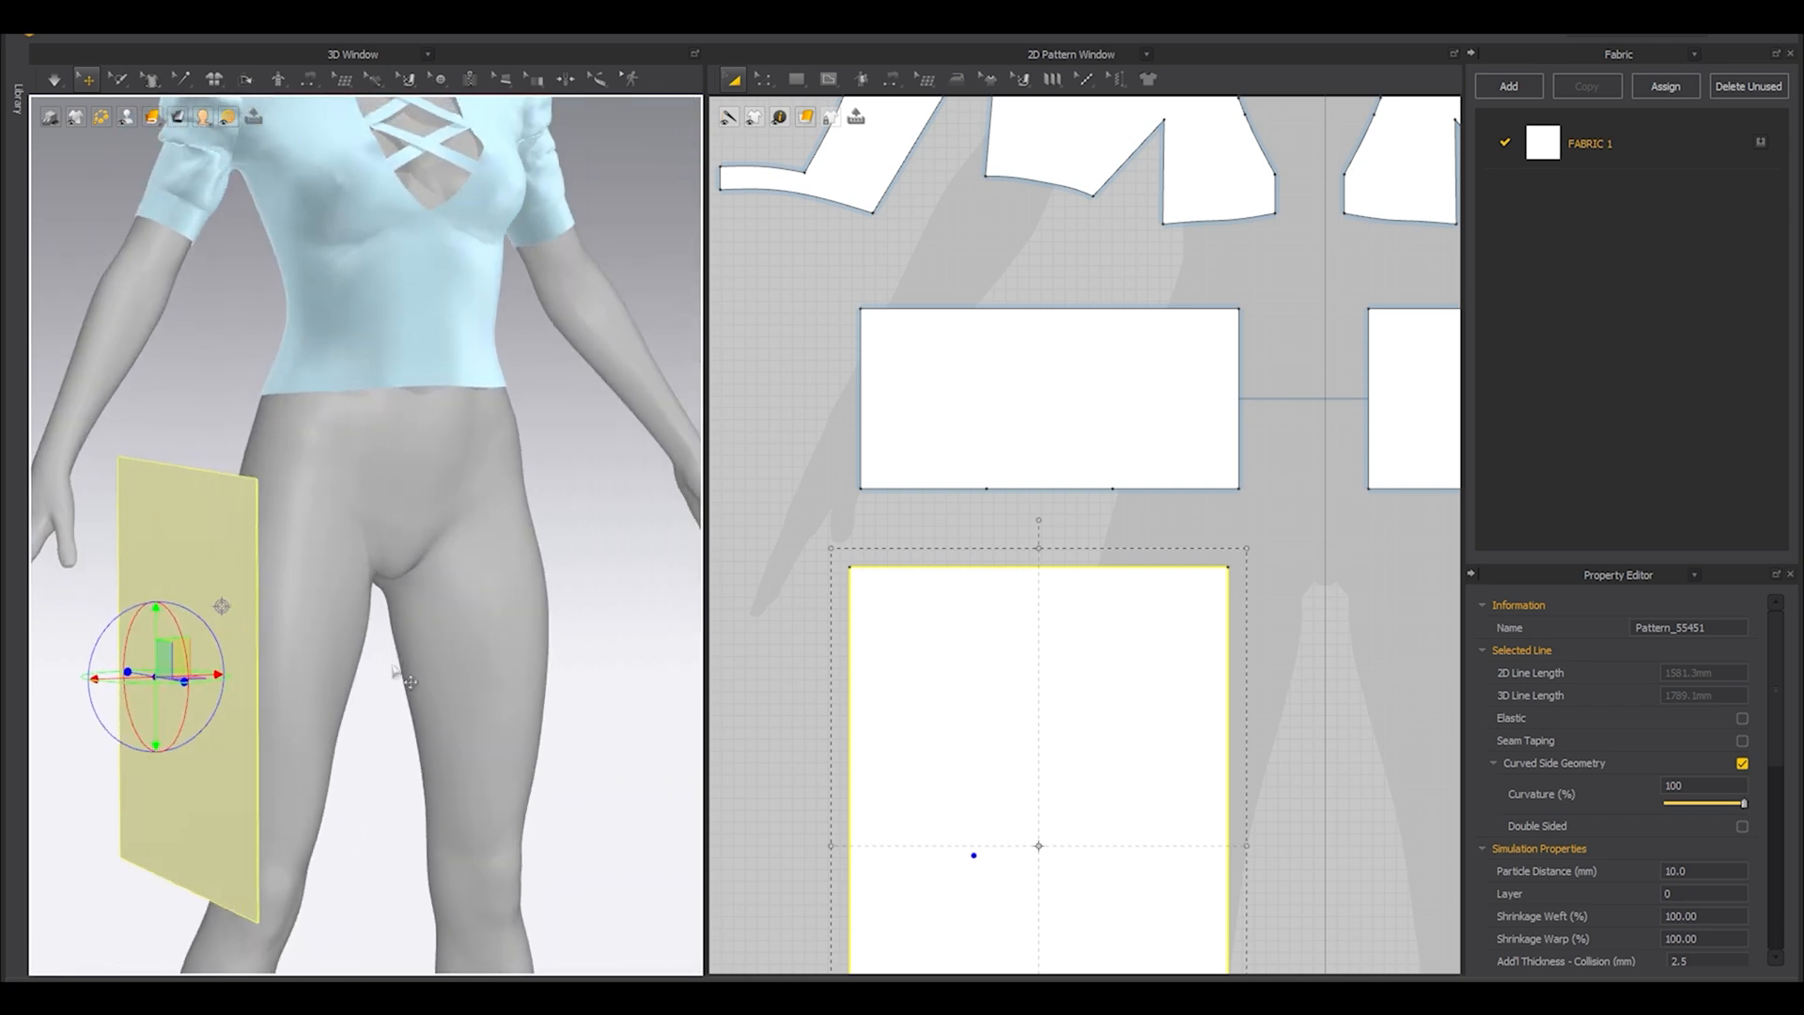
{"action": "left_click_drag", "start_coordinate": [200, 535], "coordinate": [226, 480]}
{"action": "key", "text": "shift+a"}
{"action": "scroll", "coordinate": [322, 513], "scroll_direction": "down", "scroll_amount": 4}
{"action": "right_click_drag", "start_coordinate": [323, 517], "coordinate": [242, 584]}
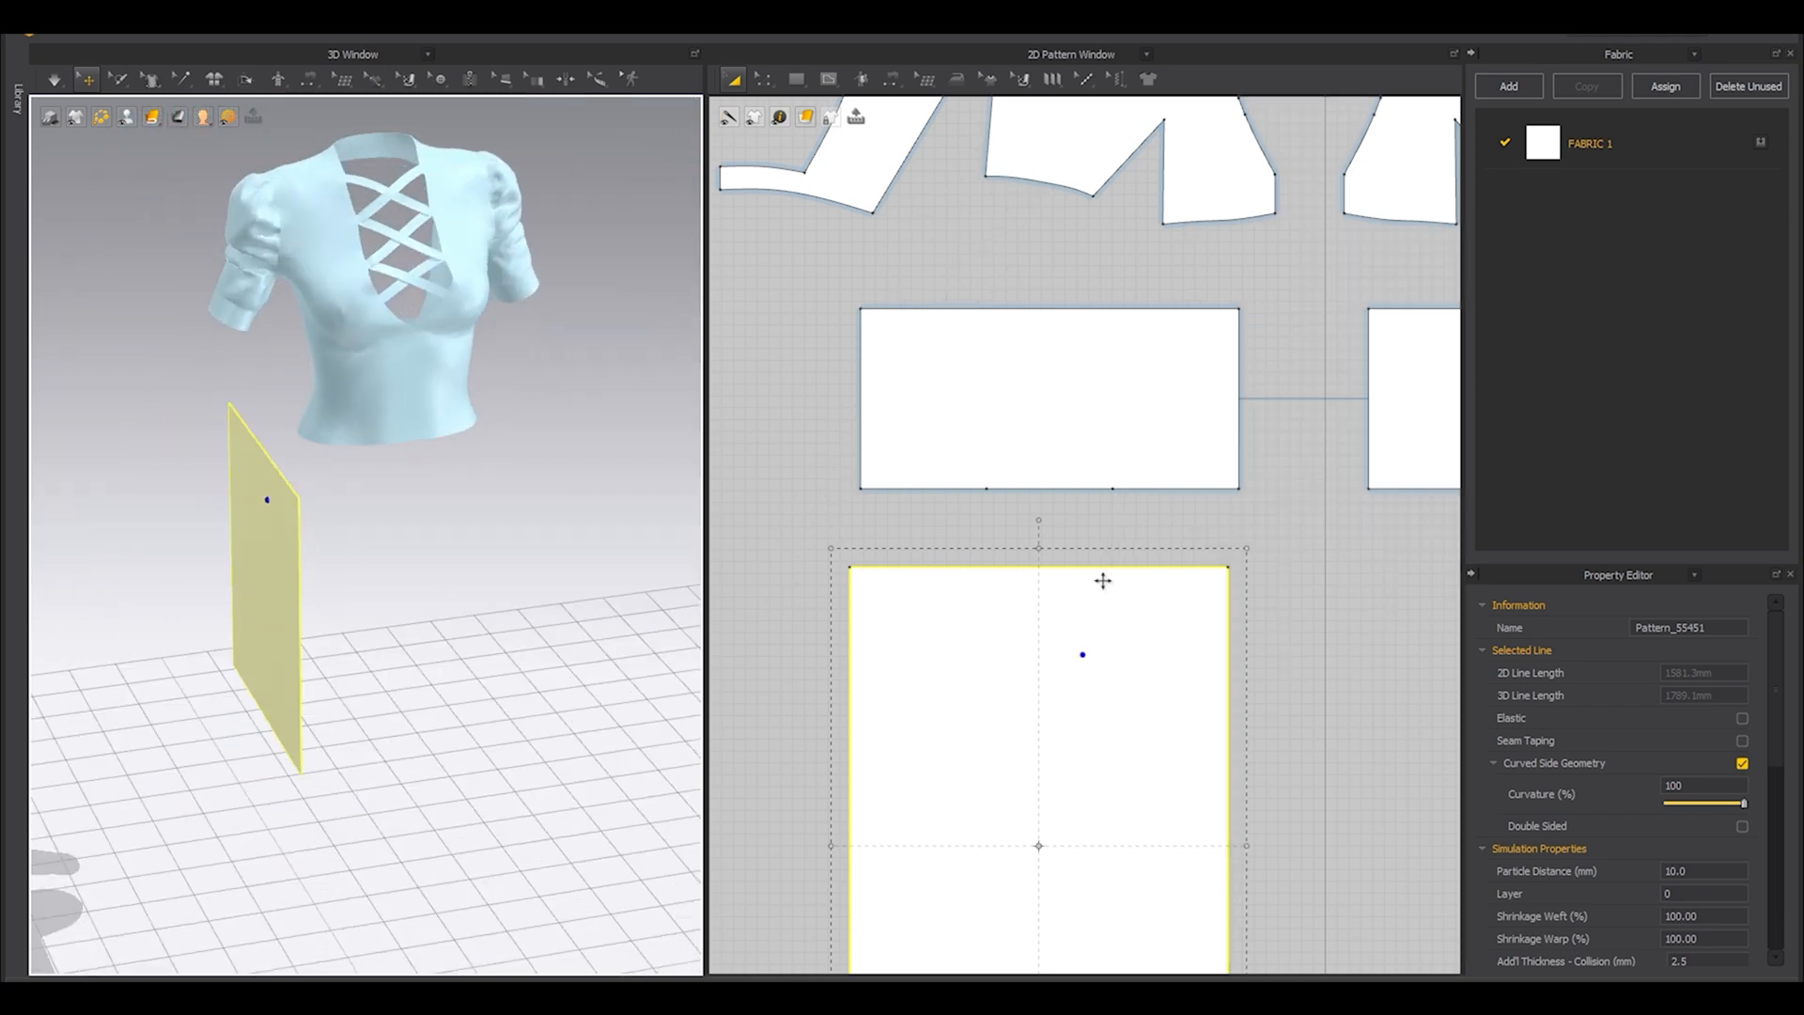
Divide the skirt panel with five evenly spaced internal lines offset between its two long side edges.
{"action": "scroll", "coordinate": [1103, 580], "scroll_direction": "down", "scroll_amount": 3}
{"action": "left_click", "coordinate": [1306, 673]}
{"action": "scroll", "coordinate": [944, 589], "scroll_direction": "up", "scroll_amount": 4}
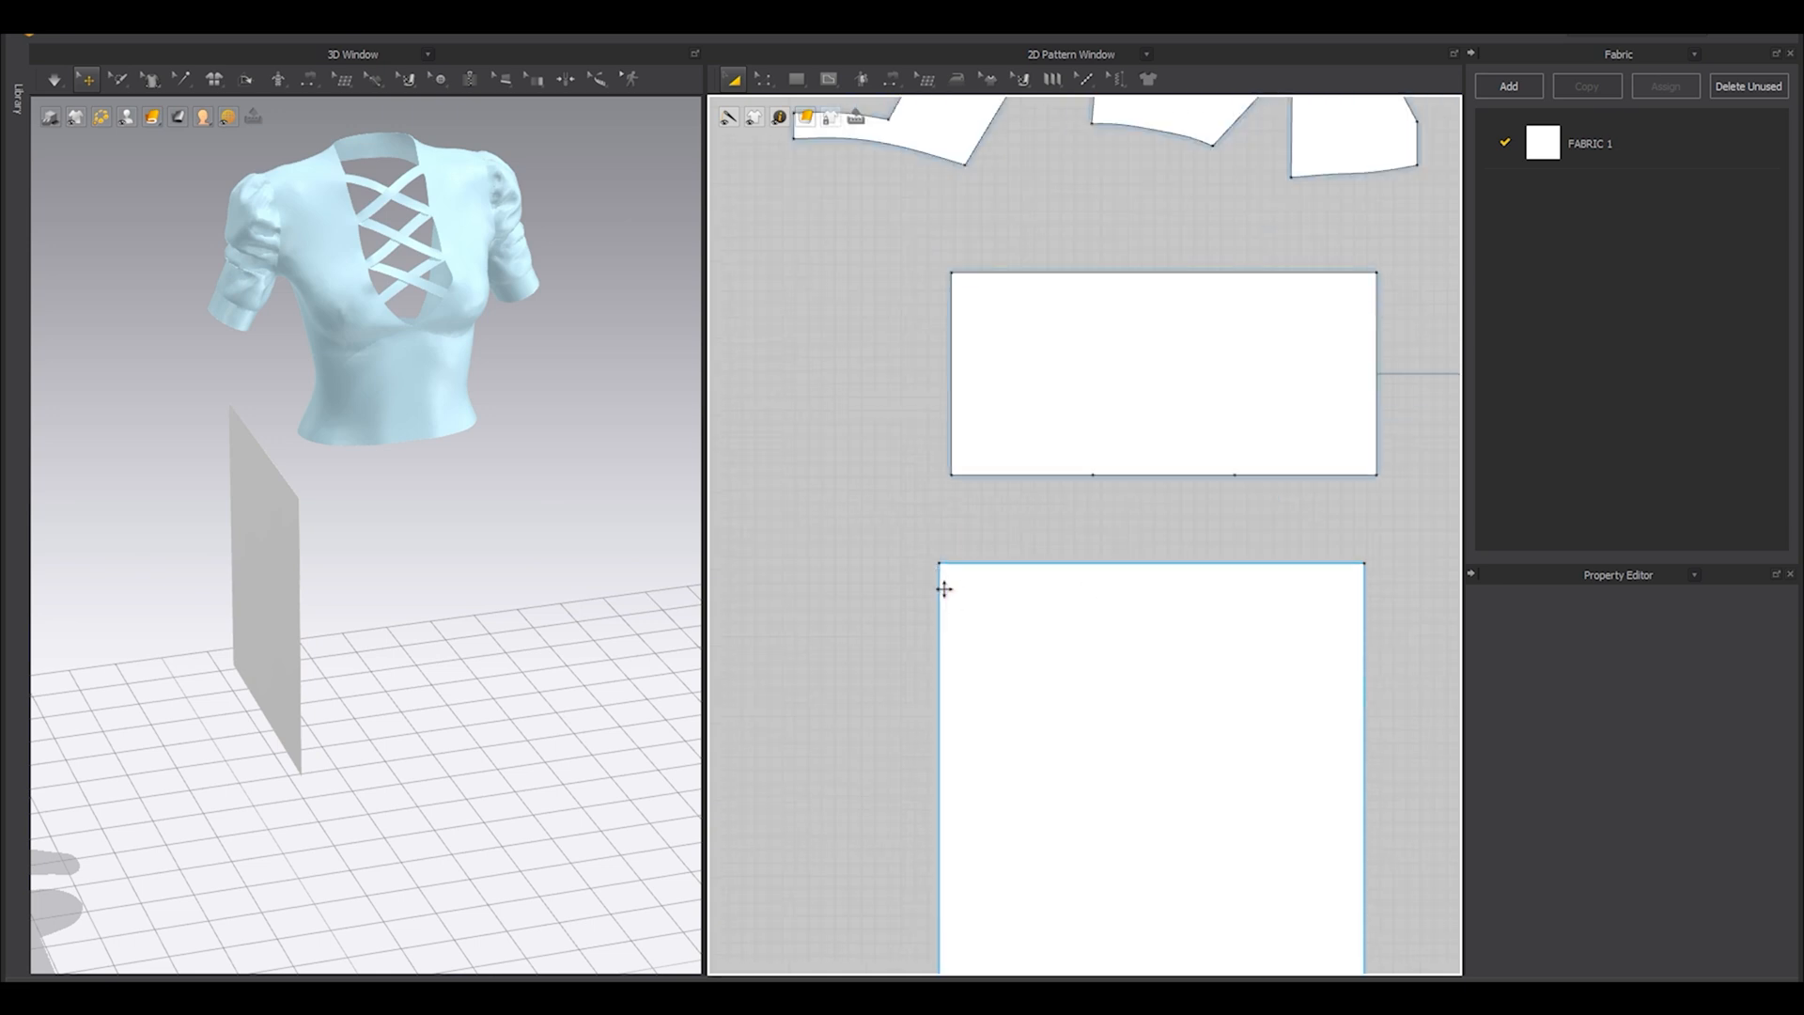
{"action": "left_click", "coordinate": [958, 617]}
{"action": "left_click", "coordinate": [1365, 658], "text": "shift"}
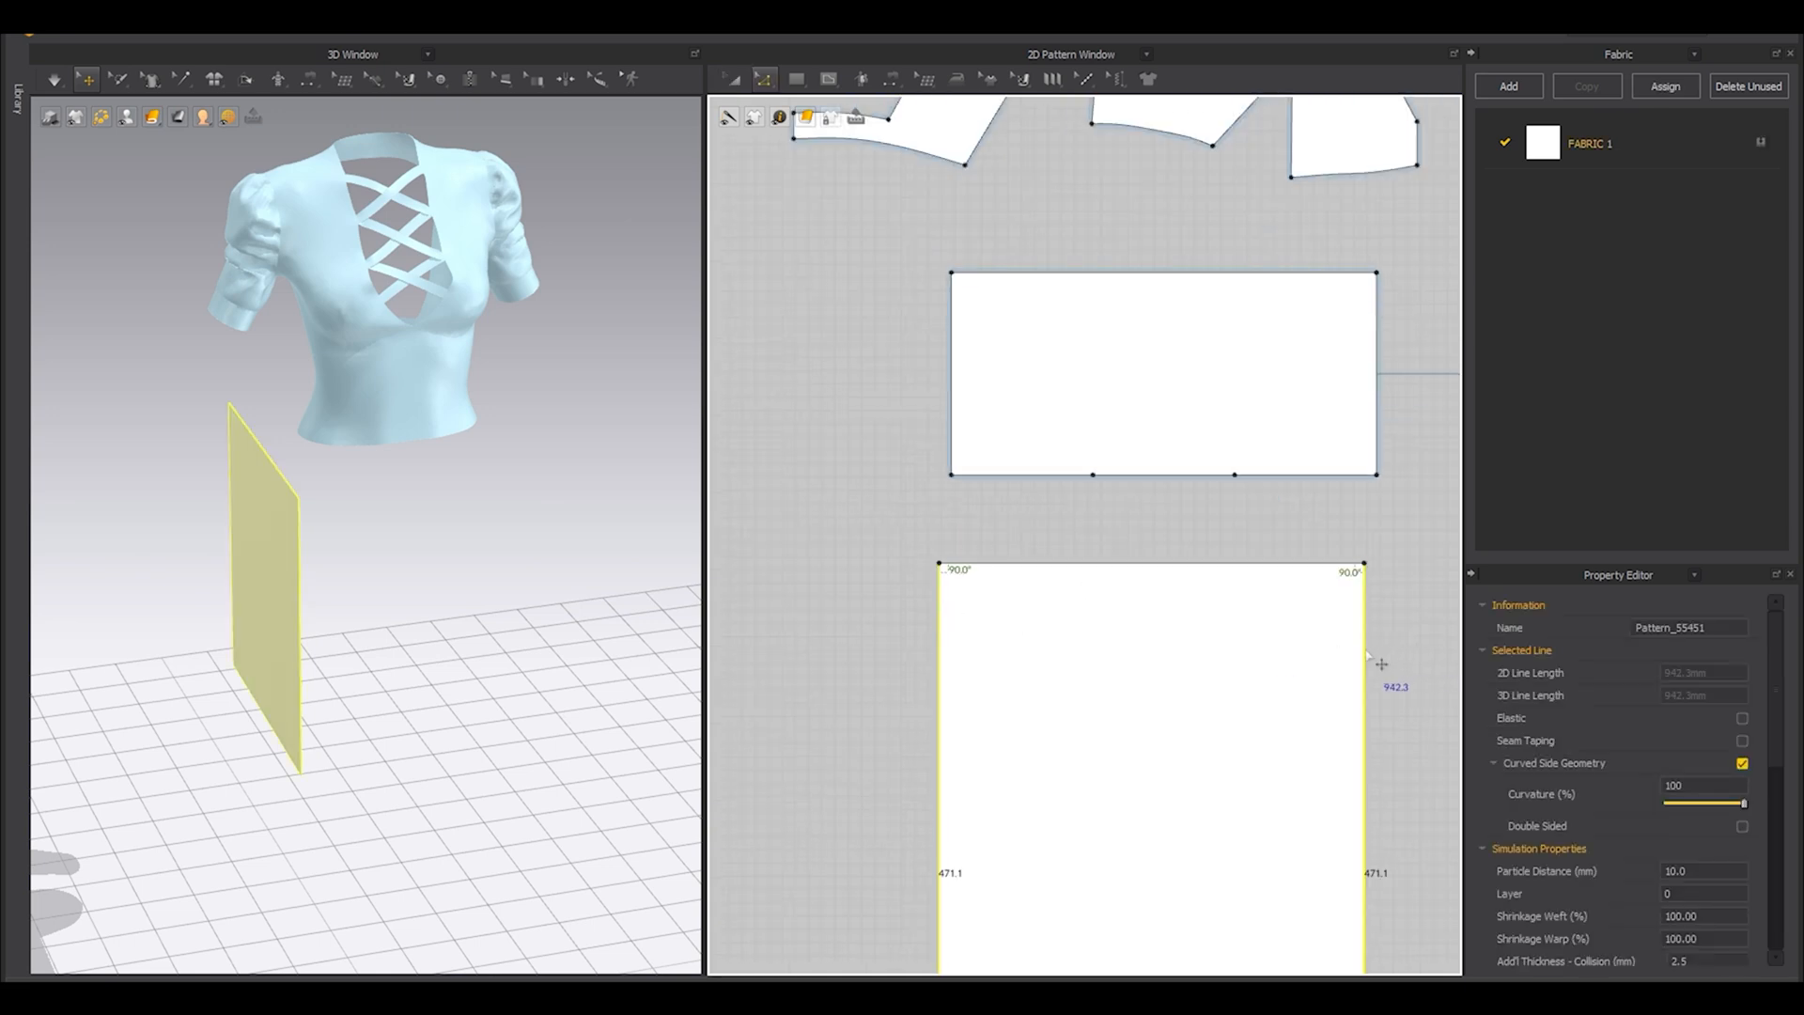
{"action": "right_click_drag", "start_coordinate": [1365, 658], "coordinate": [1347, 554]}
{"action": "right_click", "coordinate": [1349, 575]}
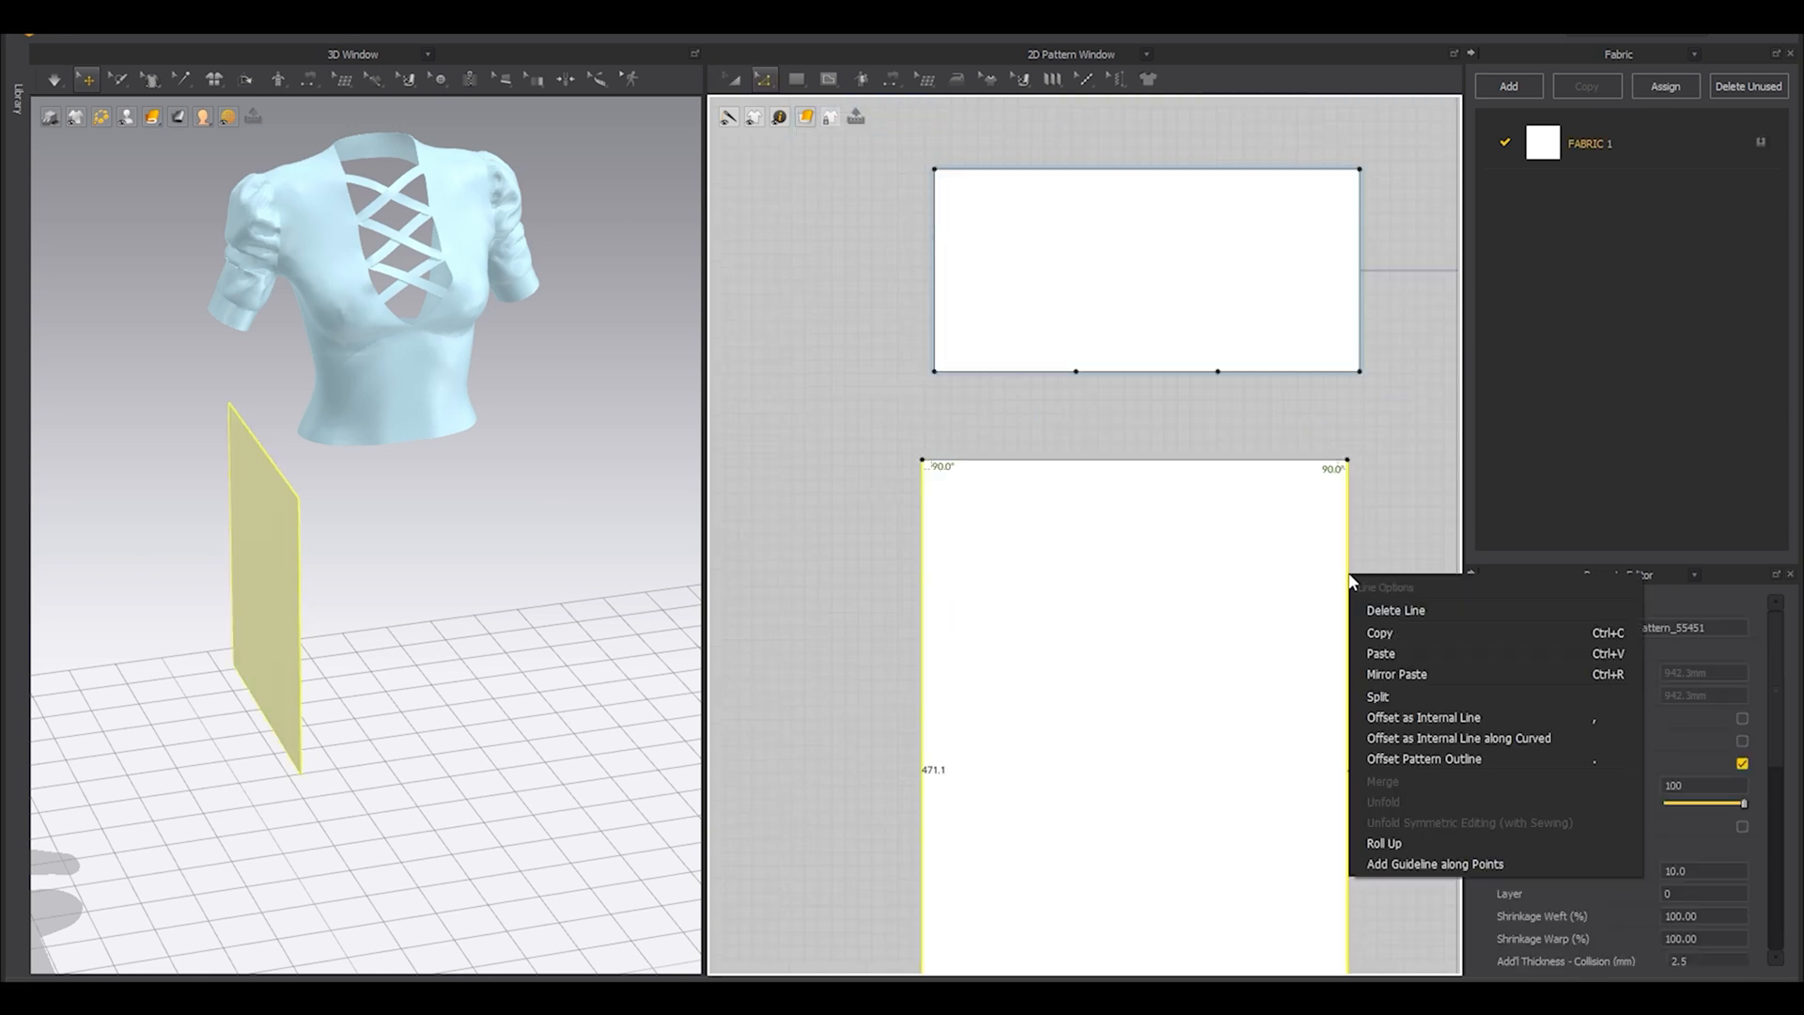
{"action": "left_click", "coordinate": [1414, 741]}
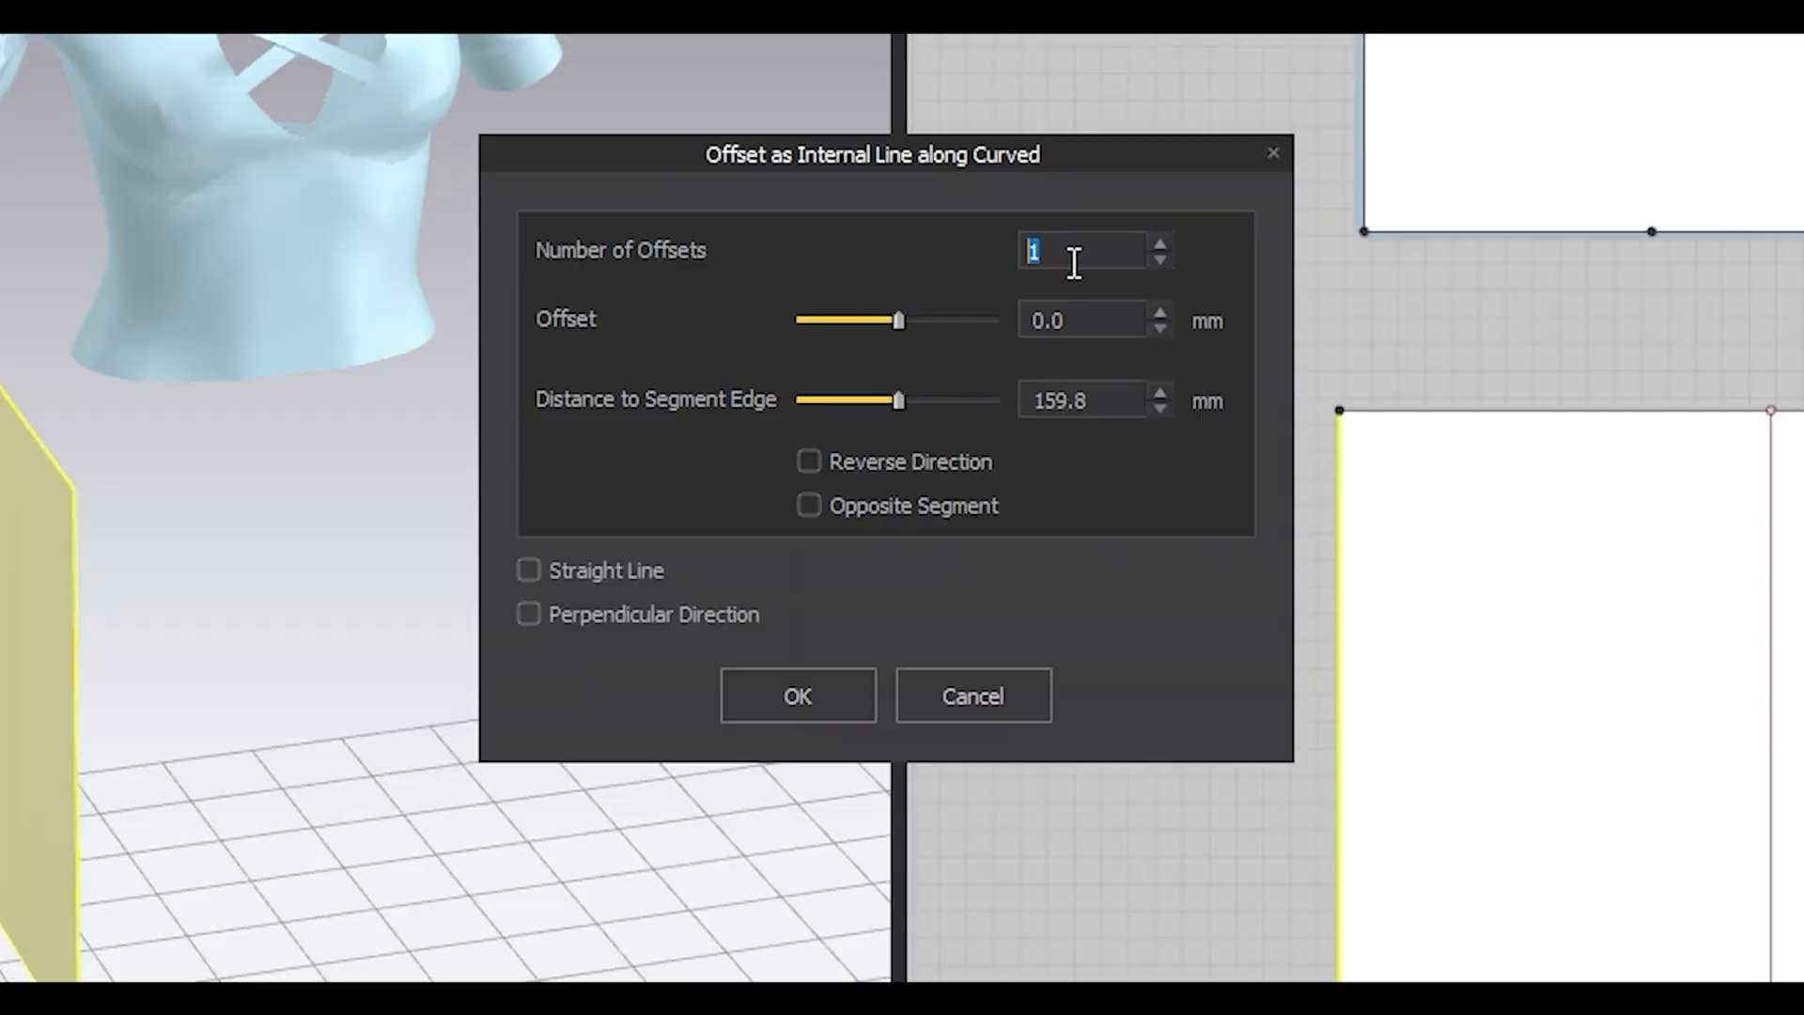
{"action": "type", "text": "5"}
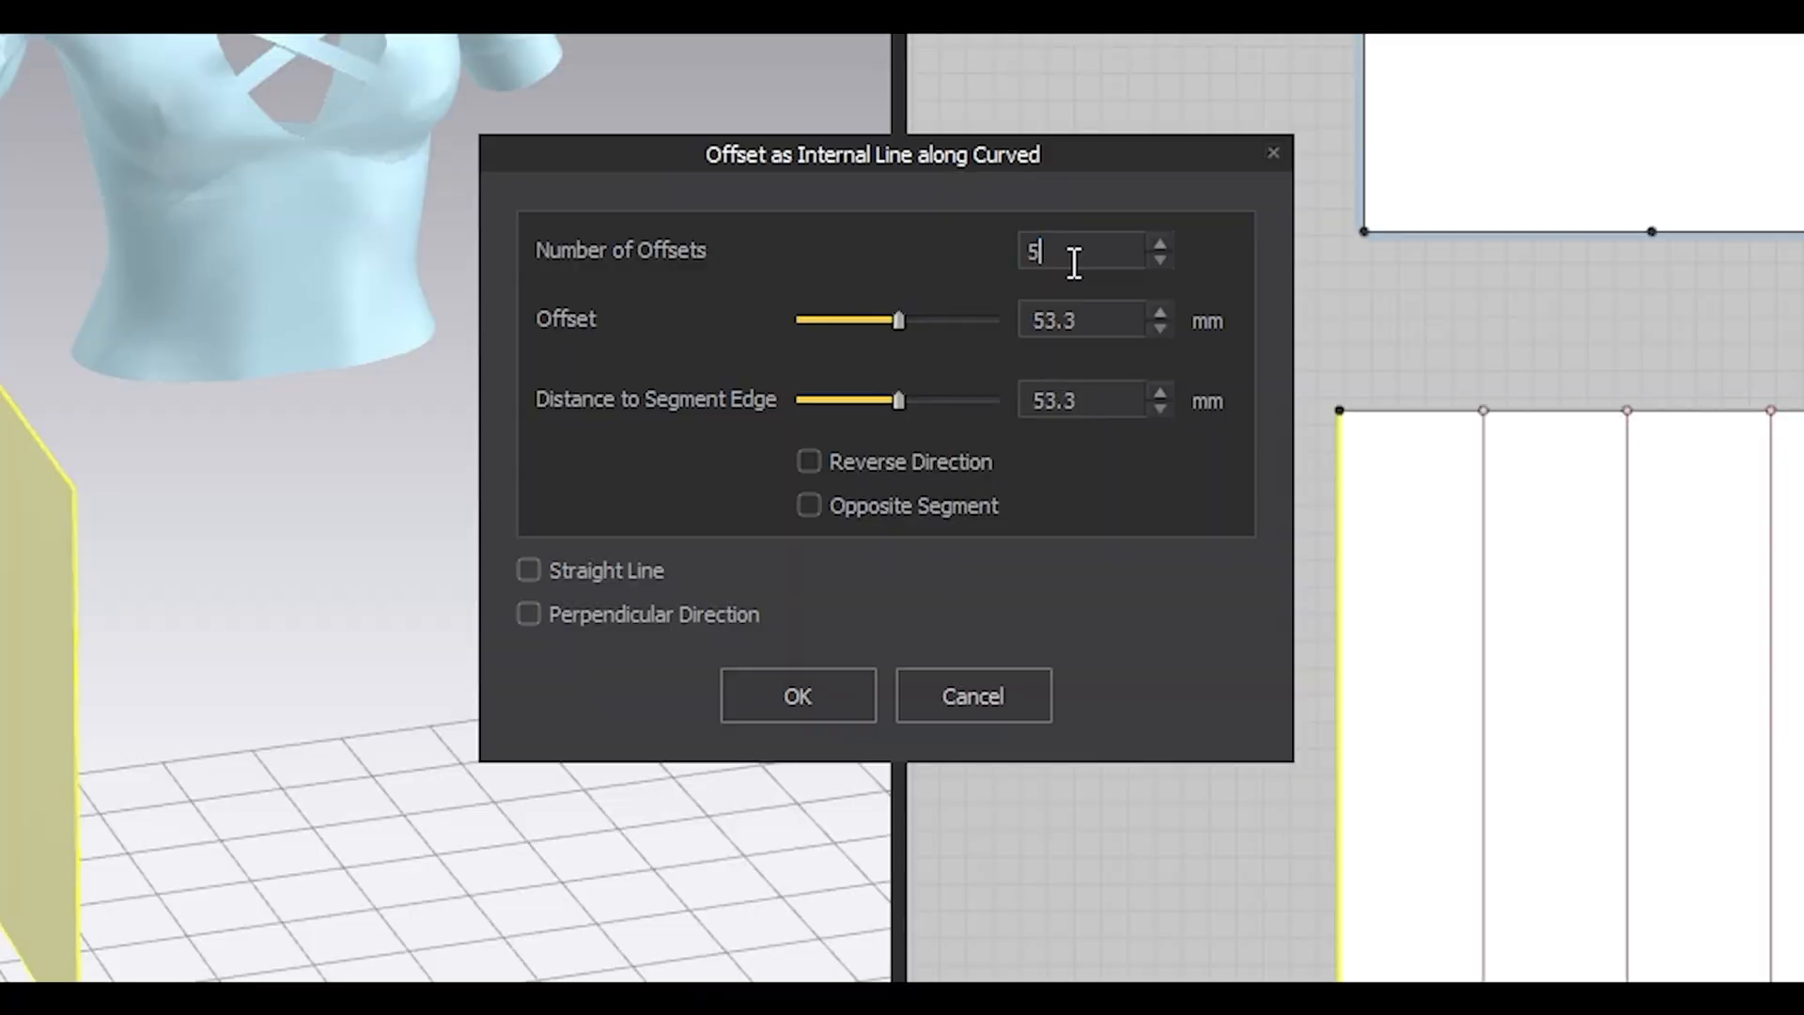
{"action": "key", "text": "Return"}
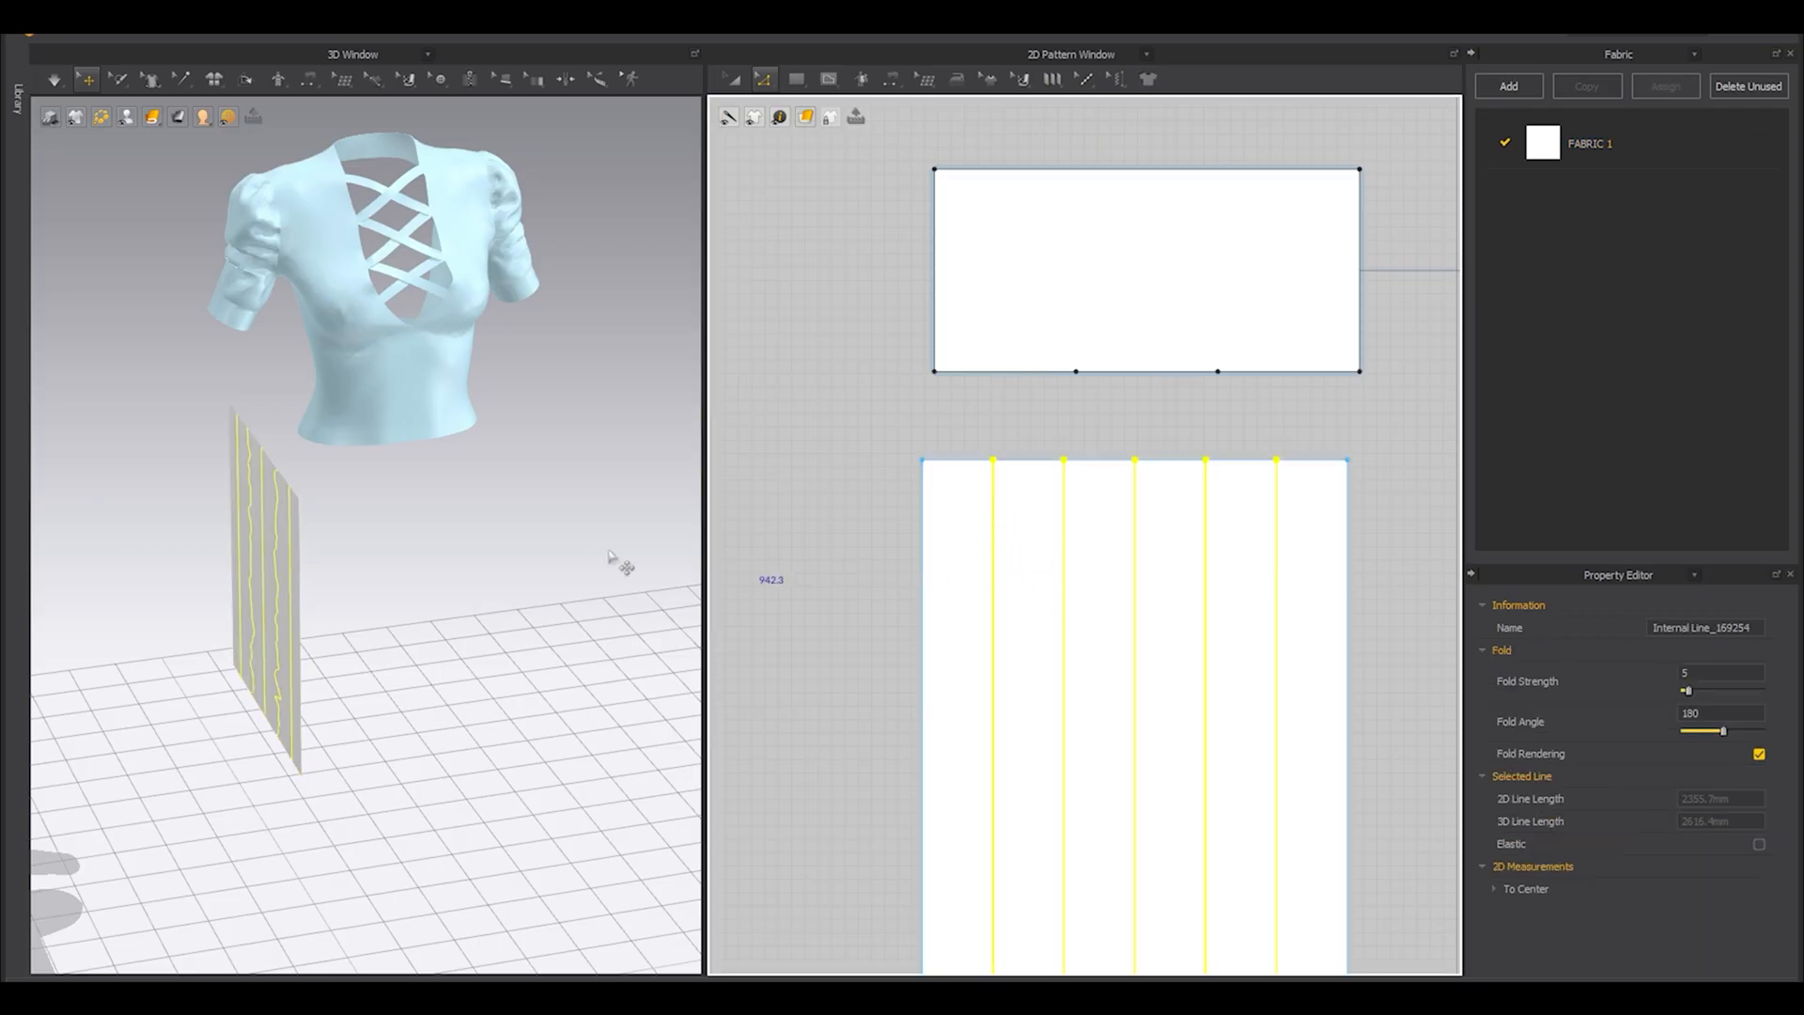
Extend the top endpoints of the five internal lines to the skirt panel's outline, adding points there.
{"action": "right_click_drag", "start_coordinate": [612, 562], "coordinate": [225, 479]}
{"action": "scroll", "coordinate": [354, 504], "scroll_direction": "up", "scroll_amount": 5}
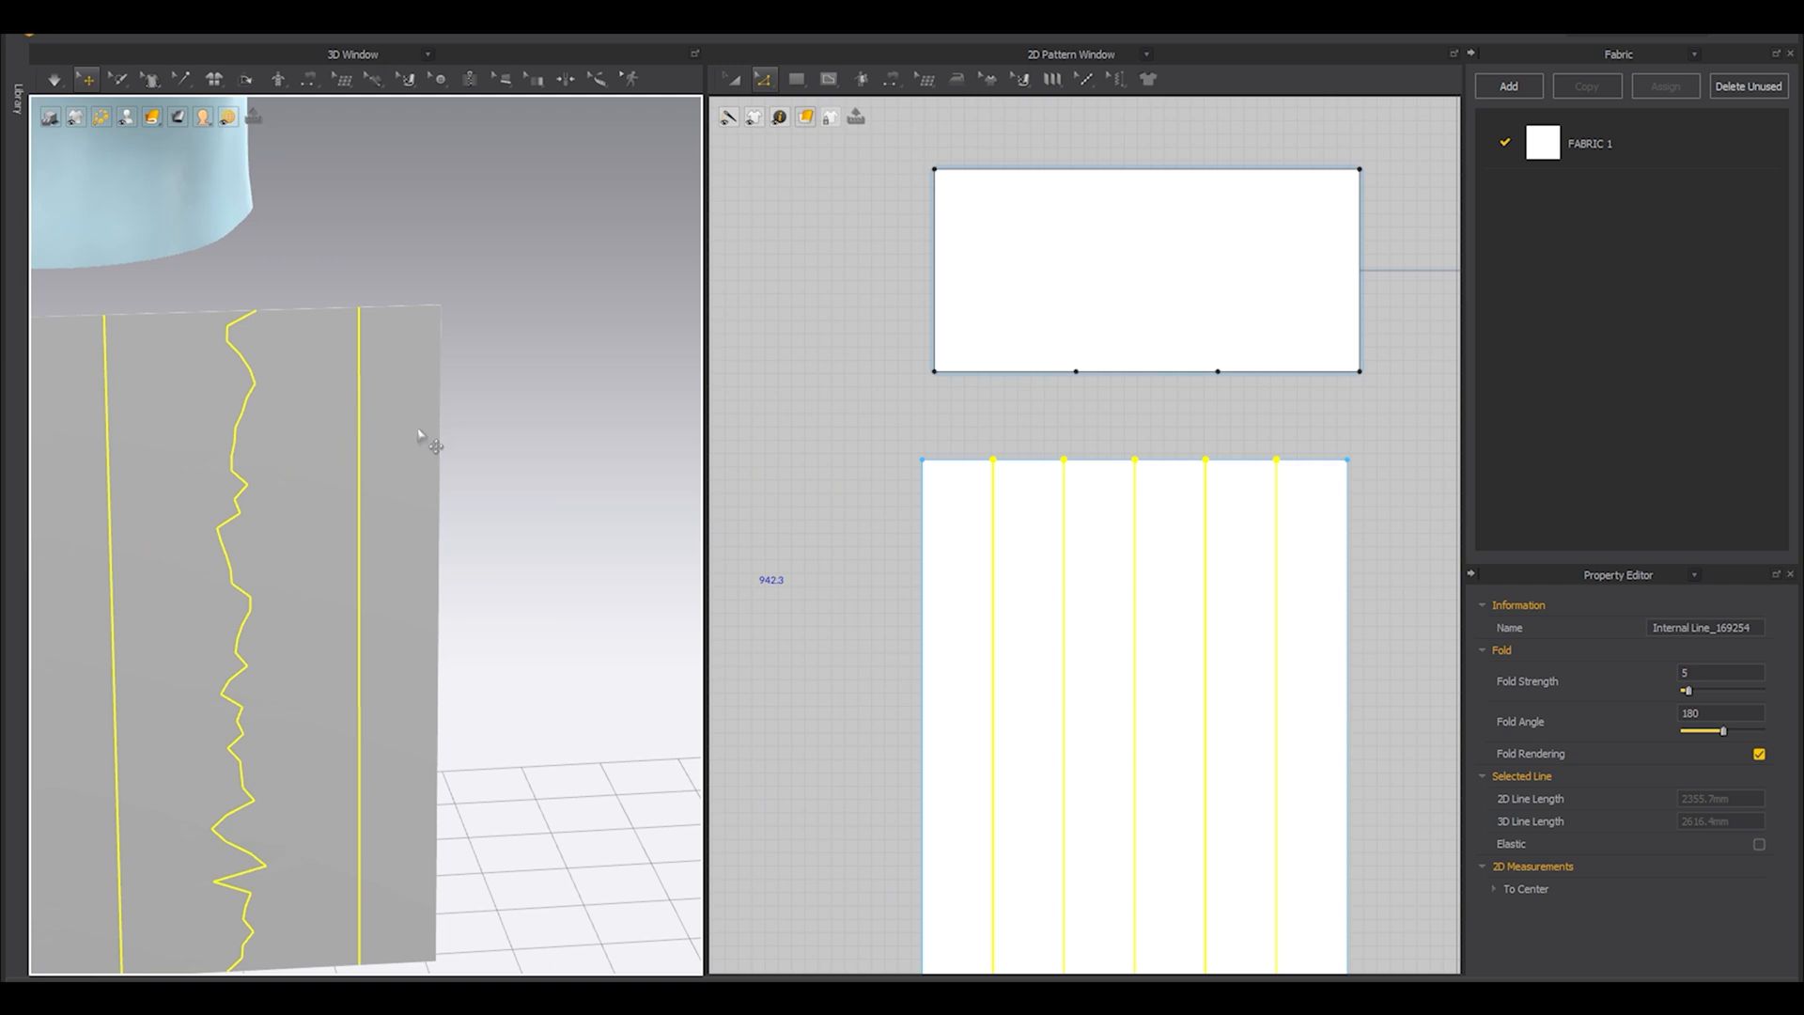
{"action": "scroll", "coordinate": [394, 466], "scroll_direction": "down", "scroll_amount": 5}
{"action": "scroll", "coordinate": [1074, 534], "scroll_direction": "down", "scroll_amount": 3}
{"action": "left_click_drag", "start_coordinate": [999, 450], "coordinate": [1210, 523]}
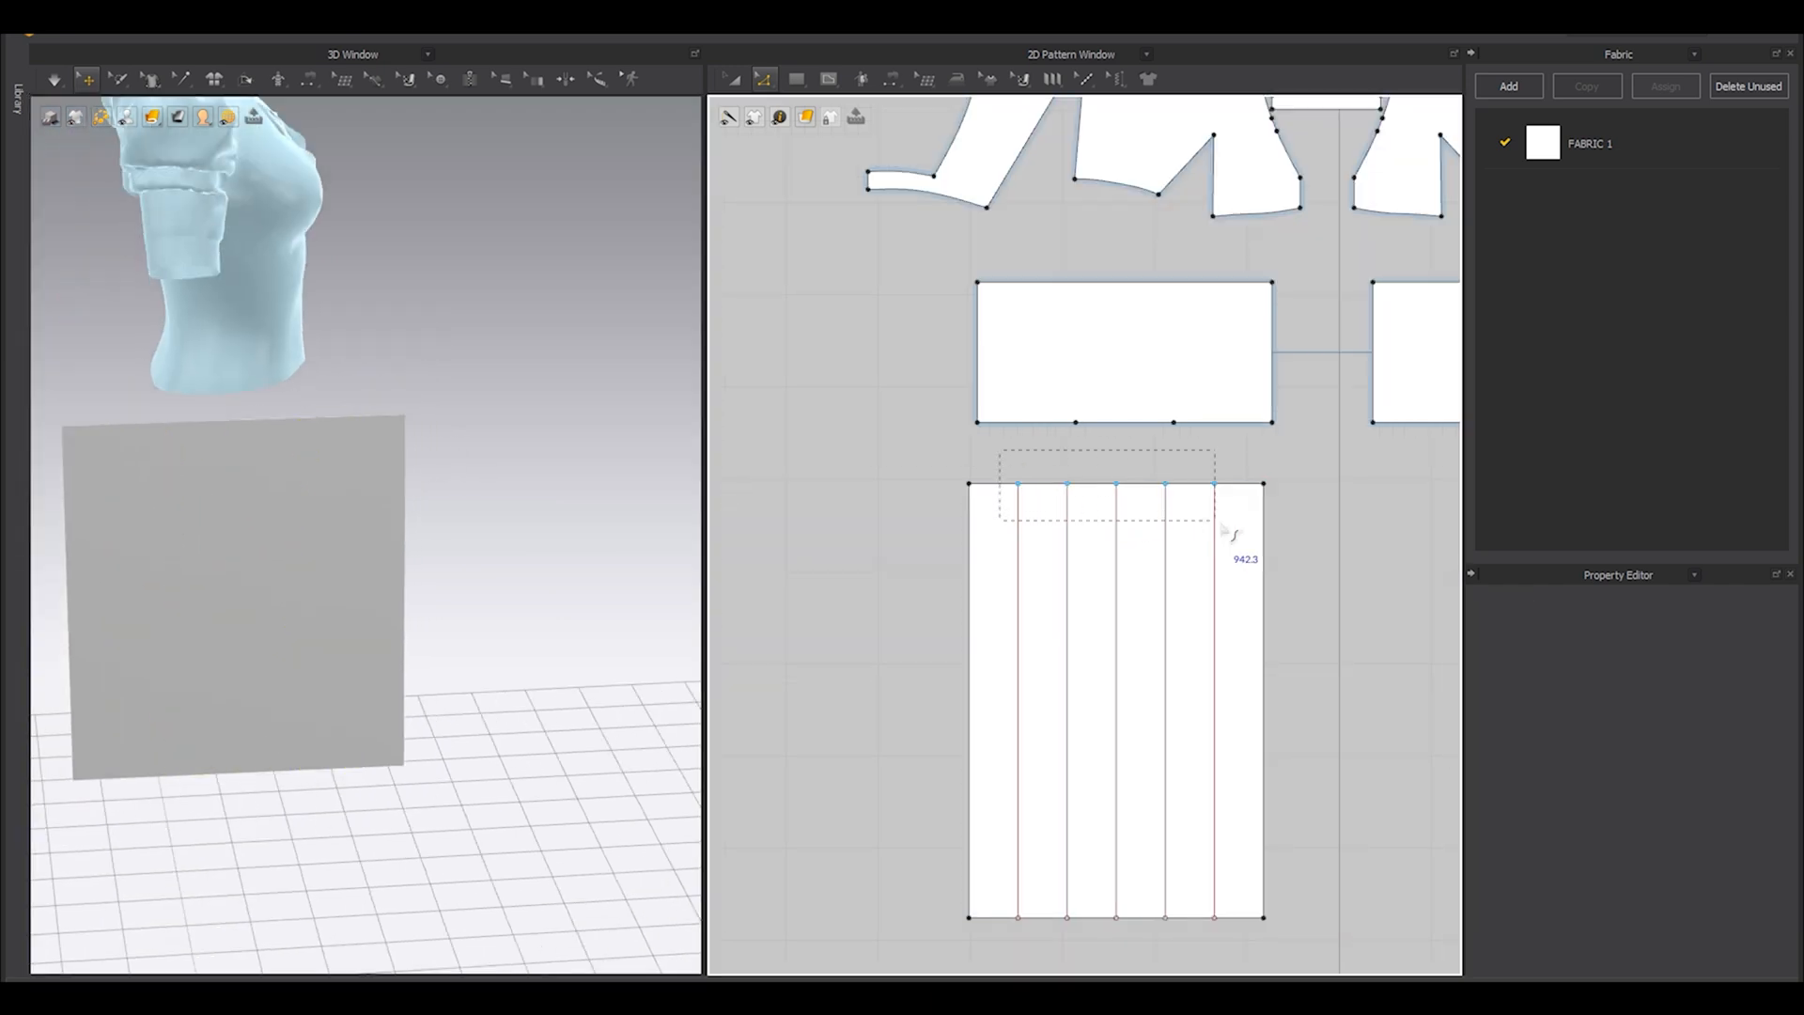
{"action": "left_click_drag", "start_coordinate": [1036, 459], "coordinate": [1029, 475]}
{"action": "right_click", "coordinate": [1021, 488]}
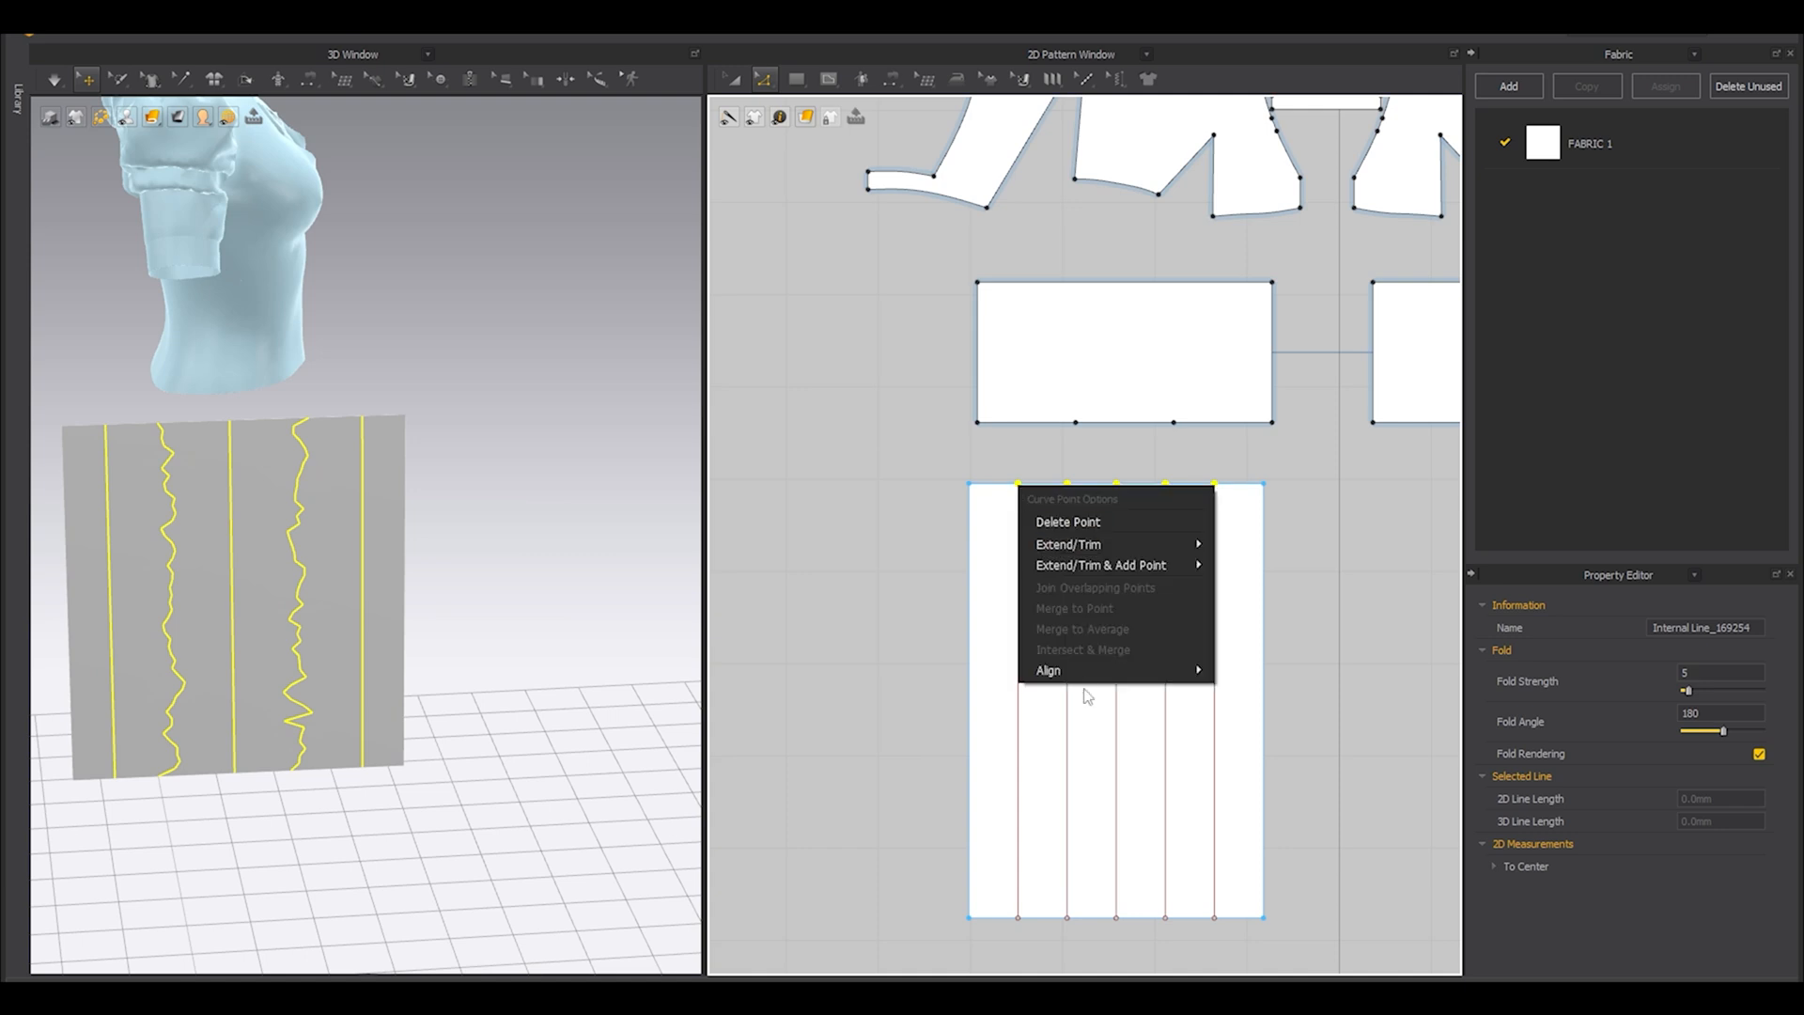
{"action": "mouse_move", "coordinate": [1069, 566]}
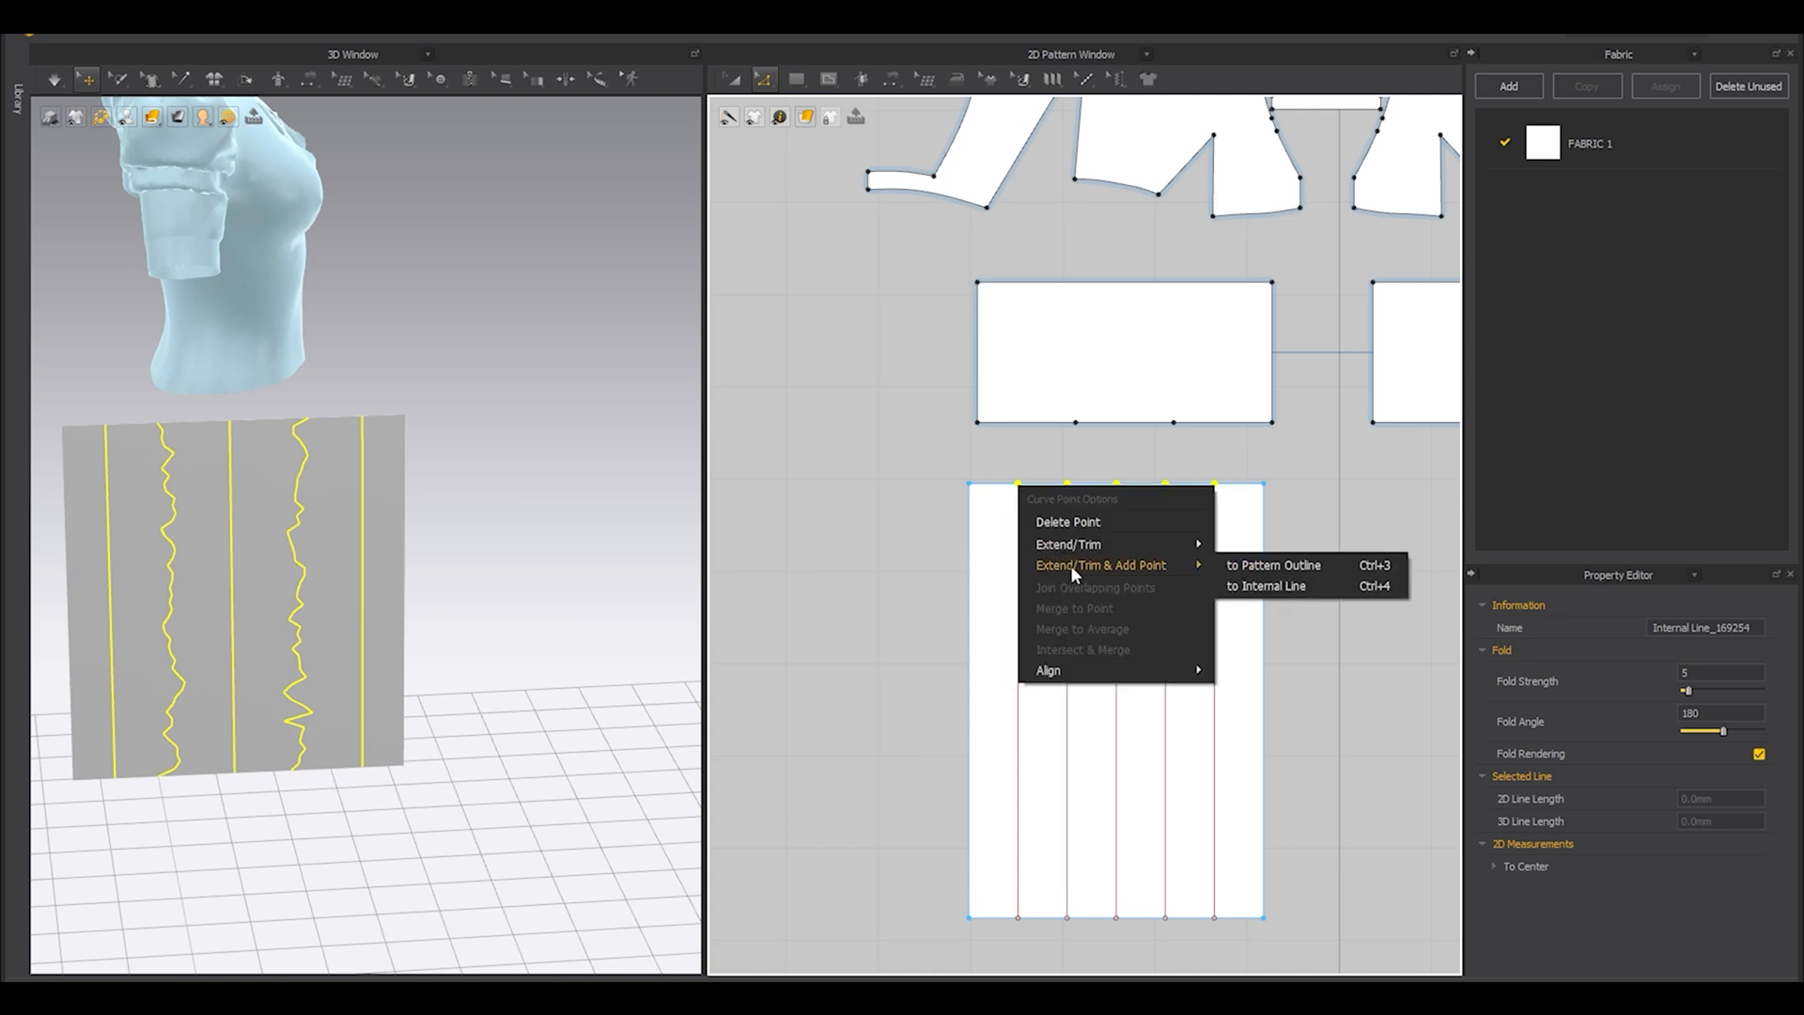
{"action": "left_click", "coordinate": [1281, 565]}
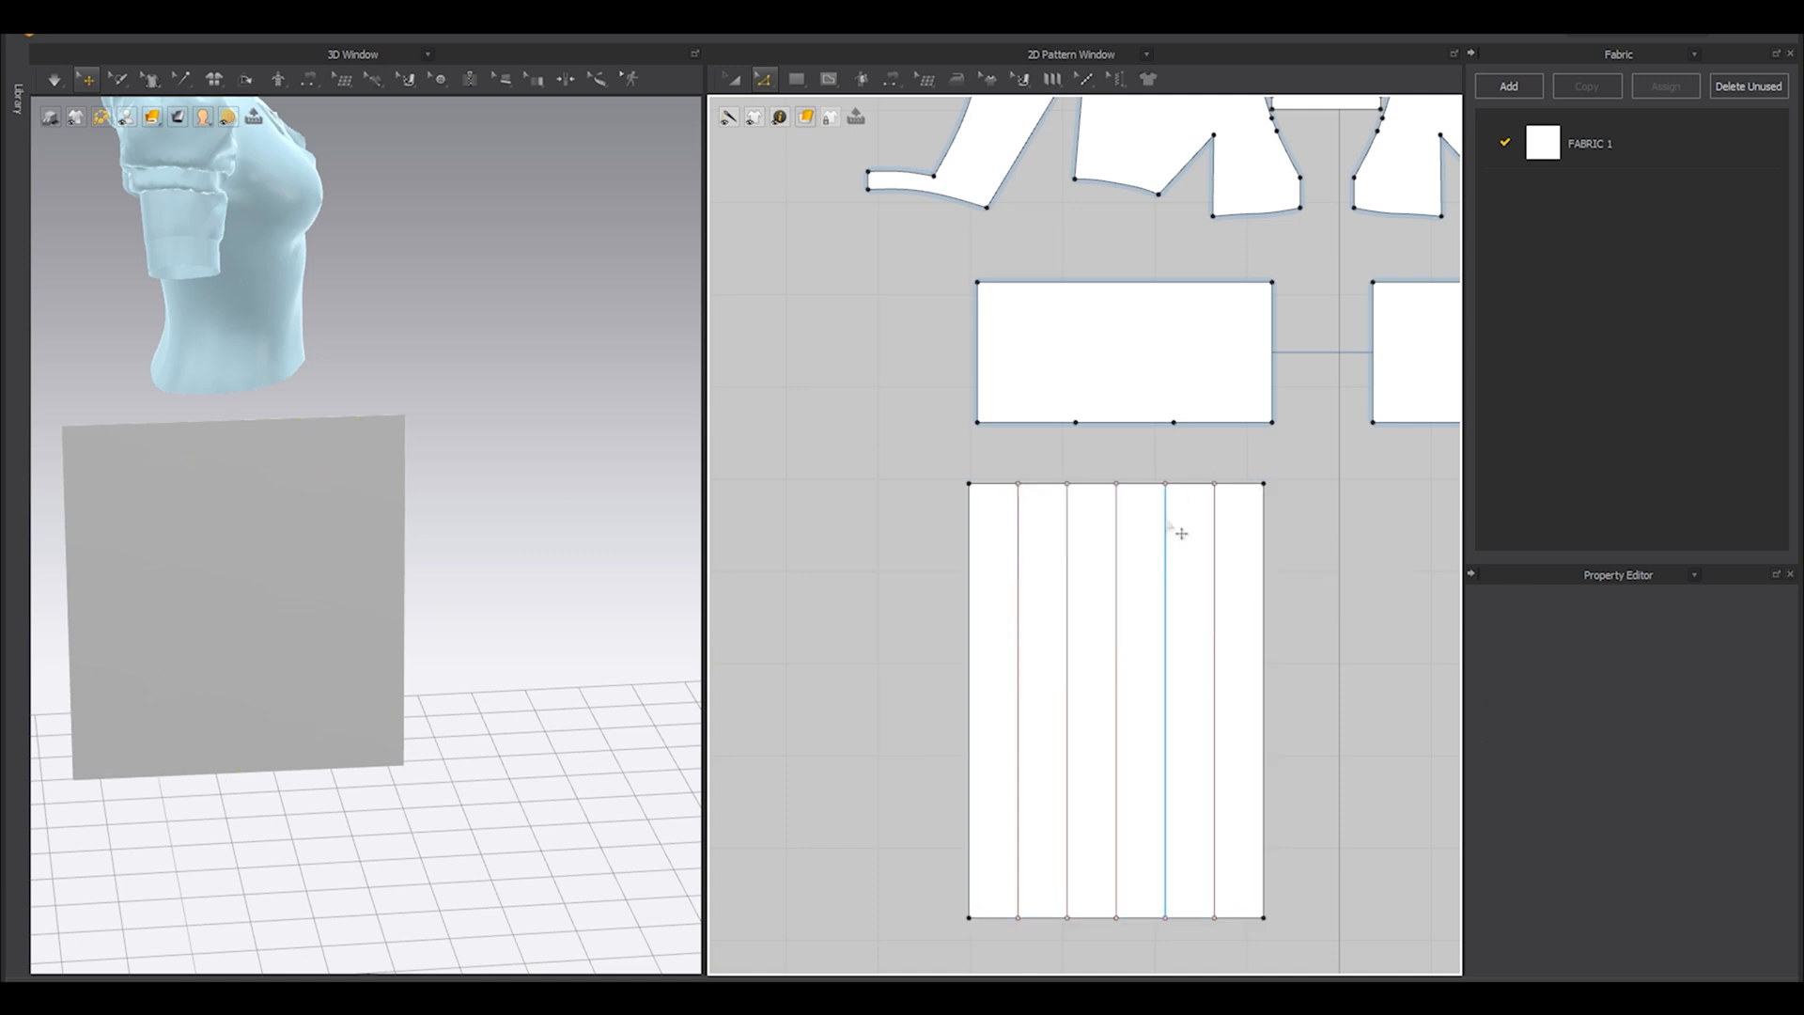
Check the top-edge segments and each point where the internal lines meet the skirt panel's outline.
{"action": "scroll", "coordinate": [1181, 533], "scroll_direction": "up", "scroll_amount": 3}
{"action": "left_click", "coordinate": [883, 507]}
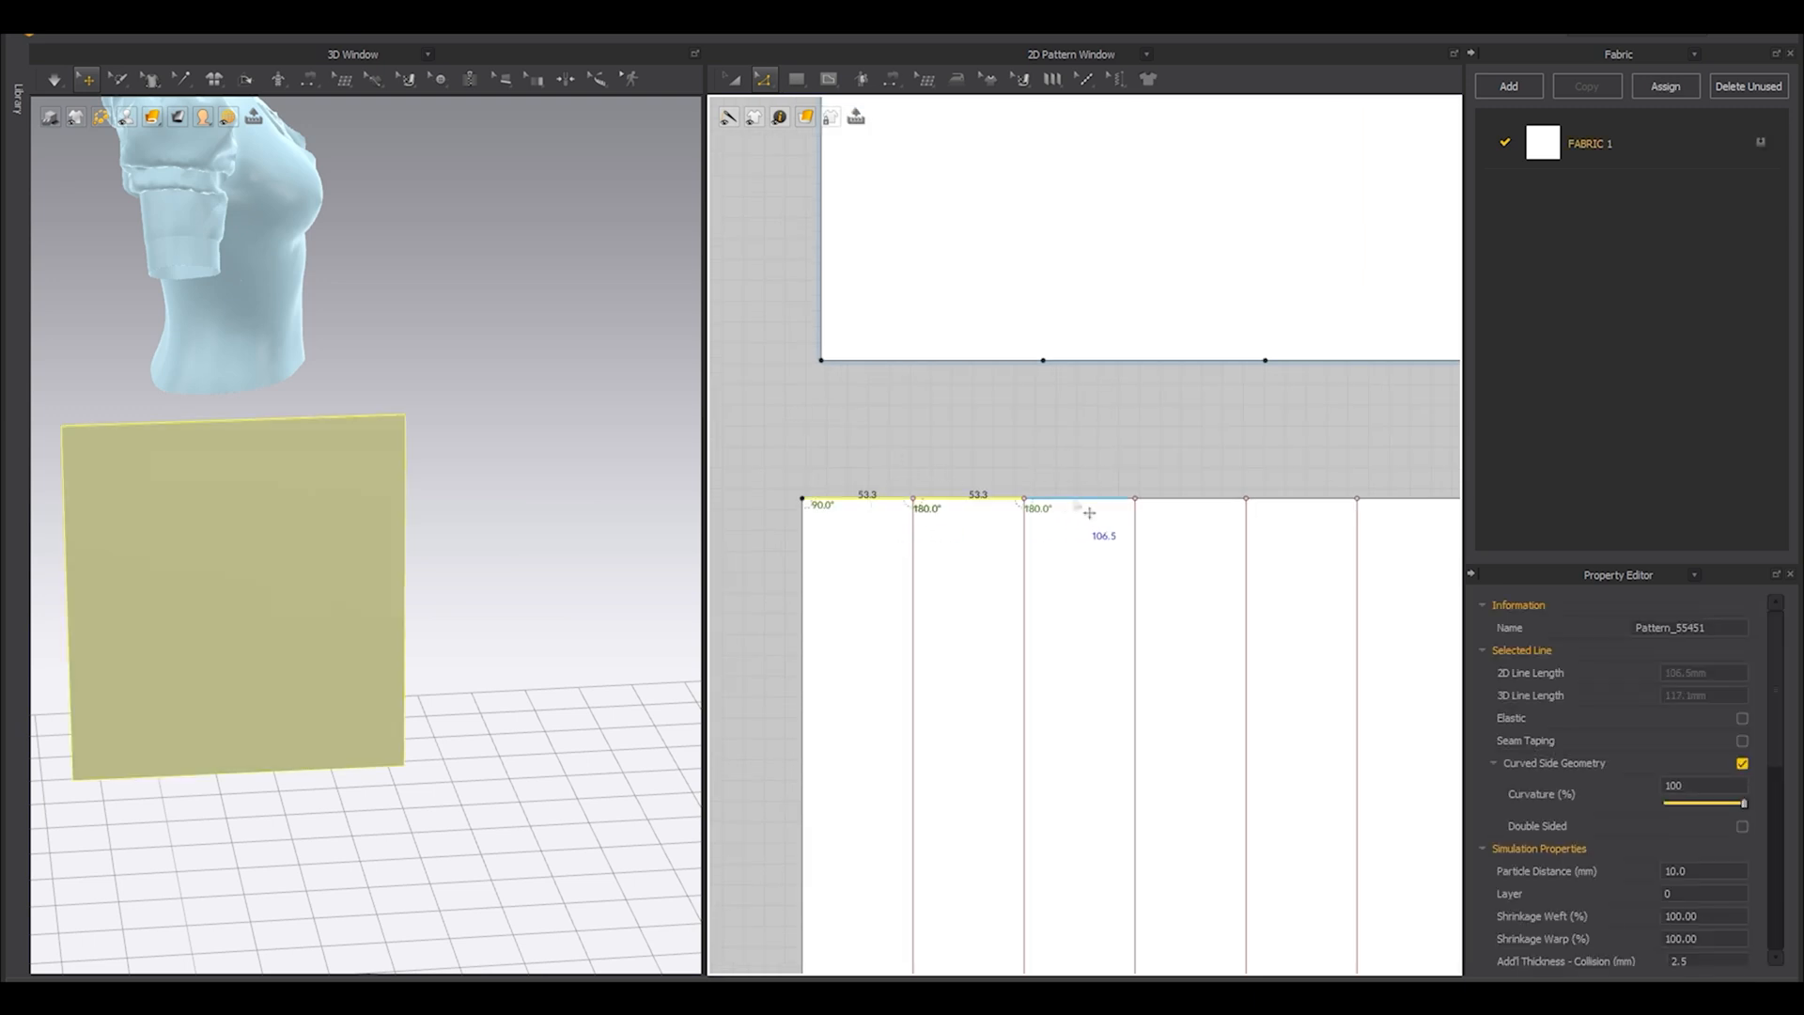
{"action": "left_click", "coordinate": [1357, 498]}
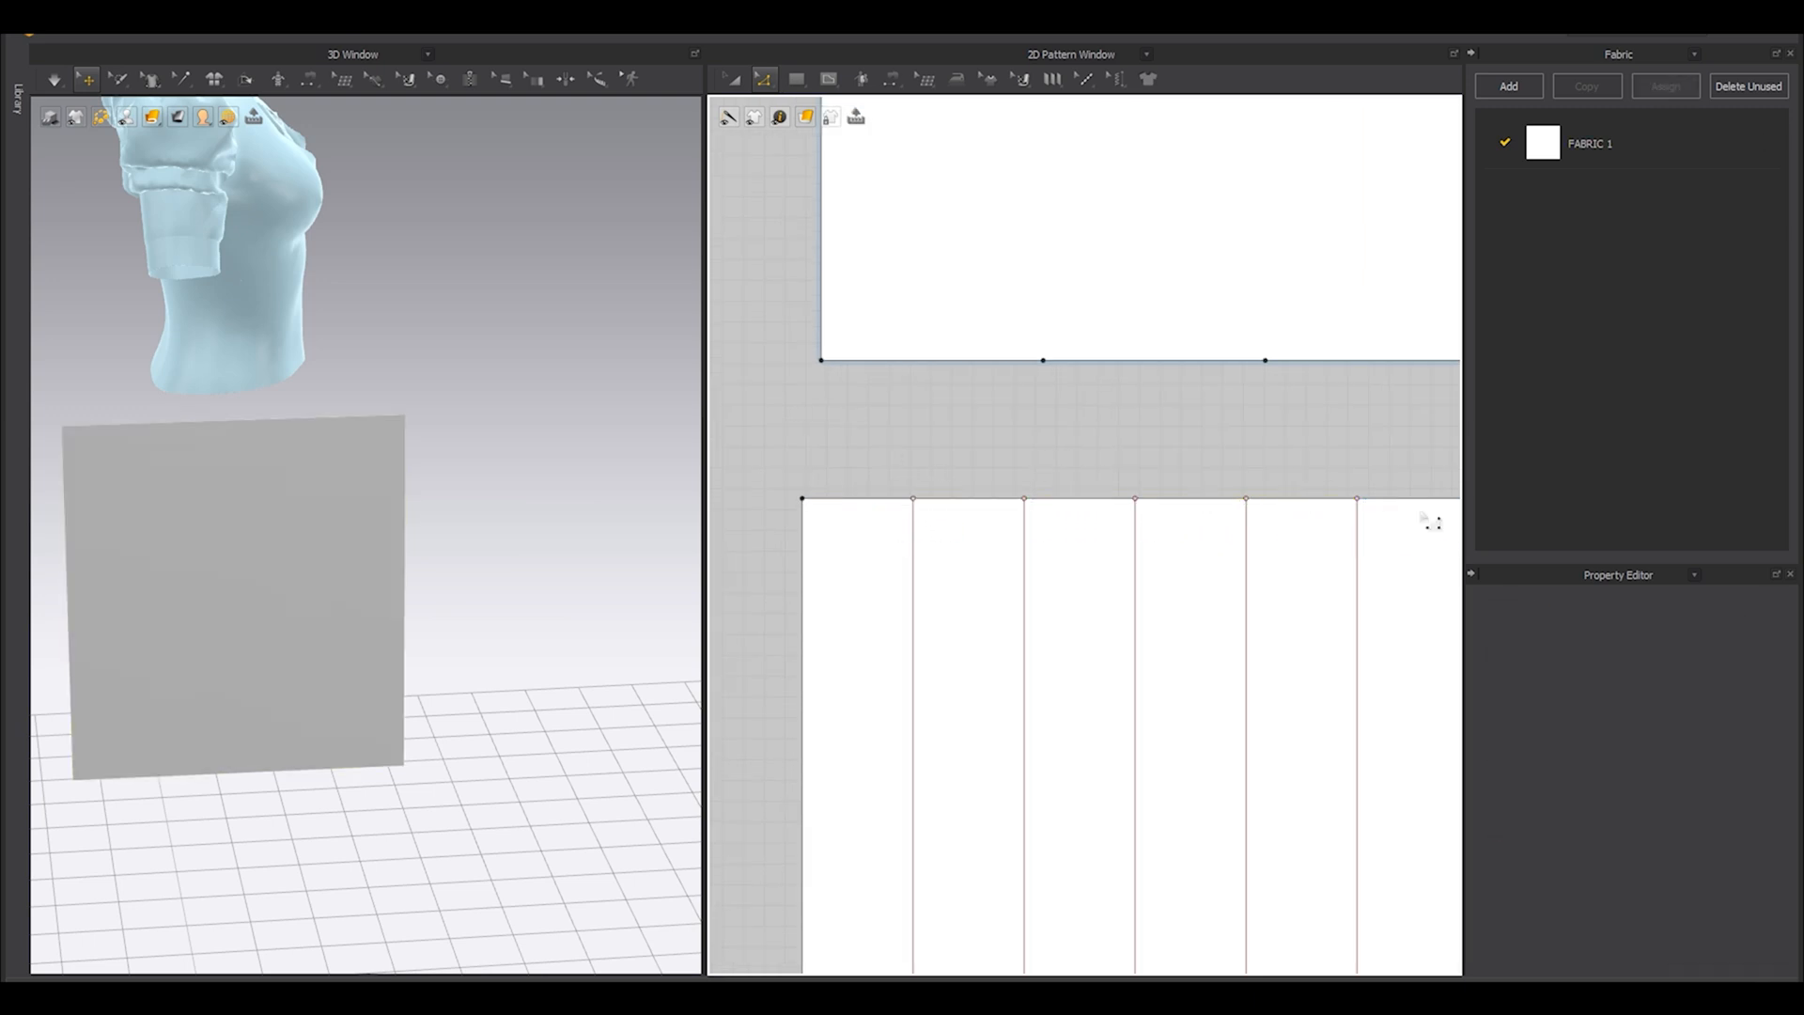
{"action": "left_click", "coordinate": [1357, 498]}
{"action": "left_click", "coordinate": [1245, 499]}
{"action": "left_click", "coordinate": [1135, 499]}
{"action": "left_click", "coordinate": [1024, 499]}
{"action": "left_click", "coordinate": [912, 497]}
Apply knife pleats across the skirt panel with 3 internal lines per pleat and fold angles of 0 and 360.
{"action": "scroll", "coordinate": [919, 524], "scroll_direction": "down", "scroll_amount": 3}
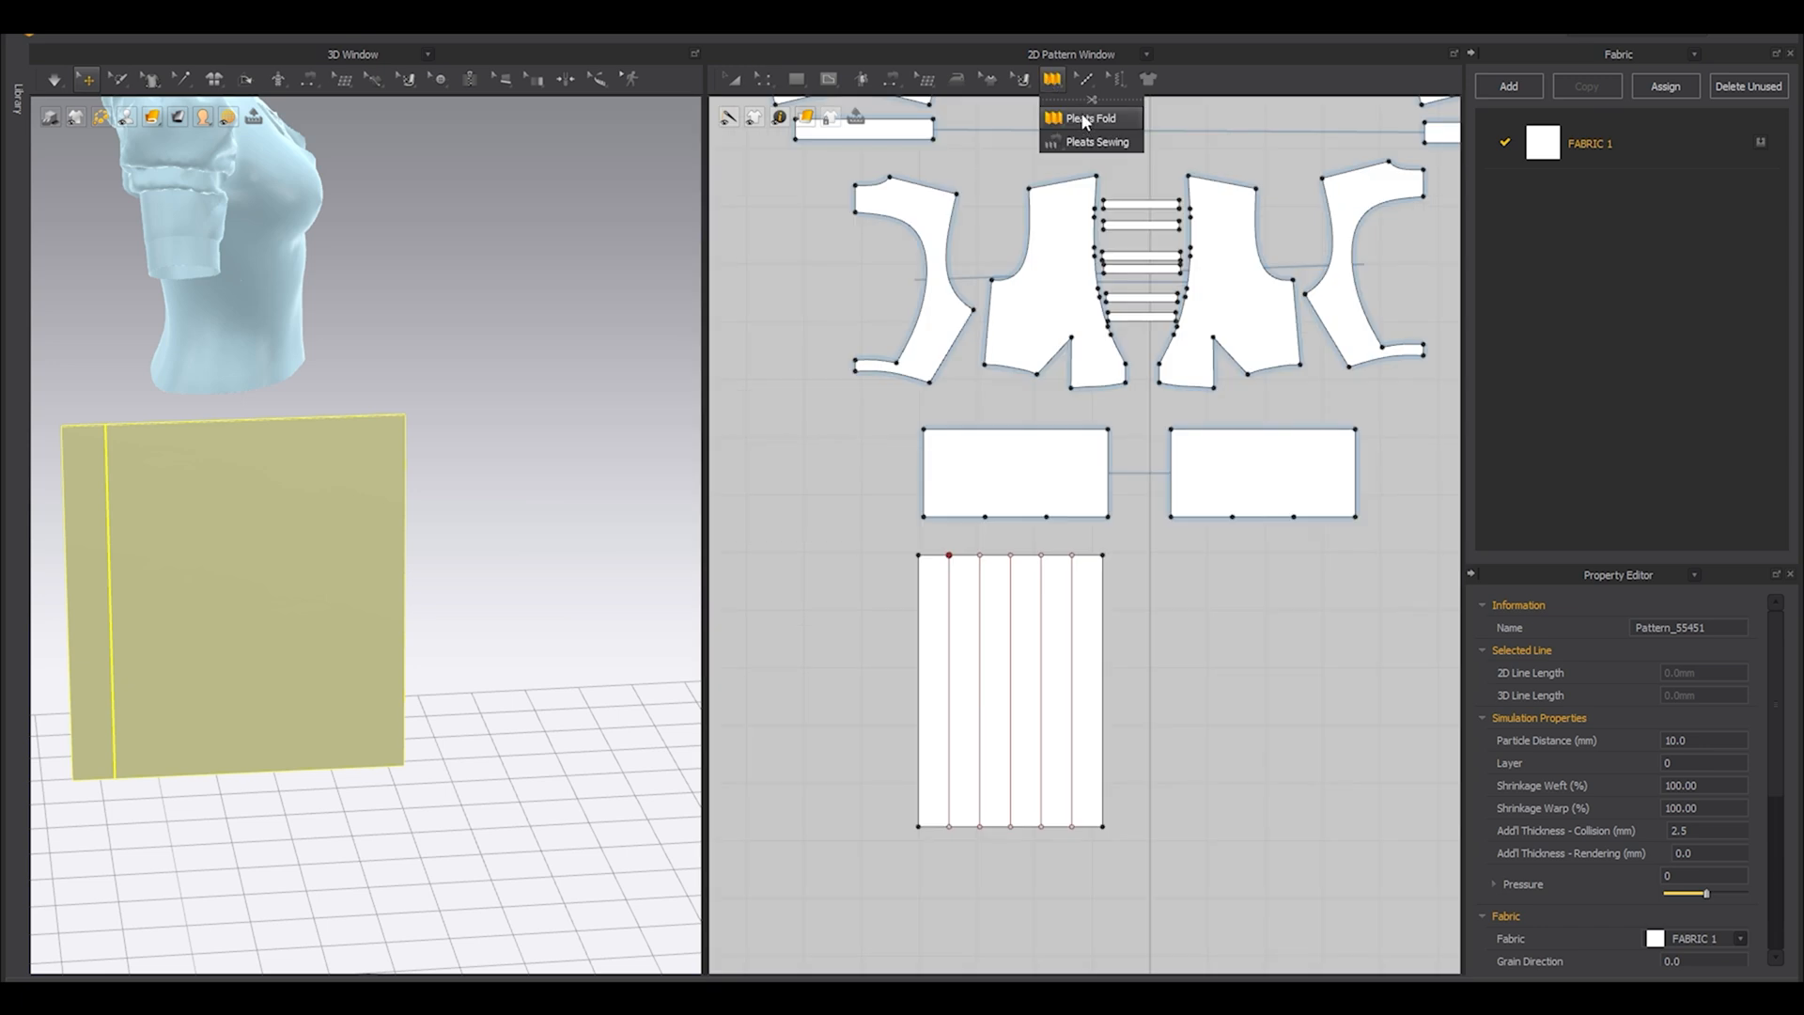
{"action": "left_click", "coordinate": [1085, 120]}
{"action": "left_click", "coordinate": [881, 696]}
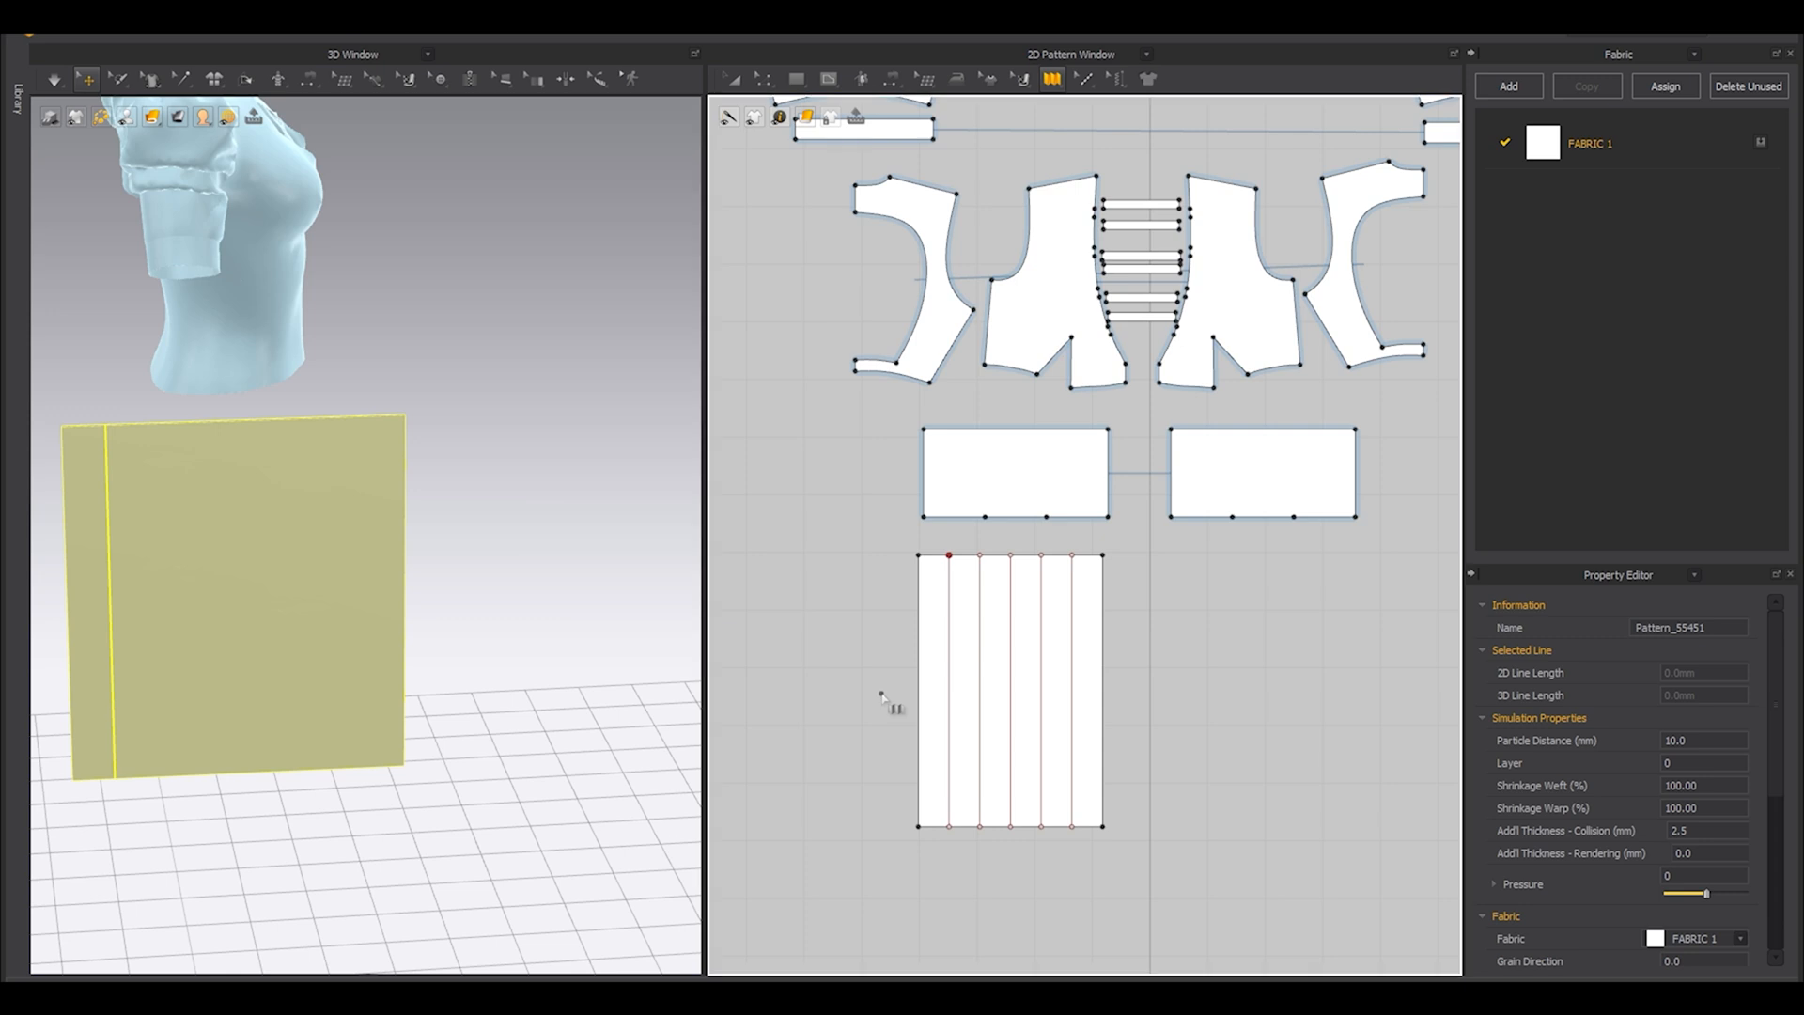
{"action": "left_click", "coordinate": [1141, 694]}
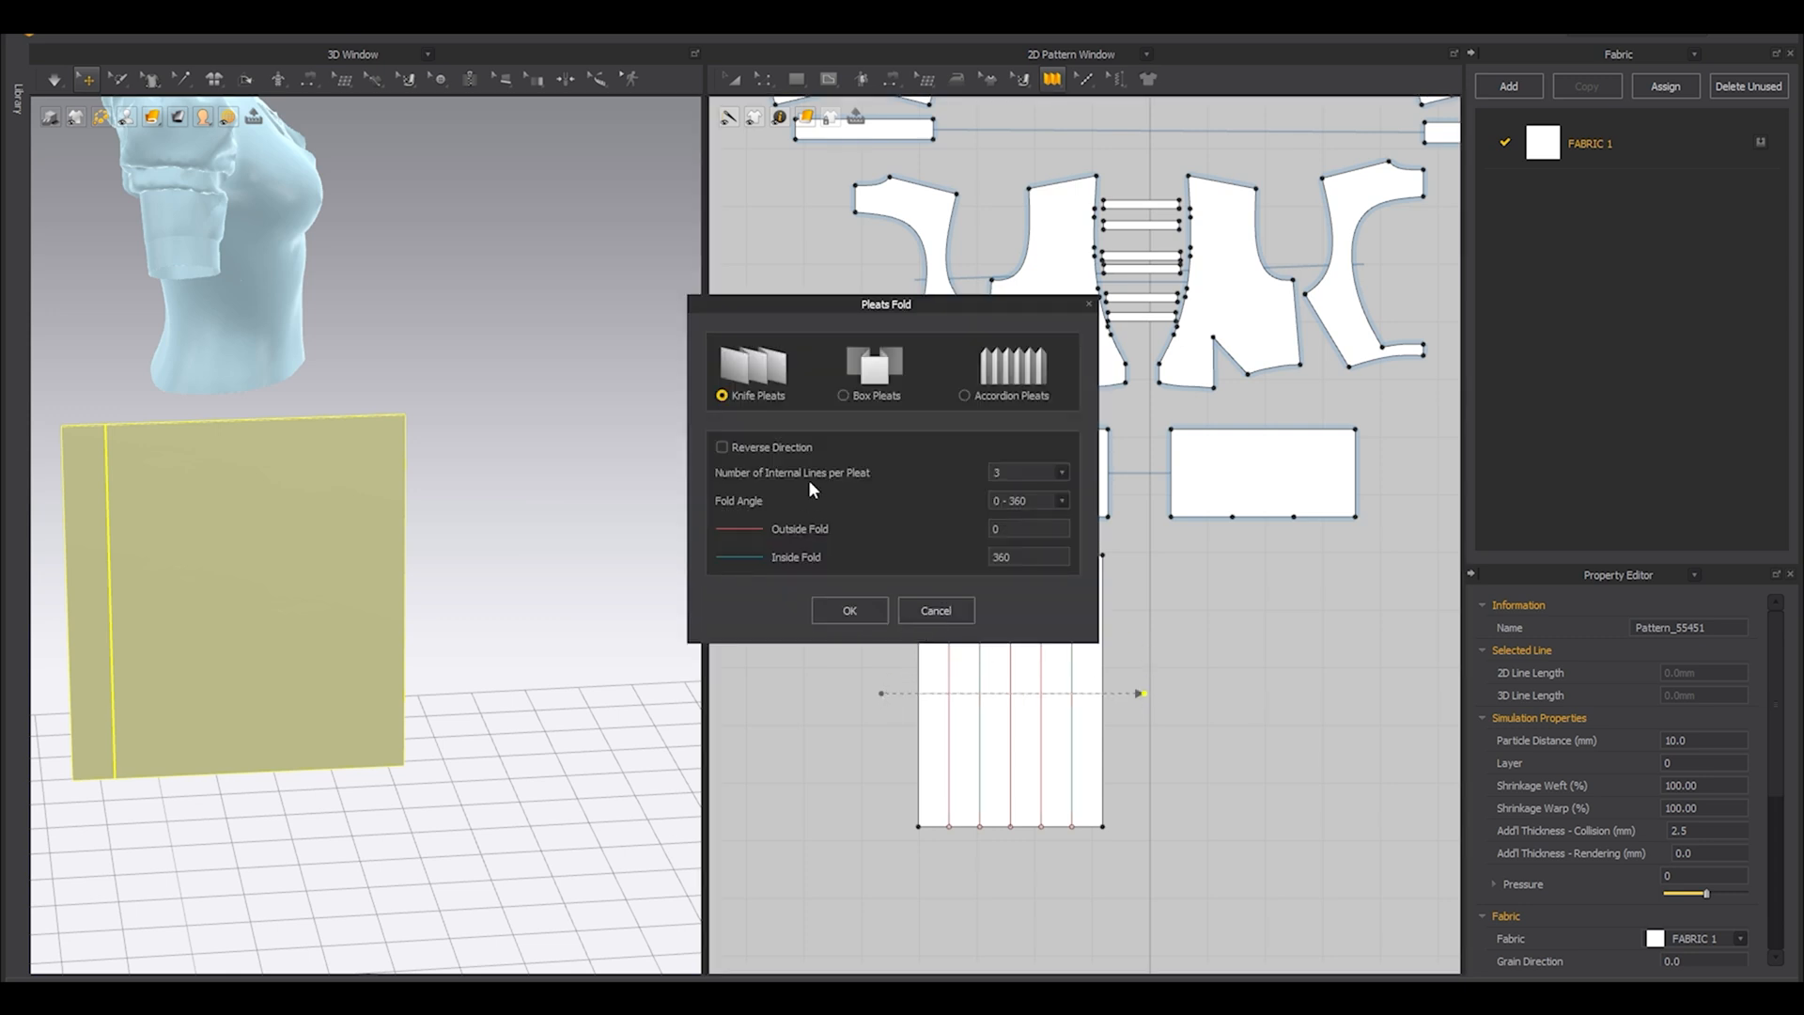
{"action": "left_click", "coordinate": [831, 612]}
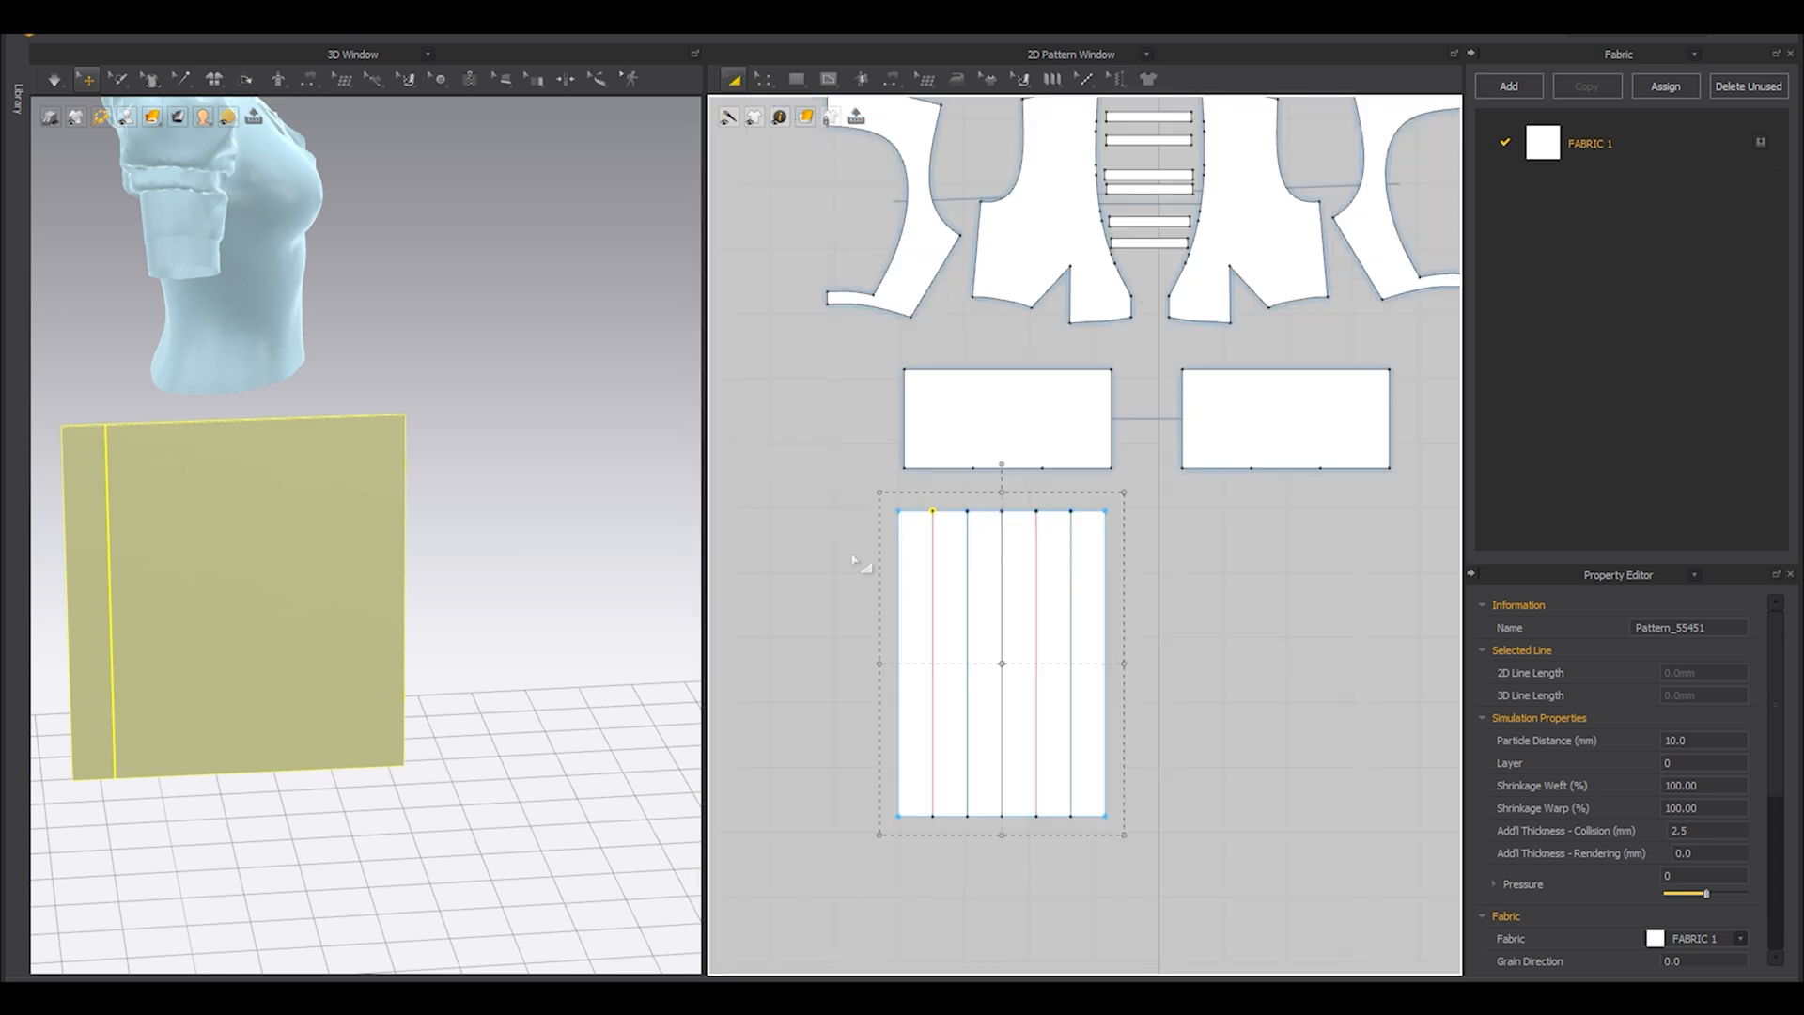
{"action": "left_click", "coordinate": [855, 550]}
Use Pleats Sewing to join the middle segment of the left waist panel's bottom edge to the skirt panel's top edge.
{"action": "left_click", "coordinate": [1053, 80]}
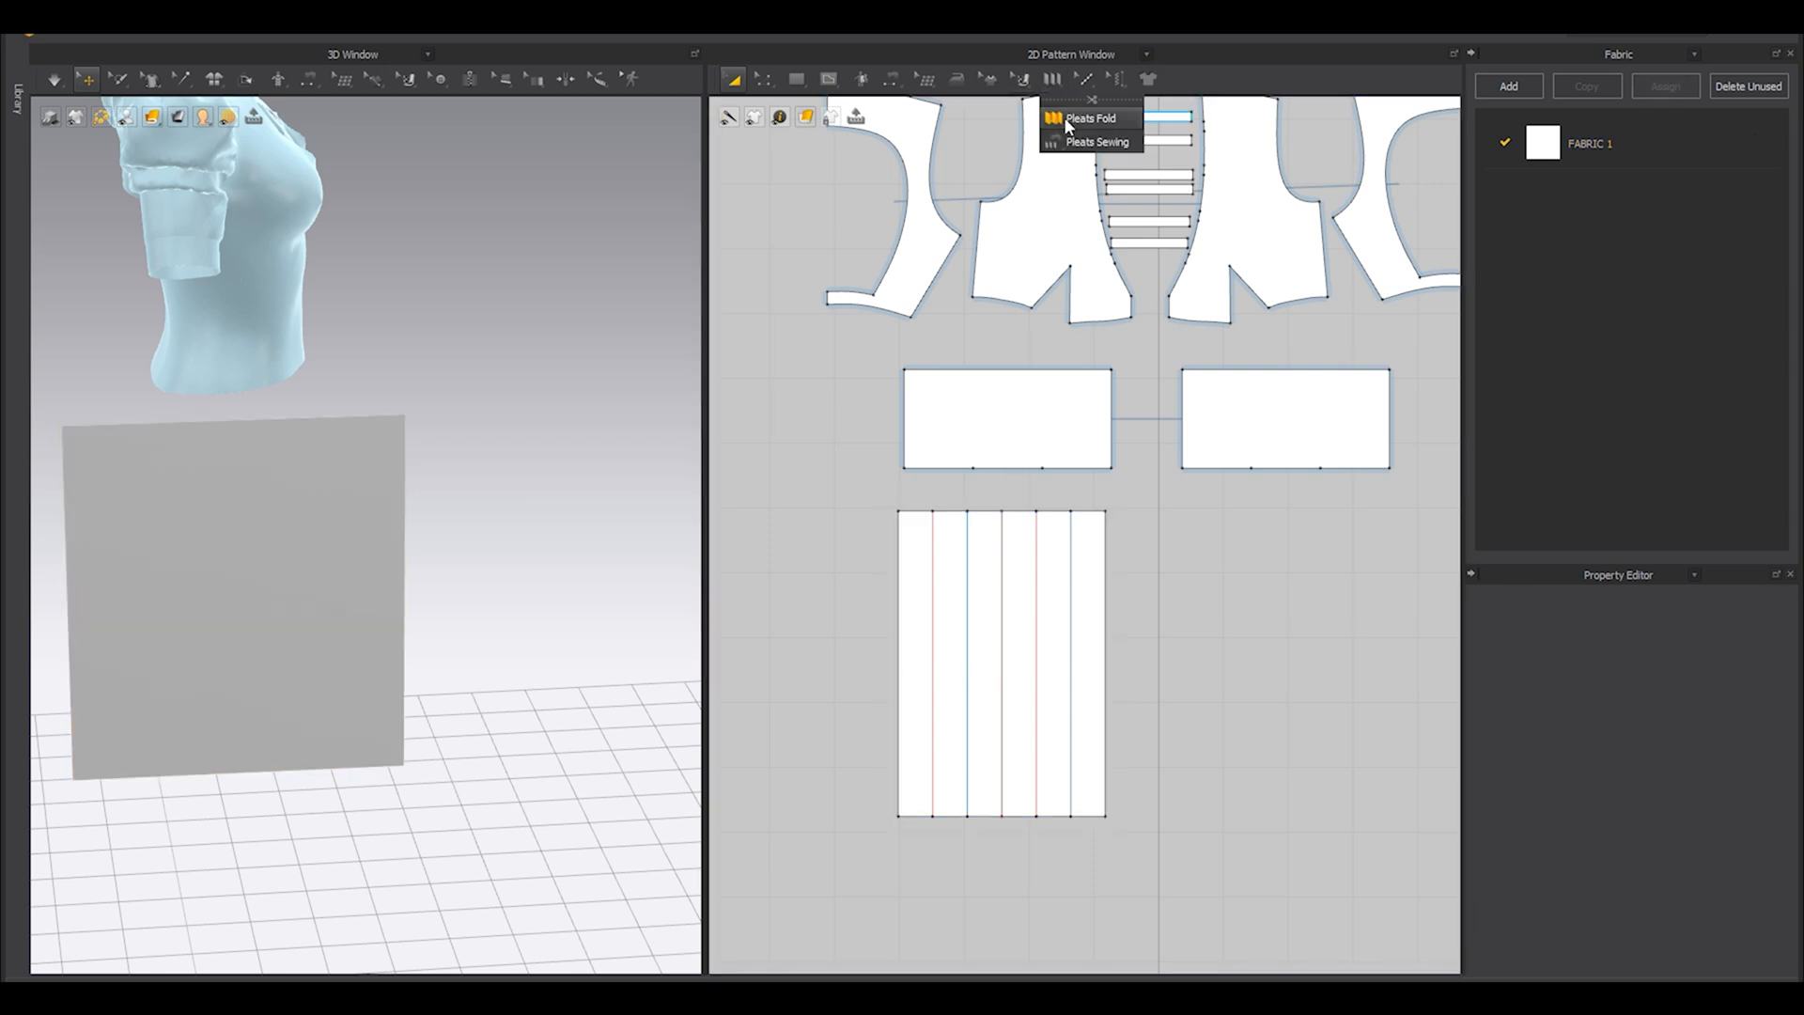
{"action": "left_click", "coordinate": [1085, 142]}
{"action": "scroll", "coordinate": [930, 484], "scroll_direction": "up", "scroll_amount": 3}
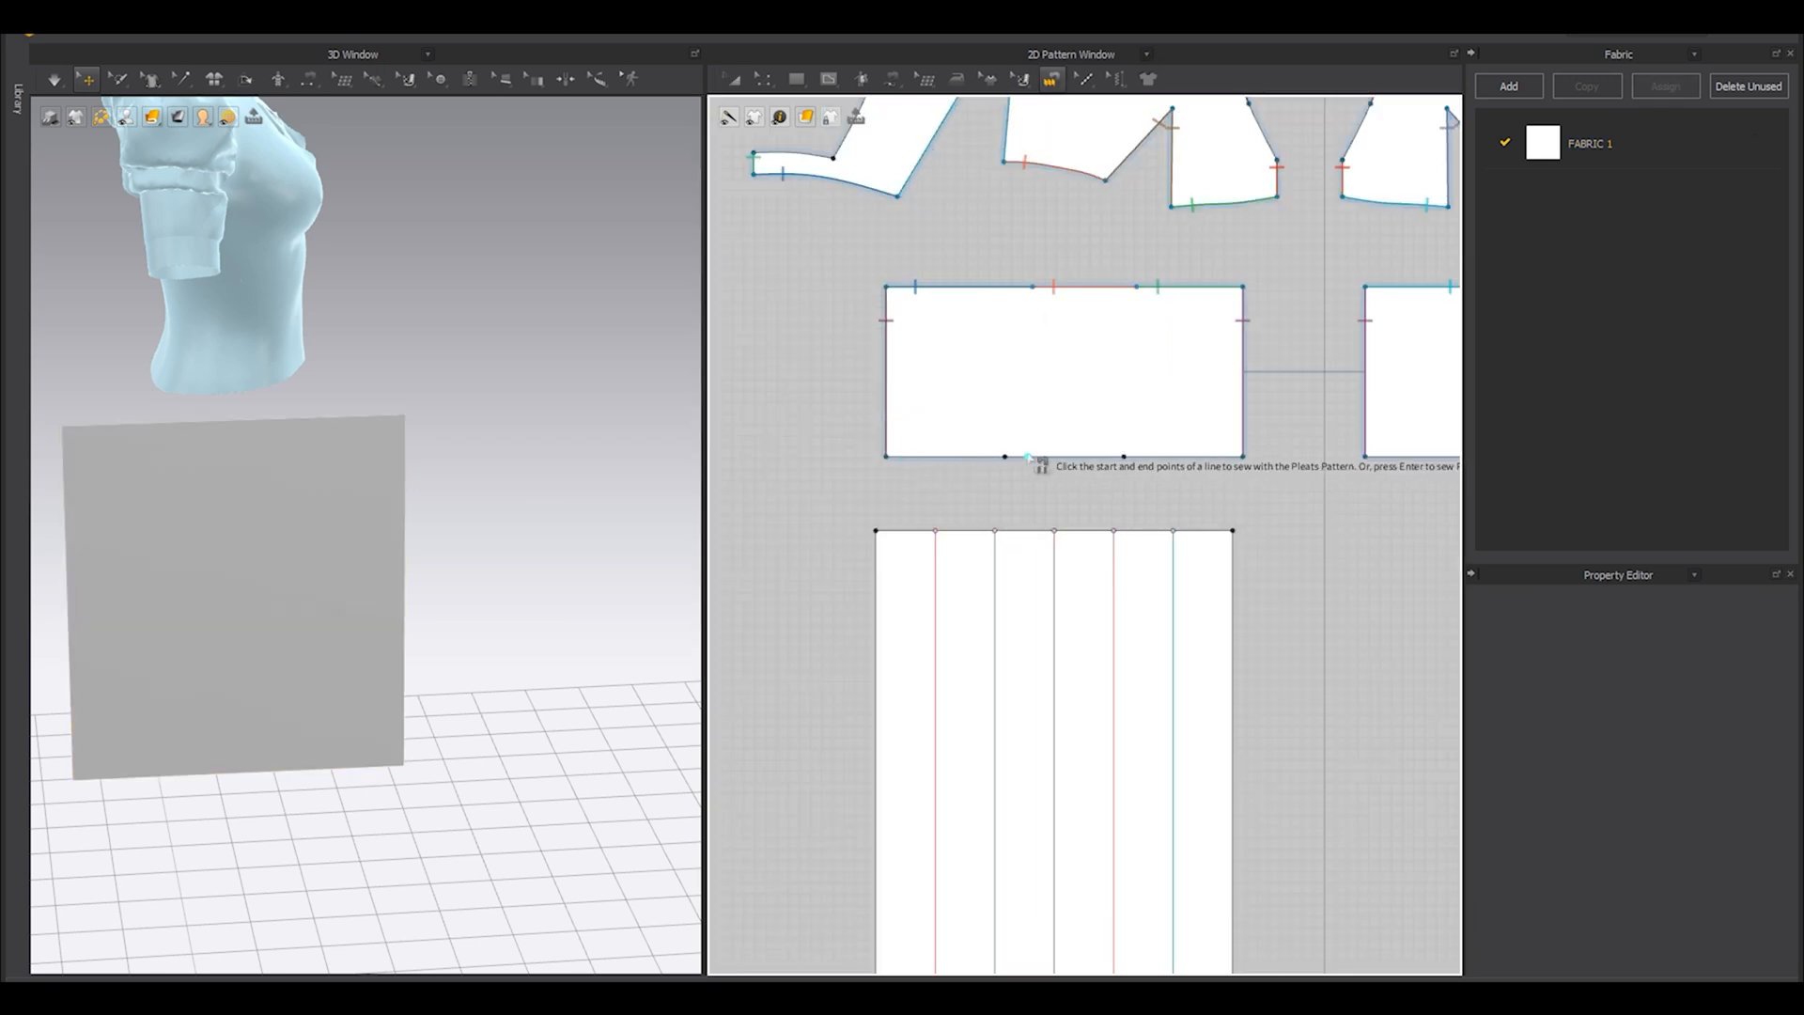
{"action": "left_click", "coordinate": [1124, 457]}
{"action": "left_click", "coordinate": [875, 531]}
{"action": "left_click", "coordinate": [1148, 551]}
{"action": "scroll", "coordinate": [1148, 550], "scroll_direction": "down", "scroll_amount": 4}
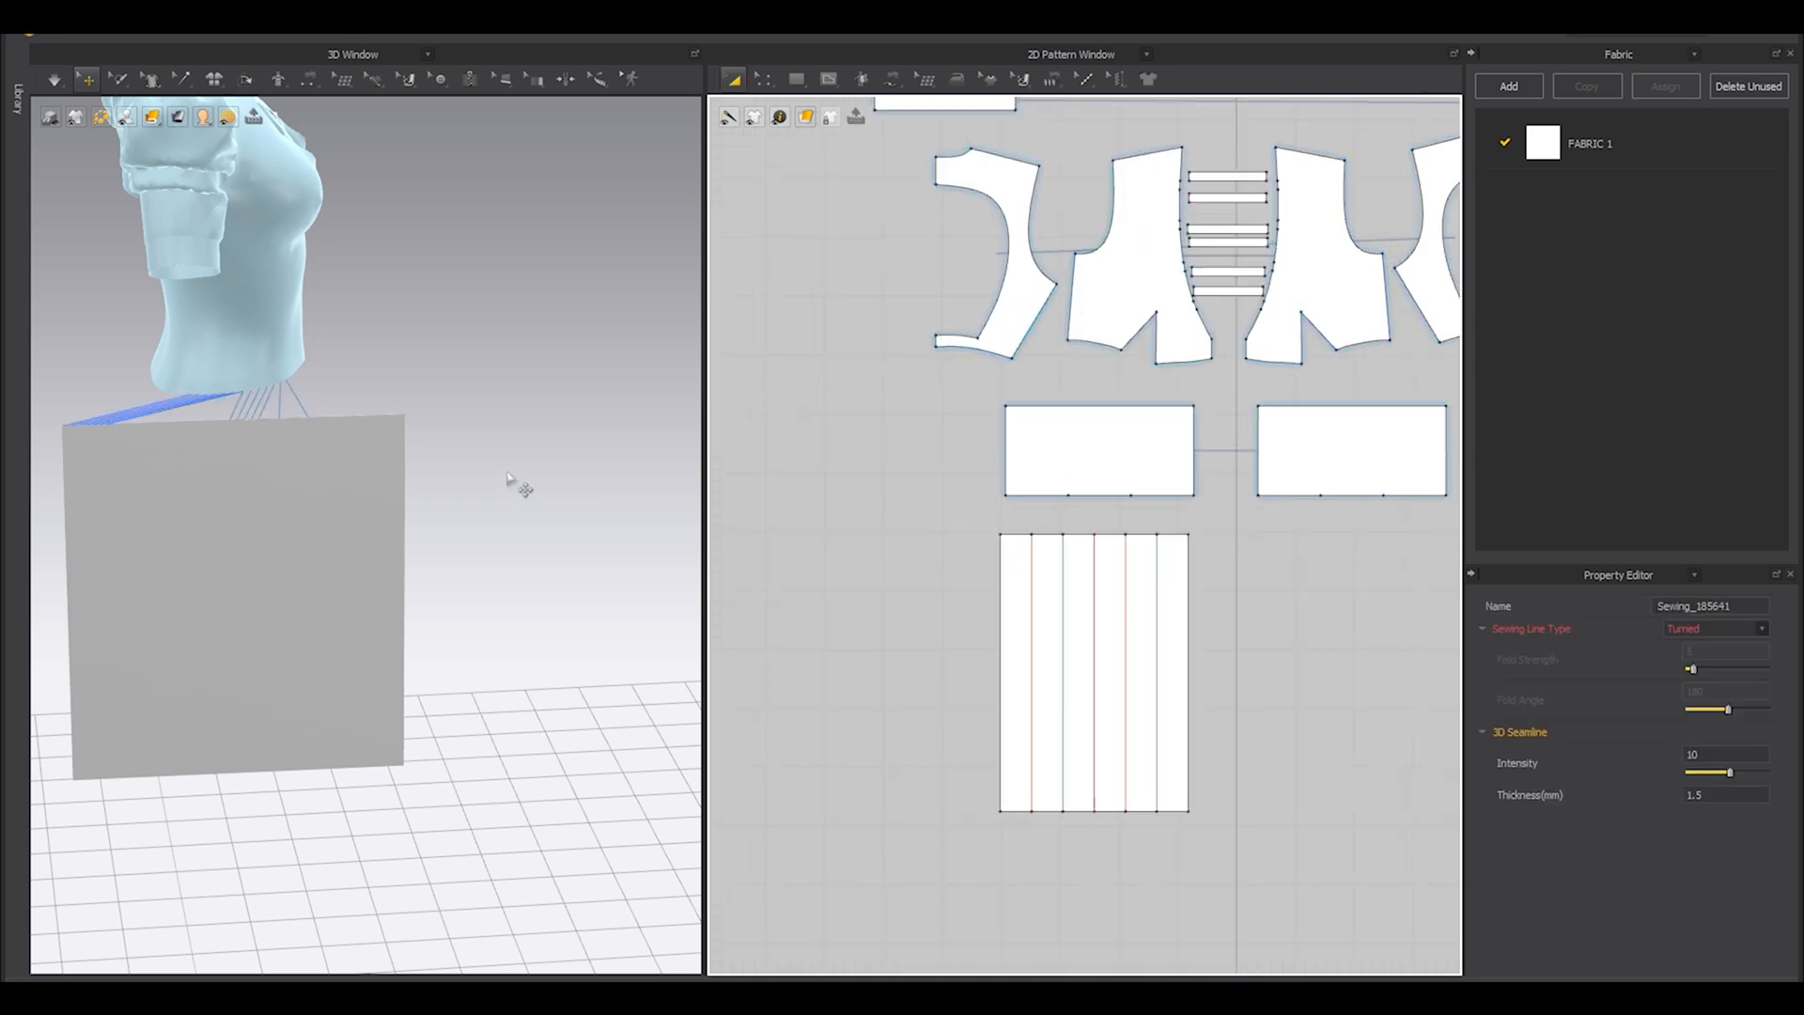
Simulate the sewn skirt panel and pull its fabric into shape until the knife pleats fold neatly below the waist.
{"action": "right_click_drag", "start_coordinate": [483, 501], "coordinate": [462, 517]}
{"action": "key", "text": "space"}
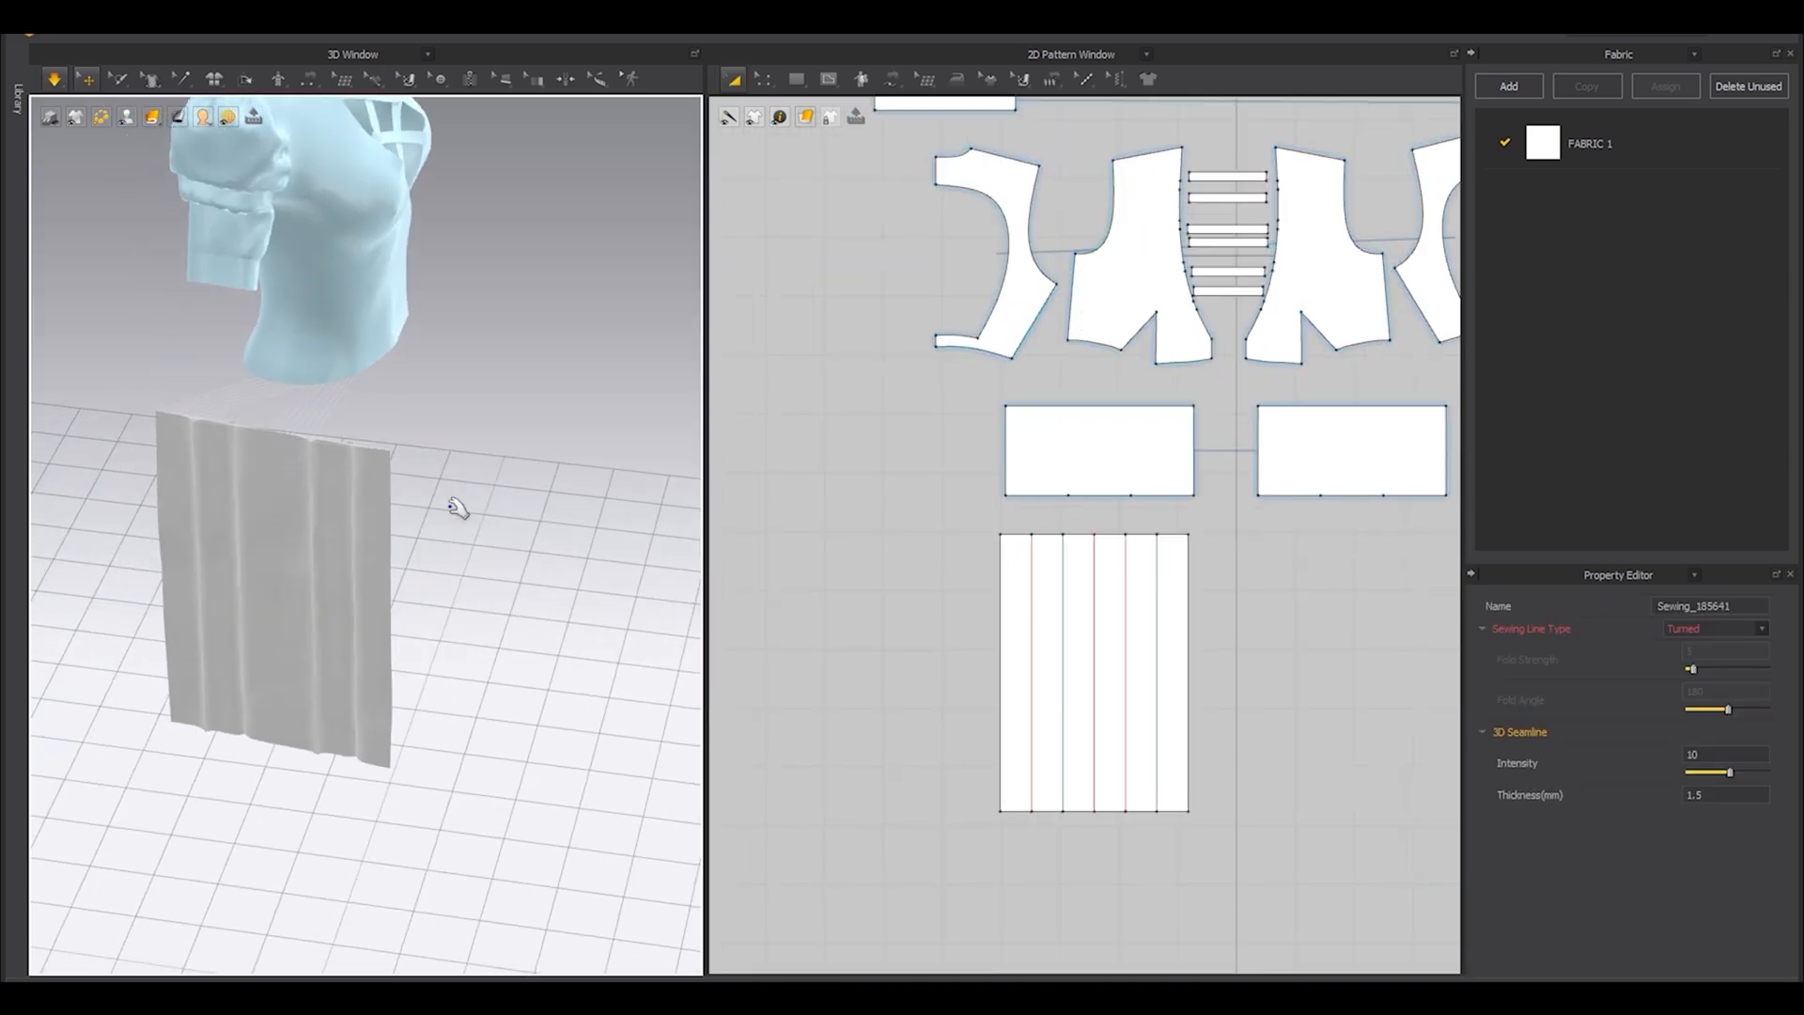
{"action": "scroll", "coordinate": [265, 521], "scroll_direction": "up", "scroll_amount": 2}
{"action": "left_click", "coordinate": [277, 524]}
{"action": "right_click_drag", "start_coordinate": [277, 523], "coordinate": [100, 664]}
{"action": "left_click_drag", "start_coordinate": [227, 507], "coordinate": [259, 518]}
{"action": "right_click_drag", "start_coordinate": [259, 518], "coordinate": [220, 570]}
{"action": "left_click_drag", "start_coordinate": [203, 528], "coordinate": [184, 555]}
{"action": "right_click_drag", "start_coordinate": [184, 555], "coordinate": [199, 512]}
{"action": "left_click_drag", "start_coordinate": [218, 470], "coordinate": [231, 469]}
{"action": "right_click_drag", "start_coordinate": [231, 470], "coordinate": [177, 671]}
{"action": "key", "text": "shift+a"}
{"action": "key", "text": "shift+a"}
{"action": "middle_click_drag", "start_coordinate": [177, 671], "coordinate": [355, 654]}
{"action": "mouse_move", "coordinate": [374, 671]}
{"action": "left_mouse_down"}
{"action": "mouse_move", "coordinate": [287, 709]}
{"action": "mouse_move", "coordinate": [372, 674]}
{"action": "mouse_move", "coordinate": [316, 684]}
{"action": "mouse_move", "coordinate": [353, 650]}
{"action": "left_mouse_up"}
{"action": "right_click_drag", "start_coordinate": [353, 650], "coordinate": [366, 678]}
{"action": "left_click_drag", "start_coordinate": [387, 528], "coordinate": [417, 522]}
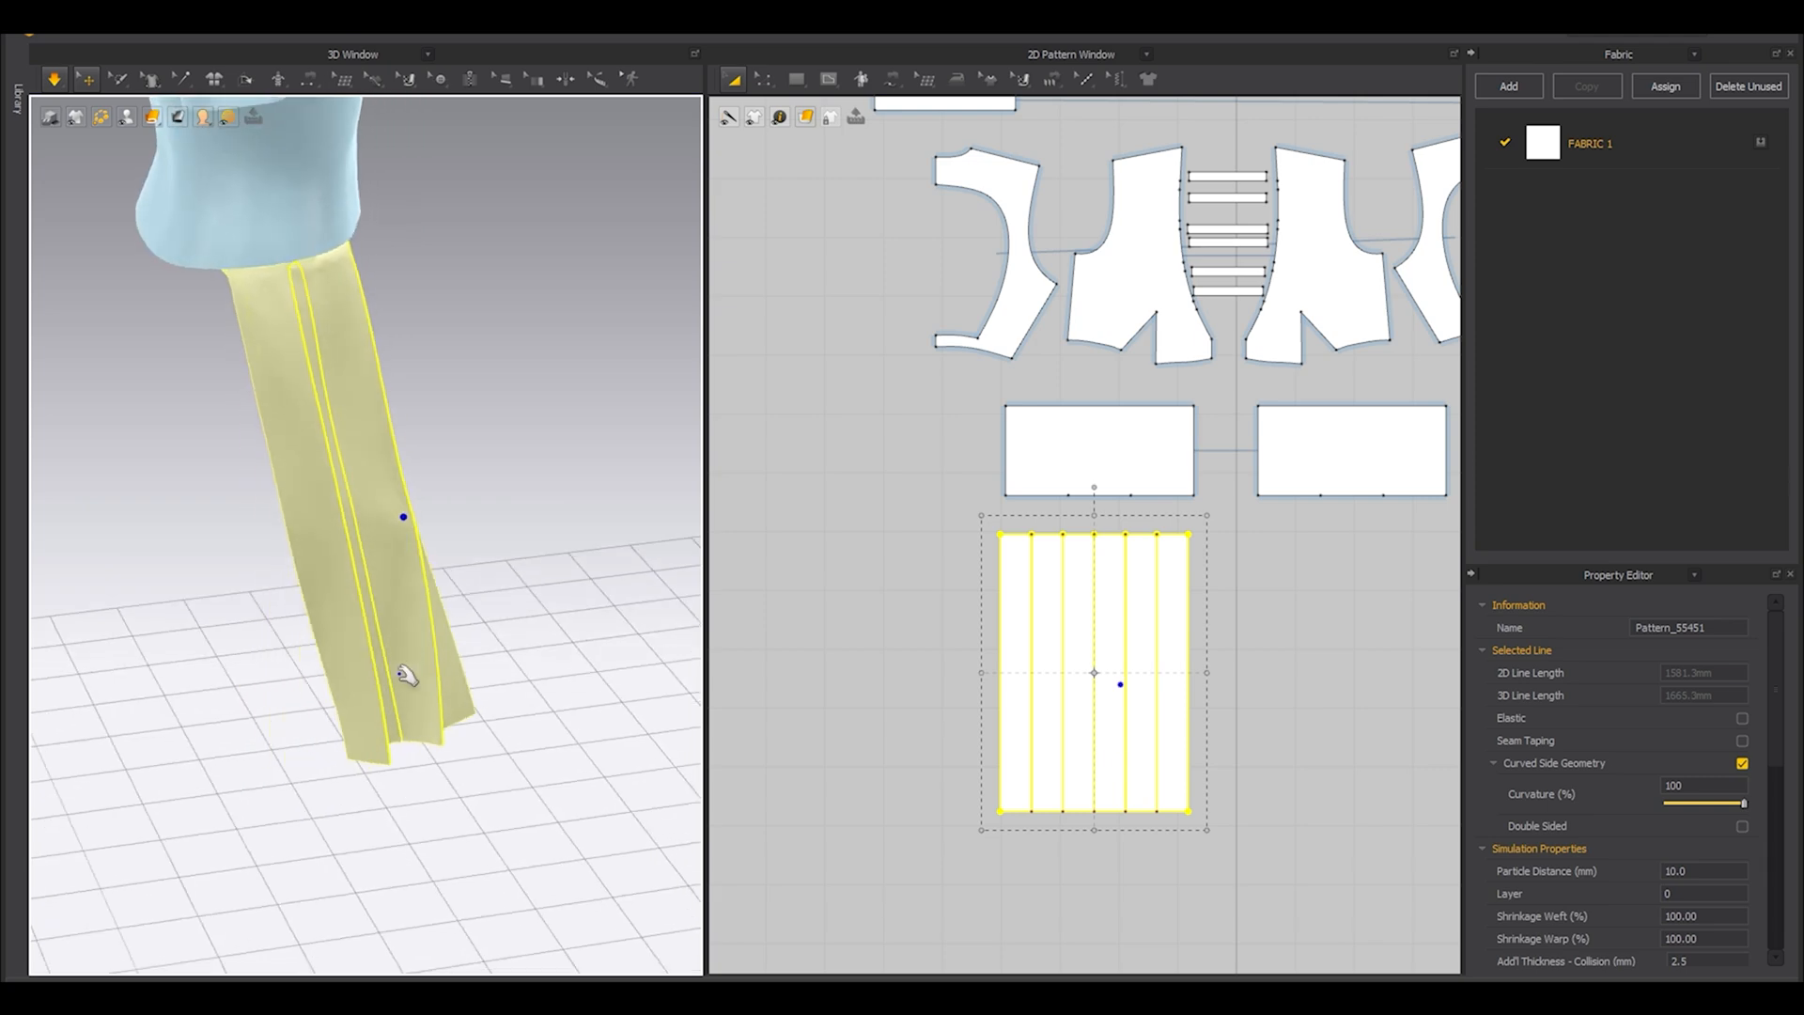
{"action": "left_click_drag", "start_coordinate": [401, 717], "coordinate": [519, 753]}
{"action": "right_click_drag", "start_coordinate": [519, 752], "coordinate": [375, 748]}
{"action": "scroll", "coordinate": [357, 716], "scroll_direction": "down", "scroll_amount": 3}
{"action": "left_click", "coordinate": [329, 632]}
{"action": "right_click_drag", "start_coordinate": [329, 632], "coordinate": [404, 526]}
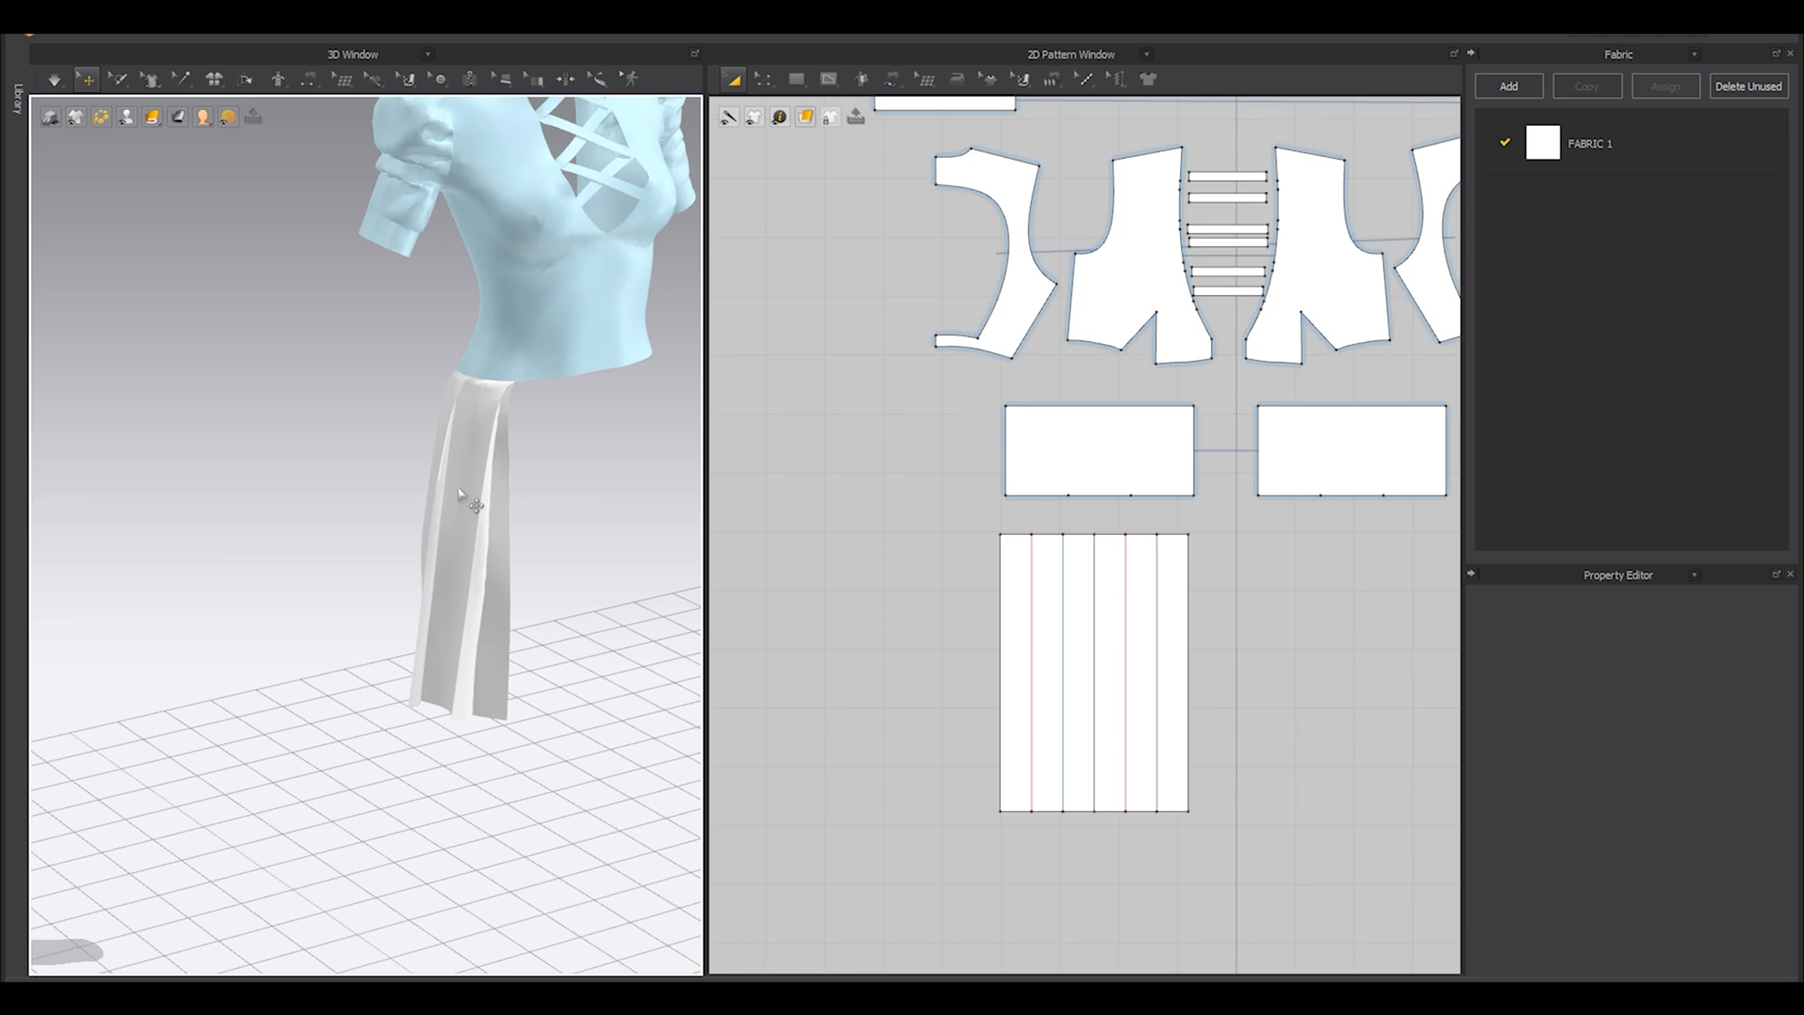
Lengthen the pleated skirt panel to about ankle level by moving its bottom edge down, and simulate it on the avatar.
{"action": "scroll", "coordinate": [1031, 611], "scroll_direction": "down", "scroll_amount": 4}
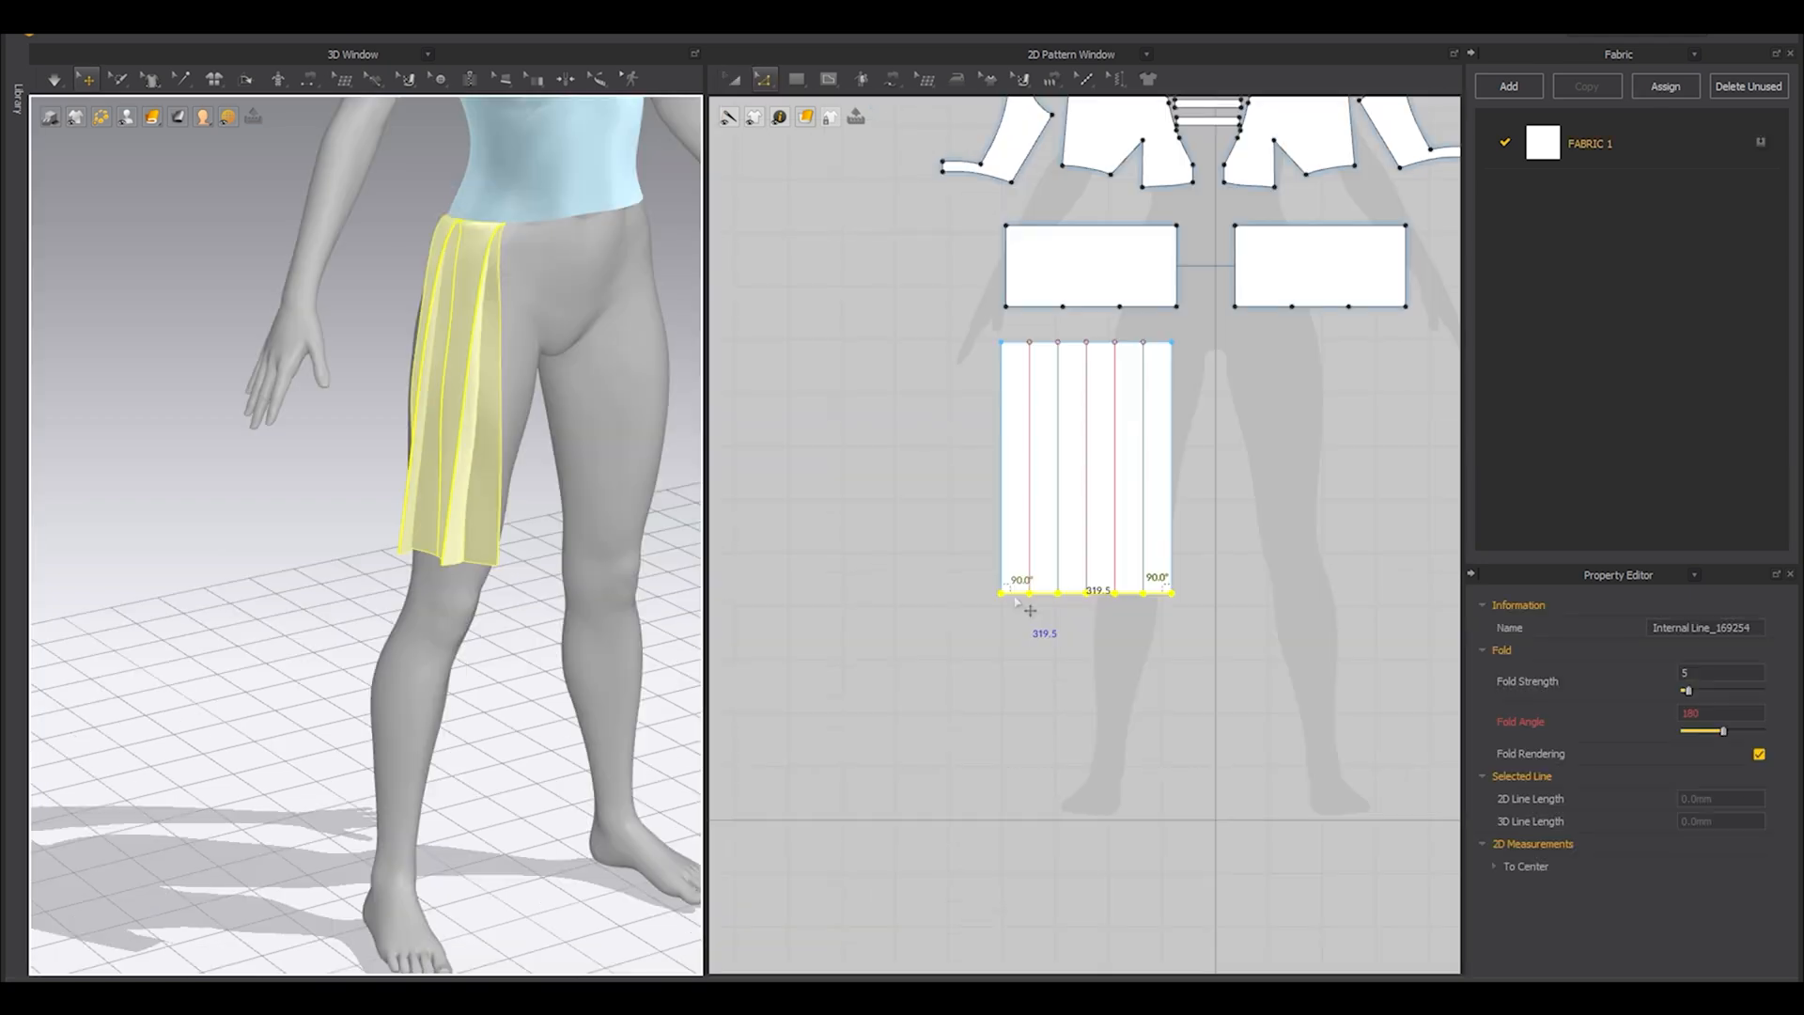
{"action": "left_click_drag", "start_coordinate": [1030, 610], "coordinate": [1029, 676]}
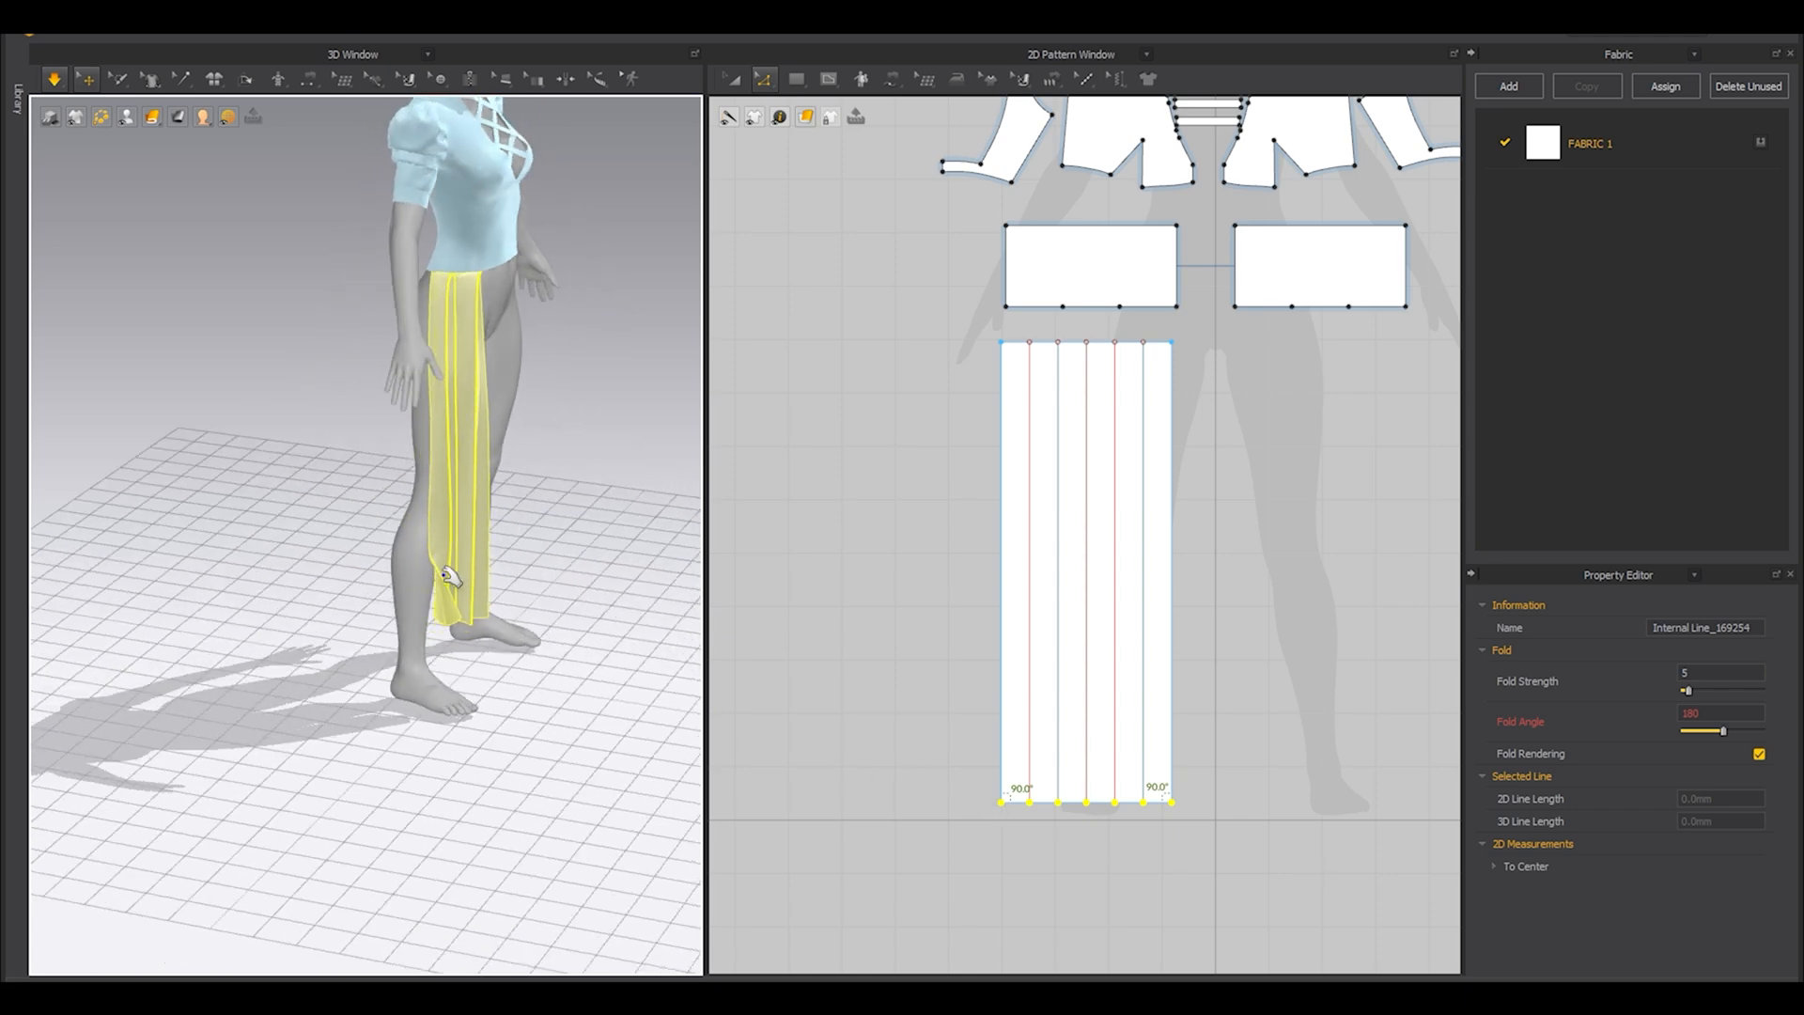
{"action": "scroll", "coordinate": [443, 569], "scroll_direction": "up", "scroll_amount": 5}
{"action": "left_click_drag", "start_coordinate": [508, 687], "coordinate": [469, 695]}
{"action": "left_click_drag", "start_coordinate": [1024, 803], "coordinate": [1013, 863]}
{"action": "scroll", "coordinate": [624, 692], "scroll_direction": "up", "scroll_amount": 3}
{"action": "scroll", "coordinate": [569, 665], "scroll_direction": "down", "scroll_amount": 5}
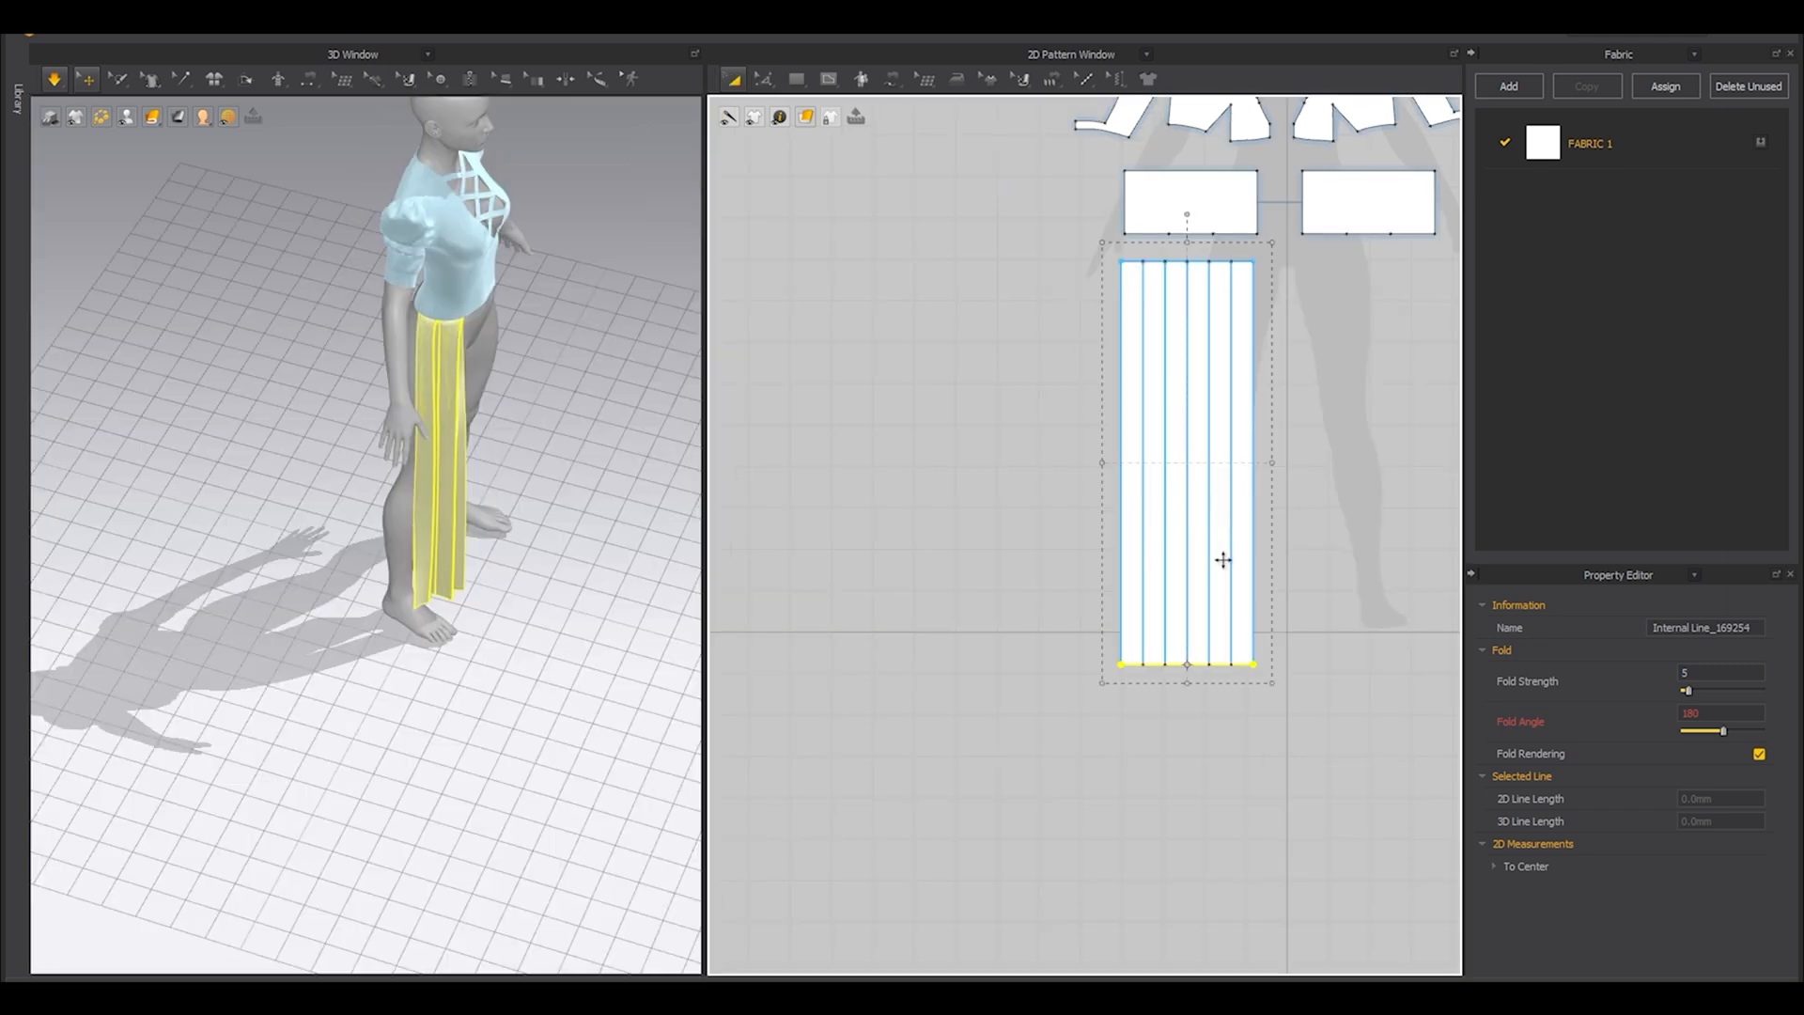
Move the pleated skirt panel down and outward in the pattern layout, clearing space beneath the waist panel.
{"action": "left_click_drag", "start_coordinate": [1244, 488], "coordinate": [1173, 568]}
{"action": "scroll", "coordinate": [1219, 367], "scroll_direction": "up", "scroll_amount": 5}
{"action": "scroll", "coordinate": [1212, 282], "scroll_direction": "down", "scroll_amount": 3}
{"action": "middle_click_drag", "start_coordinate": [1249, 159], "coordinate": [1137, 355]}
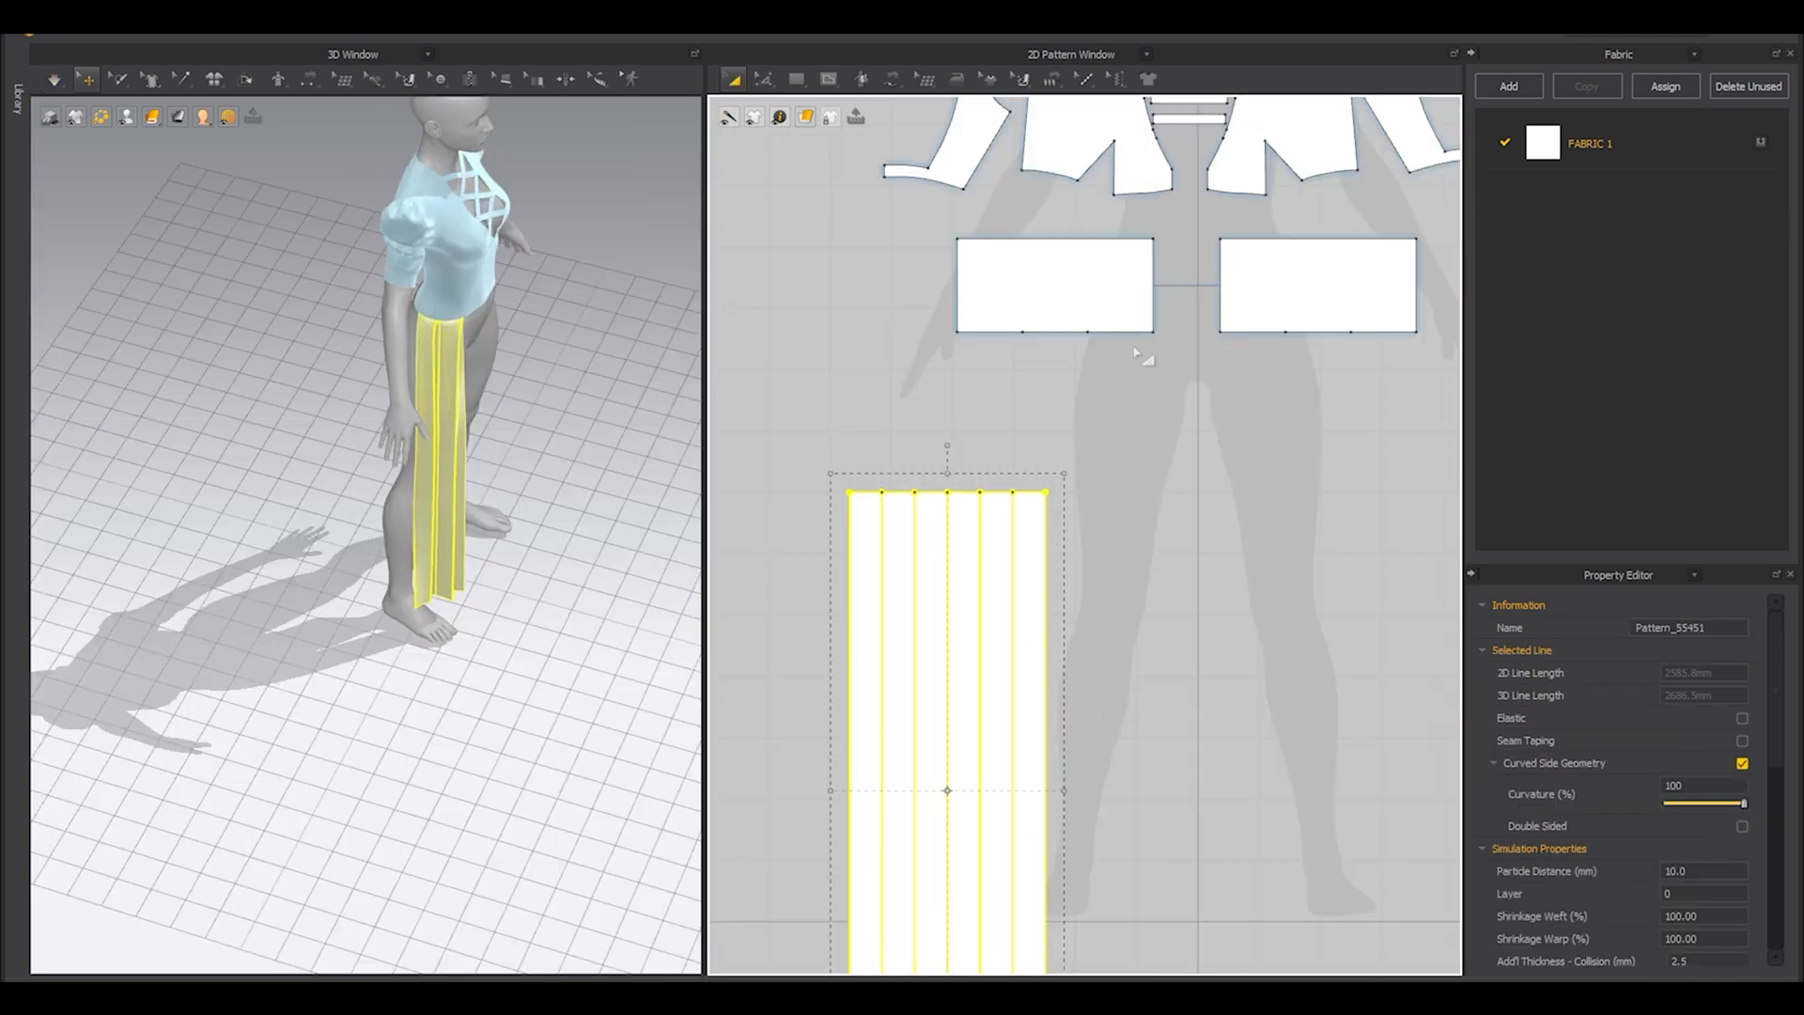
Create a 106.5 × 500 mm rectangle below the inner segment of the left waist panel's bottom edge.
{"action": "left_click", "coordinate": [1109, 339]}
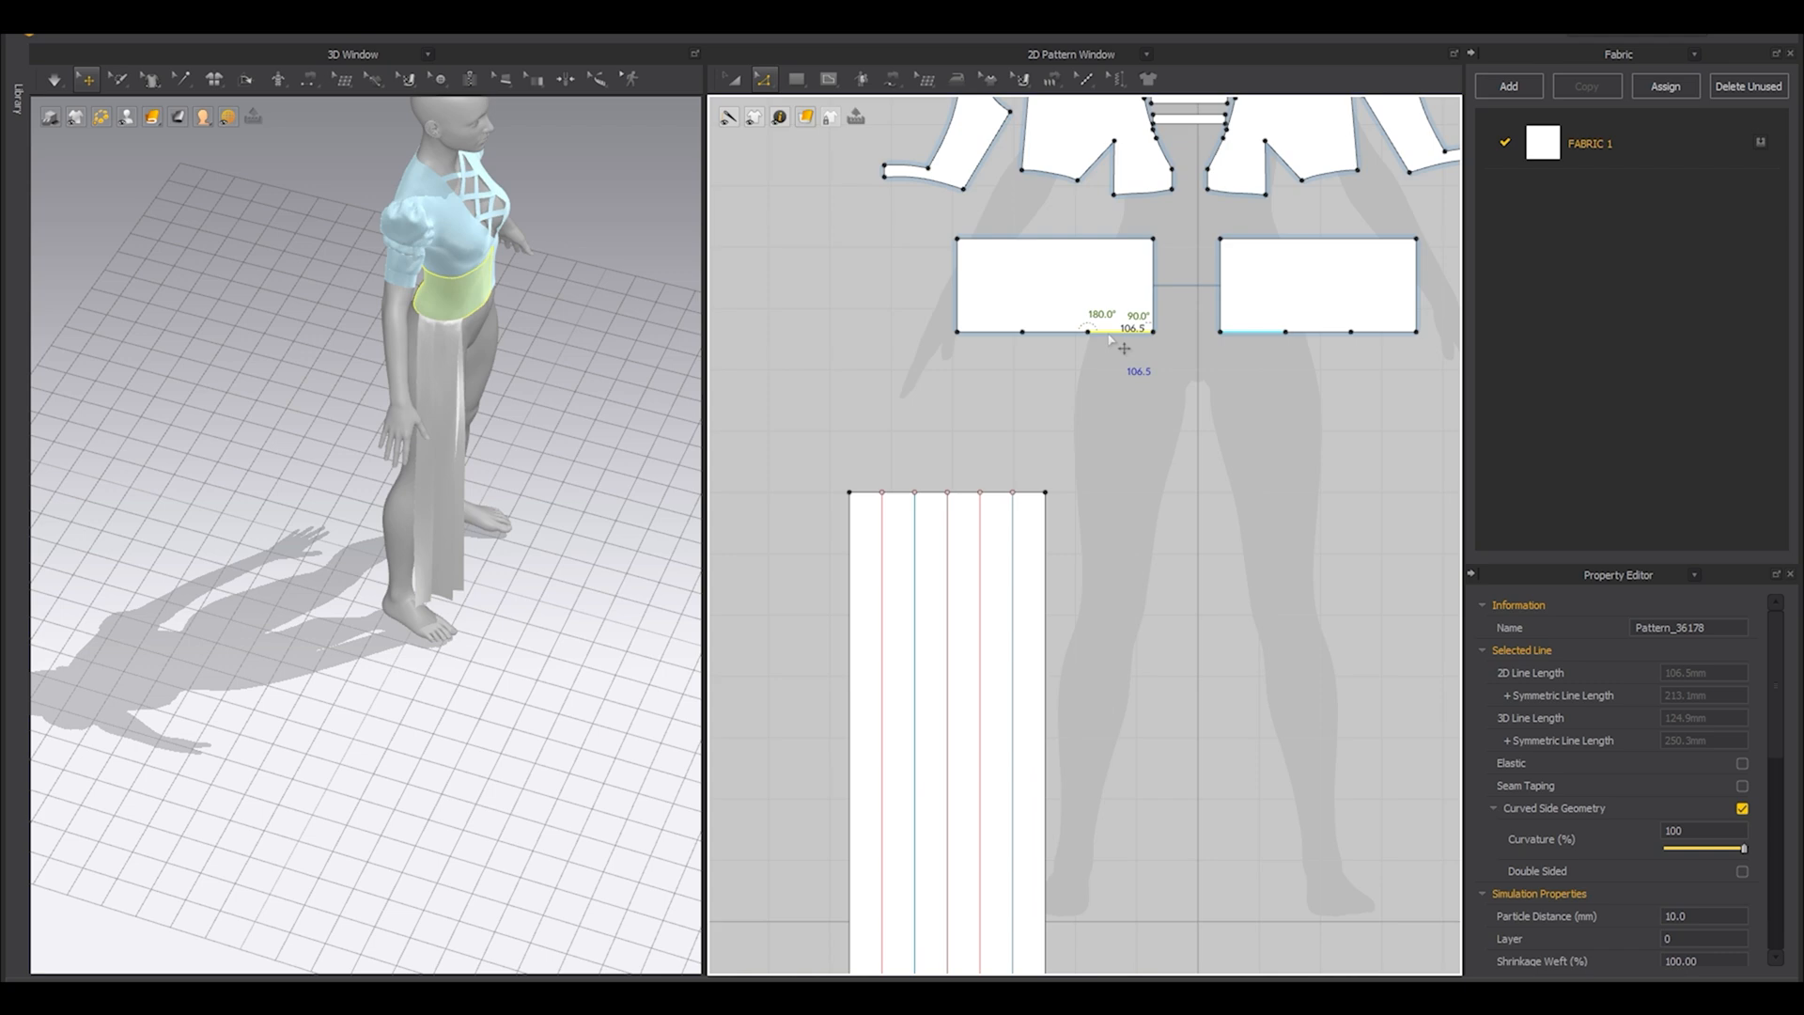
{"action": "scroll", "coordinate": [1167, 561], "scroll_direction": "down", "scroll_amount": 2}
{"action": "left_click", "coordinate": [1123, 366]}
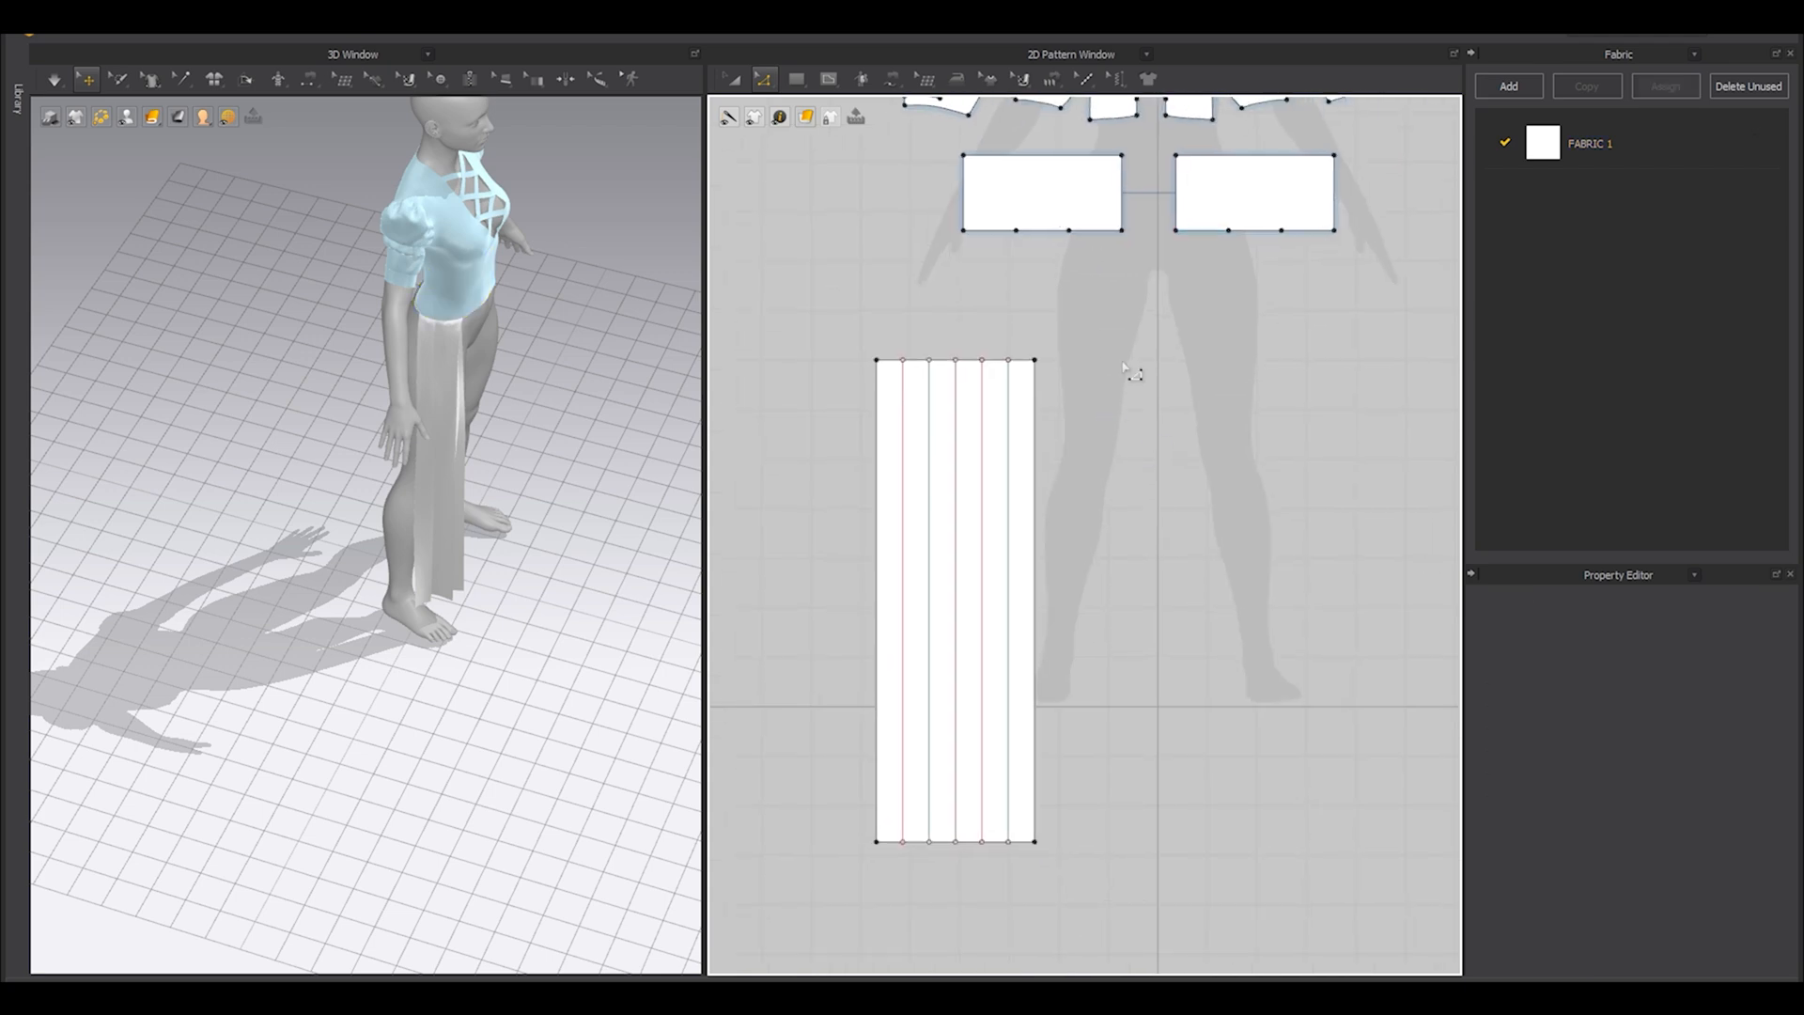
{"action": "left_click", "coordinate": [1116, 387]}
{"action": "type", "text": "106.5"}
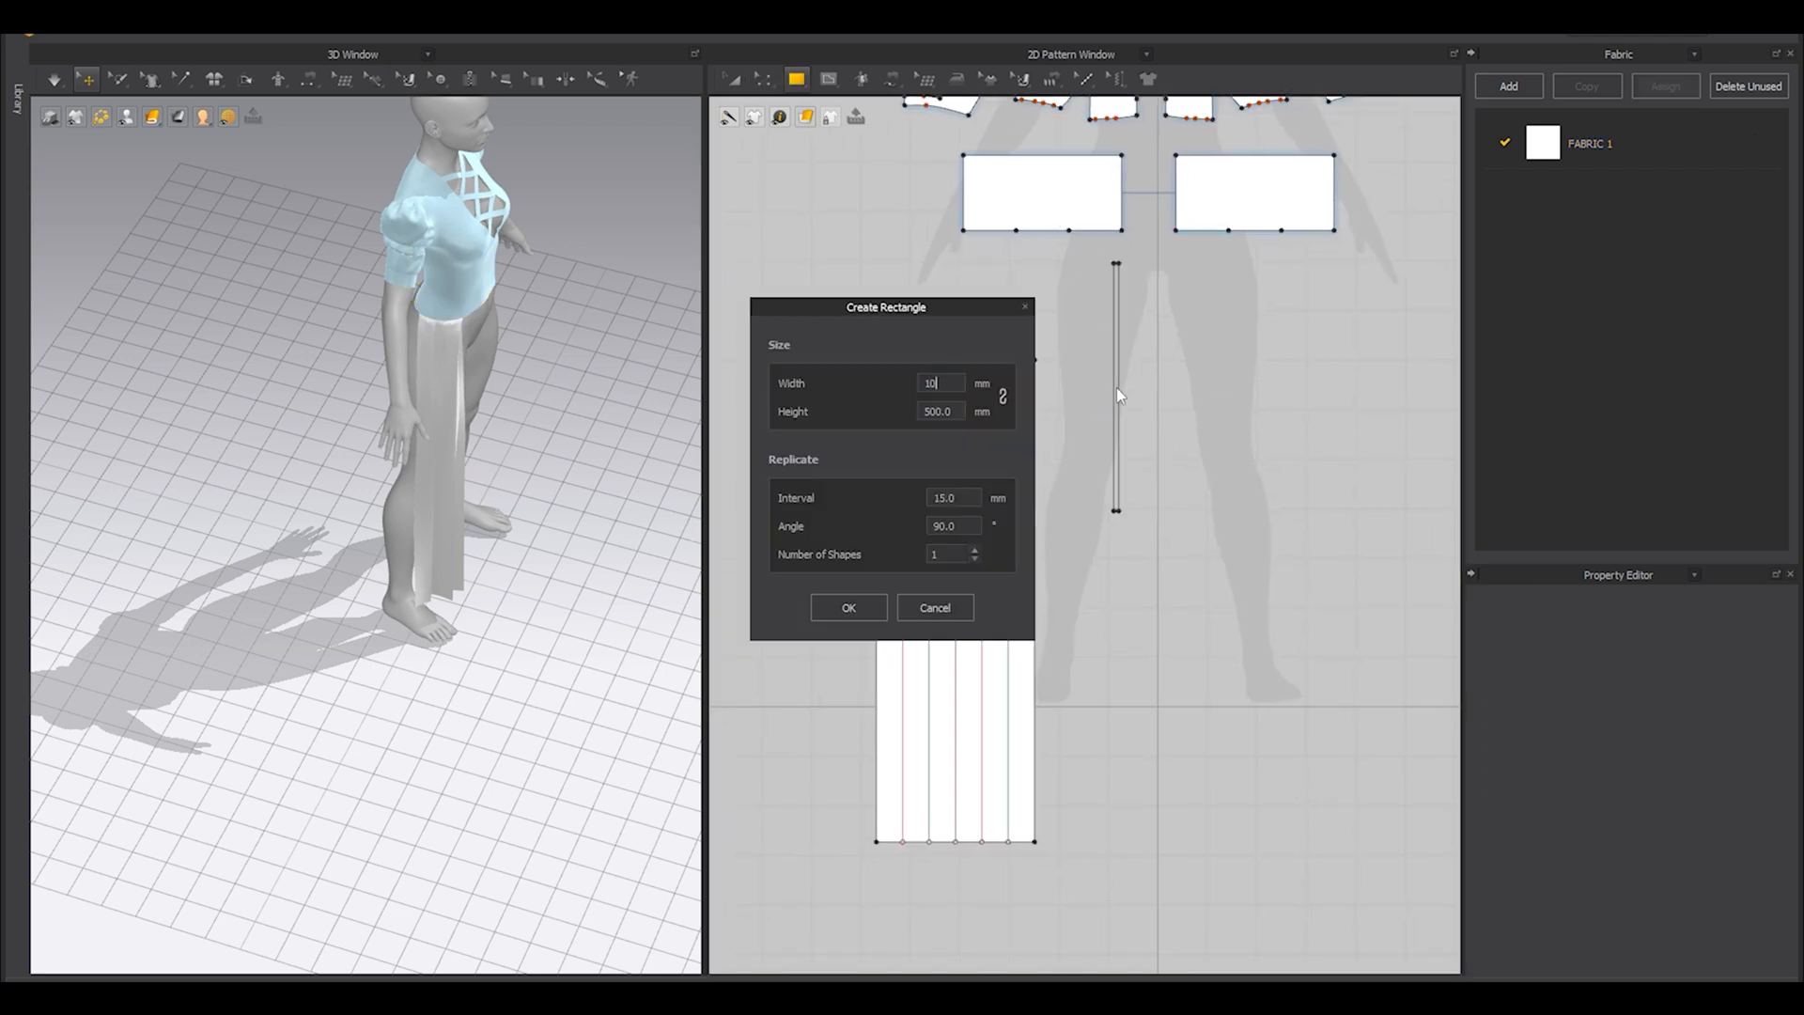
{"action": "left_click", "coordinate": [856, 615]}
{"action": "key", "text": "a"}
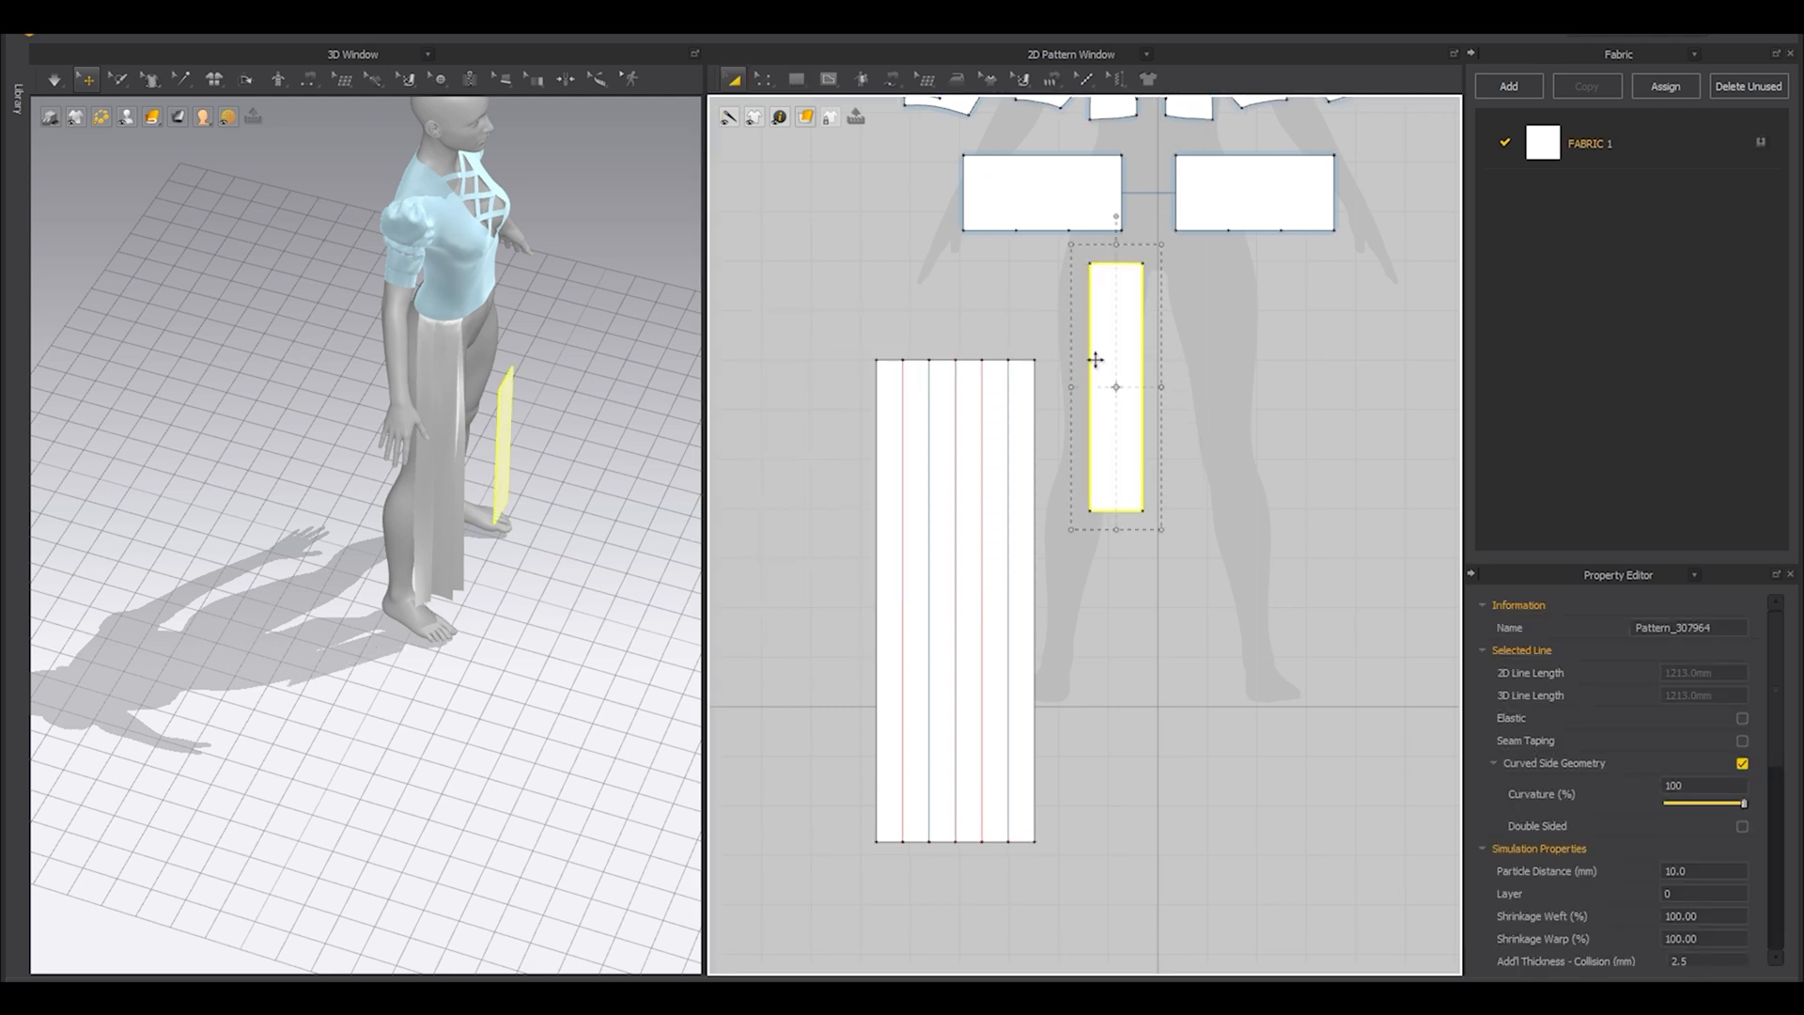
Move the new rectangle beside the pleated skirt panel, aligned with its top, and lengthen it down to the pleated panel's bottom edge.
{"action": "left_click_drag", "start_coordinate": [1095, 359], "coordinate": [1061, 455]}
{"action": "middle_click_drag", "start_coordinate": [1054, 535], "coordinate": [1055, 421]}
{"action": "key", "text": "z"}
{"action": "left_click_drag", "start_coordinate": [1073, 493], "coordinate": [1074, 727], "text": "shift"}
Sew the narrow panel's top edge to the 106.5 mm inner bottom segment of the left waist panel and simulate it.
{"action": "key", "text": "a"}
{"action": "right_click_drag", "start_coordinate": [564, 489], "coordinate": [512, 488]}
{"action": "scroll", "coordinate": [512, 489], "scroll_direction": "up", "scroll_amount": 3}
{"action": "middle_click_drag", "start_coordinate": [1107, 231], "coordinate": [1101, 440]}
{"action": "key", "text": "n"}
{"action": "left_click", "coordinate": [1068, 453]}
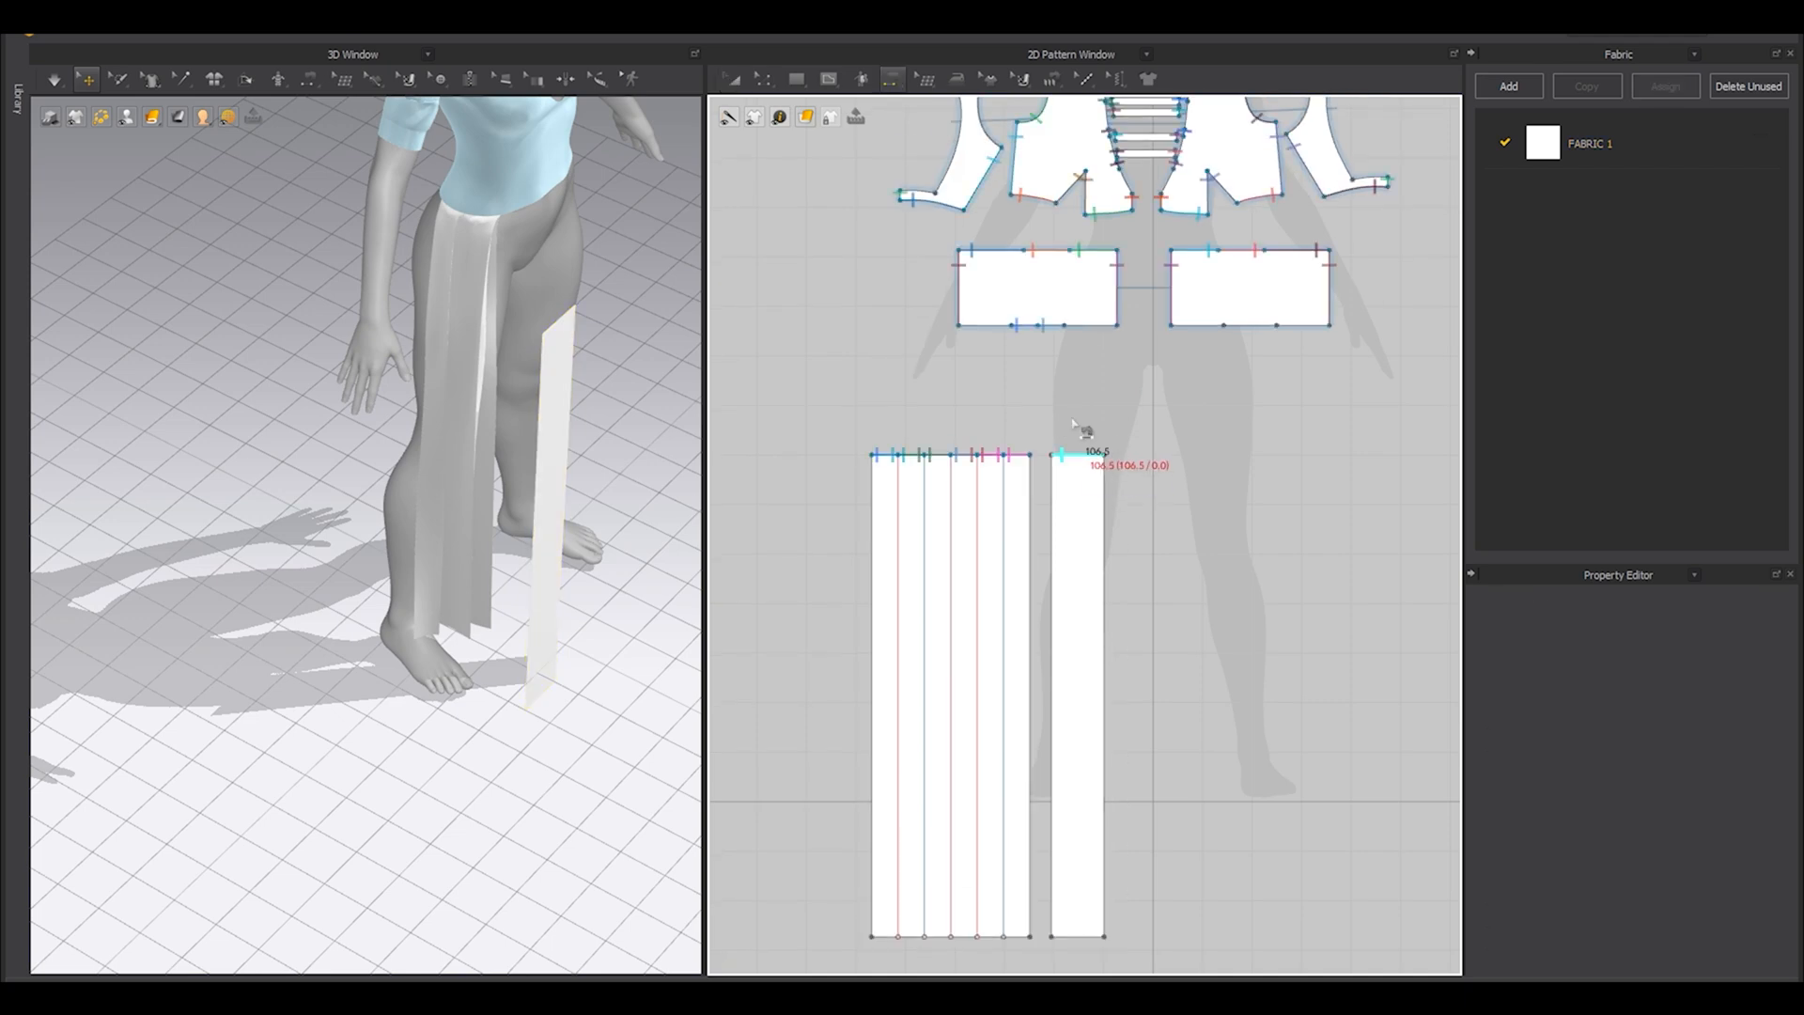
{"action": "left_click", "coordinate": [1079, 331]}
{"action": "right_click_drag", "start_coordinate": [526, 423], "coordinate": [382, 390]}
{"action": "left_click_drag", "start_coordinate": [482, 424], "coordinate": [486, 346]}
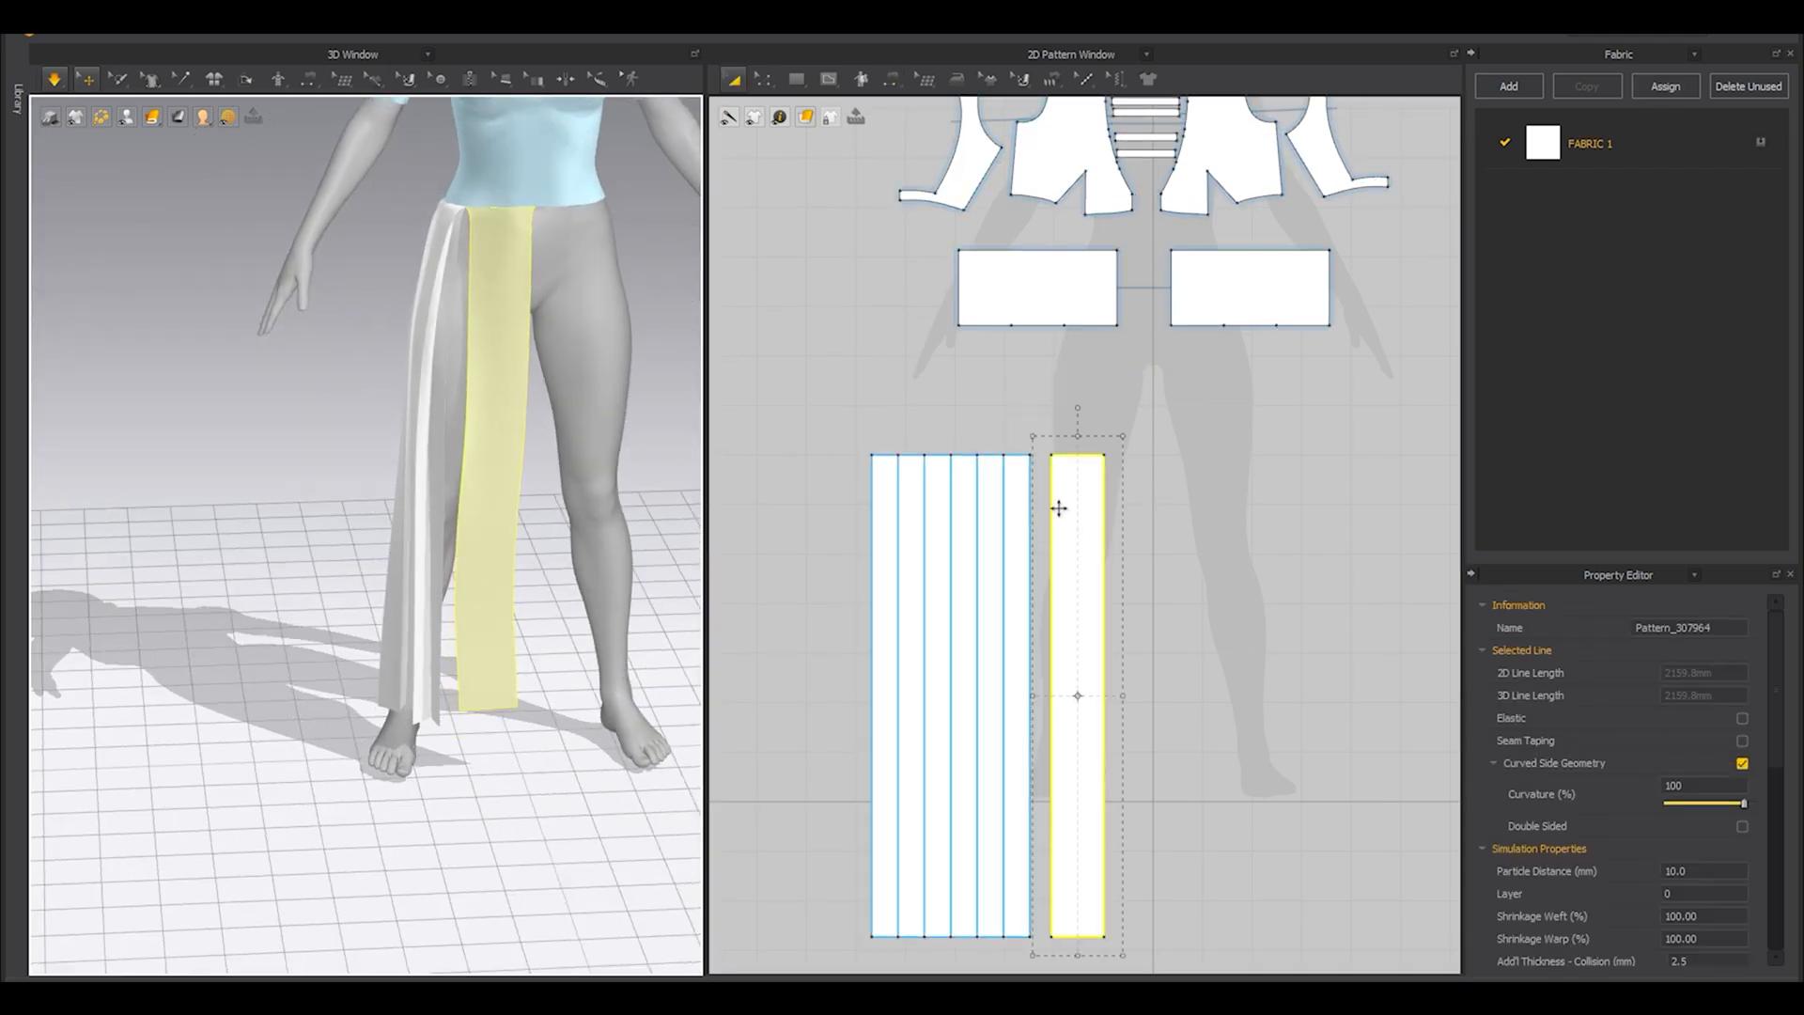
Copy the narrow plain panel and paste the duplicate on the outer side of the pleated skirt panel.
{"action": "scroll", "coordinate": [1071, 601], "scroll_direction": "down", "scroll_amount": 3}
{"action": "middle_click_drag", "start_coordinate": [1095, 608], "coordinate": [1174, 563]}
{"action": "key", "text": "ctrl+c"}
{"action": "key", "text": "ctrl+v"}
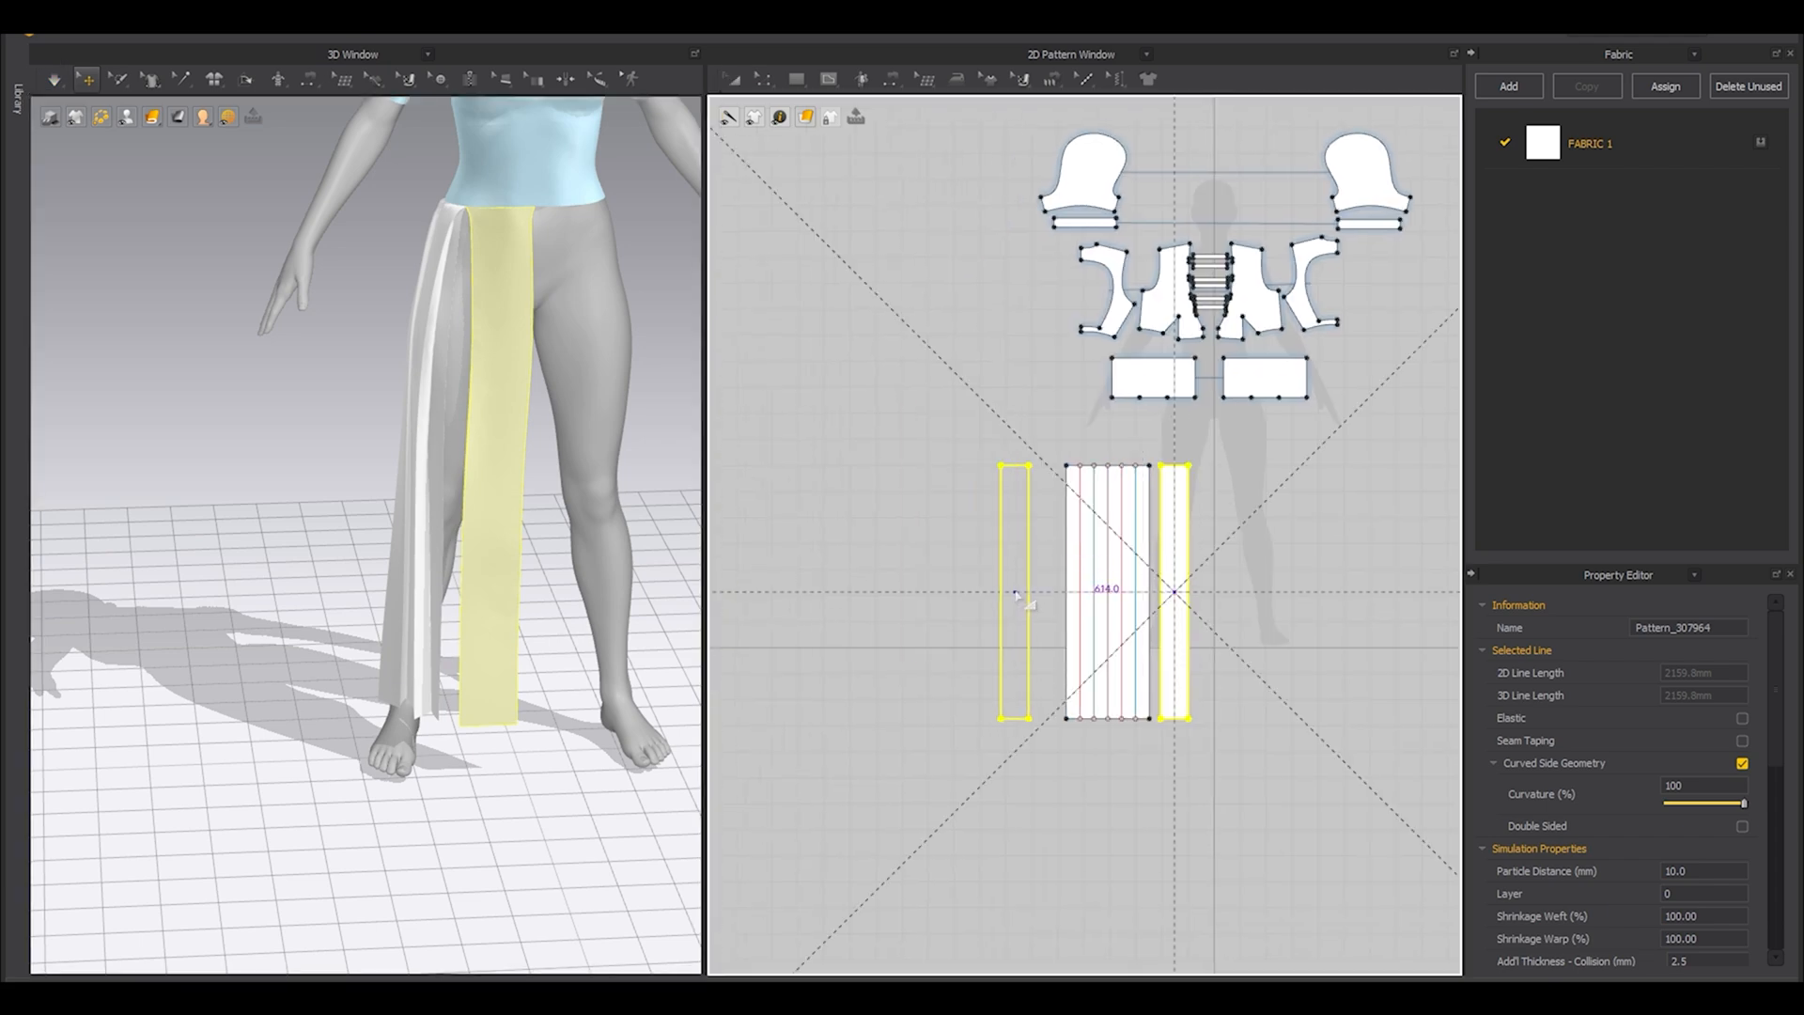
{"action": "left_click", "coordinate": [1033, 592]}
Position the duplicated panel behind the avatar's leg below the back waist, and hide the avatar.
{"action": "right_click_drag", "start_coordinate": [314, 611], "coordinate": [460, 737]}
{"action": "left_click", "coordinate": [455, 665]}
{"action": "left_click_drag", "start_coordinate": [447, 738], "coordinate": [431, 548]}
{"action": "right_click_drag", "start_coordinate": [445, 556], "coordinate": [518, 460]}
{"action": "left_click_drag", "start_coordinate": [536, 455], "coordinate": [200, 409]}
{"action": "key", "text": "shift+a"}
{"action": "right_click_drag", "start_coordinate": [268, 504], "coordinate": [526, 532]}
Sew the duplicate's top edge to the 106.5 mm outer bottom segment of the left waist panel and simulate it.
{"action": "key", "text": "n"}
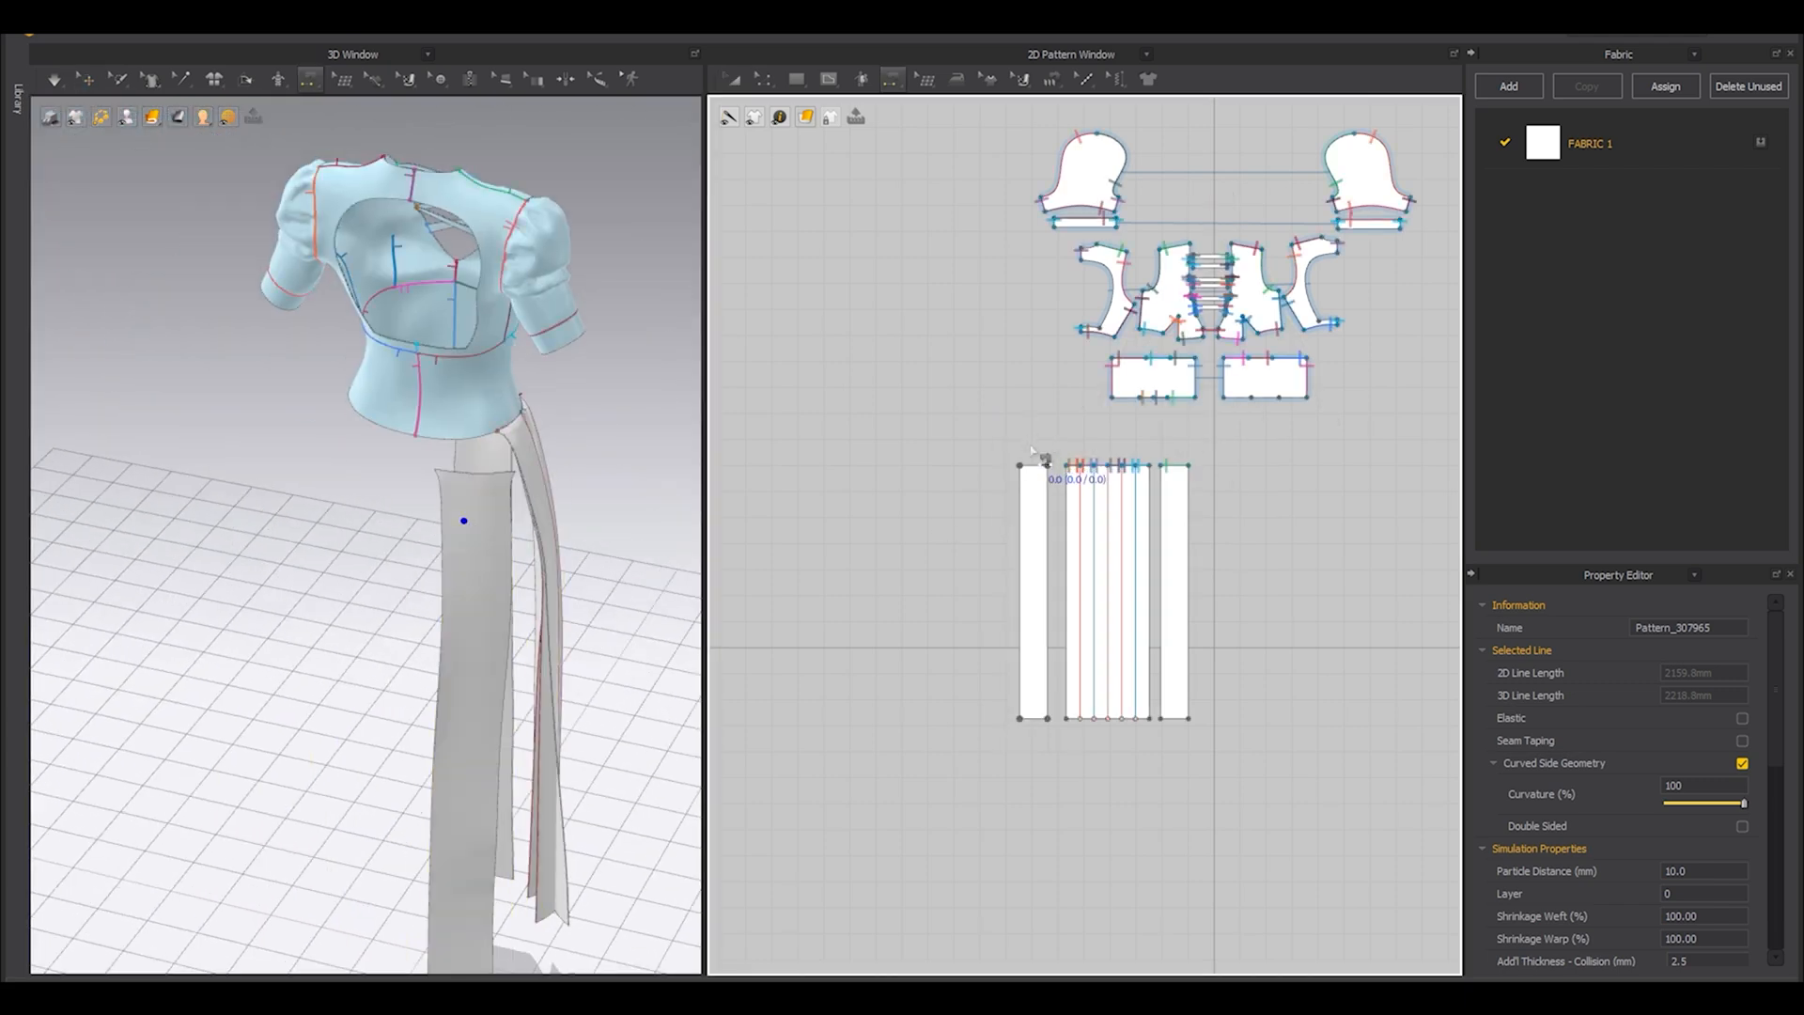
{"action": "left_click", "coordinate": [1050, 466]}
{"action": "left_click", "coordinate": [1126, 409]}
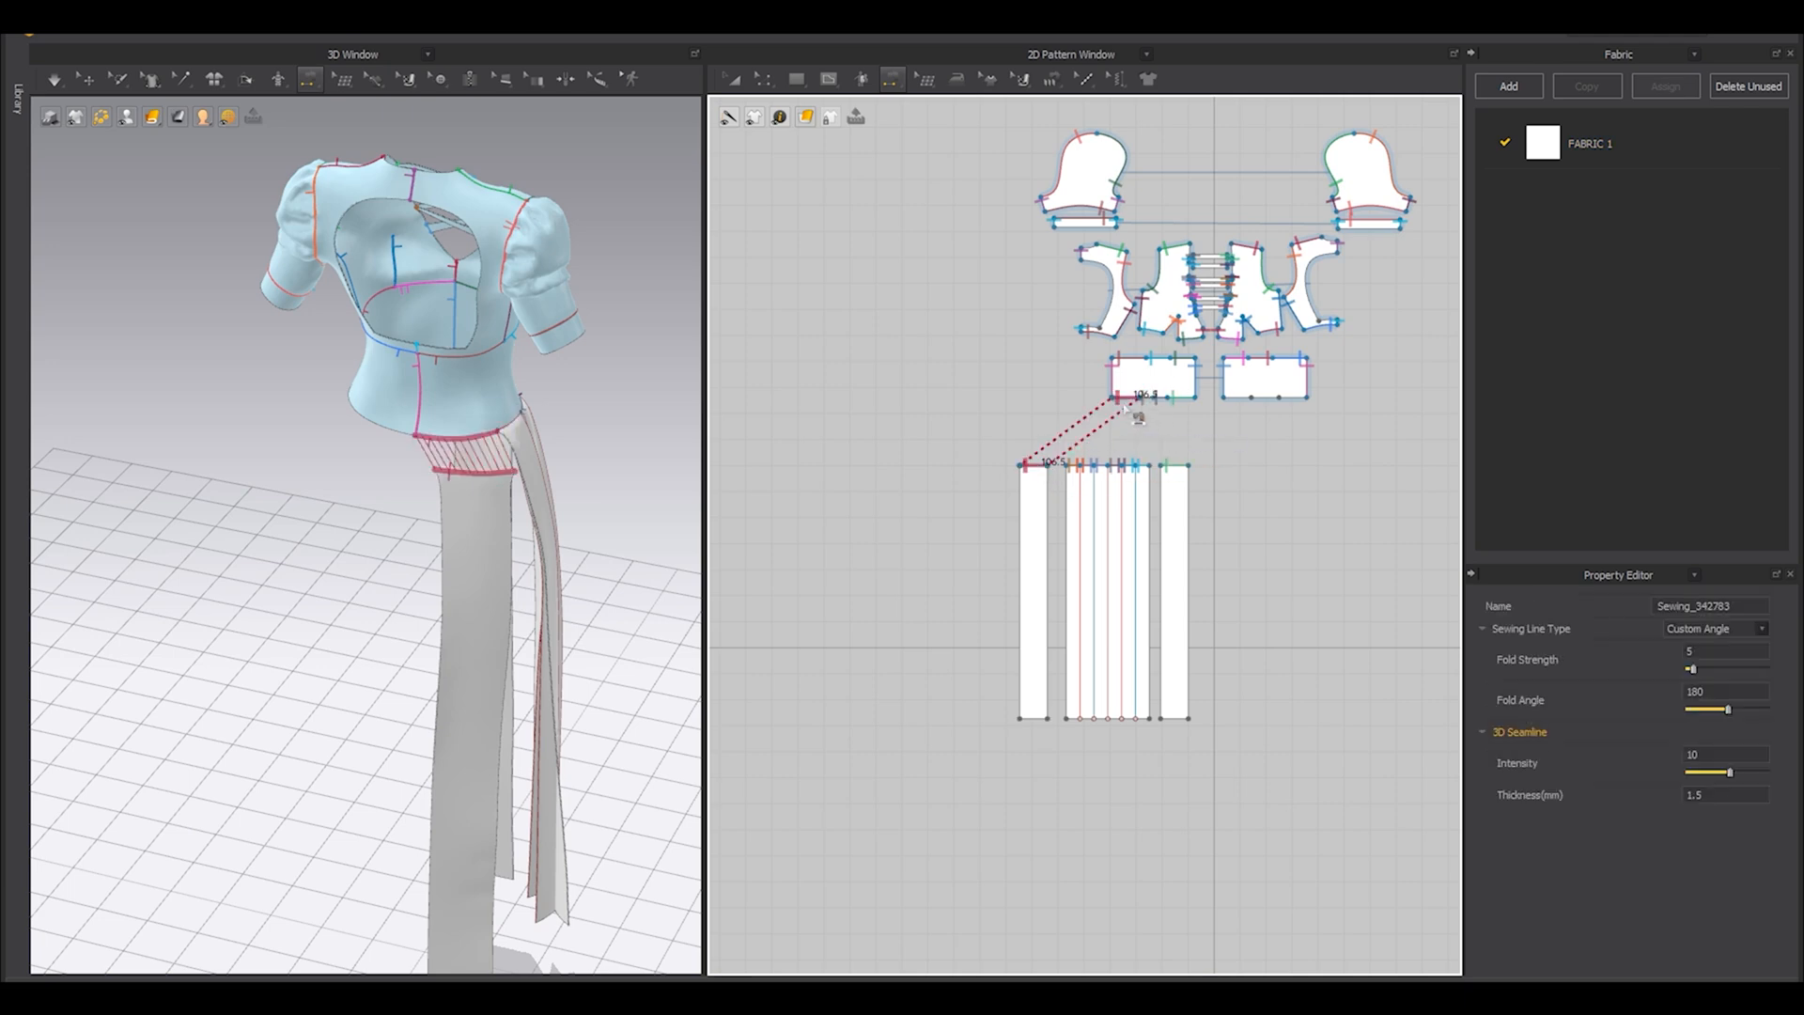
{"action": "right_click_drag", "start_coordinate": [423, 422], "coordinate": [467, 310]}
{"action": "scroll", "coordinate": [467, 304], "scroll_direction": "up", "scroll_amount": 3}
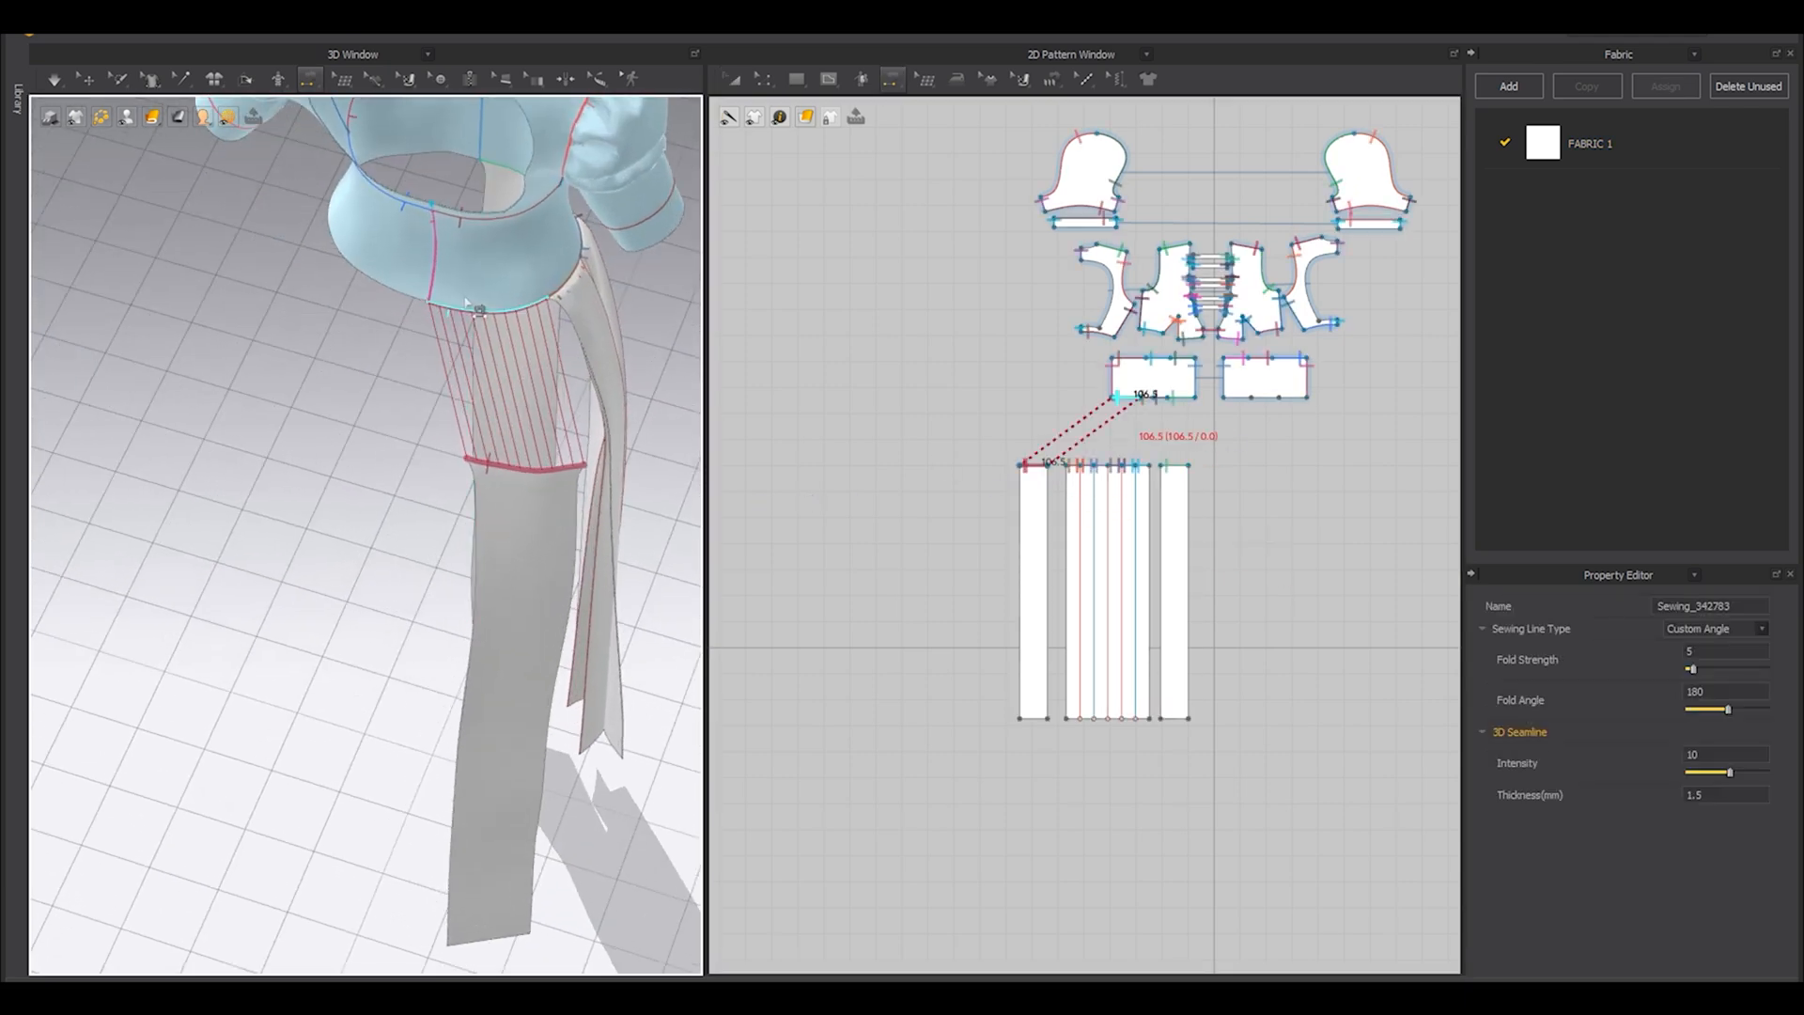
{"action": "key", "text": "space"}
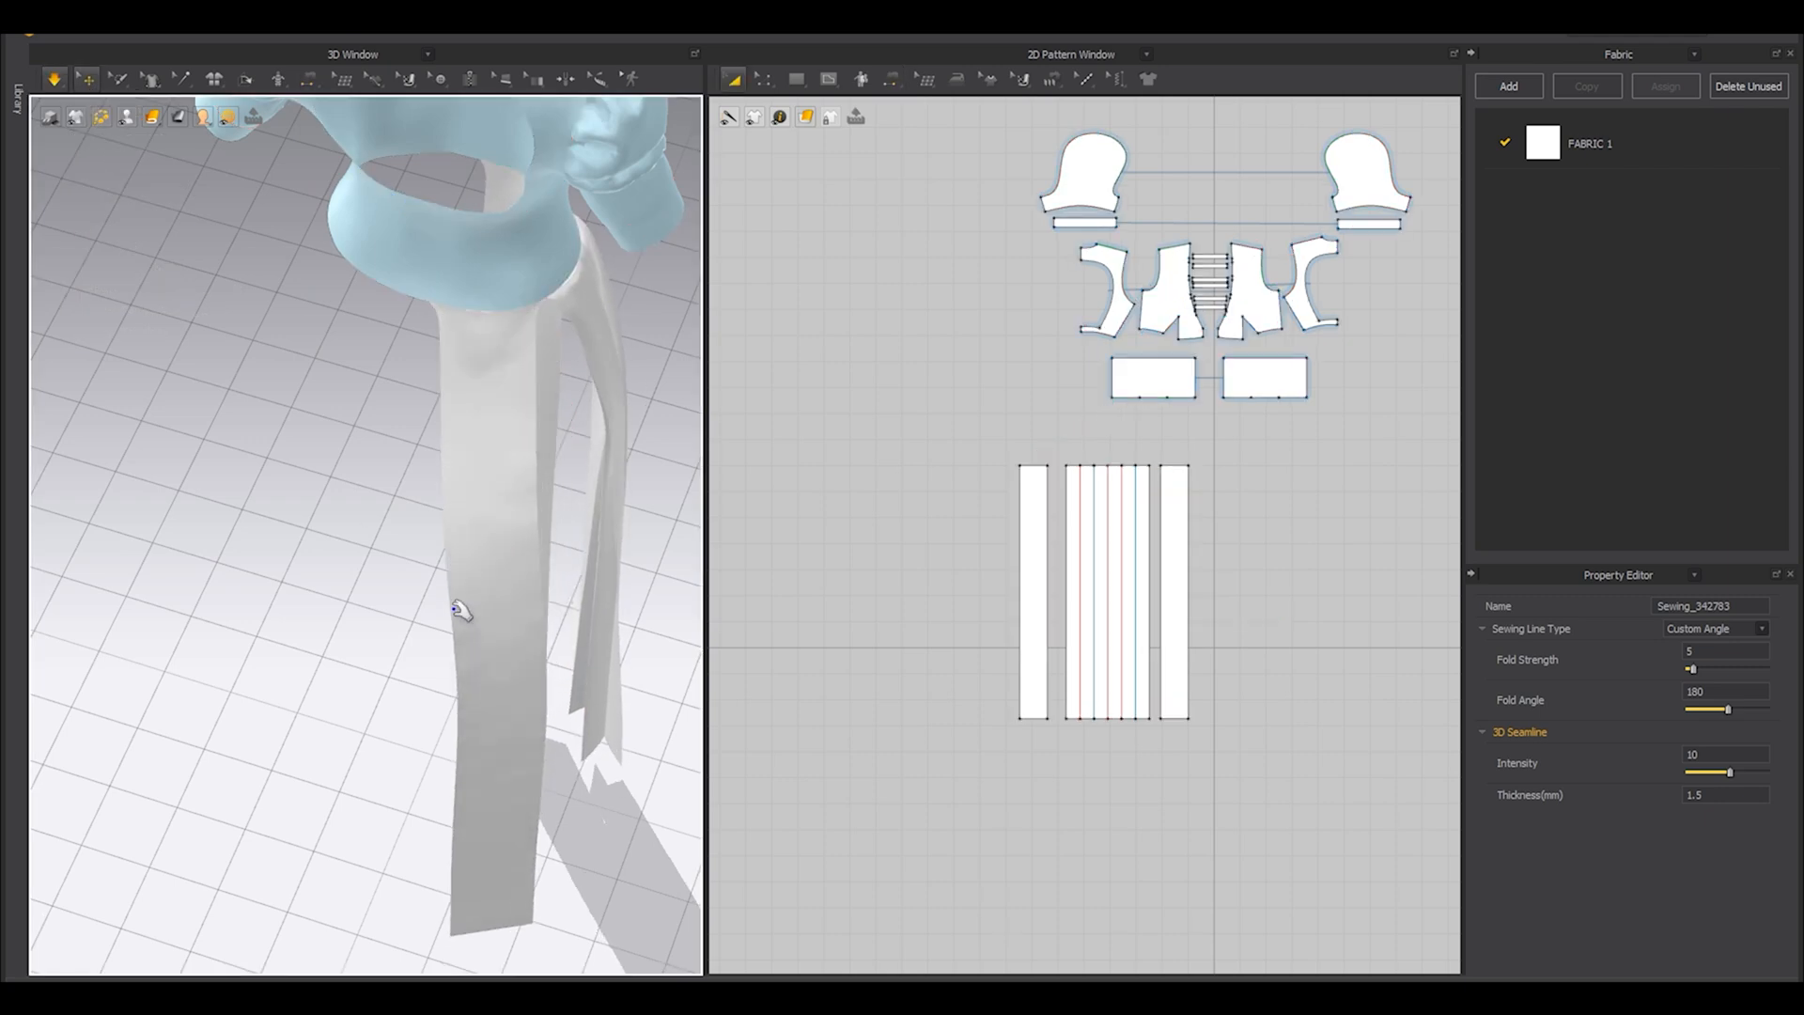
Sew both side edges of the pleated panel to the adjoining edges of the front and back plain panels, and simulate the skirt.
{"action": "scroll", "coordinate": [458, 611], "scroll_direction": "down", "scroll_amount": 5}
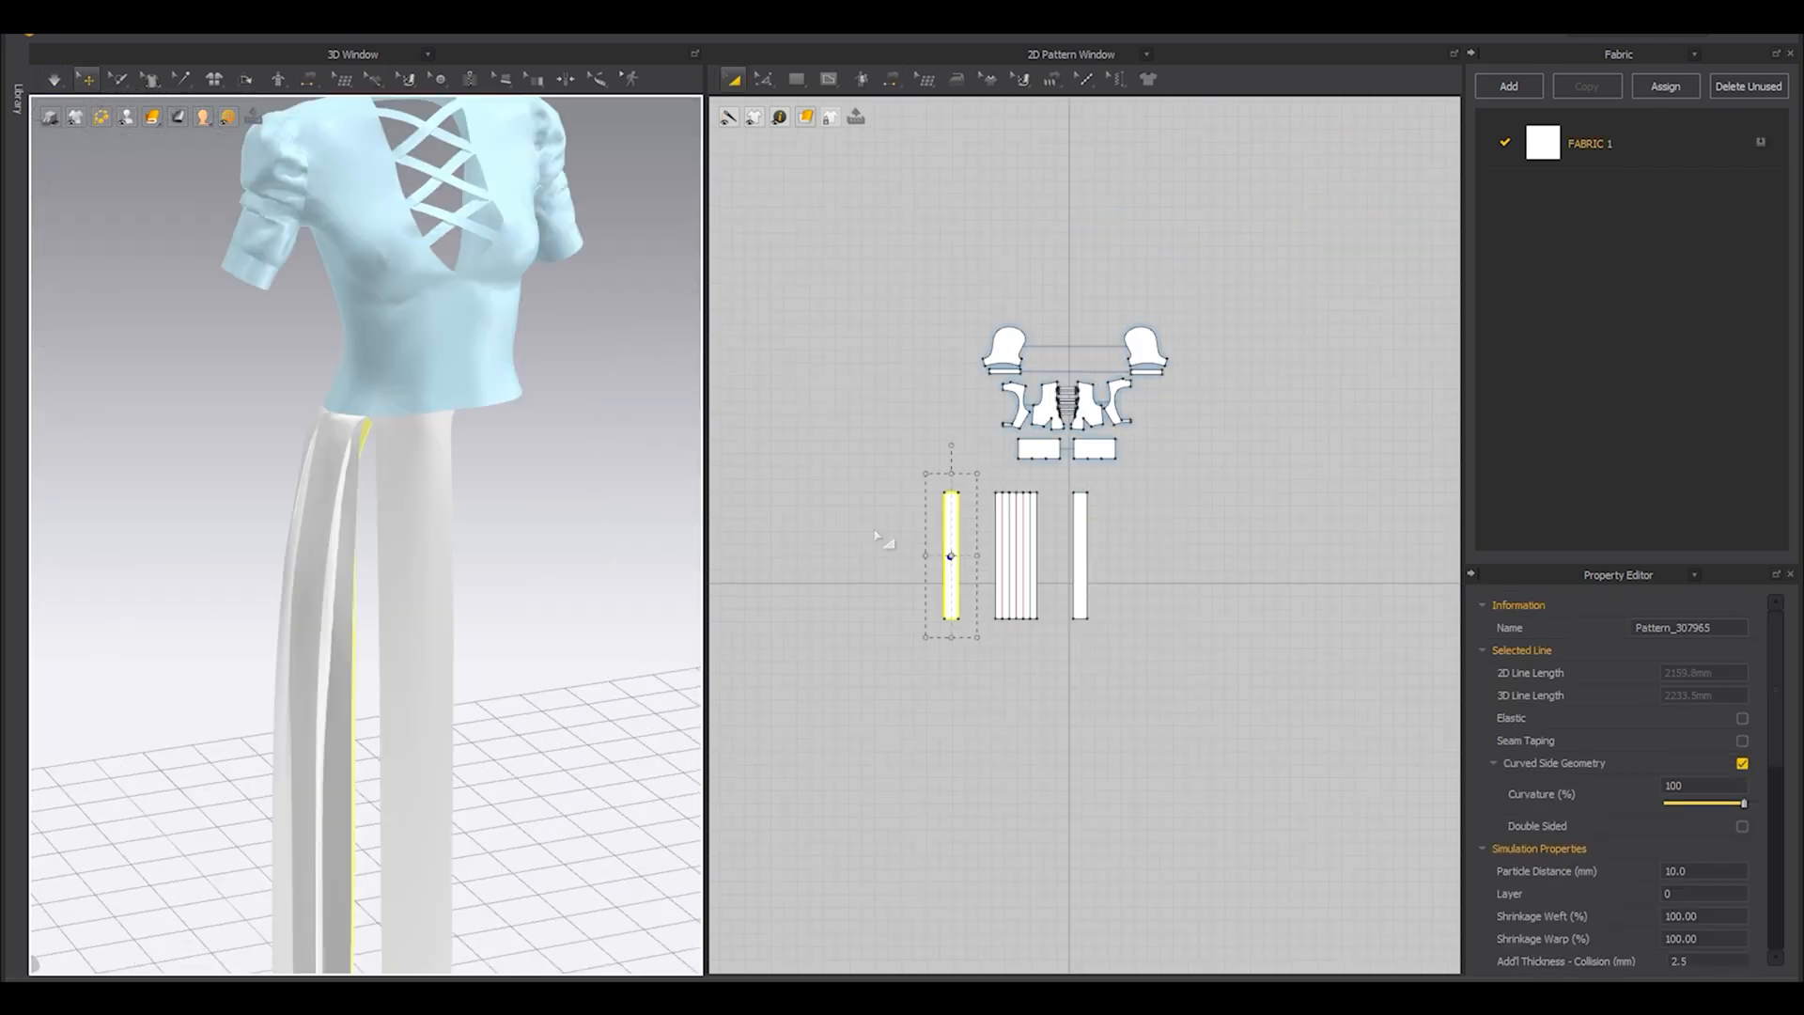
{"action": "key", "text": "n"}
{"action": "scroll", "coordinate": [1050, 518], "scroll_direction": "up", "scroll_amount": 5}
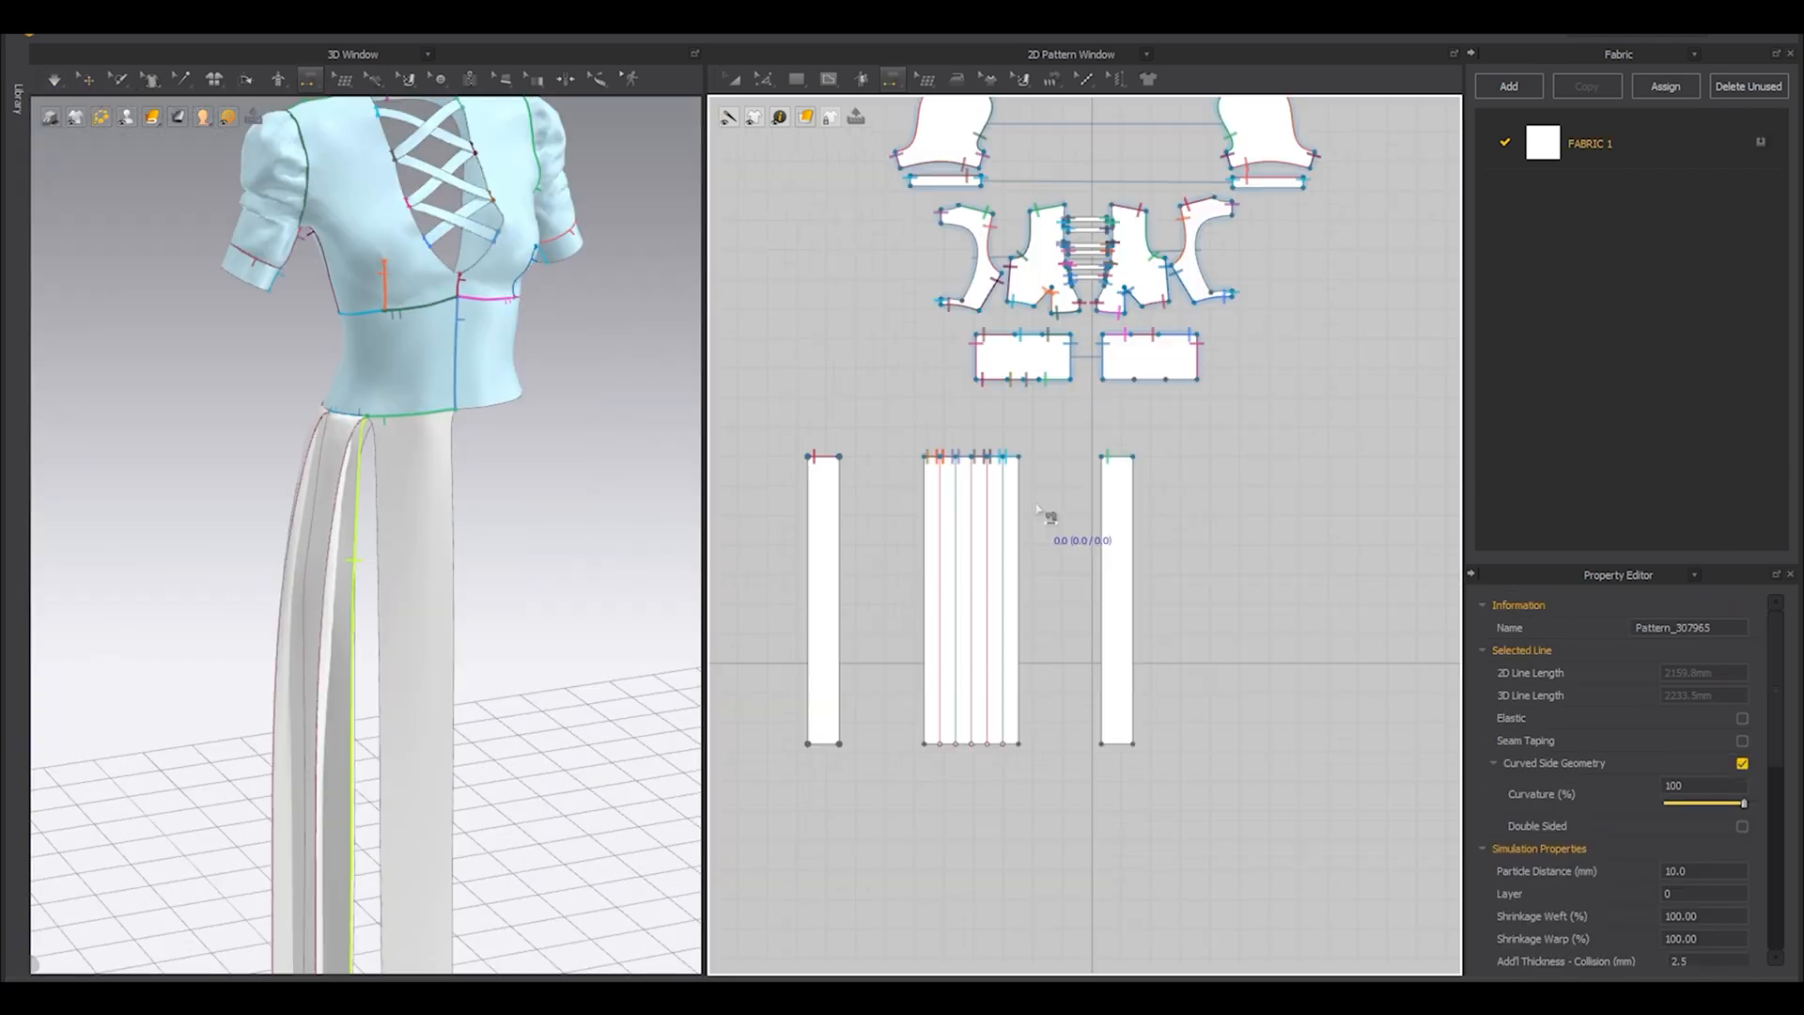
{"action": "left_click", "coordinate": [1018, 514]}
{"action": "left_click", "coordinate": [1101, 514]}
{"action": "left_click", "coordinate": [841, 524]}
{"action": "left_click", "coordinate": [925, 531]}
{"action": "middle_click_drag", "start_coordinate": [506, 642], "coordinate": [496, 553]}
{"action": "key", "text": "space"}
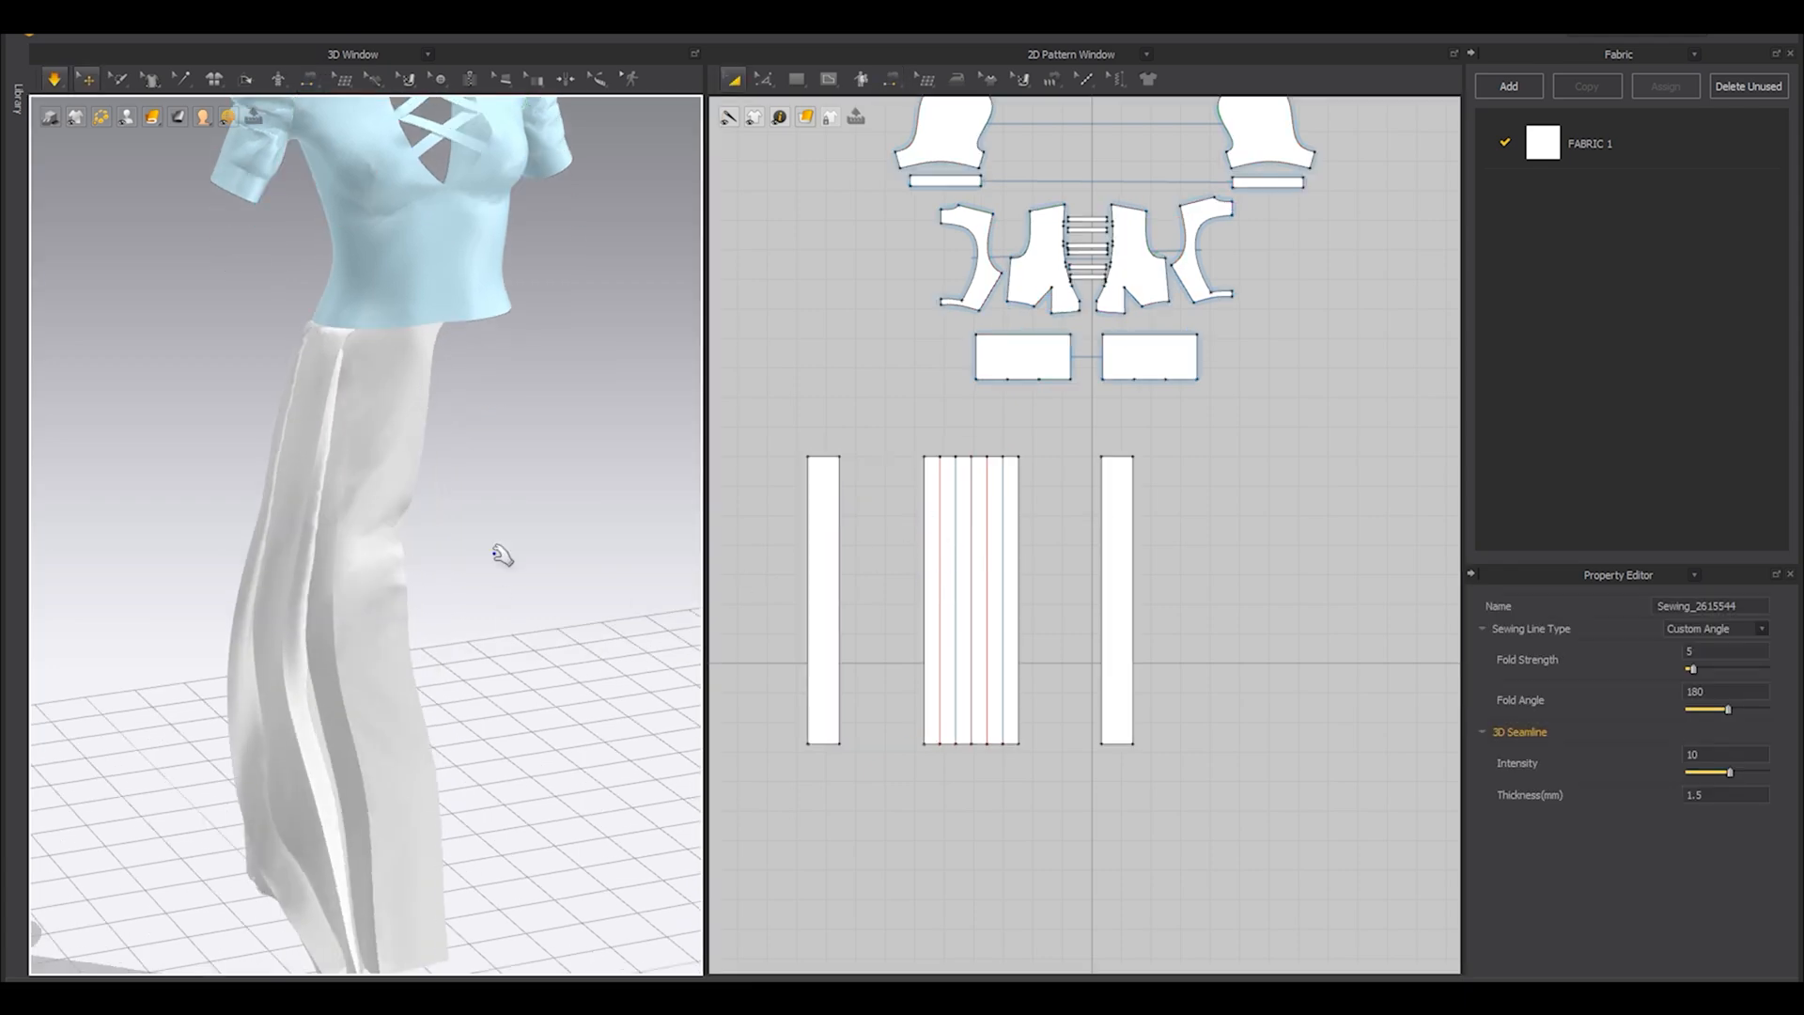
Pull the joined skirt fabric into place around the leg and adjust how the back plain panel hangs.
{"action": "right_click_drag", "start_coordinate": [310, 628], "coordinate": [368, 620]}
{"action": "key", "text": "space"}
{"action": "left_click", "coordinate": [84, 77]}
{"action": "right_click_drag", "start_coordinate": [282, 329], "coordinate": [414, 496]}
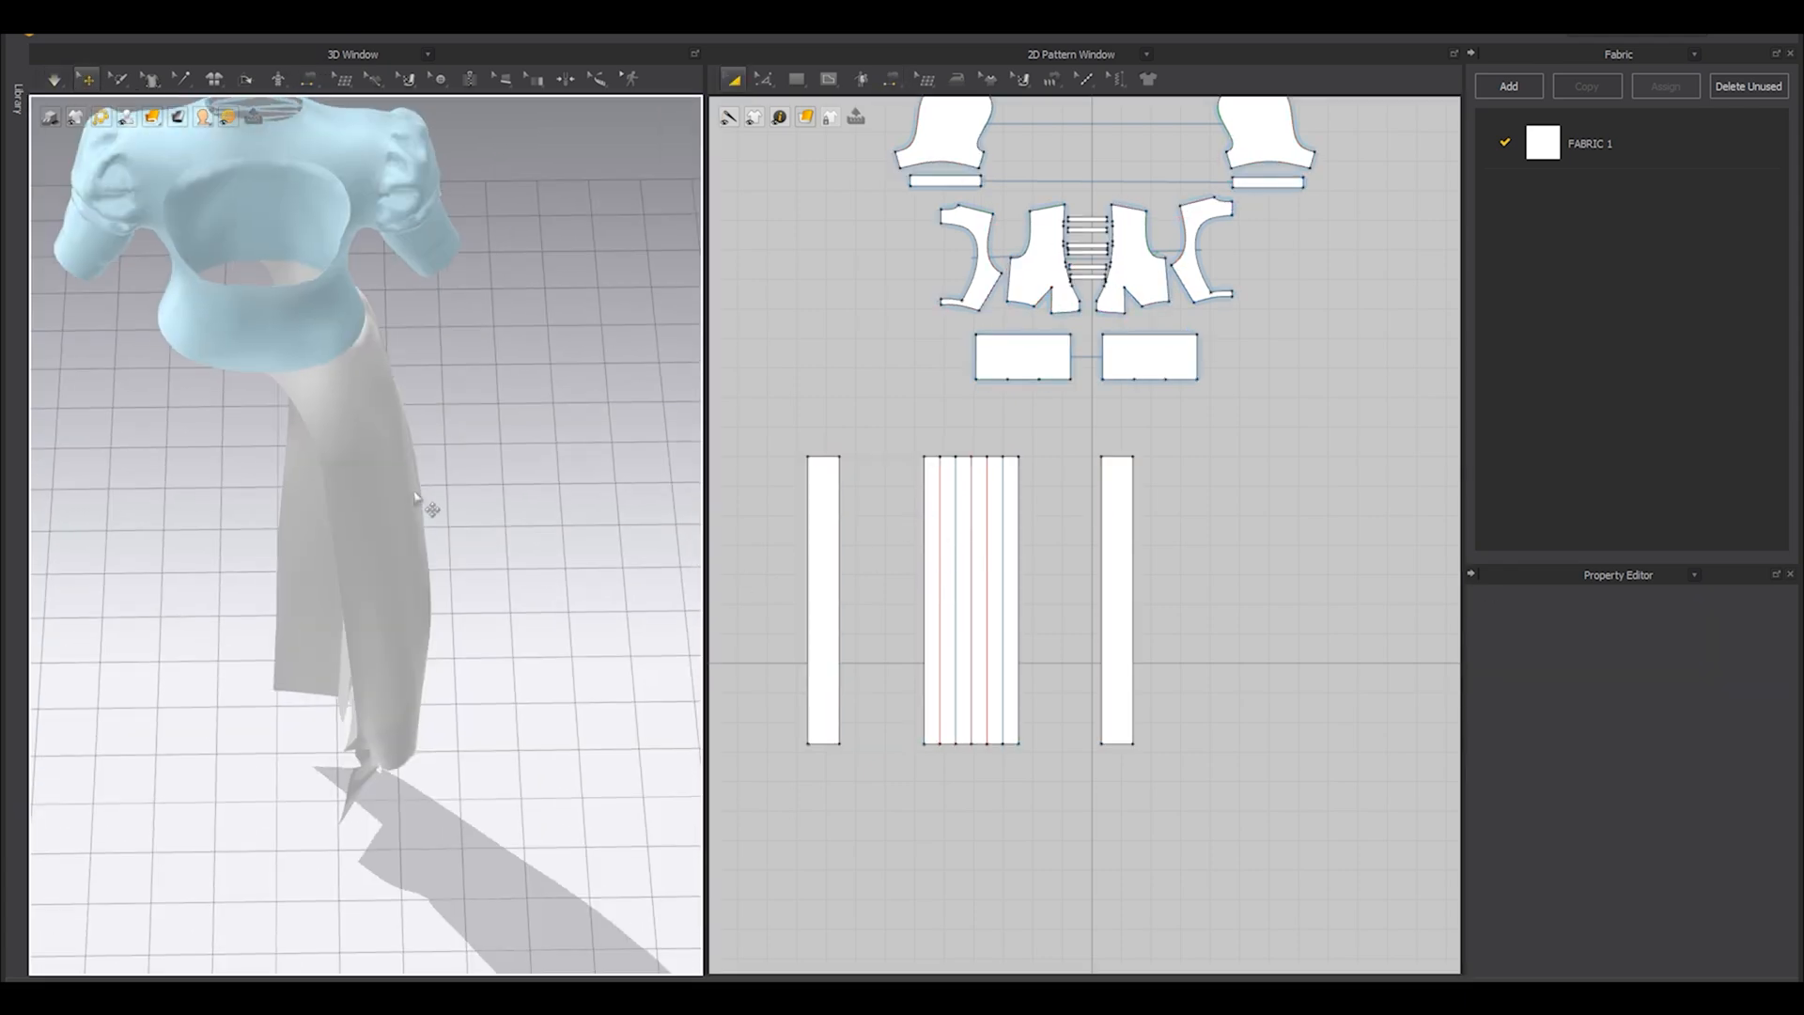
{"action": "right_click_drag", "start_coordinate": [399, 709], "coordinate": [408, 648]}
{"action": "middle_click_drag", "start_coordinate": [402, 711], "coordinate": [430, 663]}
{"action": "left_click_drag", "start_coordinate": [431, 663], "coordinate": [472, 721]}
{"action": "right_click_drag", "start_coordinate": [473, 728], "coordinate": [414, 717]}
{"action": "key", "text": "ctrl+z"}
{"action": "key", "text": "ctrl+z"}
{"action": "left_click", "coordinate": [425, 748]}
{"action": "key", "text": "space"}
Inspect the skirt's drape from the front and back with the avatar shown and hidden.
{"action": "key", "text": "shift+a"}
{"action": "right_click_drag", "start_coordinate": [532, 624], "coordinate": [259, 647]}
{"action": "key", "text": "shift+a"}
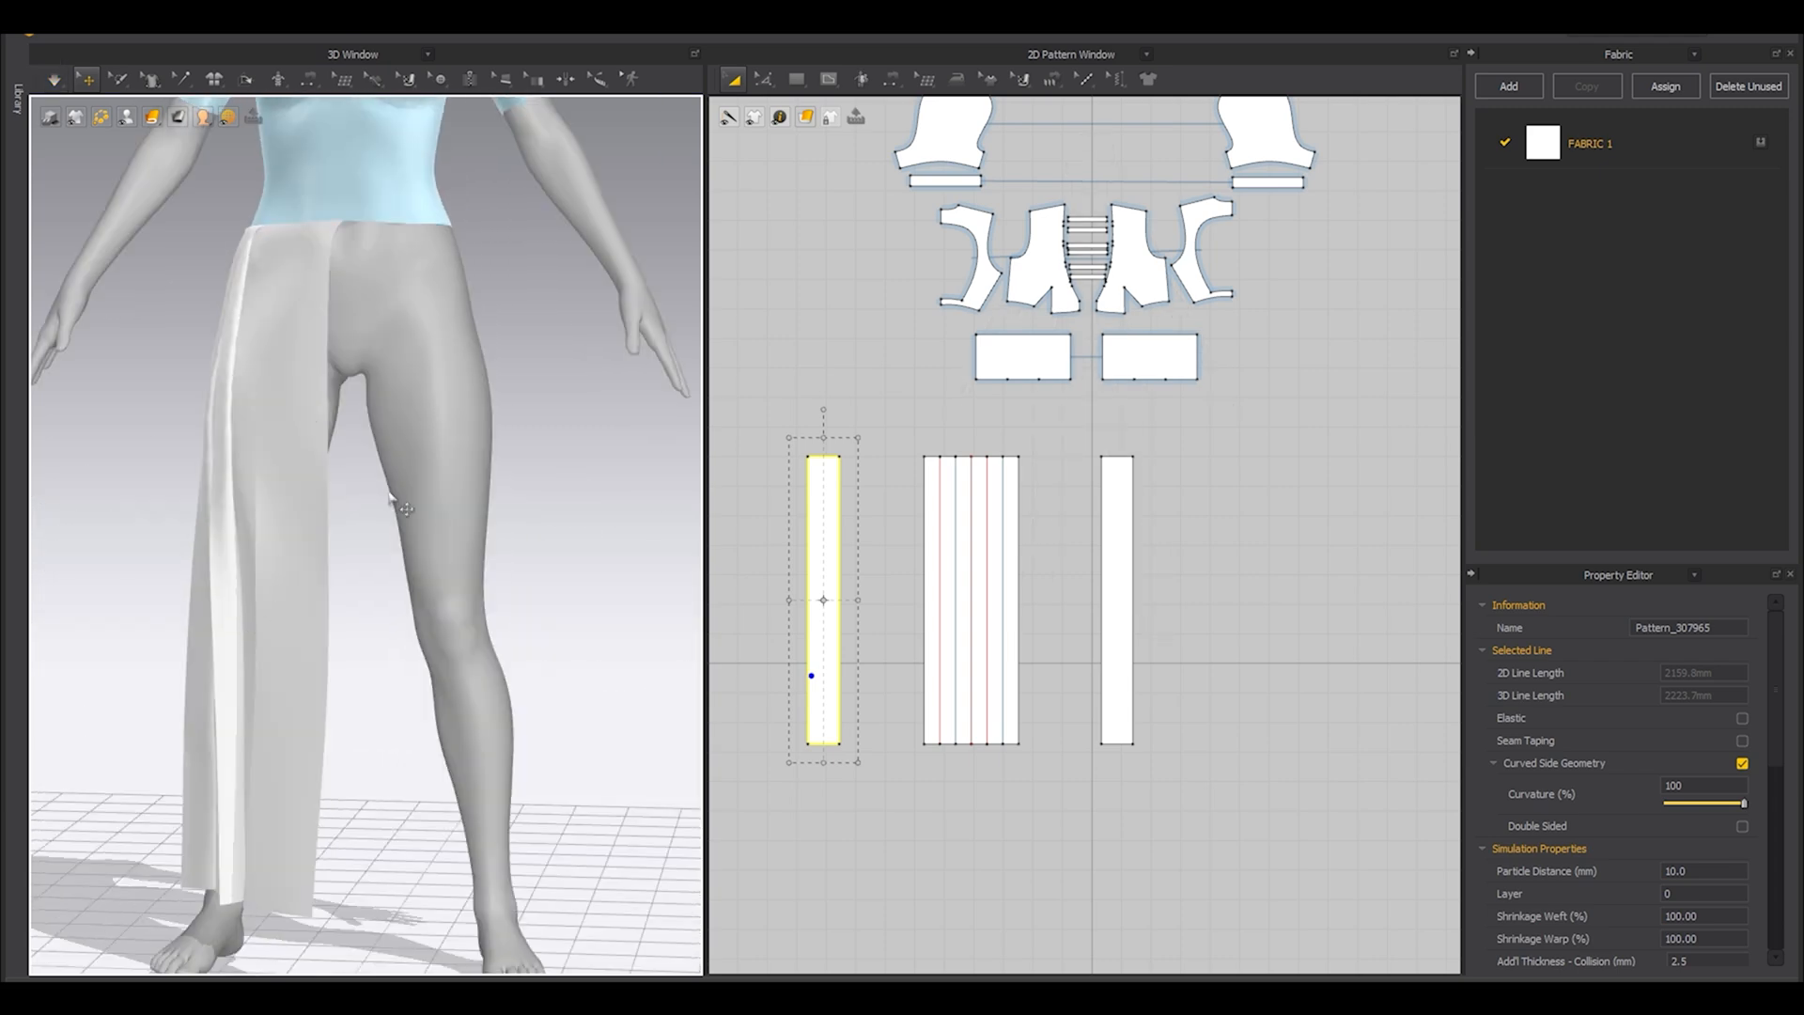
{"action": "scroll", "coordinate": [366, 536], "scroll_direction": "down", "scroll_amount": 4}
{"action": "mouse_move", "coordinate": [351, 434]}
{"action": "right_mouse_down"}
{"action": "mouse_move", "coordinate": [177, 563]}
{"action": "mouse_move", "coordinate": [356, 405]}
{"action": "right_mouse_up"}
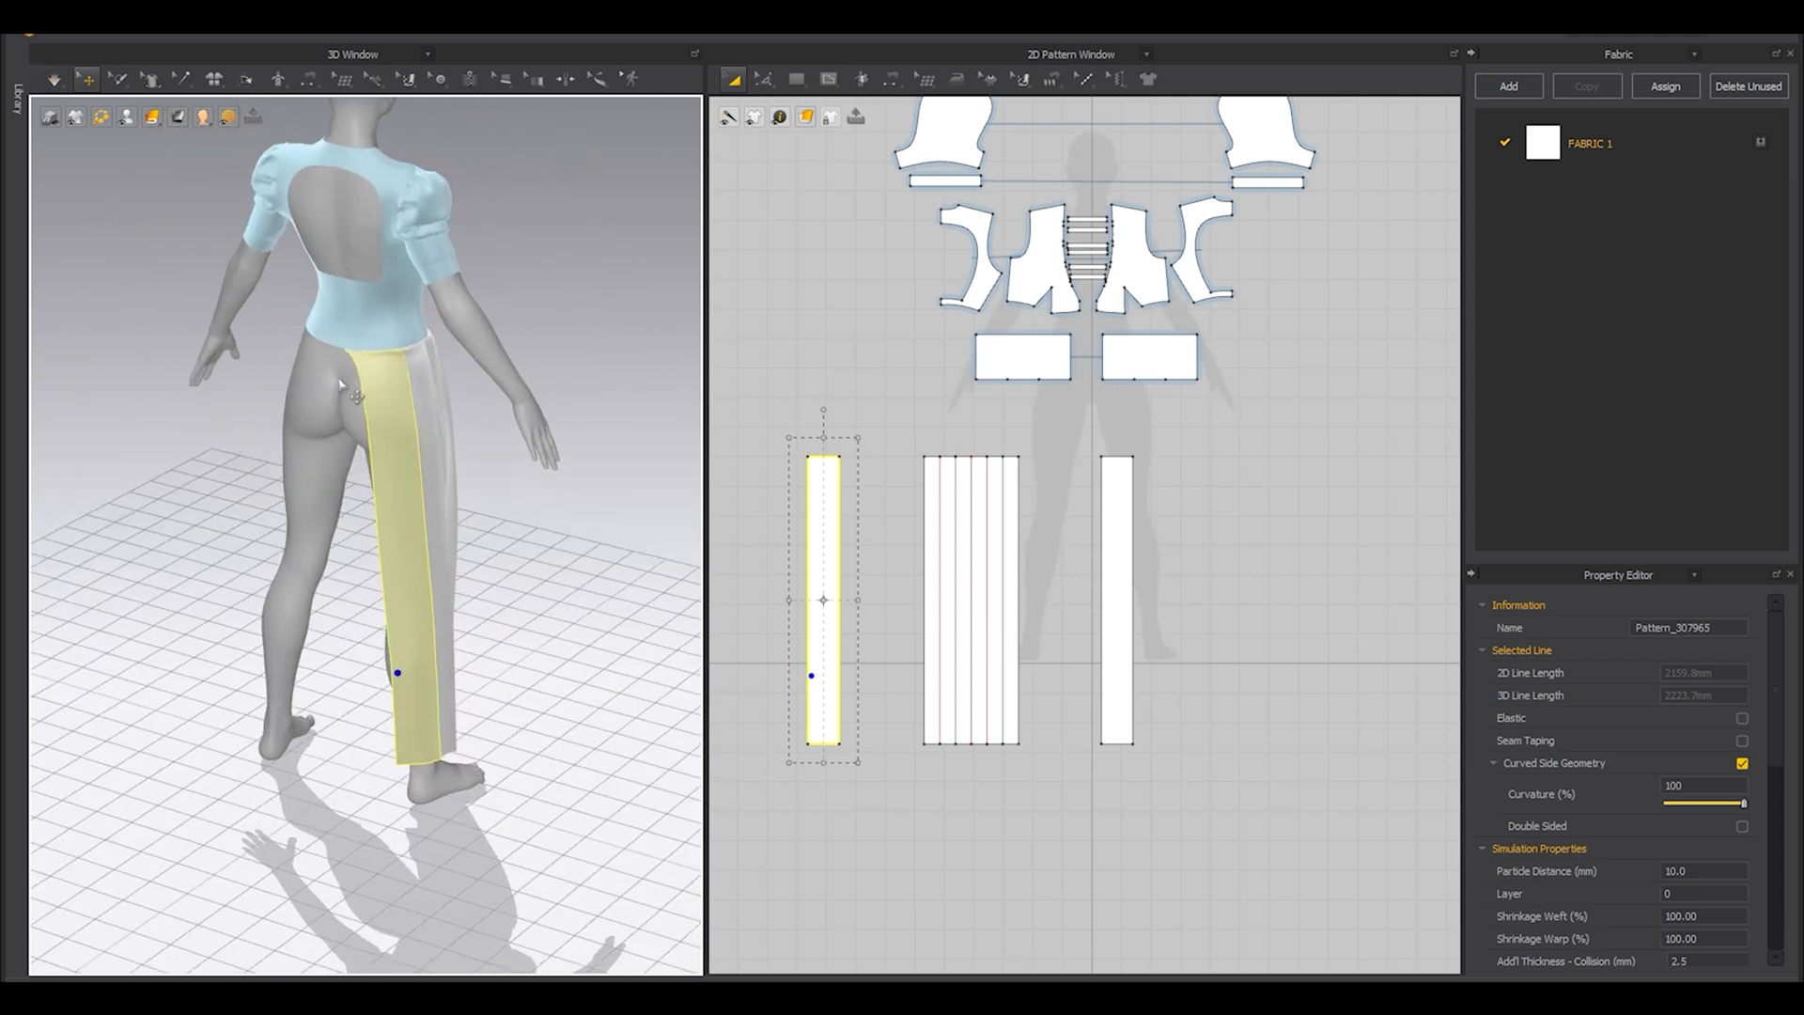
{"action": "right_click_drag", "start_coordinate": [316, 560], "coordinate": [394, 376]}
{"action": "key", "text": "shift+a"}
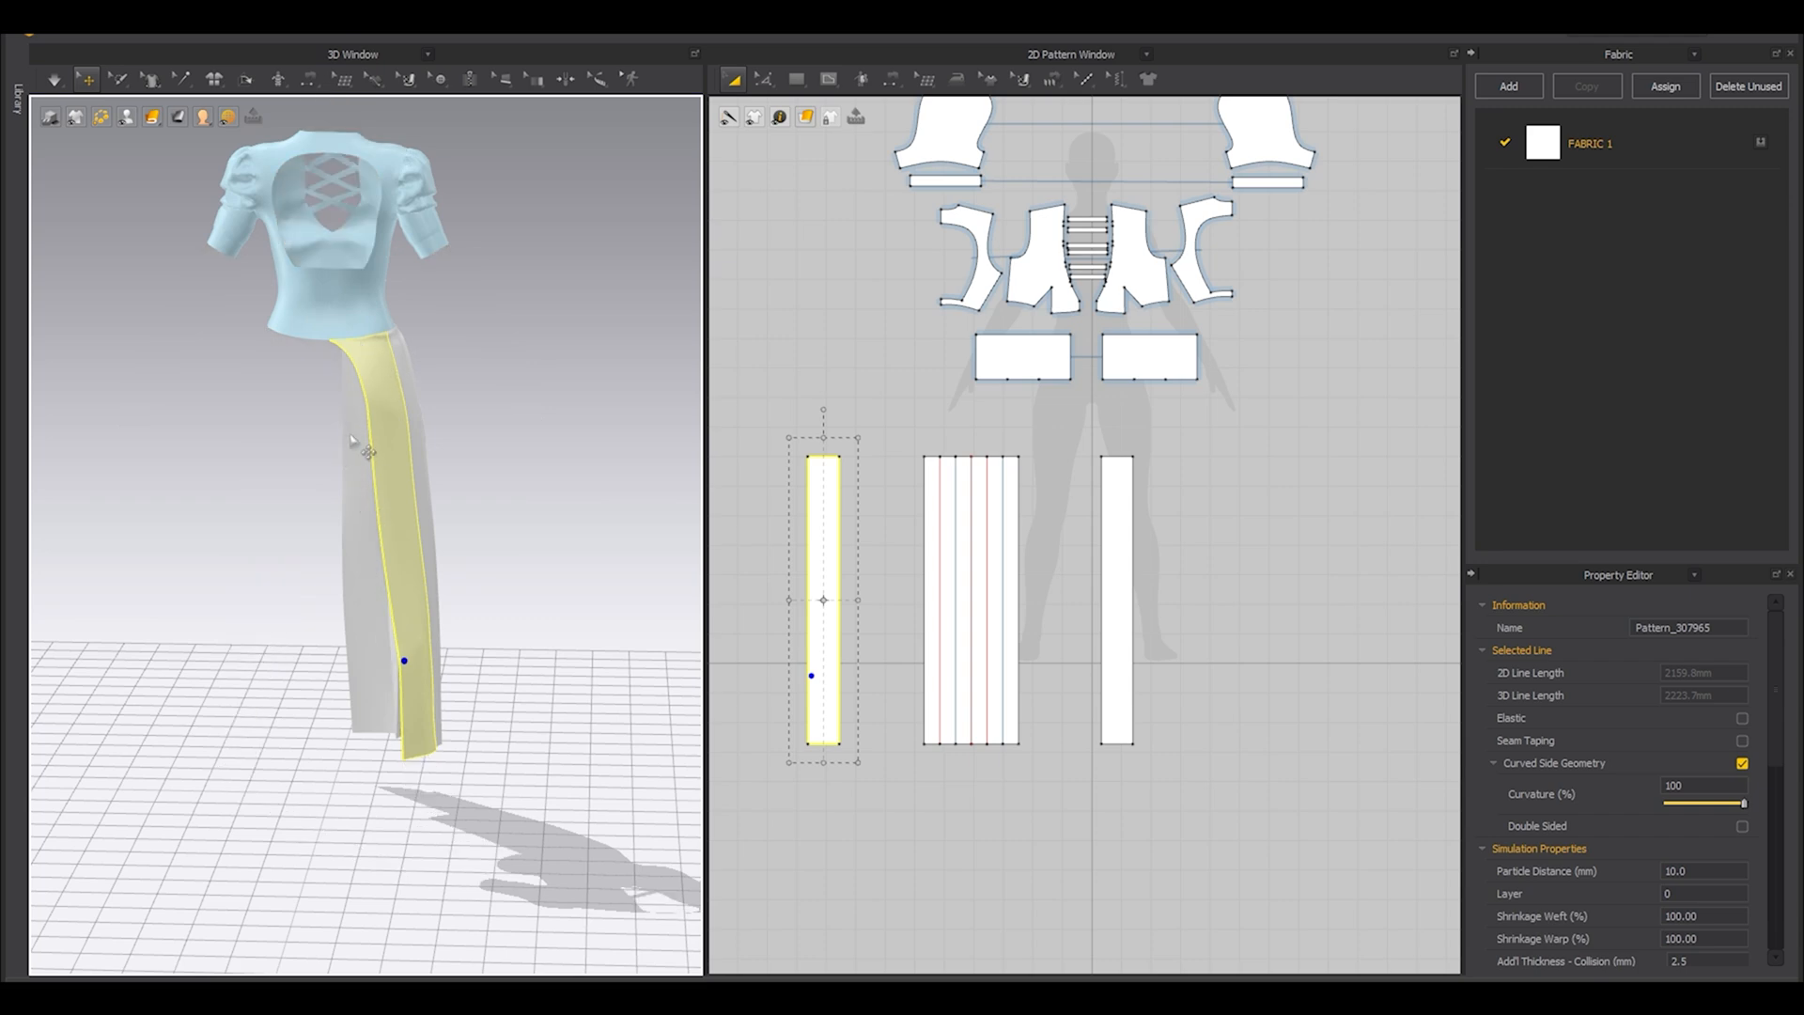
{"action": "key", "text": "shift+a"}
{"action": "right_click_drag", "start_coordinate": [451, 559], "coordinate": [359, 631]}
{"action": "scroll", "coordinate": [359, 630], "scroll_direction": "up", "scroll_amount": 4}
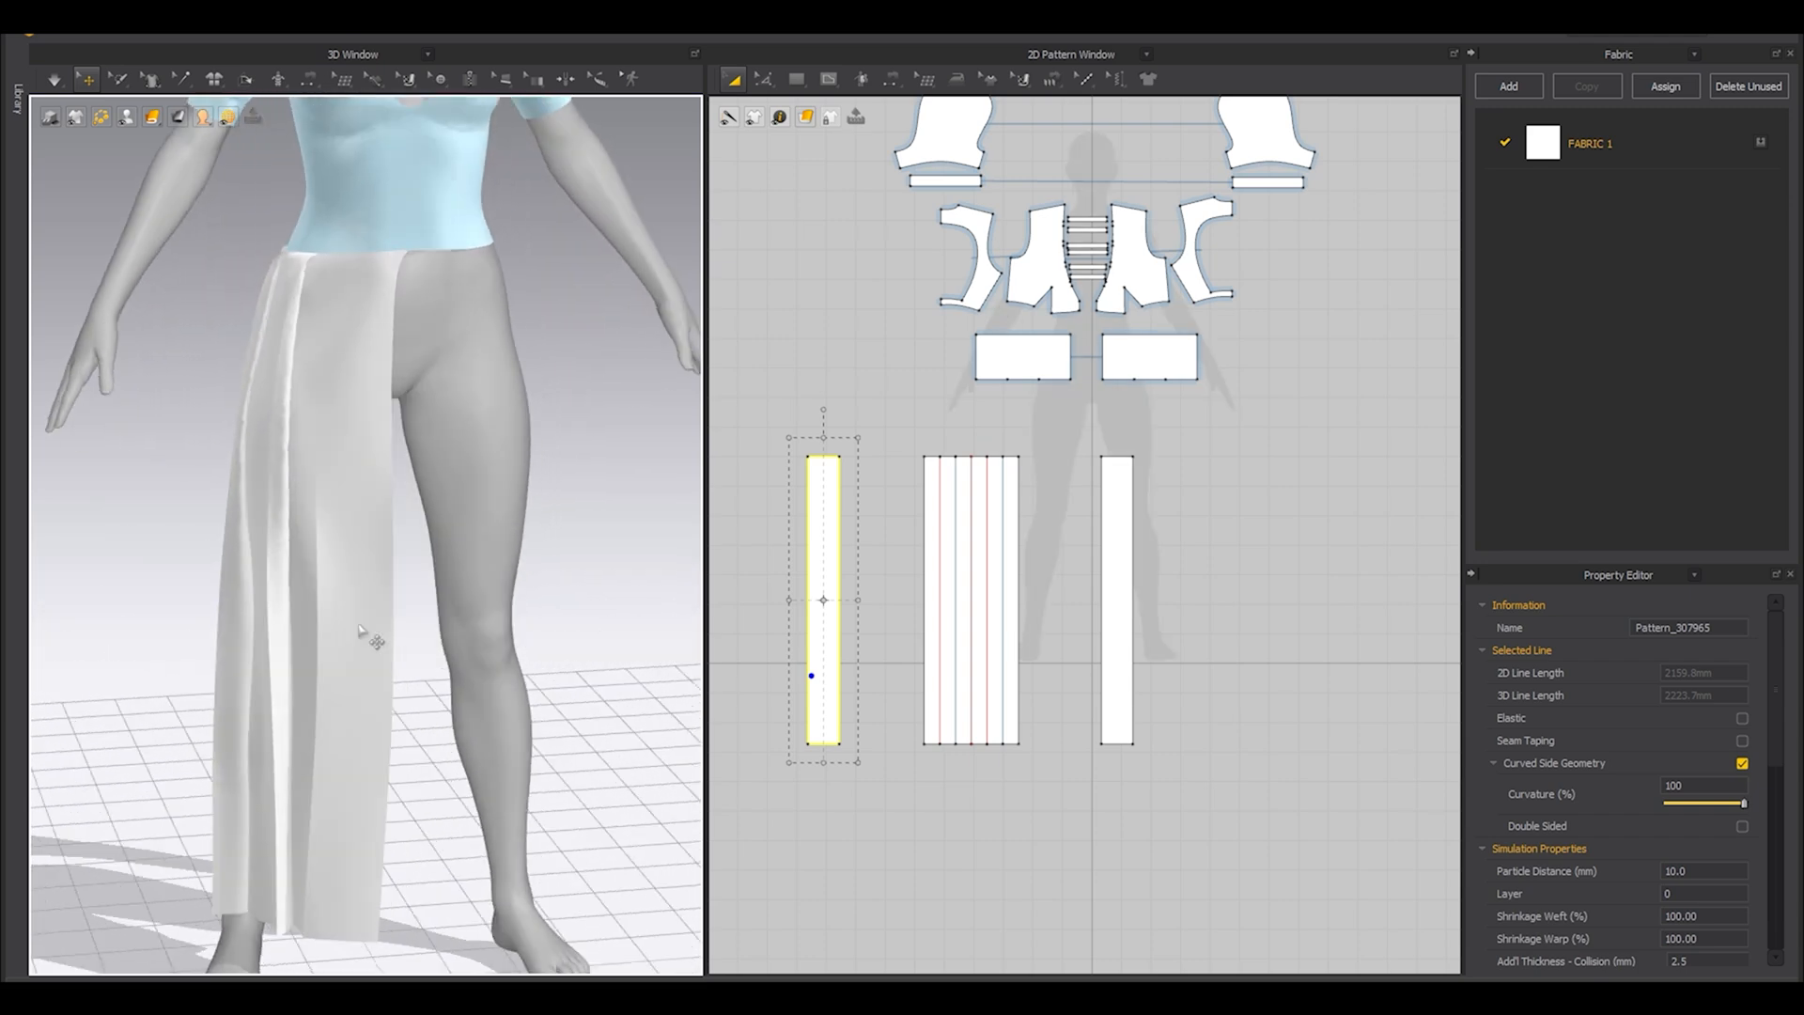
Flare both plain skirt panels symmetrically by spreading their outer bottom corners outward, giving corner angles of about 81.4°.
{"action": "middle_click_drag", "start_coordinate": [817, 653], "coordinate": [898, 520]}
{"action": "key", "text": "z"}
{"action": "left_click_drag", "start_coordinate": [831, 592], "coordinate": [899, 618]}
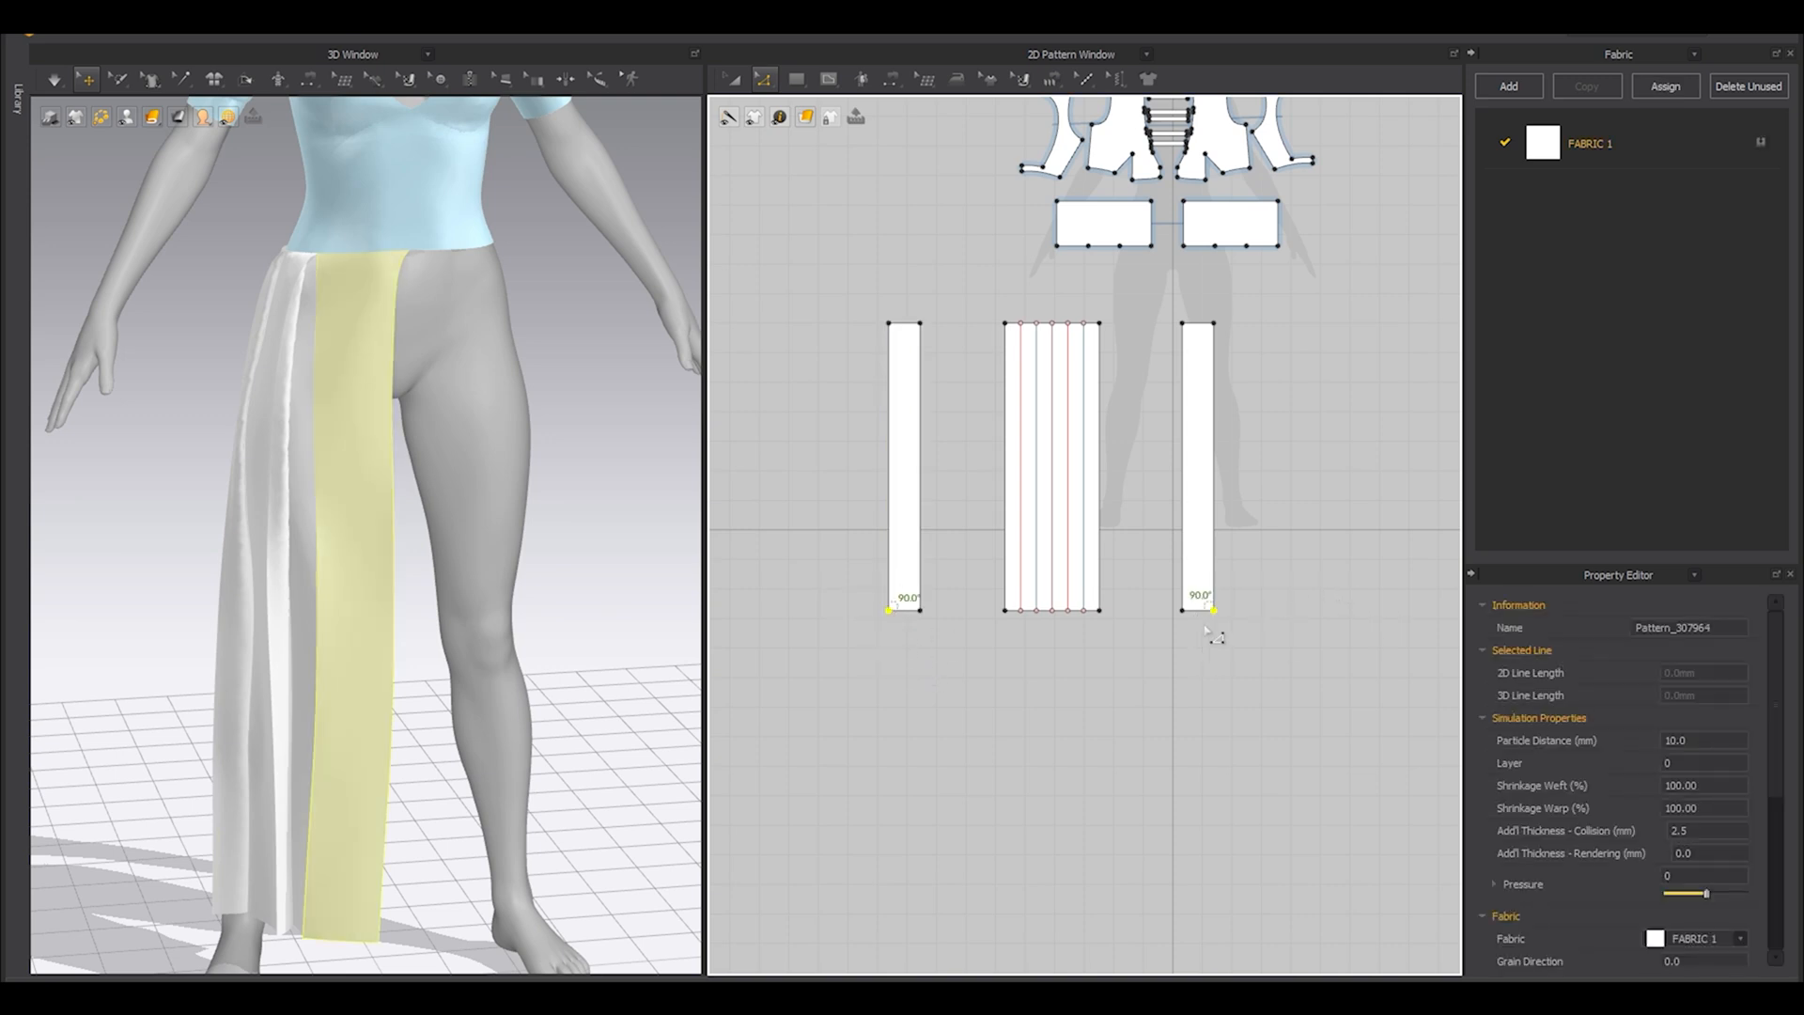
{"action": "left_click", "coordinate": [765, 81]}
{"action": "left_click", "coordinate": [784, 141]}
{"action": "scroll", "coordinate": [1043, 598], "scroll_direction": "up", "scroll_amount": 3}
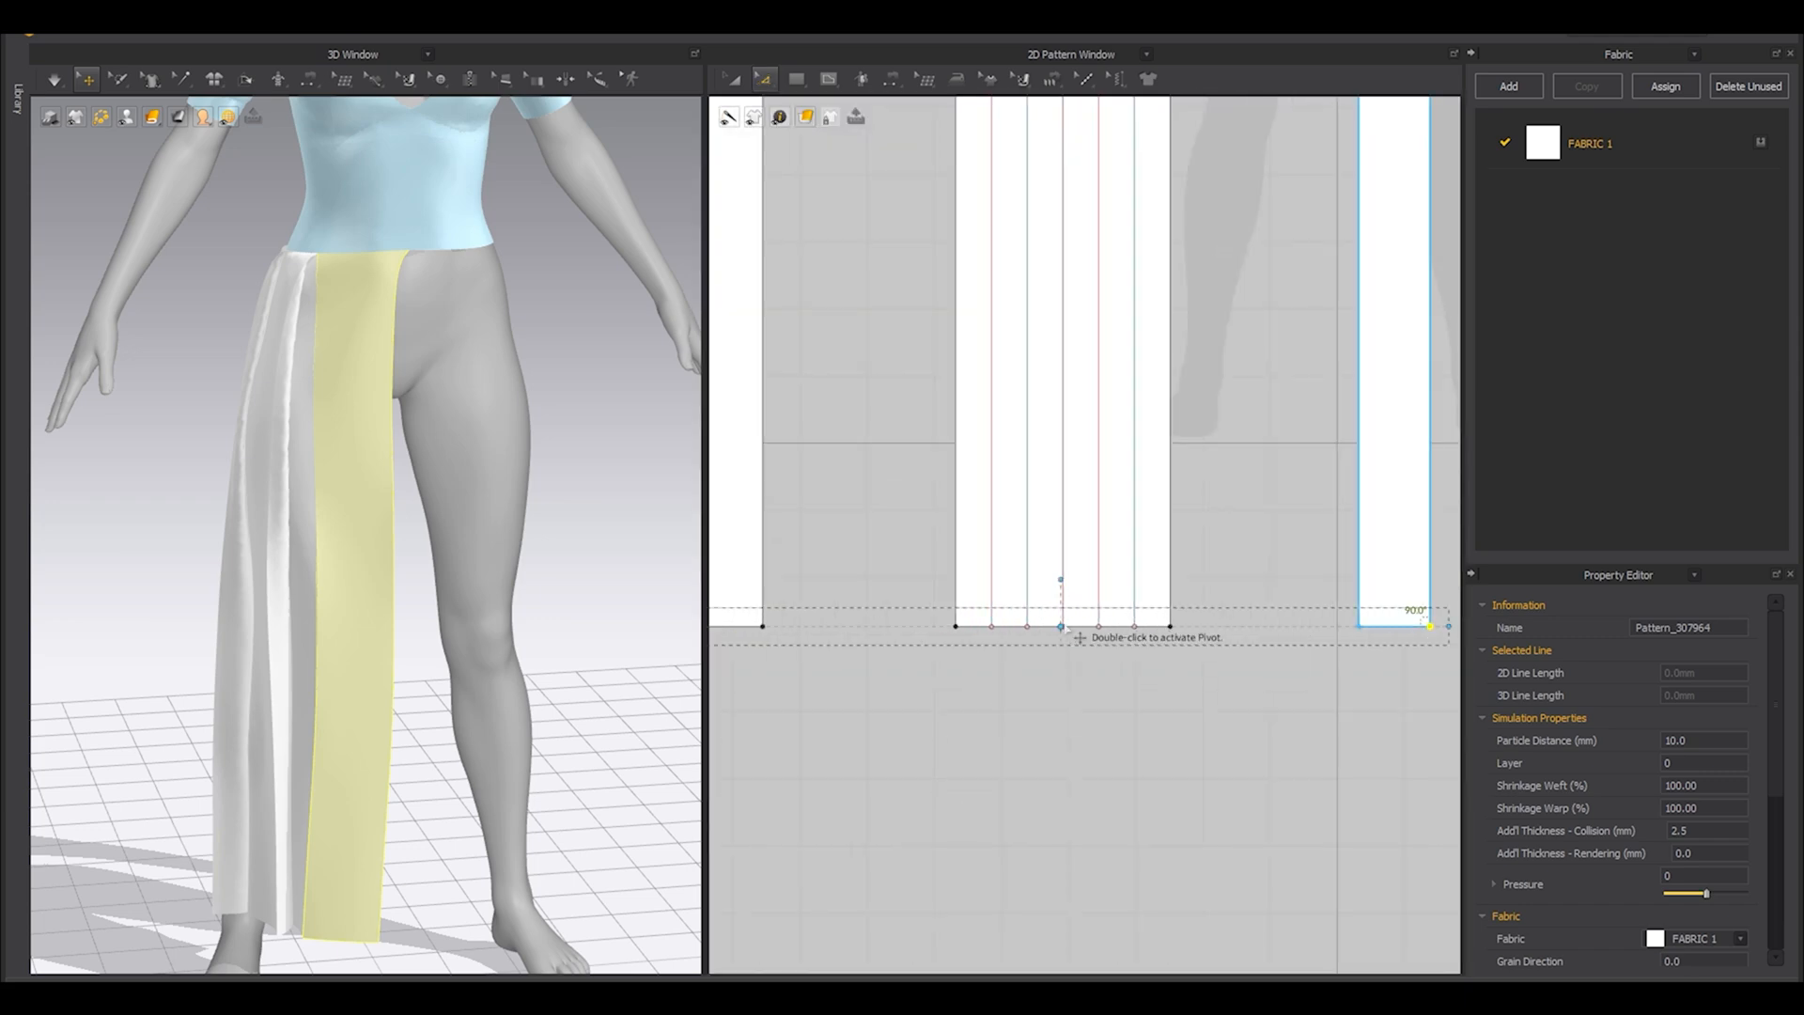
{"action": "scroll", "coordinate": [1080, 641], "scroll_direction": "down", "scroll_amount": 3}
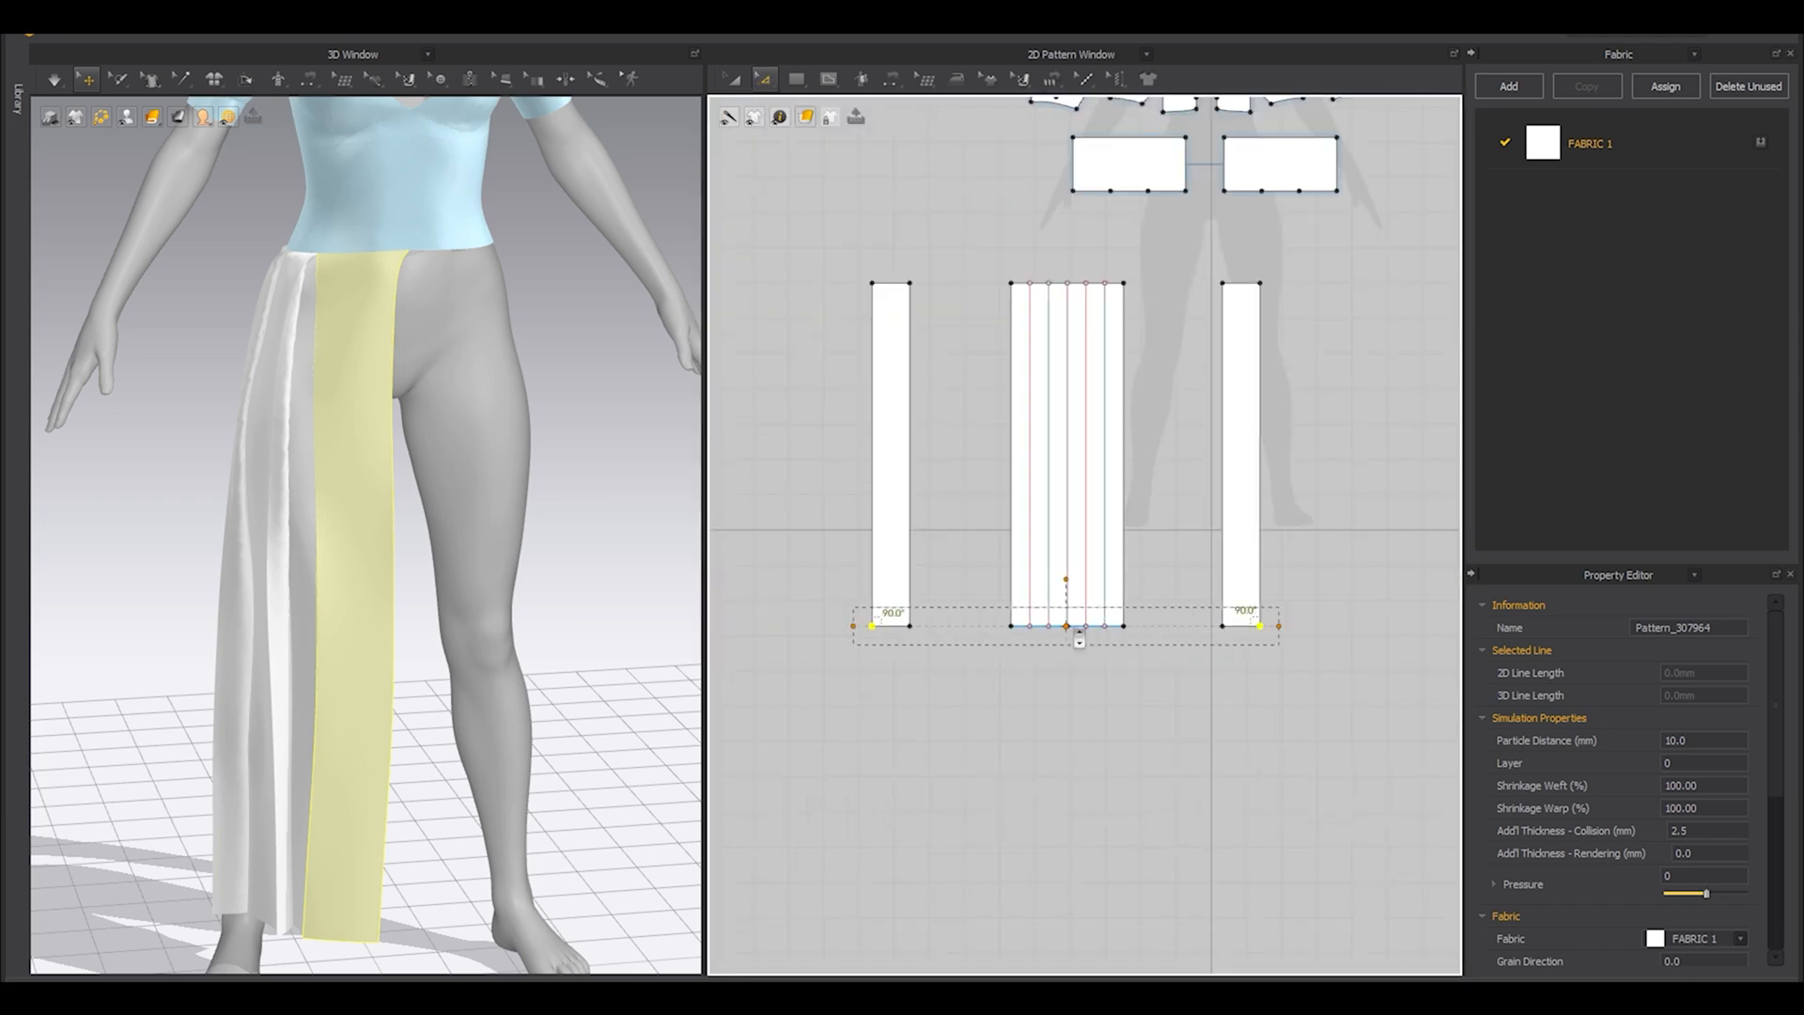
{"action": "left_click_drag", "start_coordinate": [1281, 629], "coordinate": [1385, 632]}
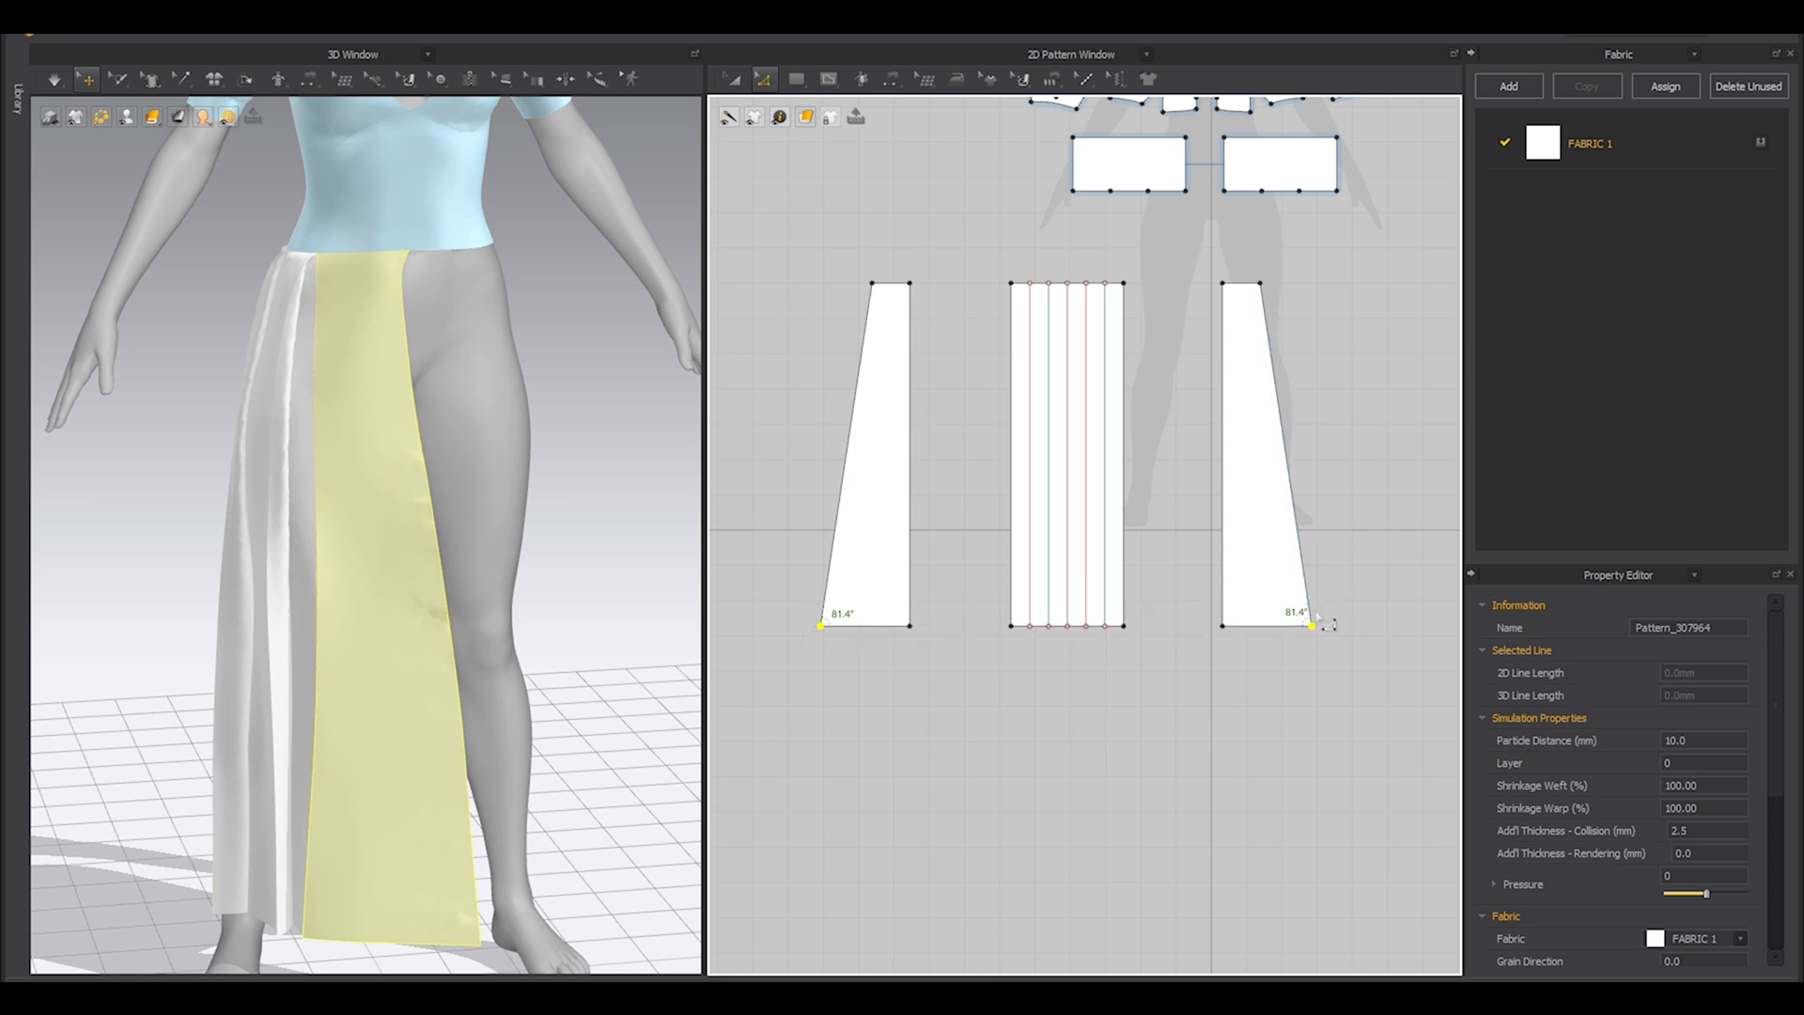
Simulate the flared skirt panels and pull the back panel outward behind the avatar's hip.
{"action": "scroll", "coordinate": [1315, 632], "scroll_direction": "up", "scroll_amount": 5}
{"action": "scroll", "coordinate": [1294, 599], "scroll_direction": "down", "scroll_amount": 2}
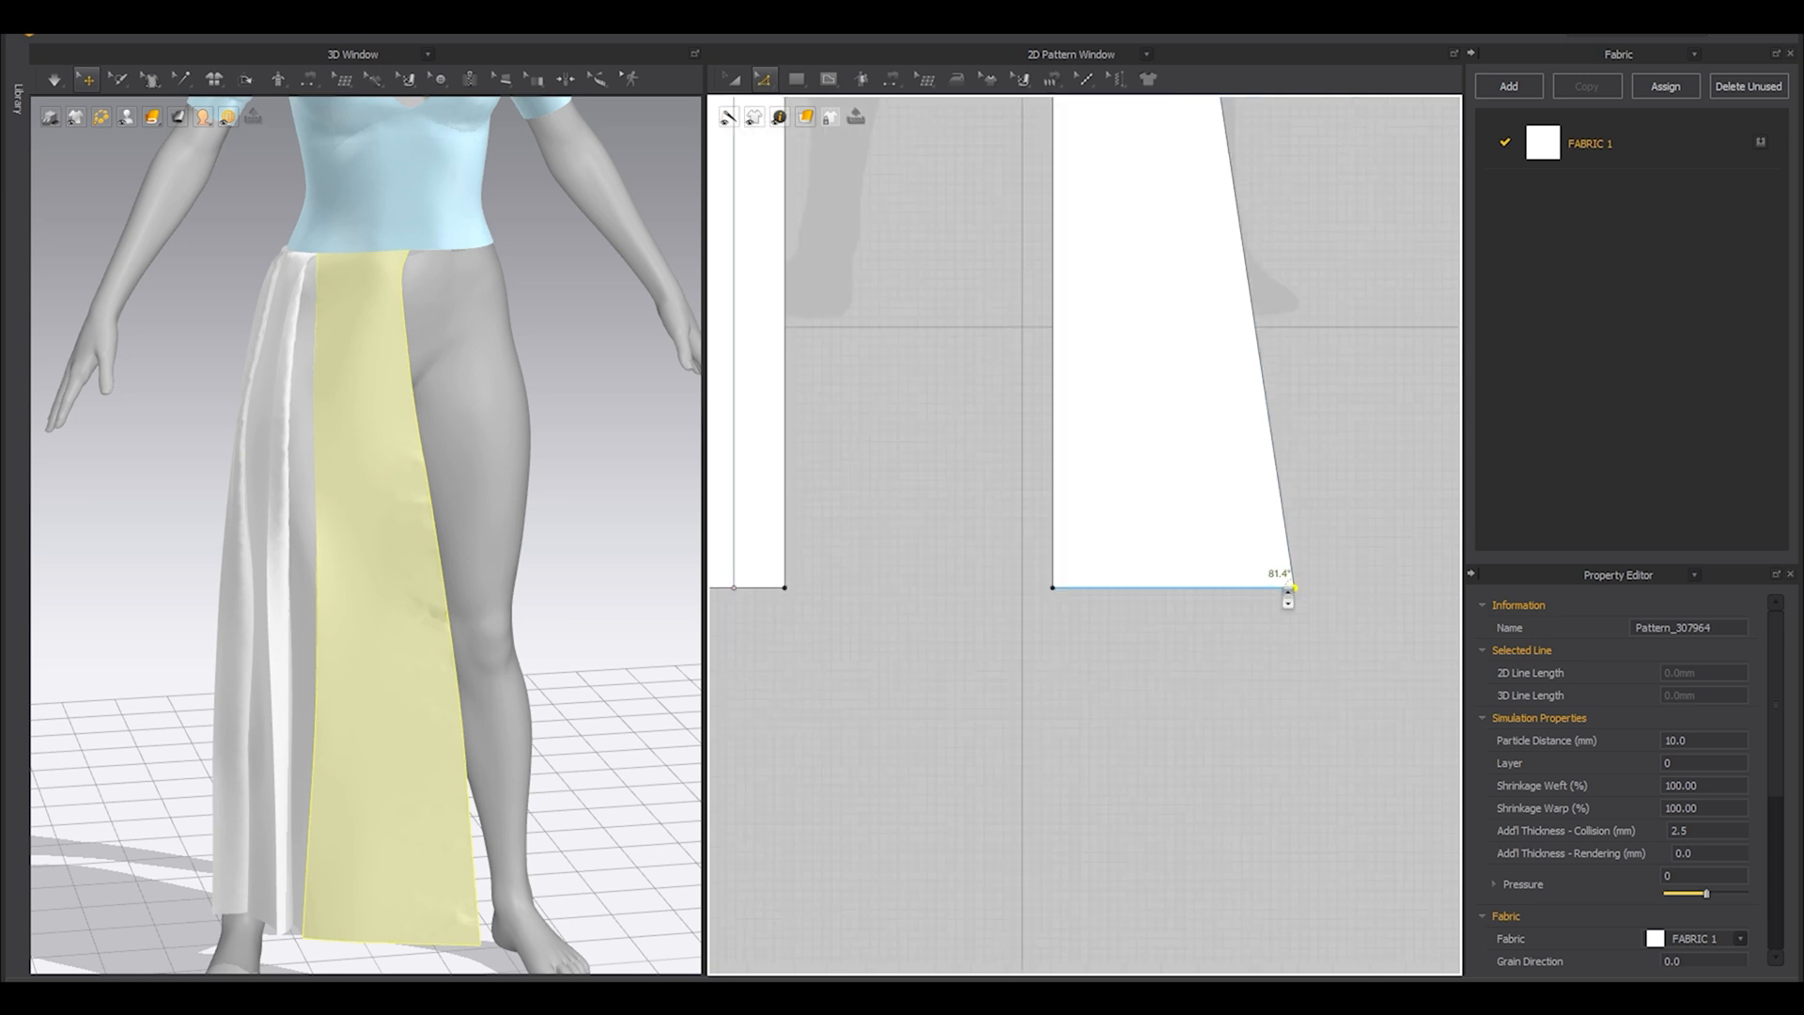
{"action": "scroll", "coordinate": [471, 514], "scroll_direction": "down", "scroll_amount": 5}
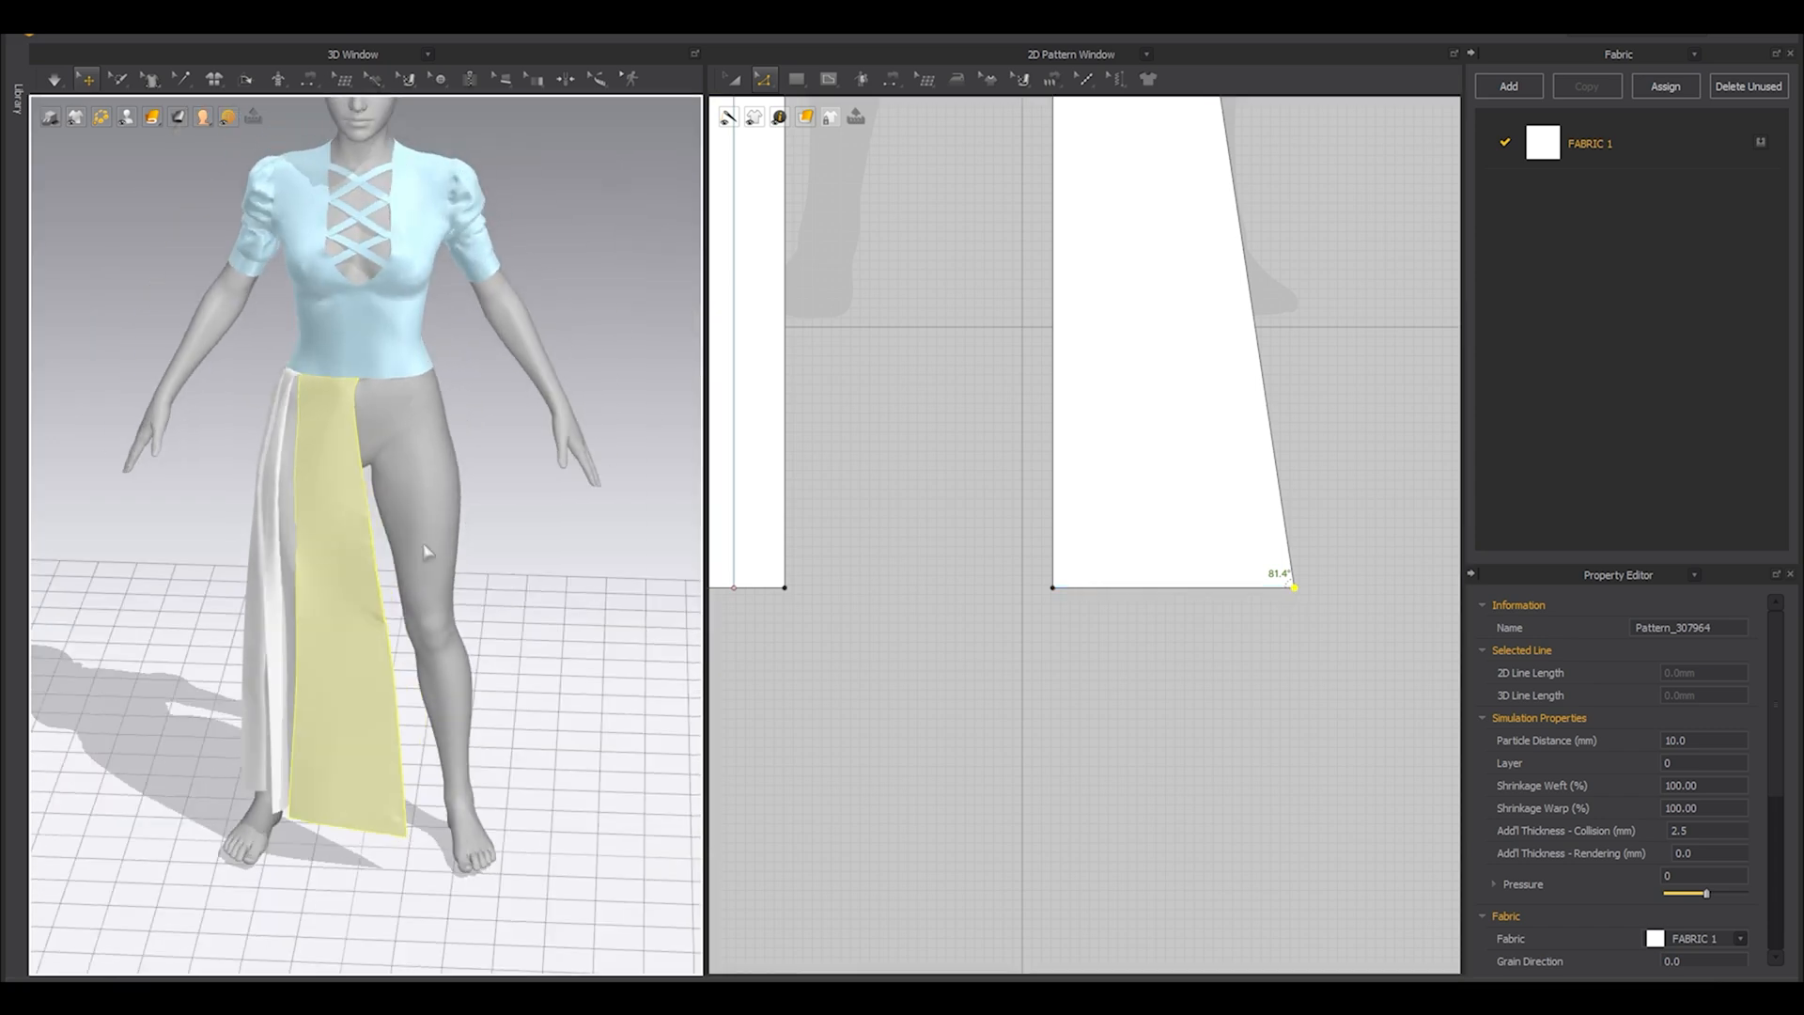
{"action": "key", "text": "space"}
{"action": "right_click_drag", "start_coordinate": [426, 541], "coordinate": [391, 554]}
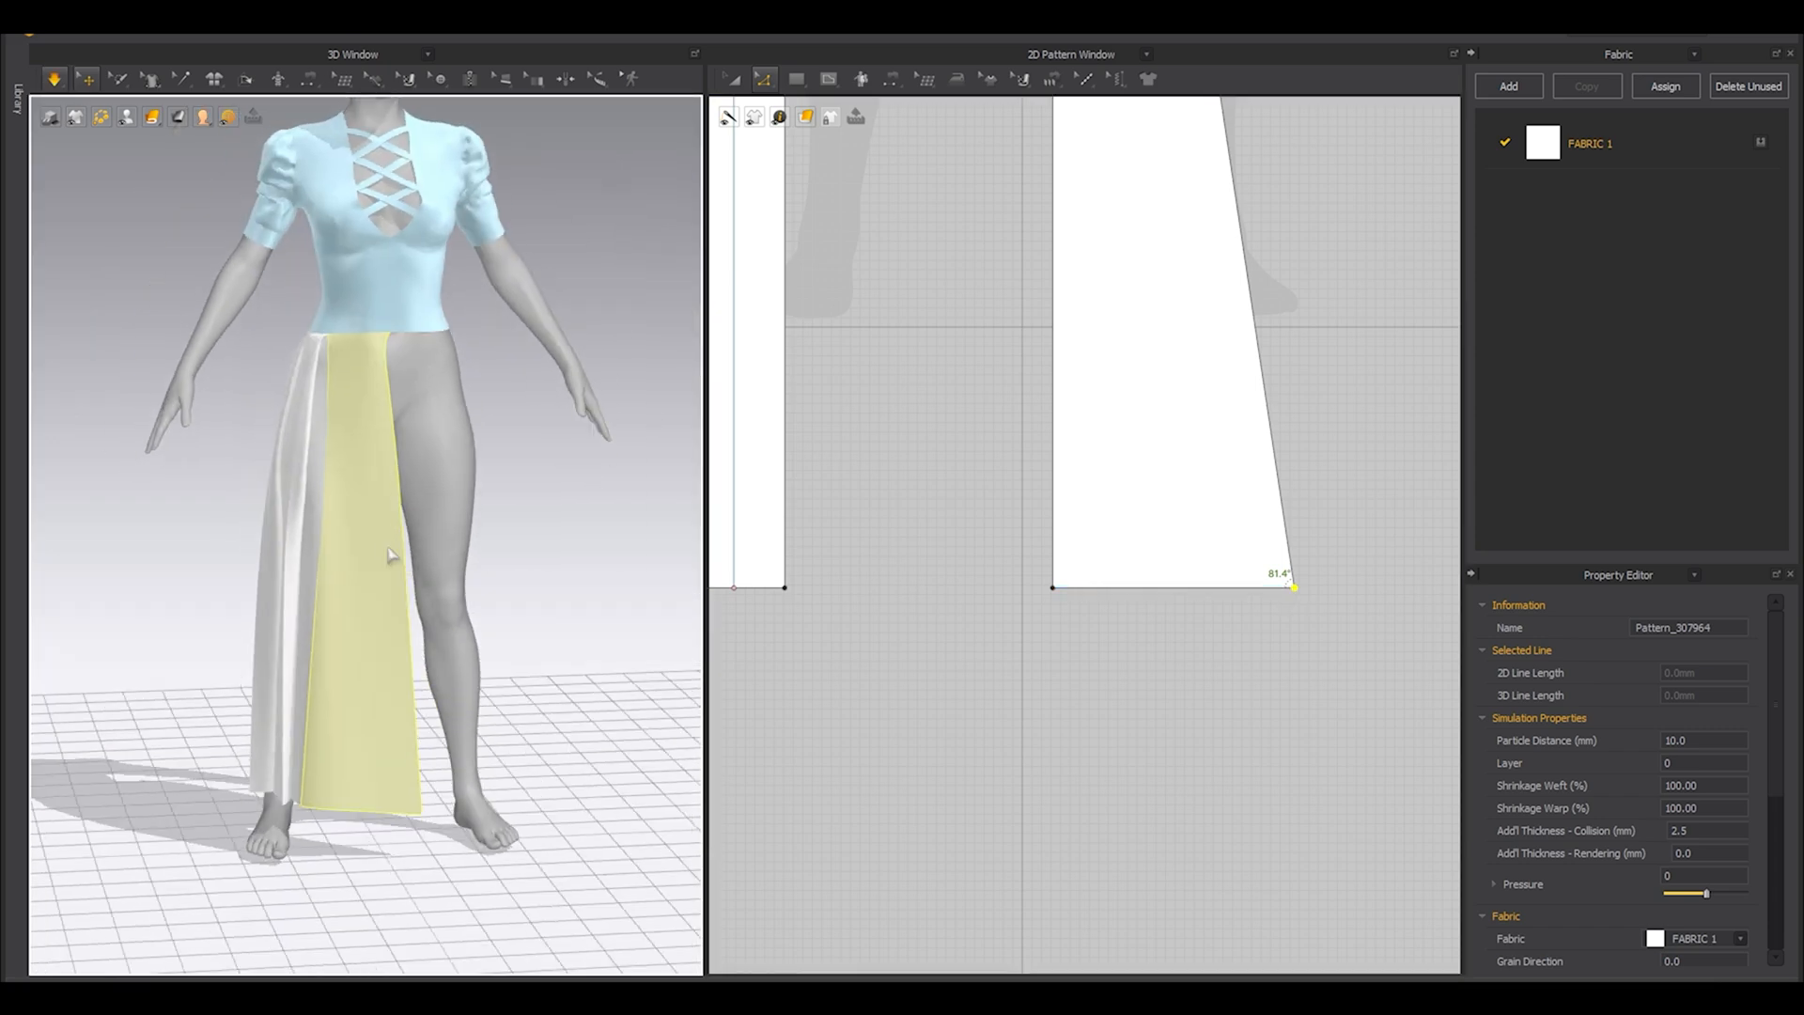
{"action": "right_click_drag", "start_coordinate": [514, 590], "coordinate": [322, 595]}
{"action": "left_click", "coordinate": [322, 426]}
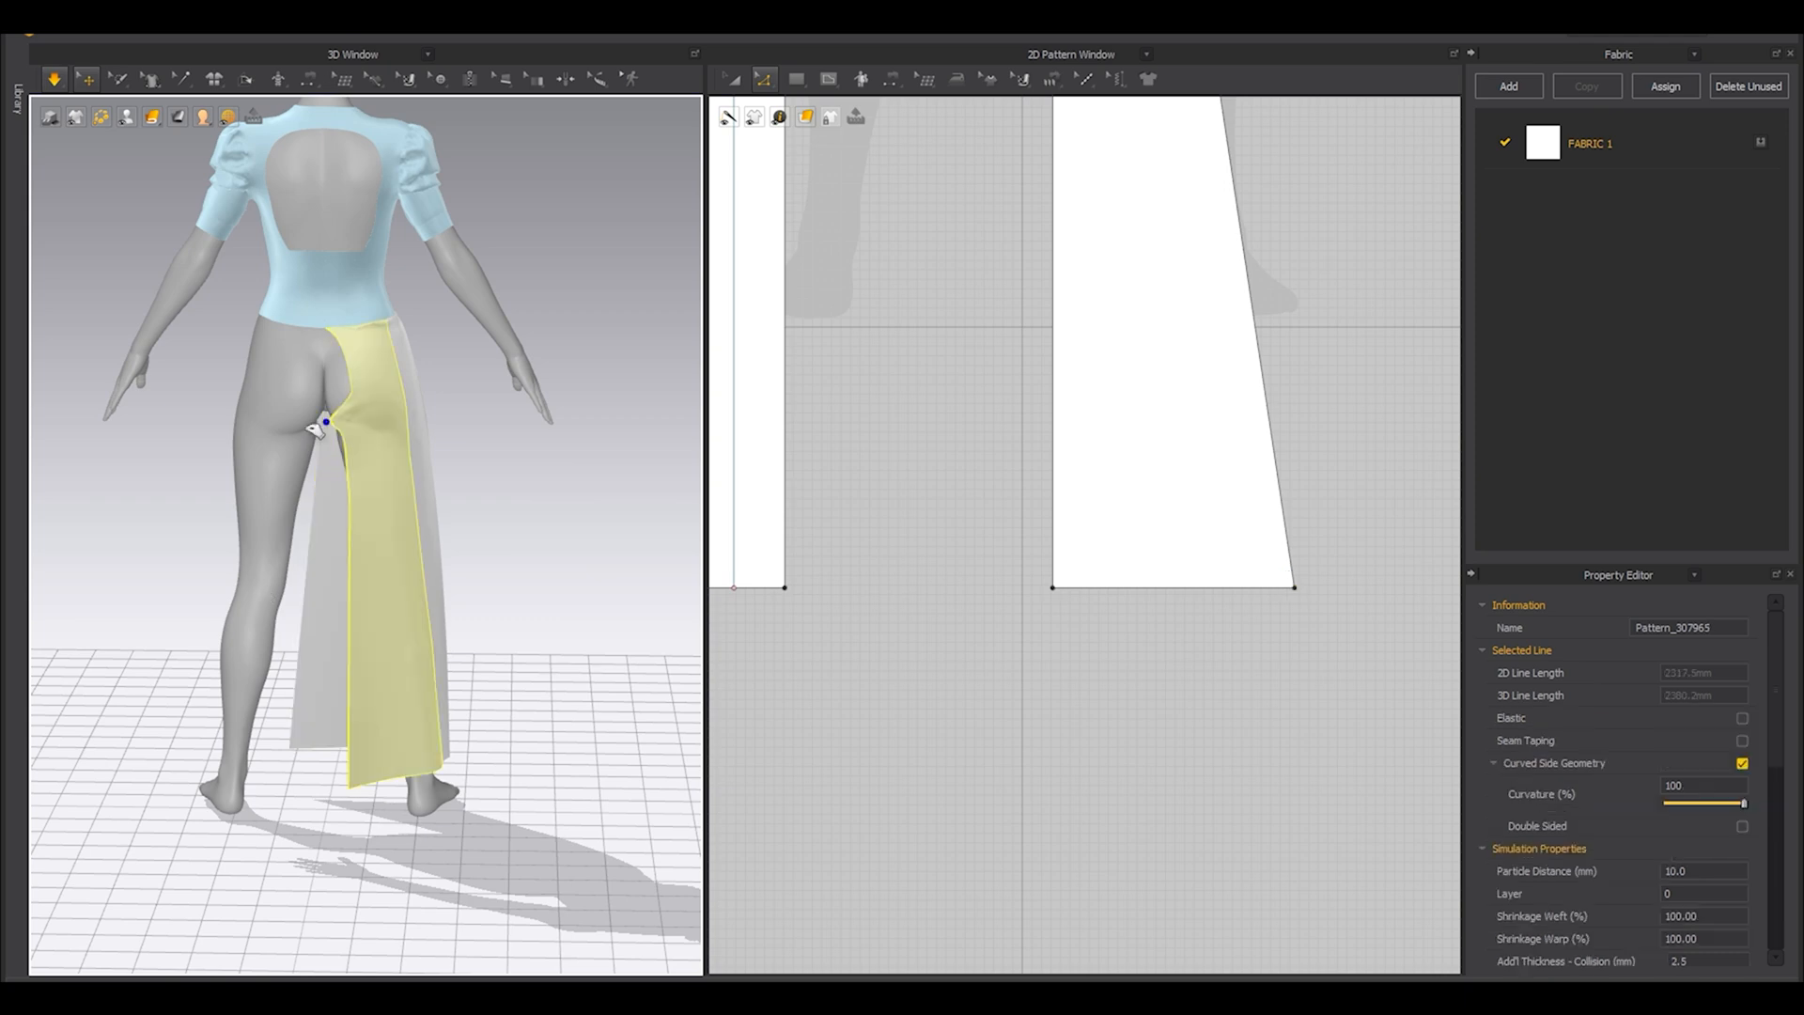
{"action": "left_click_drag", "start_coordinate": [287, 430], "coordinate": [345, 380]}
{"action": "key", "text": "shift+a"}
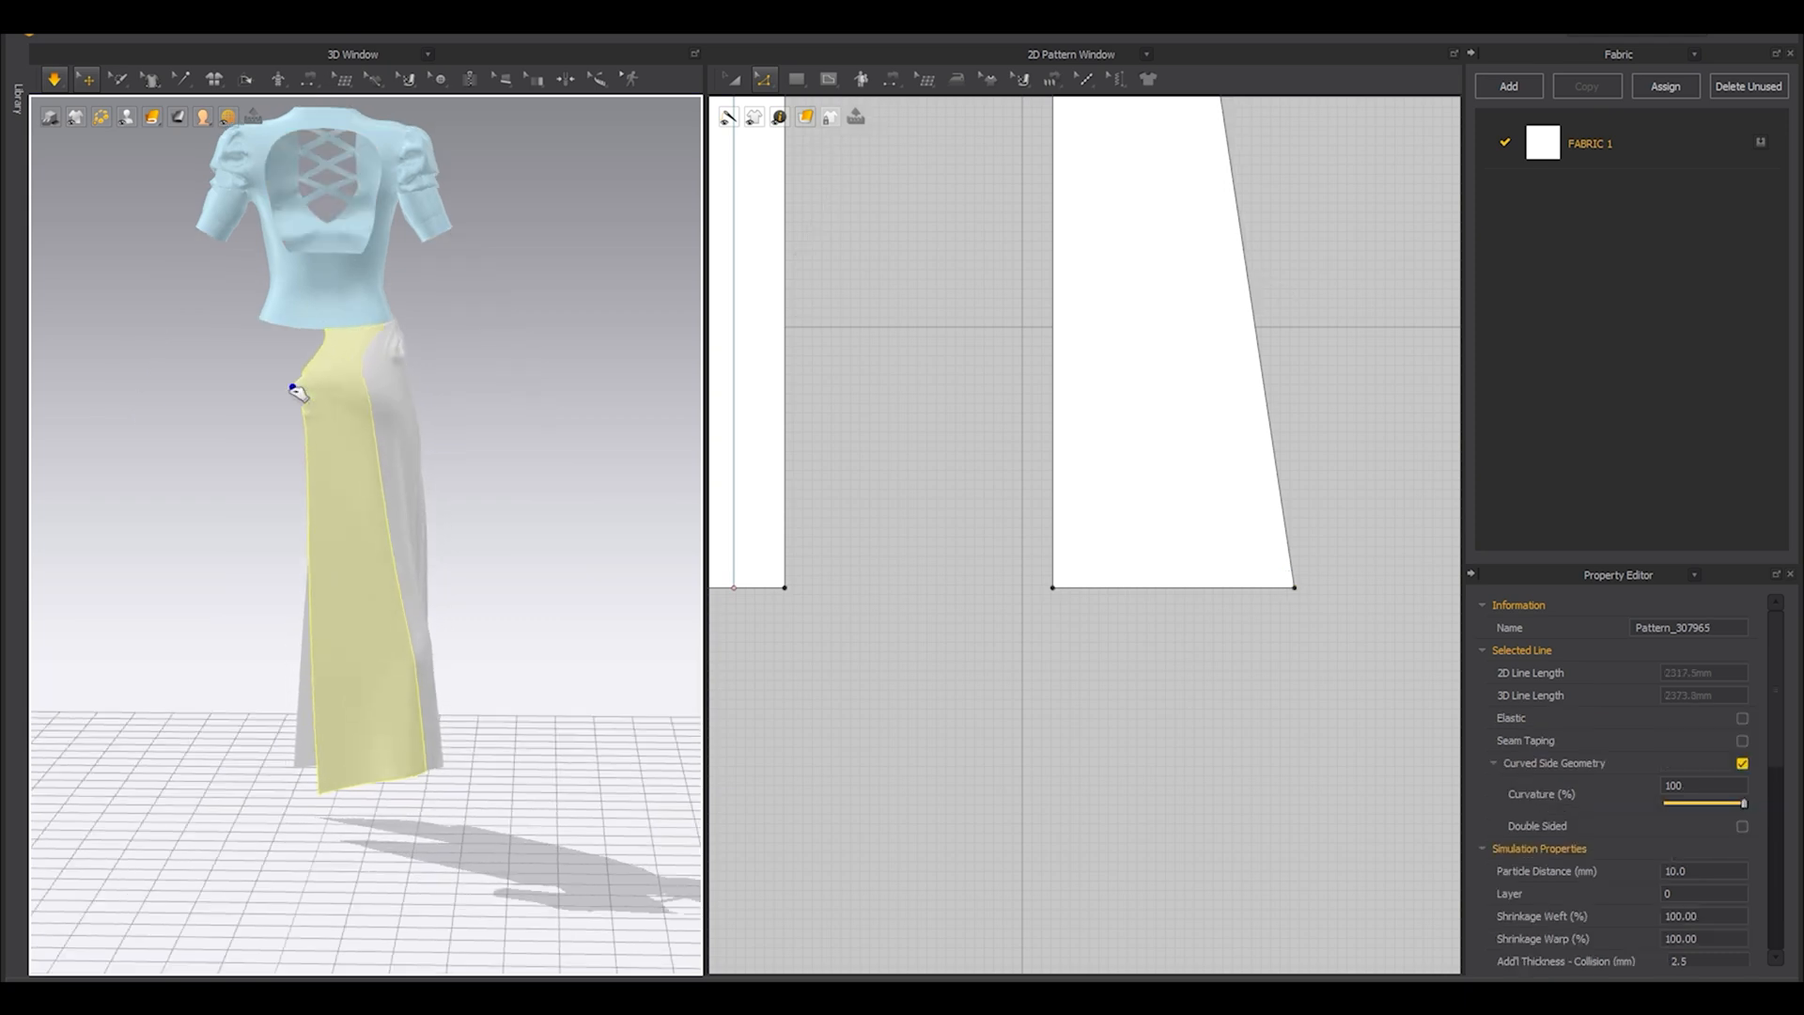
Straighten the back panel's drape from hip to hem, checking it with the avatar hidden and shown.
{"action": "right_click_drag", "start_coordinate": [336, 617], "coordinate": [270, 560]}
{"action": "scroll", "coordinate": [347, 532], "scroll_direction": "up", "scroll_amount": 6}
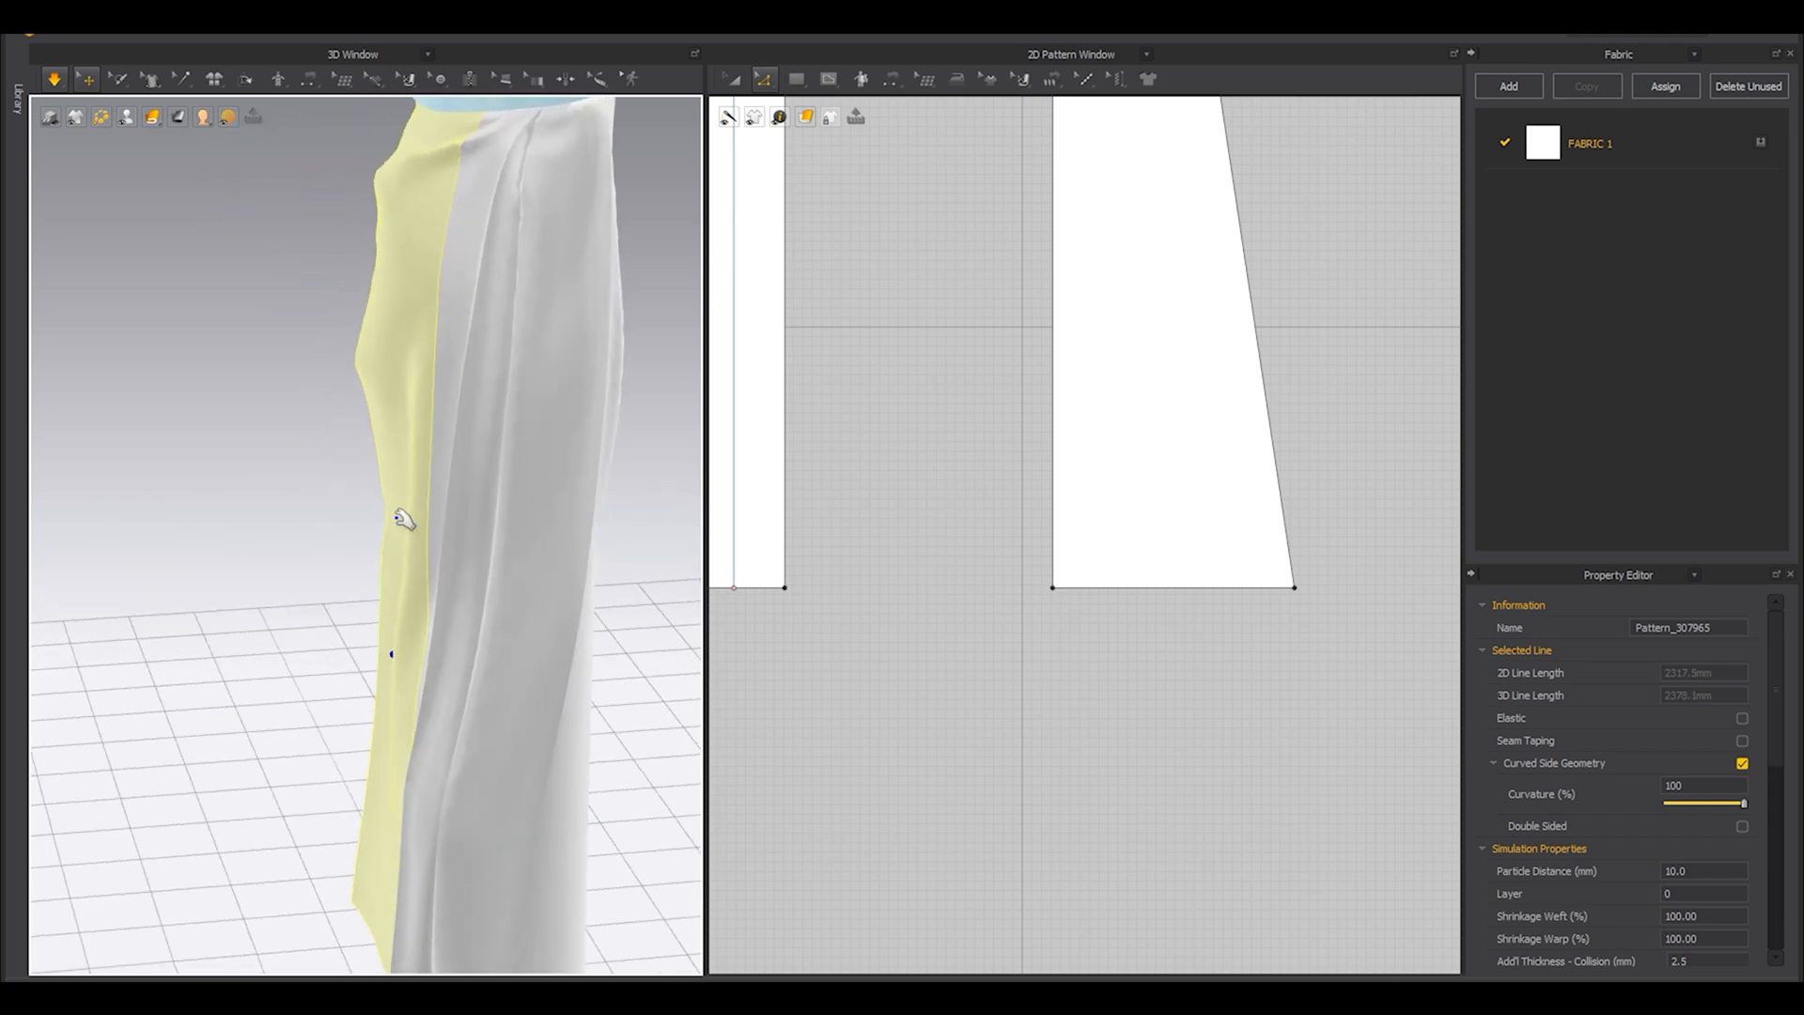
{"action": "left_click_drag", "start_coordinate": [340, 418], "coordinate": [351, 416]}
{"action": "right_click_drag", "start_coordinate": [339, 476], "coordinate": [324, 573]}
{"action": "key", "text": "shift+a"}
{"action": "key", "text": "shift+a"}
{"action": "right_click_drag", "start_coordinate": [373, 392], "coordinate": [348, 550]}
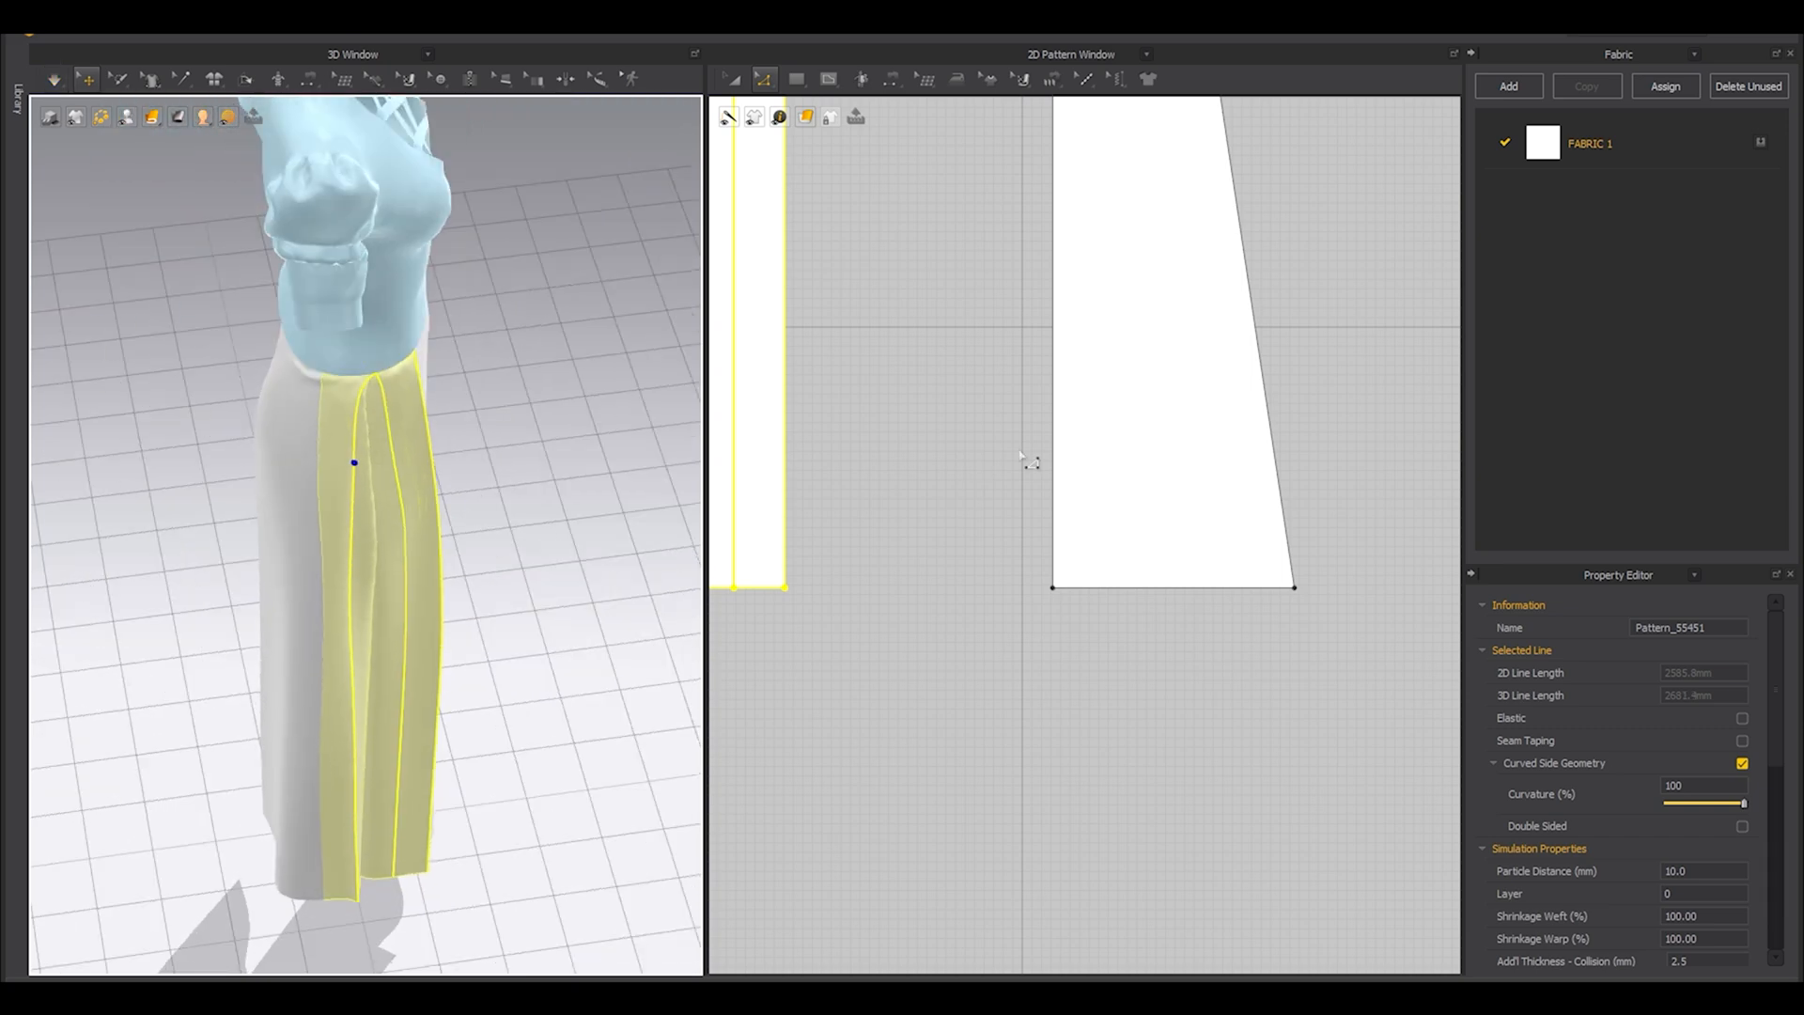
Move the back plain panel's outer bottom corner farther outward in stages, simulating and pulling out the fabric behind the hip.
{"action": "scroll", "coordinate": [1019, 454], "scroll_direction": "down", "scroll_amount": 5}
{"action": "left_click", "coordinate": [1113, 493]}
{"action": "middle_click_drag", "start_coordinate": [1034, 570], "coordinate": [1232, 571]}
{"action": "left_click_drag", "start_coordinate": [855, 494], "coordinate": [837, 493]}
{"action": "right_click_drag", "start_coordinate": [463, 576], "coordinate": [383, 575]}
{"action": "key", "text": "space"}
{"action": "middle_click_drag", "start_coordinate": [315, 585], "coordinate": [327, 361]}
{"action": "left_click_drag", "start_coordinate": [309, 312], "coordinate": [266, 324]}
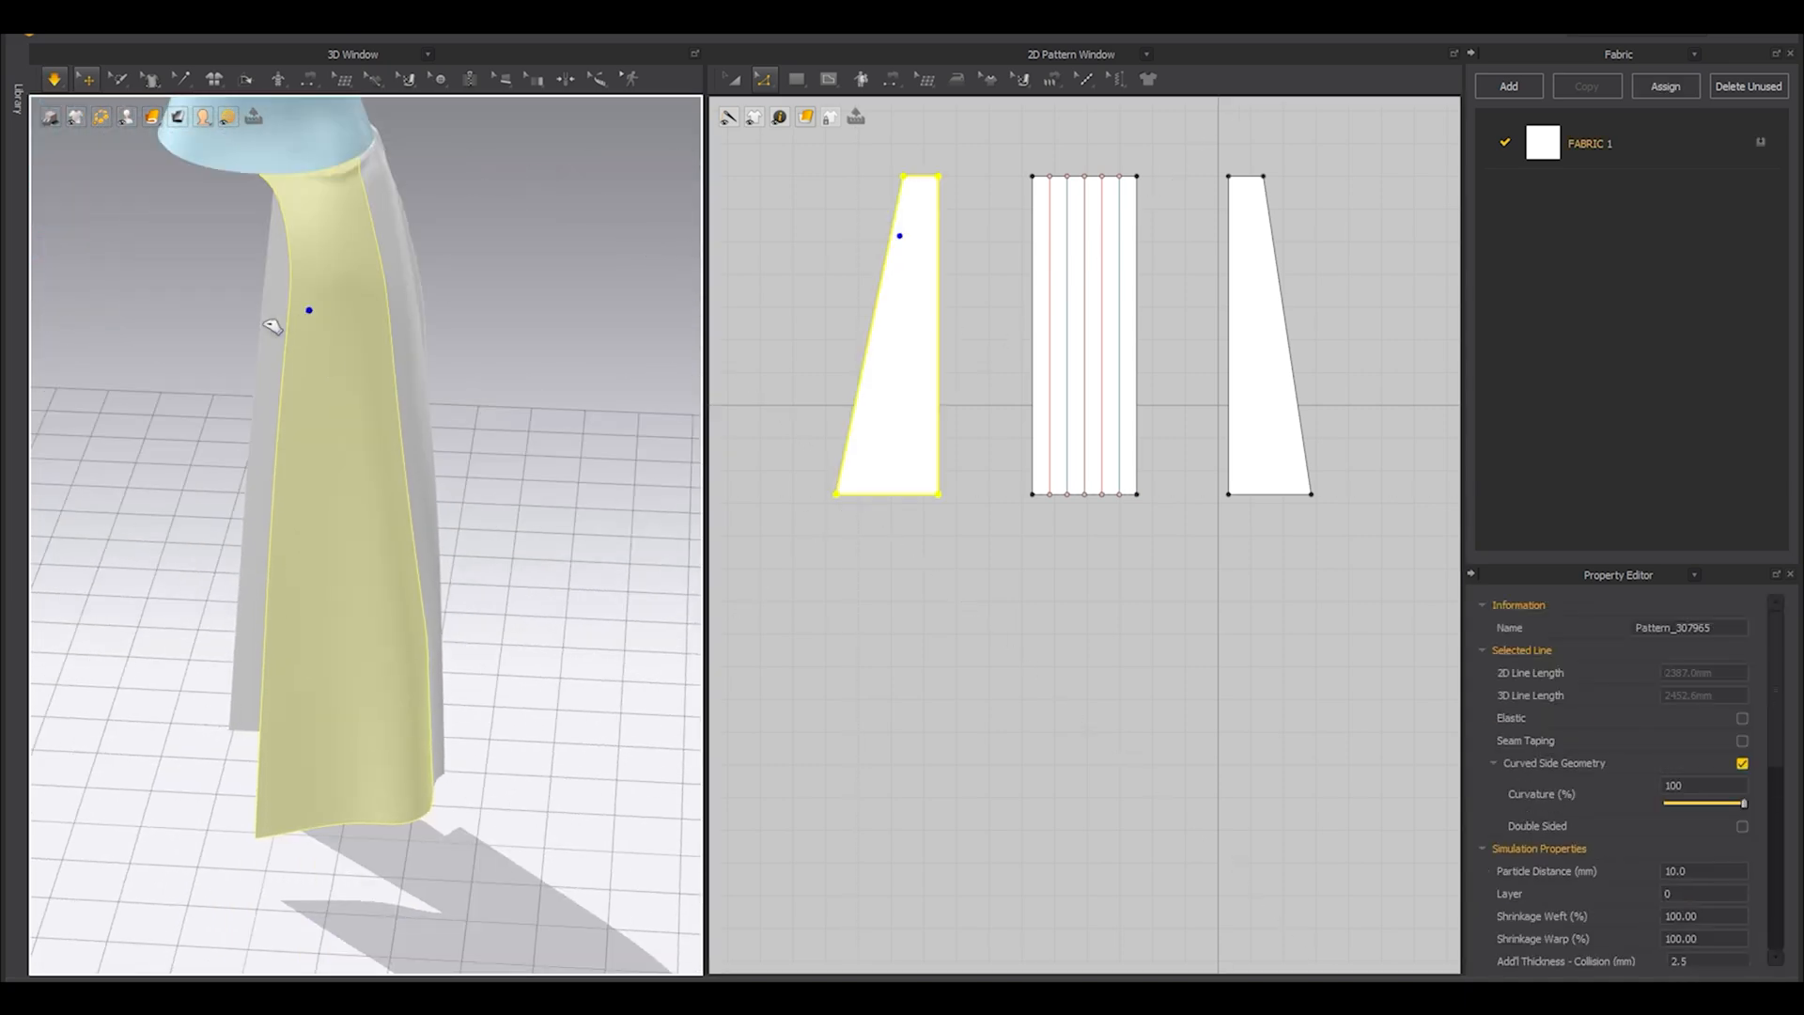
{"action": "right_click_drag", "start_coordinate": [209, 334], "coordinate": [158, 409]}
{"action": "key", "text": "space"}
{"action": "left_click", "coordinate": [835, 494]}
Select the front and back plain skirt panels and deactivate both their patterns and sewing.
{"action": "right_click_drag", "start_coordinate": [555, 442], "coordinate": [423, 376]}
{"action": "left_click", "coordinate": [413, 304]}
{"action": "right_click_drag", "start_coordinate": [413, 305], "coordinate": [427, 500]}
{"action": "left_click", "coordinate": [507, 476]}
{"action": "left_click", "coordinate": [459, 496]}
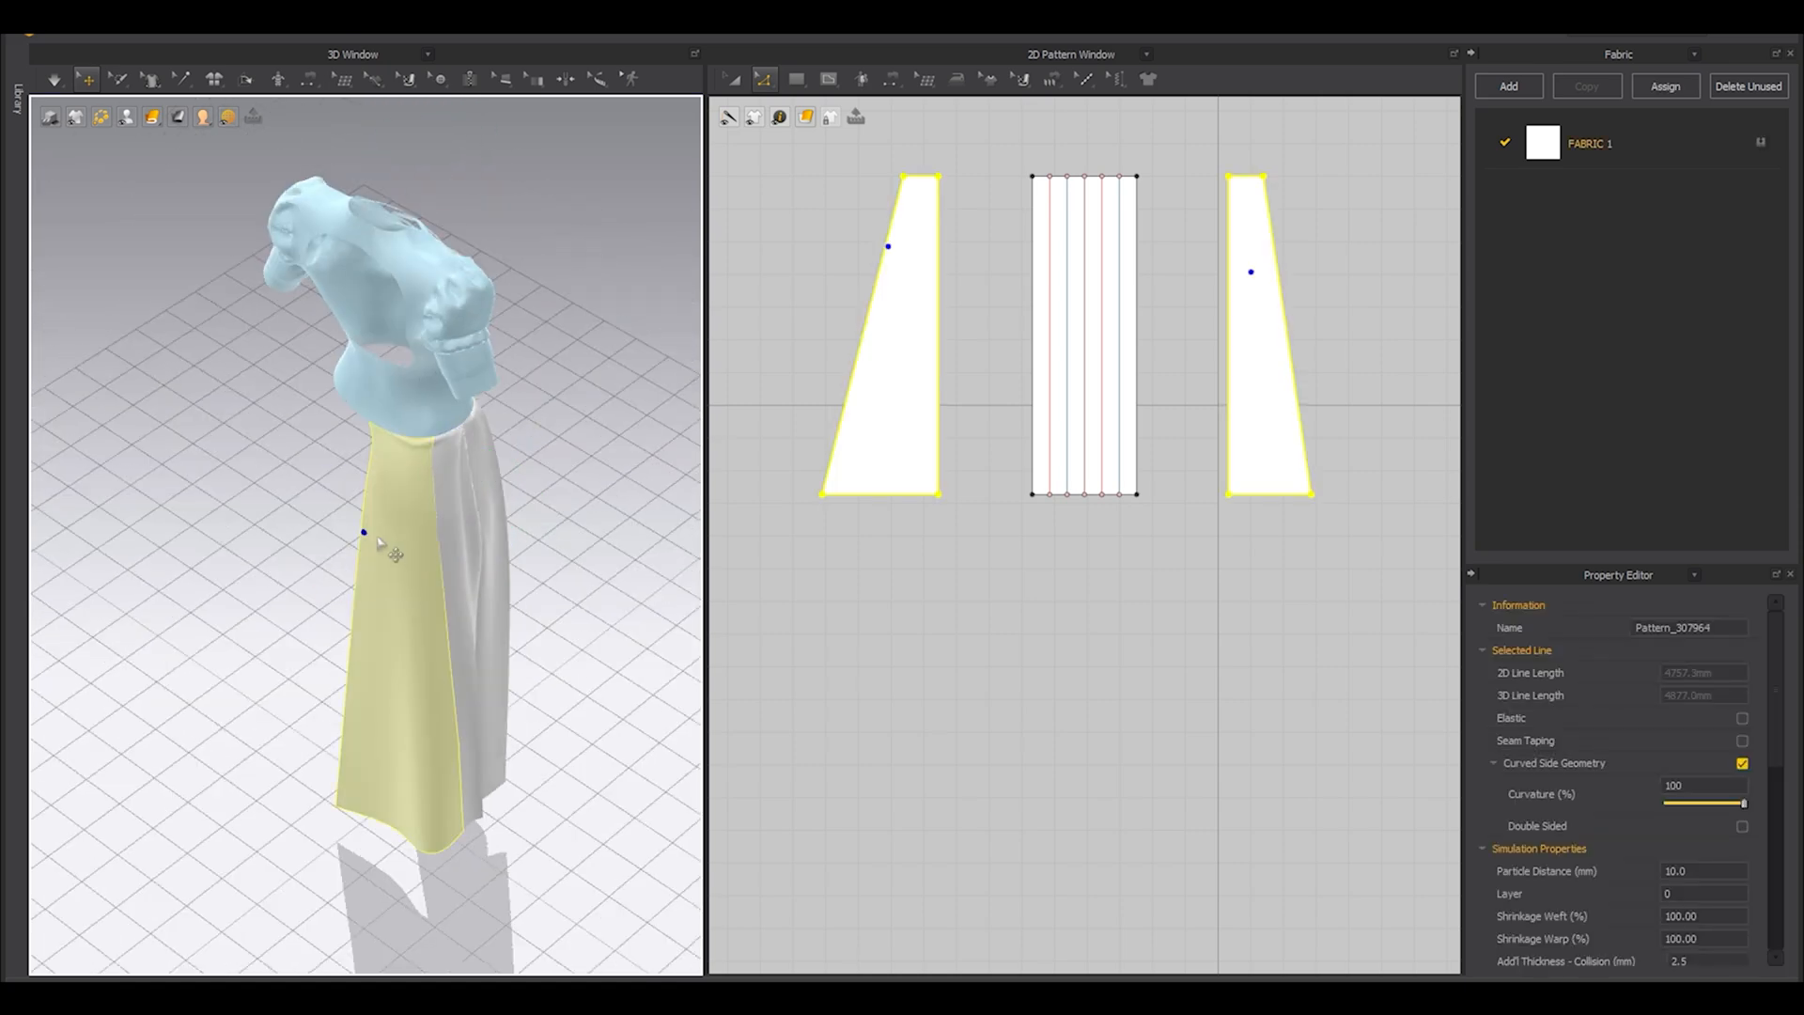
{"action": "scroll", "coordinate": [380, 542], "scroll_direction": "up", "scroll_amount": 5}
{"action": "right_click", "coordinate": [397, 449]}
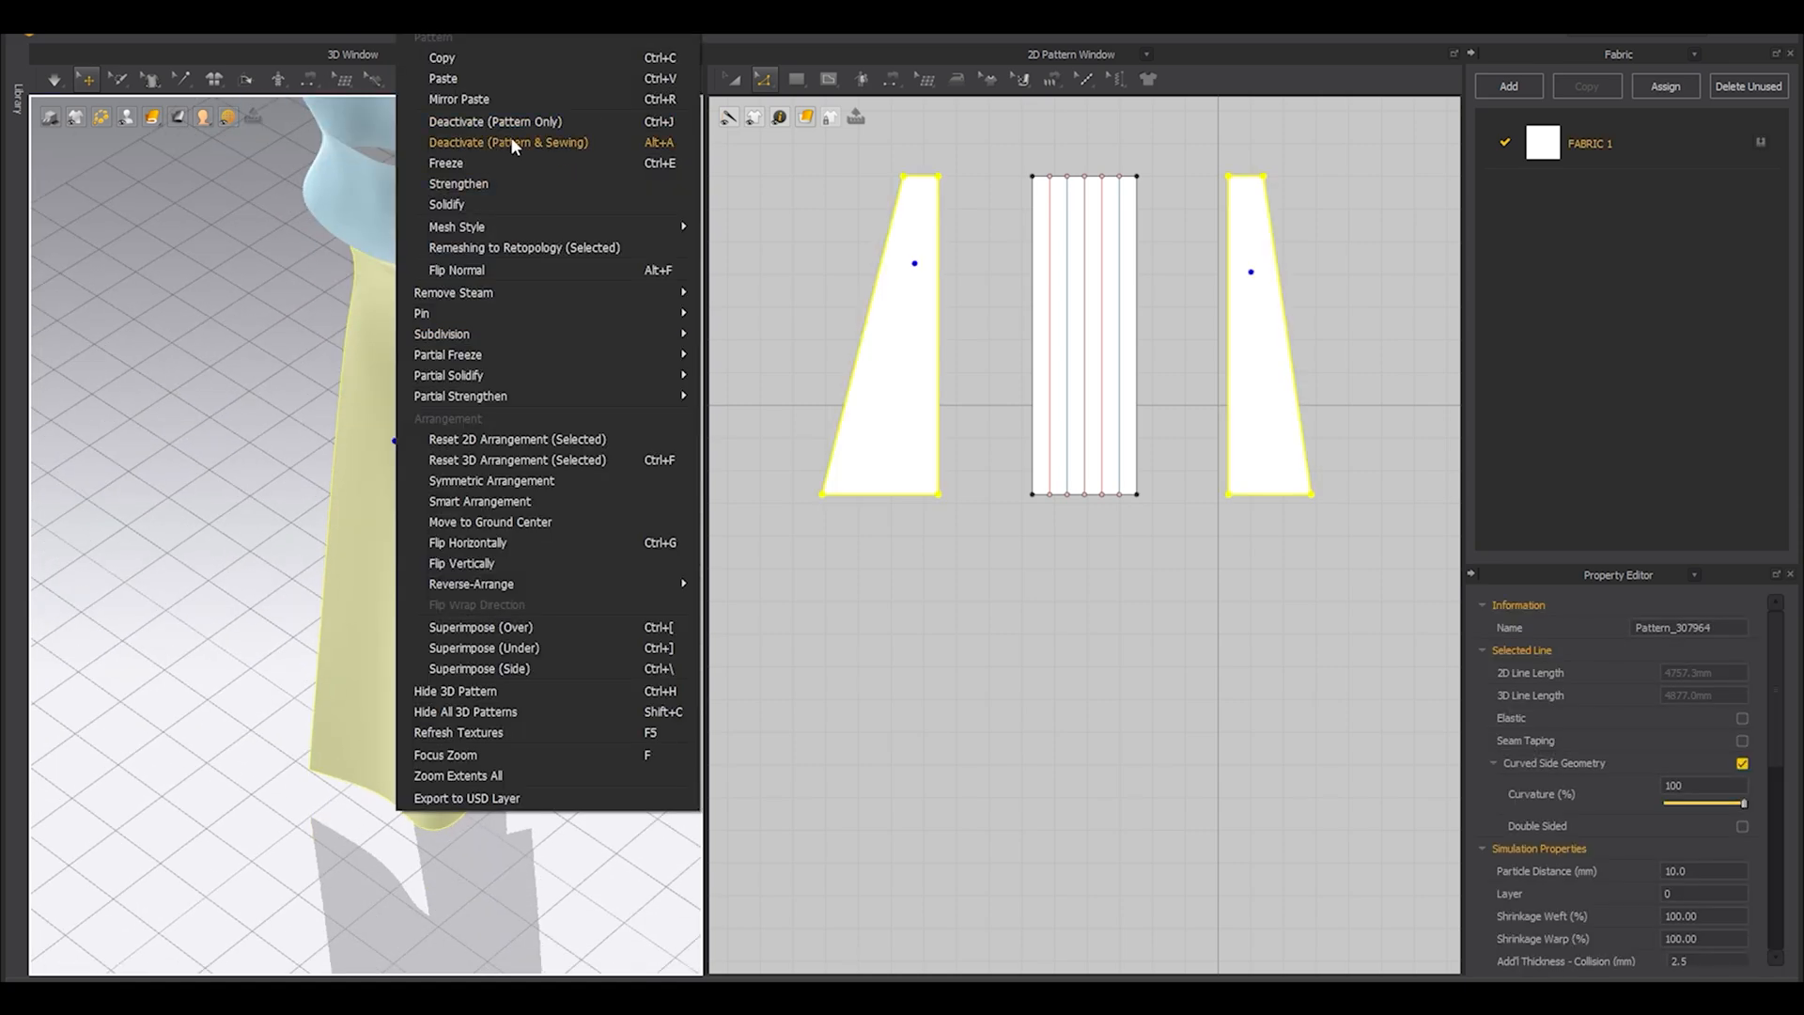
{"action": "left_click", "coordinate": [510, 137]}
Simulate the pleated panel on its own and pull its knife pleats into neat folds at the side.
{"action": "right_click_drag", "start_coordinate": [511, 138], "coordinate": [335, 404]}
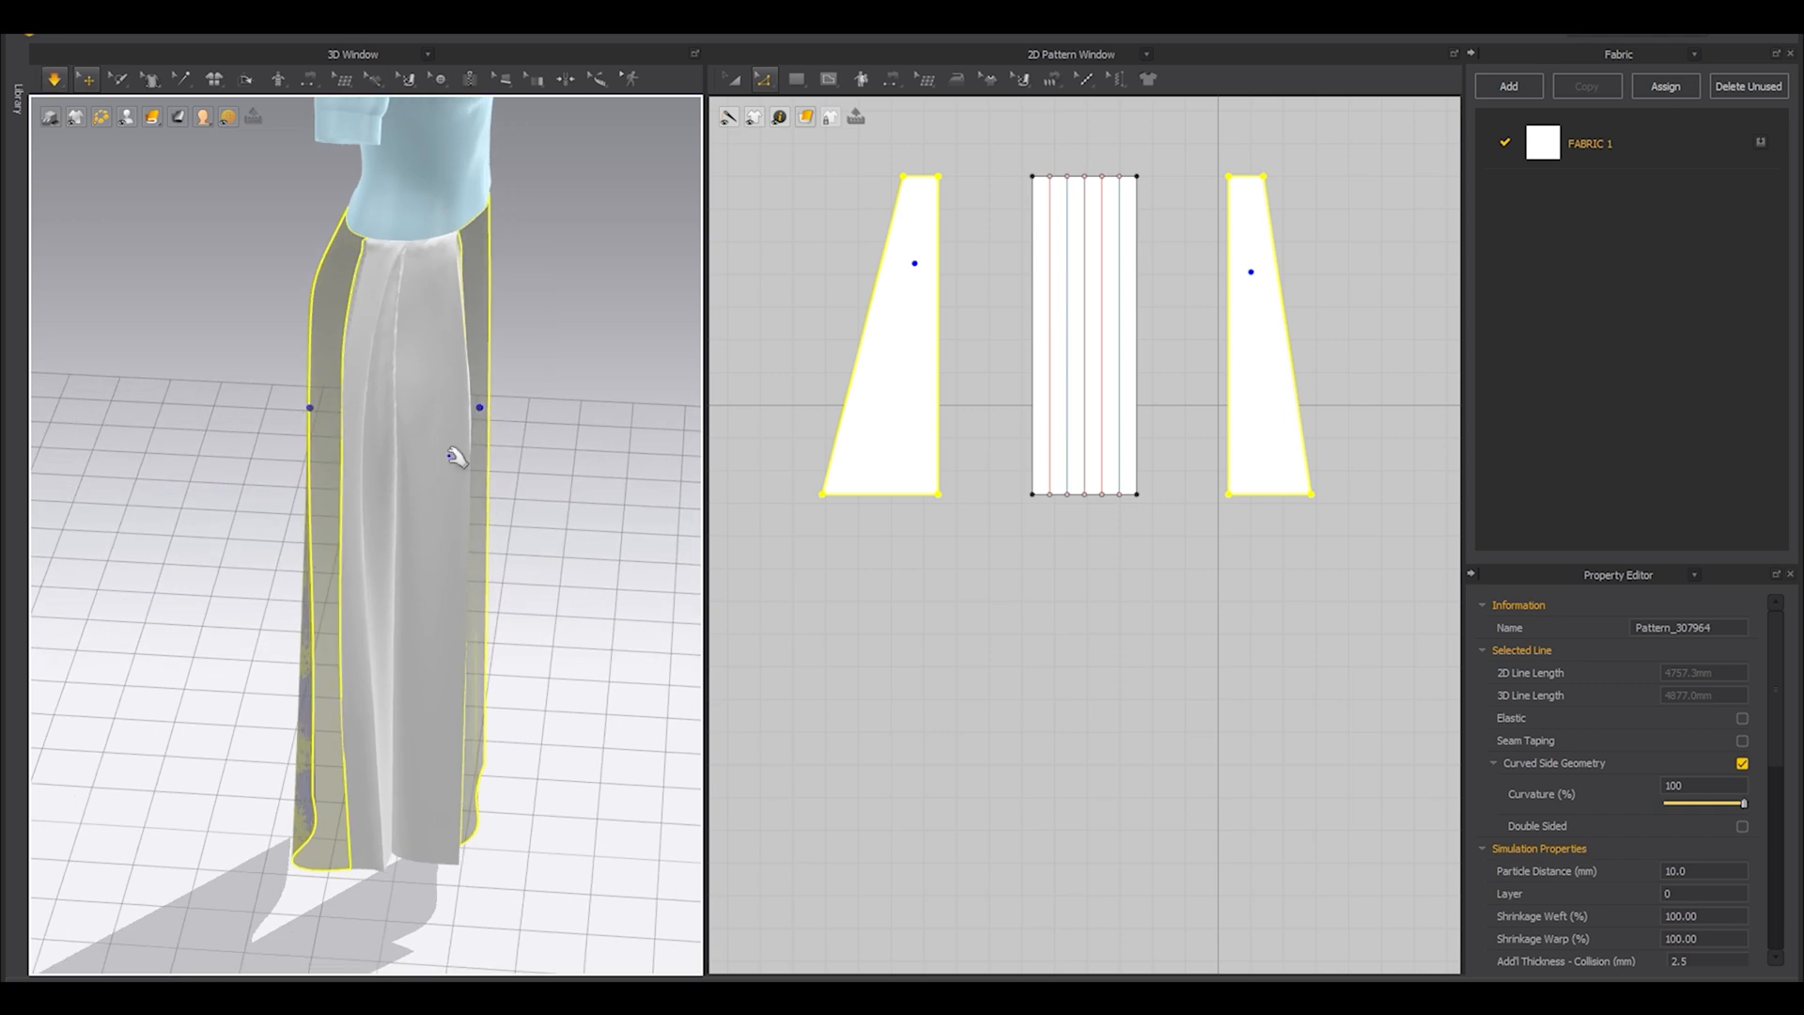
{"action": "scroll", "coordinate": [451, 454], "scroll_direction": "up", "scroll_amount": 4}
{"action": "middle_click_drag", "start_coordinate": [442, 272], "coordinate": [413, 359]}
{"action": "left_click", "coordinate": [390, 420]}
{"action": "right_click_drag", "start_coordinate": [438, 454], "coordinate": [390, 493]}
{"action": "scroll", "coordinate": [402, 571], "scroll_direction": "down", "scroll_amount": 4}
{"action": "key", "text": "space"}
Keep the pleated panel frozen while unfreezing both plain panels, and simulate them against it.
{"action": "scroll", "coordinate": [376, 526], "scroll_direction": "down", "scroll_amount": 2}
{"action": "left_click", "coordinate": [286, 484]}
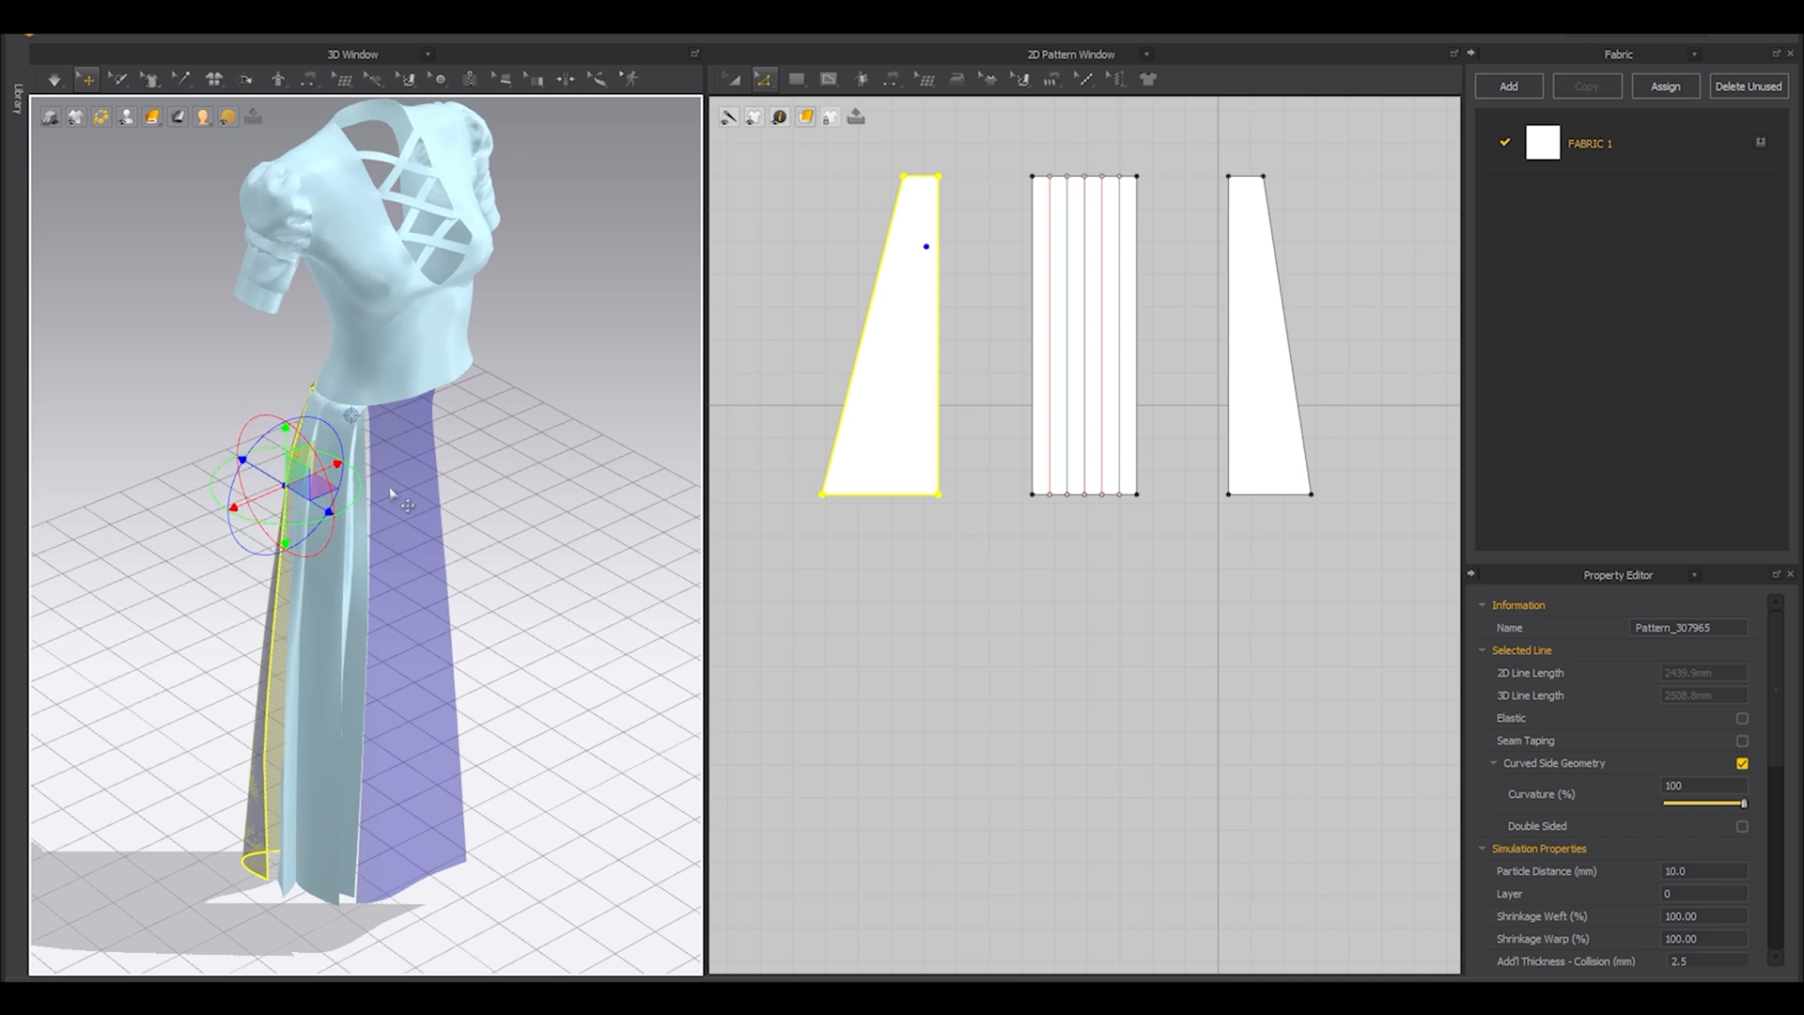
{"action": "key", "text": "ctrl+k"}
{"action": "left_click", "coordinate": [521, 526]}
{"action": "right_click_drag", "start_coordinate": [522, 537], "coordinate": [442, 583]}
{"action": "right_click_drag", "start_coordinate": [270, 589], "coordinate": [455, 471]}
{"action": "left_click_drag", "start_coordinate": [455, 470], "coordinate": [491, 402]}
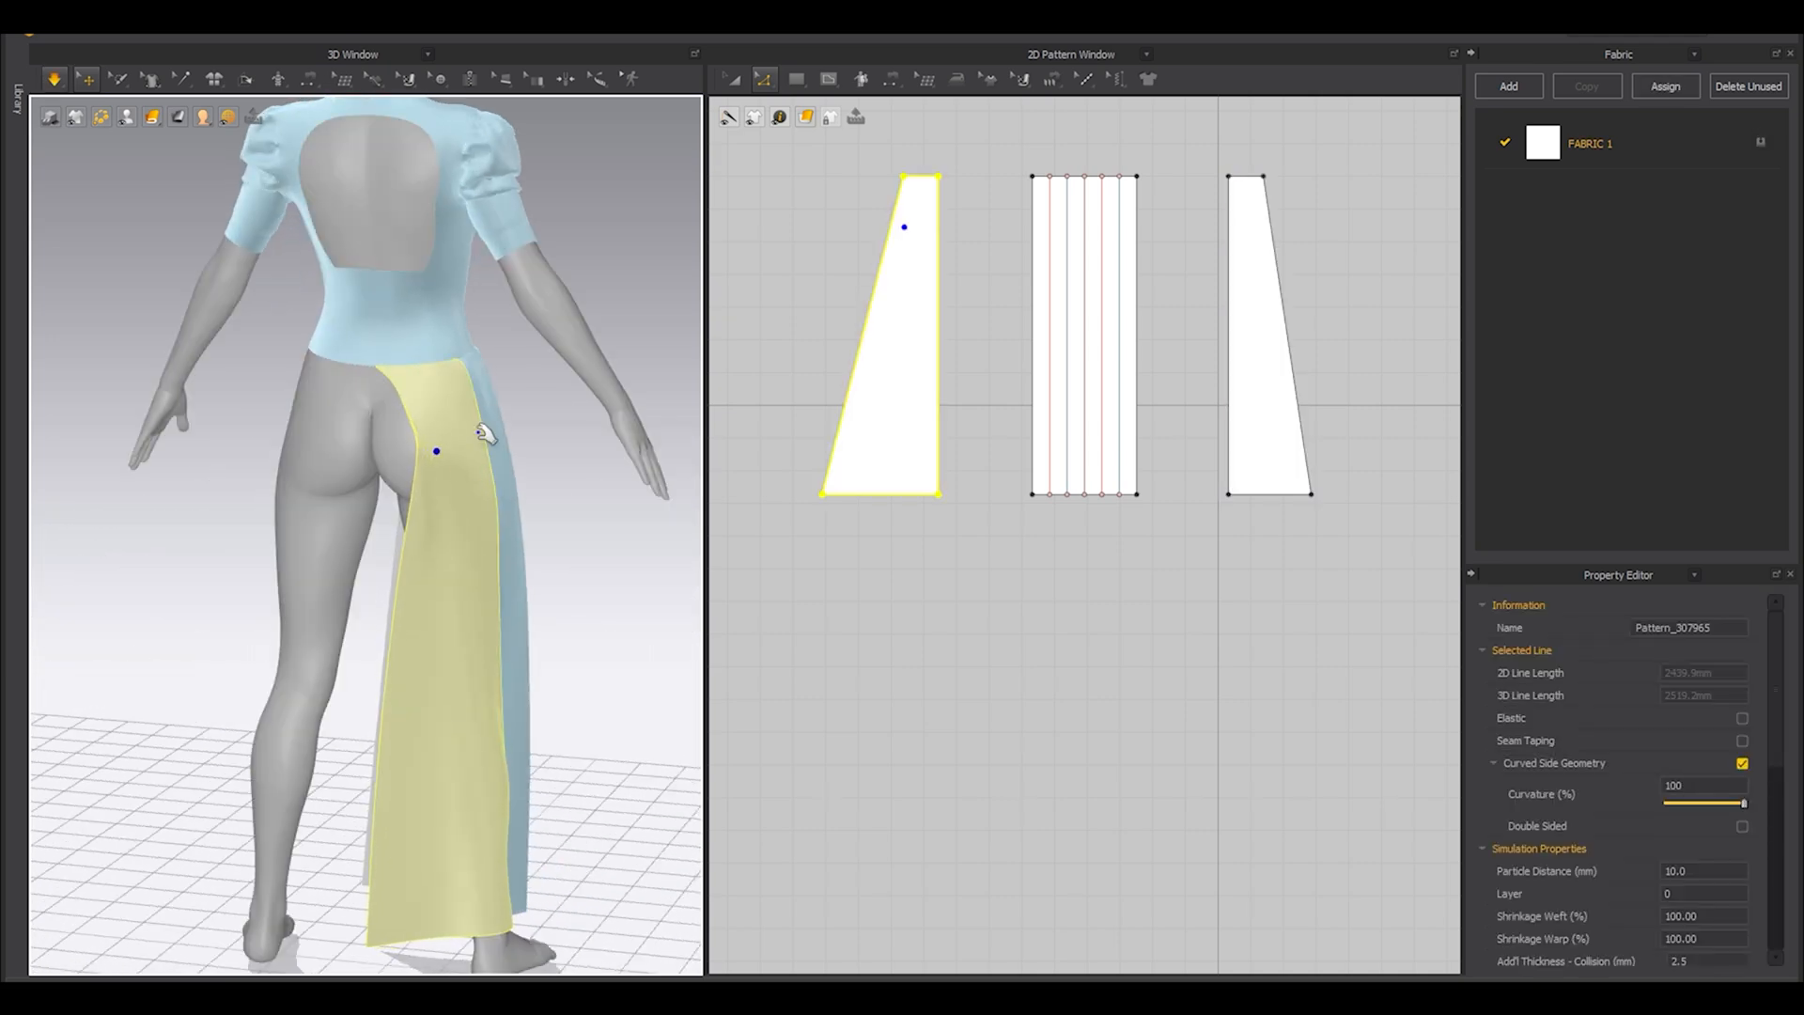
Widen the back plain panel's hem twice by moving its outer bottom corner outward to about 68.6°, simulating after each change.
{"action": "mouse_move", "coordinate": [822, 493]}
{"action": "left_mouse_down"}
{"action": "mouse_move", "coordinate": [834, 507]}
{"action": "mouse_move", "coordinate": [815, 498]}
{"action": "left_mouse_up"}
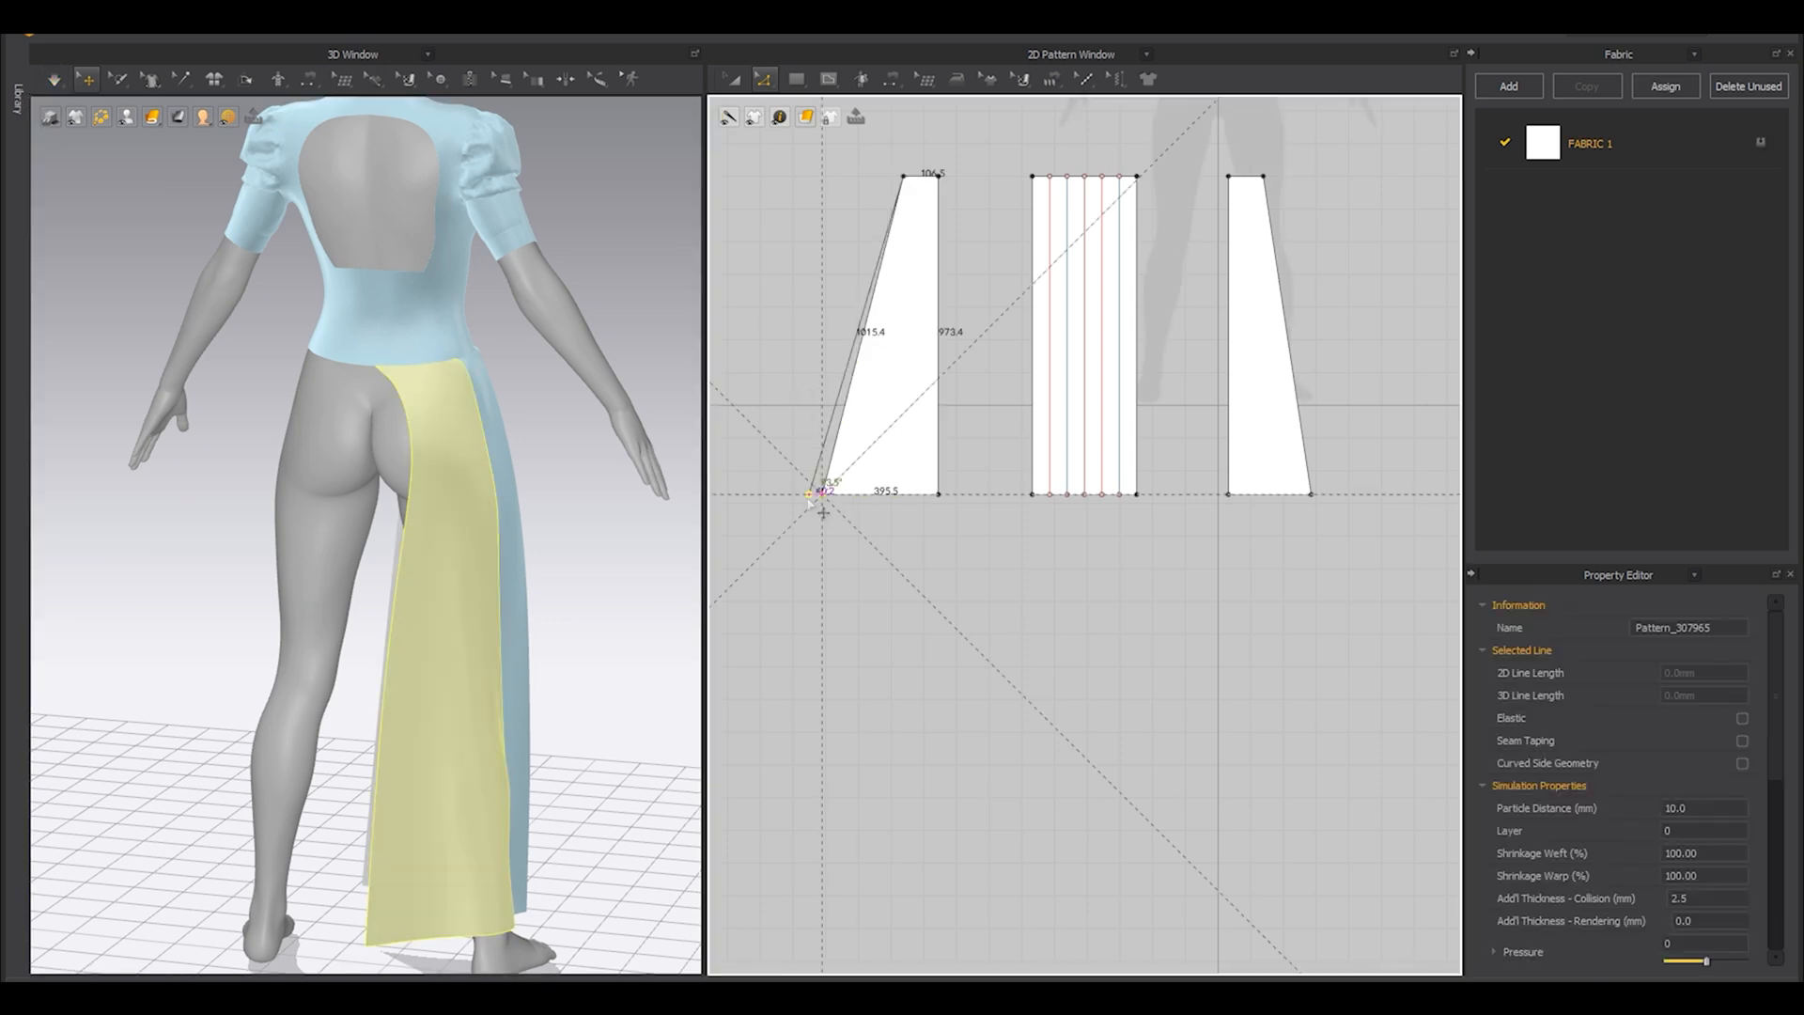
{"action": "left_click", "coordinate": [399, 461]}
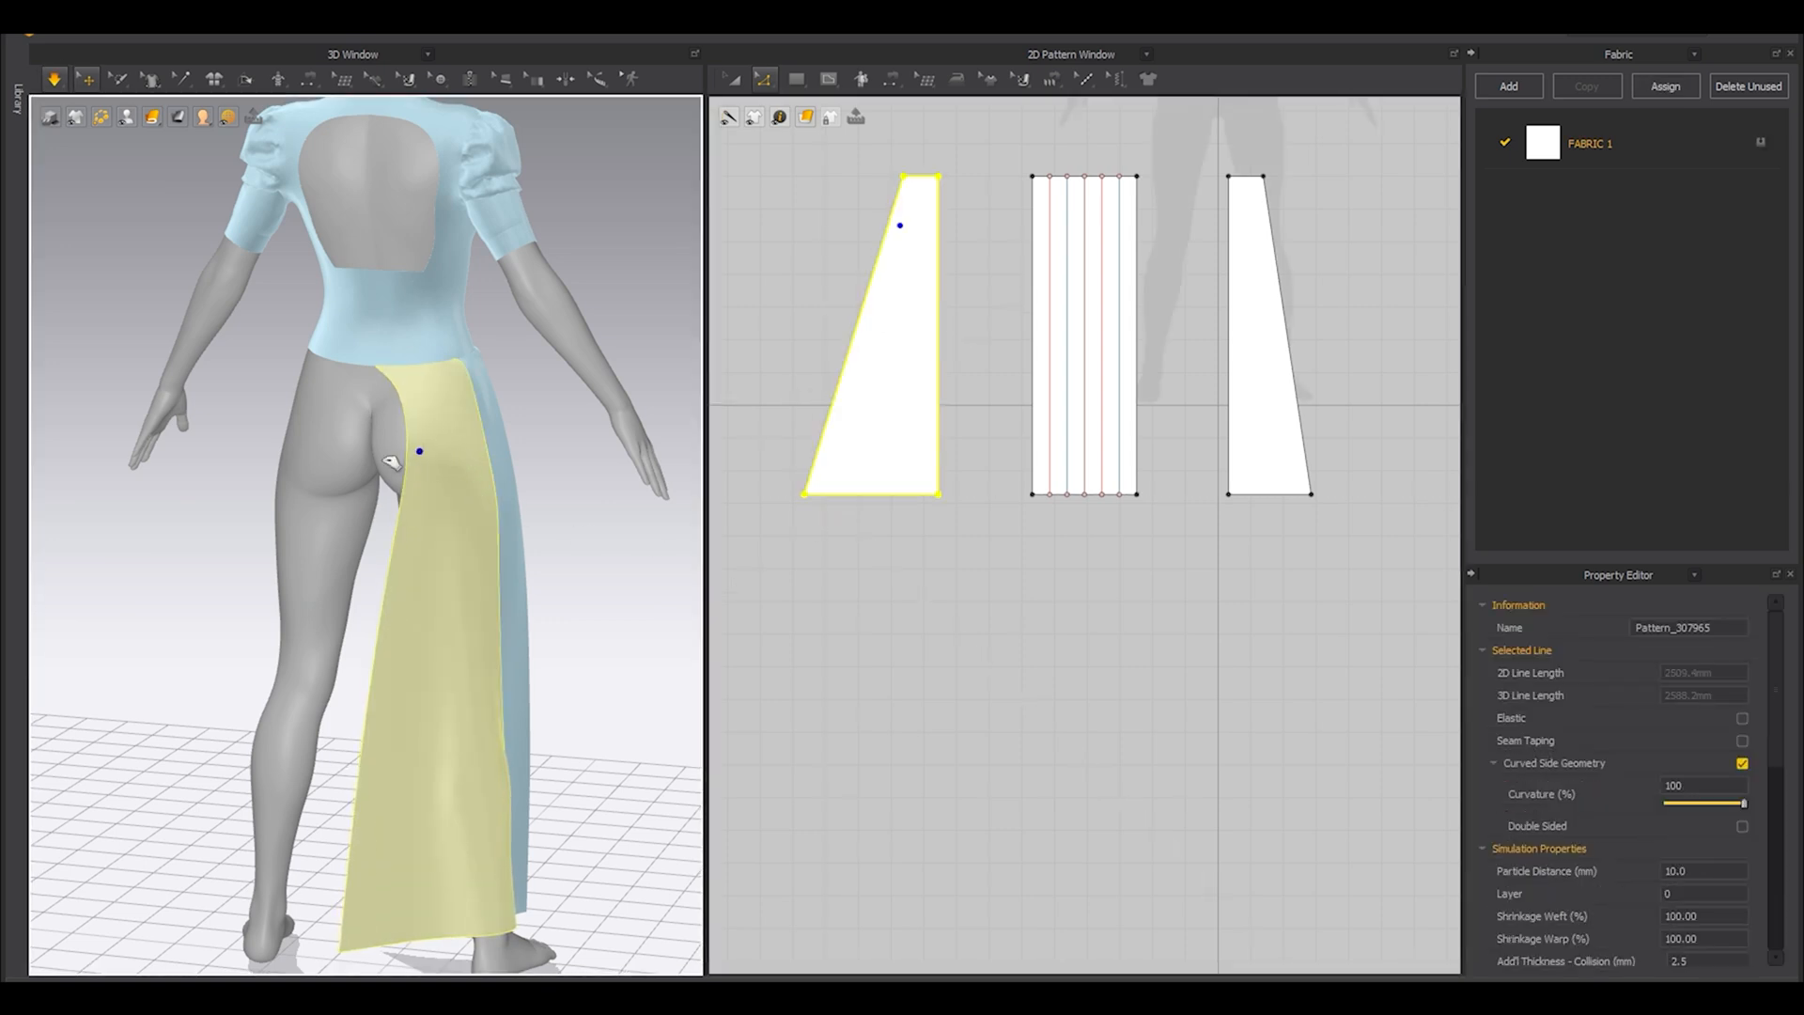
{"action": "key", "text": "space"}
{"action": "left_click", "coordinate": [795, 505]}
{"action": "left_click_drag", "start_coordinate": [804, 496], "coordinate": [779, 501]}
{"action": "key", "text": "space"}
{"action": "right_click_drag", "start_coordinate": [378, 512], "coordinate": [397, 556]}
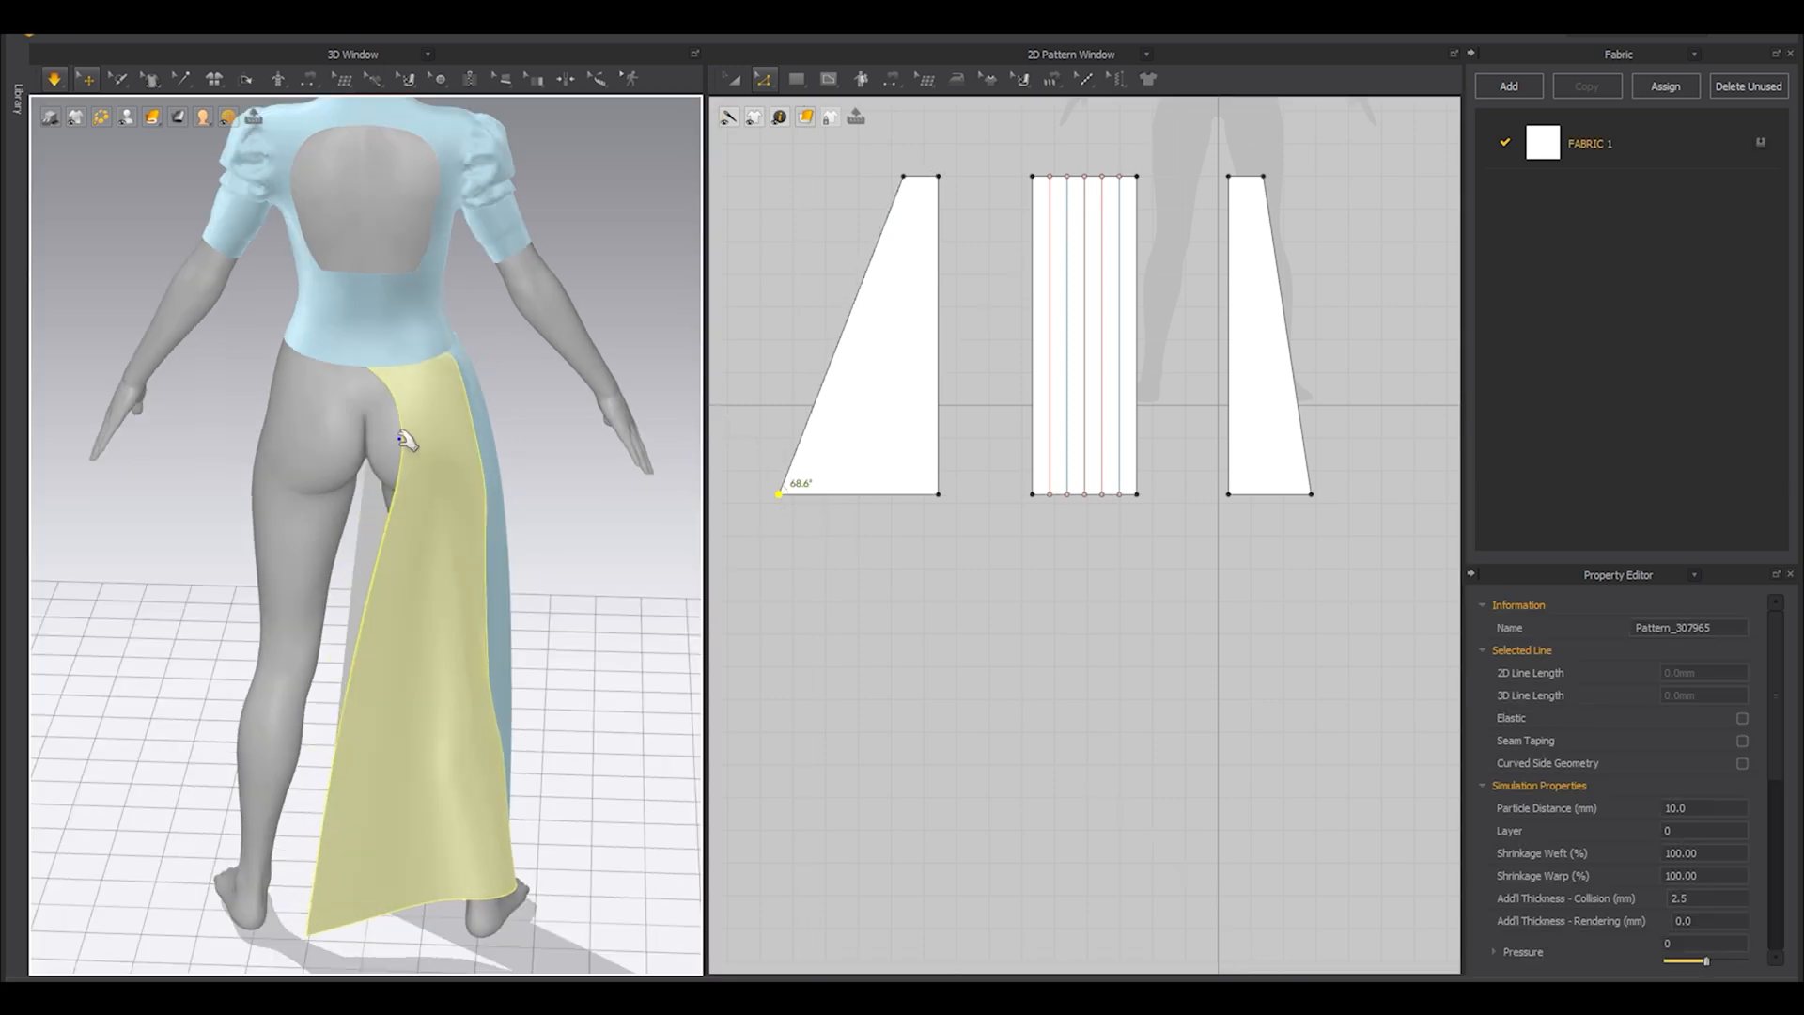
{"action": "left_click_drag", "start_coordinate": [400, 434], "coordinate": [324, 448]}
{"action": "key", "text": "space"}
Select all three skirt panels and move them farther outward together in the pattern layout.
{"action": "scroll", "coordinate": [997, 332], "scroll_direction": "down", "scroll_amount": 4}
{"action": "key", "text": "a"}
{"action": "left_click_drag", "start_coordinate": [1152, 459], "coordinate": [928, 233]}
{"action": "left_click_drag", "start_coordinate": [934, 345], "coordinate": [868, 346]}
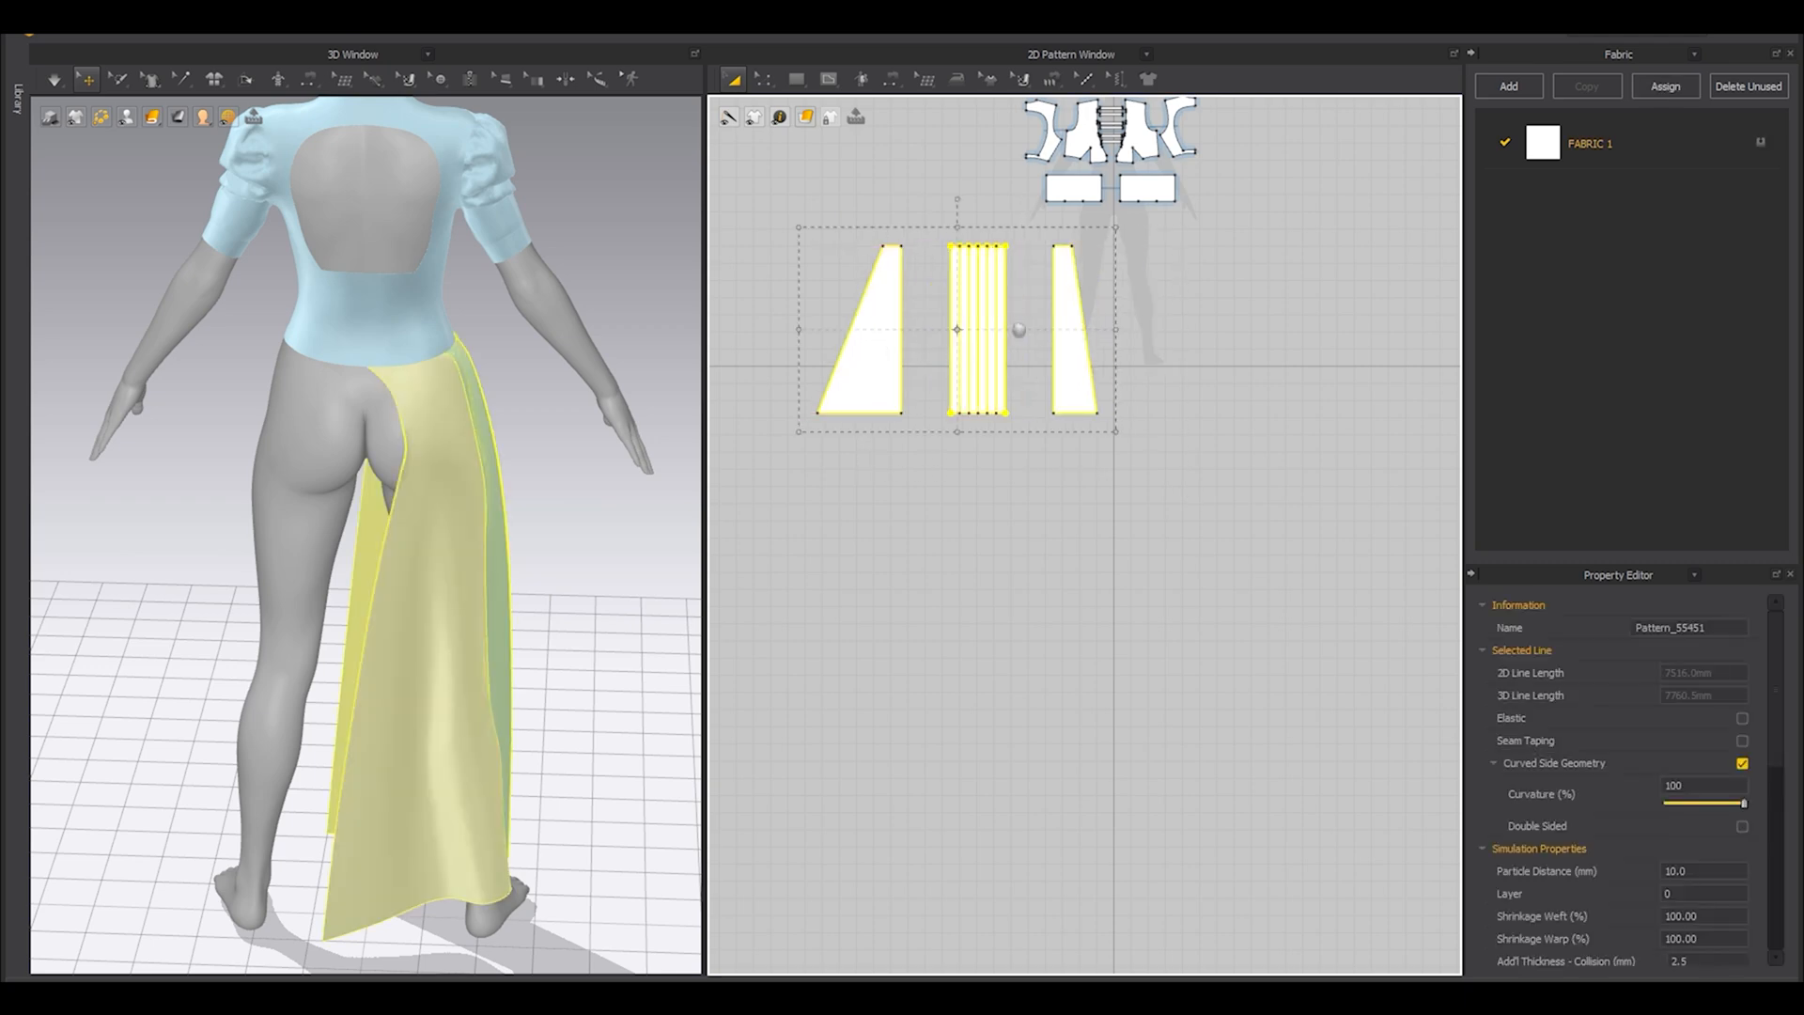
Create a symmetric, linked copy of the three skirt panels with their sewing and place it on the opposite side of the layout.
{"action": "middle_click_drag", "start_coordinate": [1054, 339], "coordinate": [985, 441]}
{"action": "key", "text": "ctrl+d"}
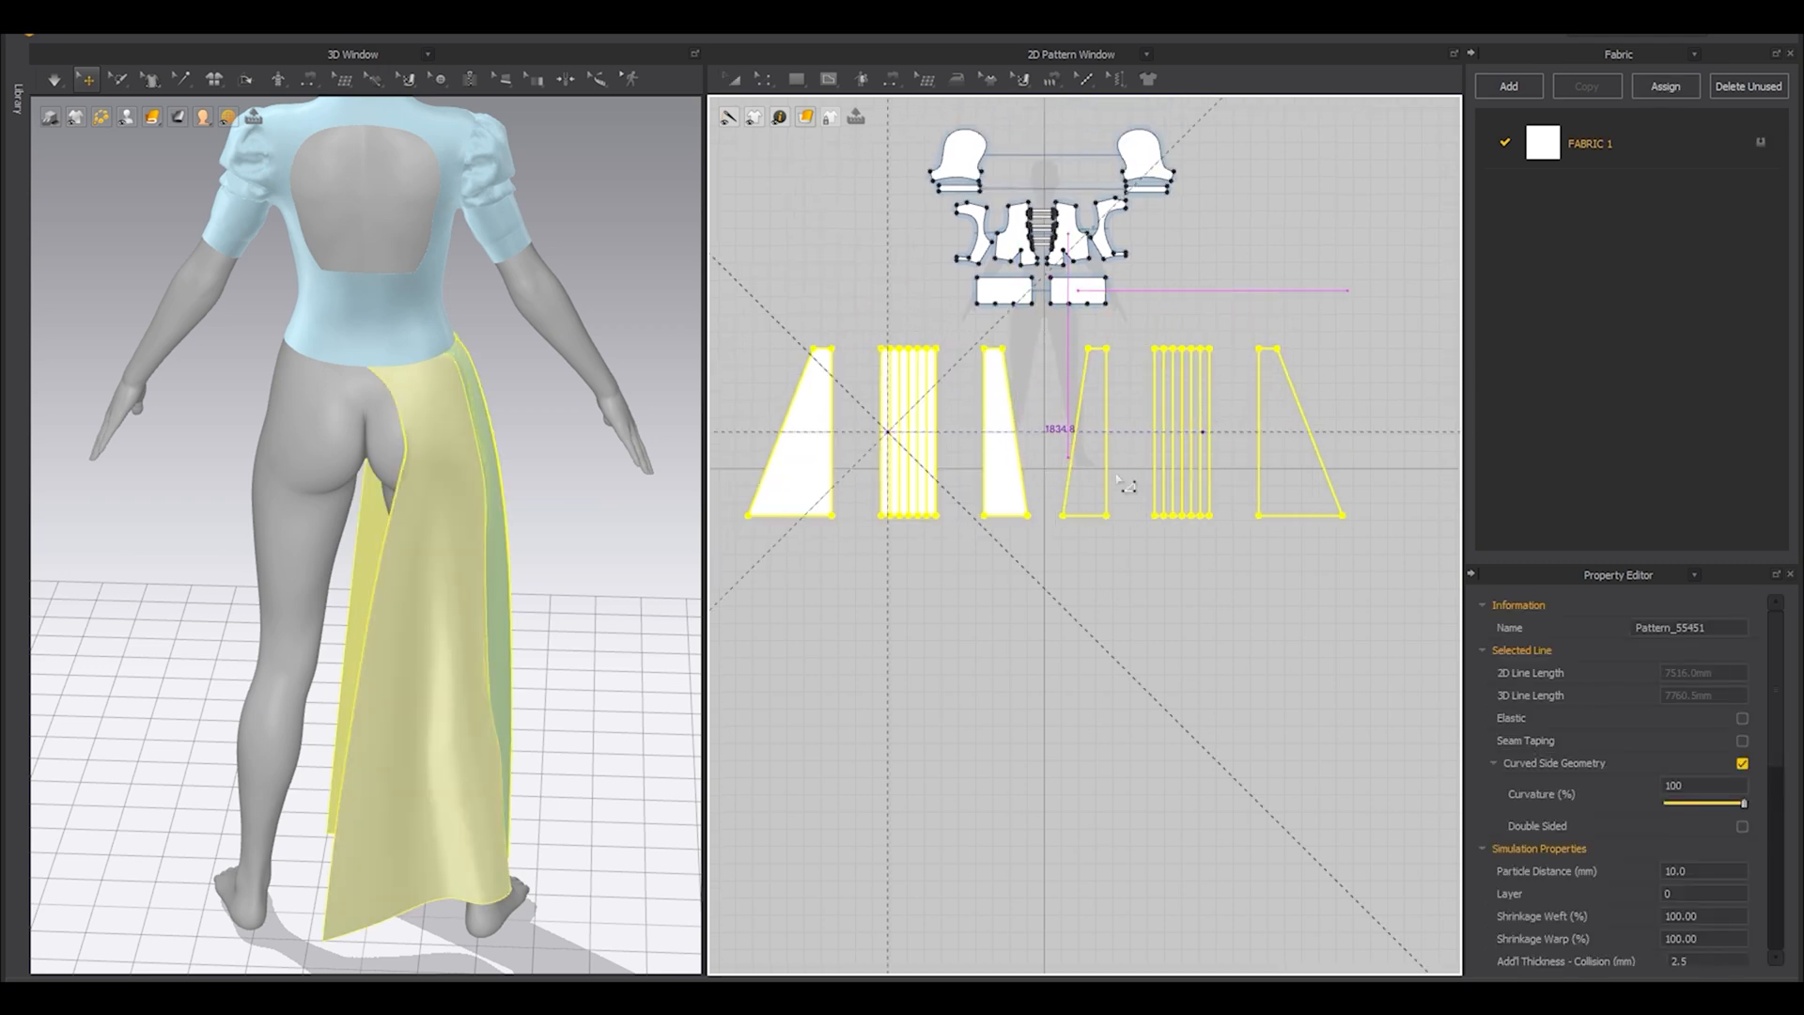
{"action": "left_click", "coordinate": [1202, 408]}
Deactivate the mirrored front and back plain panels and simulate the mirrored pleated panel without them.
{"action": "right_click_drag", "start_coordinate": [402, 581], "coordinate": [601, 592]}
{"action": "left_click", "coordinate": [475, 612]}
{"action": "right_click_drag", "start_coordinate": [475, 612], "coordinate": [247, 638]}
{"action": "left_click", "coordinate": [523, 753], "text": "shift"}
{"action": "right_click", "coordinate": [524, 753]}
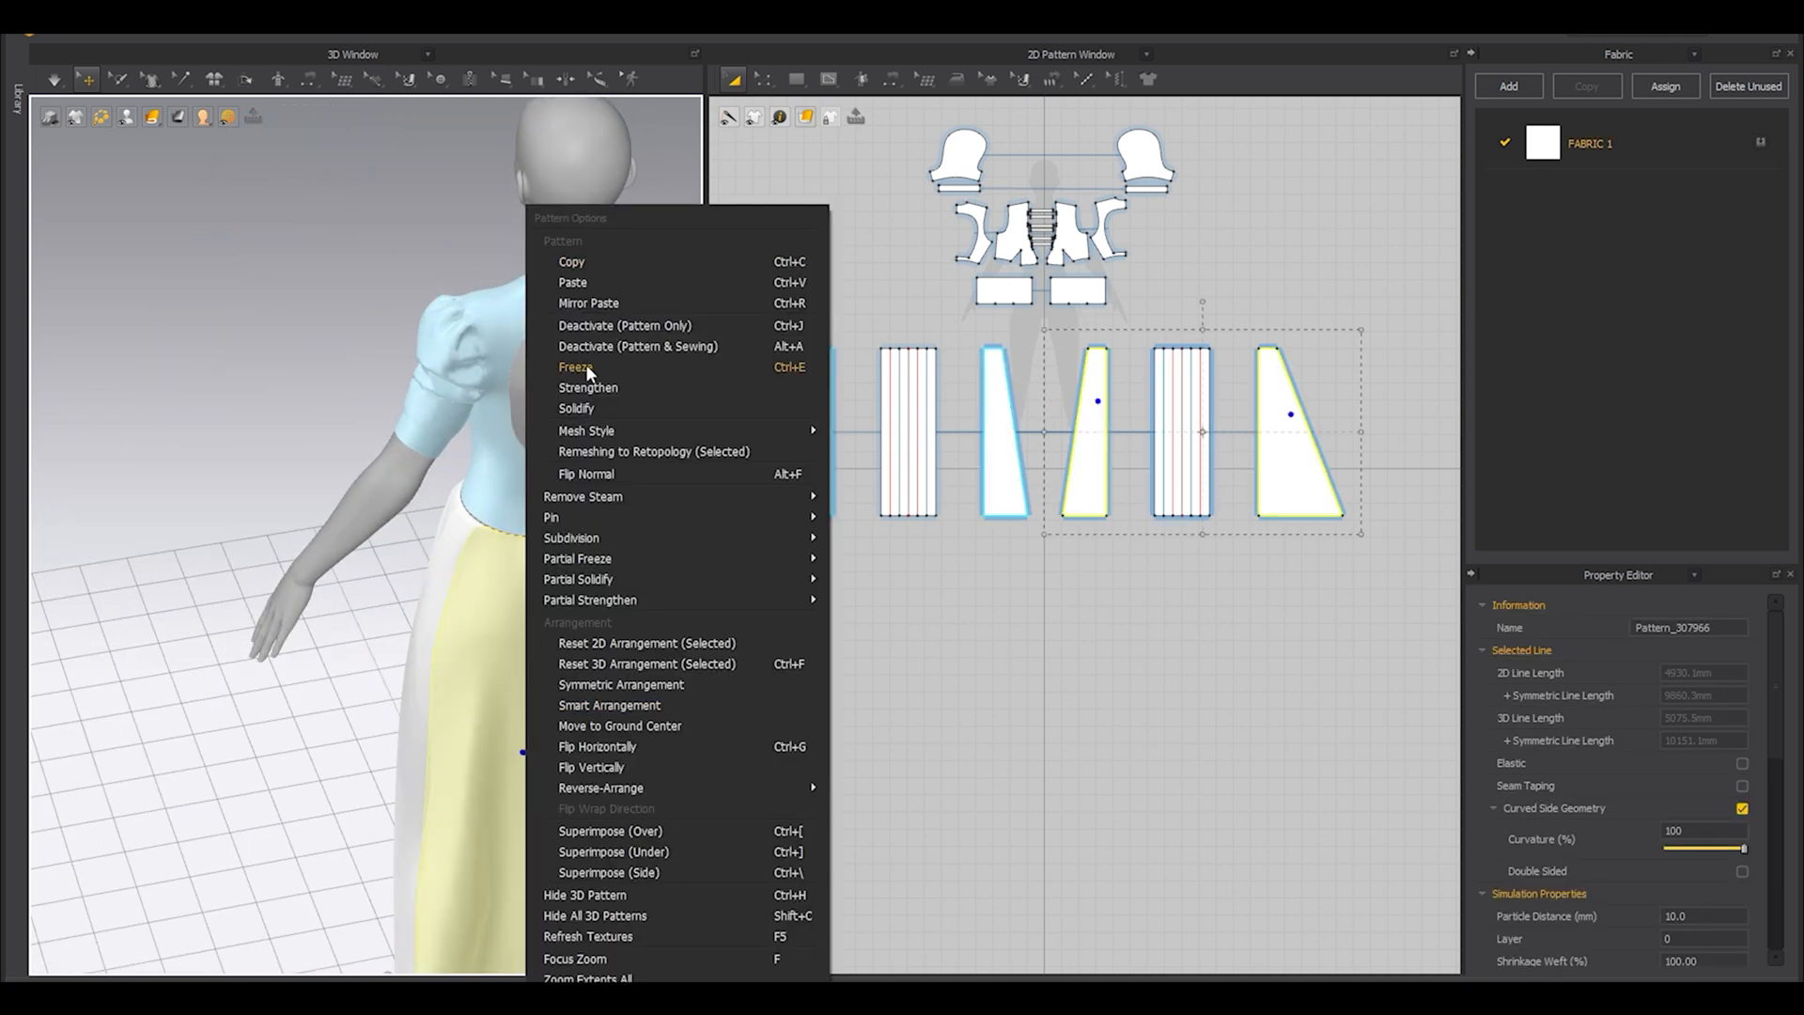
{"action": "left_click", "coordinate": [582, 365]}
{"action": "right_click_drag", "start_coordinate": [582, 365], "coordinate": [631, 534]}
{"action": "key", "text": "space"}
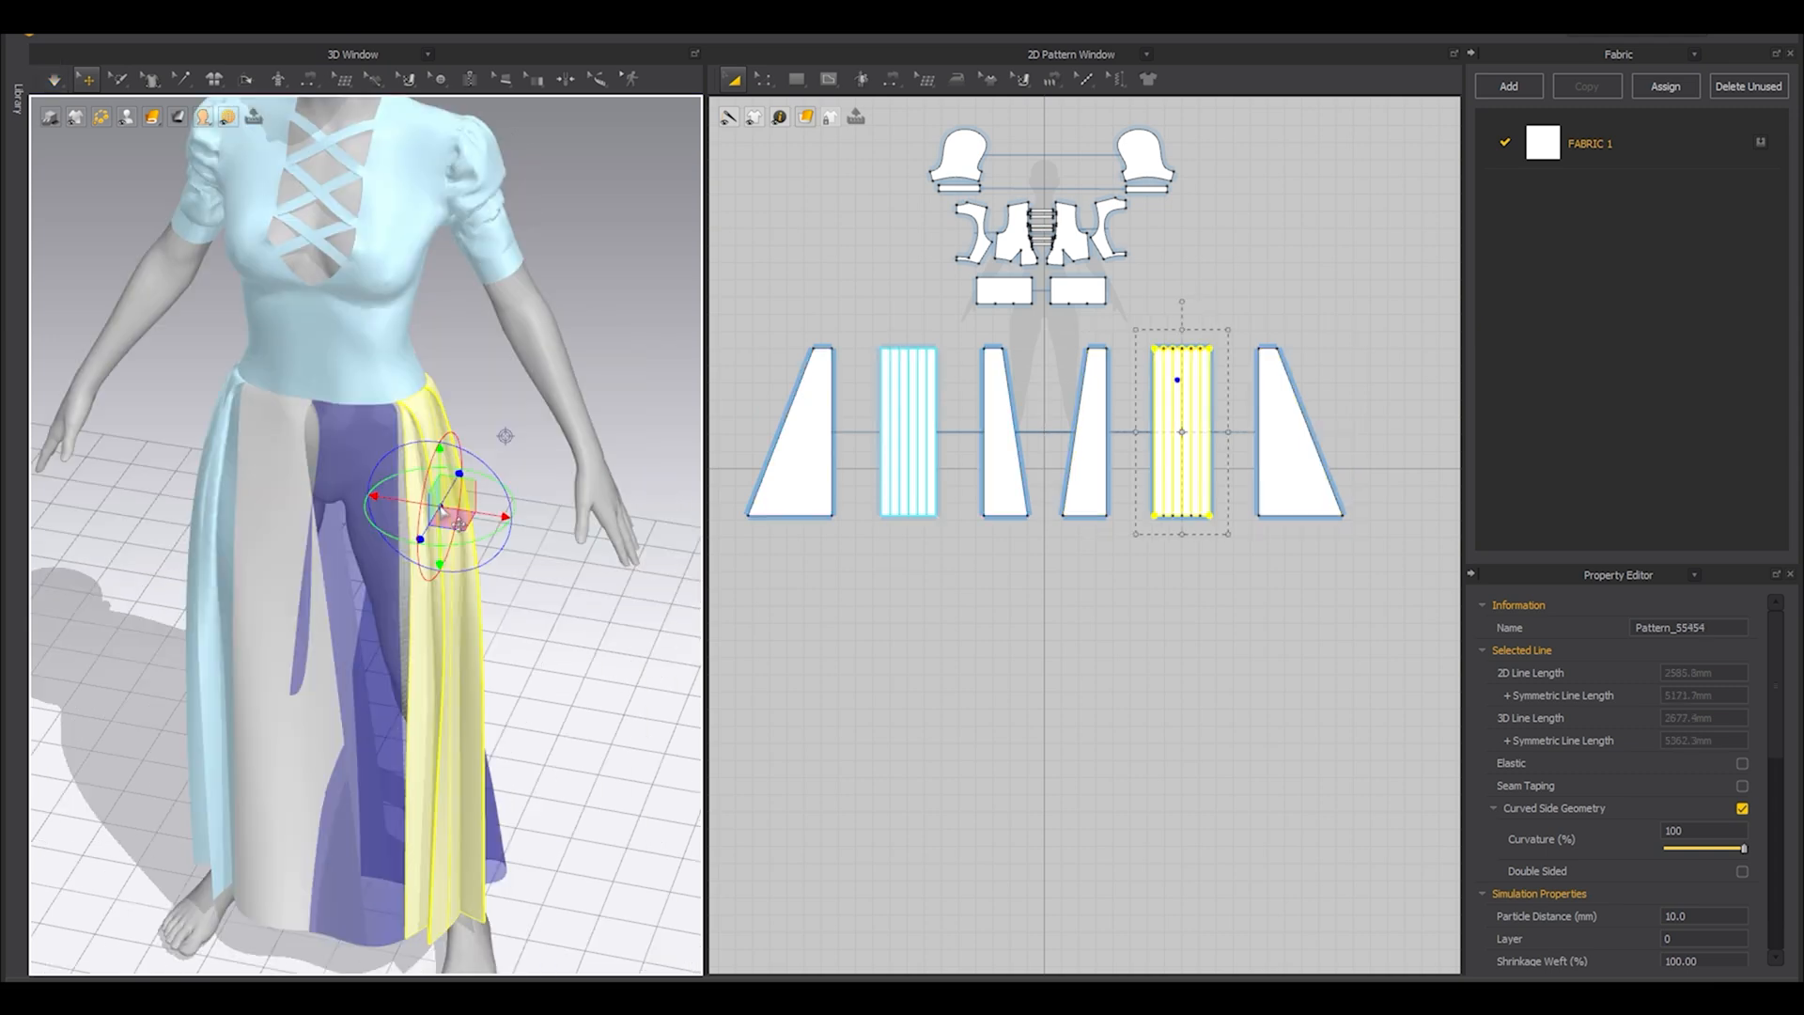
Freeze the mirrored pleated panel and reactivate the mirrored front and back plain panels.
{"action": "right_click", "coordinate": [440, 503]}
{"action": "left_click", "coordinate": [550, 167]}
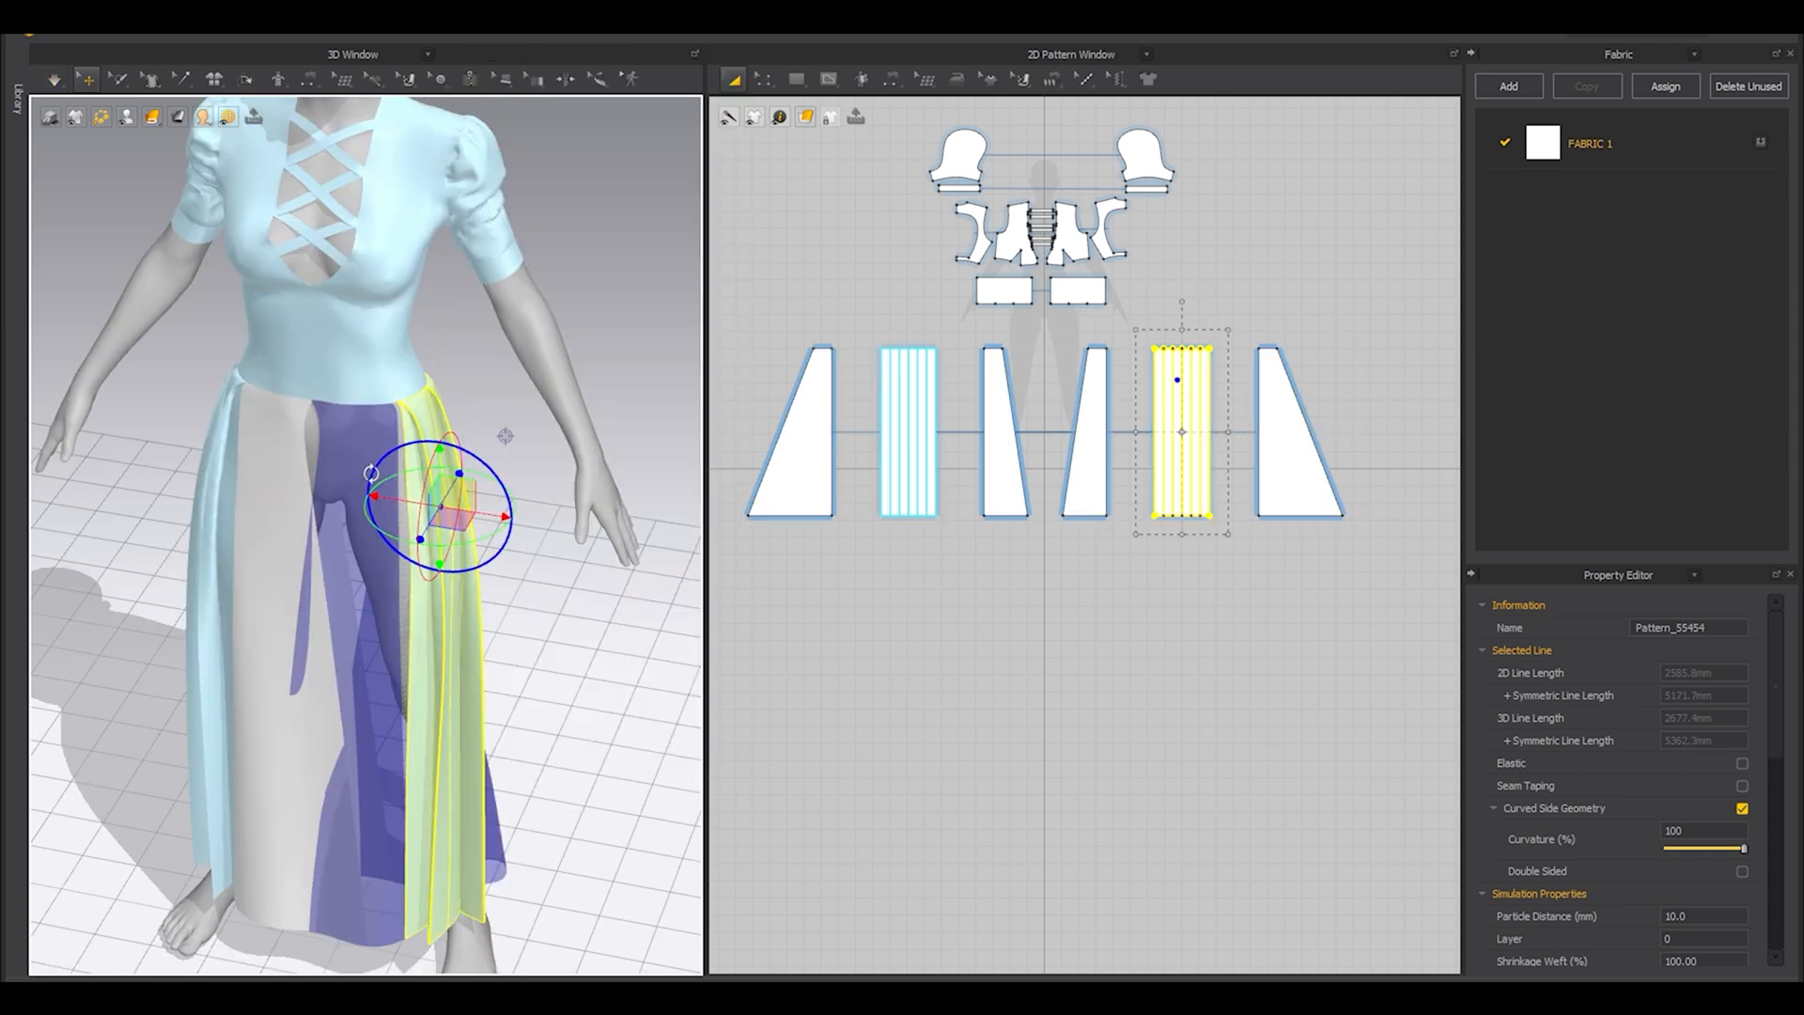
{"action": "left_click", "coordinate": [365, 468]}
{"action": "right_click_drag", "start_coordinate": [365, 468], "coordinate": [204, 578]}
{"action": "left_click", "coordinate": [412, 580], "text": "shift"}
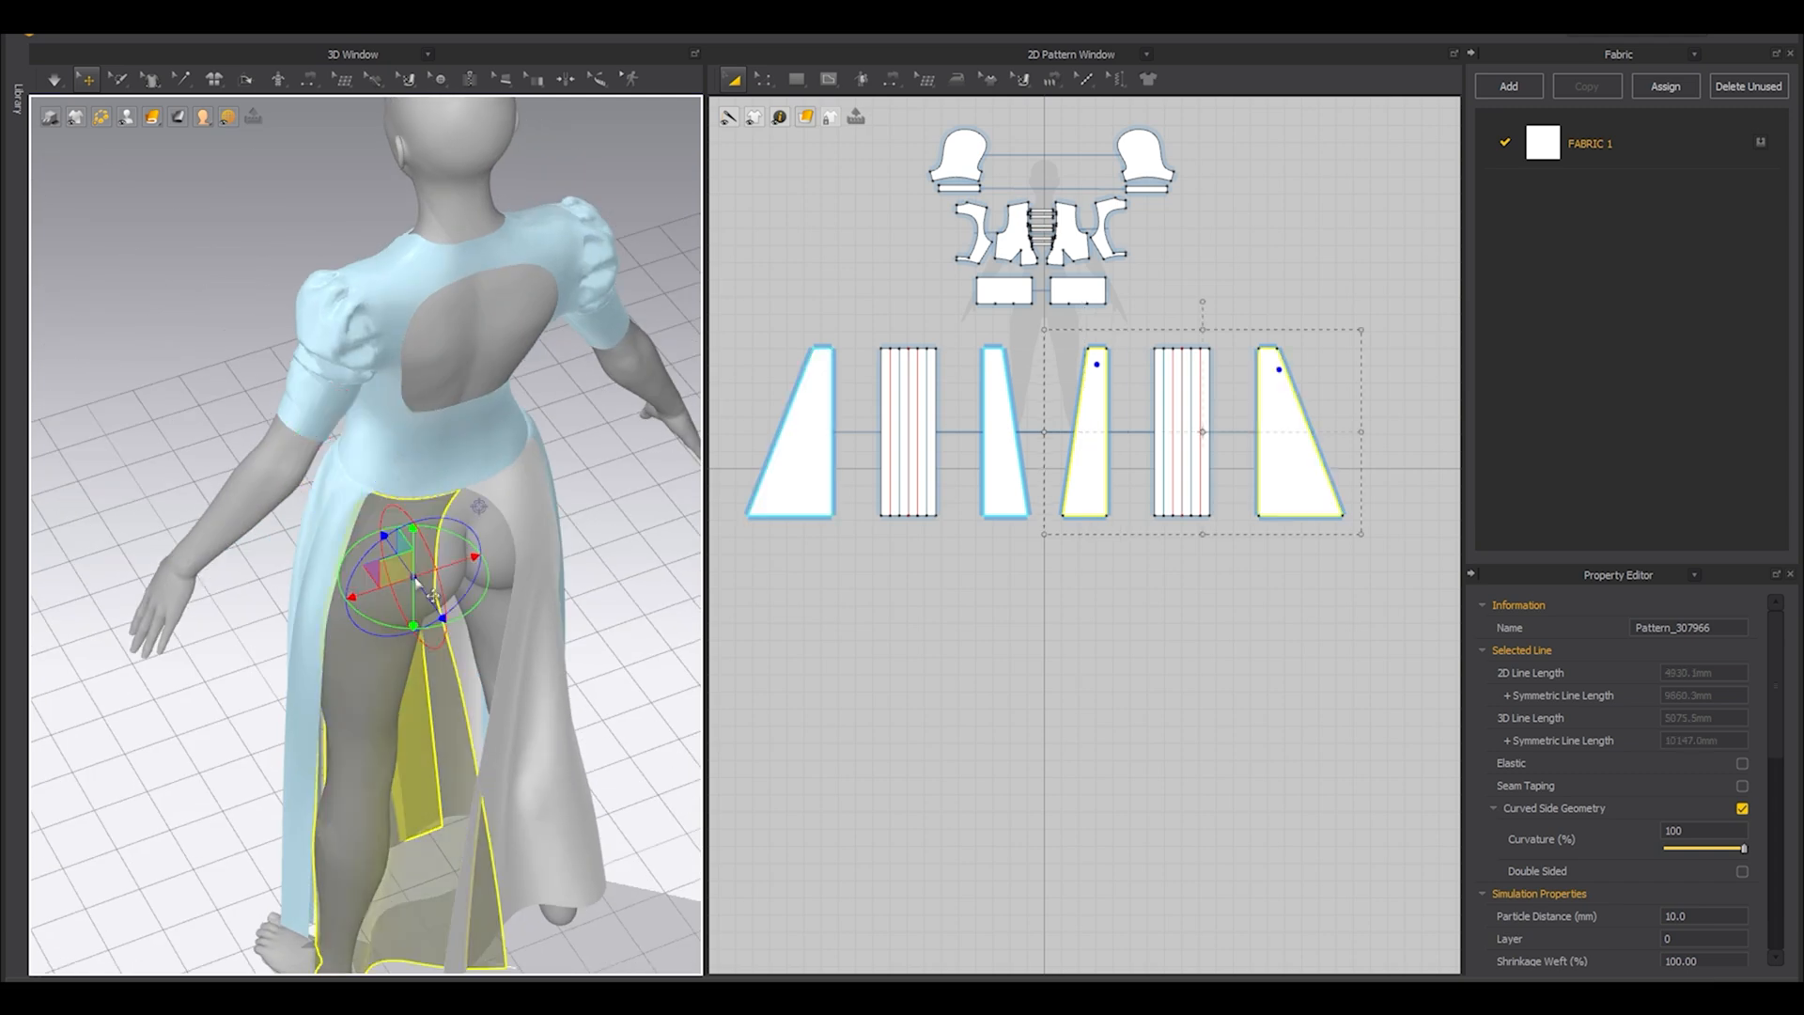
{"action": "right_click", "coordinate": [418, 575]}
{"action": "left_click", "coordinate": [473, 348]}
Pull the mirrored plain panels into place around the legs and simulate them against the frozen pleats.
{"action": "scroll", "coordinate": [421, 470], "scroll_direction": "up", "scroll_amount": 5}
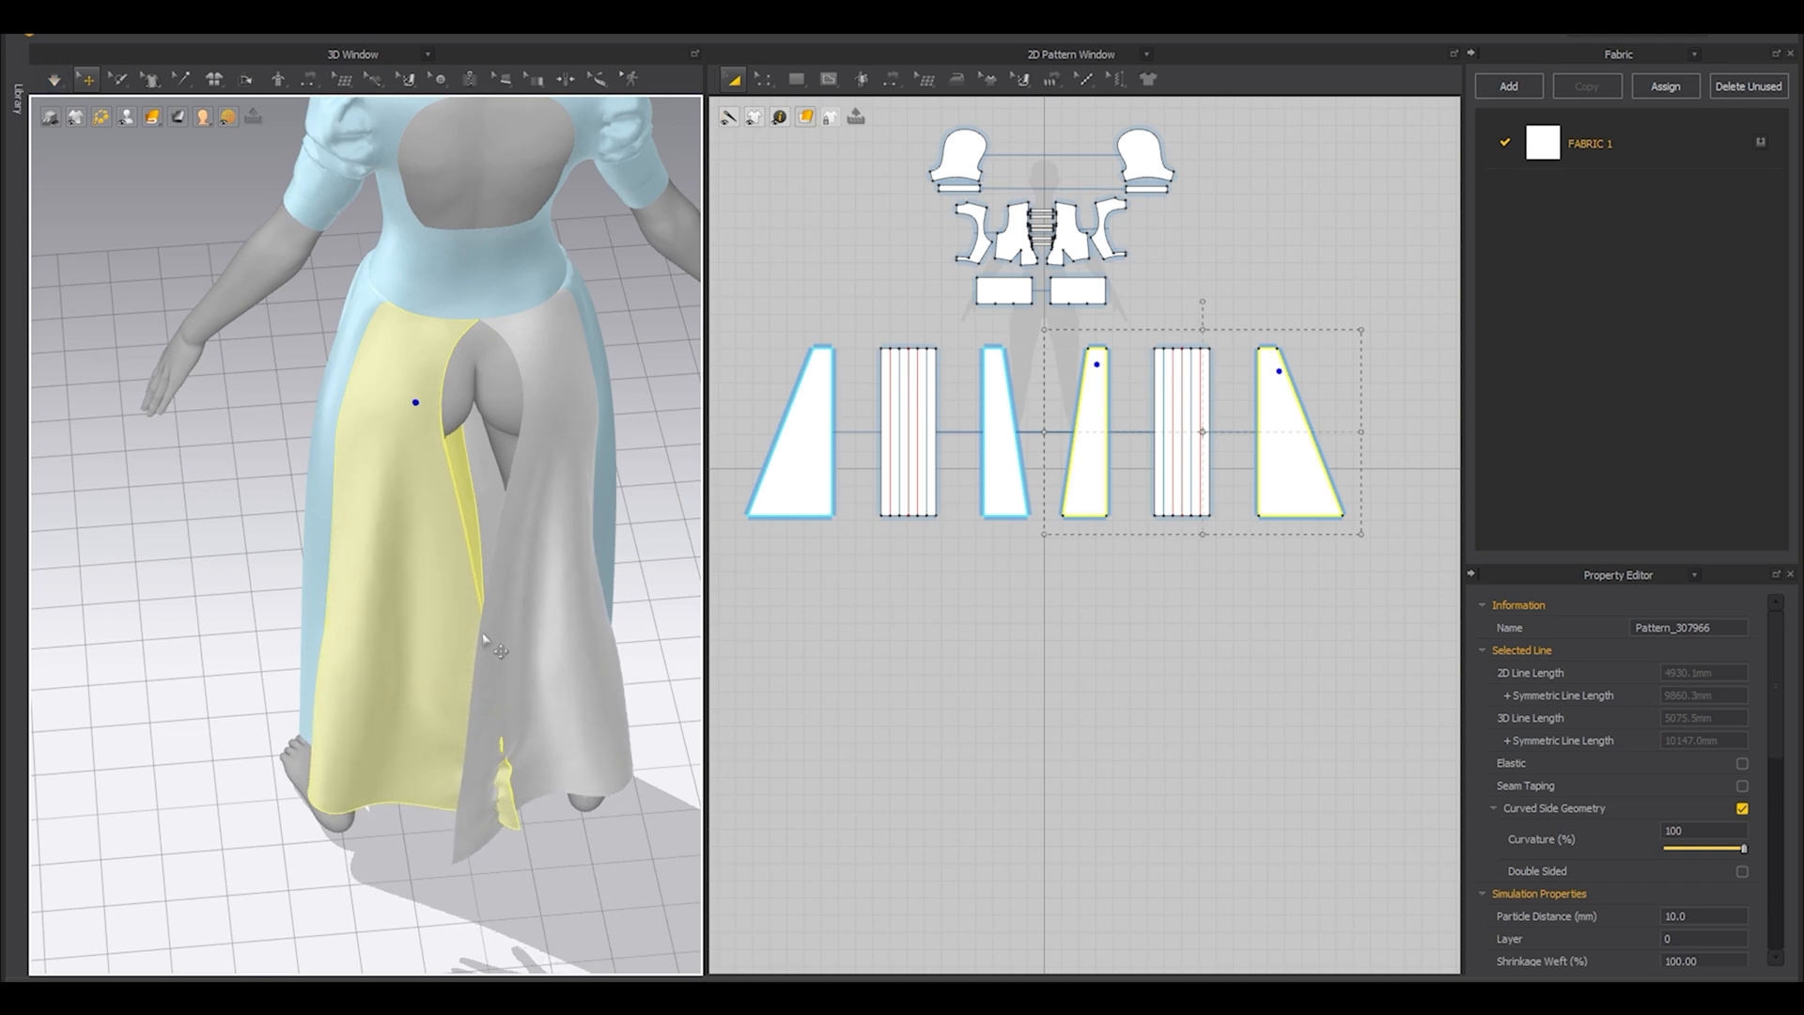
{"action": "right_click_drag", "start_coordinate": [483, 635], "coordinate": [414, 685]}
{"action": "left_click_drag", "start_coordinate": [448, 575], "coordinate": [357, 623]}
{"action": "key", "text": "ctrl+z"}
{"action": "left_click_drag", "start_coordinate": [434, 580], "coordinate": [363, 608]}
{"action": "mouse_move", "coordinate": [400, 615]}
{"action": "right_mouse_down"}
{"action": "mouse_move", "coordinate": [310, 564]}
{"action": "mouse_move", "coordinate": [419, 626]}
{"action": "right_mouse_up"}
{"action": "left_click_drag", "start_coordinate": [419, 628], "coordinate": [411, 650]}
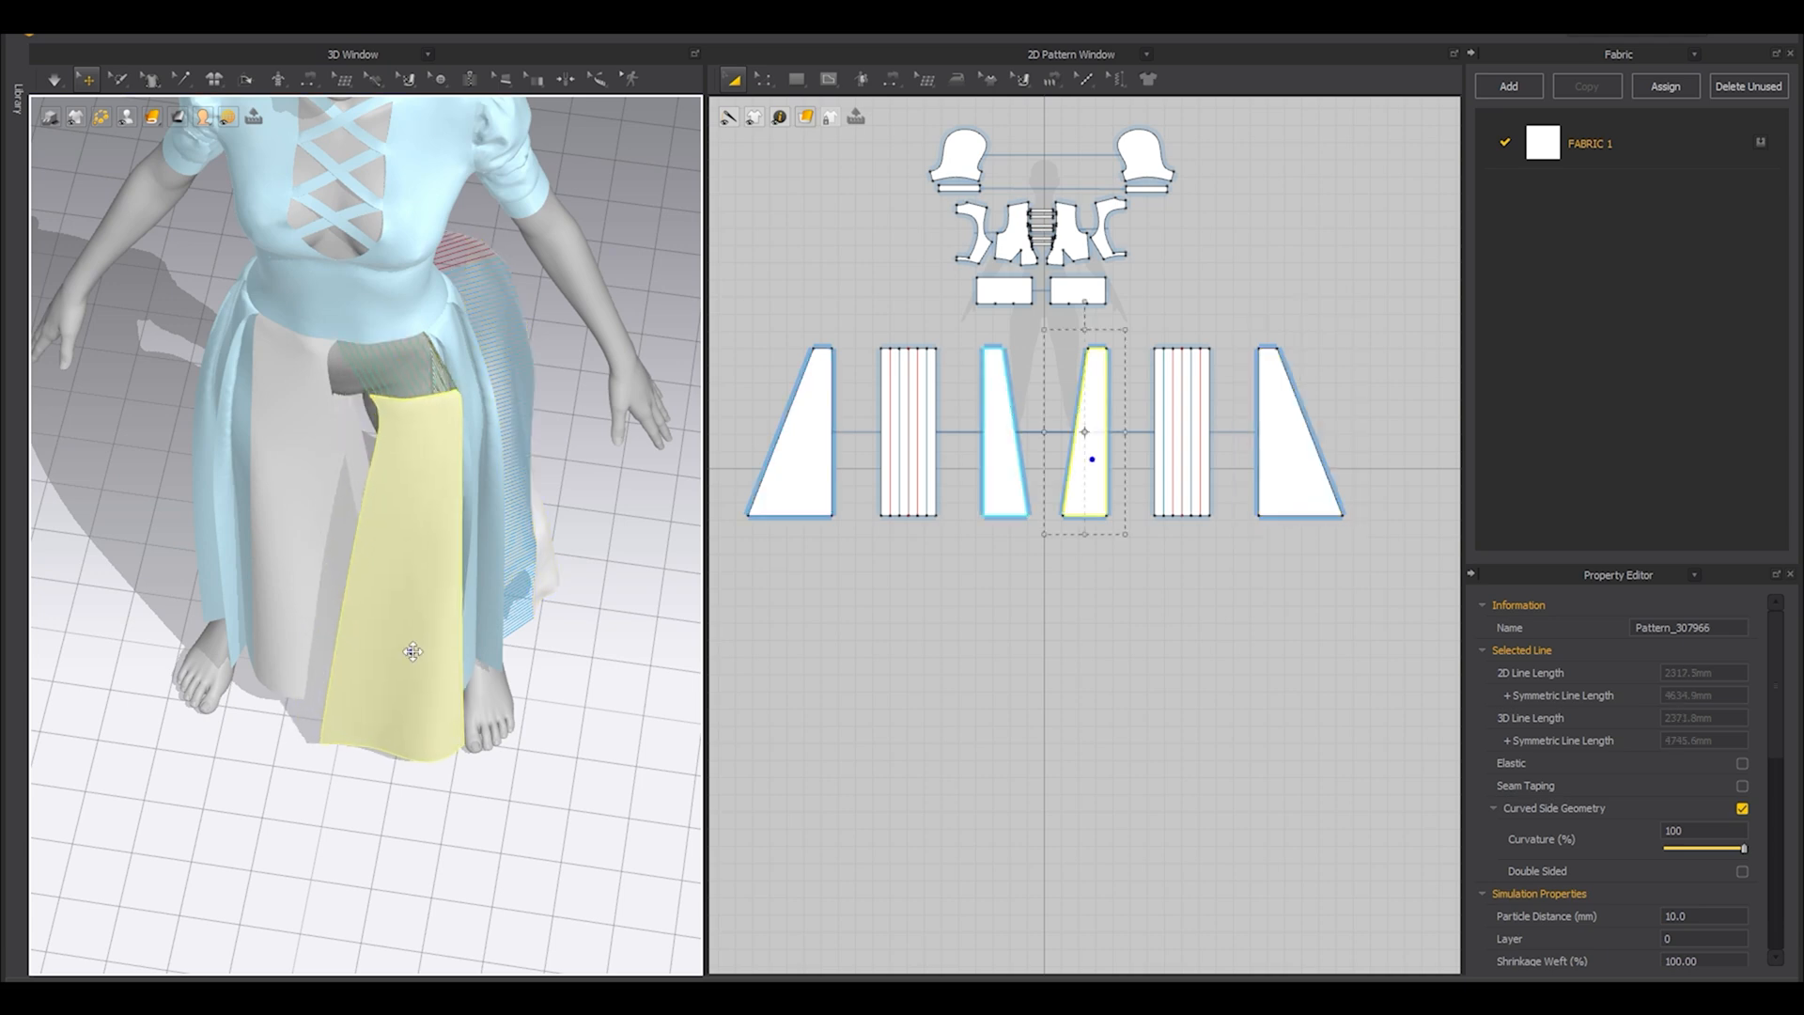
{"action": "key", "text": "space"}
{"action": "right_click_drag", "start_coordinate": [624, 629], "coordinate": [388, 637]}
{"action": "key", "text": "space"}
Sew the slanted edges of the two back plain panels together as a center-back seam and simulate.
{"action": "key", "text": "n"}
{"action": "left_click", "coordinate": [790, 405]}
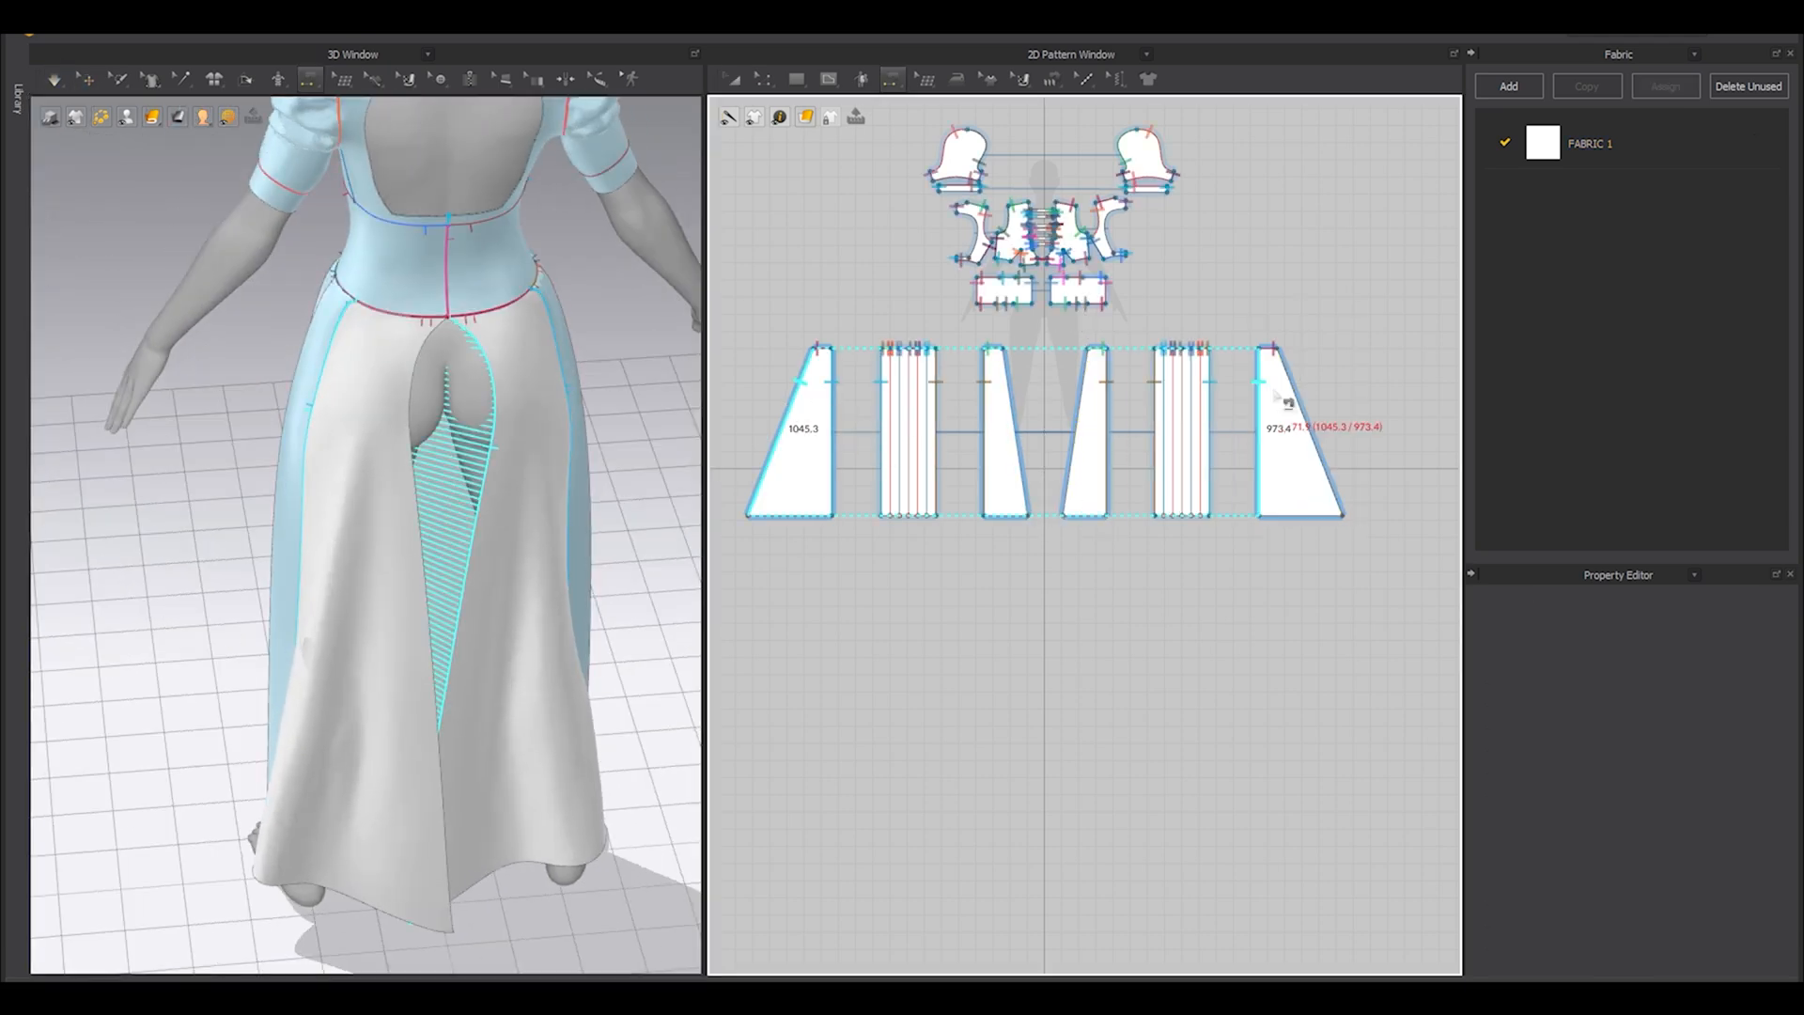
{"action": "left_click", "coordinate": [1295, 396]}
{"action": "key", "text": "a"}
{"action": "key", "text": "space"}
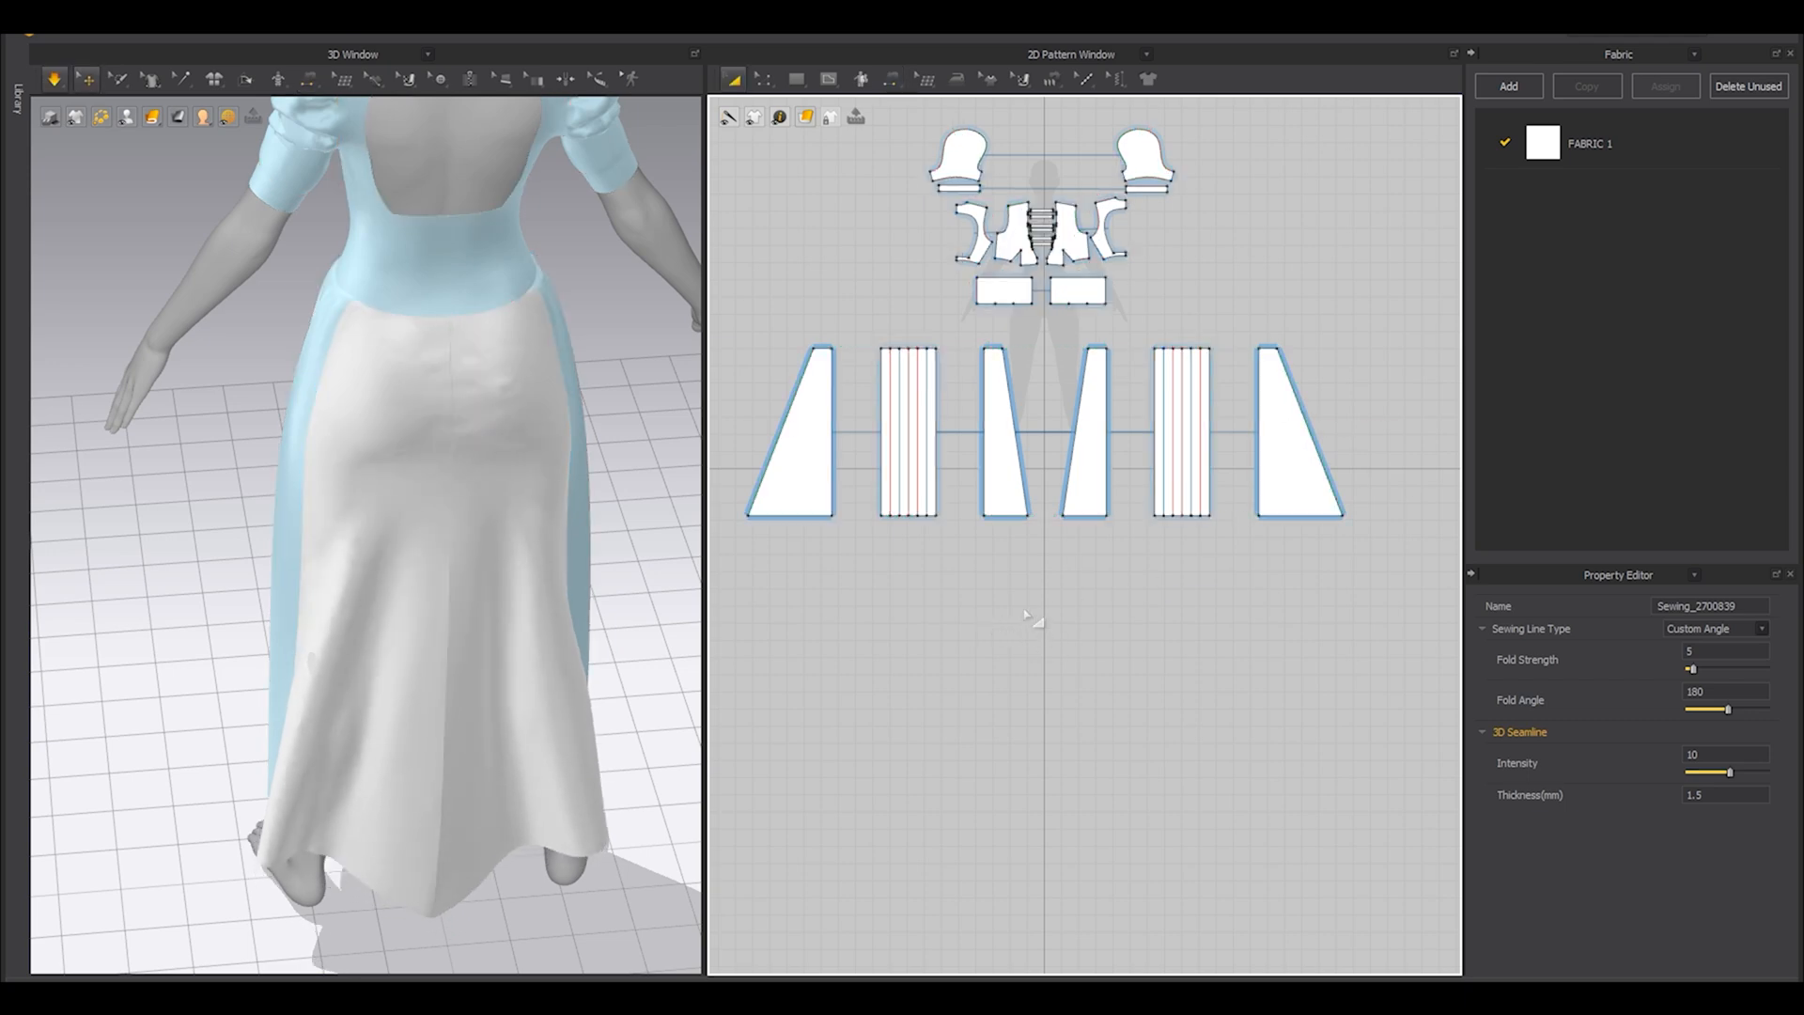
Sew the slanted edges of the two front plain panels together as a center-front seam and simulate.
{"action": "right_click_drag", "start_coordinate": [601, 484], "coordinate": [532, 484]}
{"action": "right_click_drag", "start_coordinate": [497, 320], "coordinate": [237, 326]}
{"action": "key", "text": "n"}
{"action": "right_click_drag", "start_coordinate": [483, 435], "coordinate": [270, 354]}
{"action": "left_click", "coordinate": [81, 79]}
{"action": "key", "text": "n"}
{"action": "left_click", "coordinate": [1079, 388]}
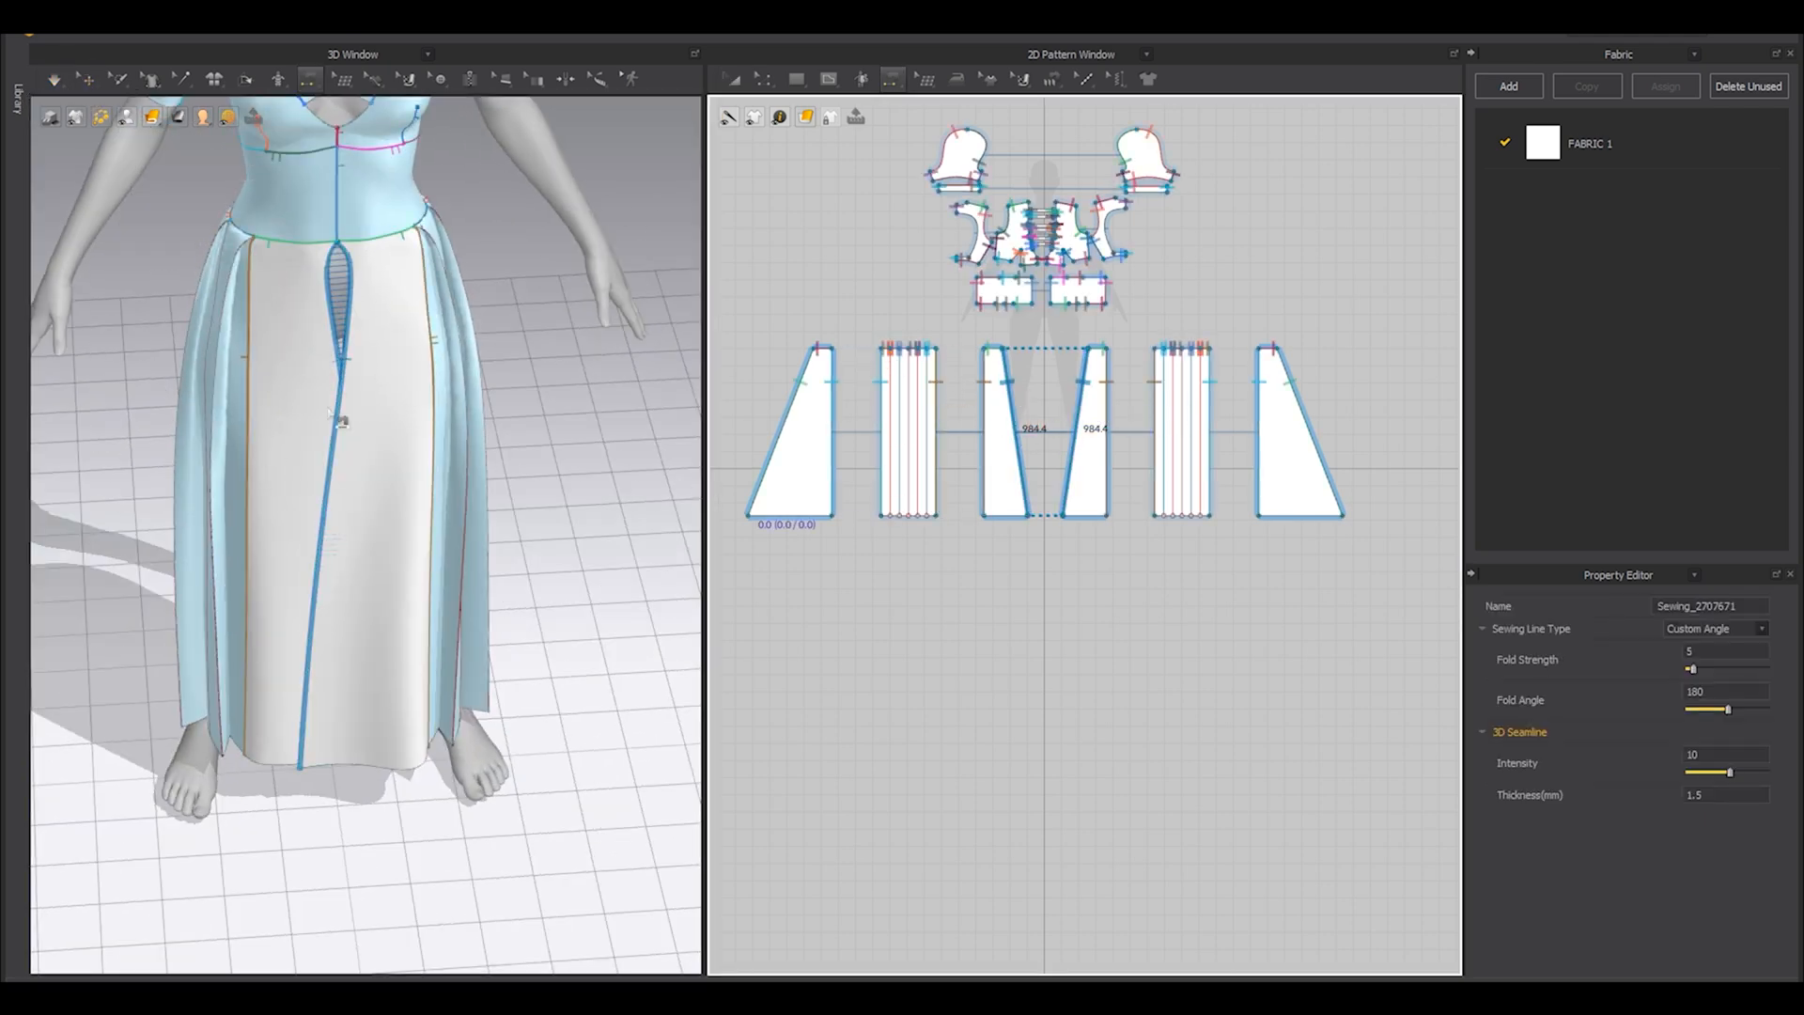
{"action": "key", "text": "a"}
{"action": "key", "text": "space"}
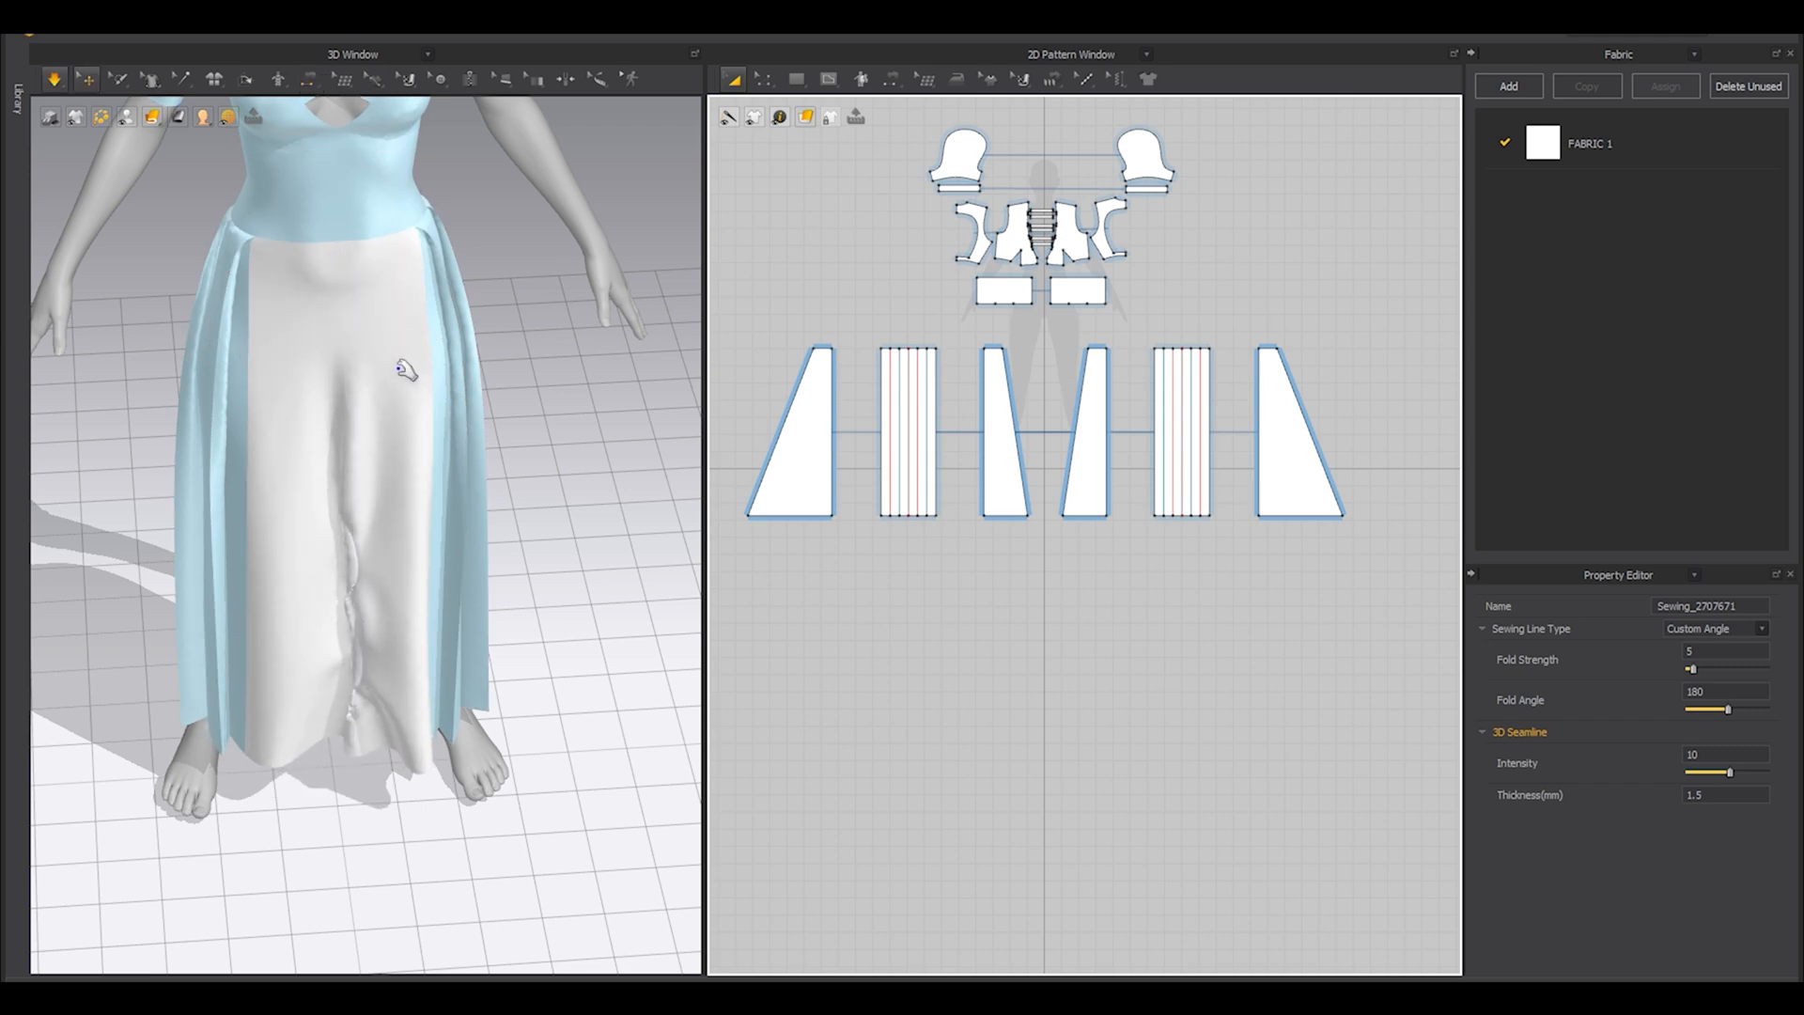
Check the center-front seam and pull both front panels outward to smooth the puckers along it.
{"action": "right_click_drag", "start_coordinate": [402, 491], "coordinate": [411, 458]}
{"action": "key", "text": "n"}
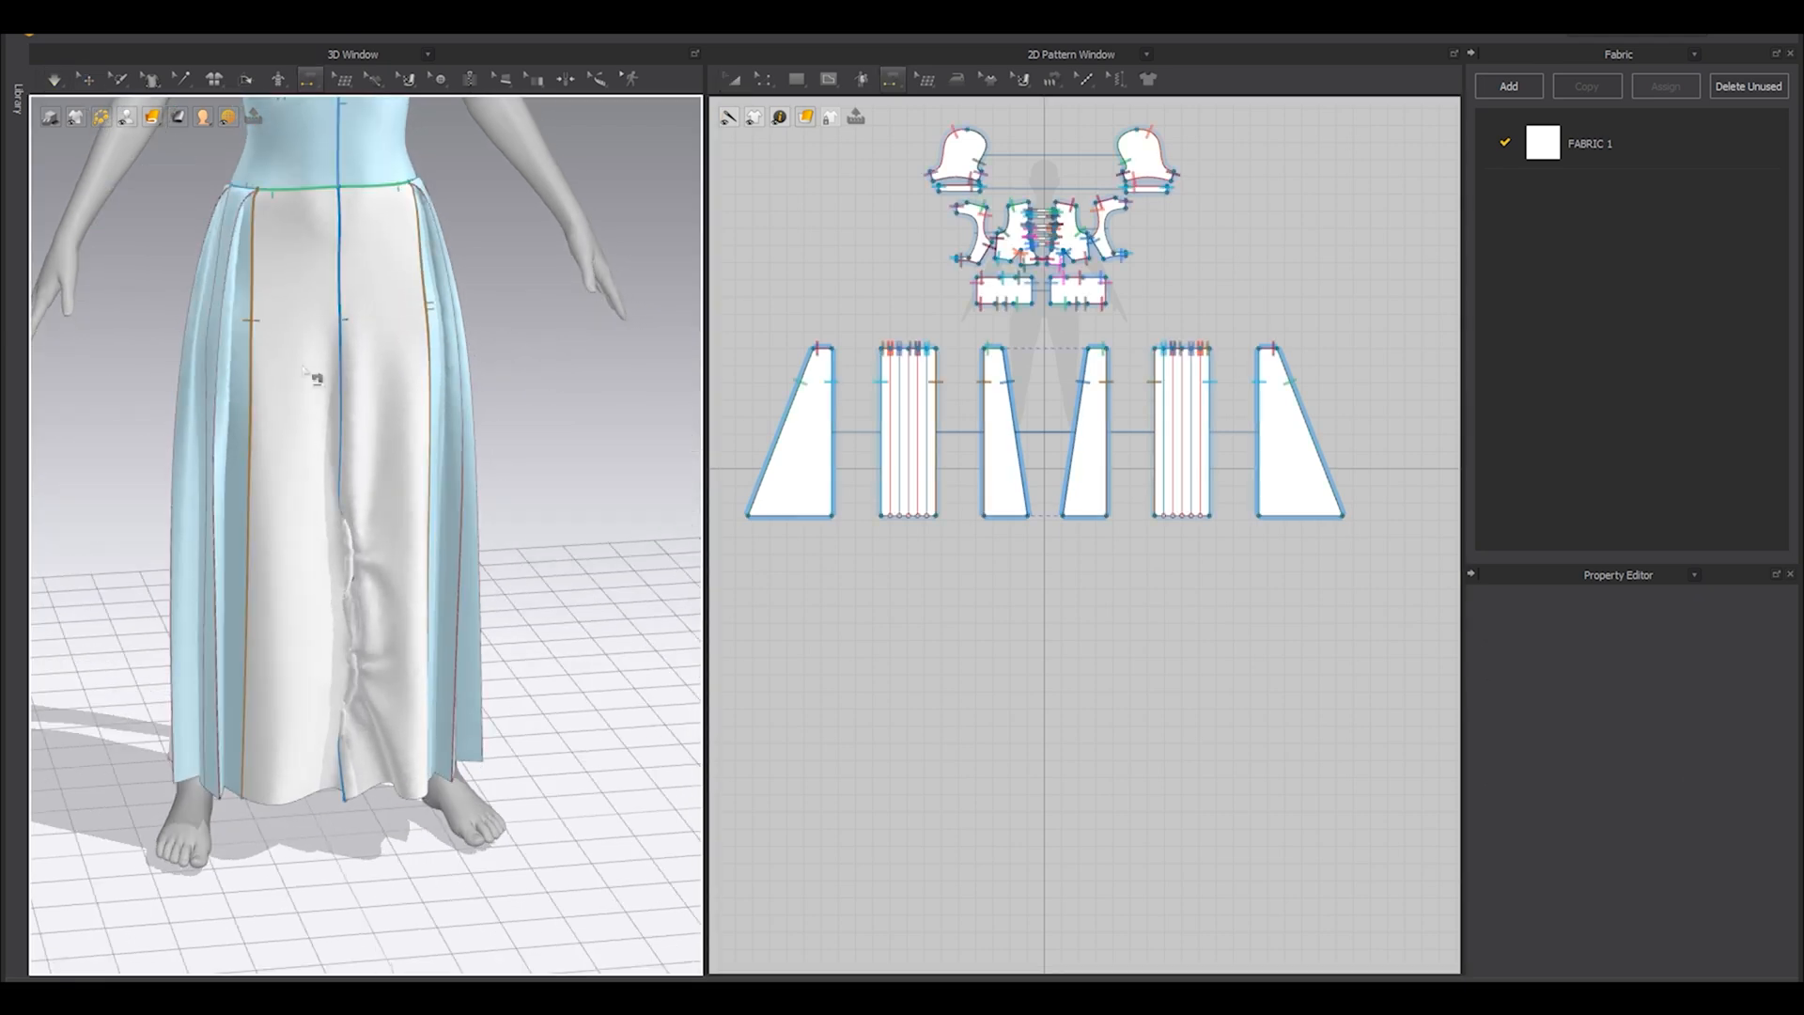
{"action": "key", "text": "a"}
{"action": "right_click_drag", "start_coordinate": [315, 413], "coordinate": [322, 610]}
{"action": "left_click_drag", "start_coordinate": [323, 620], "coordinate": [272, 690]}
{"action": "left_click_drag", "start_coordinate": [395, 690], "coordinate": [471, 729]}
{"action": "right_click_drag", "start_coordinate": [460, 695], "coordinate": [413, 489]}
{"action": "left_click_drag", "start_coordinate": [258, 690], "coordinate": [287, 663]}
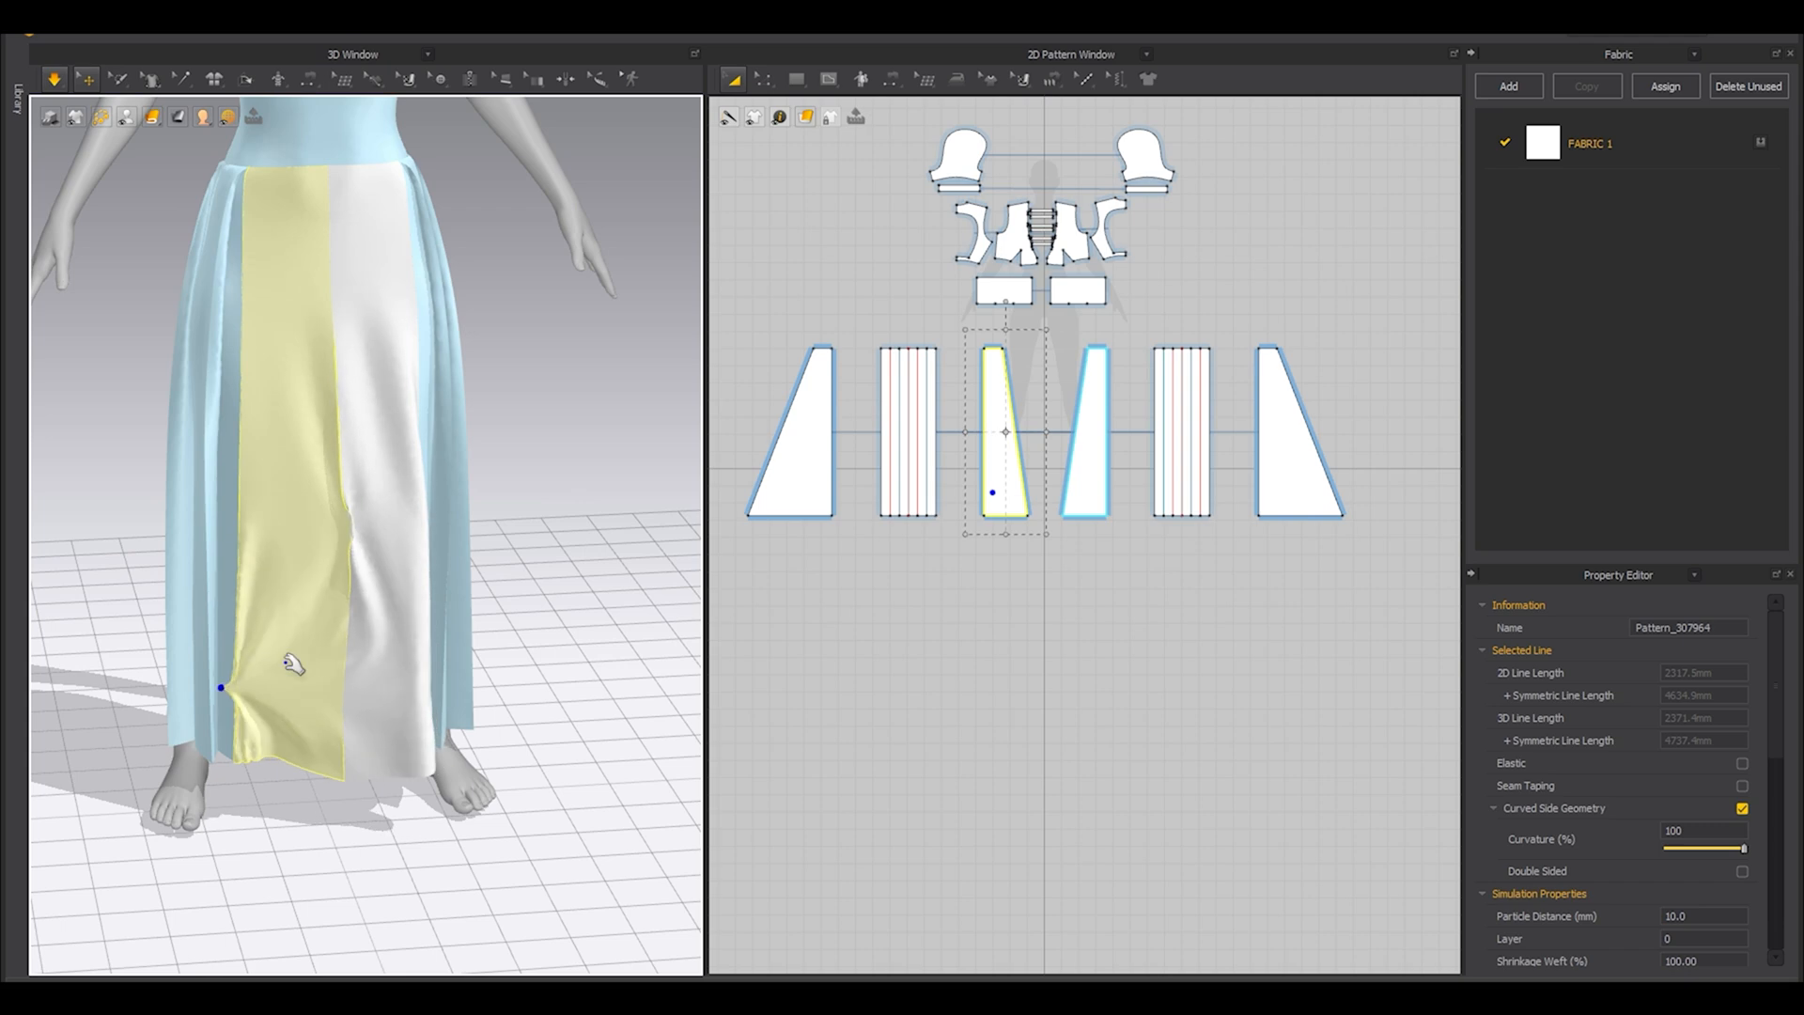
Unfreeze both pleated side panels of the skirt.
{"action": "left_click", "coordinate": [454, 512]}
{"action": "left_click", "coordinate": [181, 528], "text": "shift"}
{"action": "right_click", "coordinate": [184, 528]}
{"action": "left_click", "coordinate": [237, 184]}
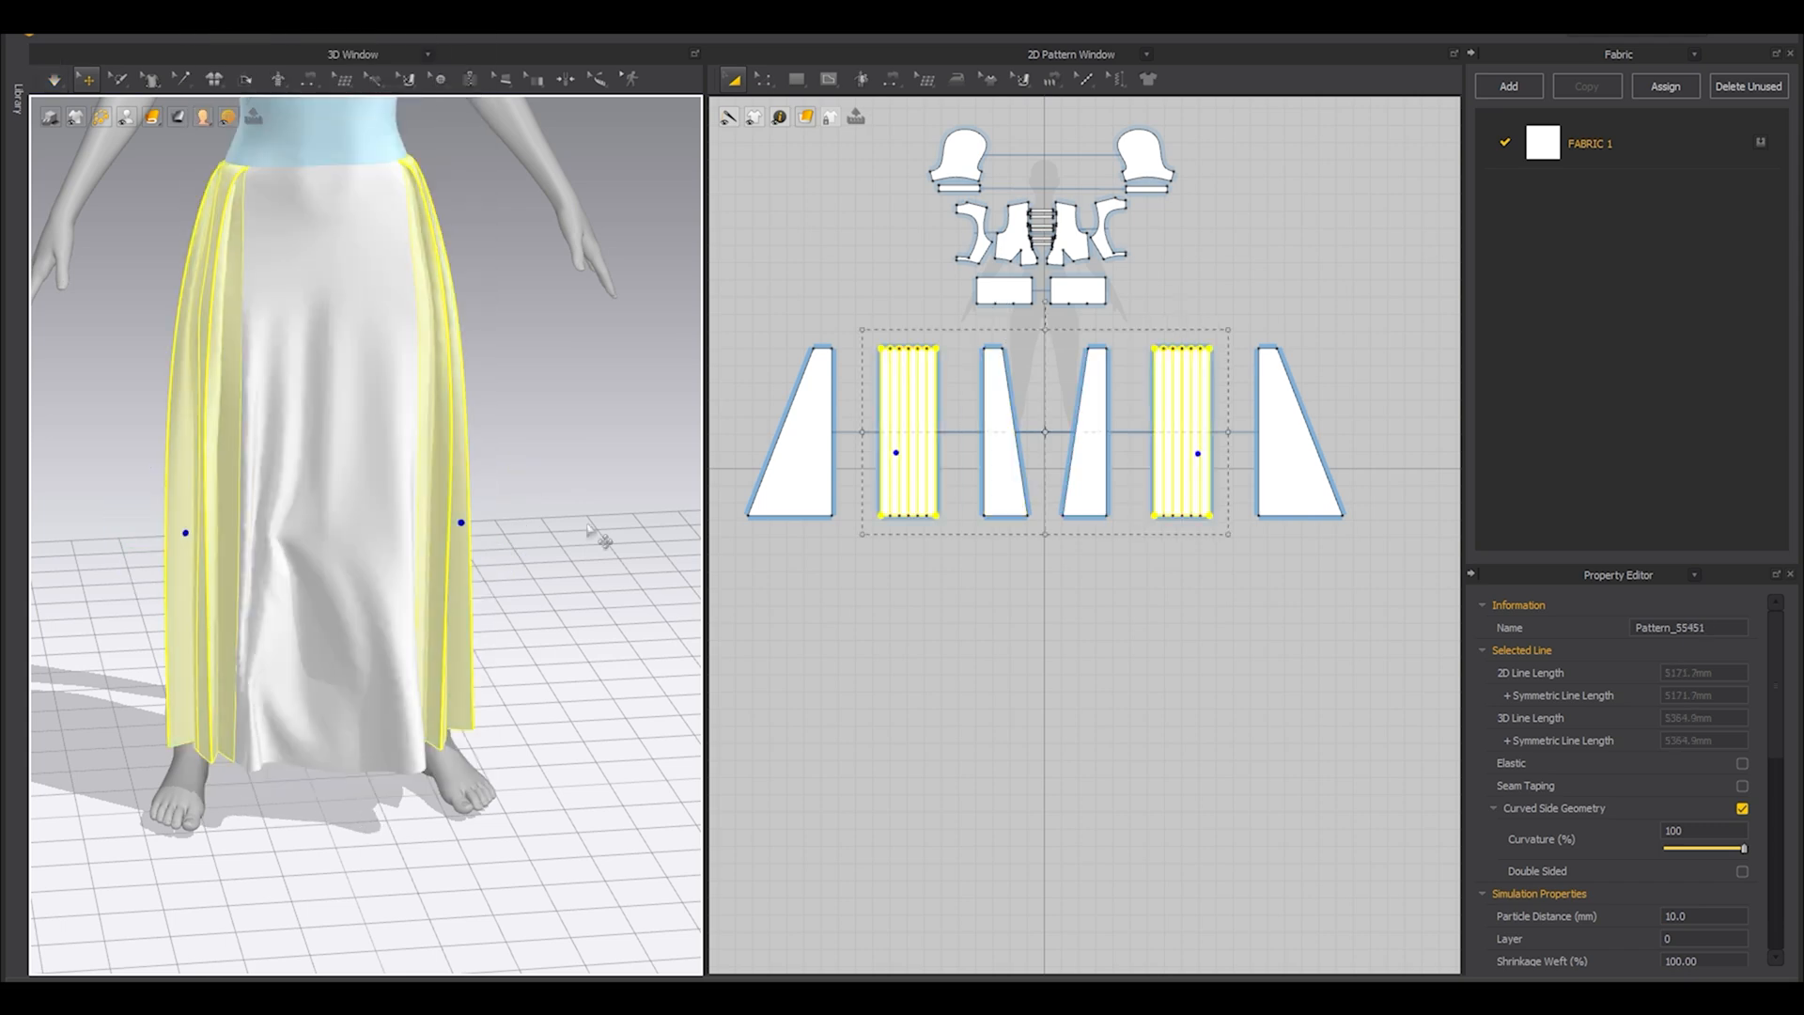
{"action": "left_click", "coordinate": [613, 547]}
Simulate the complete skirt with its pleats and hide the avatar to expose the back hem.
{"action": "right_click_drag", "start_coordinate": [313, 542], "coordinate": [438, 538]}
{"action": "mouse_move", "coordinate": [385, 326]}
{"action": "right_mouse_down"}
{"action": "mouse_move", "coordinate": [350, 236]}
{"action": "mouse_move", "coordinate": [296, 246]}
{"action": "mouse_move", "coordinate": [282, 281]}
{"action": "mouse_move", "coordinate": [376, 319]}
{"action": "right_mouse_up"}
{"action": "scroll", "coordinate": [321, 316], "scroll_direction": "up", "scroll_amount": 2}
{"action": "middle_click_drag", "start_coordinate": [375, 320], "coordinate": [384, 451]}
{"action": "key", "text": "shift+a"}
{"action": "left_click", "coordinate": [367, 346]}
{"action": "right_click_drag", "start_coordinate": [366, 347], "coordinate": [519, 563]}
{"action": "key", "text": "space"}
{"action": "scroll", "coordinate": [520, 564], "scroll_direction": "up", "scroll_amount": 2}
{"action": "middle_click_drag", "start_coordinate": [460, 752], "coordinate": [429, 520]}
{"action": "right_click_drag", "start_coordinate": [427, 520], "coordinate": [308, 485]}
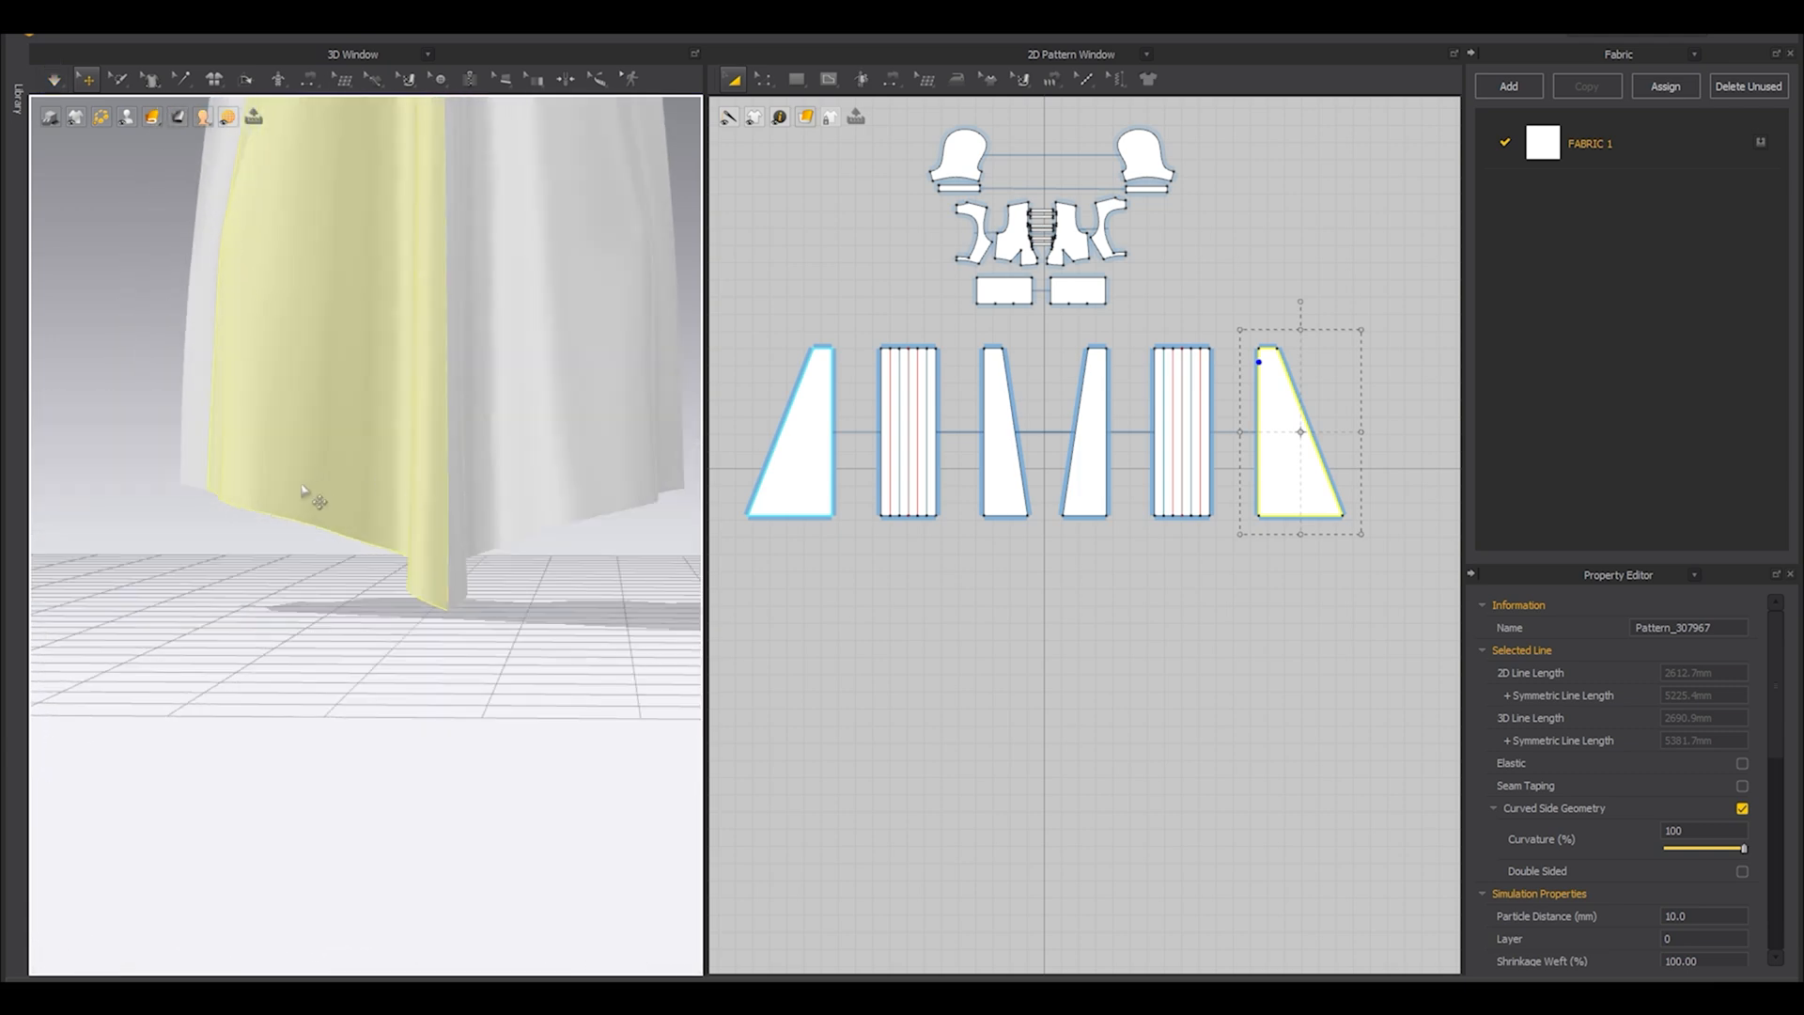
Curve the back plain panel's hem downward until its outer corner measures 90.0°, and simulate the change.
{"action": "scroll", "coordinate": [851, 458], "scroll_direction": "up", "scroll_amount": 6}
{"action": "left_click", "coordinate": [877, 495]}
{"action": "left_click_drag", "start_coordinate": [892, 471], "coordinate": [885, 492]}
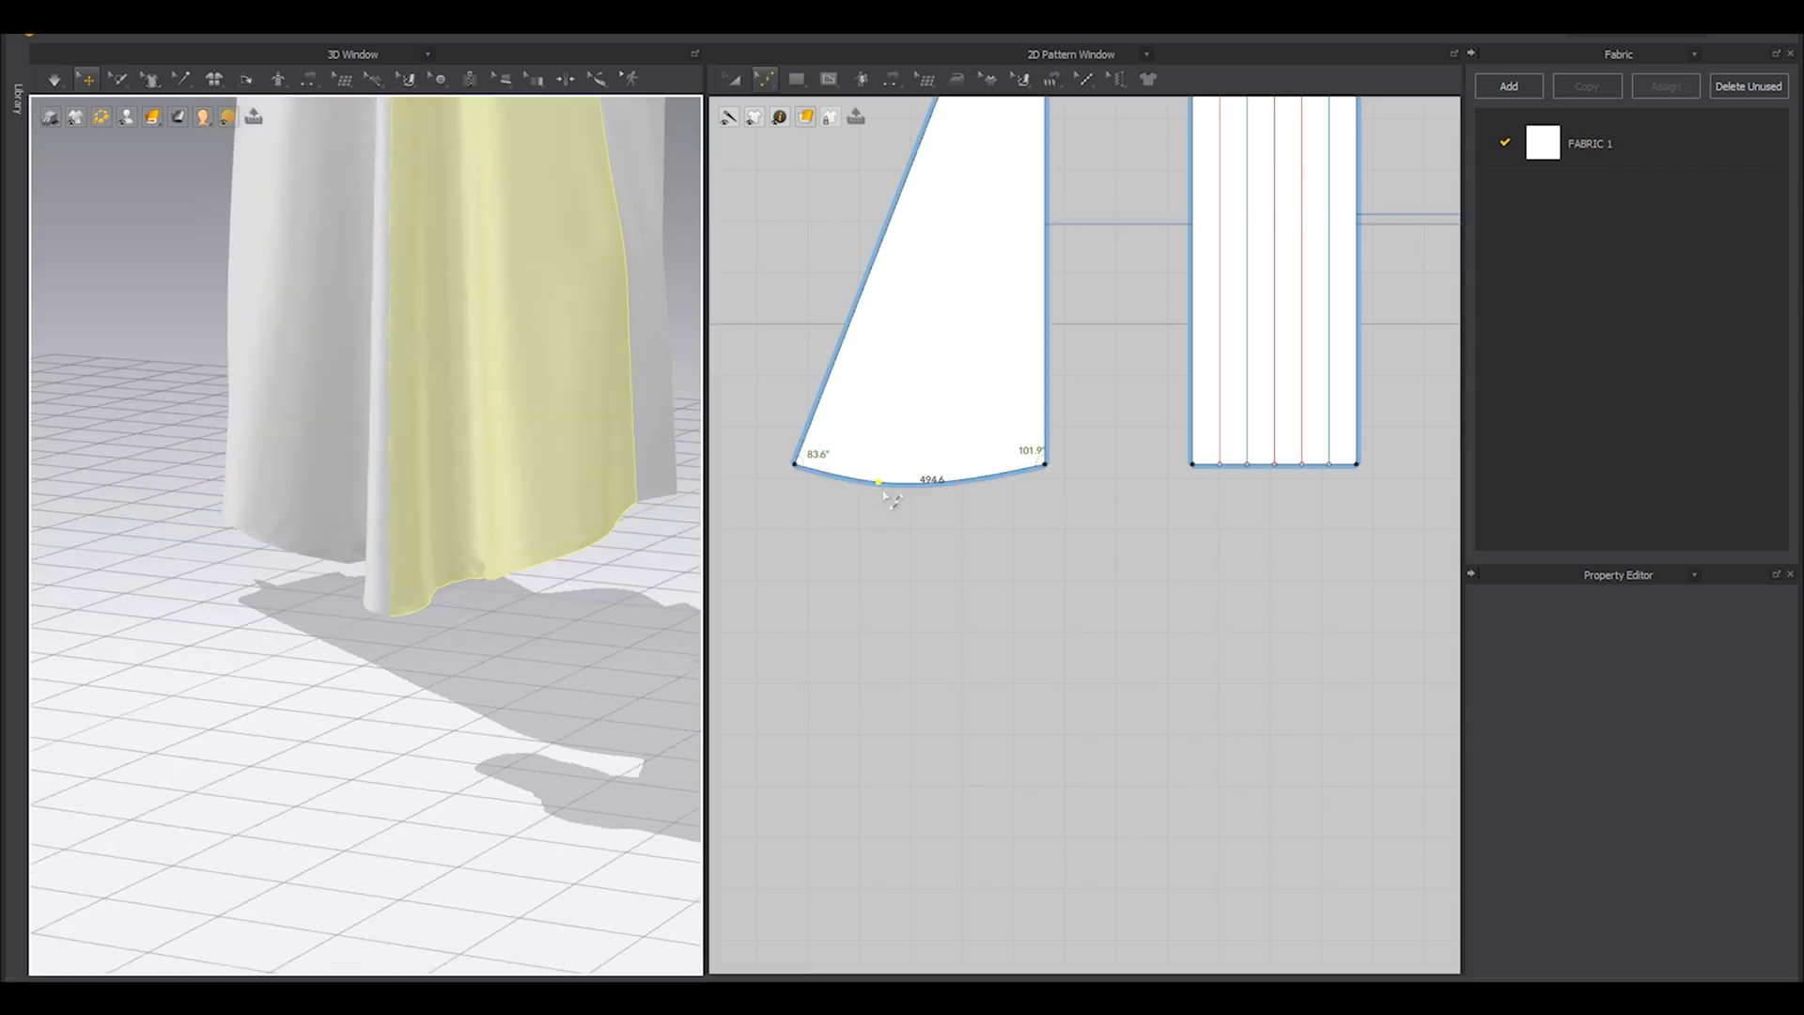
{"action": "left_click_drag", "start_coordinate": [883, 490], "coordinate": [888, 505]}
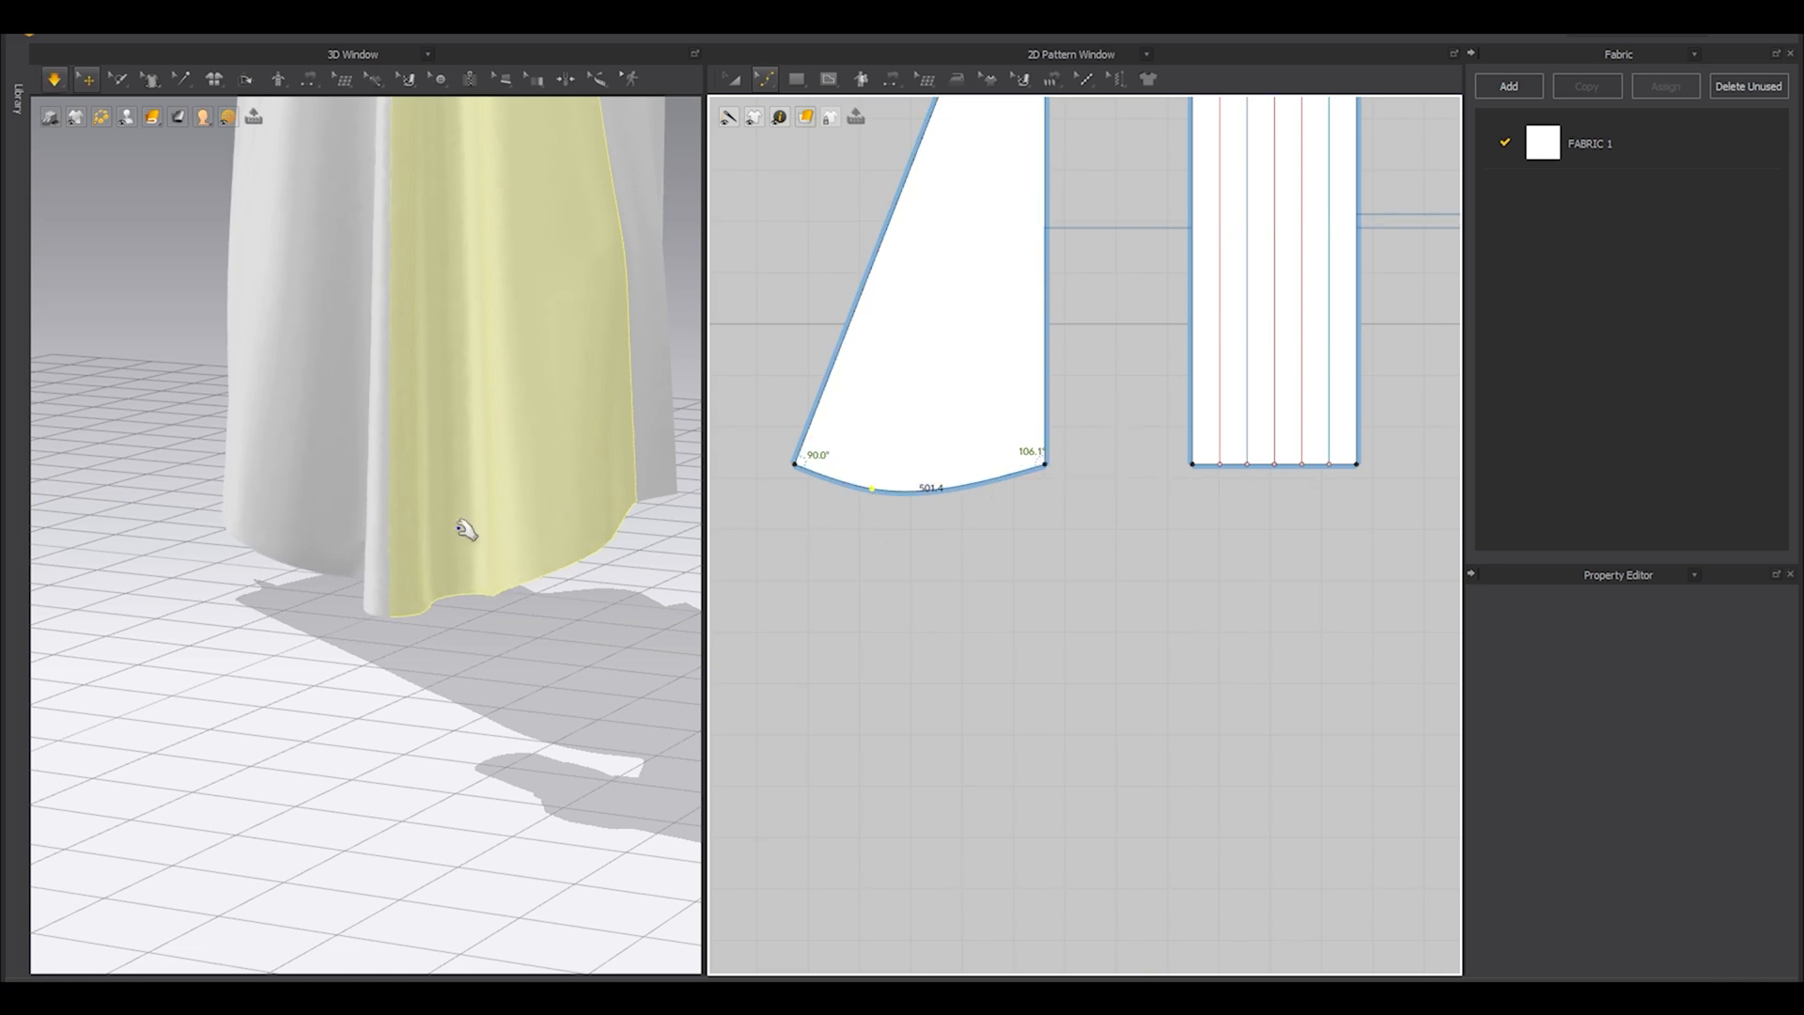
{"action": "right_click_drag", "start_coordinate": [466, 530], "coordinate": [386, 538]}
{"action": "key", "text": "space"}
Raise the outer hem corner of the back plain panel along its slanted edge to about 106.6°.
{"action": "scroll", "coordinate": [1050, 412], "scroll_direction": "down", "scroll_amount": 4}
{"action": "right_click_drag", "start_coordinate": [500, 526], "coordinate": [648, 524]}
{"action": "scroll", "coordinate": [965, 440], "scroll_direction": "up", "scroll_amount": 4}
{"action": "key", "text": "z"}
{"action": "left_click_drag", "start_coordinate": [878, 439], "coordinate": [903, 373]}
{"action": "right_click_drag", "start_coordinate": [321, 541], "coordinate": [444, 502]}
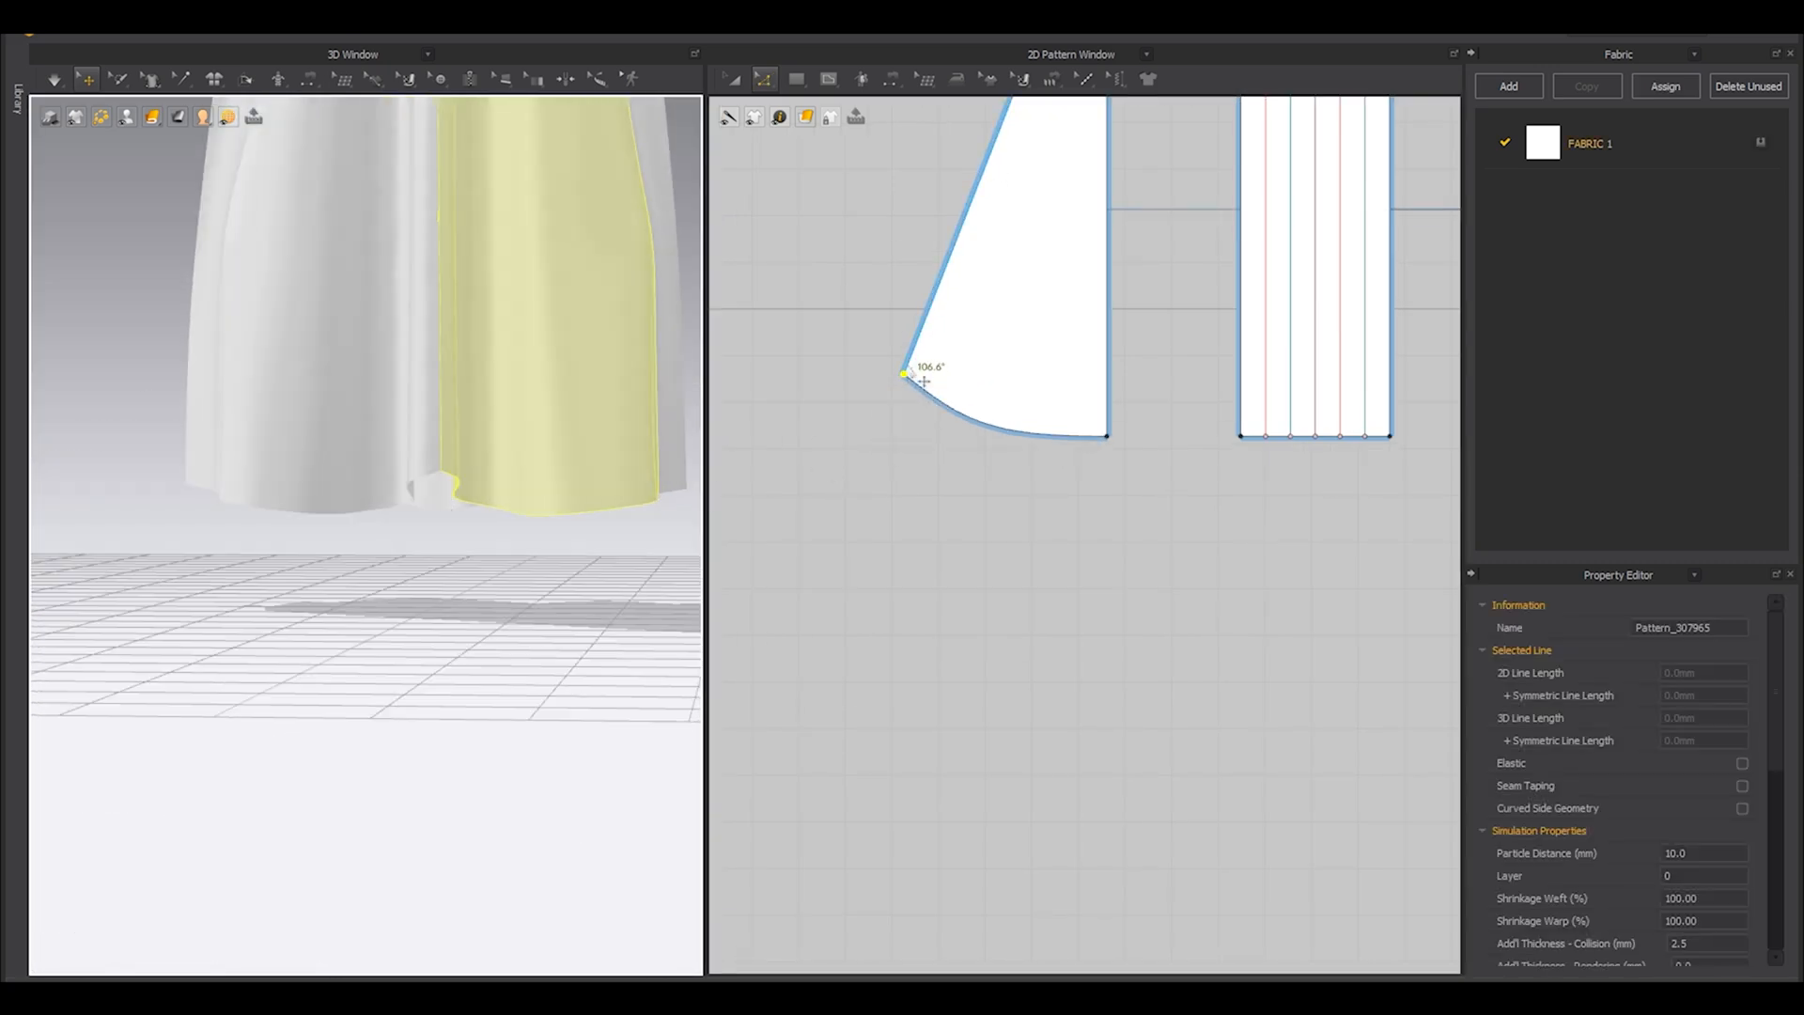
Lower the back panel's outer hem corner in two small moves to about 100.2°, checking the draped back hem.
{"action": "scroll", "coordinate": [910, 367], "scroll_direction": "up", "scroll_amount": 3}
{"action": "left_click_drag", "start_coordinate": [900, 379], "coordinate": [892, 400]}
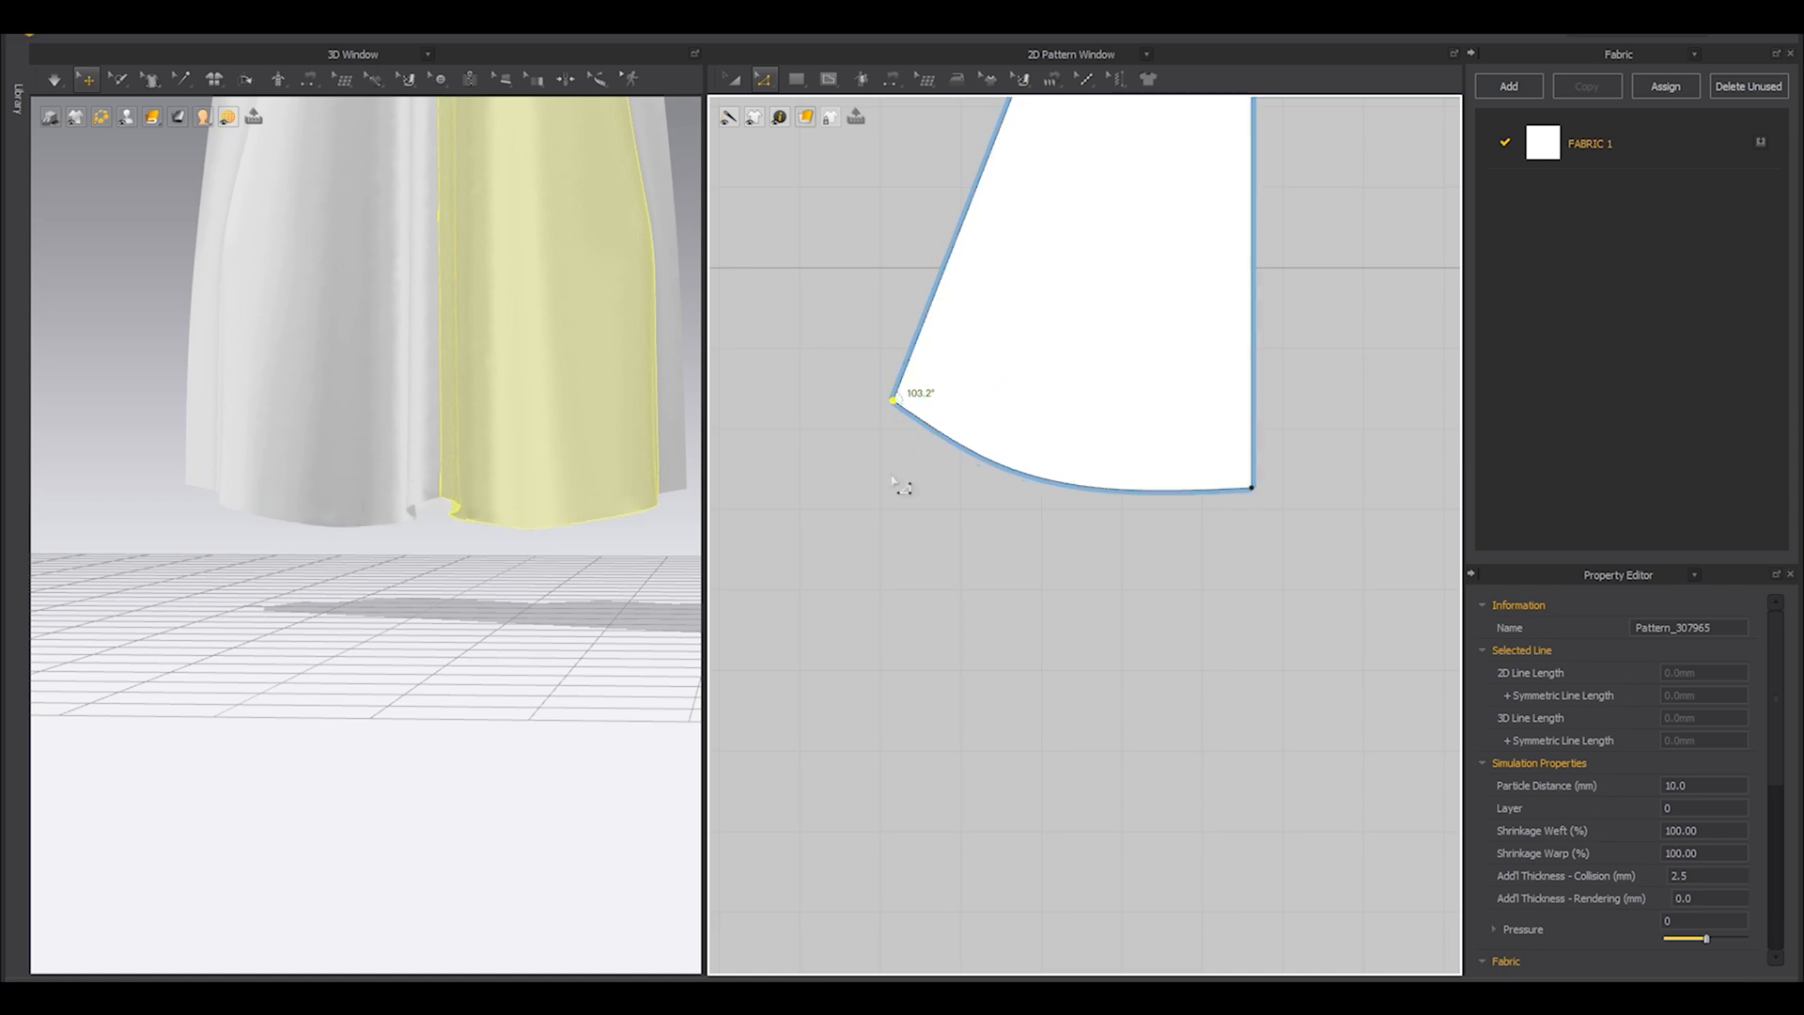
{"action": "right_click_drag", "start_coordinate": [404, 476], "coordinate": [366, 513]}
{"action": "left_click", "coordinate": [511, 553]}
{"action": "mouse_move", "coordinate": [511, 553]}
{"action": "right_mouse_down"}
{"action": "mouse_move", "coordinate": [446, 545]}
{"action": "mouse_move", "coordinate": [512, 551]}
{"action": "right_mouse_up"}
{"action": "left_click", "coordinate": [886, 420]}
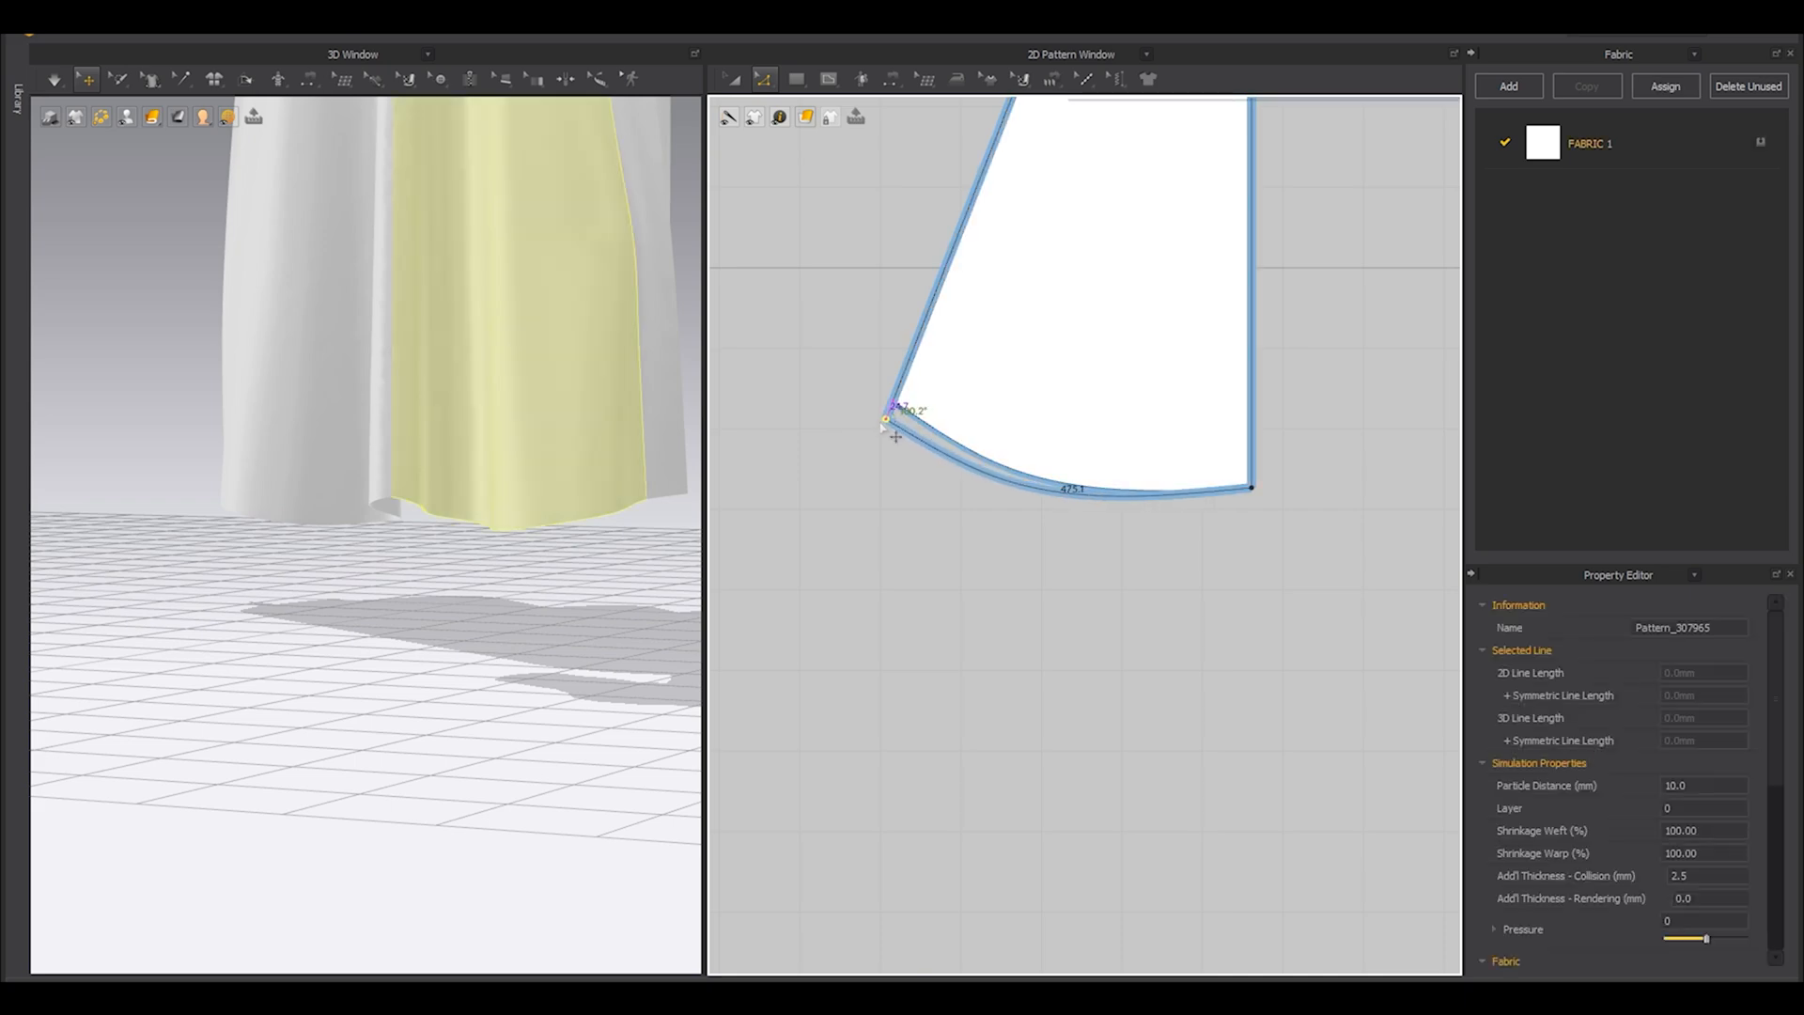
{"action": "left_click", "coordinate": [892, 480]}
{"action": "scroll", "coordinate": [423, 472], "scroll_direction": "down", "scroll_amount": 6}
{"action": "right_click_drag", "start_coordinate": [407, 475], "coordinate": [372, 456]}
Lengthen all six skirt panels by moving their hem edges and points downward together, and simulate the longer skirt.
{"action": "scroll", "coordinate": [425, 485], "scroll_direction": "up", "scroll_amount": 3}
{"action": "scroll", "coordinate": [978, 419], "scroll_direction": "down", "scroll_amount": 6}
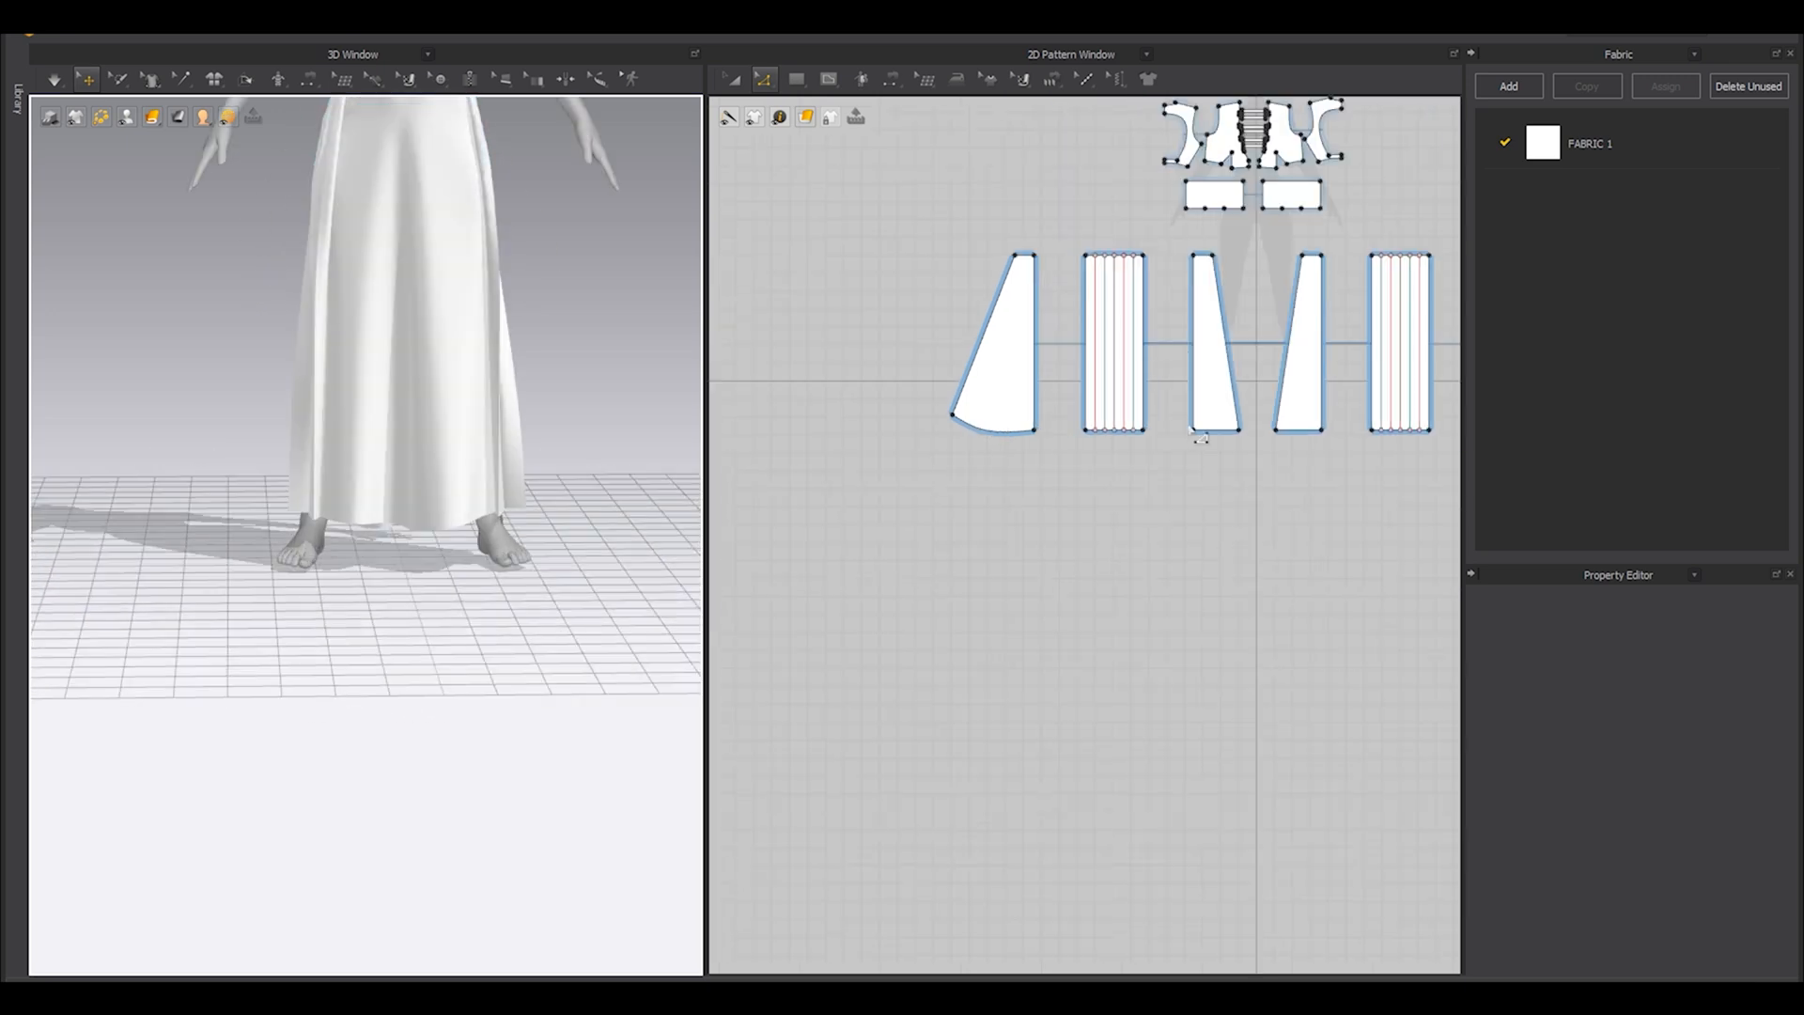
{"action": "scroll", "coordinate": [1257, 435], "scroll_direction": "up", "scroll_amount": 4}
{"action": "scroll", "coordinate": [1250, 448], "scroll_direction": "down", "scroll_amount": 4}
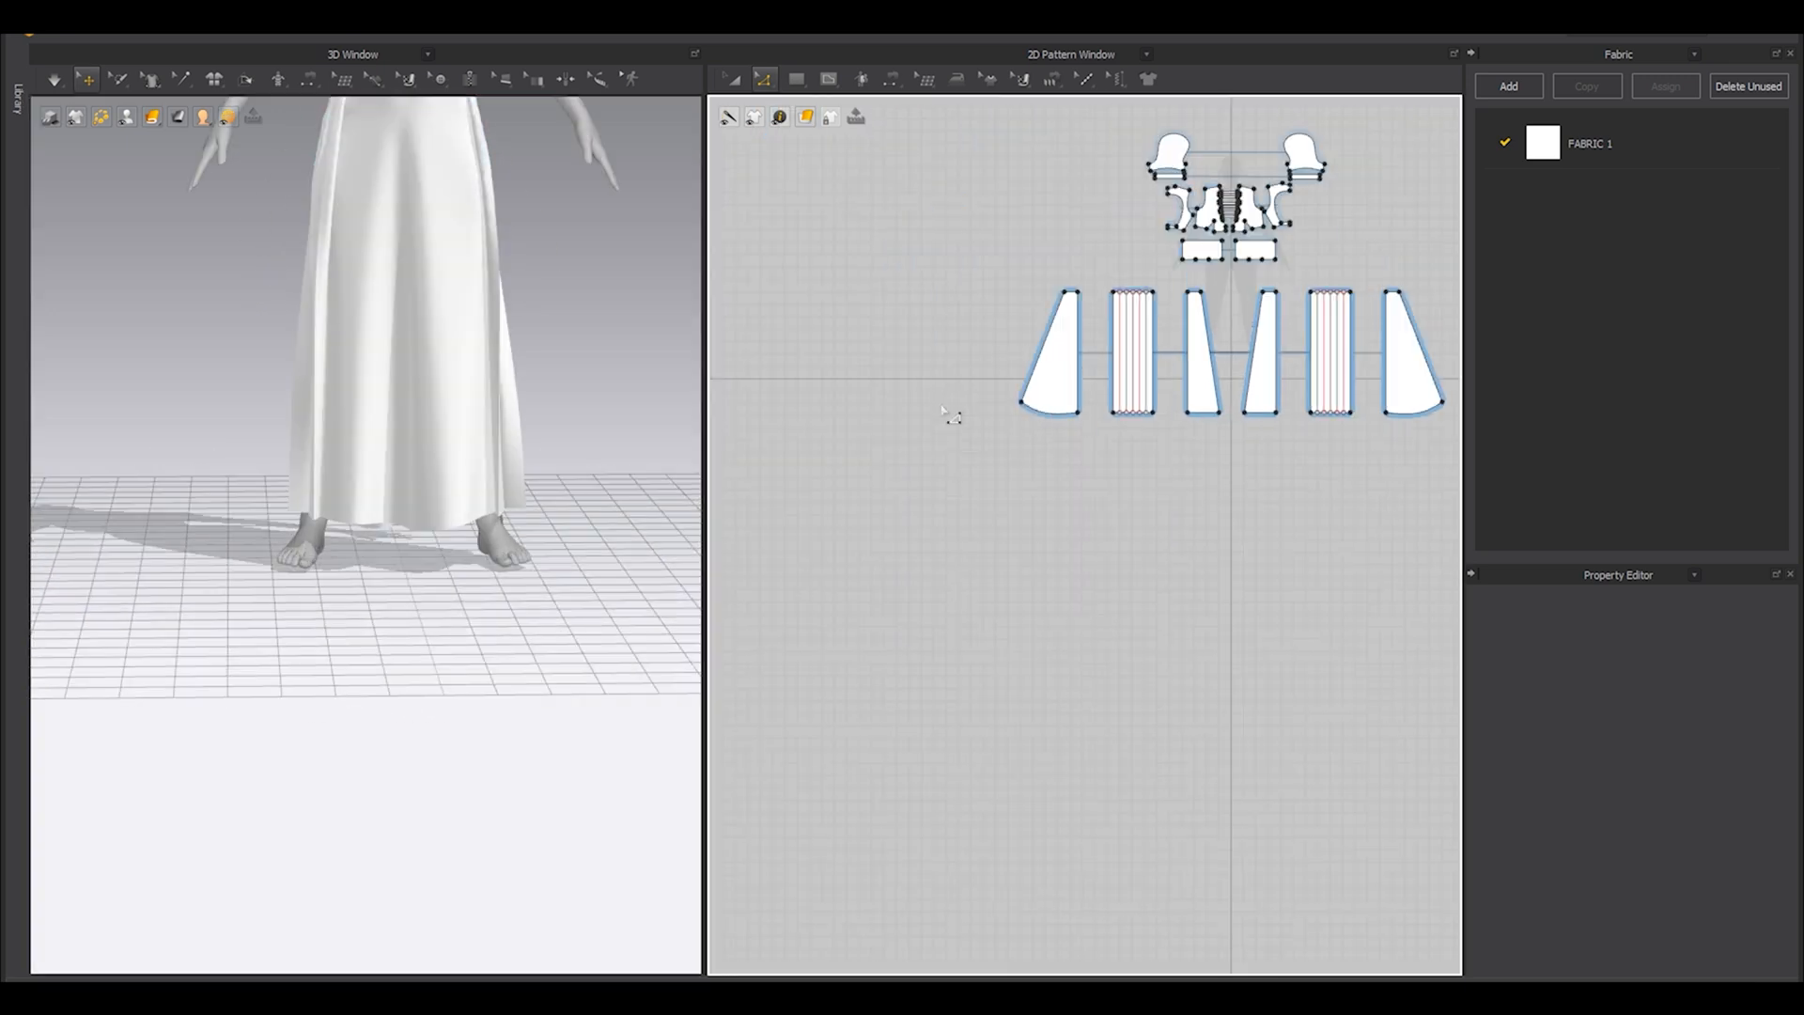
{"action": "left_click_drag", "start_coordinate": [1466, 492], "coordinate": [1467, 492]}
{"action": "middle_click_drag", "start_coordinate": [1325, 442], "coordinate": [1240, 476]}
{"action": "left_click_drag", "start_coordinate": [1413, 405], "coordinate": [1364, 443]}
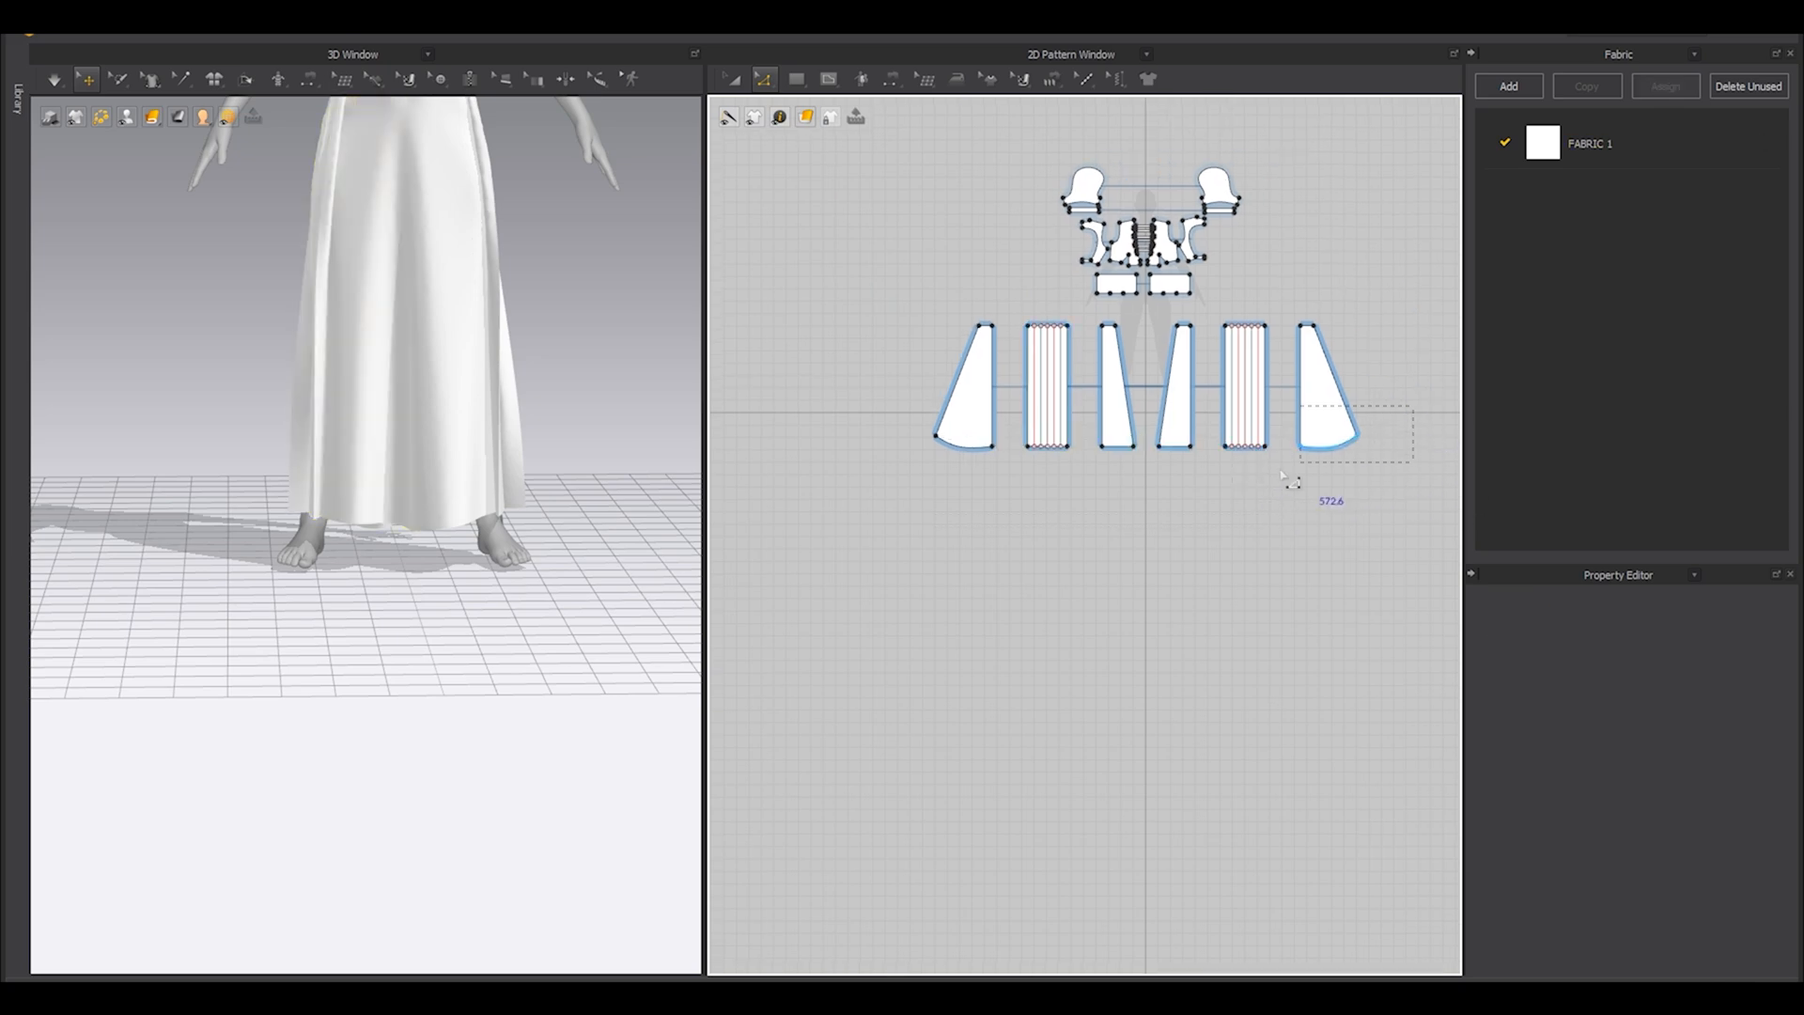
{"action": "left_click_drag", "start_coordinate": [848, 505], "coordinate": [850, 505]}
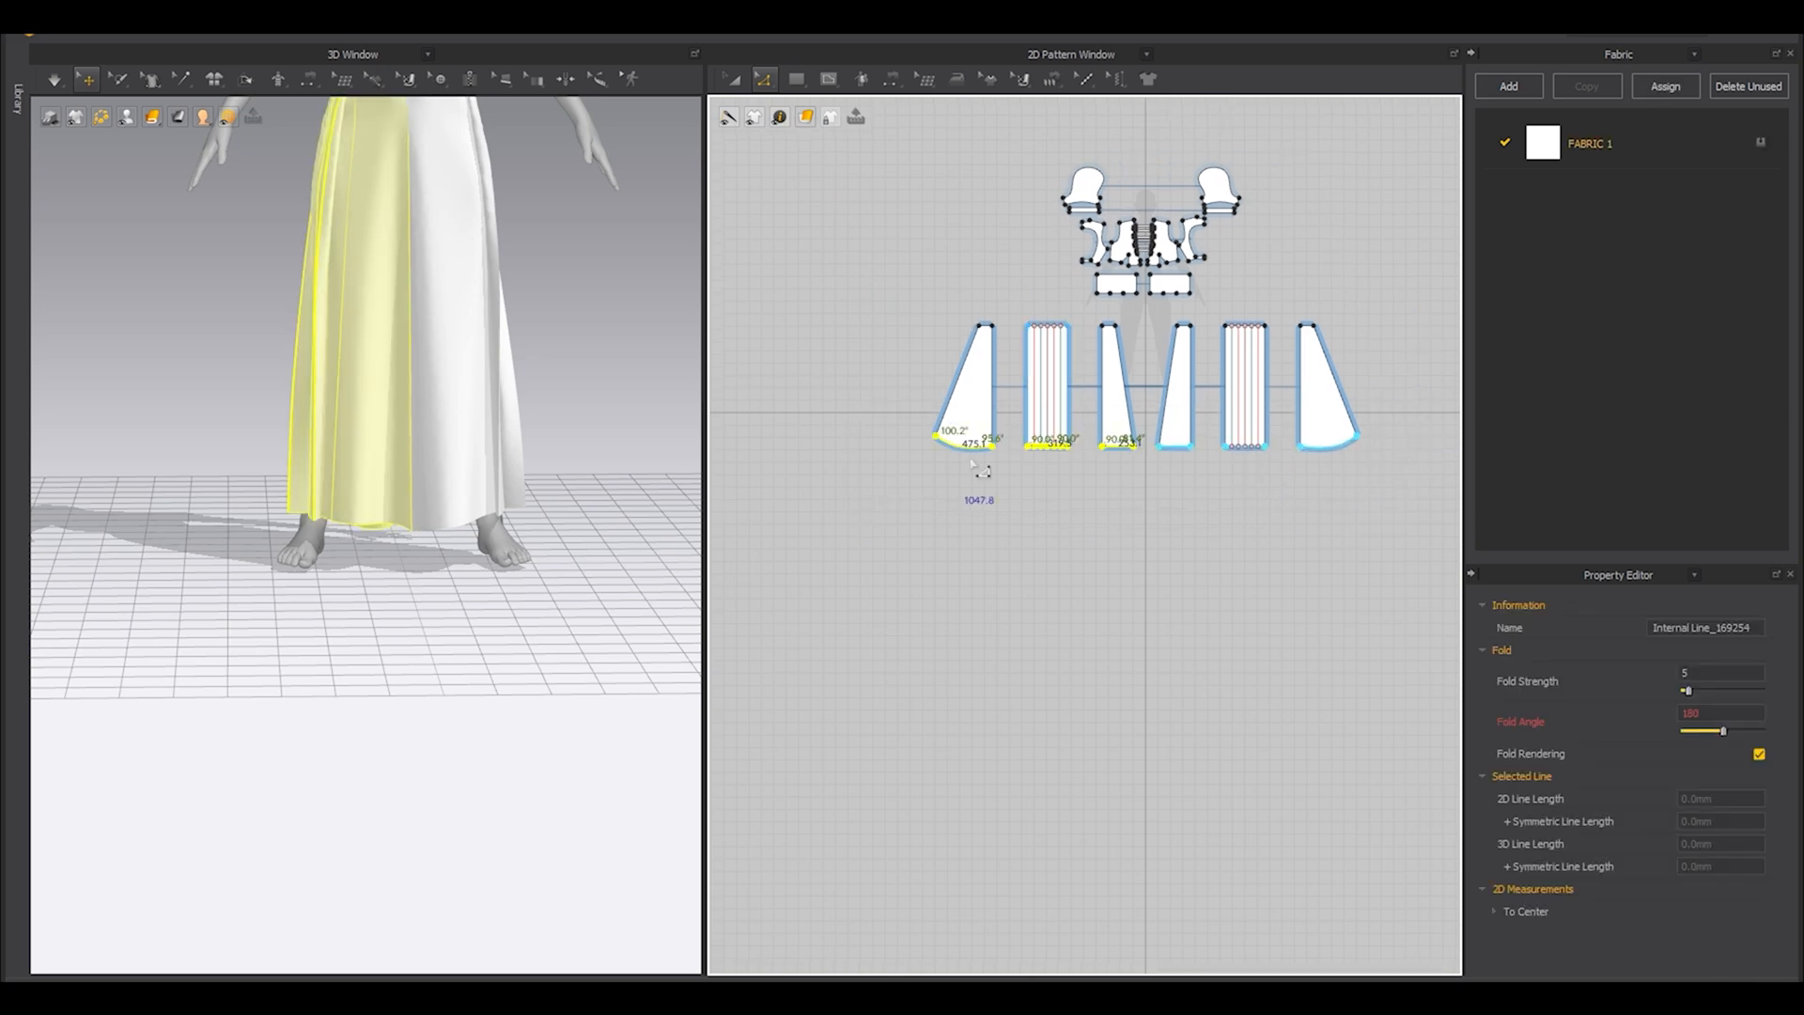
{"action": "scroll", "coordinate": [1099, 456], "scroll_direction": "up", "scroll_amount": 5}
{"action": "left_click_drag", "start_coordinate": [1073, 453], "coordinate": [1069, 488]}
{"action": "left_click_drag", "start_coordinate": [905, 516], "coordinate": [905, 516]}
{"action": "key", "text": "space"}
{"action": "left_click_drag", "start_coordinate": [1043, 479], "coordinate": [968, 512]}
{"action": "key", "text": "space"}
Working from beneath the skirt, pull the crumpled hem of the front panels and the adjoining side outward during simulation.
{"action": "right_click_drag", "start_coordinate": [568, 556], "coordinate": [350, 340]}
{"action": "middle_click_drag", "start_coordinate": [362, 340], "coordinate": [397, 524]}
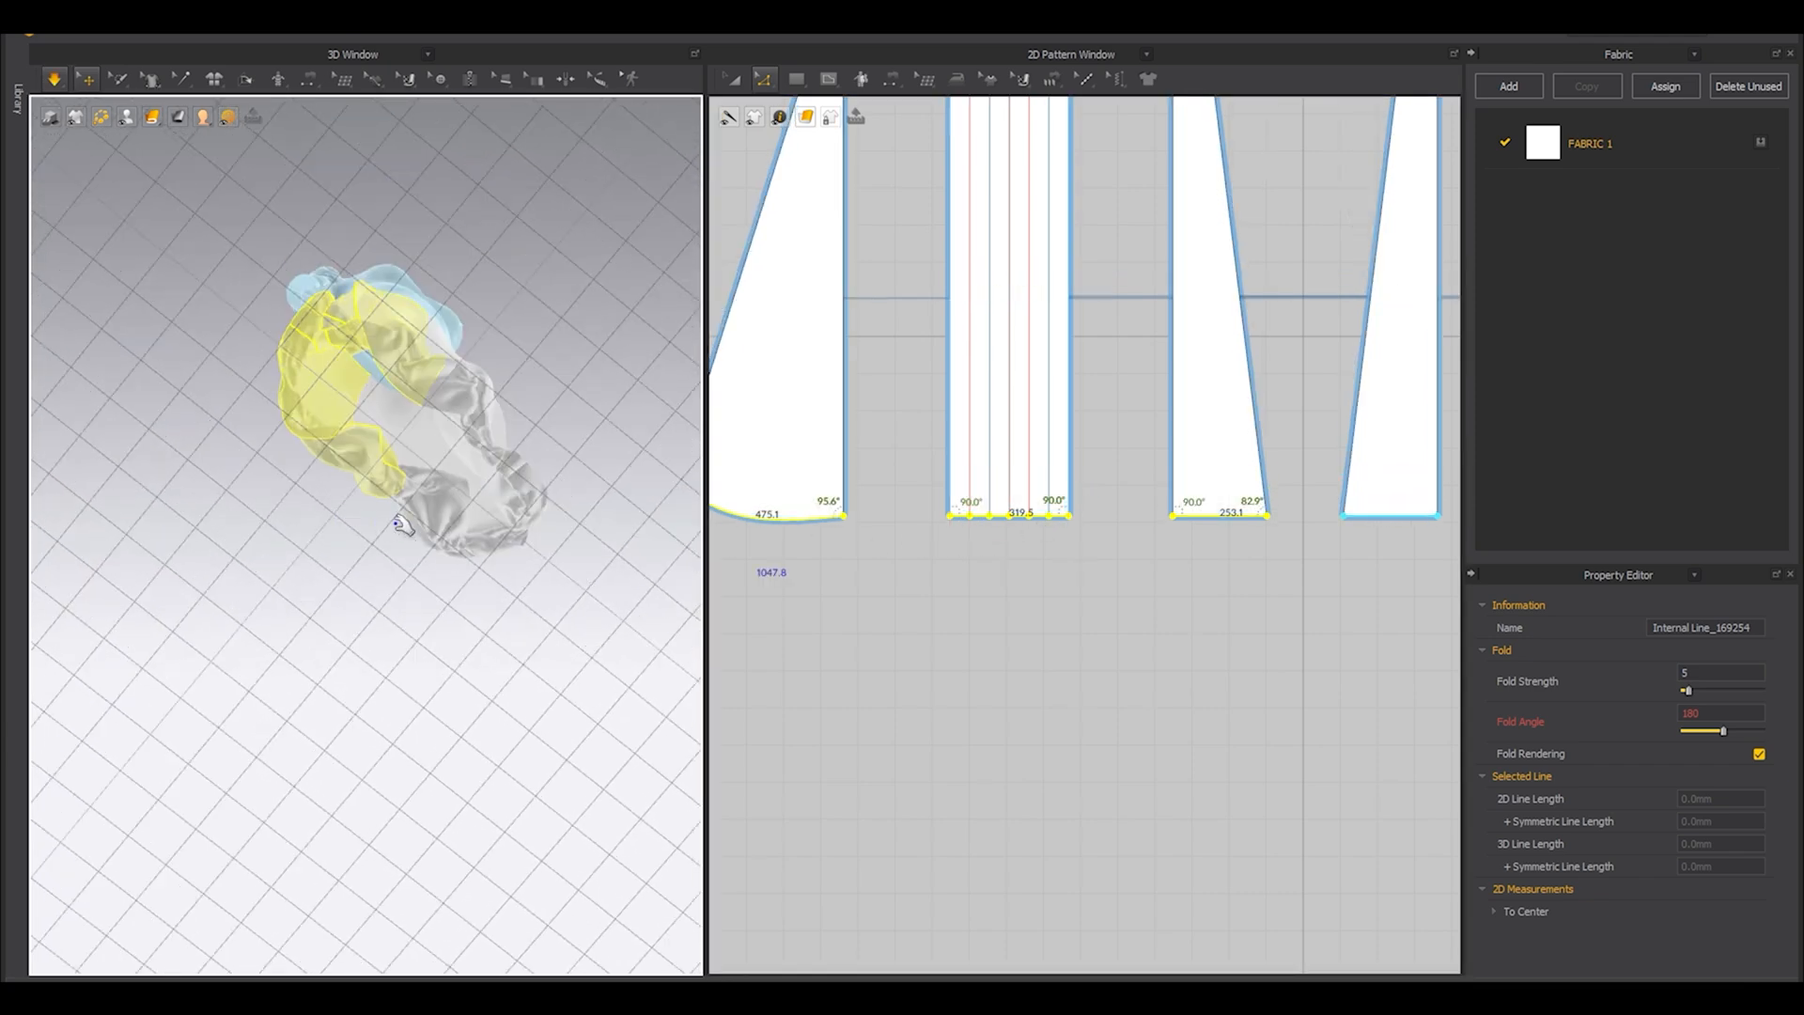
{"action": "scroll", "coordinate": [396, 524], "scroll_direction": "up", "scroll_amount": 3}
{"action": "left_click_drag", "start_coordinate": [477, 294], "coordinate": [555, 145]}
{"action": "middle_click_drag", "start_coordinate": [501, 148], "coordinate": [482, 313]}
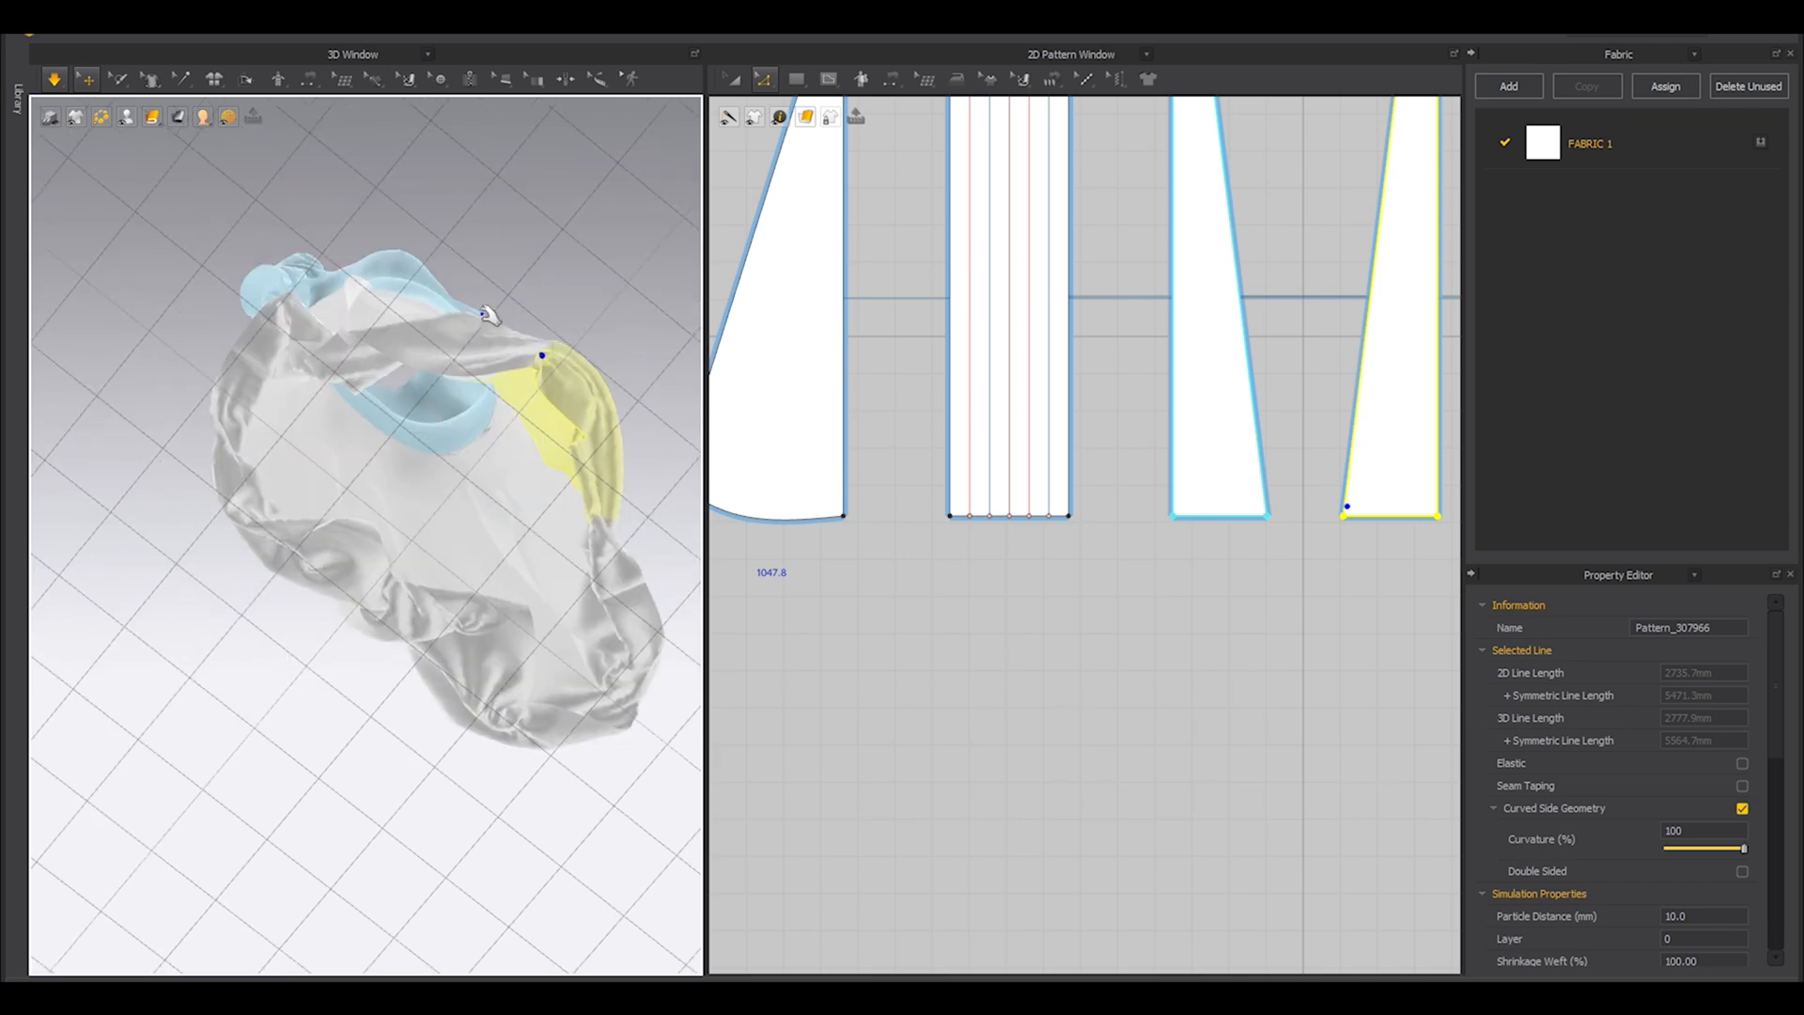
{"action": "left_click_drag", "start_coordinate": [345, 339], "coordinate": [306, 207]}
{"action": "right_click_drag", "start_coordinate": [338, 294], "coordinate": [310, 333]}
{"action": "left_click_drag", "start_coordinate": [273, 319], "coordinate": [157, 342]}
{"action": "right_click_drag", "start_coordinate": [246, 449], "coordinate": [269, 252]}
{"action": "scroll", "coordinate": [301, 385], "scroll_direction": "up", "scroll_amount": 3}
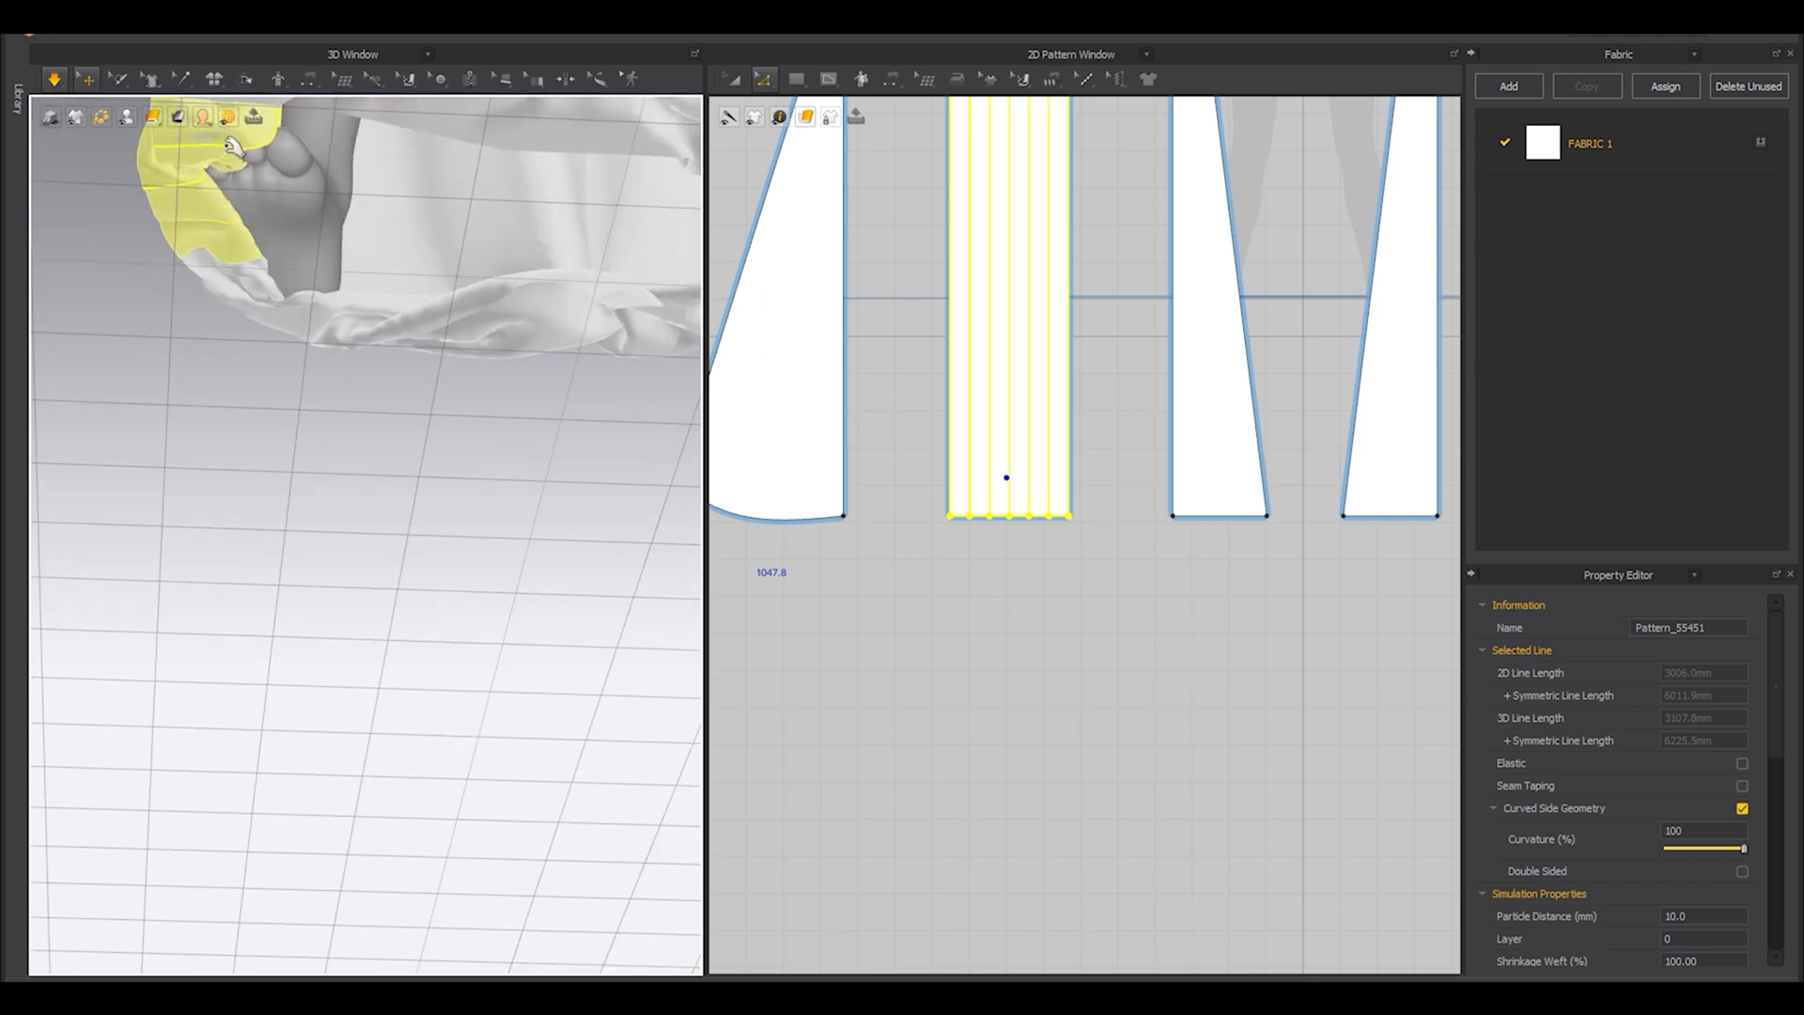
Pull the folded hem of the pleated side panel and the back plain panel outward from underneath.
{"action": "middle_click_drag", "start_coordinate": [236, 153], "coordinate": [317, 404]}
{"action": "scroll", "coordinate": [313, 406], "scroll_direction": "up", "scroll_amount": 2}
{"action": "left_click_drag", "start_coordinate": [198, 356], "coordinate": [140, 395]}
{"action": "right_click_drag", "start_coordinate": [150, 394], "coordinate": [310, 376]}
{"action": "left_click_drag", "start_coordinate": [381, 456], "coordinate": [413, 460]}
{"action": "right_click_drag", "start_coordinate": [291, 352], "coordinate": [487, 310]}
{"action": "middle_click_drag", "start_coordinate": [486, 310], "coordinate": [426, 420]}
{"action": "left_click_drag", "start_coordinate": [437, 421], "coordinate": [455, 307]}
{"action": "left_click_drag", "start_coordinate": [348, 411], "coordinate": [302, 330]}
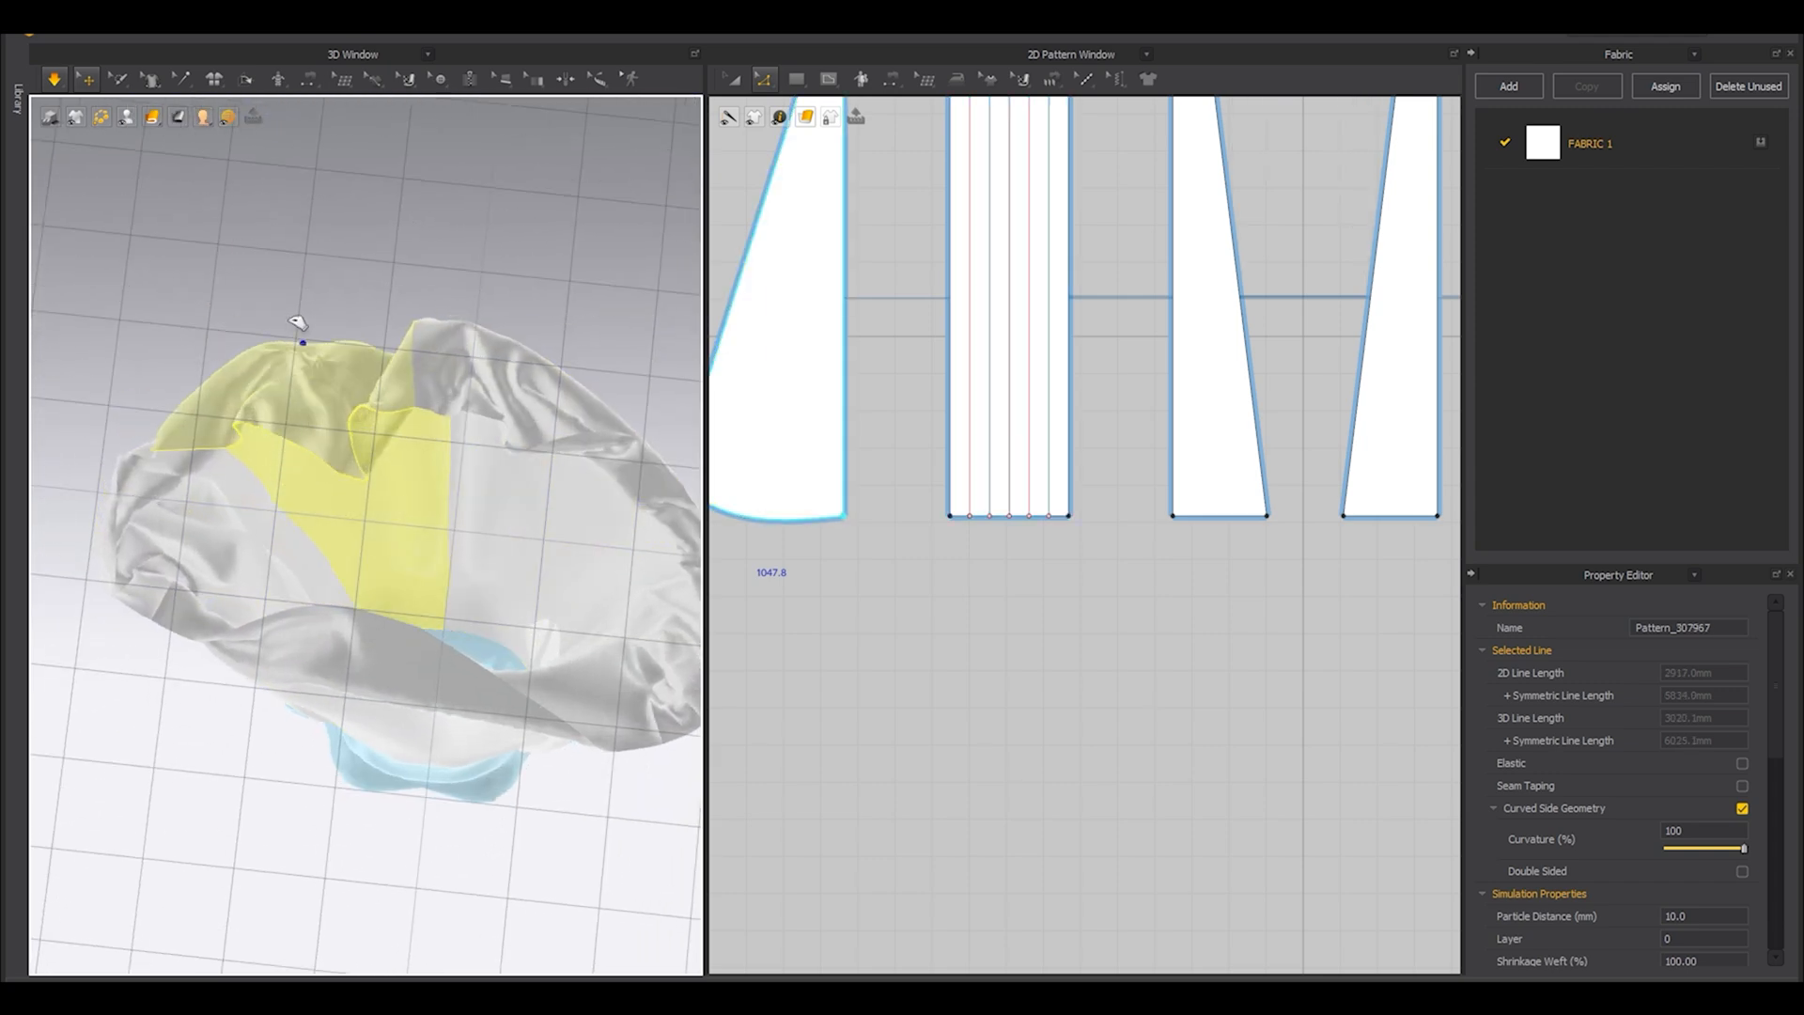
Open the remaining folds under the front plain panels by pulling their hem forward.
{"action": "left_click_drag", "start_coordinate": [572, 449], "coordinate": [588, 351]}
{"action": "left_click", "coordinate": [563, 312]}
{"action": "right_click_drag", "start_coordinate": [480, 470], "coordinate": [396, 706]}
{"action": "left_click_drag", "start_coordinate": [384, 833], "coordinate": [366, 910]}
{"action": "middle_click_drag", "start_coordinate": [440, 900], "coordinate": [439, 769]}
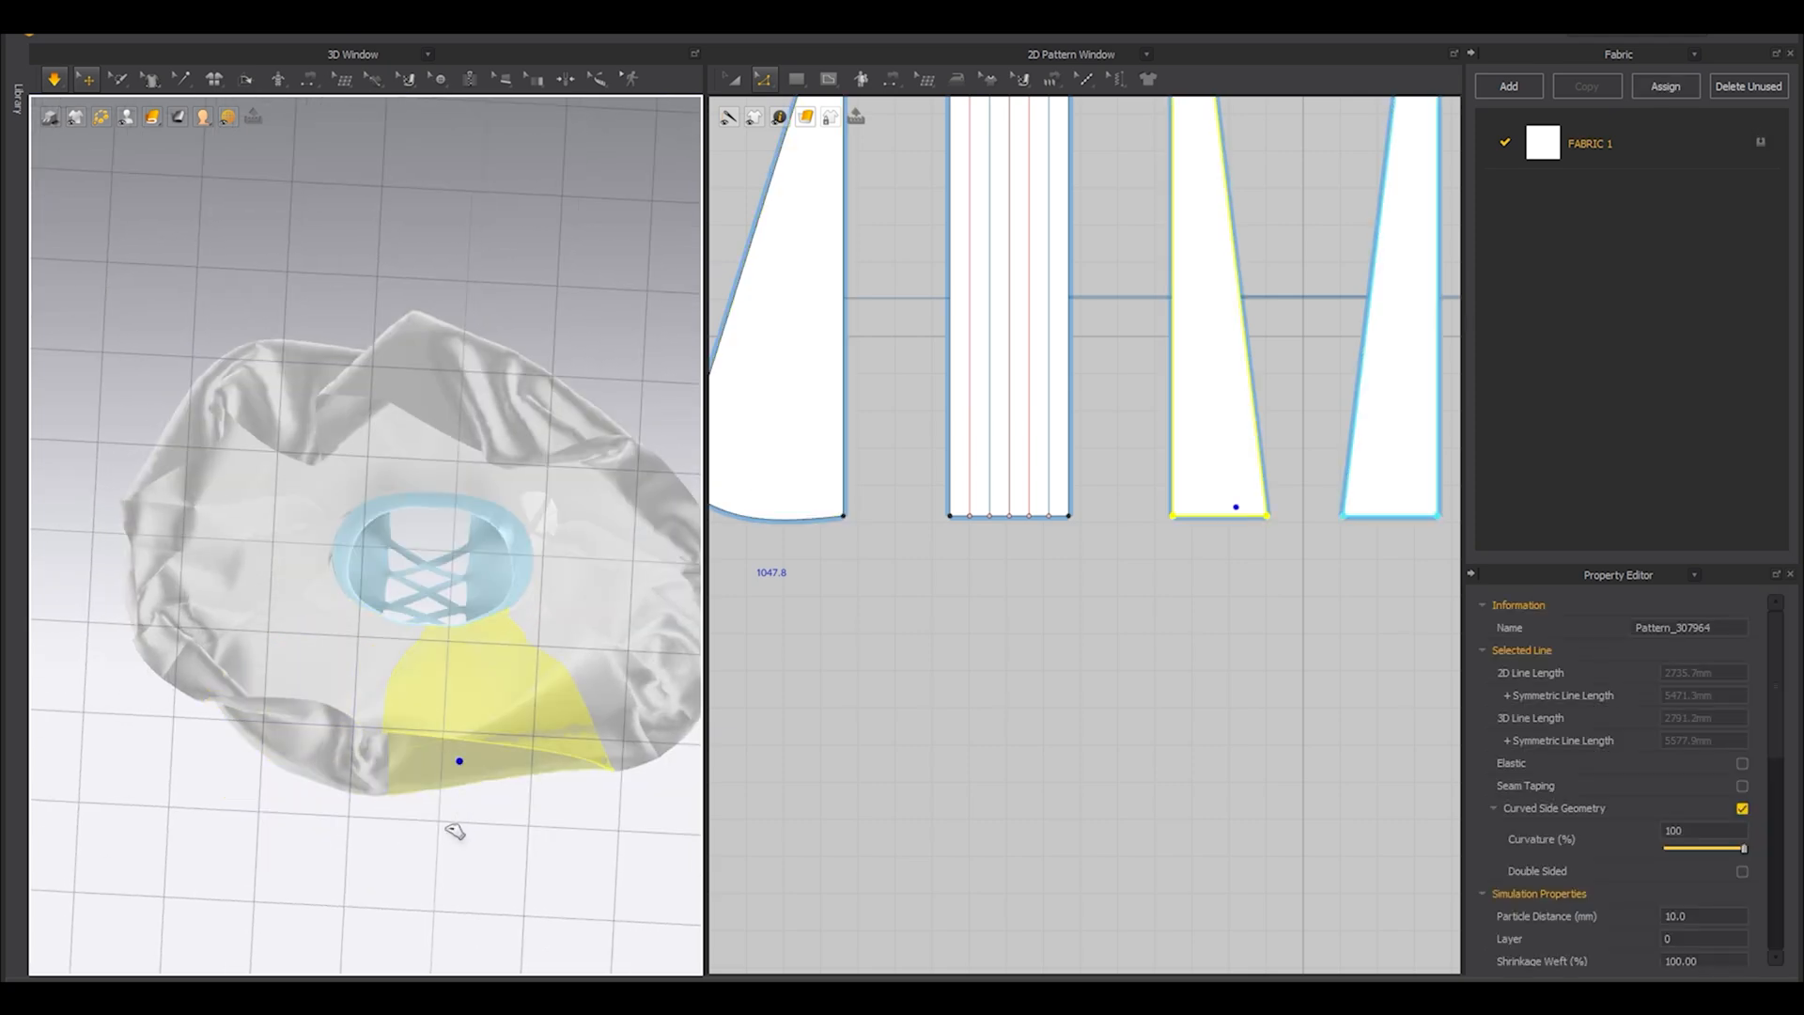
{"action": "left_click", "coordinate": [499, 403]}
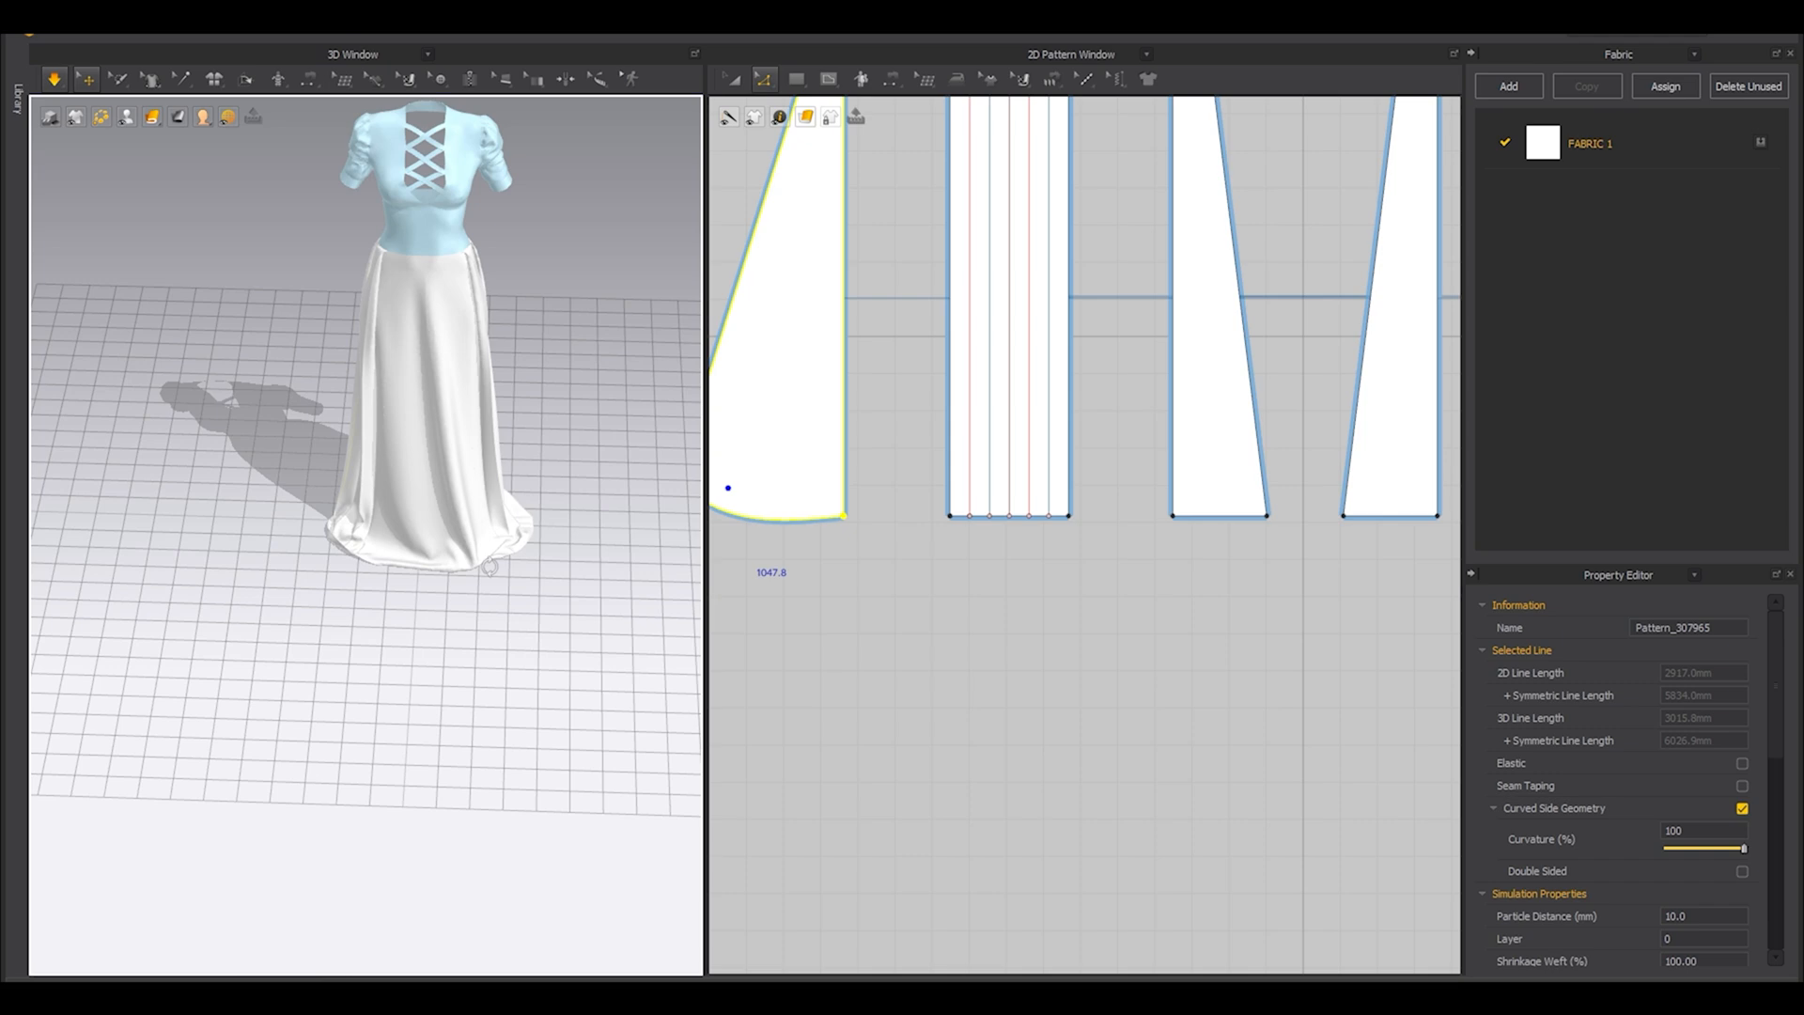
{"action": "right_click_drag", "start_coordinate": [489, 567], "coordinate": [489, 748]}
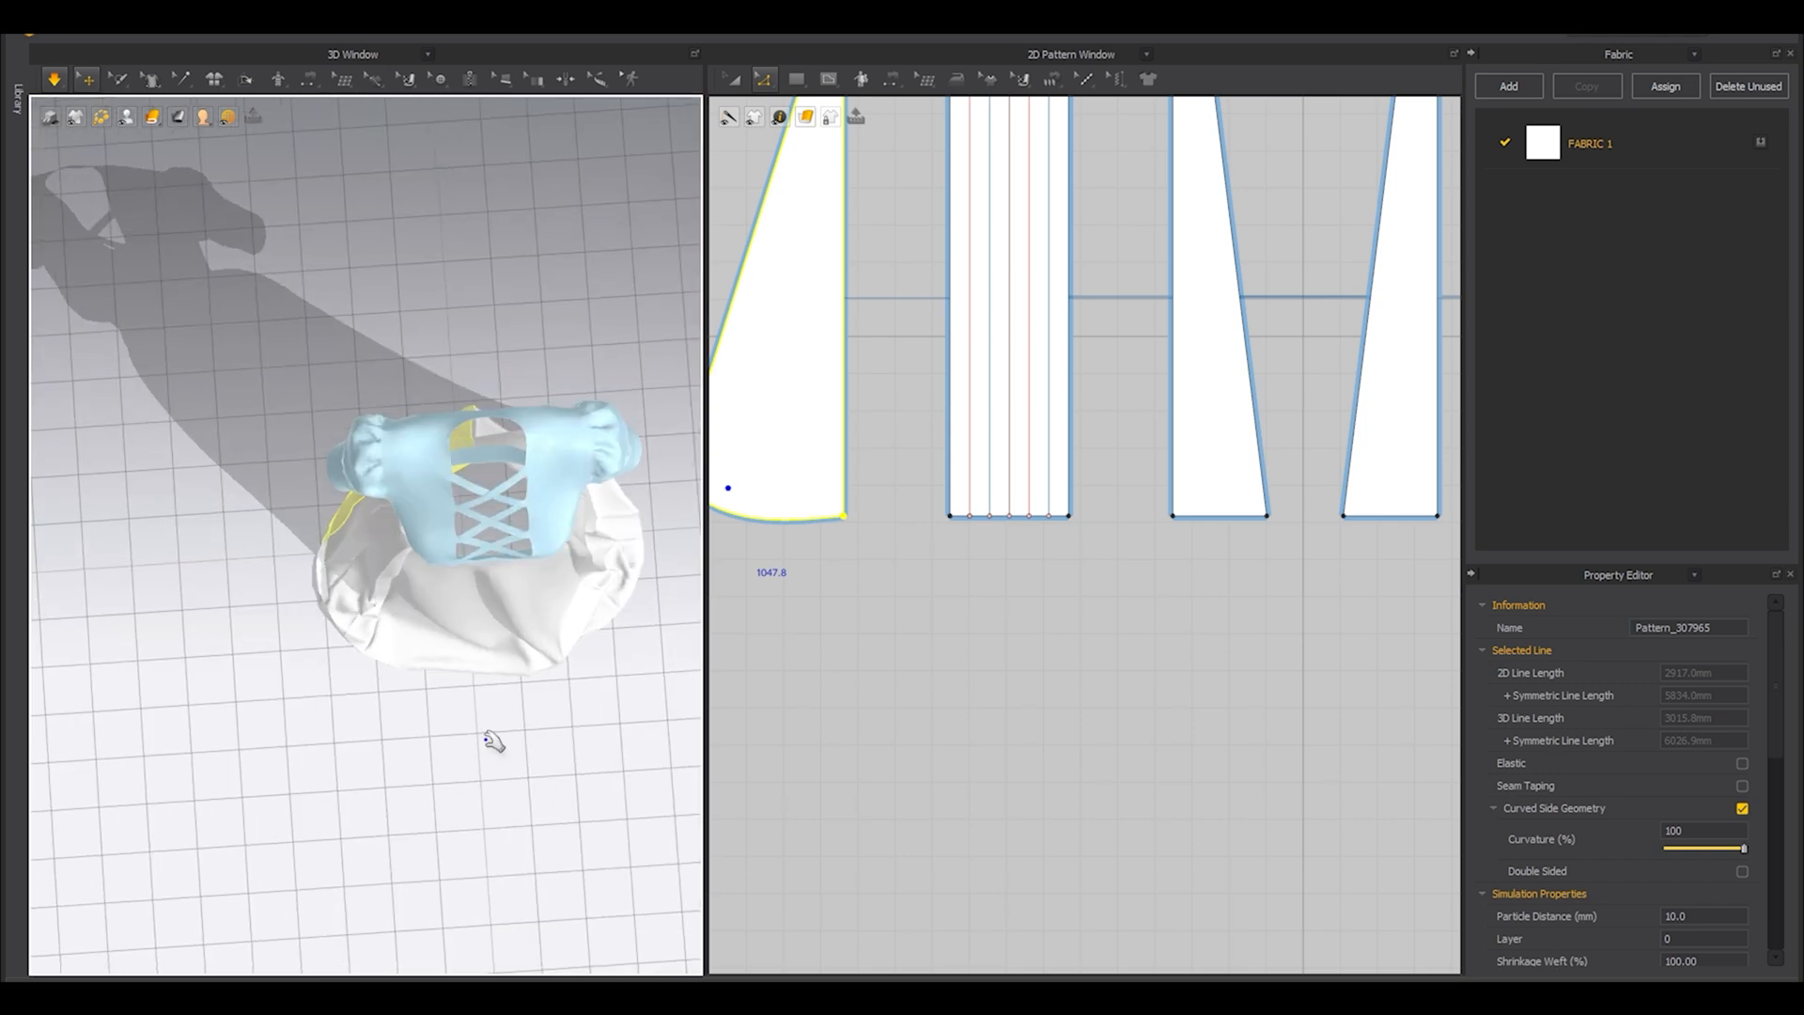
{"action": "right_click_drag", "start_coordinate": [489, 741], "coordinate": [473, 718]}
{"action": "left_click", "coordinate": [443, 673]}
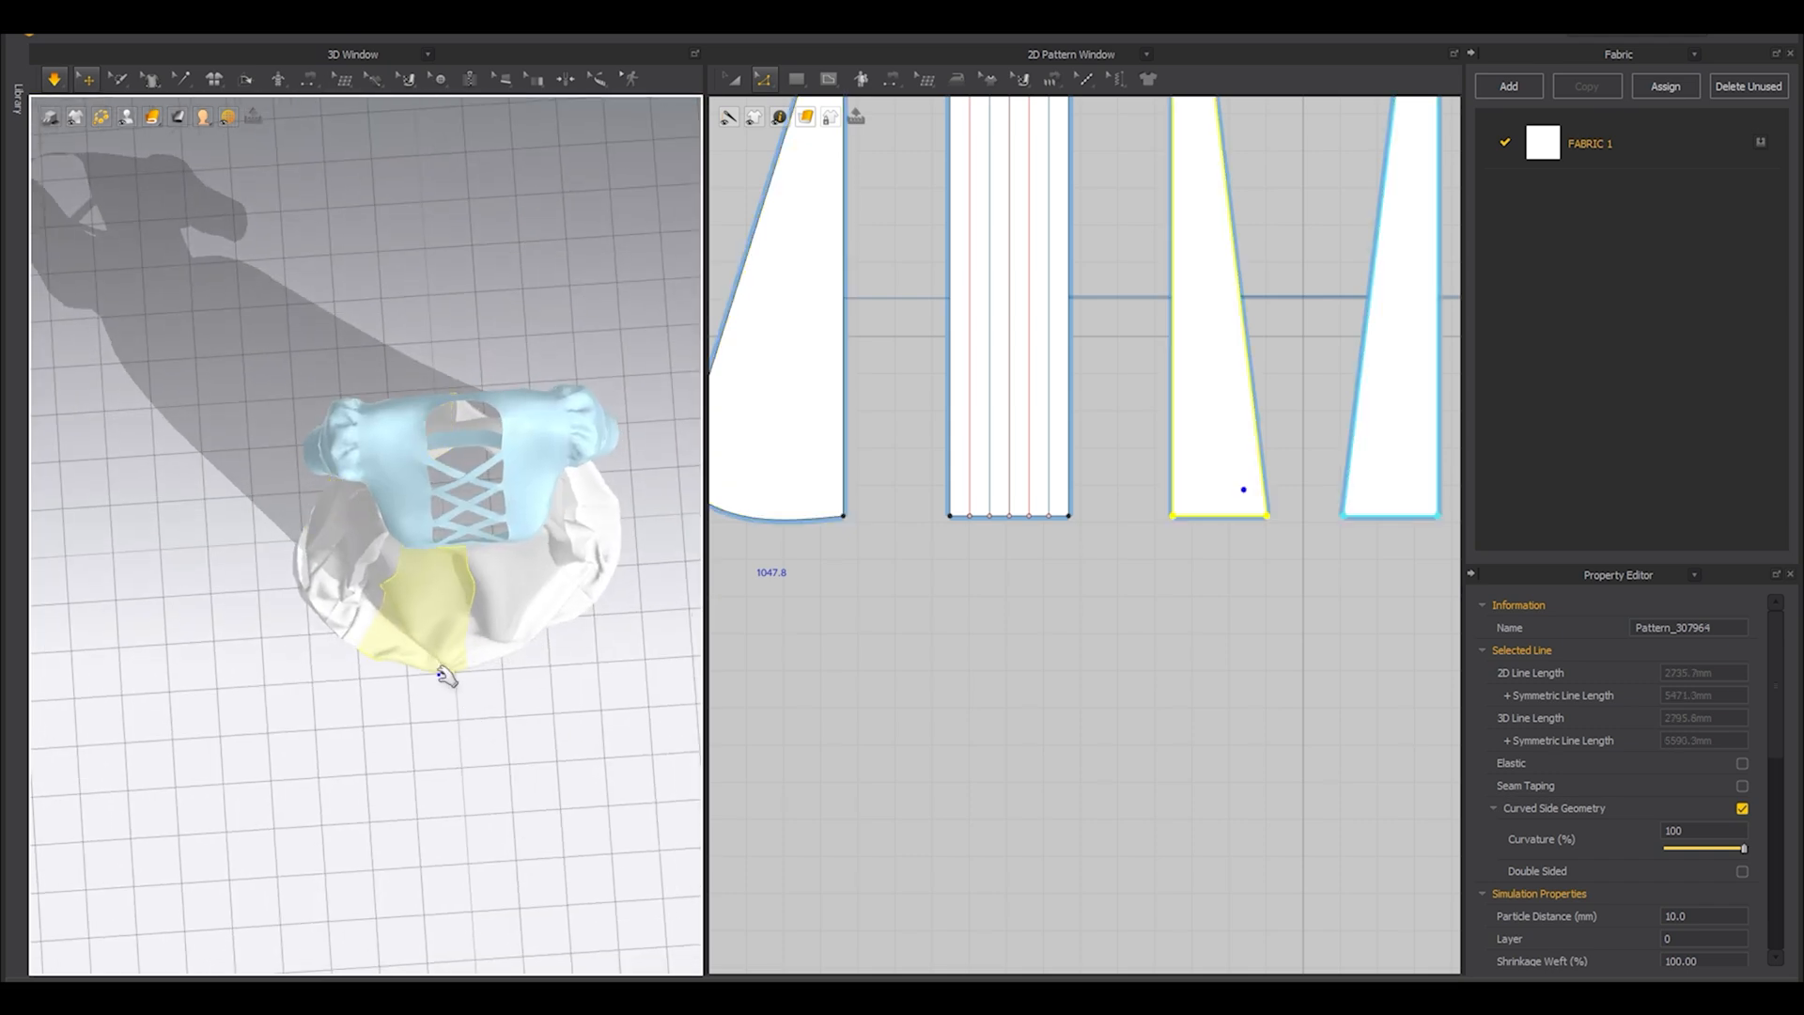
Pull the turned-under hem of the back plain panels outward around the rear of the skirt.
{"action": "right_click_drag", "start_coordinate": [501, 686], "coordinate": [583, 684]}
{"action": "left_click", "coordinate": [580, 697]}
{"action": "right_click_drag", "start_coordinate": [461, 709], "coordinate": [300, 718]}
{"action": "left_click", "coordinate": [313, 462]}
{"action": "right_click_drag", "start_coordinate": [313, 463], "coordinate": [404, 517]}
{"action": "left_click", "coordinate": [383, 523]}
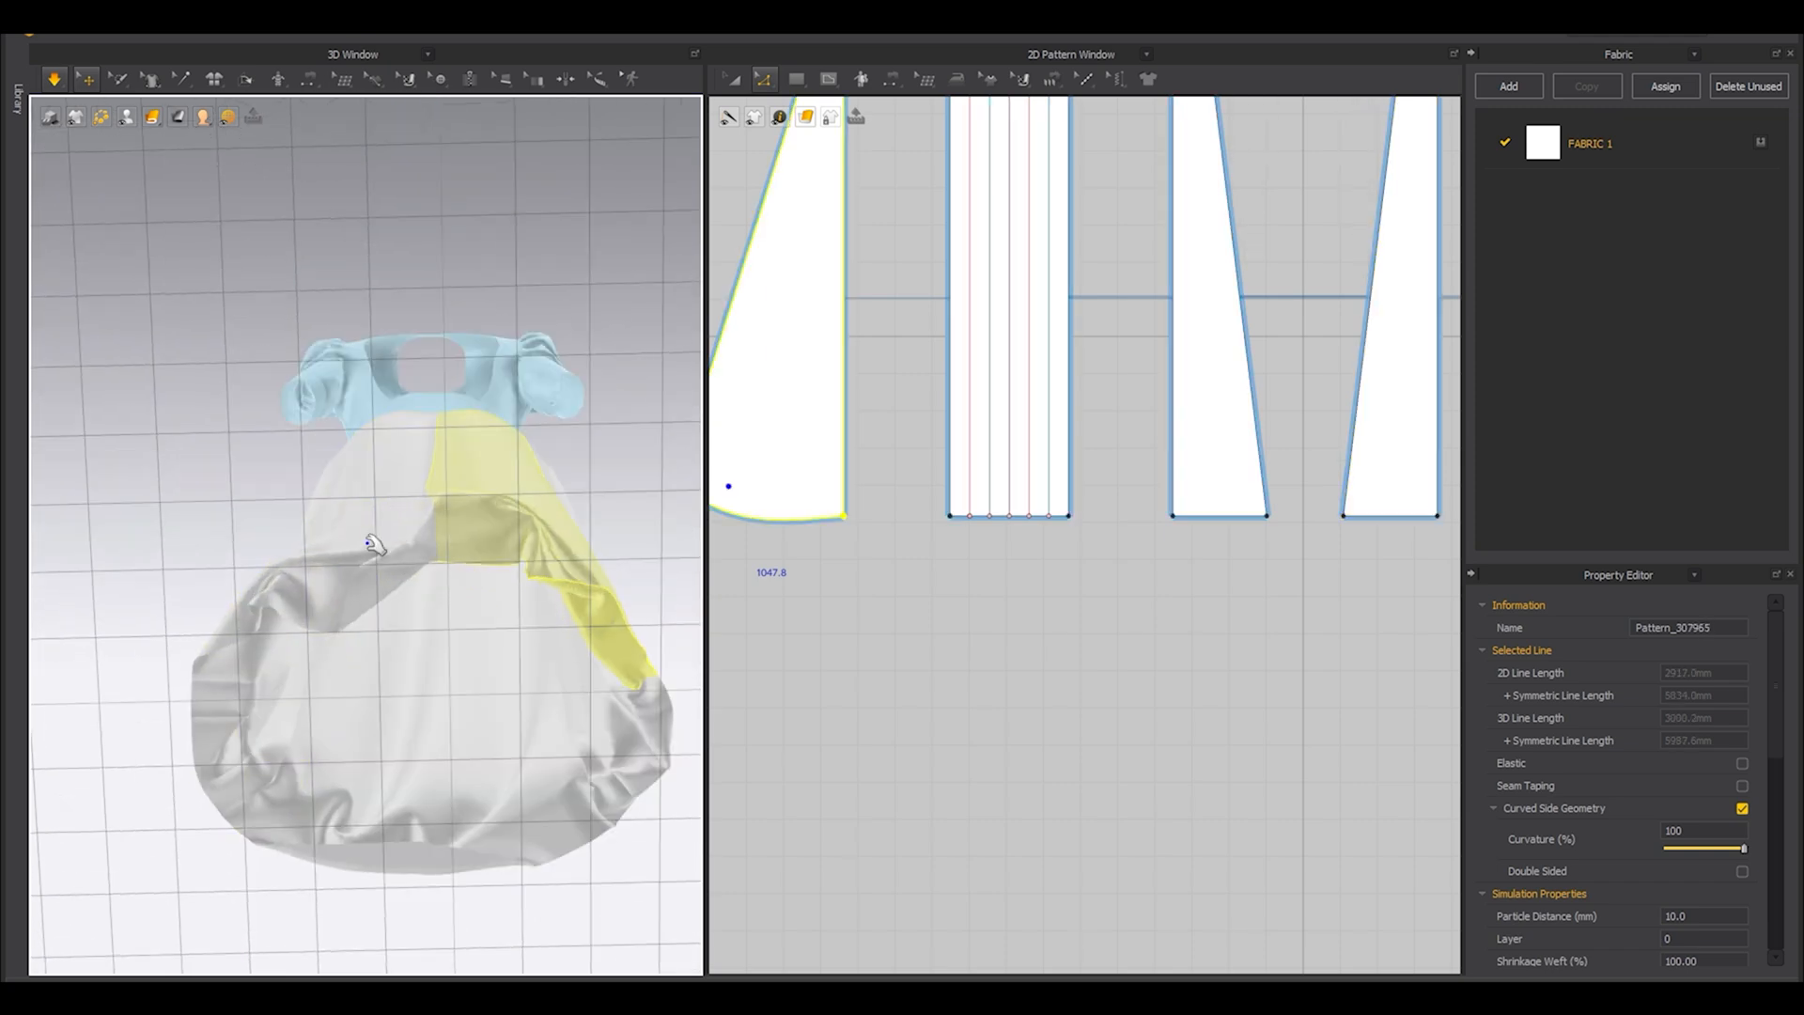
{"action": "right_click_drag", "start_coordinate": [314, 511], "coordinate": [423, 698]}
{"action": "scroll", "coordinate": [301, 686], "scroll_direction": "down", "scroll_amount": 5}
{"action": "left_click", "coordinate": [366, 687]}
{"action": "right_click_drag", "start_coordinate": [608, 695], "coordinate": [486, 745]}
Pull the remaining turned-under hem of the back plain panel outward and clear the pattern selection.
{"action": "scroll", "coordinate": [487, 745], "scroll_direction": "down", "scroll_amount": 5}
{"action": "scroll", "coordinate": [357, 668], "scroll_direction": "up", "scroll_amount": 3}
{"action": "scroll", "coordinate": [460, 654], "scroll_direction": "up", "scroll_amount": 3}
{"action": "right_click_drag", "start_coordinate": [344, 596], "coordinate": [207, 583]}
{"action": "scroll", "coordinate": [273, 629], "scroll_direction": "up", "scroll_amount": 5}
{"action": "left_click", "coordinate": [293, 548]}
{"action": "left_click", "coordinate": [207, 582]}
{"action": "right_click_drag", "start_coordinate": [203, 661], "coordinate": [227, 698]}
{"action": "left_click", "coordinate": [329, 548]}
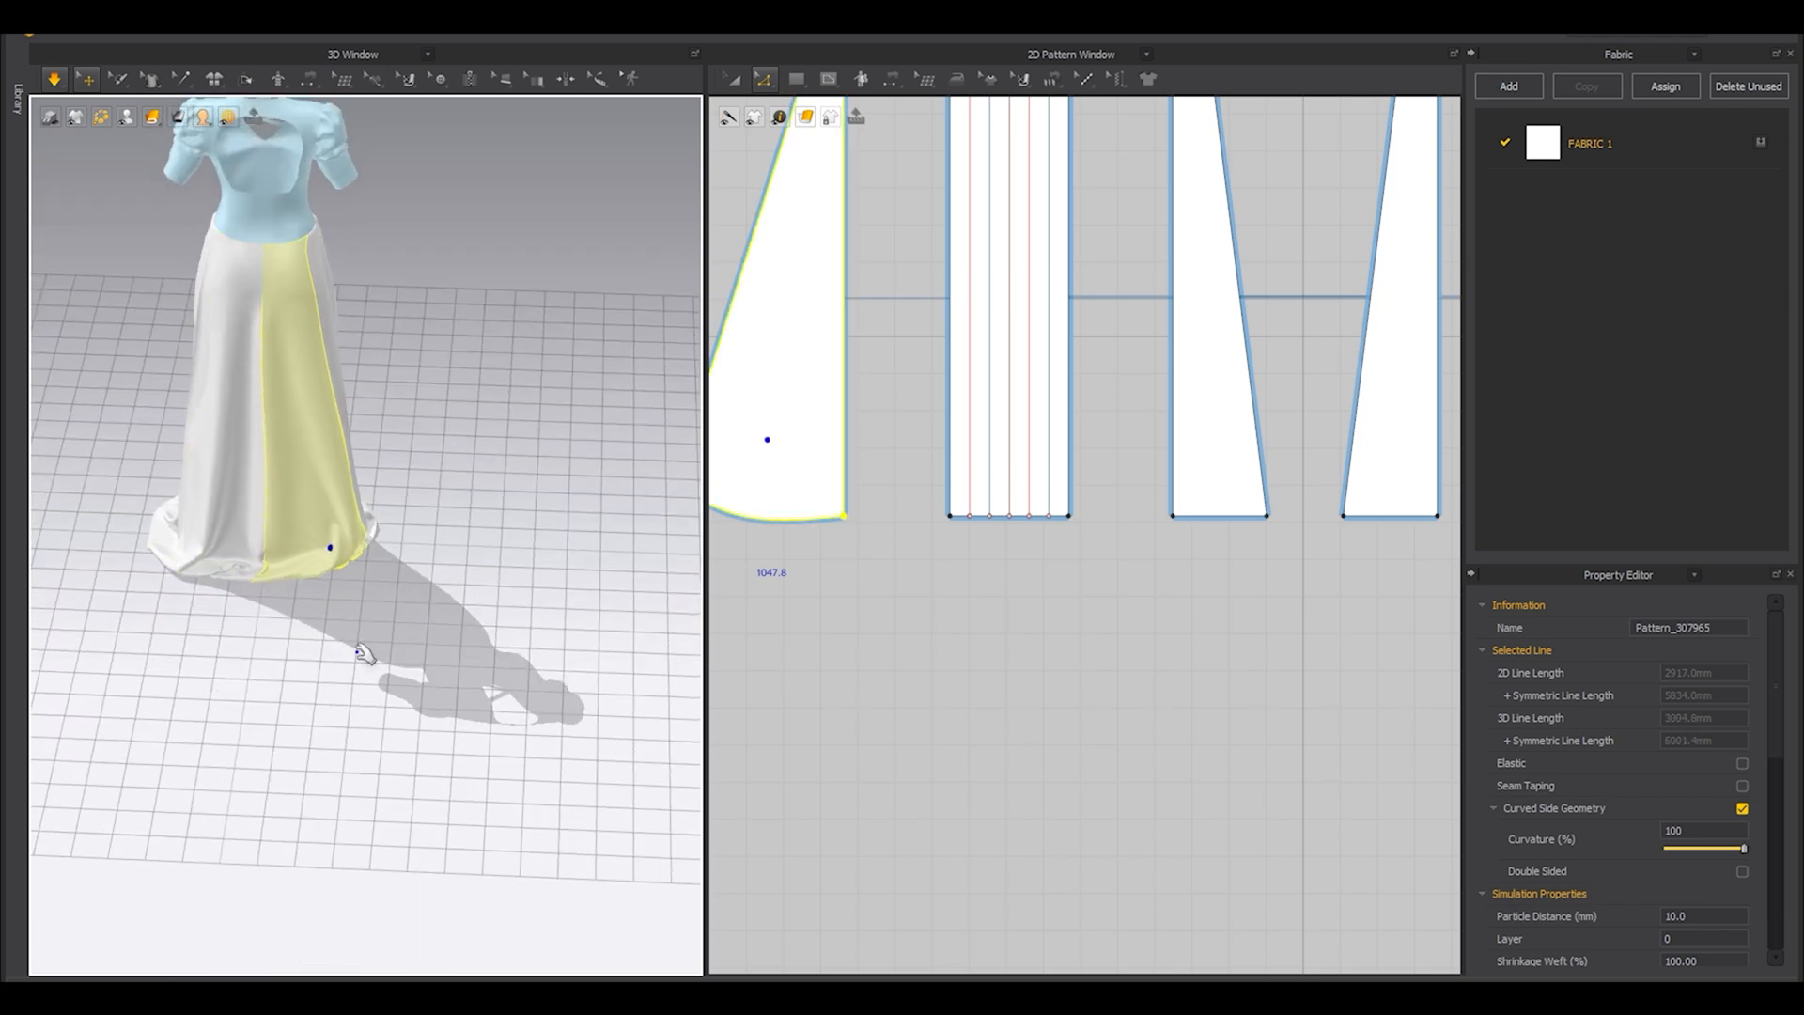
{"action": "right_click_drag", "start_coordinate": [323, 713], "coordinate": [223, 724]}
{"action": "left_click", "coordinate": [403, 717]}
Open the folded hem of the pleated side panel where it meets the front of the skirt.
{"action": "right_click_drag", "start_coordinate": [403, 717], "coordinate": [240, 660]}
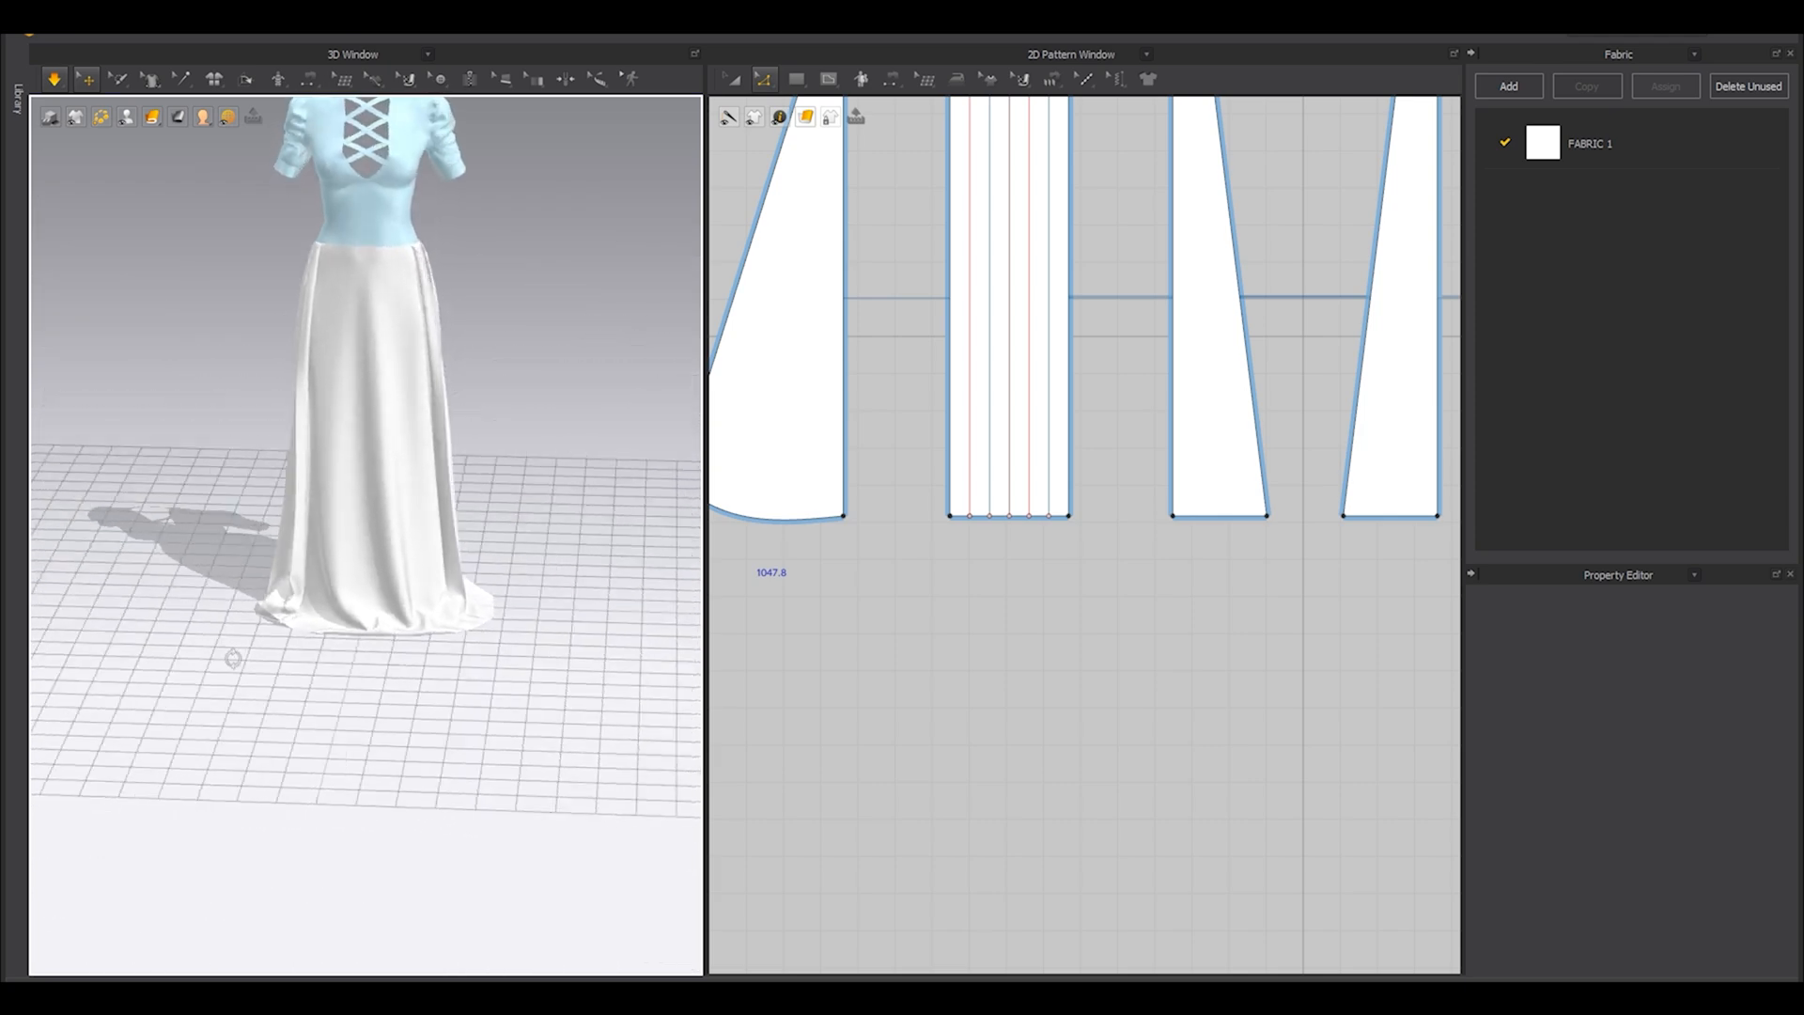
{"action": "scroll", "coordinate": [240, 660], "scroll_direction": "up", "scroll_amount": 3}
{"action": "scroll", "coordinate": [188, 554], "scroll_direction": "up", "scroll_amount": 6}
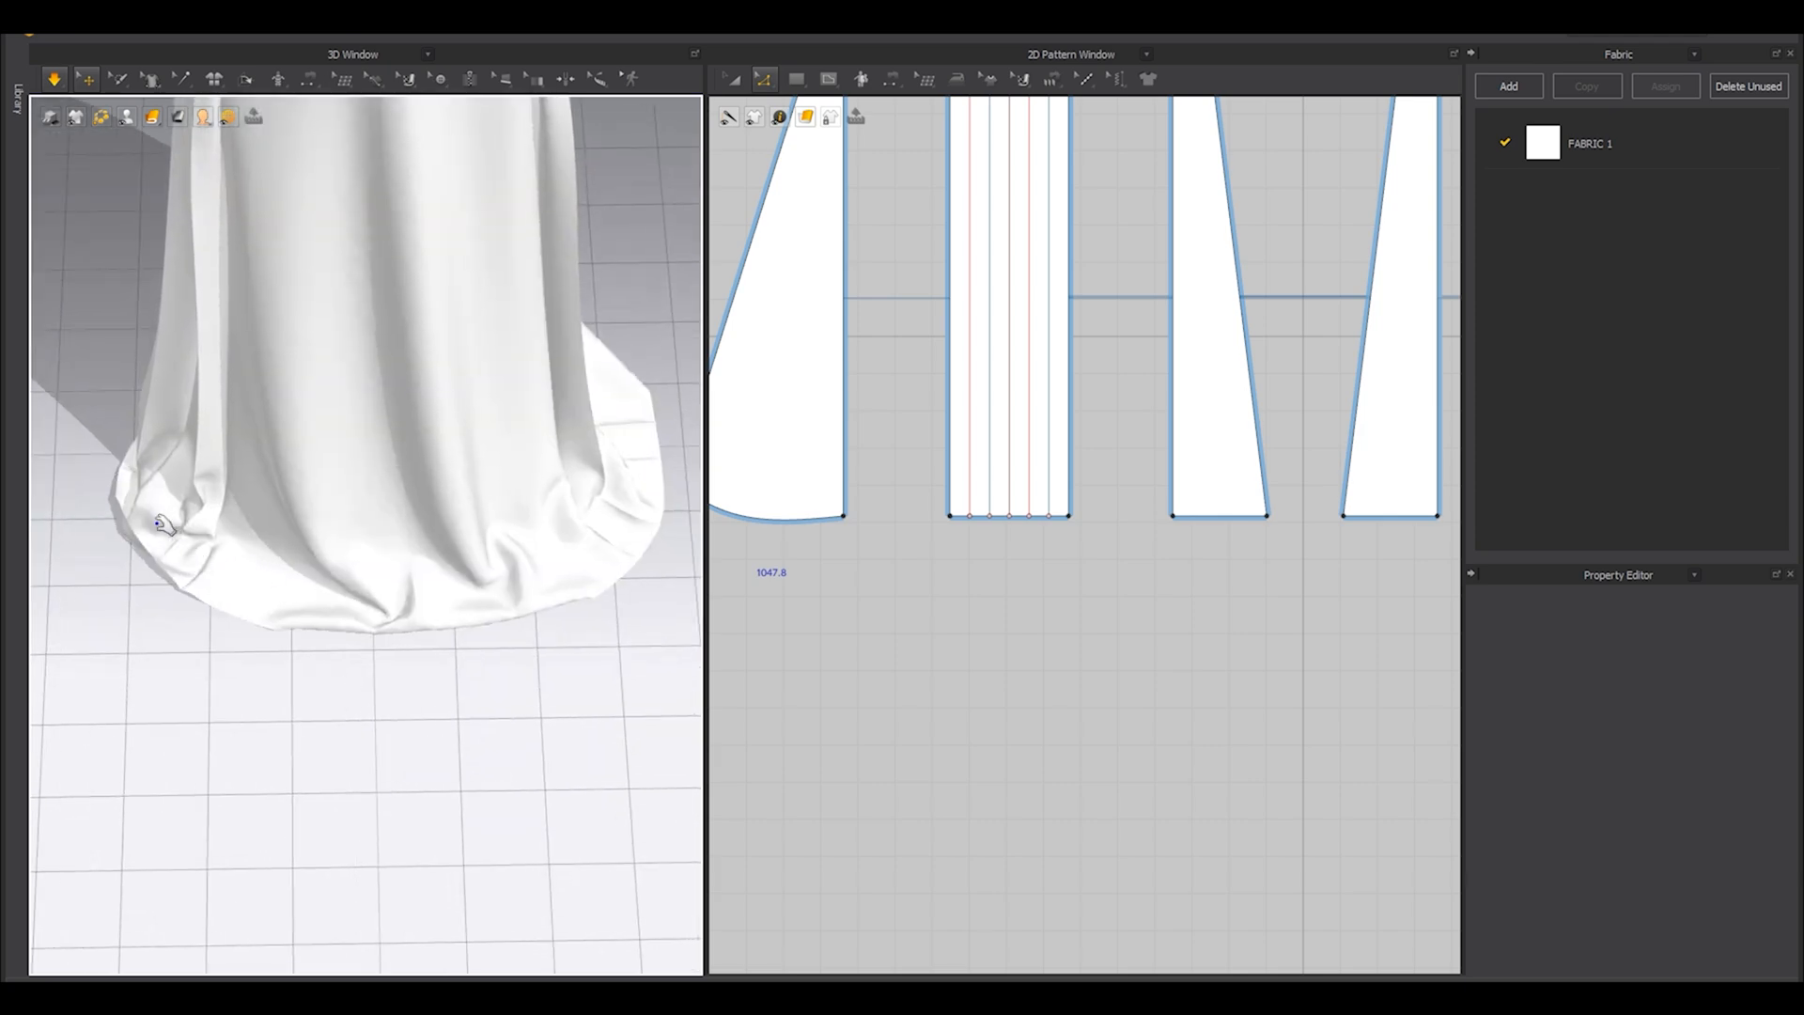
{"action": "left_click", "coordinate": [167, 524]}
{"action": "scroll", "coordinate": [188, 526], "scroll_direction": "down", "scroll_amount": 10}
{"action": "scroll", "coordinate": [302, 601], "scroll_direction": "down", "scroll_amount": 3}
{"action": "left_click", "coordinate": [302, 601]}
{"action": "right_click_drag", "start_coordinate": [305, 598], "coordinate": [266, 510]}
Pull the last hem folds around the side of the skirt outward and stop the simulation.
{"action": "scroll", "coordinate": [319, 507], "scroll_direction": "up", "scroll_amount": 3}
{"action": "scroll", "coordinate": [329, 503], "scroll_direction": "up", "scroll_amount": 6}
{"action": "left_click", "coordinate": [234, 370]}
{"action": "left_click_drag", "start_coordinate": [240, 411], "coordinate": [191, 406]}
{"action": "right_click_drag", "start_coordinate": [193, 319], "coordinate": [350, 376]}
{"action": "scroll", "coordinate": [334, 303], "scroll_direction": "down", "scroll_amount": 4}
{"action": "scroll", "coordinate": [347, 404], "scroll_direction": "up", "scroll_amount": 6}
{"action": "left_click", "coordinate": [344, 404]}
{"action": "left_click_drag", "start_coordinate": [419, 445], "coordinate": [446, 426]}
{"action": "scroll", "coordinate": [449, 428], "scroll_direction": "down", "scroll_amount": 6}
{"action": "right_click_drag", "start_coordinate": [451, 432], "coordinate": [474, 554]}
{"action": "key", "text": "space"}
Freeze the skirt panels along with the rest of the dress and bring the full pattern layout into view.
{"action": "left_click", "coordinate": [472, 672]}
{"action": "scroll", "coordinate": [470, 680], "scroll_direction": "up", "scroll_amount": 3}
{"action": "right_click_drag", "start_coordinate": [471, 680], "coordinate": [436, 567]}
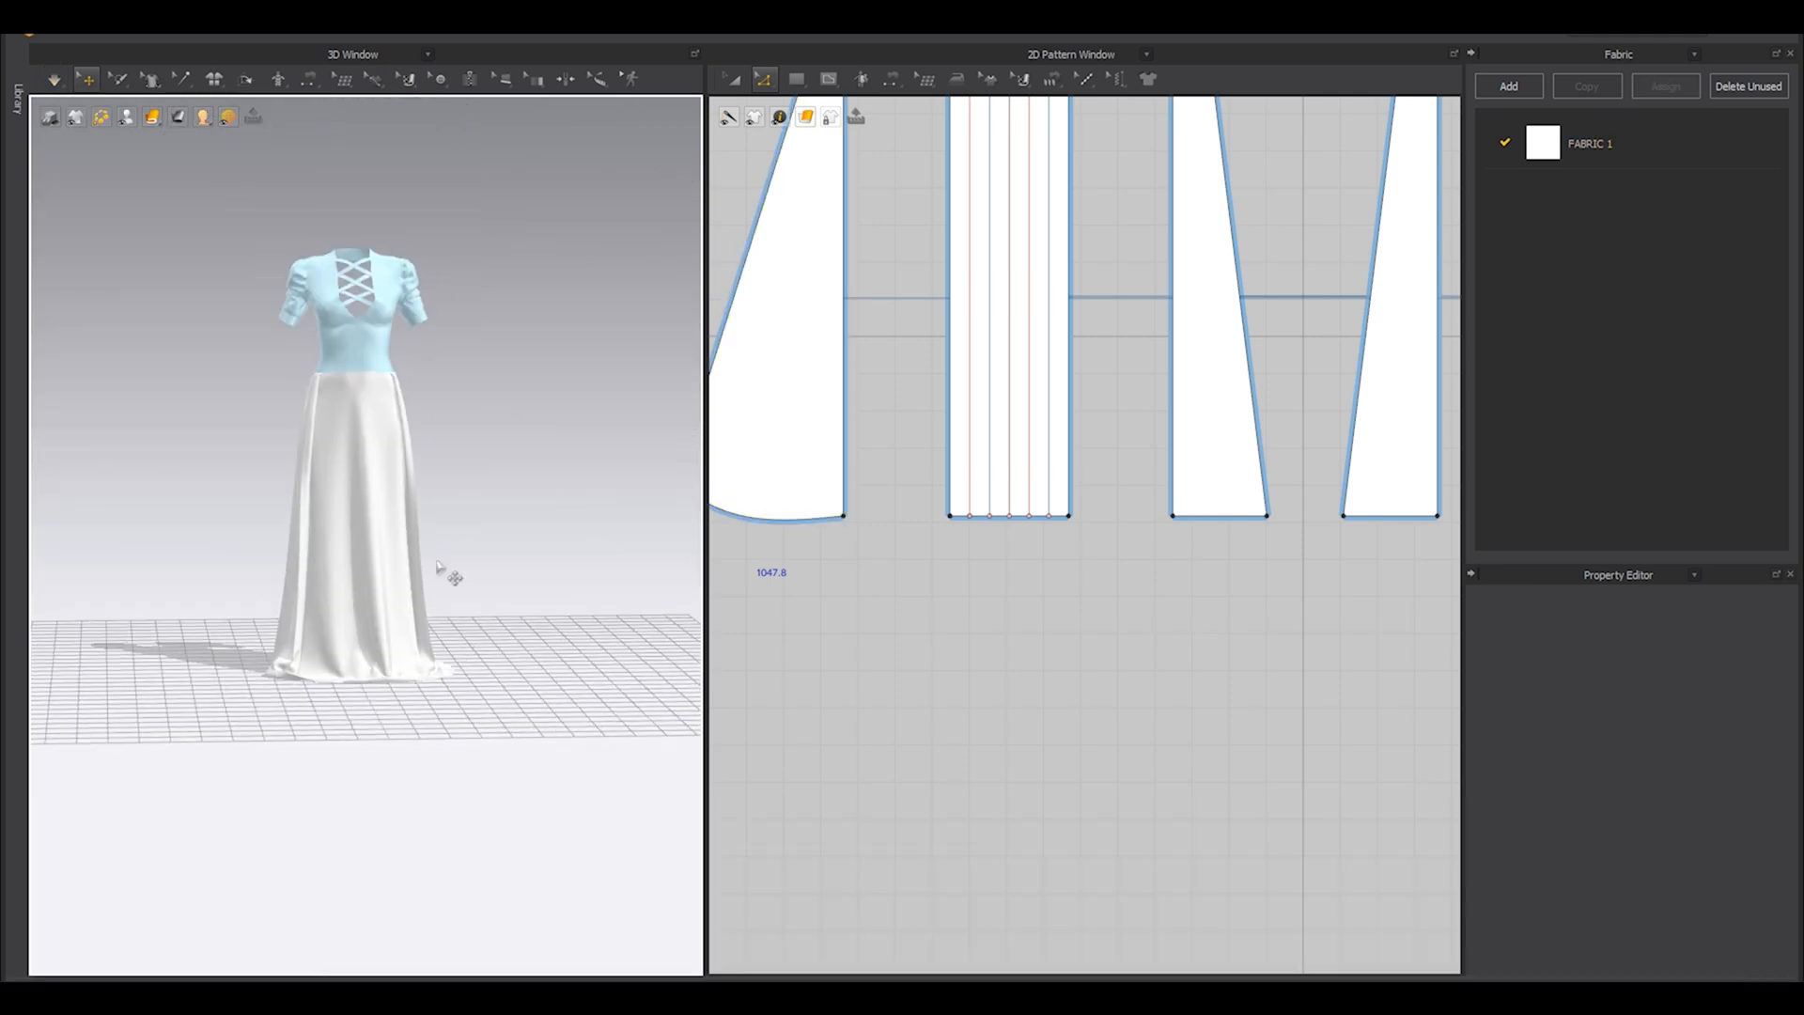
{"action": "scroll", "coordinate": [484, 575], "scroll_direction": "up", "scroll_amount": 3}
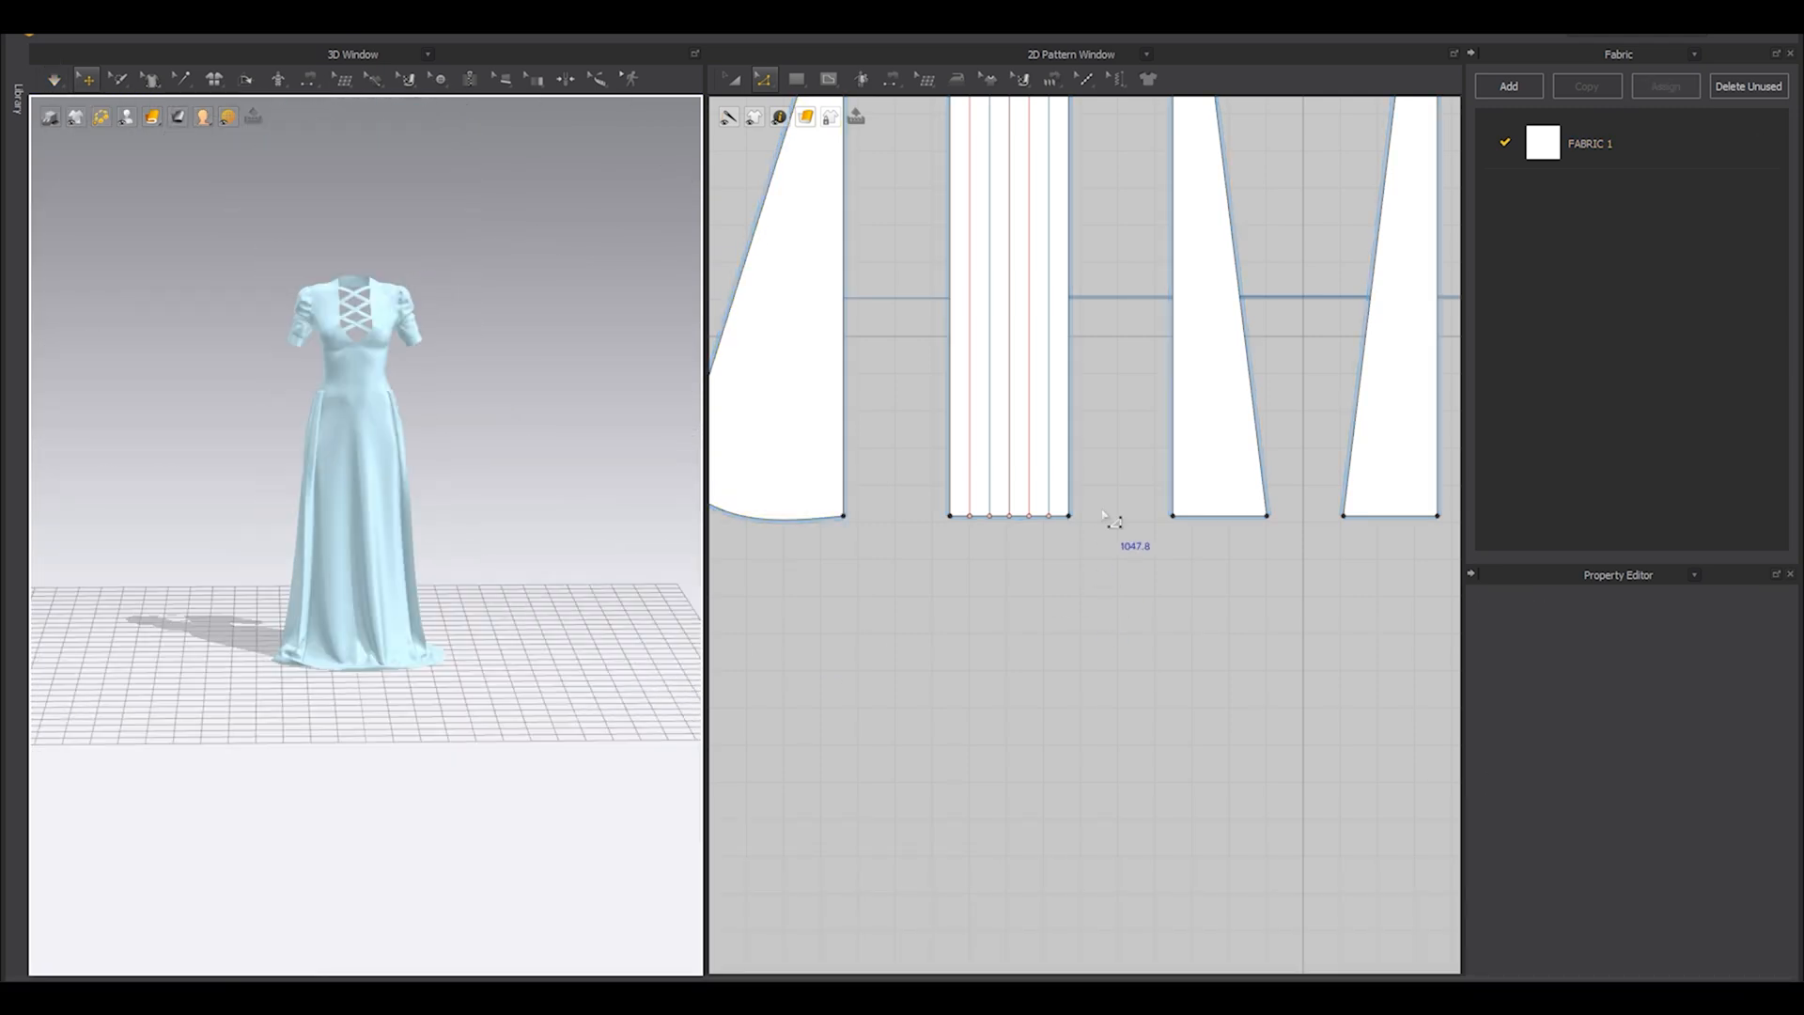
{"action": "scroll", "coordinate": [1113, 515], "scroll_direction": "down", "scroll_amount": 5}
{"action": "middle_click_drag", "start_coordinate": [1092, 379], "coordinate": [1051, 532]}
{"action": "scroll", "coordinate": [1049, 530], "scroll_direction": "down", "scroll_amount": 3}
{"action": "key", "text": "a"}
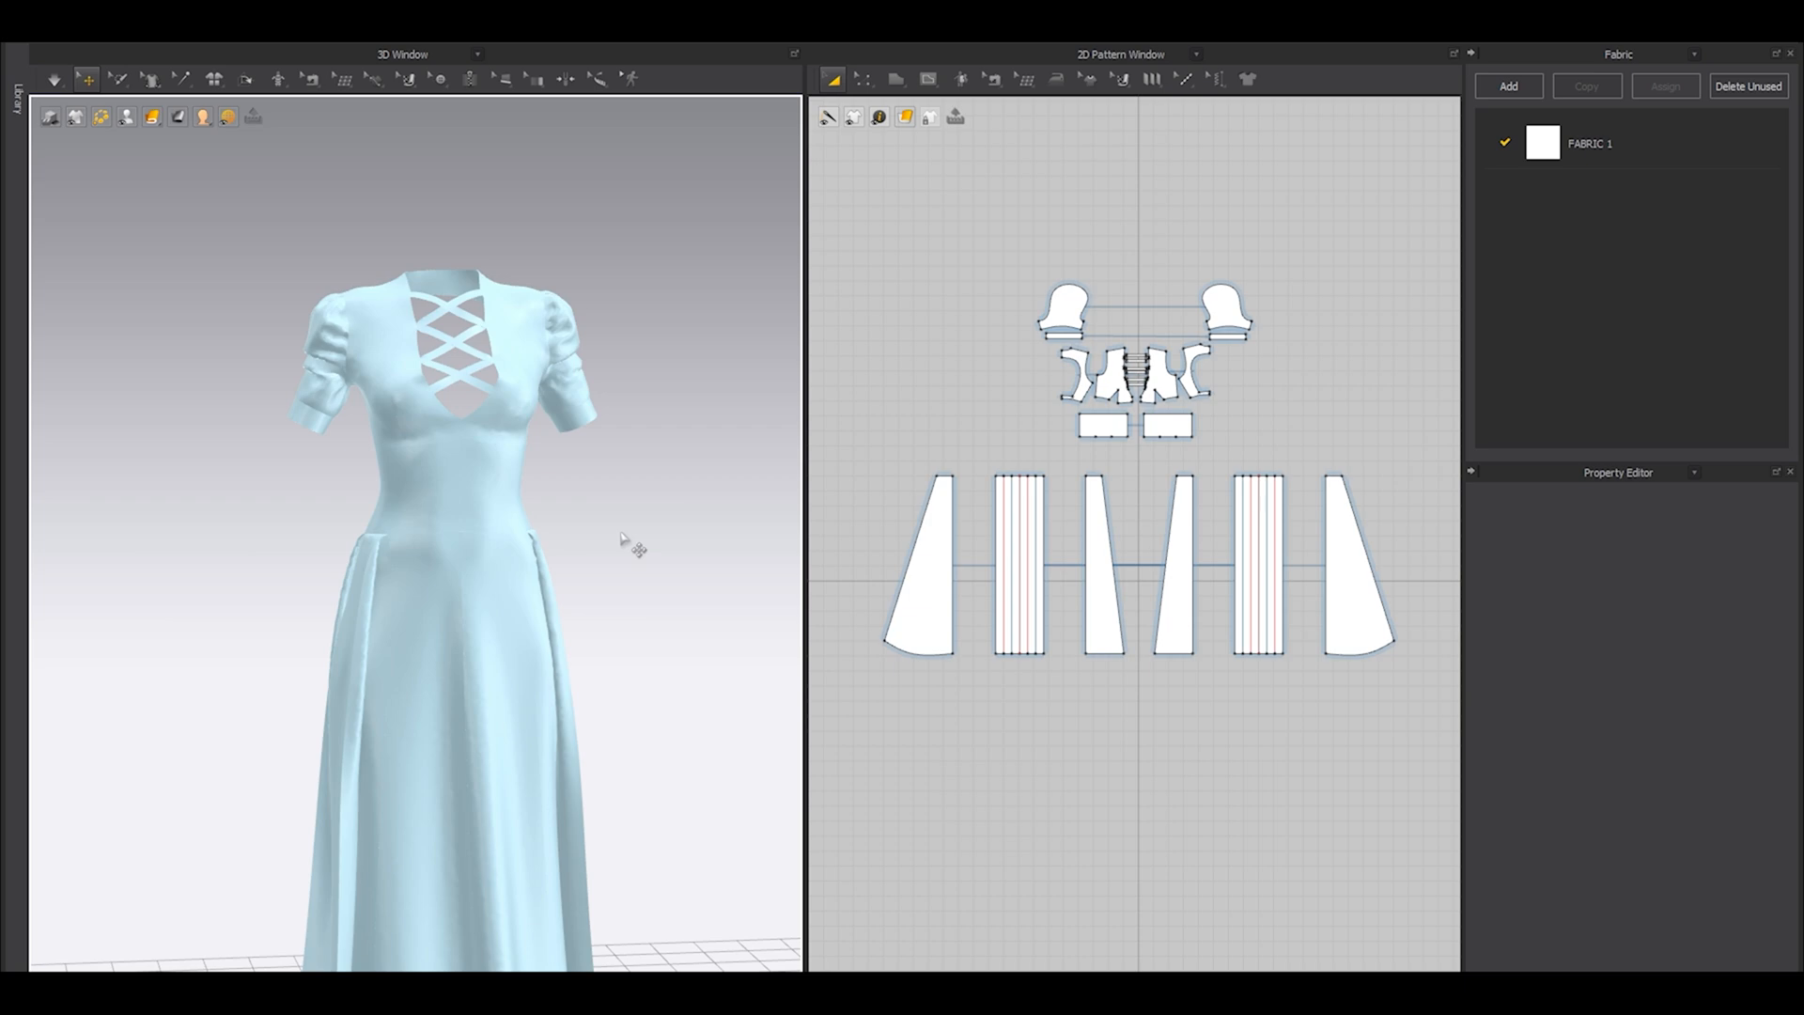
Toggle the avatar's display and examine the complete dress from the front.
{"action": "key", "text": "shift+a"}
{"action": "scroll", "coordinate": [641, 549], "scroll_direction": "down", "scroll_amount": 5}
{"action": "mouse_move", "coordinate": [526, 655]}
{"action": "right_mouse_down"}
{"action": "mouse_move", "coordinate": [504, 609]}
{"action": "mouse_move", "coordinate": [508, 650]}
{"action": "right_mouse_up"}
{"action": "scroll", "coordinate": [511, 615], "scroll_direction": "up", "scroll_amount": 2}
{"action": "key", "text": "shift+a"}
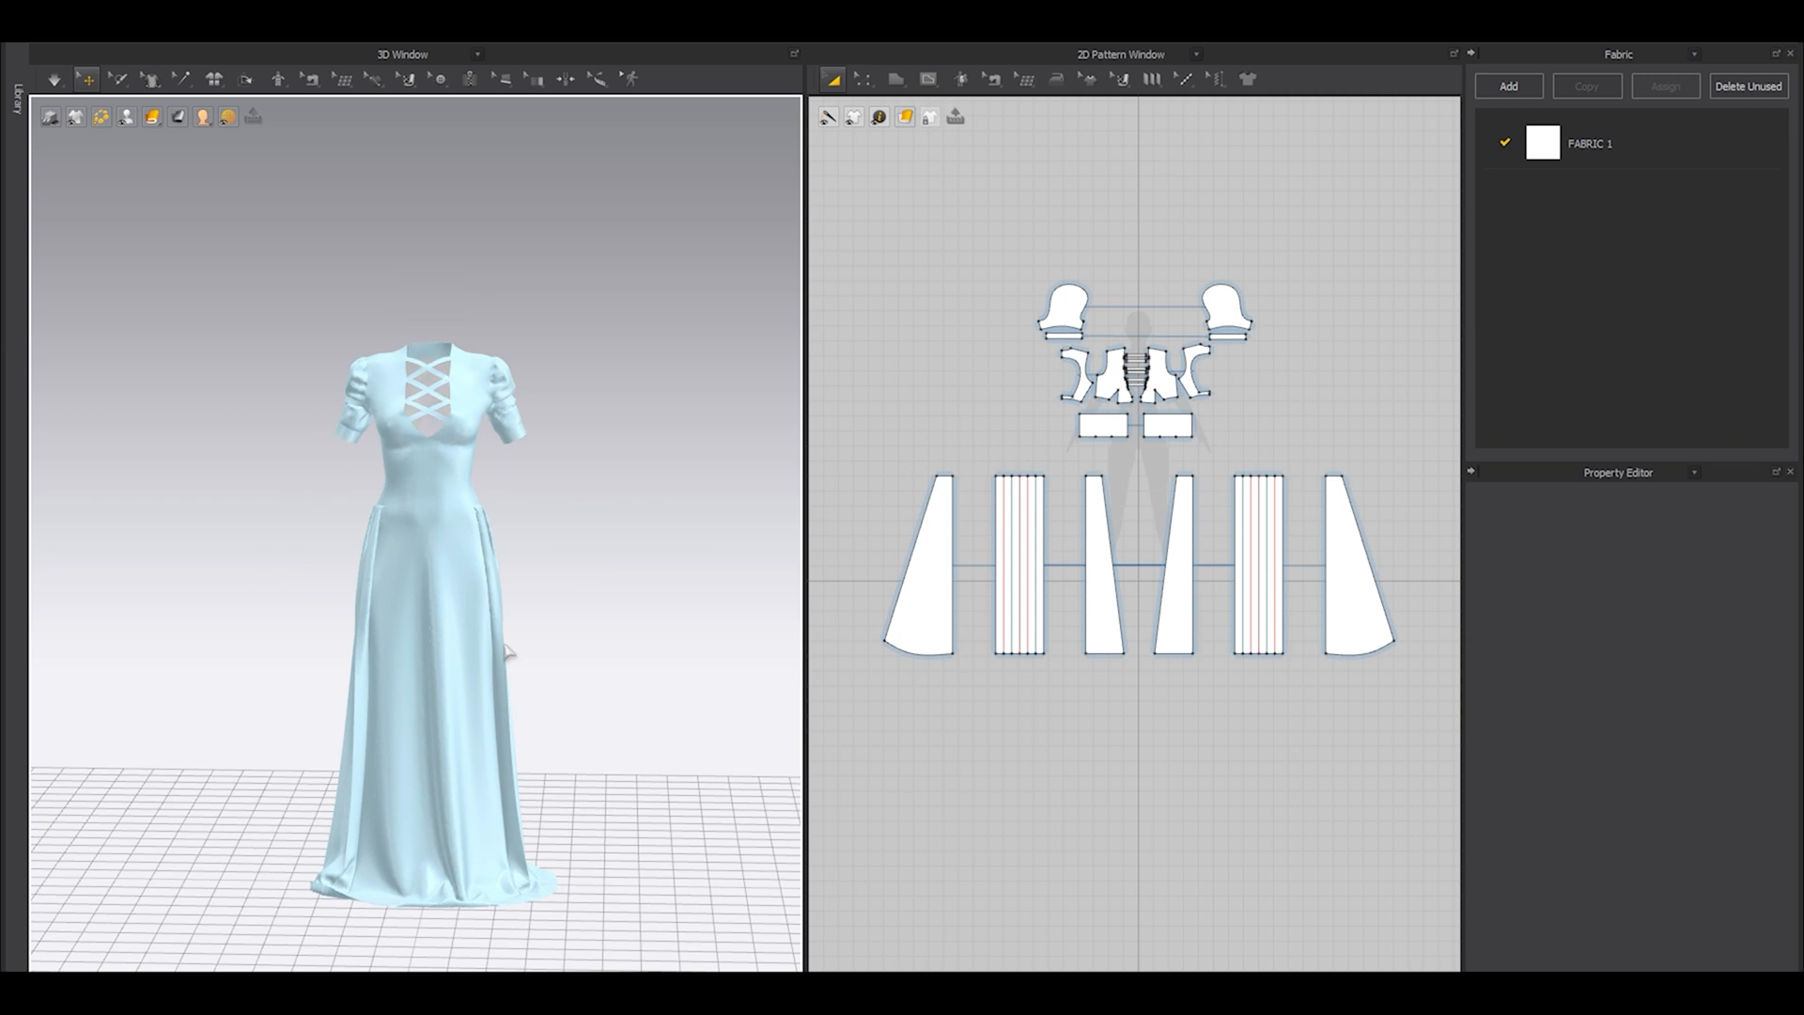
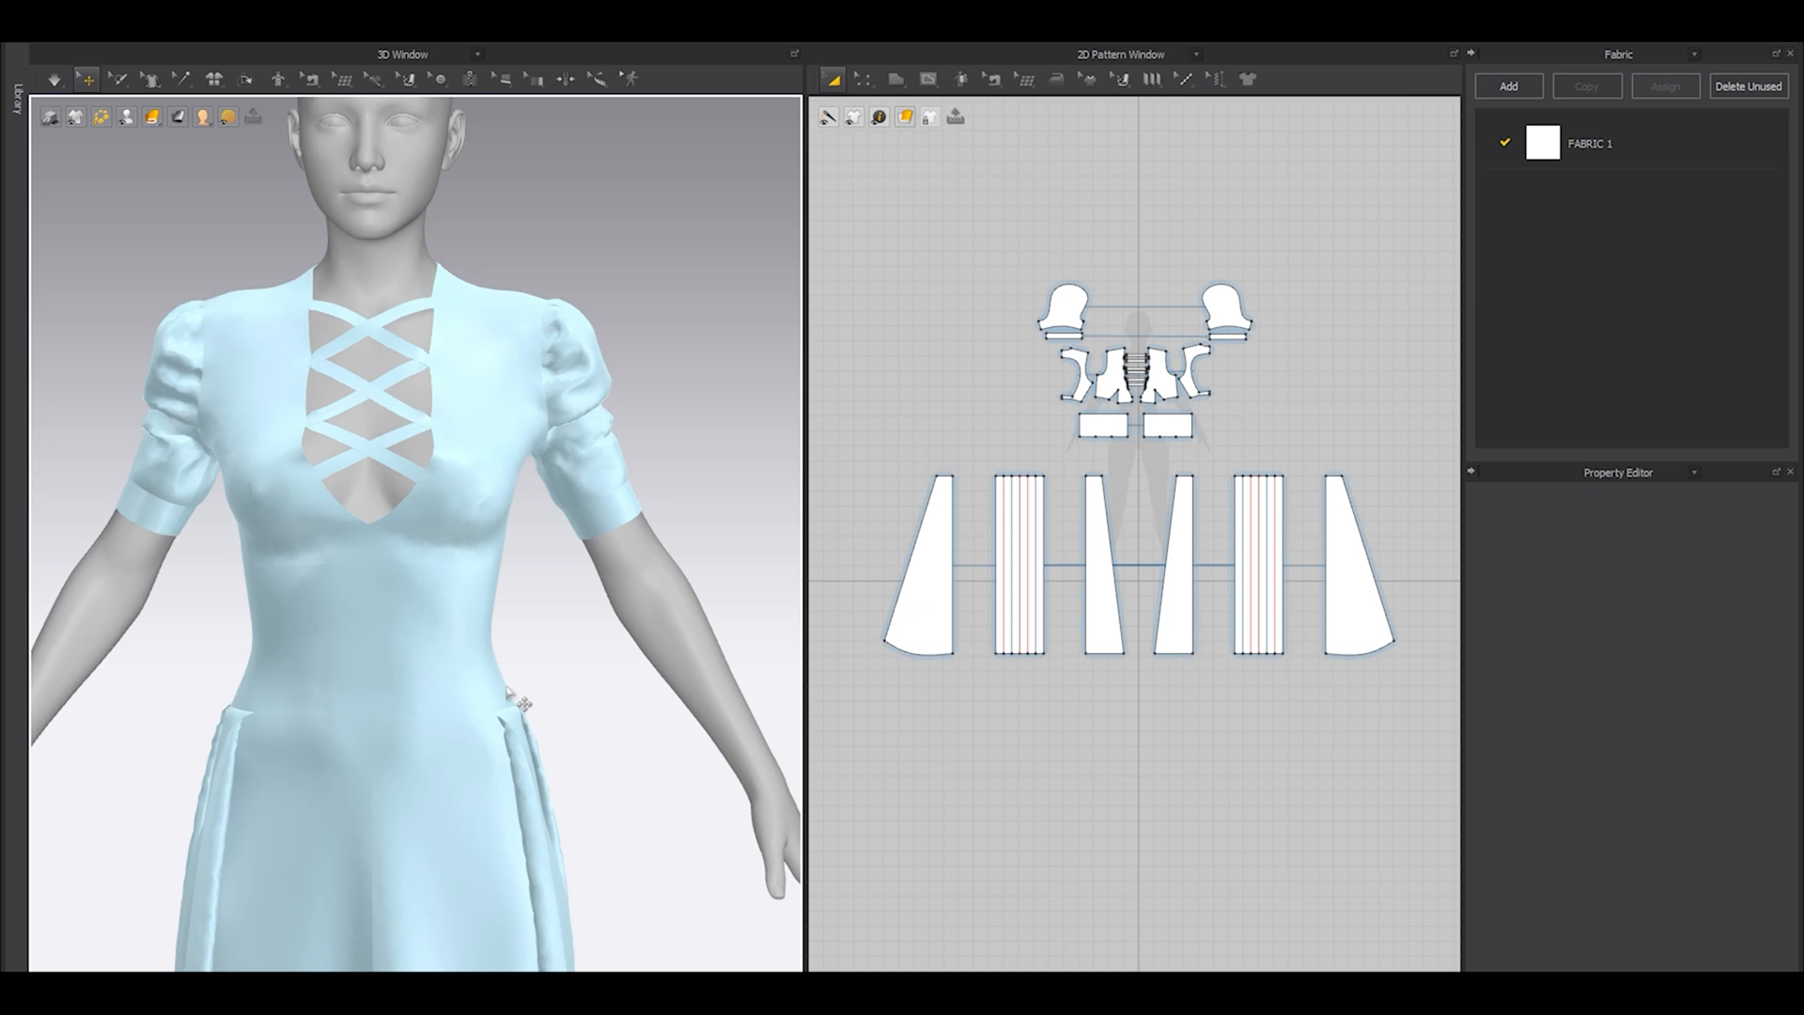
Unfreeze both puff sleeves together with their cuffs.
{"action": "scroll", "coordinate": [1328, 370], "scroll_direction": "up", "scroll_amount": 8}
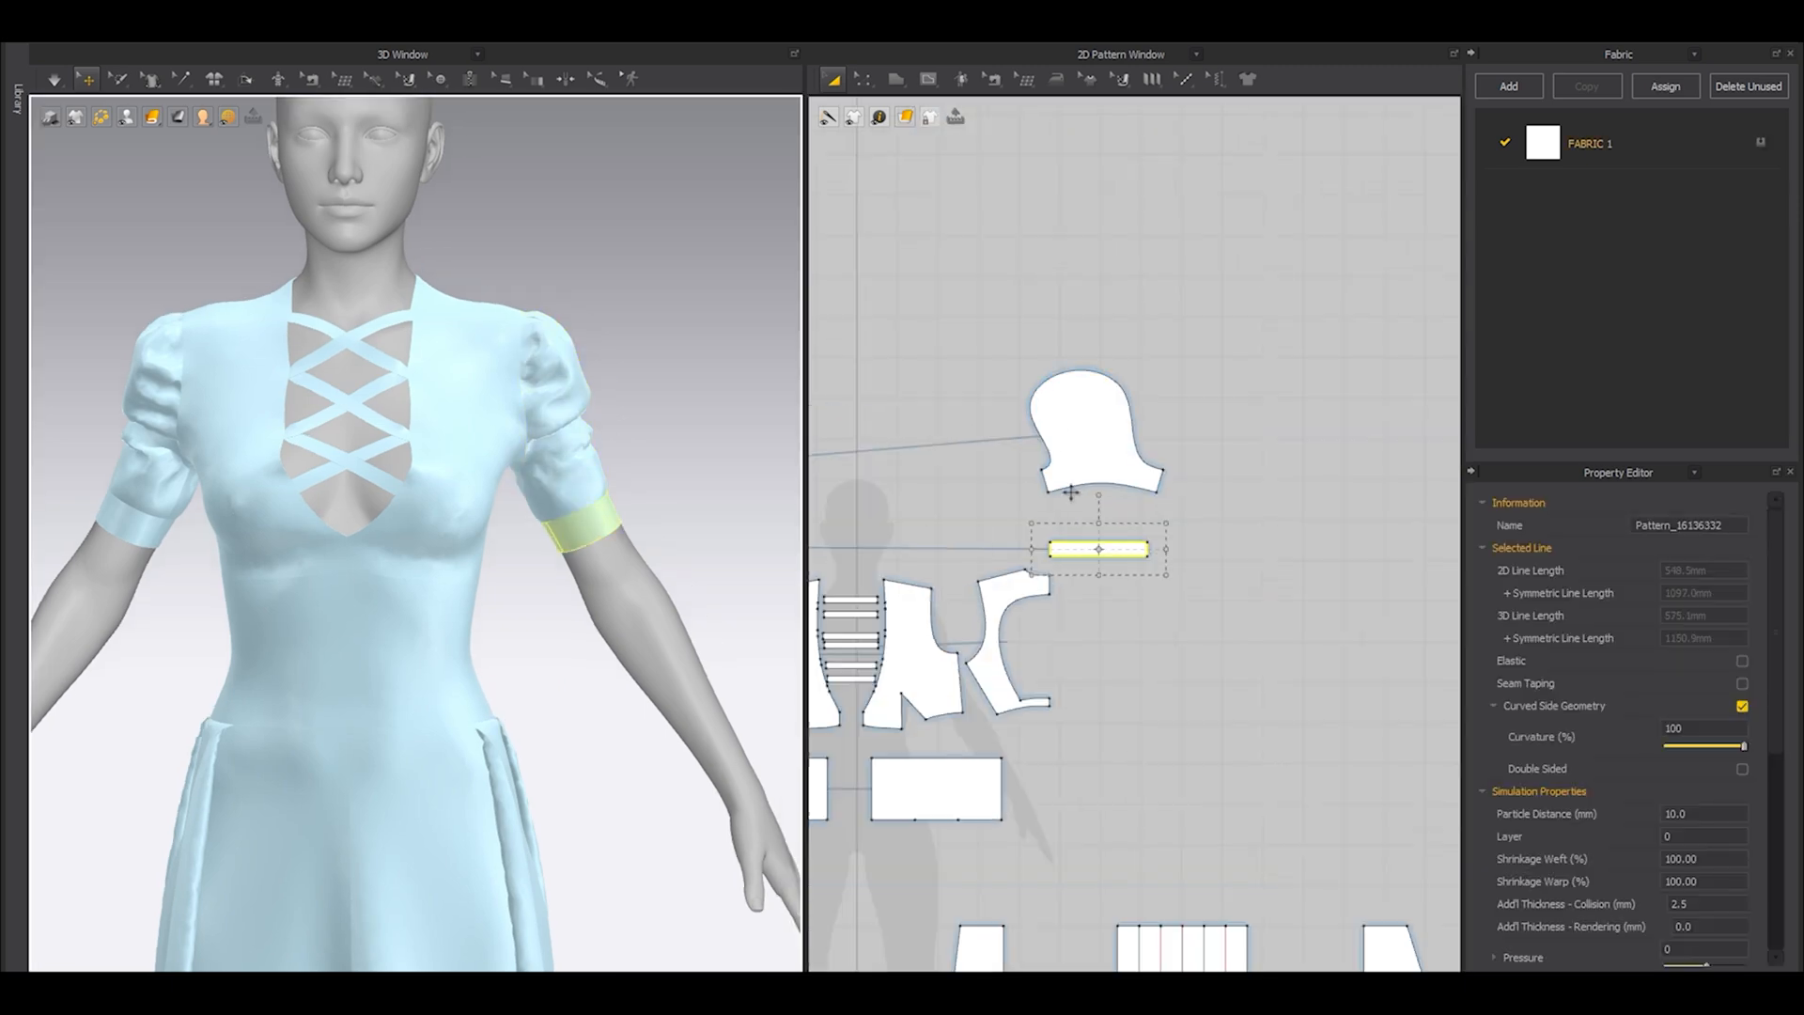
{"action": "left_click_drag", "start_coordinate": [1015, 314], "coordinate": [1260, 576]}
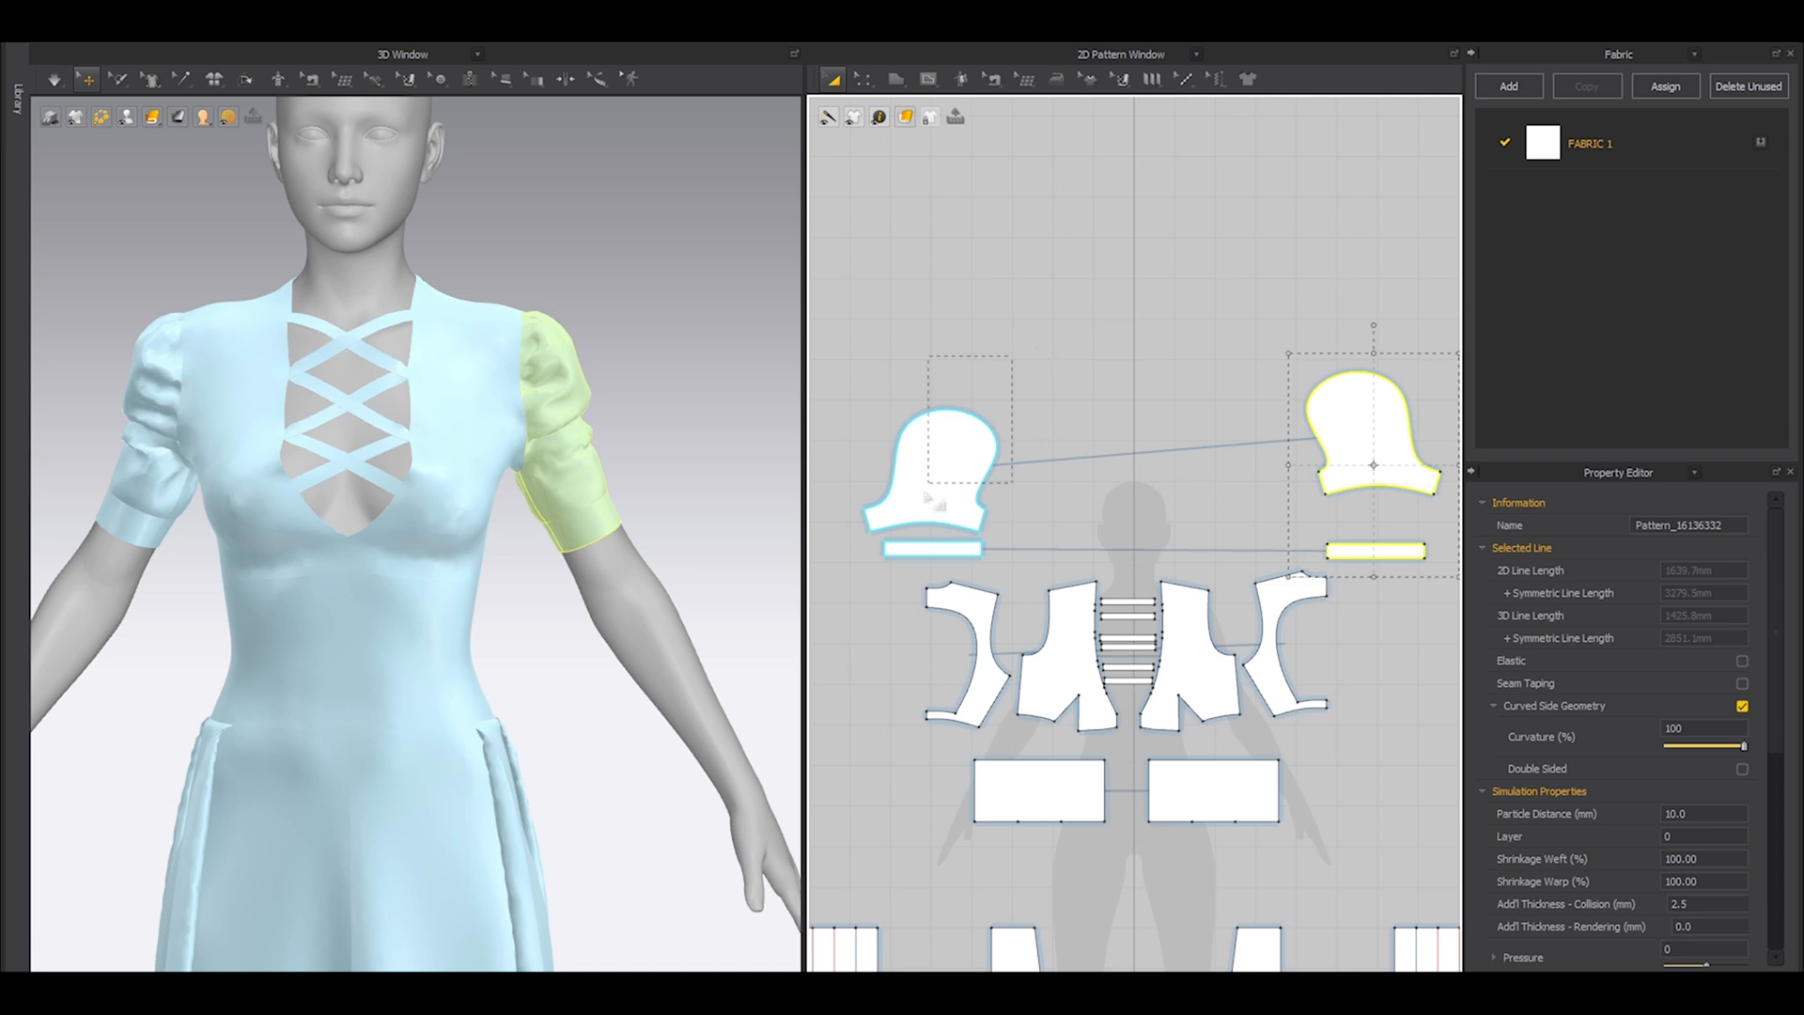
{"action": "left_click", "coordinate": [928, 496], "text": "shift"}
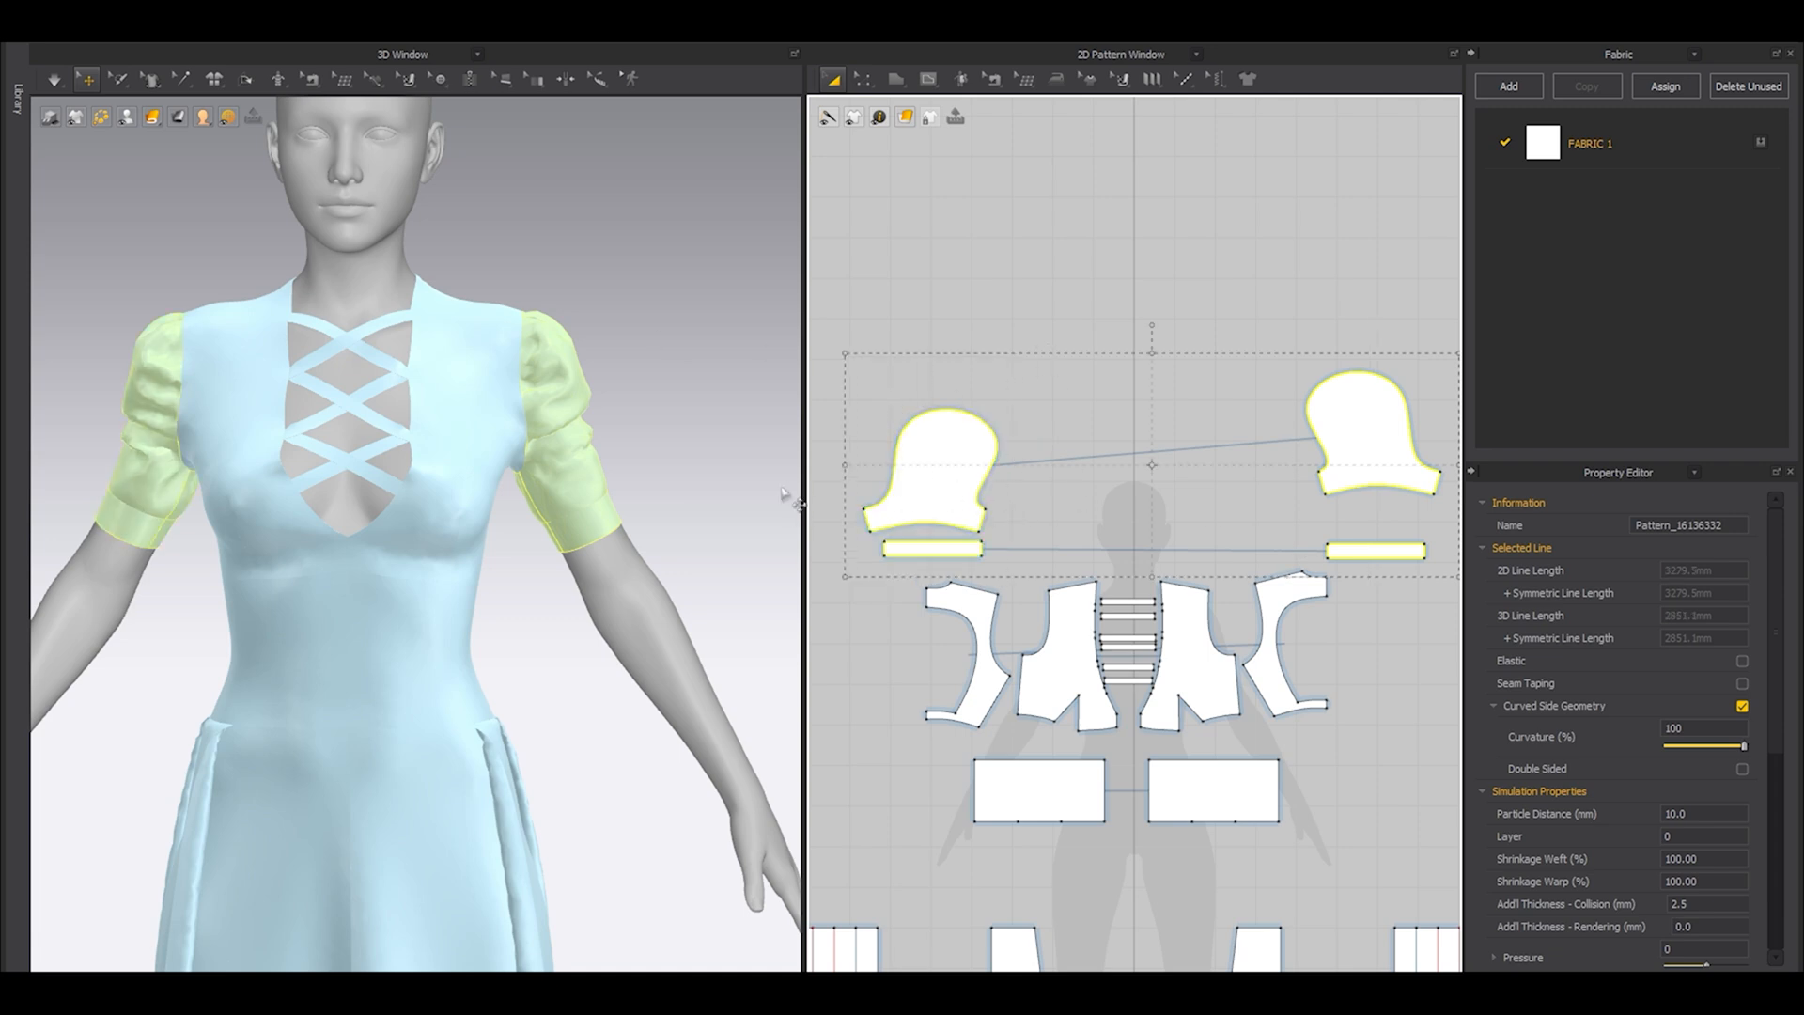
{"action": "right_click", "coordinate": [573, 438]}
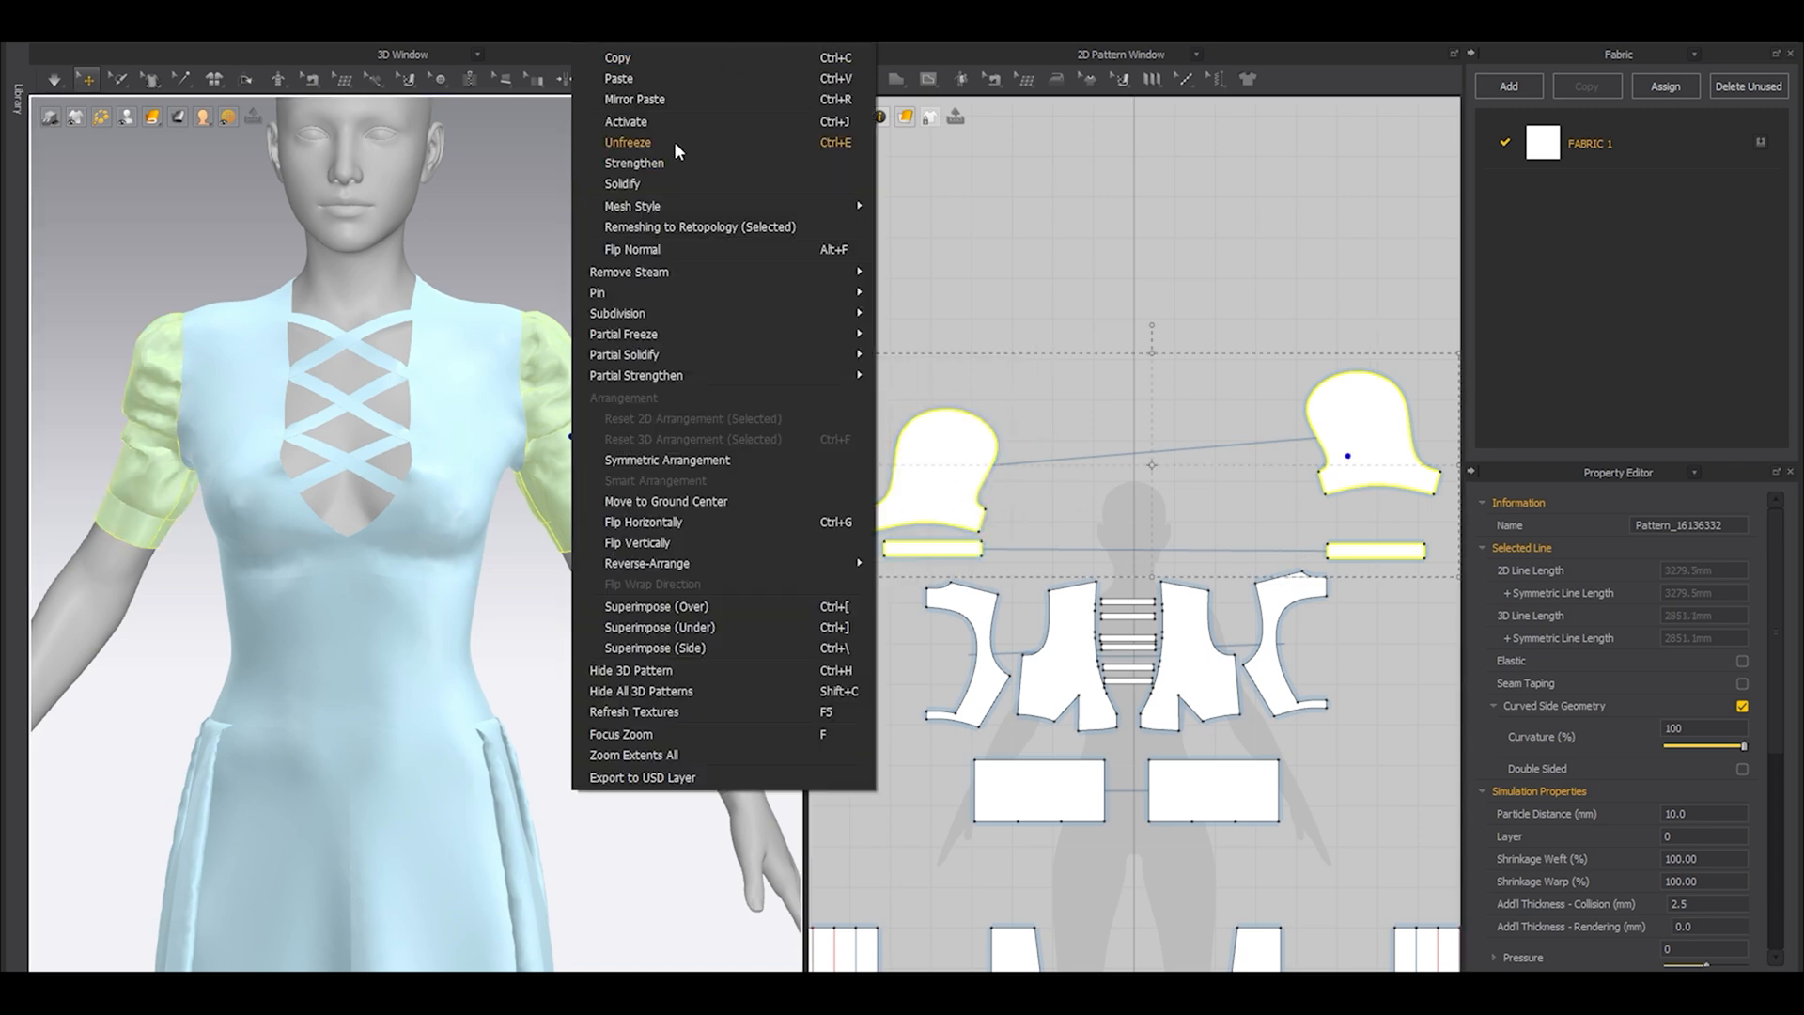
{"action": "left_click", "coordinate": [628, 142]}
Shorten the sleeves by about 21 mm by raising their curved lower edge together with the cuff patterns.
{"action": "scroll", "coordinate": [636, 516], "scroll_direction": "up", "scroll_amount": 5}
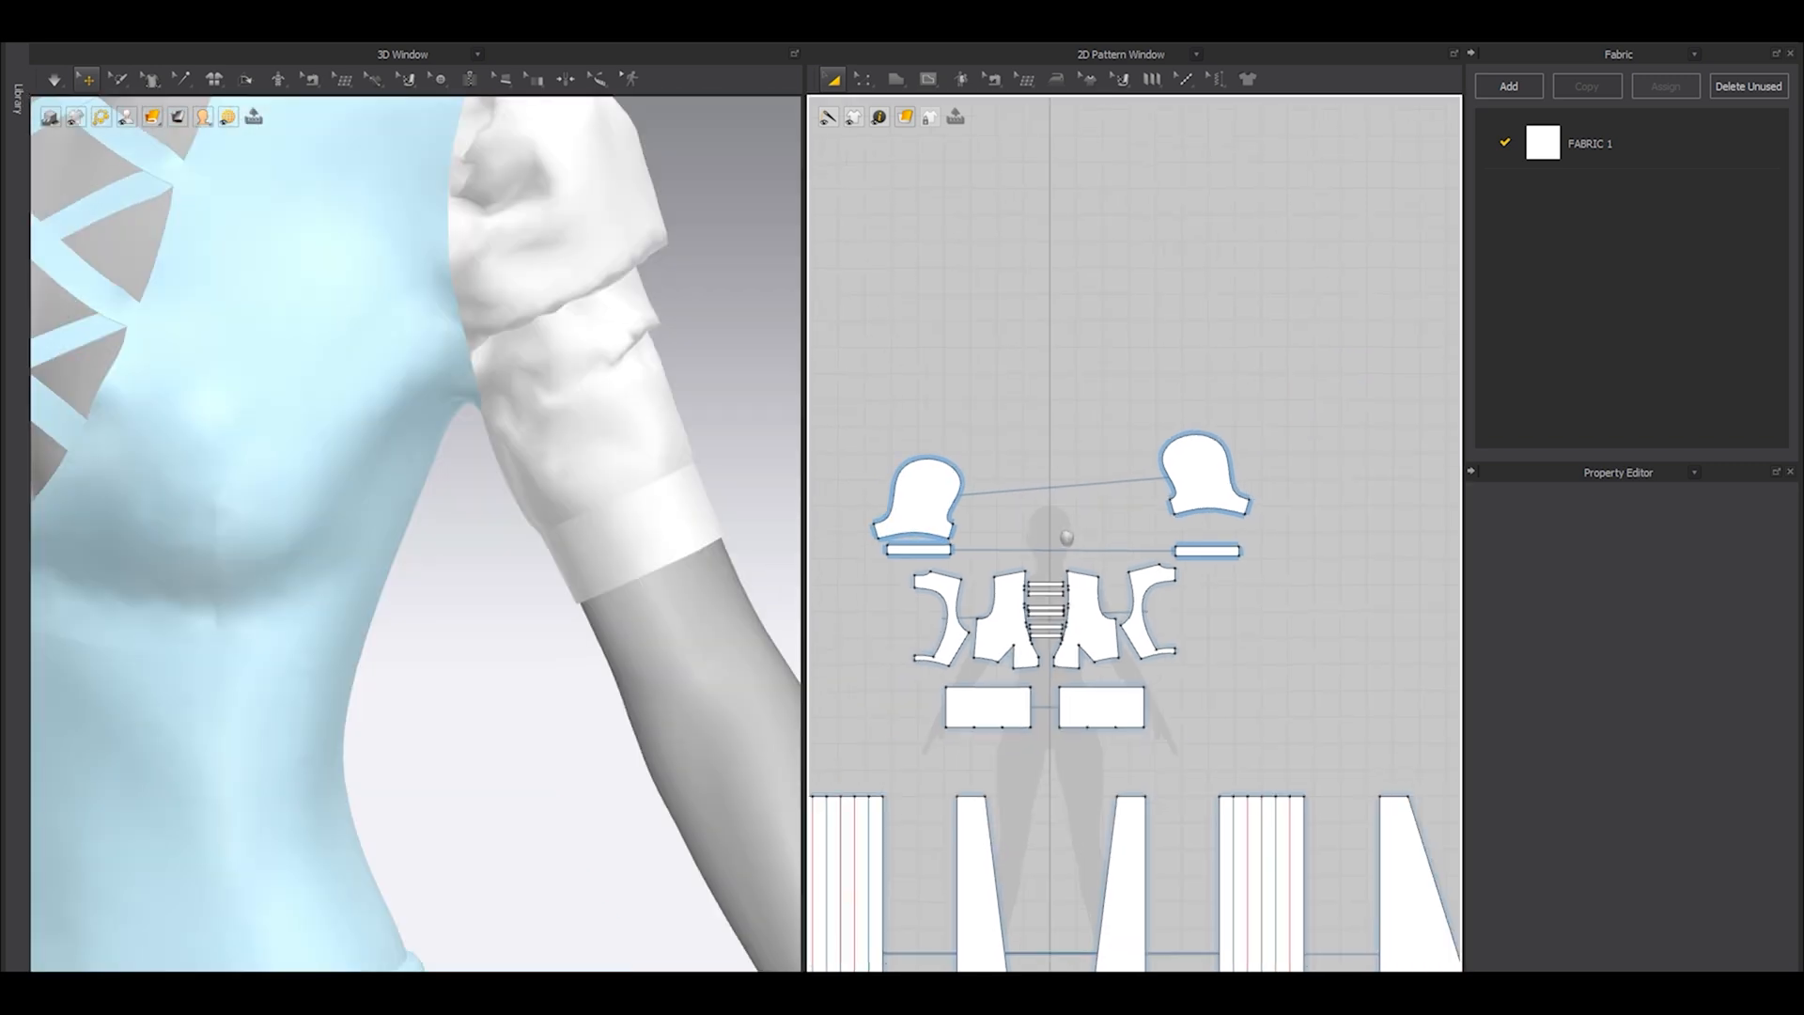
{"action": "scroll", "coordinate": [867, 575], "scroll_direction": "up", "scroll_amount": 5}
{"action": "key", "text": "z"}
{"action": "left_click_drag", "start_coordinate": [865, 448], "coordinate": [1274, 612]}
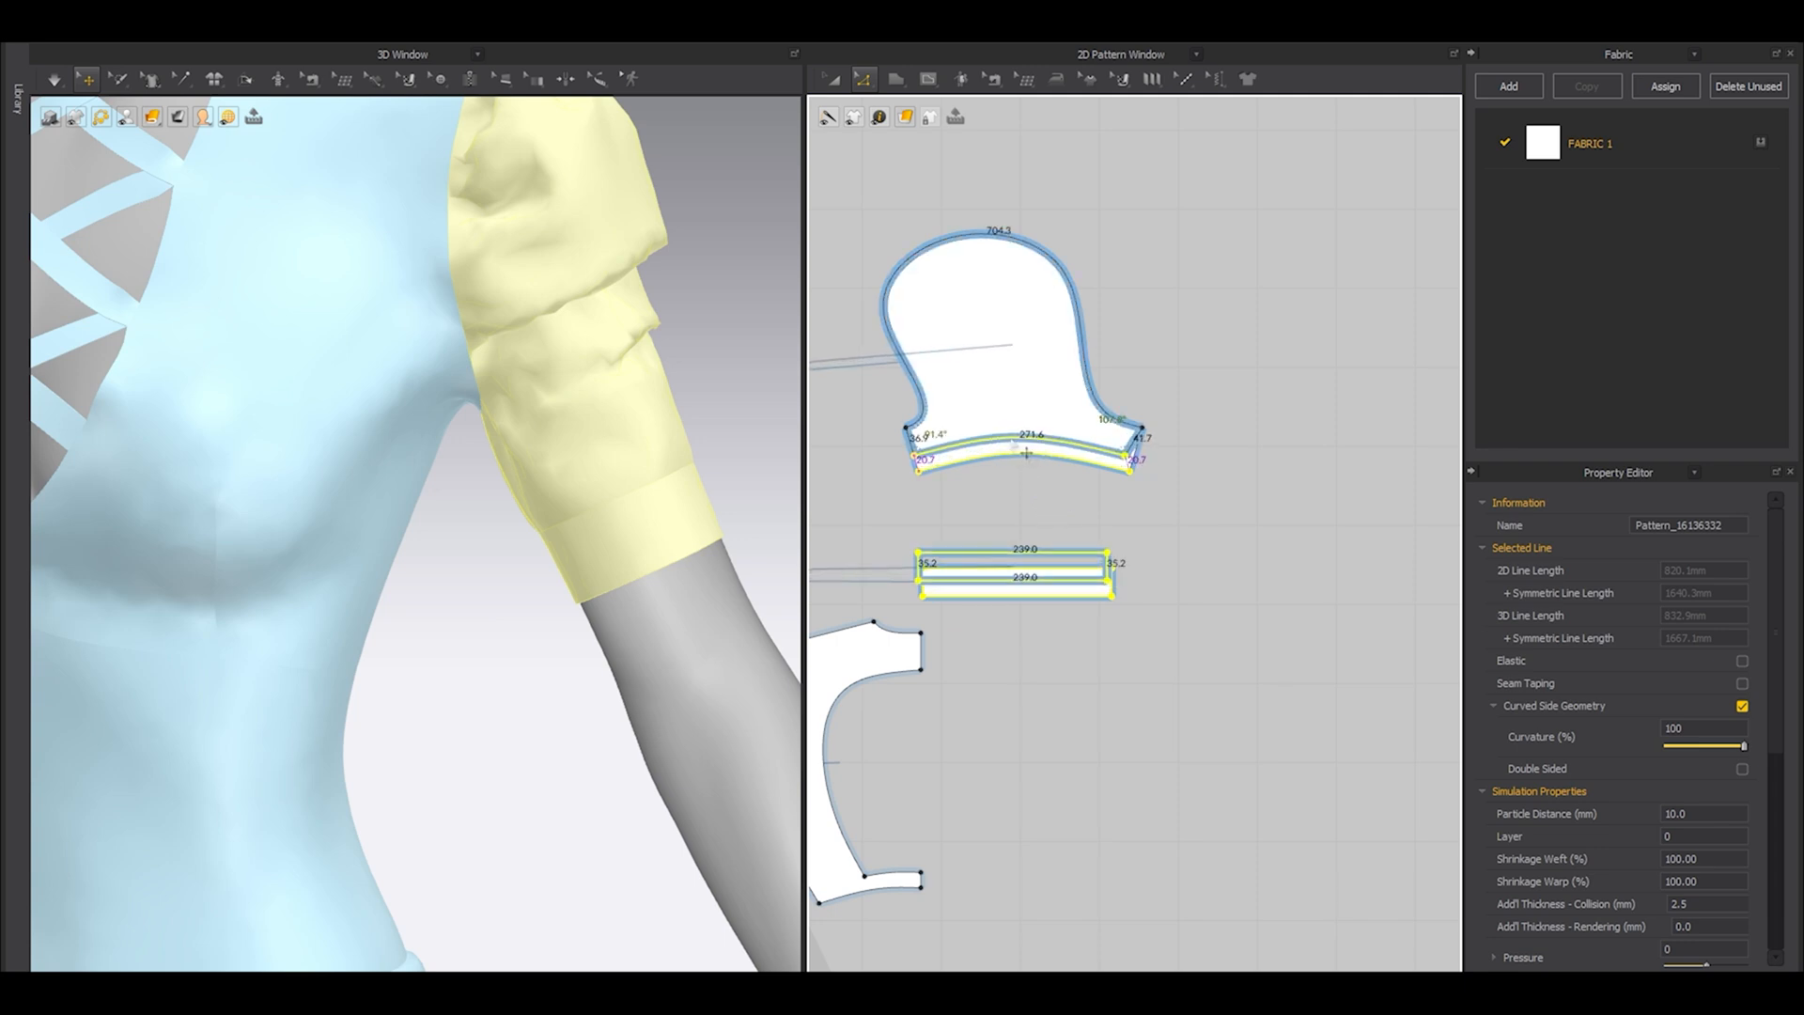
{"action": "scroll", "coordinate": [1026, 455], "scroll_direction": "up", "scroll_amount": 5}
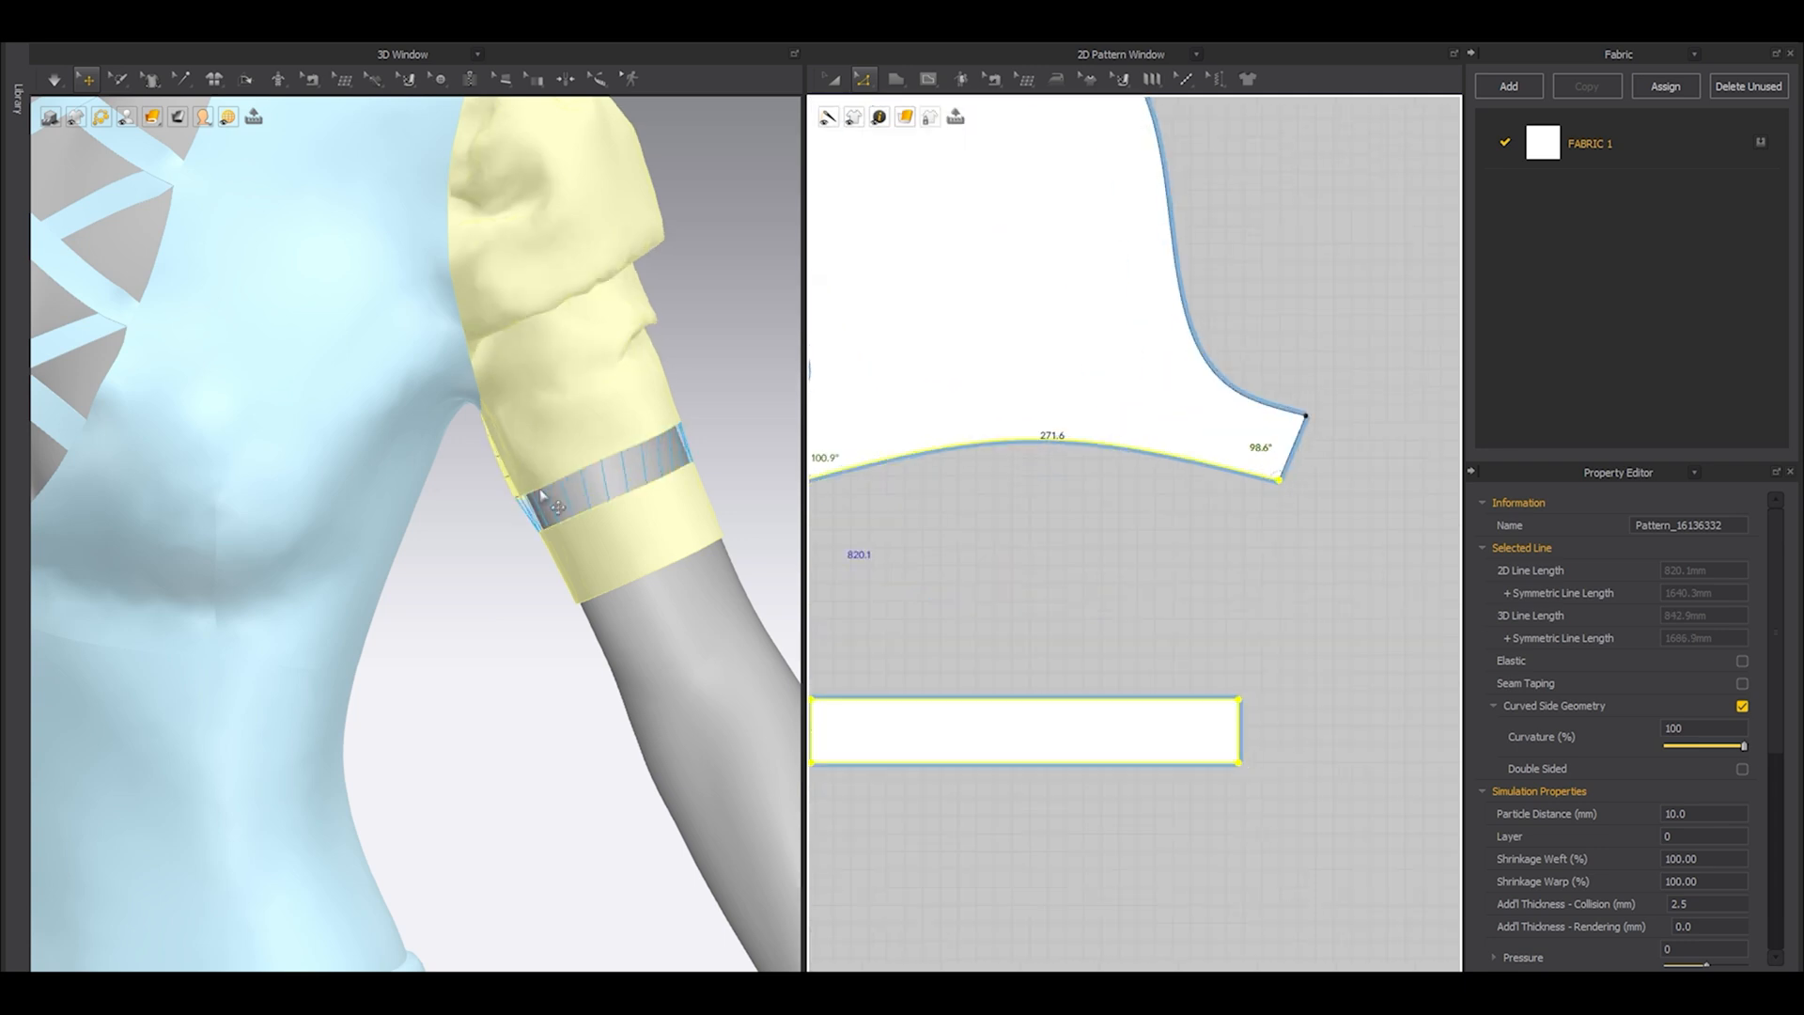
Simulate the shortened sleeve, pull its folds and cuff into shape around the upper arm, and stop the simulation.
{"action": "key", "text": "space"}
{"action": "left_click_drag", "start_coordinate": [595, 406], "coordinate": [577, 347]}
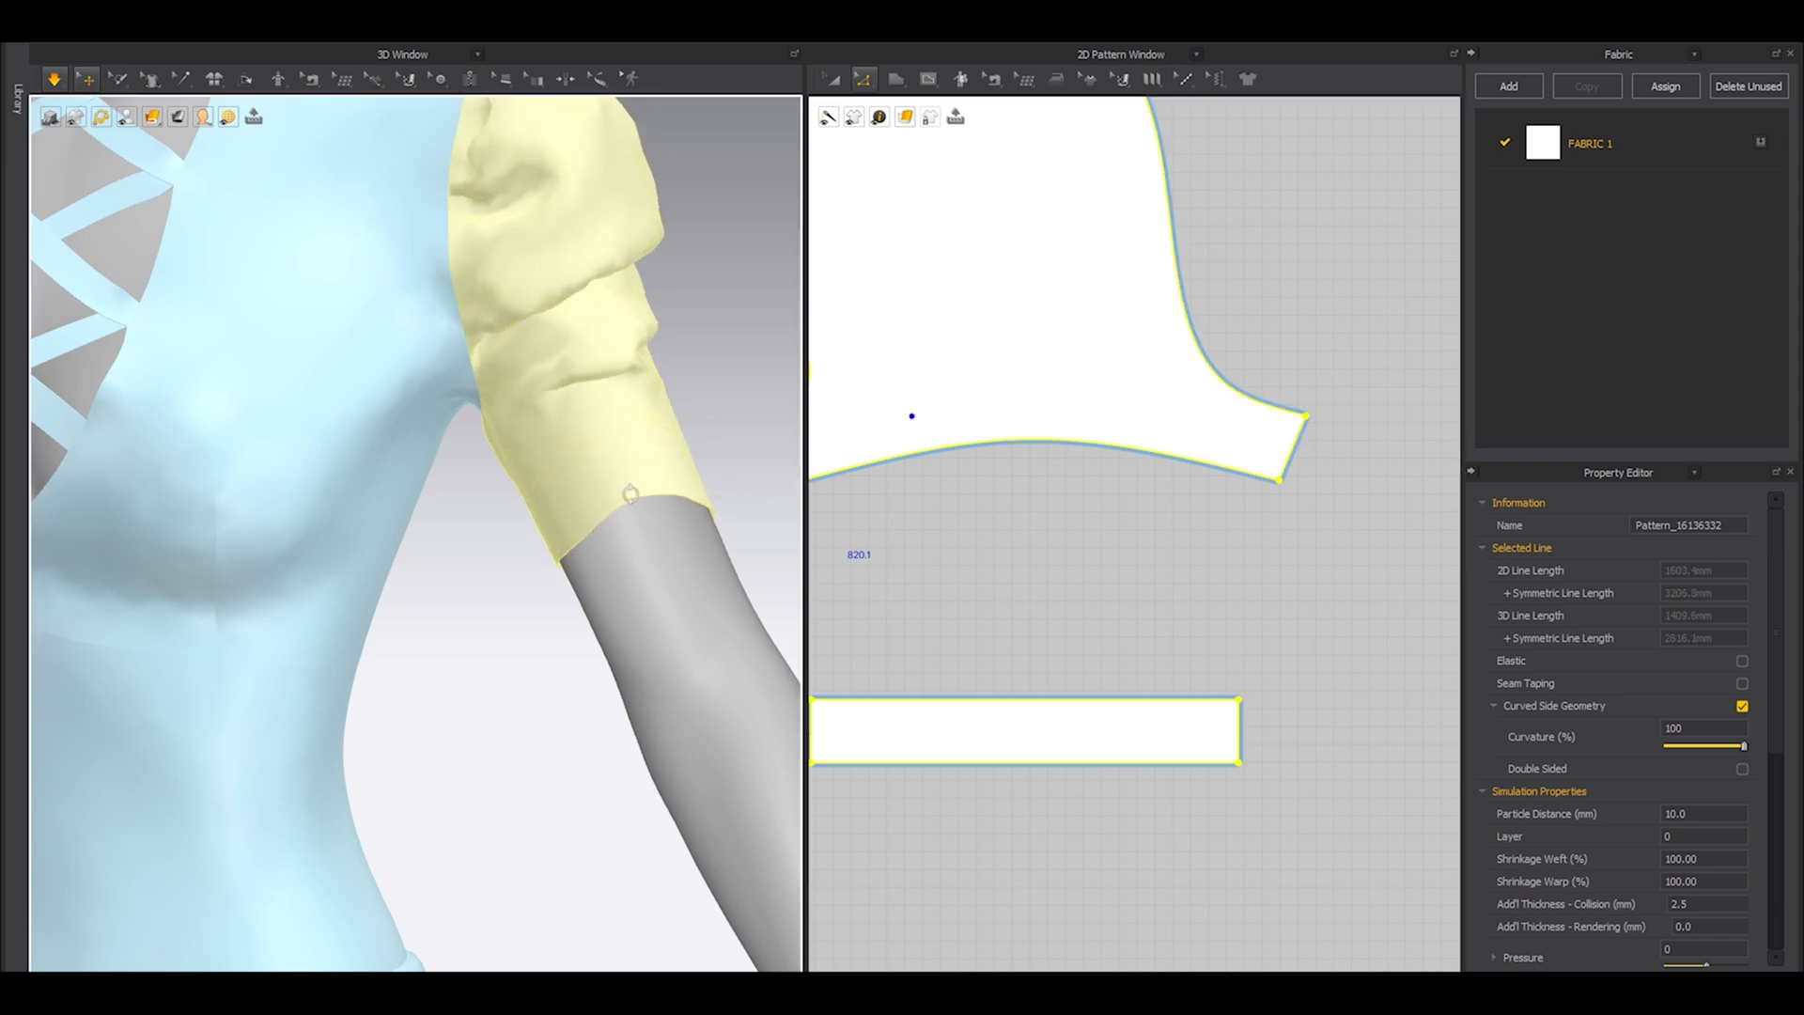
{"action": "key", "text": "6"}
{"action": "left_click_drag", "start_coordinate": [645, 463], "coordinate": [662, 402]}
{"action": "right_click_drag", "start_coordinate": [649, 451], "coordinate": [766, 465]}
{"action": "scroll", "coordinate": [657, 508], "scroll_direction": "up", "scroll_amount": 3}
{"action": "right_click_drag", "start_coordinate": [639, 526], "coordinate": [677, 535]}
{"action": "middle_click_drag", "start_coordinate": [677, 535], "coordinate": [448, 612]}
{"action": "left_click", "coordinate": [648, 509]}
{"action": "scroll", "coordinate": [1080, 689], "scroll_direction": "down", "scroll_amount": 4}
{"action": "key", "text": "space"}
Make a Layer Clone (Over) of the cuff and place it between the sleeve and the original cuff.
{"action": "middle_click_drag", "start_coordinate": [1011, 708], "coordinate": [1095, 605]}
{"action": "scroll", "coordinate": [1095, 604], "scroll_direction": "up", "scroll_amount": 2}
{"action": "key", "text": "a"}
{"action": "left_click", "coordinate": [1090, 613]}
{"action": "right_click", "coordinate": [1141, 608]}
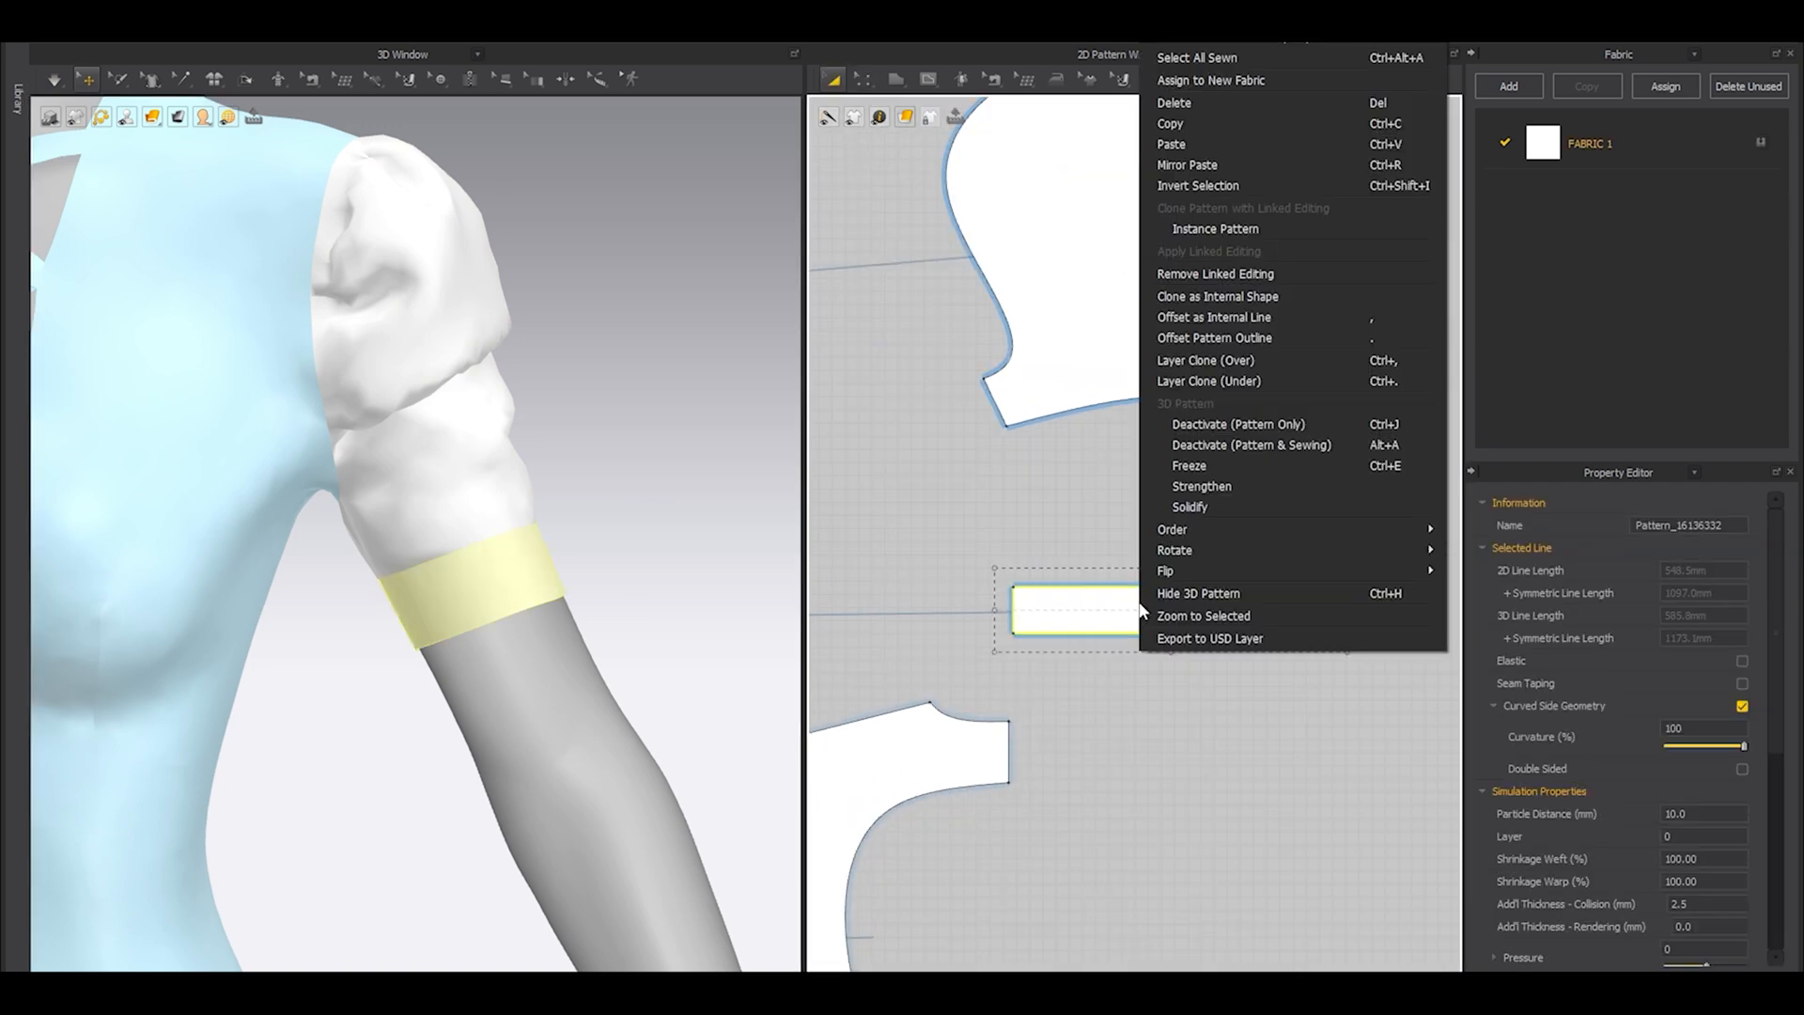
{"action": "left_click", "coordinate": [1208, 364]}
{"action": "left_click", "coordinate": [1167, 513]}
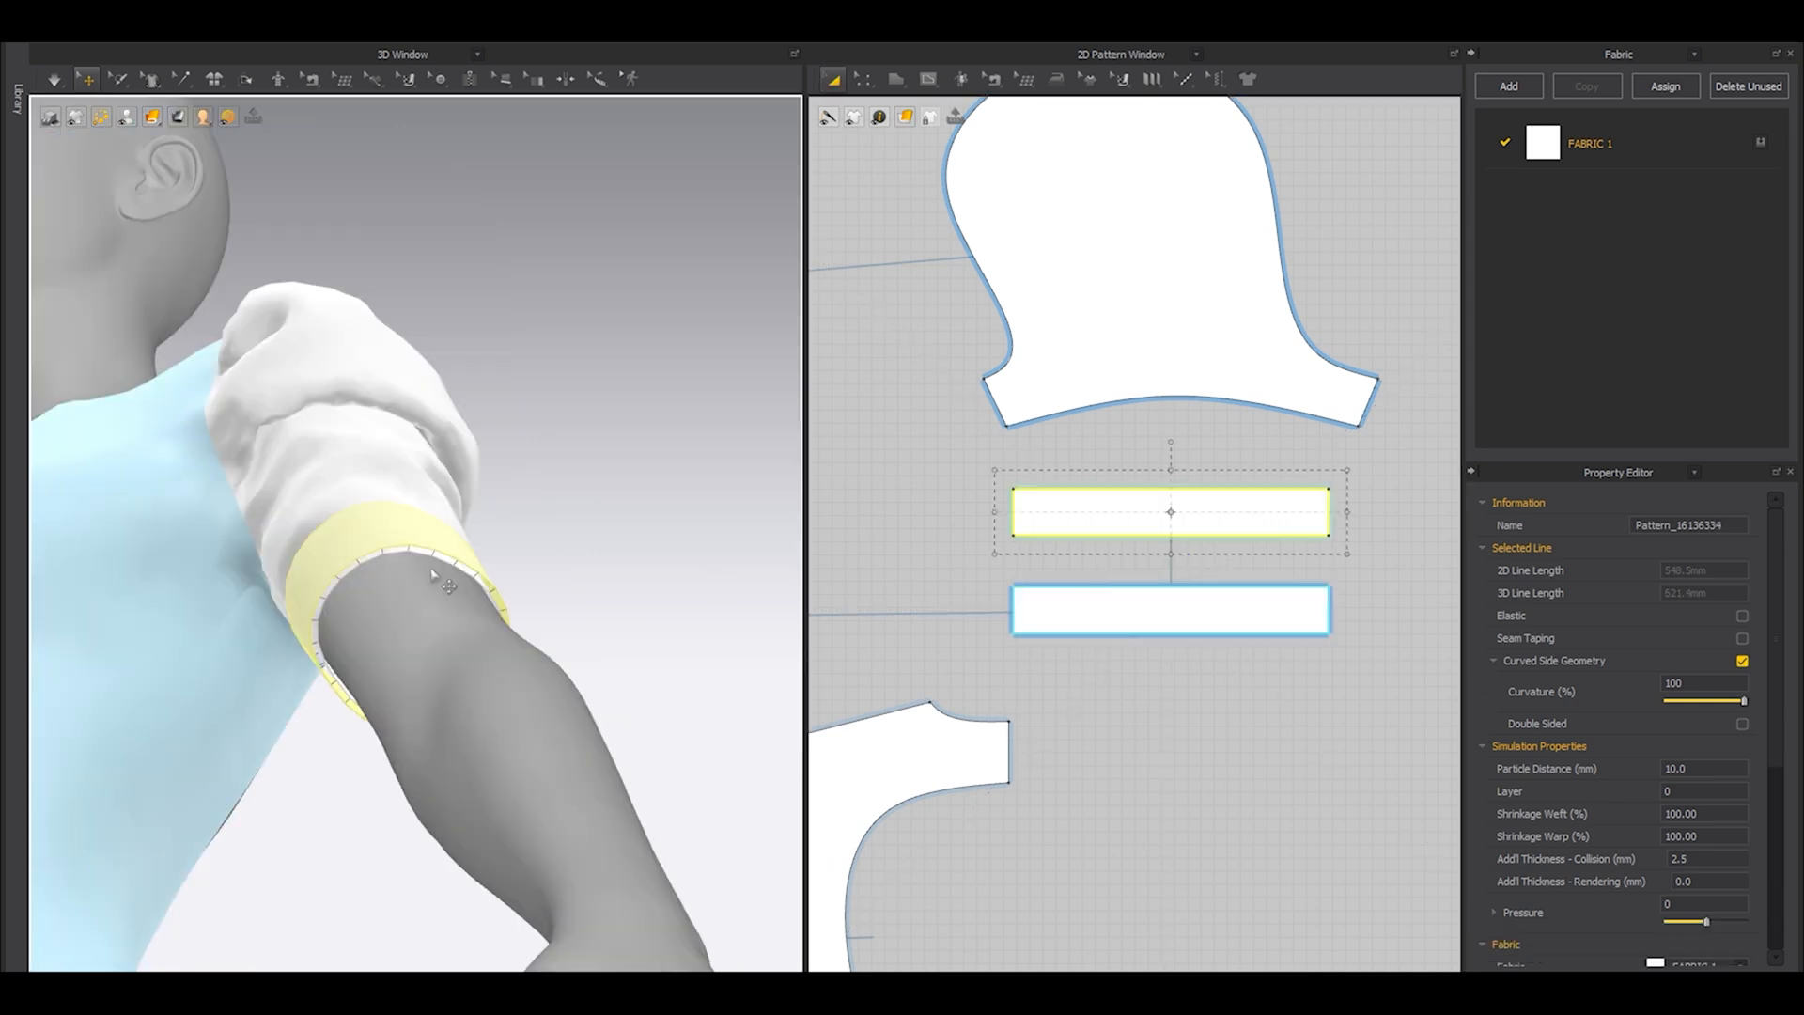
Remove linked editing from the cloned cuff and delete all of its seams.
{"action": "scroll", "coordinate": [404, 588], "scroll_direction": "up", "scroll_amount": 3}
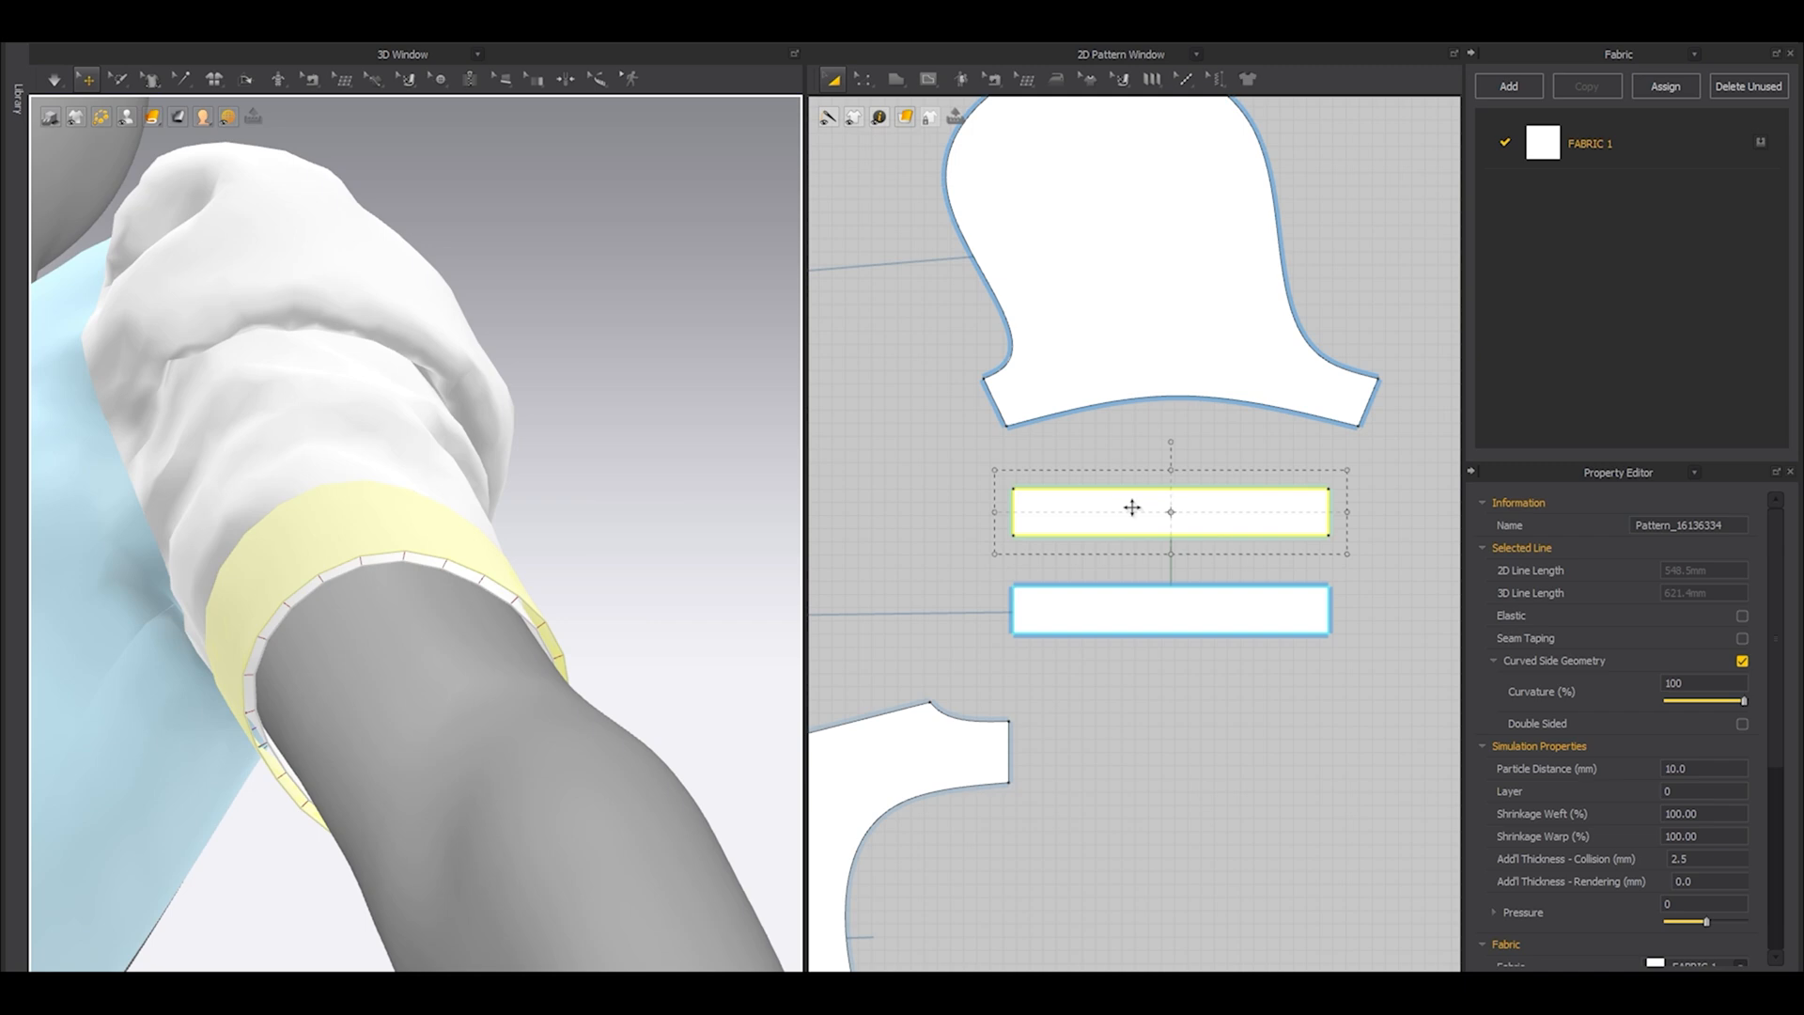
{"action": "right_click", "coordinate": [1132, 507]}
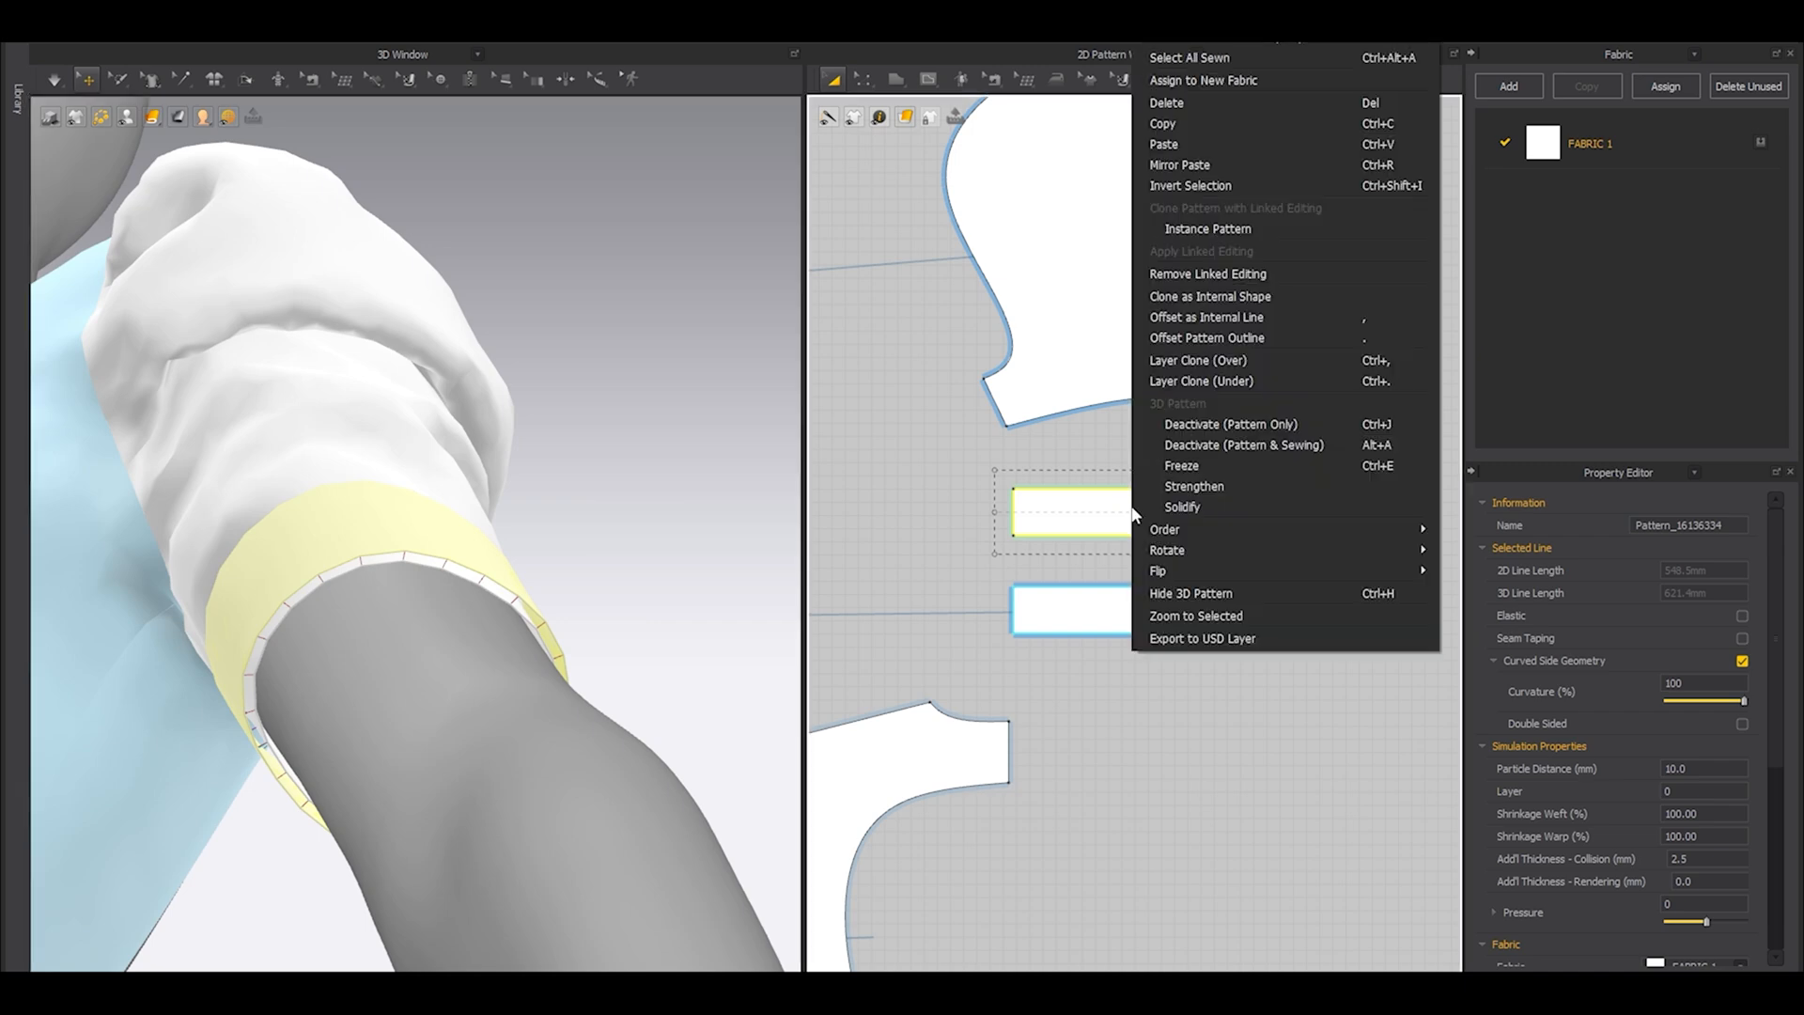
{"action": "left_click", "coordinate": [1215, 271]}
{"action": "key", "text": "b"}
{"action": "left_click", "coordinate": [993, 81]}
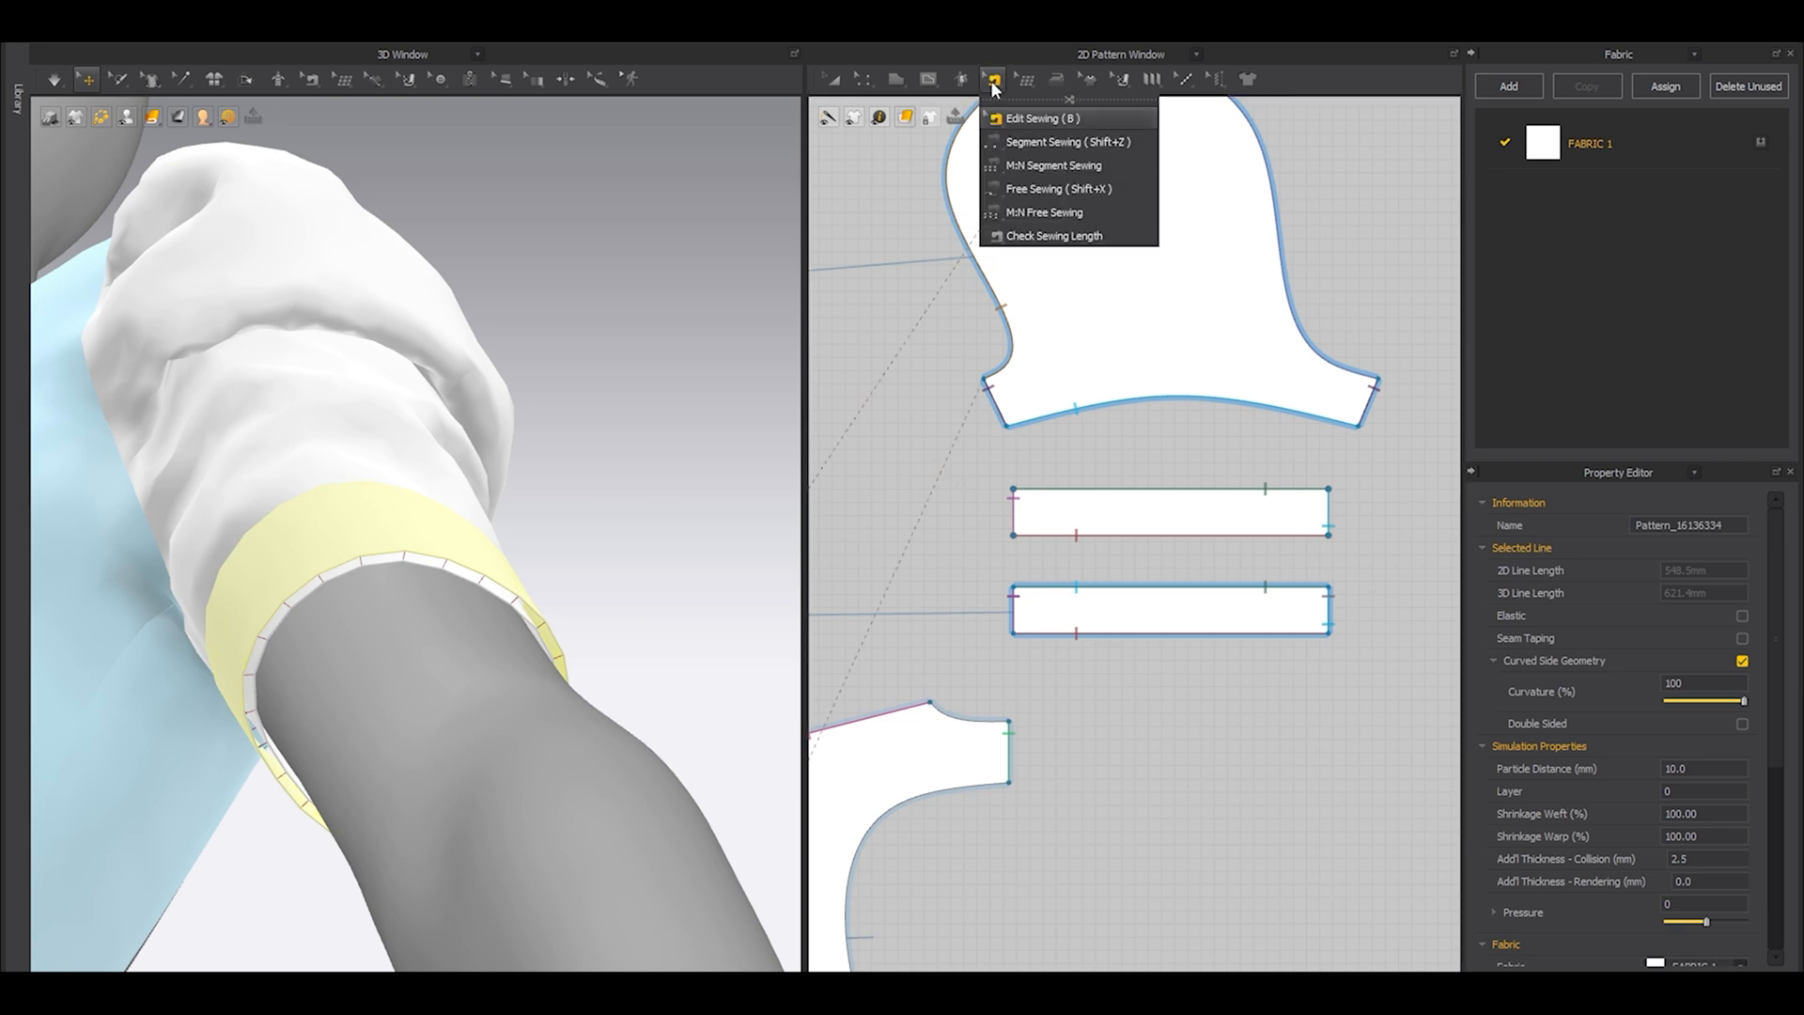
{"action": "left_click_drag", "start_coordinate": [971, 450], "coordinate": [1370, 558]}
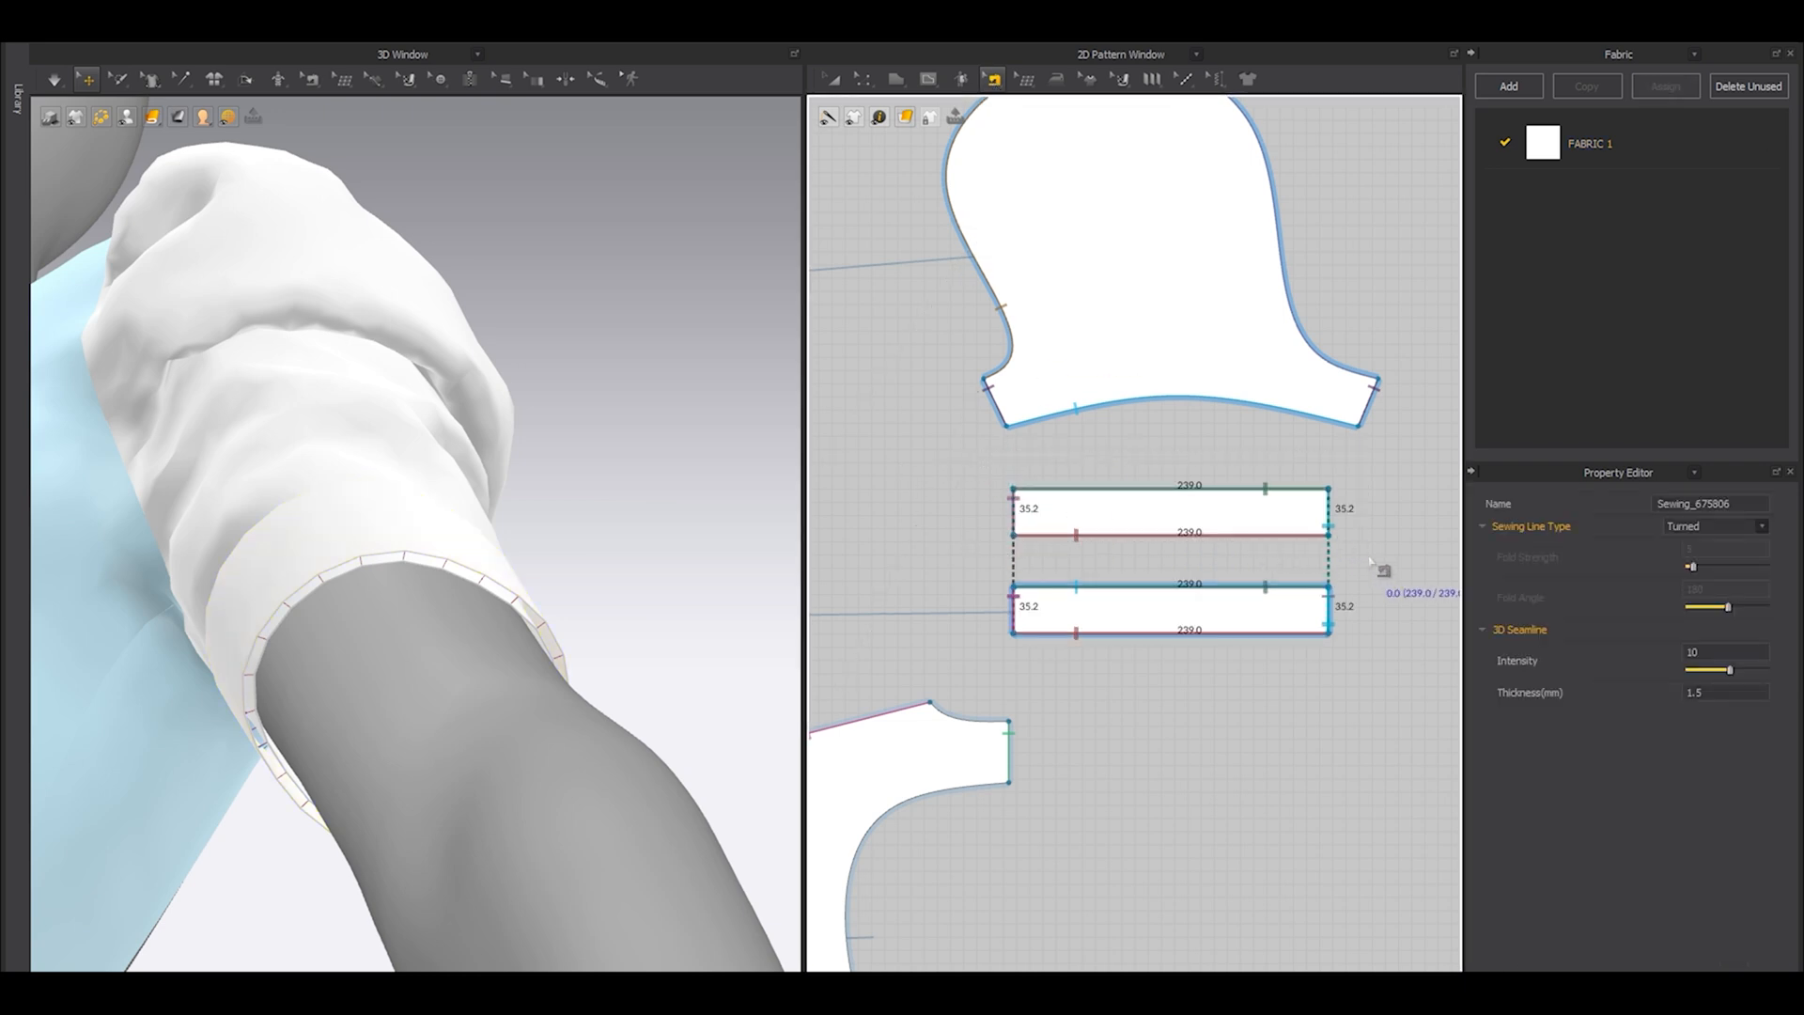
{"action": "key", "text": "Delete"}
Sew the cloned cuff's upper and lower long edges to the original cuff and join the clone's short ends together.
{"action": "middle_click_drag", "start_coordinate": [1213, 597], "coordinate": [1229, 571]}
{"action": "key", "text": "n"}
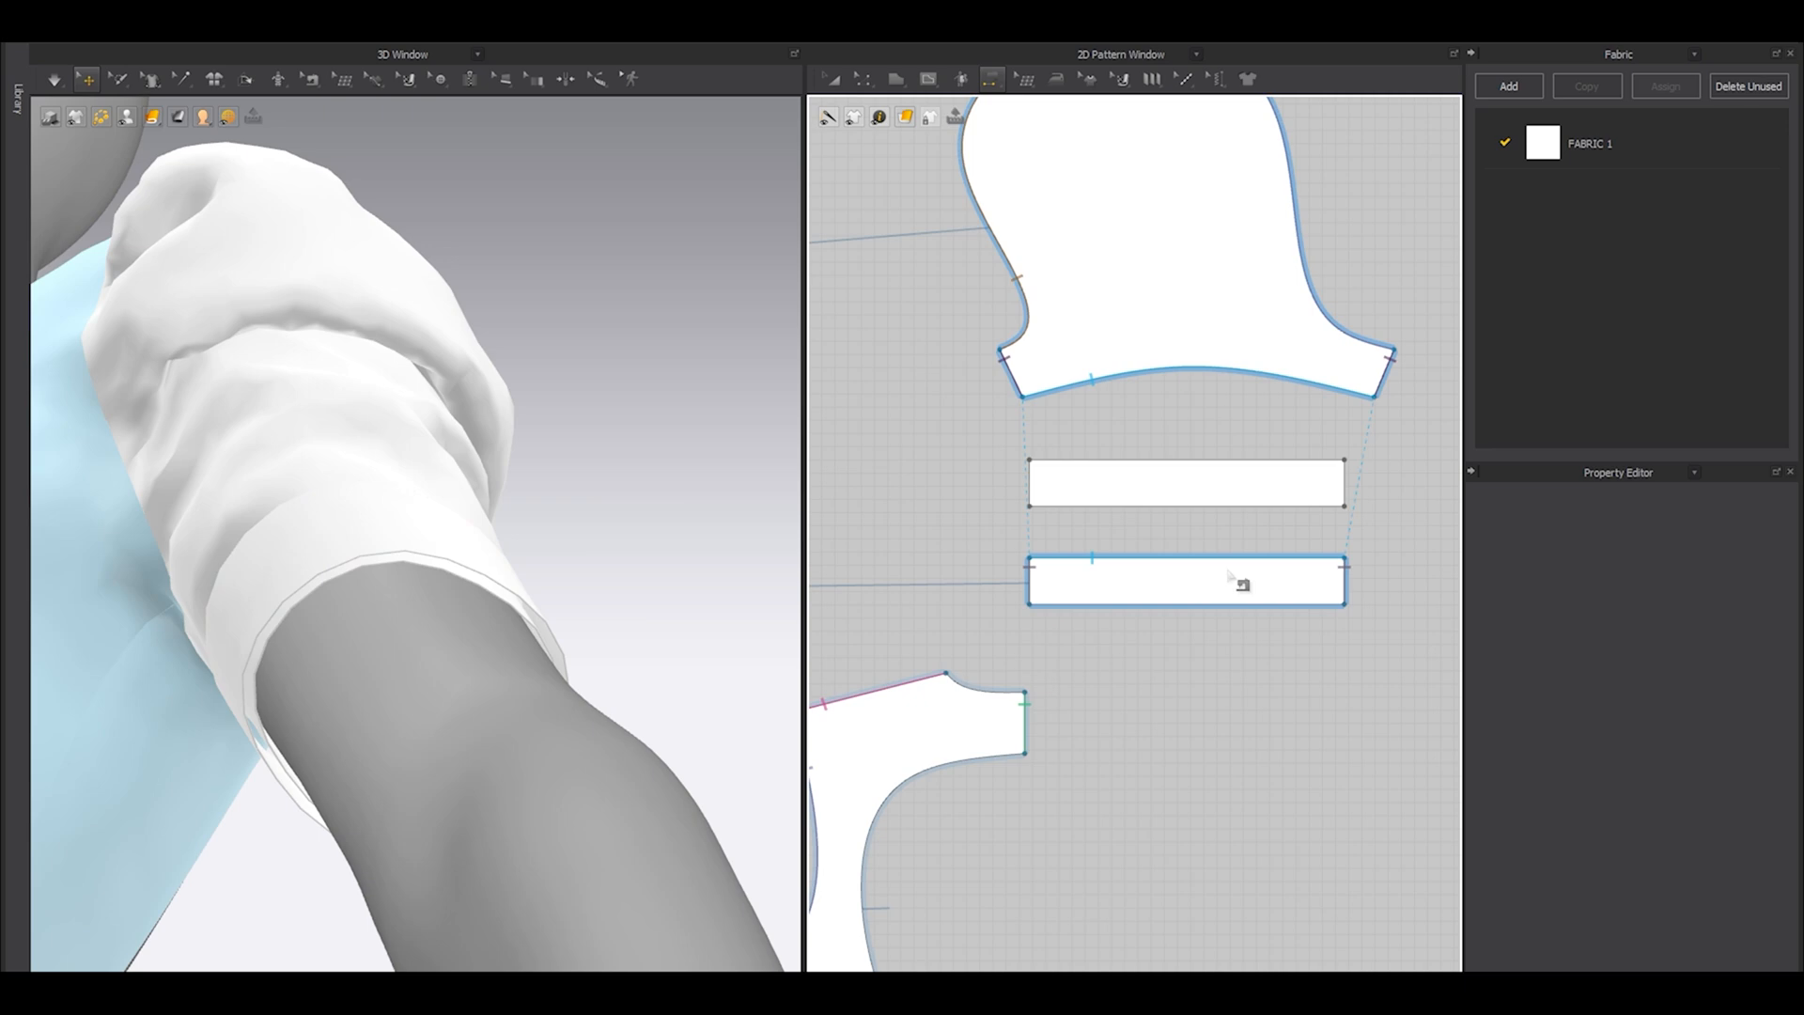
{"action": "left_click", "coordinate": [1146, 558]}
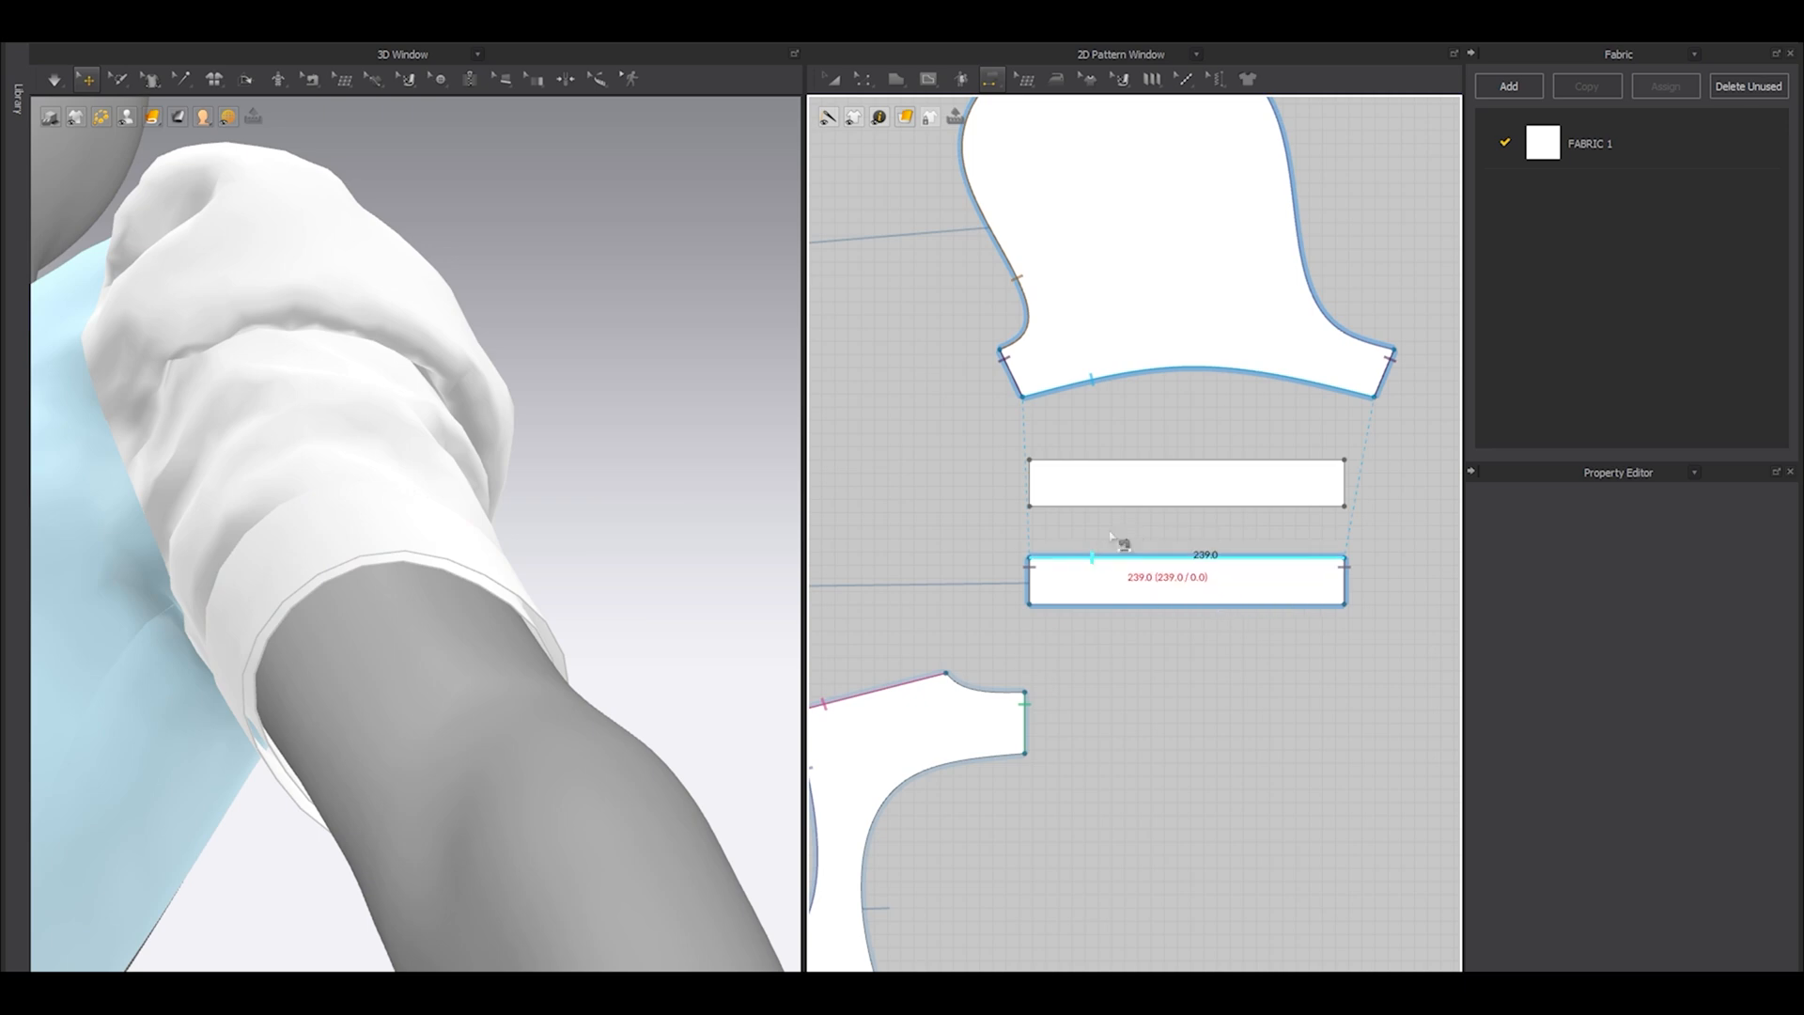
{"action": "left_click", "coordinate": [1118, 460]}
{"action": "left_click", "coordinate": [1110, 604]}
{"action": "left_click", "coordinate": [1060, 505]}
{"action": "left_click", "coordinate": [1051, 483]}
{"action": "left_click", "coordinate": [1356, 488]}
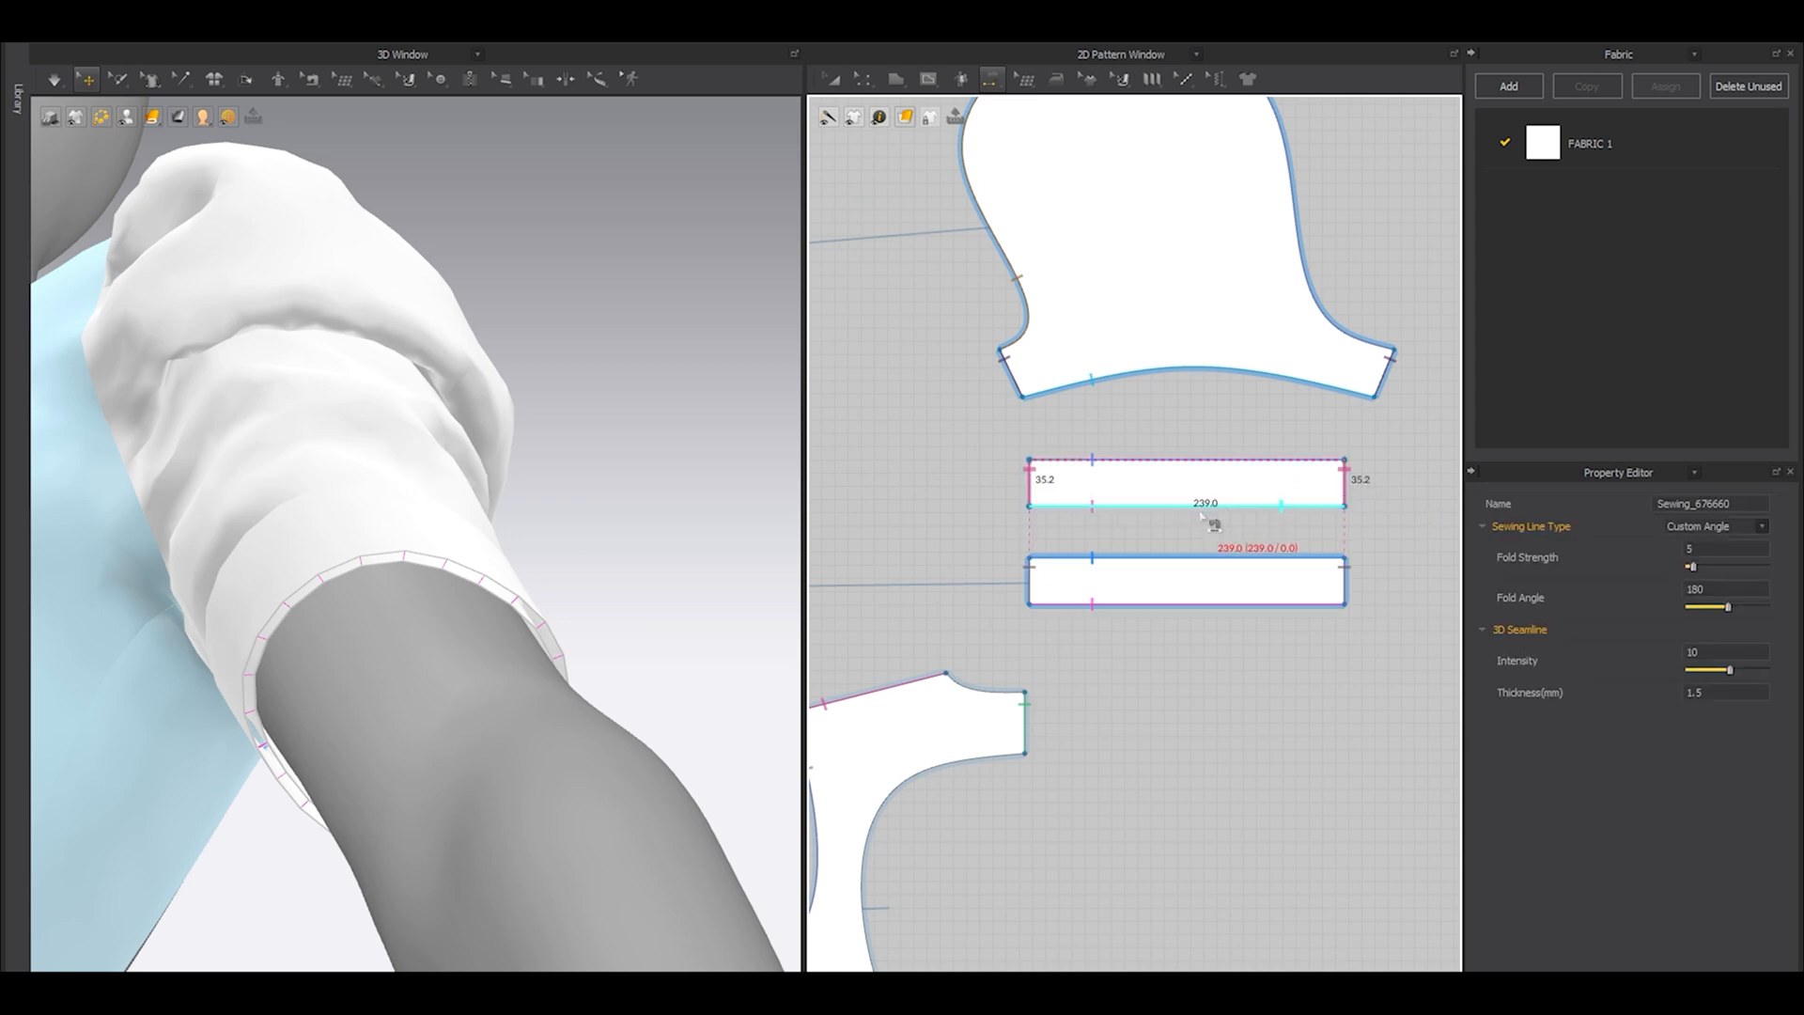
Set the particle distance of both cuff layers to 4 mm.
{"action": "key", "text": "a"}
{"action": "left_click", "coordinate": [1119, 477]}
{"action": "left_click", "coordinate": [1115, 577], "text": "shift"}
{"action": "right_click_drag", "start_coordinate": [648, 601], "coordinate": [656, 716]}
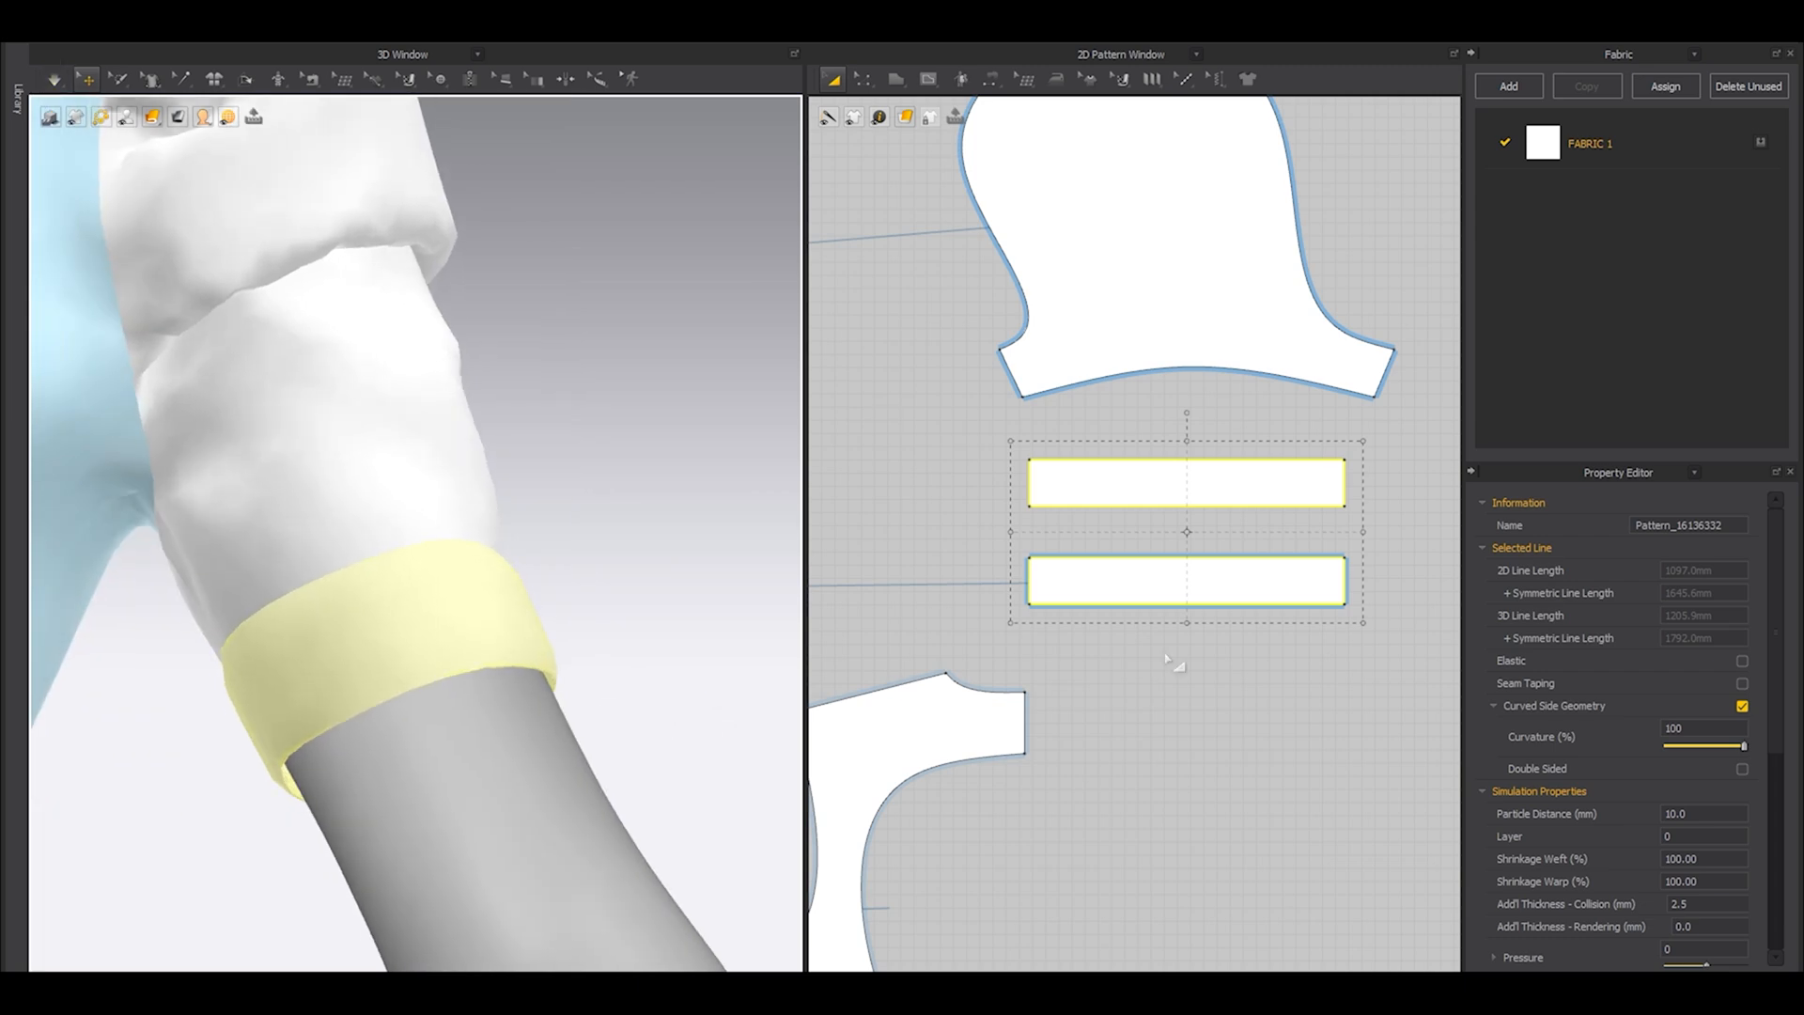
{"action": "left_click", "coordinate": [632, 592]}
{"action": "right_click_drag", "start_coordinate": [632, 592], "coordinate": [563, 667]}
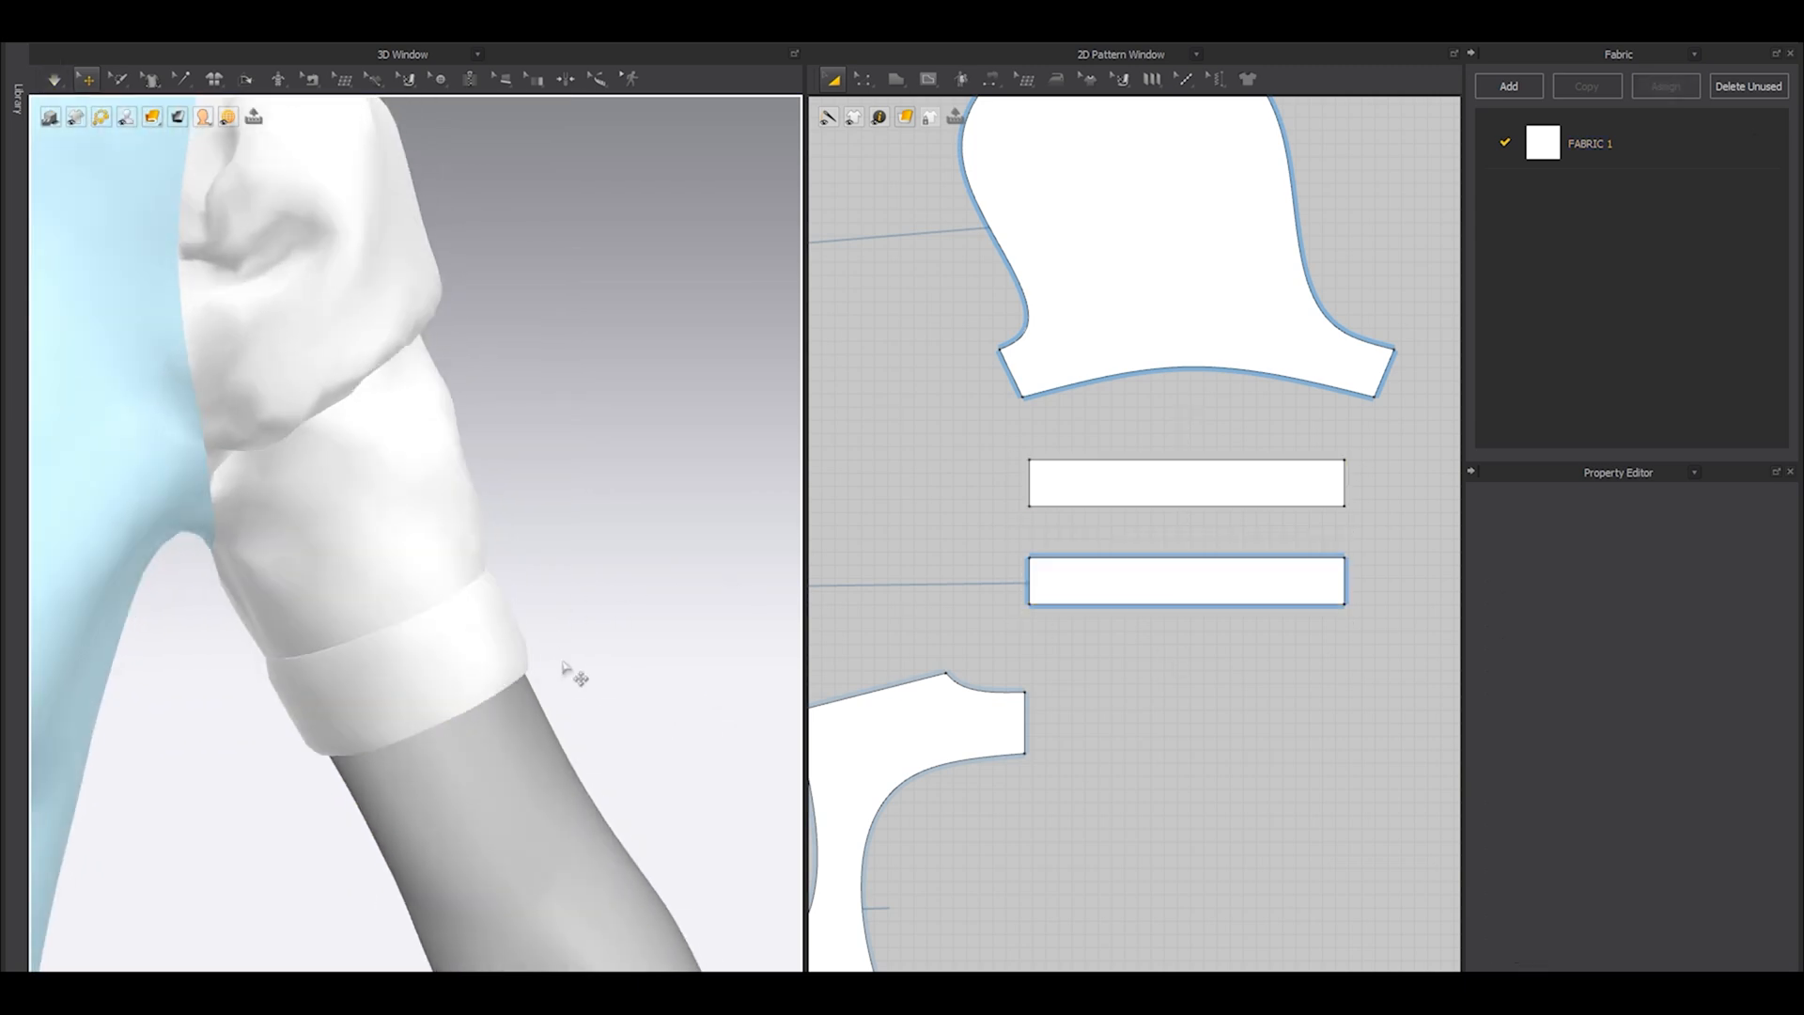
{"action": "left_click_drag", "start_coordinate": [981, 432], "coordinate": [1426, 669]}
{"action": "double_click", "coordinate": [1679, 812]}
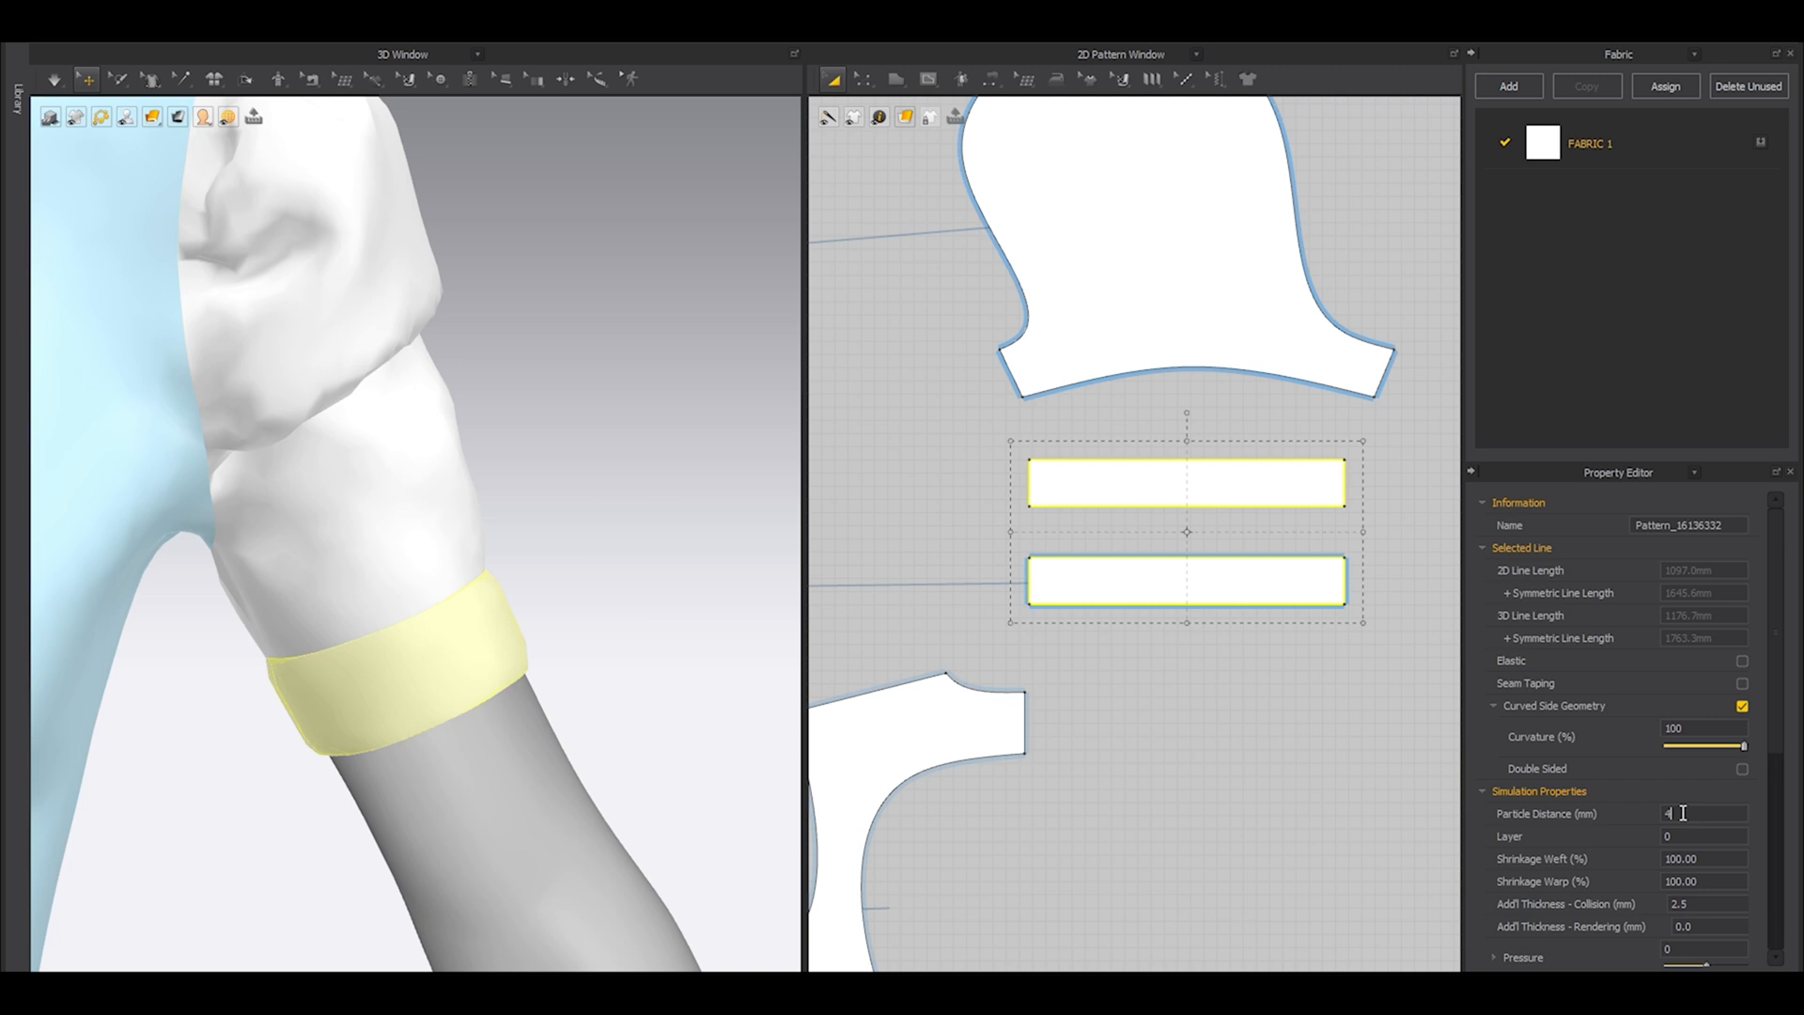
{"action": "key", "text": "Return"}
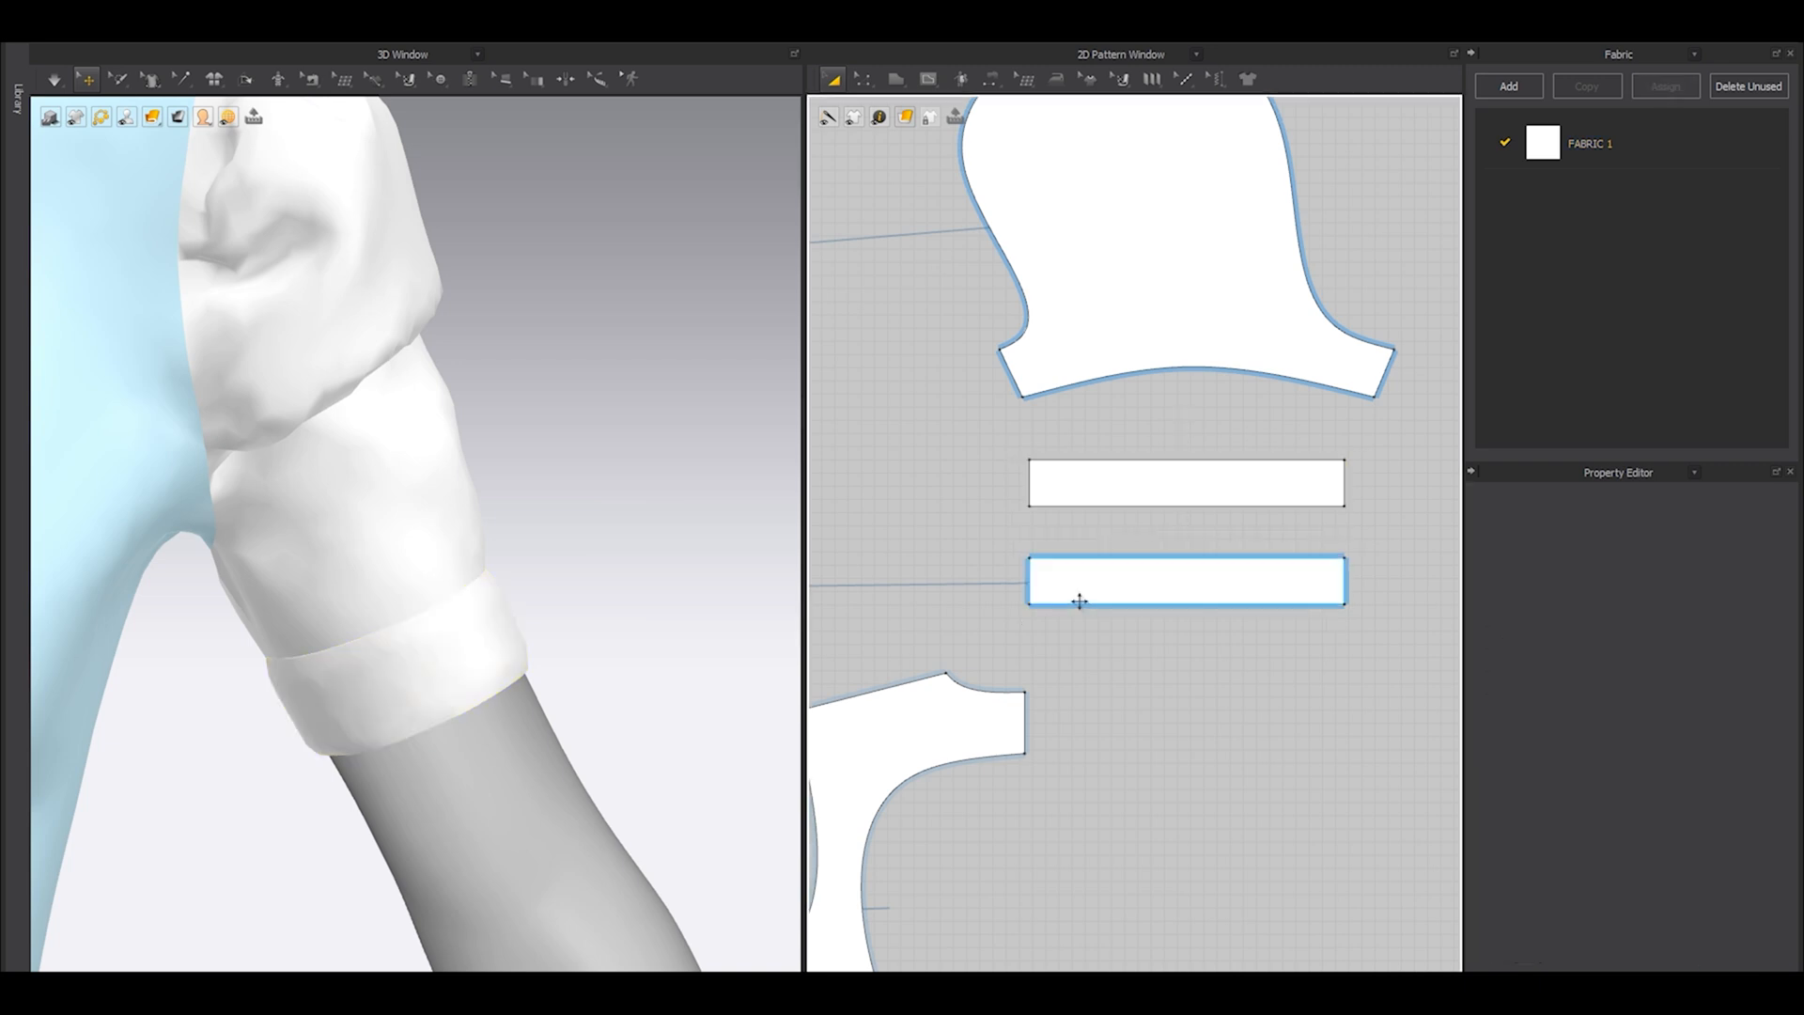
Offset the upper and lower long edges of both cuff layers as internal lines 5 mm inward, extended to the pattern outline.
{"action": "key", "text": "z"}
{"action": "scroll", "coordinate": [1073, 589], "scroll_direction": "up", "scroll_amount": 4}
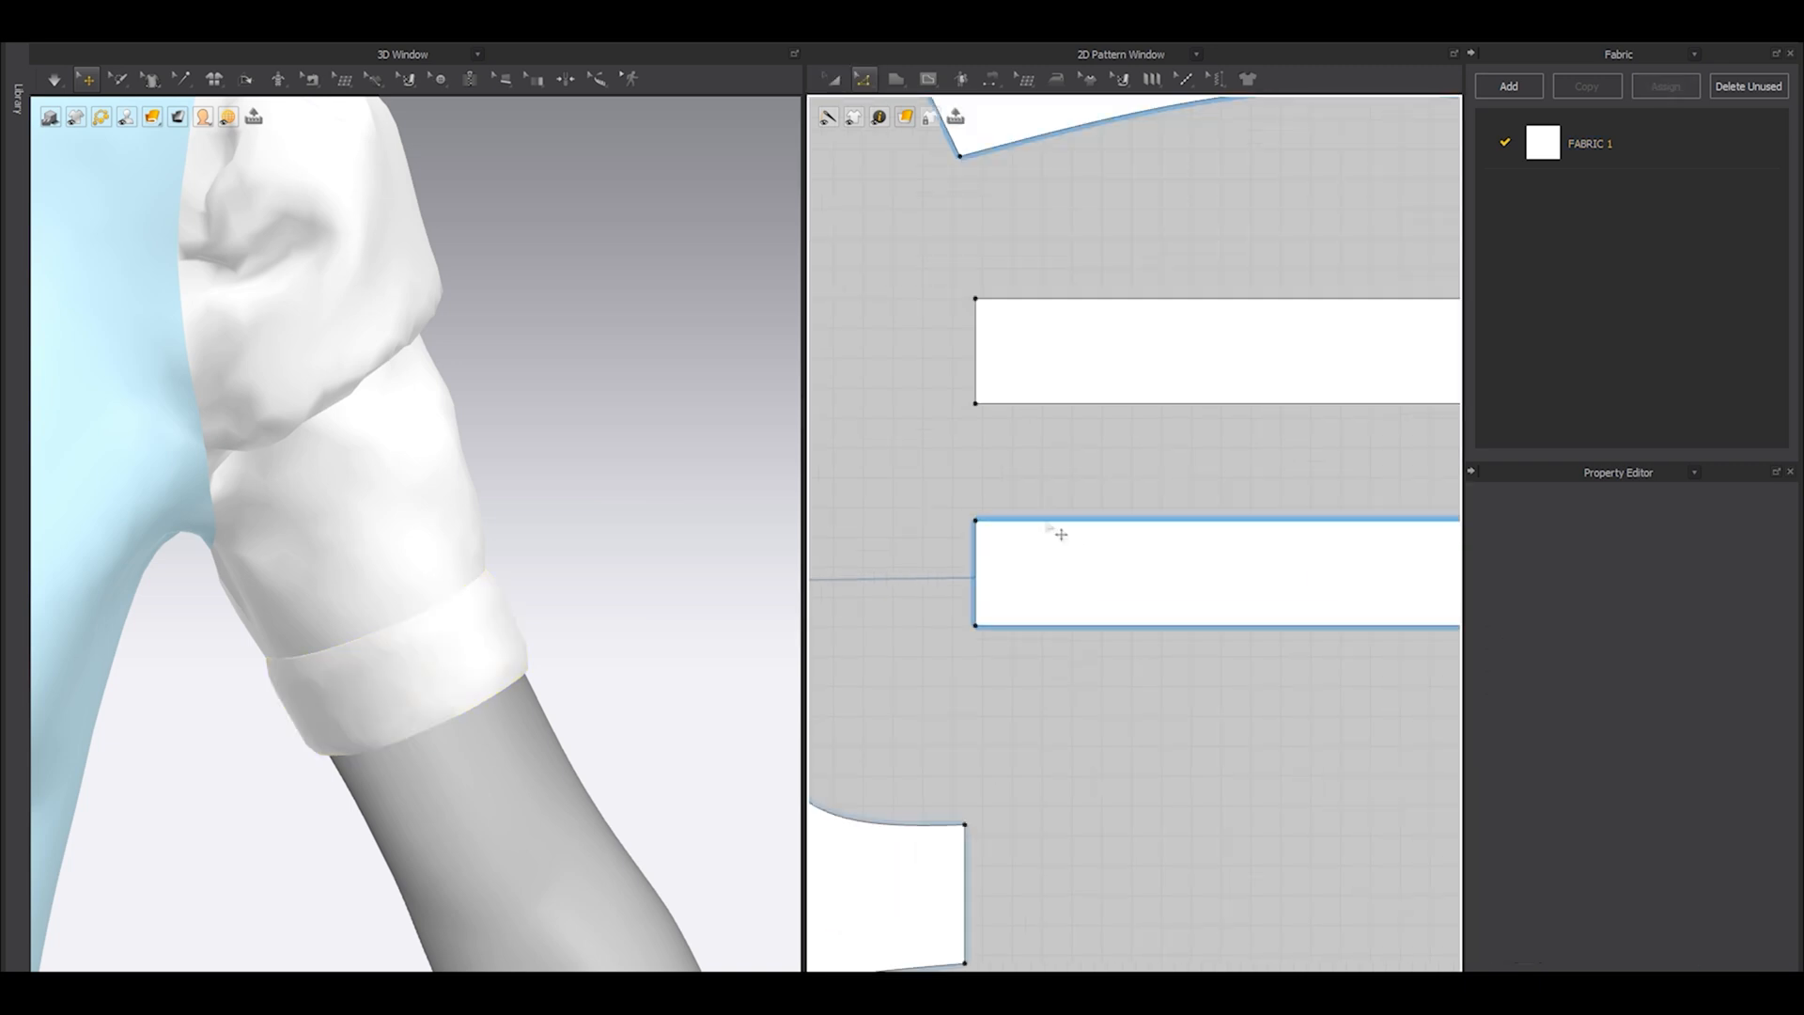
{"action": "left_click", "coordinate": [1061, 522]}
{"action": "left_click", "coordinate": [1066, 625], "text": "shift"}
{"action": "left_click", "coordinate": [1094, 403], "text": "shift"}
{"action": "left_click", "coordinate": [1084, 304], "text": "shift"}
{"action": "right_click", "coordinate": [1084, 304]}
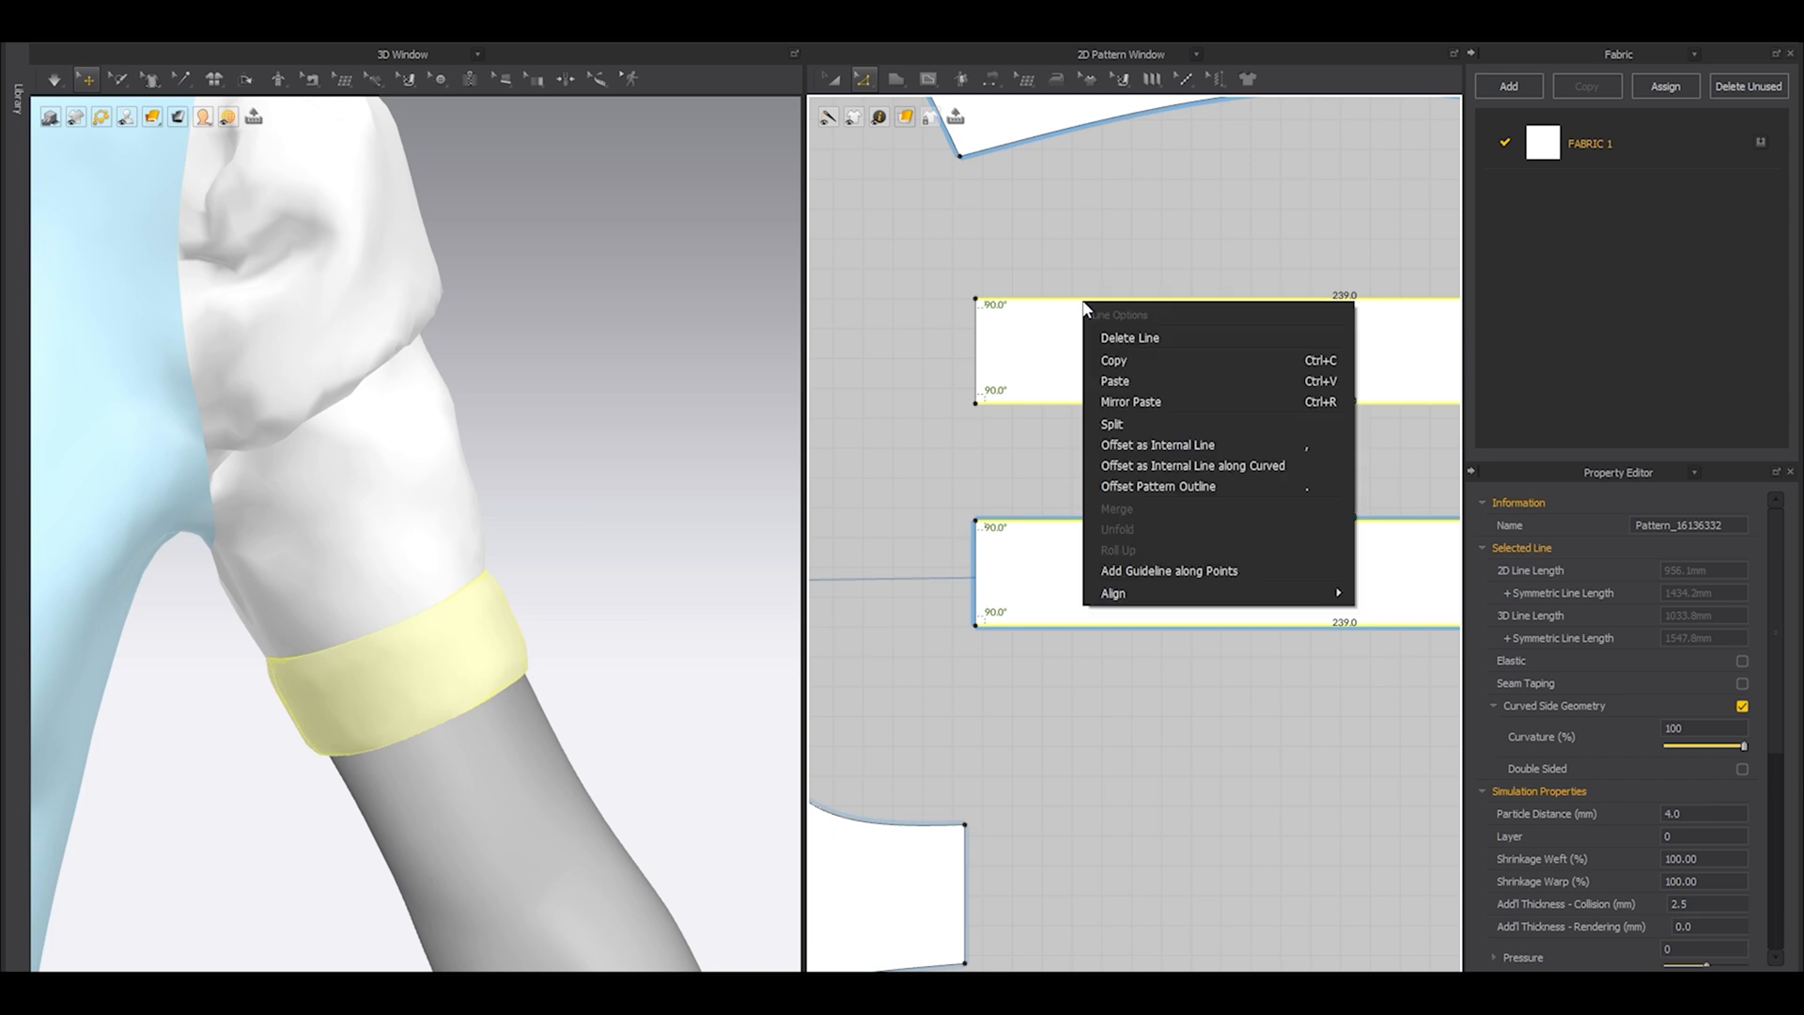
{"action": "left_click", "coordinate": [1154, 442]}
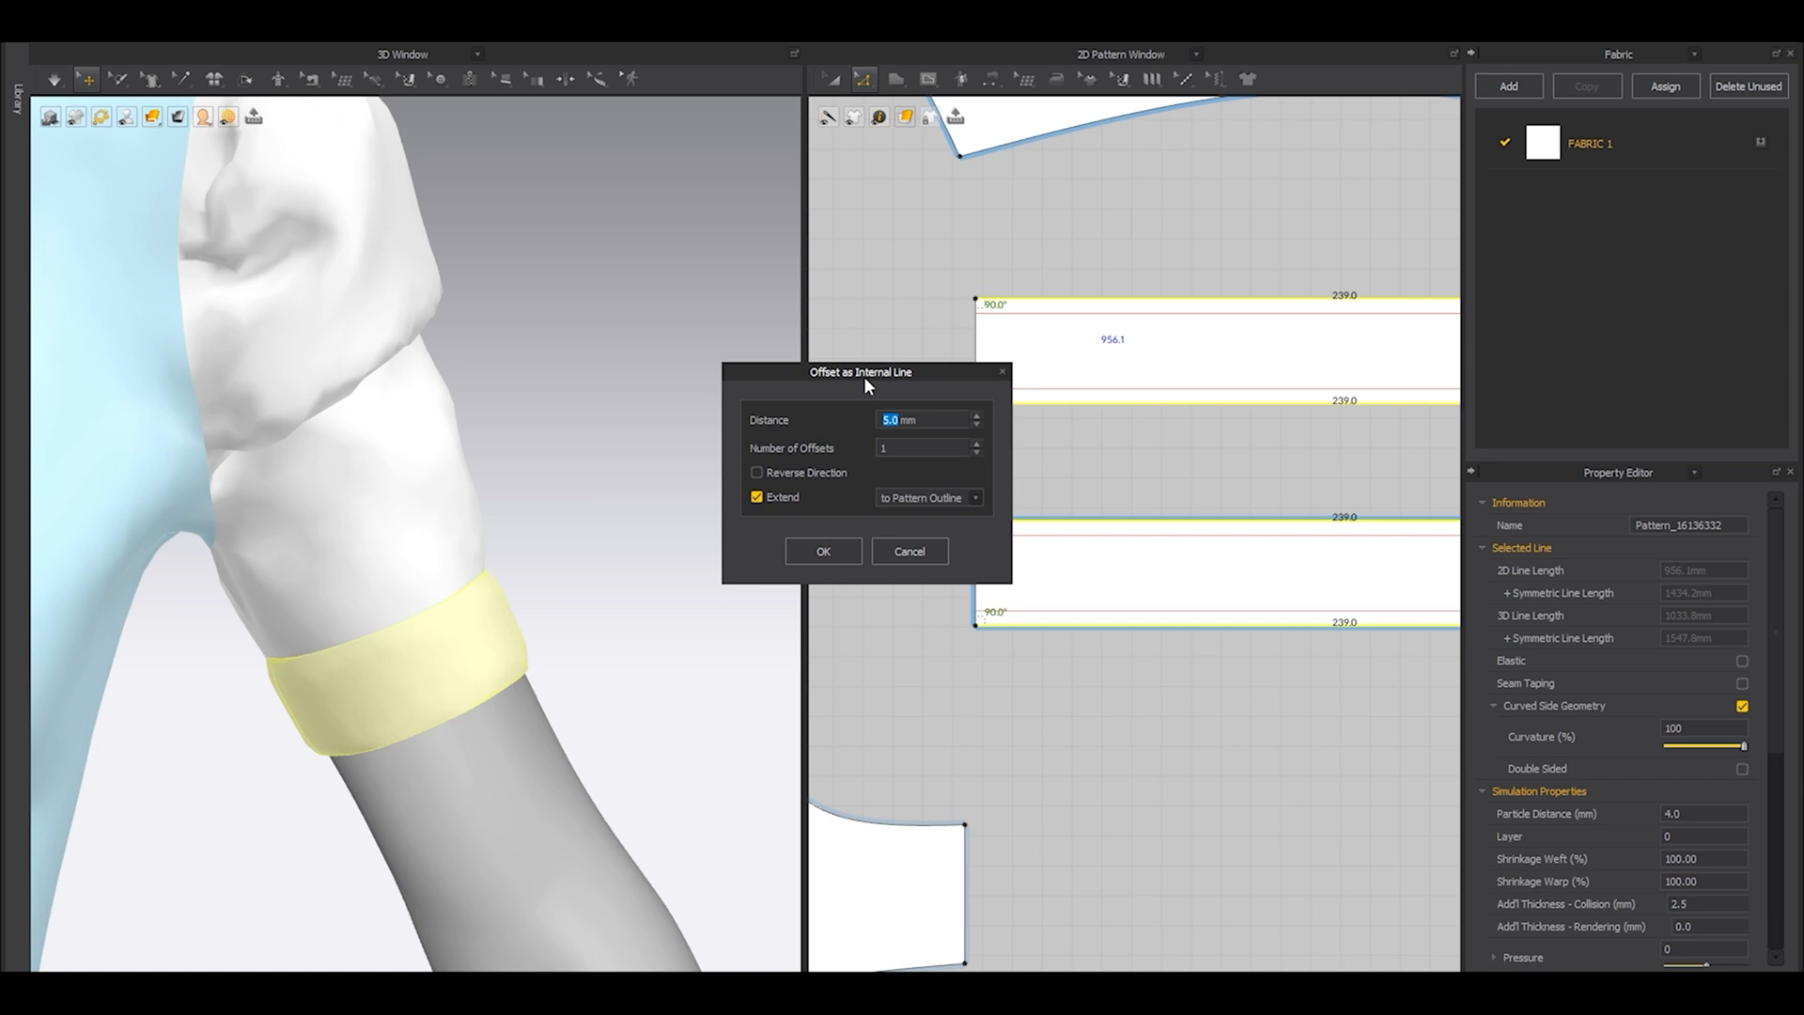
{"action": "left_click", "coordinate": [825, 550]}
Sew the upper and lower internal lines of the cloned cuff to the matching lines on the original cuff.
{"action": "key", "text": "n"}
{"action": "left_click", "coordinate": [1053, 325]}
{"action": "left_click", "coordinate": [1102, 549]}
{"action": "left_click", "coordinate": [1118, 611]}
{"action": "left_click", "coordinate": [1117, 389]}
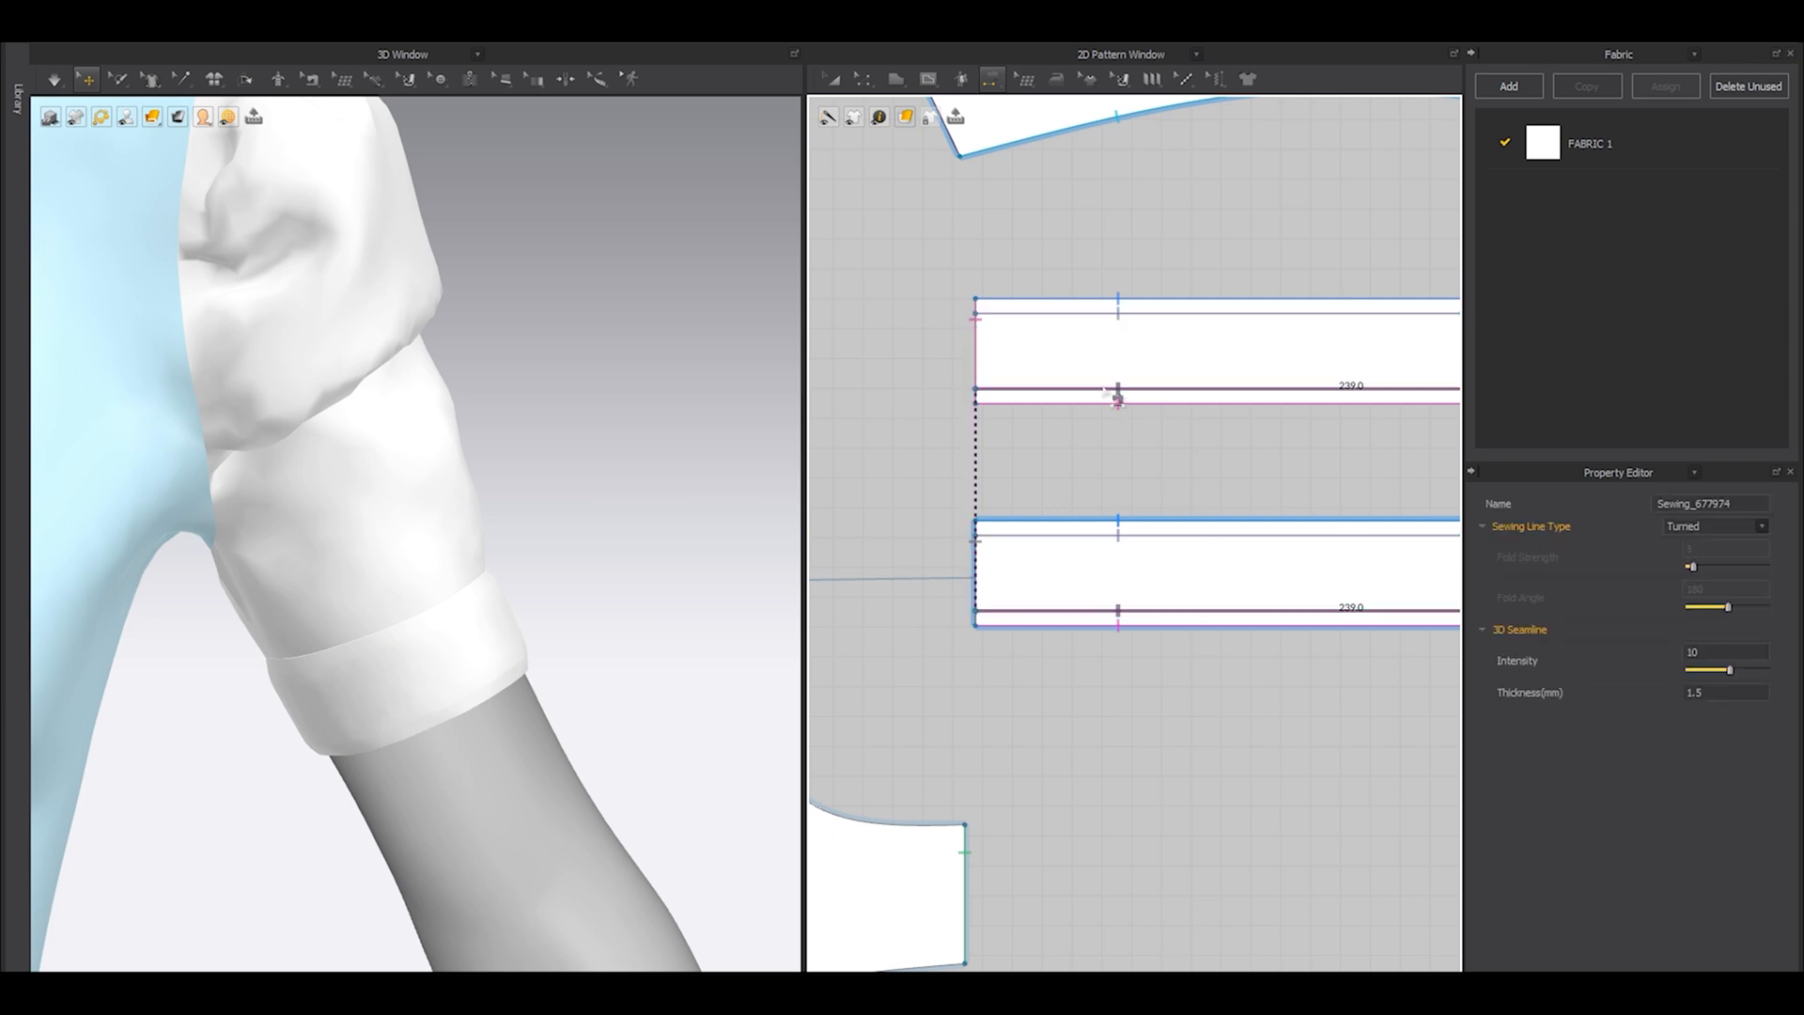
Simulate the double-layered cuff so its stitched borders settle around the arm, and stop the simulation.
{"action": "key", "text": "a"}
{"action": "left_click", "coordinate": [88, 81]}
{"action": "right_click_drag", "start_coordinate": [490, 482], "coordinate": [481, 565]}
{"action": "key", "text": "space"}
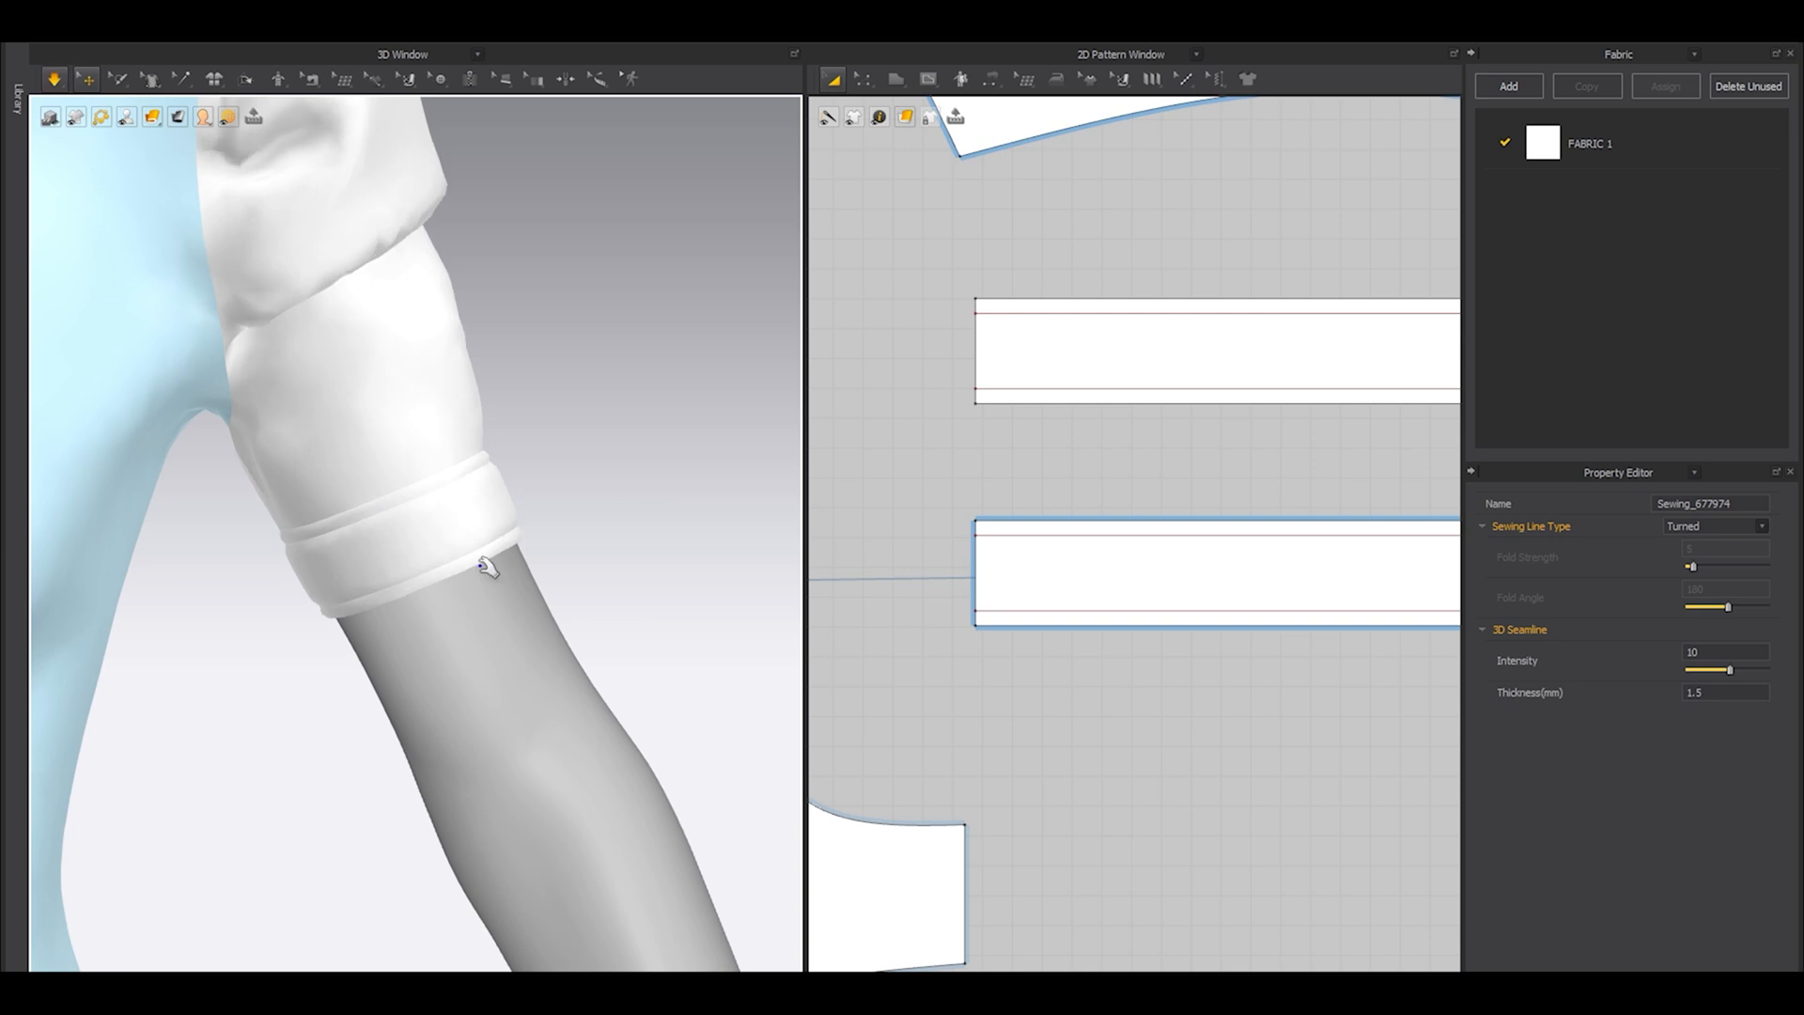
{"action": "left_click", "coordinate": [618, 457]}
{"action": "key", "text": "space"}
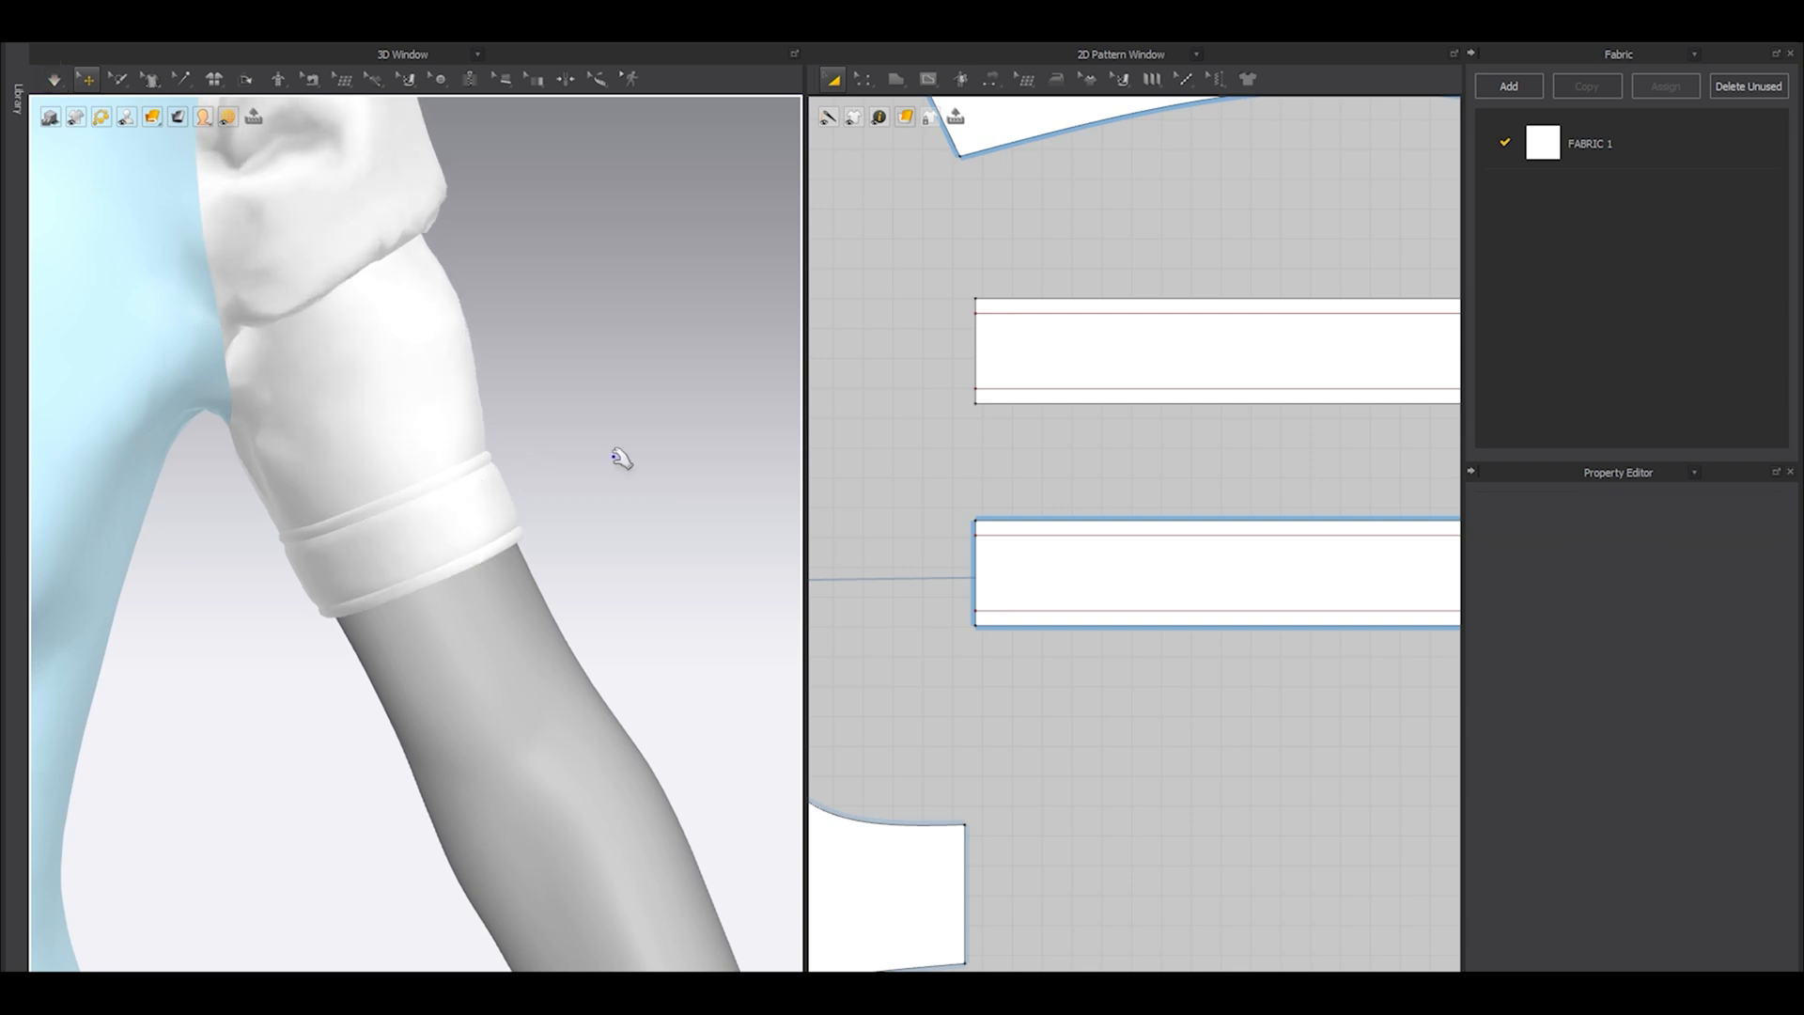
Place a linked symmetric copy of the cloned cuff above the opposite cuff and raise that side's sleeve pattern clear of it.
{"action": "left_click", "coordinate": [1043, 364]}
{"action": "scroll", "coordinate": [1042, 364], "scroll_direction": "down", "scroll_amount": 5}
{"action": "middle_click_drag", "start_coordinate": [930, 451], "coordinate": [1252, 470]}
{"action": "scroll", "coordinate": [1190, 464], "scroll_direction": "down", "scroll_amount": 3}
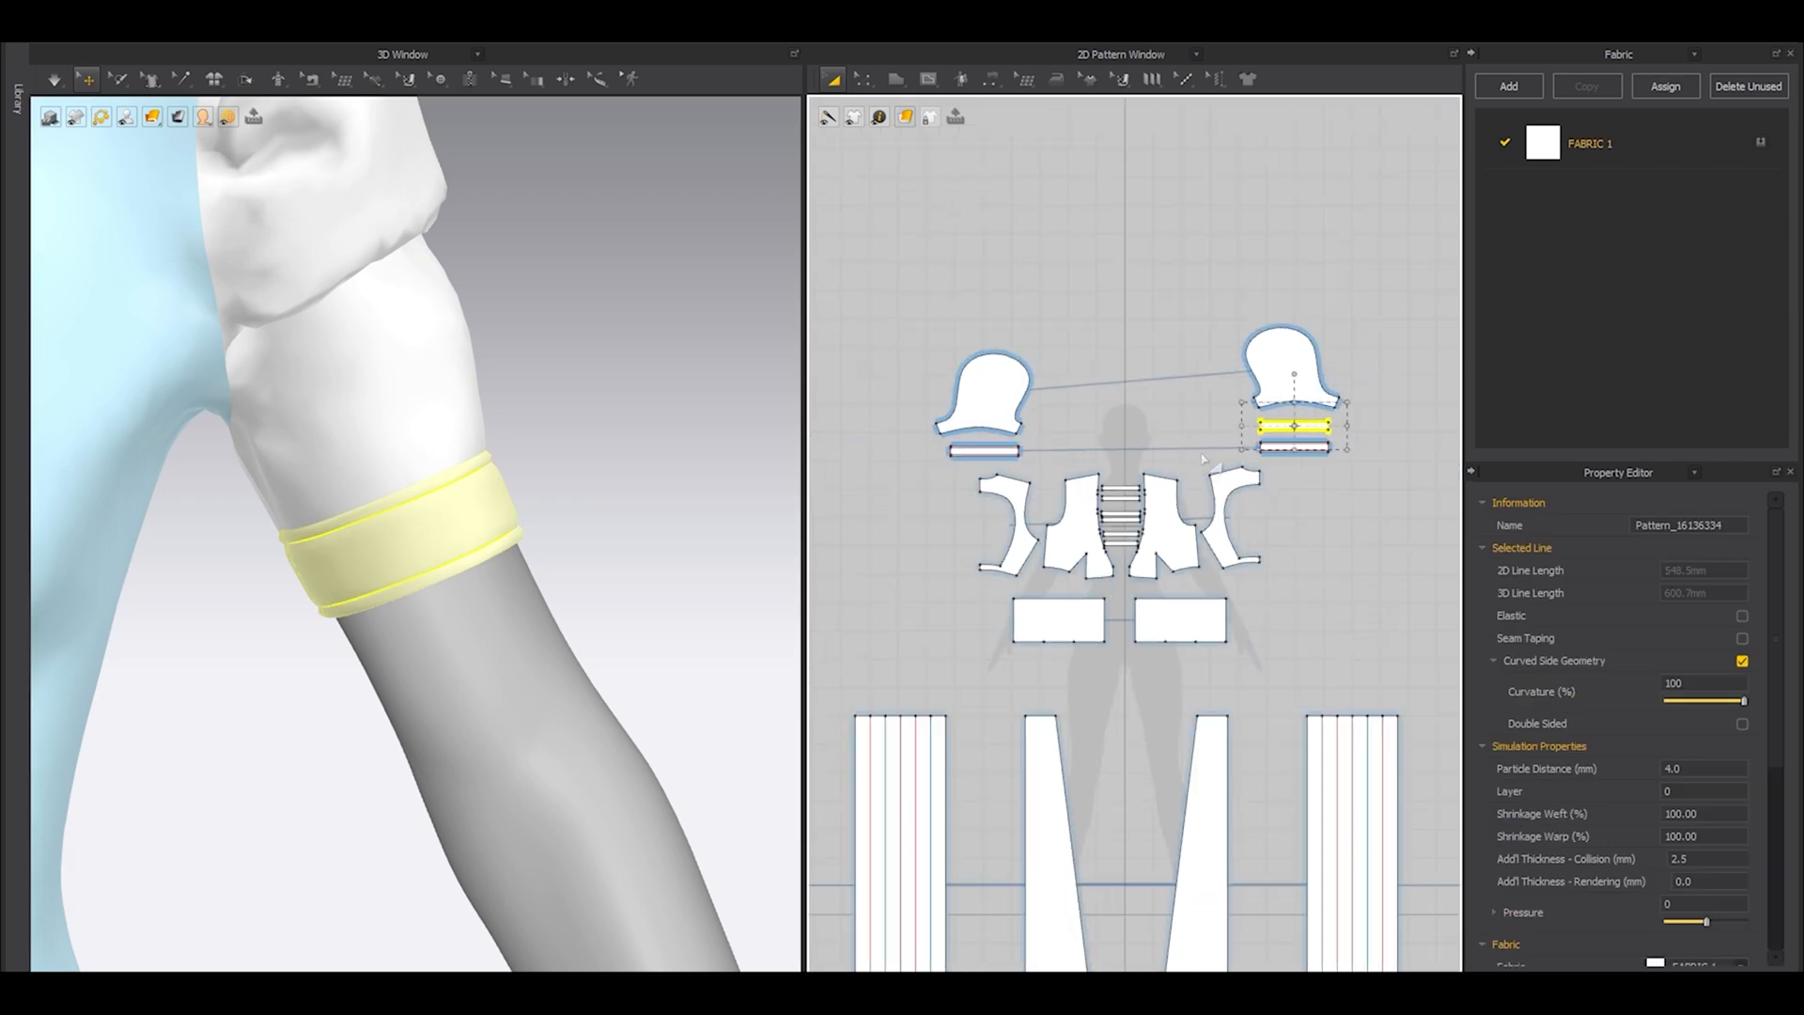
{"action": "scroll", "coordinate": [1067, 450], "scroll_direction": "up", "scroll_amount": 3}
{"action": "middle_click_drag", "start_coordinate": [1067, 450], "coordinate": [1193, 435]}
{"action": "key", "text": "ctrl+d"}
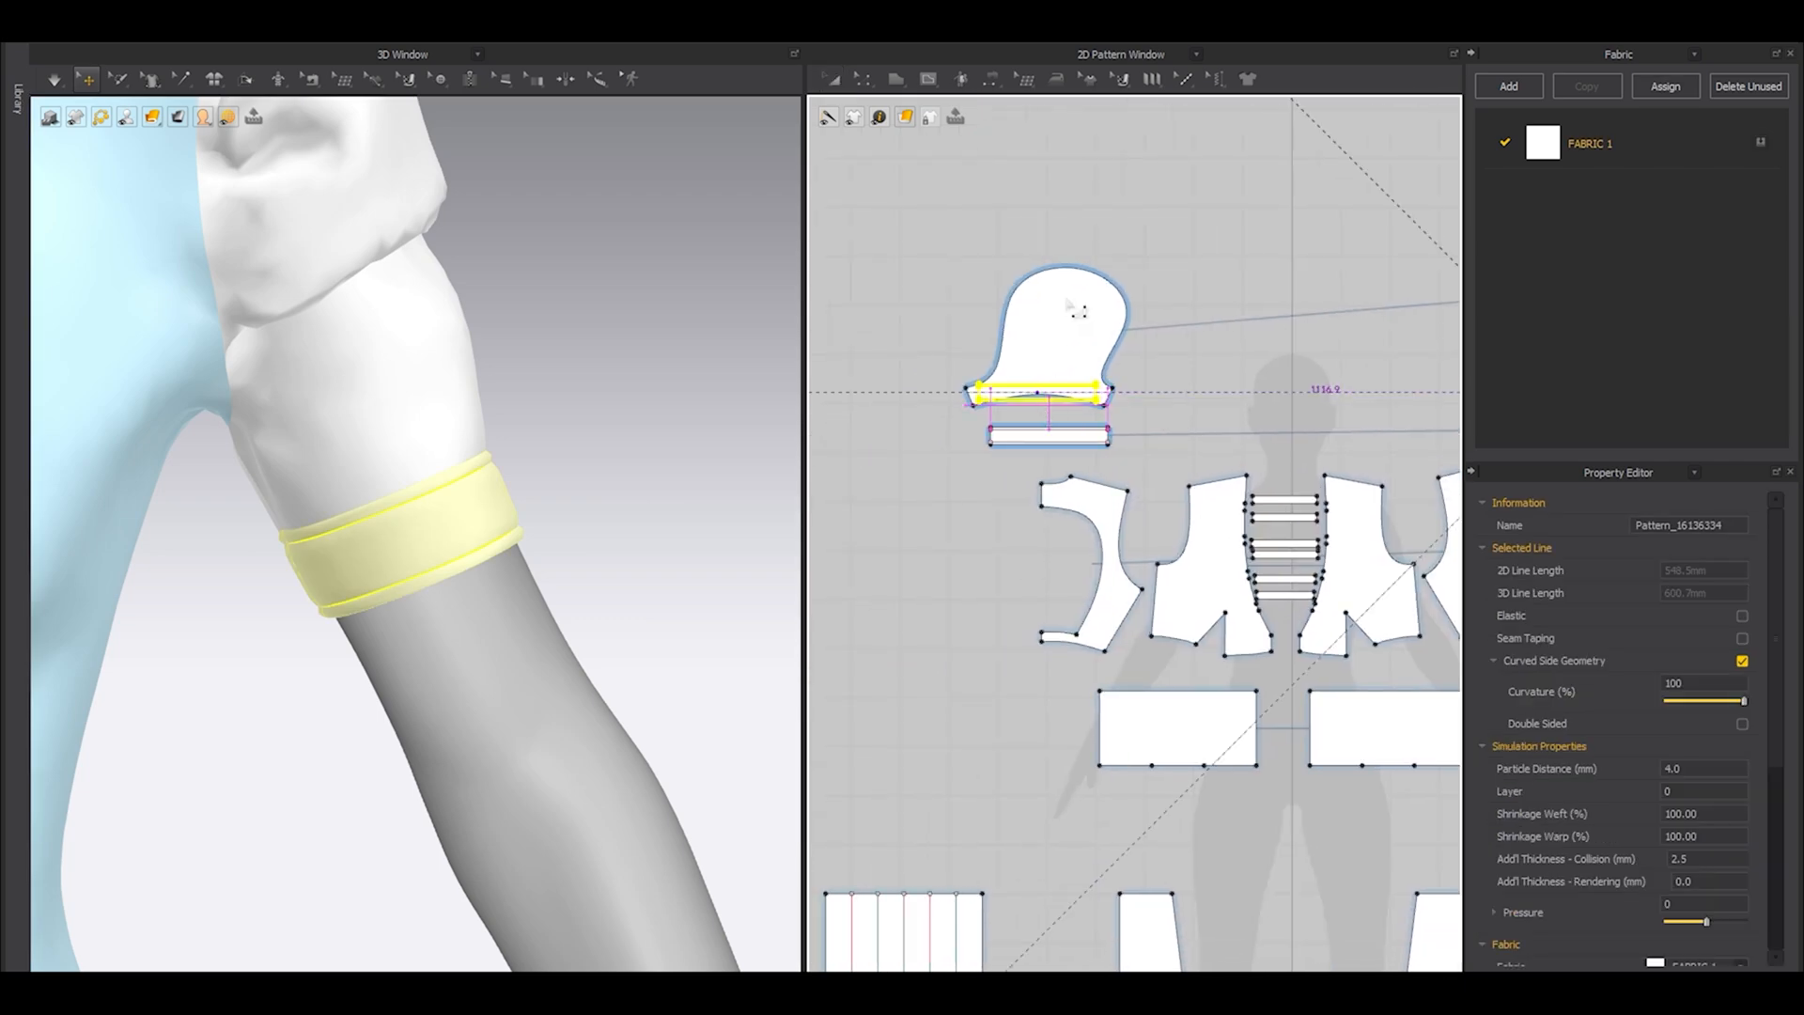
{"action": "key", "text": "a"}
{"action": "left_click_drag", "start_coordinate": [1065, 325], "coordinate": [1063, 282]}
Superimpose the mirrored cuff layer over the cuff on the opposite arm and simulate it into place.
{"action": "scroll", "coordinate": [1056, 365], "scroll_direction": "down", "scroll_amount": 3}
{"action": "scroll", "coordinate": [338, 470], "scroll_direction": "down", "scroll_amount": 4}
{"action": "middle_click_drag", "start_coordinate": [262, 431], "coordinate": [696, 446]}
{"action": "middle_click_drag", "start_coordinate": [141, 582], "coordinate": [491, 505]}
{"action": "scroll", "coordinate": [491, 505], "scroll_direction": "up", "scroll_amount": 1}
{"action": "scroll", "coordinate": [490, 506], "scroll_direction": "up", "scroll_amount": 3}
{"action": "middle_click_drag", "start_coordinate": [641, 469], "coordinate": [515, 509]}
{"action": "left_click", "coordinate": [481, 502]}
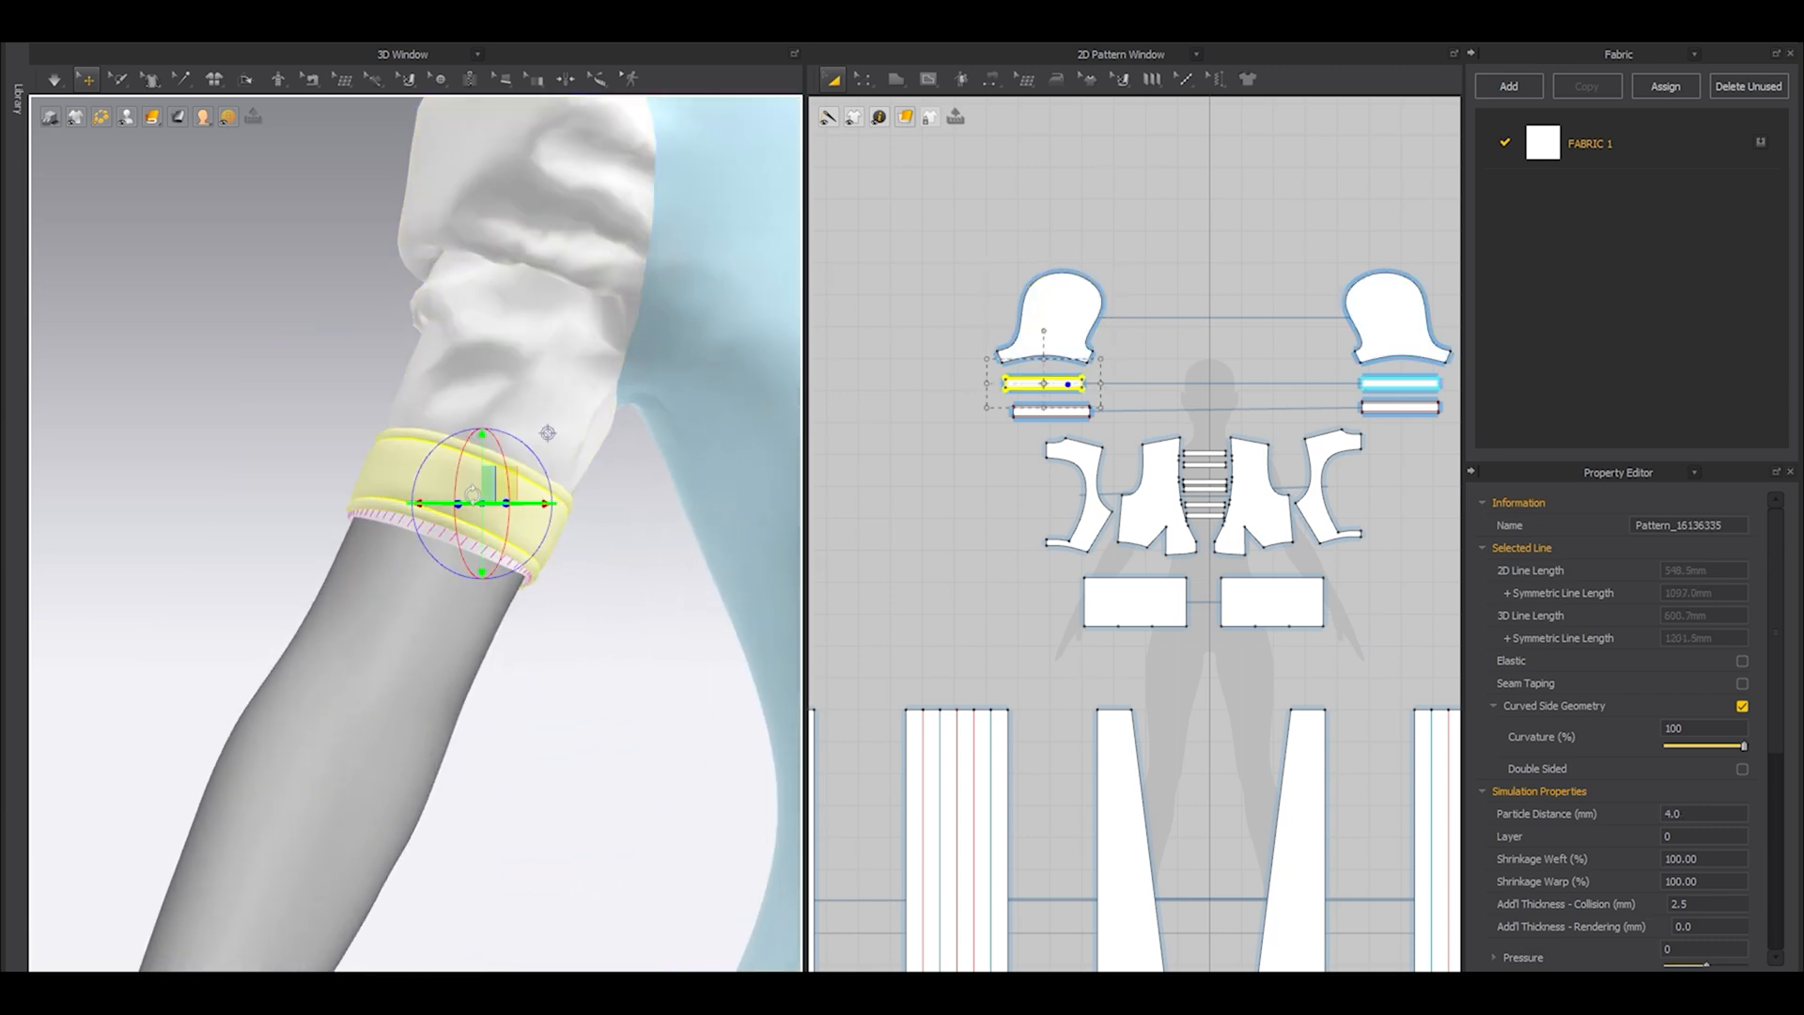
{"action": "right_click", "coordinate": [473, 494]}
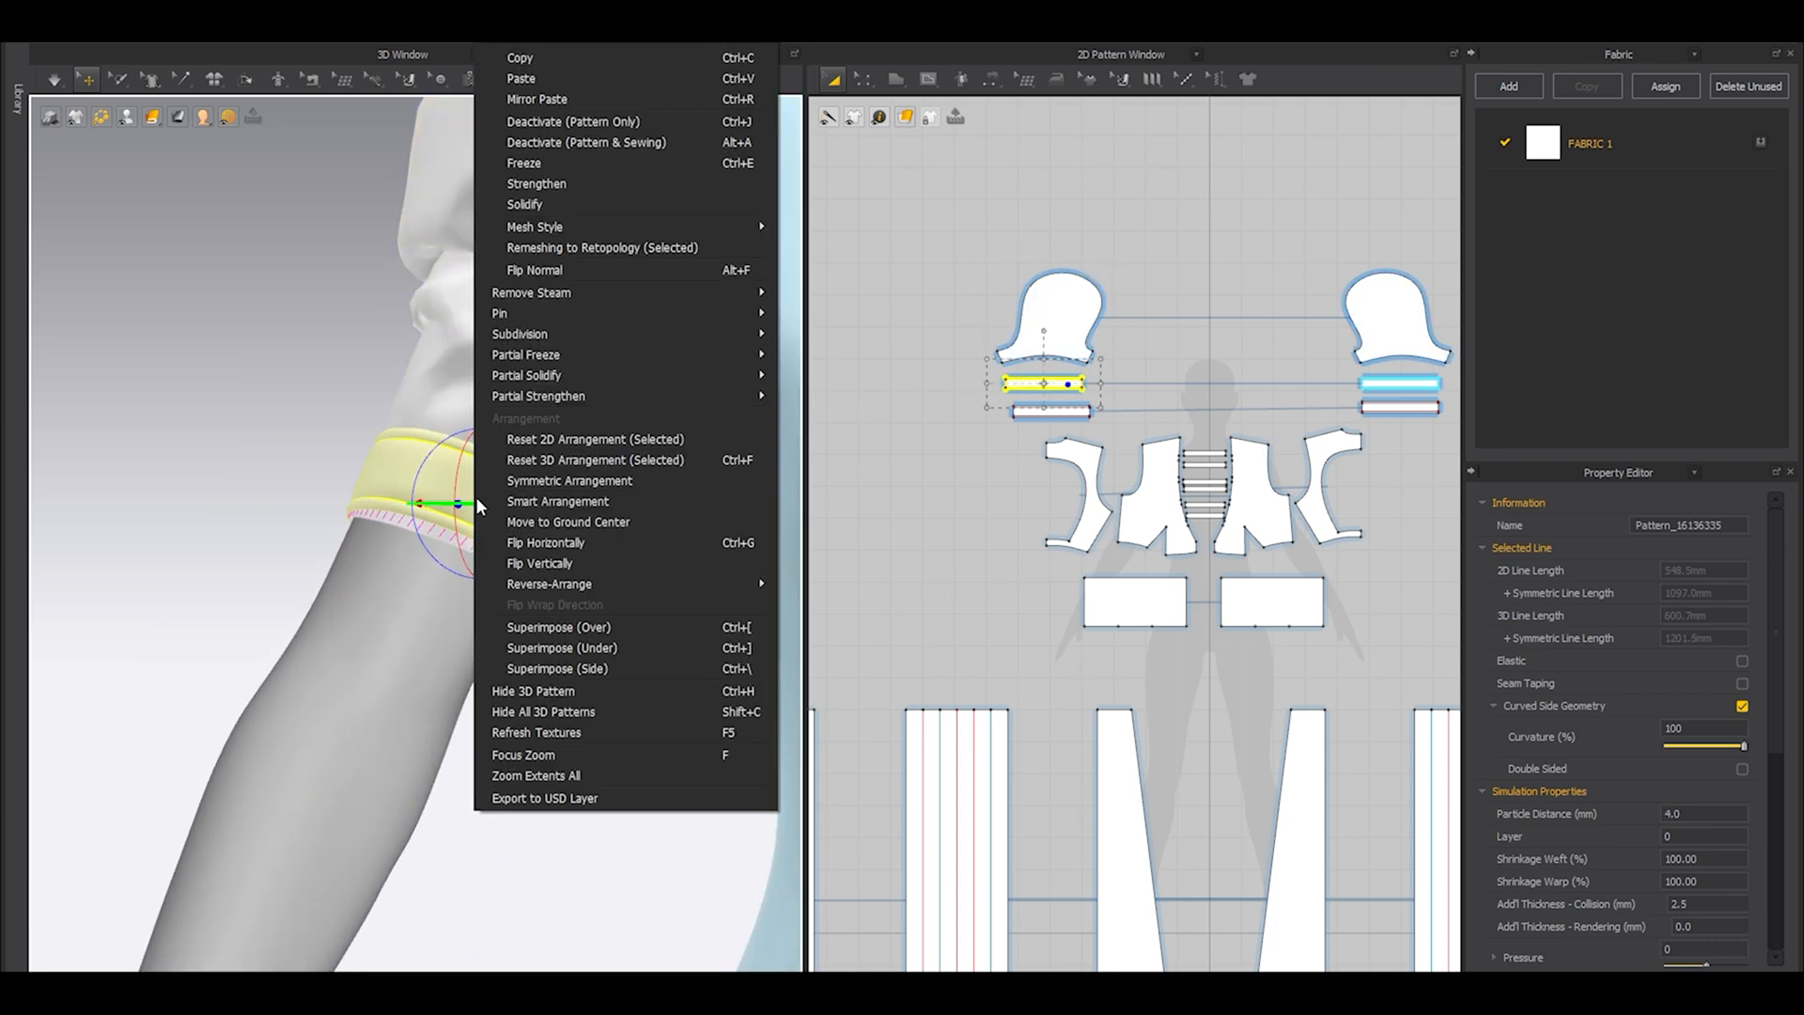
{"action": "left_click", "coordinate": [545, 625]}
{"action": "left_click", "coordinate": [589, 627]}
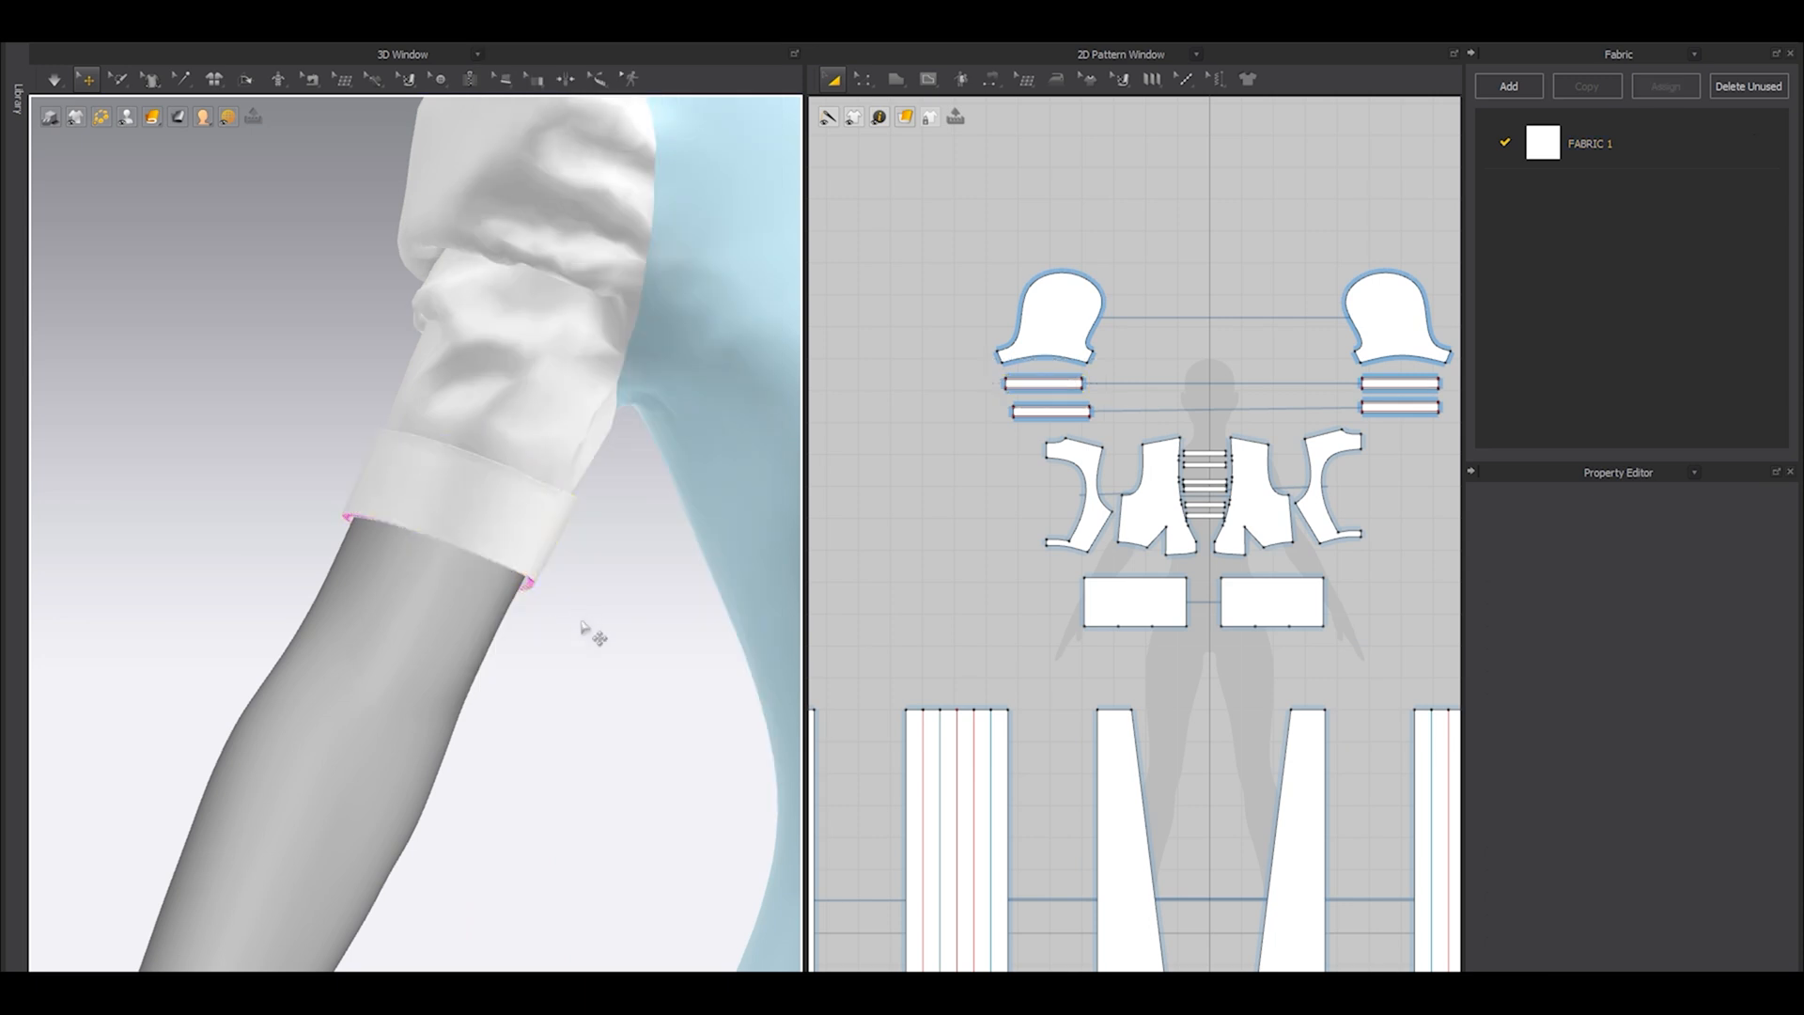
{"action": "scroll", "coordinate": [473, 610], "scroll_direction": "down", "scroll_amount": 5}
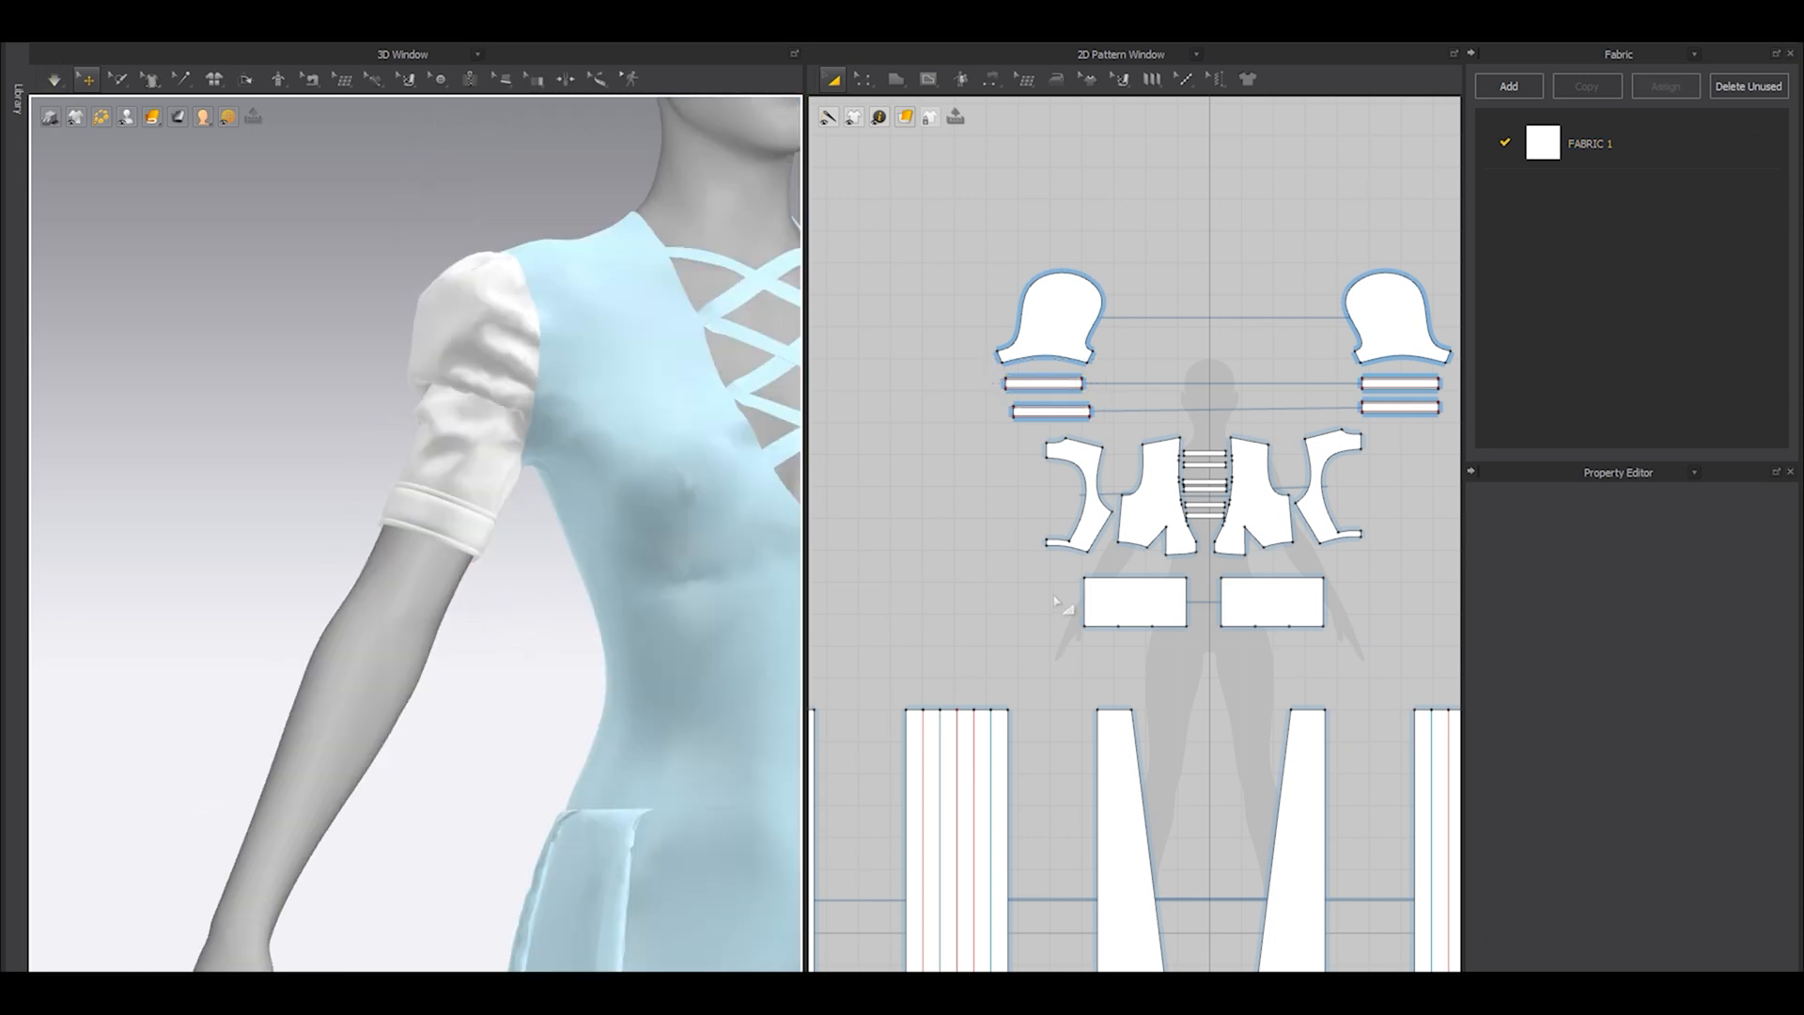
Select both puff sleeve patterns and open their particle distance for editing.
{"action": "middle_click_drag", "start_coordinate": [1241, 367], "coordinate": [1198, 400]}
{"action": "scroll", "coordinate": [1186, 413], "scroll_direction": "down", "scroll_amount": 4}
{"action": "left_click", "coordinate": [1091, 386]}
{"action": "left_click", "coordinate": [1276, 373], "text": "shift"}
{"action": "scroll", "coordinate": [1564, 684], "scroll_direction": "down", "scroll_amount": 2}
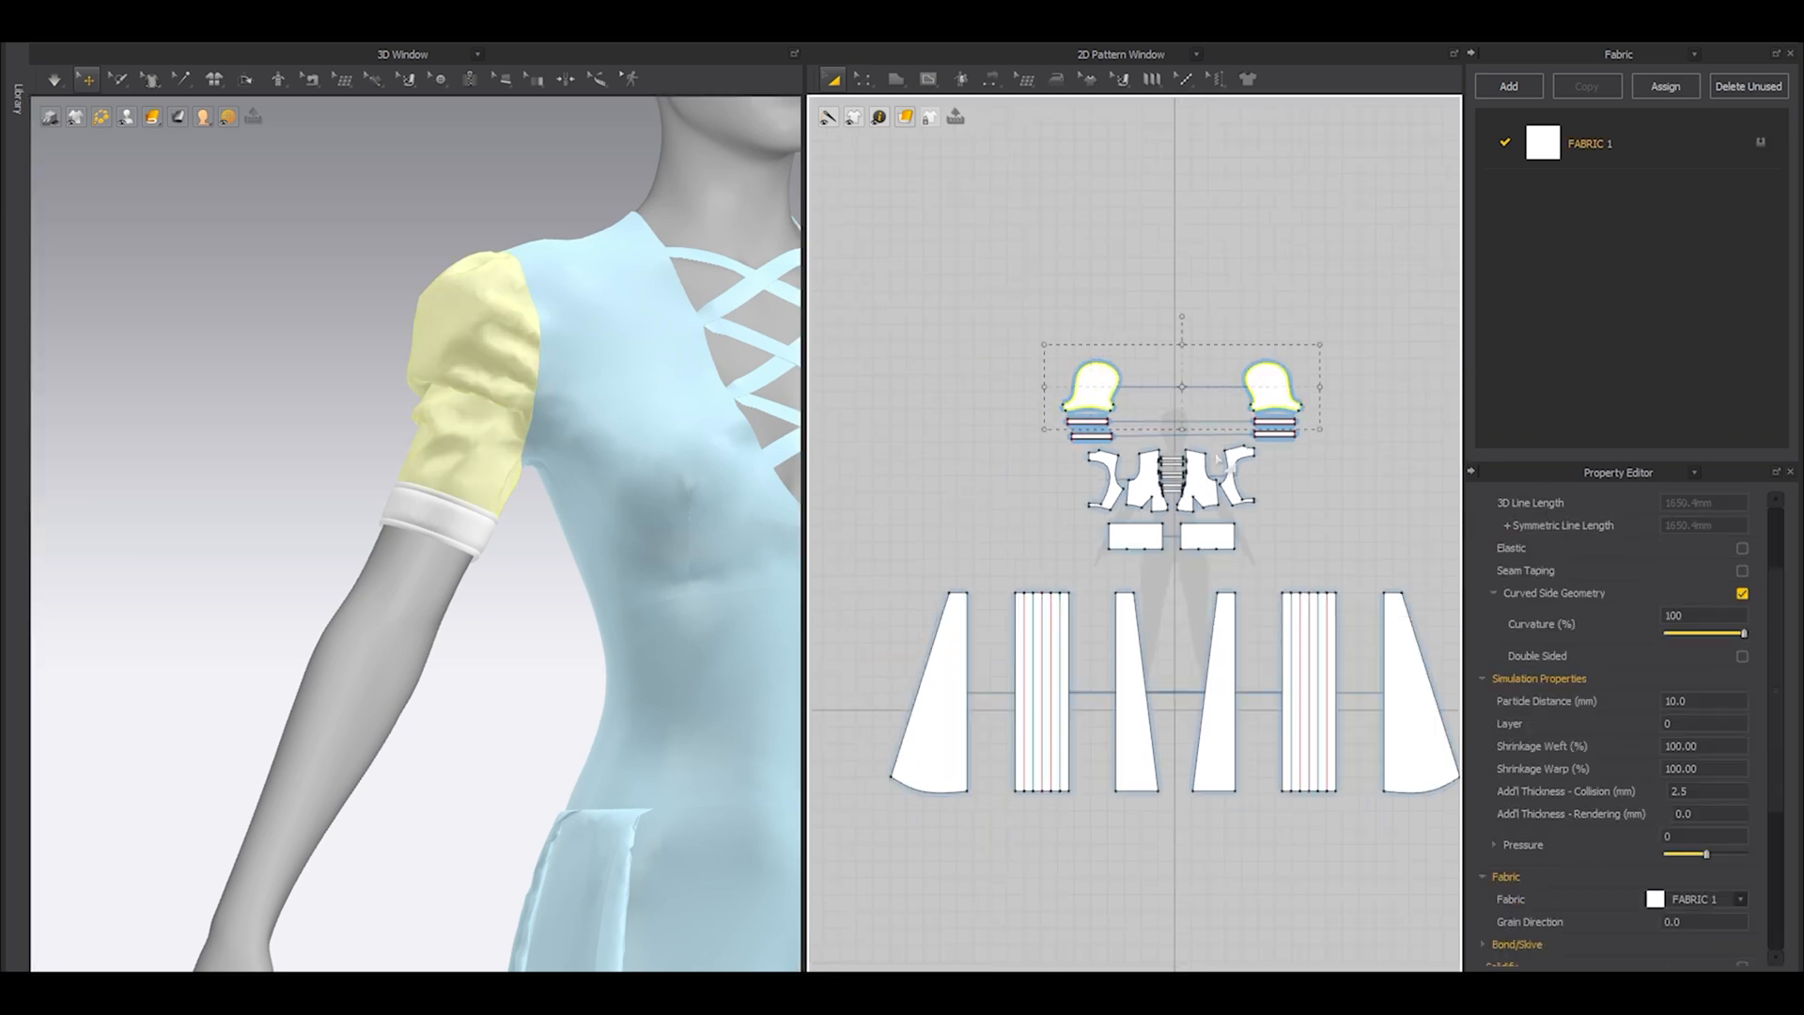
{"action": "left_click", "coordinate": [1701, 698]}
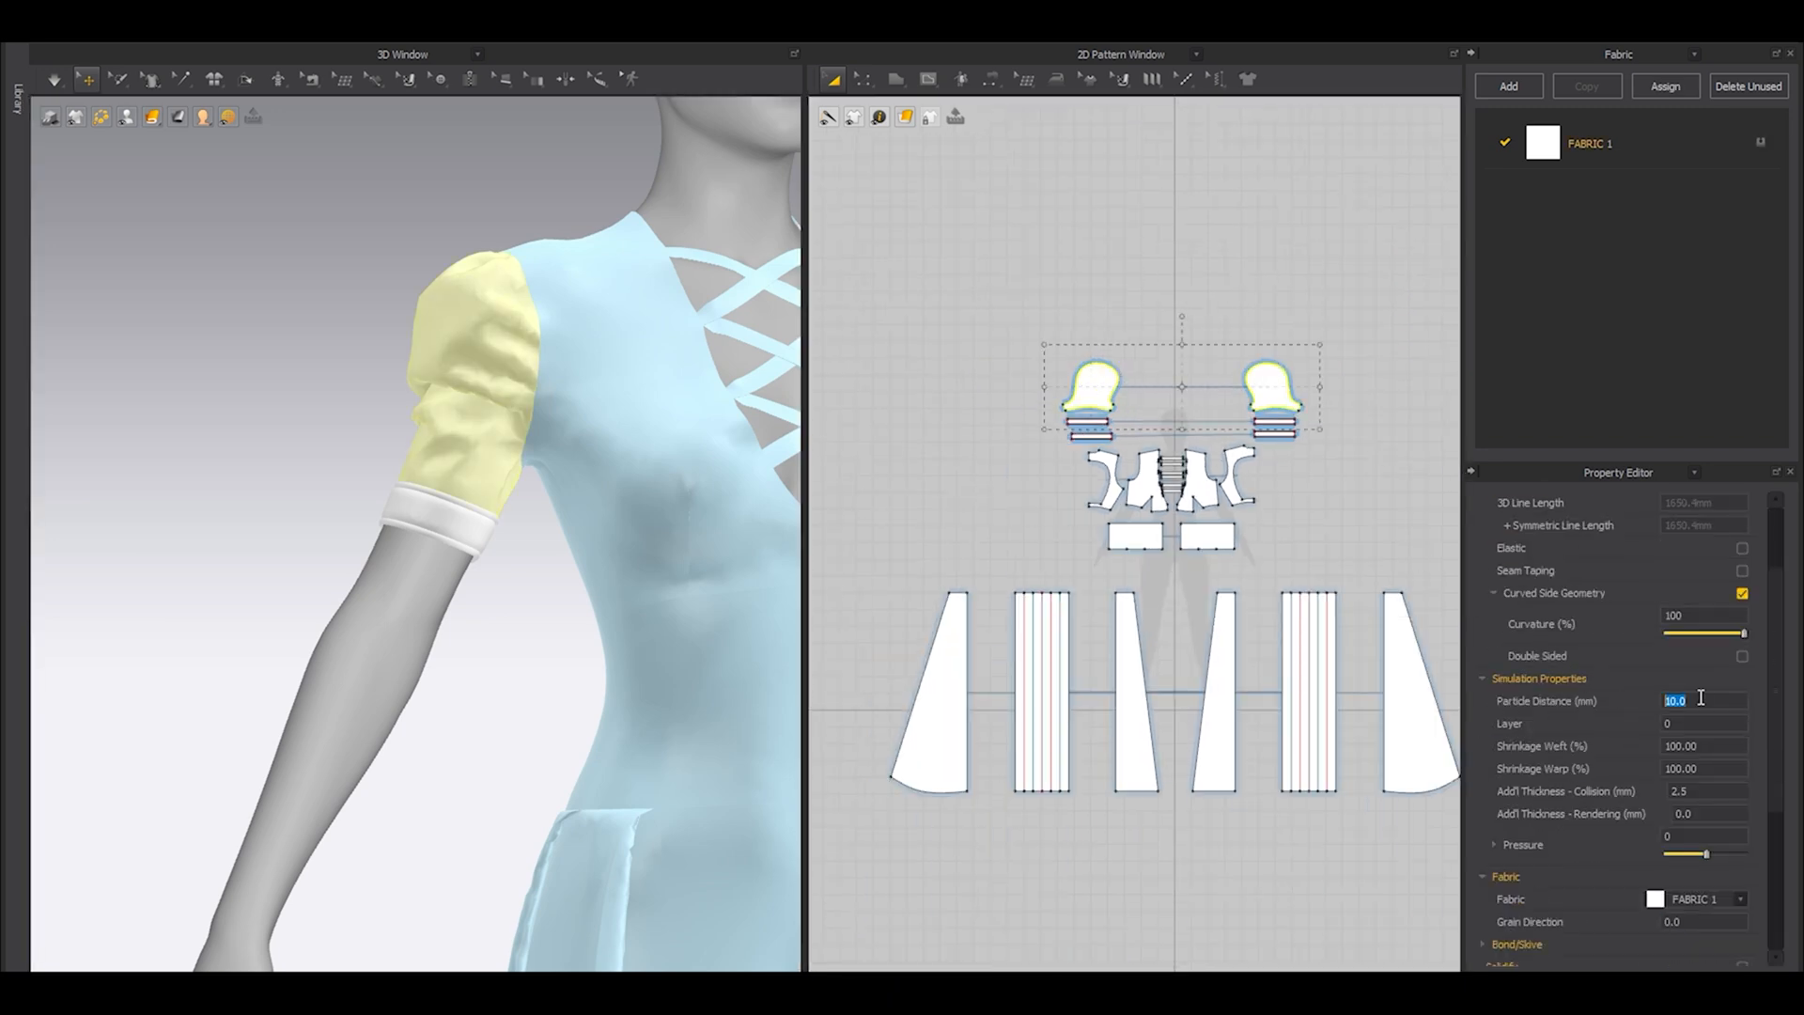
Unfreeze all the front and back bodice panels together with the lacing straps.
{"action": "left_click_drag", "start_coordinate": [906, 393], "coordinate": [1255, 545]}
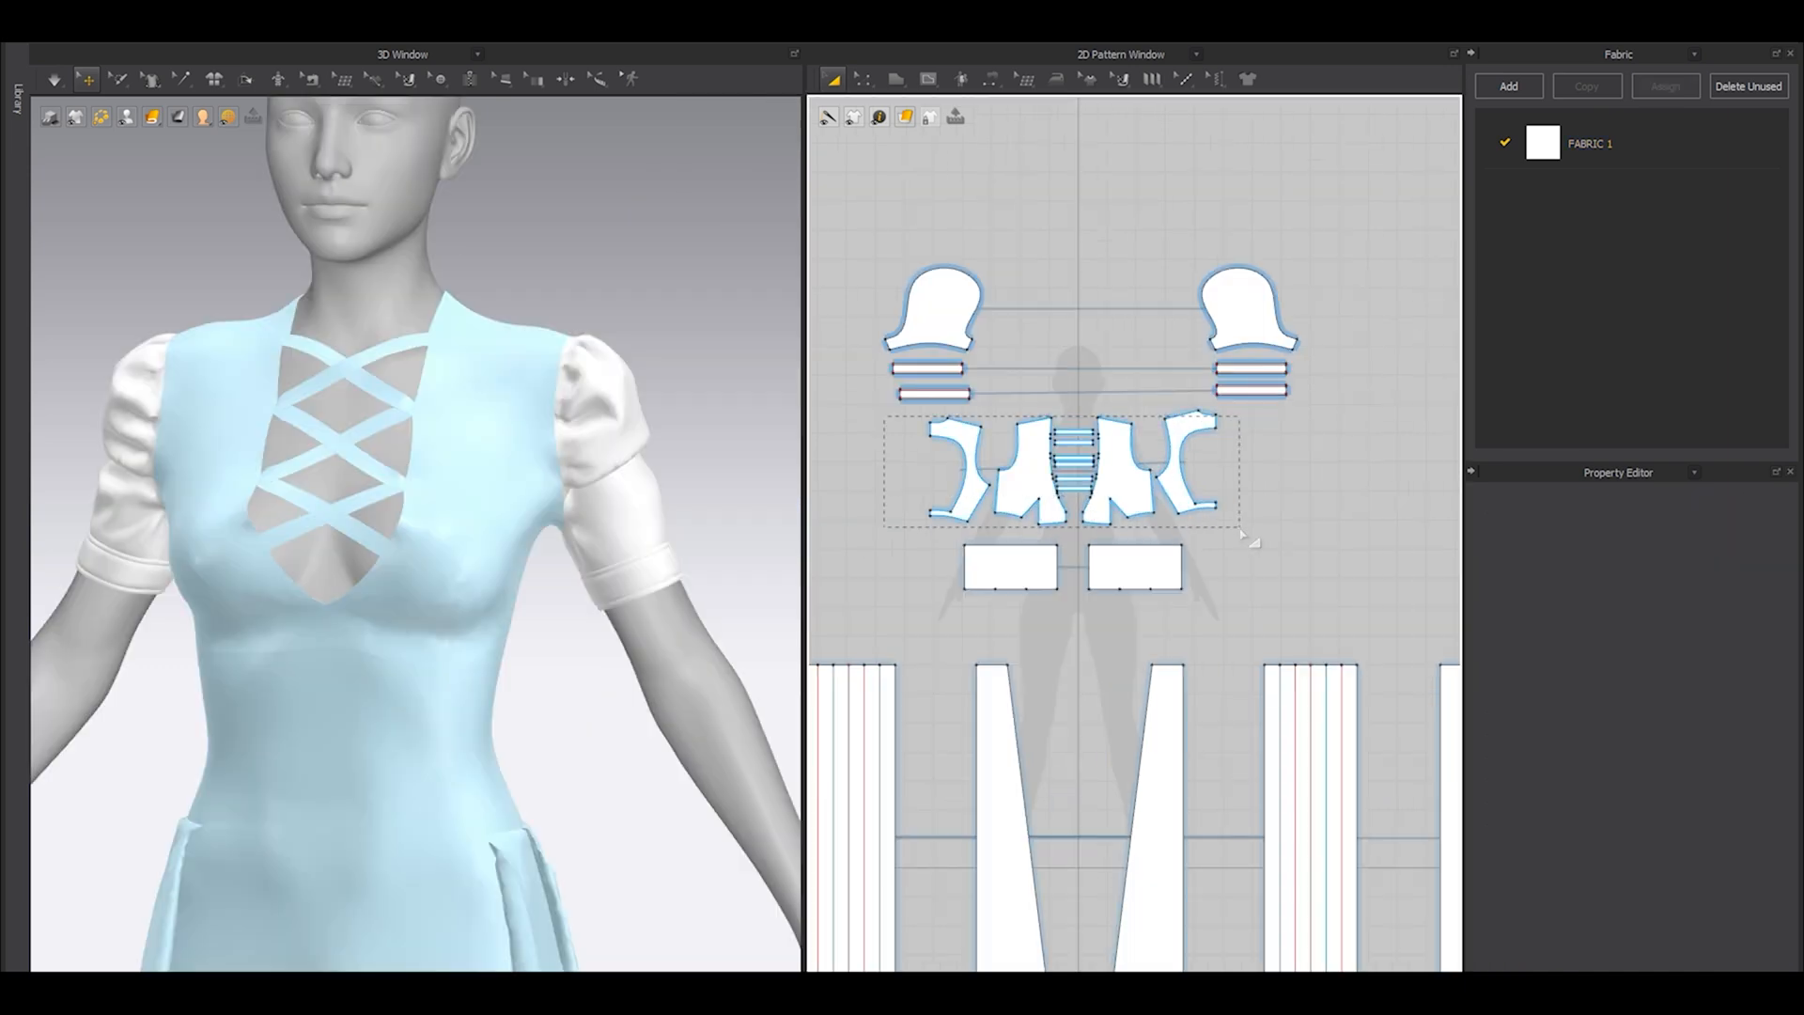
{"action": "right_click", "coordinate": [470, 416]}
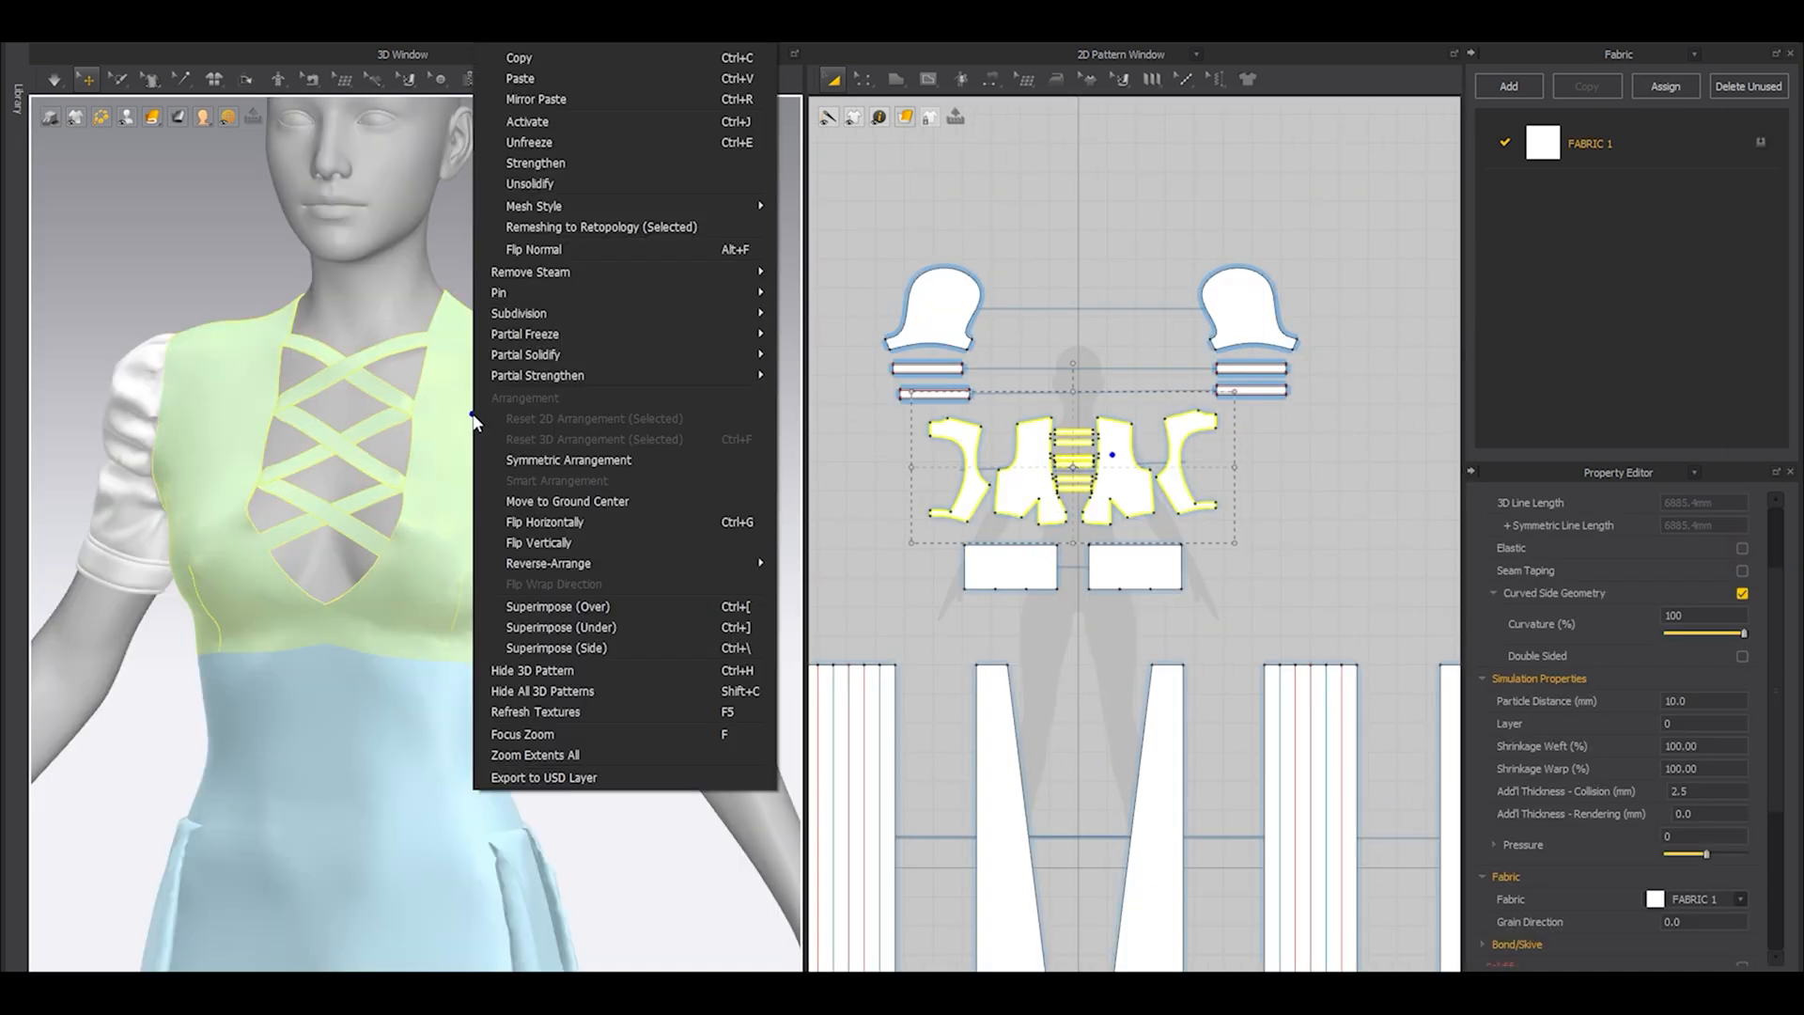
{"action": "left_click", "coordinate": [542, 132]}
{"action": "left_click", "coordinate": [613, 276]}
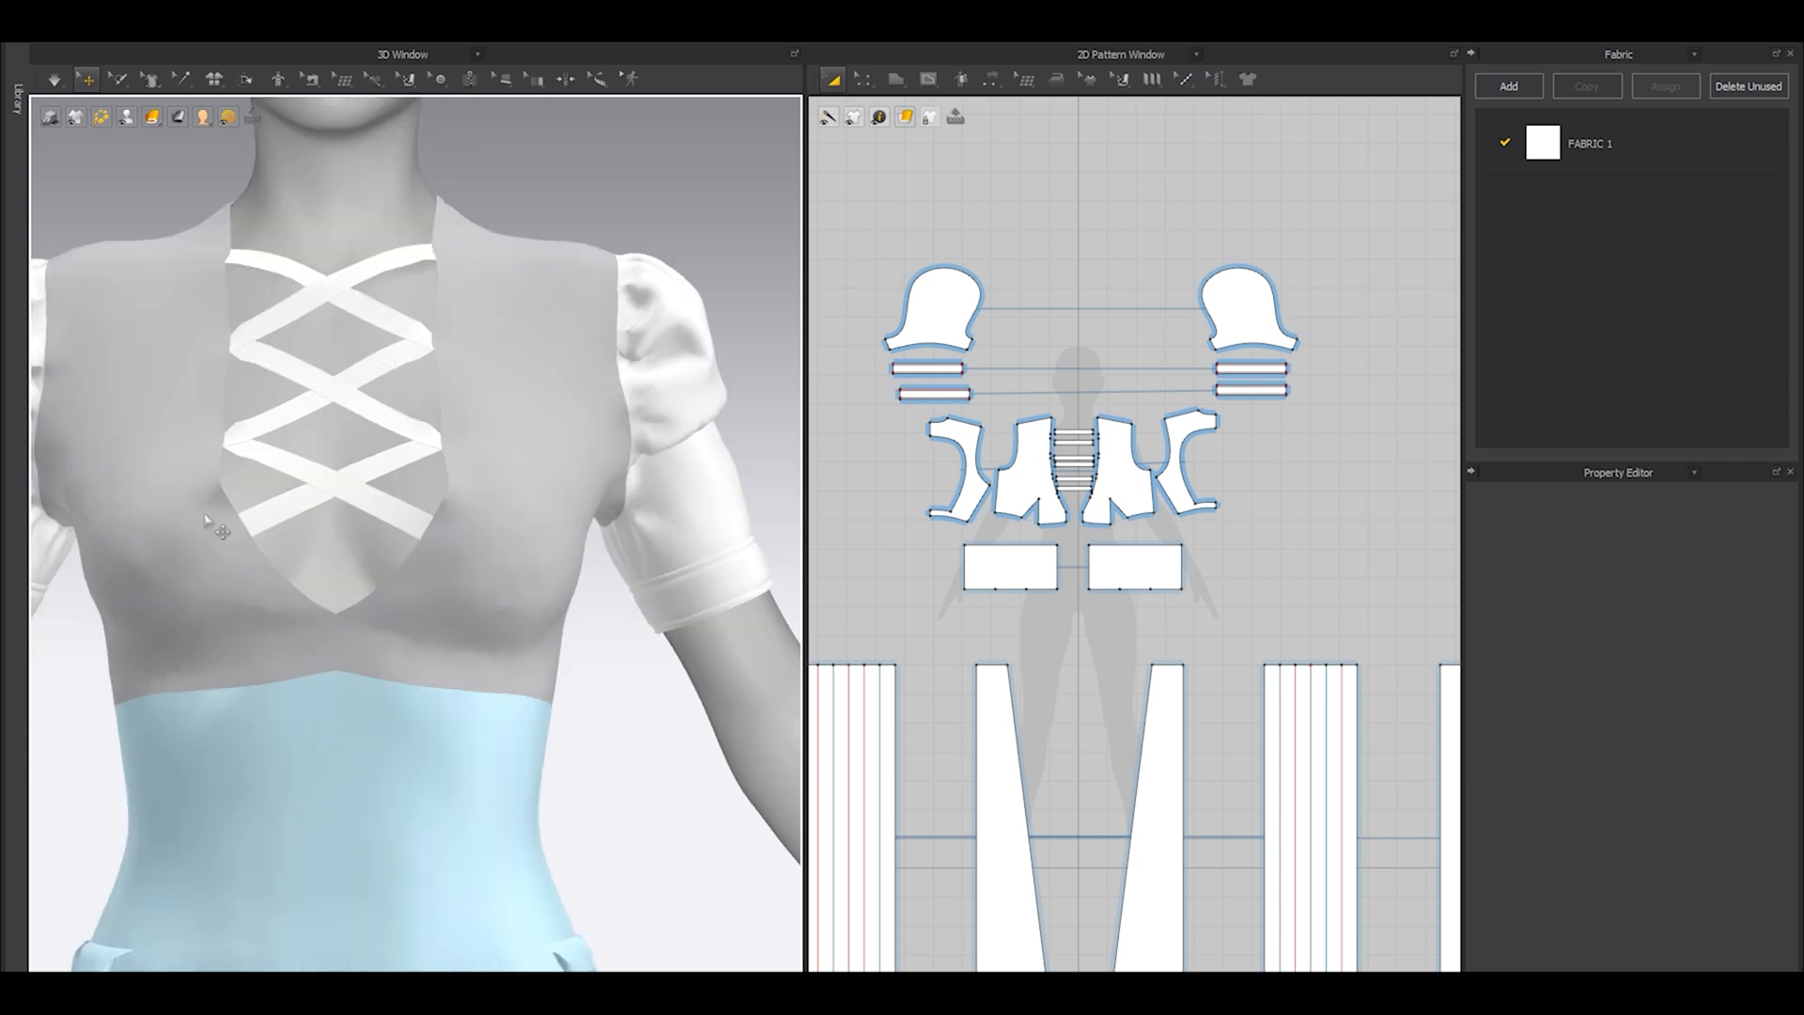
Offset all neckline edge segments of the front and back bodice panels as one 8 mm internal line each, extended to the pattern outline.
{"action": "left_click", "coordinate": [234, 530]}
{"action": "right_click_drag", "start_coordinate": [234, 530], "coordinate": [427, 655]}
{"action": "middle_click_drag", "start_coordinate": [237, 511], "coordinate": [415, 673]}
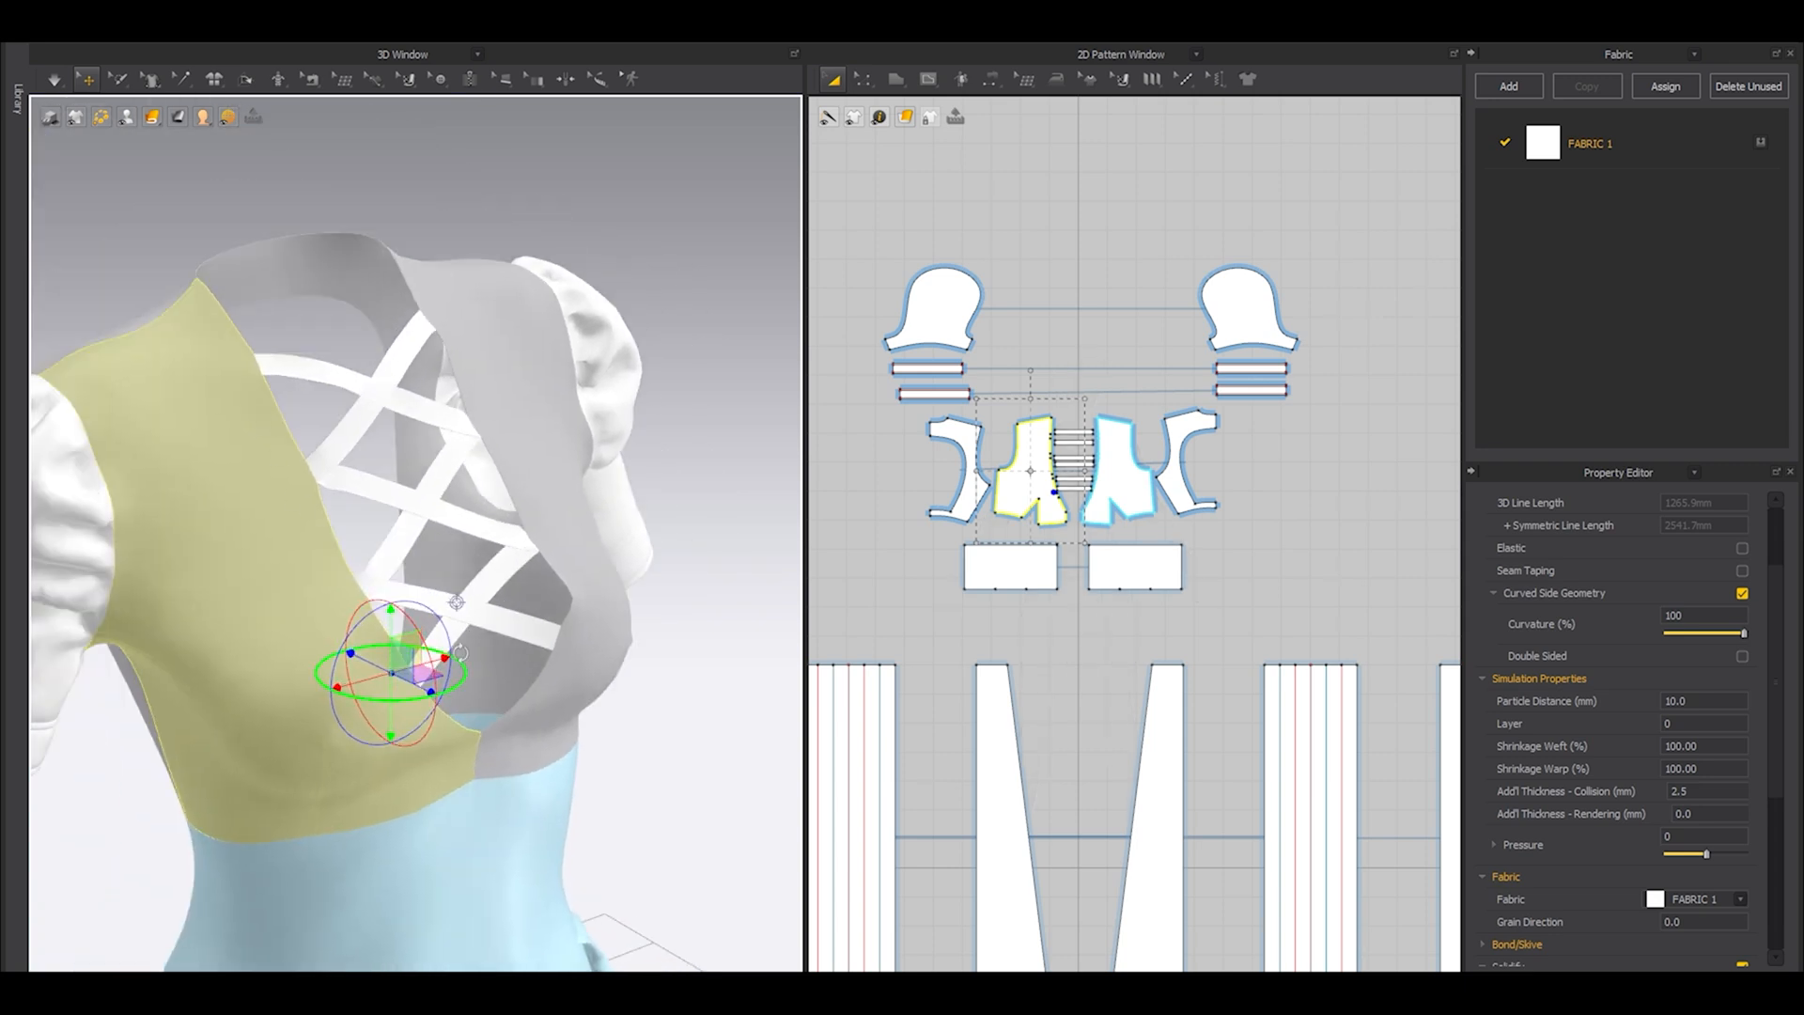
{"action": "scroll", "coordinate": [1065, 454], "scroll_direction": "up", "scroll_amount": 7}
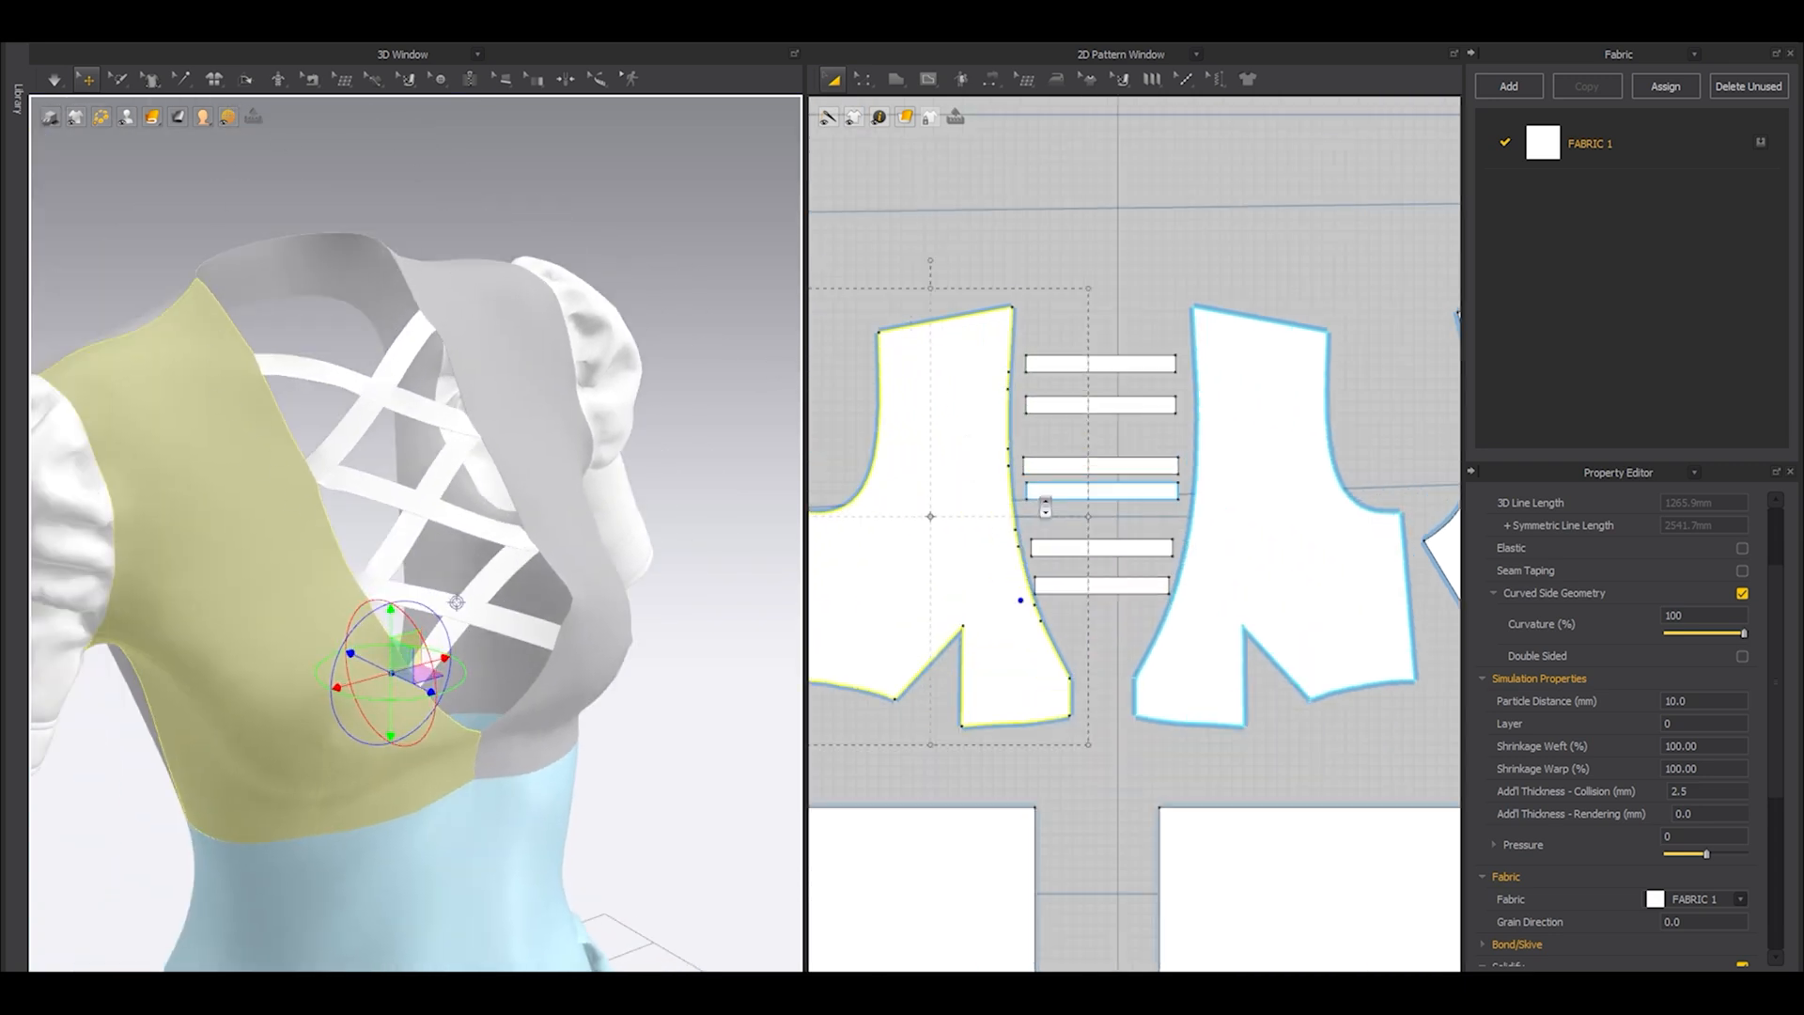
{"action": "key", "text": "z"}
{"action": "left_click", "coordinate": [1020, 434]}
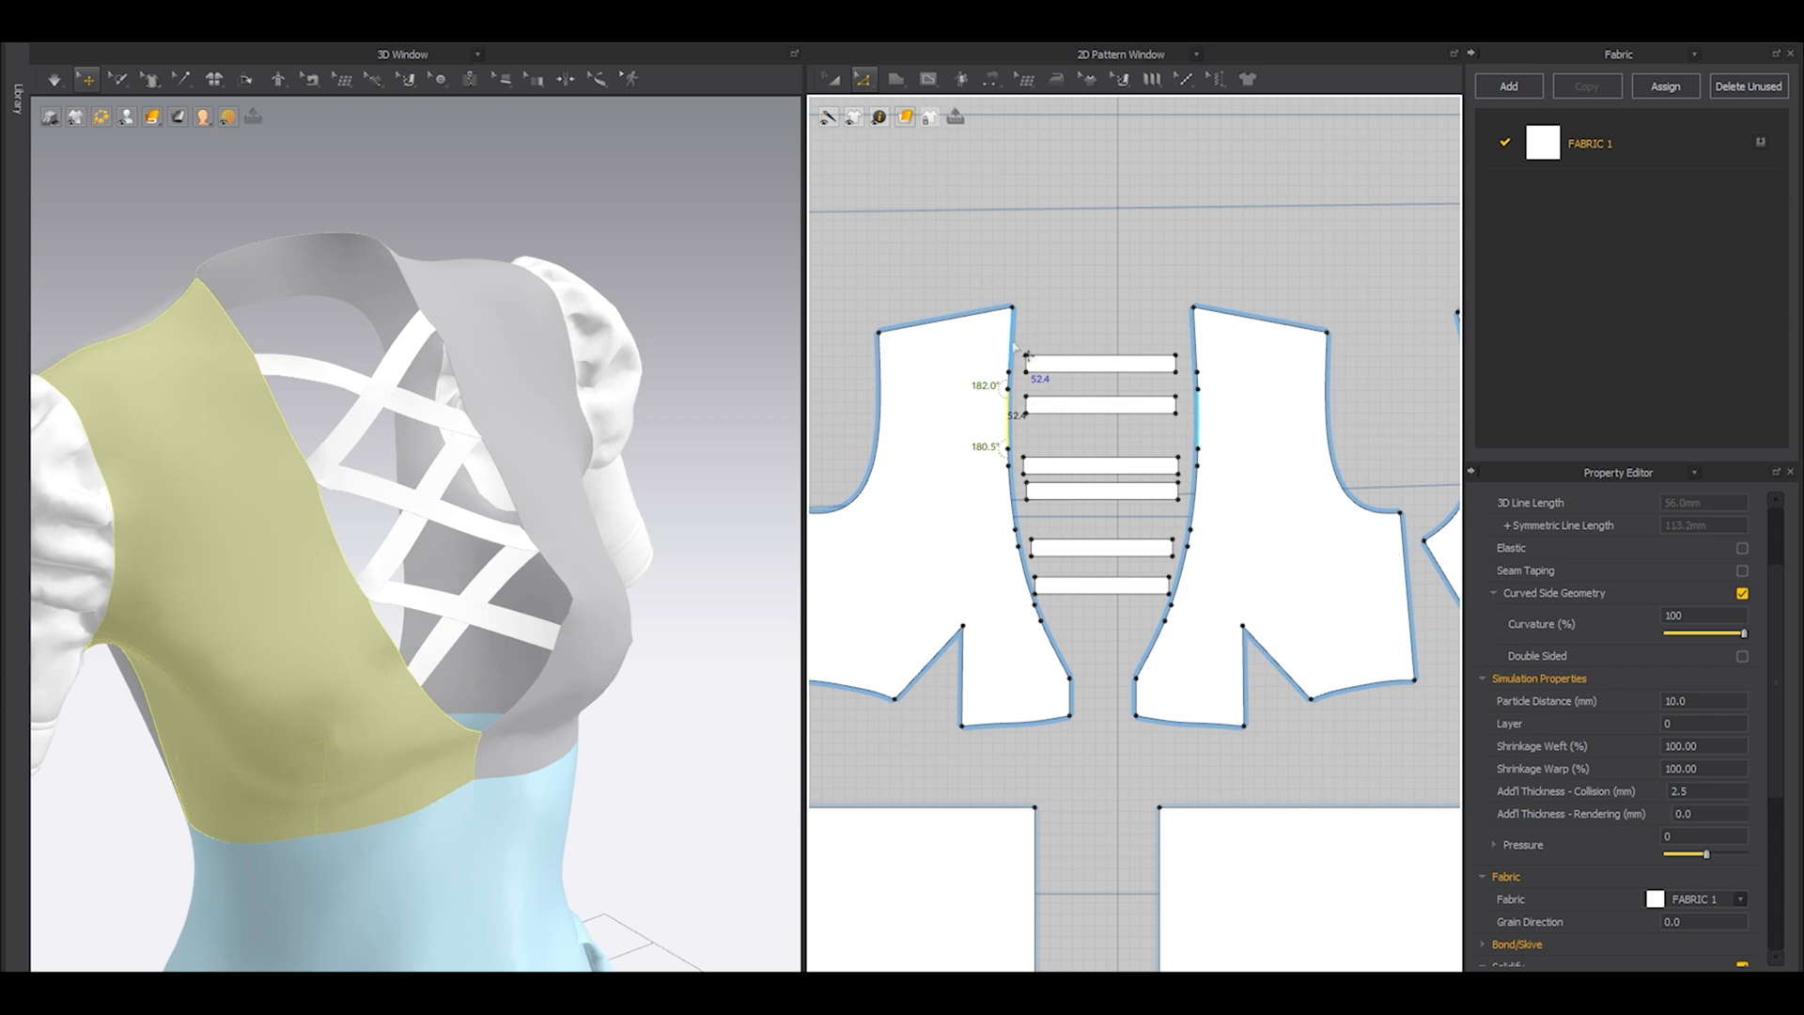
{"action": "scroll", "coordinate": [1012, 346], "scroll_direction": "up", "scroll_amount": 5}
{"action": "left_click", "coordinate": [1009, 370]}
{"action": "left_click", "coordinate": [1005, 432], "text": "shift"}
{"action": "left_click", "coordinate": [1003, 502], "text": "shift"}
{"action": "middle_click_drag", "start_coordinate": [1004, 641], "coordinate": [1015, 407]}
{"action": "left_click", "coordinate": [1014, 373], "text": "shift"}
{"action": "left_click", "coordinate": [1021, 449], "text": "shift"}
{"action": "middle_click_drag", "start_coordinate": [1042, 551], "coordinate": [1026, 432]}
{"action": "left_click", "coordinate": [1024, 434], "text": "shift"}
{"action": "left_click", "coordinate": [1043, 507], "text": "shift"}
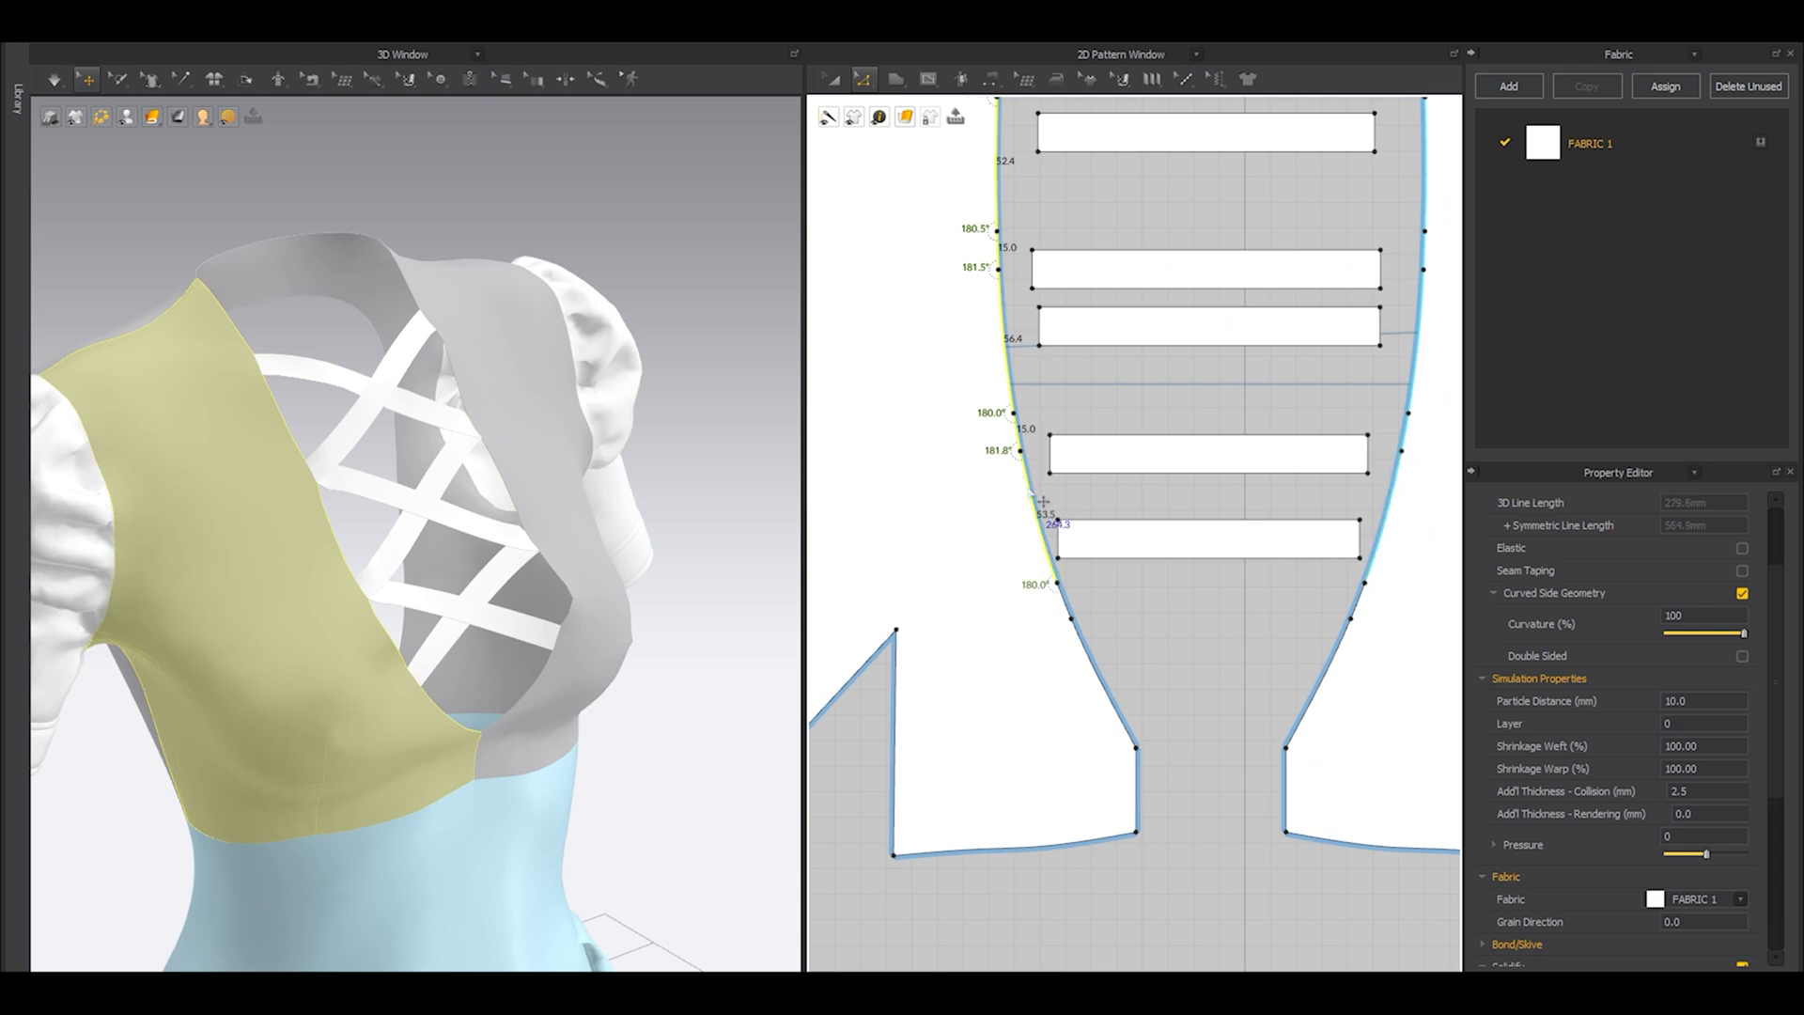
{"action": "left_click", "coordinate": [1067, 599], "text": "shift"}
{"action": "left_click", "coordinate": [1095, 648], "text": "shift"}
{"action": "scroll", "coordinate": [1097, 646], "scroll_direction": "down", "scroll_amount": 5}
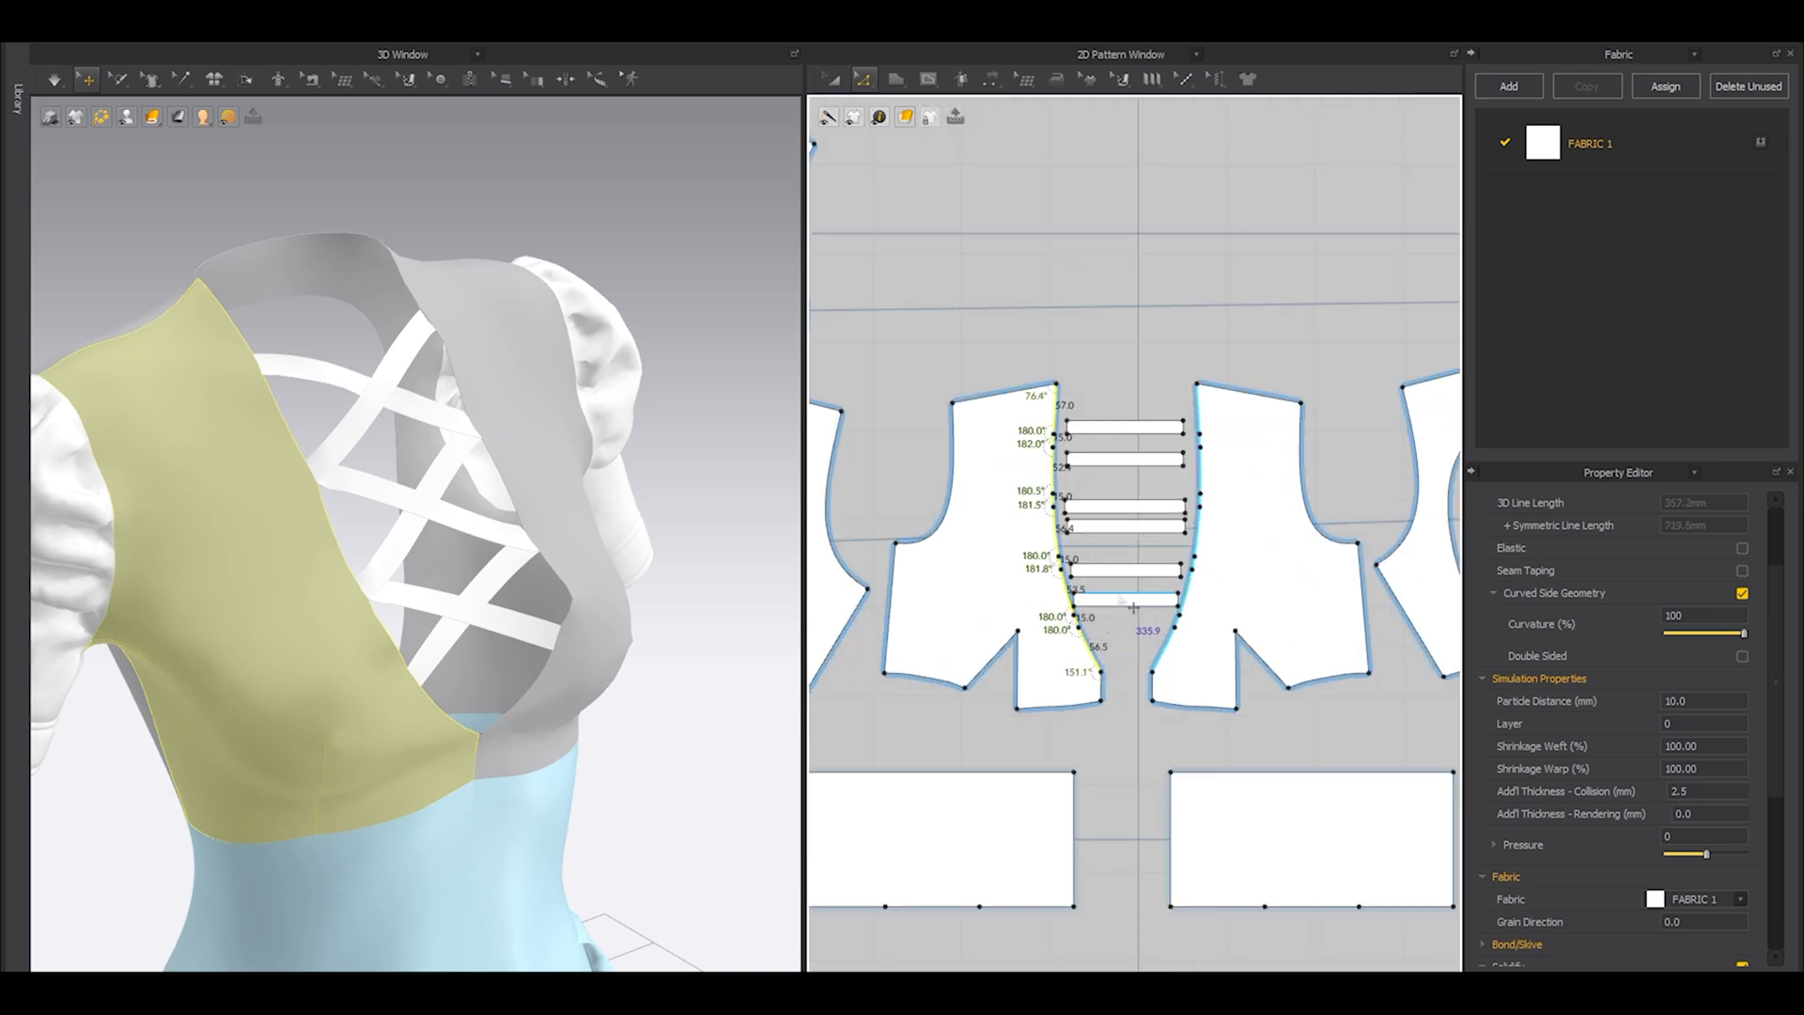
{"action": "scroll", "coordinate": [1038, 390], "scroll_direction": "up", "scroll_amount": 3}
{"action": "left_click", "coordinate": [951, 355], "text": "shift"}
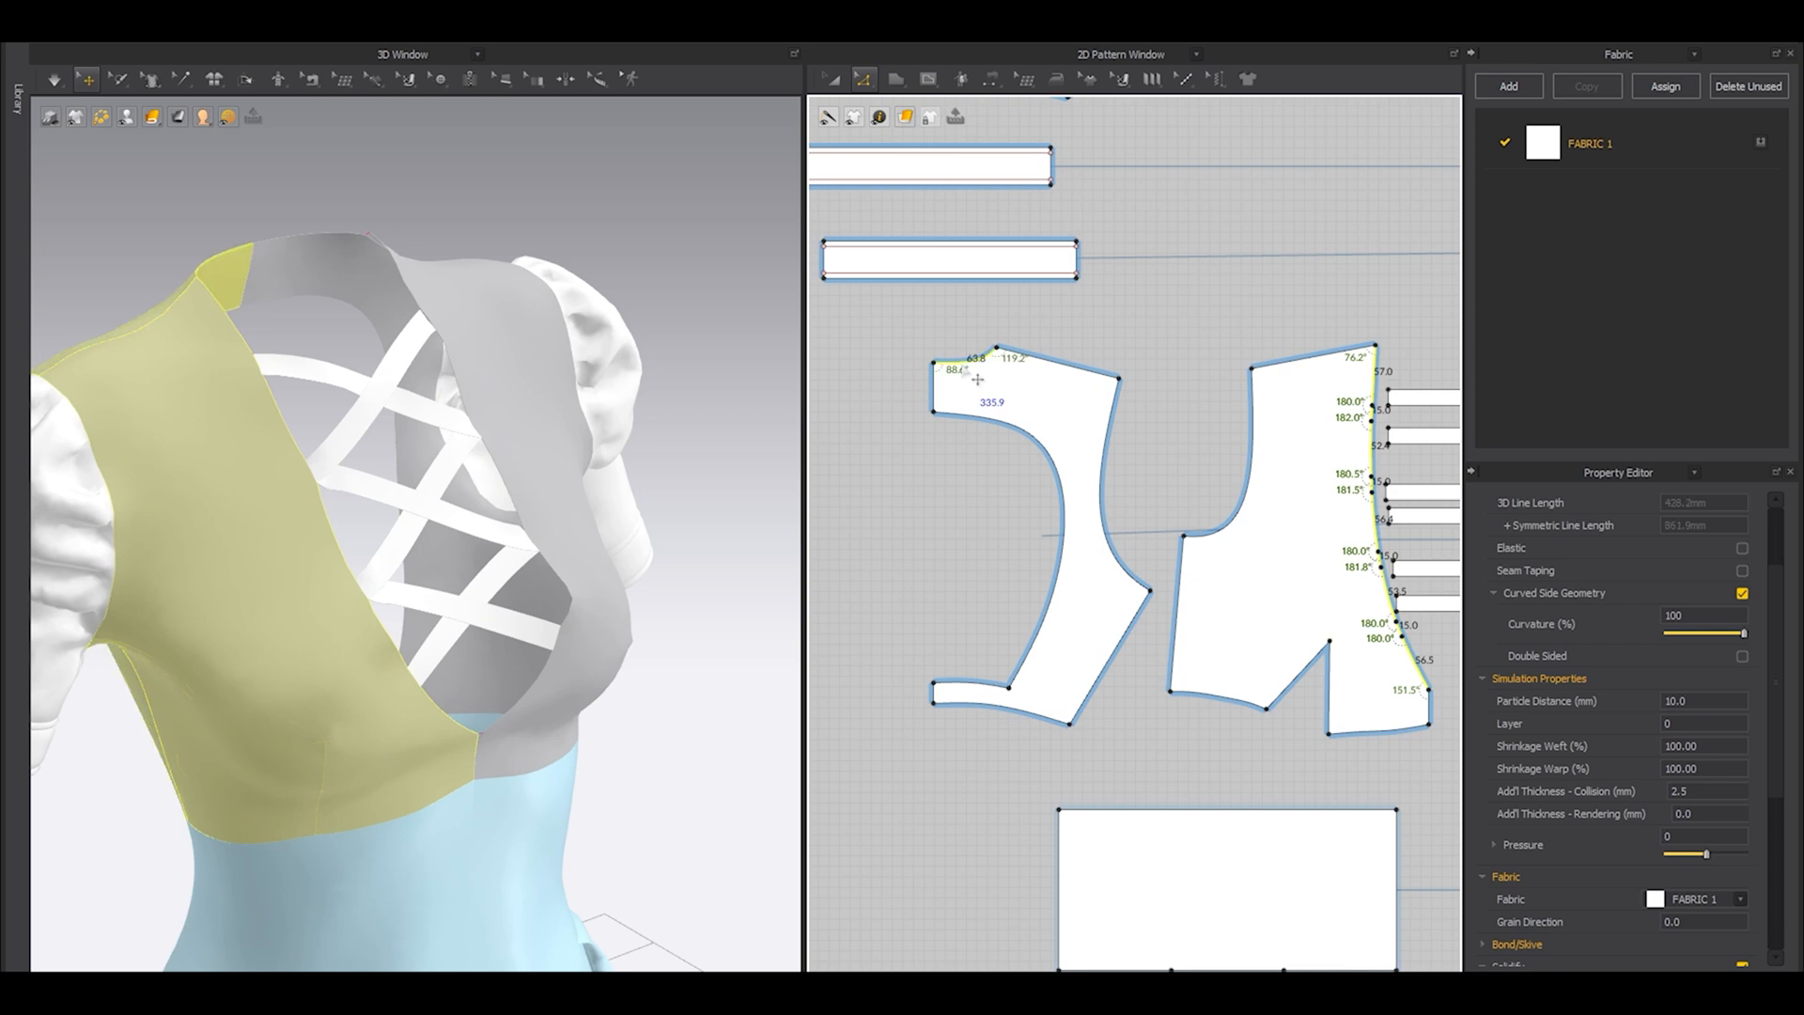
{"action": "right_click", "coordinate": [962, 366]}
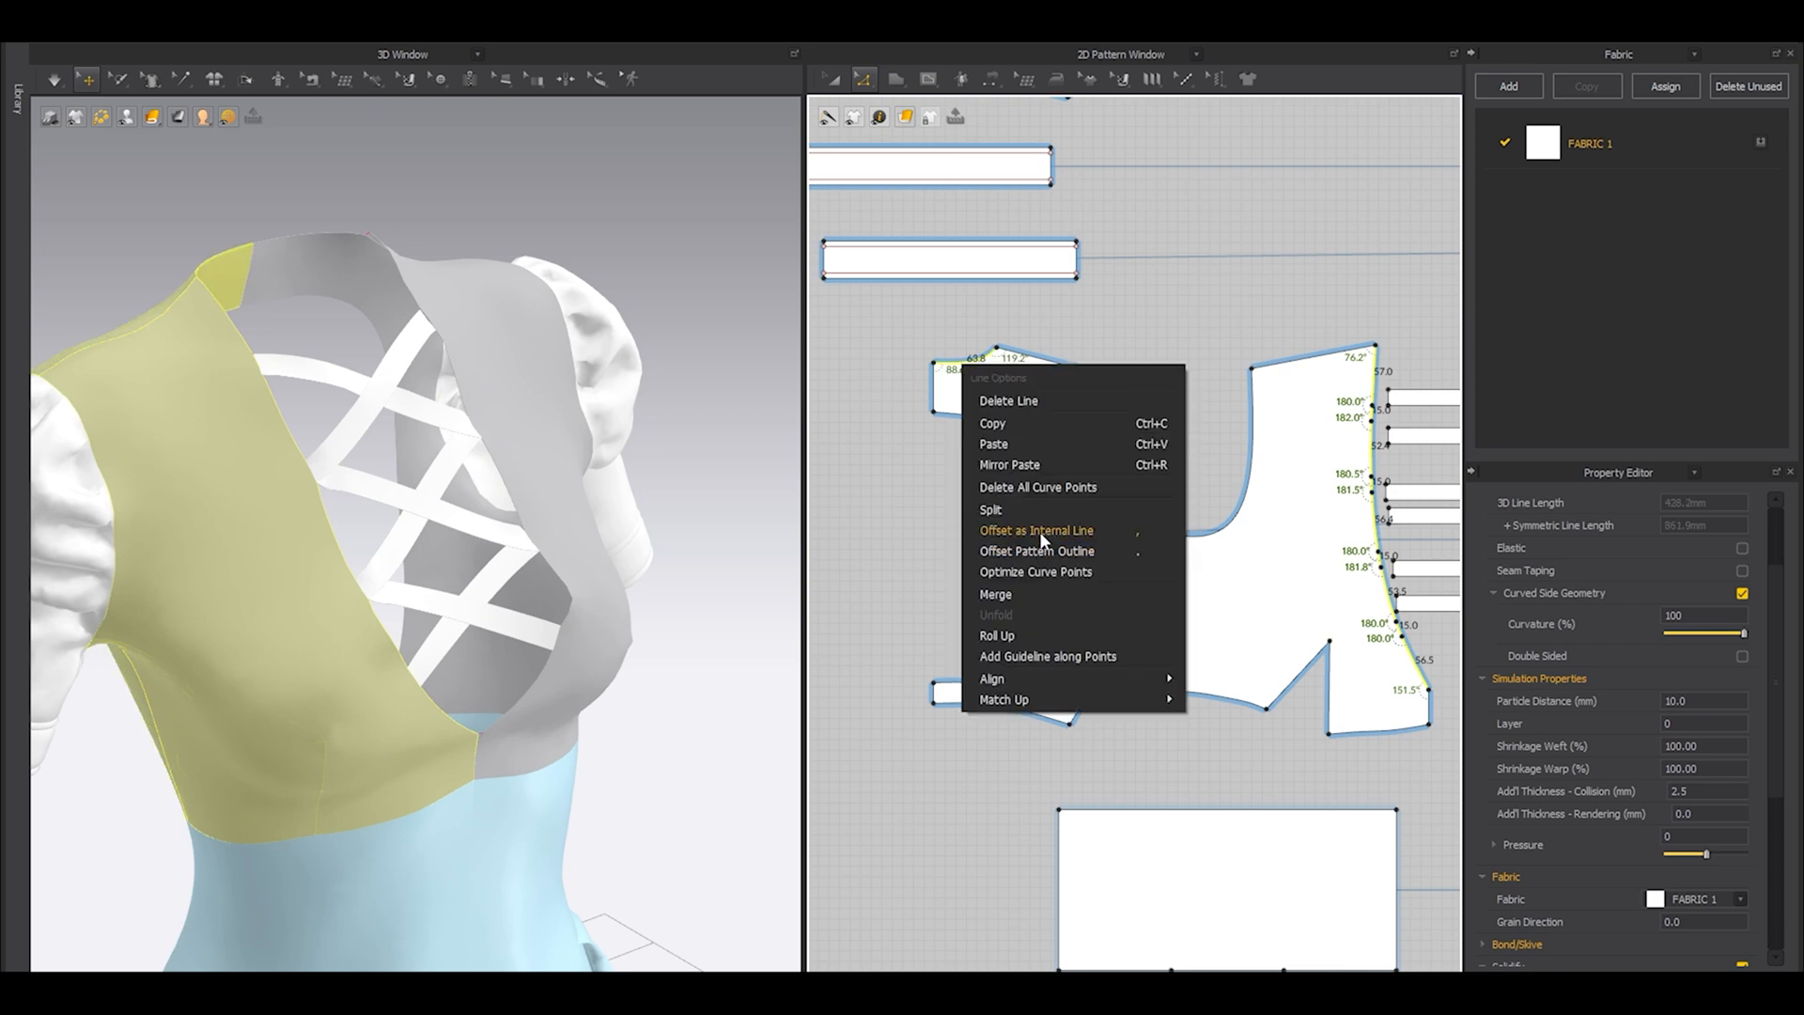
{"action": "left_click", "coordinate": [1037, 531]}
{"action": "left_click_drag", "start_coordinate": [941, 368], "coordinate": [874, 364]}
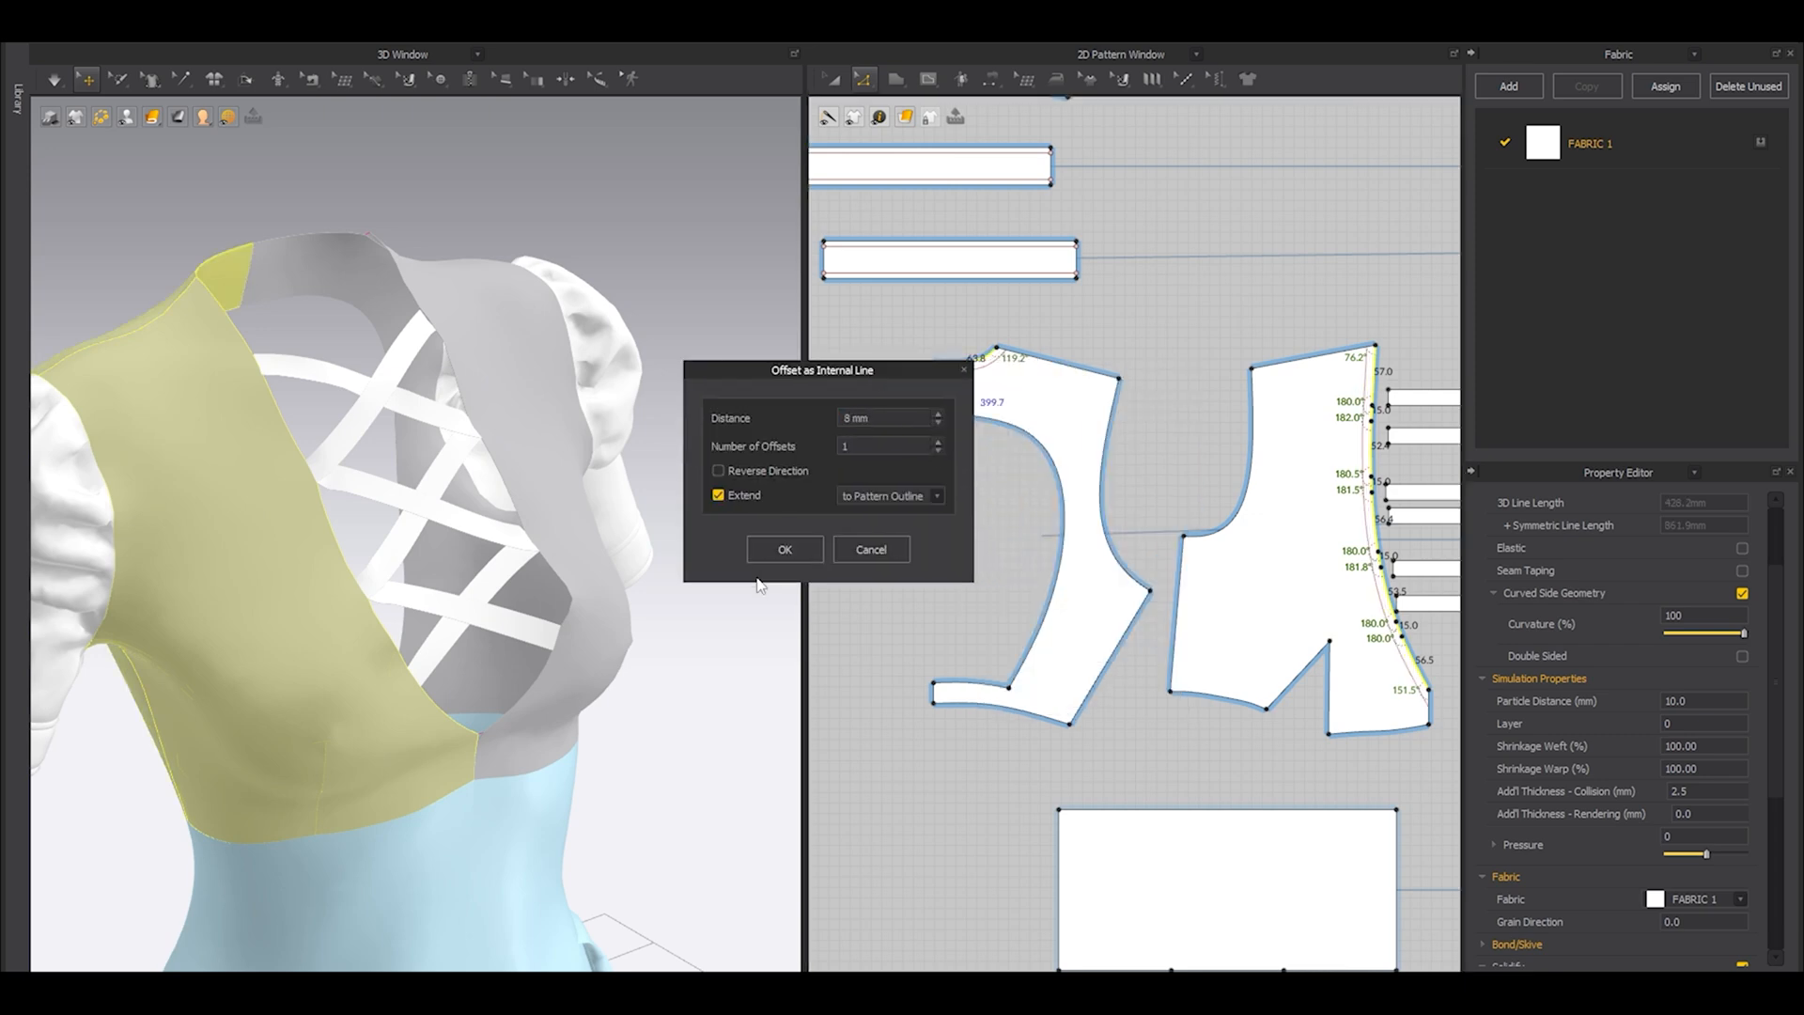
{"action": "left_click", "coordinate": [770, 554]}
{"action": "right_click_drag", "start_coordinate": [373, 573], "coordinate": [432, 575]}
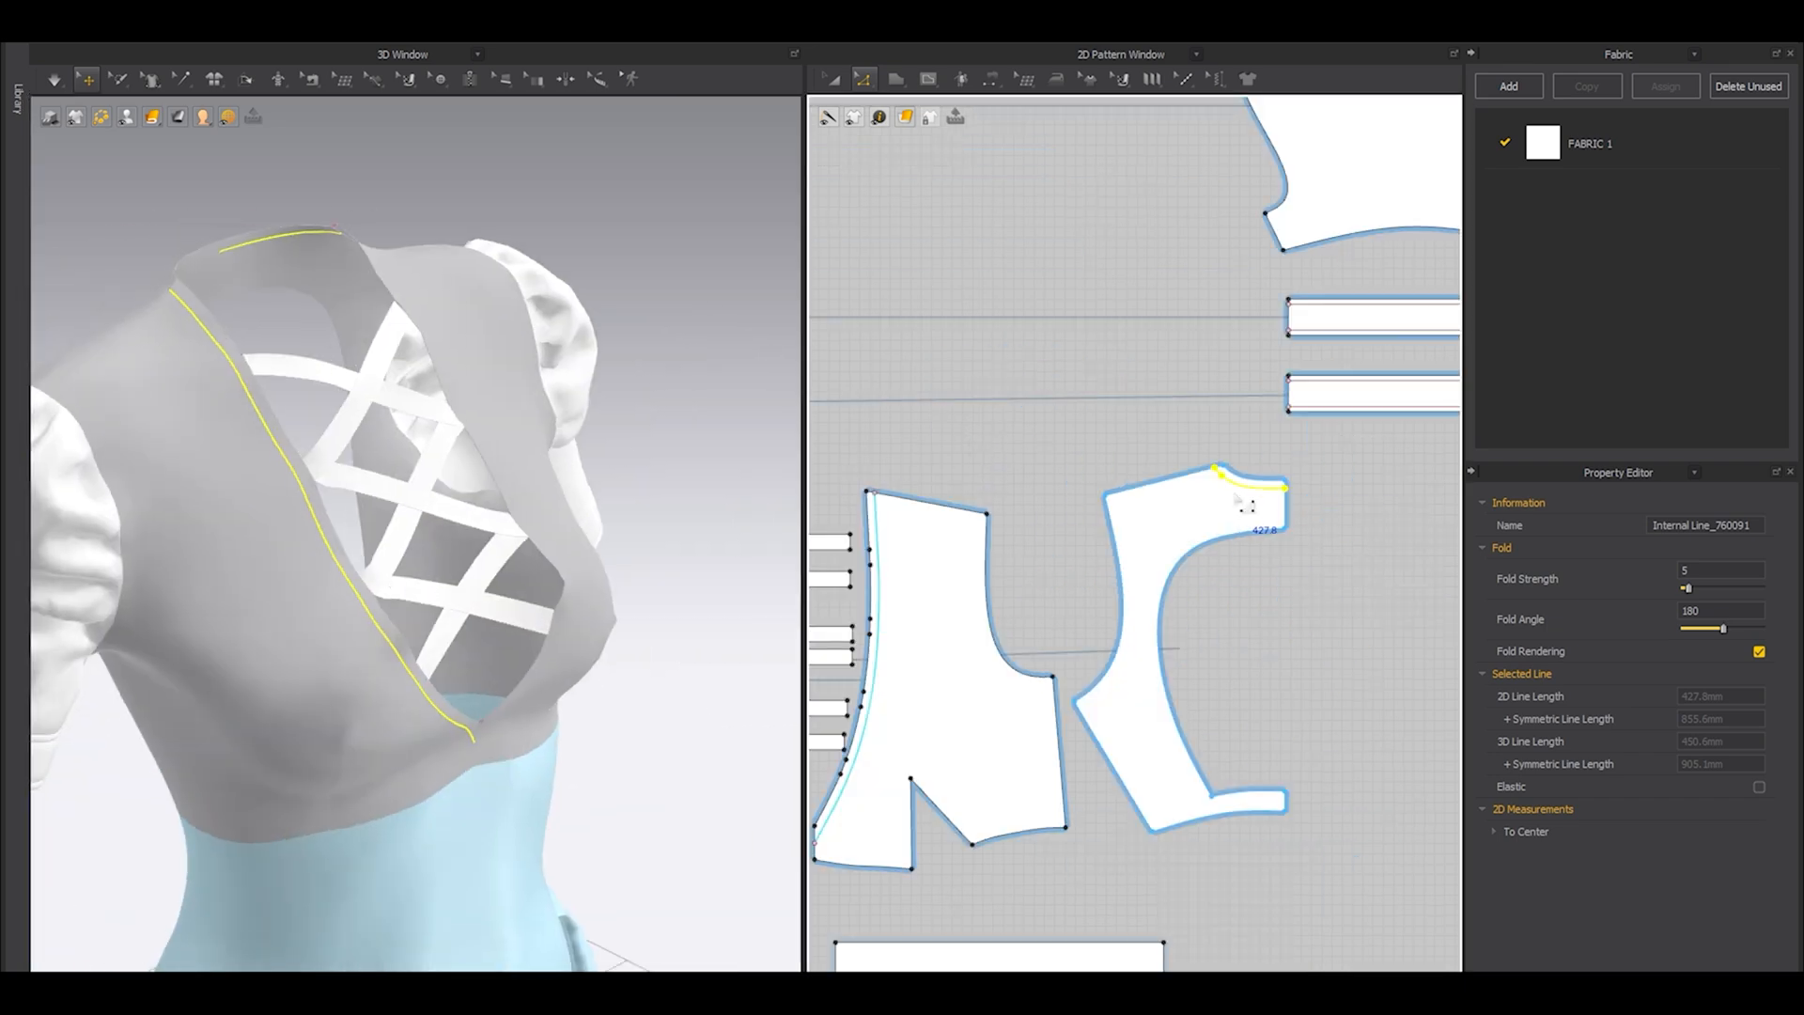
Extend or trim the offset neckline internal lines to the pattern outline, adding points where they meet it.
{"action": "scroll", "coordinate": [1246, 505], "scroll_direction": "up", "scroll_amount": 2}
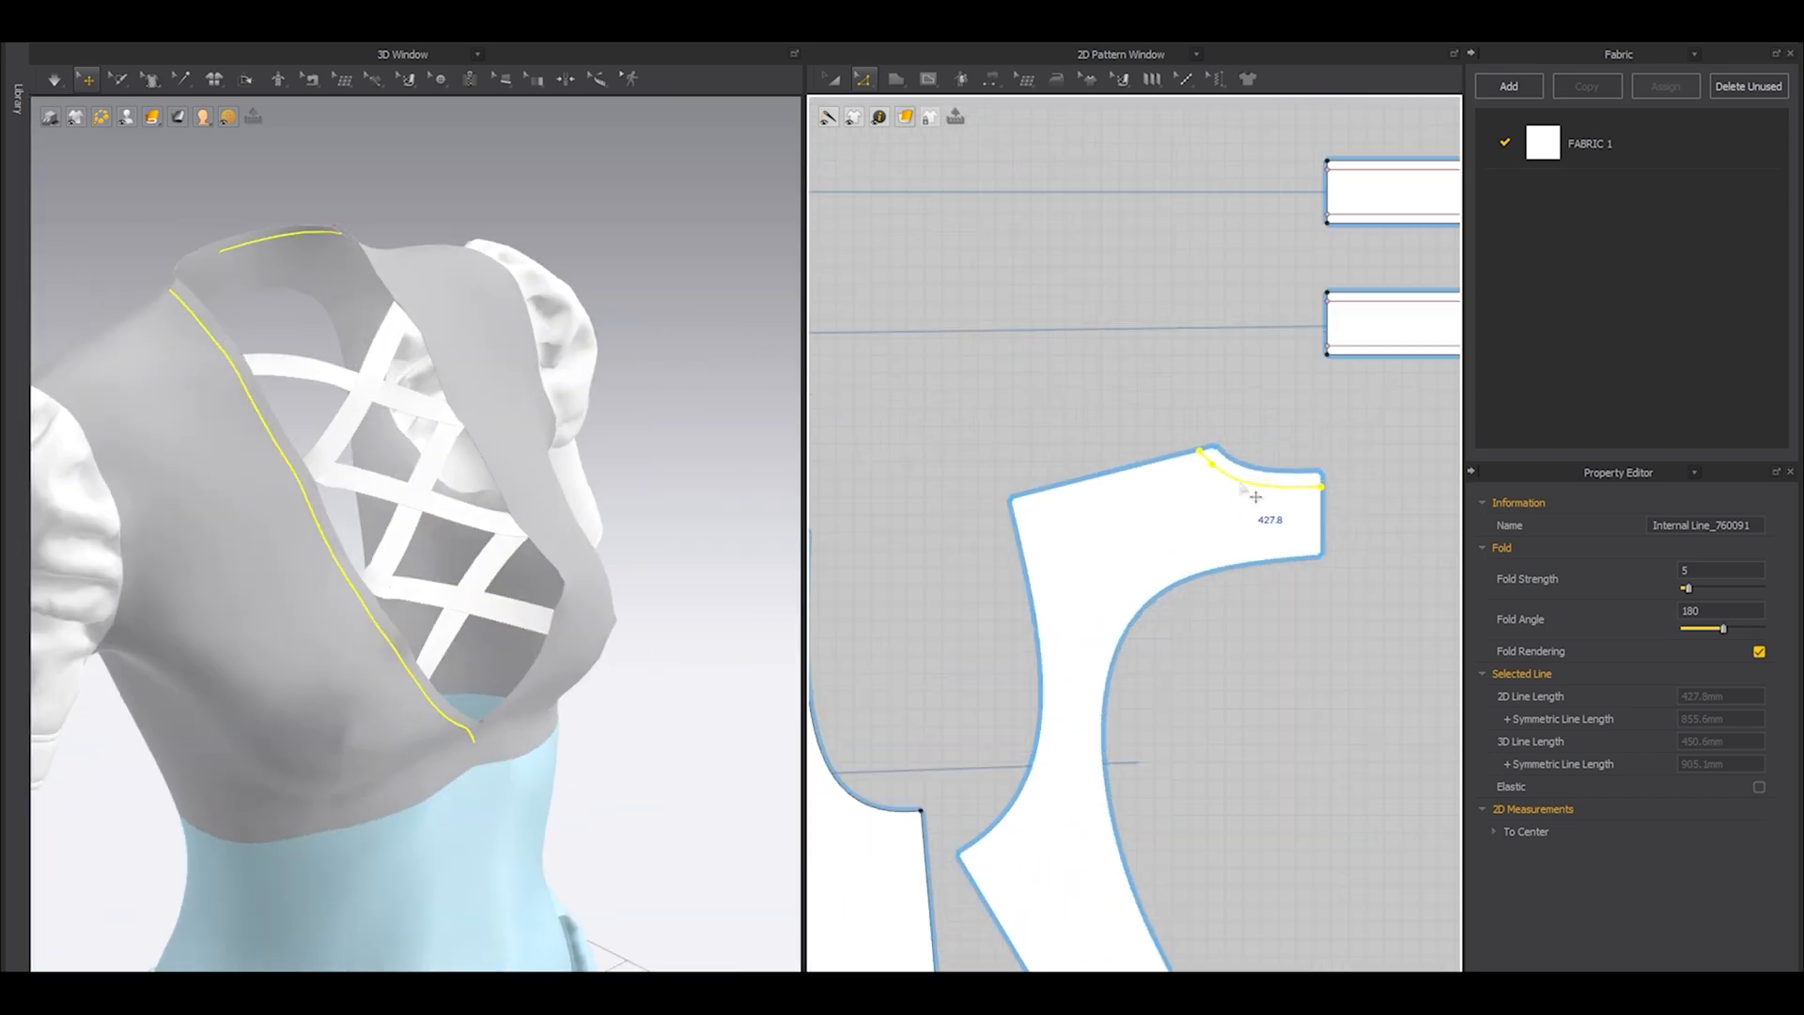
{"action": "right_click", "coordinate": [1245, 486]}
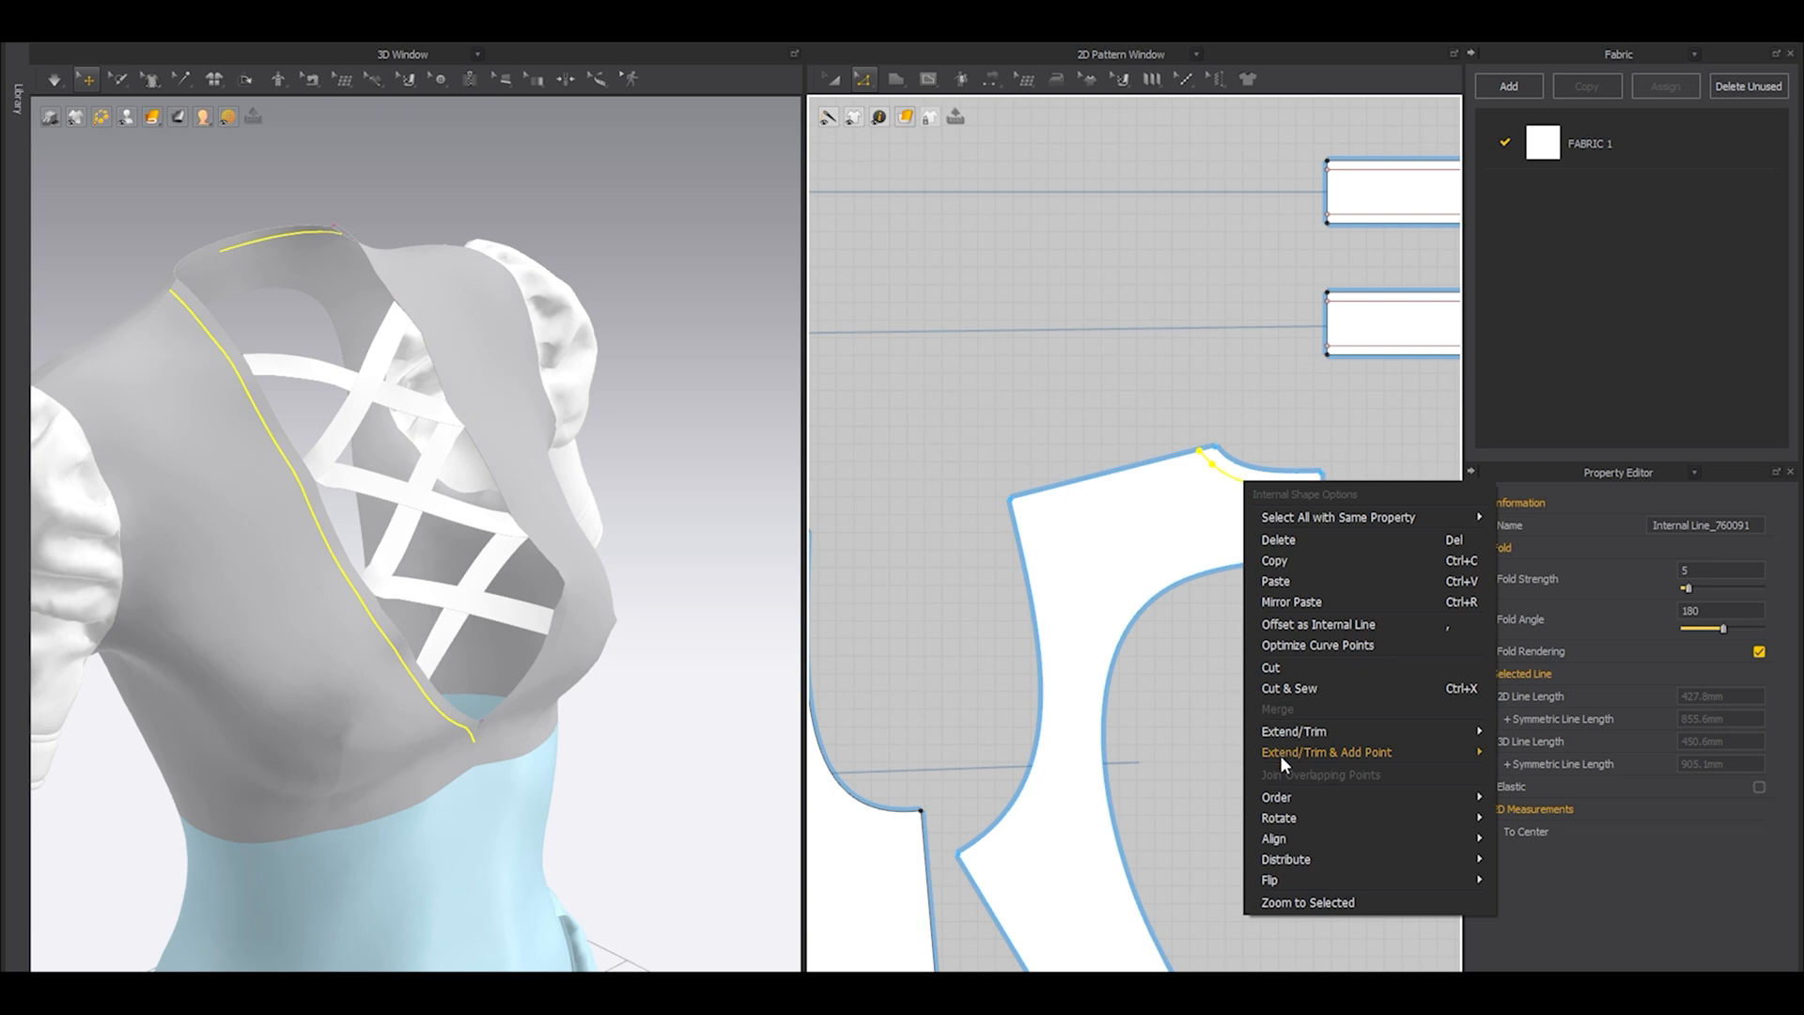
{"action": "mouse_move", "coordinate": [1279, 753]}
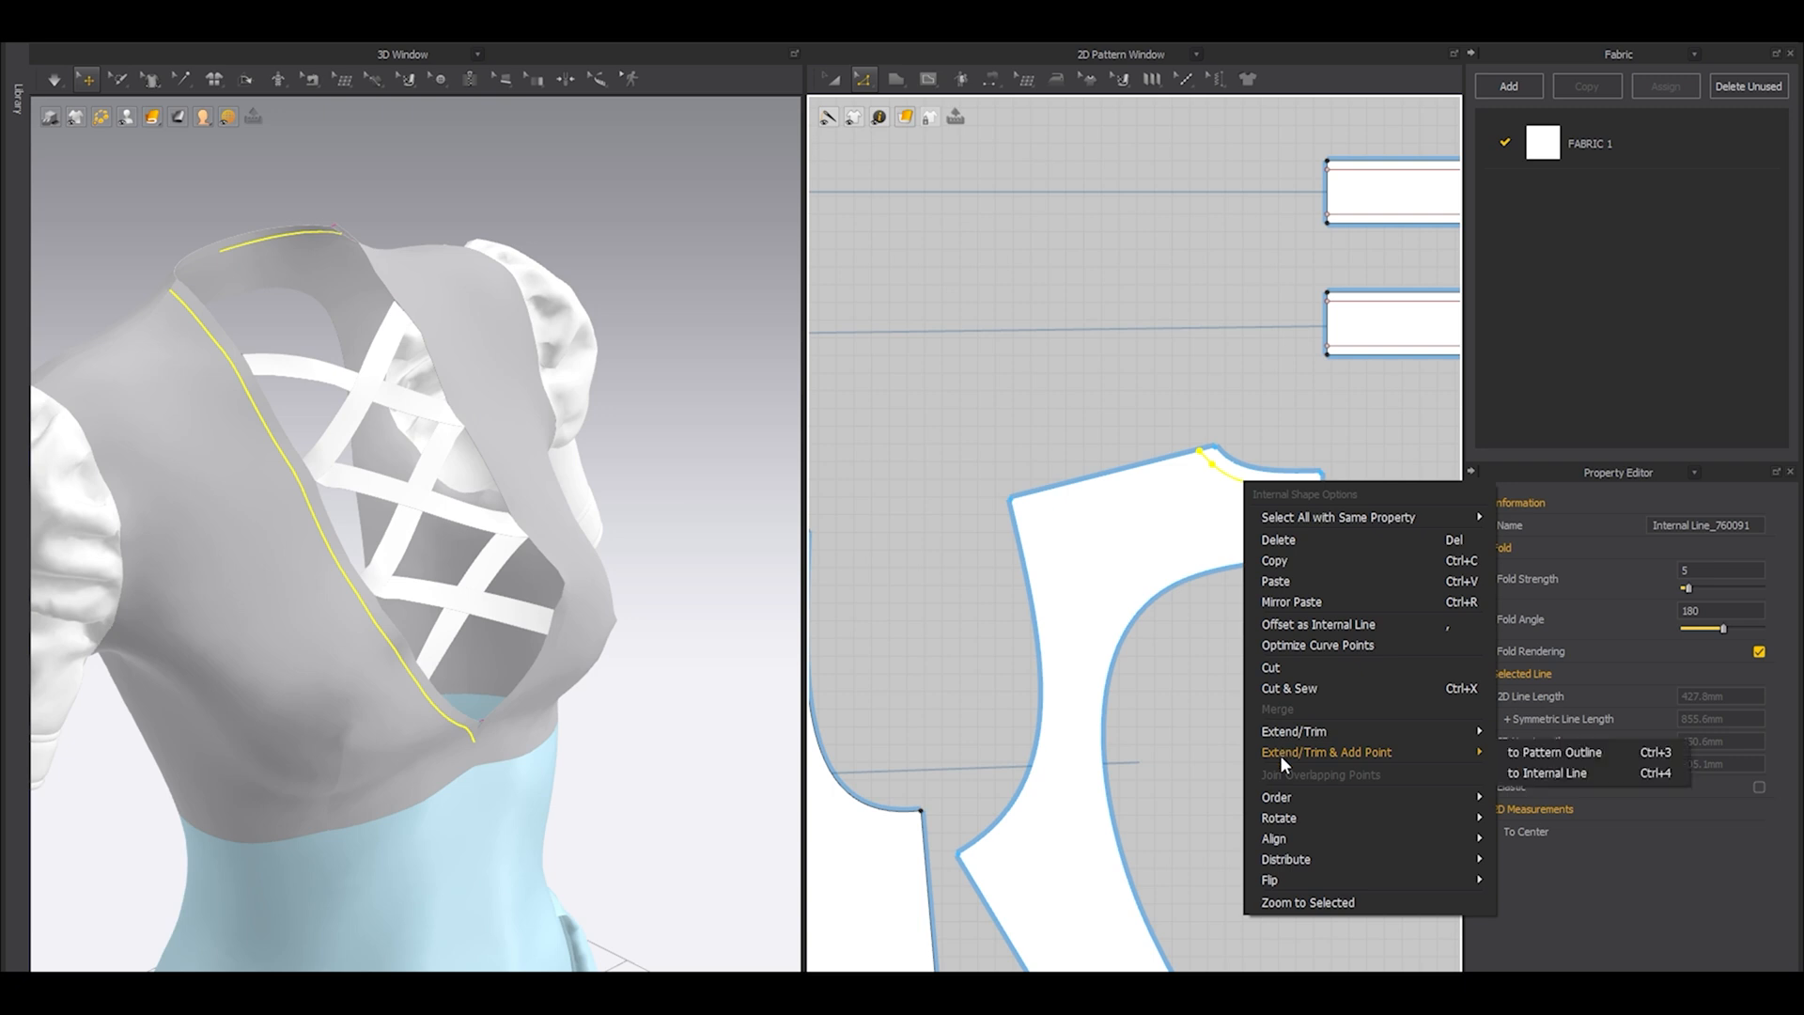
{"action": "left_click", "coordinate": [1526, 755]}
Trace the narrow band between the back panel's neckline edge and its internal line as a separate pattern.
{"action": "scroll", "coordinate": [954, 549], "scroll_direction": "down", "scroll_amount": 5}
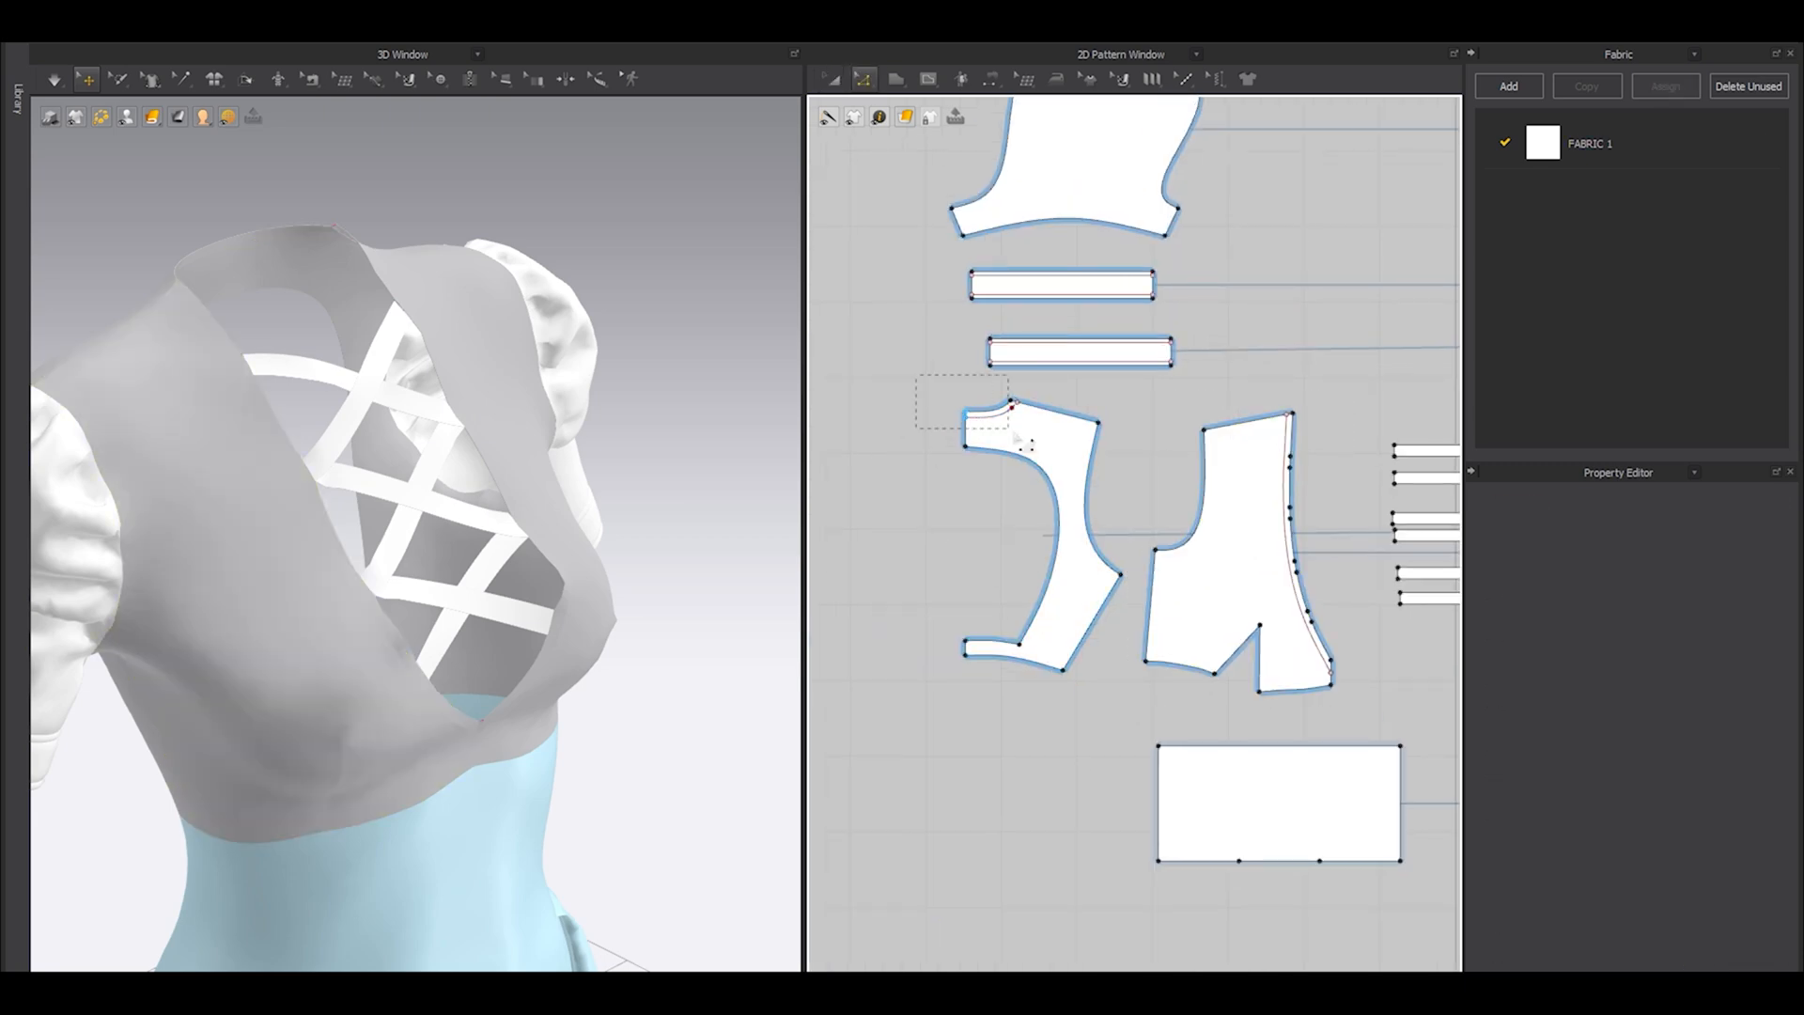
{"action": "left_click_drag", "start_coordinate": [1066, 439], "coordinate": [1067, 440]}
{"action": "scroll", "coordinate": [956, 376], "scroll_direction": "up", "scroll_amount": 4}
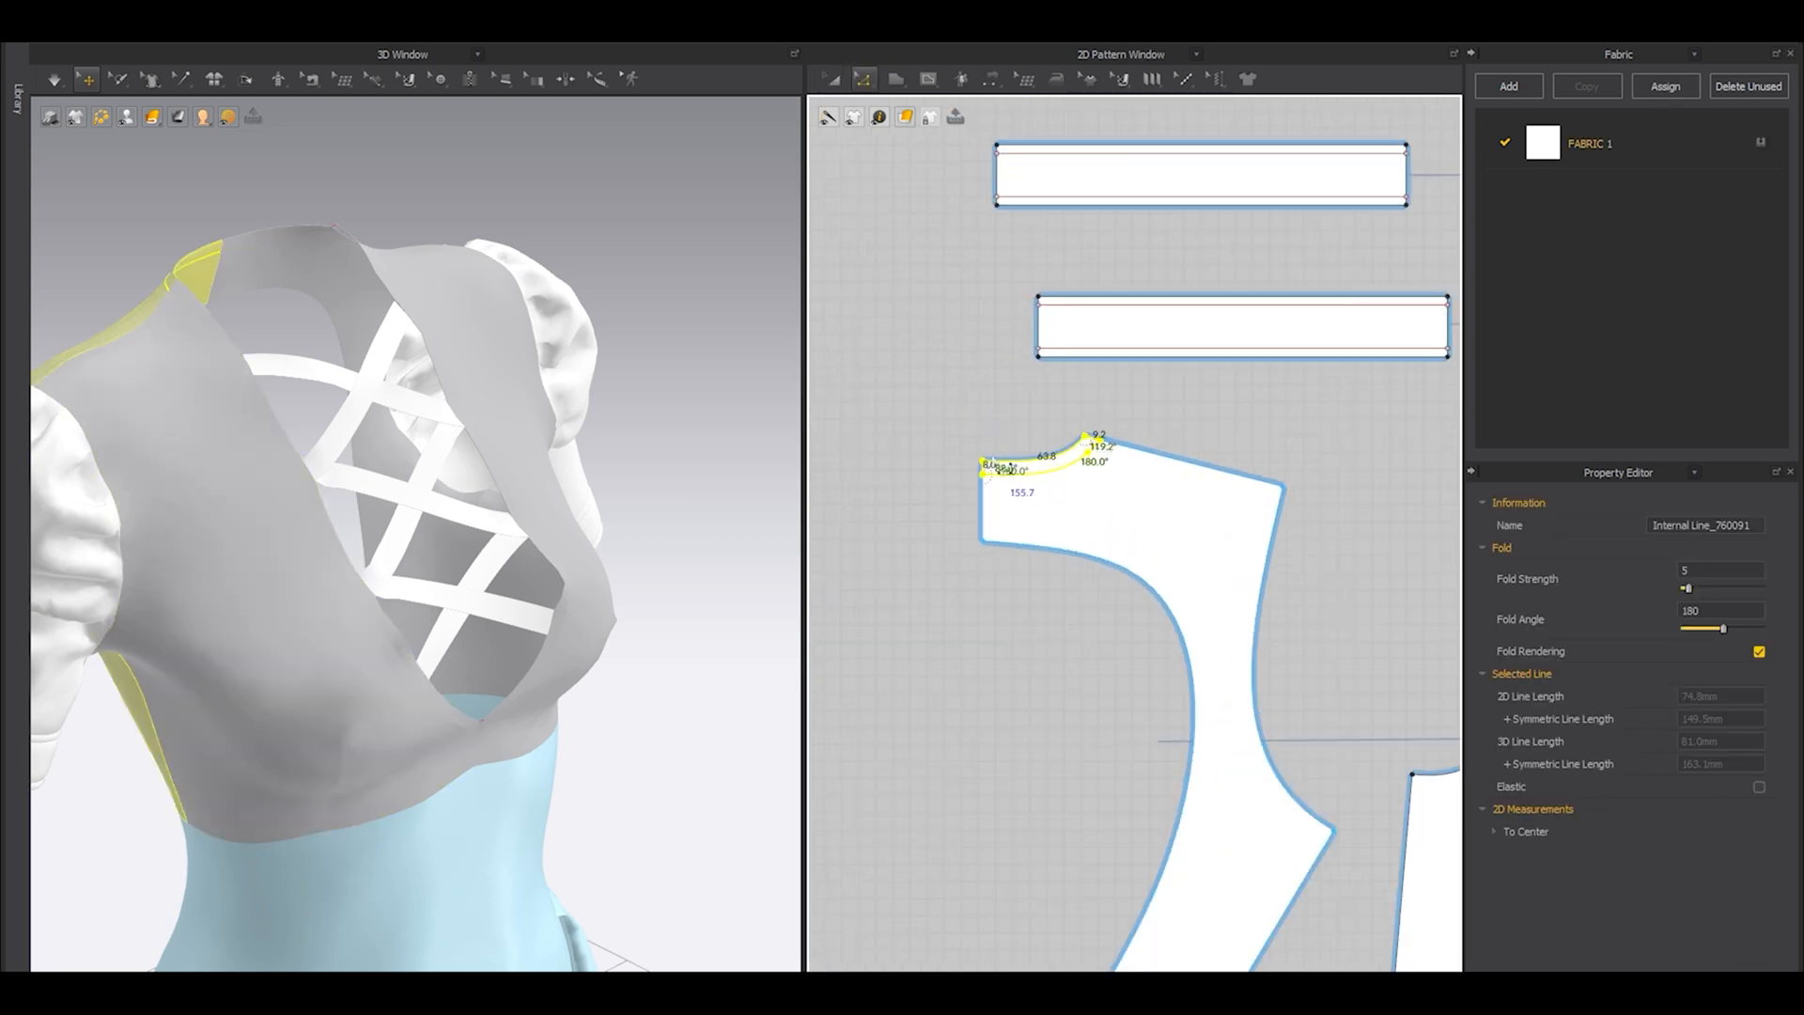
{"action": "left_click", "coordinate": [864, 80]}
{"action": "left_click", "coordinate": [894, 276]}
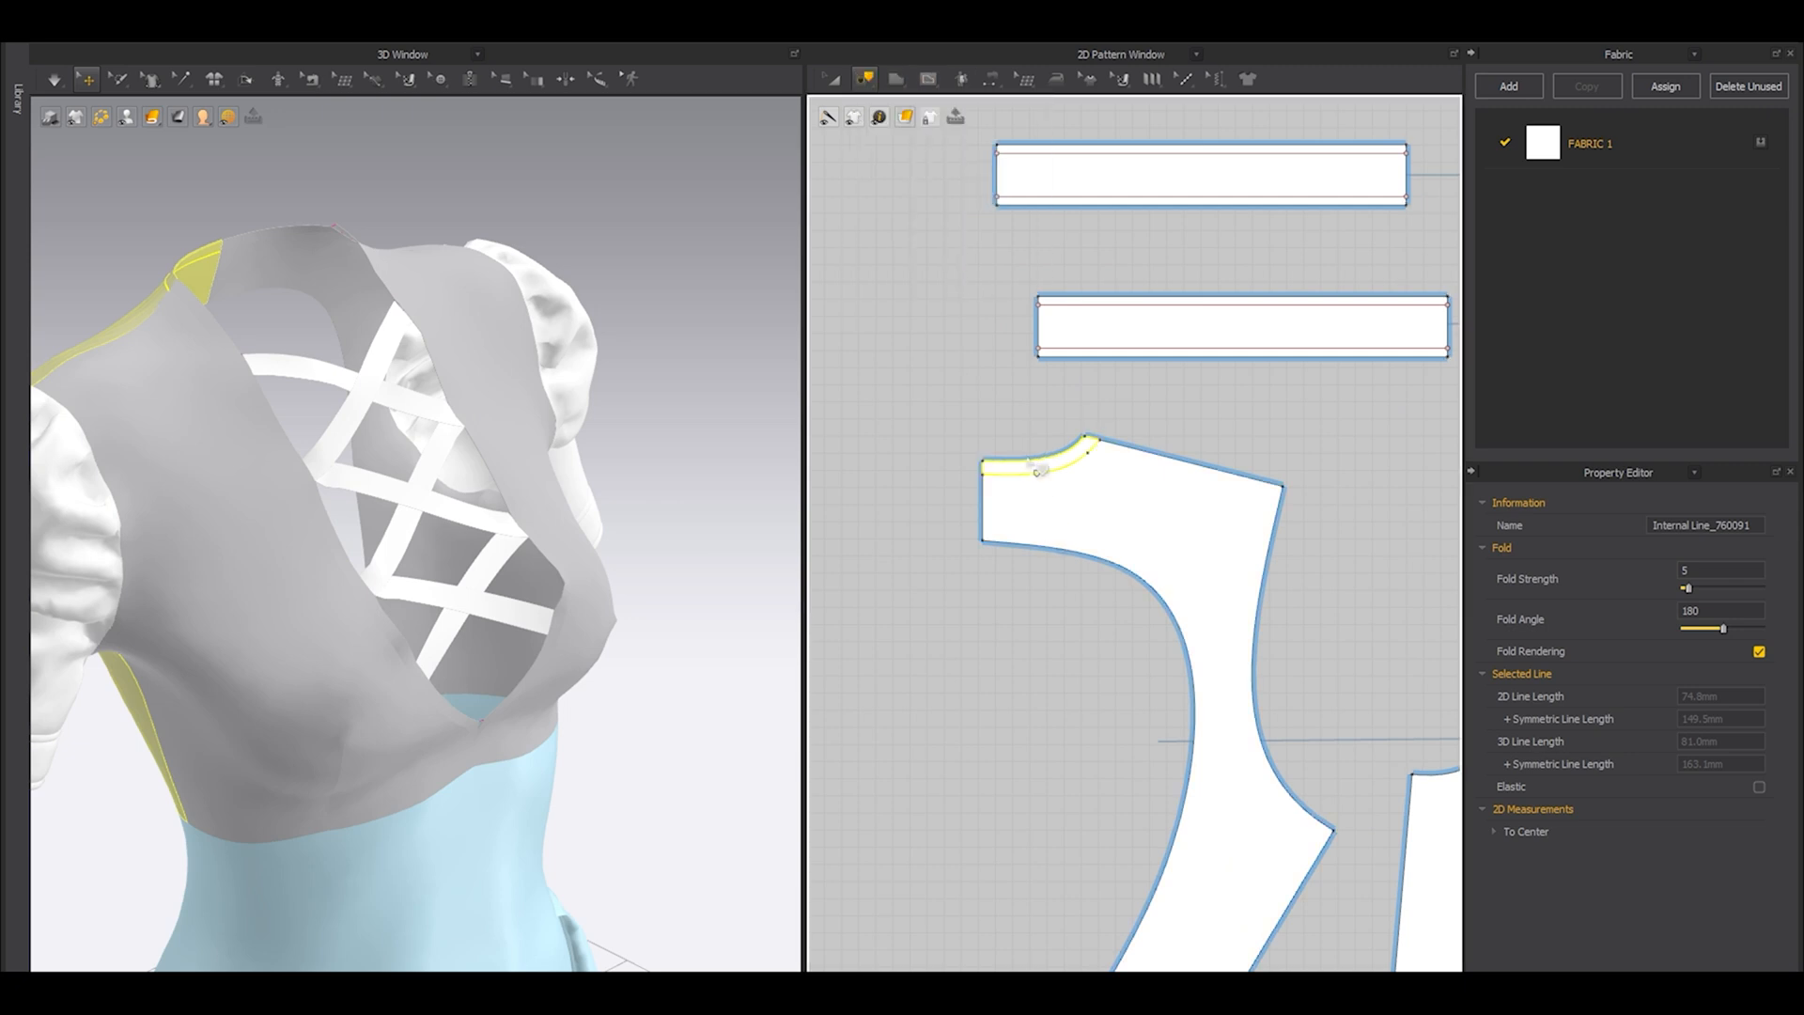
{"action": "right_click", "coordinate": [1037, 470]}
{"action": "left_click", "coordinate": [1090, 484]}
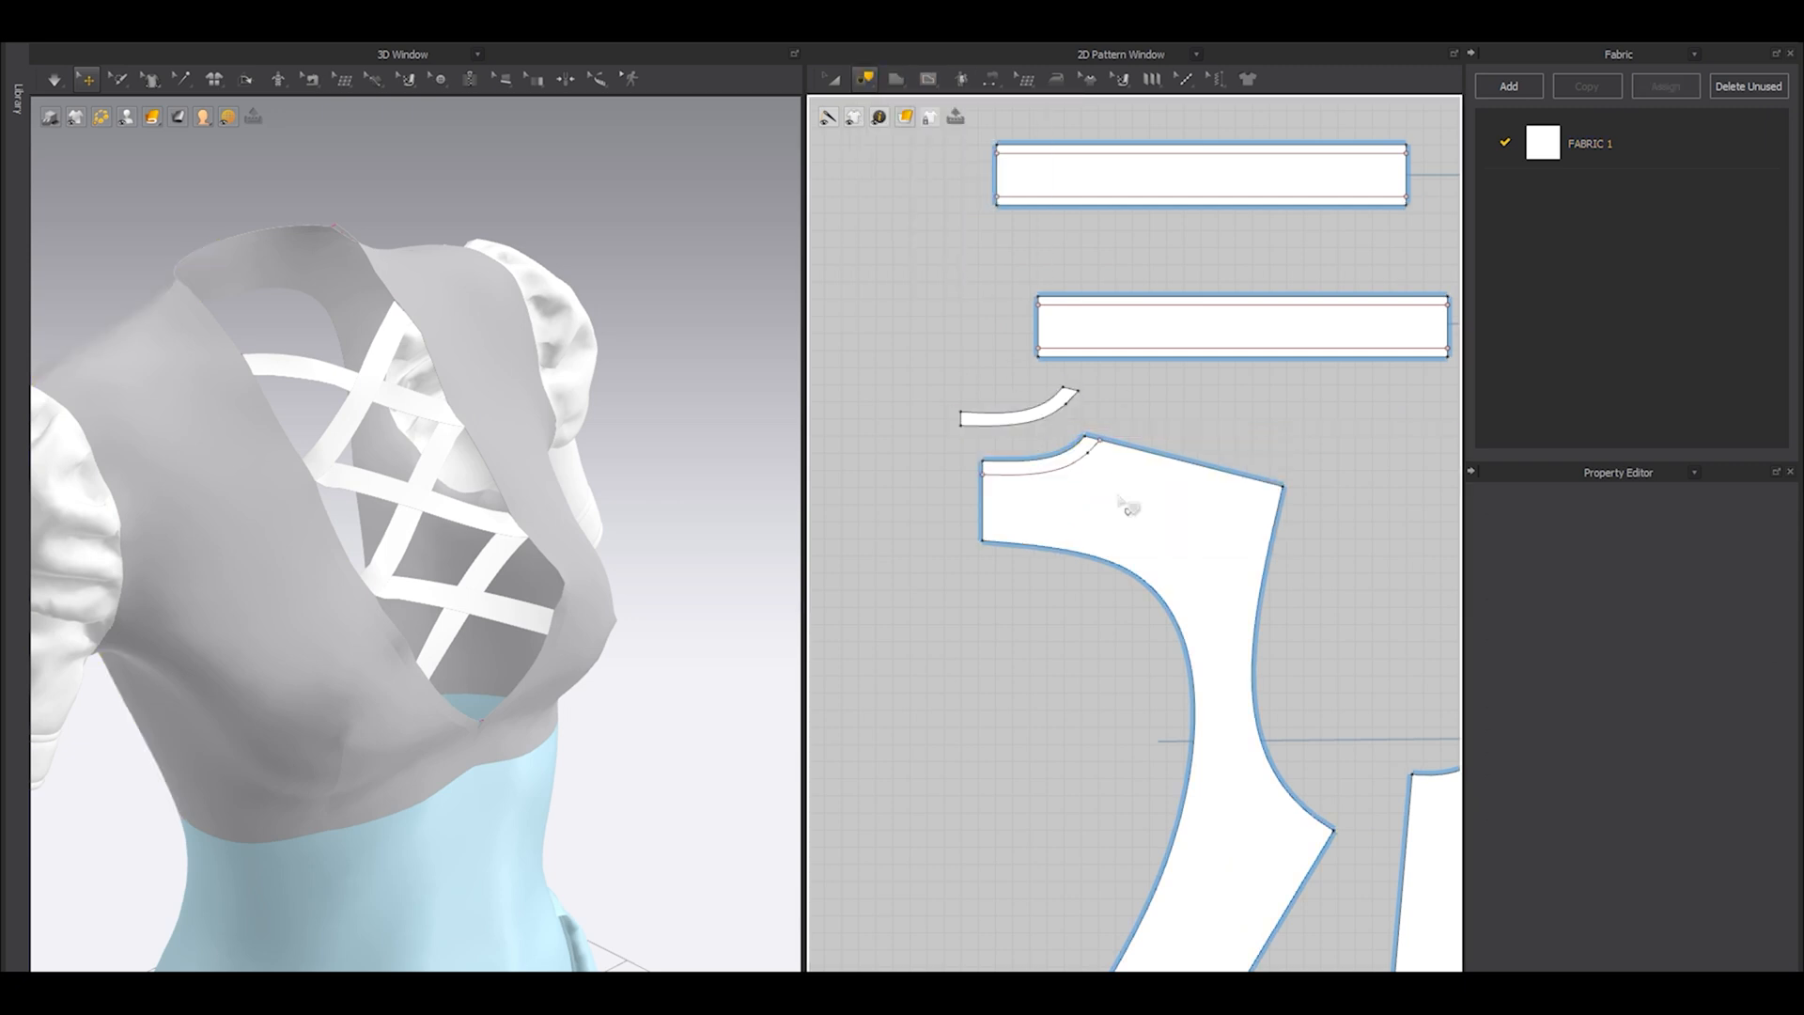
Trace the narrow band between the front panel's neckline edge and its internal line as a separate pattern.
{"action": "key", "text": "a"}
{"action": "left_click", "coordinate": [1024, 413]}
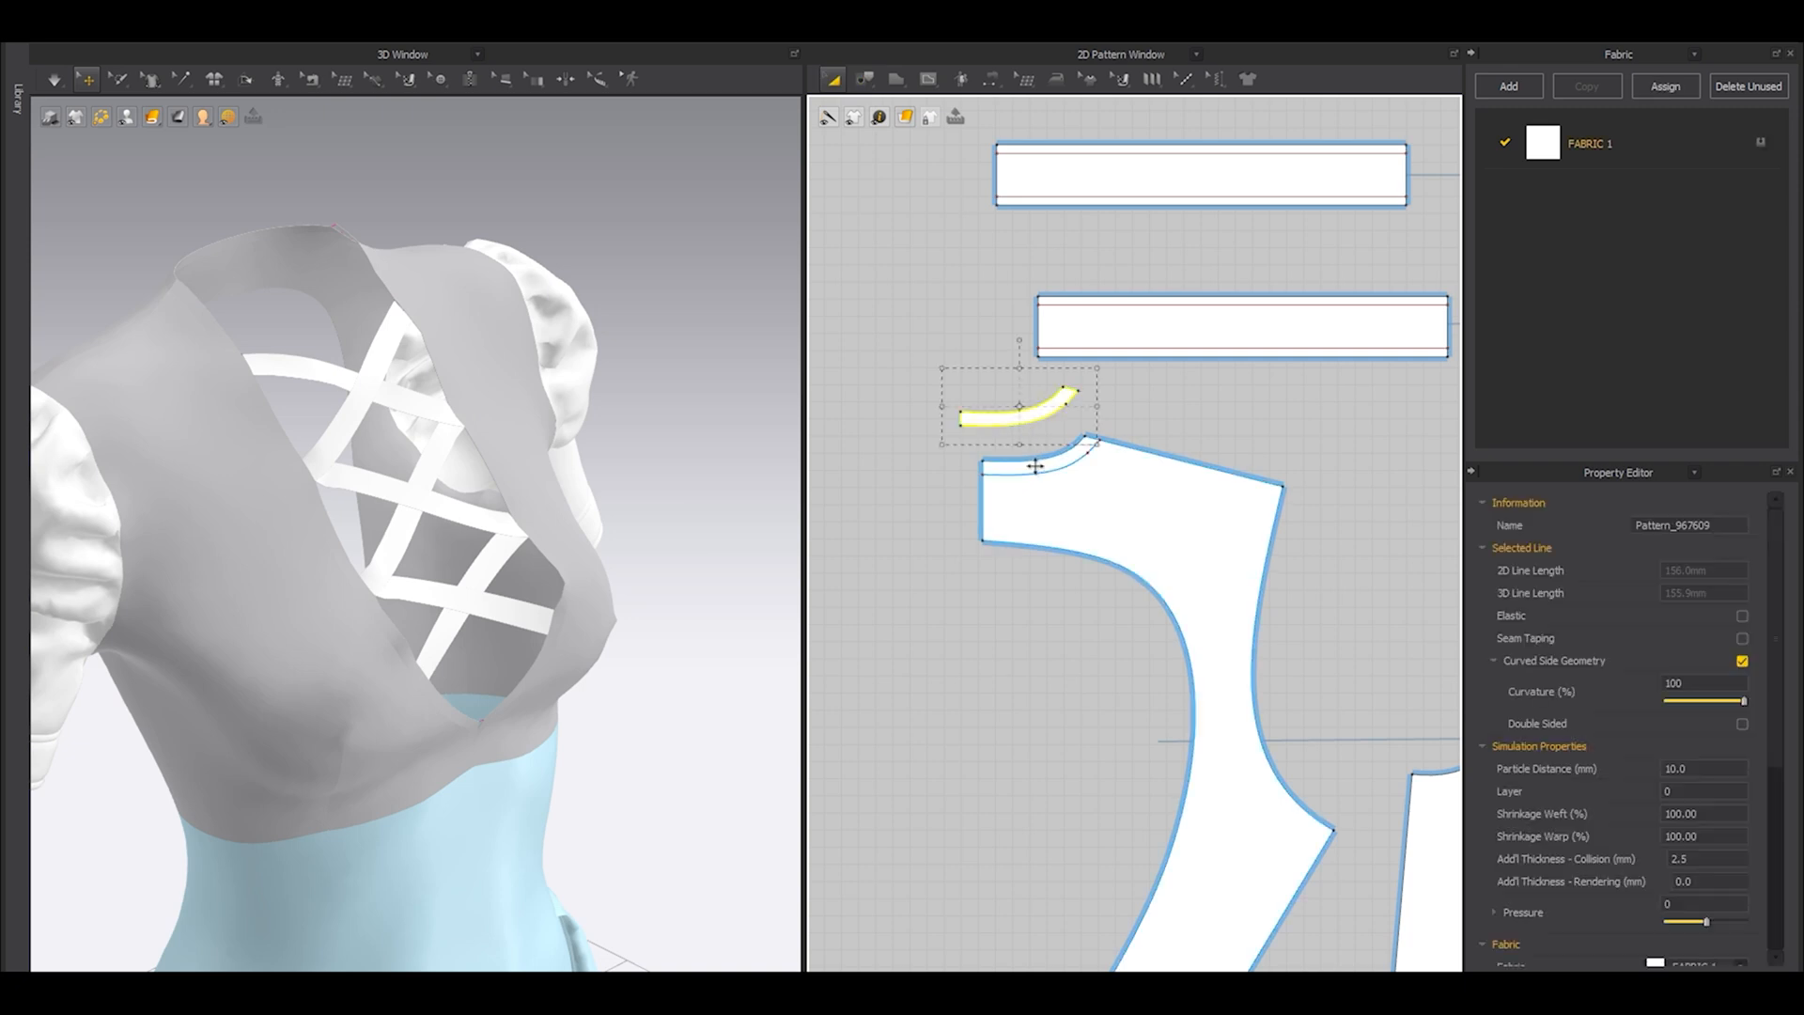
{"action": "scroll", "coordinate": [1037, 465], "scroll_direction": "down", "scroll_amount": 6}
{"action": "middle_click_drag", "start_coordinate": [1039, 461], "coordinate": [970, 491]}
{"action": "scroll", "coordinate": [1141, 517], "scroll_direction": "up", "scroll_amount": 4}
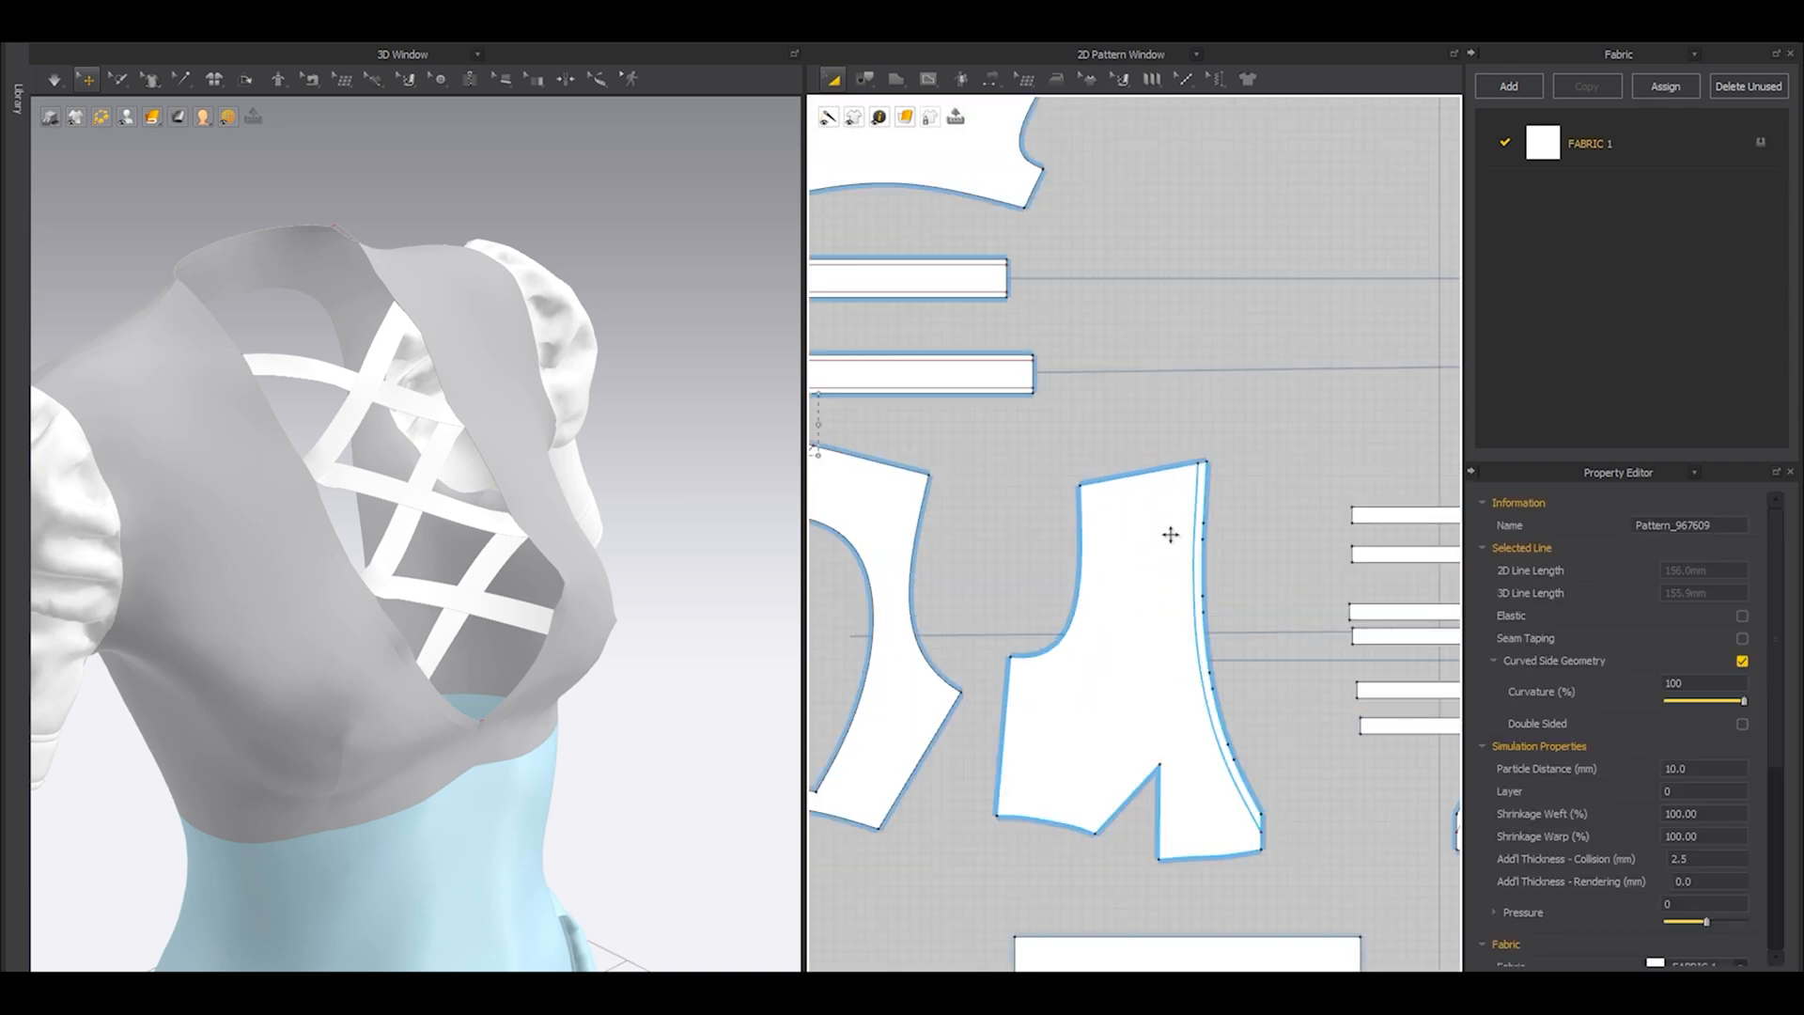
{"action": "middle_click_drag", "start_coordinate": [1172, 532], "coordinate": [1023, 367]}
{"action": "key", "text": "z"}
{"action": "left_click_drag", "start_coordinate": [1035, 252], "coordinate": [1180, 716]}
{"action": "left_click", "coordinate": [871, 82]}
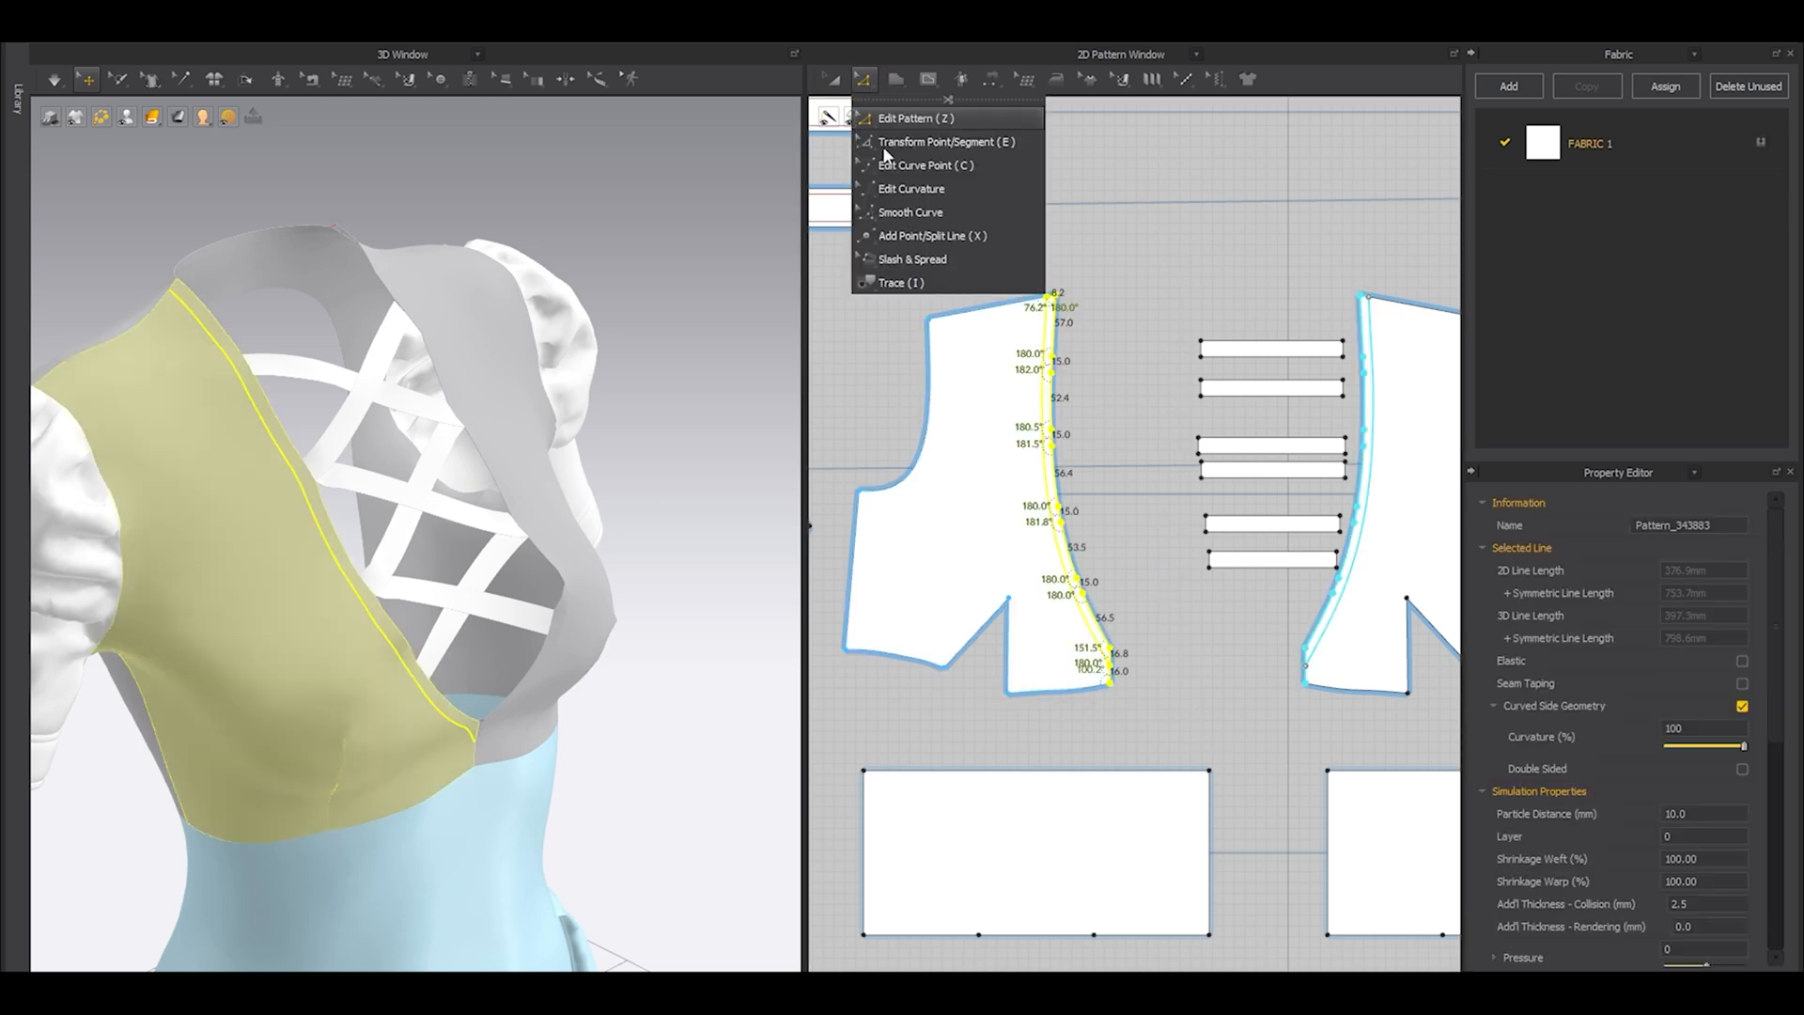
{"action": "left_click", "coordinate": [893, 283]}
{"action": "right_click", "coordinate": [1059, 350]}
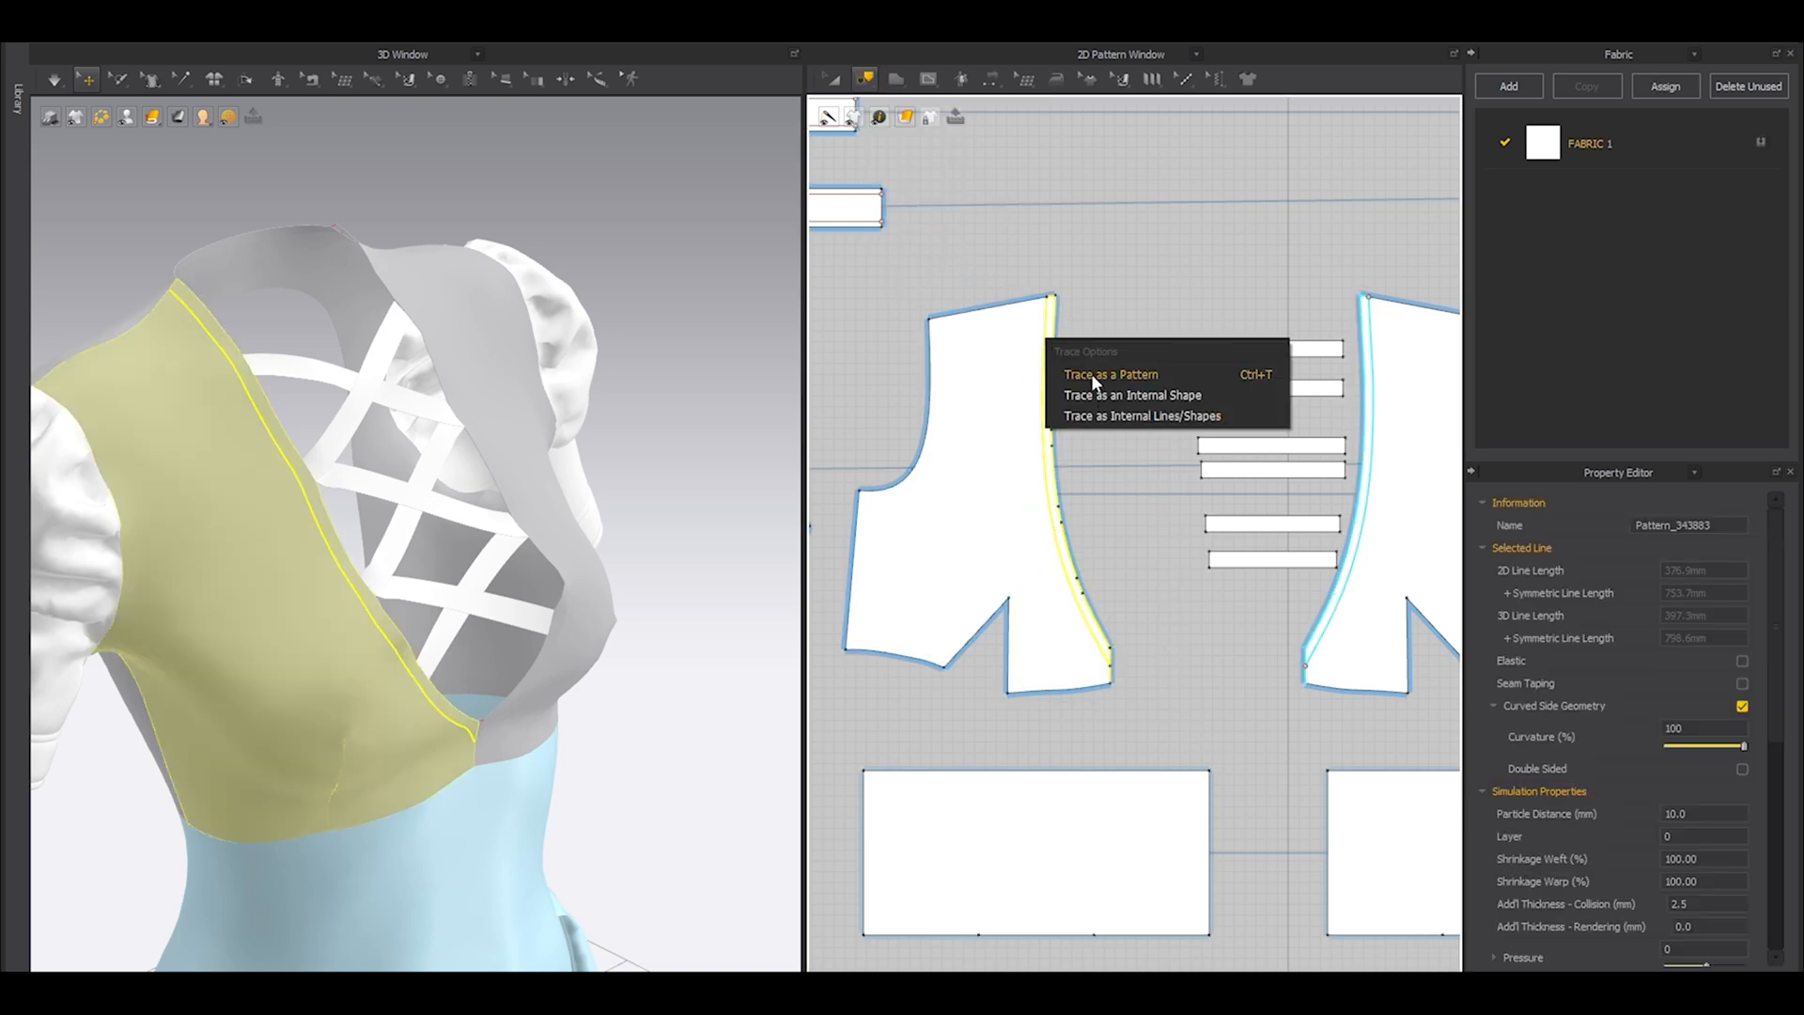
{"action": "left_click", "coordinate": [1089, 353]}
{"action": "left_click", "coordinate": [1120, 477]}
Position the traced front neckline strip in the gap between the front panel and the lacing straps.
{"action": "scroll", "coordinate": [1162, 460], "scroll_direction": "down", "scroll_amount": 4}
{"action": "key", "text": "a"}
{"action": "left_click_drag", "start_coordinate": [1152, 353], "coordinate": [1261, 556]}
{"action": "middle_click_drag", "start_coordinate": [1341, 453], "coordinate": [1029, 473]}
{"action": "left_click", "coordinate": [1023, 499]}
{"action": "left_click_drag", "start_coordinate": [1091, 516], "coordinate": [1143, 516], "text": "shift"}
{"action": "scroll", "coordinate": [1146, 516], "scroll_direction": "down", "scroll_amount": 3}
{"action": "middle_click_drag", "start_coordinate": [1066, 521], "coordinate": [1260, 507]}
{"action": "left_click", "coordinate": [1185, 367]}
{"action": "scroll", "coordinate": [1085, 452], "scroll_direction": "up", "scroll_amount": 3}
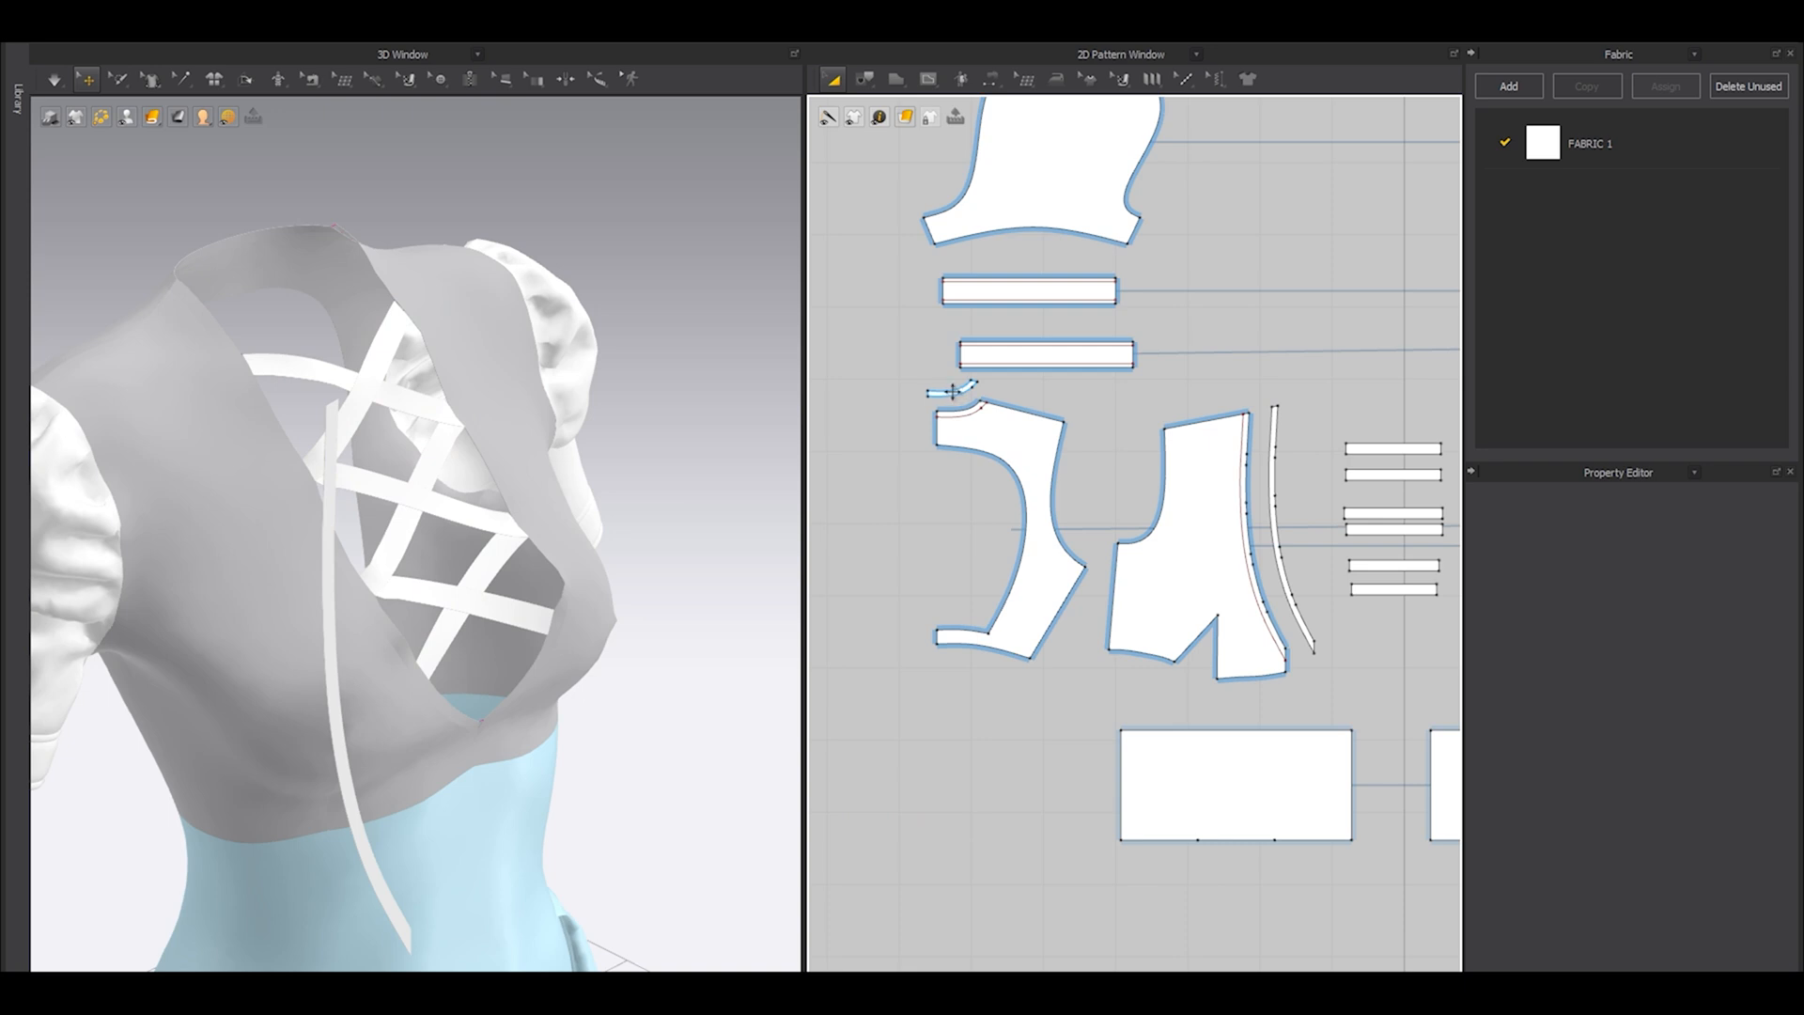
Sew the back neck strip's lower edge to the back panel's internal line and its upper edge to the neckline.
{"action": "scroll", "coordinate": [954, 391], "scroll_direction": "up", "scroll_amount": 4}
{"action": "key", "text": "n"}
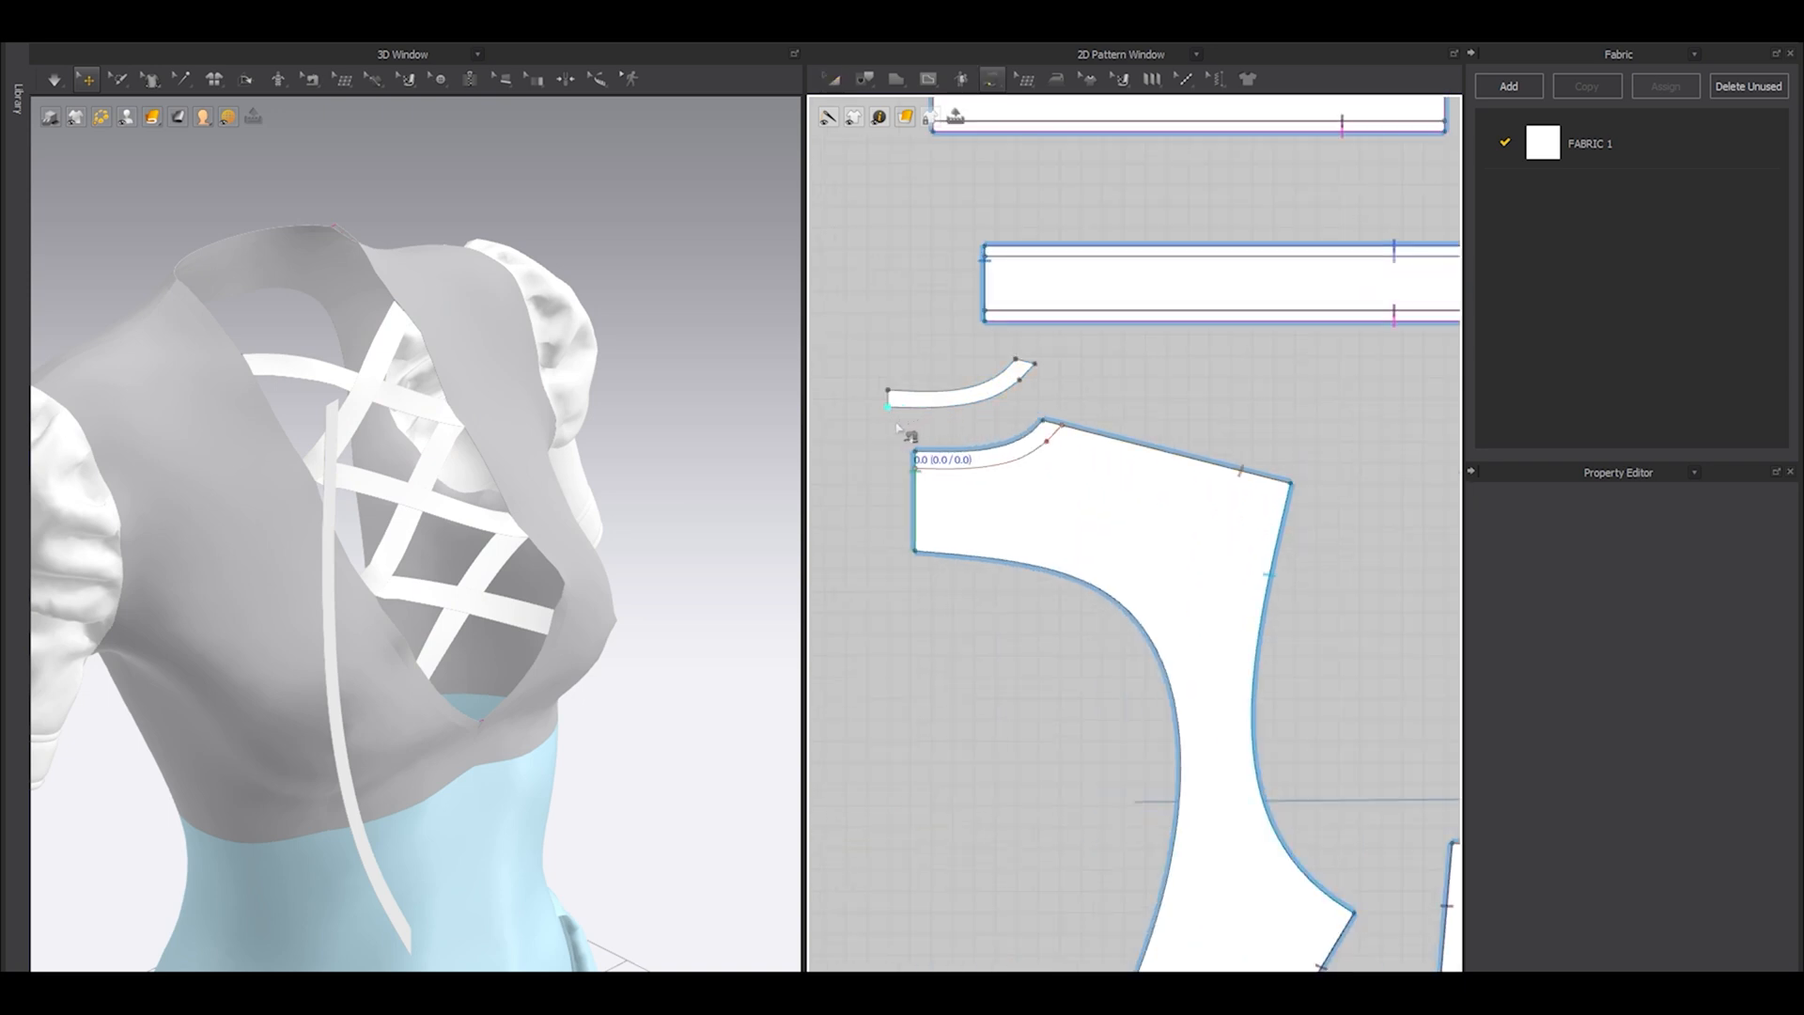
{"action": "left_click", "coordinate": [1038, 367]}
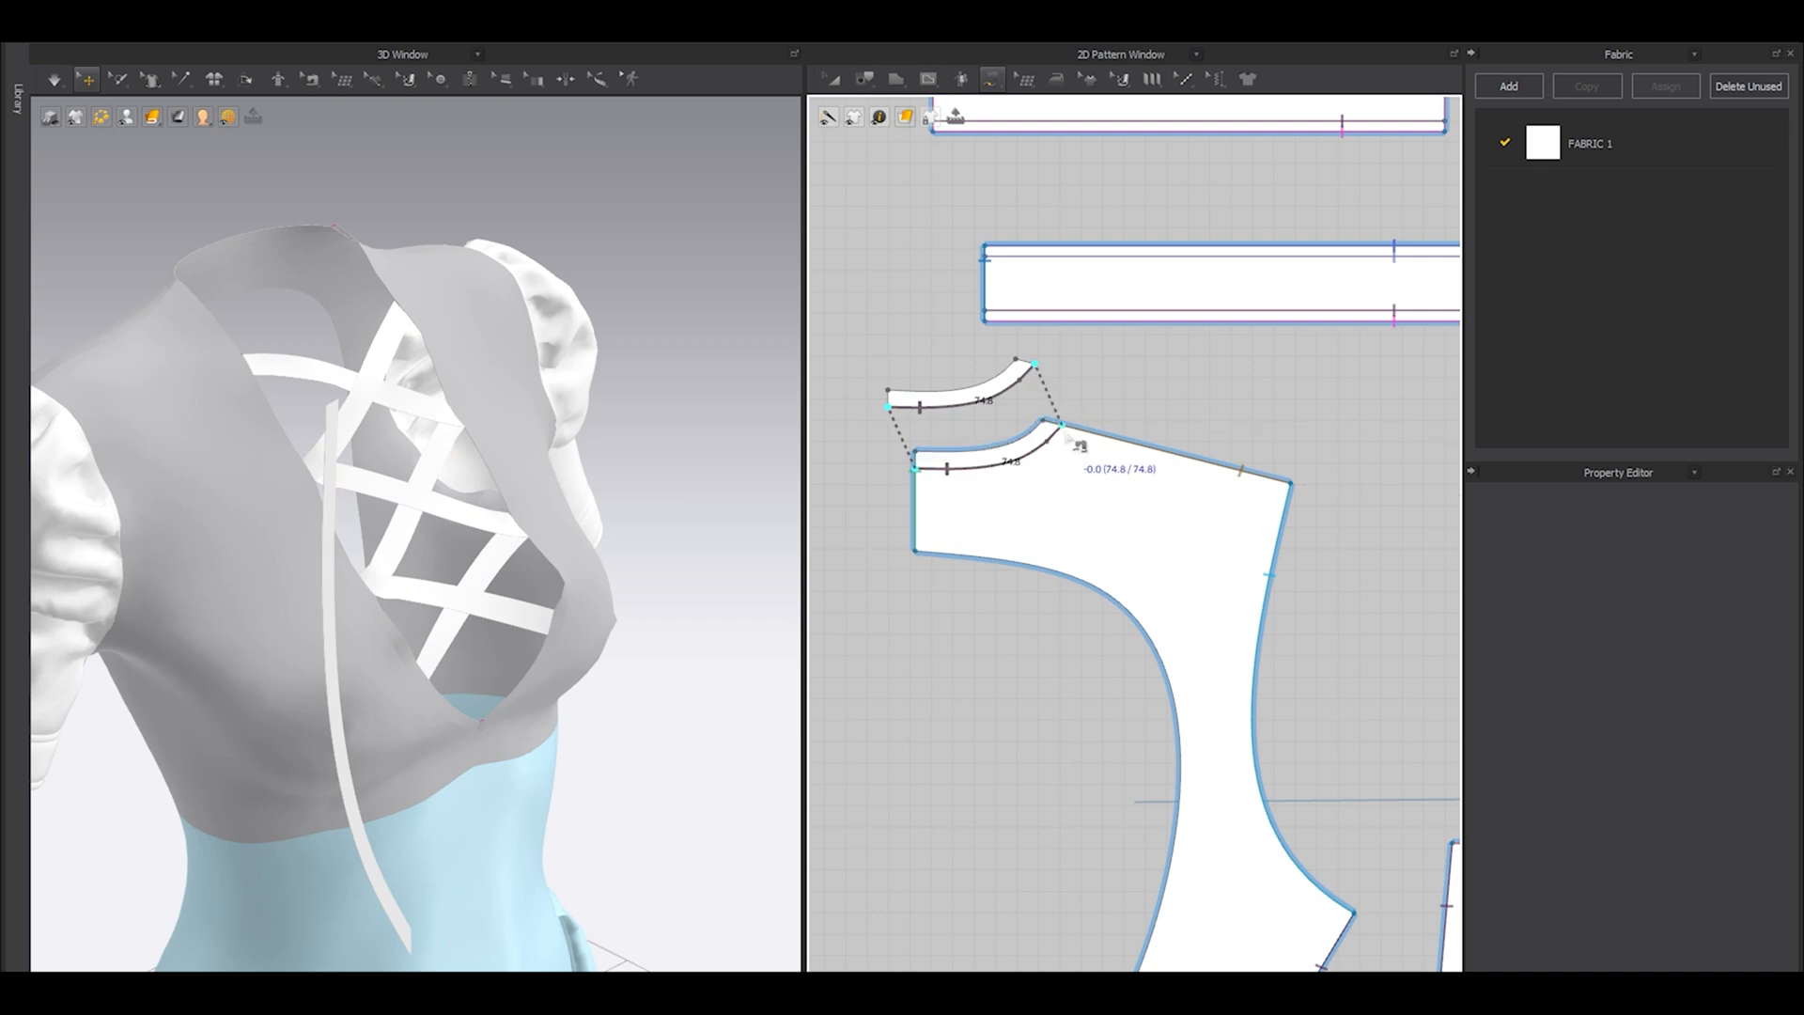
{"action": "left_click", "coordinate": [1062, 428]}
{"action": "scroll", "coordinate": [978, 463], "scroll_direction": "up", "scroll_amount": 1}
{"action": "key", "text": "n"}
{"action": "left_click", "coordinate": [939, 449]}
{"action": "left_click", "coordinate": [916, 364]}
Sew the front strip's edge nearest the bodice to the full internal line on the front panel.
{"action": "scroll", "coordinate": [916, 366], "scroll_direction": "down", "scroll_amount": 2}
{"action": "scroll", "coordinate": [916, 381], "scroll_direction": "down", "scroll_amount": 2}
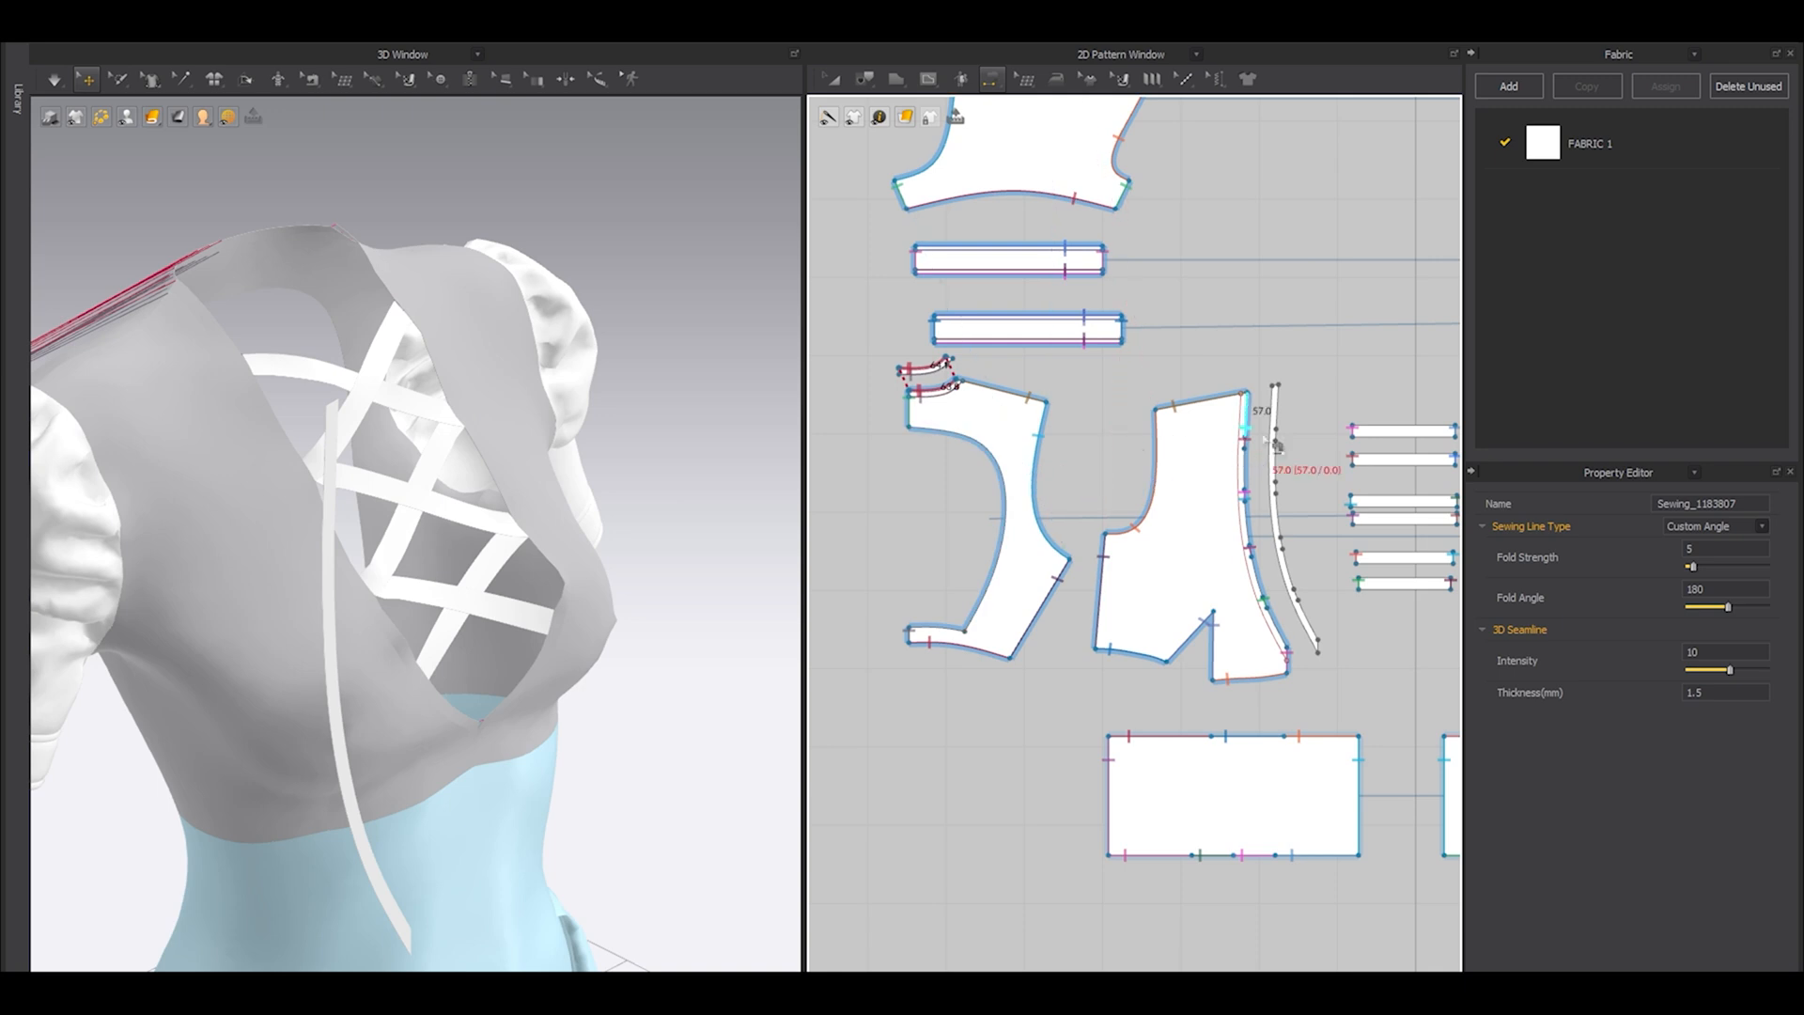
{"action": "scroll", "coordinate": [1263, 423], "scroll_direction": "up", "scroll_amount": 4}
{"action": "left_click", "coordinate": [1259, 481]}
{"action": "left_click", "coordinate": [1176, 497]}
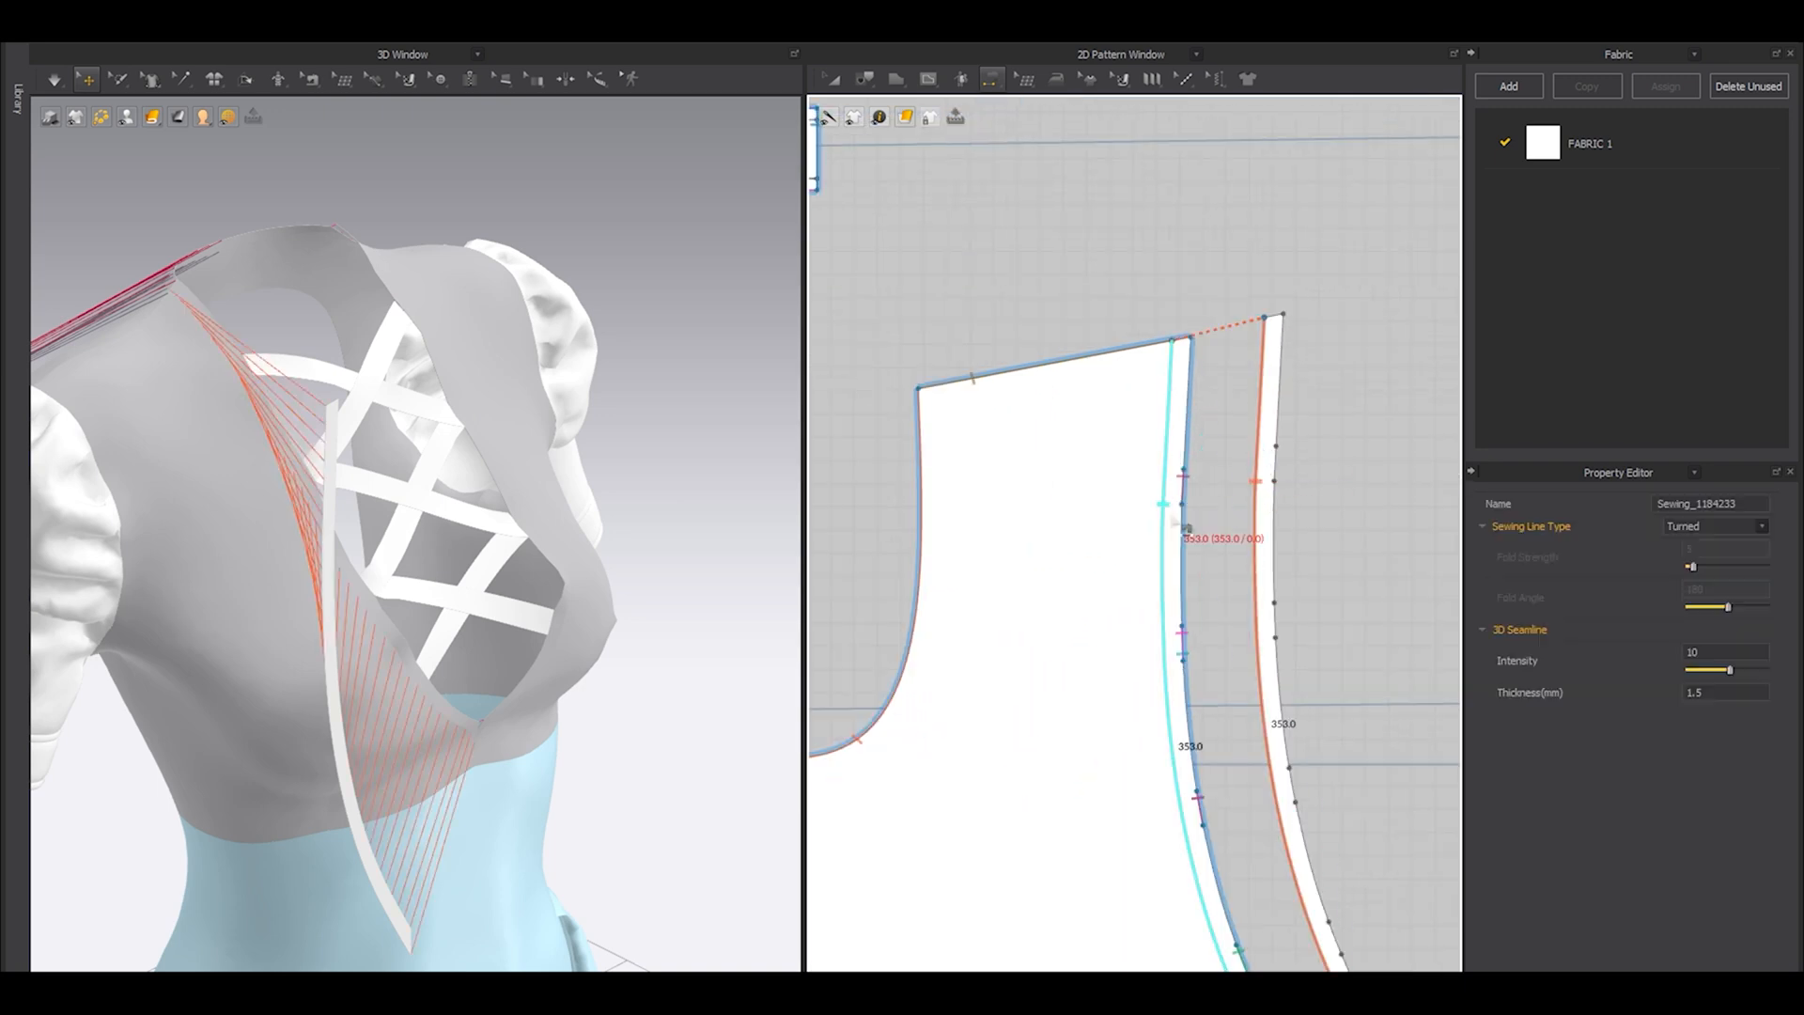
{"action": "scroll", "coordinate": [1174, 442], "scroll_direction": "down", "scroll_amount": 3}
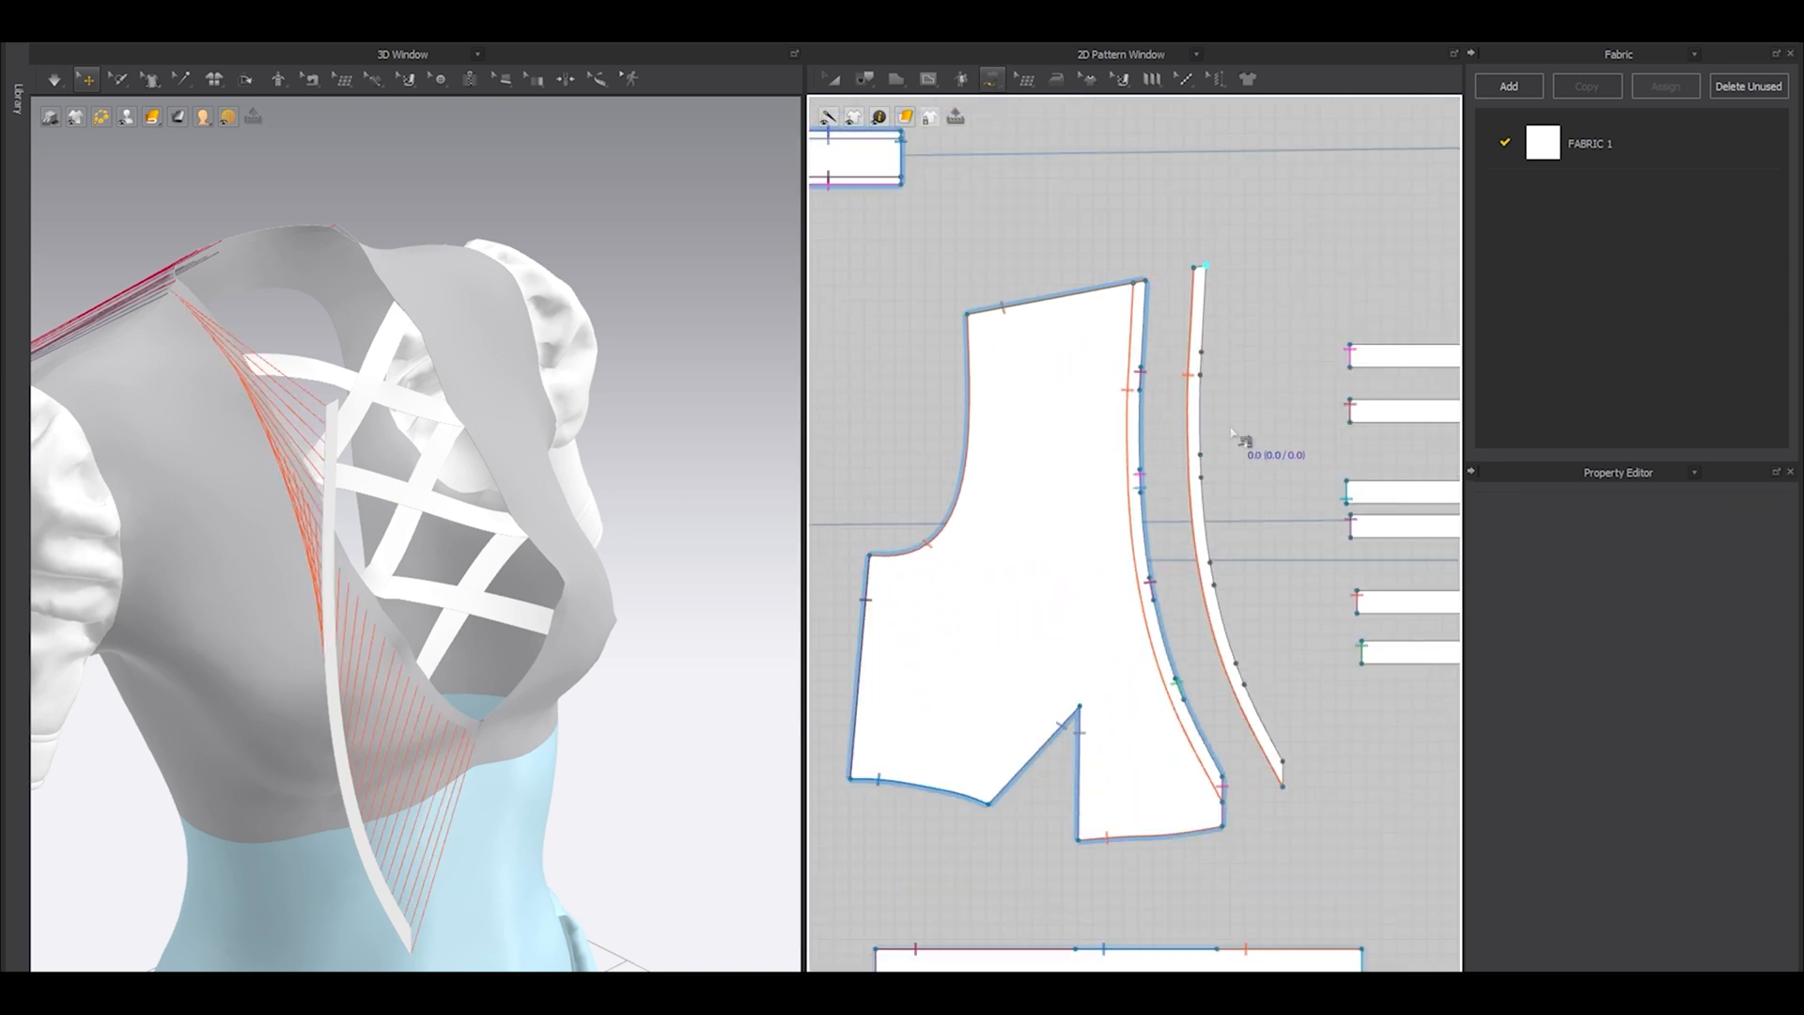
{"action": "key", "text": "a"}
{"action": "scroll", "coordinate": [1233, 319], "scroll_direction": "up", "scroll_amount": 2}
{"action": "key", "text": "n"}
{"action": "left_click", "coordinate": [1197, 293]}
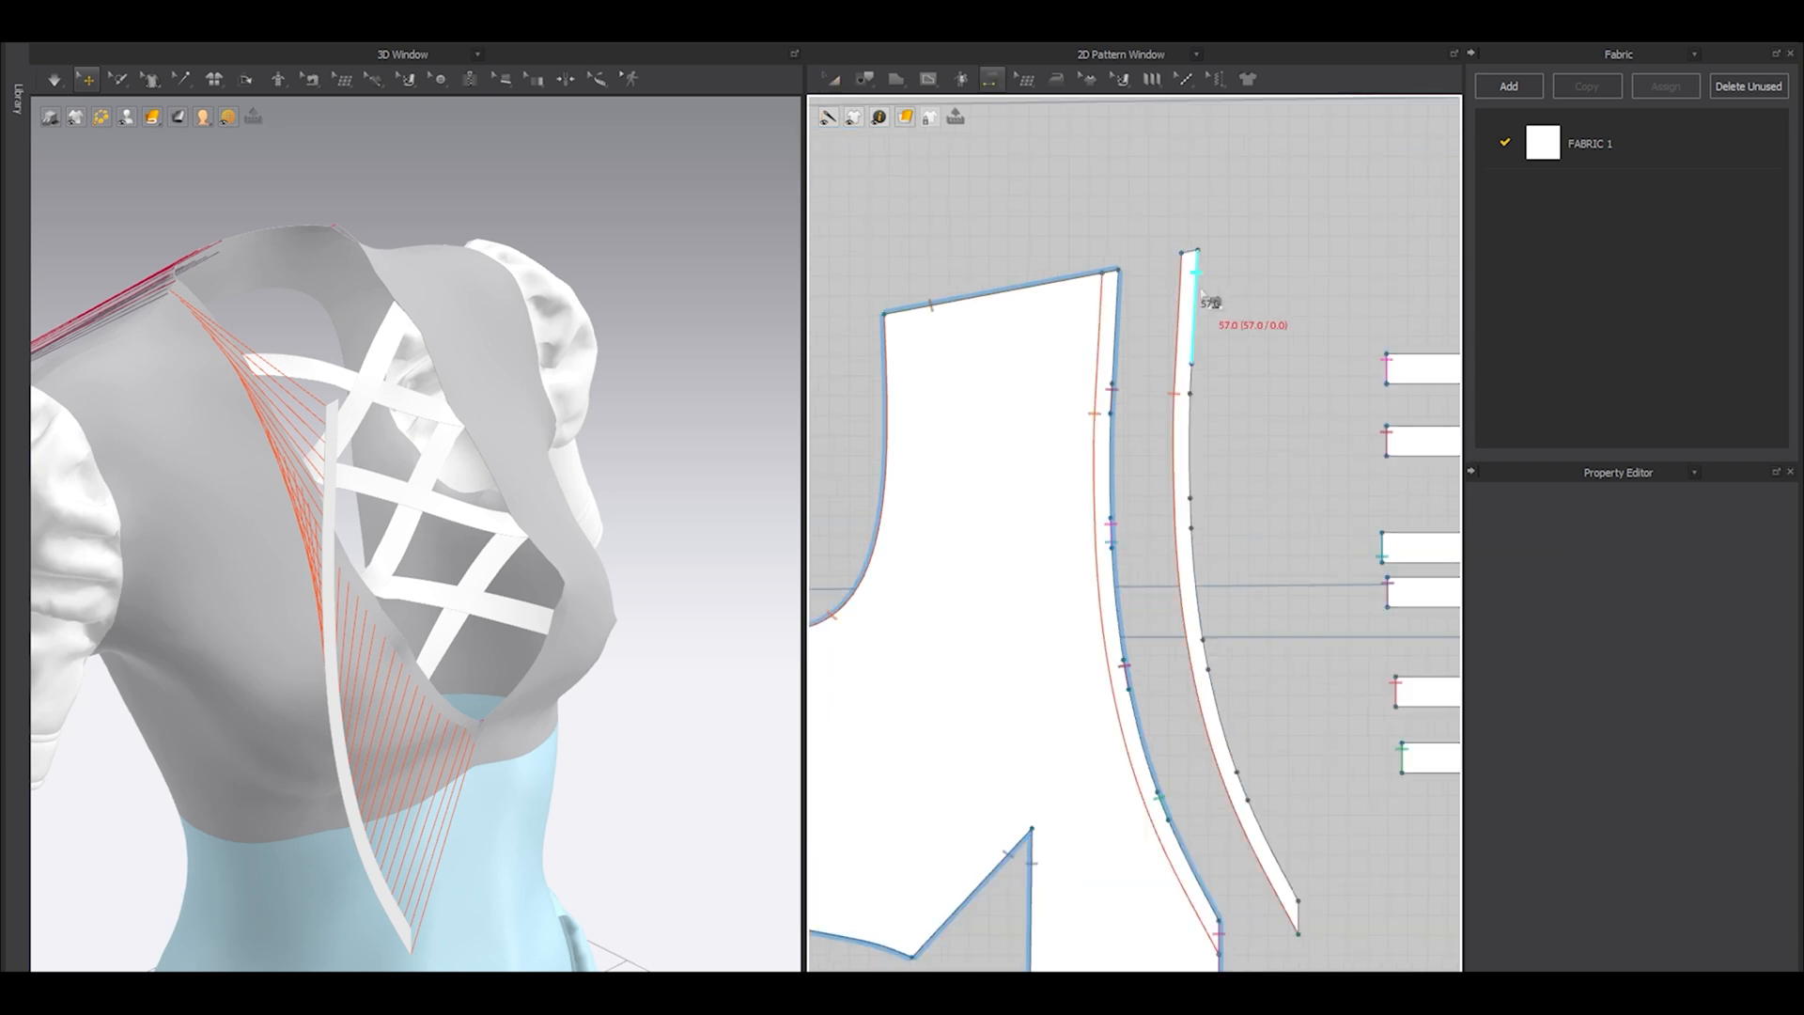
{"action": "key", "text": "a"}
Free-sew the whole outer edge of the front strip to the segmented neckline edge of the front panel.
{"action": "key", "text": "m"}
{"action": "left_click", "coordinate": [1197, 254]}
{"action": "left_click", "coordinate": [1298, 900]}
{"action": "left_click", "coordinate": [1117, 272]}
{"action": "middle_click_drag", "start_coordinate": [1183, 656], "coordinate": [1148, 481]}
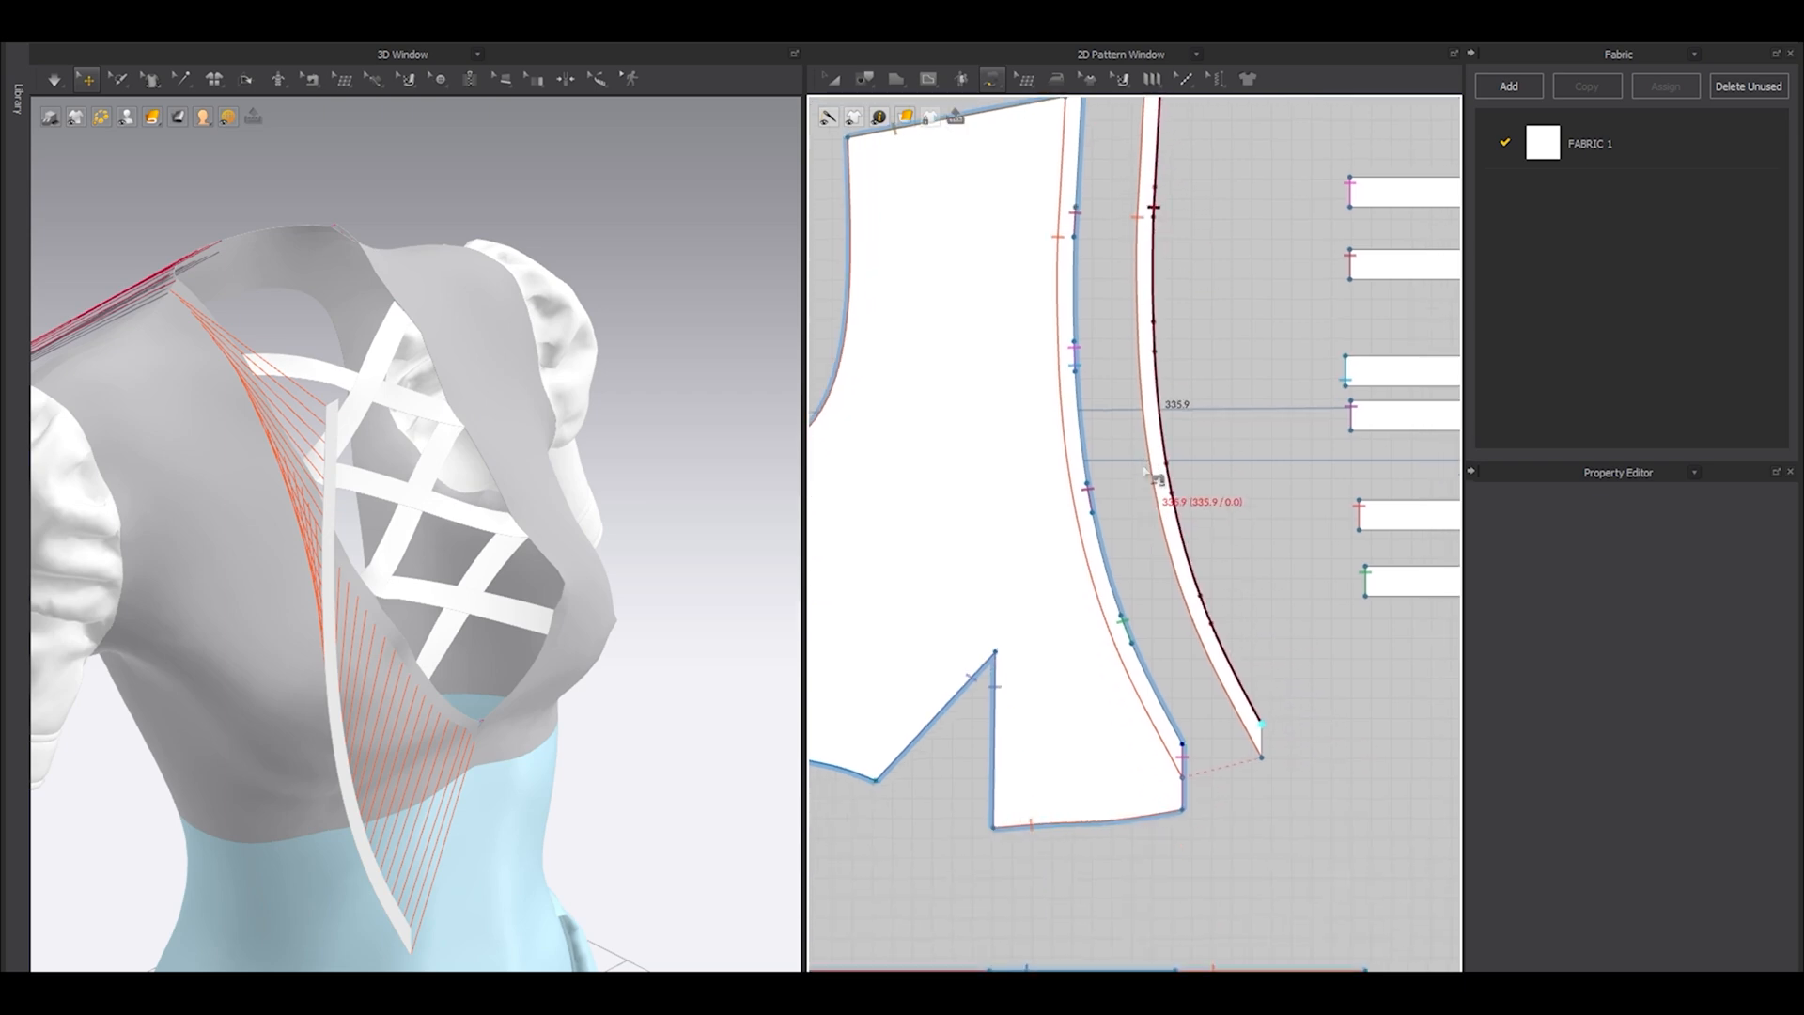
{"action": "left_click", "coordinate": [1182, 748]}
Create linked symmetric copies of the front and back neckline strips, including their sewing, and place them beside the opposite bodice panels.
{"action": "scroll", "coordinate": [1177, 700], "scroll_direction": "down", "scroll_amount": 3}
{"action": "key", "text": "a"}
{"action": "left_click", "coordinate": [1193, 700]}
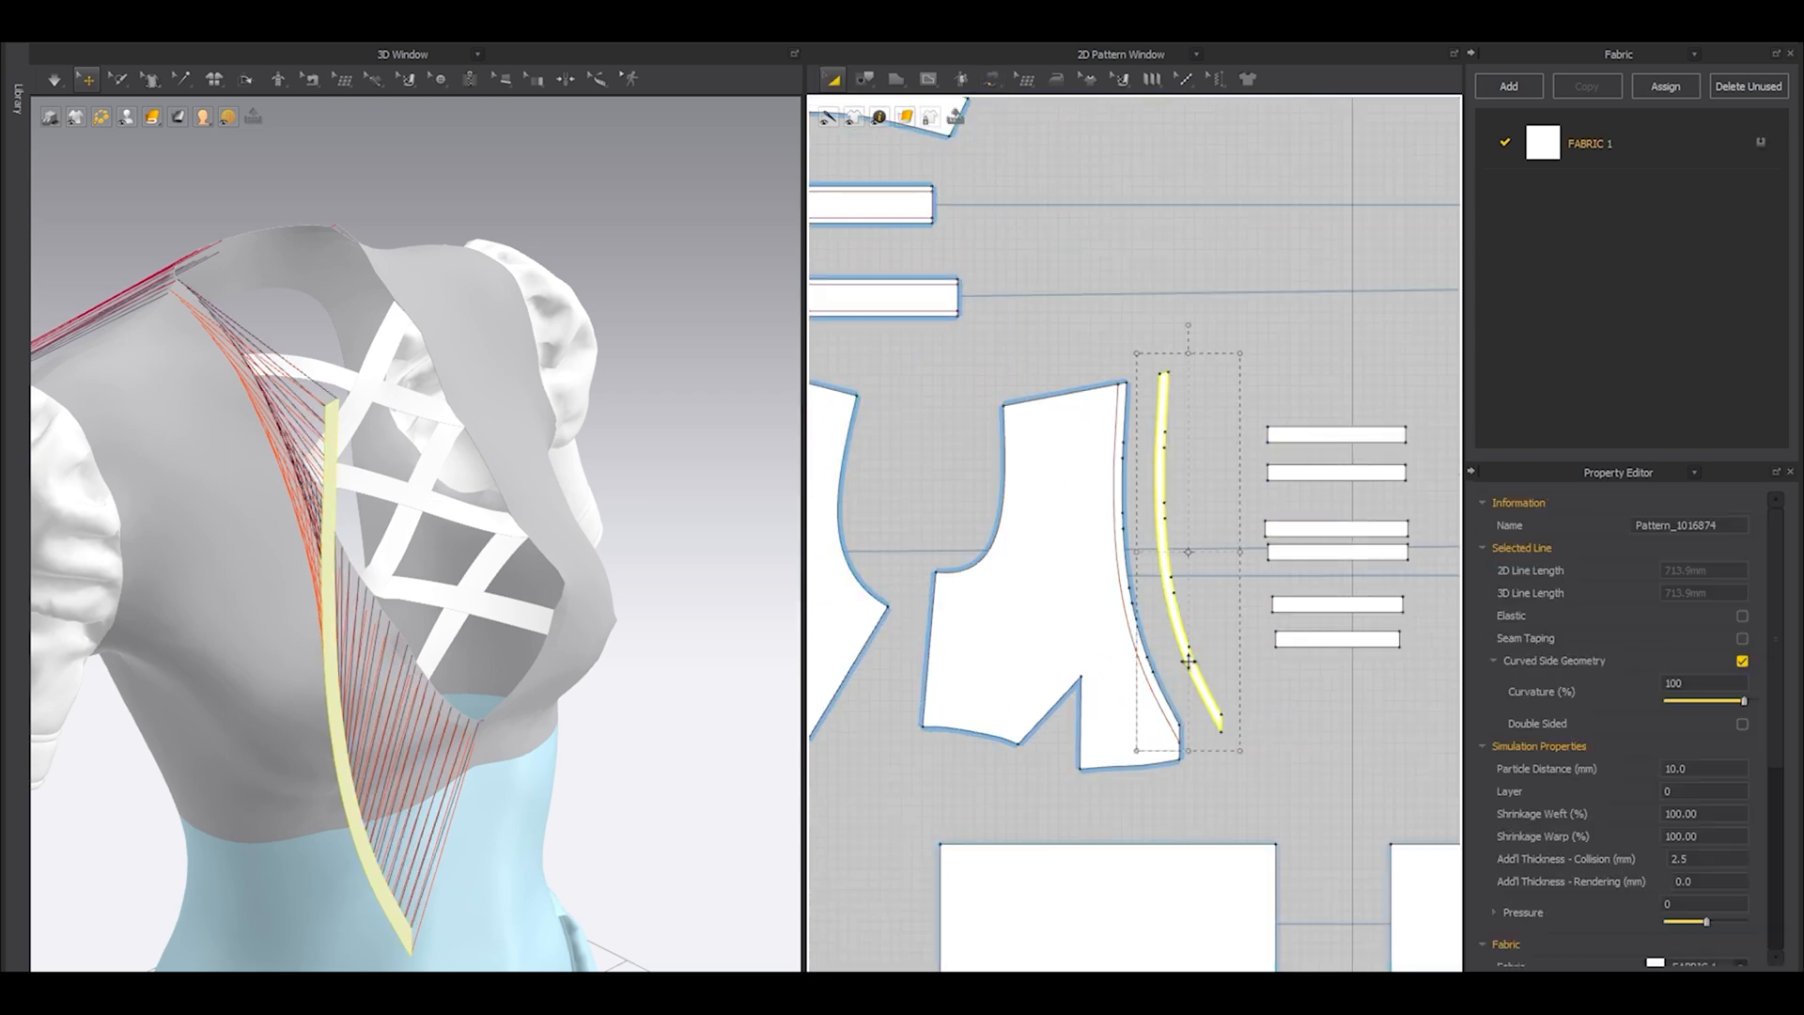
{"action": "scroll", "coordinate": [1179, 658], "scroll_direction": "down", "scroll_amount": 3}
{"action": "key", "text": "ctrl+a"}
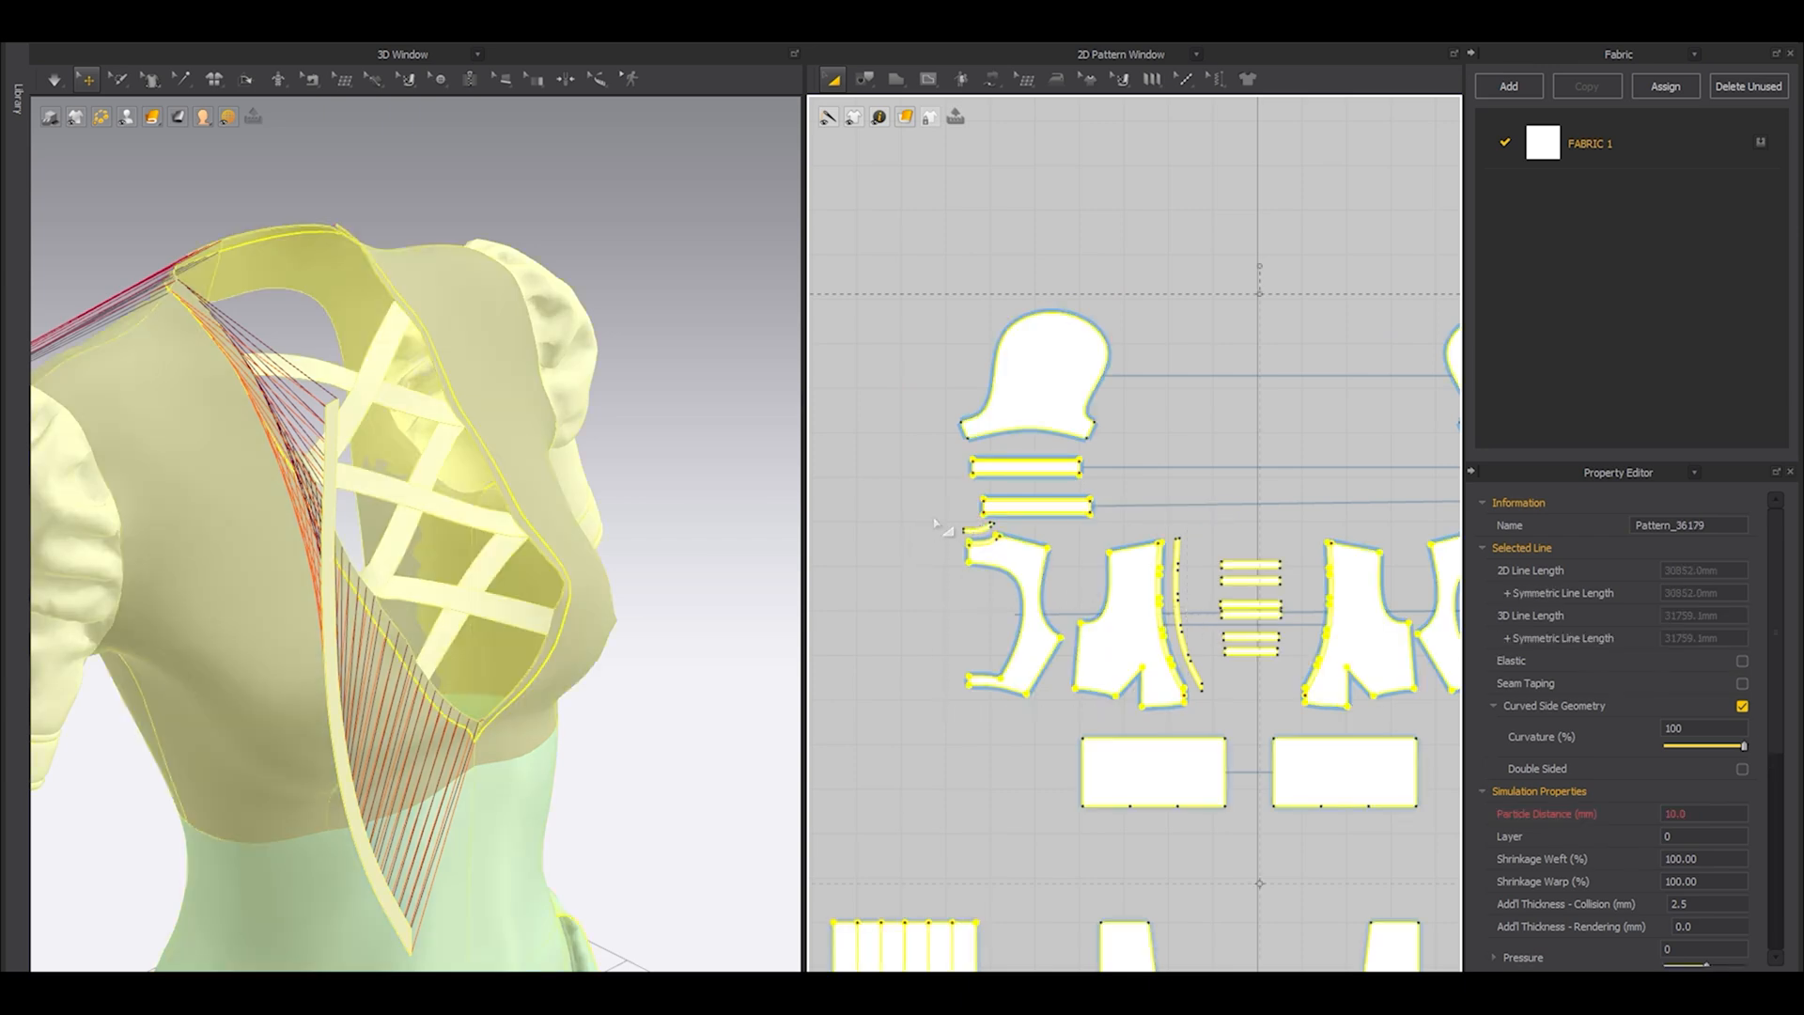
{"action": "left_click", "coordinate": [975, 528]}
{"action": "left_click", "coordinate": [1178, 555], "text": "shift"}
{"action": "middle_click_drag", "start_coordinate": [1238, 599], "coordinate": [1017, 568]}
{"action": "key", "text": "ctrl+d"}
{"action": "left_click", "coordinate": [1193, 606]}
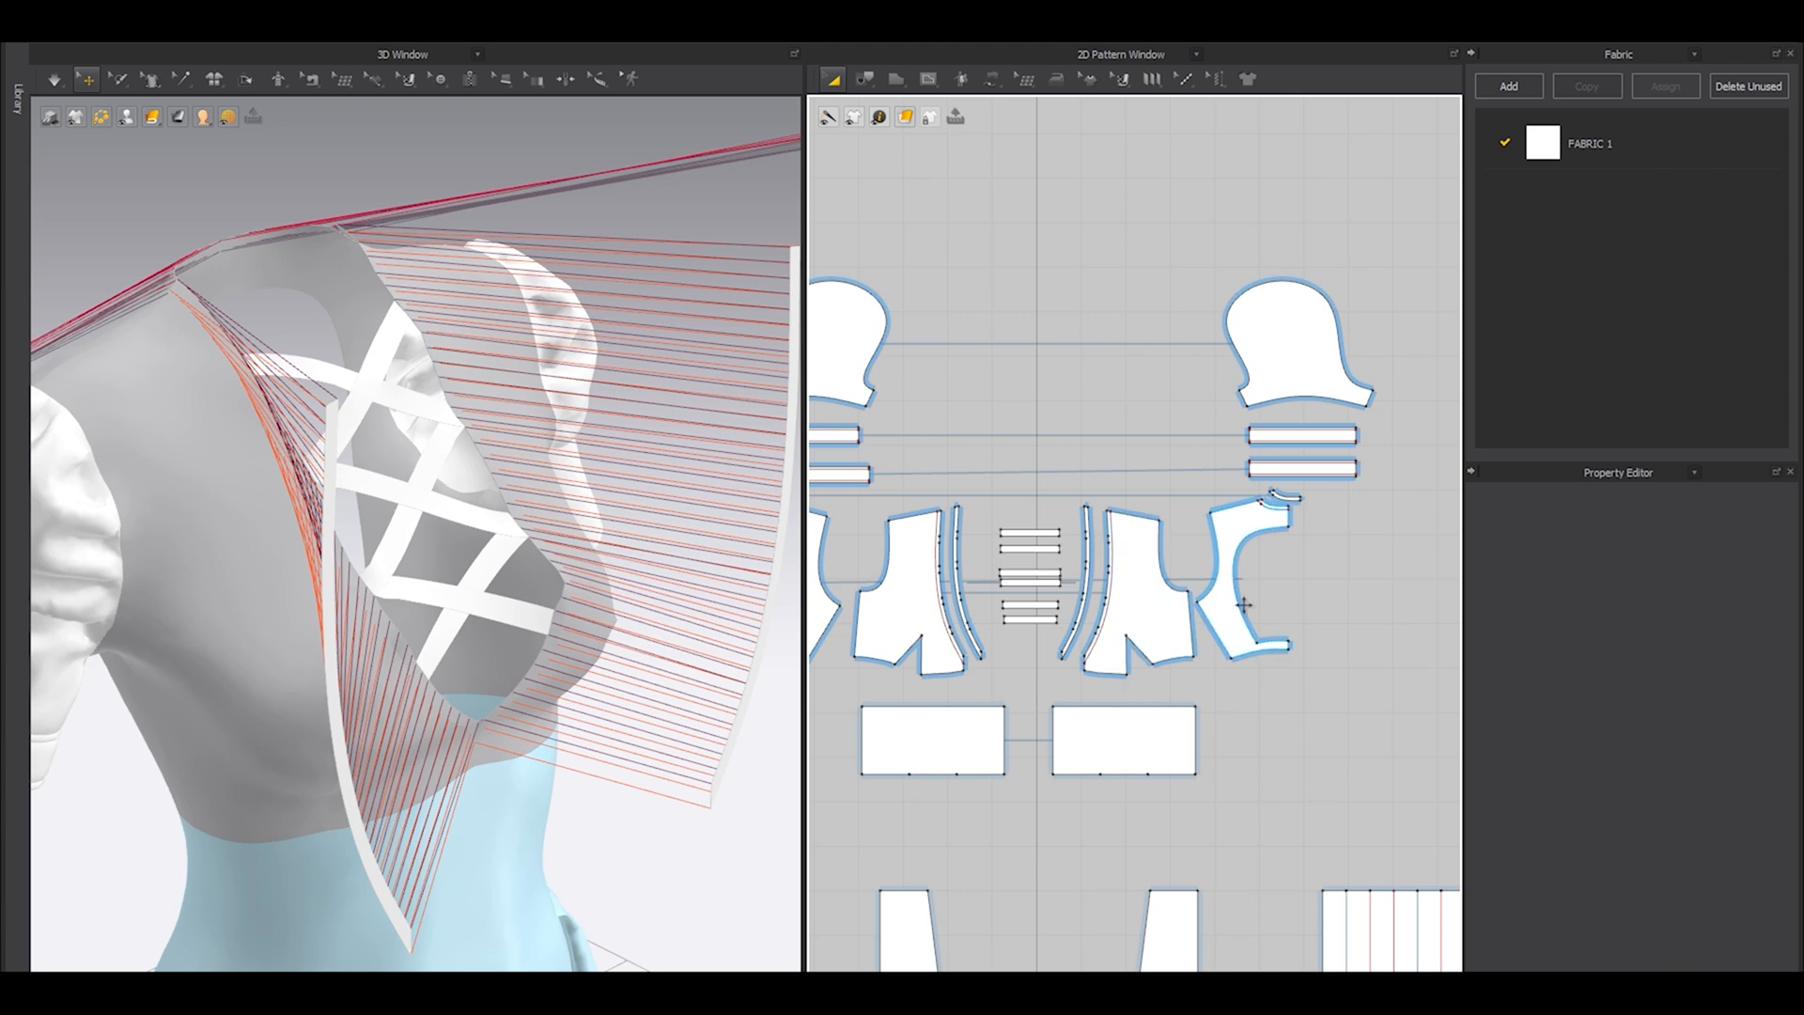
Sew the centre-back ends of the two mirrored back neck strips together.
{"action": "scroll", "coordinate": [1284, 527], "scroll_direction": "up", "scroll_amount": 6}
{"action": "key", "text": "n"}
{"action": "left_click", "coordinate": [1355, 410]}
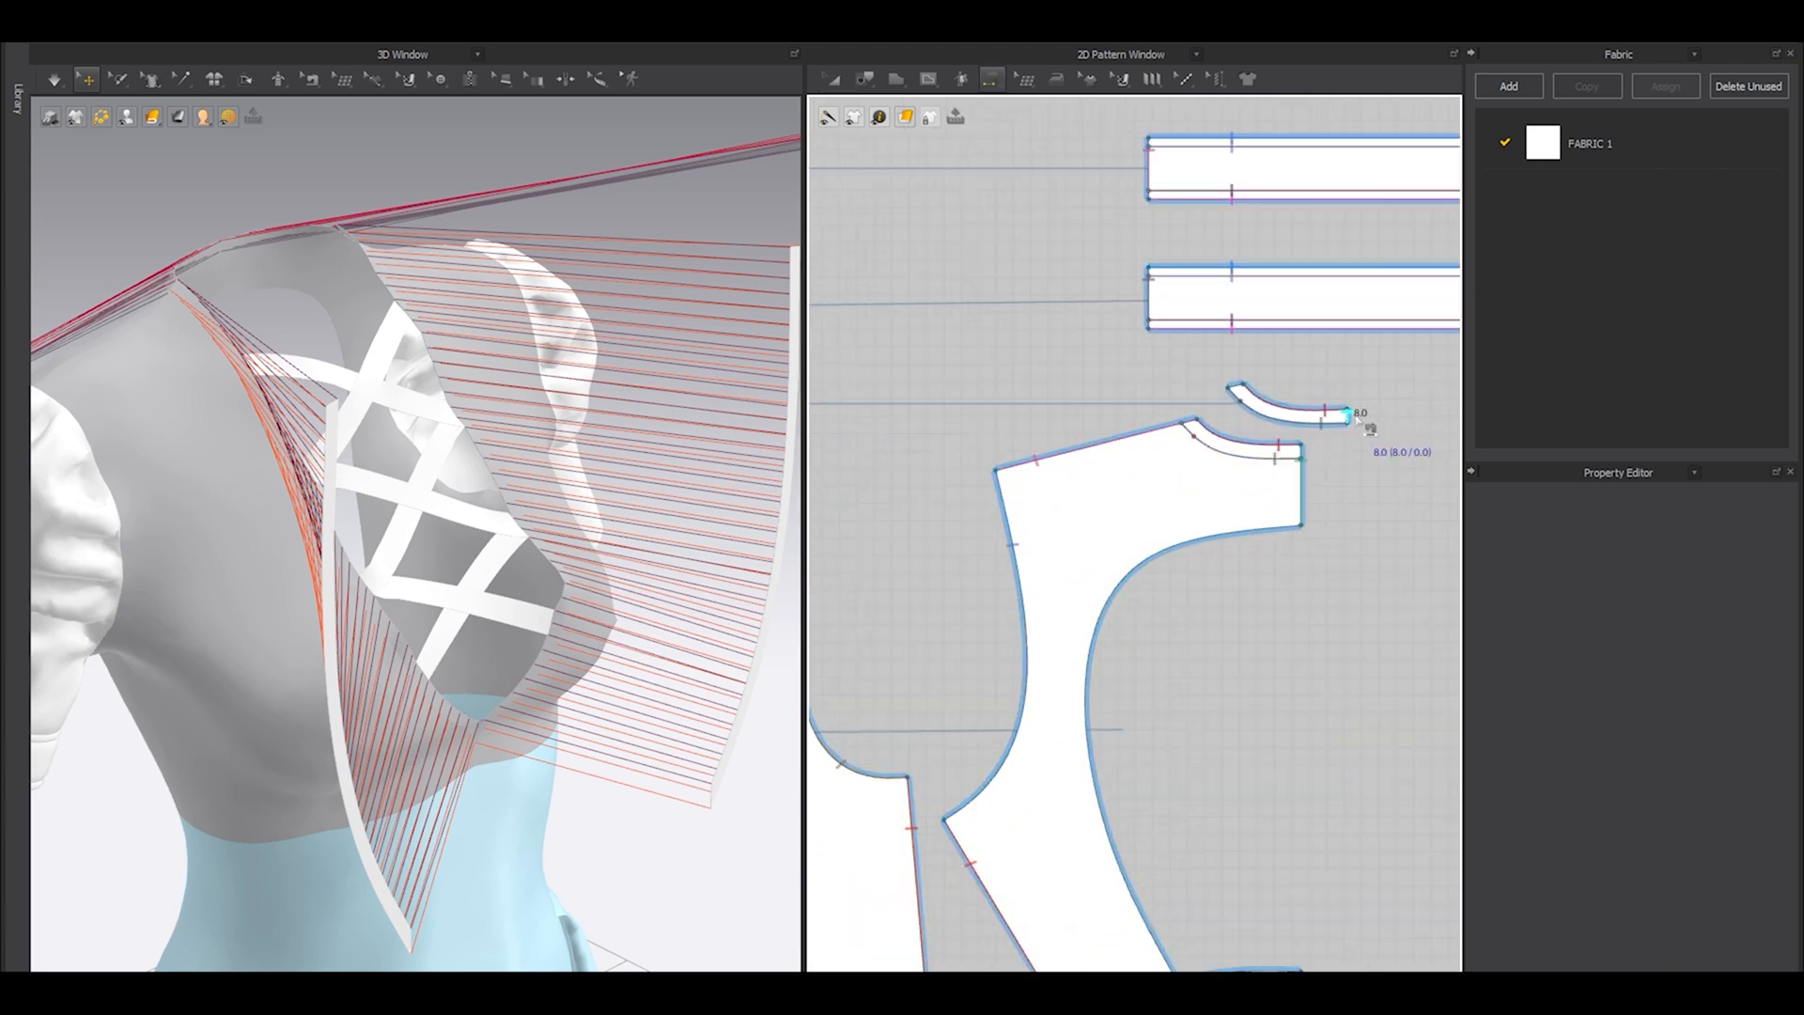
{"action": "scroll", "coordinate": [1367, 420], "scroll_direction": "down", "scroll_amount": 5}
{"action": "scroll", "coordinate": [959, 404], "scroll_direction": "up", "scroll_amount": 5}
{"action": "left_click", "coordinate": [954, 407]}
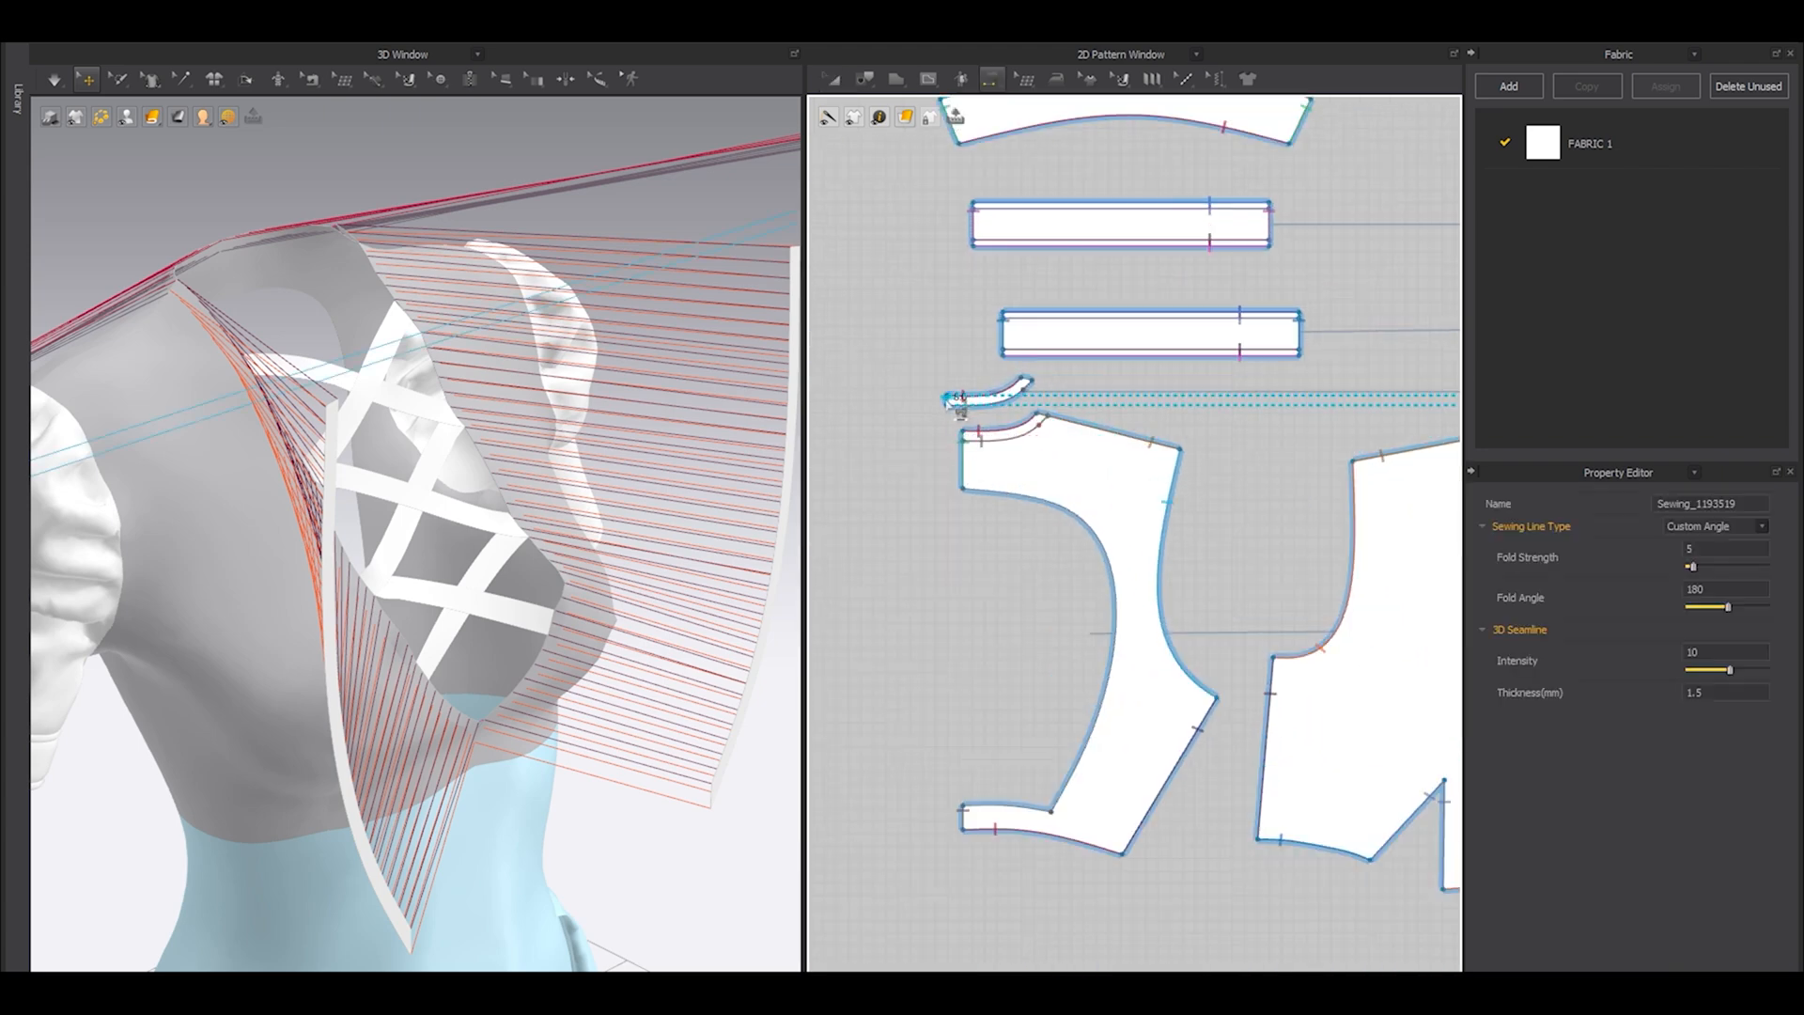
Sew the lower ends of the two mirrored front neckline strips together at the centre front.
{"action": "scroll", "coordinate": [954, 406], "scroll_direction": "down", "scroll_amount": 3}
{"action": "scroll", "coordinate": [1127, 507], "scroll_direction": "up", "scroll_amount": 4}
{"action": "scroll", "coordinate": [1223, 529], "scroll_direction": "up", "scroll_amount": 4}
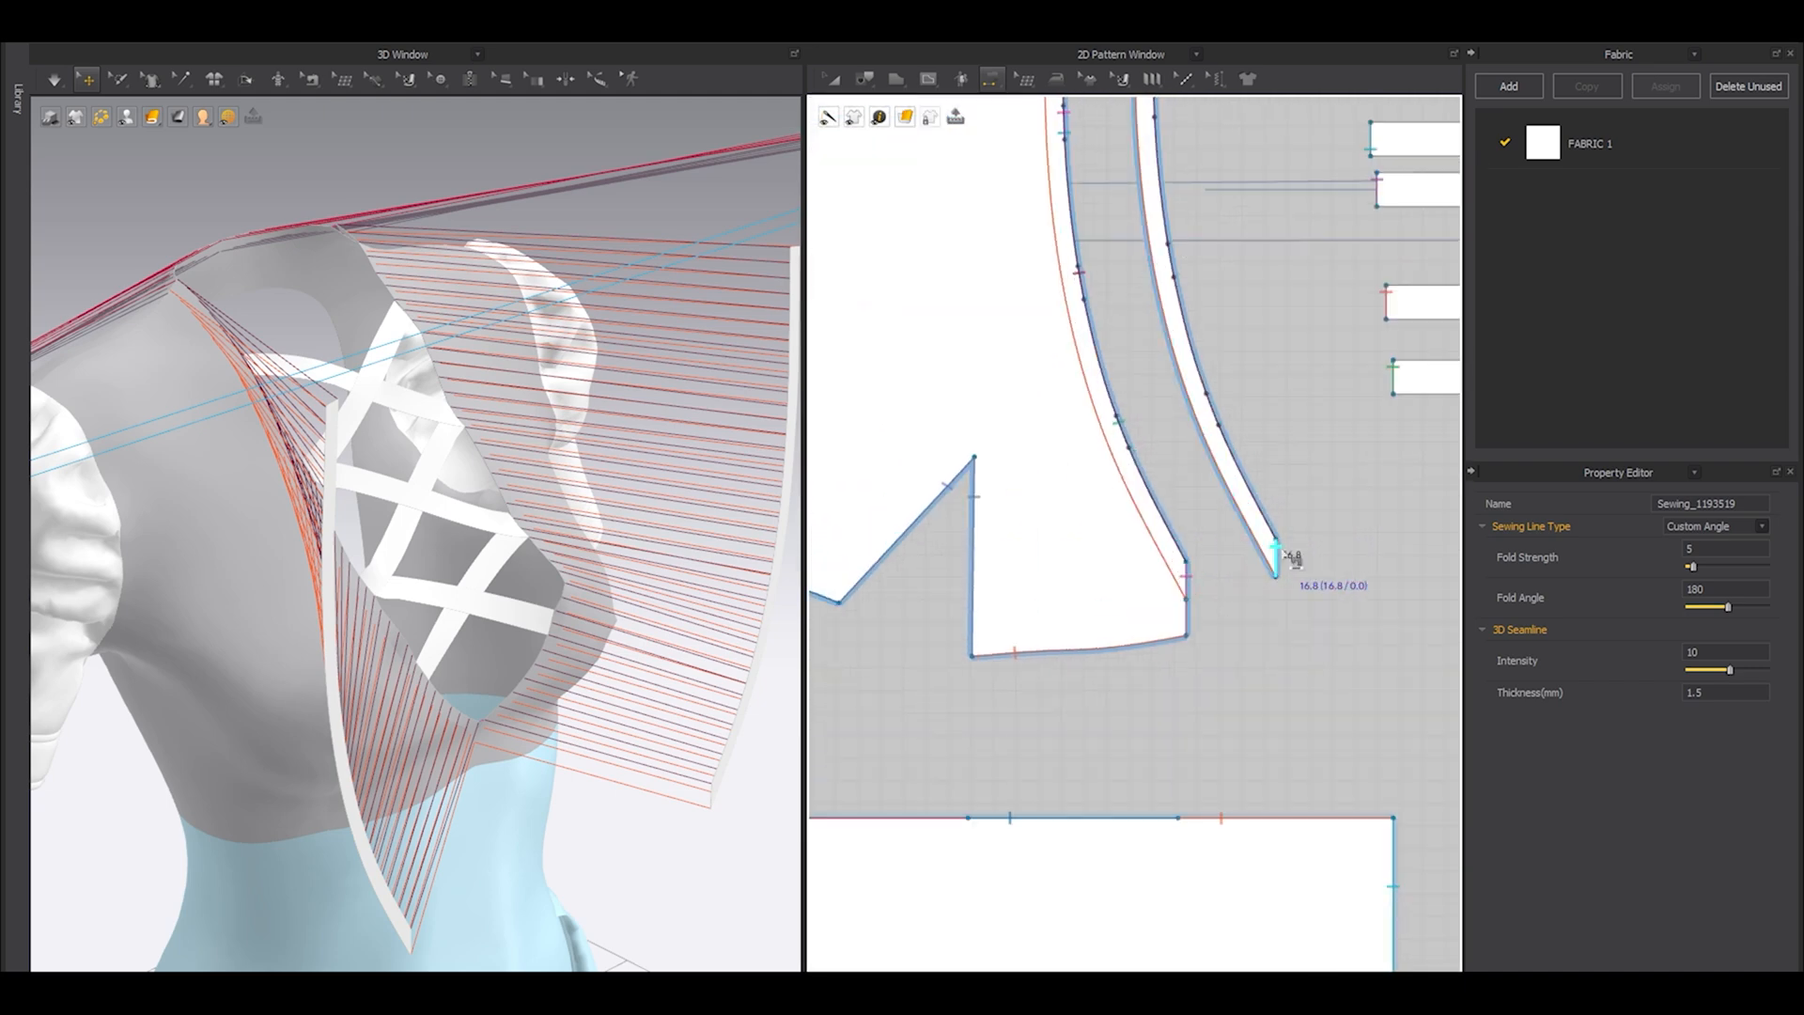
{"action": "left_click", "coordinate": [1281, 551]}
{"action": "scroll", "coordinate": [1281, 552], "scroll_direction": "down", "scroll_amount": 1}
{"action": "middle_click_drag", "start_coordinate": [1283, 552], "coordinate": [1065, 523]}
{"action": "left_click", "coordinate": [1385, 520]}
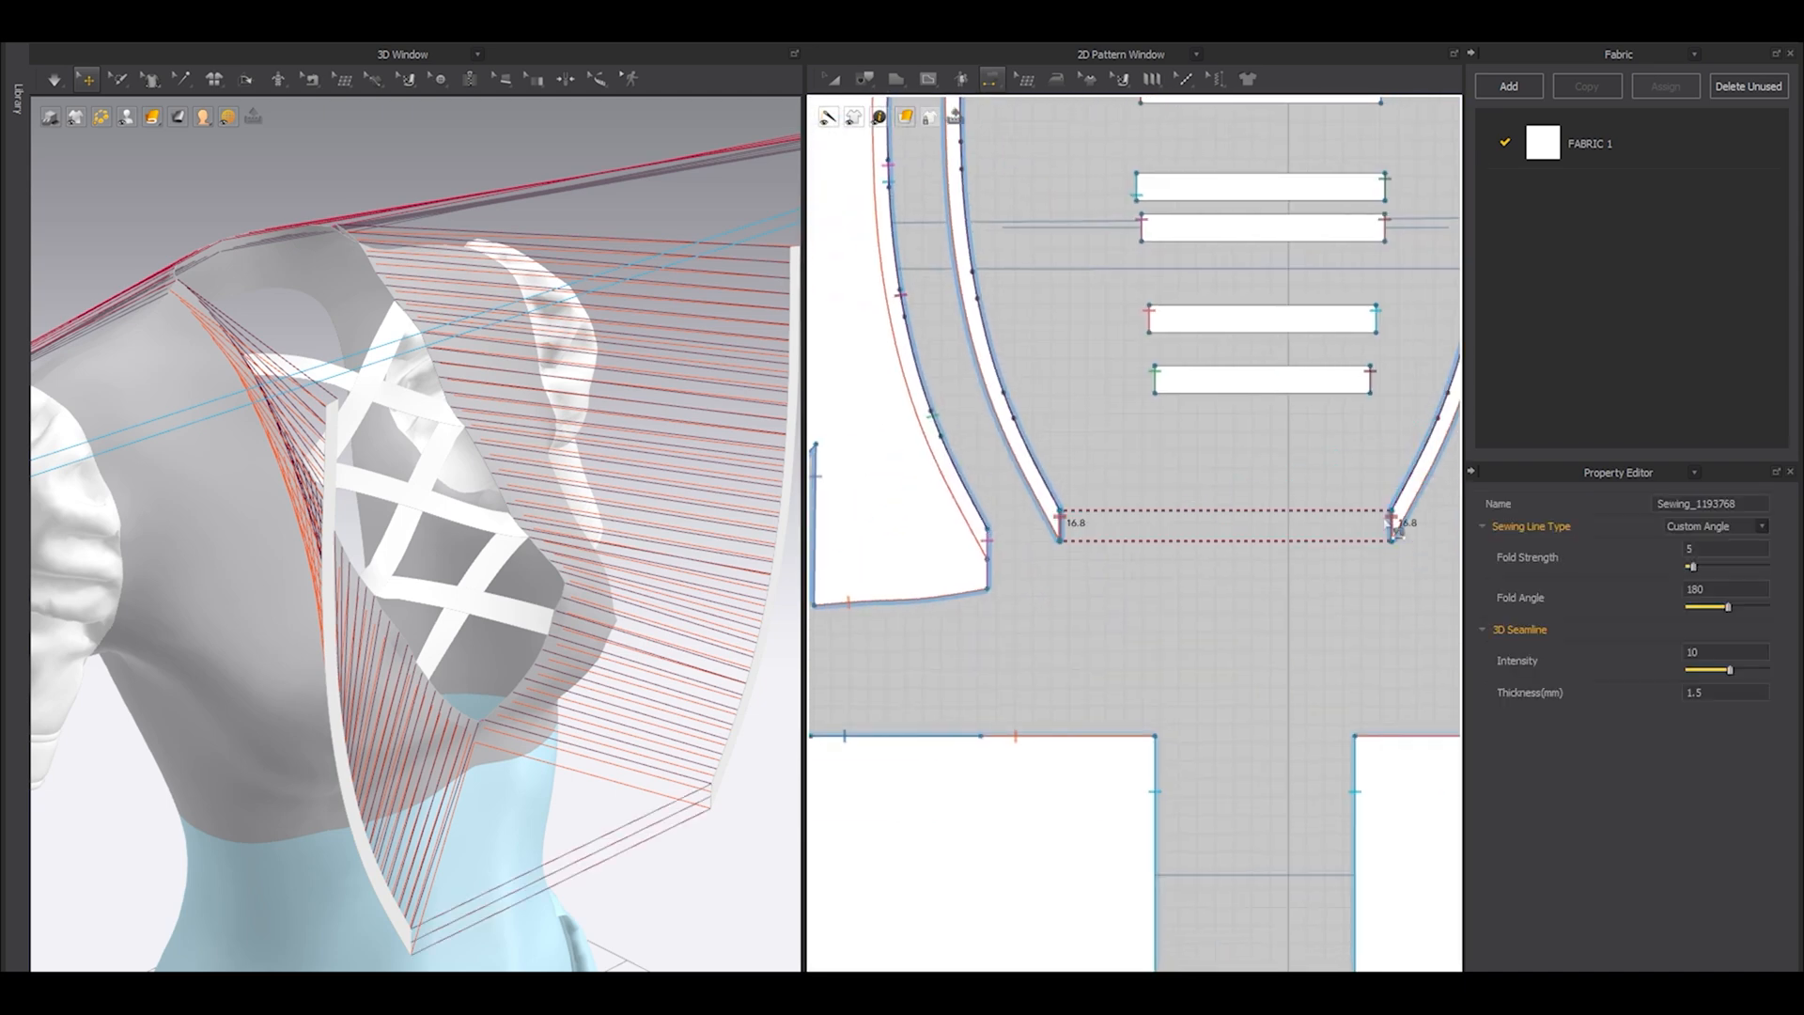
Select all the front and back neckline strips and superimpose them over the bodice neckline.
{"action": "scroll", "coordinate": [1384, 516], "scroll_direction": "down", "scroll_amount": 4}
{"action": "key", "text": "a"}
{"action": "left_click", "coordinate": [1384, 513]}
{"action": "left_click", "coordinate": [1244, 508], "text": "shift"}
{"action": "scroll", "coordinate": [1093, 429], "scroll_direction": "down", "scroll_amount": 3}
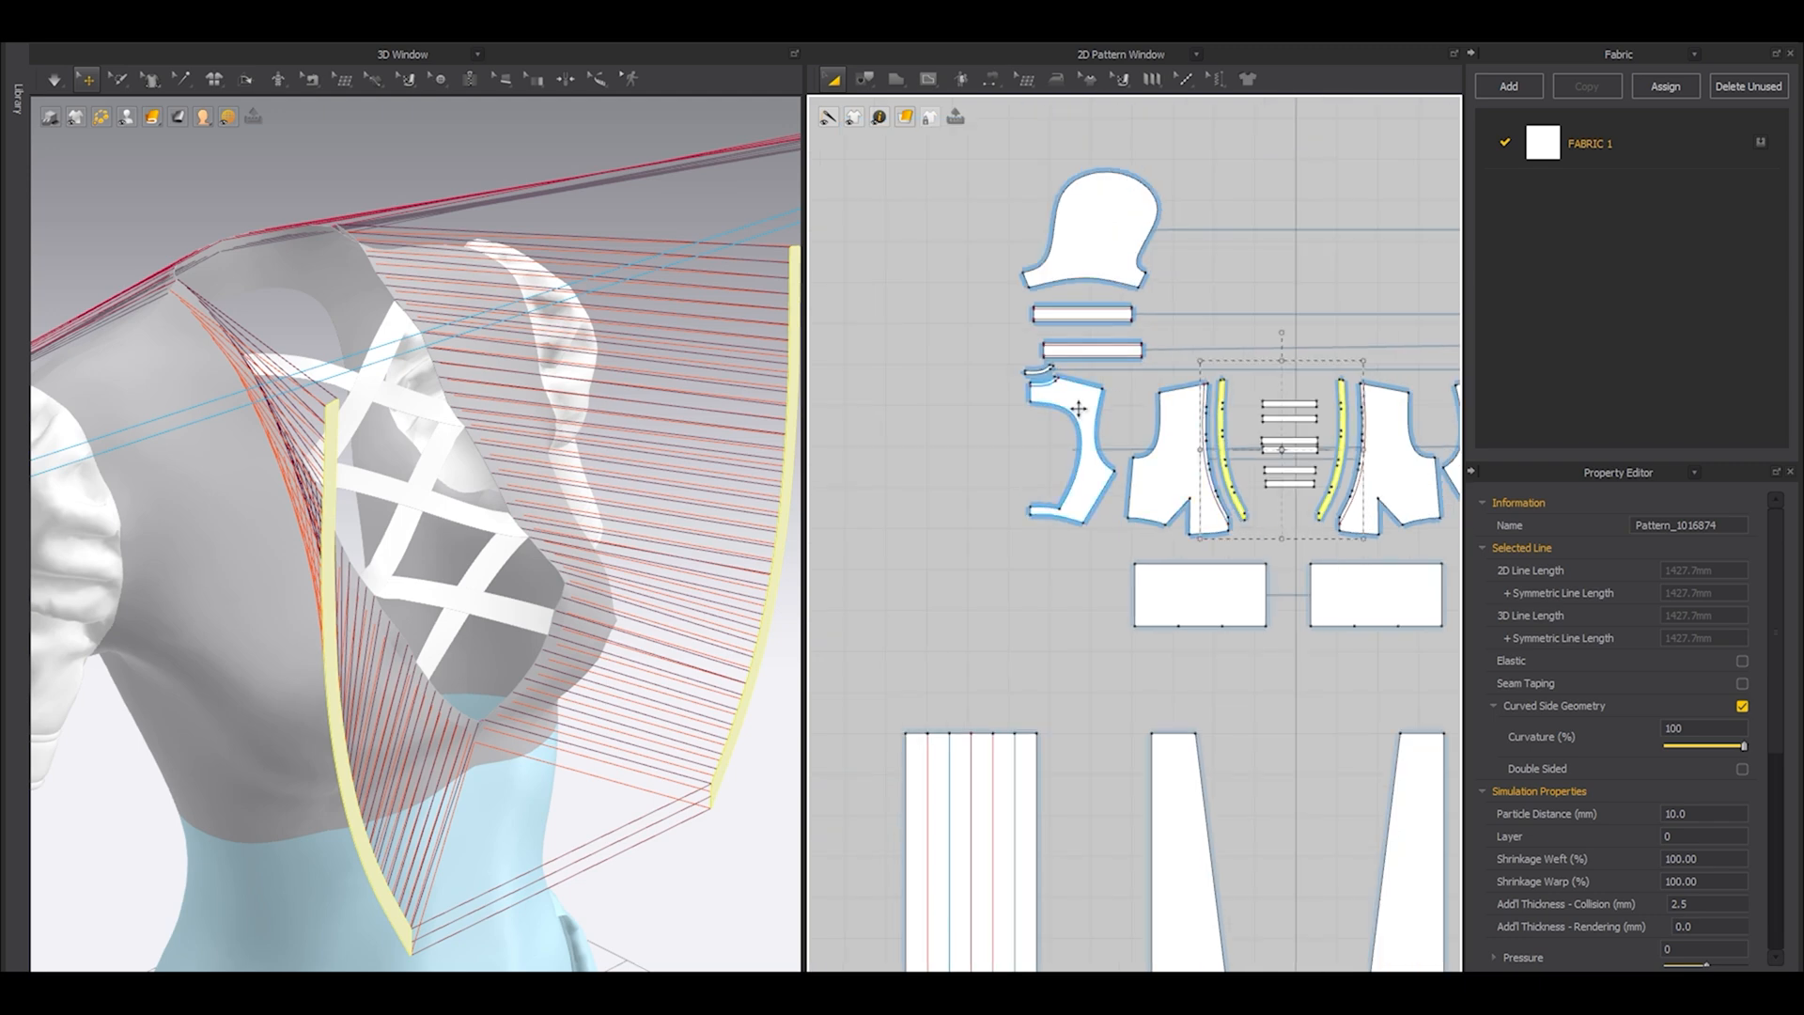
{"action": "left_click", "coordinate": [1039, 372], "text": "shift"}
{"action": "scroll", "coordinate": [1367, 503], "scroll_direction": "down", "scroll_amount": 2}
{"action": "middle_click_drag", "start_coordinate": [1367, 502], "coordinate": [1137, 549]}
{"action": "left_click", "coordinate": [1272, 445], "text": "shift"}
{"action": "scroll", "coordinate": [563, 486], "scroll_direction": "down", "scroll_amount": 5}
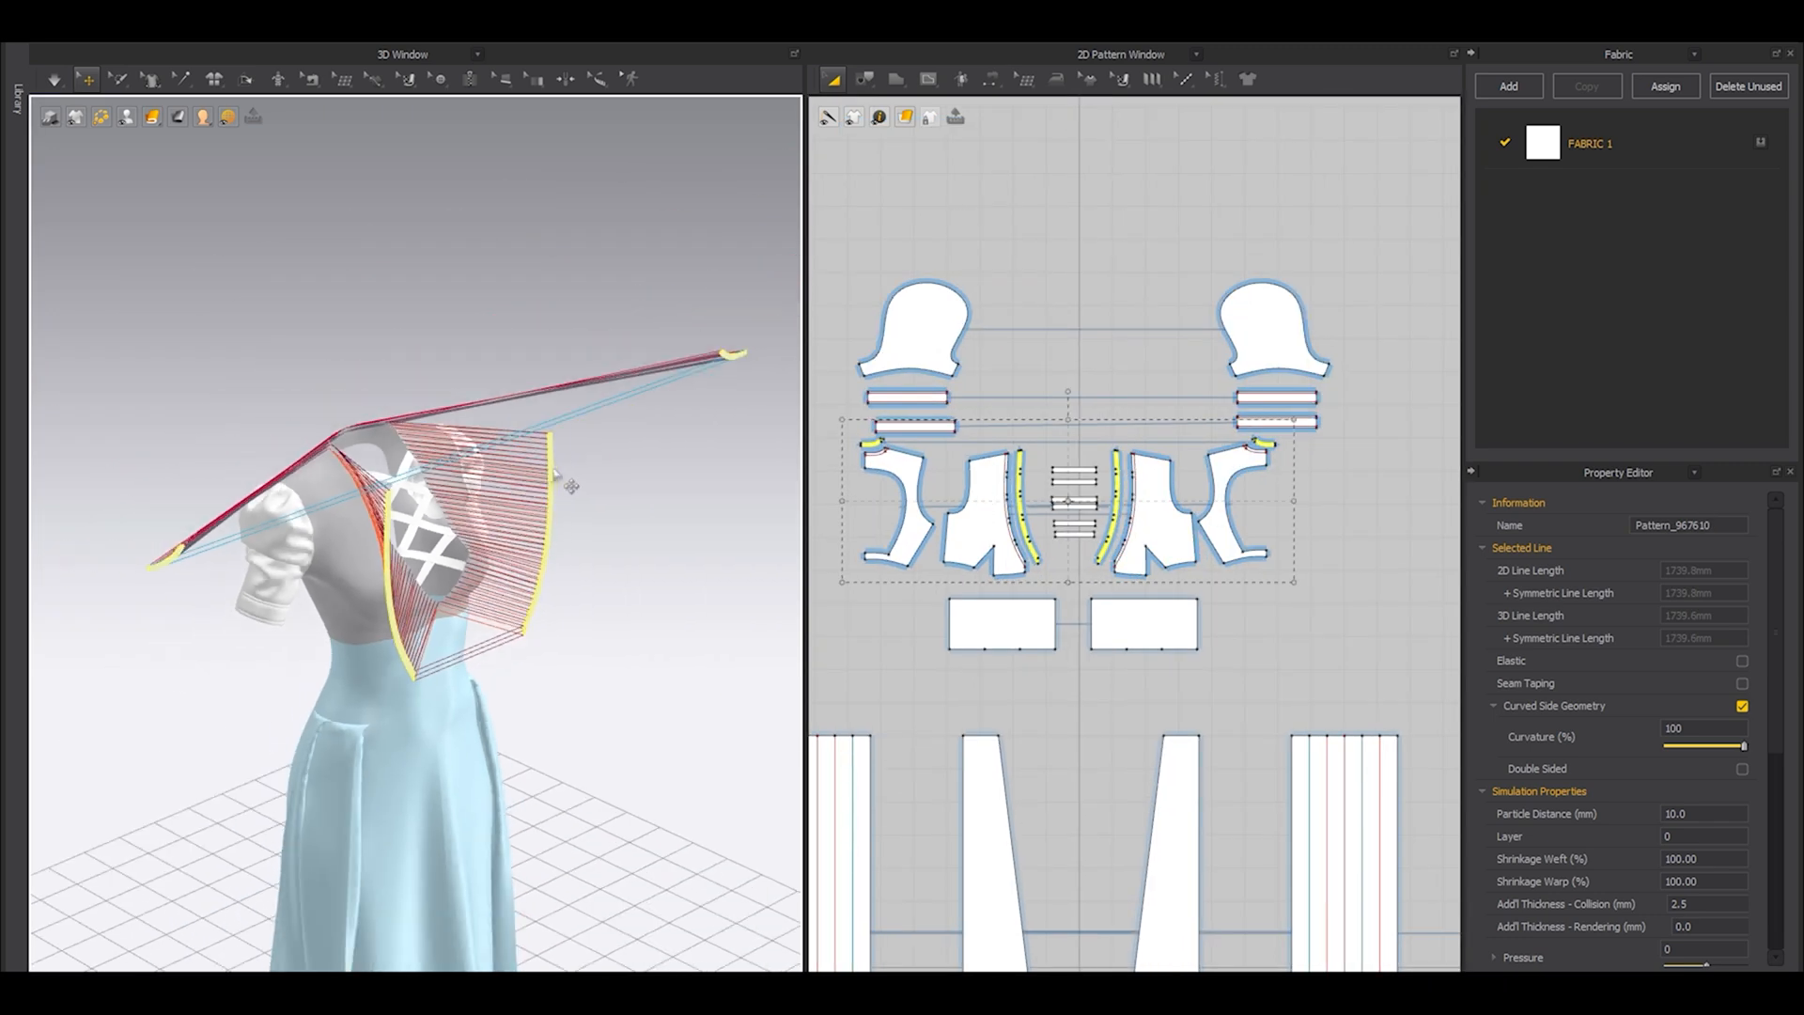
{"action": "right_click", "coordinate": [555, 476]}
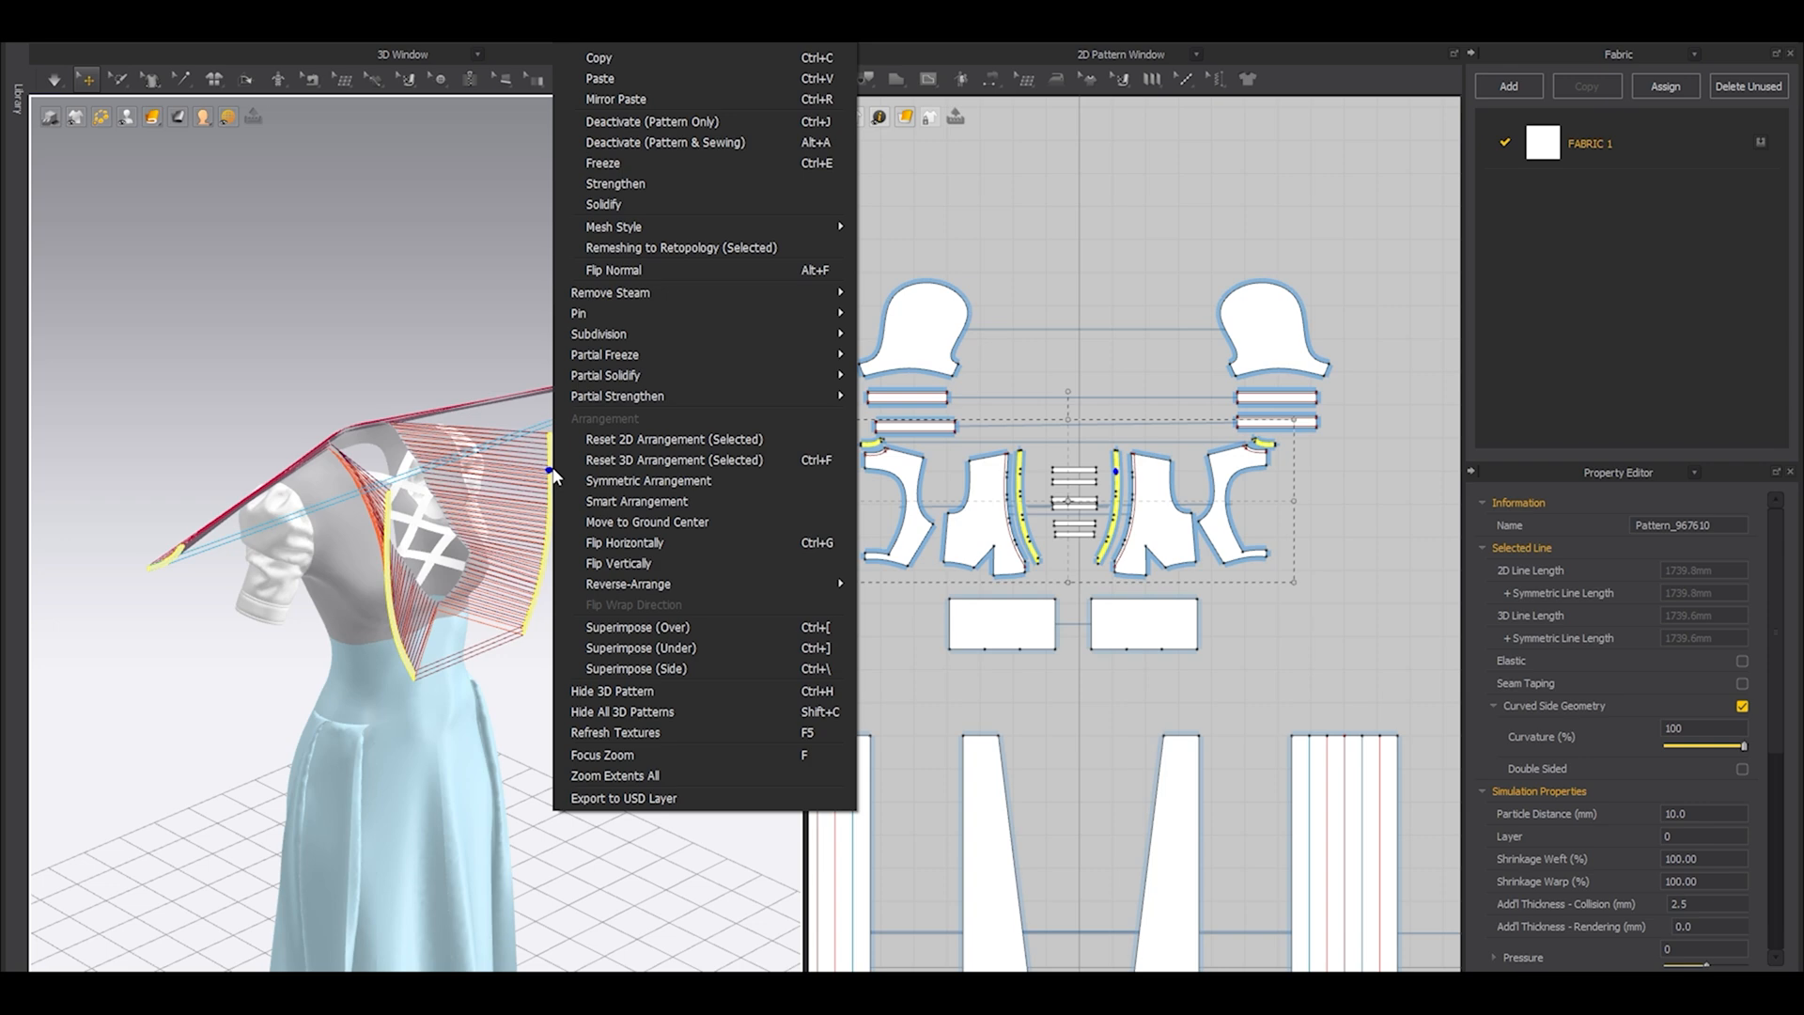
{"action": "left_click", "coordinate": [665, 627]}
{"action": "scroll", "coordinate": [414, 572], "scroll_direction": "up", "scroll_amount": 5}
{"action": "right_click_drag", "start_coordinate": [504, 617], "coordinate": [407, 620]}
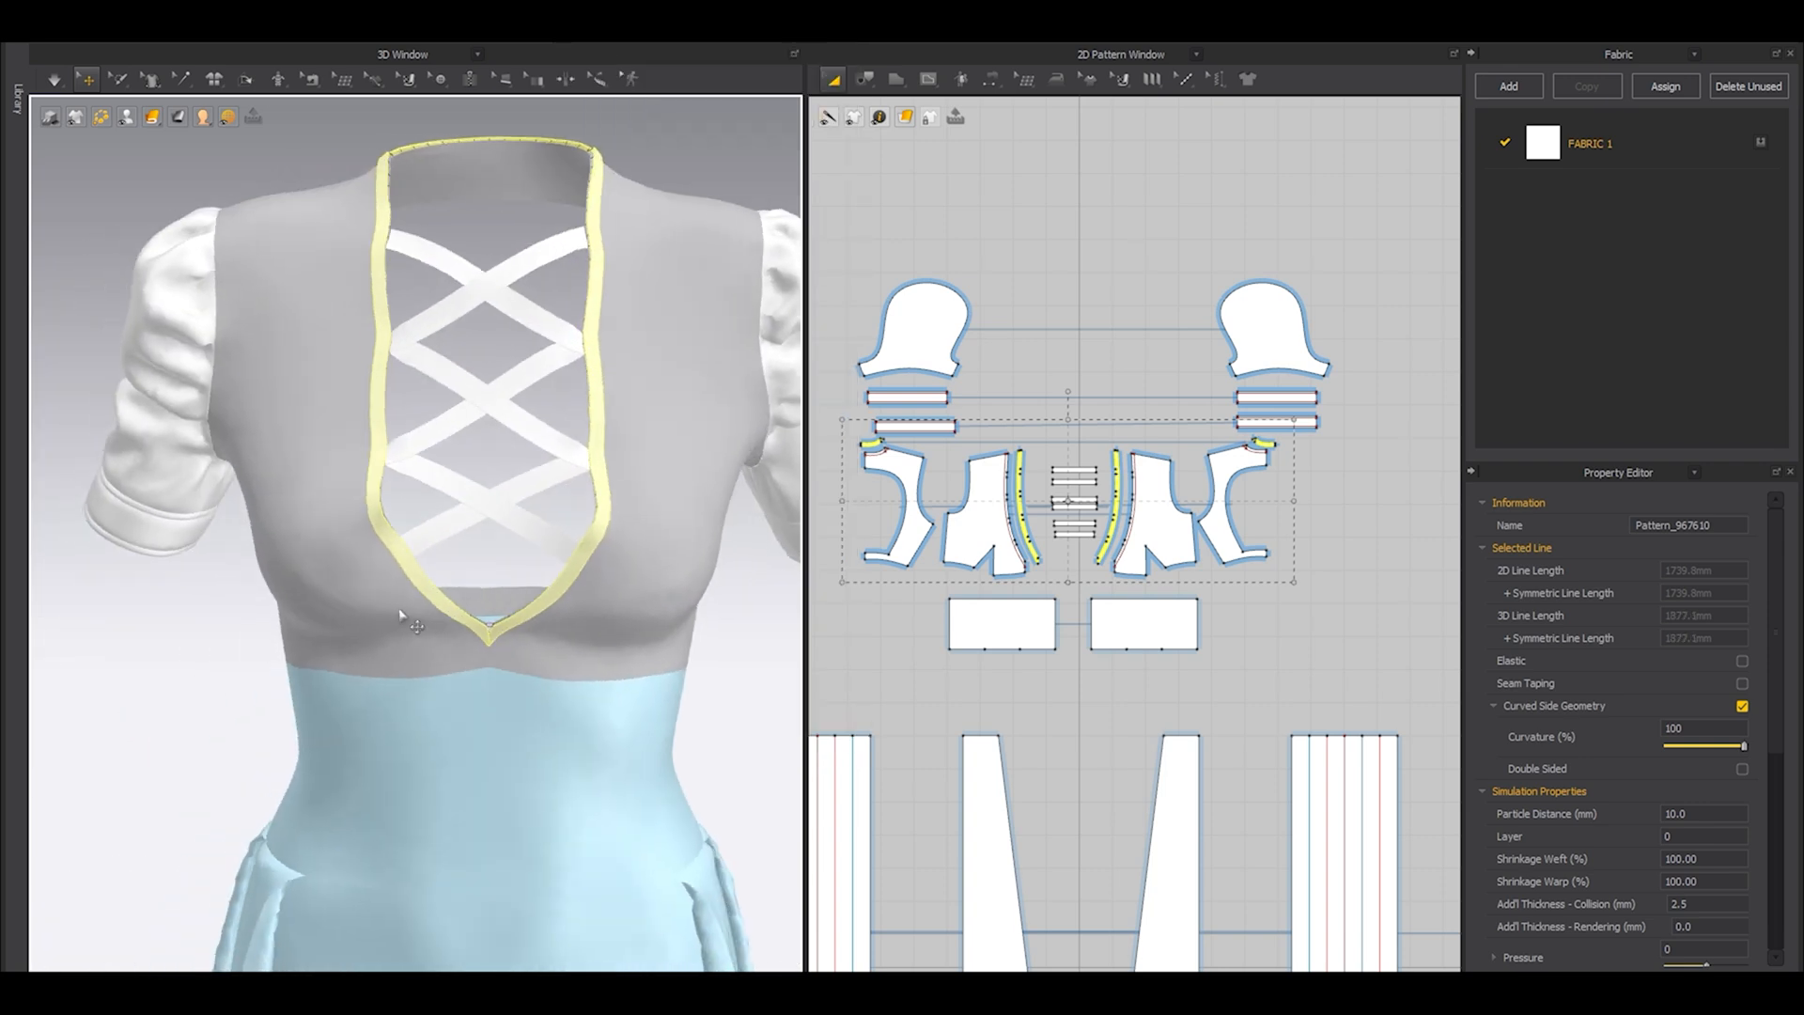
Set the neckline strips' particle distance to 4 mm and their additional collision thickness to 1 mm.
{"action": "scroll", "coordinate": [407, 620], "scroll_direction": "up", "scroll_amount": 2}
{"action": "double_click", "coordinate": [1710, 813]}
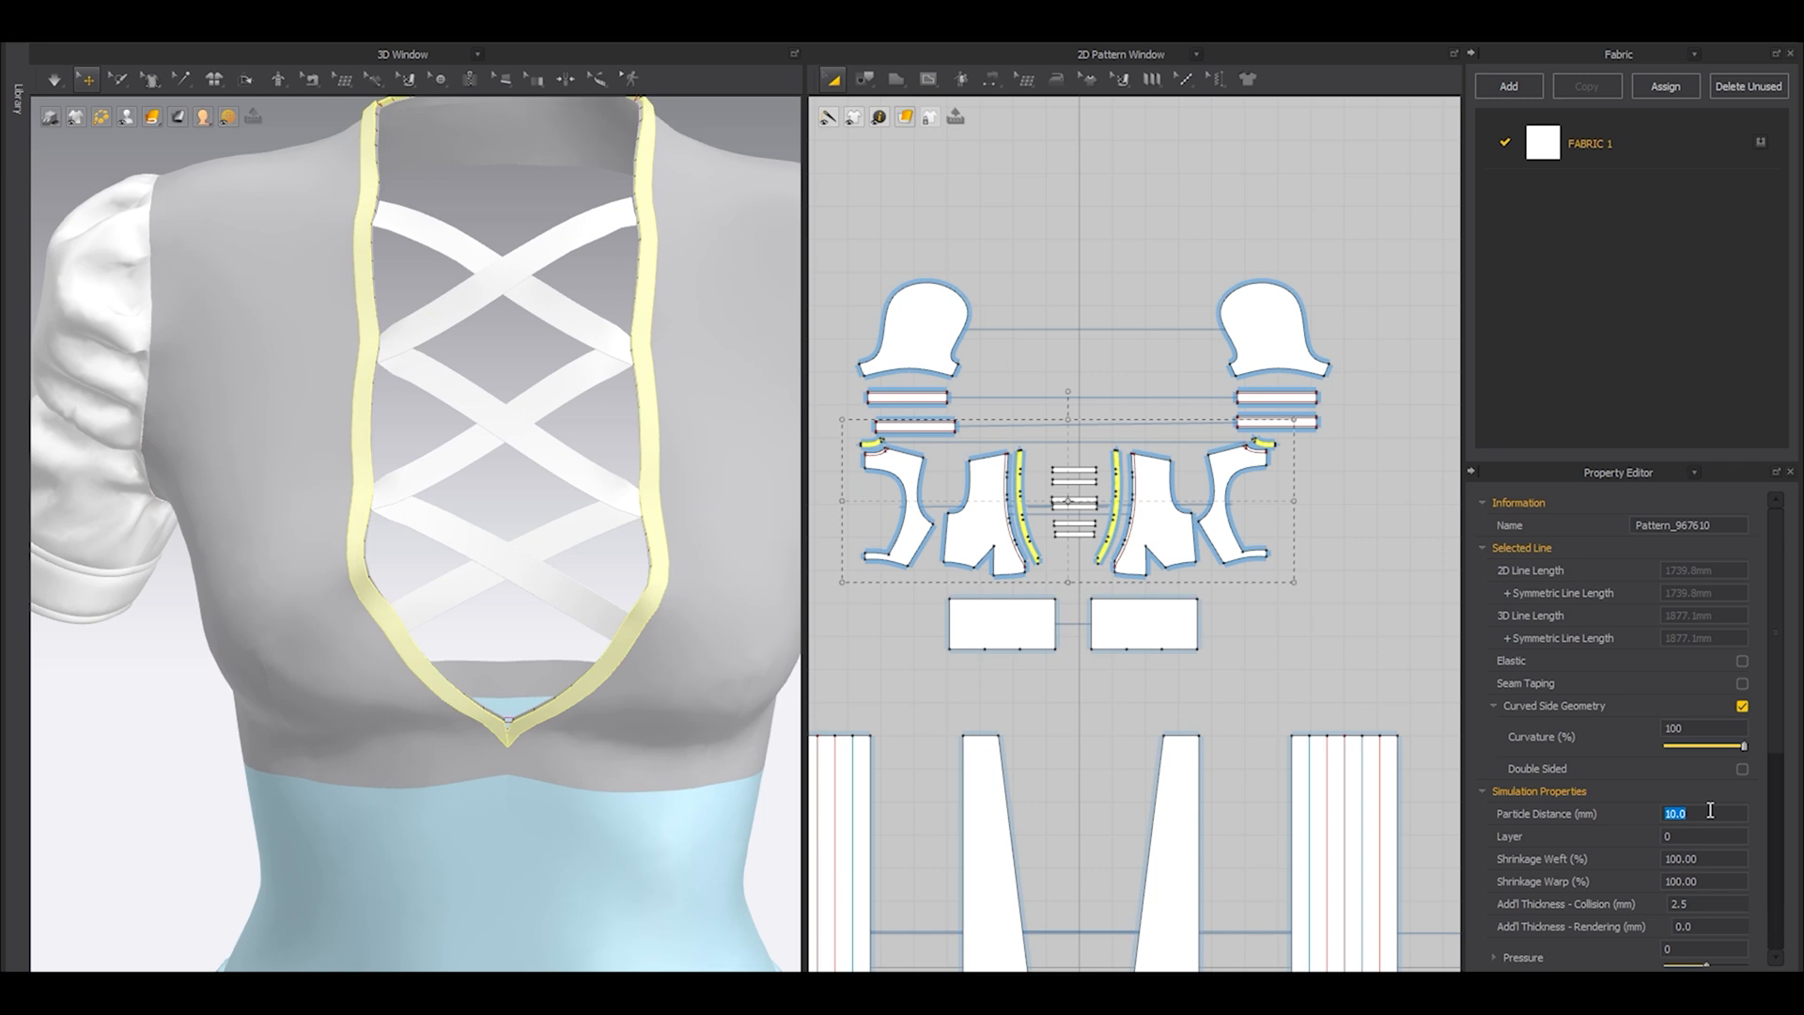
{"action": "scroll", "coordinate": [1710, 810], "scroll_direction": "down", "scroll_amount": 2}
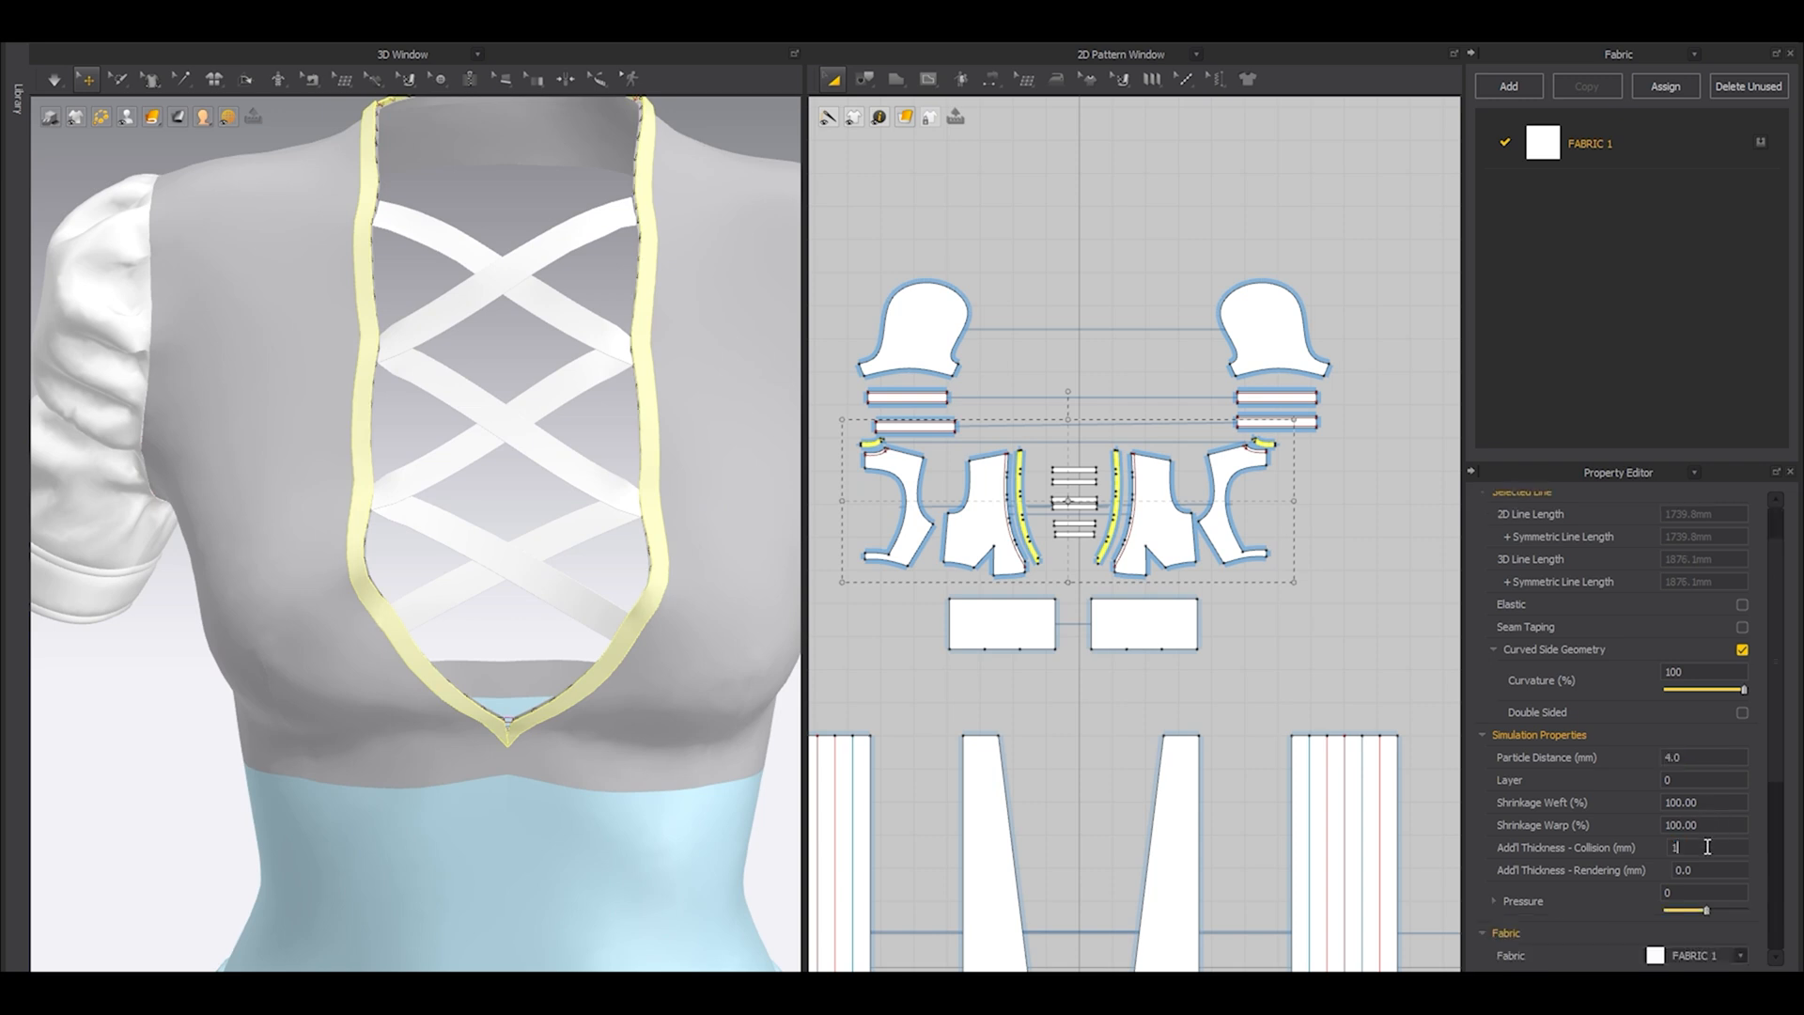
{"action": "left_click", "coordinate": [1329, 634]}
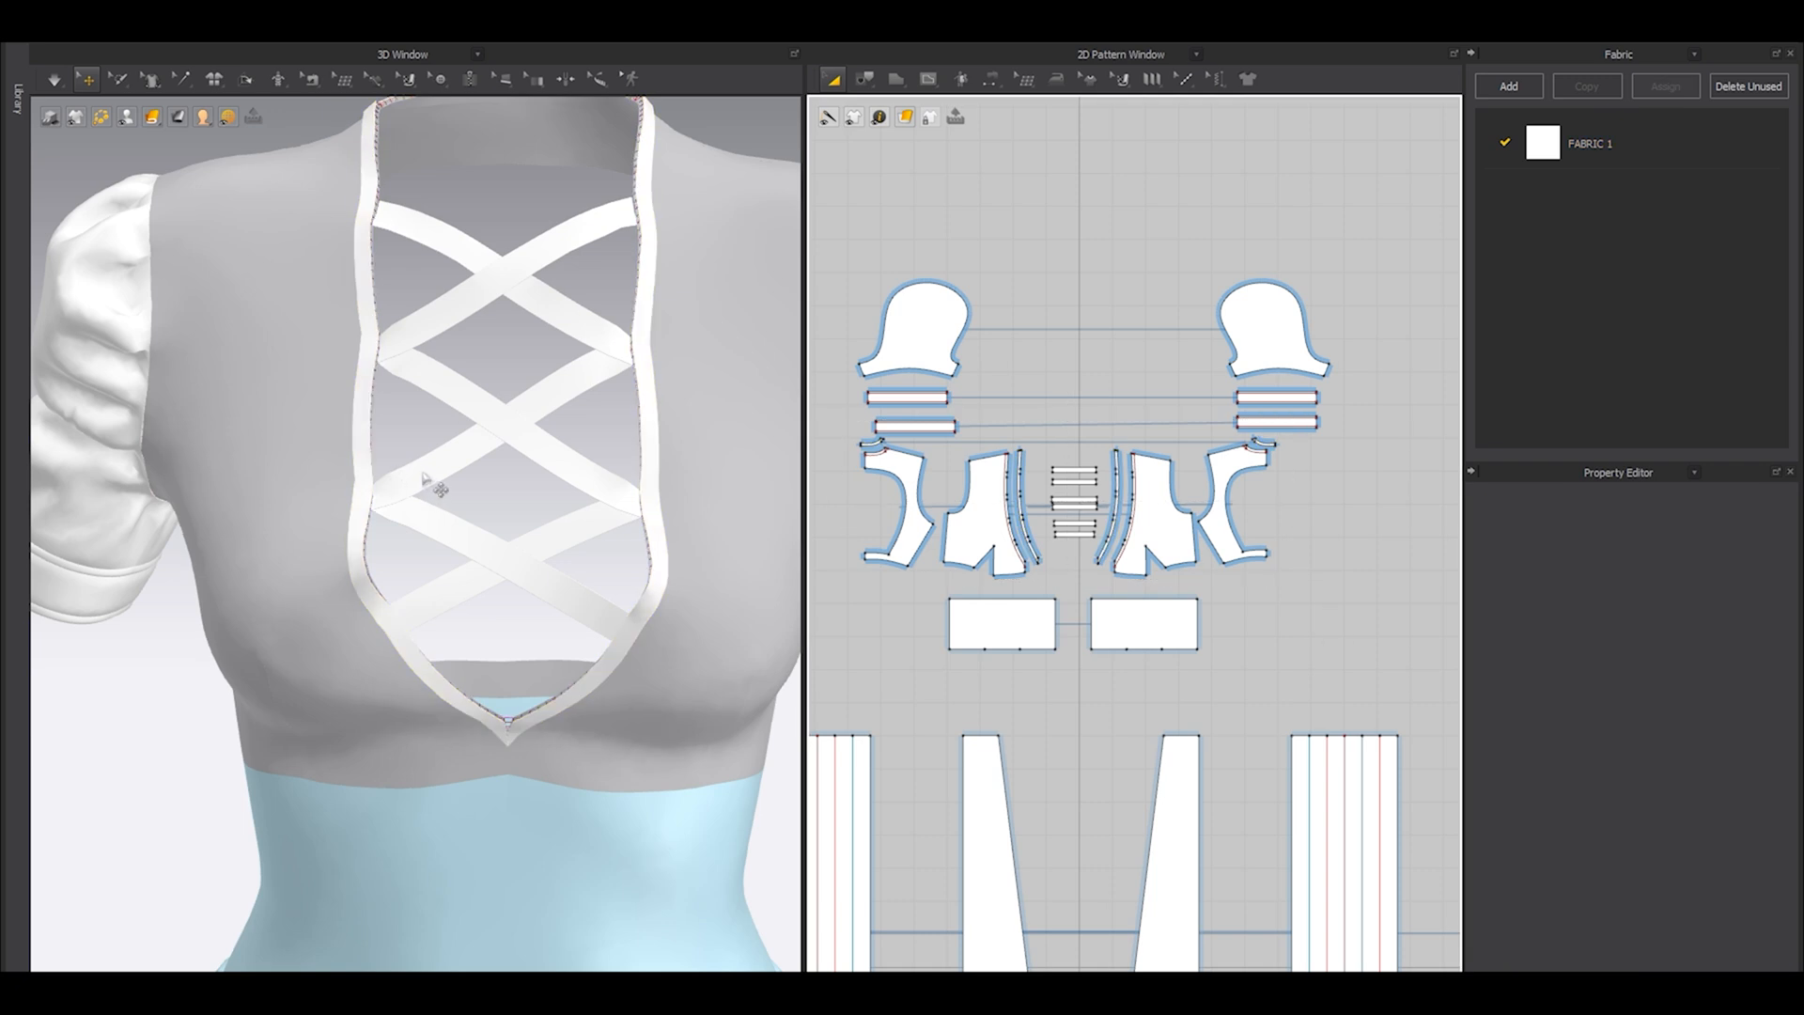
Sew the shoulder end of the front neckline strip to the shoulder end of the back neckline strip.
{"action": "right_click_drag", "start_coordinate": [476, 516], "coordinate": [428, 576]}
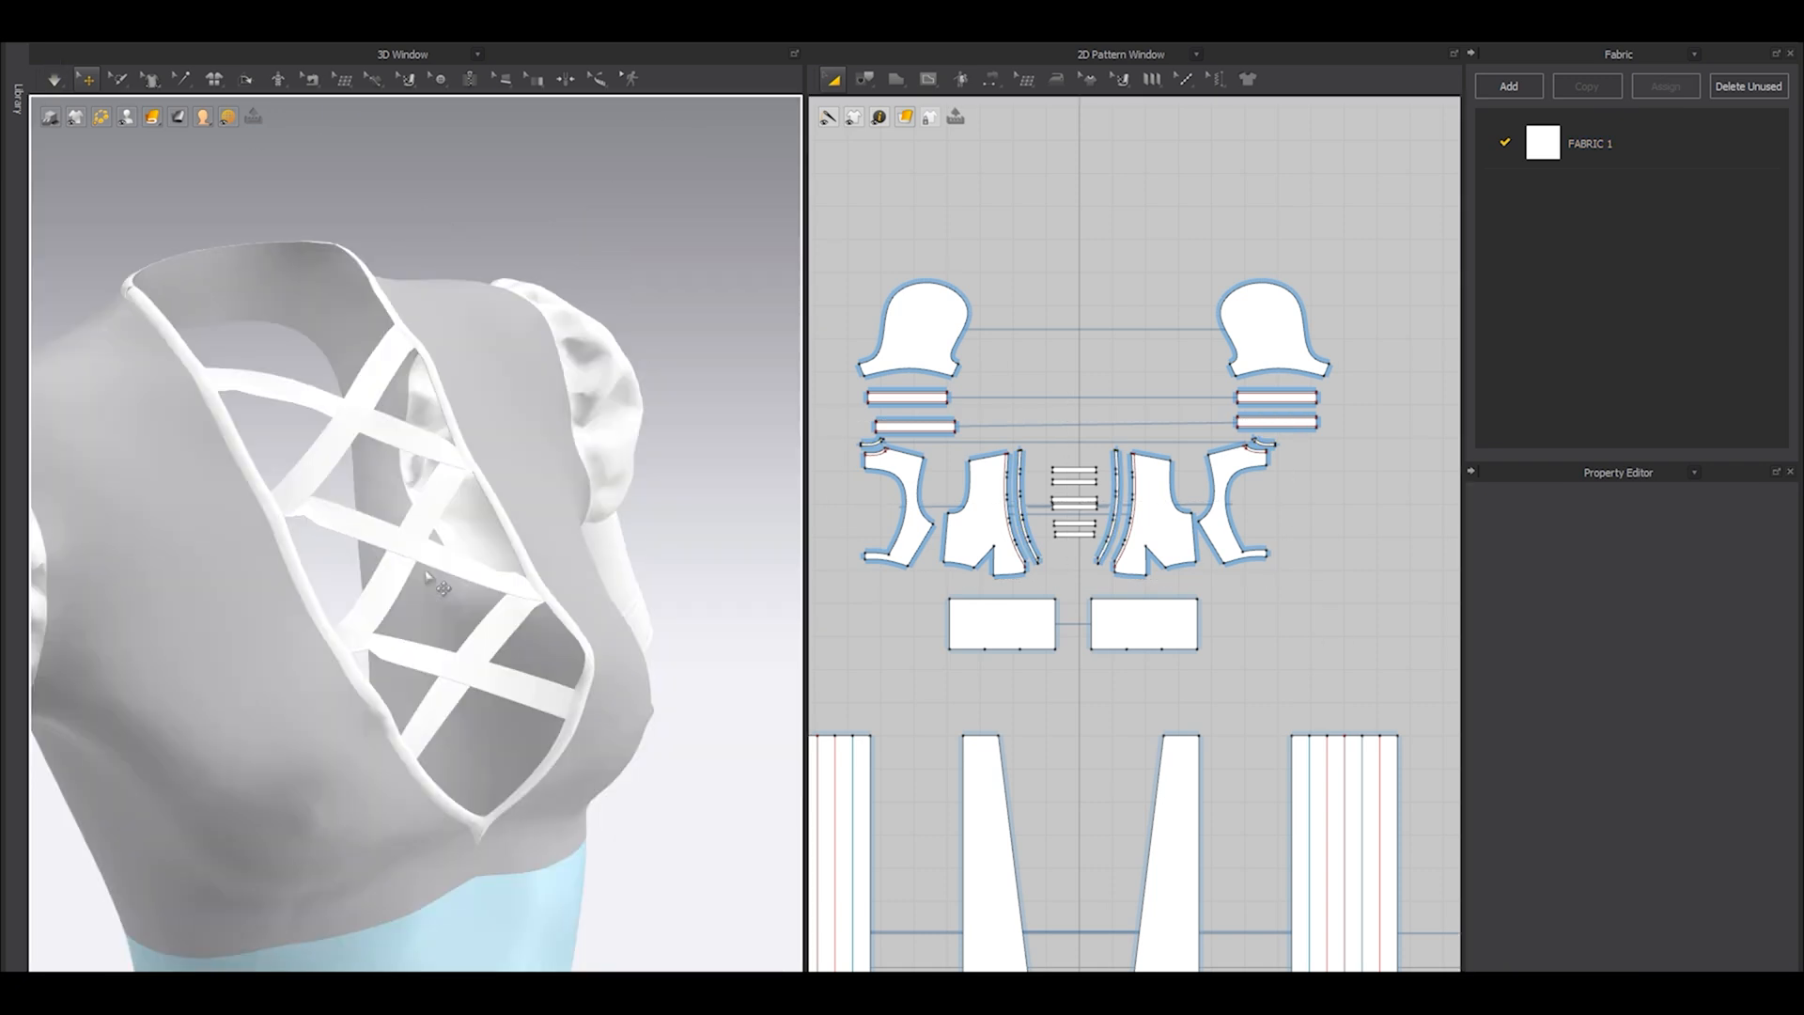
{"action": "middle_click_drag", "start_coordinate": [324, 507], "coordinate": [570, 736]}
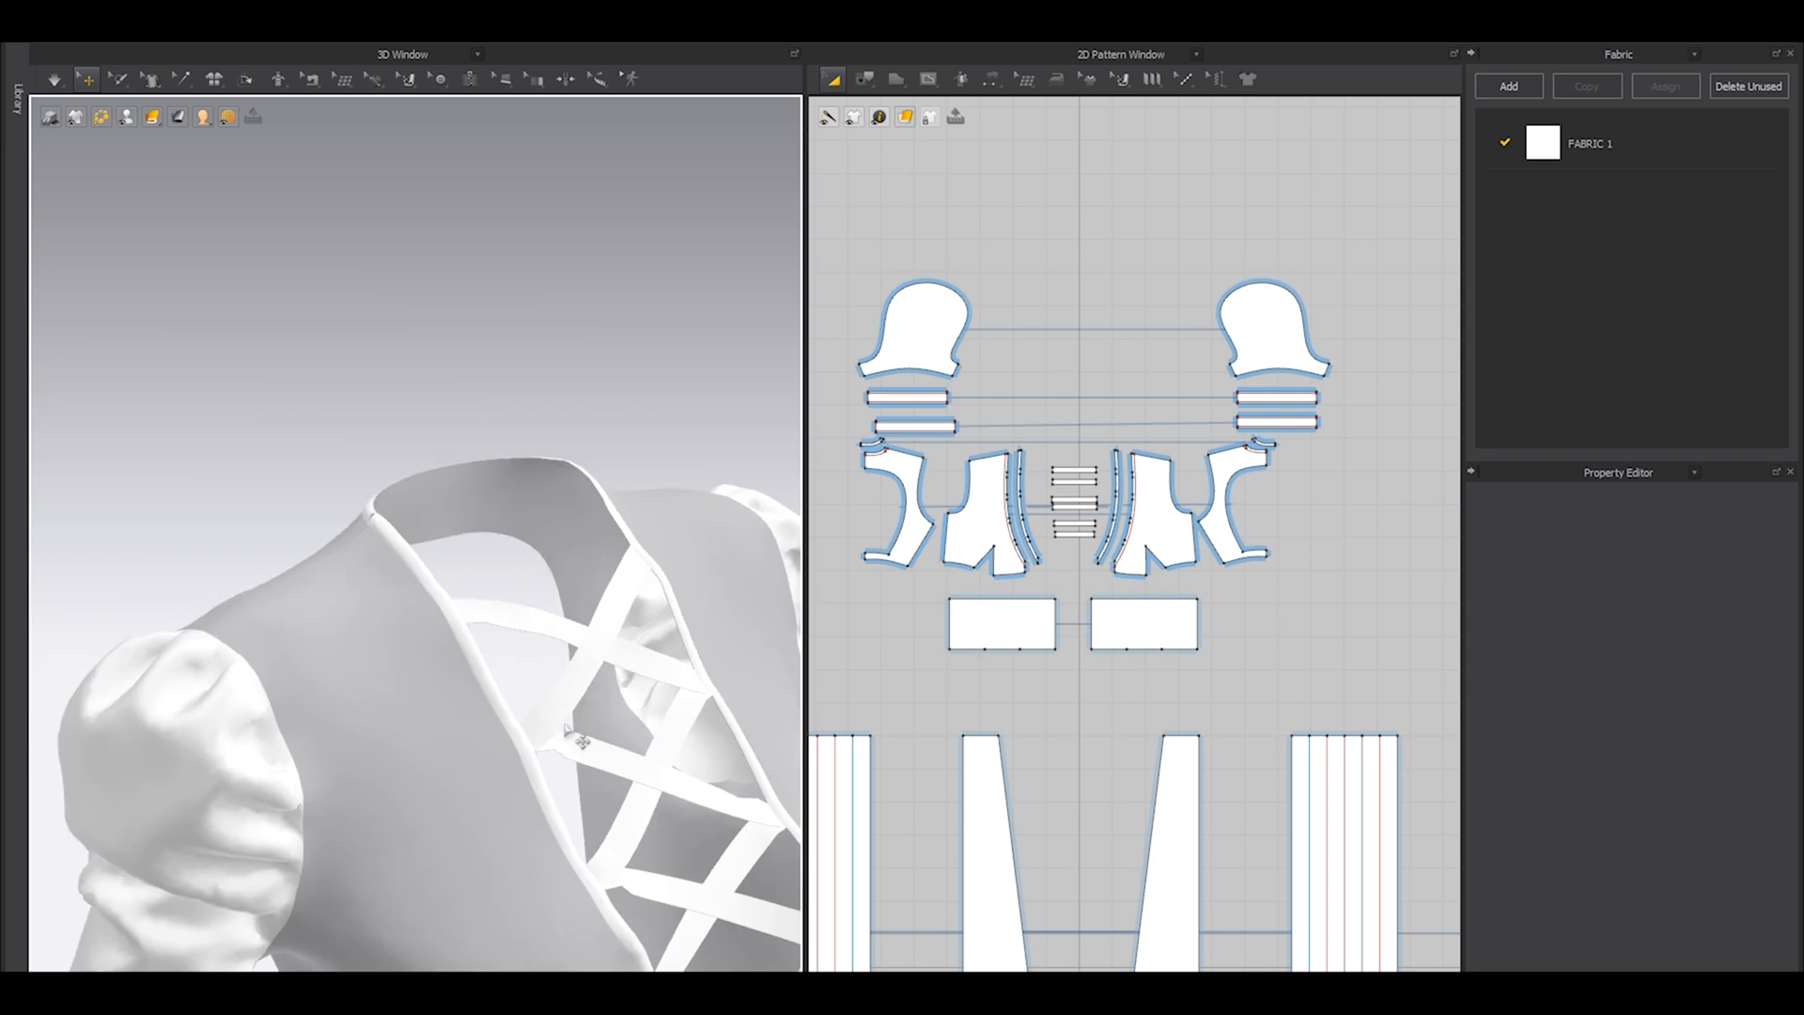
{"action": "scroll", "coordinate": [1145, 498], "scroll_direction": "up", "scroll_amount": 9}
{"action": "key", "text": "n"}
{"action": "left_click", "coordinate": [995, 219]}
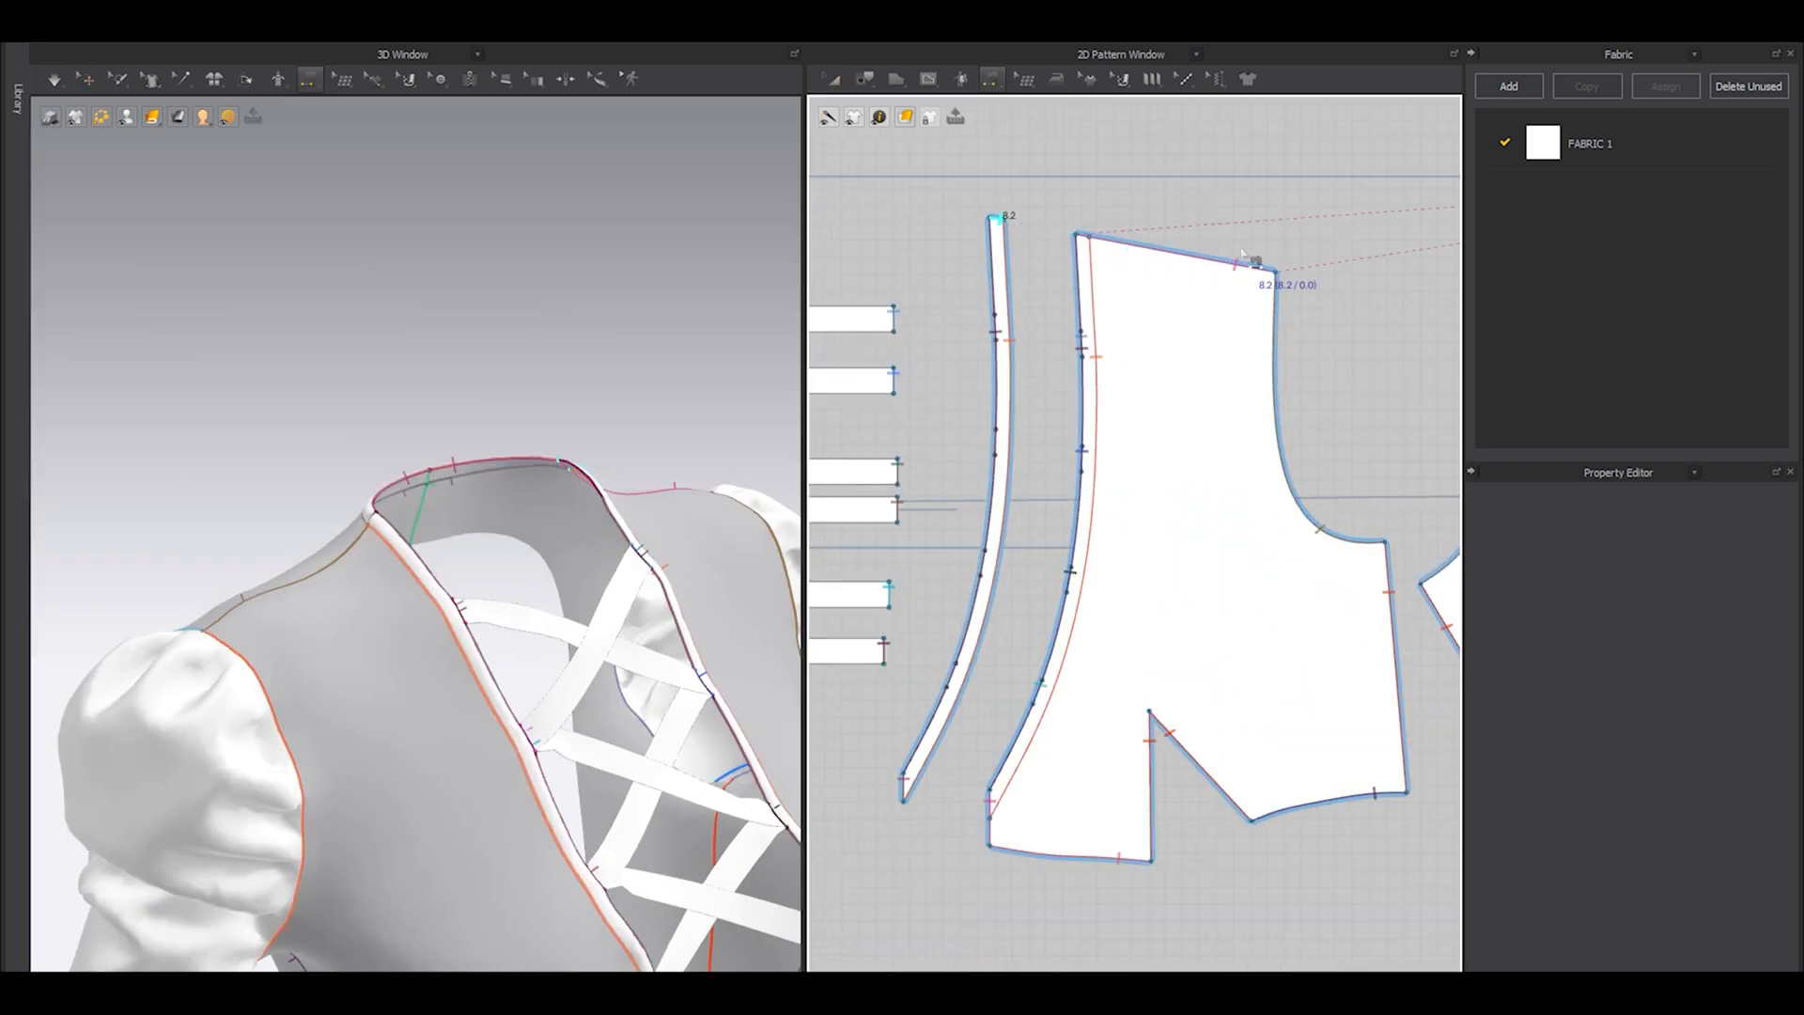
{"action": "scroll", "coordinate": [1268, 282], "scroll_direction": "down", "scroll_amount": 4}
{"action": "left_click", "coordinate": [1367, 363]}
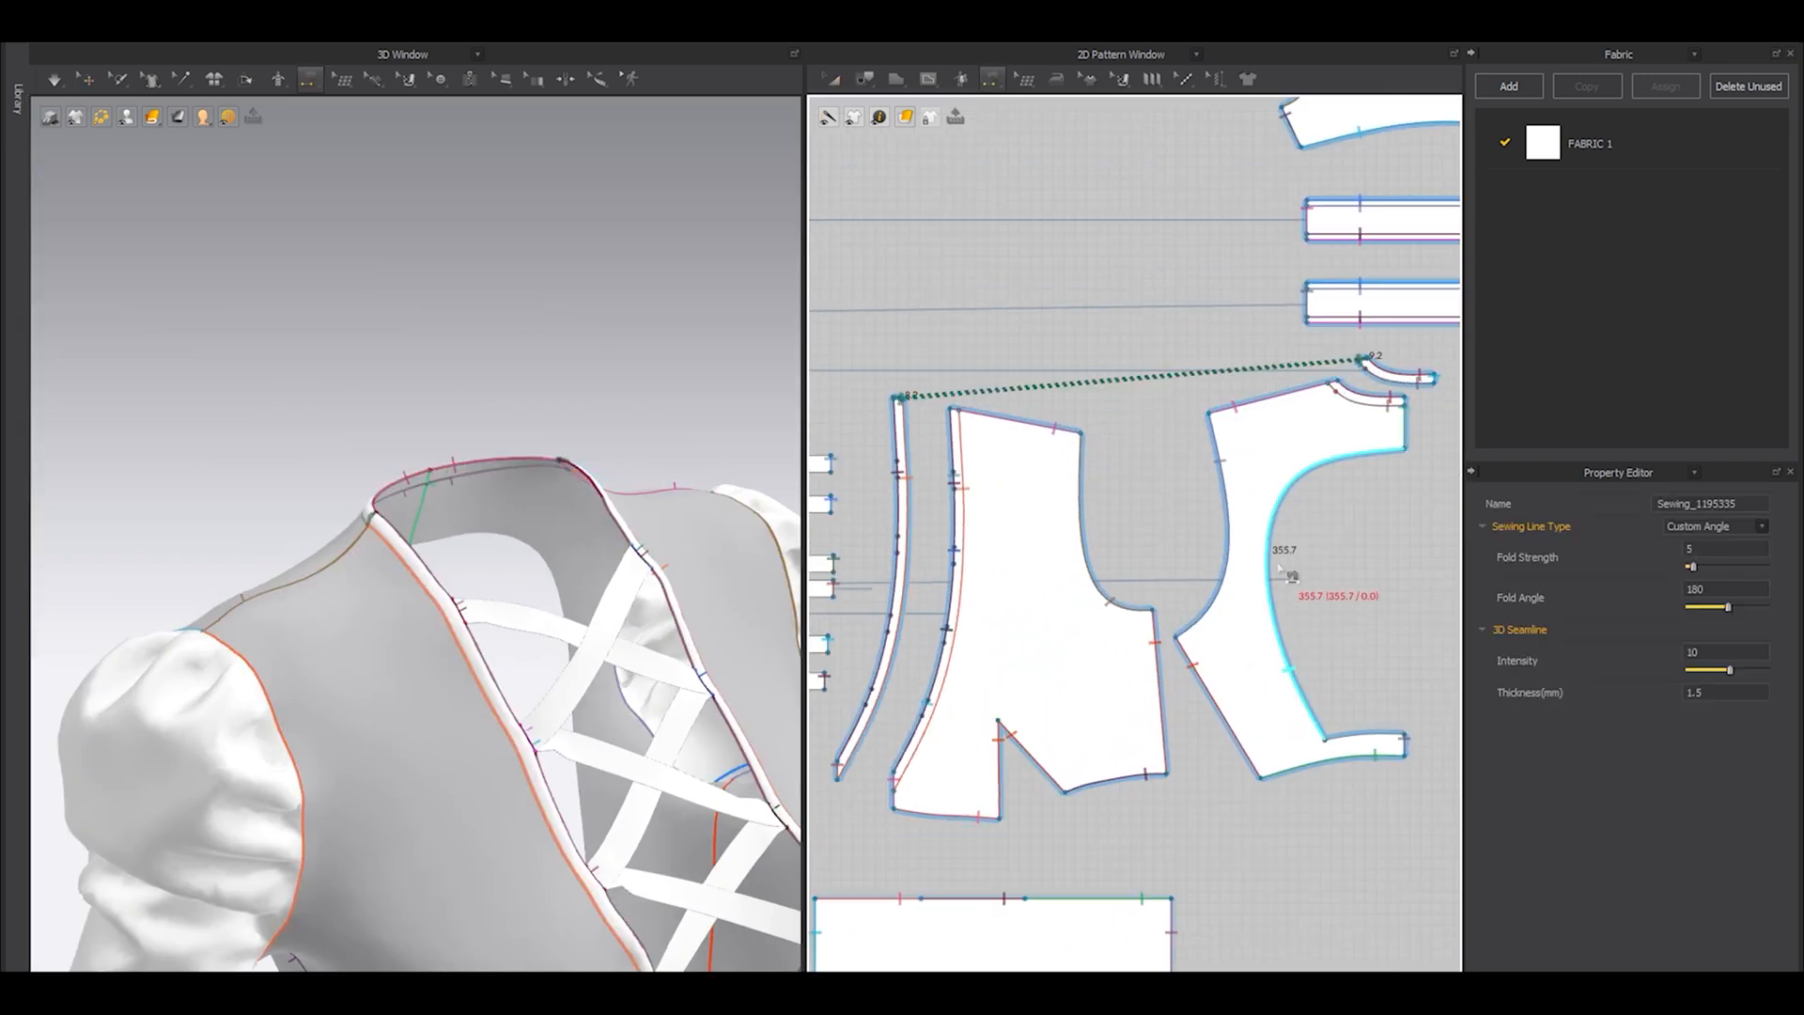
Examine the neckline strips in 3D at the shoulder join and around the front opening.
{"action": "left_click", "coordinate": [86, 79]}
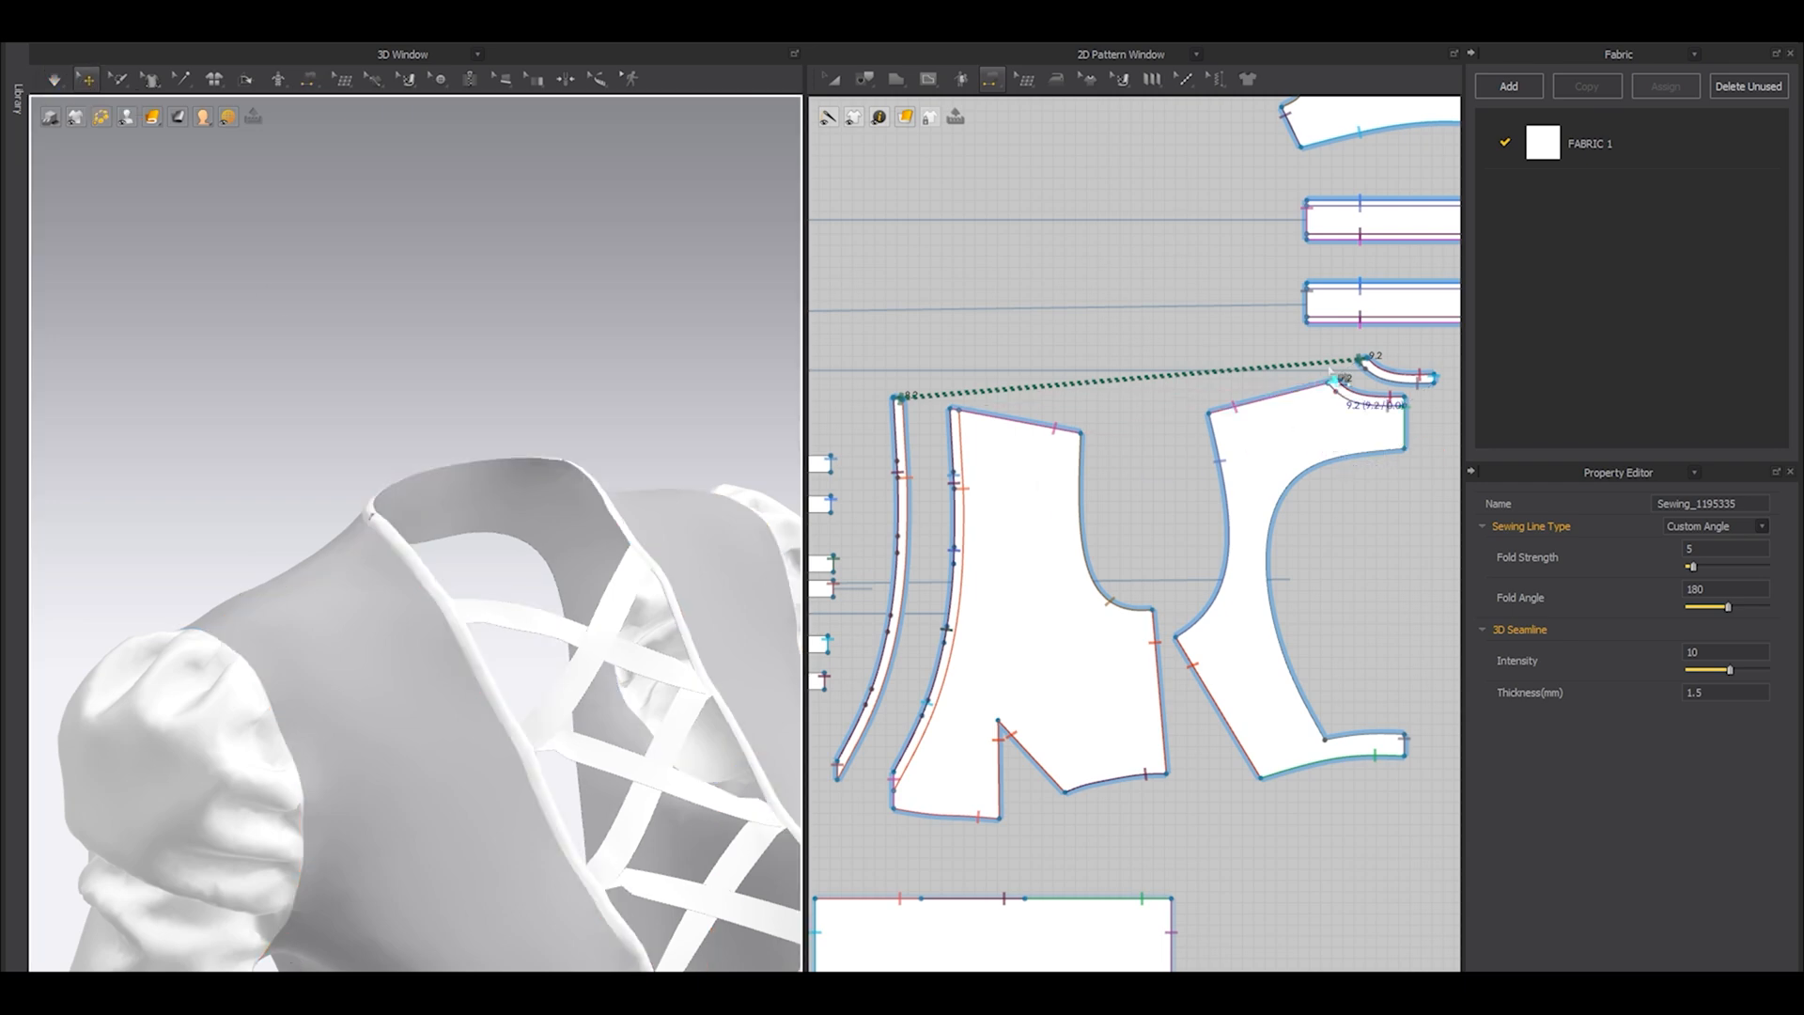
{"action": "right_click_drag", "start_coordinate": [282, 479], "coordinate": [521, 688]}
{"action": "scroll", "coordinate": [521, 689], "scroll_direction": "up", "scroll_amount": 3}
{"action": "middle_click_drag", "start_coordinate": [600, 815], "coordinate": [557, 708]}
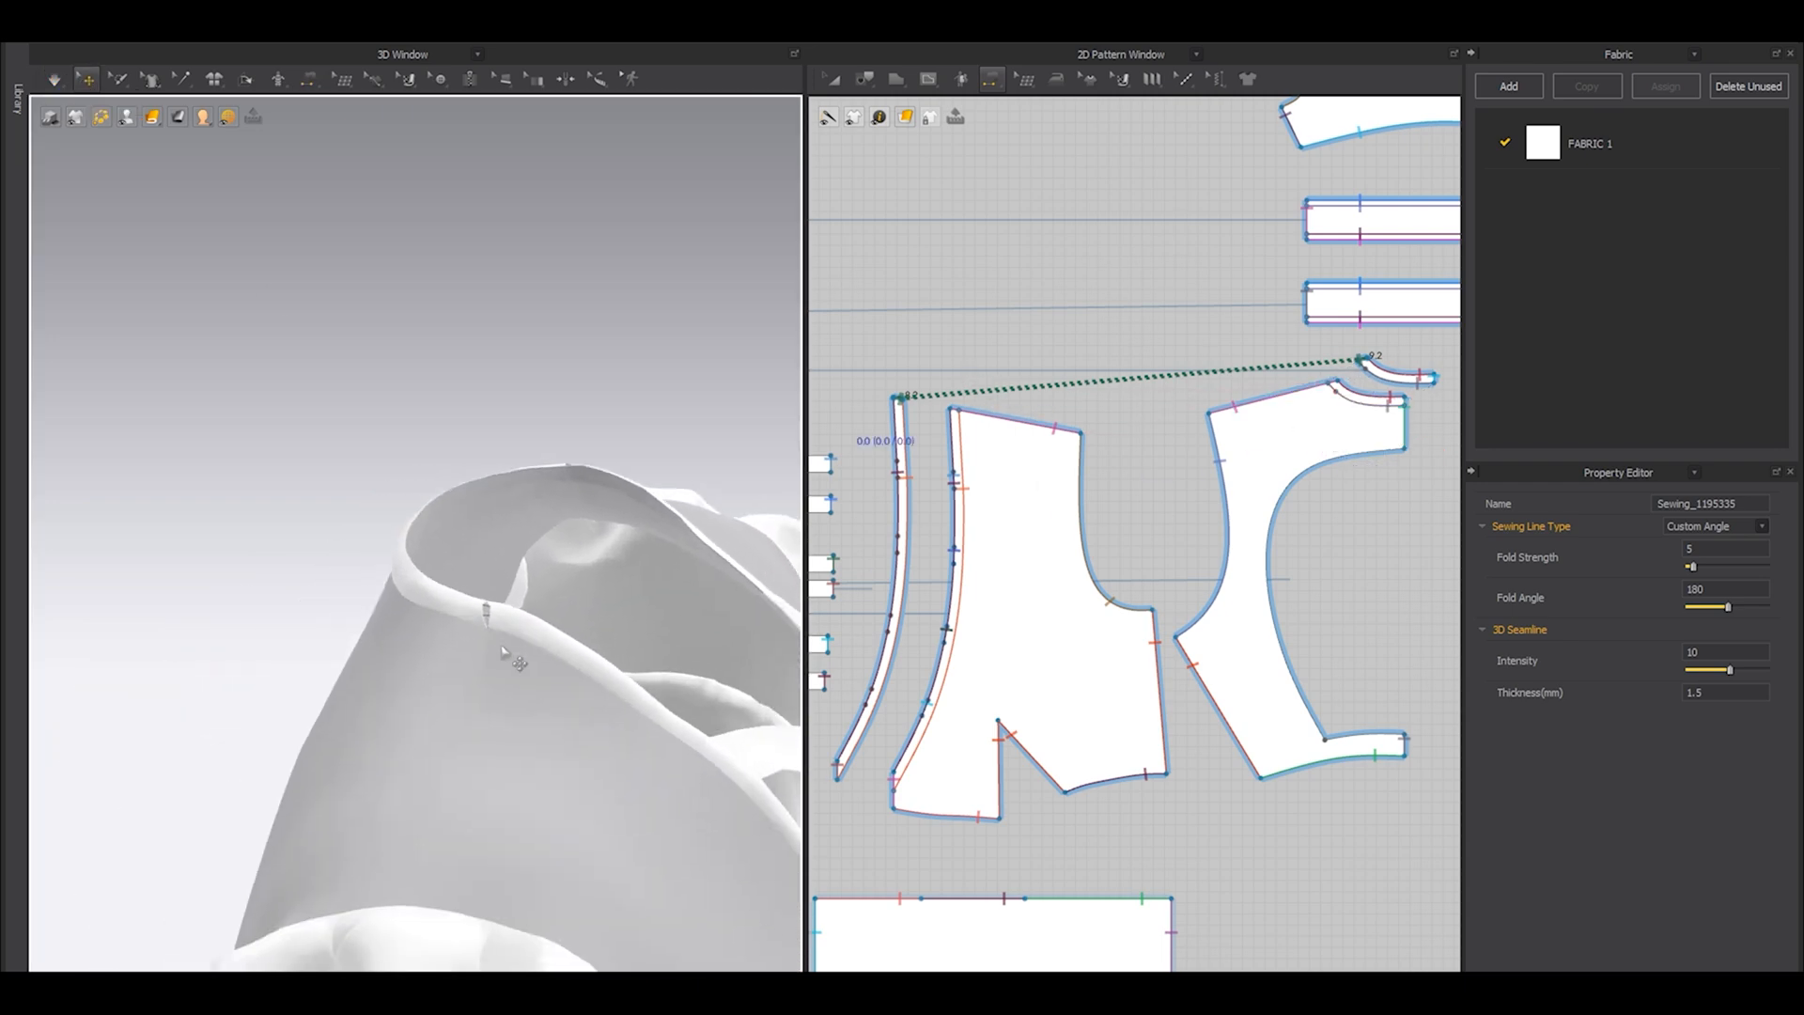
{"action": "scroll", "coordinate": [557, 707], "scroll_direction": "up", "scroll_amount": 3}
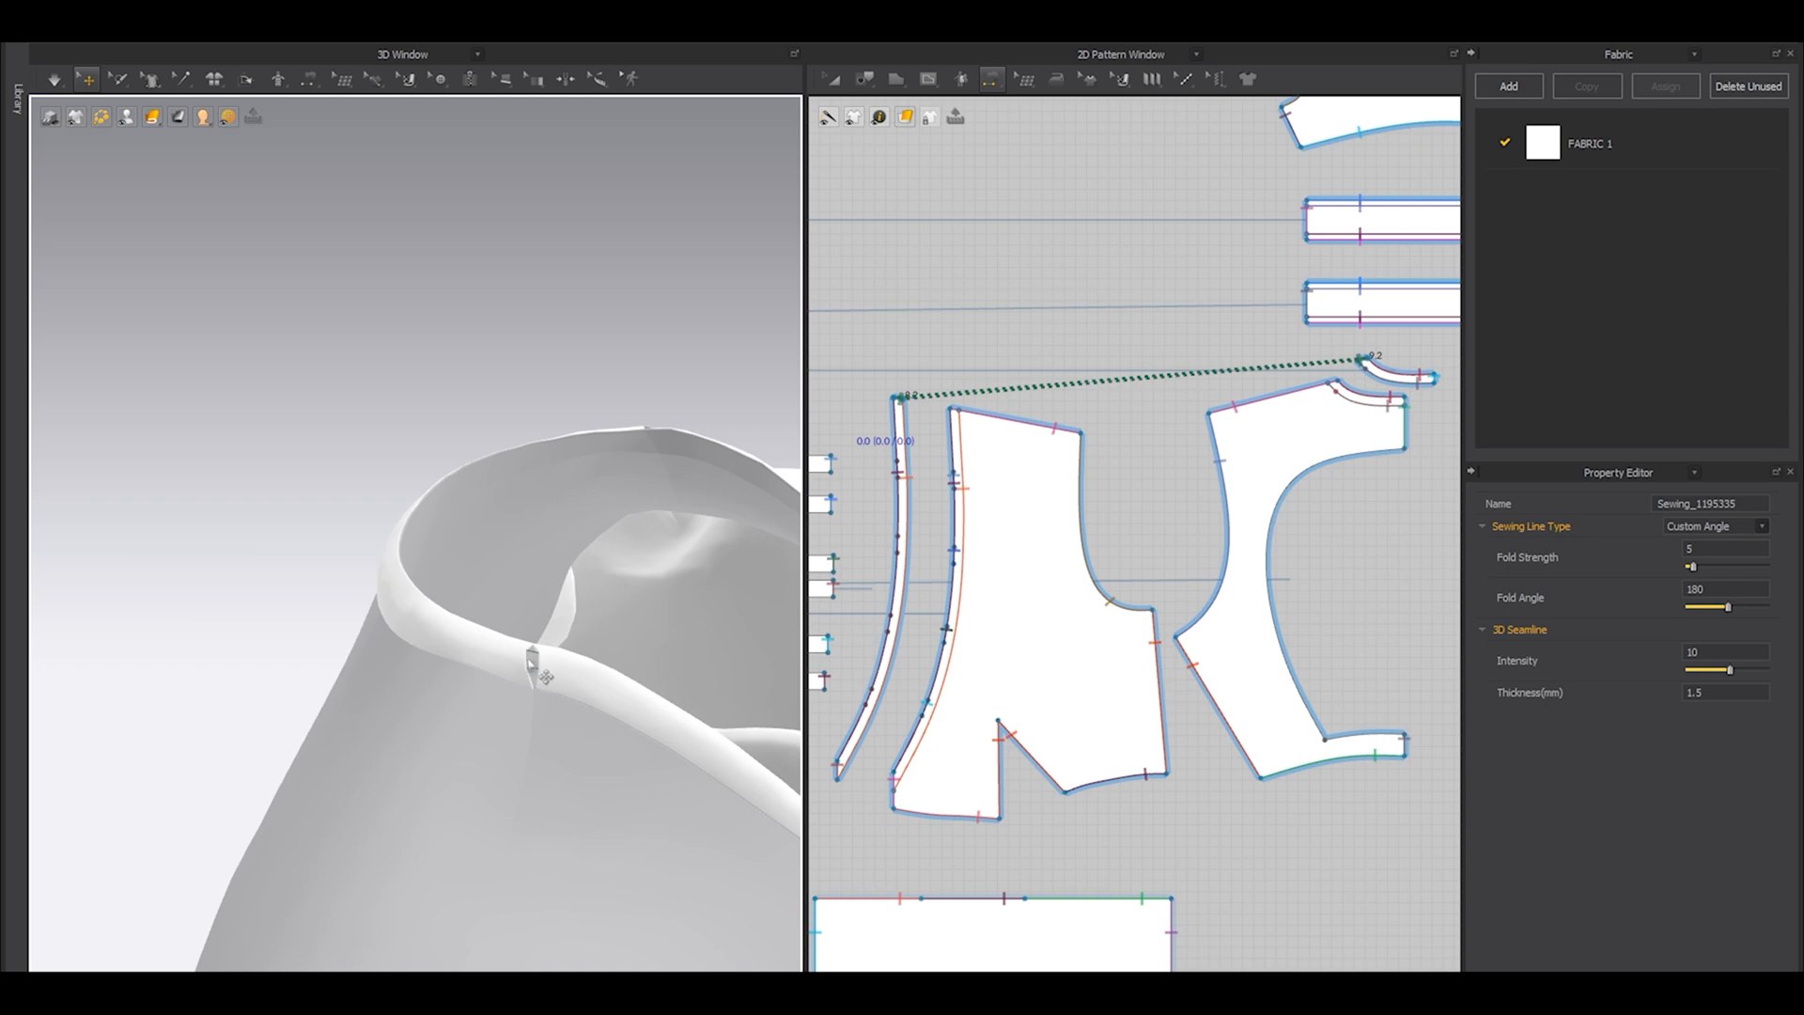
{"action": "middle_click_drag", "start_coordinate": [583, 710], "coordinate": [574, 621]}
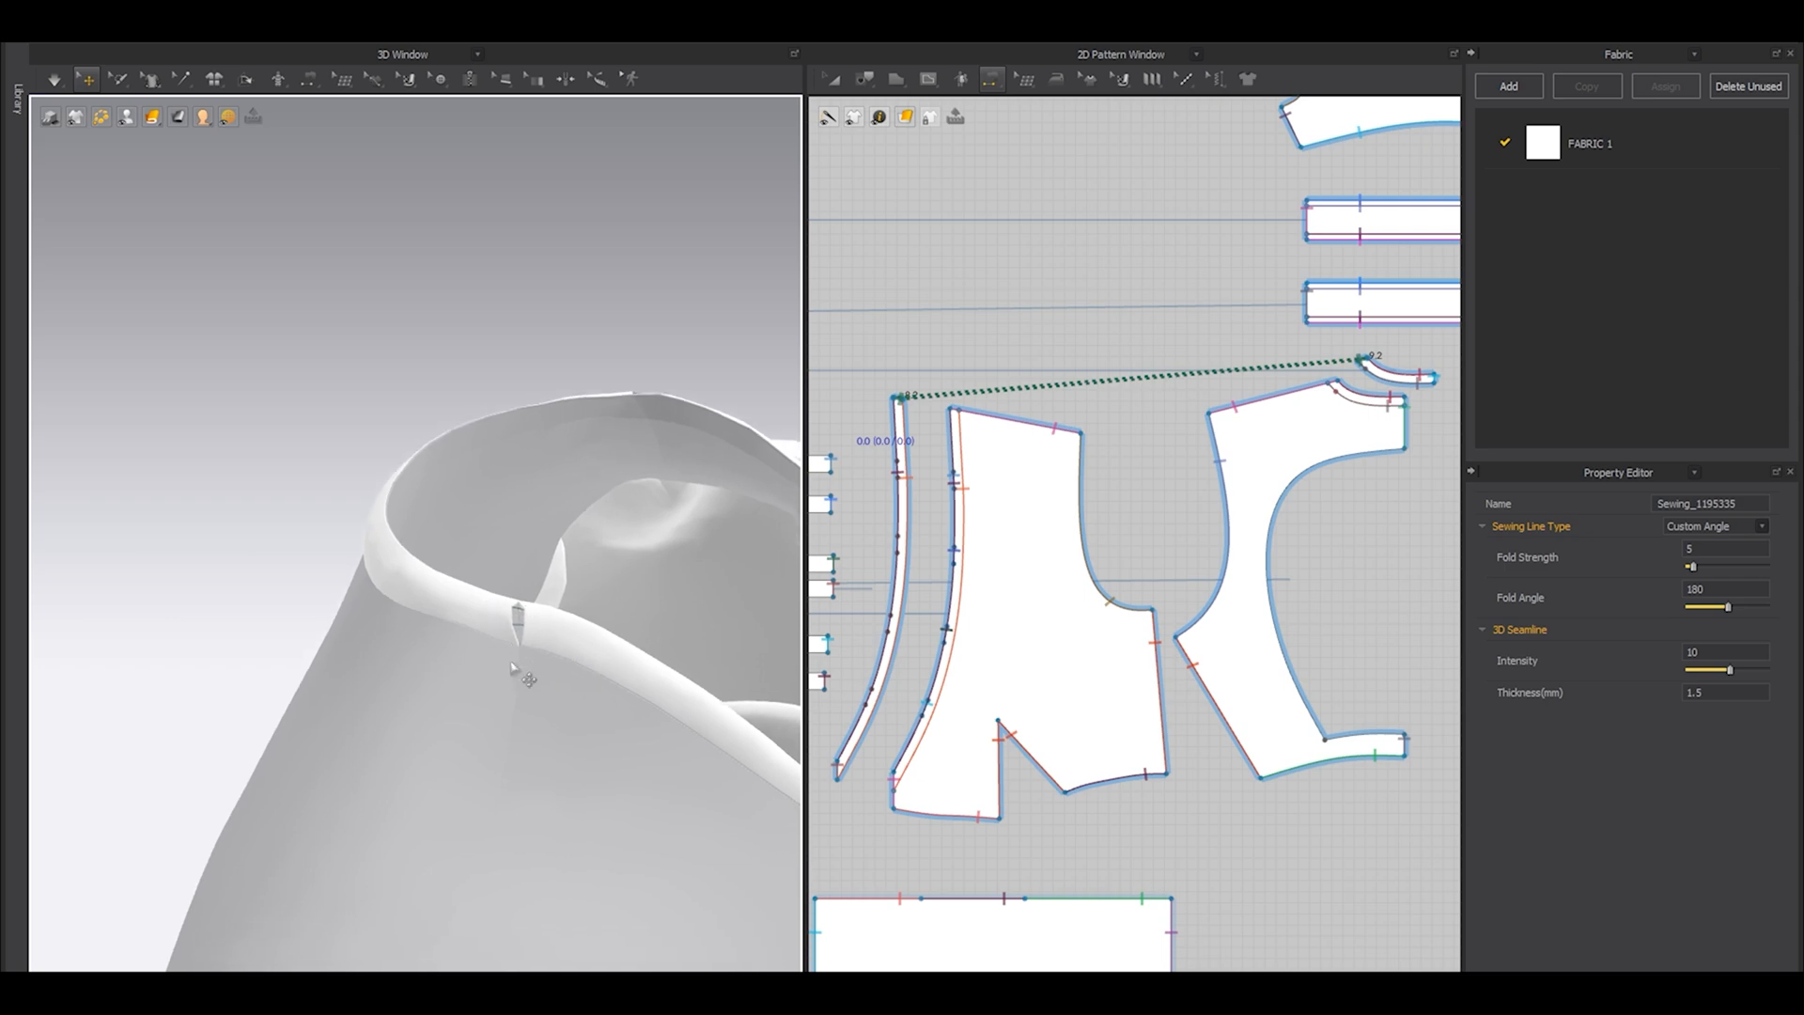
{"action": "key", "text": "ctrl+z"}
{"action": "scroll", "coordinate": [498, 707], "scroll_direction": "down", "scroll_amount": 6}
{"action": "middle_click_drag", "start_coordinate": [412, 716], "coordinate": [331, 635]}
{"action": "right_click_drag", "start_coordinate": [433, 653], "coordinate": [573, 658]}
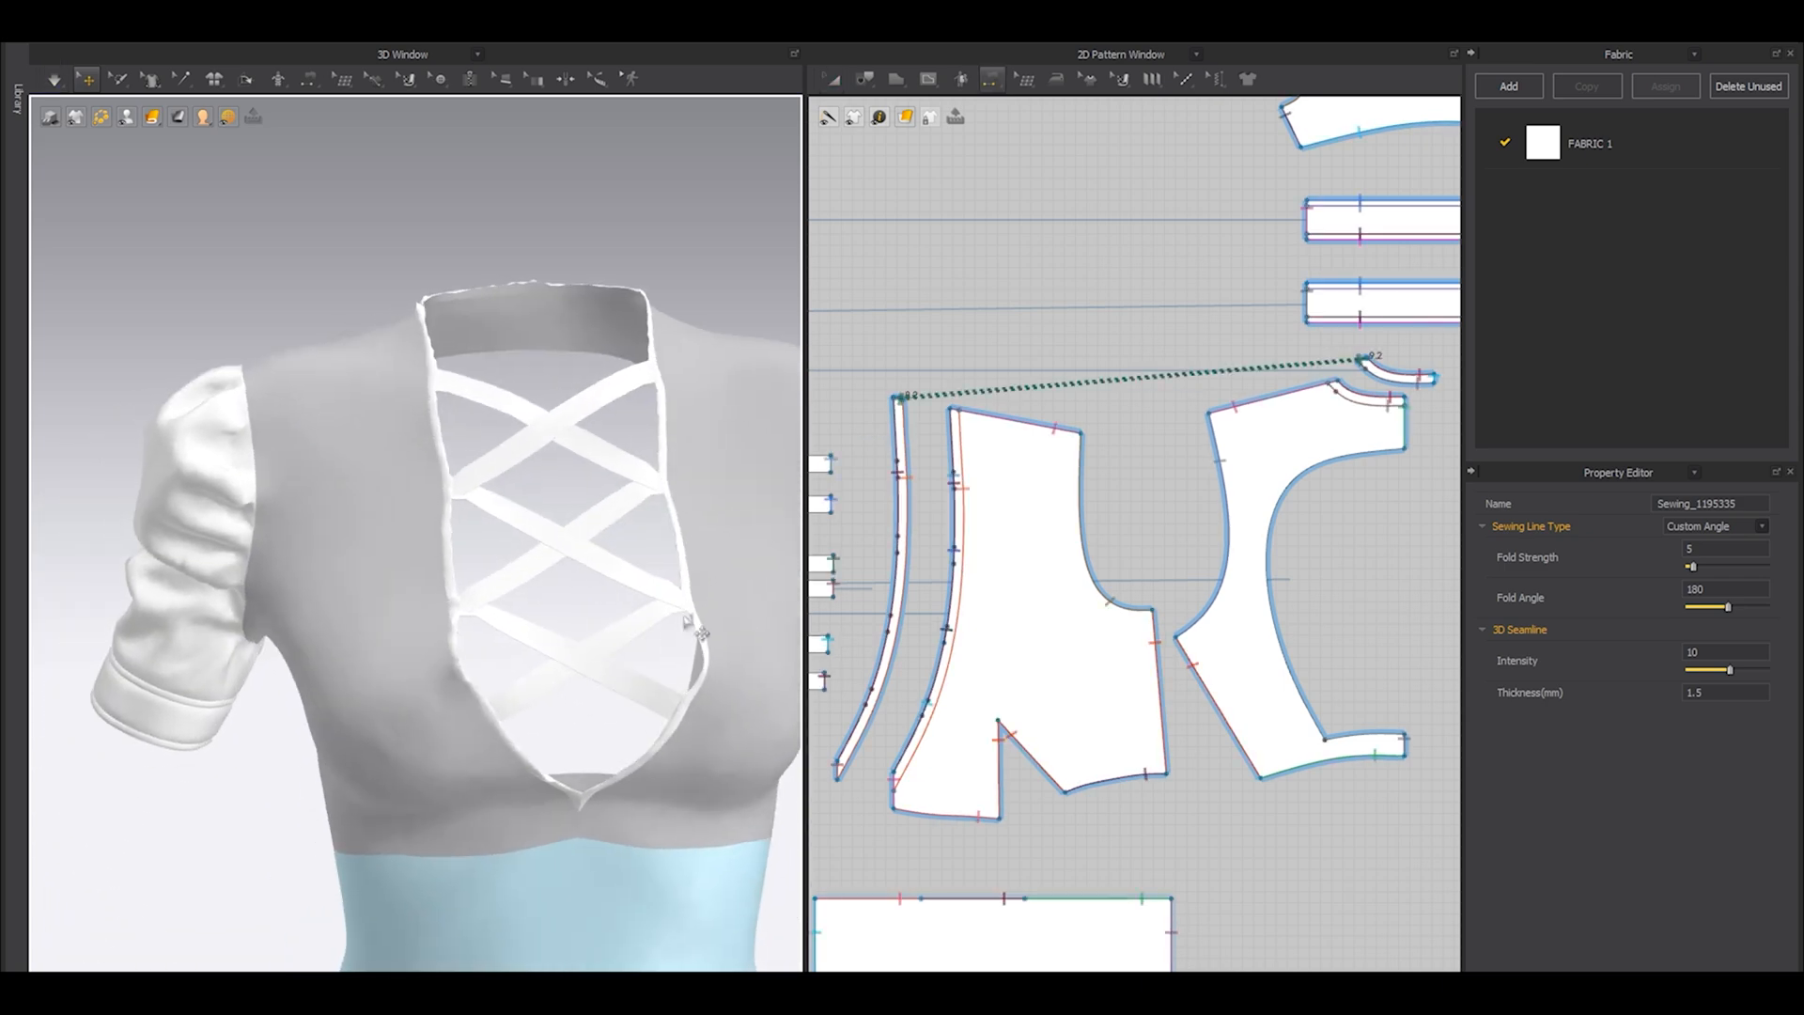
Flip the normals of the front and back bodice panels so their right side faces outward.
{"action": "key", "text": "a"}
{"action": "left_click", "coordinate": [733, 457]}
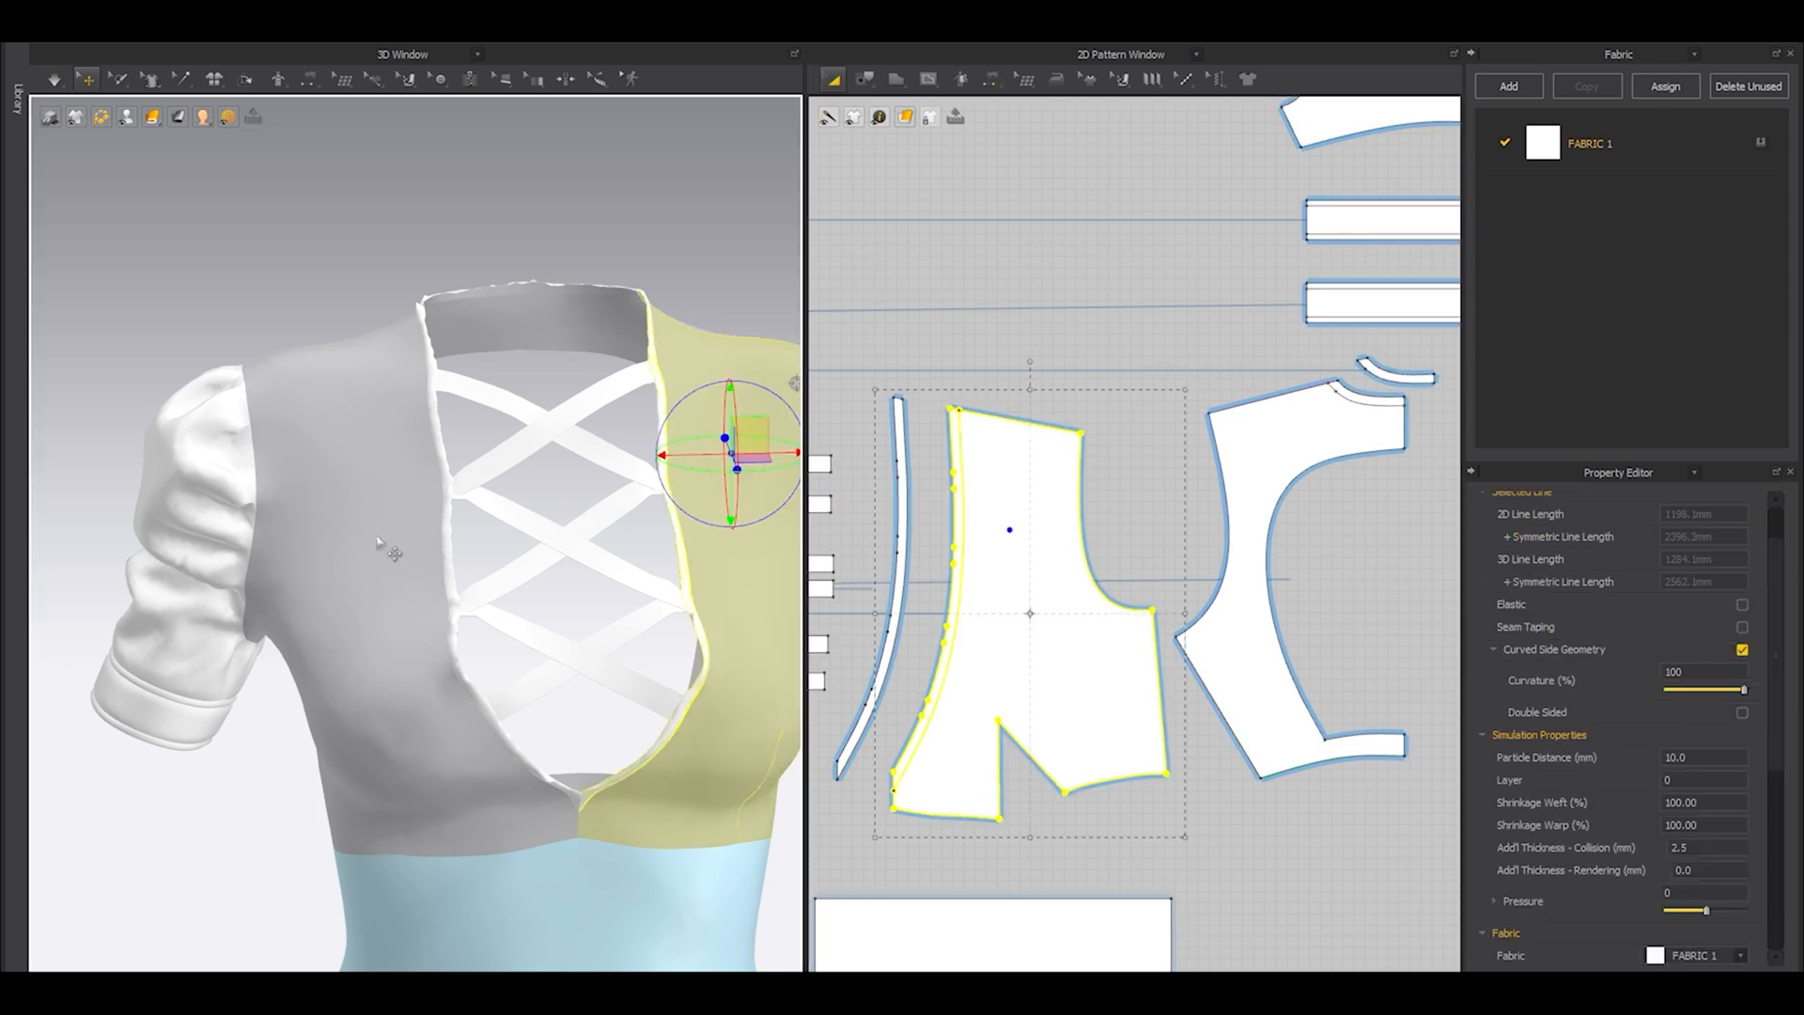
{"action": "left_click", "coordinate": [375, 537], "text": "shift"}
{"action": "scroll", "coordinate": [408, 528], "scroll_direction": "down", "scroll_amount": 4}
{"action": "scroll", "coordinate": [566, 602], "scroll_direction": "up", "scroll_amount": 1}
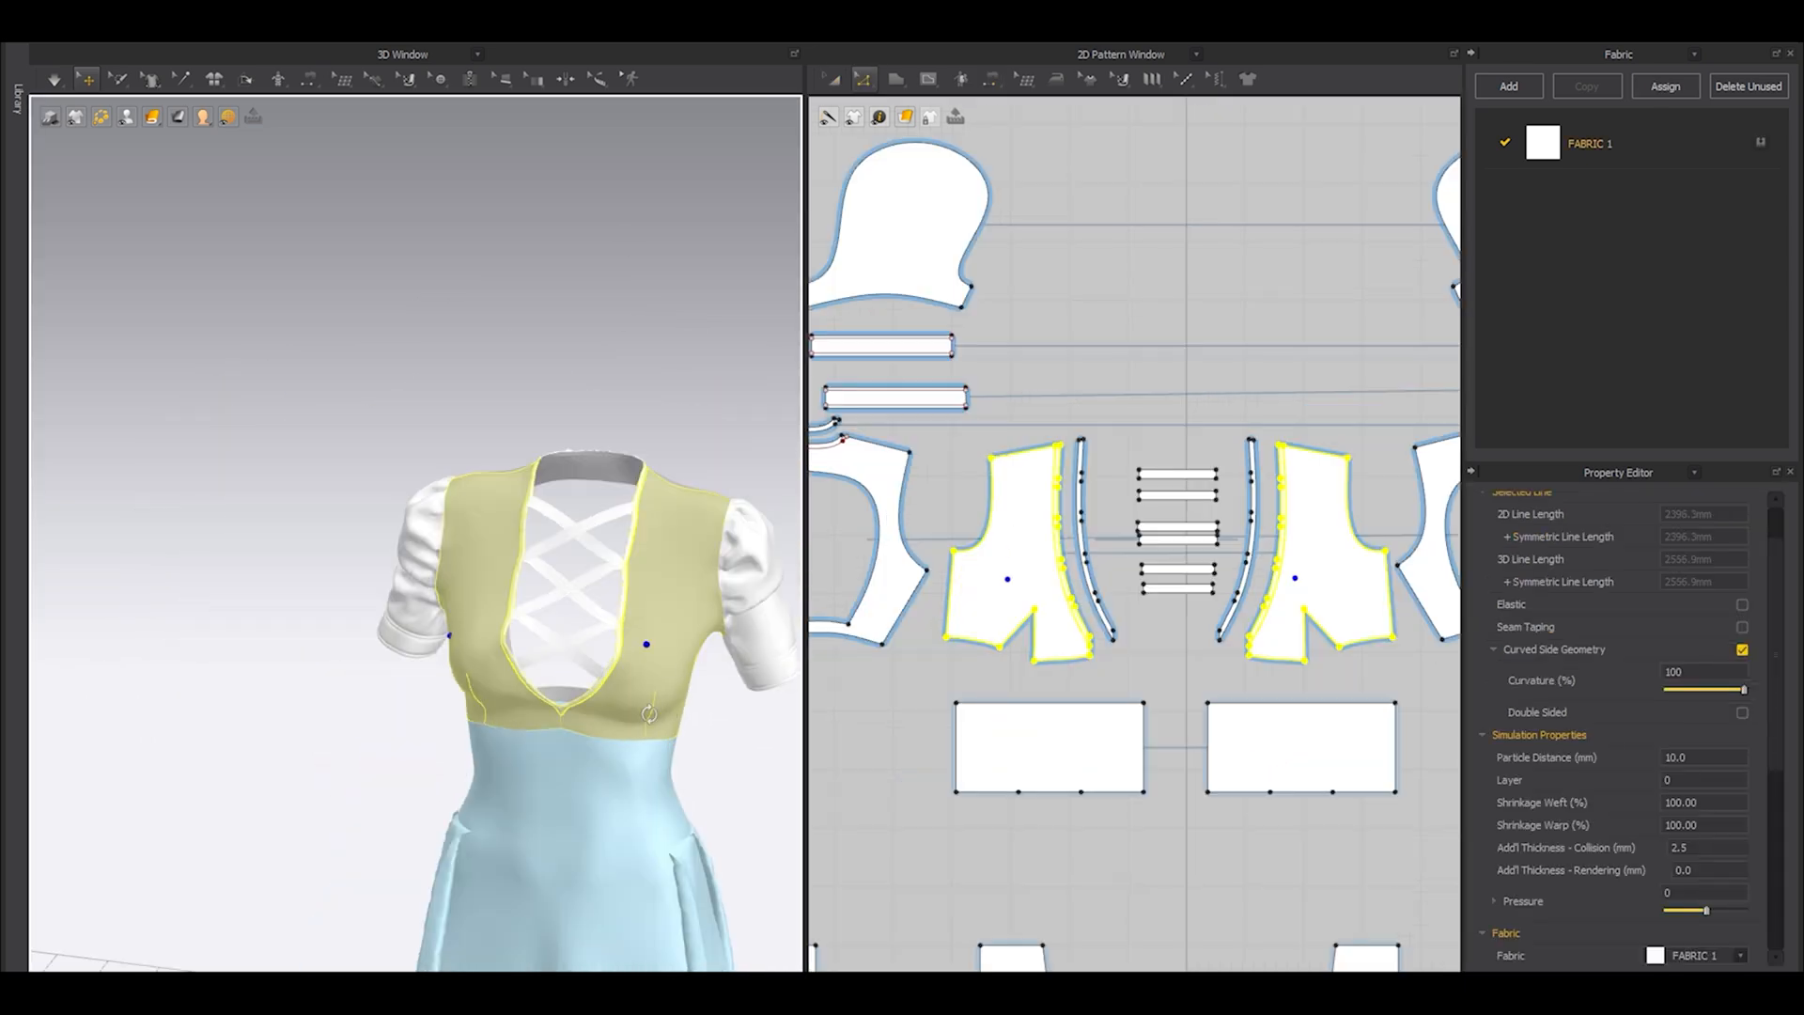
{"action": "right_click_drag", "start_coordinate": [657, 719], "coordinate": [329, 681]}
{"action": "scroll", "coordinate": [408, 531], "scroll_direction": "up", "scroll_amount": 3}
{"action": "left_click", "coordinate": [383, 555], "text": "shift"}
{"action": "left_click", "coordinate": [562, 548], "text": "shift"}
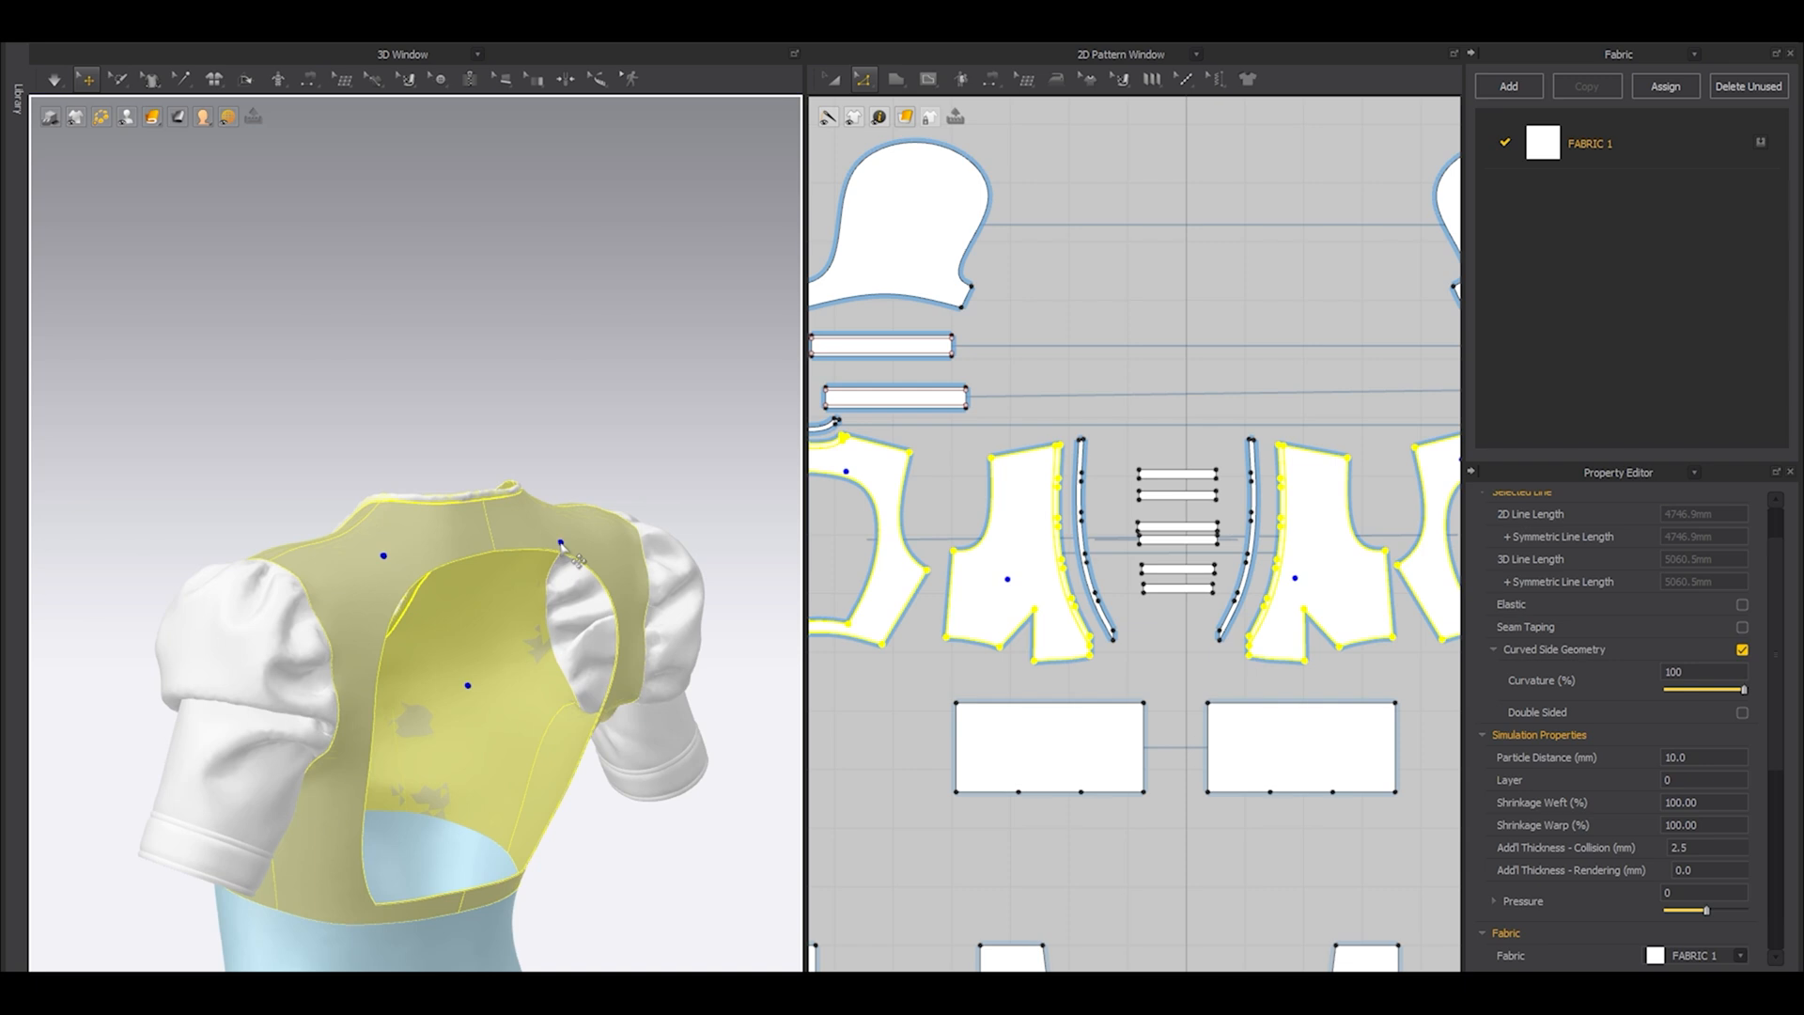
{"action": "right_click", "coordinate": [562, 548]}
{"action": "left_click", "coordinate": [628, 209]}
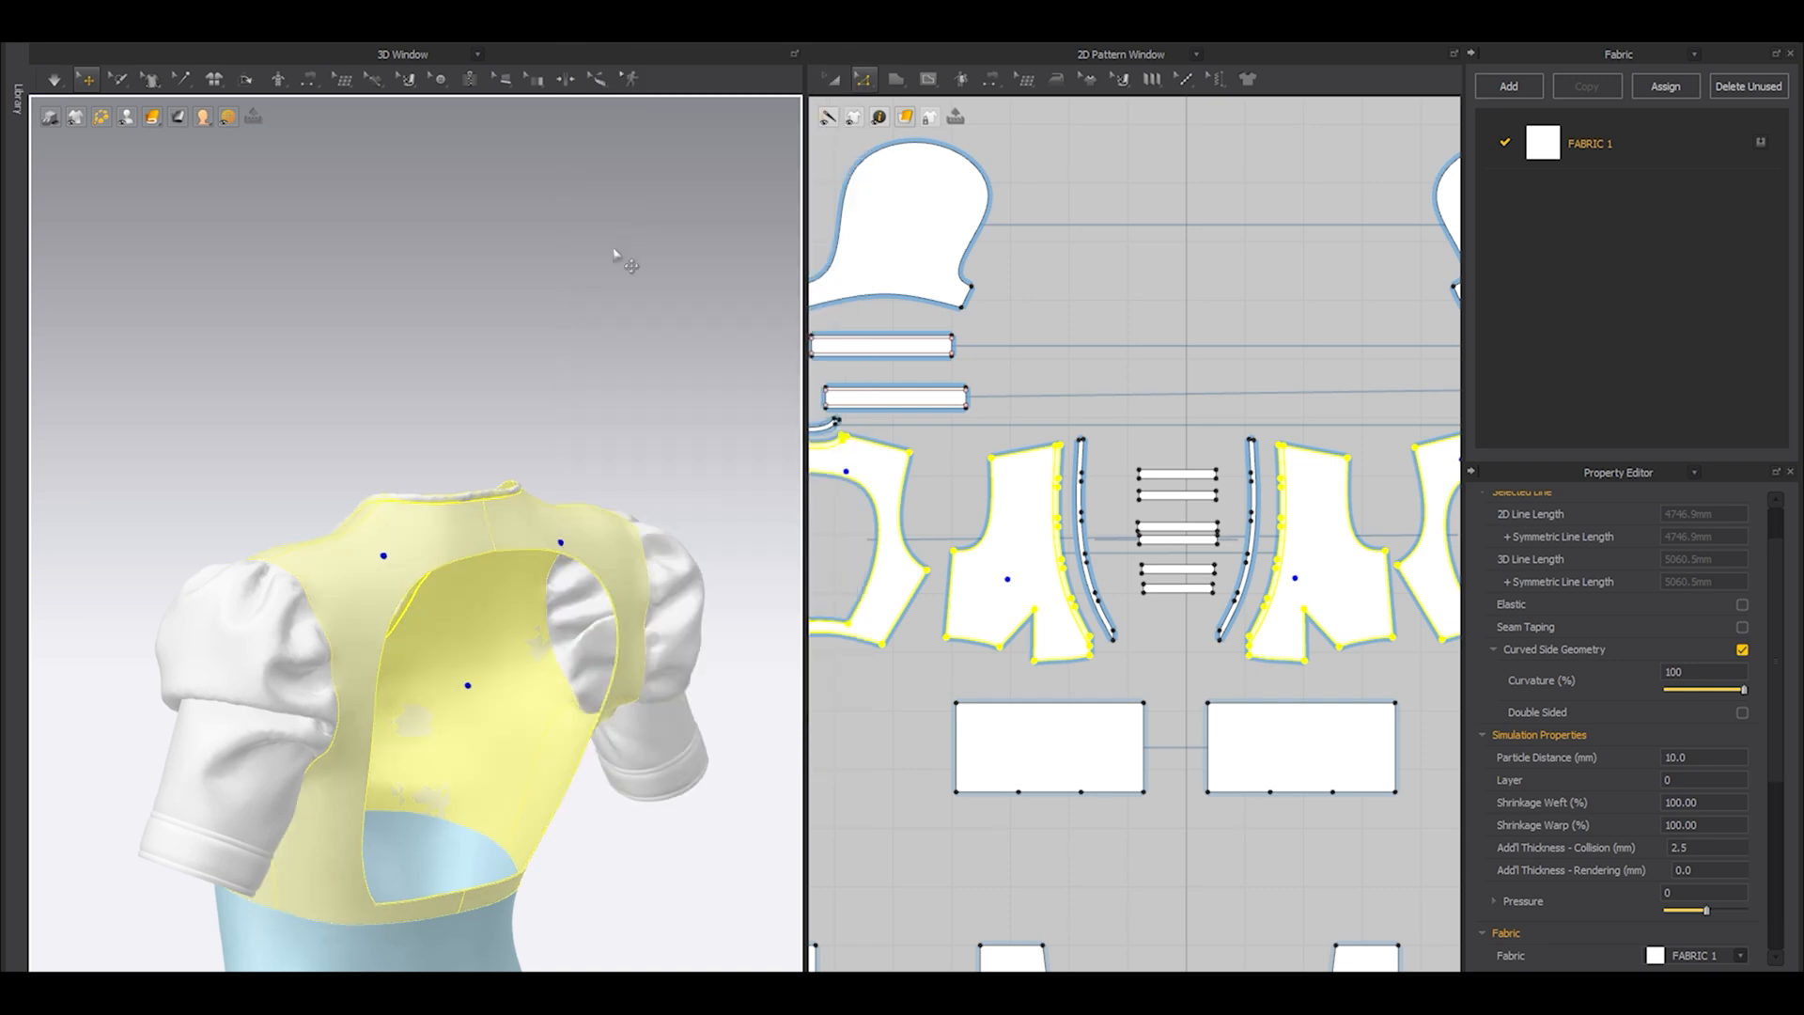
{"action": "left_click", "coordinate": [622, 292]}
{"action": "right_click_drag", "start_coordinate": [583, 638], "coordinate": [432, 604]}
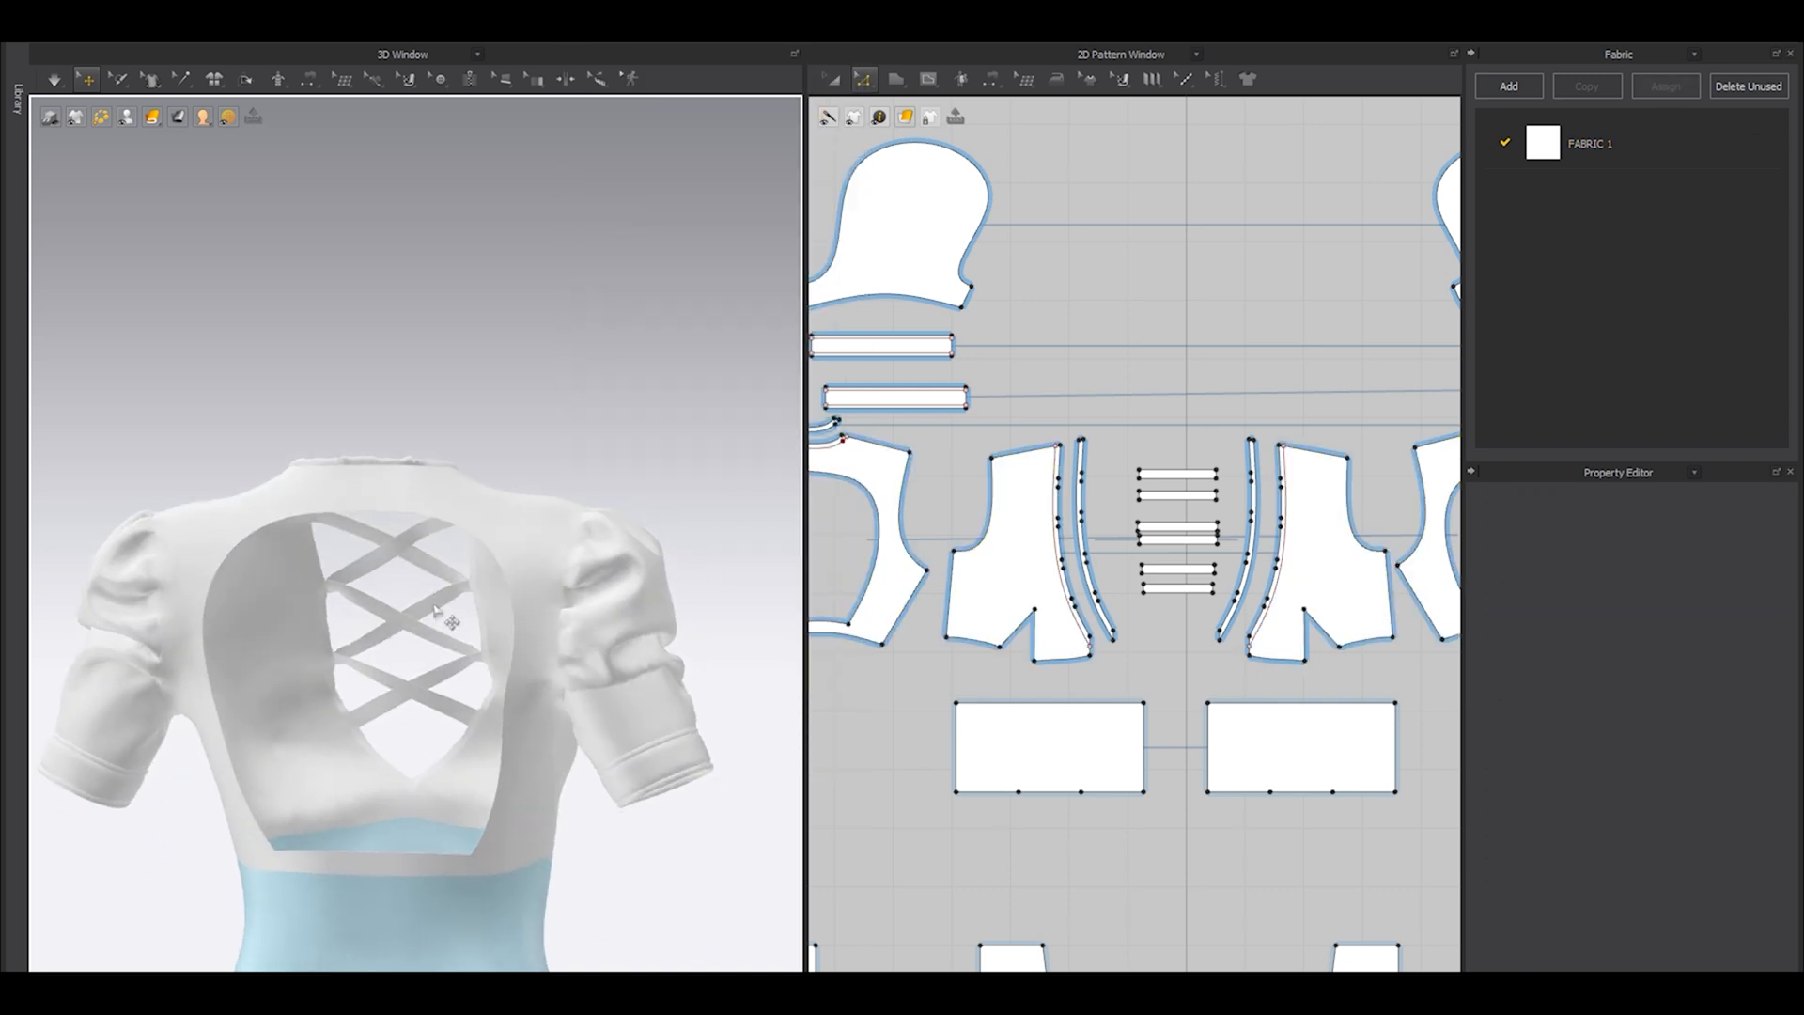
Reselect all the neckline strips and superimpose them again over the outside of the flipped bodice.
{"action": "right_click_drag", "start_coordinate": [532, 523], "coordinate": [282, 698]}
{"action": "middle_click_drag", "start_coordinate": [282, 698], "coordinate": [320, 641]}
{"action": "left_click", "coordinate": [275, 695]}
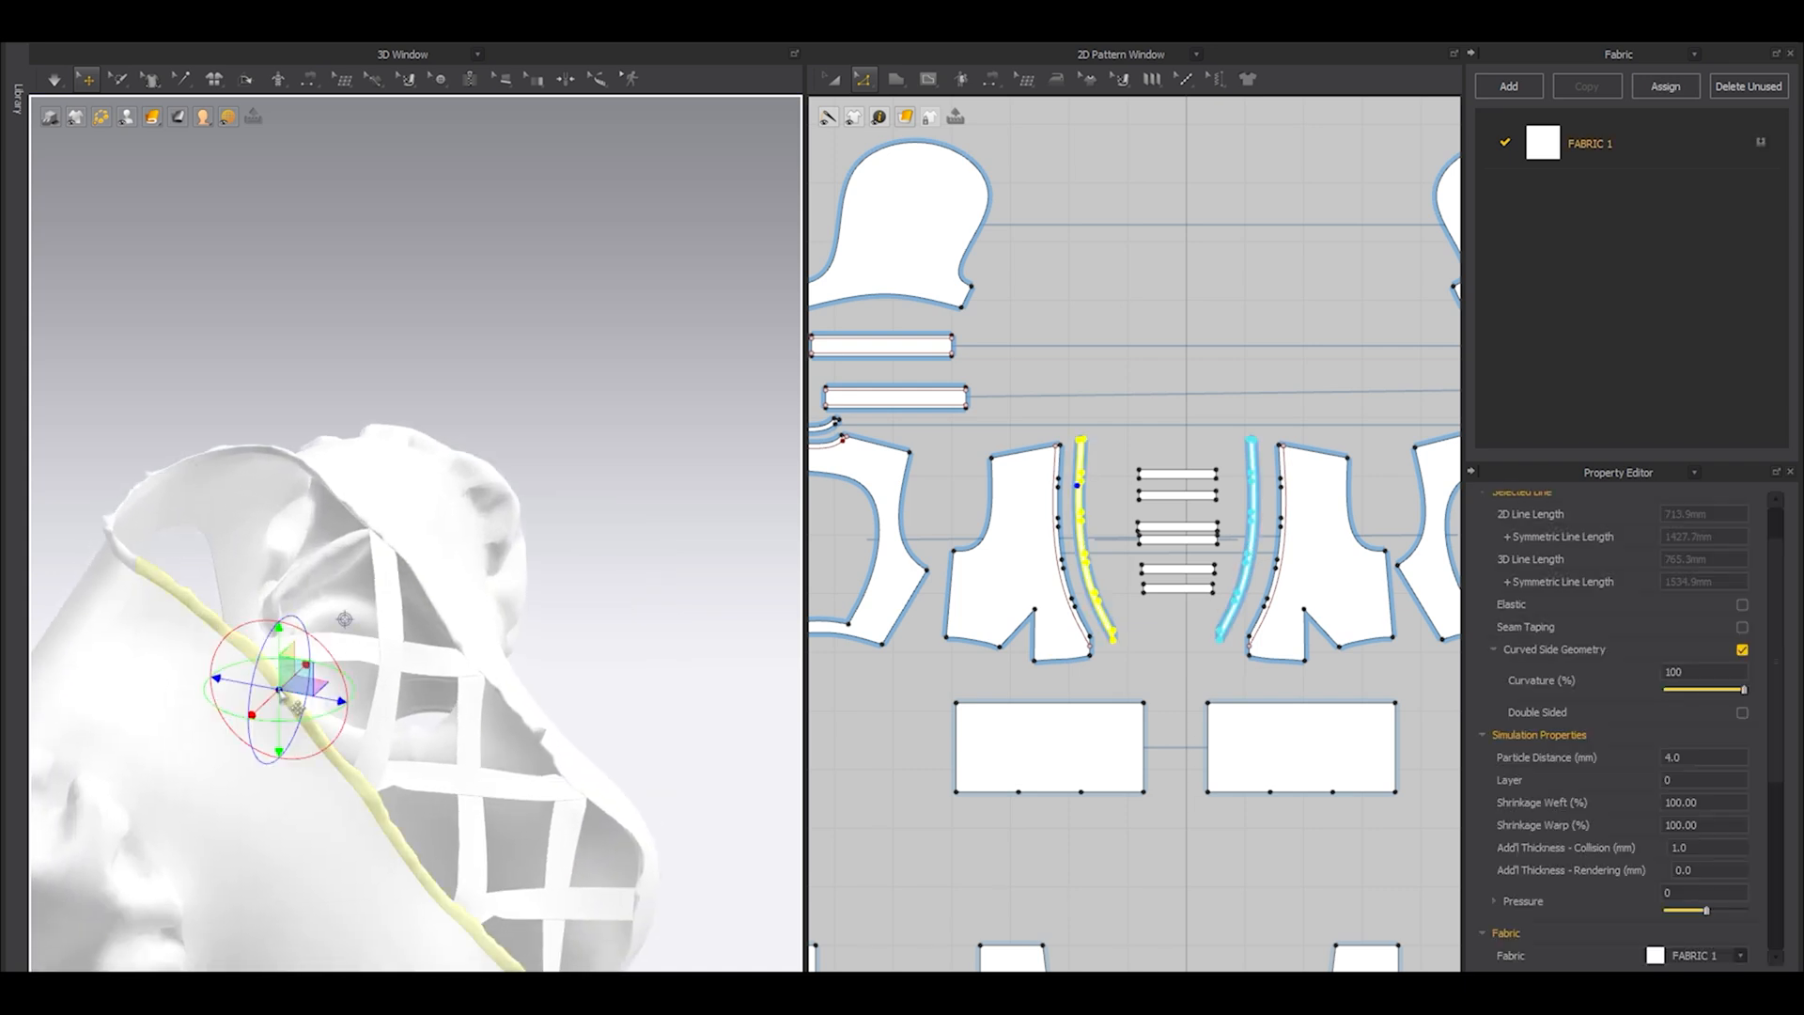
{"action": "left_click", "coordinate": [378, 529], "text": "shift"}
{"action": "right_click_drag", "start_coordinate": [379, 529], "coordinate": [456, 514]}
{"action": "key", "text": "ctrl+z"}
{"action": "left_click", "coordinate": [399, 611], "text": "shift"}
{"action": "right_click_drag", "start_coordinate": [277, 707], "coordinate": [382, 751]}
{"action": "left_click", "coordinate": [318, 652], "text": "shift"}
{"action": "right_click", "coordinate": [205, 644]}
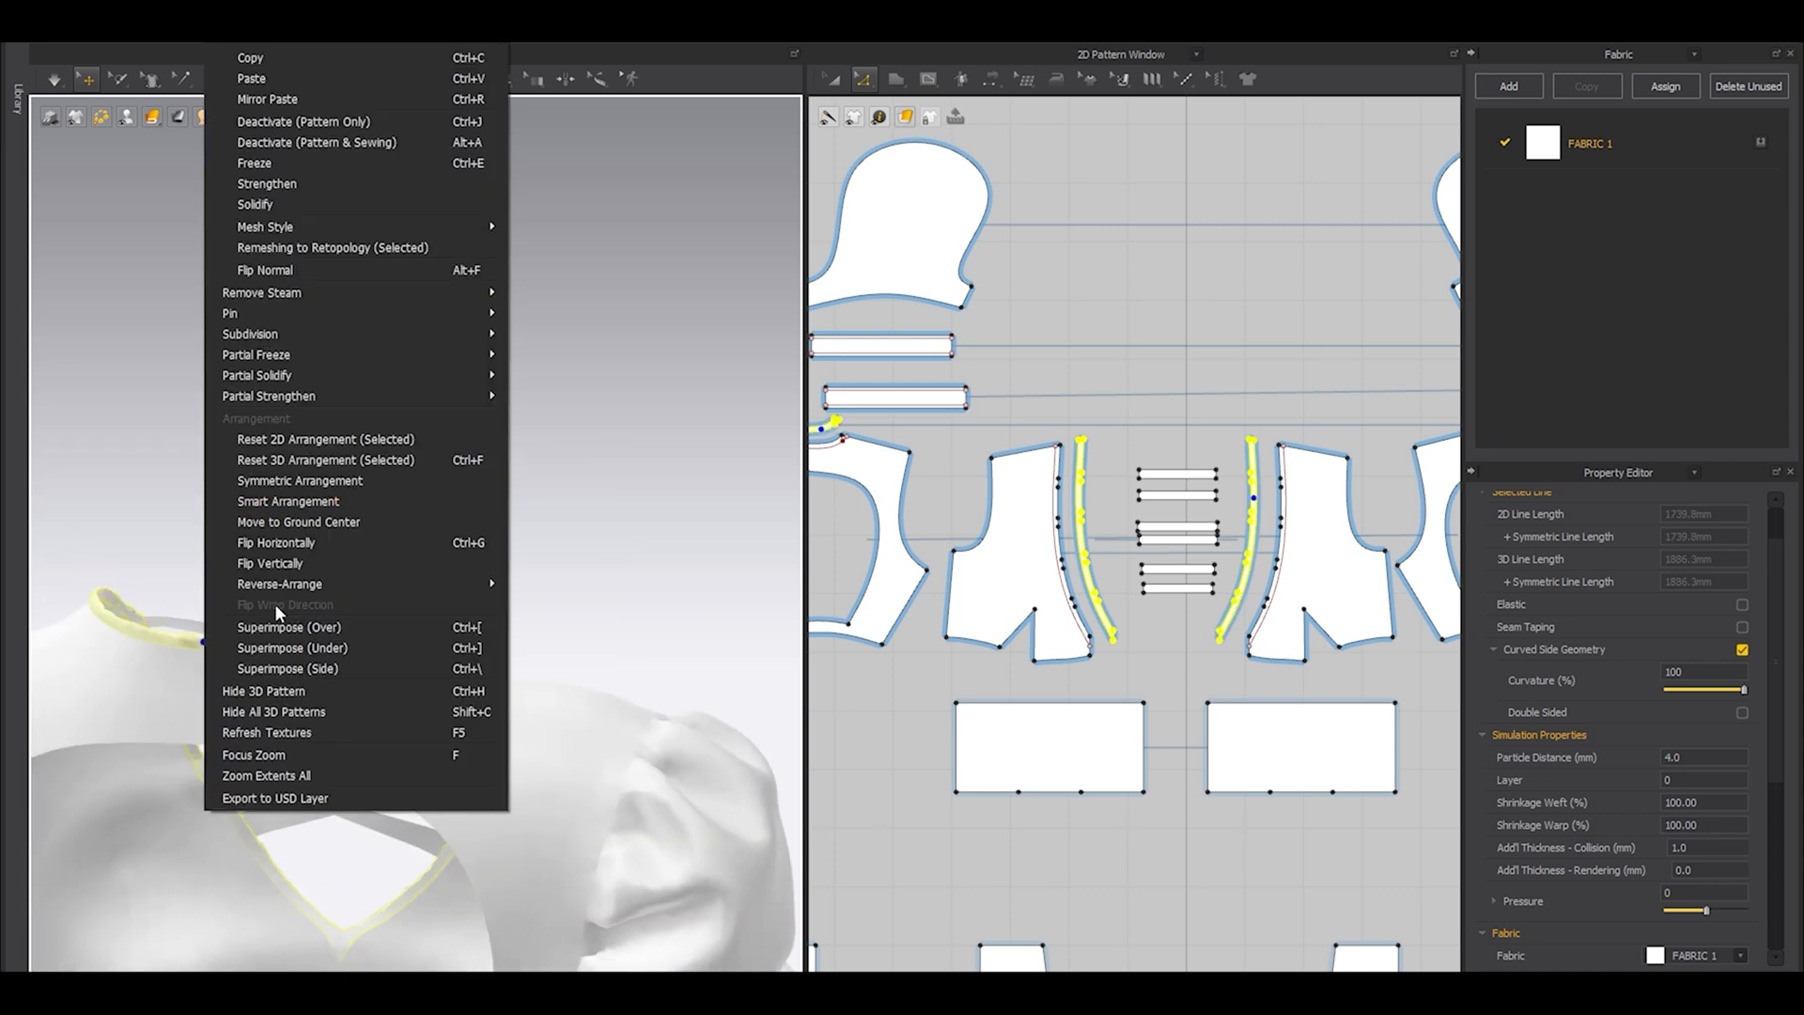
{"action": "left_click", "coordinate": [271, 628]}
Simulate the garment with the neckline bands and check the dress on the displayed avatar.
{"action": "right_click_drag", "start_coordinate": [272, 639], "coordinate": [226, 662]}
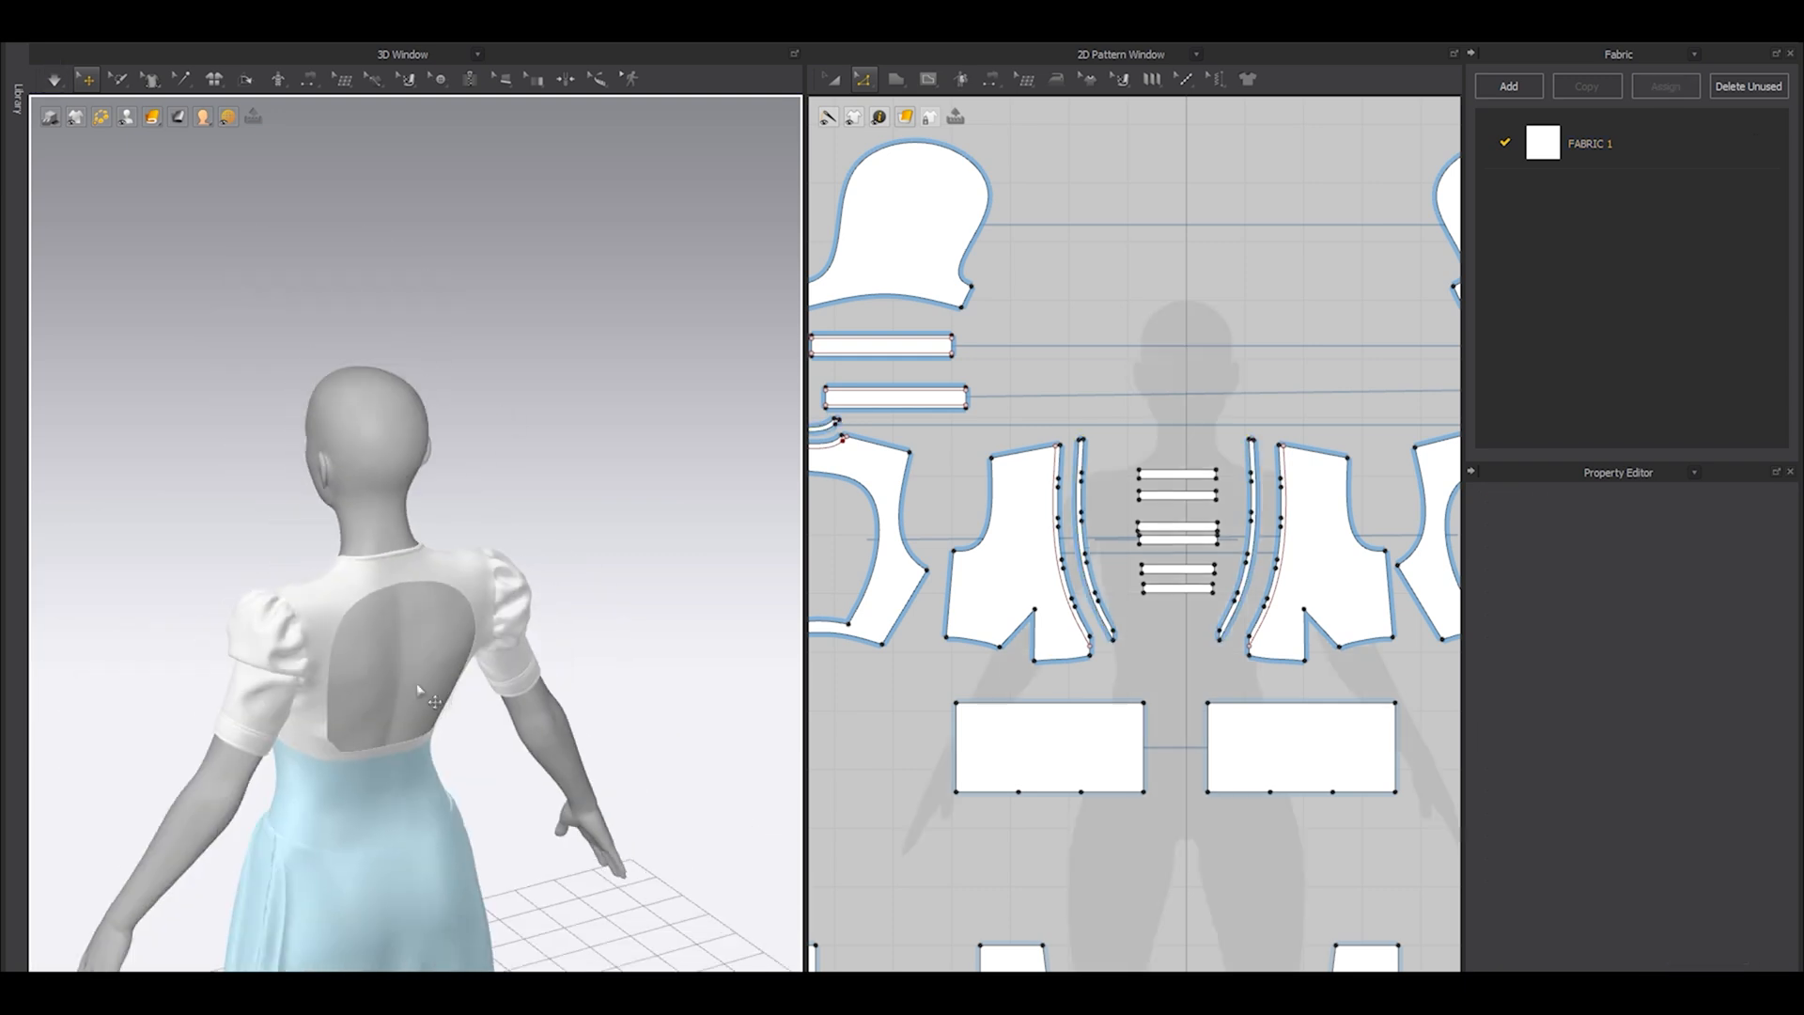
{"action": "right_click_drag", "start_coordinate": [417, 686], "coordinate": [399, 724]}
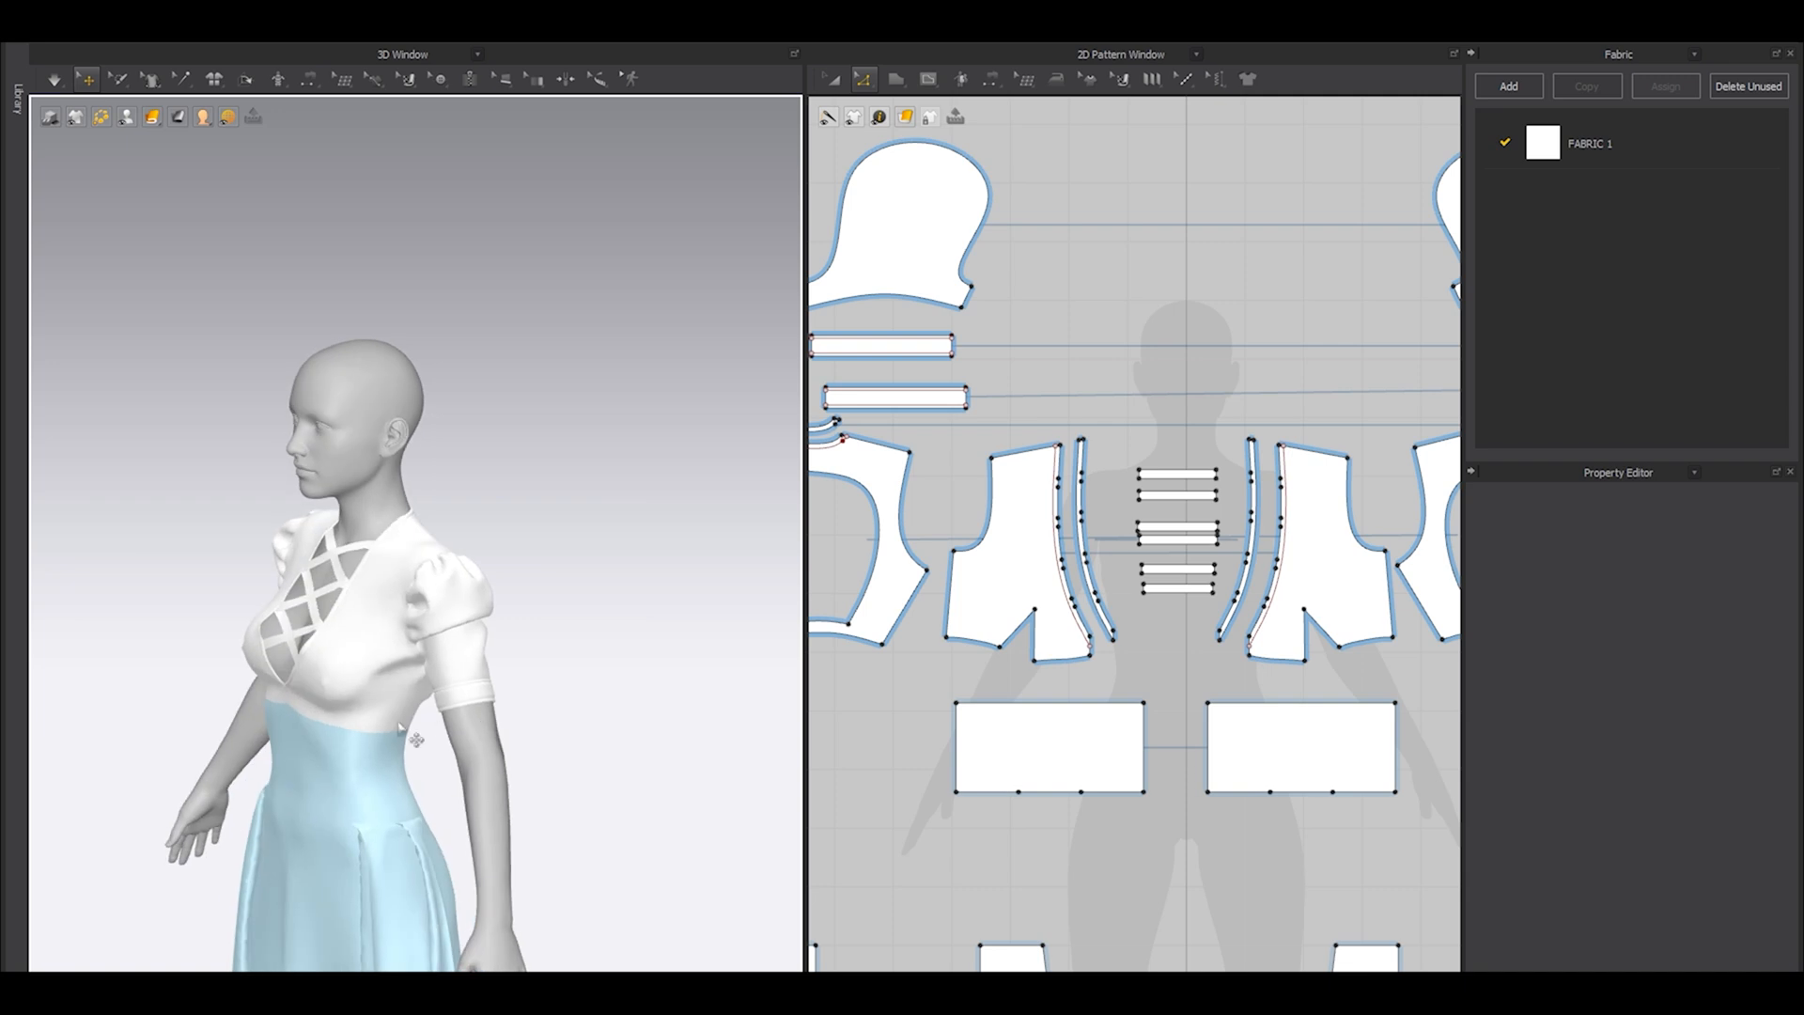
{"action": "scroll", "coordinate": [433, 757], "scroll_direction": "up", "scroll_amount": 3}
{"action": "scroll", "coordinate": [433, 757], "scroll_direction": "down", "scroll_amount": 1}
{"action": "scroll", "coordinate": [449, 770], "scroll_direction": "up", "scroll_amount": 2}
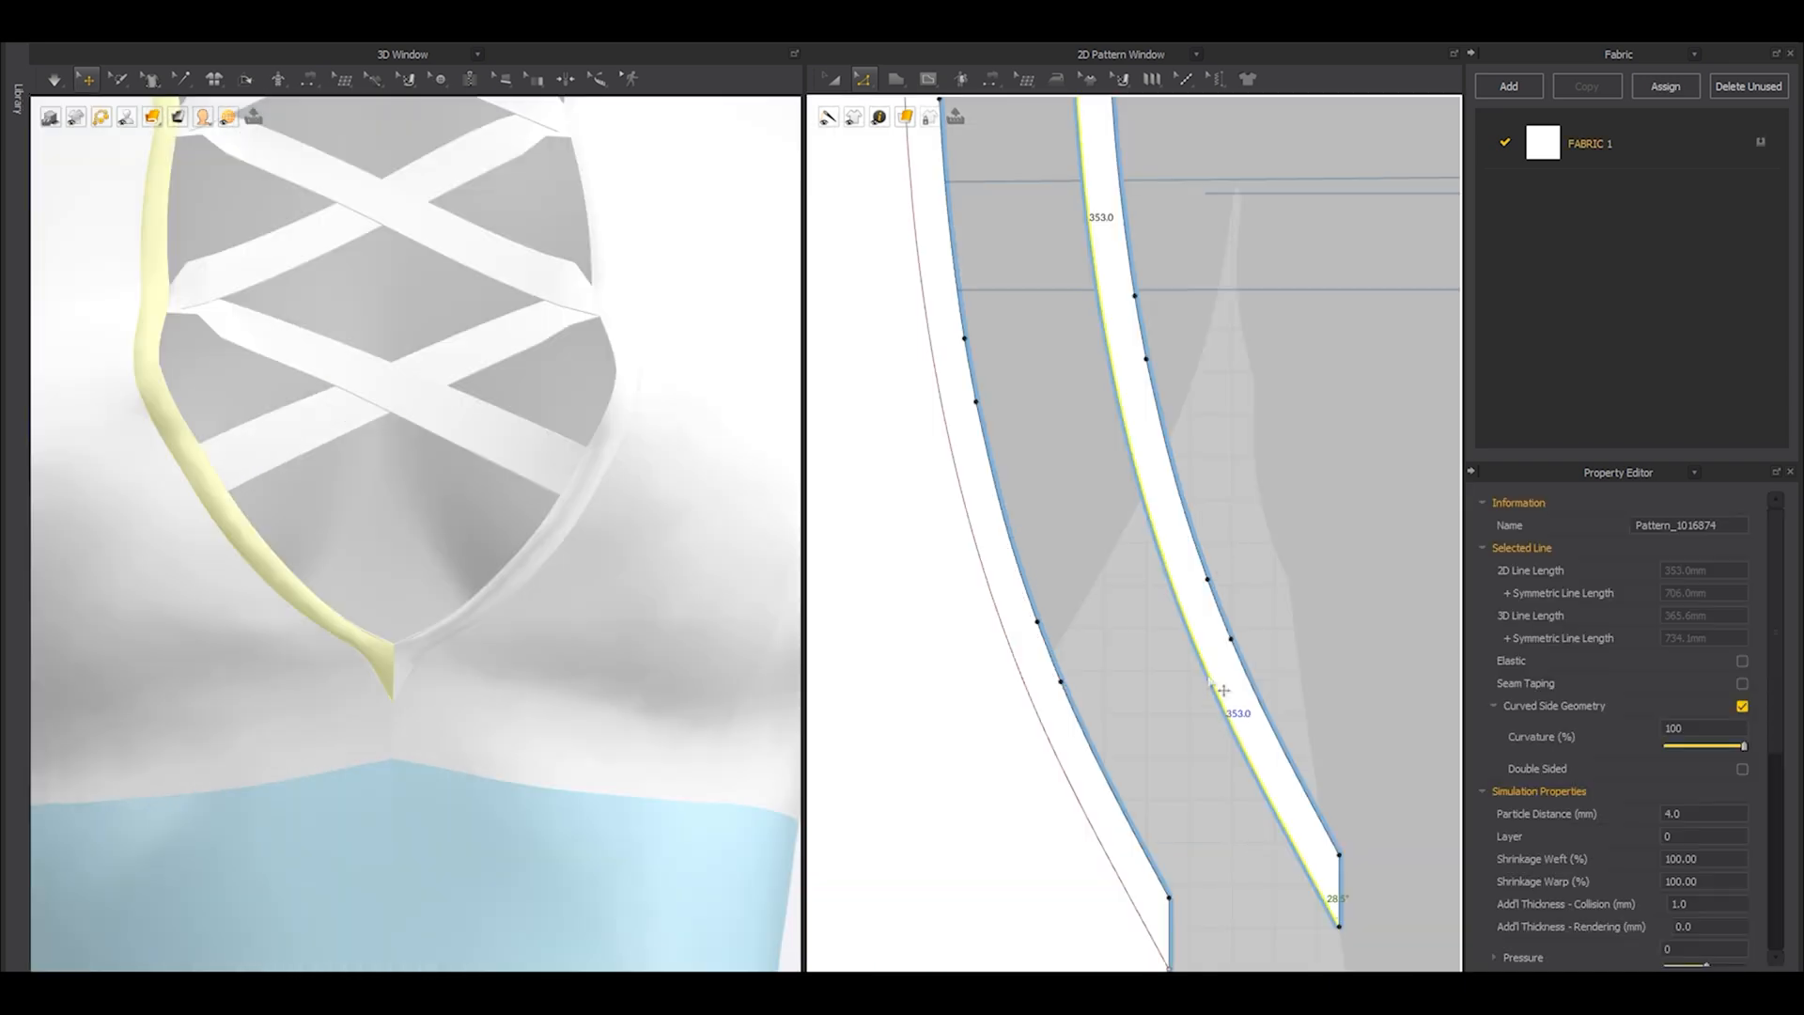
Offset the front neckline strip's 353 mm long edge inward as one internal line at 2 mm, extended to the pattern outline.
{"action": "right_click", "coordinate": [1209, 680]}
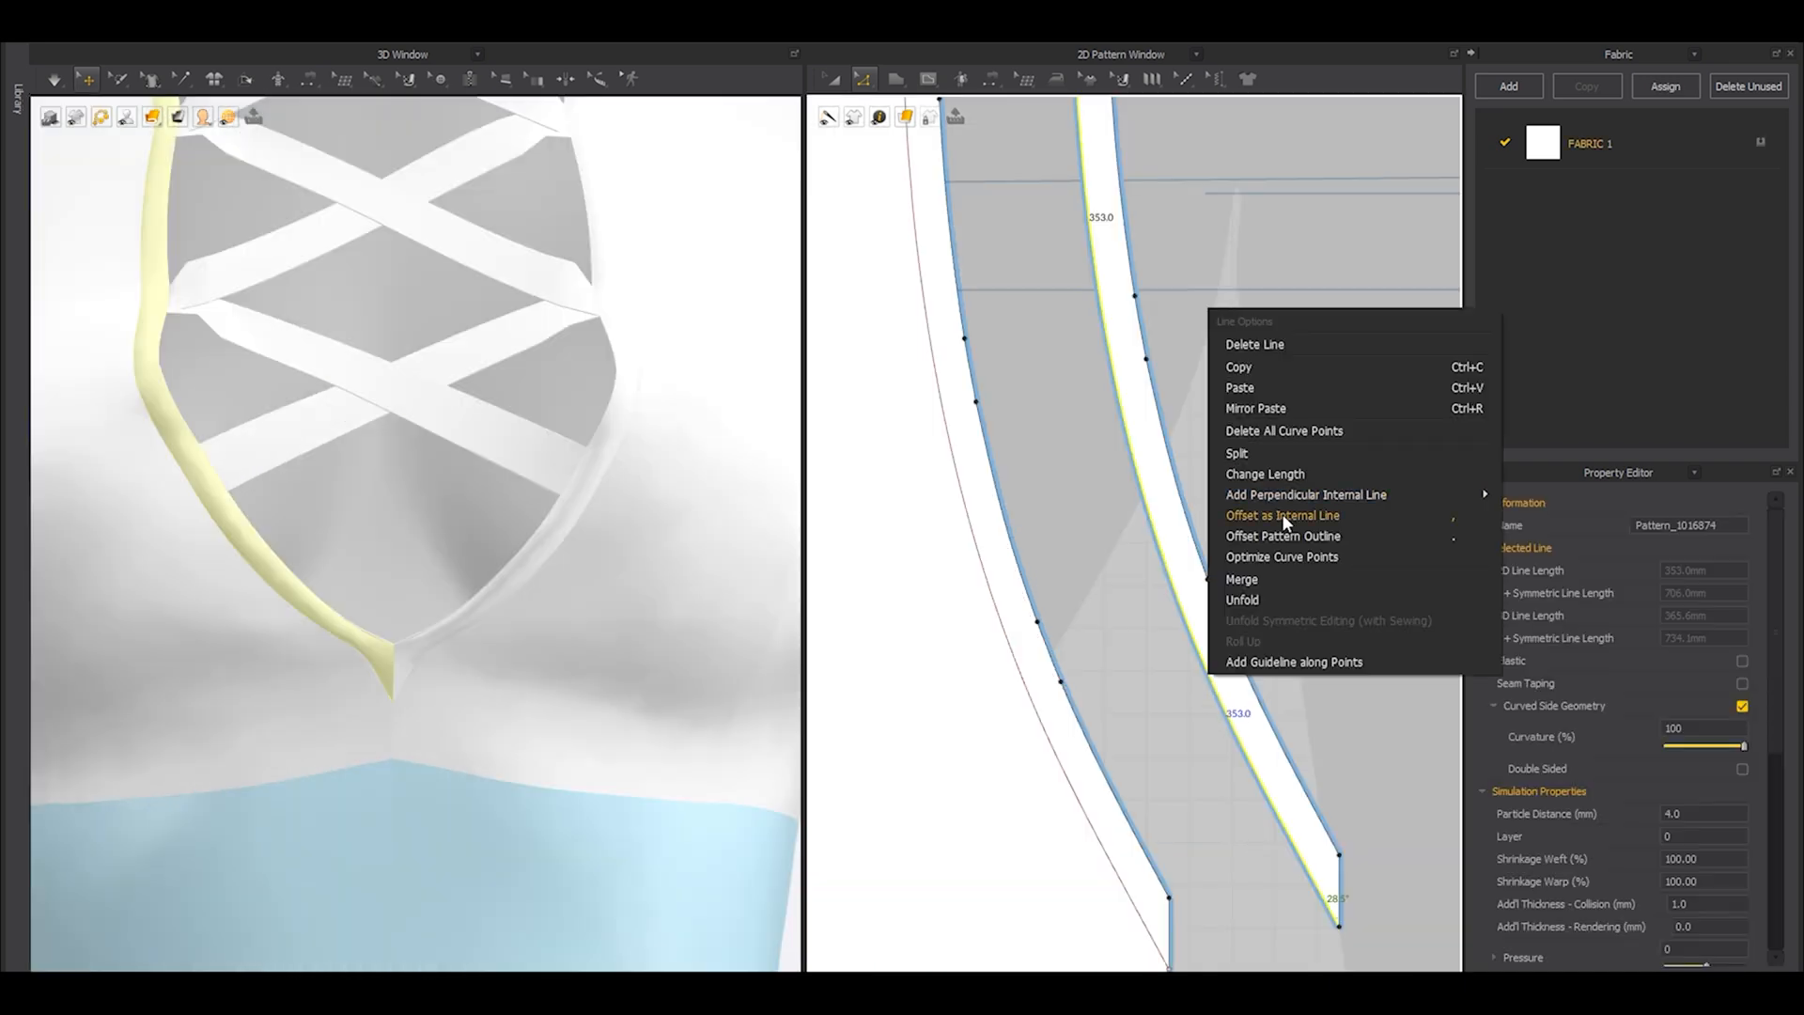
{"action": "left_click", "coordinate": [1282, 515]}
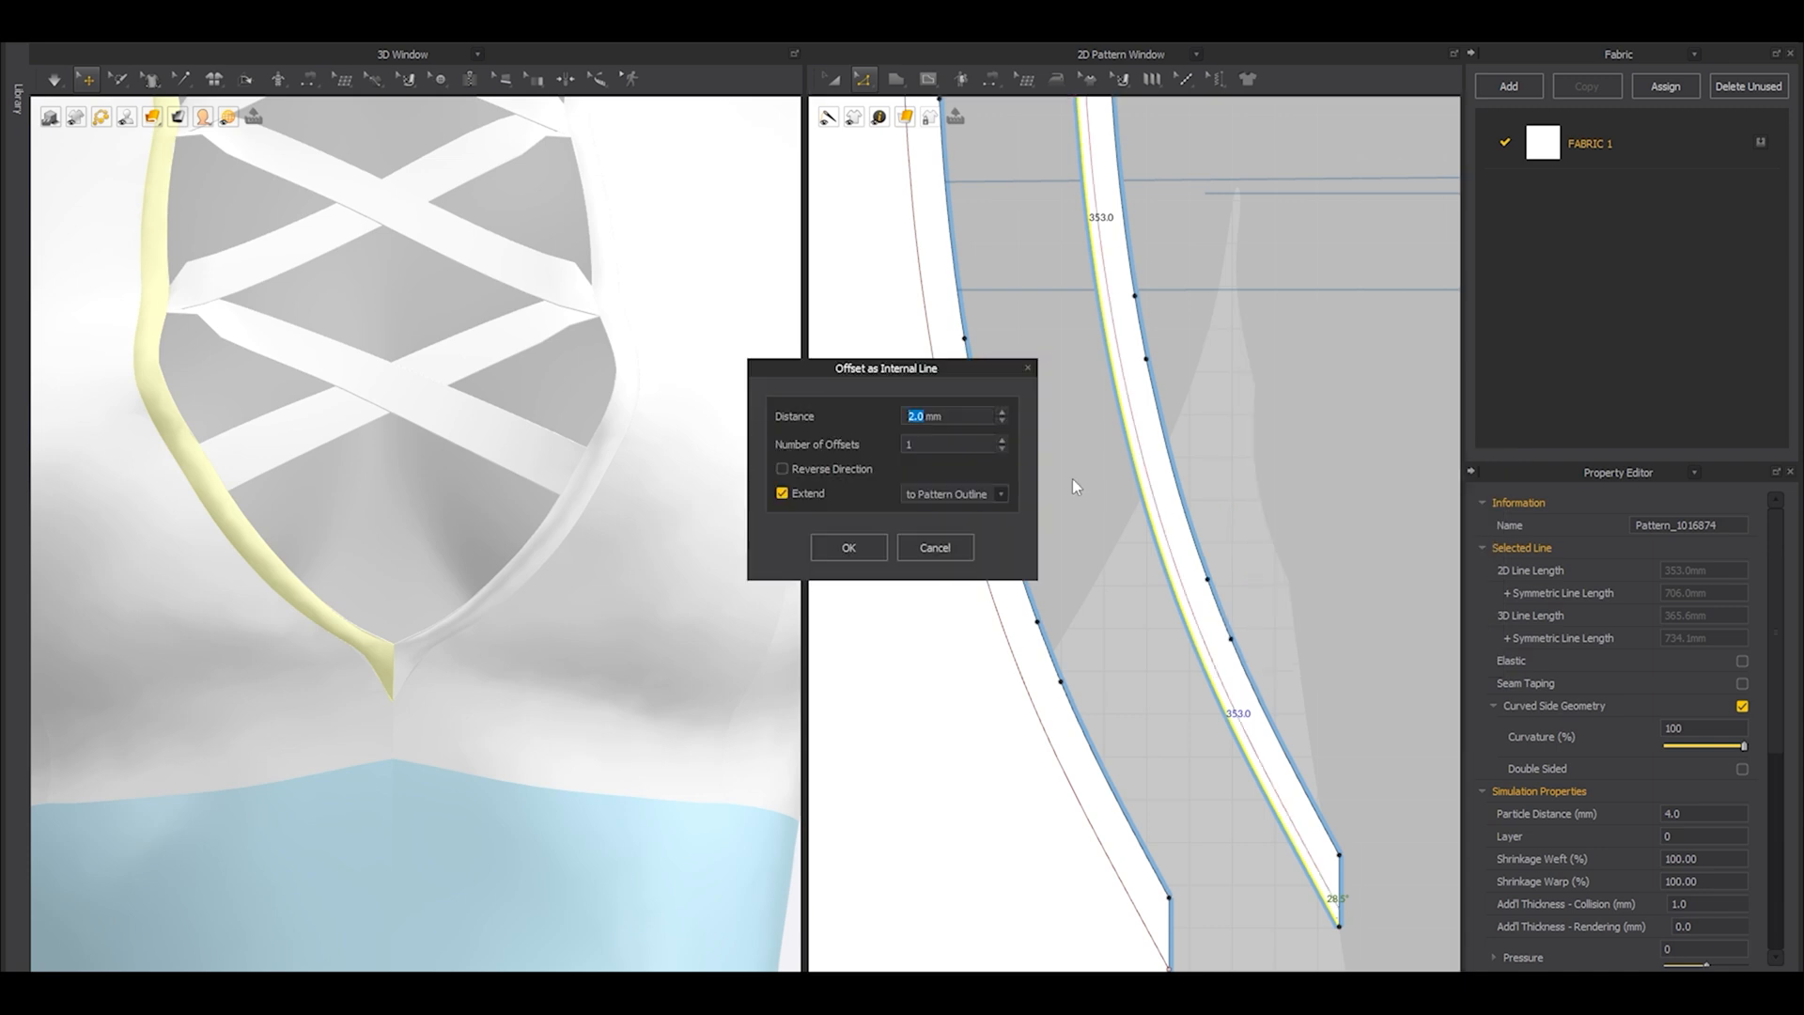
{"action": "left_click", "coordinate": [880, 543]}
Offset the front bodice panel's internal neckline curve 2 mm toward the neckline edge, using the reversed direction and extending to the outline.
{"action": "left_click", "coordinate": [1011, 626]}
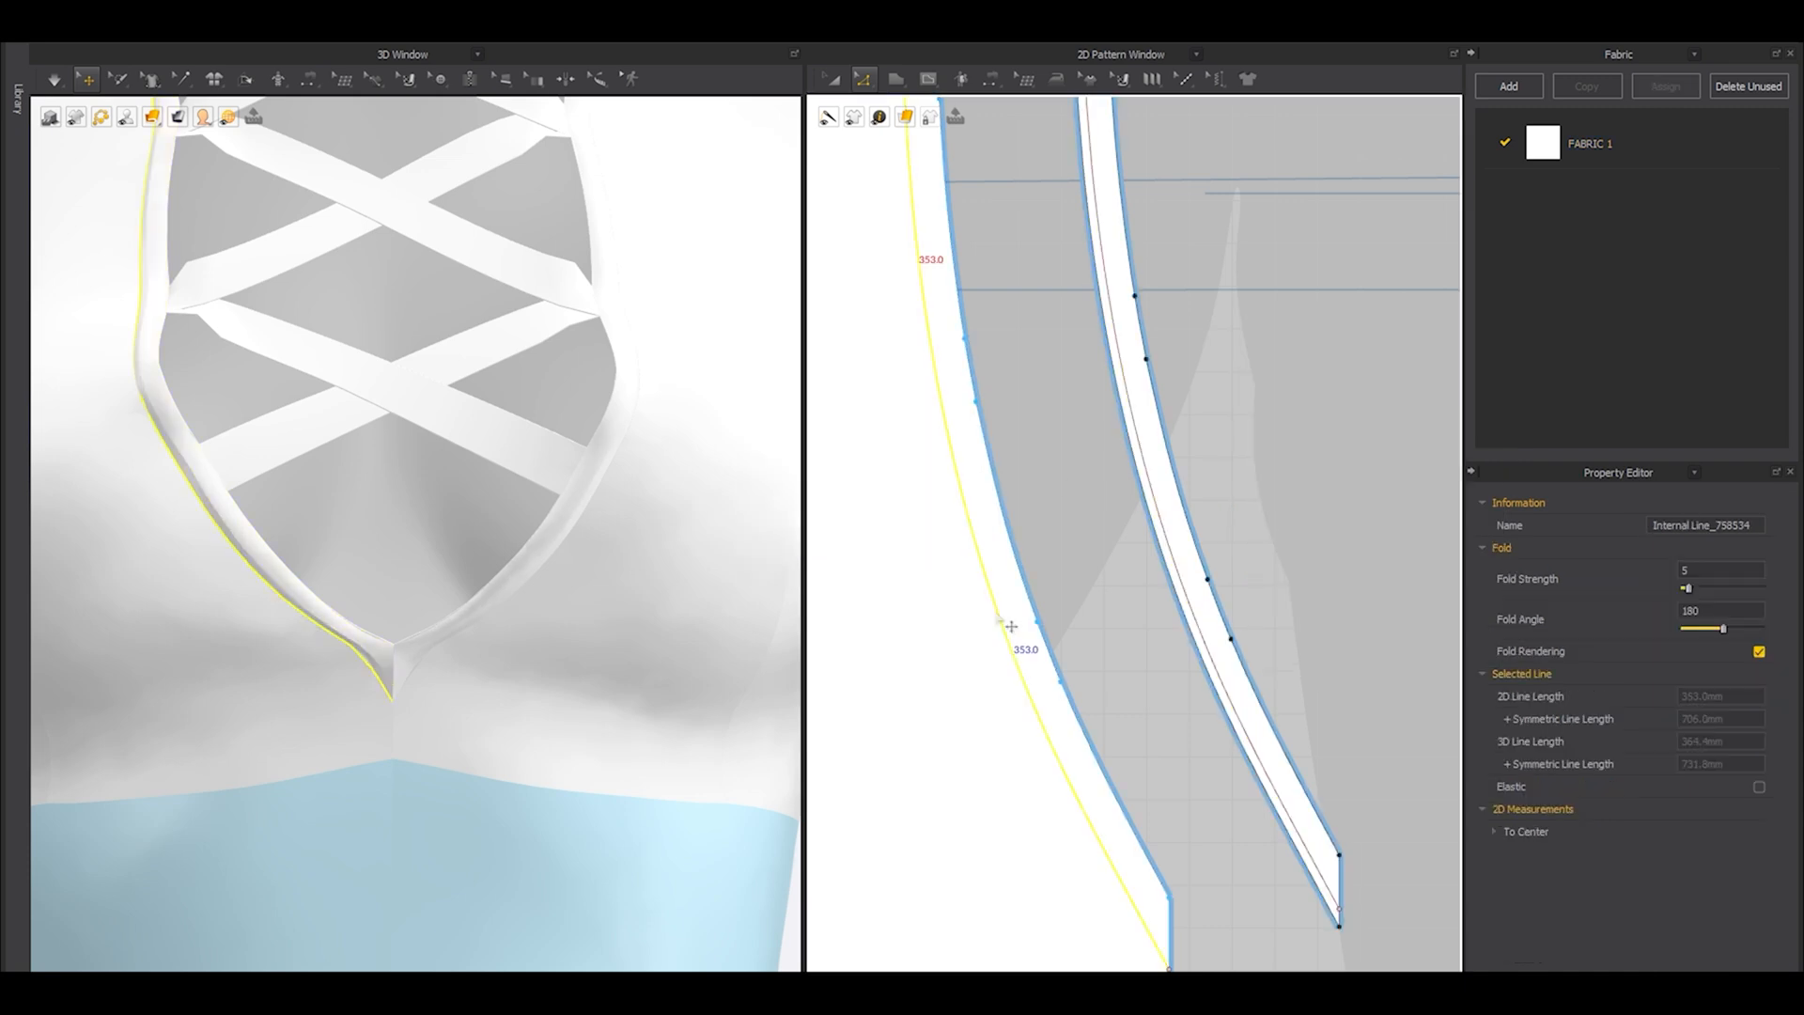
{"action": "scroll", "coordinate": [1011, 626], "scroll_direction": "up", "scroll_amount": 2}
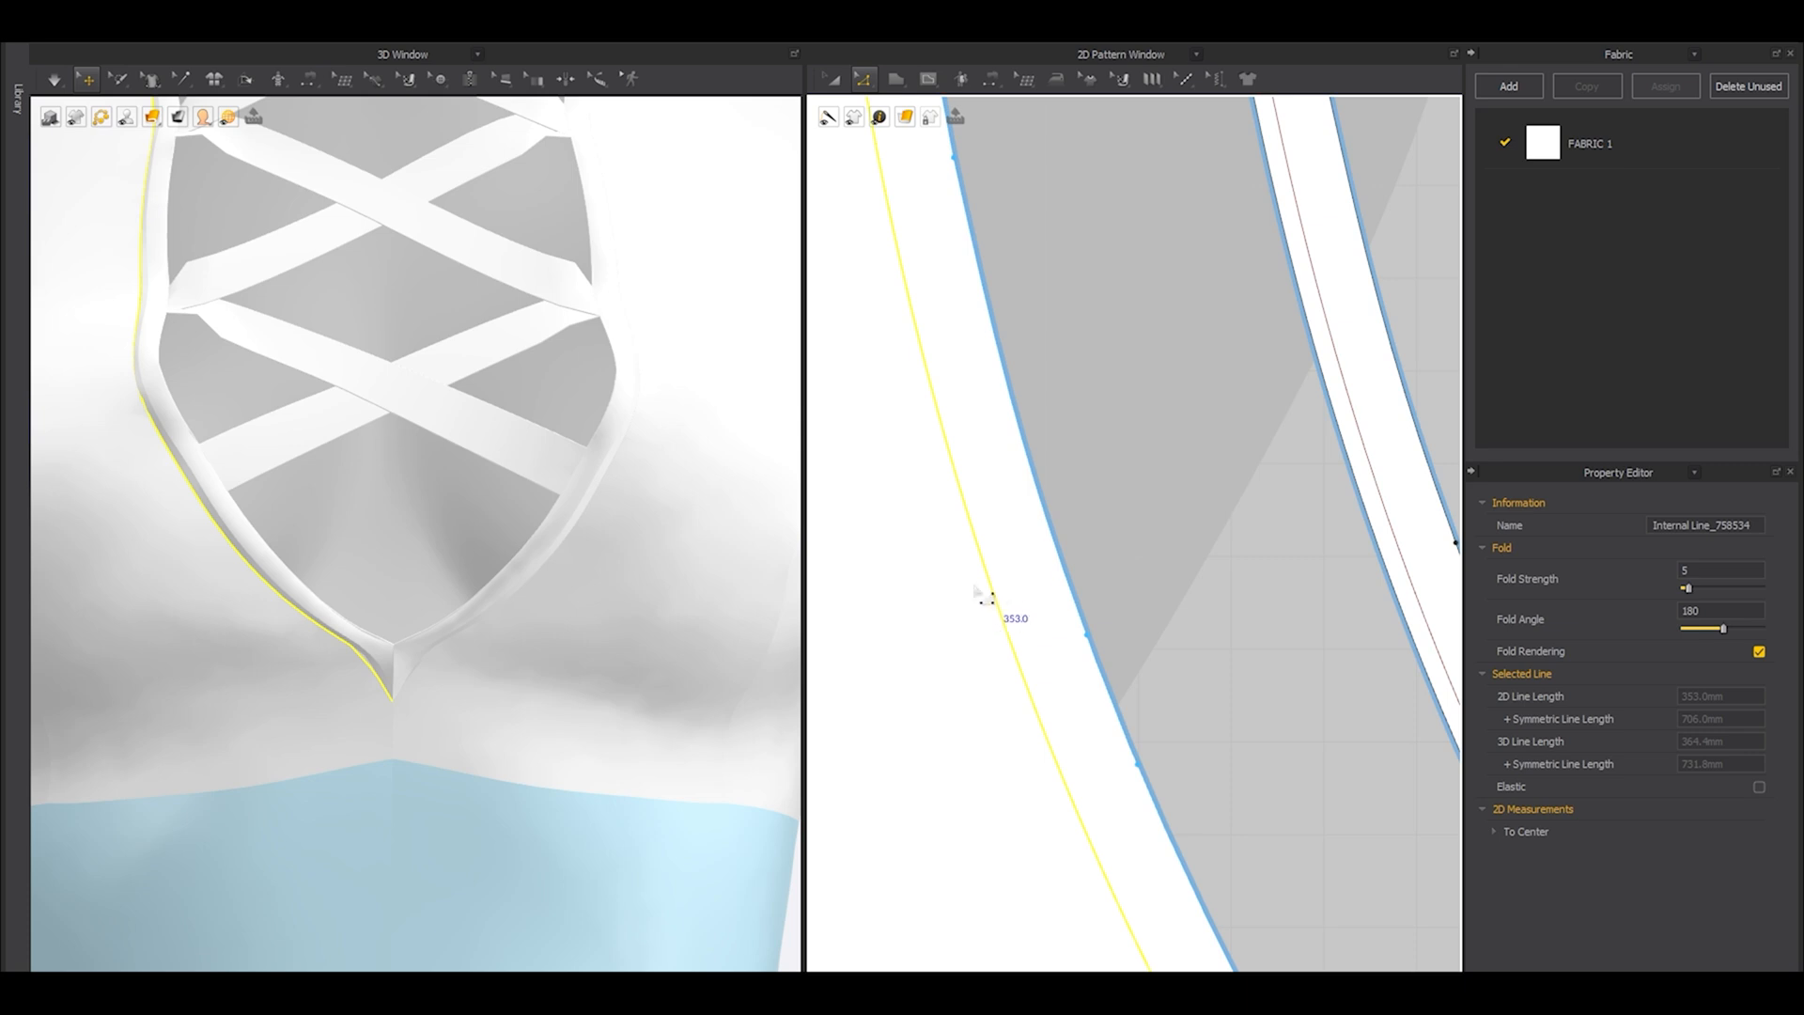
{"action": "right_click", "coordinate": [994, 592]}
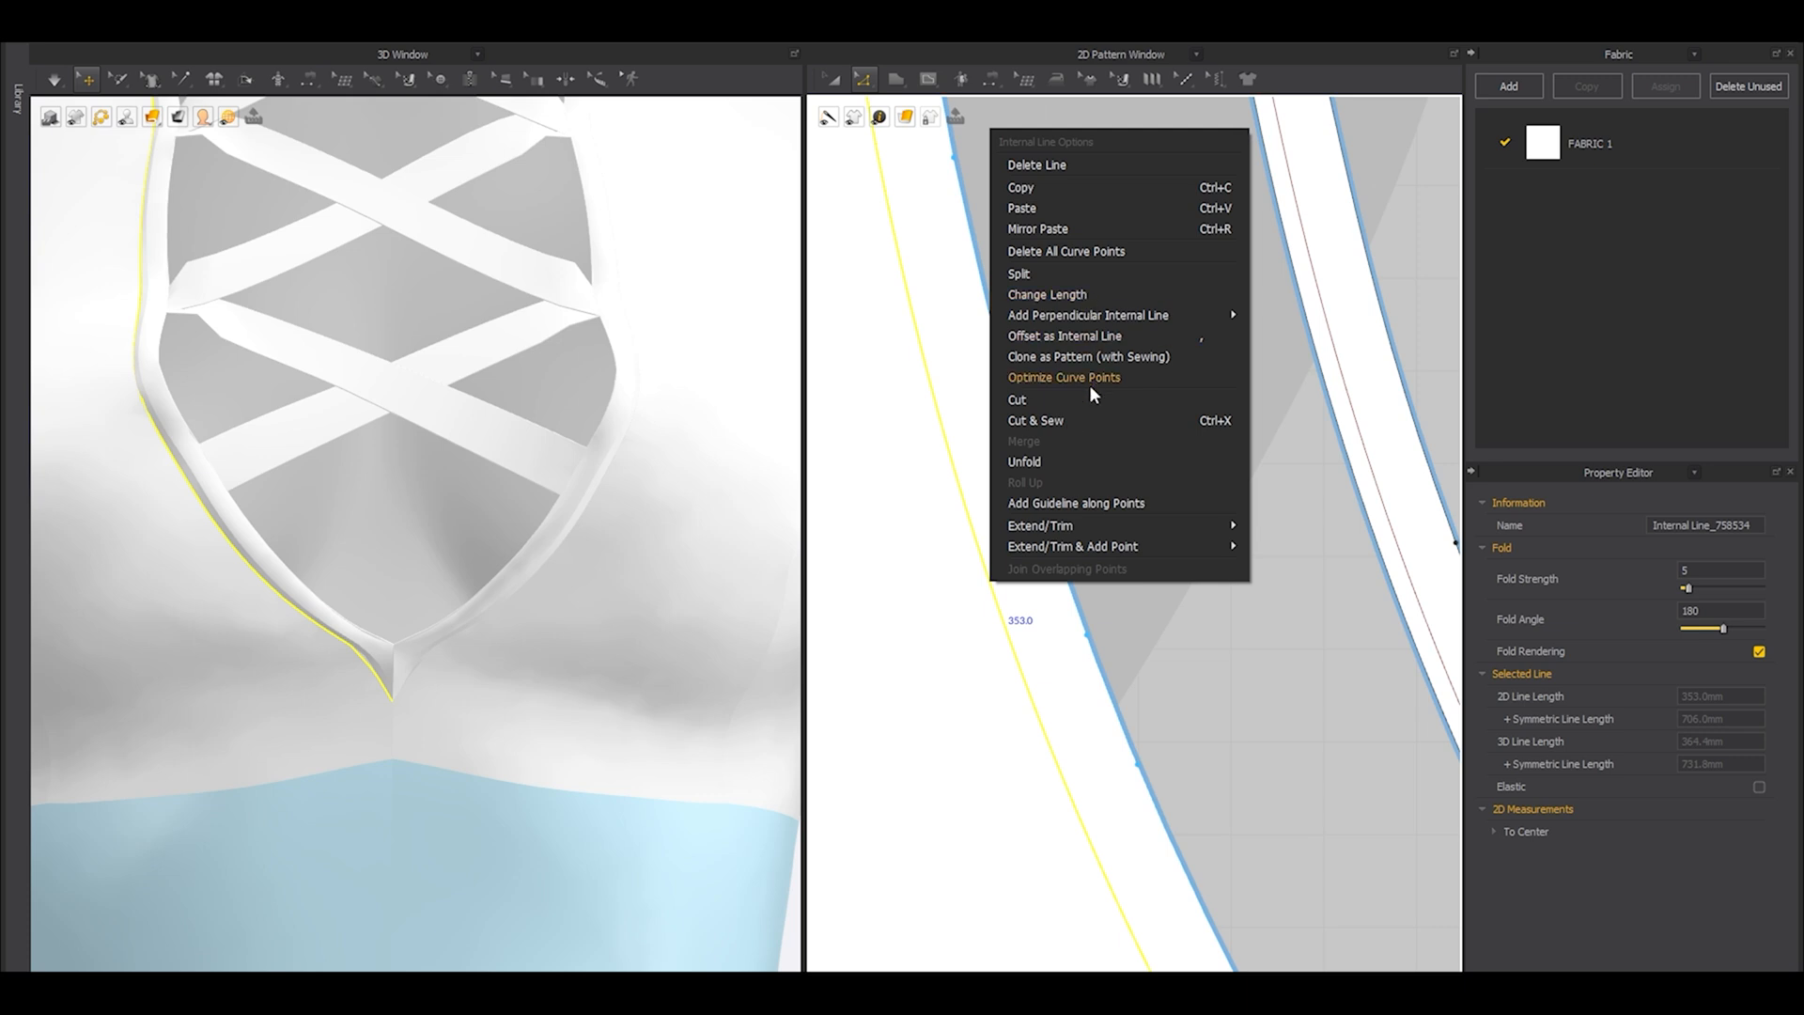
{"action": "left_click", "coordinate": [1086, 335]}
{"action": "left_click_drag", "start_coordinate": [897, 367], "coordinate": [504, 368]}
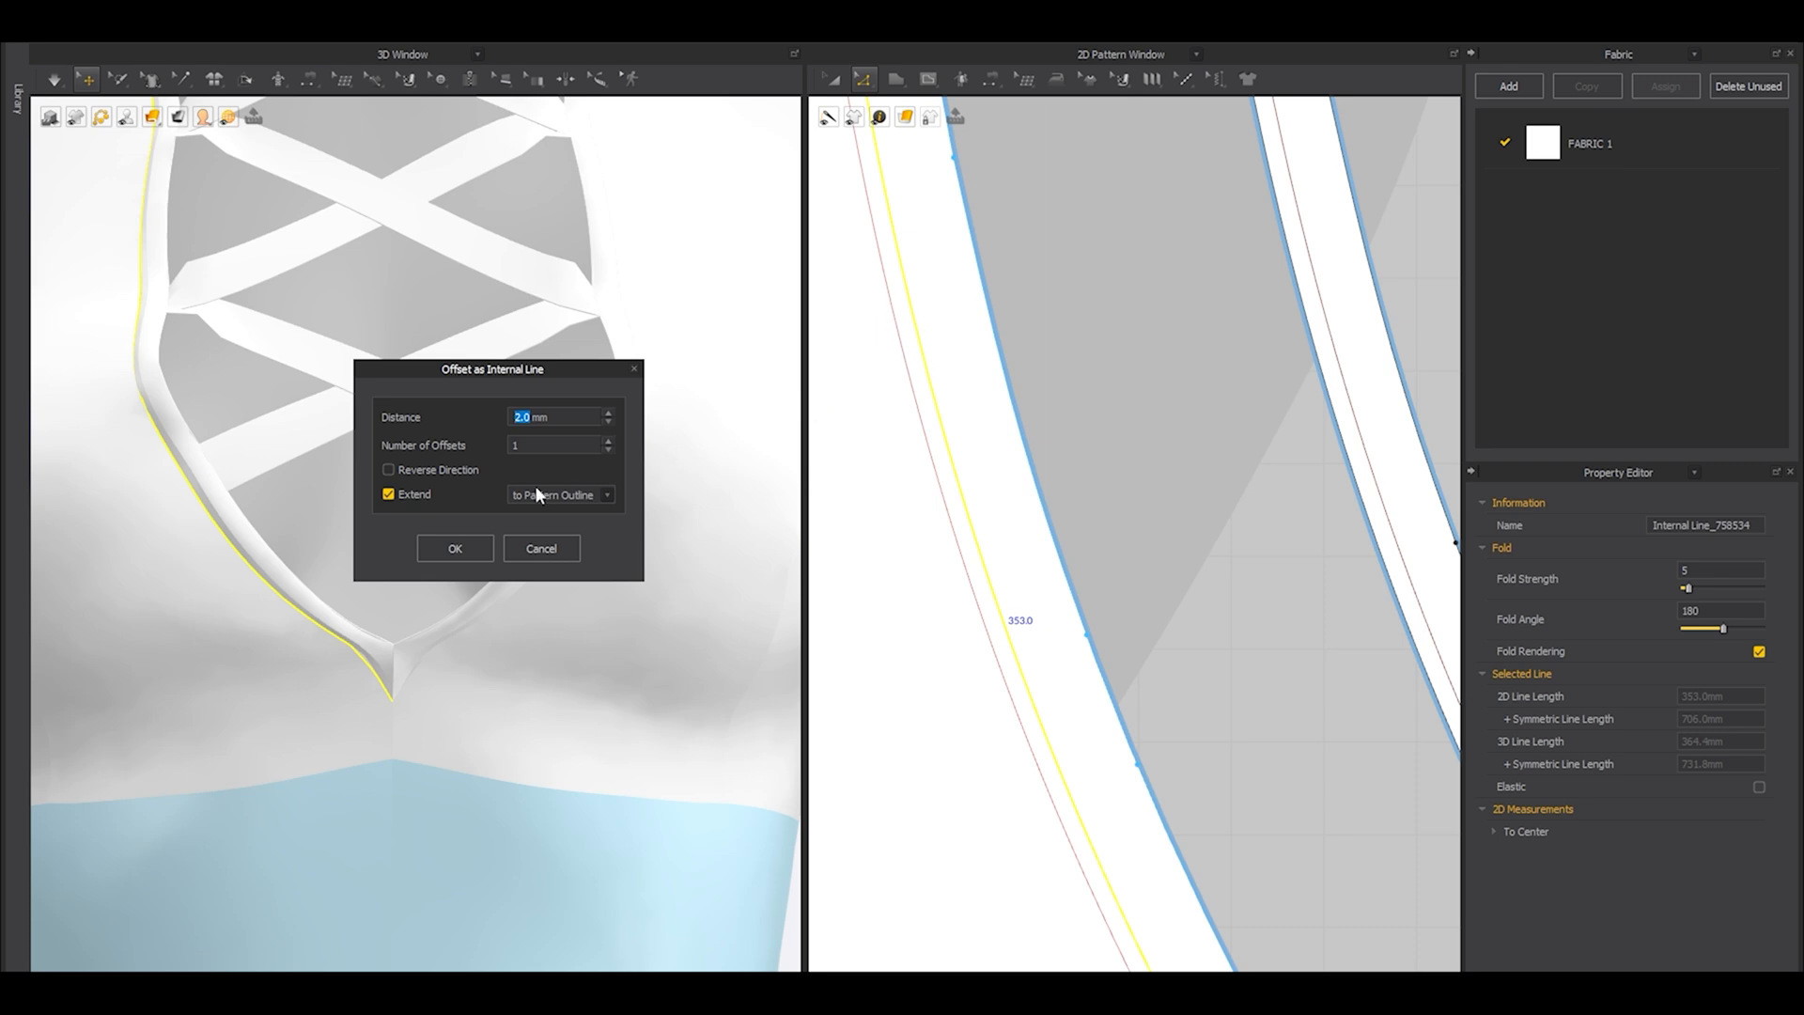
{"action": "left_click", "coordinate": [434, 462]}
{"action": "left_click", "coordinate": [455, 548]}
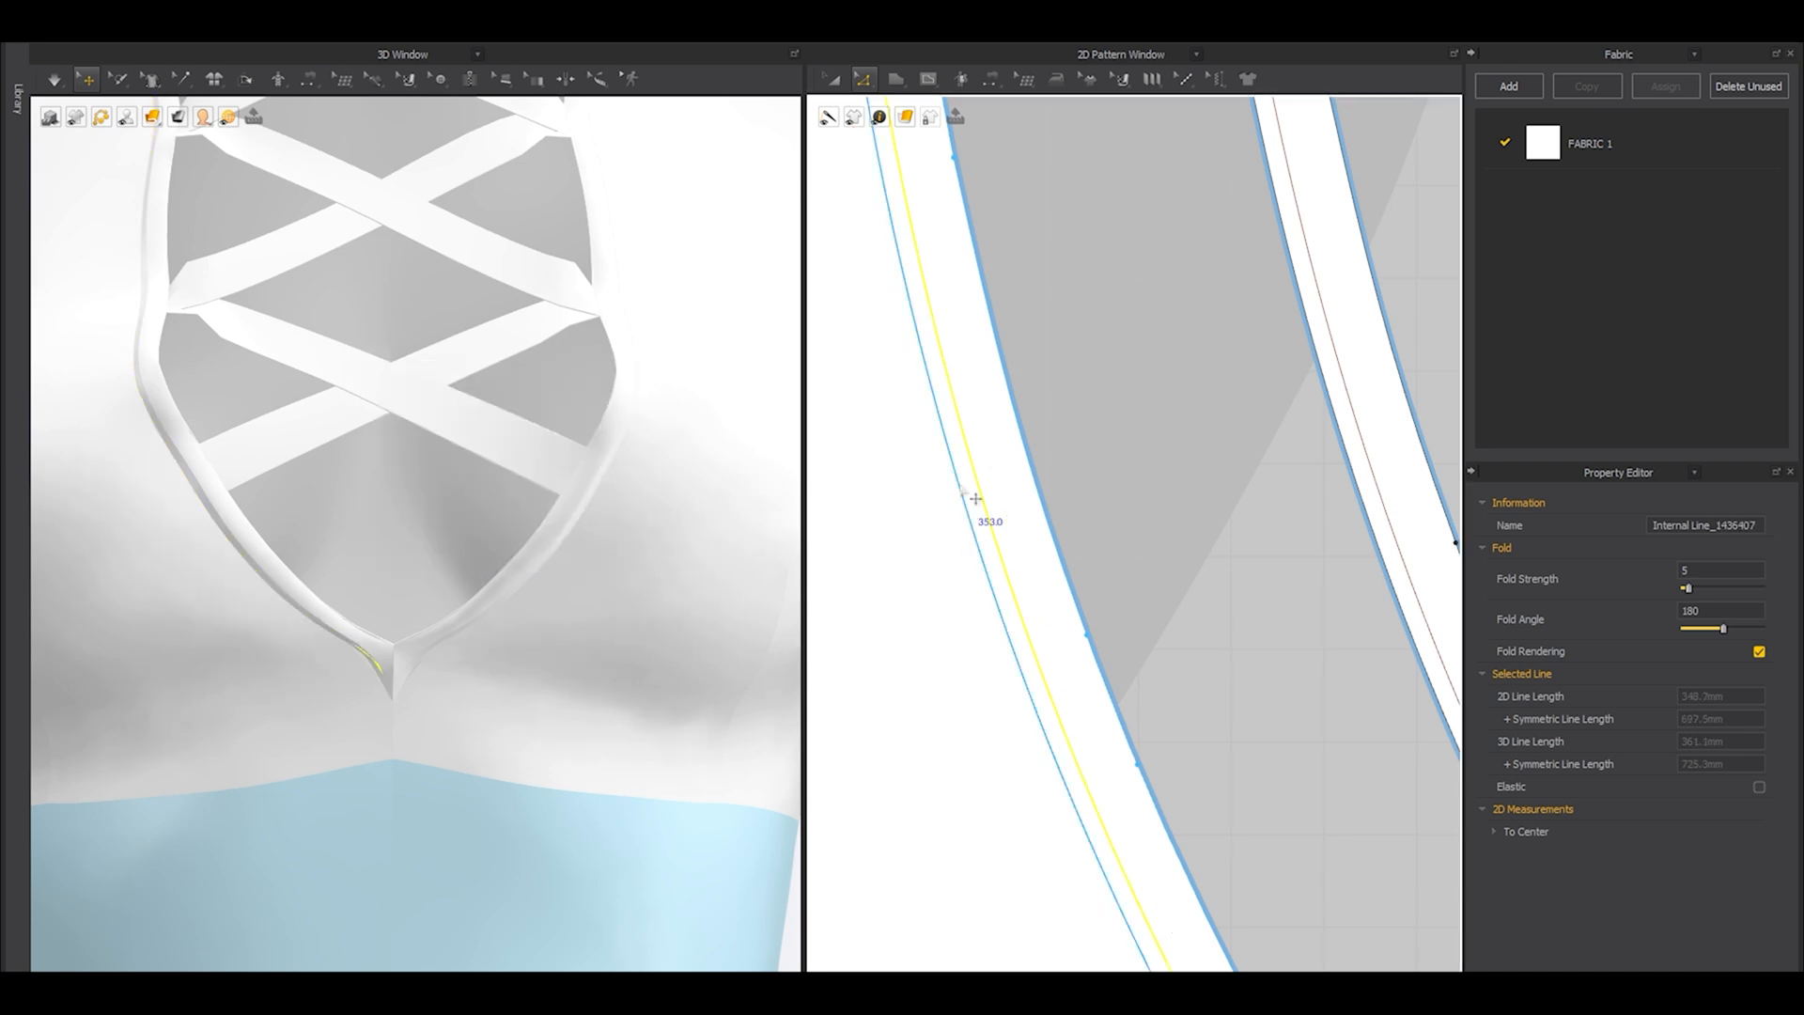
Sew the 2 mm offset line on the front bodice panel to the matching line on the front neckline strip.
{"action": "scroll", "coordinate": [968, 494], "scroll_direction": "down", "scroll_amount": 5}
{"action": "scroll", "coordinate": [1071, 674], "scroll_direction": "up", "scroll_amount": 2}
{"action": "key", "text": "n"}
{"action": "left_click", "coordinate": [1076, 711]}
{"action": "left_click", "coordinate": [1240, 624]}
Offset the back neckline strip's 74.8 mm lower edge inward as one internal line at 2 mm, extended to the pattern outline.
{"action": "scroll", "coordinate": [1119, 594], "scroll_direction": "down", "scroll_amount": 4}
{"action": "key", "text": "a"}
{"action": "scroll", "coordinate": [1117, 592], "scroll_direction": "down", "scroll_amount": 3}
{"action": "scroll", "coordinate": [1014, 503], "scroll_direction": "up", "scroll_amount": 8}
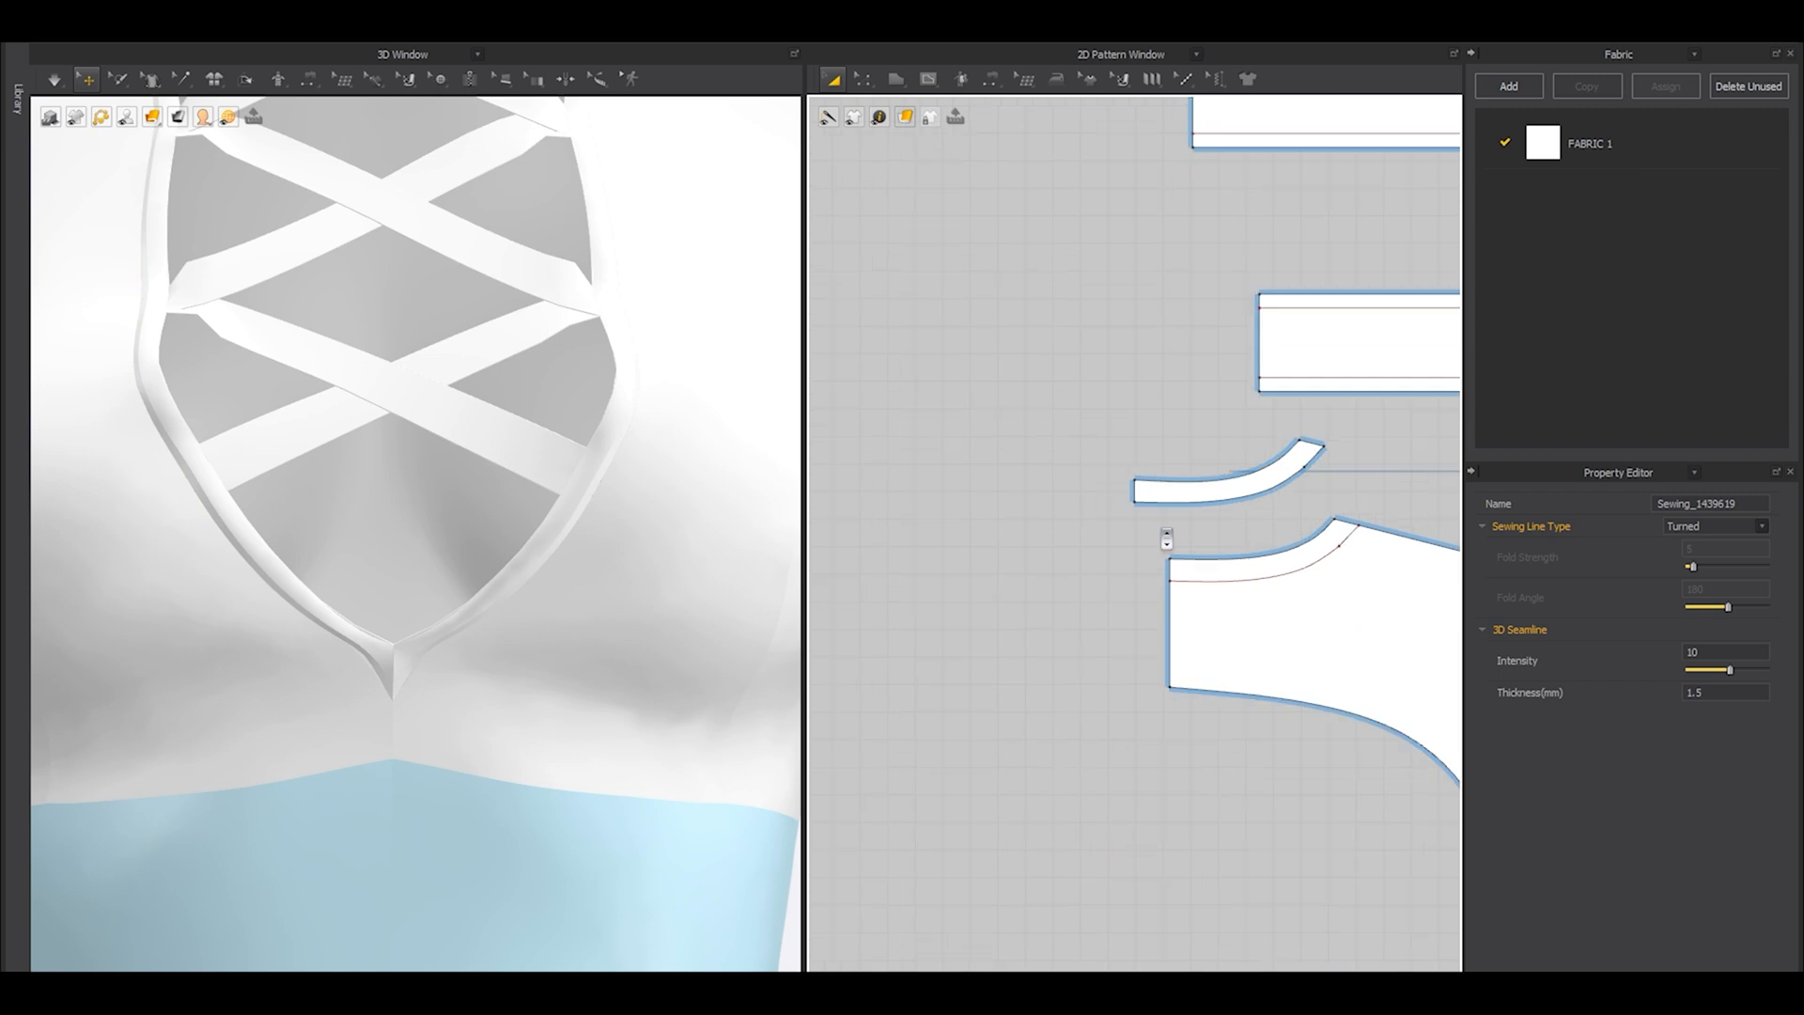
{"action": "key", "text": "z"}
{"action": "left_click", "coordinate": [1184, 496]}
{"action": "left_click", "coordinate": [1364, 435], "text": "shift"}
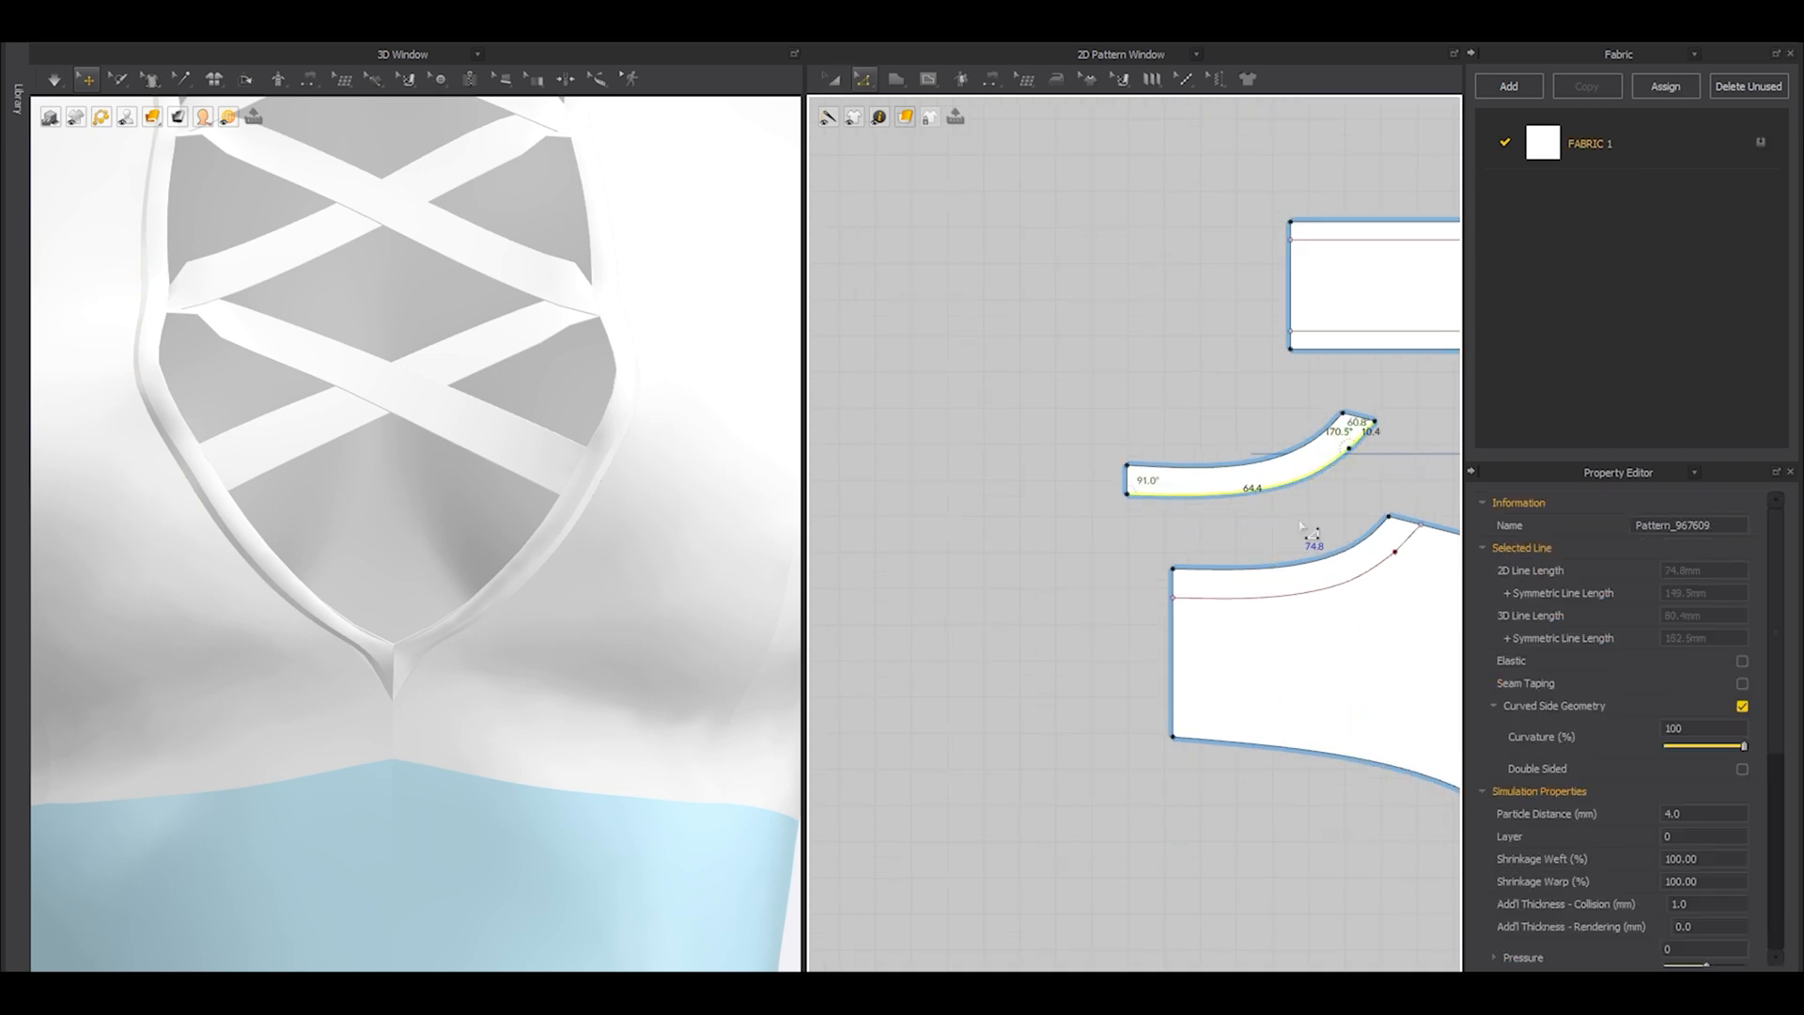
{"action": "left_click", "coordinate": [1283, 598], "text": "shift"}
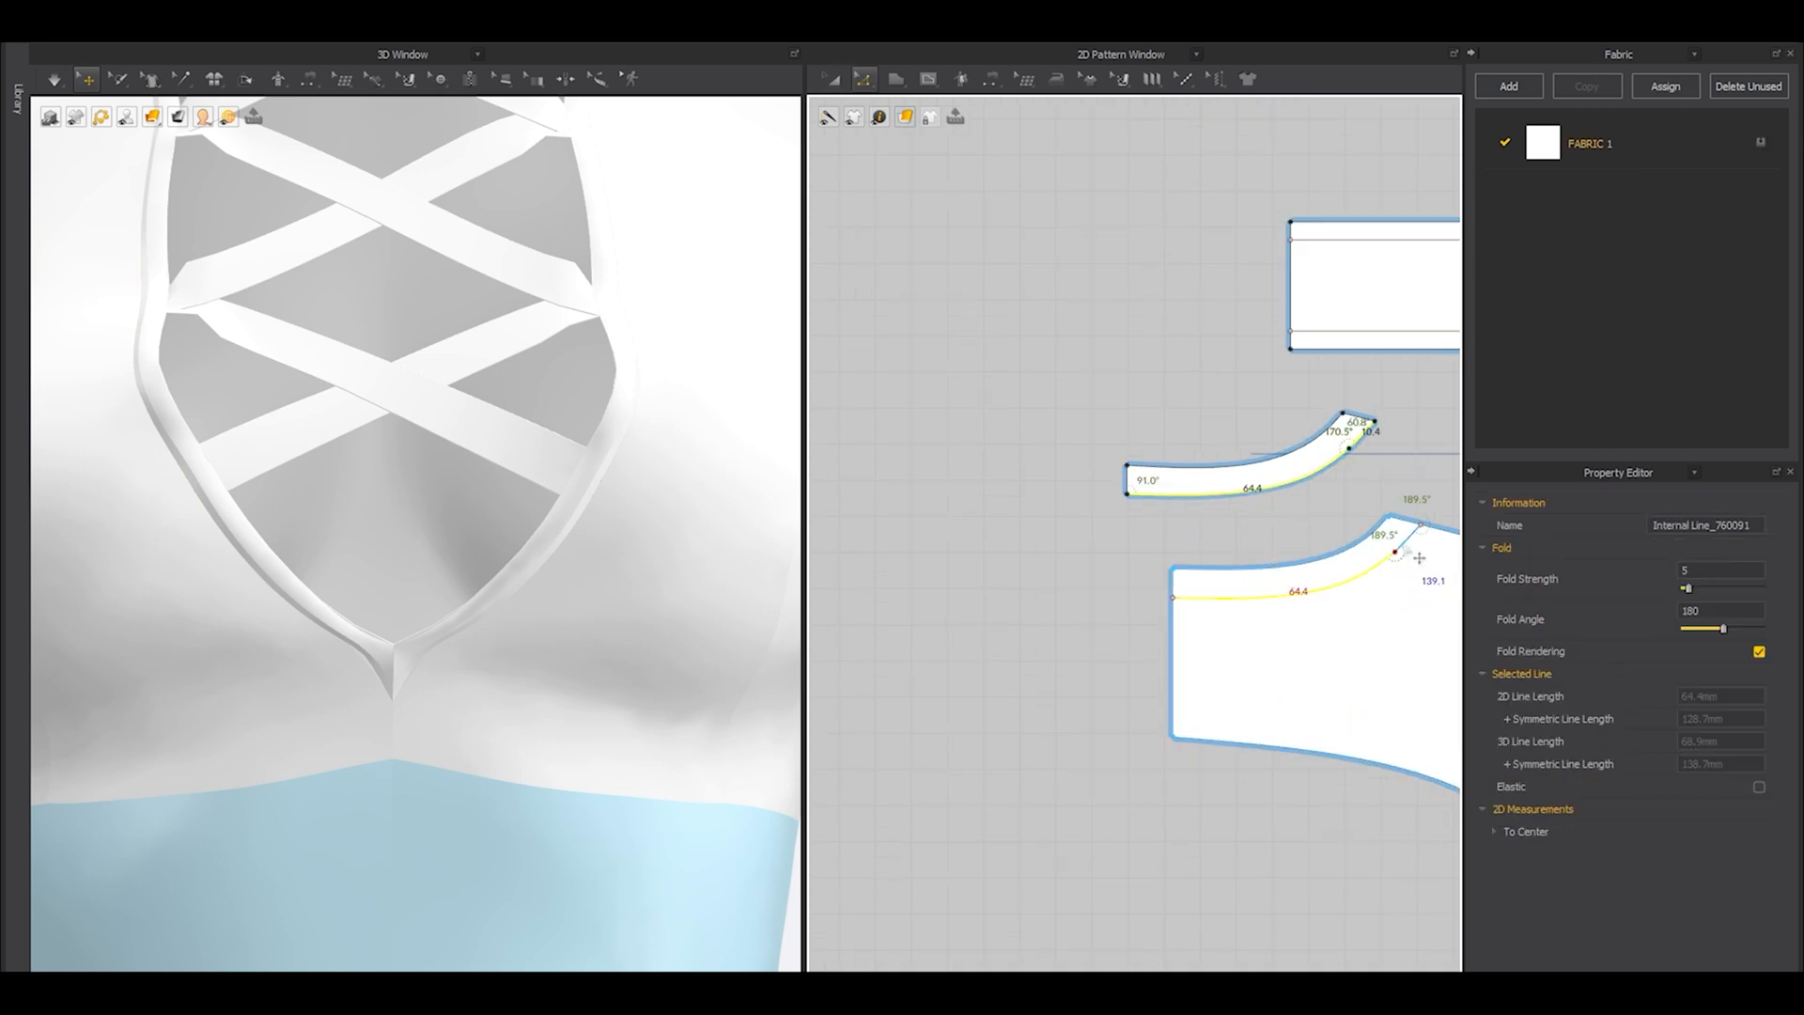
{"action": "left_click", "coordinate": [1405, 543], "text": "shift"}
{"action": "scroll", "coordinate": [1281, 573], "scroll_direction": "down", "scroll_amount": 3}
{"action": "middle_click_drag", "start_coordinate": [1278, 570], "coordinate": [1172, 603]}
{"action": "scroll", "coordinate": [1166, 597], "scroll_direction": "up", "scroll_amount": 4}
{"action": "left_click", "coordinate": [1204, 532]}
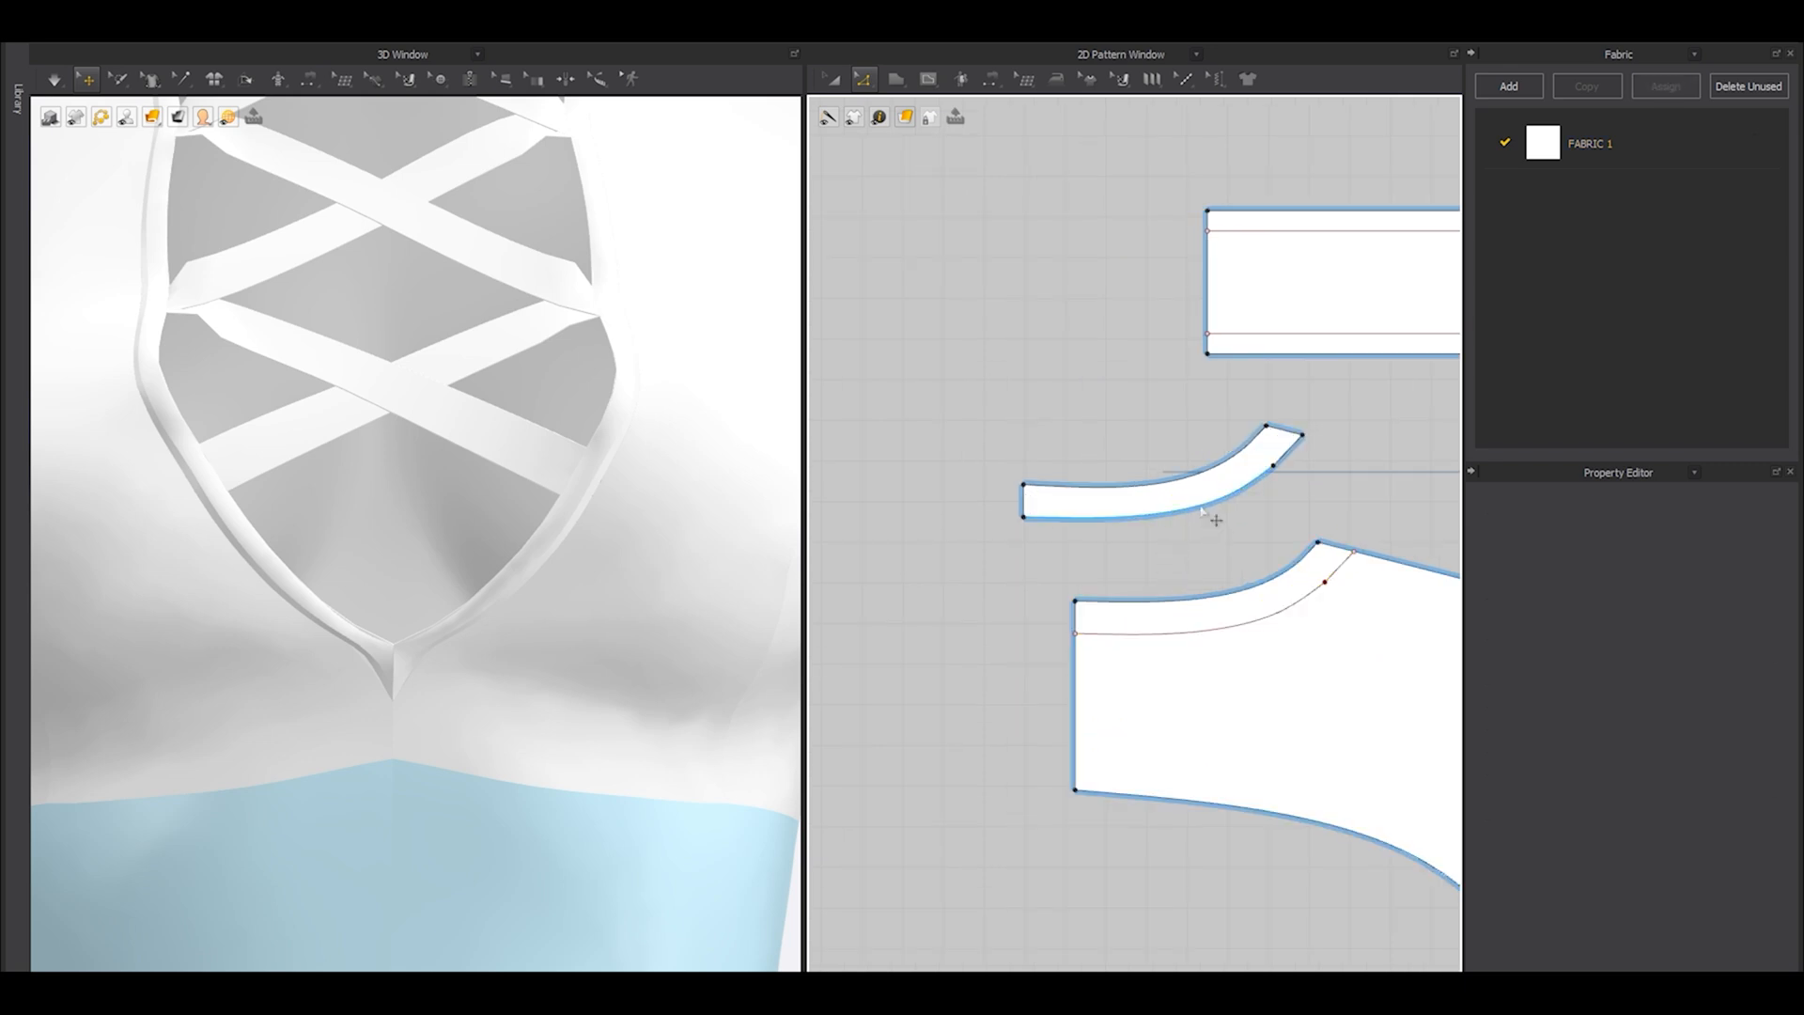
{"action": "left_click", "coordinate": [1203, 510]}
{"action": "scroll", "coordinate": [1282, 520], "scroll_direction": "up", "scroll_amount": 3}
{"action": "key", "text": "ctrl+shift+i"}
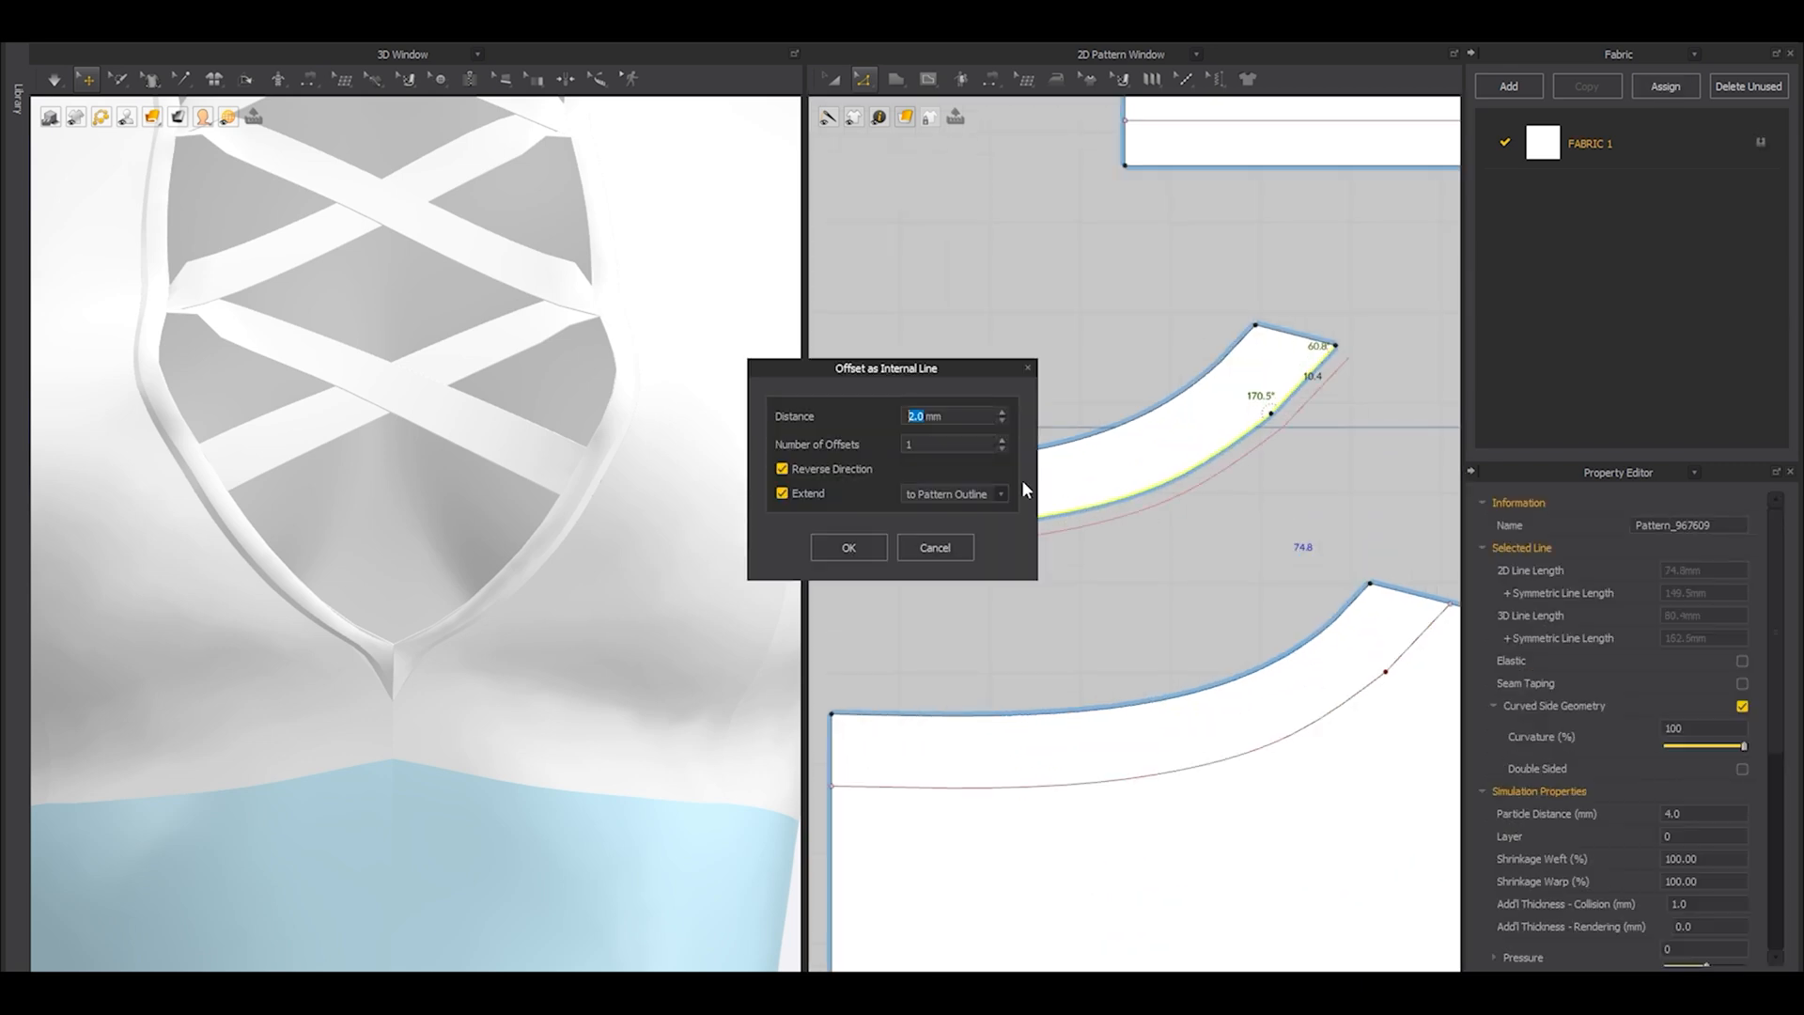
{"action": "left_click", "coordinate": [841, 472]}
{"action": "left_click", "coordinate": [849, 547]}
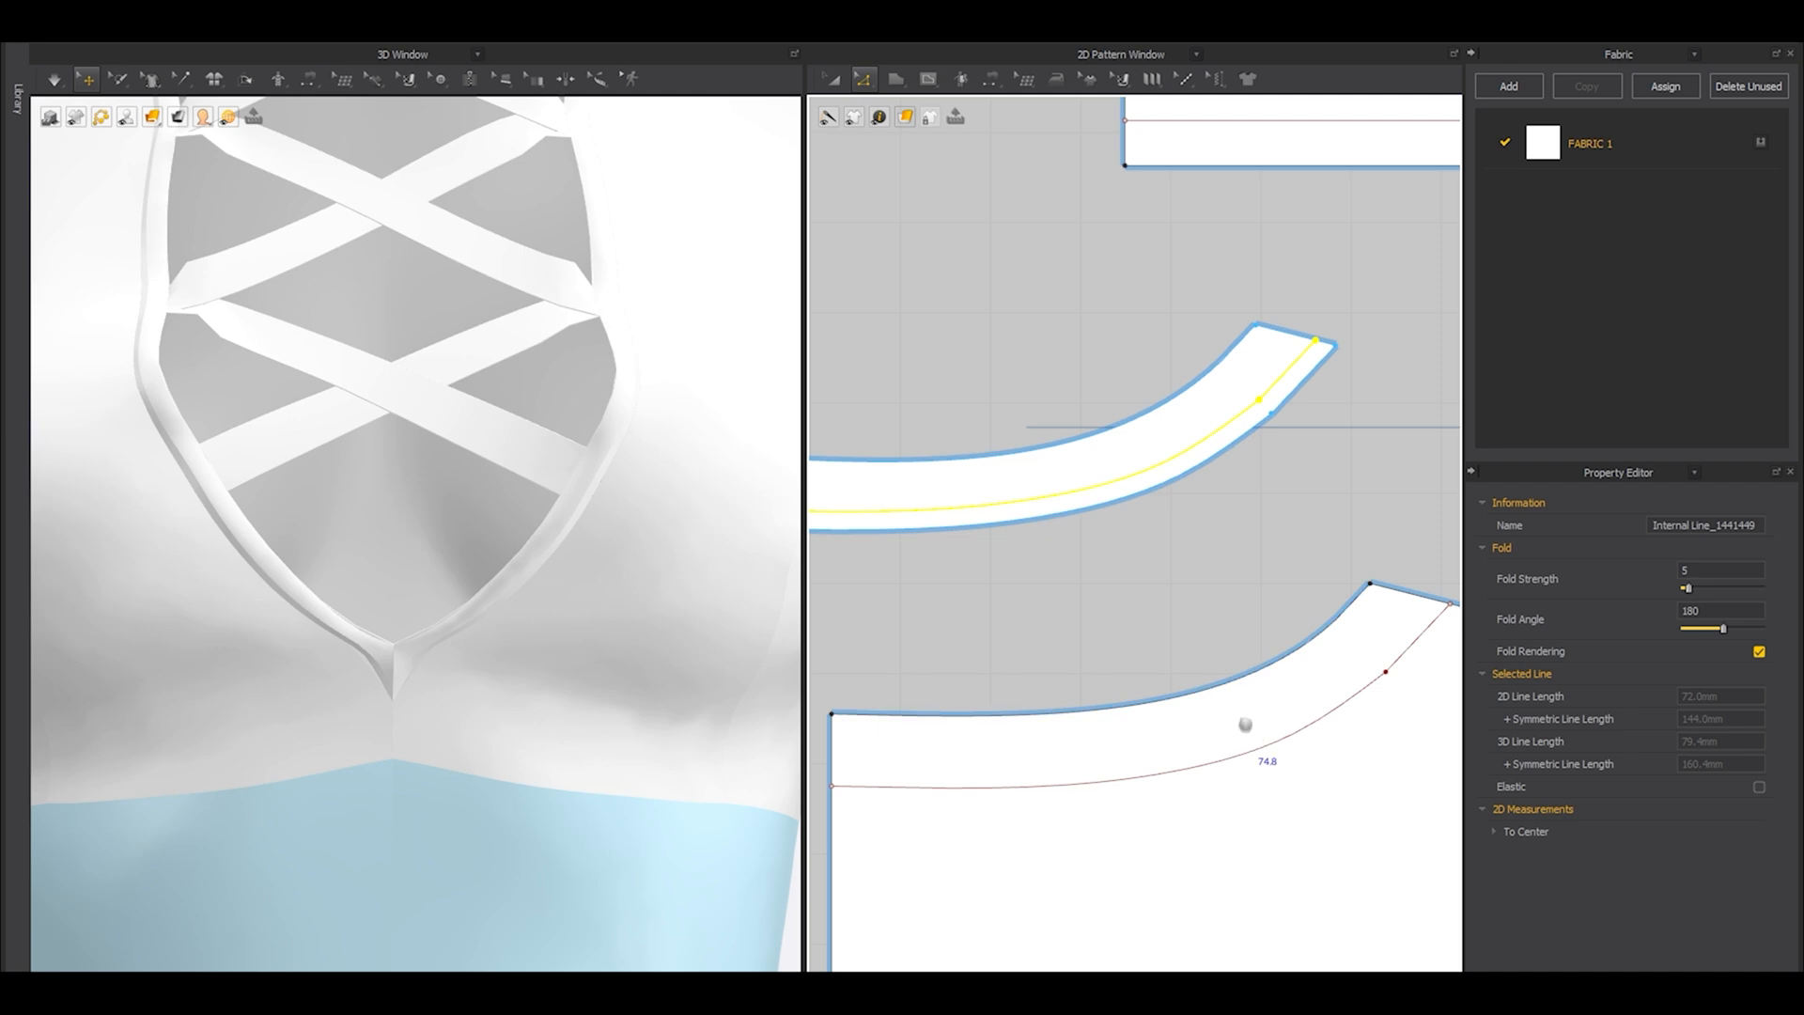
Offset the back bodice panel's internal neckline curve 2 mm toward the neckline edge, using the reversed direction and extending to the outline.
{"action": "middle_click_drag", "start_coordinate": [1264, 749], "coordinate": [1214, 684]}
{"action": "left_click", "coordinate": [1214, 684]}
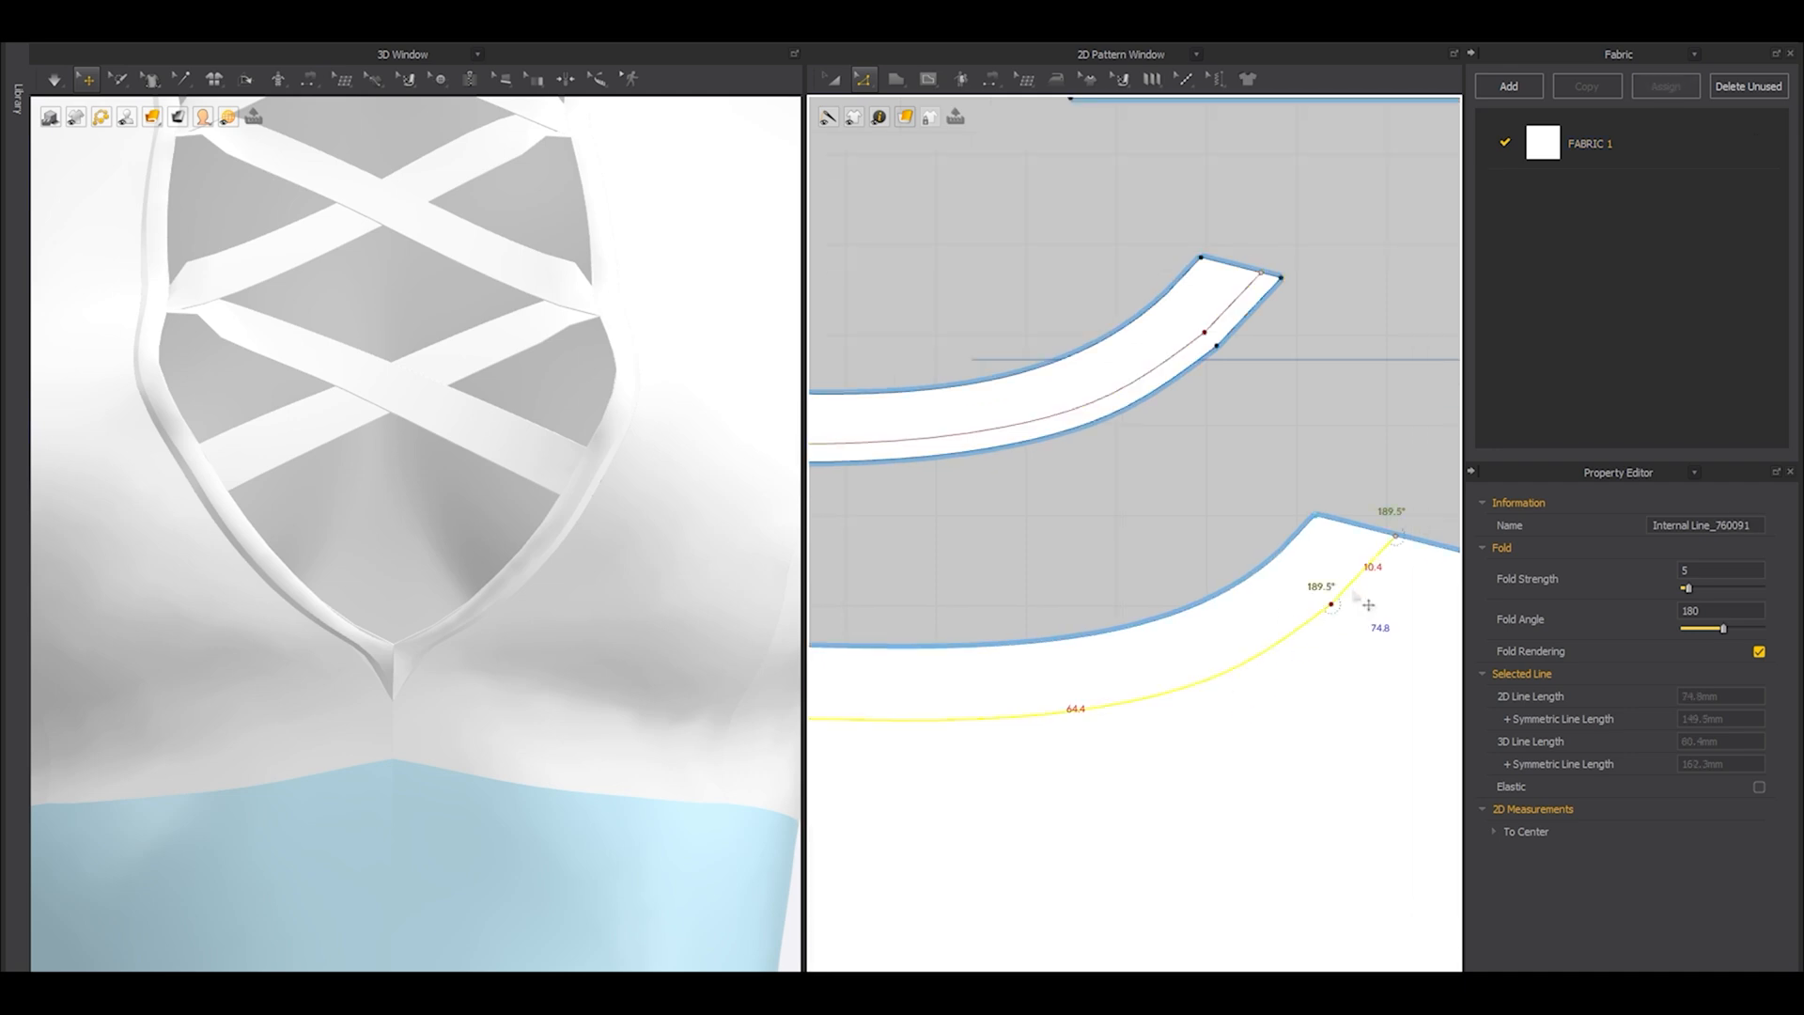
{"action": "key", "text": "ctrl+shift+i"}
{"action": "left_click", "coordinate": [816, 470]}
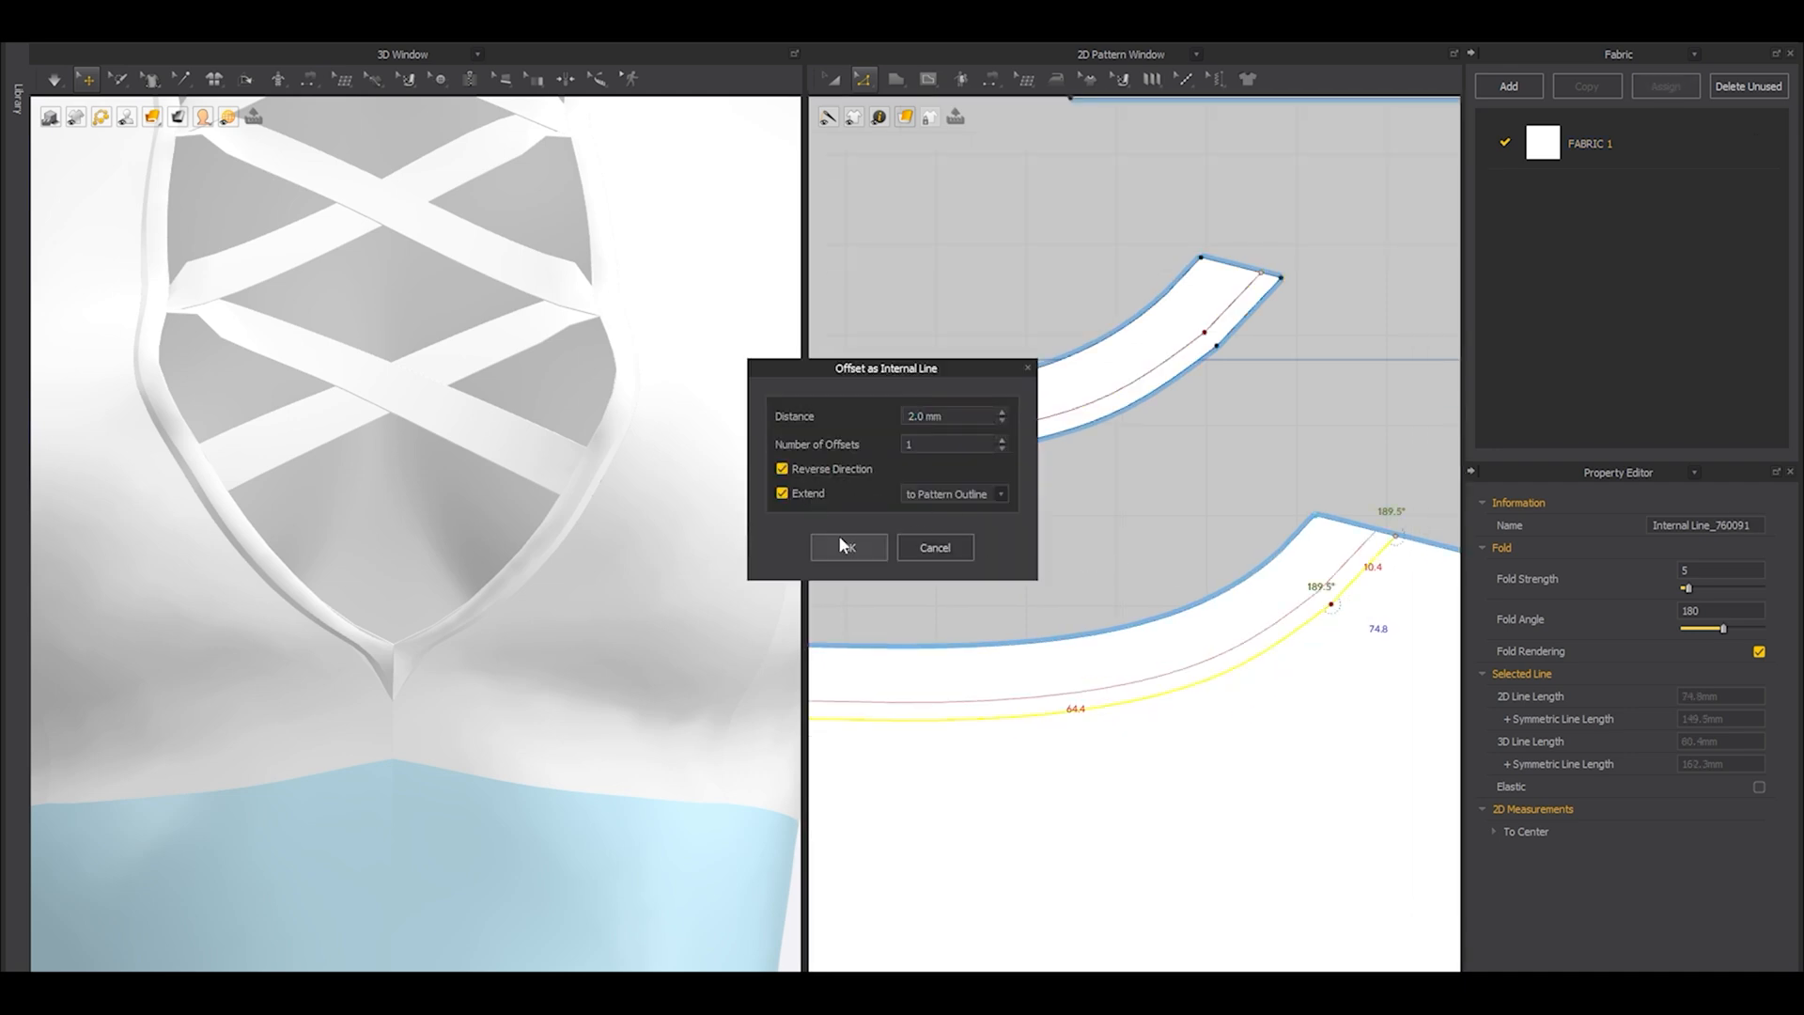
{"action": "left_click", "coordinate": [844, 542]}
Sew the 2 mm offset line on the back neckline strip to the matching line on the back bodice panel.
{"action": "key", "text": "n"}
{"action": "scroll", "coordinate": [1350, 623], "scroll_direction": "down", "scroll_amount": 3}
{"action": "middle_click_drag", "start_coordinate": [1348, 624], "coordinate": [1381, 604]}
{"action": "left_click", "coordinate": [1149, 644]}
{"action": "left_click", "coordinate": [1149, 645]}
{"action": "left_click", "coordinate": [1093, 508]}
{"action": "left_click", "coordinate": [1312, 440]}
{"action": "left_click", "coordinate": [1383, 588]}
Offset the back bodice panel's open-back edge, including its short lower segment, inward as one internal line at 8 mm.
{"action": "key", "text": "a"}
{"action": "left_click", "coordinate": [87, 80]}
{"action": "scroll", "coordinate": [459, 560], "scroll_direction": "down", "scroll_amount": 3}
{"action": "scroll", "coordinate": [554, 526], "scroll_direction": "down", "scroll_amount": 5}
{"action": "right_click_drag", "start_coordinate": [554, 526], "coordinate": [113, 601]}
{"action": "scroll", "coordinate": [1107, 508], "scroll_direction": "down", "scroll_amount": 10}
{"action": "scroll", "coordinate": [317, 321], "scroll_direction": "up", "scroll_amount": 3}
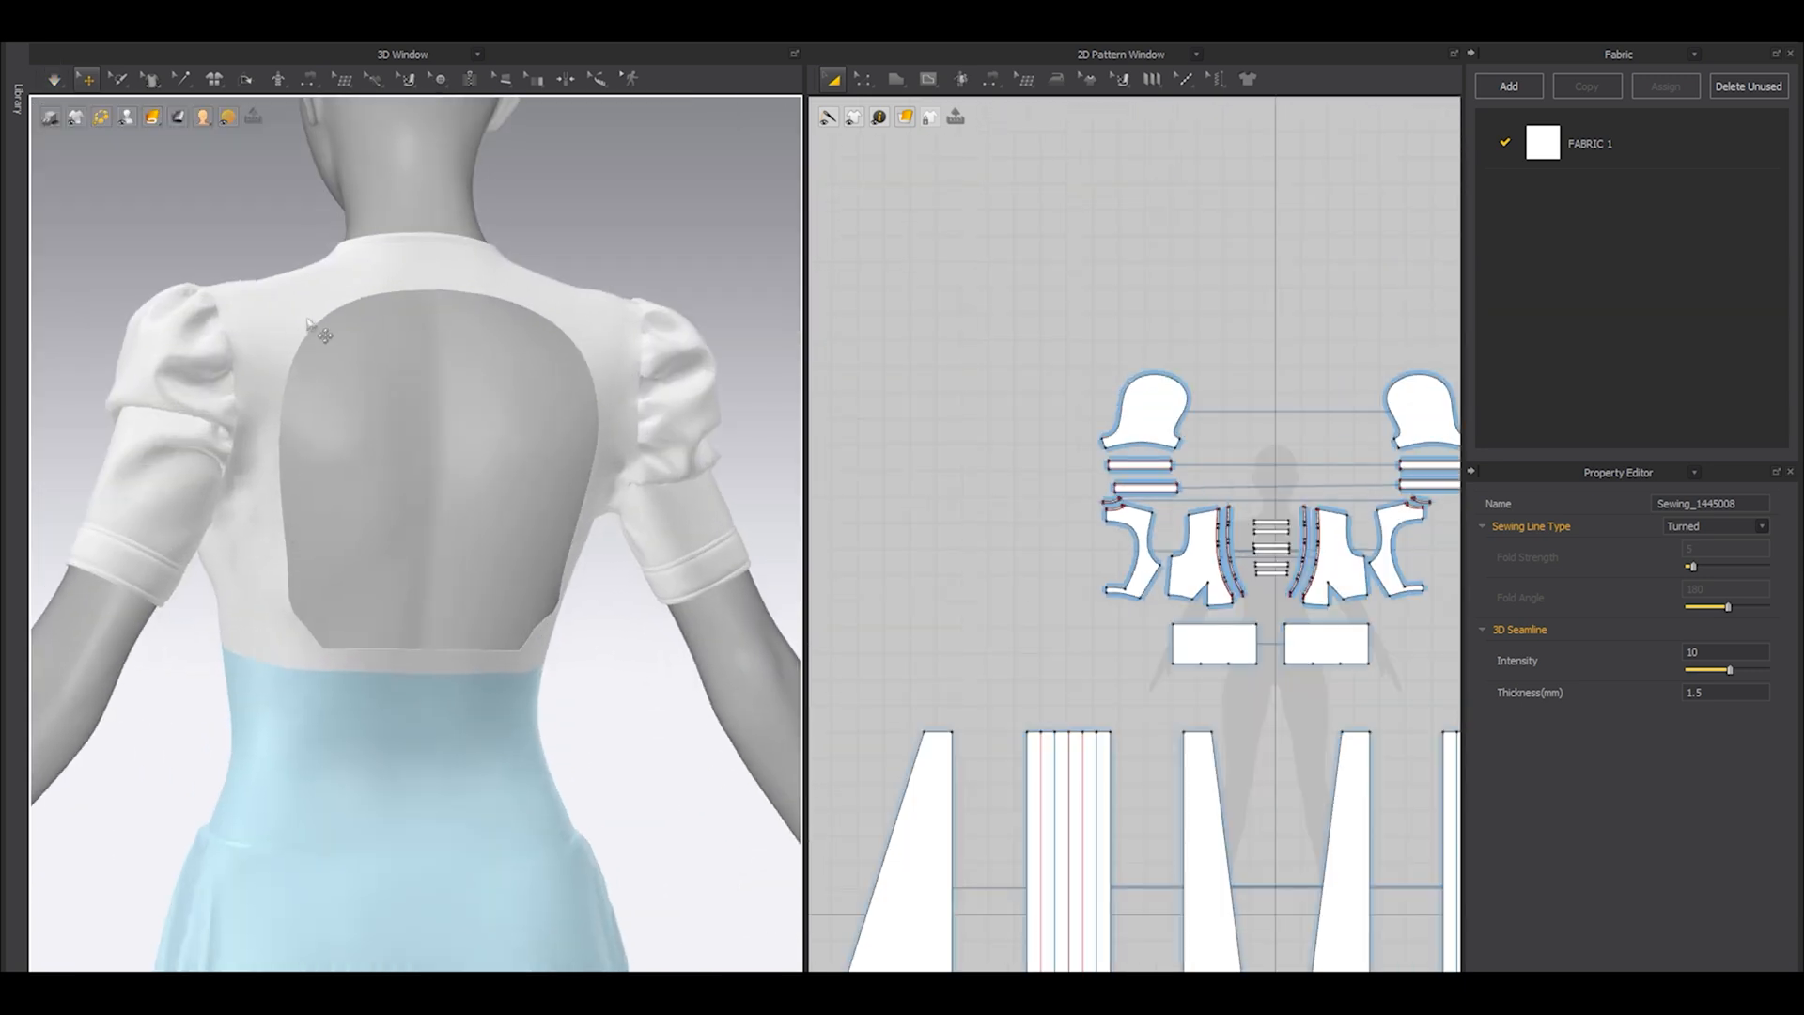
{"action": "scroll", "coordinate": [1220, 487], "scroll_direction": "down", "scroll_amount": 2}
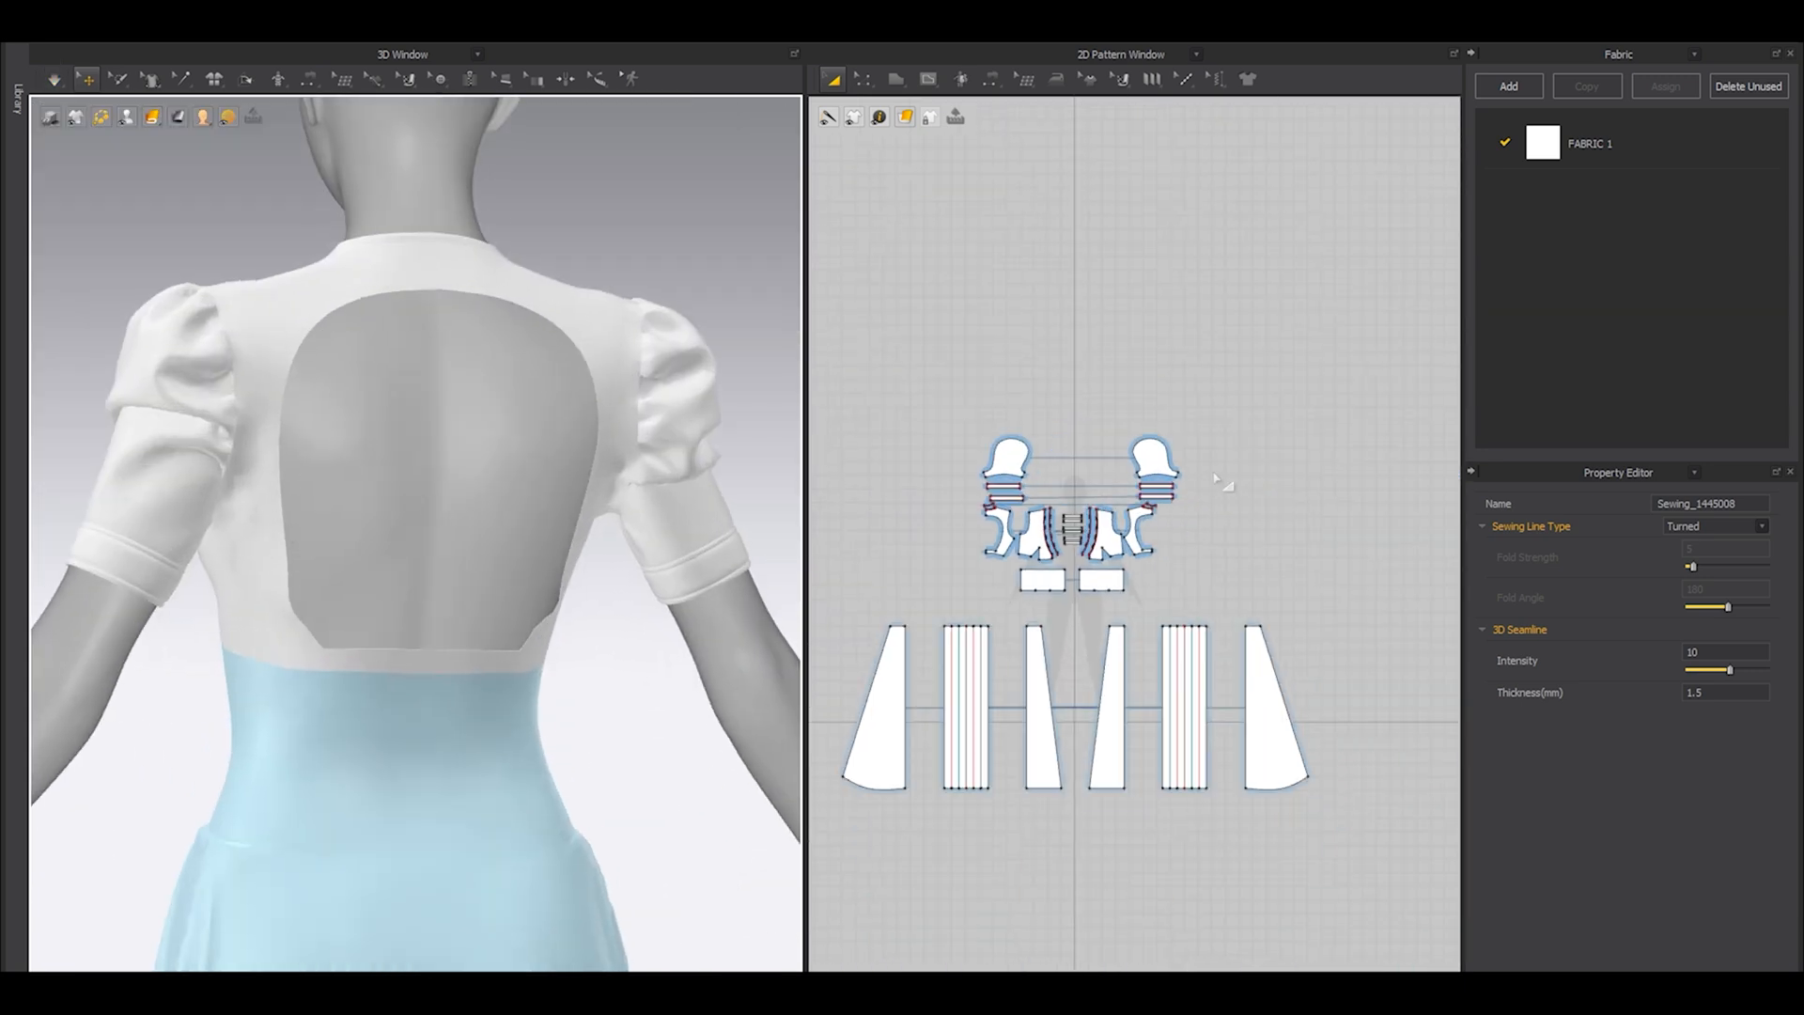
{"action": "scroll", "coordinate": [1111, 568], "scroll_direction": "up", "scroll_amount": 6}
{"action": "scroll", "coordinate": [1113, 540], "scroll_direction": "up", "scroll_amount": 3}
{"action": "key", "text": "z"}
{"action": "left_click", "coordinate": [1107, 472]}
{"action": "scroll", "coordinate": [1107, 700], "scroll_direction": "up", "scroll_amount": 3}
{"action": "left_click", "coordinate": [1160, 706], "text": "shift"}
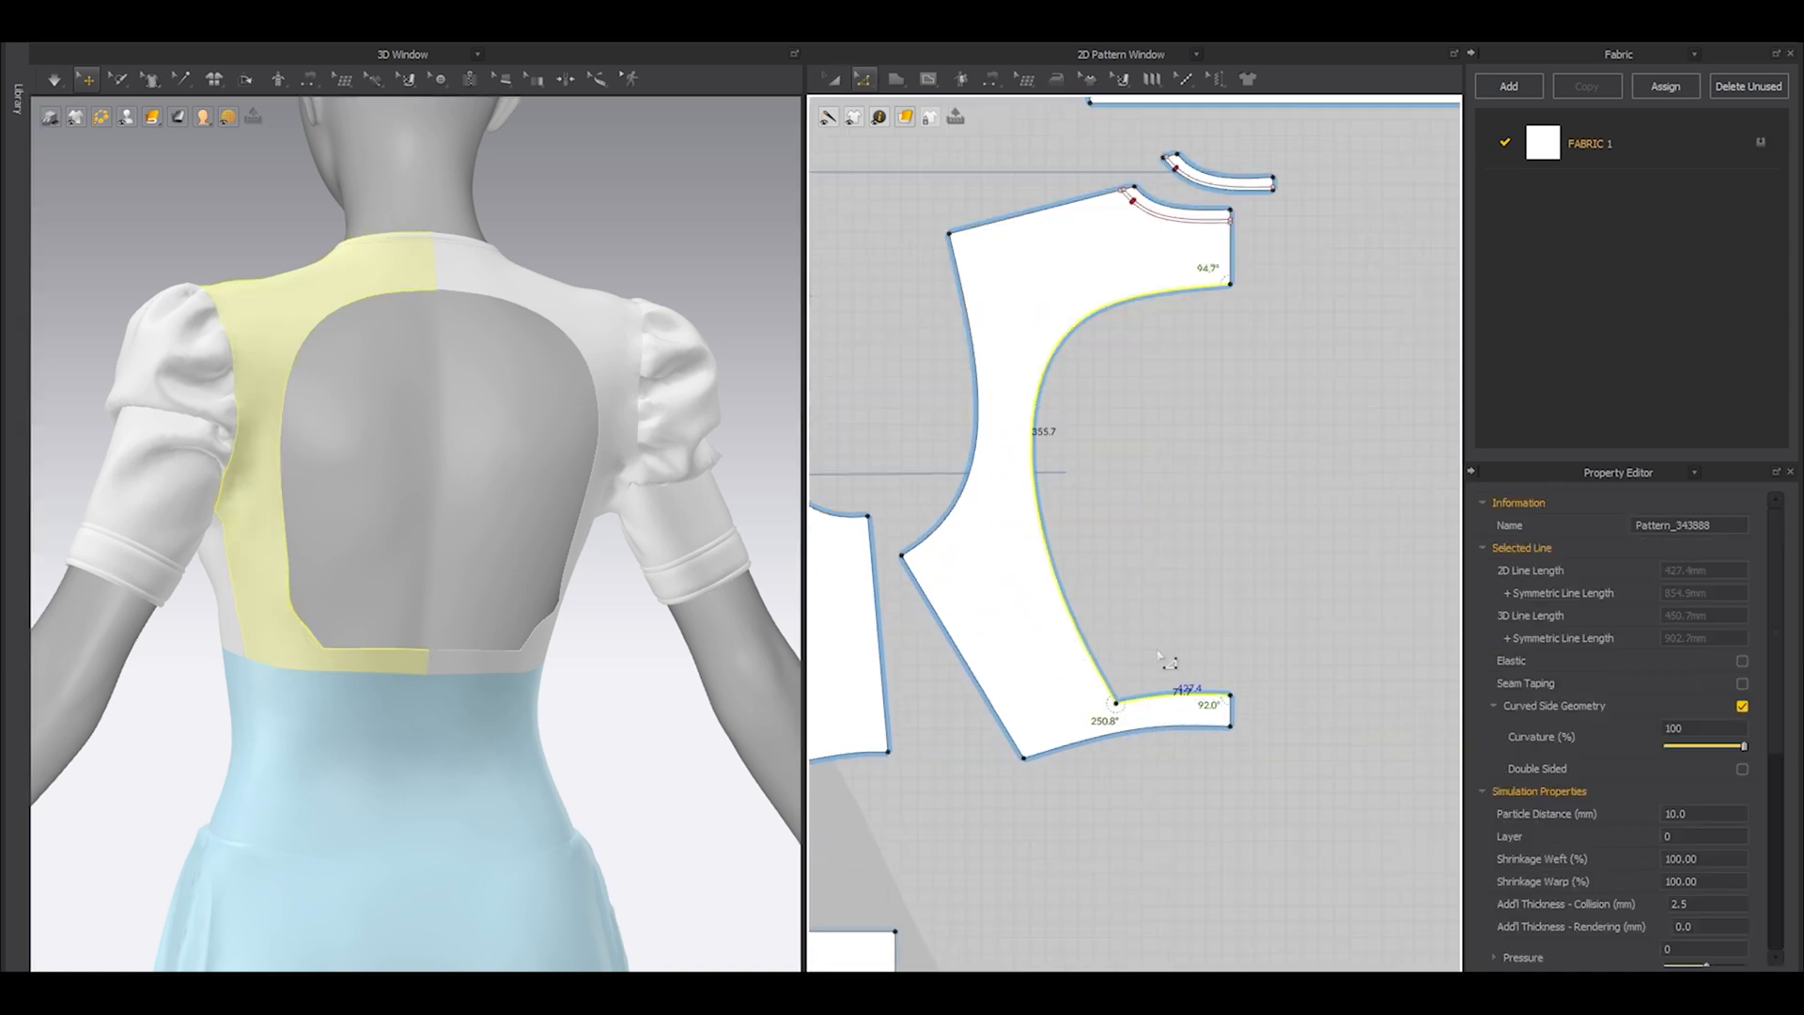
{"action": "key", "text": "o"}
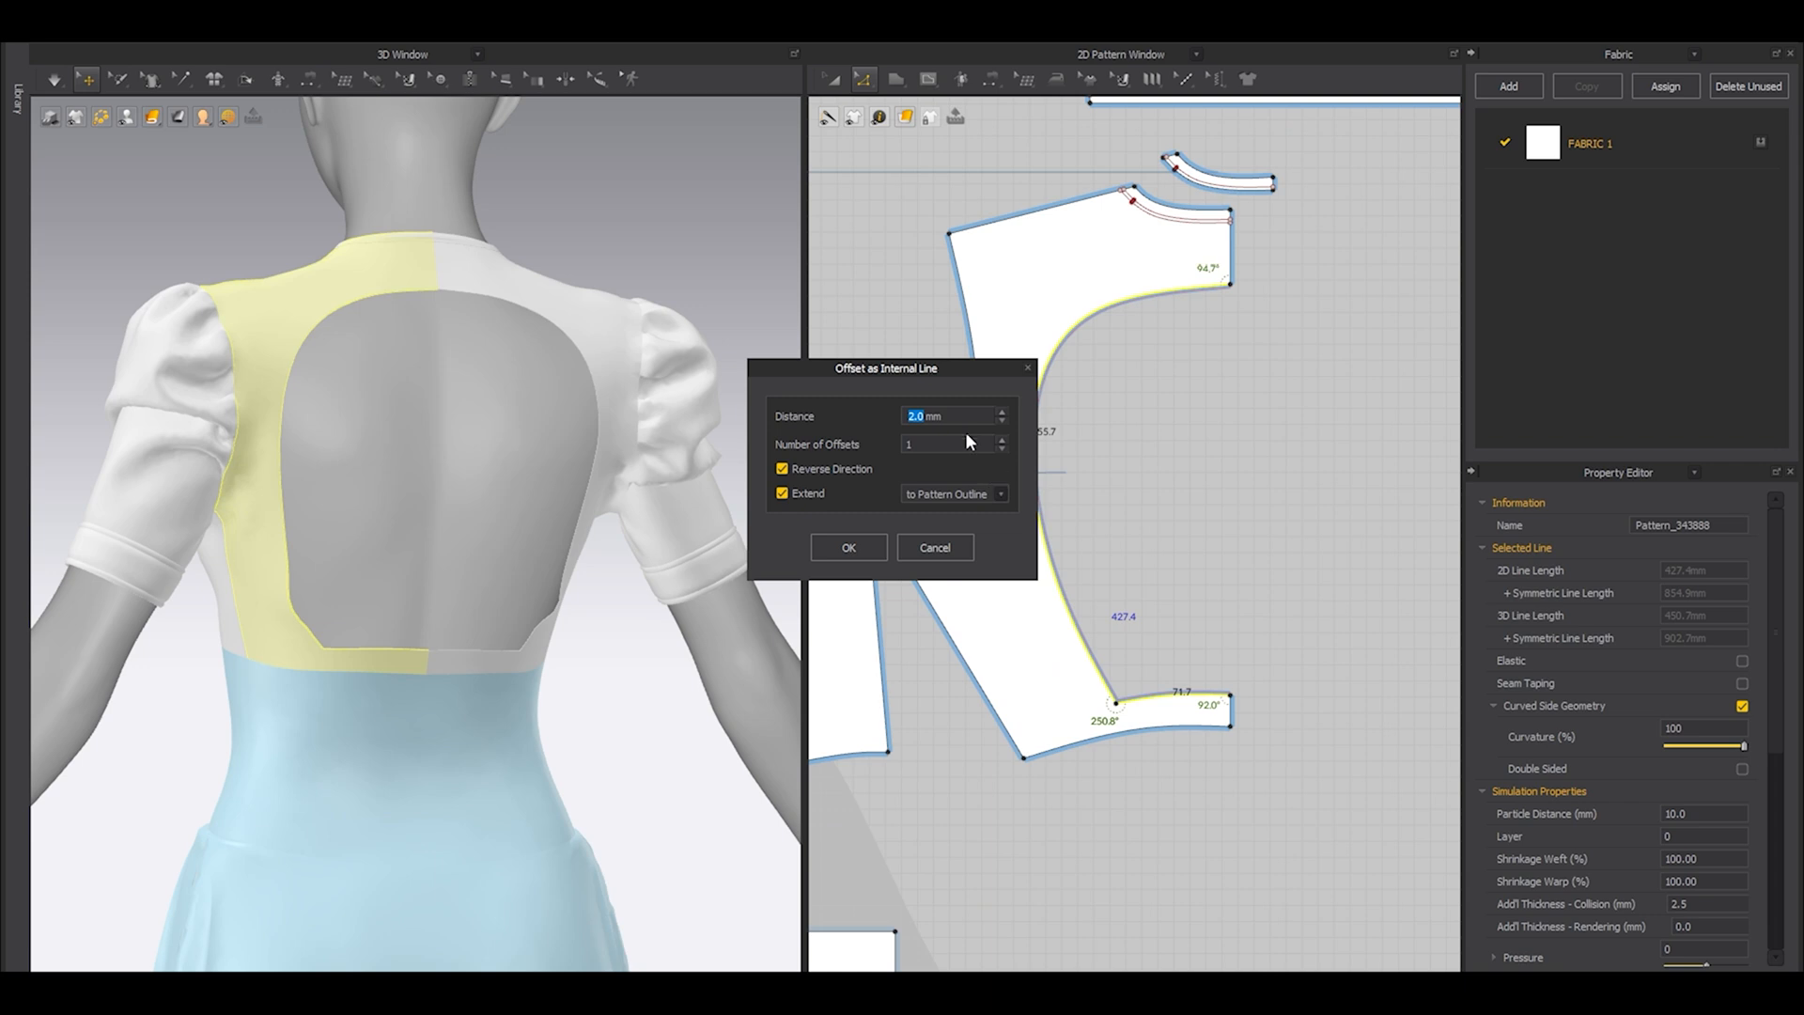
{"action": "type", "text": "8"}
{"action": "left_click", "coordinate": [845, 474]}
{"action": "left_click", "coordinate": [848, 546]}
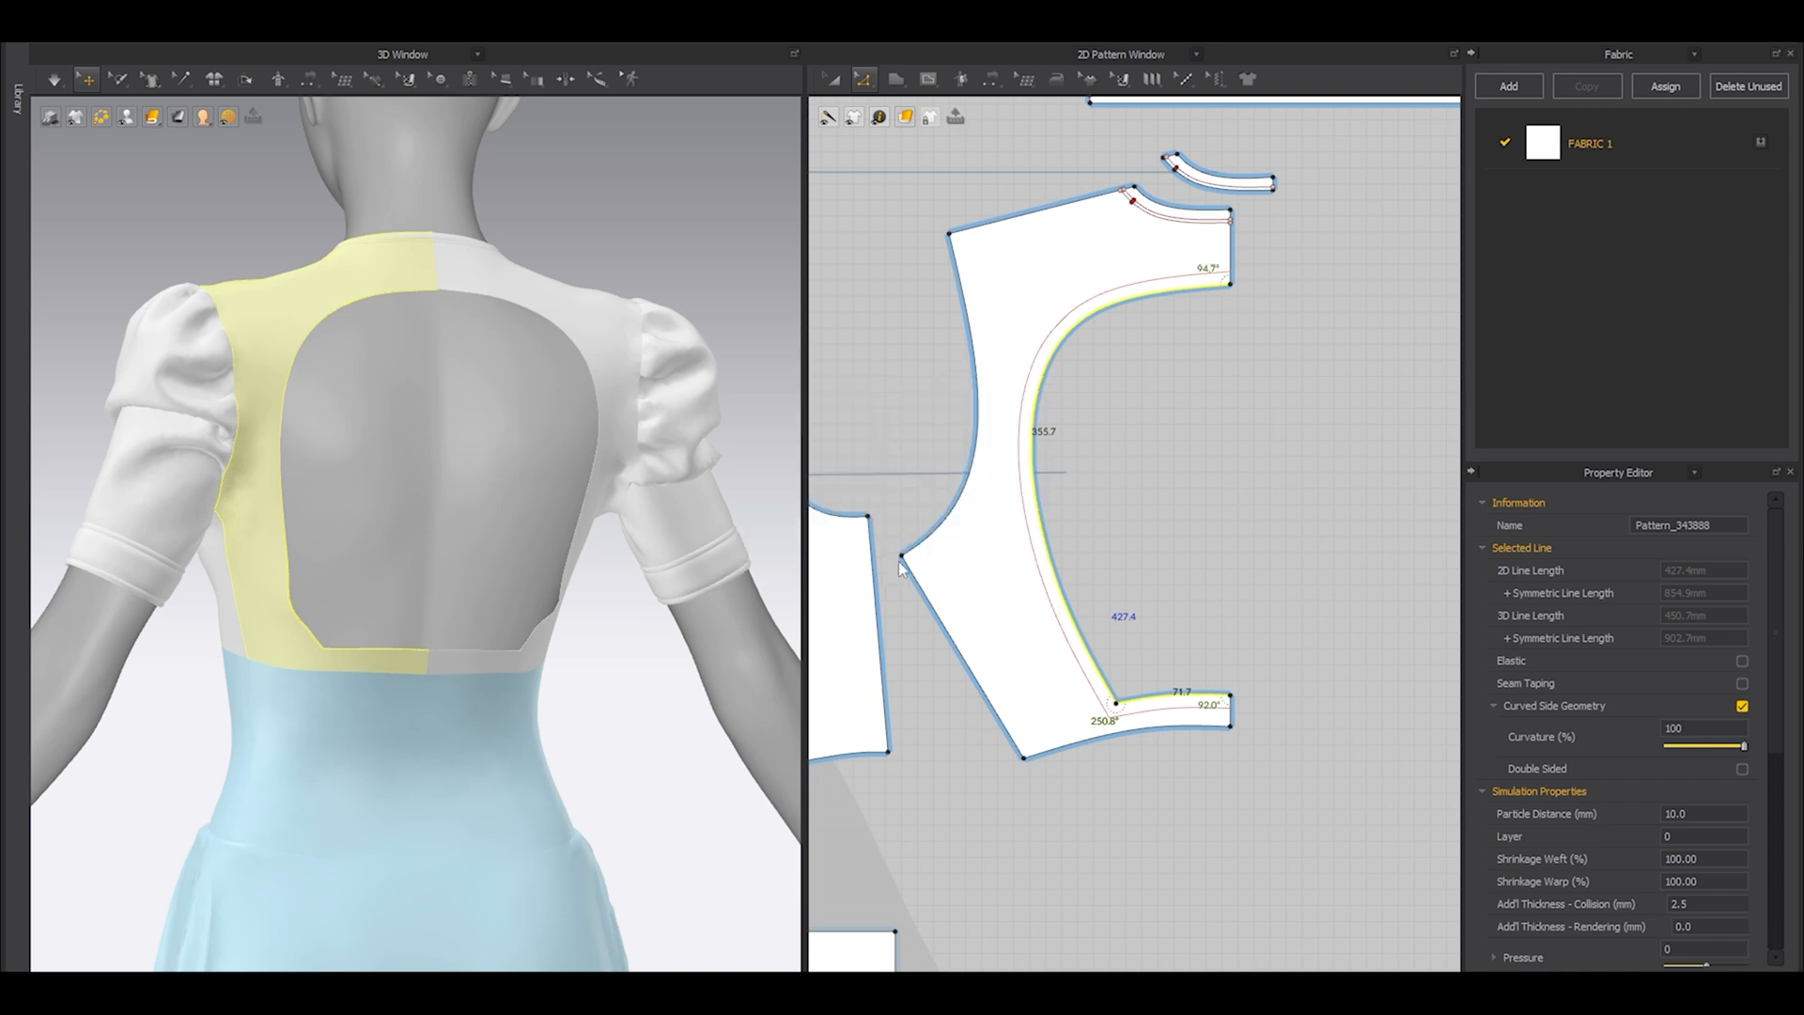
Extend or trim the 8 mm open-back line to the pattern outline, adding points where it meets the panel's edge.
{"action": "right_click", "coordinate": [1166, 715]}
{"action": "mouse_move", "coordinate": [1250, 588]}
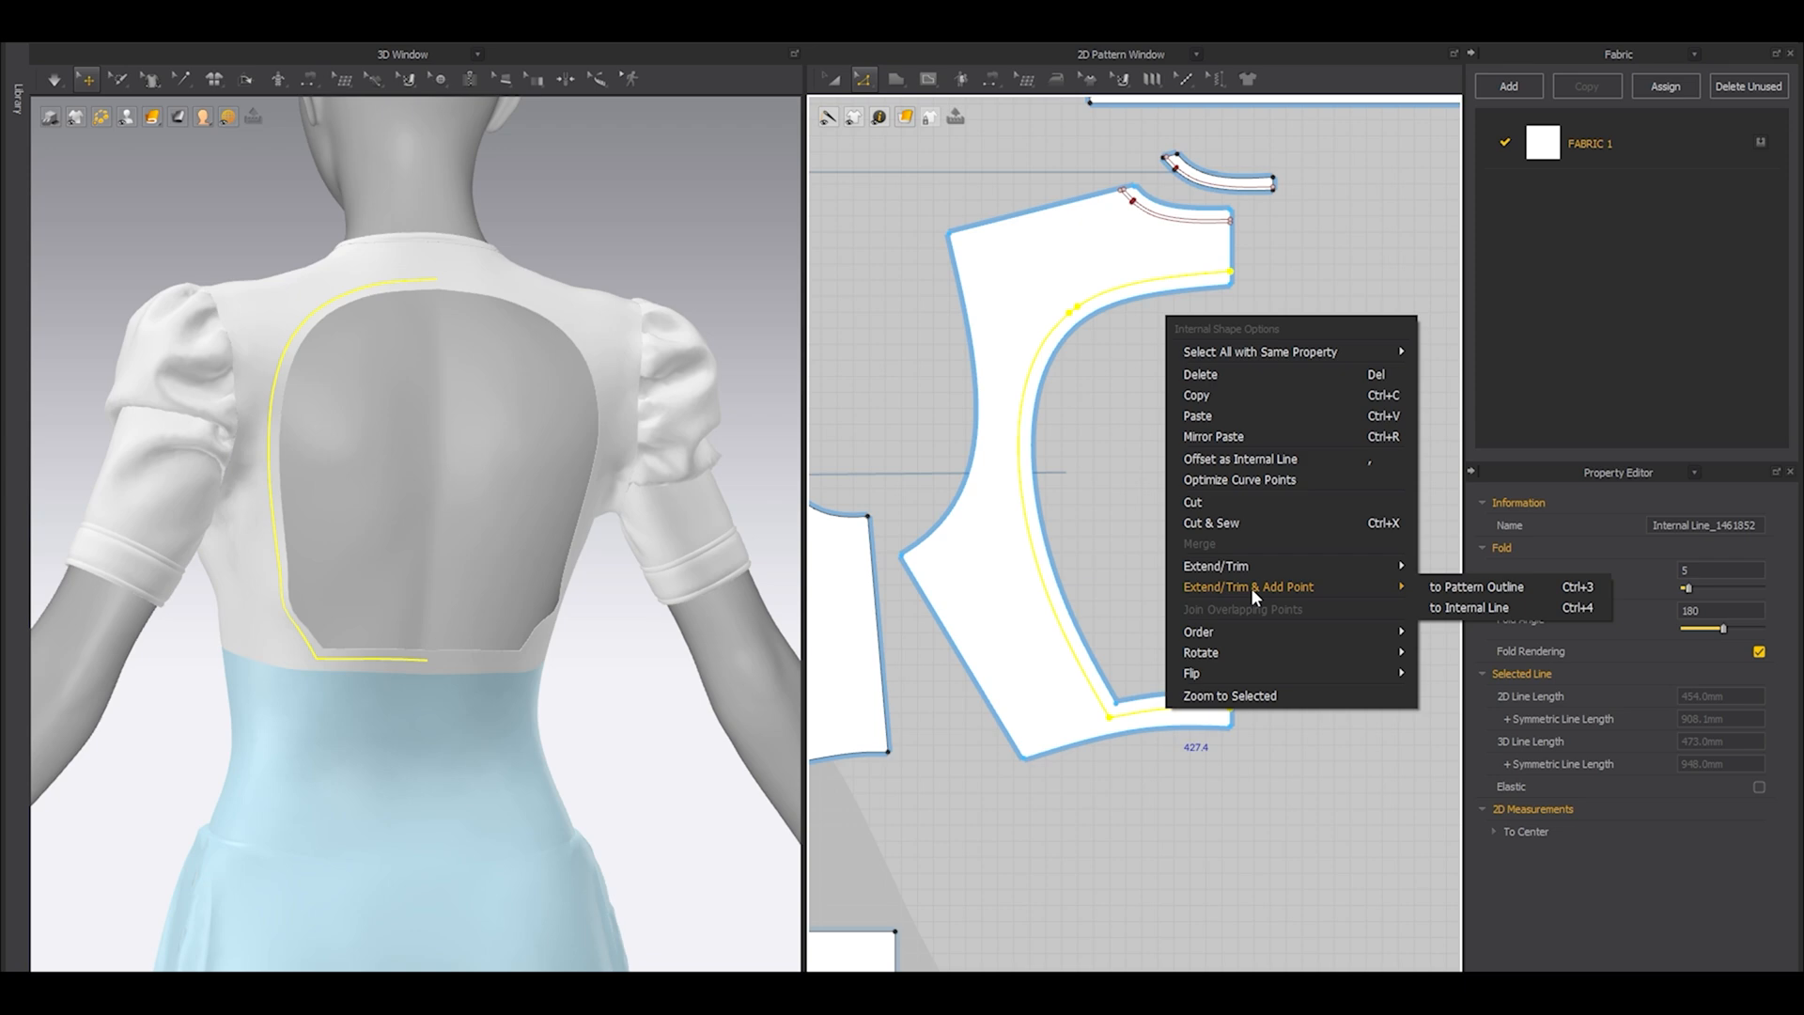
{"action": "left_click", "coordinate": [1443, 585]}
{"action": "left_click", "coordinate": [1207, 390]}
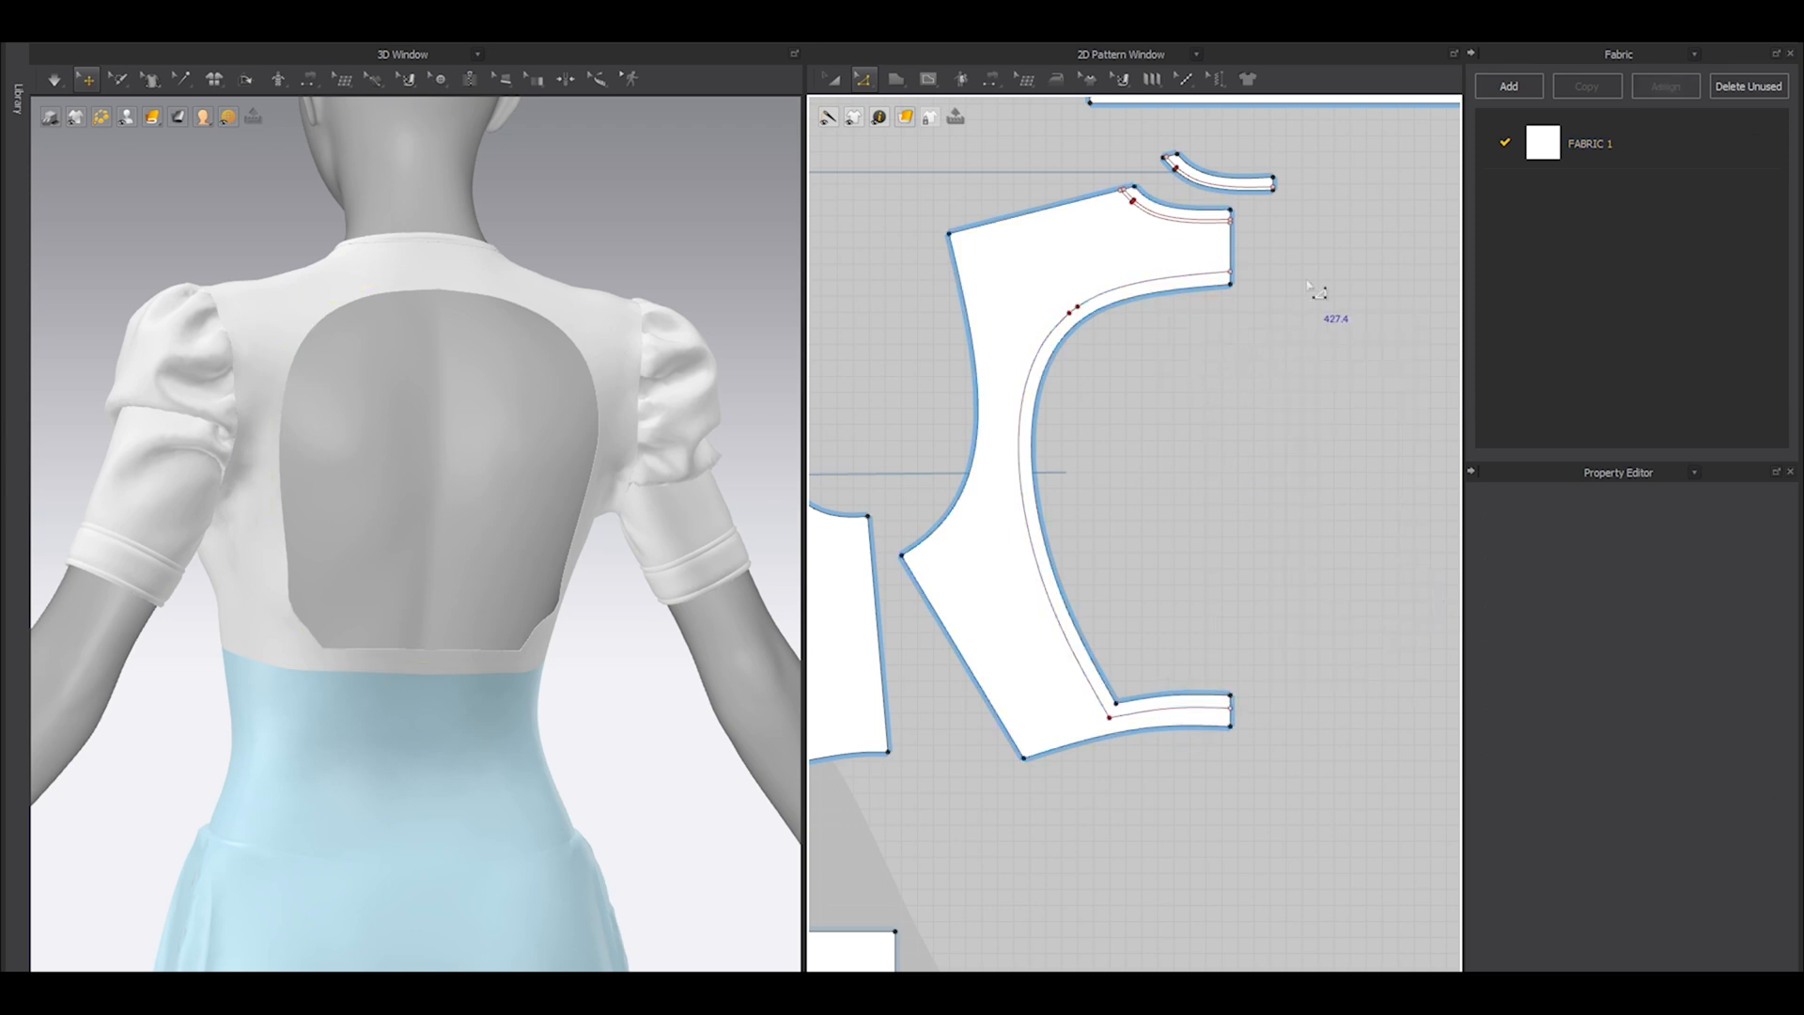
Place a clone of the back bodice panel beside the original and remove its linked editing.
{"action": "scroll", "coordinate": [1309, 273], "scroll_direction": "down", "scroll_amount": 2}
{"action": "key", "text": "a"}
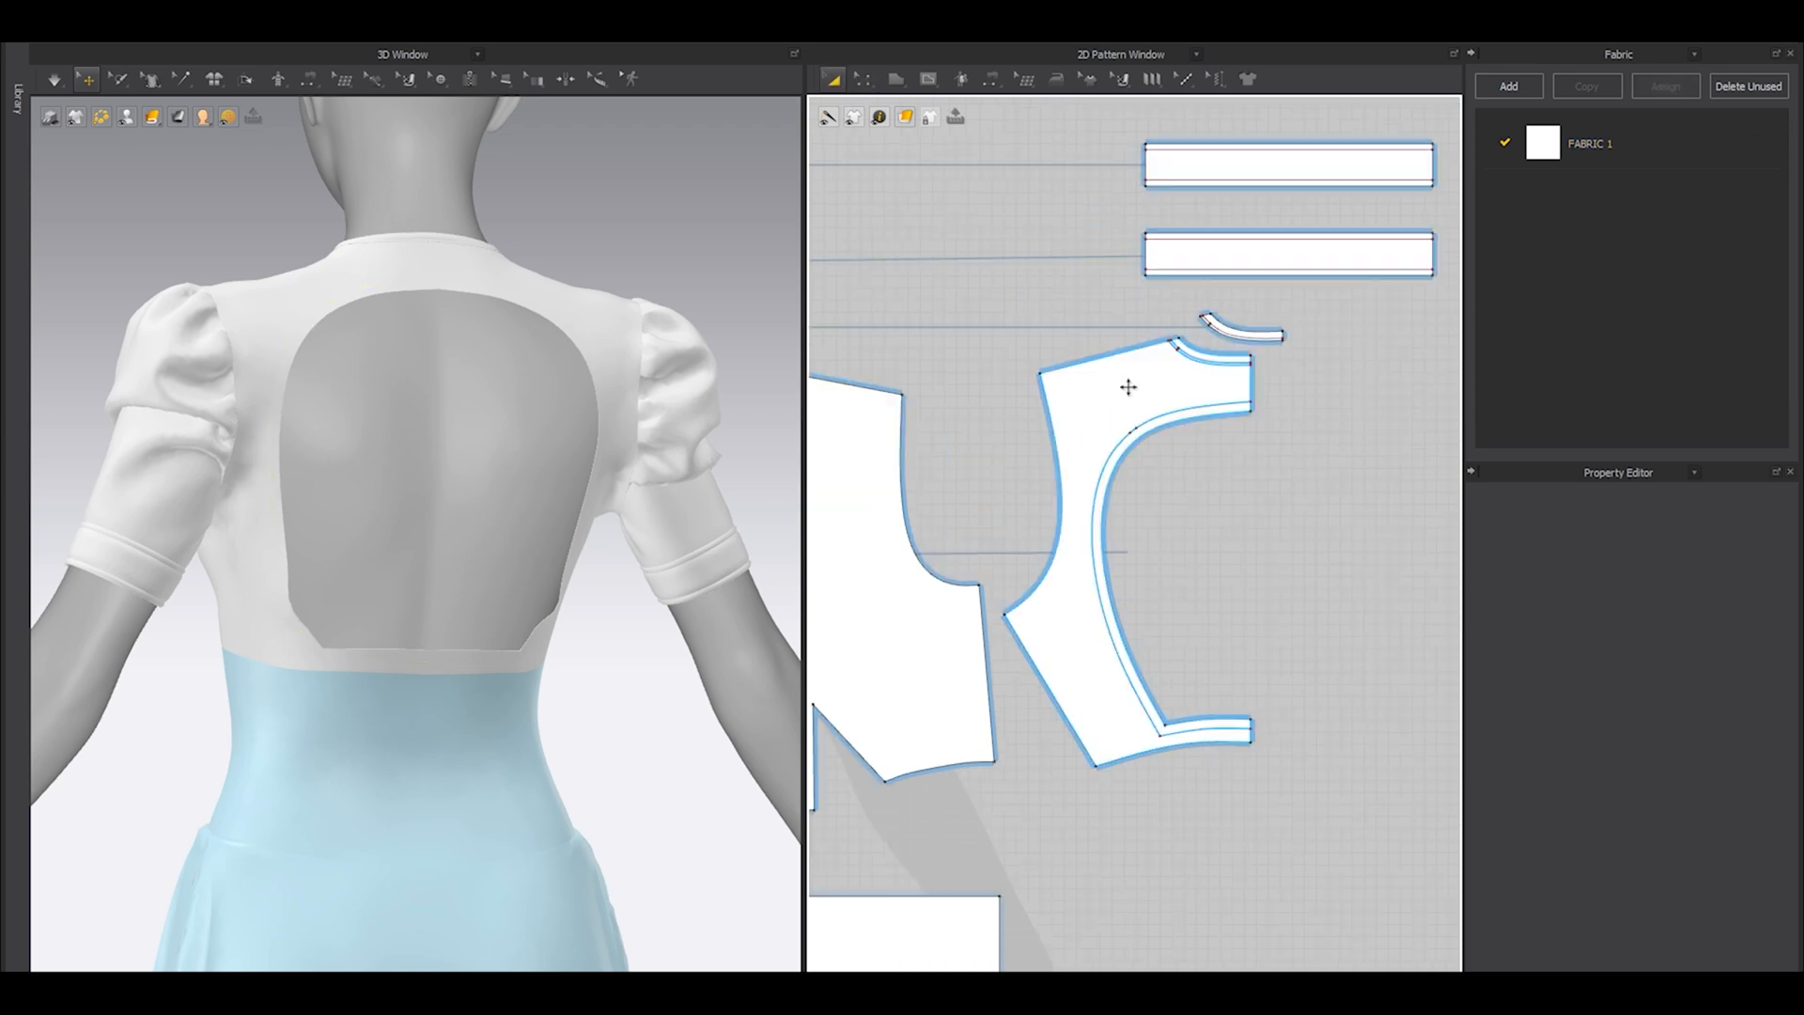
{"action": "left_click", "coordinate": [1128, 387]}
{"action": "right_click", "coordinate": [1130, 385]}
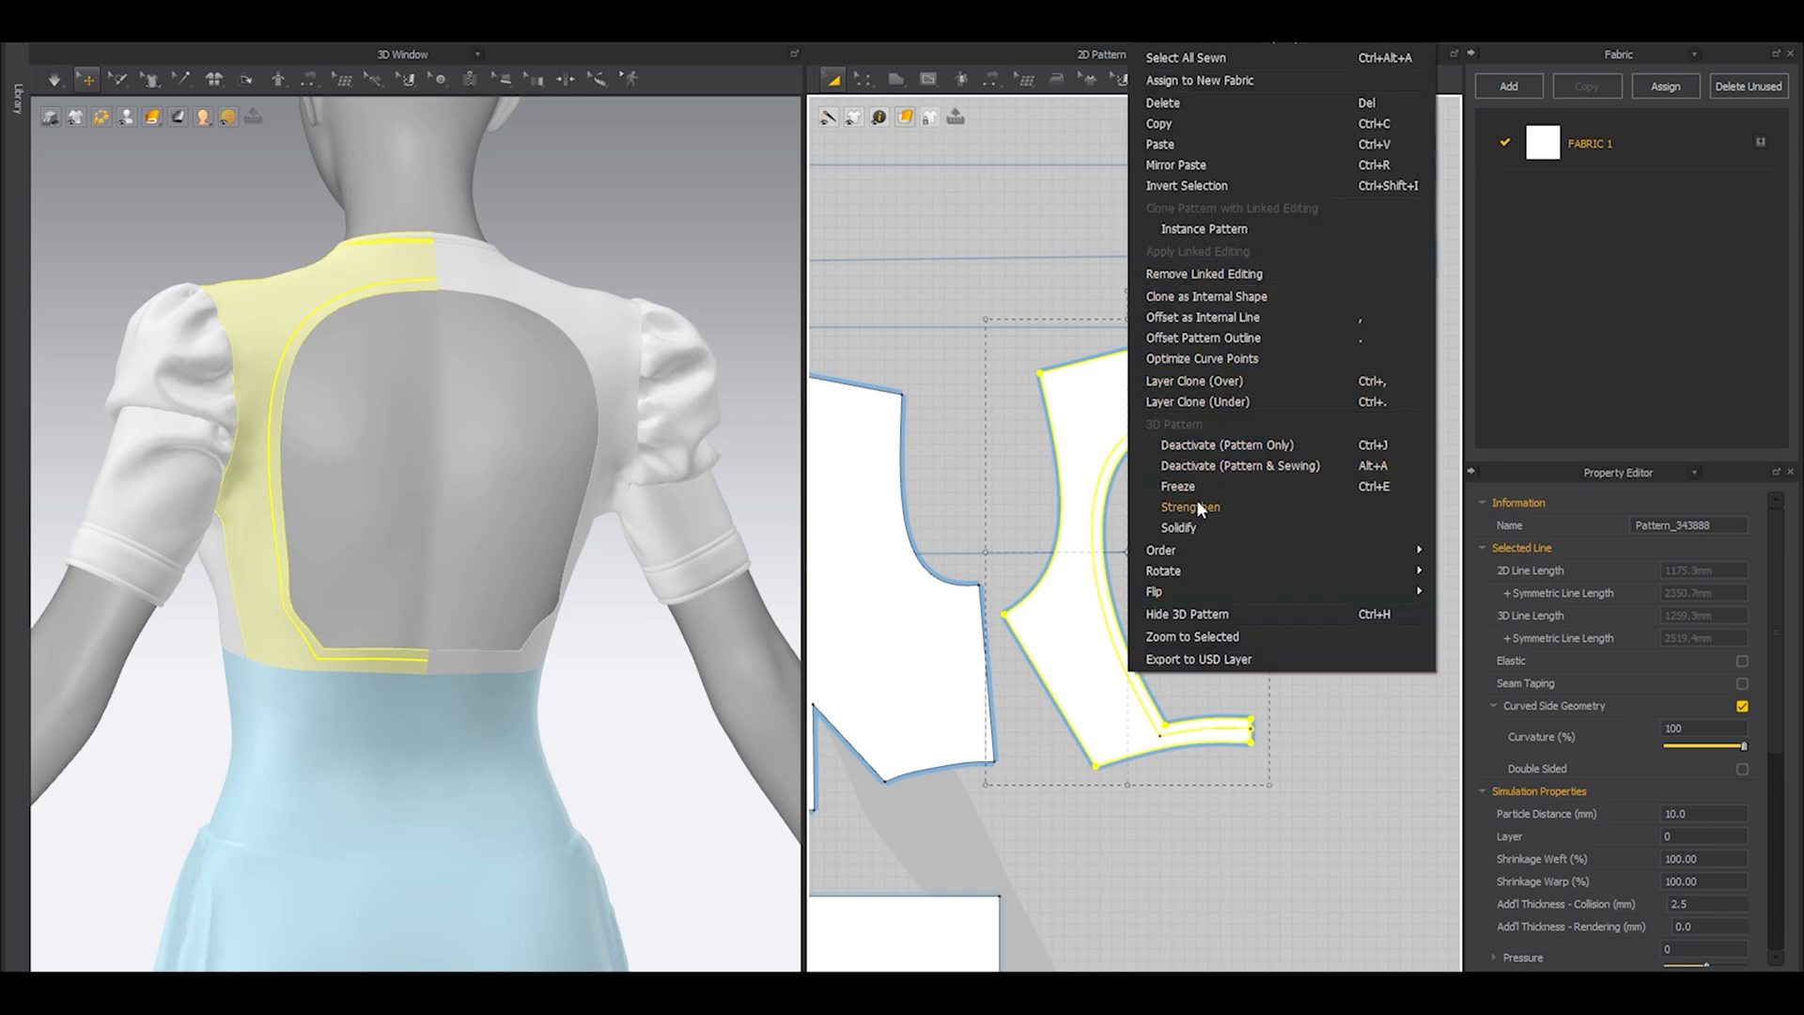
{"action": "left_click", "coordinate": [1198, 338]}
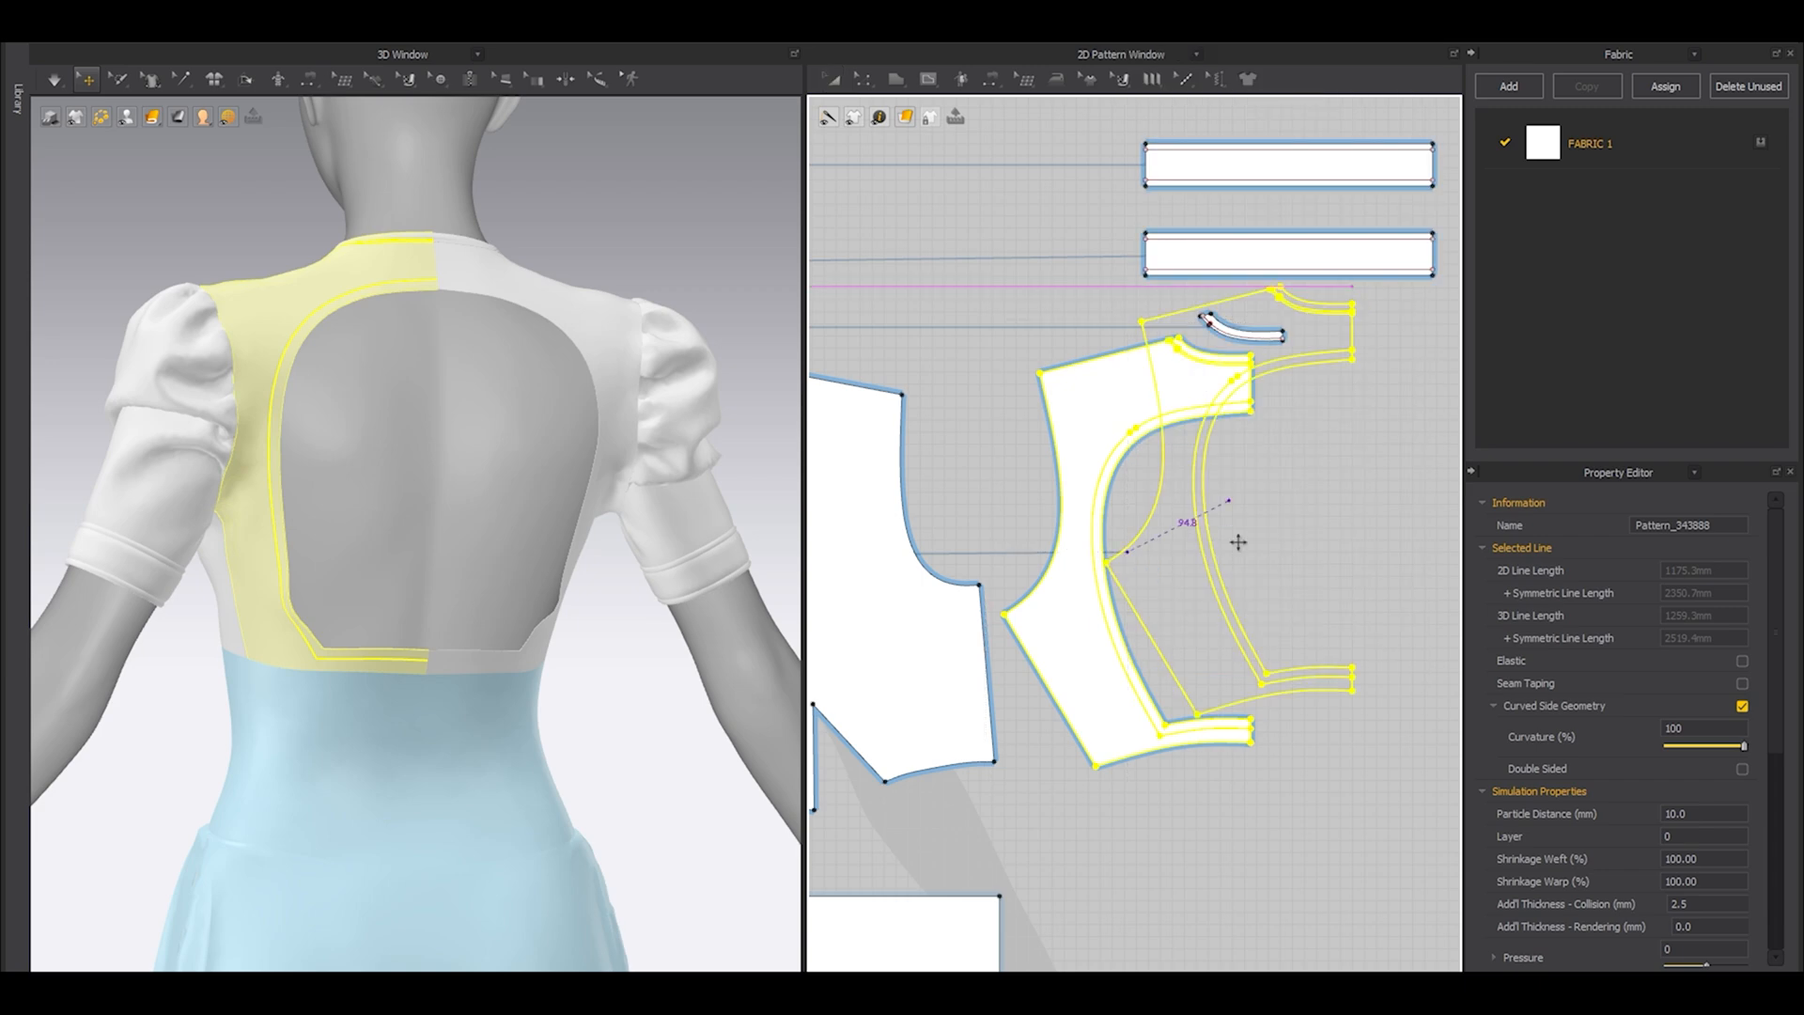
{"action": "left_click", "coordinate": [1276, 523]}
{"action": "scroll", "coordinate": [1081, 625], "scroll_direction": "down", "scroll_amount": 2}
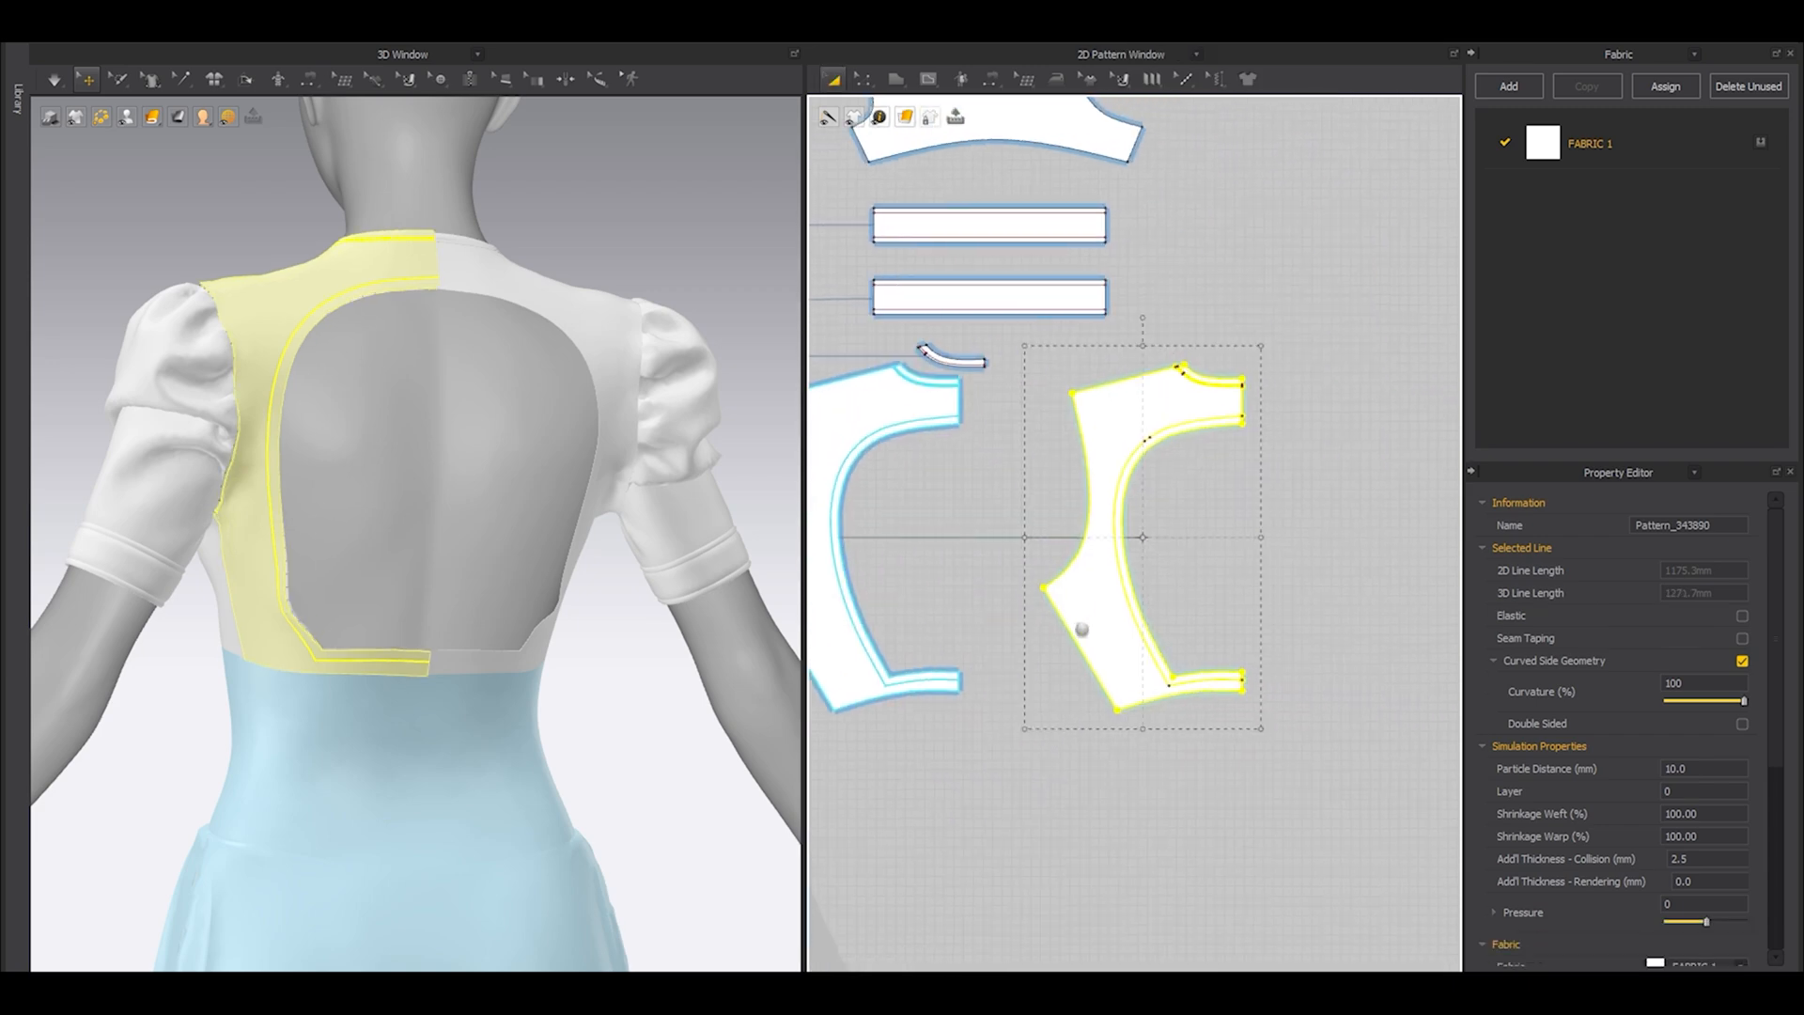
{"action": "right_click", "coordinate": [1095, 598]}
{"action": "left_click", "coordinate": [1155, 273]}
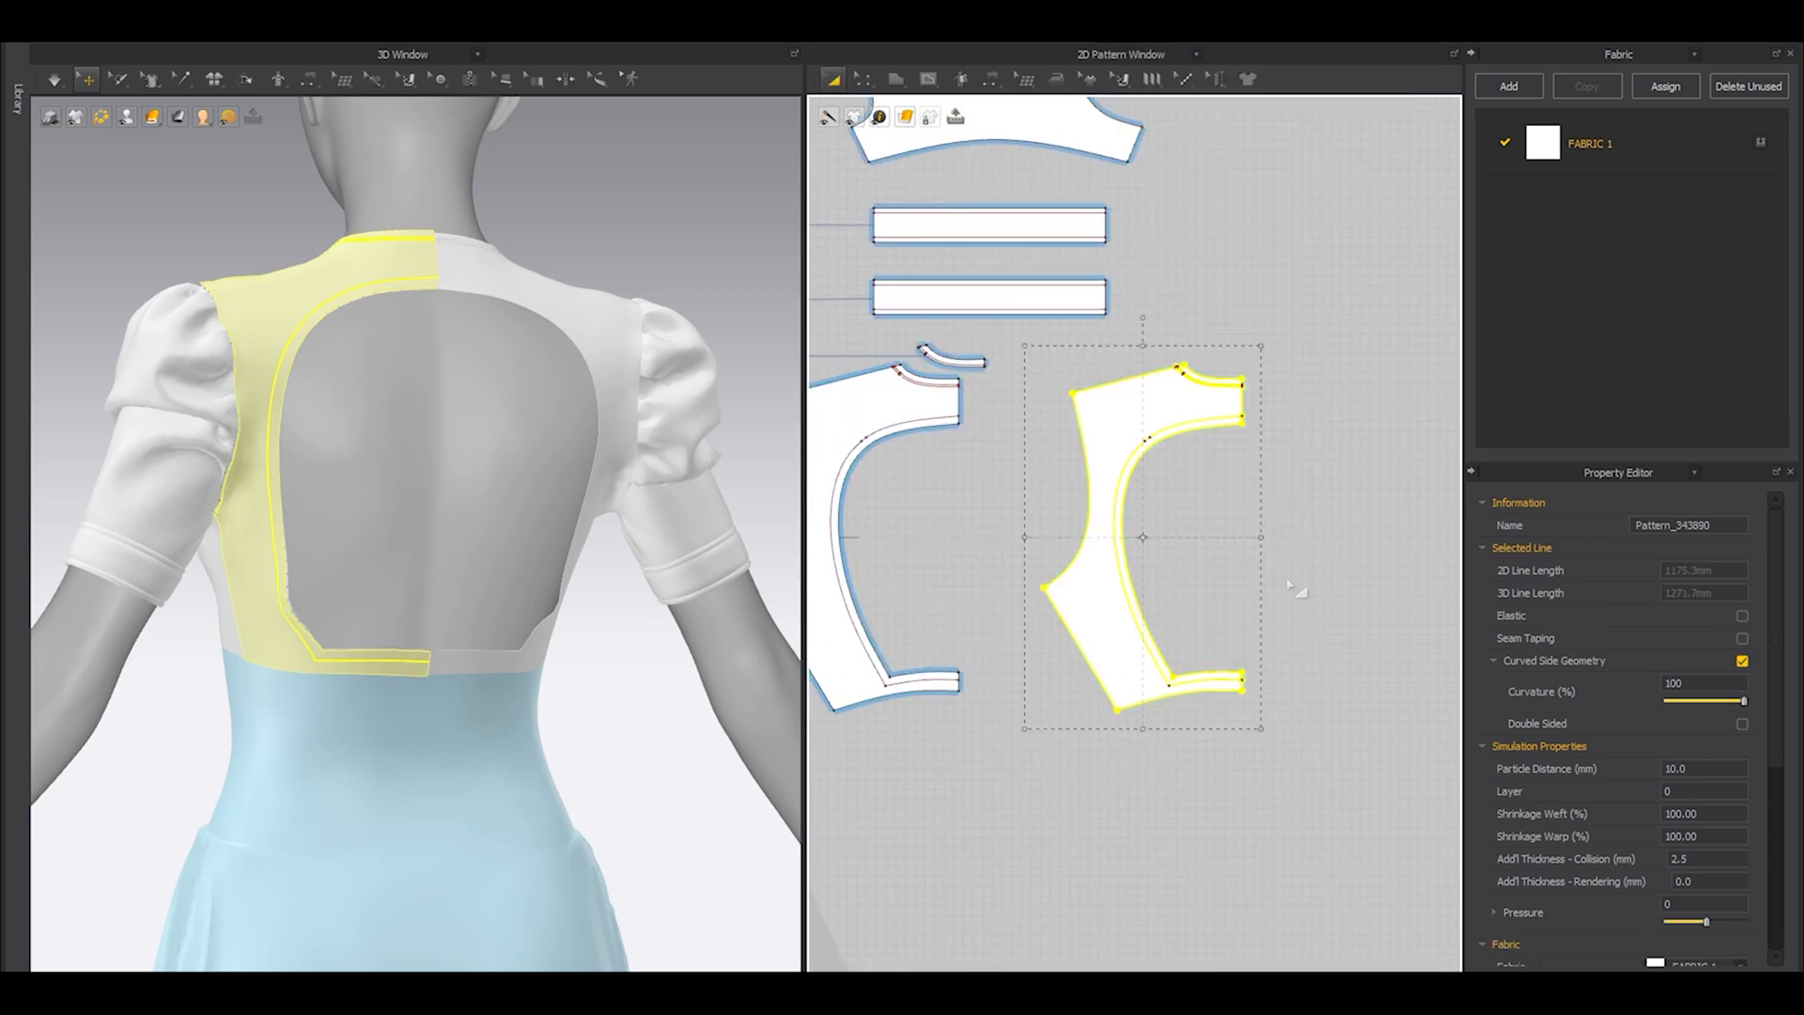
Cut the cloned back panel along its 8 mm open-back line and delete the large body piece, keeping only the narrow band.
{"action": "key", "text": "b"}
{"action": "key", "text": "z"}
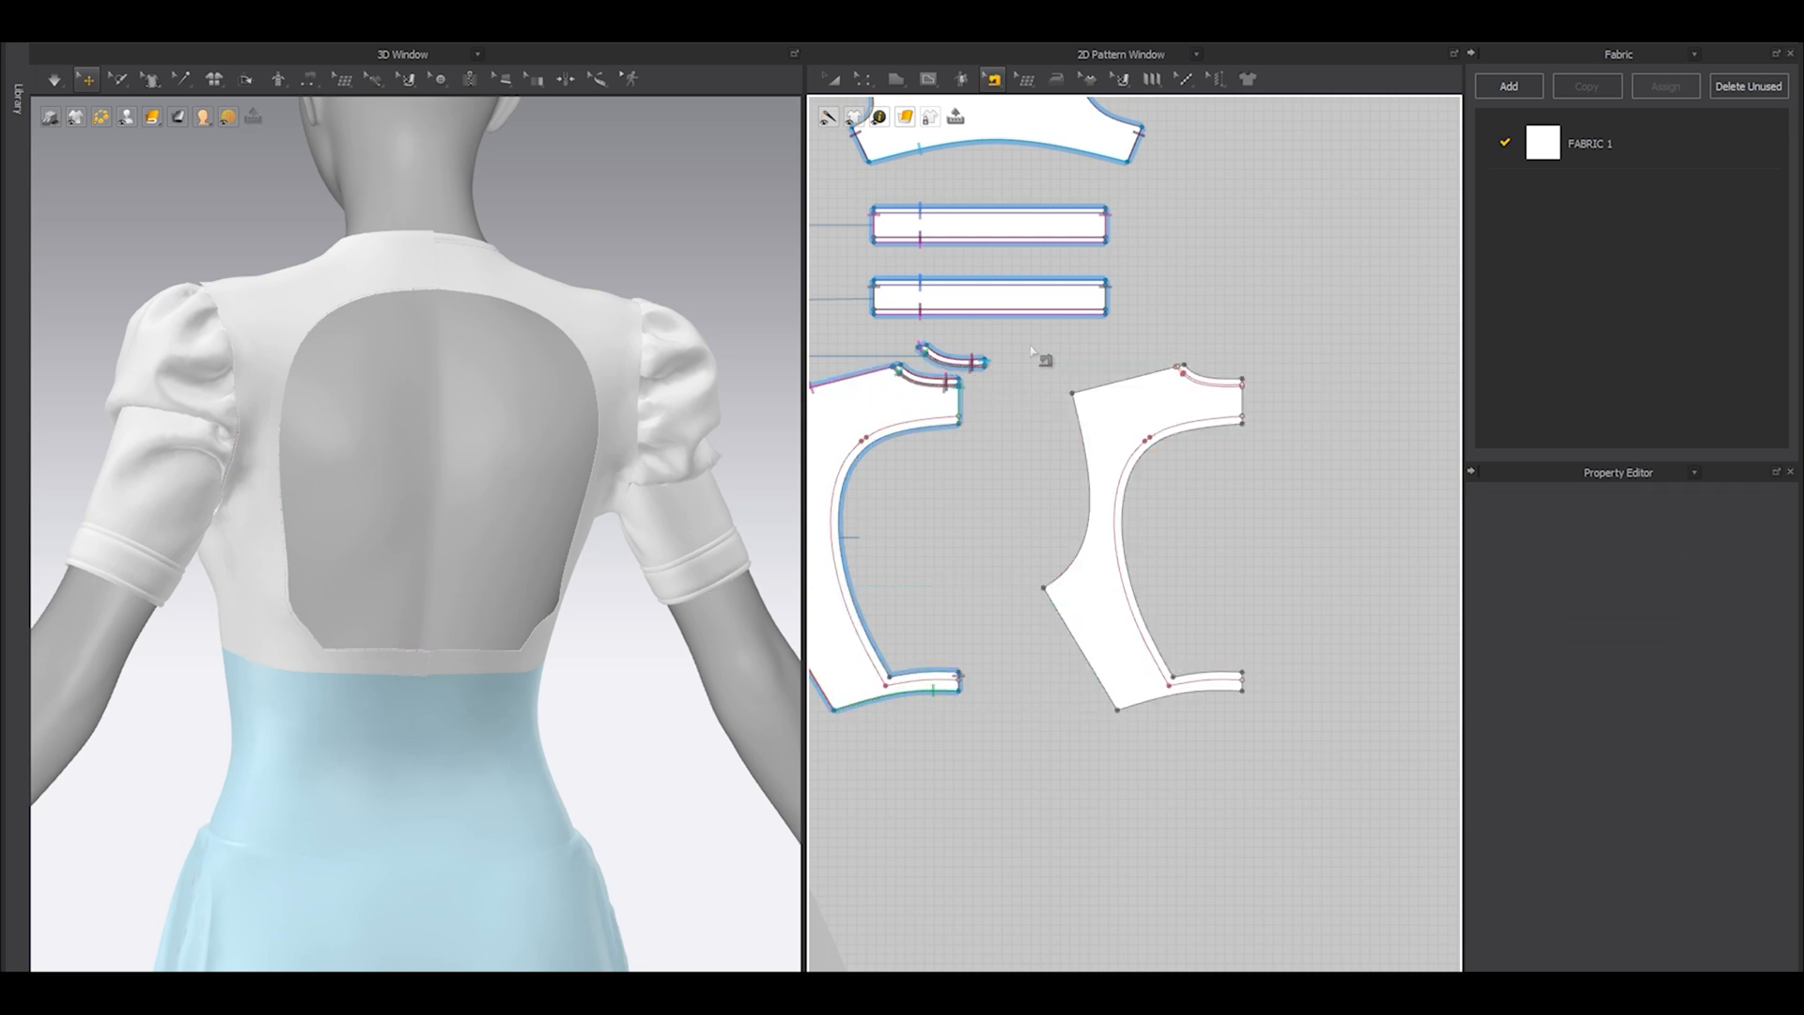
{"action": "scroll", "coordinate": [1146, 505], "scroll_direction": "up", "scroll_amount": 5}
{"action": "left_click", "coordinate": [1144, 505]}
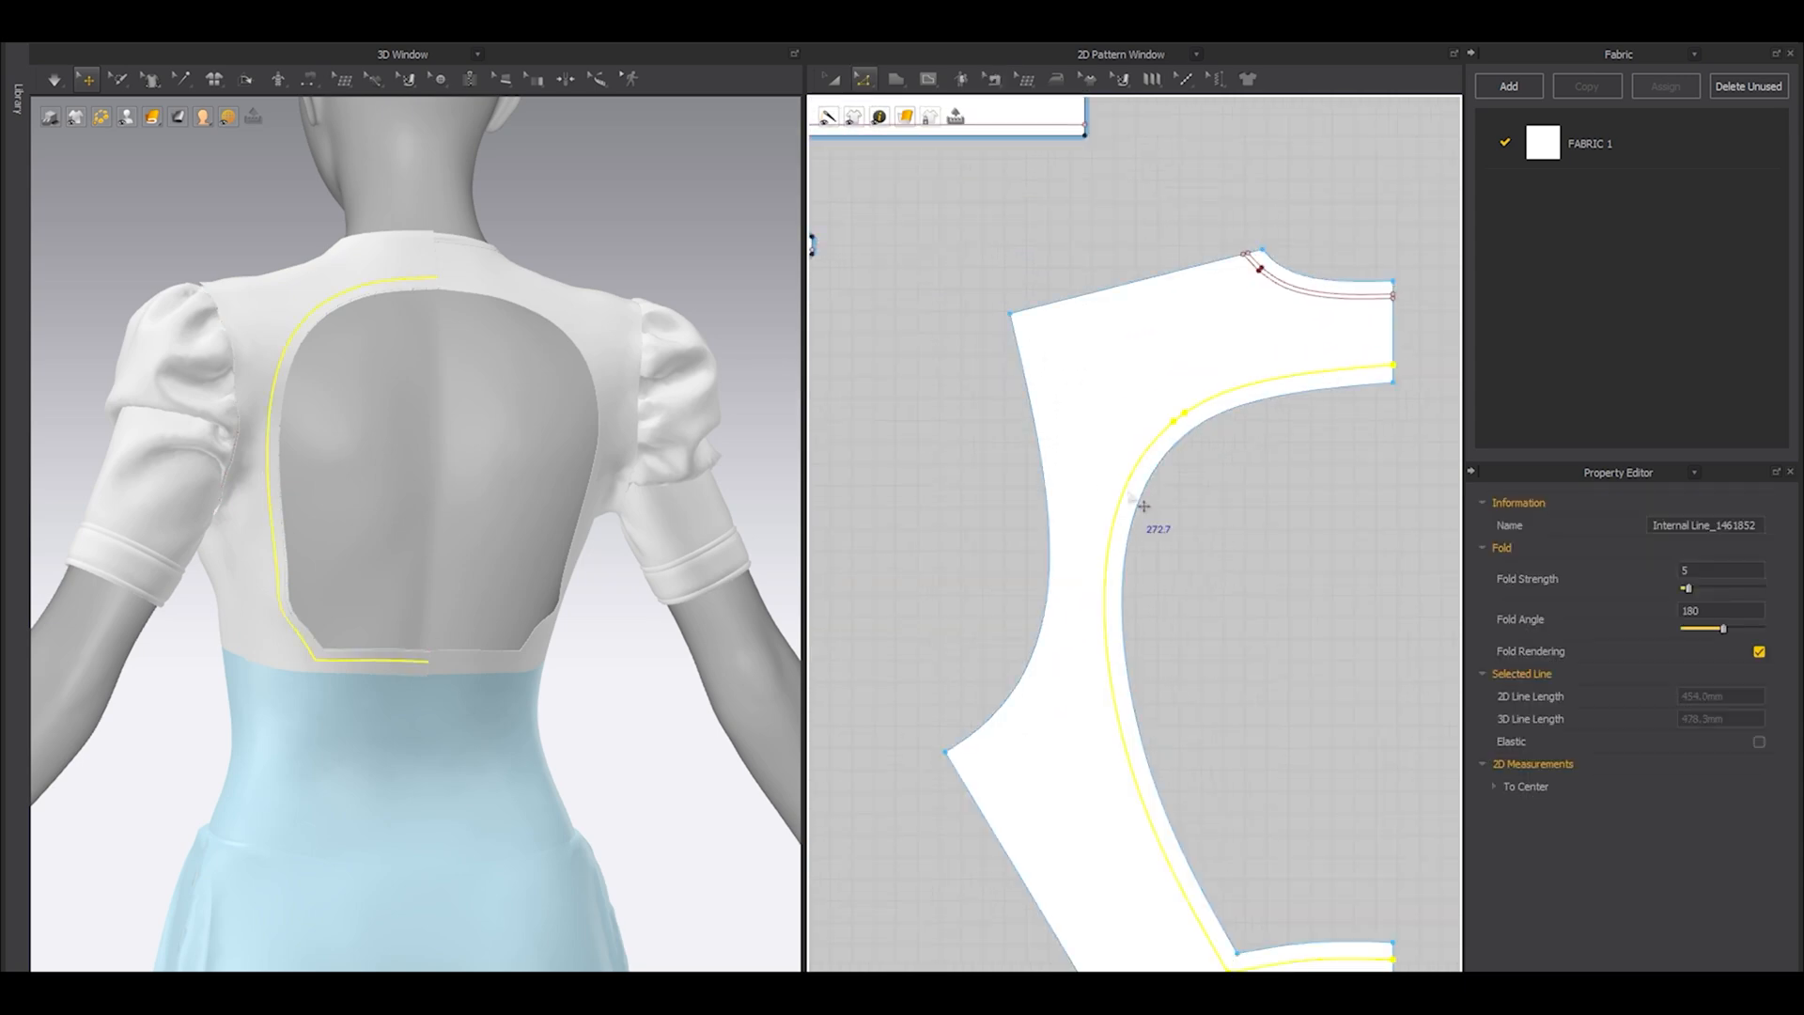
{"action": "scroll", "coordinate": [1164, 582], "scroll_direction": "down", "scroll_amount": 3}
{"action": "right_click", "coordinate": [1121, 556]}
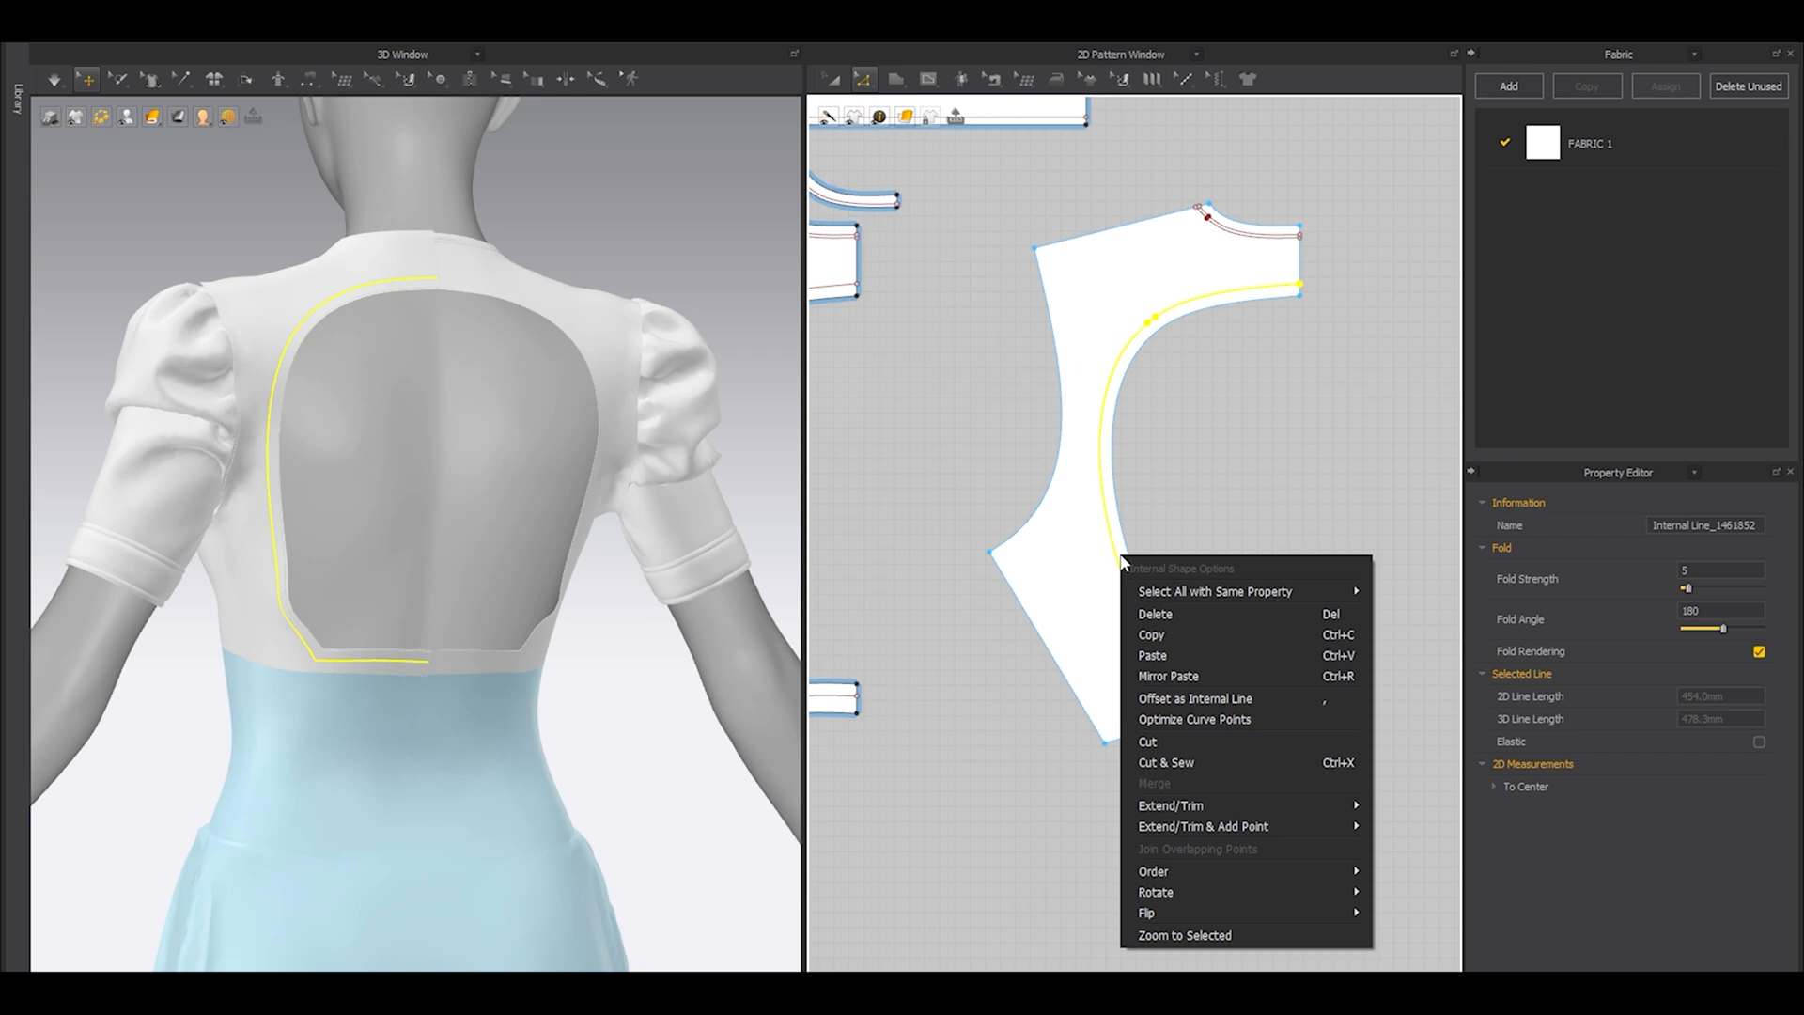
{"action": "left_click", "coordinate": [1159, 761]}
{"action": "left_click", "coordinate": [1071, 593]}
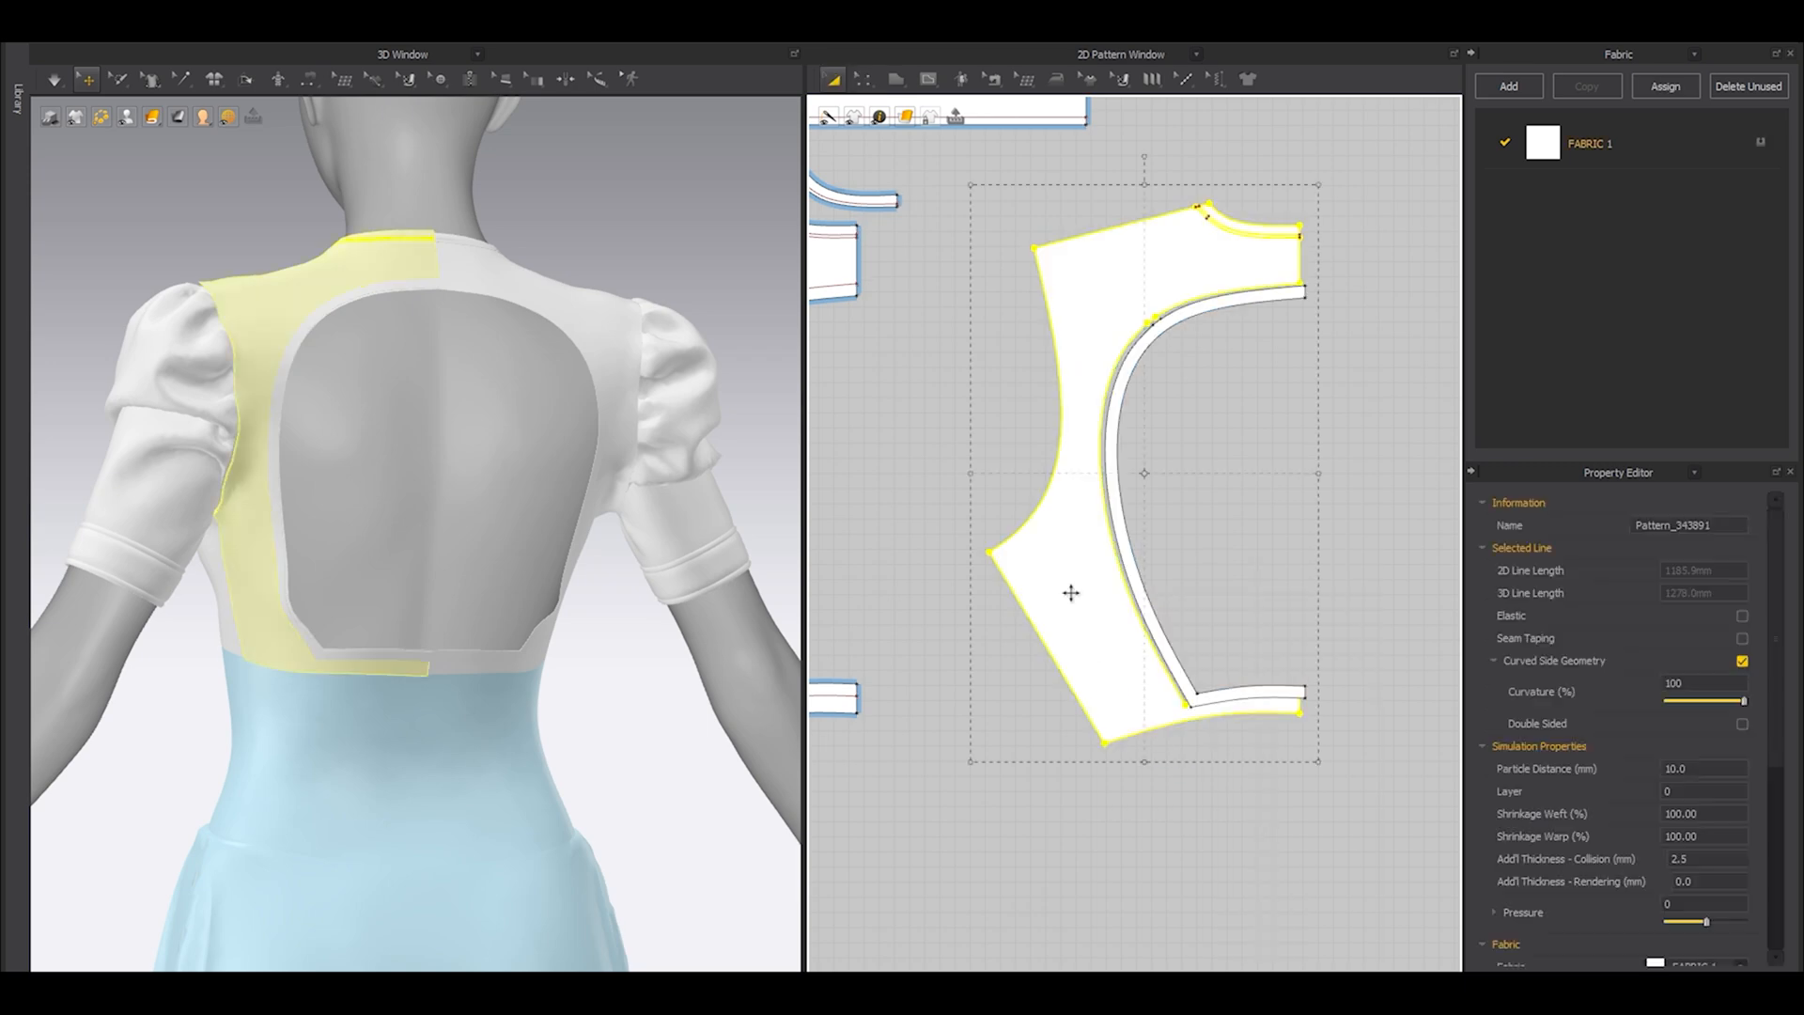
{"action": "key", "text": "Delete"}
{"action": "left_click", "coordinate": [1115, 491]}
{"action": "key", "text": "ctrl+z"}
Try cloning the original panel's open-back border as a separate pattern piece with the Trace tool, and delete that copy.
{"action": "key", "text": "z"}
{"action": "left_click_drag", "start_coordinate": [1130, 315], "coordinate": [892, 751]}
{"action": "left_click", "coordinate": [865, 79]}
{"action": "left_click", "coordinate": [916, 282]}
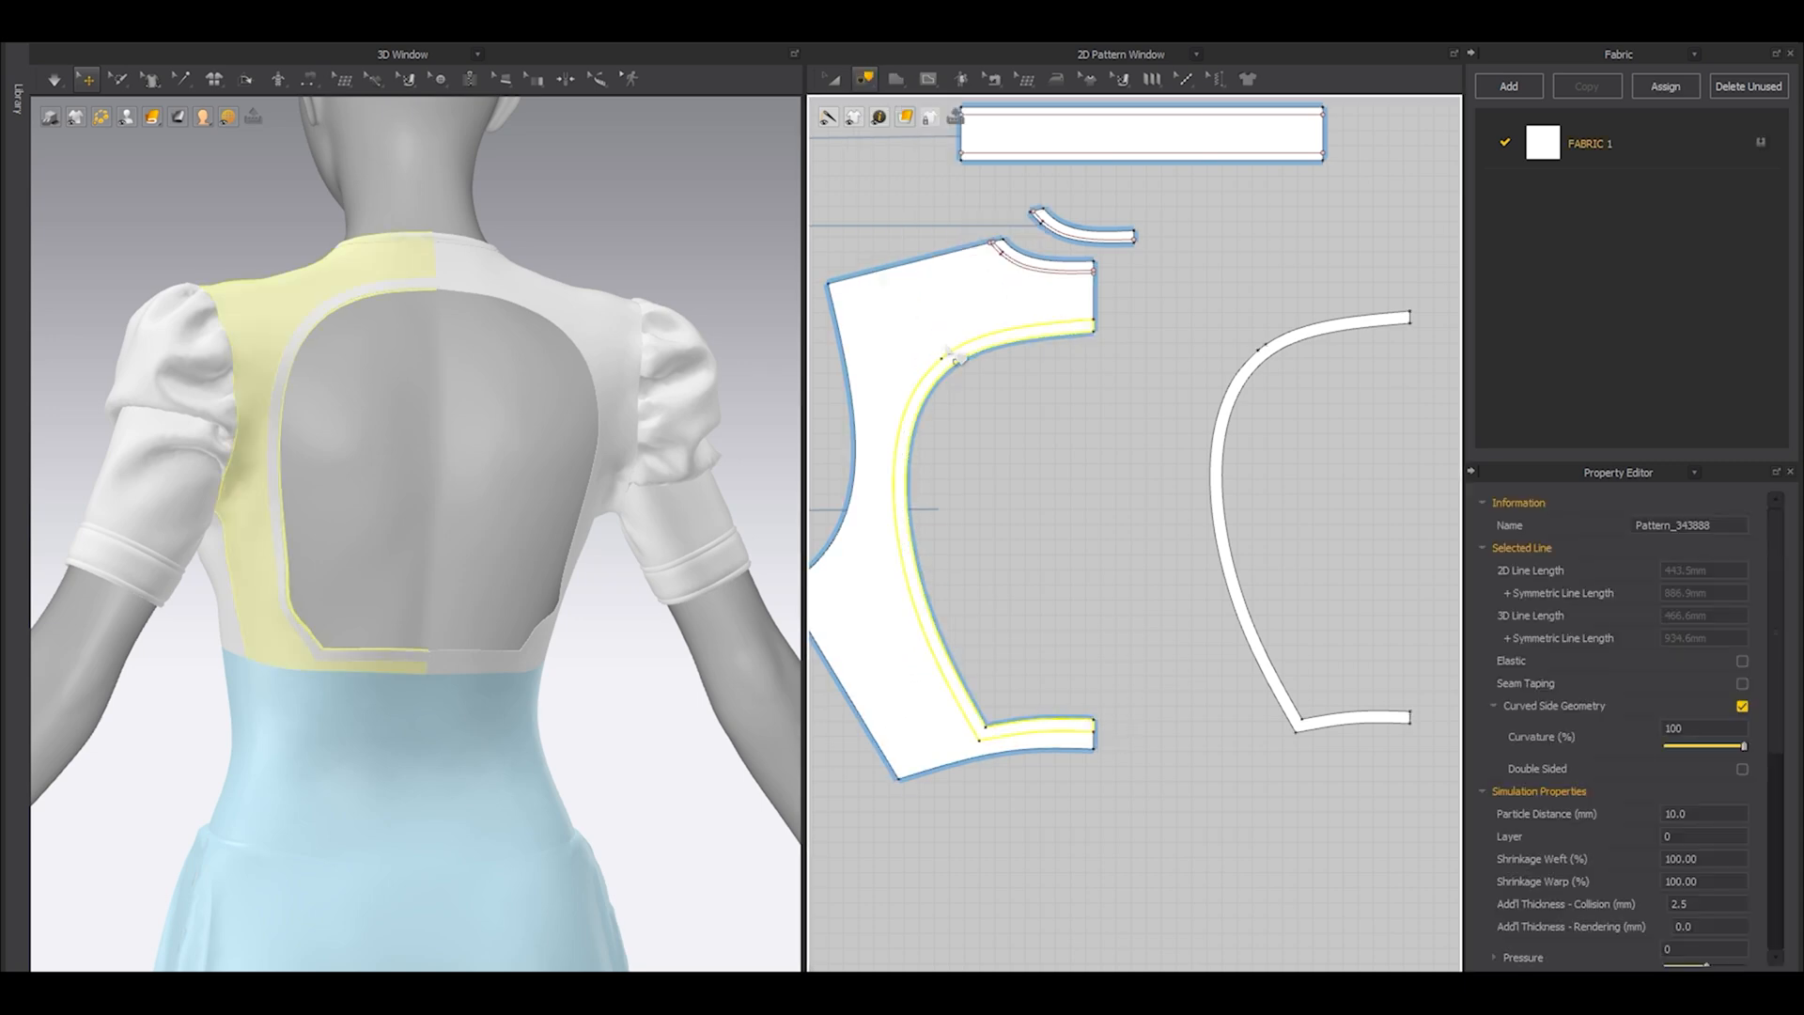
{"action": "right_click", "coordinate": [978, 359]}
{"action": "left_click", "coordinate": [1011, 387]}
{"action": "scroll", "coordinate": [1012, 387], "scroll_direction": "down", "scroll_amount": 3}
{"action": "middle_click_drag", "start_coordinate": [1111, 629], "coordinate": [1128, 497]}
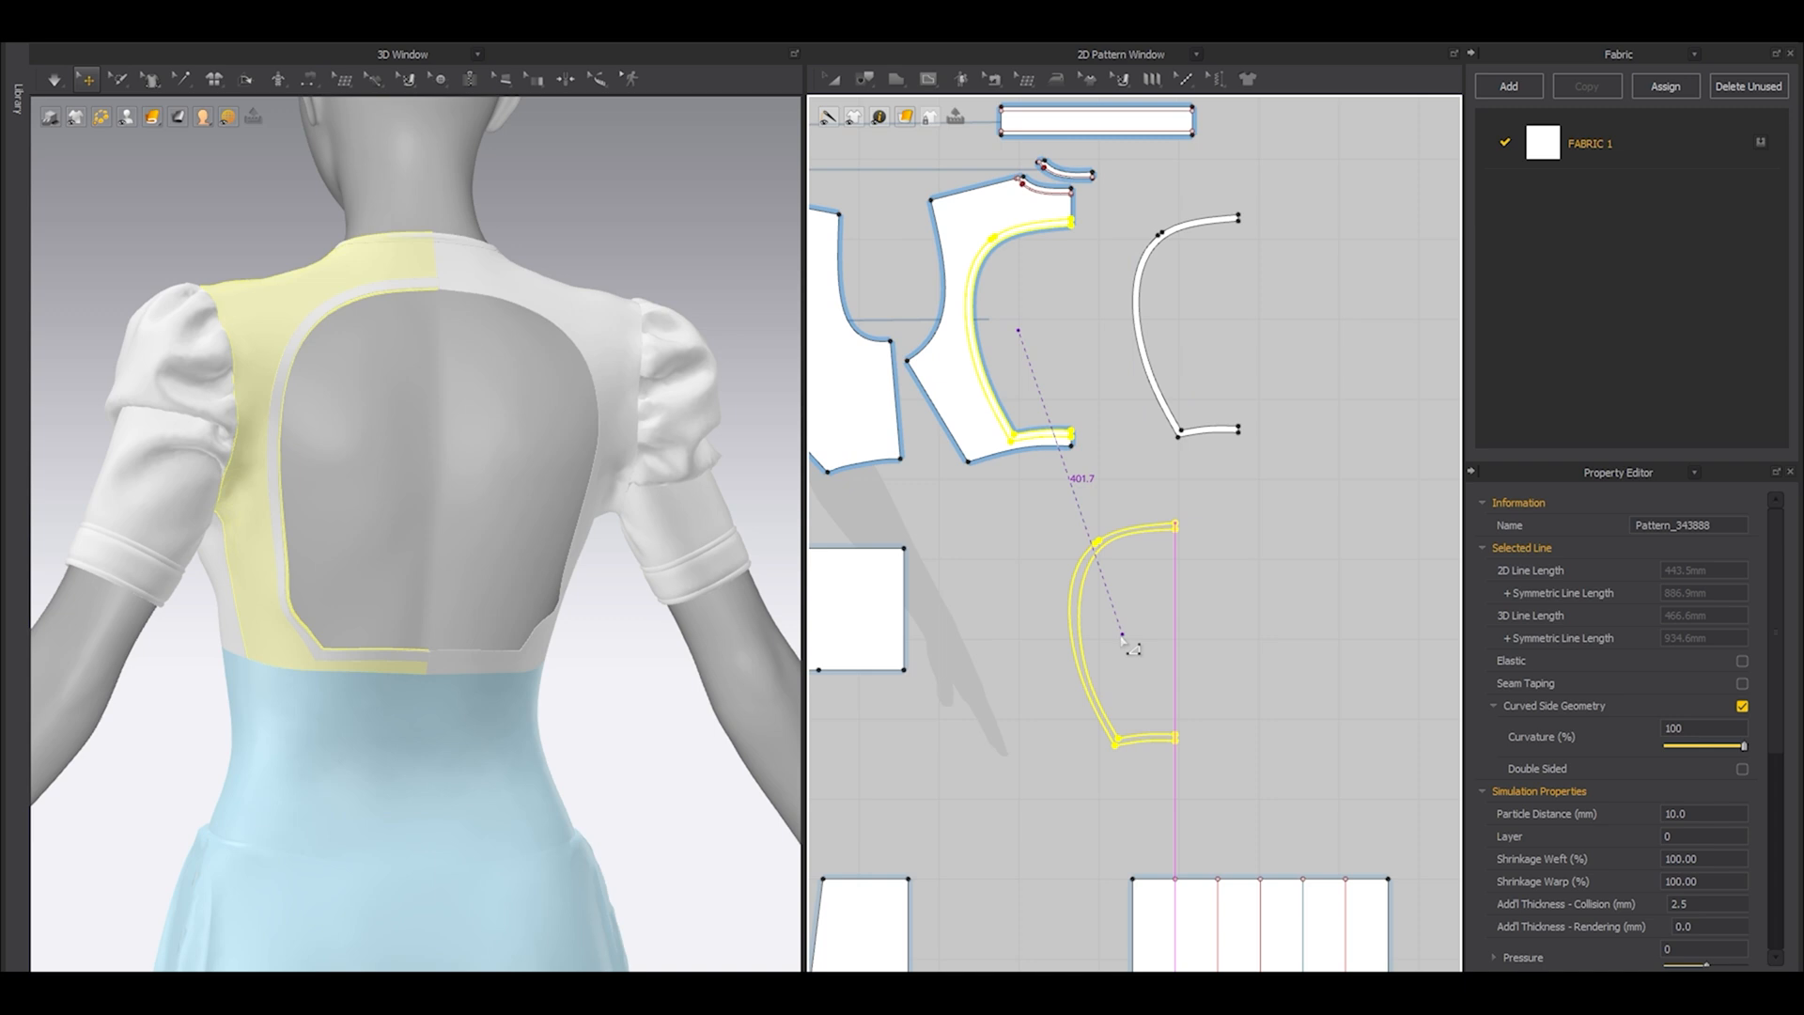
{"action": "left_click", "coordinate": [1125, 636]}
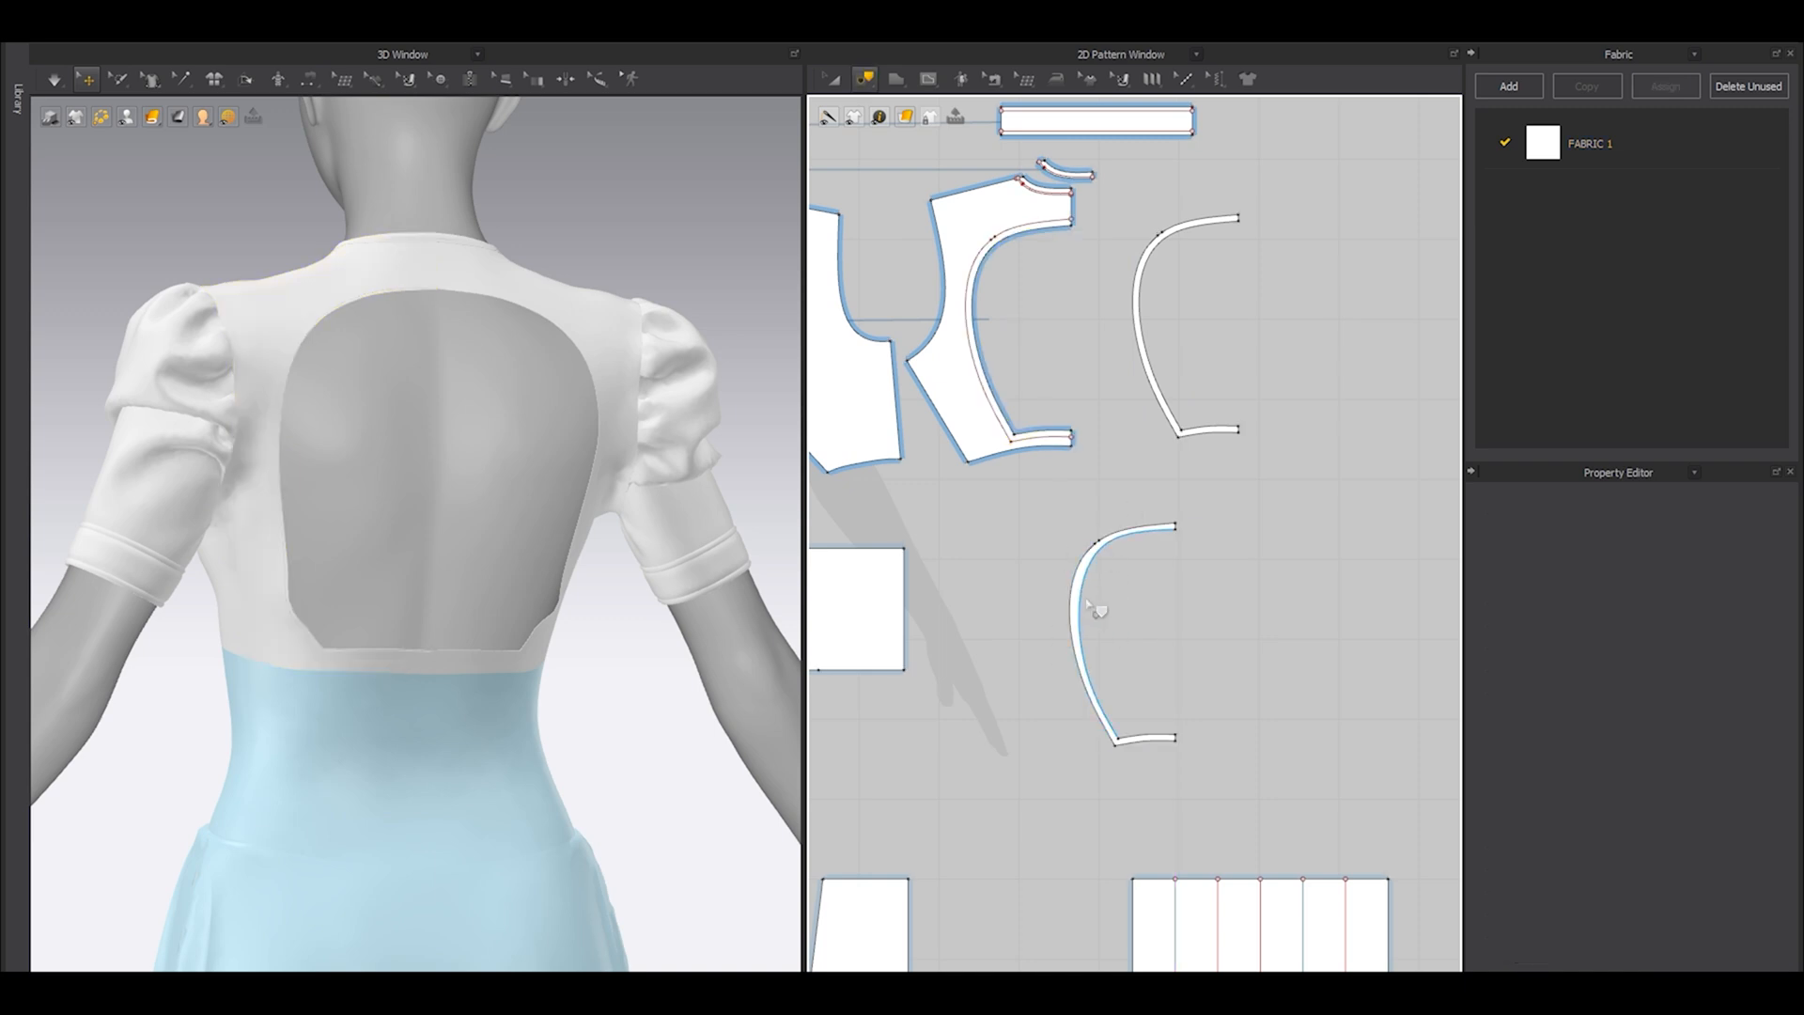
{"action": "key", "text": "a"}
{"action": "left_click", "coordinate": [1139, 524]}
{"action": "key", "text": "Delete"}
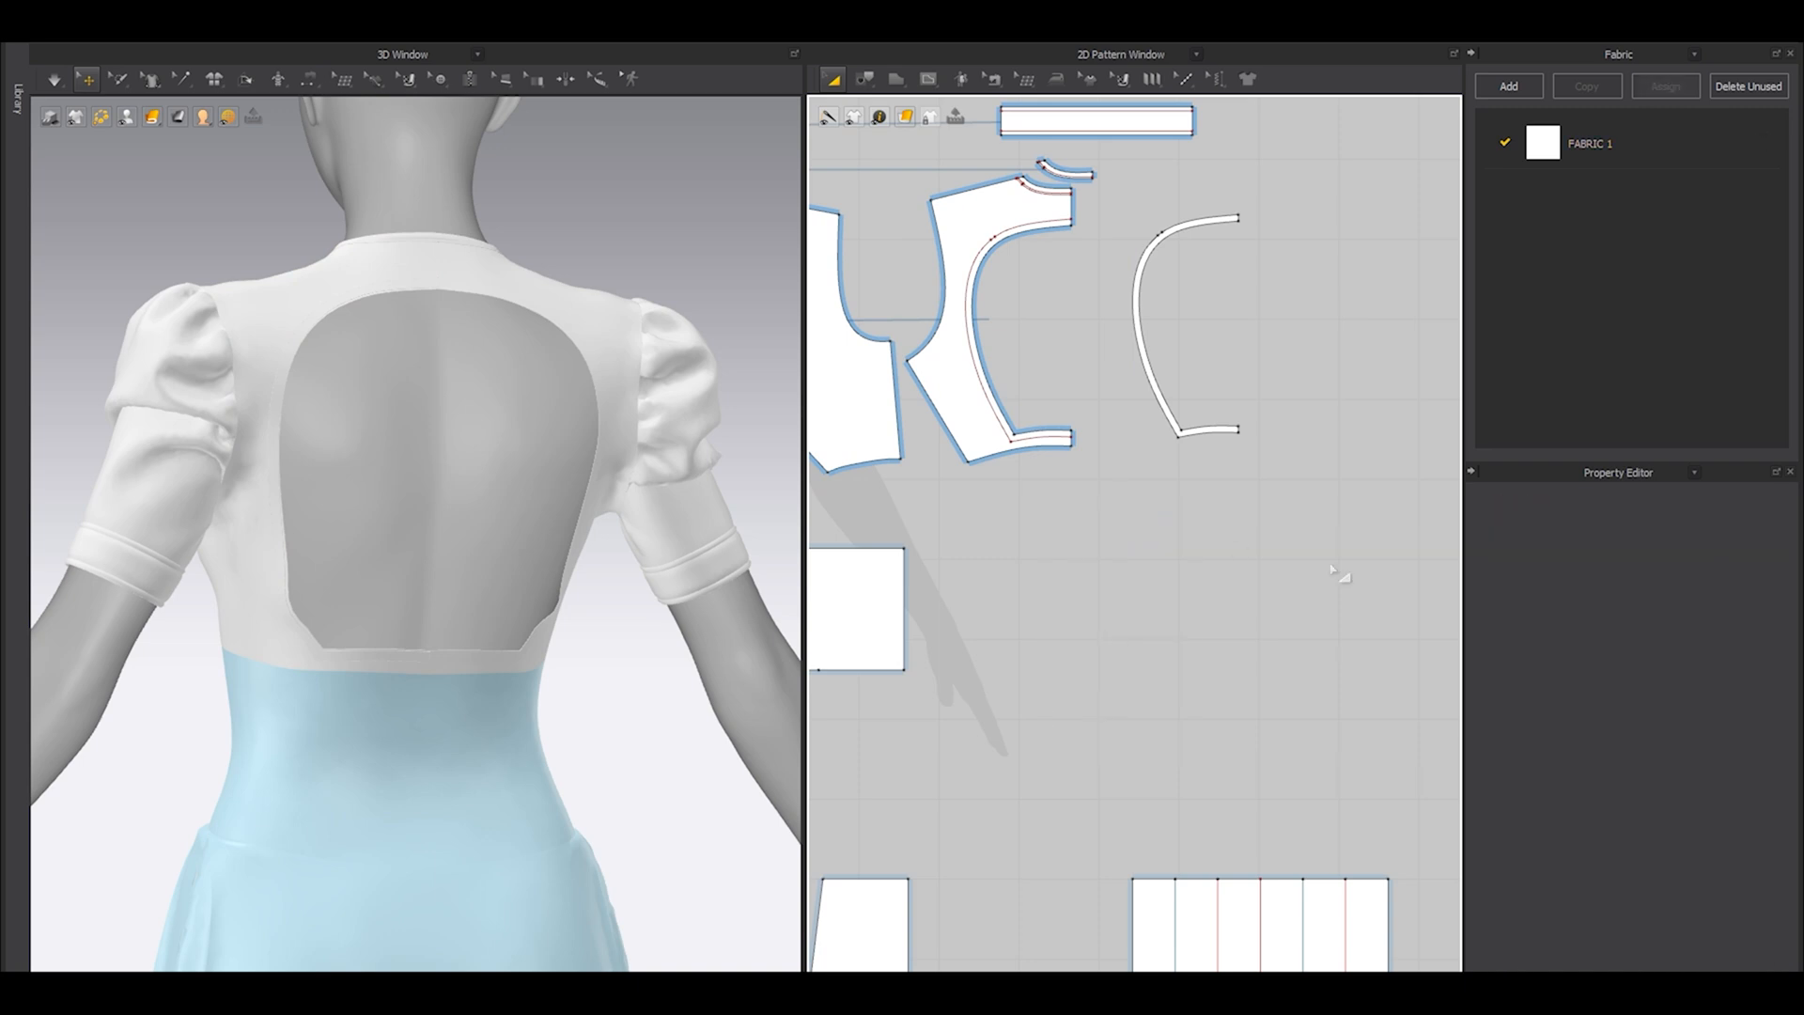
Free-sew the open-back band's 454 mm outer edge to the matching internal line on the back bodice panel.
{"action": "left_click_drag", "start_coordinate": [1133, 313], "coordinate": [1088, 314]}
{"action": "middle_click_drag", "start_coordinate": [1088, 316], "coordinate": [1135, 417]}
{"action": "left_click", "coordinate": [1084, 398]}
{"action": "scroll", "coordinate": [1084, 398], "scroll_direction": "up", "scroll_amount": 3}
{"action": "key", "text": "m"}
{"action": "left_click", "coordinate": [1270, 288]}
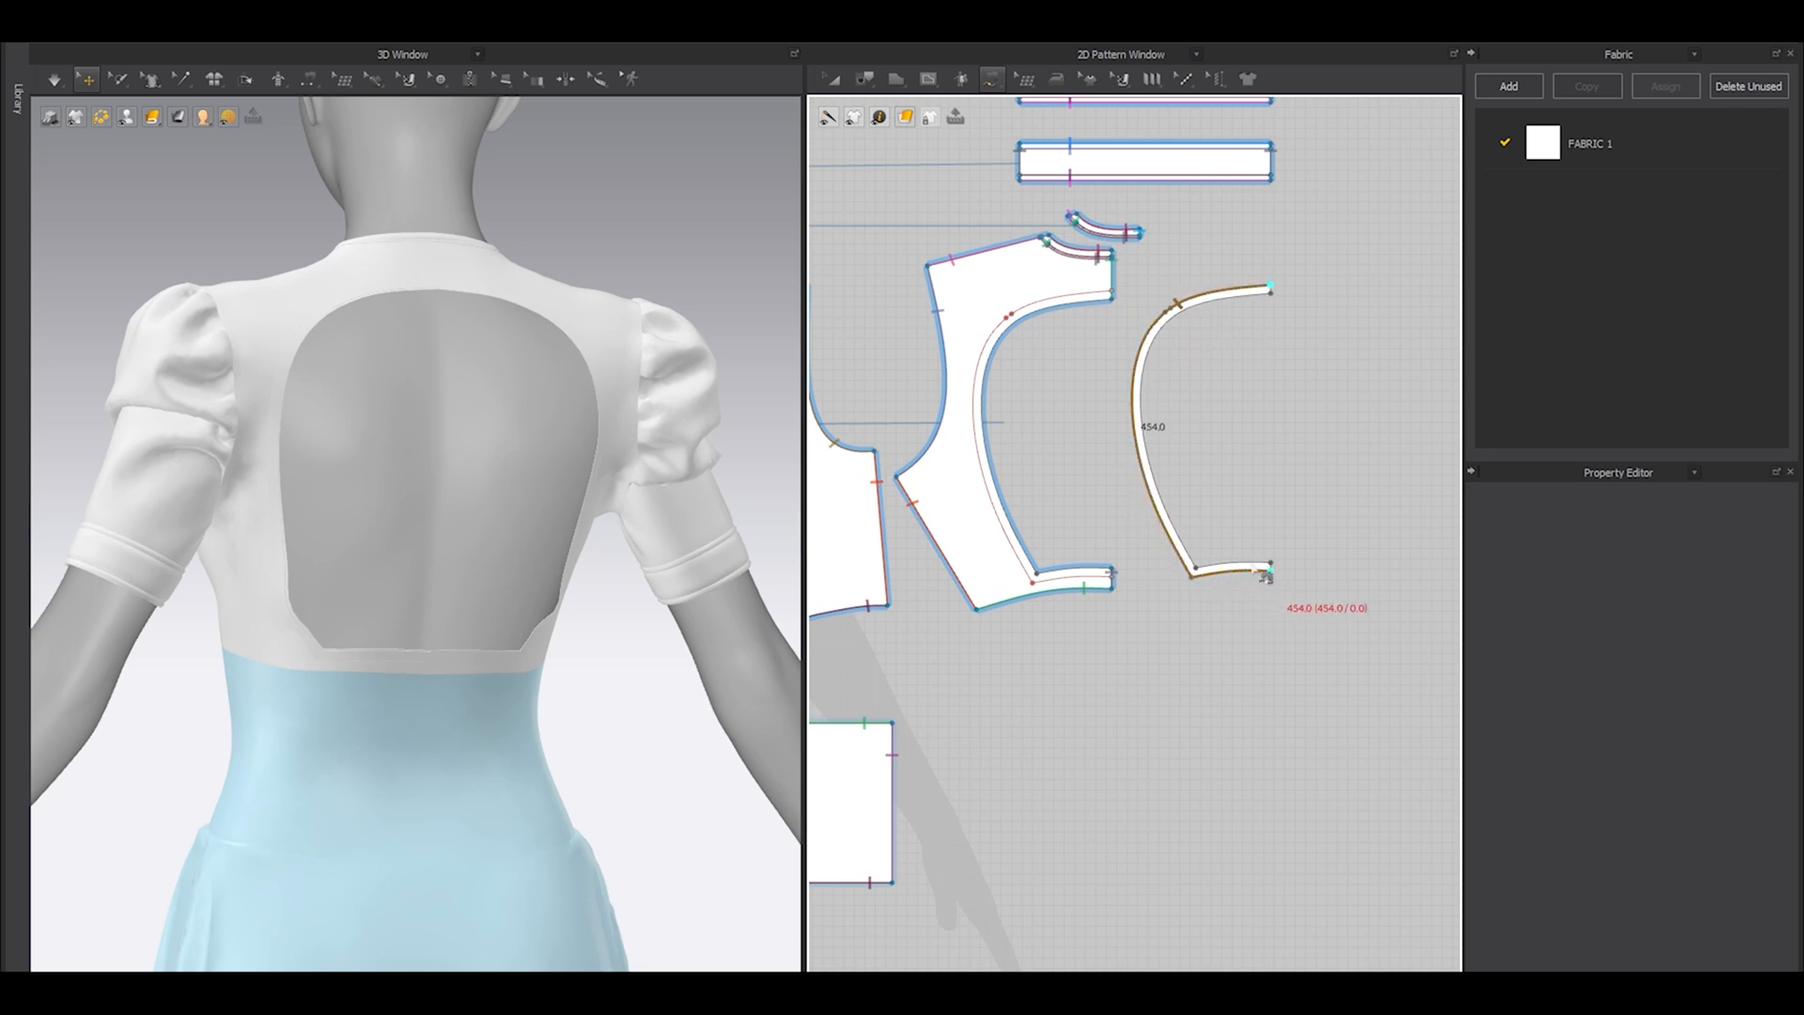
{"action": "left_click", "coordinate": [1270, 568]}
{"action": "scroll", "coordinate": [1109, 282], "scroll_direction": "up", "scroll_amount": 2}
{"action": "left_click", "coordinate": [1160, 282]}
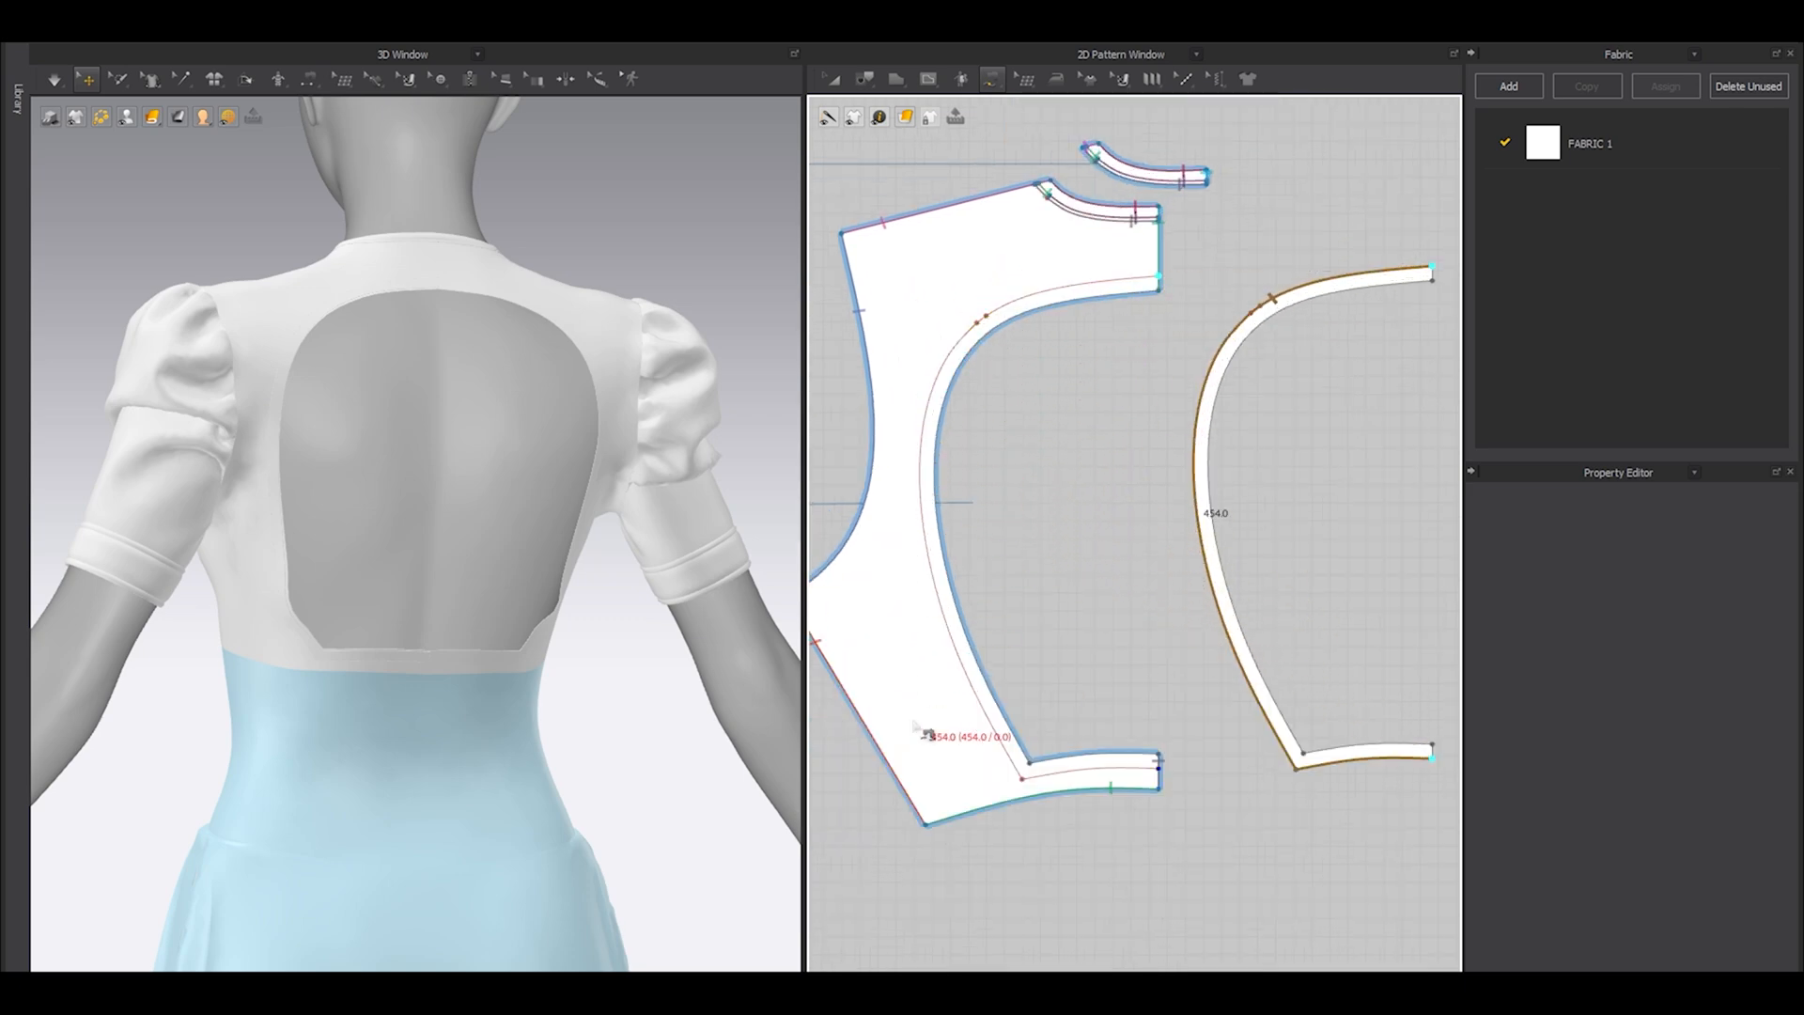
{"action": "middle_click_drag", "start_coordinate": [930, 677], "coordinate": [918, 556]}
{"action": "left_click", "coordinate": [1146, 673]}
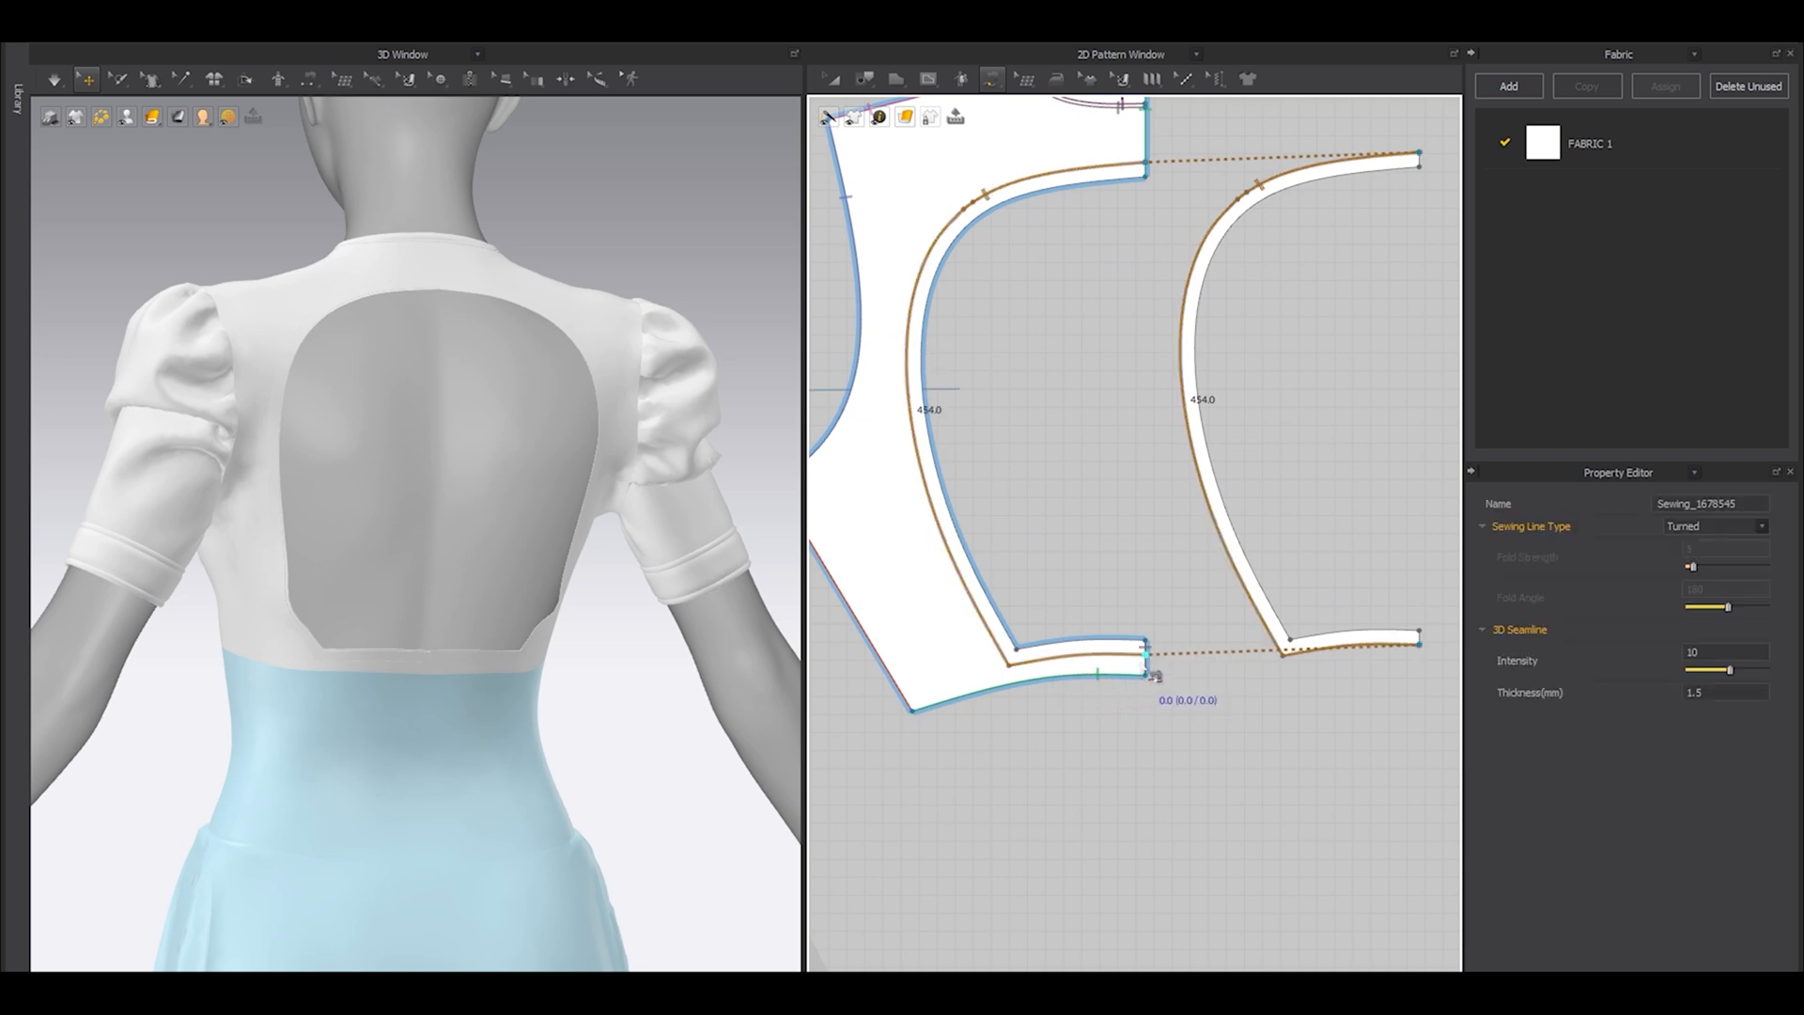
Free-sew the open-back band's 427.4 mm inner edge to the opening edge of the back bodice panel.
{"action": "scroll", "coordinate": [1141, 662], "scroll_direction": "down", "scroll_amount": 2}
{"action": "left_click", "coordinate": [1365, 638]}
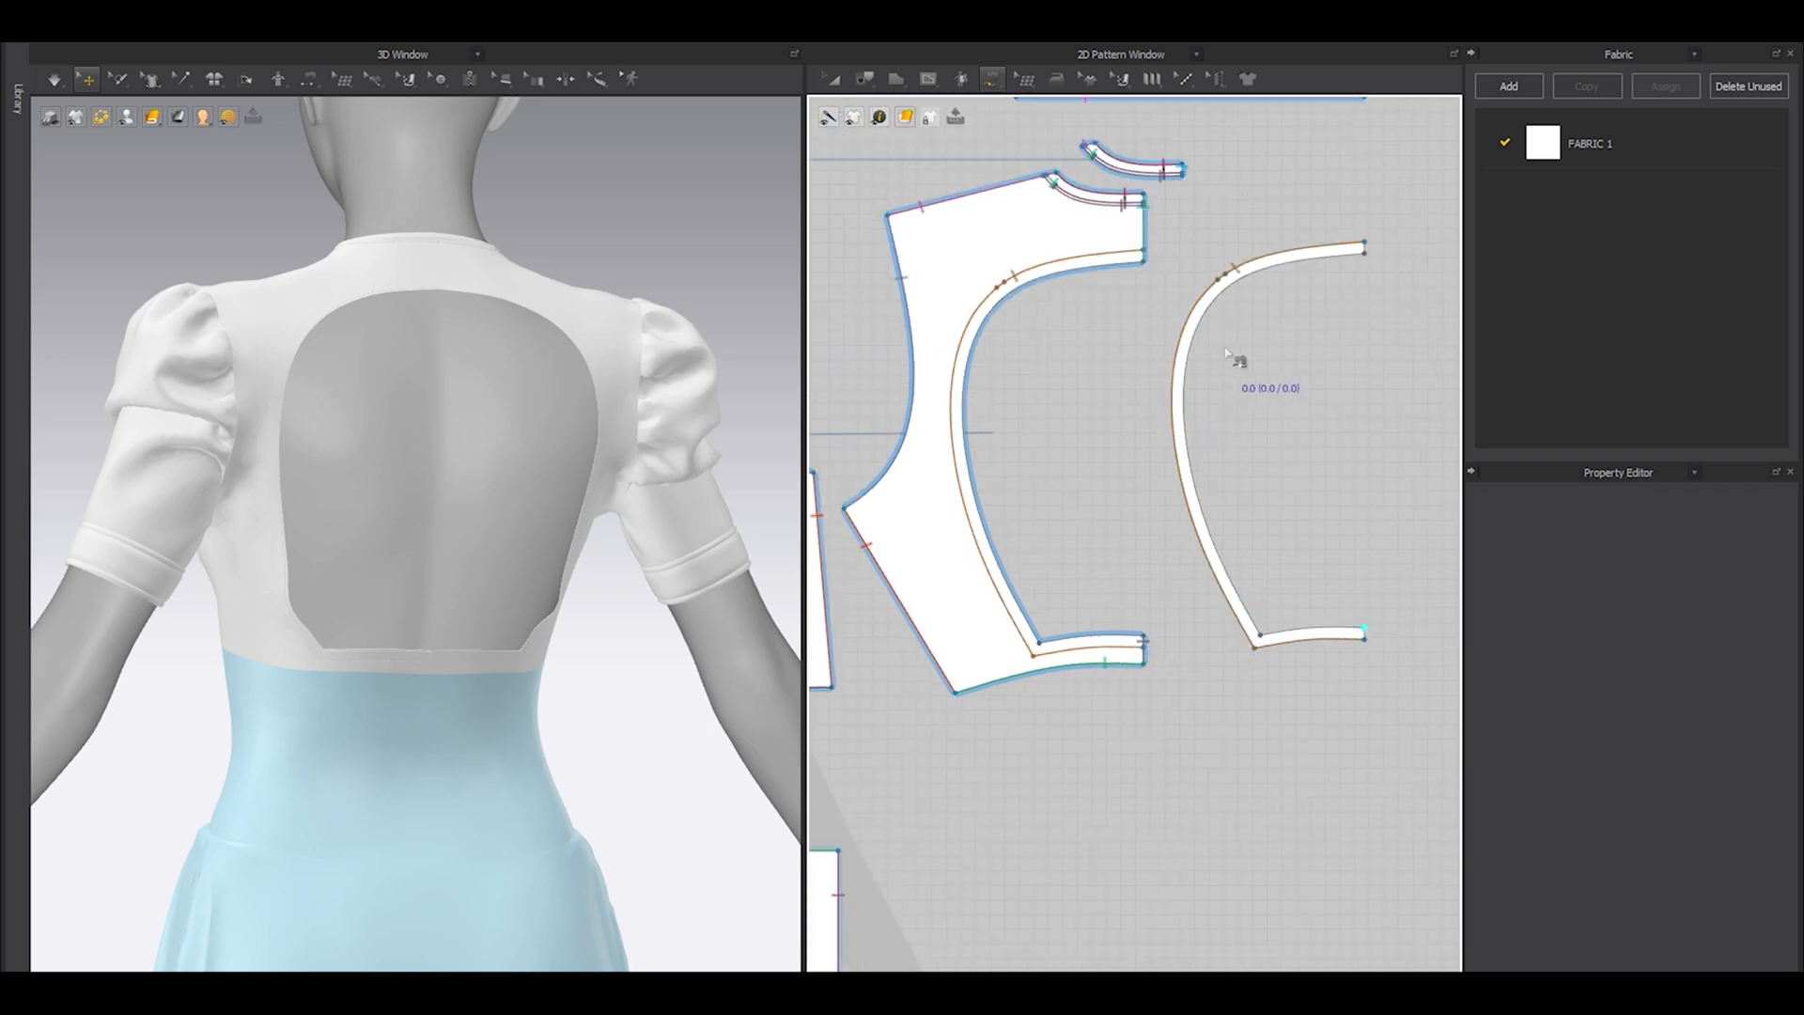
{"action": "left_click", "coordinate": [1367, 263]}
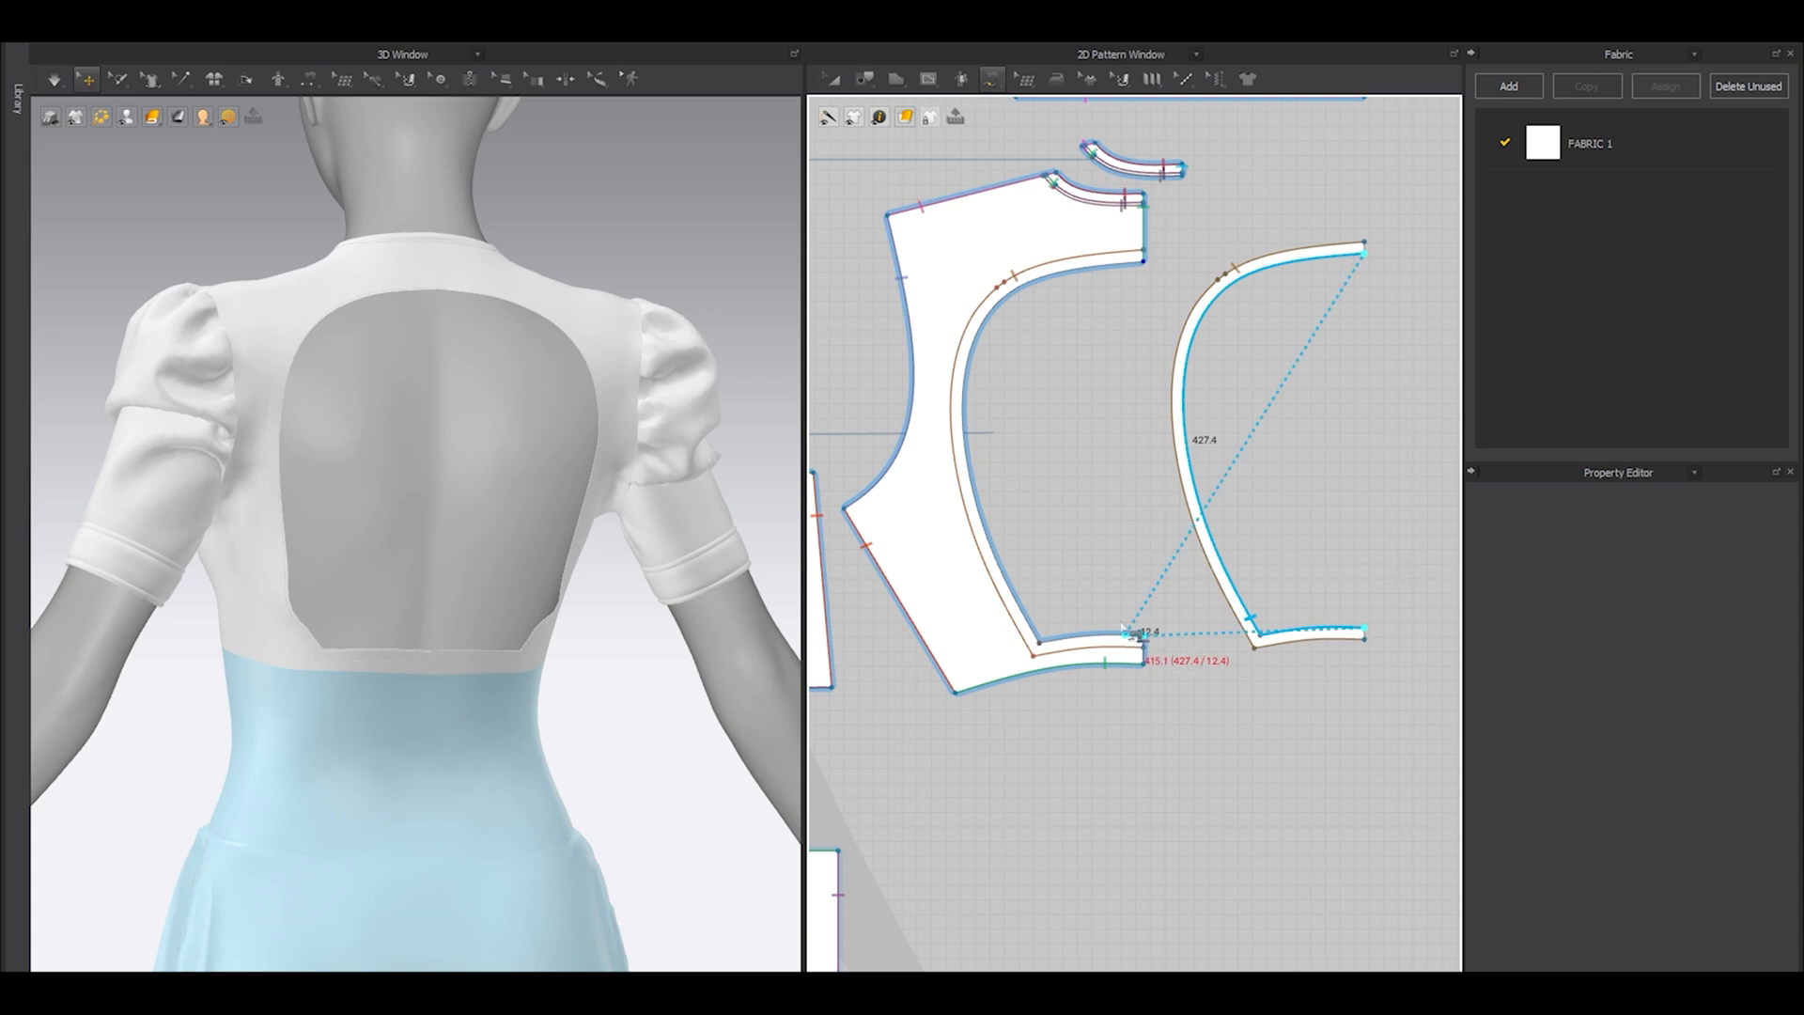
{"action": "left_click", "coordinate": [1144, 638]}
{"action": "left_click", "coordinate": [1145, 263]}
Place a mirrored symmetric copy of the open-back band beside the opposite back bodice panel.
{"action": "key", "text": "a"}
{"action": "left_click", "coordinate": [1195, 342]}
{"action": "scroll", "coordinate": [1191, 357], "scroll_direction": "down", "scroll_amount": 5}
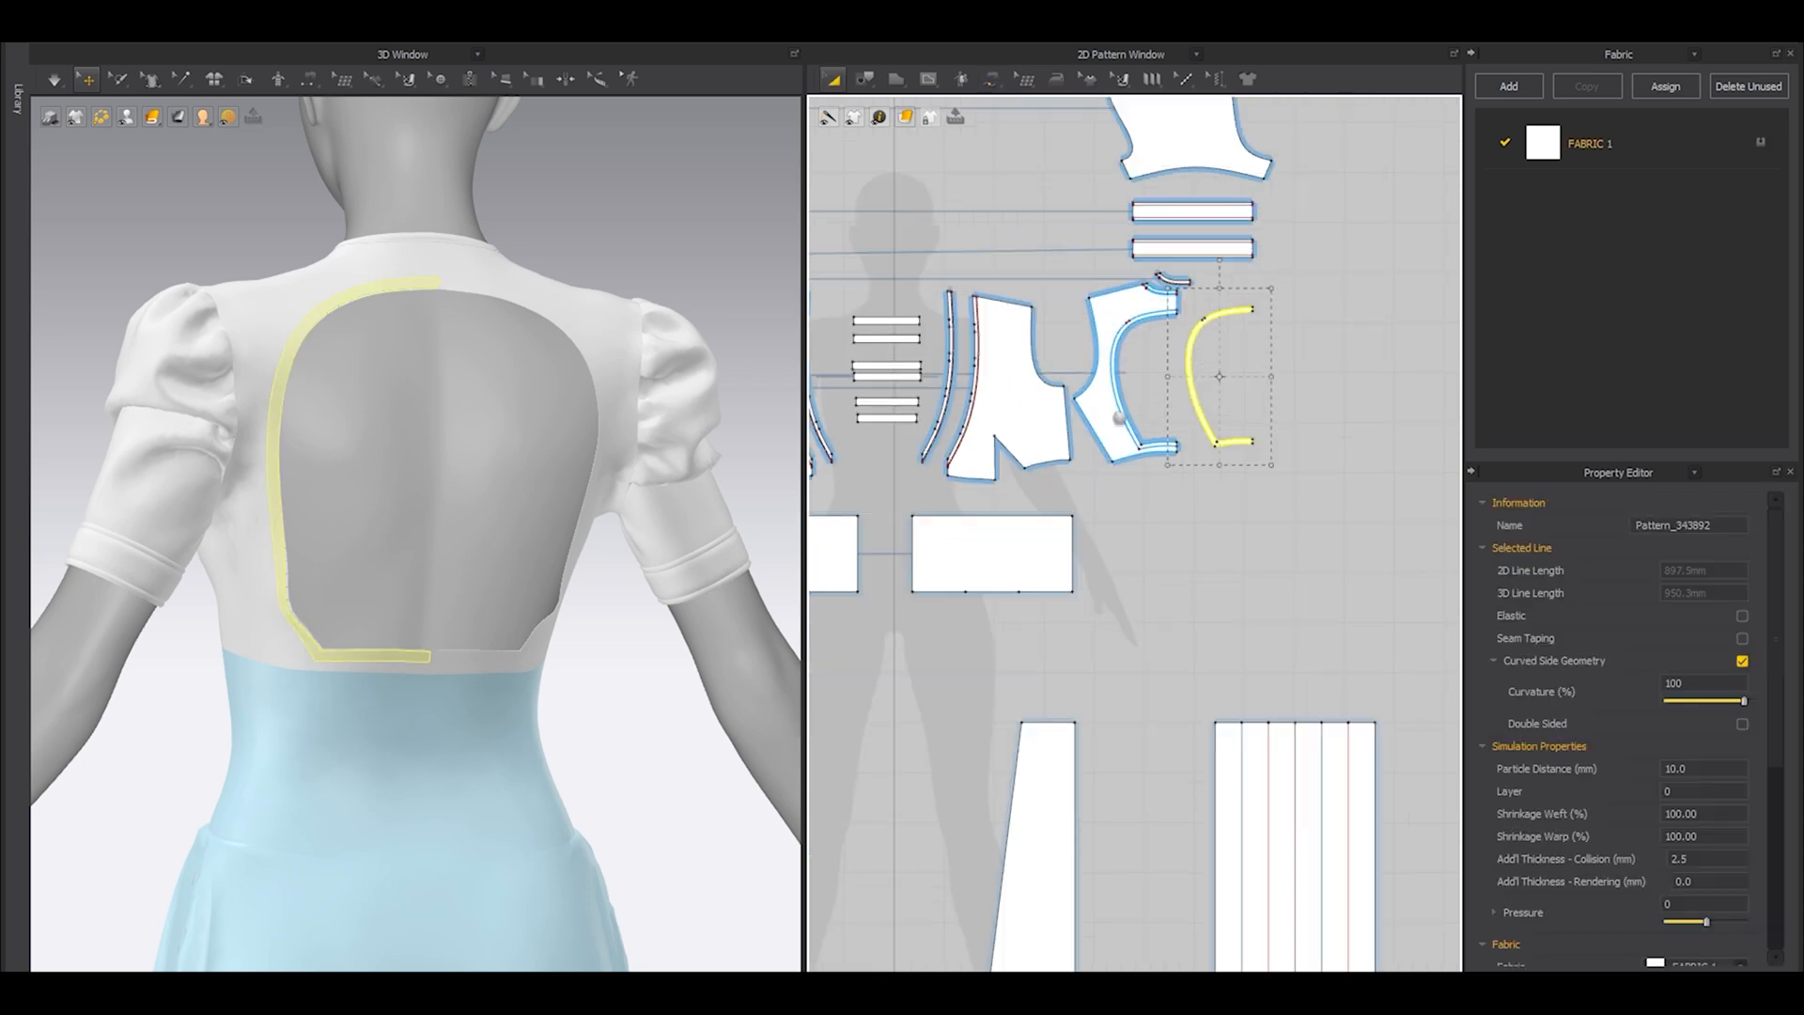
{"action": "left_click", "coordinate": [939, 390]}
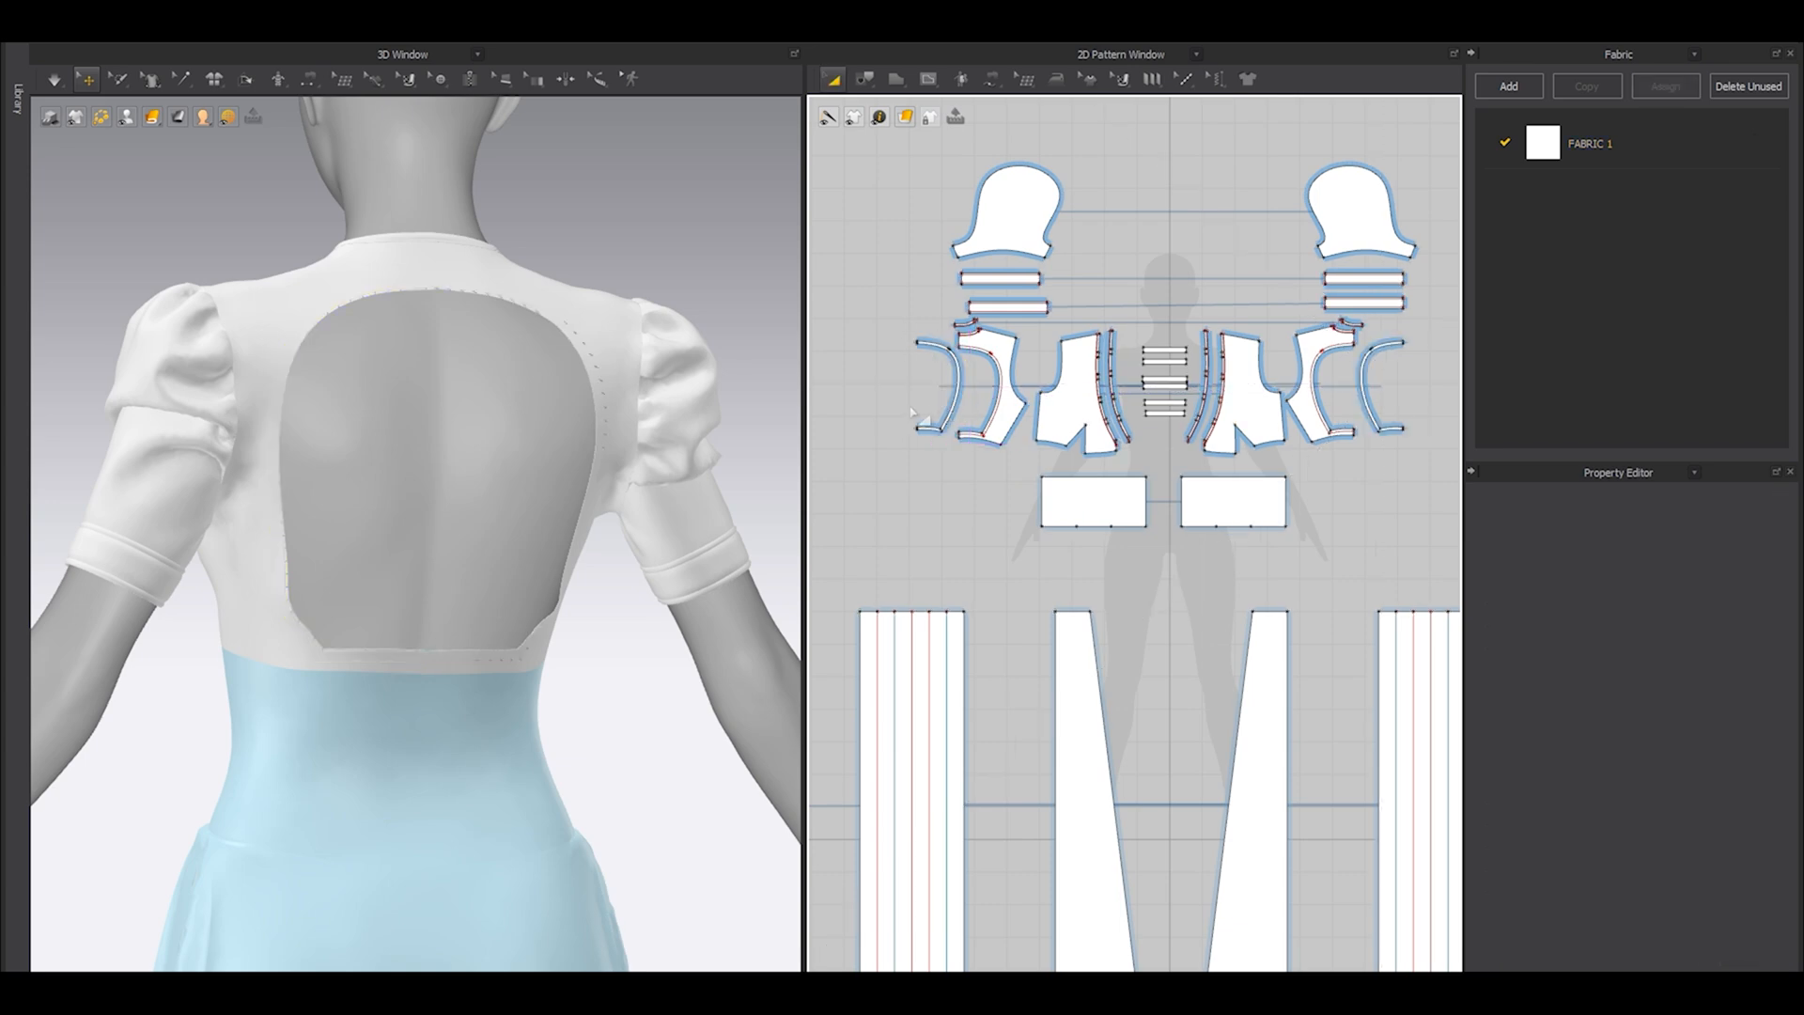
Segment-sew the 8 mm top ends of the two open-back bands together, and likewise their bottom ends.
{"action": "scroll", "coordinate": [918, 335], "scroll_direction": "up", "scroll_amount": 7}
{"action": "key", "text": "n"}
{"action": "left_click", "coordinate": [928, 383]}
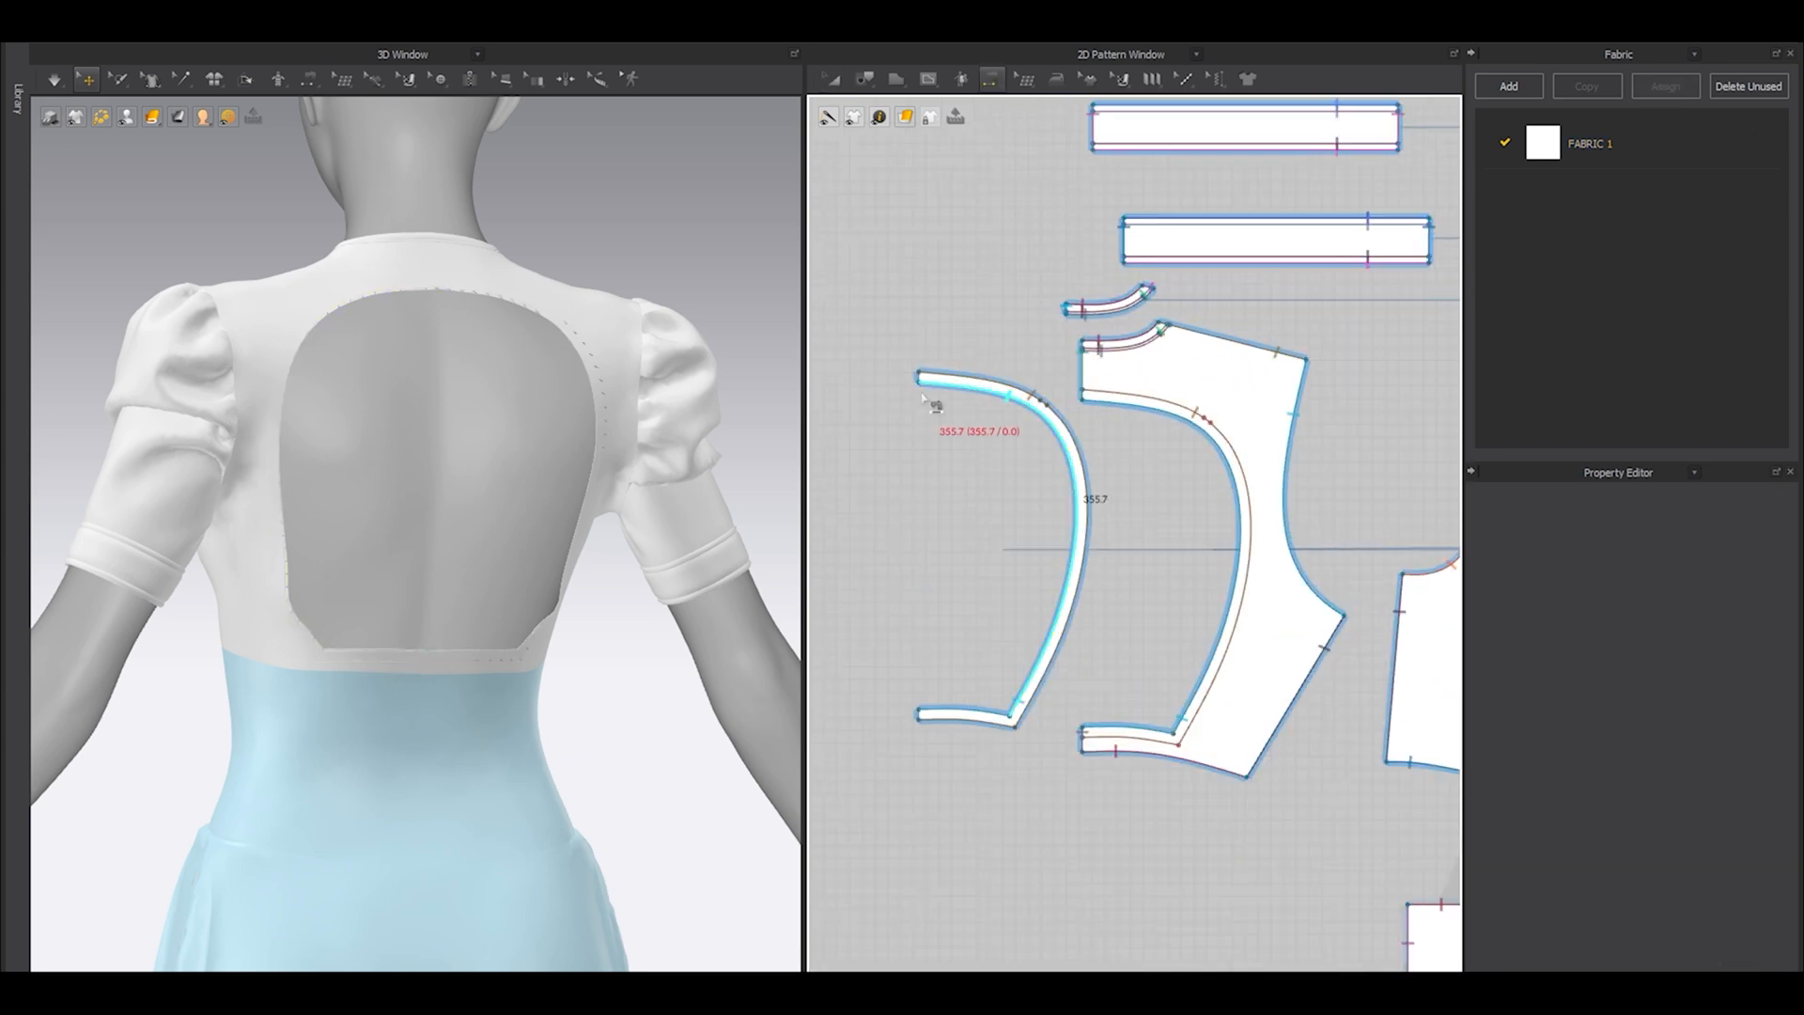
{"action": "scroll", "coordinate": [928, 383], "scroll_direction": "down", "scroll_amount": 9}
{"action": "scroll", "coordinate": [1308, 383], "scroll_direction": "up", "scroll_amount": 8}
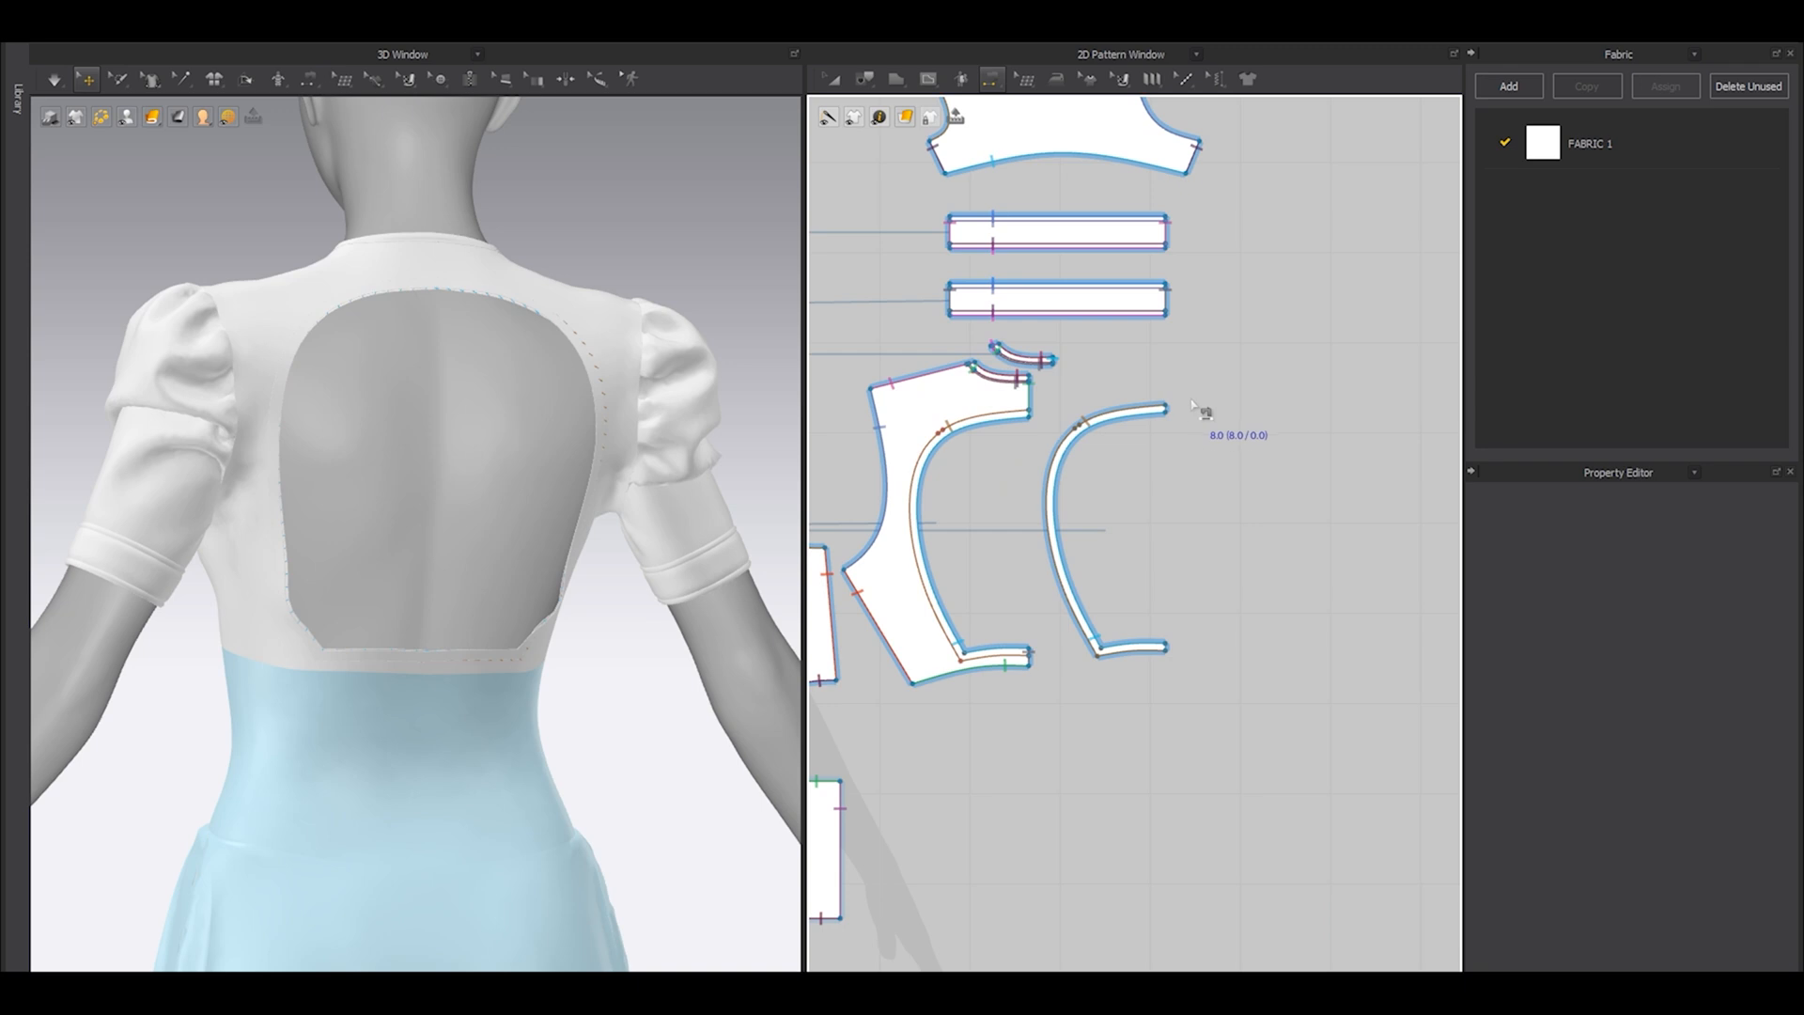
{"action": "left_click", "coordinate": [1176, 414]}
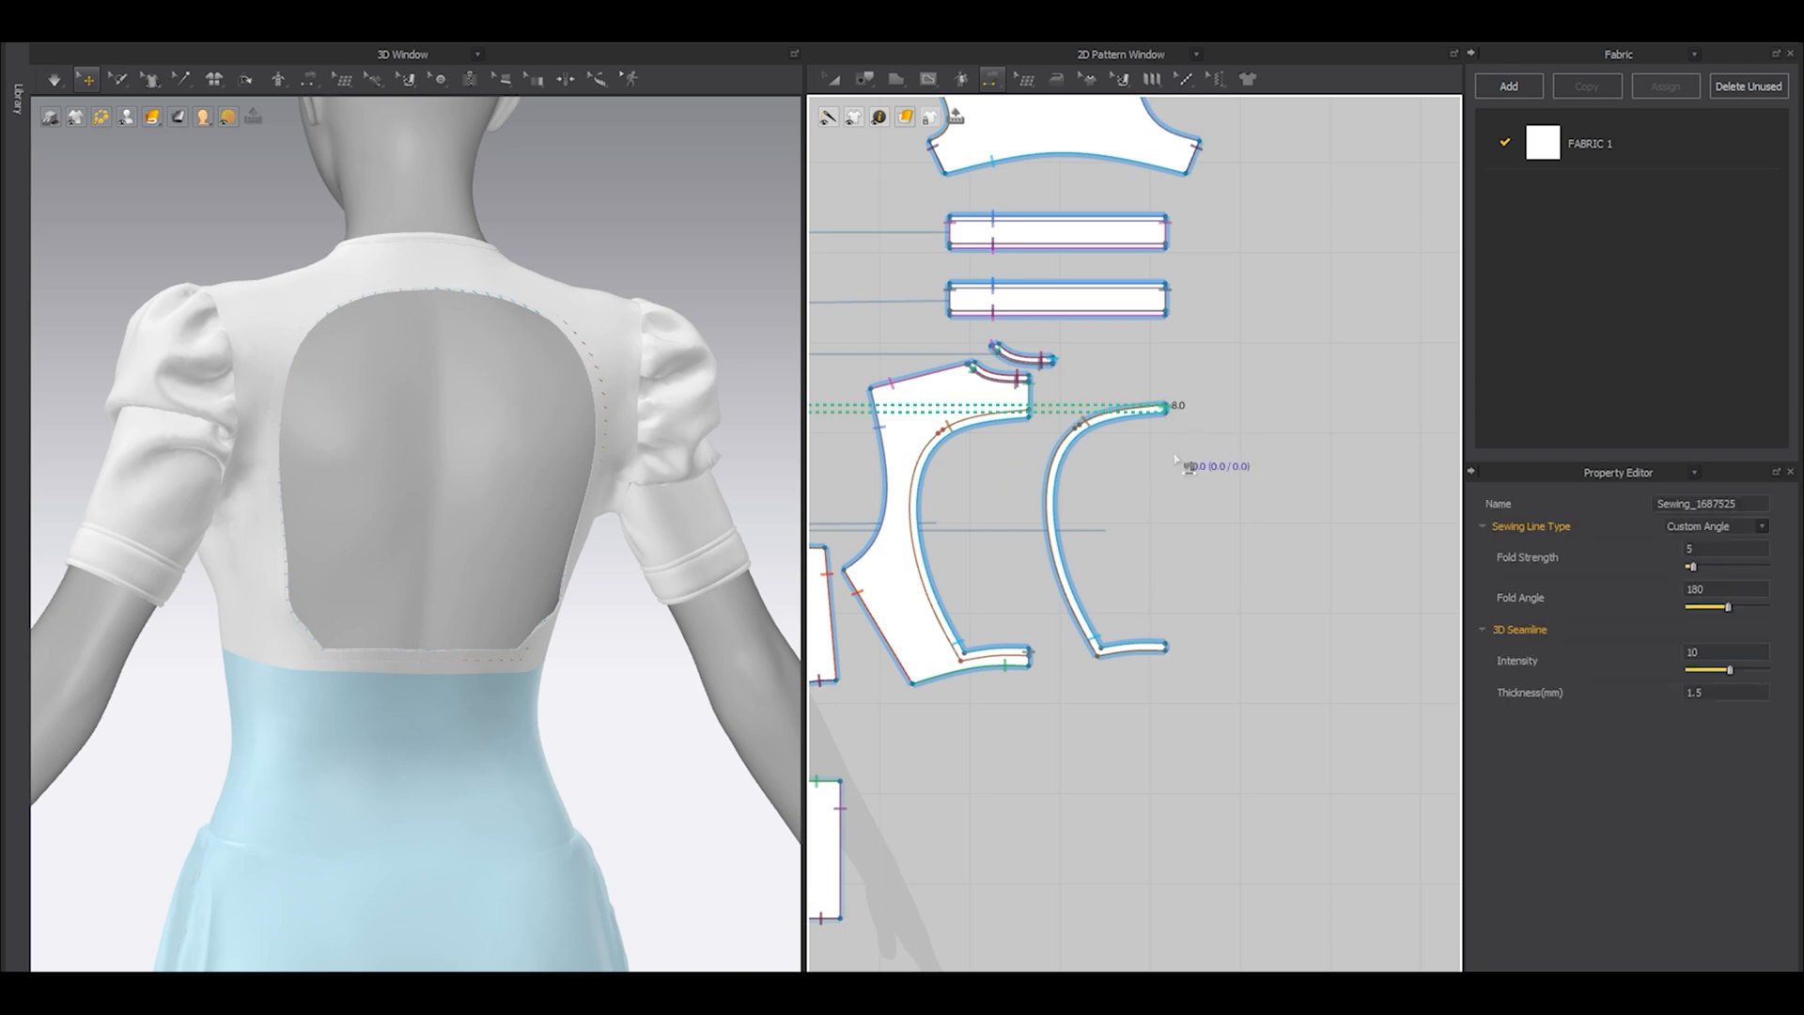
{"action": "left_click", "coordinate": [1175, 648]}
{"action": "scroll", "coordinate": [1189, 658], "scroll_direction": "down", "scroll_amount": 6}
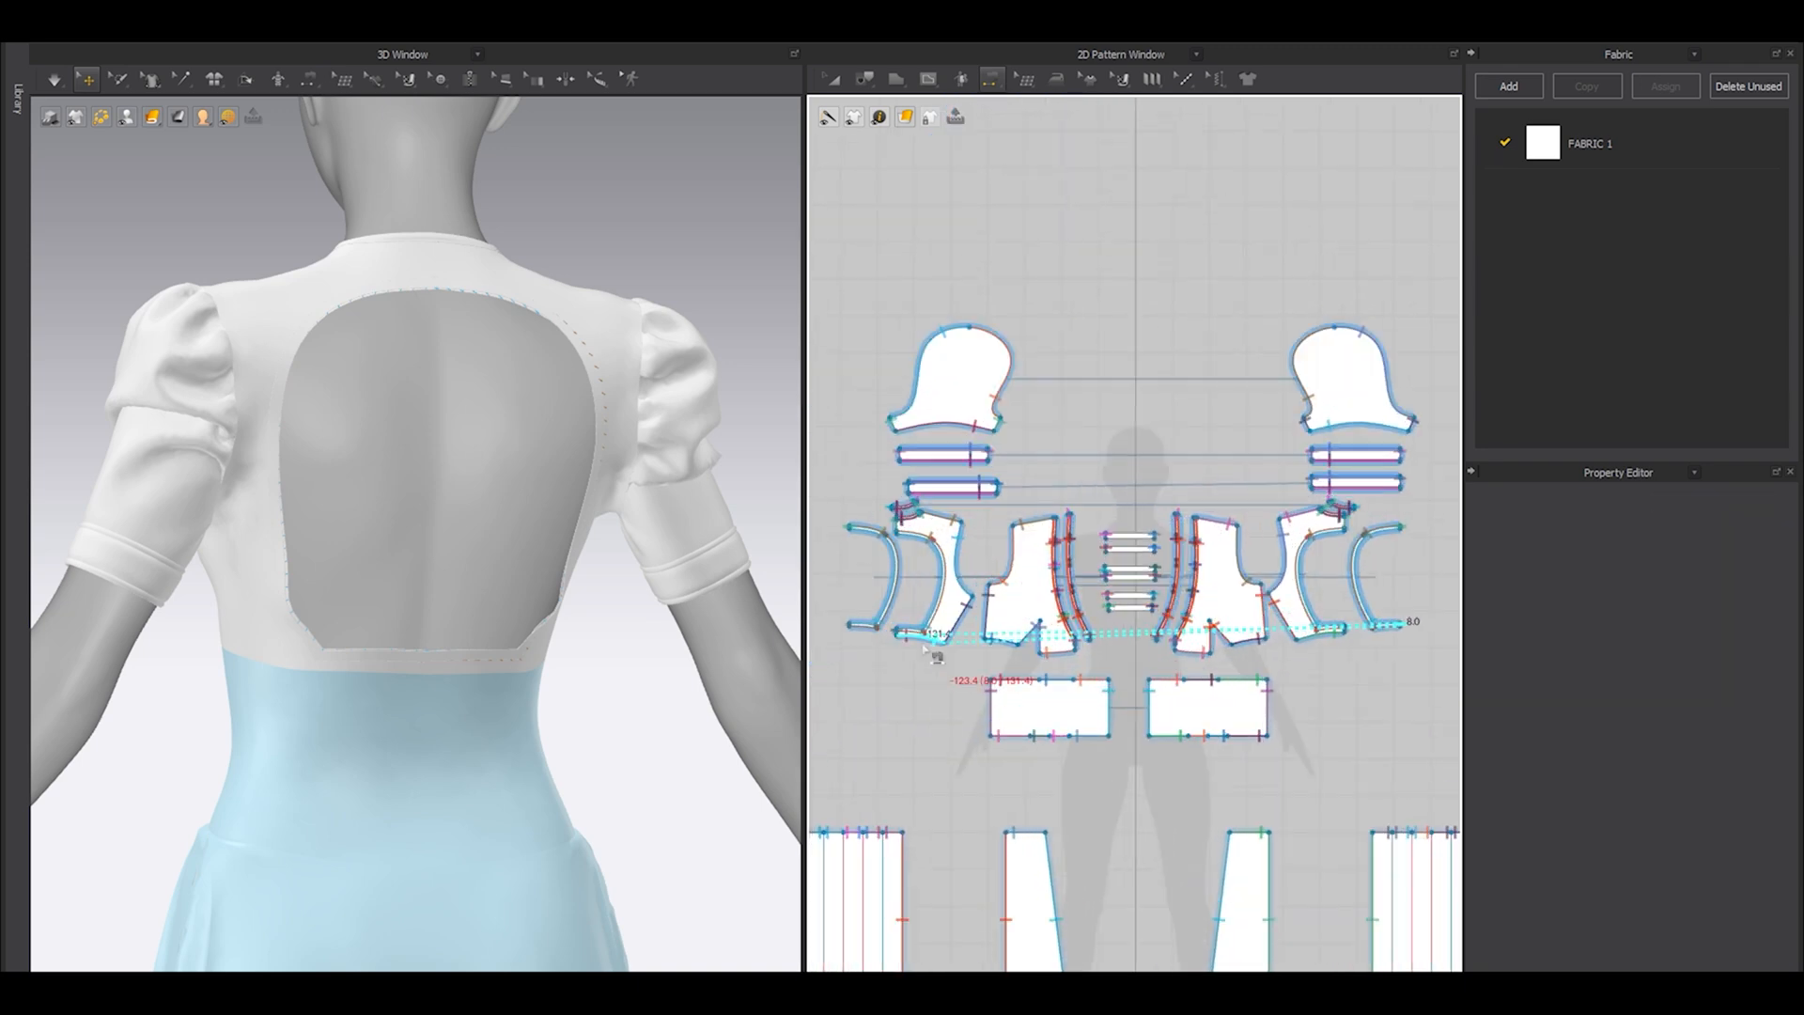
{"action": "scroll", "coordinate": [897, 611], "scroll_direction": "up", "scroll_amount": 8}
{"action": "left_click", "coordinate": [857, 602]}
Move one open-back band beside its mirrored counterpart so the two pieces form a ring shape with small gaps between their ends.
{"action": "key", "text": "a"}
{"action": "scroll", "coordinate": [897, 573], "scroll_direction": "down", "scroll_amount": 5}
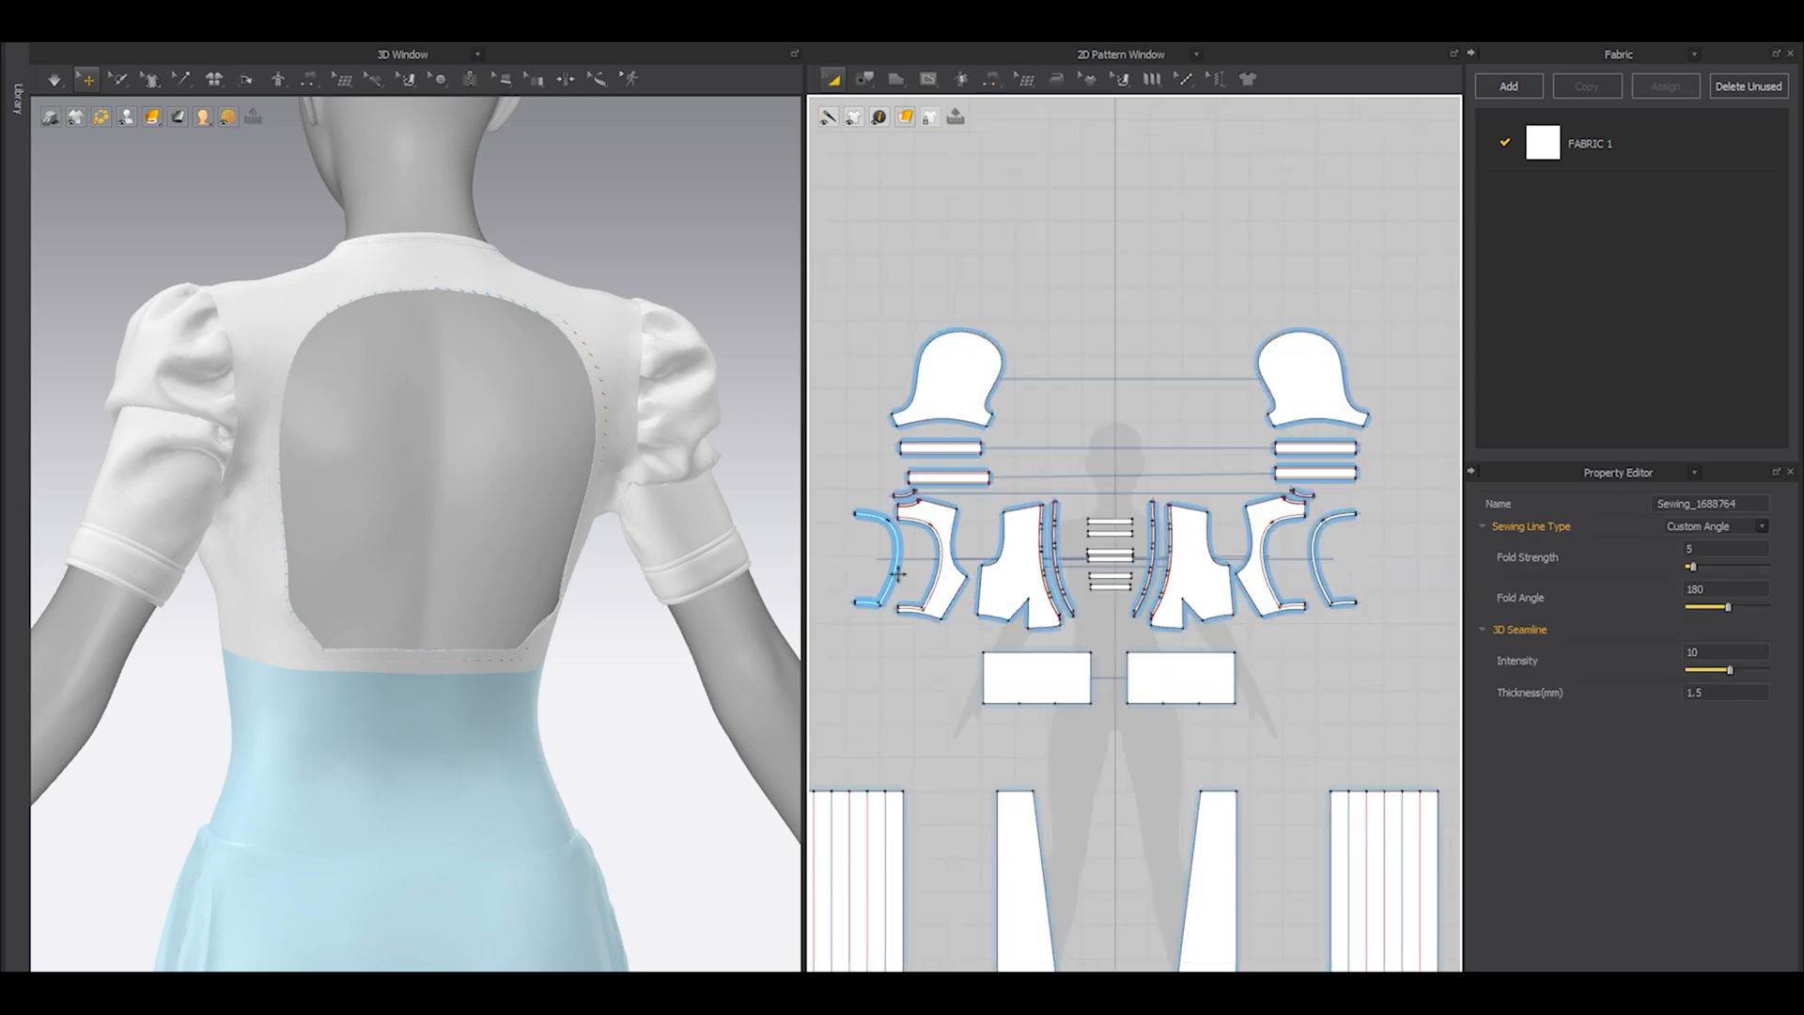
{"action": "left_click", "coordinate": [1353, 517]}
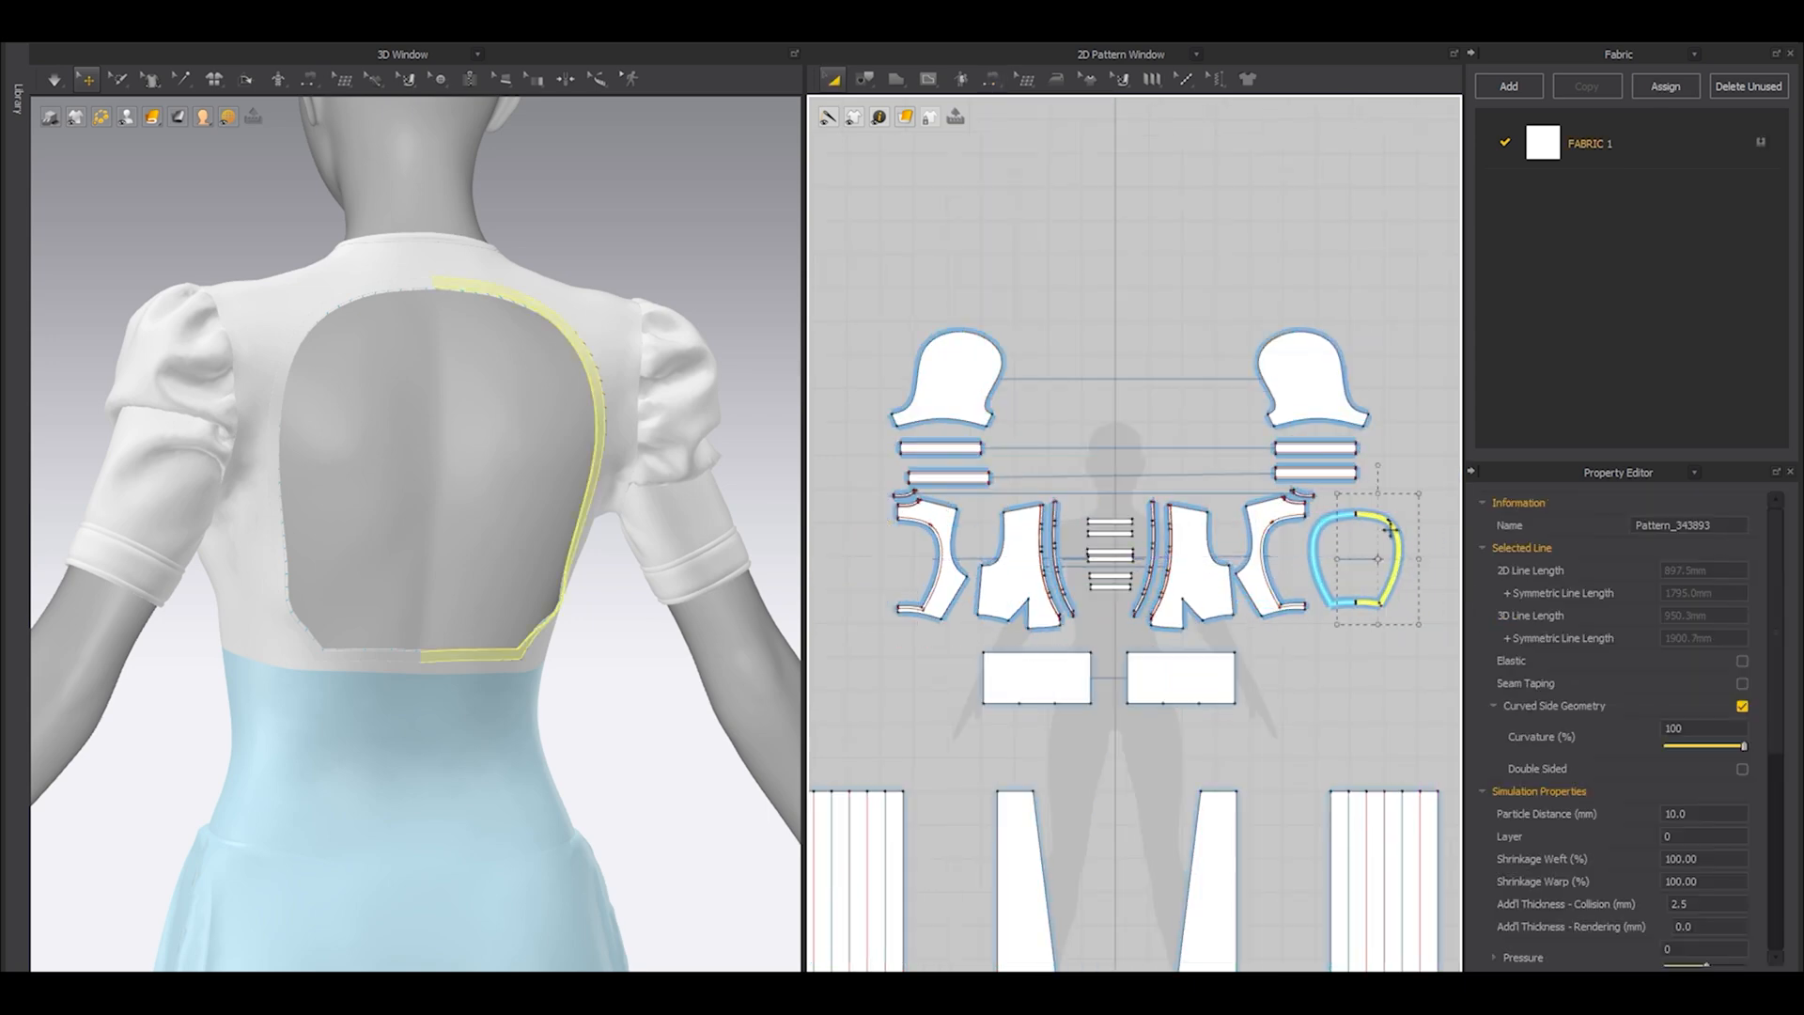
{"action": "scroll", "coordinate": [1373, 533], "scroll_direction": "up", "scroll_amount": 6}
{"action": "left_click_drag", "start_coordinate": [1312, 562], "coordinate": [1333, 561]}
{"action": "middle_click_drag", "start_coordinate": [1304, 543], "coordinate": [1243, 418]}
Set the particle distance of both open-back bands to 4 mm and their additional collision thickness to 1 mm.
{"action": "left_click", "coordinate": [1103, 446]}
{"action": "left_click", "coordinate": [1227, 436], "text": "shift"}
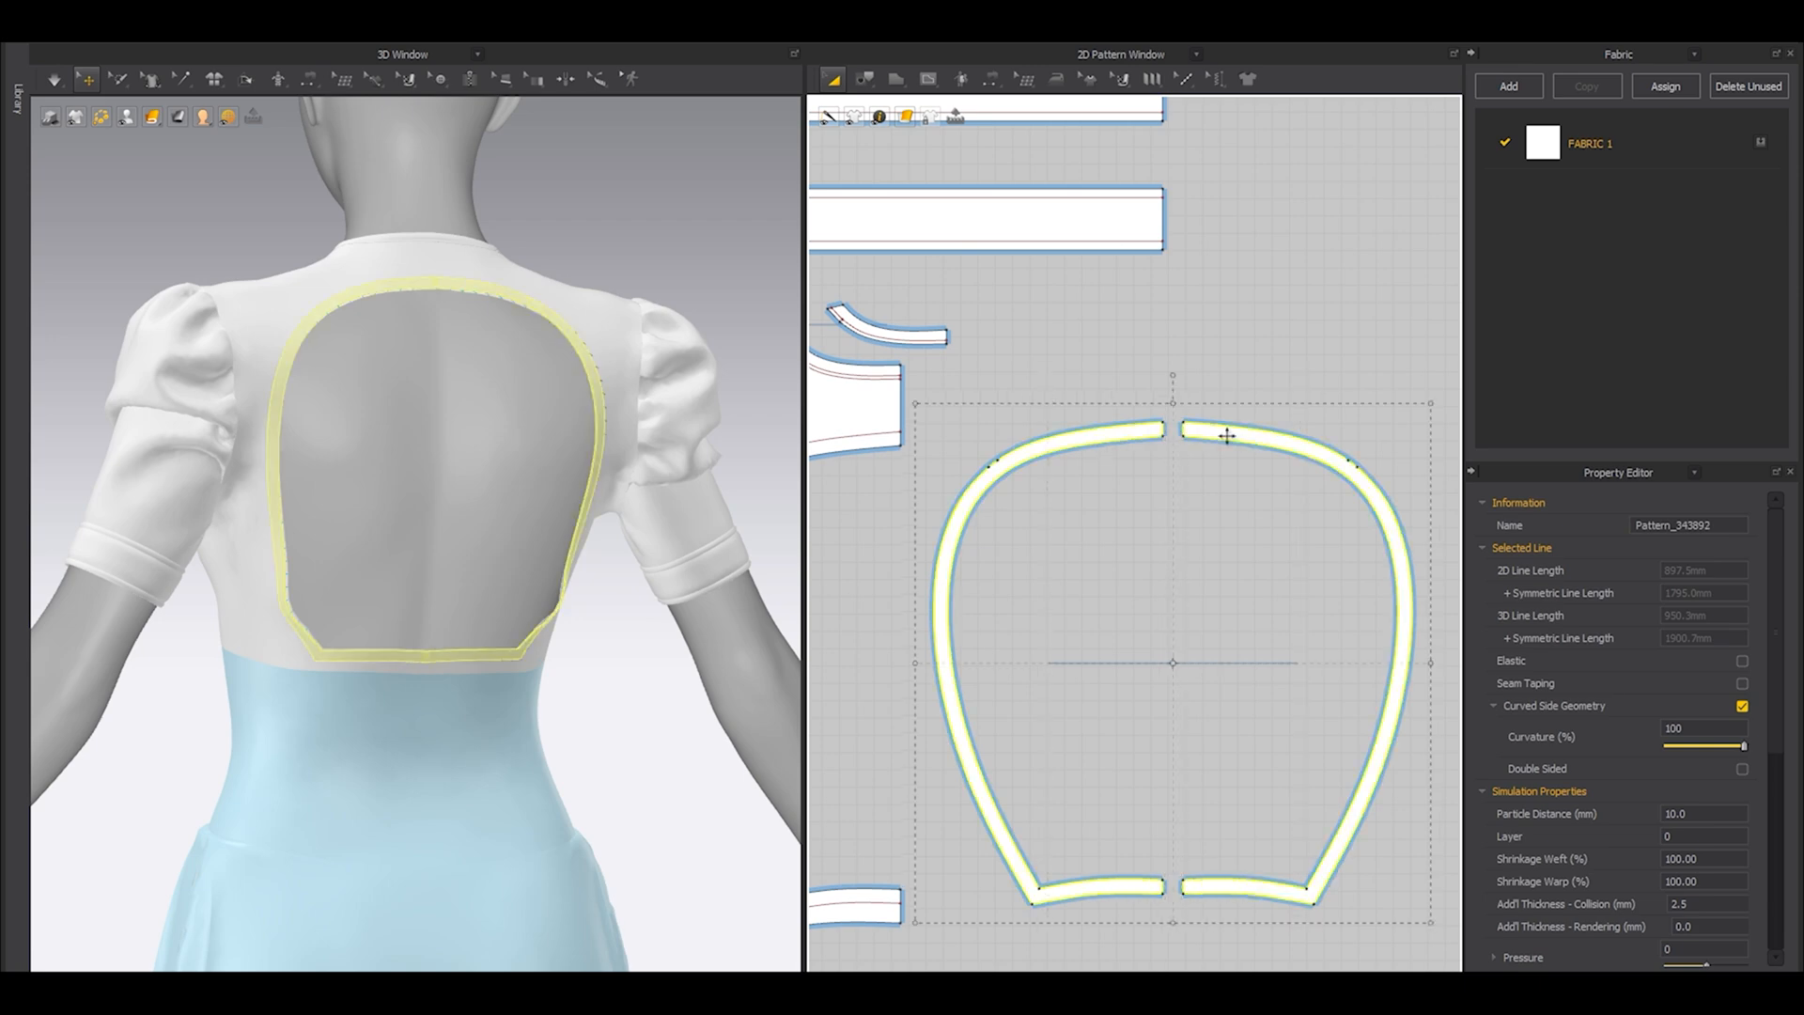
{"action": "right_click", "coordinate": [573, 338]}
{"action": "left_click", "coordinate": [666, 636]}
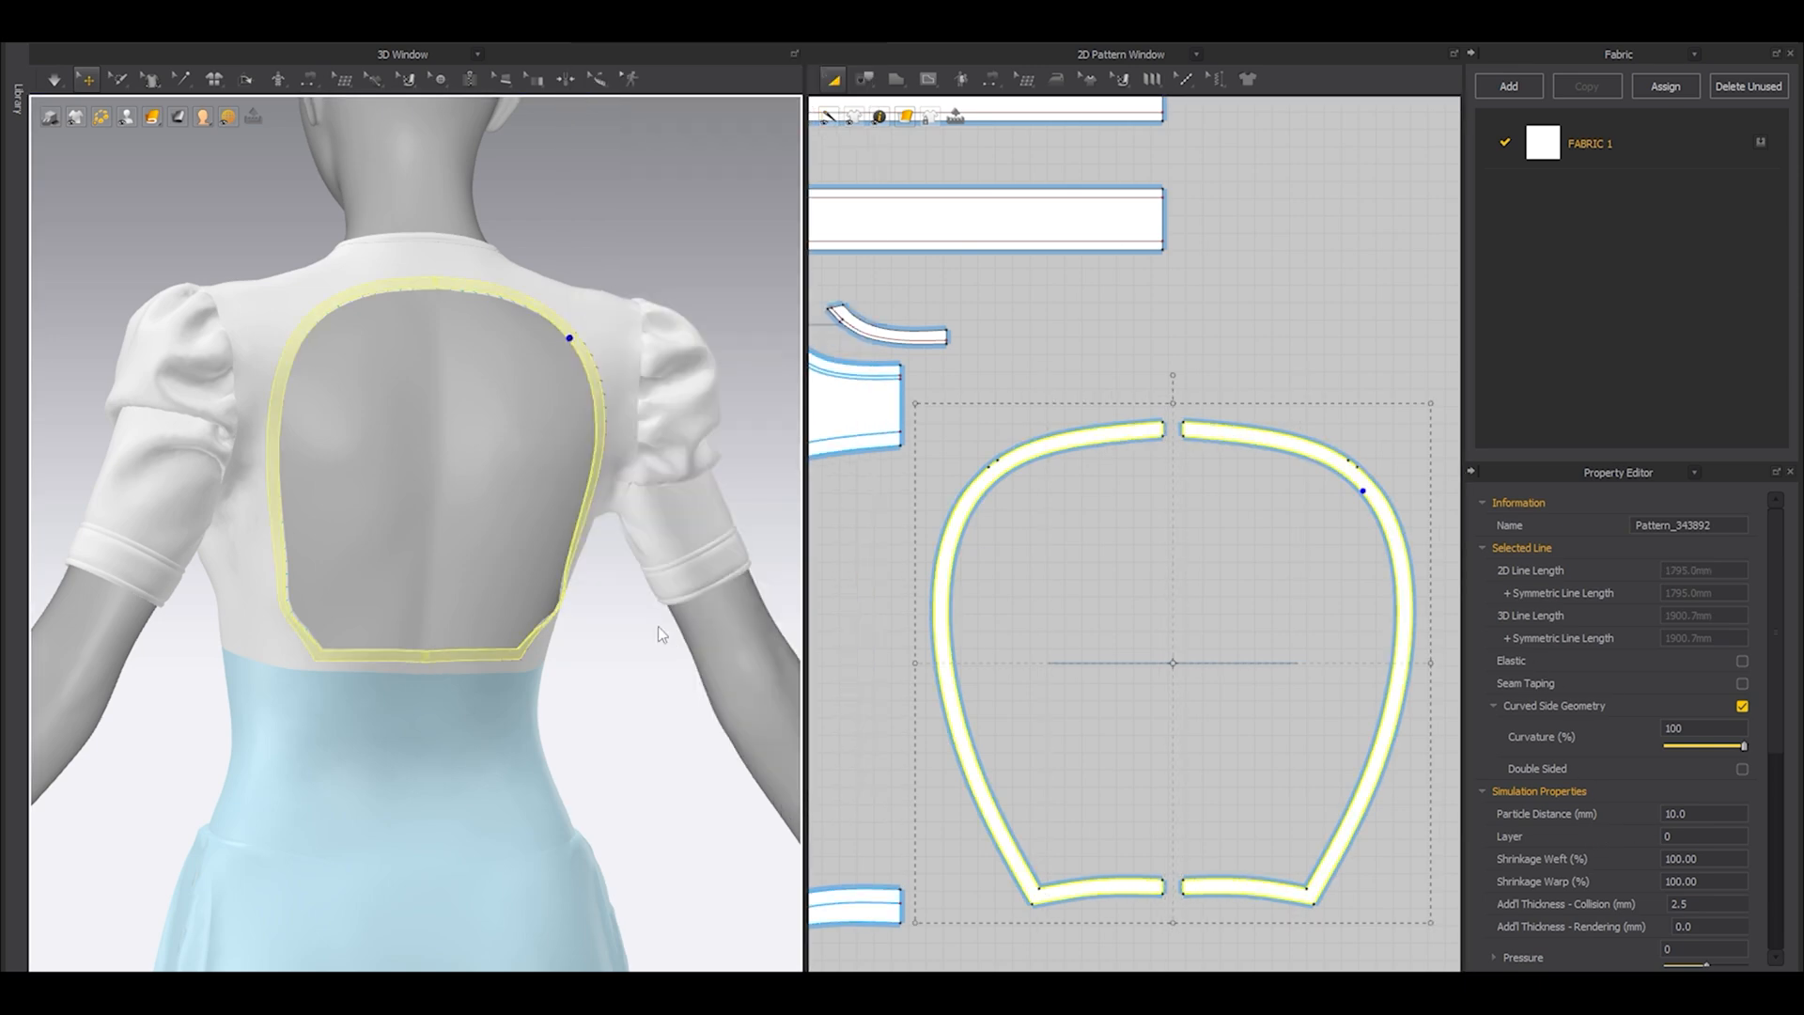
{"action": "right_click_drag", "start_coordinate": [548, 476], "coordinate": [488, 498]}
{"action": "double_click", "coordinate": [1725, 814]}
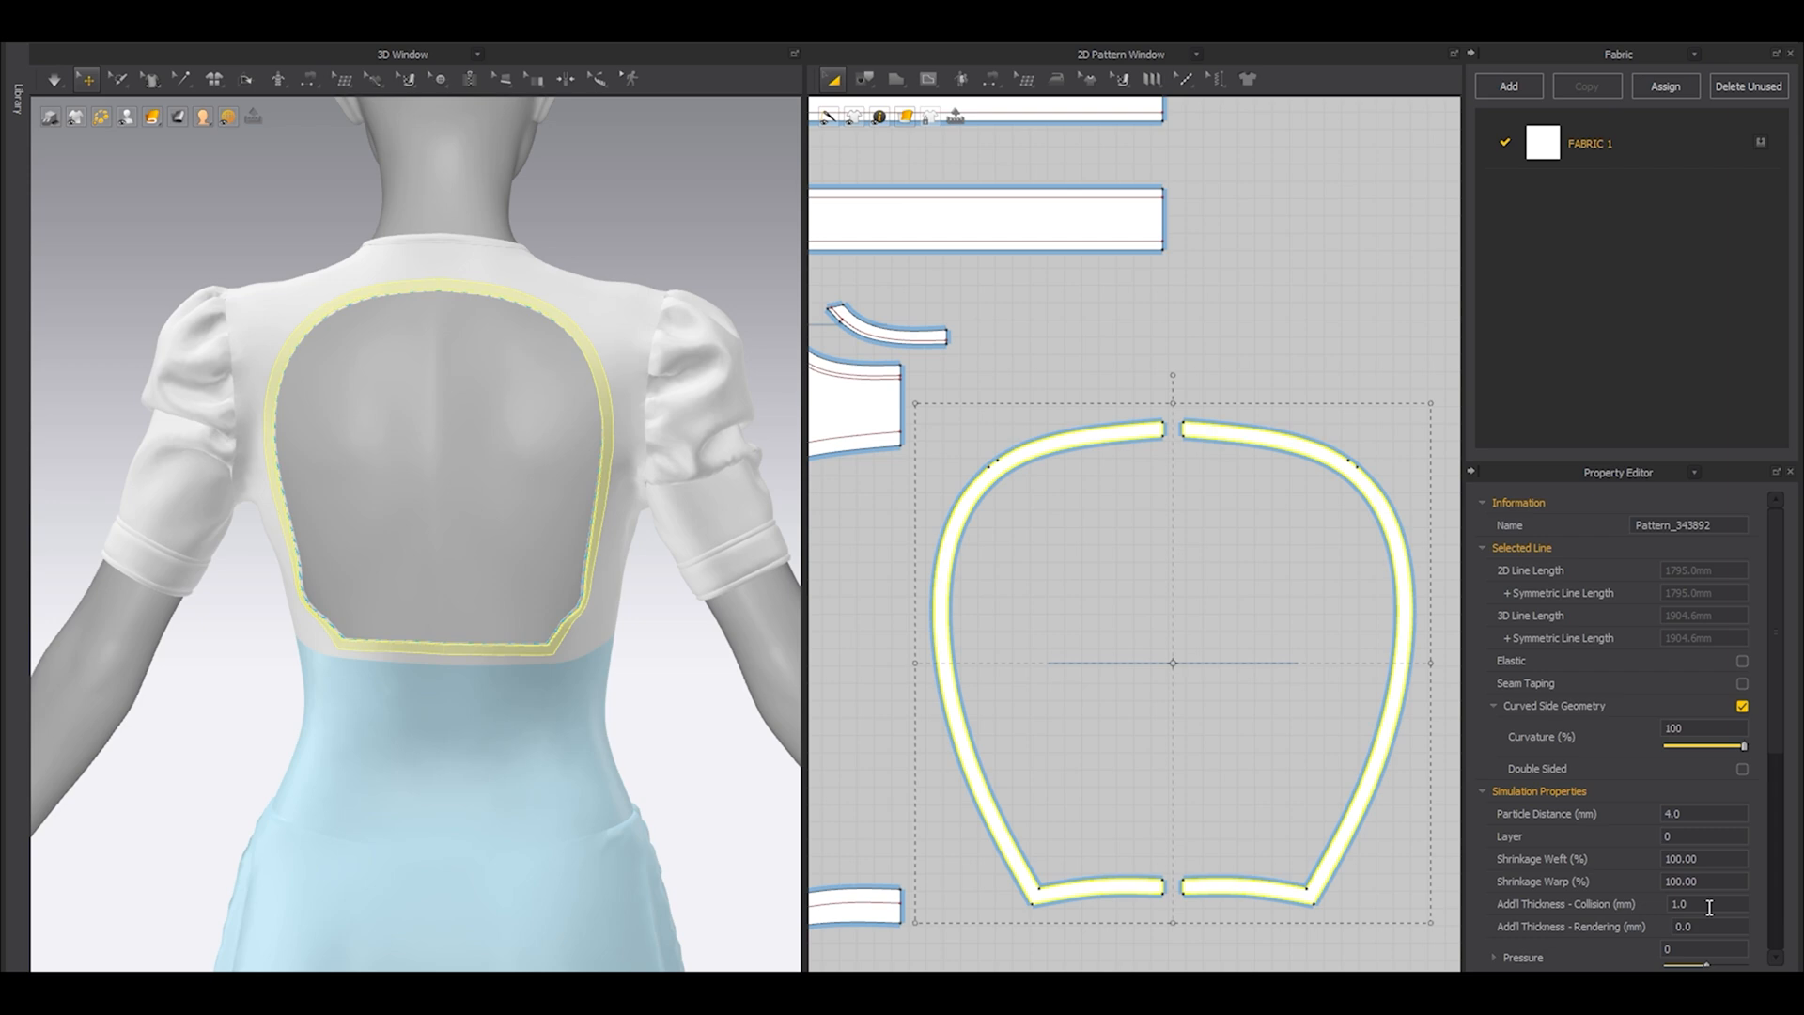
{"action": "left_click", "coordinate": [1111, 598]}
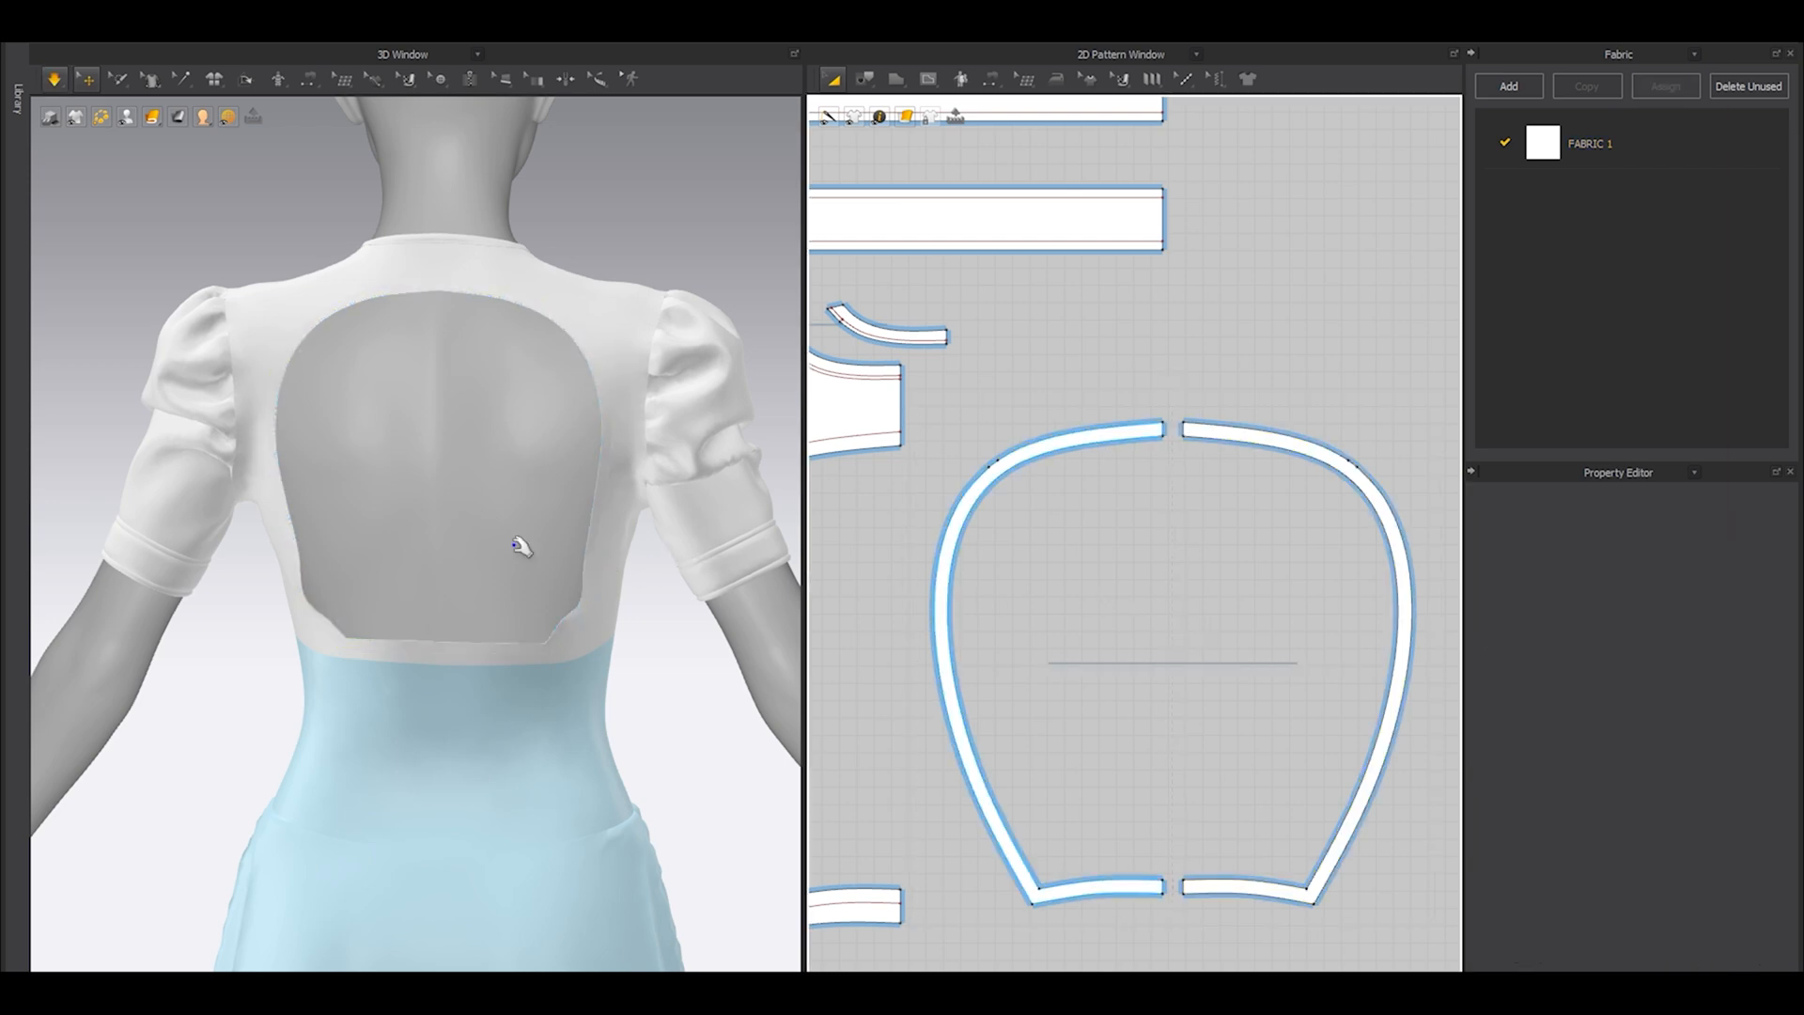
Simulate the garment briefly so the open-back bands settle against the bodice.
{"action": "key", "text": "space"}
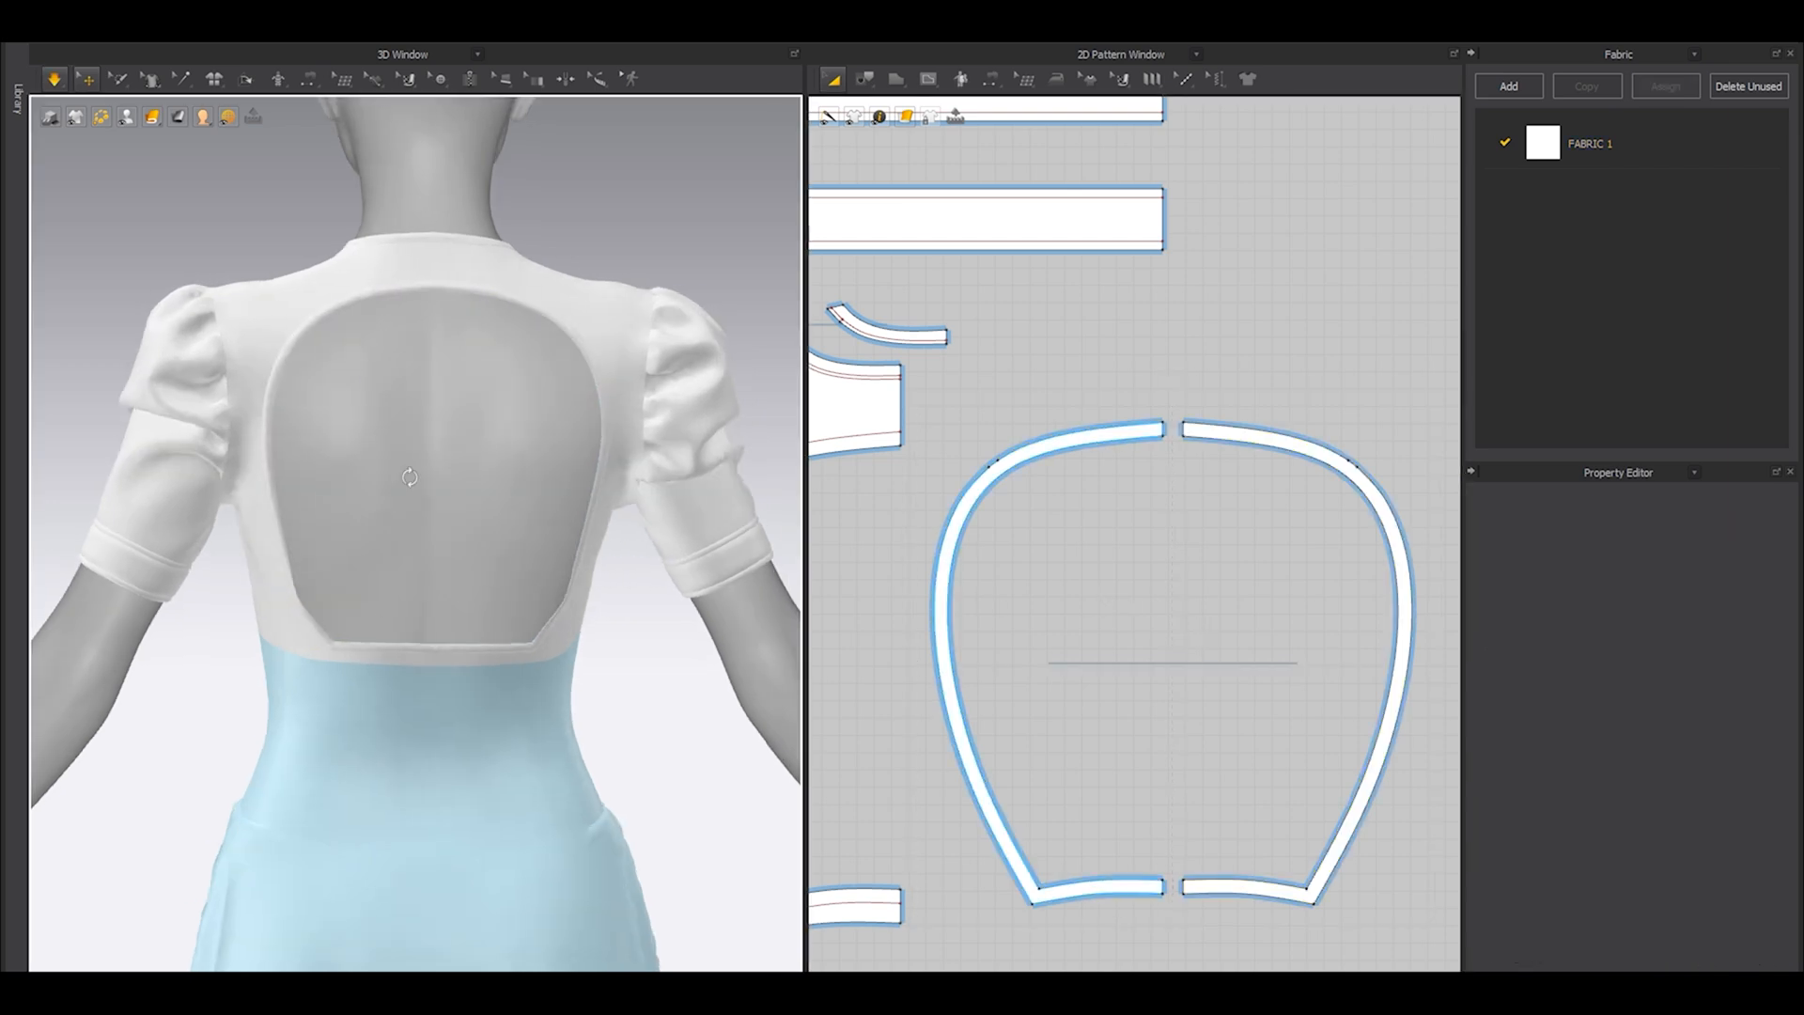
{"action": "scroll", "coordinate": [410, 478], "scroll_direction": "up", "scroll_amount": 6}
{"action": "key", "text": "space"}
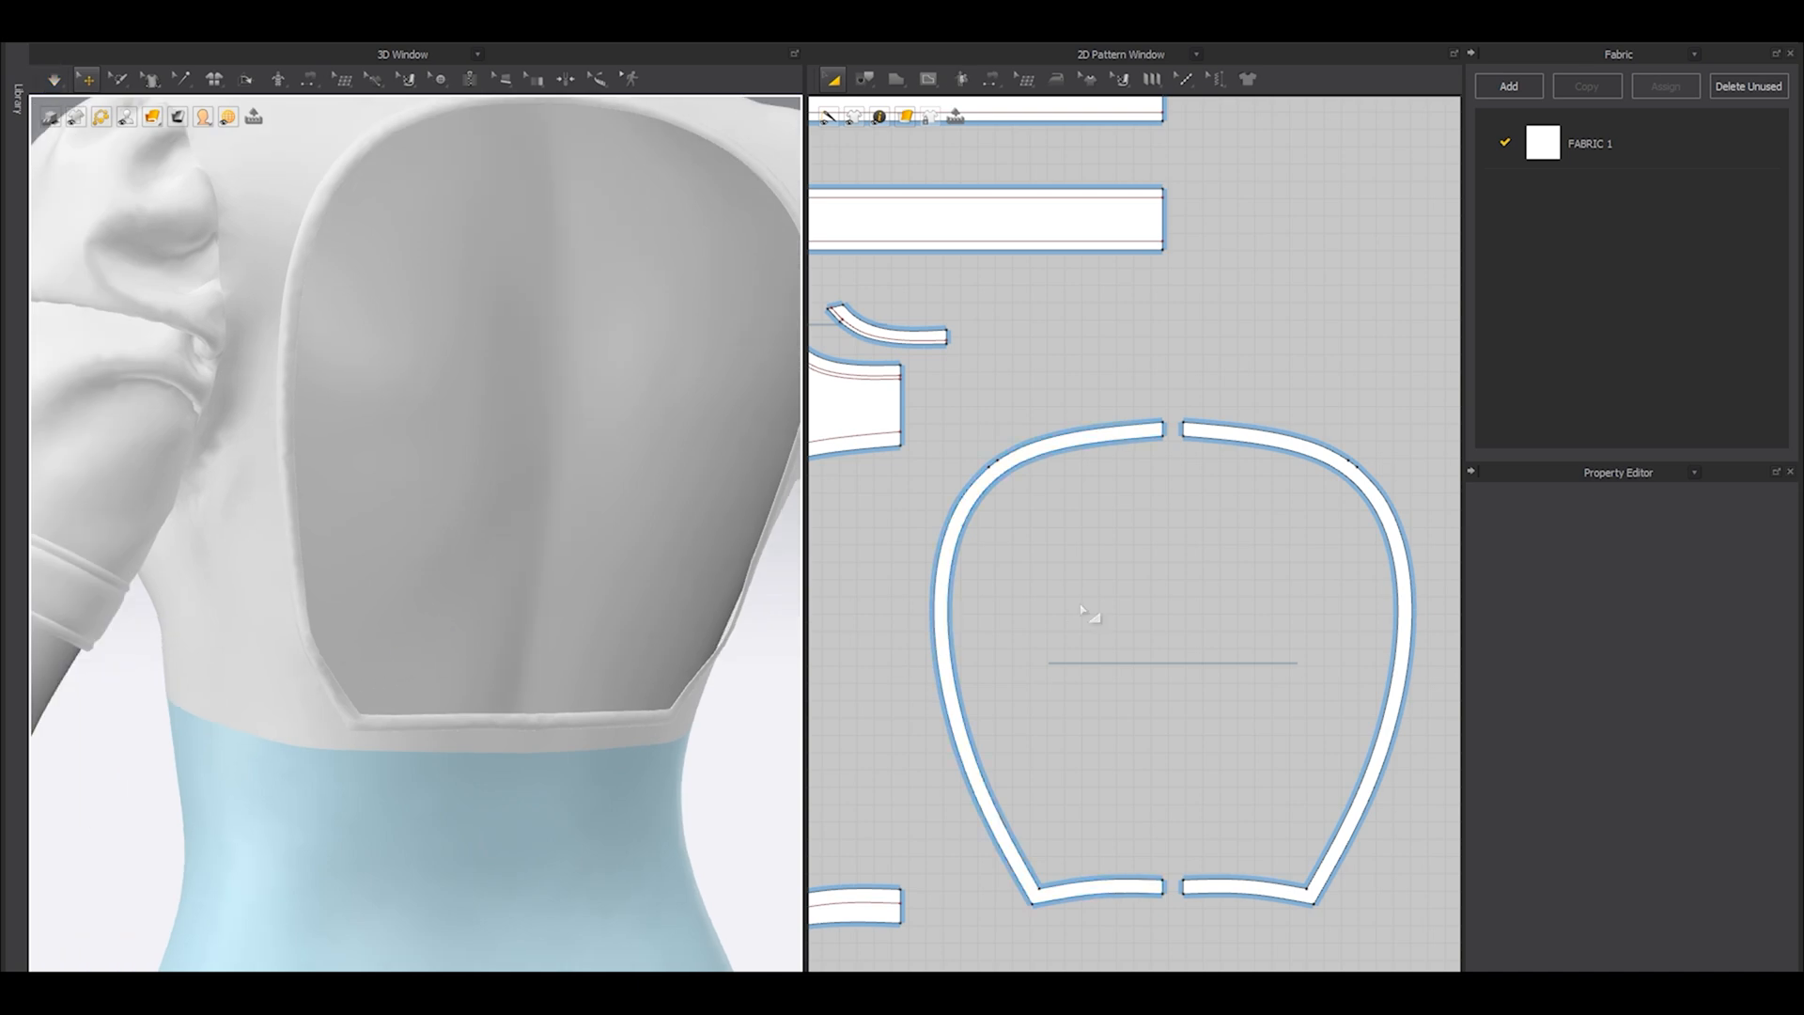
Turn on Elastic with ratio 99 for the open-back band's outline, excluding its two short end edges.
{"action": "scroll", "coordinate": [1090, 601], "scroll_direction": "down", "scroll_amount": 3}
{"action": "scroll", "coordinate": [986, 561], "scroll_direction": "up", "scroll_amount": 5}
{"action": "key", "text": "z"}
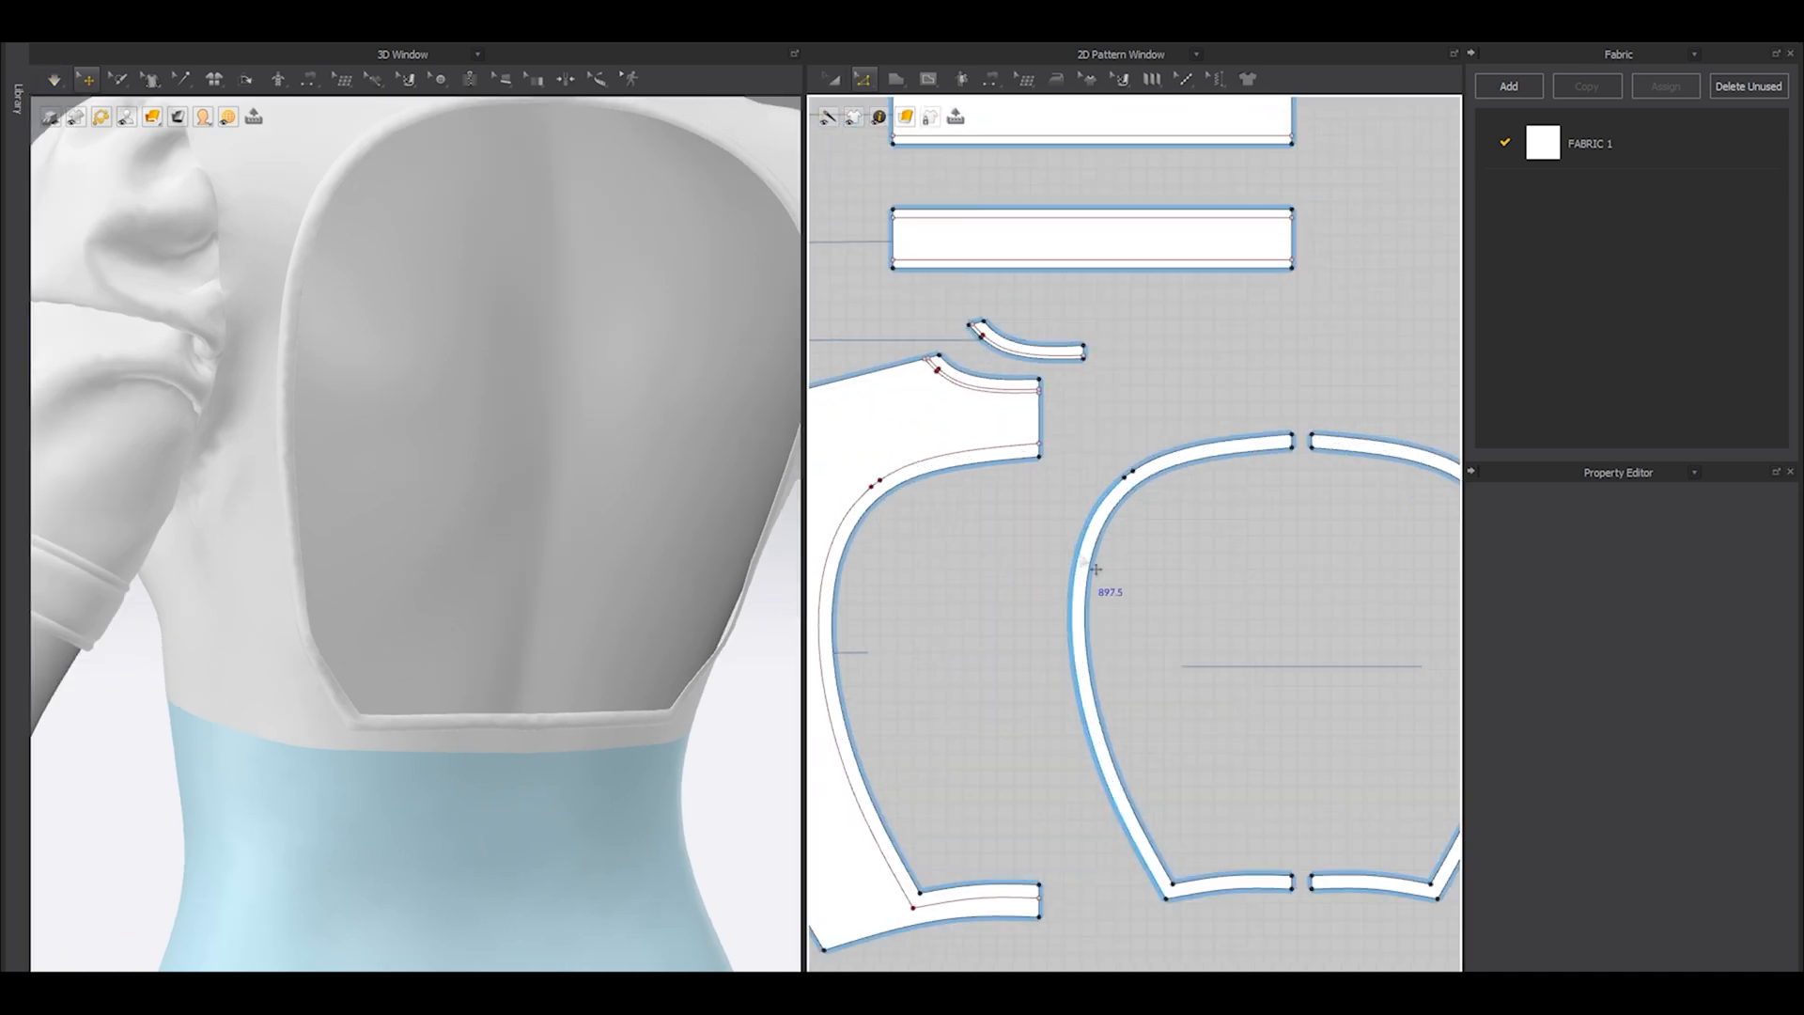
{"action": "left_click", "coordinate": [1095, 569]}
{"action": "scroll", "coordinate": [1288, 462], "scroll_direction": "up", "scroll_amount": 5}
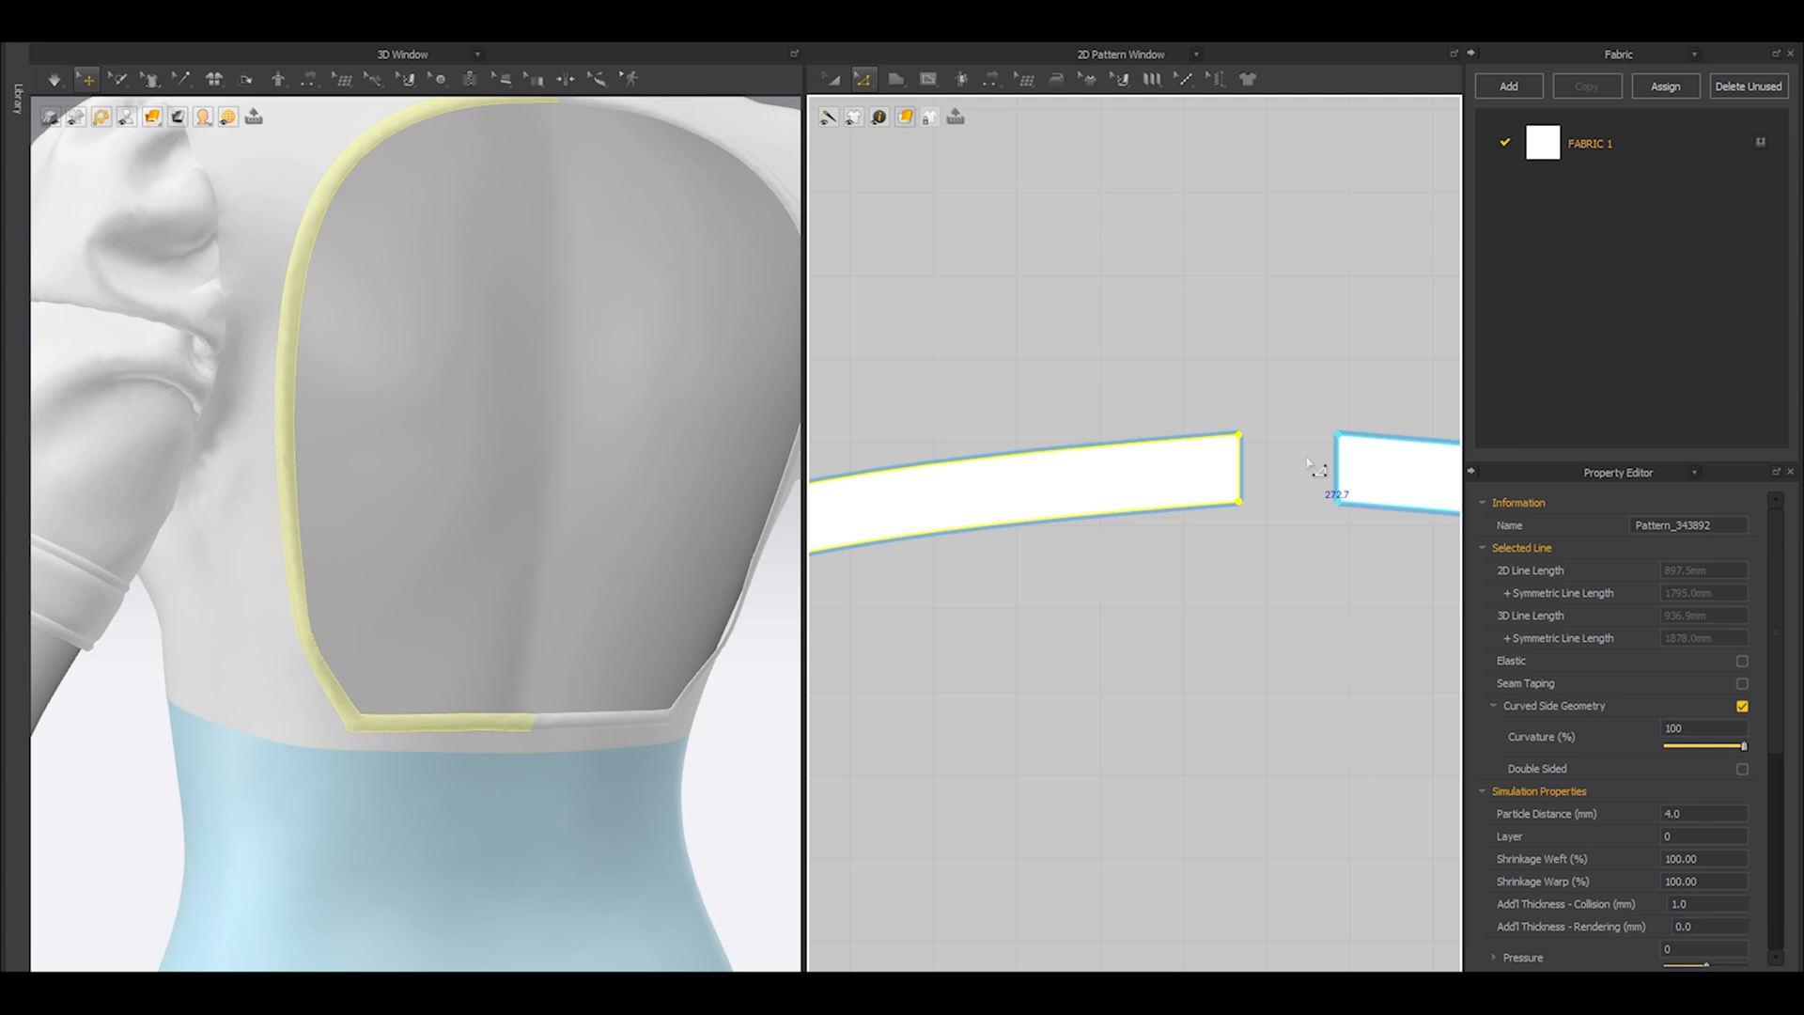
{"action": "left_click", "coordinate": [1239, 472], "text": "shift"}
{"action": "scroll", "coordinate": [1280, 612], "scroll_direction": "down", "scroll_amount": 5}
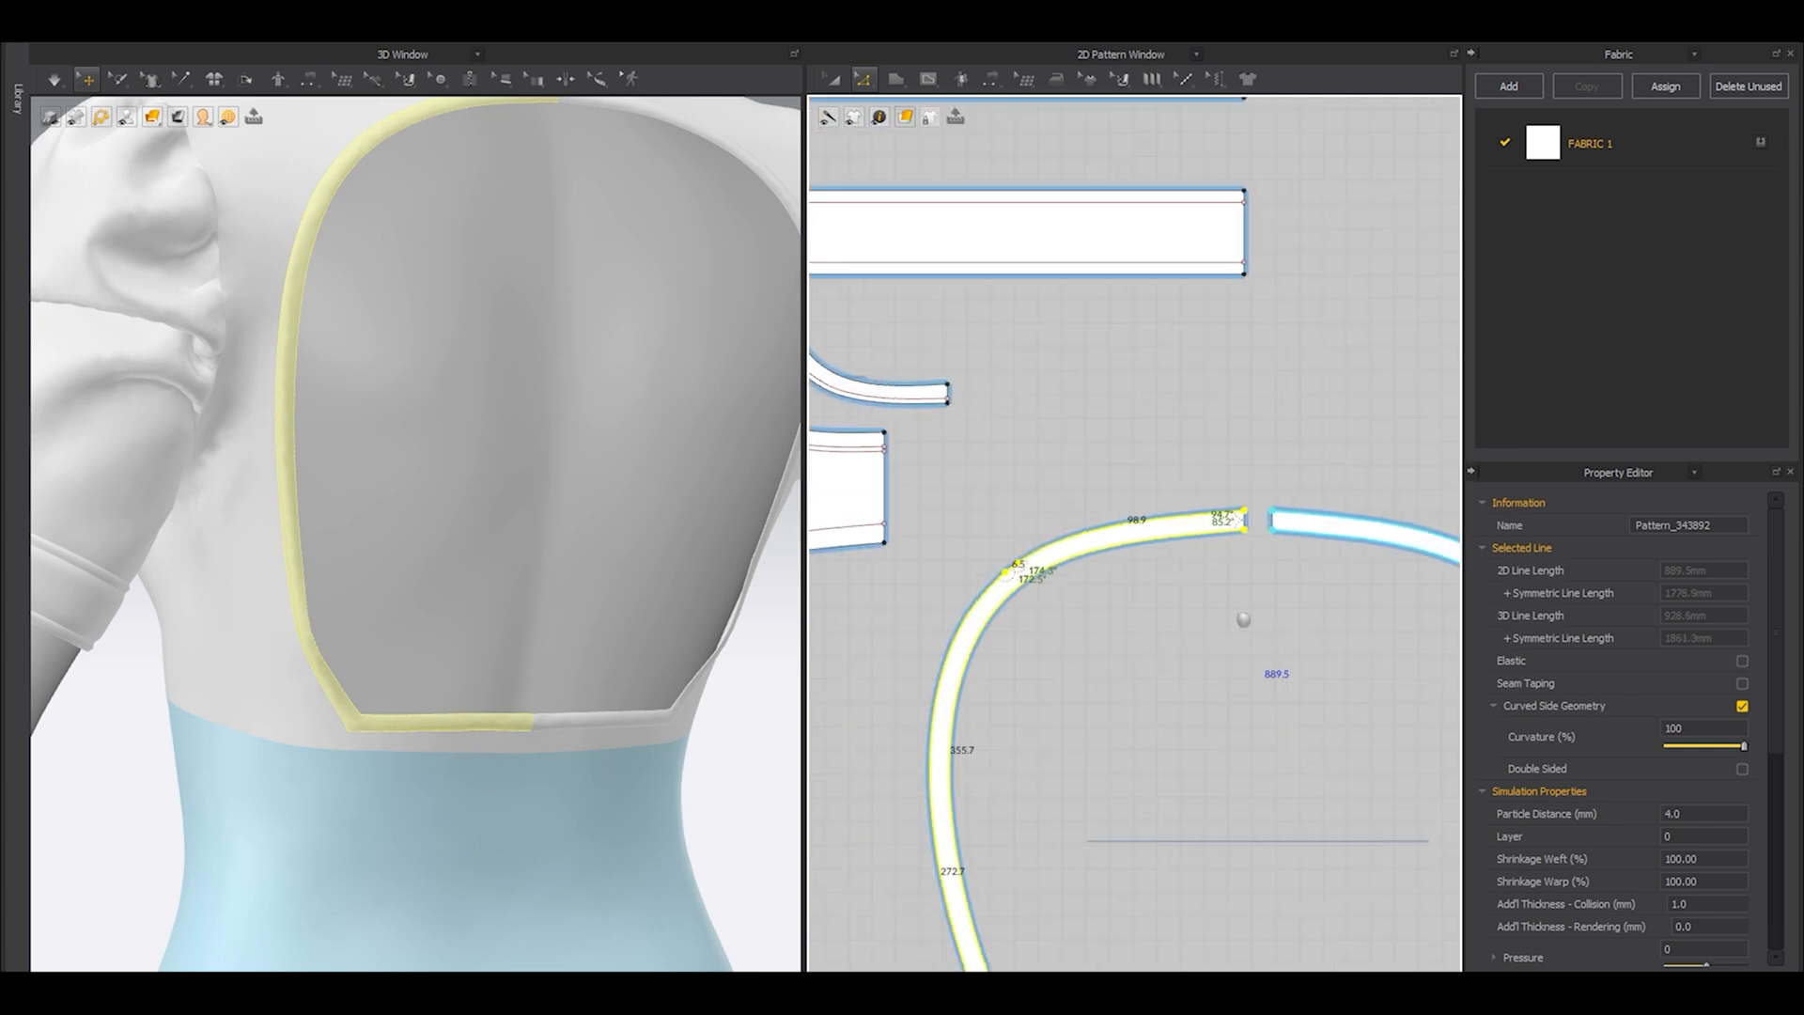
{"action": "scroll", "coordinate": [1158, 865], "scroll_direction": "up", "scroll_amount": 4}
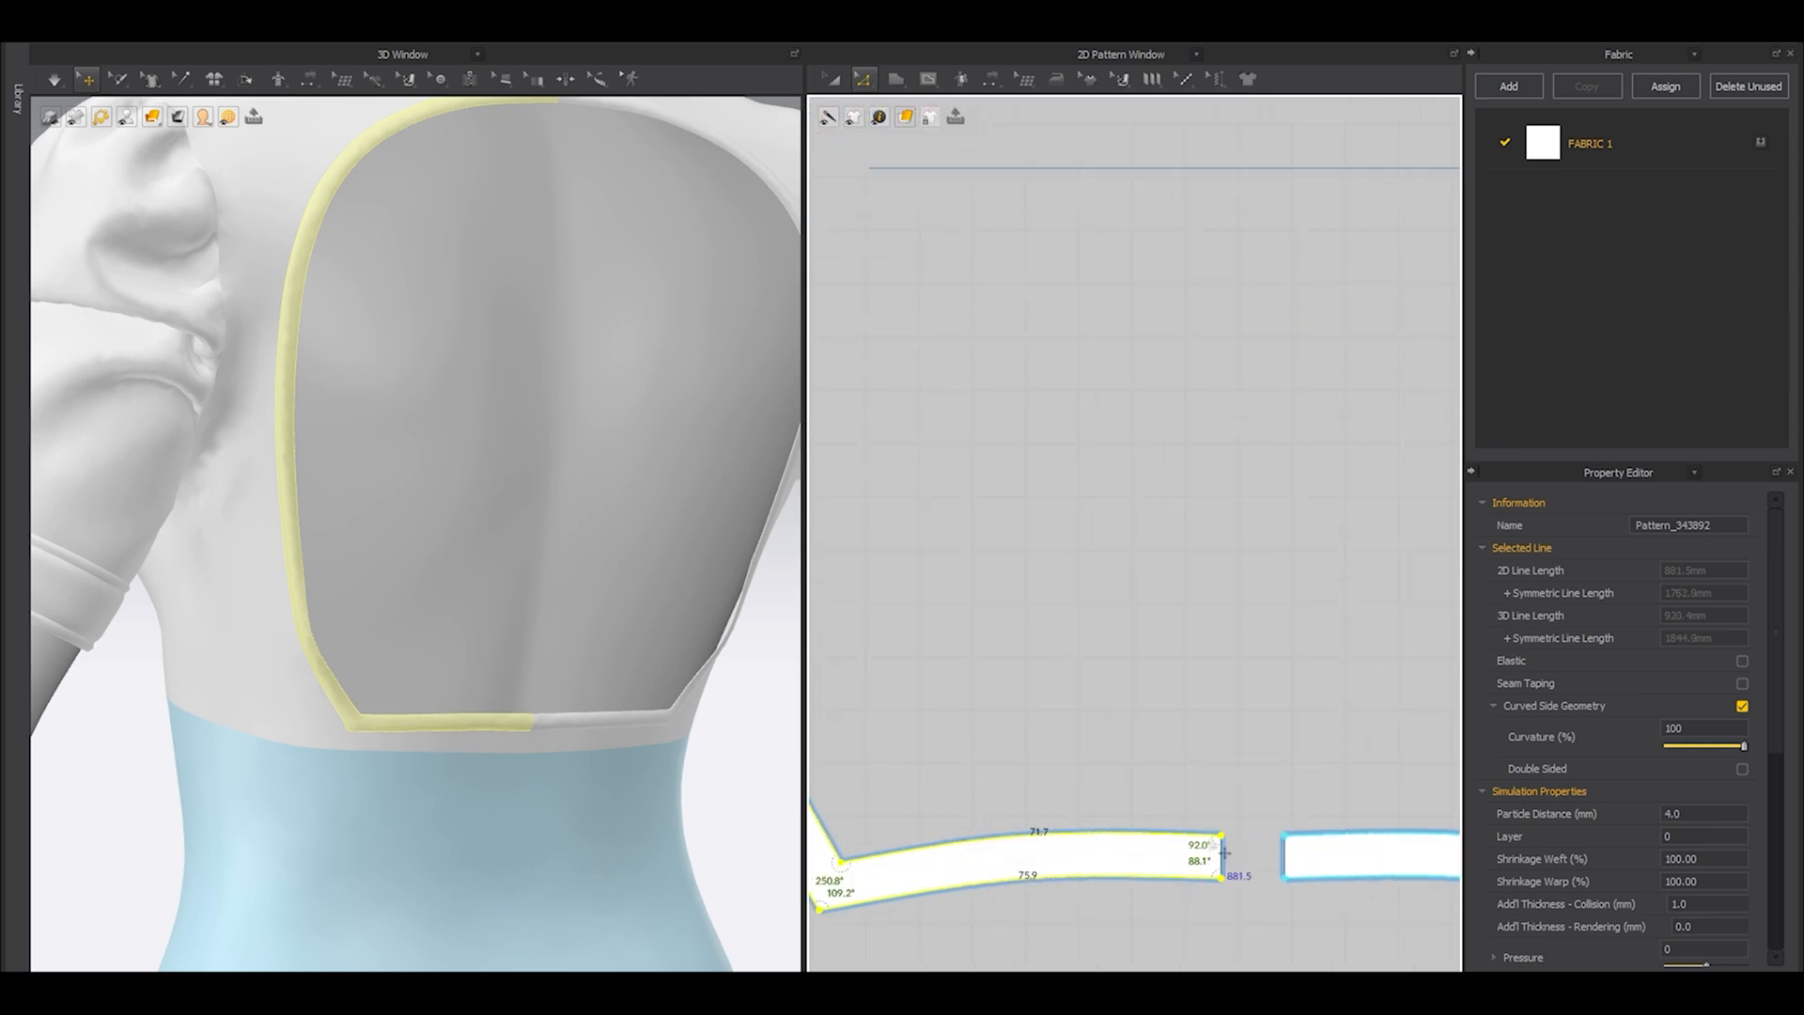
{"action": "middle_click_drag", "start_coordinate": [1140, 764], "coordinate": [1146, 707]}
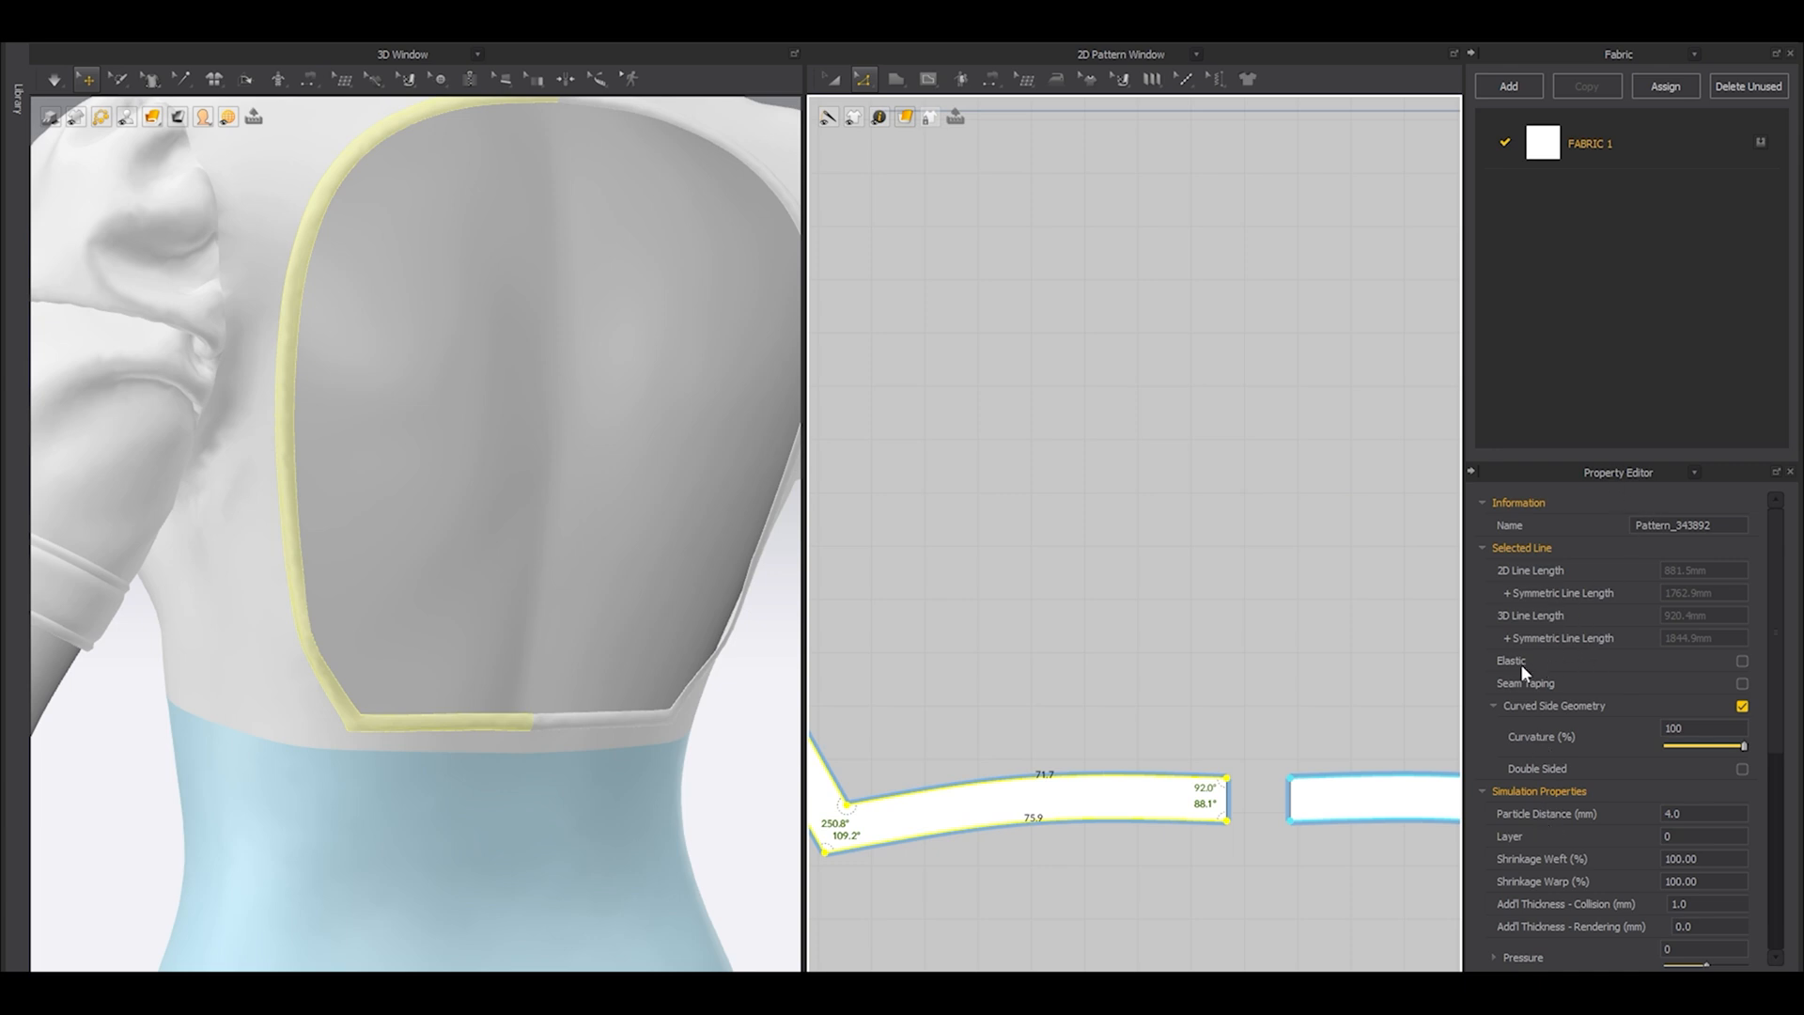
{"action": "left_click", "coordinate": [1740, 661]}
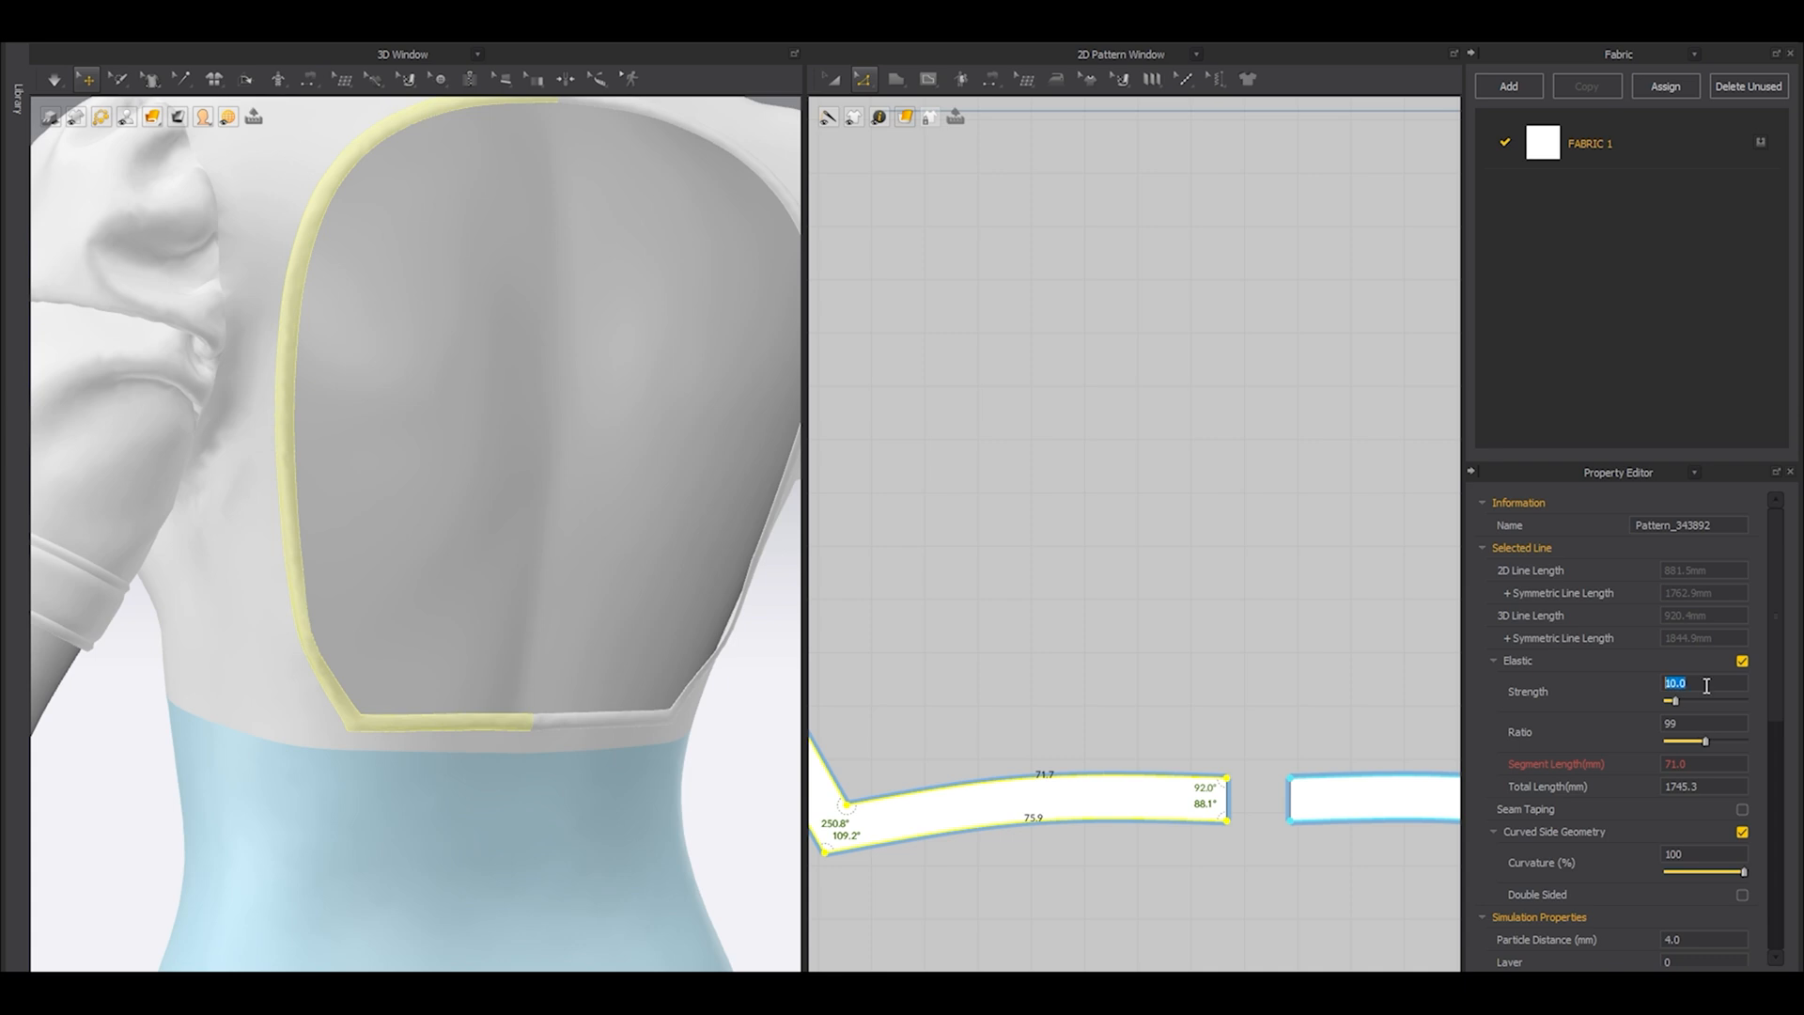
{"action": "left_click", "coordinate": [1402, 584]}
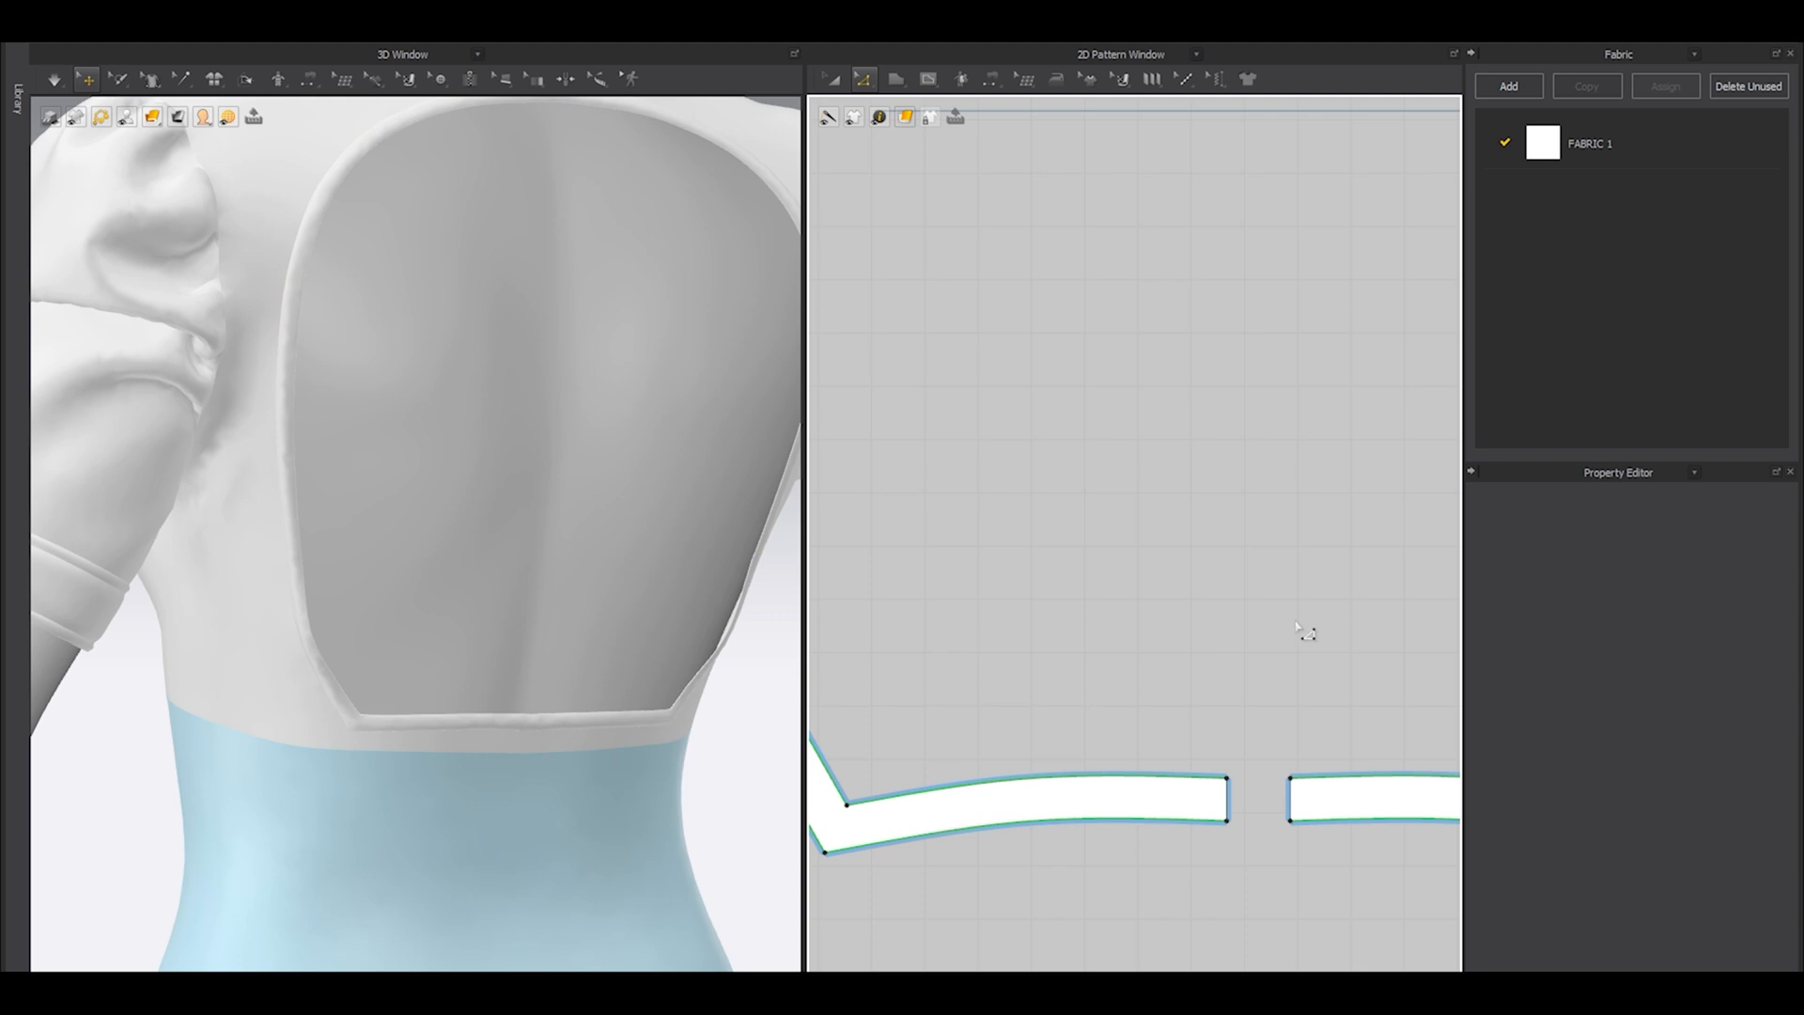
Run the simulation with the elastic open-back bands and stop it once the opening has tightened.
{"action": "key", "text": "space"}
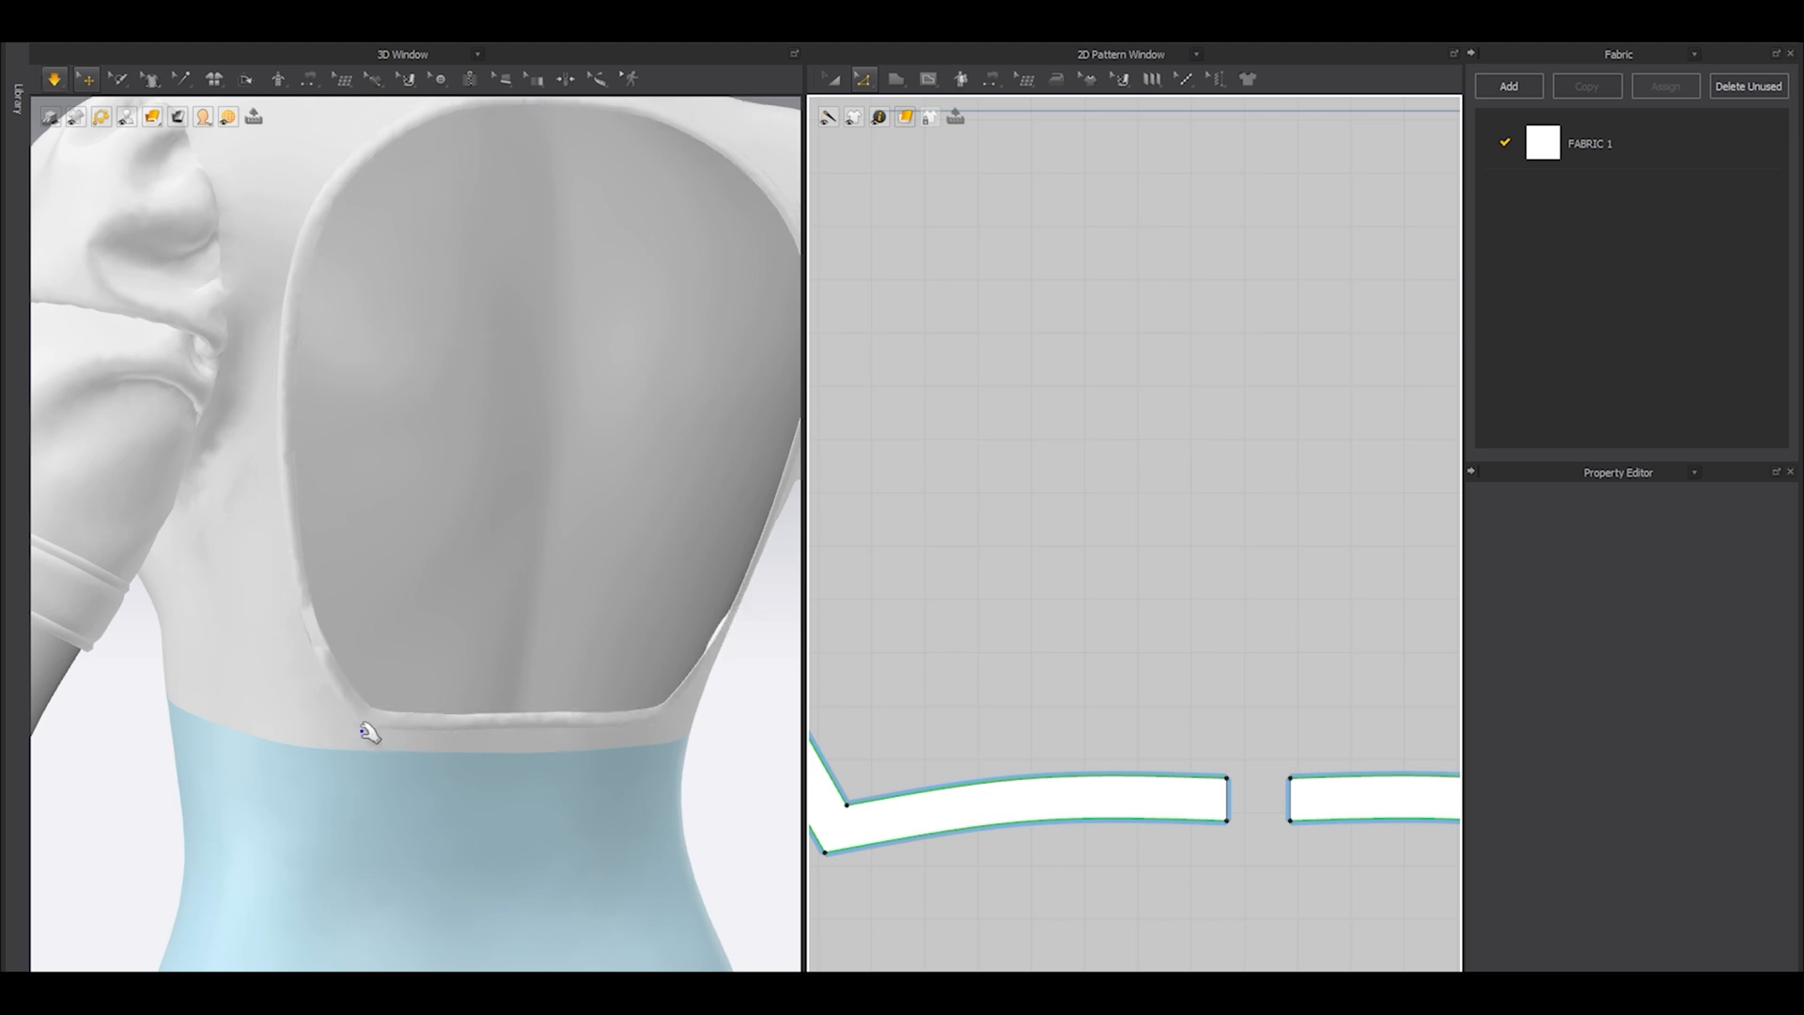
{"action": "scroll", "coordinate": [537, 711], "scroll_direction": "down", "scroll_amount": 5}
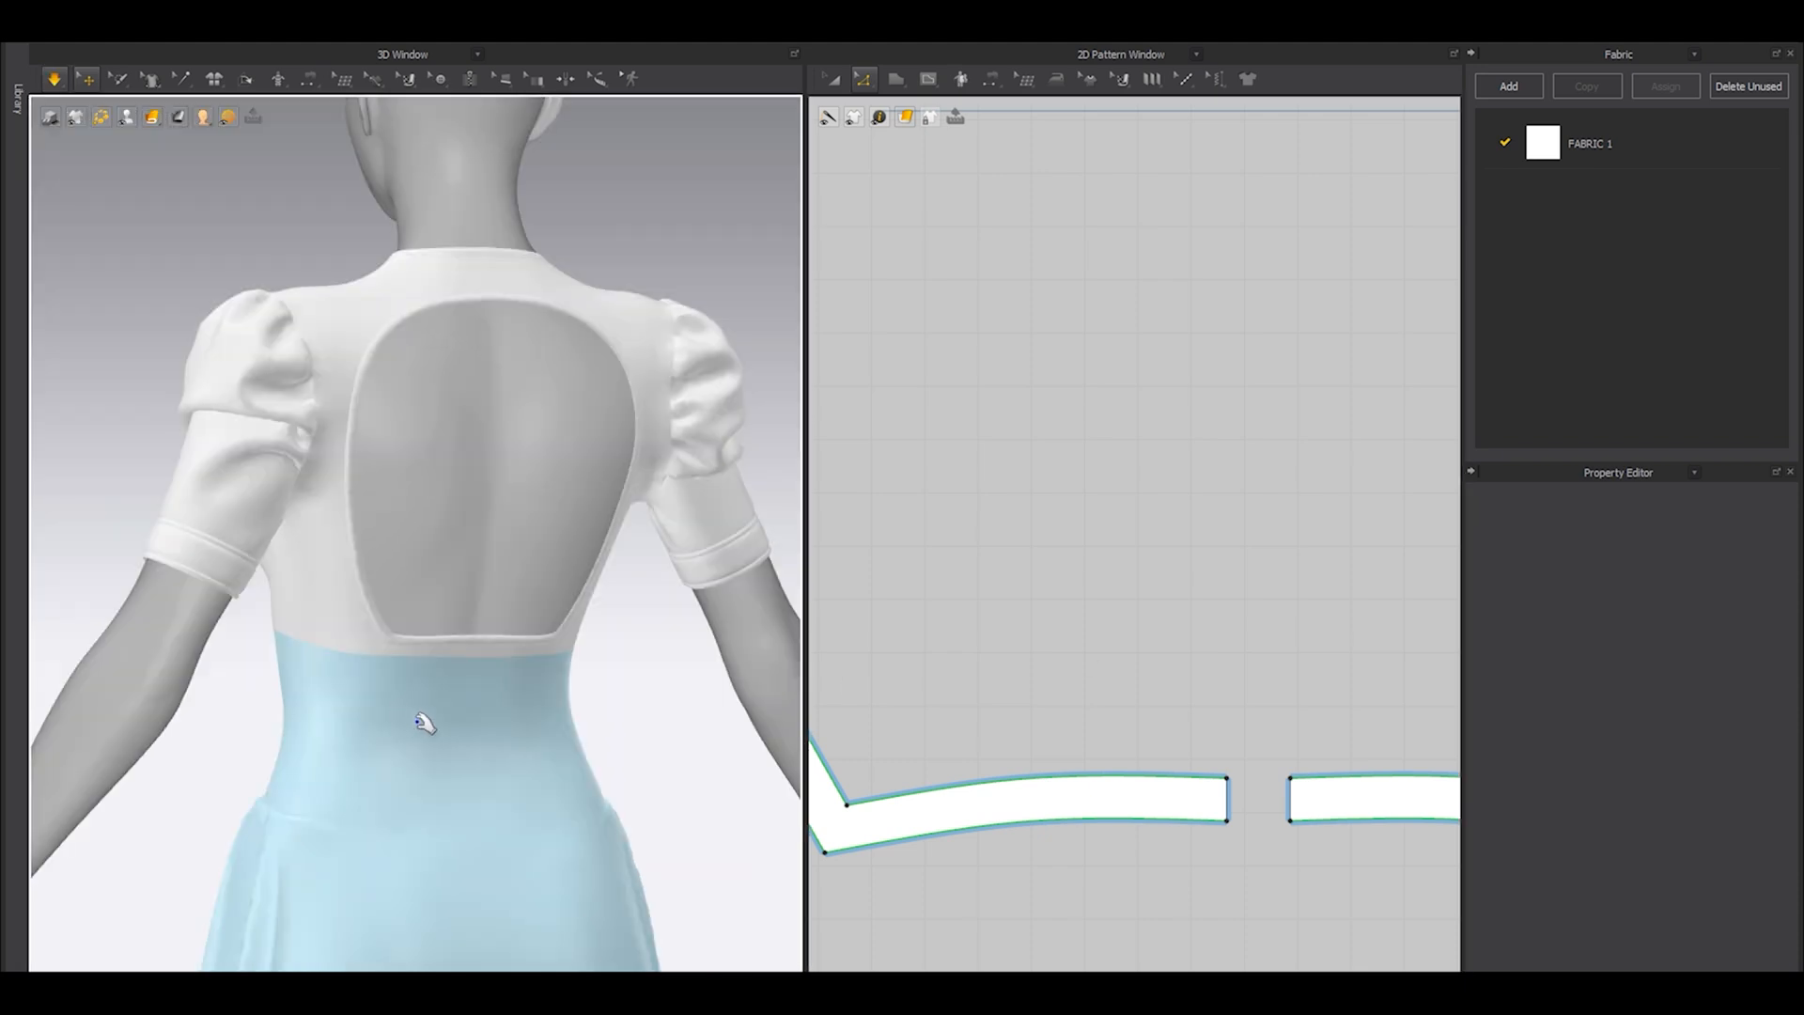
{"action": "right_click_drag", "start_coordinate": [415, 721], "coordinate": [471, 740]}
{"action": "key", "text": "space"}
Hide the avatar and examine the dress's open back, neckline and front lacing from behind and in front.
{"action": "key", "text": "shift+a"}
{"action": "right_click_drag", "start_coordinate": [544, 685], "coordinate": [391, 584]}
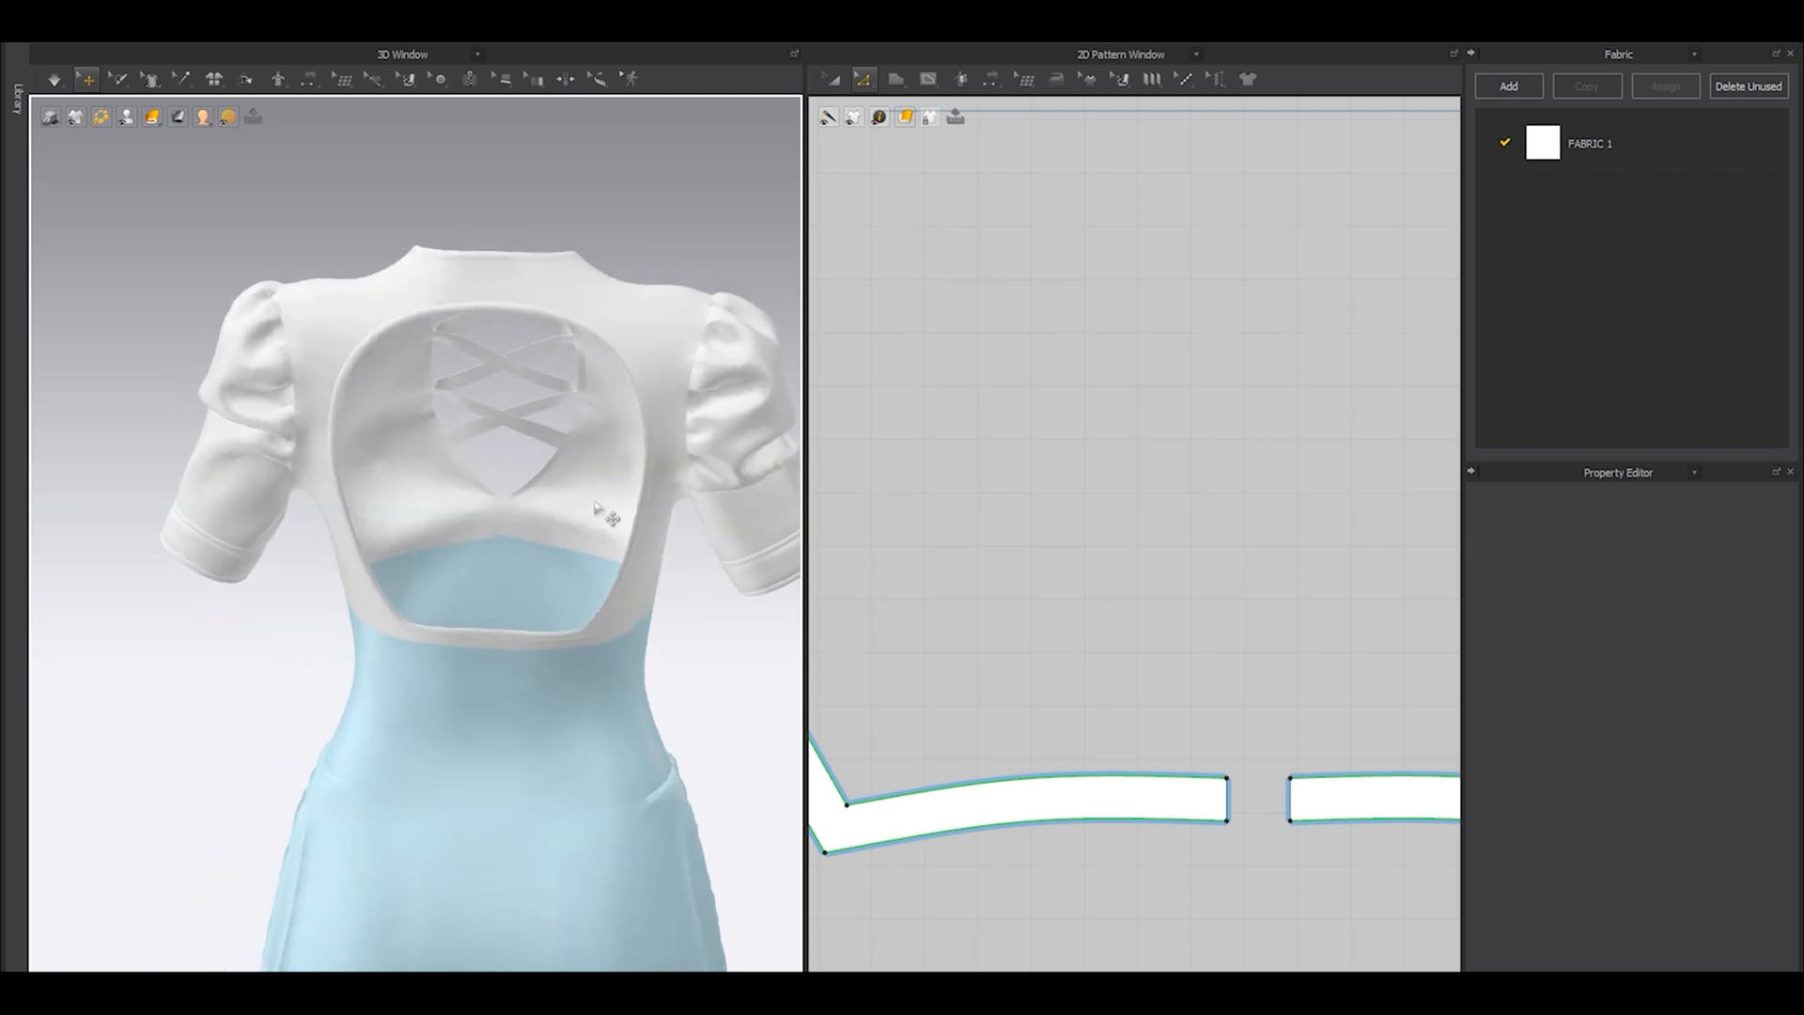
{"action": "scroll", "coordinate": [635, 512], "scroll_direction": "down", "scroll_amount": 3}
{"action": "mouse_move", "coordinate": [592, 526]}
{"action": "right_mouse_down"}
{"action": "mouse_move", "coordinate": [413, 508]}
{"action": "mouse_move", "coordinate": [446, 460]}
{"action": "mouse_move", "coordinate": [581, 512]}
{"action": "right_mouse_up"}
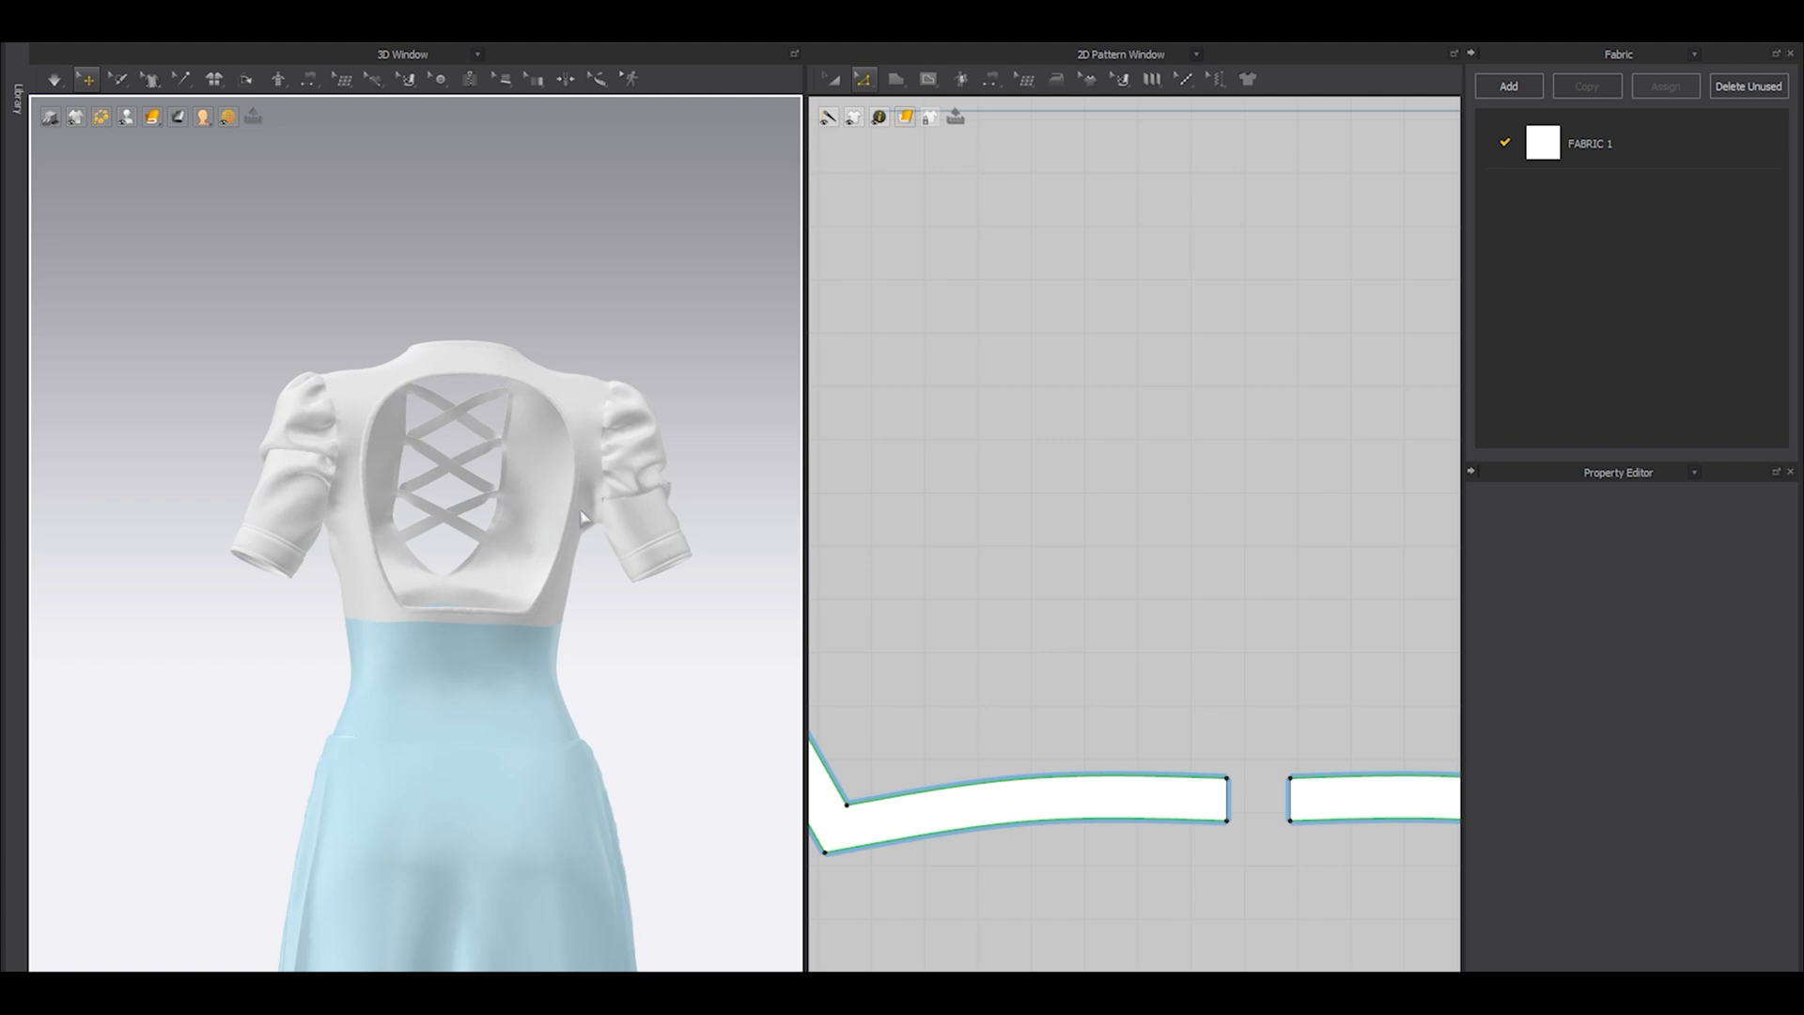
{"action": "key", "text": "2"}
{"action": "scroll", "coordinate": [620, 624], "scroll_direction": "up", "scroll_amount": 4}
{"action": "middle_click_drag", "start_coordinate": [519, 590], "coordinate": [441, 681]}
{"action": "right_click_drag", "start_coordinate": [442, 681], "coordinate": [468, 648]}
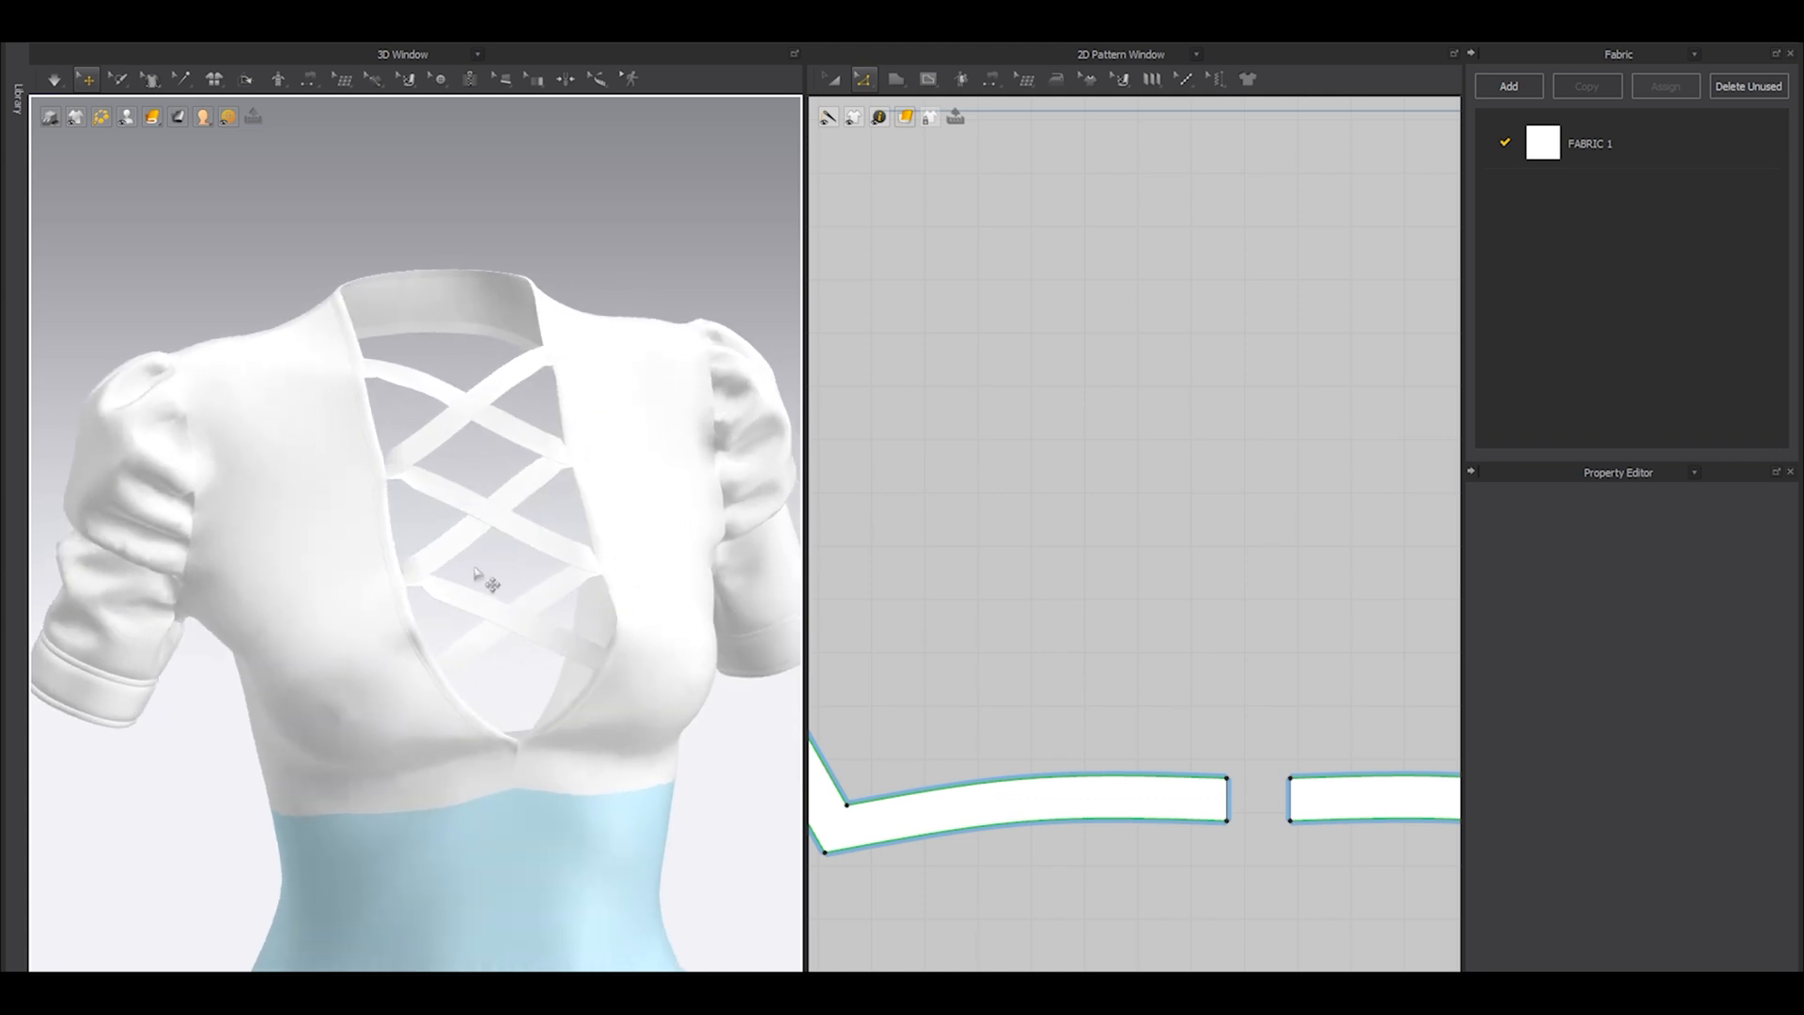
Move the lowest lacing strap further down, away from the other straps in the pattern layout.
{"action": "scroll", "coordinate": [1075, 562], "scroll_direction": "down", "scroll_amount": 6}
{"action": "scroll", "coordinate": [1043, 566], "scroll_direction": "up", "scroll_amount": 4}
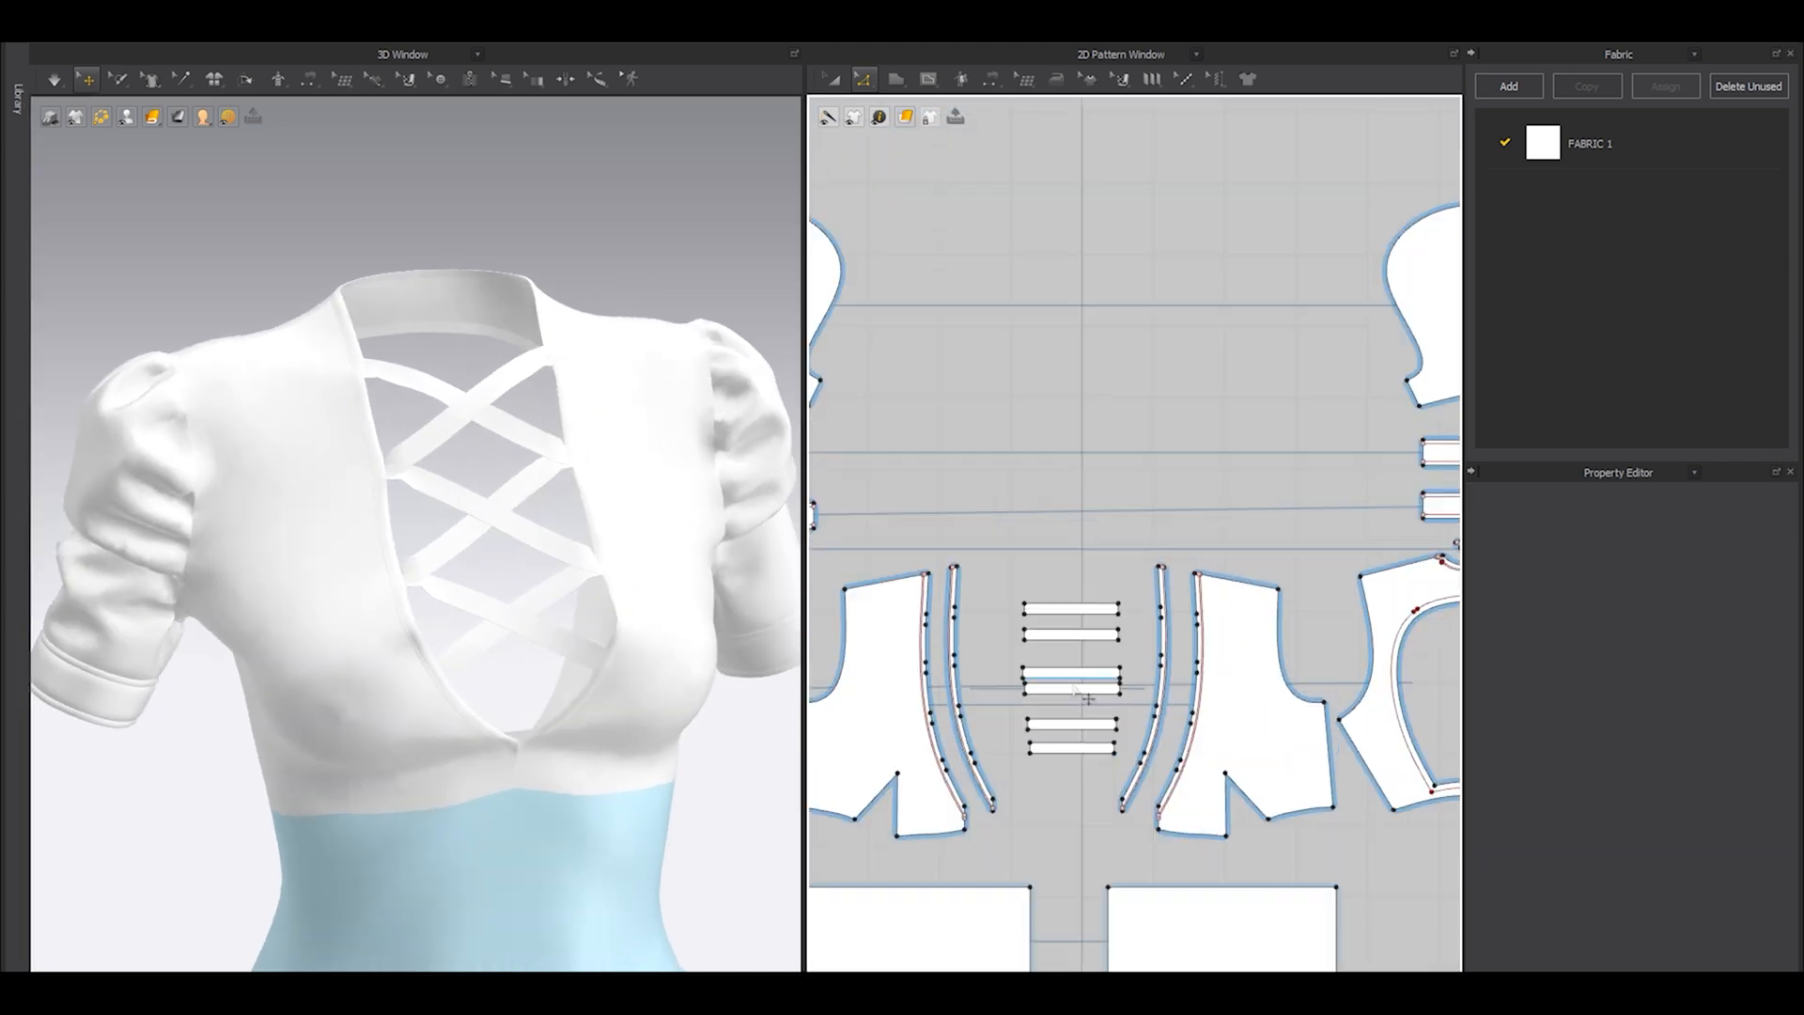
{"action": "key", "text": "a"}
{"action": "scroll", "coordinate": [1019, 714], "scroll_direction": "down", "scroll_amount": 1}
{"action": "middle_click_drag", "start_coordinate": [1011, 841], "coordinate": [1041, 700]}
{"action": "scroll", "coordinate": [1045, 699], "scroll_direction": "up", "scroll_amount": 4}
{"action": "left_click_drag", "start_coordinate": [1046, 676], "coordinate": [1025, 773]}
{"action": "right_click_drag", "start_coordinate": [592, 700], "coordinate": [636, 752]}
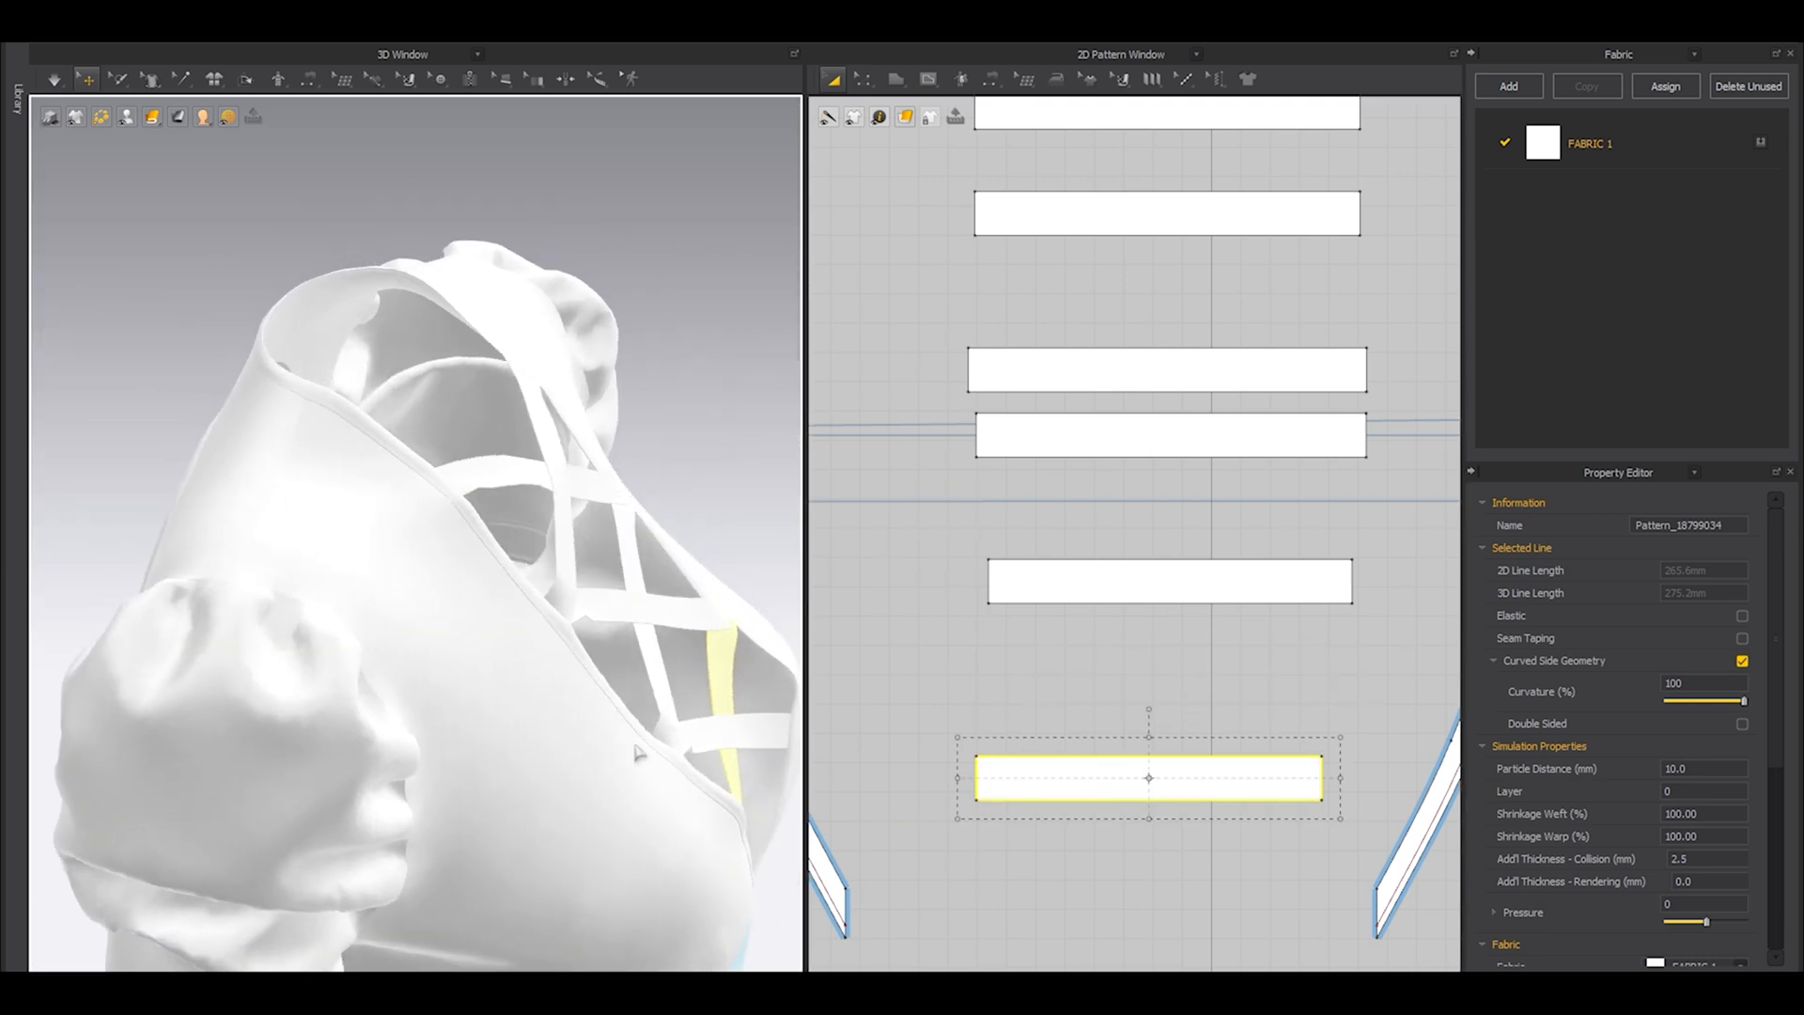
Move all six lacing straps up into the free area above the front bodice panels.
{"action": "scroll", "coordinate": [1048, 586], "scroll_direction": "down", "scroll_amount": 3}
{"action": "left_click_drag", "start_coordinate": [998, 392], "coordinate": [1159, 754]}
{"action": "left_click_drag", "start_coordinate": [1086, 586], "coordinate": [1006, 292]}
{"action": "middle_click_drag", "start_coordinate": [1029, 296], "coordinate": [1014, 433]}
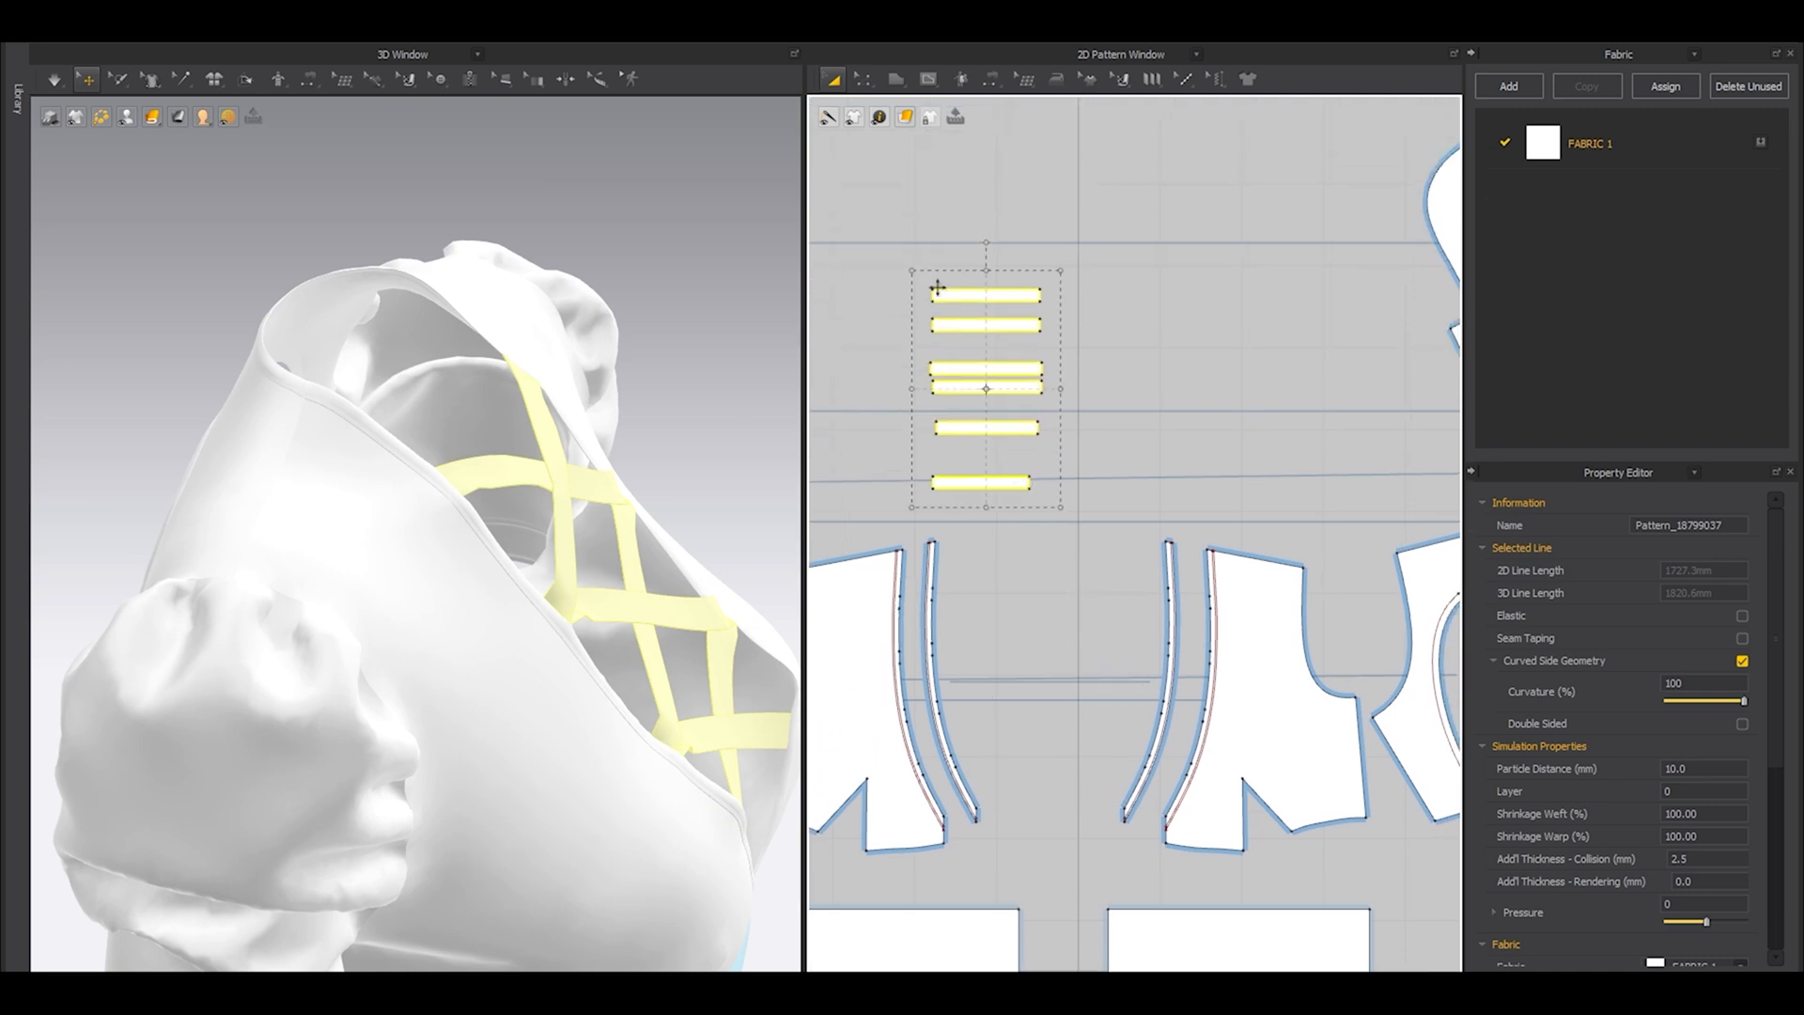
Try cloning all six lacing straps at once with Layer Clone (Under), and delete the cloned pieces.
{"action": "right_click", "coordinate": [984, 374]}
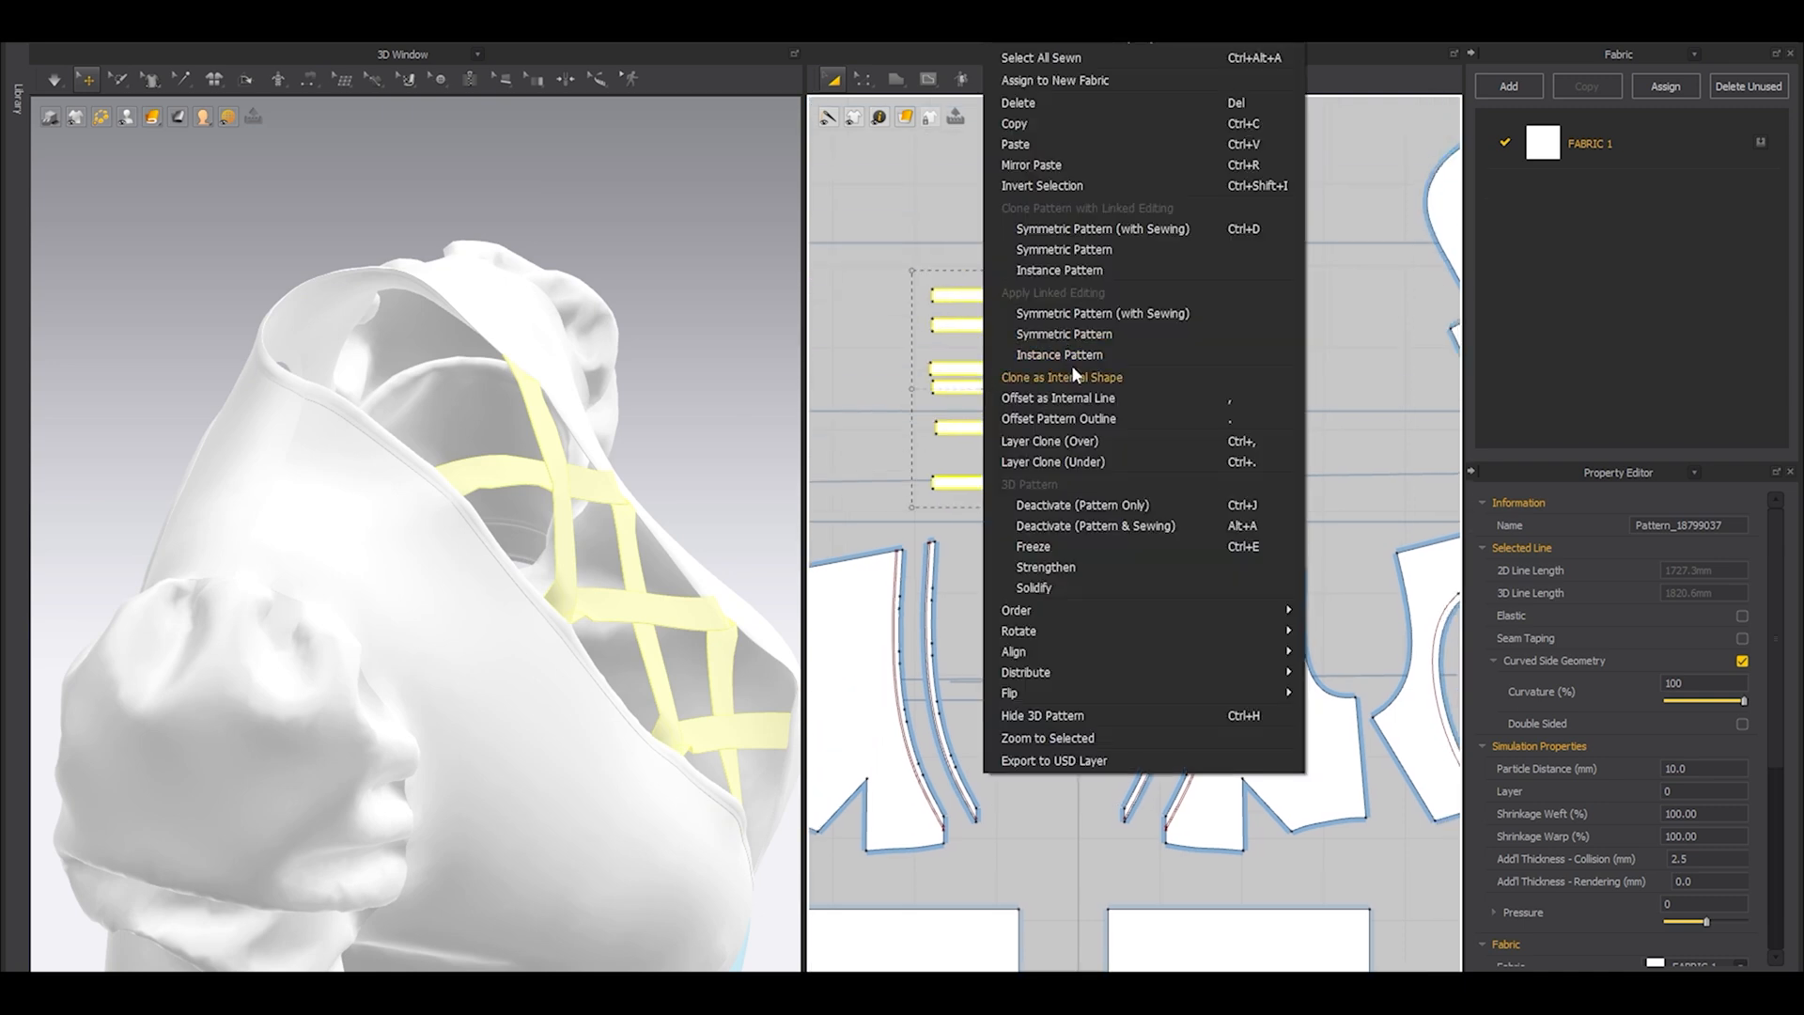
{"action": "left_click", "coordinate": [1073, 461]}
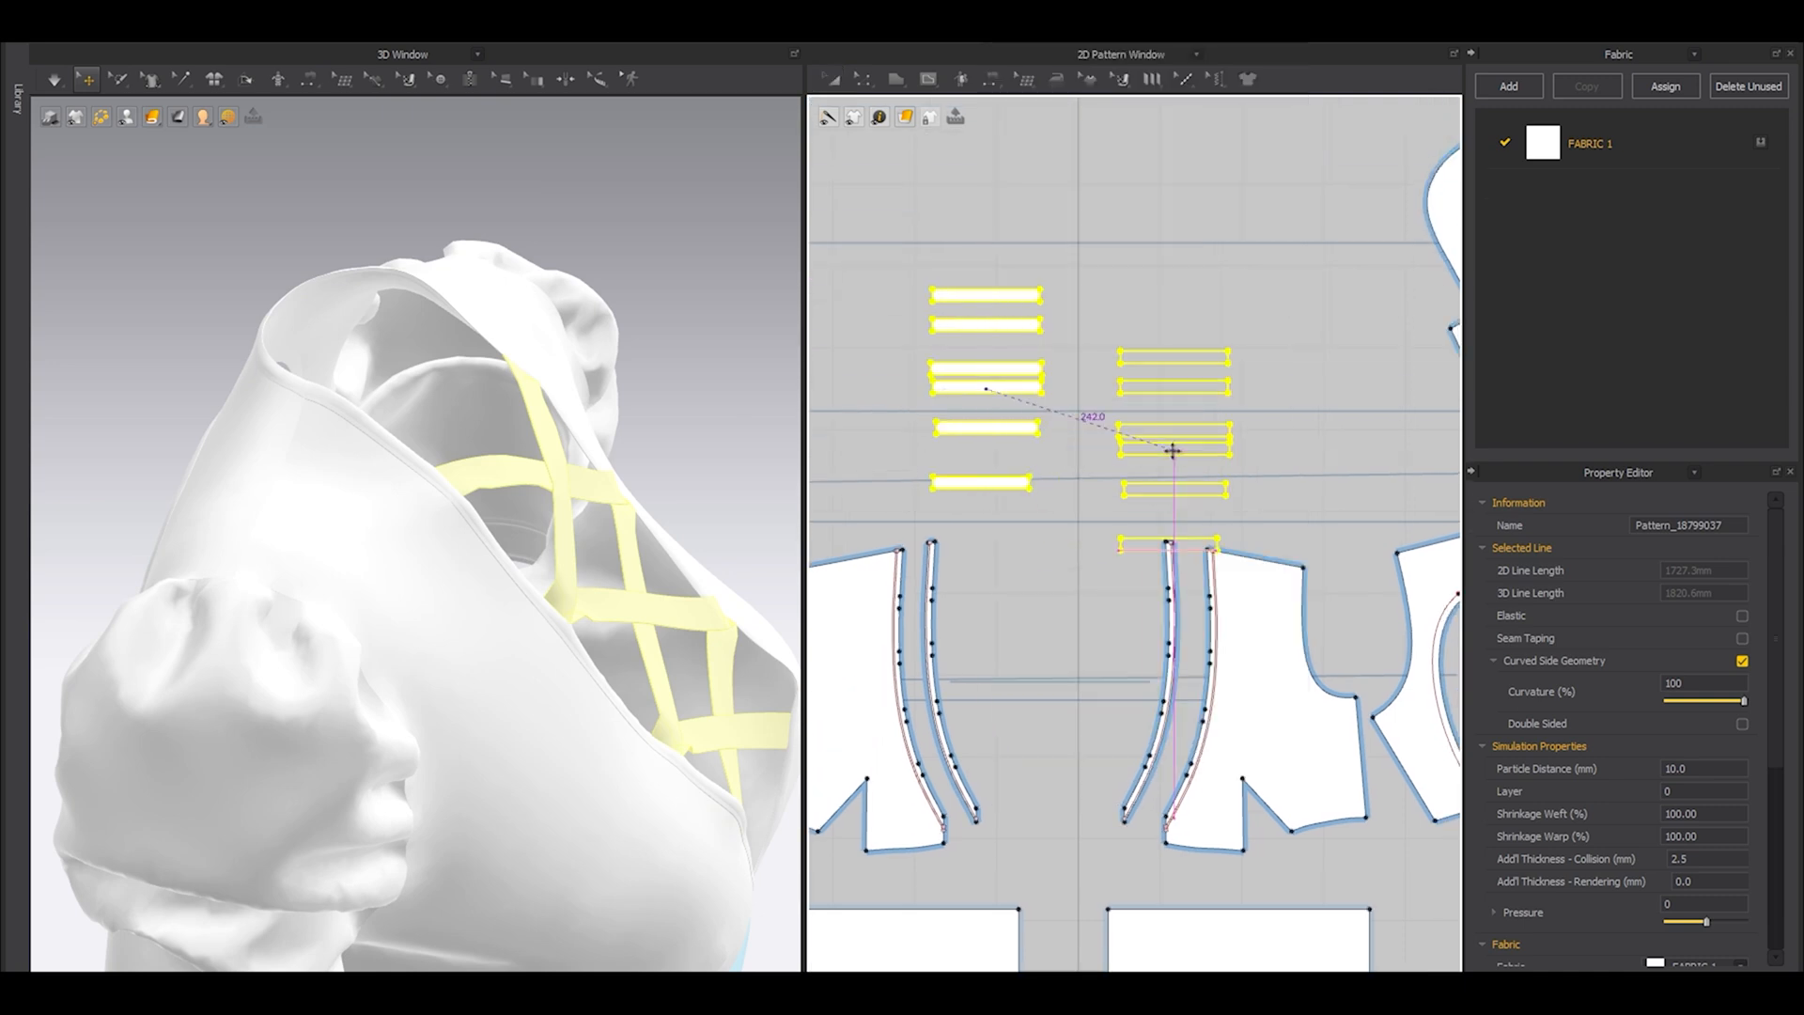
{"action": "left_click", "coordinate": [1161, 388]}
{"action": "mouse_move", "coordinate": [507, 531]}
{"action": "right_mouse_down"}
{"action": "mouse_move", "coordinate": [533, 595]}
{"action": "mouse_move", "coordinate": [648, 538]}
{"action": "right_mouse_up"}
{"action": "right_click_drag", "start_coordinate": [526, 606], "coordinate": [476, 599]}
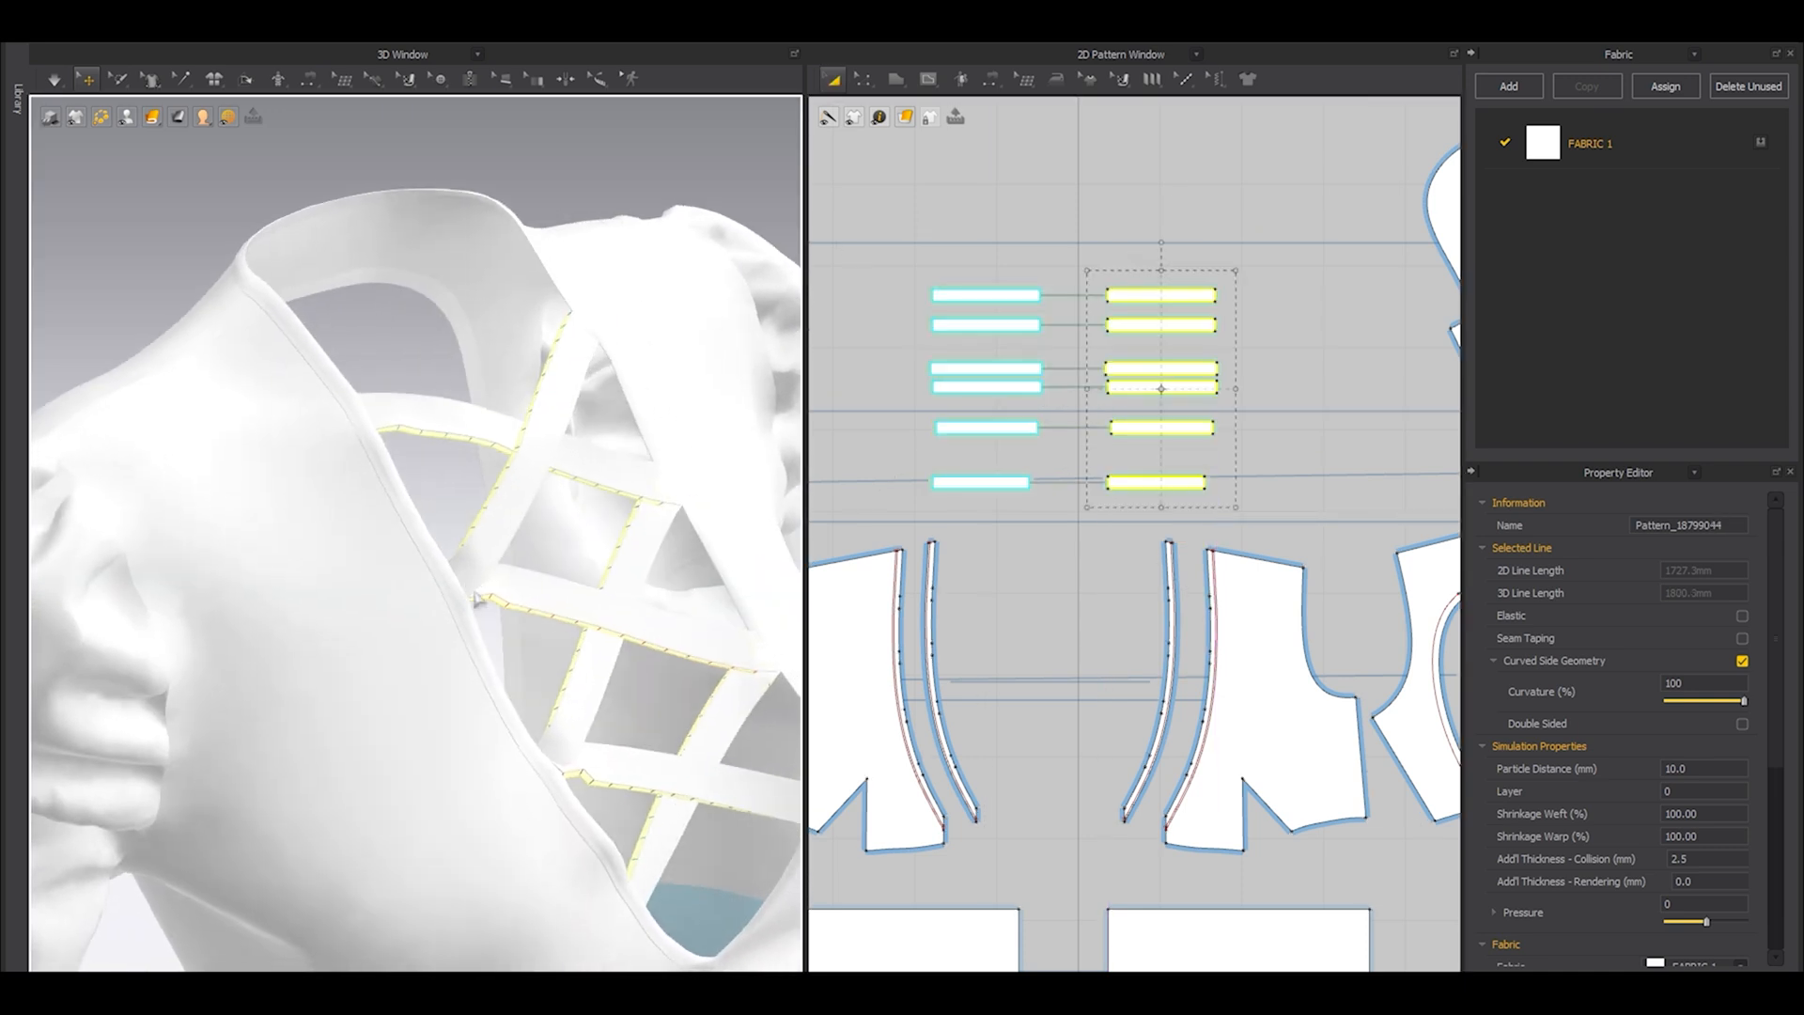
{"action": "key", "text": "Delete"}
Create a layer clone of only the lowest lacing strap and place it beside the original.
{"action": "left_click", "coordinate": [977, 481]}
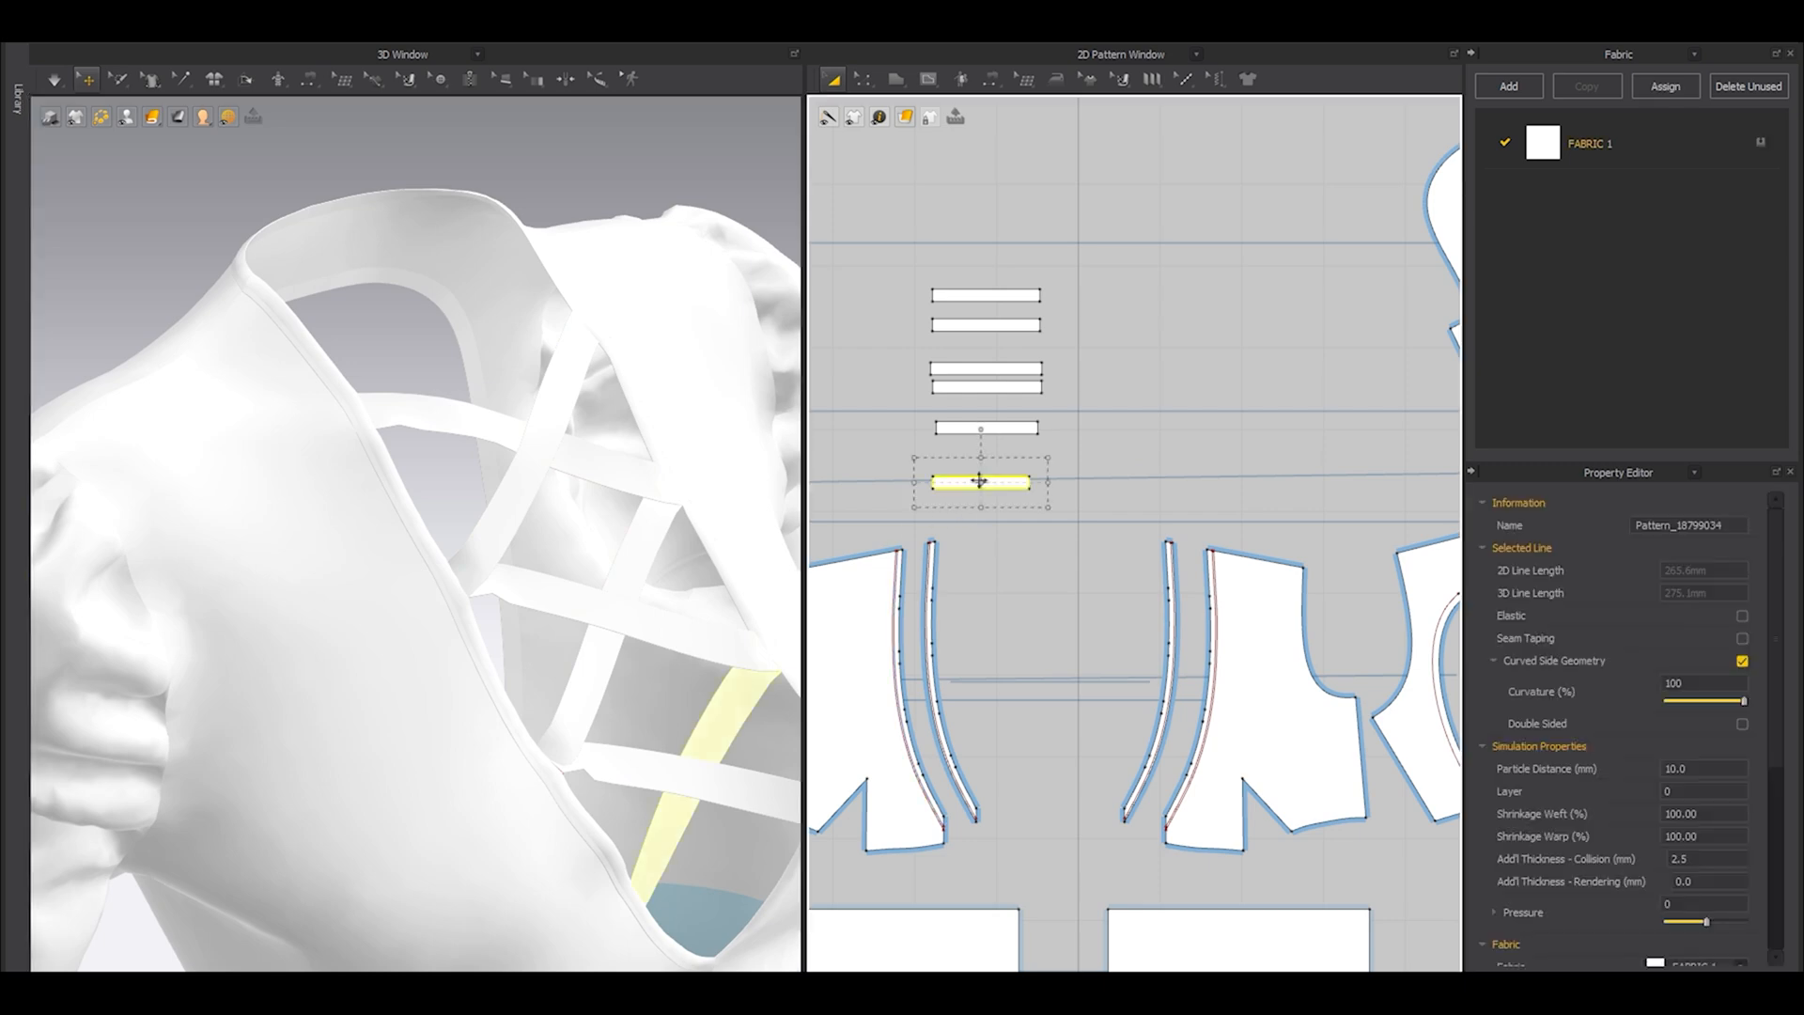
{"action": "right_click", "coordinate": [983, 480]}
{"action": "left_click", "coordinate": [1064, 401]}
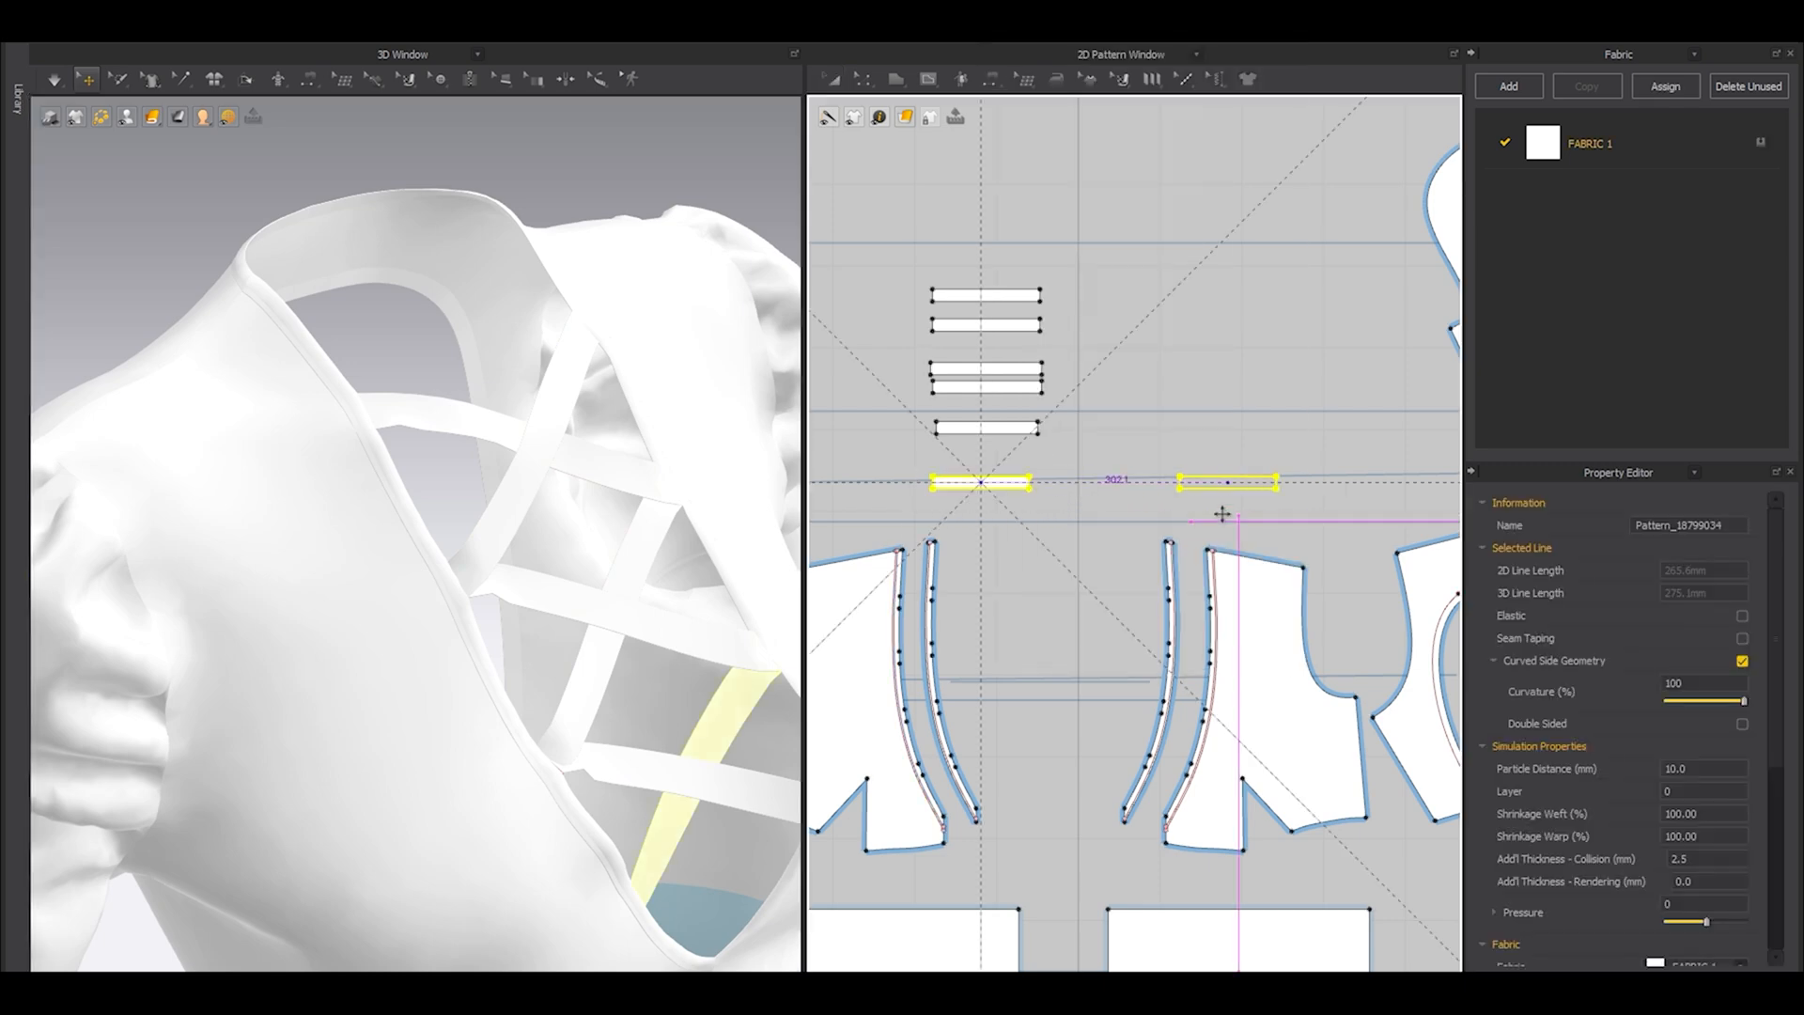
{"action": "left_click", "coordinate": [1162, 505]}
{"action": "mouse_move", "coordinate": [583, 779]}
{"action": "right_mouse_down"}
{"action": "mouse_move", "coordinate": [480, 856]}
{"action": "mouse_move", "coordinate": [447, 696]}
{"action": "mouse_move", "coordinate": [488, 733]}
{"action": "mouse_move", "coordinate": [530, 491]}
{"action": "right_mouse_up"}
{"action": "scroll", "coordinate": [1231, 454], "scroll_direction": "up", "scroll_amount": 3}
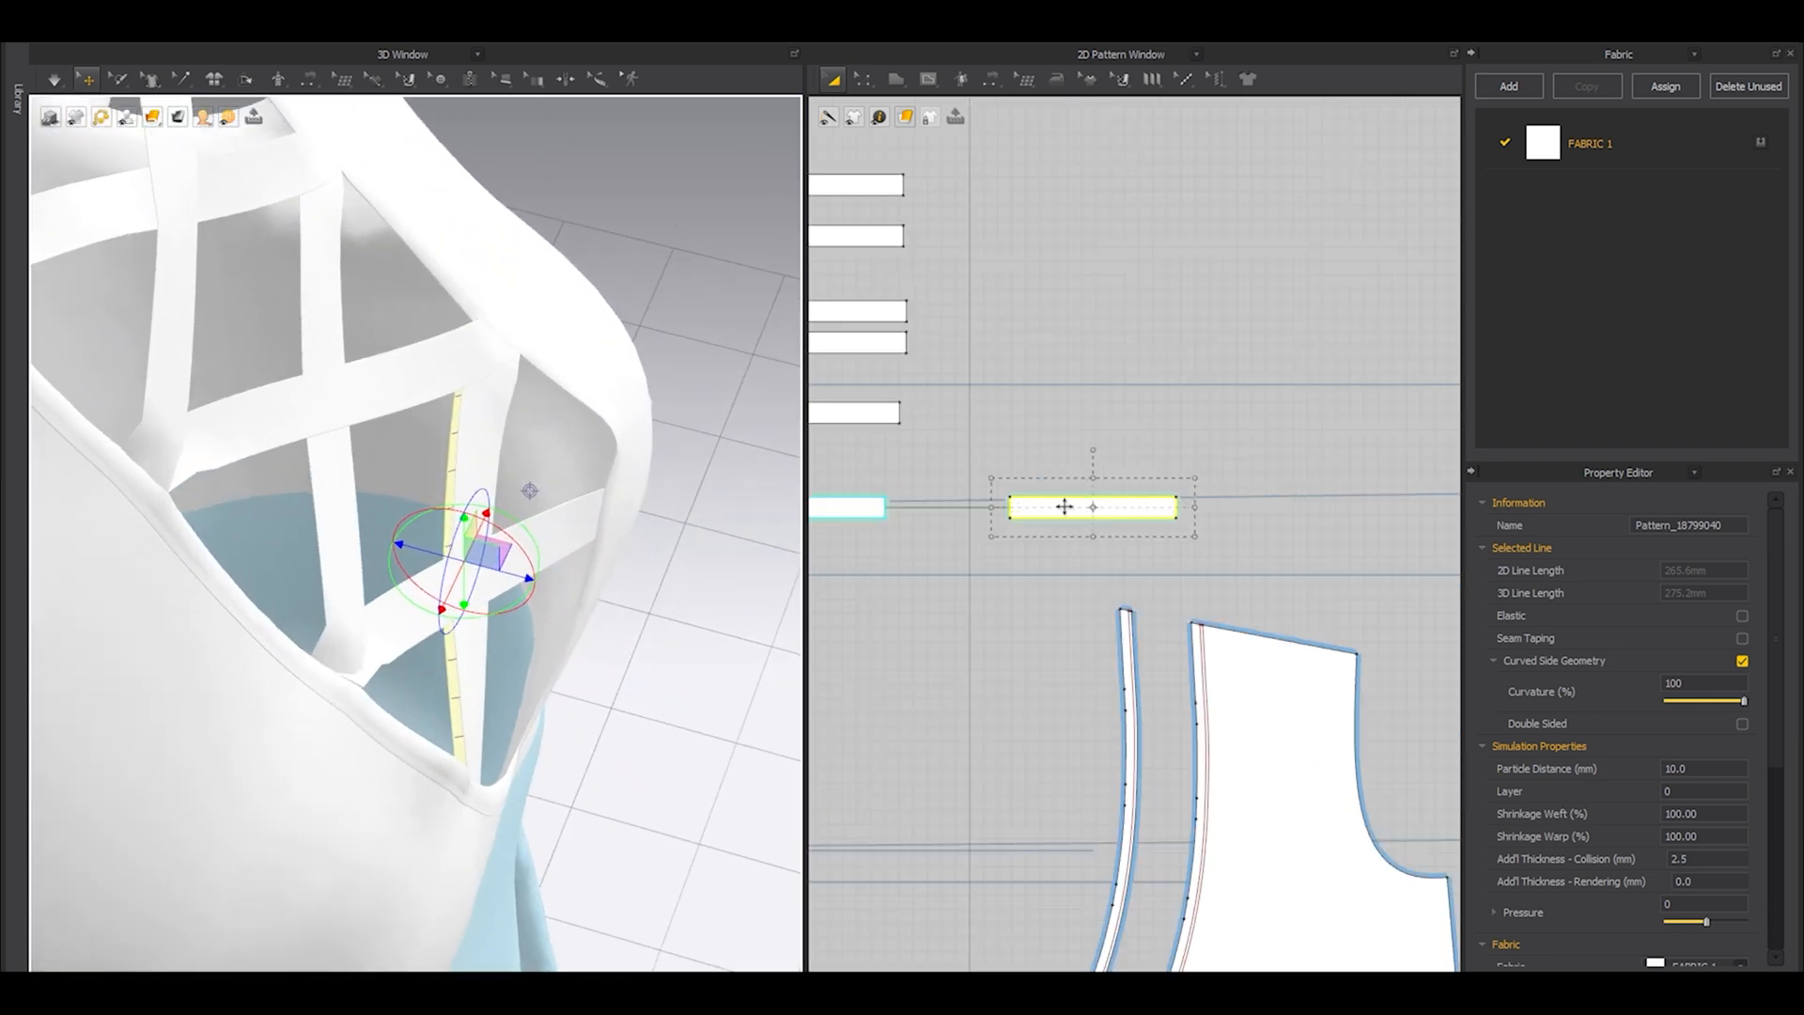
Remove the linked editing between the cloned strap and its original, and select the clone's seams with Edit Sewing.
{"action": "right_click", "coordinate": [1063, 506]}
{"action": "left_click", "coordinate": [1110, 319]}
{"action": "middle_click_drag", "start_coordinate": [1016, 496], "coordinate": [1109, 480]}
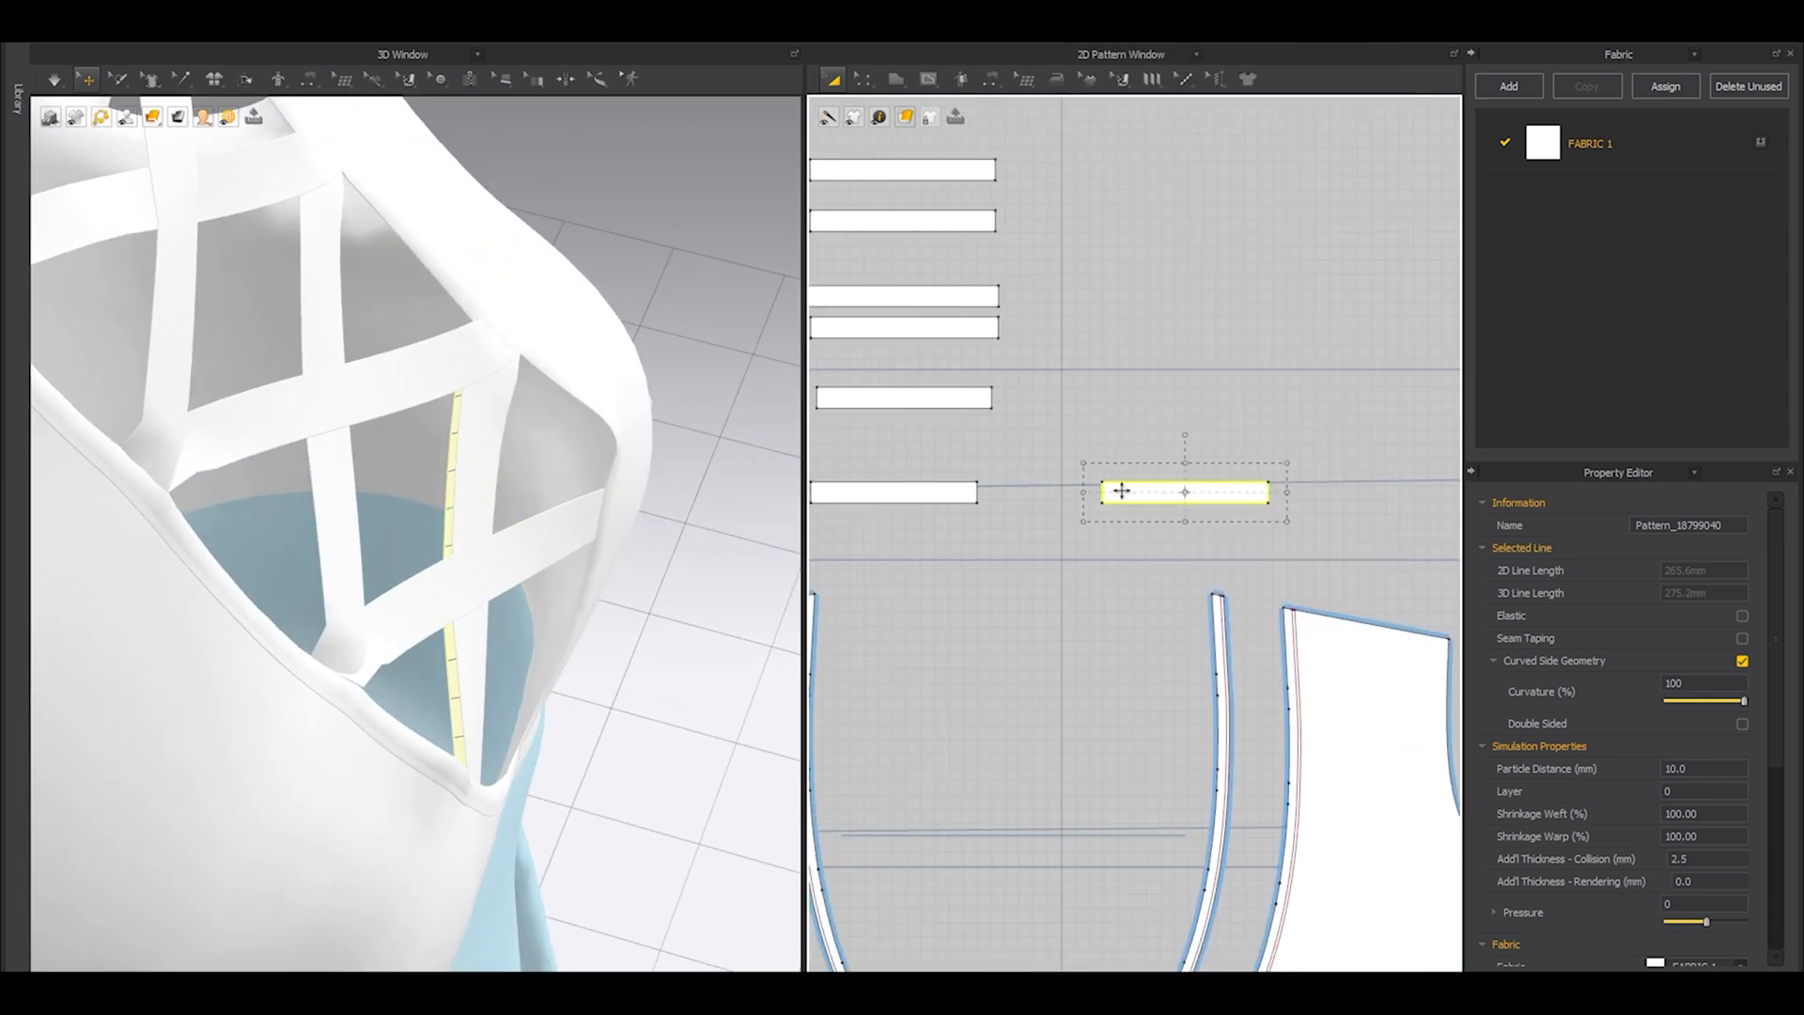
{"action": "key", "text": "b"}
{"action": "left_click_drag", "start_coordinate": [1052, 451], "coordinate": [1277, 533]}
{"action": "key", "text": "a"}
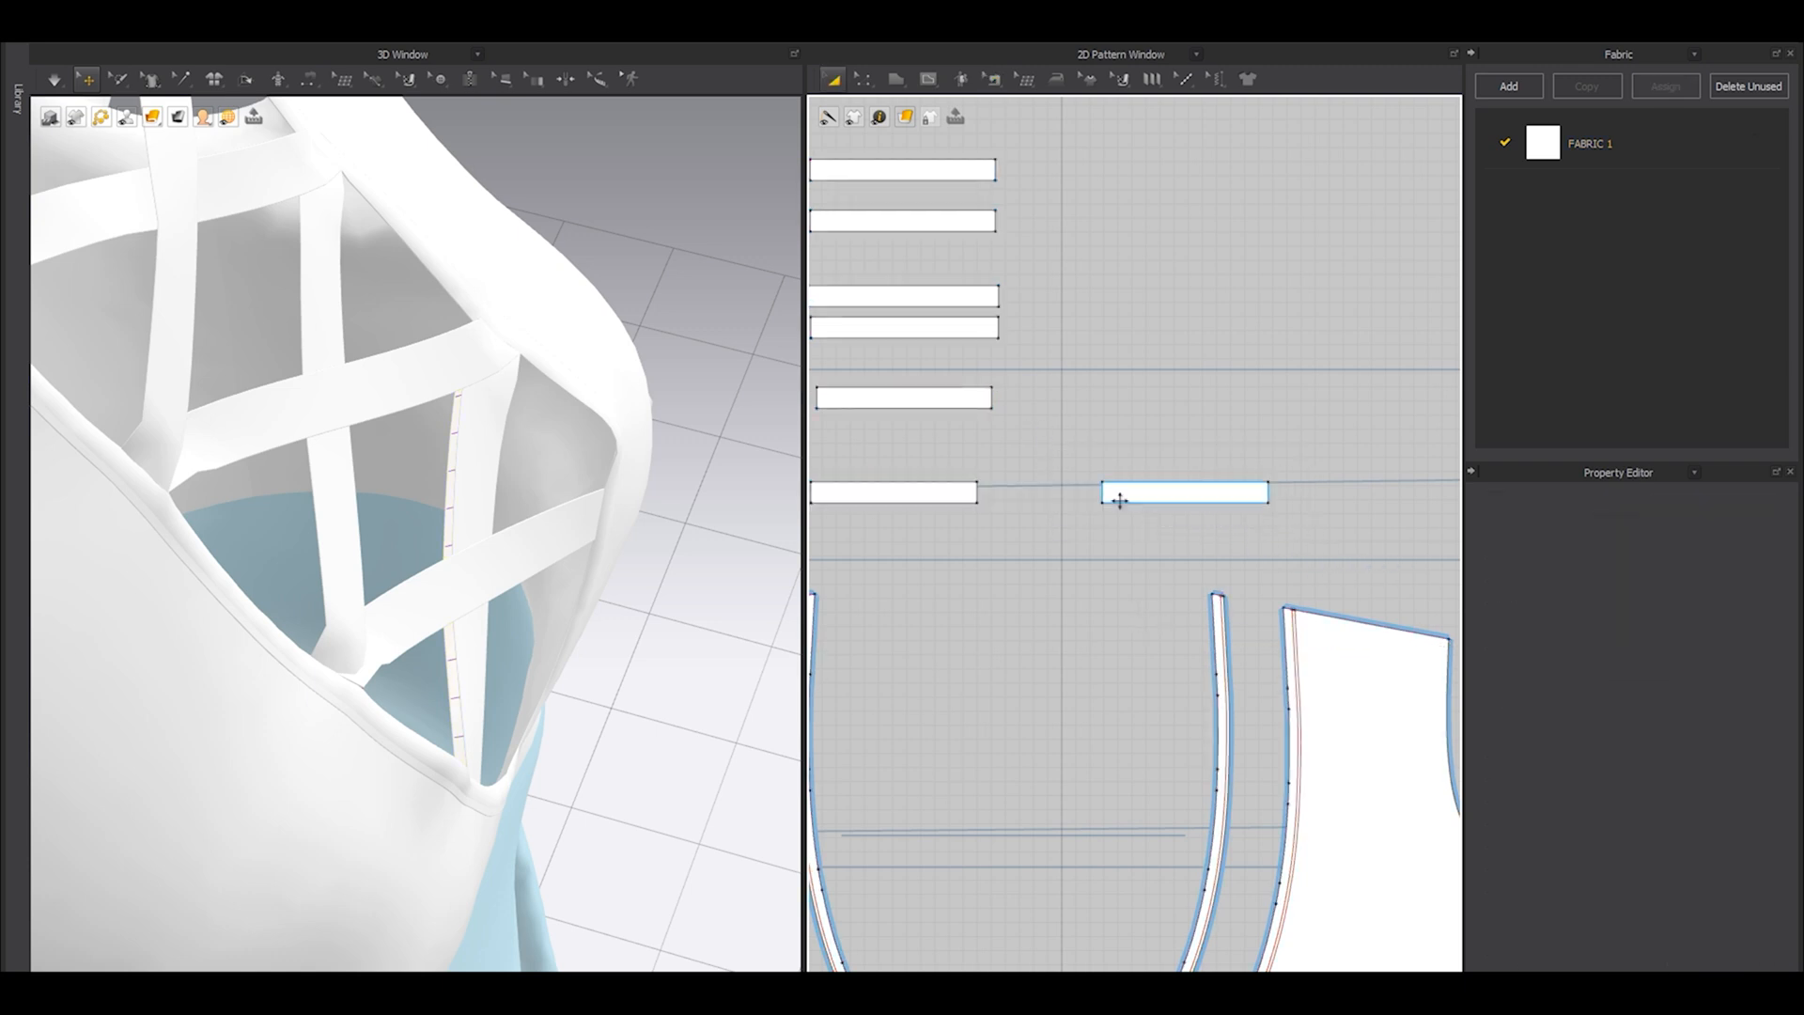
Set the particle distance to 5.0 mm and the additional collision thickness to 1.0 mm for the lowest lacing strap and its clone.
{"action": "left_click", "coordinate": [1116, 491]}
{"action": "left_click", "coordinate": [879, 499], "text": "shift"}
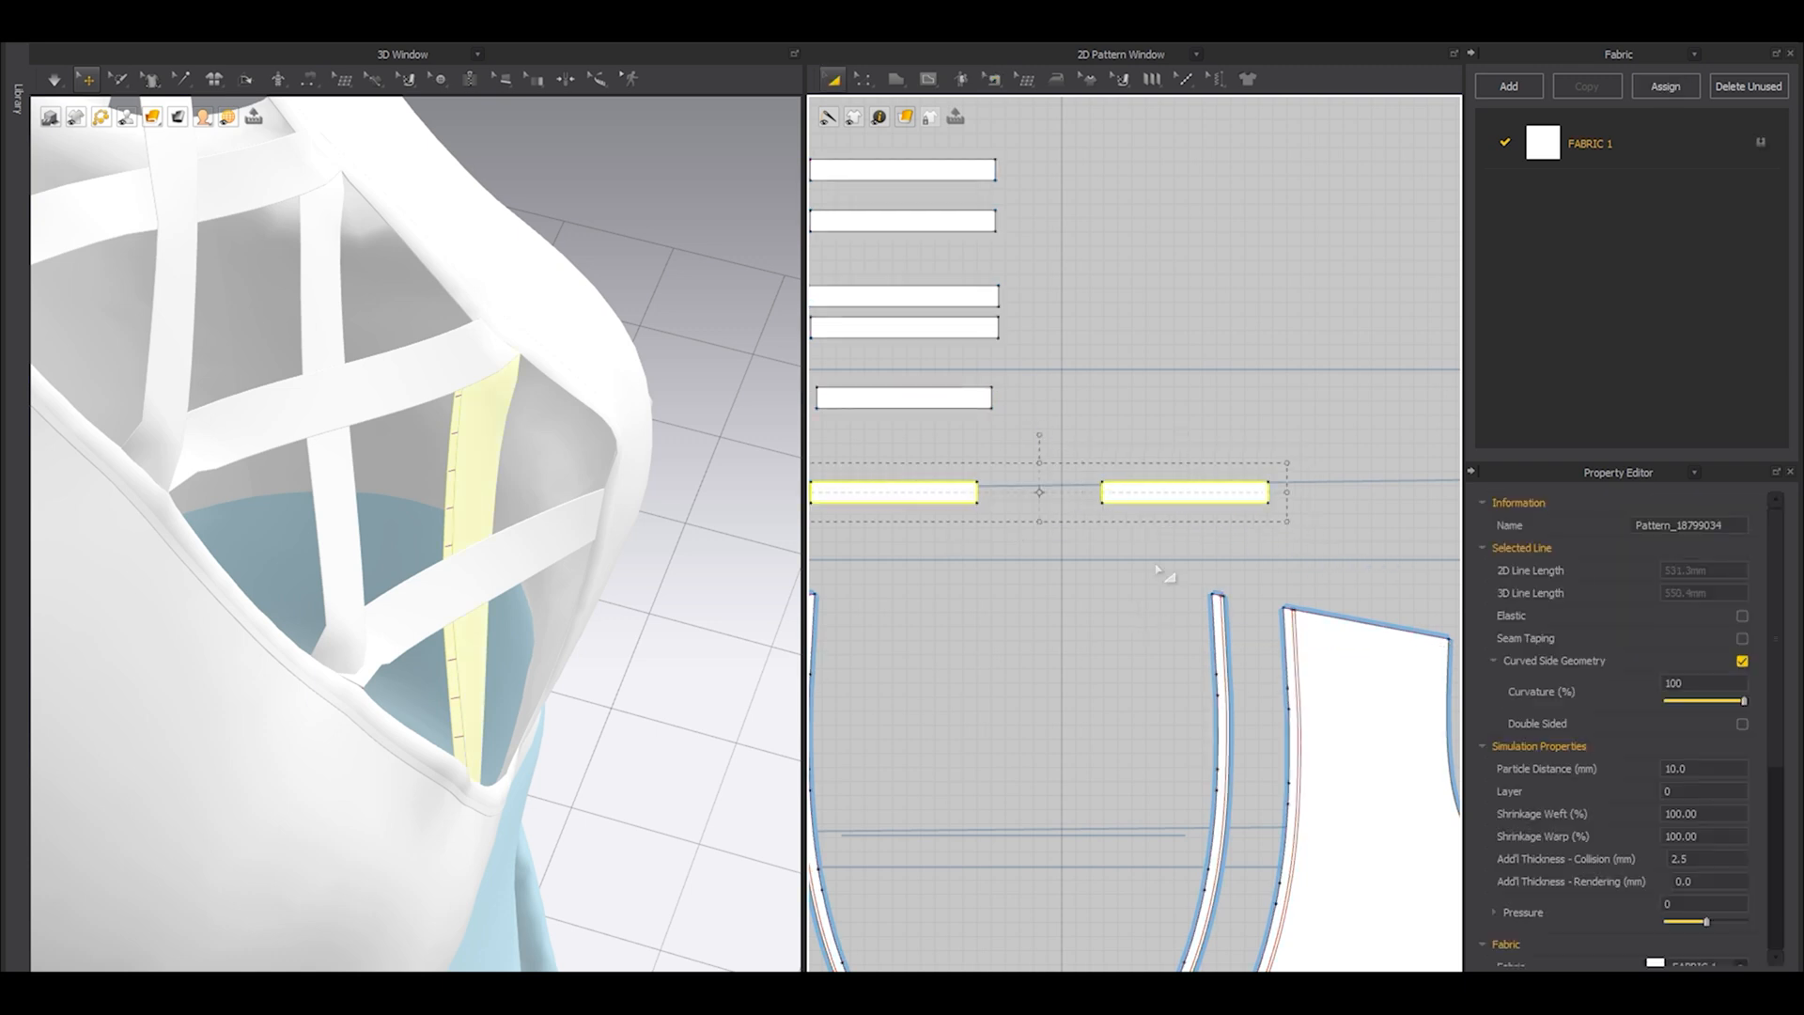
{"action": "double_click", "coordinate": [1690, 770]}
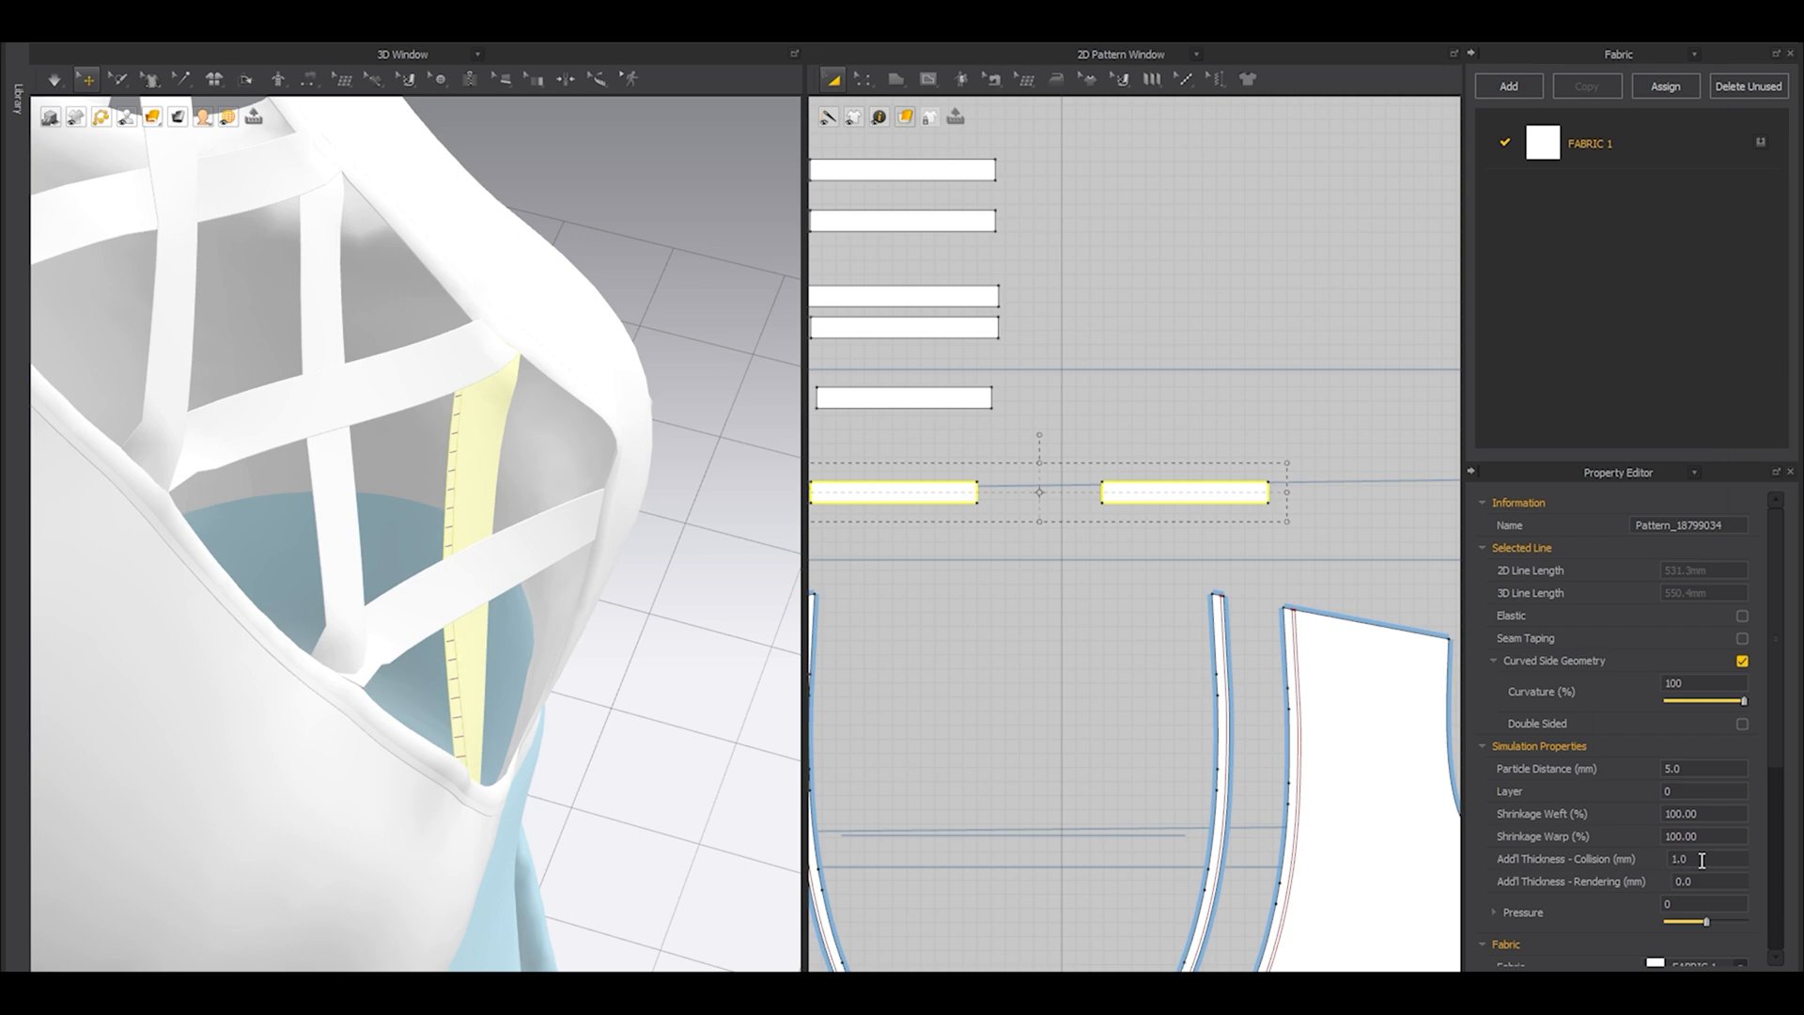
{"action": "left_click", "coordinate": [1141, 376]}
Simulate the garment briefly with the refined lowest lacing strap.
{"action": "middle_click_drag", "start_coordinate": [1081, 281], "coordinate": [1138, 495]}
{"action": "middle_click_drag", "start_coordinate": [1105, 656], "coordinate": [1067, 474]}
{"action": "key", "text": "space"}
{"action": "right_click_drag", "start_coordinate": [564, 526], "coordinate": [350, 548]}
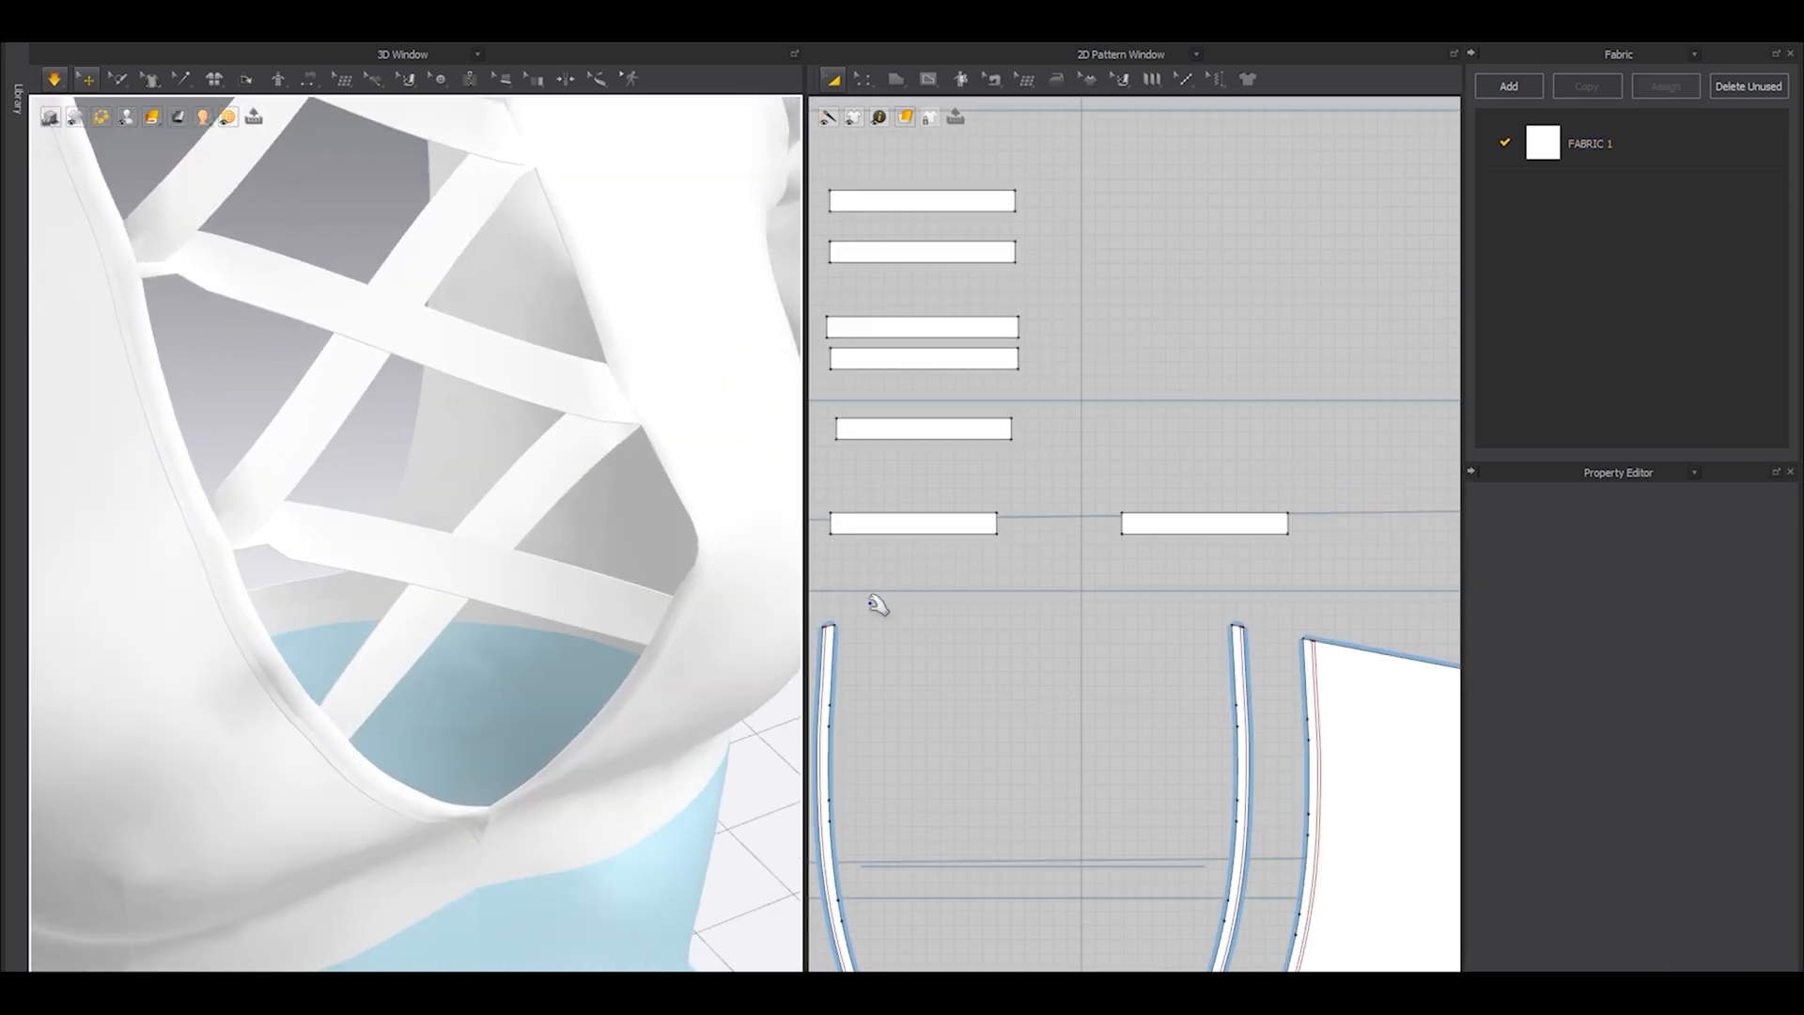
{"action": "key", "text": "space"}
Offset the outlines of the lowest strap and its clone inward as one internal line, extended to the pattern outline.
{"action": "scroll", "coordinate": [1165, 545], "scroll_direction": "up", "scroll_amount": 3}
{"action": "key", "text": "z"}
{"action": "left_click", "coordinate": [1122, 499]}
{"action": "left_click", "coordinate": [1121, 461], "text": "shift"}
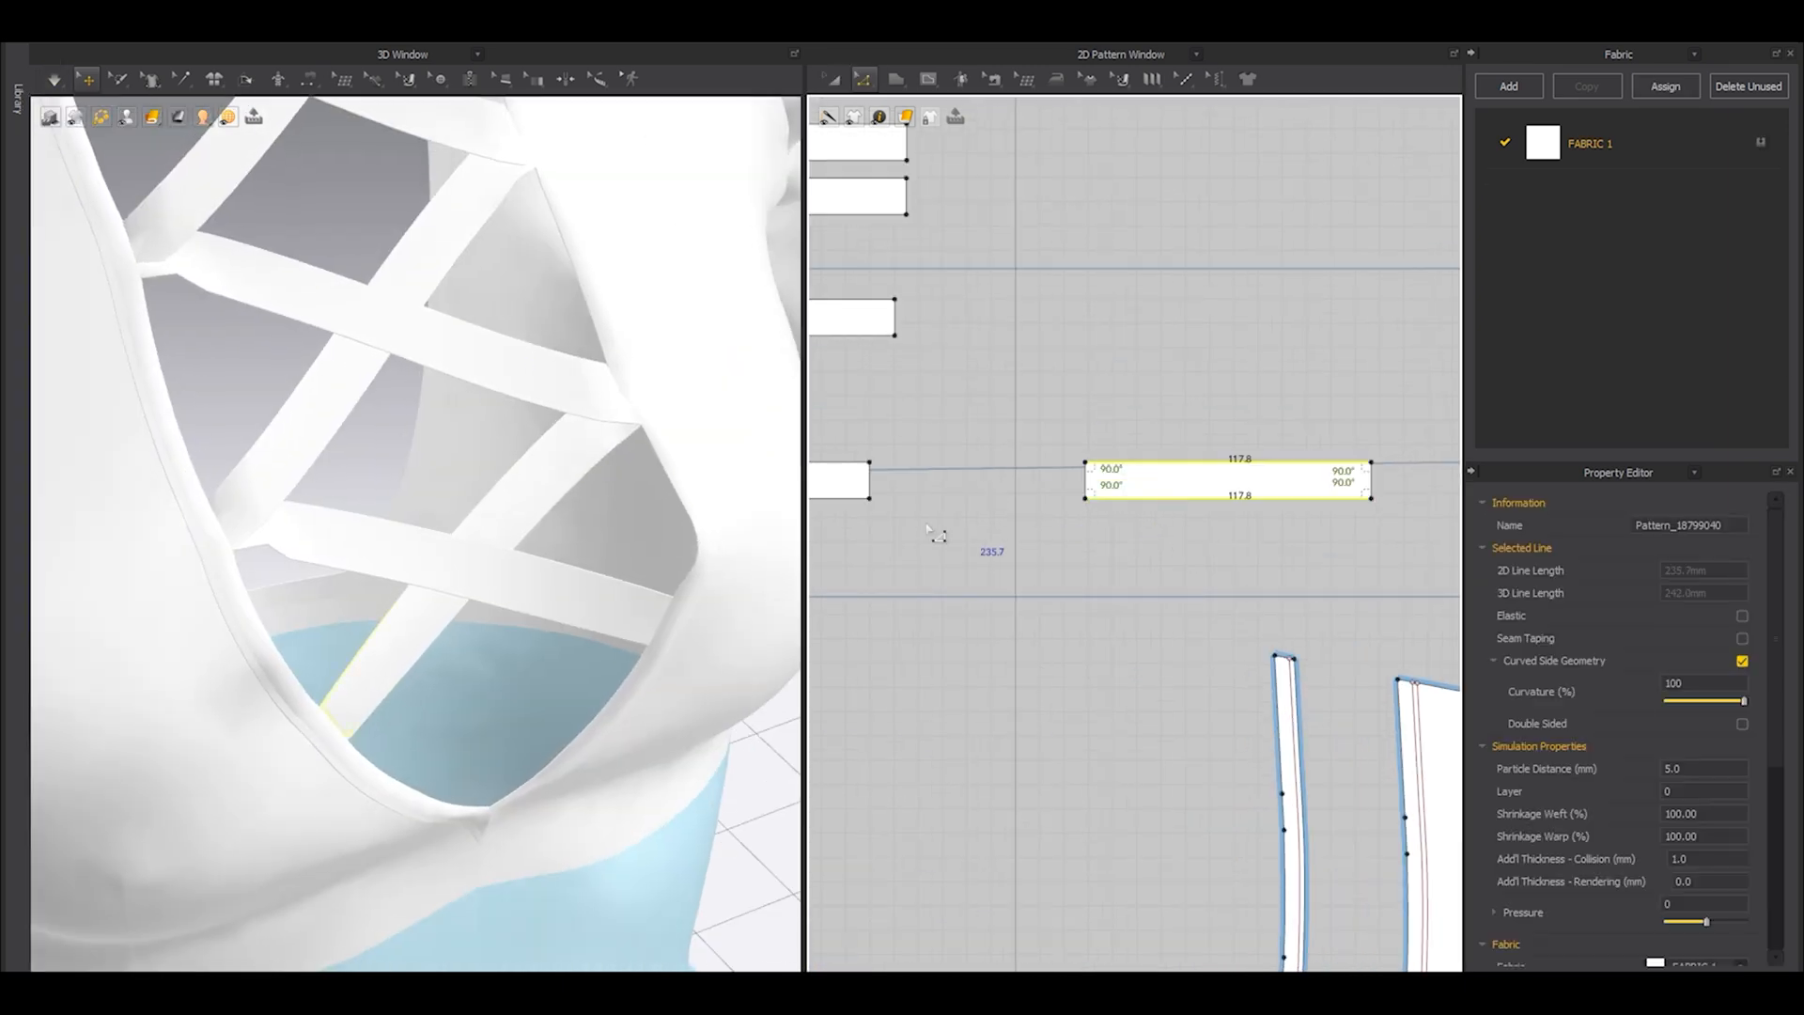
{"action": "middle_click_drag", "start_coordinate": [883, 501], "coordinate": [1031, 508]}
{"action": "left_click", "coordinate": [1004, 507], "text": "shift"}
{"action": "right_click", "coordinate": [999, 473]}
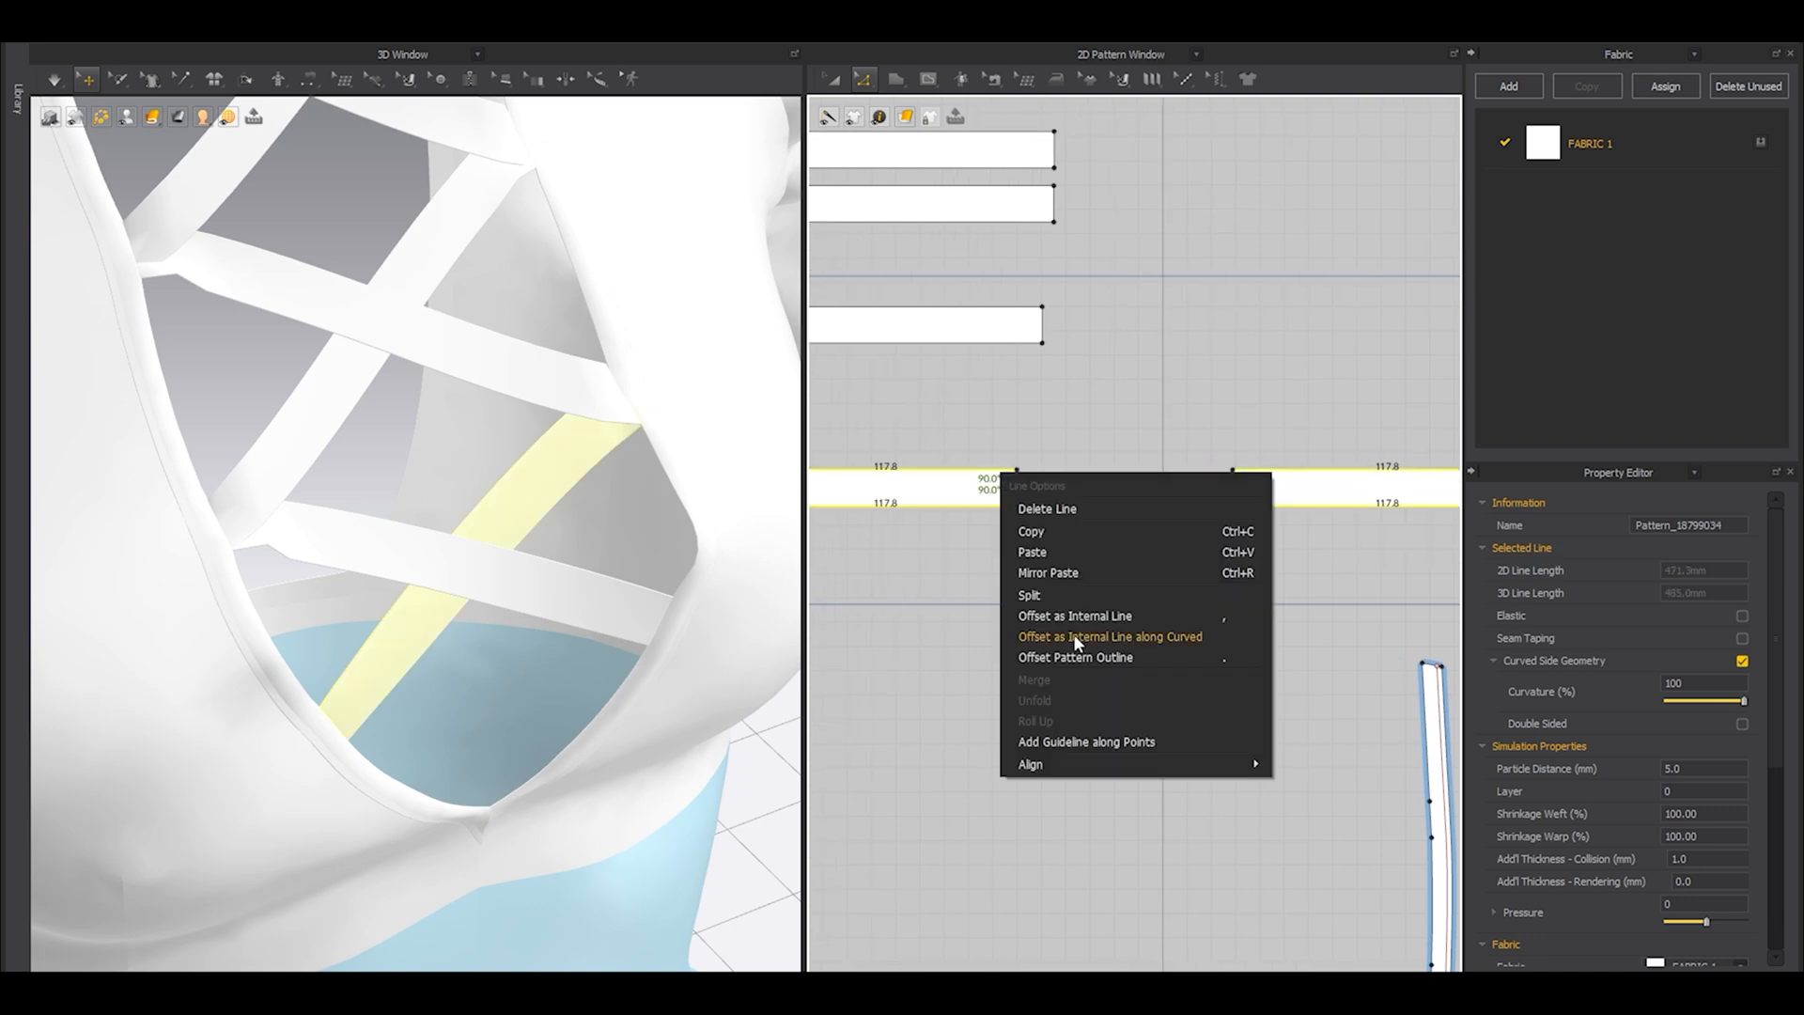
{"action": "left_click", "coordinate": [1073, 614]}
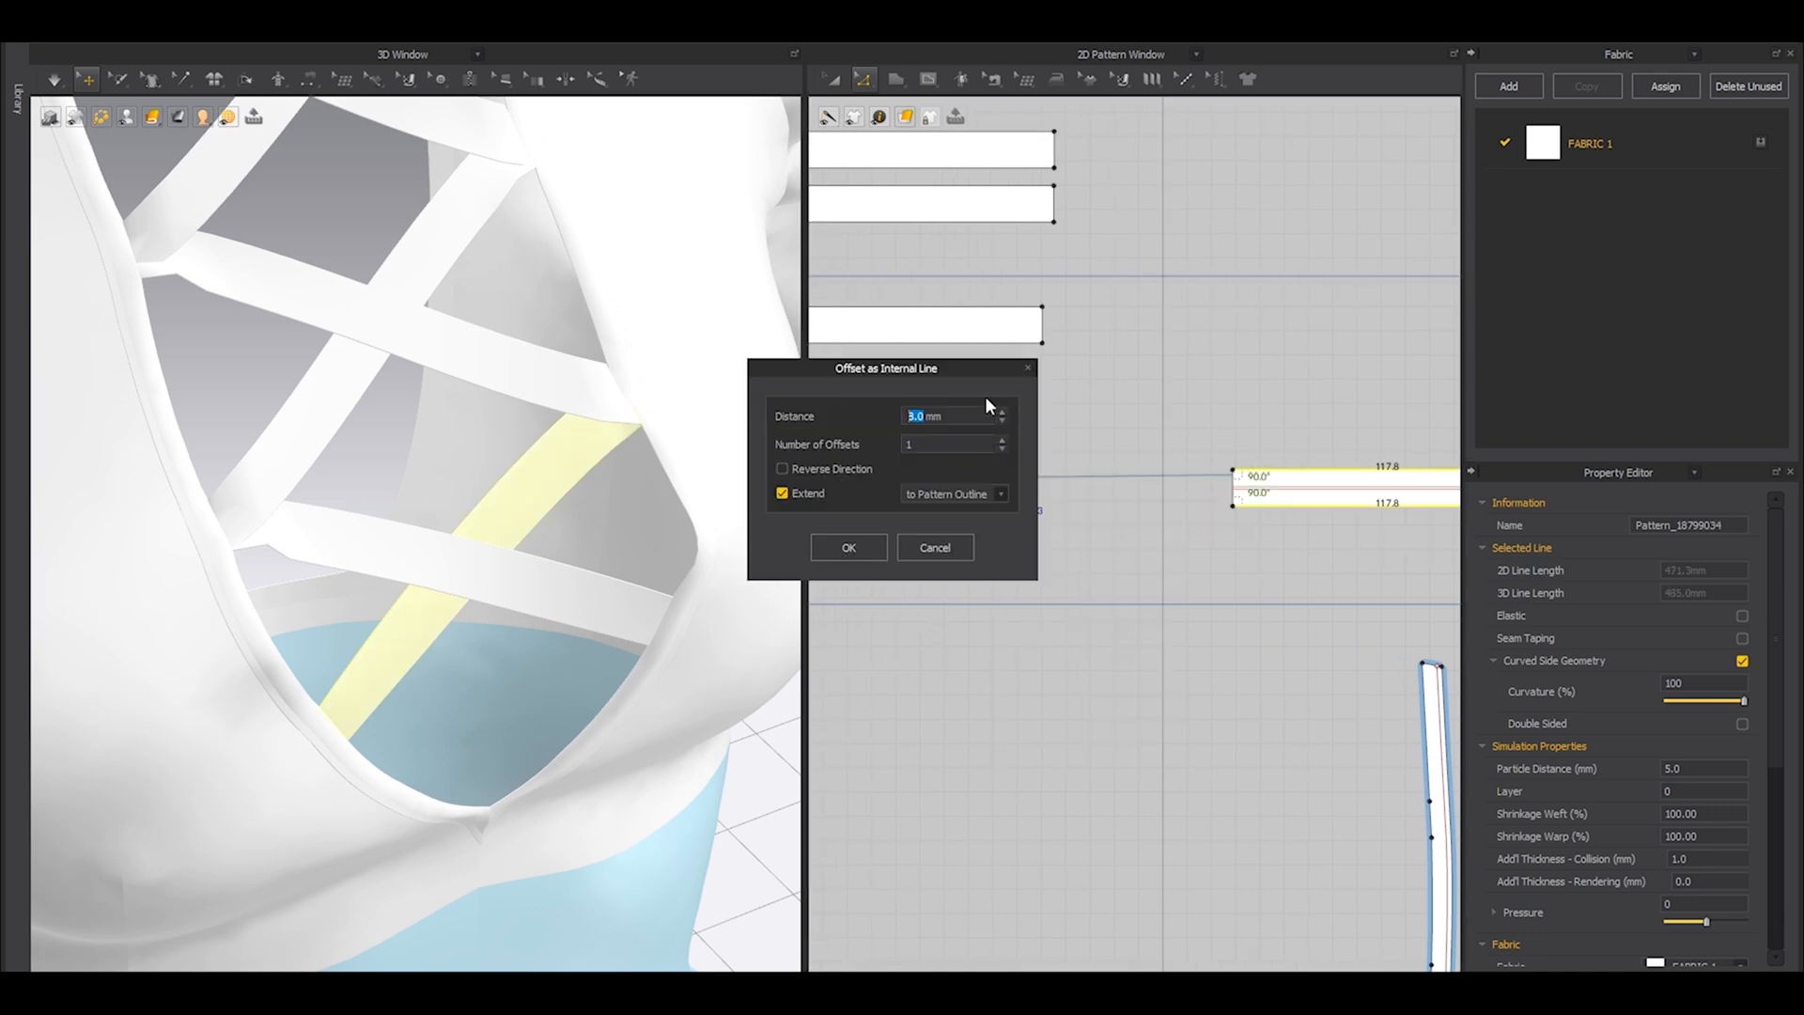
{"action": "type", "text": "3"}
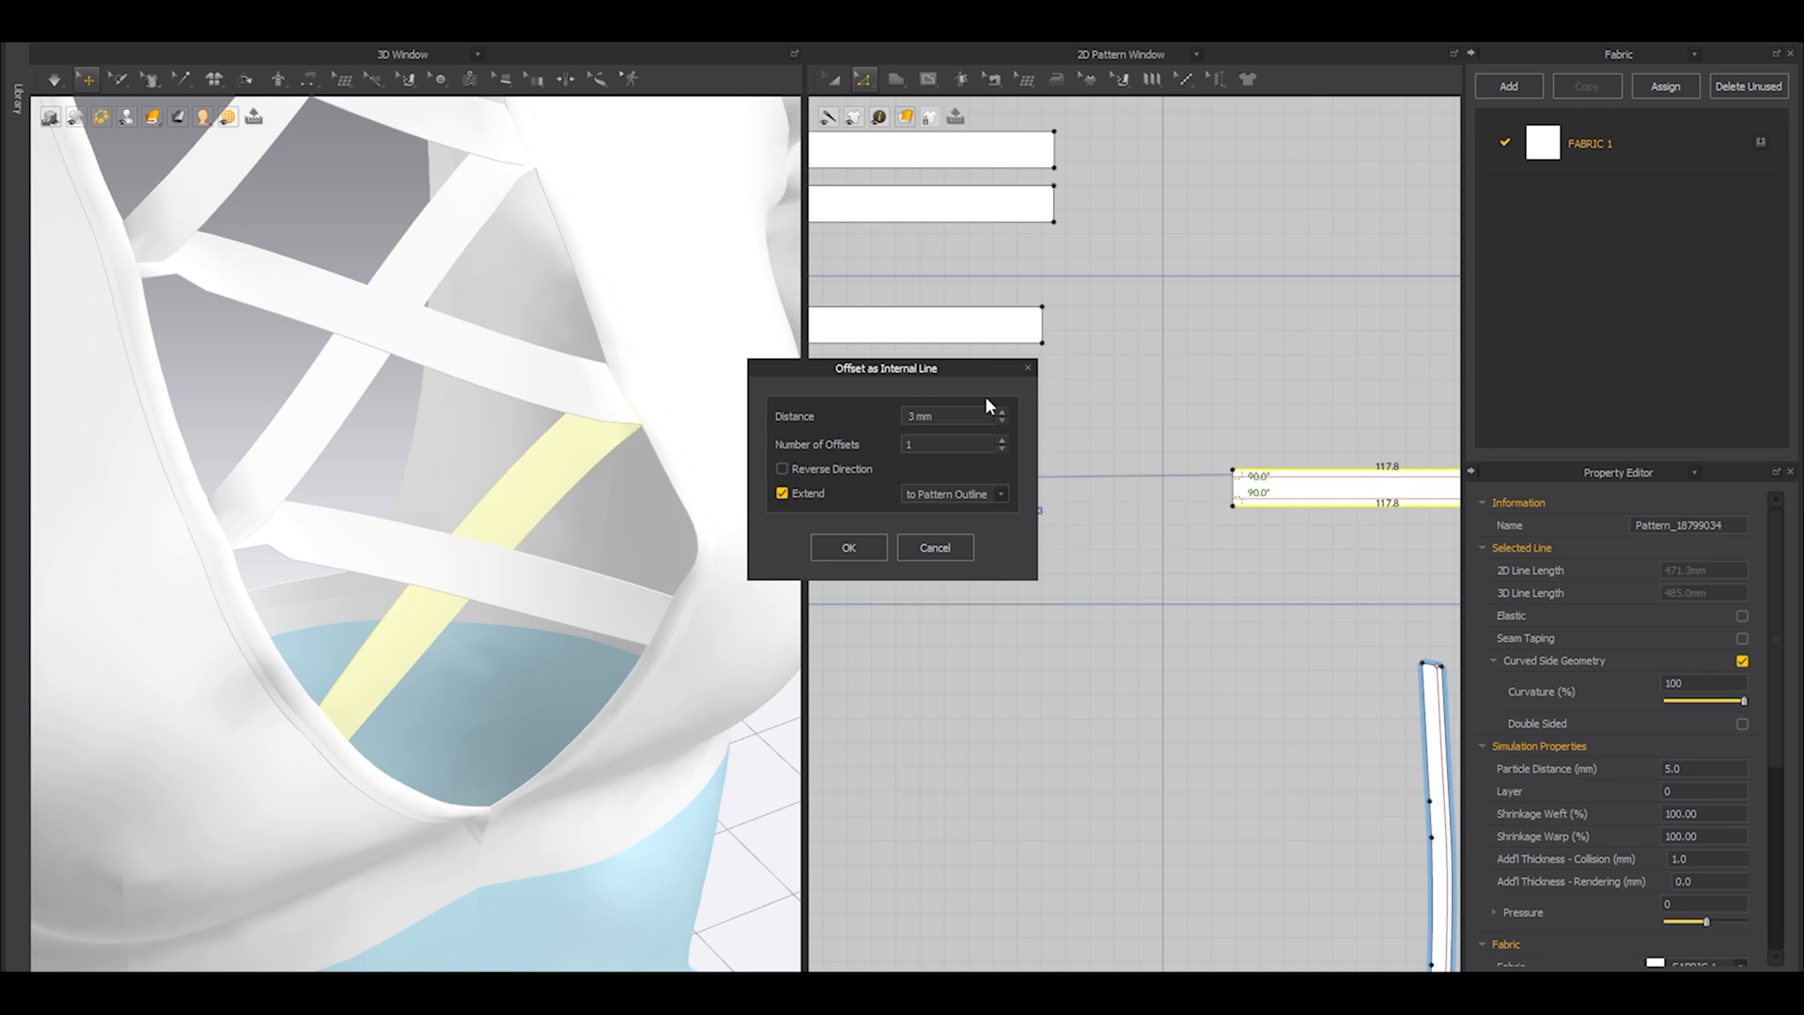
{"action": "key", "text": "BackSpace"}
{"action": "type", "text": "2.5"}
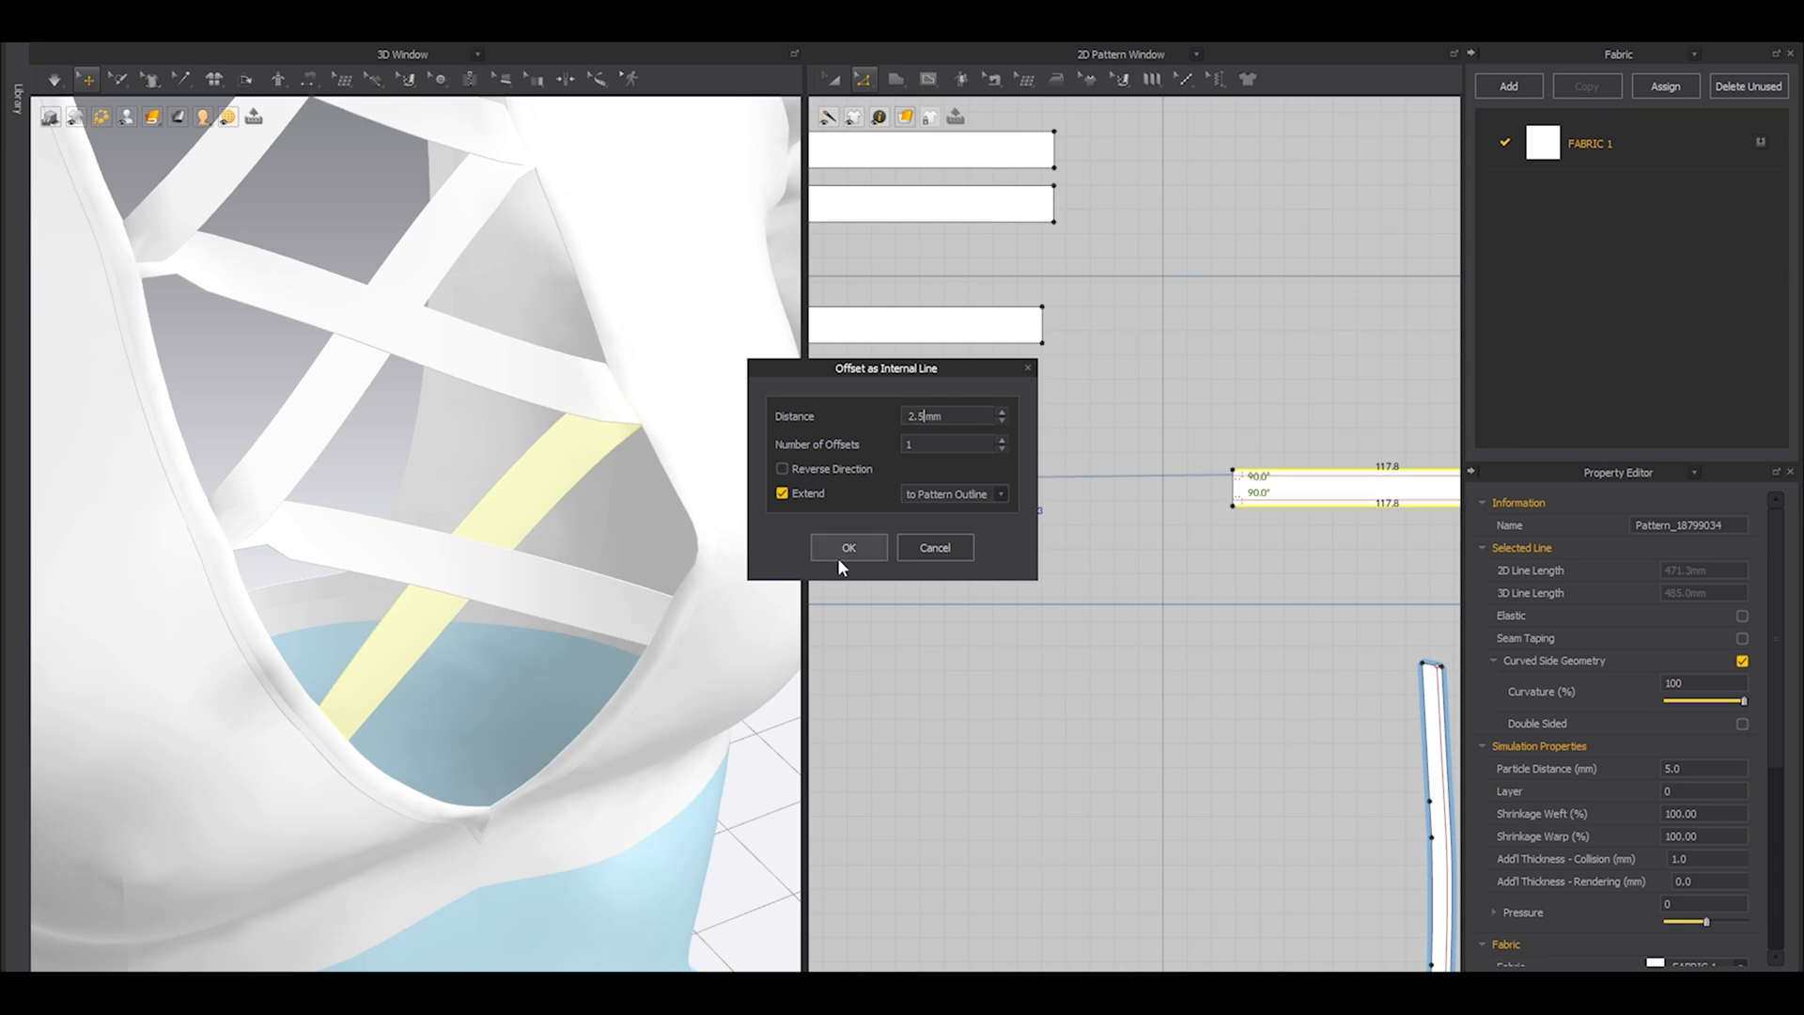
{"action": "left_click", "coordinate": [838, 556]}
Sew the upper and lower internal lines of the lowest strap to the matching internal lines on its clone.
{"action": "key", "text": "n"}
{"action": "left_click", "coordinate": [972, 482]}
{"action": "scroll", "coordinate": [1276, 481], "scroll_direction": "down", "scroll_amount": 3}
{"action": "left_click", "coordinate": [1398, 478]}
{"action": "scroll", "coordinate": [1096, 523], "scroll_direction": "up", "scroll_amount": 3}
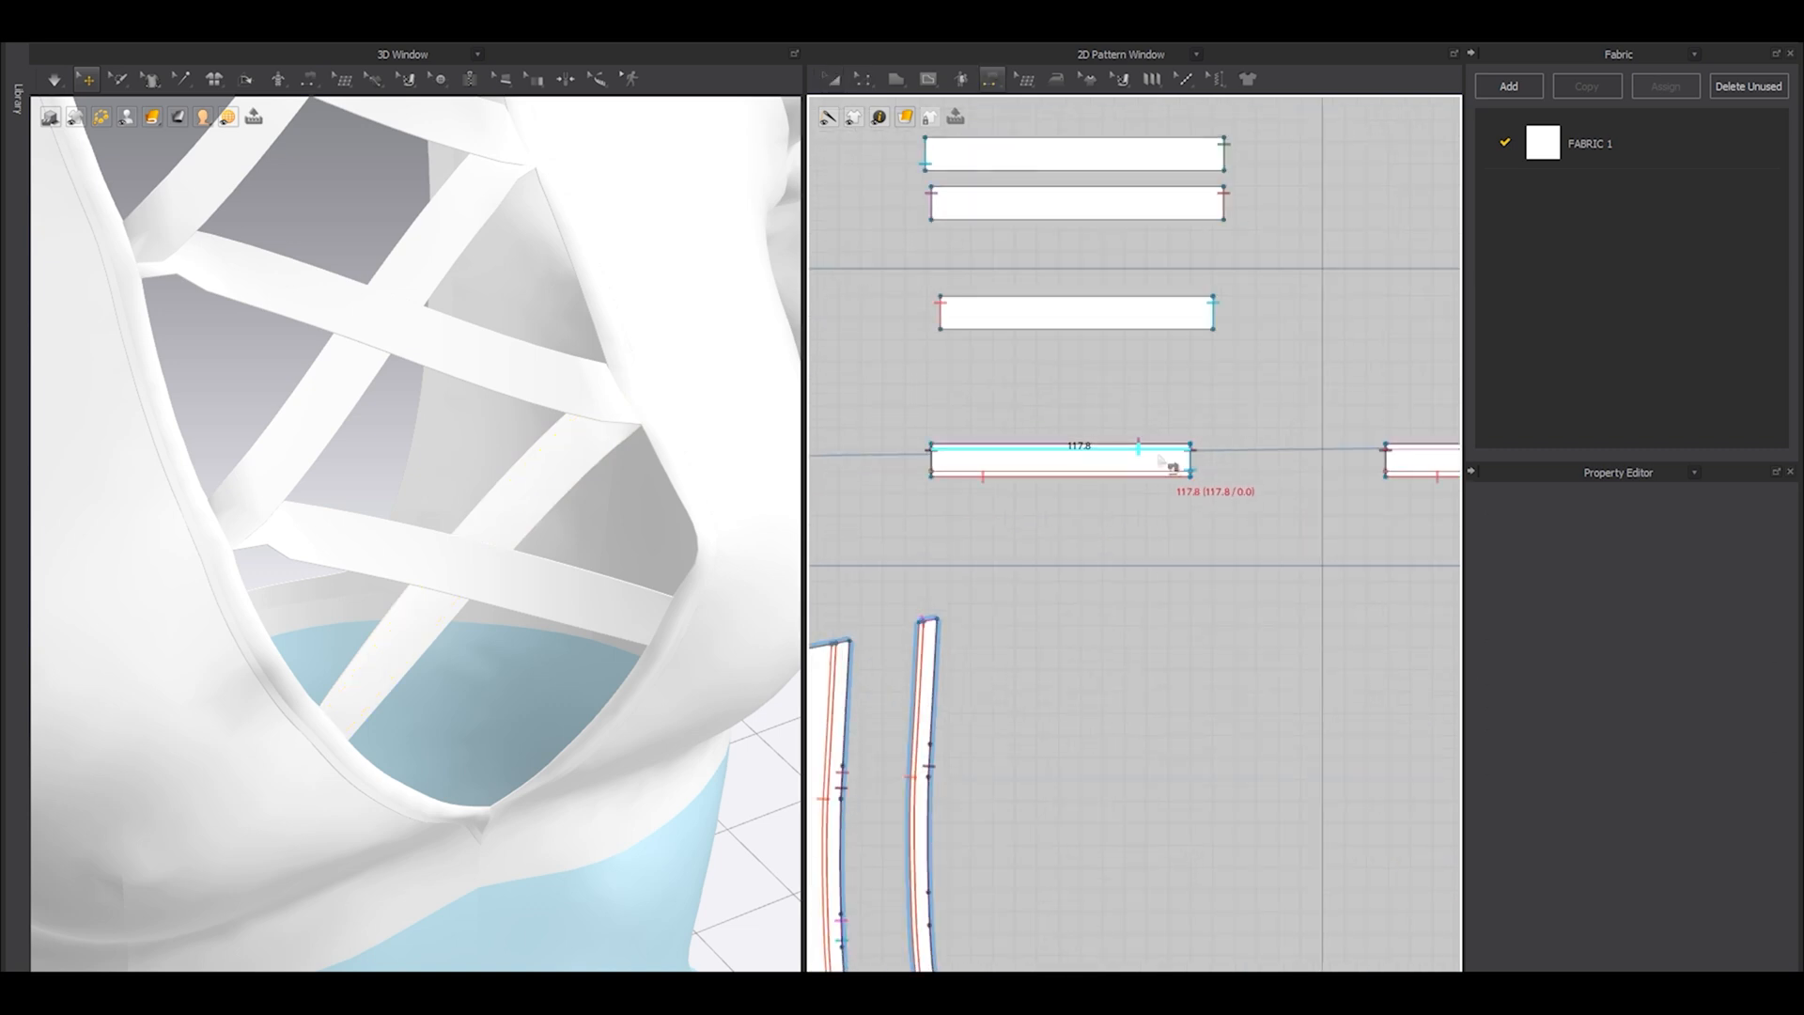
{"action": "left_click", "coordinate": [1158, 462]}
{"action": "scroll", "coordinate": [1158, 462], "scroll_direction": "down", "scroll_amount": 3}
{"action": "left_click", "coordinate": [1398, 464]}
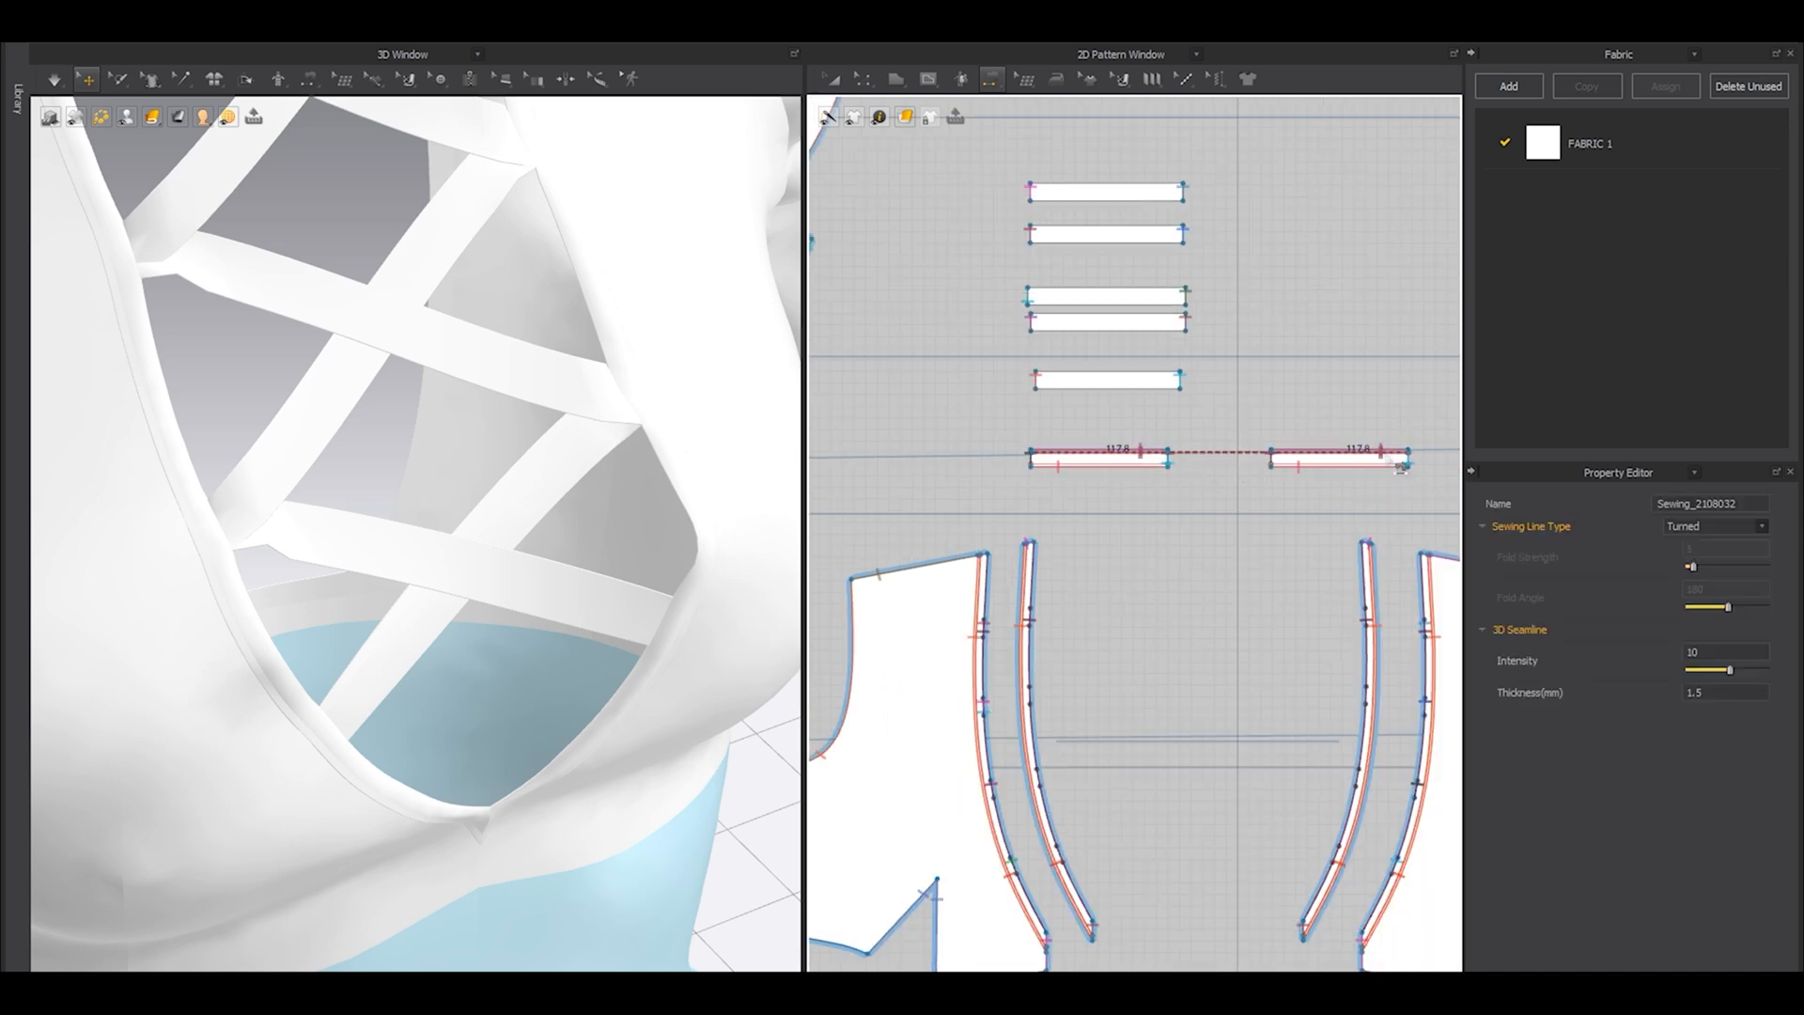
{"action": "left_click", "coordinate": [1152, 464]}
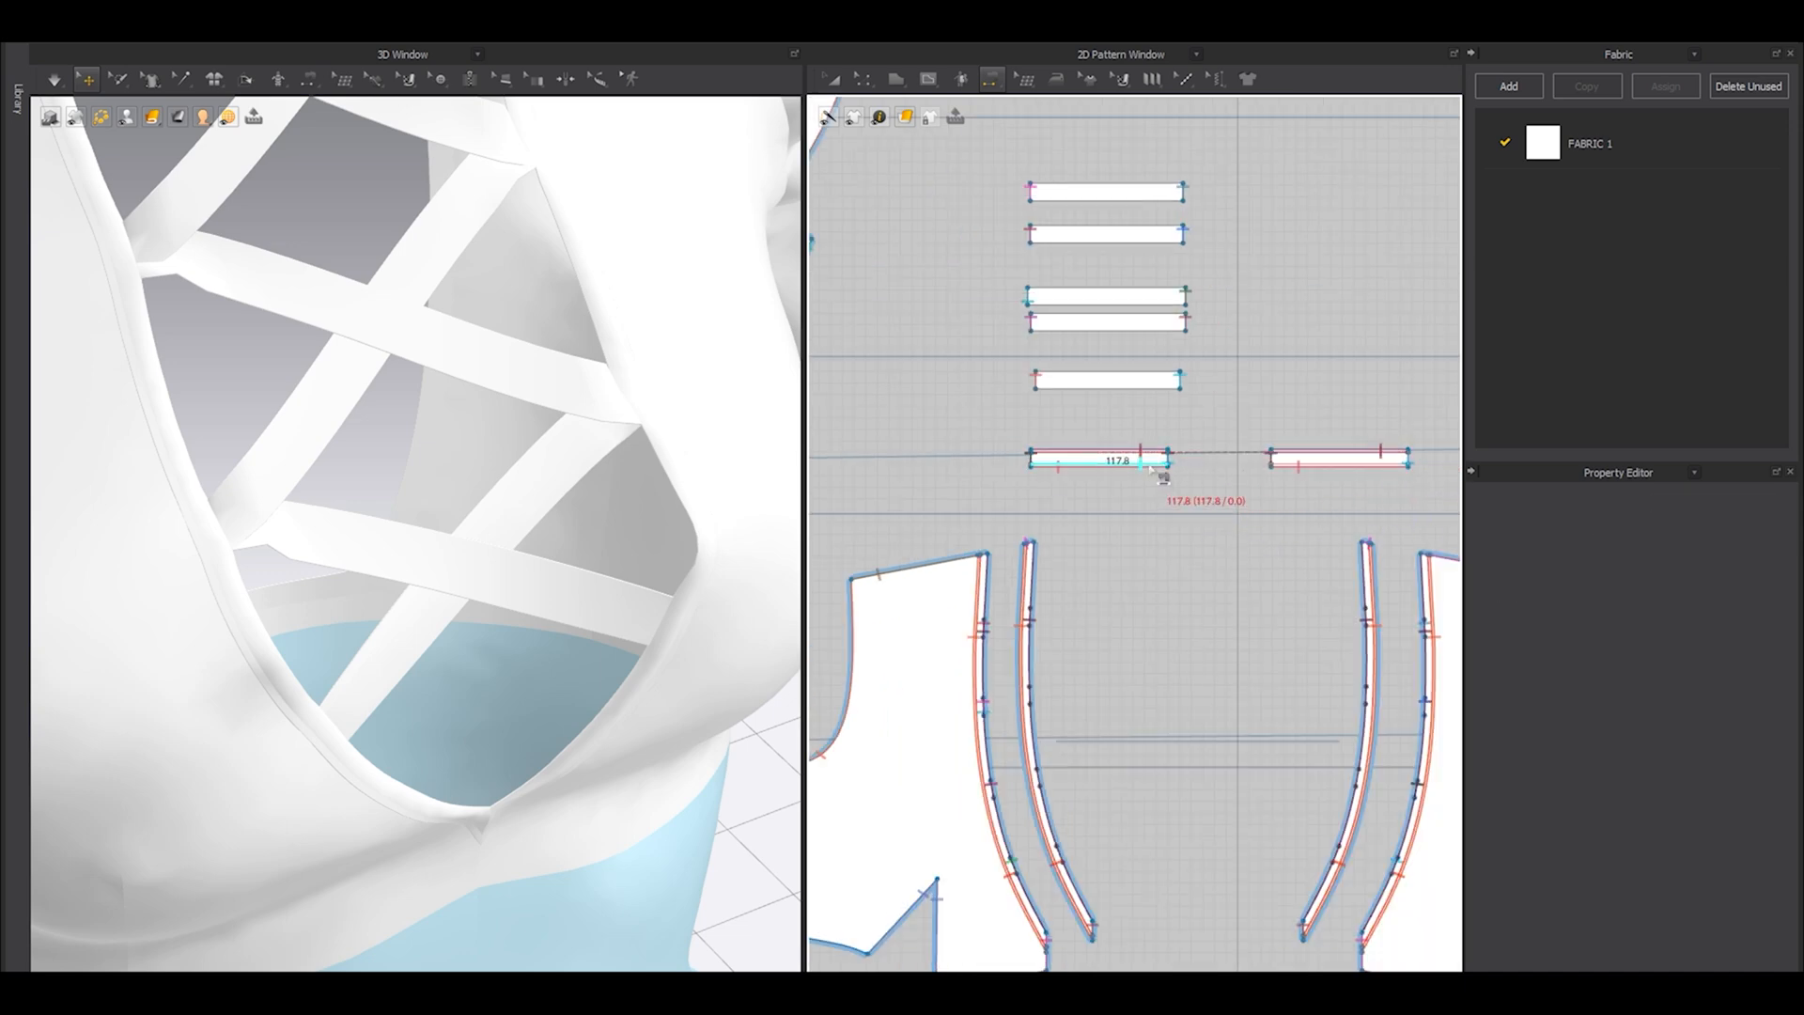
{"action": "left_click", "coordinate": [1300, 464]}
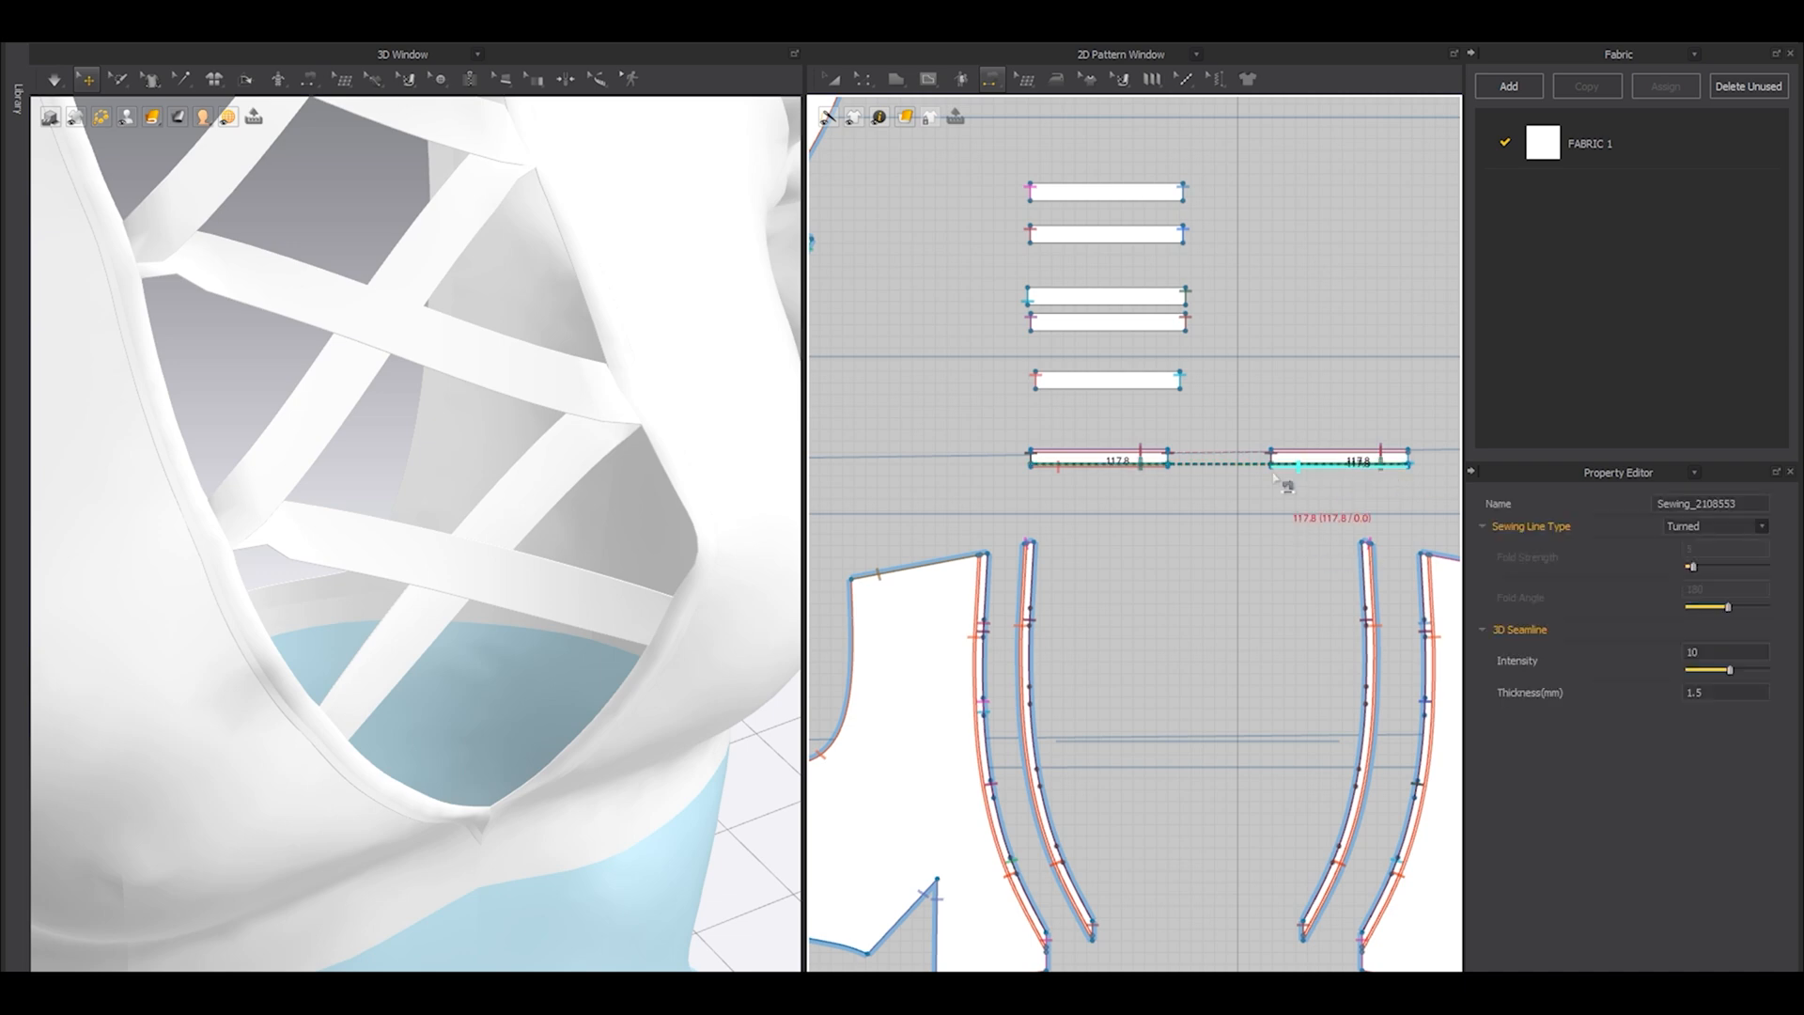
Shorten the second-lowest lacing strap evenly from both ends, to a total outline length of about 261.3 mm.
{"action": "key", "text": "a"}
{"action": "scroll", "coordinate": [695, 536], "scroll_direction": "up", "scroll_amount": 2}
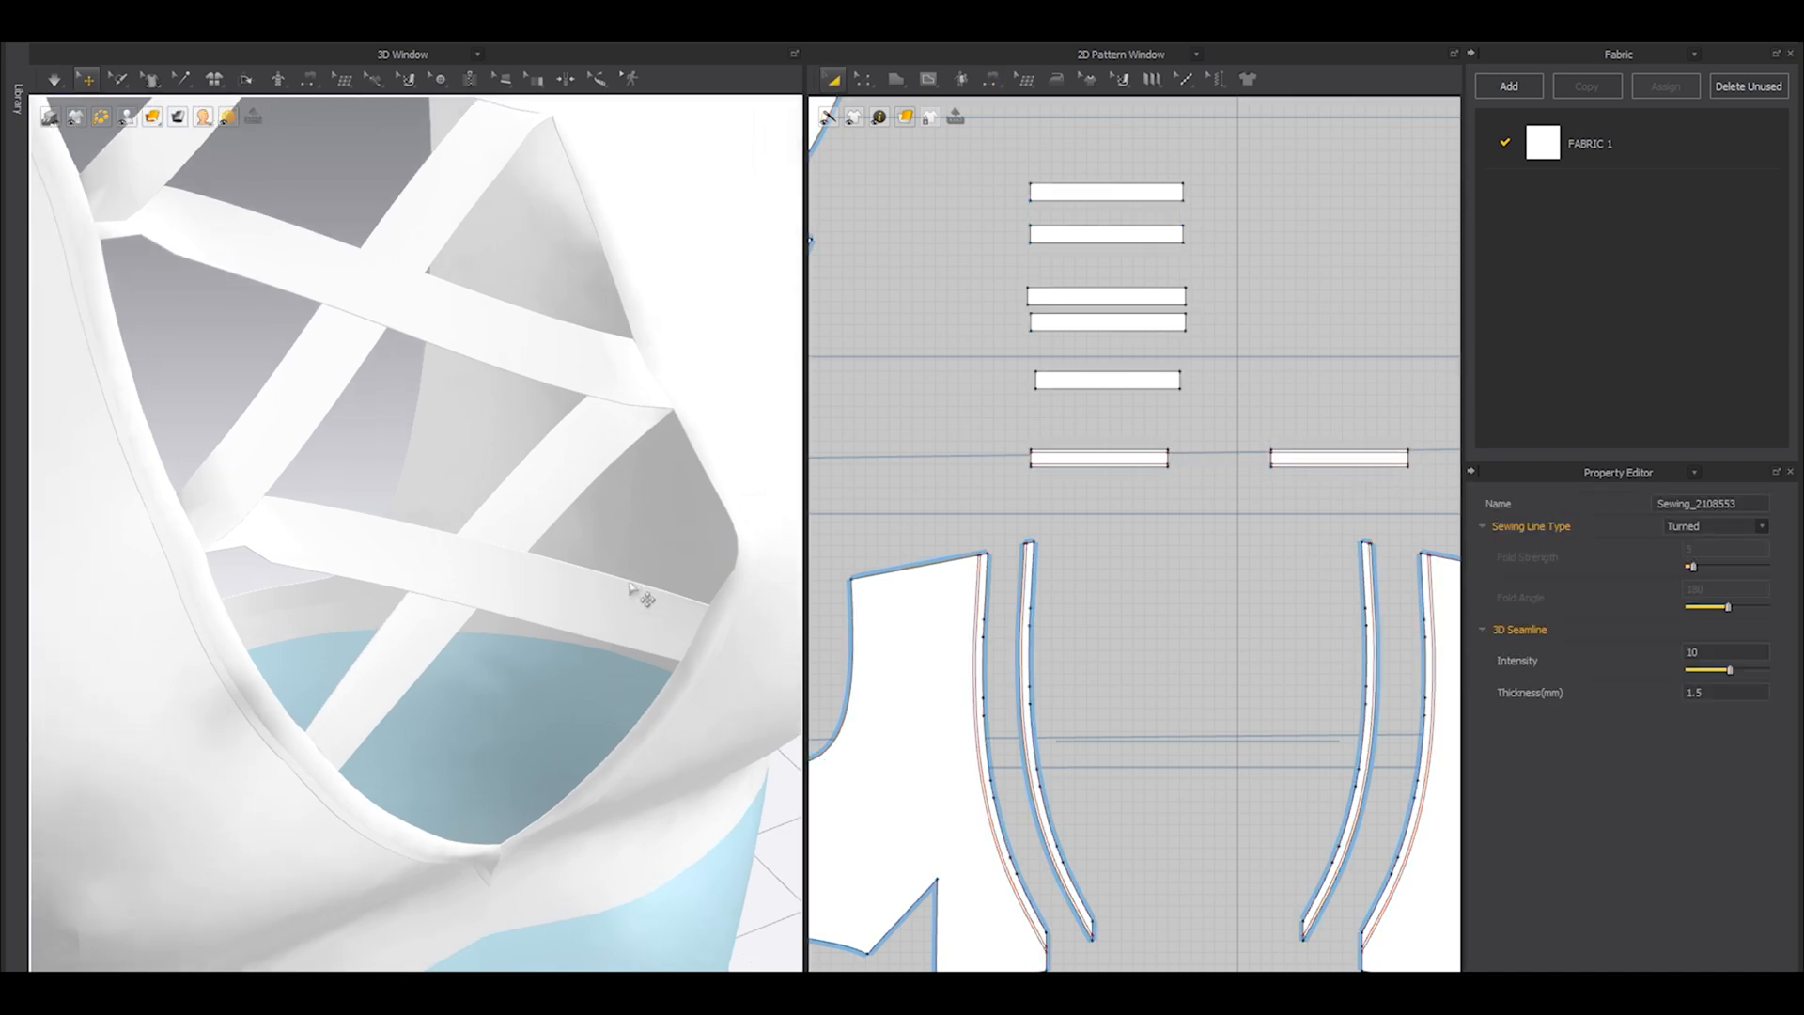
{"action": "right_click_drag", "start_coordinate": [676, 583], "coordinate": [552, 521]}
{"action": "right_click_drag", "start_coordinate": [511, 593], "coordinate": [420, 581]}
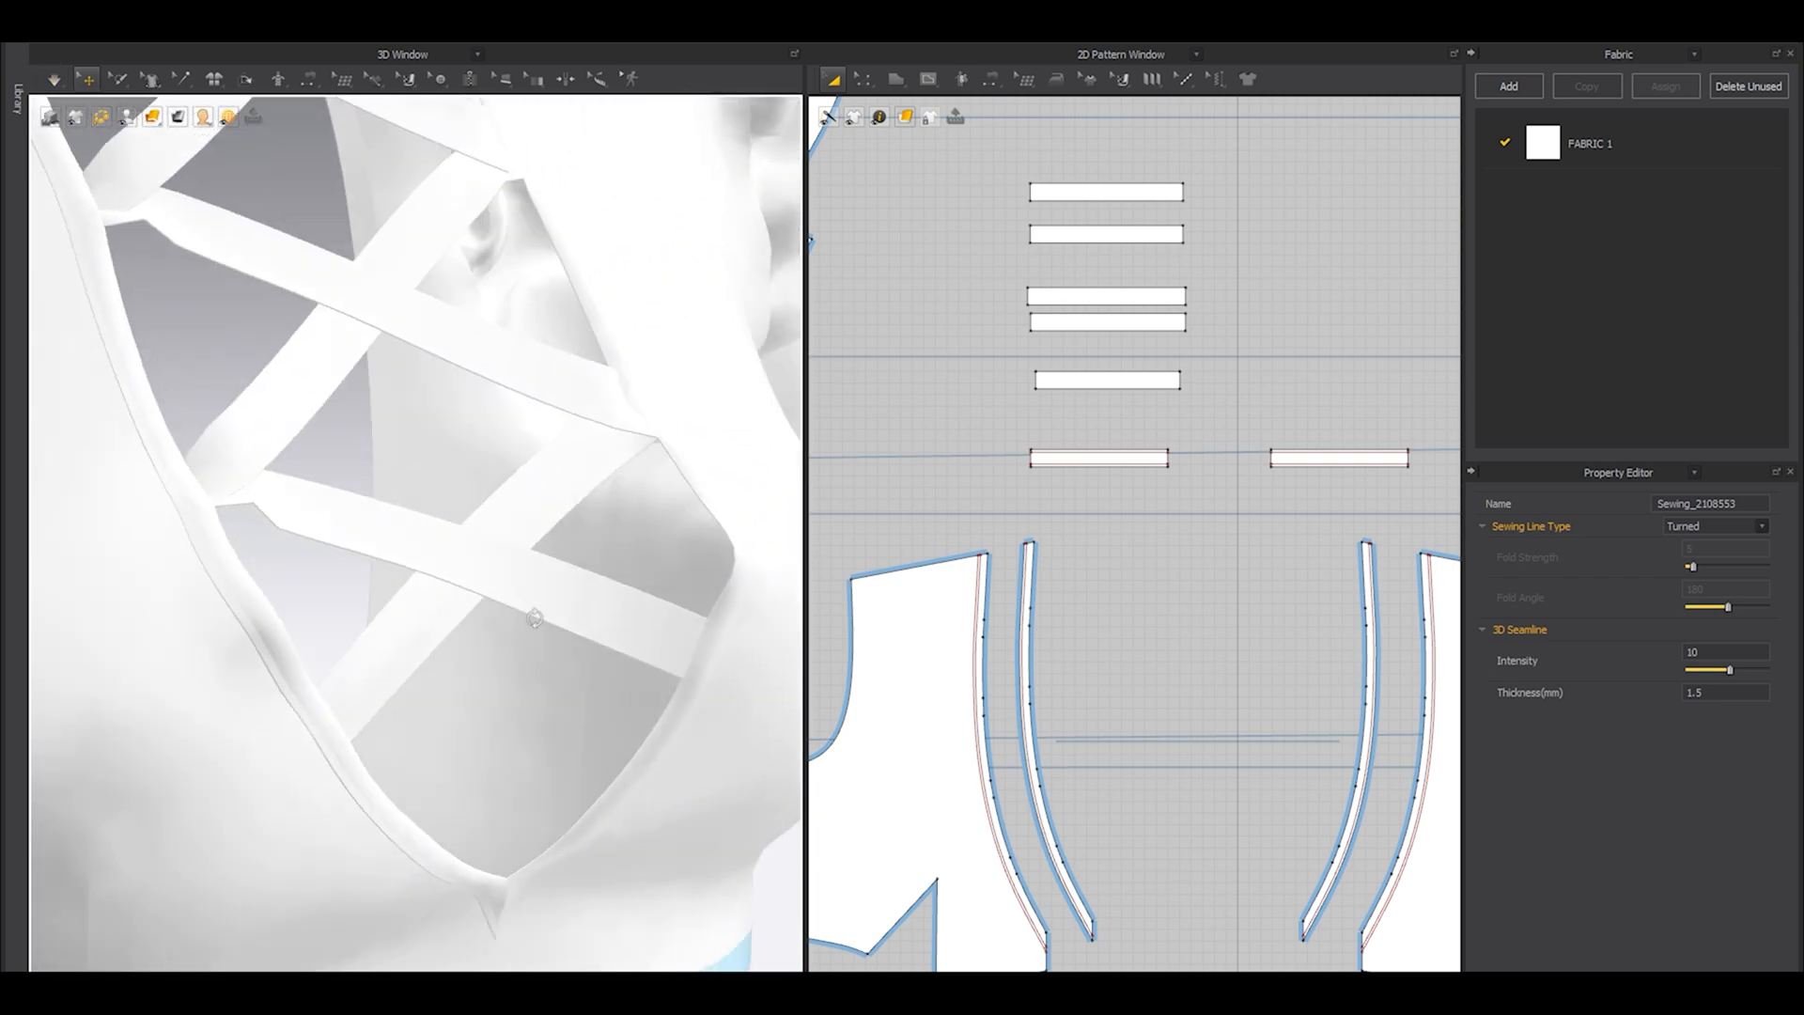
{"action": "left_click", "coordinate": [424, 558]}
{"action": "right_click_drag", "start_coordinate": [327, 502], "coordinate": [235, 538]}
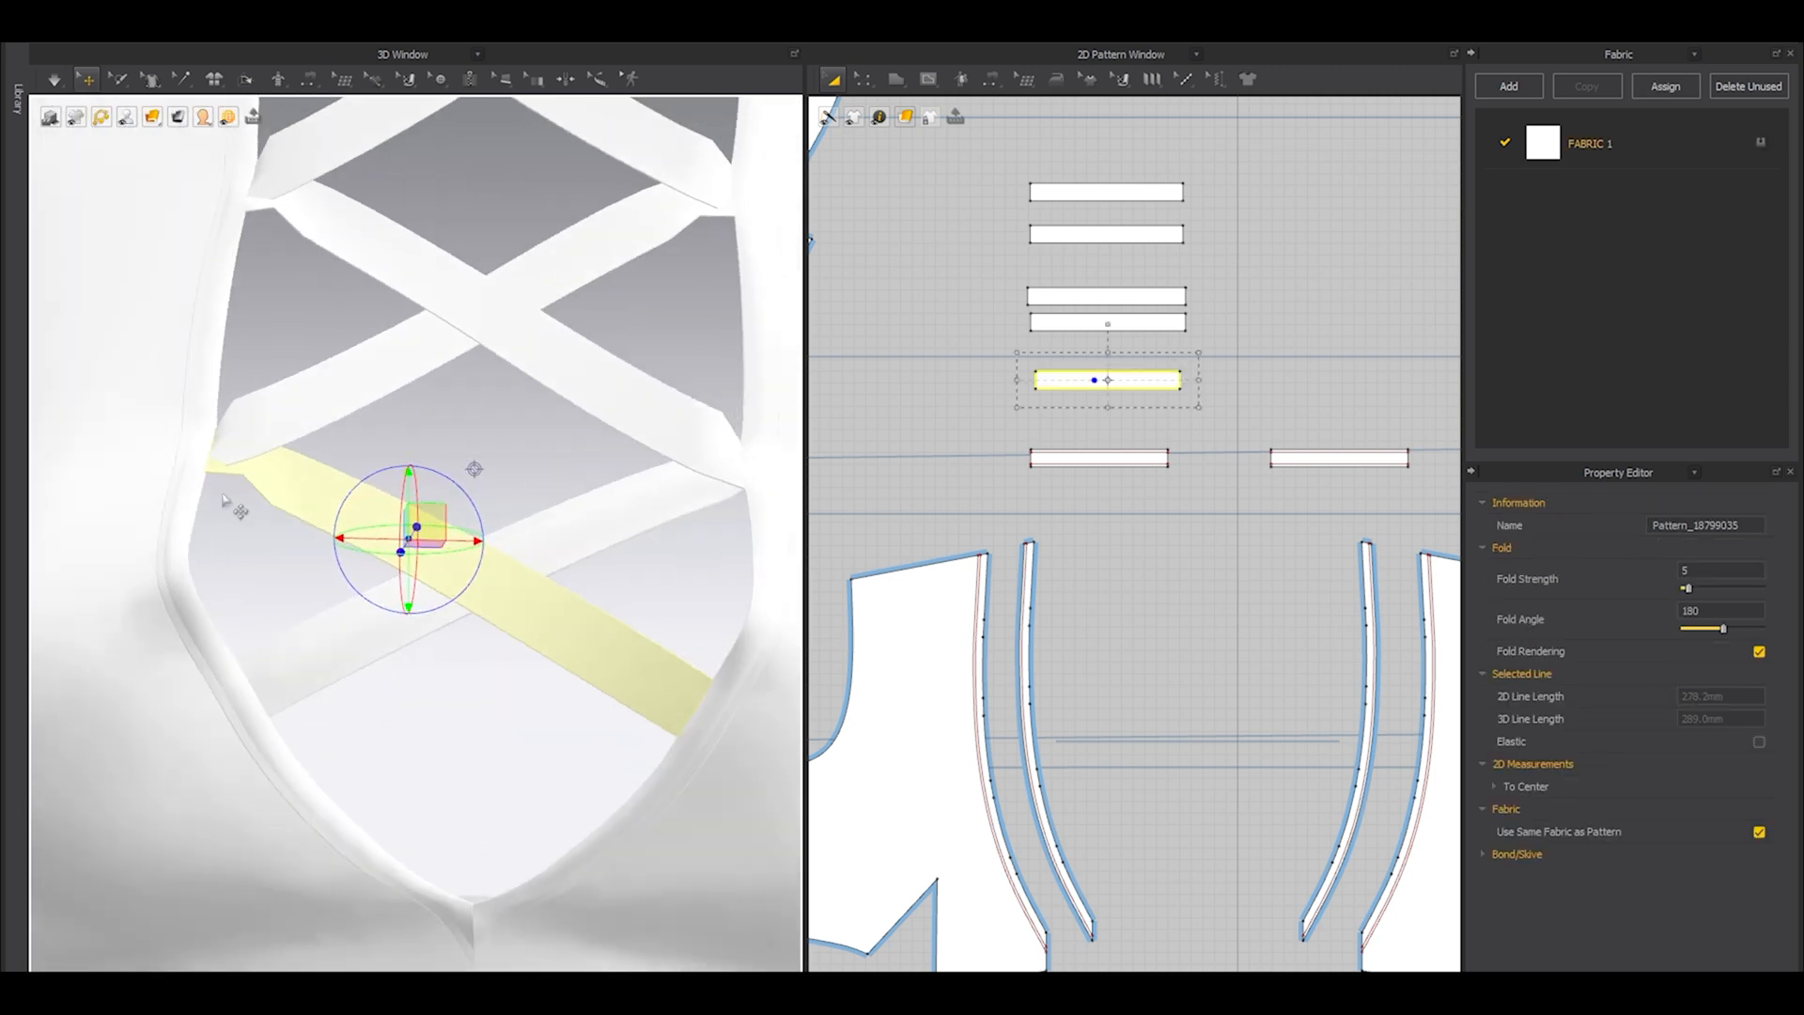
{"action": "right_click_drag", "start_coordinate": [340, 500], "coordinate": [251, 483]}
{"action": "scroll", "coordinate": [1226, 489], "scroll_direction": "up", "scroll_amount": 3}
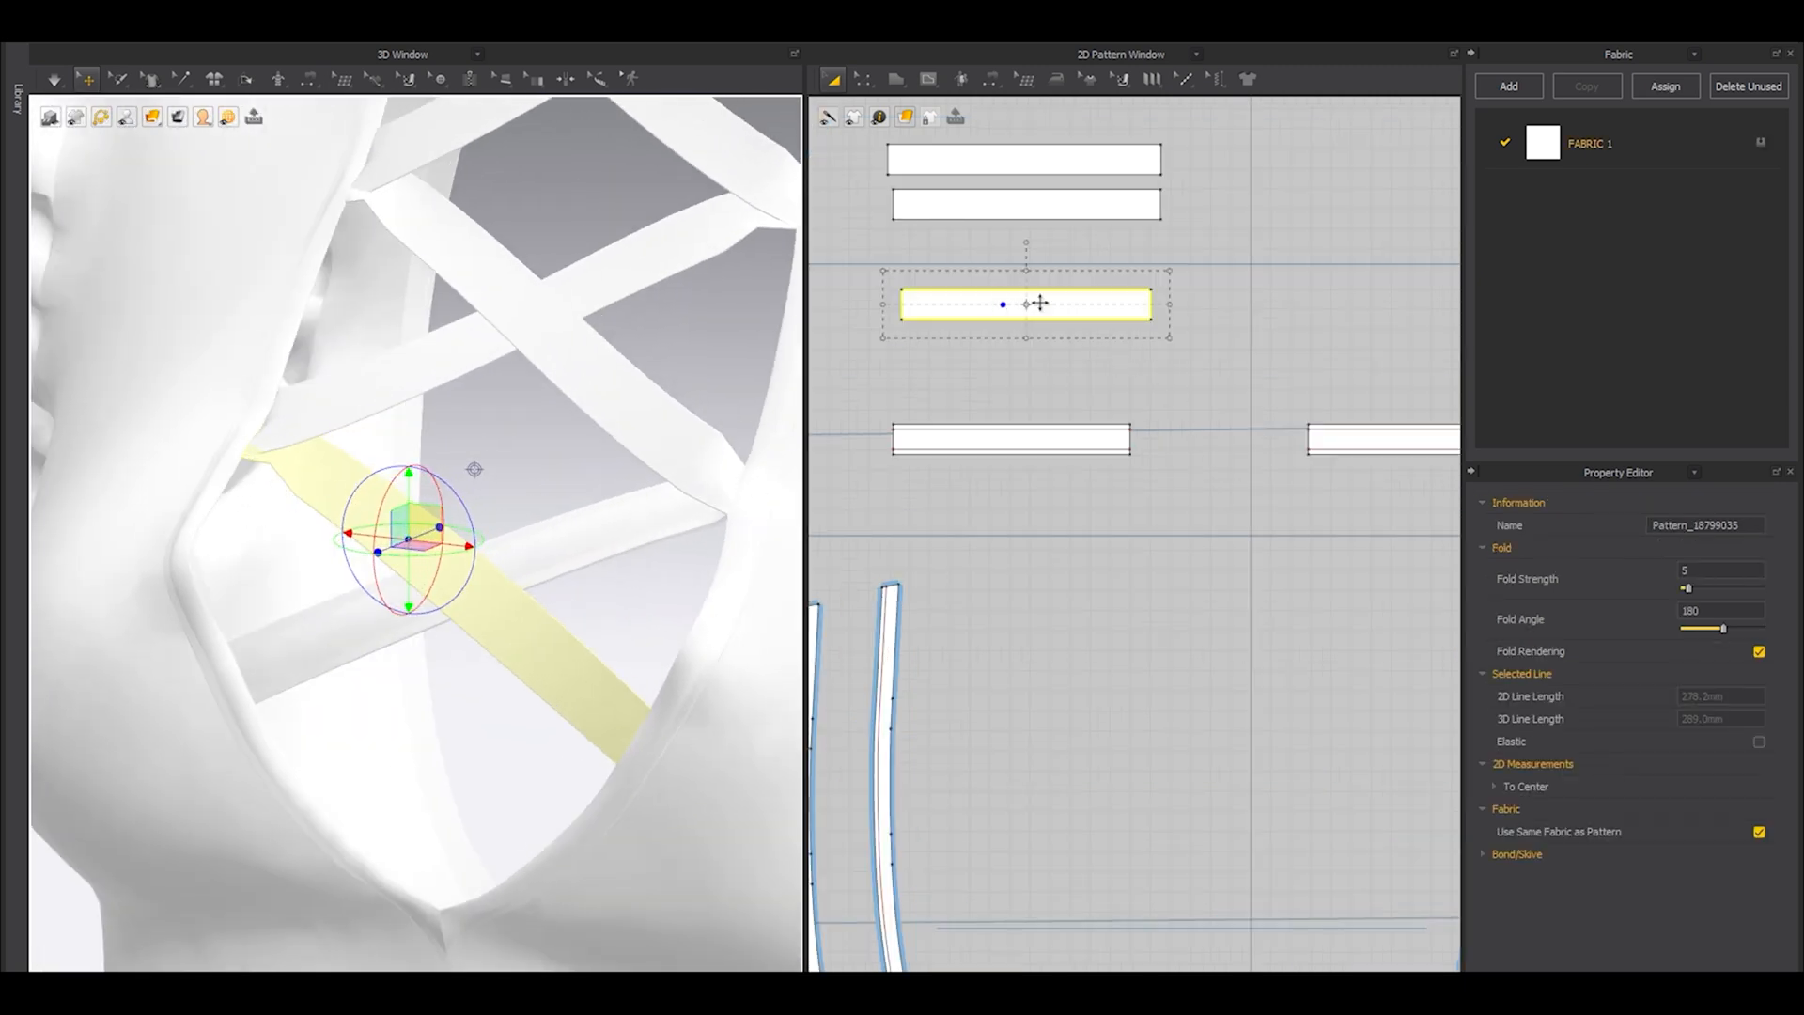
{"action": "left_click", "coordinate": [1140, 305]}
{"action": "left_click_drag", "start_coordinate": [1168, 305], "coordinate": [1164, 305]}
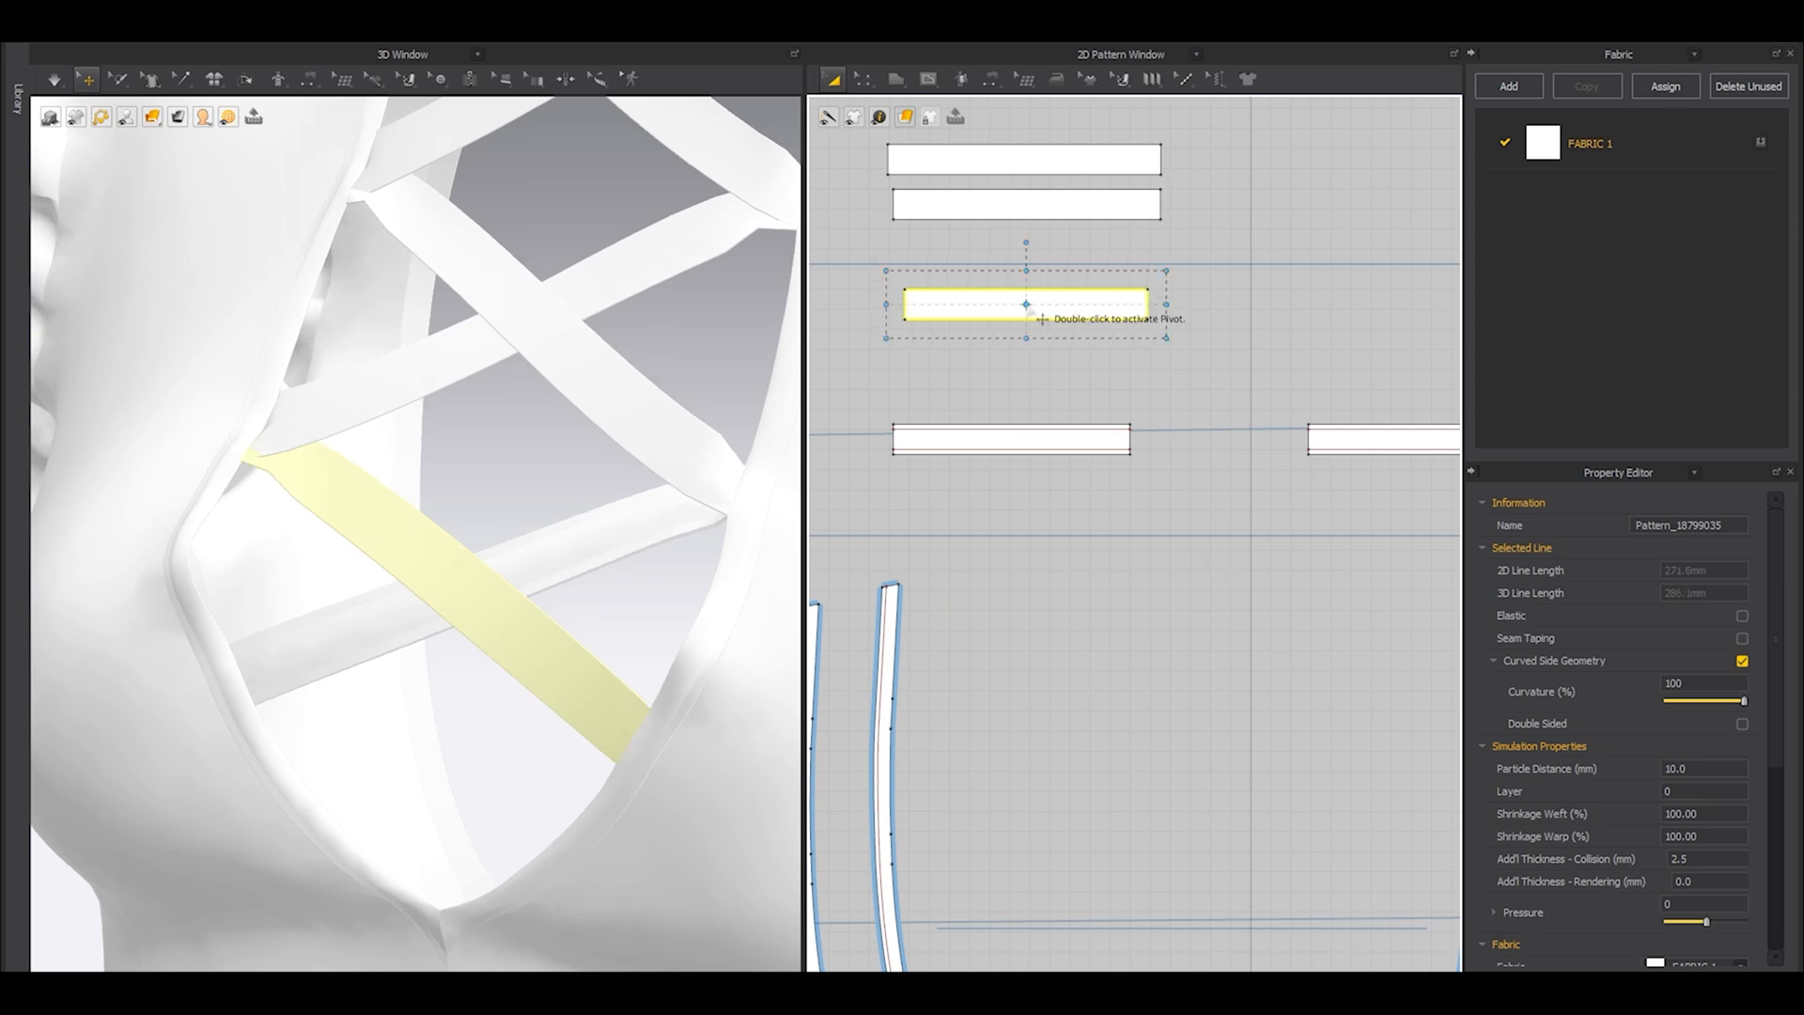
{"action": "left_click_drag", "start_coordinate": [1154, 305], "coordinate": [1155, 305]}
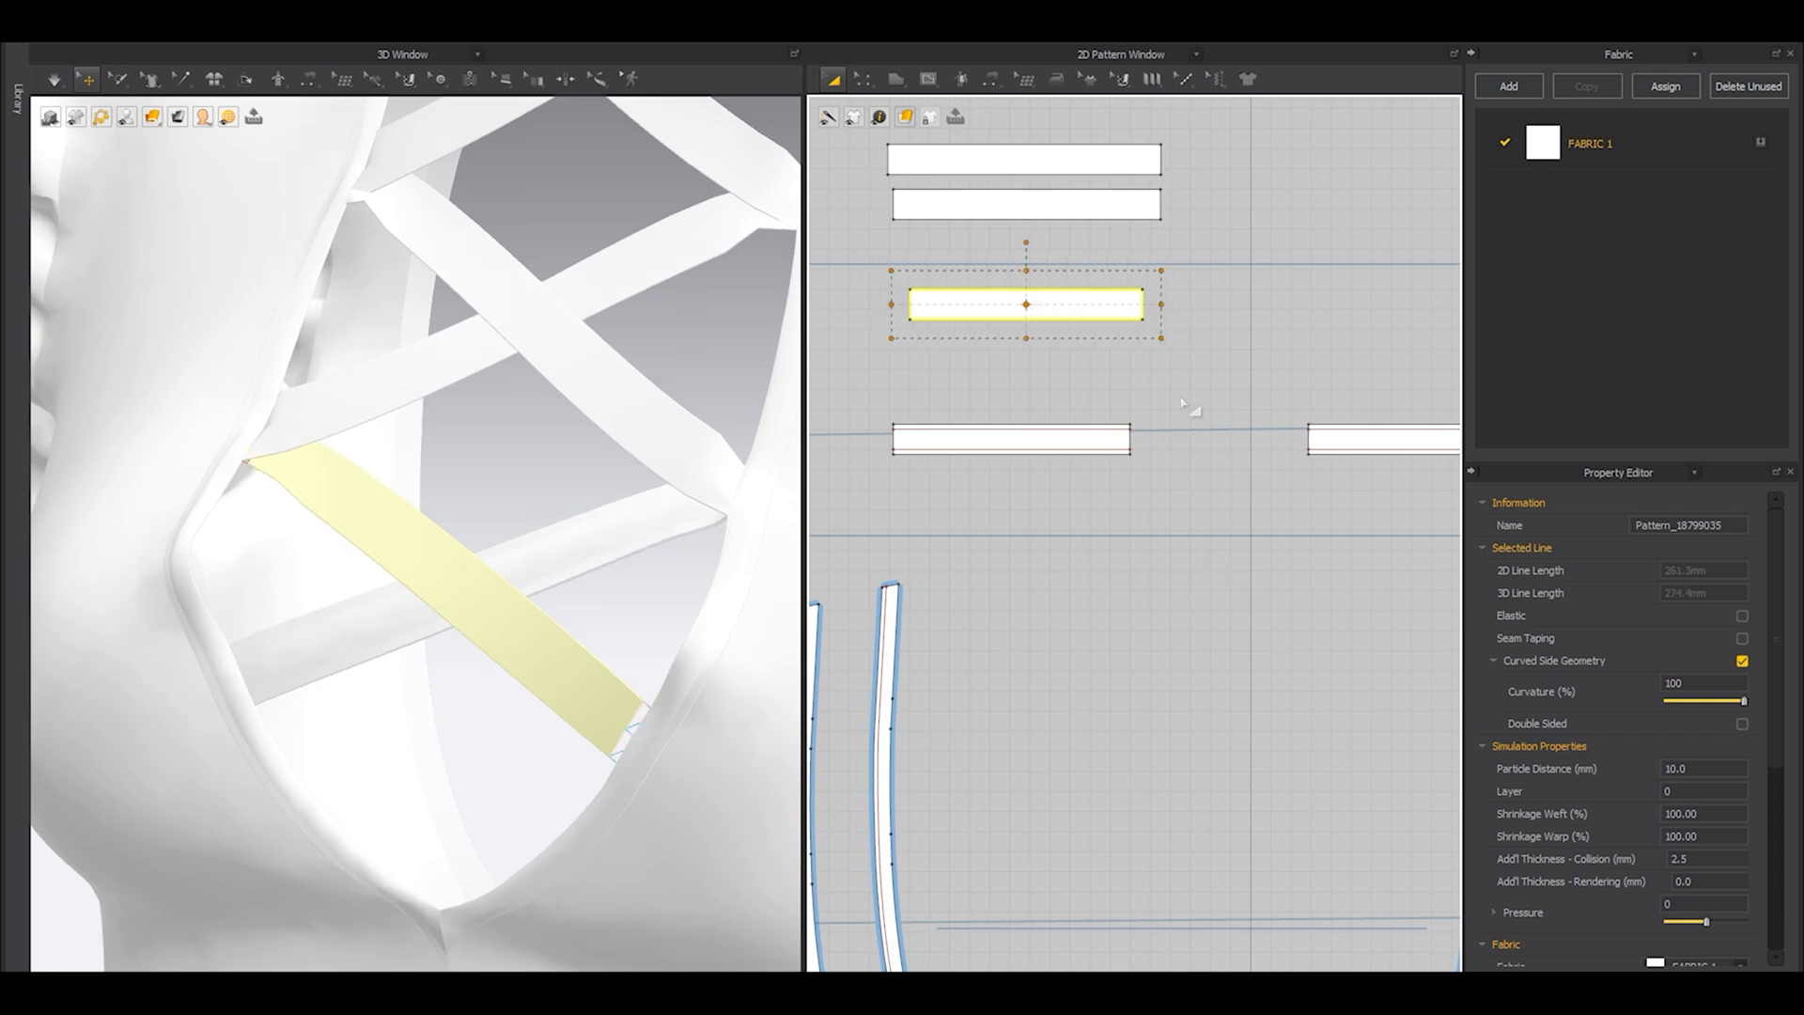
Turn on Elastic and adjust its strength for the long edges of the front and back neckline bands, leaving out their short ends.
{"action": "scroll", "coordinate": [454, 564], "scroll_direction": "down", "scroll_amount": 5}
{"action": "right_click_drag", "start_coordinate": [455, 564], "coordinate": [372, 644]}
{"action": "scroll", "coordinate": [1179, 472], "scroll_direction": "down", "scroll_amount": 5}
{"action": "scroll", "coordinate": [1068, 647], "scroll_direction": "up", "scroll_amount": 3}
{"action": "key", "text": "z"}
{"action": "scroll", "coordinate": [1068, 647], "scroll_direction": "up", "scroll_amount": 5}
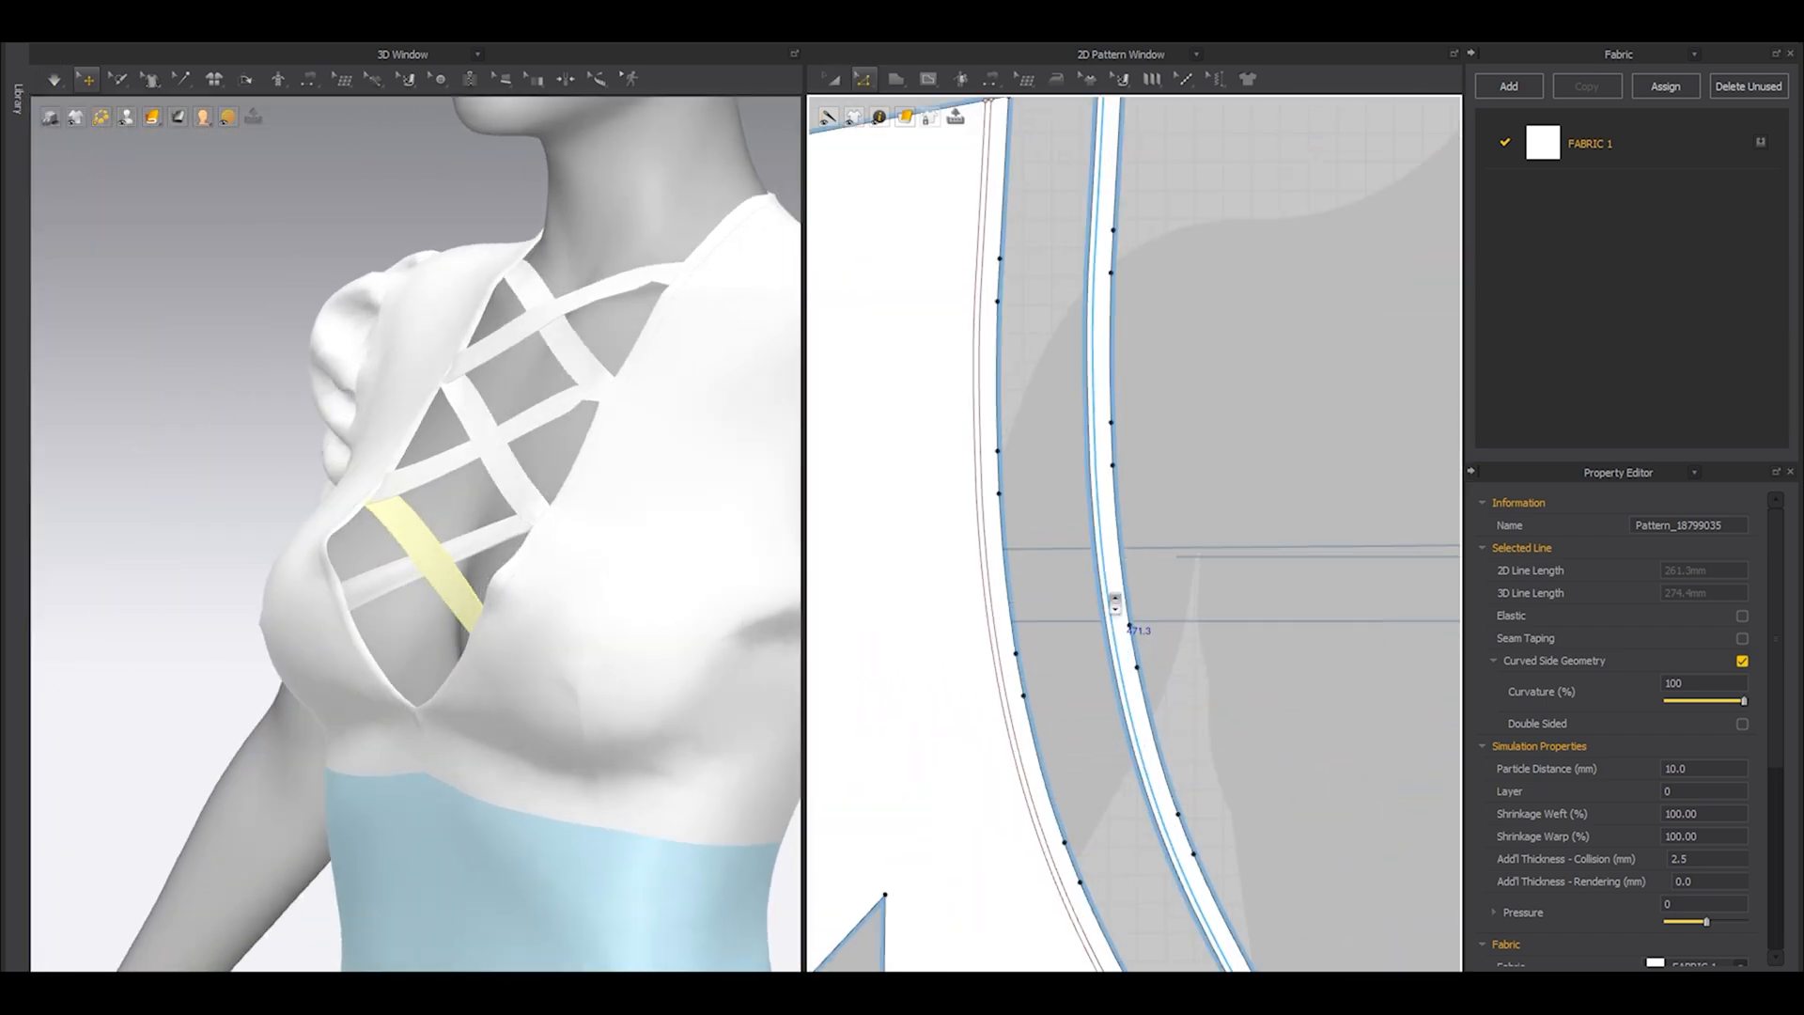
{"action": "left_click", "coordinate": [1126, 590]}
{"action": "key", "text": "ctrl+a"}
{"action": "scroll", "coordinate": [1127, 568], "scroll_direction": "down", "scroll_amount": 4}
{"action": "scroll", "coordinate": [1113, 290], "scroll_direction": "up", "scroll_amount": 5}
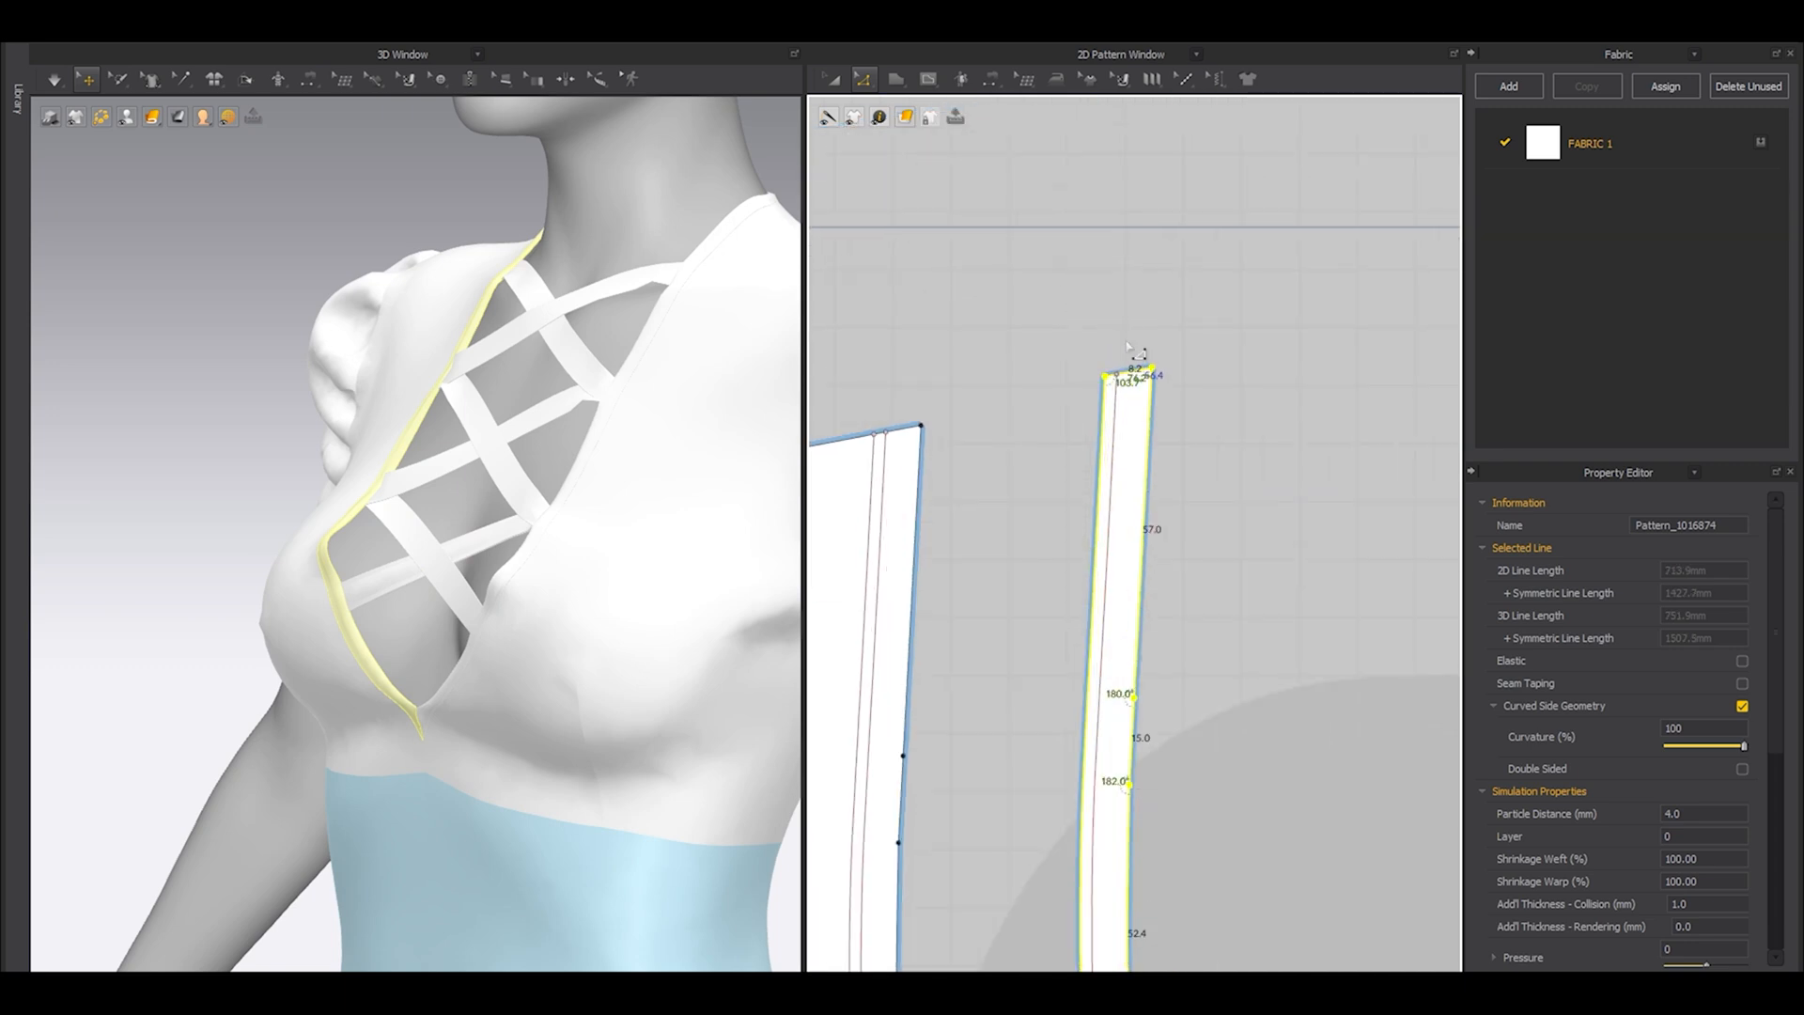
{"action": "scroll", "coordinate": [1158, 410], "scroll_direction": "down", "scroll_amount": 4}
{"action": "scroll", "coordinate": [1201, 826], "scroll_direction": "up", "scroll_amount": 5}
{"action": "left_click", "coordinate": [1219, 789], "text": "shift"}
{"action": "scroll", "coordinate": [1221, 754], "scroll_direction": "down", "scroll_amount": 12}
{"action": "scroll", "coordinate": [1130, 694], "scroll_direction": "up", "scroll_amount": 10}
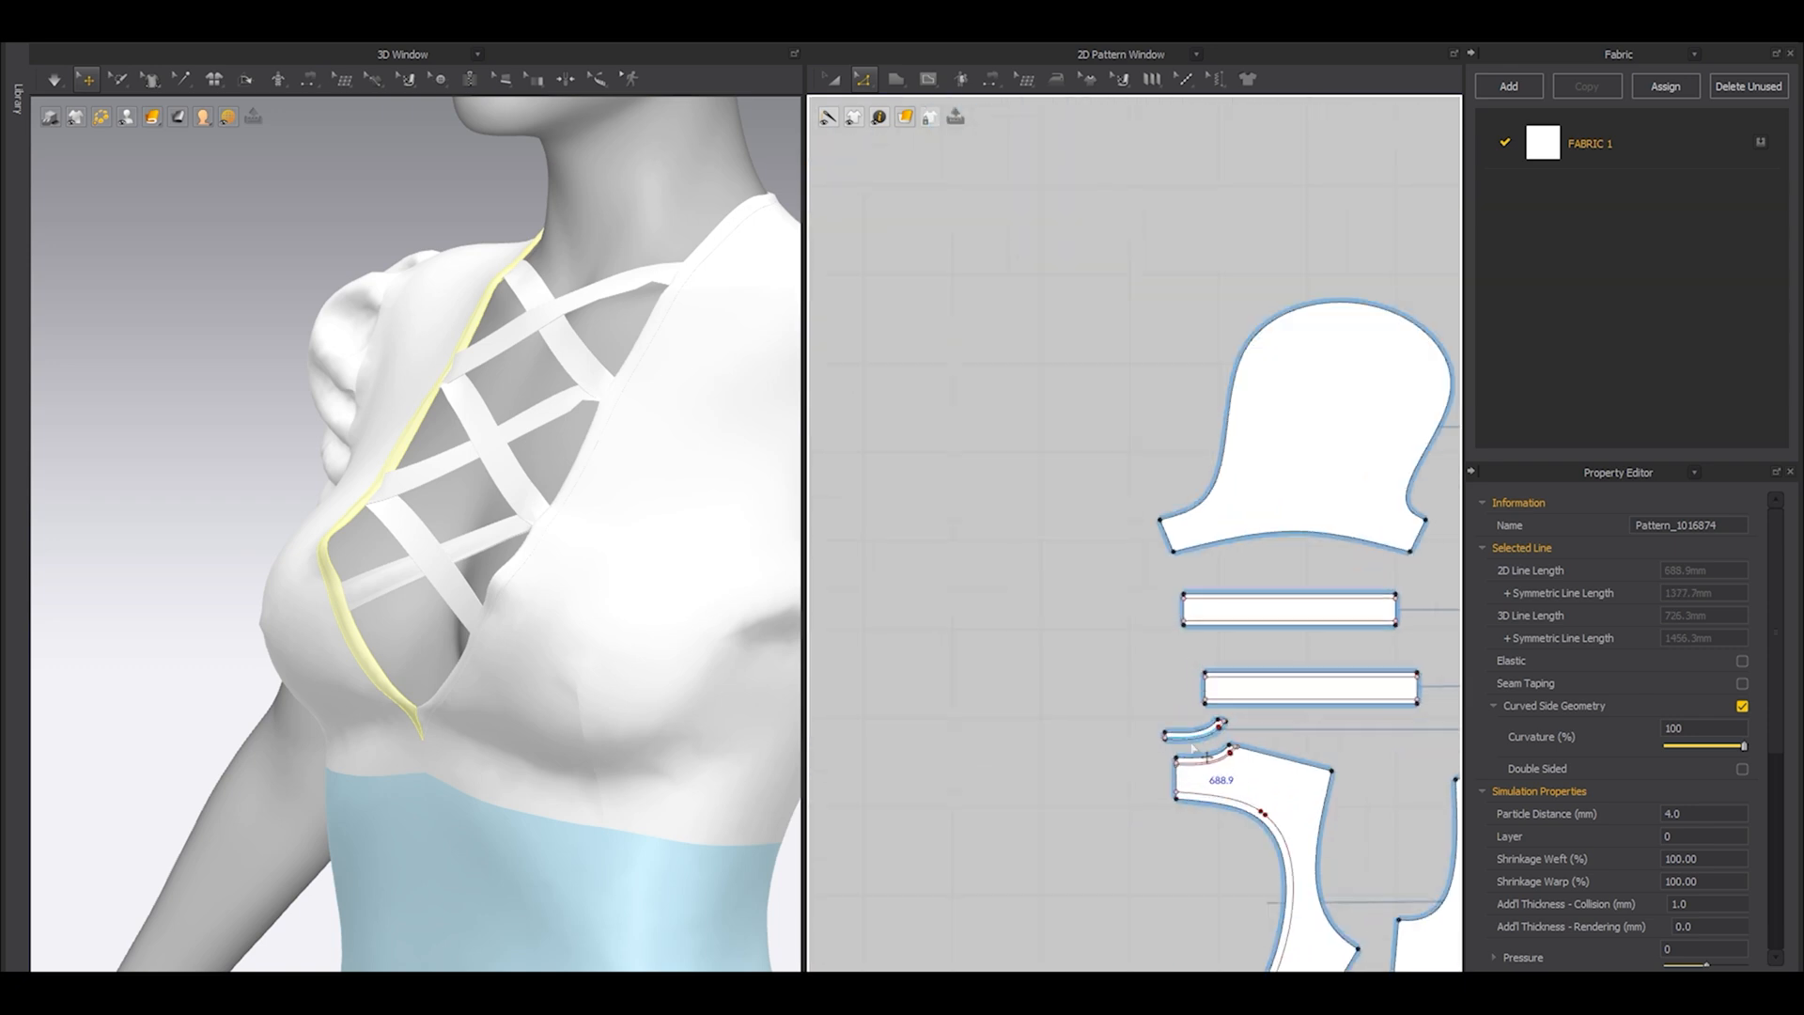
{"action": "left_click", "coordinate": [1169, 721], "text": "shift"}
{"action": "left_click", "coordinate": [1101, 726], "text": "shift"}
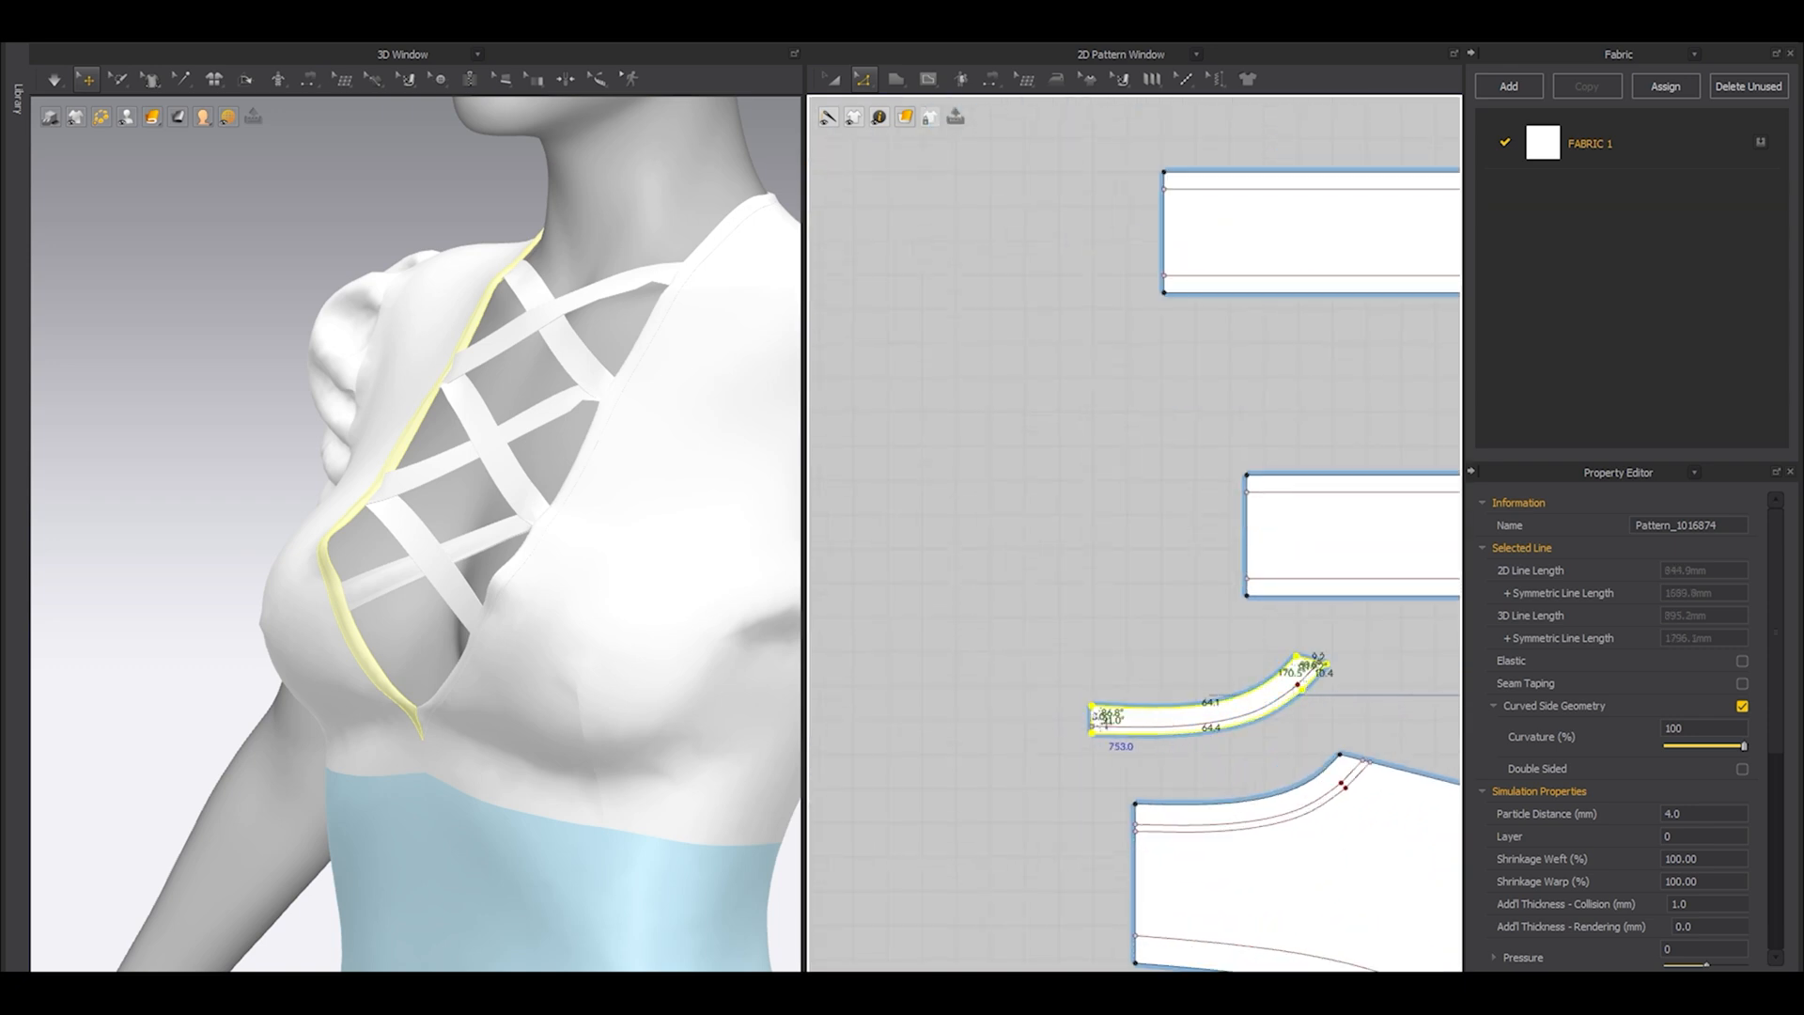
{"action": "left_click", "coordinate": [1092, 721], "text": "shift"}
{"action": "left_click", "coordinate": [1309, 660], "text": "shift"}
{"action": "scroll", "coordinate": [1298, 671], "scroll_direction": "down", "scroll_amount": 10}
{"action": "middle_click_drag", "start_coordinate": [1297, 714], "coordinate": [1263, 703]}
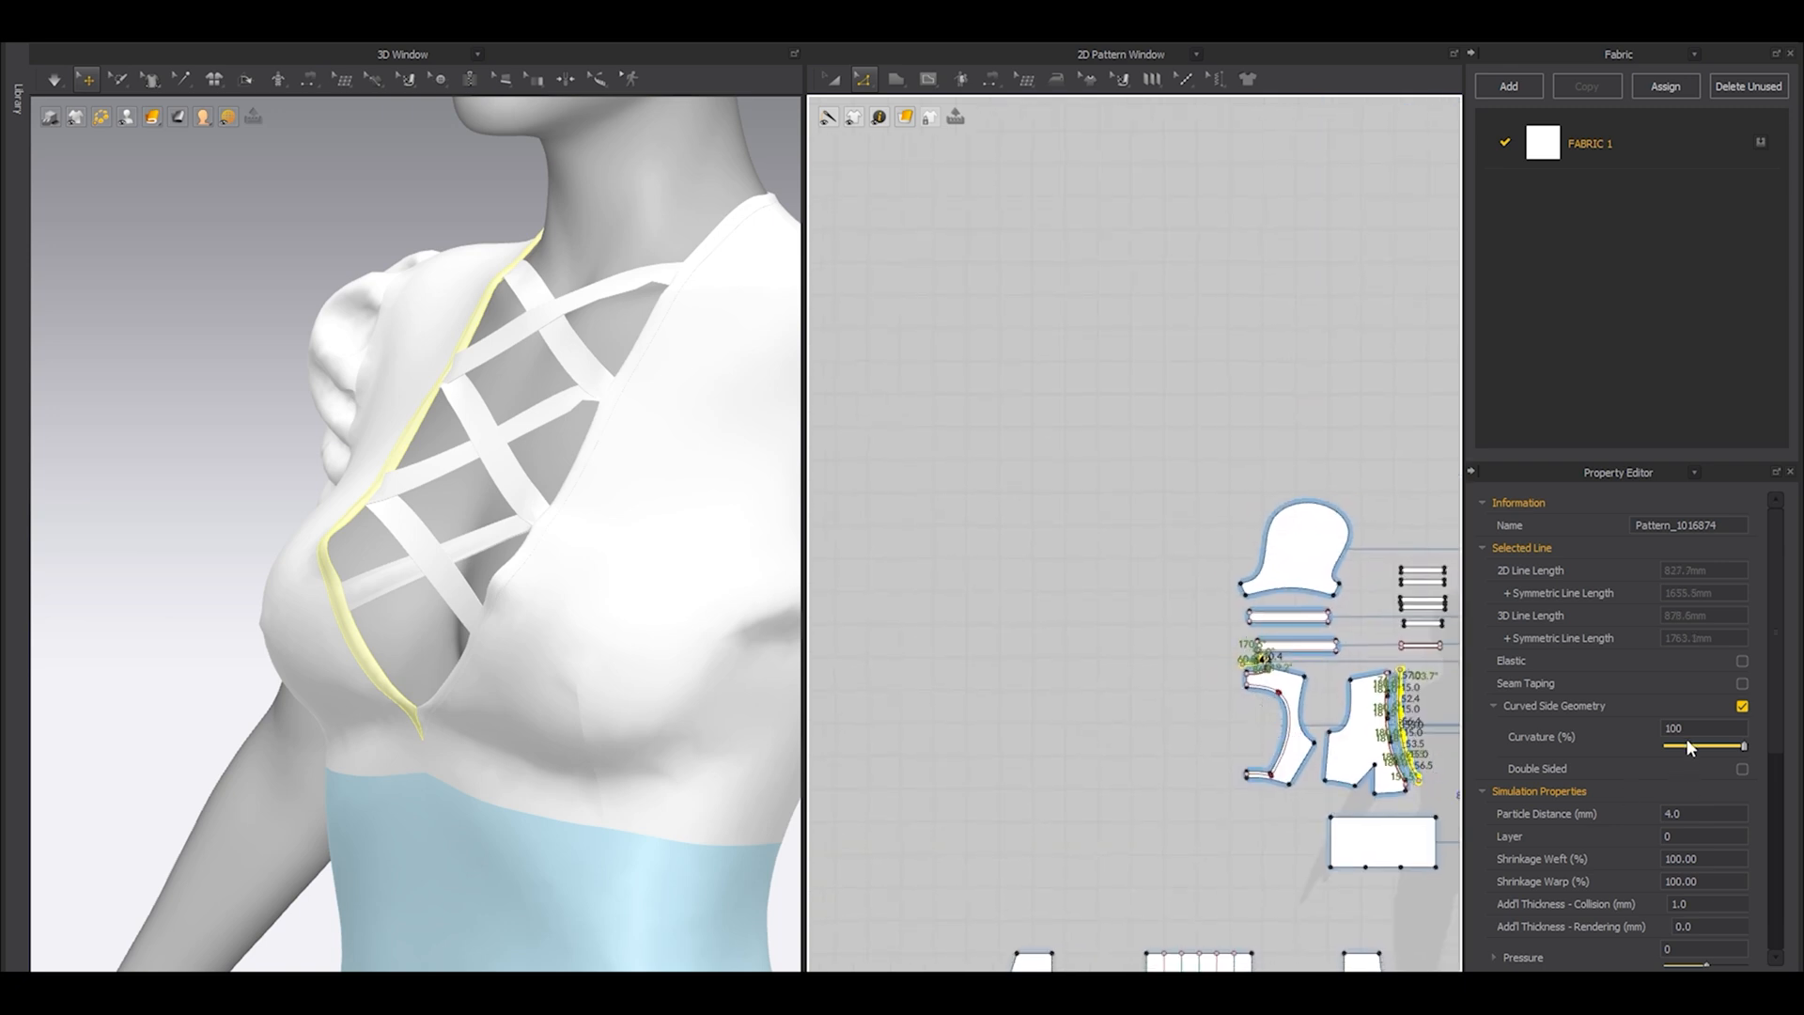
{"action": "left_click", "coordinate": [1741, 661]}
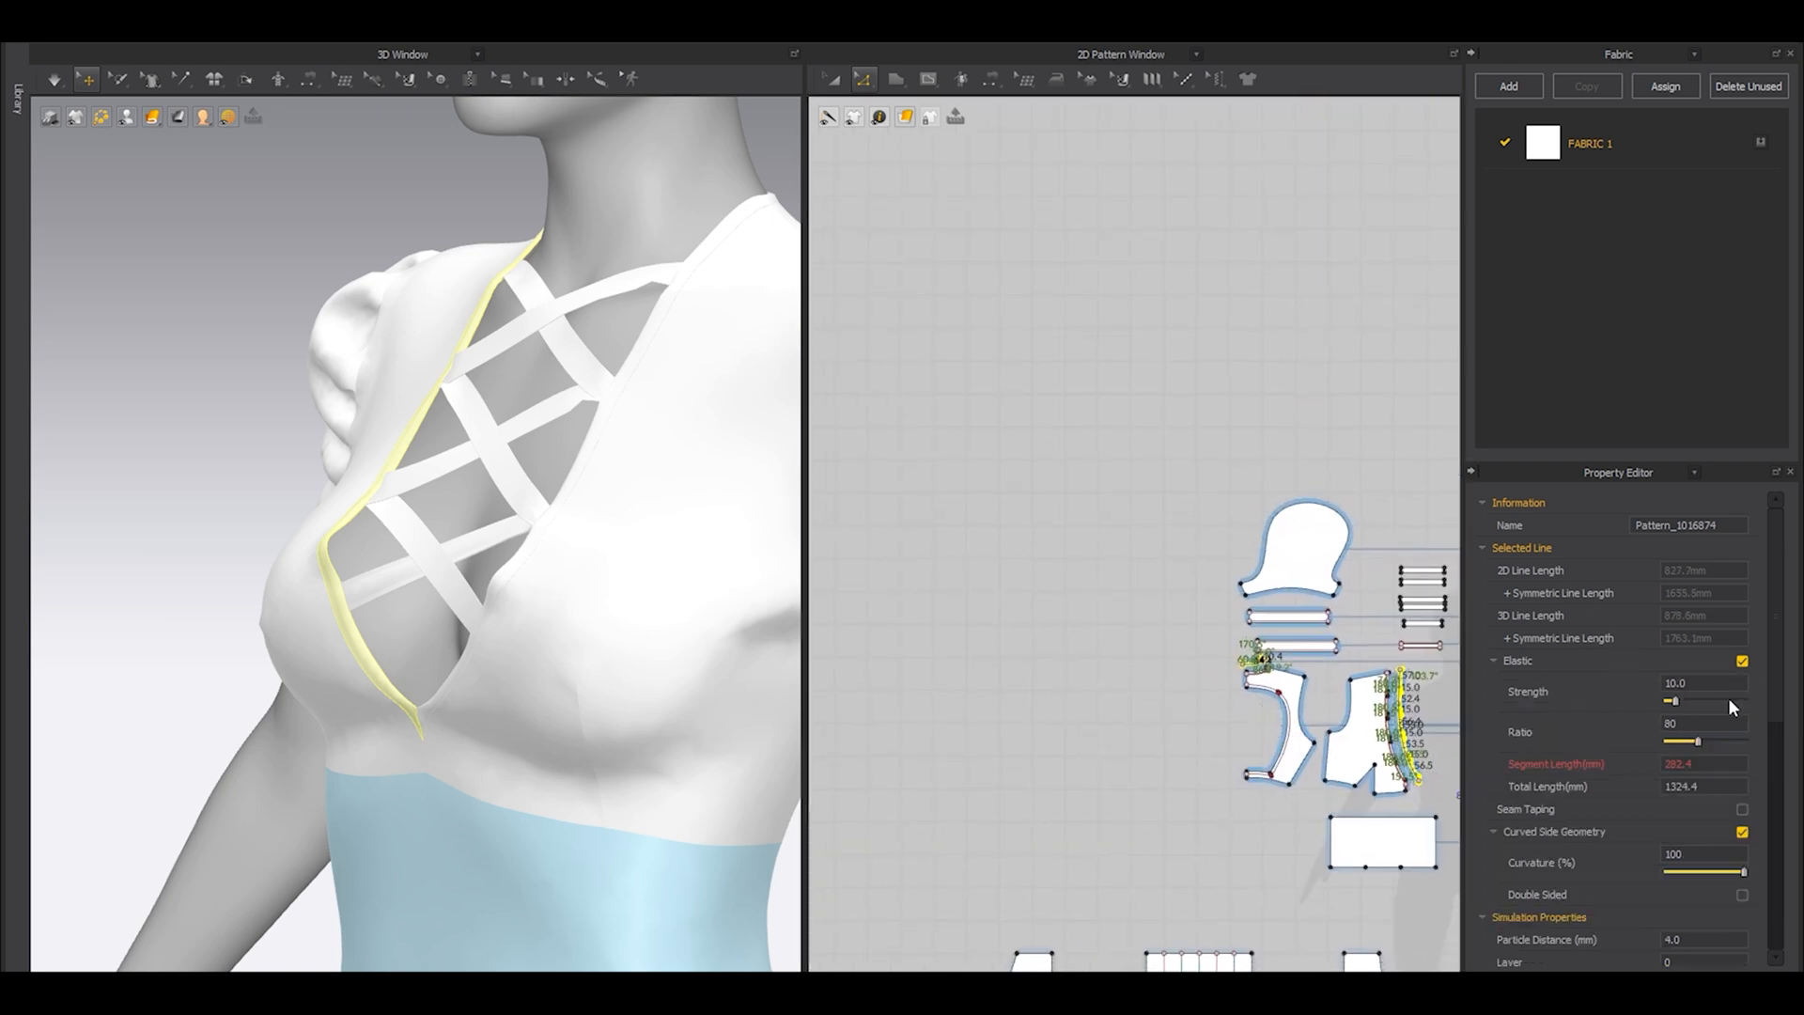
{"action": "double_click", "coordinate": [1689, 681]}
{"action": "left_click", "coordinate": [1206, 523]}
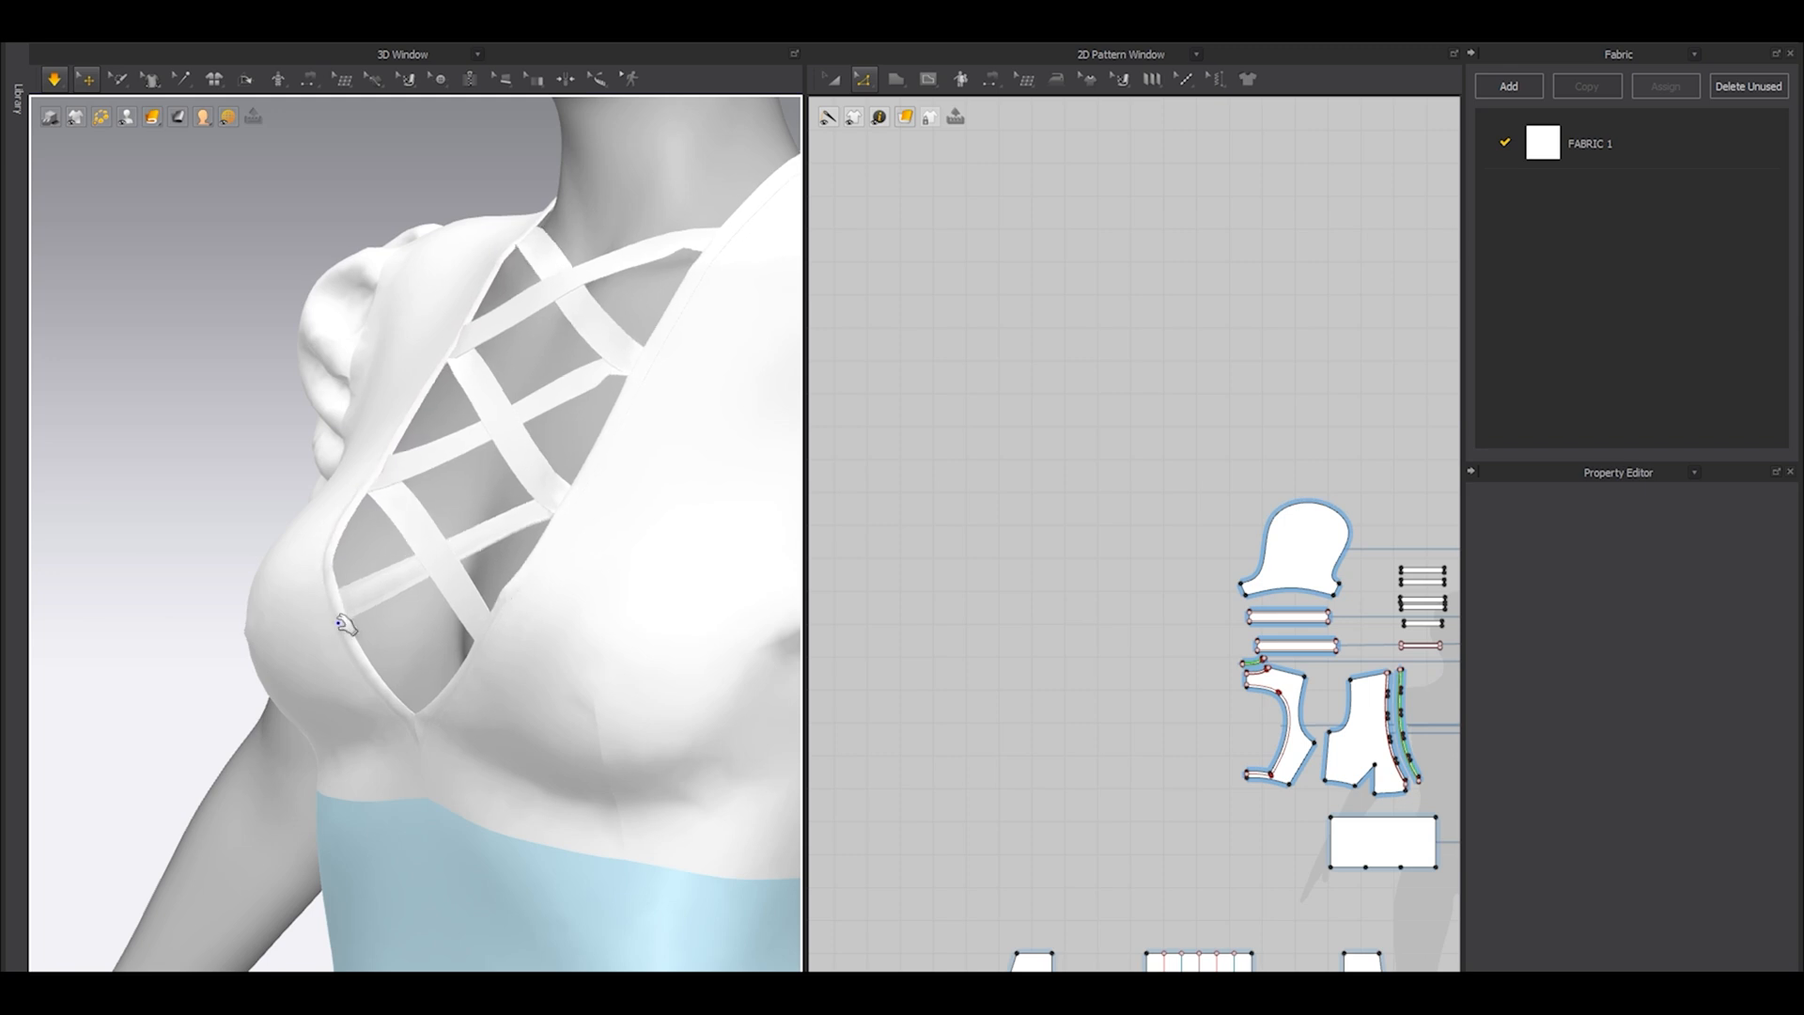
Simulate the garment with the elastic neckline bands and hide the avatar.
{"action": "scroll", "coordinate": [611, 644], "scroll_direction": "down", "scroll_amount": 2}
{"action": "scroll", "coordinate": [611, 644], "scroll_direction": "down", "scroll_amount": 5}
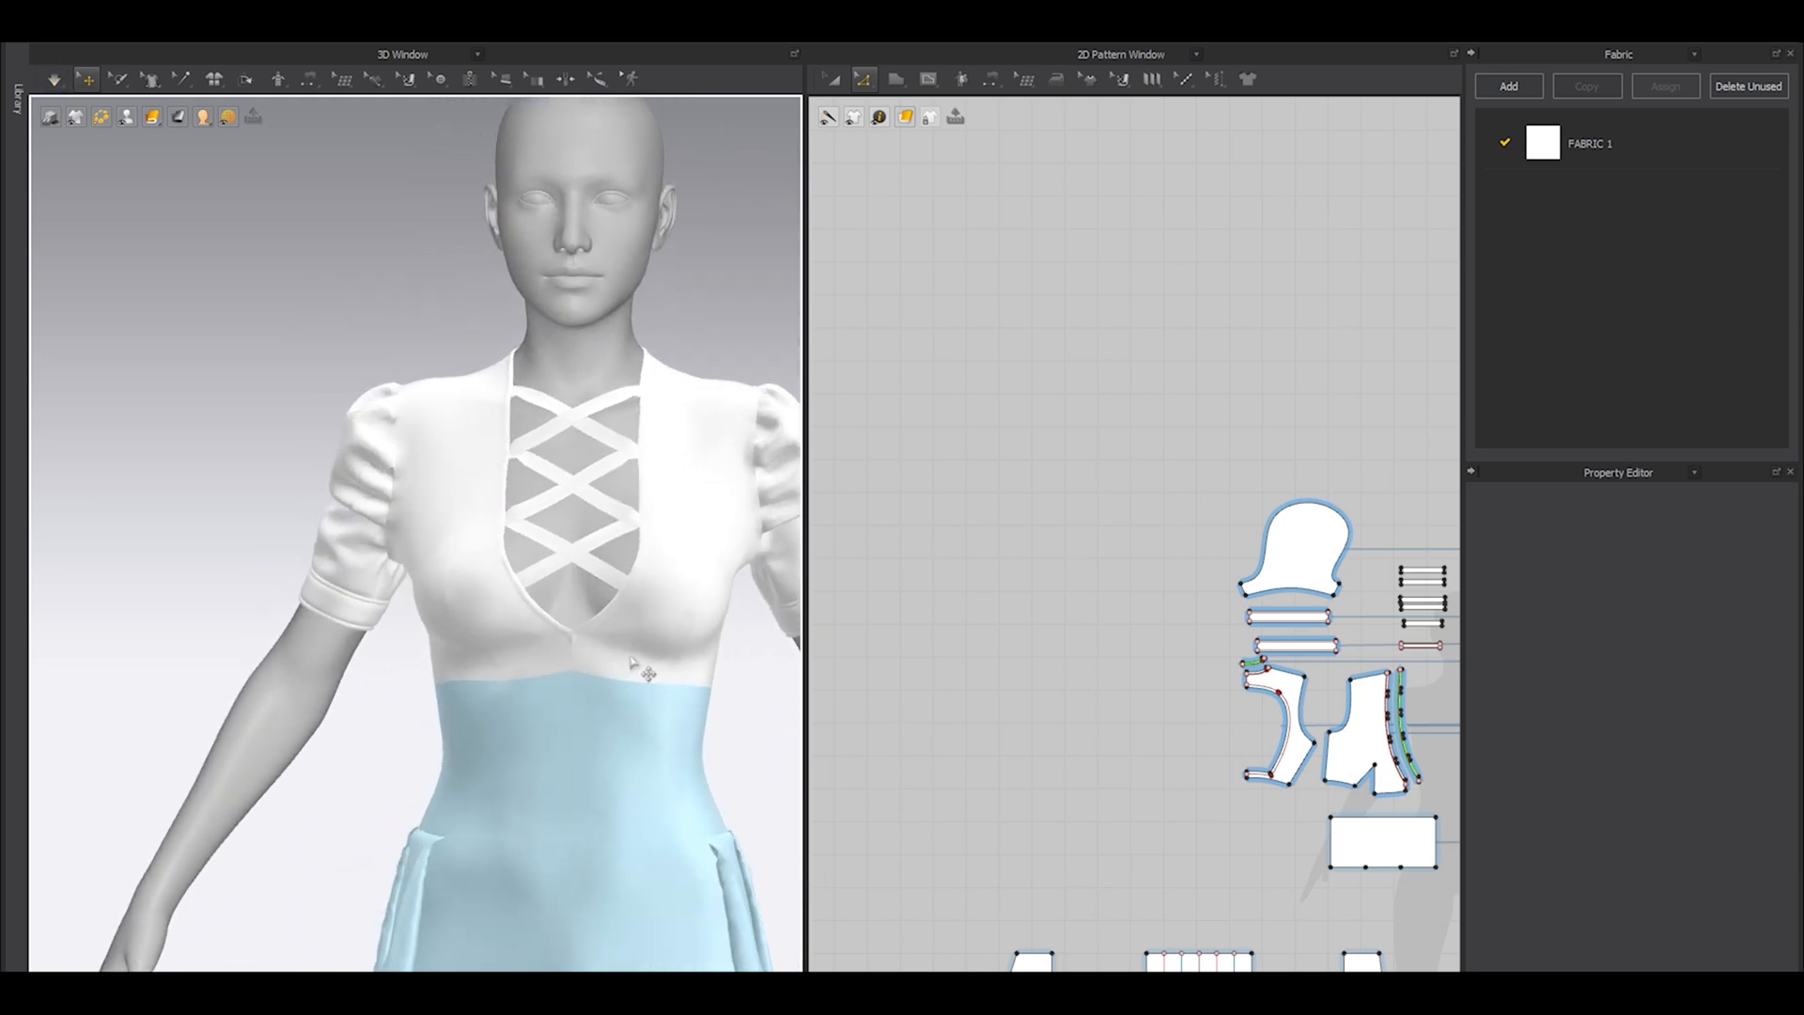
{"action": "key", "text": "shift+a"}
{"action": "right_click_drag", "start_coordinate": [618, 701], "coordinate": [535, 687]}
{"action": "scroll", "coordinate": [606, 730], "scroll_direction": "up", "scroll_amount": 3}
{"action": "scroll", "coordinate": [605, 733], "scroll_direction": "up", "scroll_amount": 4}
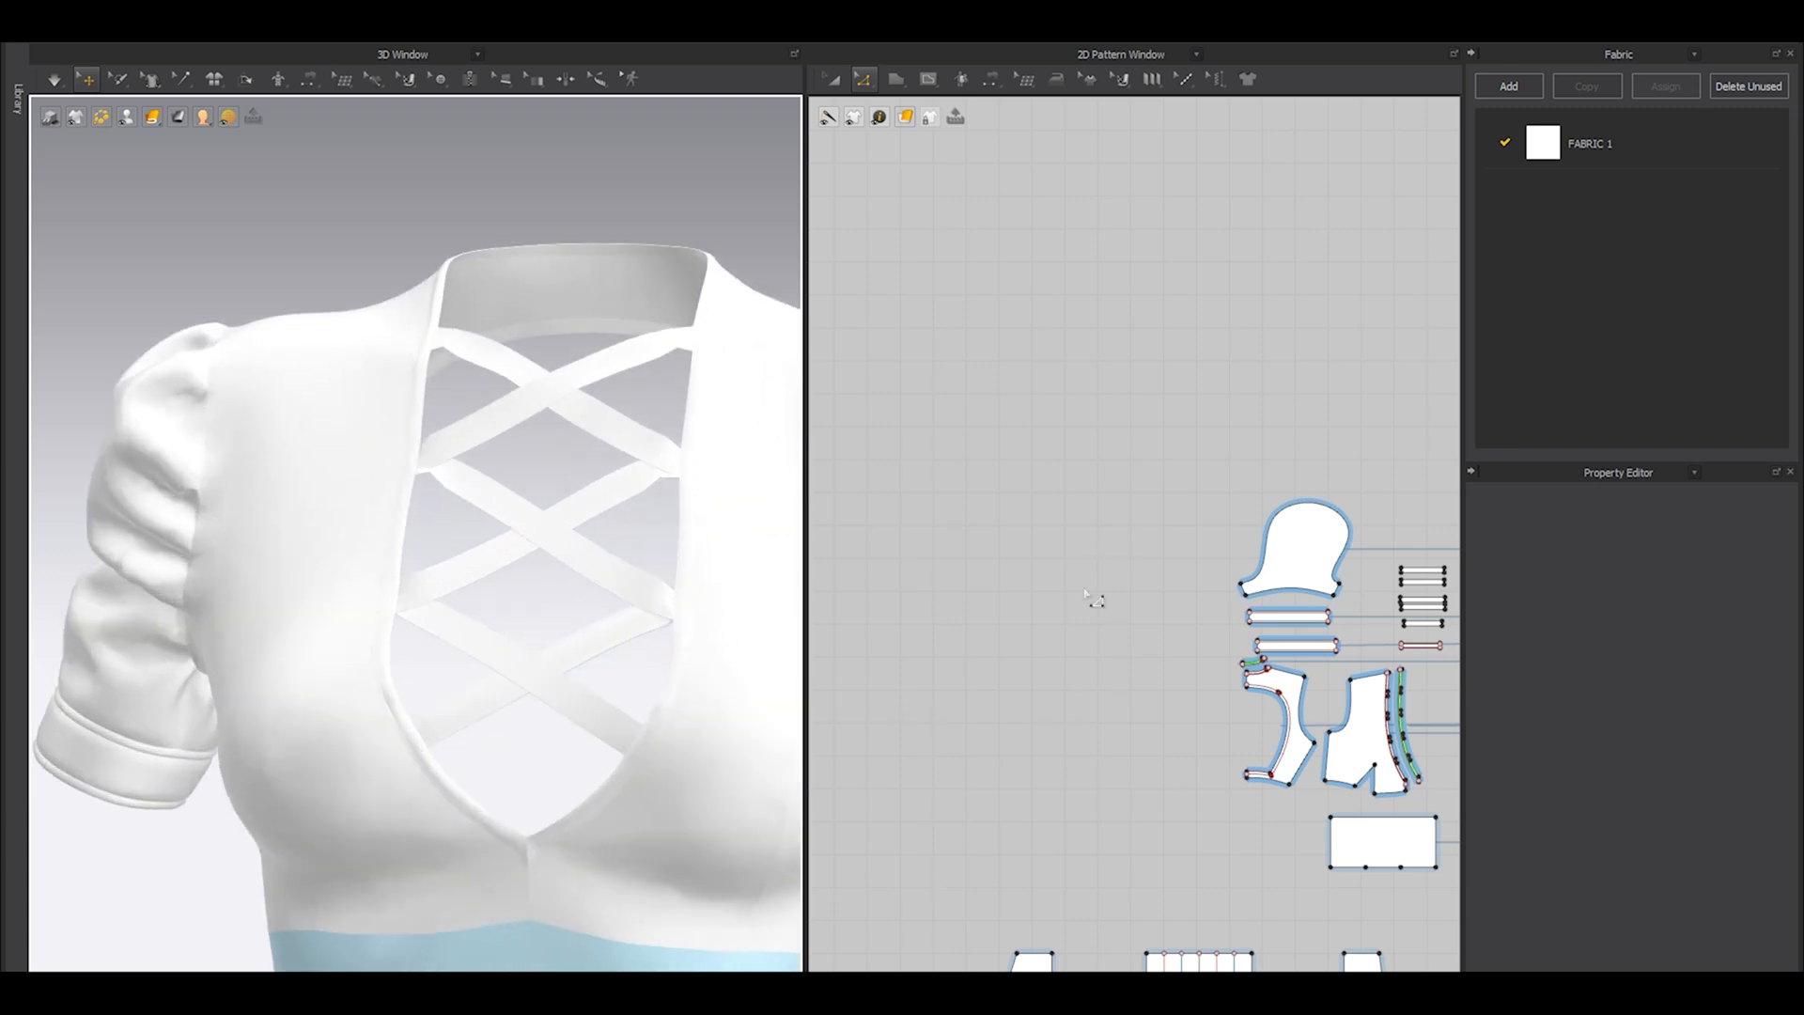
Examine the lacing straps and the point of the front neckline in both the pattern layout and the 3D garment.
{"action": "scroll", "coordinate": [1089, 611], "scroll_direction": "down", "scroll_amount": 3}
{"action": "scroll", "coordinate": [1251, 606], "scroll_direction": "up", "scroll_amount": 8}
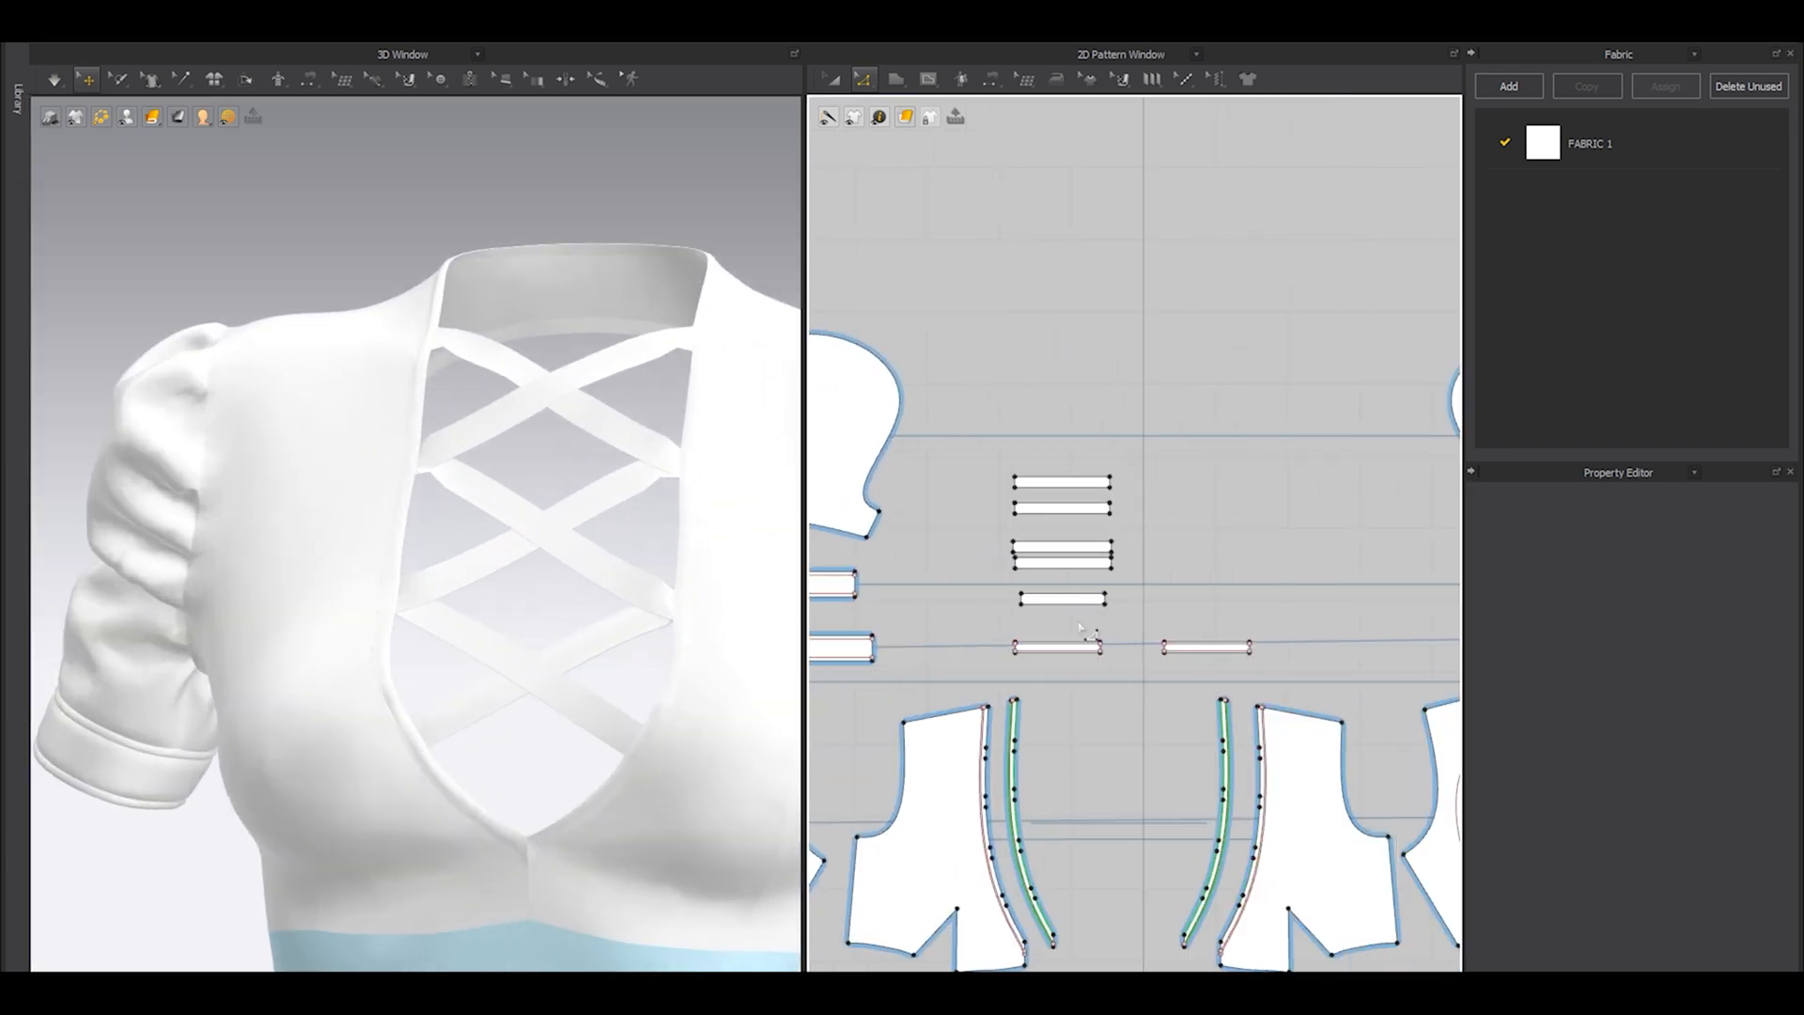
{"action": "left_click", "coordinate": [458, 720]}
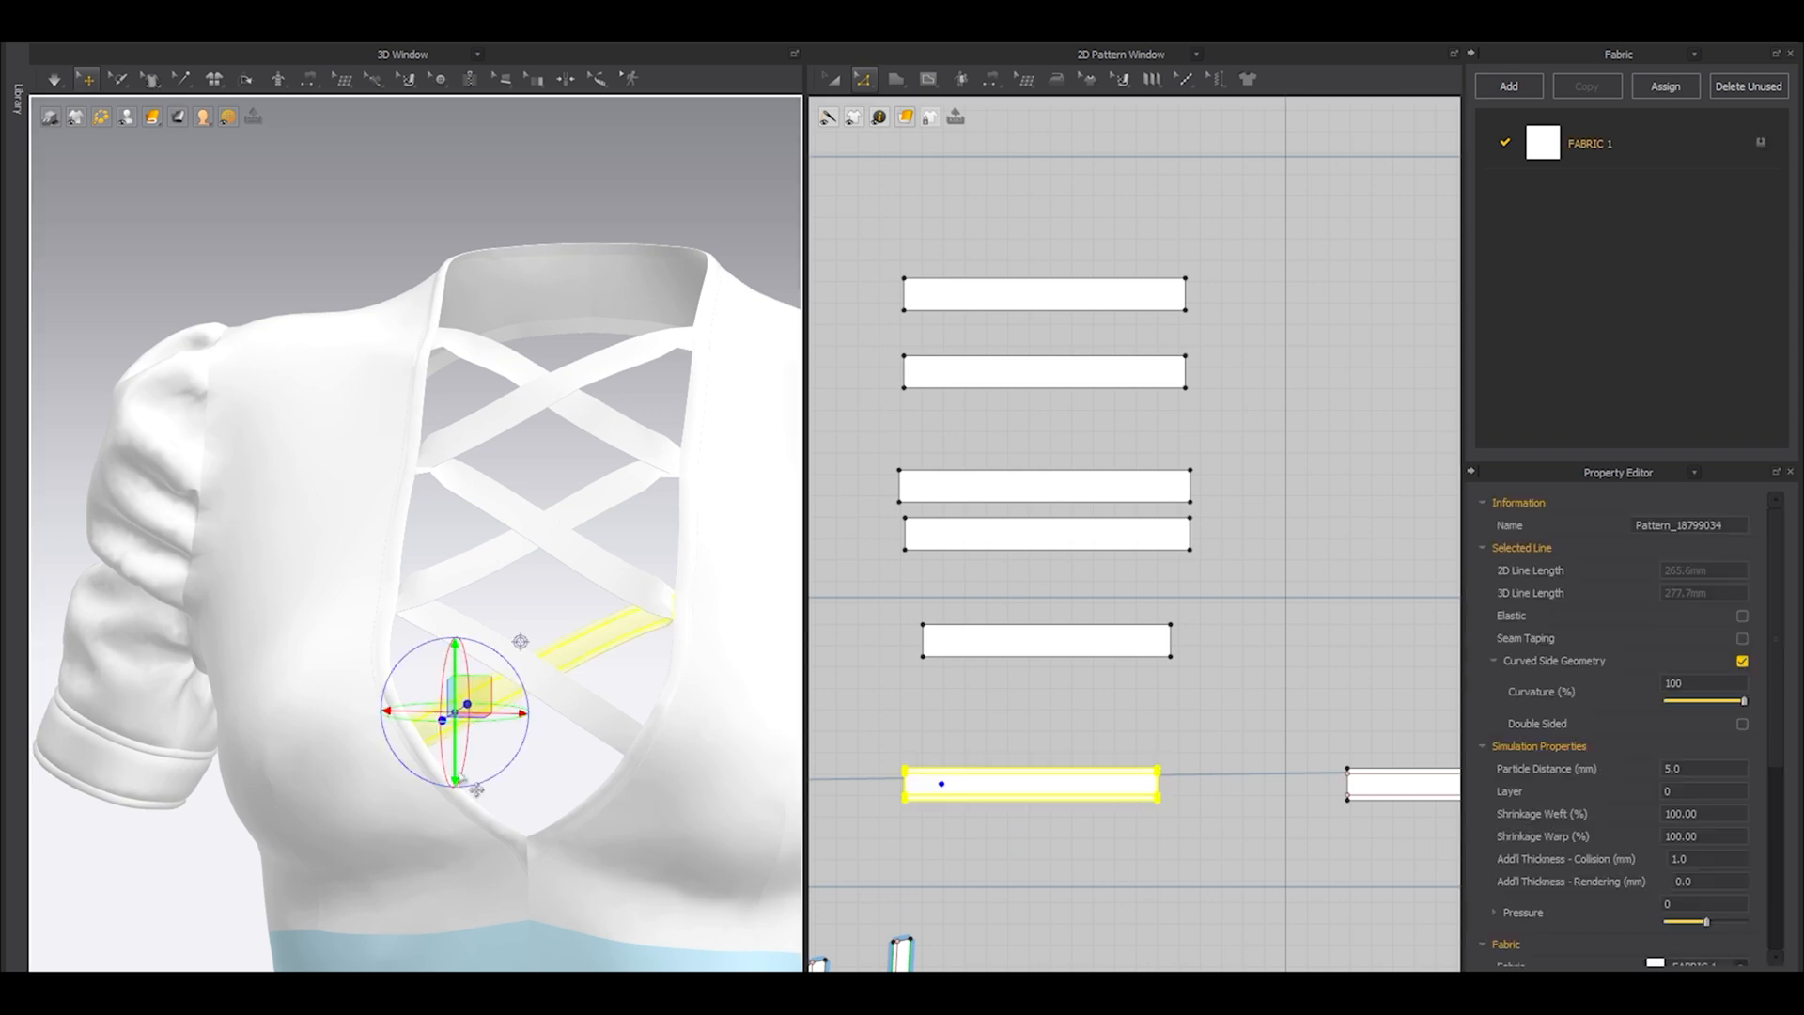
{"action": "scroll", "coordinate": [463, 728], "scroll_direction": "up", "scroll_amount": 2}
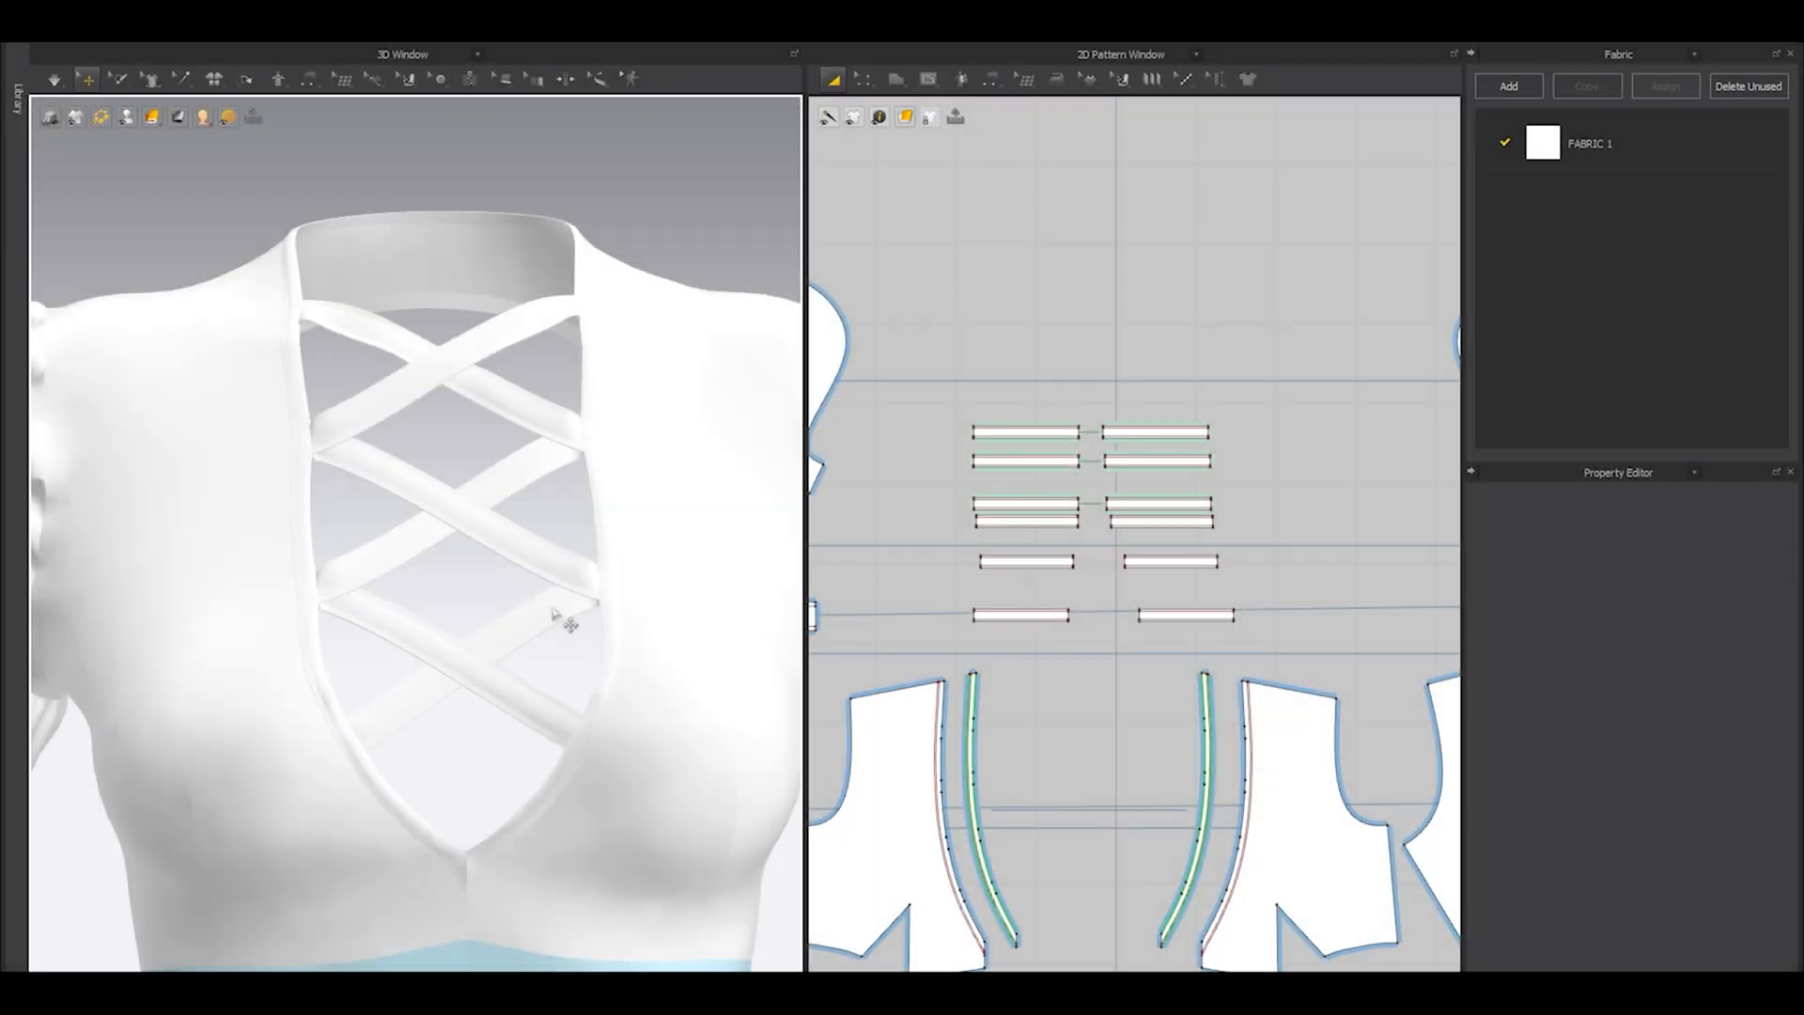
{"action": "scroll", "coordinate": [410, 574], "scroll_direction": "down", "scroll_amount": 3}
{"action": "right_click_drag", "start_coordinate": [407, 576], "coordinate": [356, 586]}
{"action": "scroll", "coordinate": [356, 586], "scroll_direction": "up", "scroll_amount": 4}
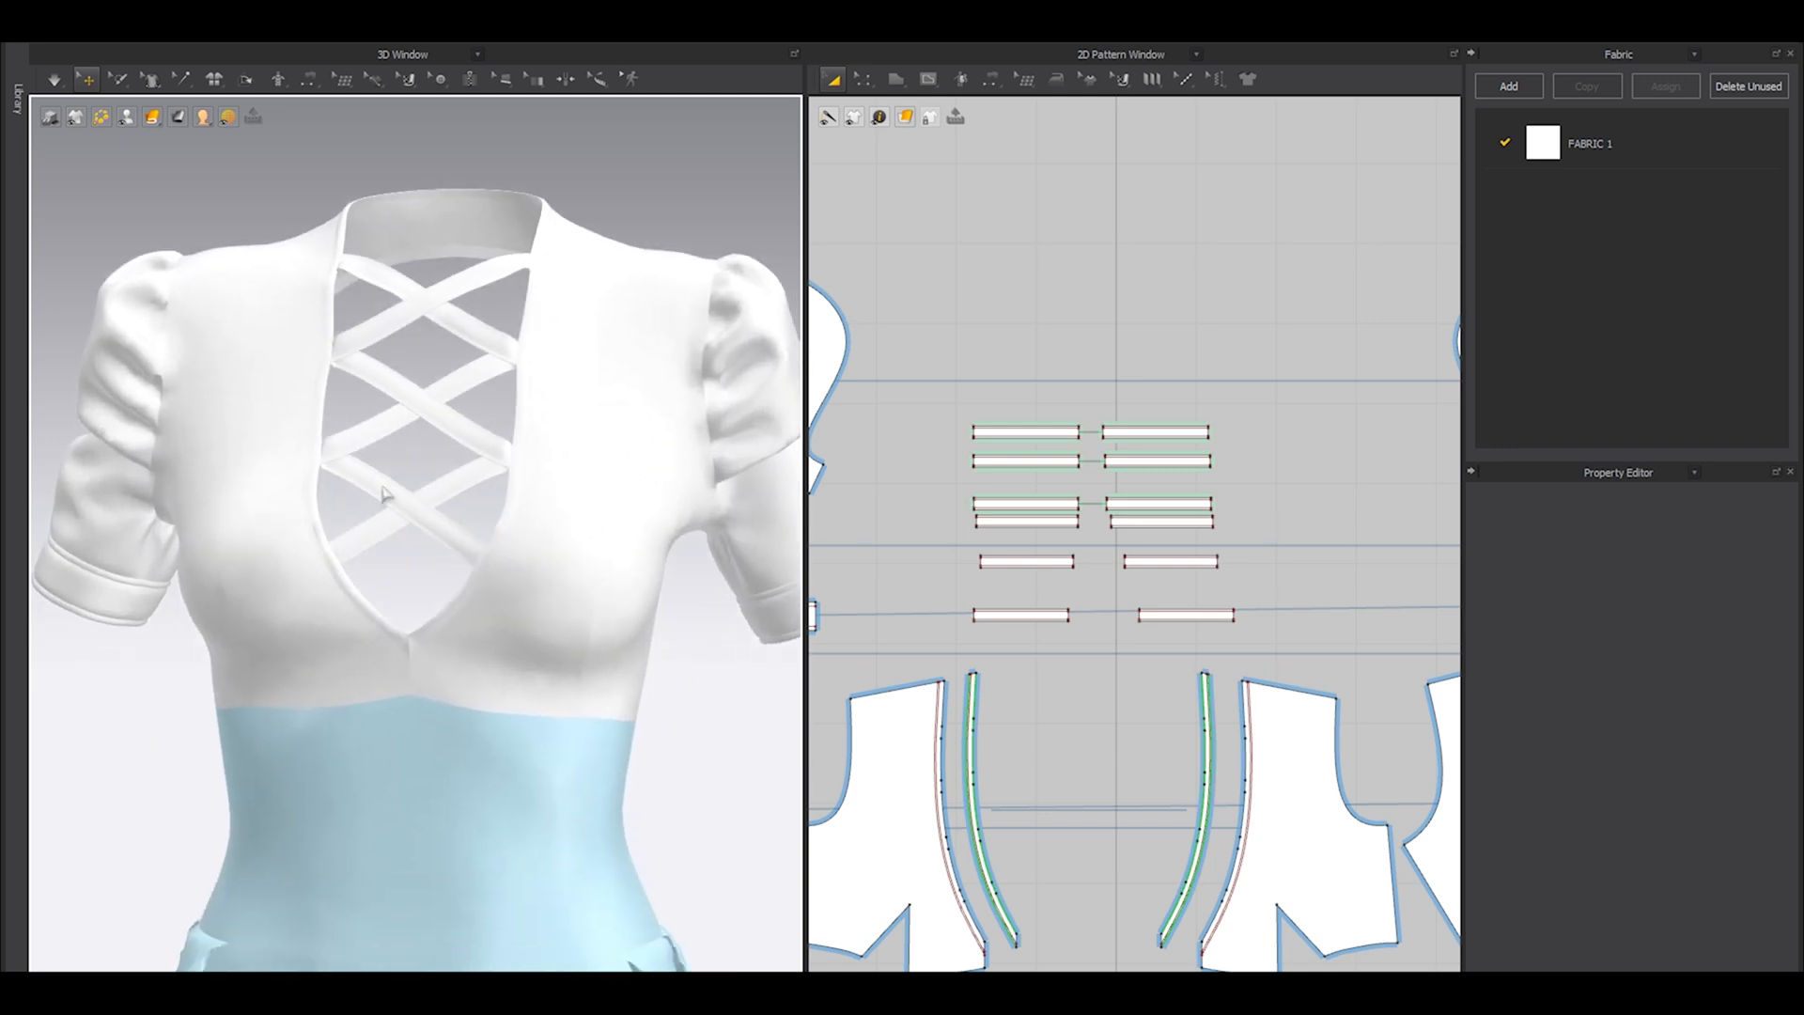
{"action": "scroll", "coordinate": [441, 695], "scroll_direction": "up", "scroll_amount": 3}
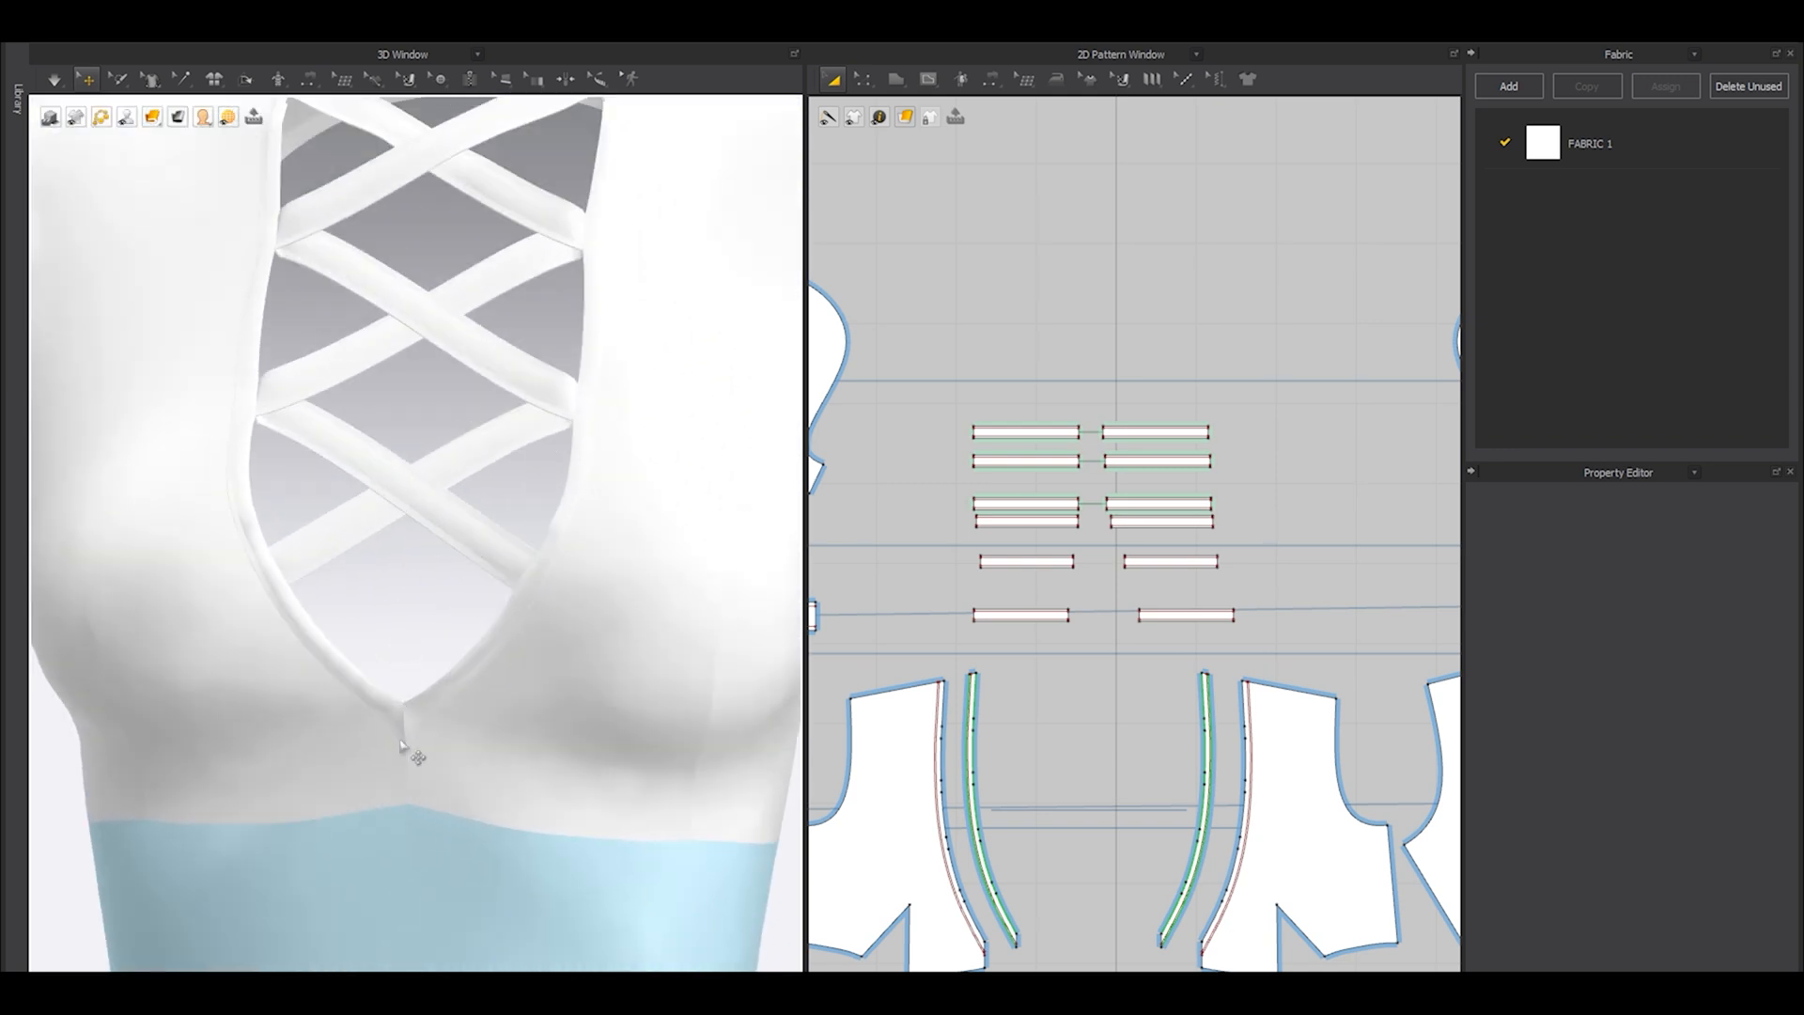
Sew the short lower ends of the left and right front neckline bands together with Segment Sewing.
{"action": "scroll", "coordinate": [967, 712], "scroll_direction": "down", "scroll_amount": 2}
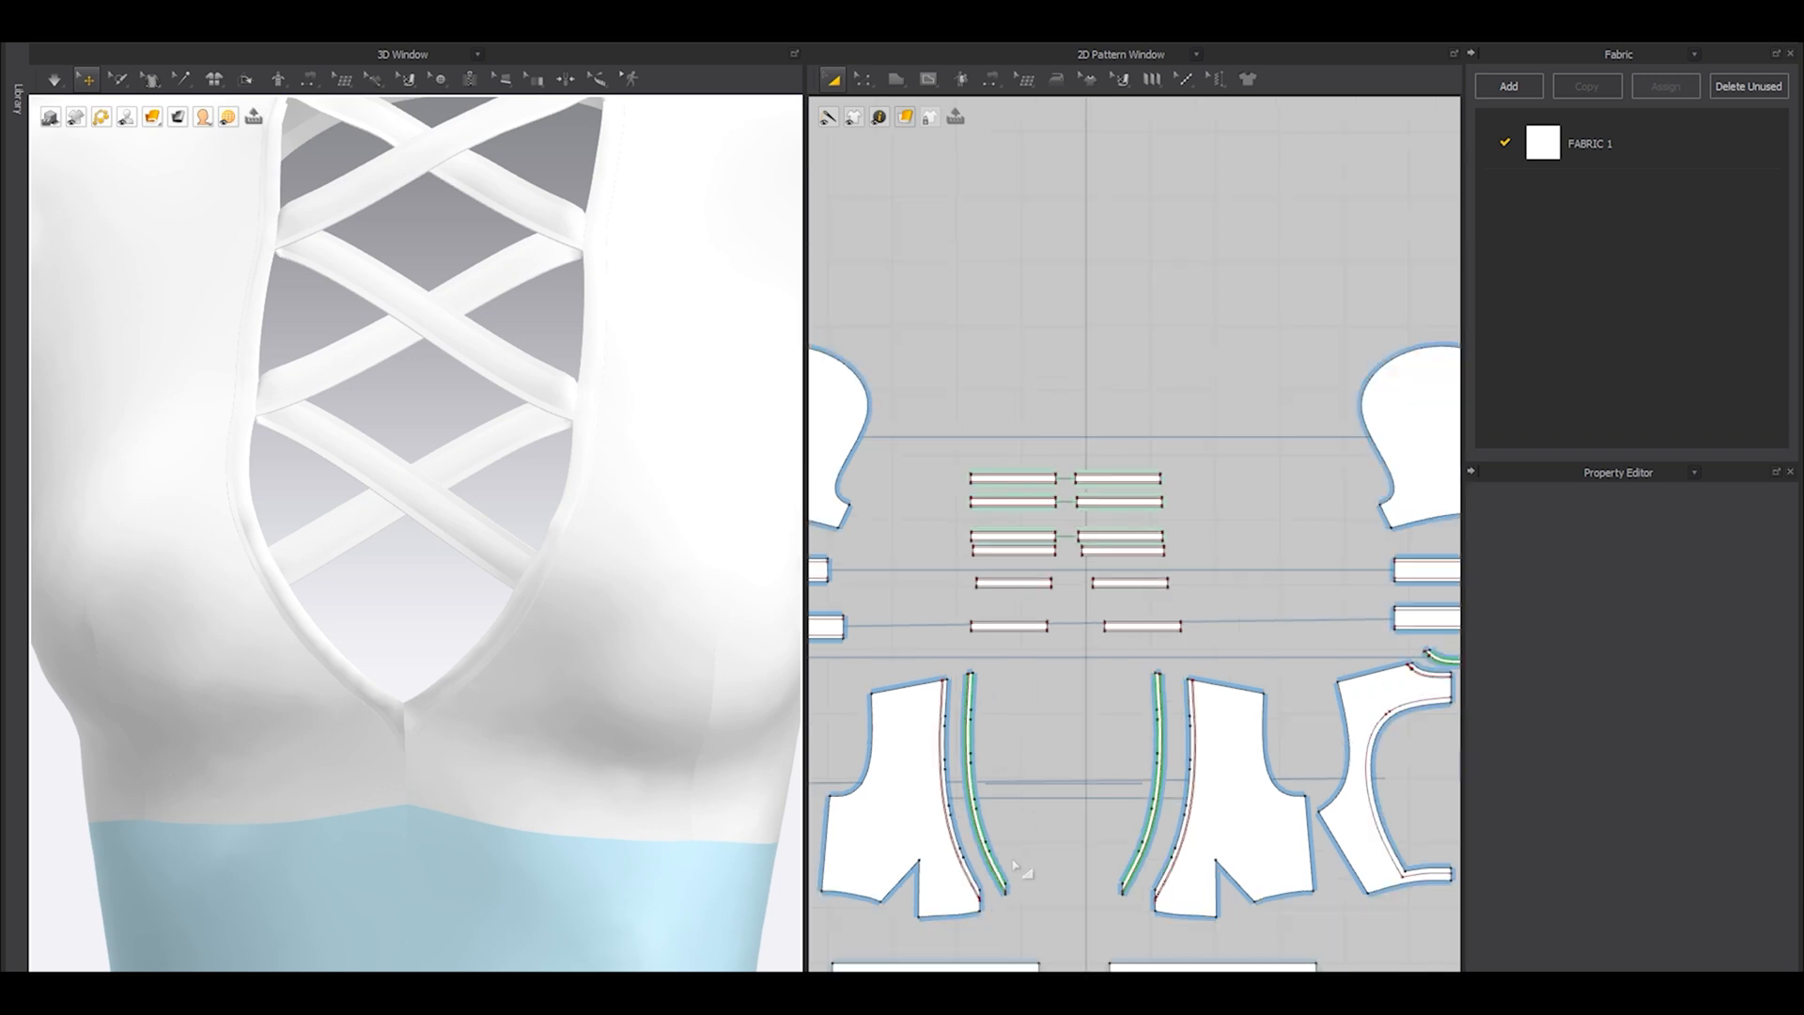
{"action": "middle_click_drag", "start_coordinate": [1012, 866], "coordinate": [977, 652]}
{"action": "scroll", "coordinate": [977, 671], "scroll_direction": "down", "scroll_amount": 1}
{"action": "scroll", "coordinate": [979, 684], "scroll_direction": "up", "scroll_amount": 7}
{"action": "key", "text": "n"}
{"action": "left_click", "coordinate": [939, 591]}
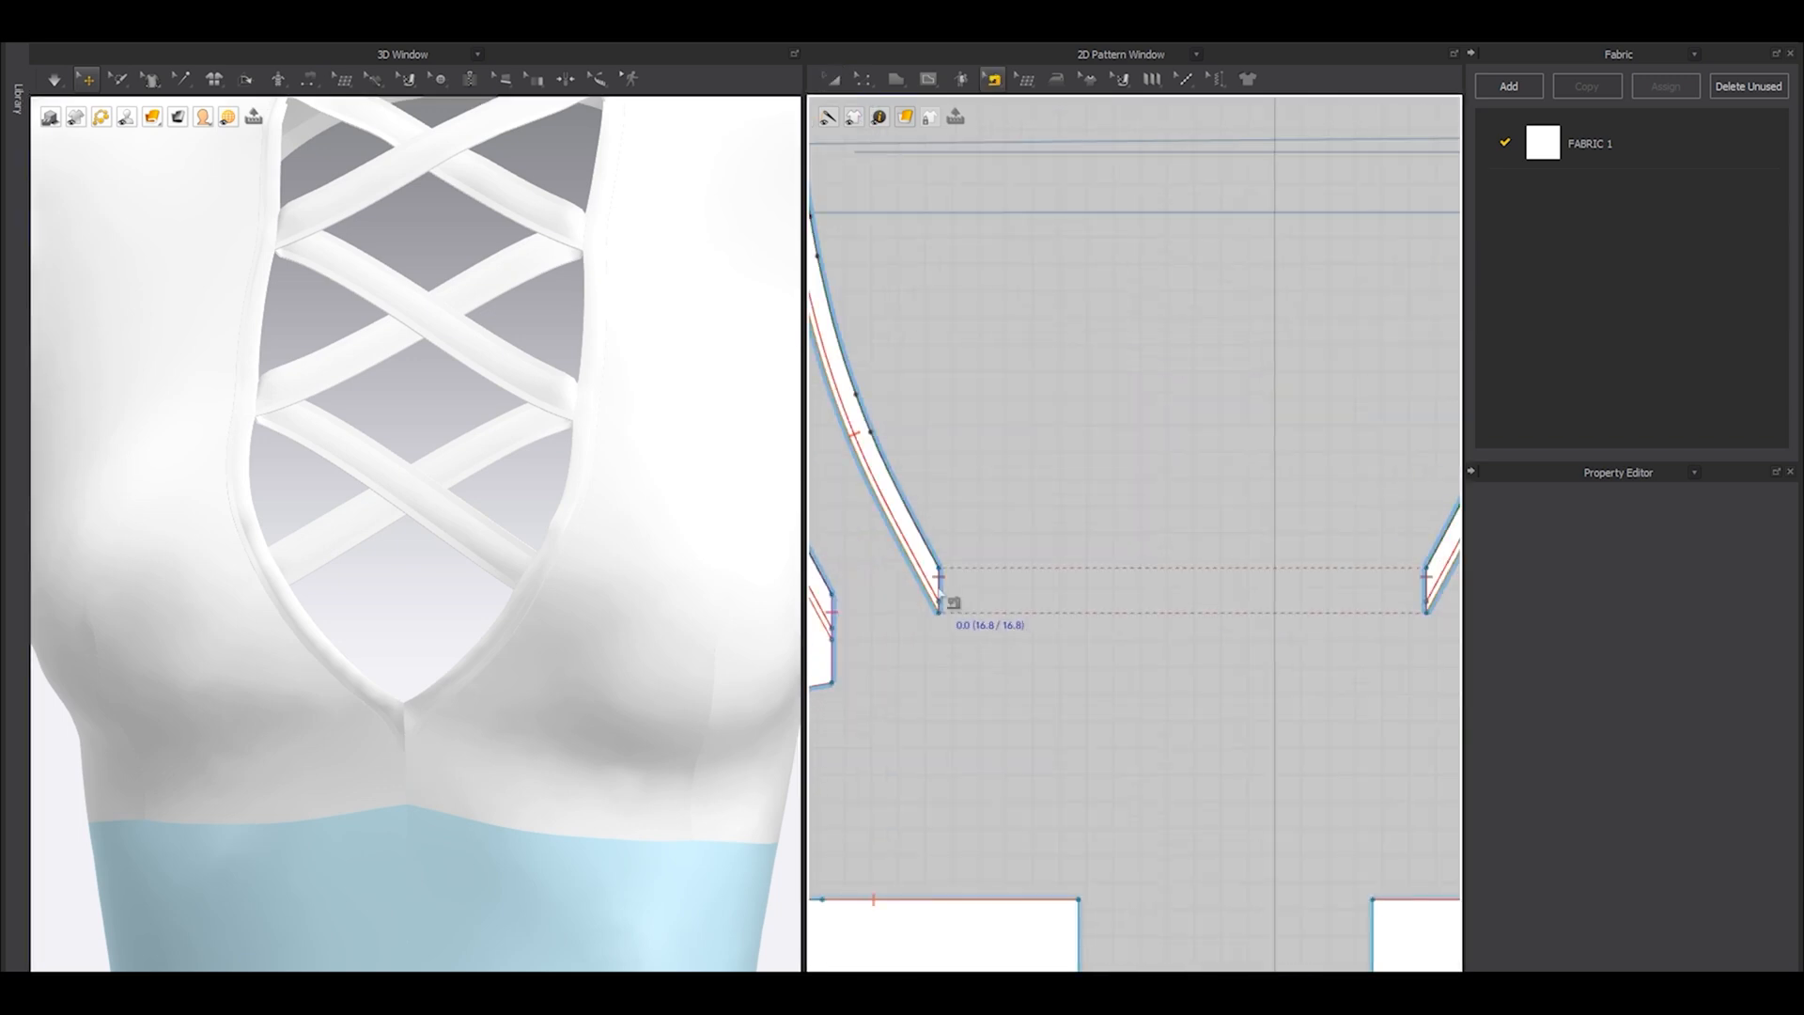
{"action": "right_click", "coordinate": [938, 587]}
{"action": "left_click", "coordinate": [945, 585]}
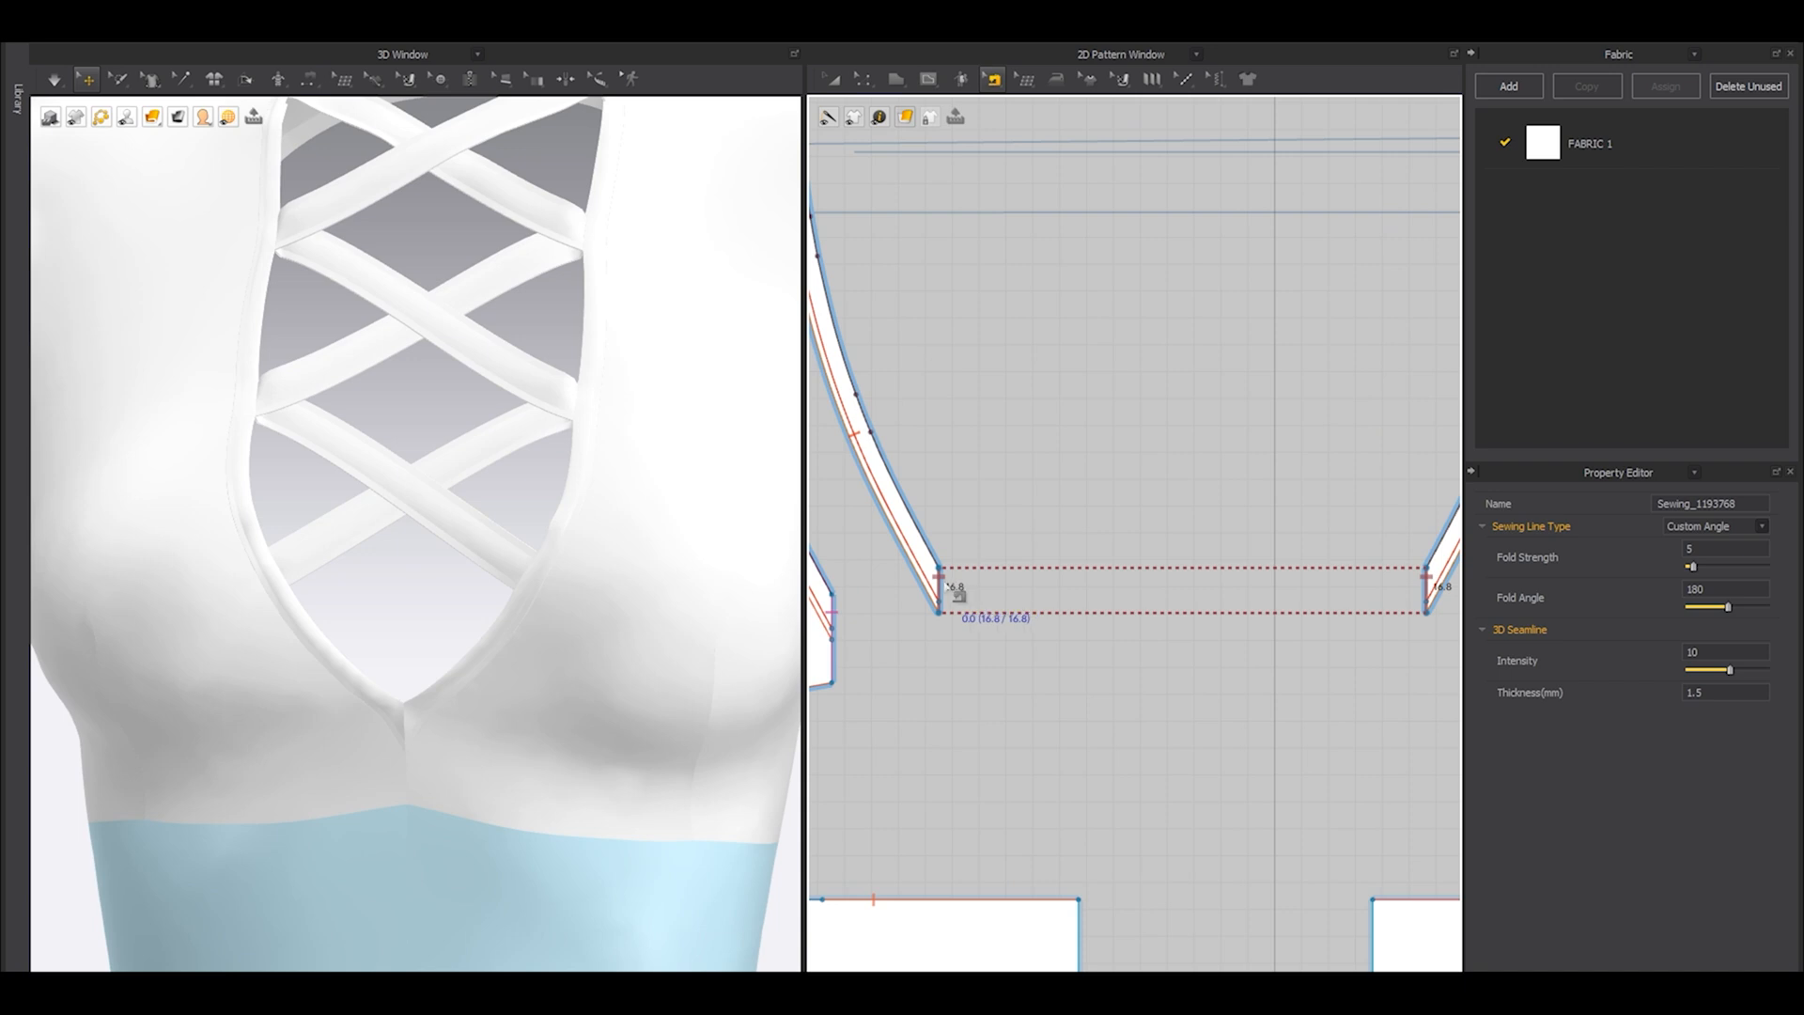
Merge the left and right front neckline bands along the seam at their lower ends and simulate the garment briefly.
{"action": "right_click", "coordinate": [944, 597]}
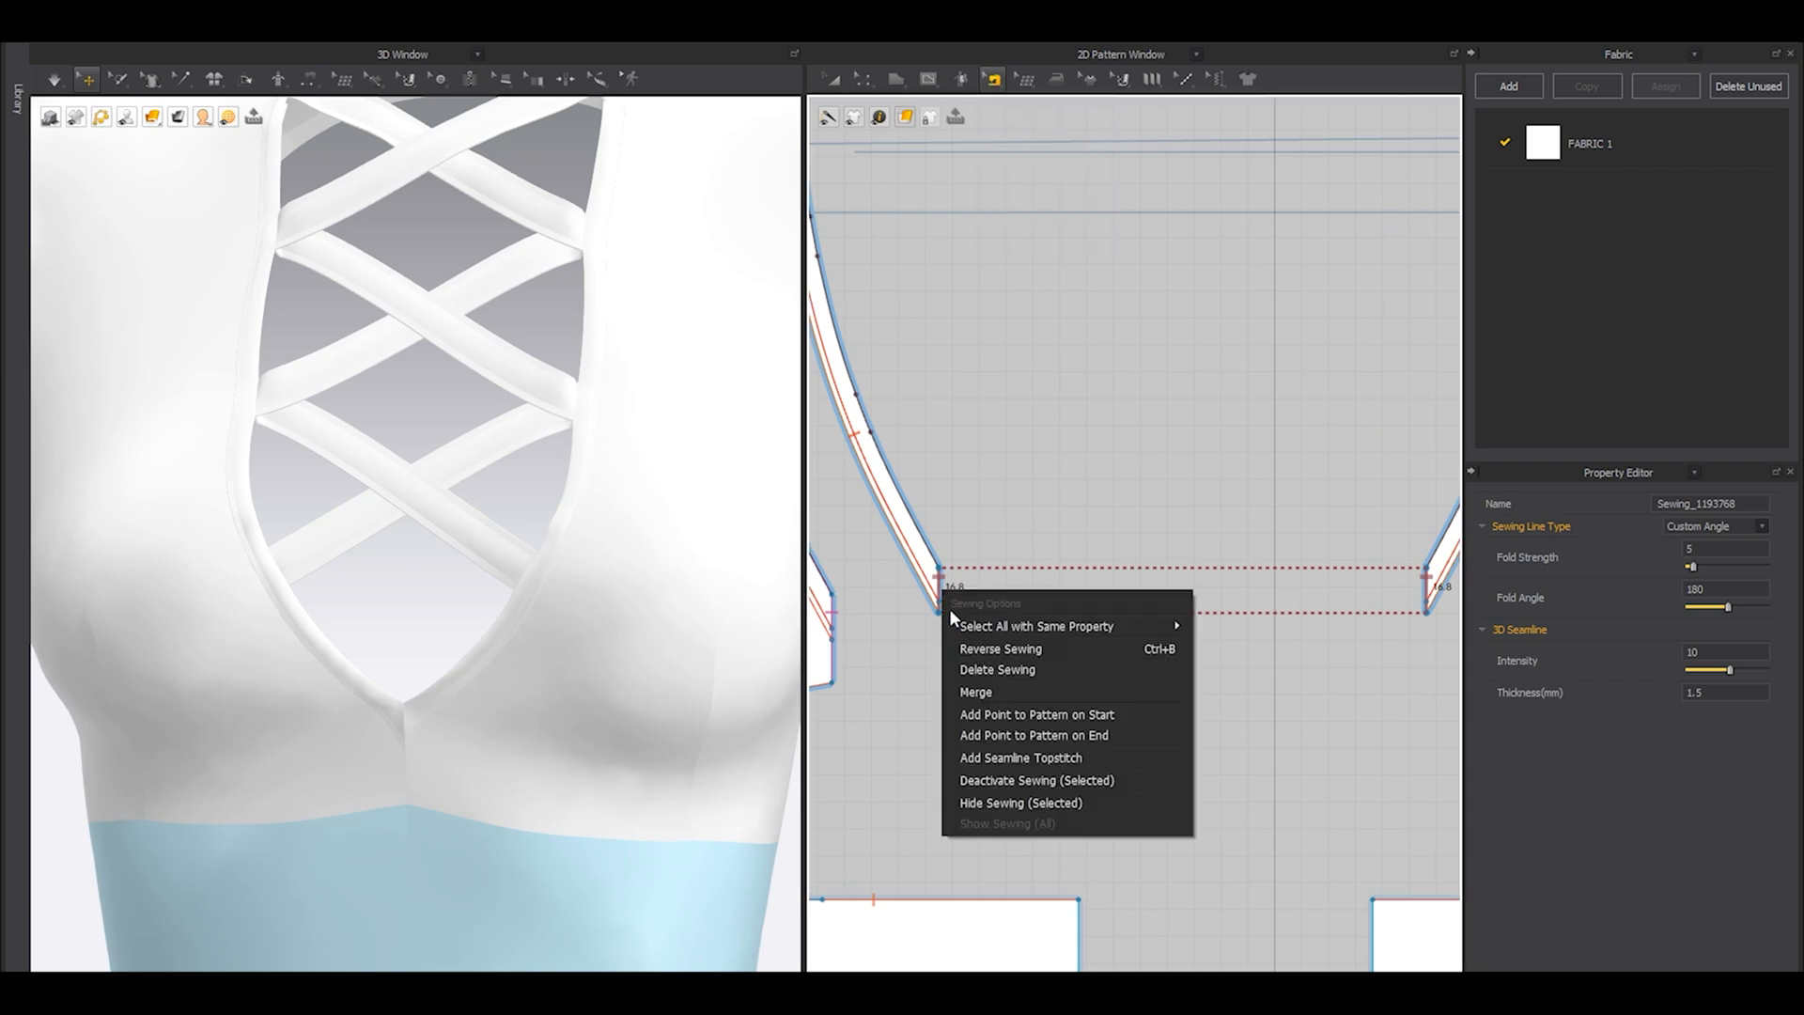
{"action": "left_click", "coordinate": [968, 691]}
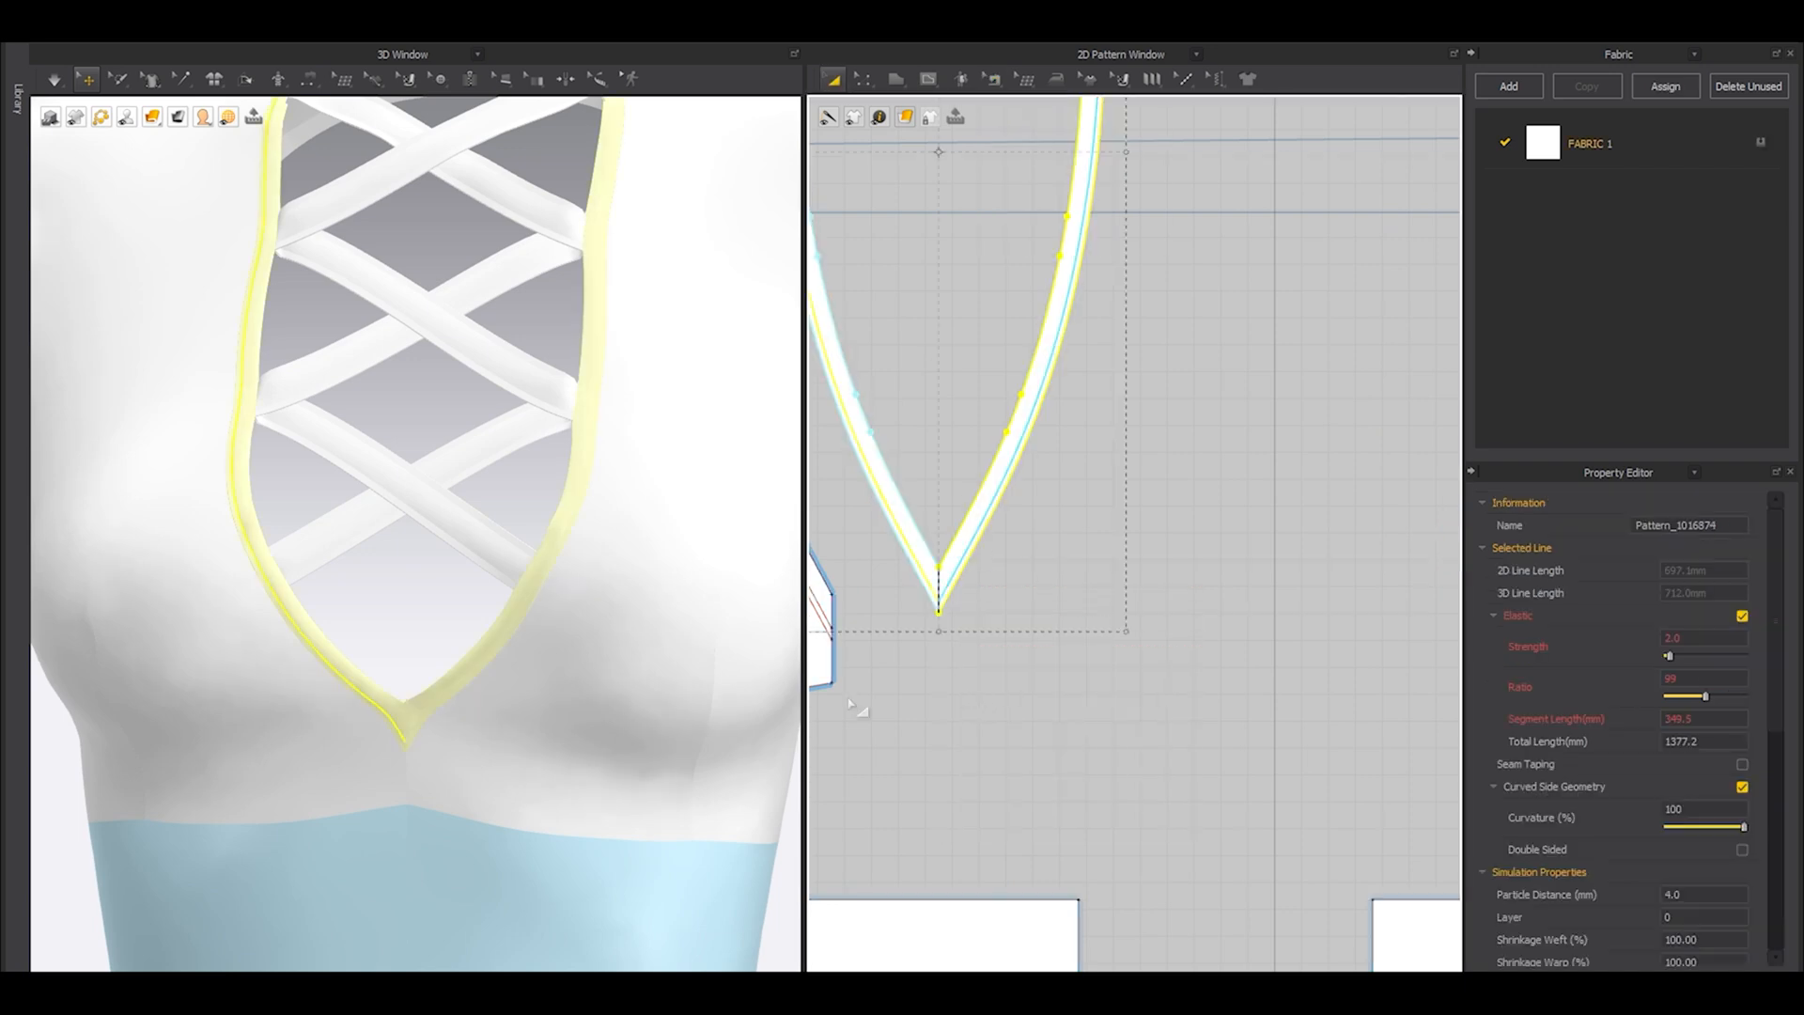
{"action": "key", "text": "space"}
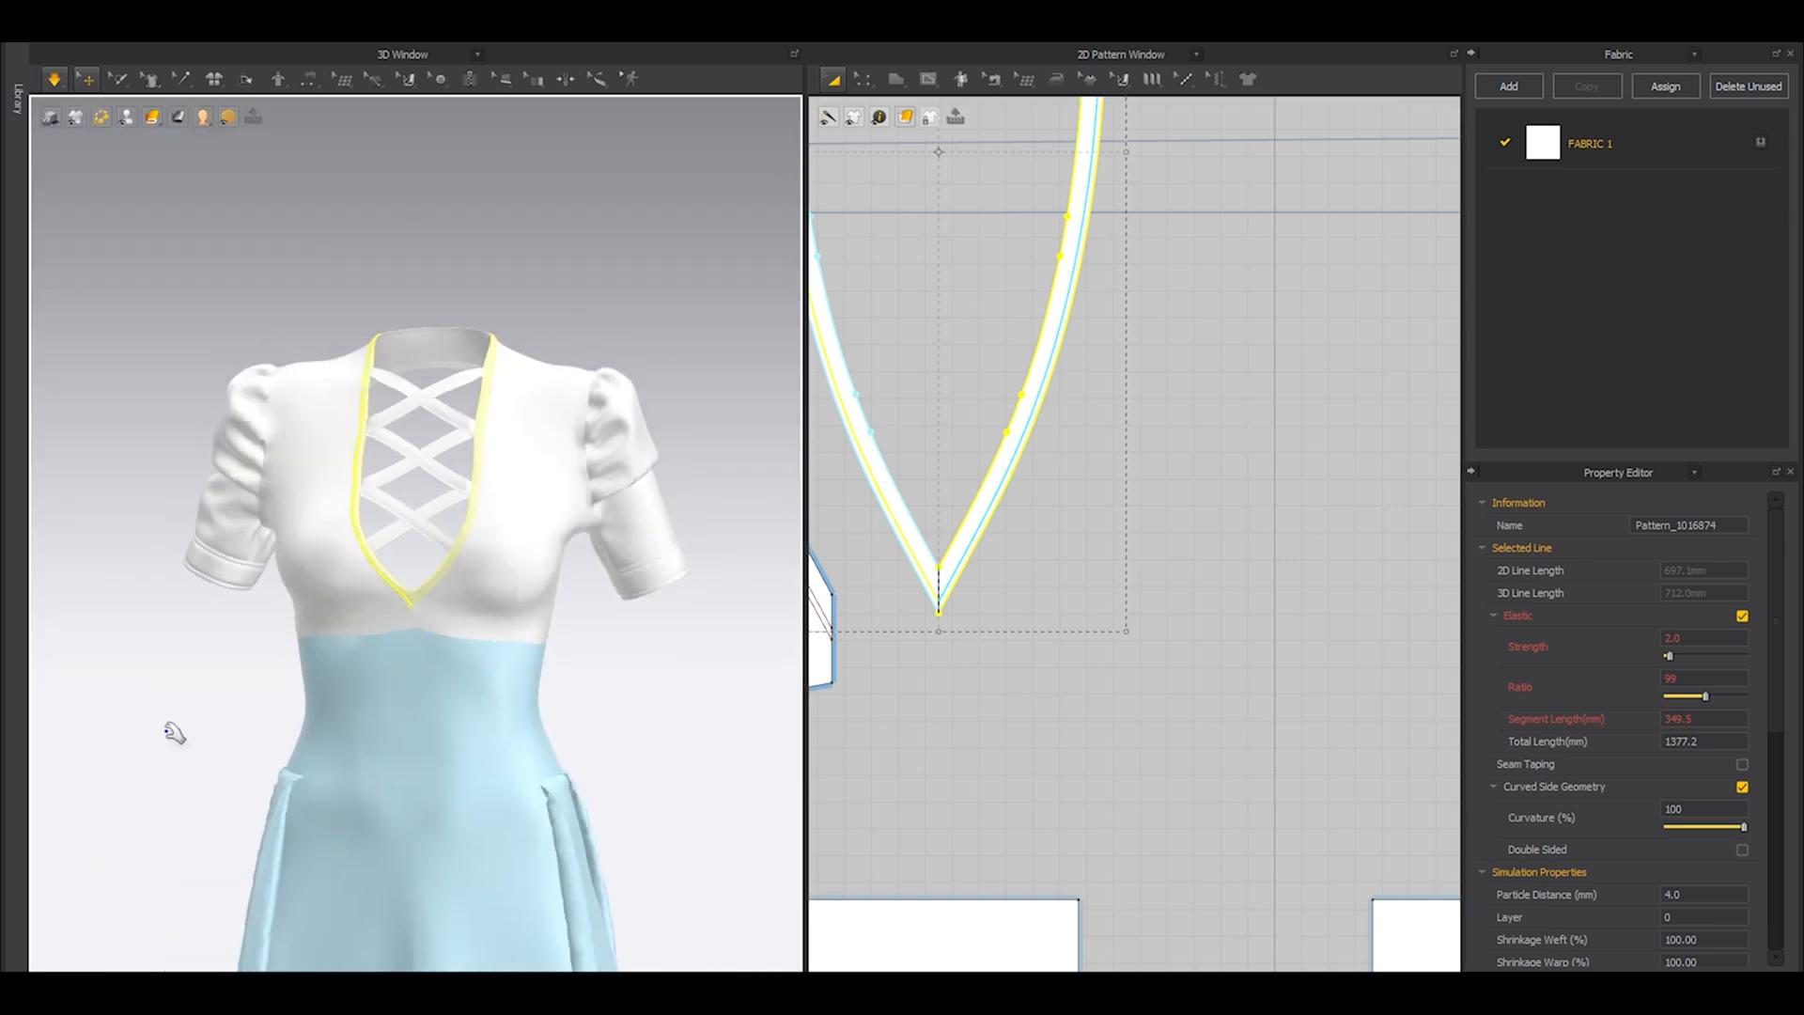
{"action": "left_click", "coordinate": [167, 728]}
{"action": "key", "text": "space"}
Examine the garment's seamlines and front neckline in 3D along with the overall pattern layout.
{"action": "right_click_drag", "start_coordinate": [485, 636], "coordinate": [423, 656]}
{"action": "scroll", "coordinate": [1024, 611], "scroll_direction": "down", "scroll_amount": 8}
{"action": "scroll", "coordinate": [1042, 686], "scroll_direction": "up", "scroll_amount": 6}
{"action": "key", "text": "n"}
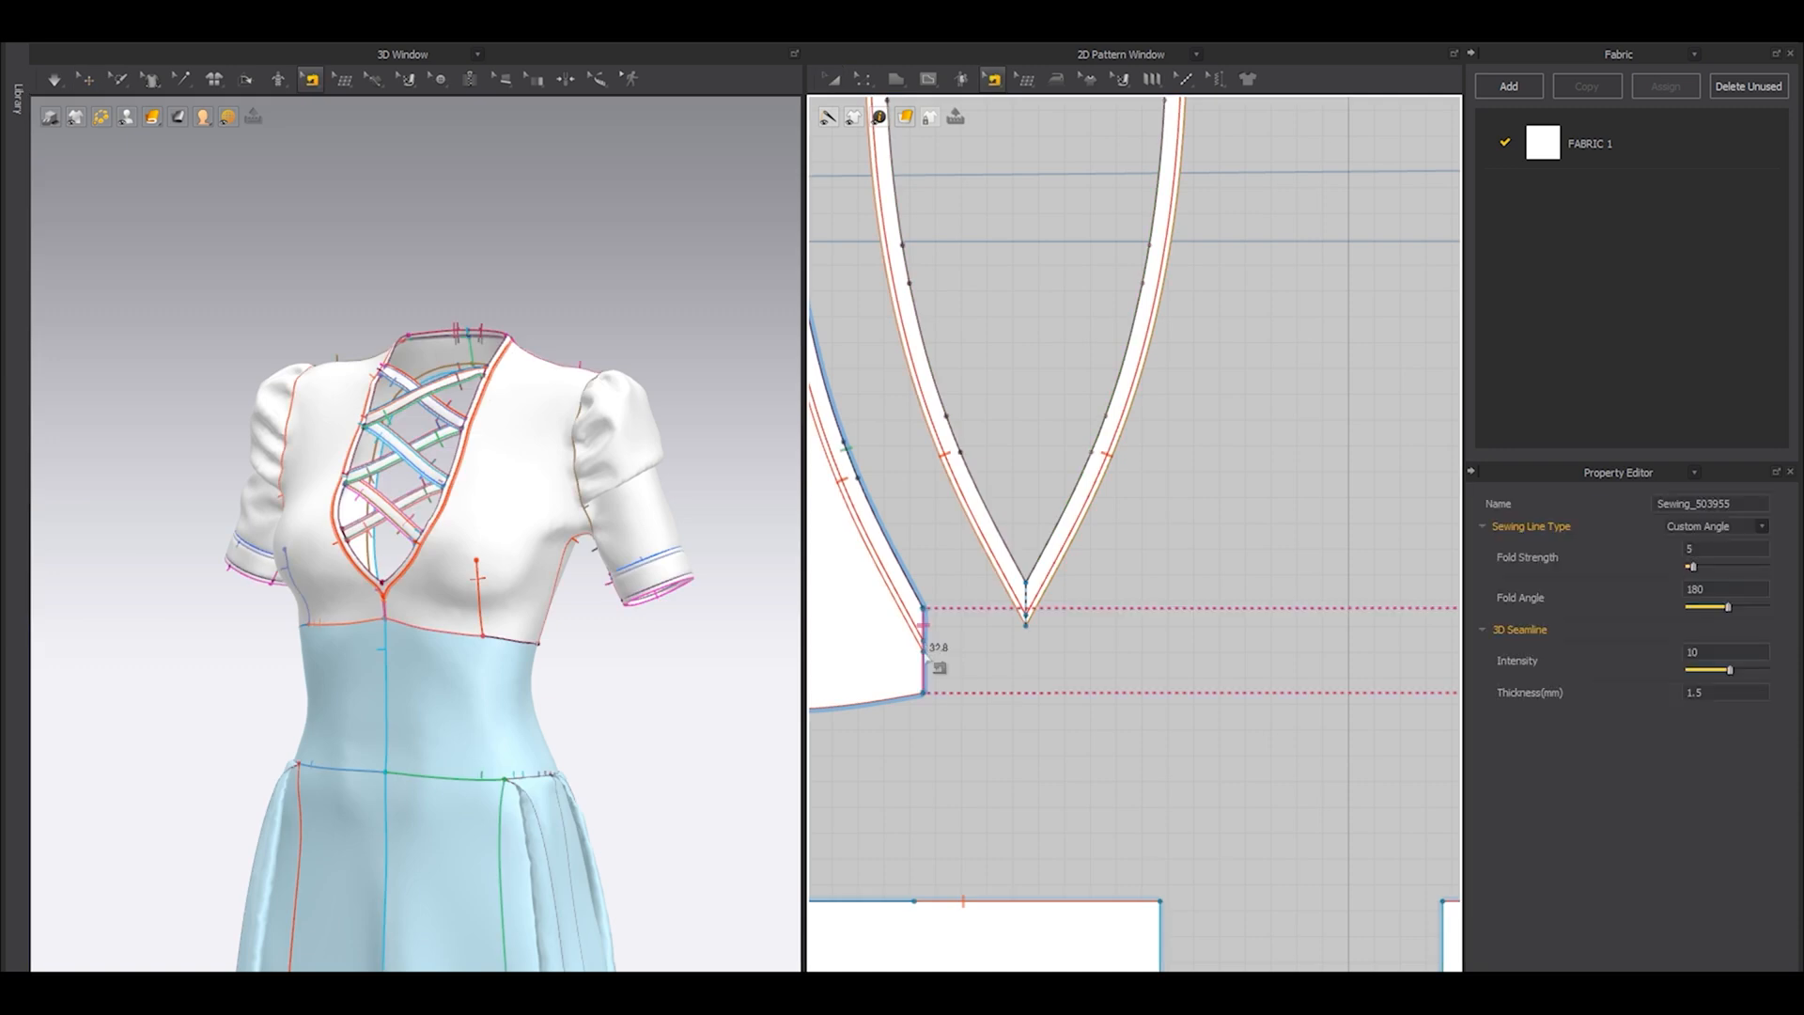
{"action": "left_click", "coordinate": [87, 76]}
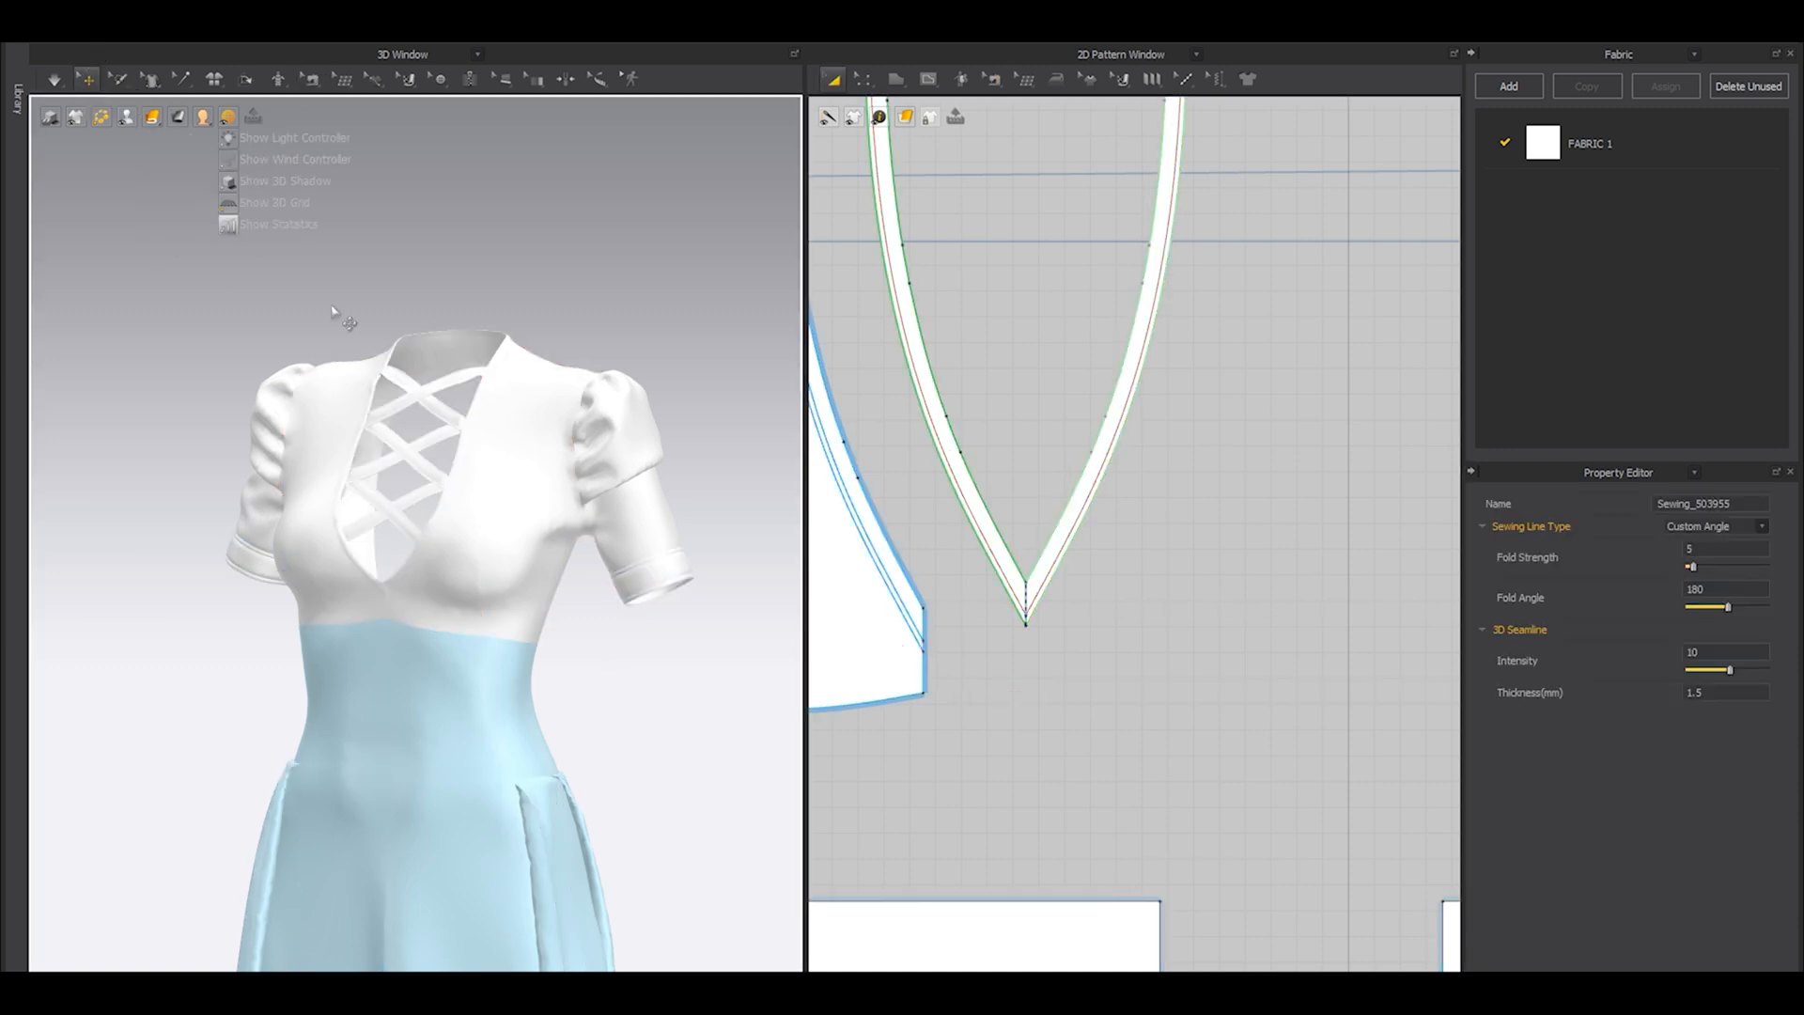
{"action": "scroll", "coordinate": [1029, 567], "scroll_direction": "down", "scroll_amount": 4}
{"action": "scroll", "coordinate": [1029, 567], "scroll_direction": "down", "scroll_amount": 3}
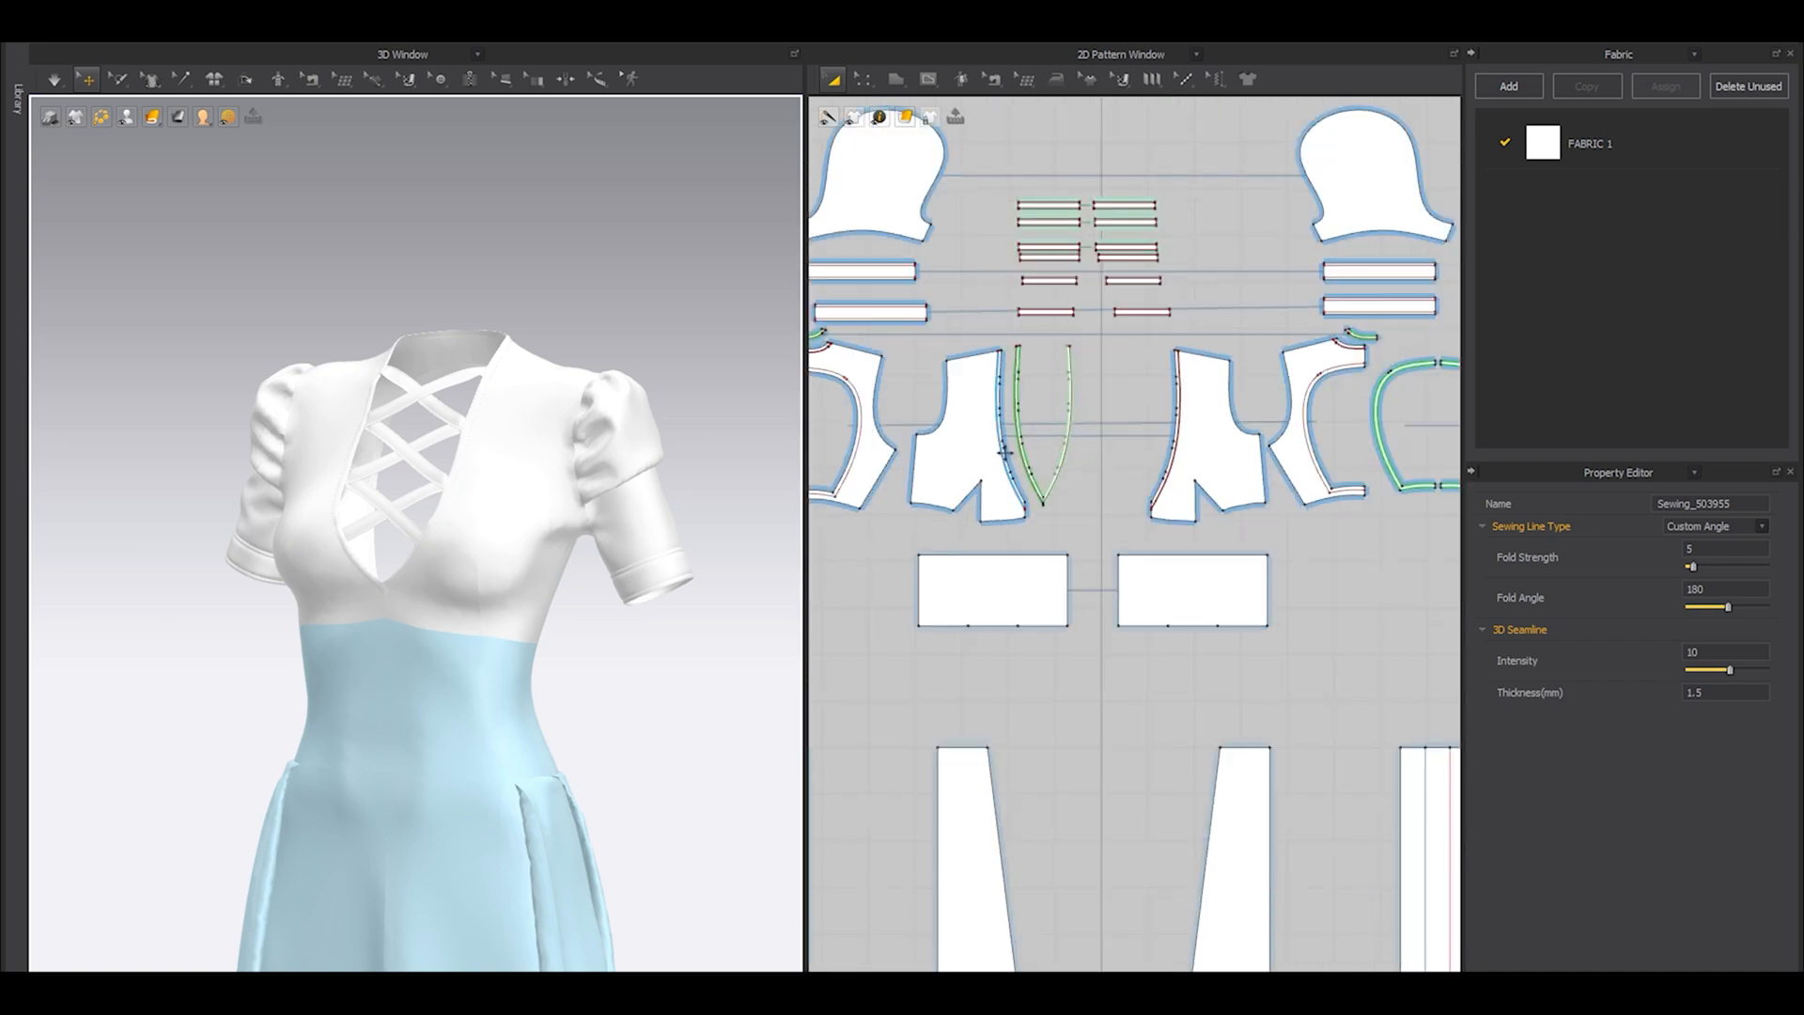
{"action": "mouse_move", "coordinate": [489, 527]}
{"action": "right_mouse_down"}
{"action": "mouse_move", "coordinate": [987, 555]}
{"action": "mouse_move", "coordinate": [751, 516]}
{"action": "mouse_move", "coordinate": [874, 491]}
{"action": "mouse_move", "coordinate": [568, 536]}
{"action": "mouse_move", "coordinate": [634, 514]}
{"action": "mouse_move", "coordinate": [523, 515]}
{"action": "right_mouse_up"}
{"action": "scroll", "coordinate": [1248, 526], "scroll_direction": "down", "scroll_amount": 2}
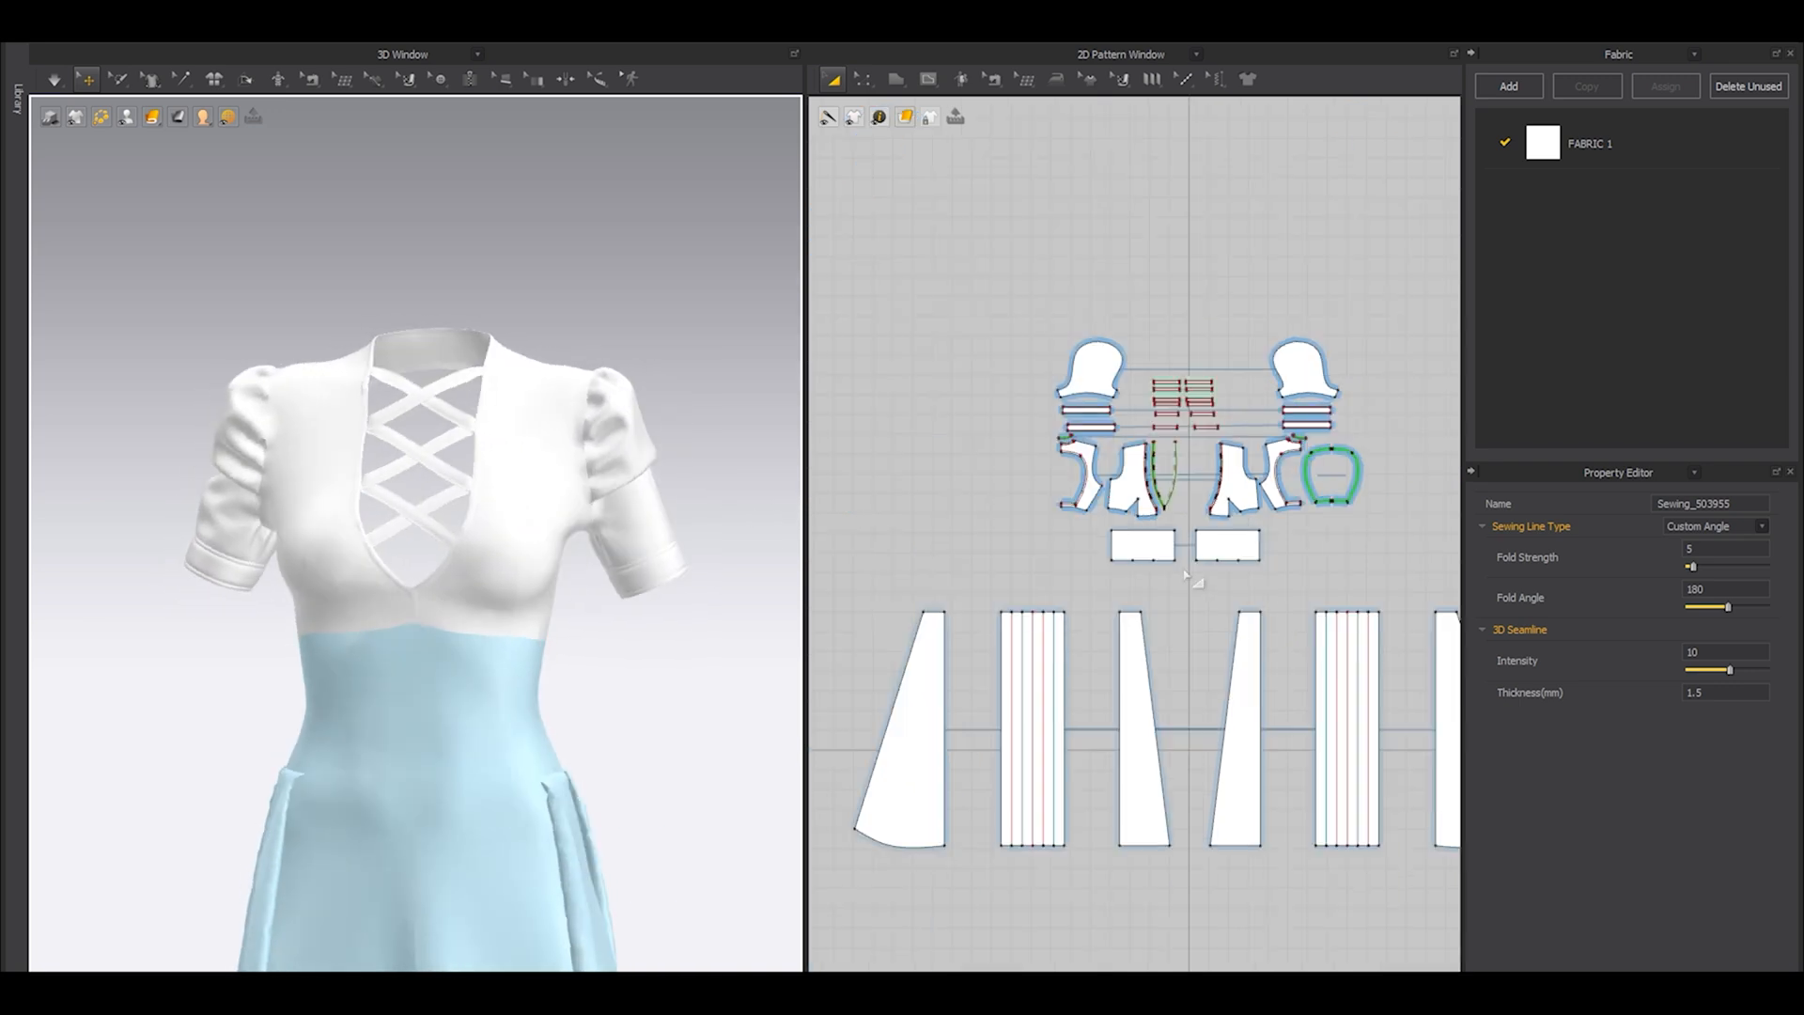
Move all bodice, sleeve, neckline and lacing patterns upward, clear of the waist panels, and freeze them.
{"action": "scroll", "coordinate": [1193, 574], "scroll_direction": "down", "scroll_amount": 3}
{"action": "left_click_drag", "start_coordinate": [943, 317], "coordinate": [1336, 539]}
{"action": "middle_click_drag", "start_coordinate": [524, 618], "coordinate": [526, 561]}
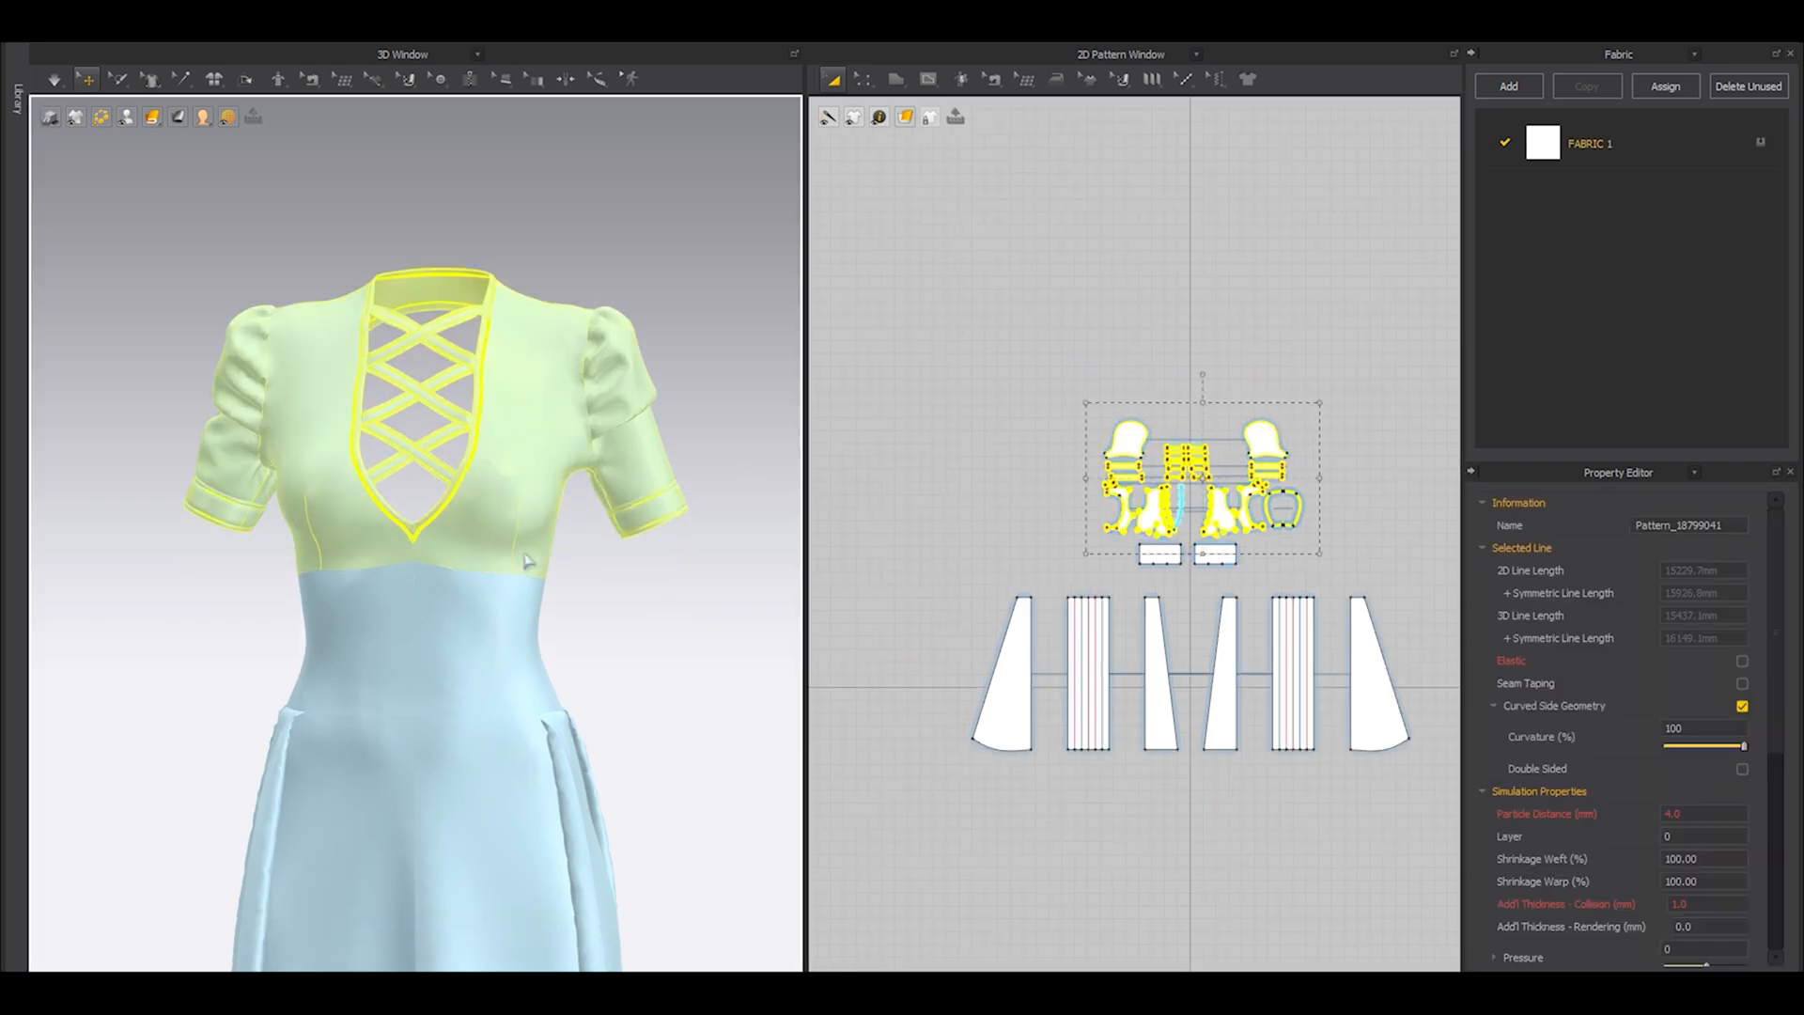
{"action": "scroll", "coordinate": [1175, 526], "scroll_direction": "up", "scroll_amount": 5}
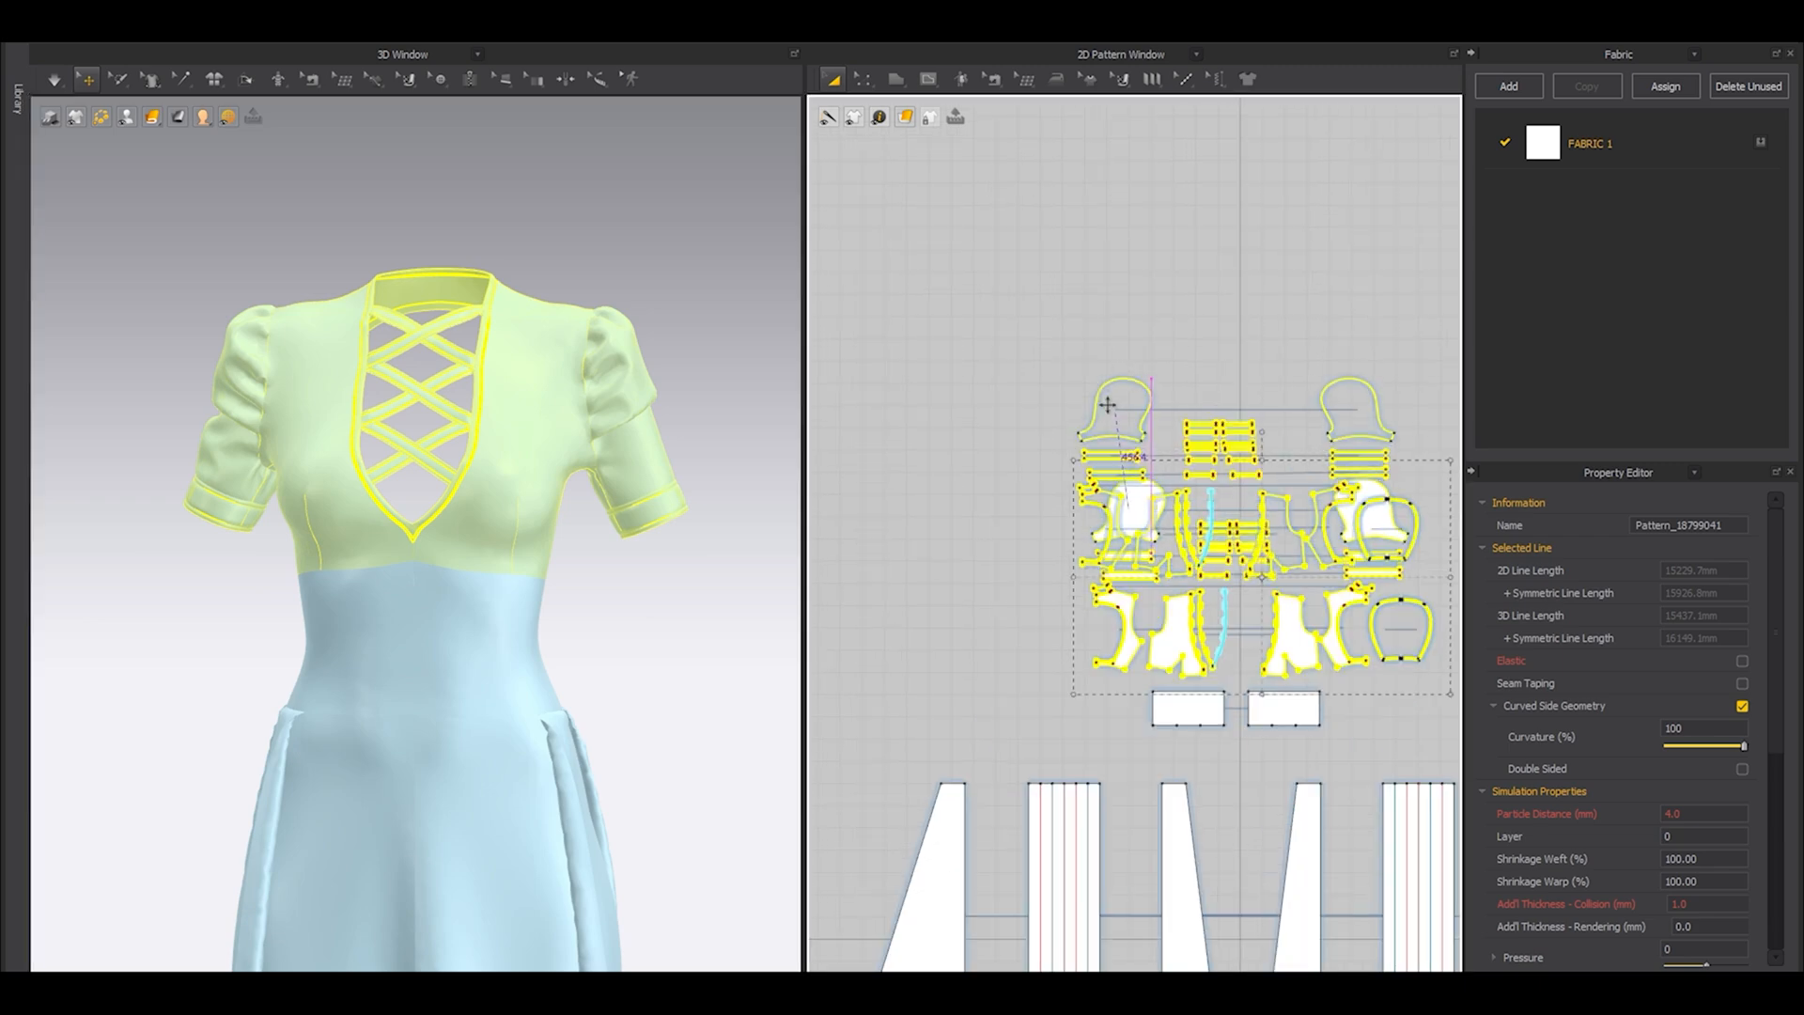
Unfreeze the two waist panels and merge them into one pattern along their center front seam.
{"action": "left_click", "coordinate": [1115, 658]}
{"action": "left_click", "coordinate": [1293, 653], "text": "shift"}
{"action": "middle_click_drag", "start_coordinate": [492, 718], "coordinate": [488, 580]}
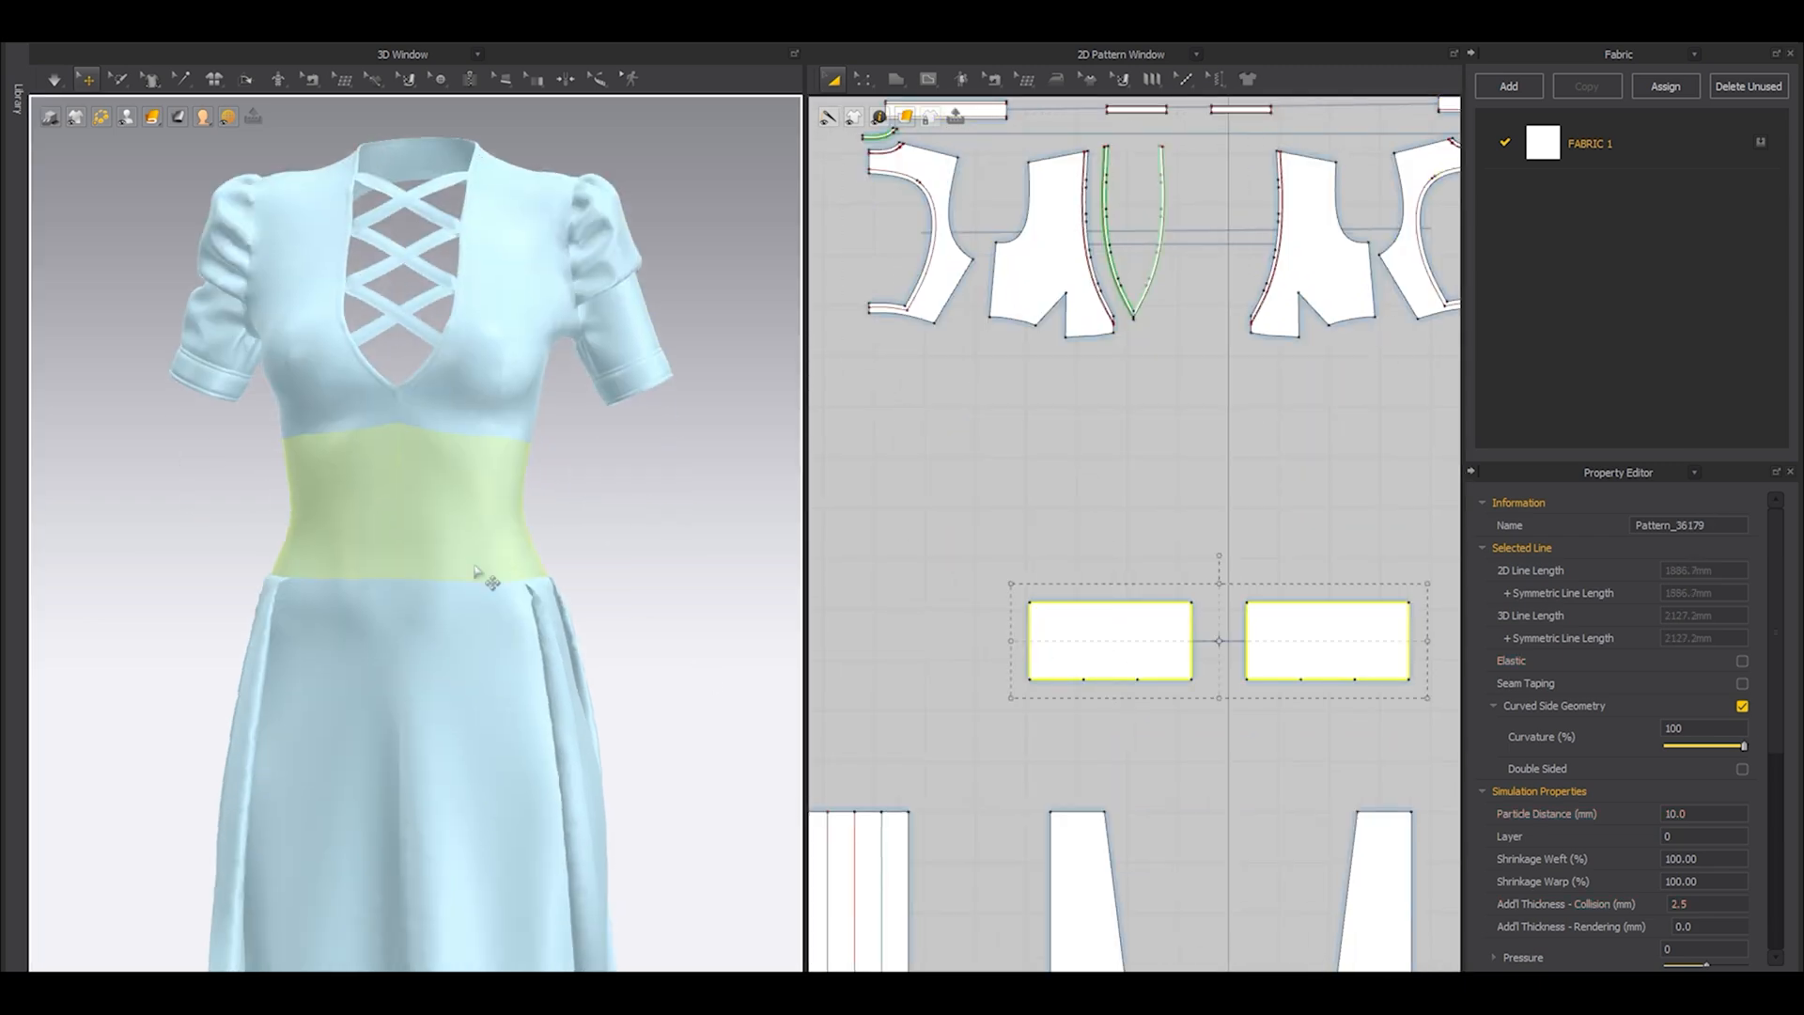
{"action": "right_click_drag", "start_coordinate": [579, 587], "coordinate": [621, 604]}
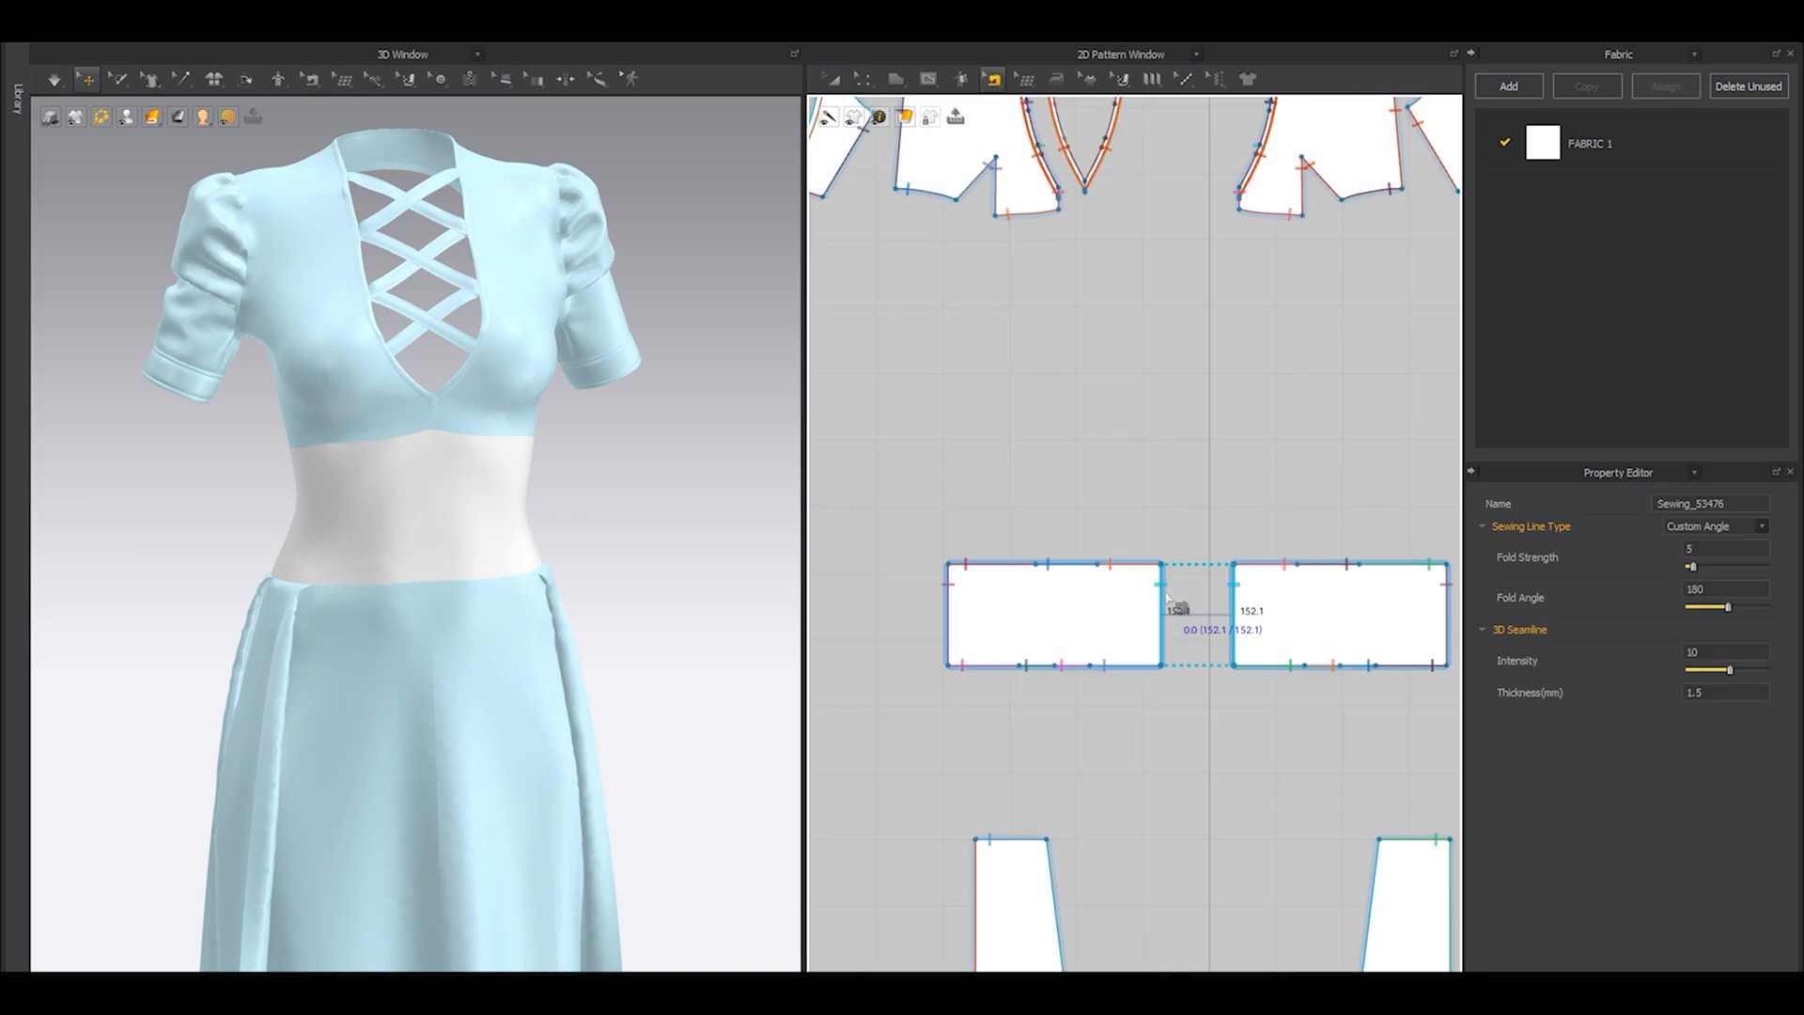
{"action": "right_click", "coordinate": [1168, 598]}
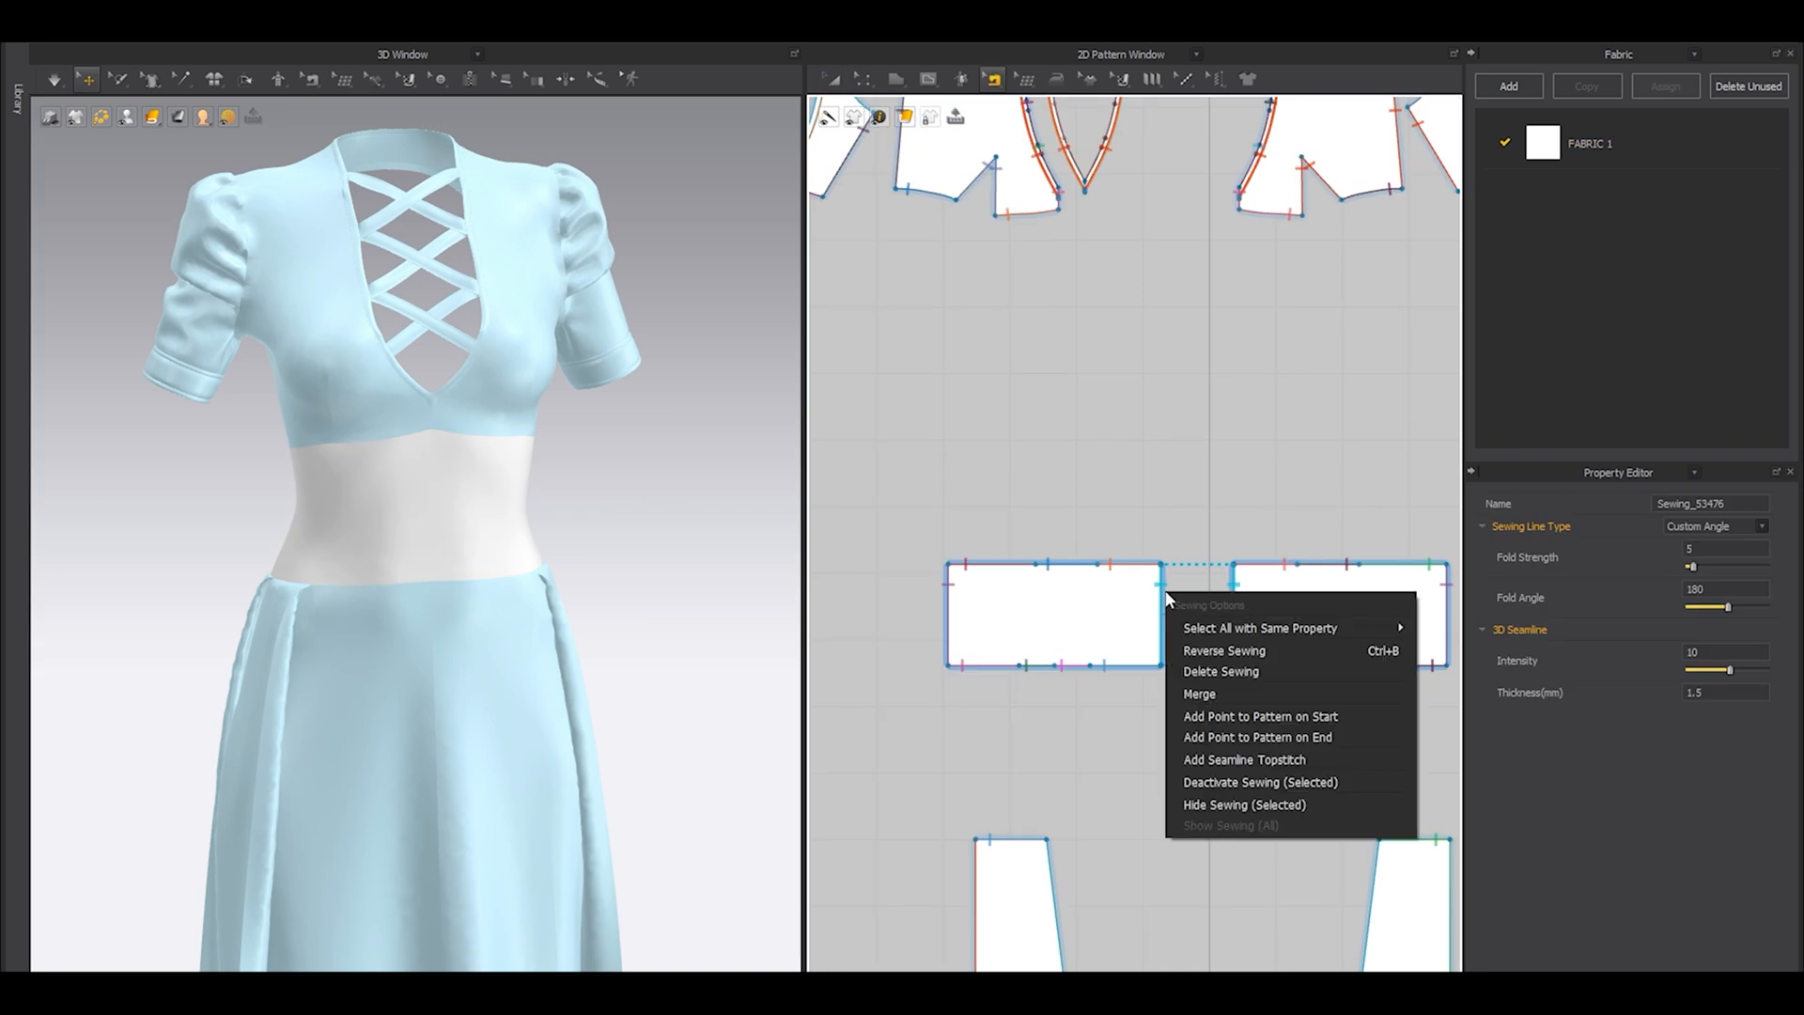
{"action": "left_click", "coordinate": [1200, 693]}
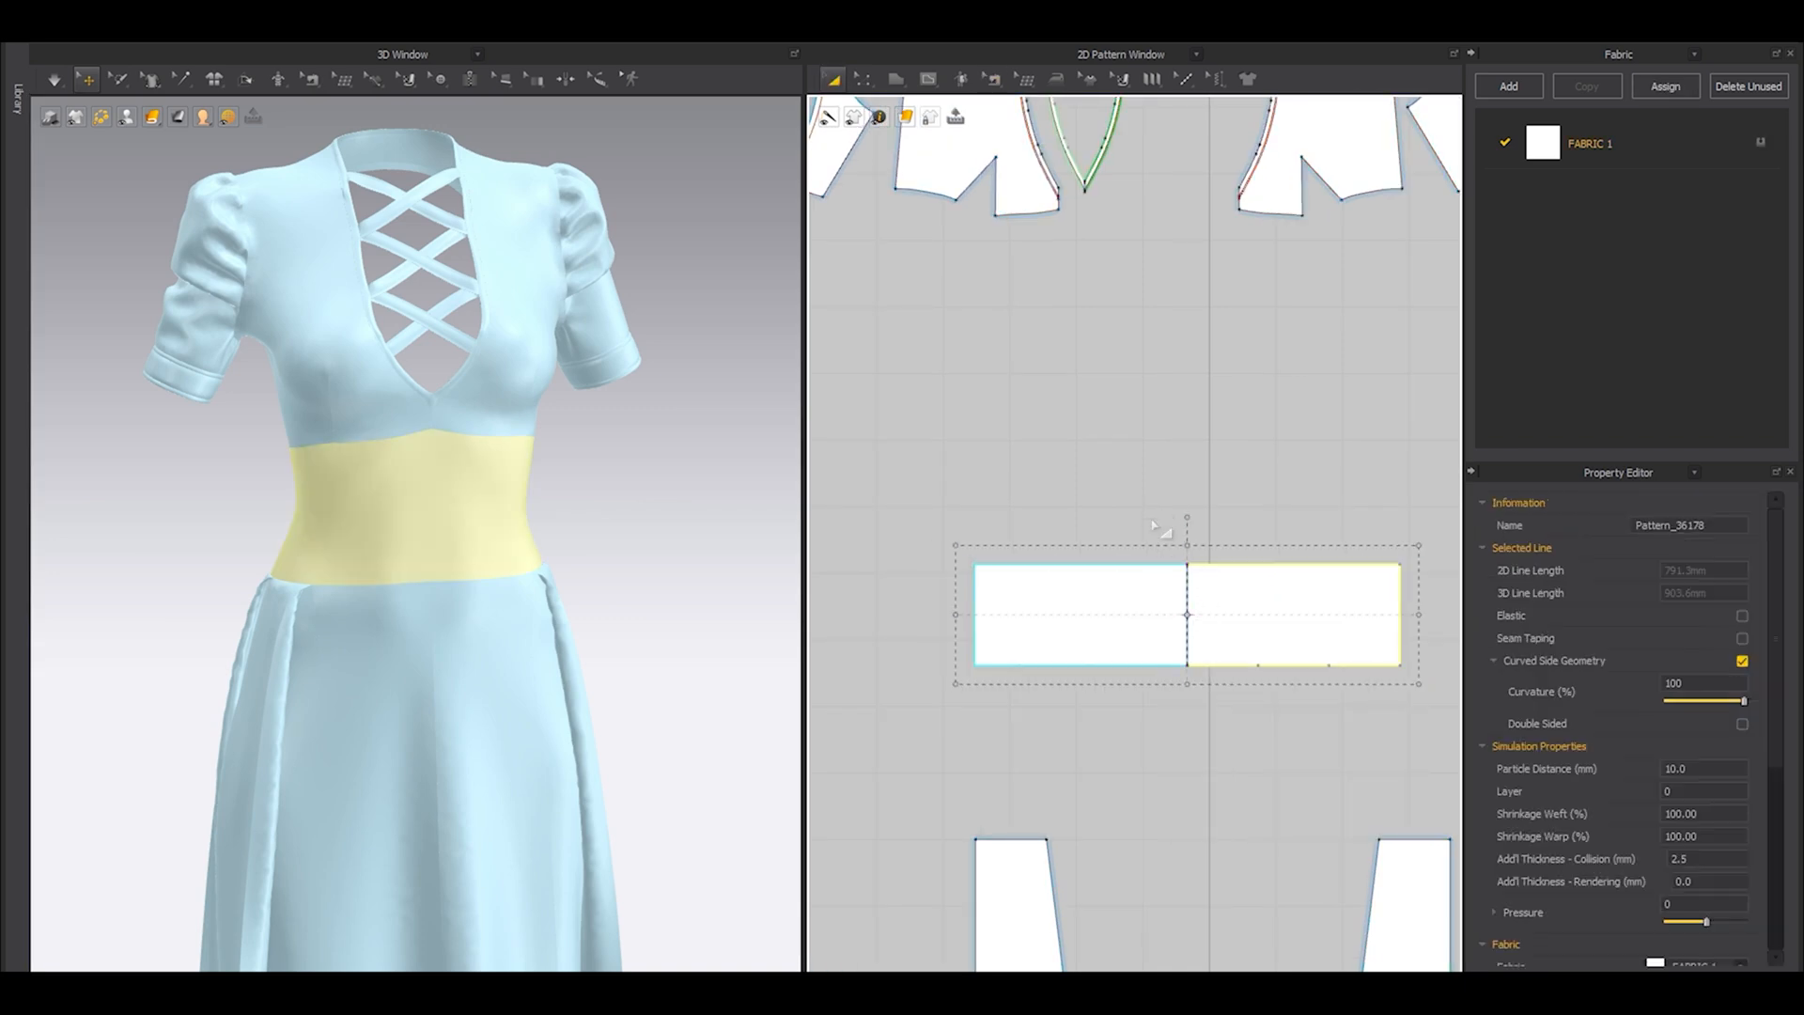
Remove the linked editing between the two halves of the merged waist panel.
{"action": "right_click_drag", "start_coordinate": [1207, 616], "coordinate": [1139, 652]}
{"action": "right_click", "coordinate": [1140, 652]}
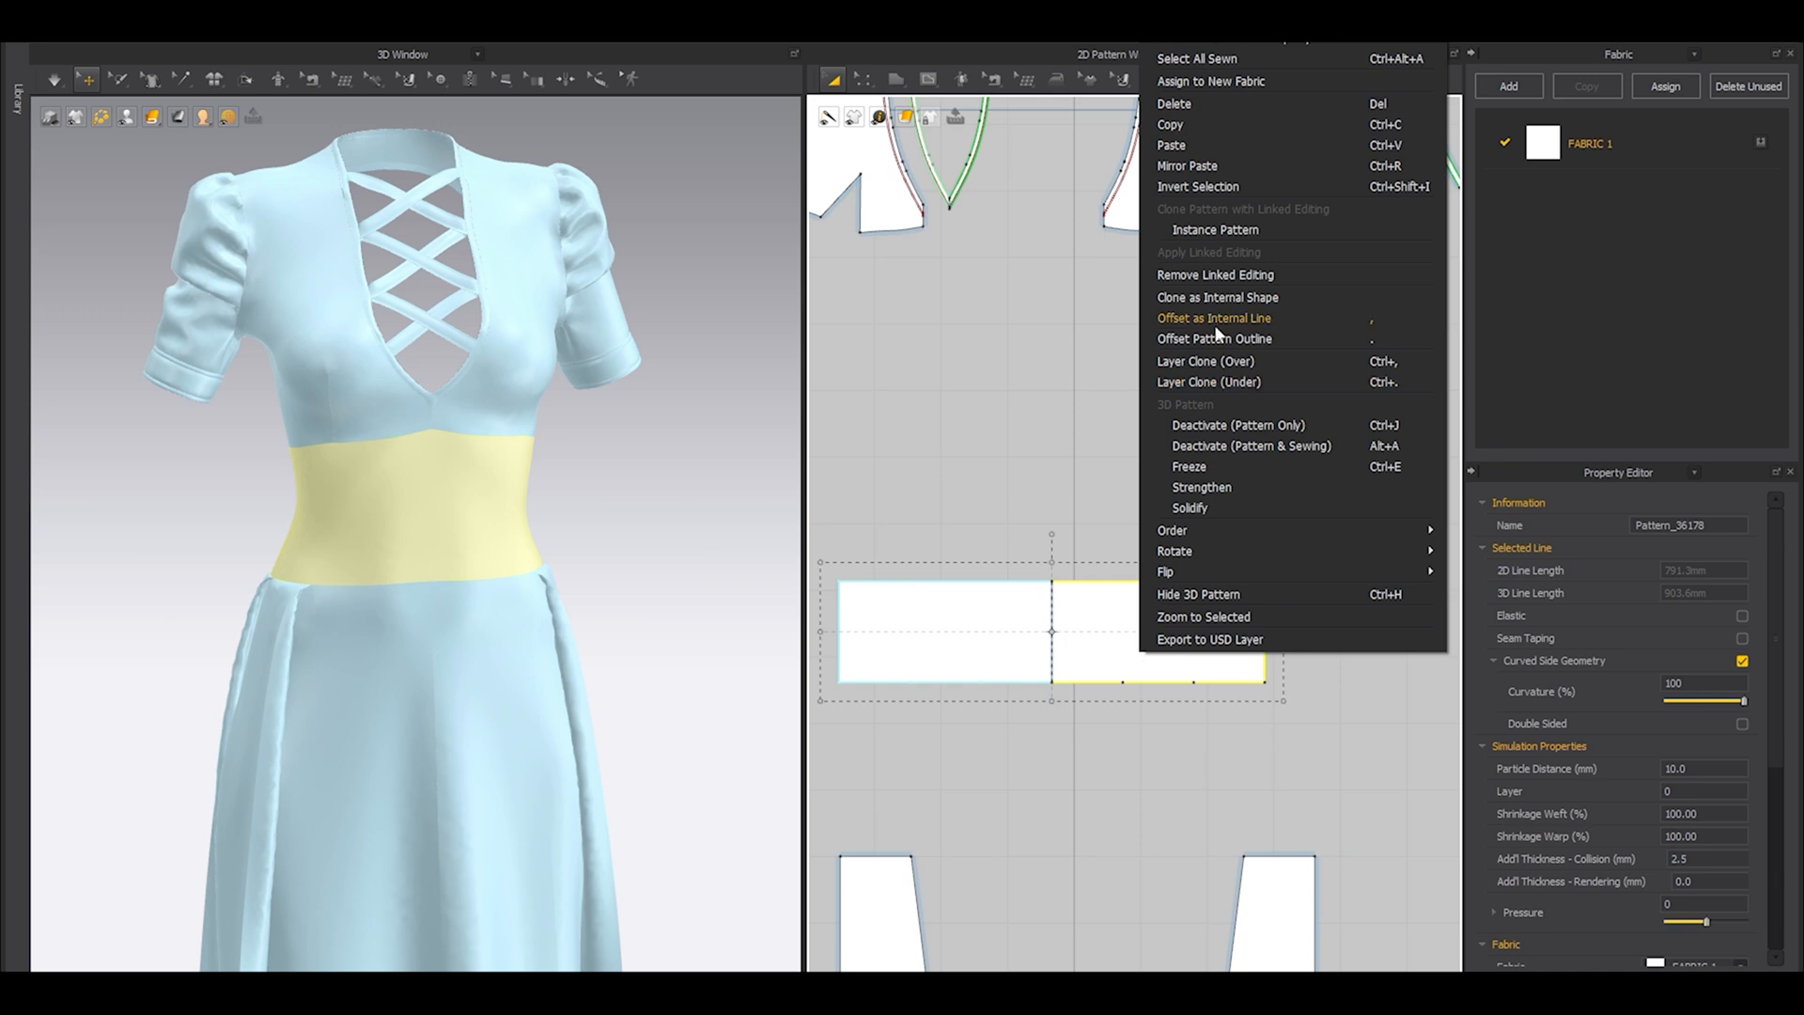
{"action": "left_click", "coordinate": [1208, 266]}
{"action": "right_click", "coordinate": [1094, 641]}
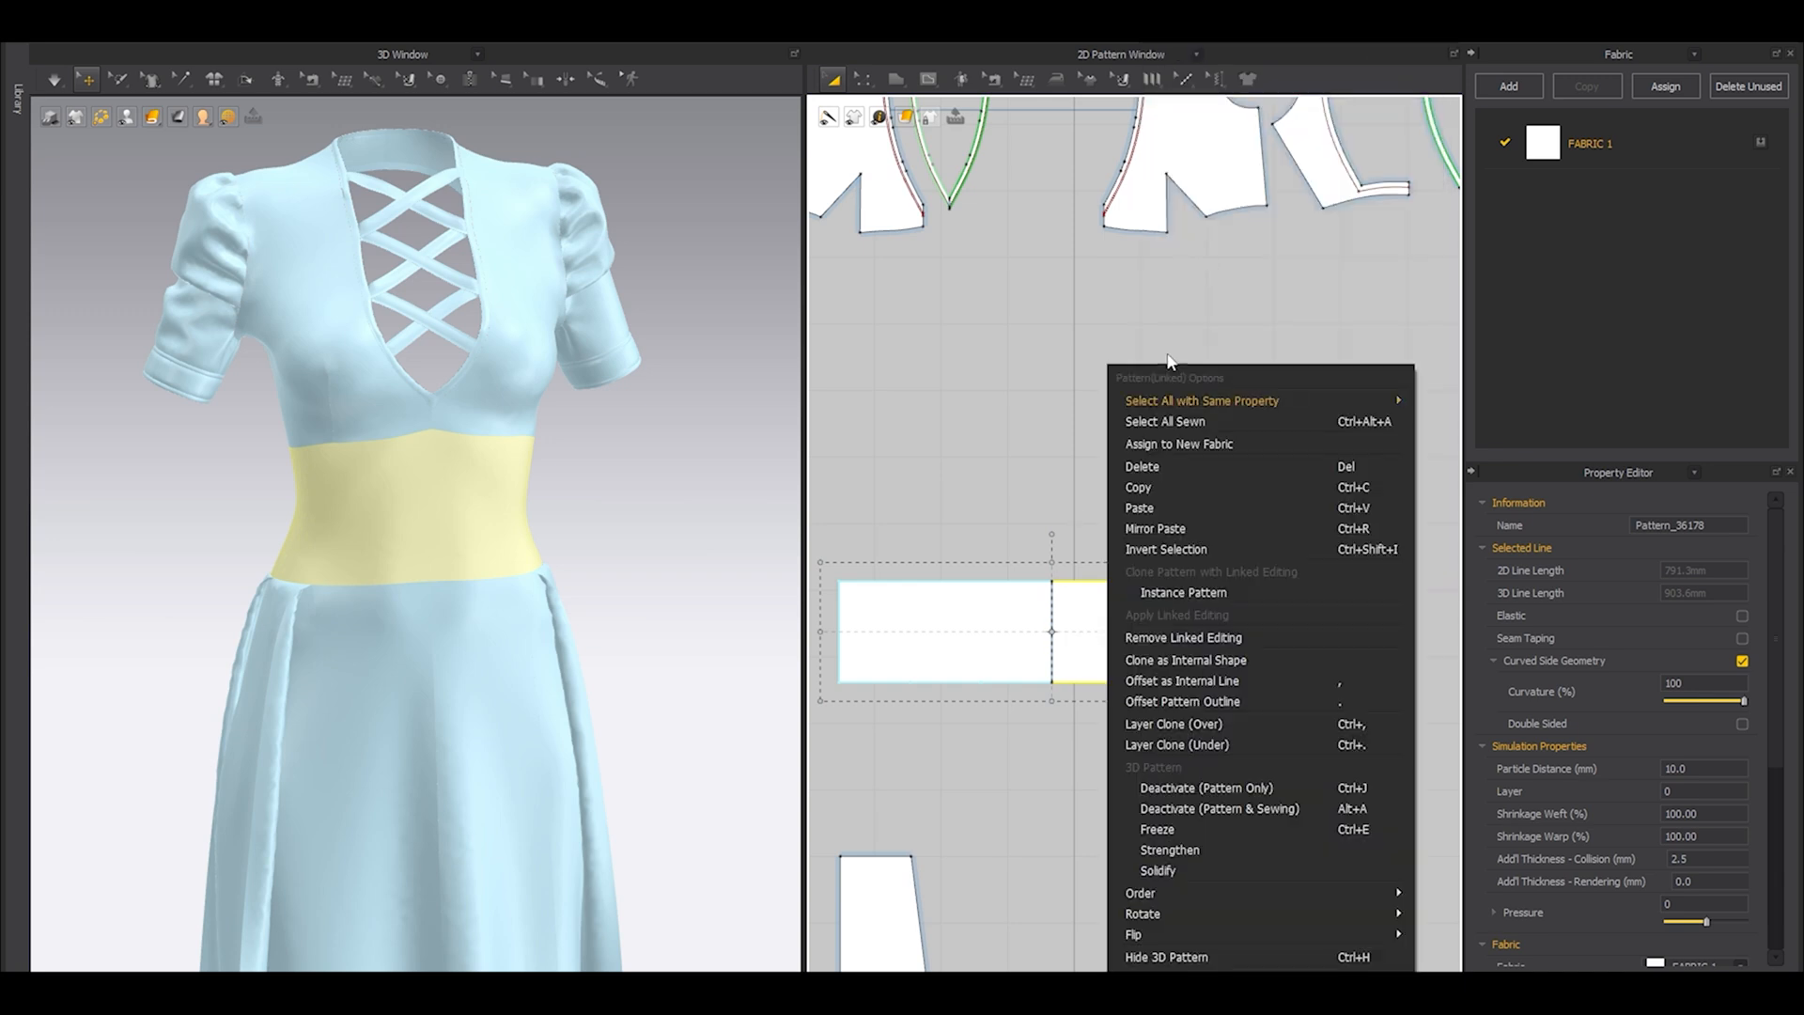
{"action": "left_click", "coordinate": [1161, 633]}
{"action": "left_click", "coordinate": [1109, 455]}
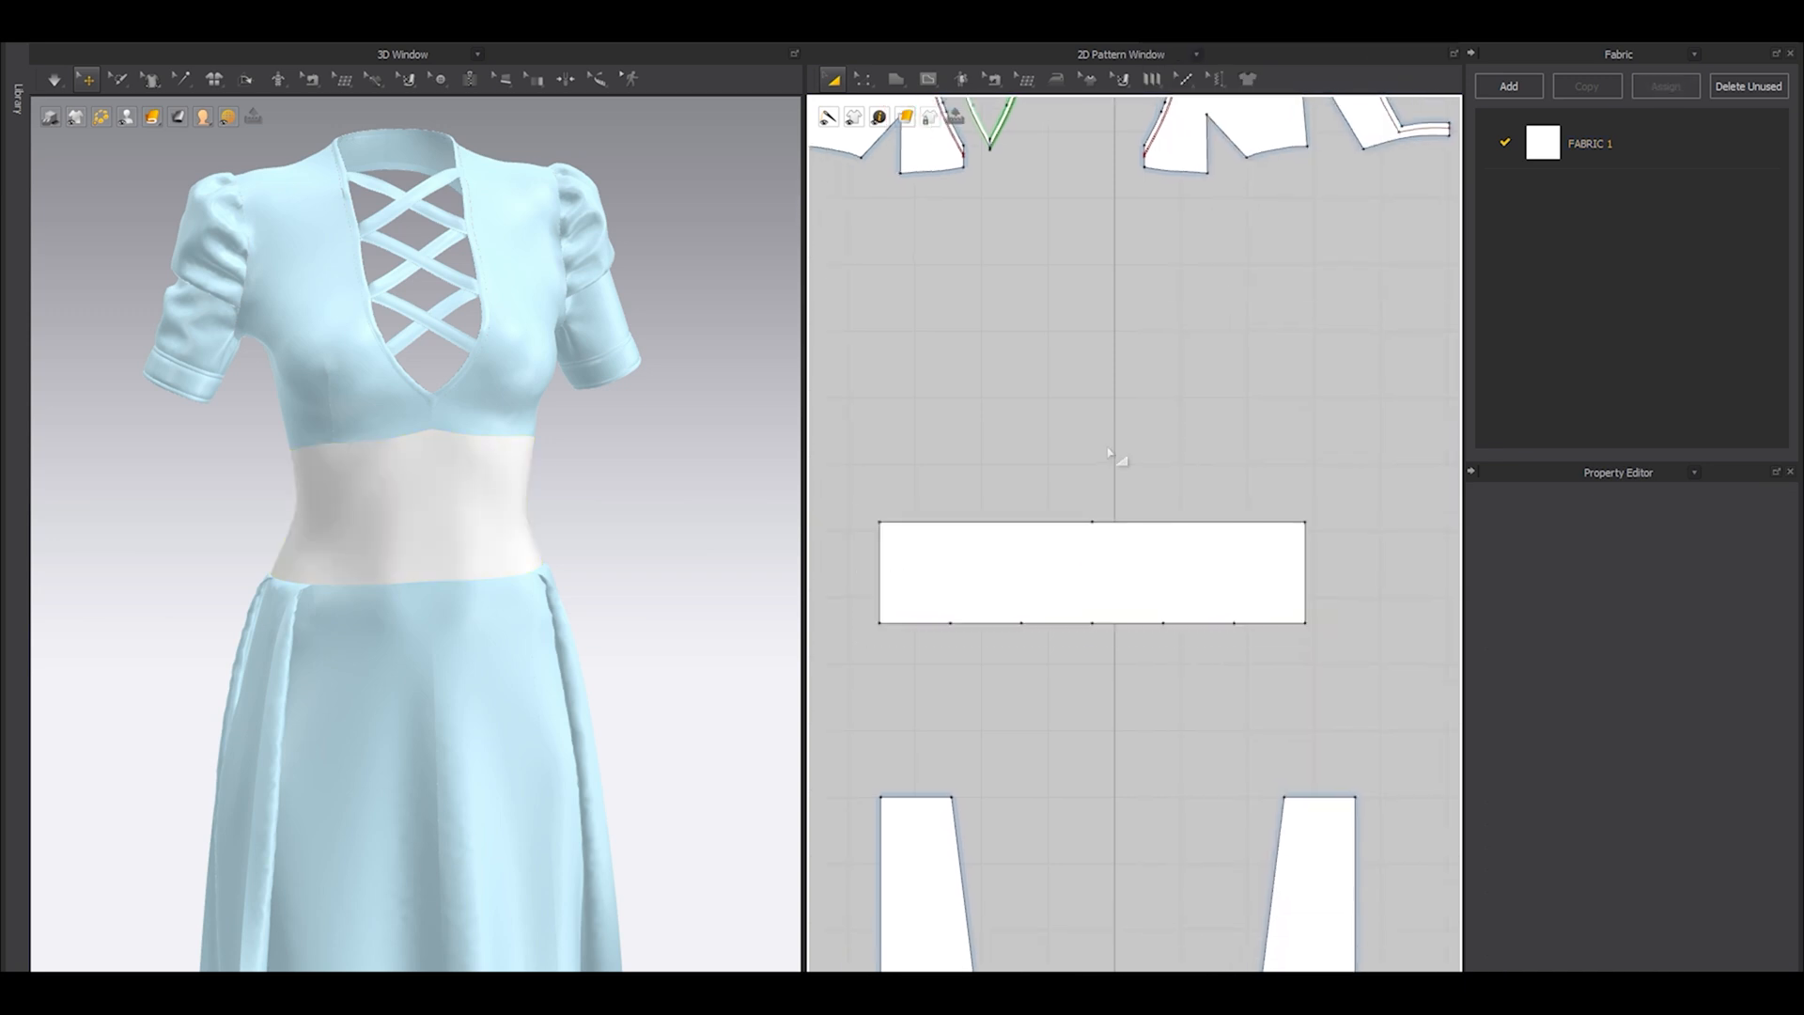
{"action": "scroll", "coordinate": [1110, 455], "scroll_direction": "down", "scroll_amount": 3}
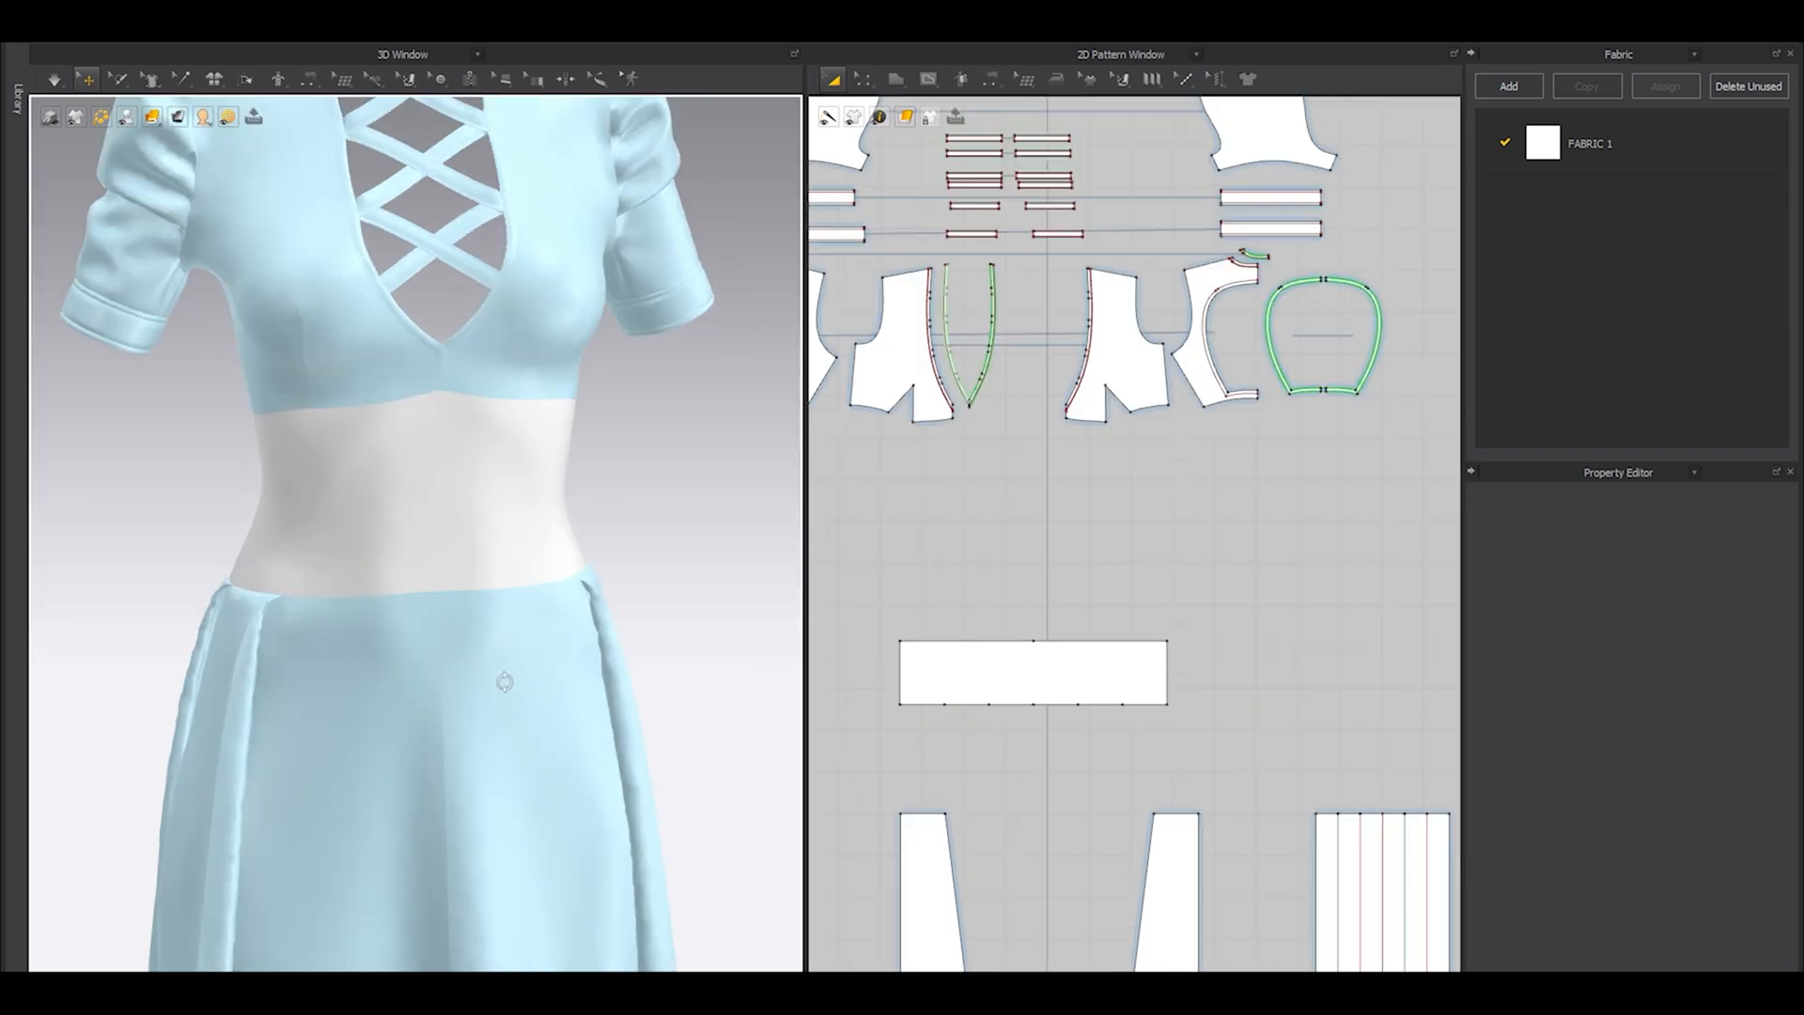
Duplicate the waist panel with Layer Clone (Over) and place the clone beside the original.
{"action": "left_click", "coordinate": [940, 685]}
{"action": "middle_click_drag", "start_coordinate": [1151, 770], "coordinate": [1084, 735]}
{"action": "right_click", "coordinate": [1054, 621]}
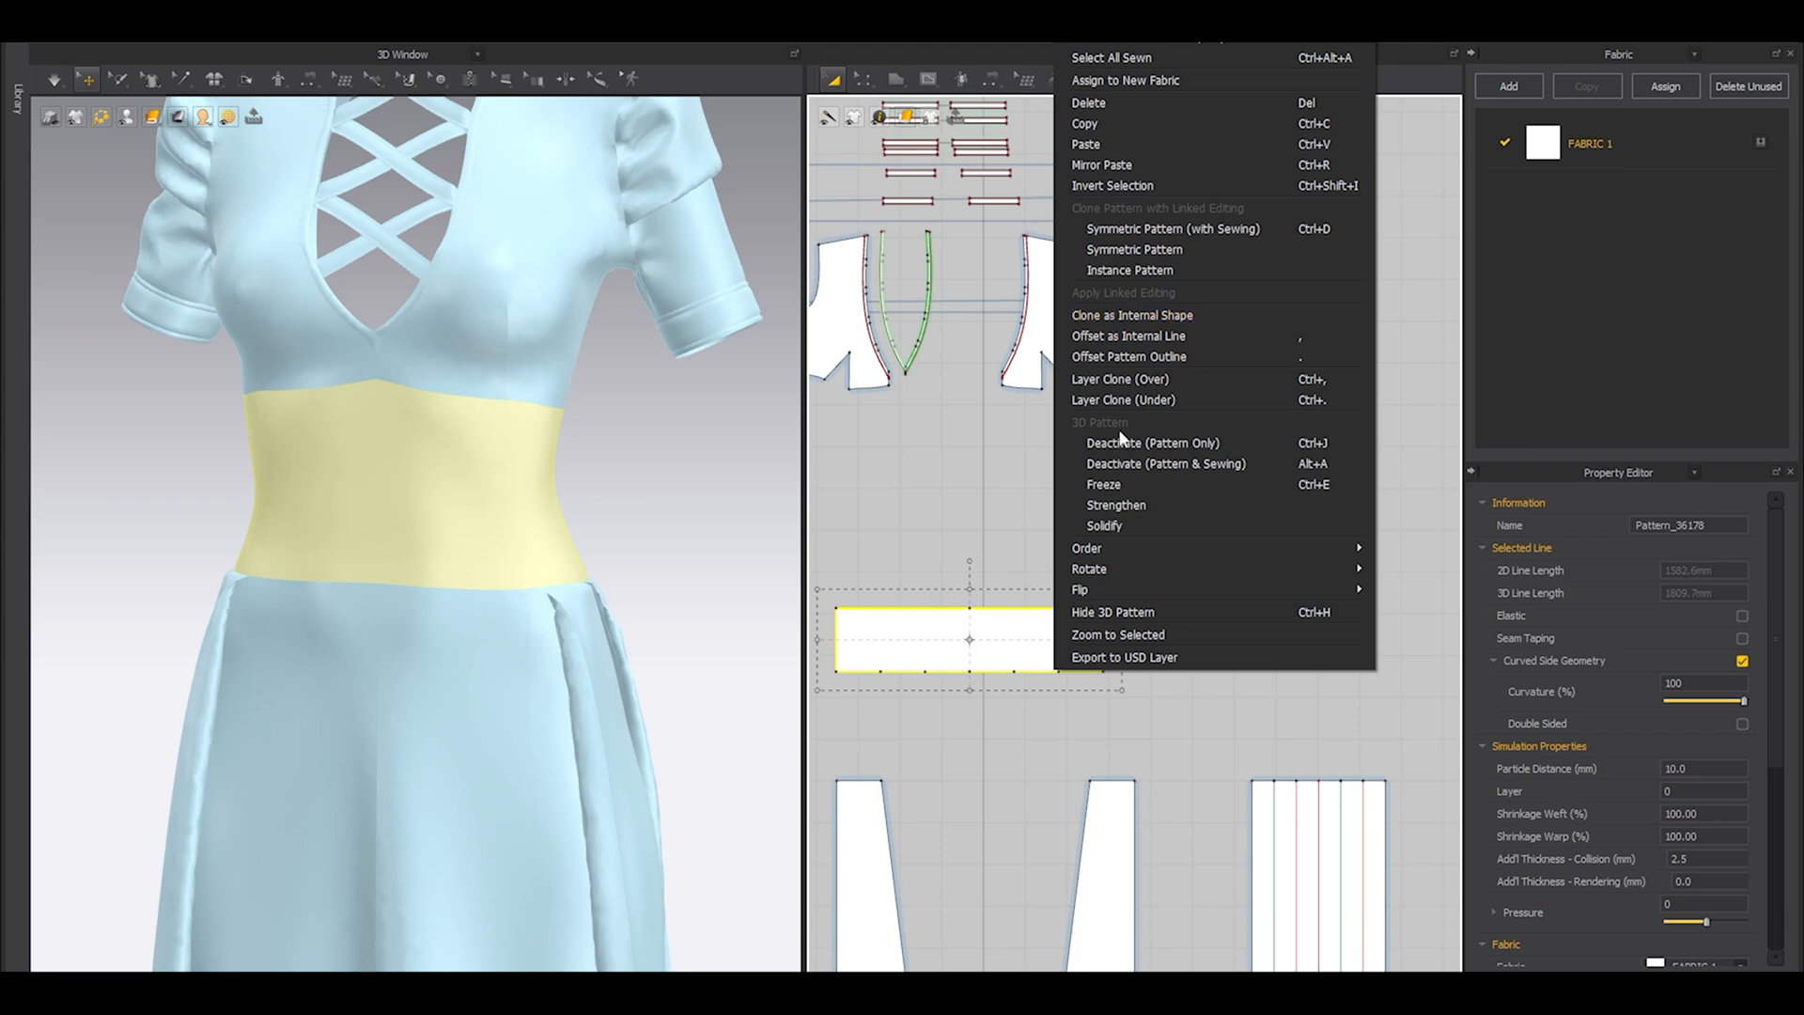
{"action": "left_click", "coordinate": [1100, 385]}
{"action": "left_click", "coordinate": [1339, 624]}
{"action": "middle_click_drag", "start_coordinate": [1207, 708], "coordinate": [1085, 681]}
{"action": "right_click_drag", "start_coordinate": [585, 564], "coordinate": [637, 483]}
{"action": "right_click", "coordinate": [1176, 624]}
{"action": "left_click", "coordinate": [1255, 325]}
{"action": "middle_click_drag", "start_coordinate": [1301, 653], "coordinate": [1188, 583]}
Delete the sewing between the cloned waist panel and the original, keeping the original's seams to the bodice and skirt.
{"action": "key", "text": "b"}
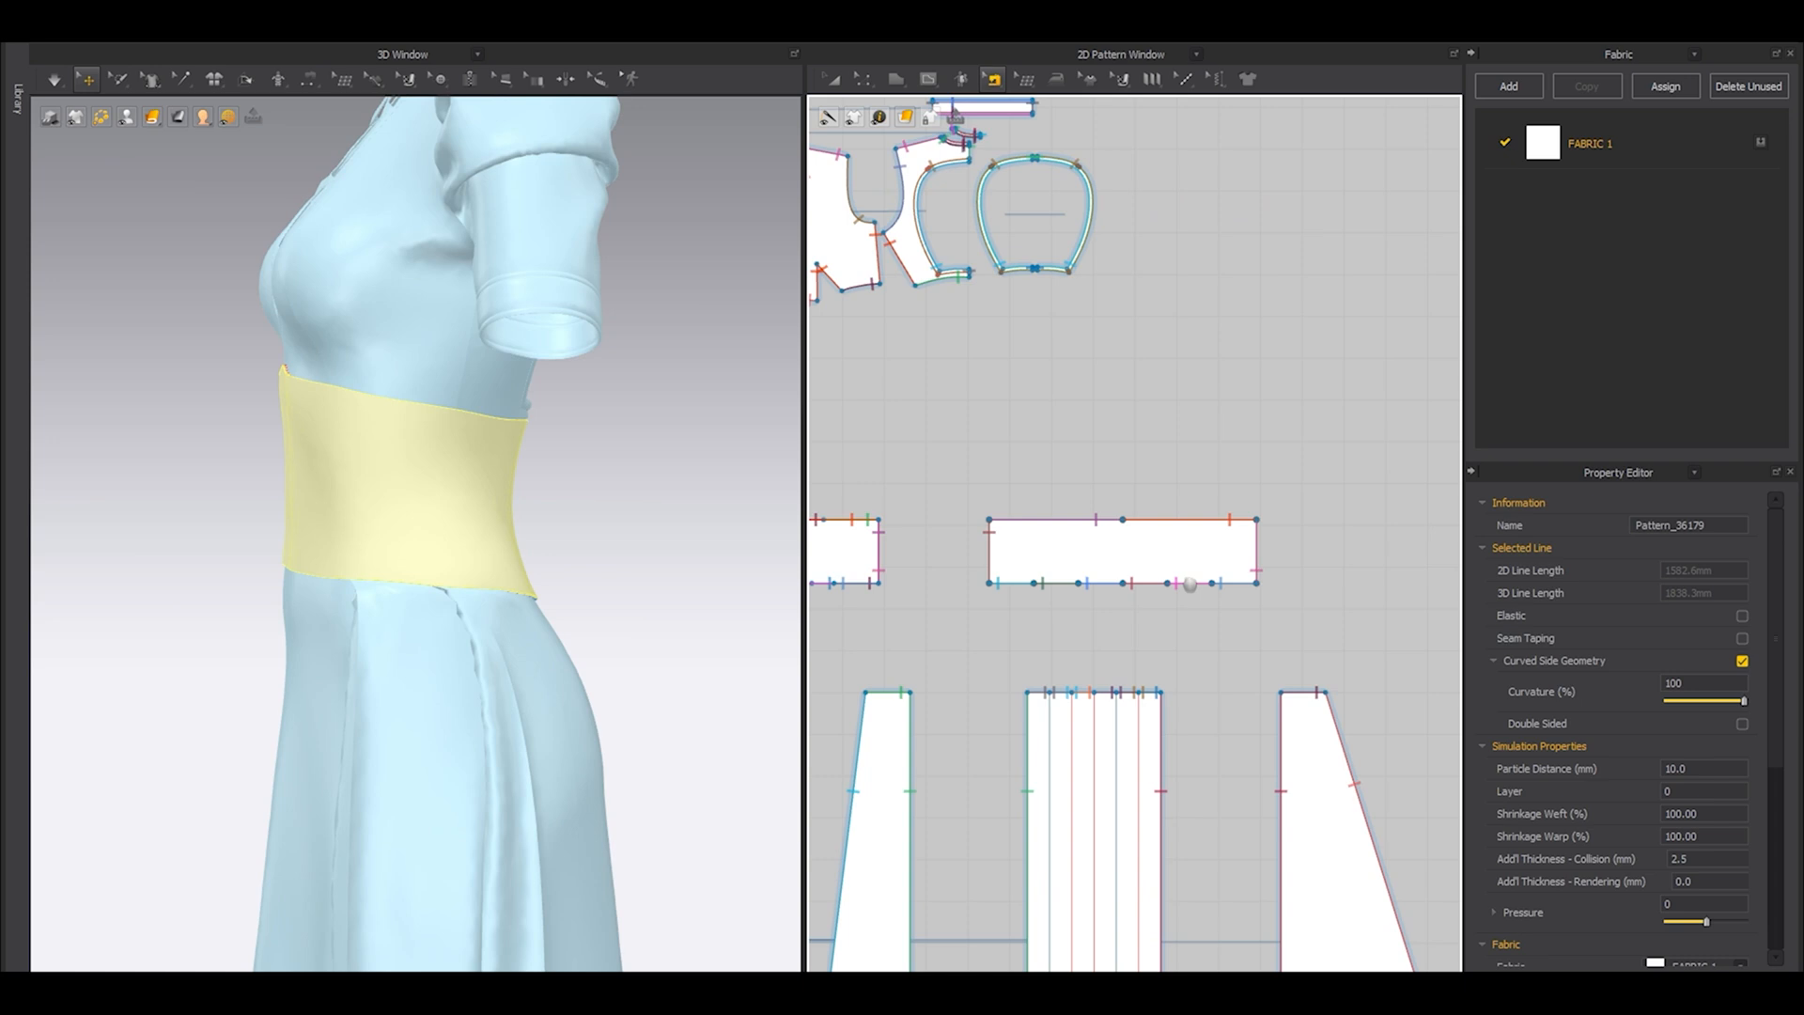
{"action": "left_click_drag", "start_coordinate": [1345, 454], "coordinate": [979, 651]}
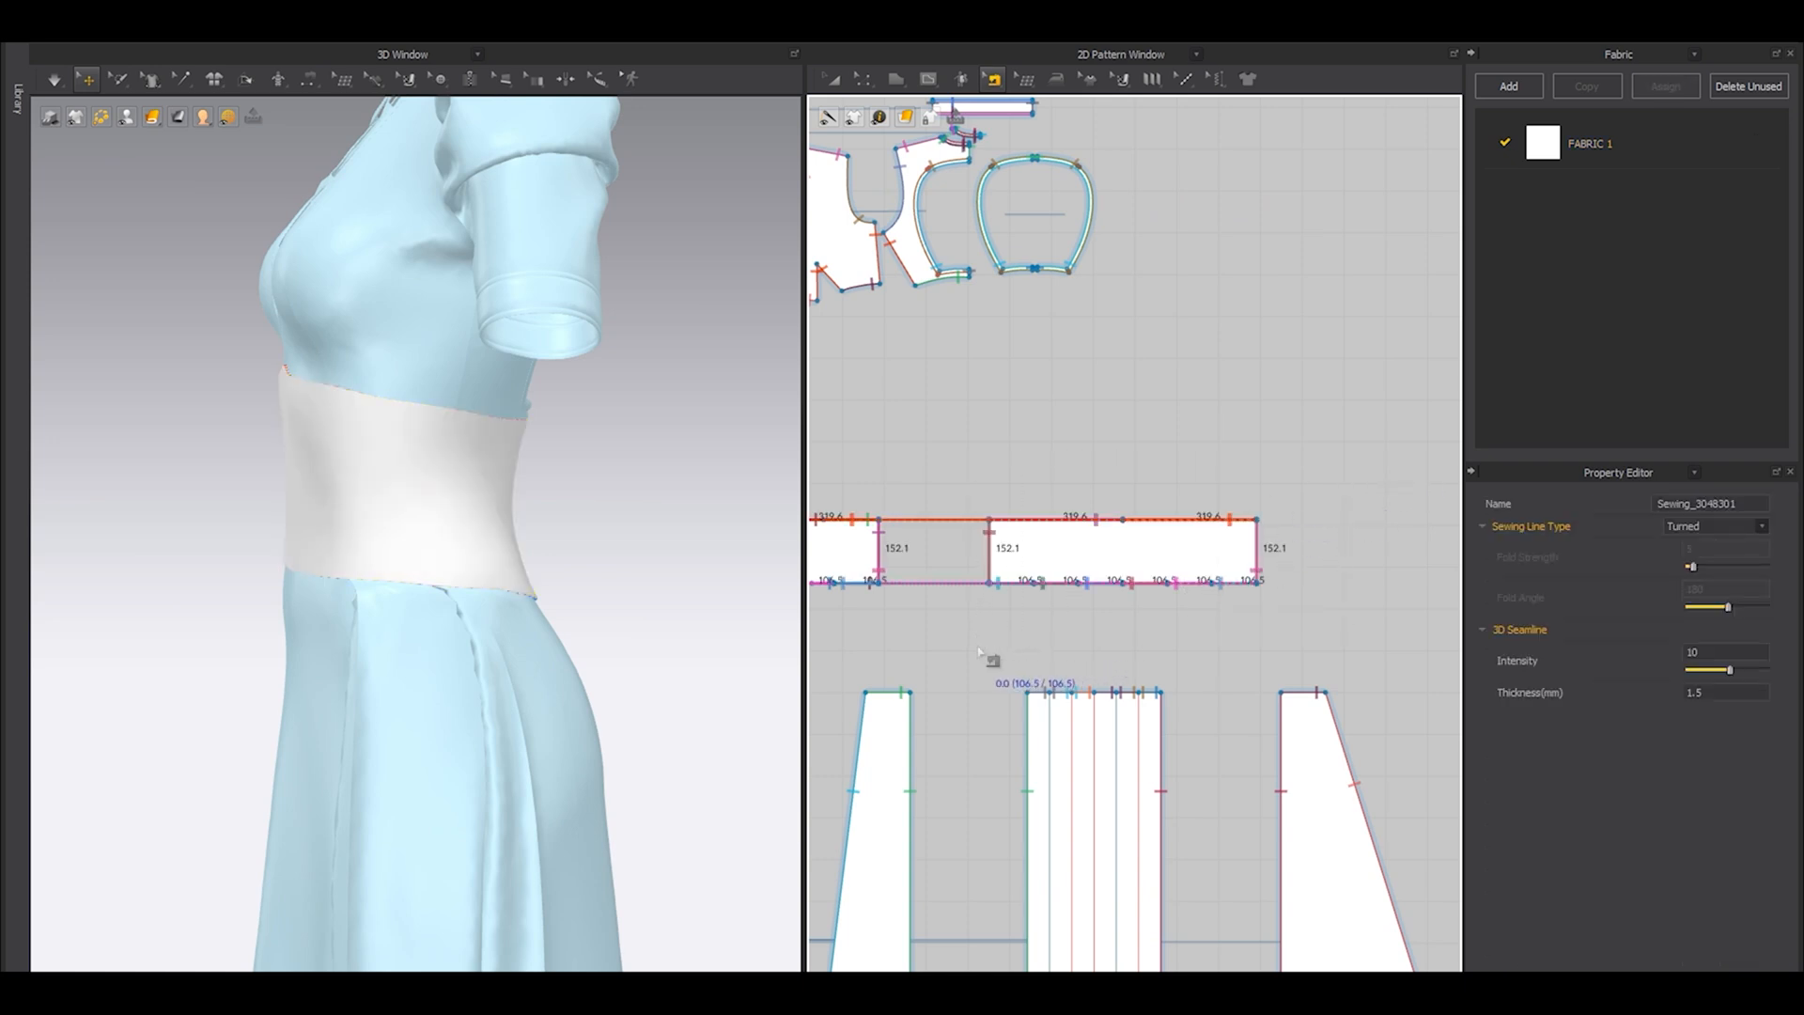
{"action": "left_click", "coordinate": [979, 651]}
{"action": "scroll", "coordinate": [990, 657], "scroll_direction": "down", "scroll_amount": 3}
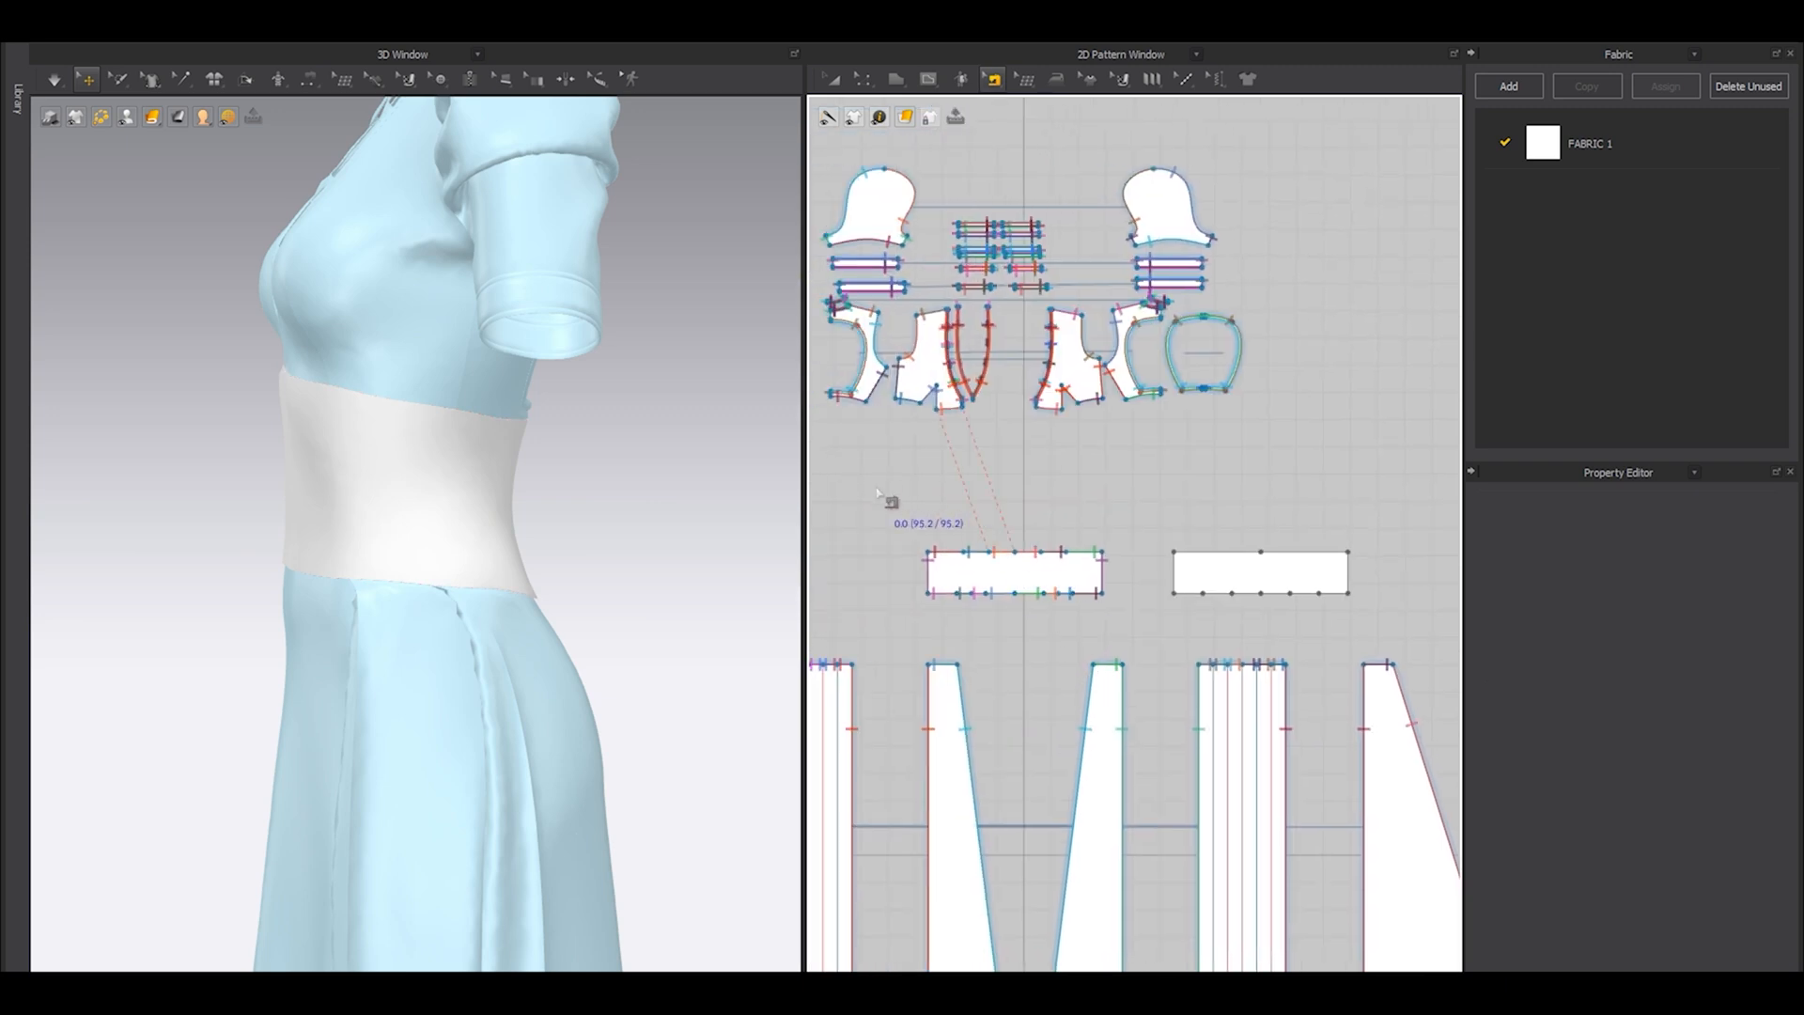
{"action": "left_click", "coordinate": [1142, 642]}
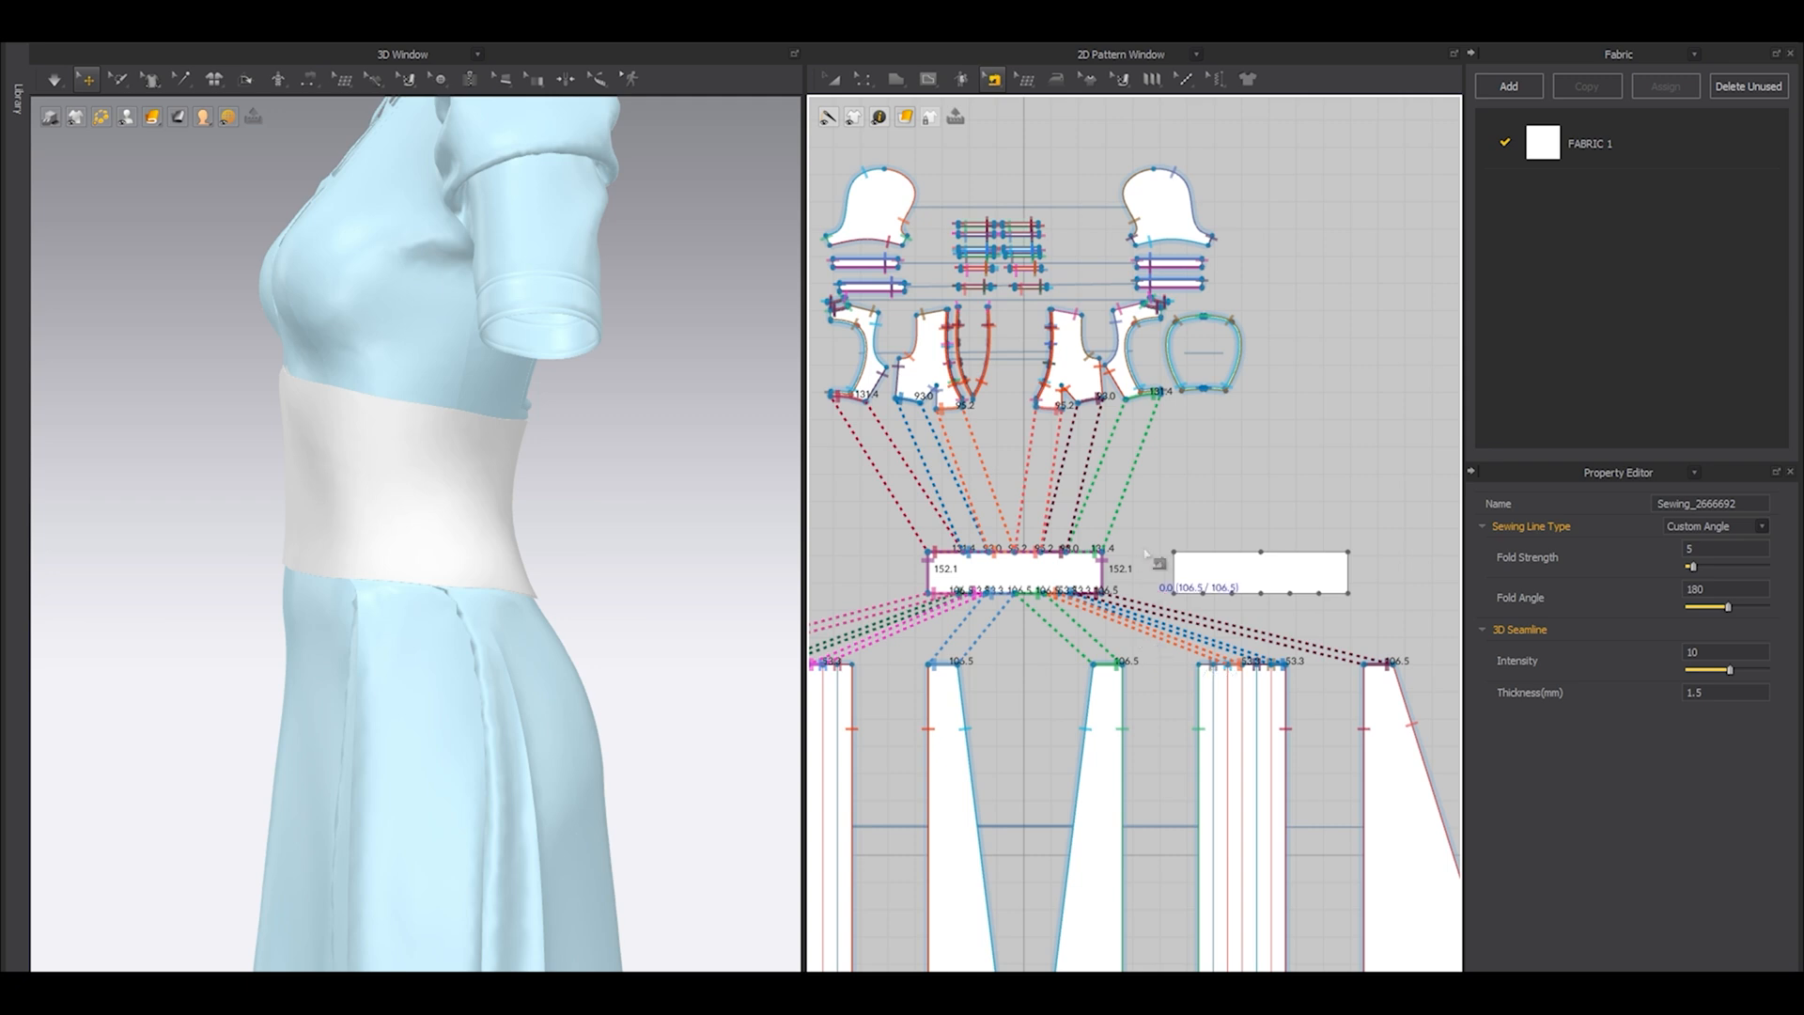
Delete the intermediate points along the lower and upper edges of both waist panels, keeping only the corner points.
{"action": "key", "text": "a"}
{"action": "scroll", "coordinate": [1285, 585], "scroll_direction": "up", "scroll_amount": 3}
{"action": "left_click", "coordinate": [1285, 585]}
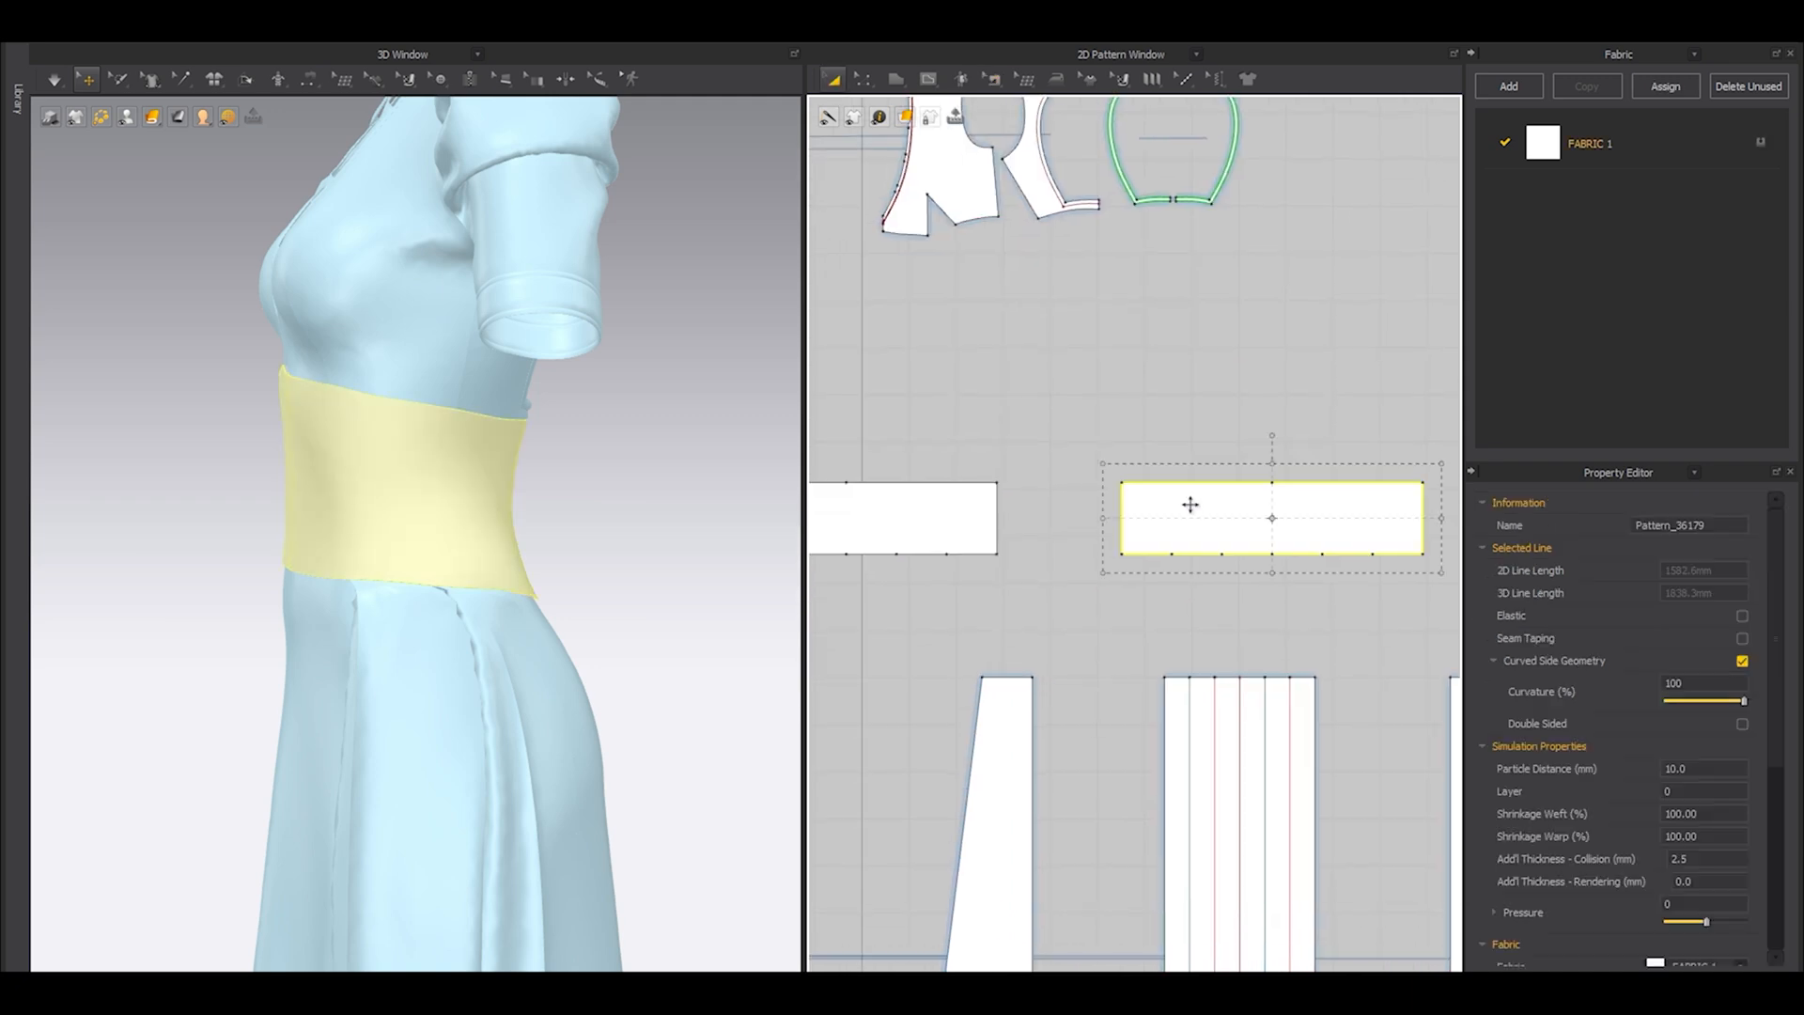
{"action": "scroll", "coordinate": [1277, 558], "scroll_direction": "down", "scroll_amount": 4}
{"action": "middle_click_drag", "start_coordinate": [1294, 573], "coordinate": [1243, 560]}
{"action": "key", "text": "z"}
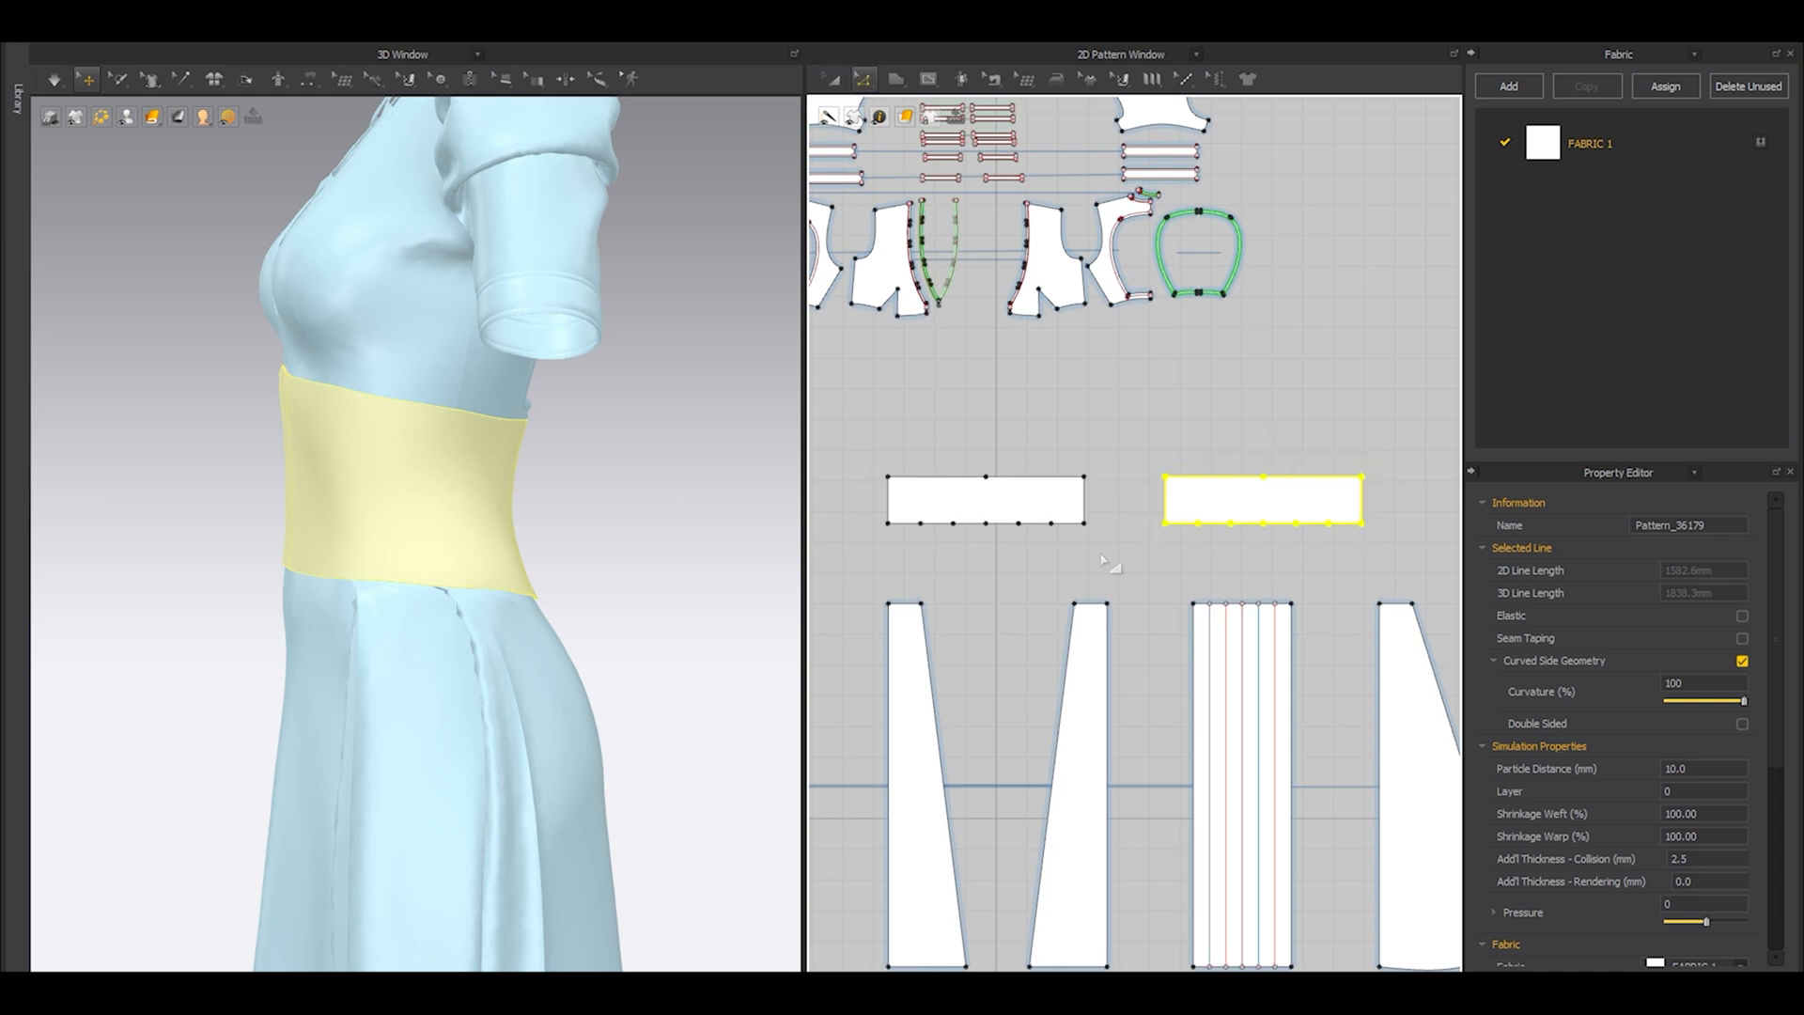
{"action": "left_click", "coordinate": [1078, 550]}
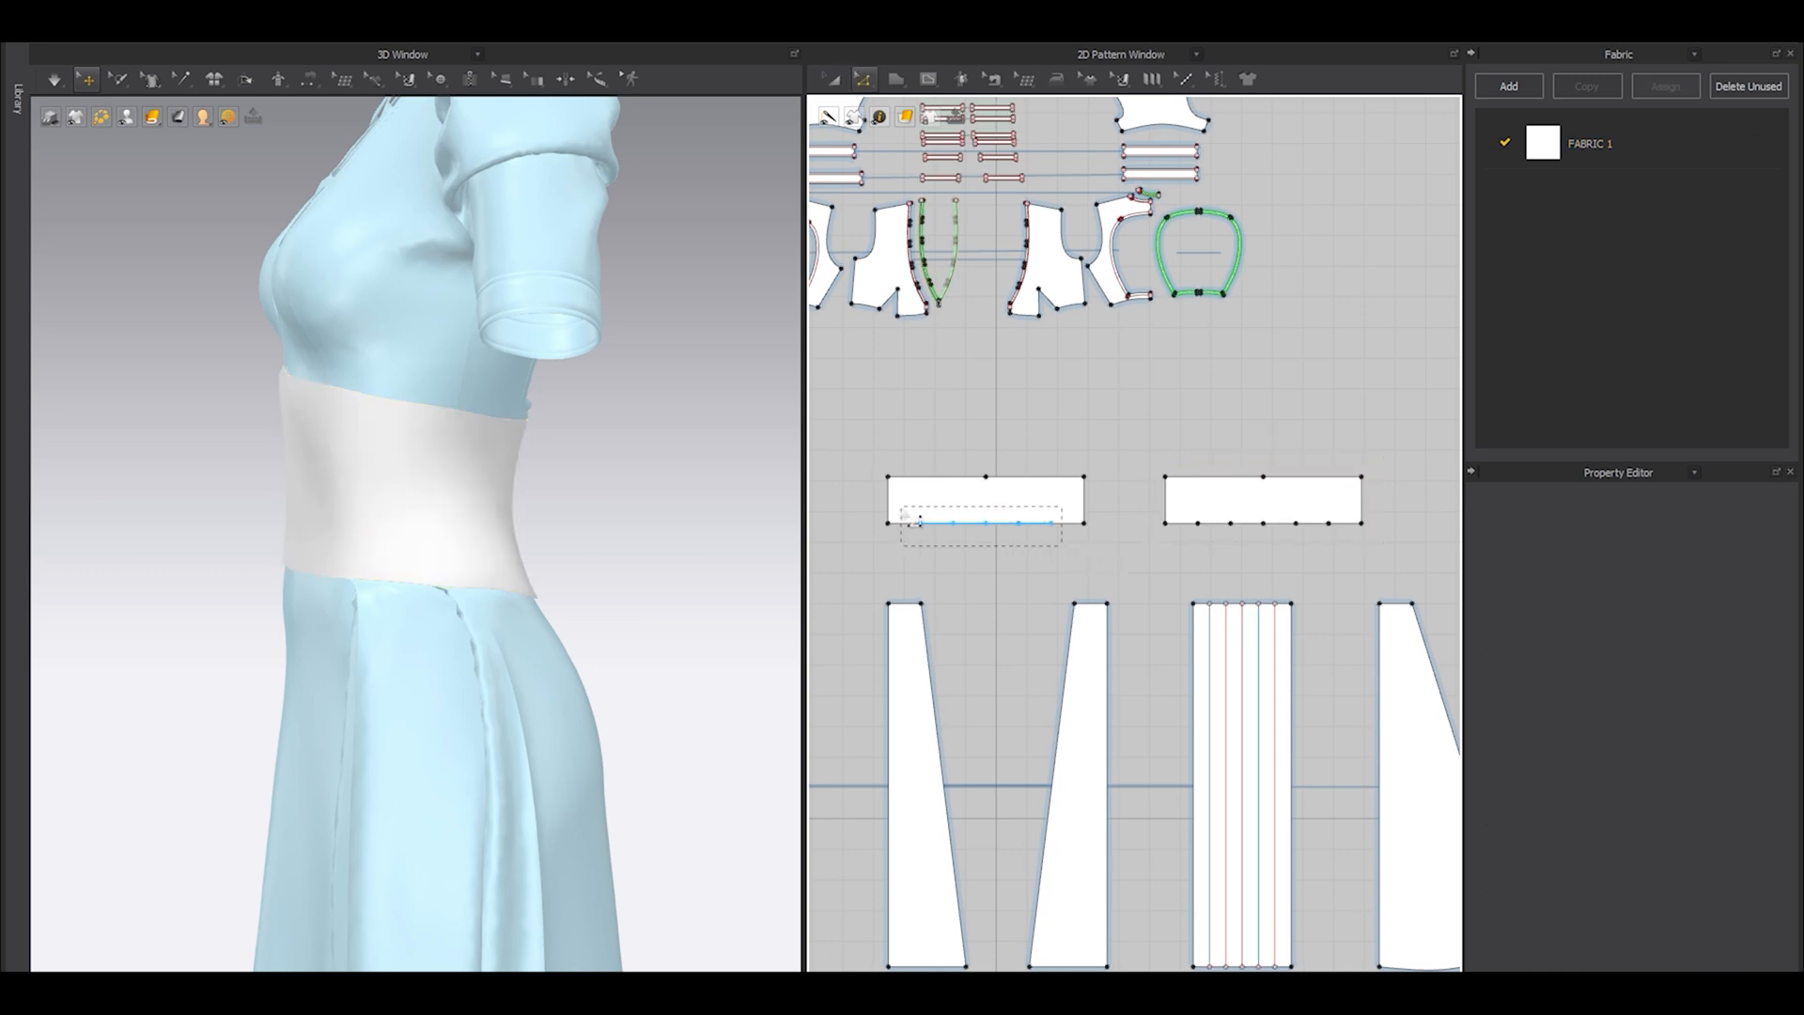
{"action": "left_click", "coordinate": [1024, 523]}
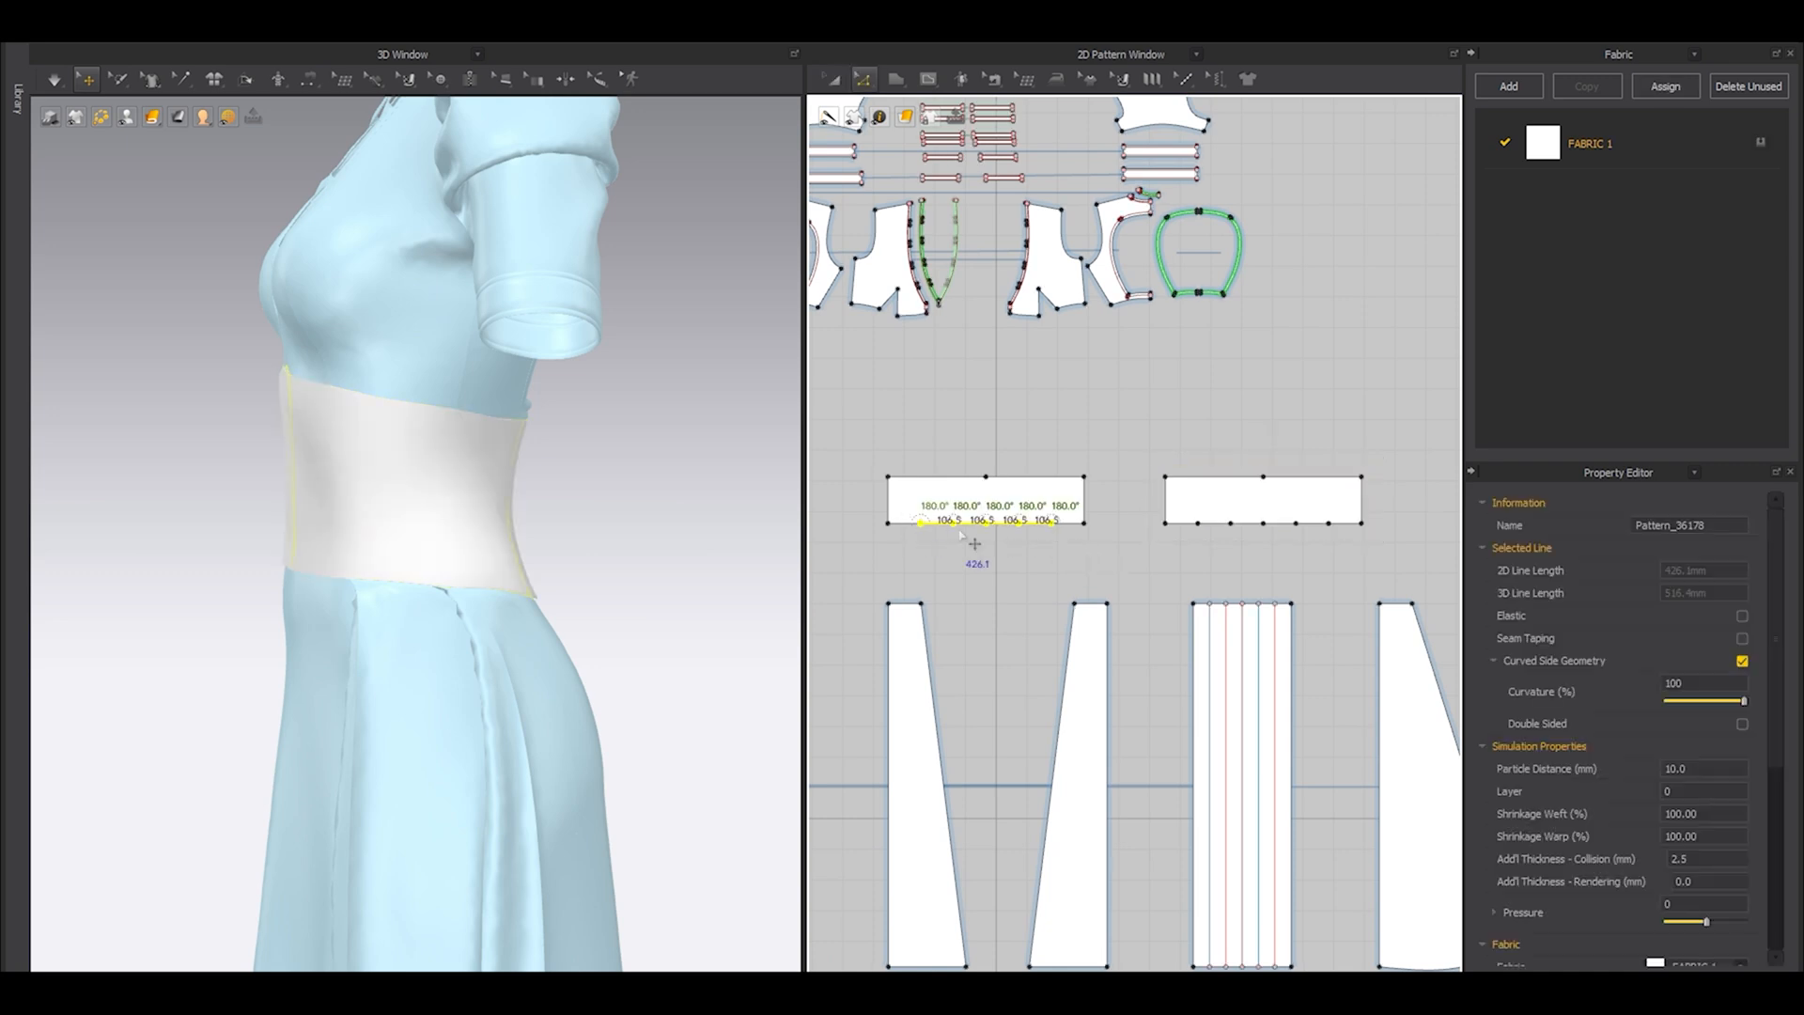
{"action": "left_click", "coordinate": [1344, 519], "text": "shift"}
{"action": "key", "text": "n"}
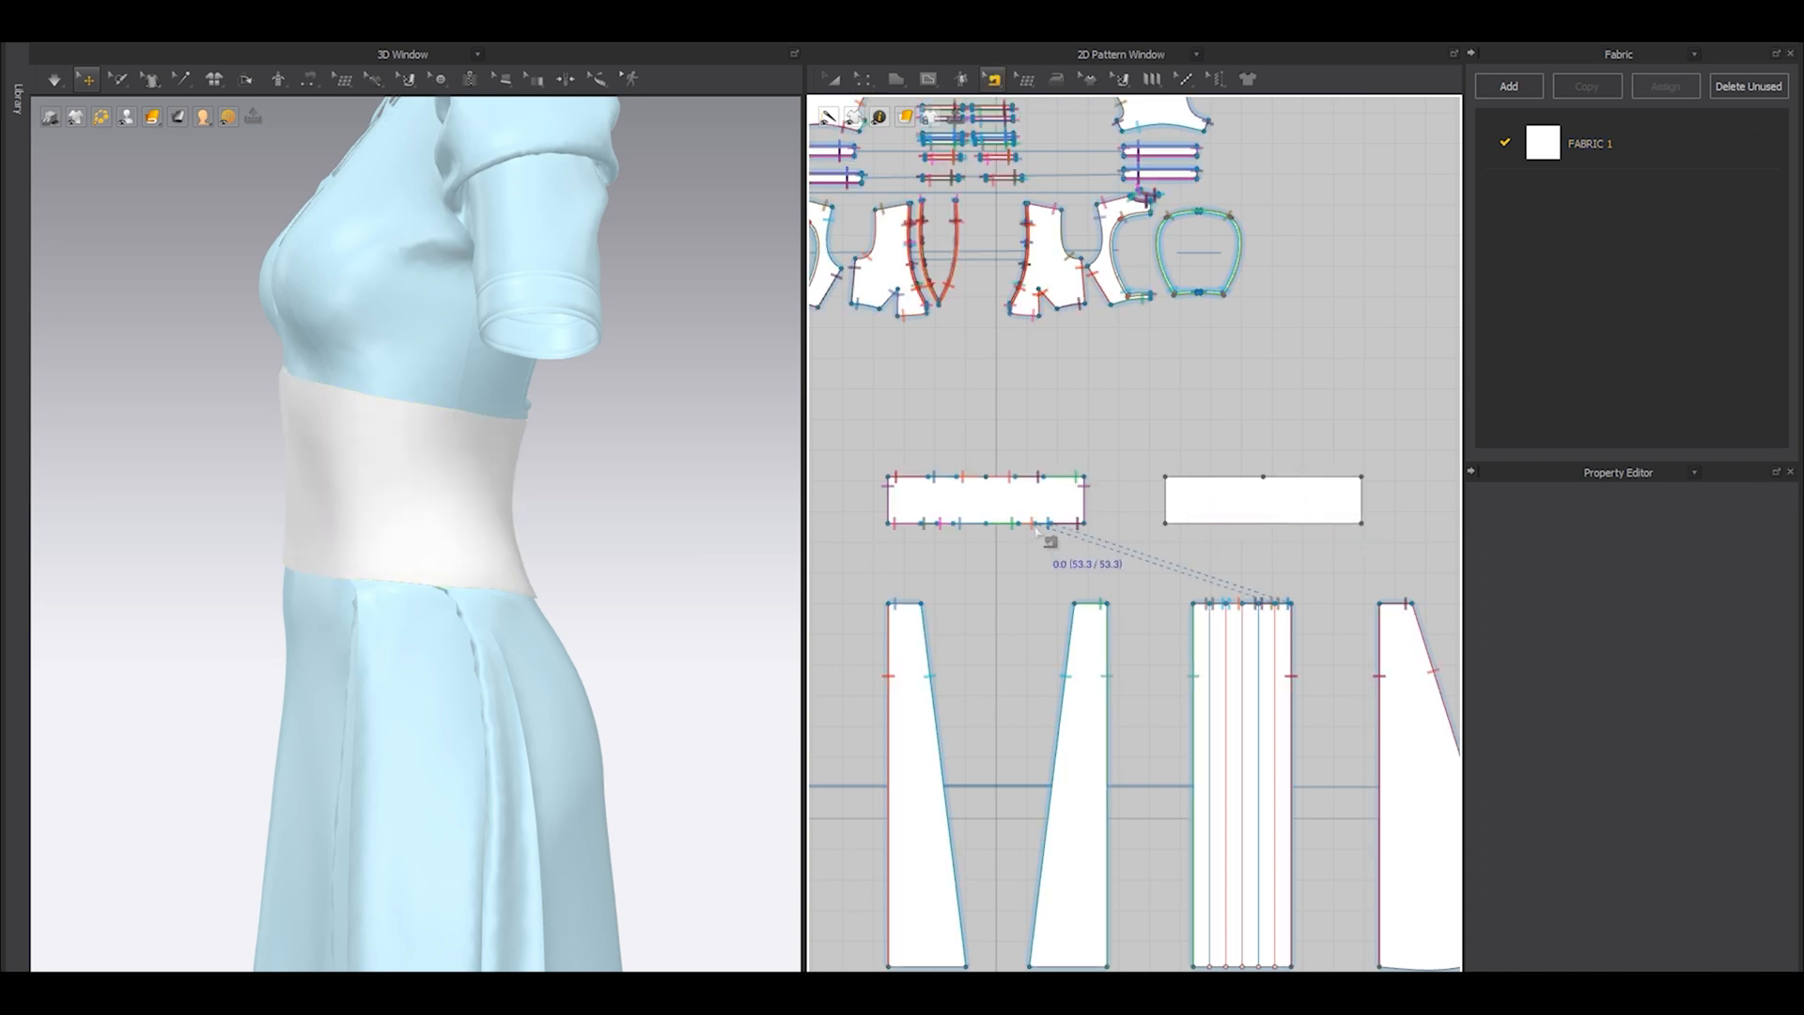
{"action": "key", "text": "z"}
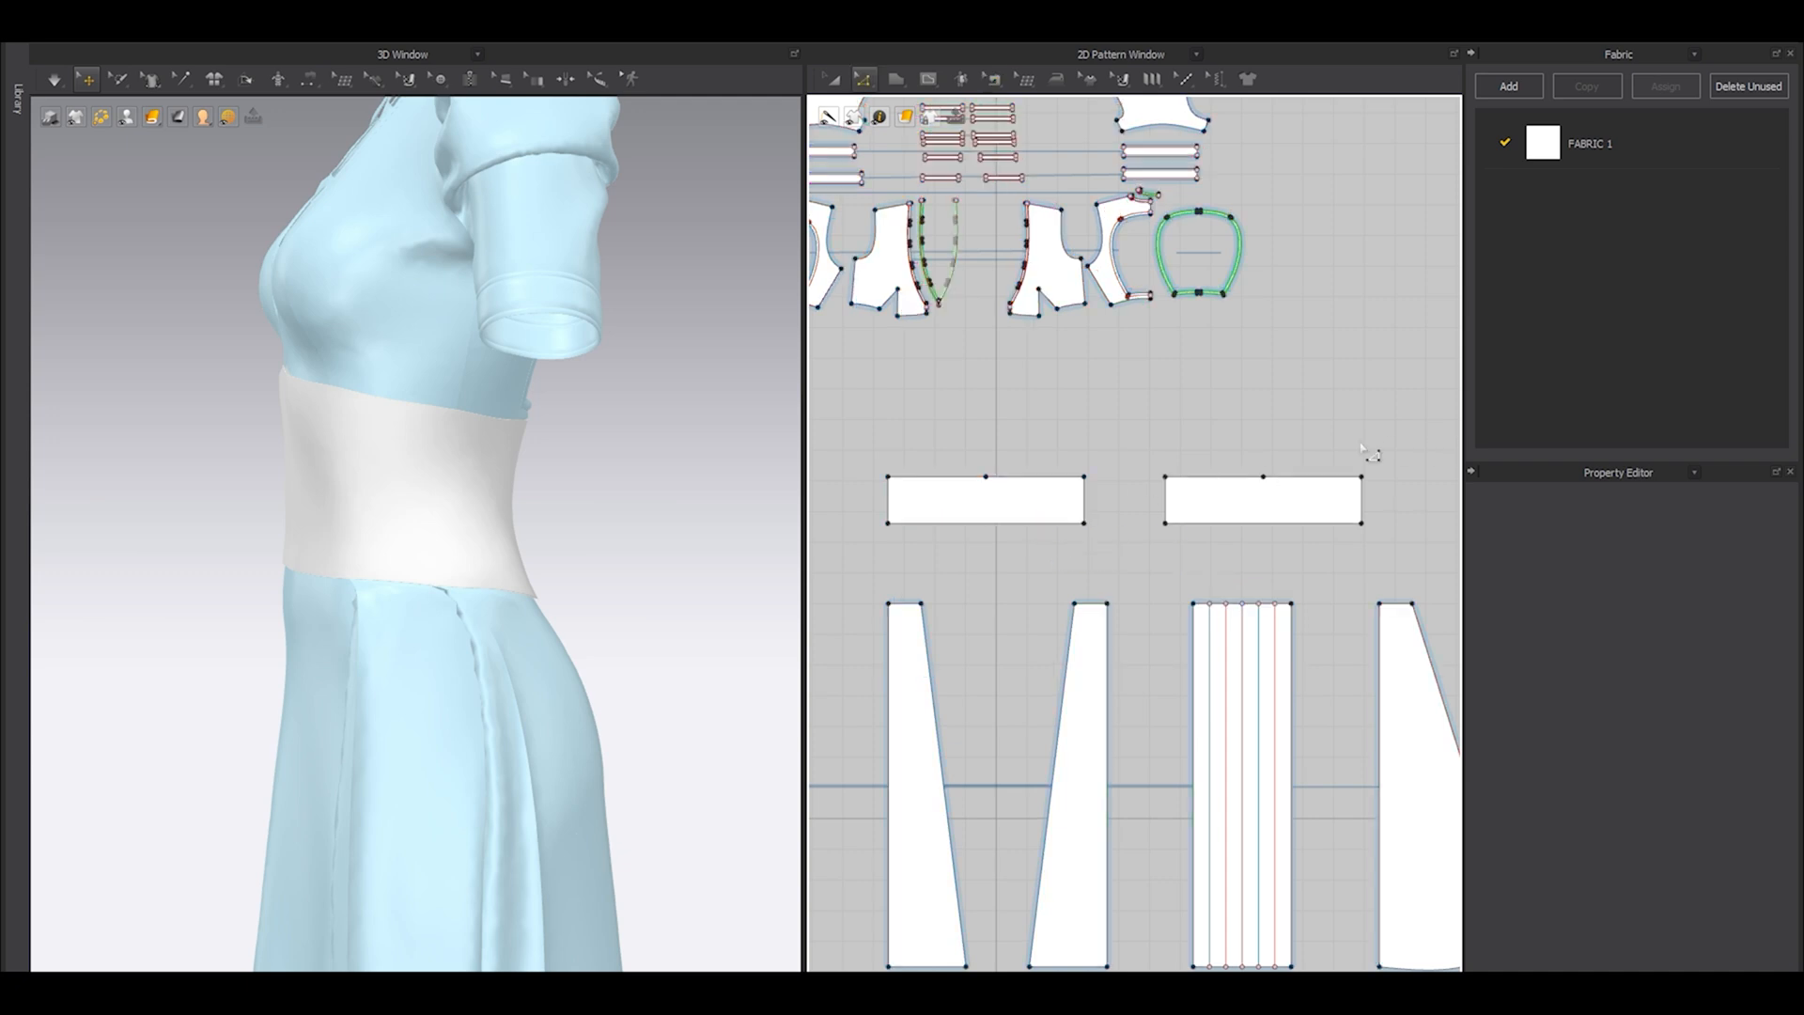
{"action": "left_click", "coordinate": [1213, 508]}
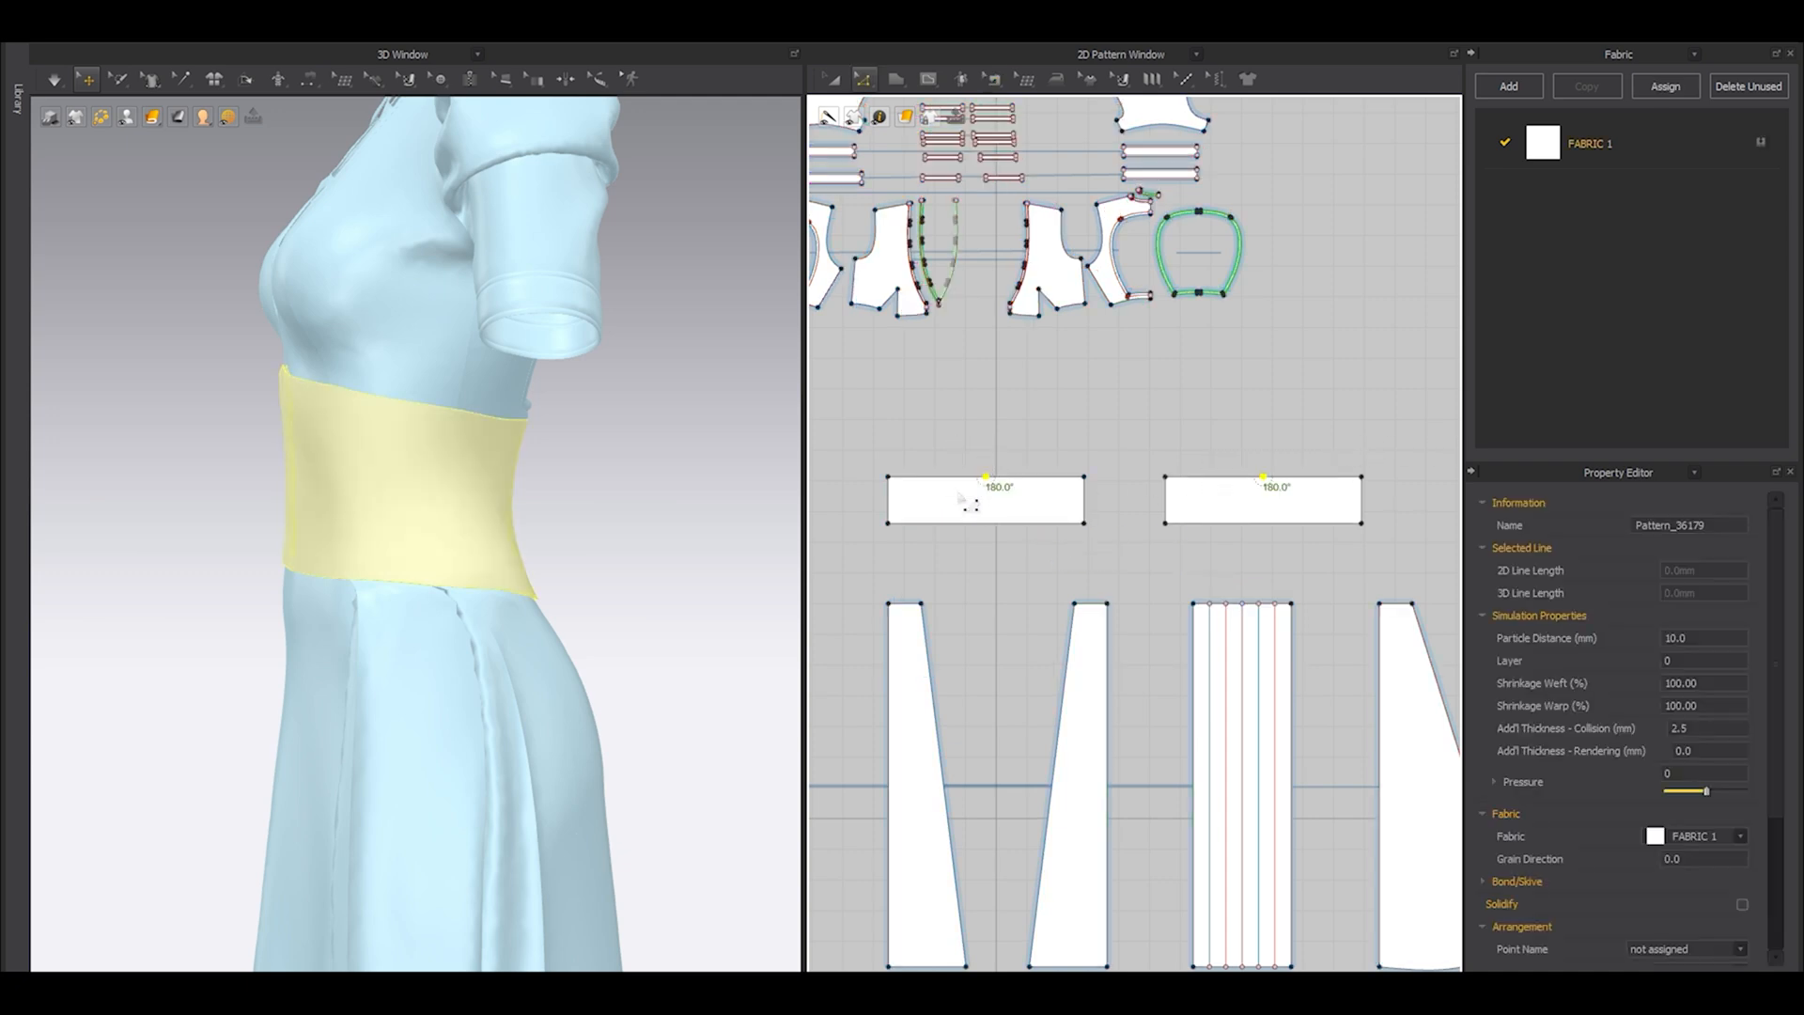
{"action": "key", "text": "Escape"}
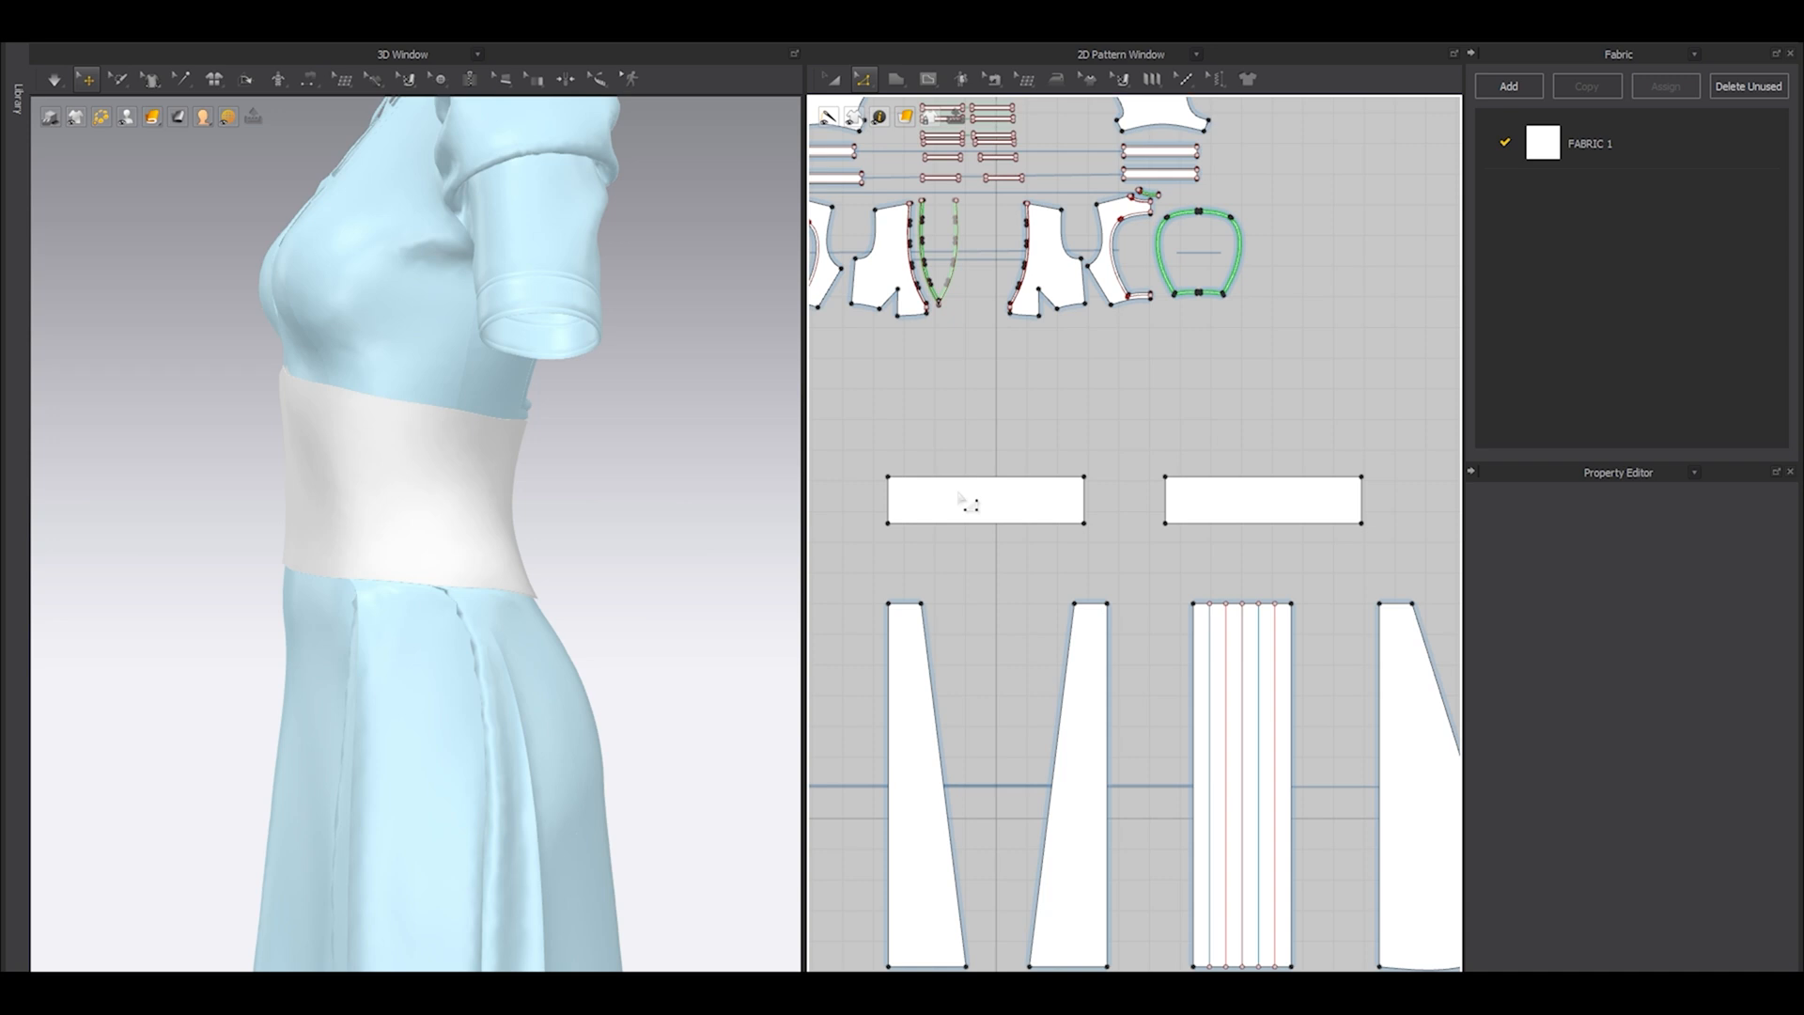
Sew the cloned waist panel's upper and lower edges to the matching edges of the original, and its short ends together.
{"action": "middle_click_drag", "start_coordinate": [1231, 503], "coordinate": [1240, 556]}
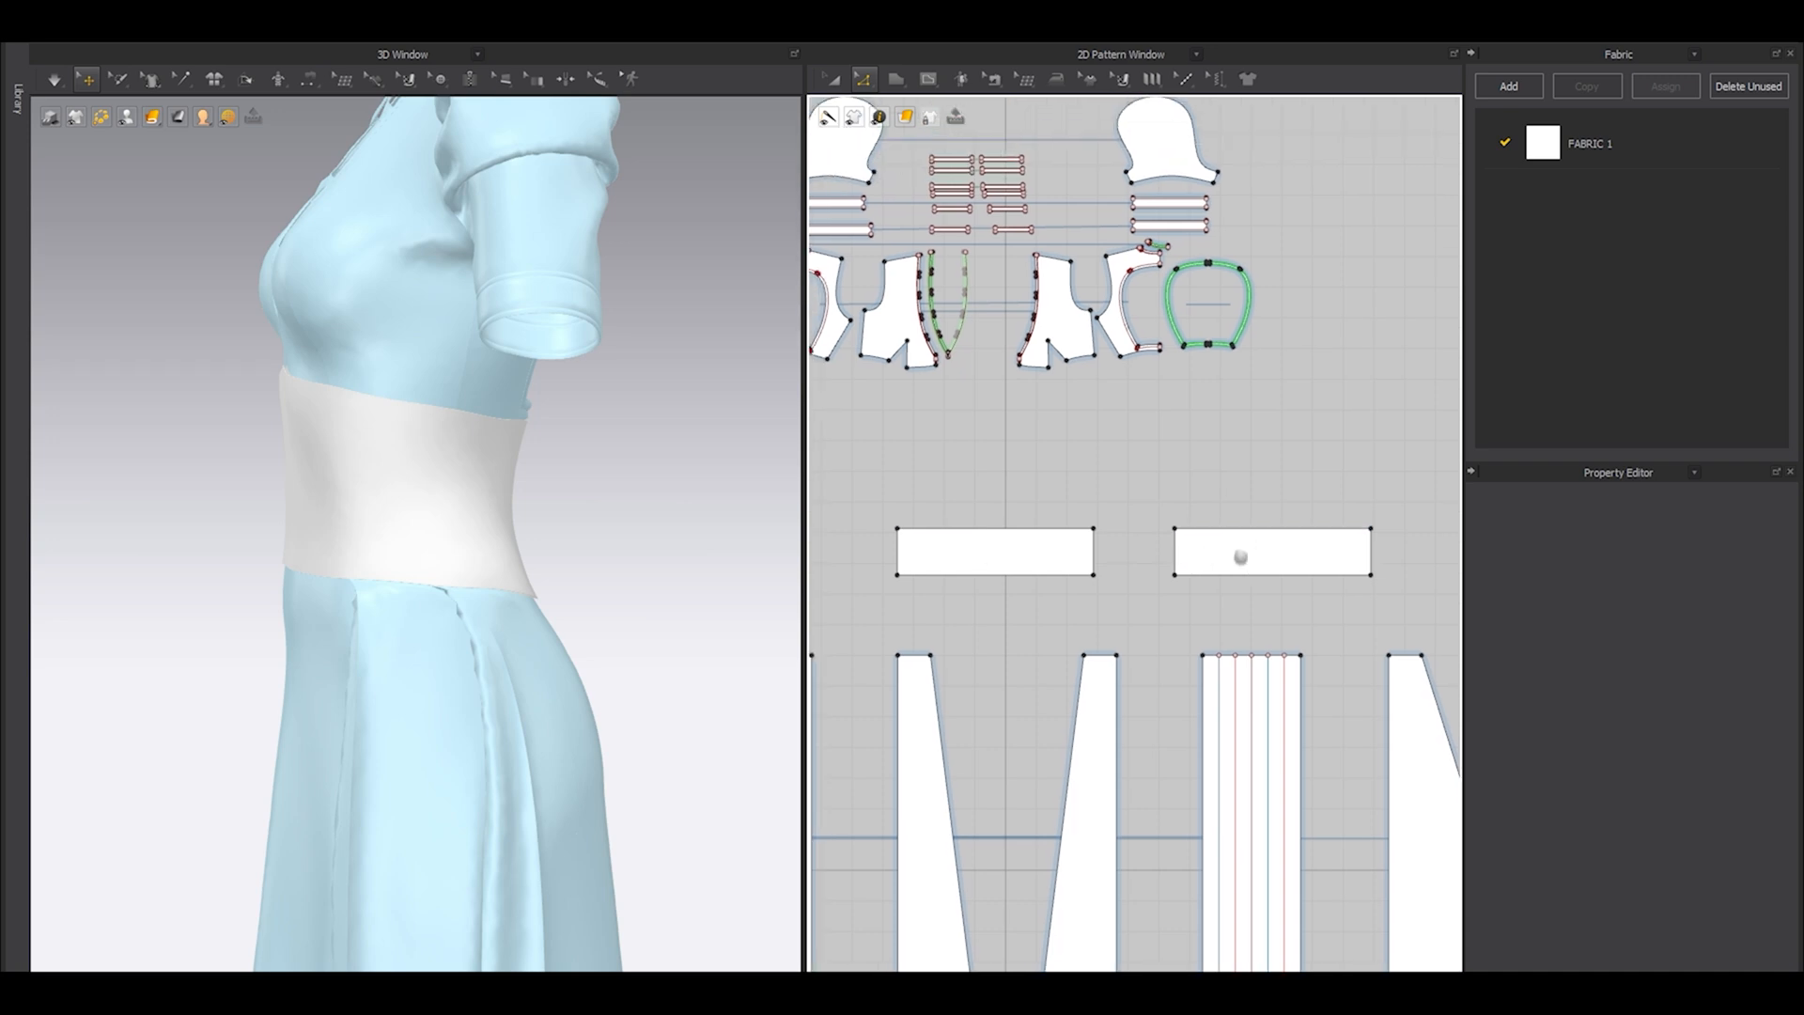
{"action": "key", "text": "n"}
{"action": "left_click", "coordinate": [1204, 533]}
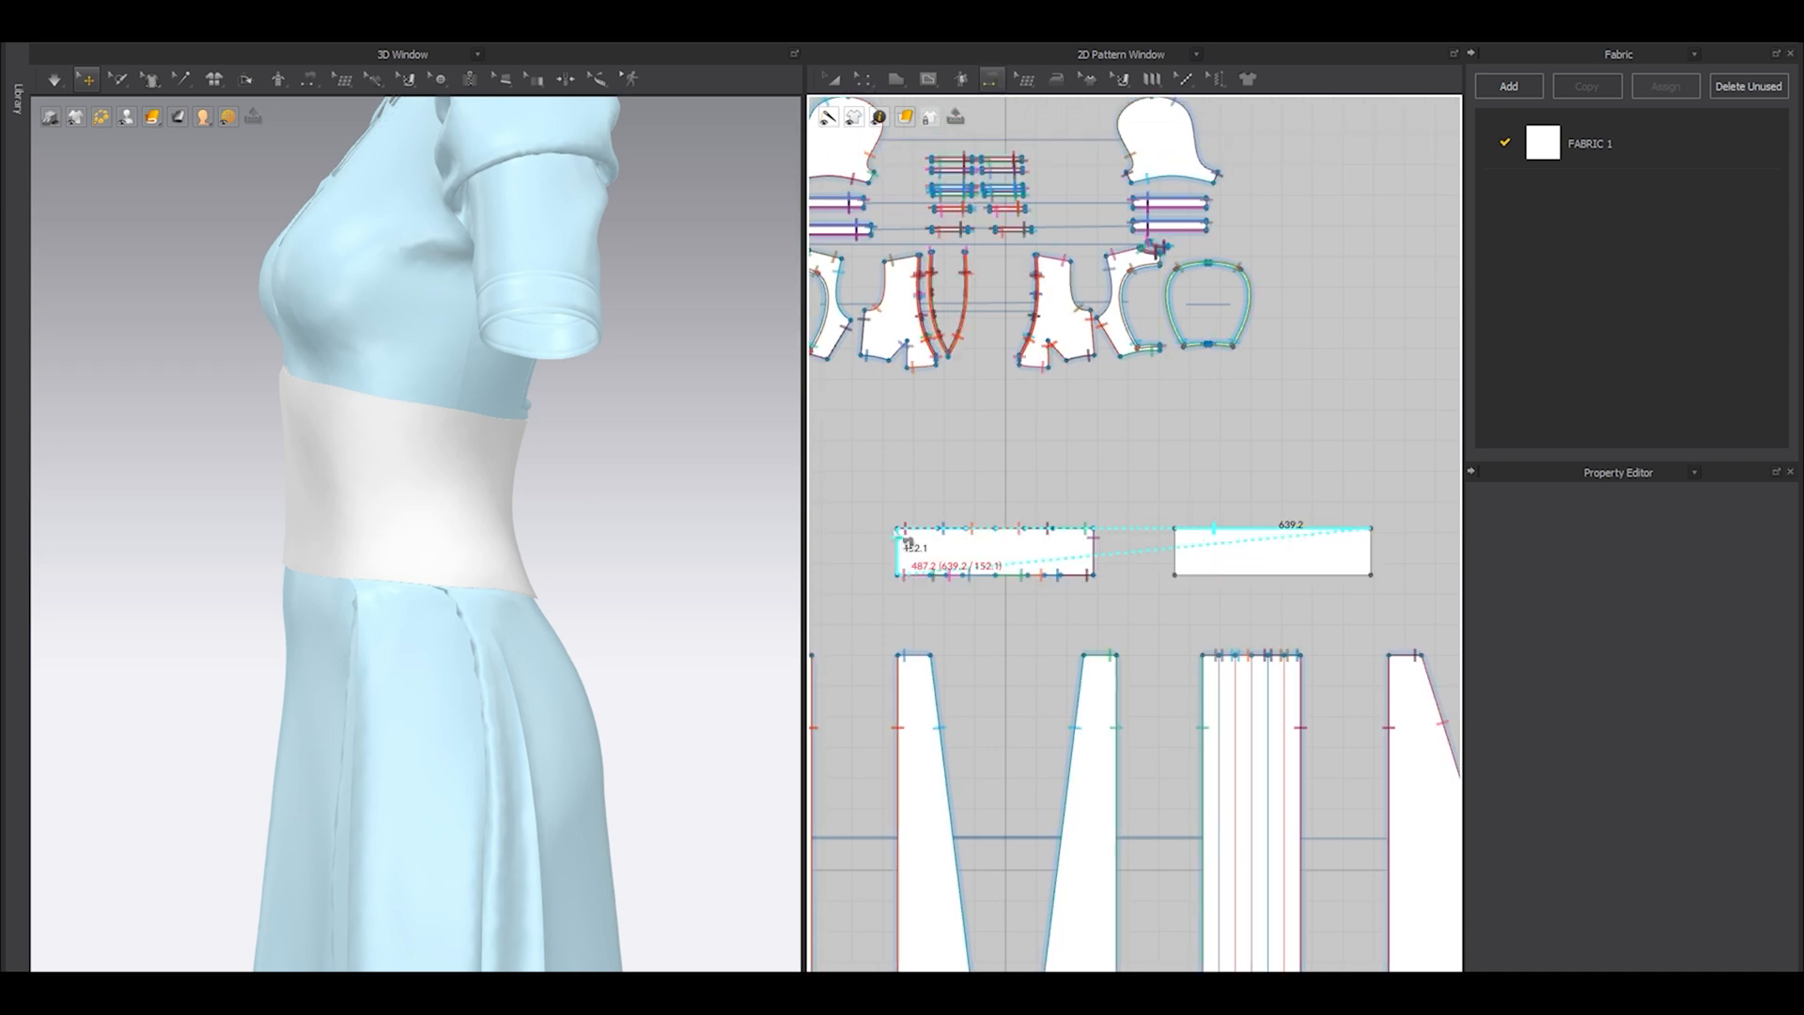
{"action": "left_click", "coordinate": [943, 530]}
{"action": "left_click", "coordinate": [1249, 574]}
{"action": "left_click", "coordinate": [995, 574]}
{"action": "scroll", "coordinate": [1103, 625], "scroll_direction": "down", "scroll_amount": 2}
{"action": "left_click", "coordinate": [1154, 576]}
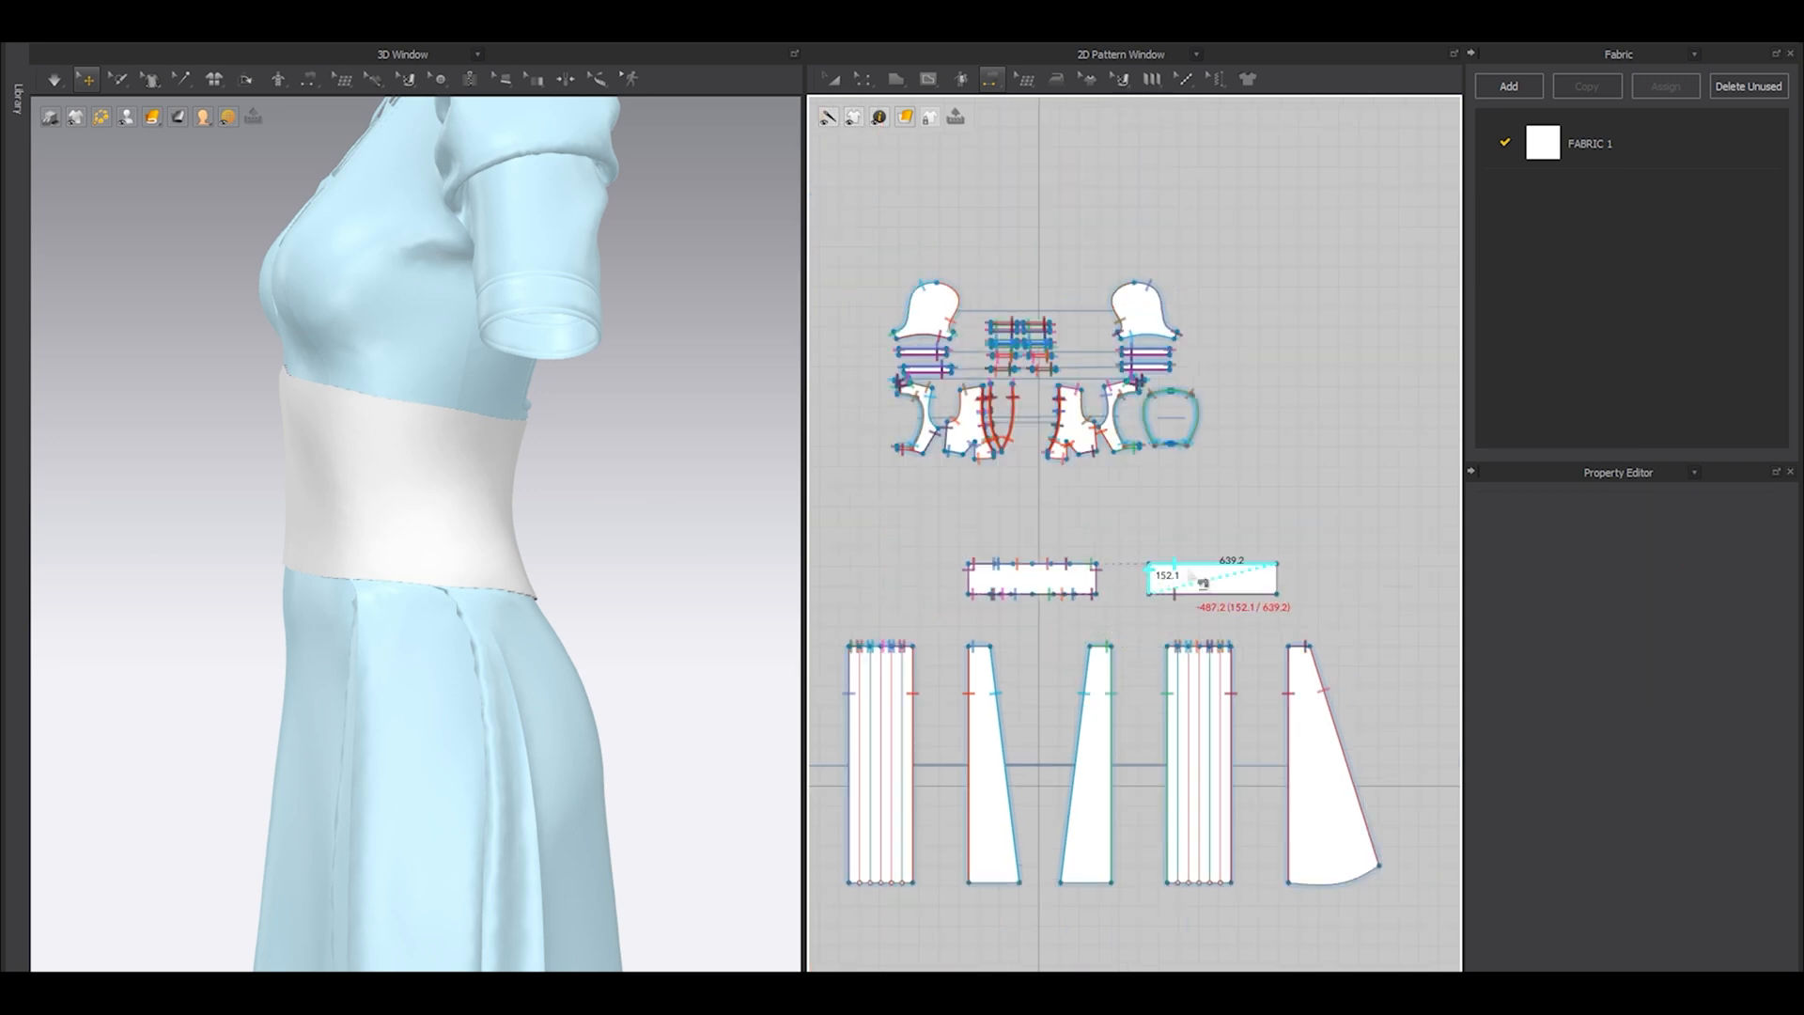
{"action": "left_click", "coordinate": [1280, 578]}
Simulate the garment with the double-layered waist panel, viewing the waist from the front side.
{"action": "key", "text": "a"}
{"action": "left_click", "coordinate": [1253, 588]}
{"action": "left_click", "coordinate": [644, 511]}
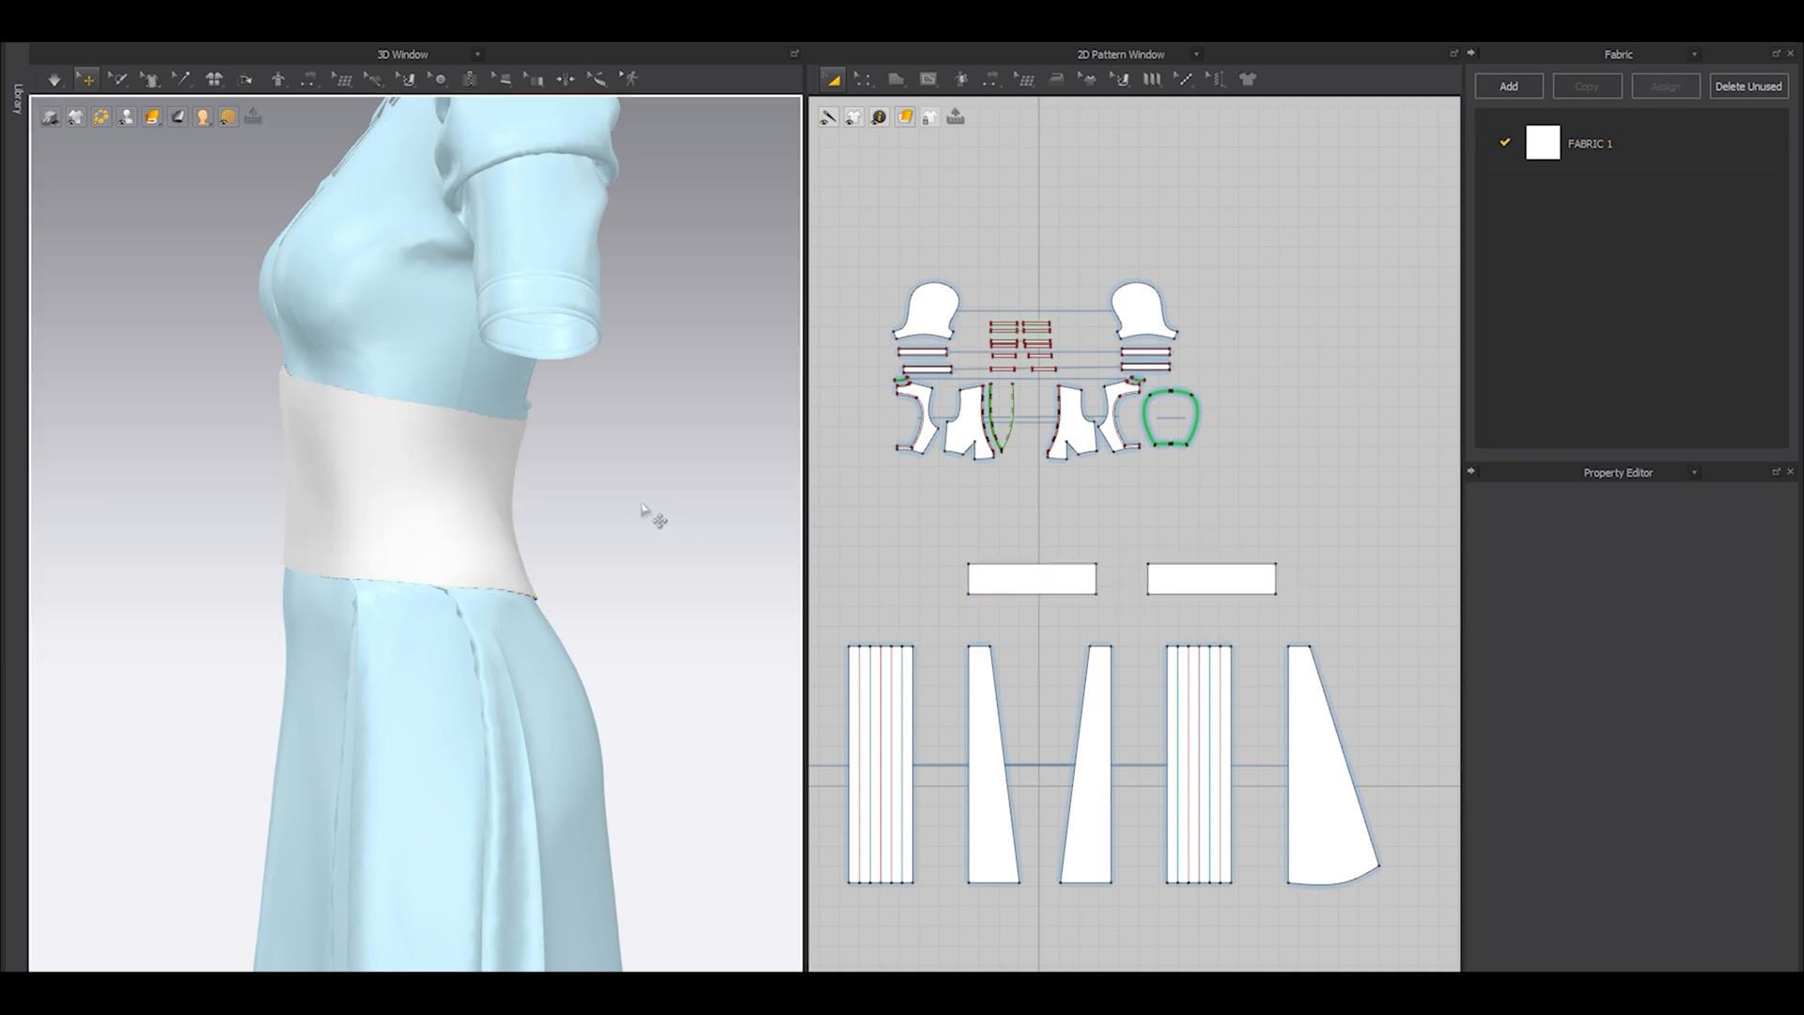
{"action": "right_click_drag", "start_coordinate": [644, 511], "coordinate": [709, 535]}
{"action": "key", "text": "space"}
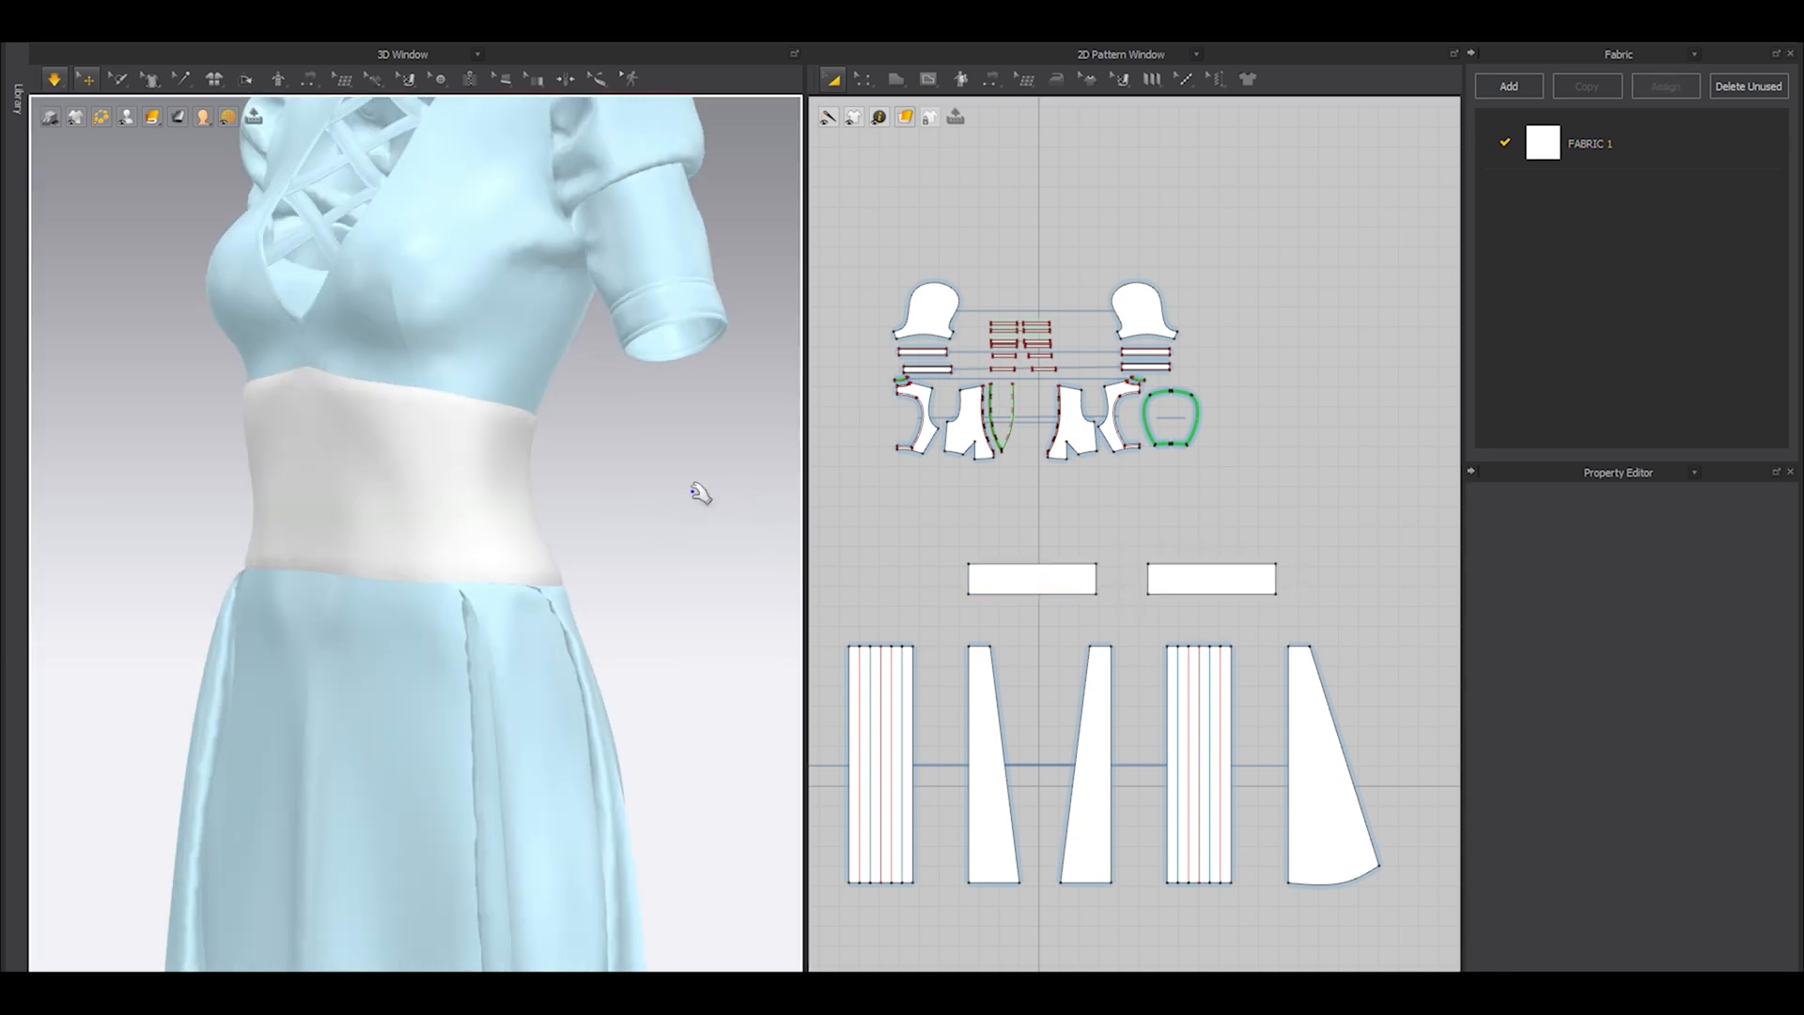
Set both waist panels' particle distance to 5 mm and added collision thickness to 1 mm, and re-simulate the garment.
{"action": "right_click_drag", "start_coordinate": [636, 515], "coordinate": [688, 527]}
{"action": "key", "text": "space"}
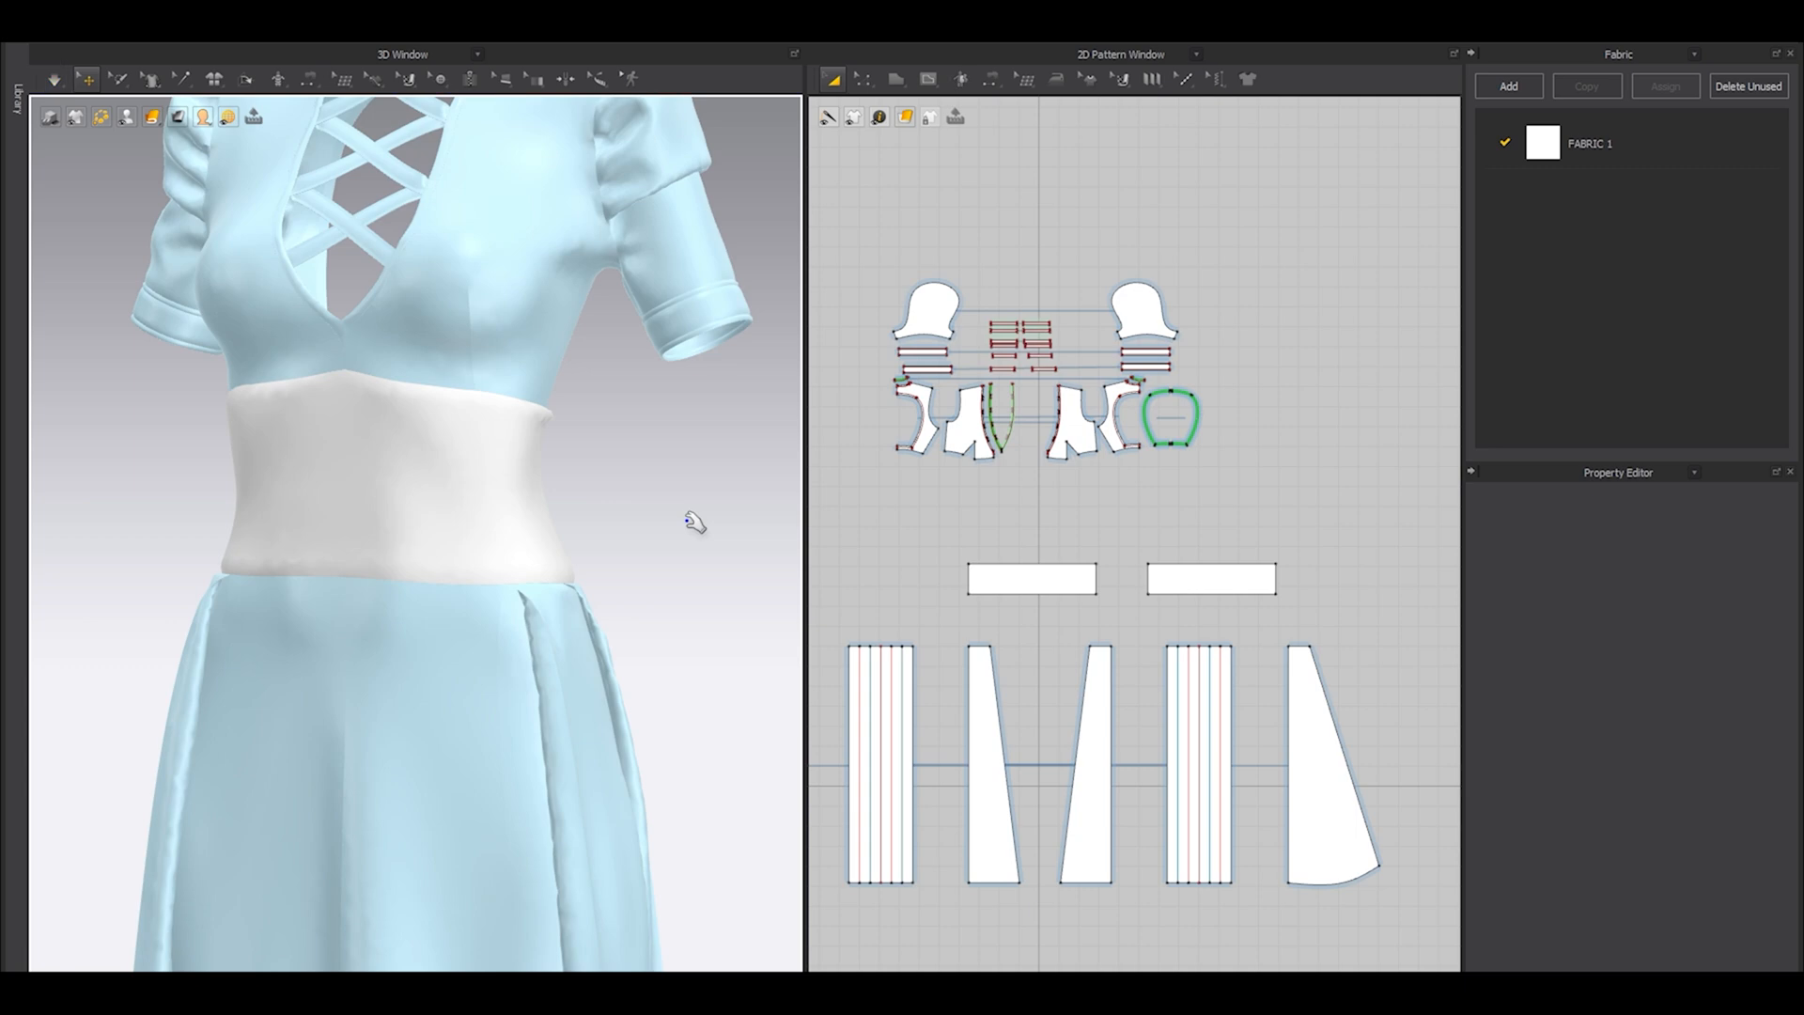
{"action": "right_click_drag", "start_coordinate": [693, 522], "coordinate": [547, 548]}
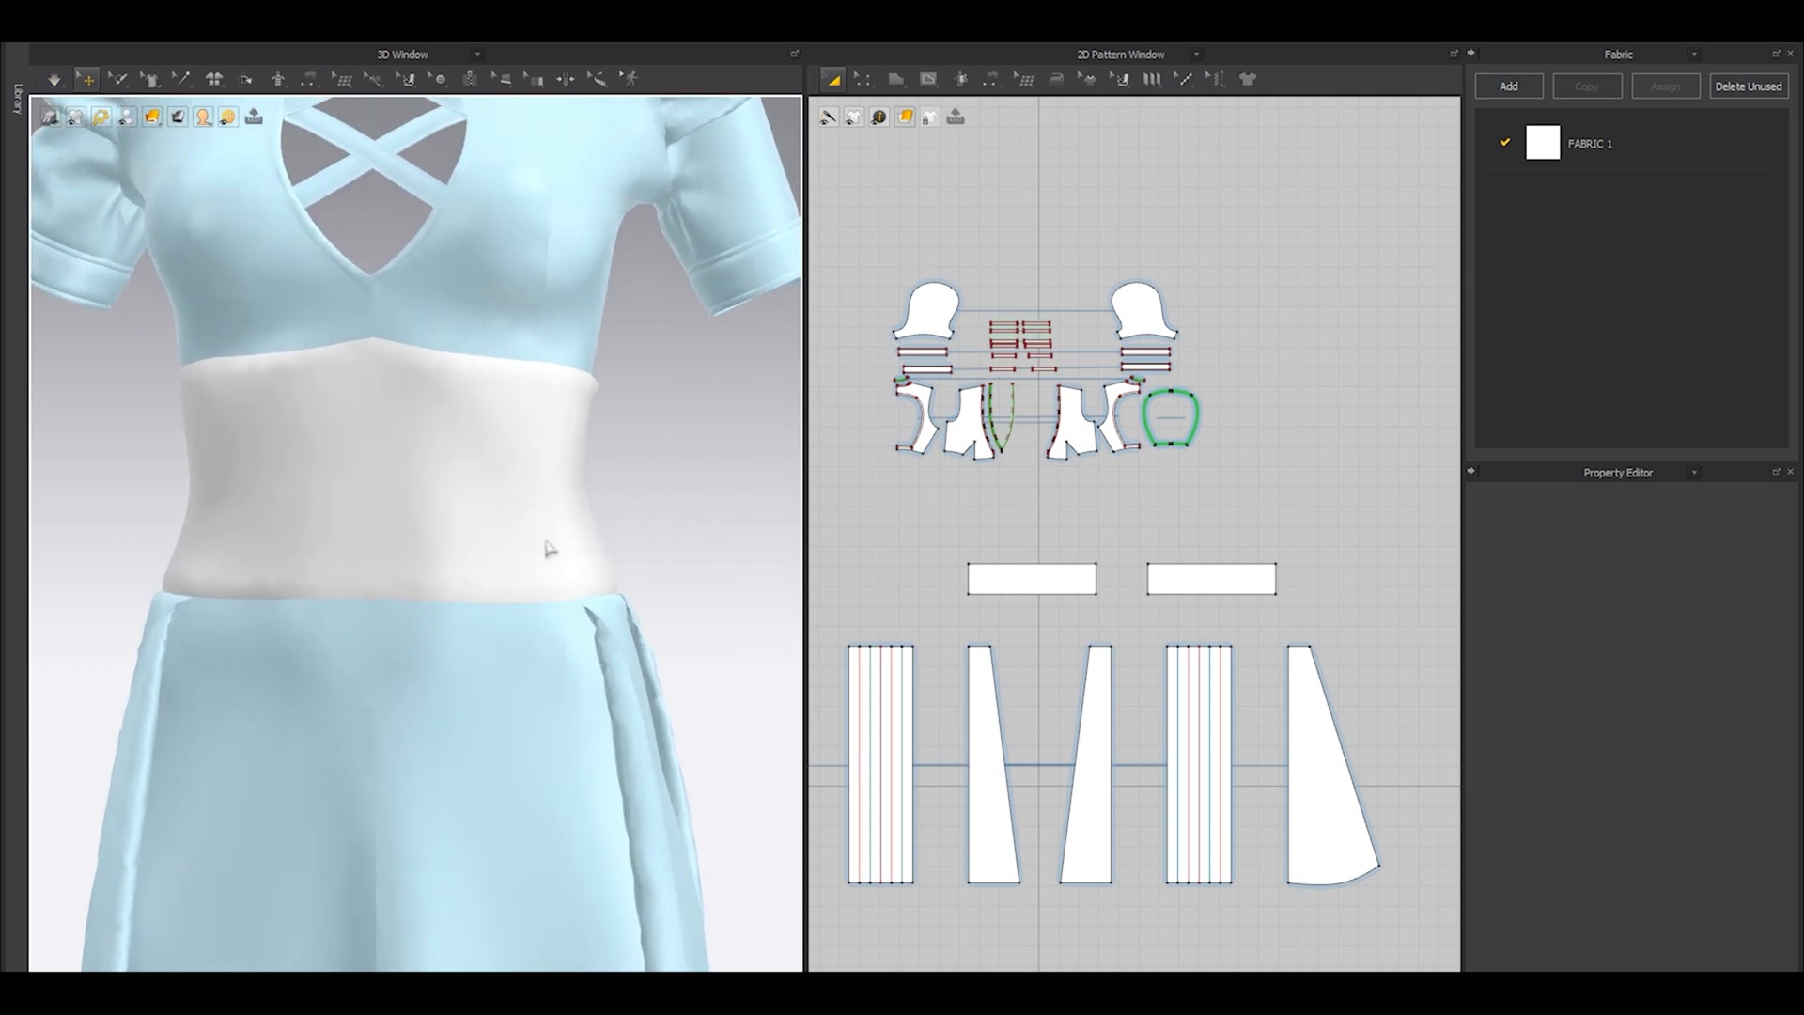
{"action": "left_click", "coordinate": [1024, 588]}
{"action": "left_click", "coordinate": [1162, 584], "text": "shift"}
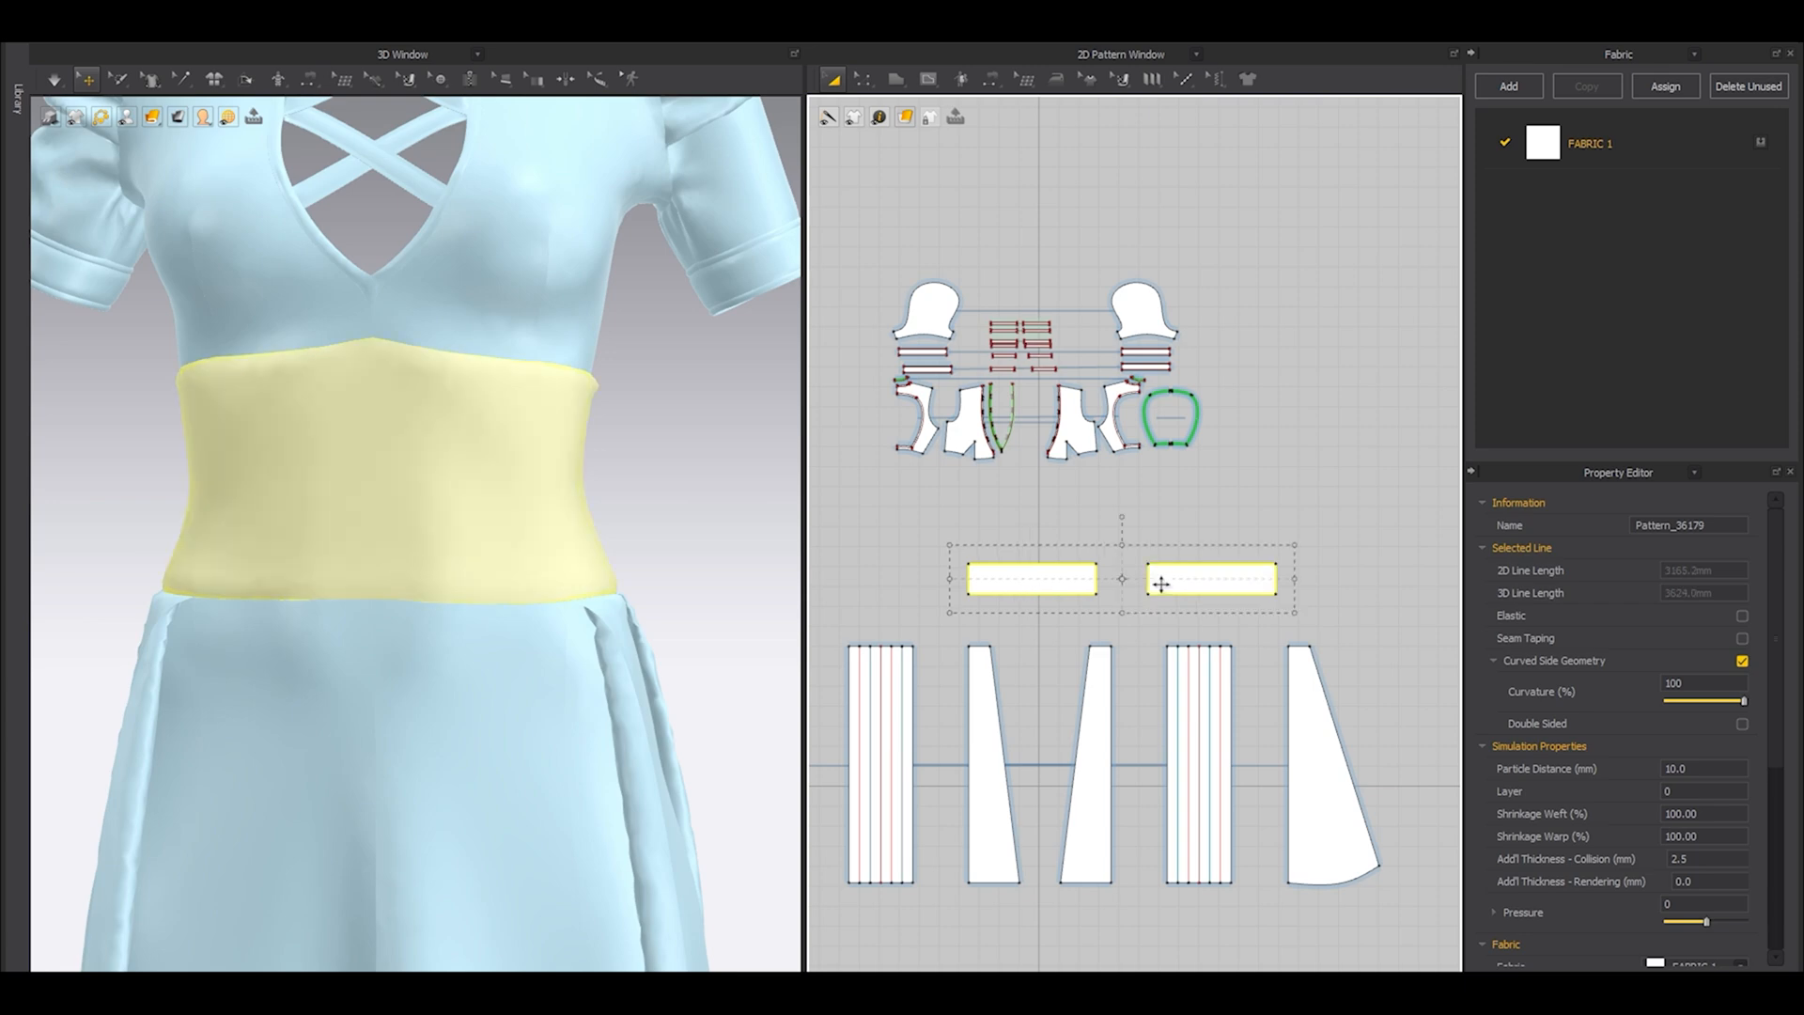
{"action": "double_click", "coordinate": [1716, 767]}
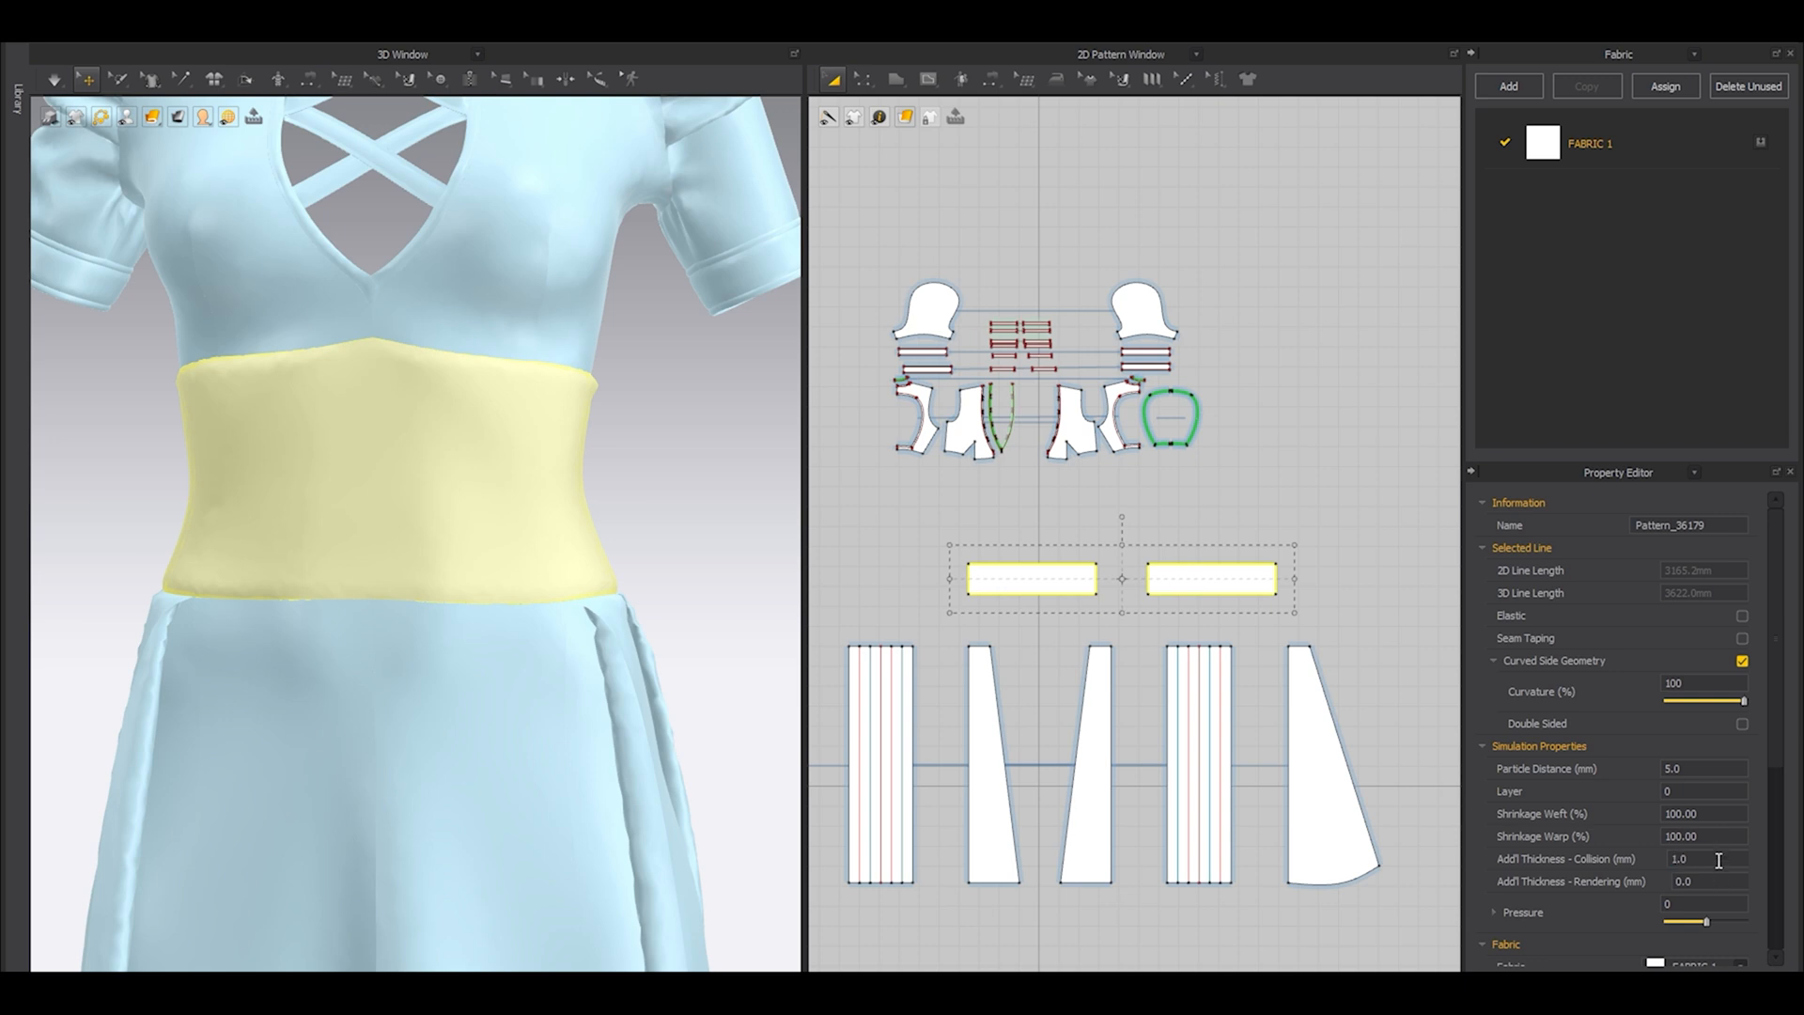
{"action": "key", "text": "space"}
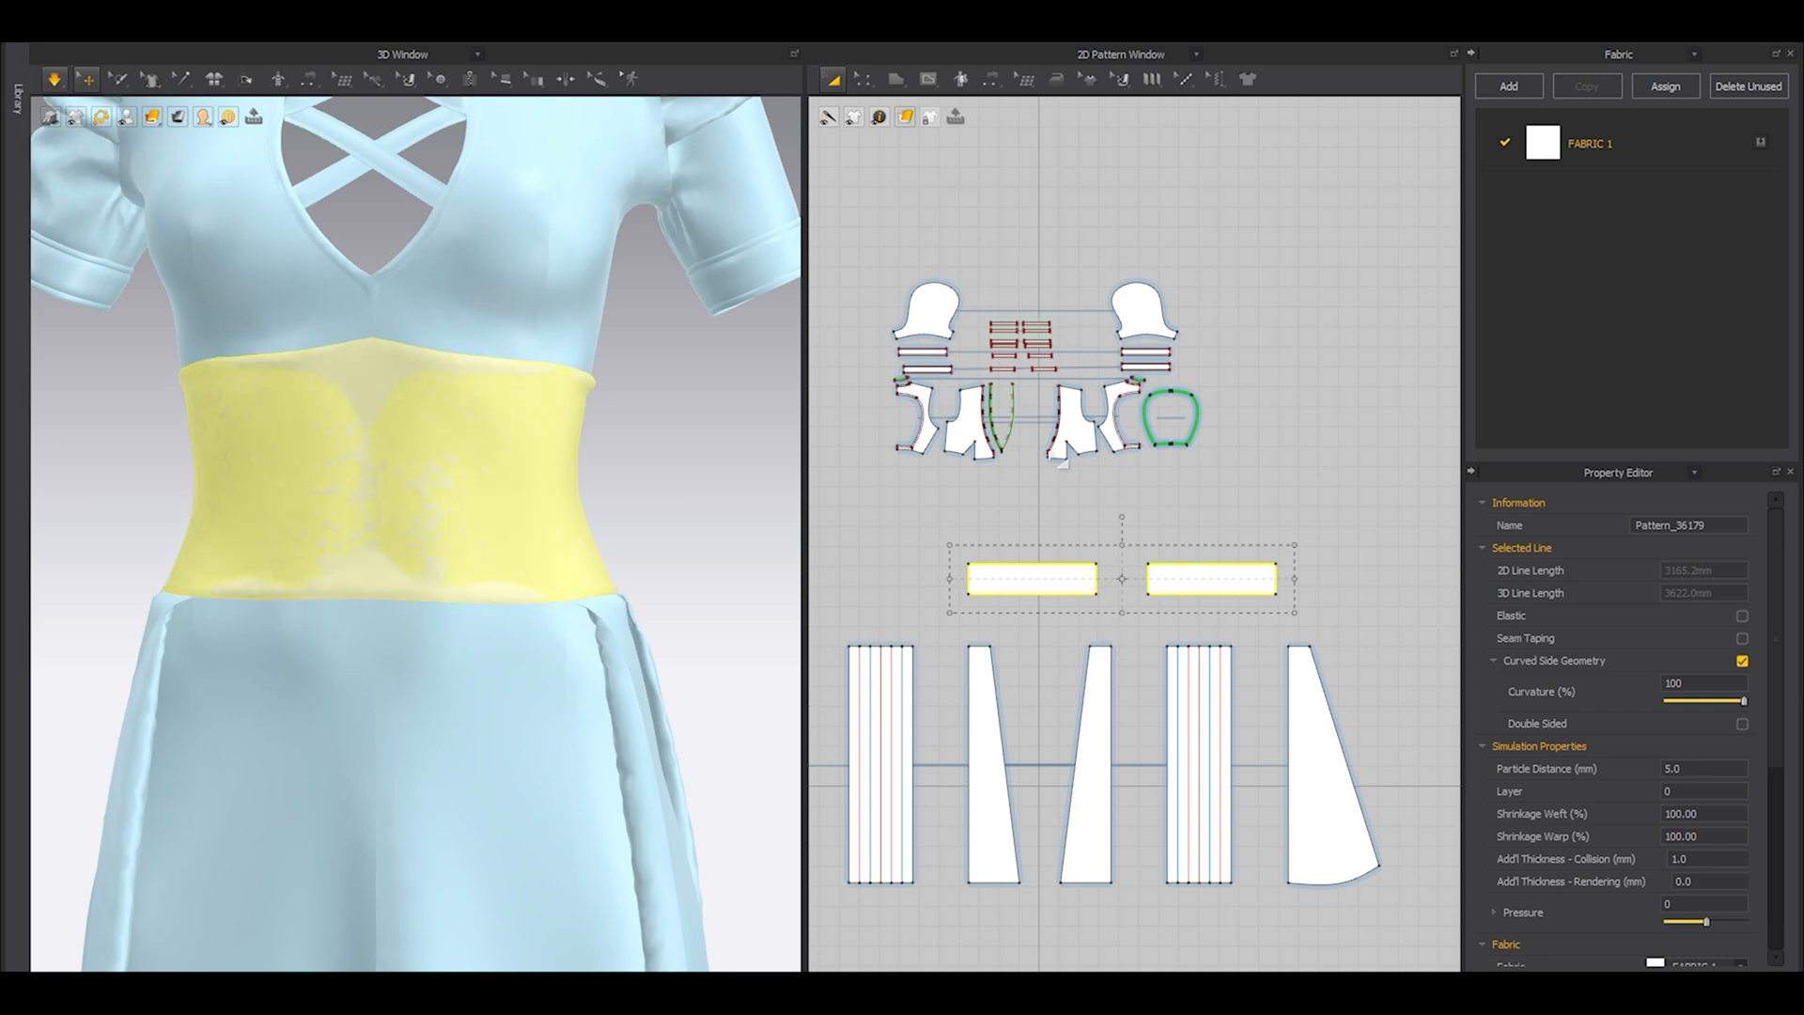
{"action": "left_click", "coordinate": [642, 469]}
{"action": "right_click_drag", "start_coordinate": [641, 469], "coordinate": [606, 569]}
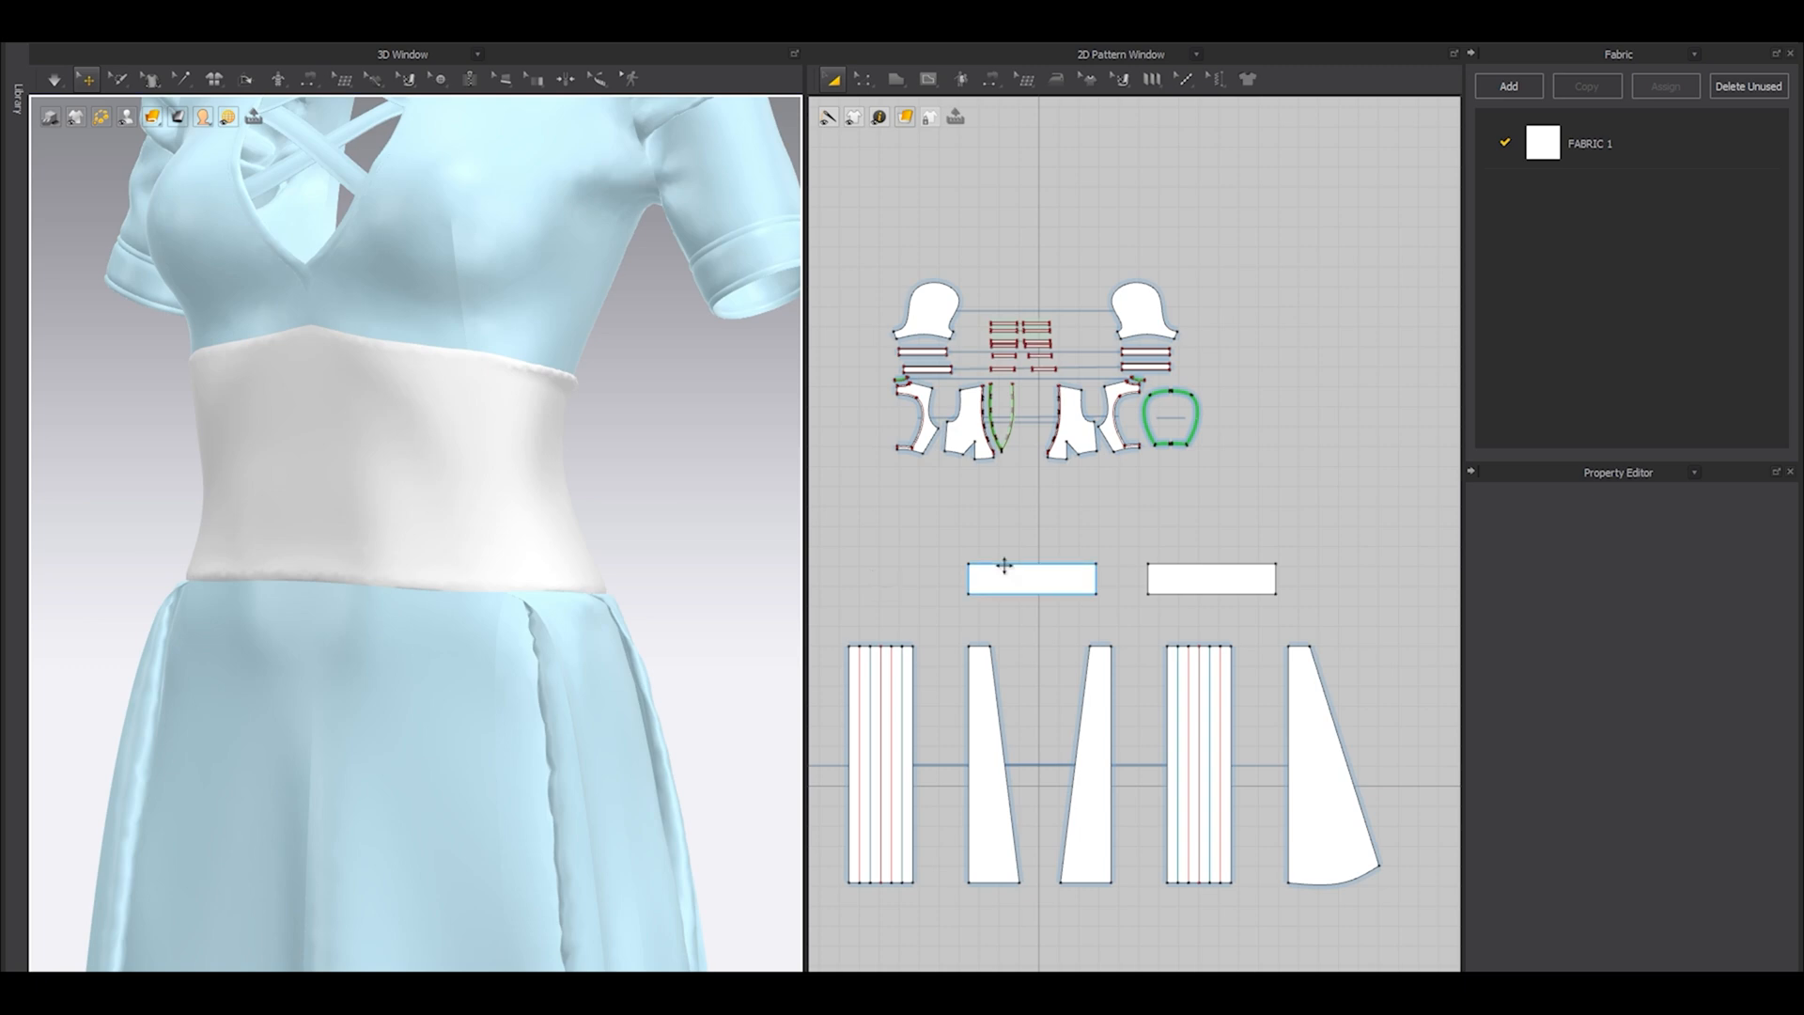
Offset the upper and lower edges of both waist panels inward as internal lines at a distance of 15 mm.
{"action": "key", "text": "z"}
{"action": "left_click_drag", "start_coordinate": [1402, 581], "coordinate": [1404, 581]}
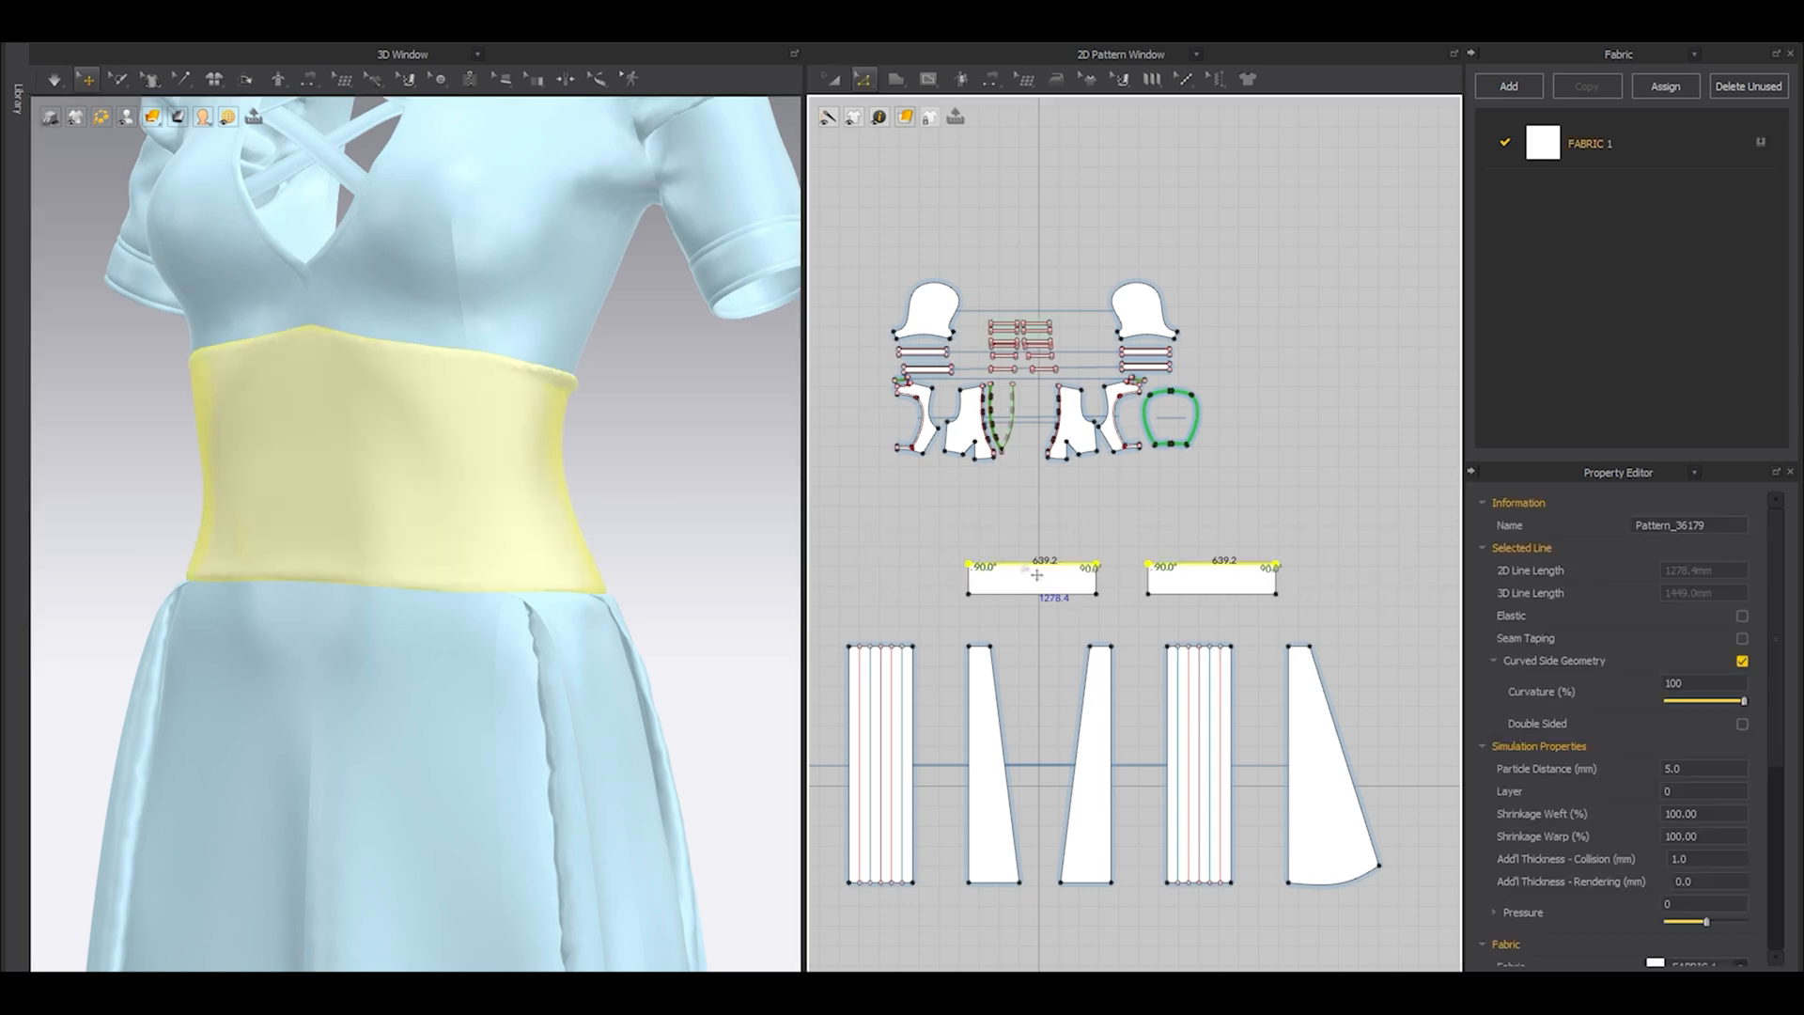
{"action": "left_click", "coordinate": [1038, 594], "text": "shift"}
{"action": "scroll", "coordinate": [1033, 601], "scroll_direction": "up", "scroll_amount": 3}
{"action": "right_click", "coordinate": [1034, 587]}
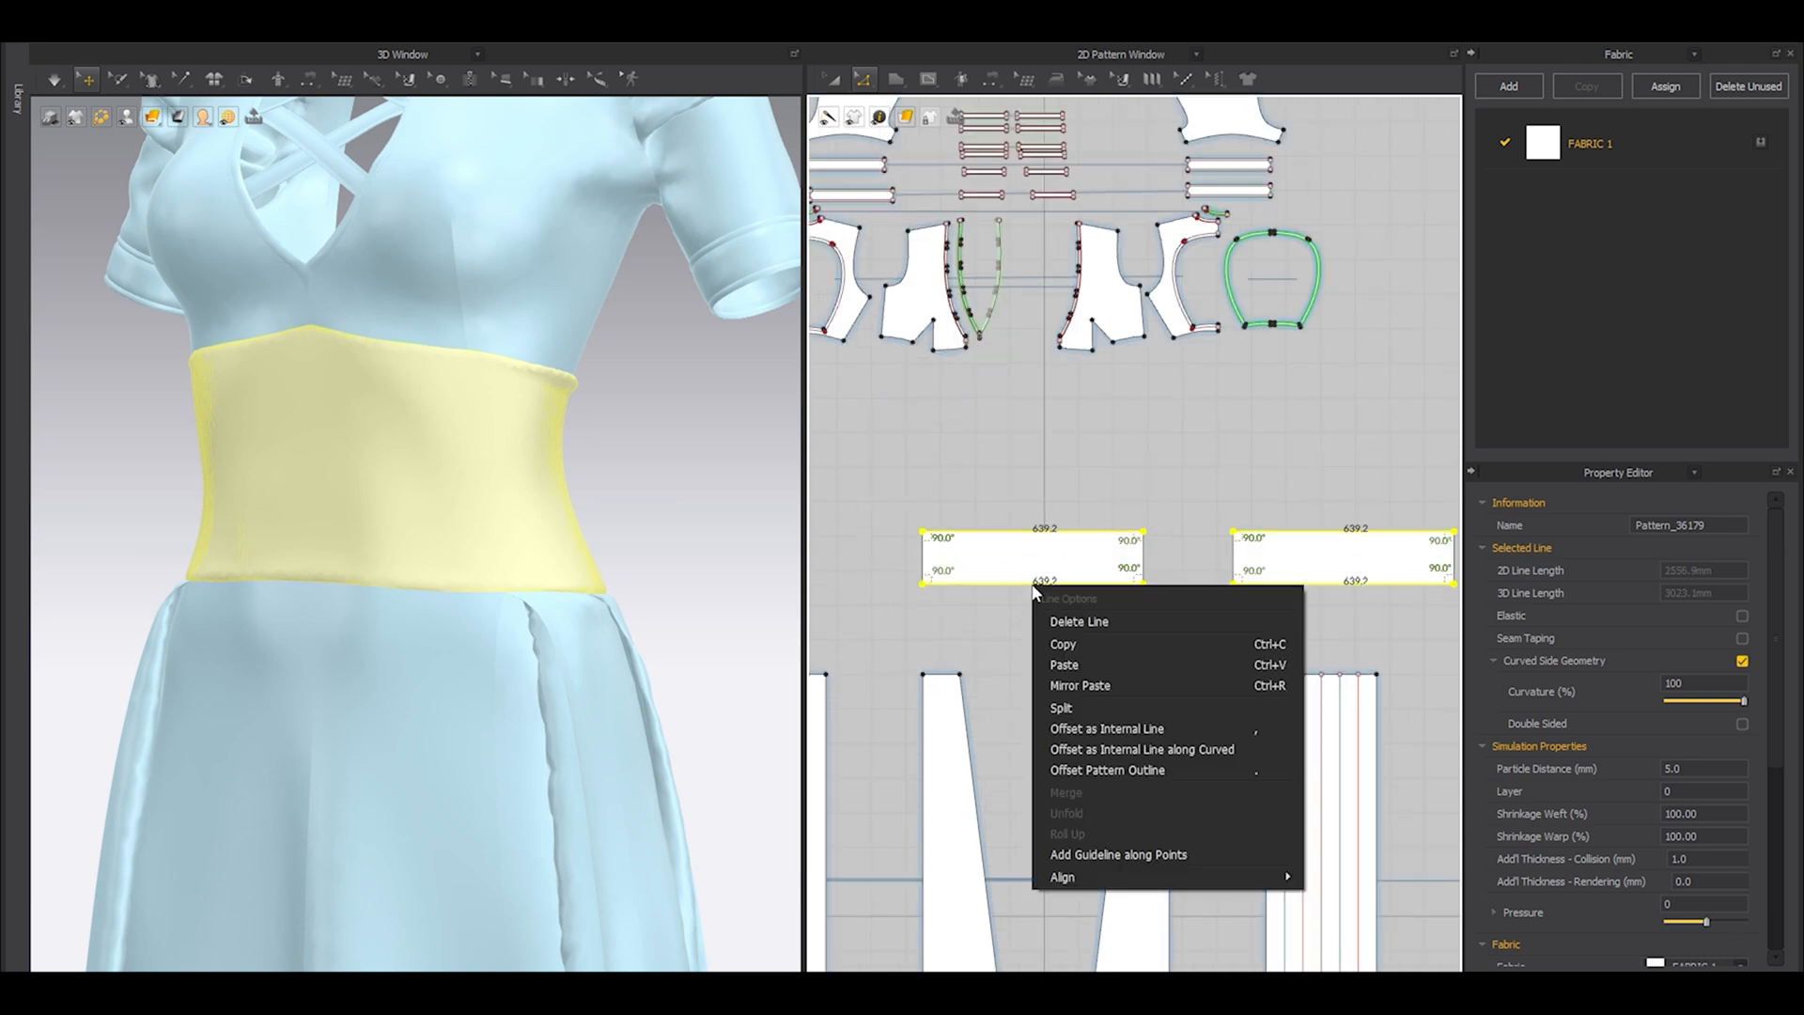
{"action": "left_click", "coordinate": [1129, 723]}
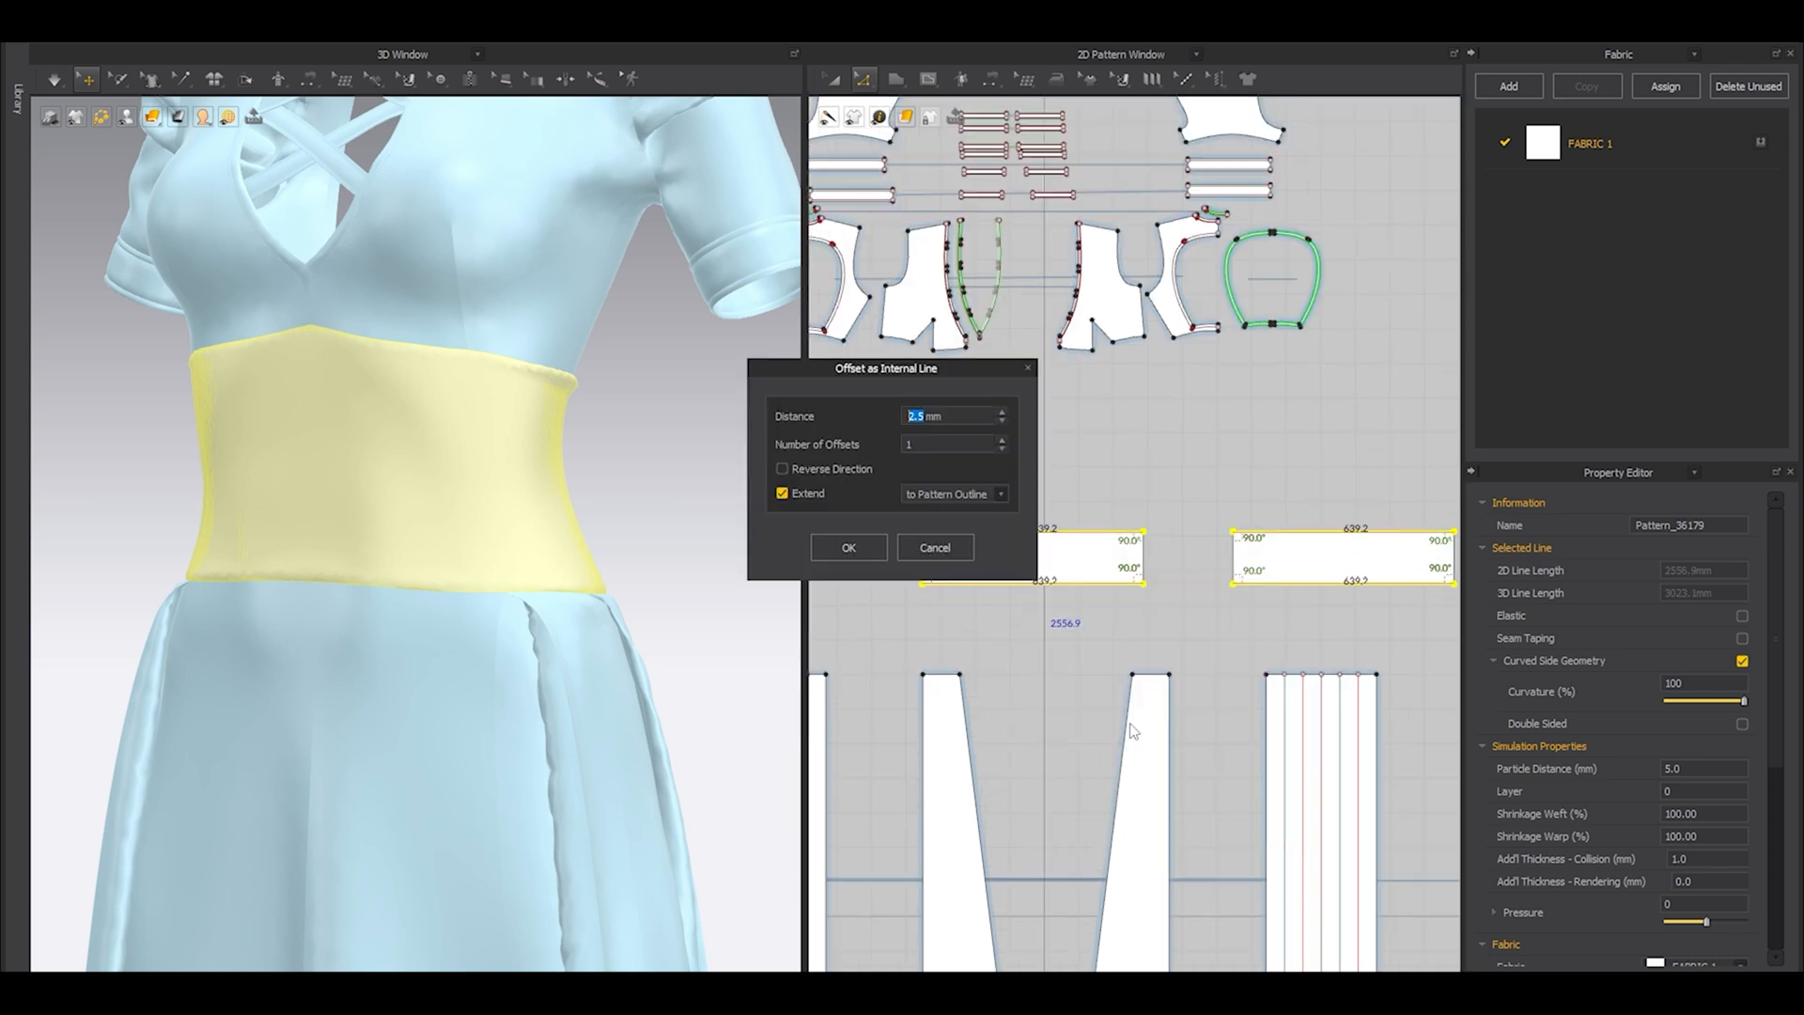
{"action": "type", "text": "8"}
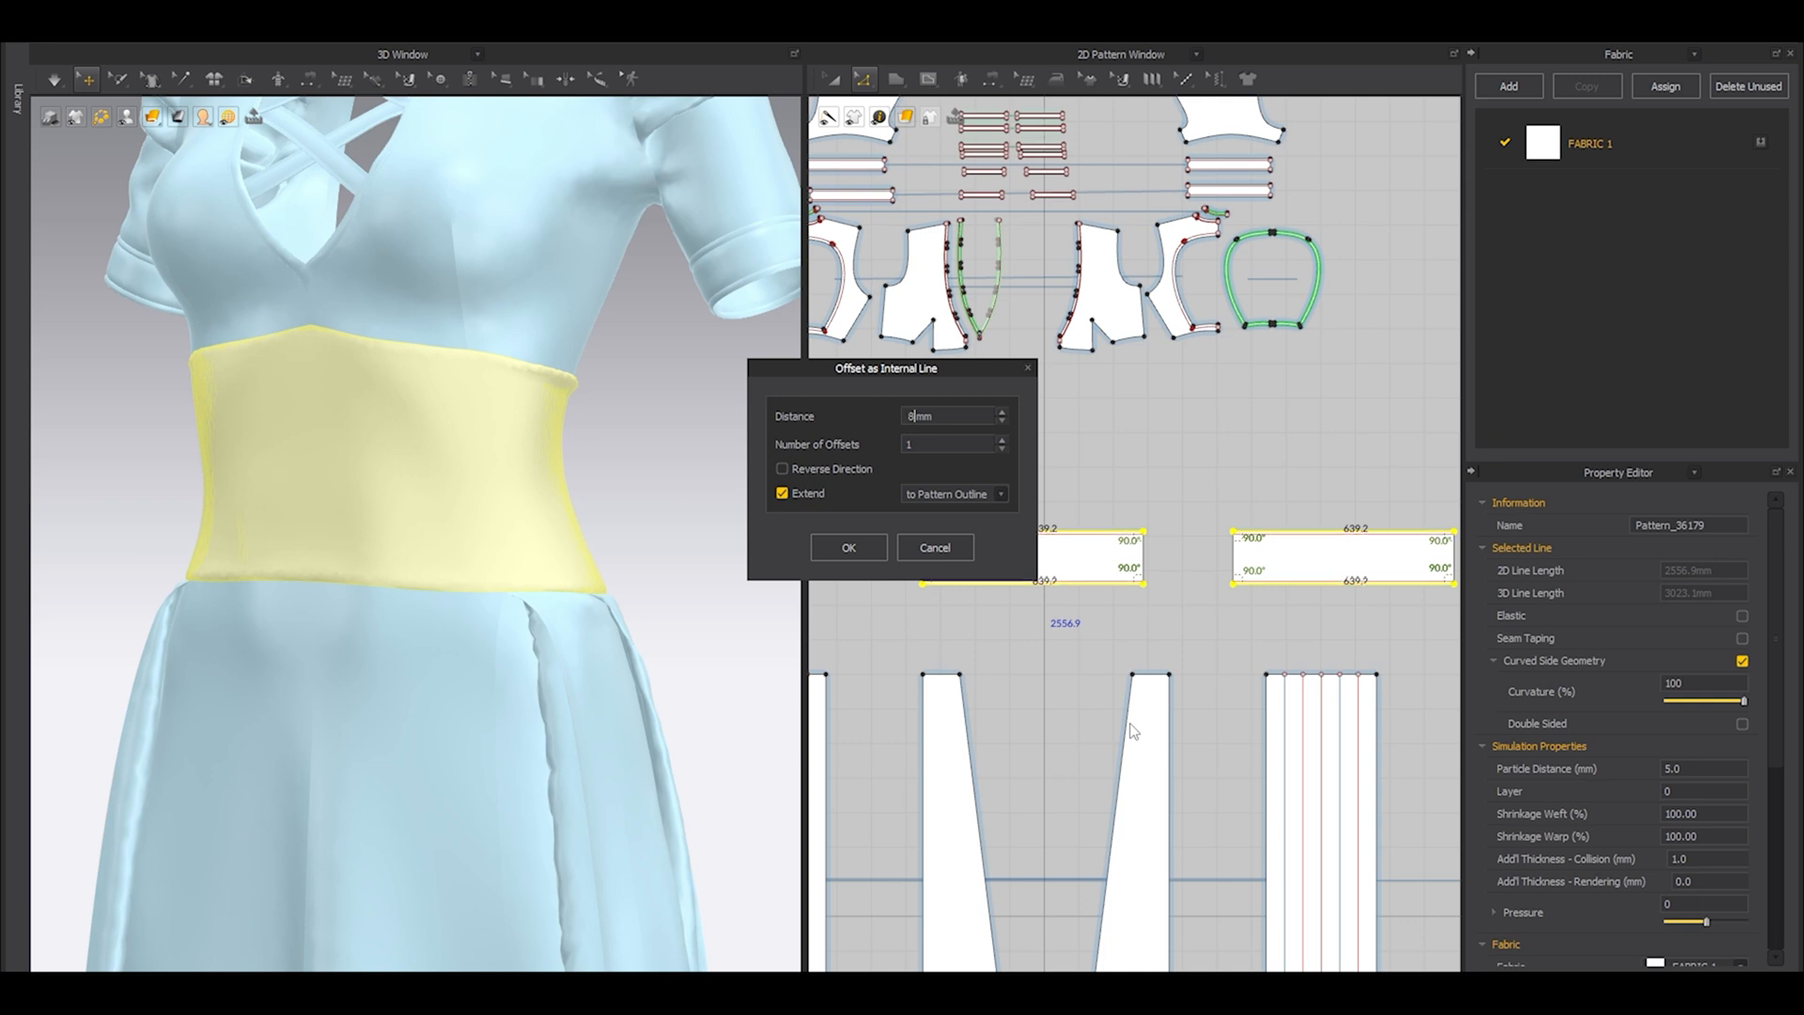
{"action": "type", "text": "12"}
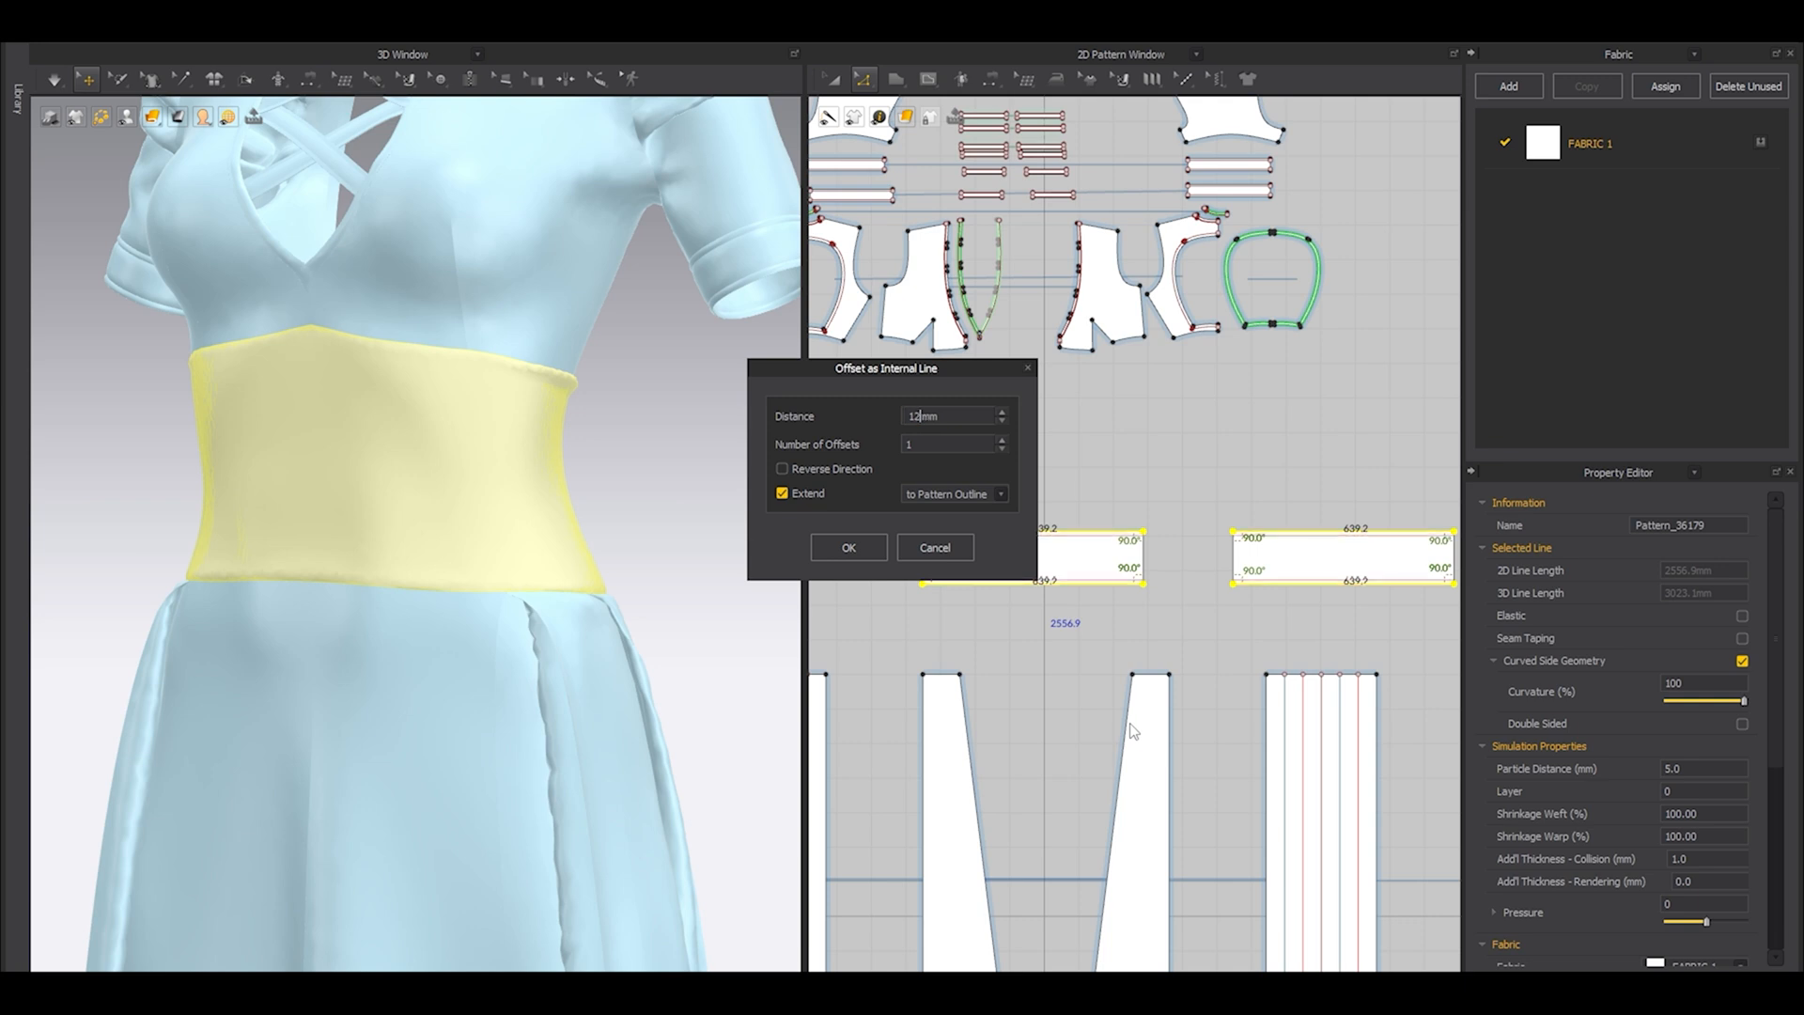
{"action": "type", "text": "15"}
{"action": "left_click", "coordinate": [870, 546]}
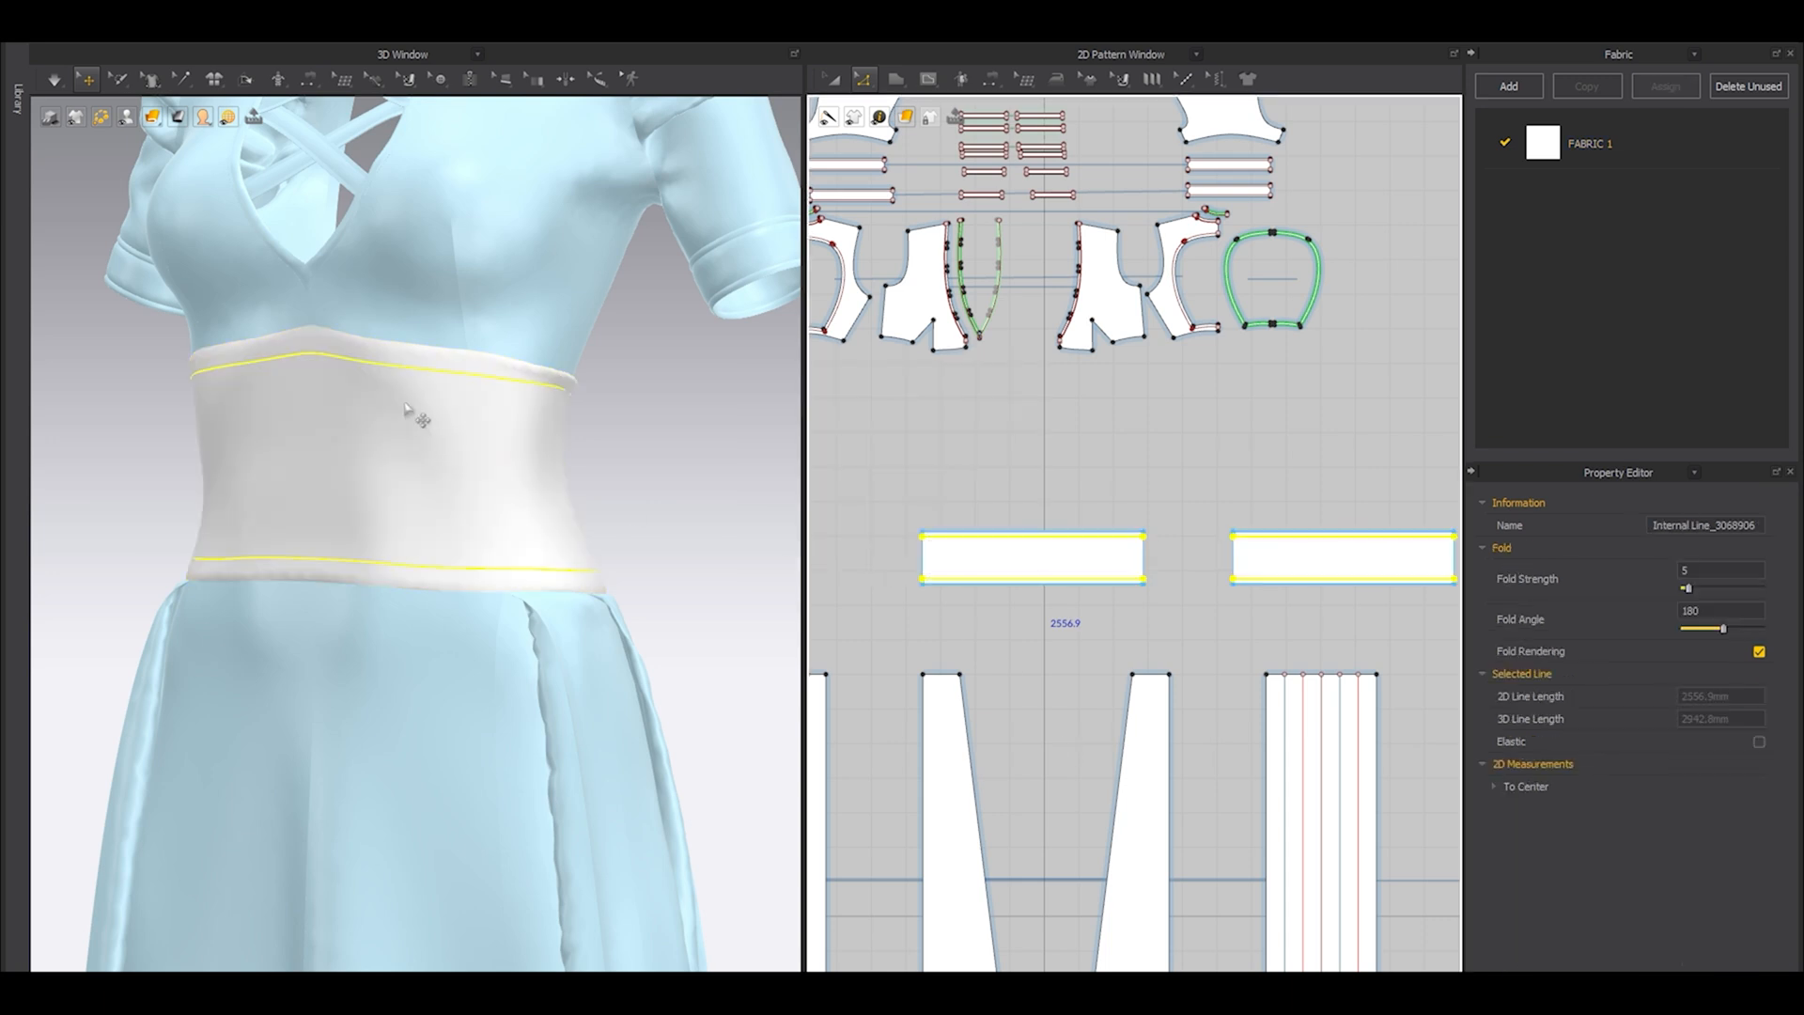
Sew the upper and lower internal lines of one waist panel to the matching internal lines of the other.
{"action": "right_click_drag", "start_coordinate": [399, 366], "coordinate": [451, 442]}
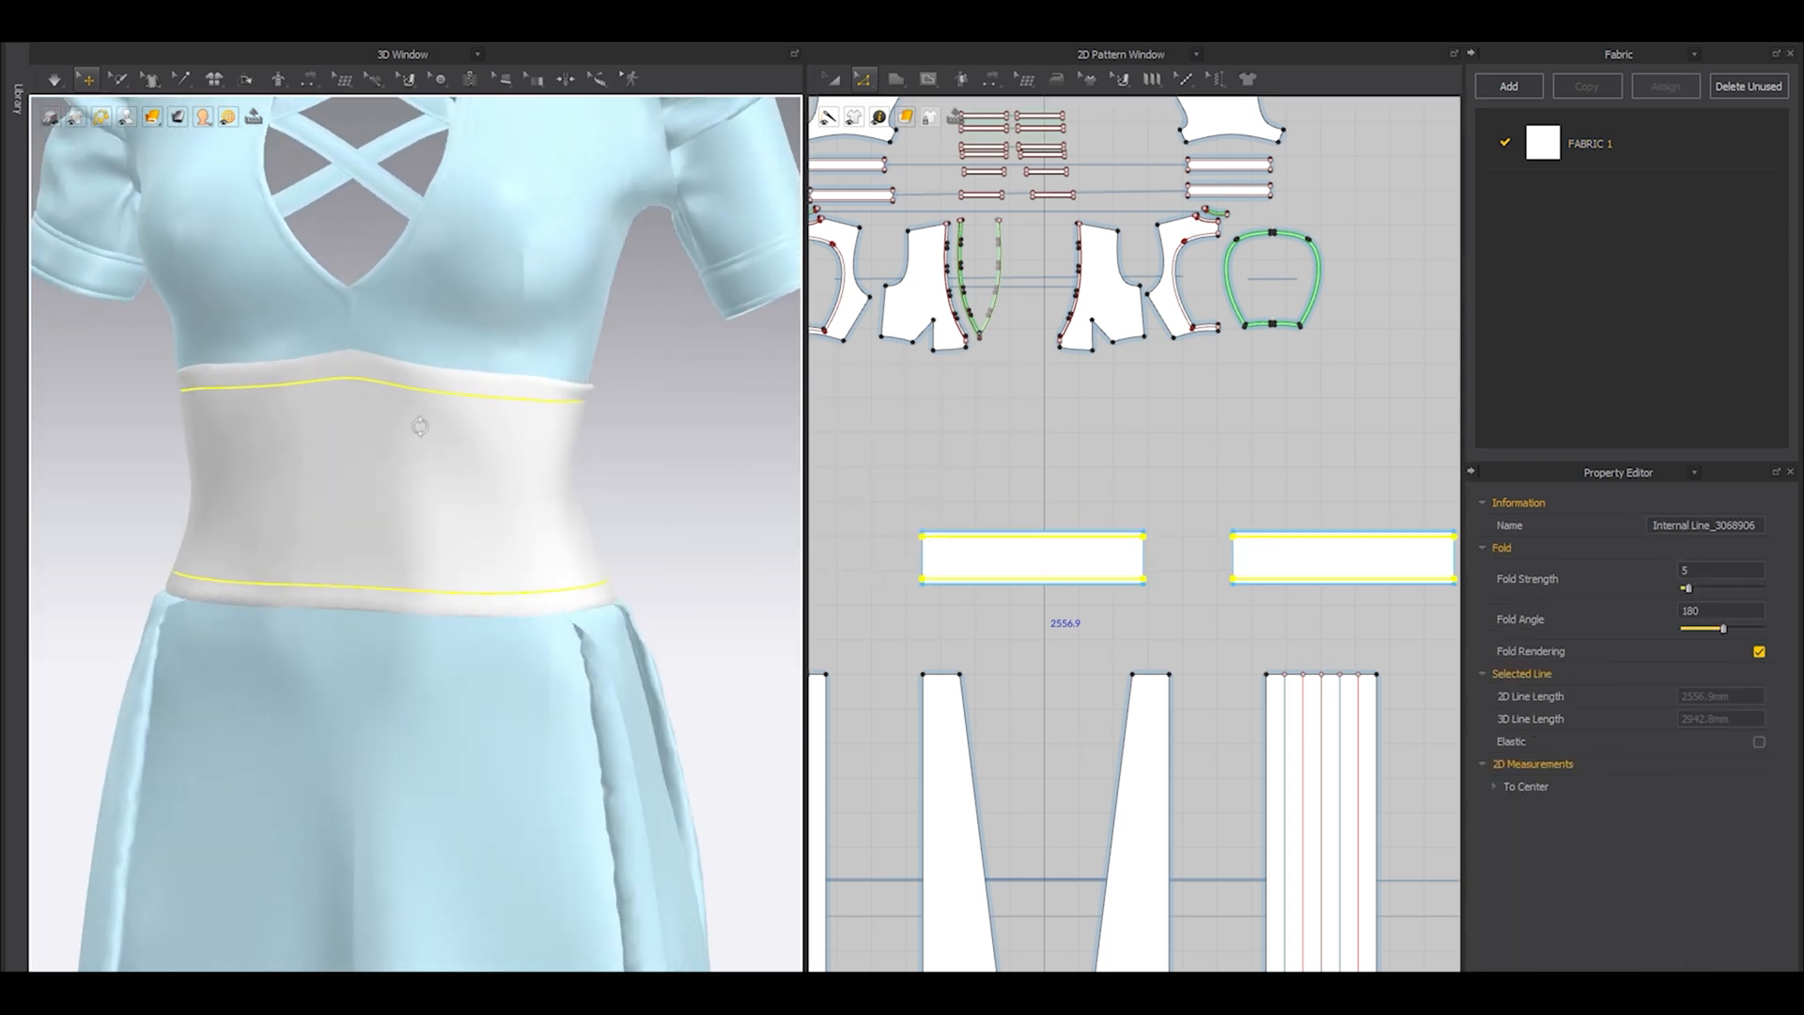
{"action": "key", "text": "n"}
{"action": "left_click", "coordinate": [1129, 546]}
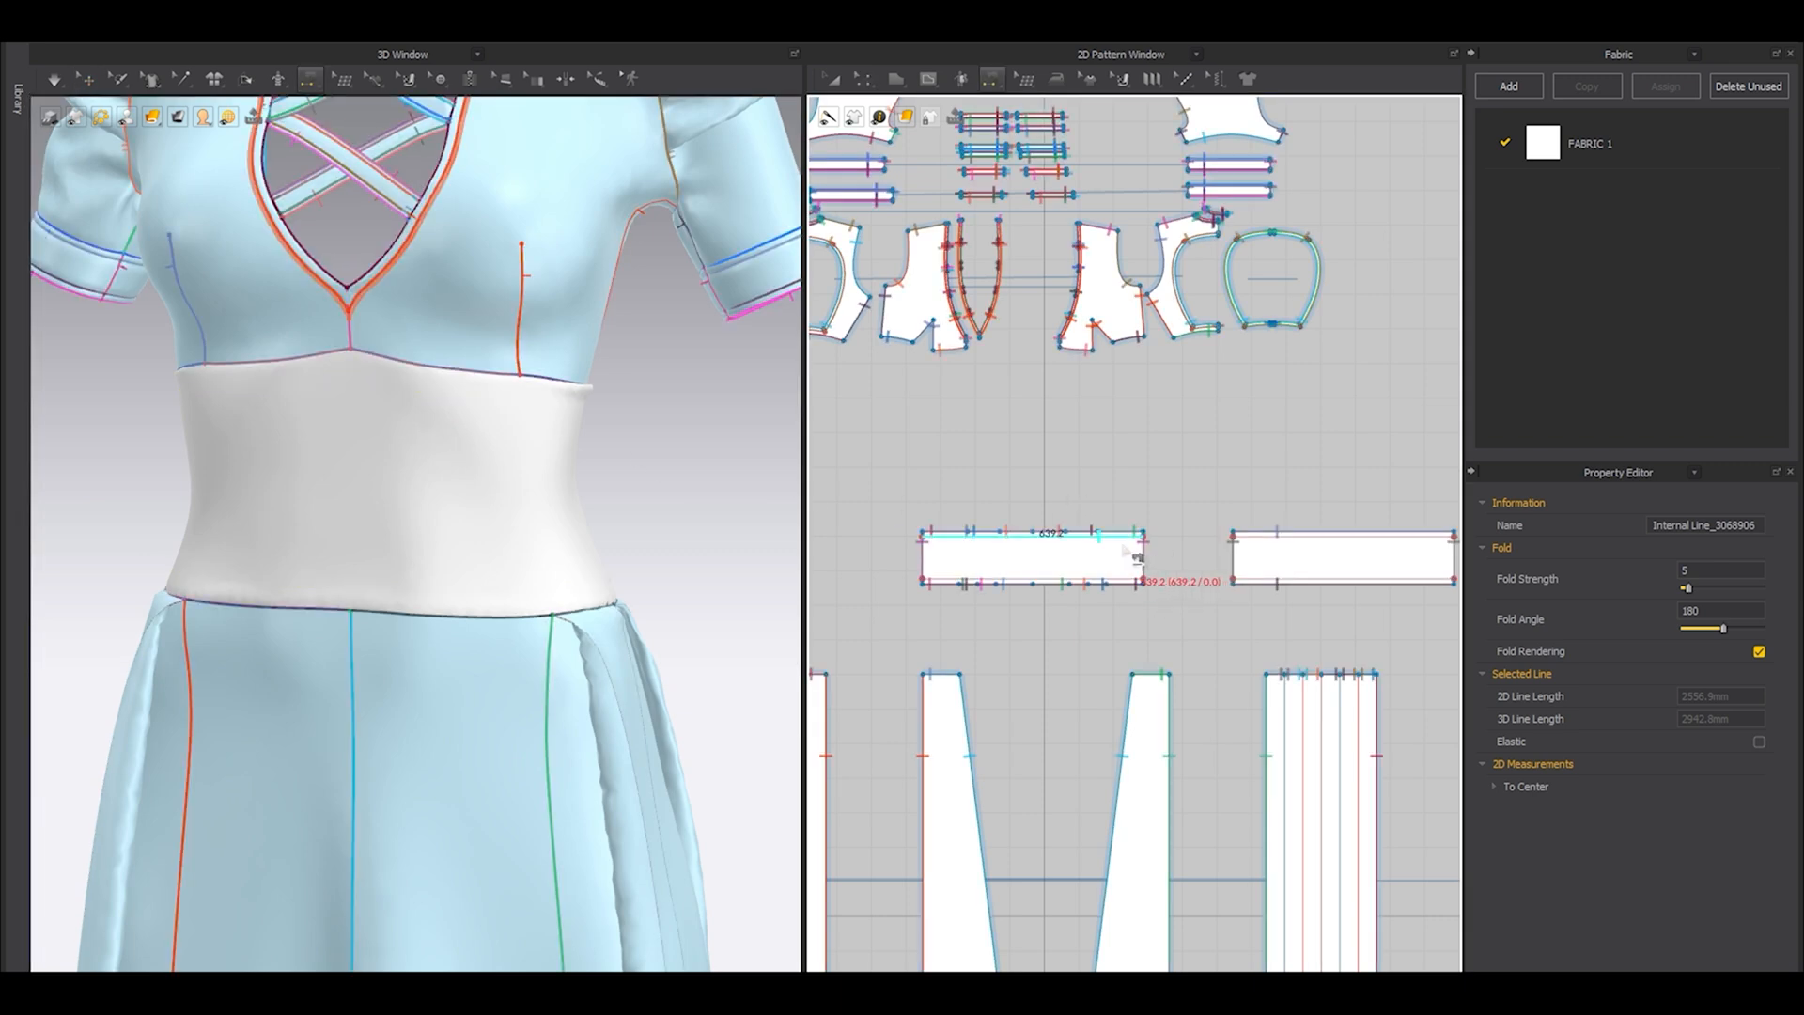
{"action": "left_click", "coordinate": [1377, 550]}
{"action": "left_click", "coordinate": [1395, 570]}
{"action": "left_click", "coordinate": [1117, 580]}
Simulate the waist panels with the 15 mm internal-line seams and check the bands along both edges.
{"action": "left_click", "coordinate": [208, 72]}
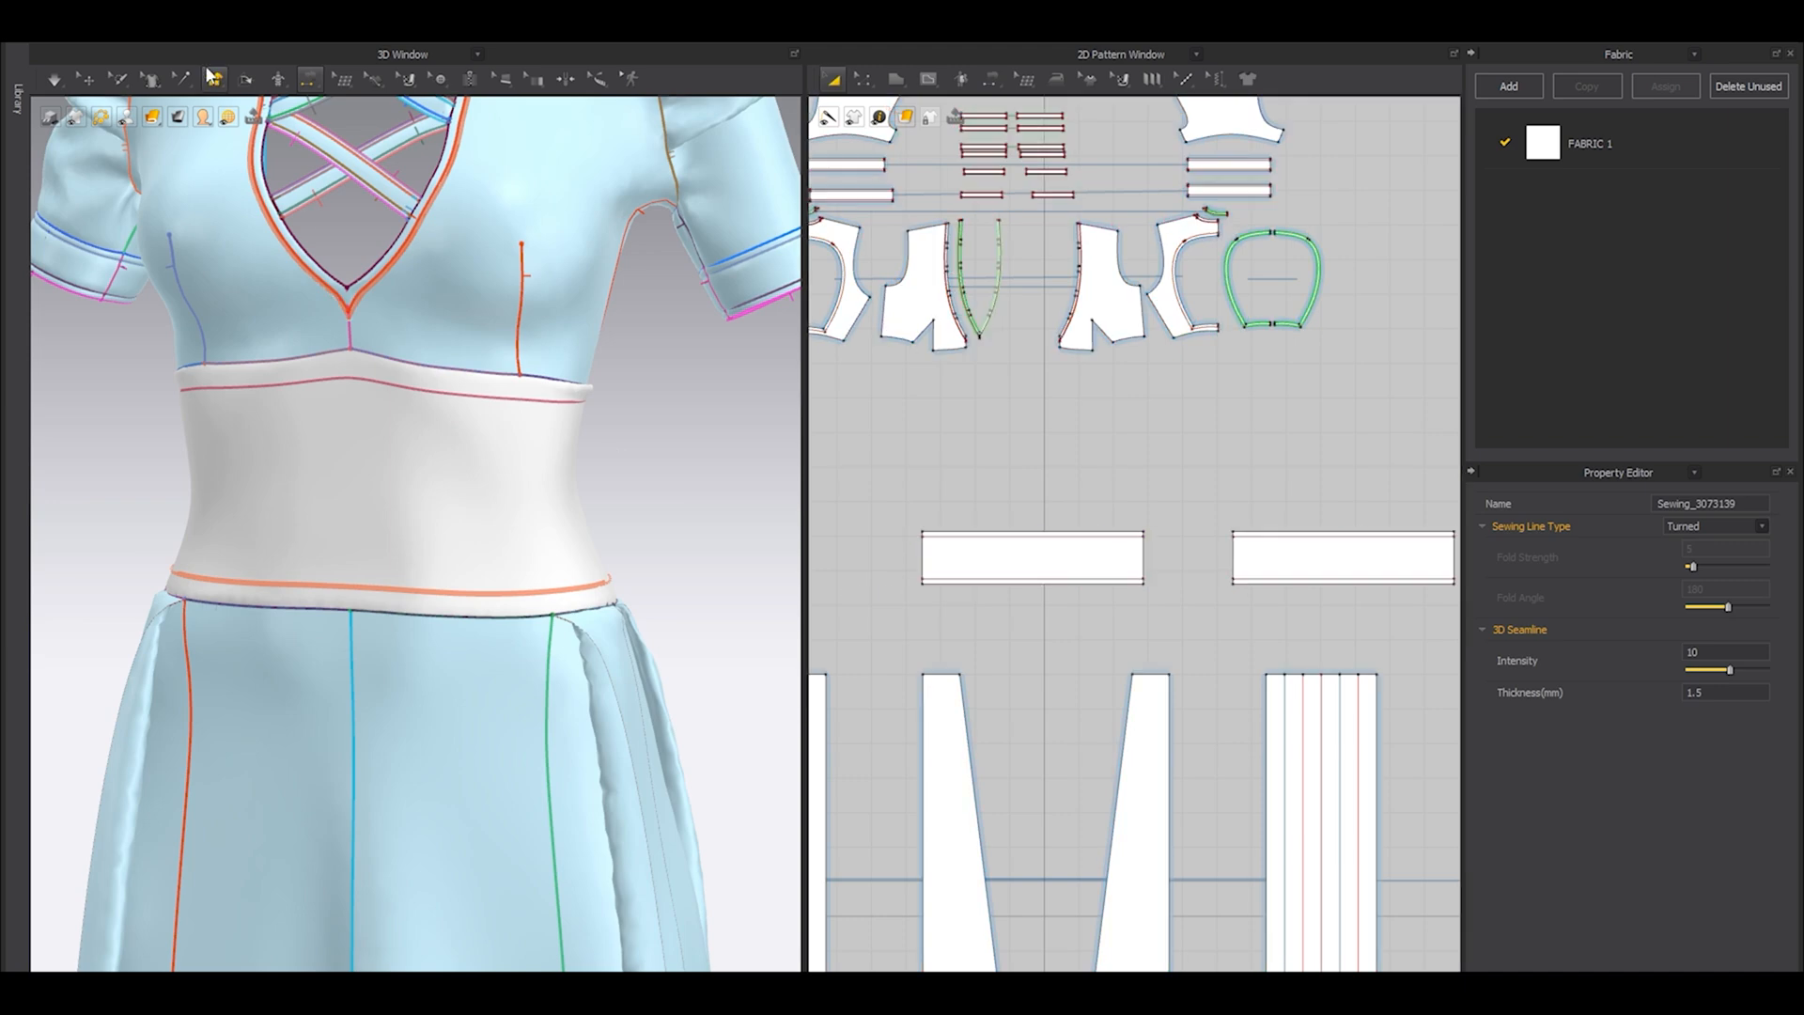
{"action": "left_click", "coordinate": [91, 86]}
{"action": "scroll", "coordinate": [498, 369], "scroll_direction": "down", "scroll_amount": 3}
{"action": "key", "text": "space"}
{"action": "right_click_drag", "start_coordinate": [483, 488], "coordinate": [612, 477]}
{"action": "scroll", "coordinate": [1085, 512], "scroll_direction": "up", "scroll_amount": 3}
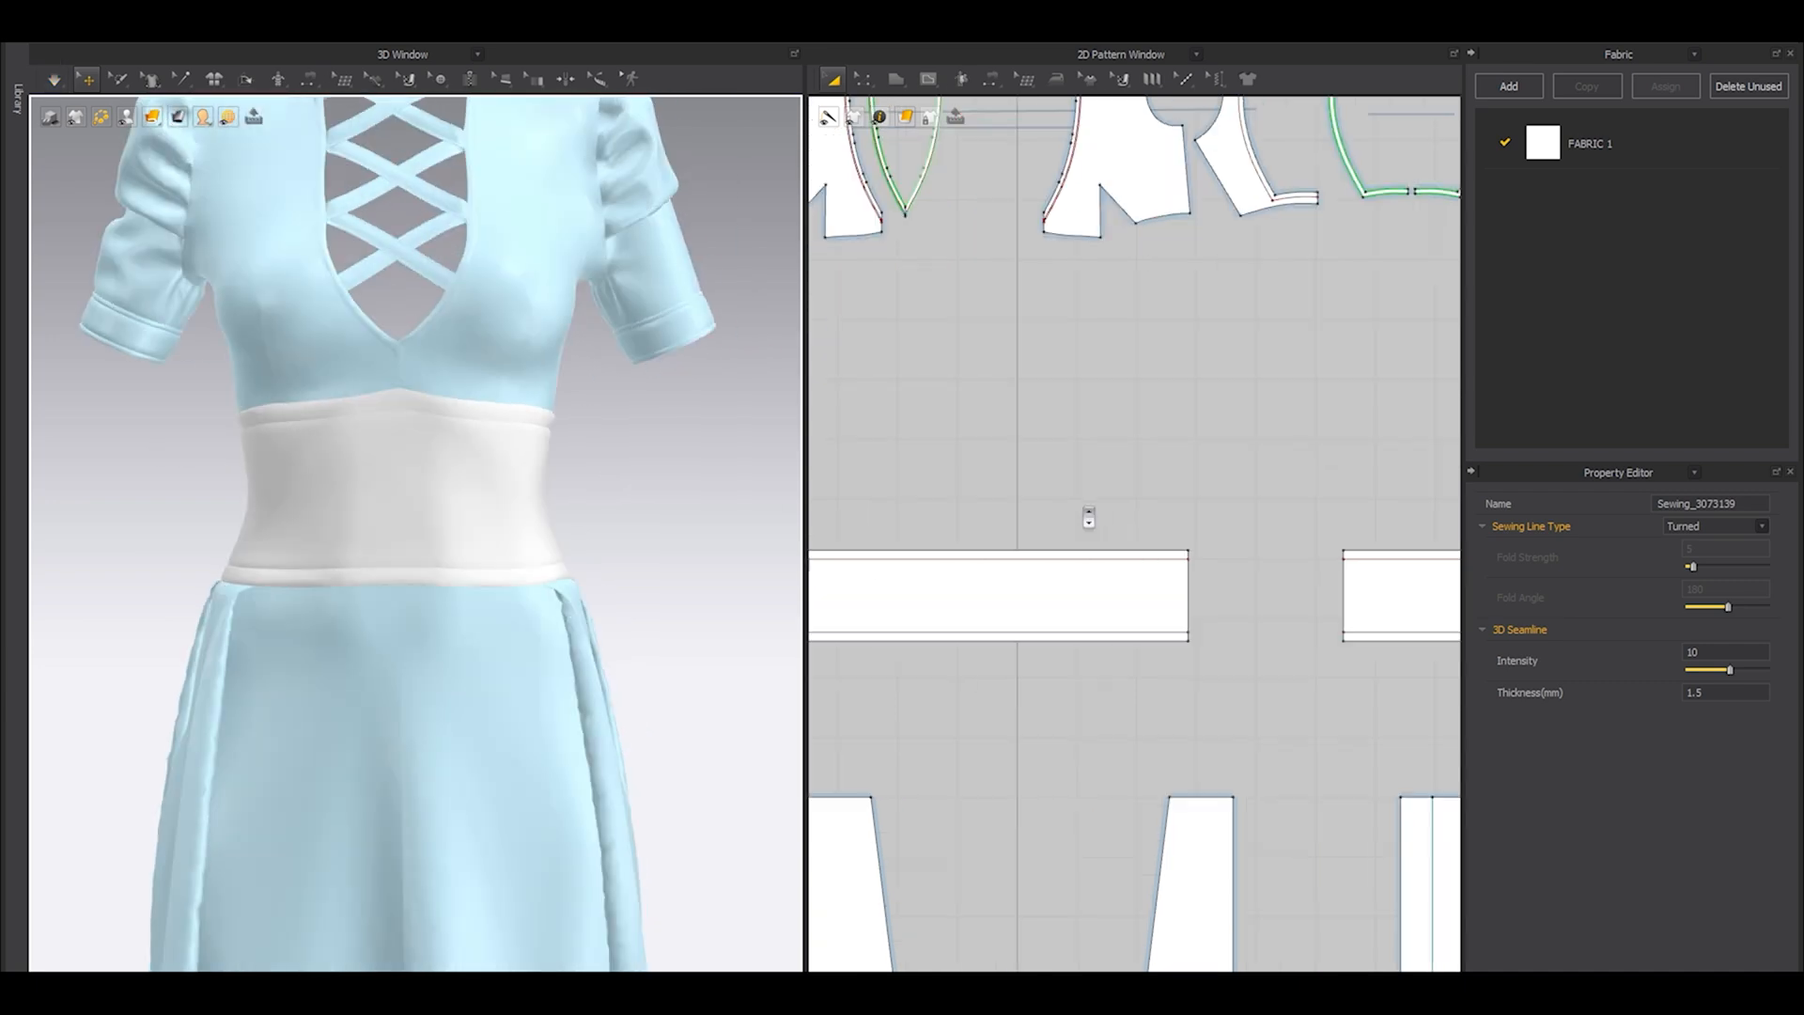
Replace the waist panels' internal lines with new ones offset 10 mm from the upper and lower edges.
{"action": "key", "text": "space"}
{"action": "left_click", "coordinate": [1138, 572]}
{"action": "middle_click_drag", "start_coordinate": [1189, 608], "coordinate": [1115, 582]}
{"action": "middle_click_drag", "start_coordinate": [1115, 581], "coordinate": [1060, 559]}
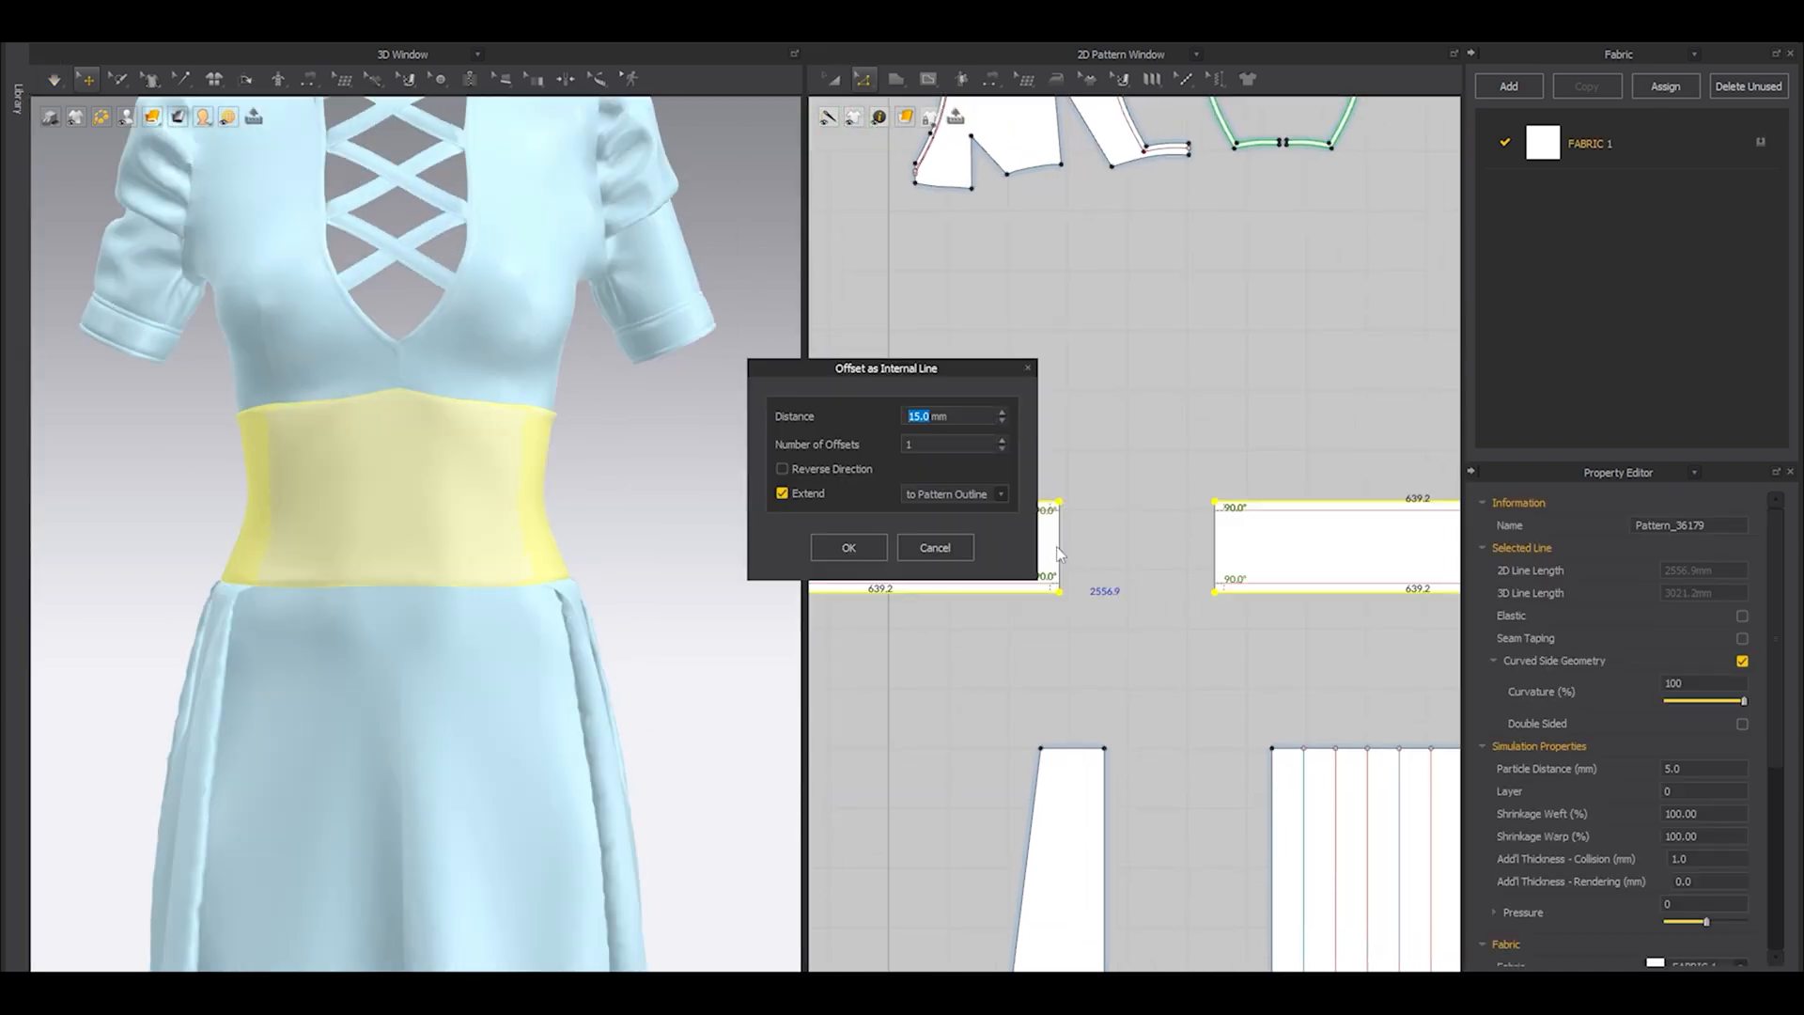
{"action": "type", "text": "10"}
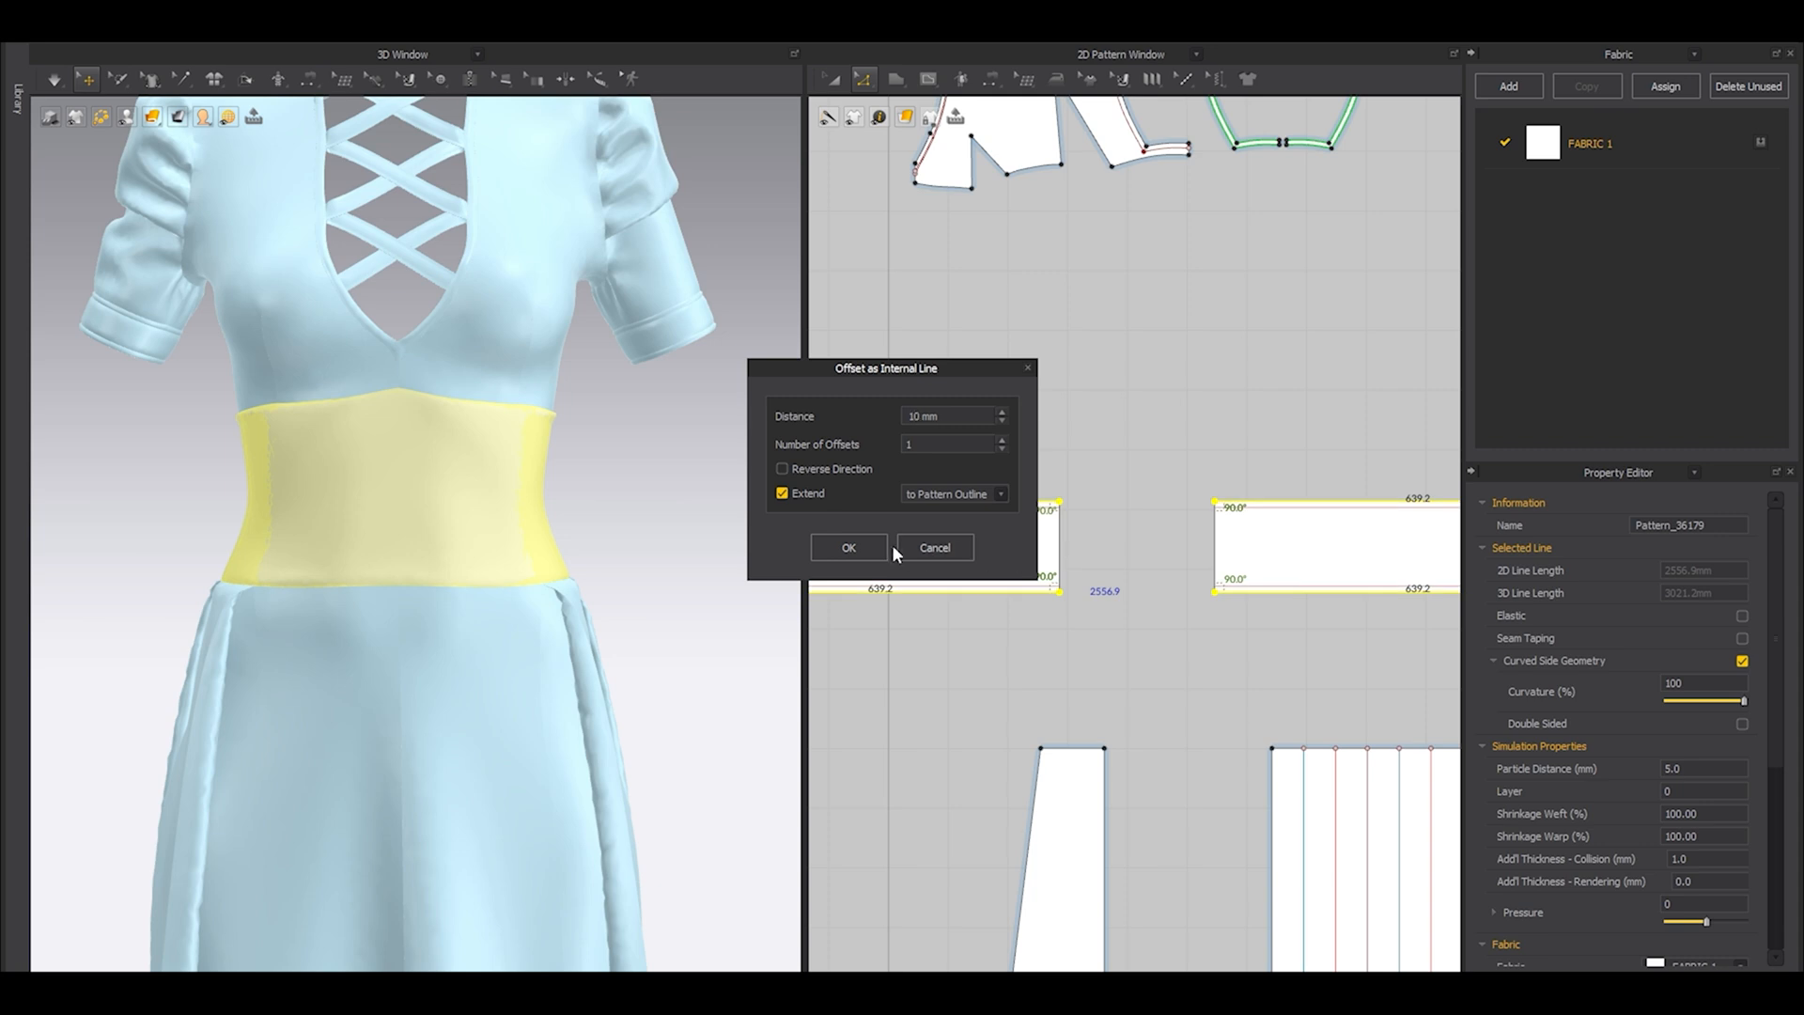
{"action": "left_click", "coordinate": [831, 545]}
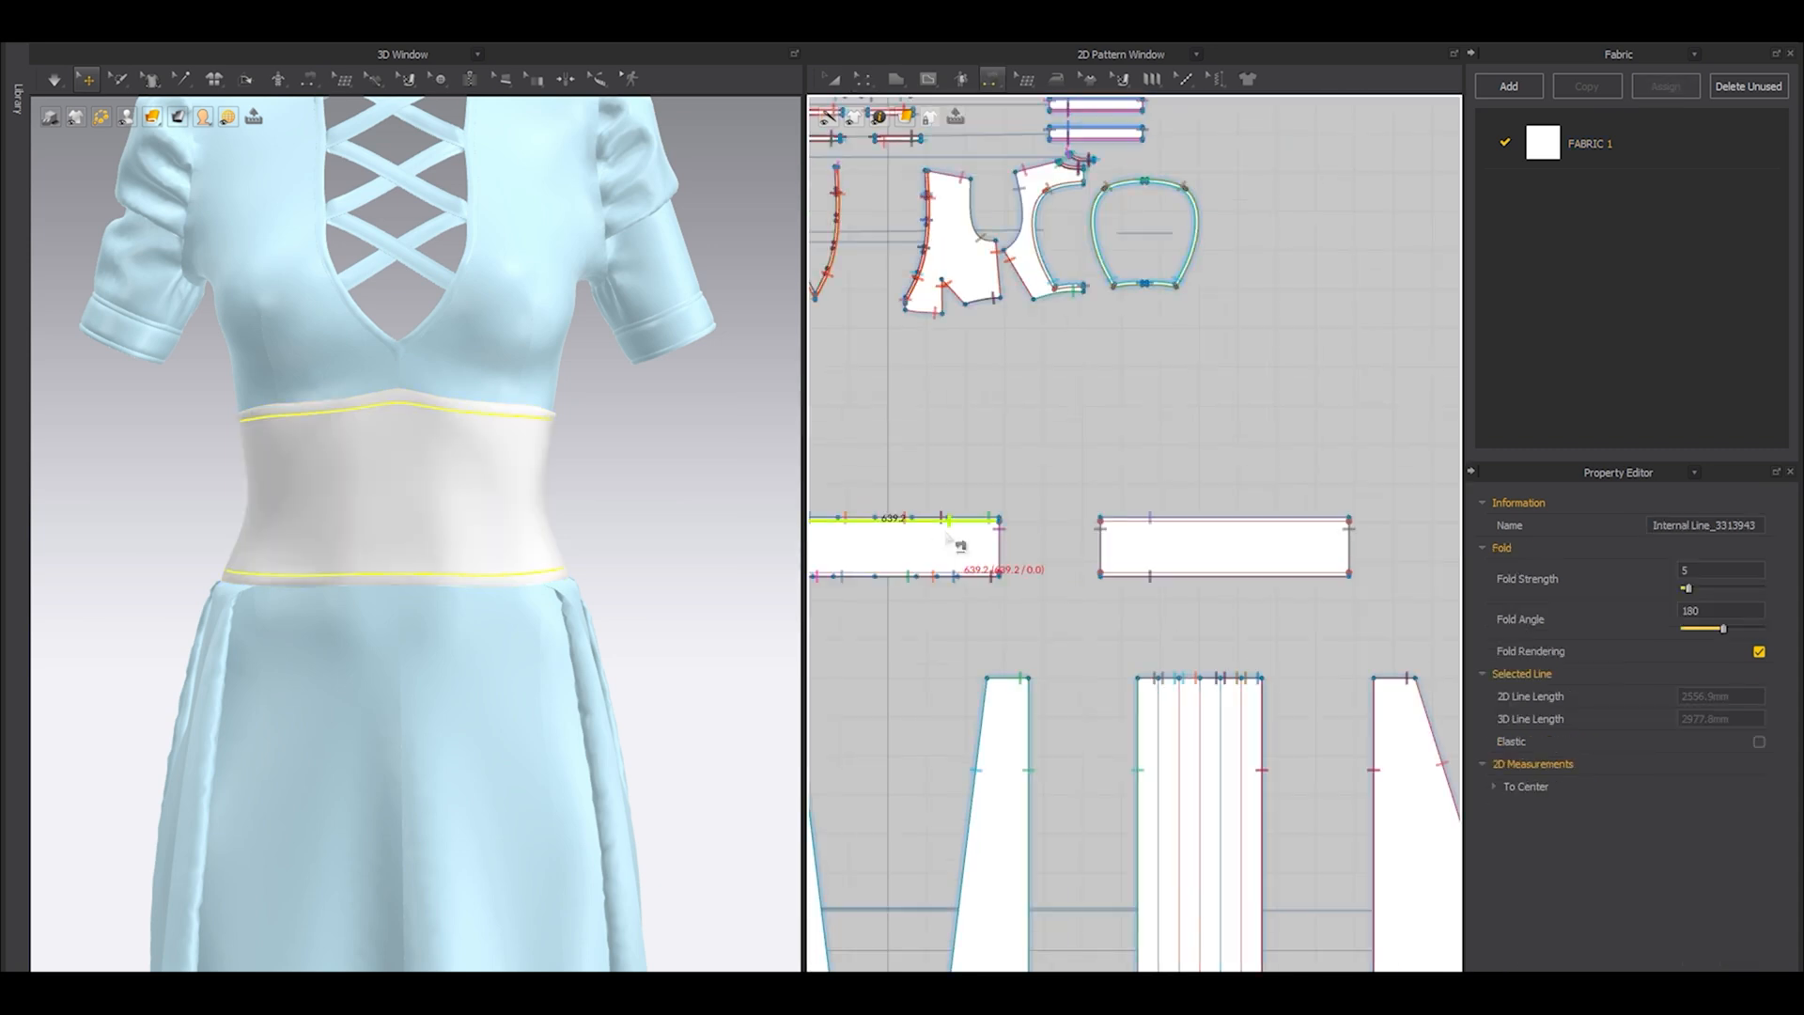
Sew the two waist panels together along their matching 10 mm internal lines, and simulate the waist.
{"action": "left_click", "coordinate": [951, 534]}
{"action": "left_click", "coordinate": [1323, 538]}
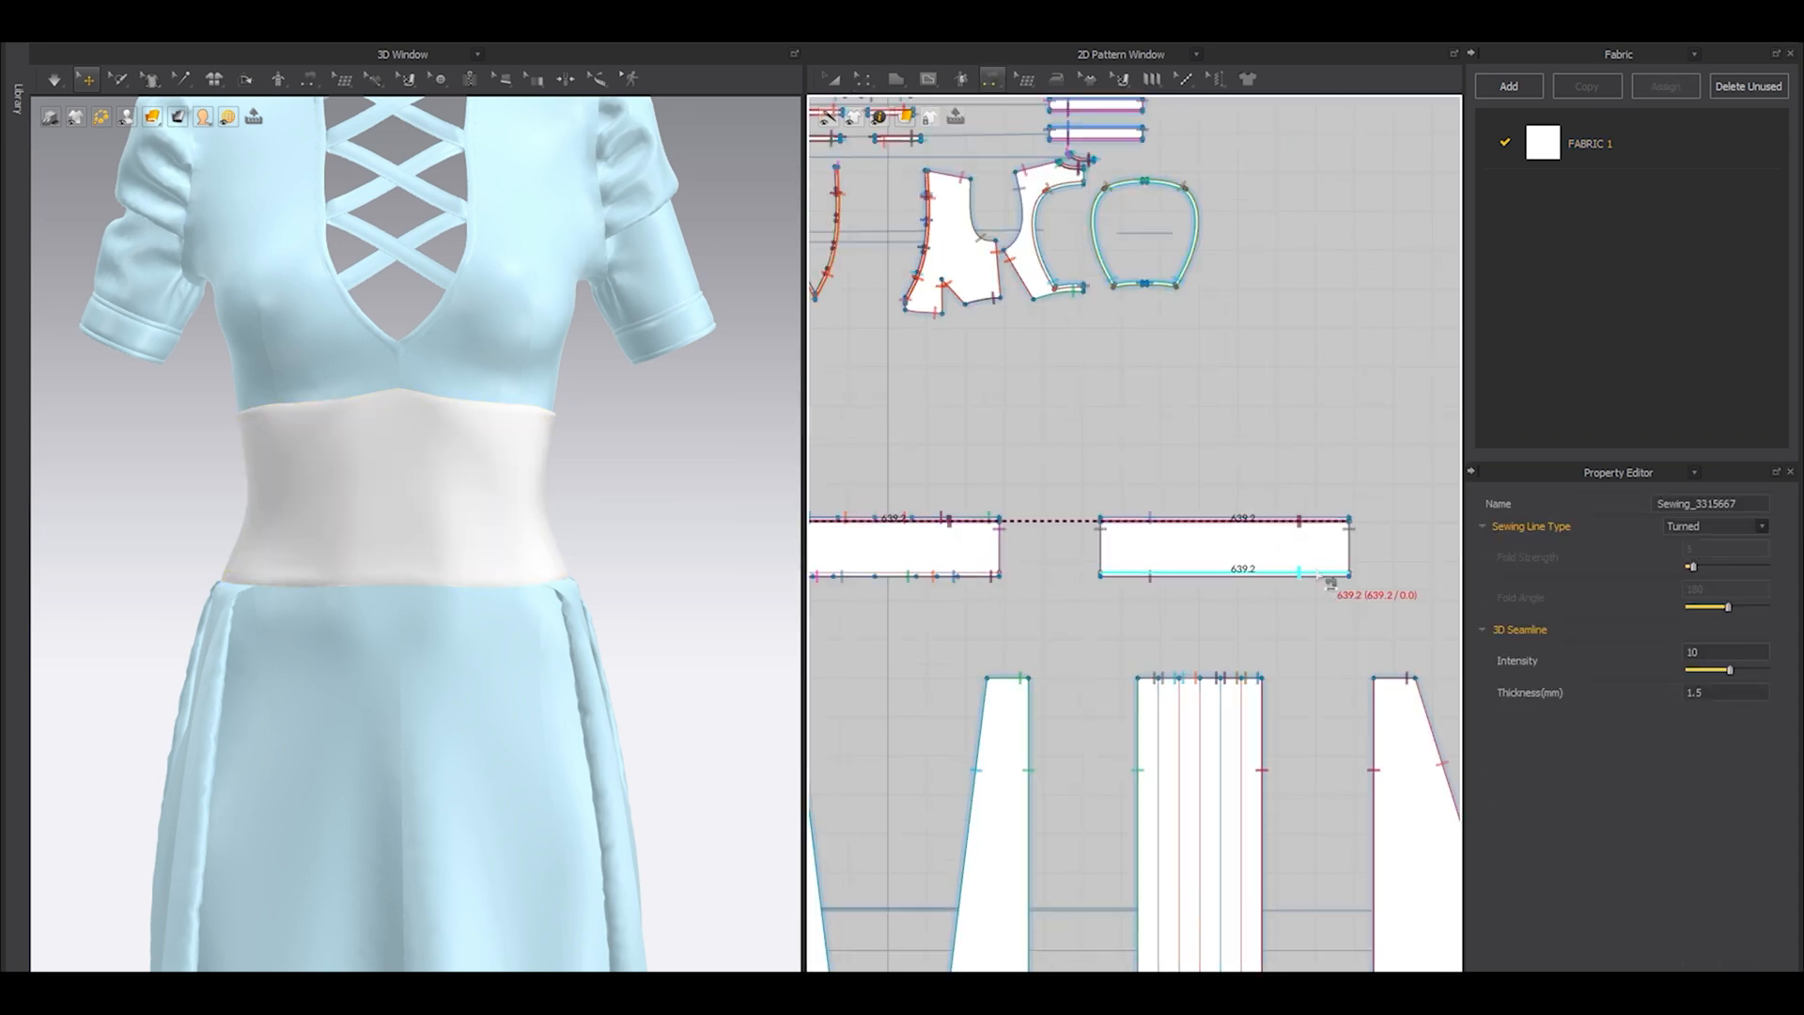
{"action": "left_click", "coordinate": [939, 572]}
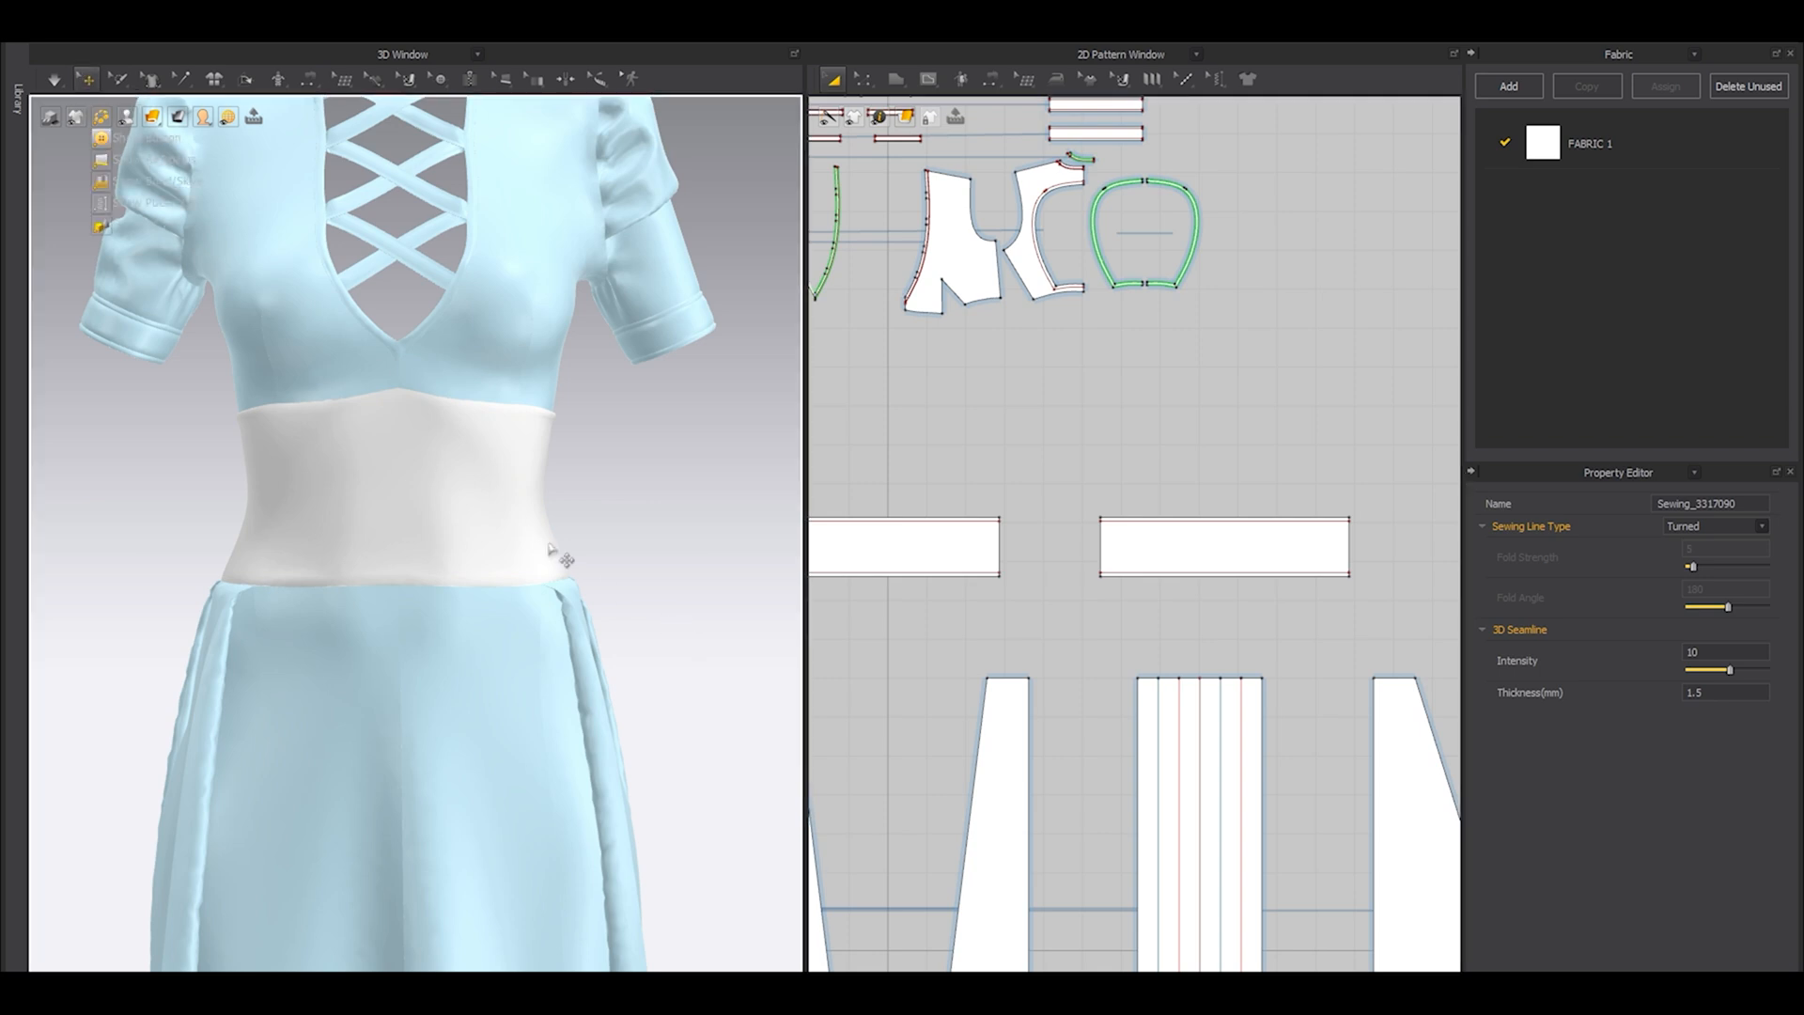
{"action": "right_click_drag", "start_coordinate": [588, 527], "coordinate": [165, 521]}
{"action": "right_click_drag", "start_coordinate": [550, 564], "coordinate": [344, 563]}
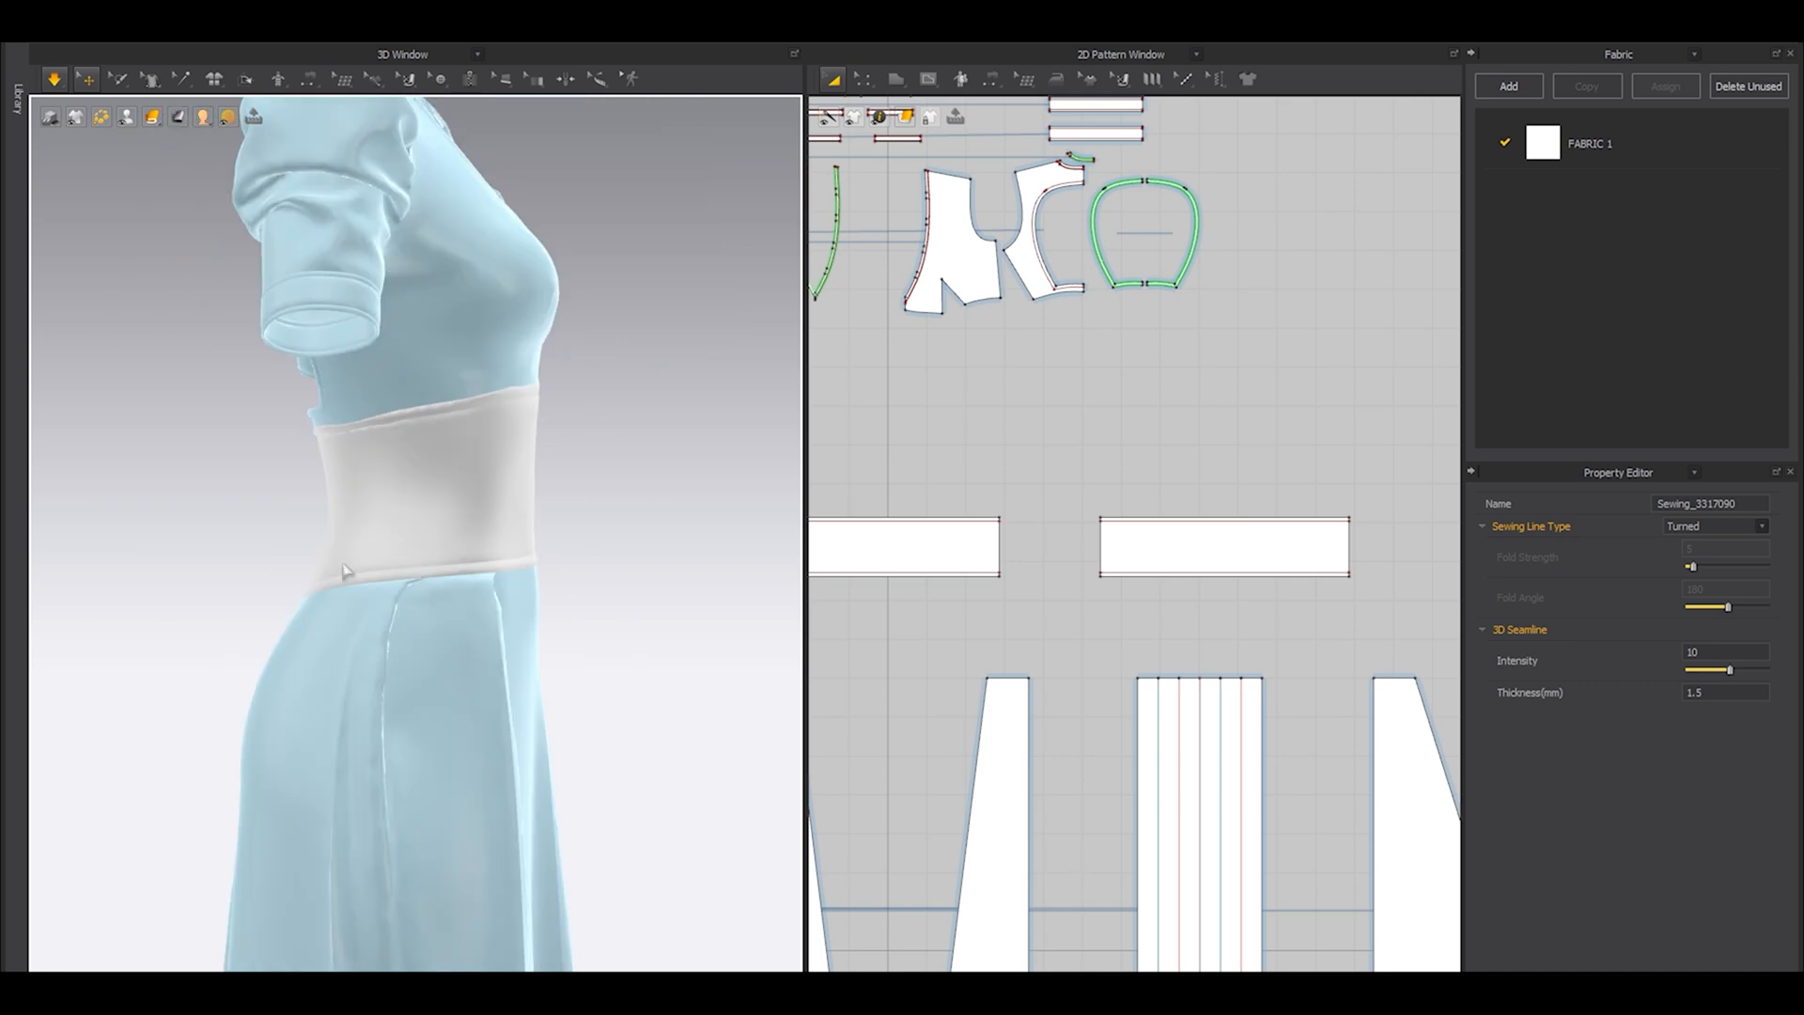
Unfreeze all bodice, sleeve and lacing patterns.
{"action": "scroll", "coordinate": [1170, 534], "scroll_direction": "down", "scroll_amount": 4}
{"action": "left_click_drag", "start_coordinate": [1258, 271], "coordinate": [914, 471]}
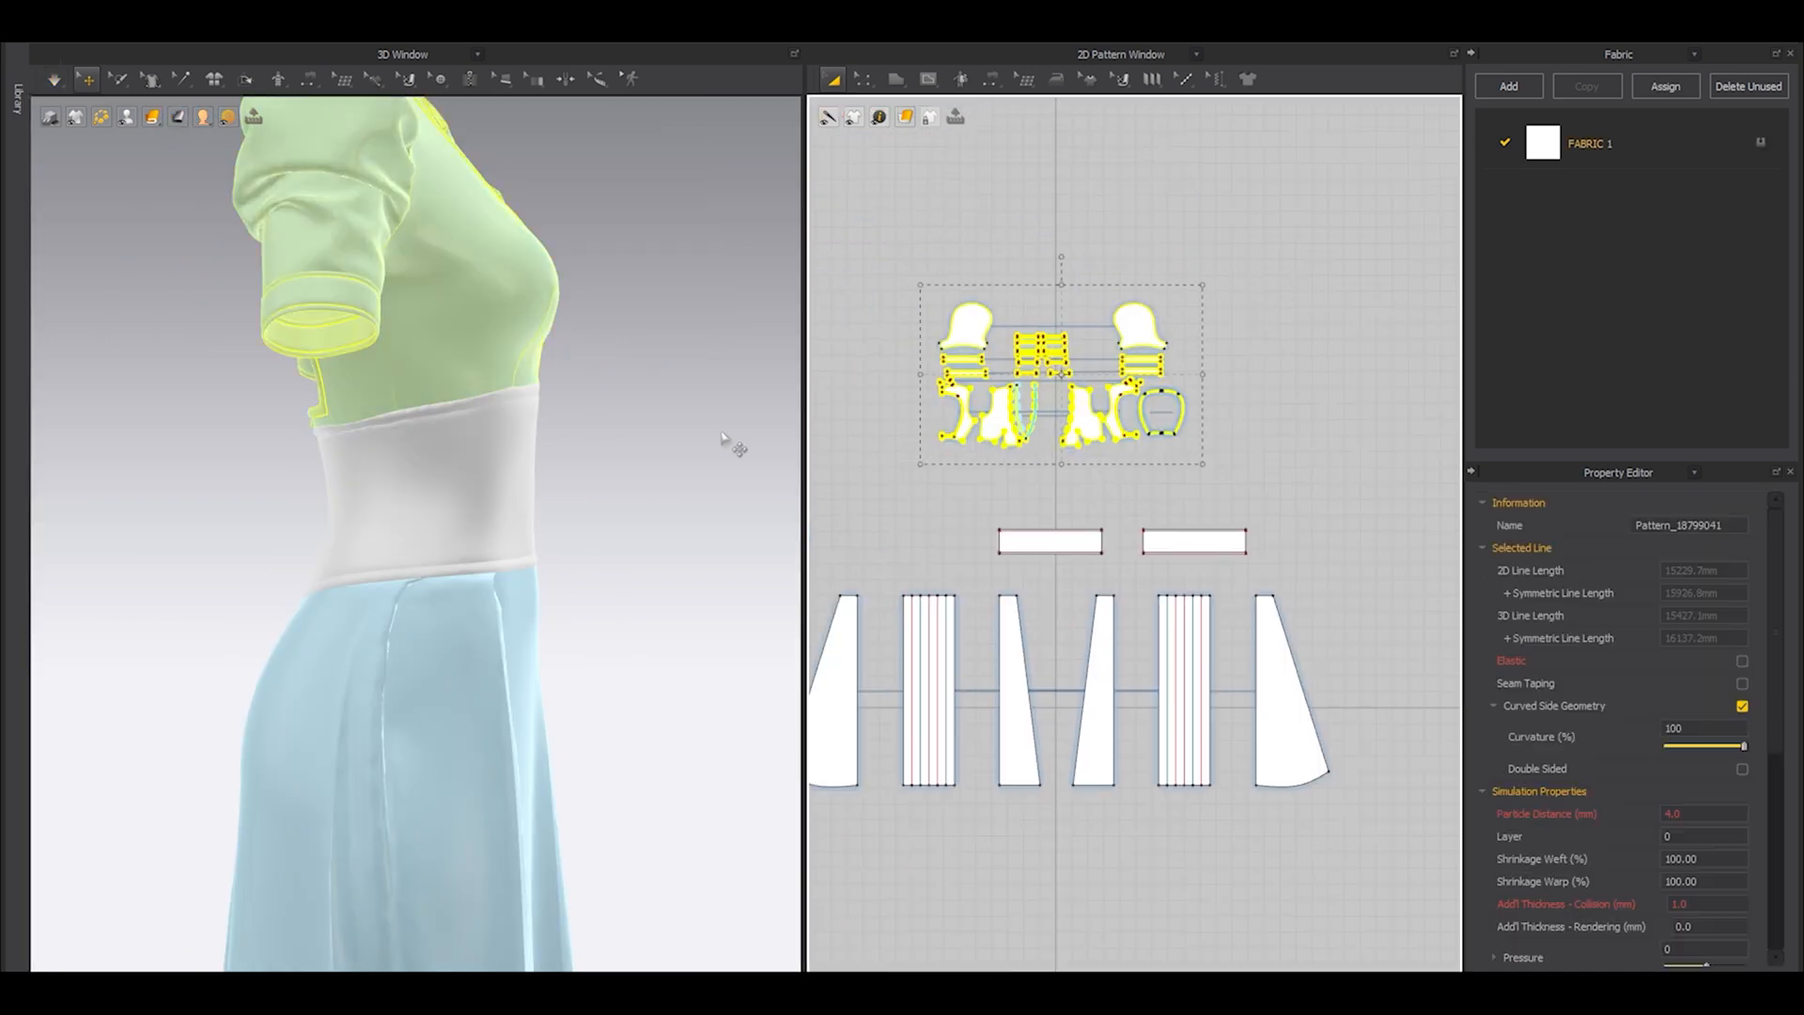
{"action": "key", "text": "ctrl+k"}
{"action": "right_click_drag", "start_coordinate": [588, 389], "coordinate": [646, 488]}
{"action": "left_click", "coordinate": [647, 488]}
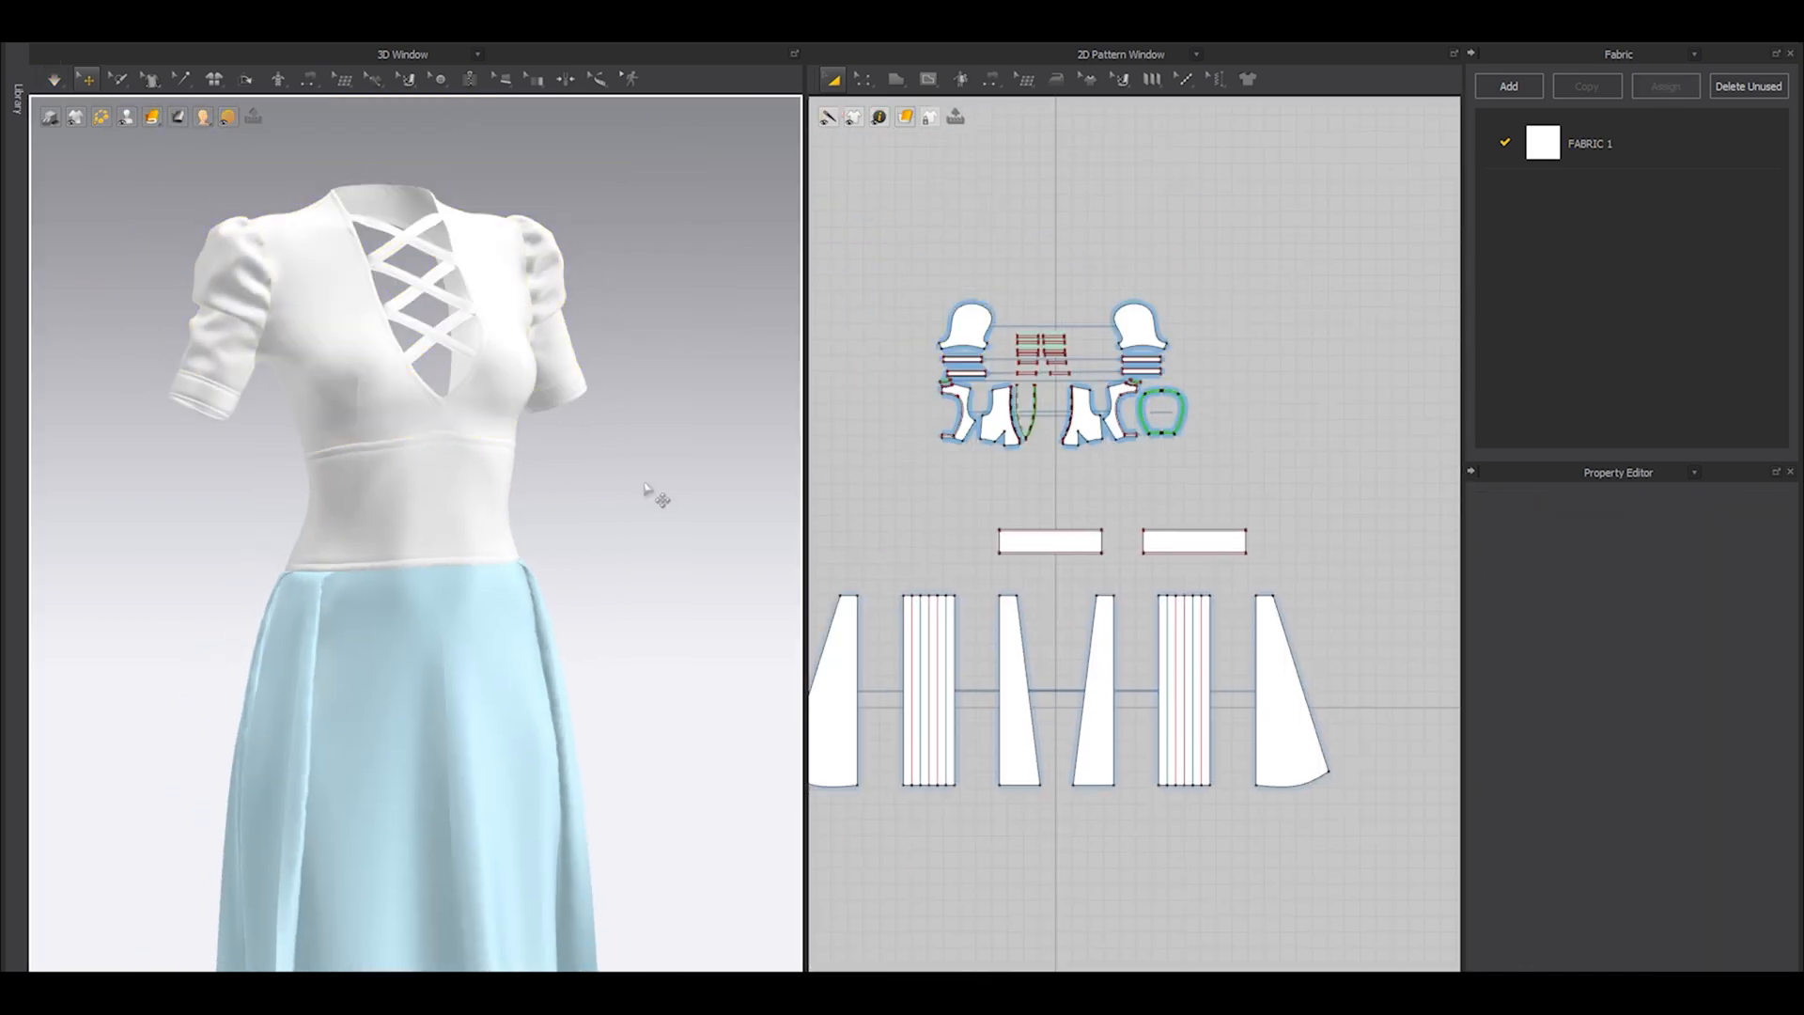
Simulate the dress with the upper-body patterns unfrozen, and show the avatar.
{"action": "key", "text": "space"}
{"action": "right_click_drag", "start_coordinate": [601, 475], "coordinate": [582, 575]}
{"action": "key", "text": "space"}
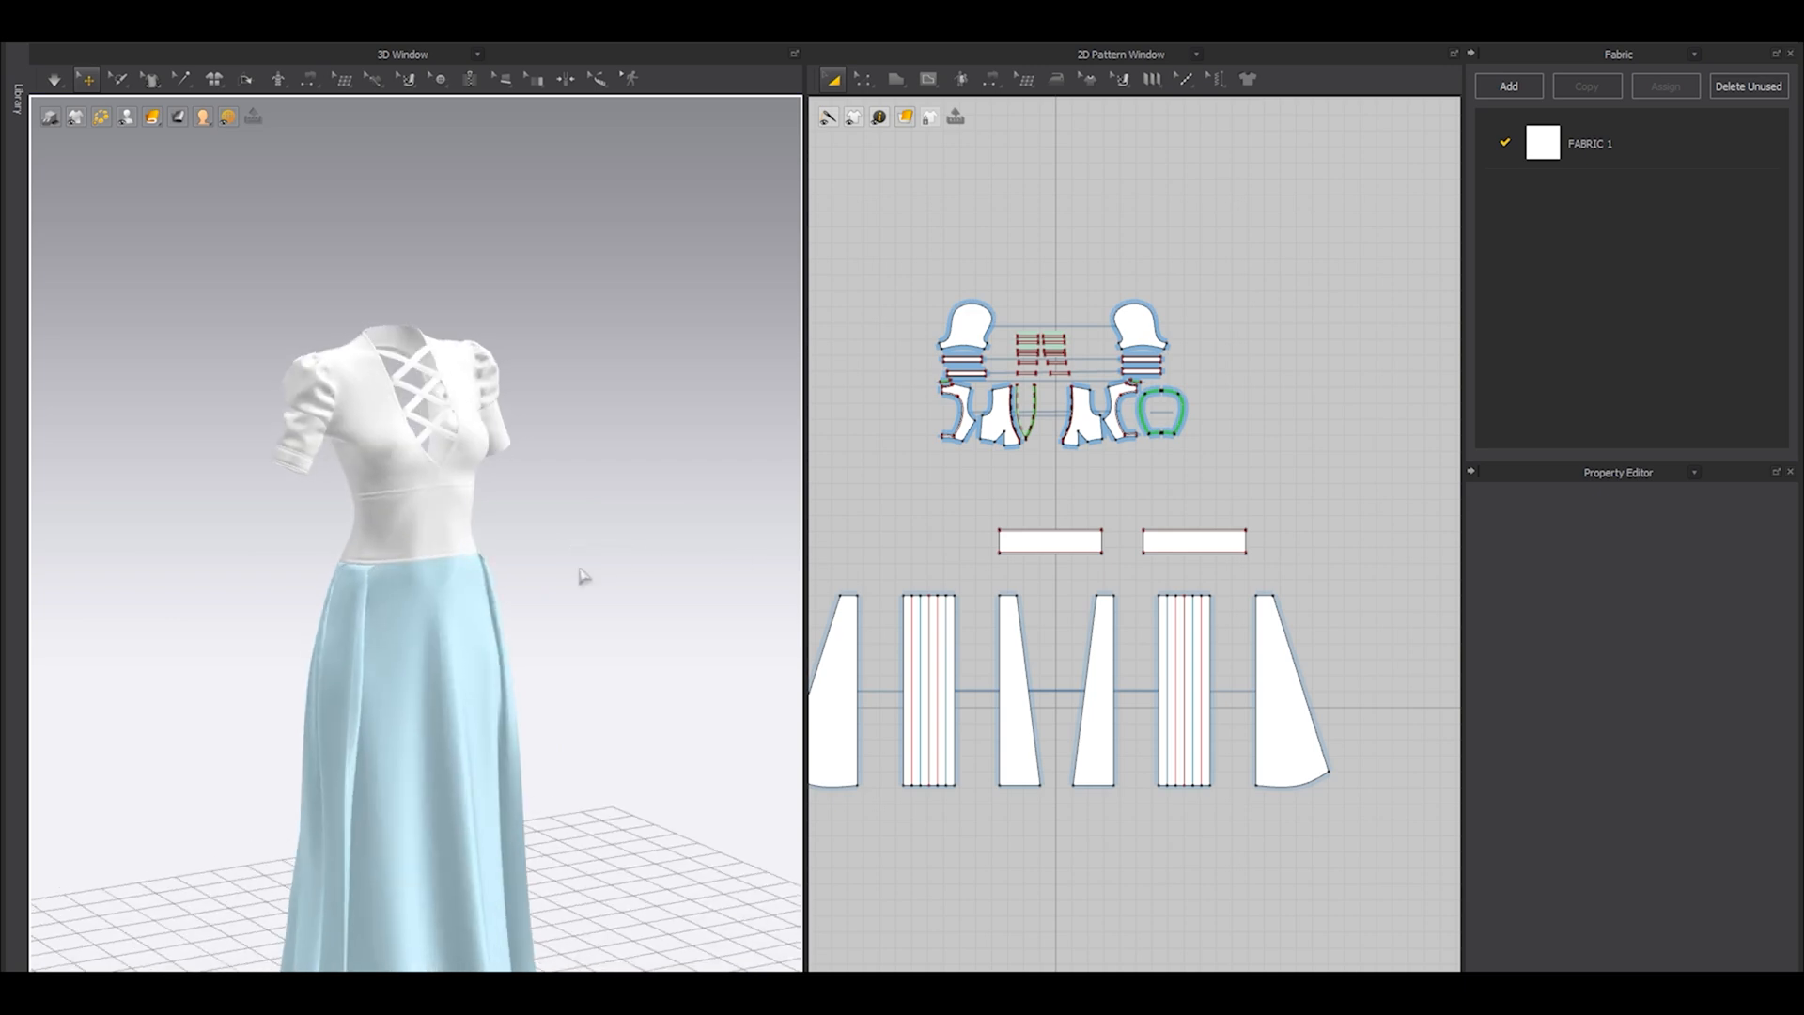
{"action": "scroll", "coordinate": [459, 588], "scroll_direction": "up", "scroll_amount": 4}
{"action": "mouse_move", "coordinate": [467, 627]}
{"action": "right_mouse_down"}
{"action": "mouse_move", "coordinate": [949, 625]}
{"action": "mouse_move", "coordinate": [595, 596]}
{"action": "mouse_move", "coordinate": [443, 611]}
{"action": "right_mouse_up"}
{"action": "key", "text": "shift+a"}
Freeze all bodice, sleeve, lacing and waist patterns.
{"action": "scroll", "coordinate": [1095, 515], "scroll_direction": "down", "scroll_amount": 3}
{"action": "left_click_drag", "start_coordinate": [920, 357], "coordinate": [1292, 526]}
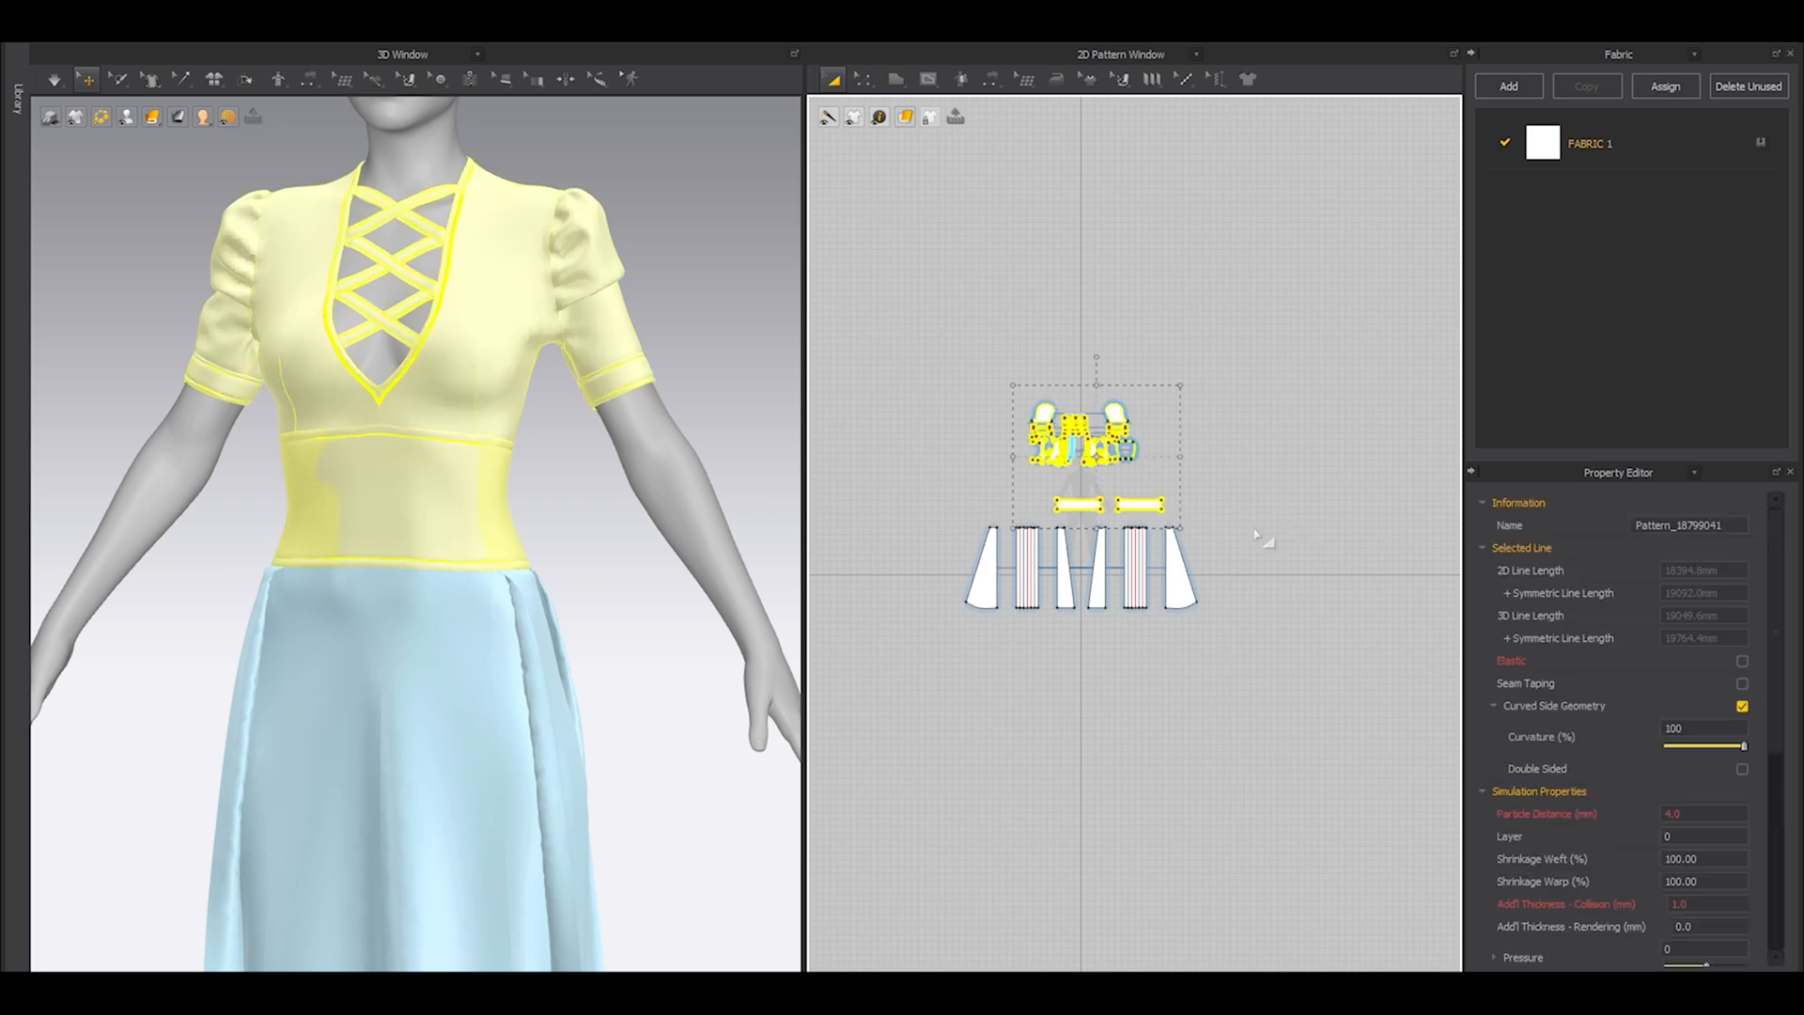
{"action": "scroll", "coordinate": [483, 606], "scroll_direction": "up", "scroll_amount": 2}
{"action": "scroll", "coordinate": [481, 598], "scroll_direction": "down", "scroll_amount": 3}
{"action": "right_click_drag", "start_coordinate": [479, 600], "coordinate": [428, 601]}
{"action": "right_click", "coordinate": [429, 499]}
{"action": "left_click", "coordinate": [507, 166]}
{"action": "left_click", "coordinate": [700, 360]}
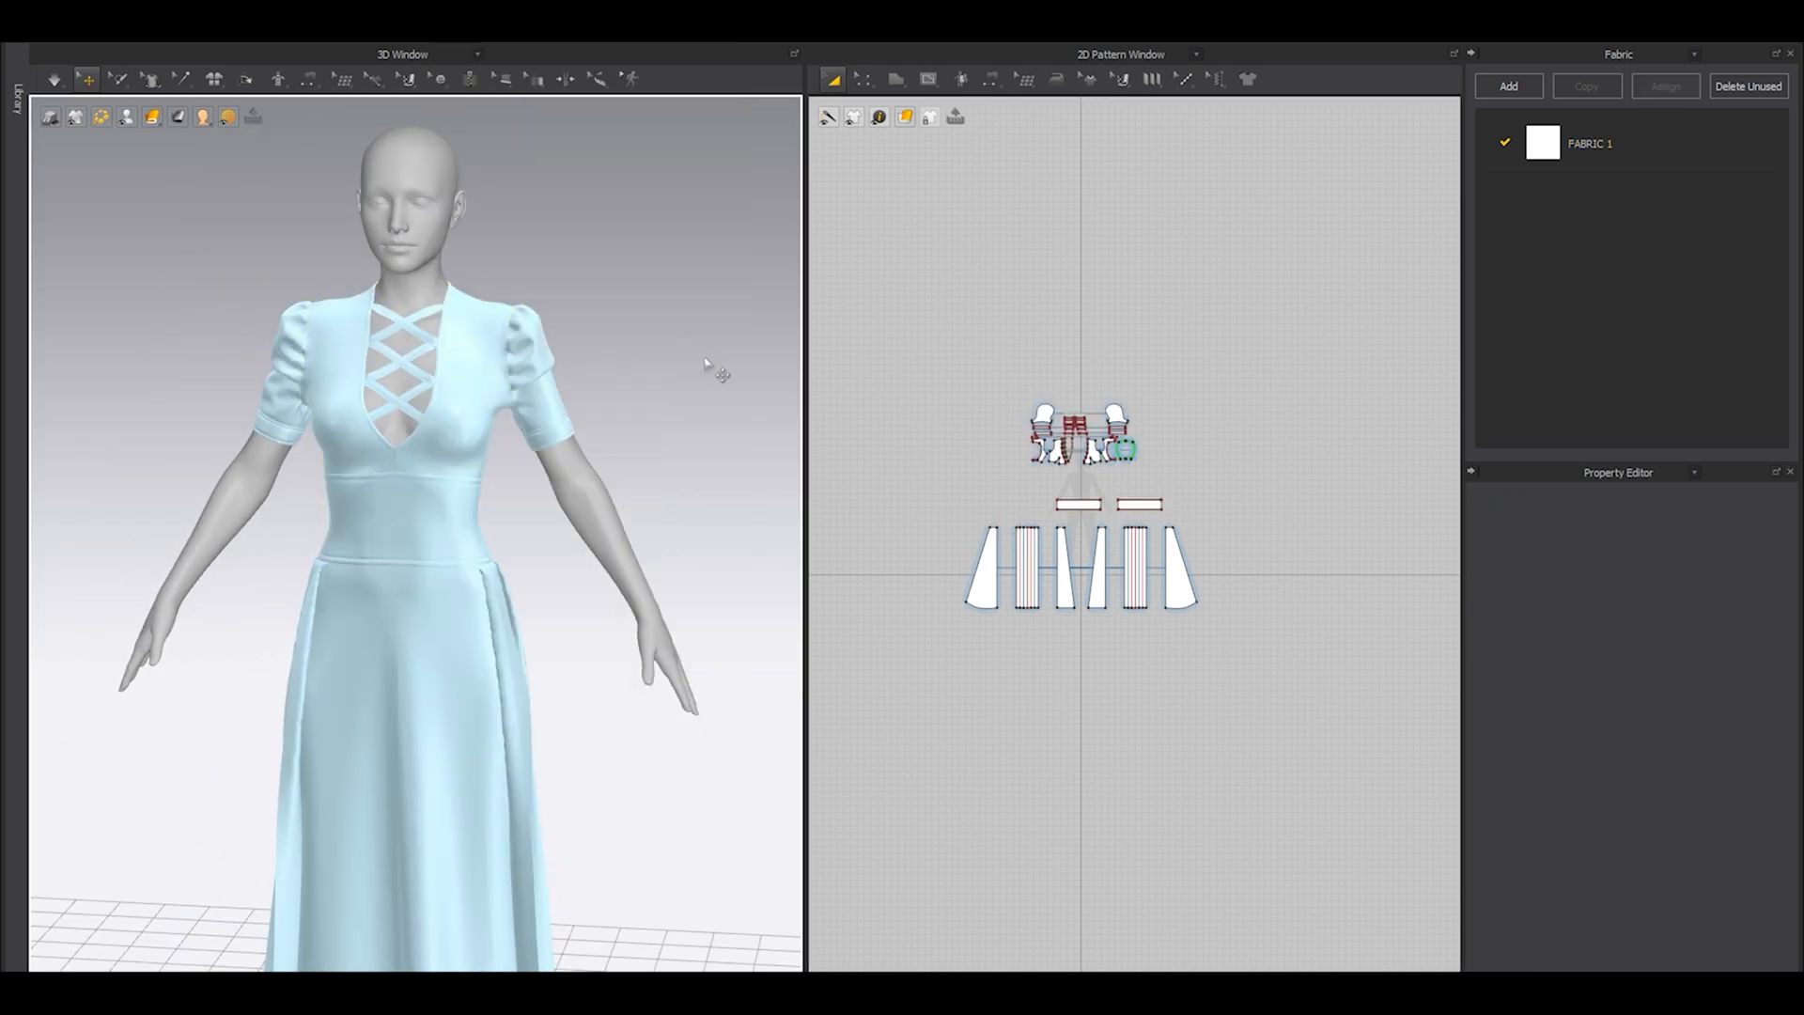
Unfreeze all the skirt patterns.
{"action": "left_click_drag", "start_coordinate": [1283, 526], "coordinate": [956, 651]}
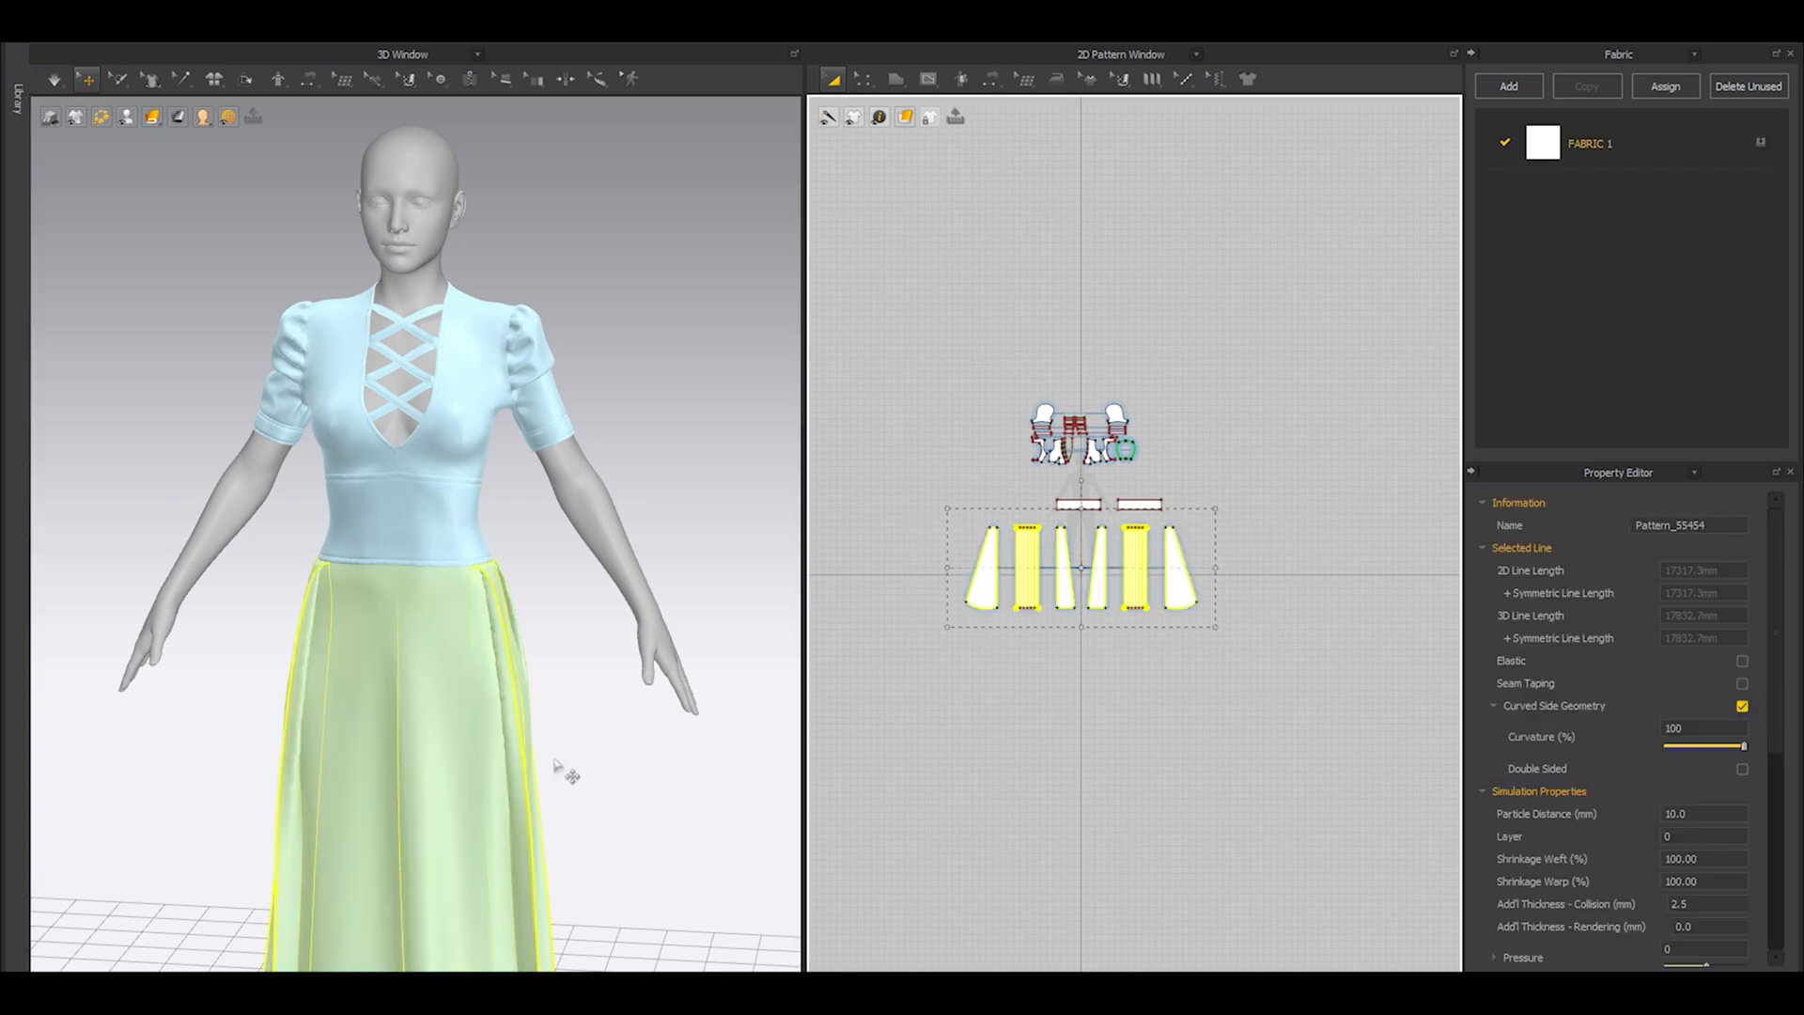
{"action": "scroll", "coordinate": [587, 609], "scroll_direction": "up", "scroll_amount": 2}
{"action": "right_click", "coordinate": [513, 568]}
{"action": "left_click", "coordinate": [592, 144]}
{"action": "left_click", "coordinate": [646, 244]}
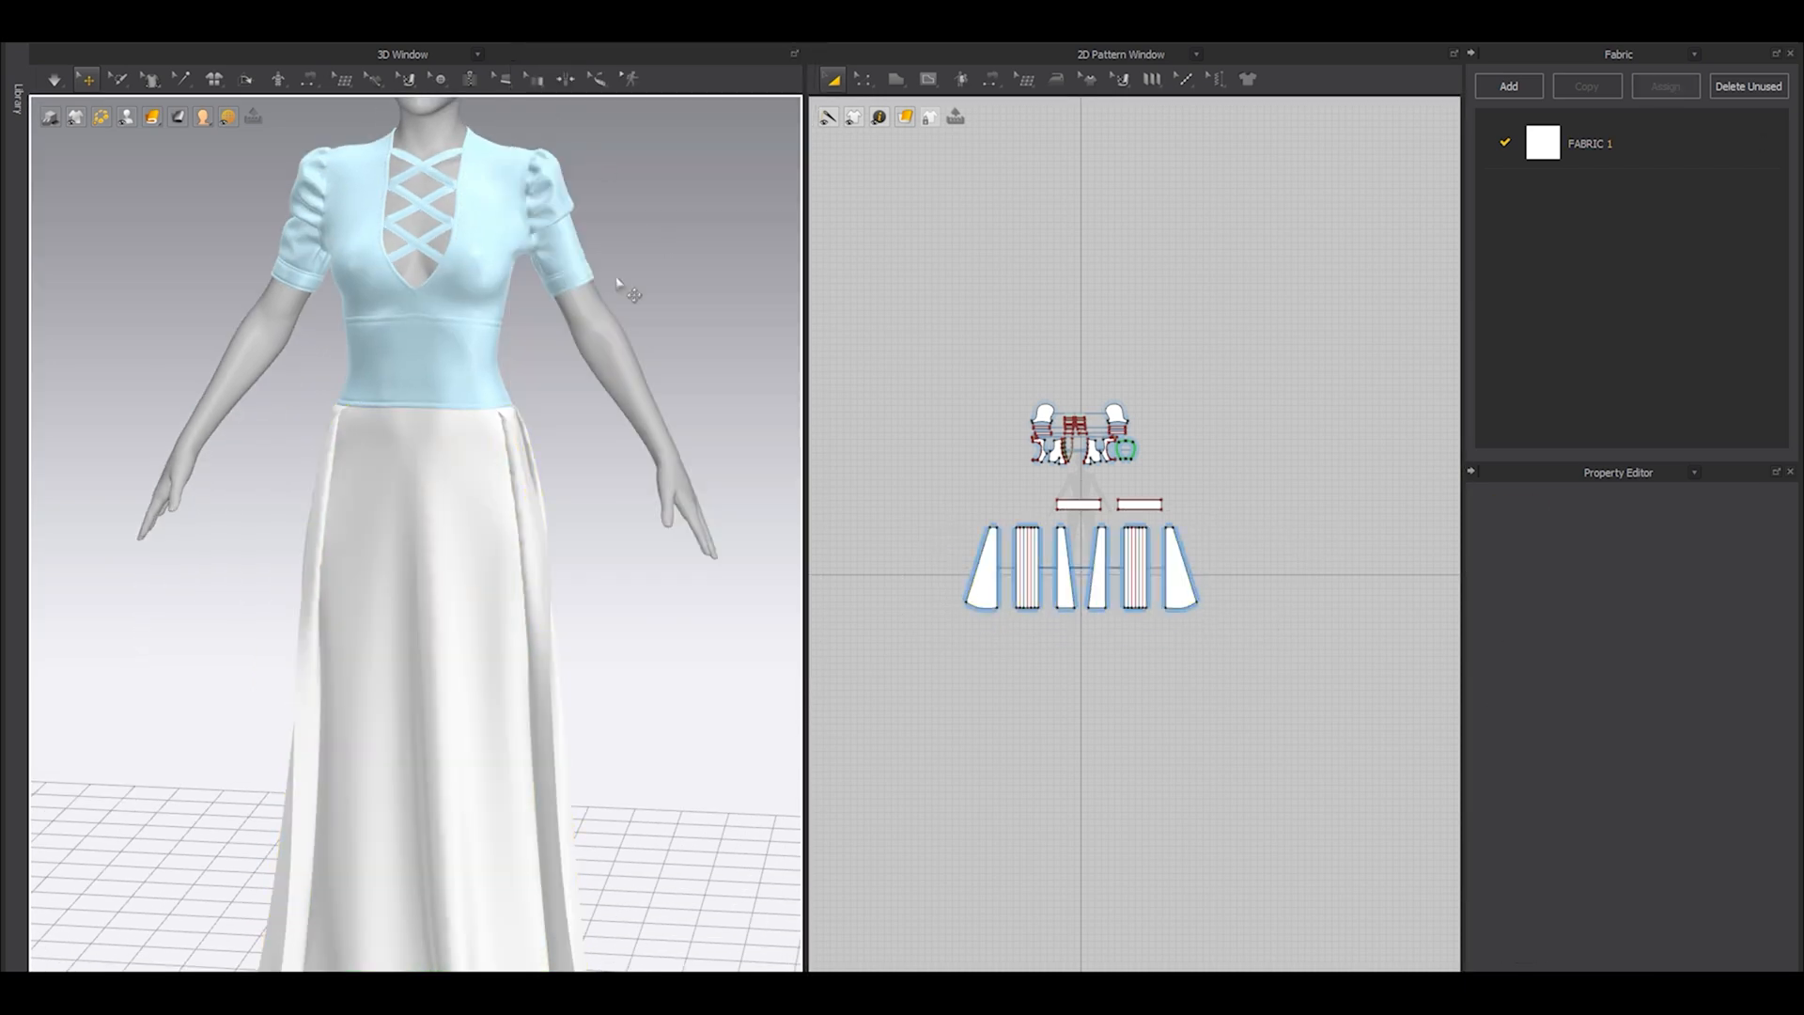
Simulate the skirt with the upper part of the dress frozen, and check its drape down to the hem.
{"action": "scroll", "coordinate": [605, 390], "scroll_direction": "up", "scroll_amount": 2}
{"action": "key", "text": "space"}
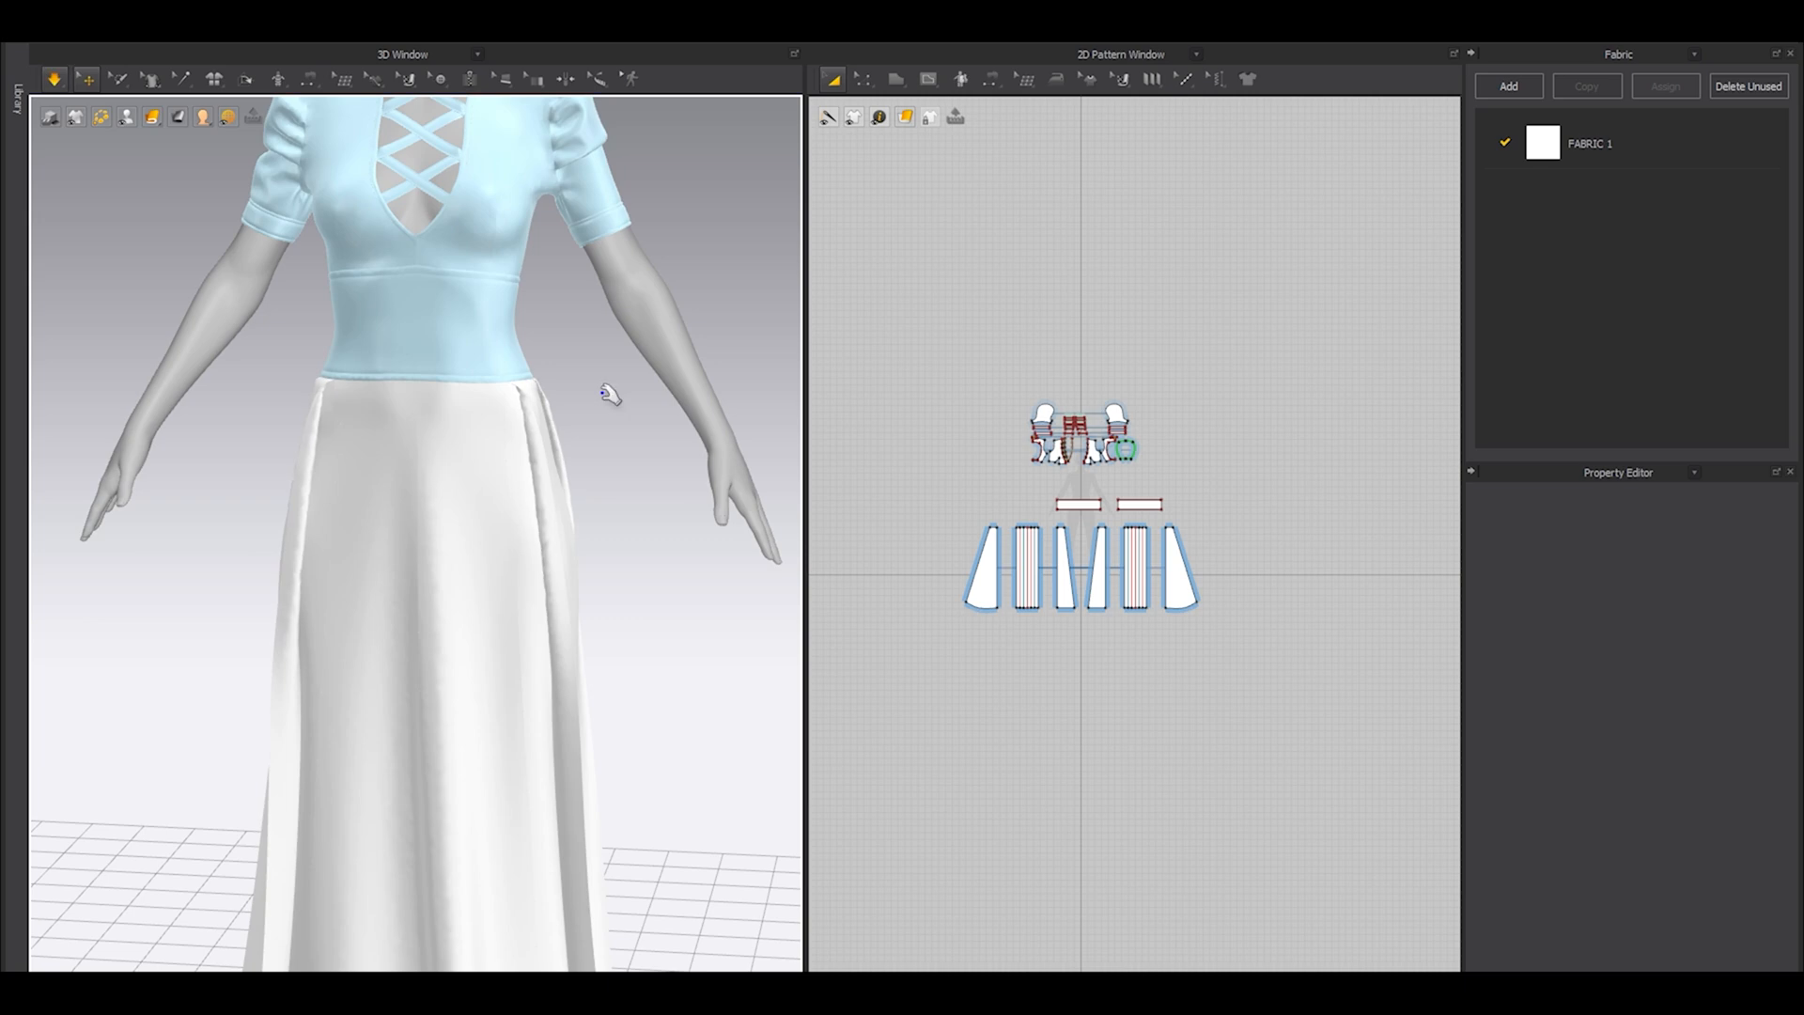
{"action": "right_click_drag", "start_coordinate": [498, 474], "coordinate": [609, 453]}
{"action": "key", "text": "space"}
{"action": "middle_click_drag", "start_coordinate": [551, 651], "coordinate": [592, 501]}
{"action": "scroll", "coordinate": [955, 552], "scroll_direction": "down", "scroll_amount": 3}
{"action": "middle_click_drag", "start_coordinate": [631, 710], "coordinate": [619, 533]}
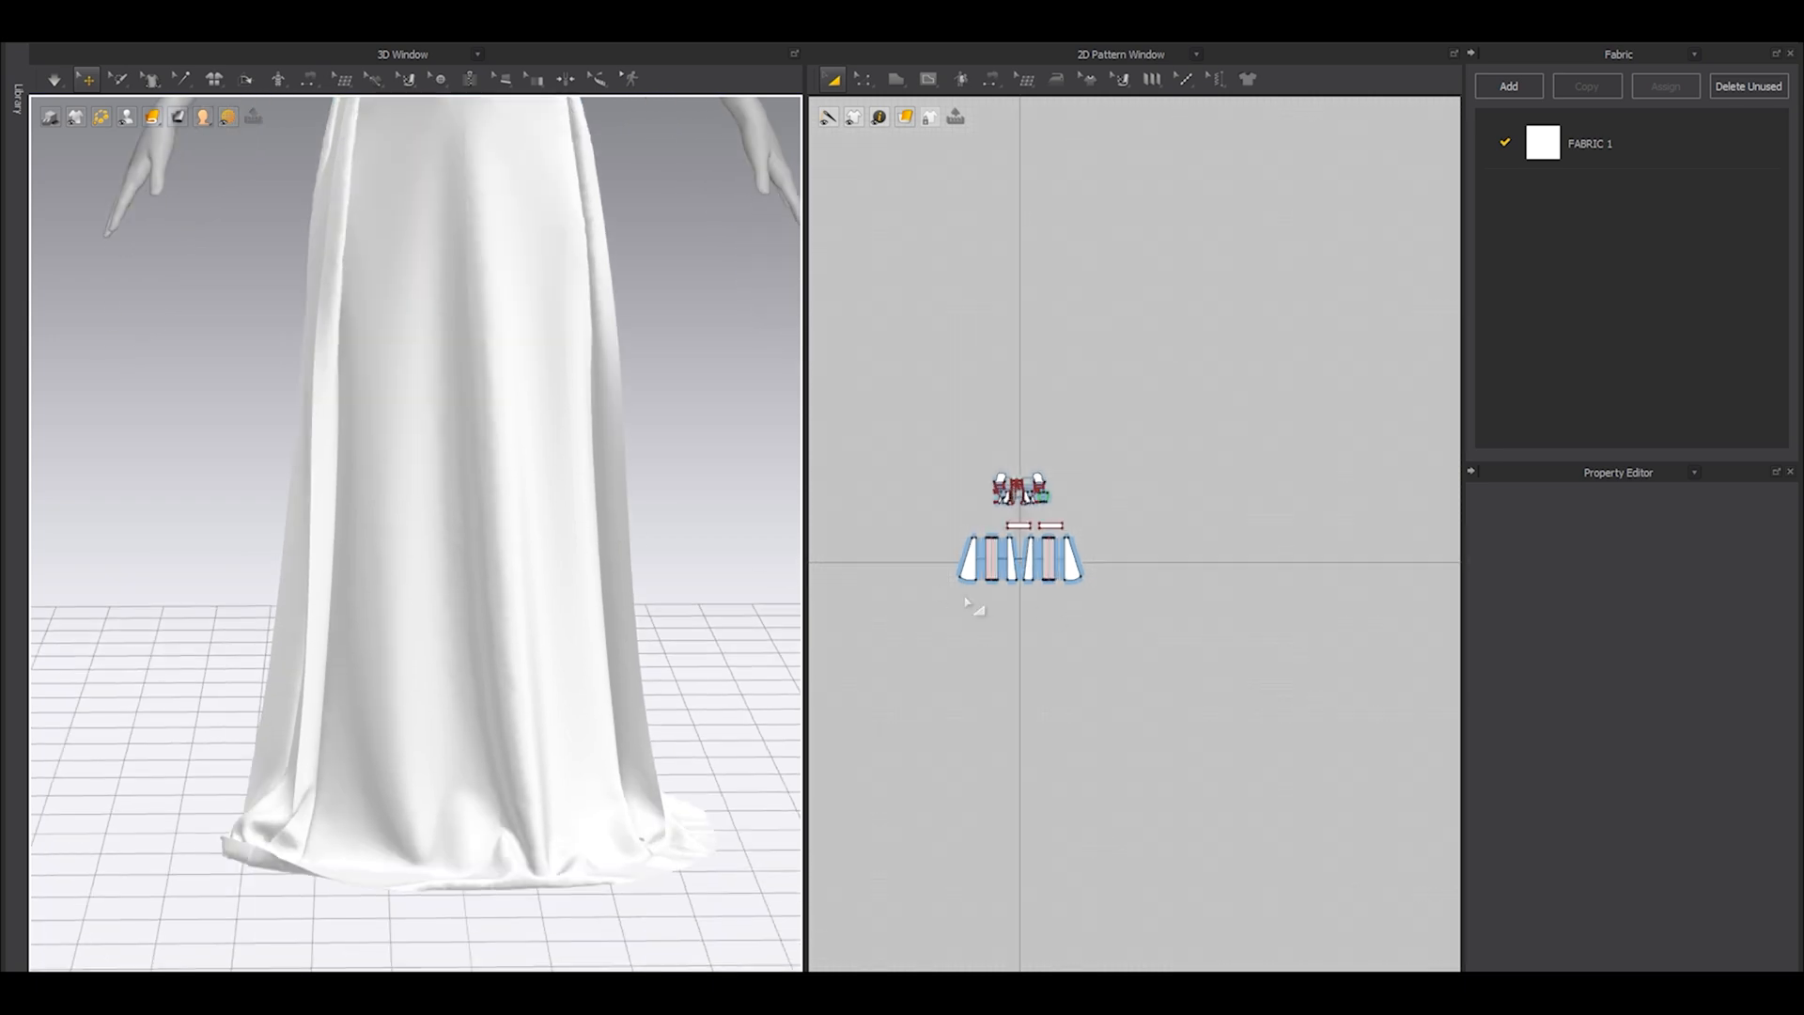
Select all the skirt patterns and open their particle distance for editing.
{"action": "scroll", "coordinate": [982, 601], "scroll_direction": "up", "scroll_amount": 5}
{"action": "scroll", "coordinate": [1002, 407], "scroll_direction": "down", "scroll_amount": 3}
{"action": "left_click_drag", "start_coordinate": [903, 510], "coordinate": [1294, 737]}
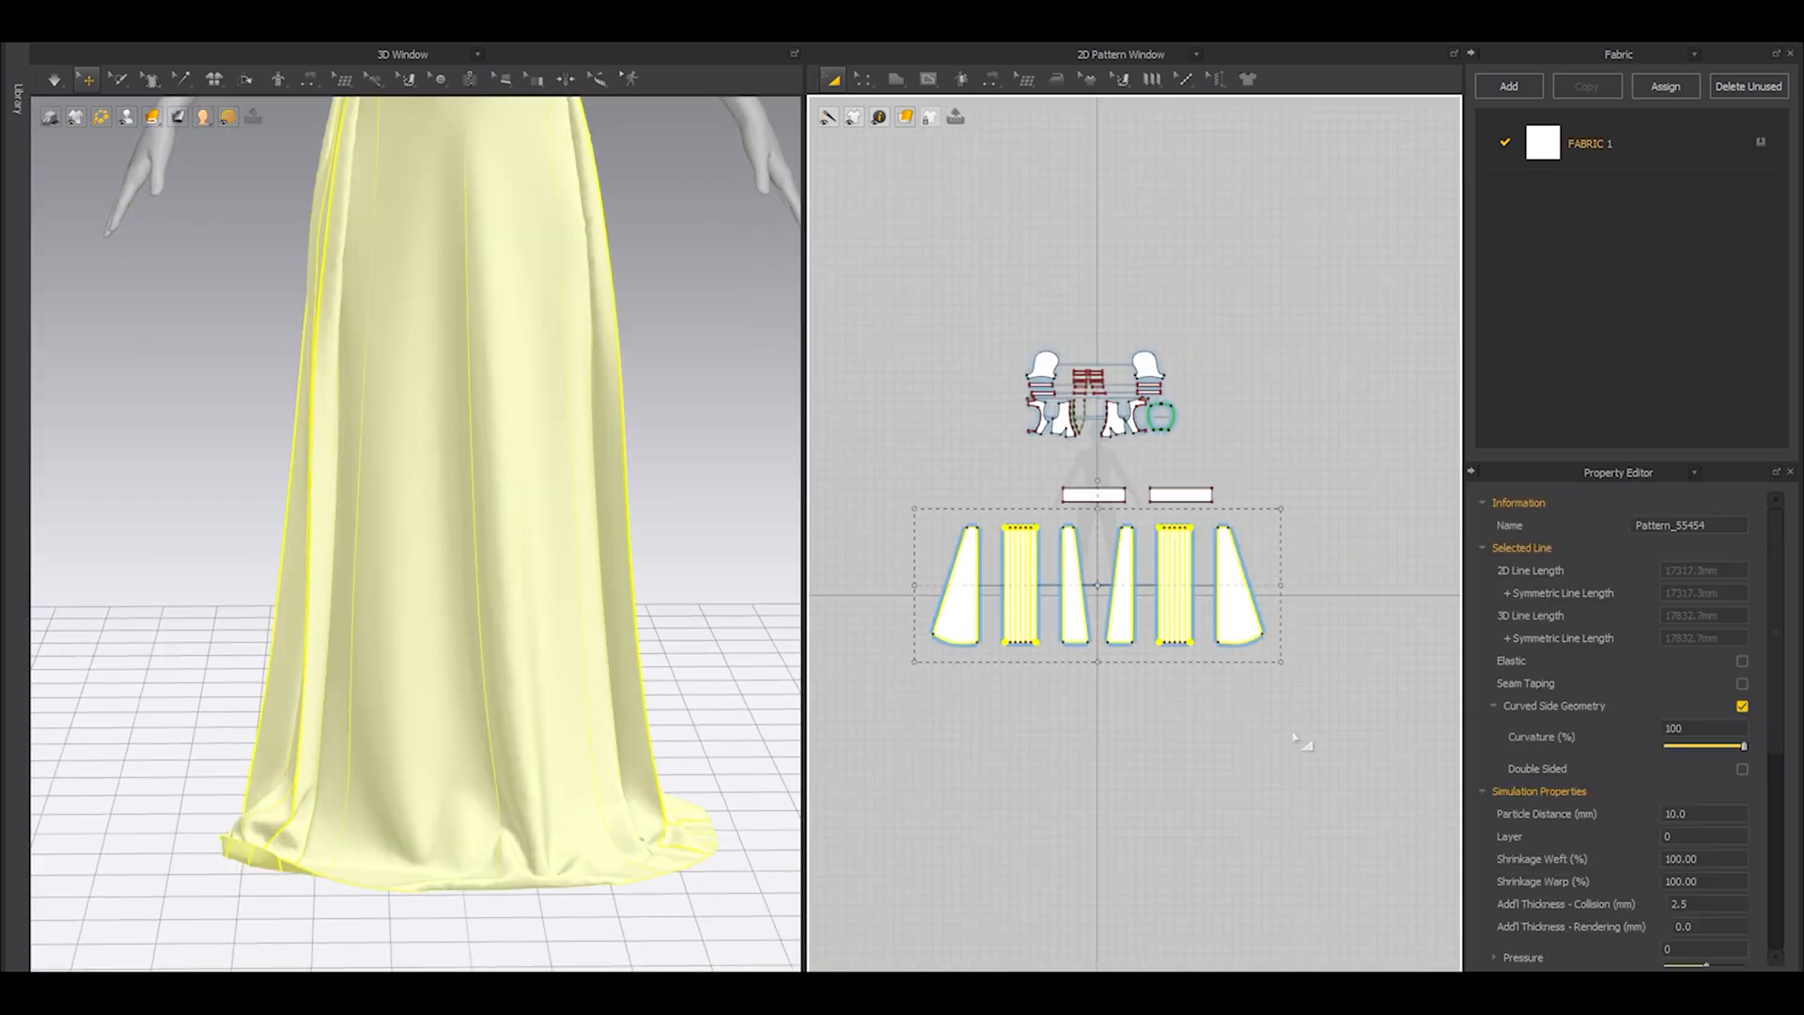
{"action": "left_click", "coordinate": [1710, 815]}
{"action": "left_click", "coordinate": [1202, 825]}
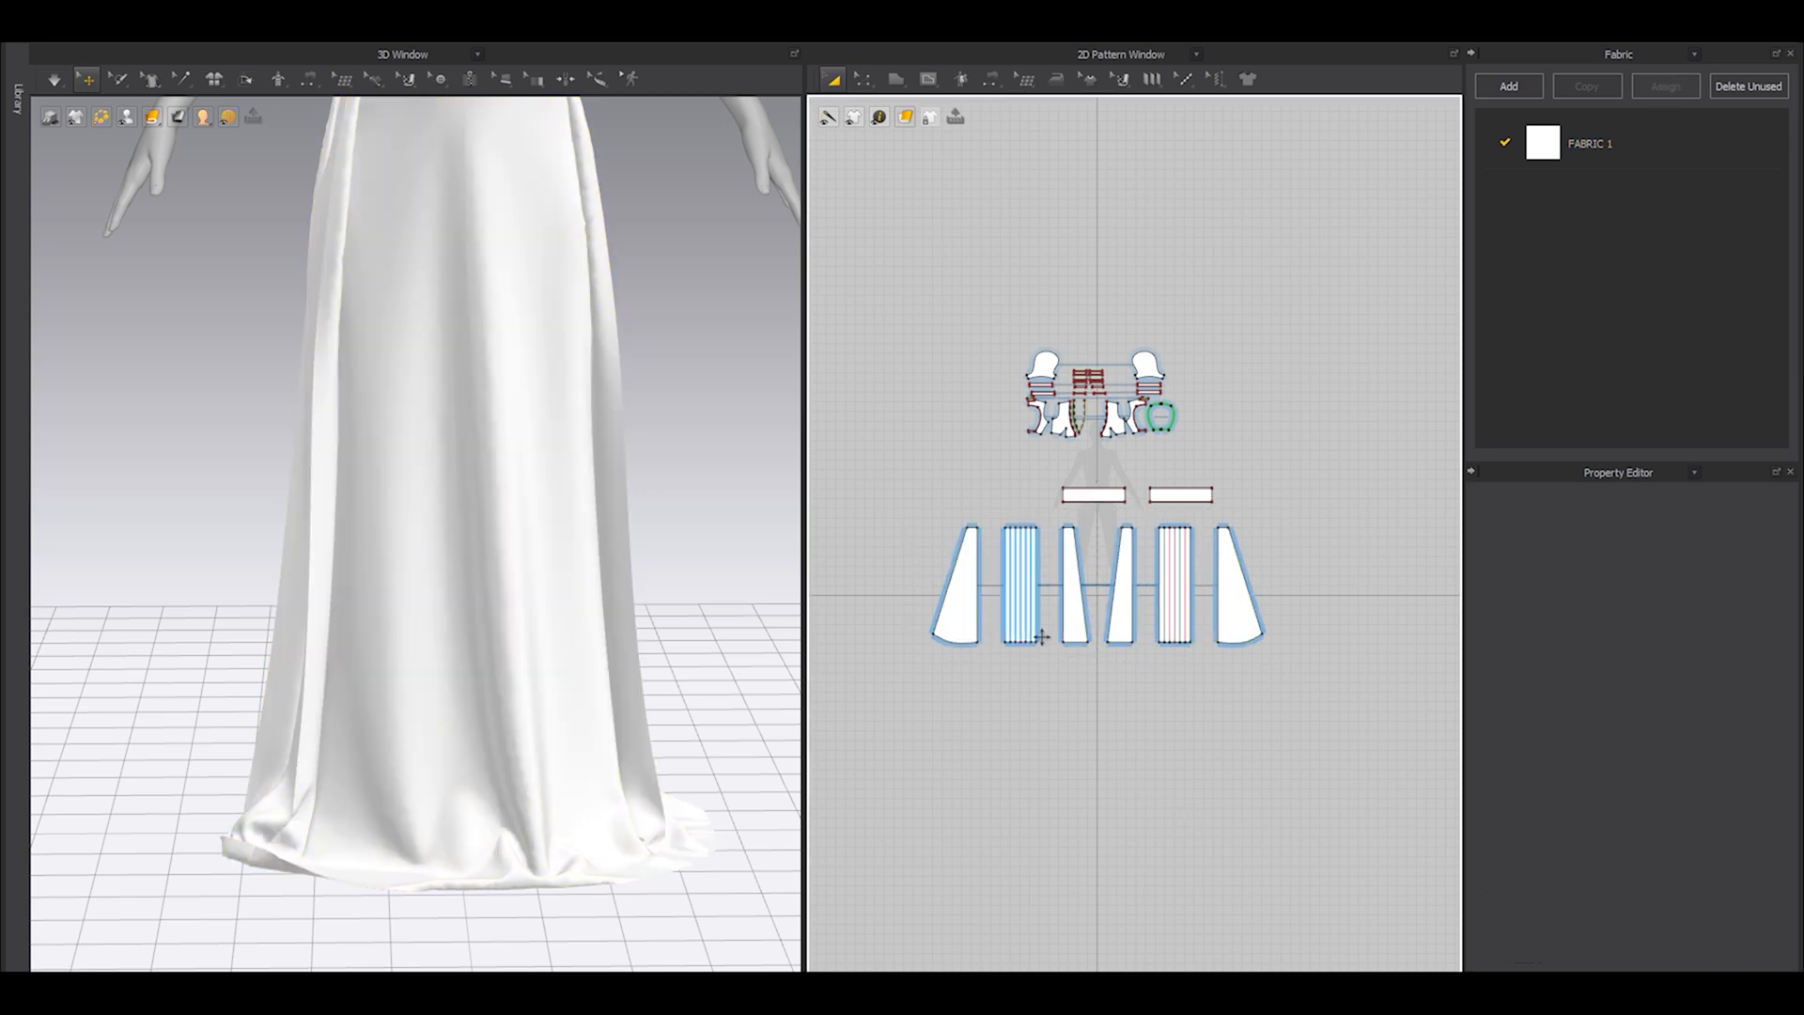
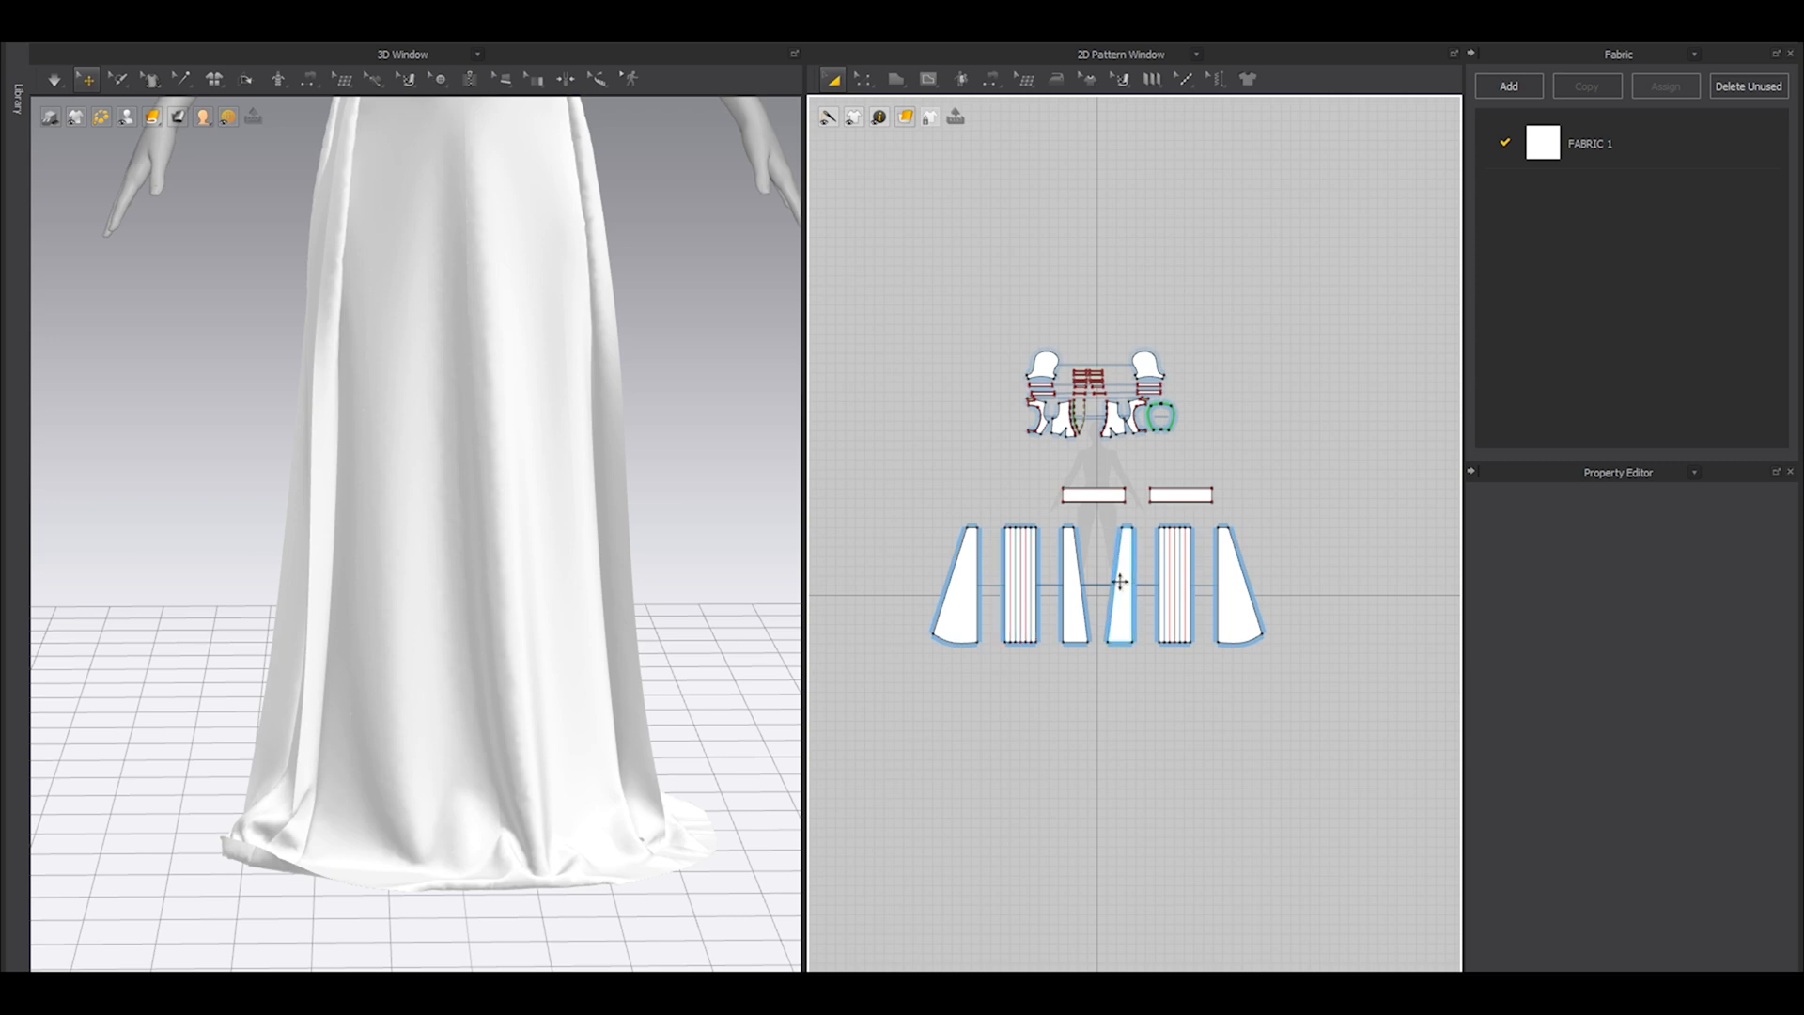
Move the pleated panel and the narrow front panel of the skirt's left-hand pattern set close beside the flared side panel.
{"action": "scroll", "coordinate": [575, 572], "scroll_direction": "down", "scroll_amount": 3}
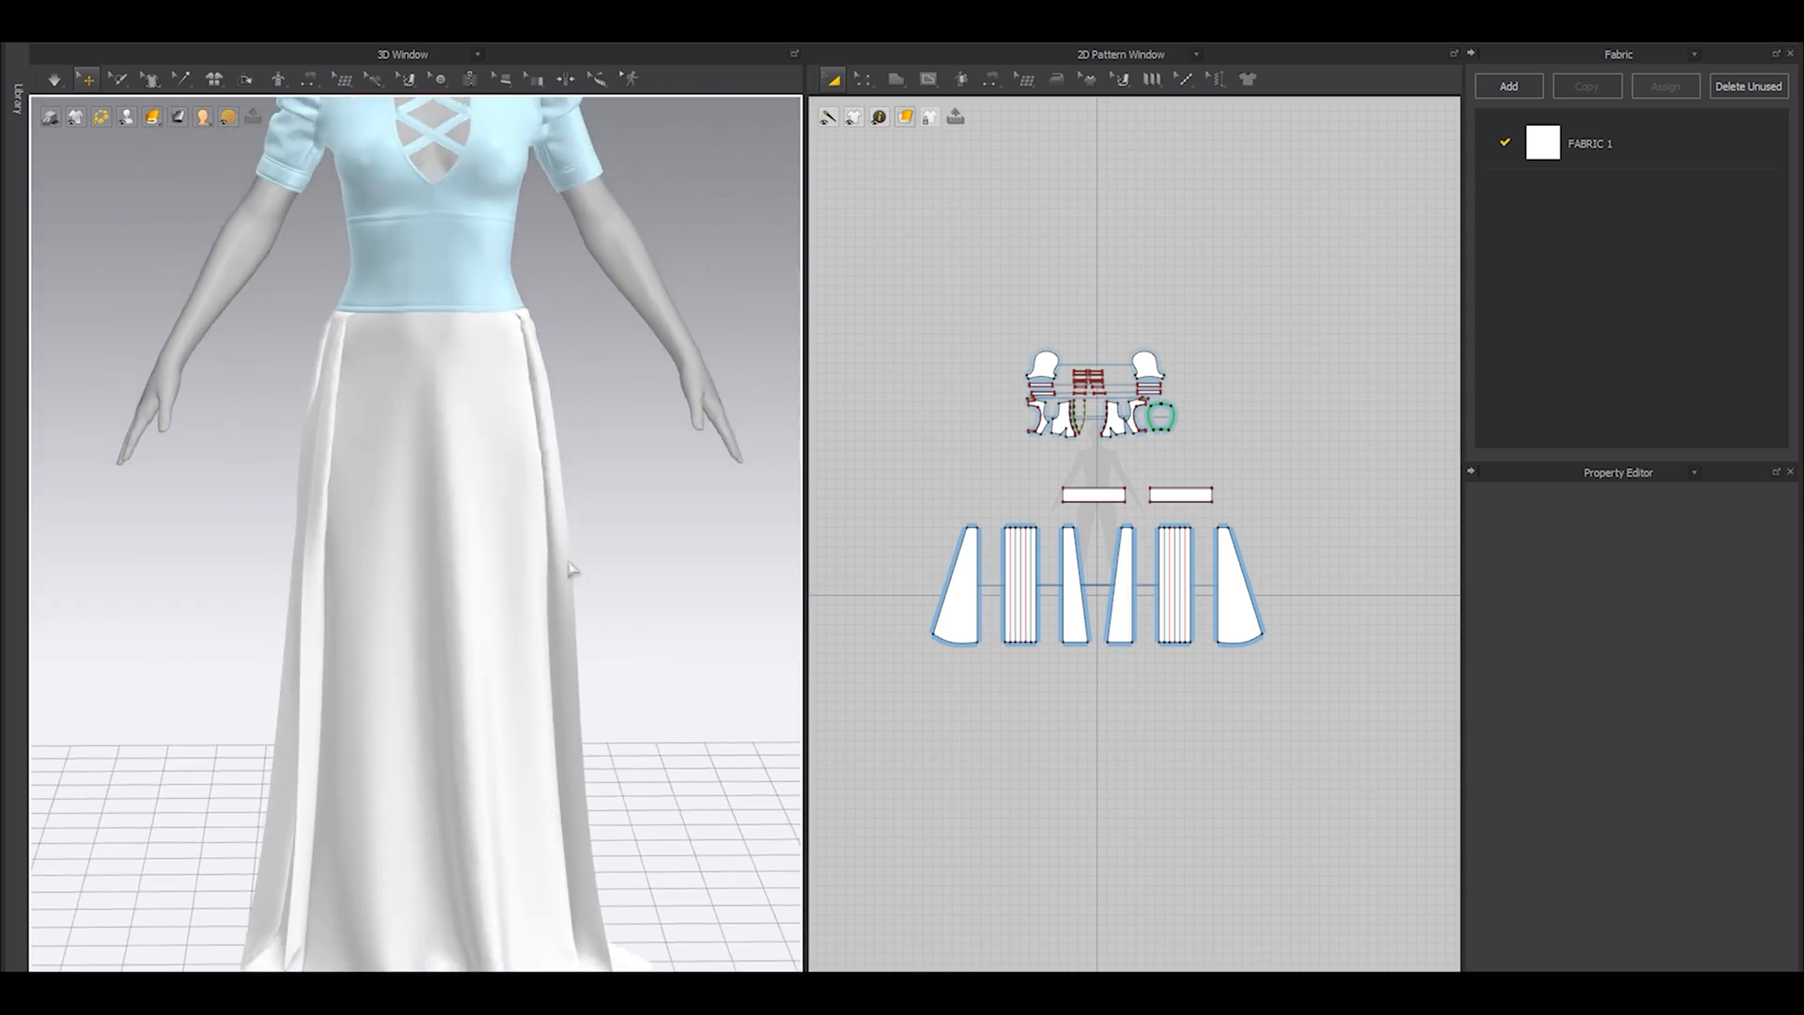
{"action": "middle_click_drag", "start_coordinate": [573, 548], "coordinate": [593, 518]}
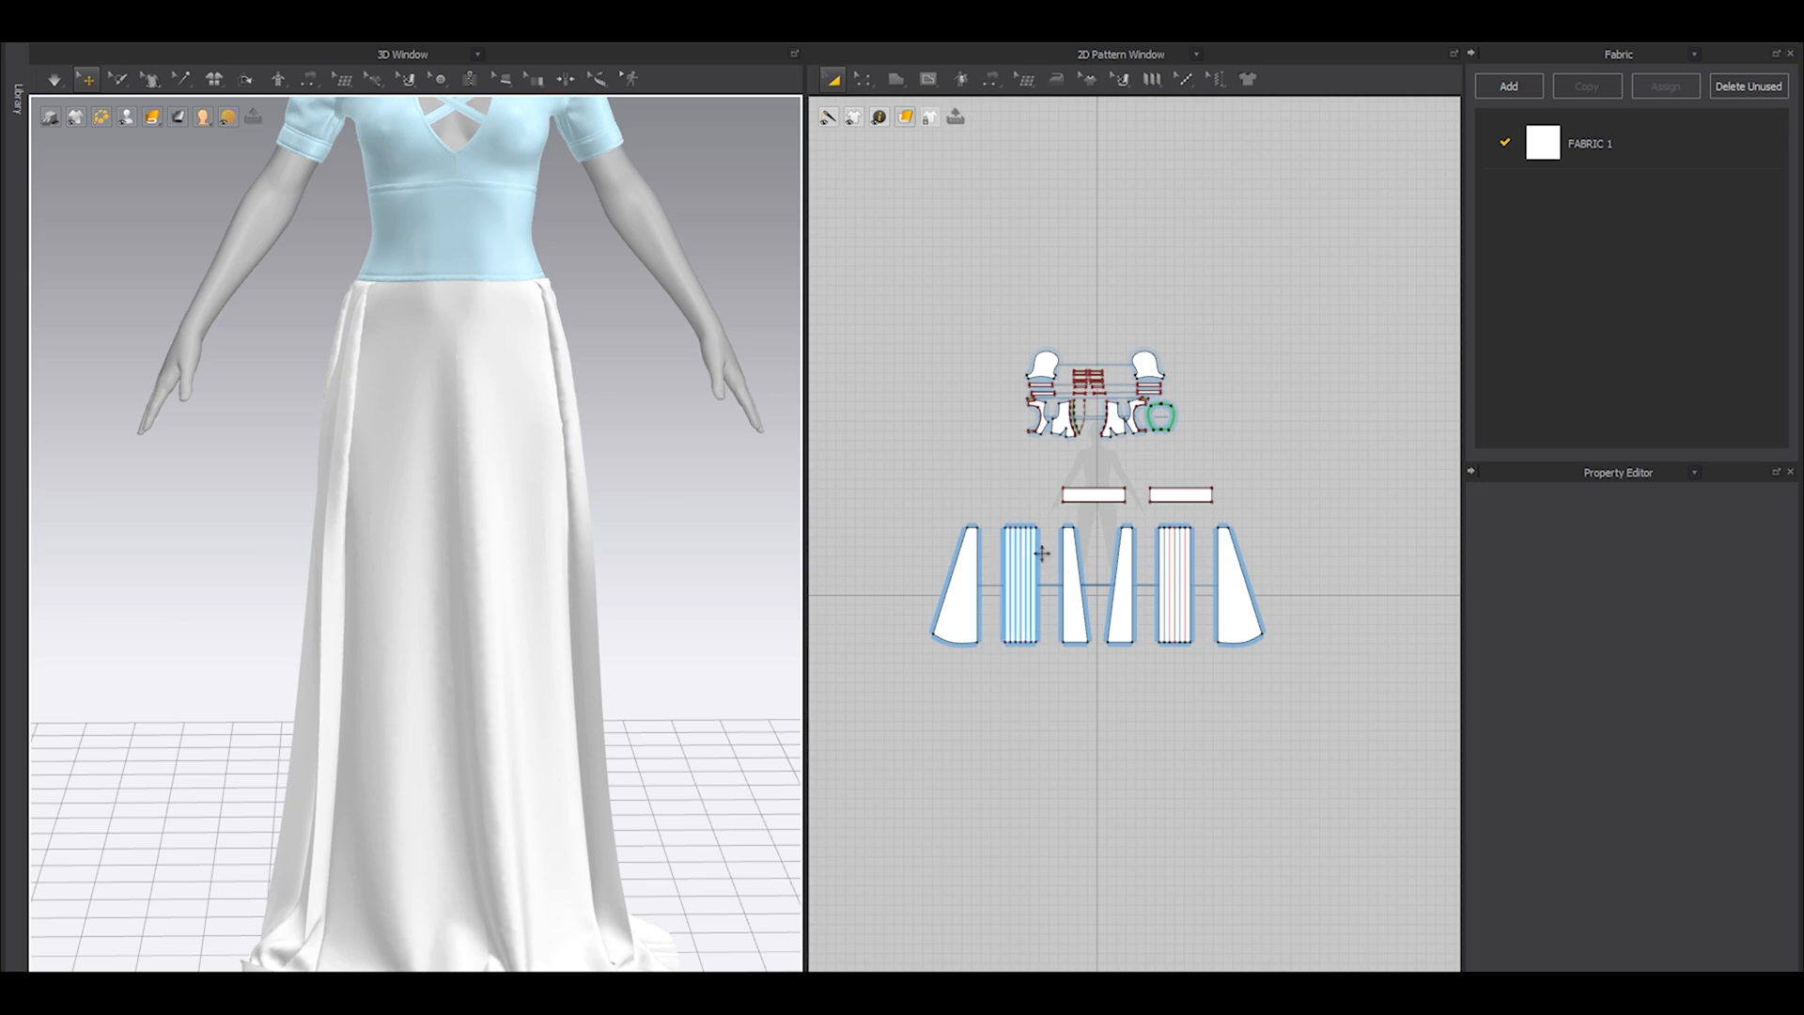
{"action": "scroll", "coordinate": [1024, 563], "scroll_direction": "up", "scroll_amount": 5}
{"action": "scroll", "coordinate": [998, 564], "scroll_direction": "up", "scroll_amount": 2}
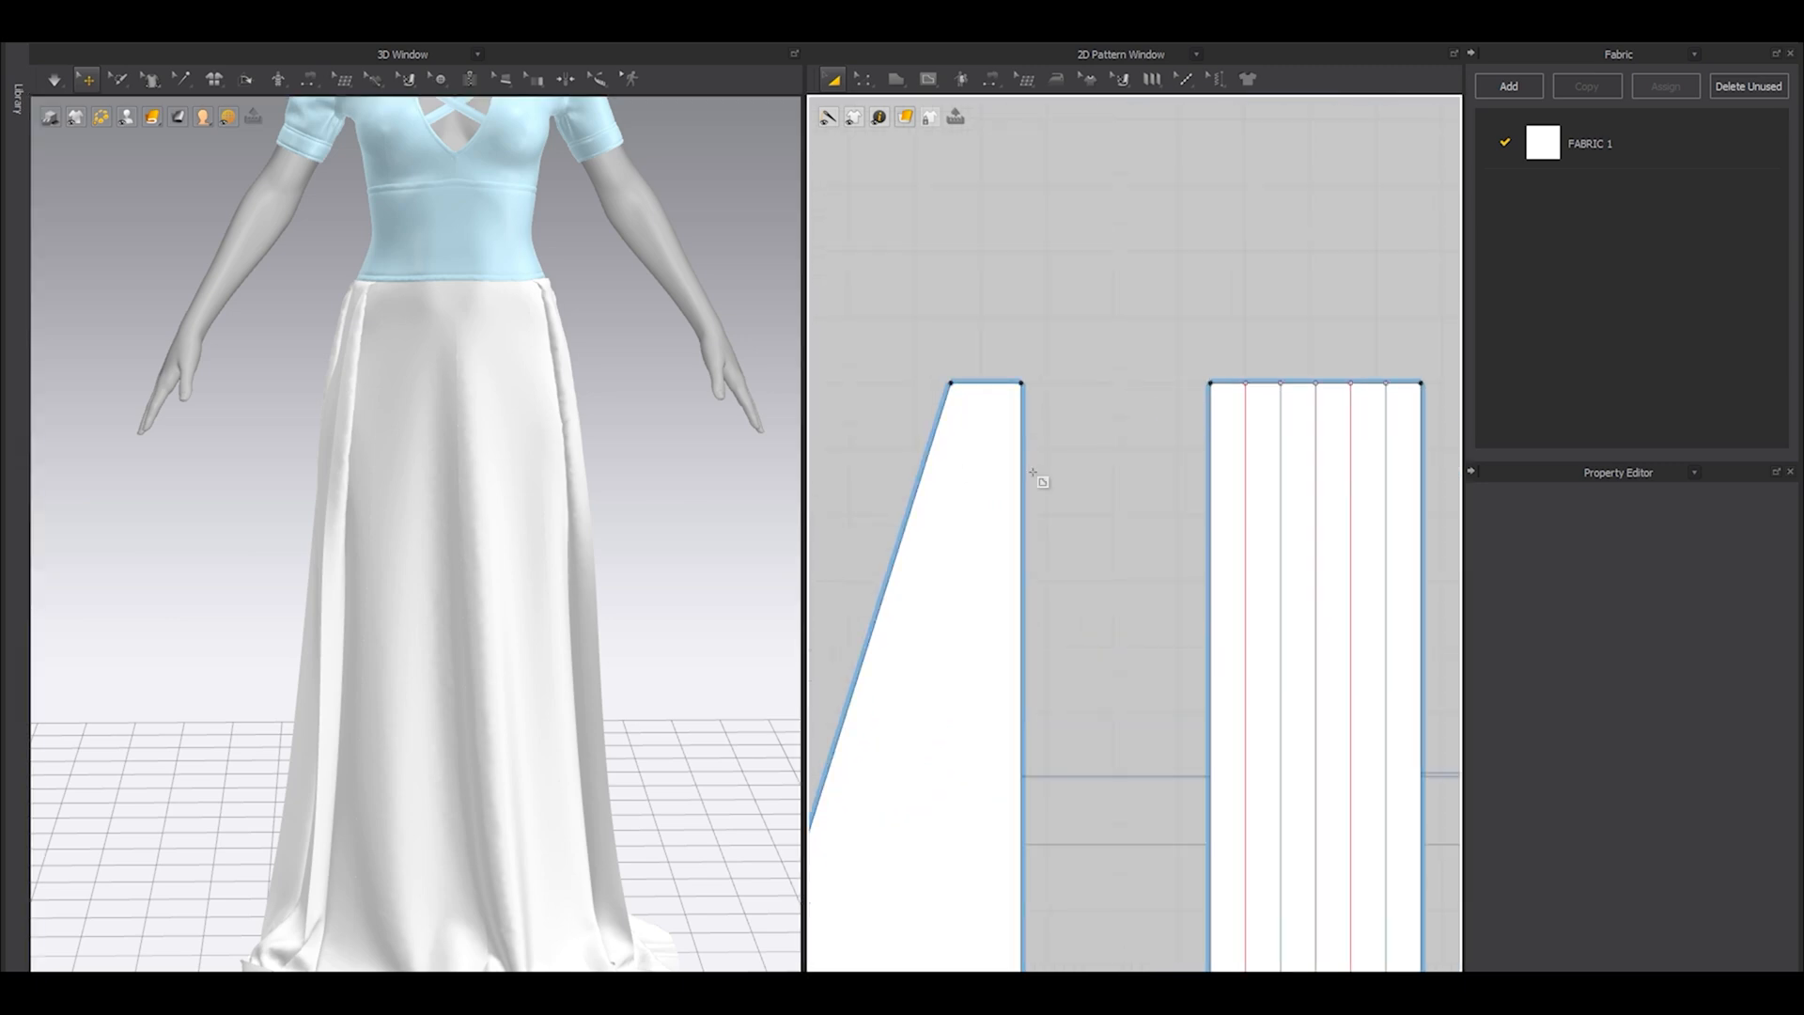
{"action": "scroll", "coordinate": [1040, 470], "scroll_direction": "down", "scroll_amount": 6}
{"action": "scroll", "coordinate": [1012, 454], "scroll_direction": "up", "scroll_amount": 4}
{"action": "left_click_drag", "start_coordinate": [1006, 492], "coordinate": [1105, 500]}
{"action": "middle_click_drag", "start_coordinate": [1400, 517], "coordinate": [1054, 491]}
{"action": "left_click_drag", "start_coordinate": [1174, 472], "coordinate": [1059, 475]}
{"action": "scroll", "coordinate": [1059, 476], "scroll_direction": "down", "scroll_amount": 5}
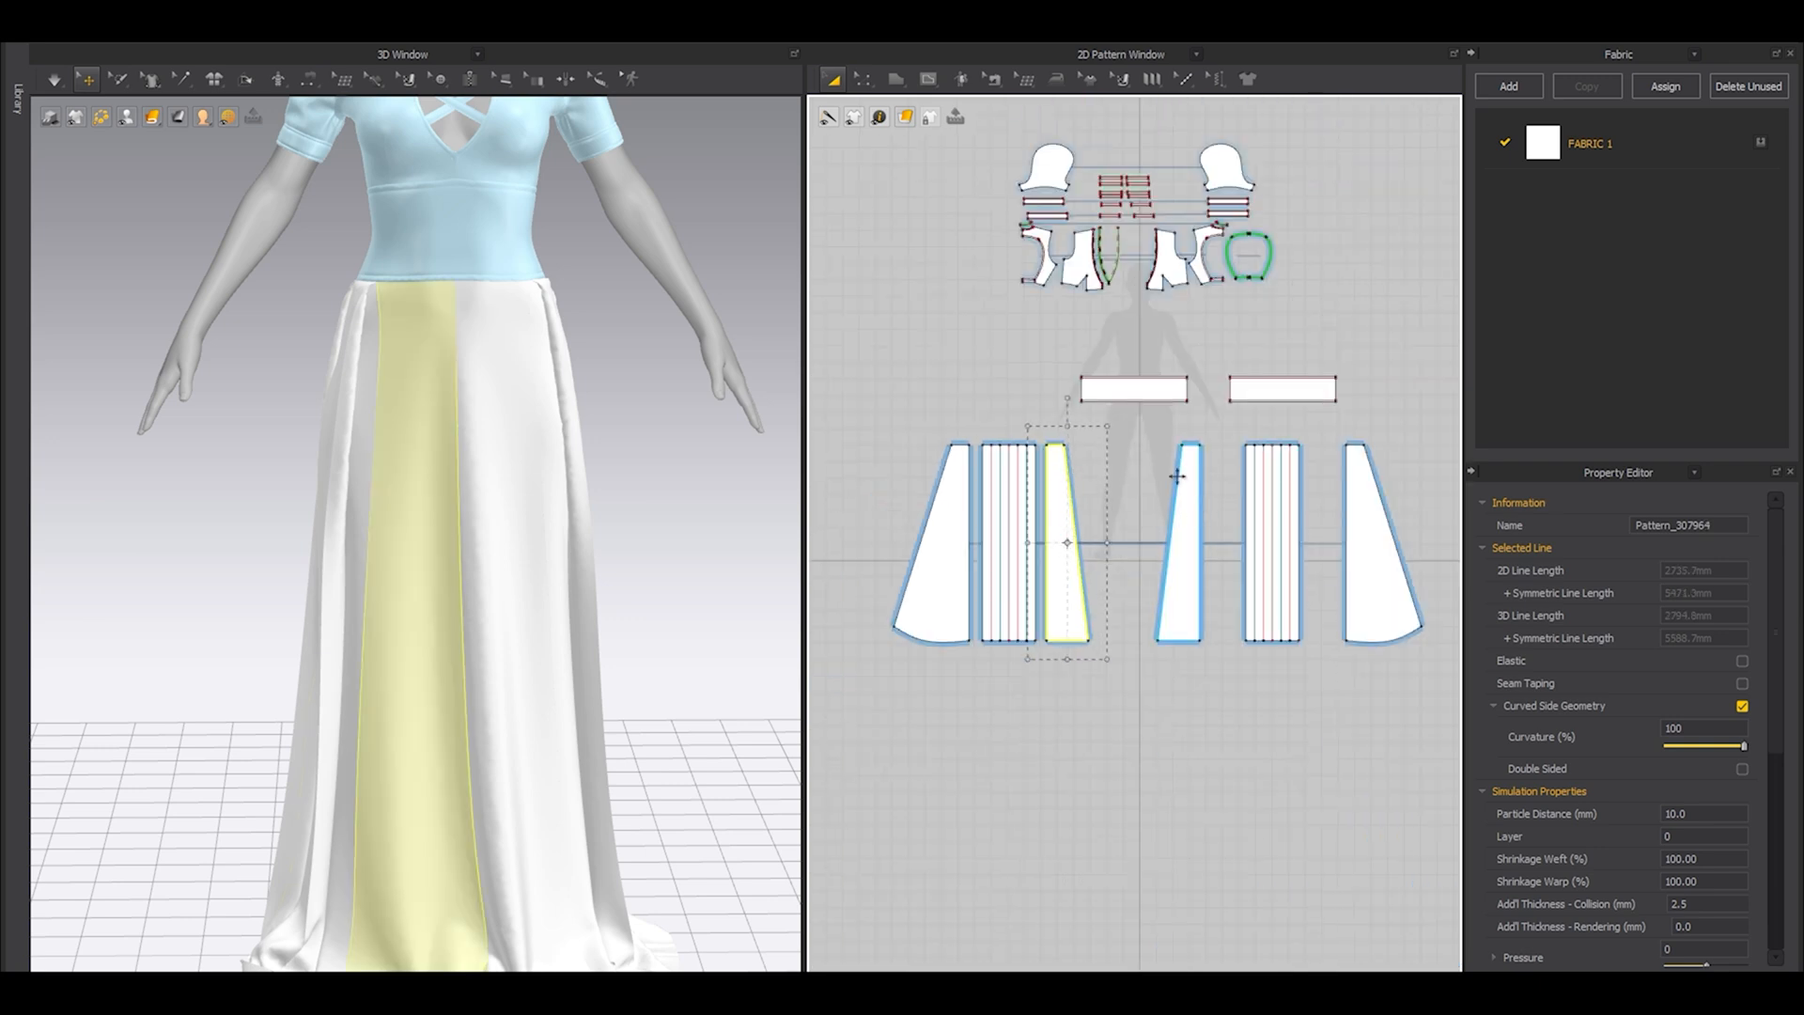
{"action": "left_click", "coordinate": [1028, 485]}
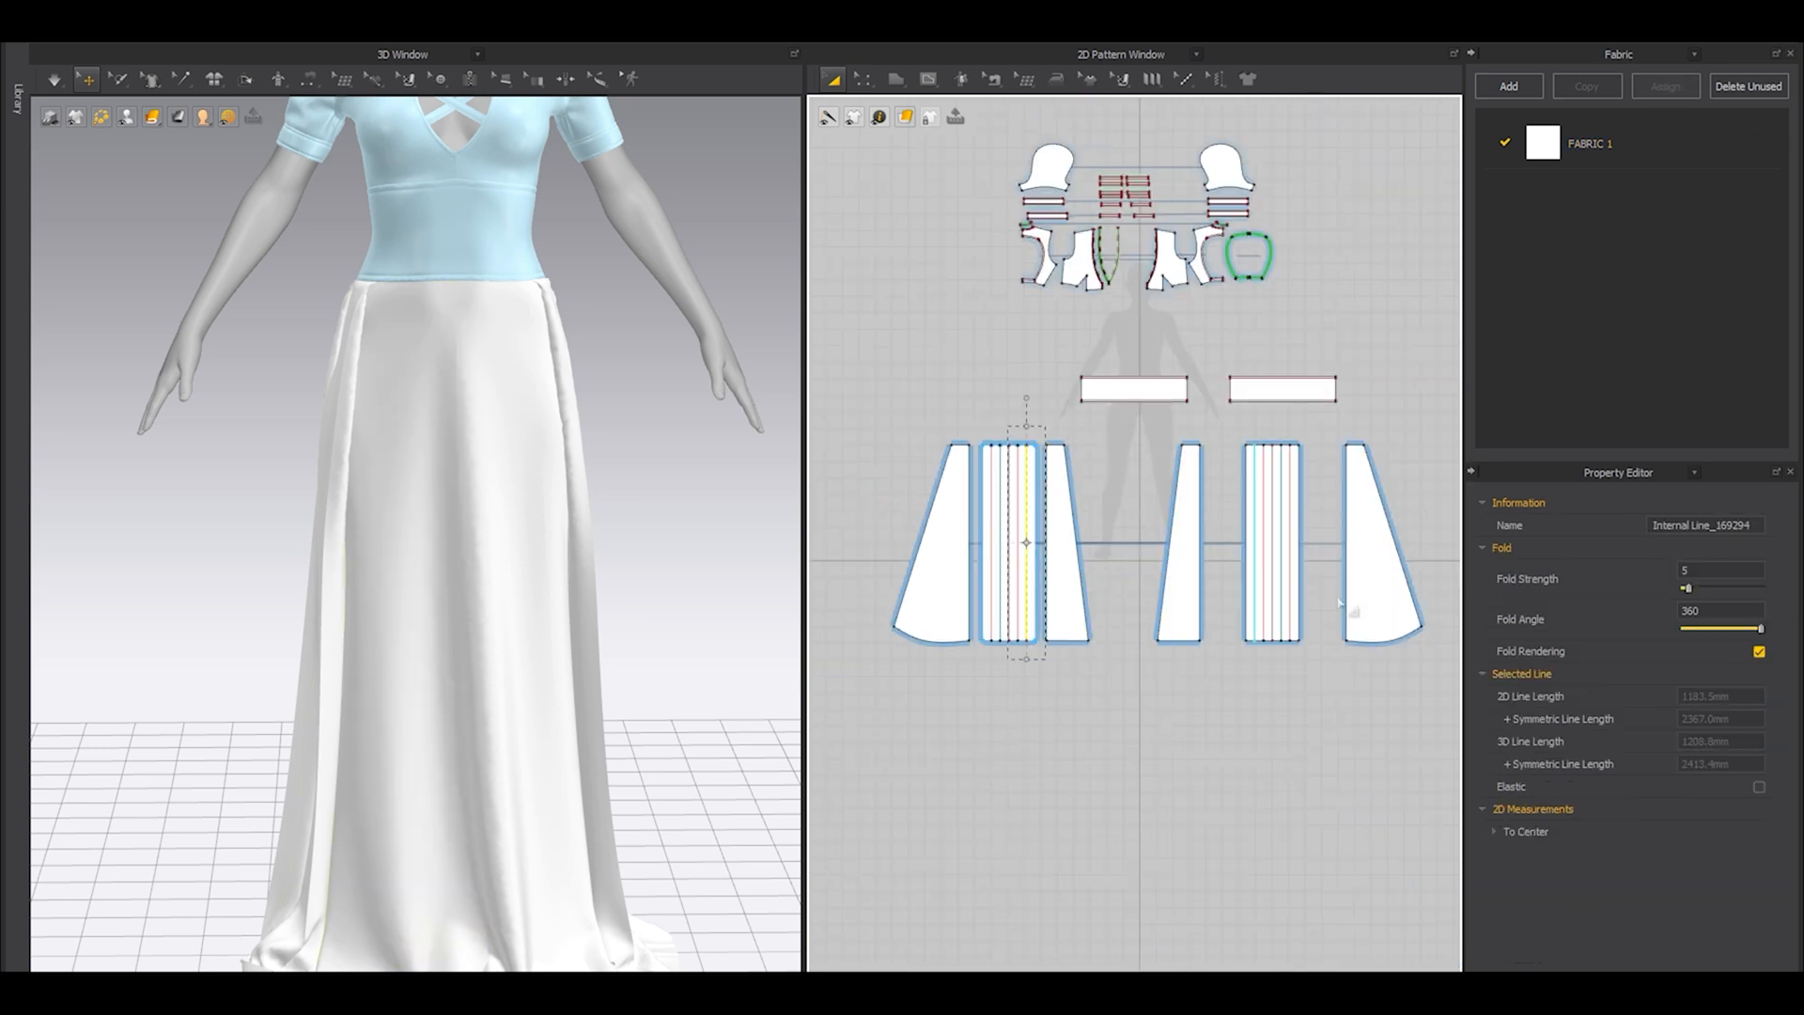
{"action": "left_click", "coordinate": [1190, 697]}
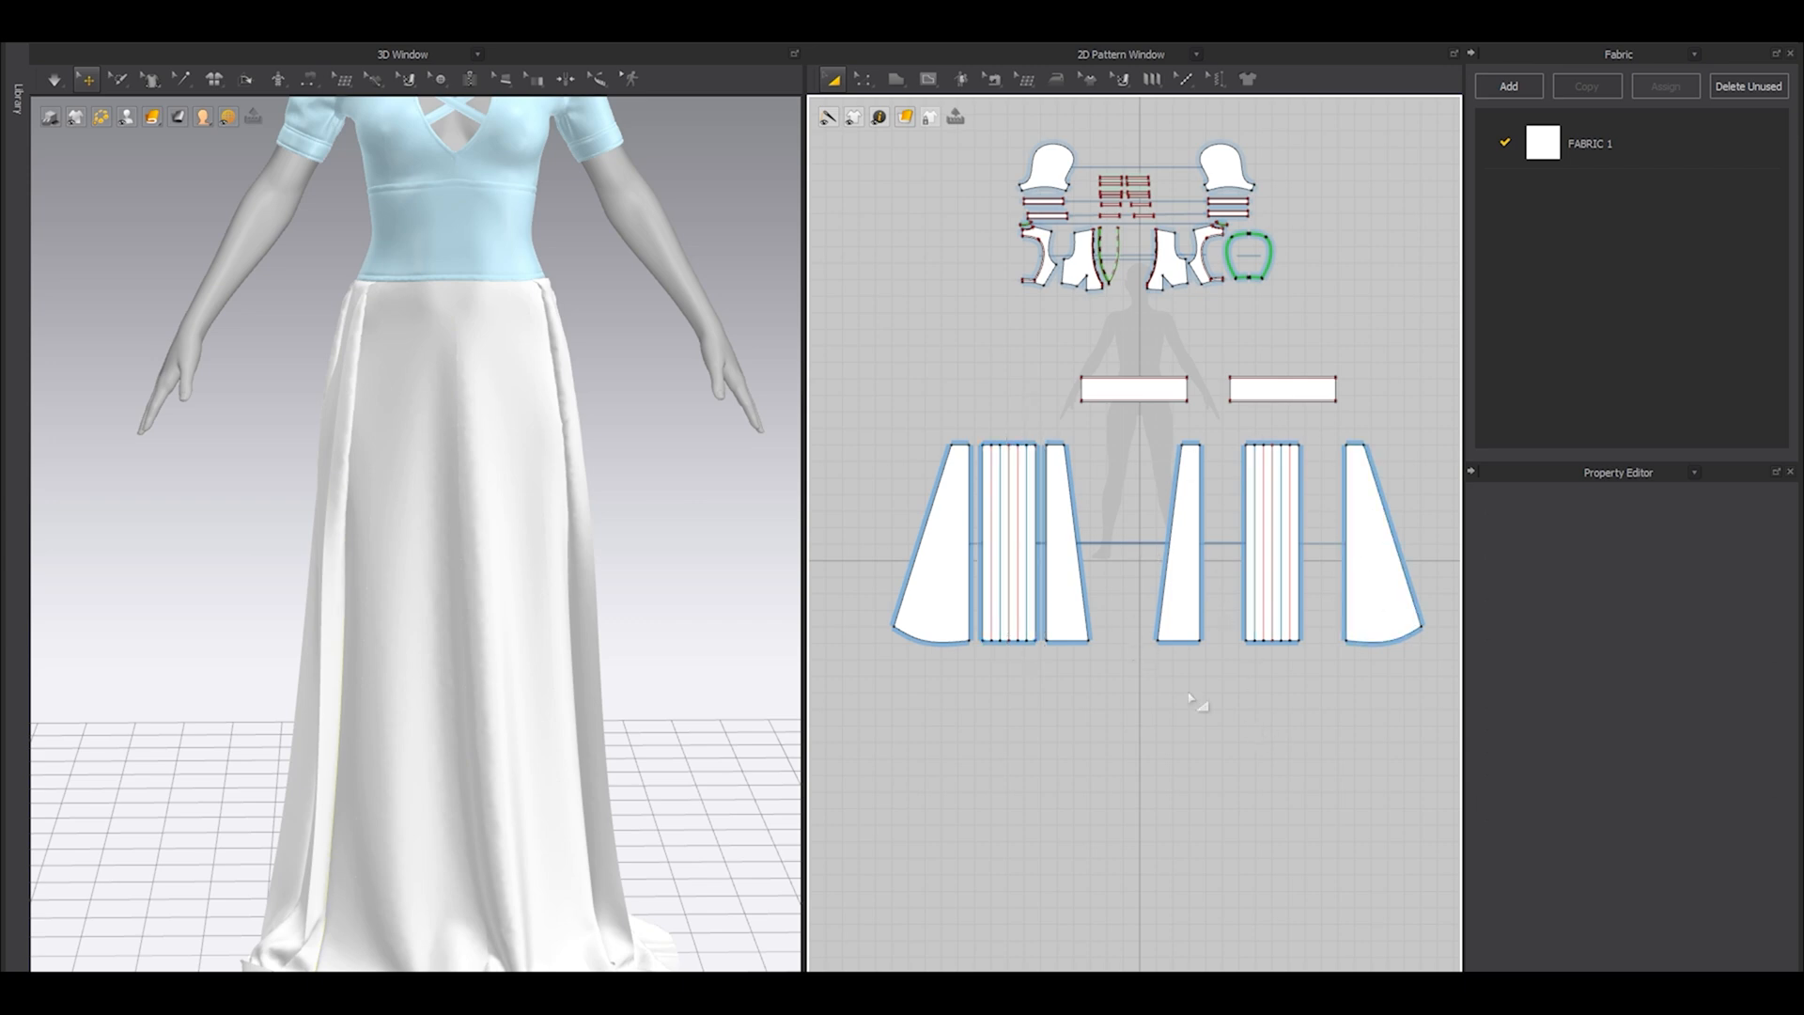
Add aligned points on the straight vertical edges of the three skirt panels, about 116 mm below their upper edge.
{"action": "scroll", "coordinate": [1069, 460], "scroll_direction": "up", "scroll_amount": 8}
{"action": "key", "text": "z"}
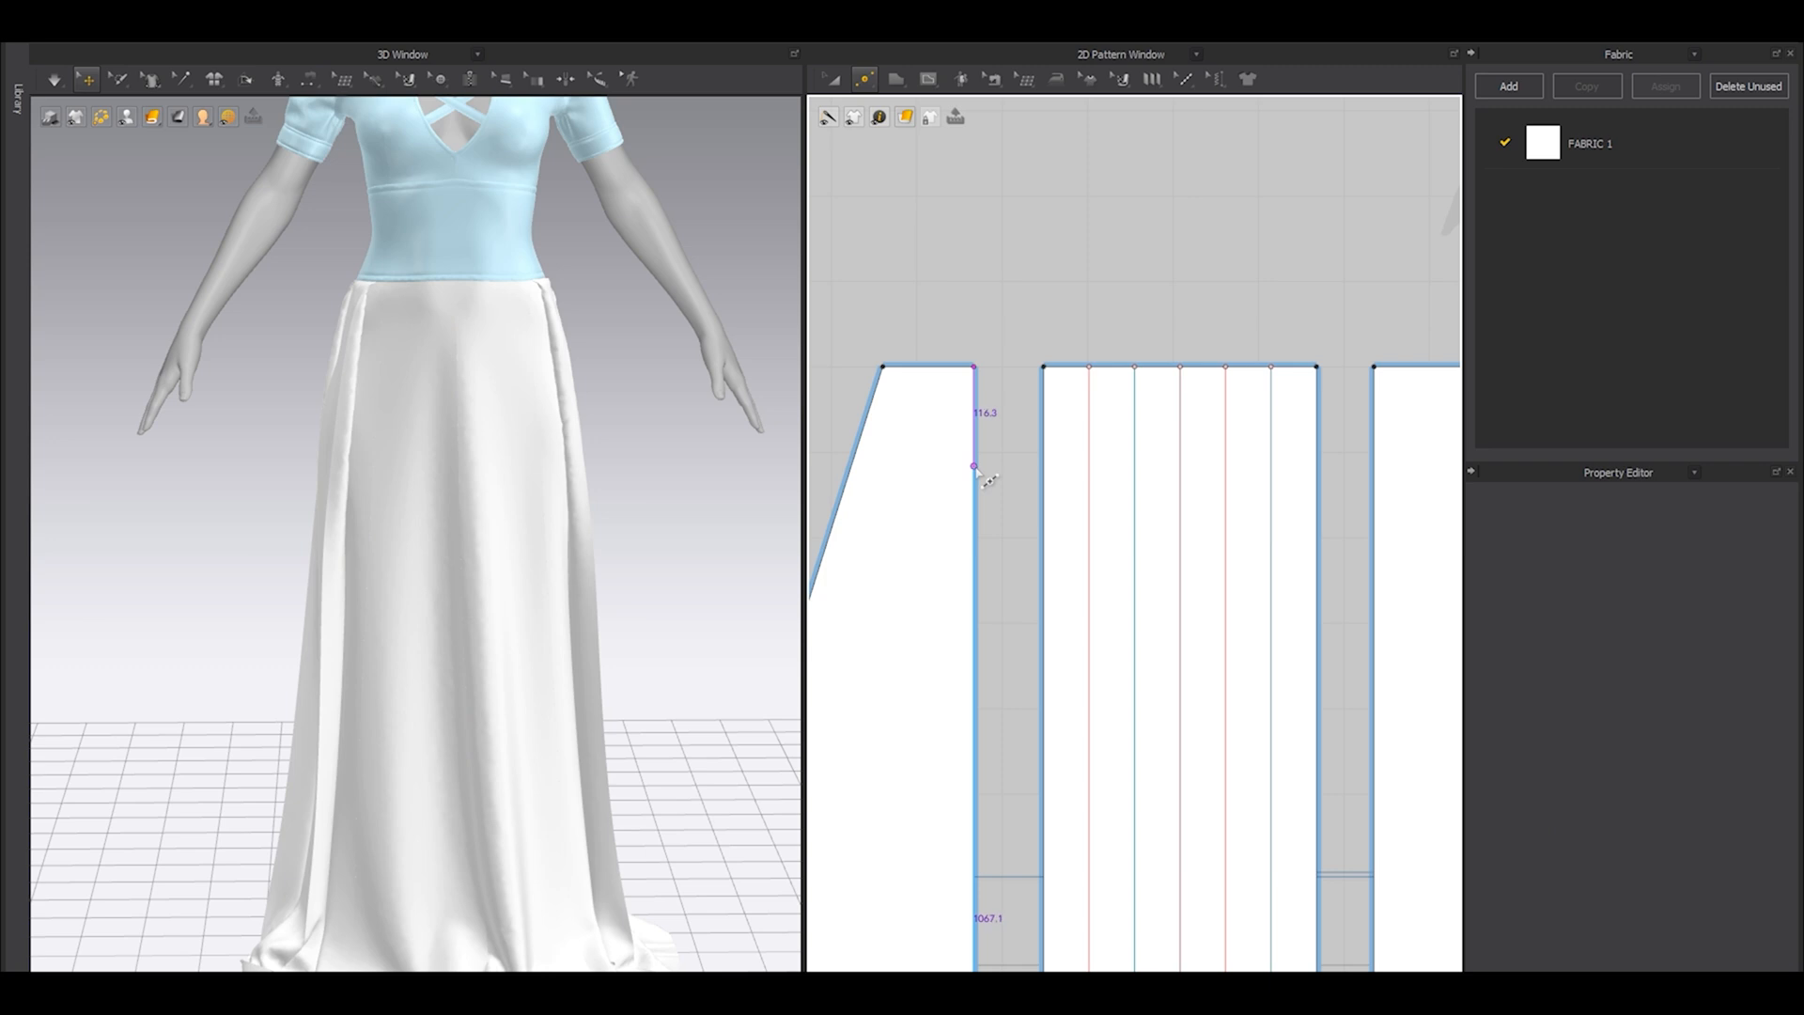
{"action": "left_click", "coordinate": [974, 466]}
{"action": "left_click", "coordinate": [1043, 466]}
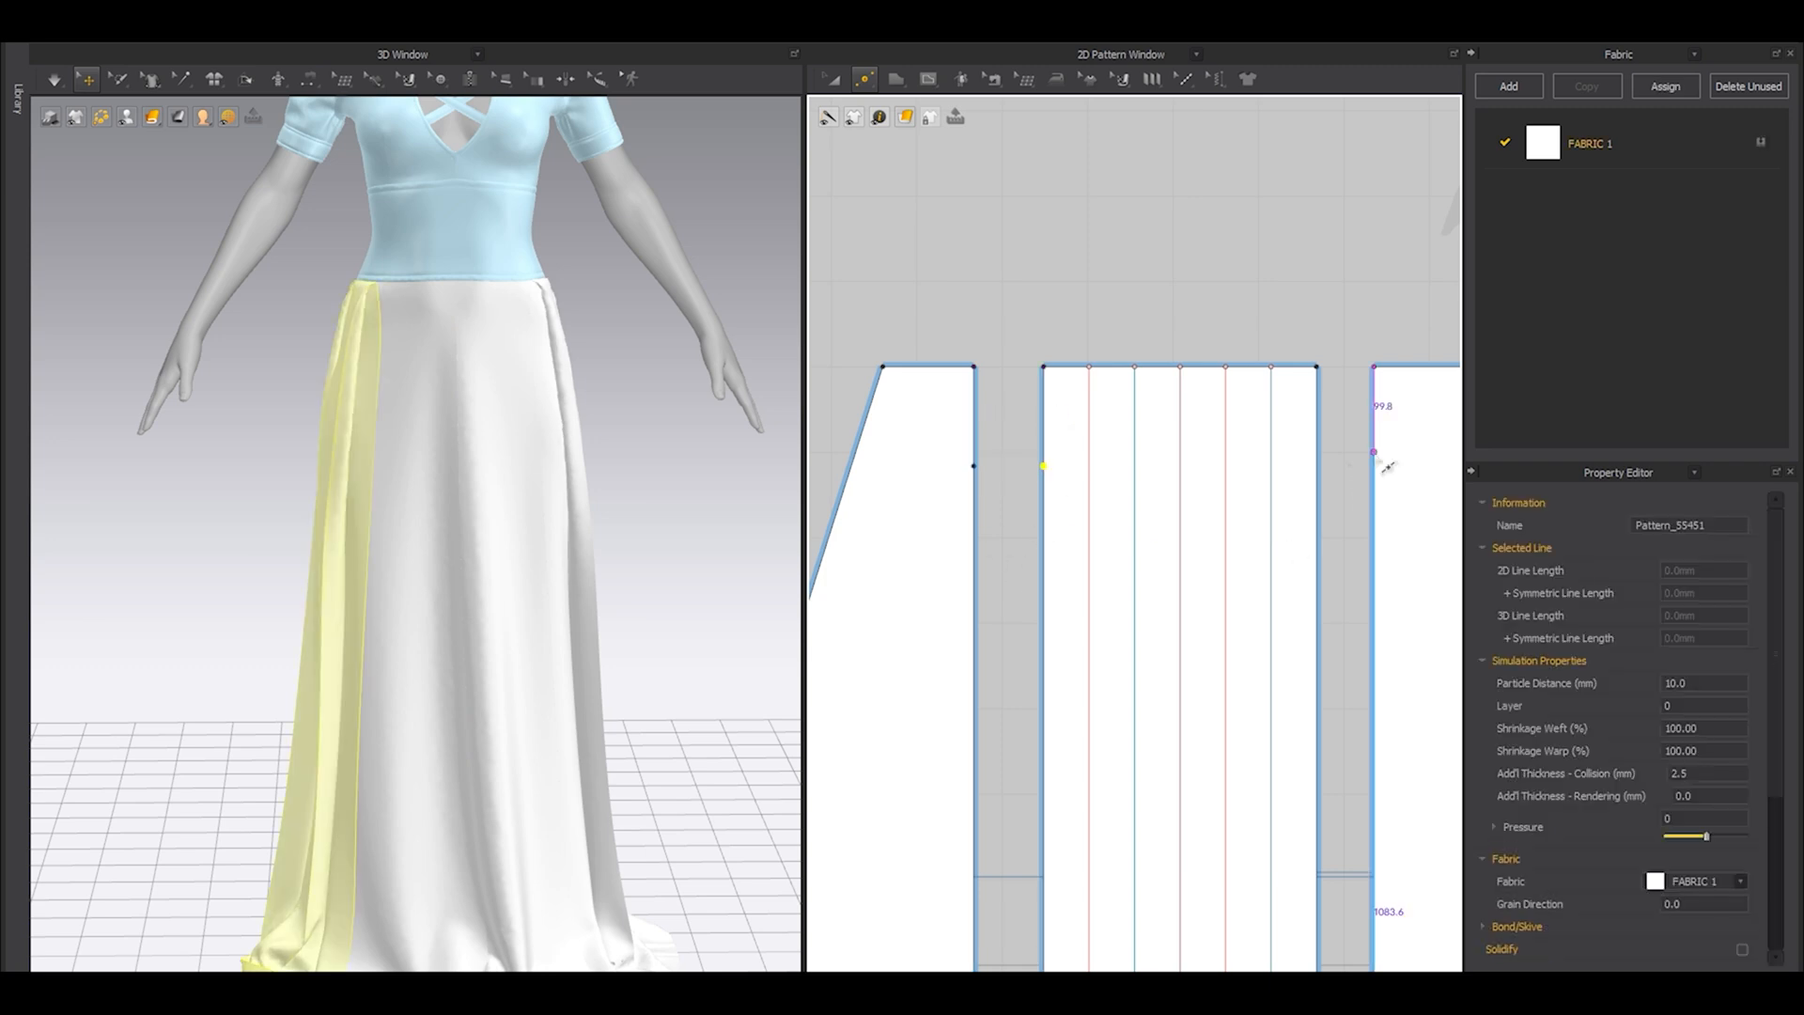
{"action": "left_click", "coordinate": [1375, 466]}
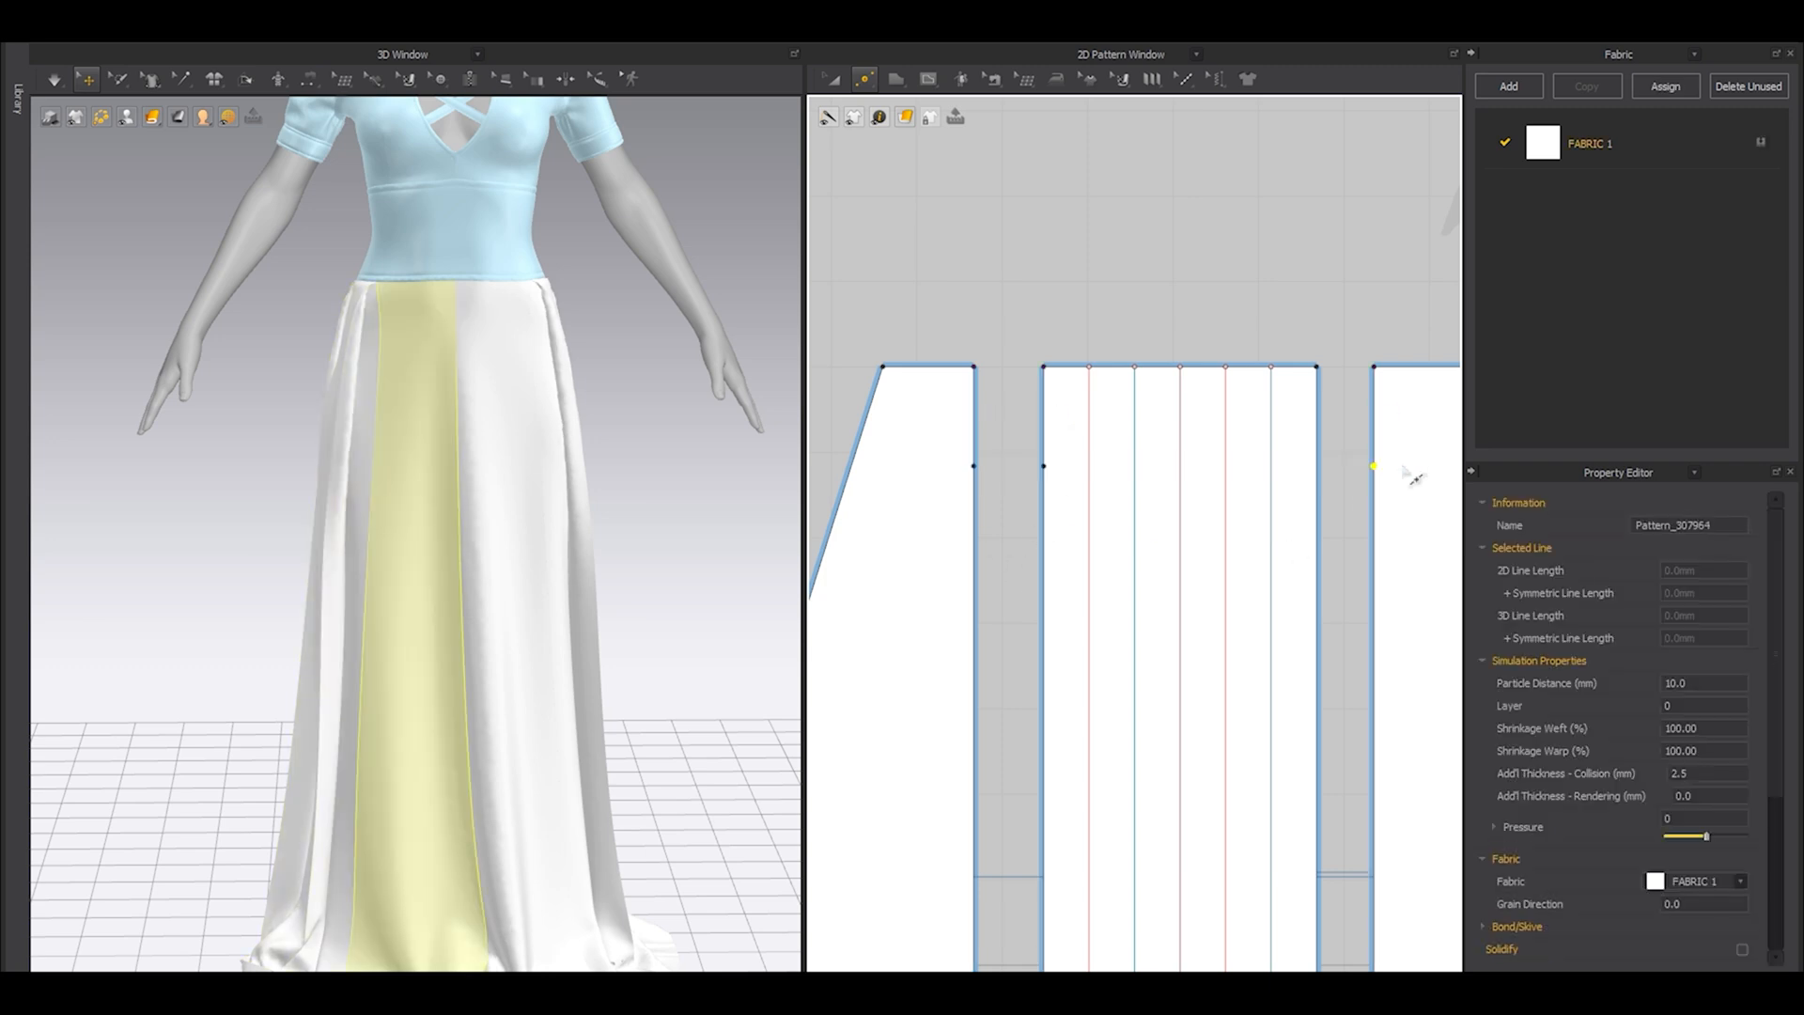
Add a second set of aligned points on the same three panel edges, about 442 mm below their upper edge.
{"action": "scroll", "coordinate": [1327, 468], "scroll_direction": "down", "scroll_amount": 3}
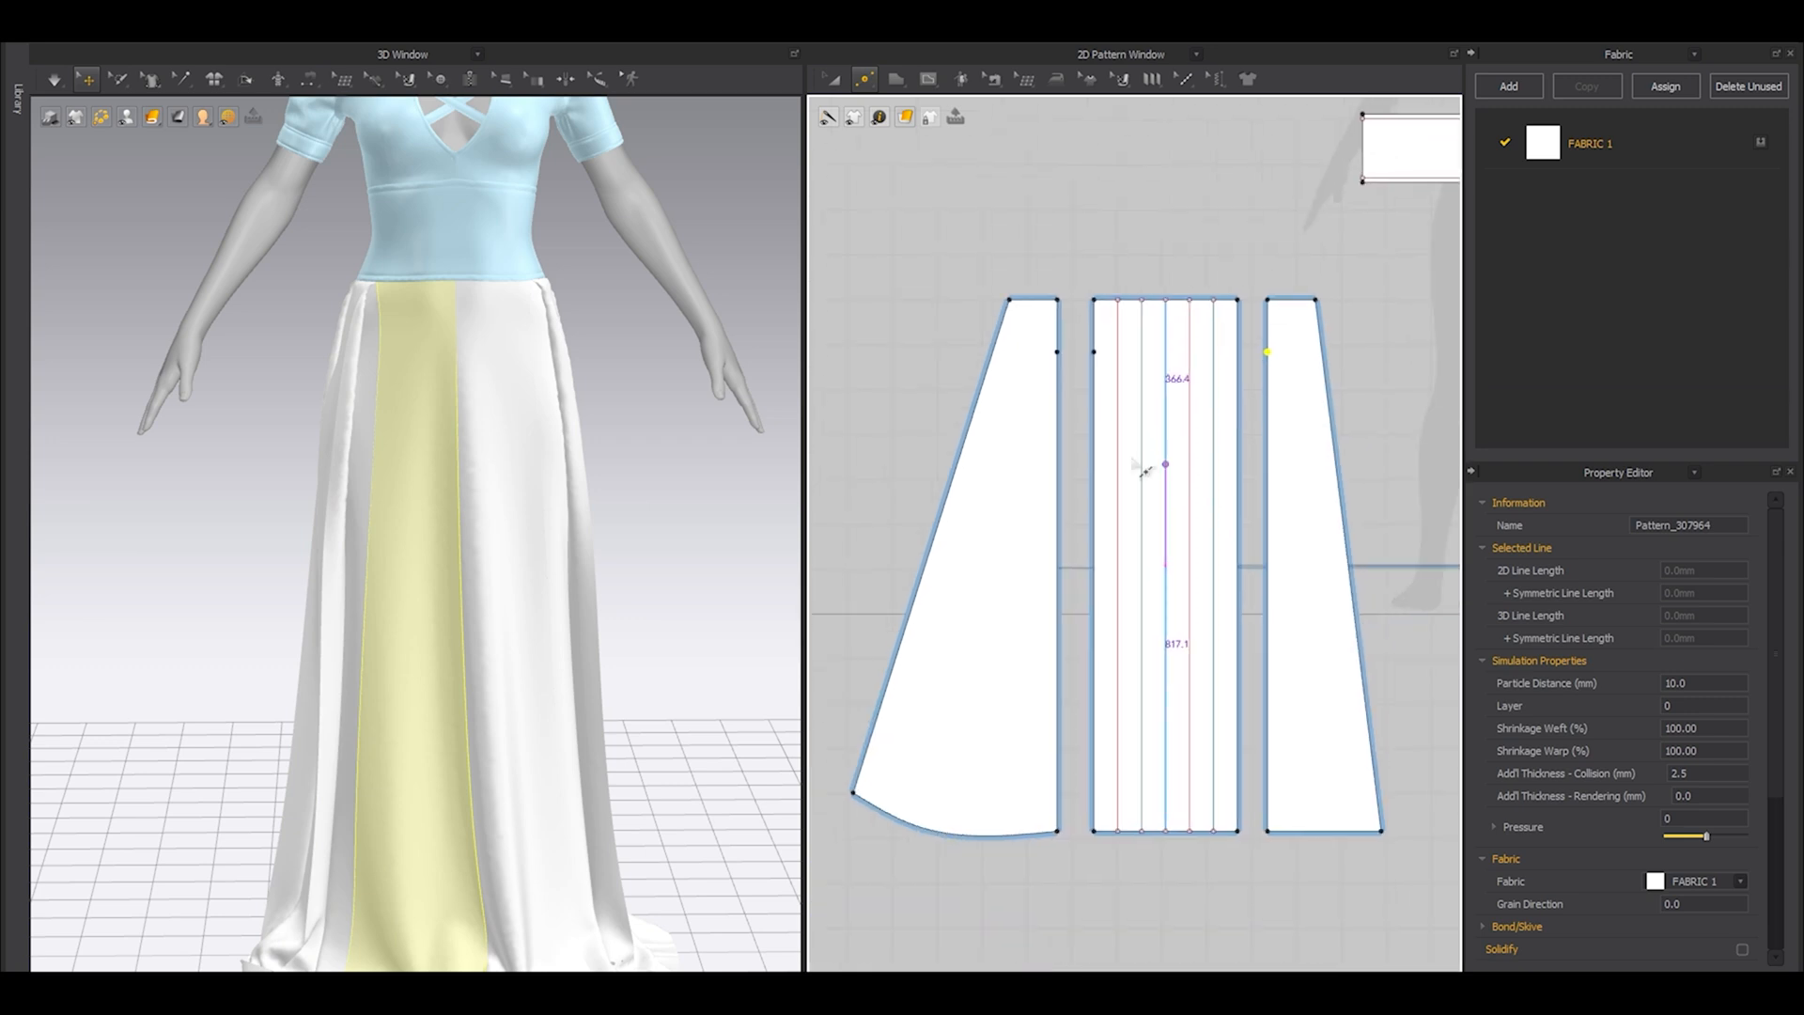
{"action": "left_click", "coordinate": [1058, 498]}
{"action": "left_click", "coordinate": [1093, 498]}
{"action": "left_click", "coordinate": [1267, 498]}
{"action": "scroll", "coordinate": [1275, 549], "scroll_direction": "down", "scroll_amount": 2}
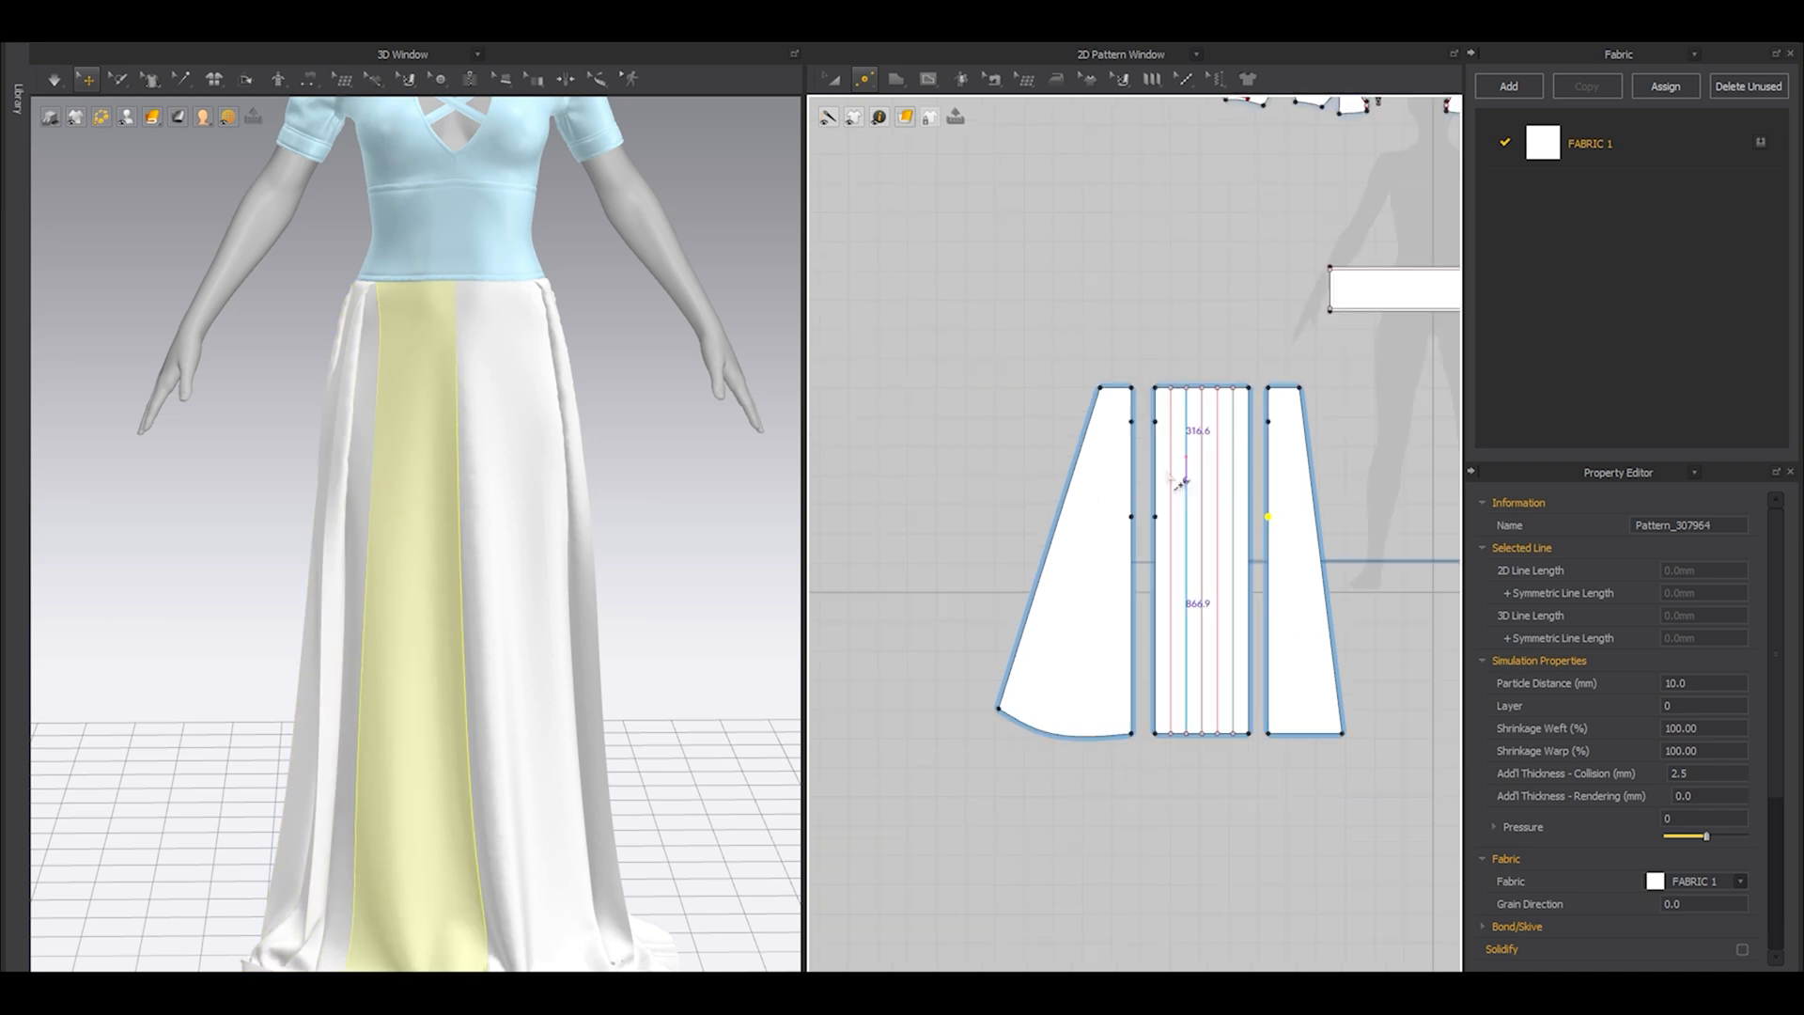
Draw horizontal internal lines across the flared, pleated and front skirt panels from their upper added points.
{"action": "scroll", "coordinate": [1155, 433], "scroll_direction": "up", "scroll_amount": 3}
{"action": "key", "text": "g"}
{"action": "scroll", "coordinate": [1092, 405], "scroll_direction": "up", "scroll_amount": 3}
{"action": "left_click", "coordinate": [1130, 406]}
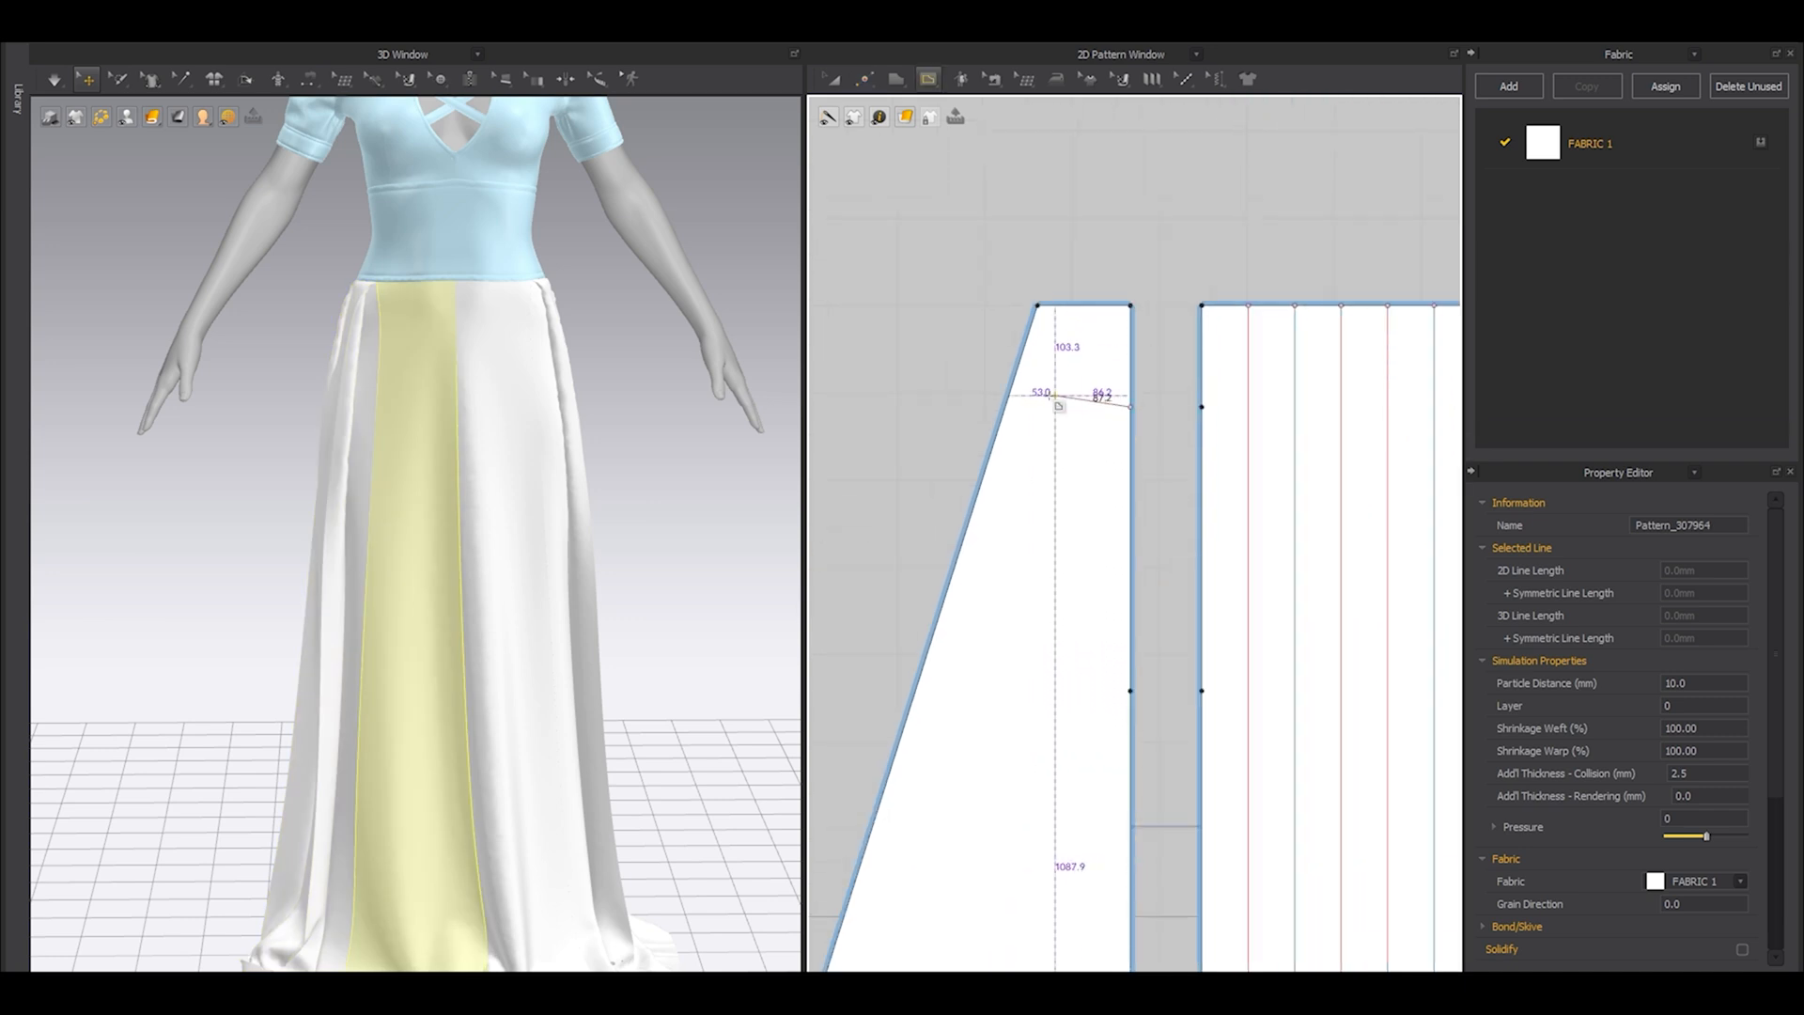
{"action": "middle_click_drag", "start_coordinate": [1206, 480], "coordinate": [1004, 480]}
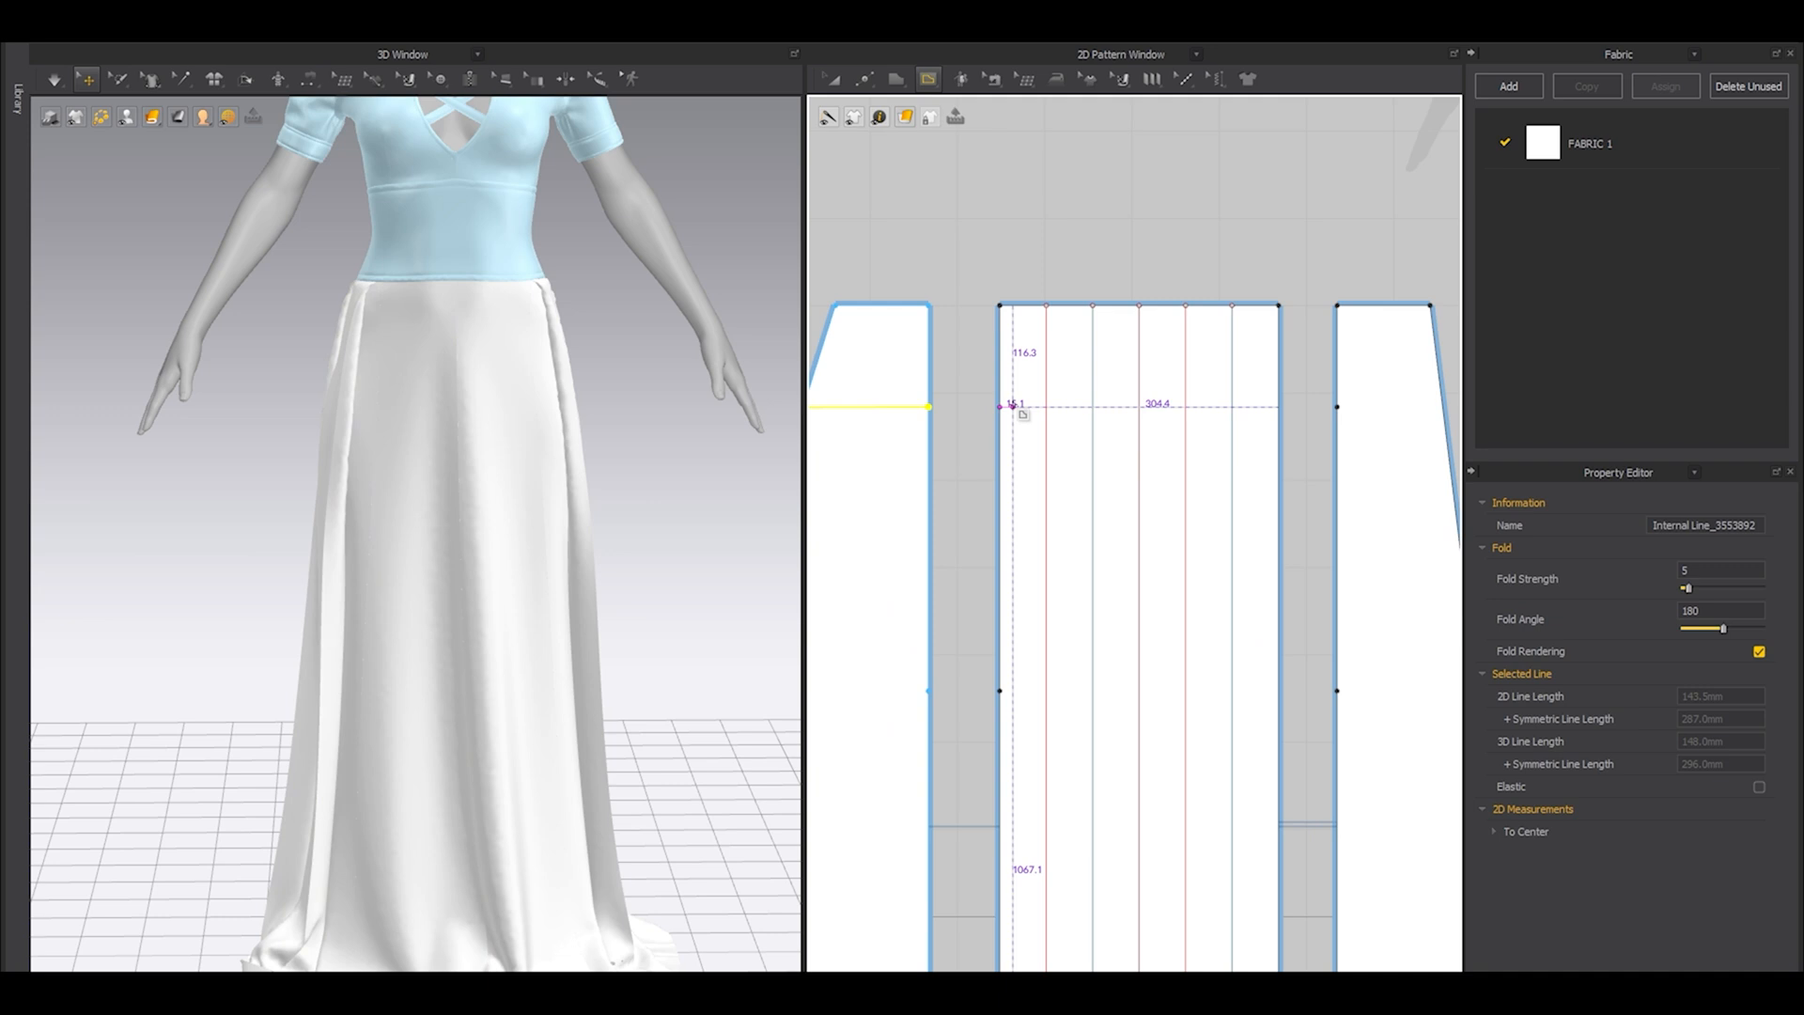
{"action": "double_click", "coordinate": [1275, 406]}
{"action": "middle_click_drag", "start_coordinate": [1349, 507], "coordinate": [1201, 515]}
{"action": "left_click", "coordinate": [1189, 418]}
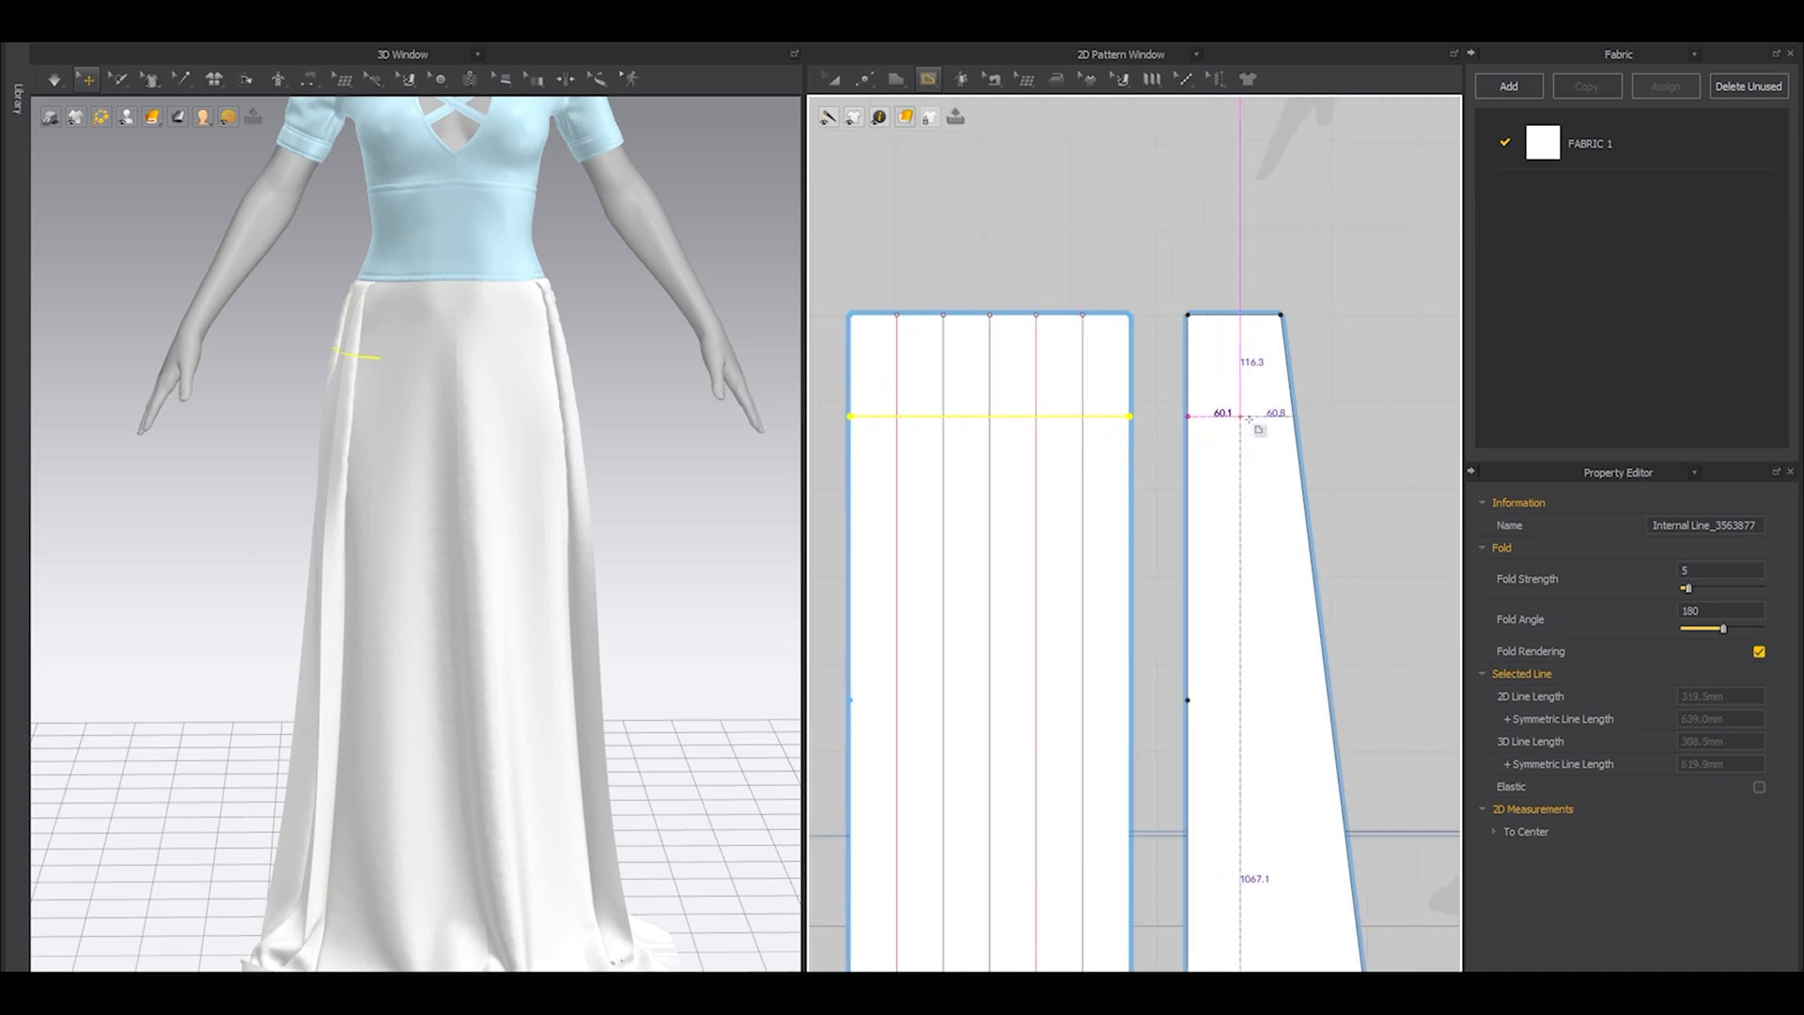
{"action": "double_click", "coordinate": [1294, 418]}
{"action": "scroll", "coordinate": [1236, 554], "scroll_direction": "down", "scroll_amount": 3}
{"action": "middle_click_drag", "start_coordinate": [1137, 594], "coordinate": [1190, 554]}
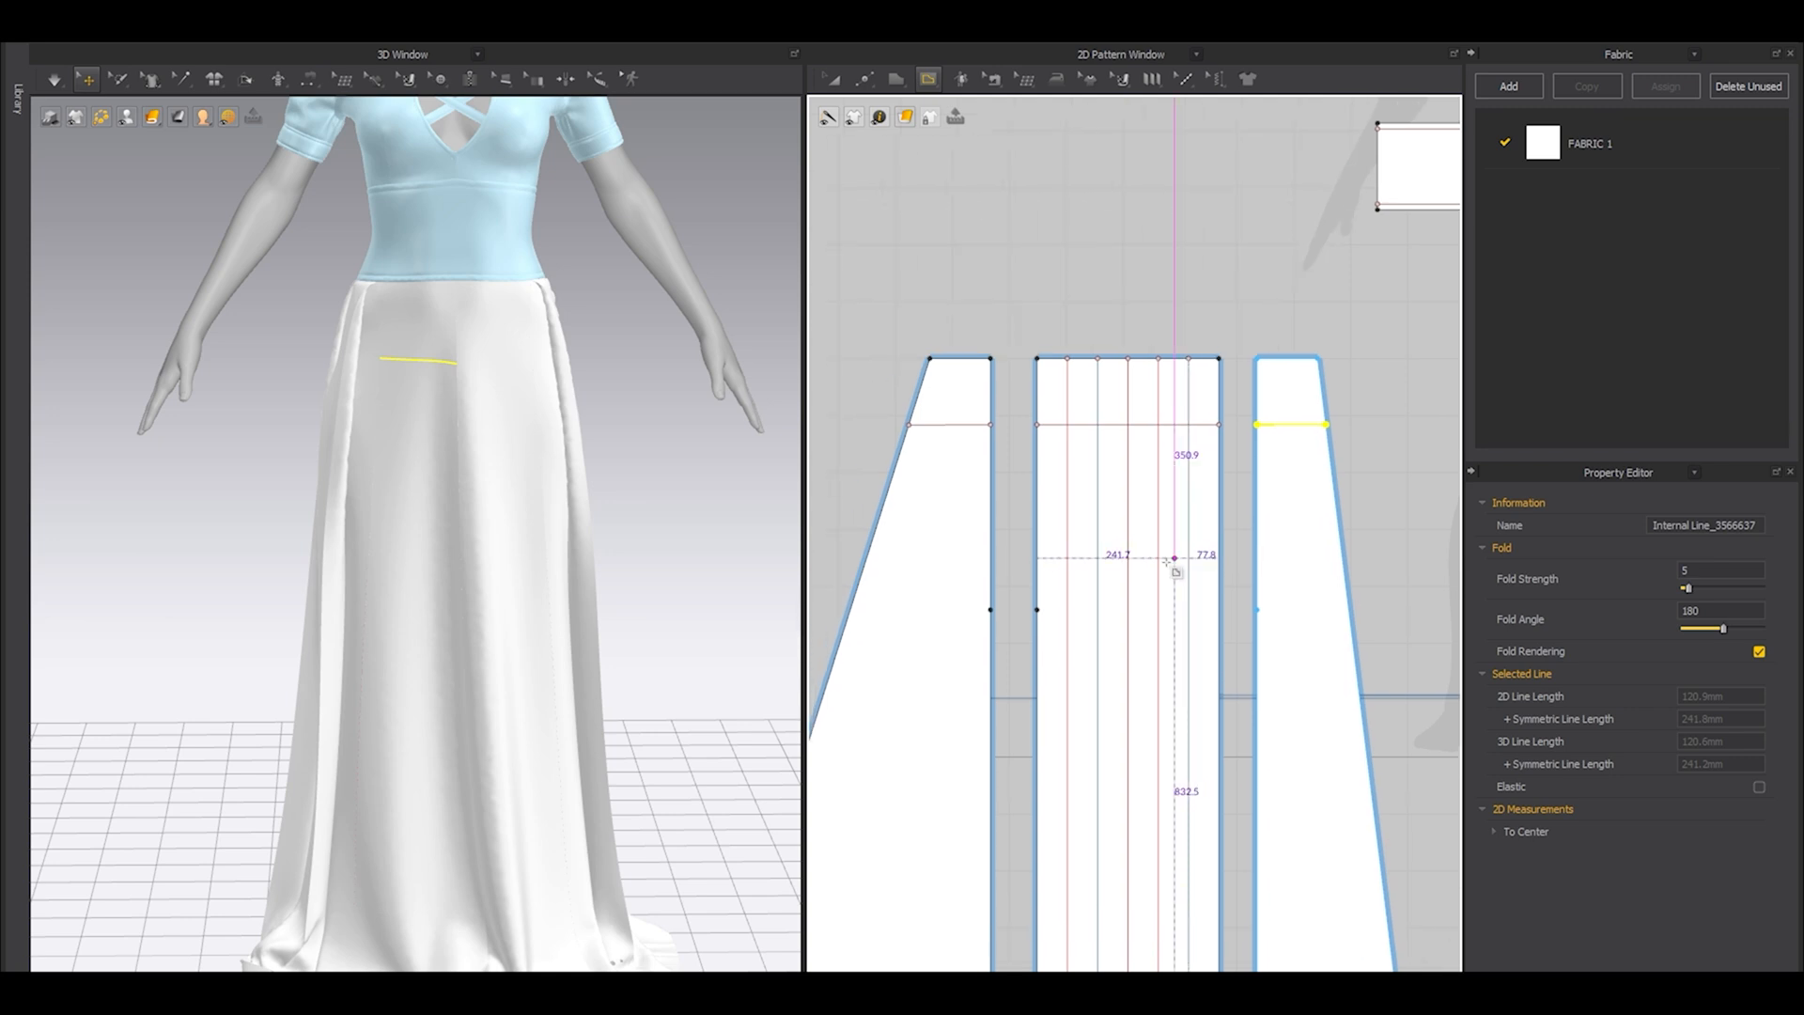
Draw horizontal internal lines across the flared, pleated and front skirt panels from their lower added points.
{"action": "scroll", "coordinate": [993, 599], "scroll_direction": "up", "scroll_amount": 2}
{"action": "middle_click_drag", "start_coordinate": [991, 601], "coordinate": [1099, 573]}
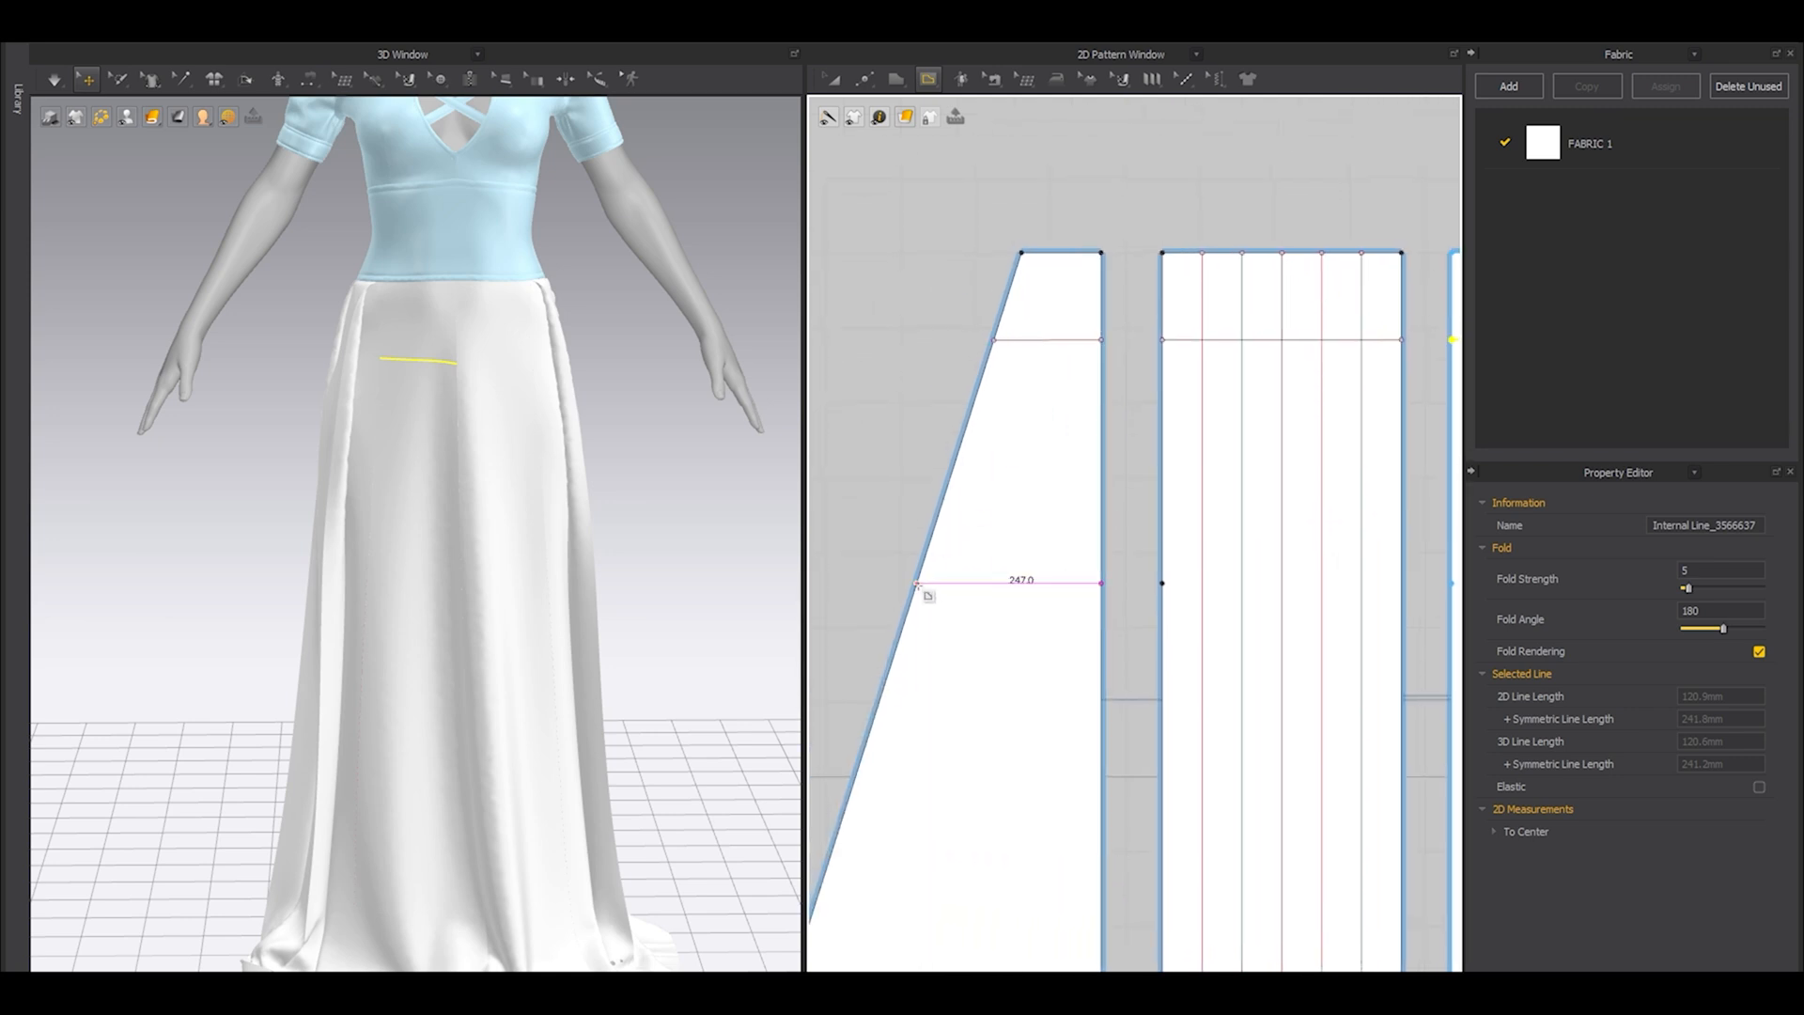
{"action": "double_click", "coordinate": [914, 585]}
{"action": "left_click", "coordinate": [1162, 582]}
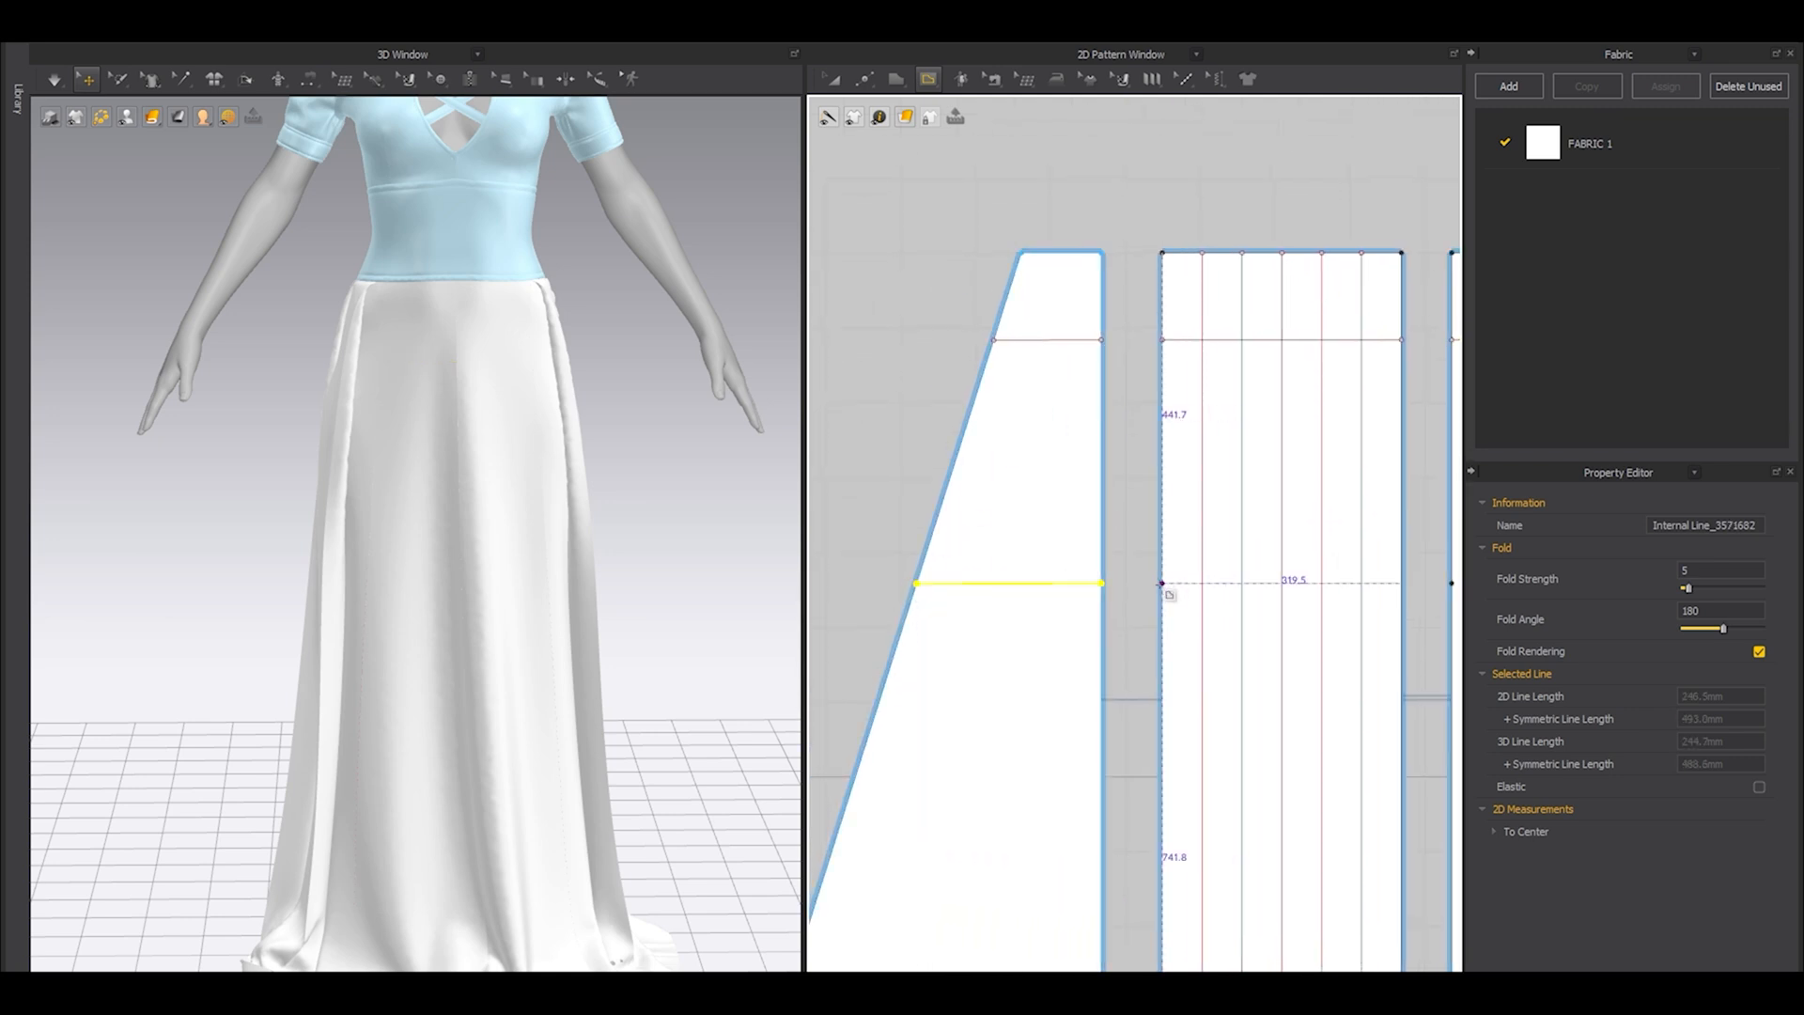
{"action": "middle_click_drag", "start_coordinate": [1356, 611], "coordinate": [1056, 570]}
{"action": "double_click", "coordinate": [1105, 542]}
{"action": "left_click", "coordinate": [1152, 540]}
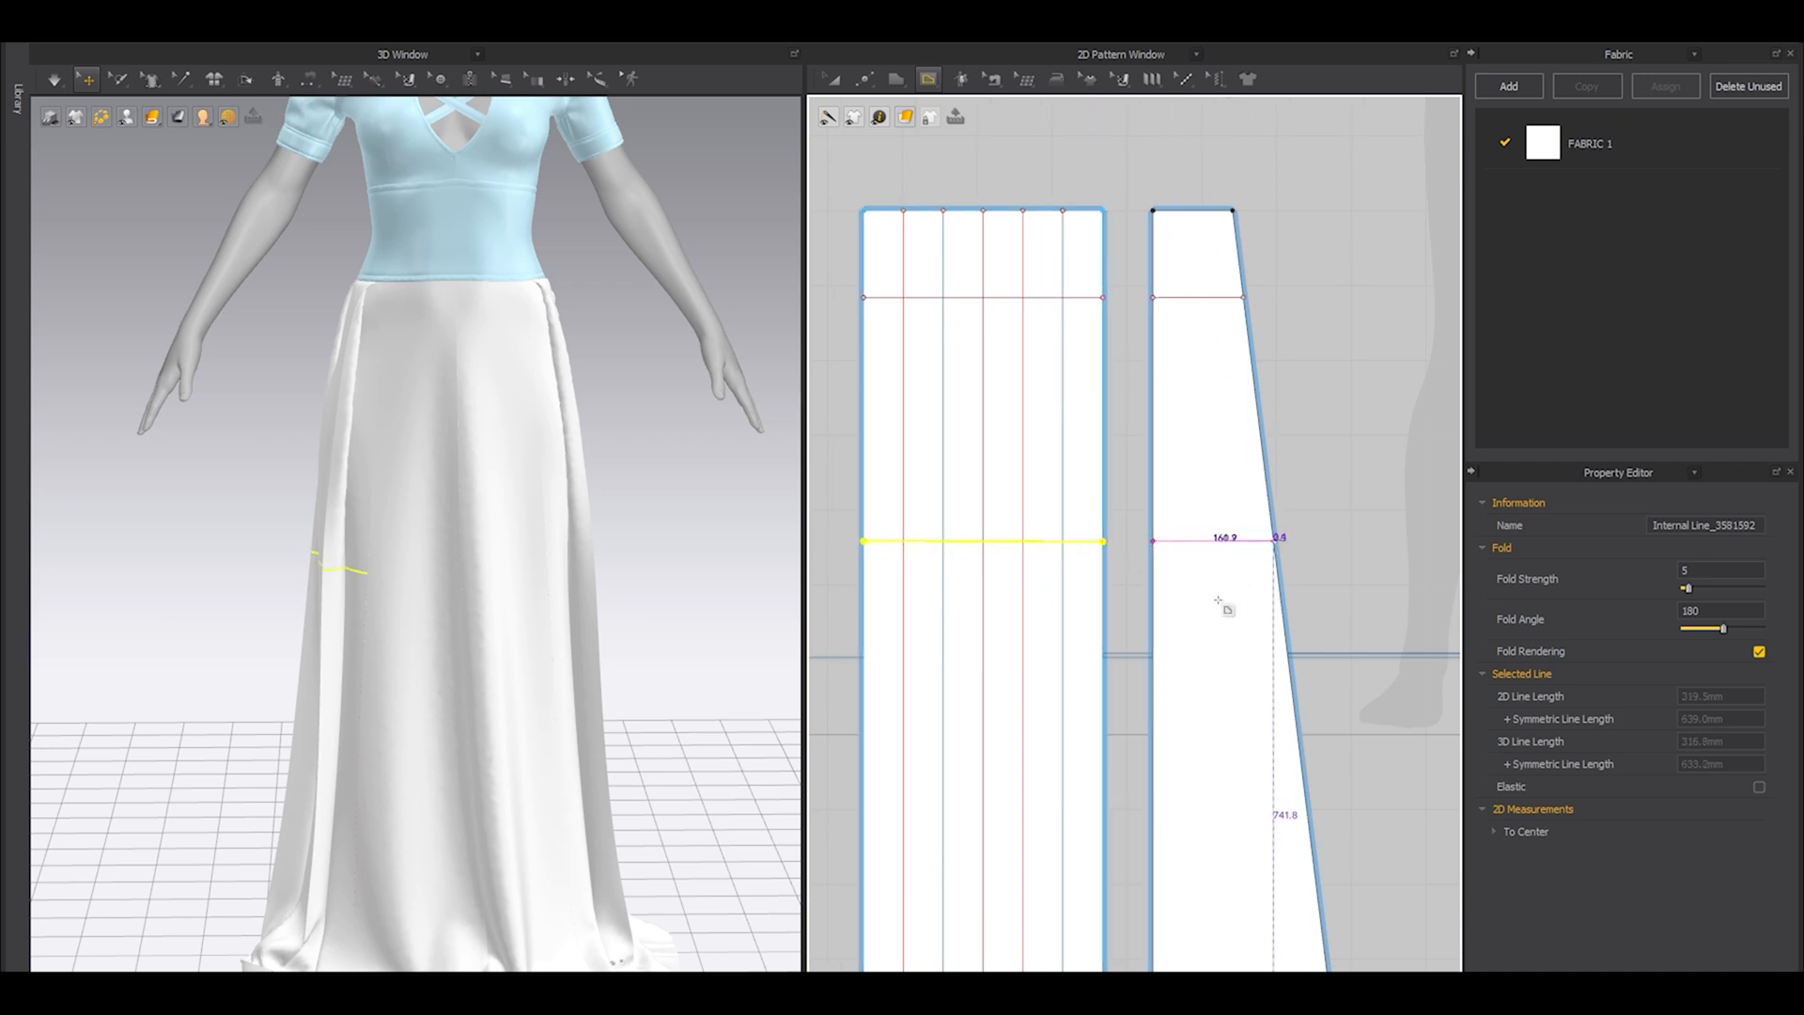
{"action": "scroll", "coordinate": [1195, 603], "scroll_direction": "down", "scroll_amount": 4}
{"action": "key", "text": "z"}
{"action": "left_click_drag", "start_coordinate": [1285, 420], "coordinate": [889, 620]}
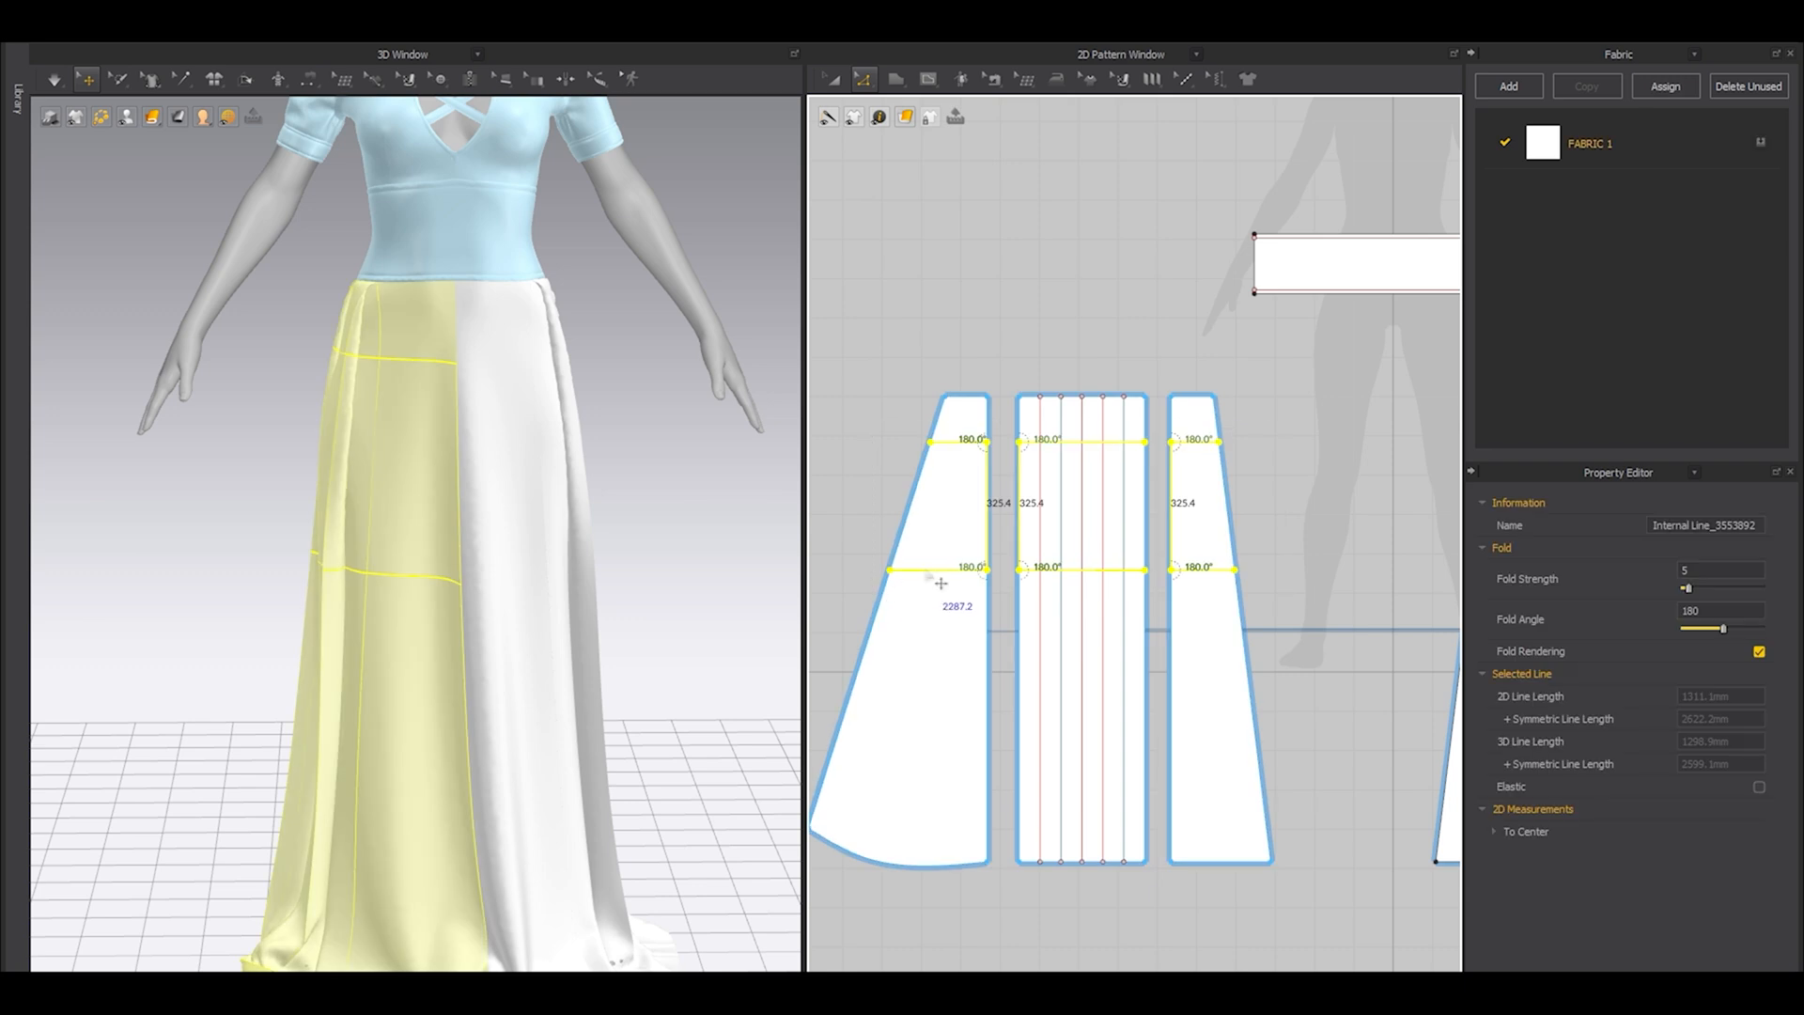
{"action": "right_click", "coordinate": [927, 582]}
{"action": "mouse_move", "coordinate": [975, 839]}
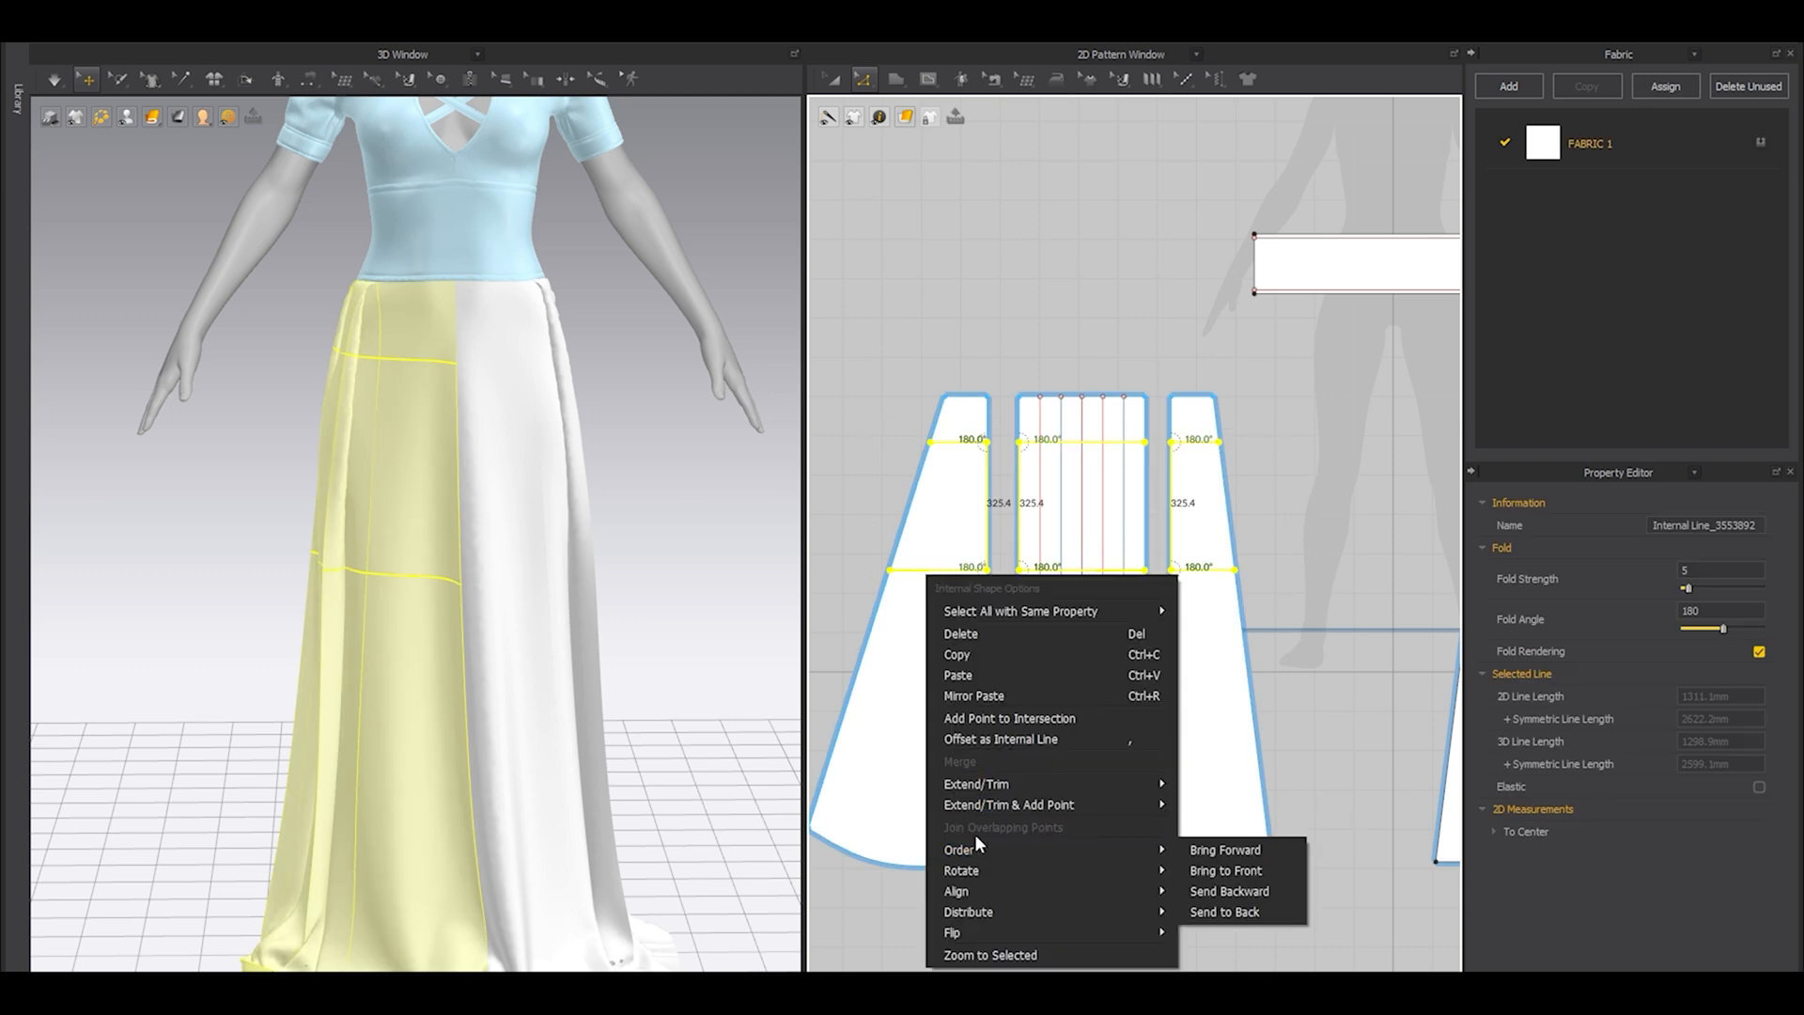
{"action": "left_click", "coordinate": [972, 509]}
{"action": "scroll", "coordinate": [951, 554], "scroll_direction": "down", "scroll_amount": 2}
{"action": "middle_click_drag", "start_coordinate": [951, 554], "coordinate": [981, 504]}
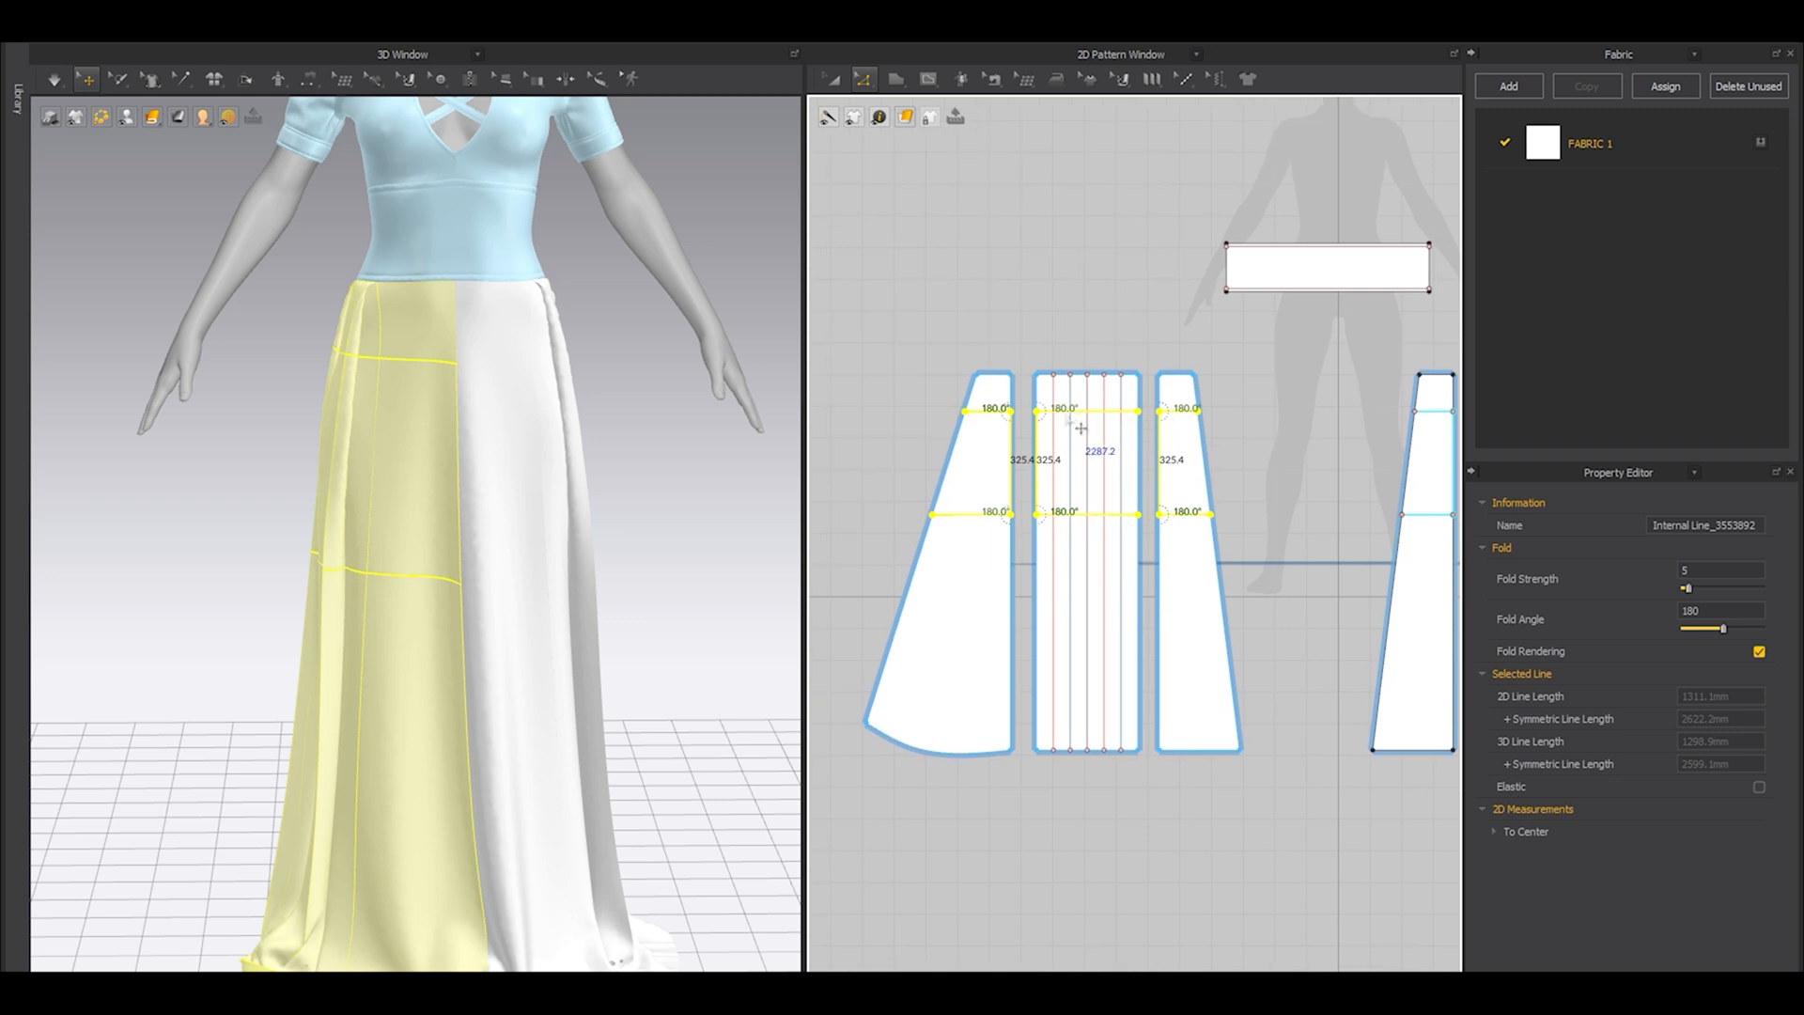
Select all six horizontal internal lines on the three skirt panels and apply Cut & Sew to them.
{"action": "left_click", "coordinate": [1045, 411]}
{"action": "left_click", "coordinate": [996, 412], "text": "shift"}
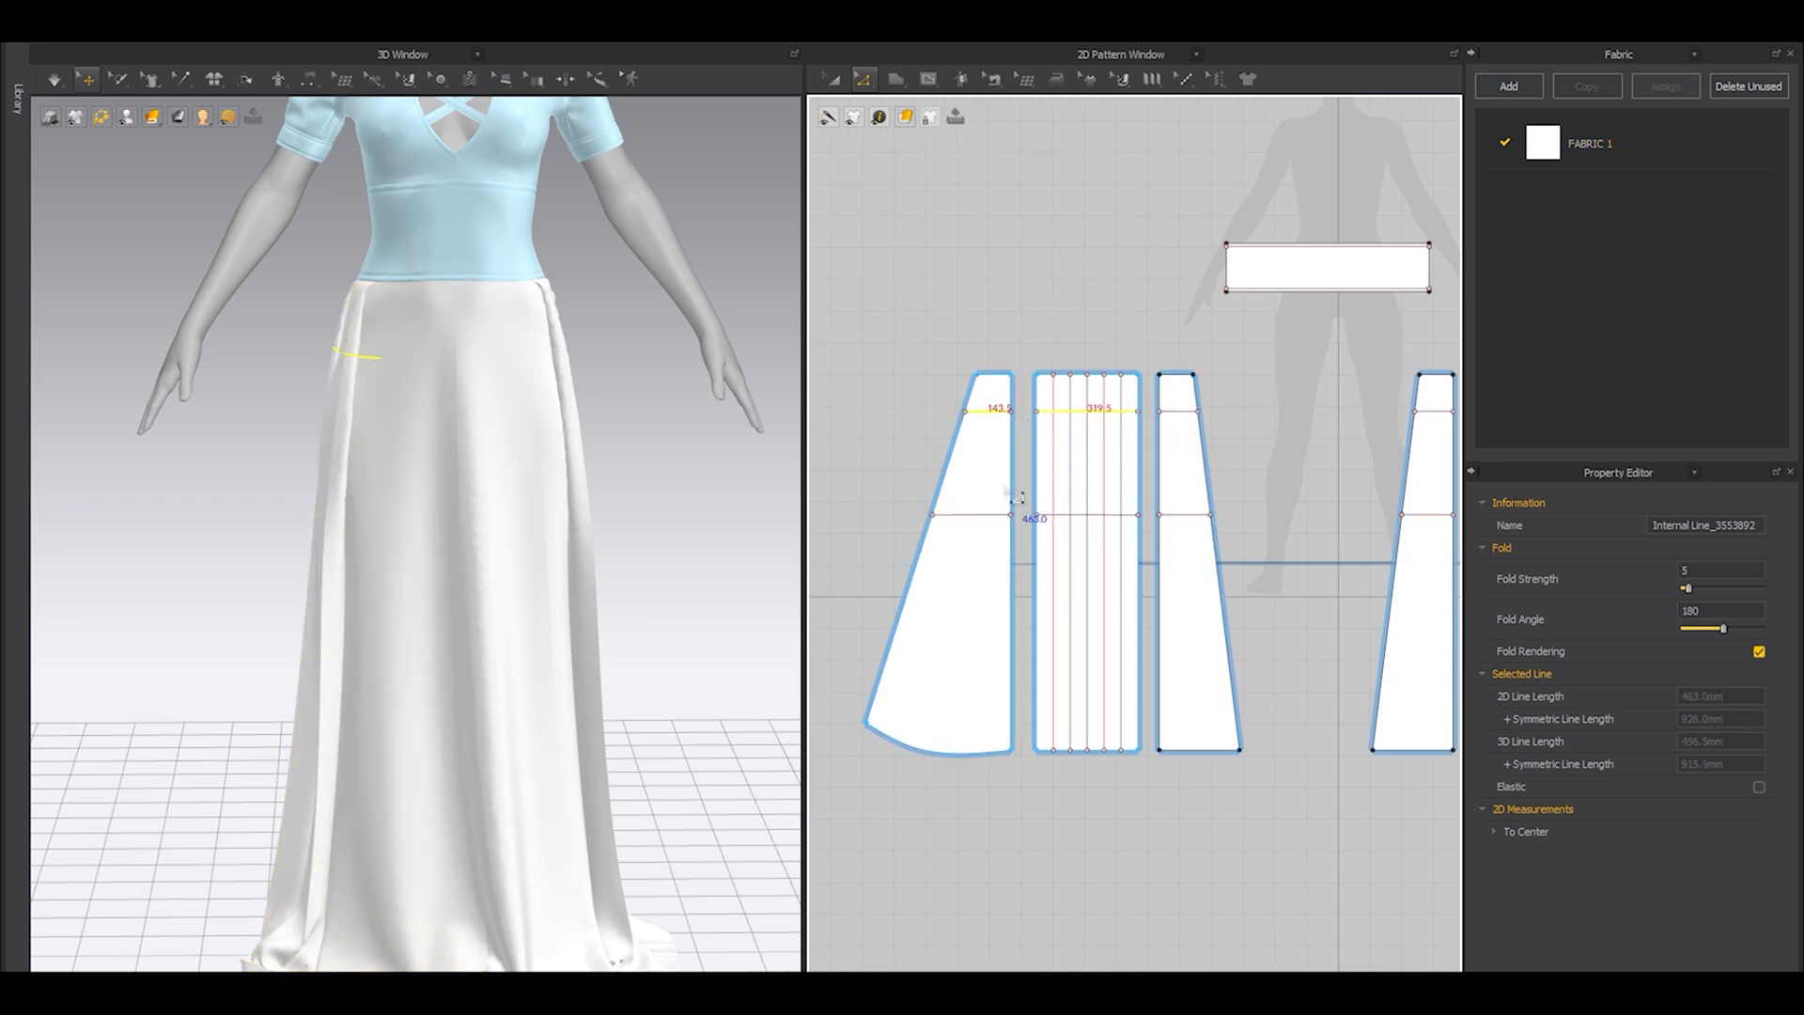
{"action": "left_click", "coordinate": [992, 514], "text": "shift"}
{"action": "left_click", "coordinate": [1180, 515], "text": "shift"}
{"action": "left_click", "coordinate": [1110, 513], "text": "shift"}
{"action": "left_click", "coordinate": [1172, 411], "text": "shift"}
{"action": "right_click", "coordinate": [1170, 419]}
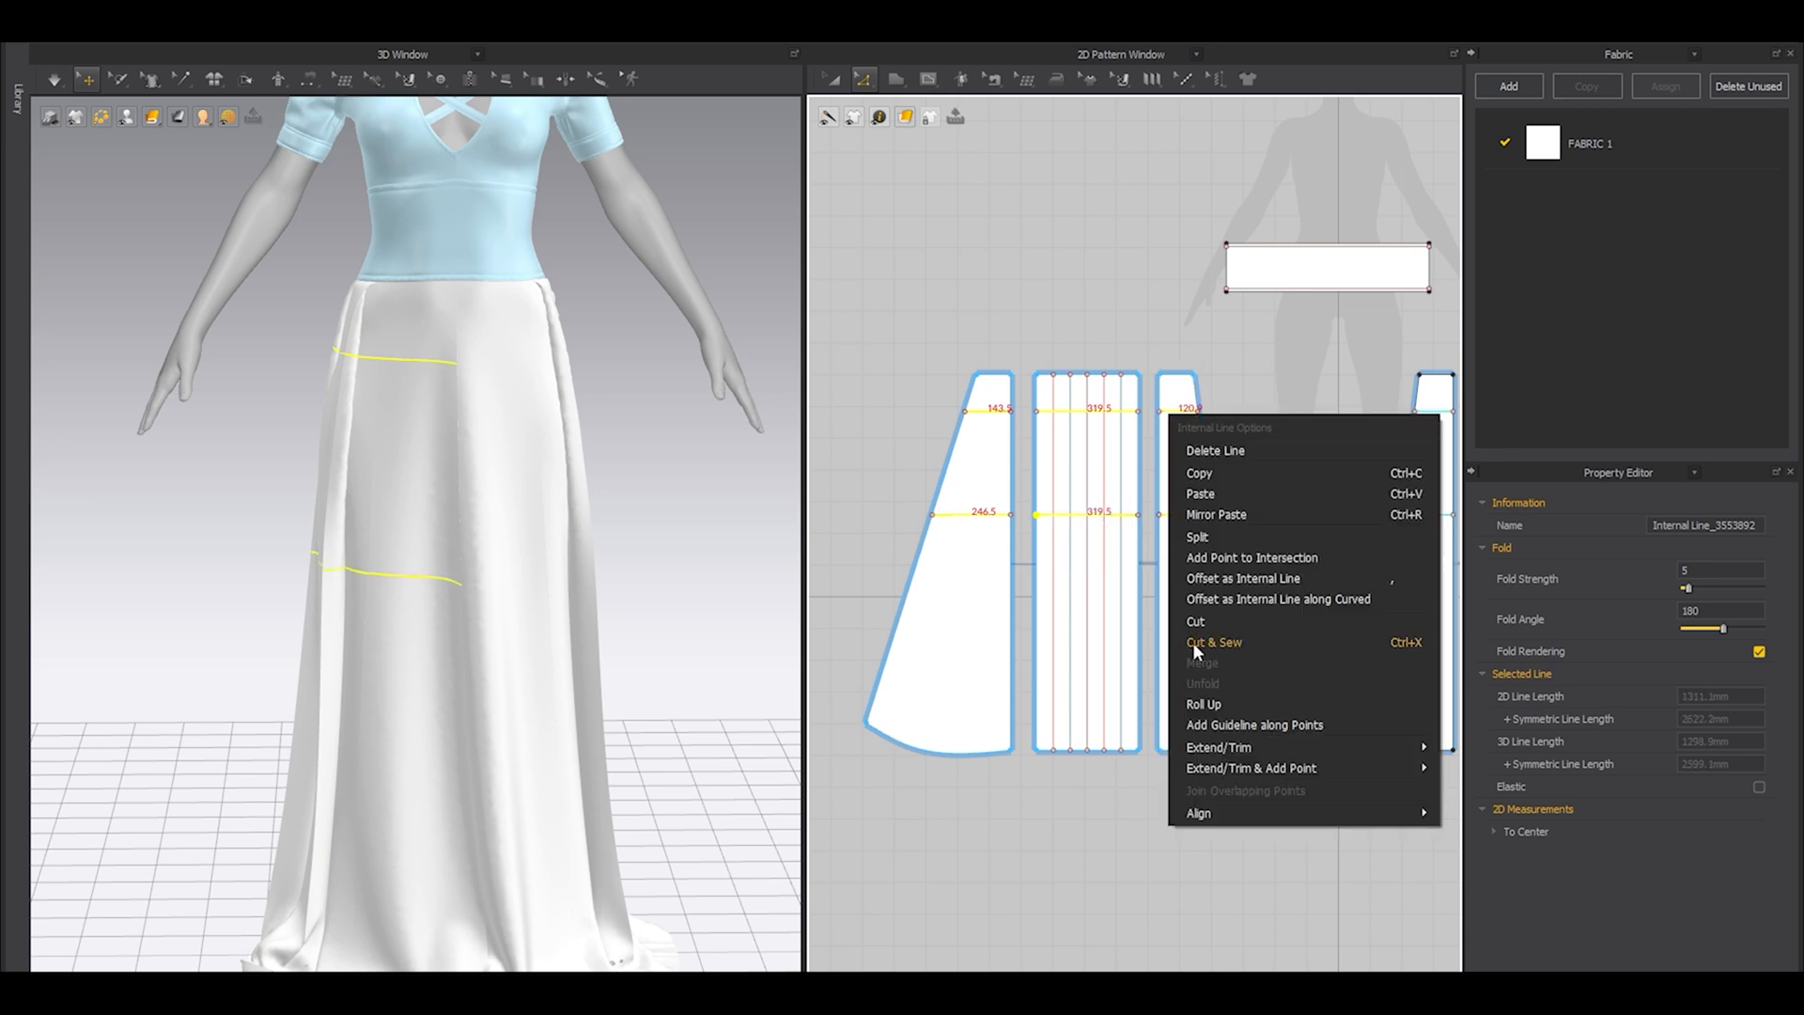
{"action": "left_click", "coordinate": [1192, 641]}
{"action": "scroll", "coordinate": [1071, 346], "scroll_direction": "down", "scroll_amount": 2}
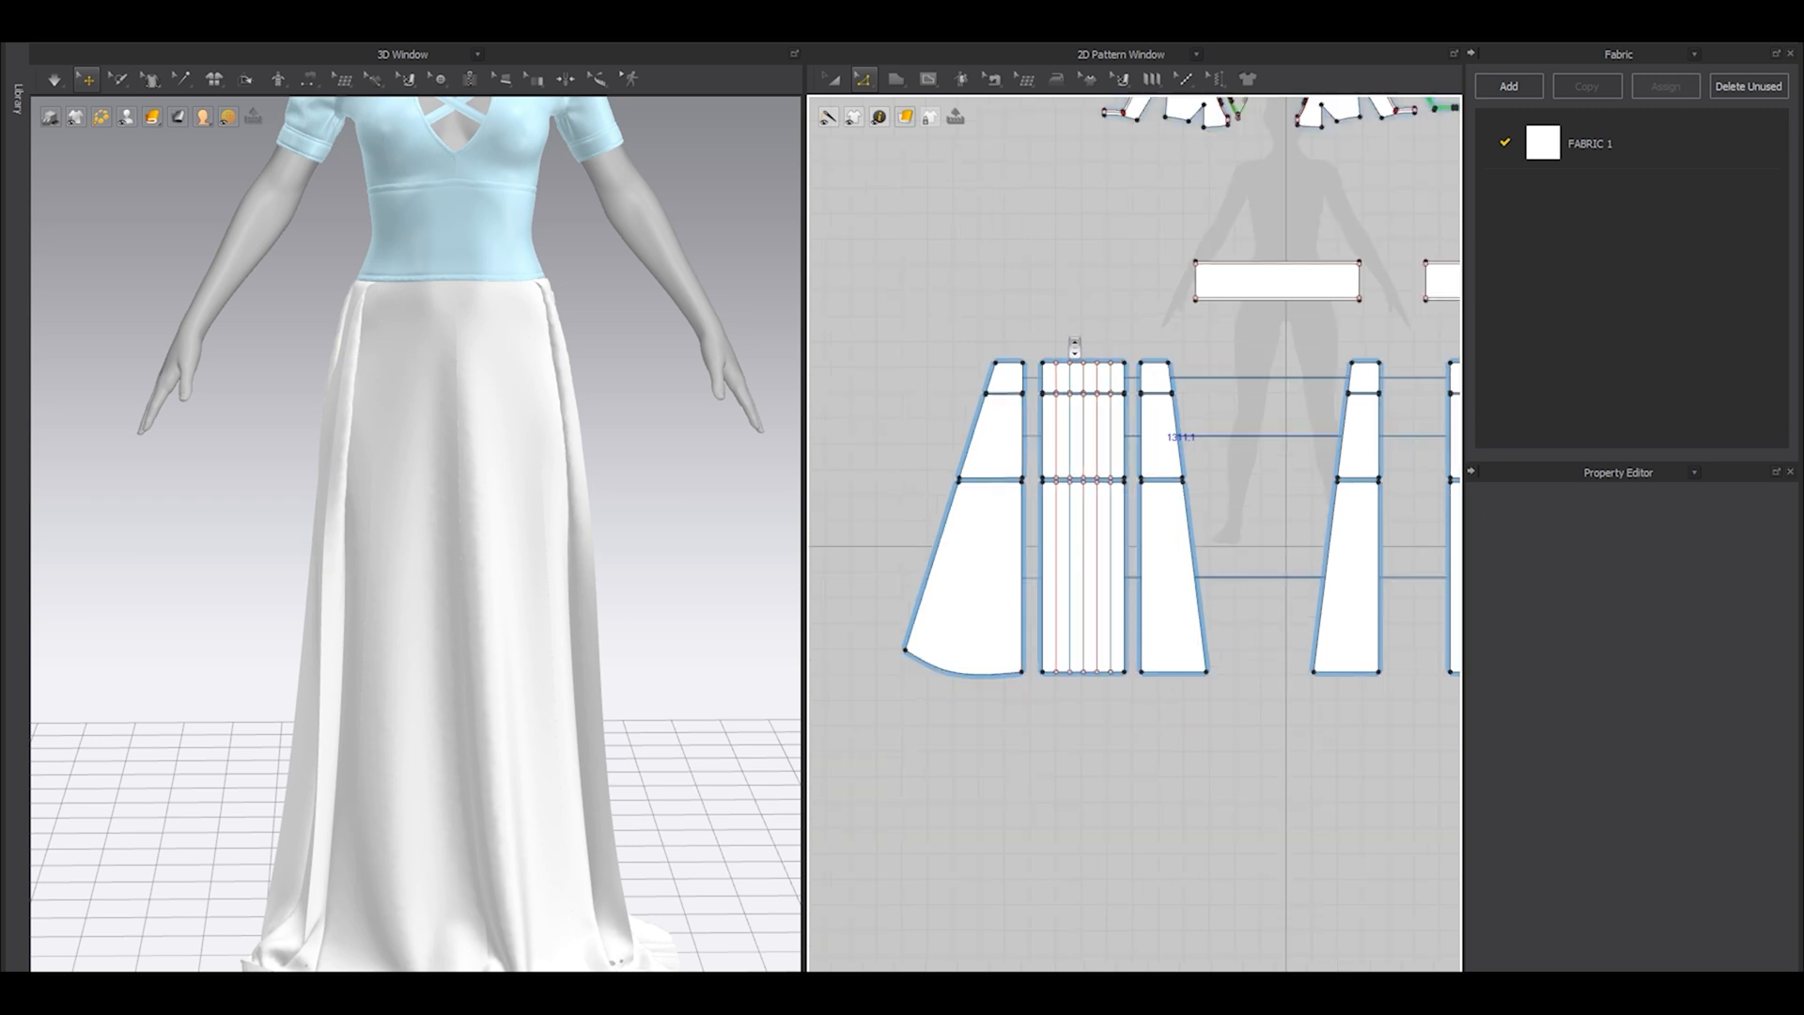
Set the particle distance of the uppermost row of skirt pieces on both halves to 3 mm.
{"action": "right_click_drag", "start_coordinate": [356, 401], "coordinate": [456, 378]}
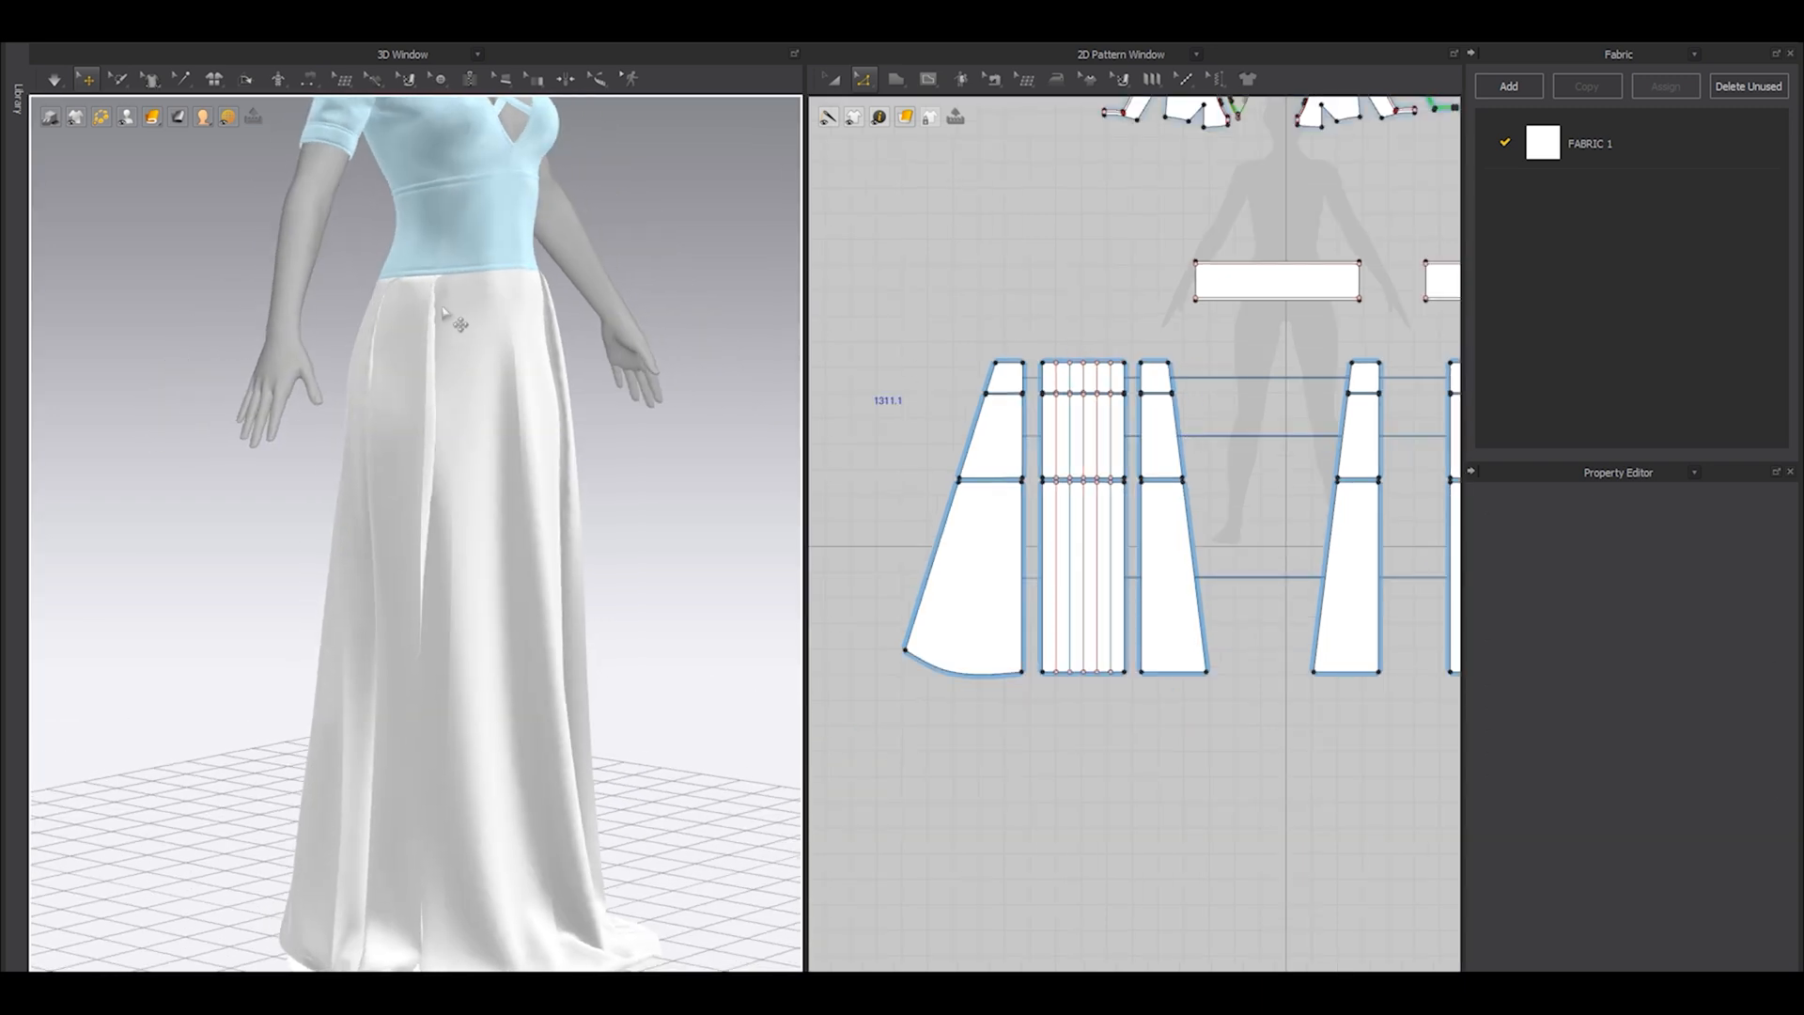
{"action": "left_click", "coordinate": [453, 321]}
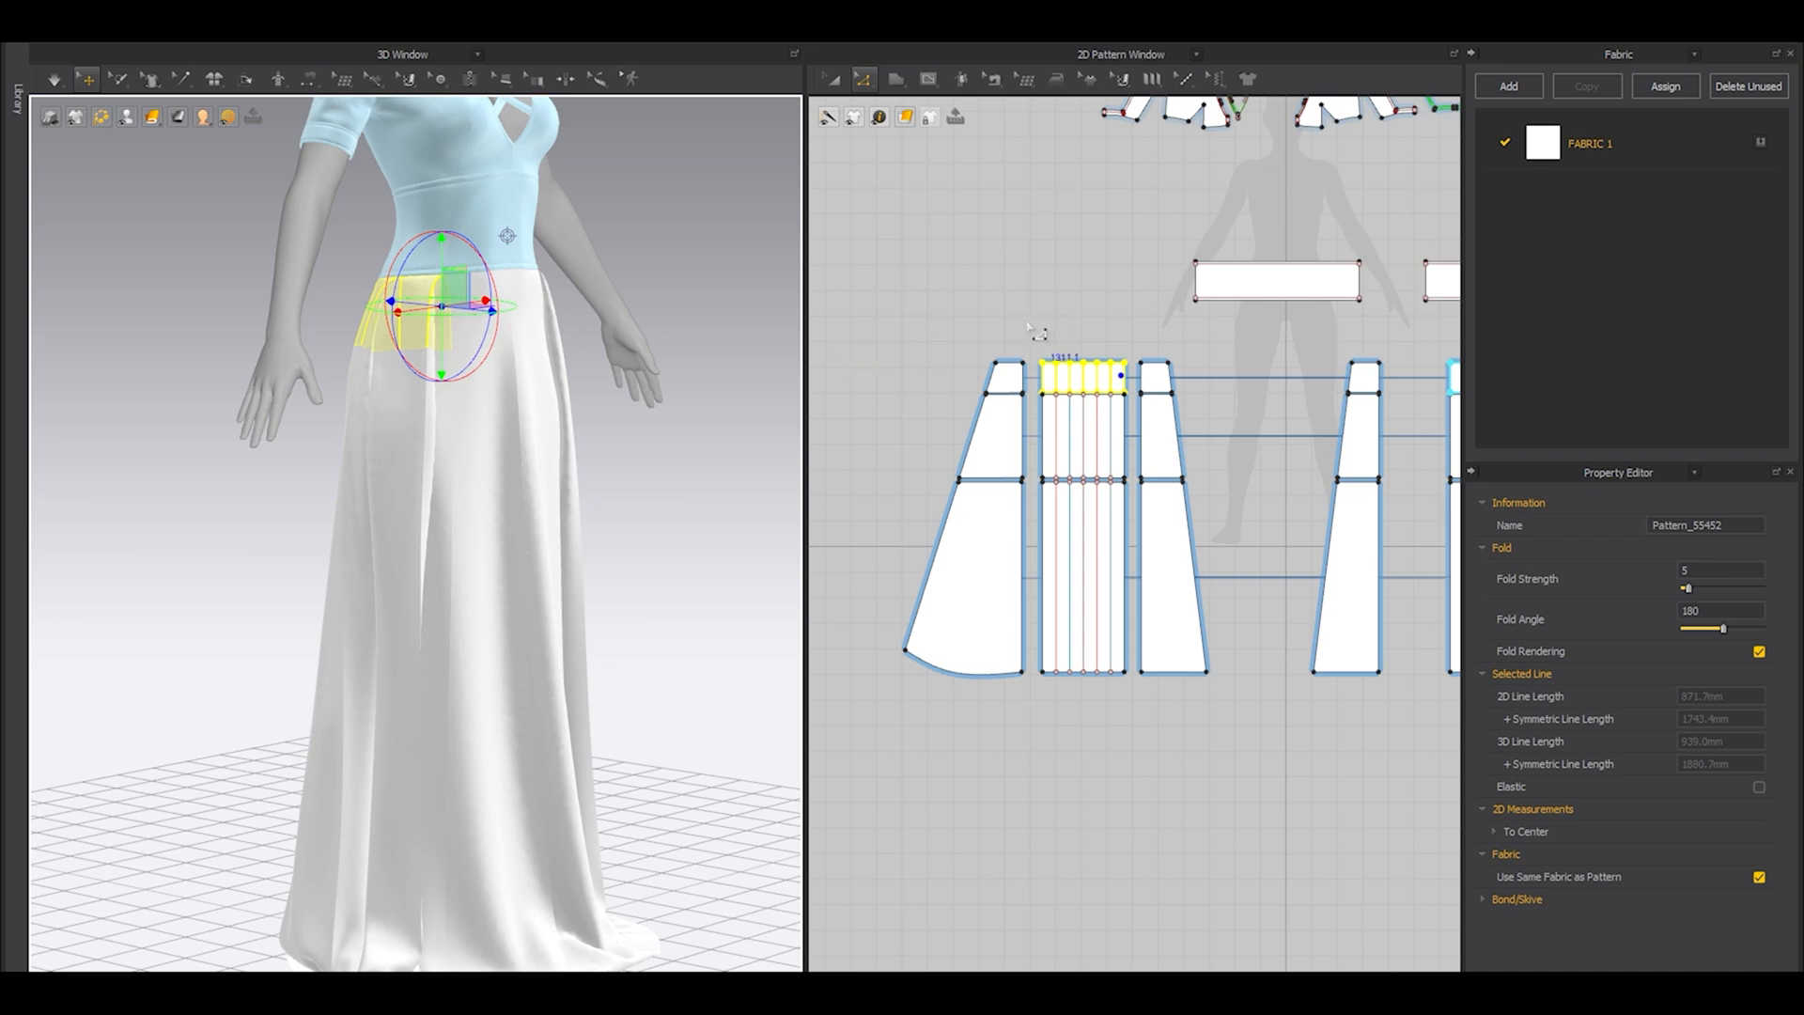
{"action": "key", "text": "a"}
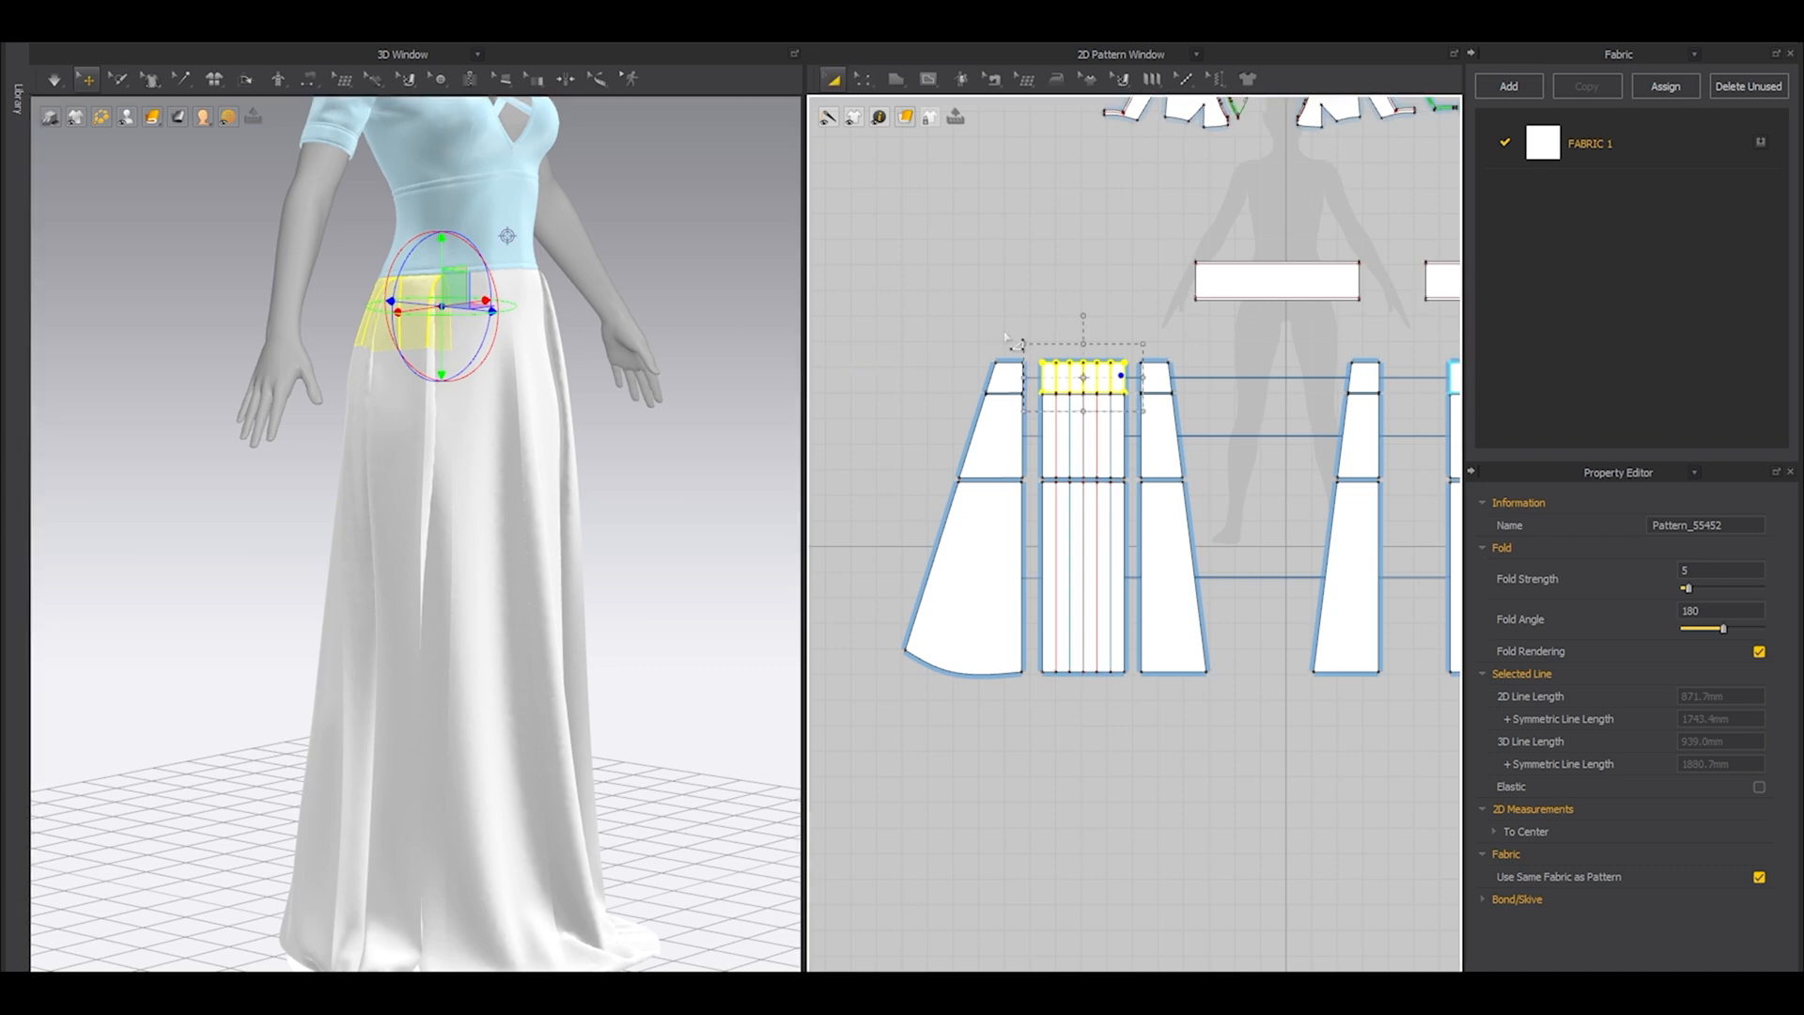
{"action": "left_click_drag", "start_coordinate": [899, 327], "coordinate": [1231, 400]}
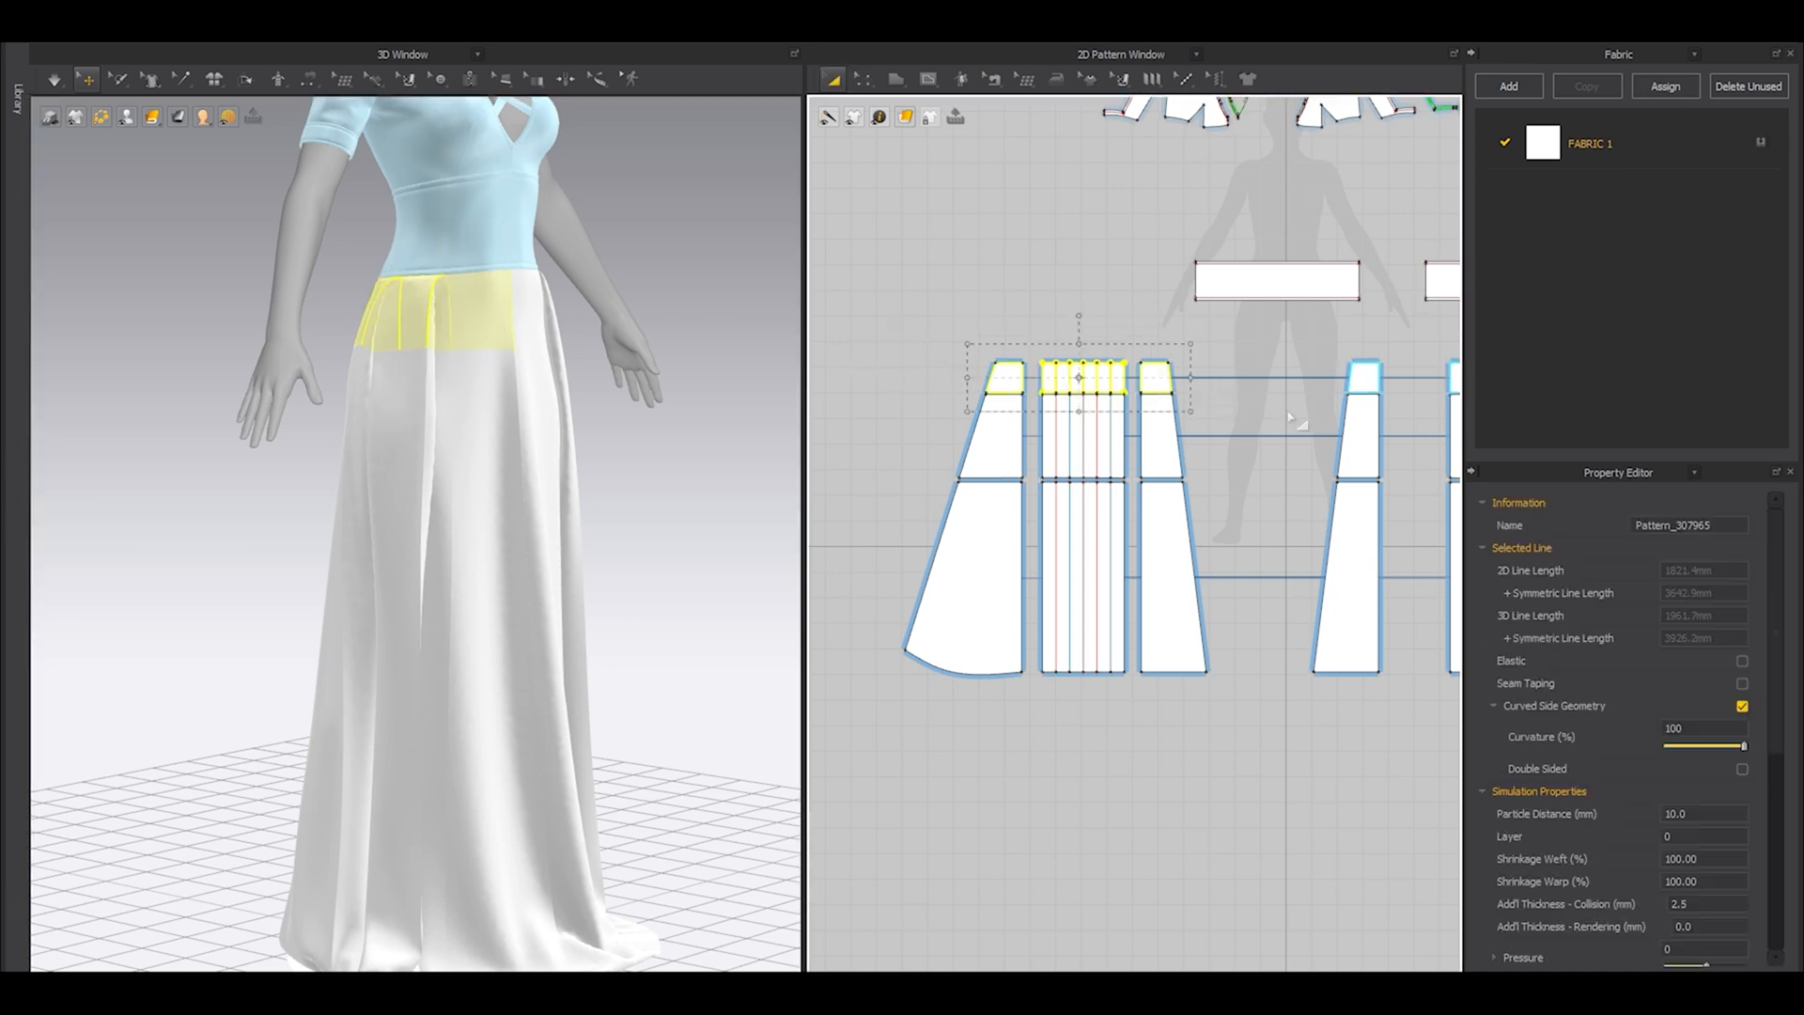
{"action": "middle_click_drag", "start_coordinate": [1303, 369], "coordinate": [1183, 426]}
{"action": "left_click_drag", "start_coordinate": [1380, 437], "coordinate": [1383, 439], "text": "shift"}
{"action": "scroll", "coordinate": [1339, 446], "scroll_direction": "down", "scroll_amount": 3}
{"action": "middle_click_drag", "start_coordinate": [1339, 446], "coordinate": [1174, 465]}
{"action": "left_click_drag", "start_coordinate": [1062, 432], "coordinate": [1382, 473], "text": "shift"}
{"action": "right_click_drag", "start_coordinate": [318, 498], "coordinate": [671, 519]}
{"action": "left_click", "coordinate": [1702, 813]}
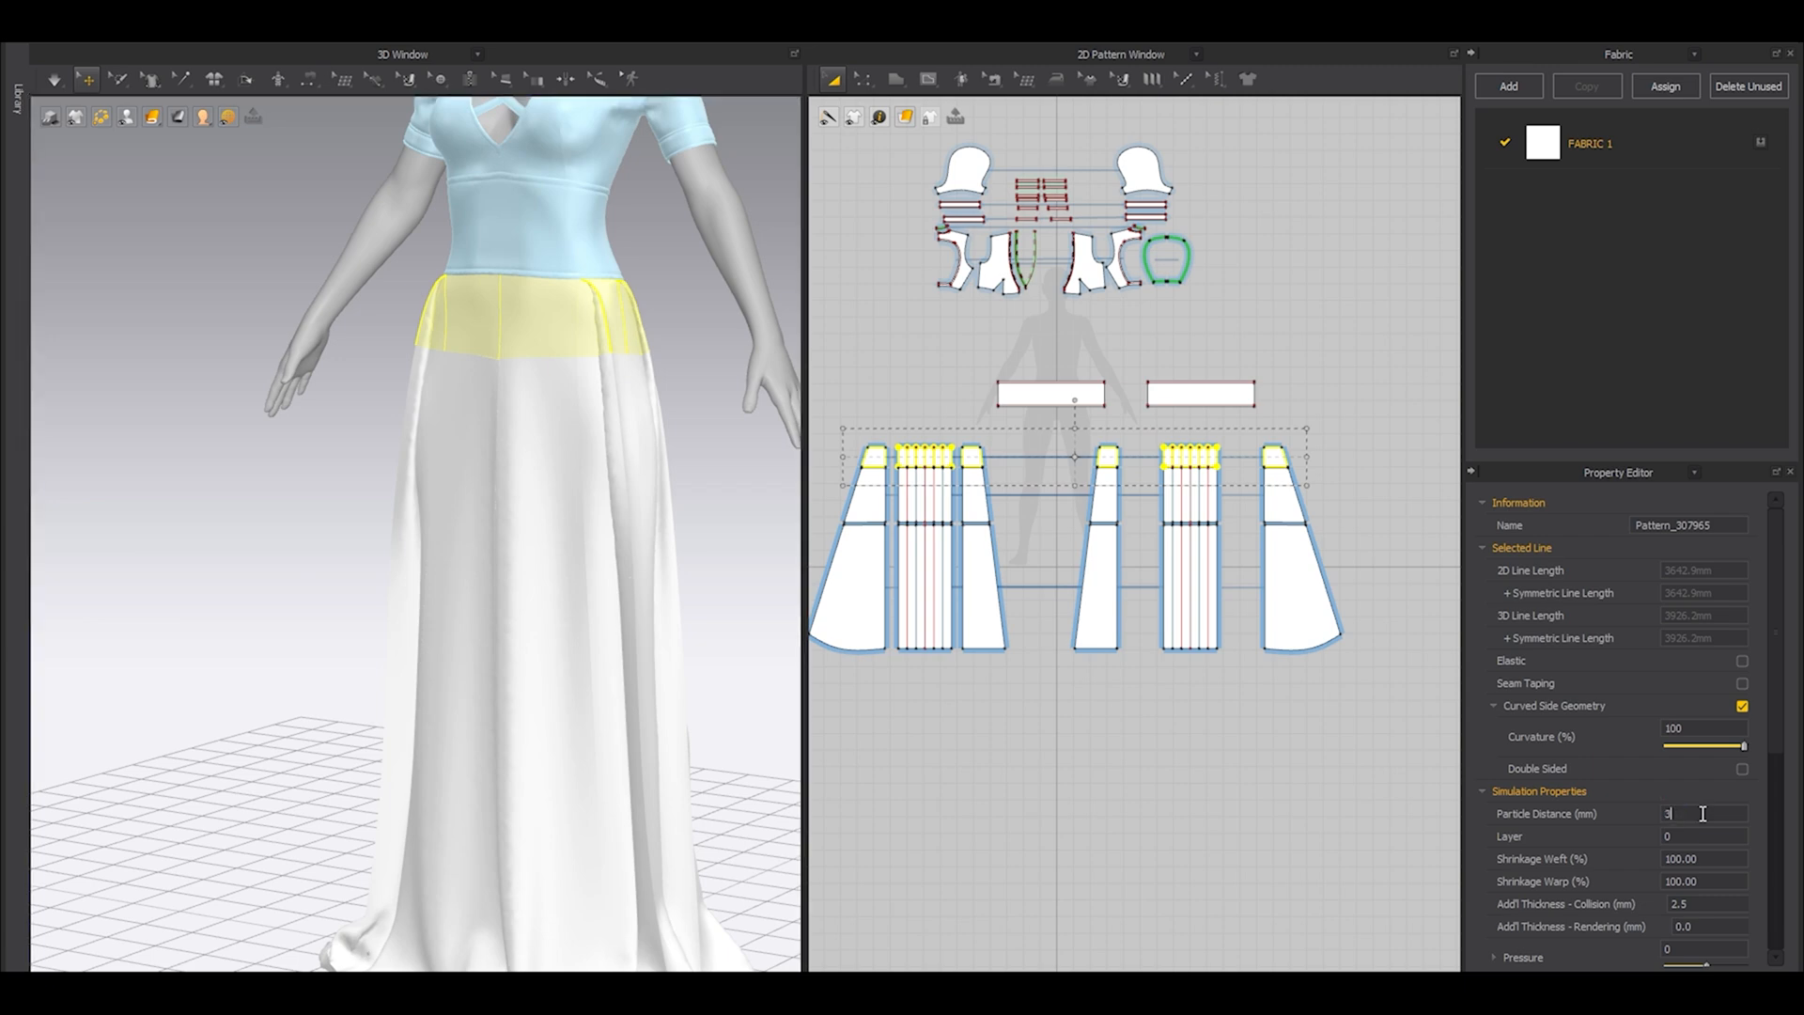
Select the middle row of skirt pieces on both halves and open their particle distance for editing.
{"action": "scroll", "coordinate": [1012, 587], "scroll_direction": "down", "scroll_amount": 3}
{"action": "left_click_drag", "start_coordinate": [876, 487], "coordinate": [1278, 547]}
{"action": "left_click", "coordinate": [1707, 814]}
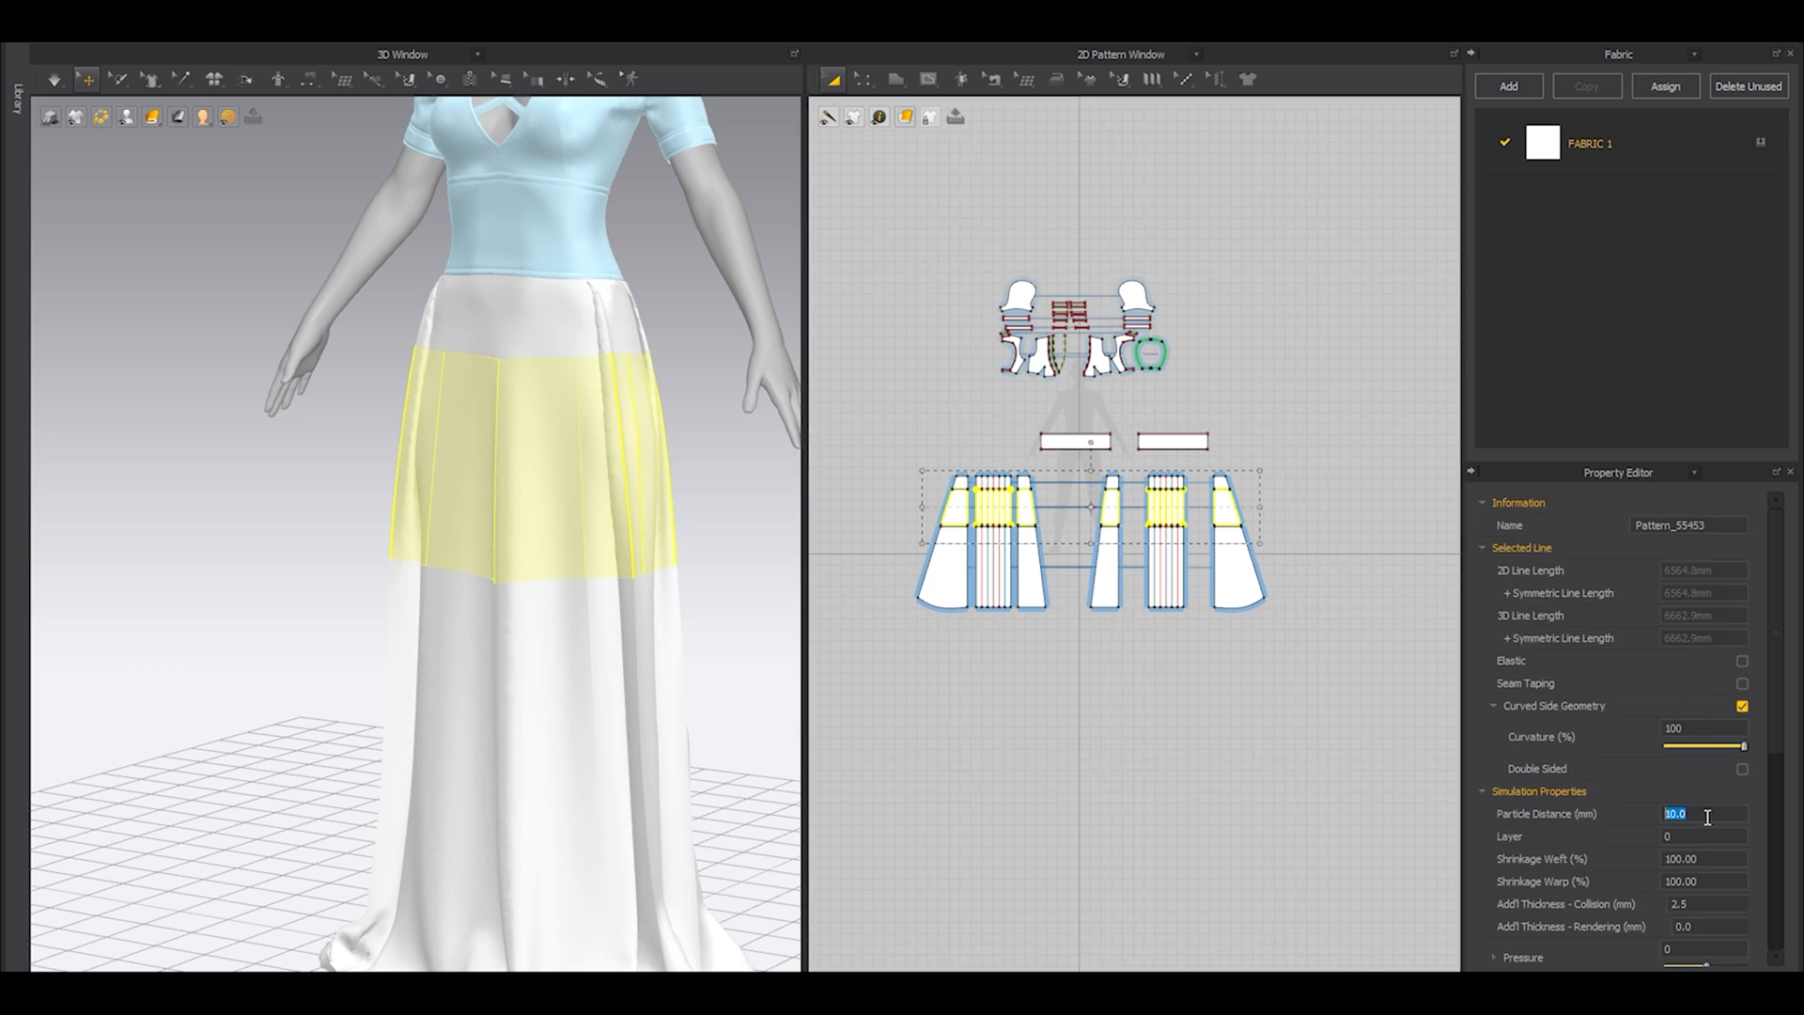
Set the particle distance of the lowest row of skirt pieces on both halves to 7 mm.
{"action": "left_click_drag", "start_coordinate": [1365, 724], "coordinate": [877, 507]}
{"action": "scroll", "coordinate": [516, 609], "scroll_direction": "down", "scroll_amount": 4}
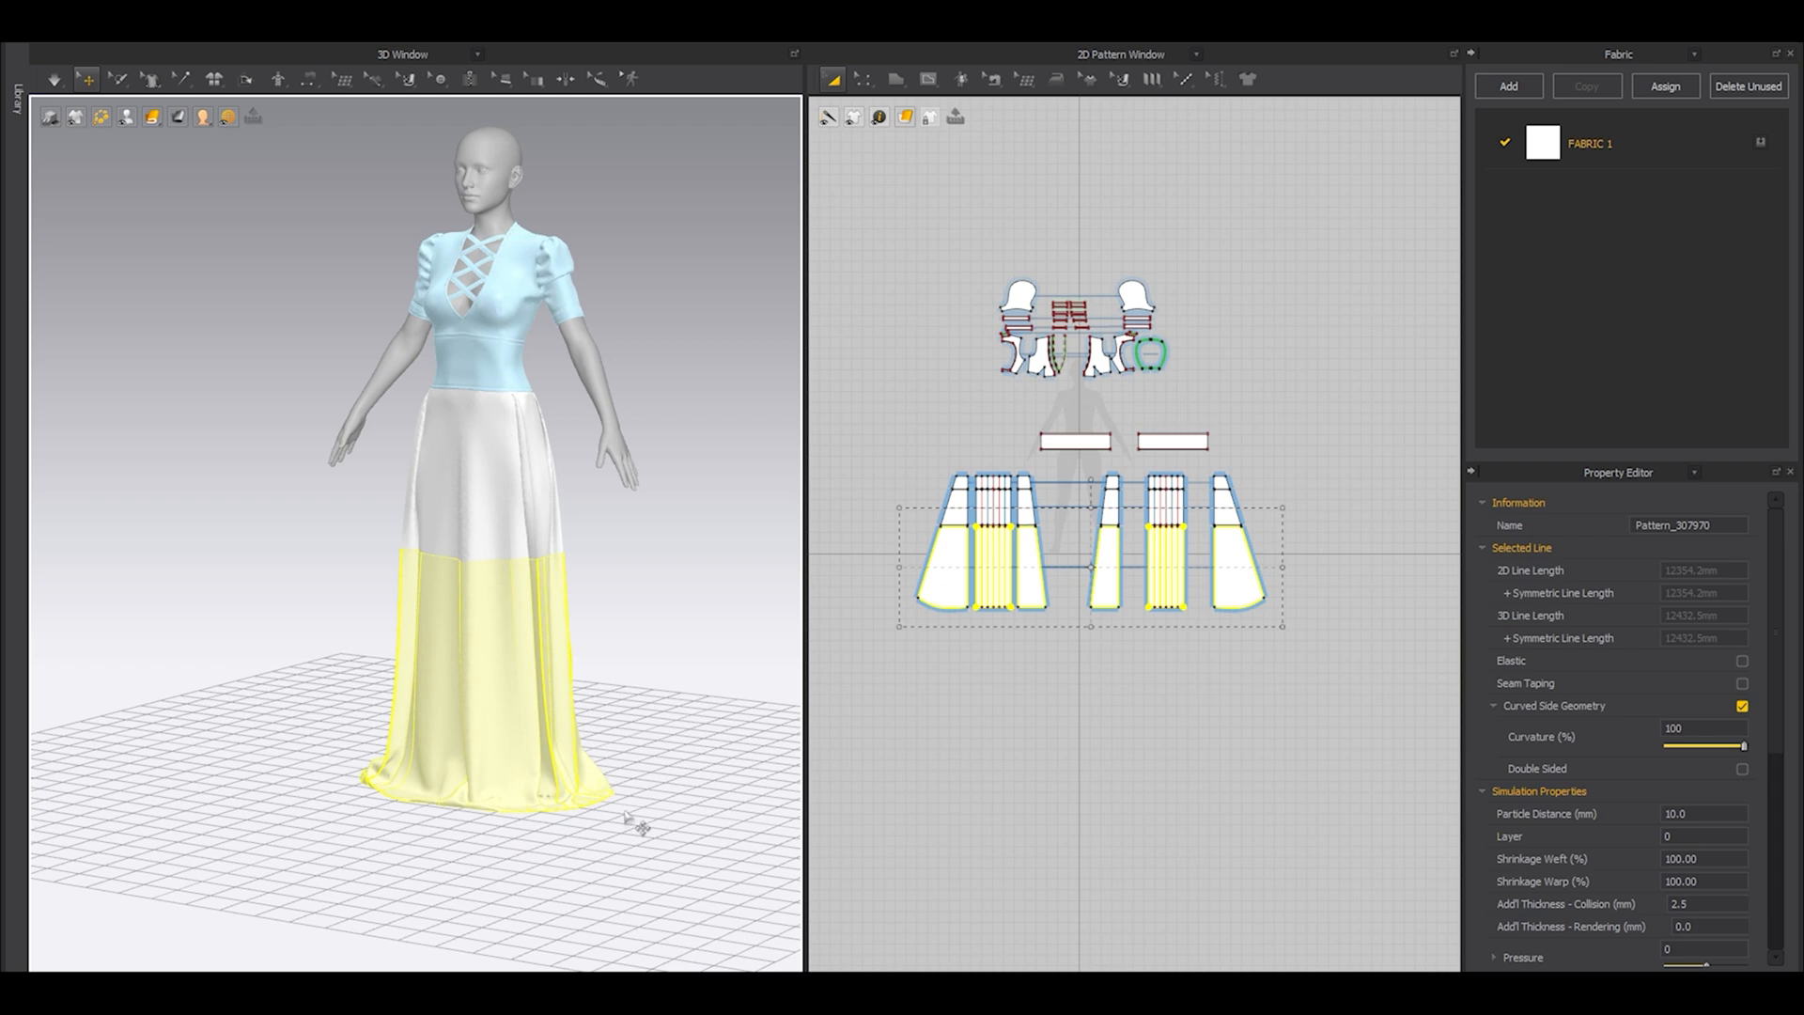
{"action": "left_click", "coordinate": [1723, 809]}
{"action": "type", "text": "7"}
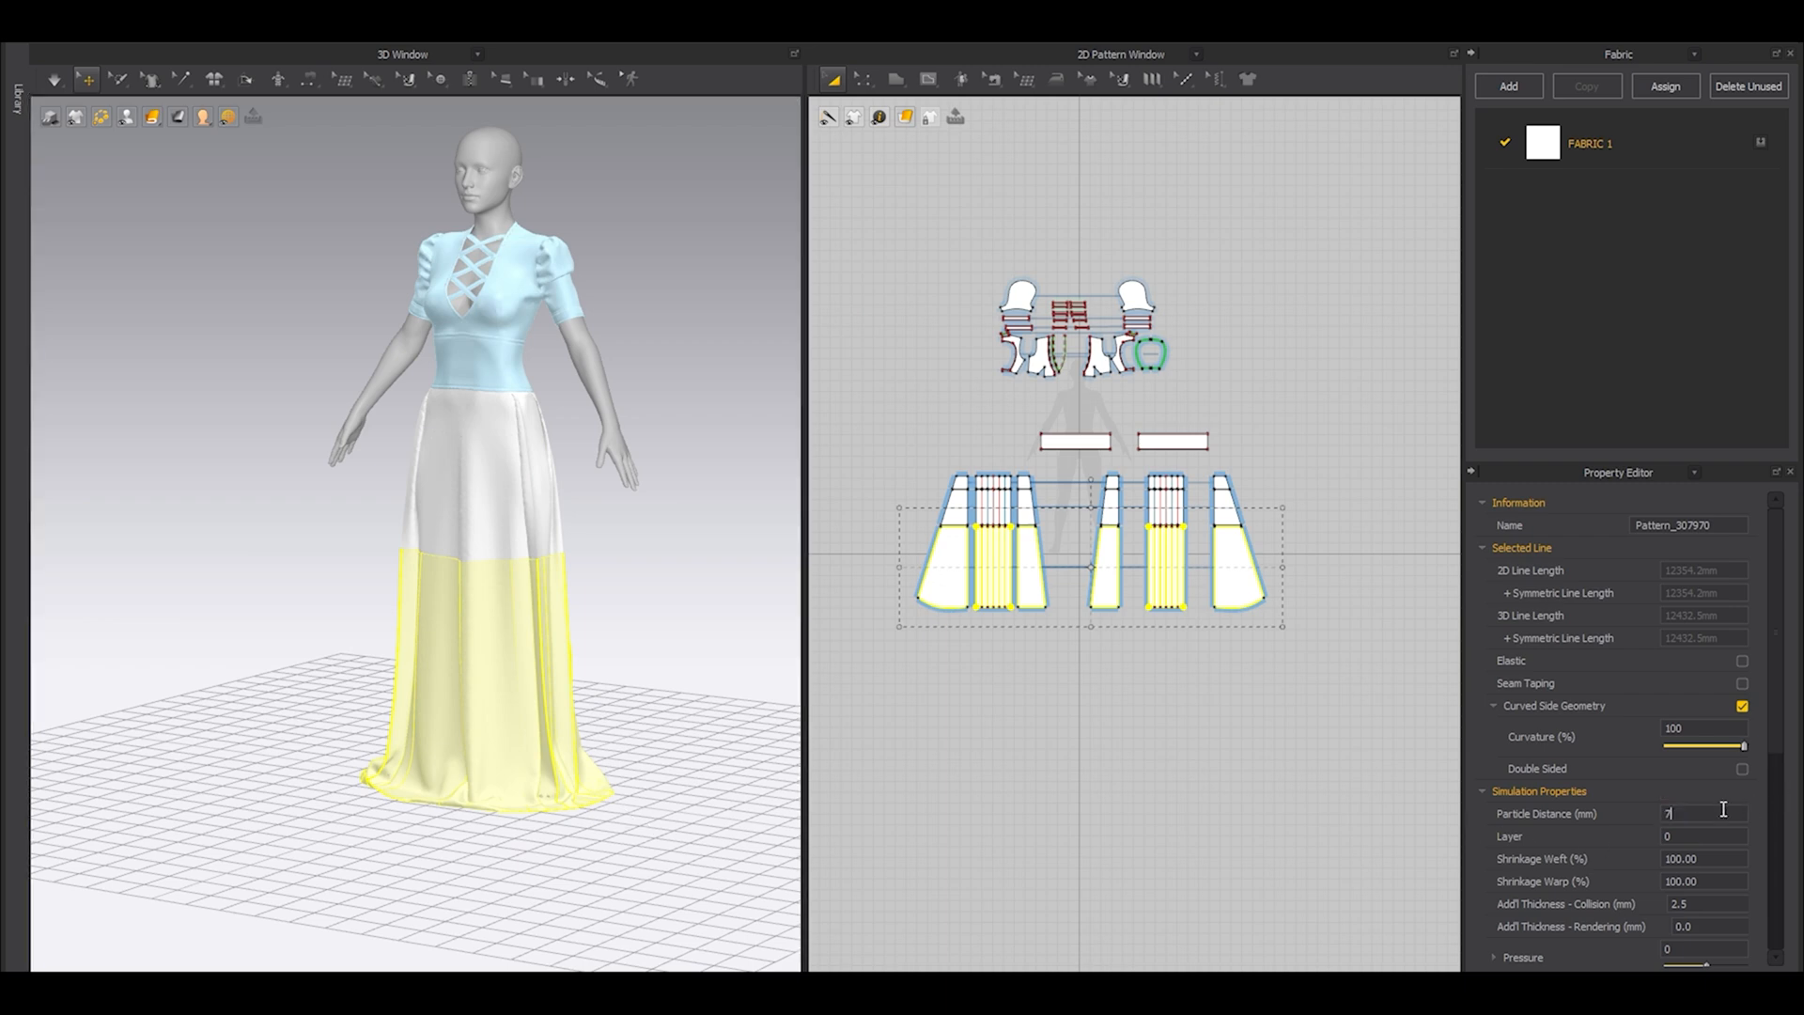
{"action": "left_click", "coordinate": [1150, 740]}
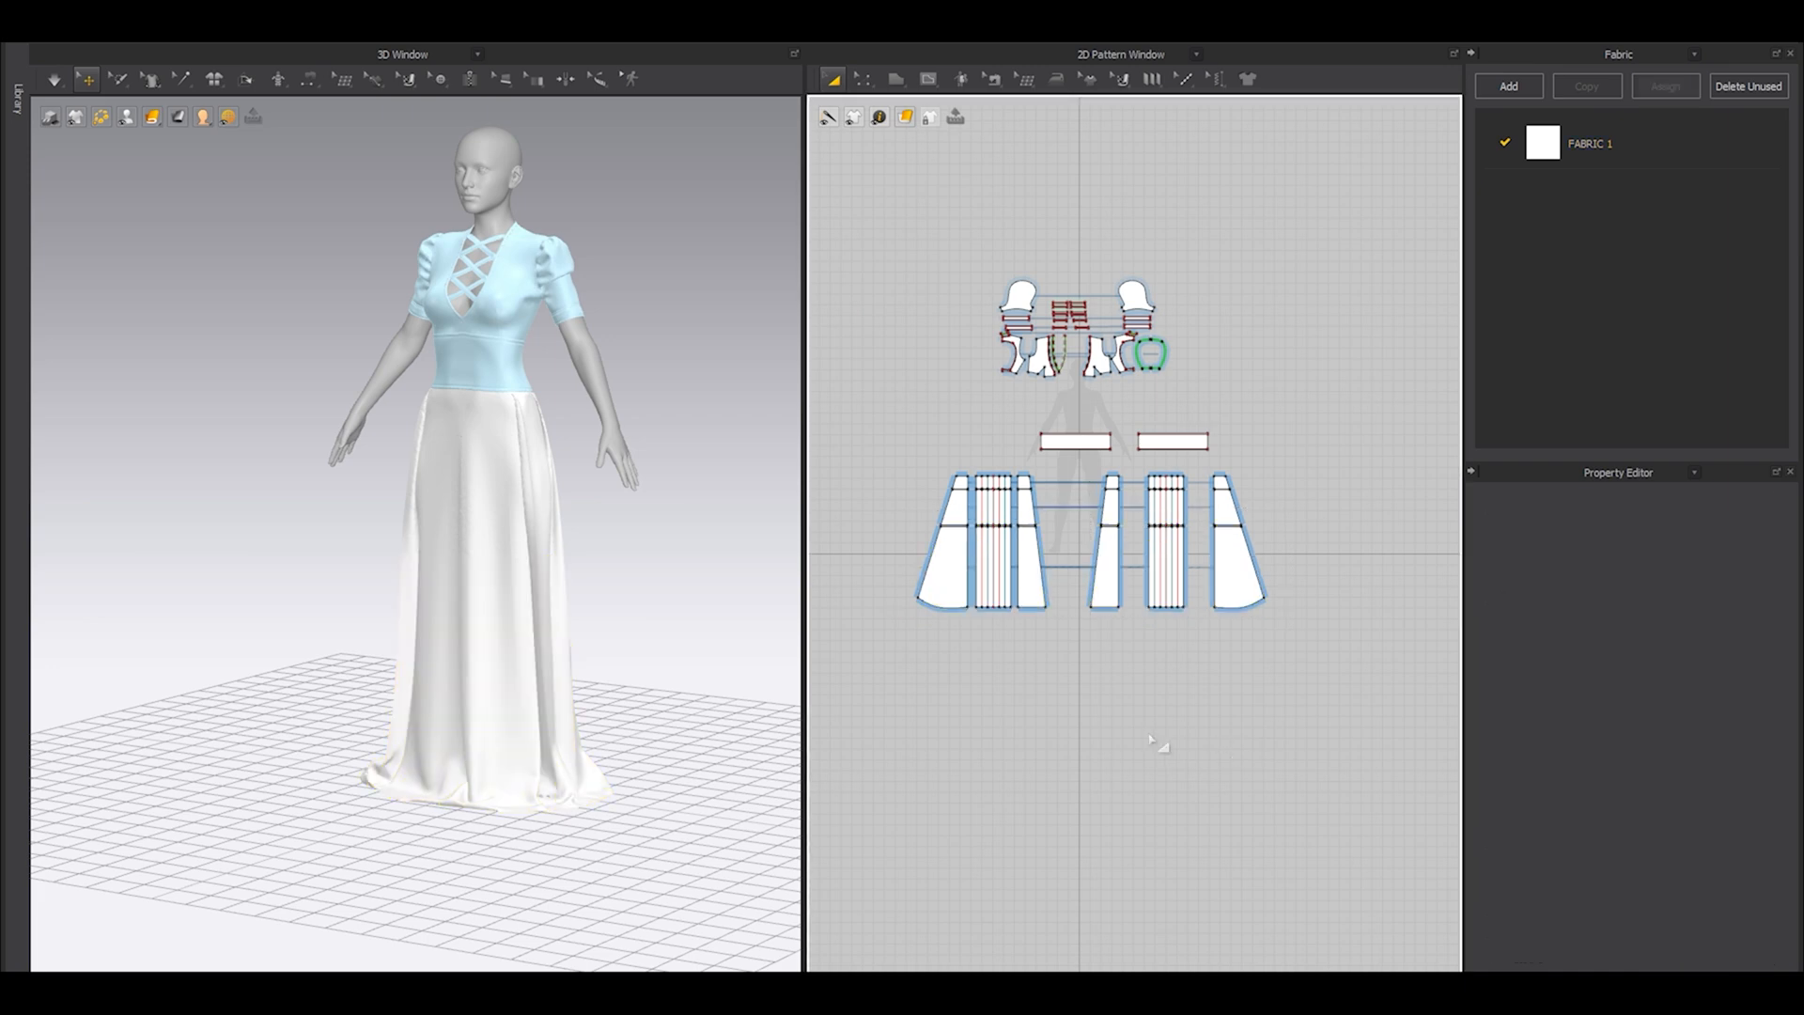
Simulate the dress on the avatar with the new skirt particle distances.
{"action": "right_click_drag", "start_coordinate": [588, 579], "coordinate": [684, 655]}
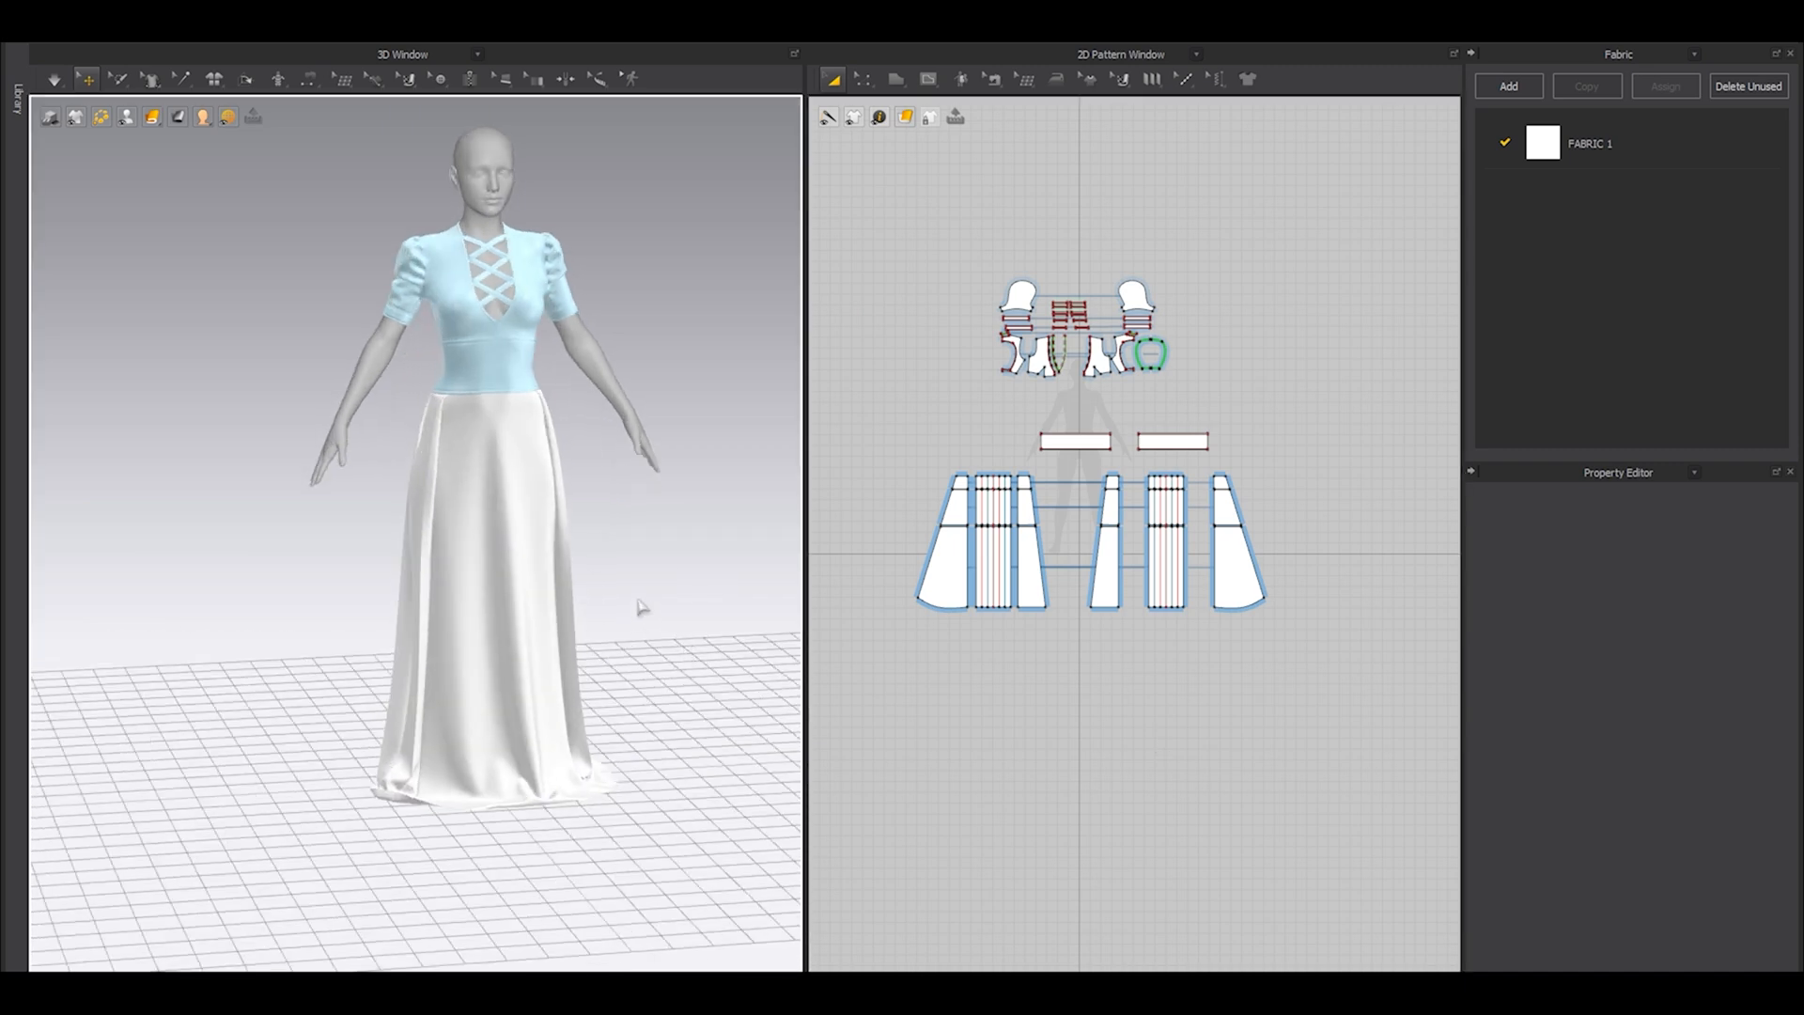
{"action": "key", "text": "space"}
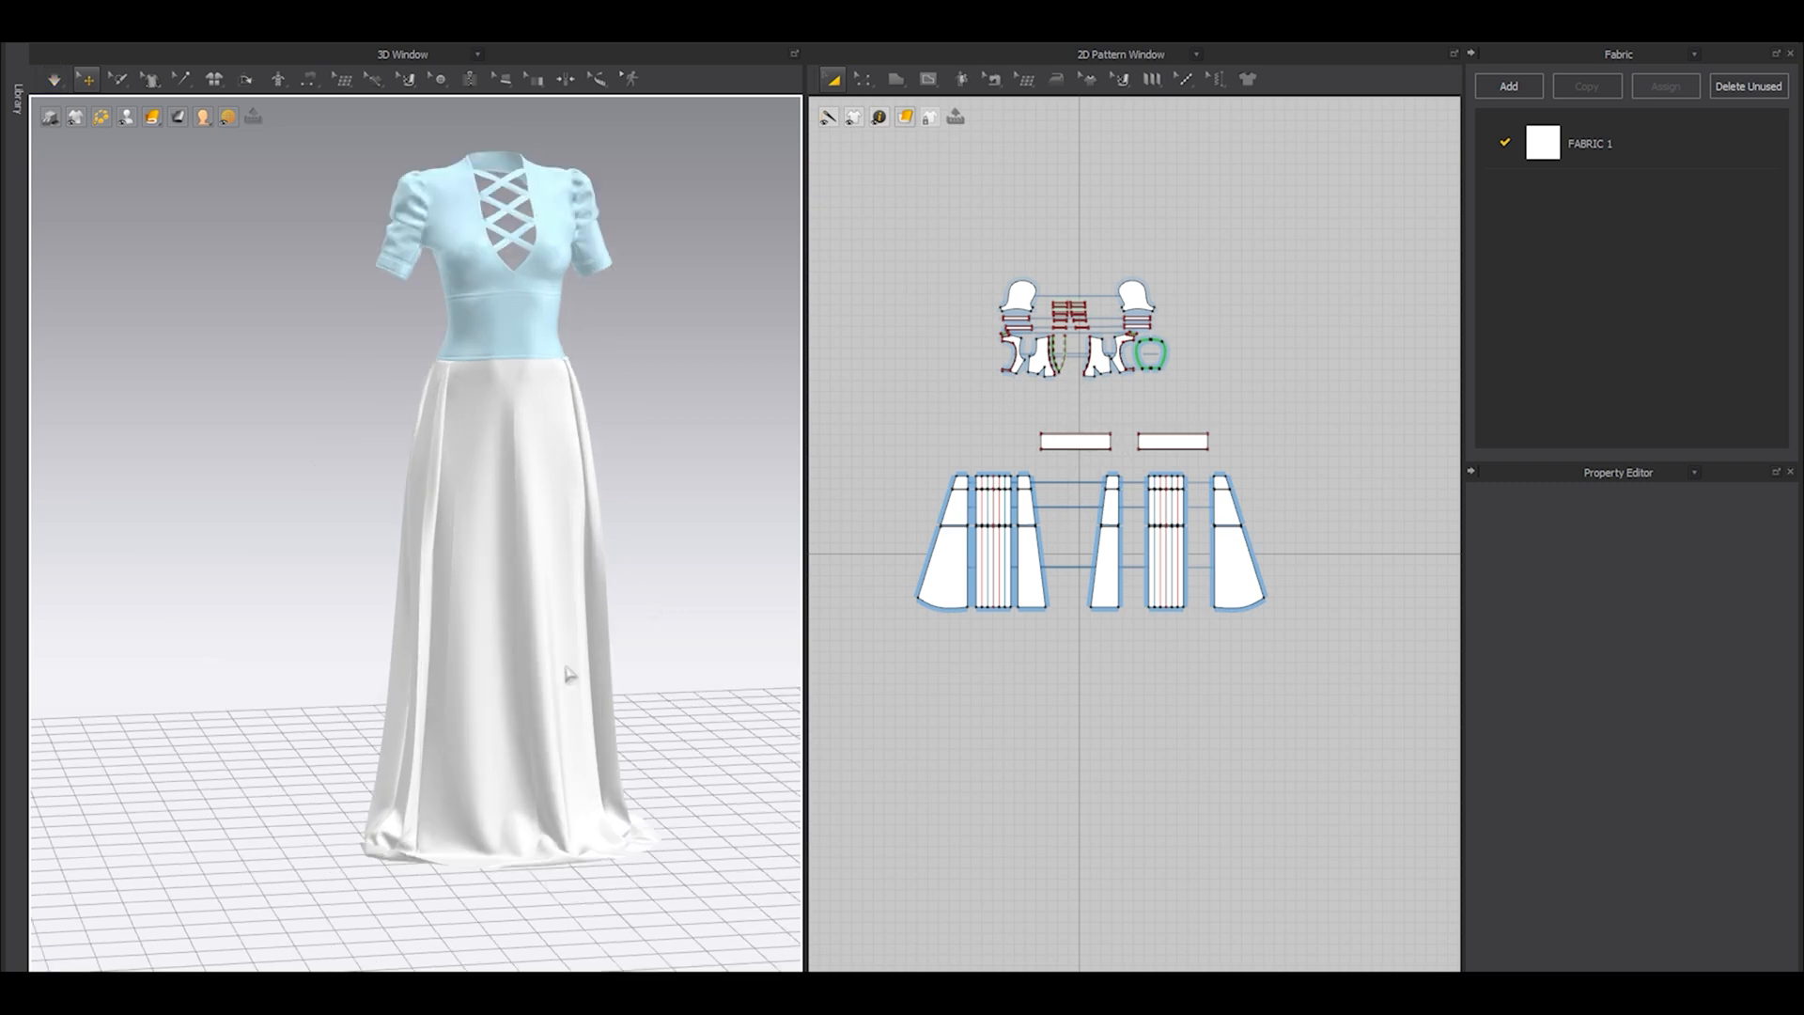
{"action": "right_click_drag", "start_coordinate": [567, 674], "coordinate": [435, 698]}
Unfreeze the bodice and sleeve patterns and hide the avatar, leaving nothing selected.
{"action": "key", "text": "ctrl+a"}
{"action": "key", "text": "ctrl+k"}
{"action": "left_click", "coordinate": [724, 604]}
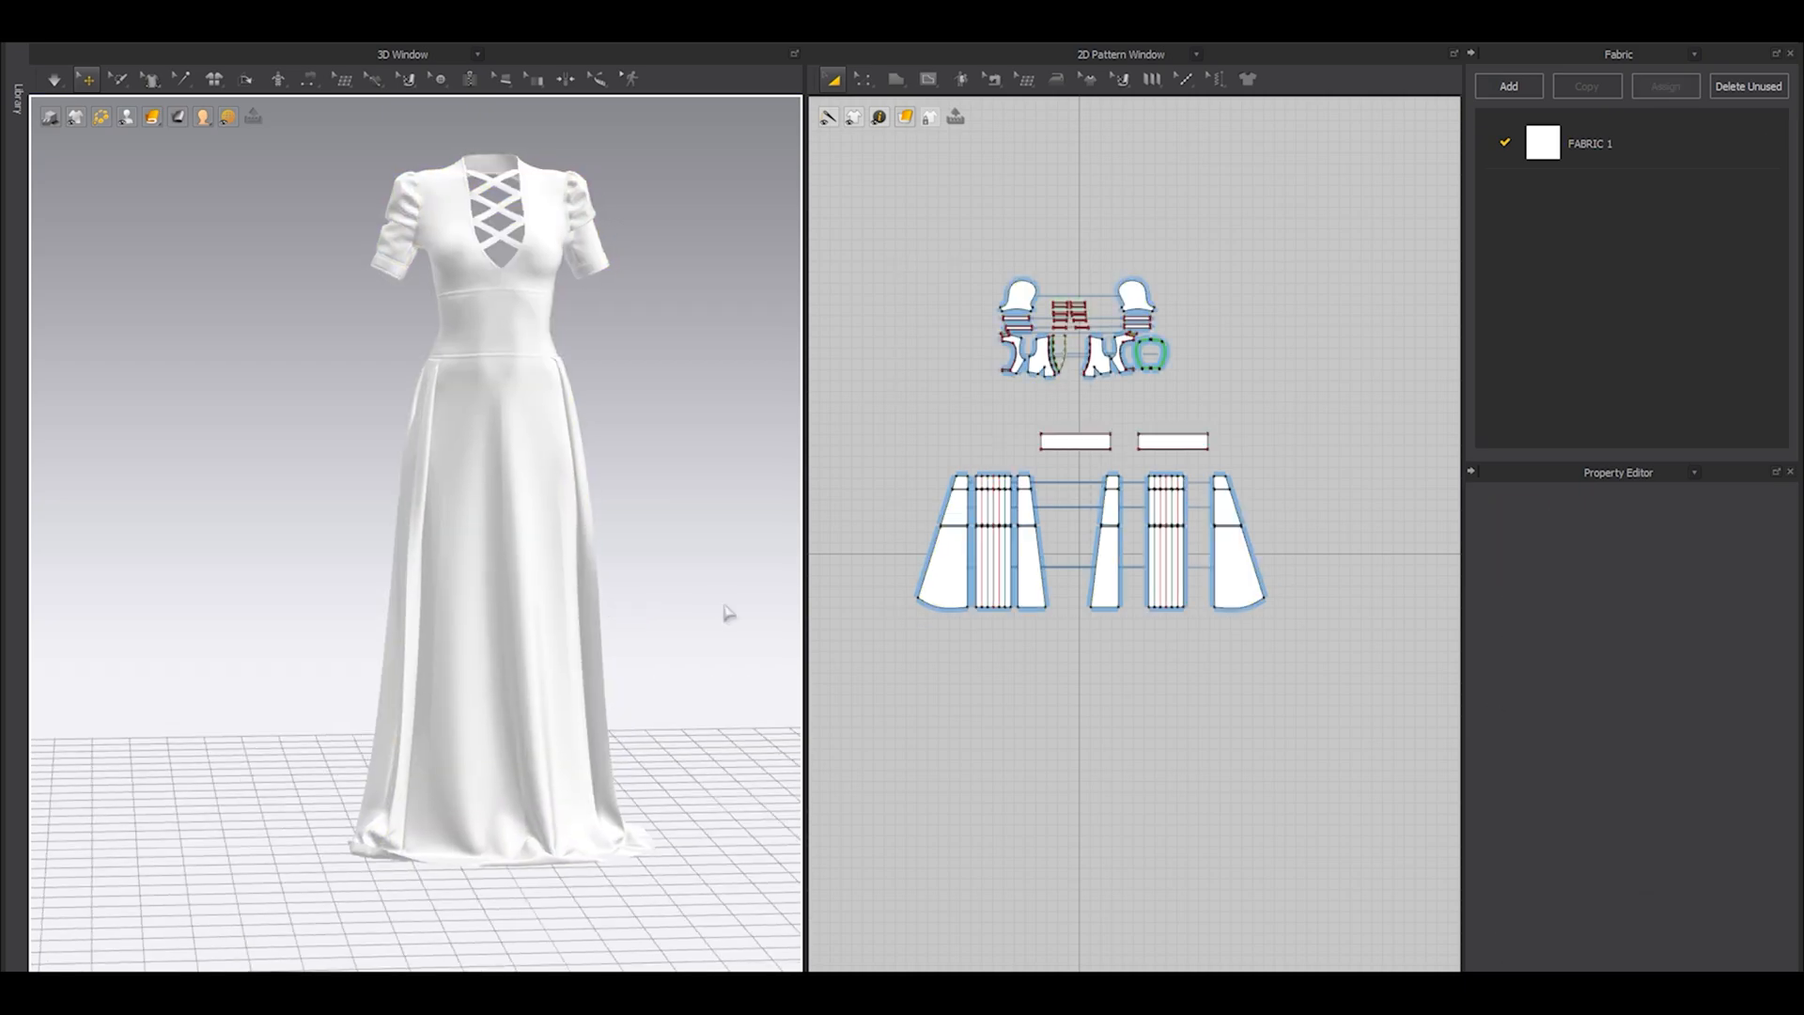